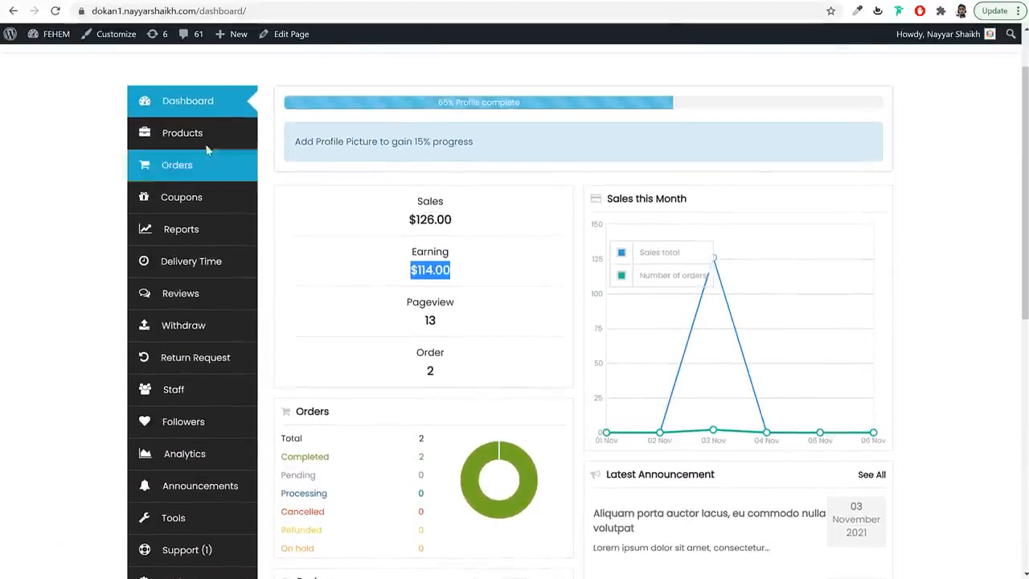
# - Open the vendor's Products list and scroll through its six products
pyautogui.click(205, 143)
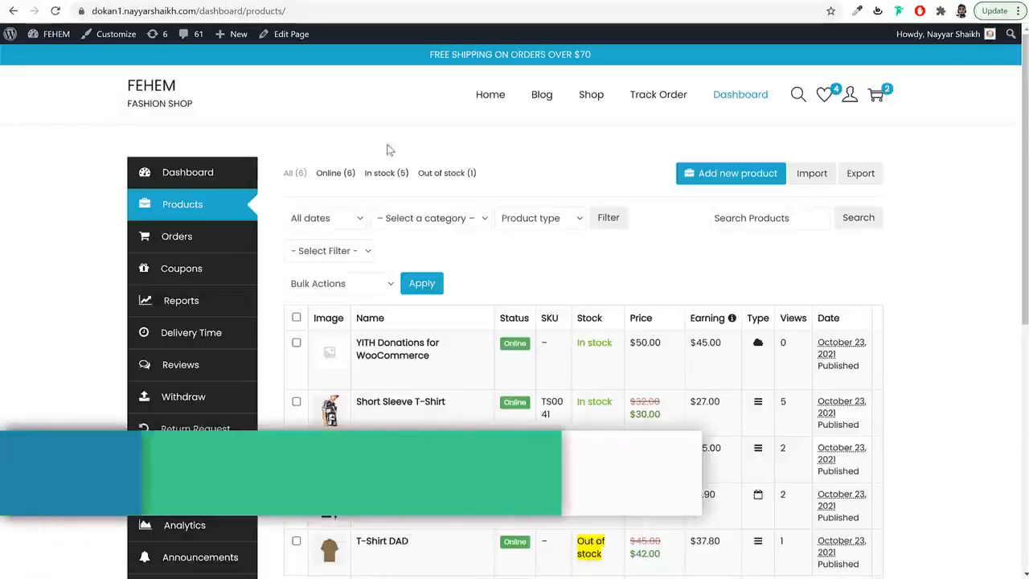
pyautogui.scroll(-2, 1023, 87)
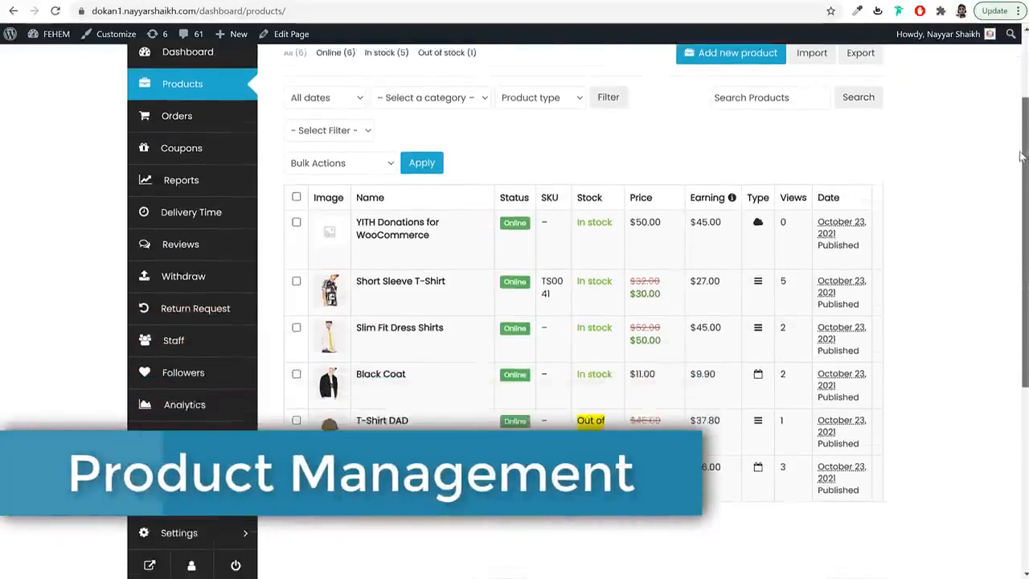
# - Open Short Sleeve T-Shirt for editing and review its Shipping and Tax and Discount Options sections
pyautogui.click(363, 271)
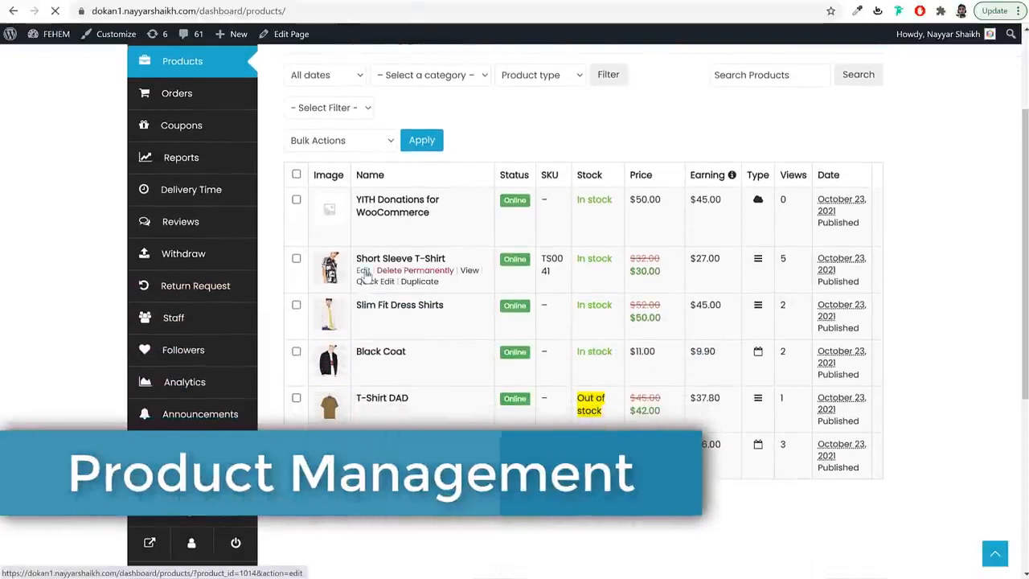
pyautogui.moveTo(1025, 86); pyautogui.dragTo(1020, 233)
pyautogui.moveTo(298, 254)
pyautogui.mouseDown()
pyautogui.moveTo(344, 267)
pyautogui.moveTo(295, 269)
pyautogui.mouseUp()
pyautogui.click(324, 269)
pyautogui.scroll(-6, 313, 391)
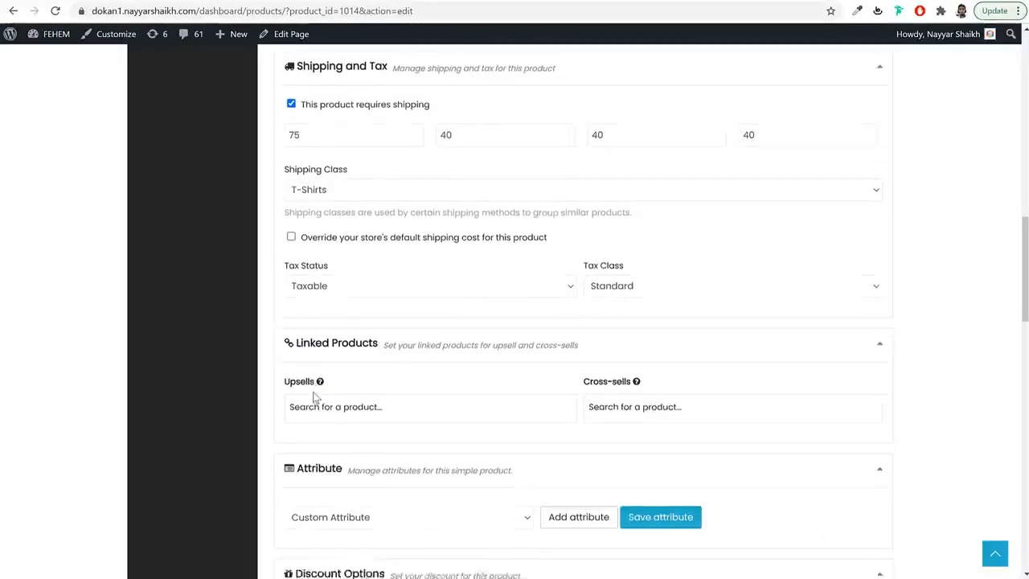
pyautogui.scroll(-2, 315, 396)
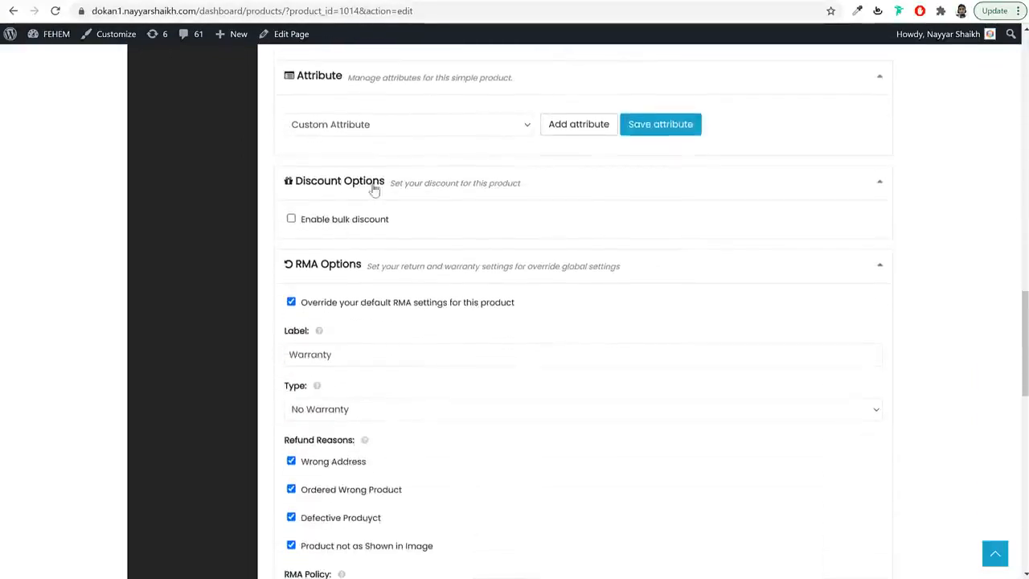
pyautogui.moveTo(375, 188); pyautogui.dragTo(302, 192)
pyautogui.click(300, 193)
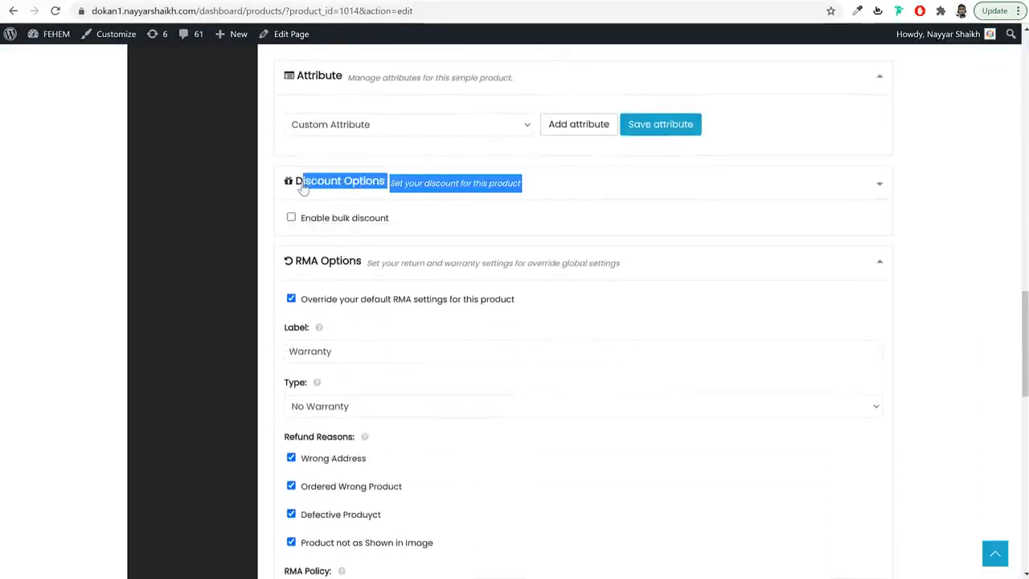
pyautogui.click(363, 248)
pyautogui.scroll(-2, 364, 248)
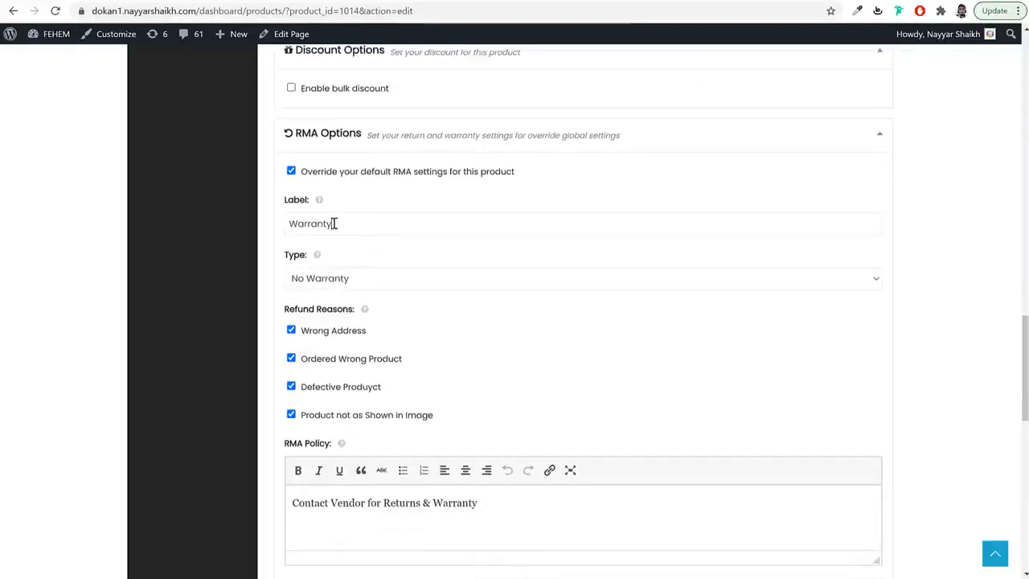
# - Set the RMA warranty type to Warranty Included, keeping a Limited warranty length
pyautogui.click(353, 288)
pyautogui.click(353, 309)
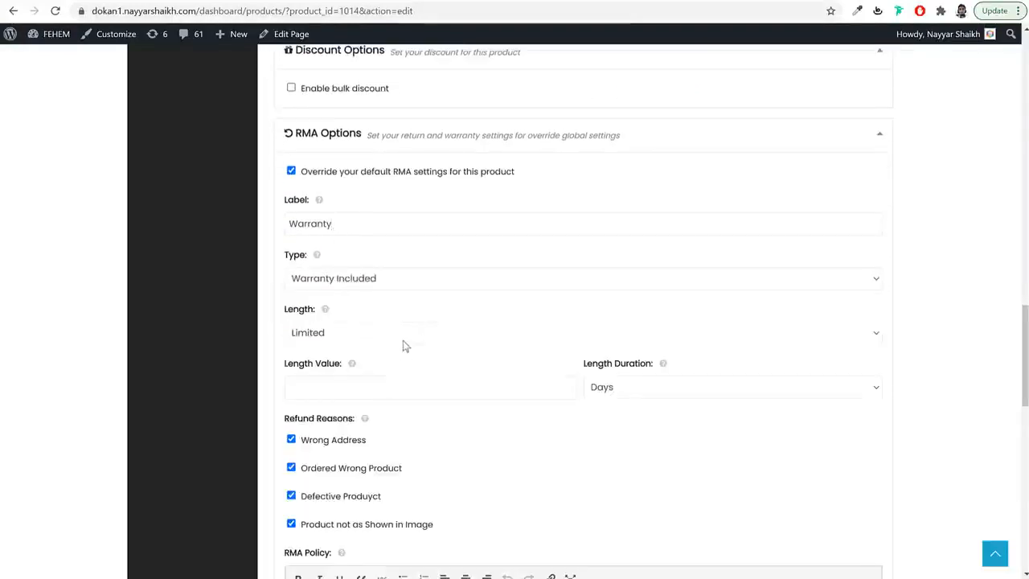
pyautogui.click(394, 333)
pyautogui.click(384, 391)
pyautogui.scroll(-4, 863, 309)
pyautogui.scroll(-2, 844, 303)
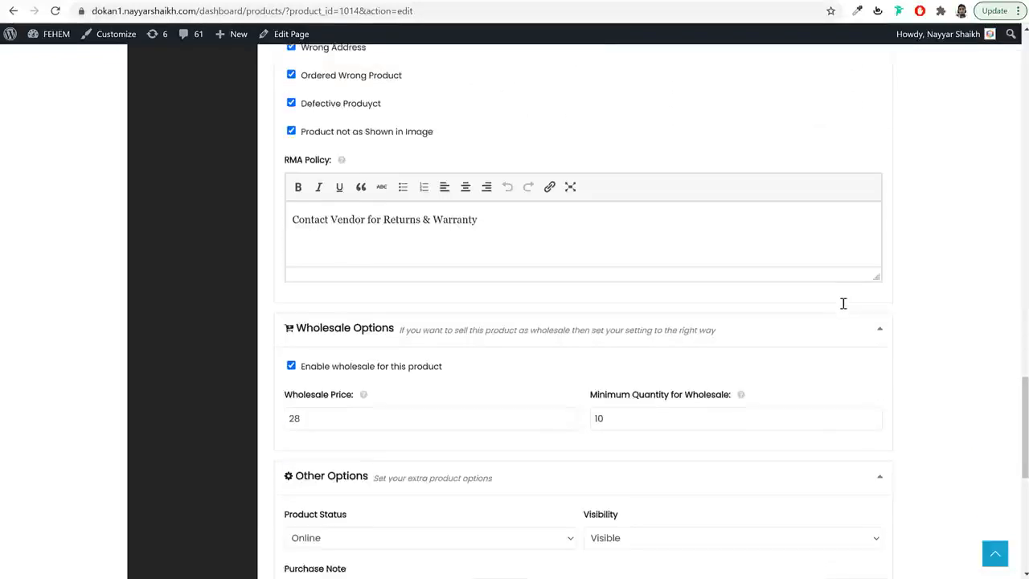
# - Review the Wholesale Price and Minimum Quantity fields, then go to the Orders list
pyautogui.tripleClick(336, 270)
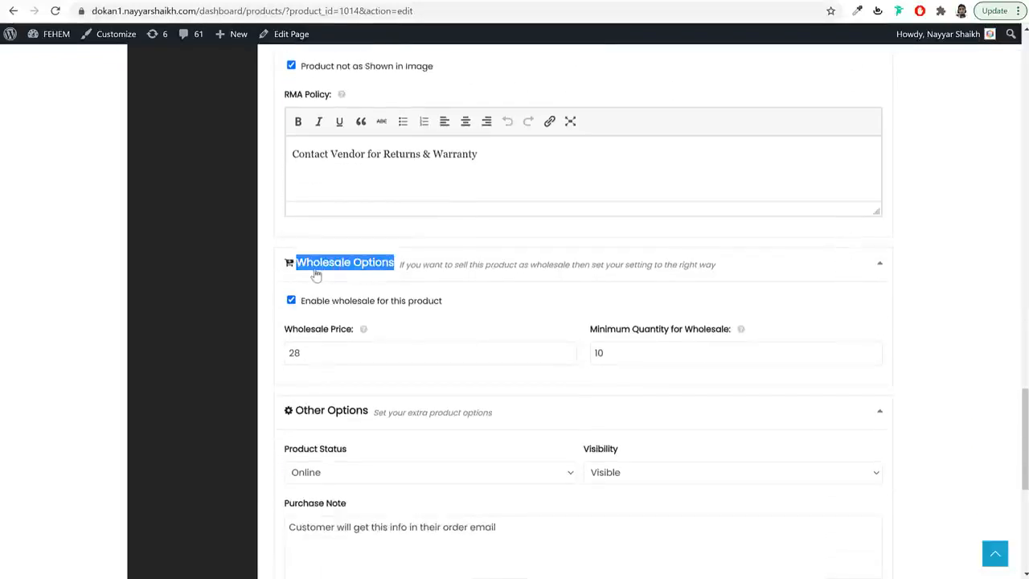
pyautogui.click(353, 354)
pyautogui.click(635, 353)
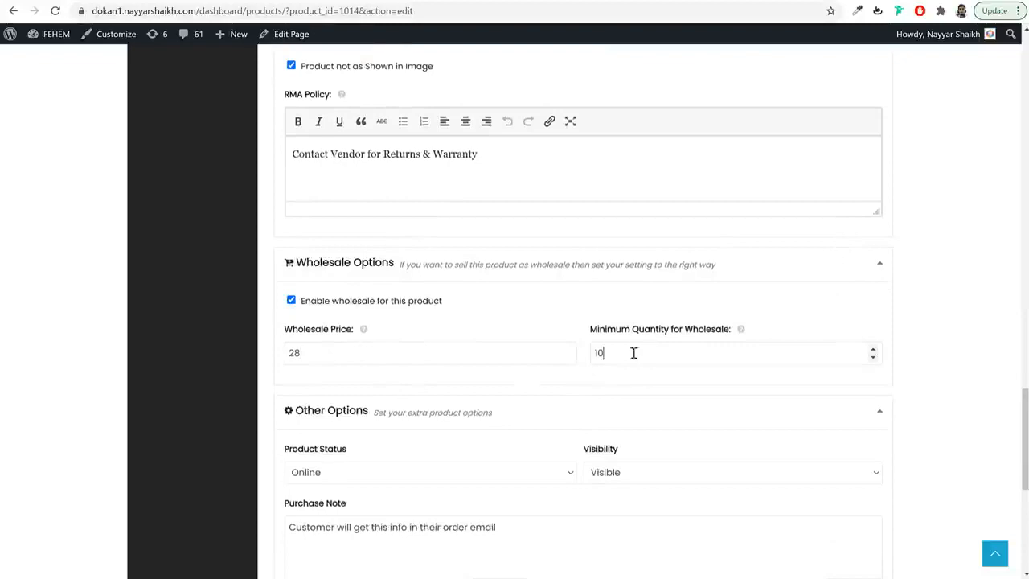
pyautogui.scroll(-3, 496, 402)
pyautogui.scroll(-1, 499, 402)
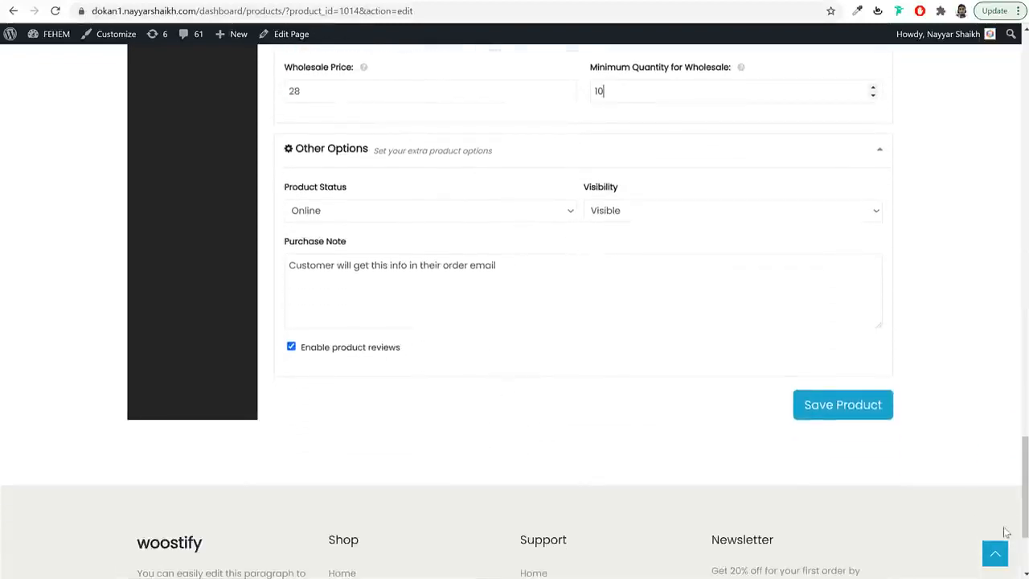
pyautogui.click(997, 555)
pyautogui.click(184, 238)
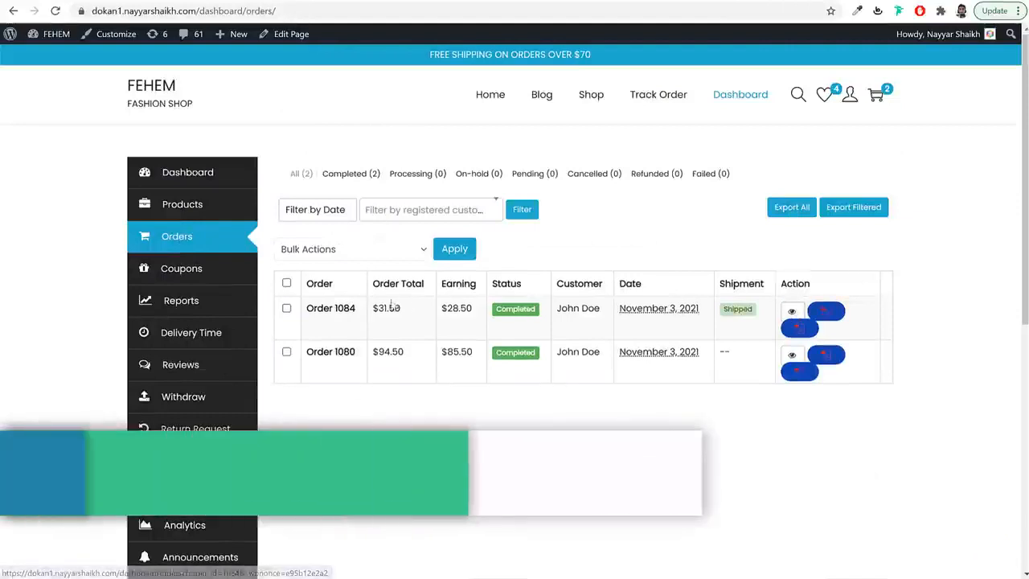
# - Open the T-shirt order's details and review the product, the $31.50 total and shipments
pyautogui.click(336, 309)
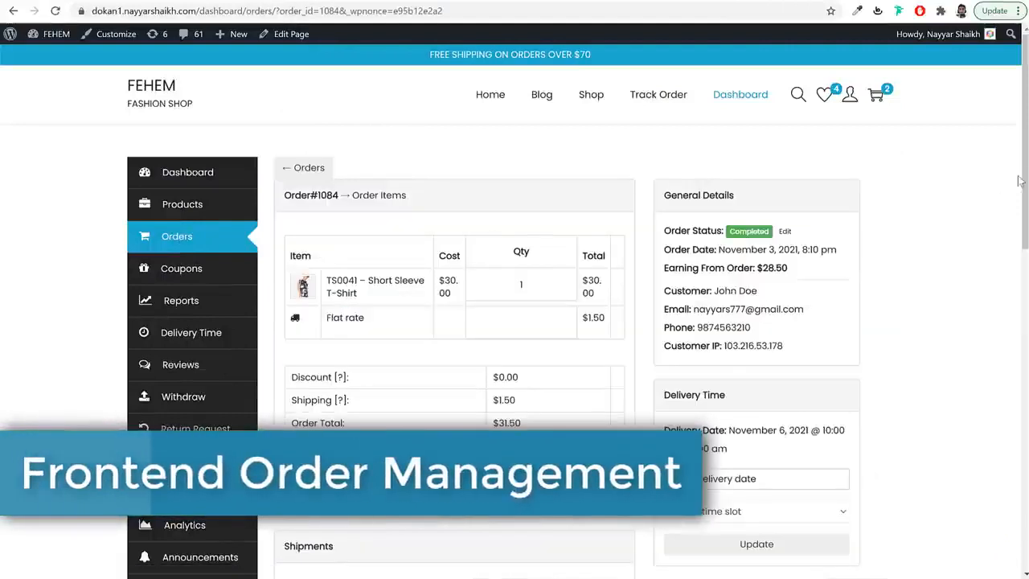
pyautogui.scroll(-2, 614, 193)
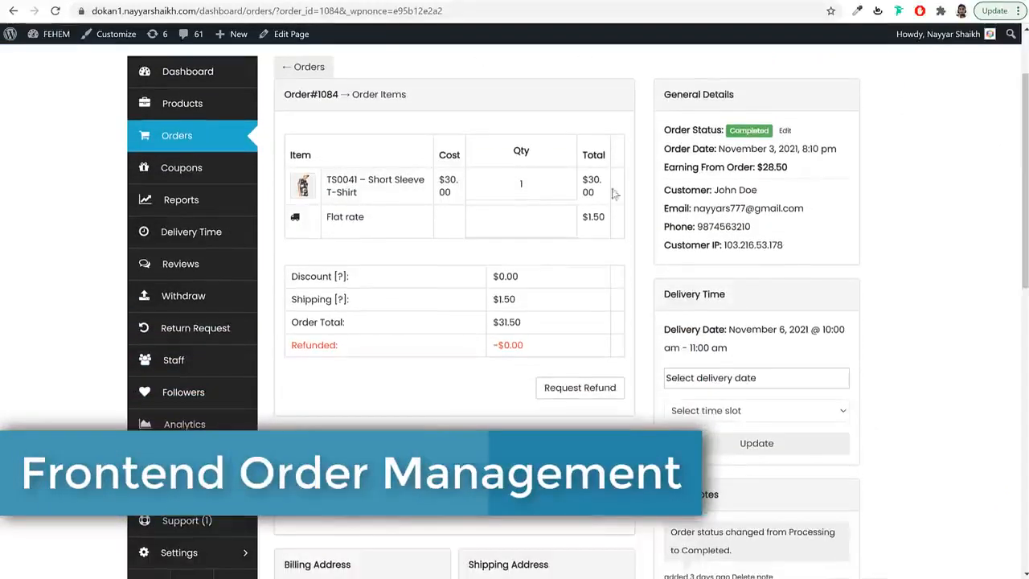
pyautogui.tripleClick(343, 184)
pyautogui.click(411, 262)
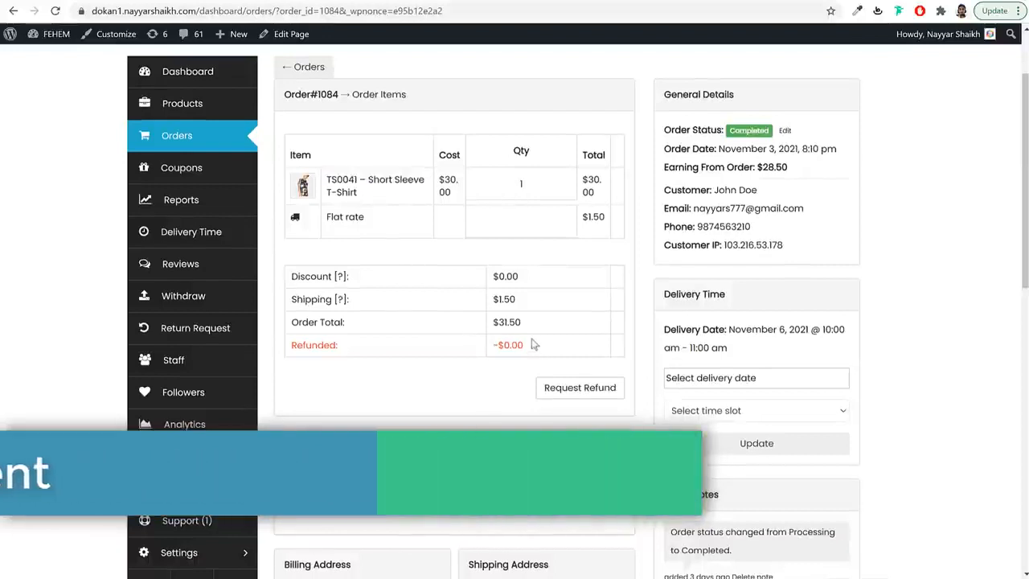
pyautogui.tripleClick(507, 321)
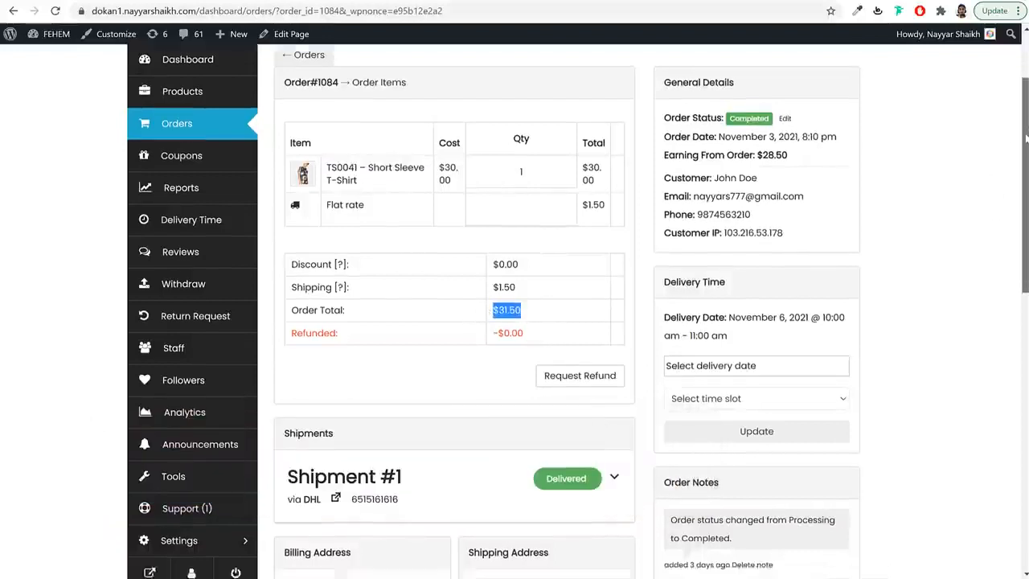
pyautogui.moveTo(1019, 135); pyautogui.dragTo(1015, 242)
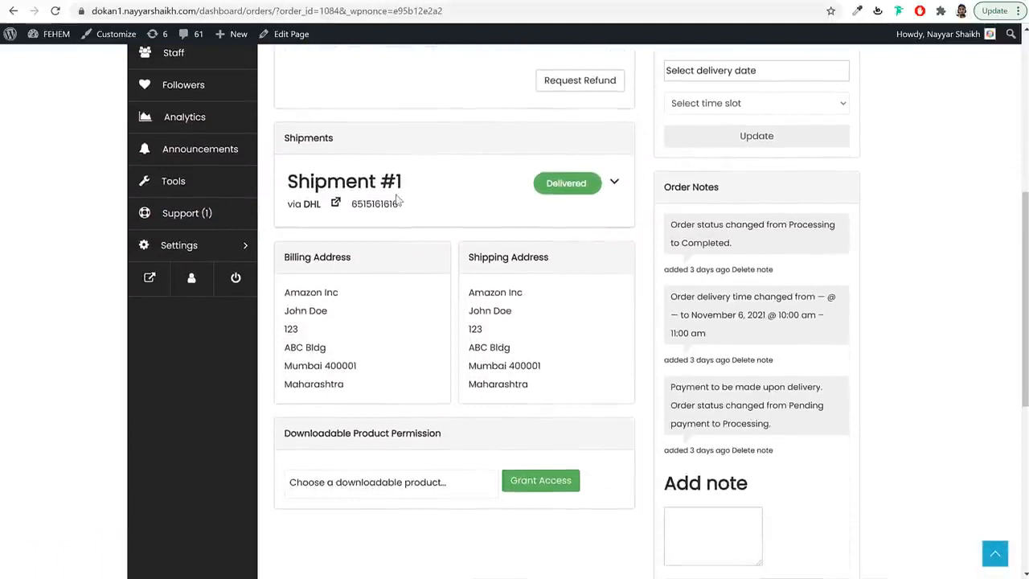
pyautogui.moveTo(289, 139); pyautogui.dragTo(336, 143)
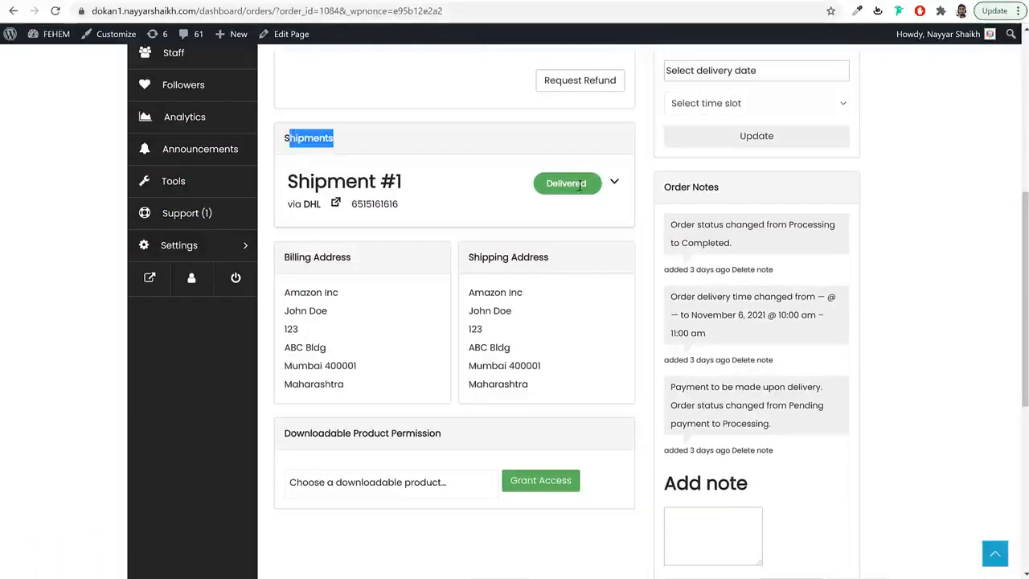
pyautogui.moveTo(292, 202); pyautogui.dragTo(319, 203)
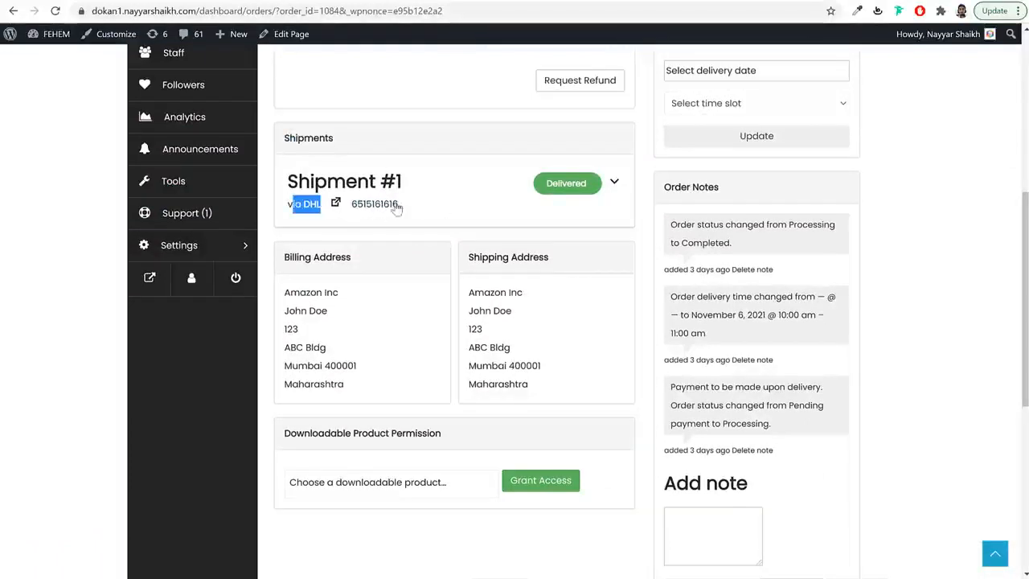
# - Expand Shipment #1, checking its tracking number, and its Shipment Updates Timeline
pyautogui.click(615, 182)
pyautogui.scroll(-2, 639, 211)
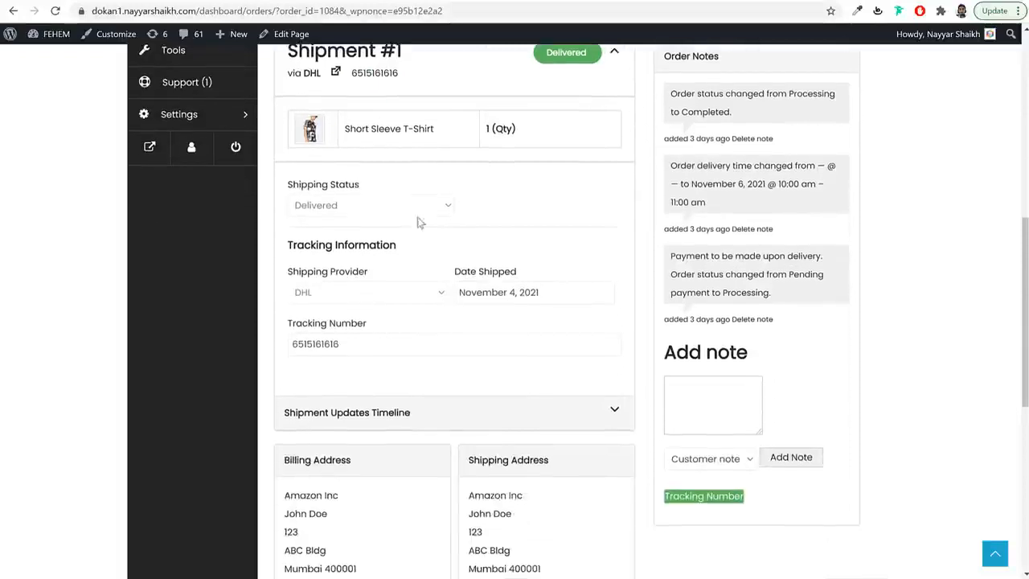
pyautogui.moveTo(349, 338); pyautogui.dragTo(298, 342)
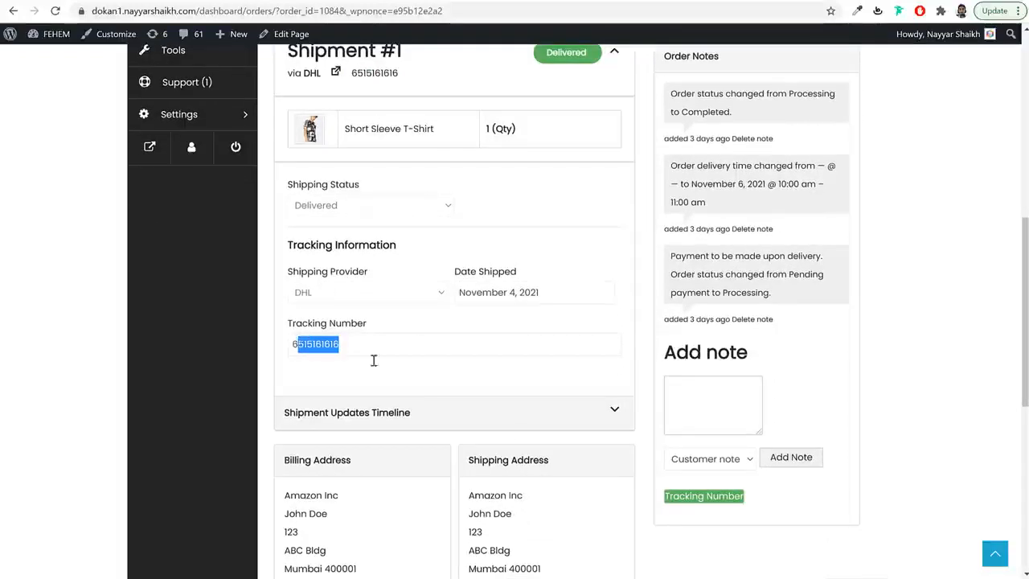
pyautogui.click(626, 411)
pyautogui.scroll(-3, 632, 406)
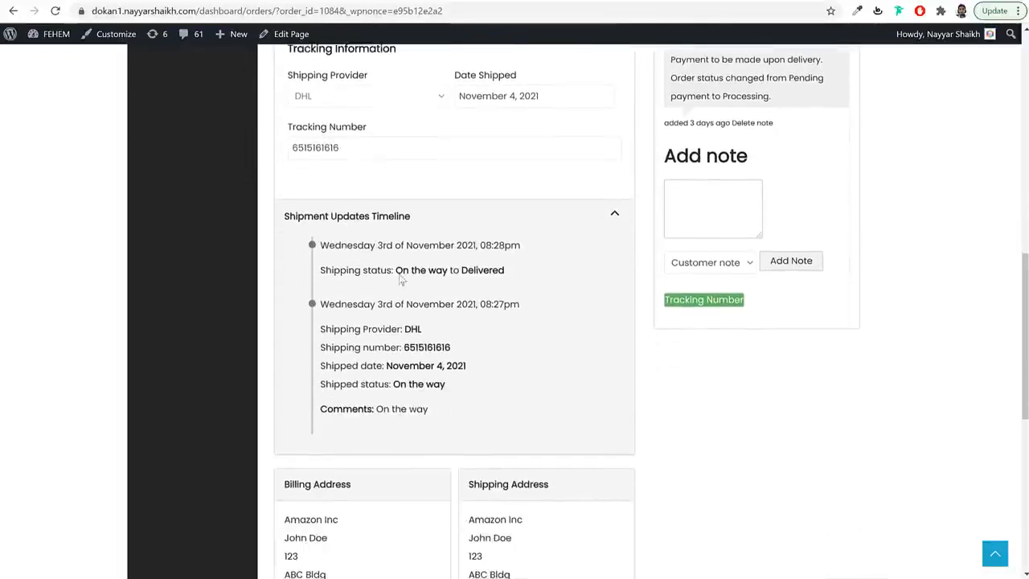
pyautogui.moveTo(293, 215); pyautogui.dragTo(397, 221)
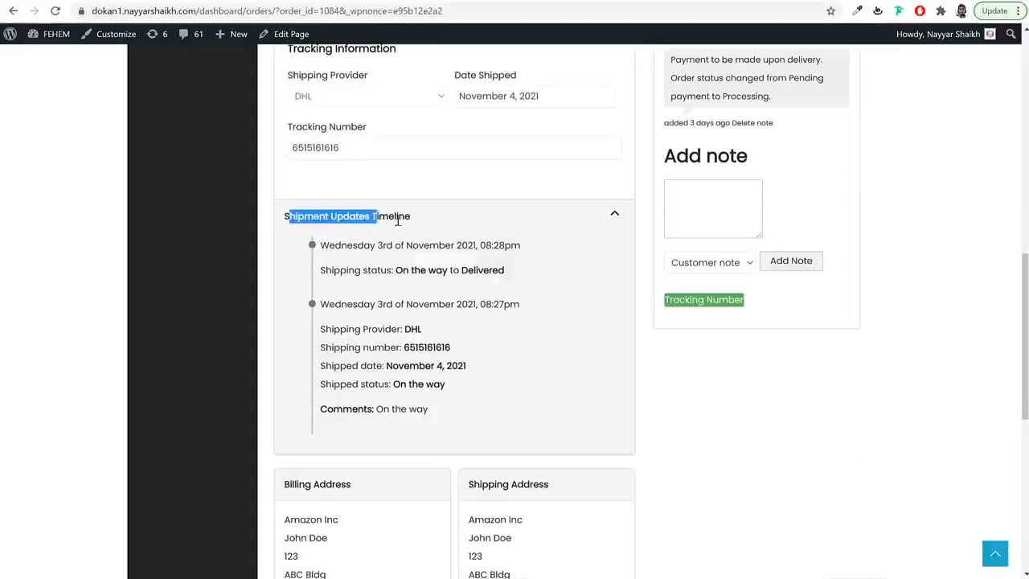
pyautogui.click(438, 418)
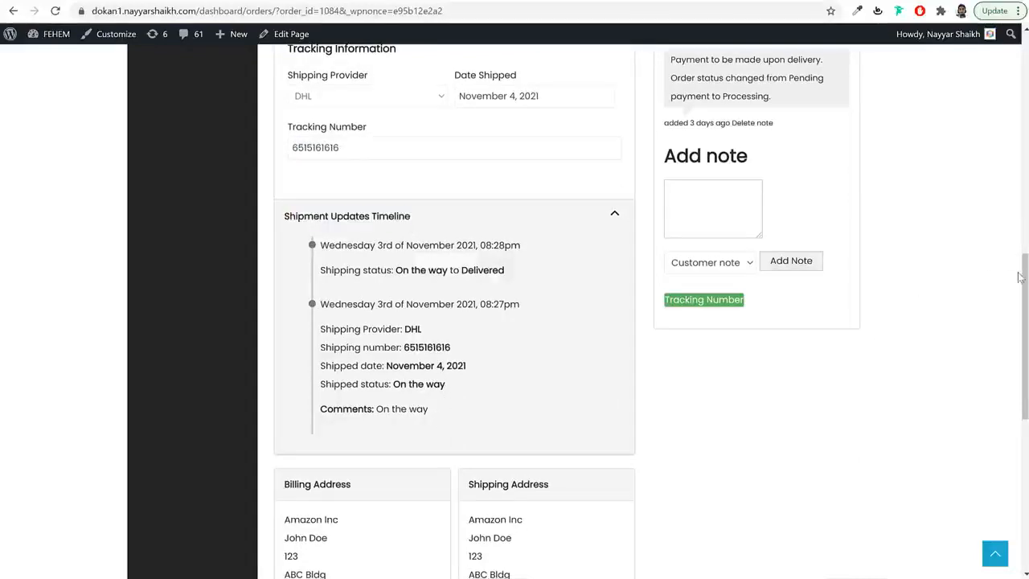
pyautogui.moveTo(1018, 277); pyautogui.dragTo(1014, 115)
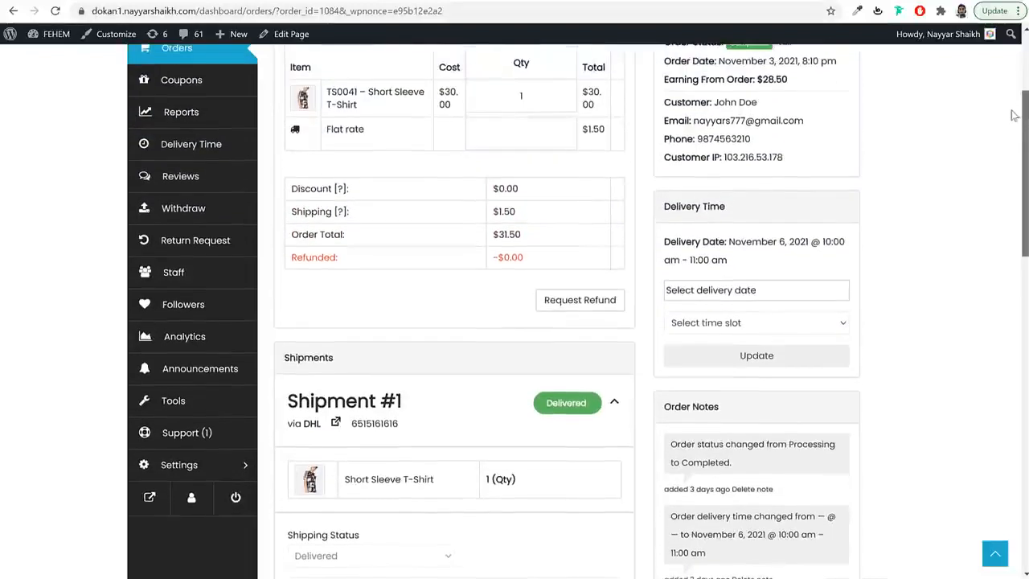
pyautogui.moveTo(727, 207); pyautogui.dragTo(672, 206)
# - Choose November 10, 2021 as the delivery date, then open the Withdraw page
pyautogui.click(710, 290)
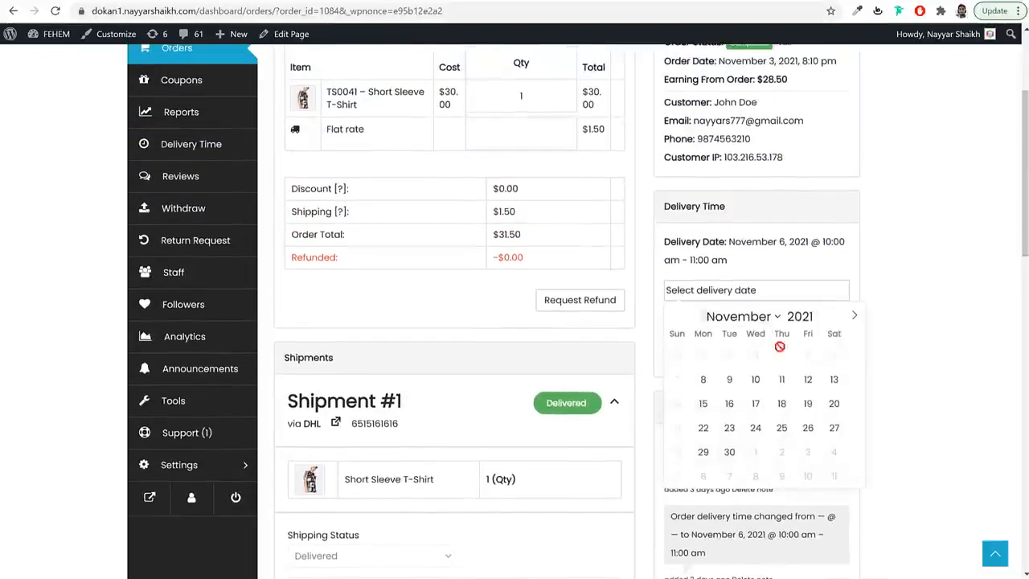
pyautogui.click(755, 380)
pyautogui.scroll(1, 745, 322)
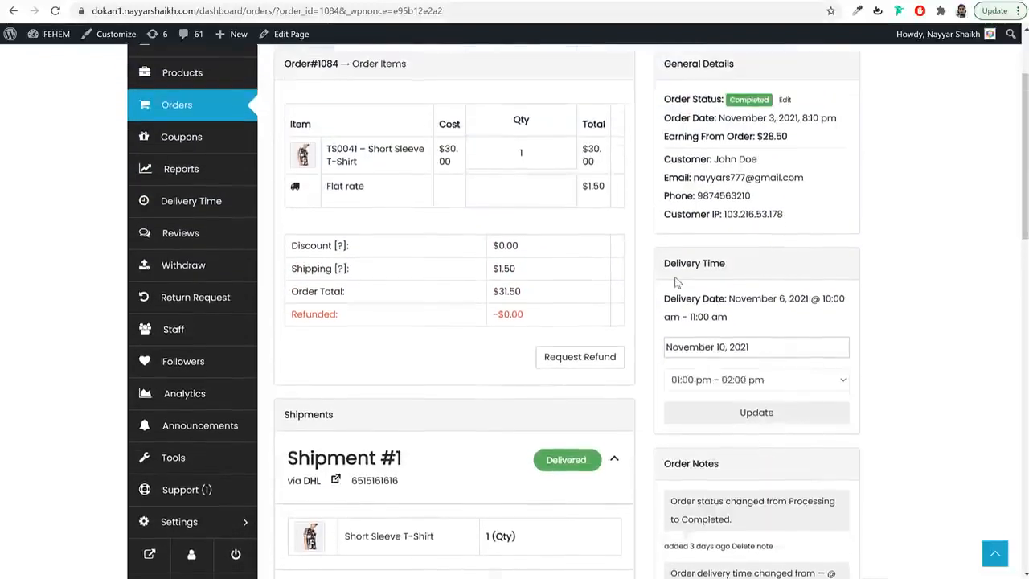
pyautogui.click(207, 285)
pyautogui.moveTo(396, 214); pyautogui.dragTo(283, 216)
# - Review the 0-day threshold, $114.00 balance and $50.00 minimum withdrawal
pyautogui.moveTo(287, 252); pyautogui.dragTo(410, 252)
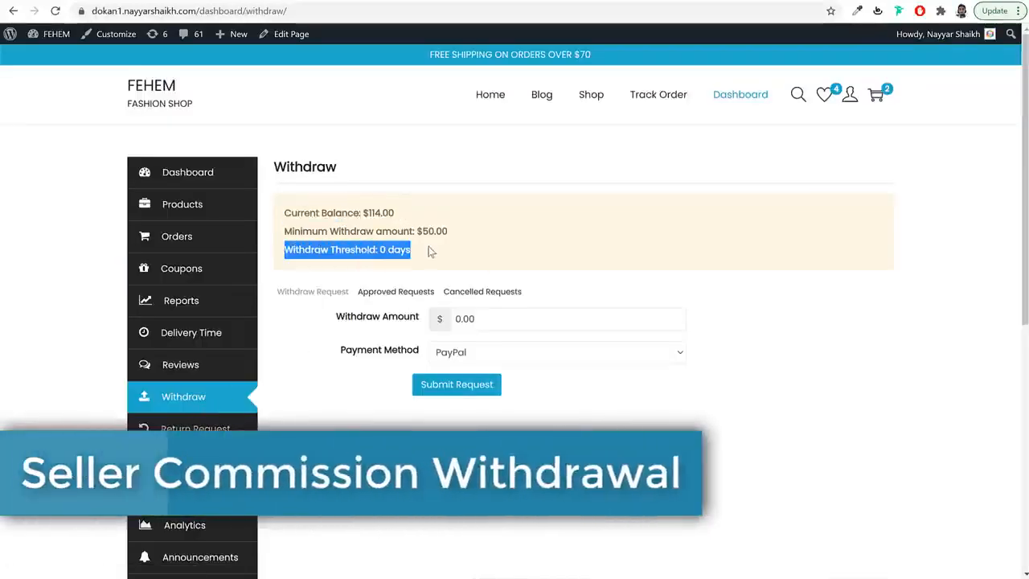
pyautogui.click(331, 225)
pyautogui.moveTo(285, 213); pyautogui.dragTo(398, 213)
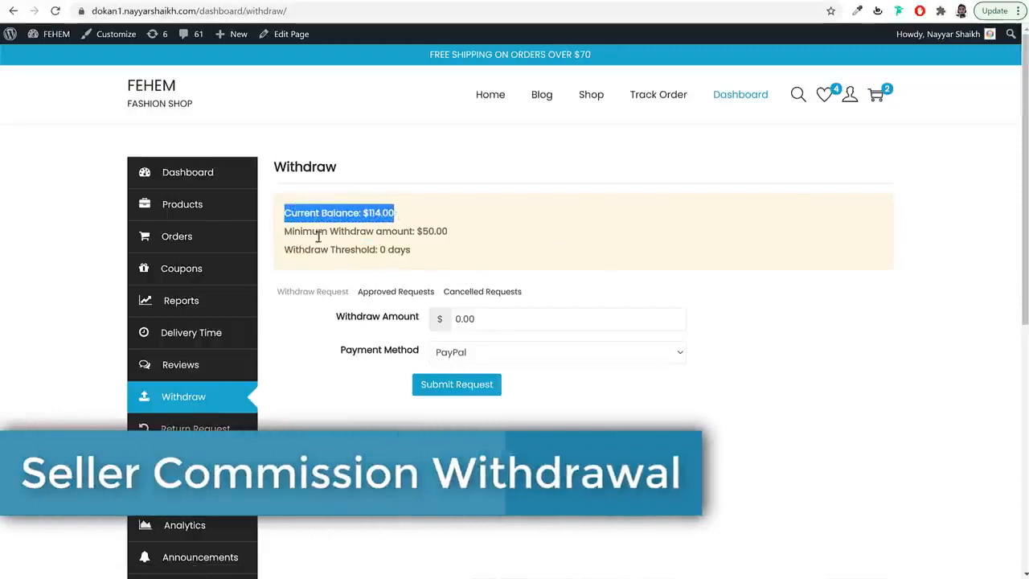
pyautogui.moveTo(286, 233); pyautogui.dragTo(450, 231)
# - Request a withdrawal with Bank Transfer as the payment method
pyautogui.doubleClick(475, 315)
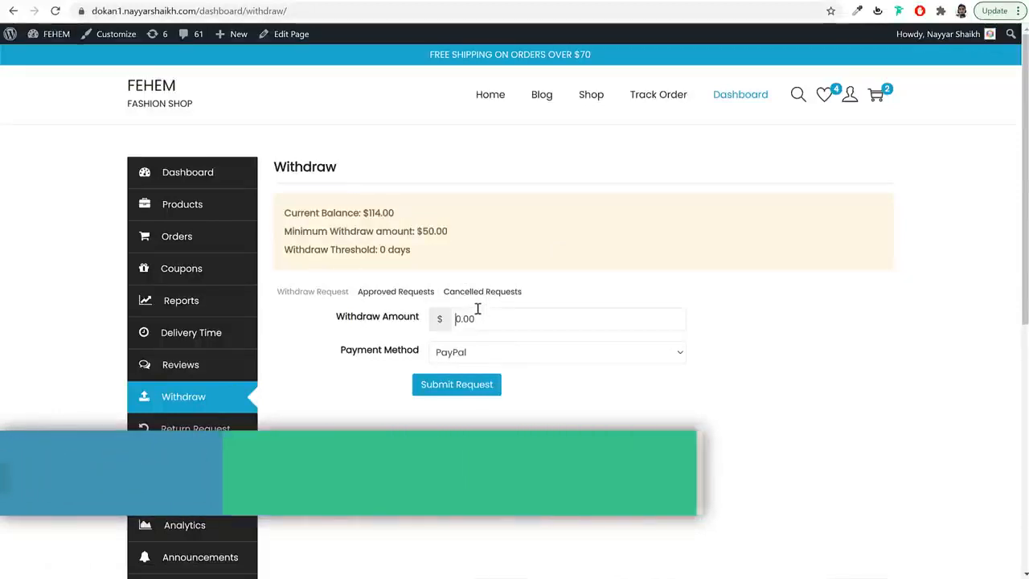
pyautogui.write('114')
pyautogui.click(484, 362)
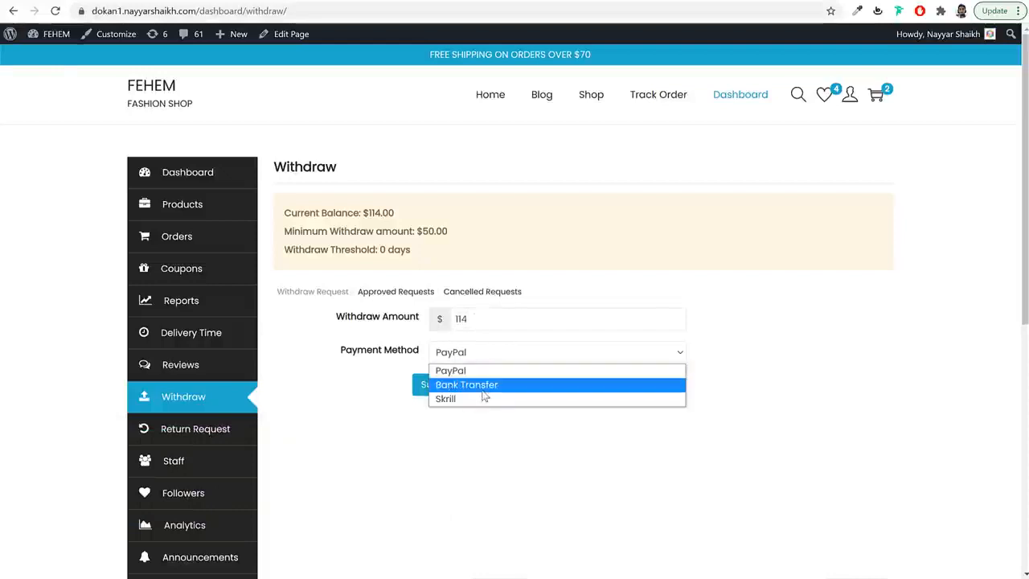
pyautogui.click(485, 388)
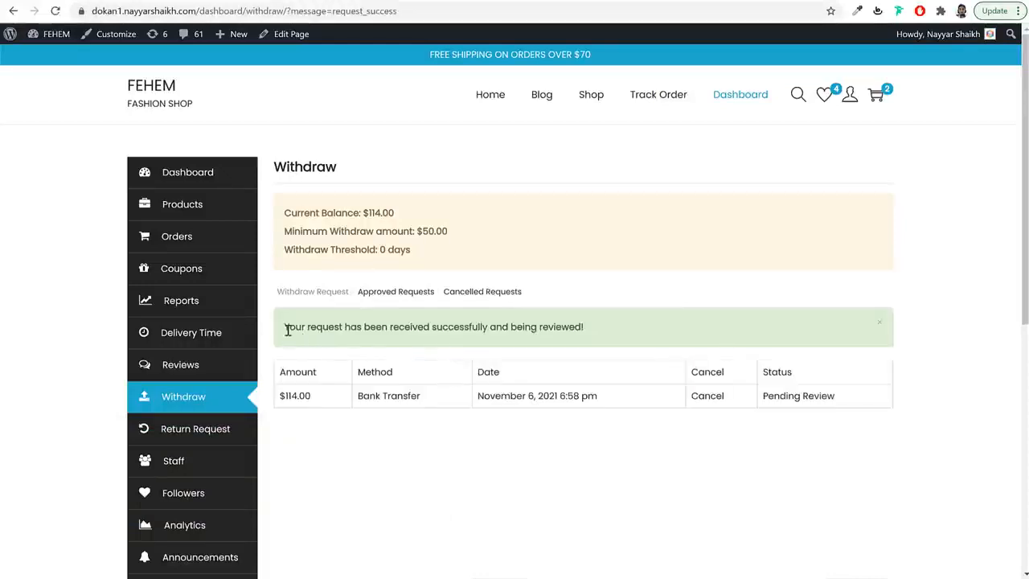
pyautogui.moveTo(287, 329); pyautogui.dragTo(581, 338)
pyautogui.click(563, 427)
# - Go to the Support tickets page
pyautogui.scroll(-2, 563, 427)
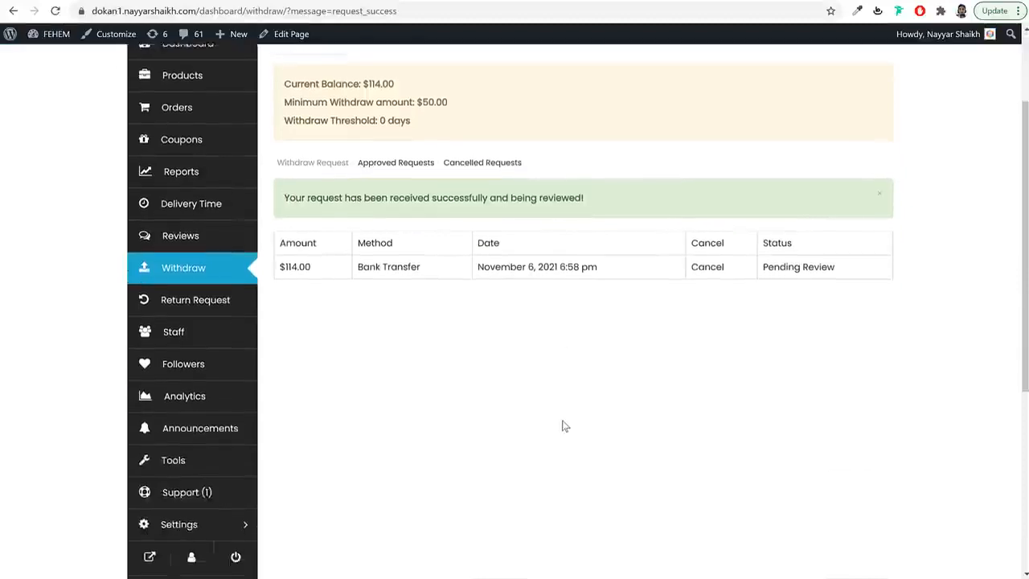
pyautogui.scroll(-1, 563, 427)
pyautogui.click(194, 432)
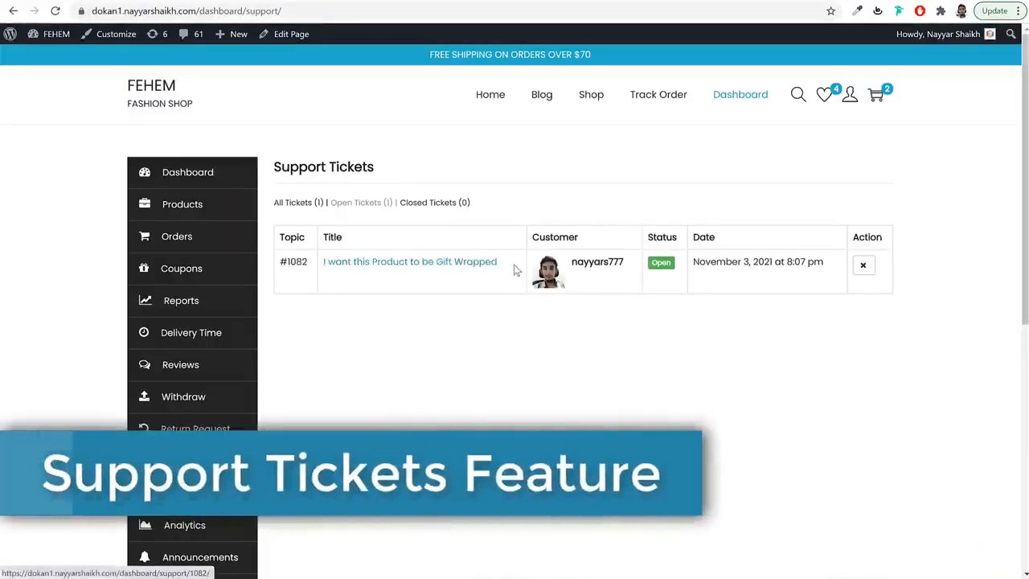
# - Open the 'I want this Product to be Gift Wrapped' ticket and view its reply and status options
pyautogui.moveTo(498, 261); pyautogui.dragTo(324, 261)
pyautogui.click(365, 306)
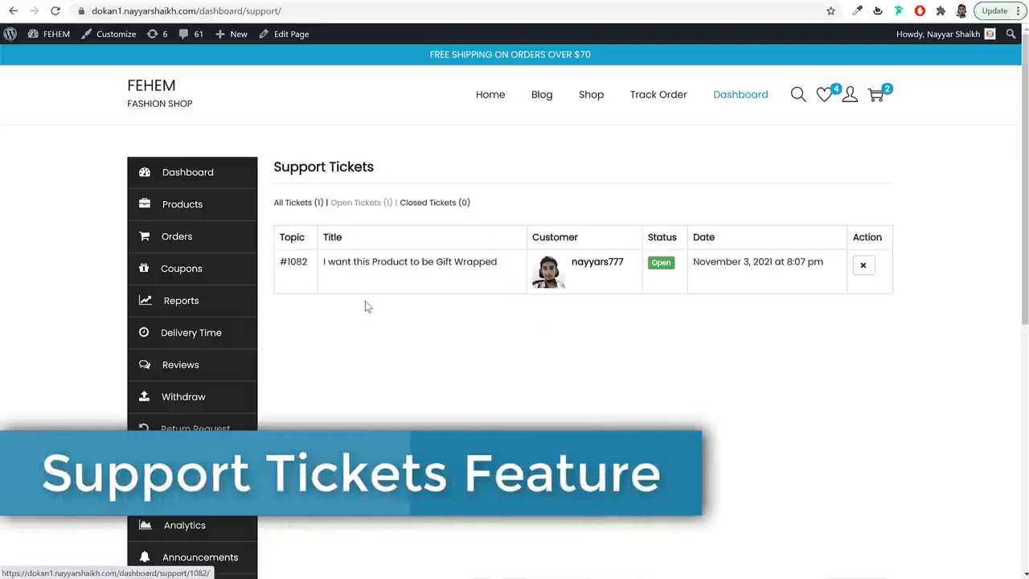
pyautogui.click(378, 263)
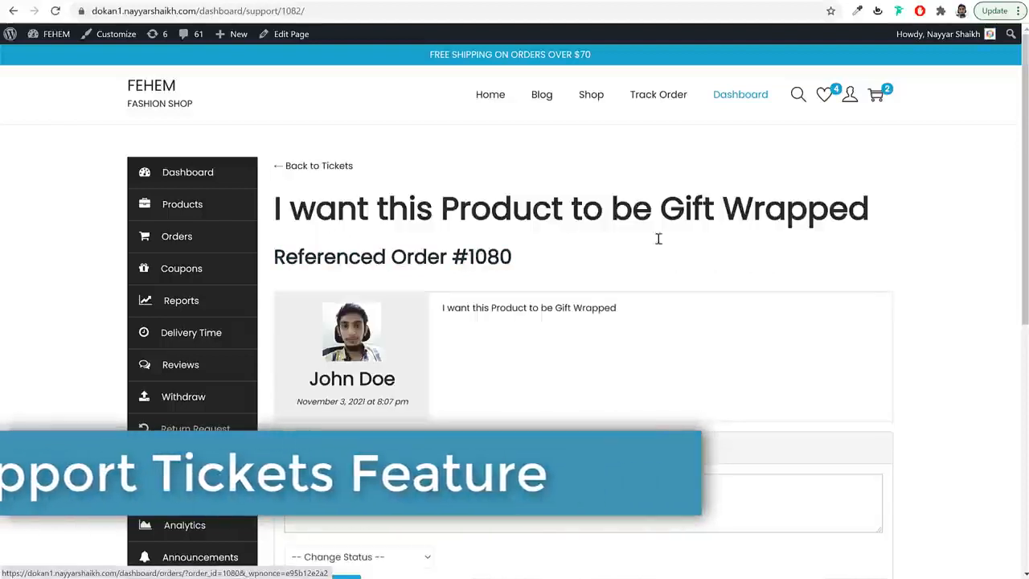
pyautogui.scroll(-3, 719, 301)
pyautogui.click(442, 315)
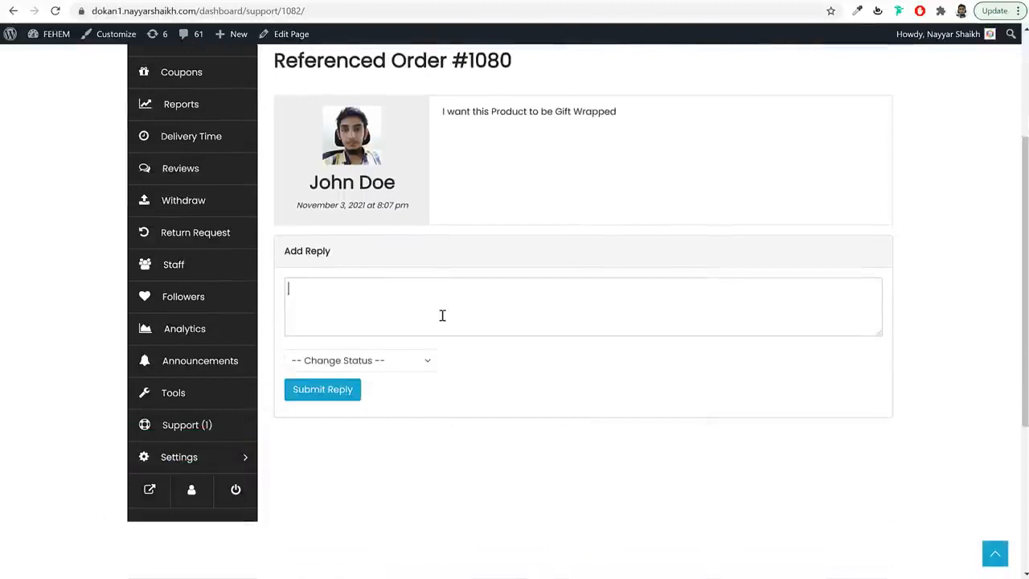
pyautogui.click(358, 360)
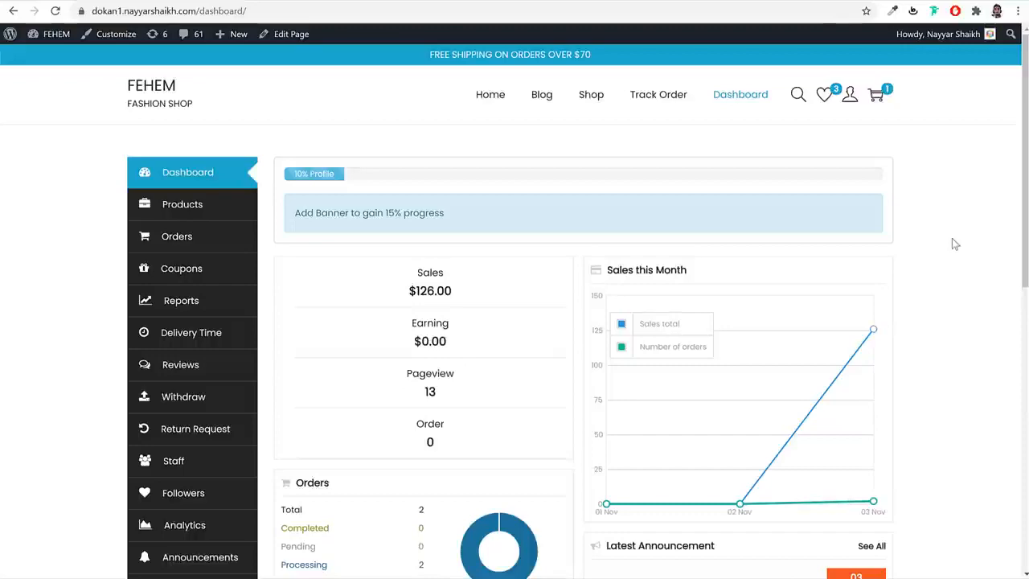
# - Review the dashboard stats: $126.00 sales, earnings, 13 pageviews and 0 orders
pyautogui.scroll(-4, 951, 330)
pyautogui.scroll(4, 952, 335)
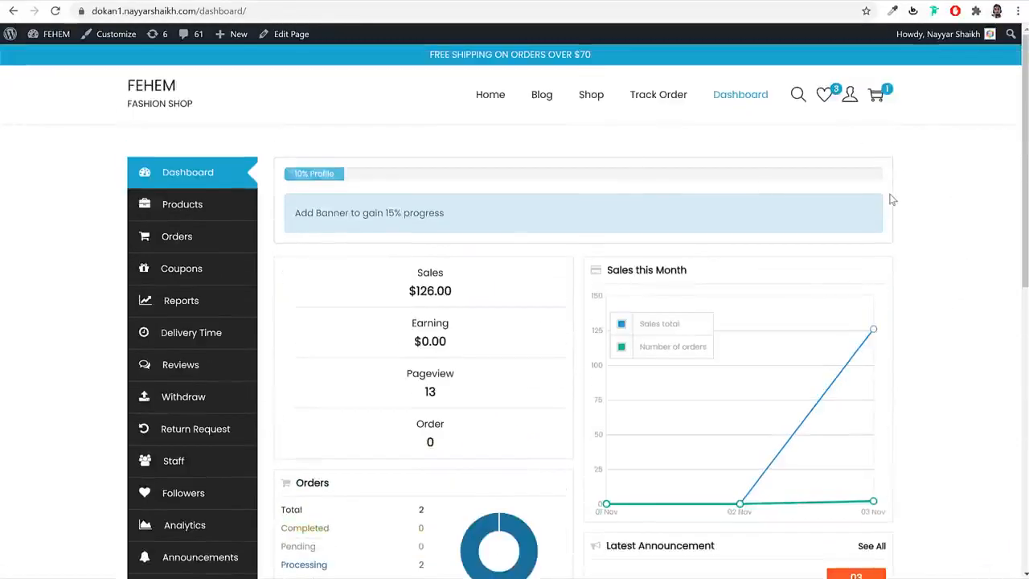
pyautogui.scroll(-2, 906, 227)
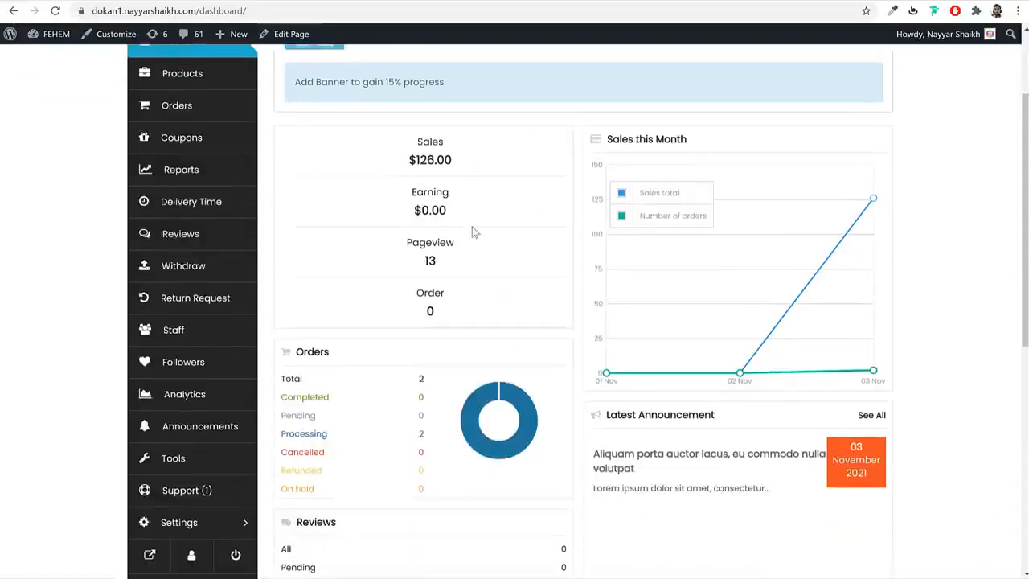
pyautogui.moveTo(457, 159); pyautogui.dragTo(395, 163)
pyautogui.moveTo(463, 216); pyautogui.dragTo(392, 209)
pyautogui.moveTo(457, 259); pyautogui.dragTo(410, 266)
pyautogui.moveTo(439, 315); pyautogui.dragTo(395, 294)
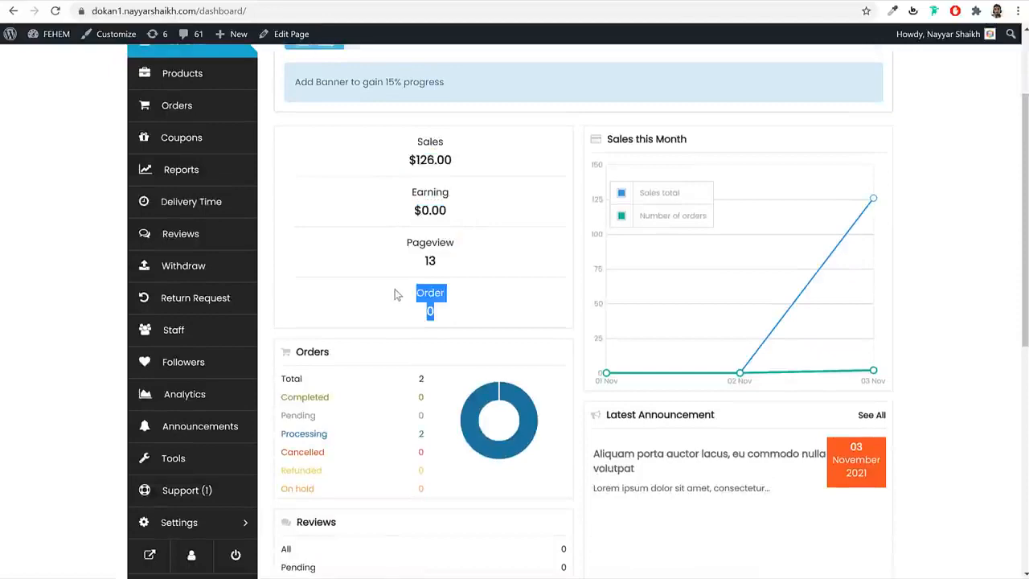
pyautogui.click(396, 294)
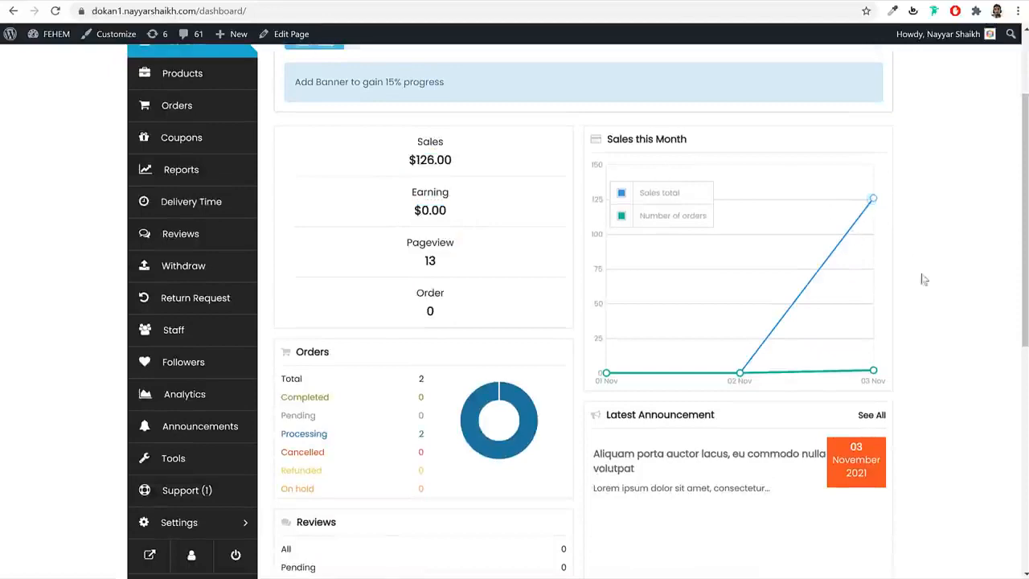
pyautogui.scroll(-3, 925, 306)
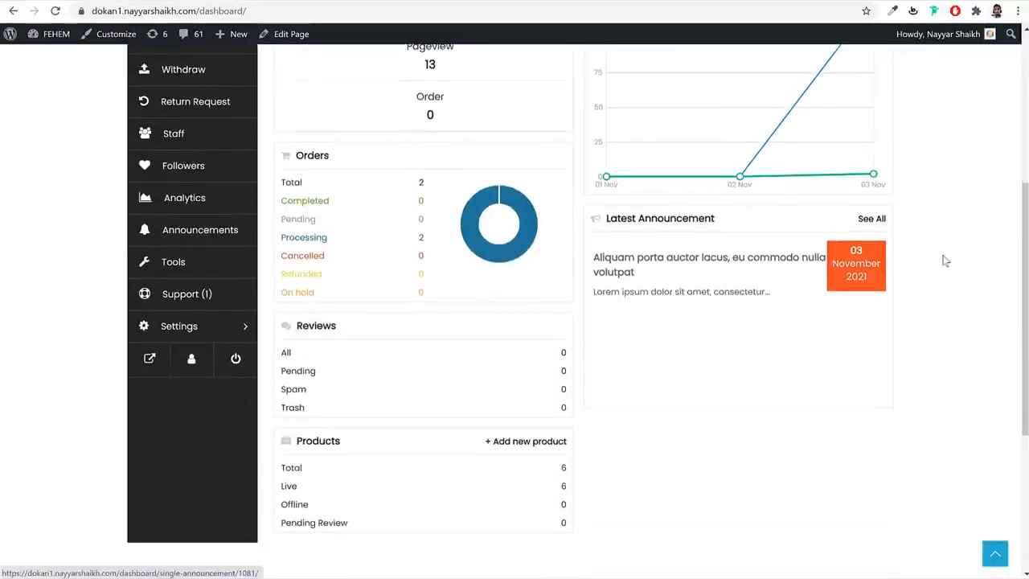
pyautogui.scroll(3, 957, 290)
pyautogui.scroll(-2, 958, 293)
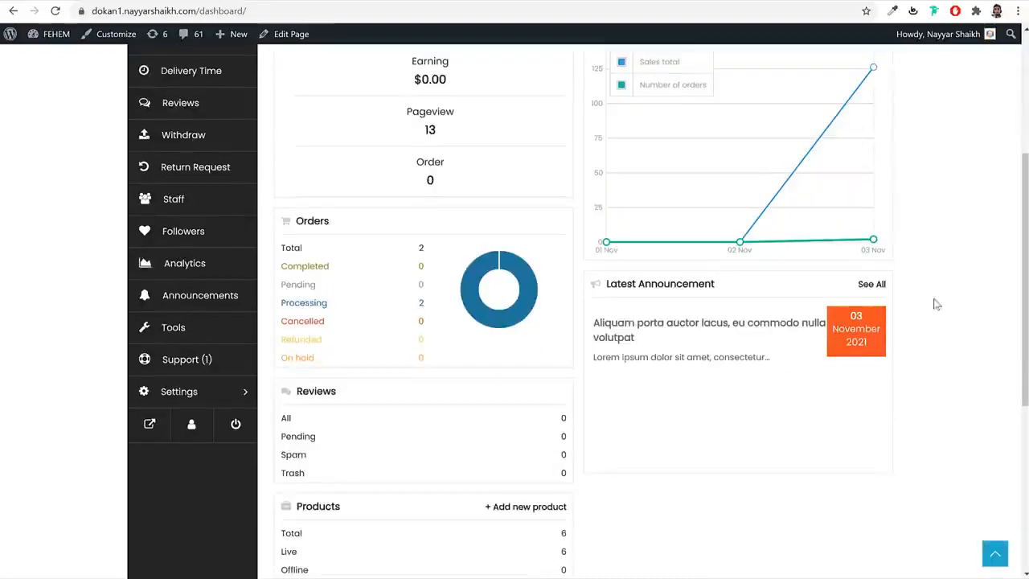
# - Read the latest announcement, return to the dashboard, then go to Products
pyautogui.click(689, 328)
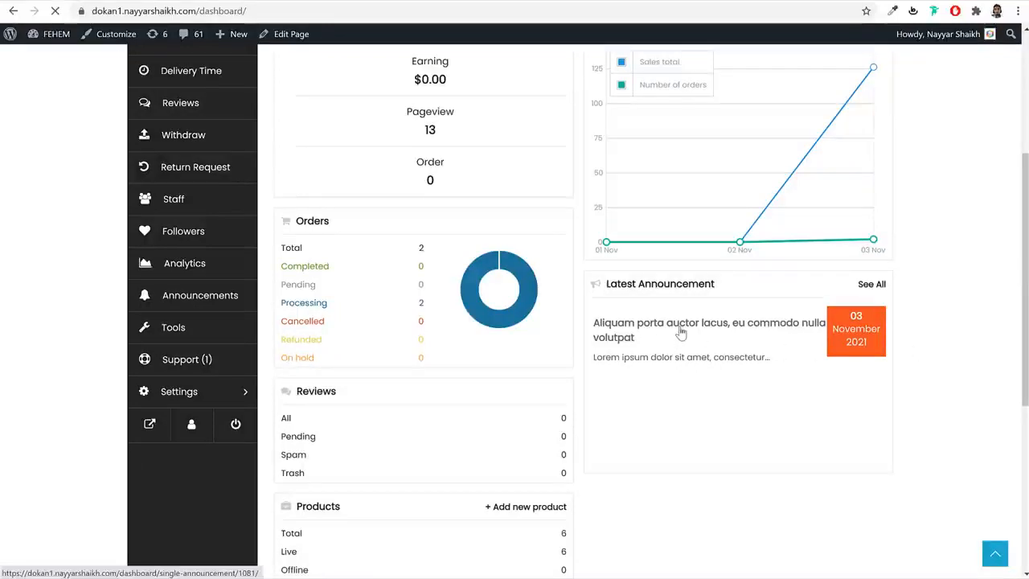
pyautogui.click(655, 334)
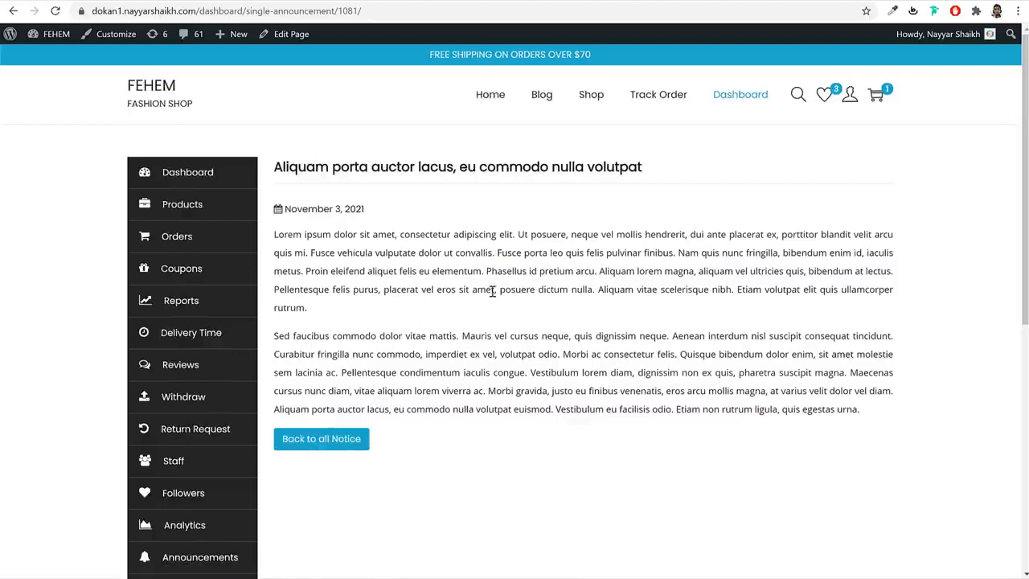
pyautogui.hotkey('alt', 'Left')
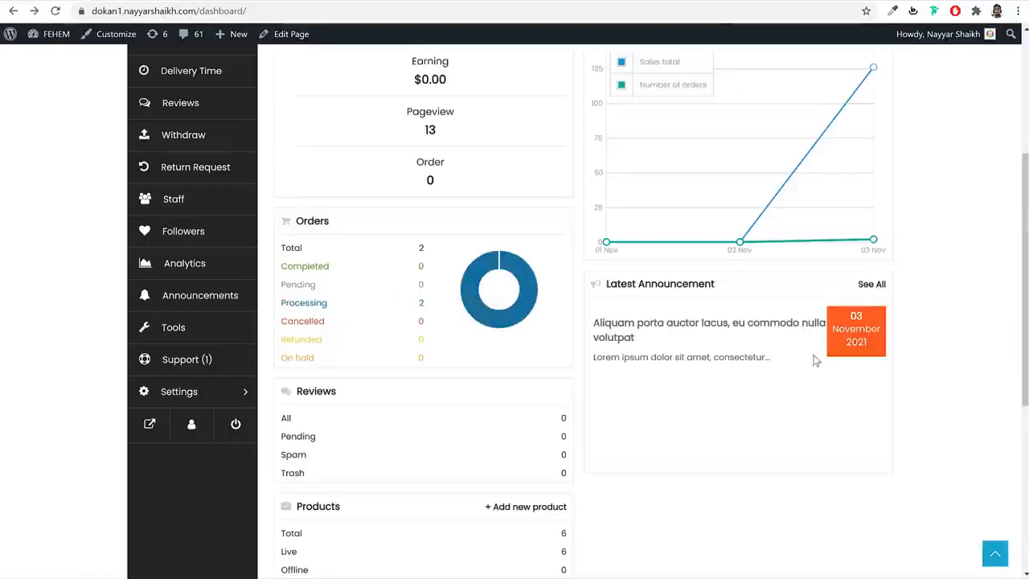
pyautogui.moveTo(307, 250); pyautogui.dragTo(282, 249)
pyautogui.scroll(-3, 483, 348)
pyautogui.scroll(6, 487, 349)
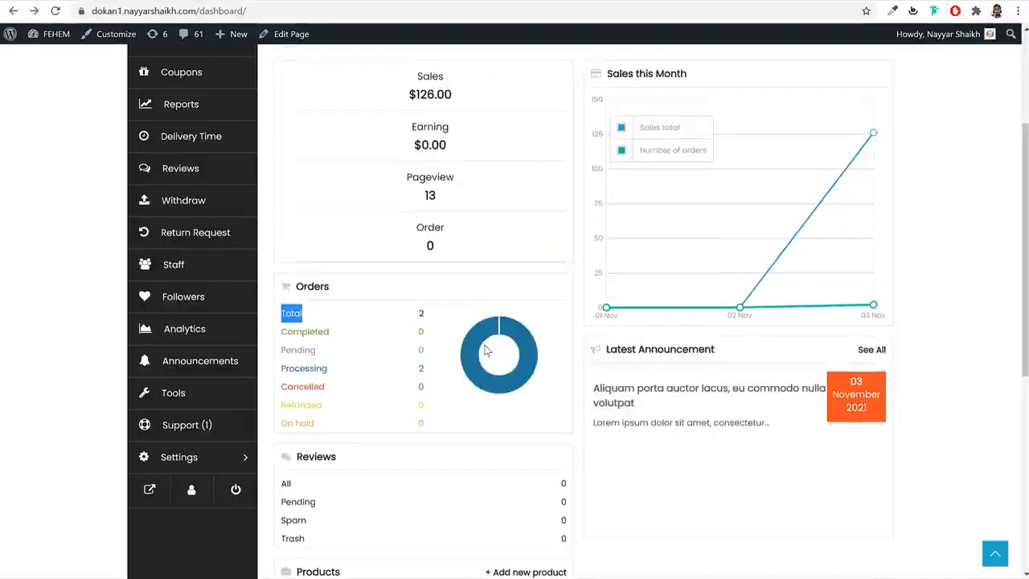
pyautogui.click(205, 213)
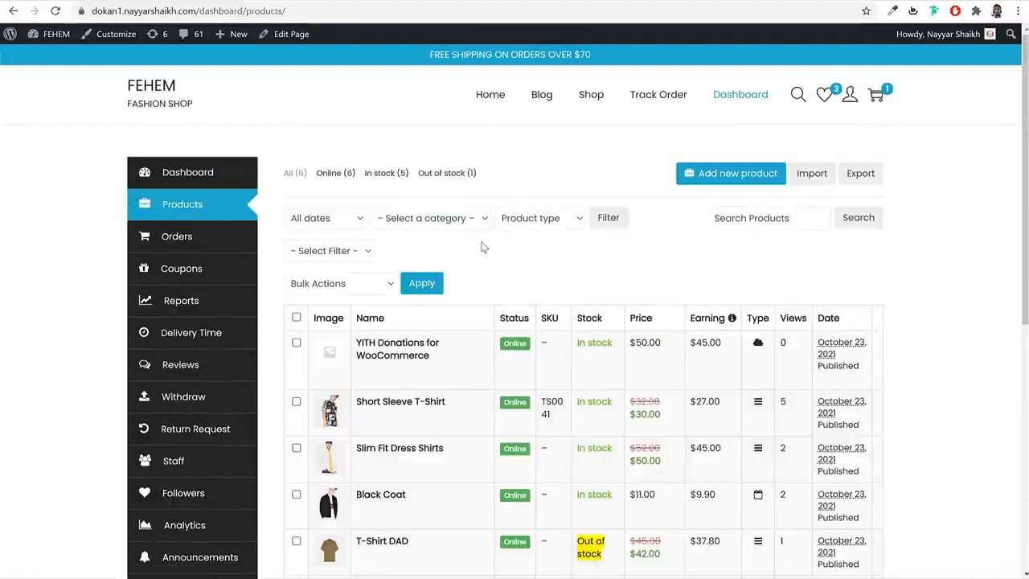
# - Browse the six products, including Black Coat and T-Shirt DAD, and edit Short Sleeve T-Shirt
pyautogui.scroll(-3, 492, 338)
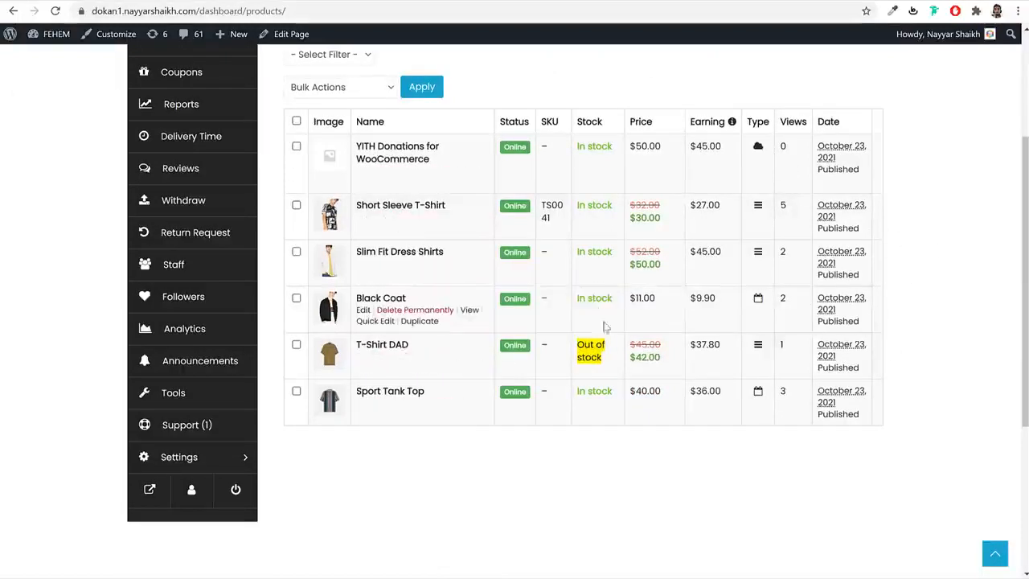
pyautogui.moveTo(604, 360); pyautogui.dragTo(573, 331)
pyautogui.click(594, 351)
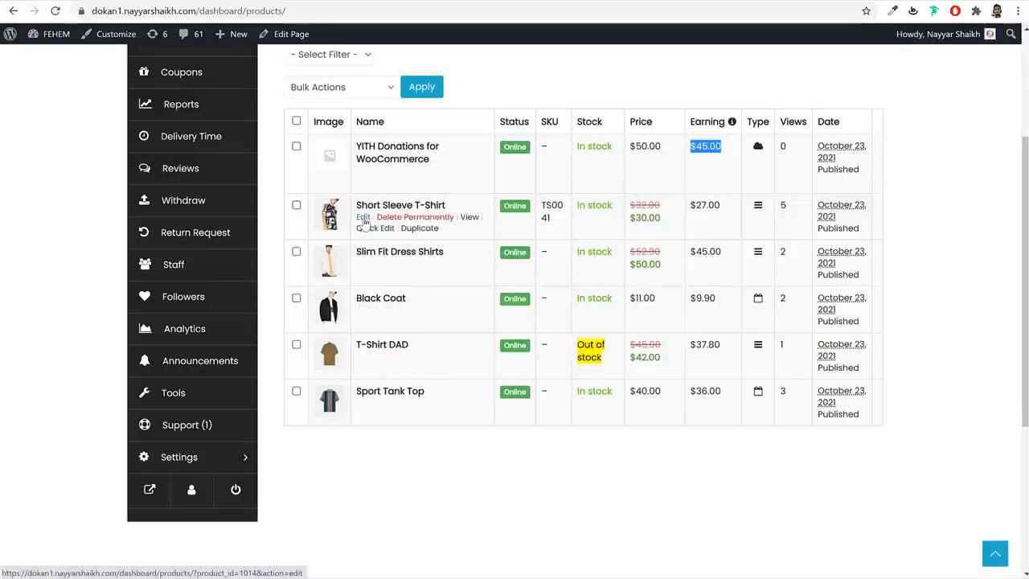
pyautogui.click(364, 217)
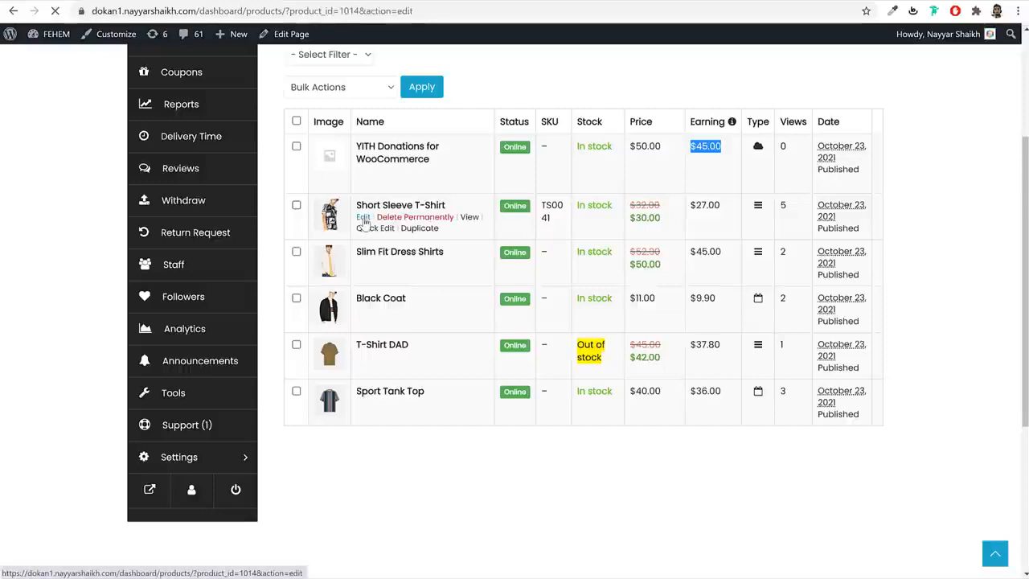
# - Scroll through the Inventory, Shipping, RMA and Wholesale sections of the T-shirt's edit page
pyautogui.scroll(-2, 972, 354)
pyautogui.scroll(-12, 974, 358)
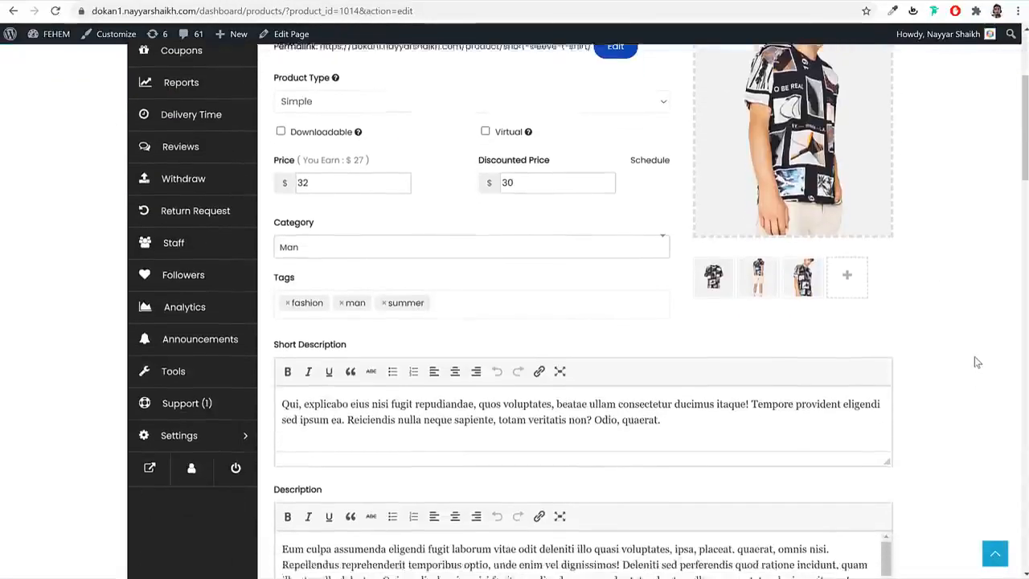
pyautogui.scroll(-10, 974, 356)
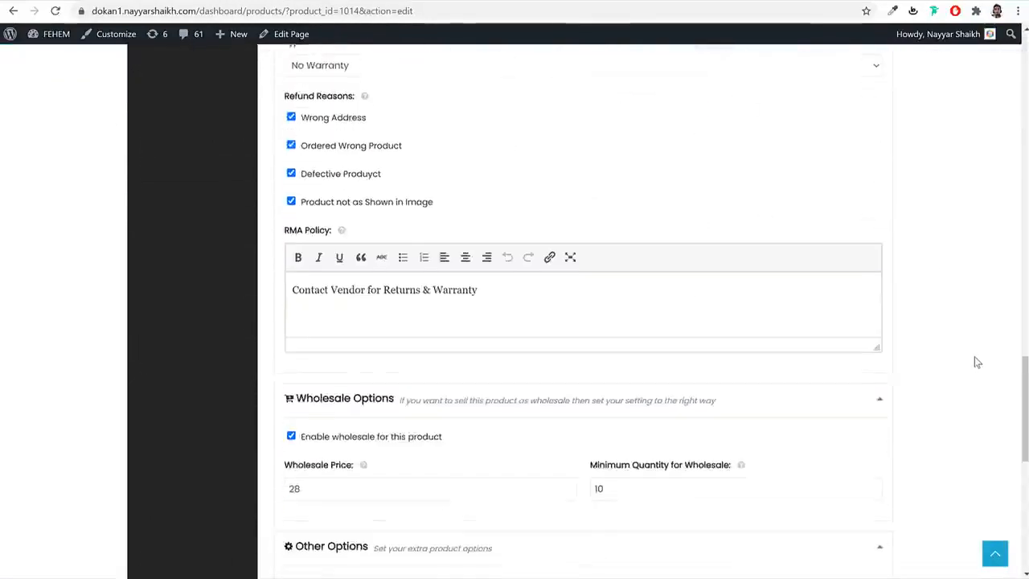
pyautogui.scroll(5, 971, 363)
pyautogui.scroll(14, 973, 369)
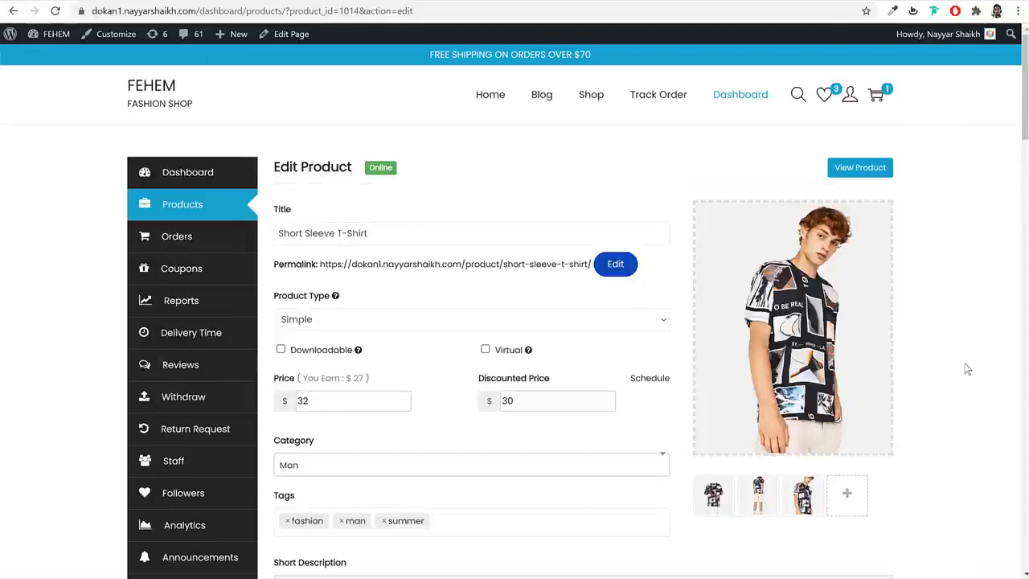
pyautogui.scroll(-5, 953, 389)
pyautogui.scroll(4, 951, 406)
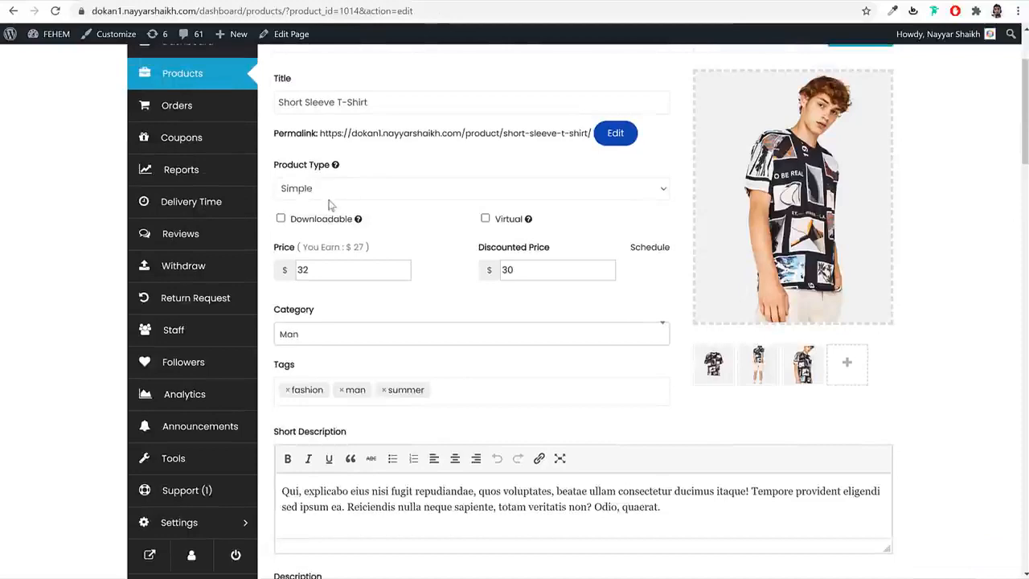
pyautogui.scroll(-13, 493, 182)
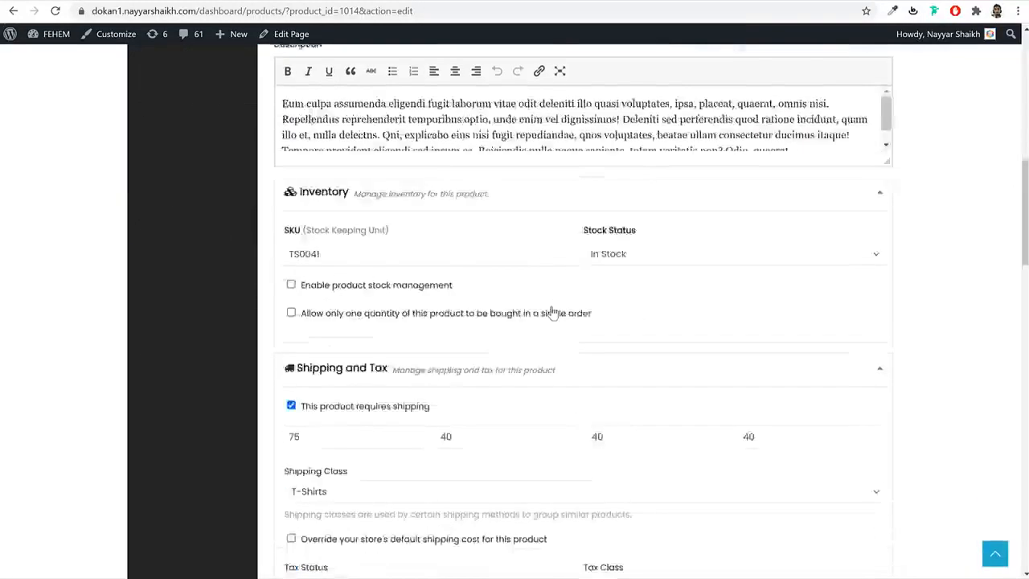
pyautogui.scroll(-2, 502, 281)
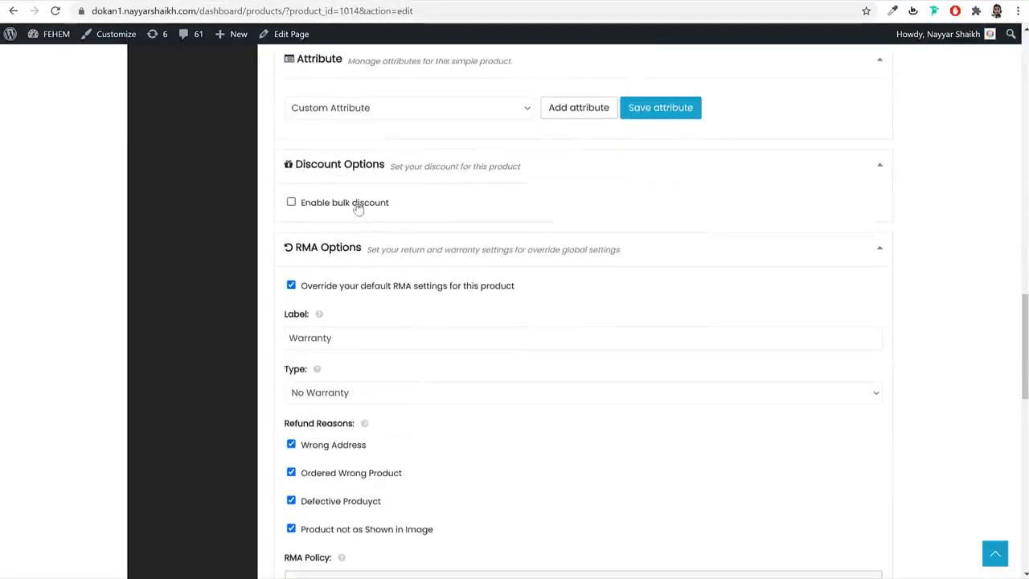
pyautogui.scroll(-2, 578, 240)
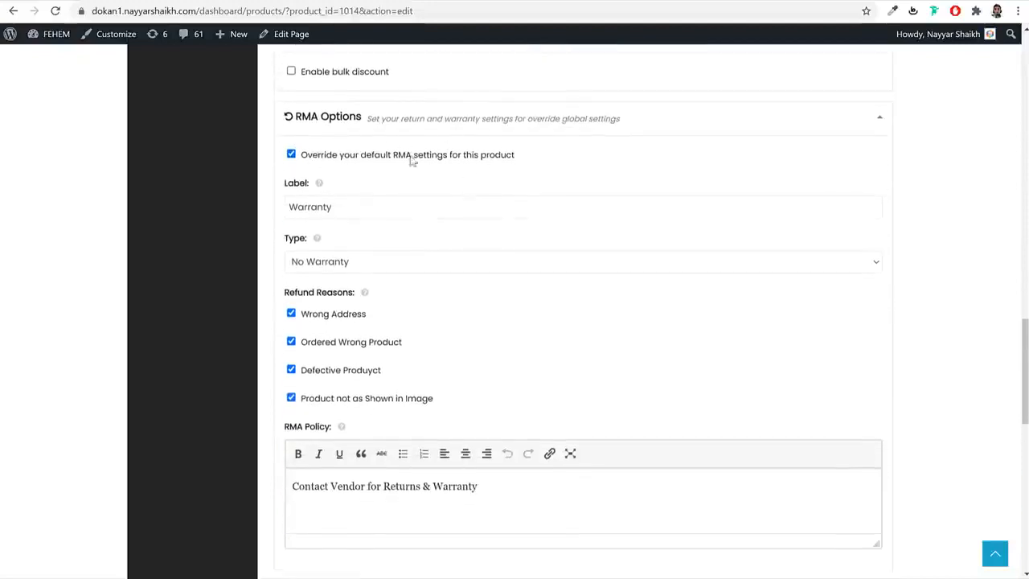
pyautogui.scroll(-5, 526, 266)
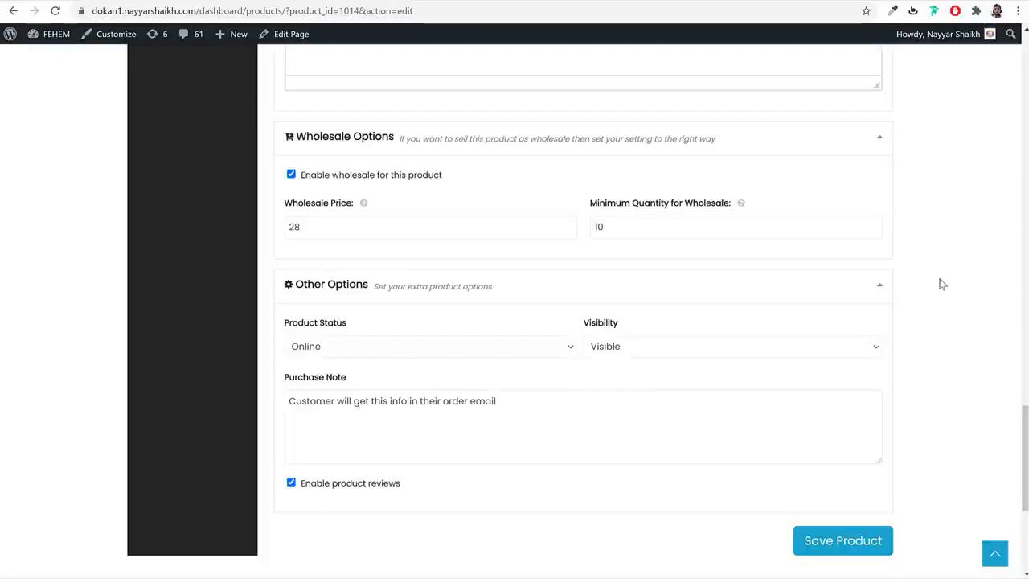
# - Check the wholesale minimum quantity 10 and price 28, then go to Orders
pyautogui.moveTo(689, 237); pyautogui.dragTo(570, 230)
pyautogui.moveTo(368, 231); pyautogui.dragTo(255, 230)
pyautogui.scroll(20, 844, 379)
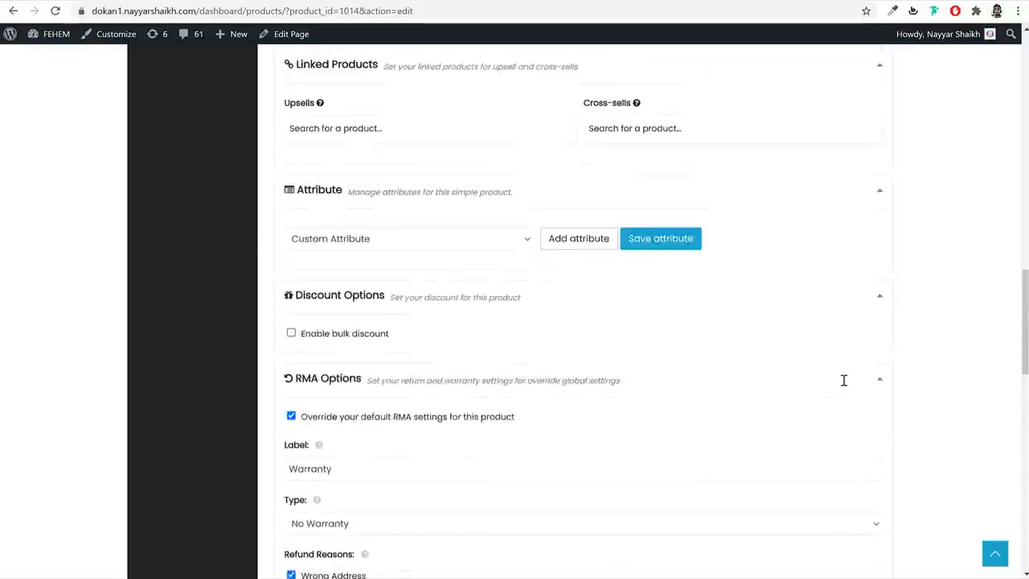
pyautogui.click(223, 245)
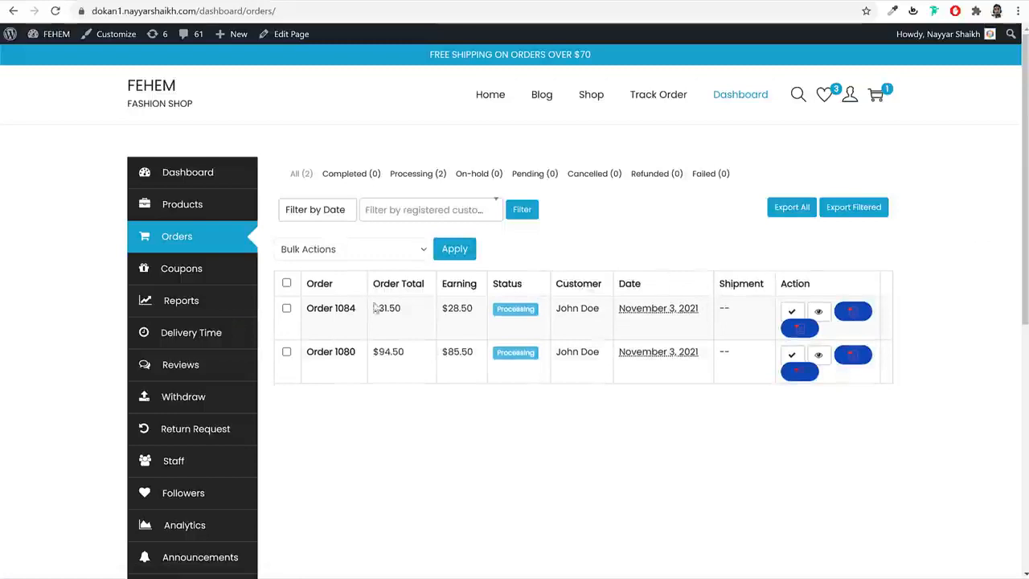
pyautogui.click(345, 314)
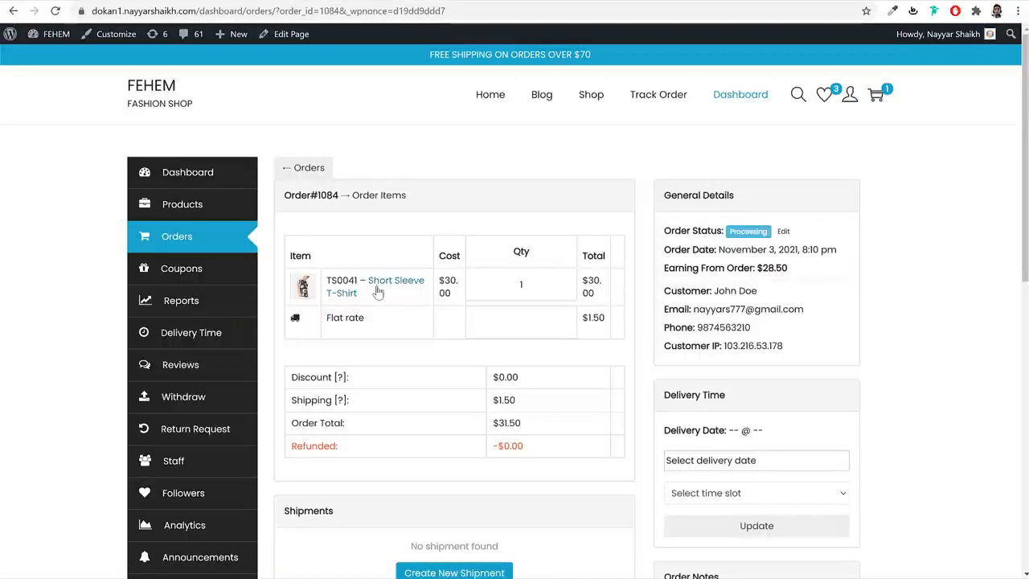
pyautogui.moveTo(400, 280); pyautogui.dragTo(355, 297)
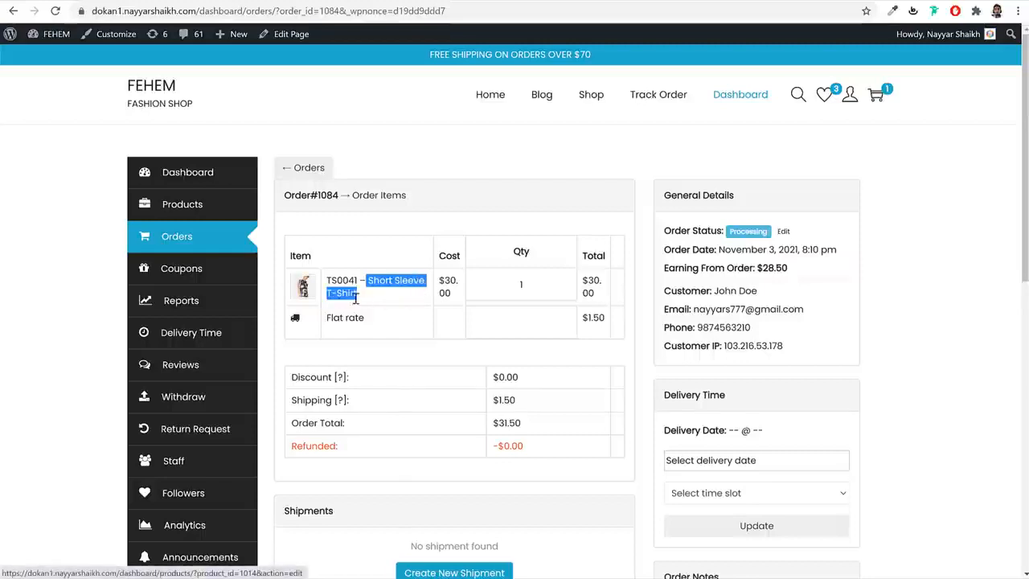
pyautogui.click(392, 323)
pyautogui.moveTo(533, 287); pyautogui.dragTo(496, 287)
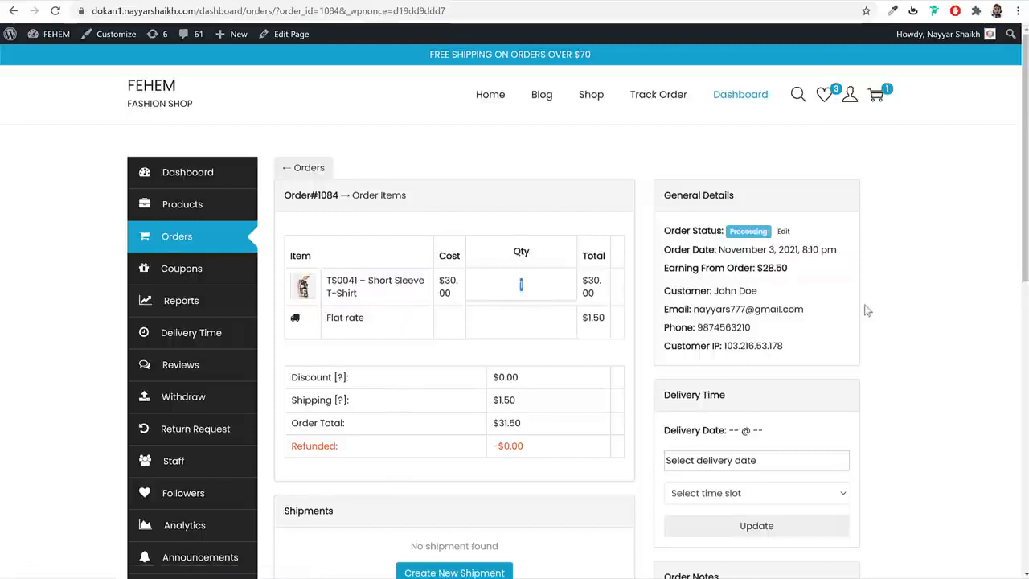
pyautogui.scroll(-2, 867, 310)
pyautogui.scroll(2, 857, 314)
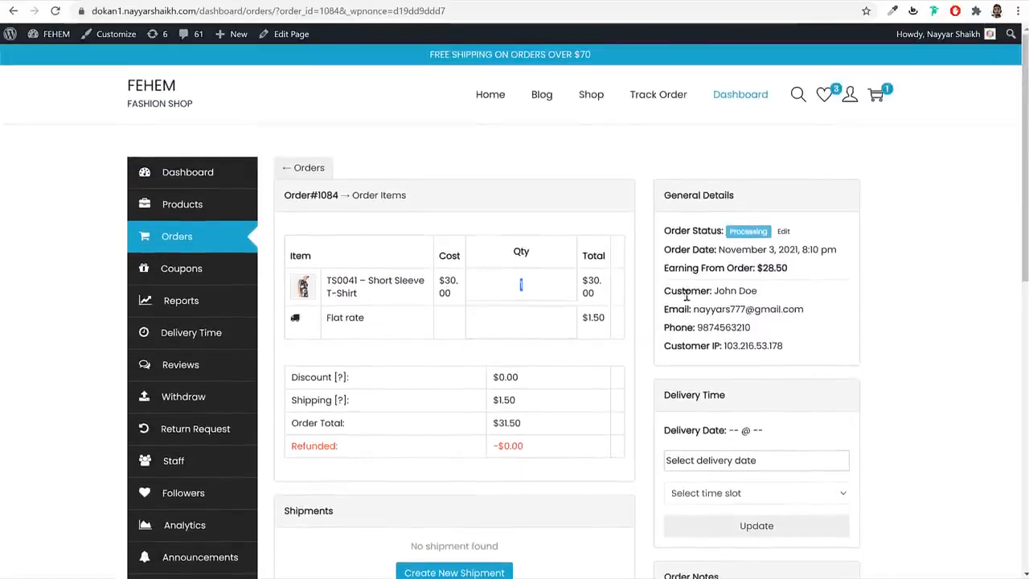
pyautogui.scroll(-2, 792, 309)
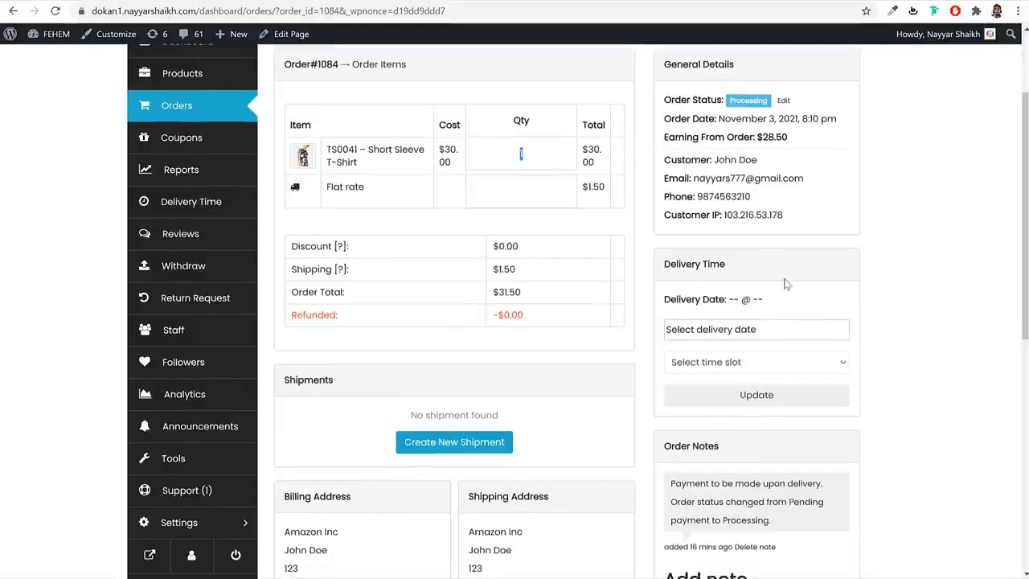
pyautogui.moveTo(694, 178); pyautogui.dragTo(801, 176)
pyautogui.click(768, 197)
pyautogui.scroll(-4, 464, 338)
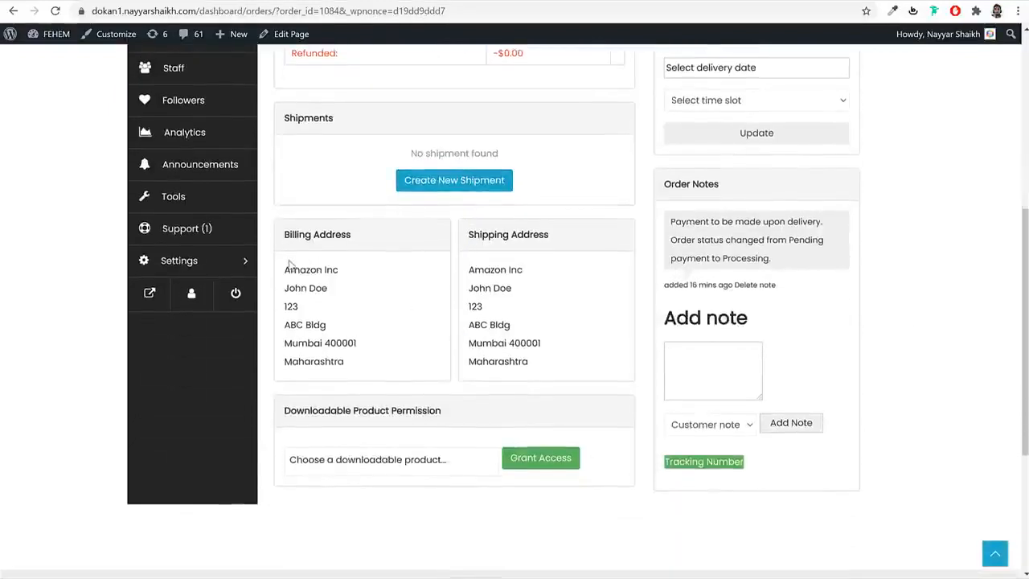
pyautogui.moveTo(284, 270); pyautogui.dragTo(353, 381)
pyautogui.moveTo(471, 270); pyautogui.dragTo(547, 372)
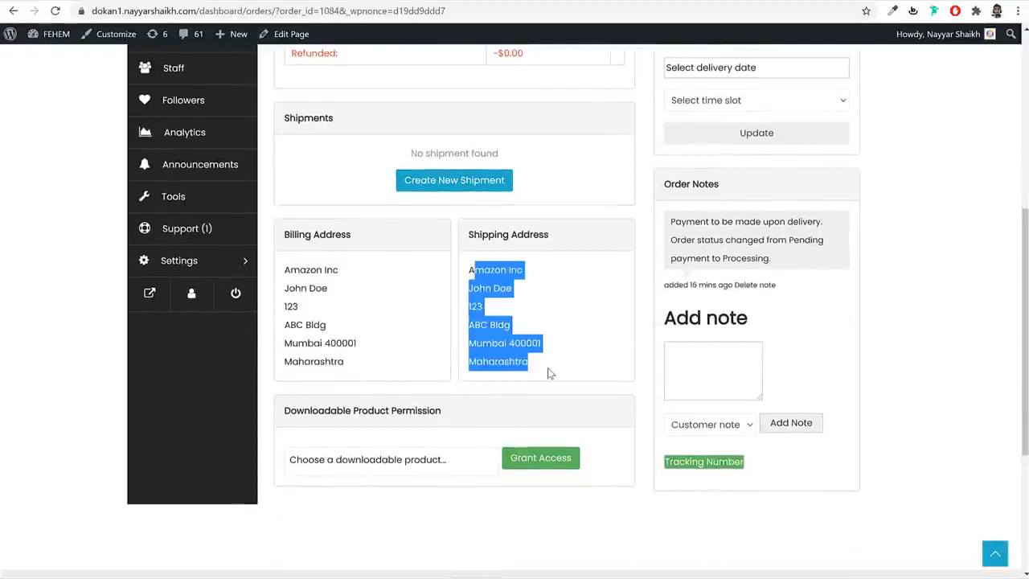
pyautogui.click(549, 373)
pyautogui.scroll(3, 549, 373)
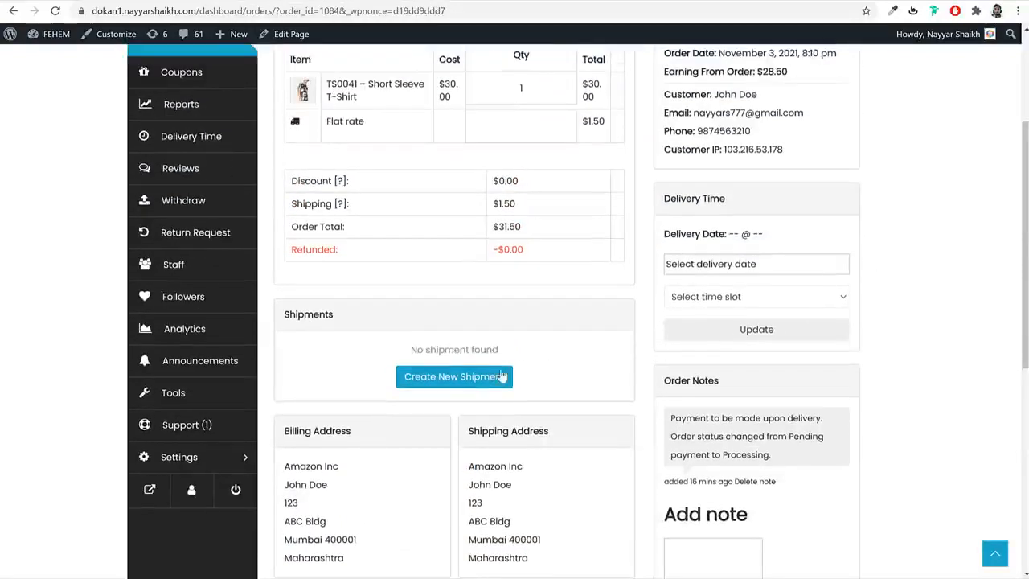
# - Start a new shipment including the Short Sleeve T-Shirt, status On the way via DHL
pyautogui.click(435, 389)
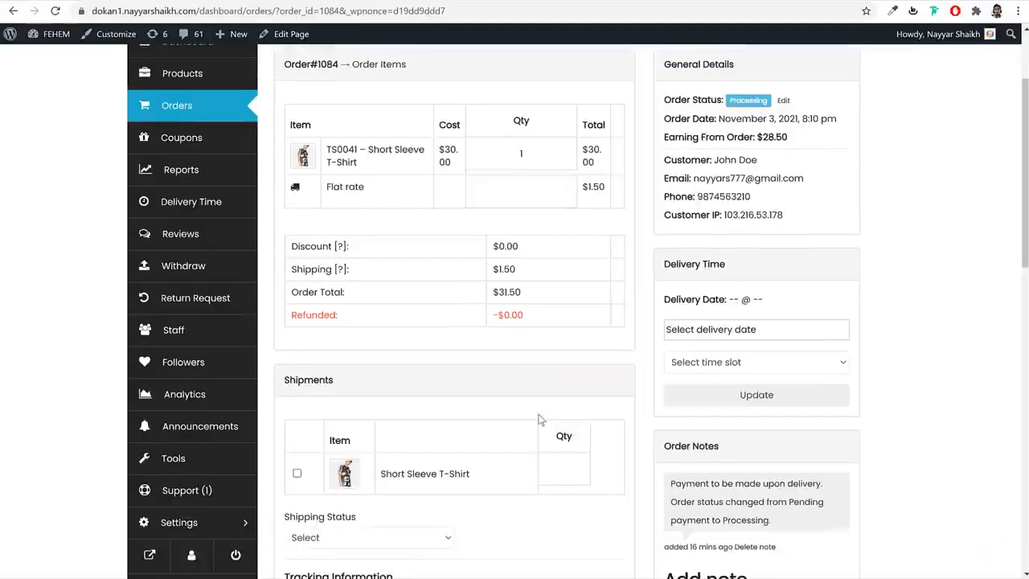
pyautogui.scroll(-3, 540, 418)
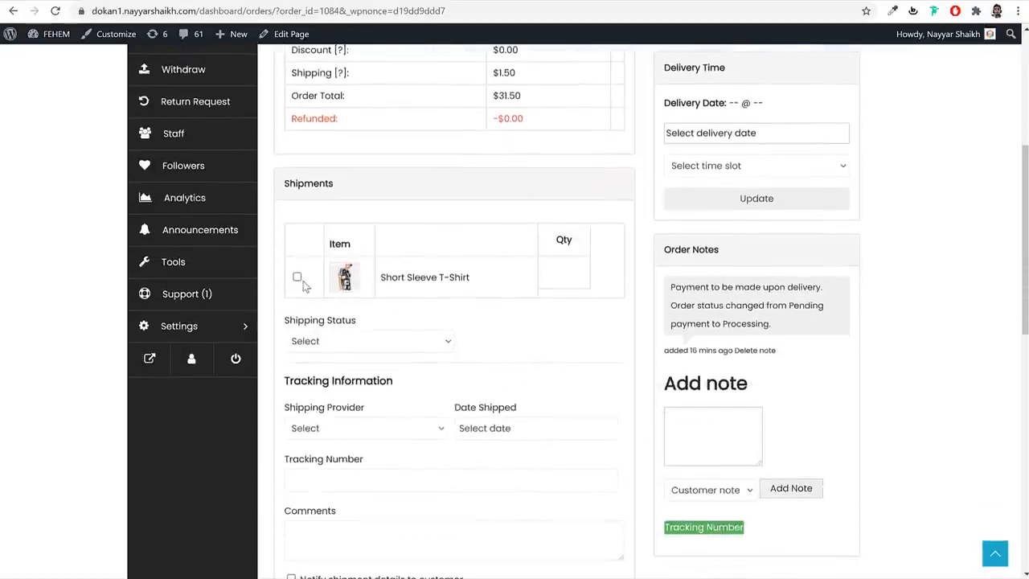
pyautogui.click(297, 277)
pyautogui.scroll(-2, 517, 306)
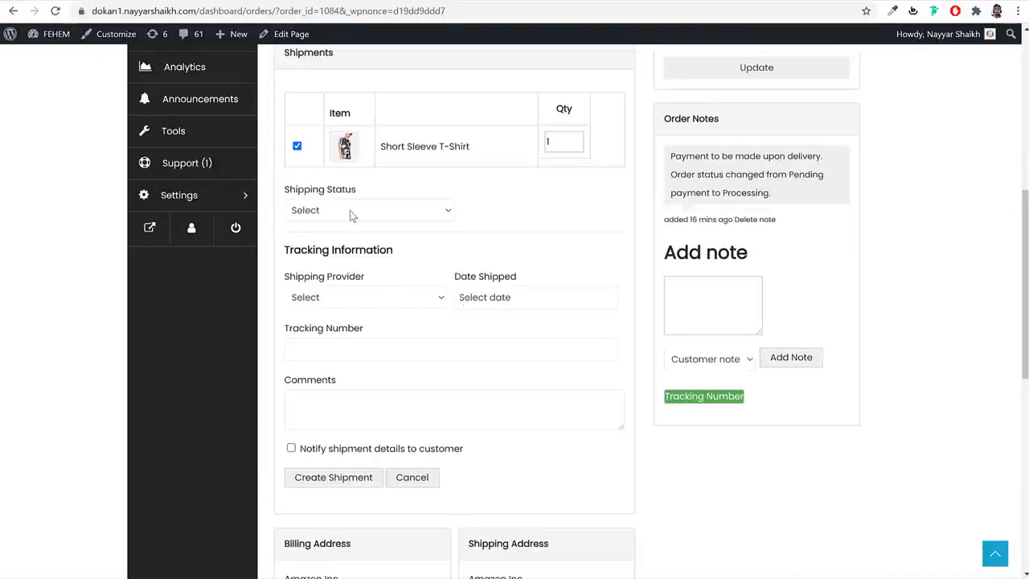
pyautogui.click(350, 210)
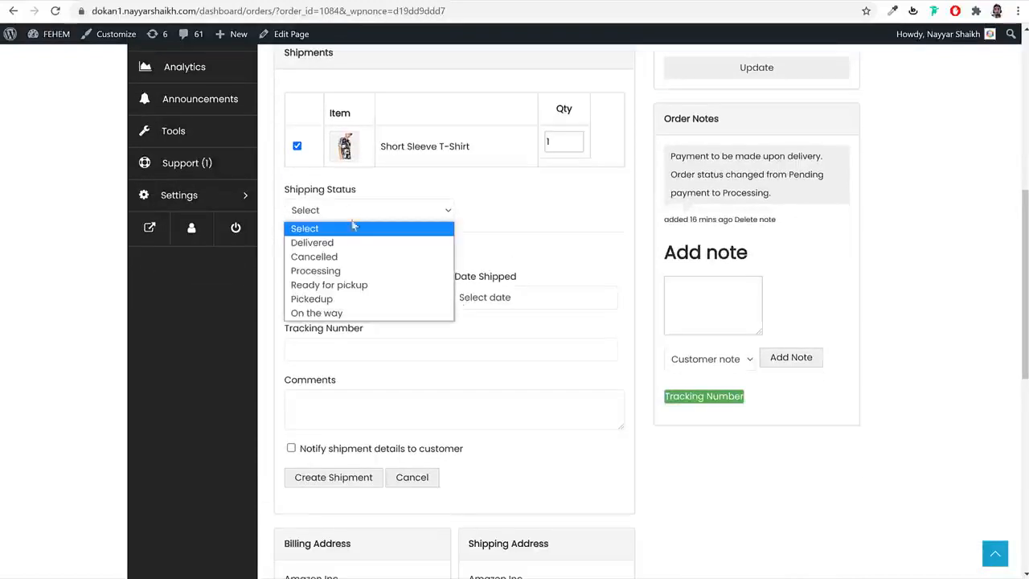
pyautogui.click(341, 313)
pyautogui.click(348, 297)
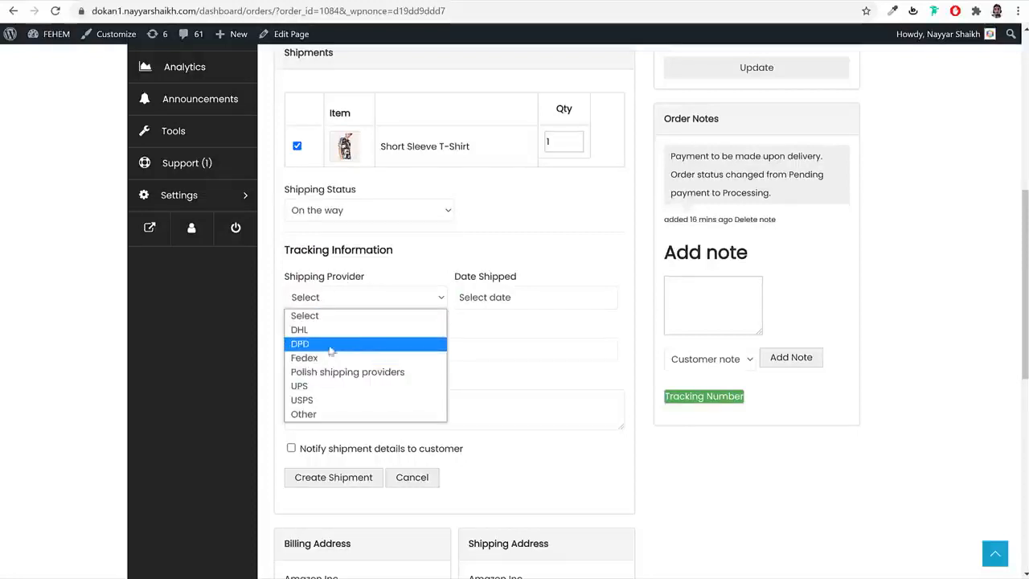
pyautogui.click(338, 330)
# - Set ship date November 4, 2021, add tracking number and comment 'On the way', notify customer, create
pyautogui.click(535, 297)
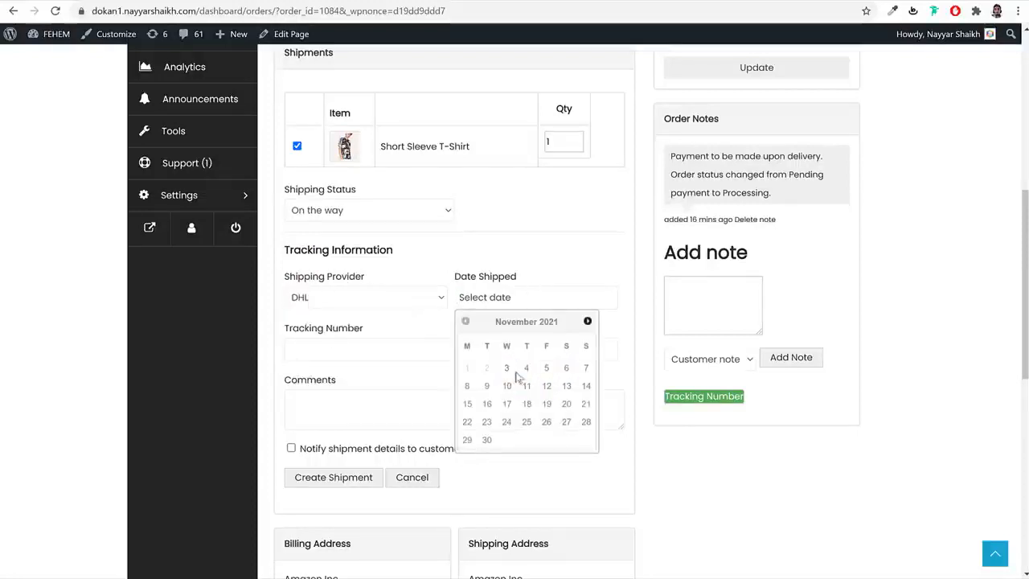
pyautogui.click(527, 368)
pyautogui.click(417, 354)
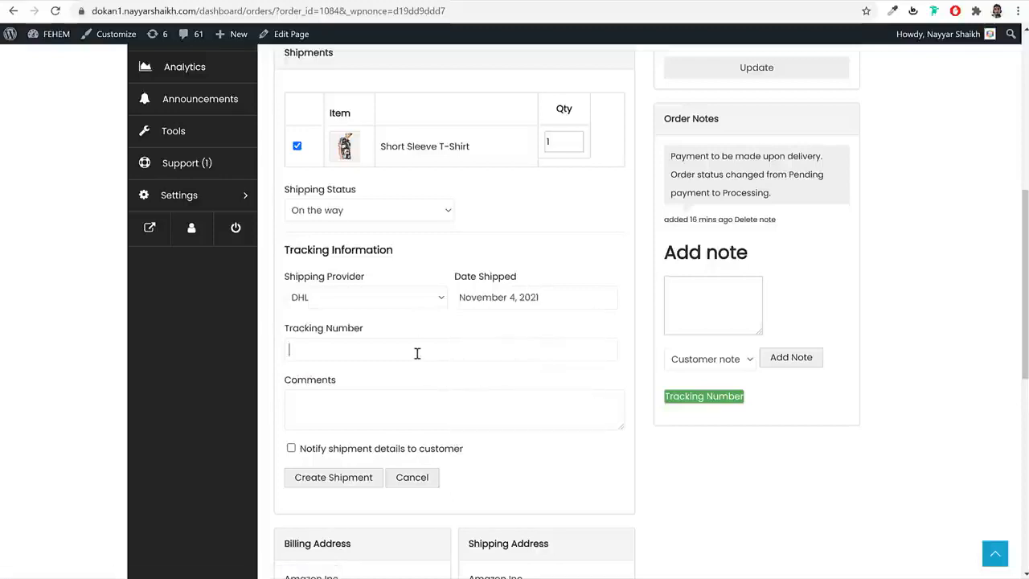
pyautogui.write('6515161616')
pyautogui.moveTo(366, 349); pyautogui.dragTo(287, 349)
pyautogui.click(368, 406)
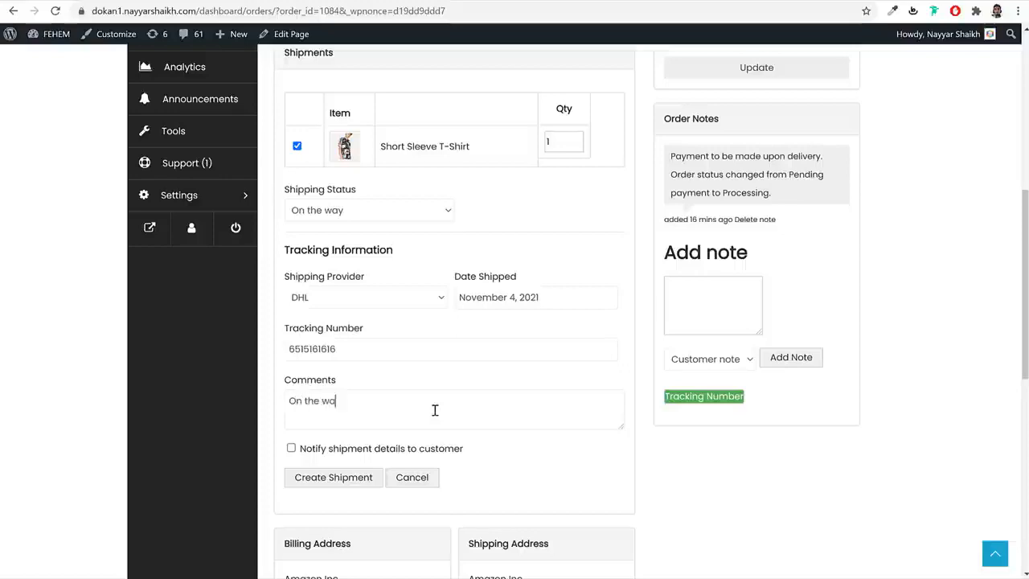
pyautogui.write('On the way')
pyautogui.click(367, 452)
pyautogui.click(342, 482)
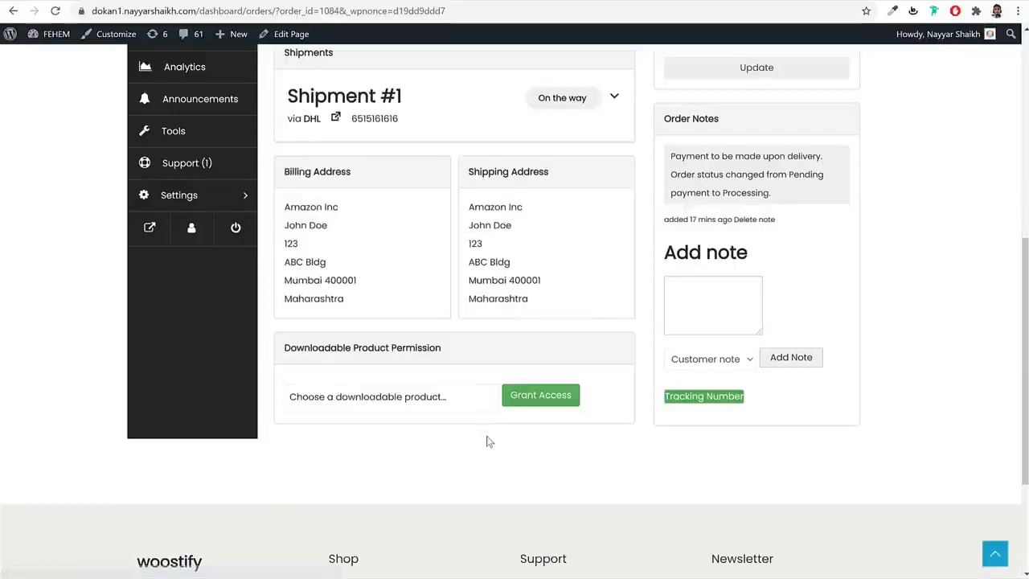
# - Schedule delivery for November 6, 2021 in the 10:00–11:00 am slot
pyautogui.scroll(4, 487, 438)
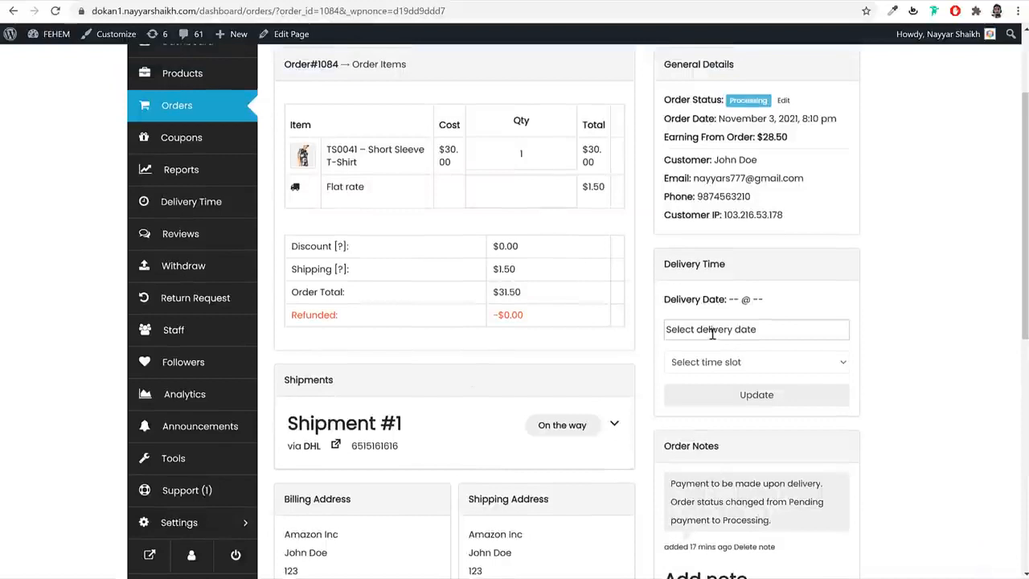
pyautogui.click(712, 331)
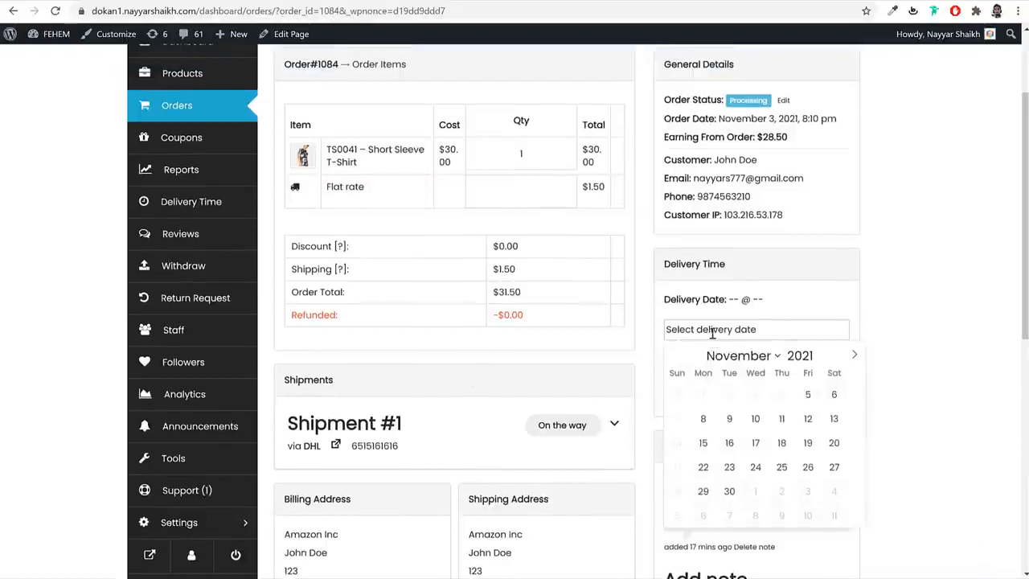
pyautogui.click(835, 395)
pyautogui.click(746, 366)
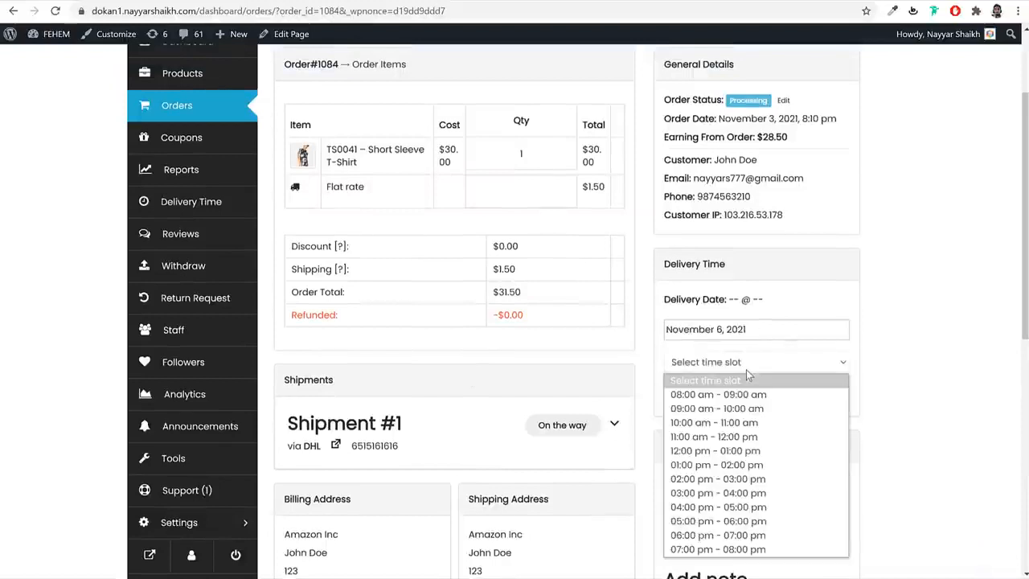
pyautogui.click(718, 423)
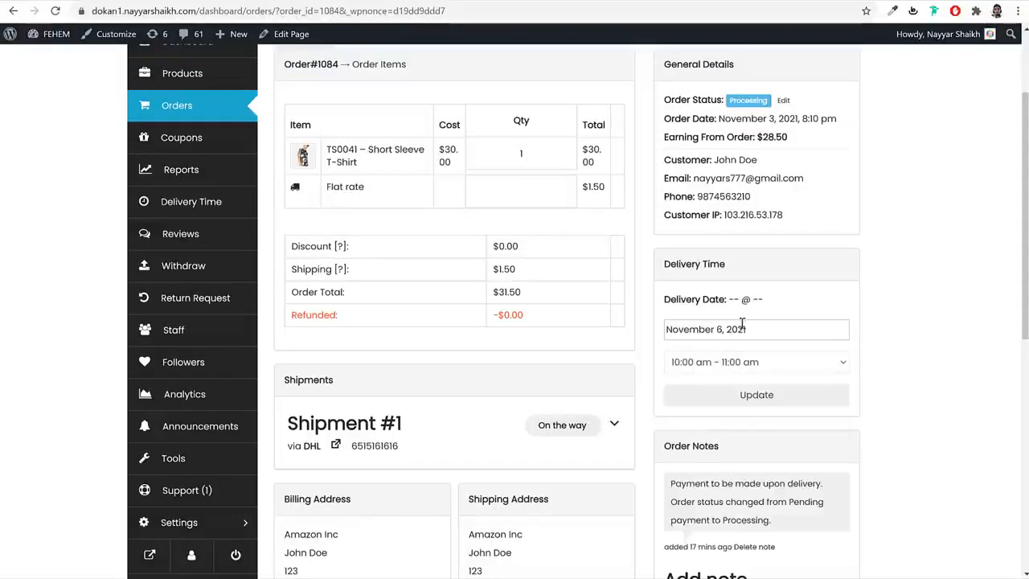
pyautogui.click(787, 399)
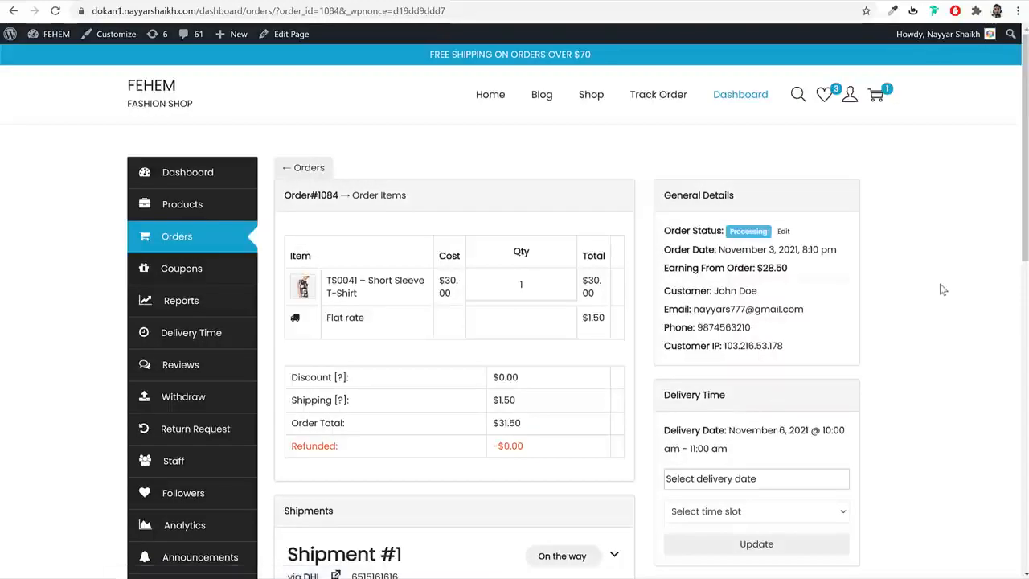
# - Change Shipment #1's status to Delivered and update the shipment
pyautogui.scroll(-5, 871, 282)
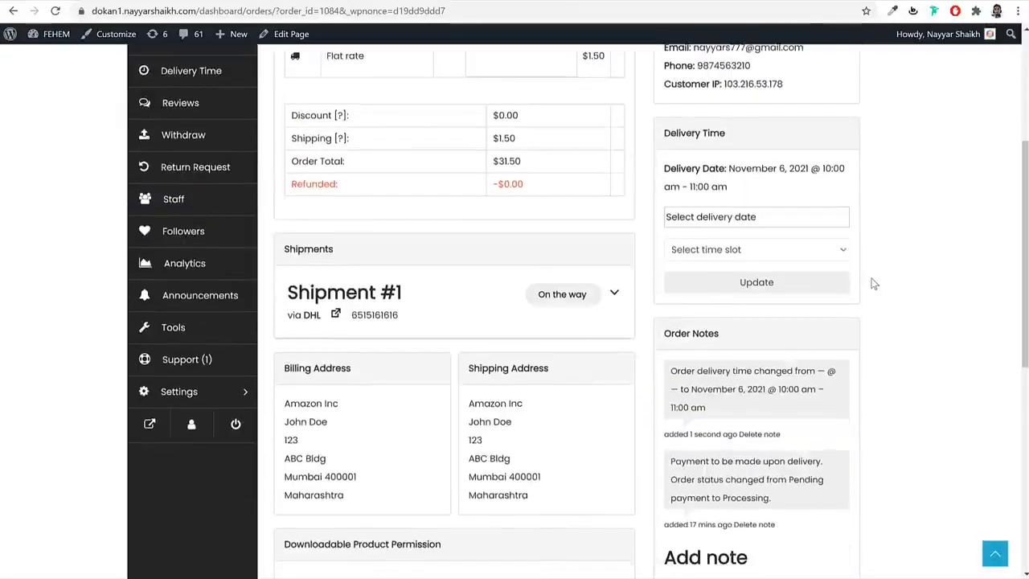
pyautogui.click(615, 163)
pyautogui.scroll(-2, 555, 209)
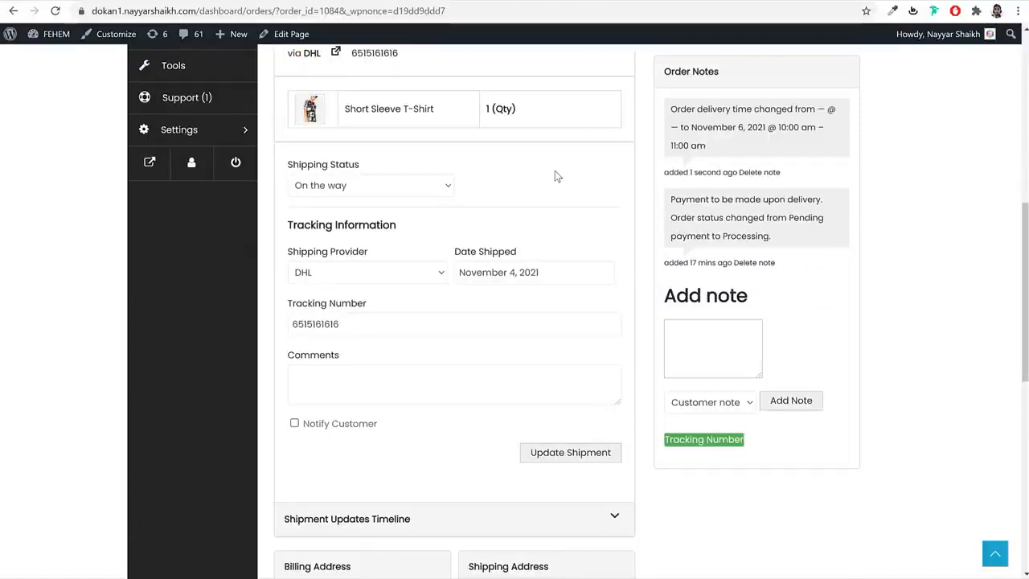
pyautogui.click(372, 186)
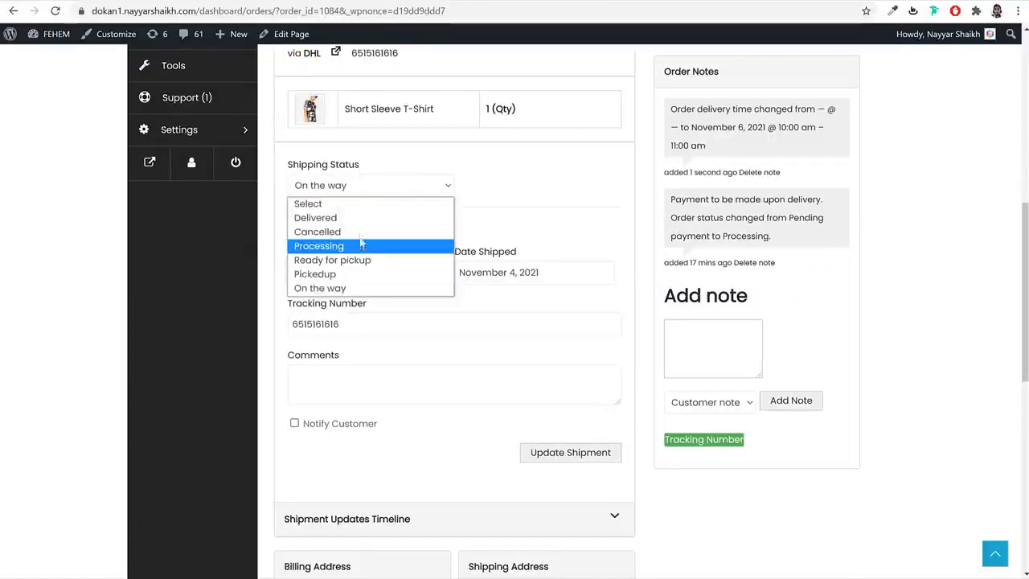
pyautogui.click(398, 220)
pyautogui.click(569, 453)
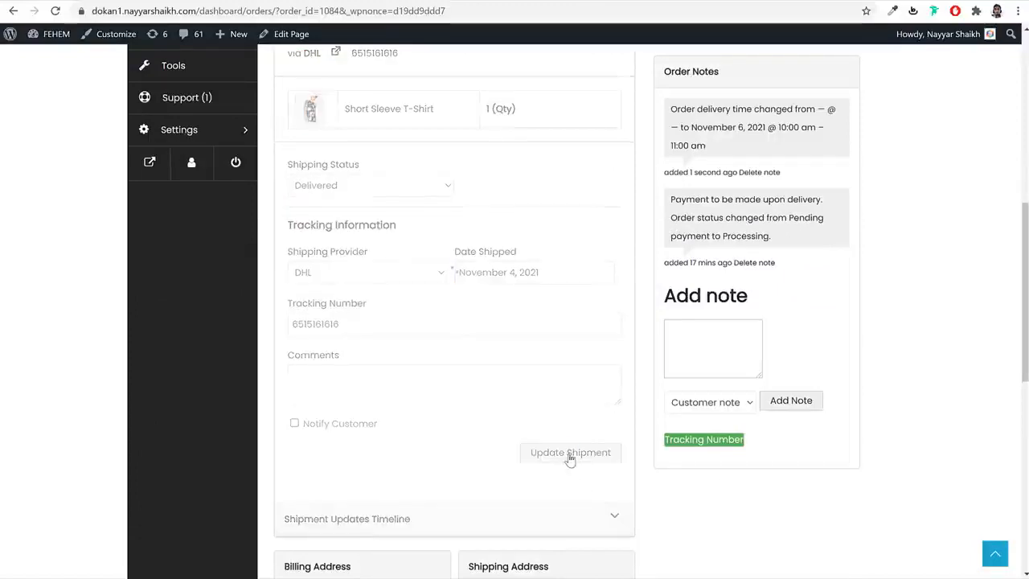
# - Change the order status to Completed, save it, and return to the Orders list
pyautogui.scroll(5, 570, 460)
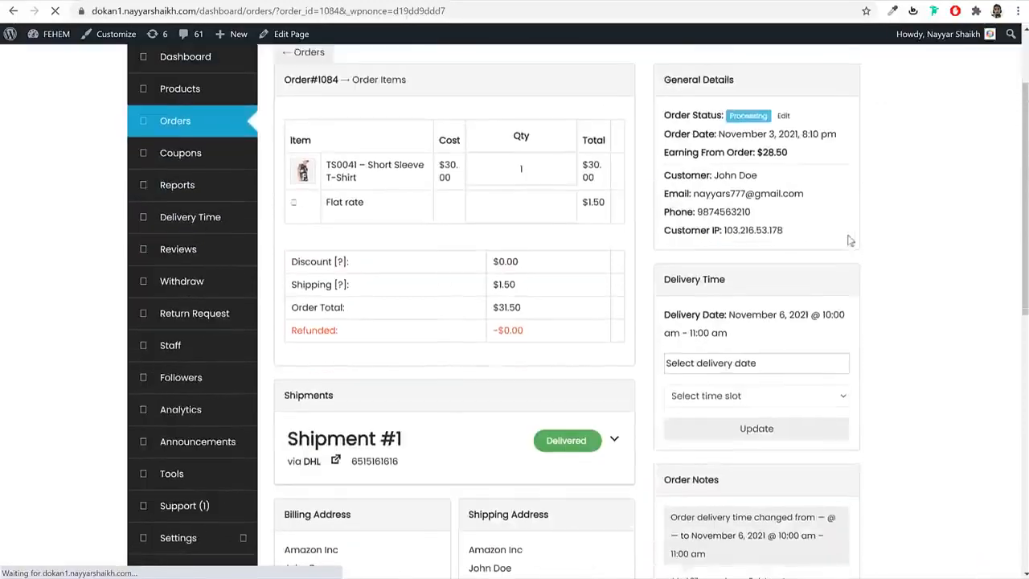
pyautogui.scroll(2, 778, 243)
pyautogui.click(783, 232)
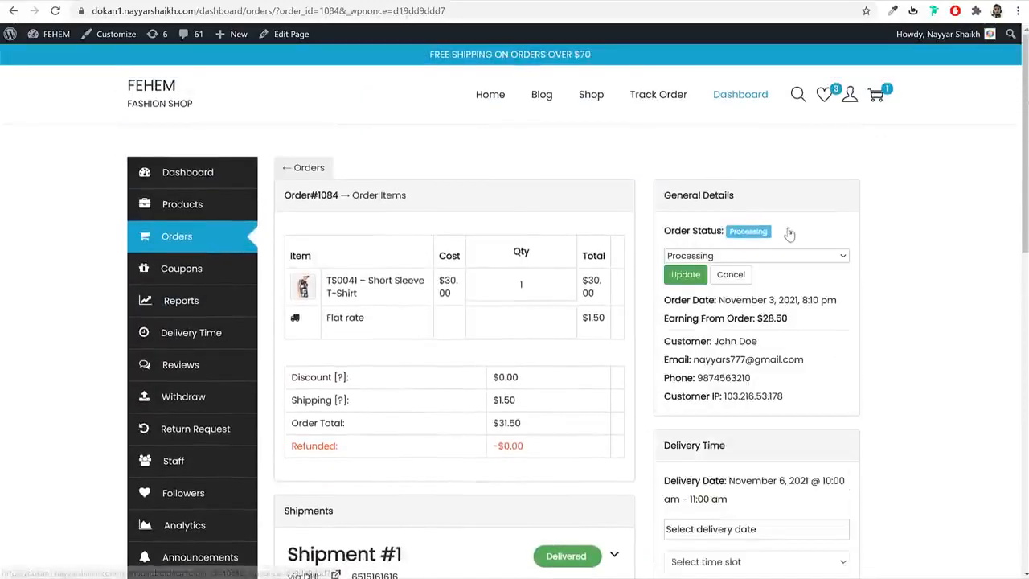
pyautogui.click(744, 256)
pyautogui.click(690, 309)
pyautogui.click(686, 275)
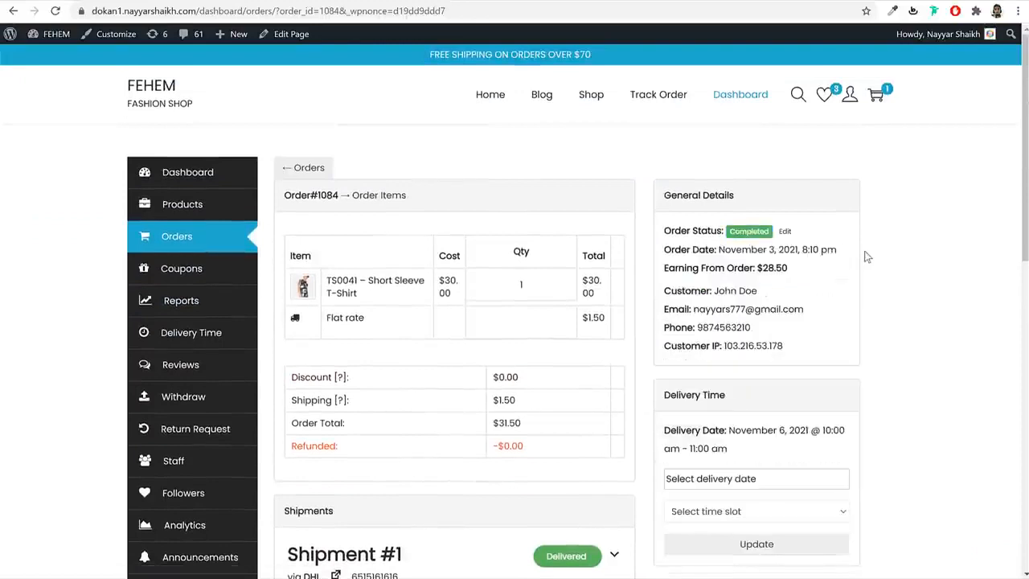
pyautogui.click(231, 246)
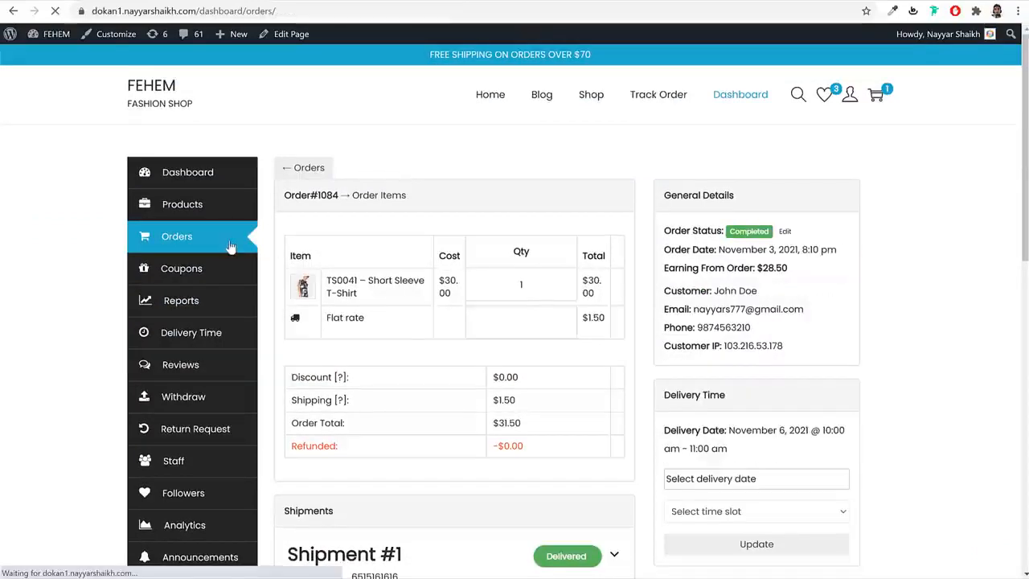
# - Preview the invoice PDF and then the packing slip PDF for Order 1084, closing each tab
pyautogui.moveTo(727, 306); pyautogui.dragTo(756, 312)
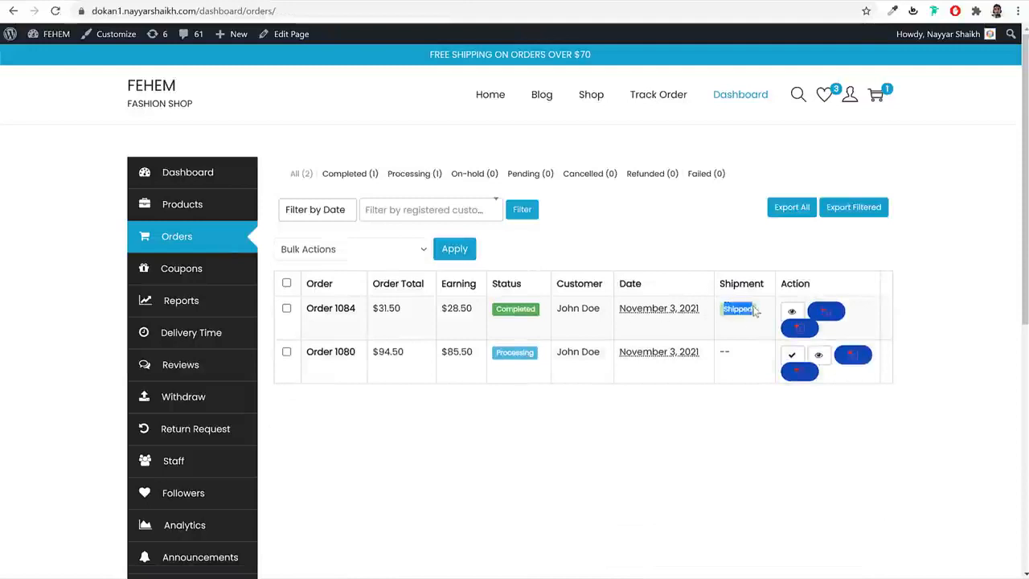
pyautogui.click(983, 312)
pyautogui.click(828, 313)
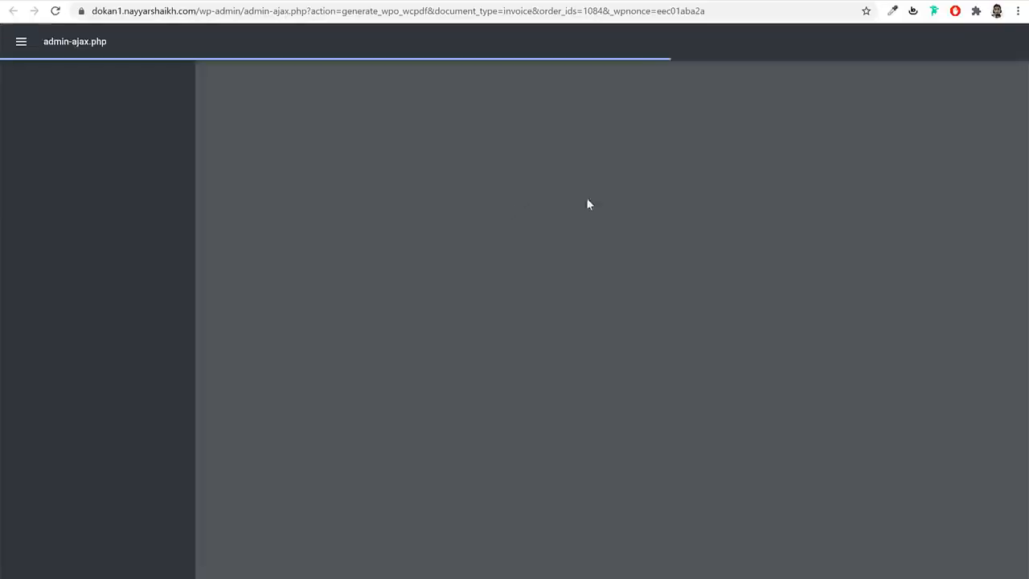
pyautogui.hotkey('ctrl', 'w')
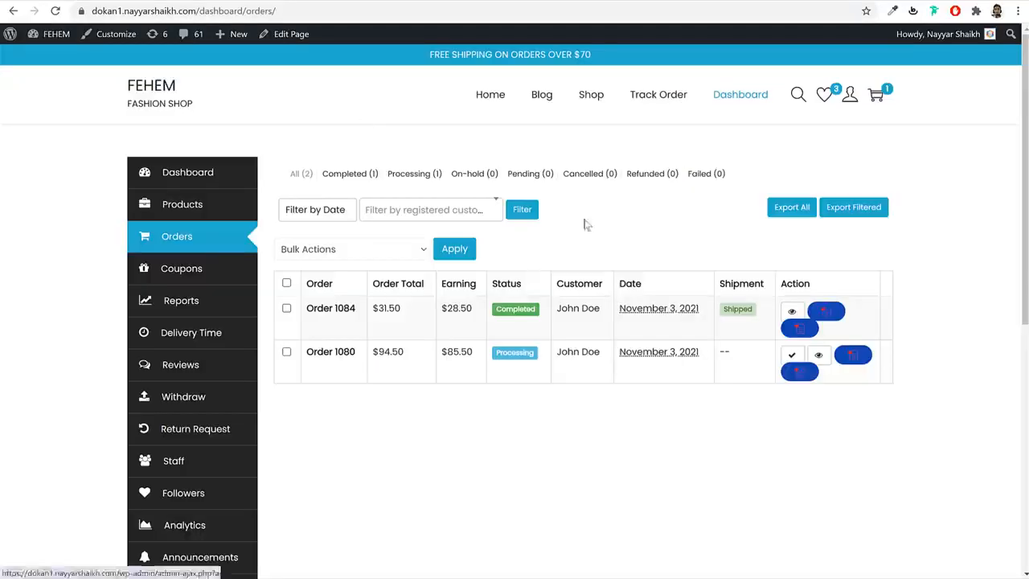
pyautogui.click(801, 330)
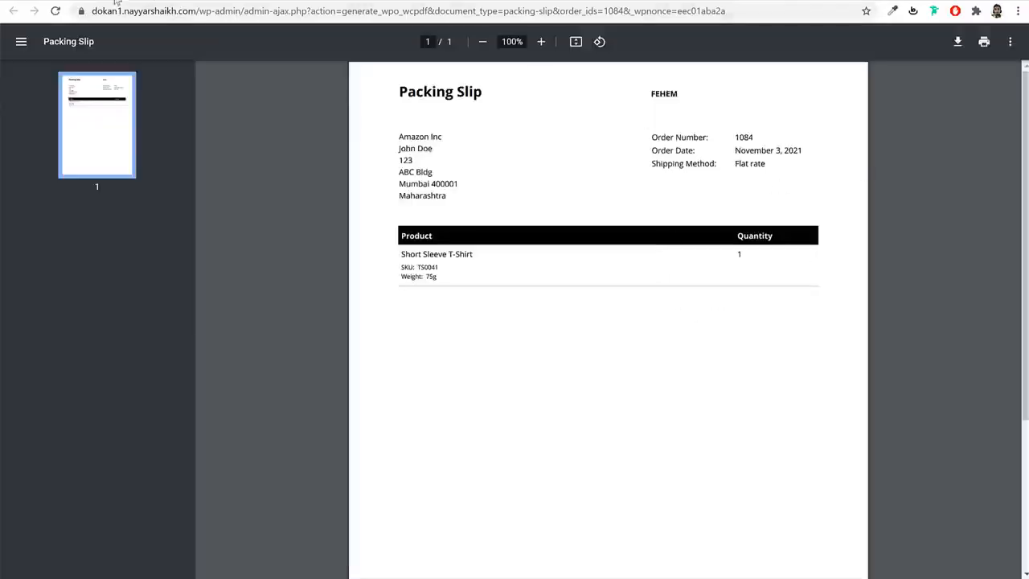
pyautogui.hotkey('ctrl', 'w')
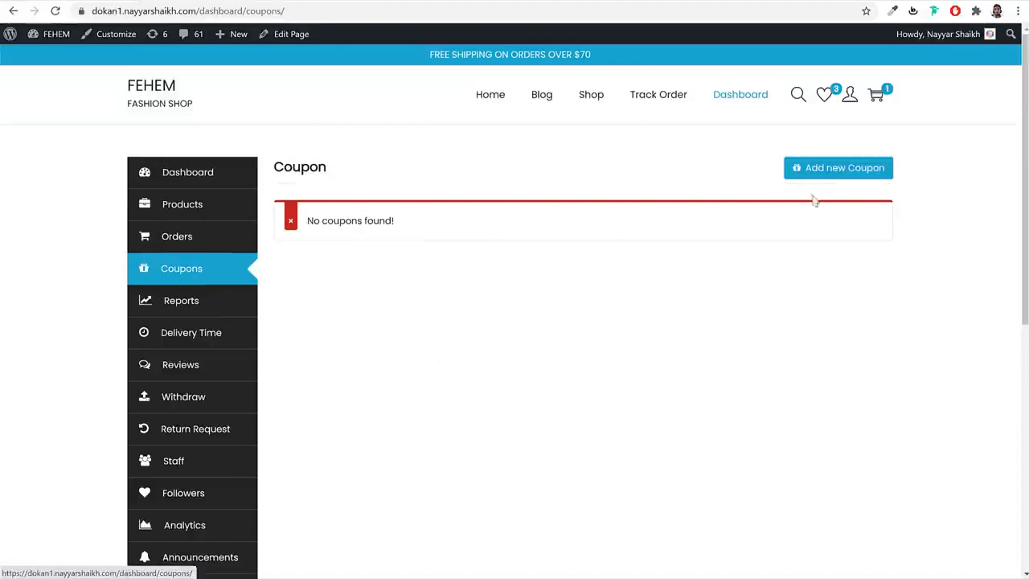
# - Look through the Add new Coupon form, then go to the store's sales Reports
pyautogui.click(835, 174)
pyautogui.scroll(-4, 856, 256)
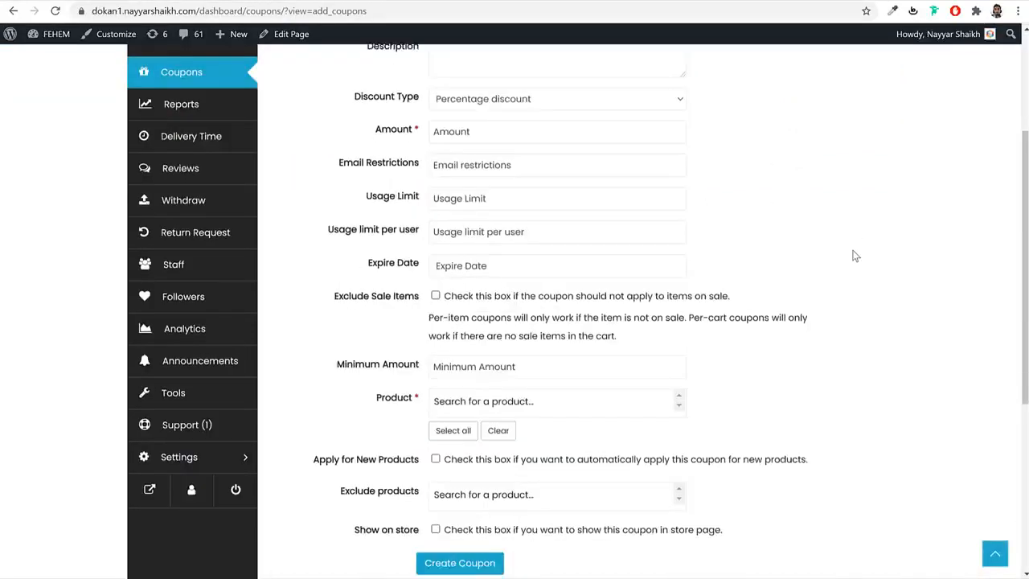
pyautogui.scroll(3, 501, 207)
pyautogui.scroll(-4, 489, 315)
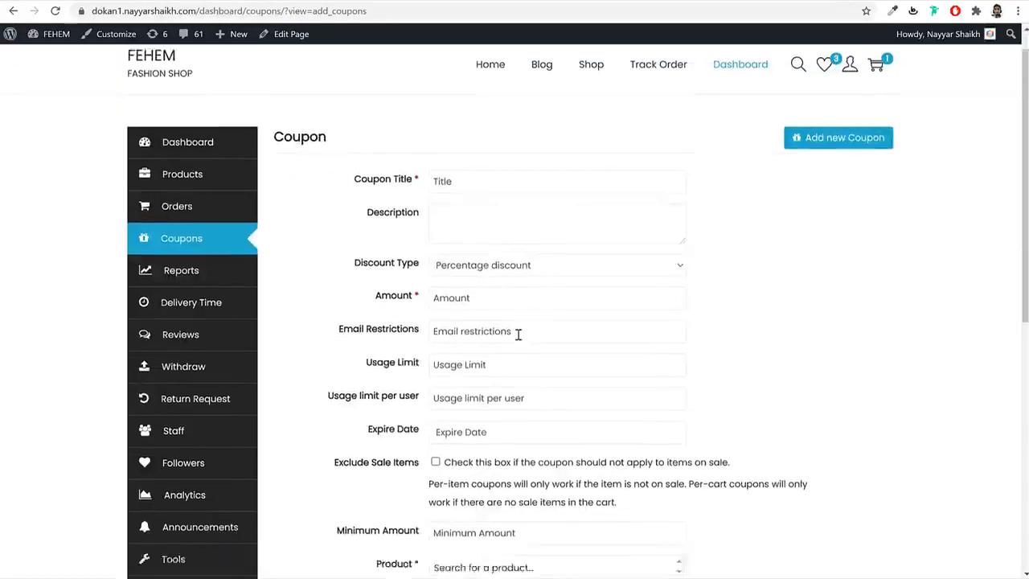
pyautogui.scroll(3, 576, 324)
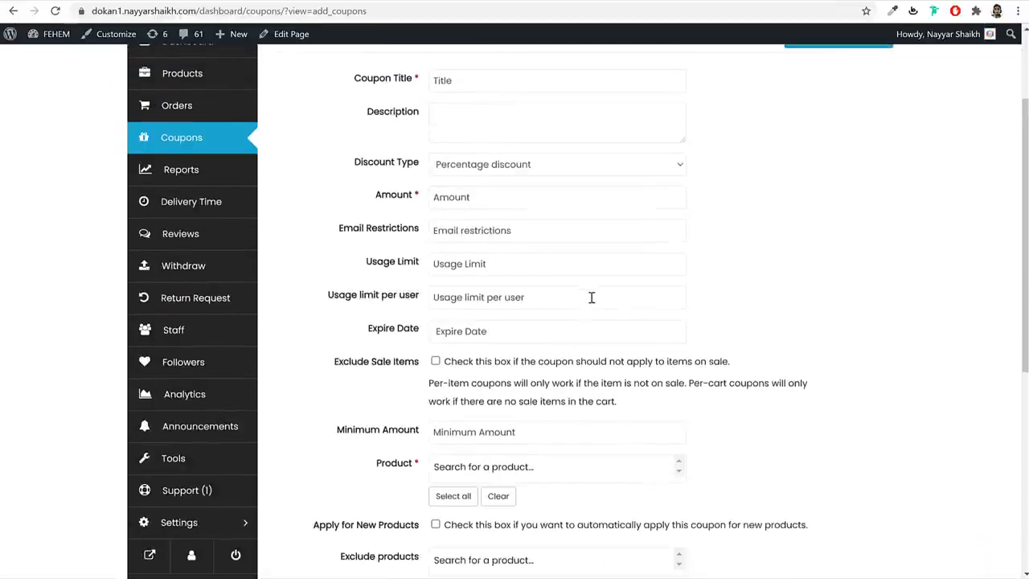
pyautogui.click(225, 175)
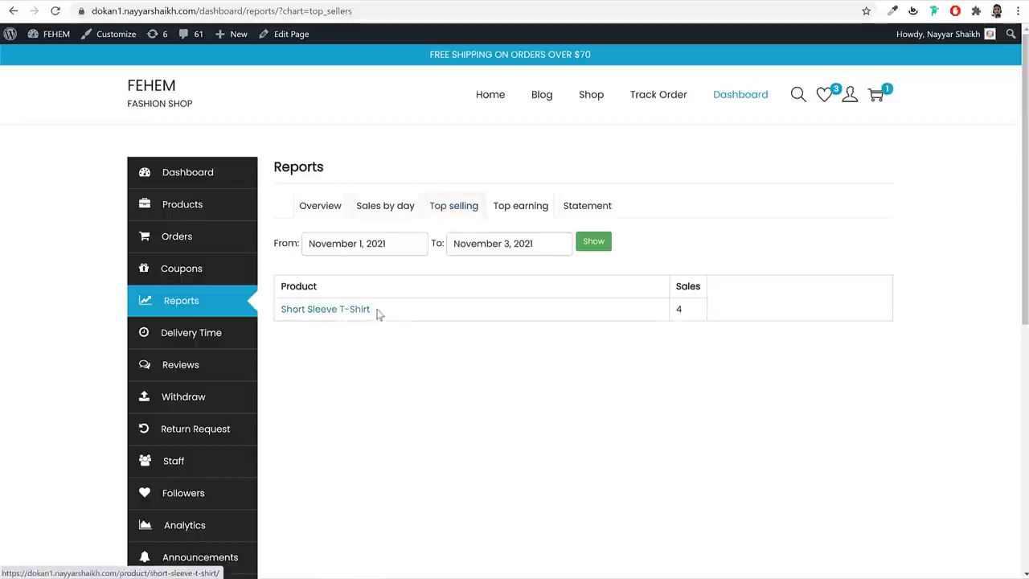
# - Go back to the vendor Orders list and mark Order 1080 as complete
pyautogui.moveTo(684, 307); pyautogui.dragTo(664, 310)
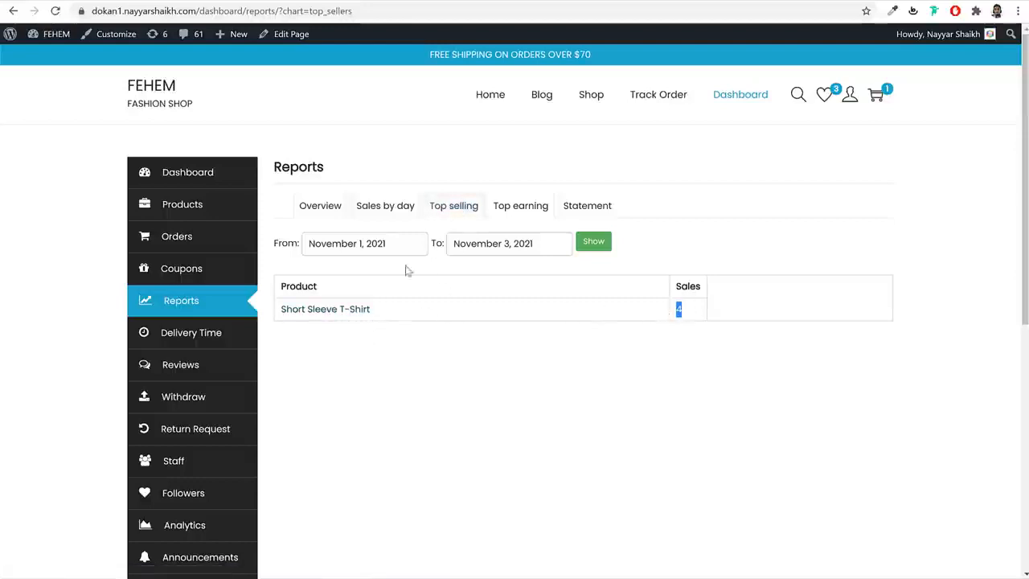
pyautogui.click(193, 204)
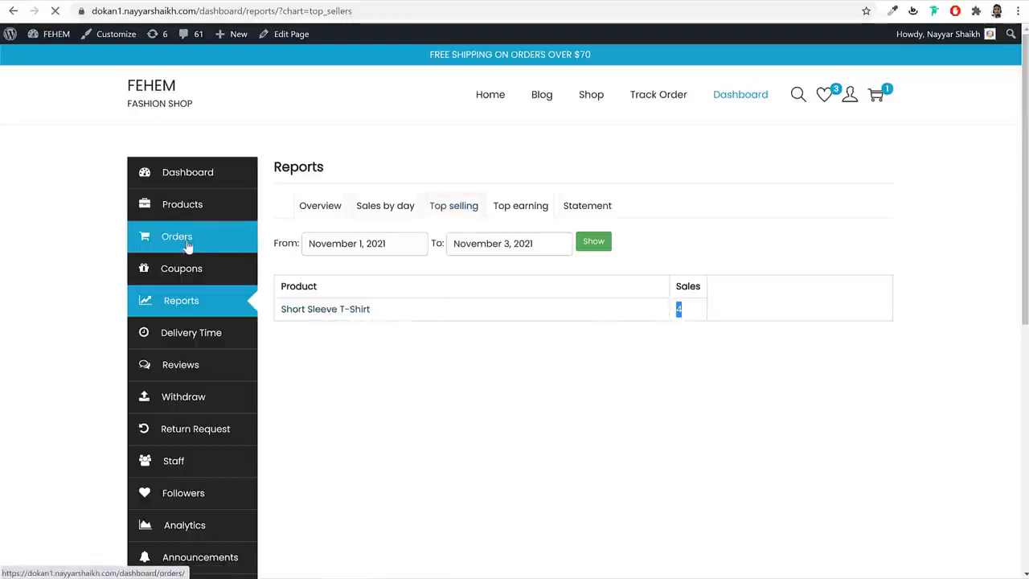
pyautogui.click(188, 243)
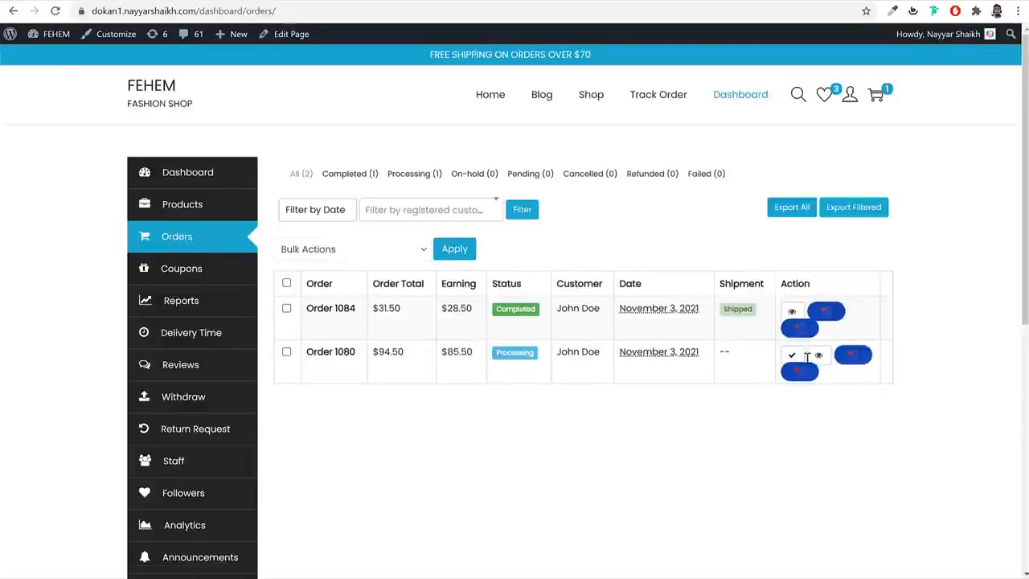
pyautogui.click(790, 356)
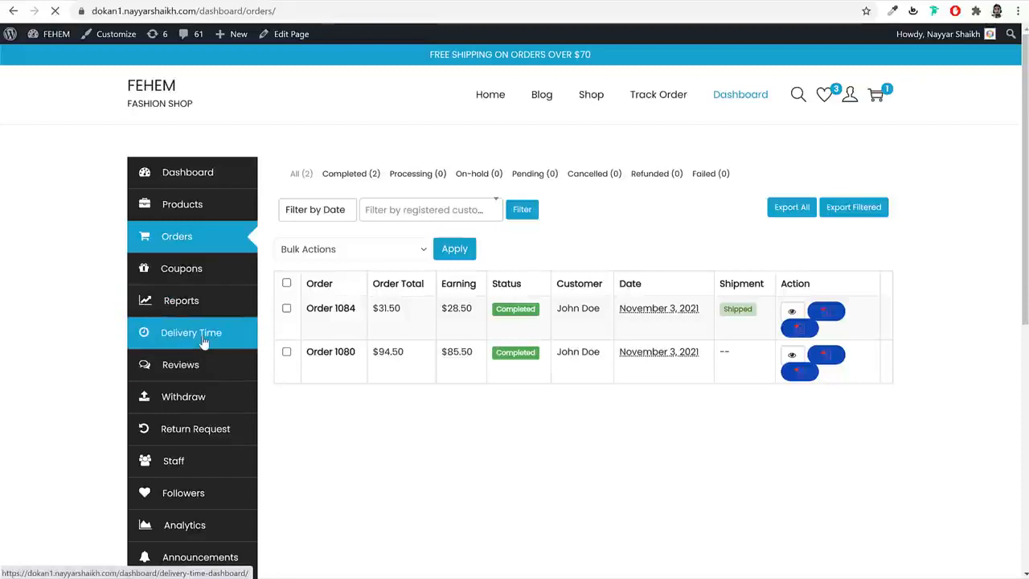
# - Scroll through the Delivery Time calendar, view the empty Reviews list, then open Withdraw
pyautogui.scroll(-2, 945, 199)
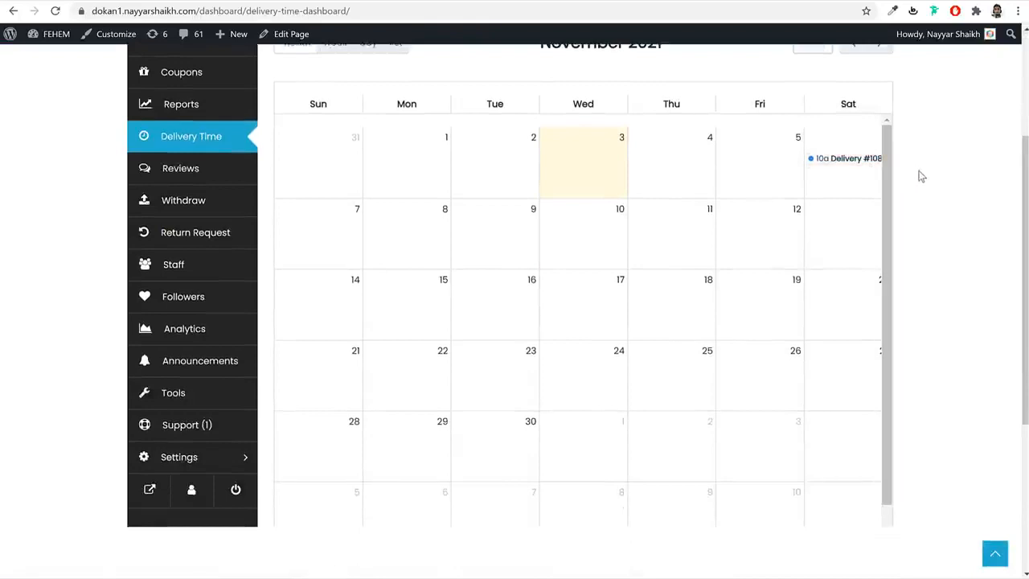
pyautogui.moveTo(836, 166)
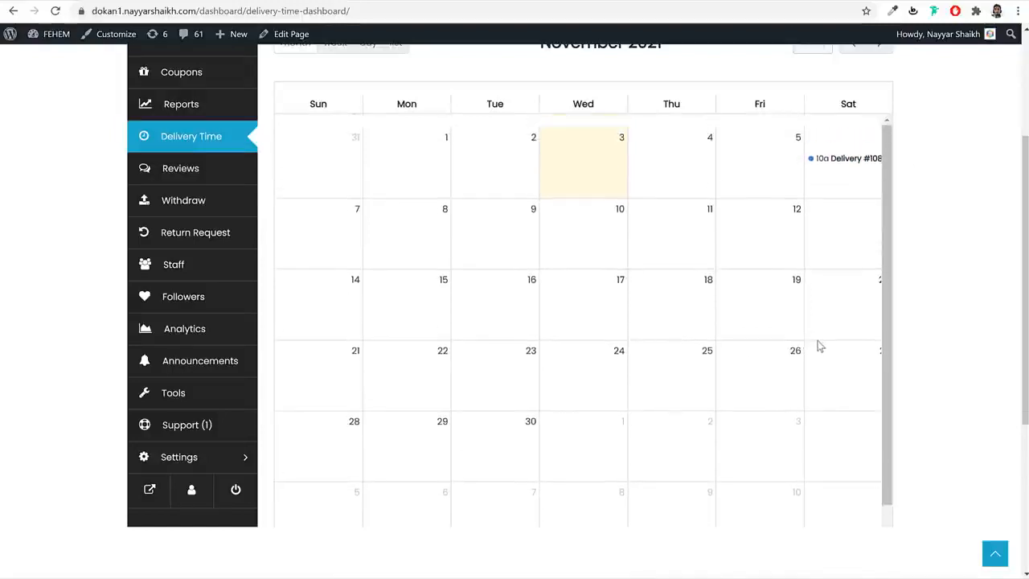
pyautogui.scroll(3, 818, 346)
pyautogui.click(221, 299)
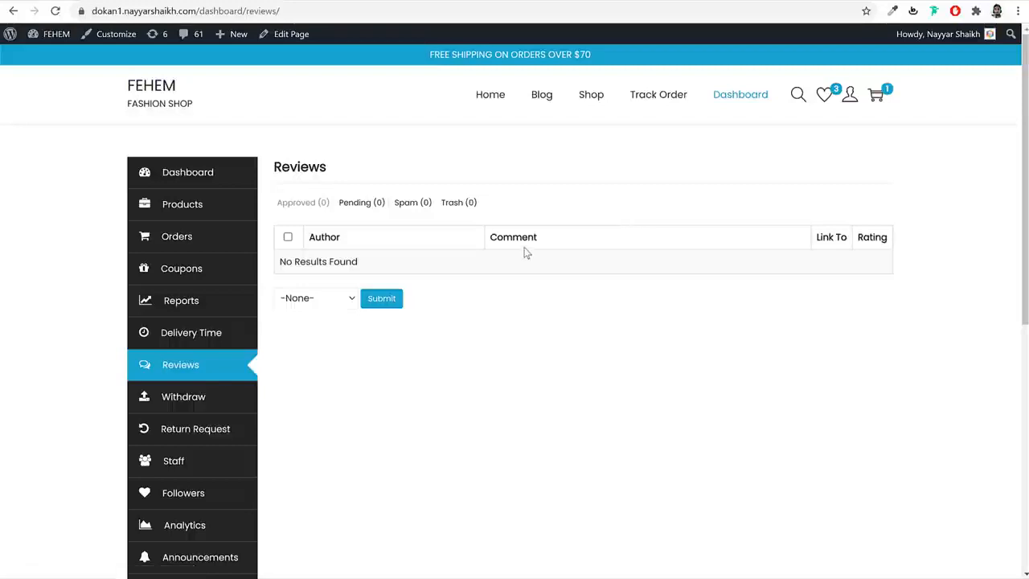
pyautogui.click(203, 397)
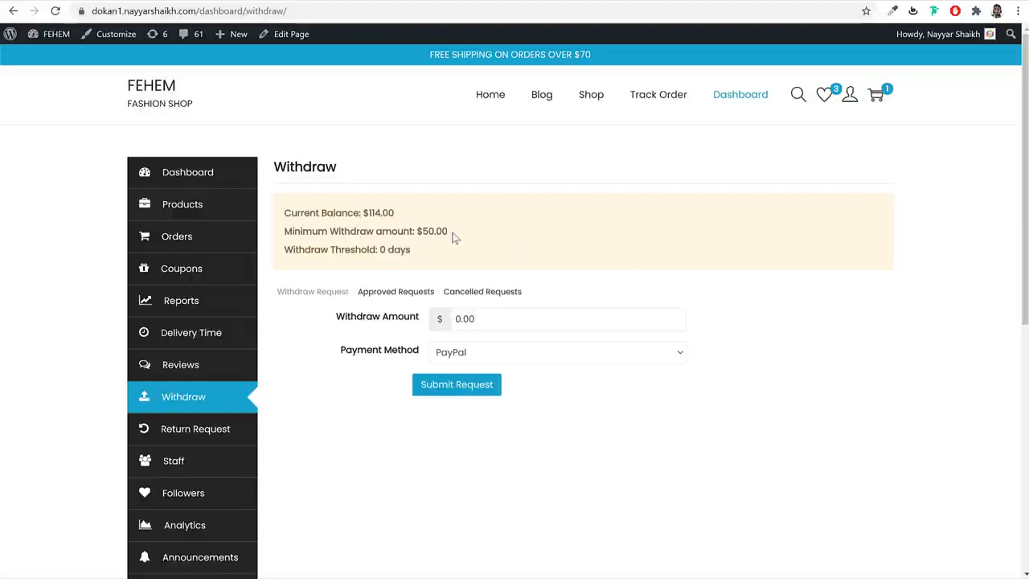
# - Request a $114.00 withdrawal via Bank Transfer, then open the Return Request list
pyautogui.moveTo(451, 233); pyautogui.dragTo(415, 232)
pyautogui.click(576, 247)
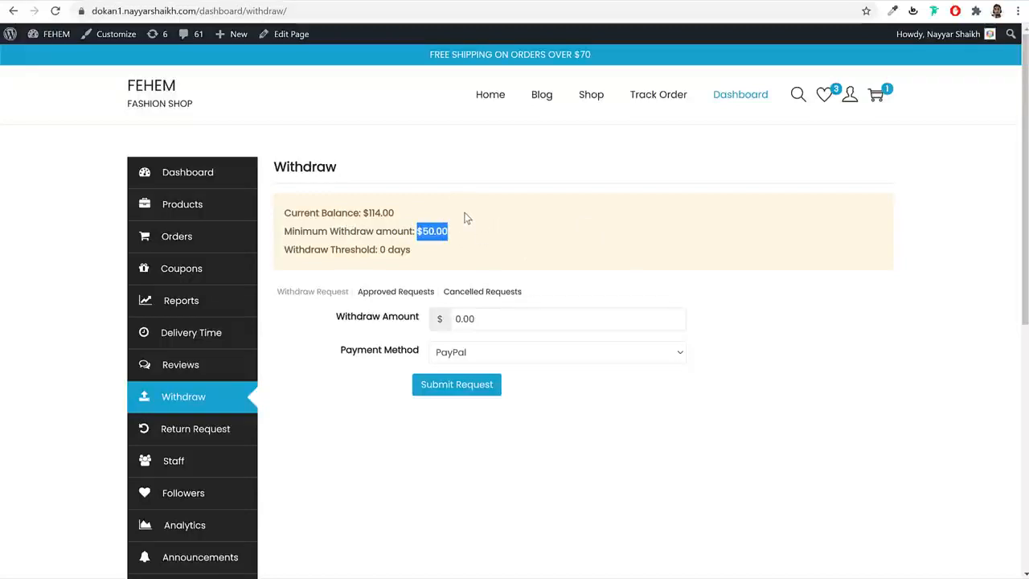
pyautogui.click(589, 268)
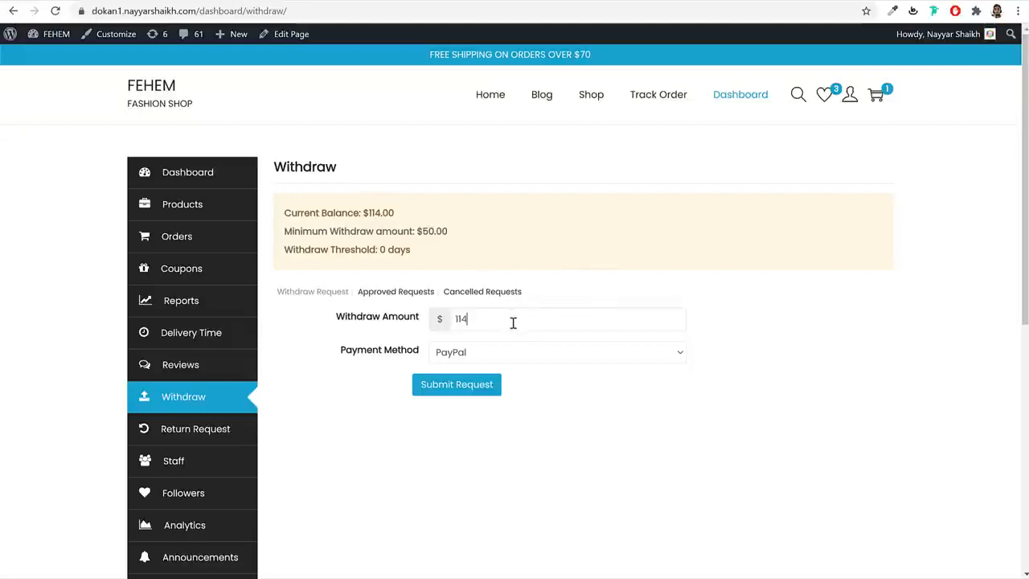
pyautogui.click(481, 352)
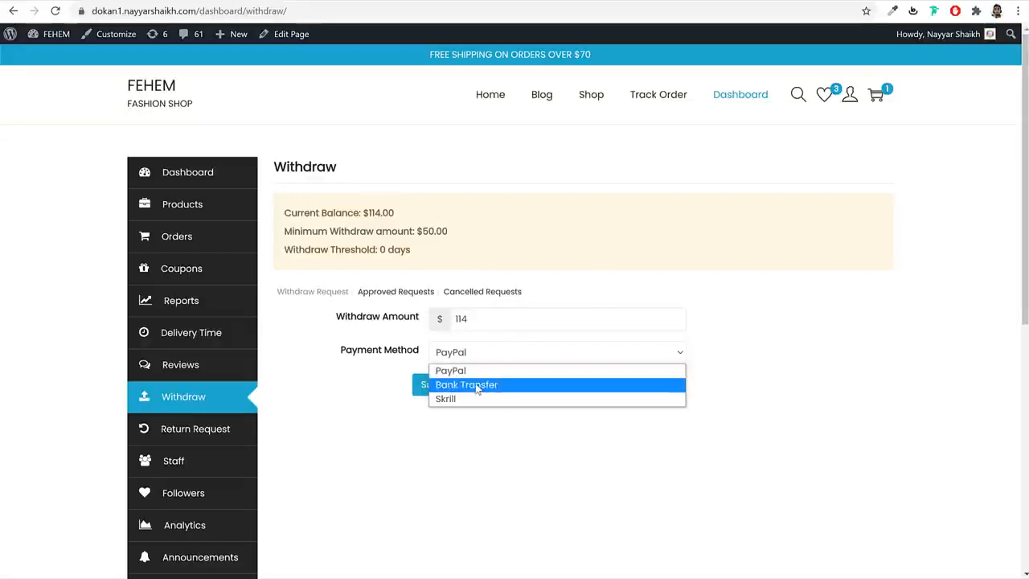
pyautogui.click(477, 386)
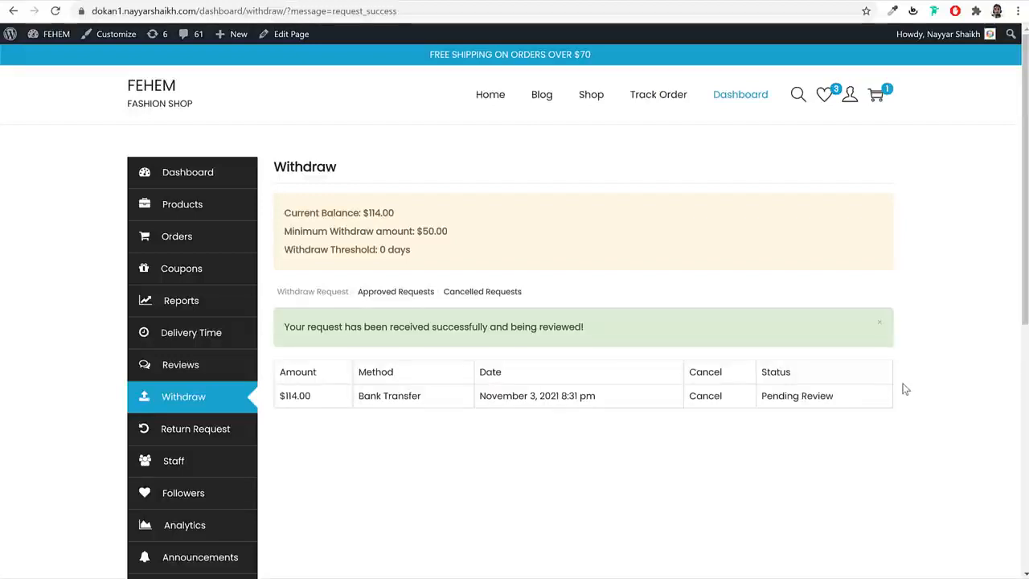
pyautogui.click(216, 435)
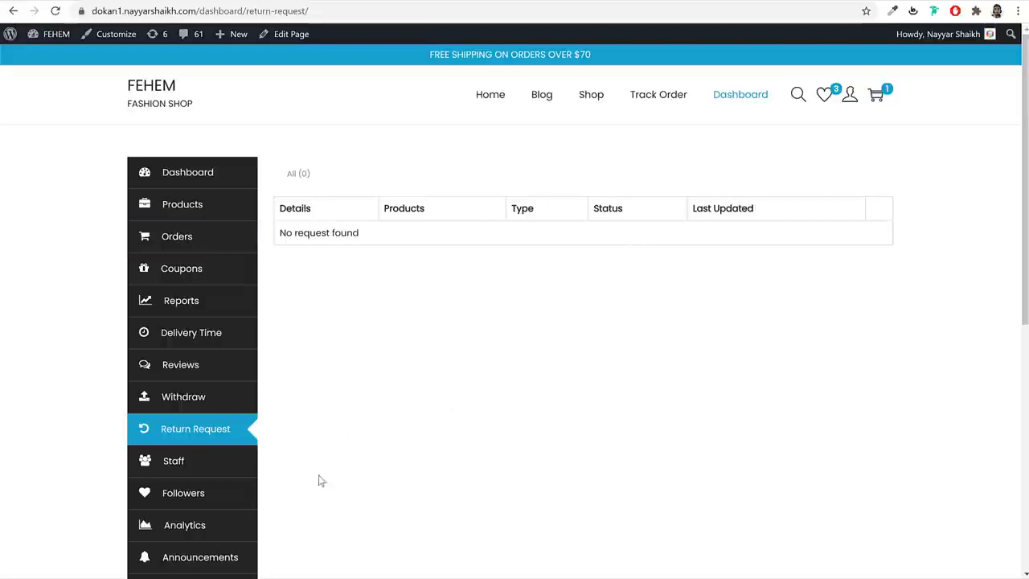
# - Switch to the incognito window showing the FEHEM shop as a signed-in customer
pyautogui.click(328, 569)
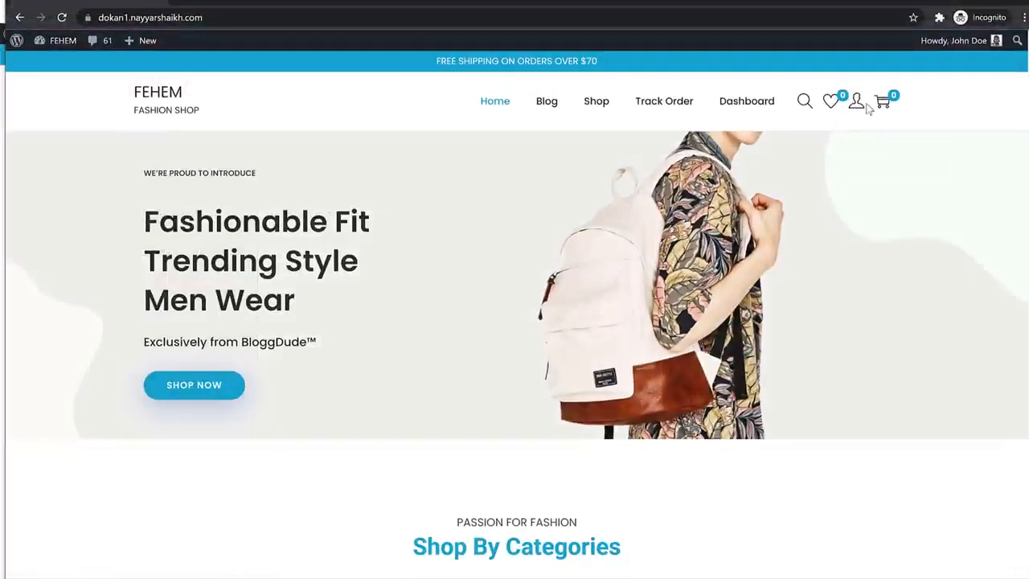
# - From the account dashboard, go to Orders and view order #1084
pyautogui.moveTo(859, 103)
pyautogui.click(878, 133)
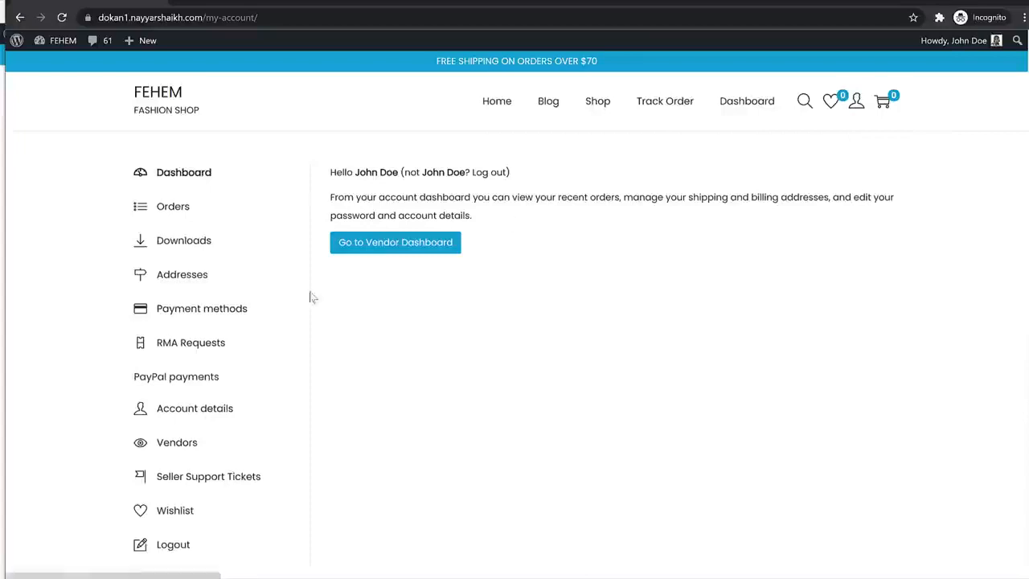
pyautogui.click(191, 210)
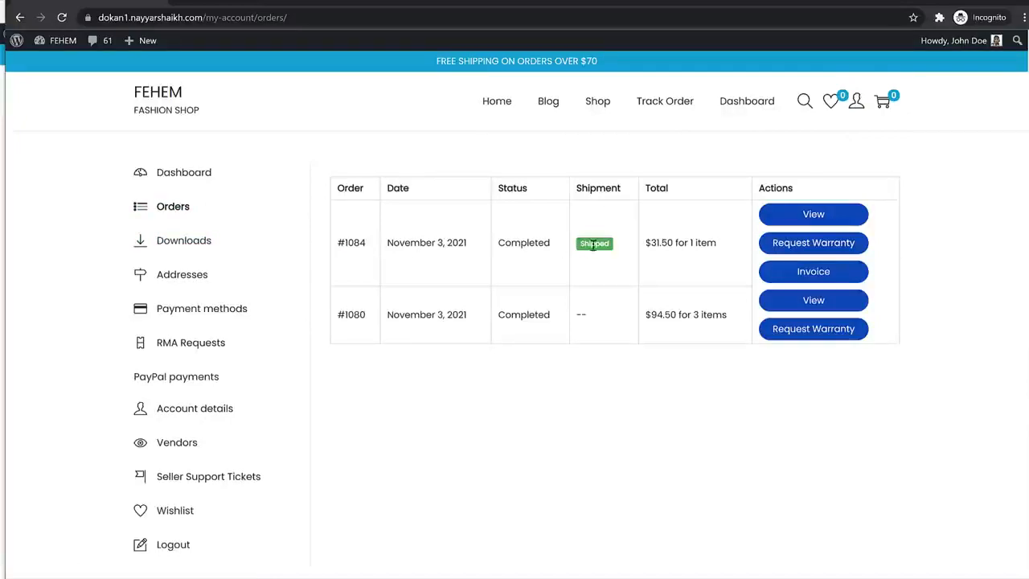
pyautogui.click(836, 221)
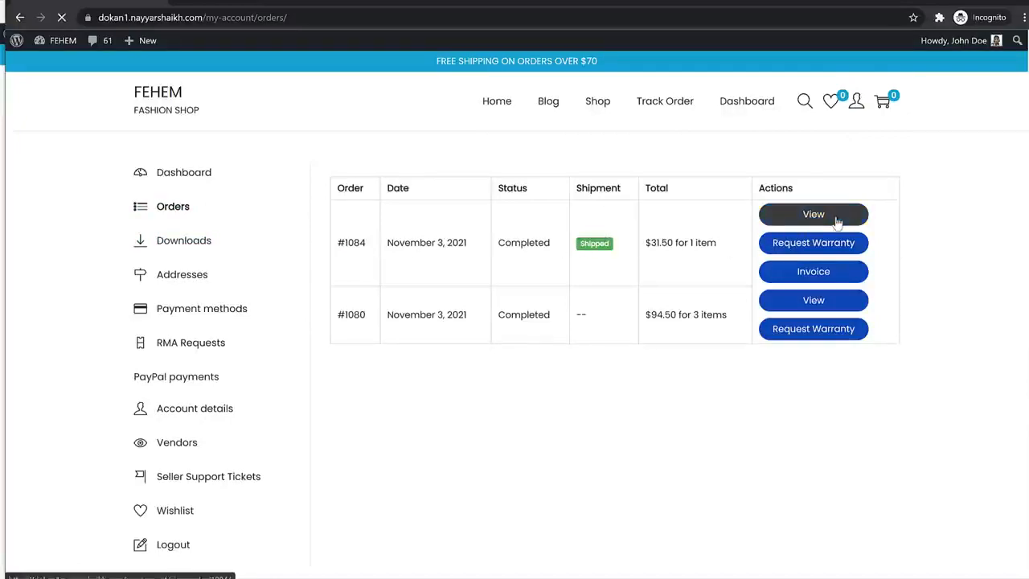
# - Expand Shipment #1 and its updates timeline to read the delivery status entries
pyautogui.scroll(-7, 876, 304)
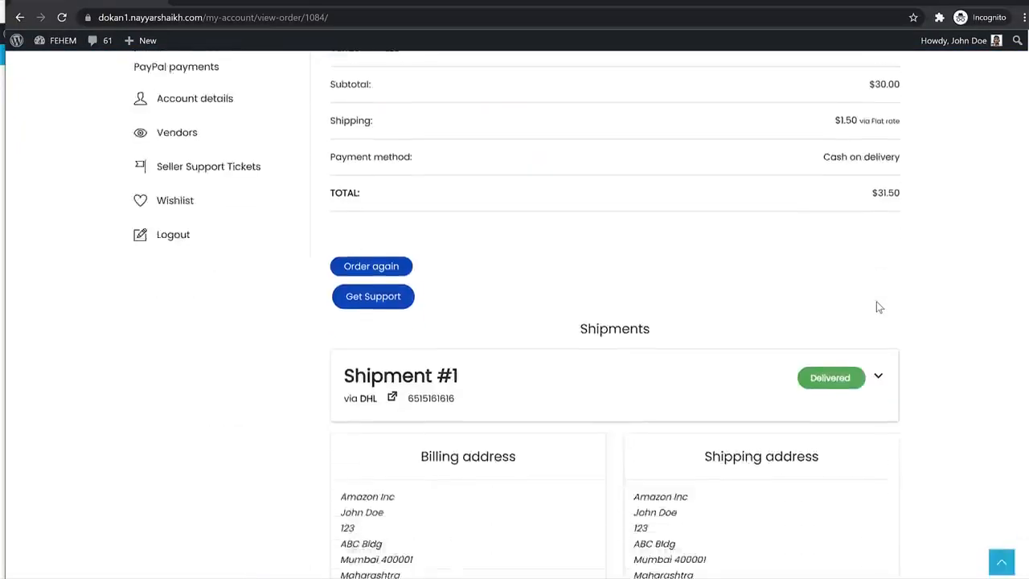
pyautogui.scroll(3, 877, 304)
pyautogui.click(879, 231)
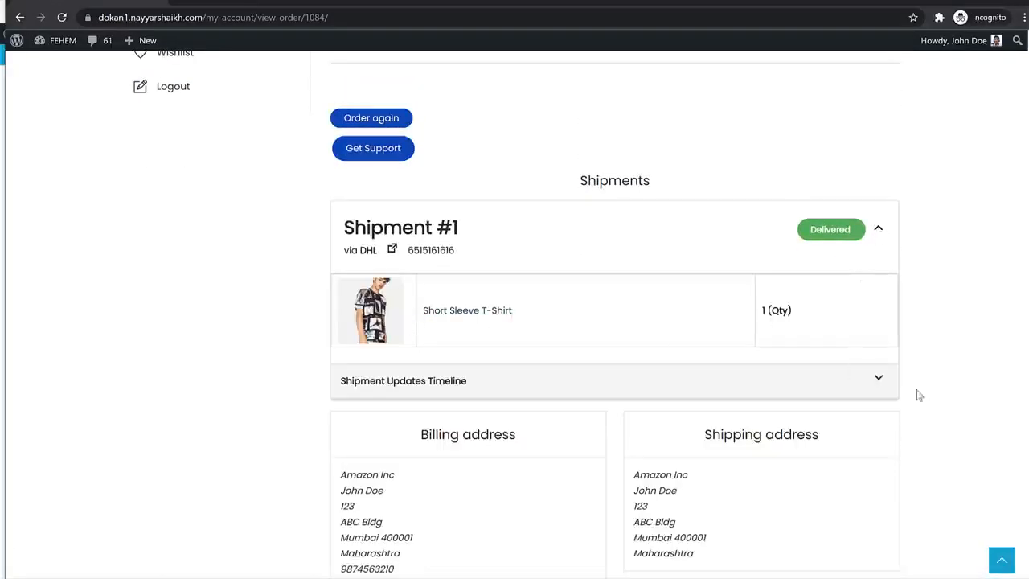
pyautogui.click(879, 380)
pyautogui.scroll(-3, 854, 388)
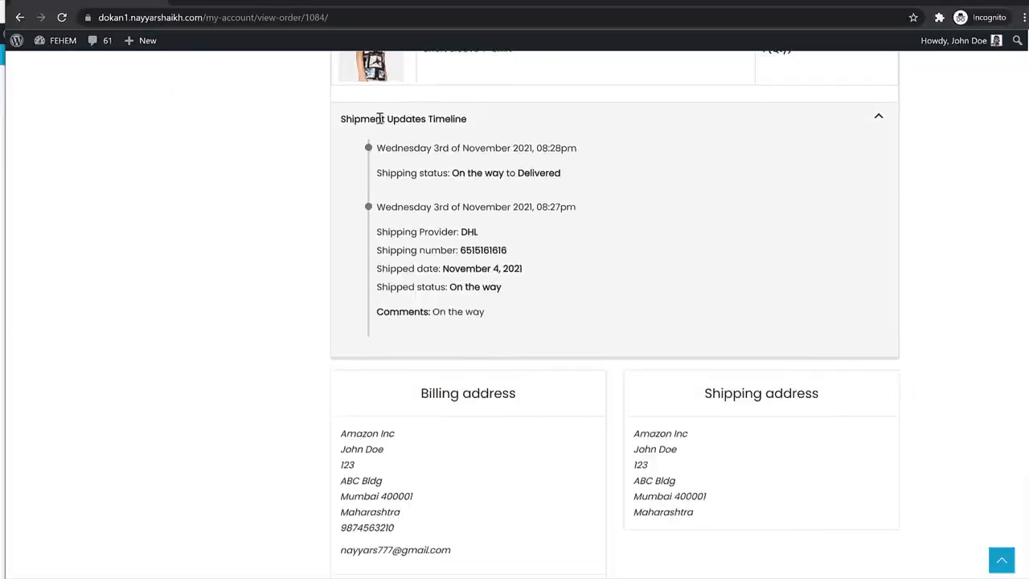
pyautogui.moveTo(388, 148); pyautogui.dragTo(563, 169)
pyautogui.click(523, 178)
pyautogui.moveTo(487, 208); pyautogui.dragTo(578, 208)
pyautogui.click(498, 228)
pyautogui.scroll(5, 718, 269)
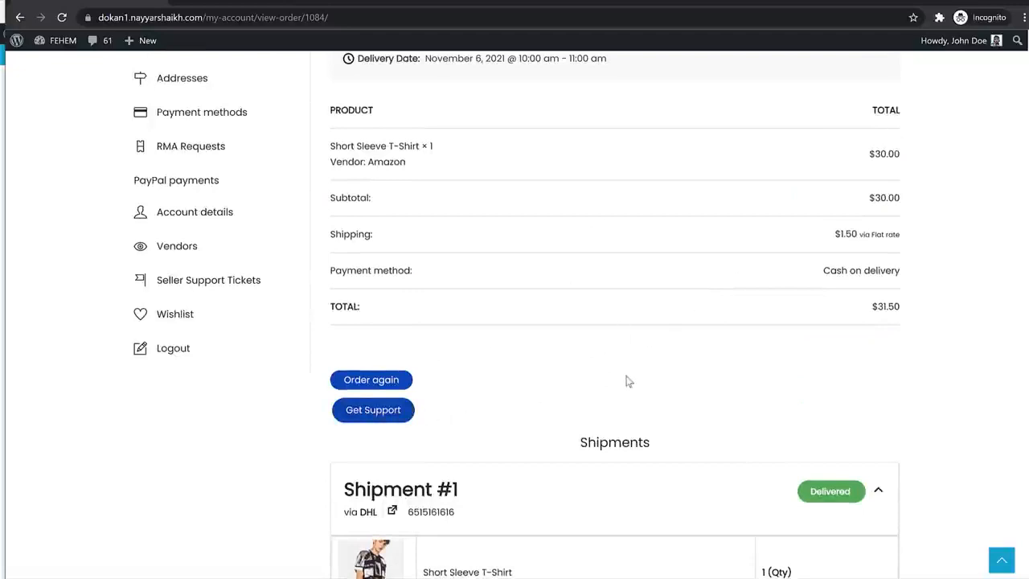
# - Open and close the Get Support form, then return to the account's Orders list
pyautogui.click(378, 412)
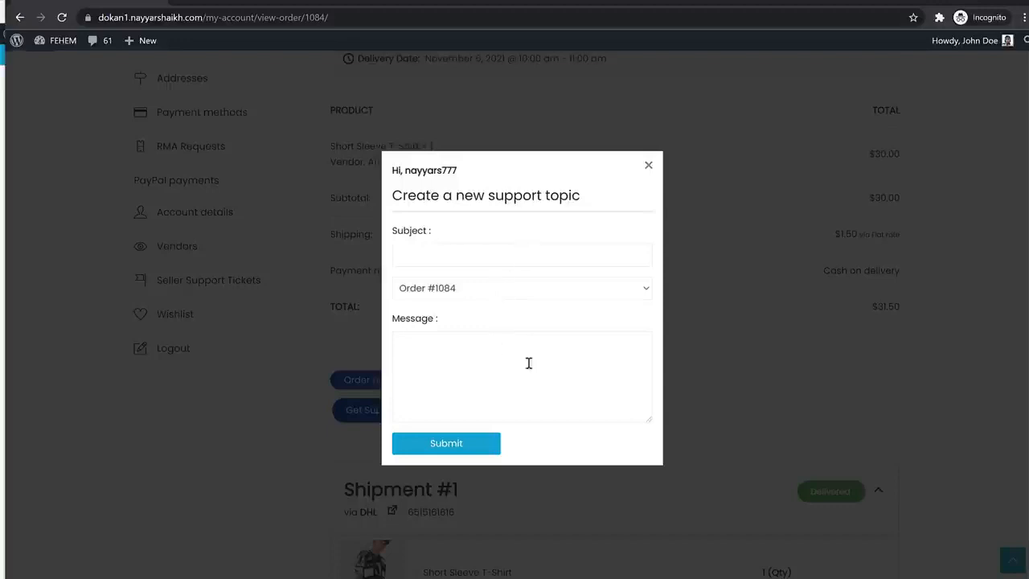
pyautogui.click(648, 166)
pyautogui.scroll(3, 291, 244)
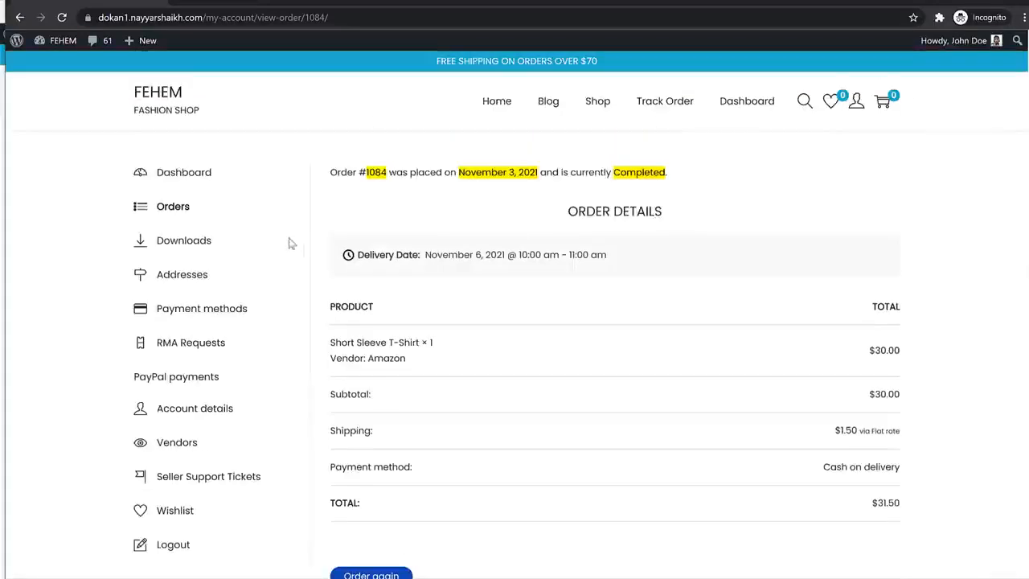
pyautogui.click(188, 210)
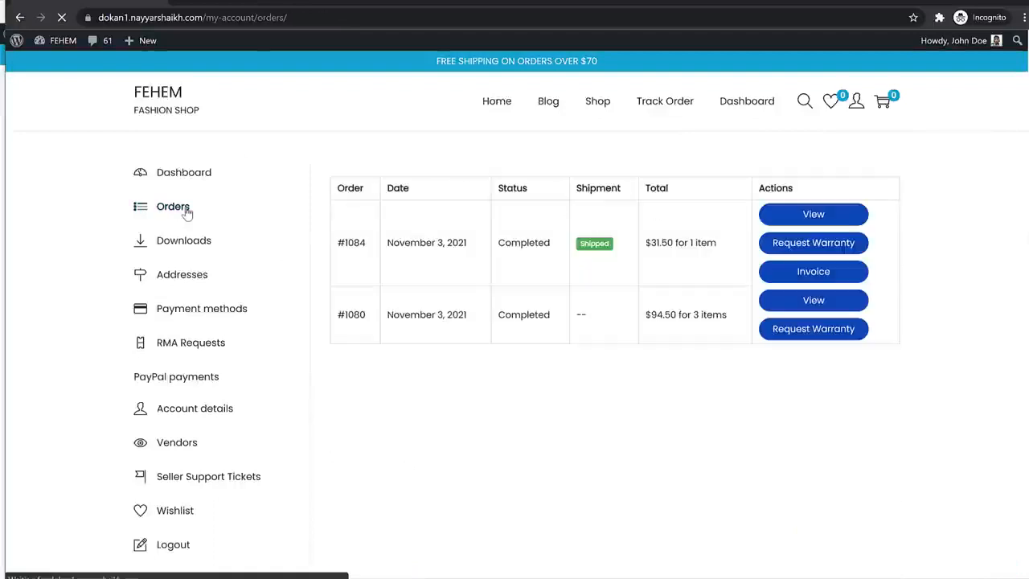
# - View order #1084's warranty request page, then go back to the FEHEM home page
pyautogui.click(814, 254)
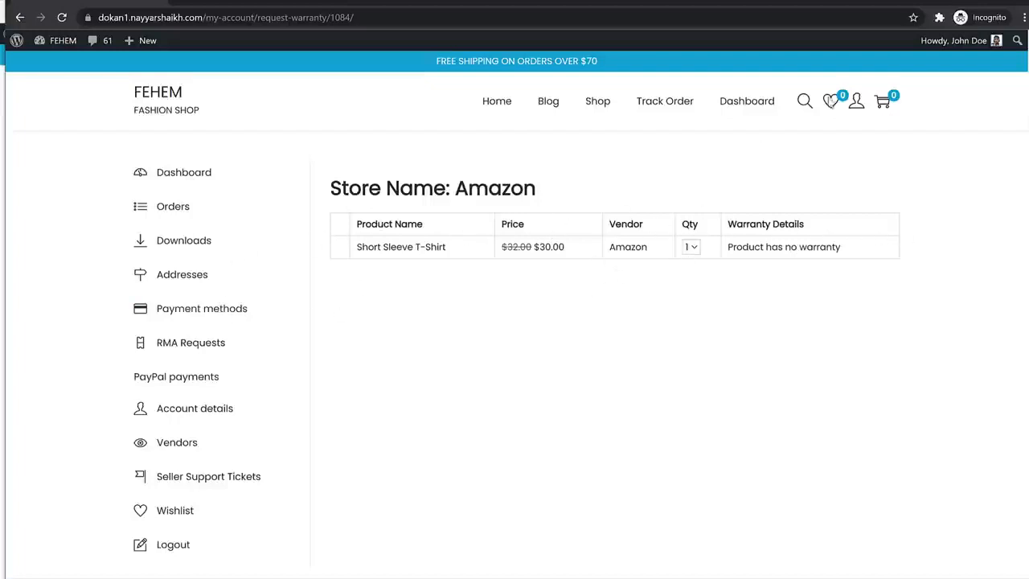
pyautogui.click(154, 103)
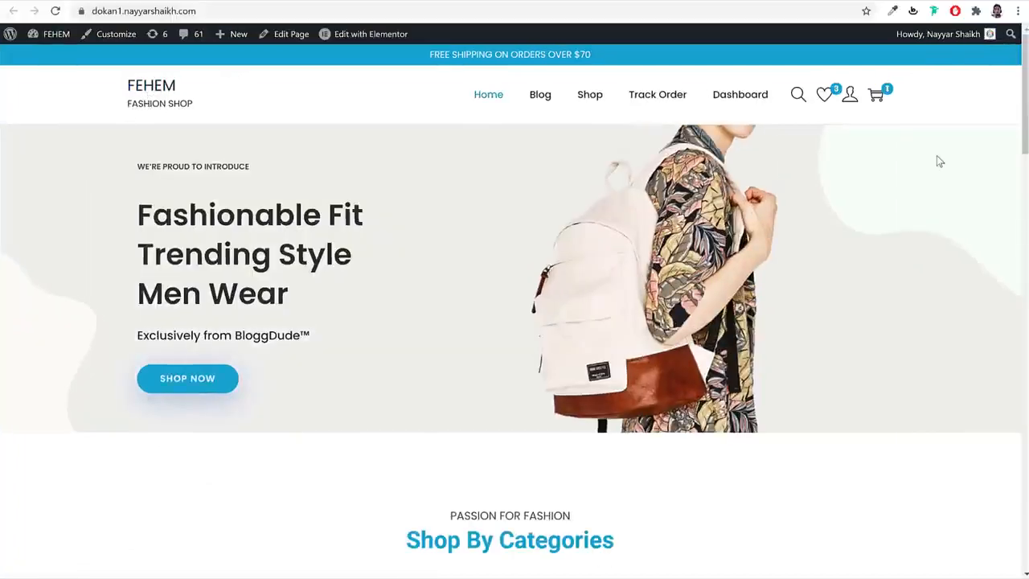
pyautogui.scroll(-4, 920, 274)
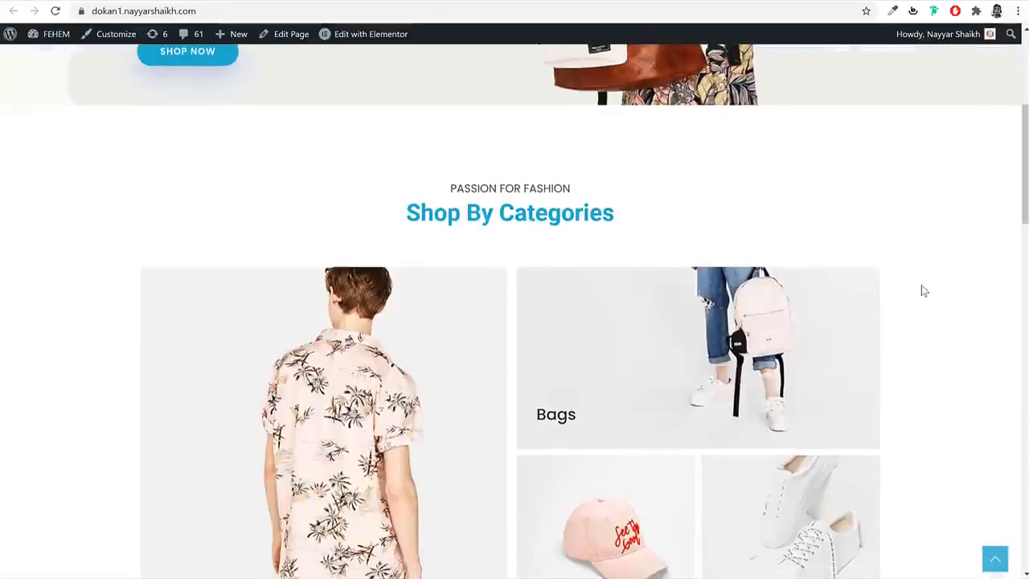
pyautogui.scroll(-10, 923, 291)
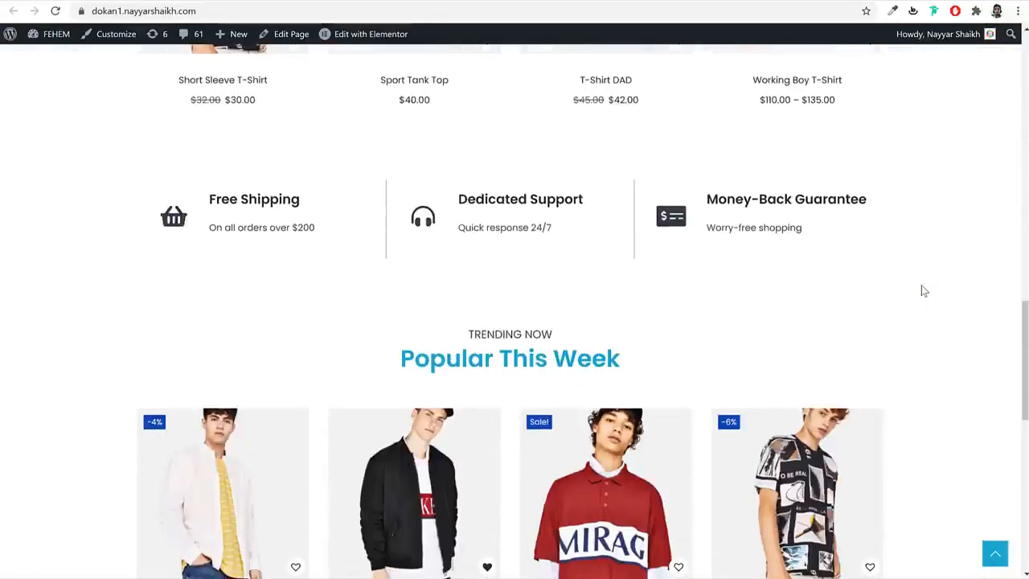
pyautogui.scroll(-5, 923, 291)
pyautogui.scroll(15, 923, 291)
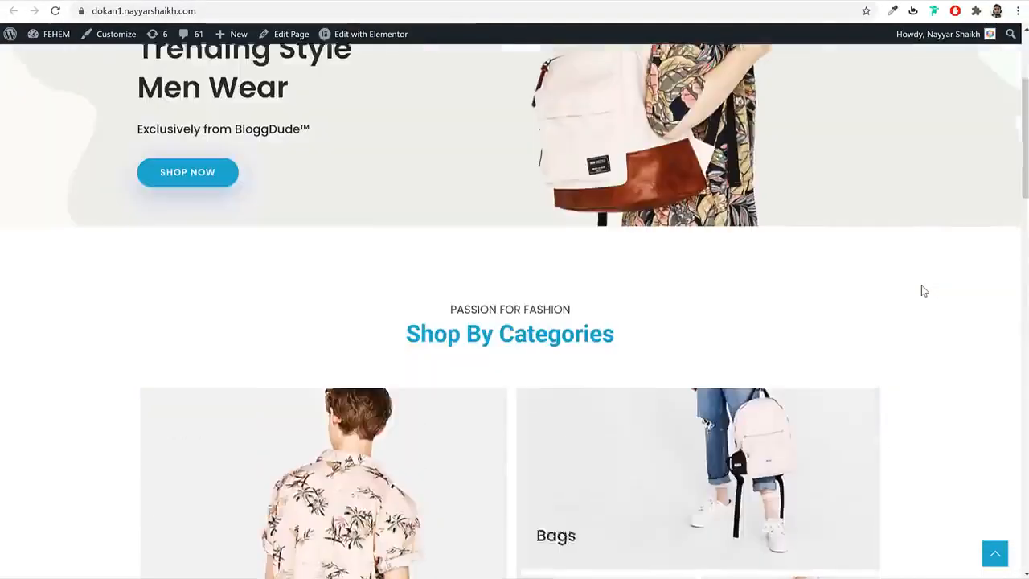
pyautogui.scroll(3, 923, 291)
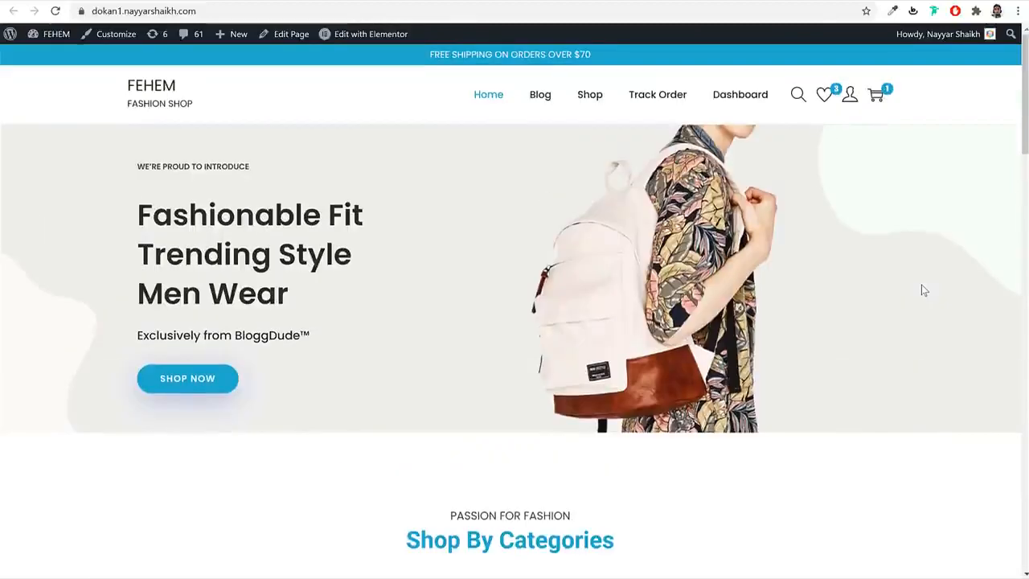
pyautogui.click(799, 94)
pyautogui.click(793, 161)
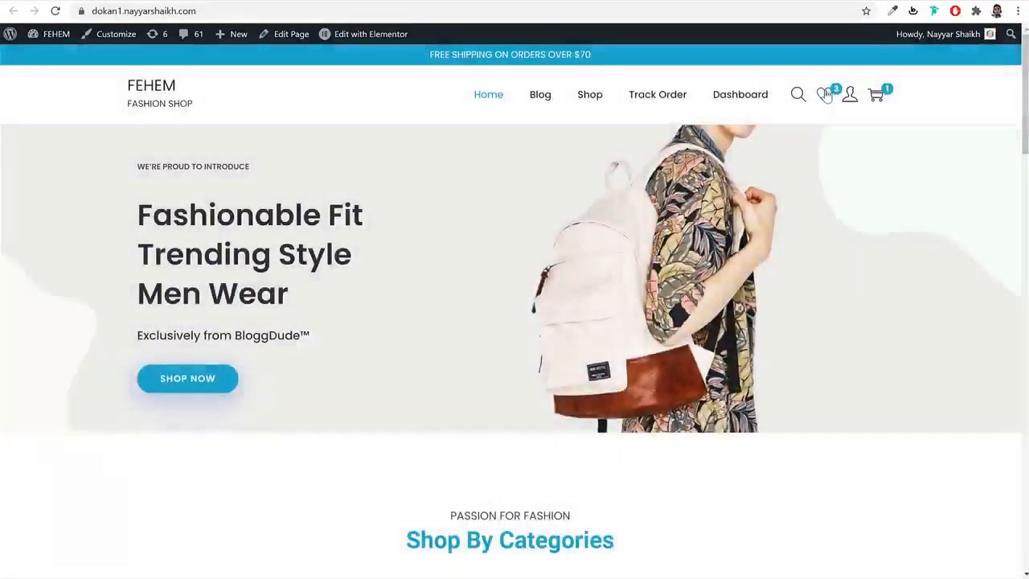
pyautogui.moveTo(851, 100)
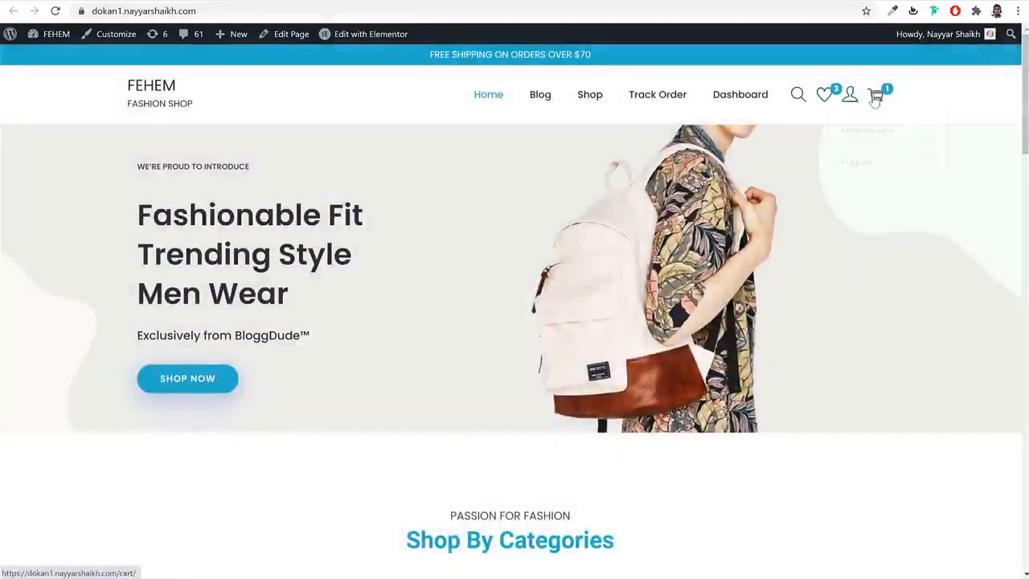
pyautogui.scroll(-8, 884, 285)
pyautogui.scroll(-4, 884, 285)
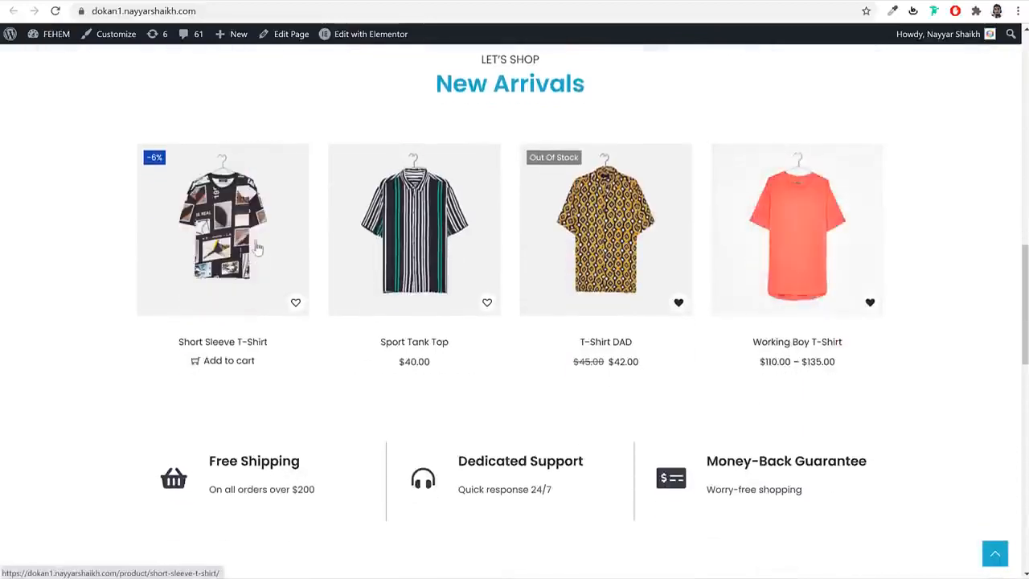
# - Add the Short Sleeve T-Shirt to the wishlist and check the wishlist page
pyautogui.click(296, 304)
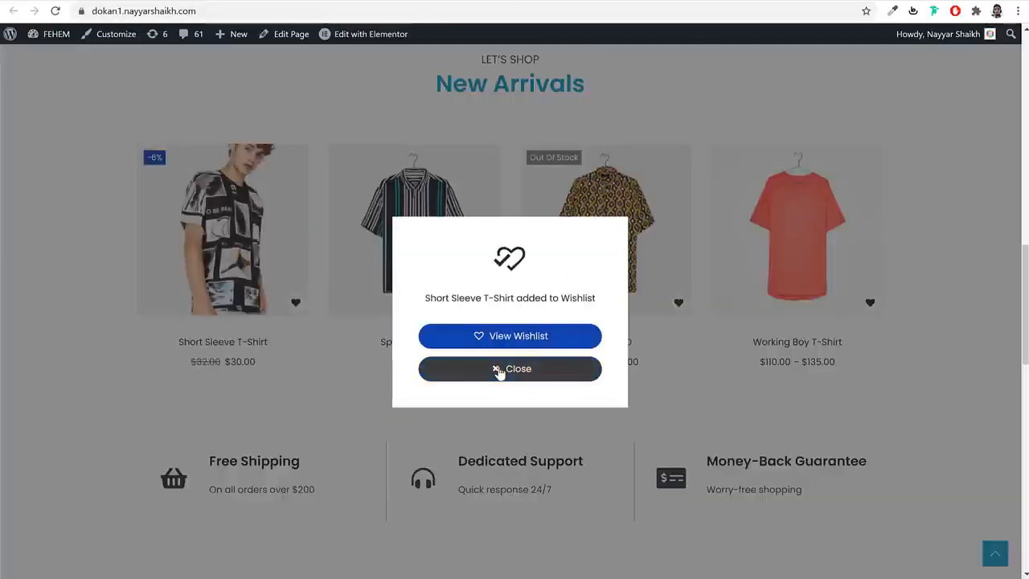
pyautogui.click(499, 370)
pyautogui.scroll(10, 502, 371)
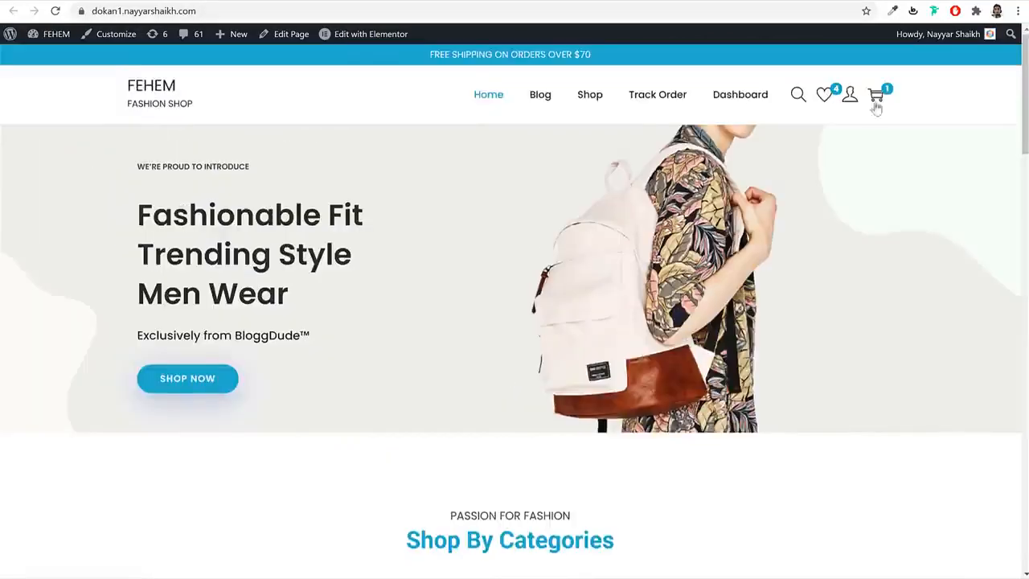
pyautogui.click(827, 98)
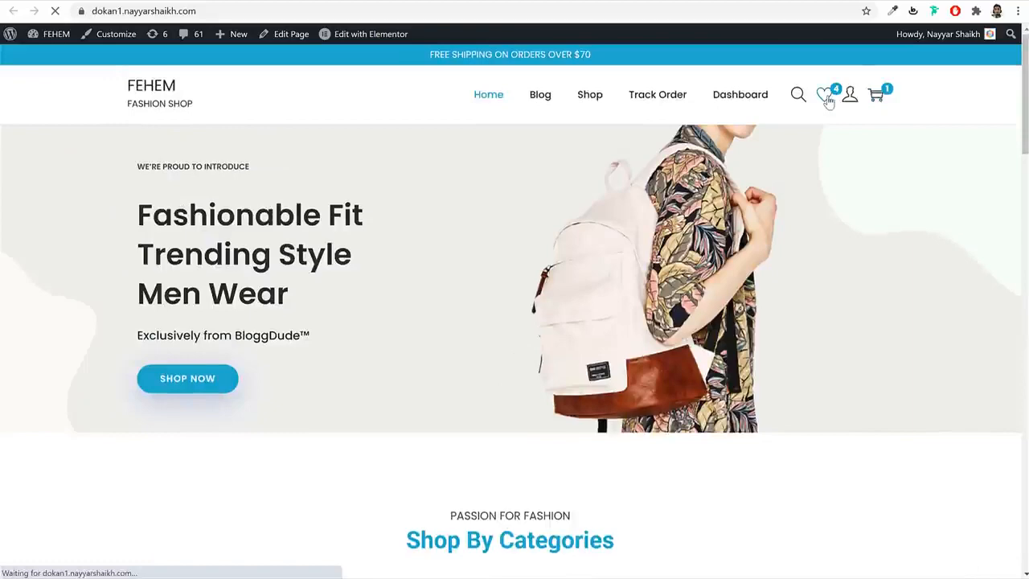
pyautogui.scroll(-4, 402, 314)
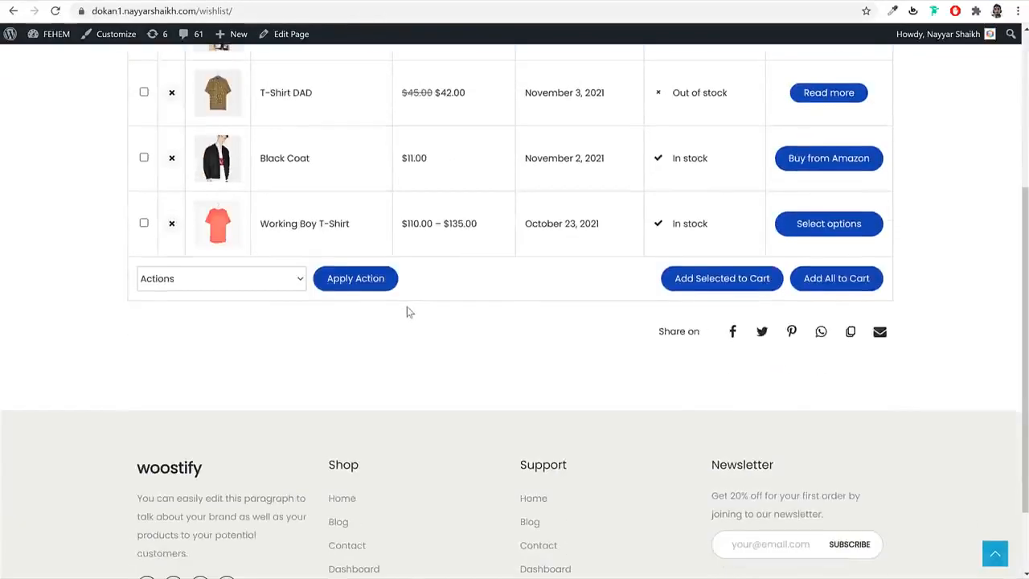
pyautogui.hotkey('alt', 'Left')
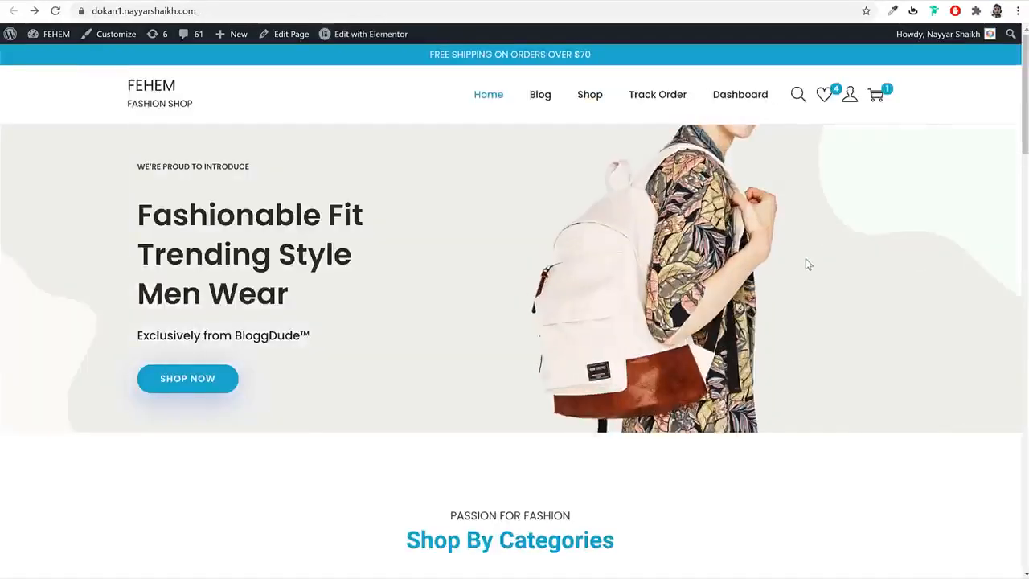
# - Add the Short Sleeve T-Shirt to the cart, bringing the subtotal to $155.00
pyautogui.scroll(-7, 805, 258)
pyautogui.scroll(-6, 805, 258)
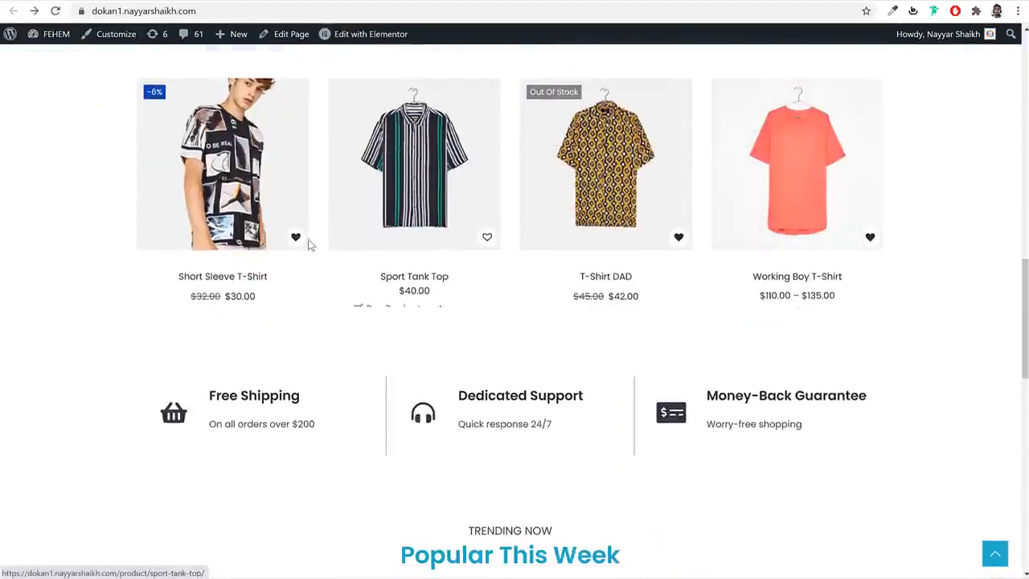
pyautogui.click(229, 296)
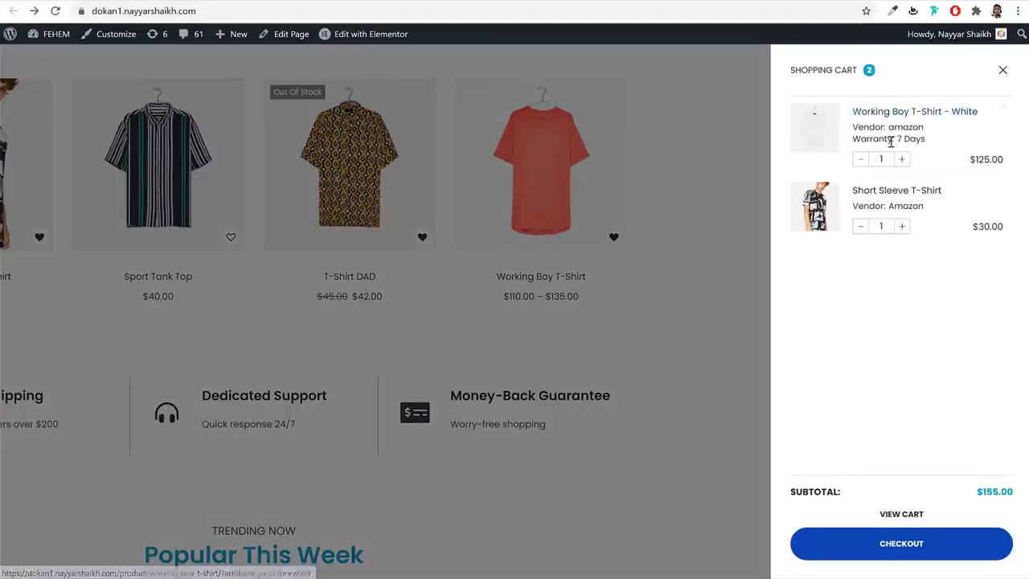
pyautogui.click(672, 258)
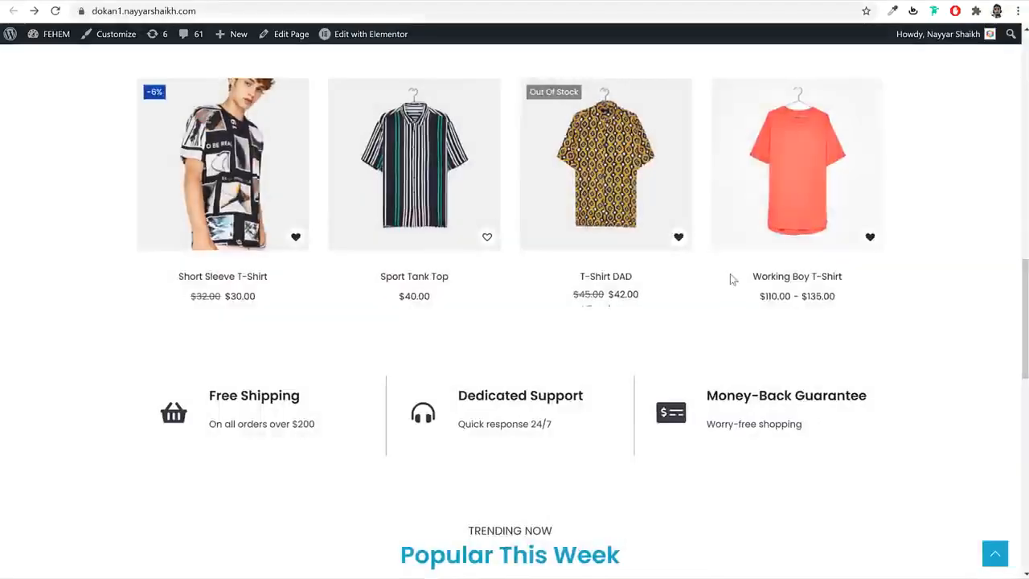
pyautogui.scroll(-9, 732, 279)
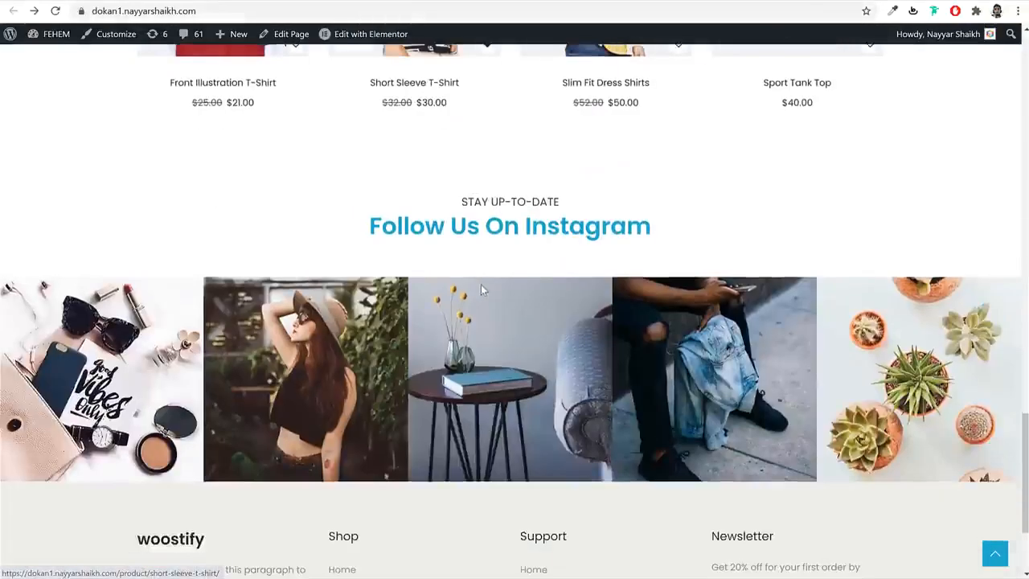
pyautogui.scroll(10, 481, 290)
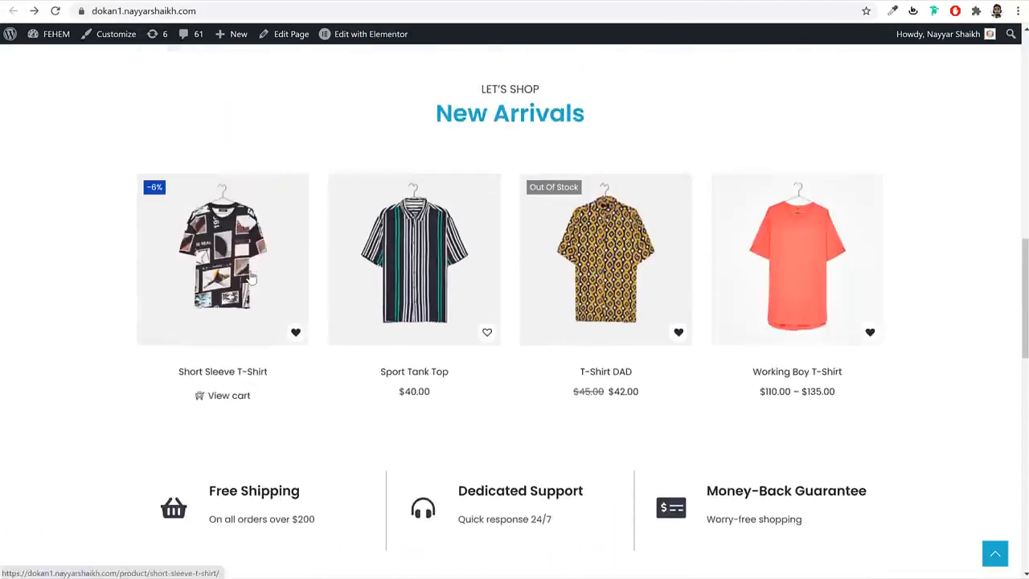
# - Open the Short Sleeve T-Shirt product page and view its hanger photo
pyautogui.click(251, 277)
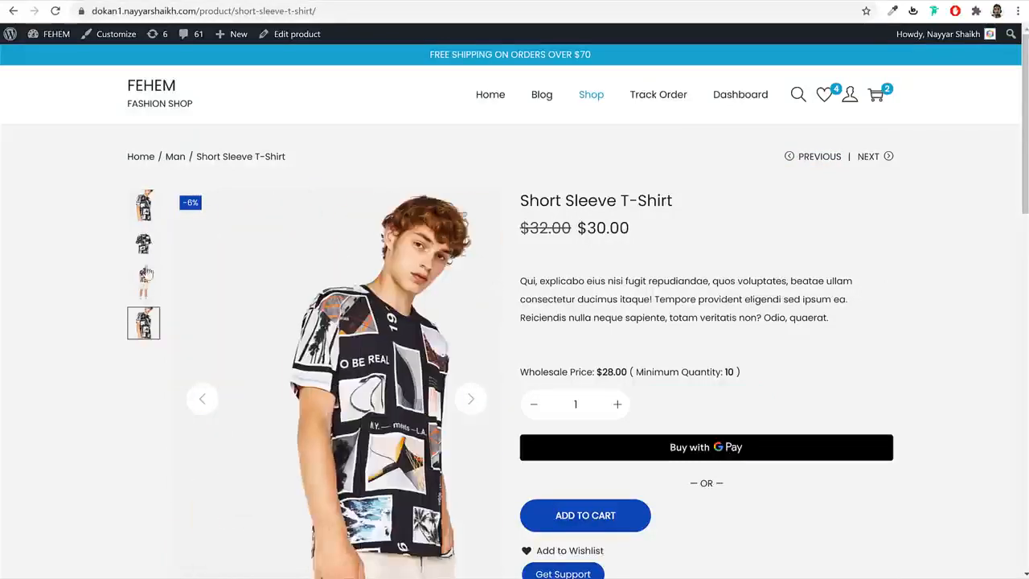
pyautogui.click(143, 243)
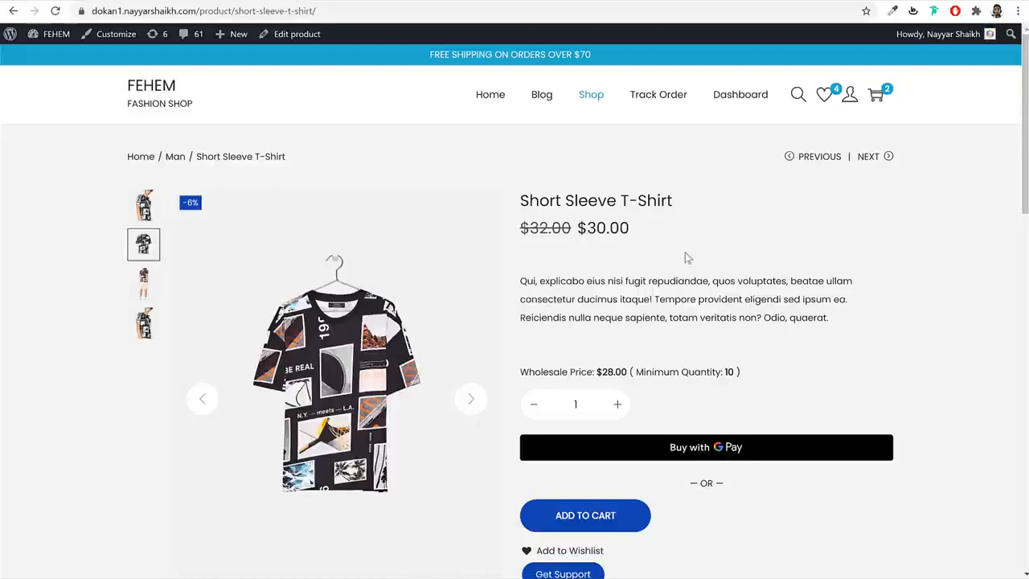
pyautogui.scroll(-2, 726, 276)
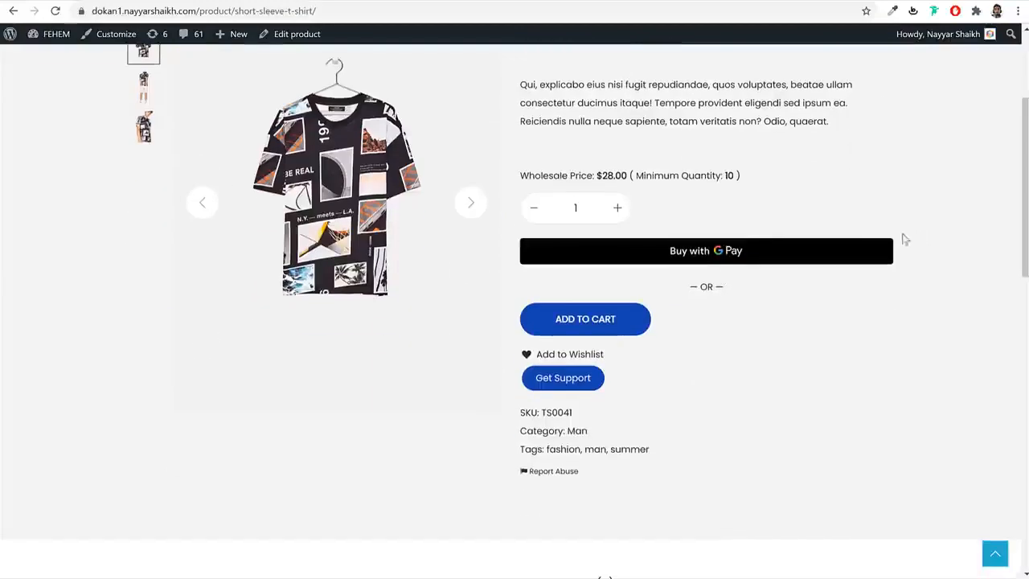
# - Highlight the $28.00 wholesale price and the Minimum Quantity: 10 note
pyautogui.moveTo(528, 177); pyautogui.dragTo(622, 175)
pyautogui.click(711, 172)
pyautogui.moveTo(737, 176); pyautogui.dragTo(640, 179)
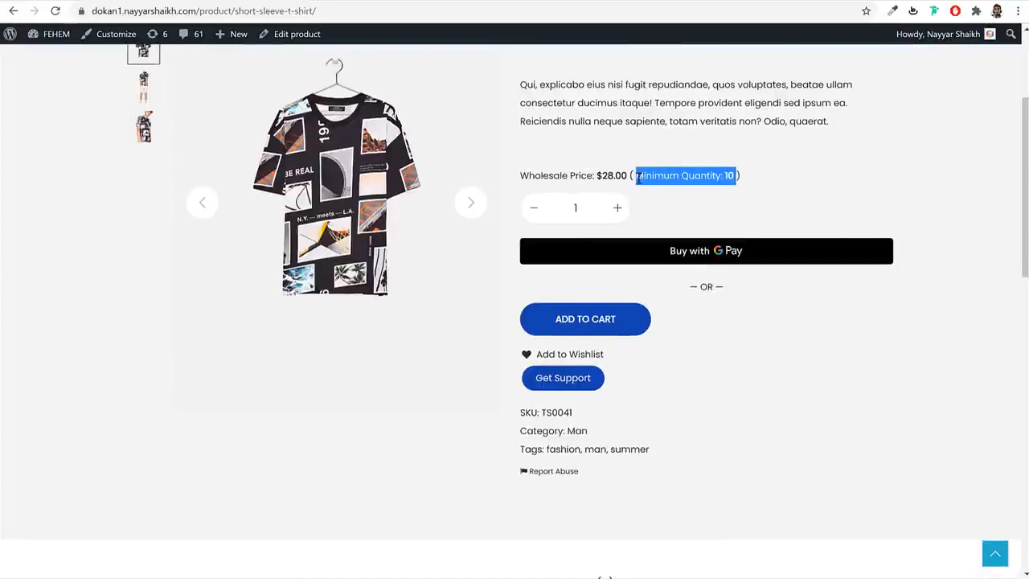
pyautogui.click(603, 179)
pyautogui.scroll(2, 682, 201)
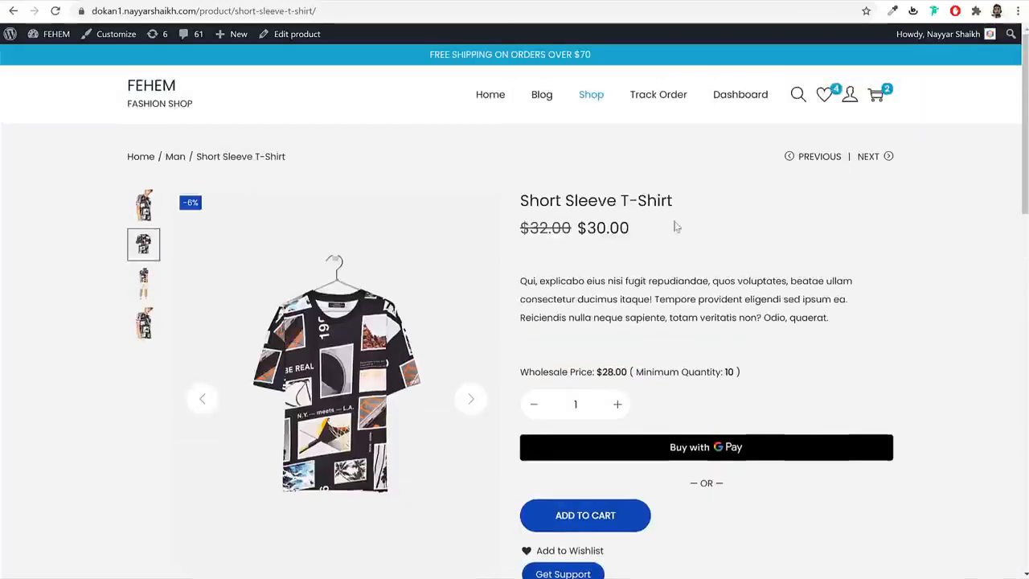
pyautogui.moveTo(614, 372); pyautogui.dragTo(598, 372)
pyautogui.doubleClick(597, 371)
pyautogui.click(836, 316)
pyautogui.scroll(-4, 898, 287)
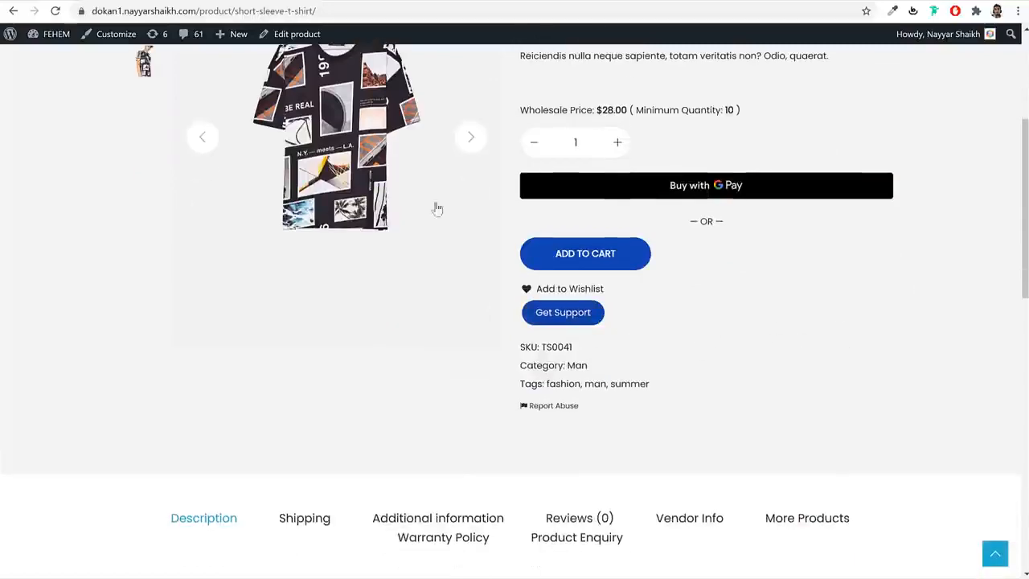
pyautogui.scroll(2, 542, 183)
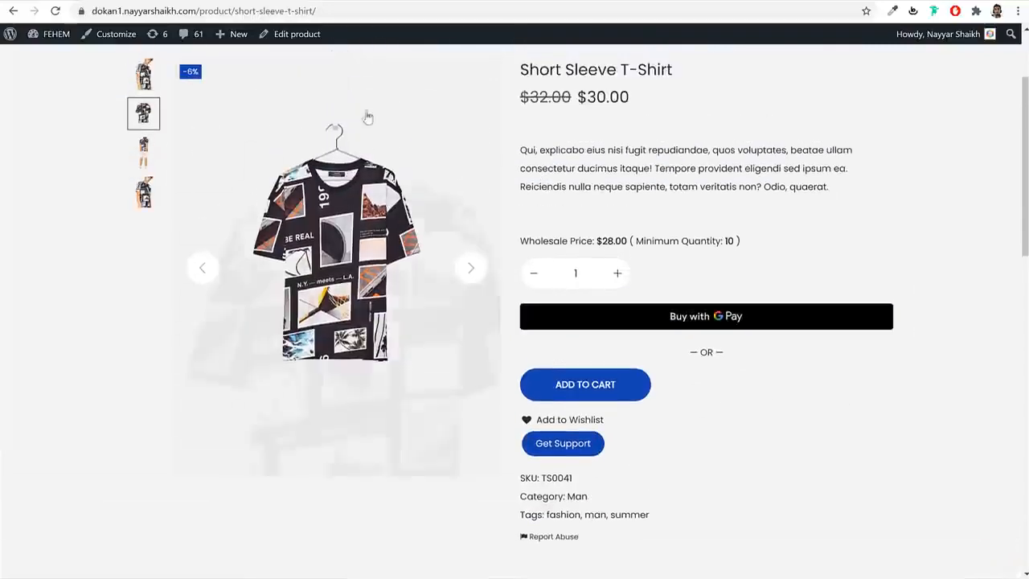
# - Bring up the product's Report Abuse form and close it again
pyautogui.click(554, 538)
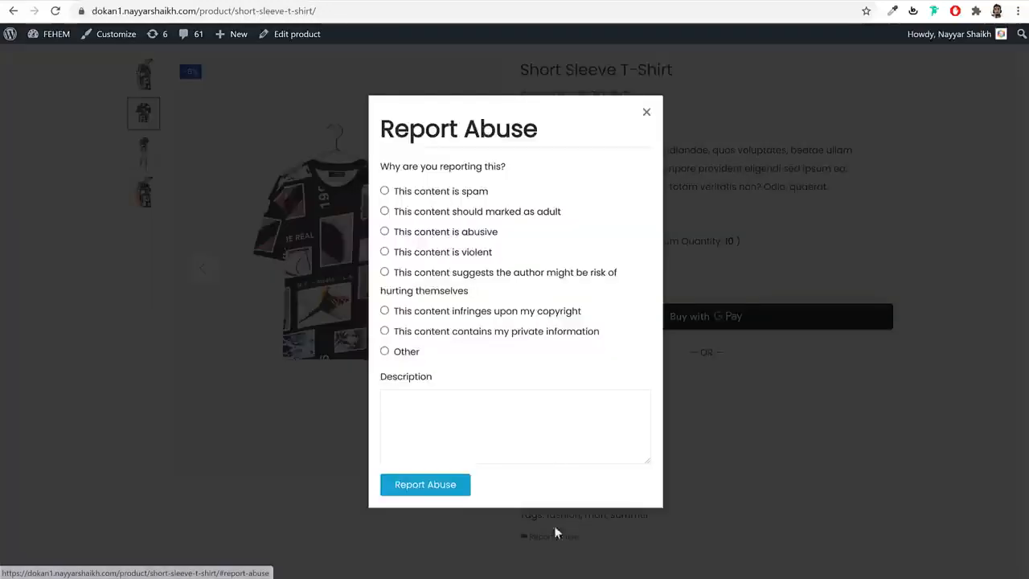
pyautogui.click(647, 111)
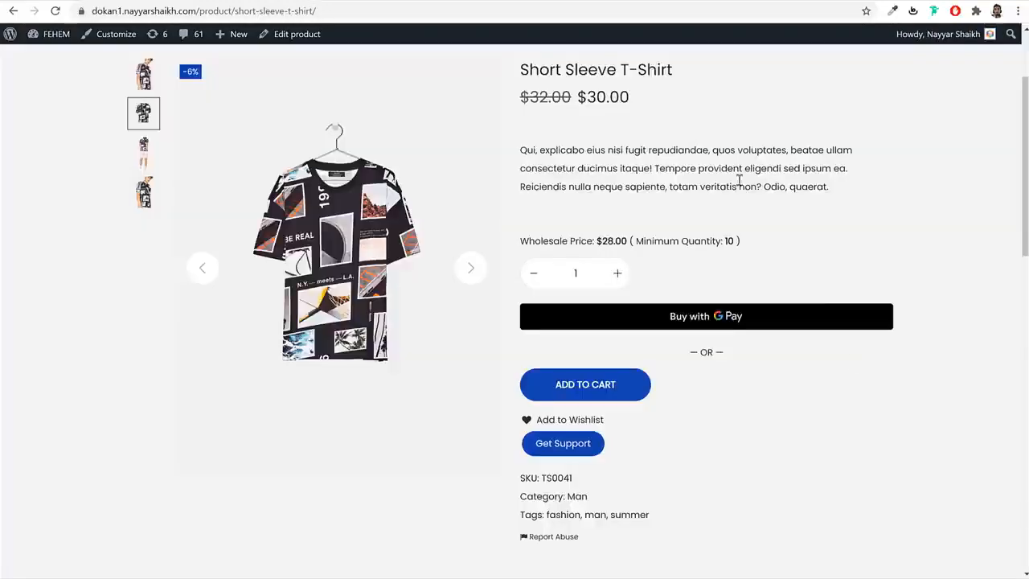
pyautogui.scroll(-6, 850, 364)
# - View the Shipping, Additional information and Reviews tabs, then show the cart summary
pyautogui.click(323, 127)
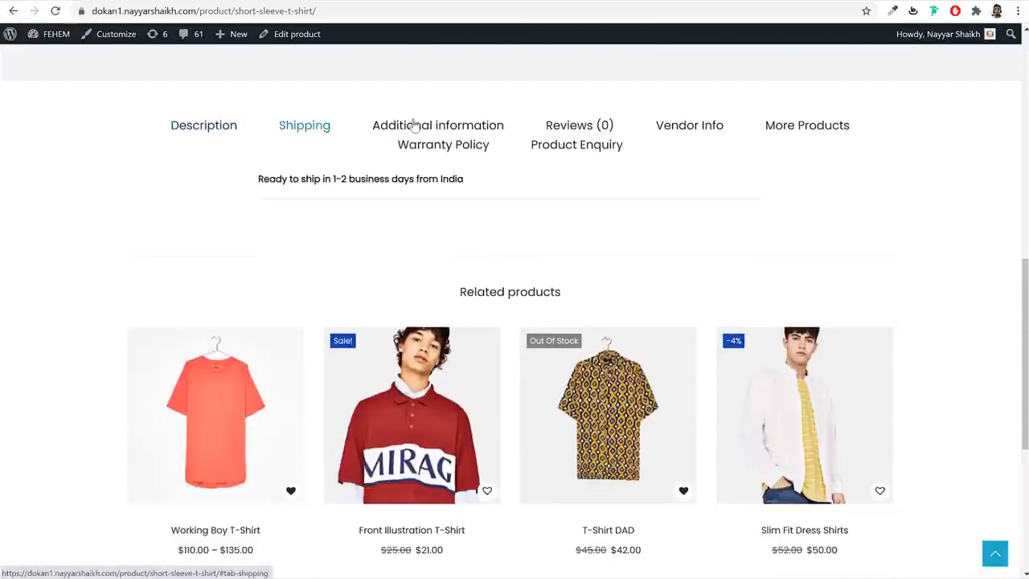
pyautogui.click(414, 126)
pyautogui.click(555, 127)
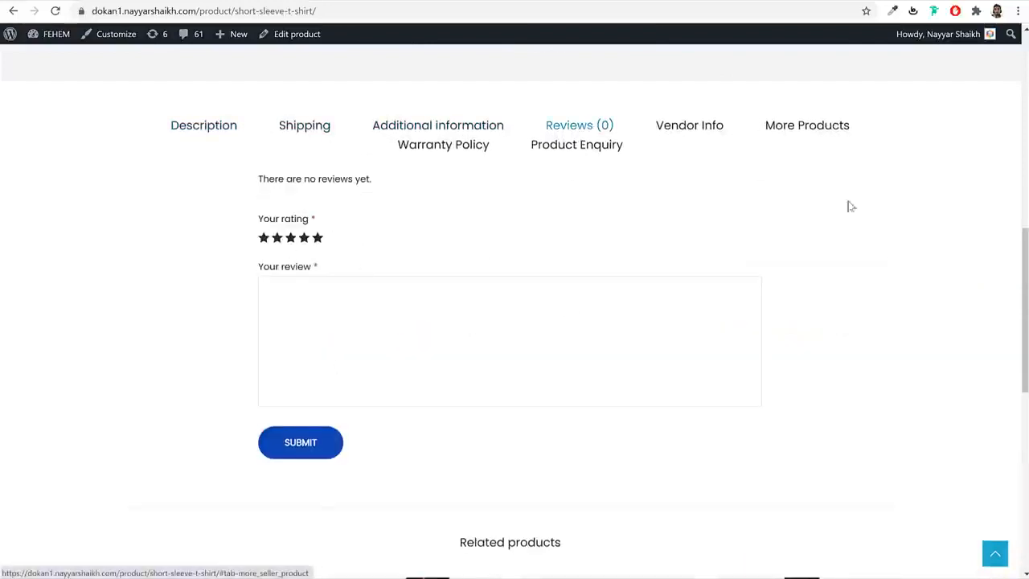
pyautogui.scroll(-7, 850, 265)
pyautogui.scroll(15, 851, 271)
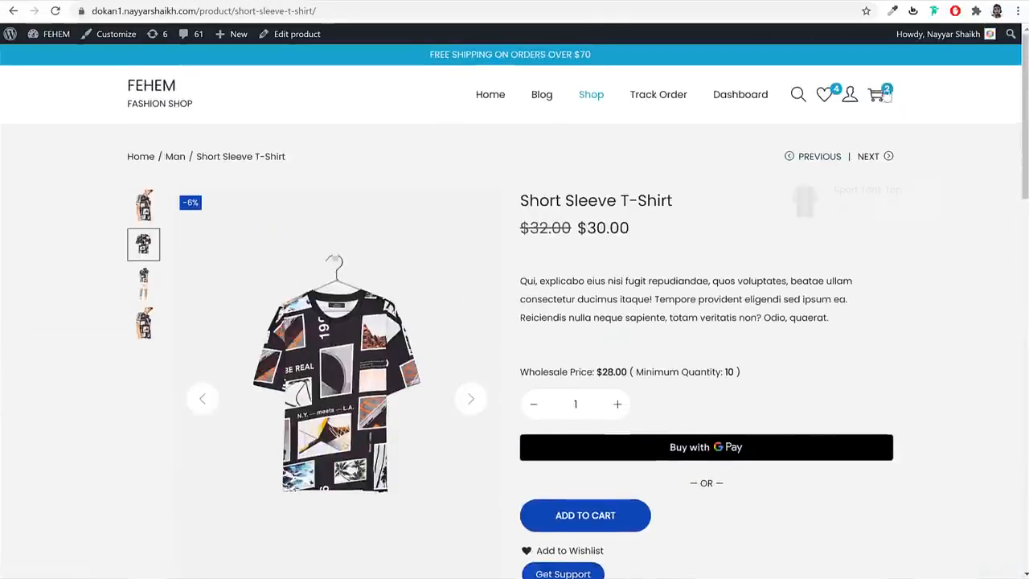
pyautogui.click(879, 96)
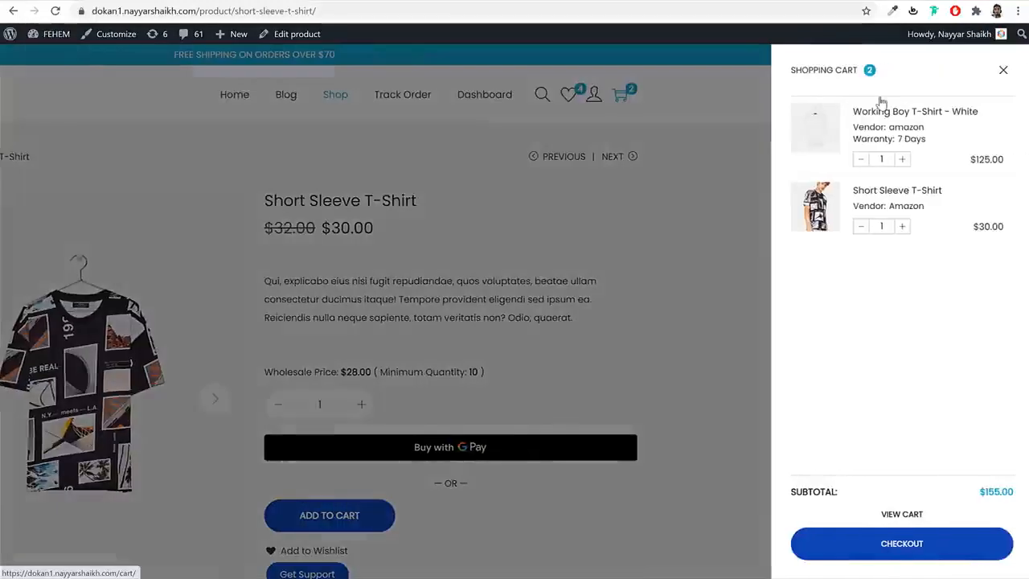
# - Proceed to checkout and look over the amazon store's 3-day processing note
pyautogui.click(900, 545)
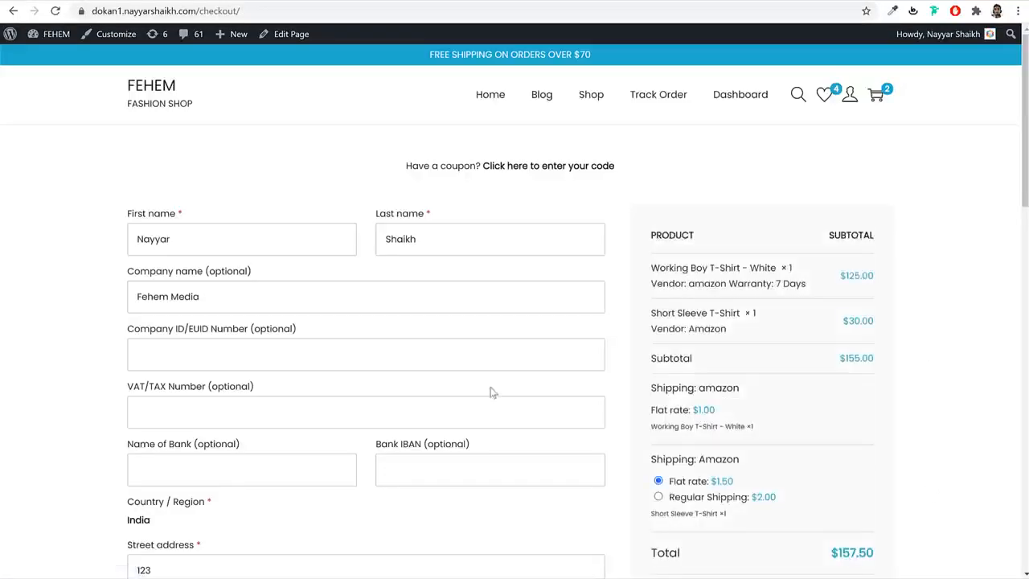
pyautogui.scroll(-9, 491, 394)
pyautogui.scroll(6, 284, 308)
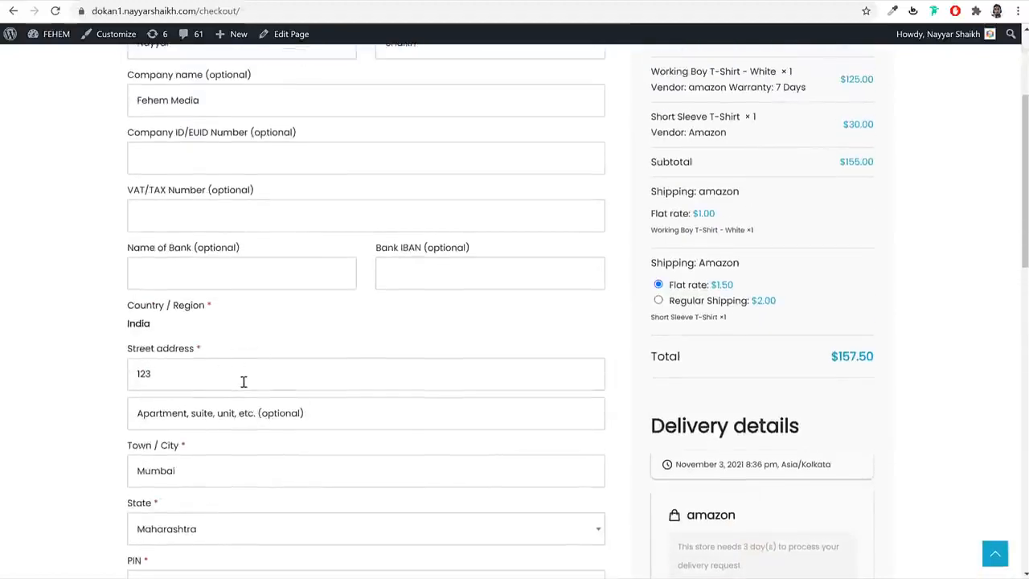
pyautogui.scroll(3, 243, 382)
pyautogui.scroll(-2, 896, 294)
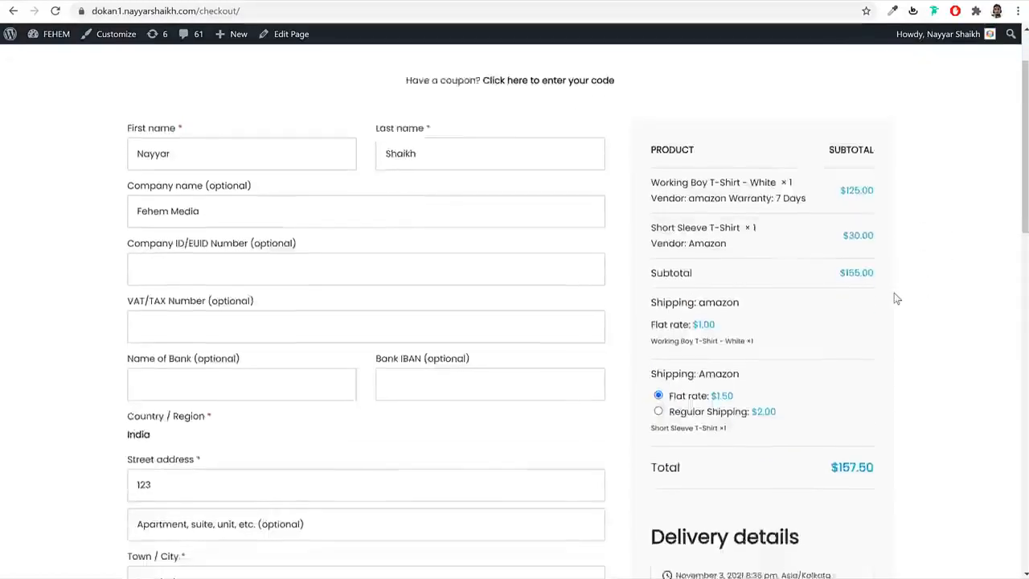
pyautogui.scroll(-2, 920, 272)
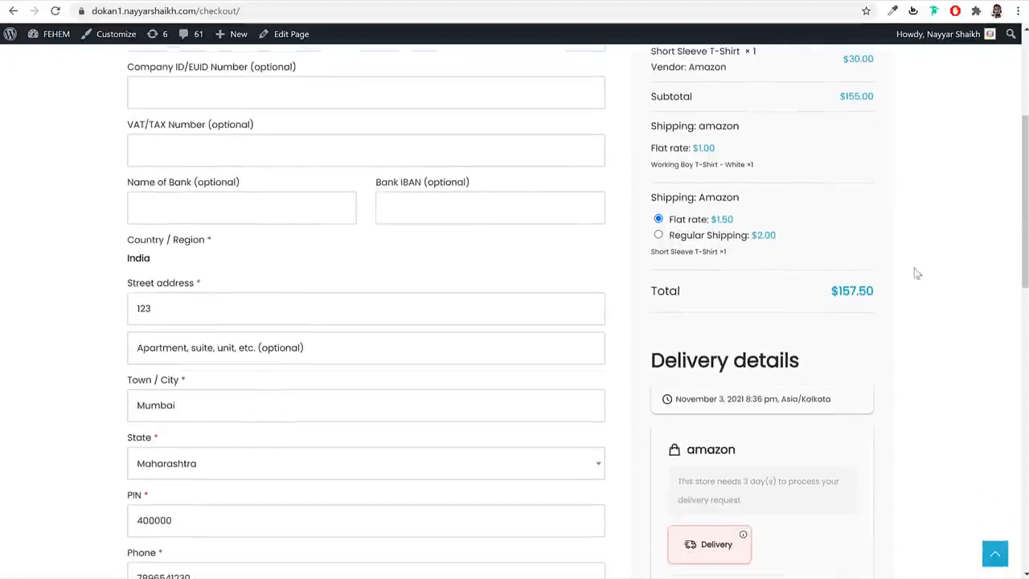
pyautogui.scroll(-4, 804, 242)
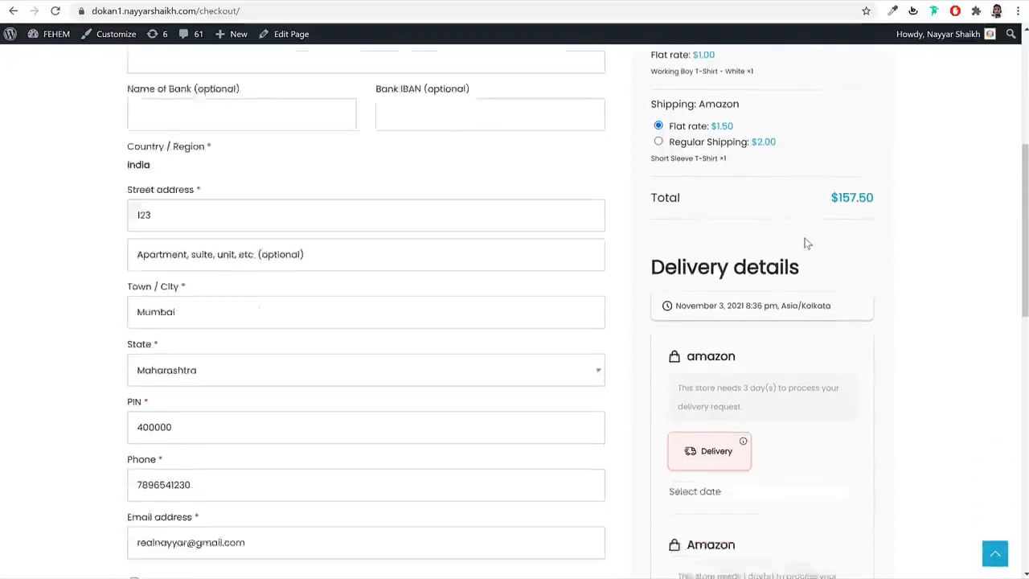
pyautogui.scroll(-1, 804, 228)
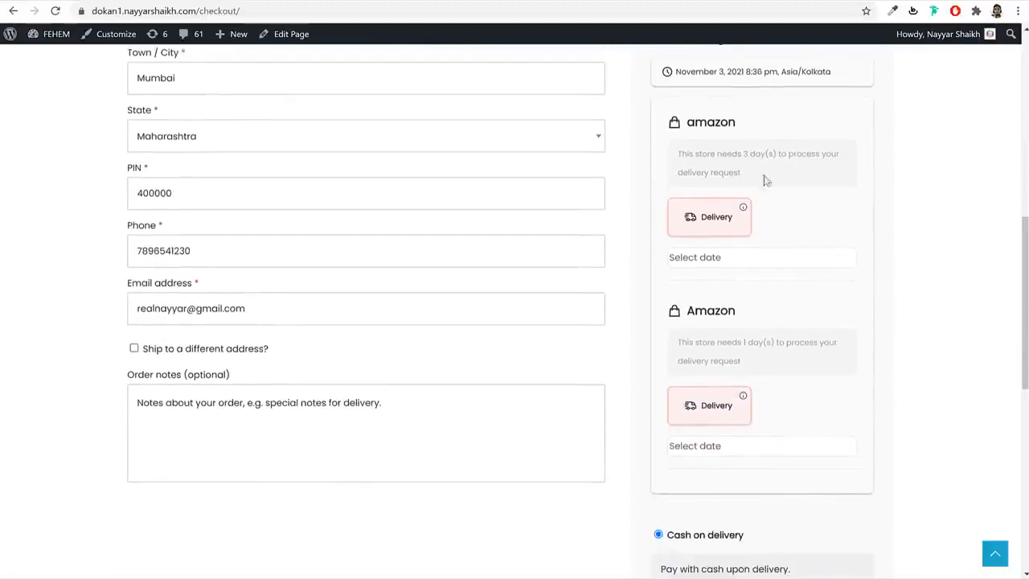
pyautogui.tripleClick(702, 154)
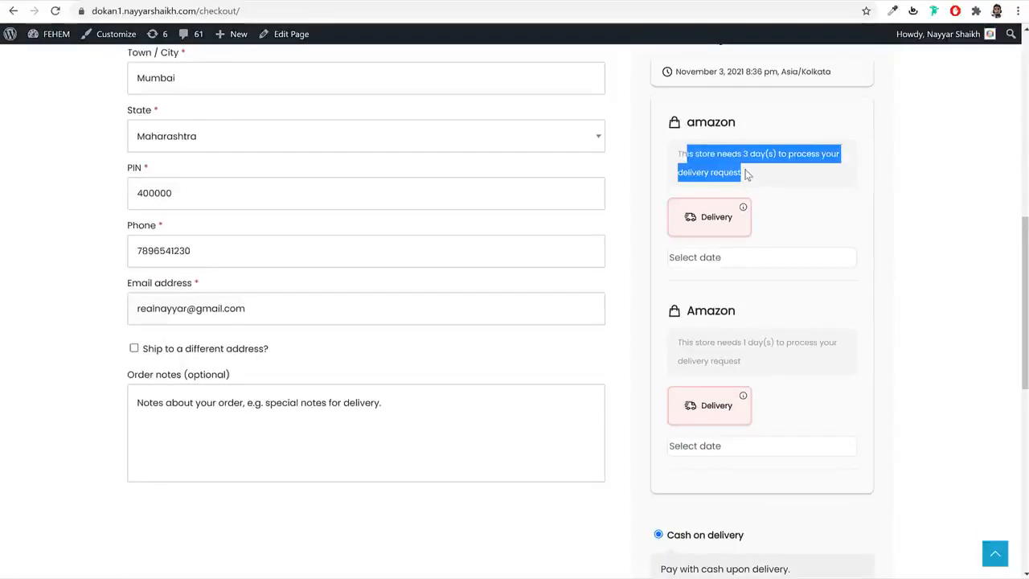
pyautogui.click(746, 174)
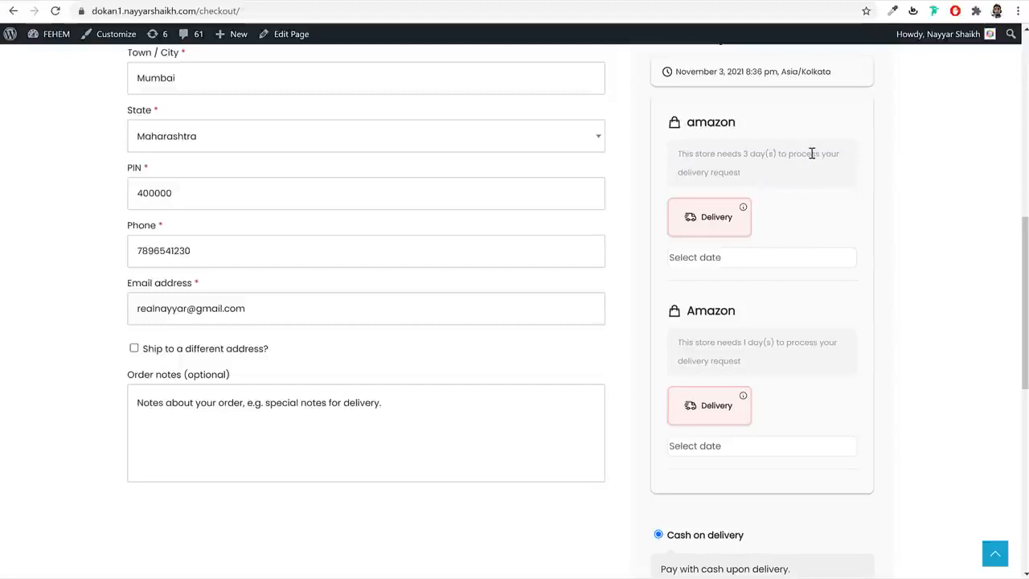
# - Open the delivery date calendar and close it without picking a date
pyautogui.click(720, 256)
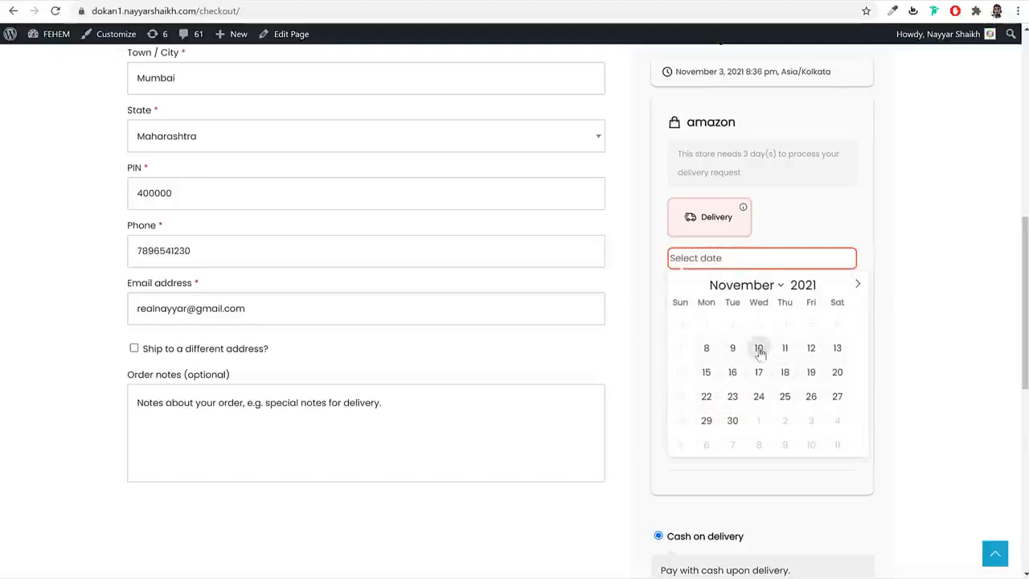
pyautogui.click(898, 314)
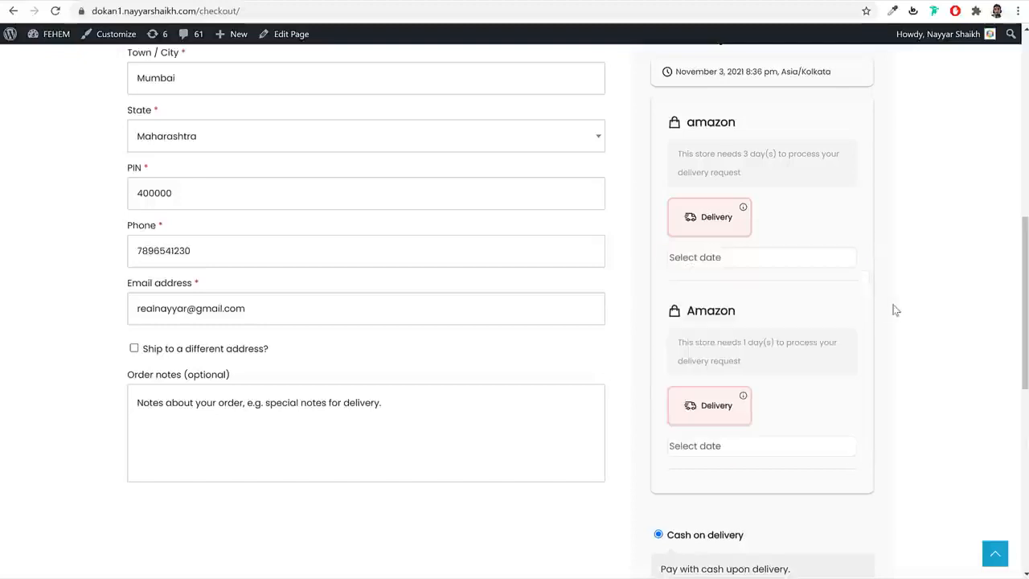
pyautogui.scroll(-4, 891, 397)
# - Set the payment method to Credit Card (Stripe), then go to Track Order
pyautogui.click(712, 281)
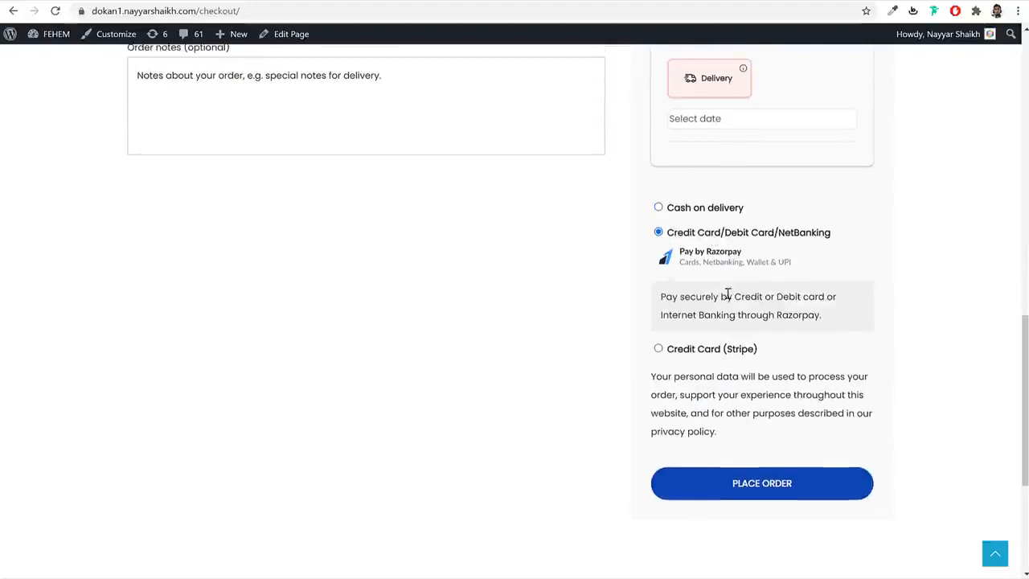
pyautogui.click(713, 349)
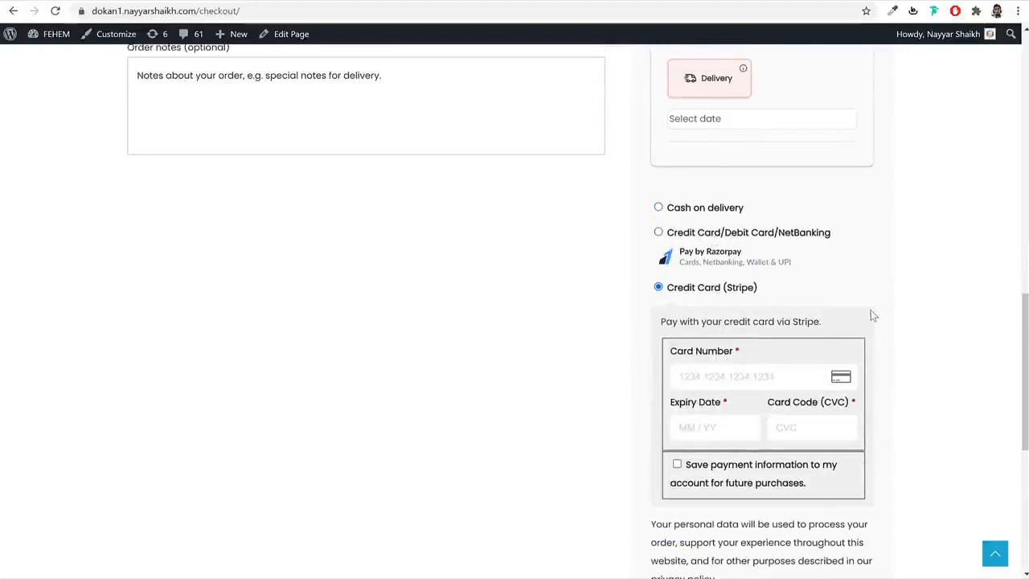
pyautogui.scroll(15, 873, 351)
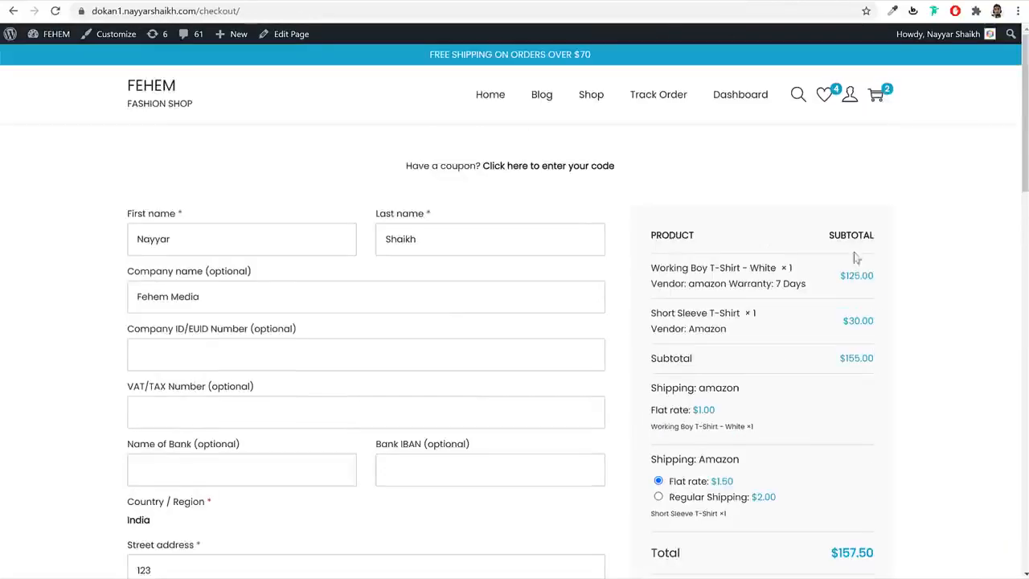
pyautogui.click(667, 96)
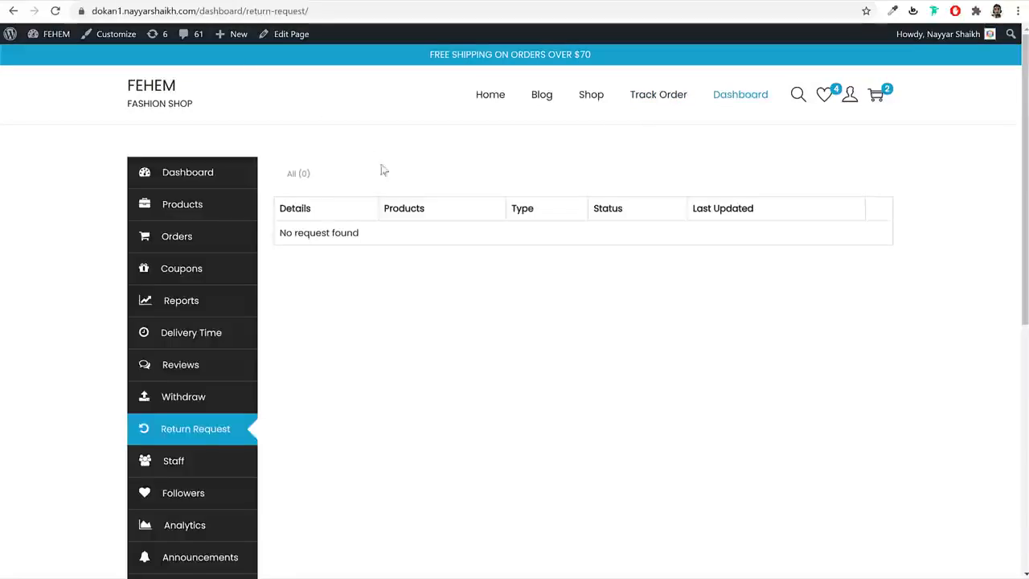
# - Open Settings from the vendor dashboard sidebar to show the 65% profile bar and banner
pyautogui.scroll(-2, 505, 367)
pyautogui.scroll(2, 506, 368)
pyautogui.scroll(-5, 506, 453)
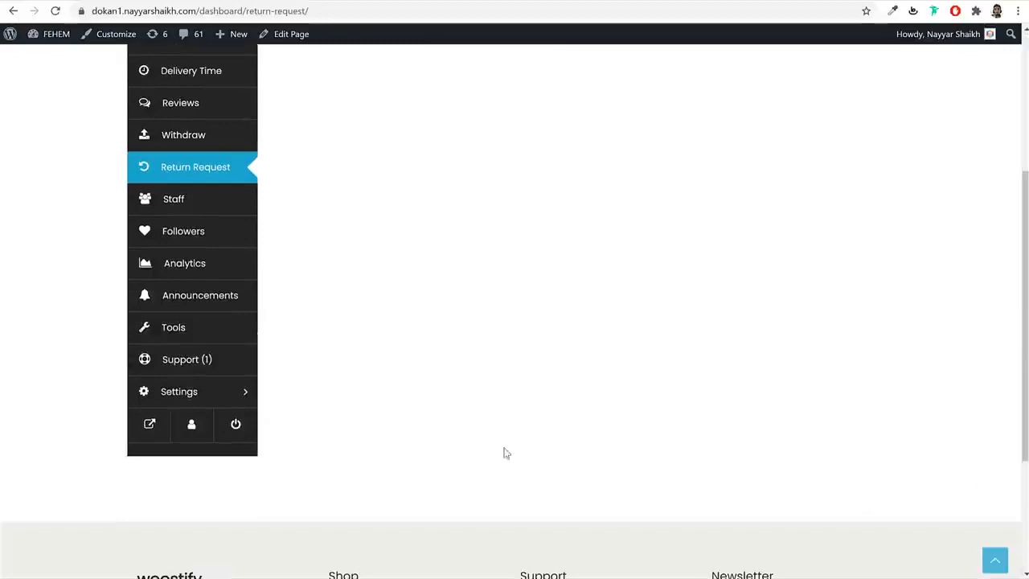
pyautogui.click(218, 403)
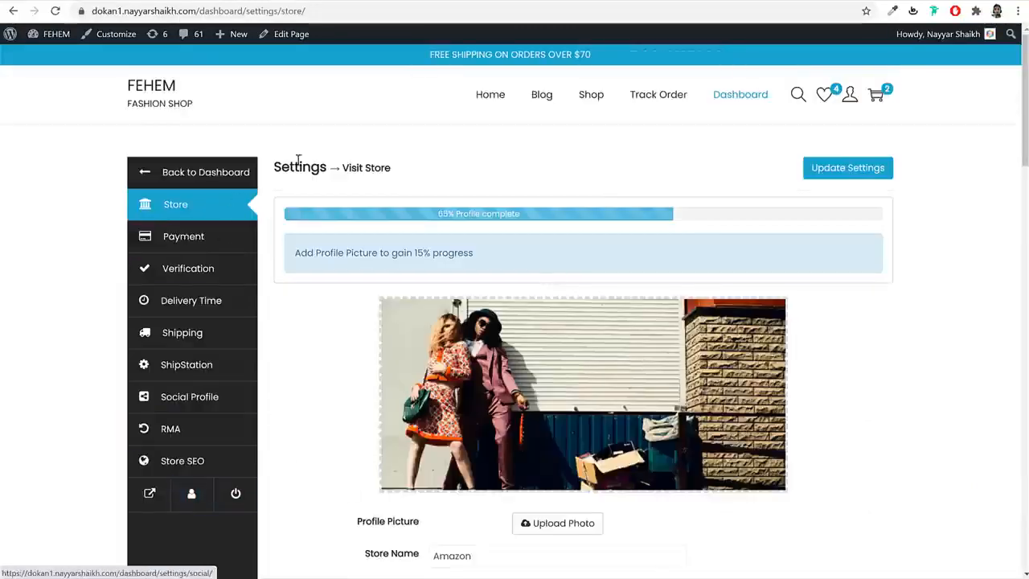
# - Return to the FEHEM Fashion Shop home page via the header logo
pyautogui.click(158, 94)
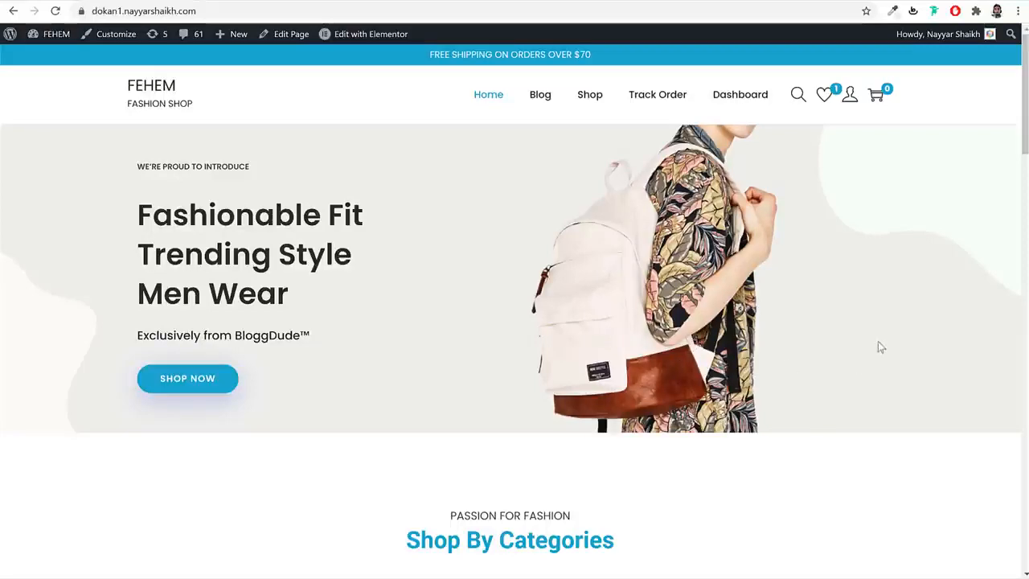
pyautogui.scroll(-7, 865, 332)
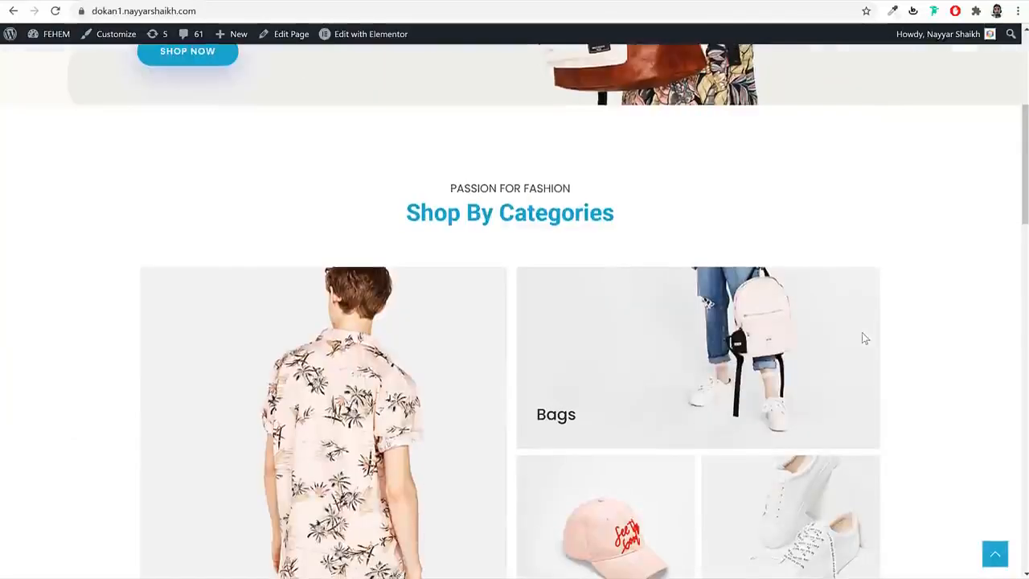
pyautogui.scroll(-10, 861, 346)
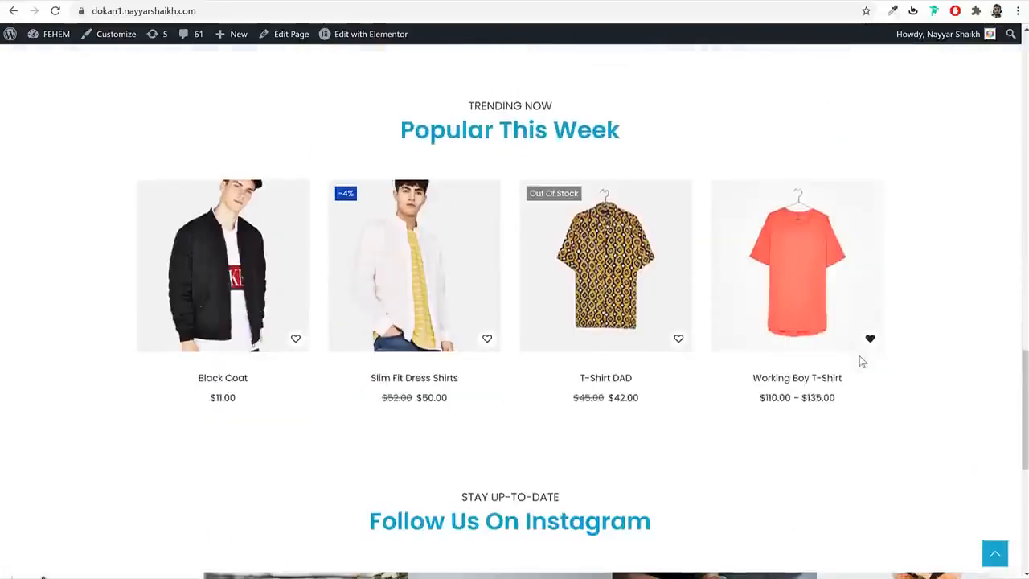
pyautogui.scroll(-5, 777, 349)
pyautogui.scroll(8, 777, 351)
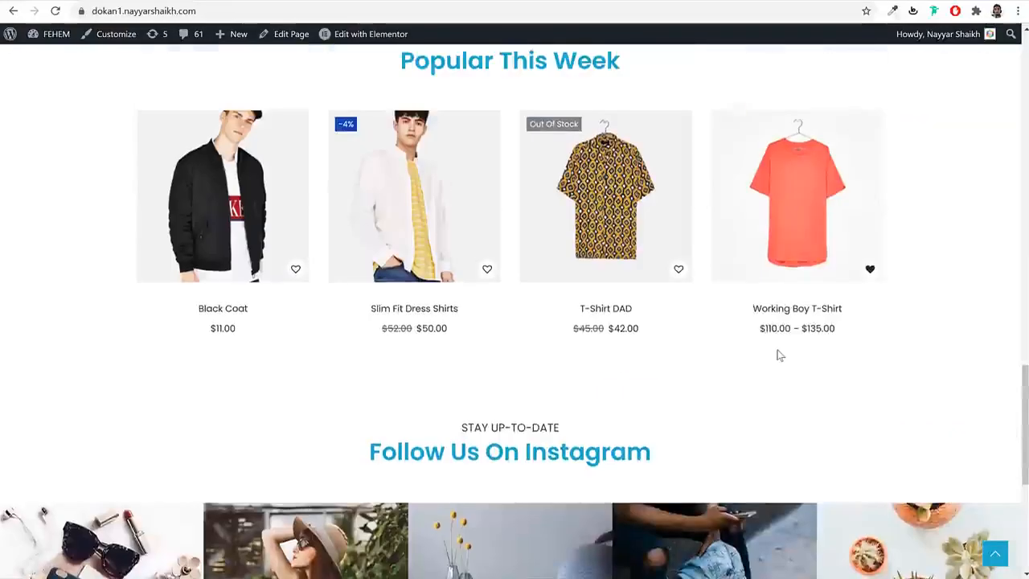
pyautogui.scroll(14, 777, 355)
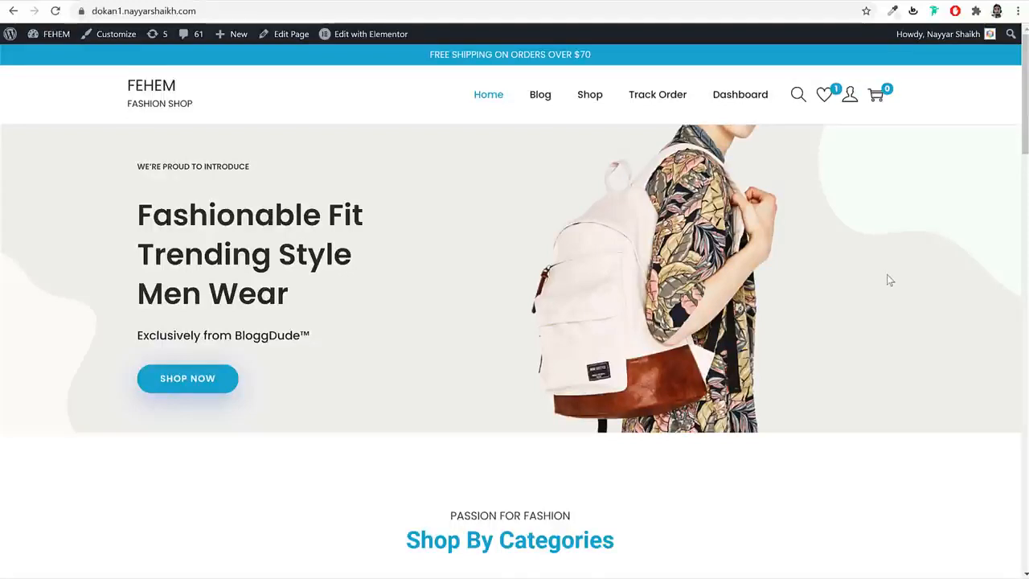
# - Load bloggdude.com/a2 and compare A2 shared plans from Startup $2.99 to Turbo Max $12.99
pyautogui.hotkey('ctrl', 't')
pyautogui.write('bloggdude.com/a')
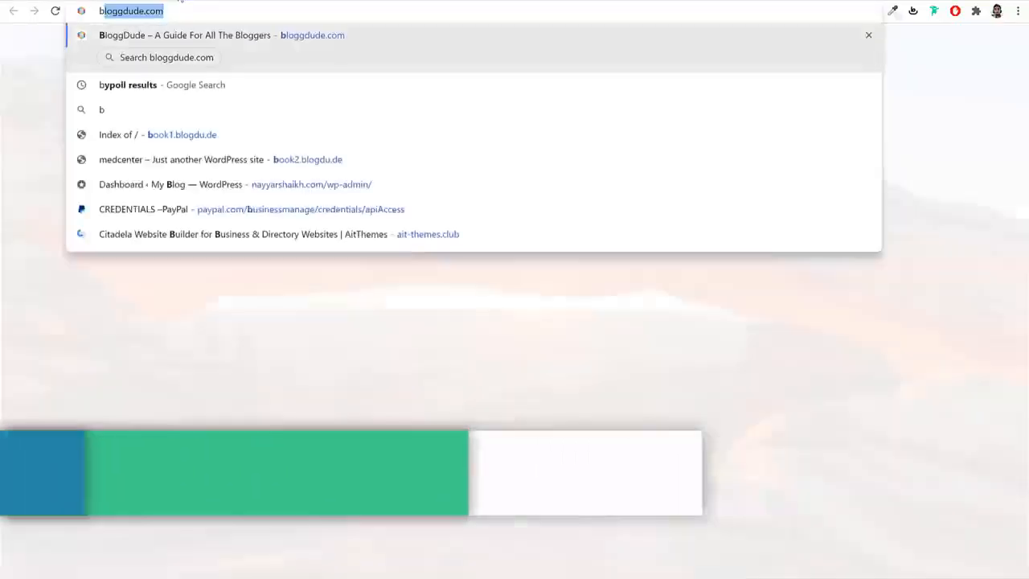
pyautogui.press('Return')
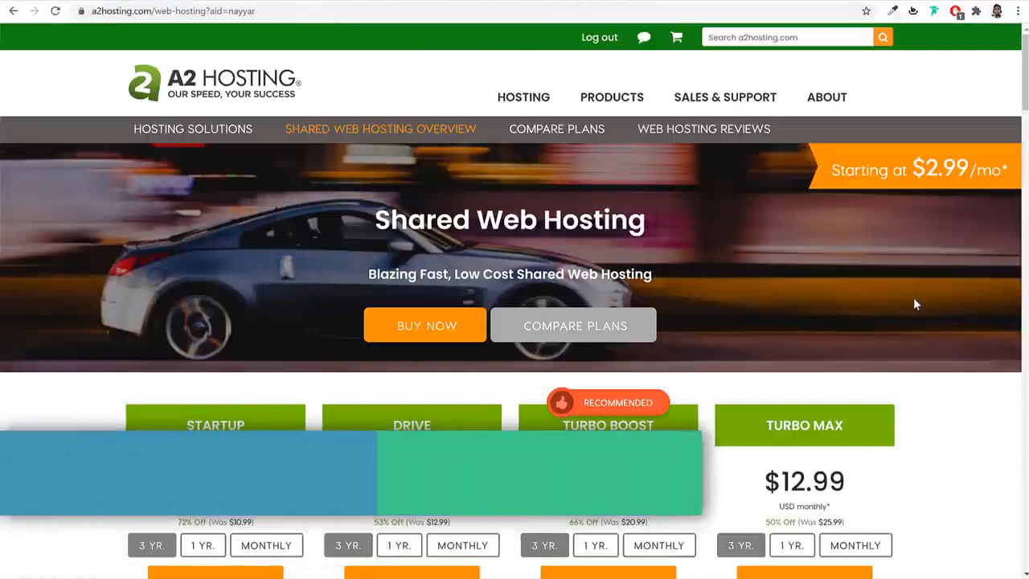
pyautogui.scroll(-3, 916, 304)
pyautogui.scroll(-1, 916, 304)
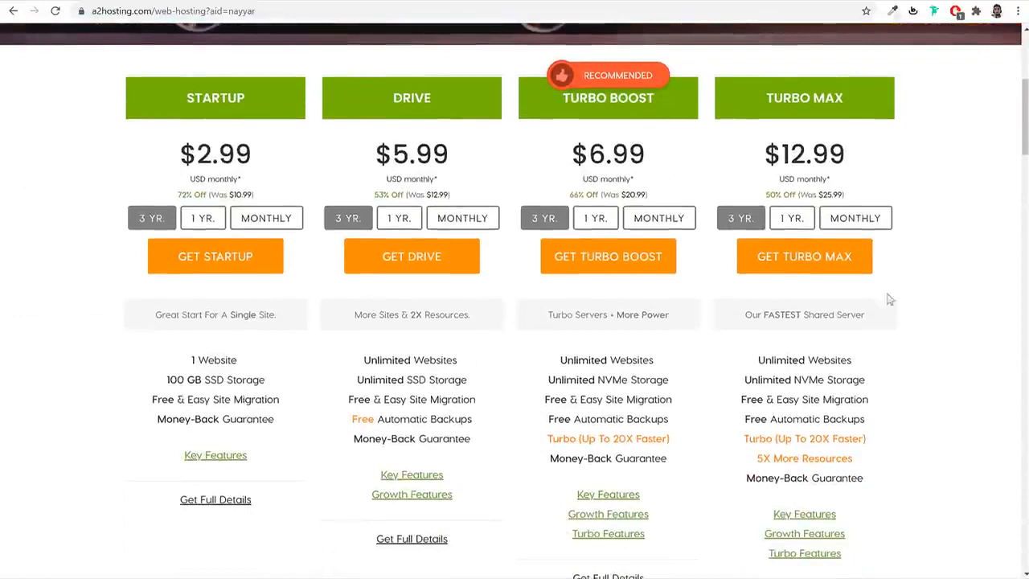
pyautogui.scroll(-1, 889, 373)
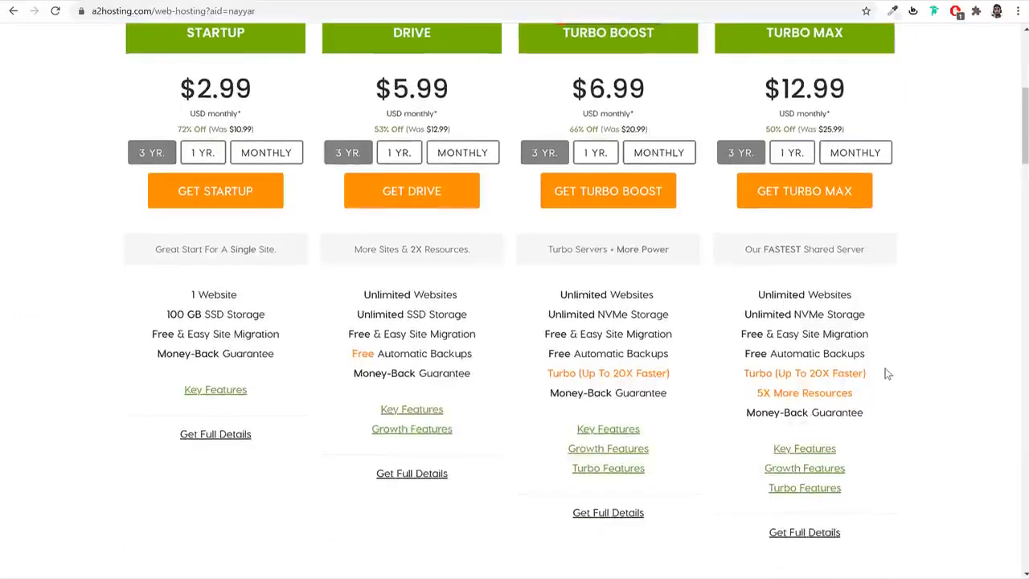
pyautogui.scroll(1, 888, 372)
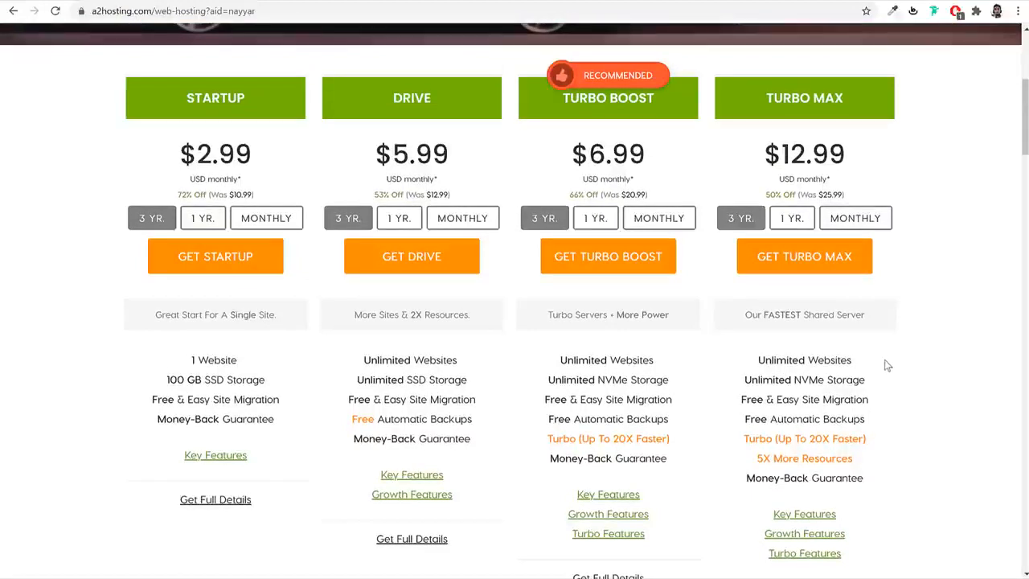
pyautogui.hotkey('ctrl', 't')
# - Load bloggdude.com and scroll through its Best WP Hosting provider list
pyautogui.write('bloggdude.com')
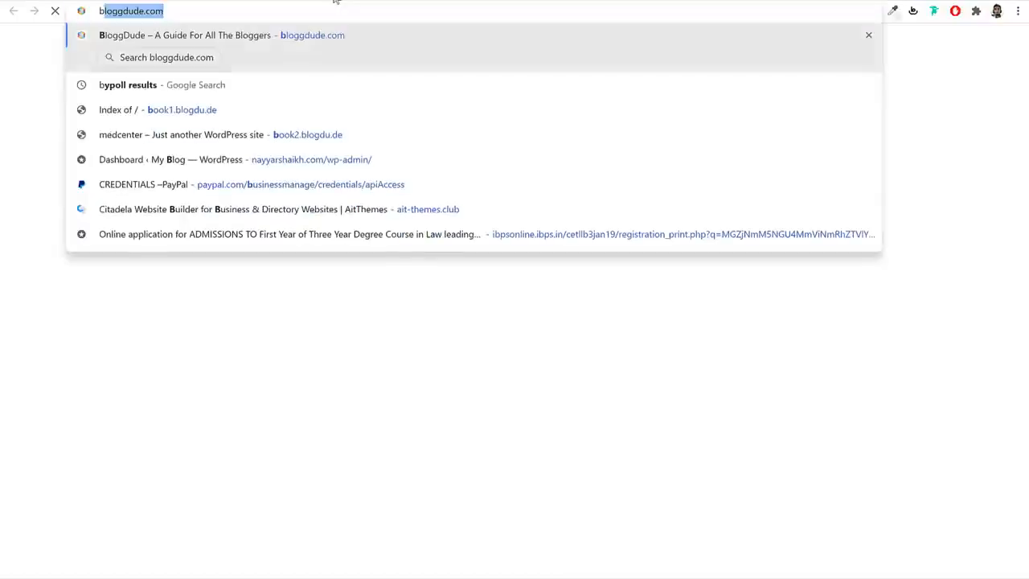
pyautogui.press('Return')
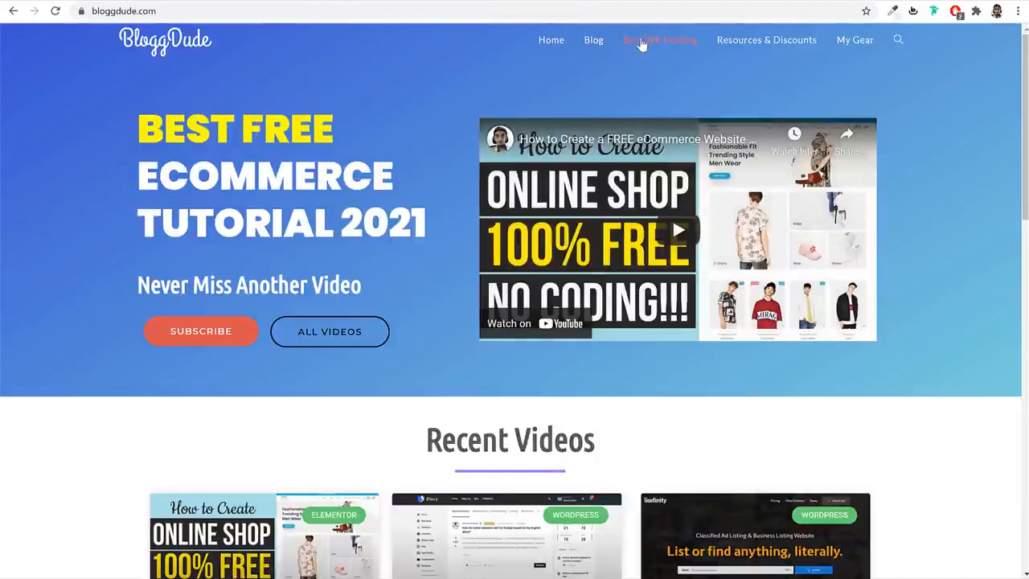
pyautogui.click(643, 44)
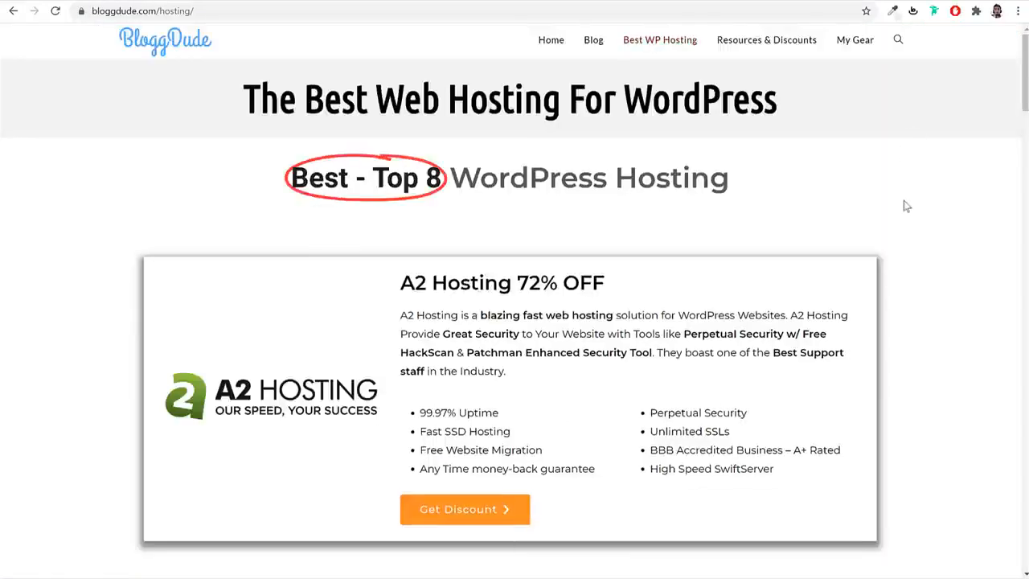
pyautogui.scroll(-7, 900, 229)
pyautogui.scroll(-12, 900, 231)
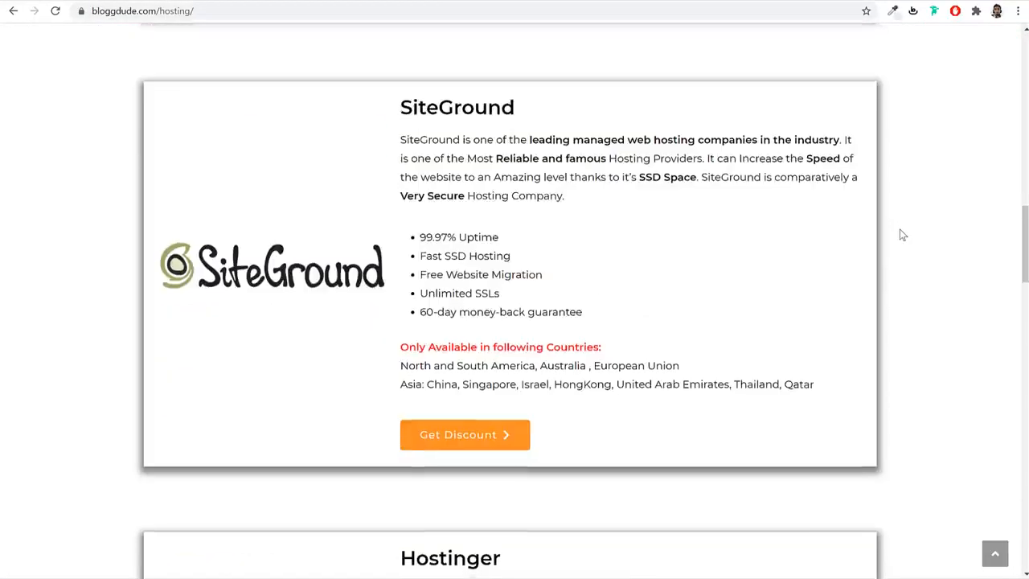
pyautogui.scroll(10, 900, 232)
pyautogui.scroll(9, 901, 233)
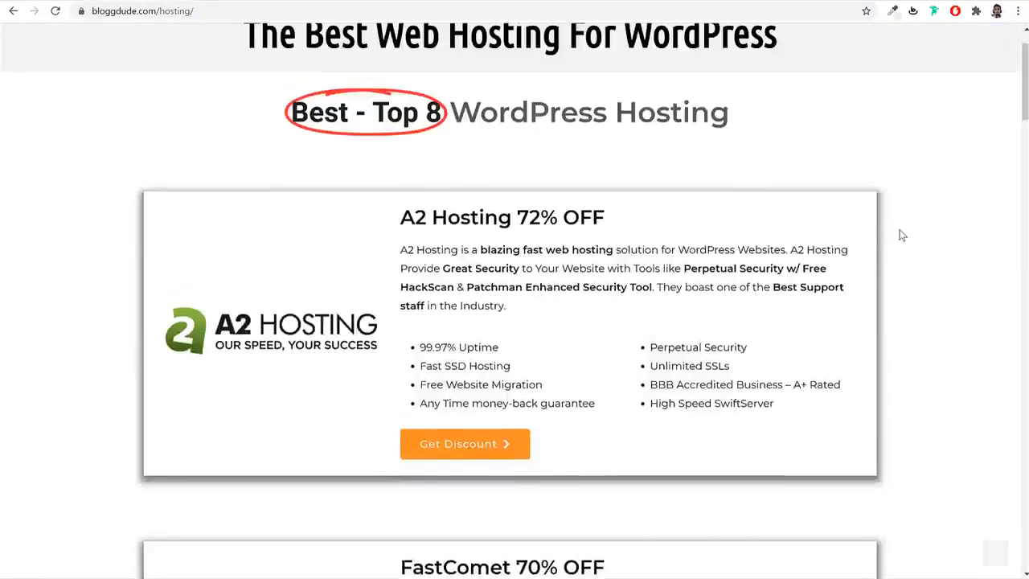
pyautogui.scroll(-9, 900, 233)
pyautogui.scroll(-11, 901, 234)
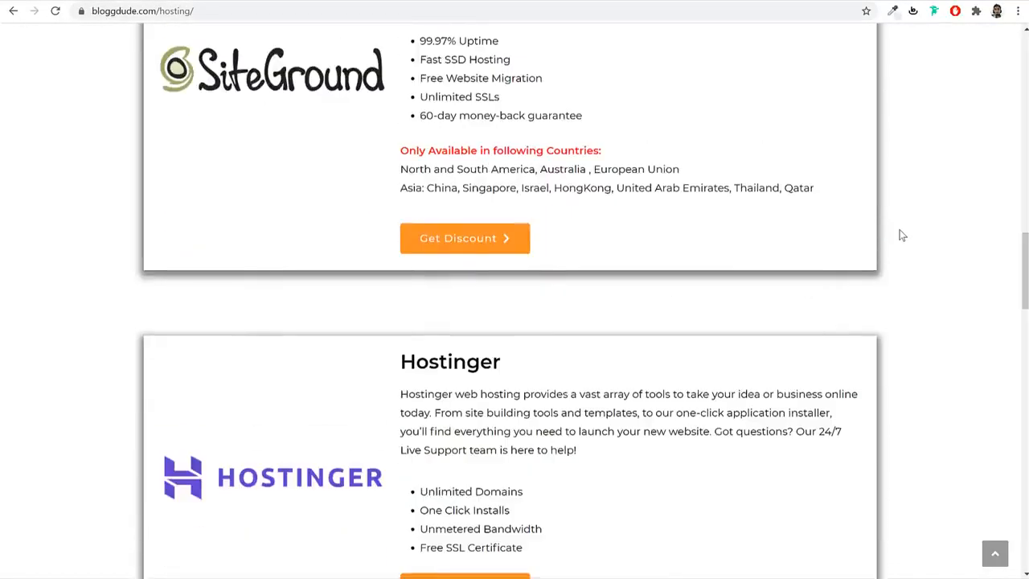
pyautogui.scroll(10, 902, 235)
pyautogui.scroll(10, 899, 230)
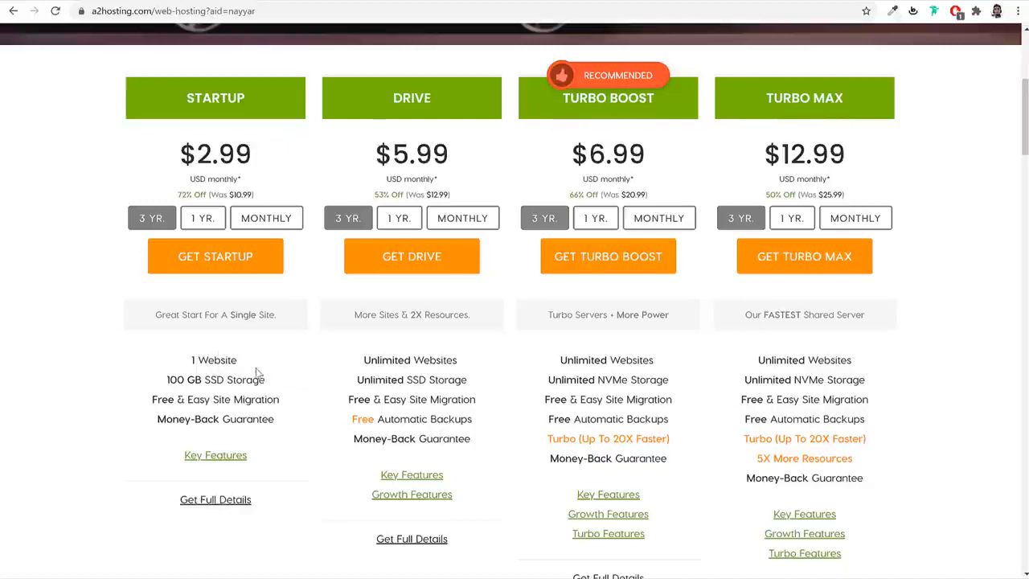
pyautogui.moveTo(243, 362); pyautogui.dragTo(173, 360)
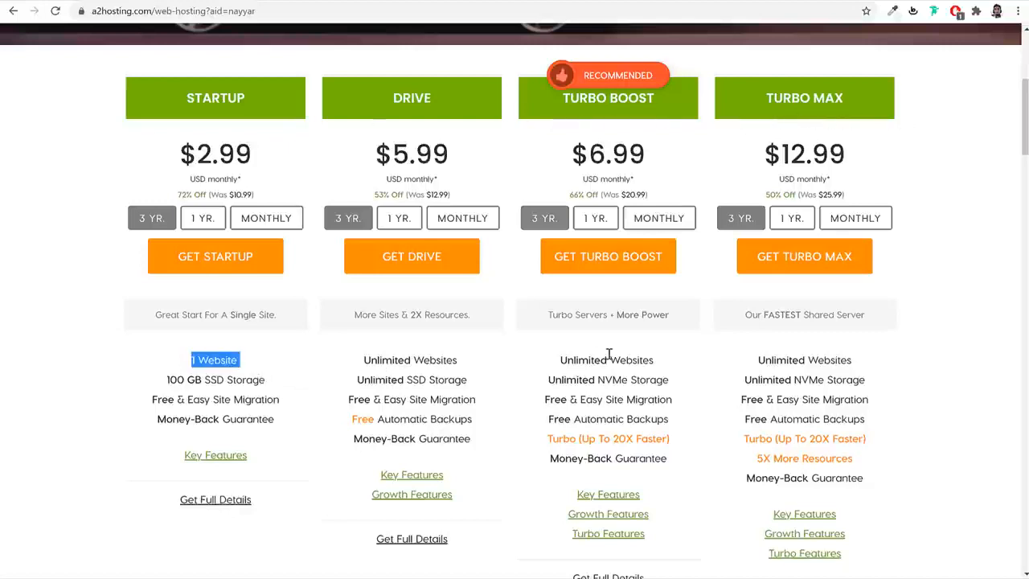
pyautogui.moveTo(186, 100); pyautogui.dragTo(272, 101)
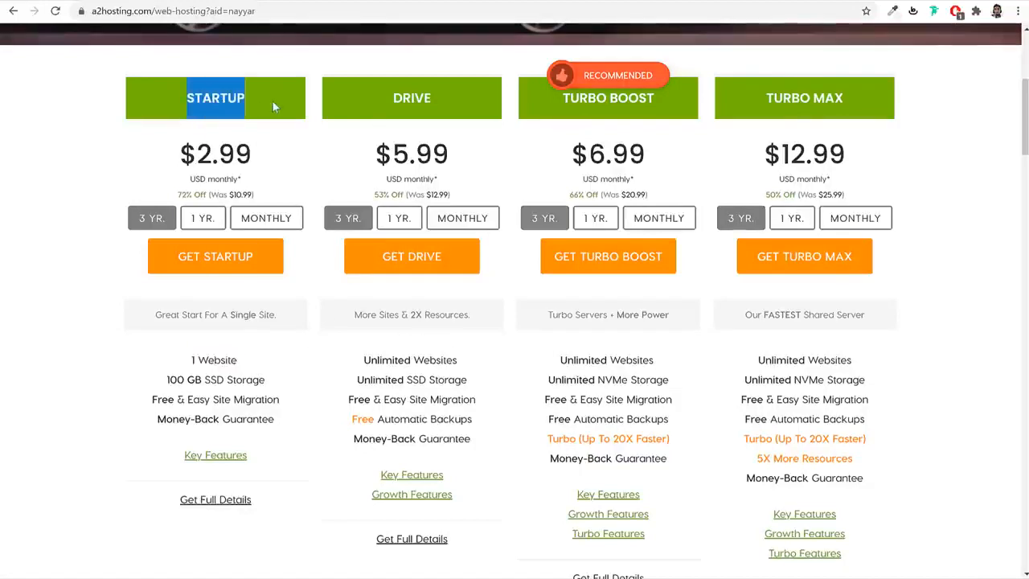
pyautogui.moveTo(229, 360); pyautogui.dragTo(140, 361)
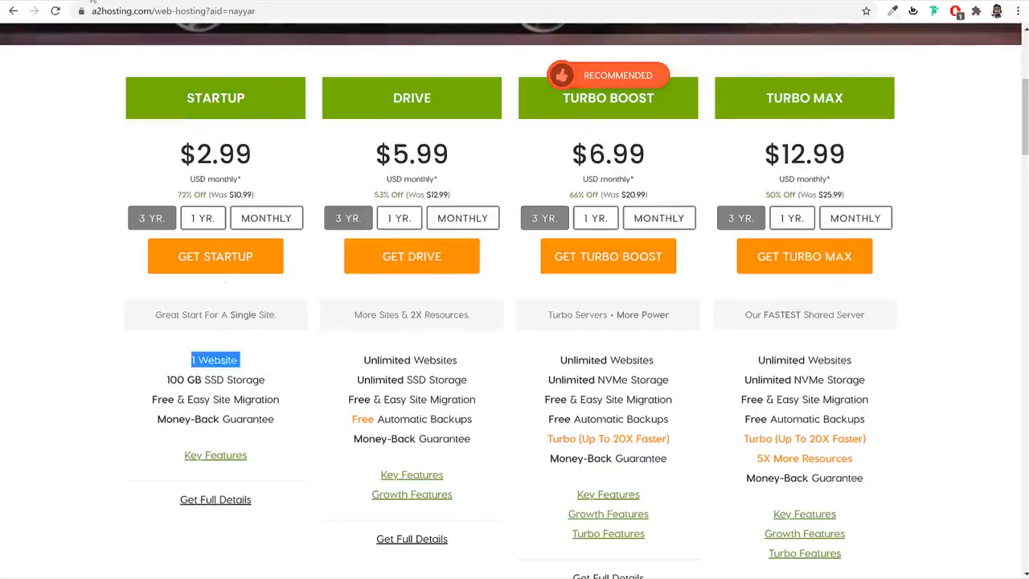
pyautogui.click(92, 1)
pyautogui.scroll(-5, 586, 382)
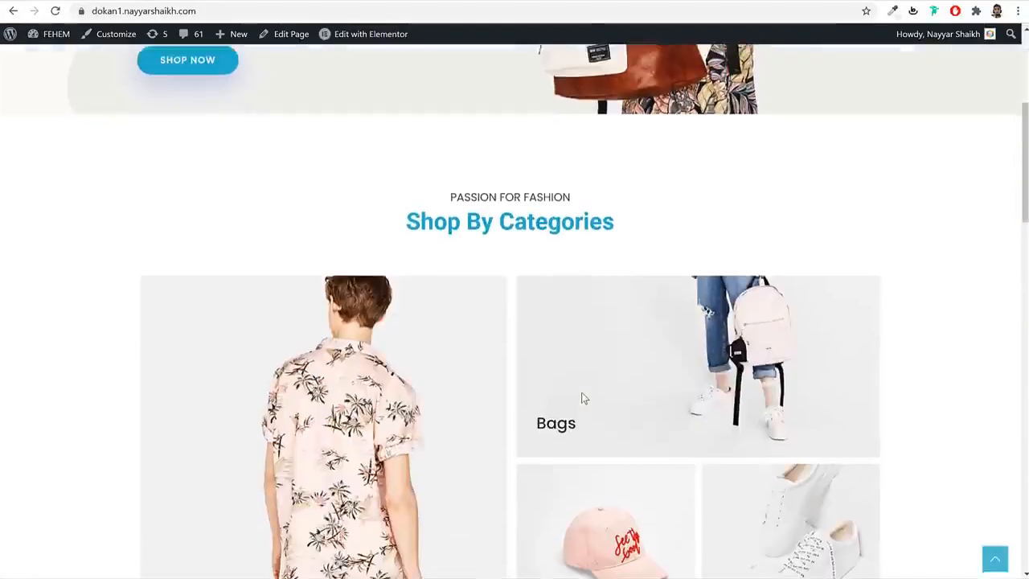
pyautogui.scroll(5, 582, 399)
pyautogui.click(197, 1)
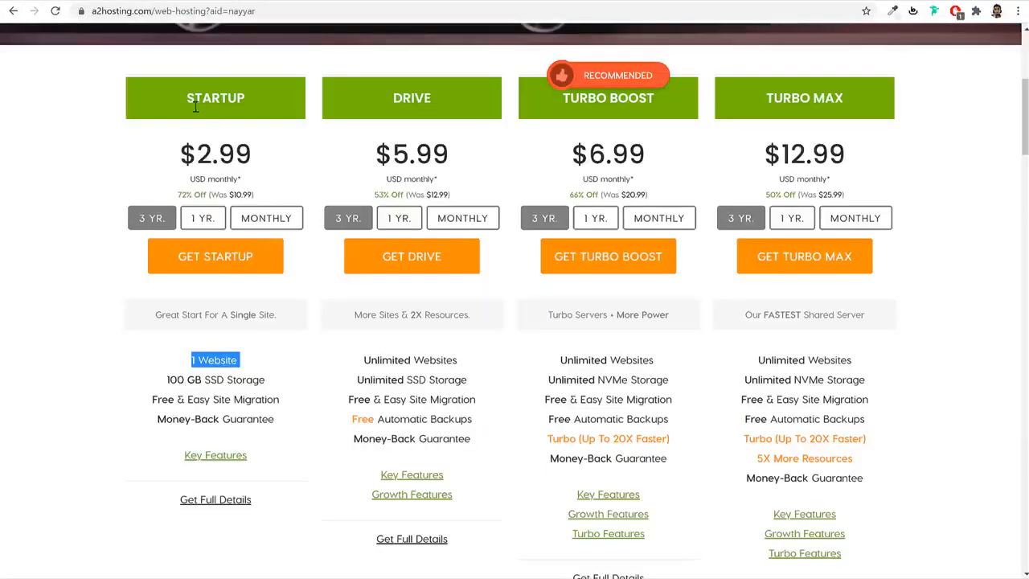
pyautogui.moveTo(187, 103); pyautogui.dragTo(252, 102)
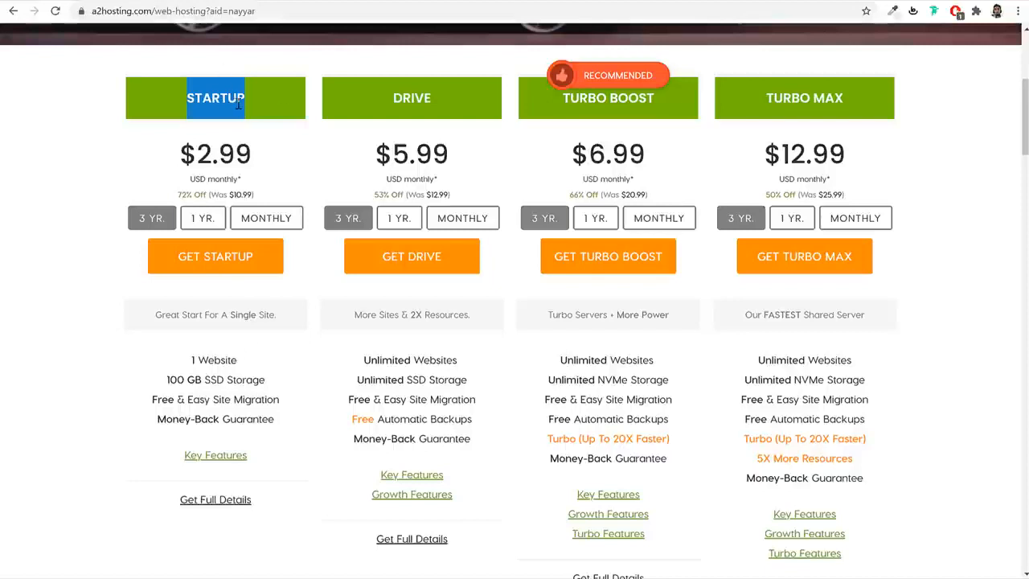
pyautogui.doubleClick(406, 98)
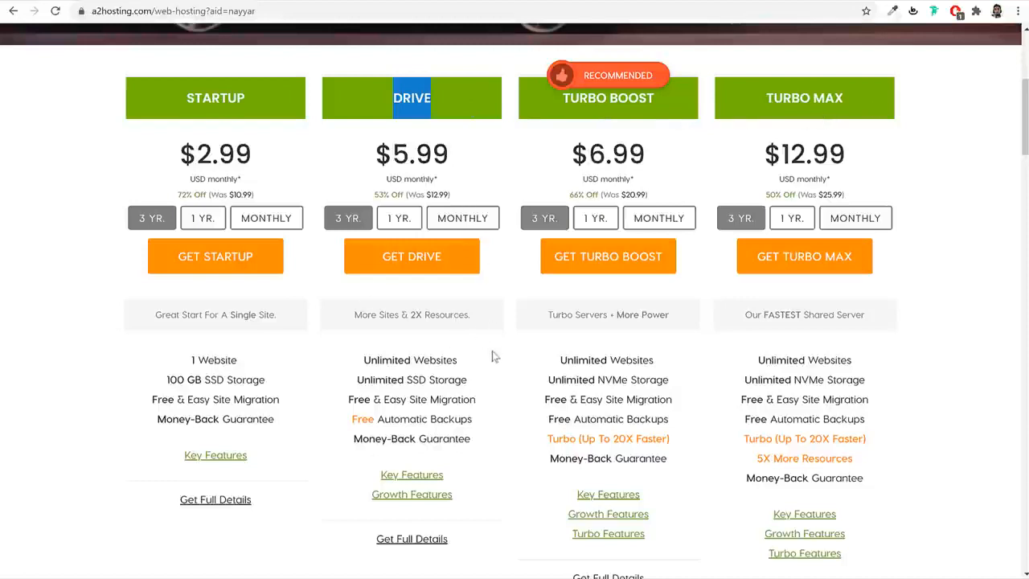
pyautogui.moveTo(464, 361); pyautogui.dragTo(355, 362)
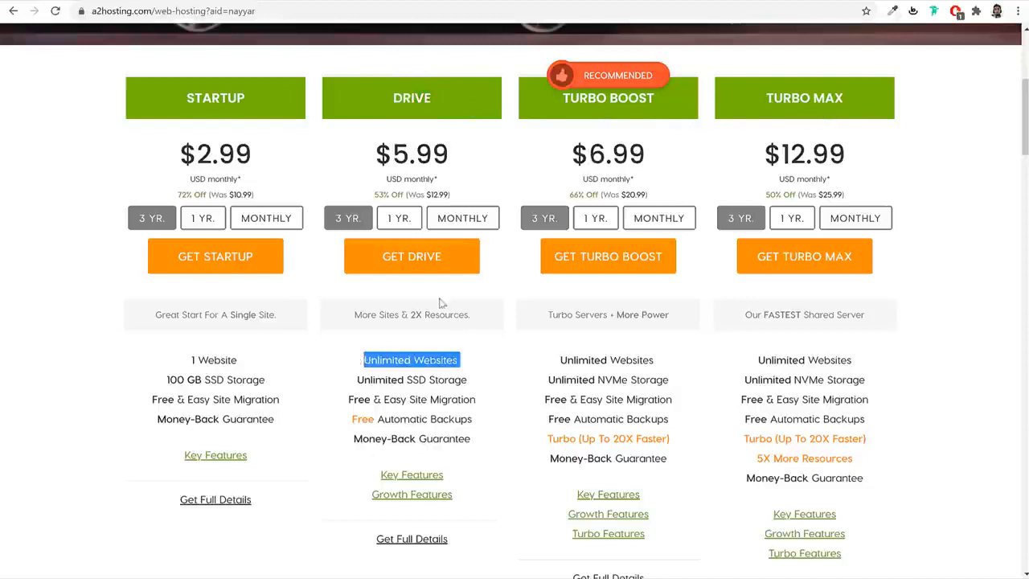
pyautogui.click(82, 1)
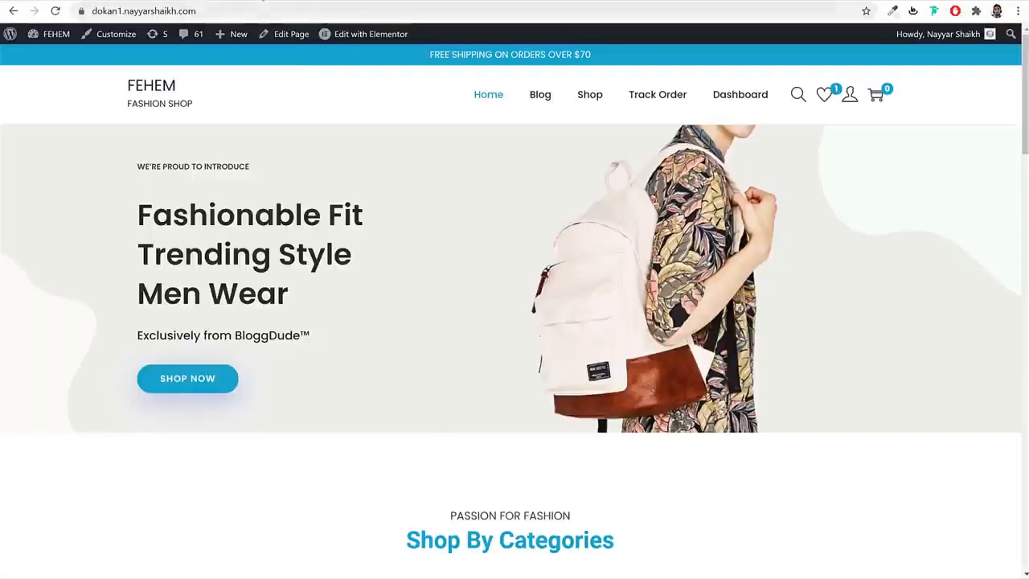
pyautogui.click(253, 1)
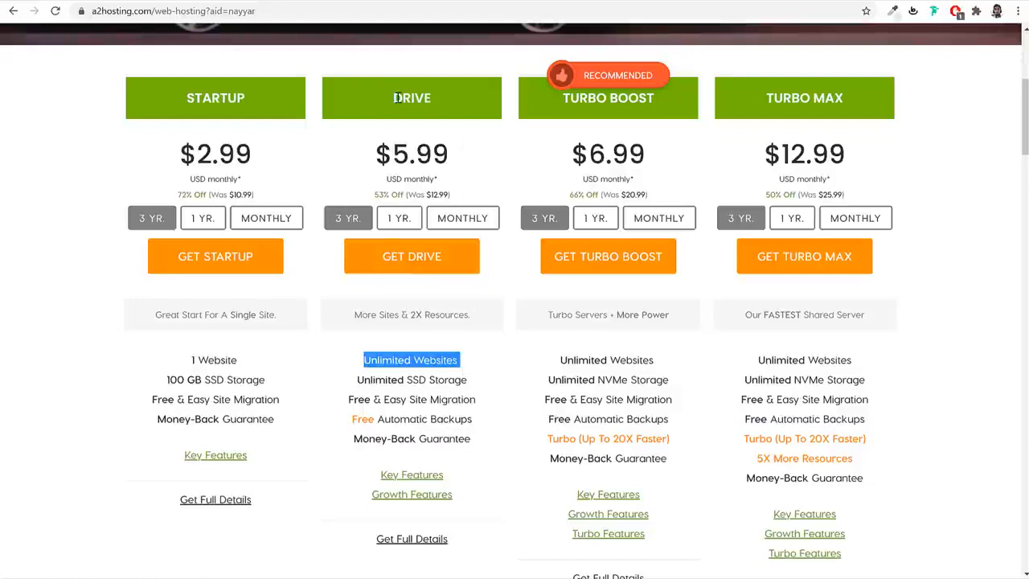
pyautogui.moveTo(393, 97); pyautogui.dragTo(449, 104)
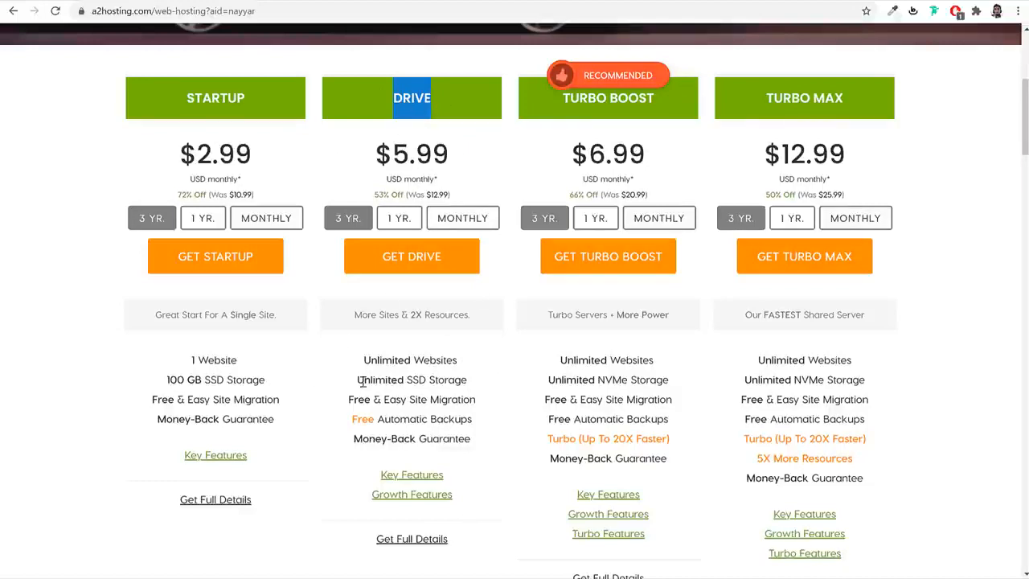
pyautogui.moveTo(359, 381); pyautogui.dragTo(493, 386)
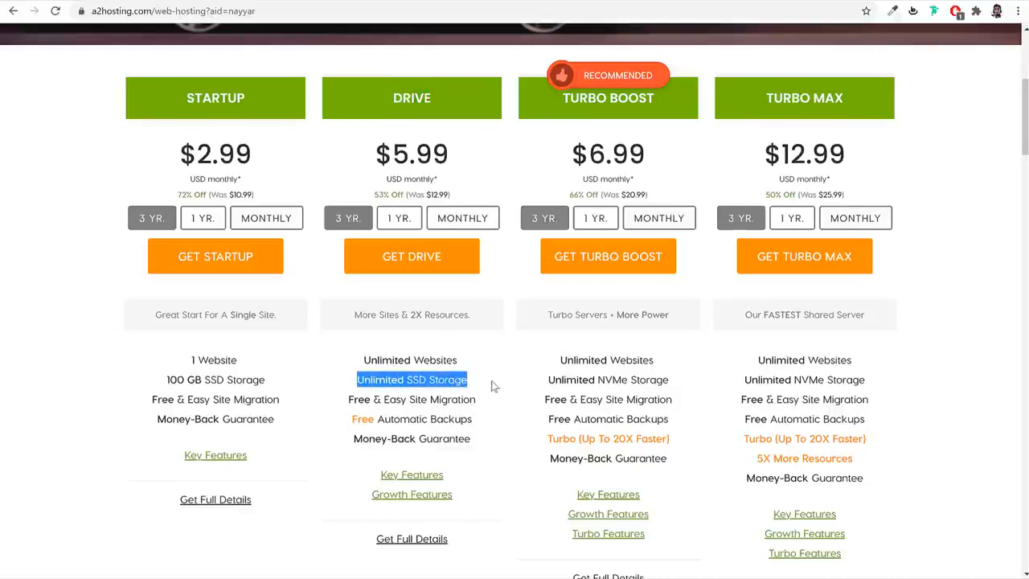
pyautogui.click(405, 381)
pyautogui.moveTo(403, 381); pyautogui.dragTo(351, 384)
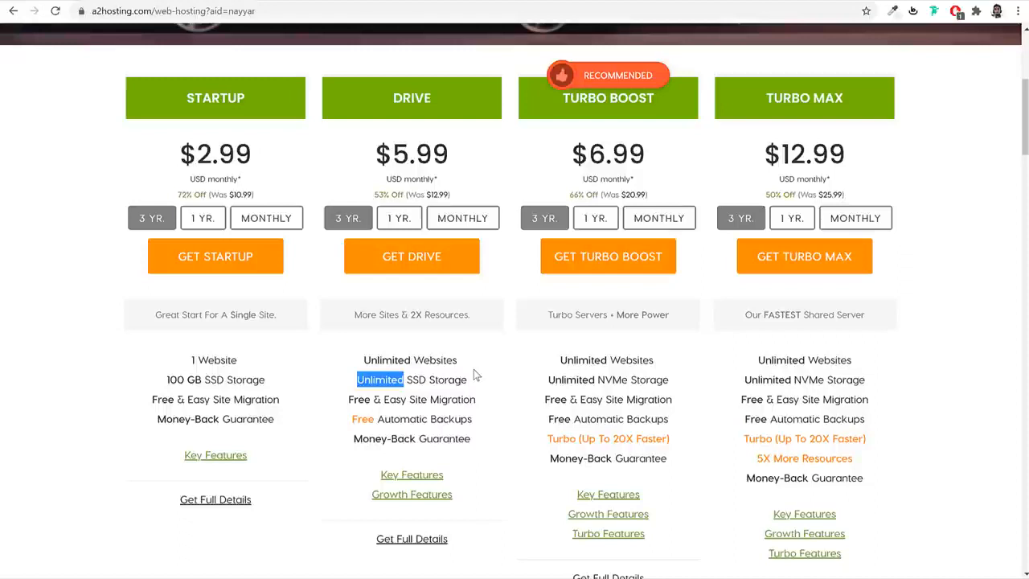
pyautogui.moveTo(471, 383); pyautogui.dragTo(406, 383)
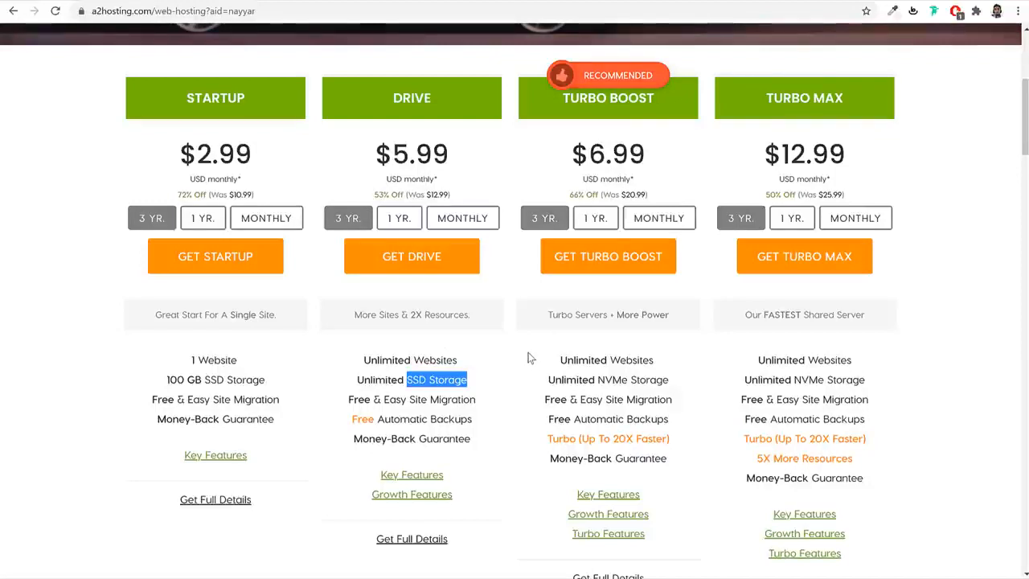
pyautogui.click(441, 1)
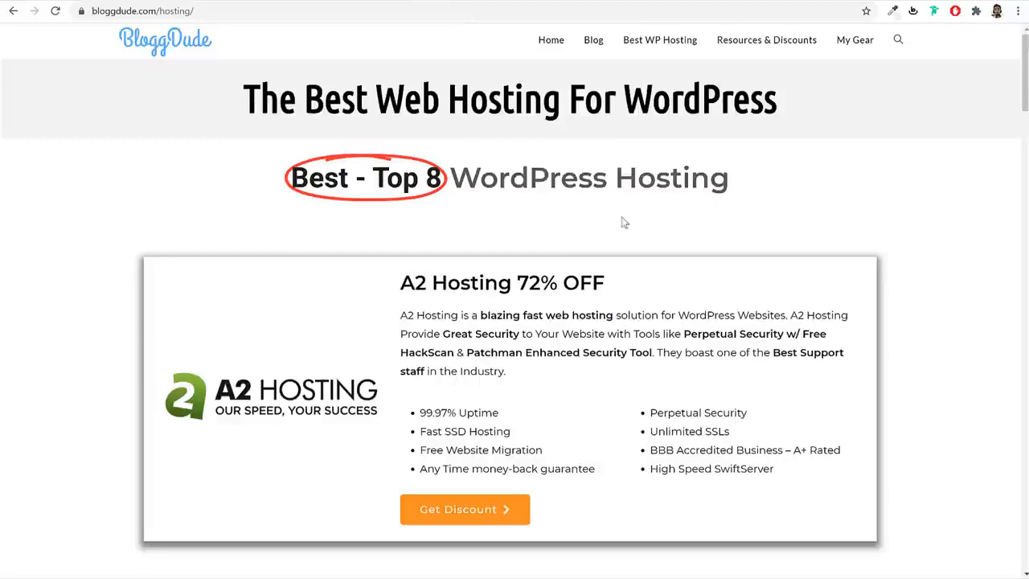
pyautogui.scroll(-7, 624, 227)
pyautogui.scroll(5, 611, 252)
pyautogui.scroll(-5, 318, 308)
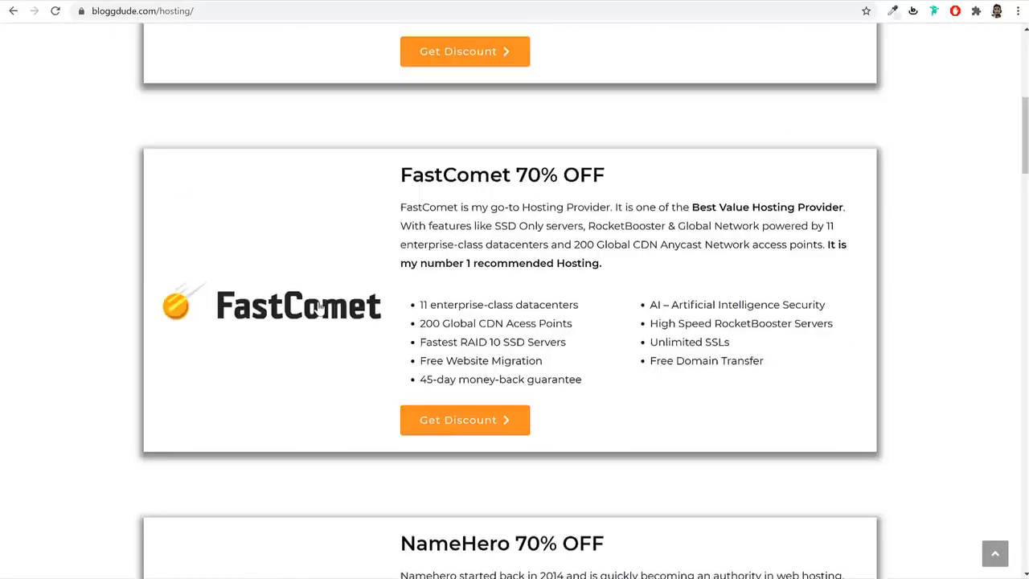
pyautogui.scroll(-12, 318, 308)
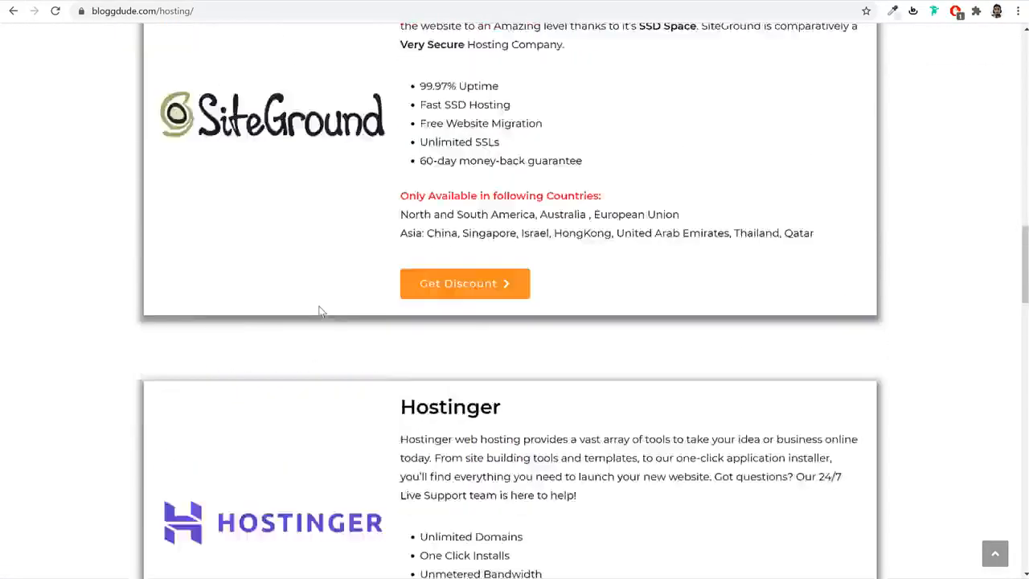
pyautogui.scroll(15, 319, 308)
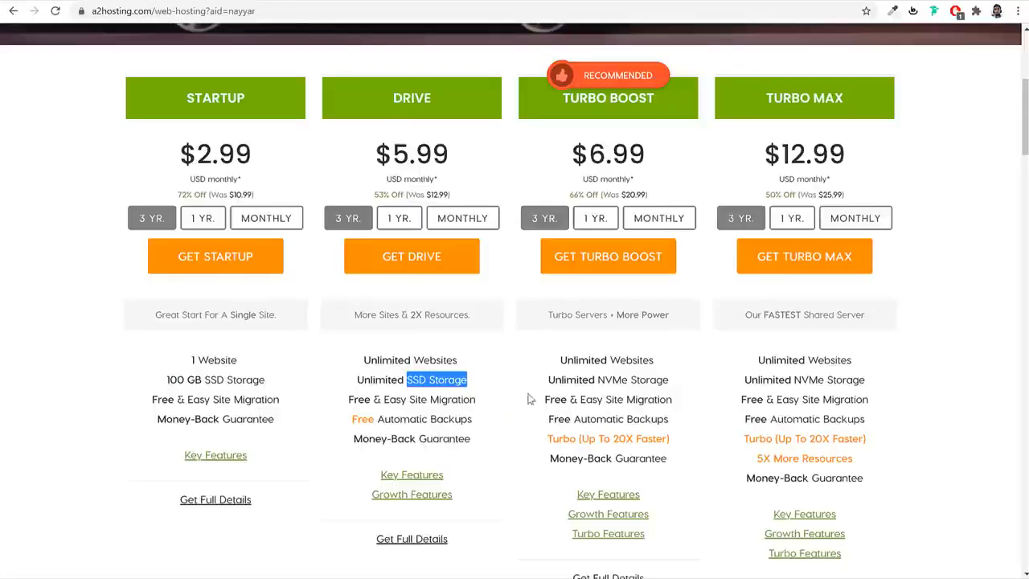
pyautogui.moveTo(350, 398); pyautogui.dragTo(505, 406)
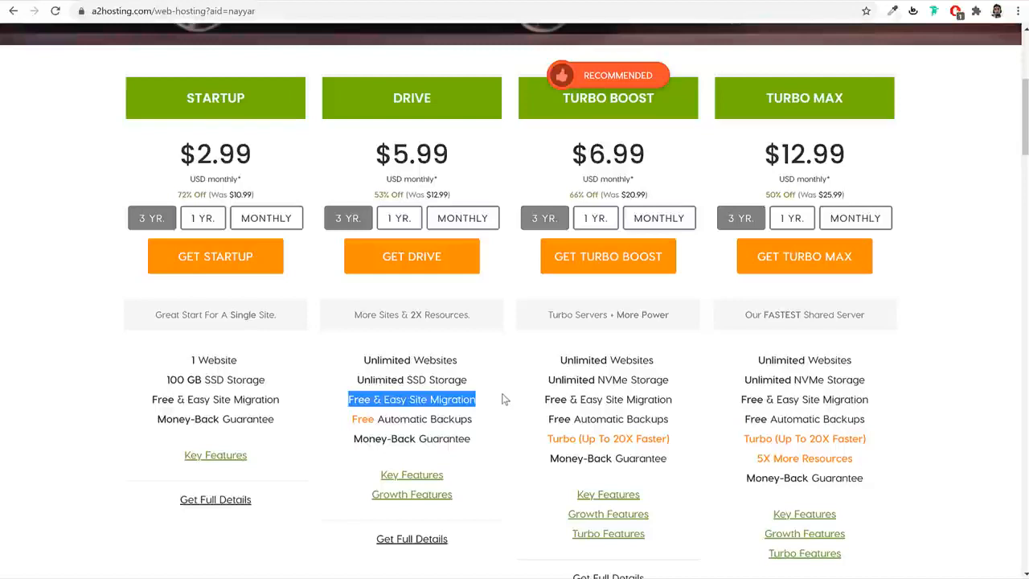
pyautogui.scroll(-3, 508, 414)
pyautogui.moveTo(354, 287); pyautogui.dragTo(487, 298)
pyautogui.click(486, 301)
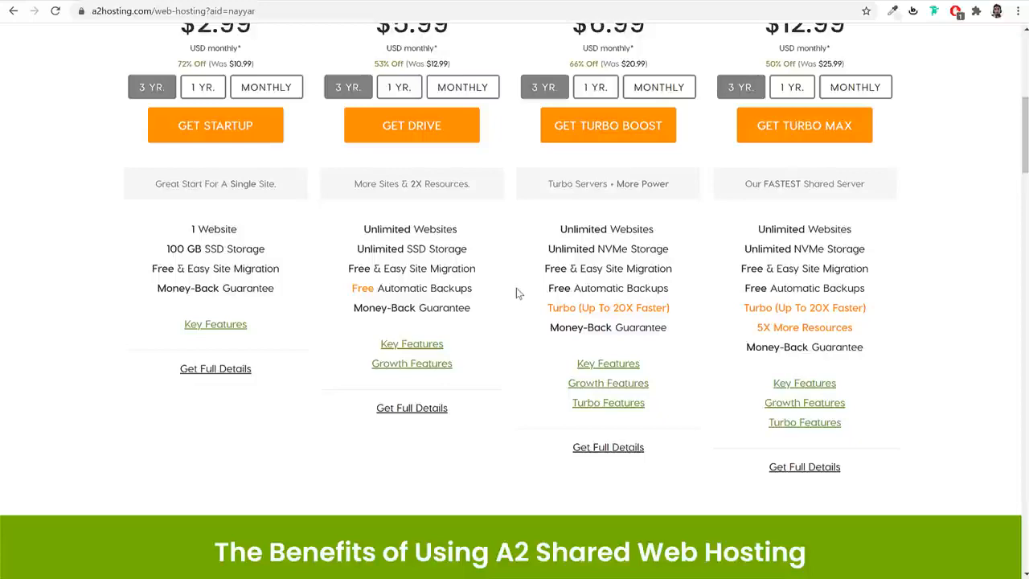
pyautogui.scroll(-2, 517, 288)
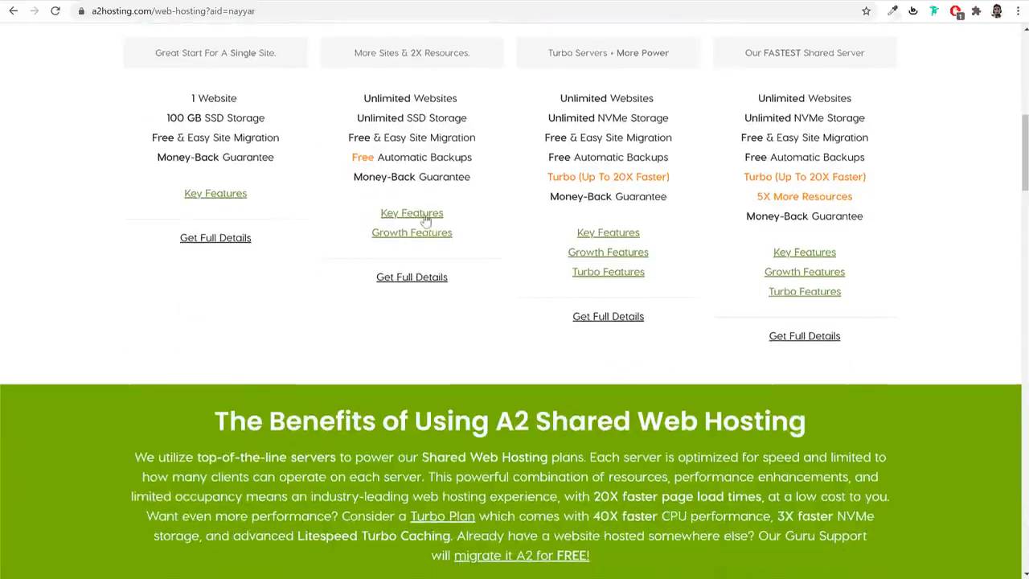
pyautogui.moveTo(419, 218)
pyautogui.moveTo(415, 240)
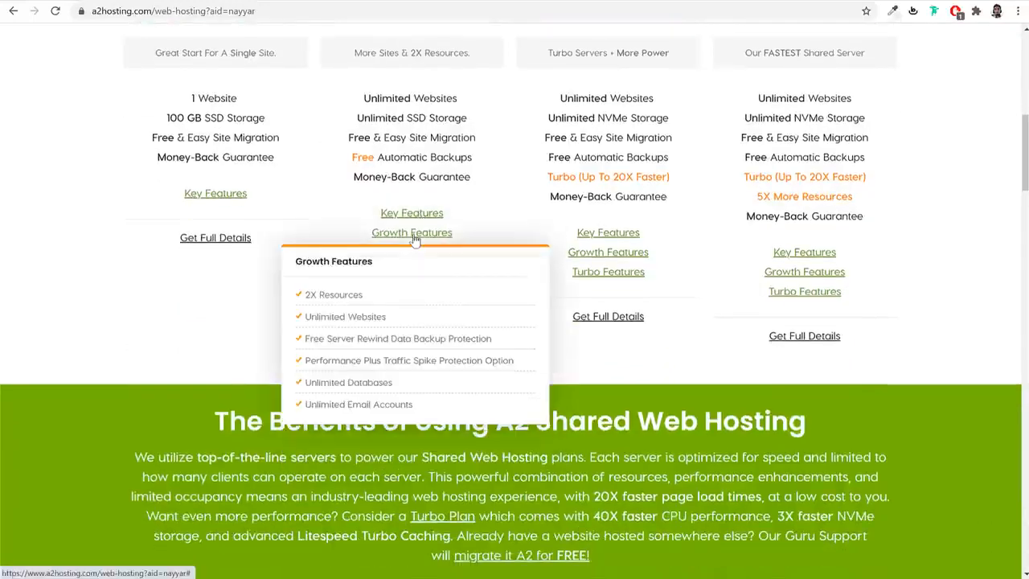
pyautogui.scroll(3, 519, 305)
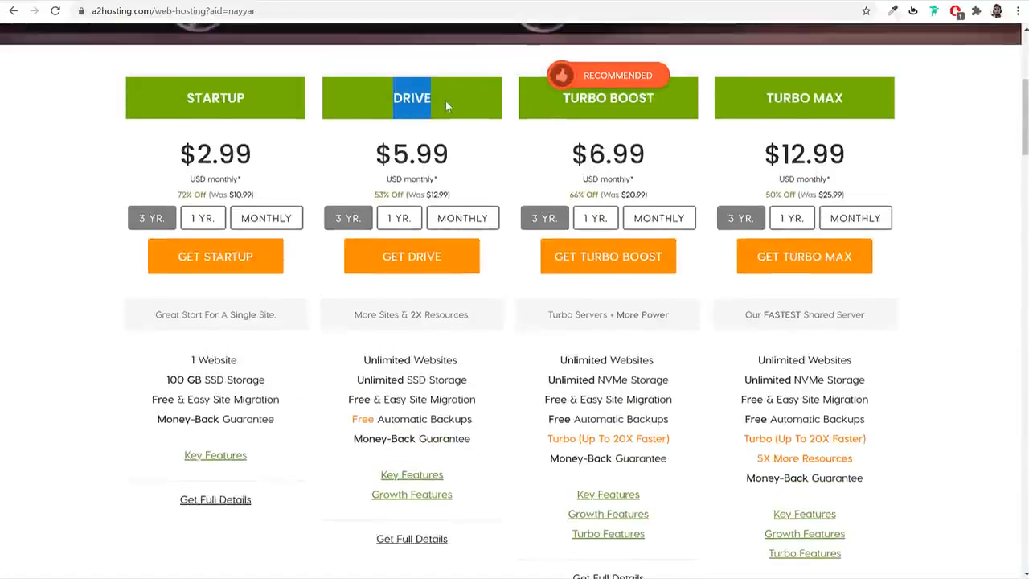
pyautogui.moveTo(570, 98); pyautogui.dragTo(715, 110)
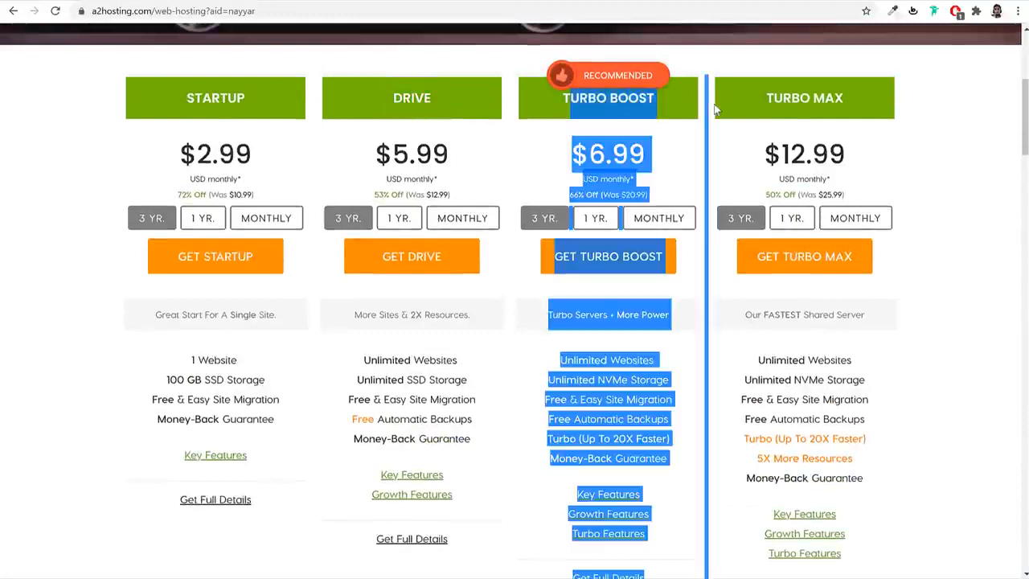
pyautogui.click(999, 117)
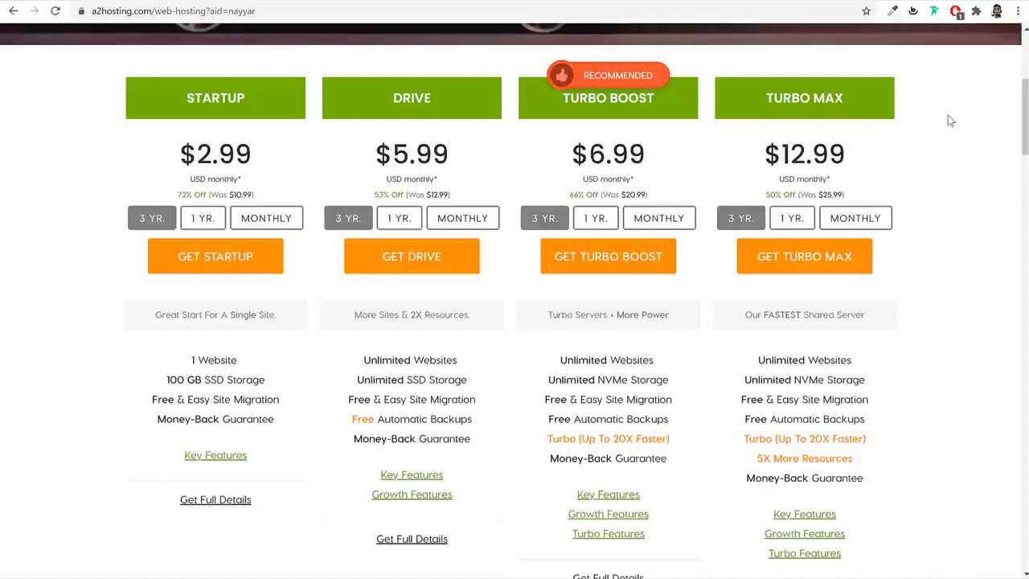
pyautogui.moveTo(439, 101); pyautogui.dragTo(382, 107)
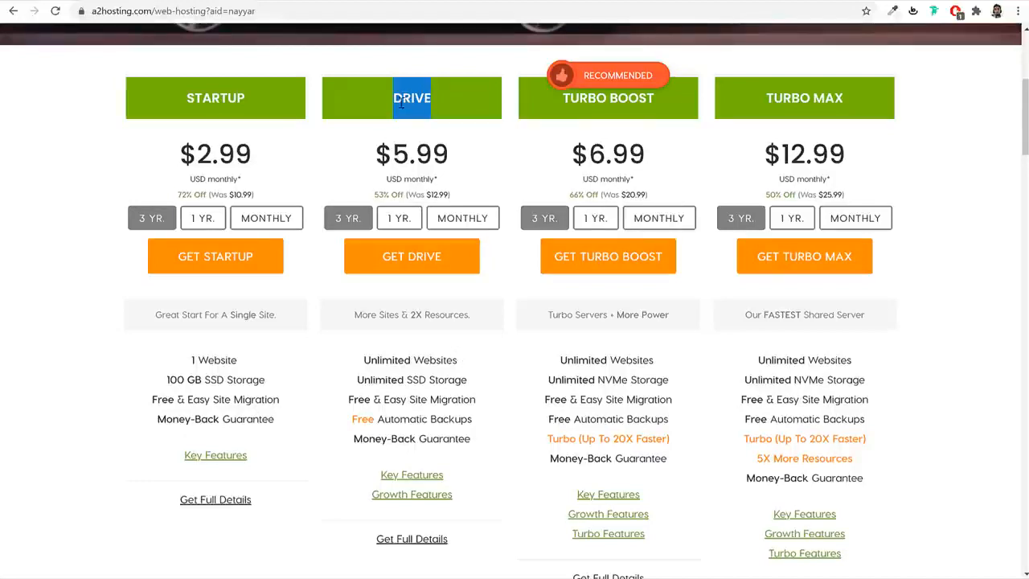
# - Order the A2 Hosting Drive plan and select 'Register a new domain'
pyautogui.click(418, 268)
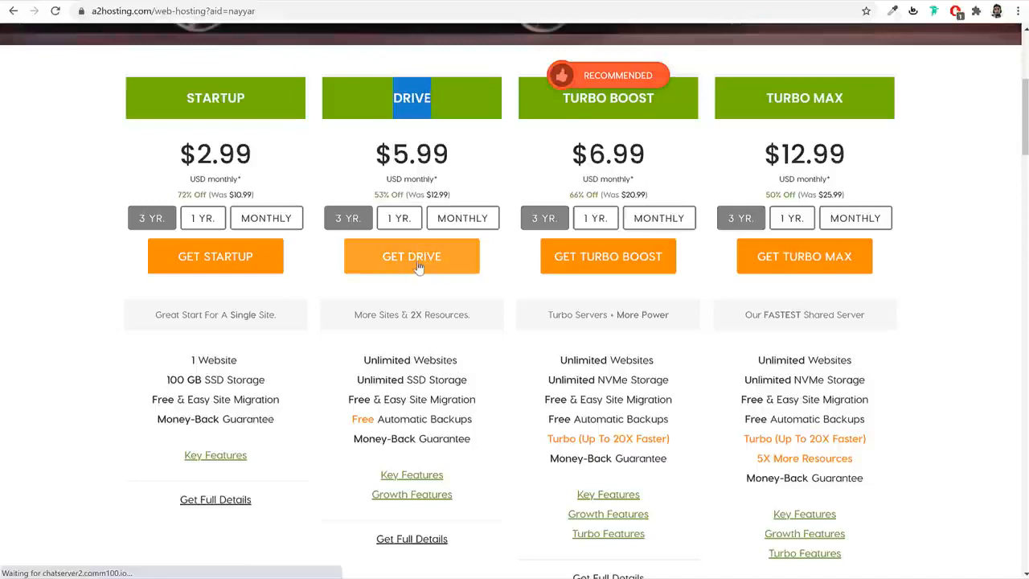
pyautogui.scroll(-3, 430, 301)
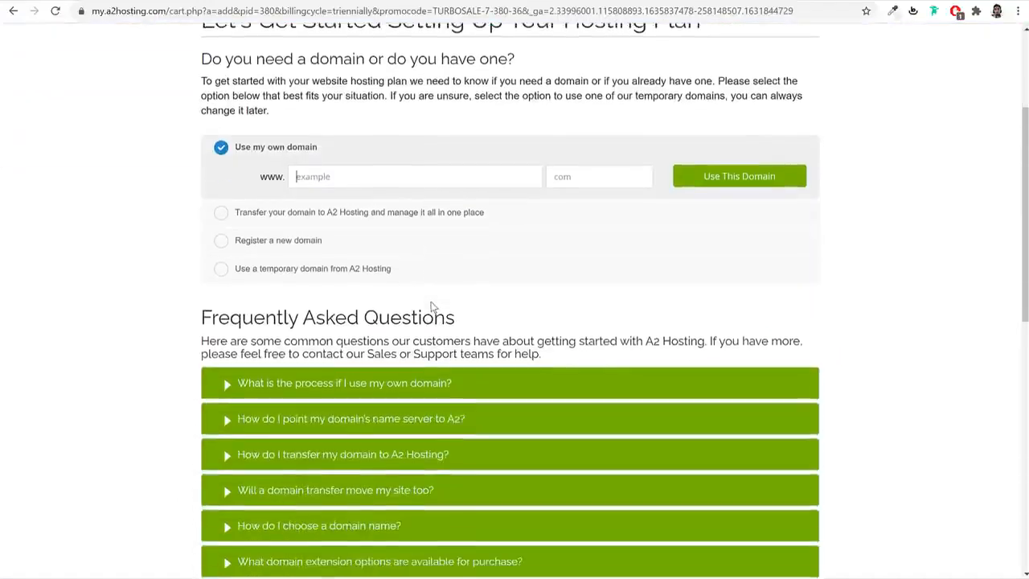
pyautogui.click(302, 235)
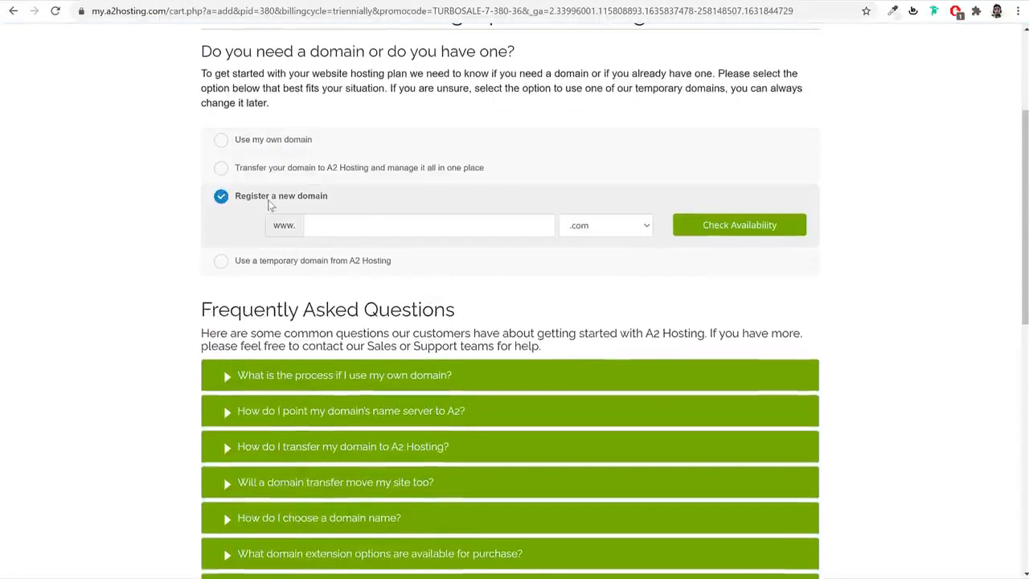
pyautogui.moveTo(348, 202); pyautogui.dragTo(233, 198)
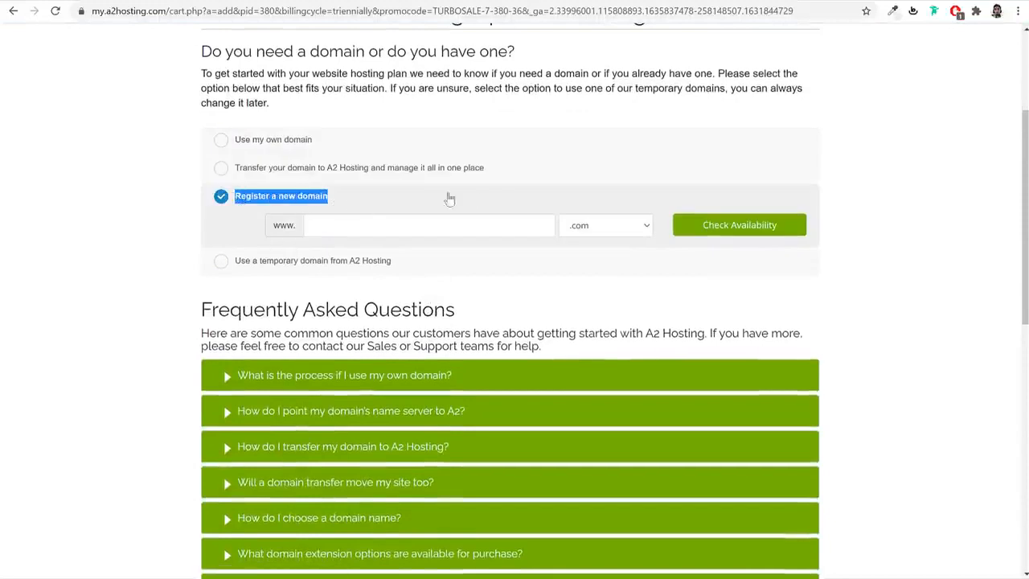
# - Load namecheap.com in a new browser tab
pyautogui.hotkey('ctrl', 't')
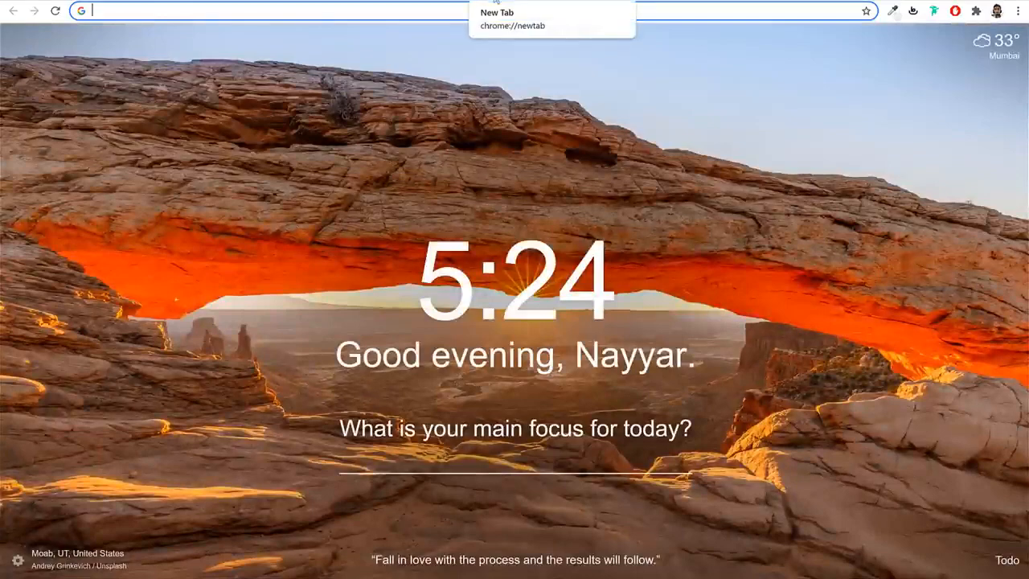
pyautogui.write('namec')
pyautogui.press('Return')
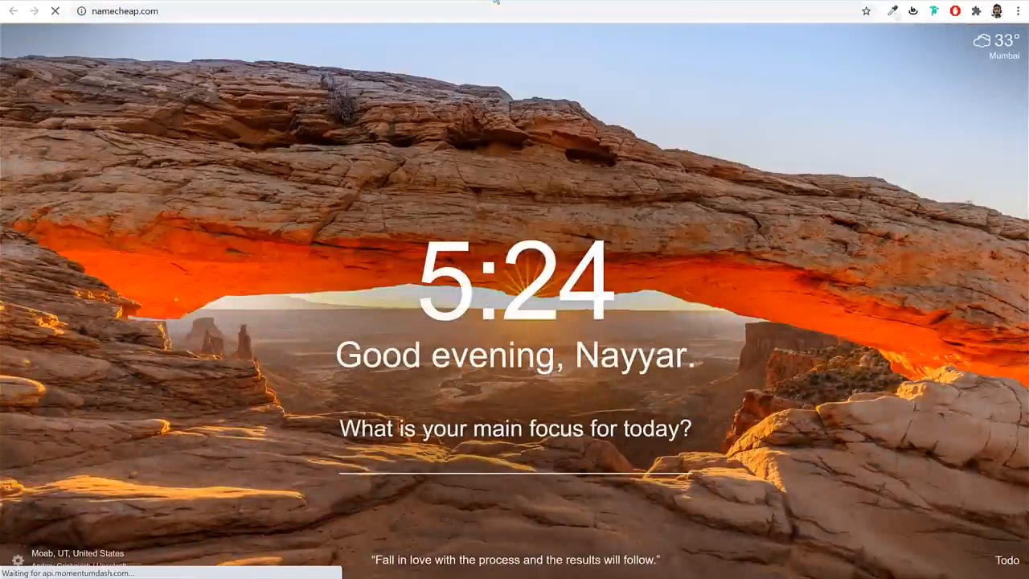
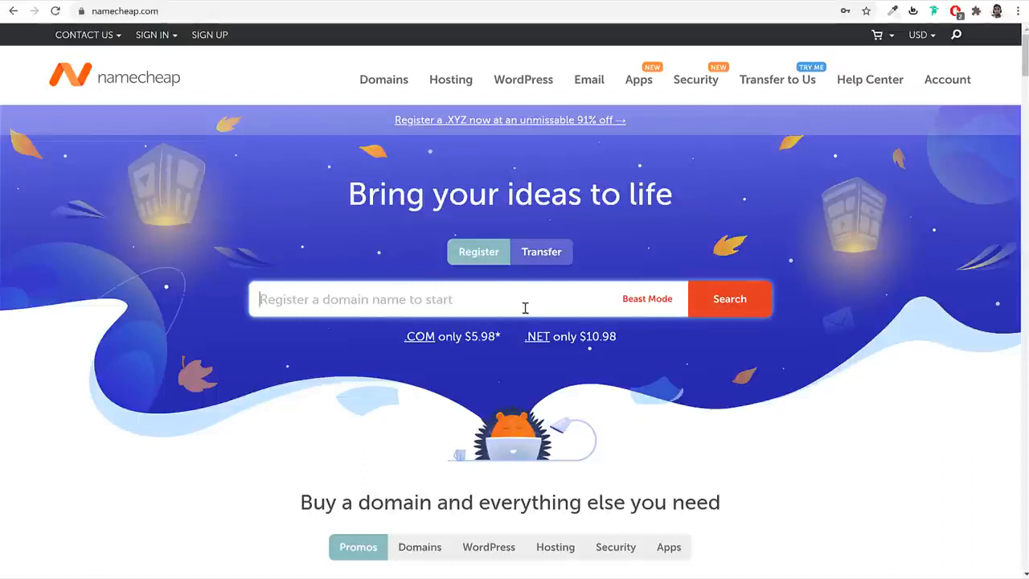
# - Enter the personal domain name in Namecheap's search box, then review TLD prices on the Domains page in a new tab
pyautogui.write('nayyar')
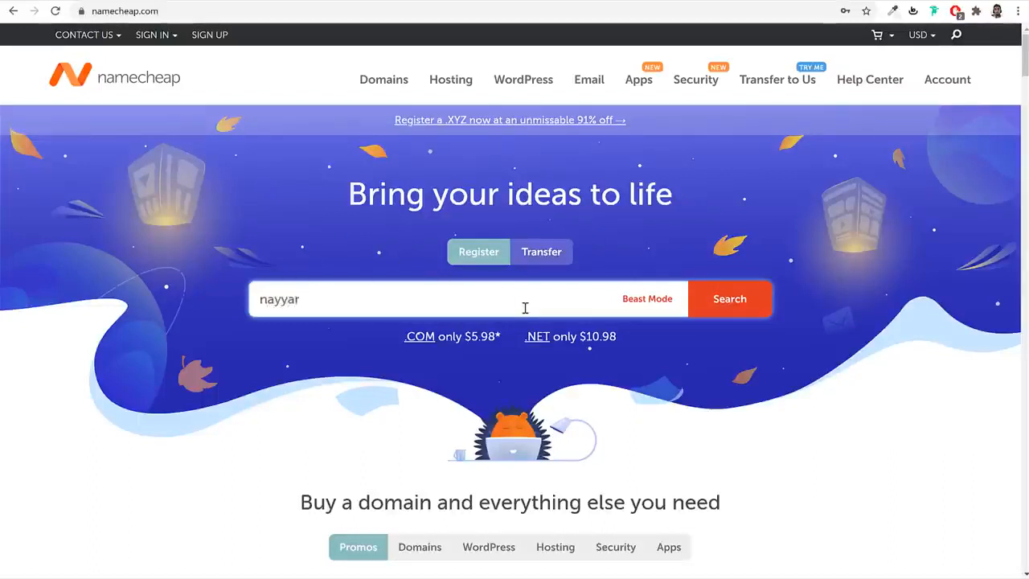
pyautogui.write('shaikh.com')
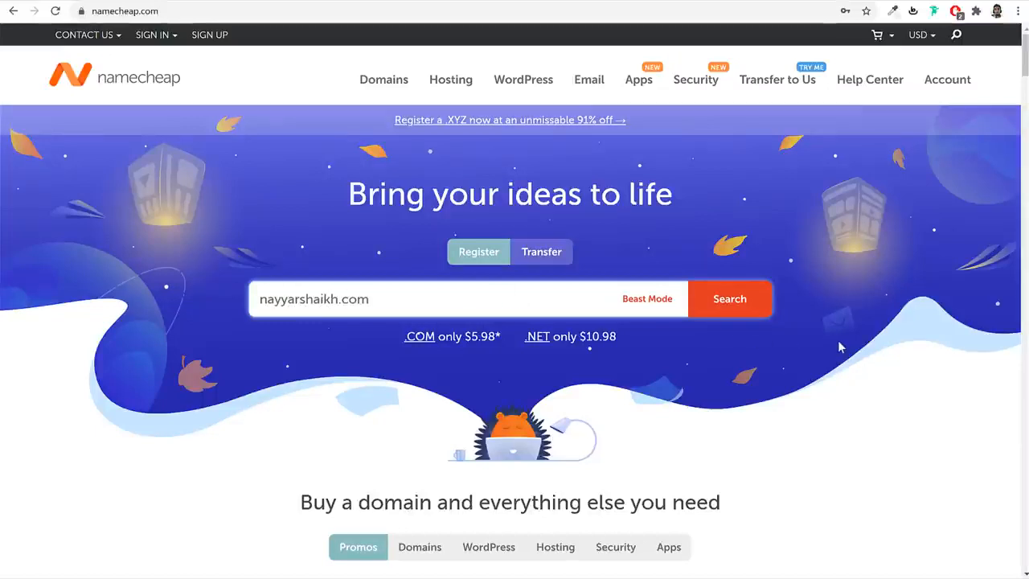
pyautogui.rightClick(400, 81)
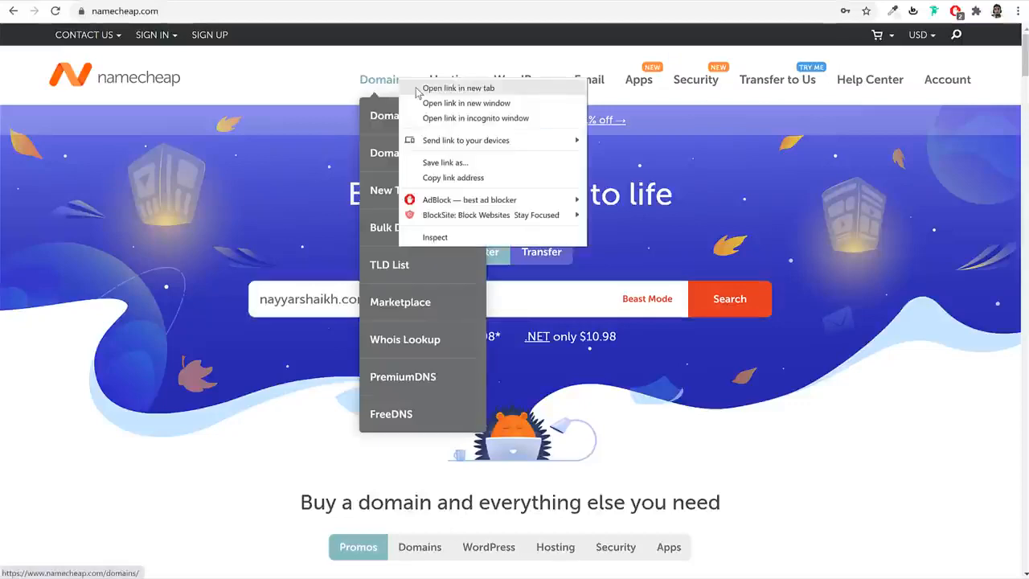
pyautogui.click(418, 88)
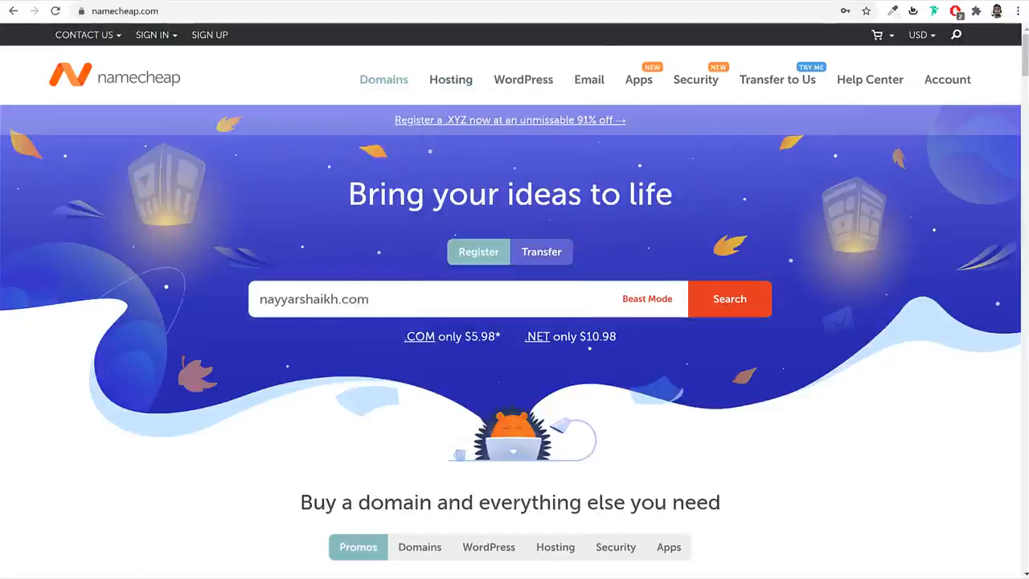
pyautogui.click(684, 2)
pyautogui.scroll(-2, 696, 241)
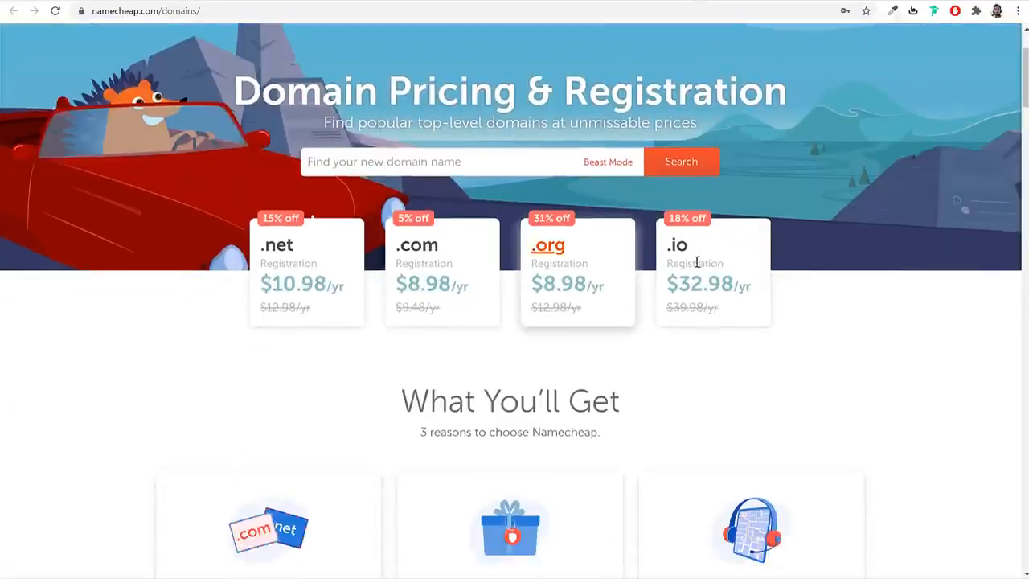
pyautogui.scroll(-6, 361, 326)
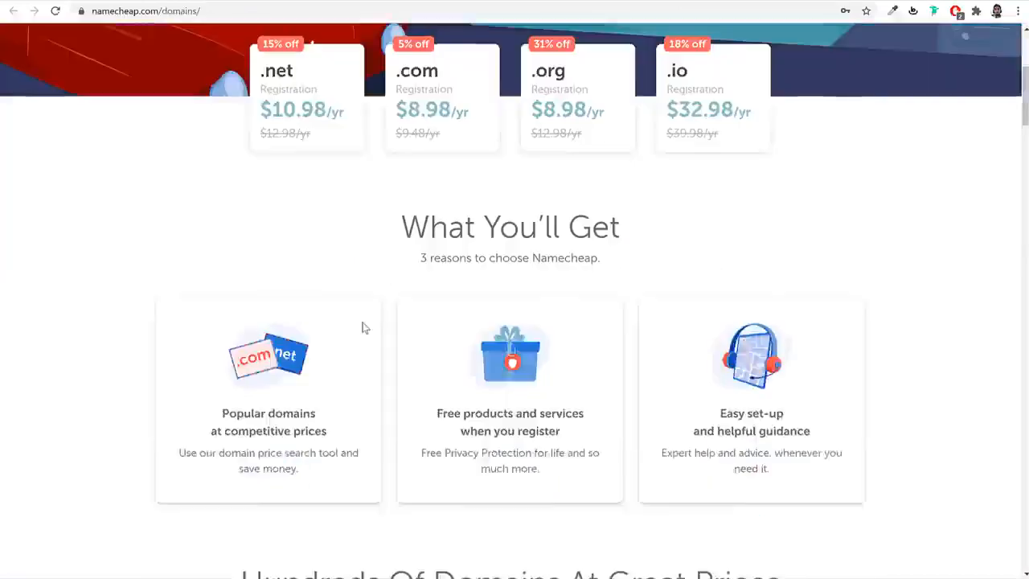
pyautogui.scroll(-3, 366, 326)
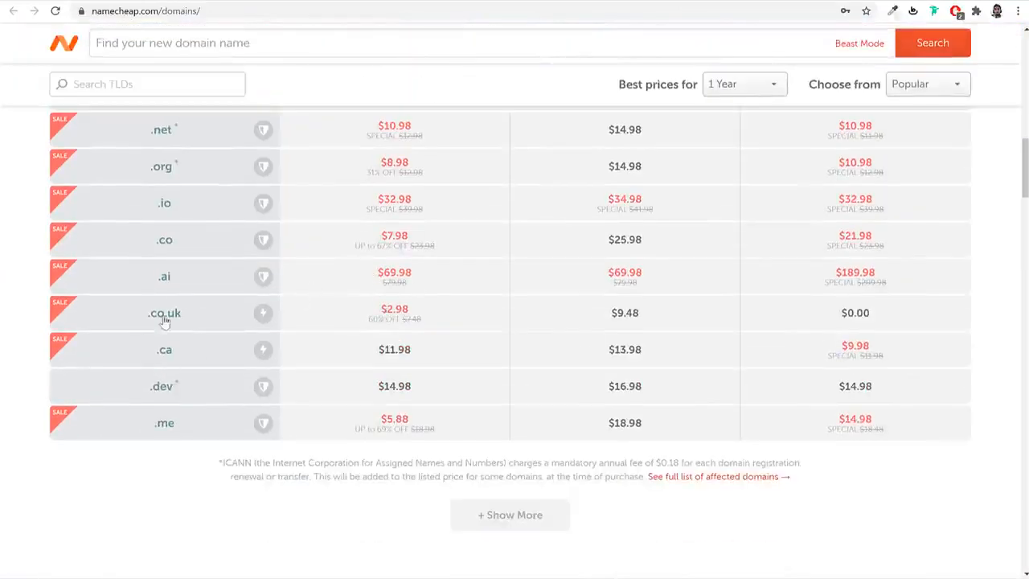
pyautogui.scroll(2, 182, 239)
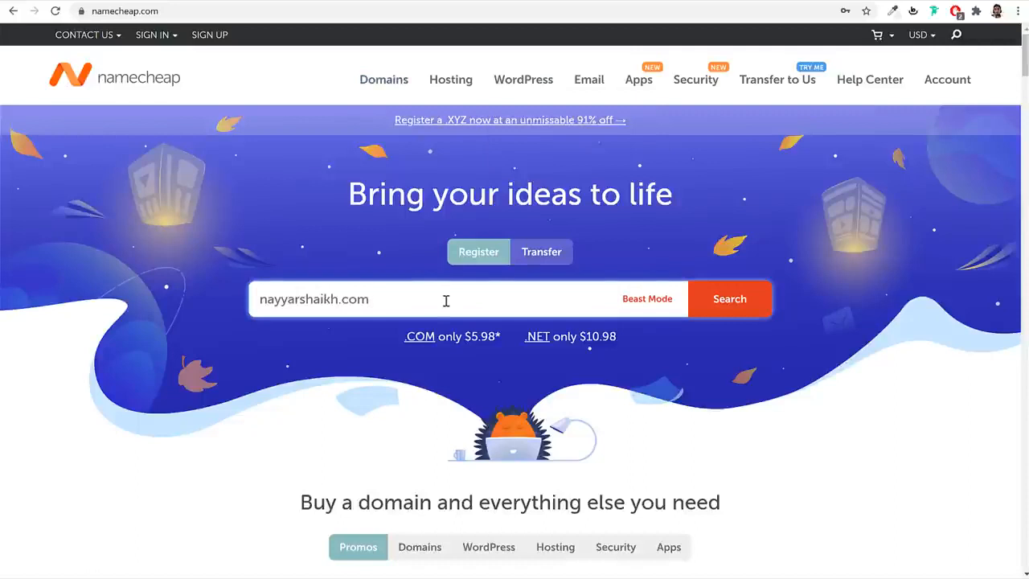
# - Correct the personal .com domain name by inserting the missing letter and search its availability
pyautogui.click(344, 302)
pyautogui.write('s')
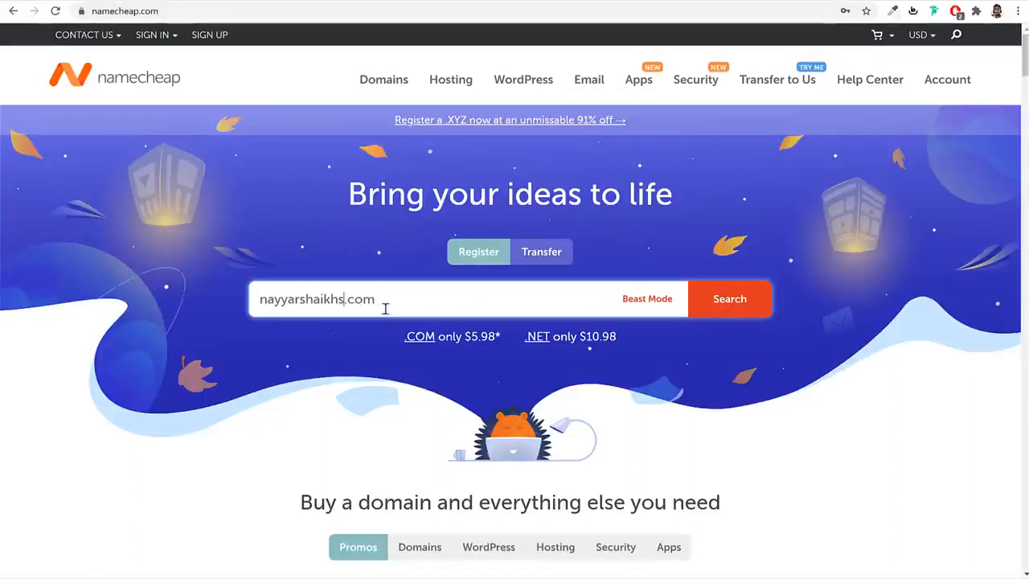
pyautogui.tripleClick(252, 301)
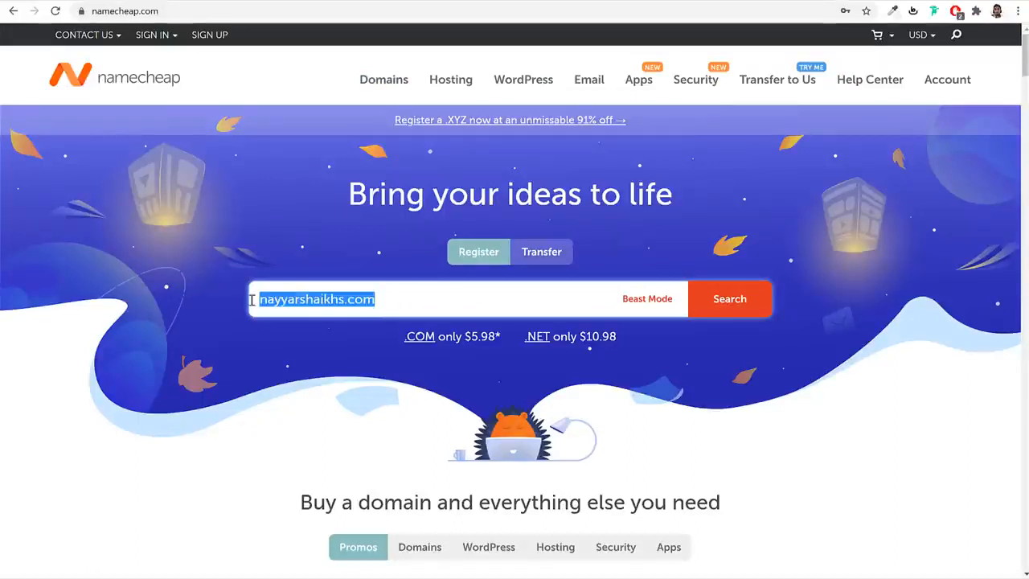
pyautogui.click(726, 308)
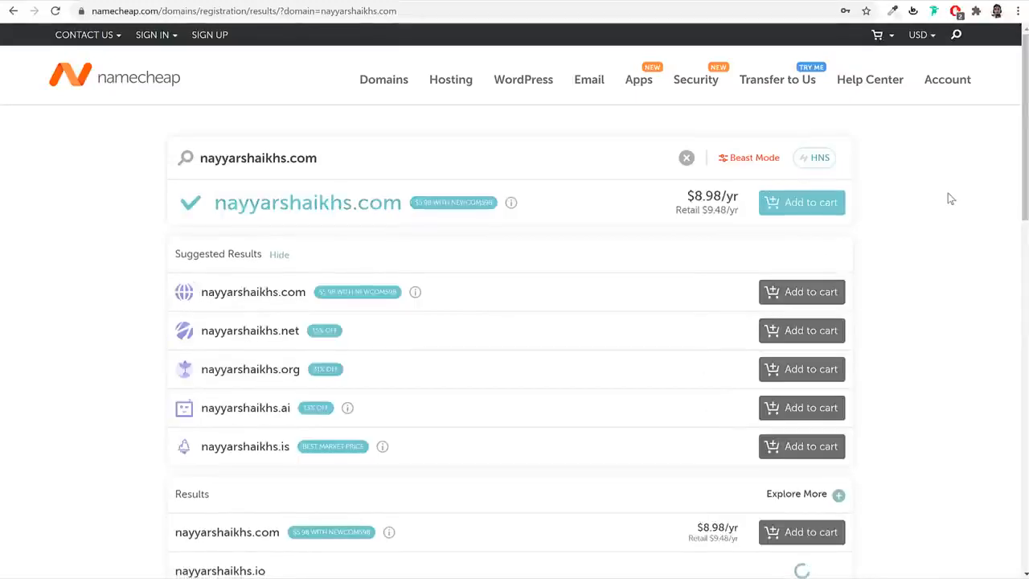
# - Add the available .com domain at $8.98/yr to the cart and proceed to checkout
pyautogui.moveTo(227, 203); pyautogui.dragTo(390, 203)
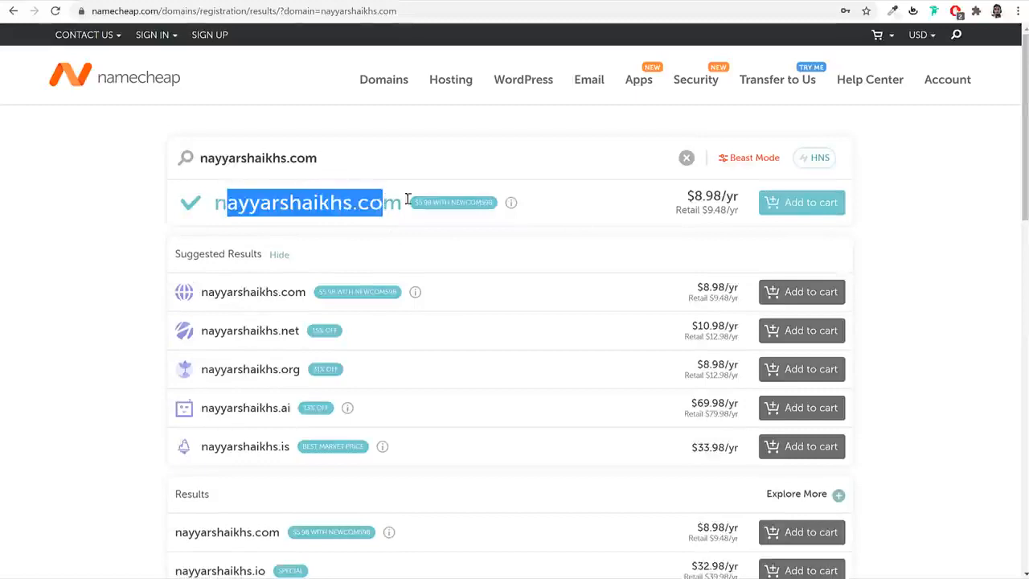
pyautogui.click(827, 206)
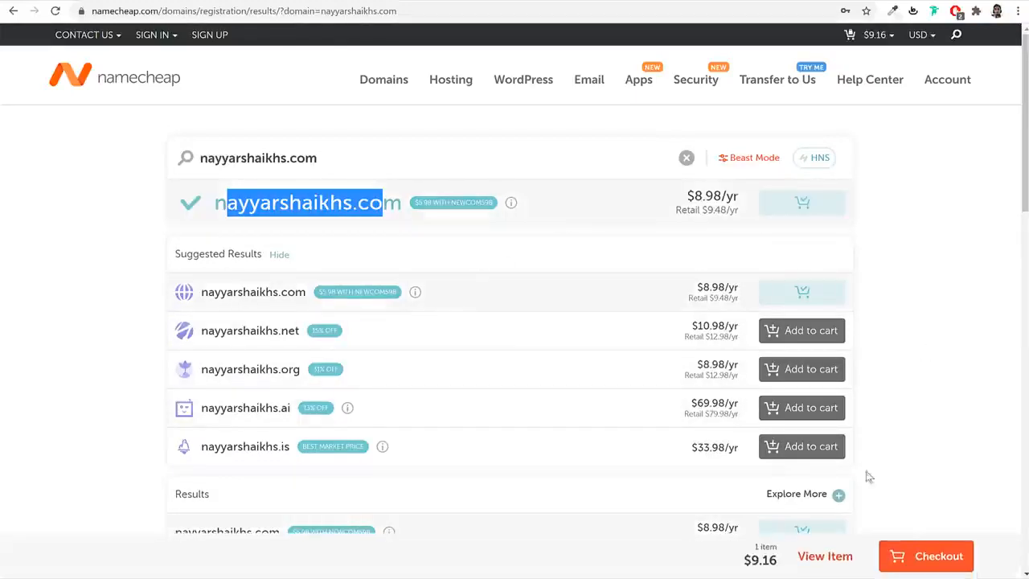
pyautogui.click(921, 557)
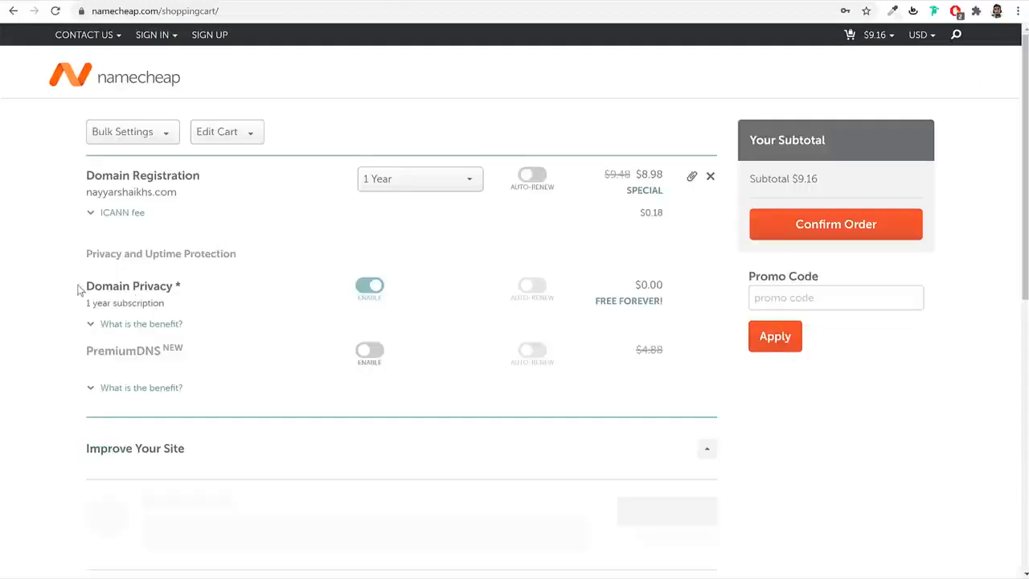
# - Keep the 1 Year term with free Domain Privacy in the cart and copy the domain name
pyautogui.moveTo(78, 291); pyautogui.dragTo(220, 284)
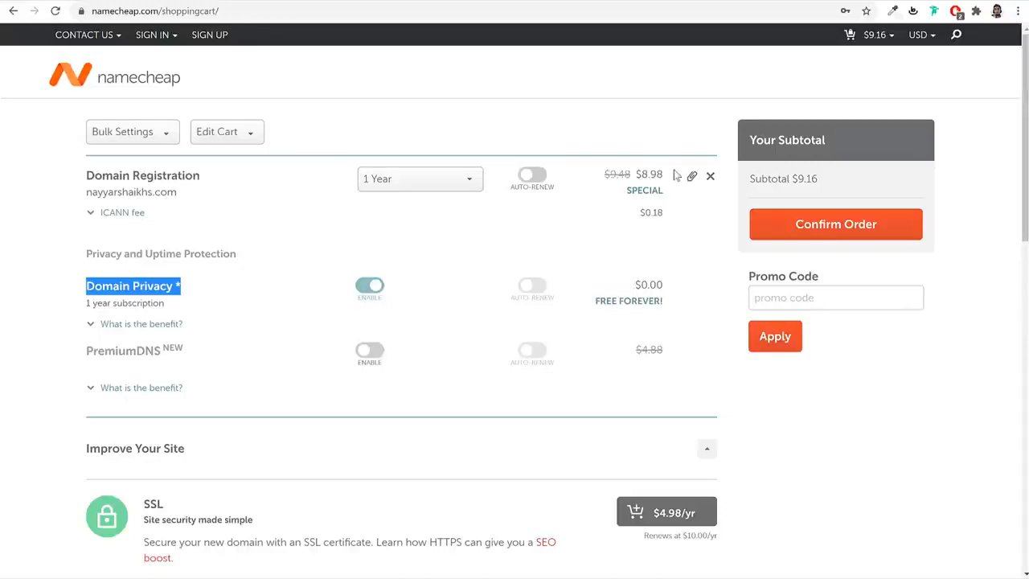
pyautogui.moveTo(677, 175); pyautogui.dragTo(592, 179)
pyautogui.click(592, 178)
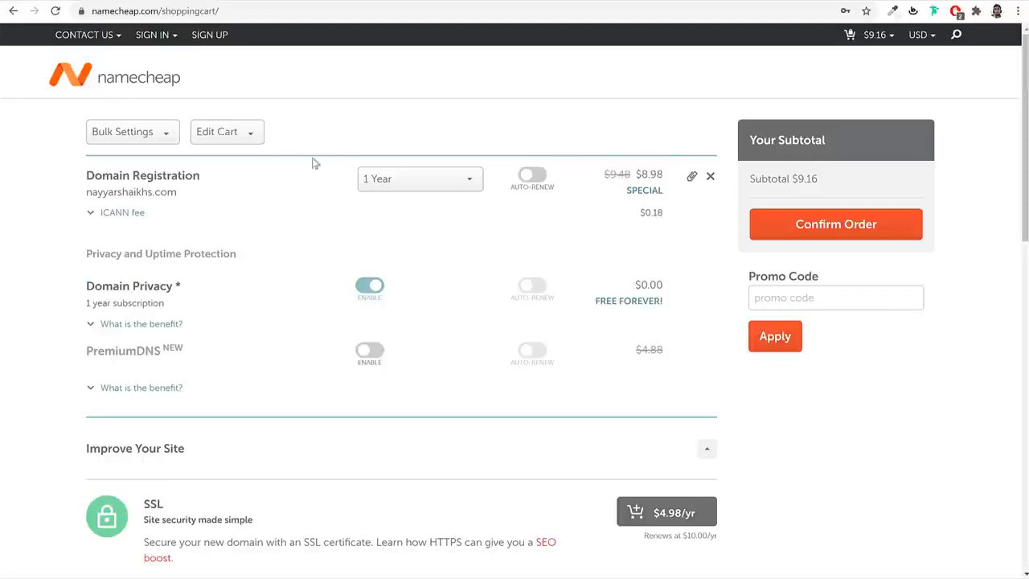
pyautogui.click(431, 186)
pyautogui.scroll(-2, 413, 291)
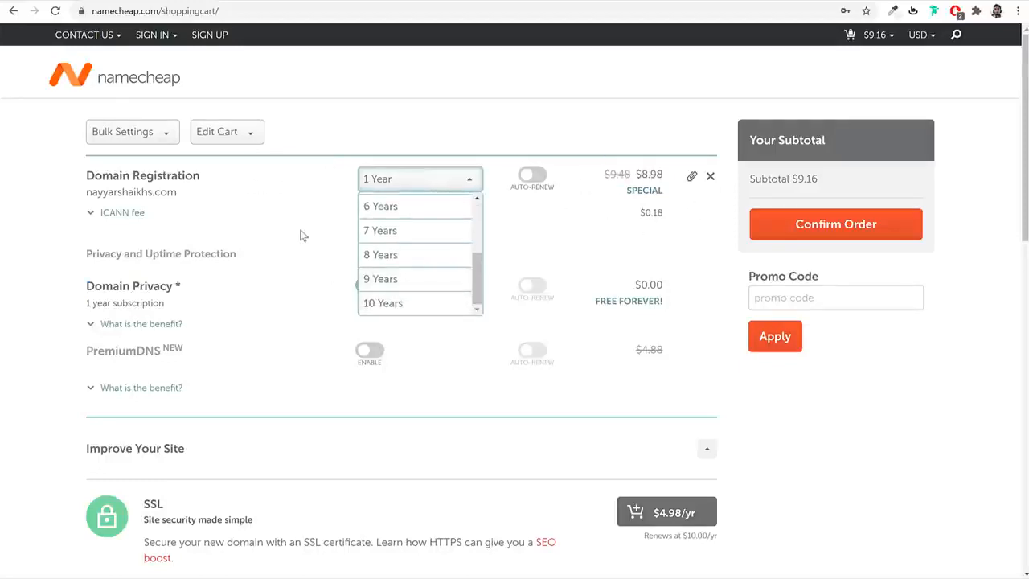
pyautogui.click(511, 210)
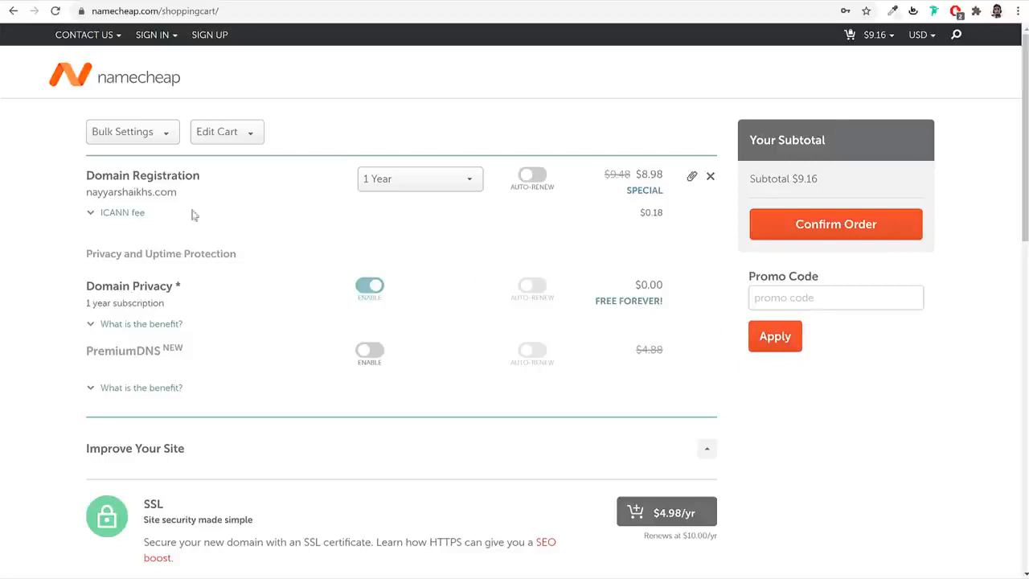
pyautogui.moveTo(188, 191); pyautogui.dragTo(86, 192)
pyautogui.hotkey('ctrl', 'c')
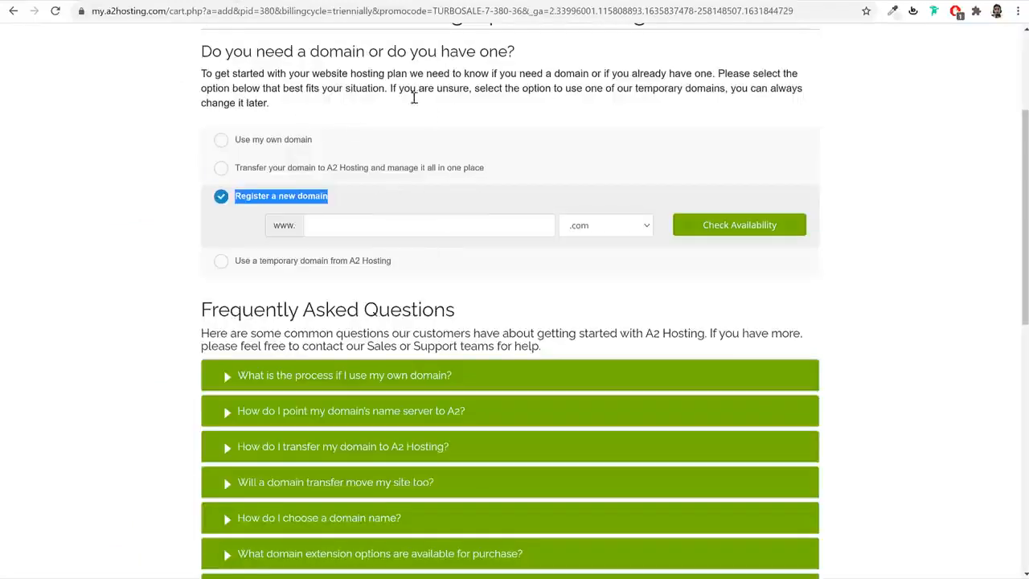
# - Choose 'Use my own domain', paste the domain name with 'com' as the extension, and submit it
pyautogui.click(308, 142)
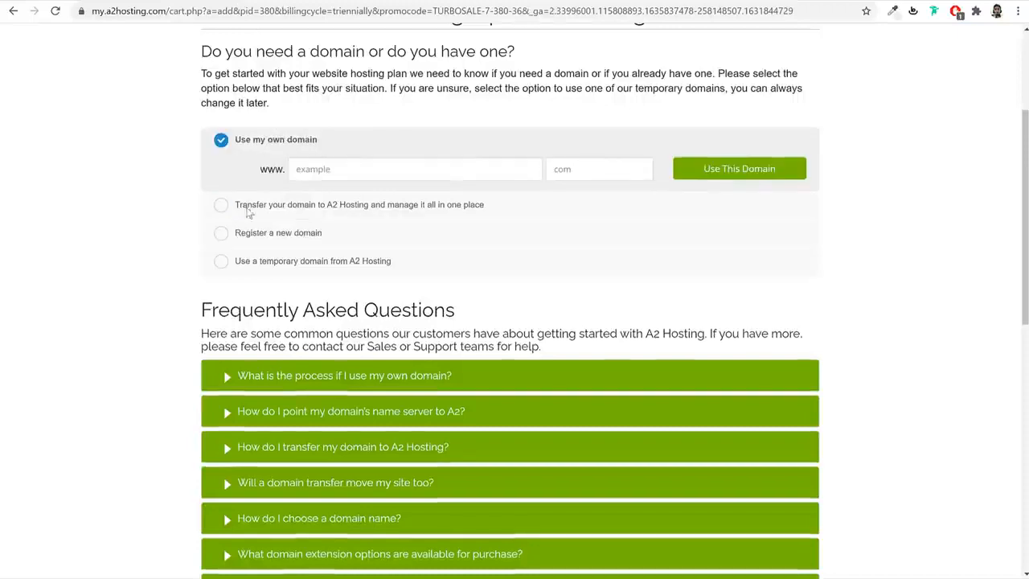
pyautogui.moveTo(320, 142); pyautogui.dragTo(231, 142)
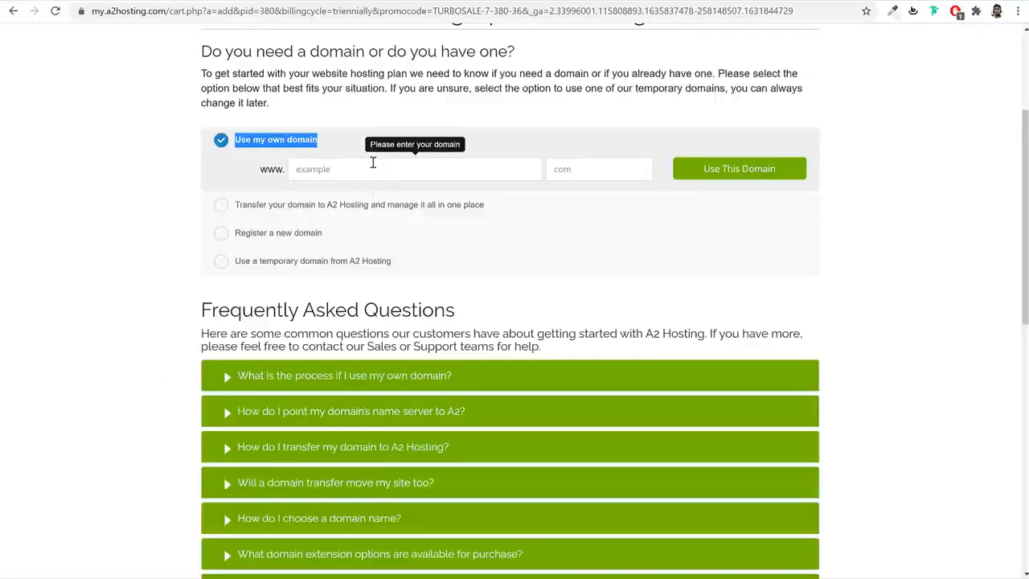
pyautogui.click(373, 164)
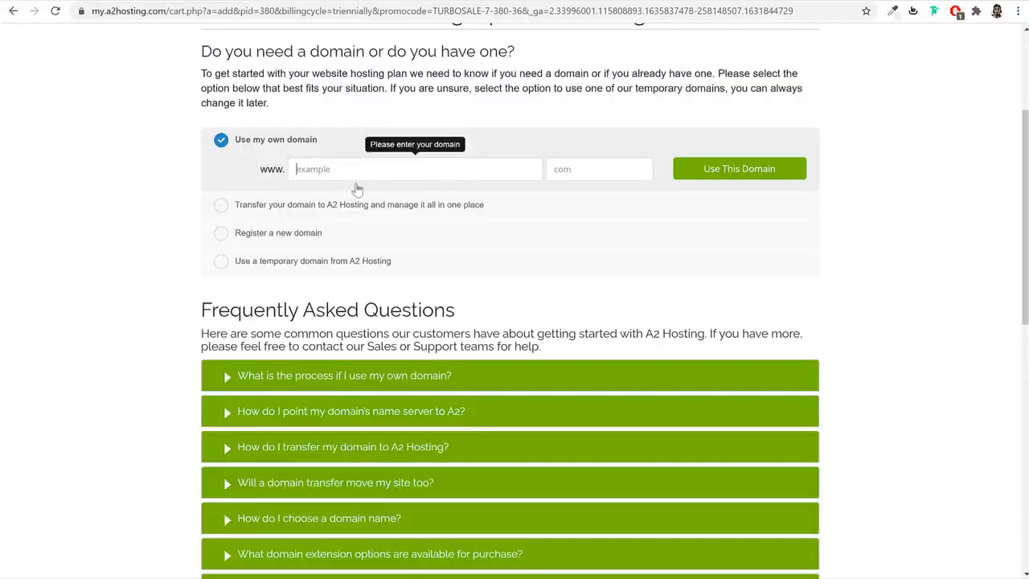
pyautogui.hotkey('ctrl', 'v')
pyautogui.moveTo(375, 169); pyautogui.dragTo(352, 169)
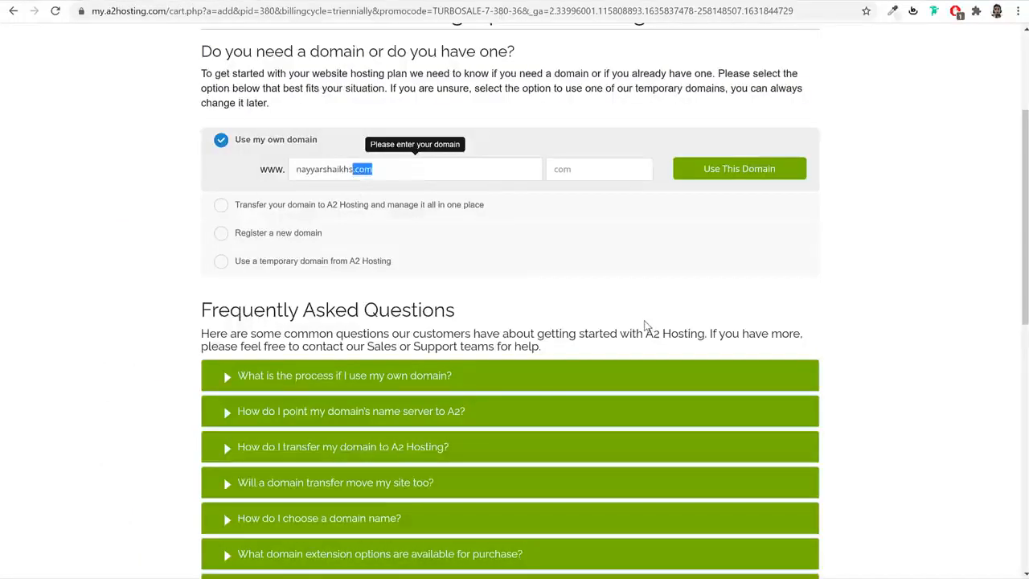
pyautogui.hotkey('ctrl', 'x')
pyautogui.press('Tab')
pyautogui.write('com')
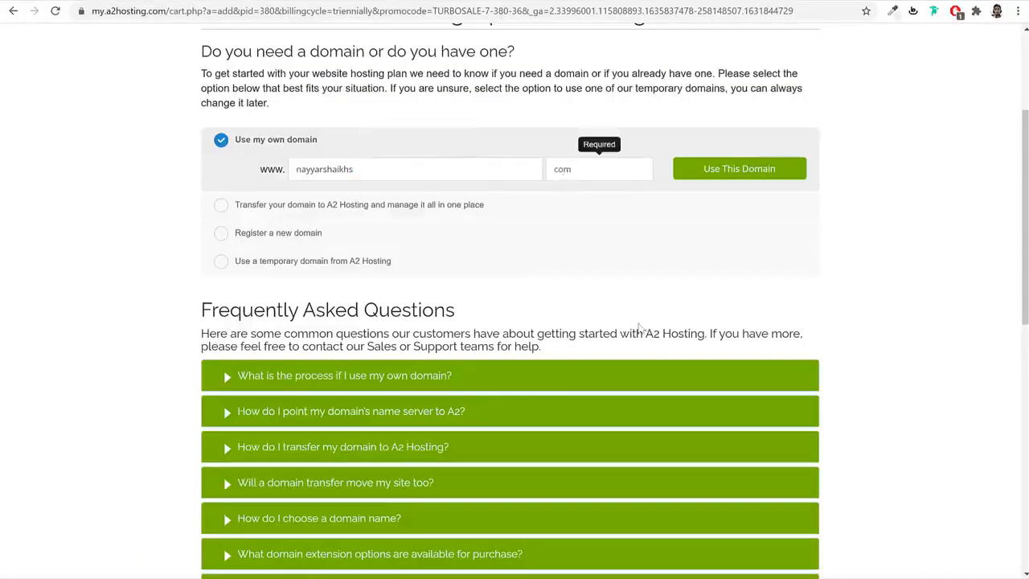
pyautogui.click(413, 167)
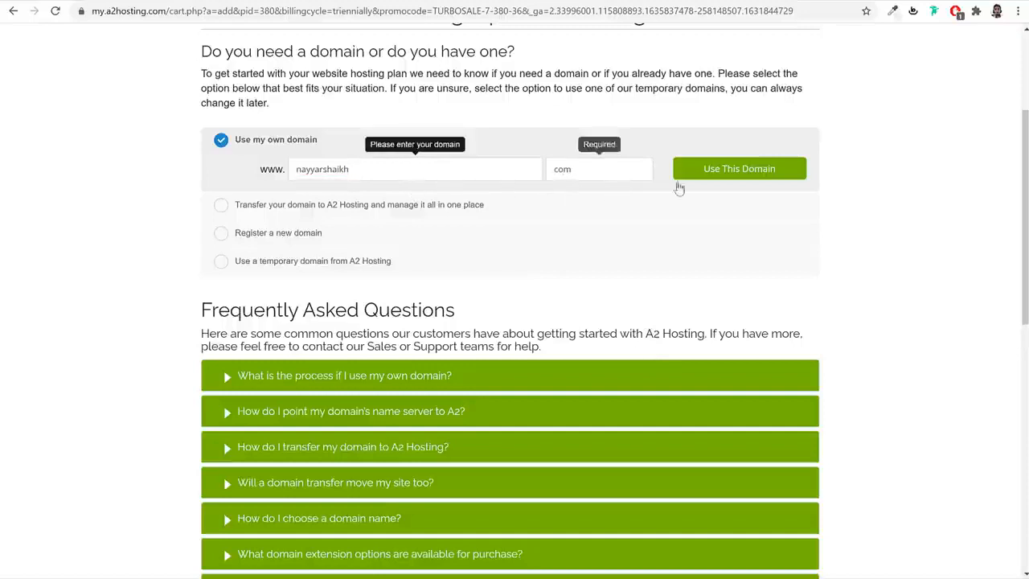
pyautogui.press('BackSpace')
pyautogui.click(745, 175)
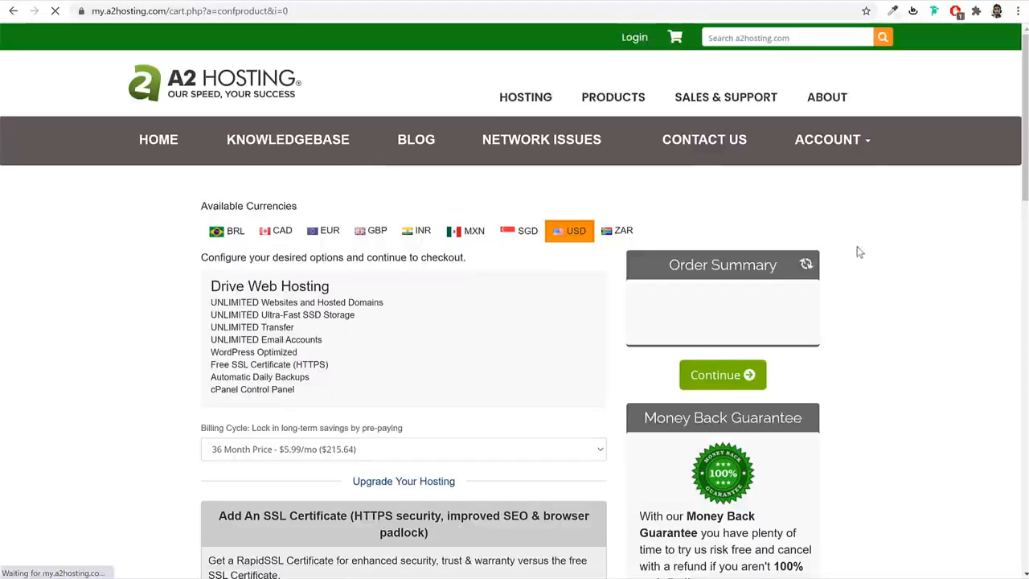
# - Choose the '12 Month Price - $9.99/mo ($119.88)' billing cycle for Drive Web Hosting
pyautogui.scroll(-3, 892, 346)
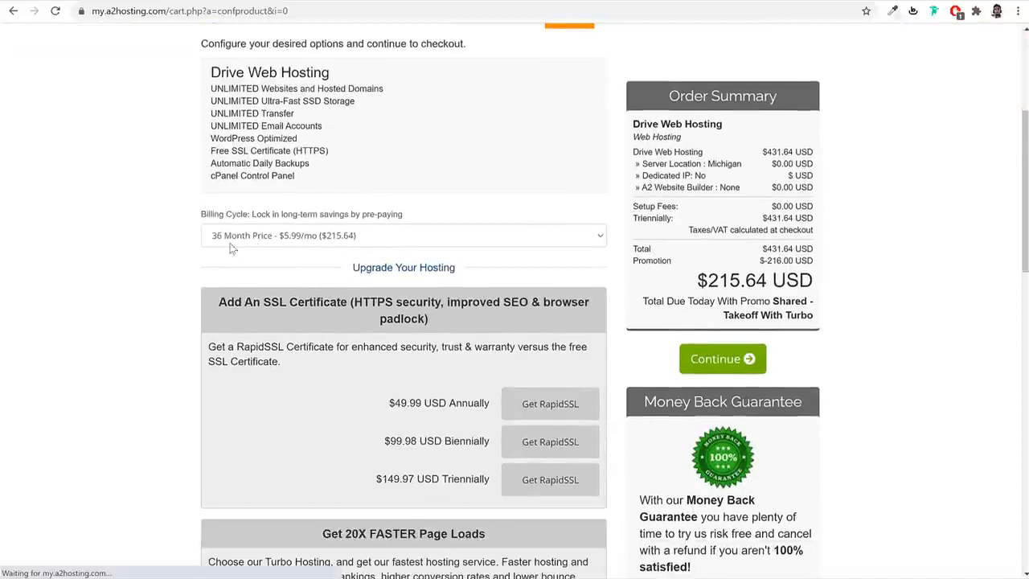
pyautogui.click(327, 241)
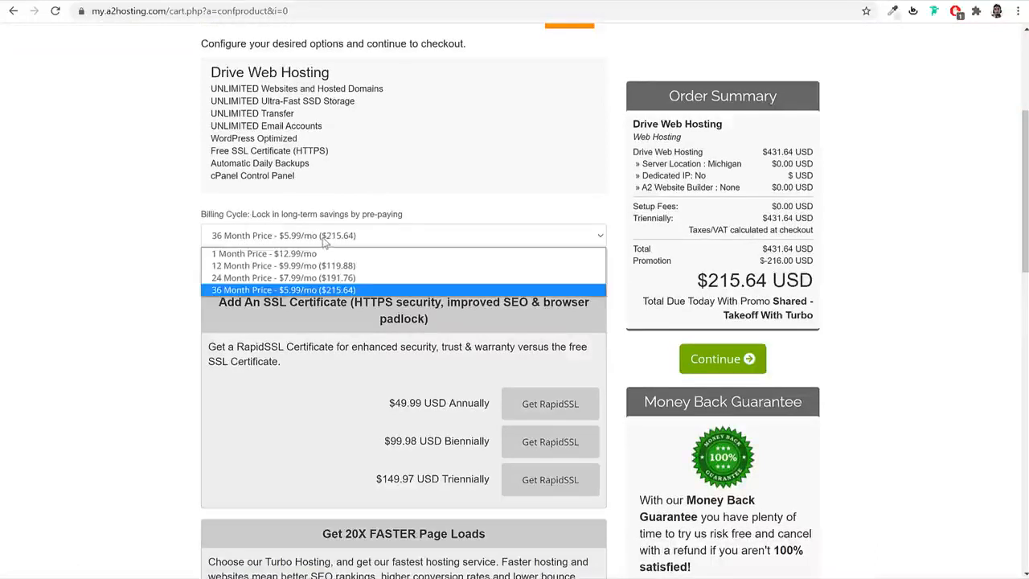
pyautogui.click(253, 266)
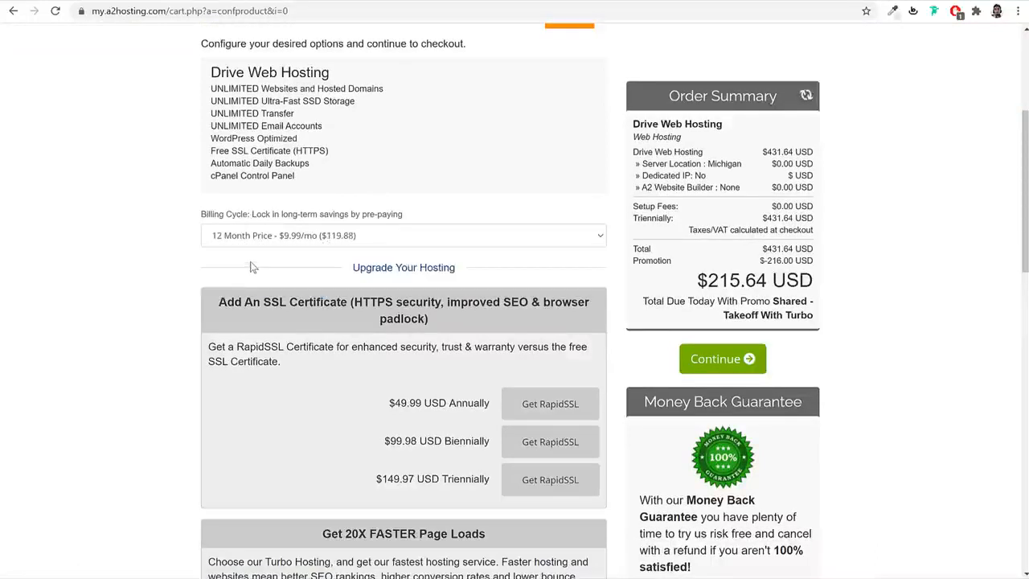
pyautogui.click(322, 238)
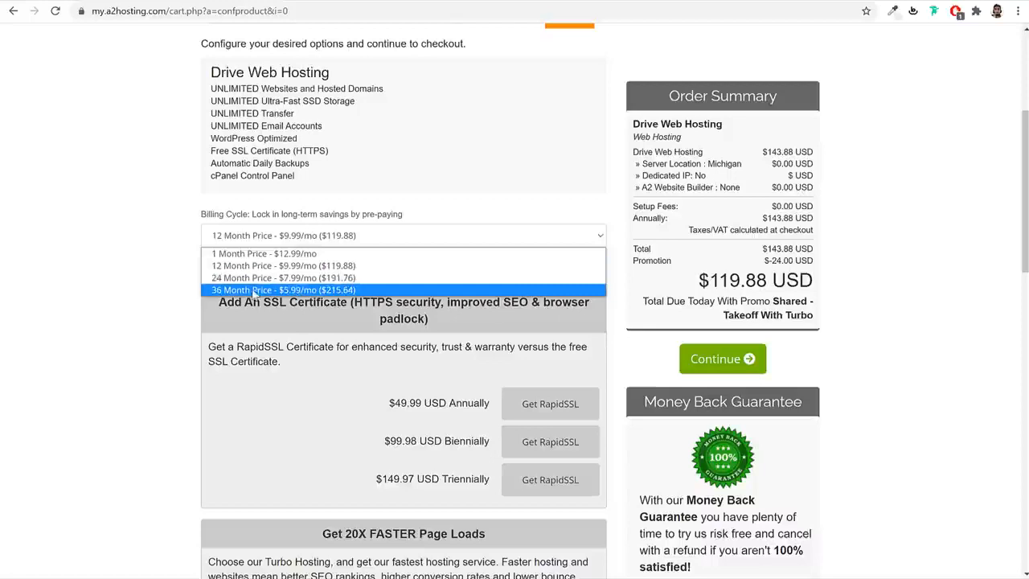
pyautogui.click(311, 267)
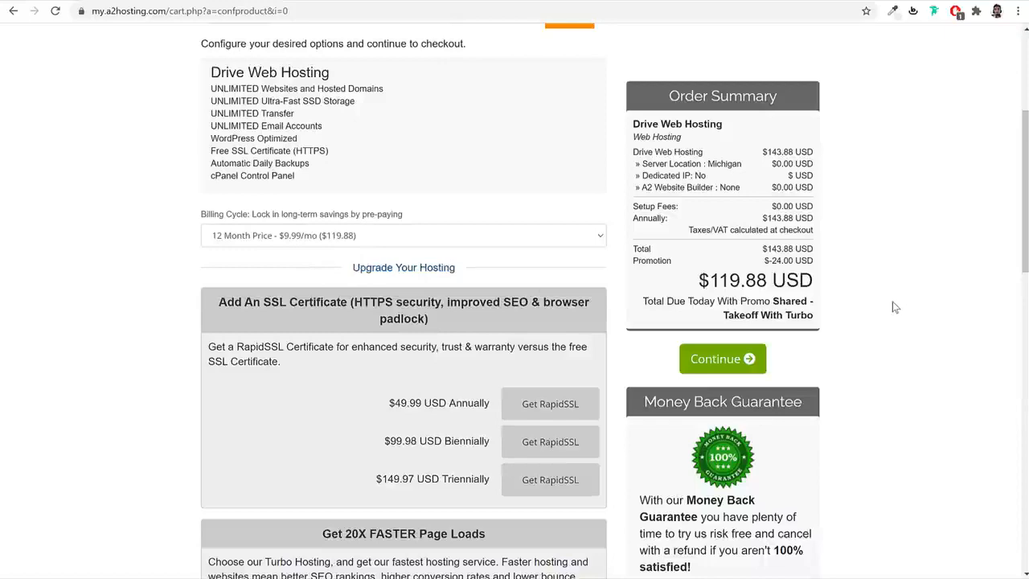
pyautogui.scroll(2, 881, 289)
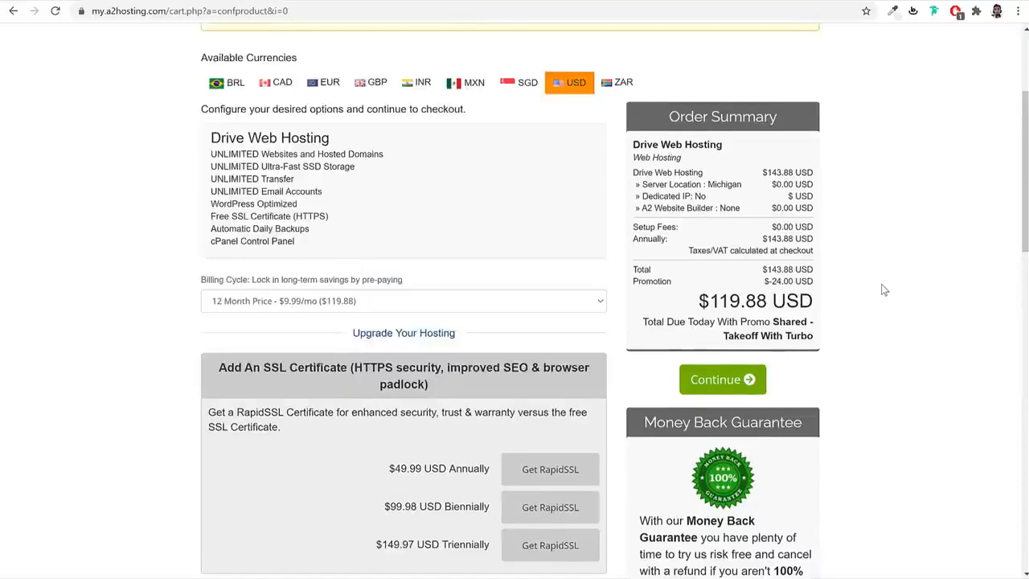
pyautogui.scroll(-6, 881, 289)
# - Compare the Amsterdam, Arizona and Michigan locations, settle on Singapore (Asia/India), and continue to the cart review
pyautogui.scroll(-2, 881, 289)
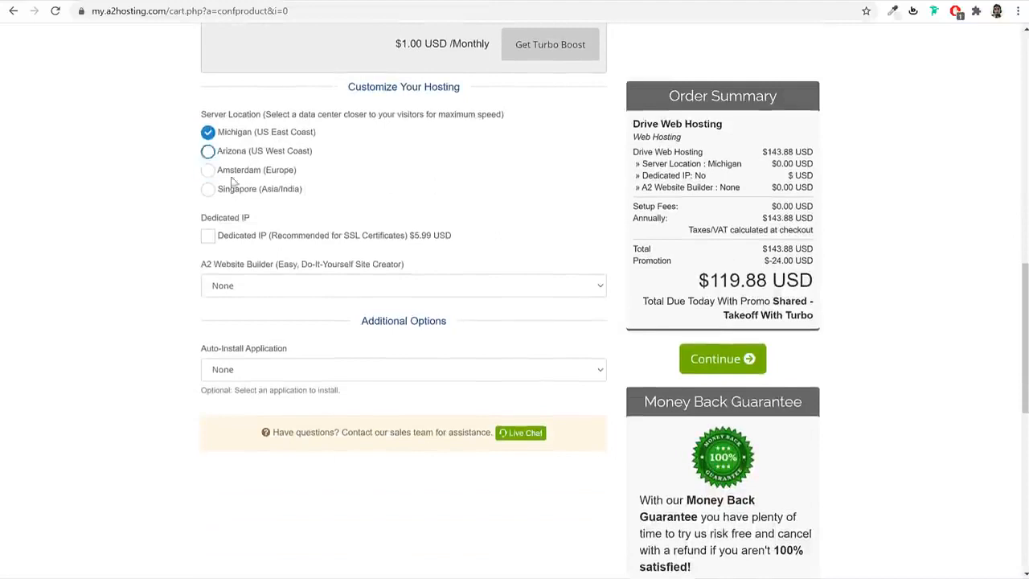
pyautogui.click(261, 190)
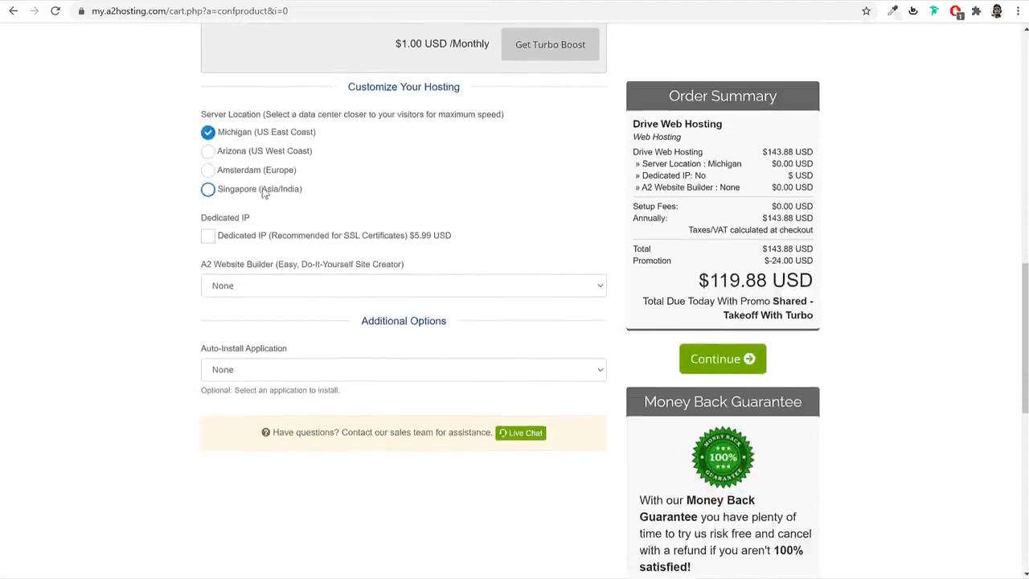
pyautogui.moveTo(314, 196); pyautogui.dragTo(257, 191)
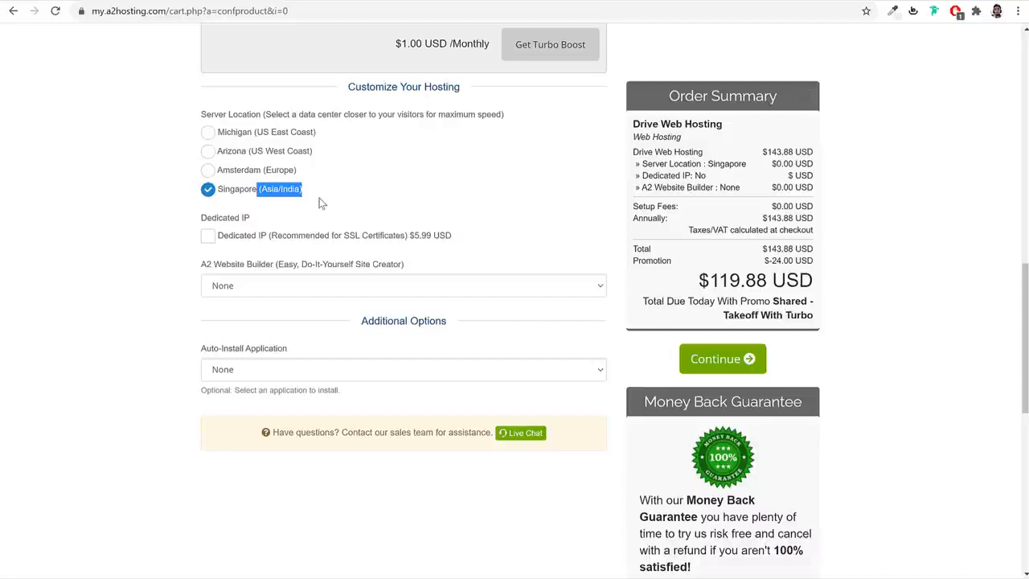
pyautogui.click(246, 172)
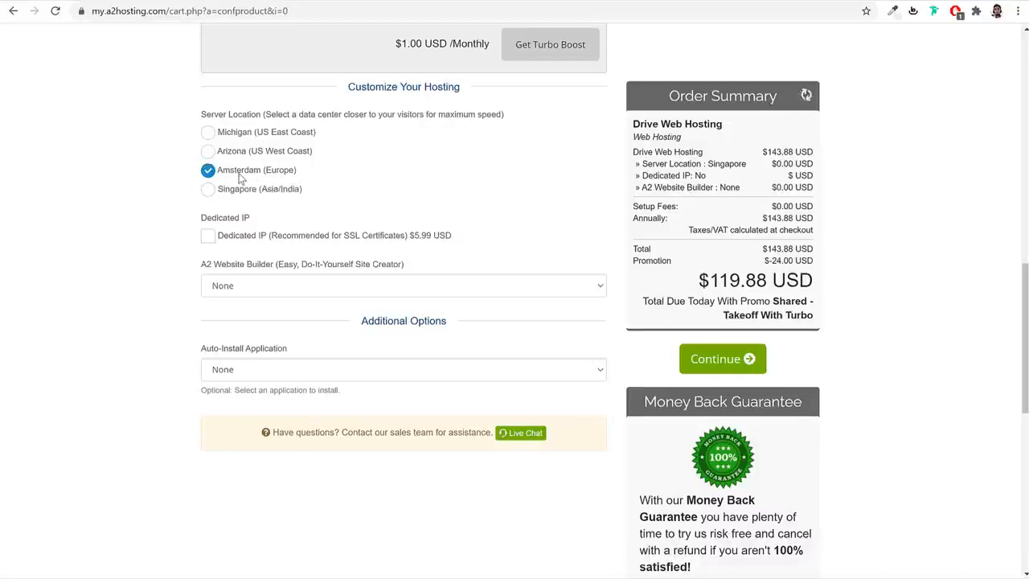
pyautogui.click(236, 152)
pyautogui.click(238, 133)
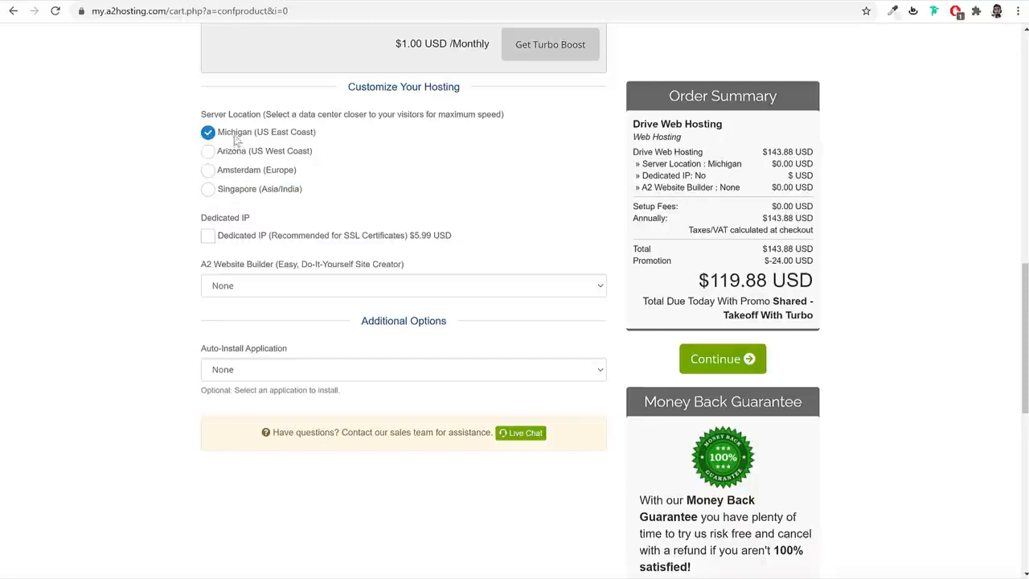
pyautogui.click(231, 190)
pyautogui.moveTo(304, 193); pyautogui.dragTo(215, 198)
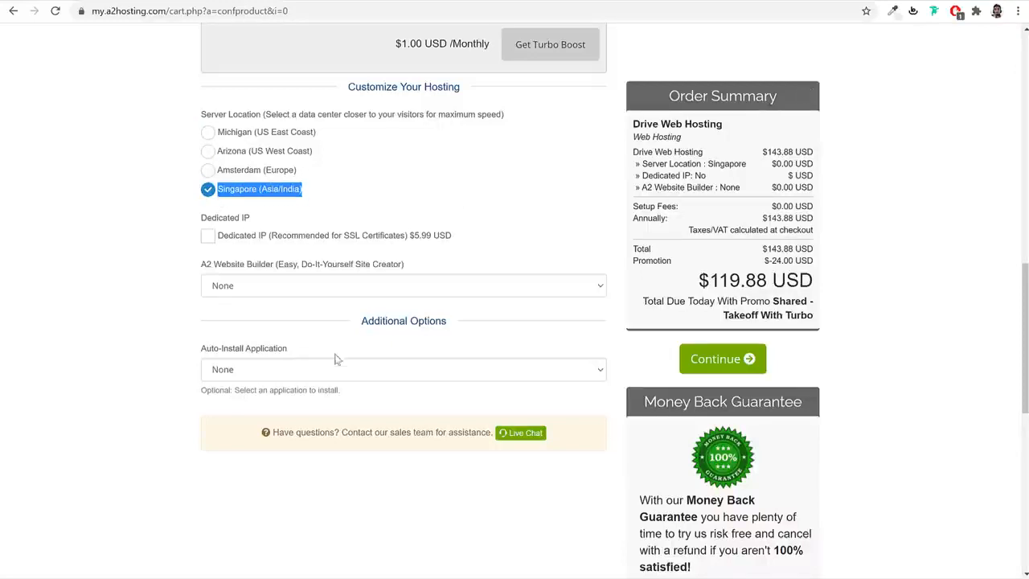
pyautogui.click(714, 360)
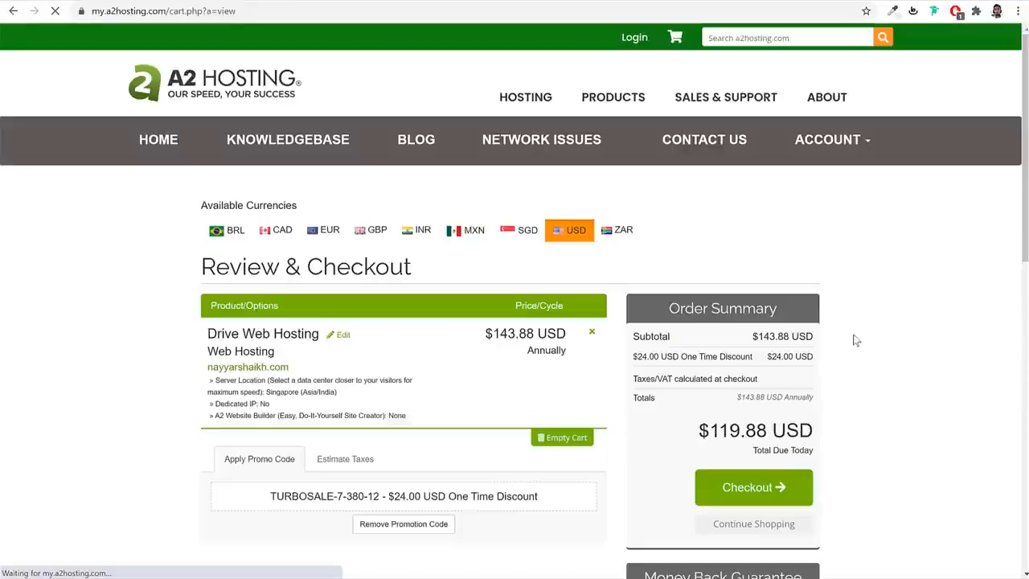
# - Proceed from the cart review to the Checkout form
pyautogui.scroll(-1, 479, 337)
pyautogui.scroll(-1, 479, 337)
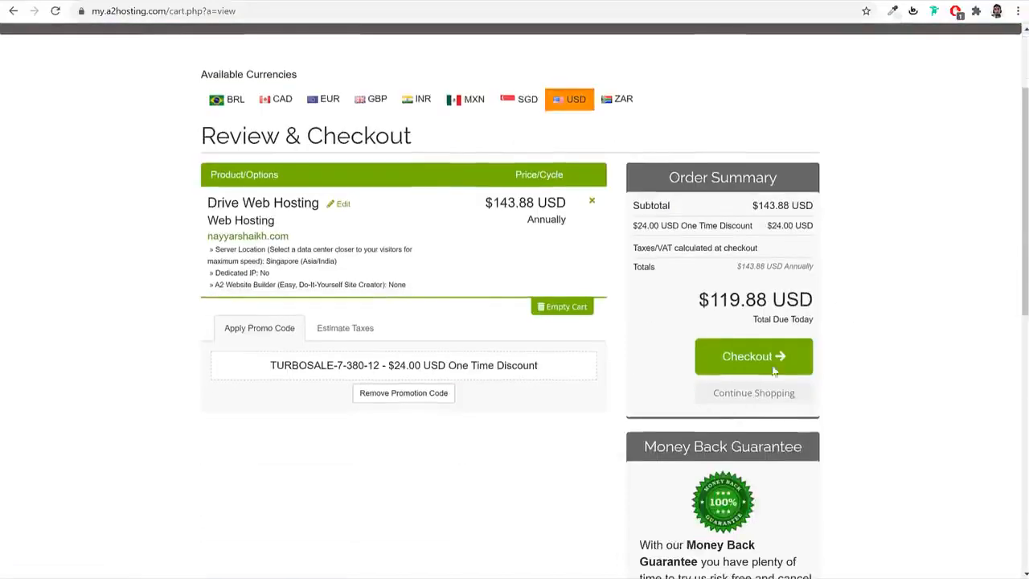
pyautogui.click(737, 356)
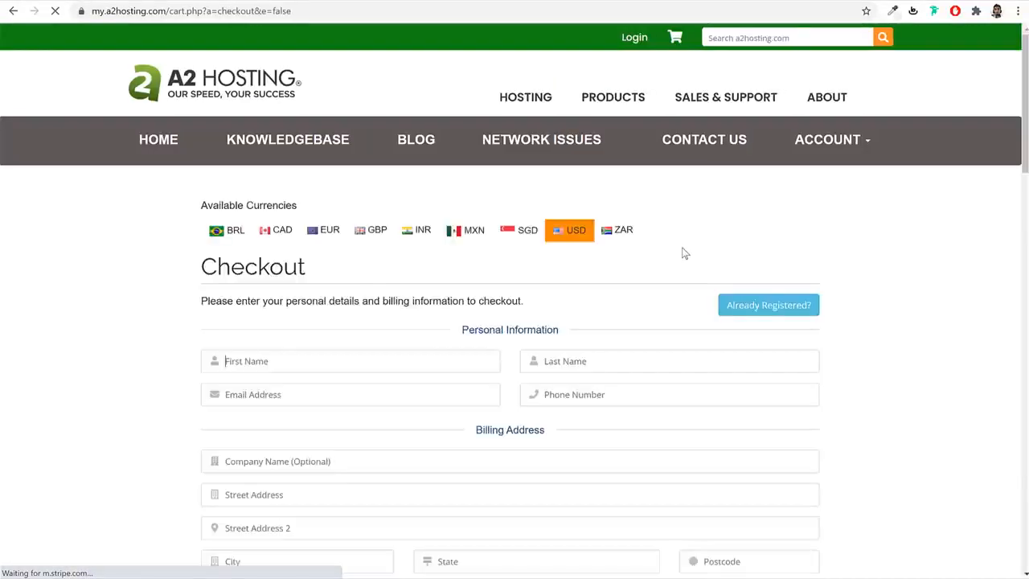
# - Fill in the Account Security password and confirmation fields, then scroll to Payment Details
pyautogui.scroll(-2, 724, 284)
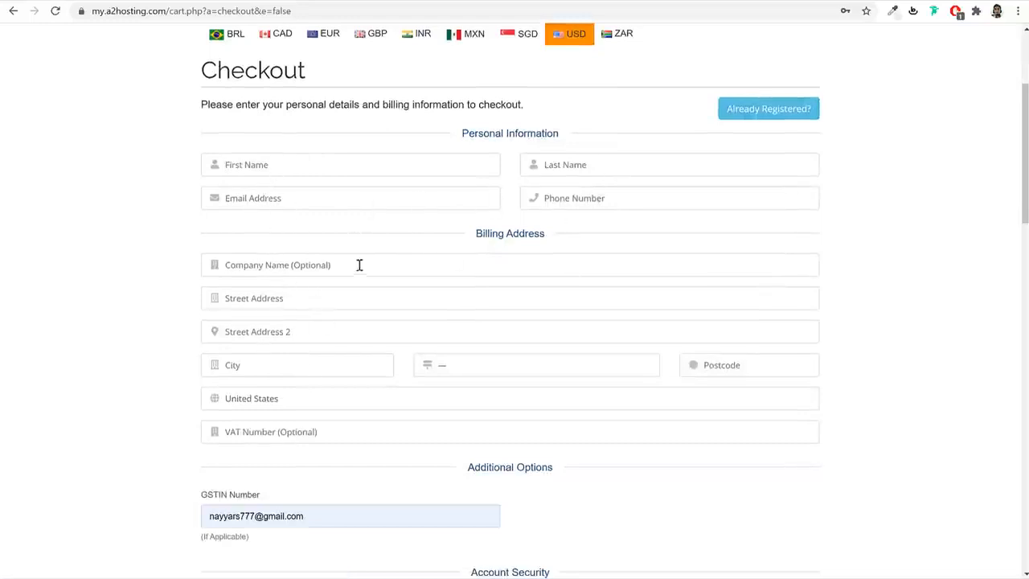
pyautogui.scroll(-5, 676, 291)
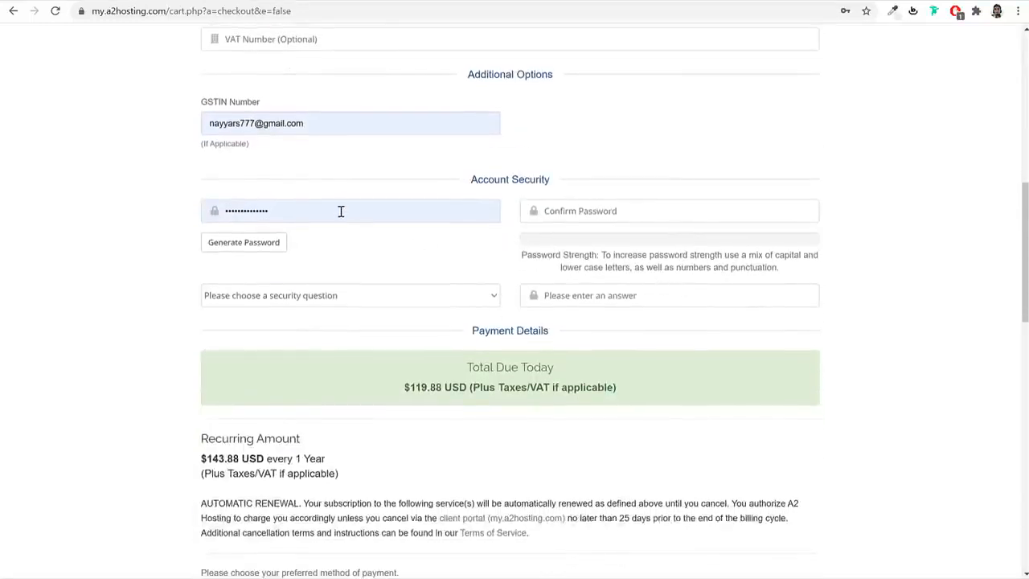
pyautogui.doubleClick(341, 211)
pyautogui.click(676, 207)
pyautogui.click(416, 246)
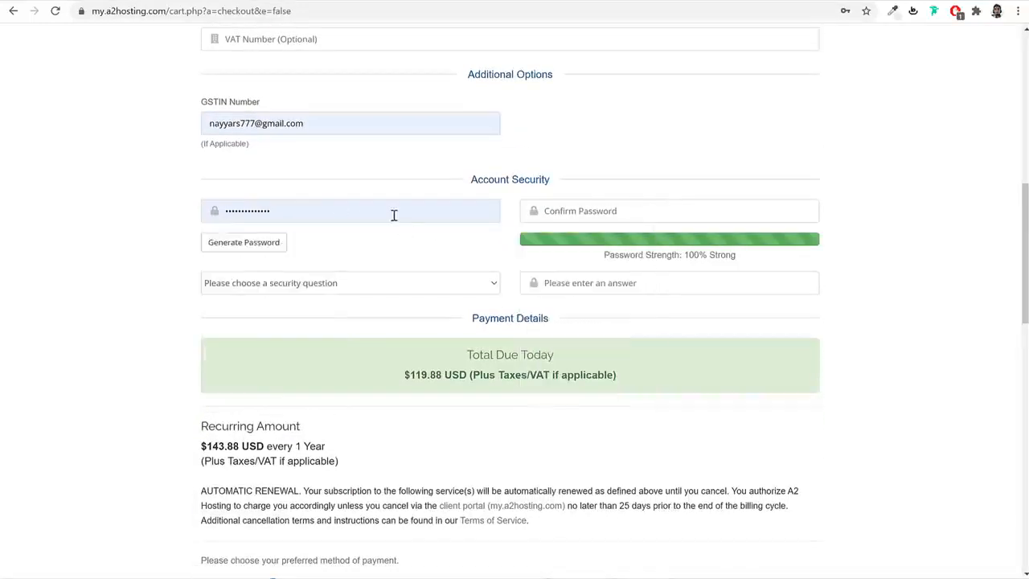
pyautogui.doubleClick(394, 215)
pyautogui.click(609, 210)
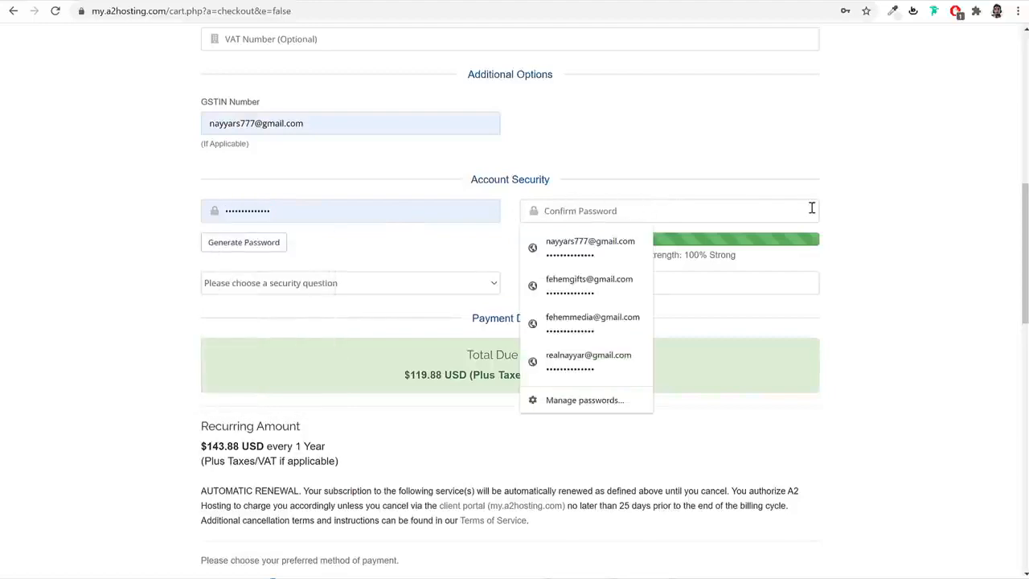
pyautogui.click(820, 276)
pyautogui.scroll(-5, 821, 277)
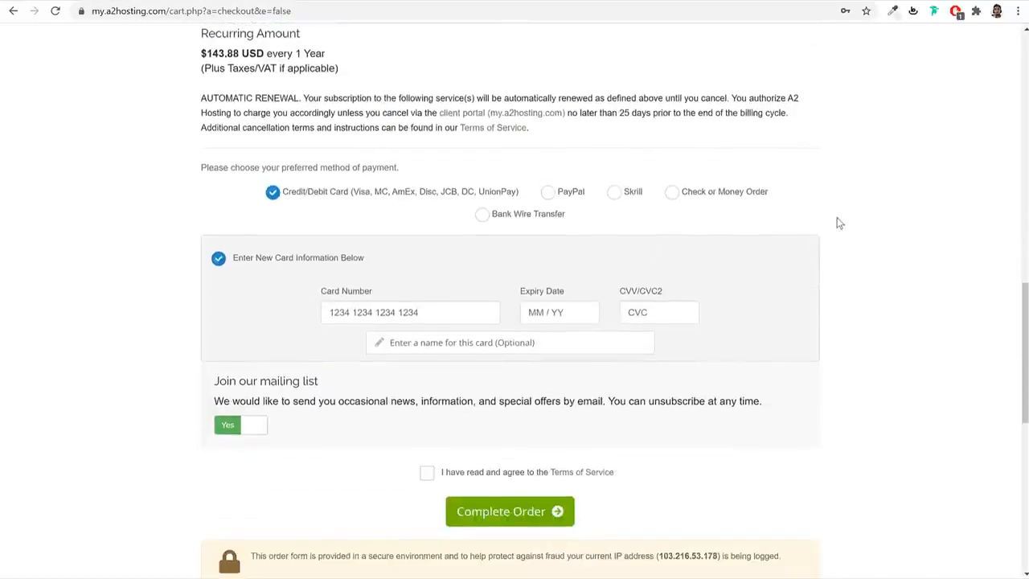
# - Tick the Terms of Service box, try PayPal and Skrill, then reselect Credit/Debit Card
pyautogui.moveTo(307, 191); pyautogui.dragTo(442, 197)
pyautogui.click(441, 198)
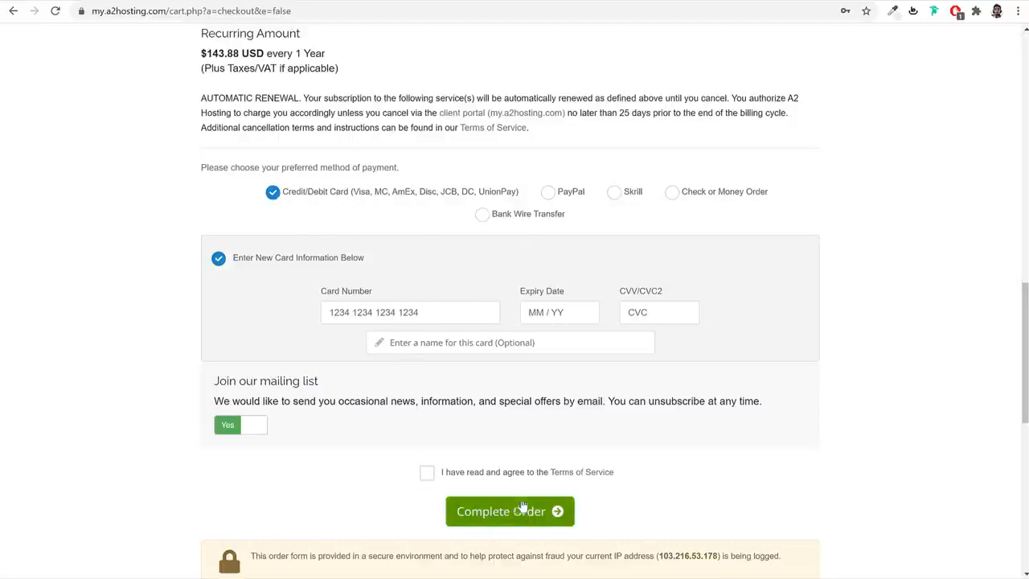
pyautogui.click(426, 474)
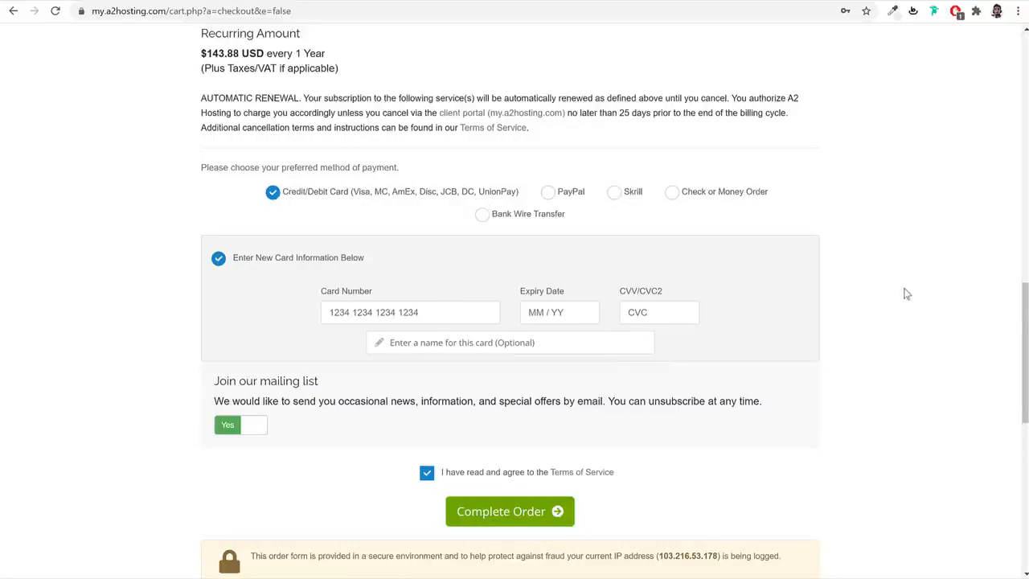
pyautogui.click(557, 195)
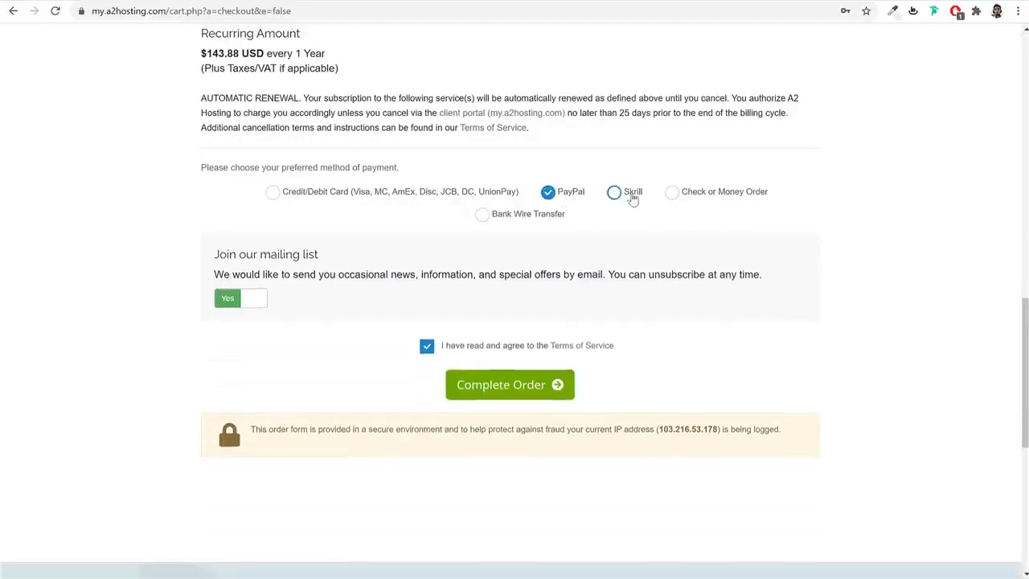
pyautogui.click(632, 197)
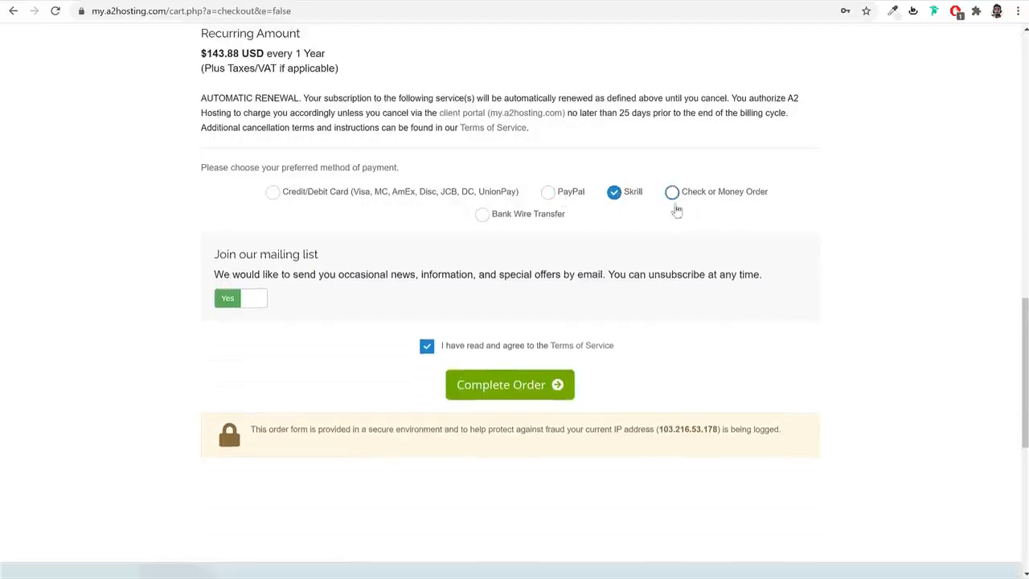
pyautogui.click(569, 198)
pyautogui.click(390, 197)
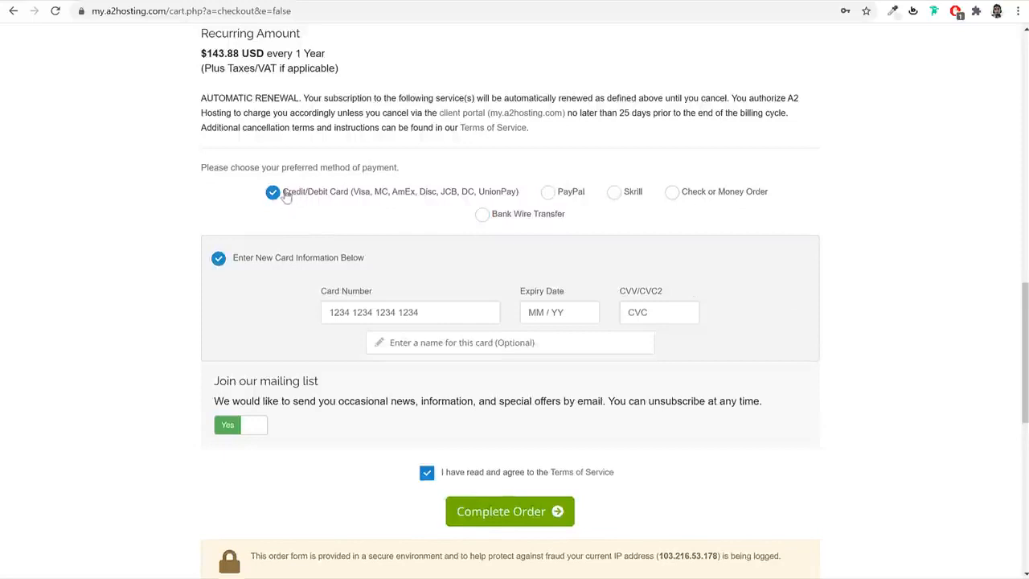
pyautogui.moveTo(354, 194); pyautogui.dragTo(518, 197)
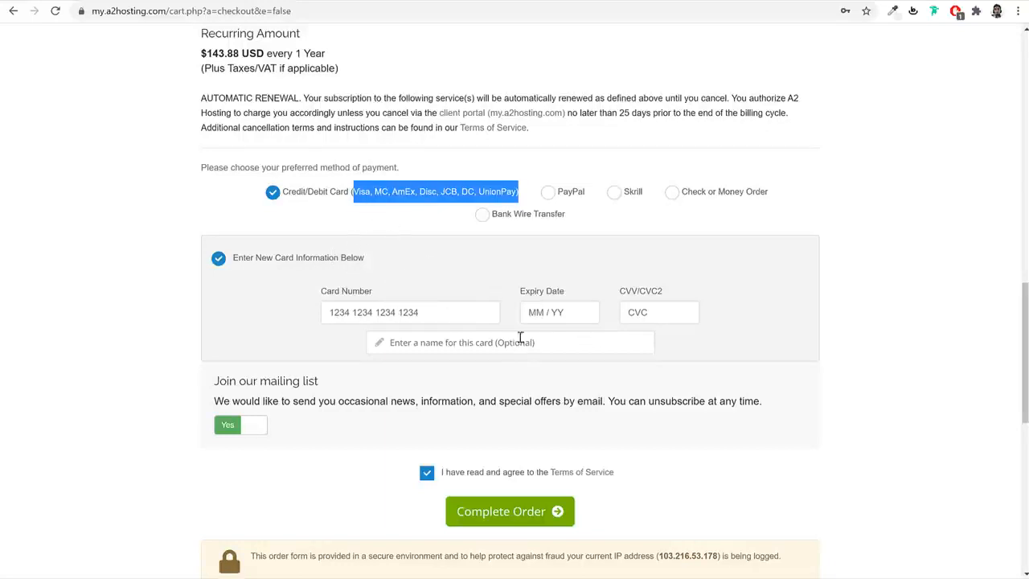
pyautogui.scroll(-2, 531, 360)
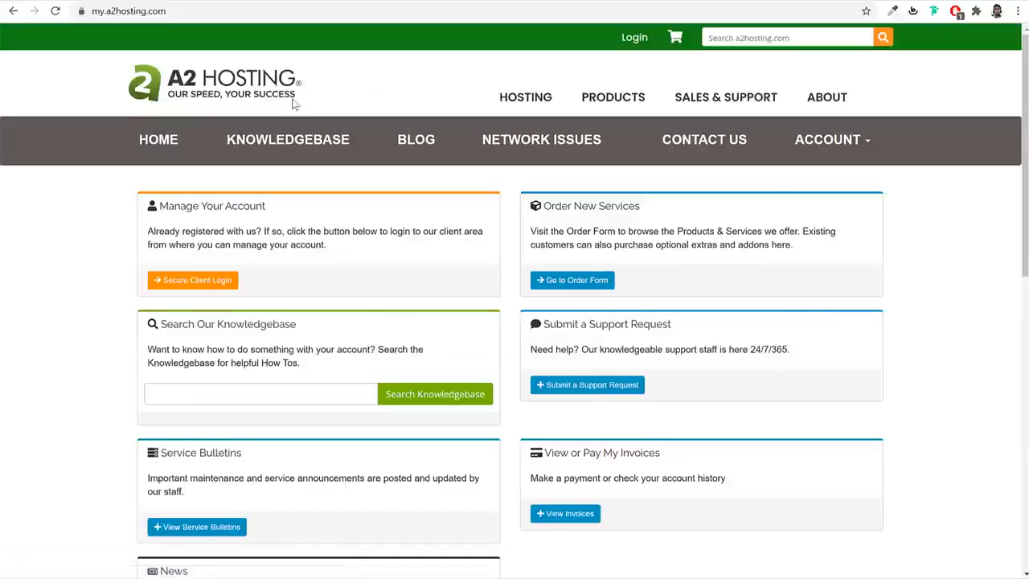
# - Log in to the my.a2hosting.com client area with the new account's email and password
pyautogui.click(198, 14)
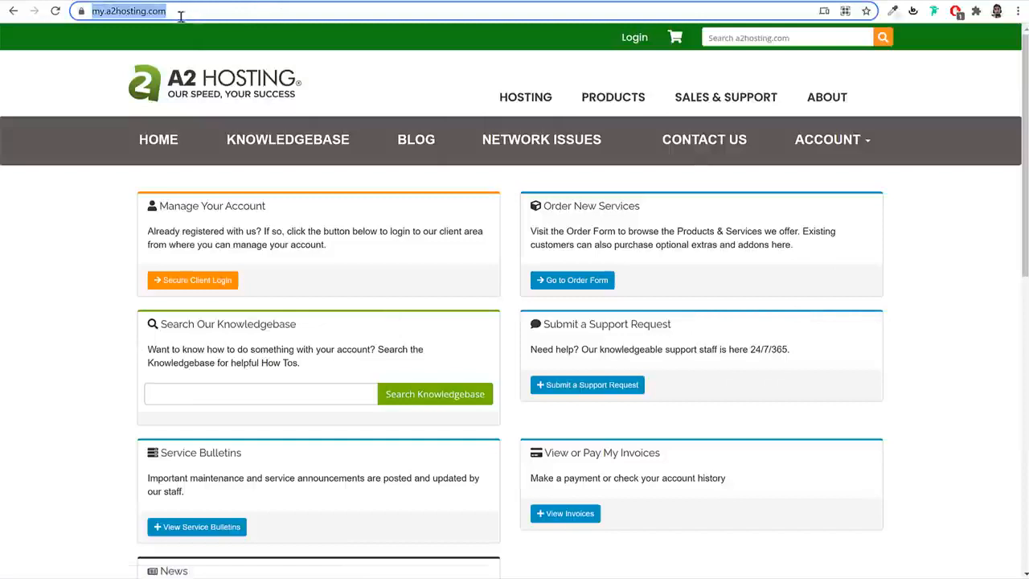
pyautogui.click(213, 282)
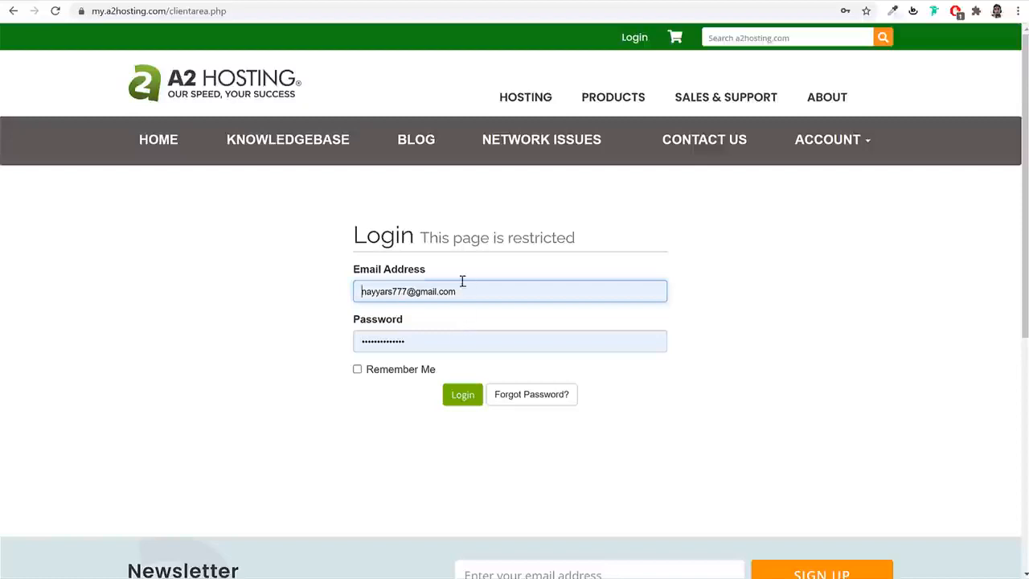
pyautogui.click(457, 395)
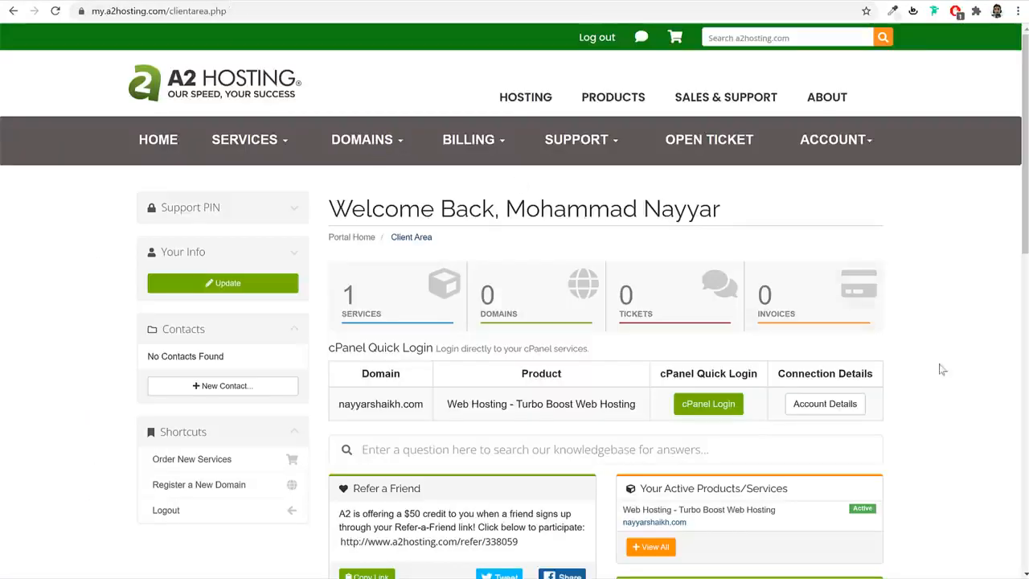
# - View the active hosting account's connection details in the A2 Hosting client area
pyautogui.scroll(-2, 935, 370)
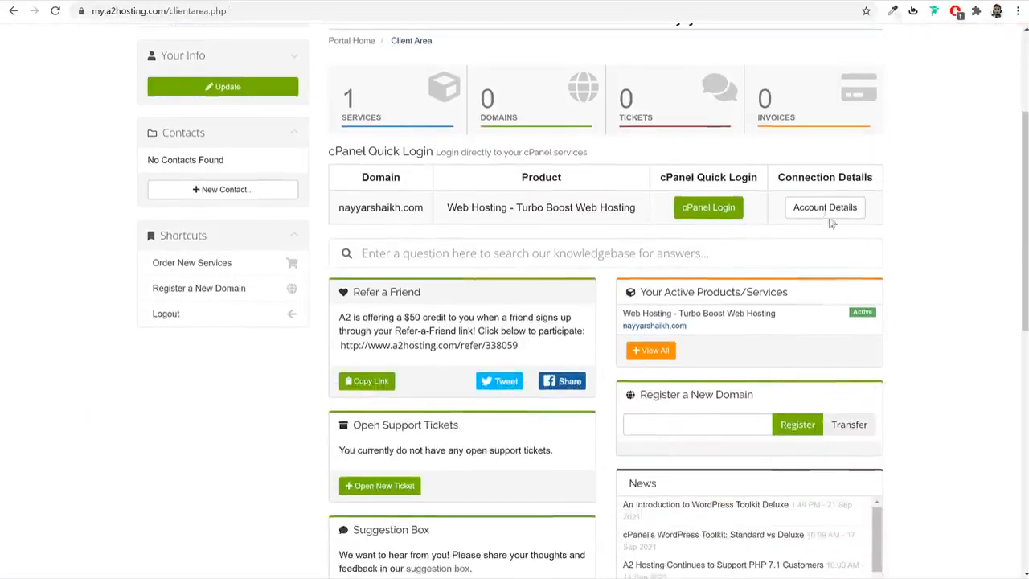
pyautogui.click(824, 215)
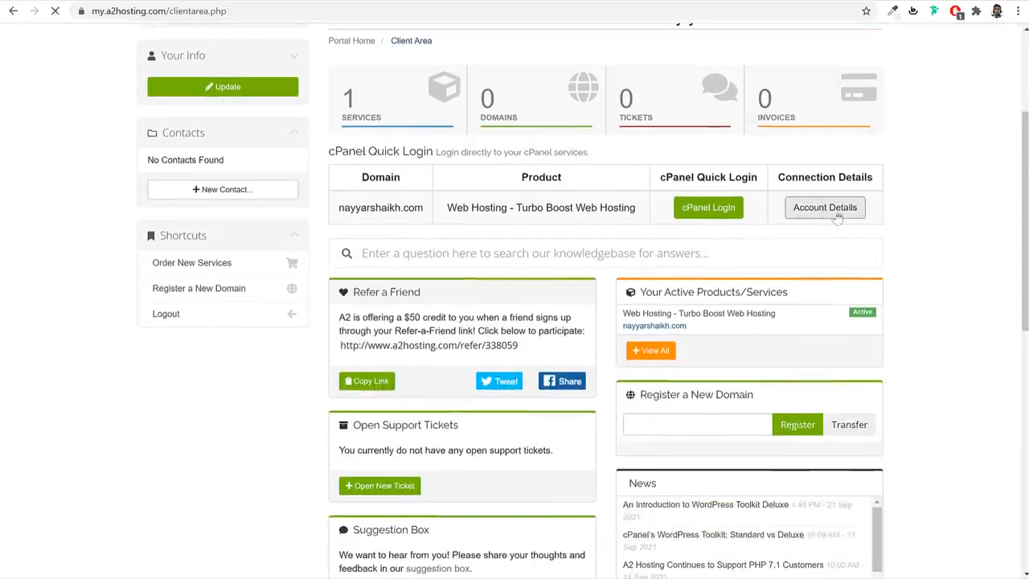
pyautogui.scroll(-2, 863, 294)
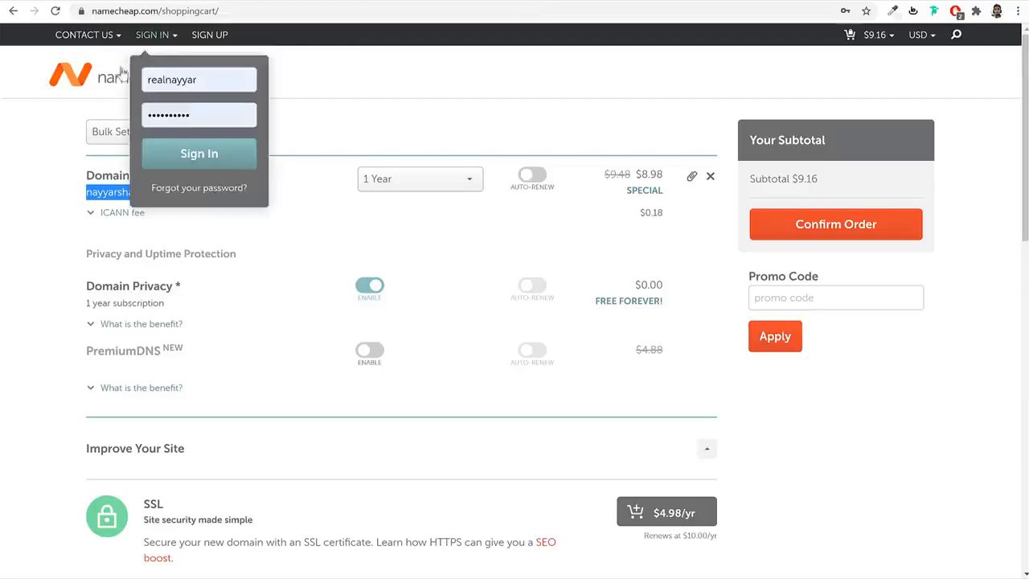
# - Sign in to Namecheap, open the Domain List, and manage fehem.in
pyautogui.moveTo(161, 52)
pyautogui.click(195, 167)
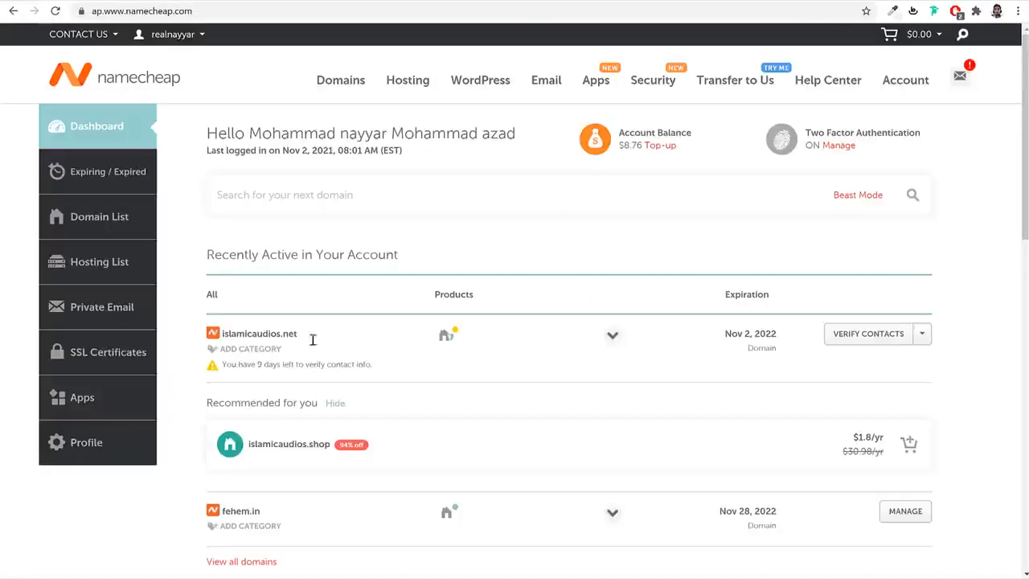
pyautogui.click(102, 220)
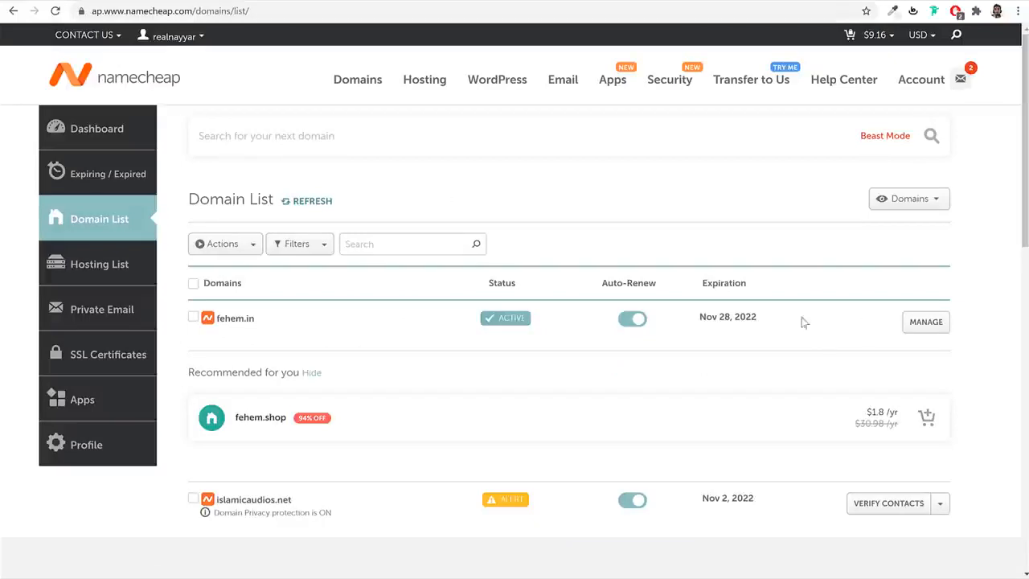
pyautogui.click(940, 323)
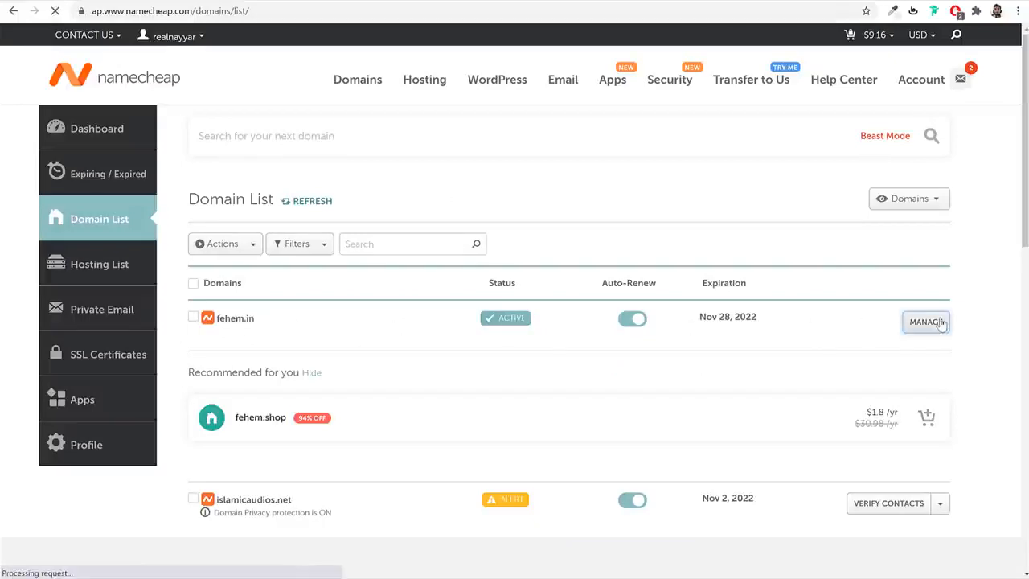
# - Clear the four existing Custom DNS nameserver fields for fehem.in
pyautogui.scroll(-2, 586, 338)
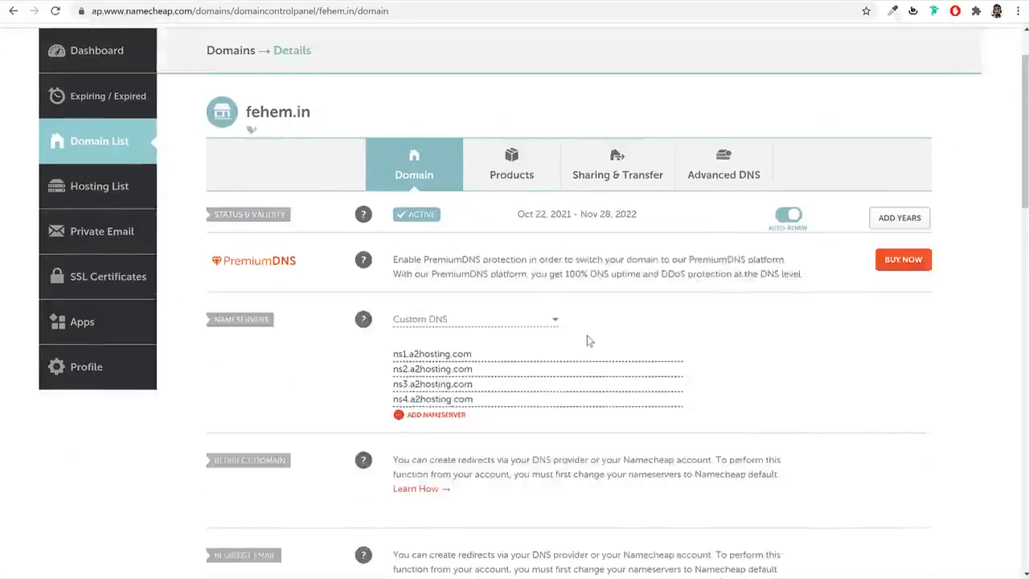
pyautogui.click(490, 295)
pyautogui.hotkey('ctrl', 'a')
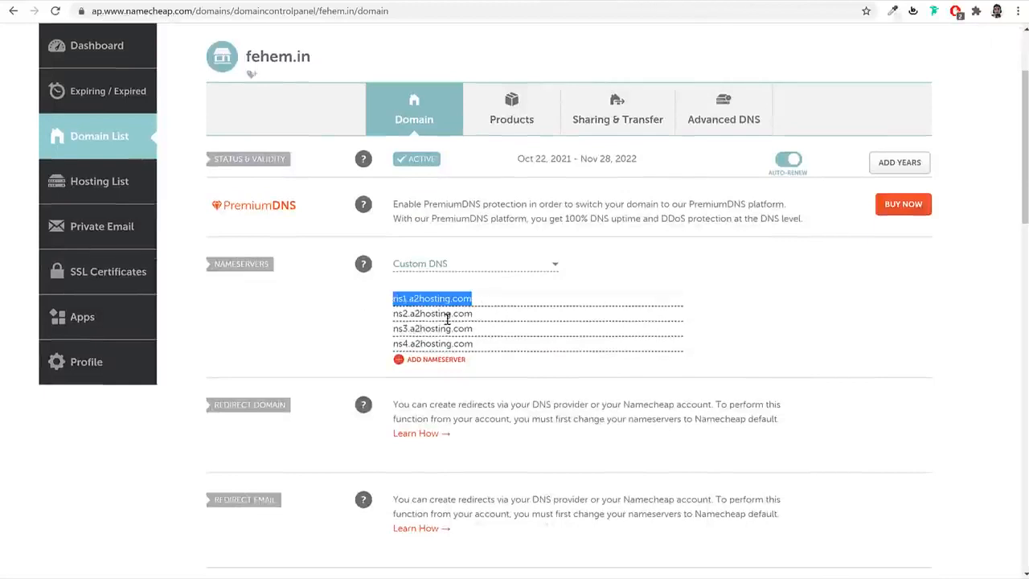
pyautogui.press('BackSpace')
pyautogui.press('Tab')
pyautogui.press('BackSpace')
pyautogui.press('Tab')
pyautogui.press('BackSpace')
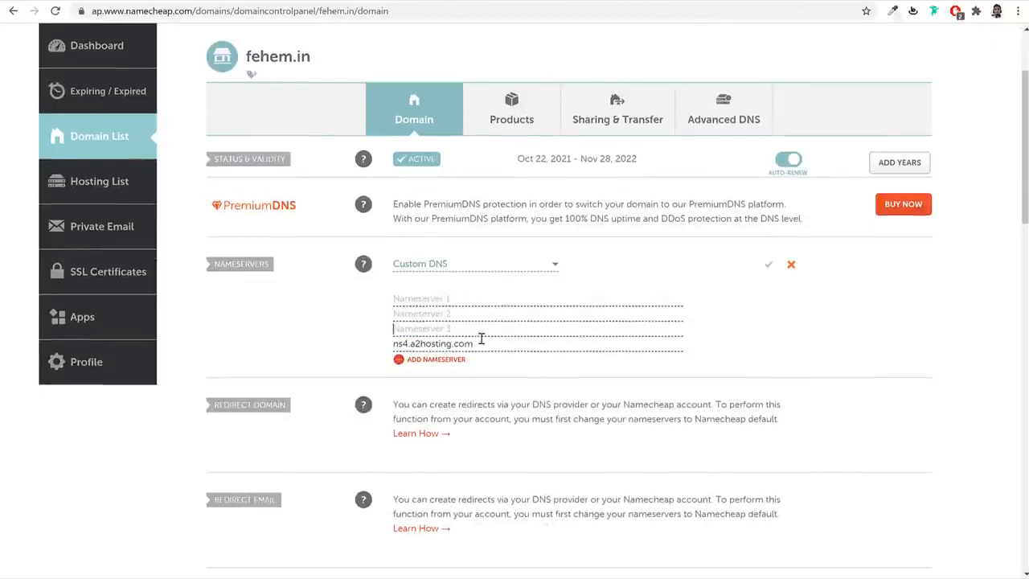
pyautogui.press('Tab')
pyautogui.press('BackSpace')
# - Copy ns1.a2hosting.com and ns2.a2hosting.com from A2 Hosting into Nameserver 1 and 2
pyautogui.click(279, 1)
pyautogui.moveTo(571, 230); pyautogui.dragTo(651, 230)
pyautogui.hotkey('ctrl', 'c')
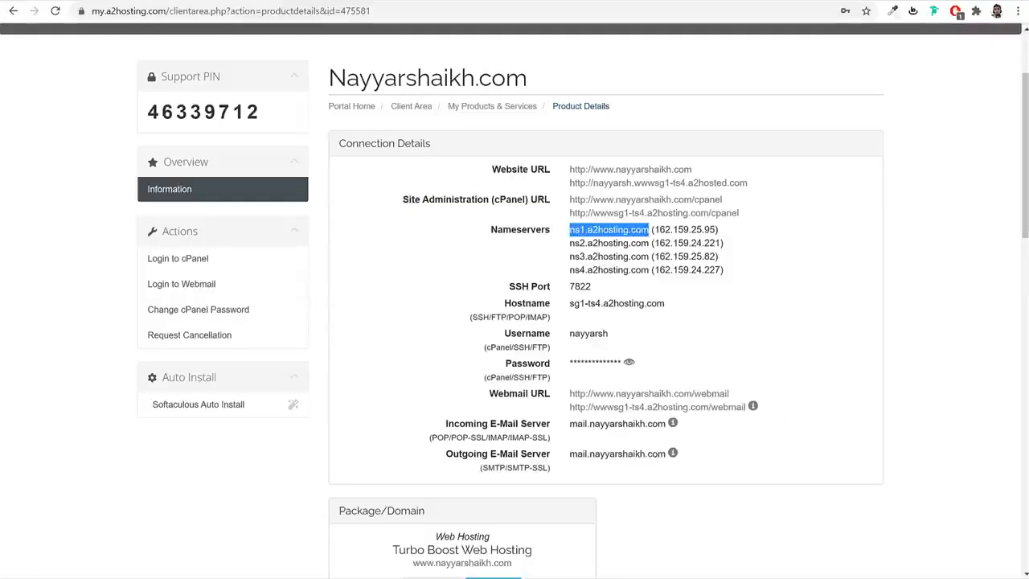
pyautogui.click(506, 1)
pyautogui.click(442, 296)
pyautogui.hotkey('ctrl', 'v')
pyautogui.click(310, 1)
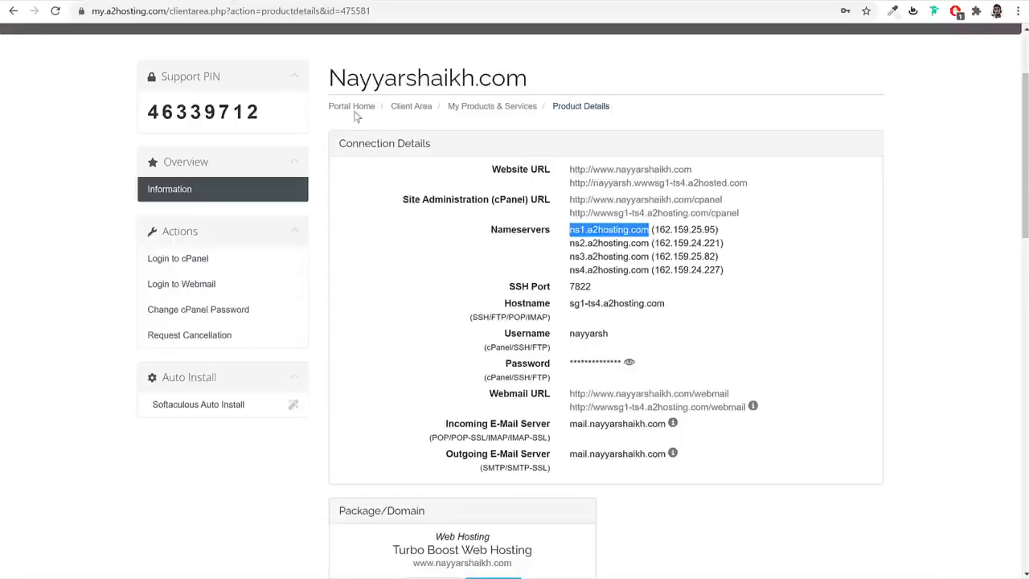
pyautogui.moveTo(570, 243); pyautogui.dragTo(651, 242)
pyautogui.hotkey('ctrl', 'c')
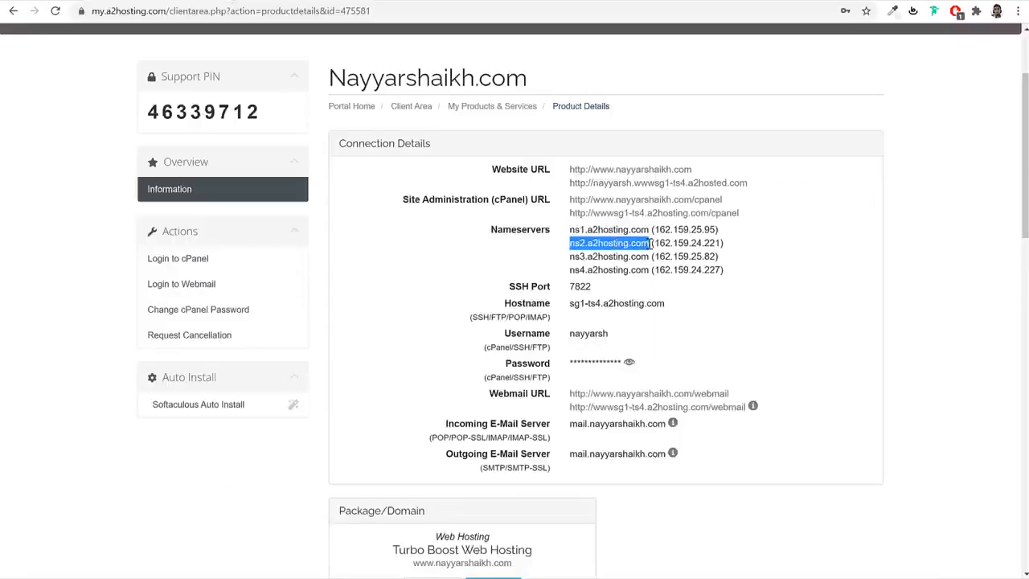
pyautogui.click(540, 4)
pyautogui.click(434, 313)
pyautogui.hotkey('ctrl', 'v')
# - Fill Nameserver 3 and 4 with ns3.a2hosting.com and ns4.a2hosting.com, then save
pyautogui.click(240, 1)
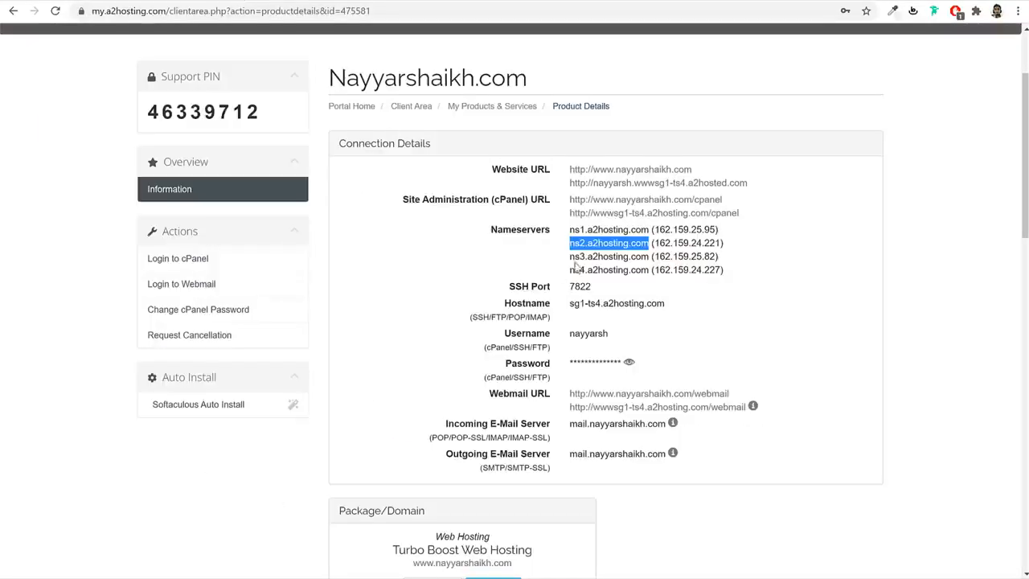
pyautogui.moveTo(571, 256); pyautogui.dragTo(648, 256)
pyautogui.hotkey('ctrl', 'c')
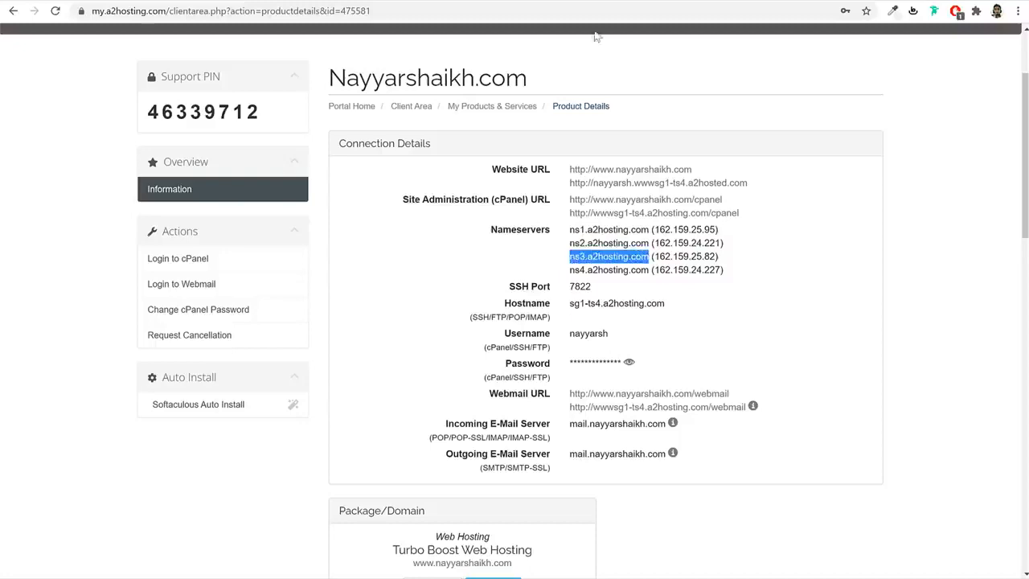
pyautogui.click(579, 4)
pyautogui.click(477, 325)
pyautogui.hotkey('ctrl', 'v')
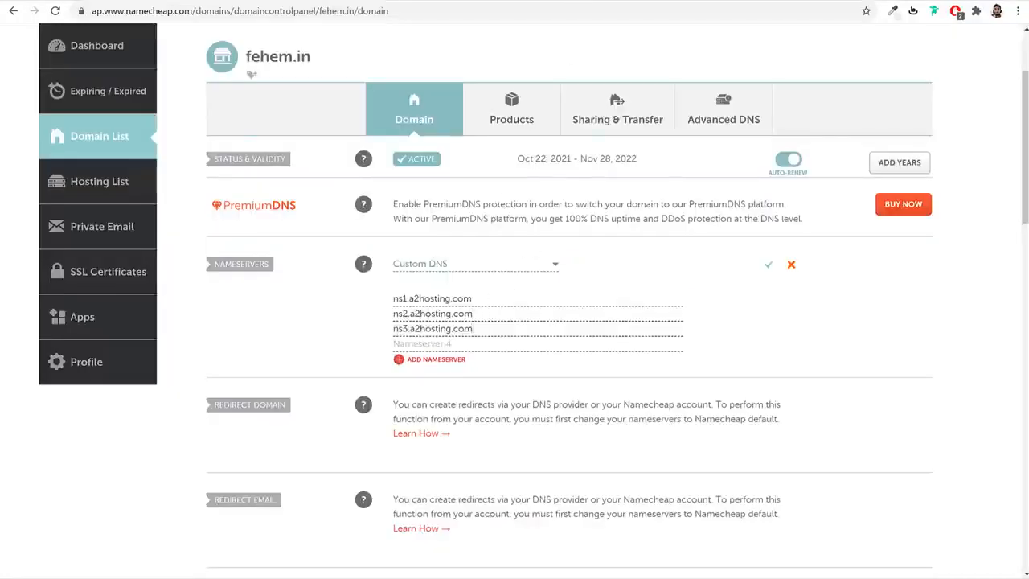
pyautogui.click(240, 1)
pyautogui.moveTo(569, 270); pyautogui.dragTo(649, 270)
pyautogui.hotkey('ctrl', 'c')
pyautogui.click(579, 3)
pyautogui.click(458, 341)
pyautogui.hotkey('ctrl', 'v')
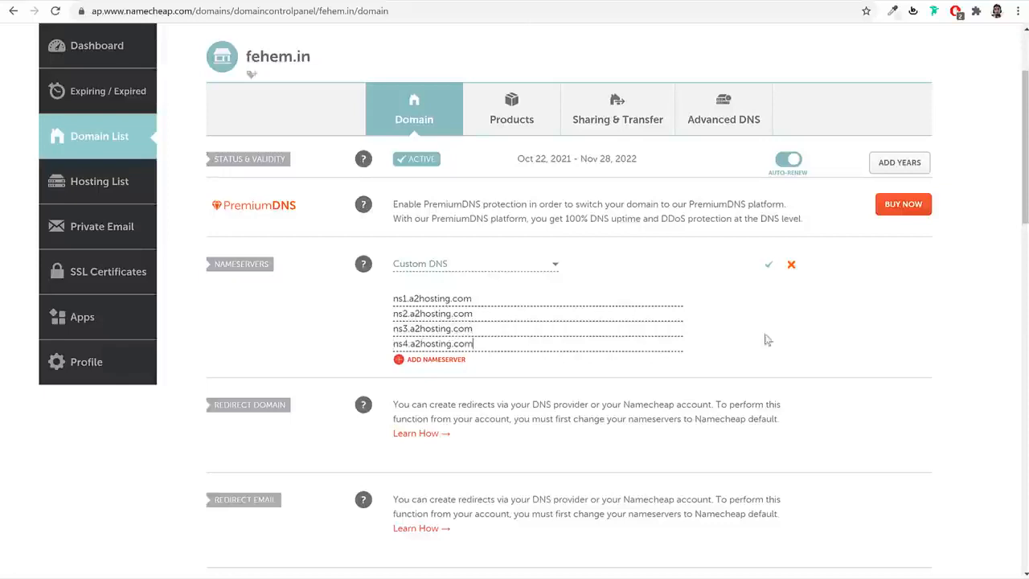
pyautogui.click(766, 270)
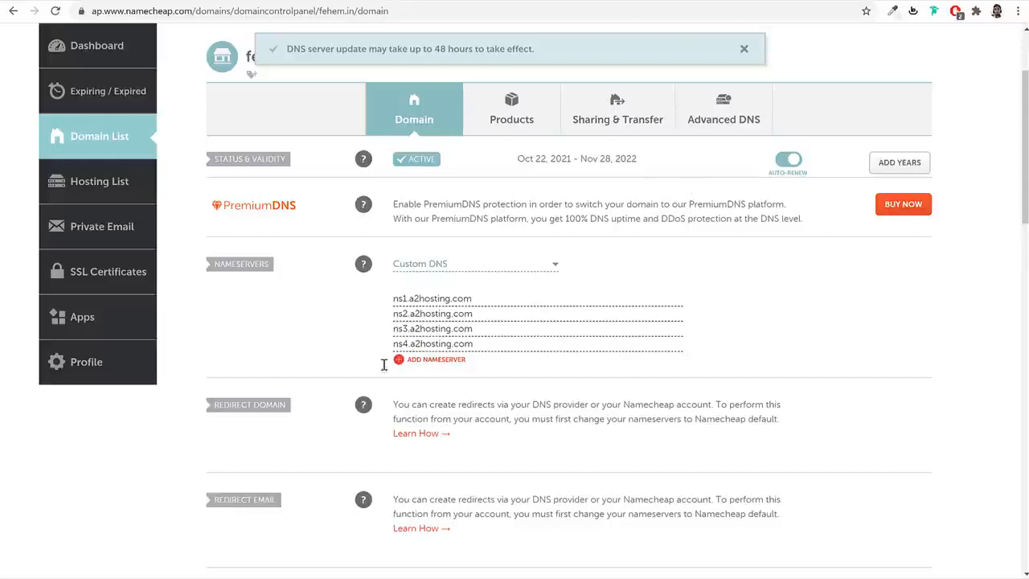
# - Go back to the A2 Hosting client area and log into cPanel for the Turbo Boost hosting account
pyautogui.click(277, 0)
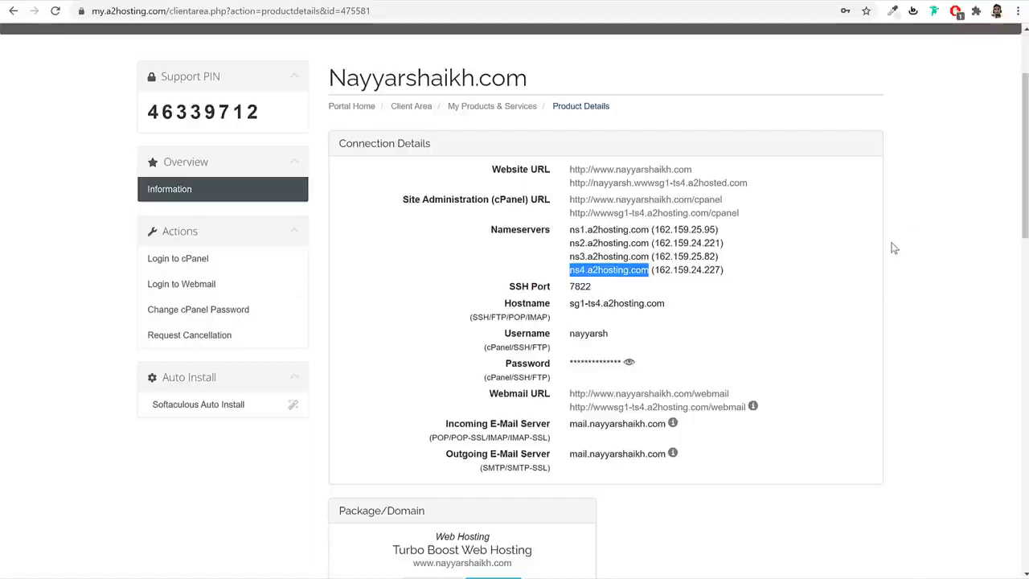
pyautogui.click(13, 12)
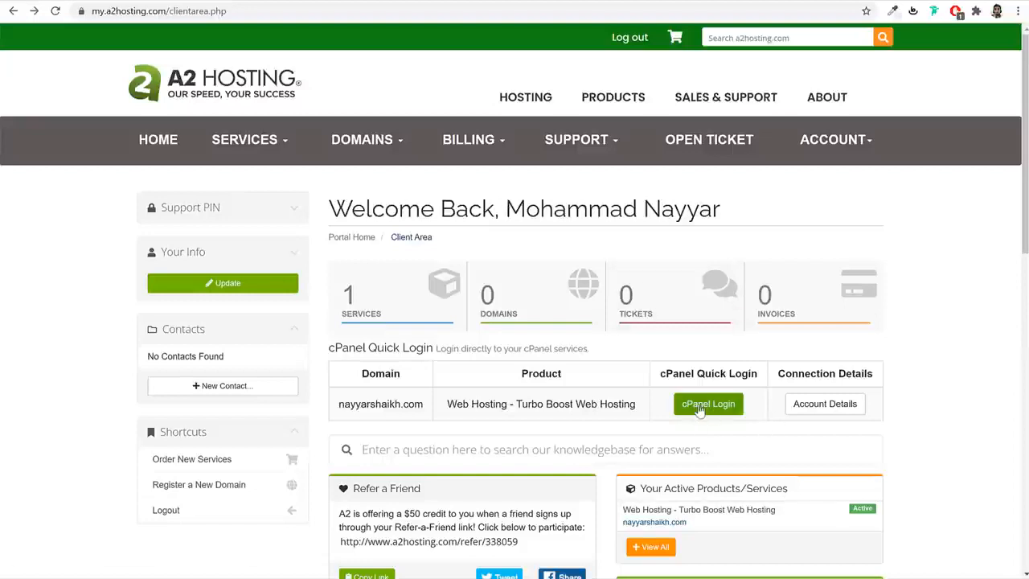
pyautogui.click(700, 407)
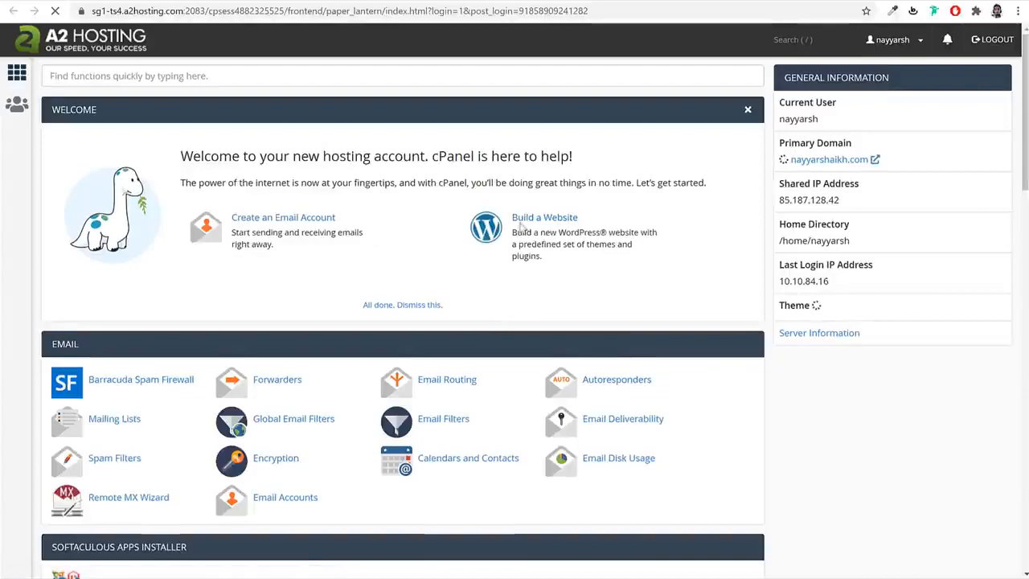
pyautogui.scroll(-15, 893, 290)
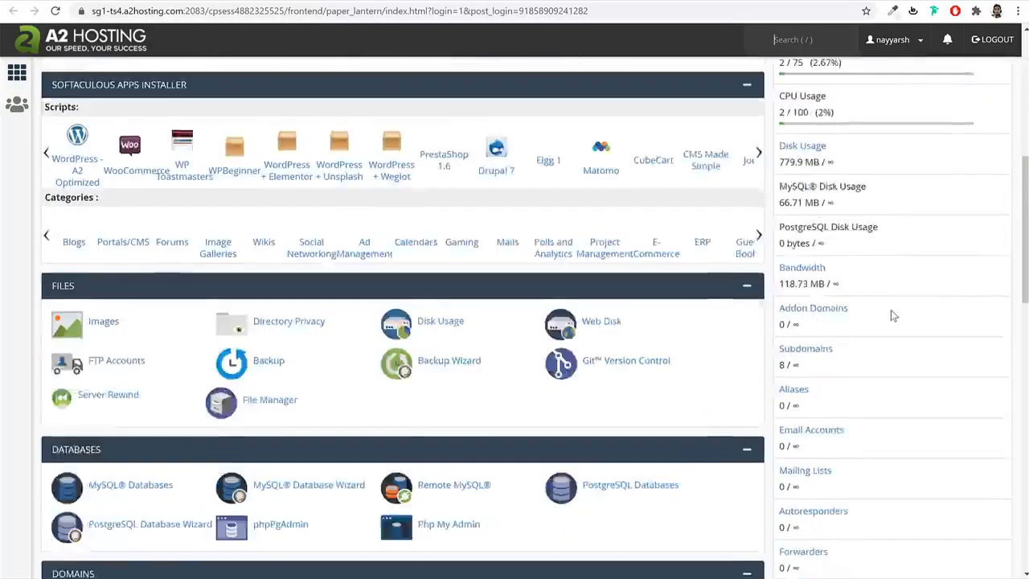
pyautogui.scroll(15, 891, 315)
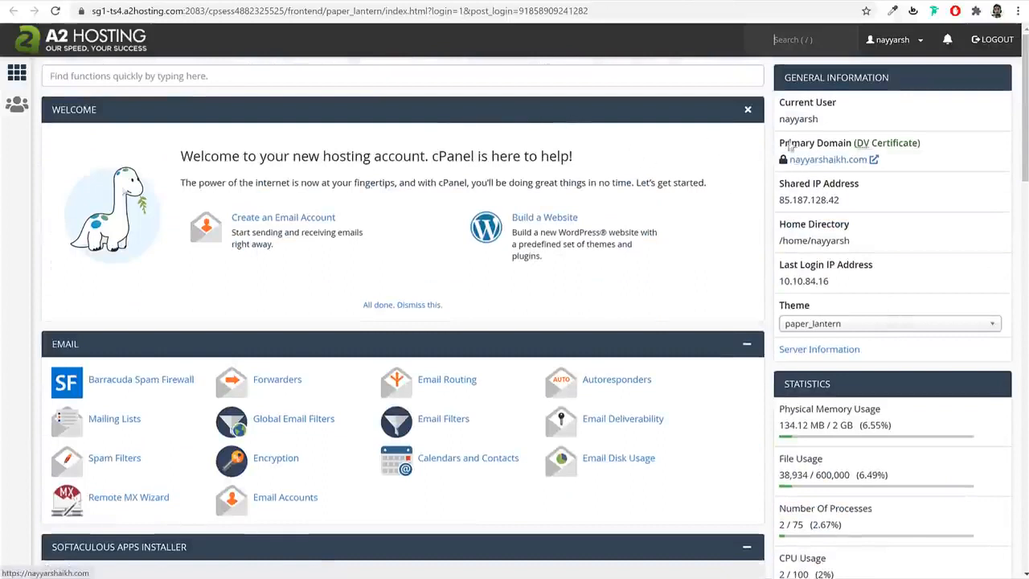
pyautogui.moveTo(780, 150); pyautogui.dragTo(854, 149)
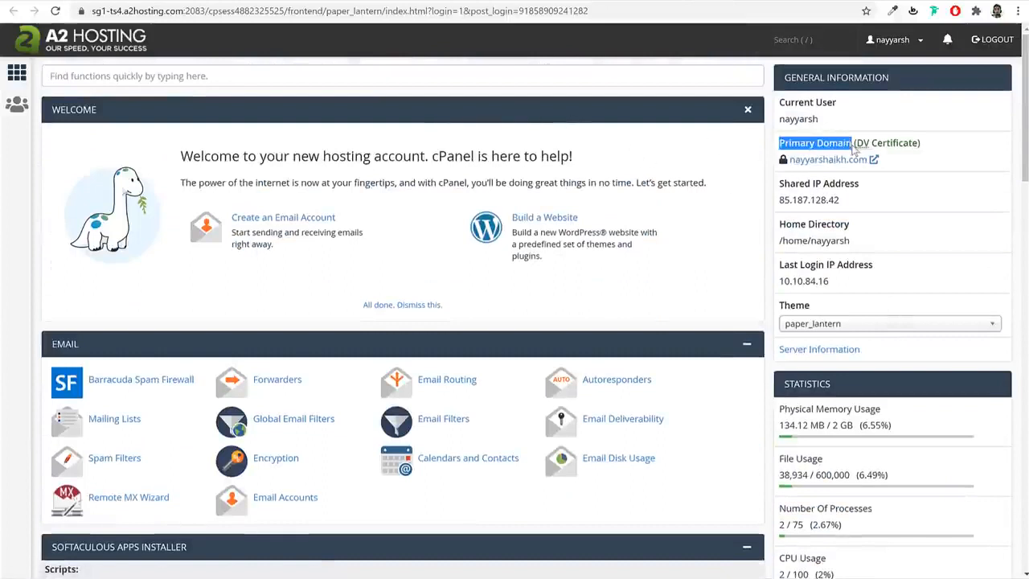
pyautogui.click(856, 153)
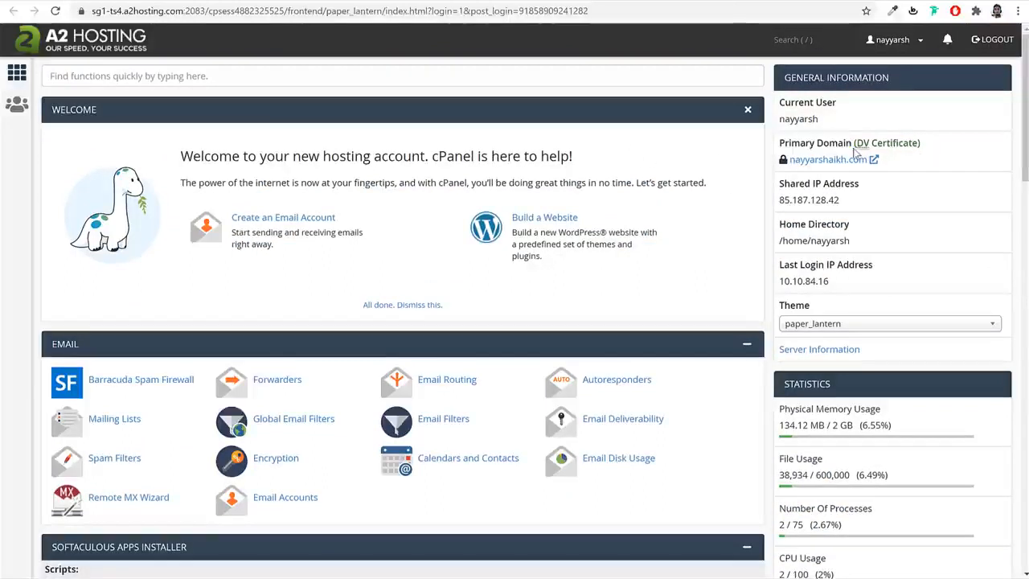
pyautogui.moveTo(857, 150); pyautogui.dragTo(919, 154)
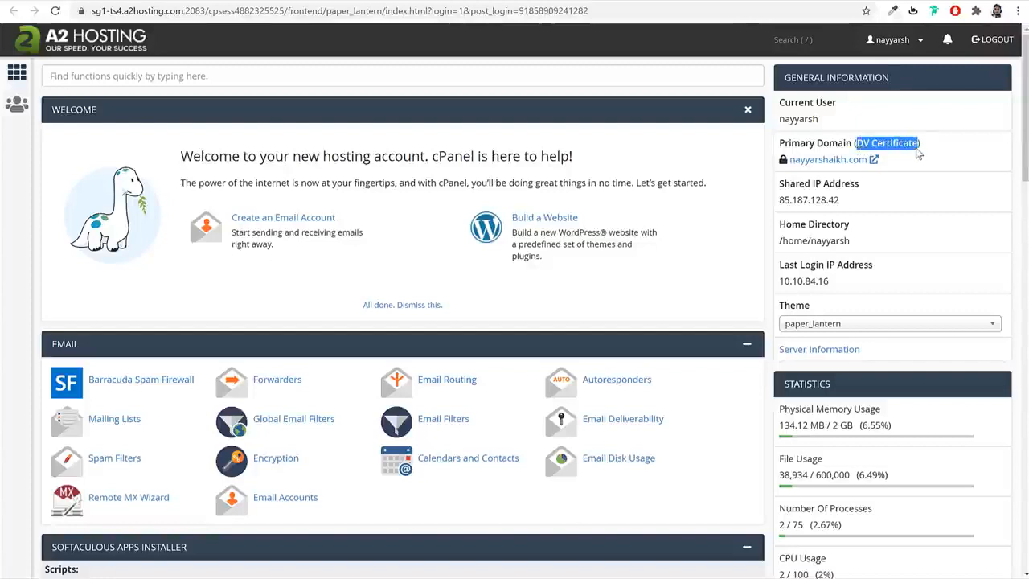
pyautogui.click(936, 164)
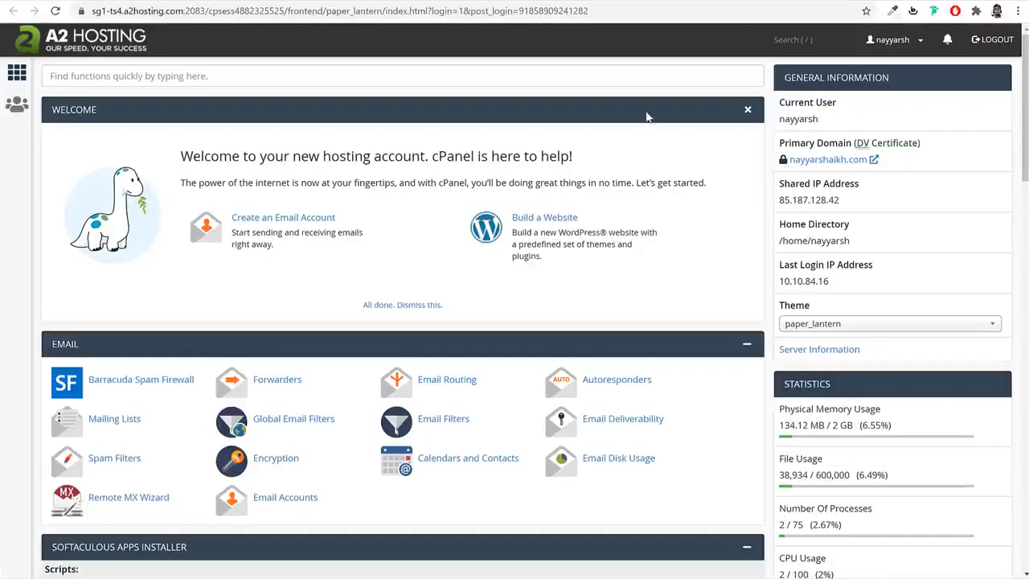
pyautogui.click(440, 81)
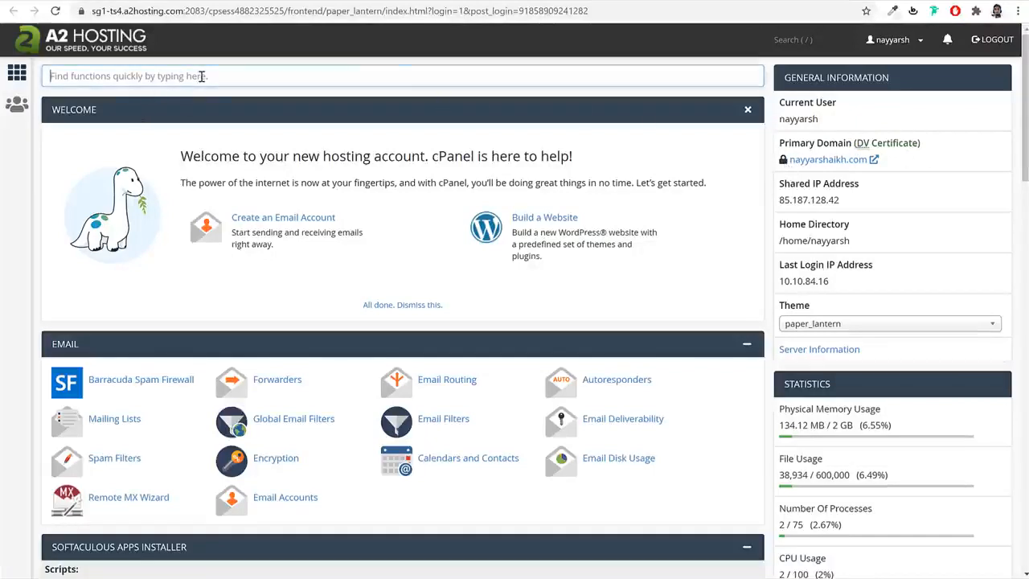
pyautogui.write('ssl')
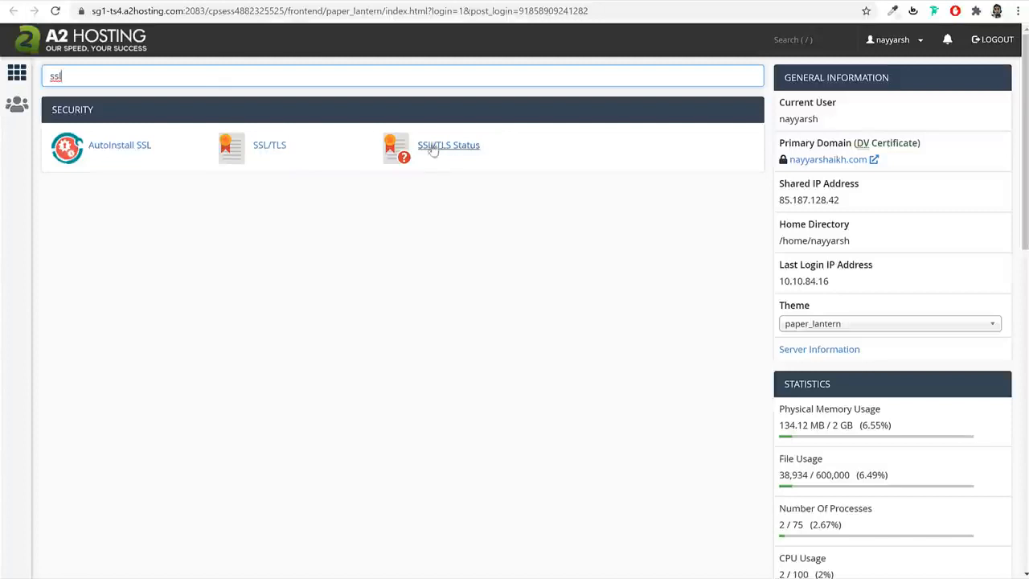
# - Review the SSL/TLS Status page, then return to the cPanel home page via the A2 Hosting logo
pyautogui.click(444, 149)
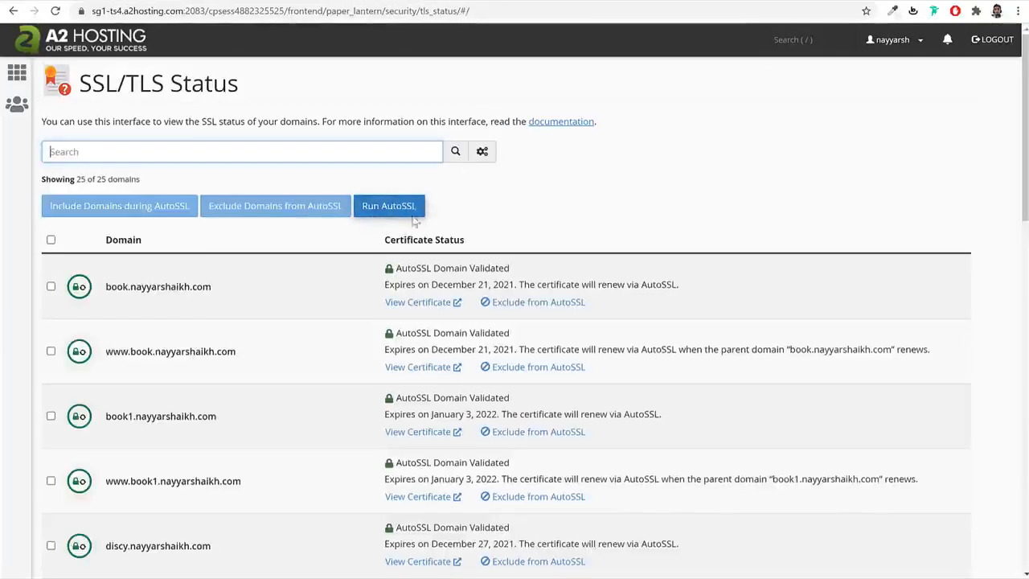
pyautogui.scroll(-9, 559, 287)
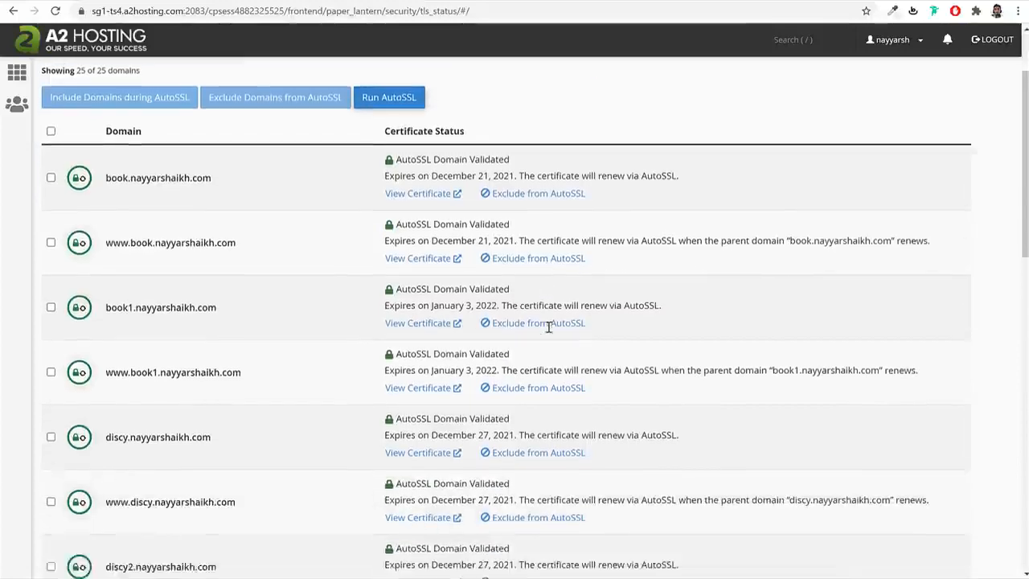
pyautogui.scroll(10, 545, 346)
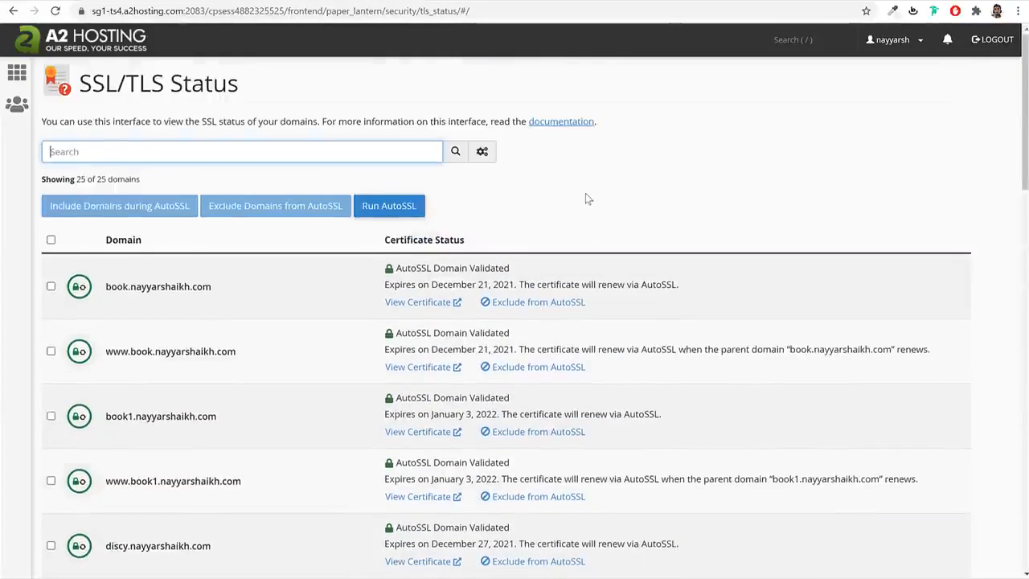
pyautogui.click(128, 41)
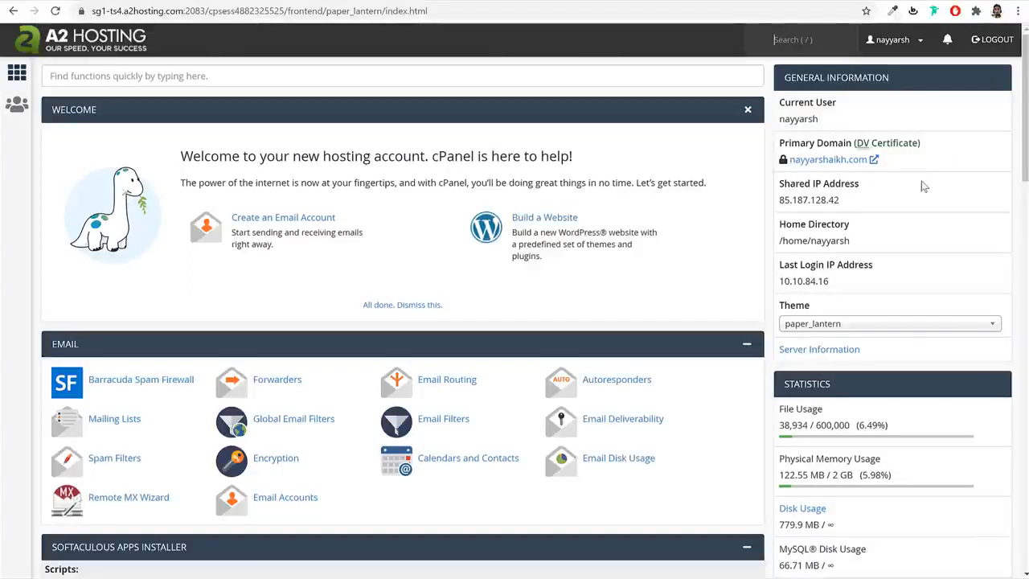
# - Find 'sof' in the cPanel search and open the Softaculous Apps Installer
pyautogui.click(103, 75)
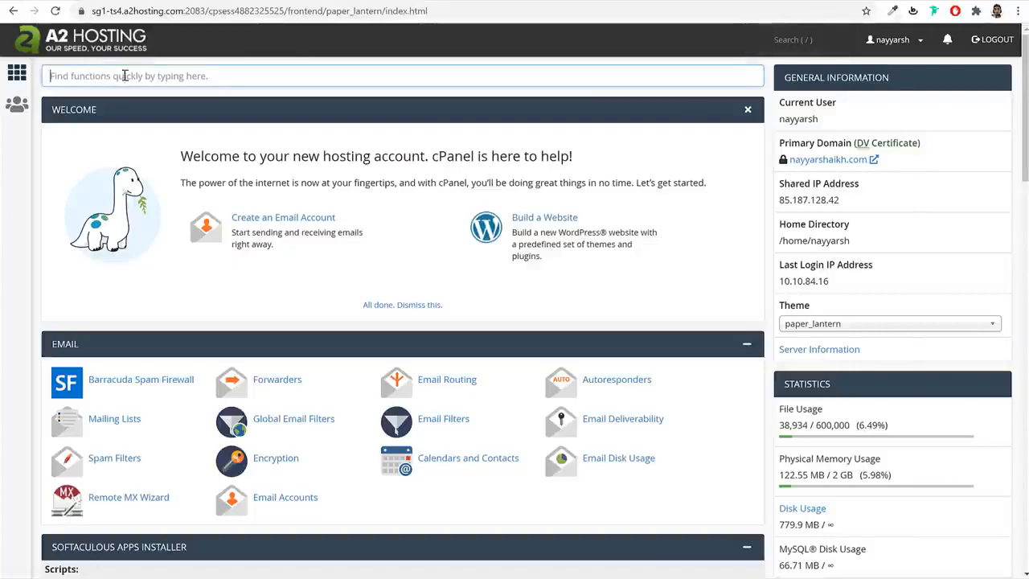
pyautogui.write('soft')
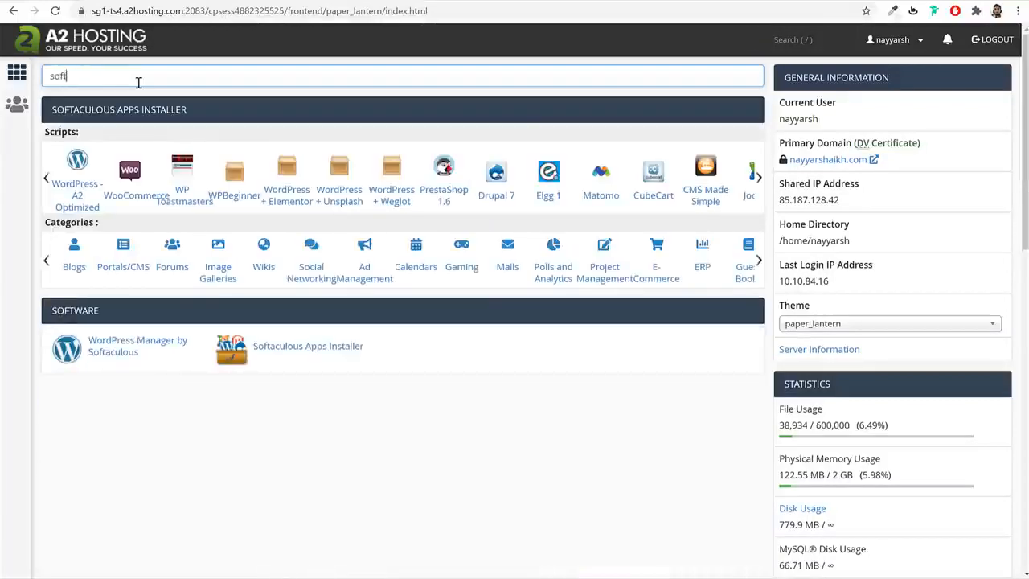
pyautogui.click(304, 349)
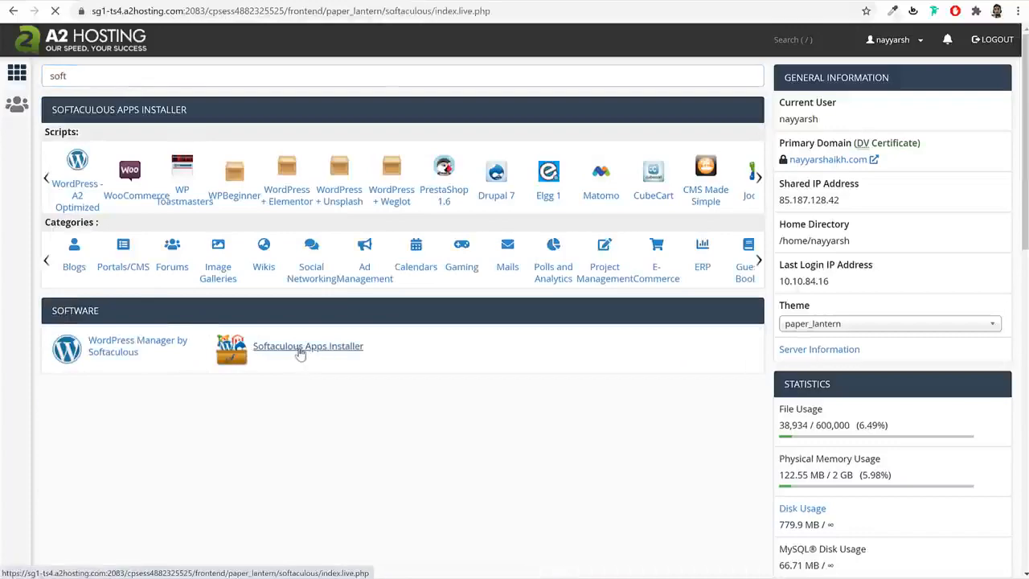
pyautogui.scroll(-5, 976, 338)
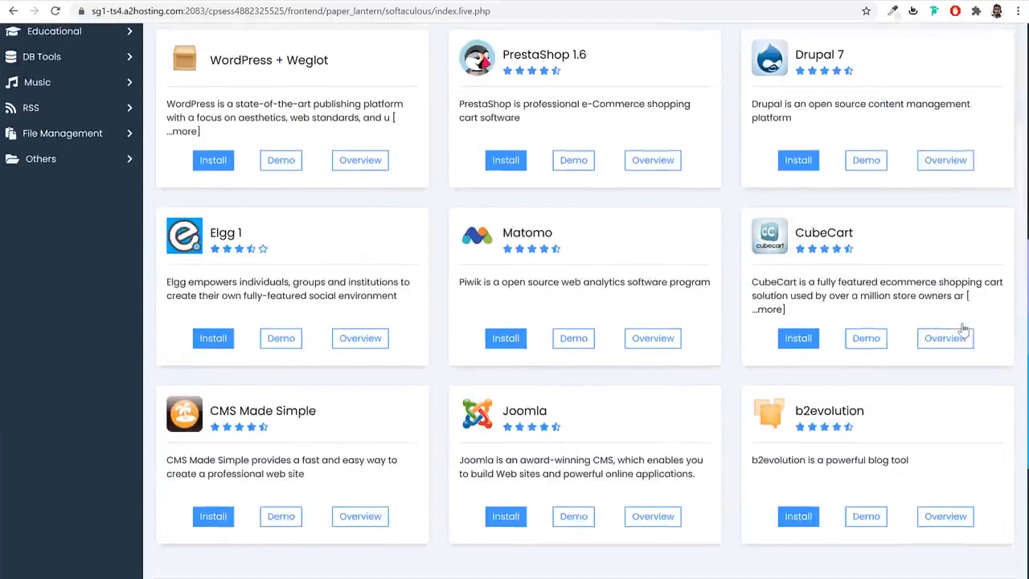
pyautogui.scroll(2, 961, 334)
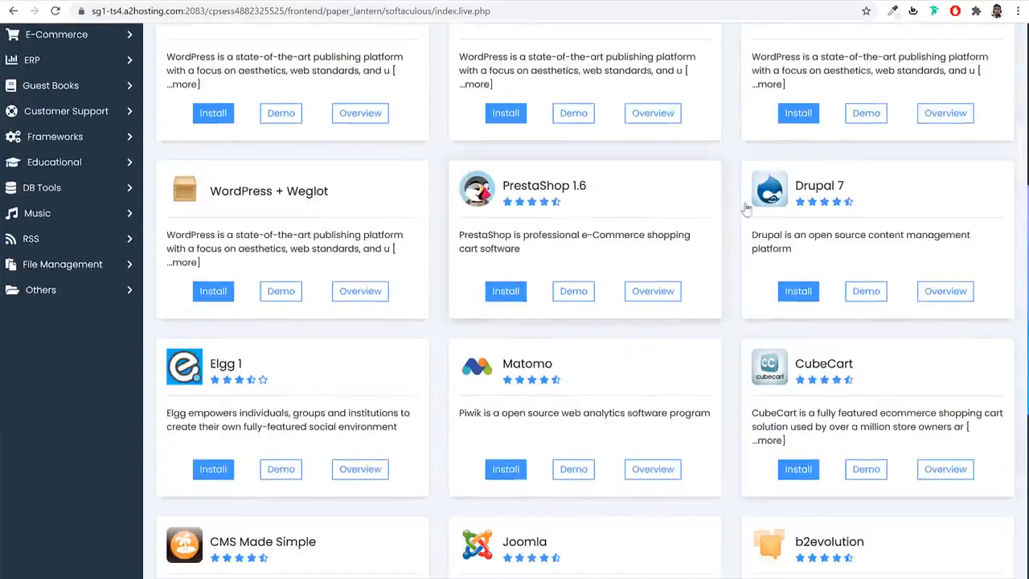
pyautogui.scroll(-3, 874, 221)
pyautogui.scroll(1, 670, 324)
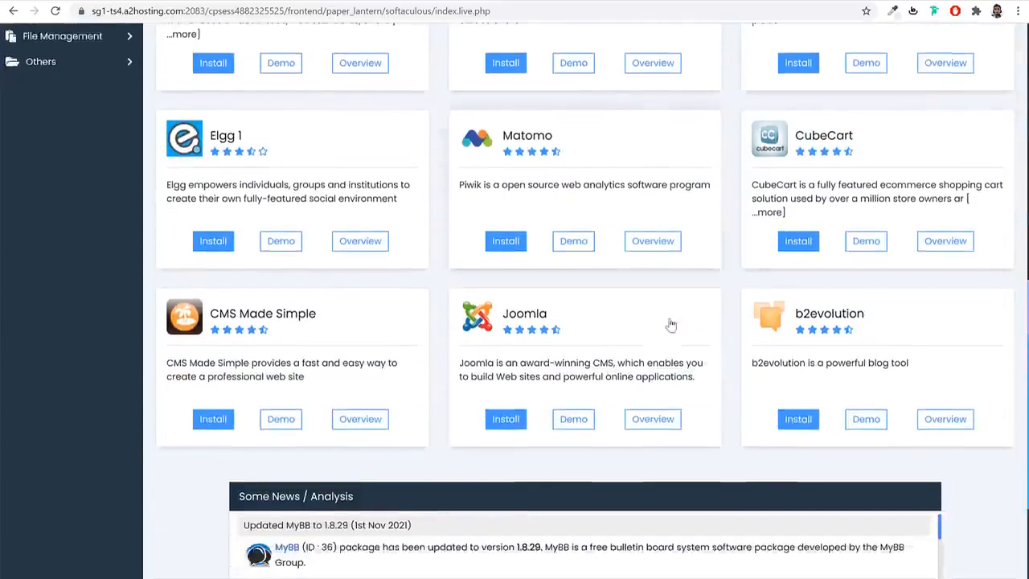
pyautogui.scroll(7, 670, 324)
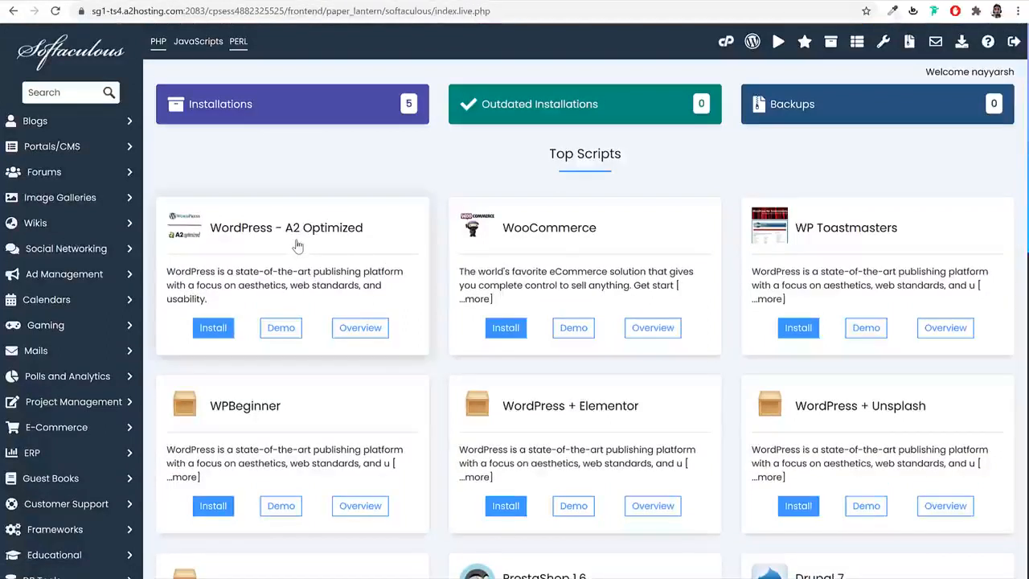
# - Search Softaculous for 'wordpr' and open the WordPress script page
pyautogui.click(45, 94)
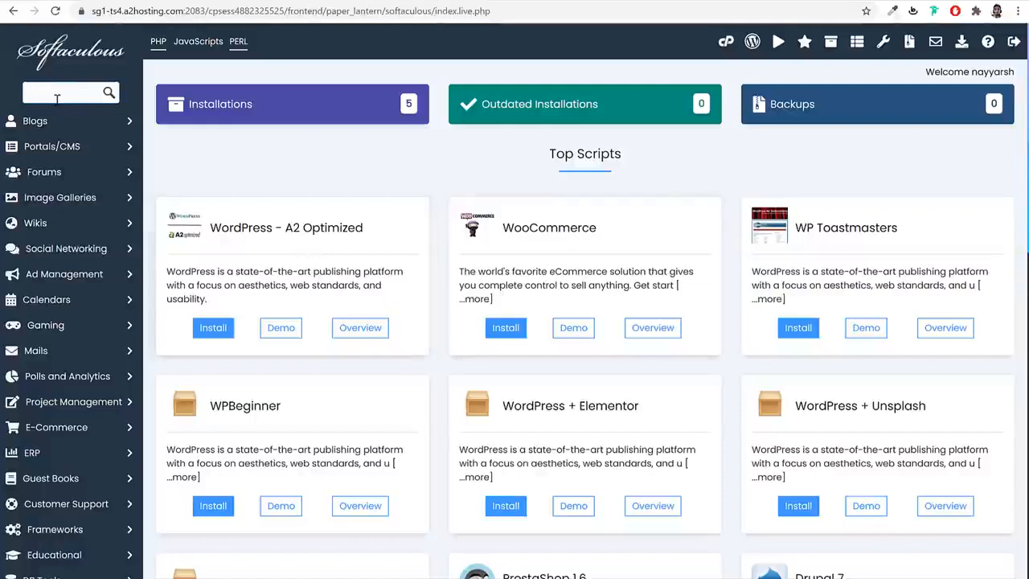
pyautogui.write('wordpr')
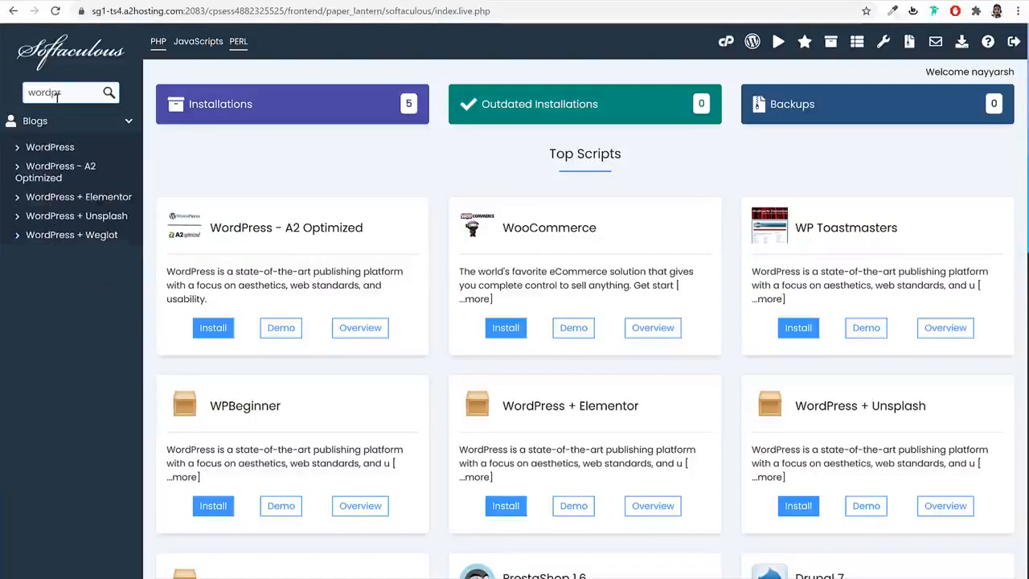
pyautogui.click(50, 148)
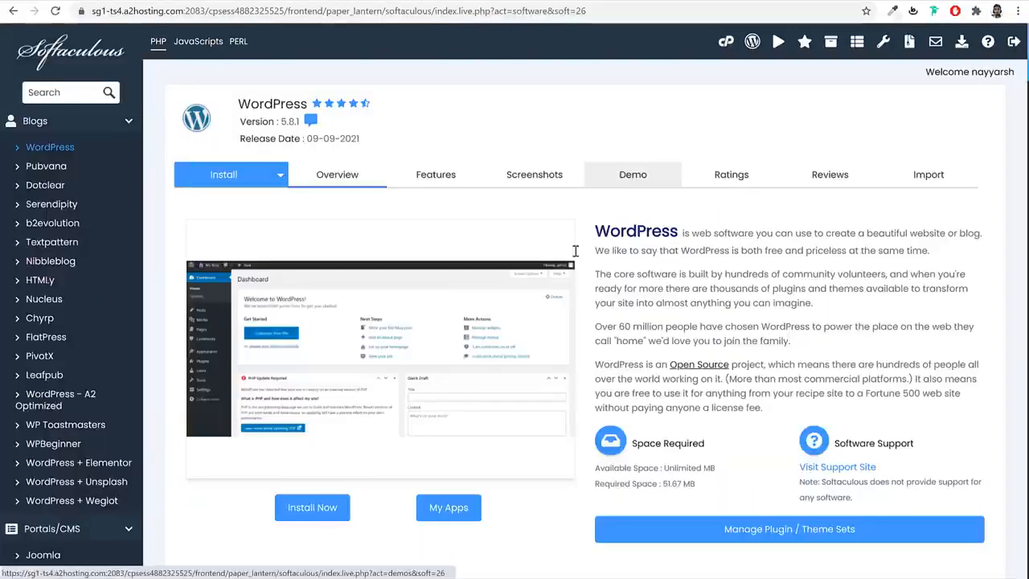
pyautogui.click(322, 510)
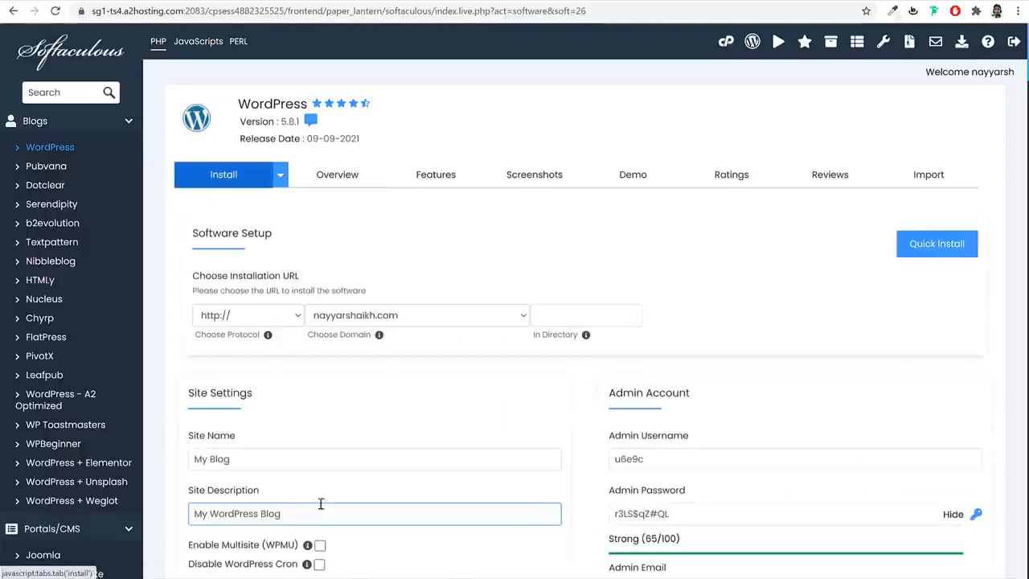
pyautogui.click(392, 322)
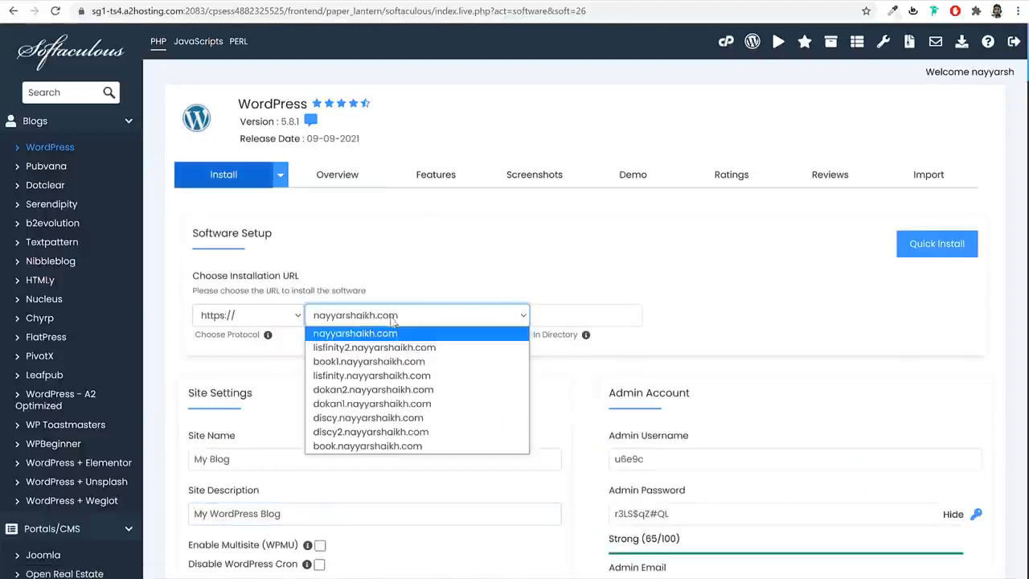
pyautogui.click(403, 390)
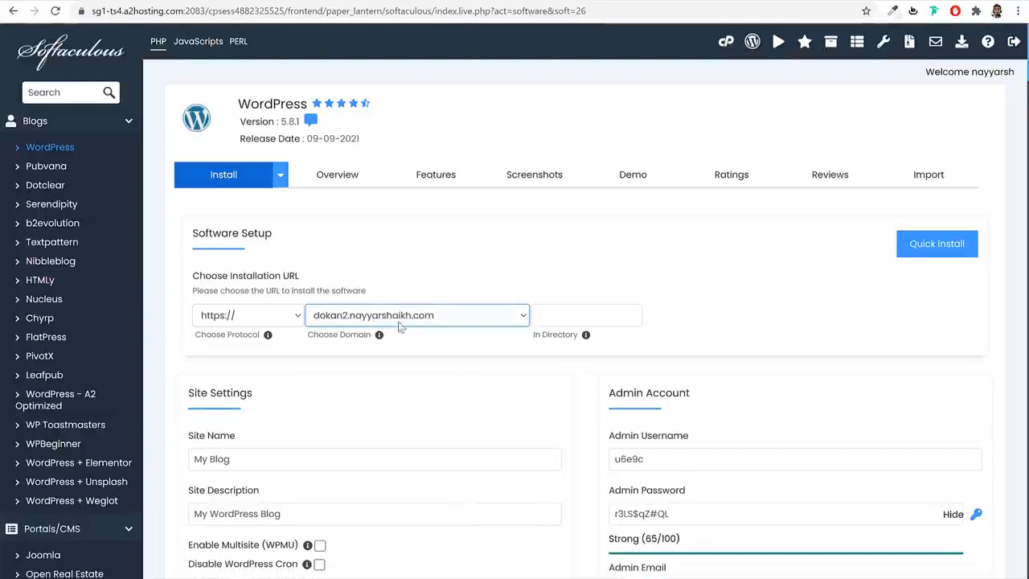
pyautogui.click(249, 316)
pyautogui.click(248, 367)
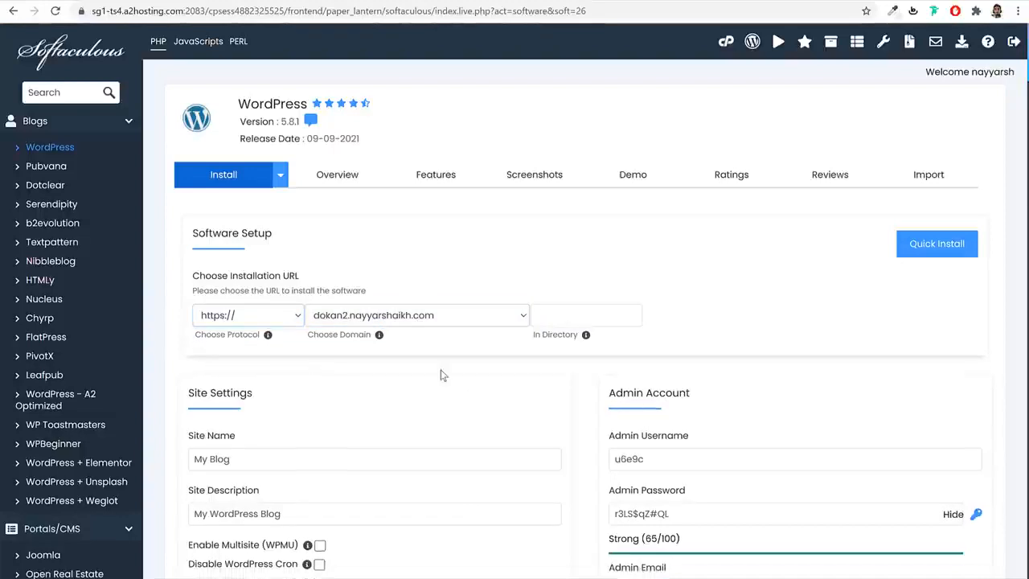
pyautogui.click(275, 322)
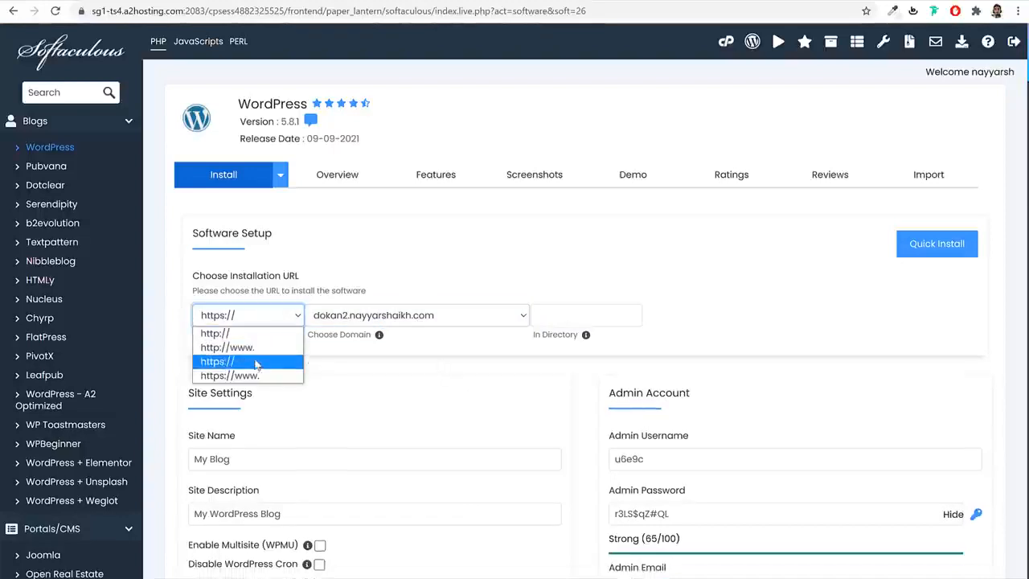
pyautogui.click(268, 362)
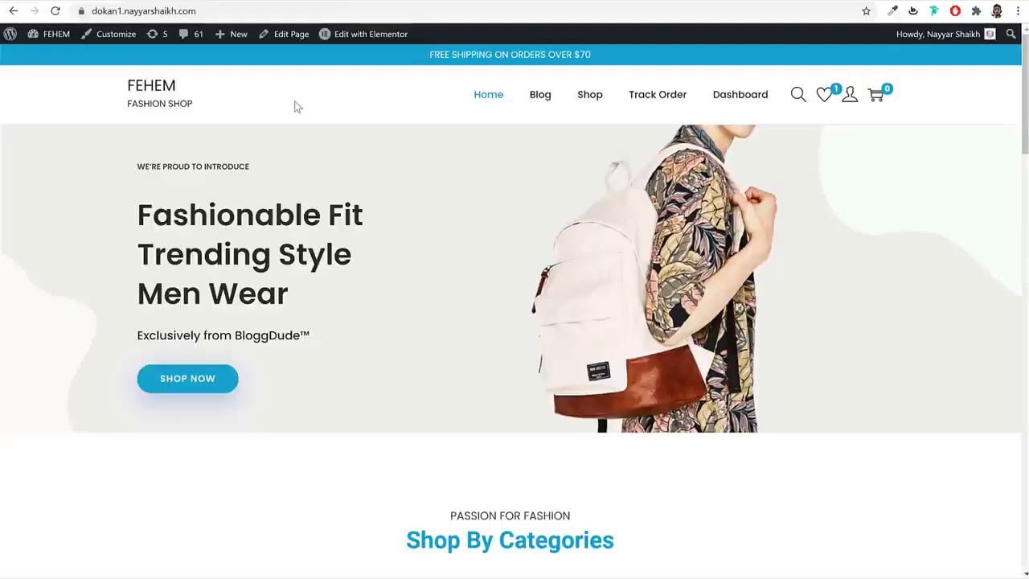
# - Confirm through the browser padlock that the site's certificate is valid
pyautogui.click(81, 11)
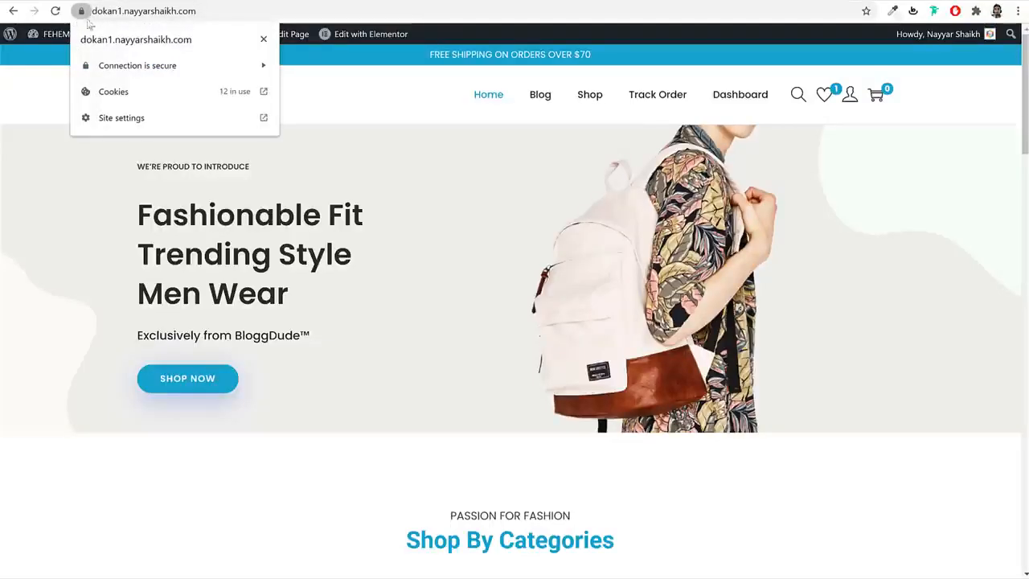
pyautogui.click(129, 68)
pyautogui.click(320, 106)
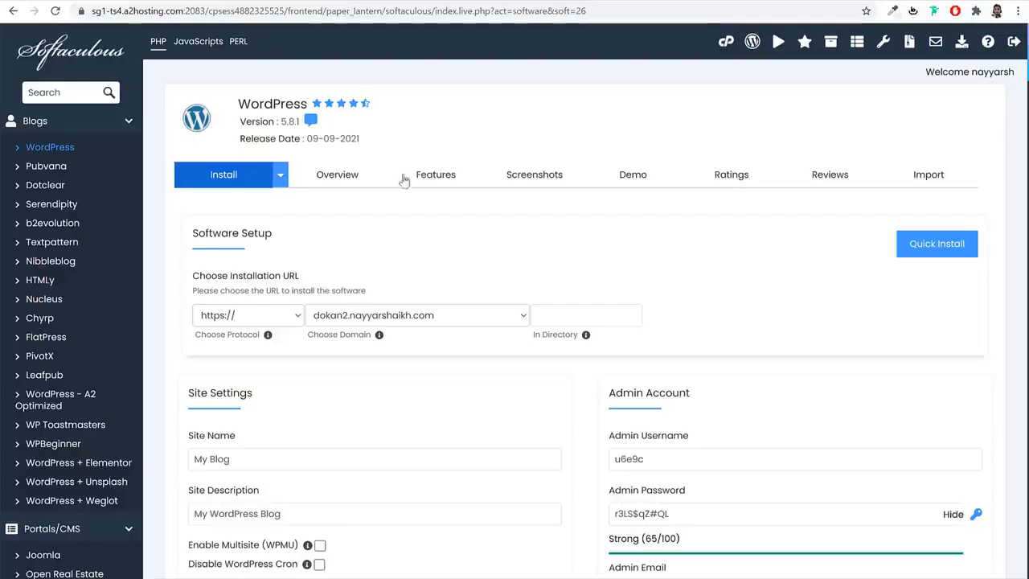
# - Set the site name to Dokan and enter a Multivendor site description
pyautogui.scroll(-4, 246, 322)
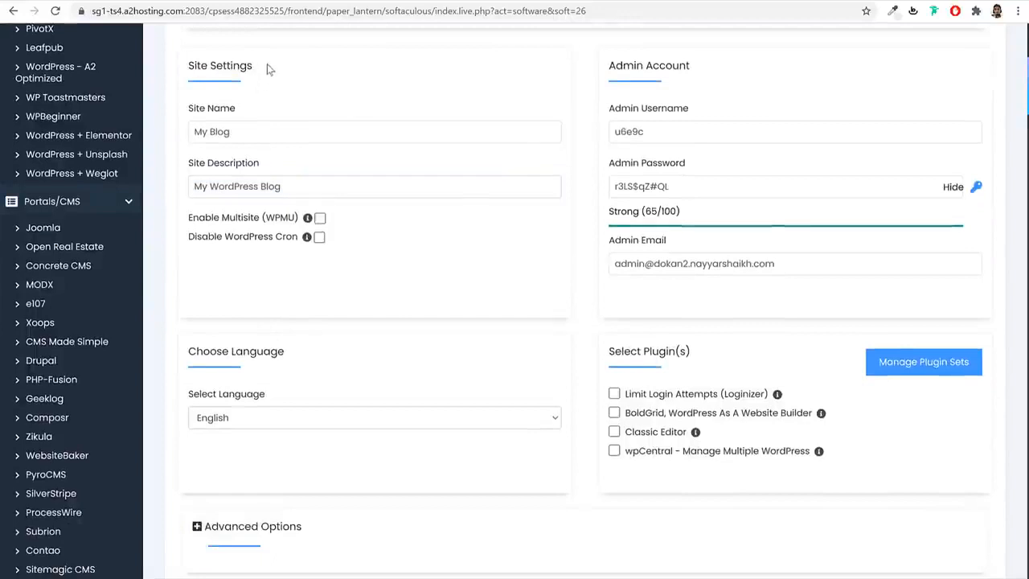
pyautogui.moveTo(267, 64); pyautogui.dragTo(186, 66)
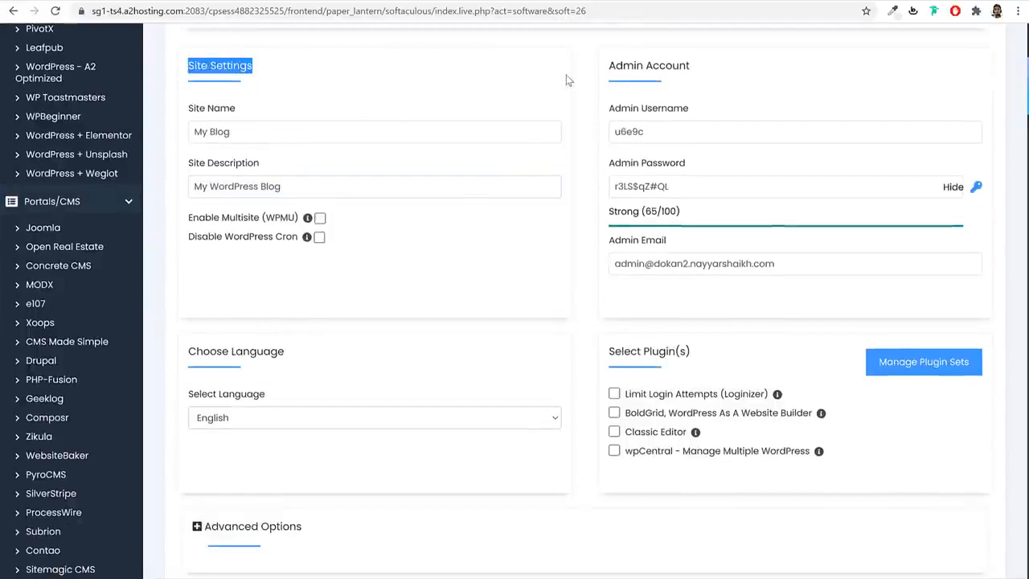
pyautogui.moveTo(697, 68); pyautogui.dragTo(590, 63)
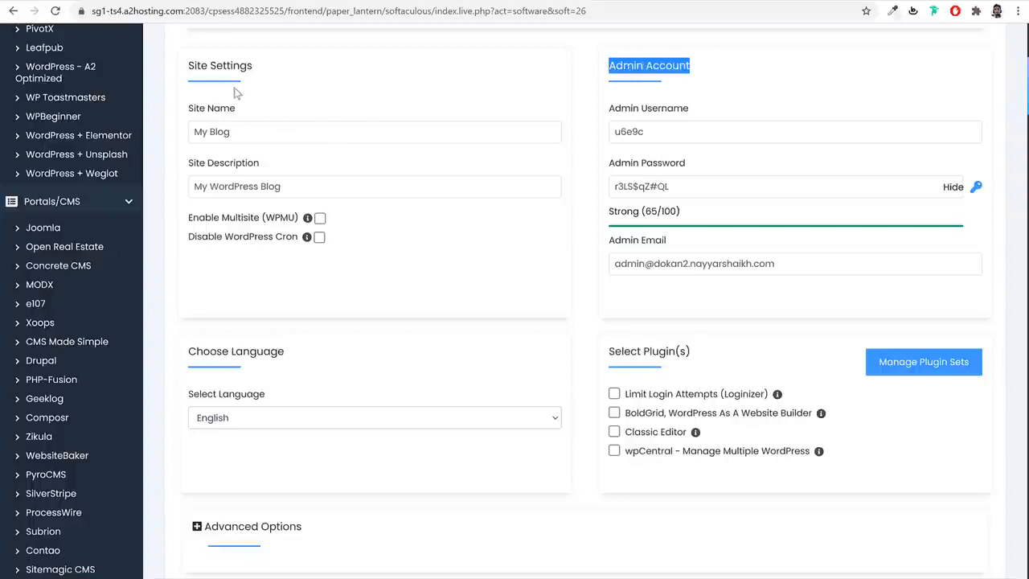
pyautogui.tripleClick(271, 133)
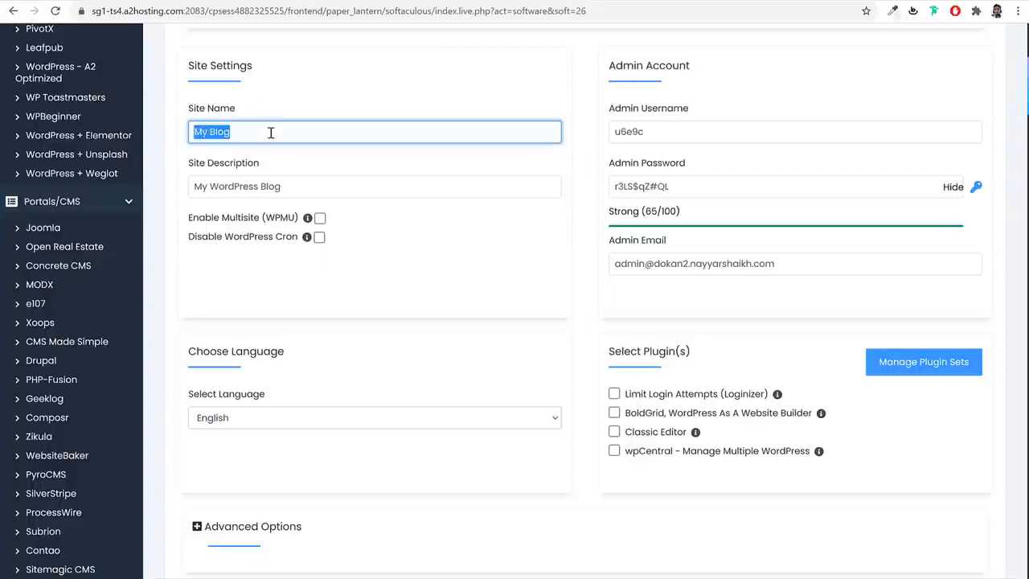
pyautogui.write('Dokan')
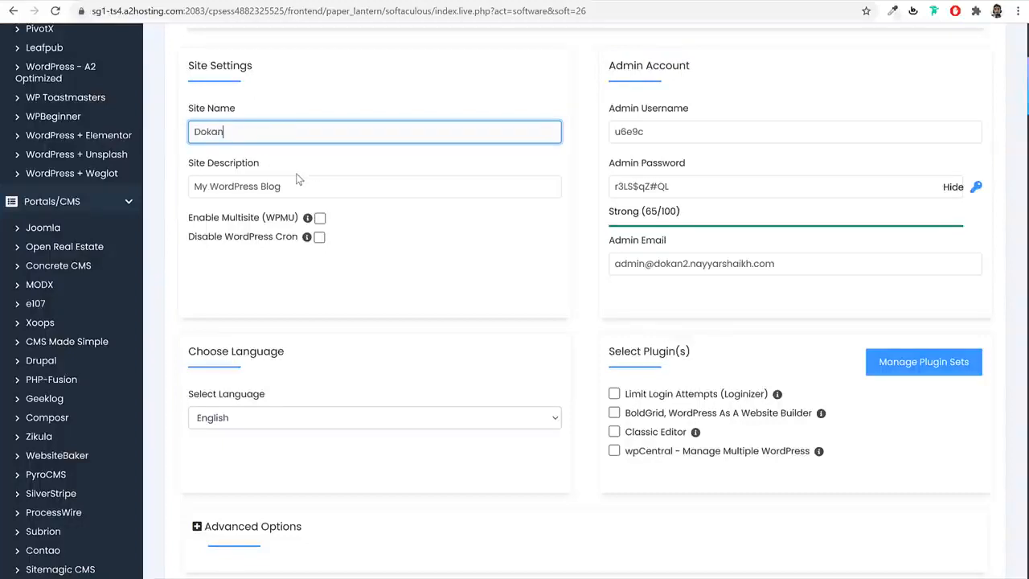
pyautogui.tripleClick(297, 177)
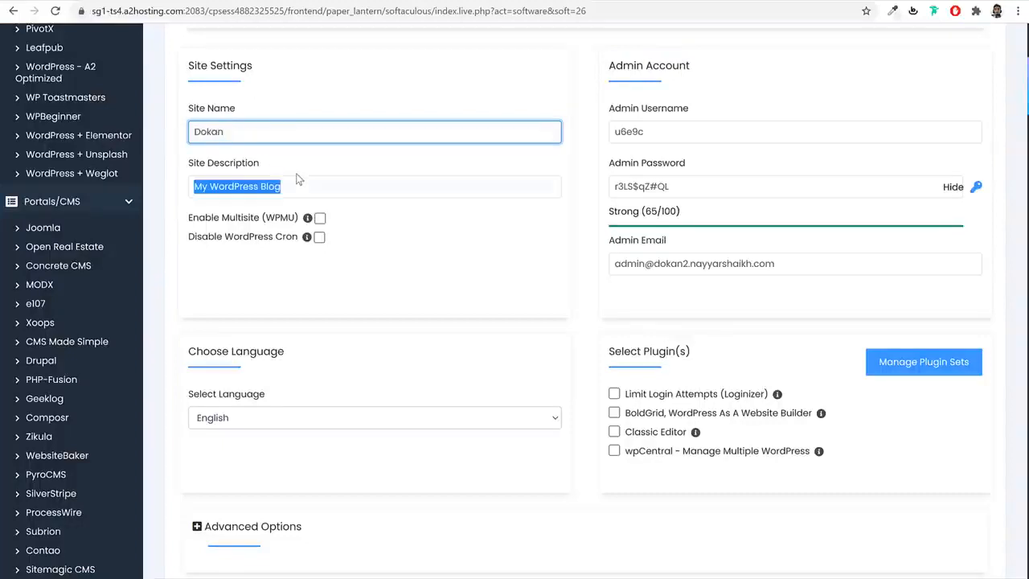
pyautogui.tripleClick(245, 129)
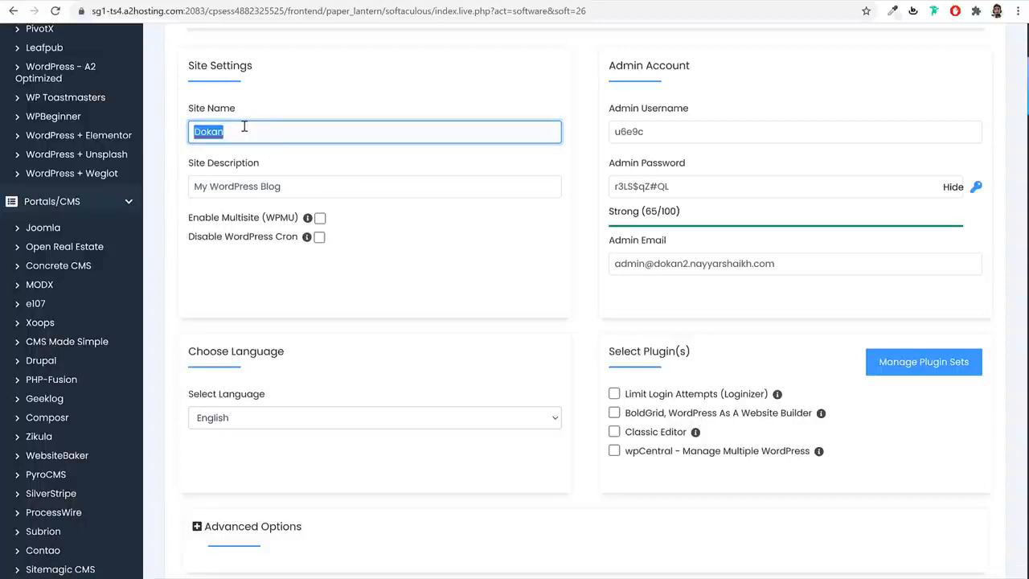
pyautogui.tripleClick(297, 186)
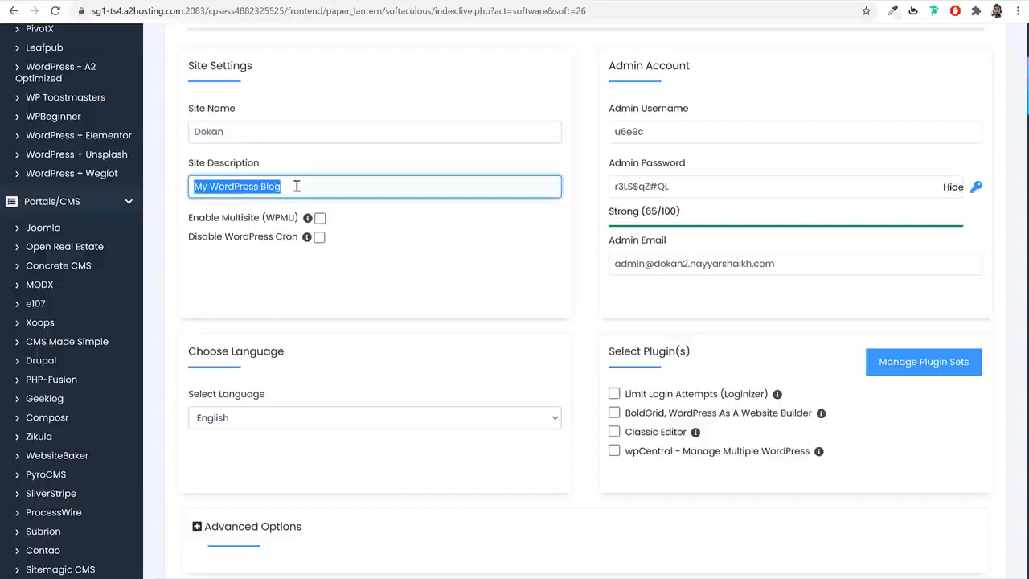
pyautogui.write('Multivendor')
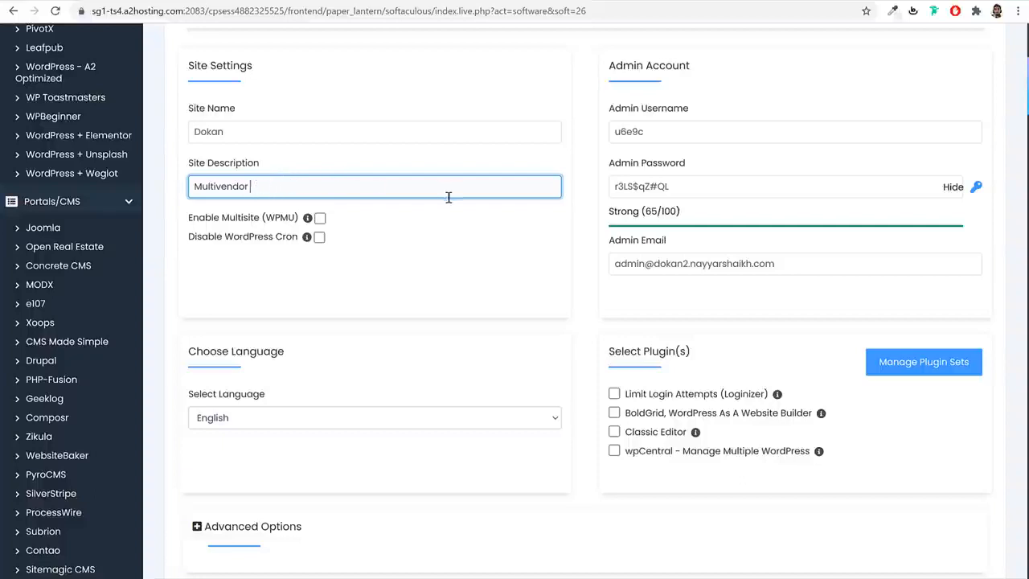
# - Replace the default admin username with the owner's own name and mask the admin password
pyautogui.moveTo(697, 66); pyautogui.dragTo(611, 69)
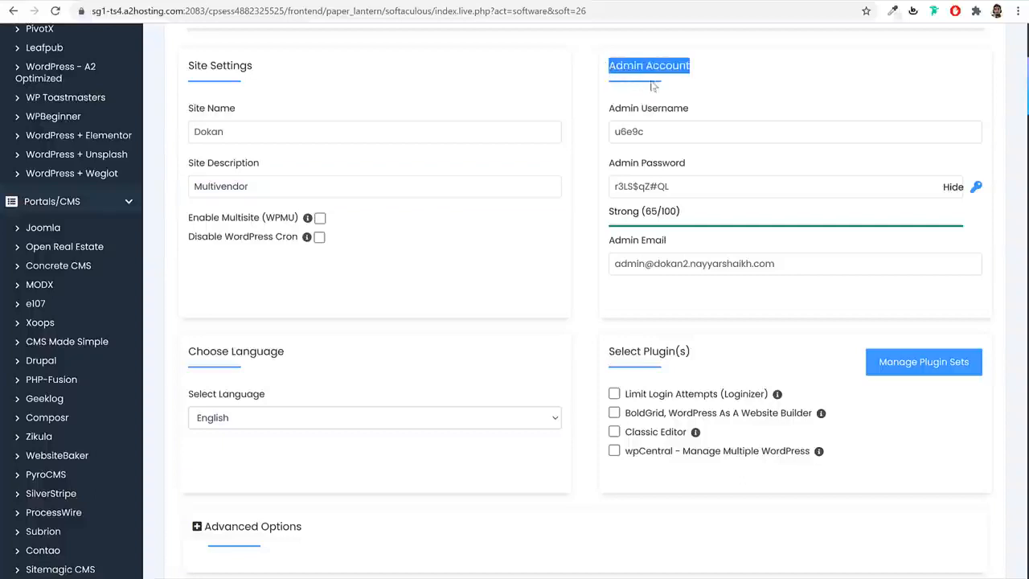
pyautogui.doubleClick(689, 131)
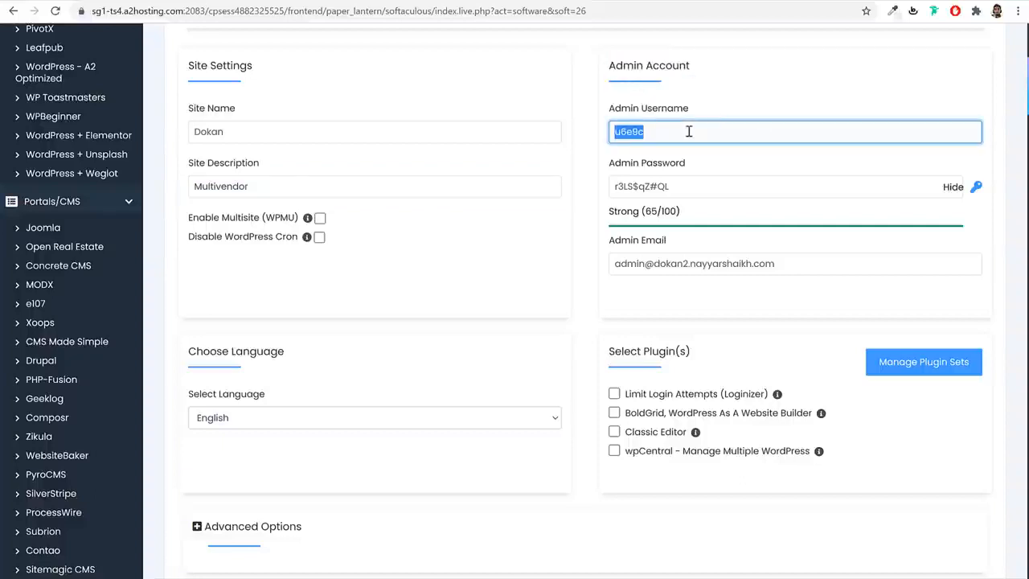
pyautogui.doubleClick(686, 187)
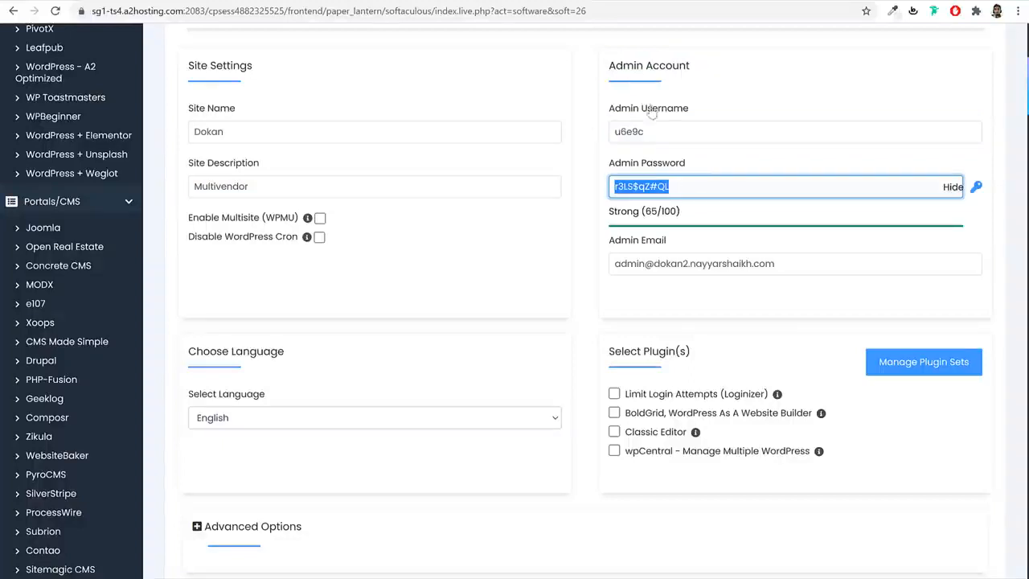
pyautogui.doubleClick(720, 135)
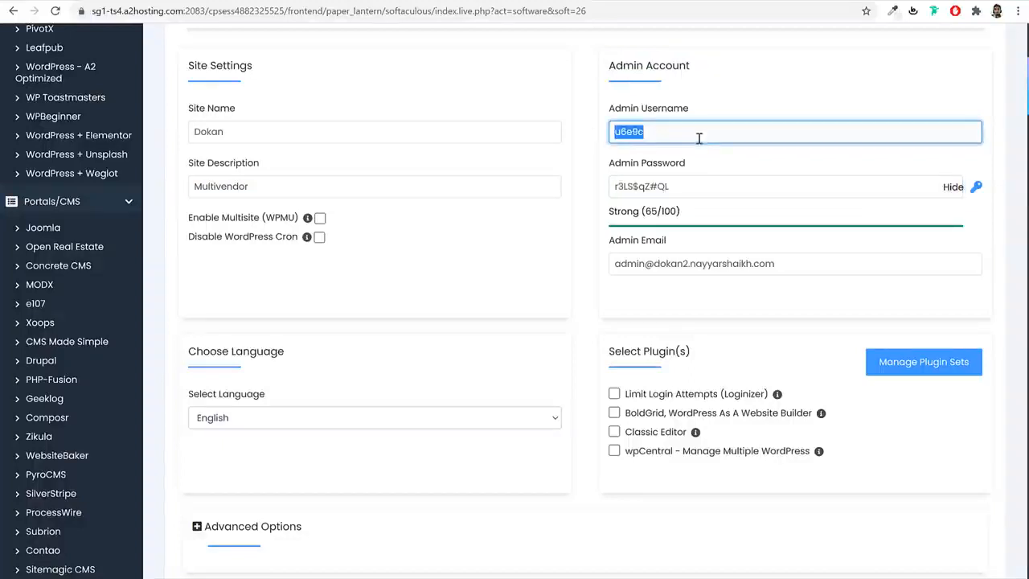
pyautogui.press('BackSpace')
pyautogui.write('Nayyar Shaikh')
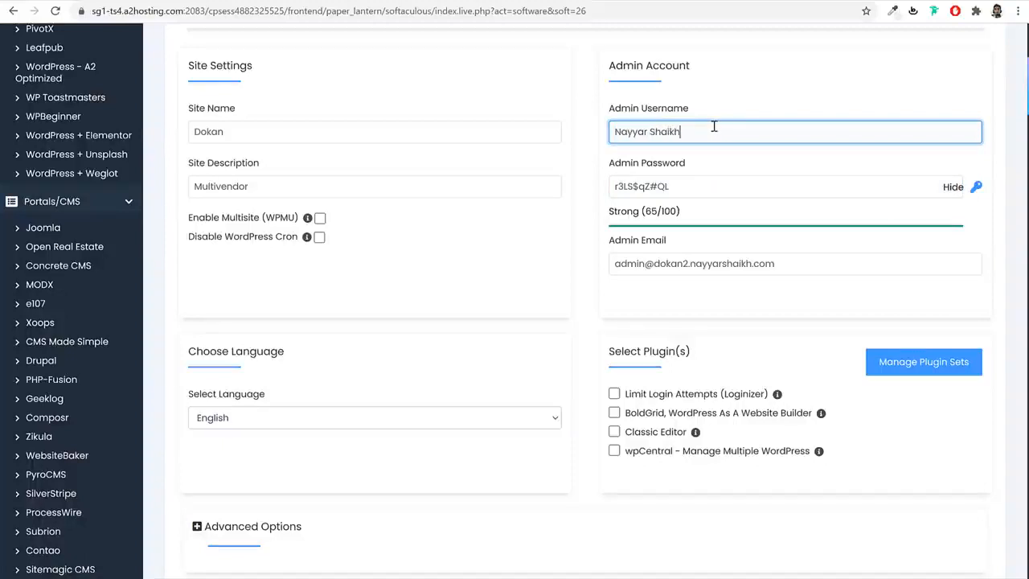
pyautogui.press('Tab')
pyautogui.click(952, 186)
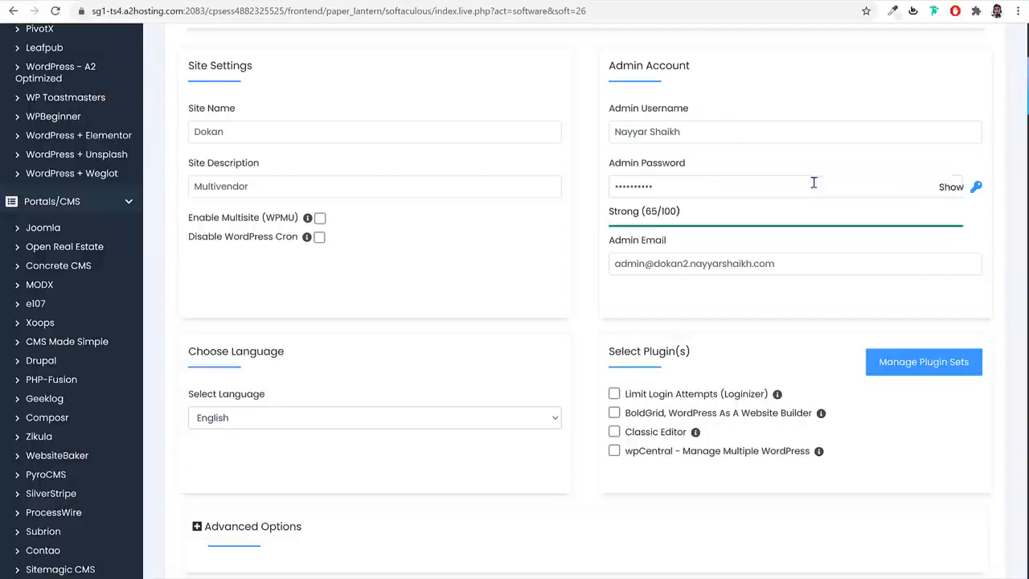
pyautogui.doubleClick(676, 183)
# - Replace the admin e-mail with the owner's address and start the WordPress installation
pyautogui.click(804, 260)
pyautogui.doubleClick(804, 259)
pyautogui.hotkey('ctrl', 'a')
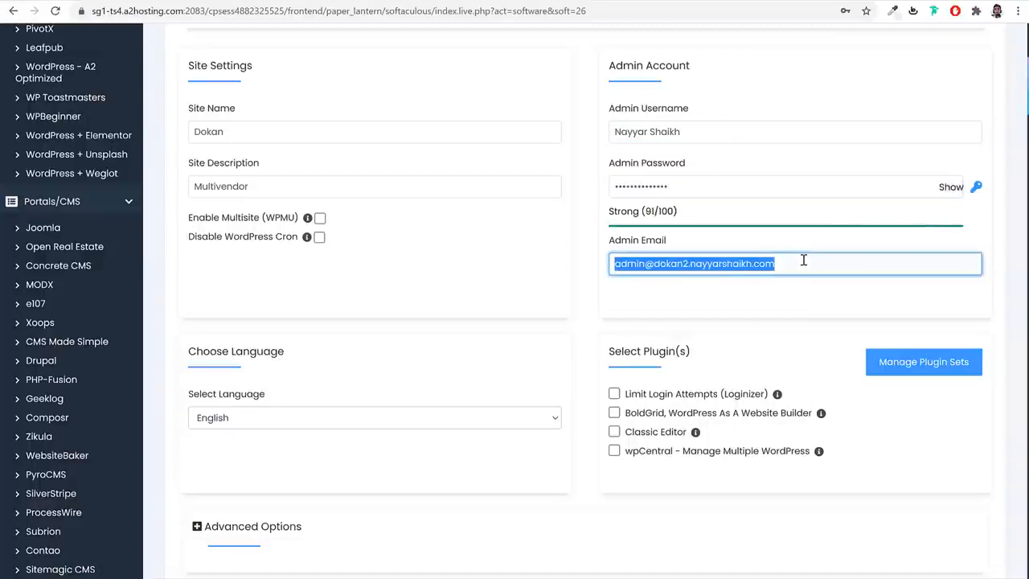
pyautogui.press('BackSpace')
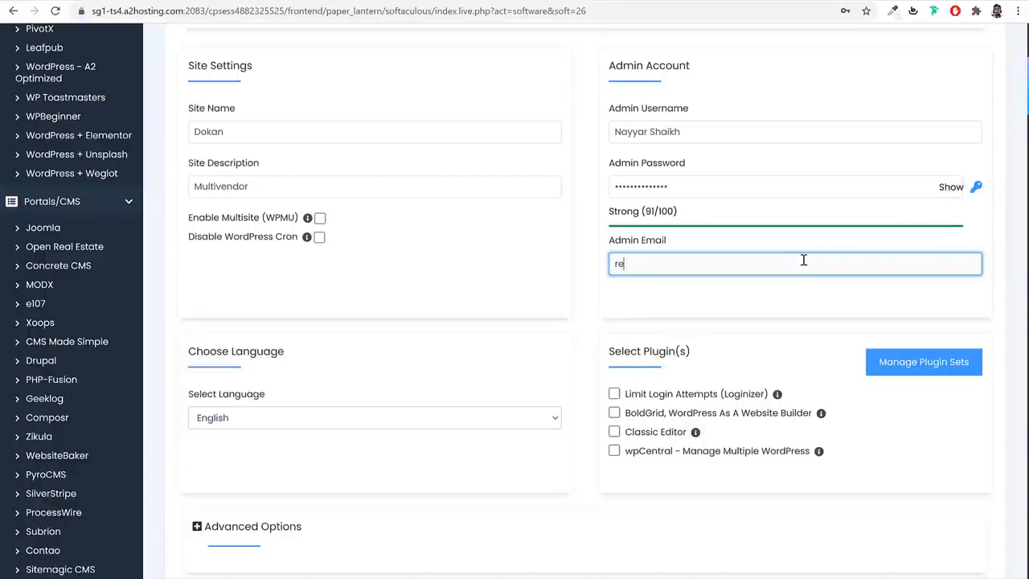
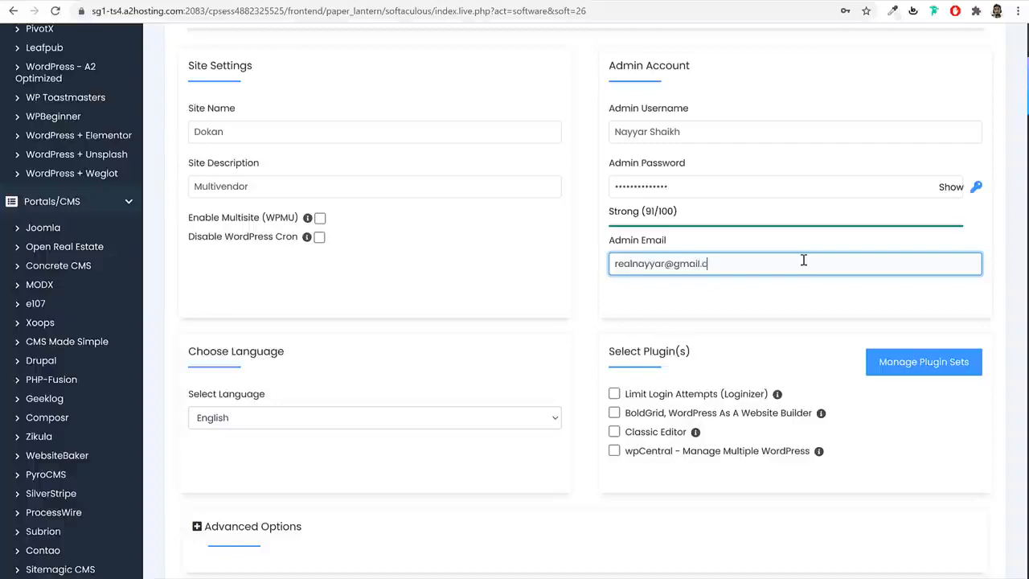
pyautogui.click(786, 297)
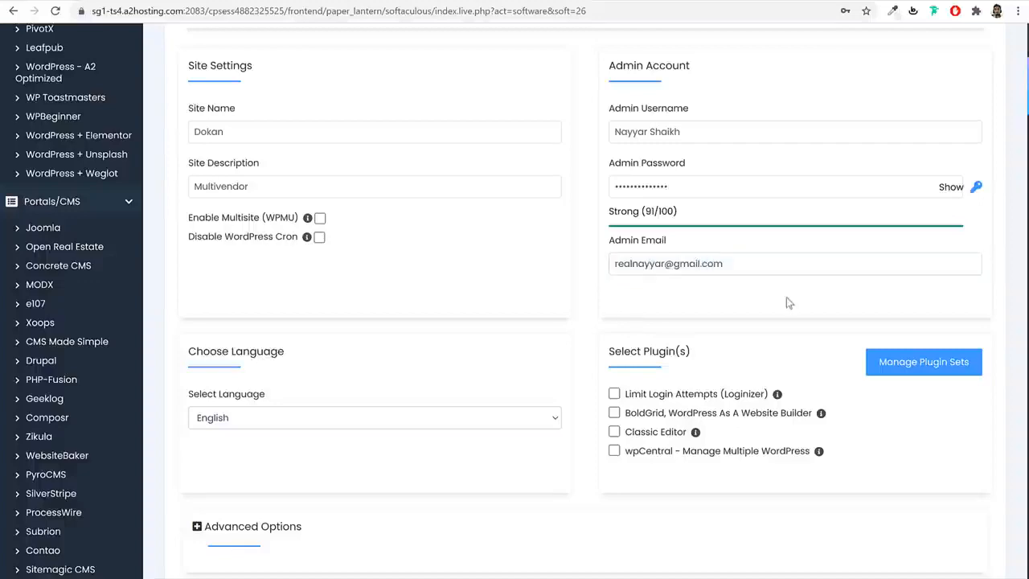
pyautogui.scroll(-4, 786, 297)
pyautogui.click(593, 341)
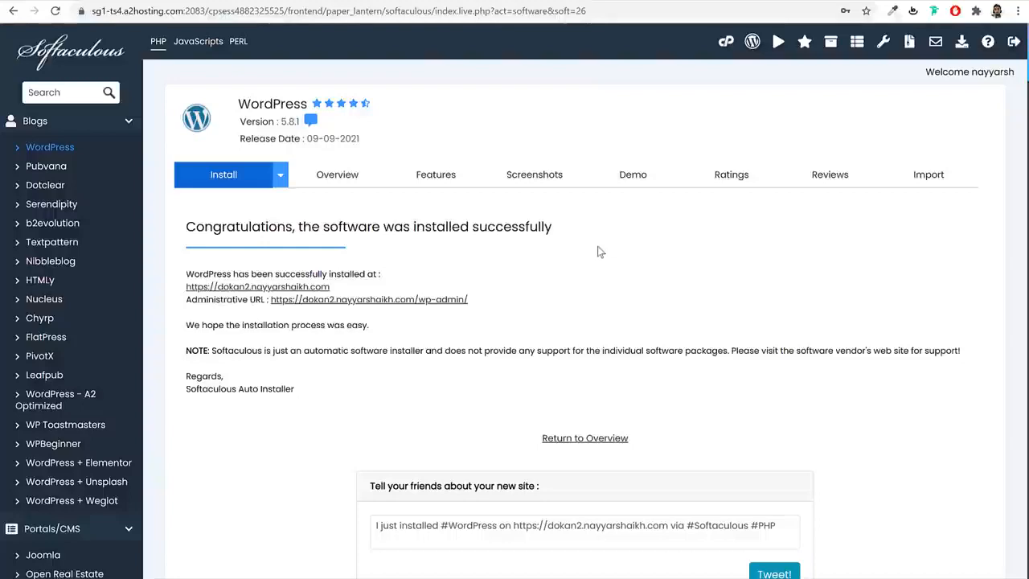
# - Preview the new Dokan Multivendor site, then open its wp-admin link from the success page
pyautogui.click(268, 288)
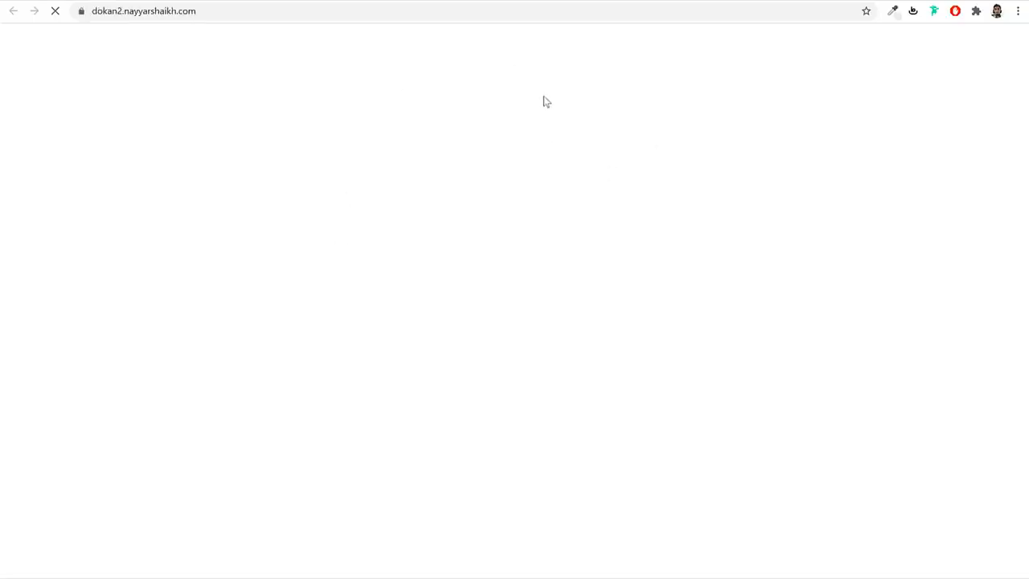
pyautogui.scroll(-3, 651, 168)
pyautogui.scroll(3, 647, 197)
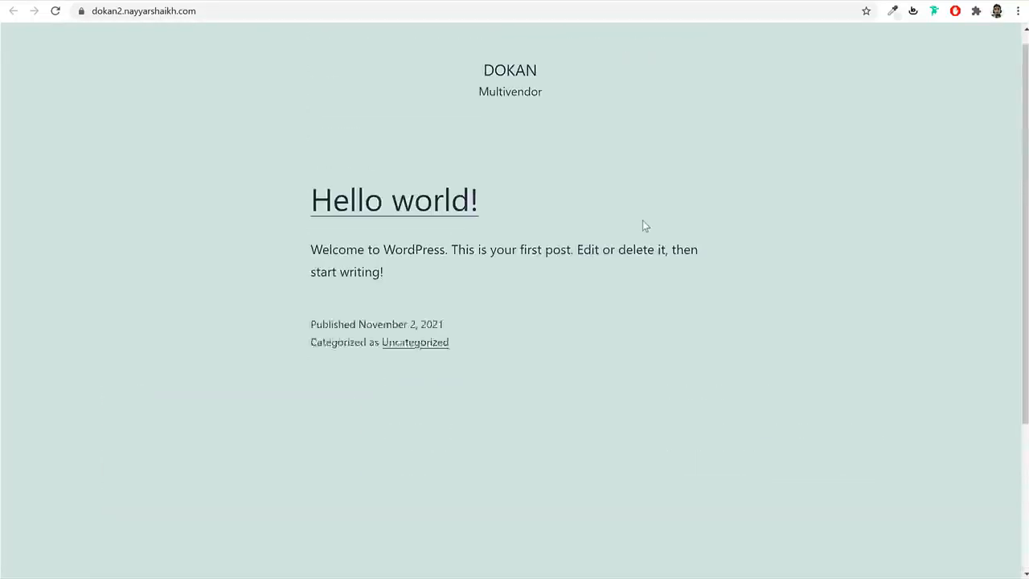
pyautogui.click(438, 2)
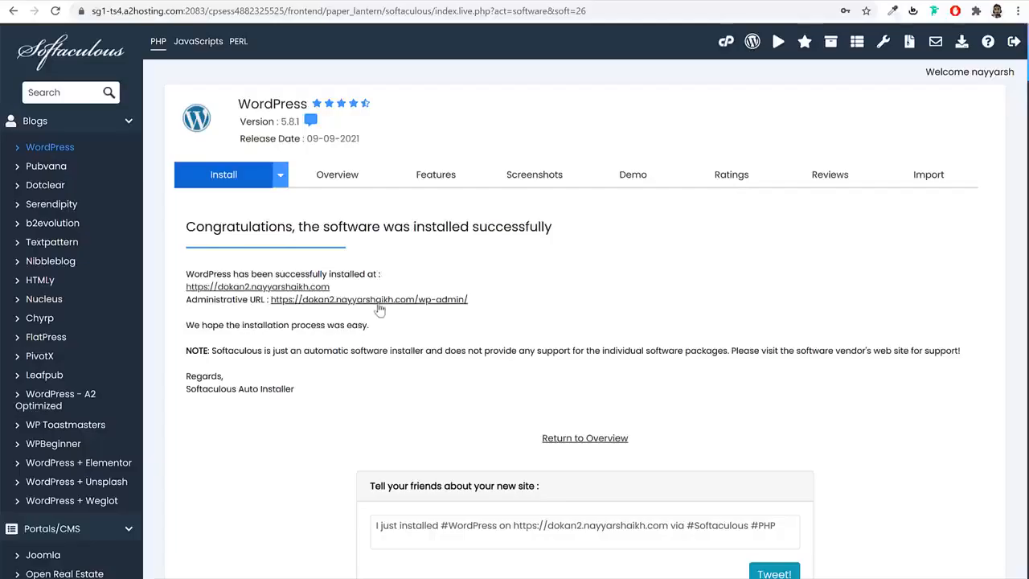
pyautogui.click(389, 300)
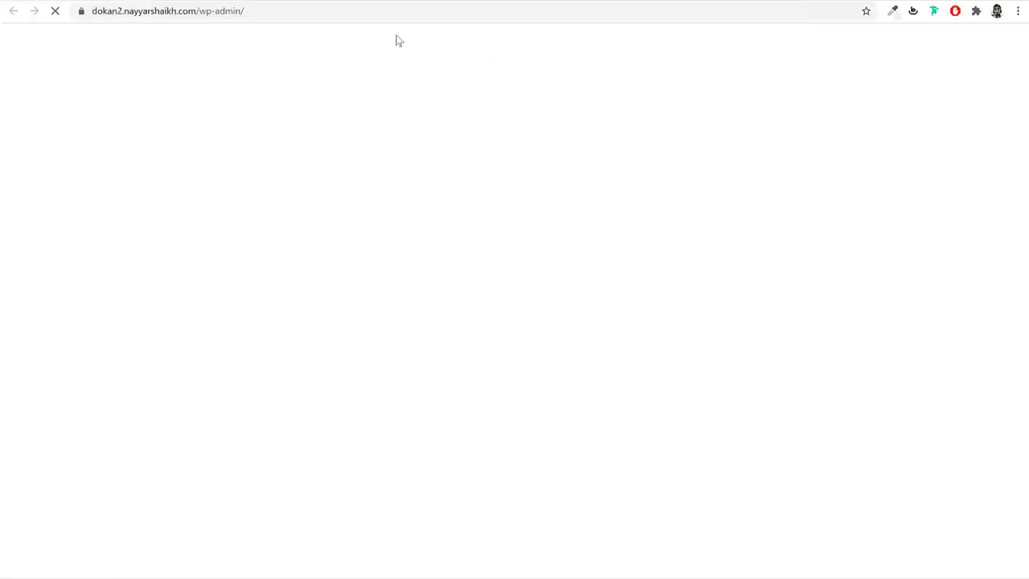
# - Look over the new Dashboard, highlighting the site's domain and the /wp-admin/ part of the address
pyautogui.scroll(-3, 694, 317)
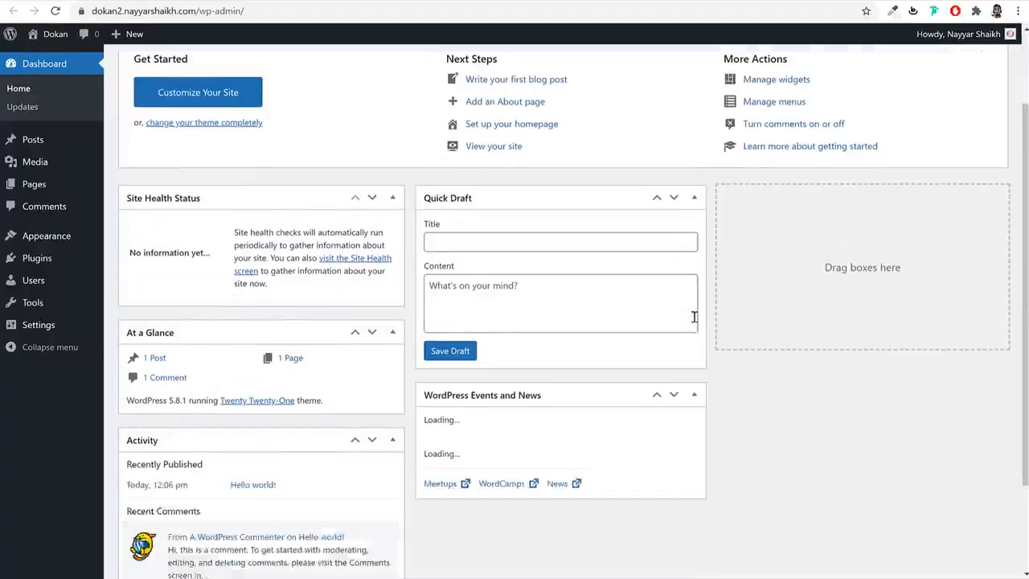
pyautogui.scroll(3, 695, 321)
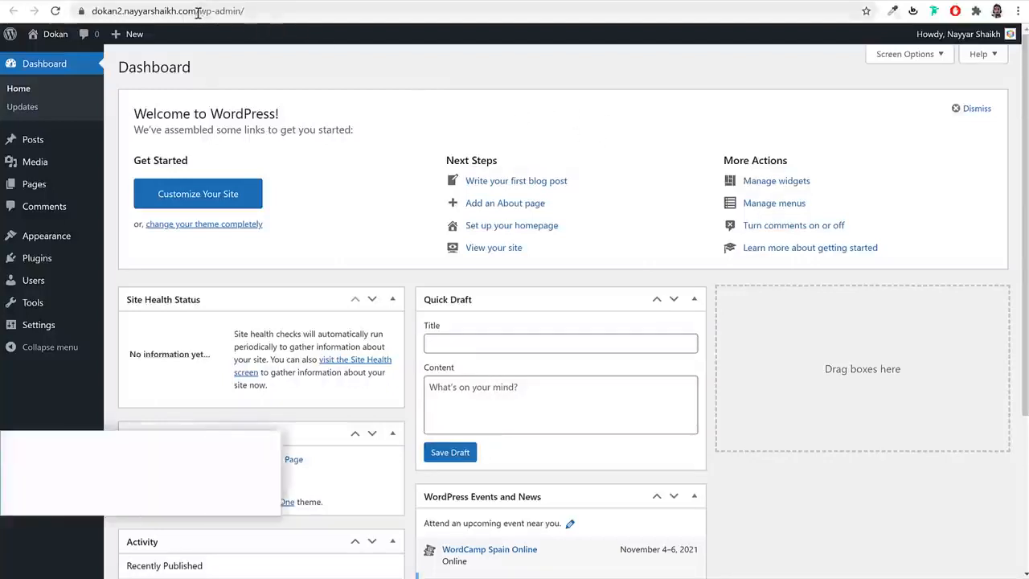
pyautogui.moveTo(196, 11); pyautogui.dragTo(55, 12)
pyautogui.moveTo(227, 11); pyautogui.dragTo(313, 14)
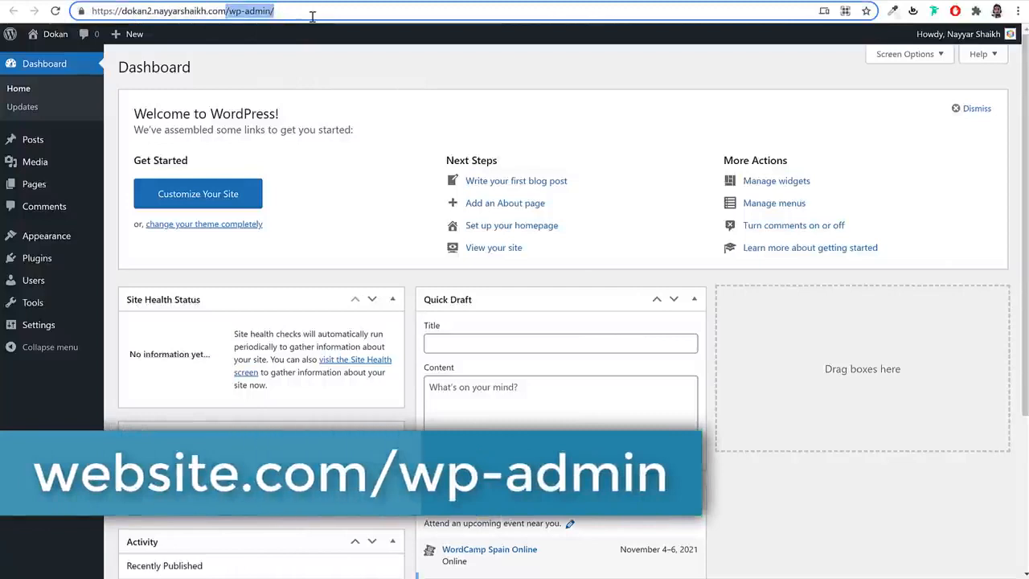
pyautogui.click(601, 94)
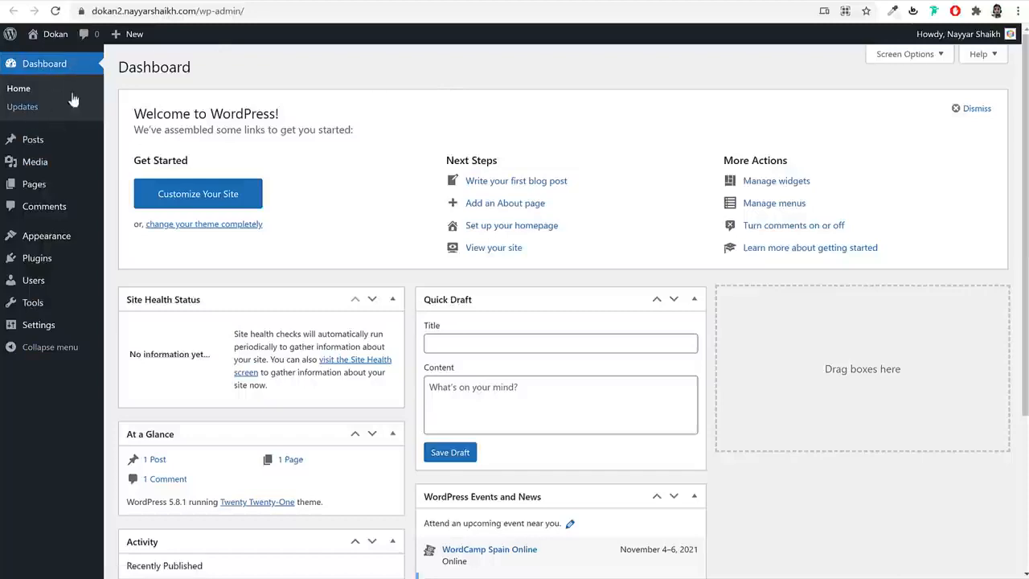
pyautogui.scroll(-3, 770, 310)
pyautogui.scroll(3, 770, 310)
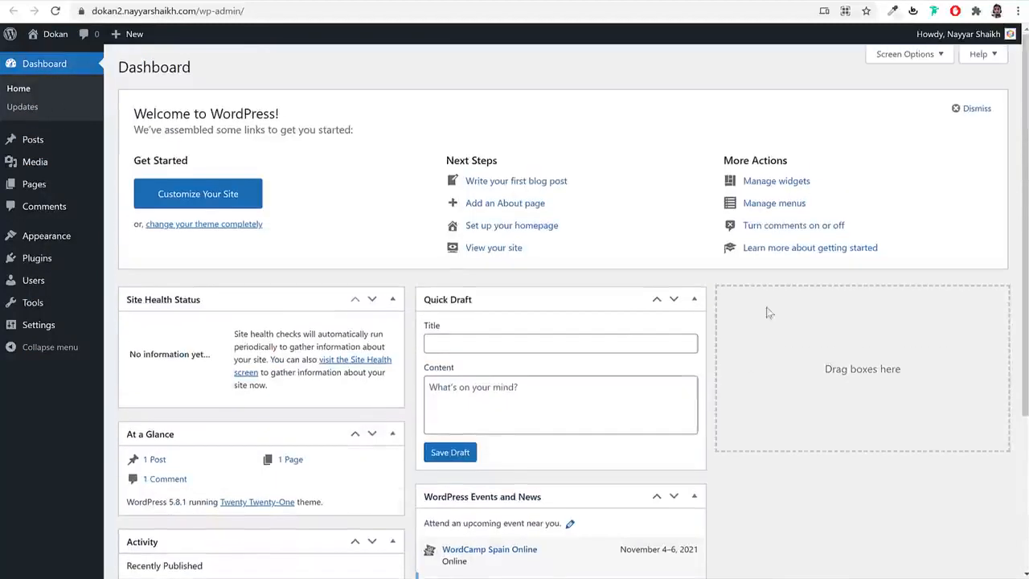
pyautogui.scroll(-3, 692, 326)
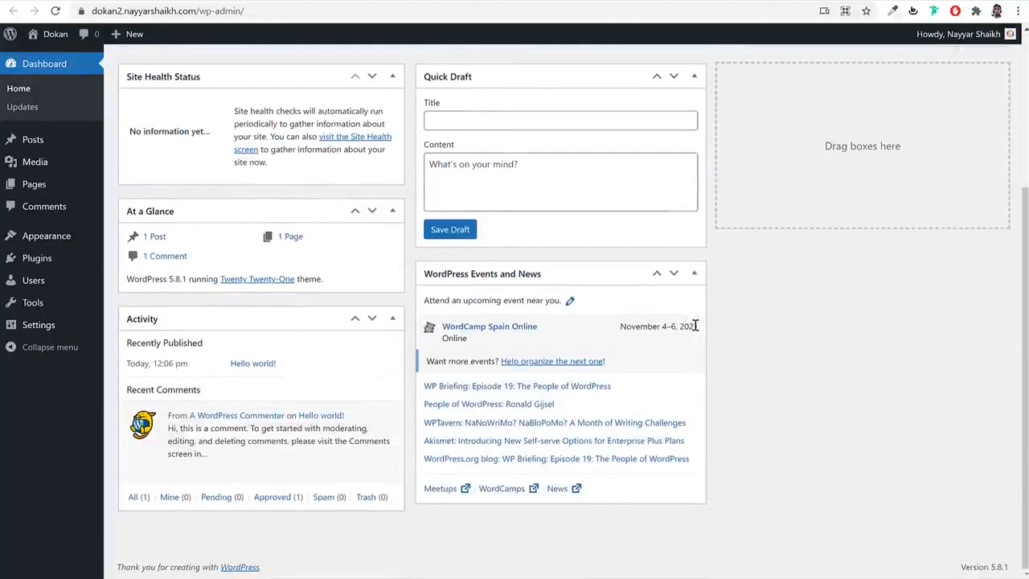
pyautogui.scroll(3, 696, 326)
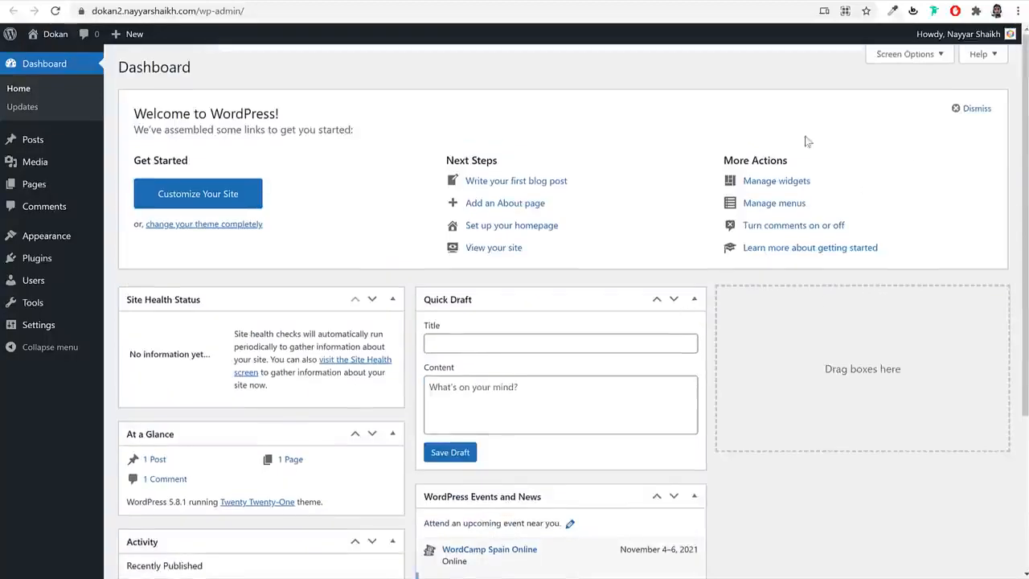
# - Hide the Site Health, At a Glance, Activity, Quick Draft, Events and News and Welcome boxes, then view Posts
pyautogui.click(895, 58)
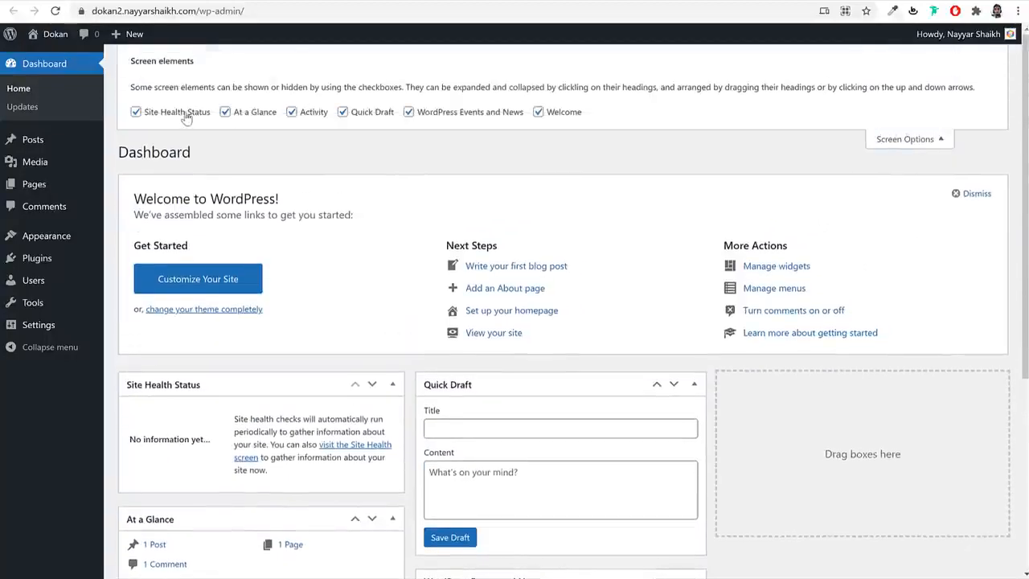
pyautogui.click(184, 113)
pyautogui.click(255, 112)
pyautogui.click(312, 112)
pyautogui.click(370, 112)
pyautogui.click(435, 112)
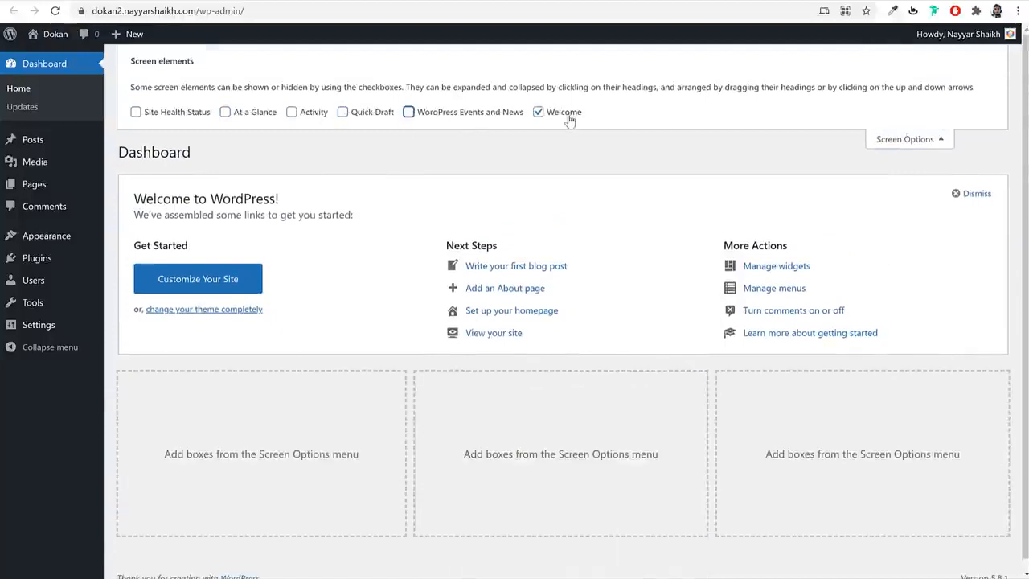
pyautogui.click(570, 119)
pyautogui.click(894, 138)
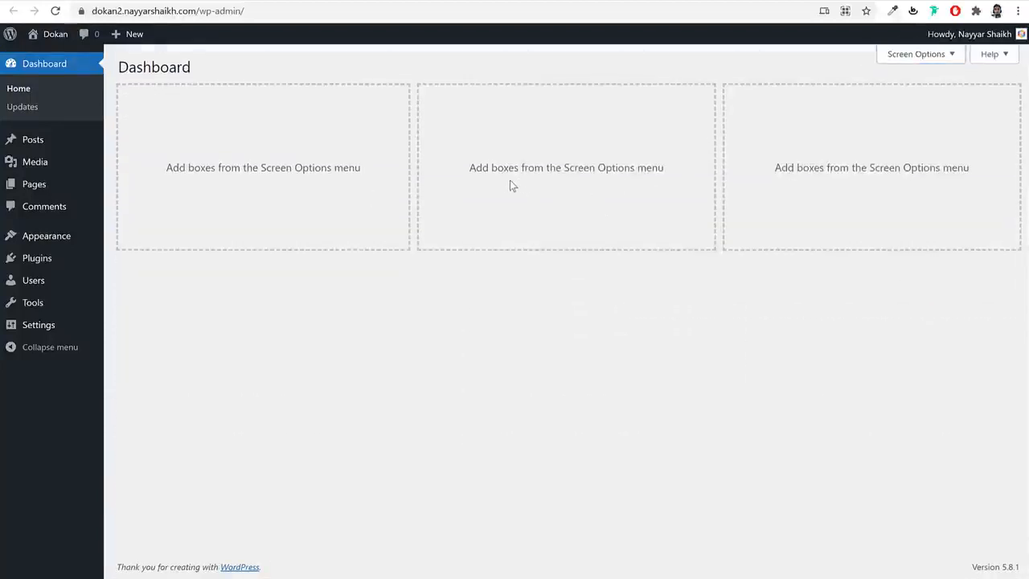
pyautogui.click(33, 142)
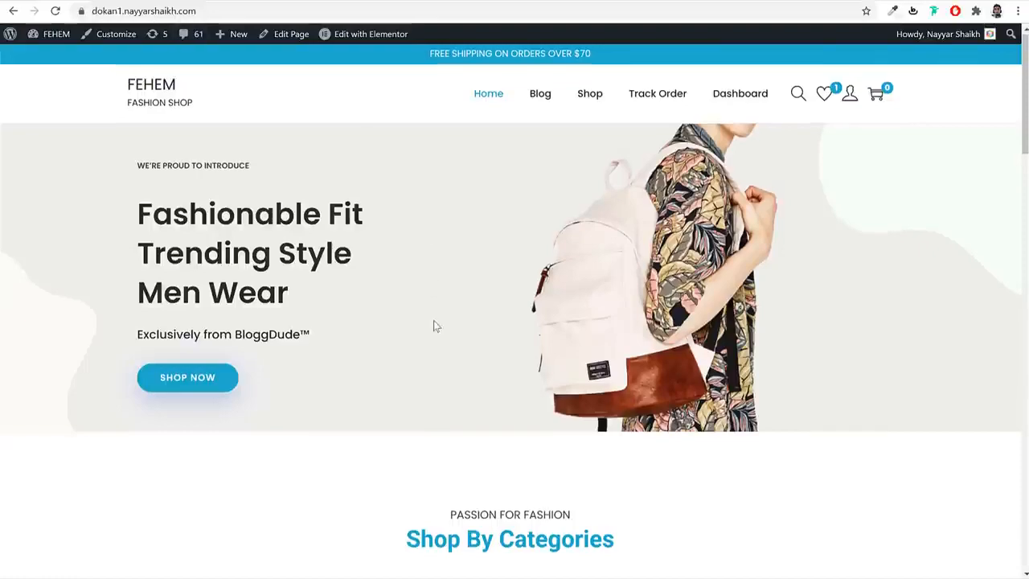
# - Browse the Media Library, Pages and Comments, then open Appearance > Themes
pyautogui.scroll(-20, 433, 324)
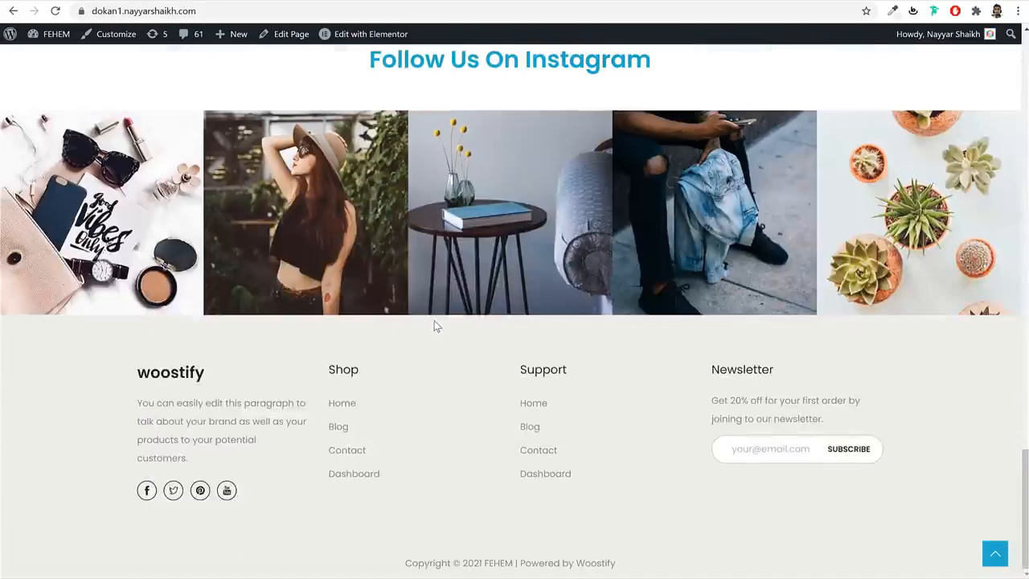
pyautogui.scroll(20, 434, 324)
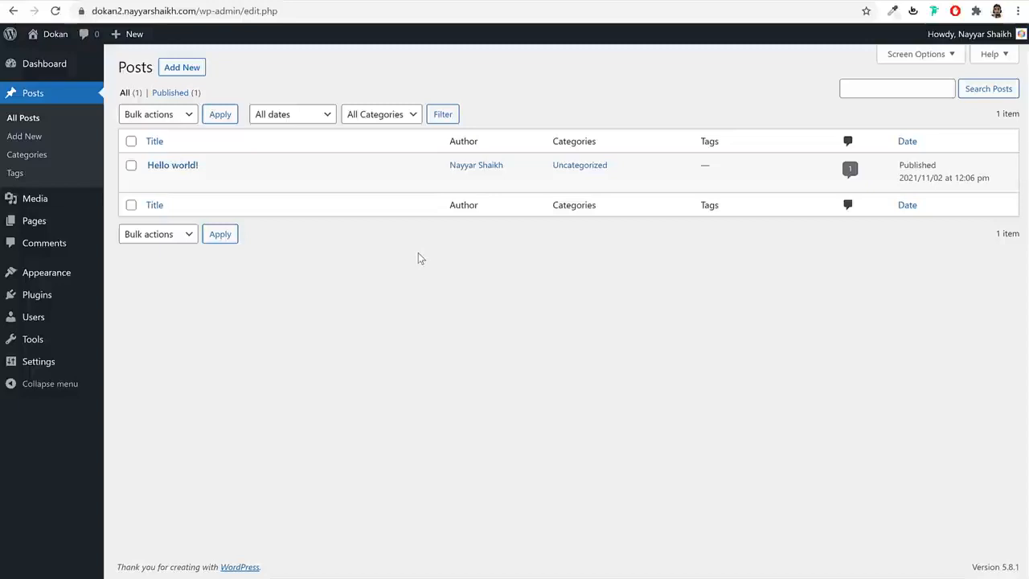
pyautogui.click(66, 208)
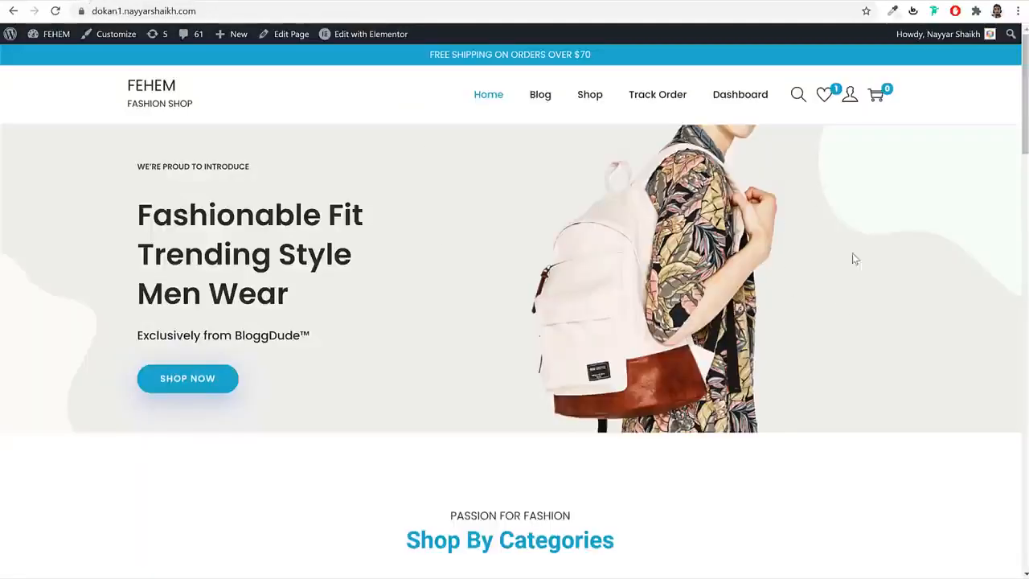
pyautogui.scroll(-10, 769, 262)
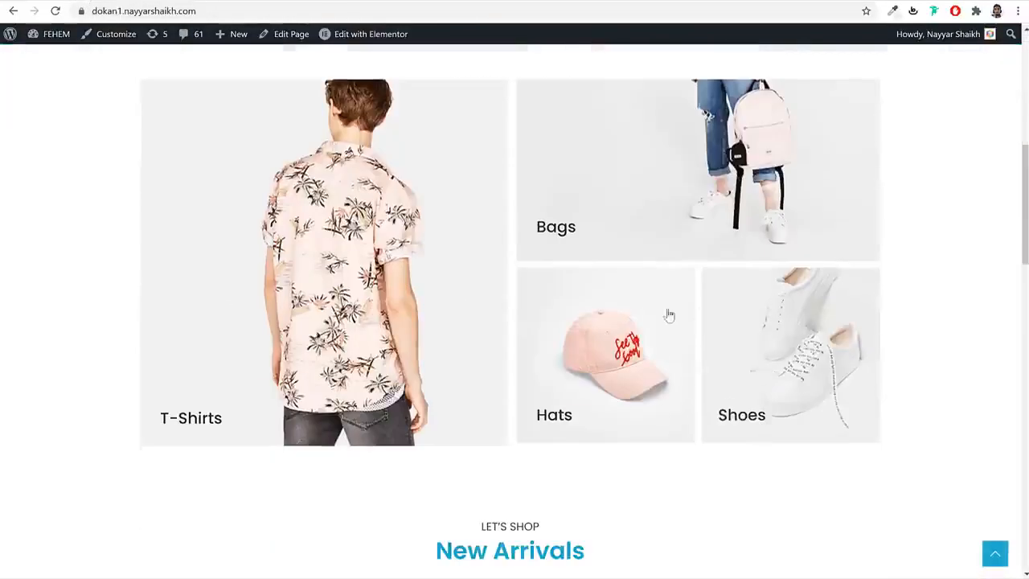
pyautogui.scroll(10, 661, 314)
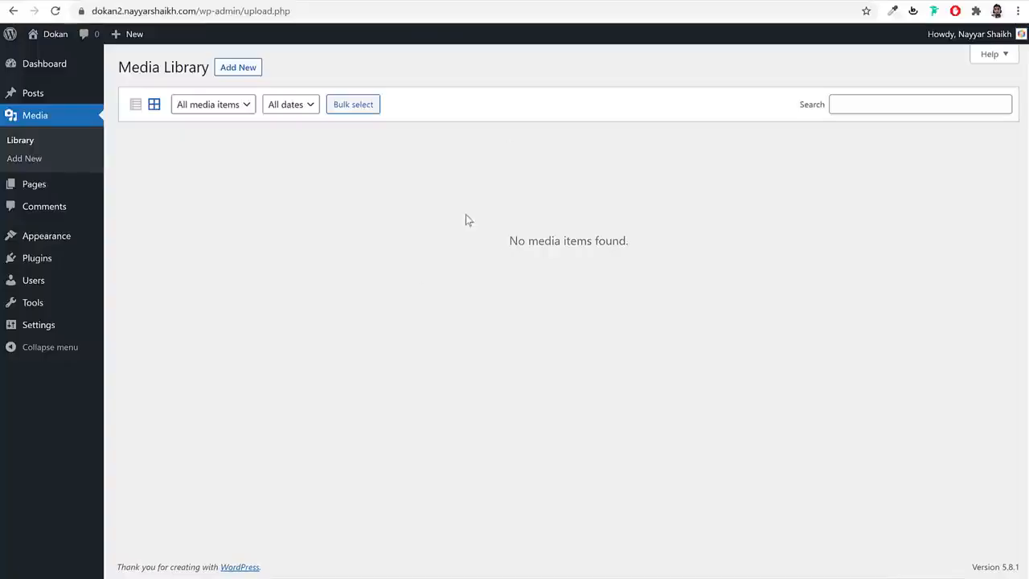
pyautogui.click(42, 189)
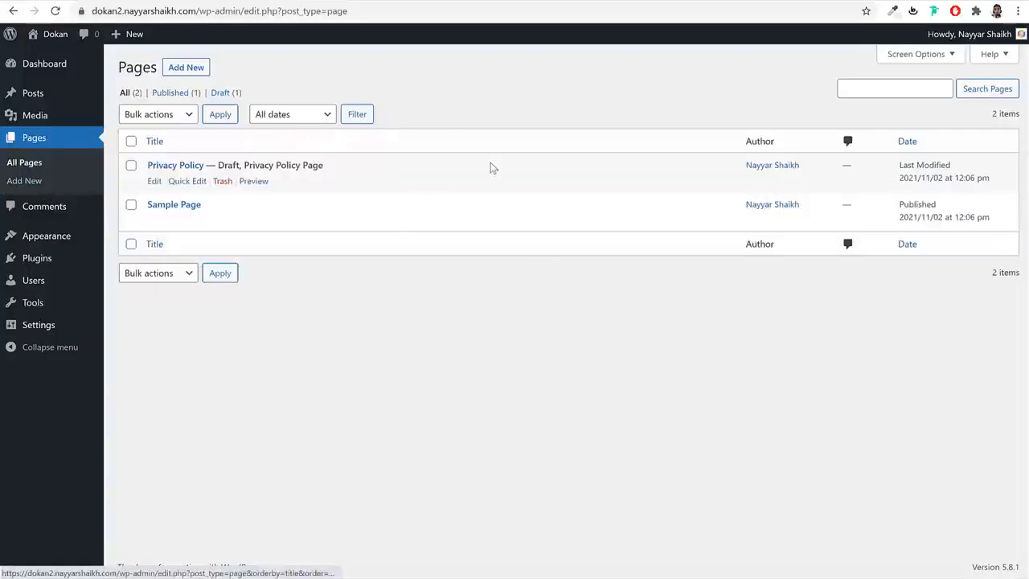
pyautogui.click(50, 207)
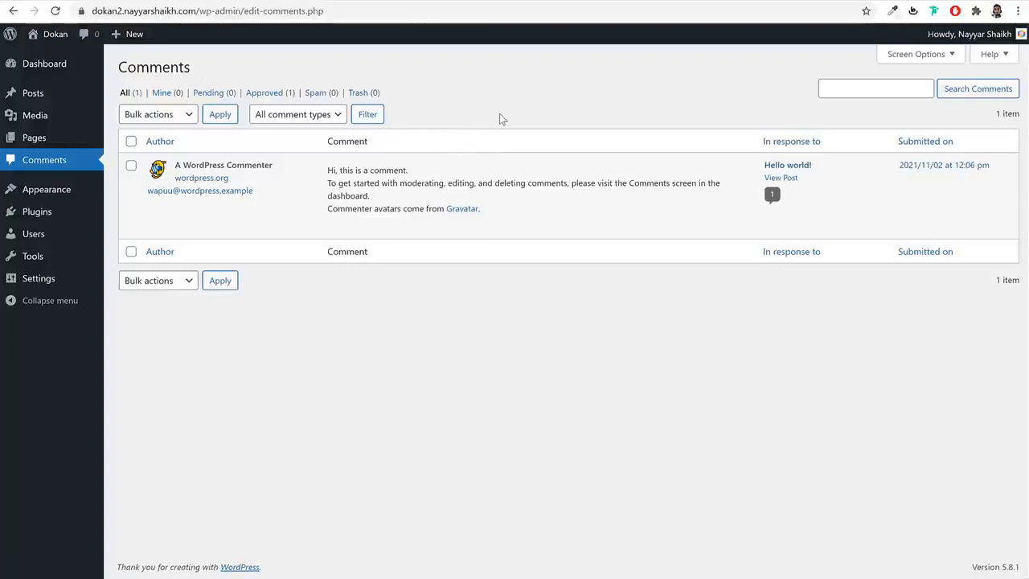
pyautogui.moveTo(611, 193)
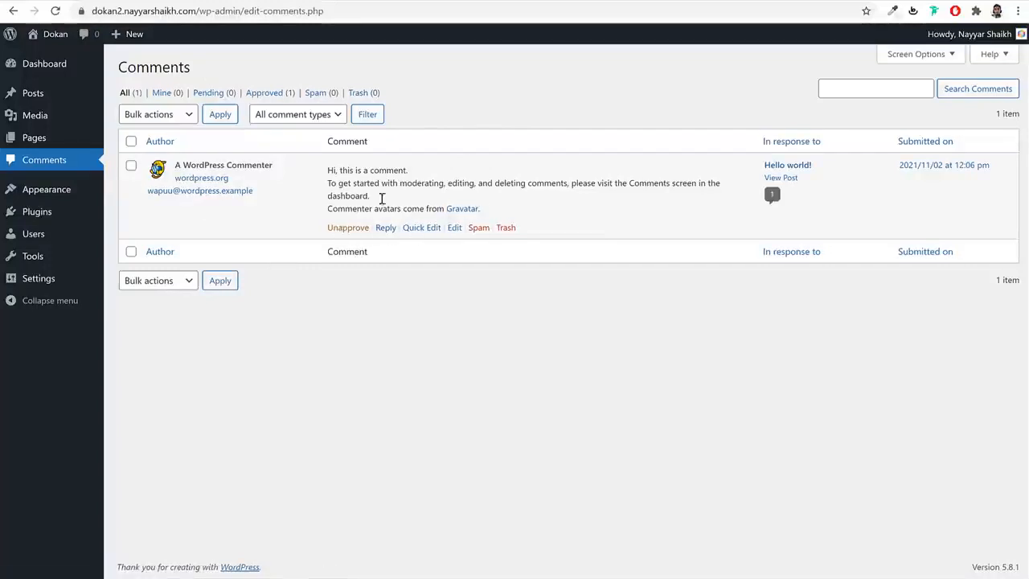
pyautogui.click(69, 196)
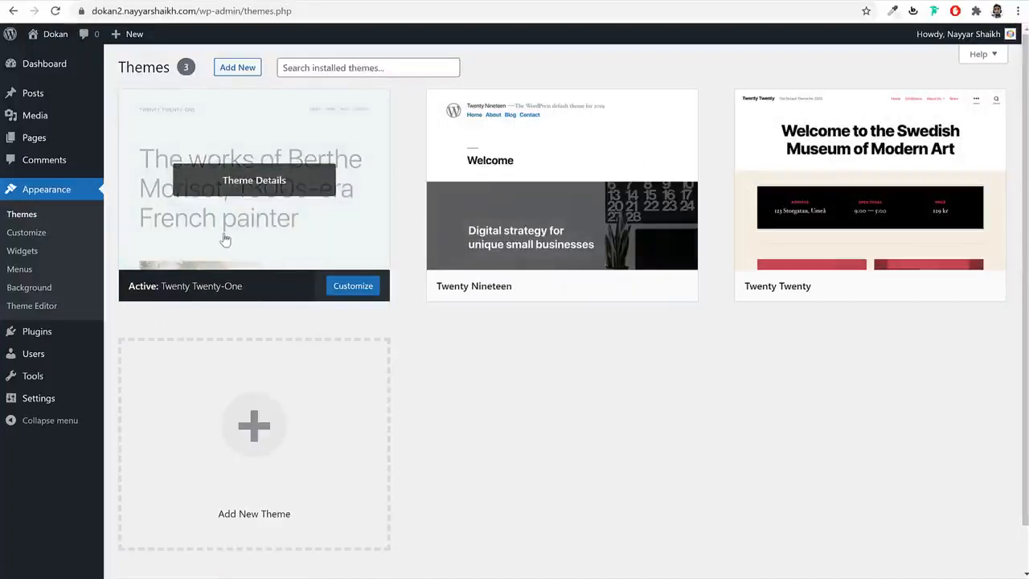
# - Look over the site's front page under the current Twenty Twenty-One theme
pyautogui.click(518, 0)
pyautogui.scroll(-3, 477, 359)
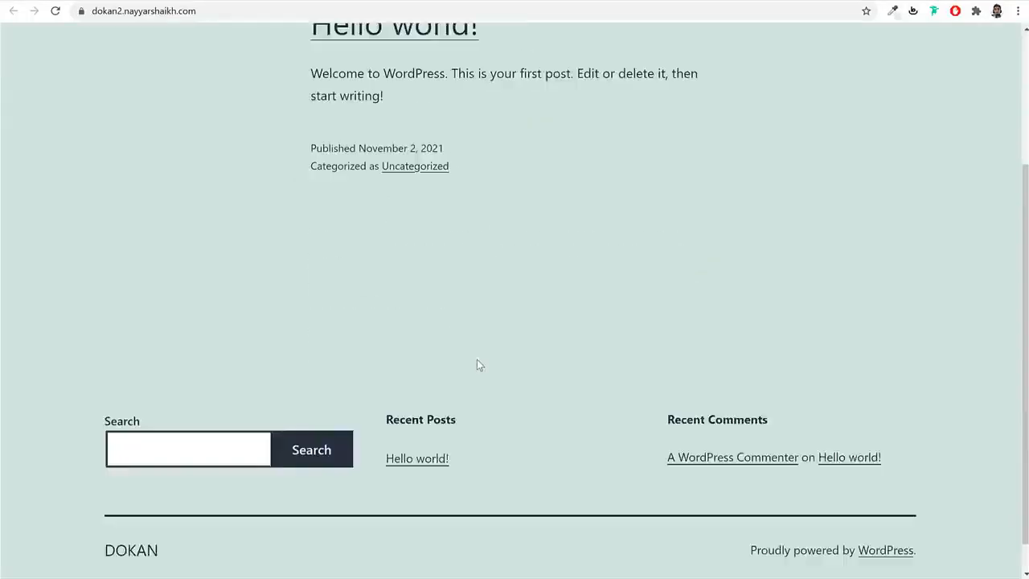
pyautogui.scroll(3, 478, 360)
pyautogui.click(419, 6)
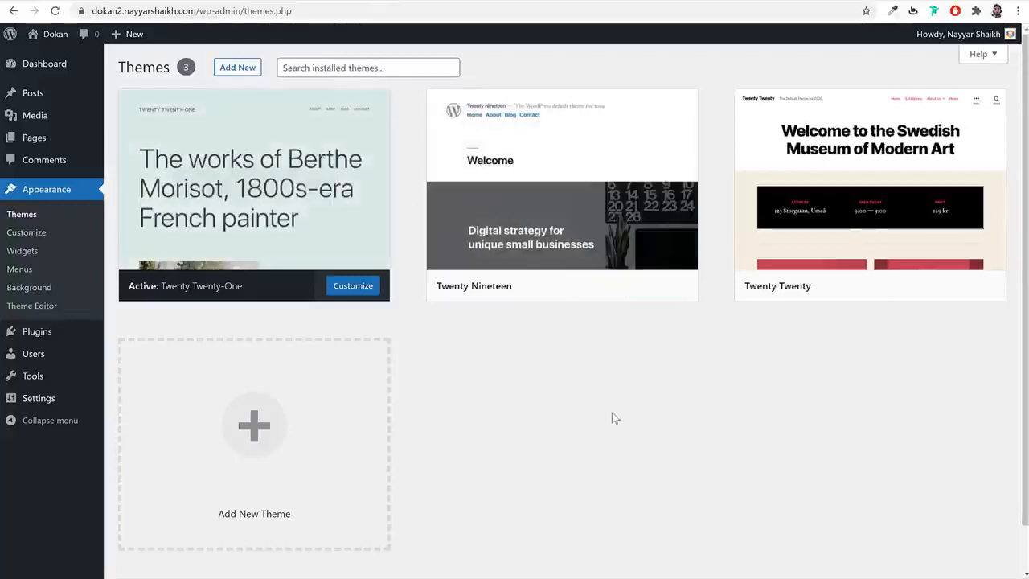
# - Activate Twenty Nineteen and view the front page with its new look
pyautogui.moveTo(524, 292)
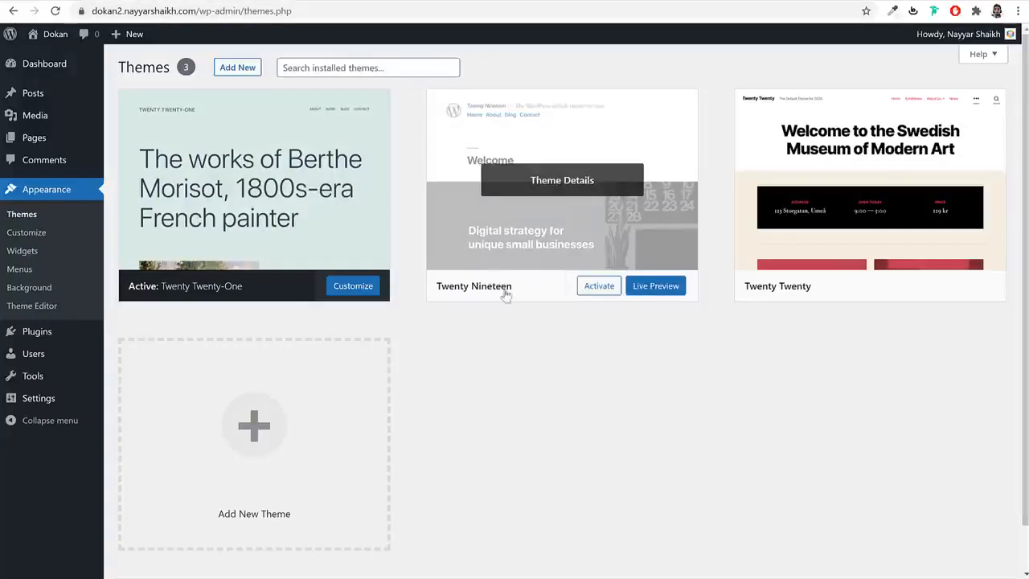
pyautogui.click(609, 287)
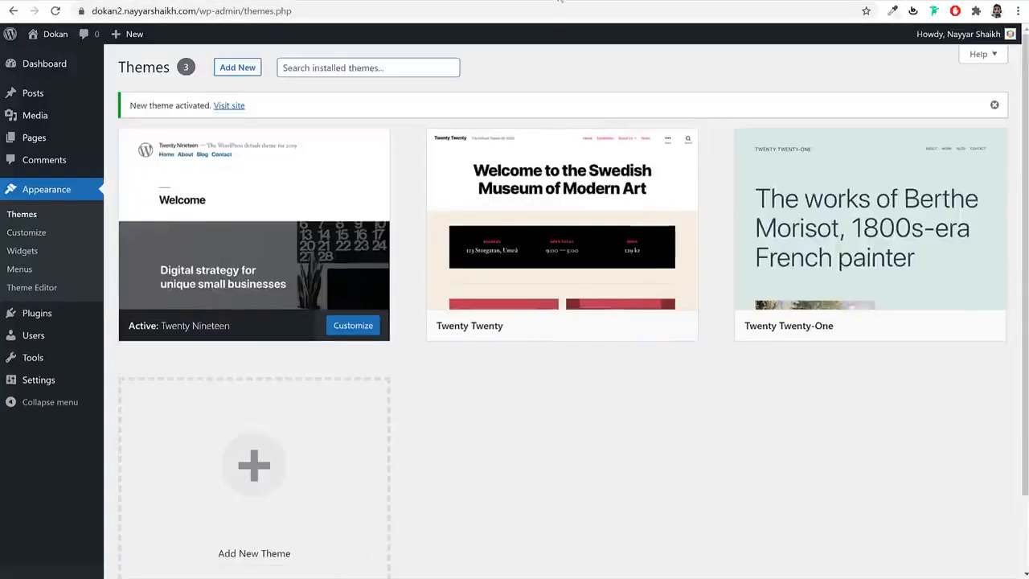
pyautogui.click(277, 1)
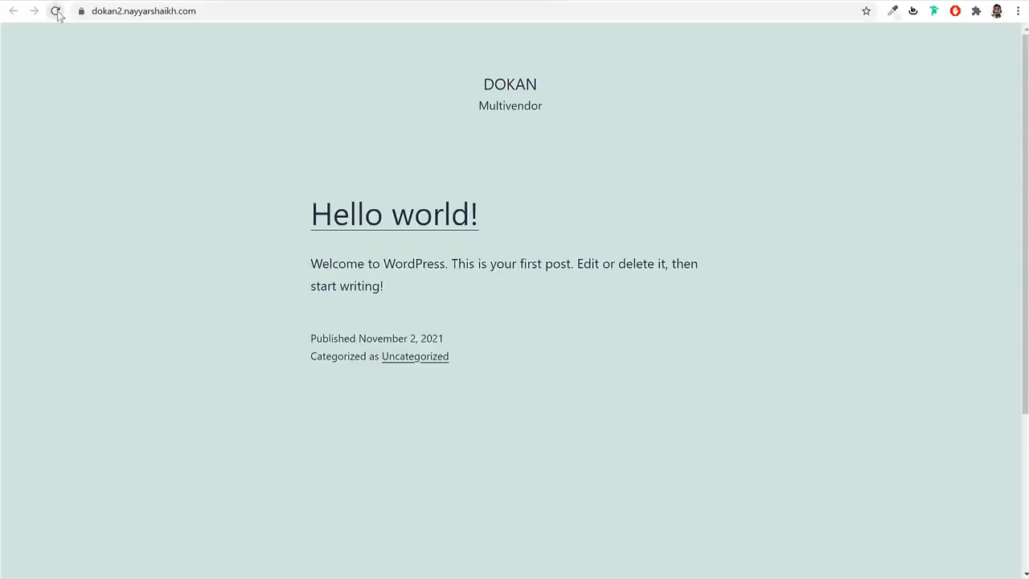
pyautogui.scroll(-5, 665, 332)
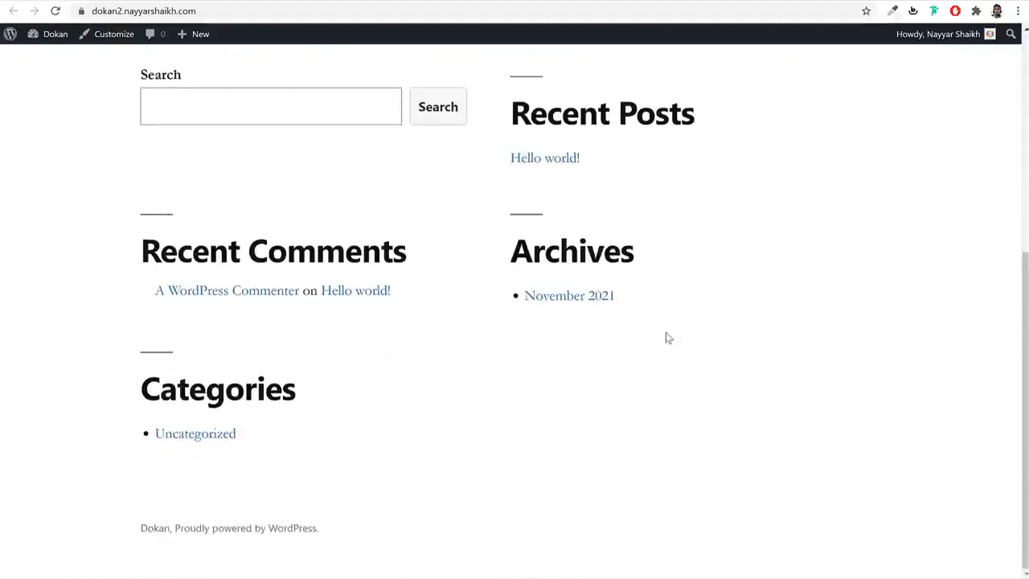
pyautogui.scroll(4, 665, 332)
pyautogui.click(436, 1)
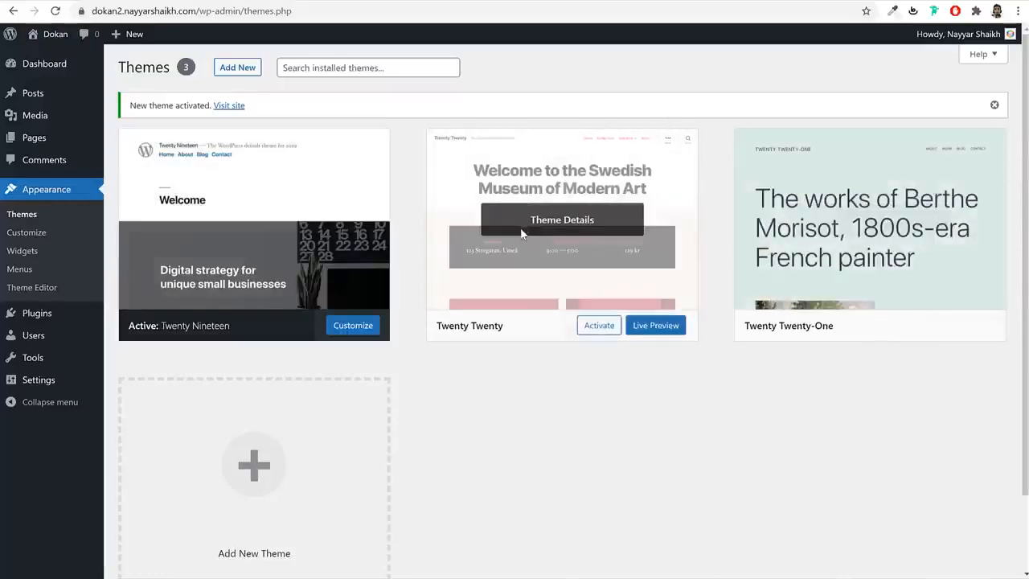
# - Delete the Twenty Twenty and Twenty Twenty-One themes, confirming each removal
pyautogui.click(524, 229)
pyautogui.click(983, 547)
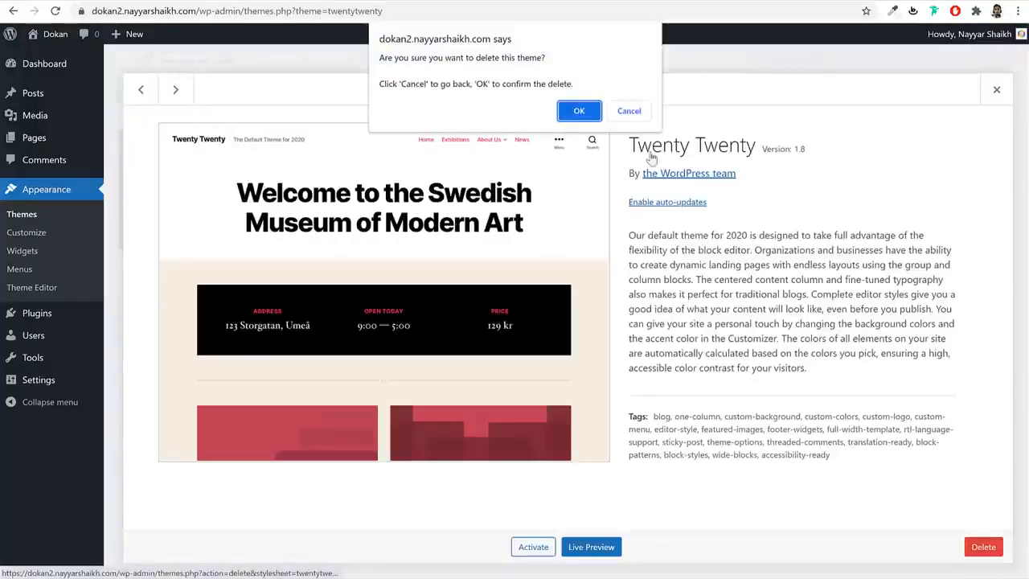
pyautogui.click(581, 111)
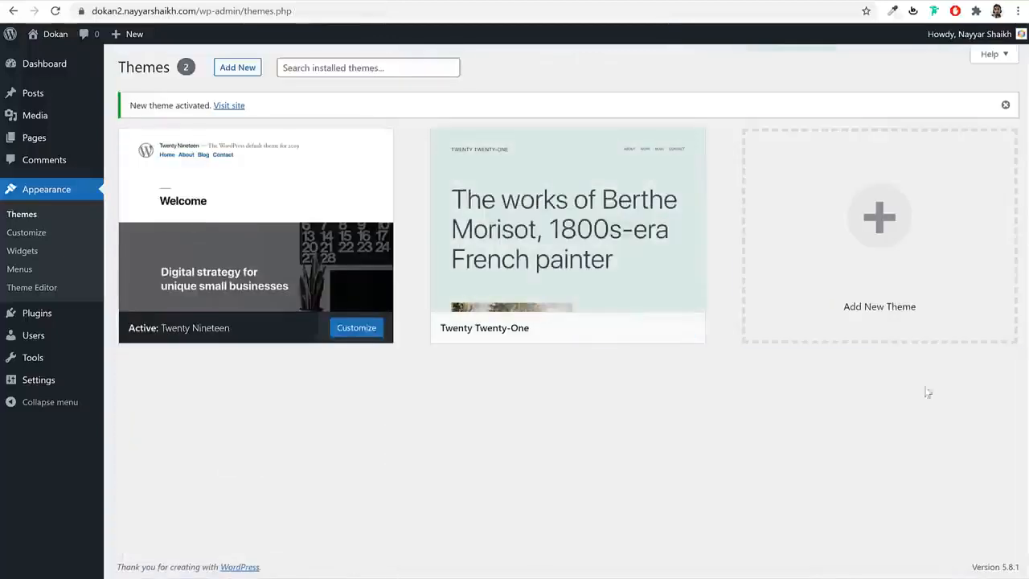
pyautogui.click(644, 242)
pyautogui.click(982, 546)
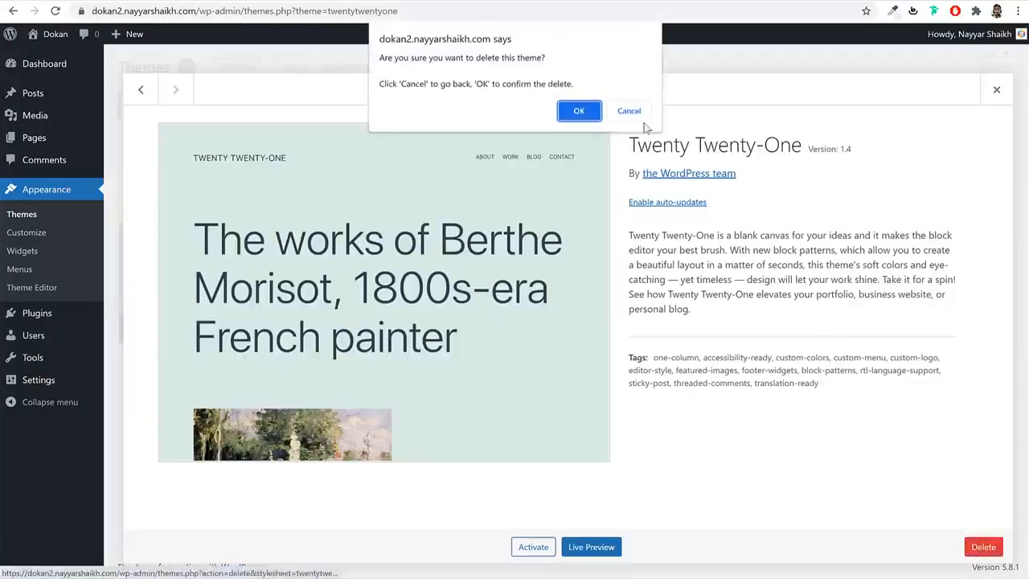
pyautogui.click(581, 112)
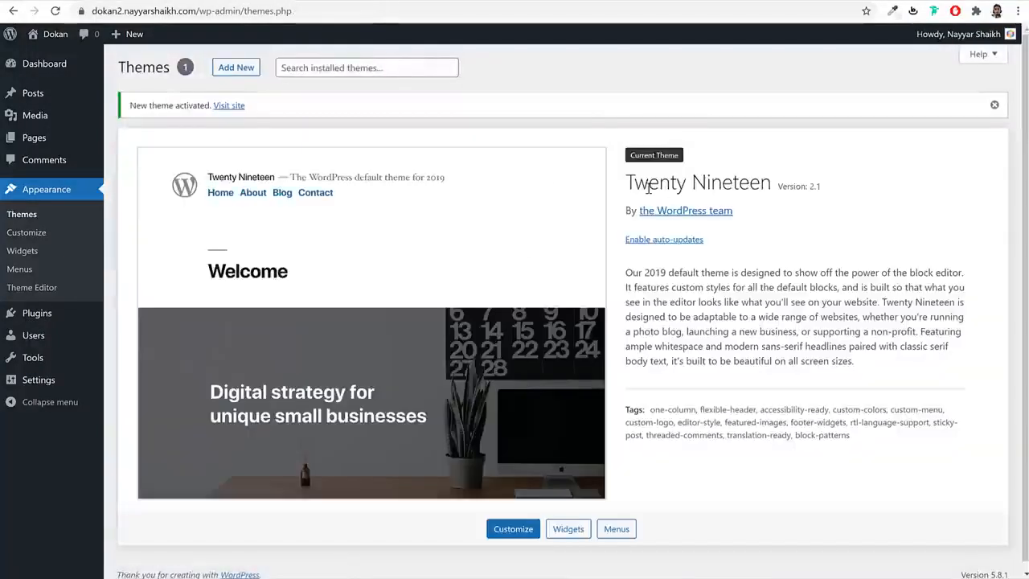
# - Review the remaining Twenty Nineteen theme, then go to the installed plugins list
pyautogui.moveTo(651, 187); pyautogui.dragTo(788, 204)
pyautogui.click(788, 204)
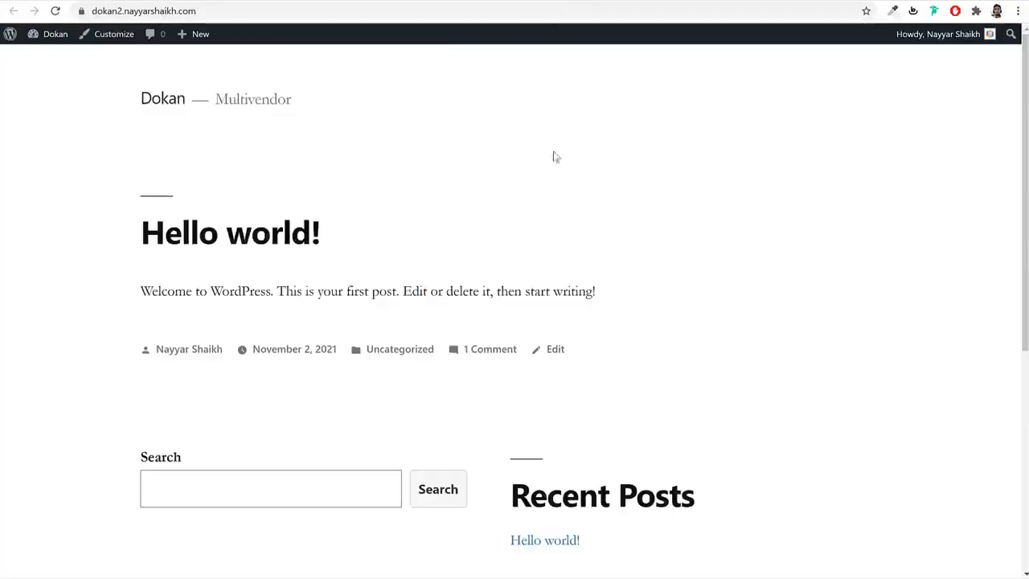
pyautogui.scroll(-3, 552, 156)
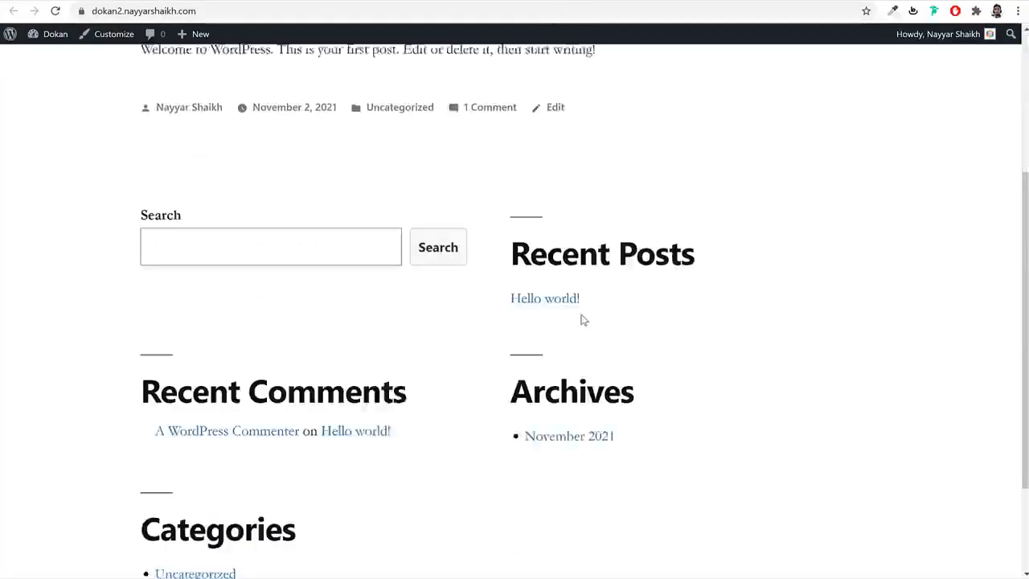
pyautogui.scroll(3, 582, 320)
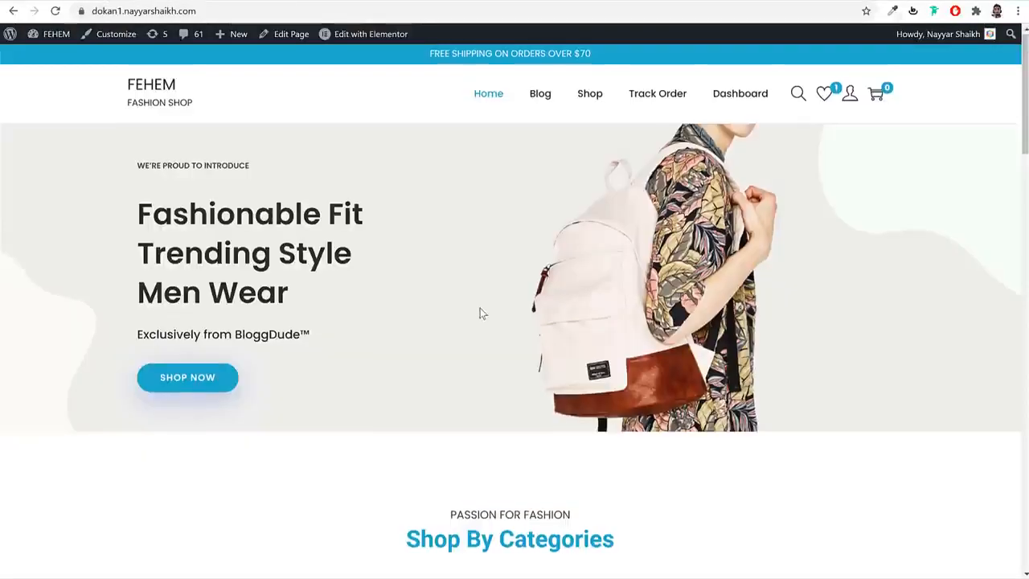
pyautogui.scroll(-5, 479, 314)
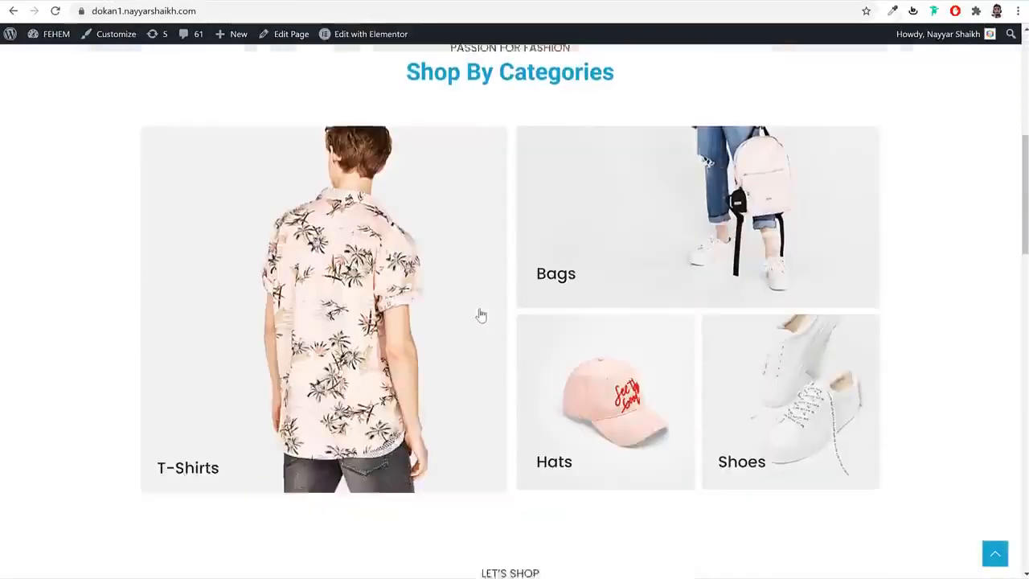
pyautogui.scroll(3, 480, 318)
pyautogui.scroll(3, 480, 321)
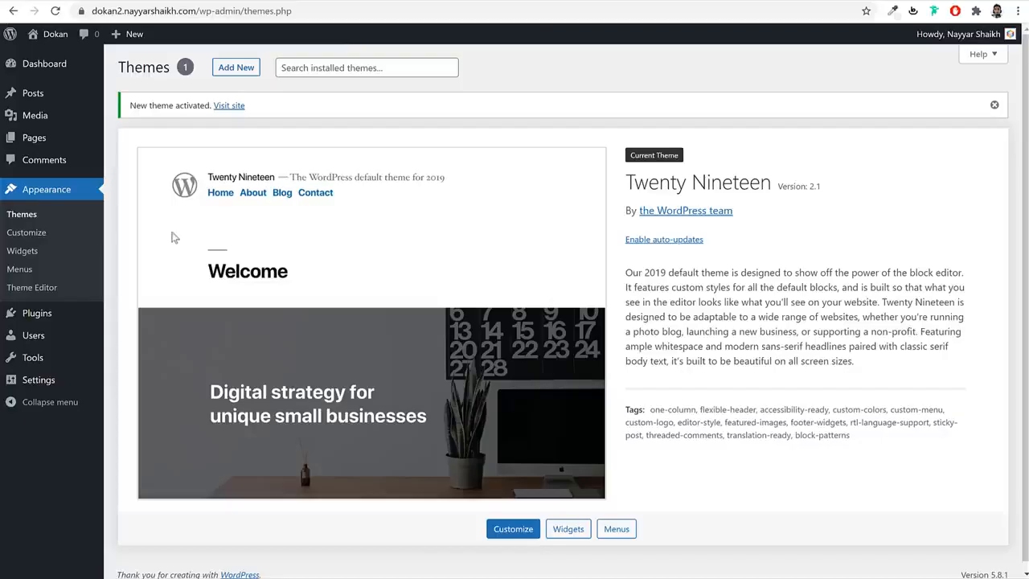
pyautogui.click(80, 315)
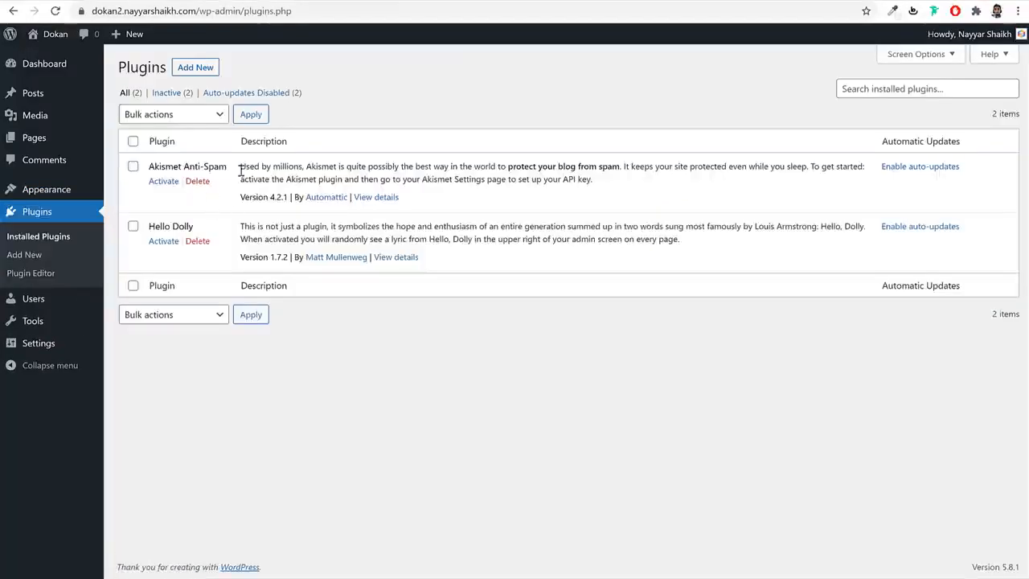
# - Delete the Akismet Anti-Spam and Hello Dolly plugins, confirming each
pyautogui.click(201, 184)
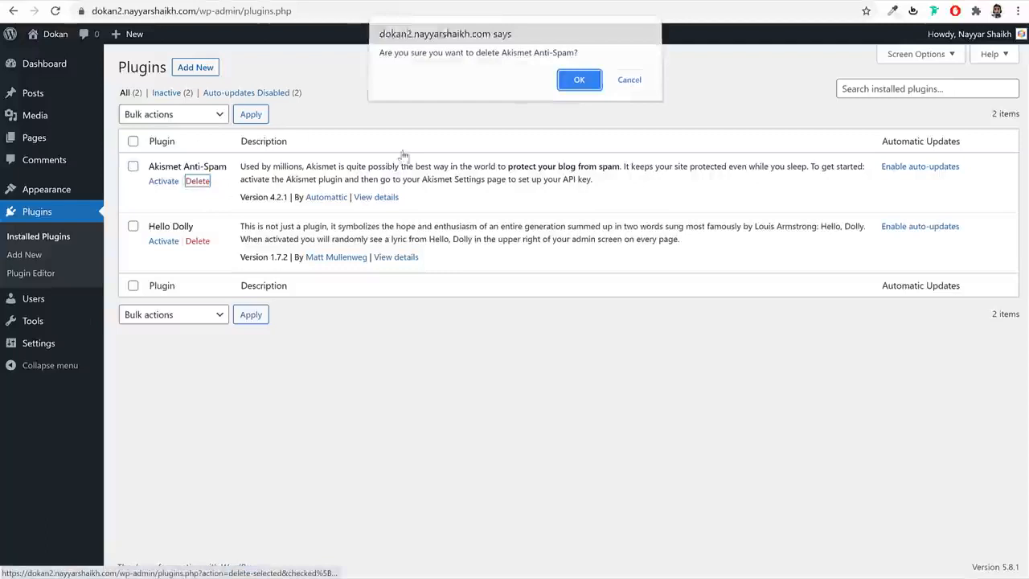
pyautogui.click(573, 81)
pyautogui.click(198, 207)
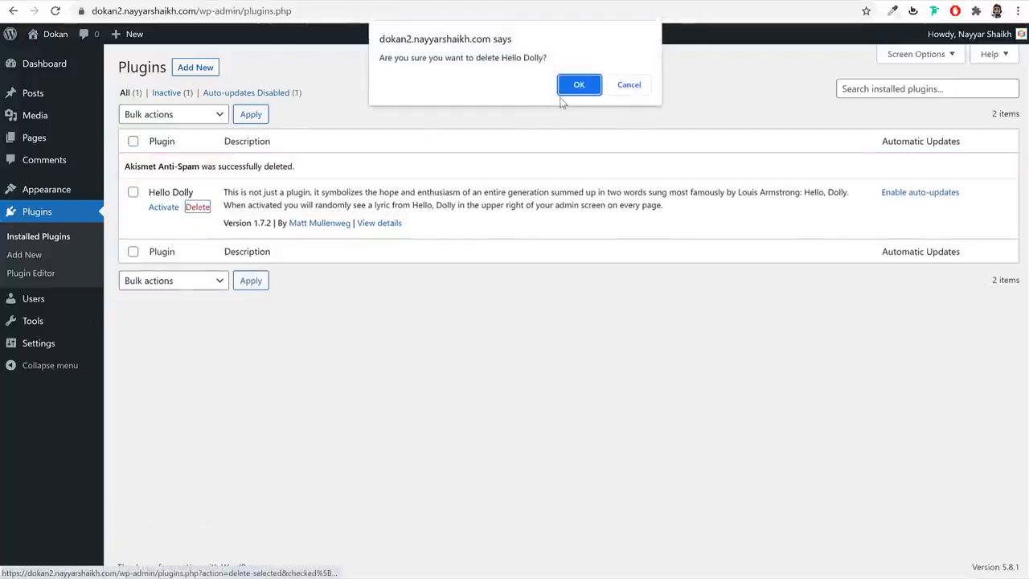
pyautogui.click(574, 85)
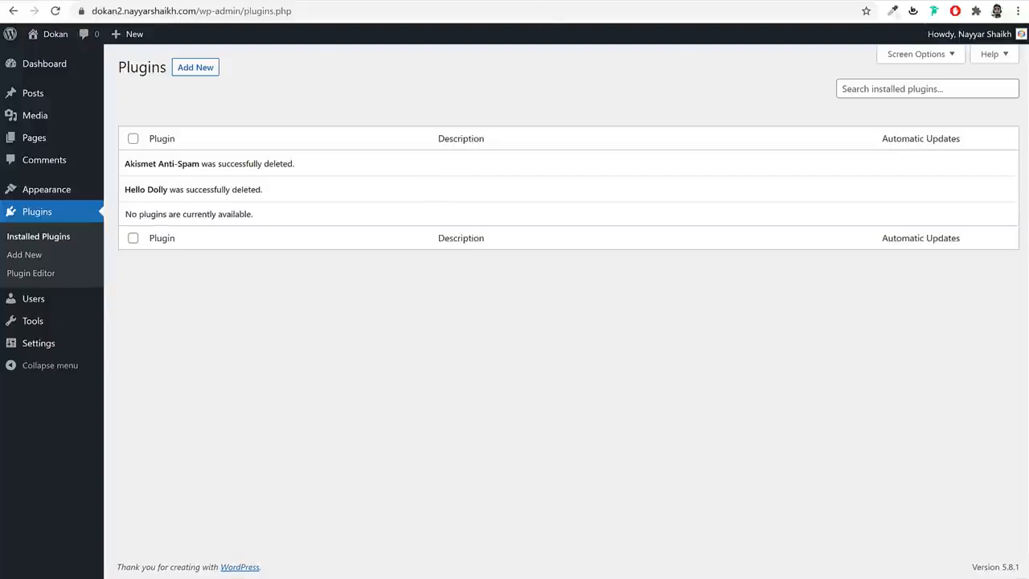
# - Scroll through the site's front page to check it
pyautogui.click(322, 1)
pyautogui.scroll(-4, 622, 303)
pyautogui.scroll(-2, 625, 308)
pyautogui.scroll(5, 618, 317)
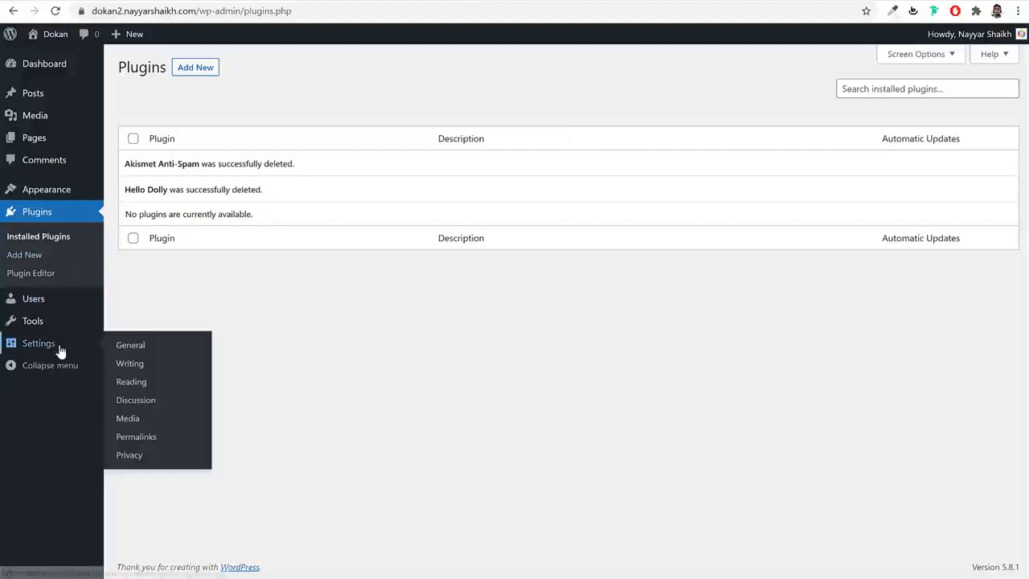
# - In General Settings, review the Dokan title, Multivendor tagline and admin e-mail, and enable 'Anyone can register'
pyautogui.click(53, 344)
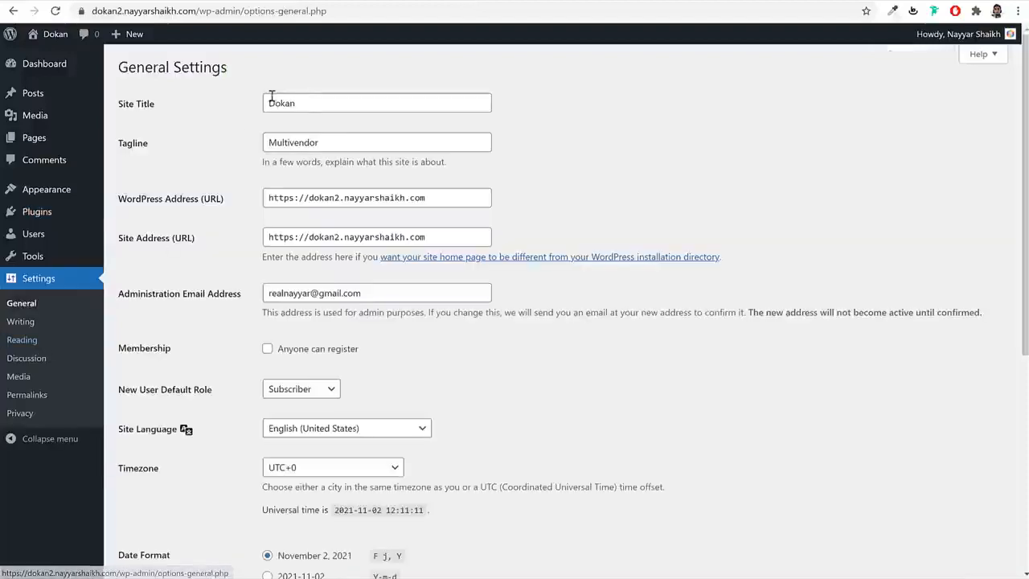
pyautogui.doubleClick(271, 98)
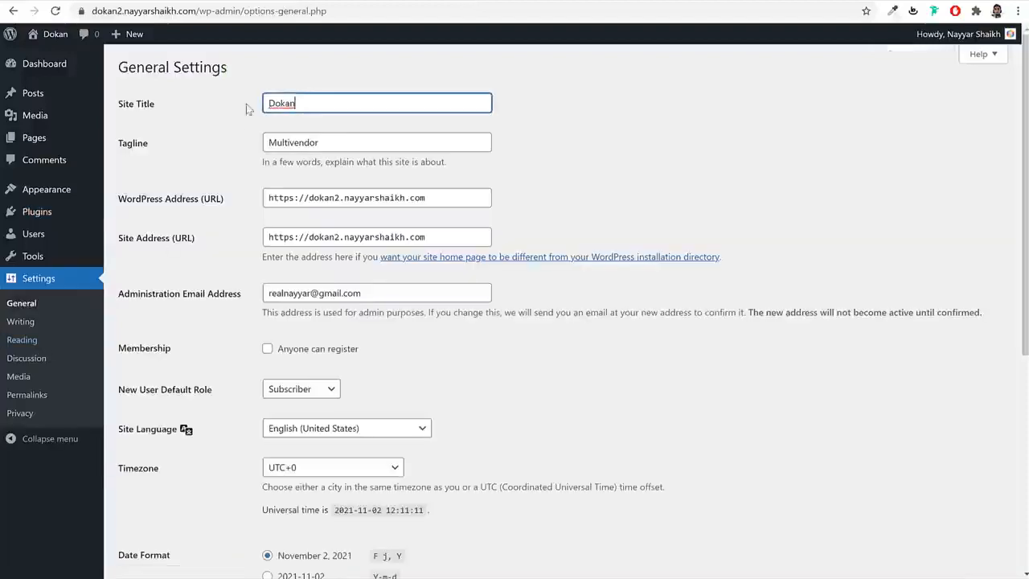
pyautogui.click(336, 140)
pyautogui.doubleClick(336, 139)
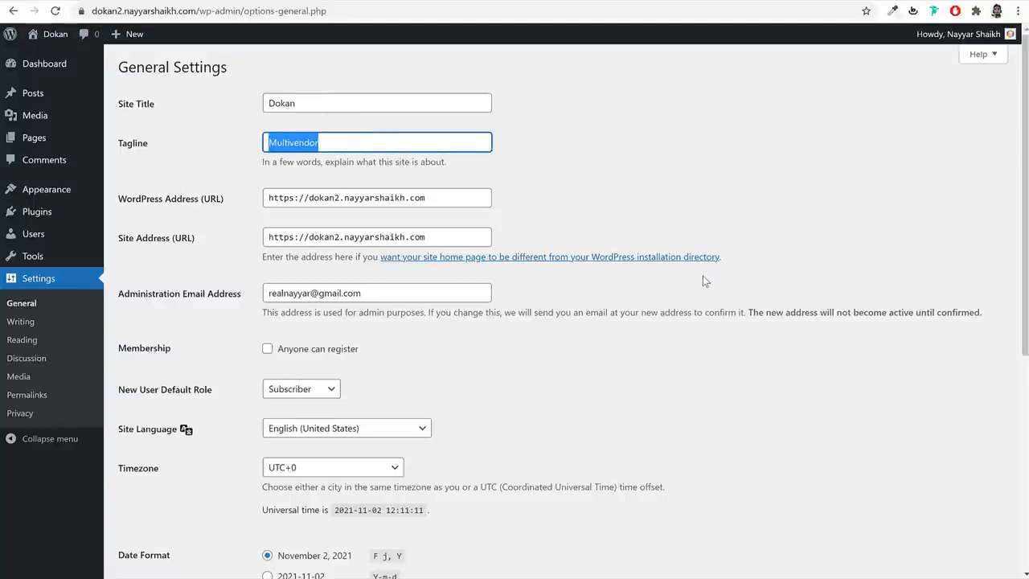
pyautogui.scroll(-2, 675, 274)
pyautogui.tripleClick(363, 162)
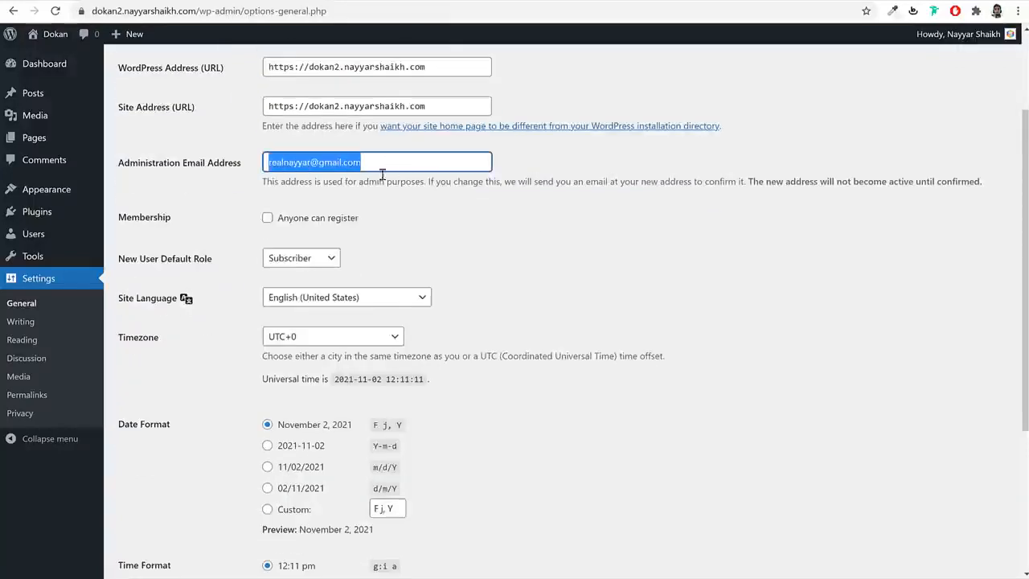
pyautogui.scroll(-1, 533, 214)
pyautogui.moveTo(175, 159); pyautogui.dragTo(122, 157)
pyautogui.click(268, 152)
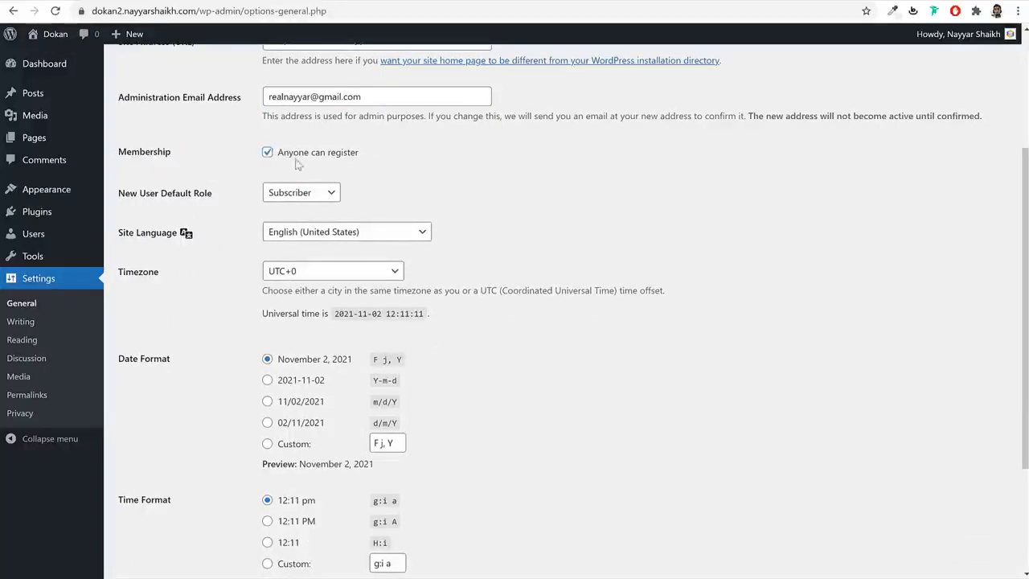
pyautogui.moveTo(359, 155); pyautogui.dragTo(277, 161)
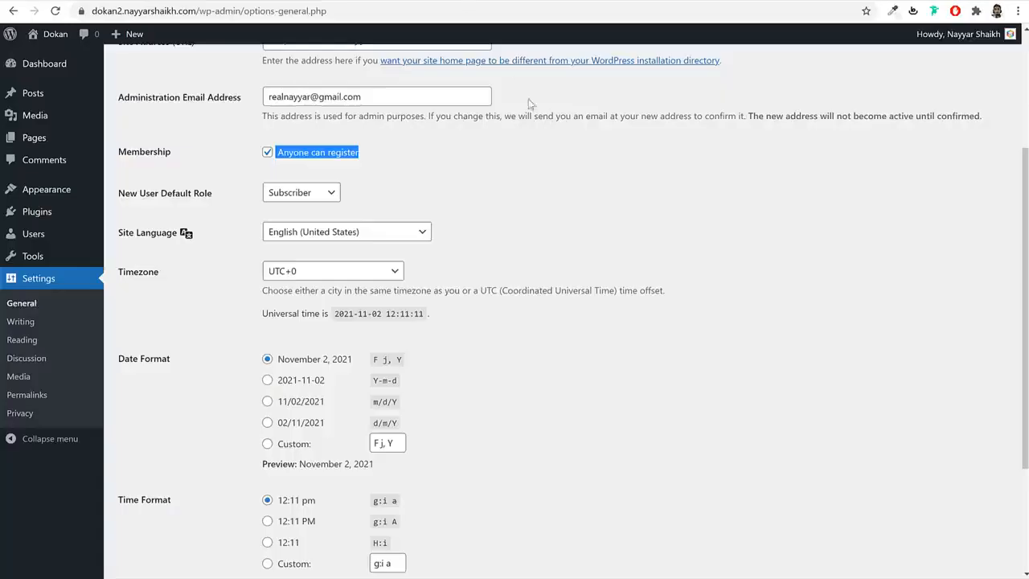
pyautogui.click(529, 167)
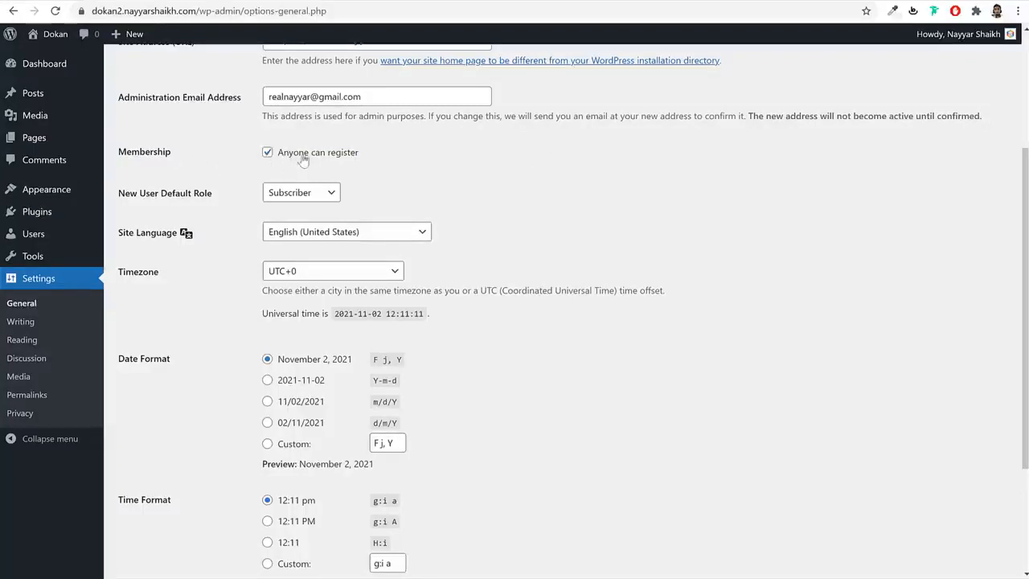
# - Set the timezone to Kolkata and save the general settings
pyautogui.scroll(-1, 641, 195)
pyautogui.scroll(-1, 642, 195)
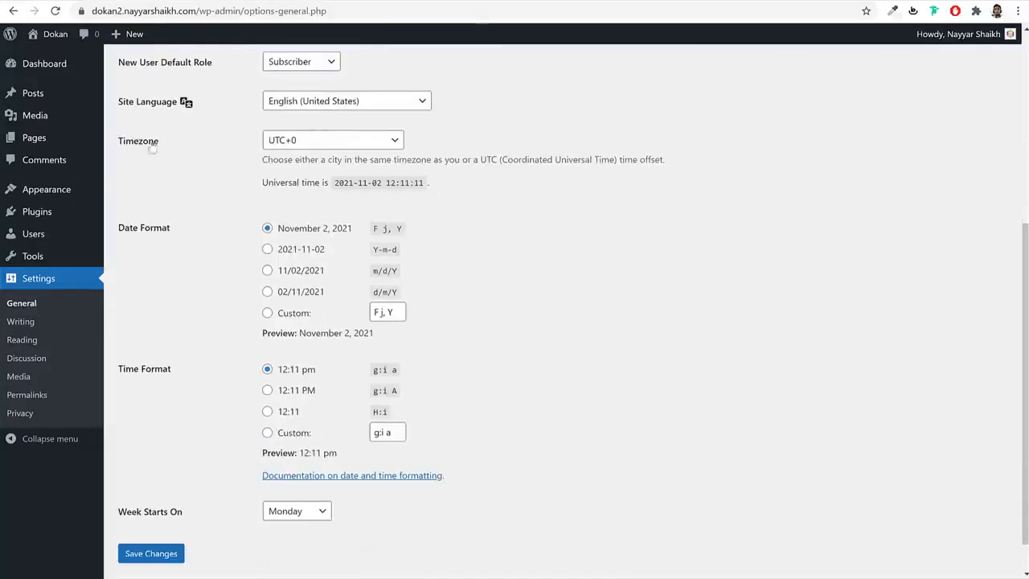
pyautogui.click(312, 141)
pyautogui.write('kolkata')
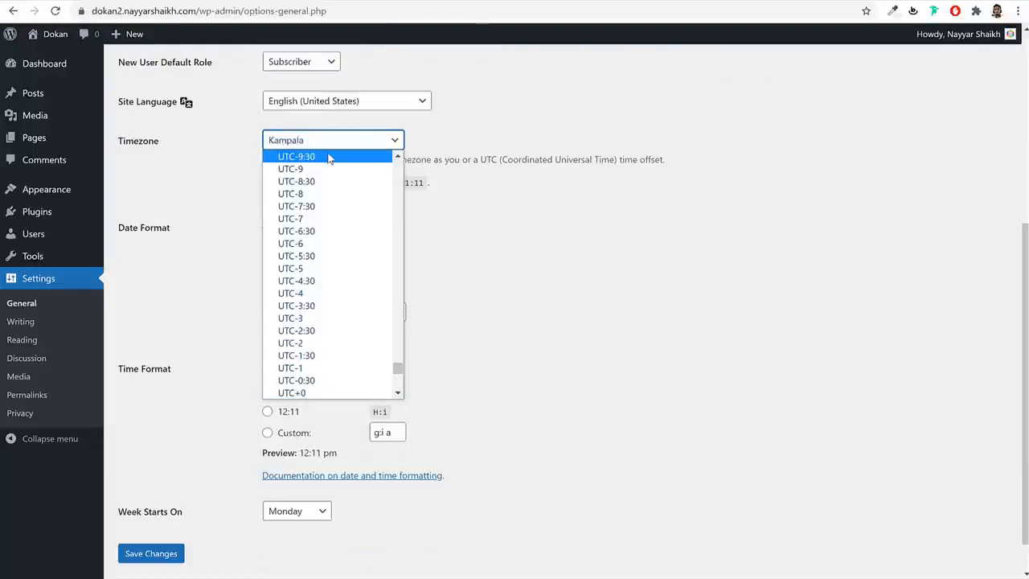
pyautogui.press('Return')
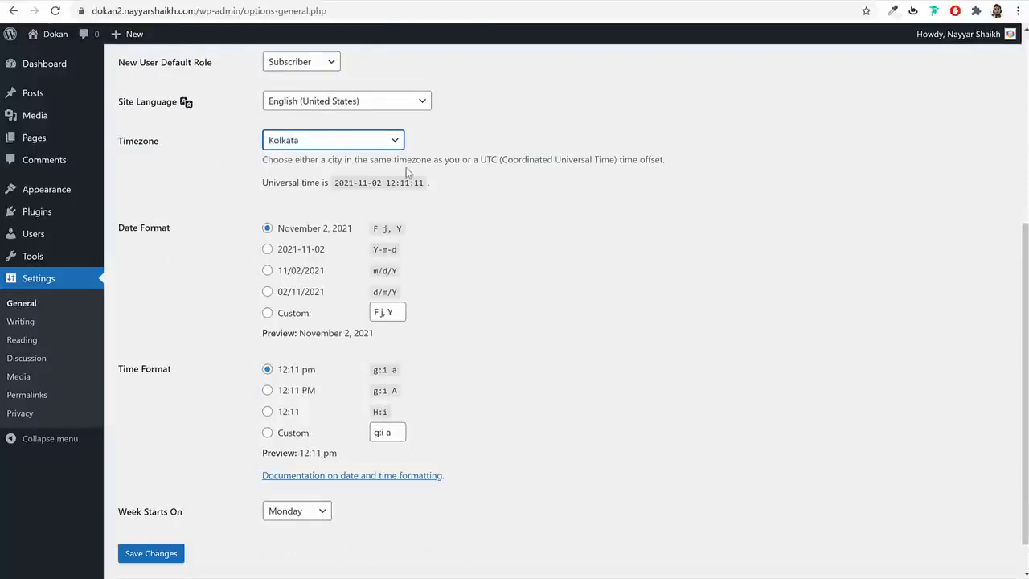
pyautogui.click(573, 217)
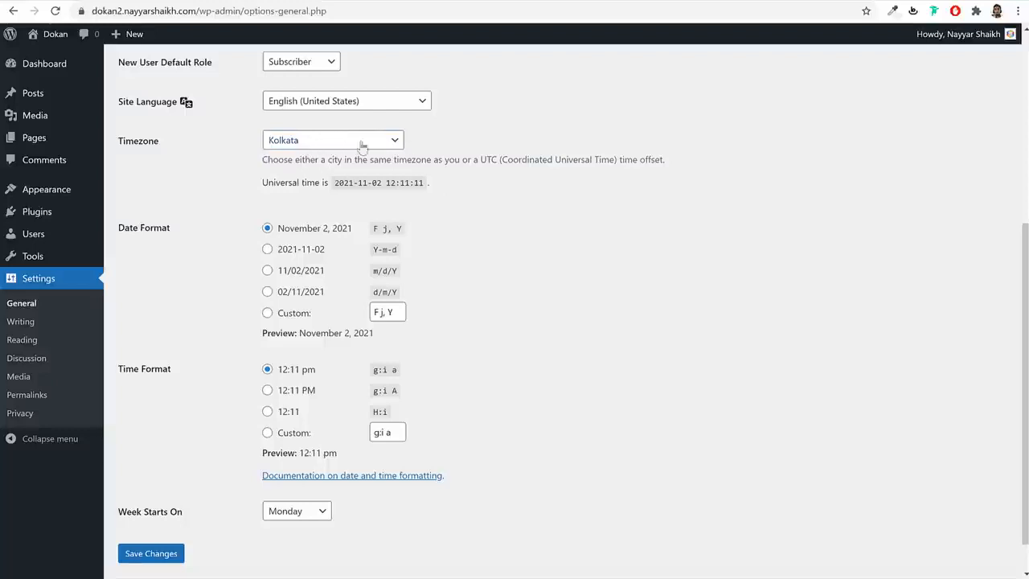
pyautogui.click(161, 556)
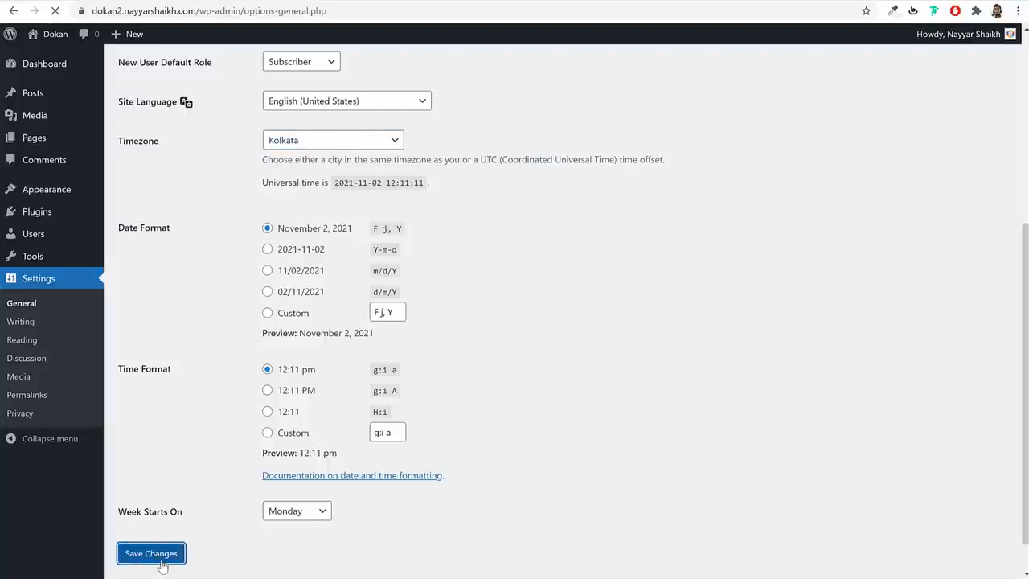
pyautogui.click(38, 399)
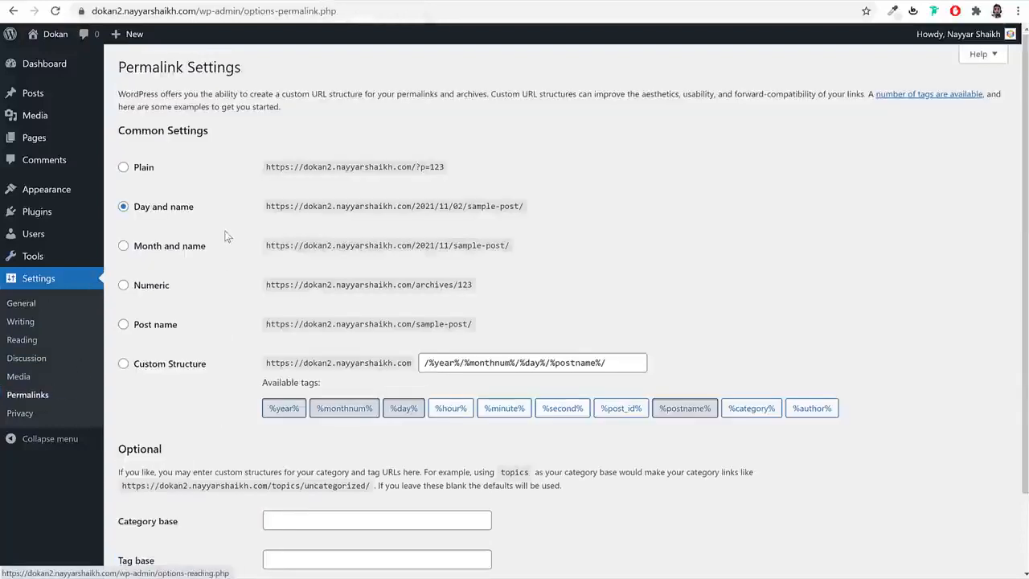
# - Change permalinks from Day and name to Post name, save, and return to the Dashboard
pyautogui.moveTo(194, 208); pyautogui.dragTo(135, 217)
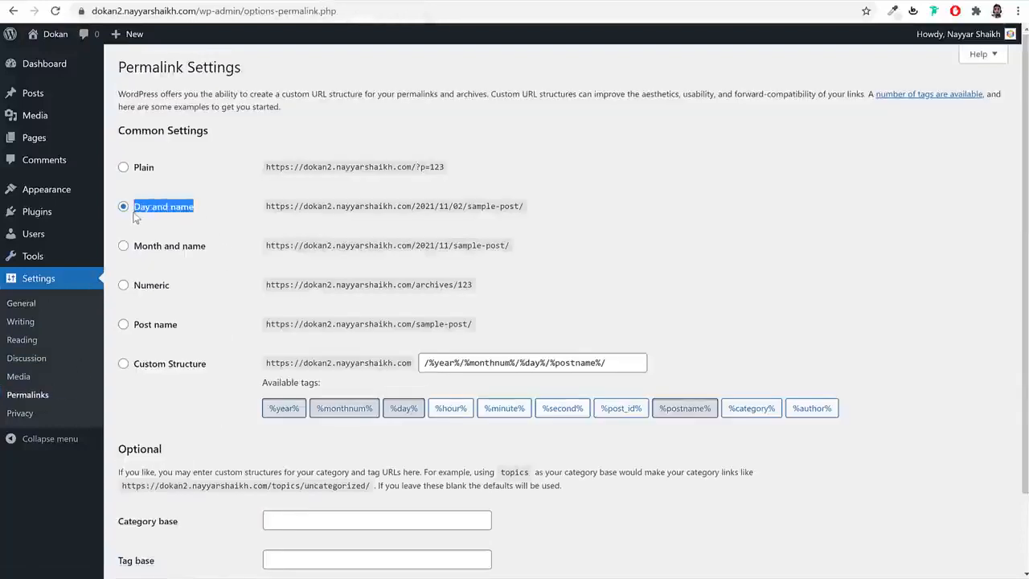
pyautogui.click(145, 326)
pyautogui.moveTo(185, 329); pyautogui.dragTo(125, 331)
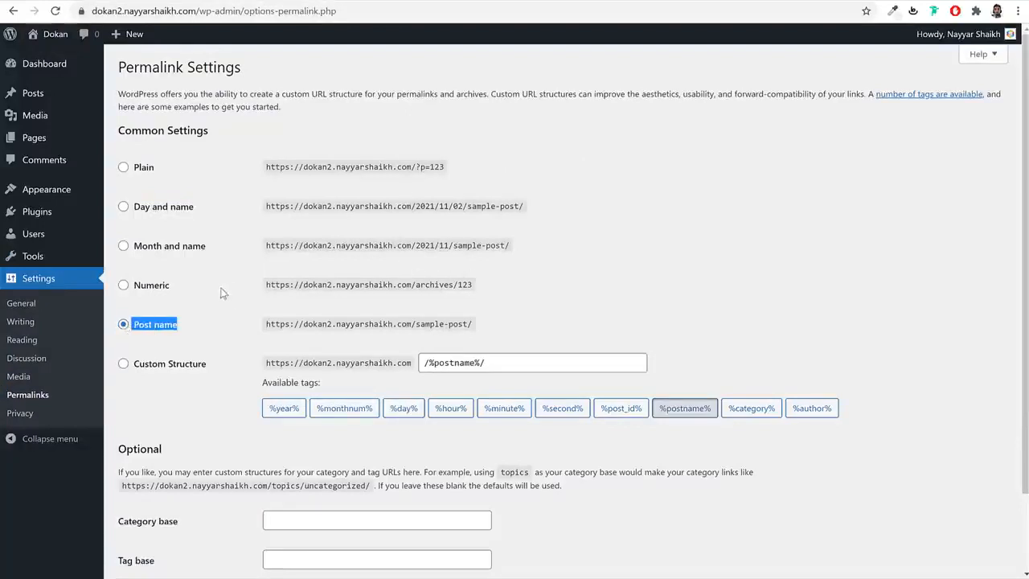
pyautogui.scroll(-2, 173, 332)
pyautogui.click(150, 510)
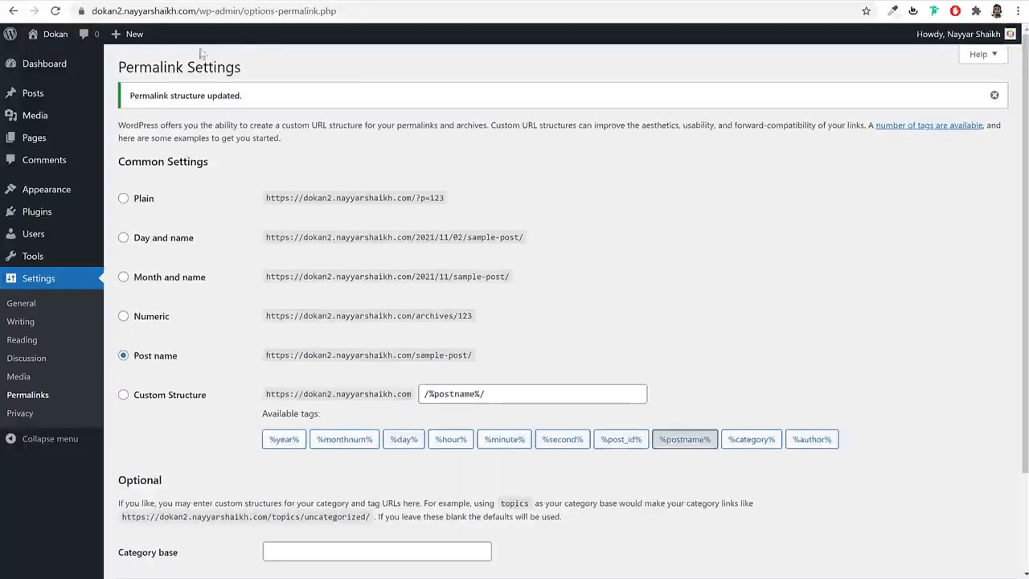
pyautogui.click(48, 70)
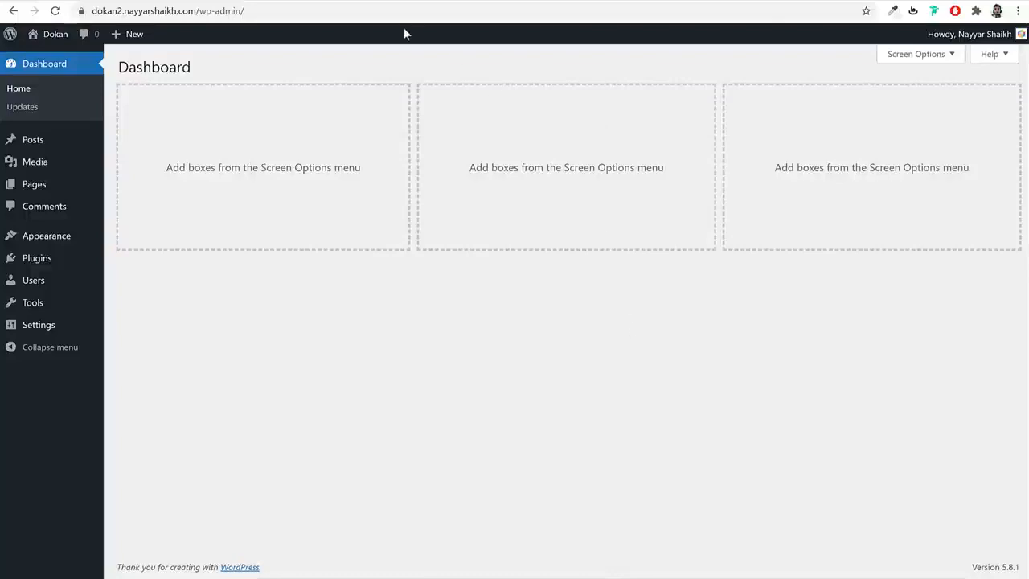
pyautogui.click(391, 1)
pyautogui.scroll(-6, 694, 315)
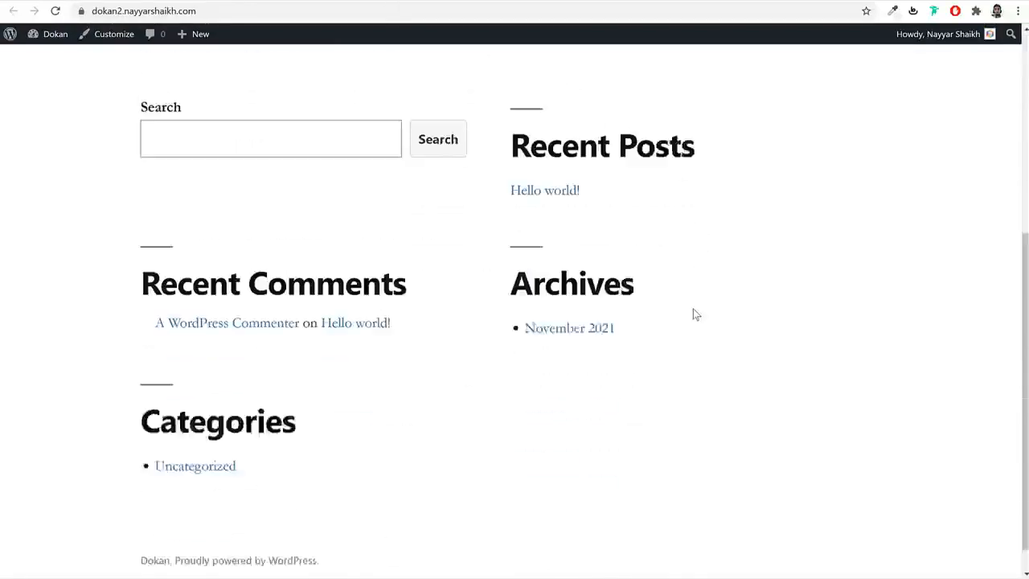
pyautogui.scroll(4, 694, 314)
pyautogui.scroll(2, 695, 315)
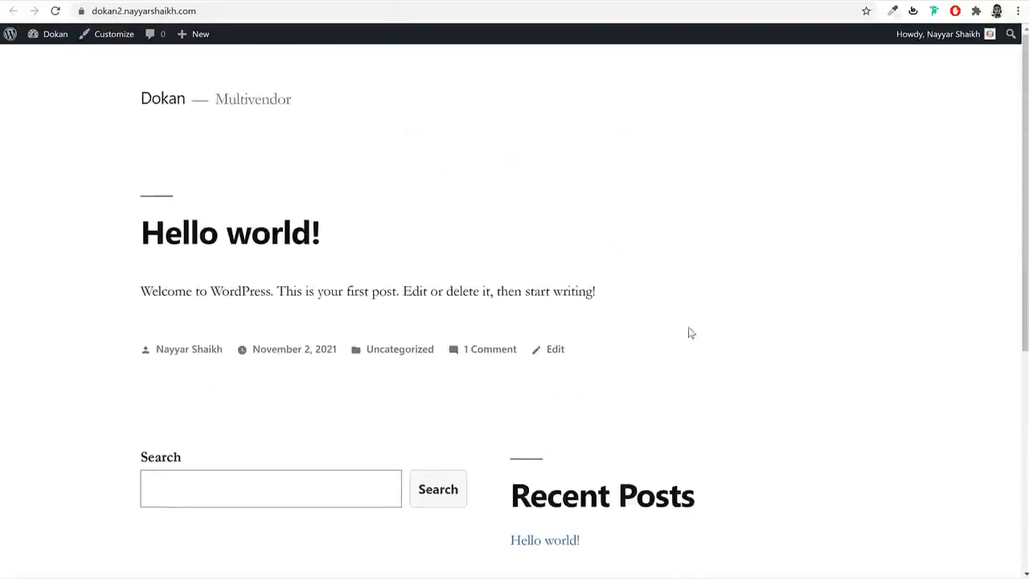
pyautogui.click(176, 1)
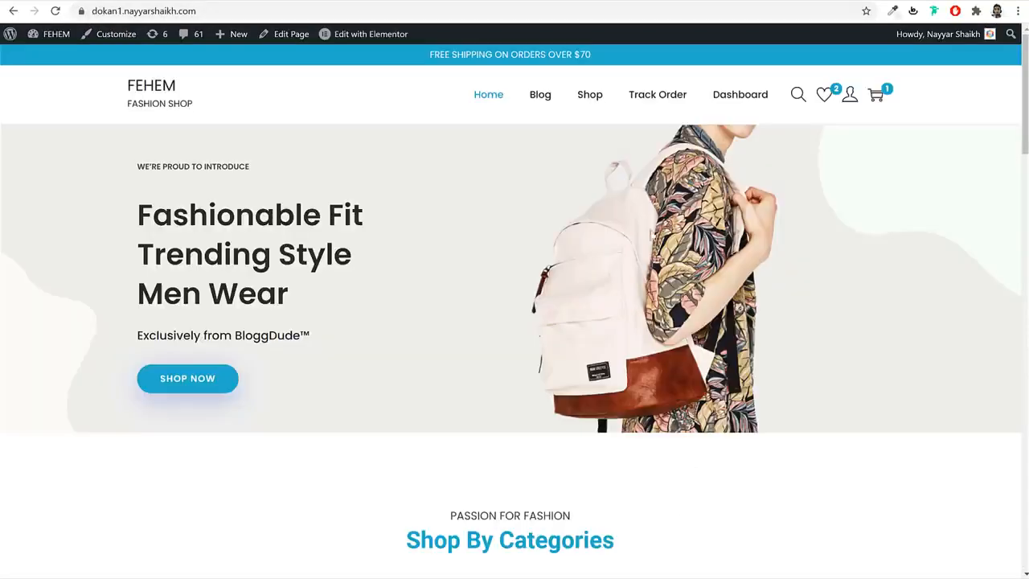
pyautogui.scroll(-9, 735, 281)
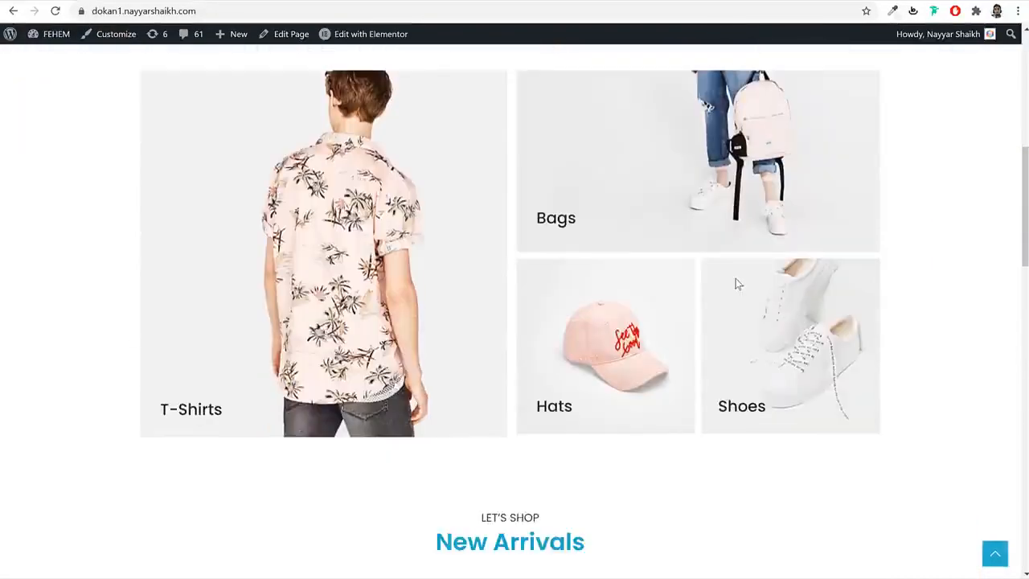
pyautogui.scroll(3, 736, 282)
pyautogui.scroll(6, 738, 284)
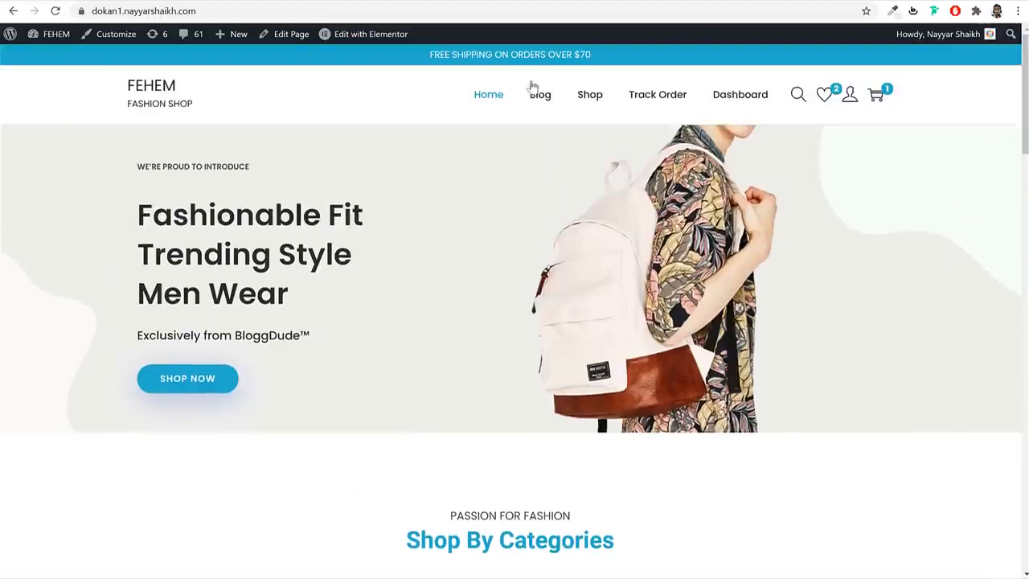
pyautogui.click(354, 1)
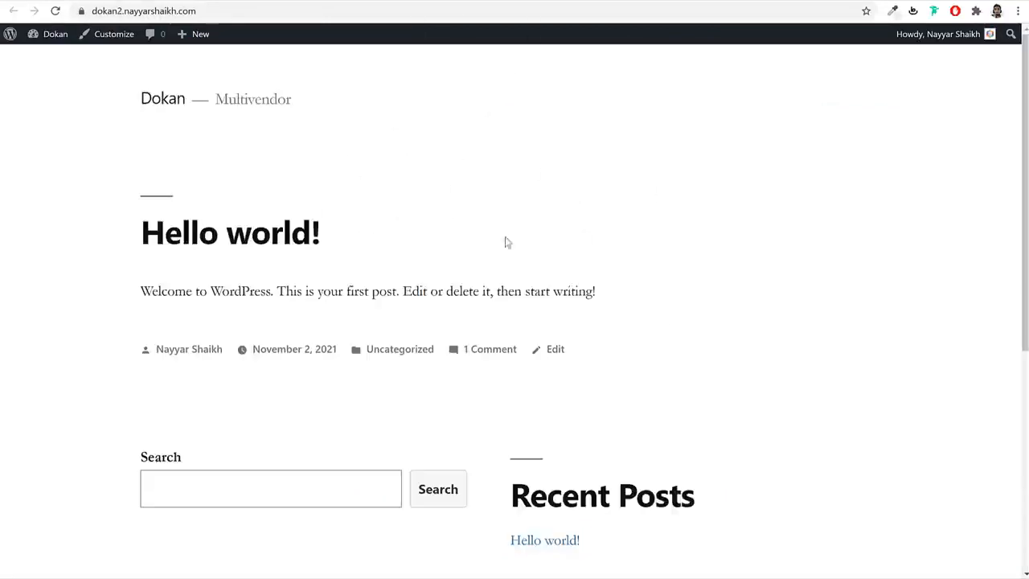
pyautogui.click(276, 1)
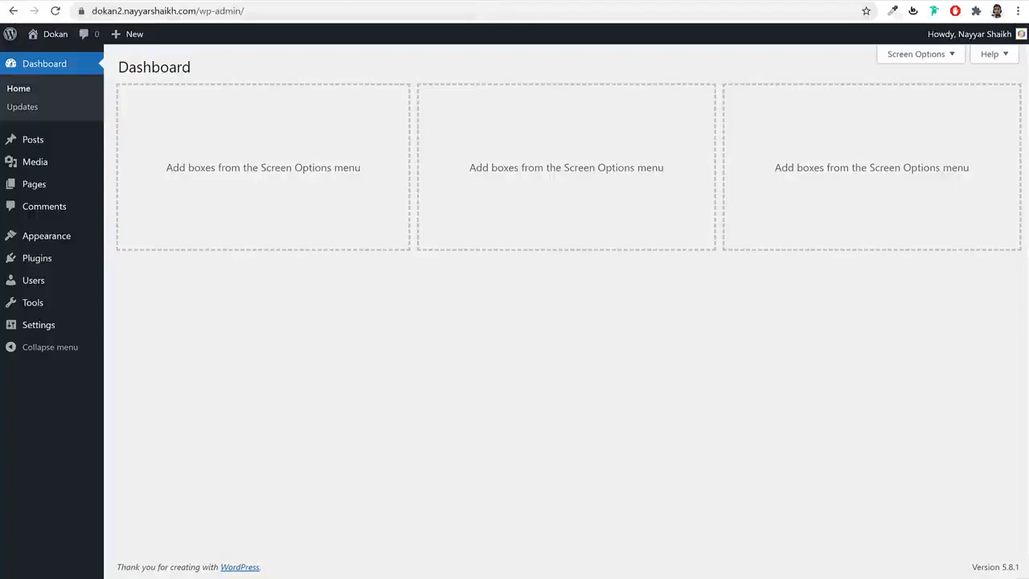
# - Go to bloggdude.com/woostify and download woostify.1.9.8.zip, declining the e-mail signup
pyautogui.hotkey('ctrl', 't')
pyautogui.write('bloggdude.com/woo')
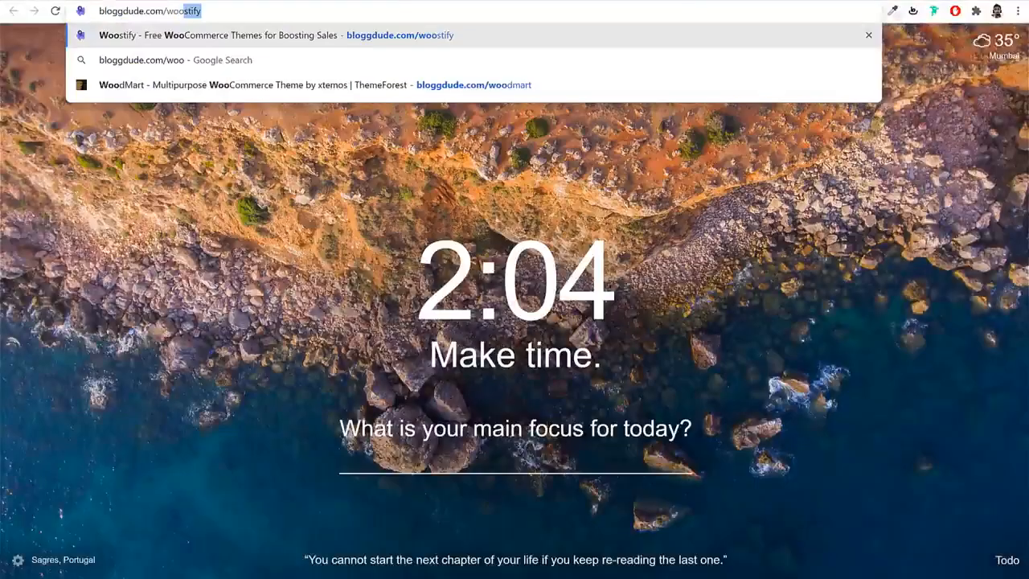
pyautogui.press('Return')
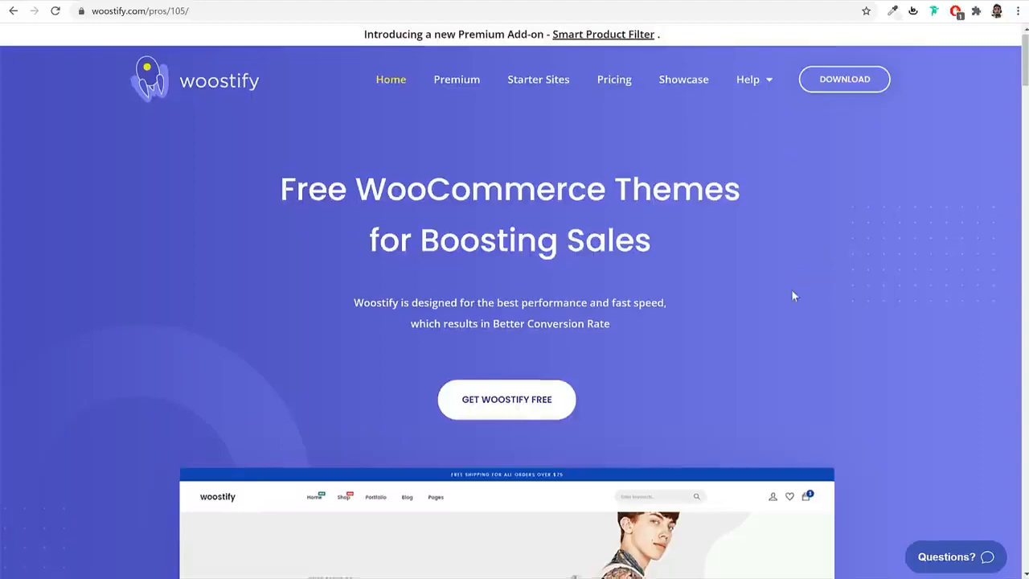
pyautogui.scroll(-5, 791, 289)
pyautogui.scroll(2, 793, 294)
pyautogui.scroll(3, 792, 295)
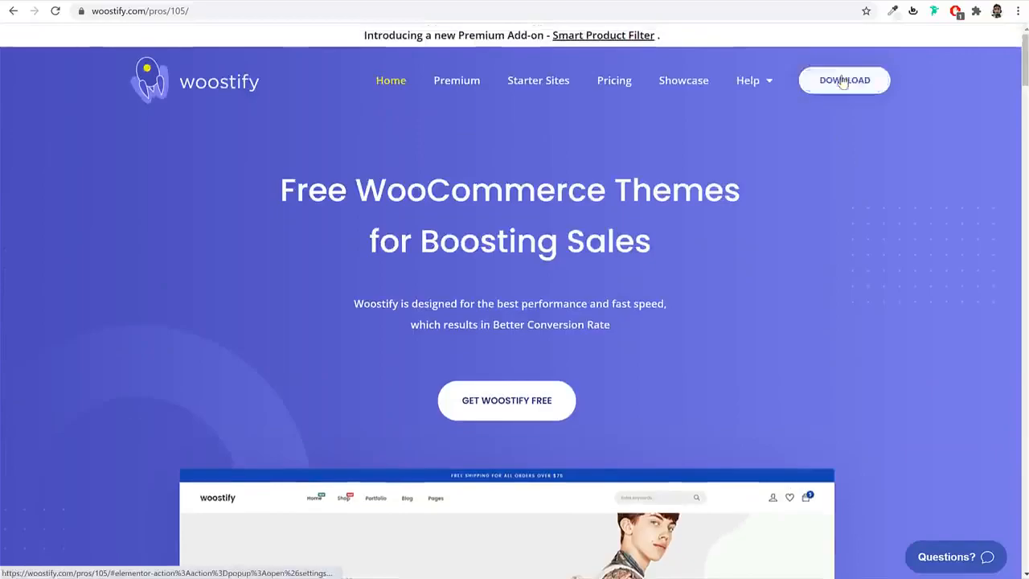
pyautogui.click(840, 81)
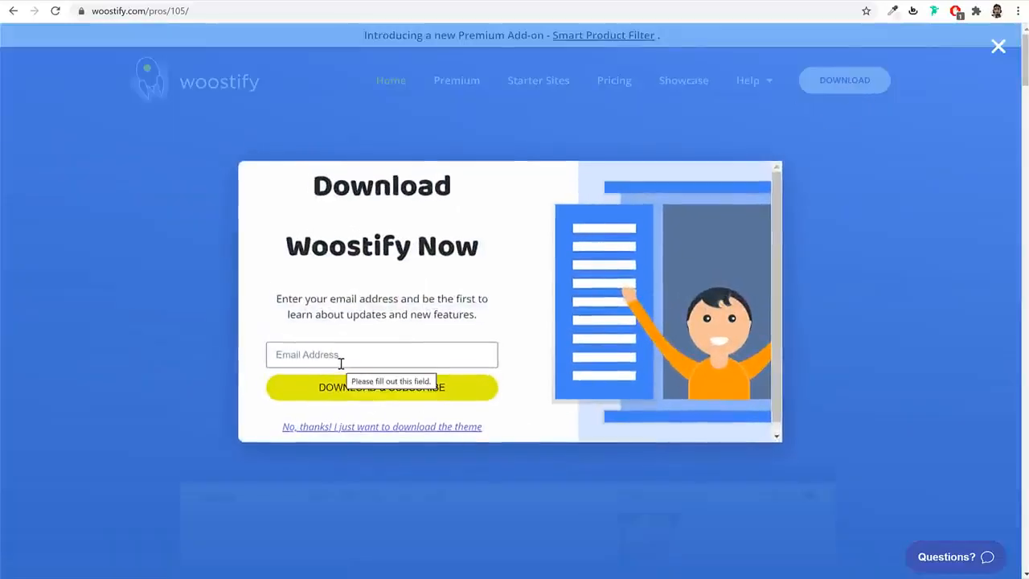
pyautogui.click(357, 432)
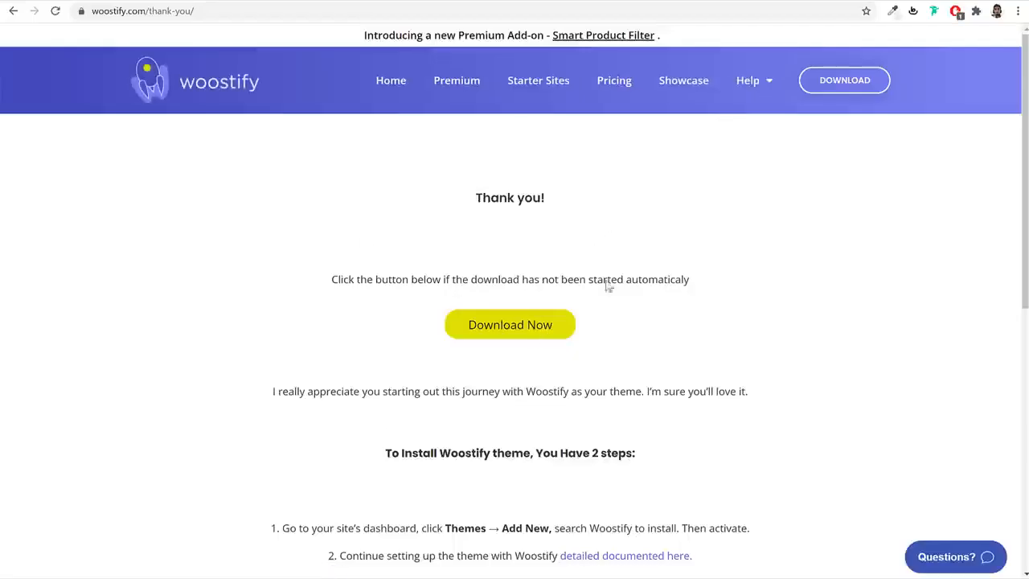
pyautogui.click(530, 336)
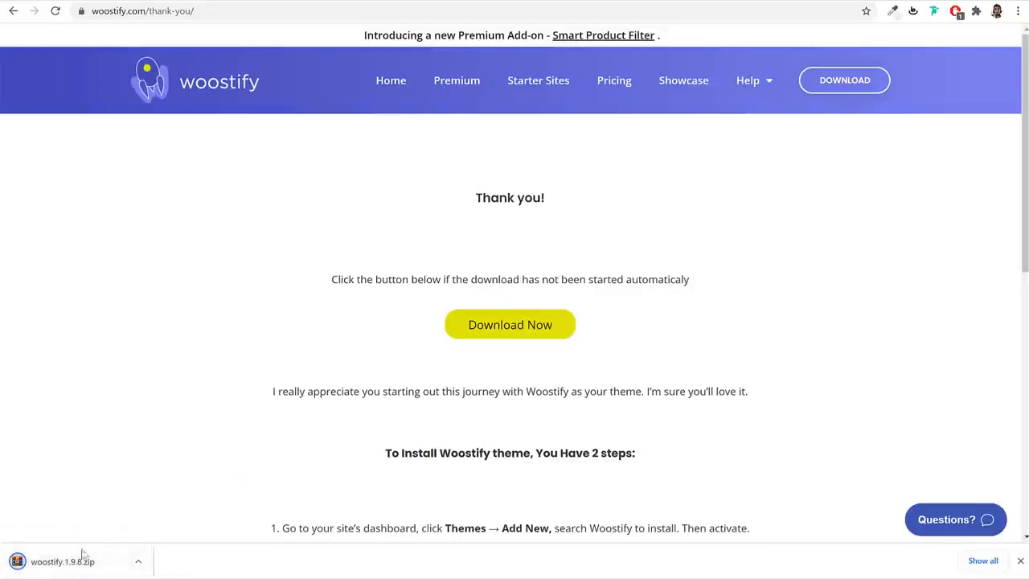
# - Upload woostify.1.9.8.zip as a new theme, install it, and activate Woostify
pyautogui.click(249, 2)
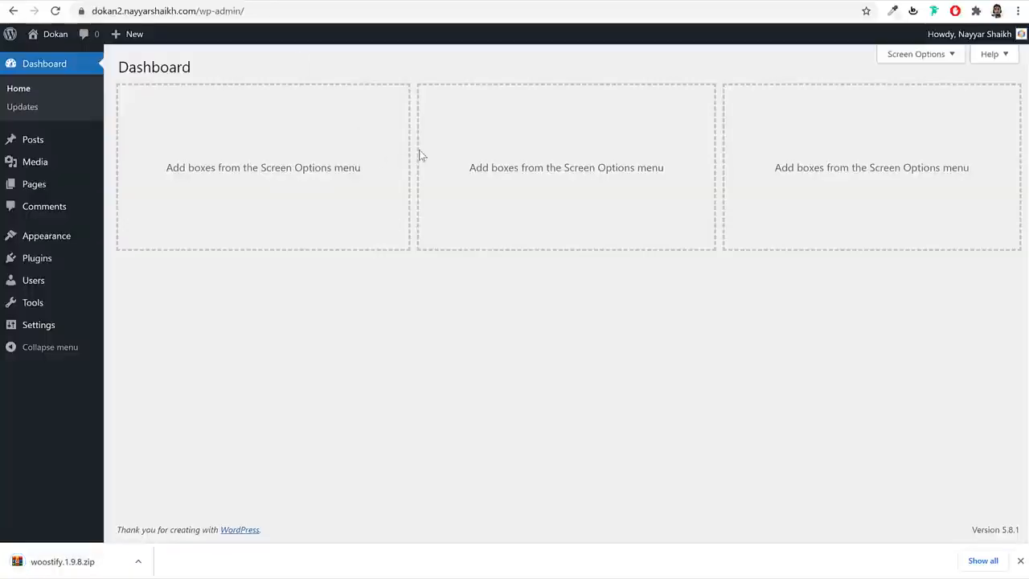
pyautogui.click(36, 241)
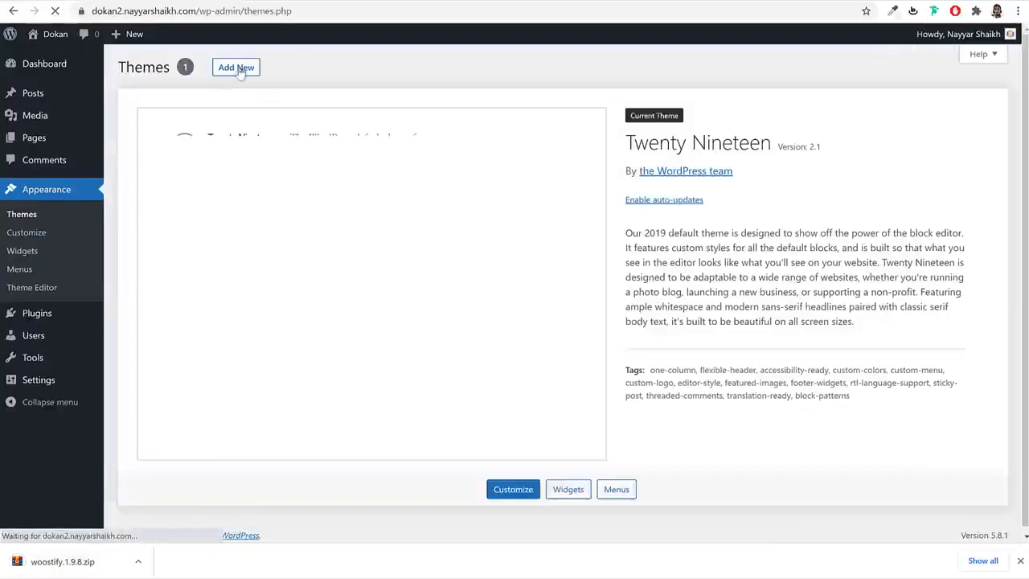
pyautogui.click(234, 67)
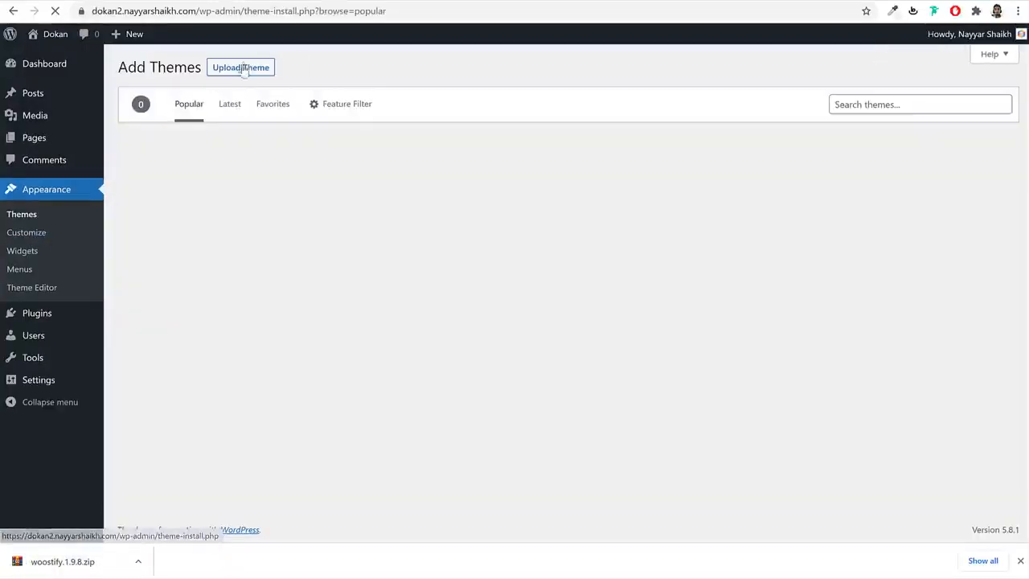
pyautogui.click(244, 69)
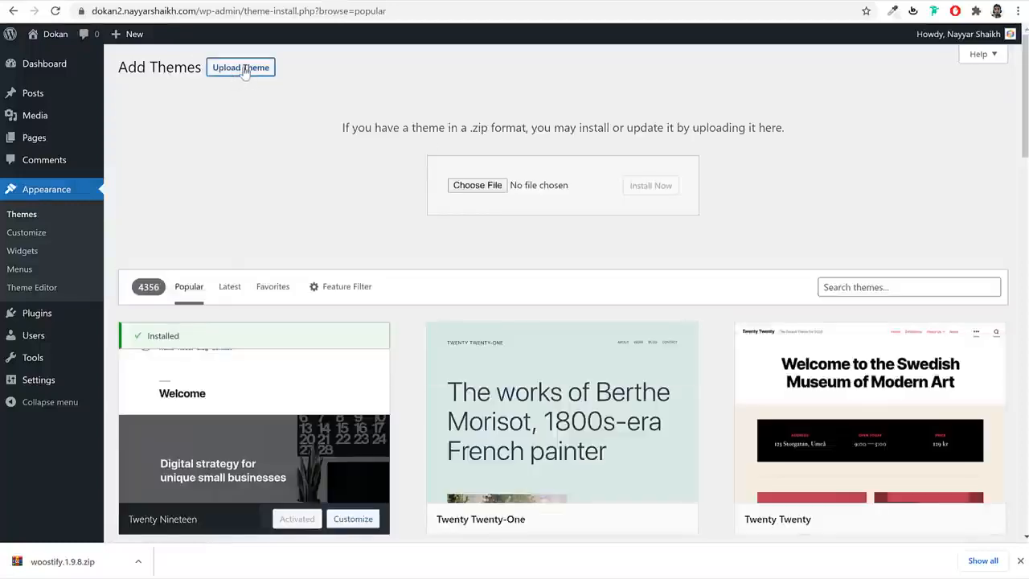
pyautogui.moveTo(63, 561); pyautogui.dragTo(474, 185)
pyautogui.click(641, 188)
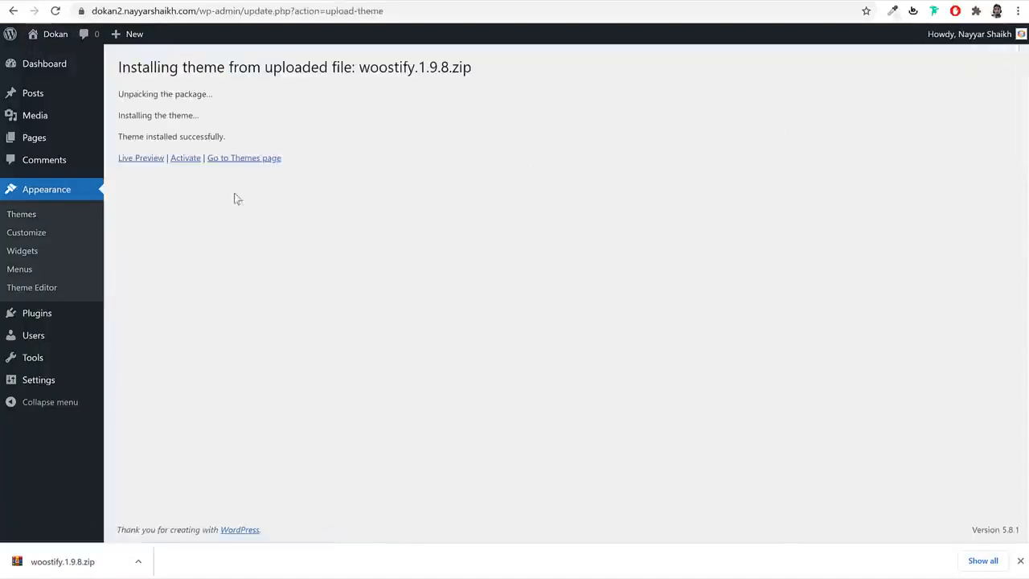
pyautogui.click(186, 159)
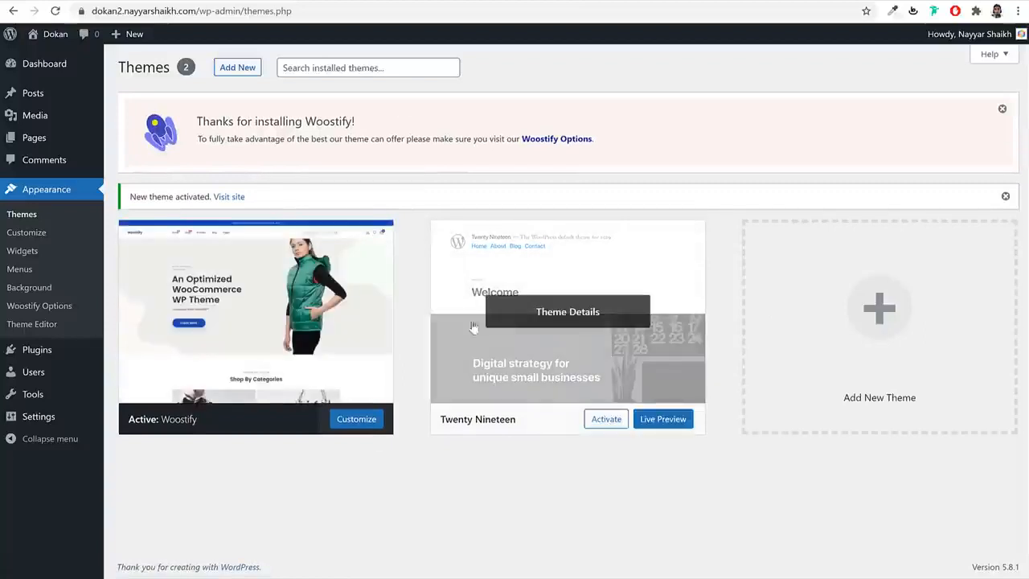
# - Delete the Twenty Nineteen theme, confirming the removal
pyautogui.click(545, 314)
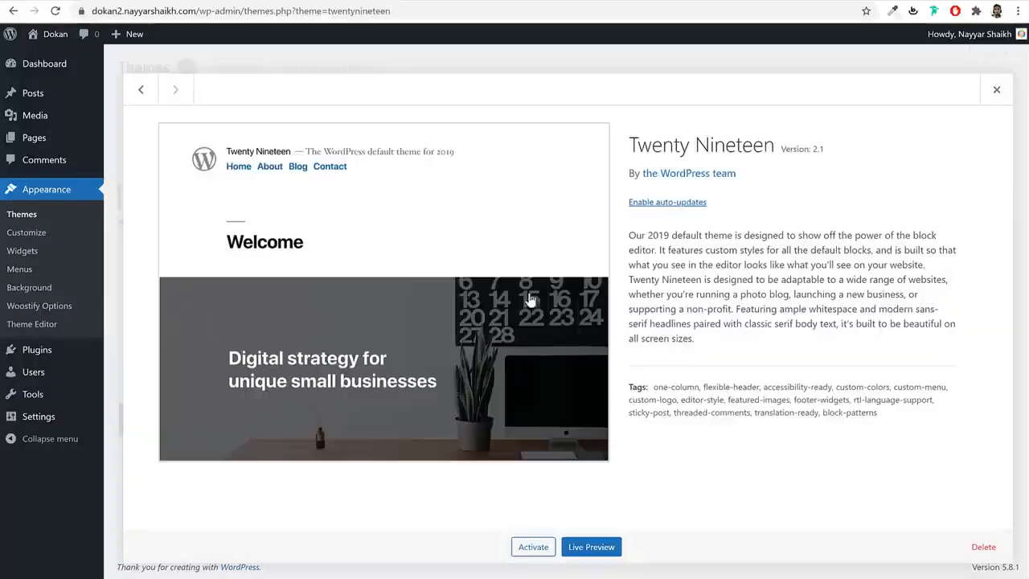
pyautogui.click(991, 547)
pyautogui.click(569, 109)
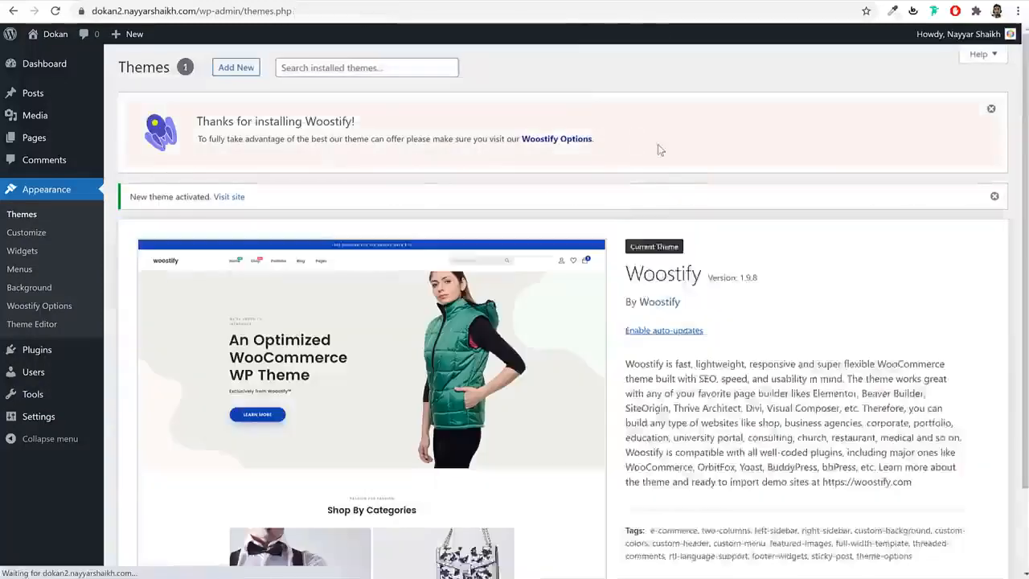
pyautogui.scroll(-1, 838, 257)
# - Enable Woostify auto-updates, reload the front page in Woostify styling, and return to woostify.com
pyautogui.click(658, 233)
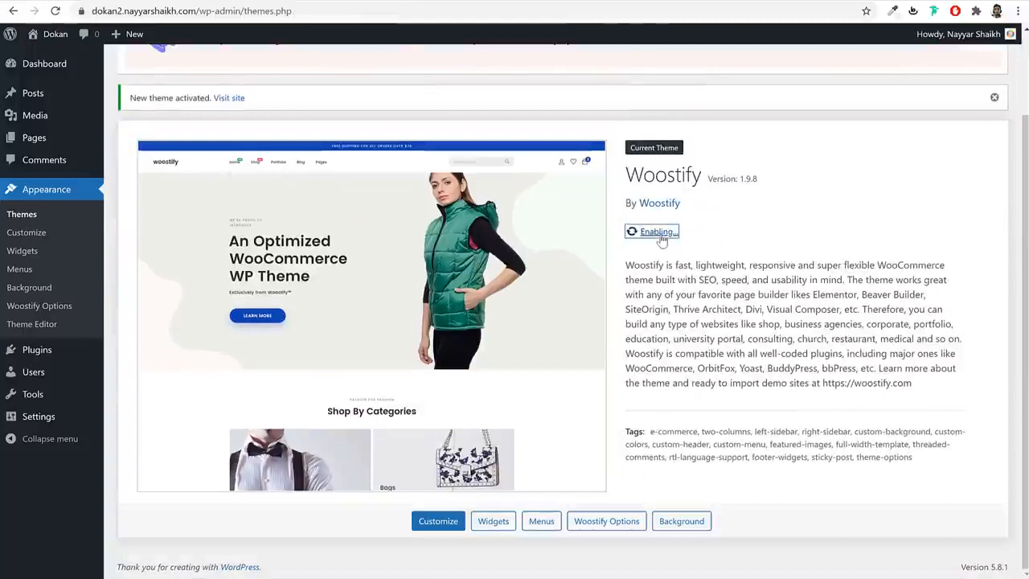
pyautogui.scroll(1, 768, 297)
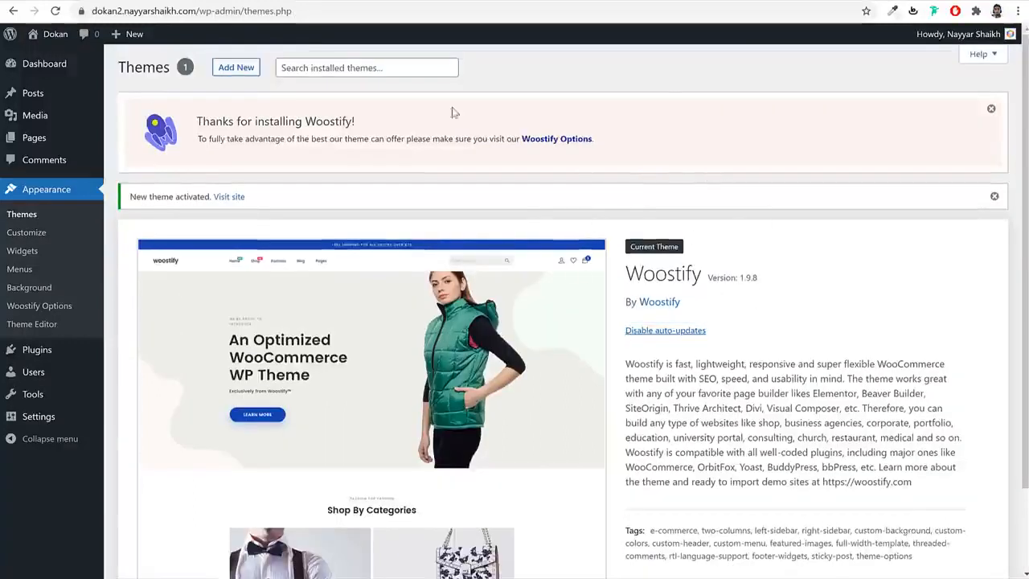
pyautogui.click(229, 196)
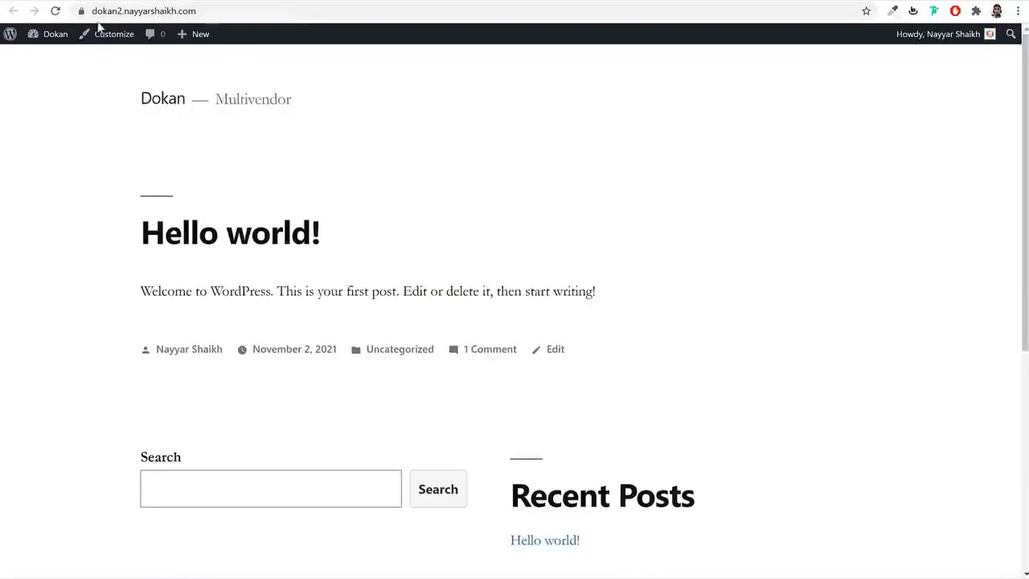
pyautogui.click(54, 12)
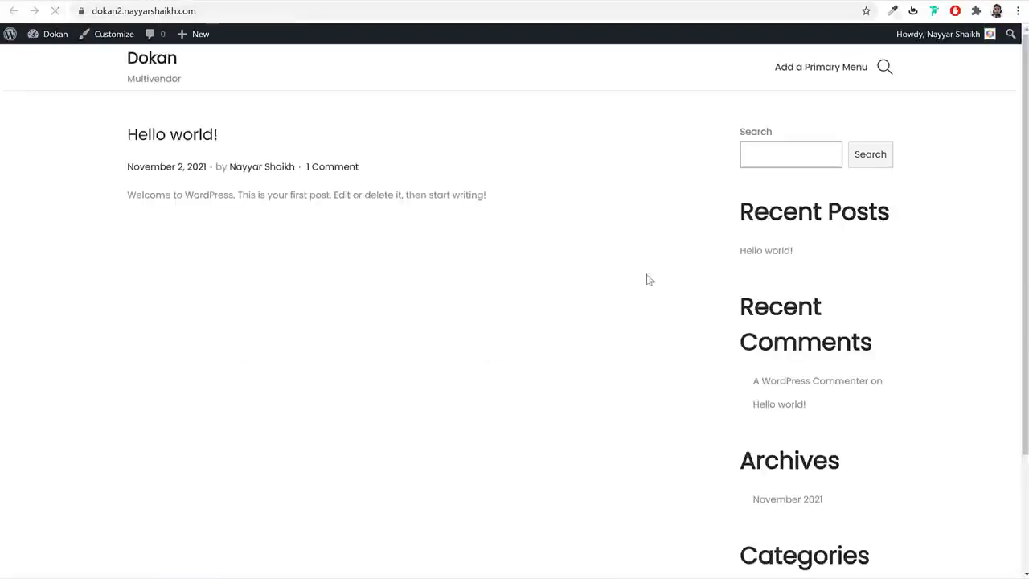
pyautogui.scroll(-3, 787, 349)
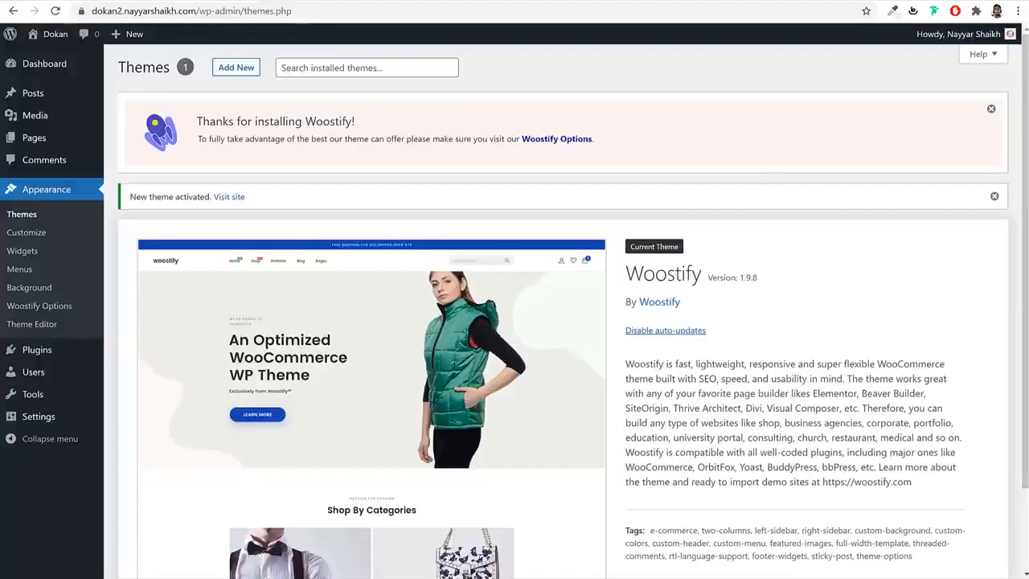
pyautogui.click(80, 349)
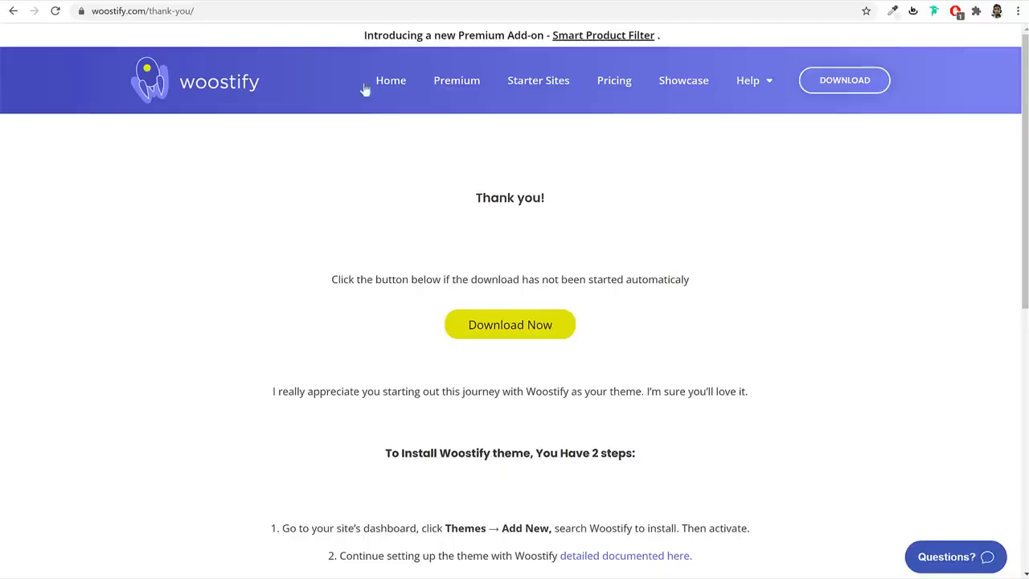
# - From the woostify.com homepage, open Premium and browse the Pro add-ons list
pyautogui.click(201, 92)
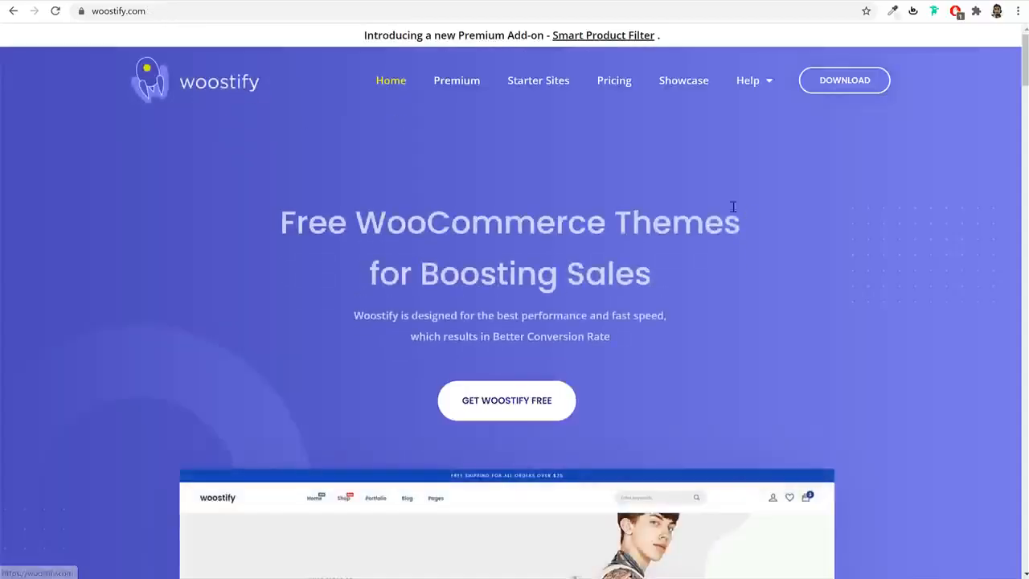
pyautogui.scroll(-3, 798, 250)
pyautogui.scroll(-2, 800, 250)
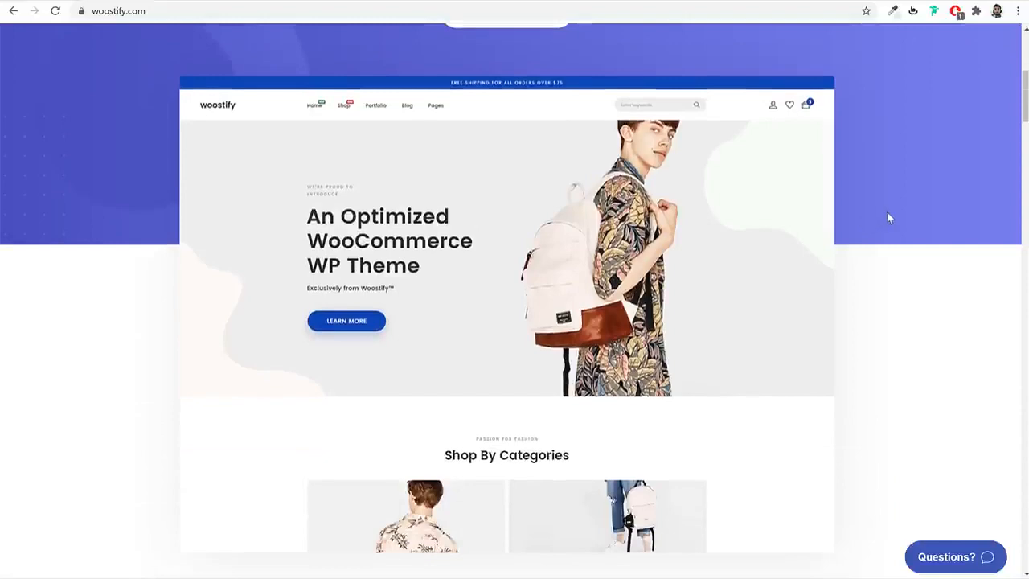
pyautogui.scroll(5, 888, 217)
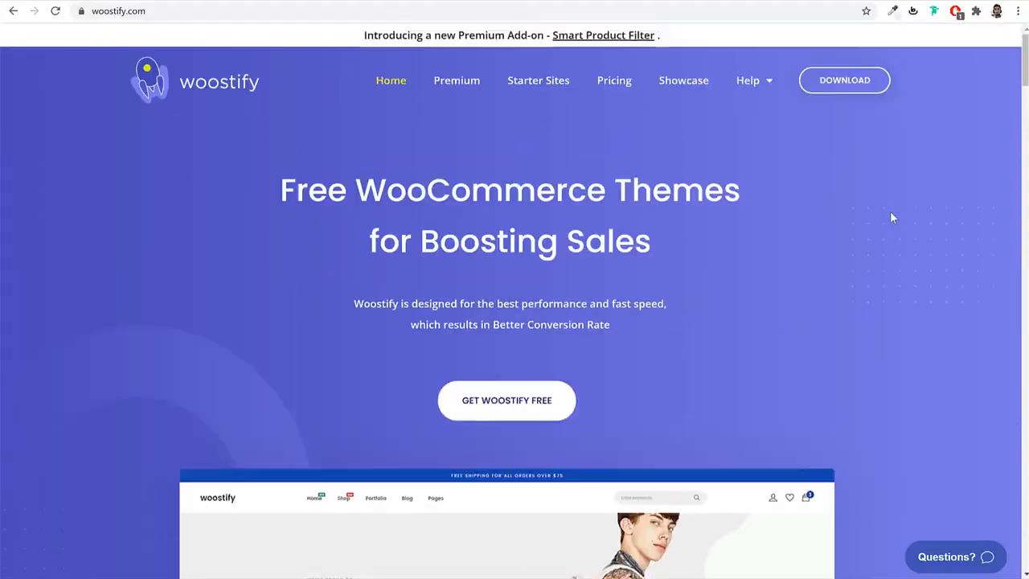
pyautogui.click(462, 83)
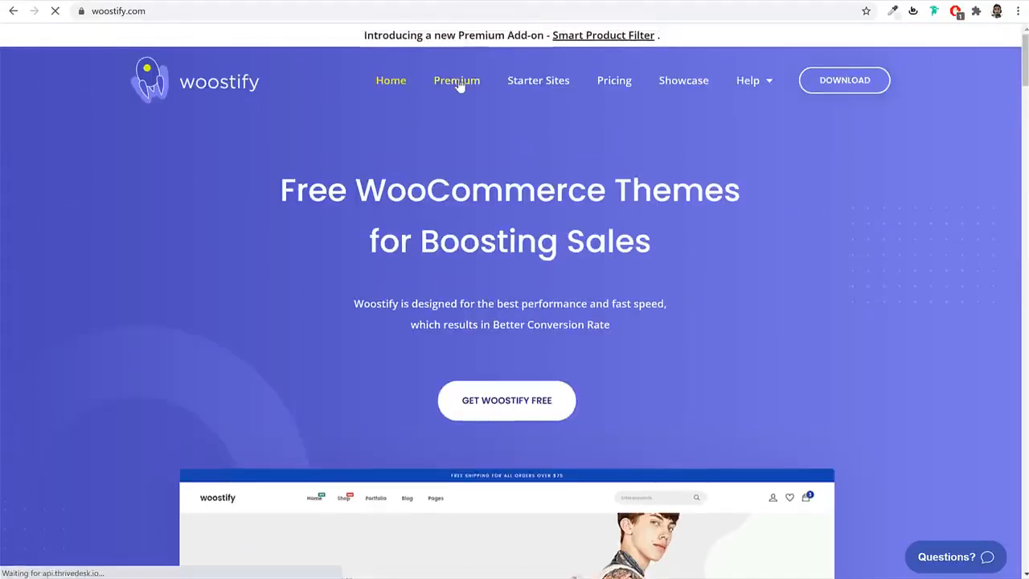
pyautogui.scroll(-3, 673, 271)
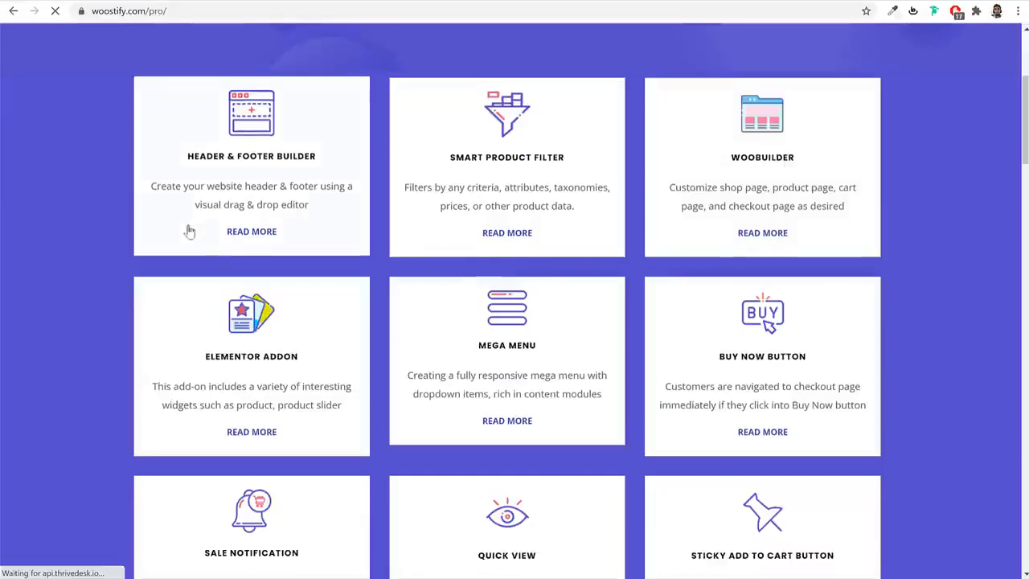
pyautogui.scroll(-2, 960, 248)
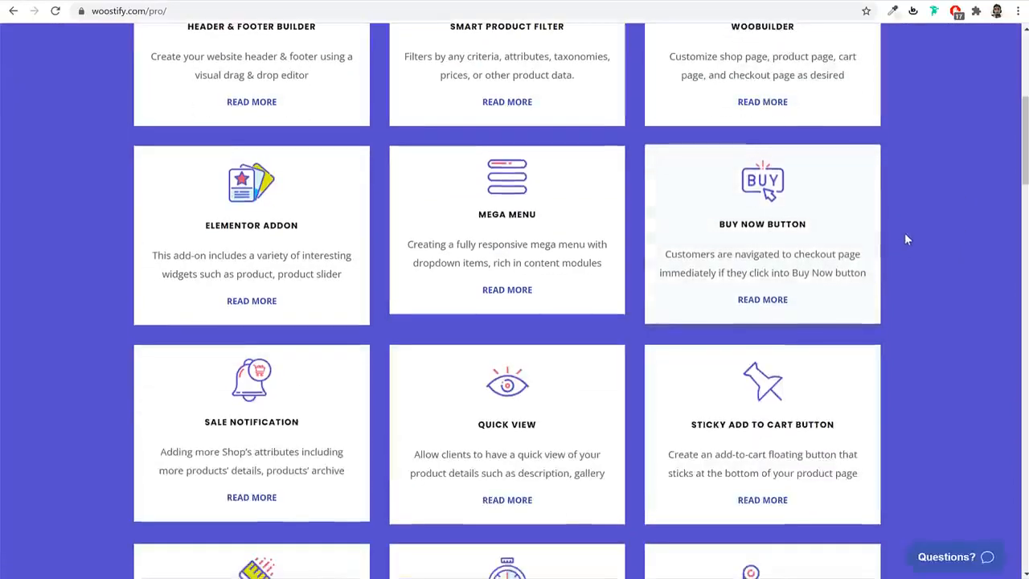
pyautogui.scroll(-2, 906, 236)
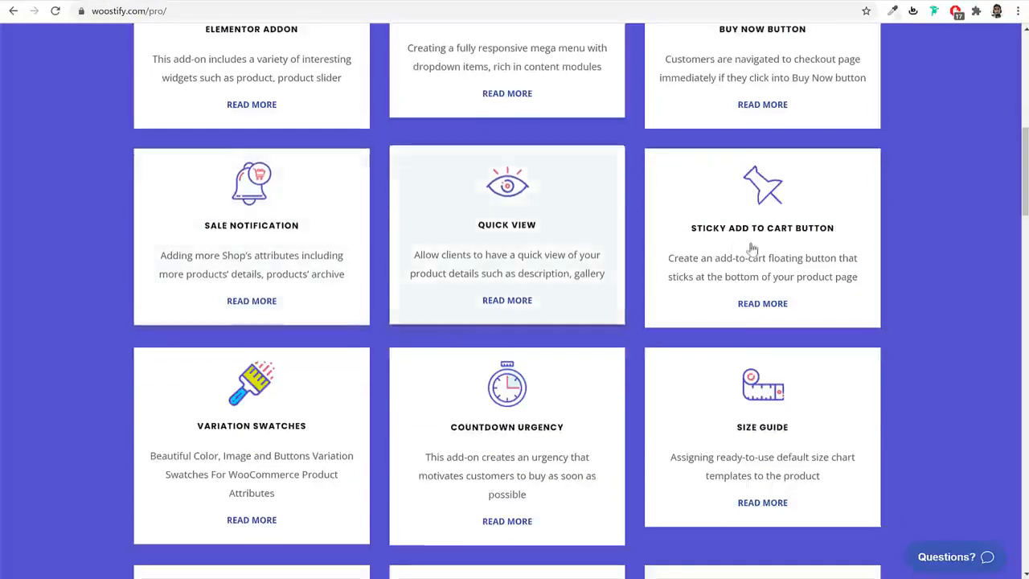
pyautogui.scroll(-2, 915, 259)
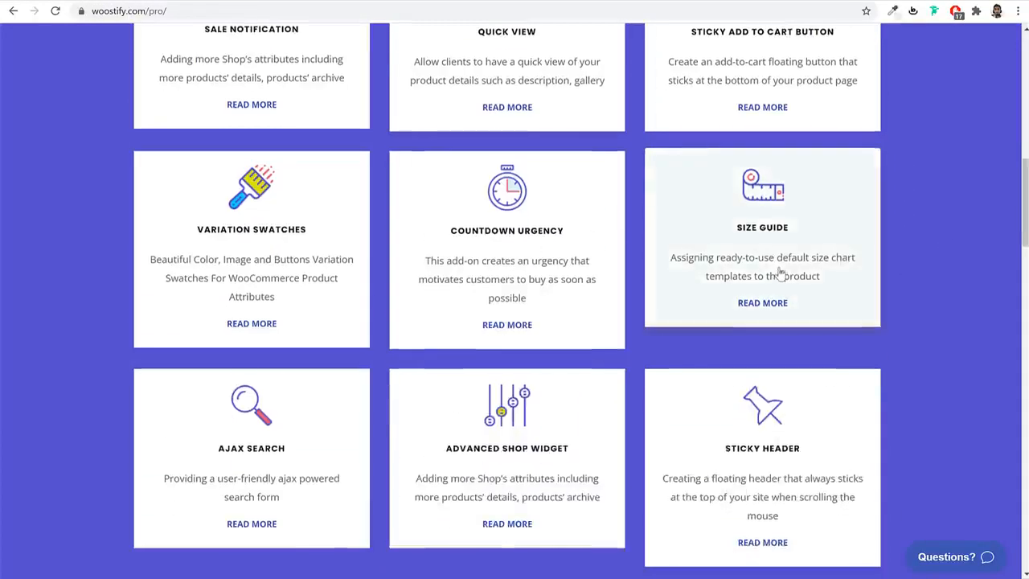
pyautogui.scroll(-2, 503, 258)
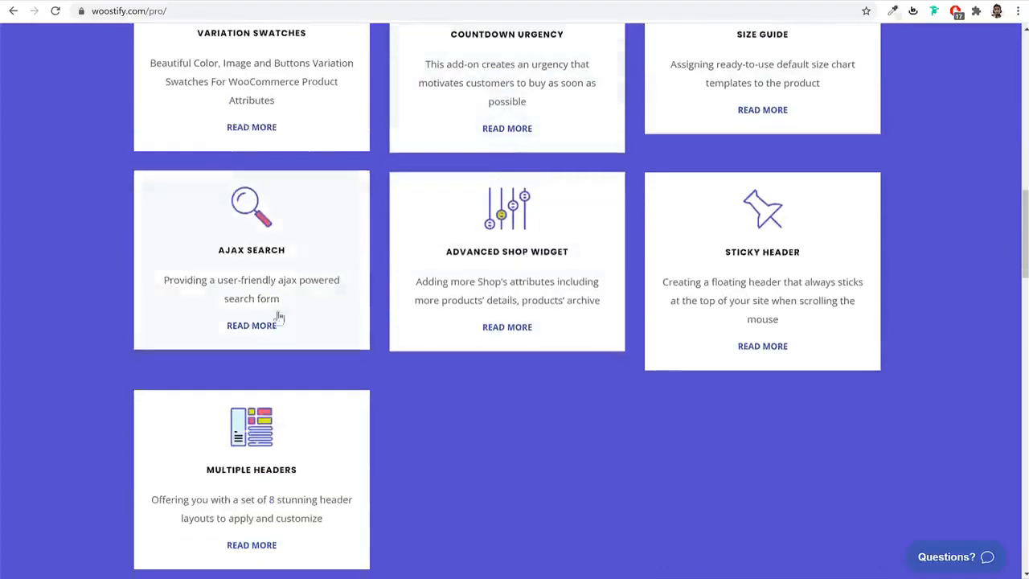
pyautogui.scroll(10, 884, 305)
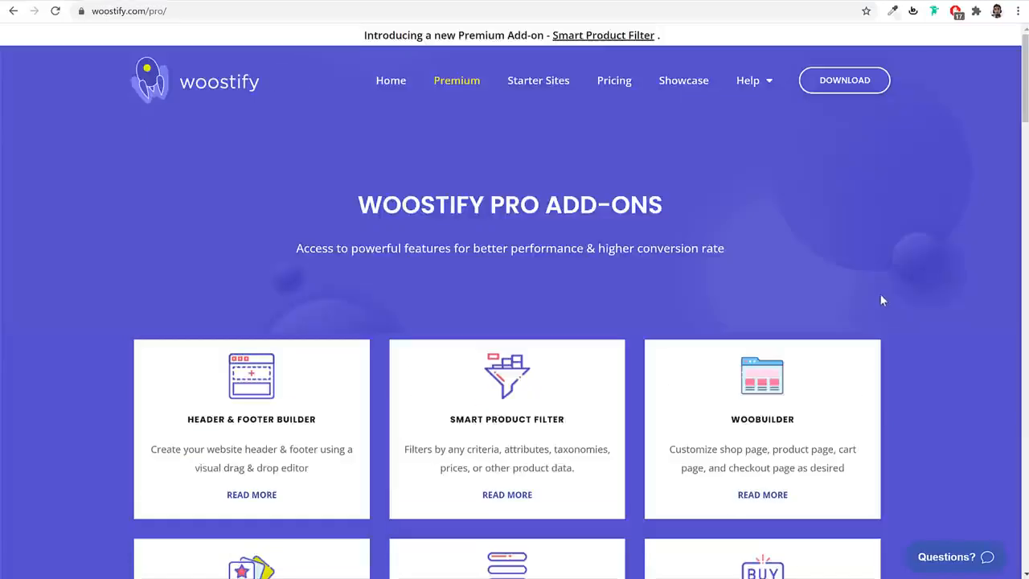
# - Compare the Pro add-ons page against the dokan1 shop site and its FEHEM shop
pyautogui.click(107, 3)
pyautogui.scroll(-8, 654, 305)
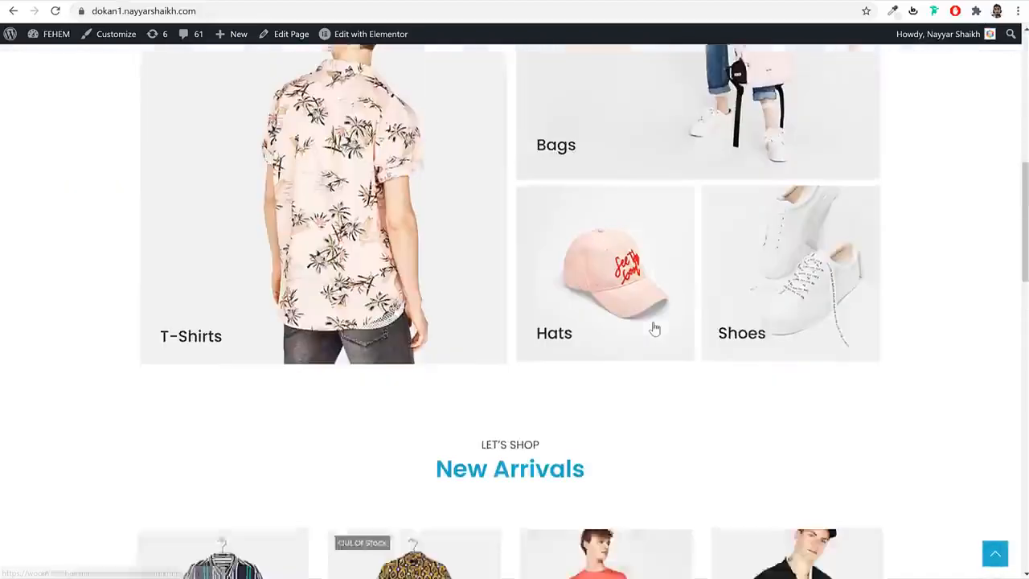
pyautogui.scroll(10, 654, 328)
pyautogui.click(233, 2)
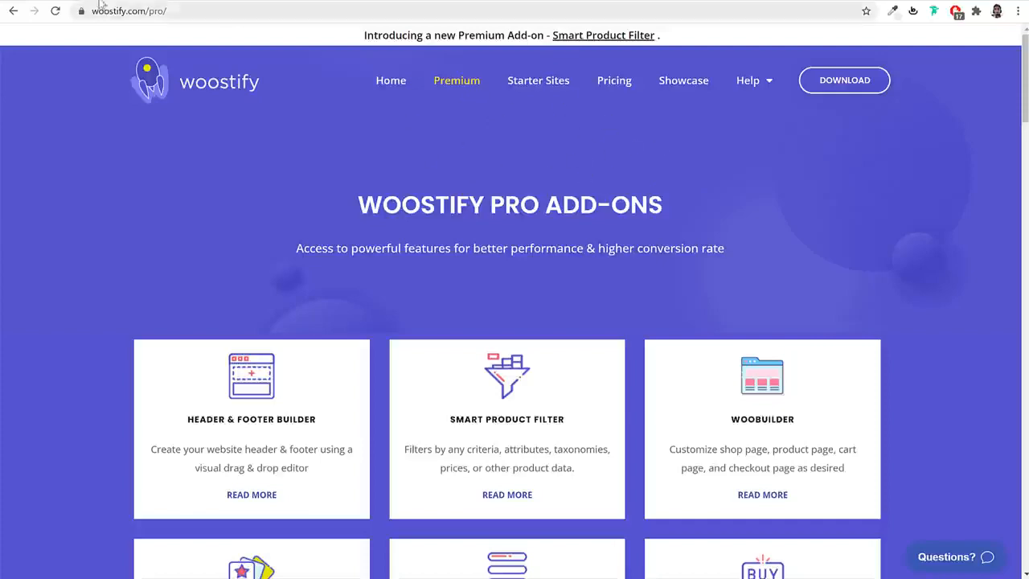
pyautogui.click(197, 3)
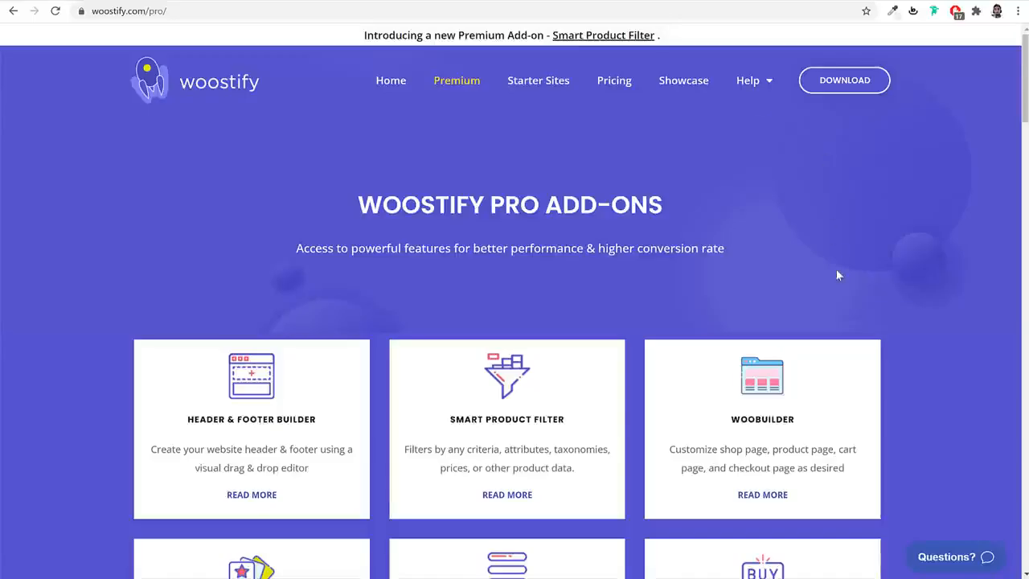
pyautogui.scroll(-2, 840, 278)
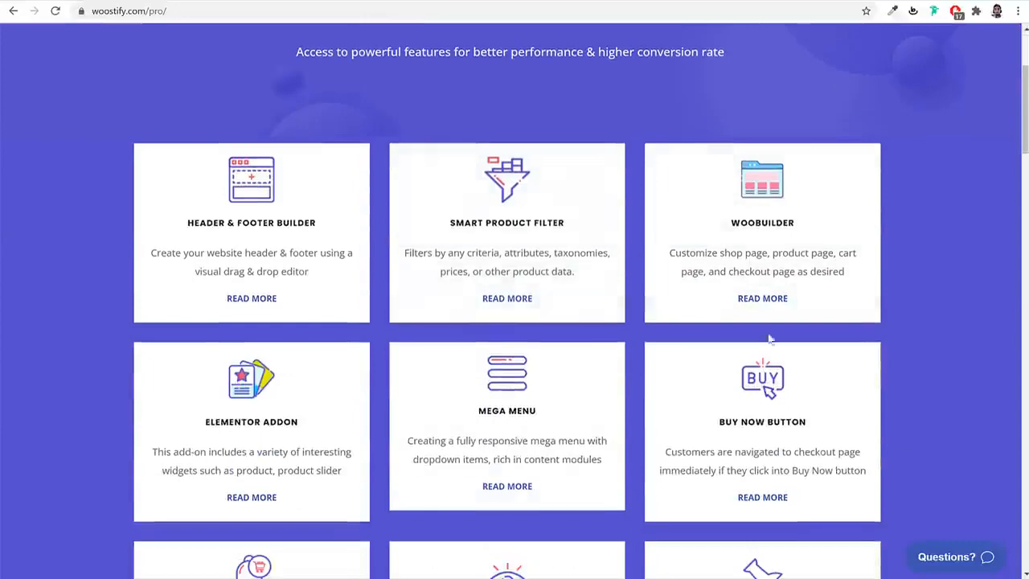
pyautogui.scroll(-2, 858, 295)
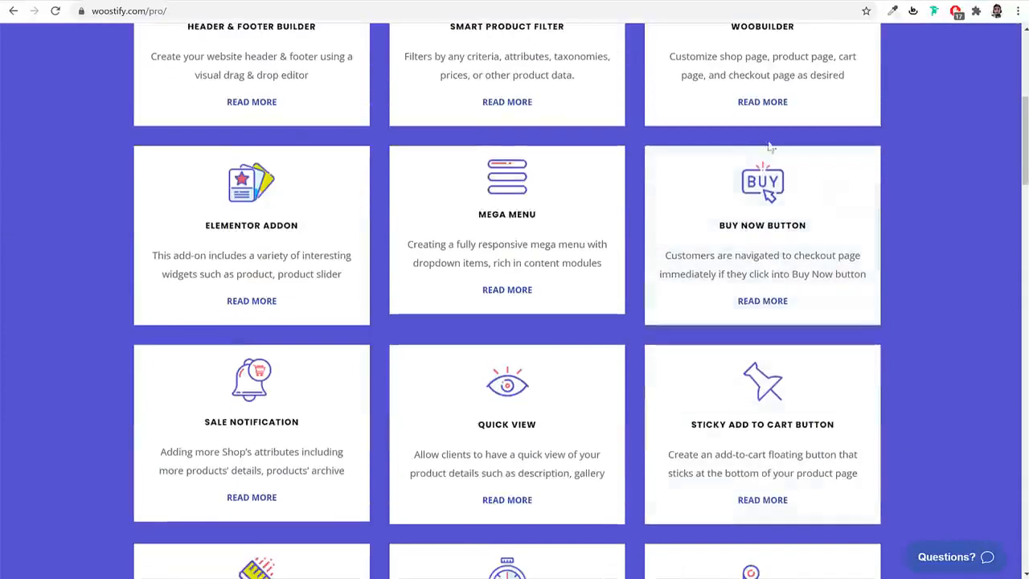
pyautogui.scroll(2, 804, 338)
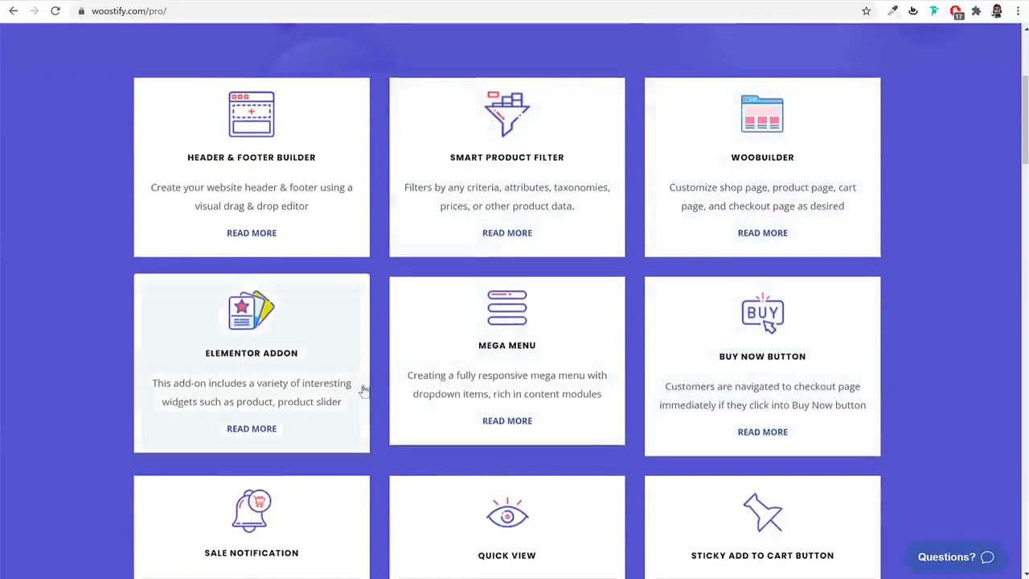
pyautogui.scroll(-4, 293, 370)
pyautogui.scroll(8, 797, 356)
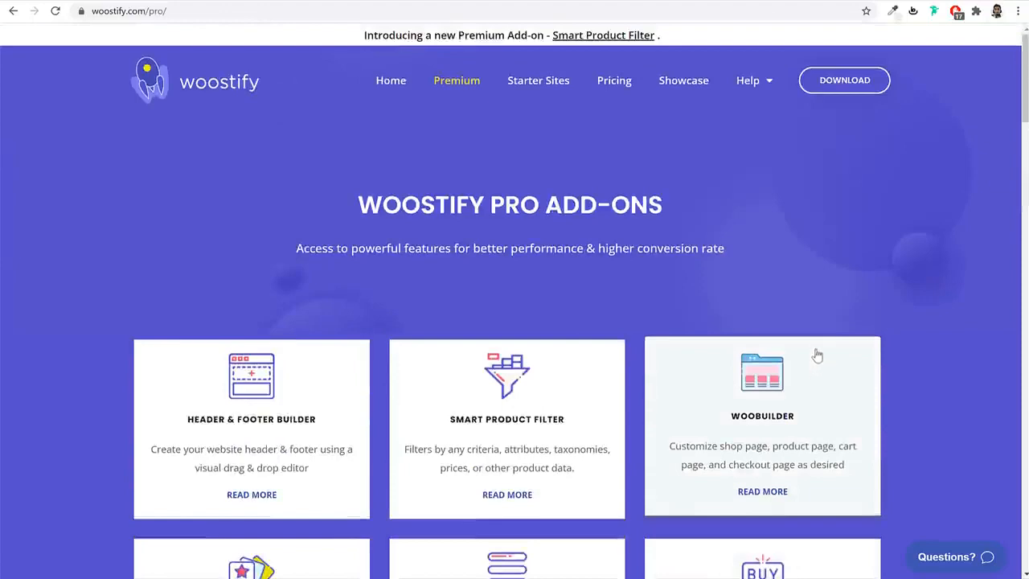
# - Dismiss the Woostify notice, search new plugins for woocommerce, and install WooCommerce
pyautogui.click(253, 1)
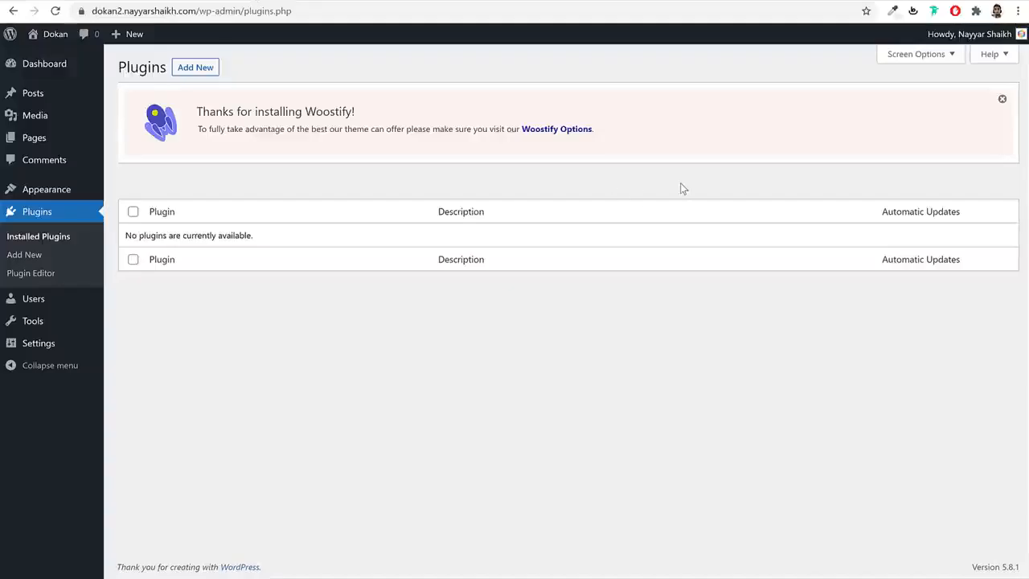
pyautogui.click(1000, 100)
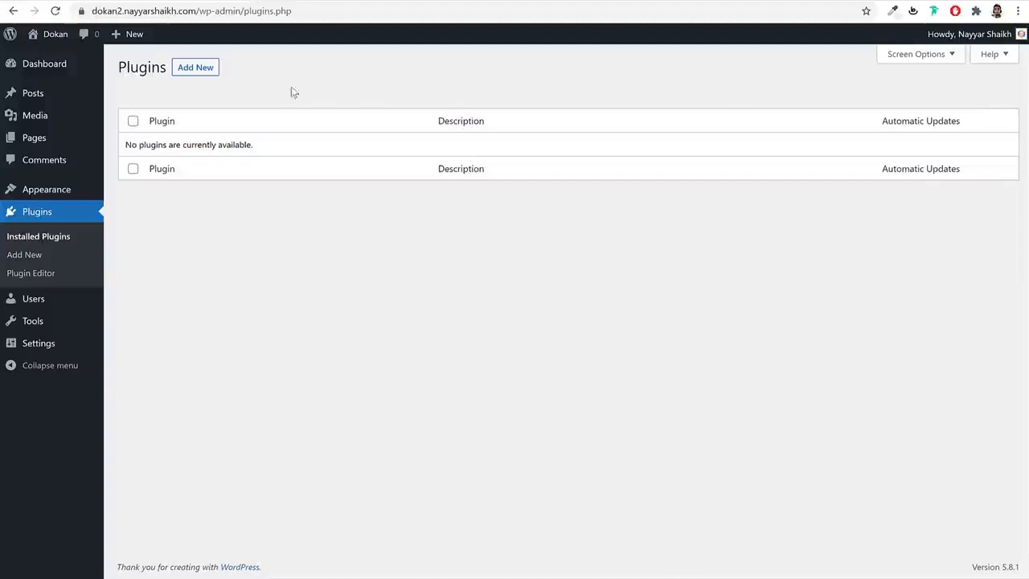
pyautogui.click(190, 73)
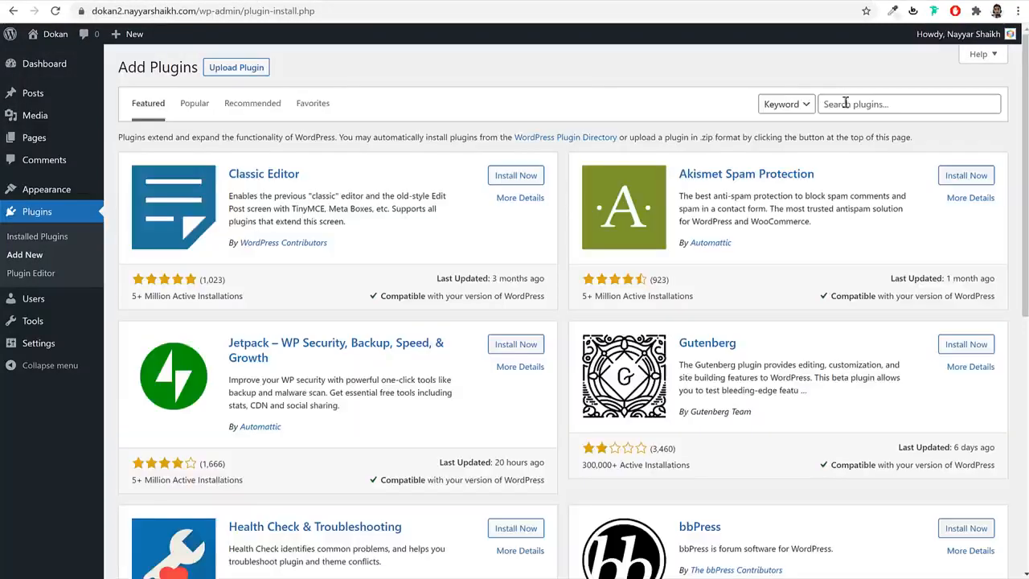
pyautogui.click(852, 102)
pyautogui.write('woocommerce')
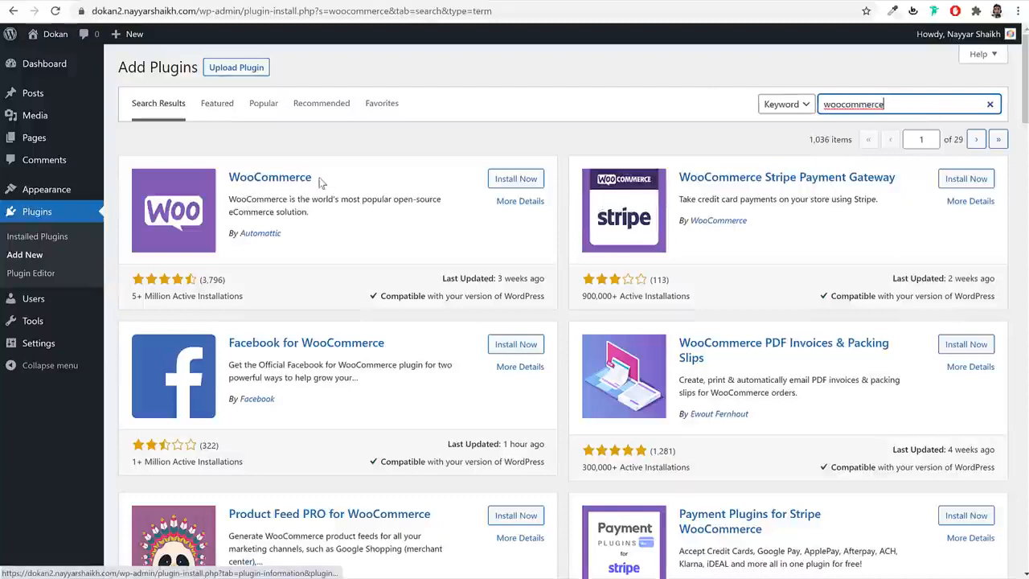
pyautogui.moveTo(320, 183); pyautogui.dragTo(230, 179)
pyautogui.click(489, 182)
pyautogui.moveTo(325, 241); pyautogui.dragTo(226, 237)
pyautogui.click(446, 232)
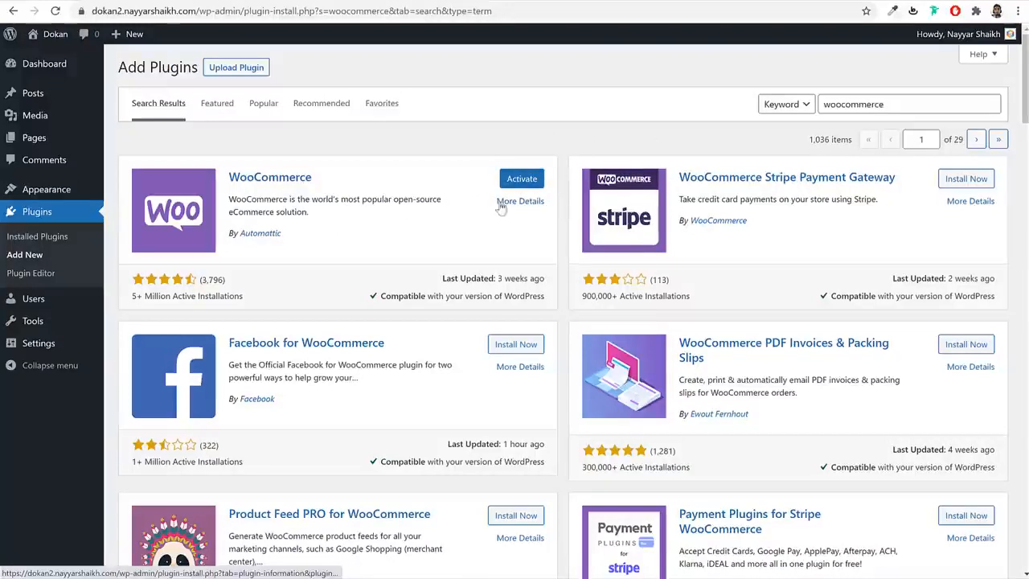
# - Search plugins for 'wishlist' and install TI WooCommerce Wishlist by TemplateInvaders
pyautogui.tripleClick(909, 104)
pyautogui.write('wishlist')
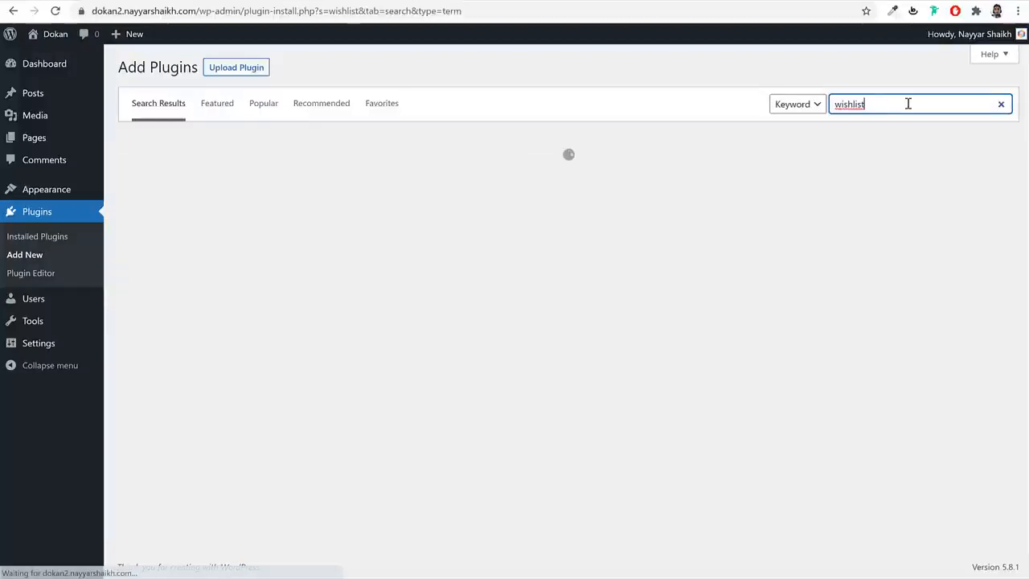
pyautogui.moveTo(874, 110); pyautogui.dragTo(811, 108)
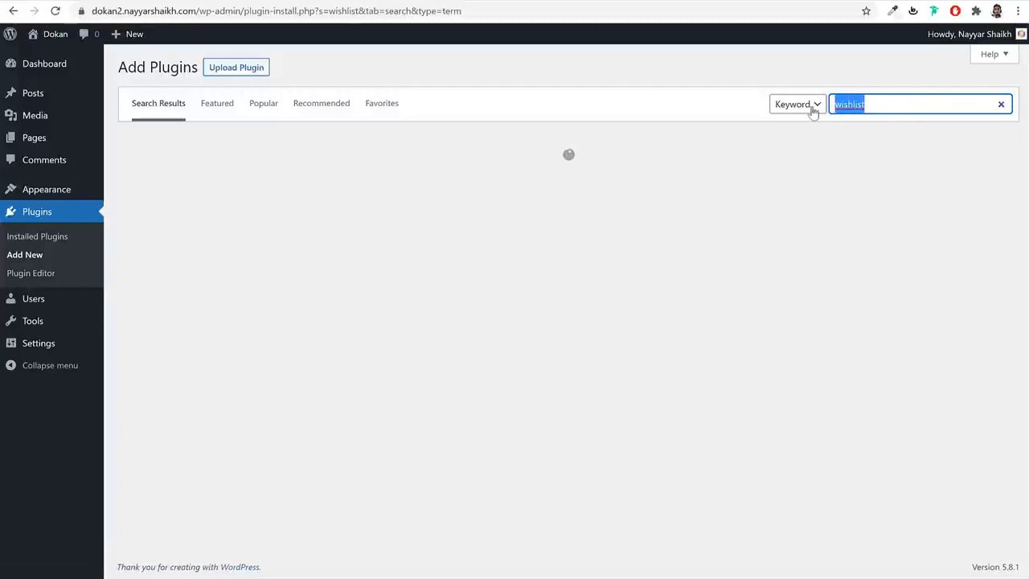
pyautogui.click(719, 139)
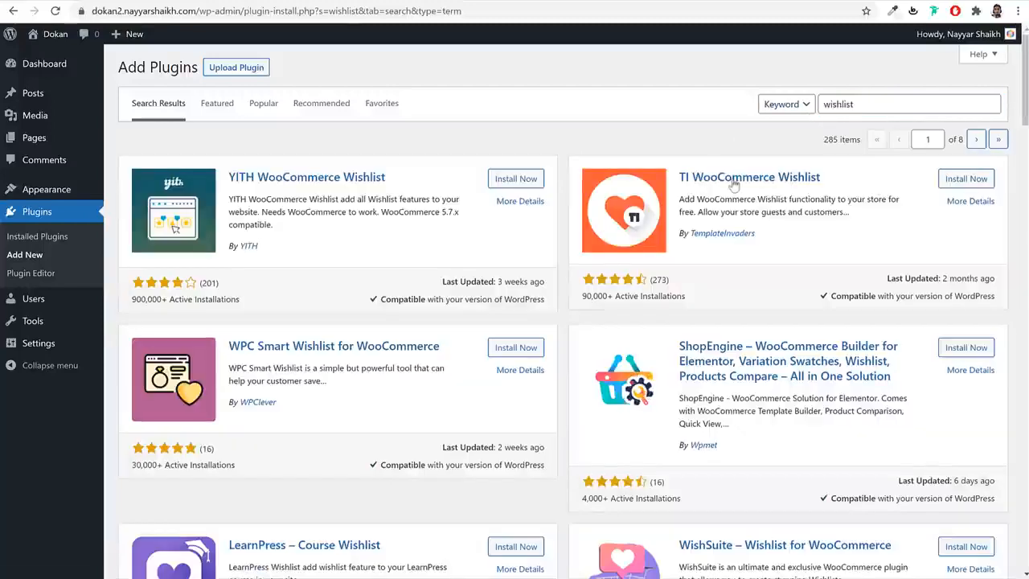
pyautogui.click(983, 183)
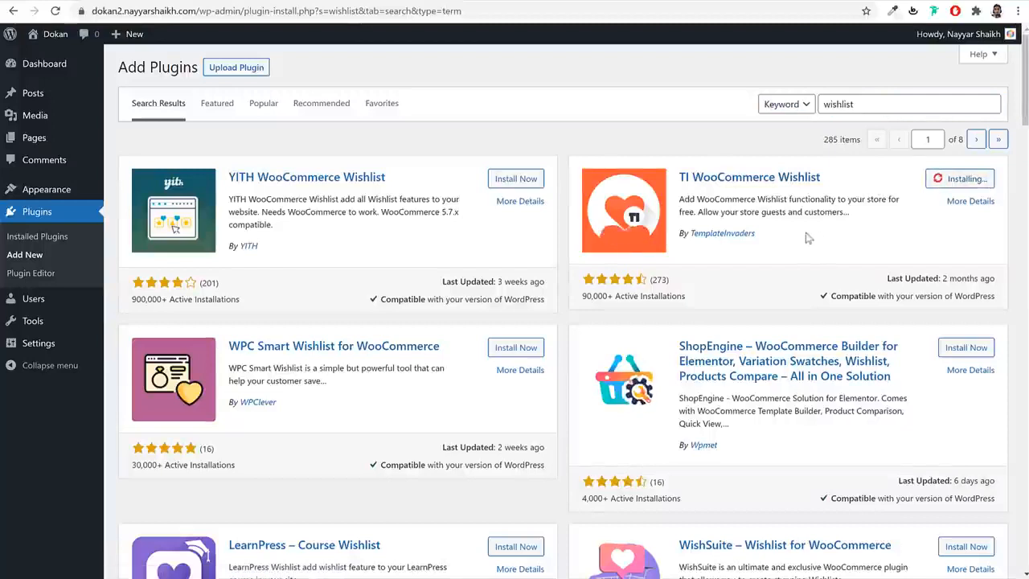
pyautogui.moveTo(758, 234); pyautogui.dragTo(677, 233)
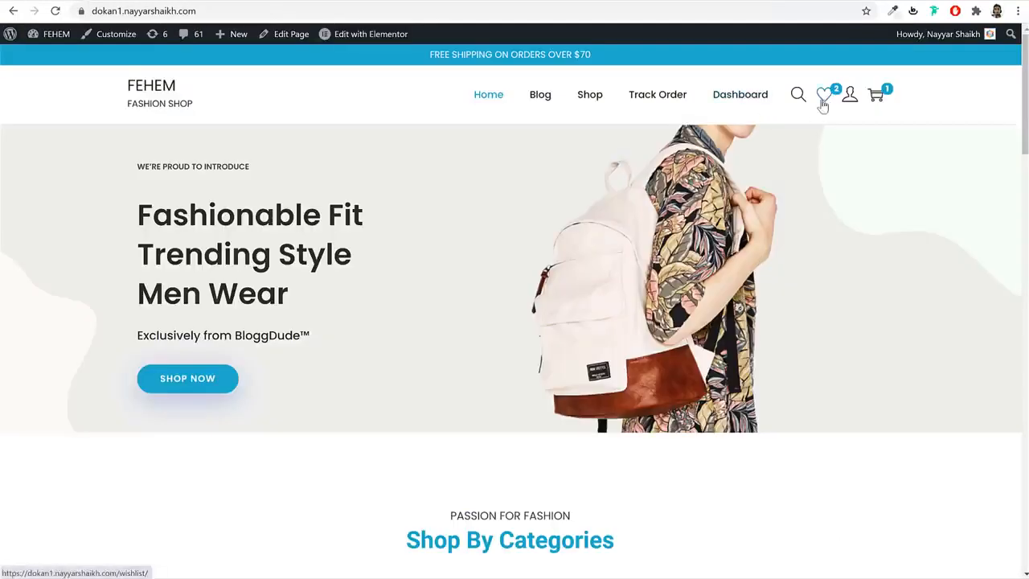
pyautogui.scroll(-12, 806, 232)
pyautogui.scroll(-1, 801, 246)
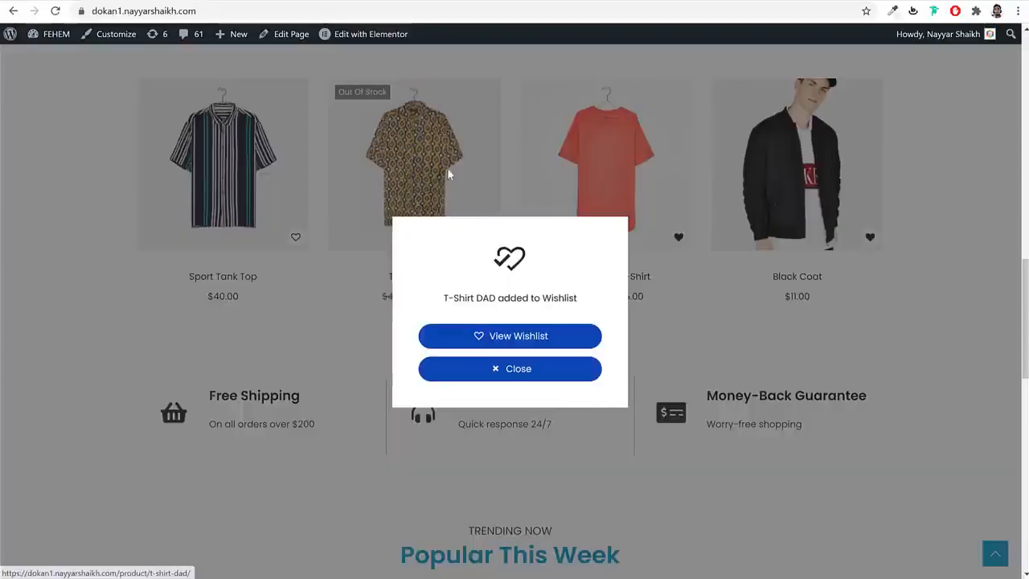
pyautogui.click(524, 368)
pyautogui.scroll(10, 581, 352)
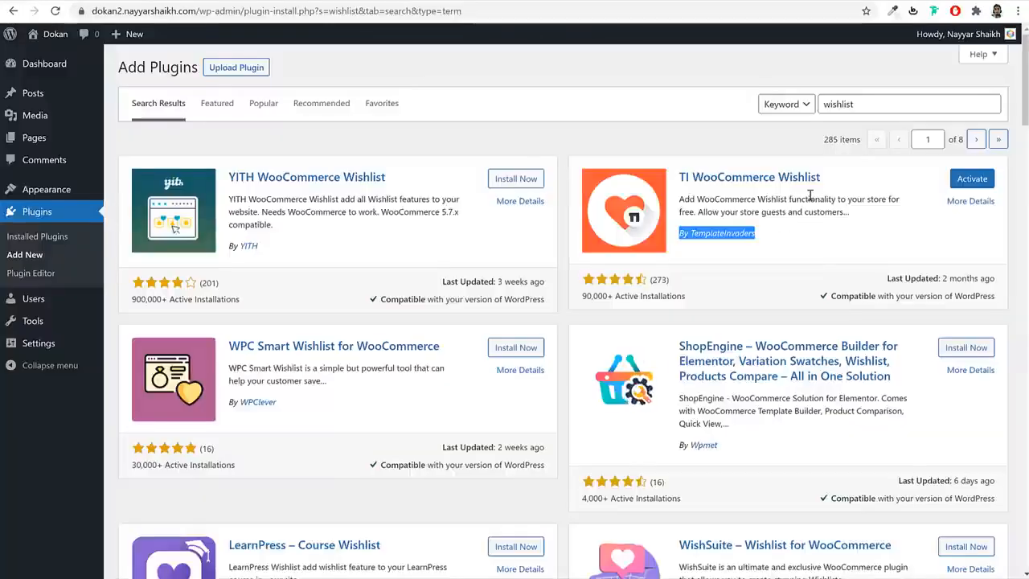
# - Search plugins for 'contact', install Contact Form 7, then go to Installed Plugins
pyautogui.doubleClick(875, 104)
pyautogui.write('co')
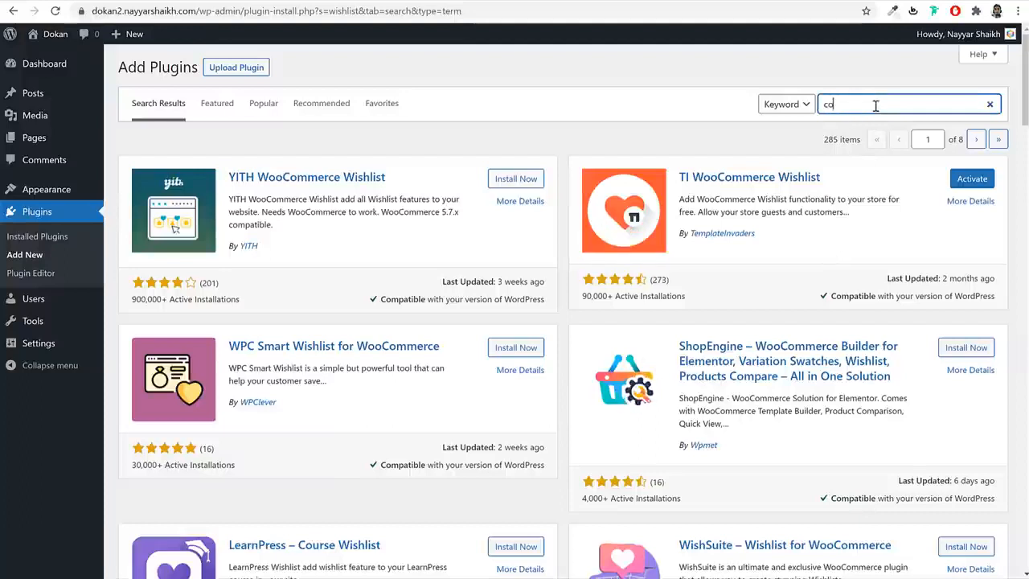
pyautogui.write('ntact')
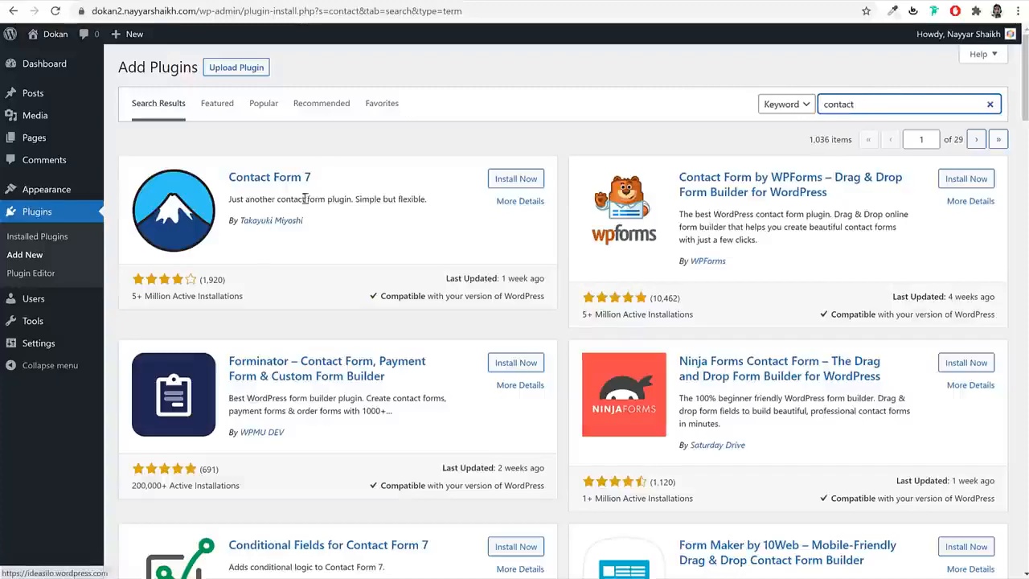
pyautogui.moveTo(326, 181); pyautogui.dragTo(227, 178)
pyautogui.click(495, 180)
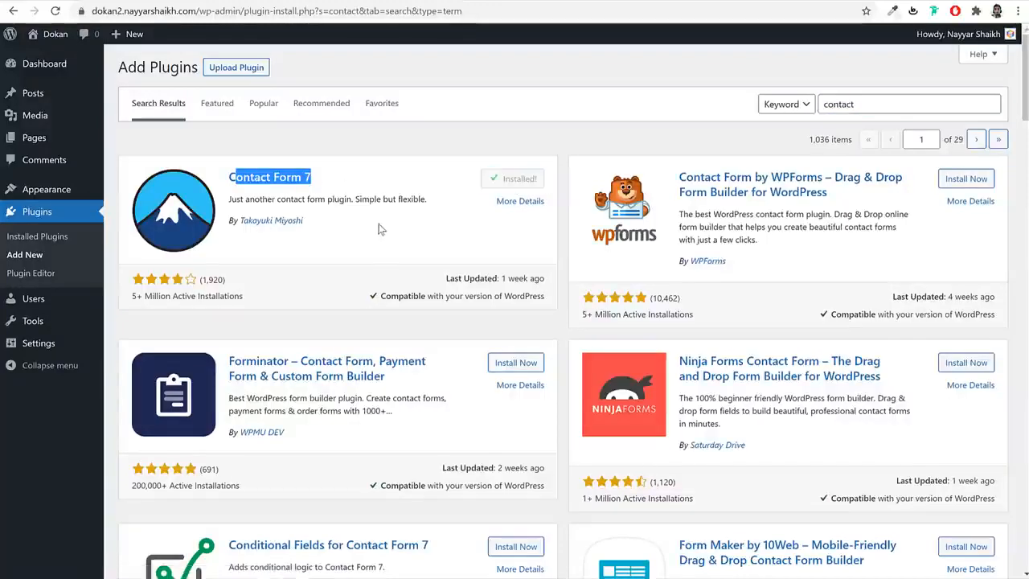
pyautogui.click(58, 217)
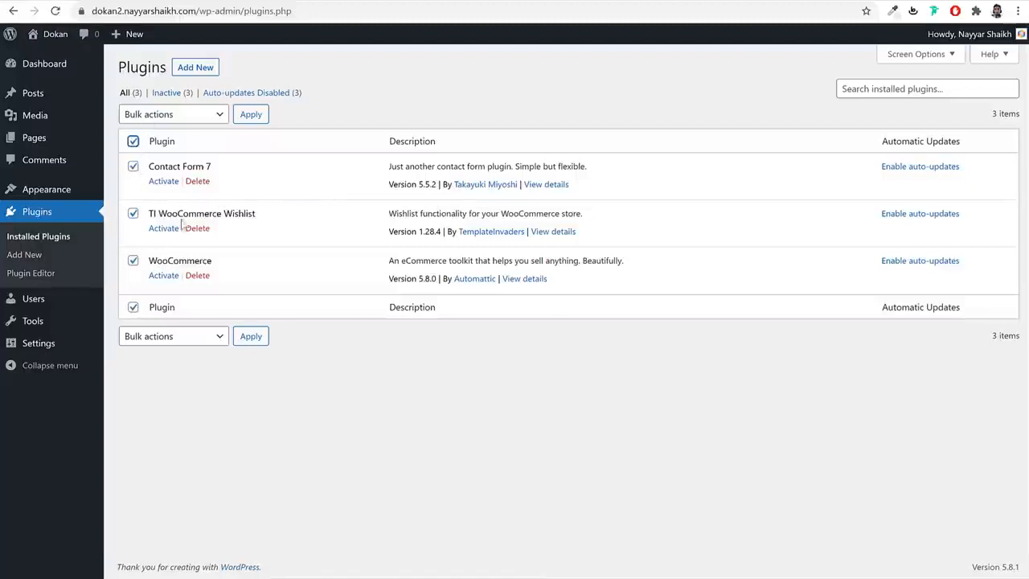
# - Bulk-activate Contact Form 7, TI WooCommerce Wishlist and WooCommerce with Bulk actions > Activate
pyautogui.click(165, 113)
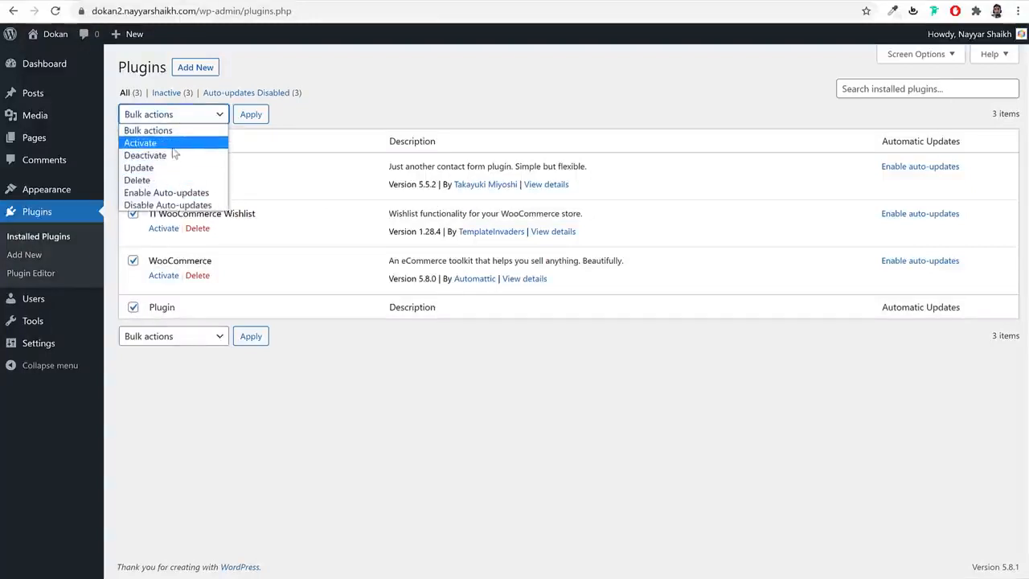
pyautogui.click(172, 144)
pyautogui.click(268, 115)
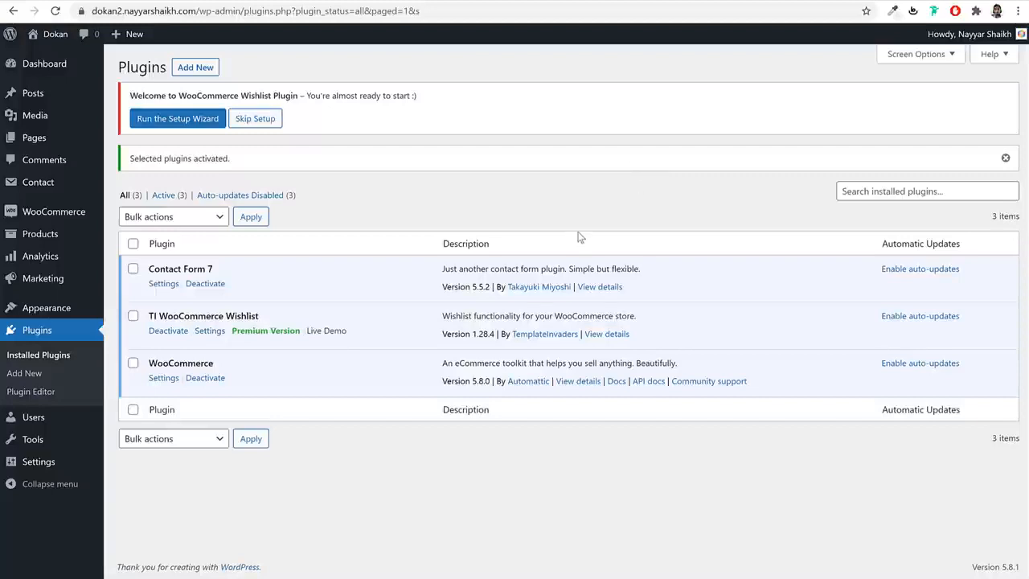
pyautogui.moveTo(55, 215)
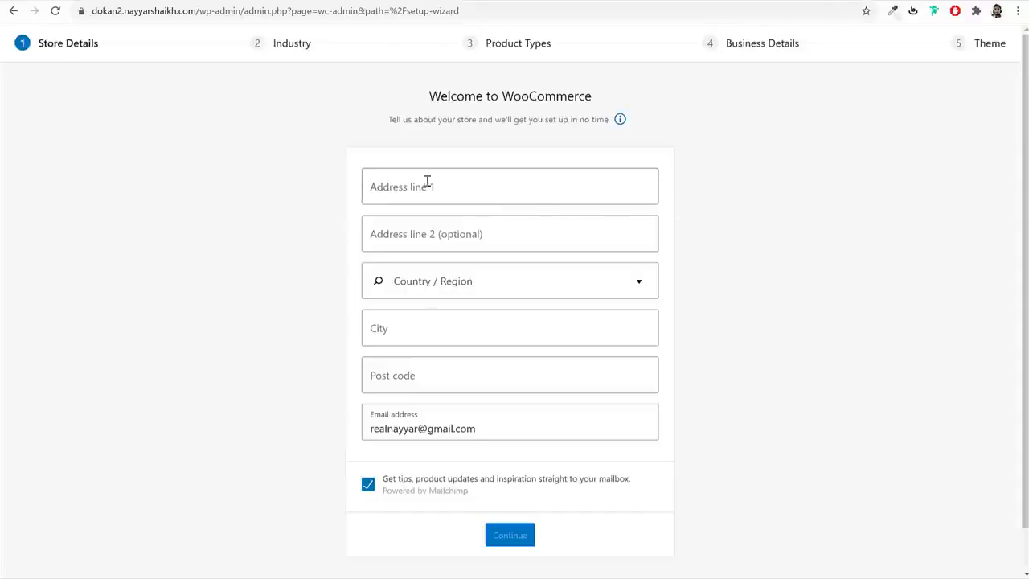
# - Enter the store address as Mumbai, India — Maharashtra, post code 400000, and decline usage tracking
pyautogui.click(492, 189)
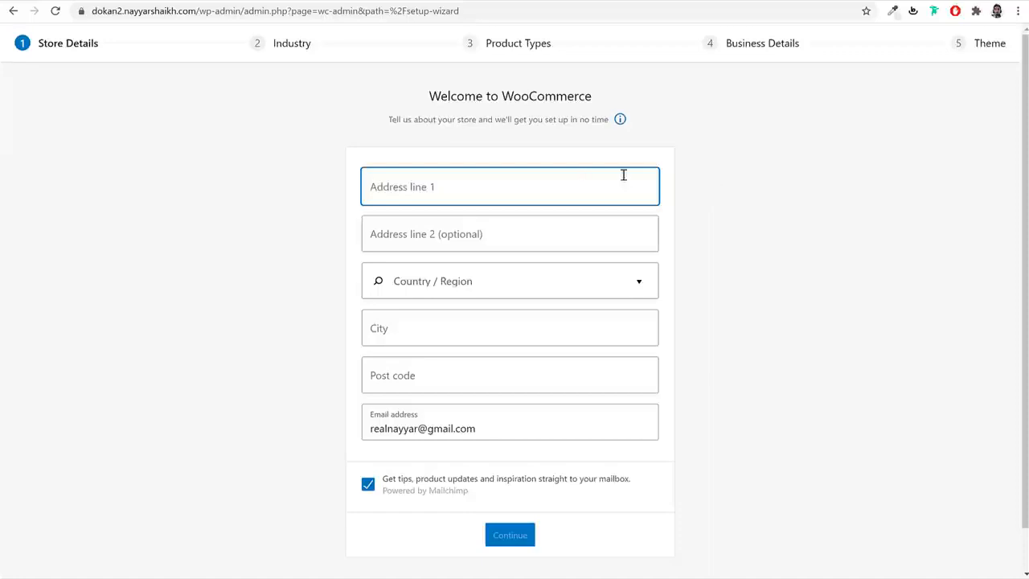
pyautogui.write('Mumbai')
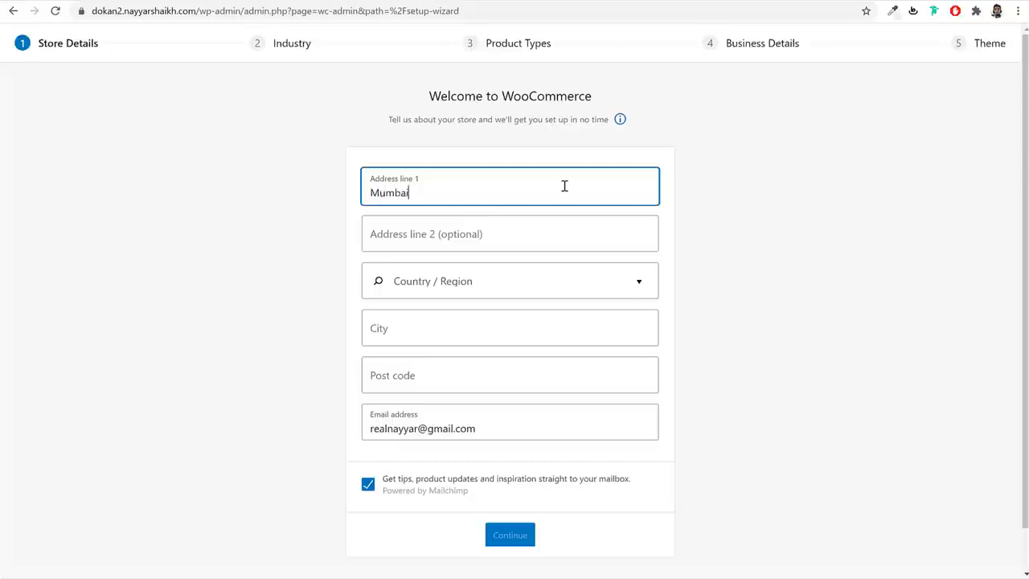
pyautogui.press('Tab')
pyautogui.press('Tab')
pyautogui.write('mahar')
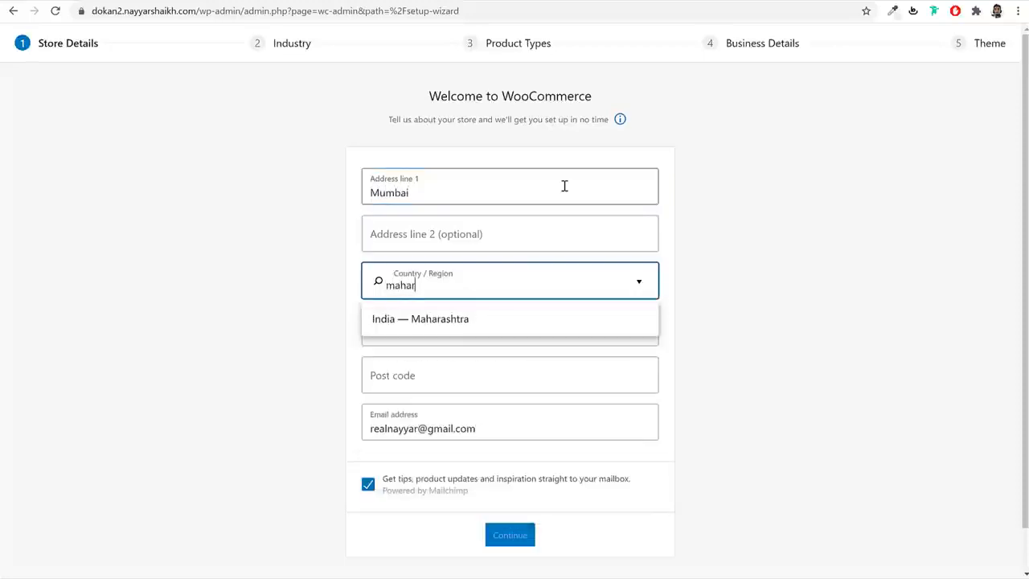
pyautogui.press('Return')
pyautogui.press('Tab')
pyautogui.write('M')
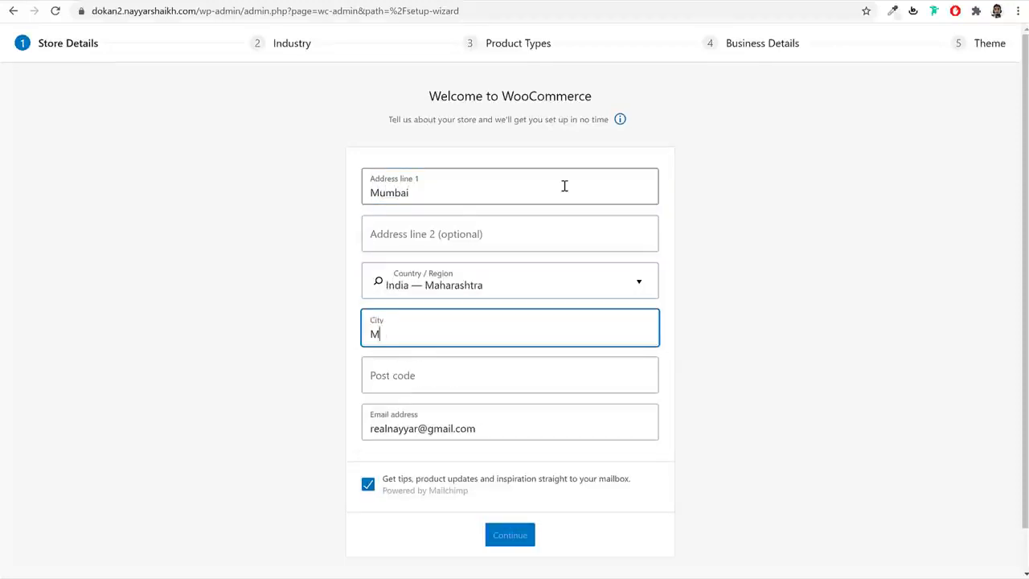
pyautogui.write('umbai')
pyautogui.press('Tab')
pyautogui.write('4')
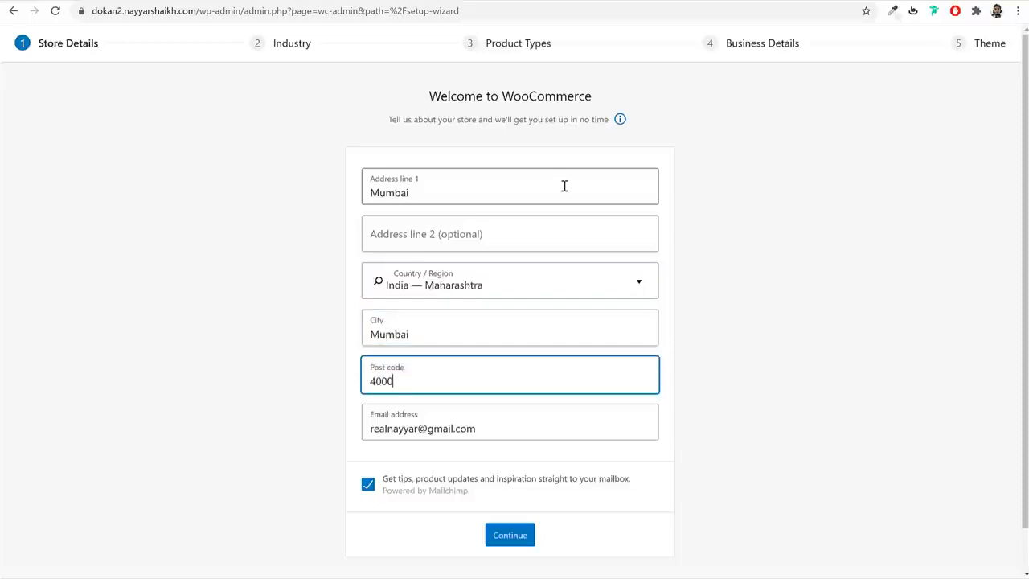
pyautogui.click(515, 535)
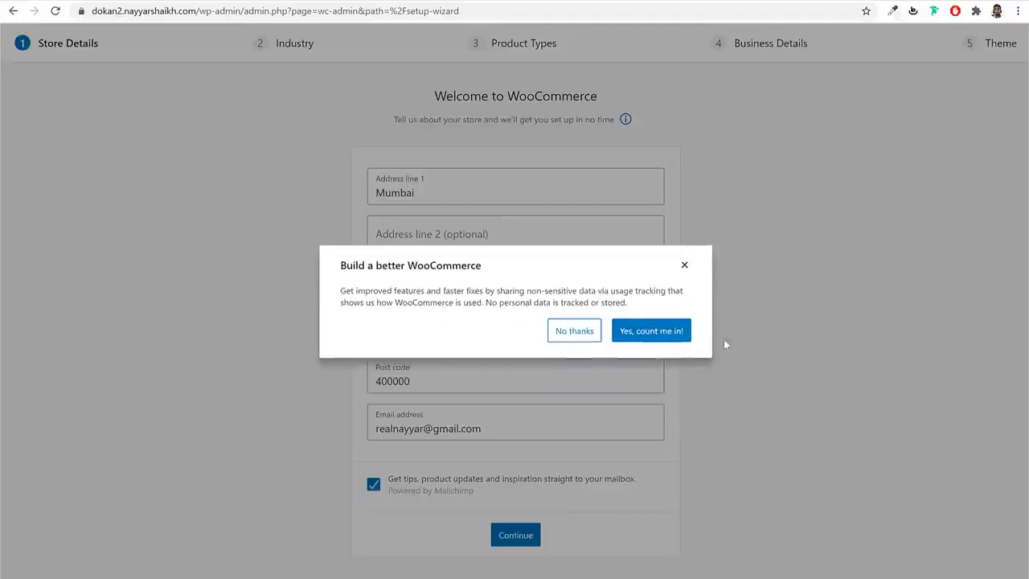
pyautogui.click(584, 334)
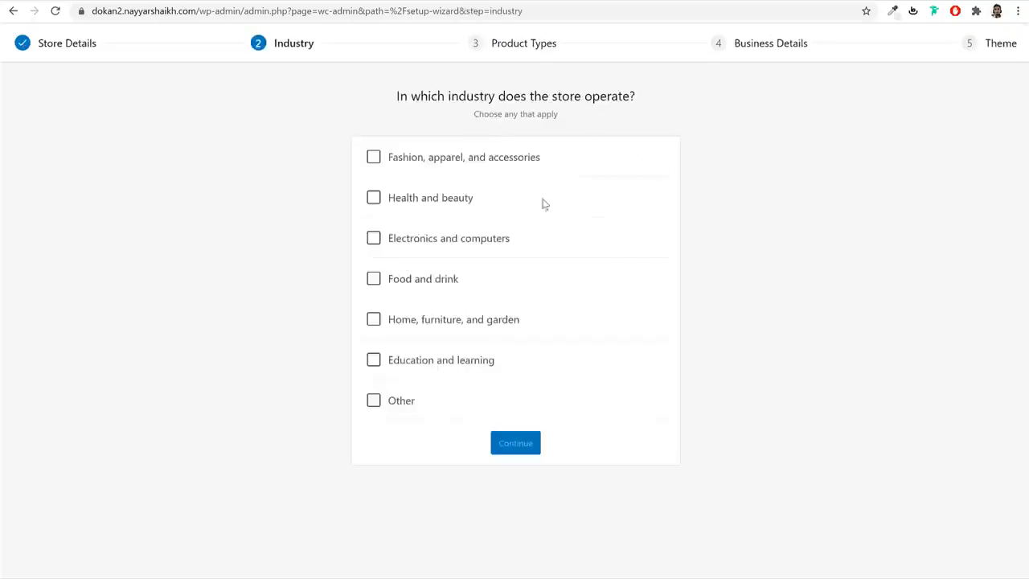
# - Pick Fashion, apparel, and accessories as the industry, with Physical products and Downloads as product types
pyautogui.click(458, 161)
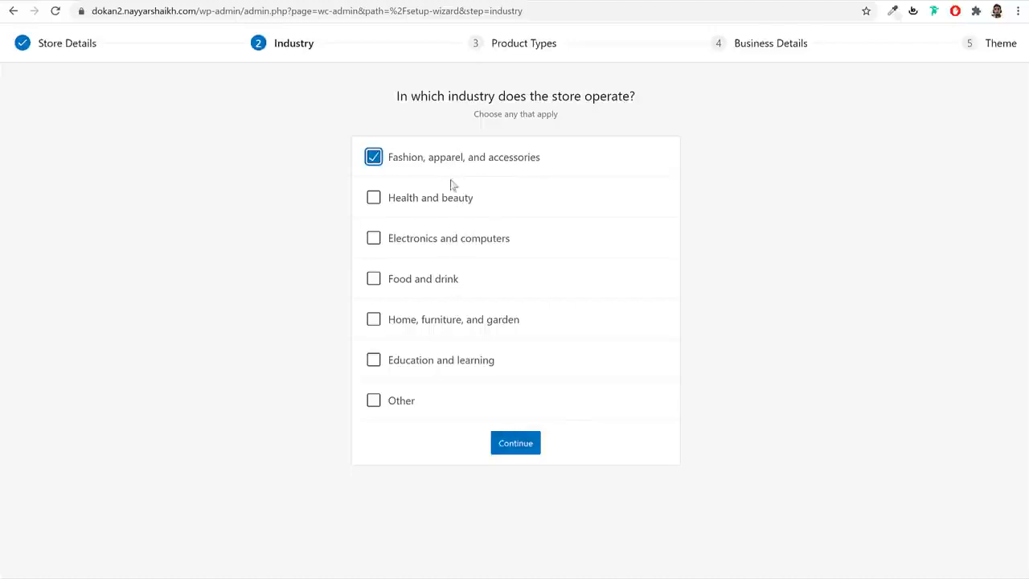
pyautogui.click(530, 445)
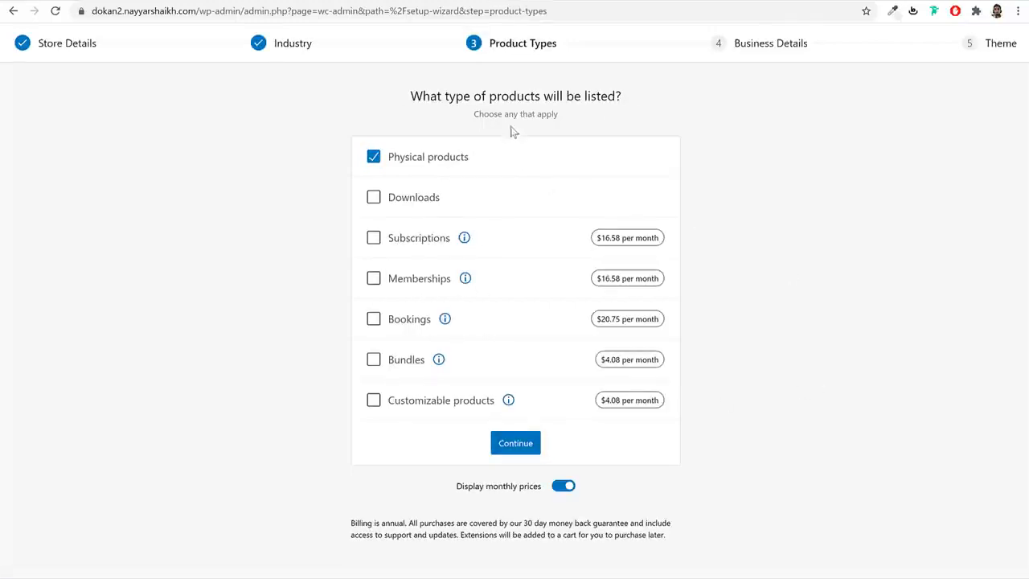
pyautogui.click(430, 197)
pyautogui.moveTo(497, 161); pyautogui.dragTo(386, 159)
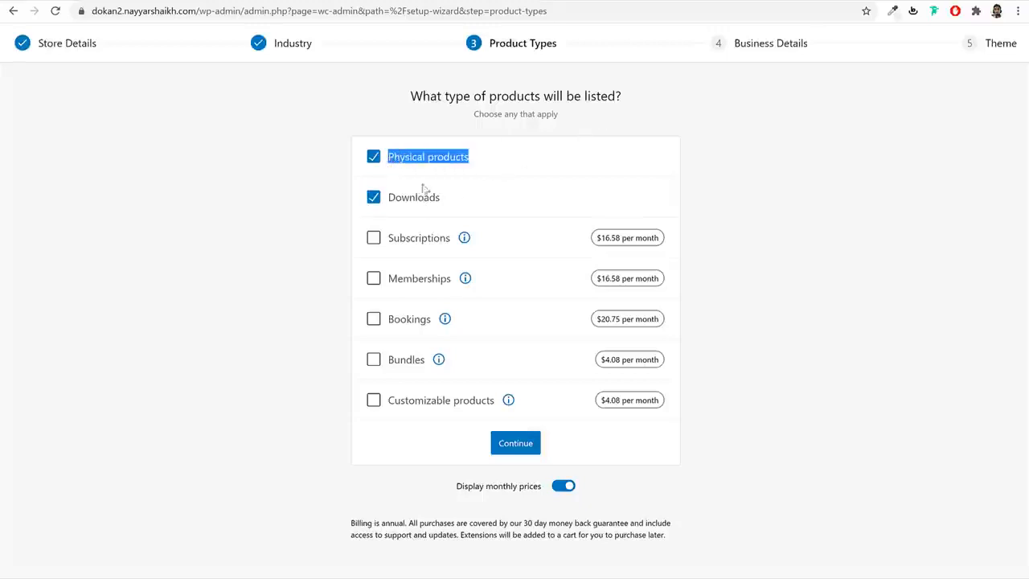
pyautogui.click(519, 449)
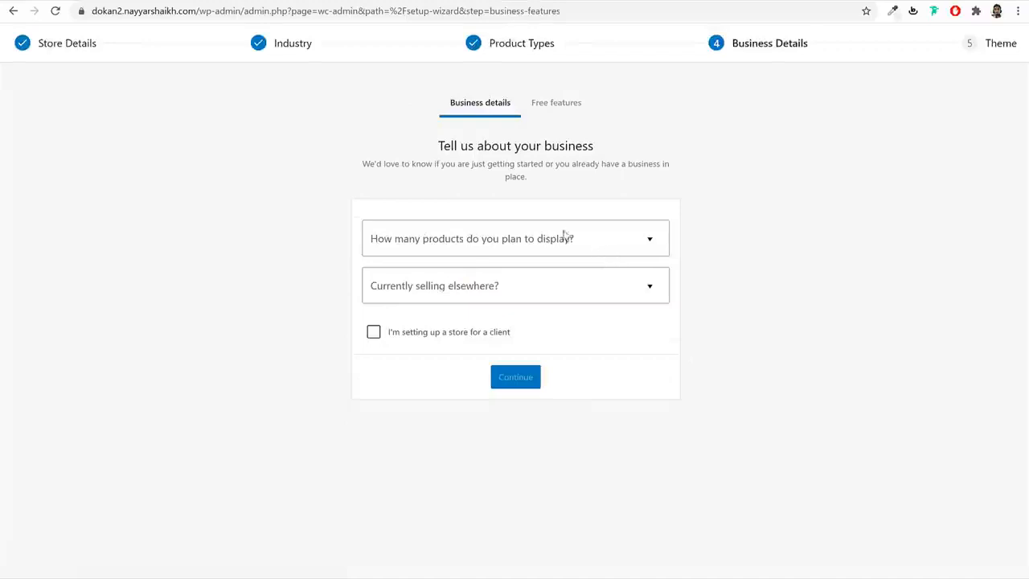
# - Set the business details to 11 - 100 planned products and No for selling elsewhere
pyautogui.click(551, 250)
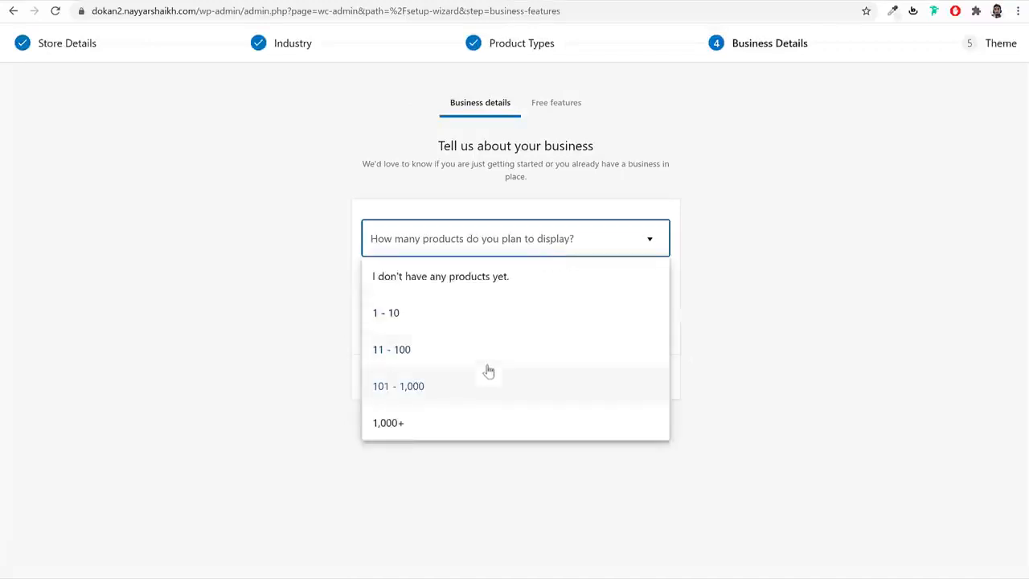
pyautogui.click(446, 358)
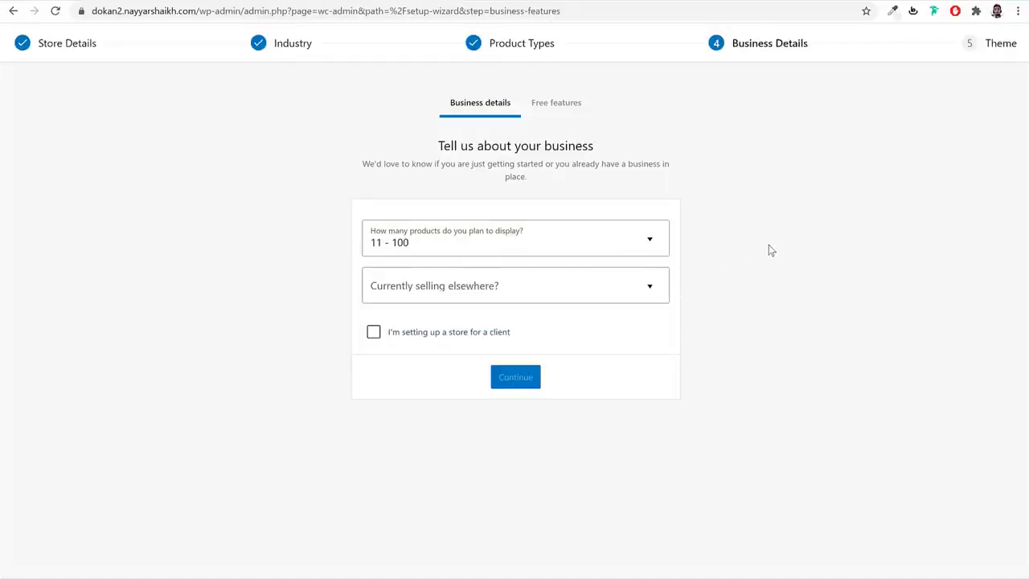
pyautogui.click(632, 247)
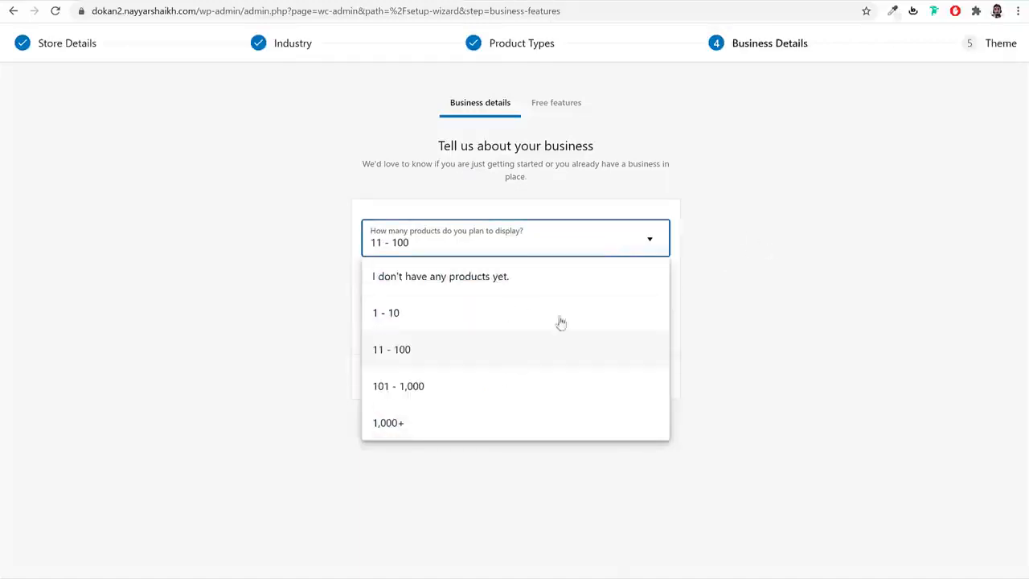
pyautogui.click(726, 335)
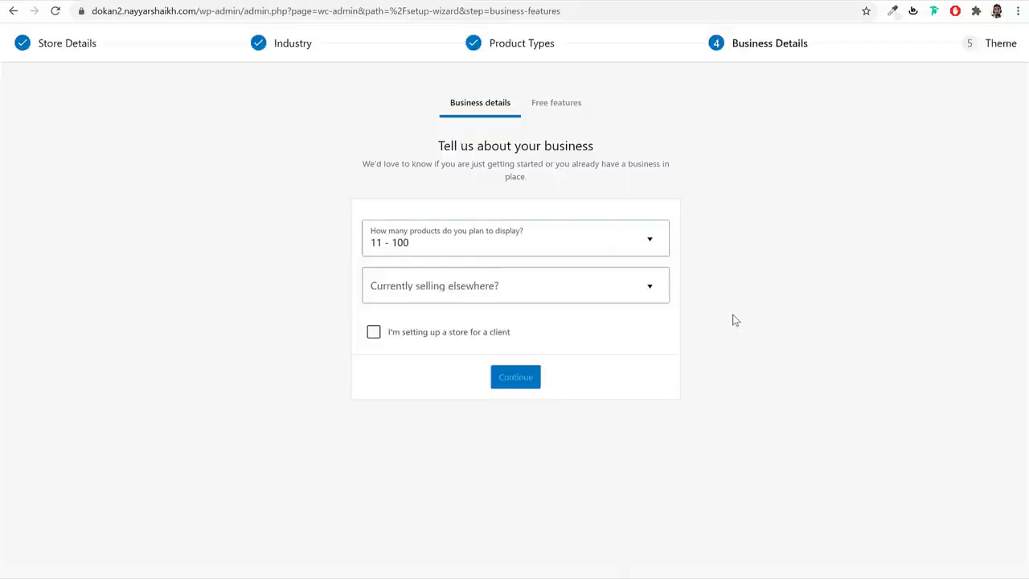
pyautogui.click(475, 299)
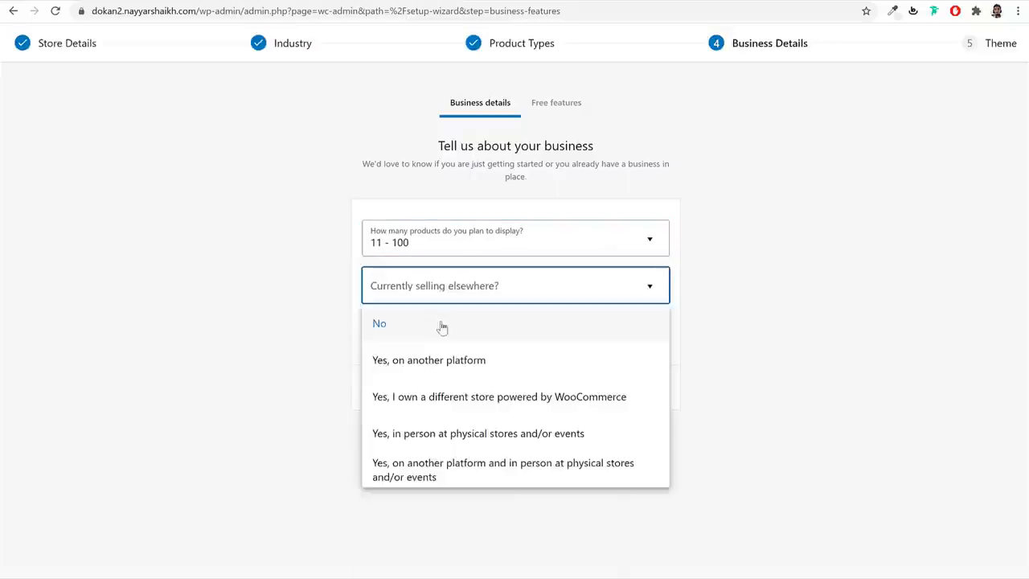
pyautogui.click(450, 323)
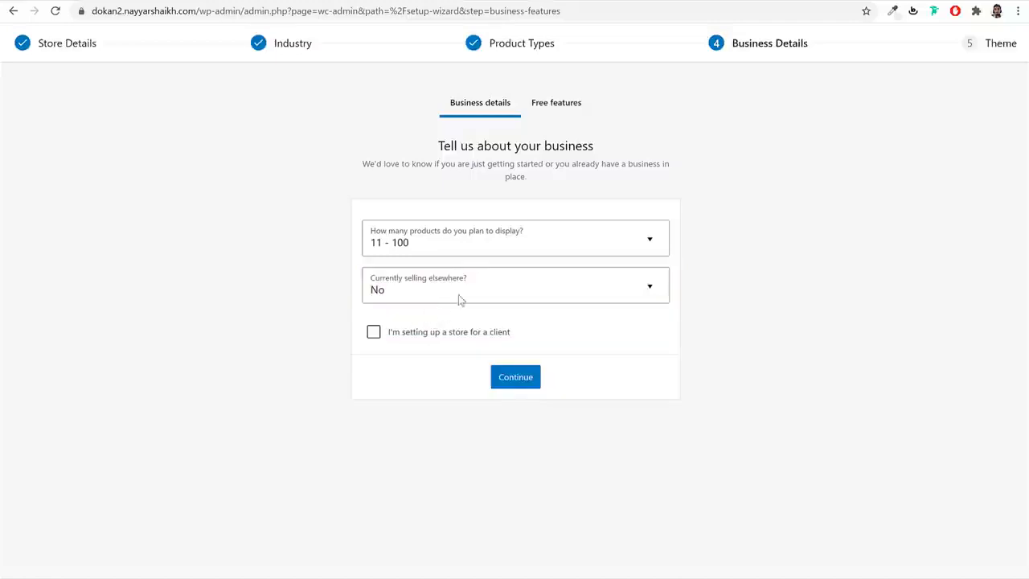
pyautogui.click(527, 382)
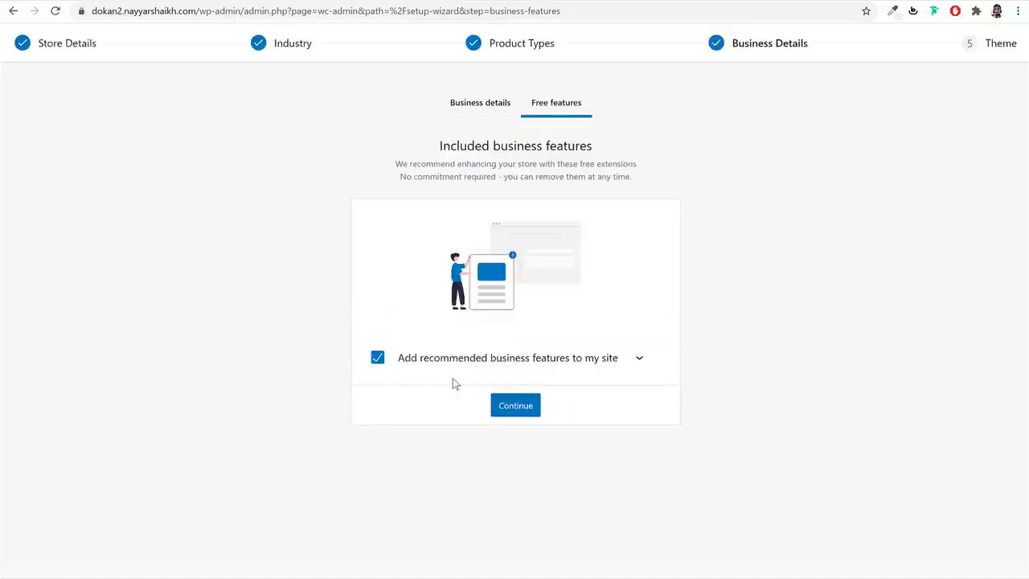
# - Untick Add recommended business features to skip the free Jetpack and MailPoet extensions
pyautogui.click(640, 358)
pyautogui.scroll(-1, 531, 346)
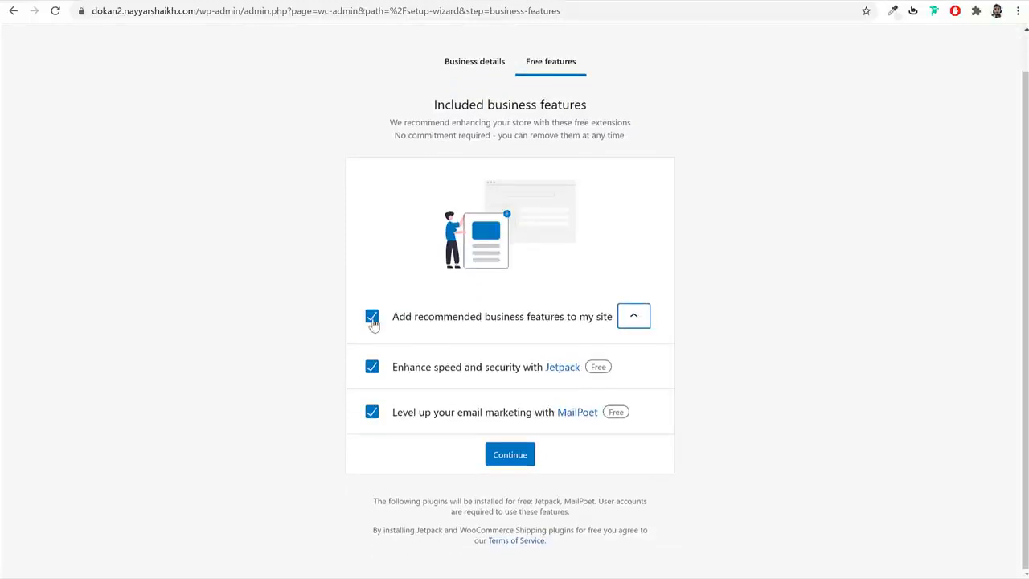
pyautogui.click(372, 323)
pyautogui.click(531, 503)
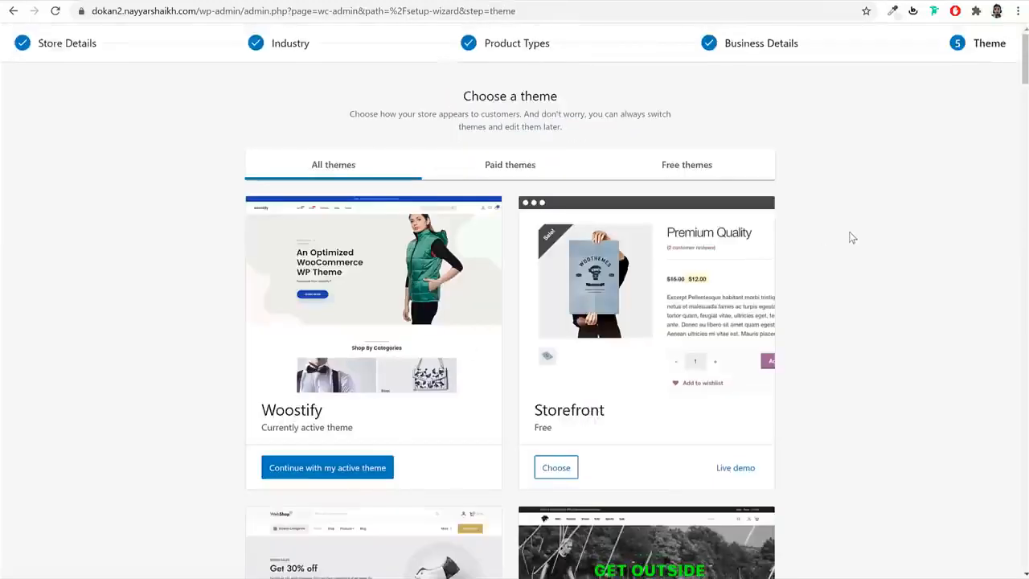
# - Continue with the active Woostify theme to finish the WooCommerce onboarding
pyautogui.scroll(-2, 878, 314)
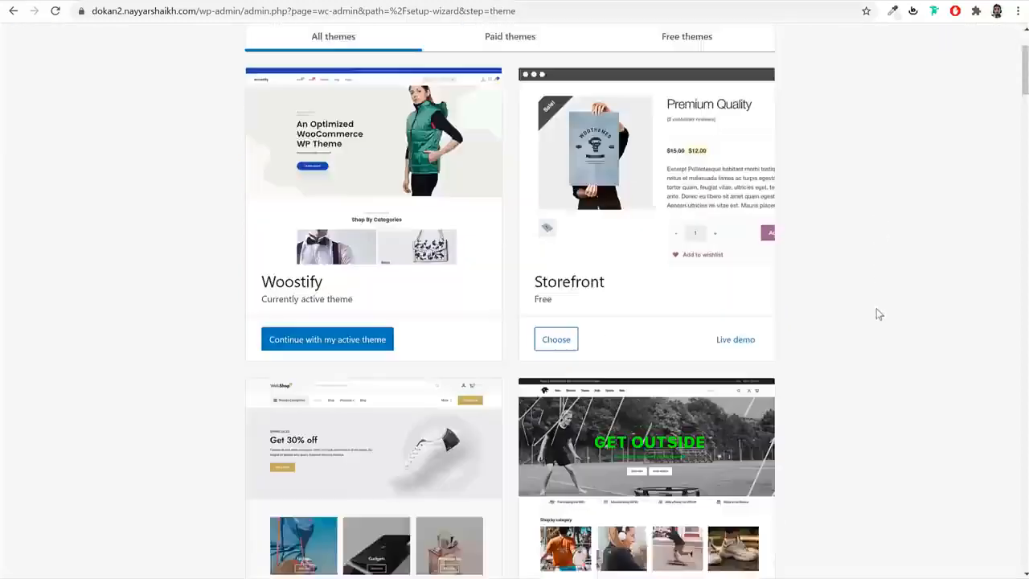
pyautogui.scroll(-5, 878, 314)
pyautogui.scroll(7, 877, 312)
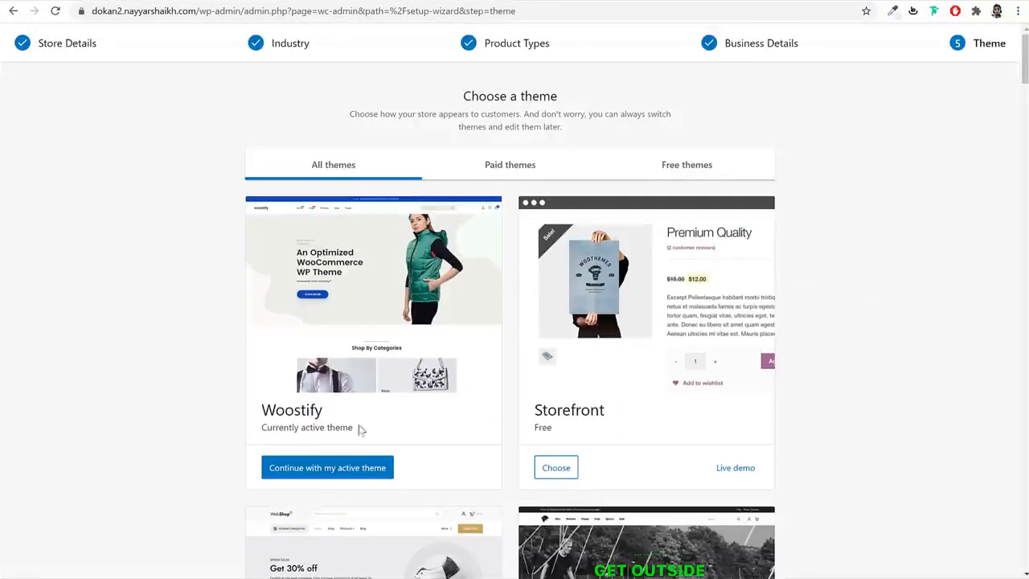
pyautogui.click(337, 475)
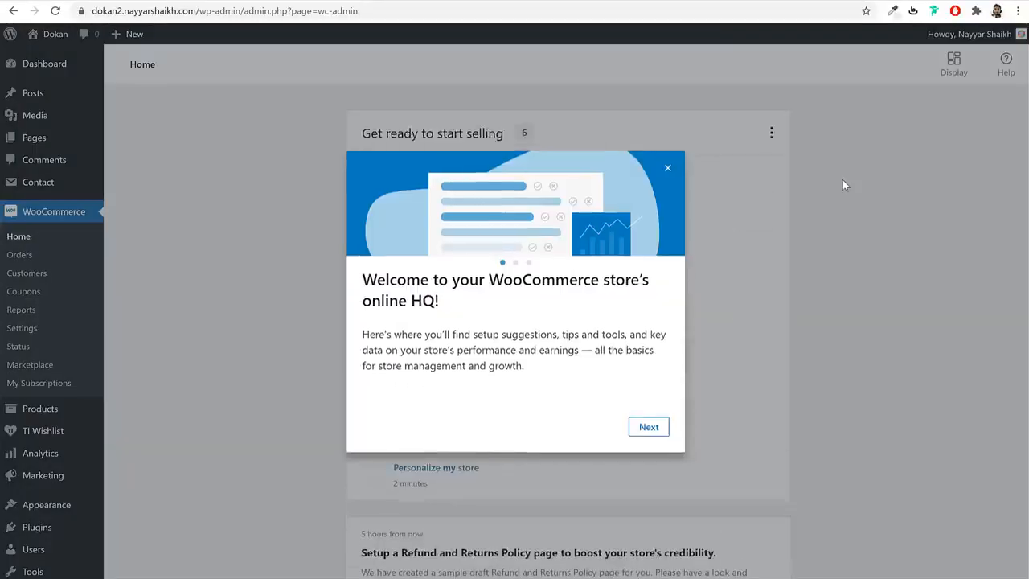
# - Close the WooCommerce welcome modal, go to Dashboard, and run the TI Wishlist setup wizard
pyautogui.click(667, 167)
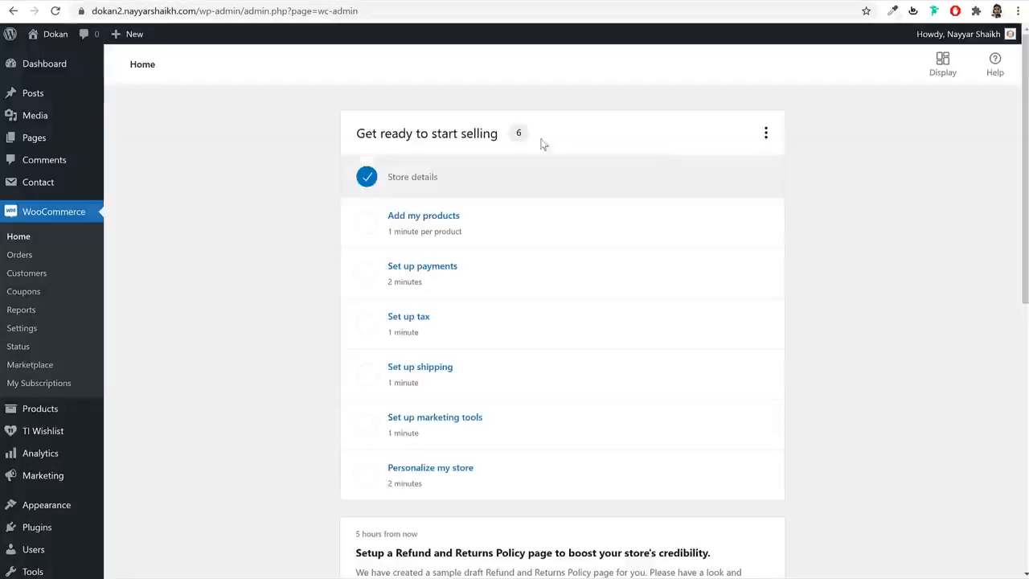
pyautogui.click(61, 75)
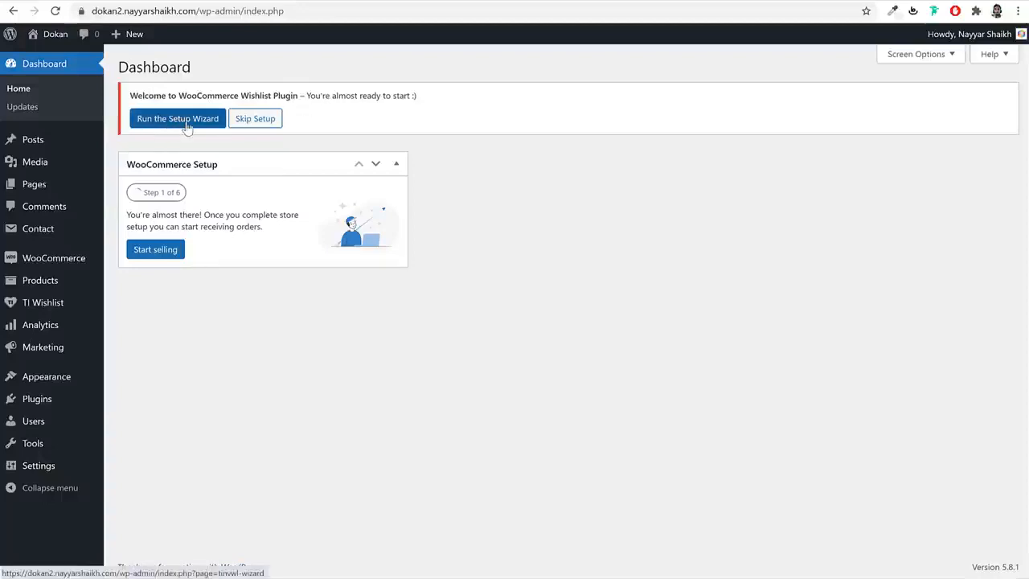
pyautogui.click(178, 119)
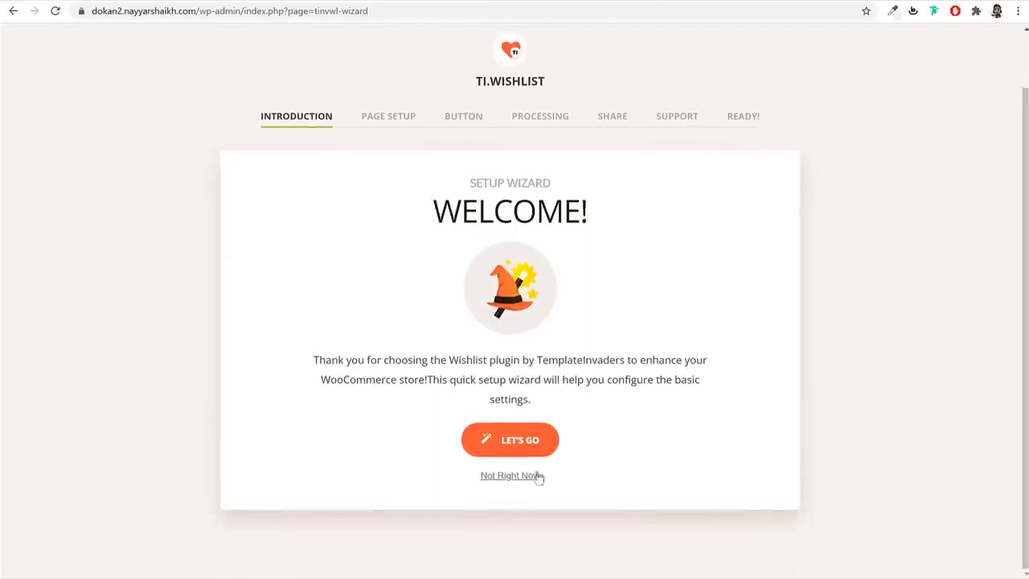
# - Accept the default wishlist page, share and support chat settings, then return to the Dashboard
pyautogui.click(525, 438)
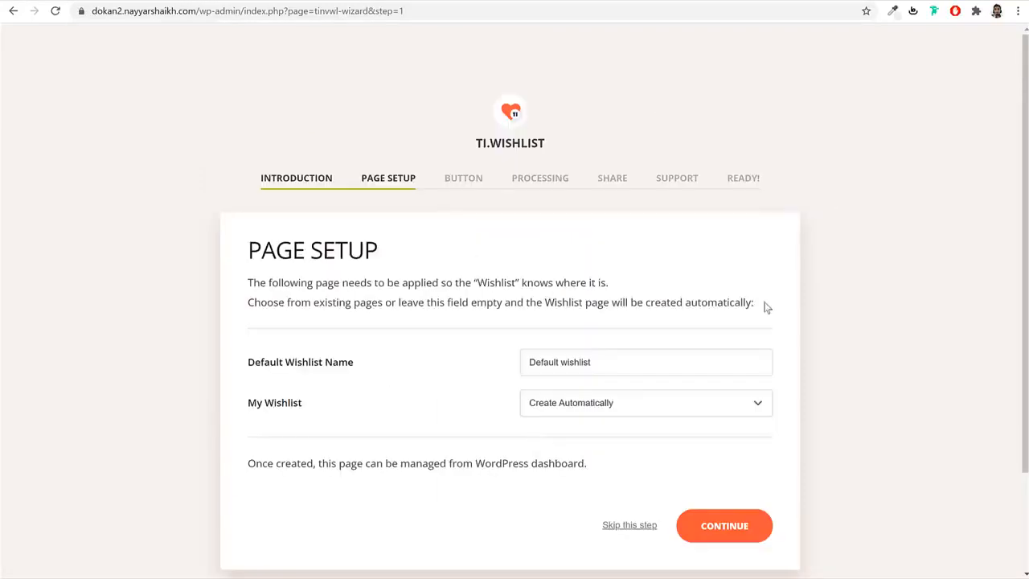
pyautogui.scroll(-2, 422, 260)
pyautogui.moveTo(256, 122); pyautogui.dragTo(425, 138)
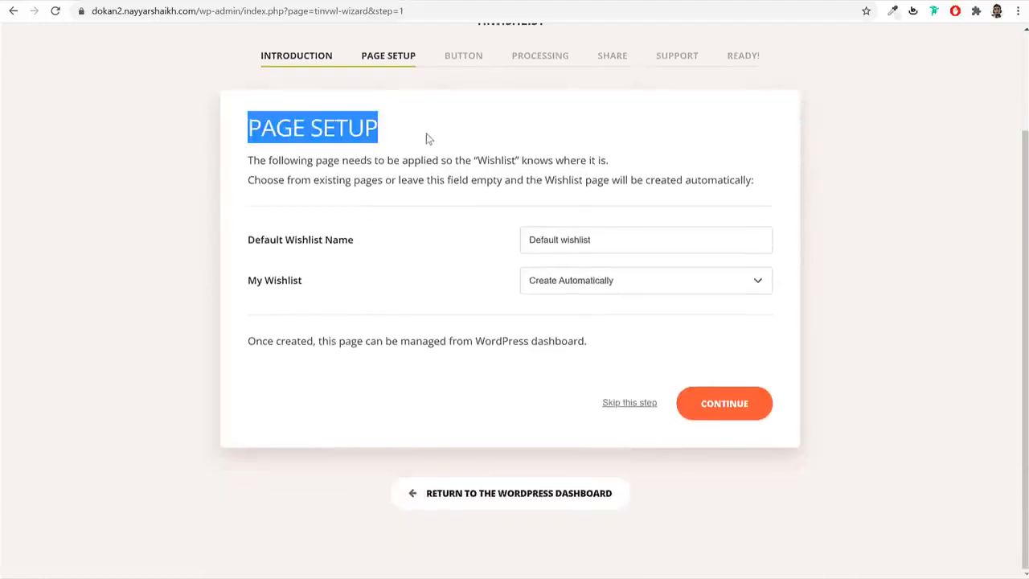
pyautogui.click(751, 412)
pyautogui.scroll(-2, 754, 411)
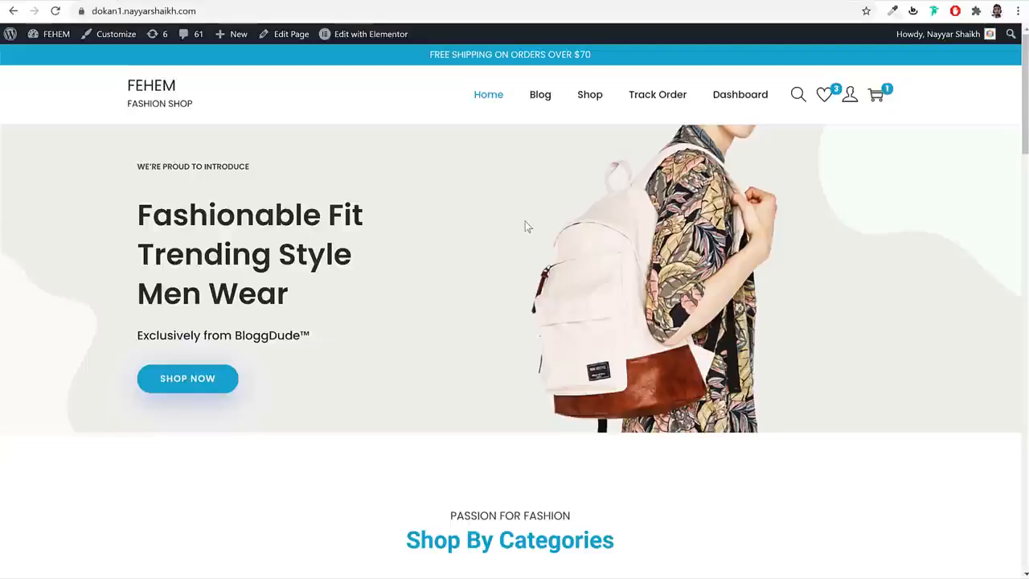
pyautogui.scroll(-12, 523, 225)
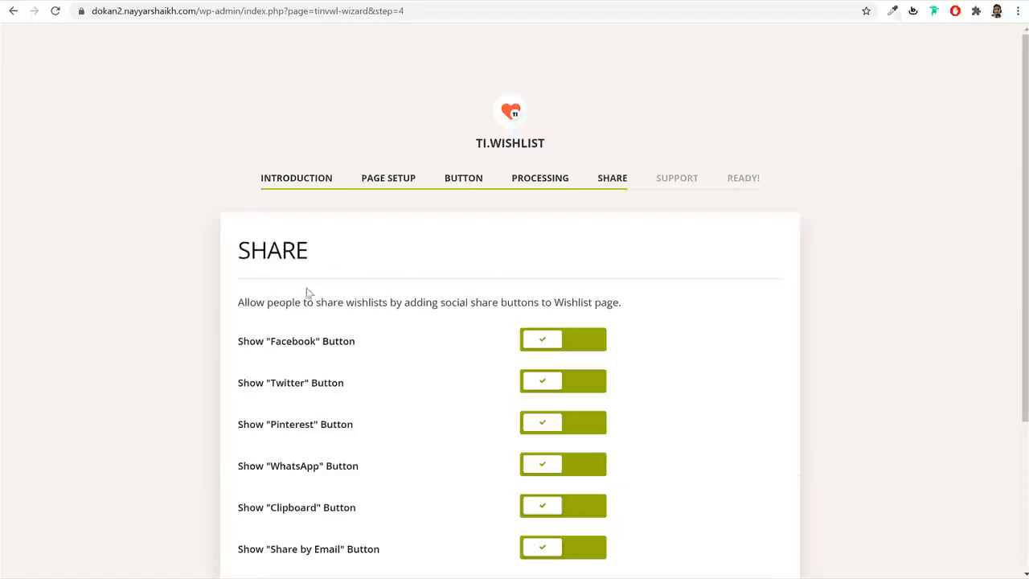
pyautogui.scroll(-2, 306, 292)
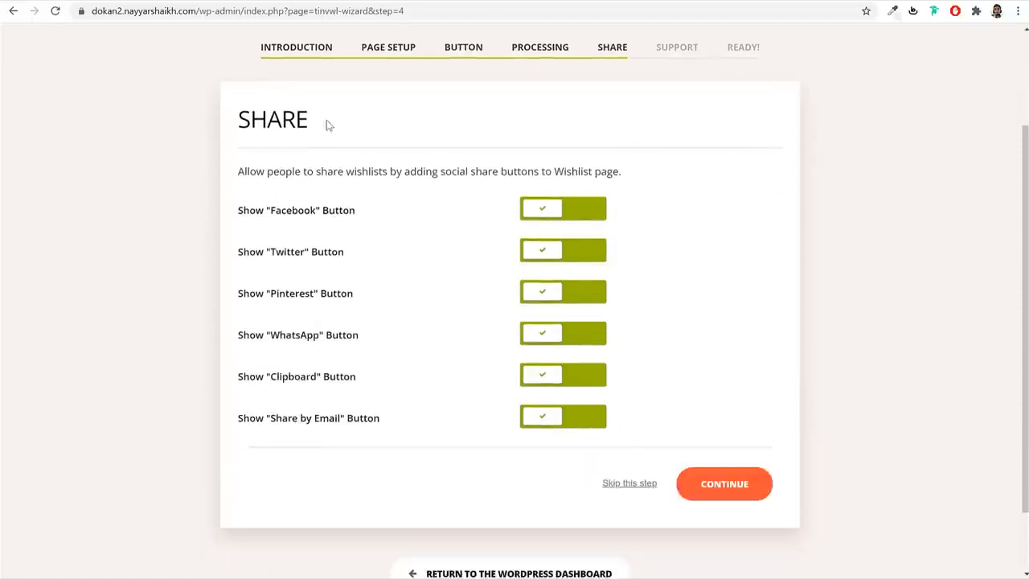
pyautogui.click(745, 486)
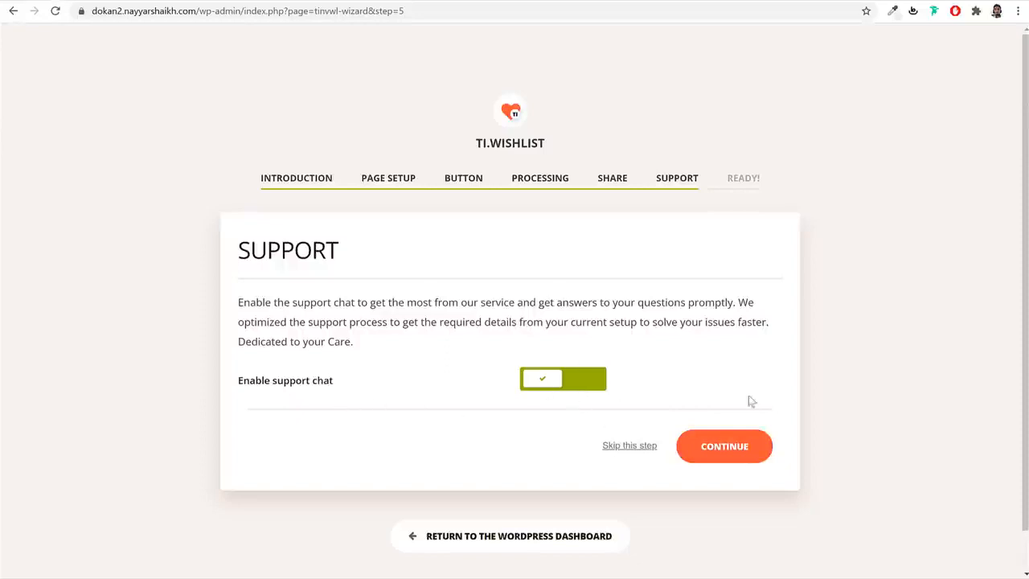
pyautogui.click(735, 447)
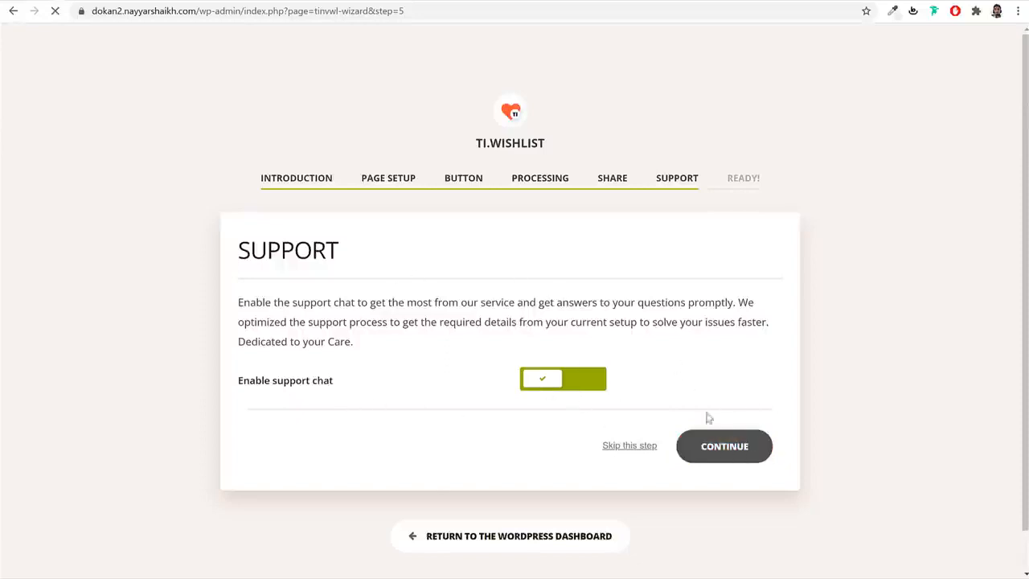
pyautogui.scroll(-2, 683, 434)
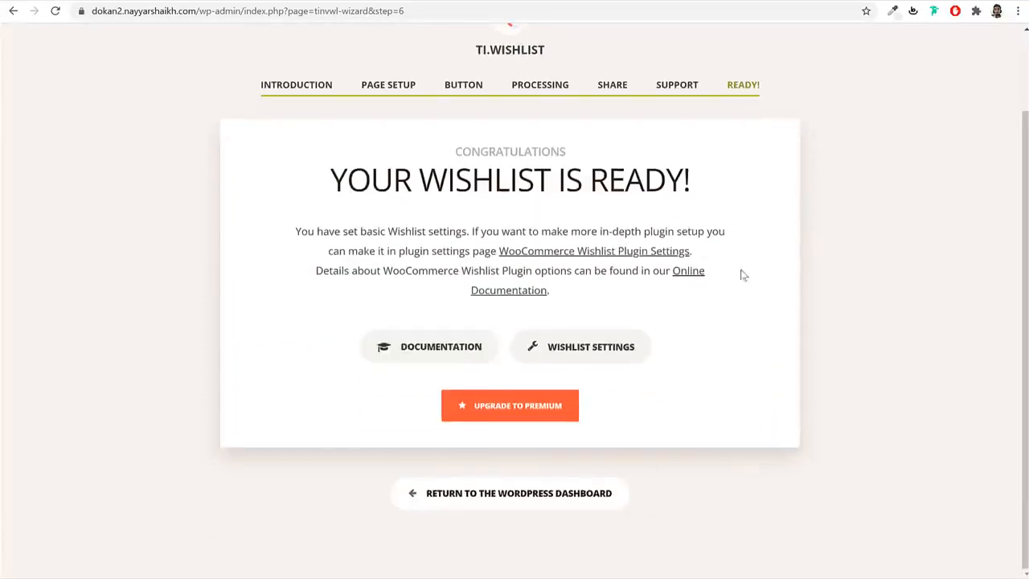
pyautogui.scroll(2, 680, 232)
pyautogui.scroll(-2, 766, 333)
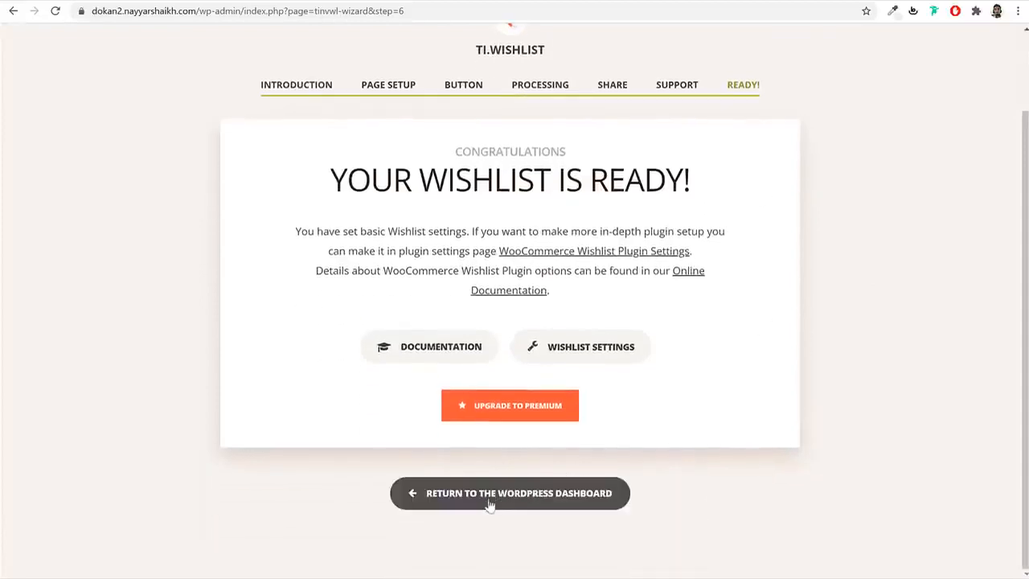
pyautogui.click(518, 502)
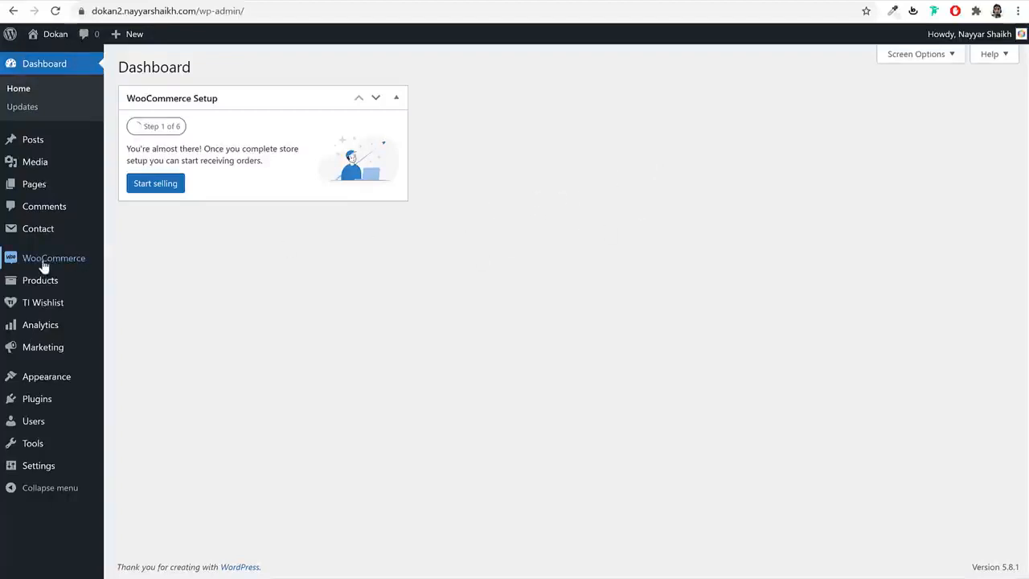
# - Open WooCommerce > Settings from the admin sidebar
pyautogui.moveTo(45, 265)
pyautogui.click(138, 354)
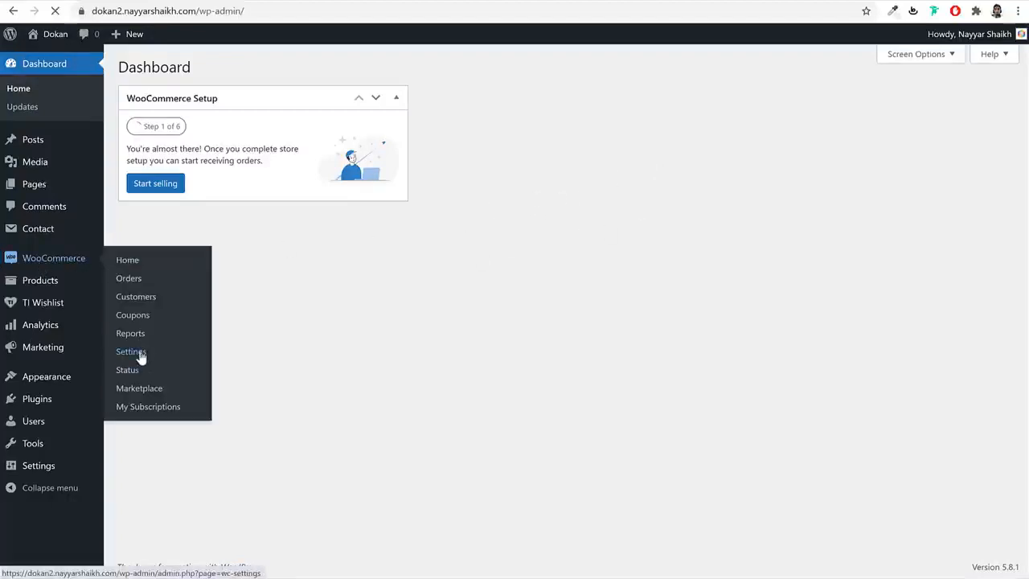
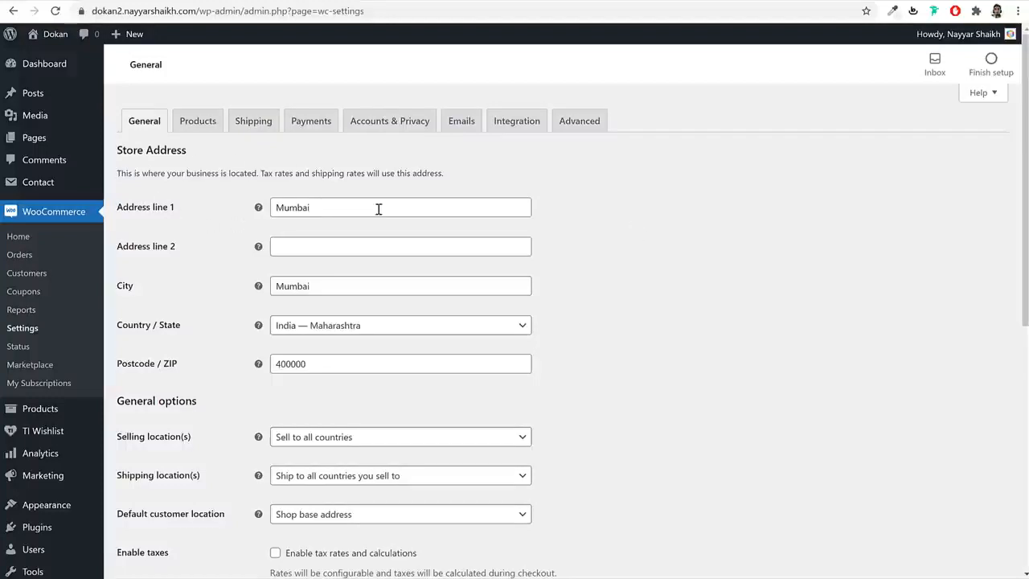
# - Restrict selling locations to specific countries, with India as the only country
pyautogui.moveTo(379, 209); pyautogui.dragTo(283, 208)
pyautogui.scroll(-2, 542, 256)
pyautogui.scroll(2, 420, 230)
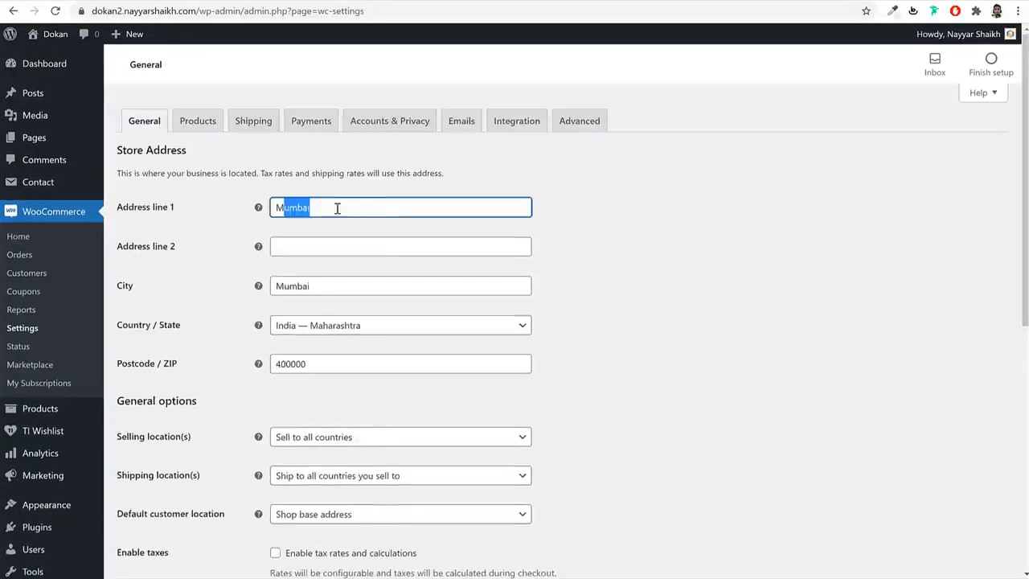
pyautogui.scroll(-2, 626, 315)
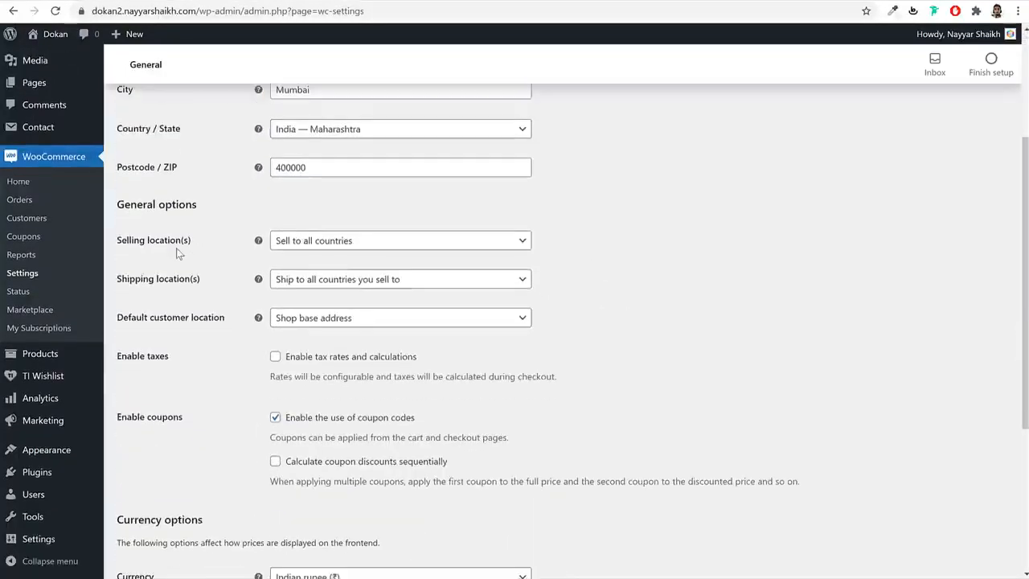
pyautogui.moveTo(193, 240); pyautogui.dragTo(118, 239)
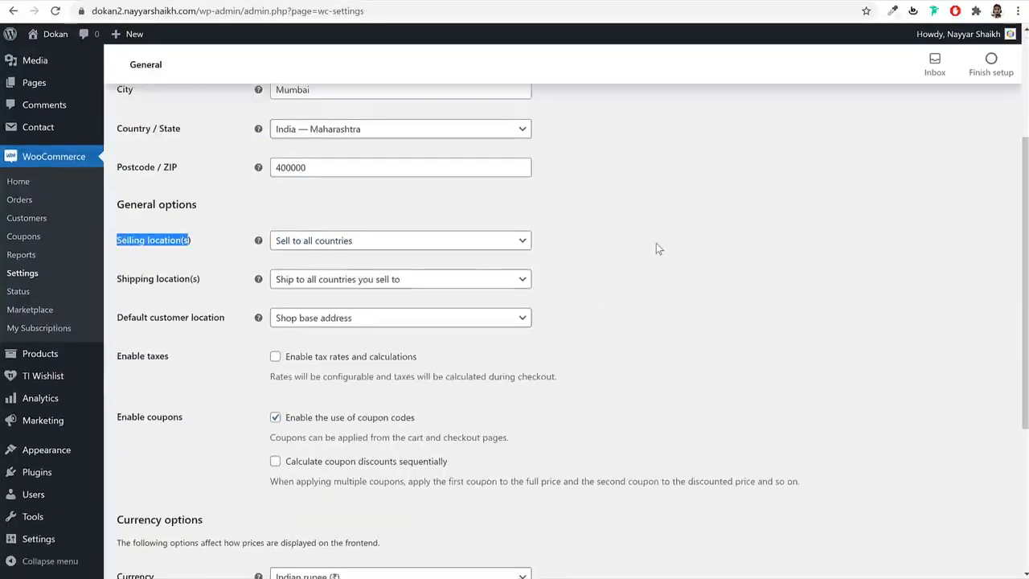
pyautogui.click(390, 244)
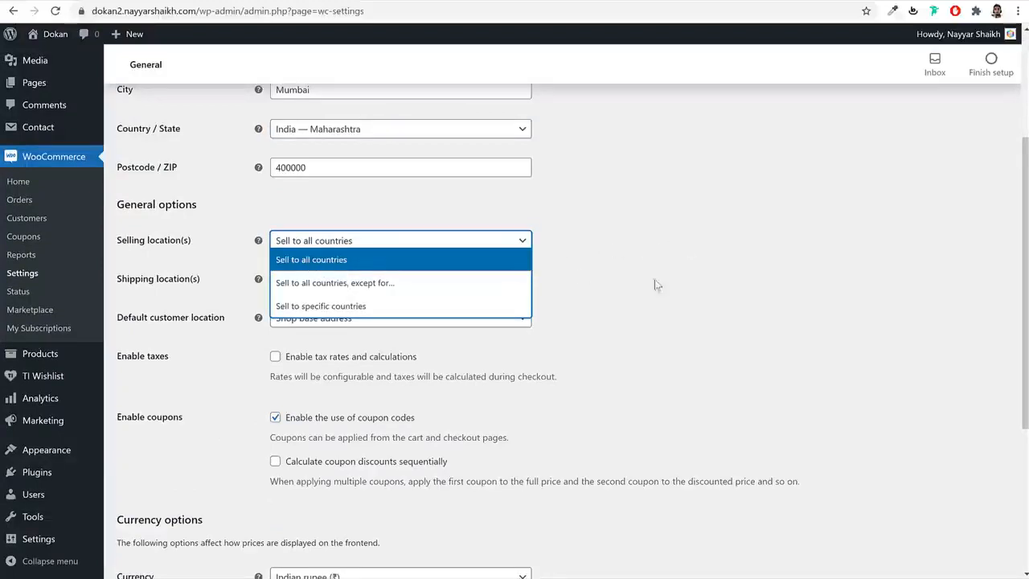
pyautogui.click(299, 307)
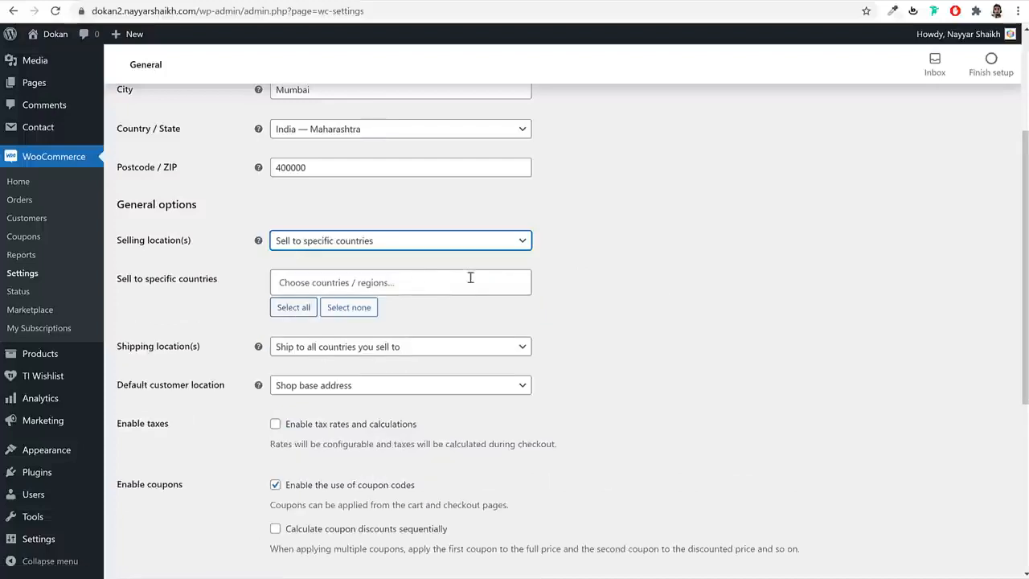
pyautogui.click(432, 284)
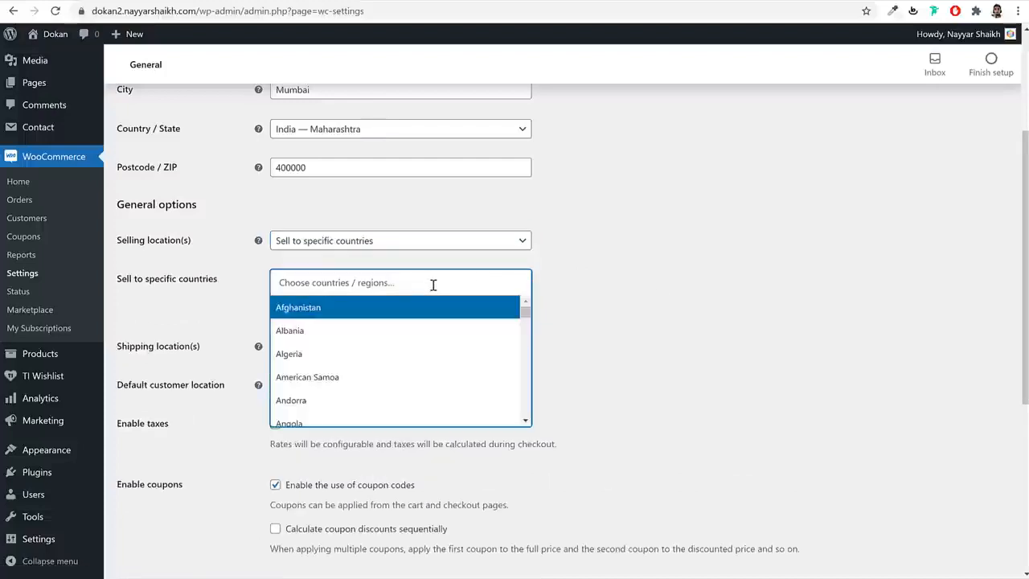
pyautogui.write('ind')
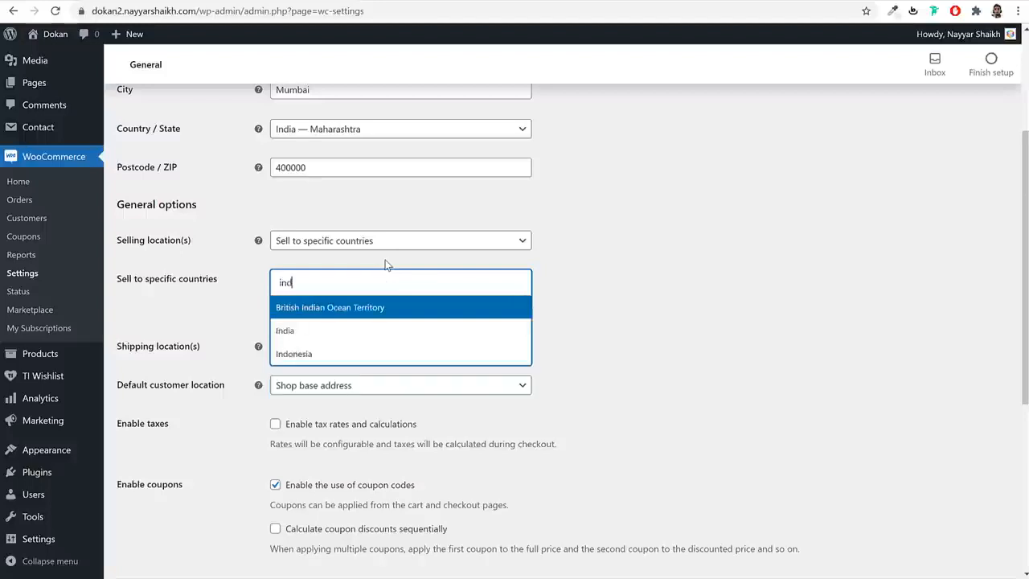
pyautogui.click(308, 329)
# - Enable tax rates and calculations, set the currency to United States (US) dollar, and save
pyautogui.scroll(-3, 663, 294)
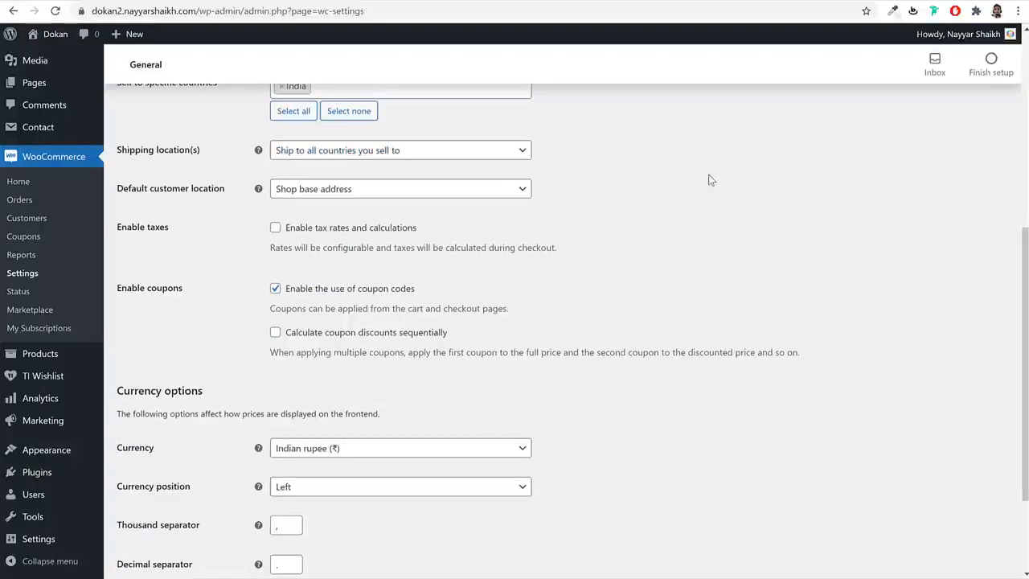
pyautogui.click(344, 231)
pyautogui.scroll(-2, 680, 301)
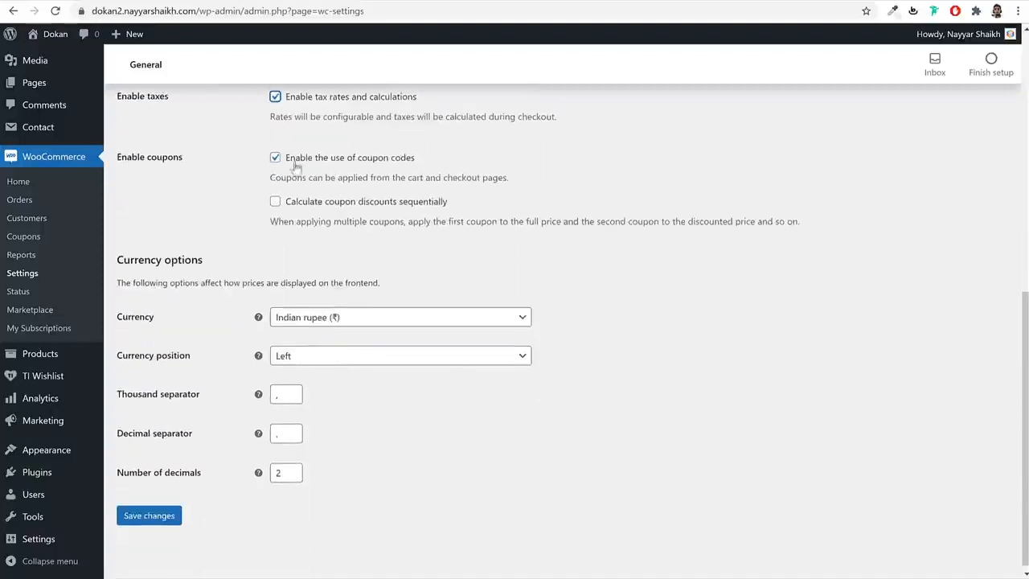
pyautogui.scroll(-1, 708, 333)
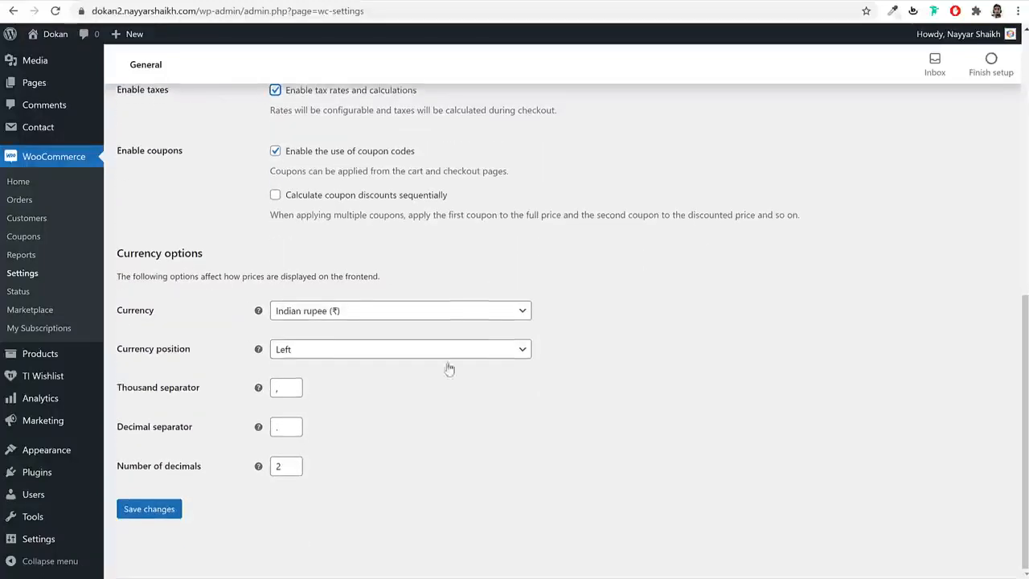
pyautogui.click(338, 314)
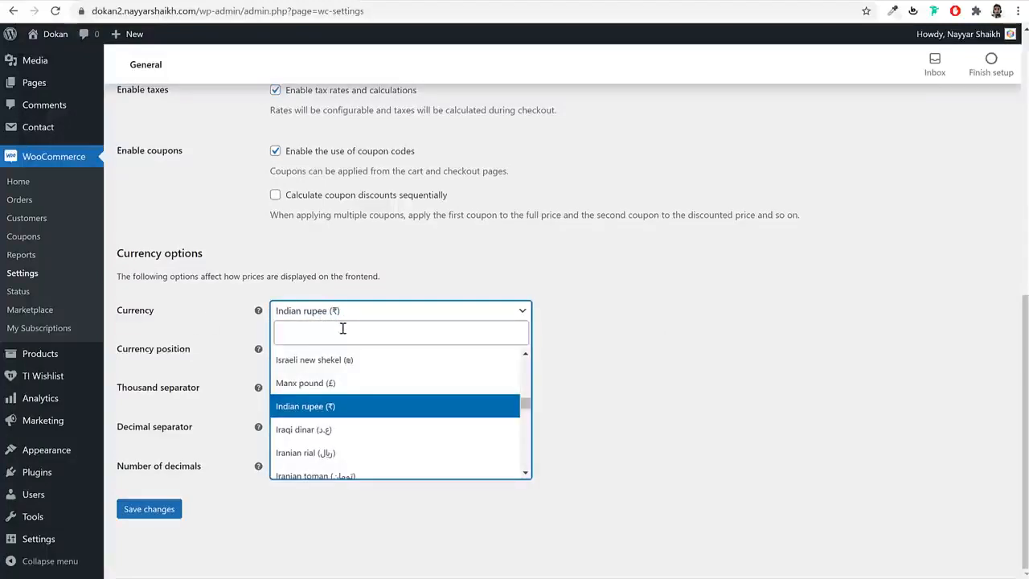
pyautogui.click(374, 329)
pyautogui.write('uni')
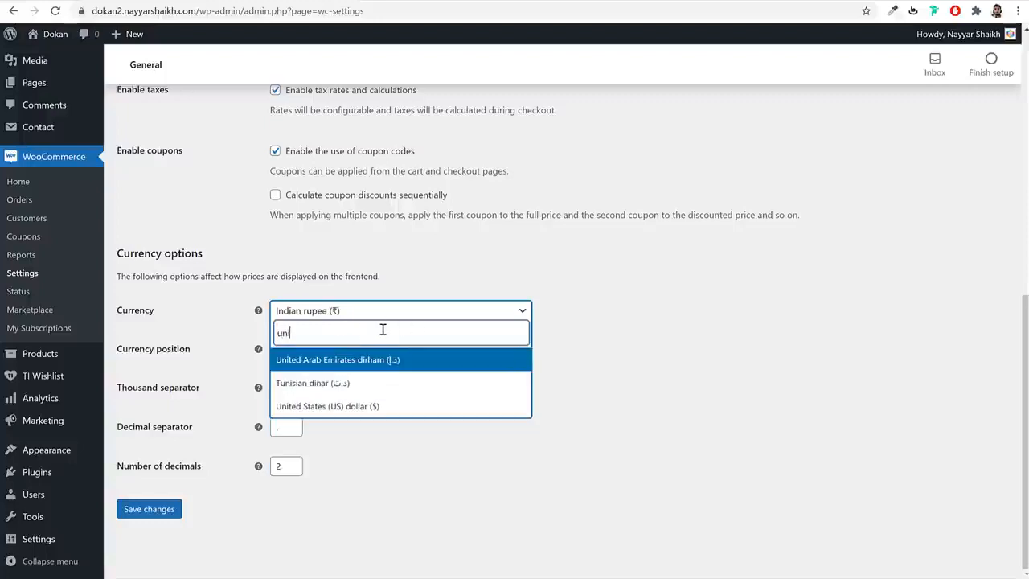
pyautogui.click(381, 410)
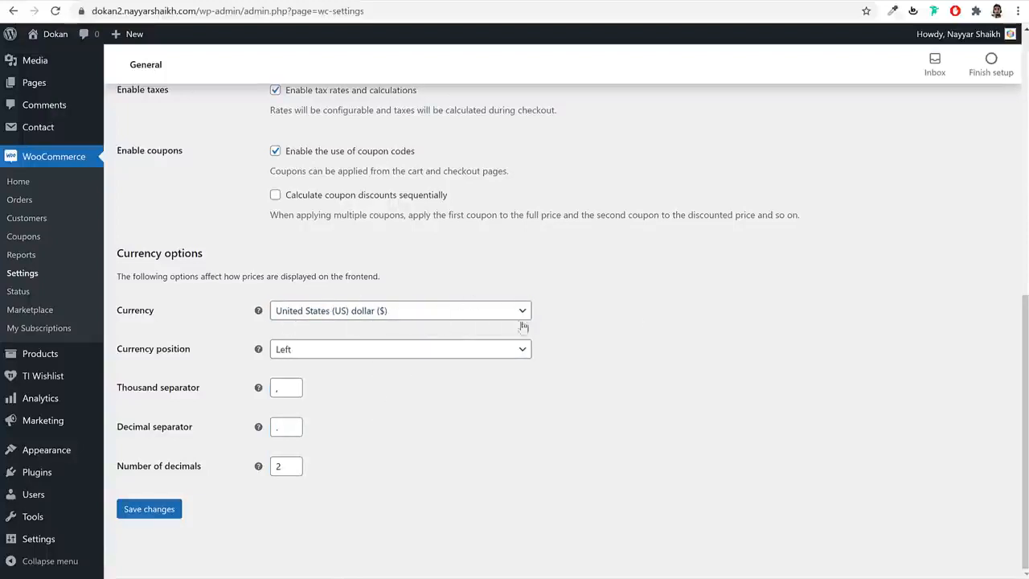
pyautogui.click(133, 513)
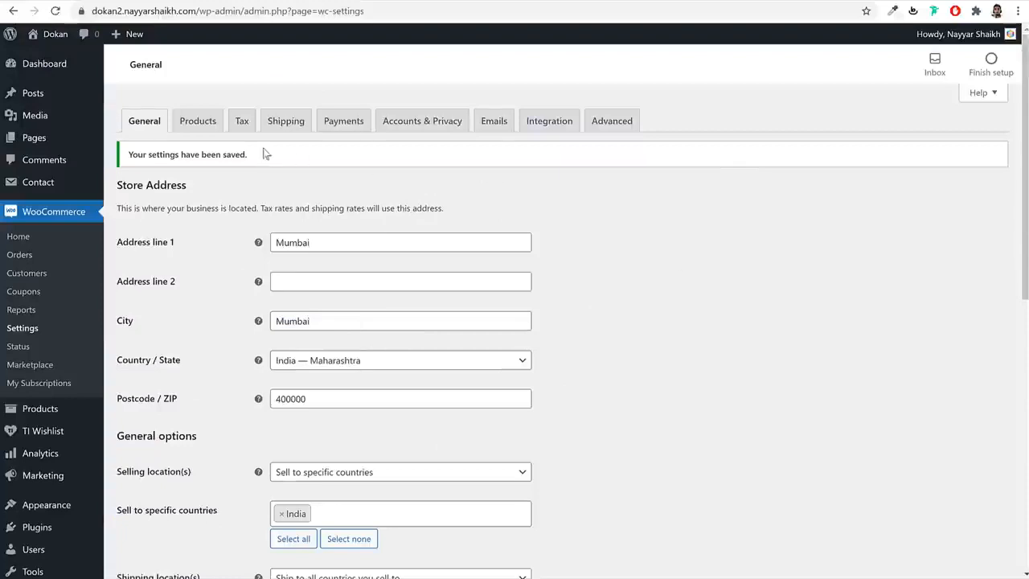
pyautogui.click(211, 132)
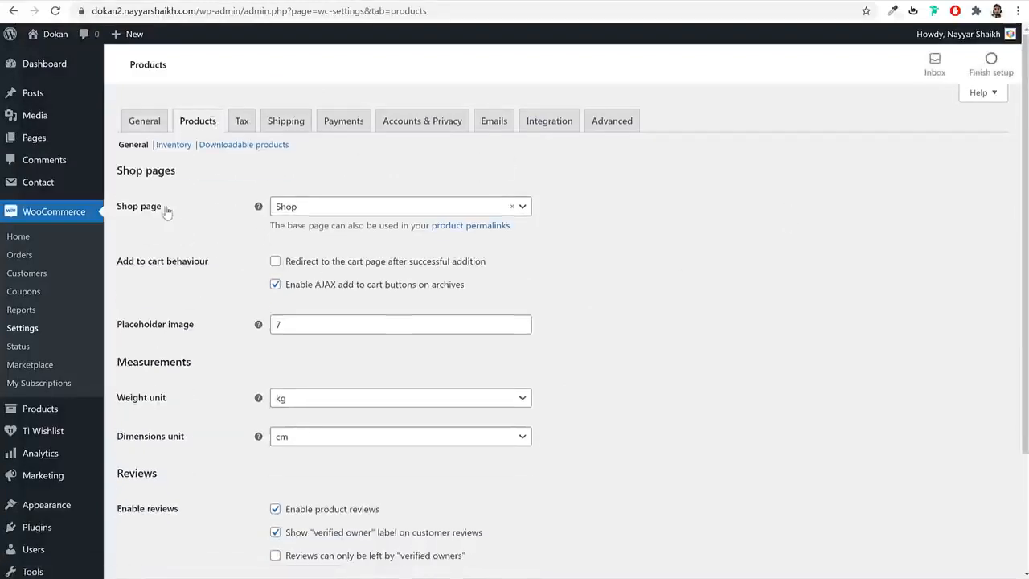
# - Glance at the All Pages list, then return to the Products settings
pyautogui.moveTo(167, 211); pyautogui.dragTo(115, 206)
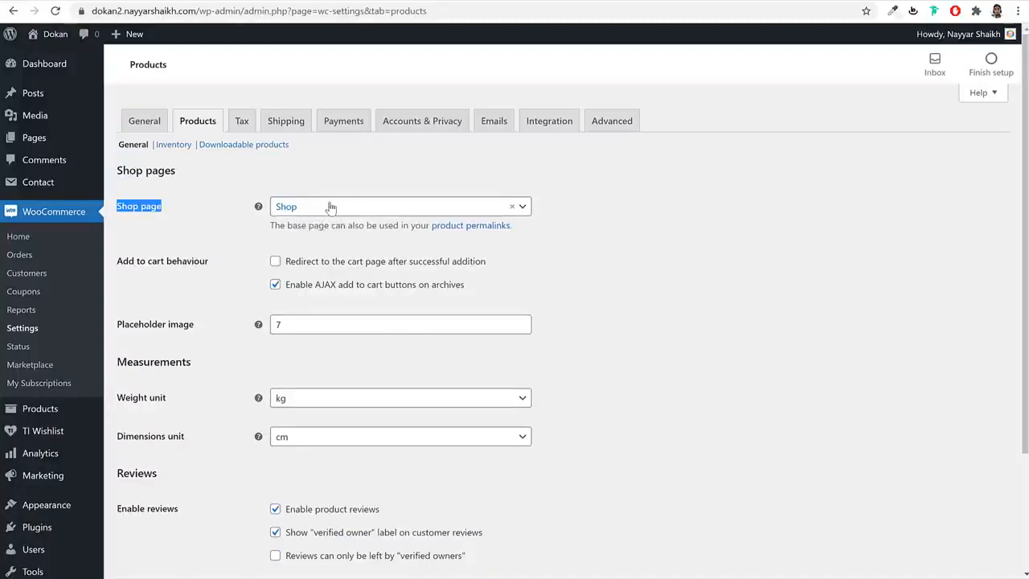
pyautogui.rightClick(32, 141)
pyautogui.click(64, 142)
pyautogui.click(395, 3)
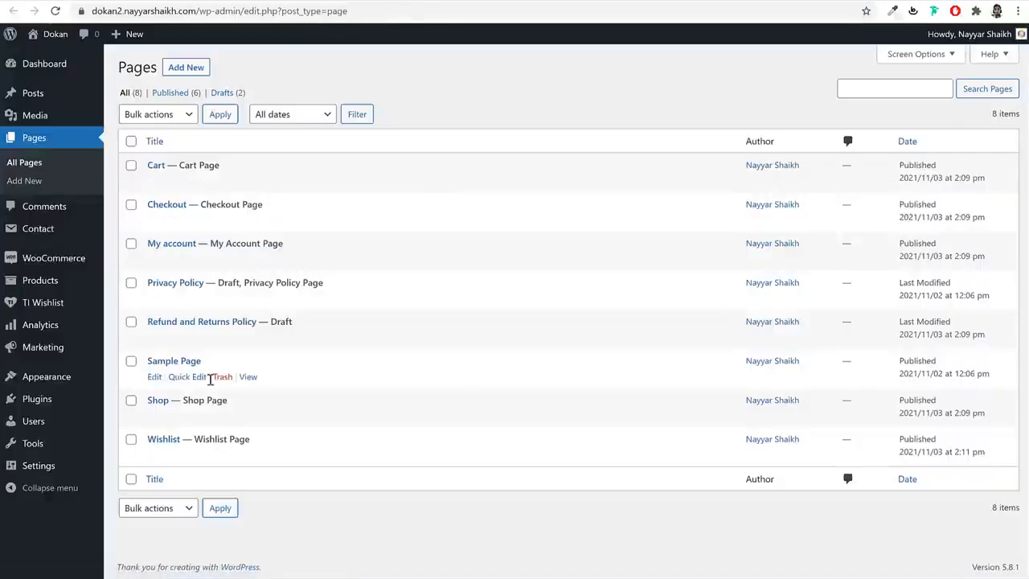
pyautogui.moveTo(147, 166); pyautogui.dragTo(207, 408)
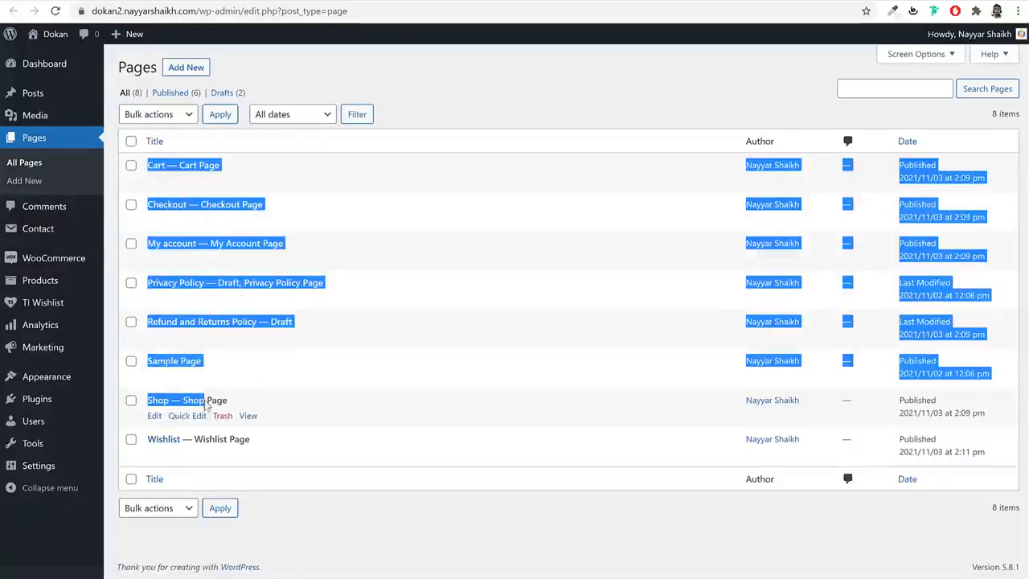
pyautogui.click(391, 394)
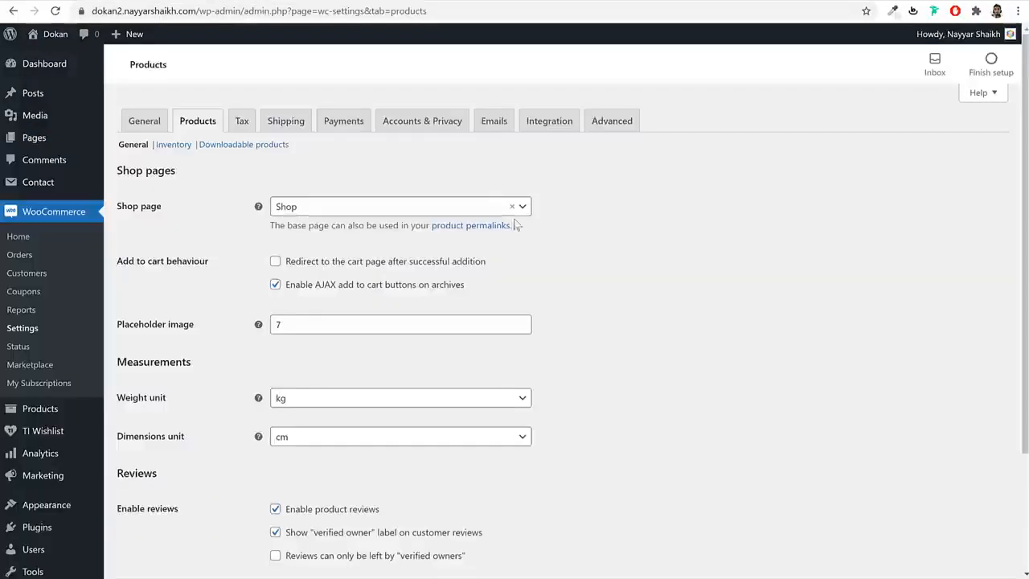
# - Set the weight unit to g, keep dimensions in cm, and save
pyautogui.scroll(-2, 710, 264)
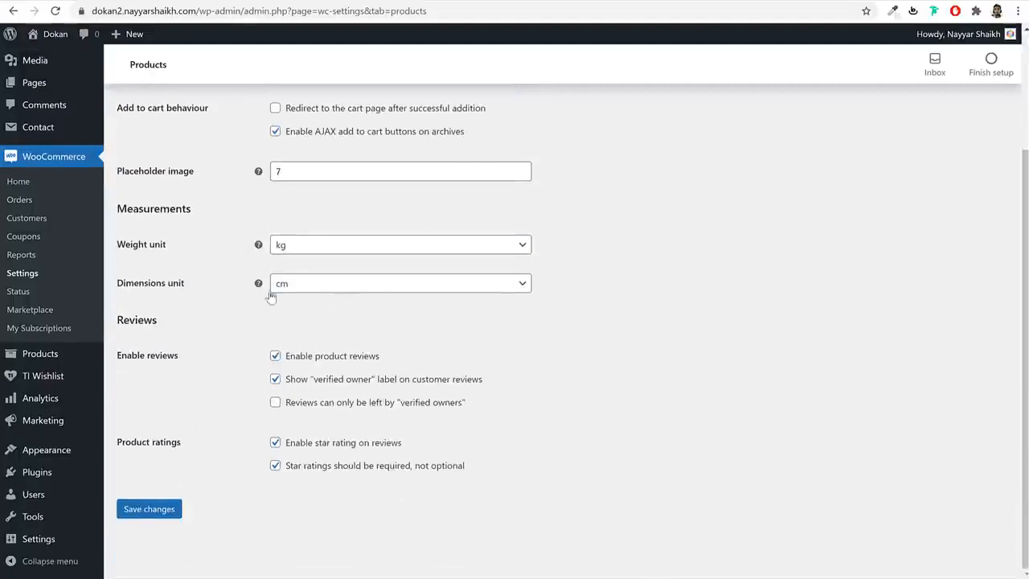
pyautogui.click(316, 250)
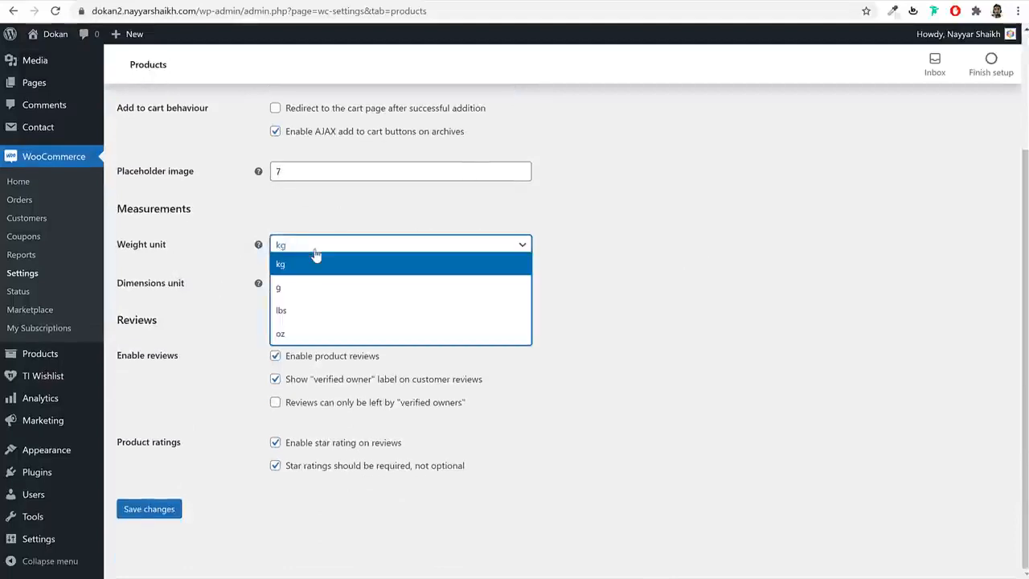
pyautogui.click(318, 296)
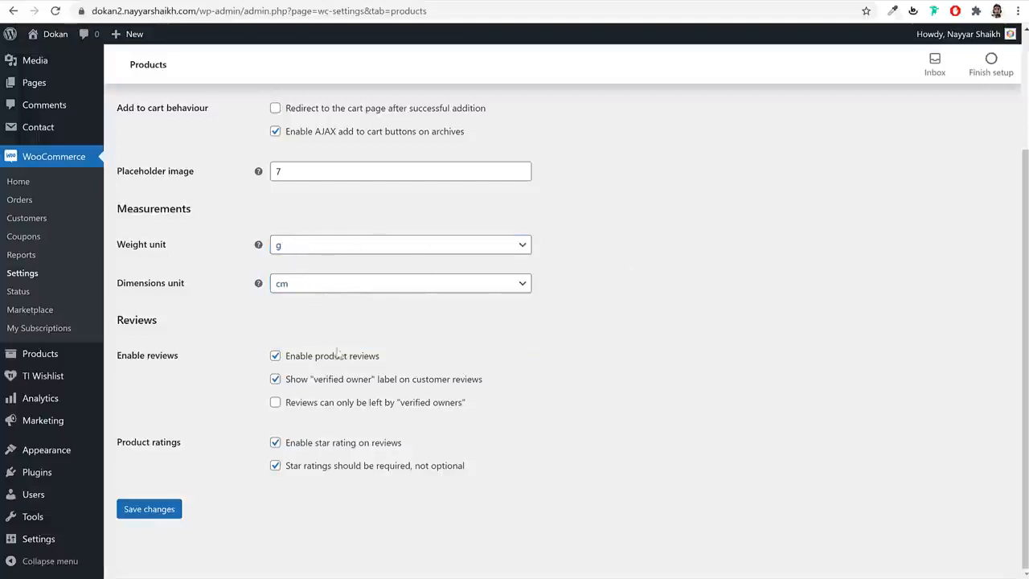
pyautogui.click(334, 287)
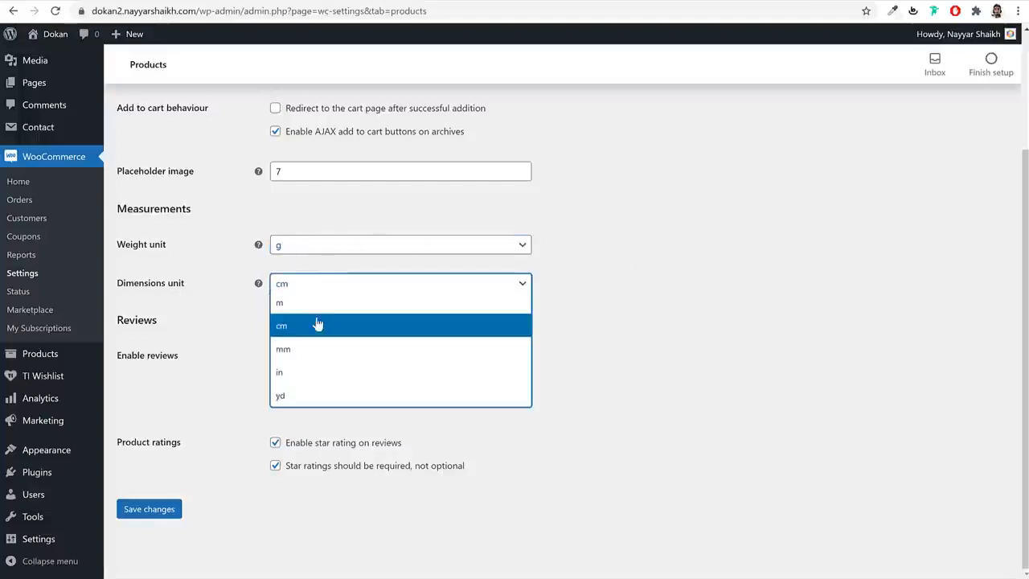
pyautogui.click(319, 325)
pyautogui.click(172, 513)
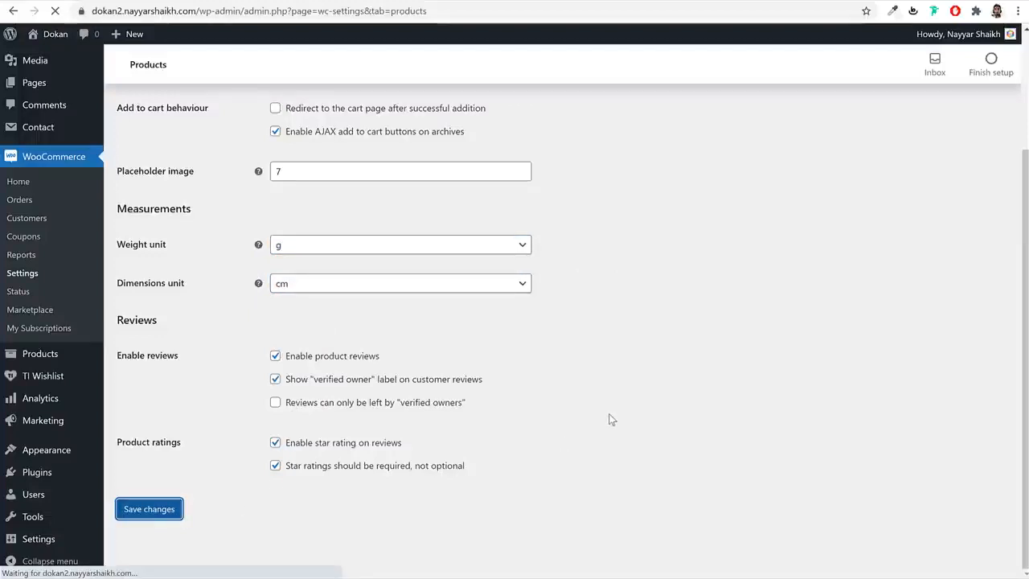
pyautogui.click(247, 127)
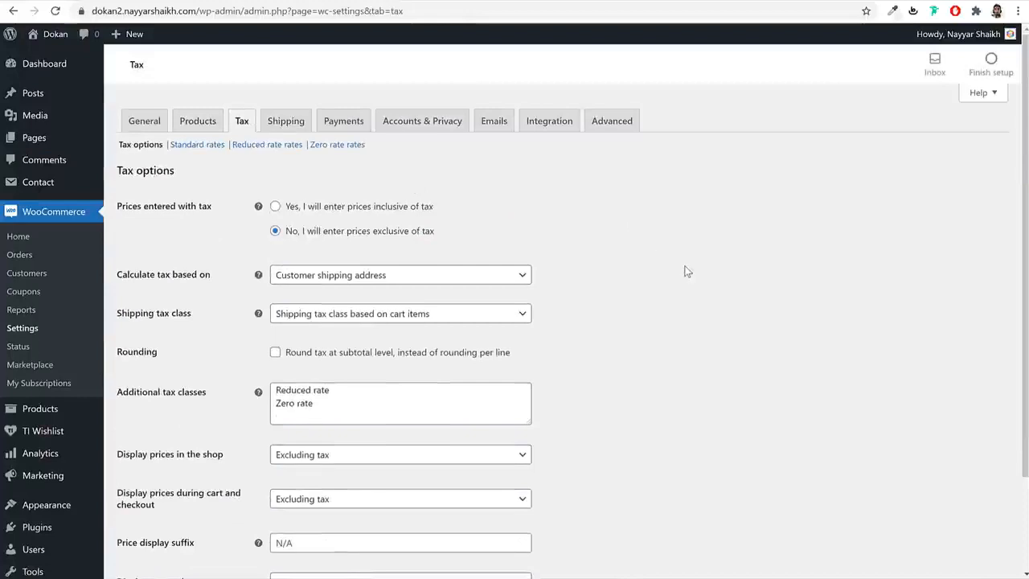
# - Add GST 10 and GST 12 as additional tax classes and save the tax settings
pyautogui.scroll(-3, 684, 268)
pyautogui.moveTo(343, 292); pyautogui.dragTo(268, 260)
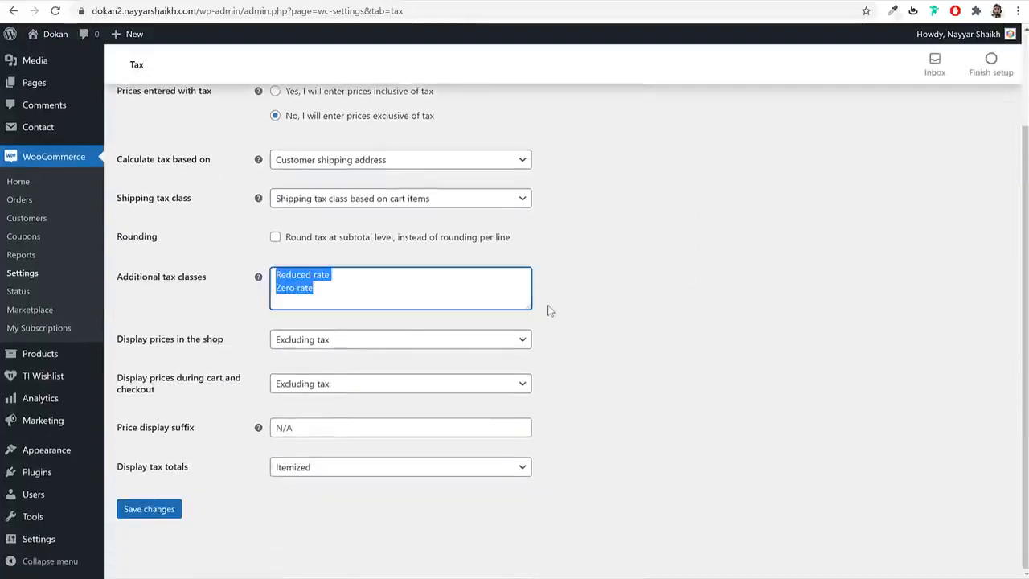
pyautogui.click(506, 299)
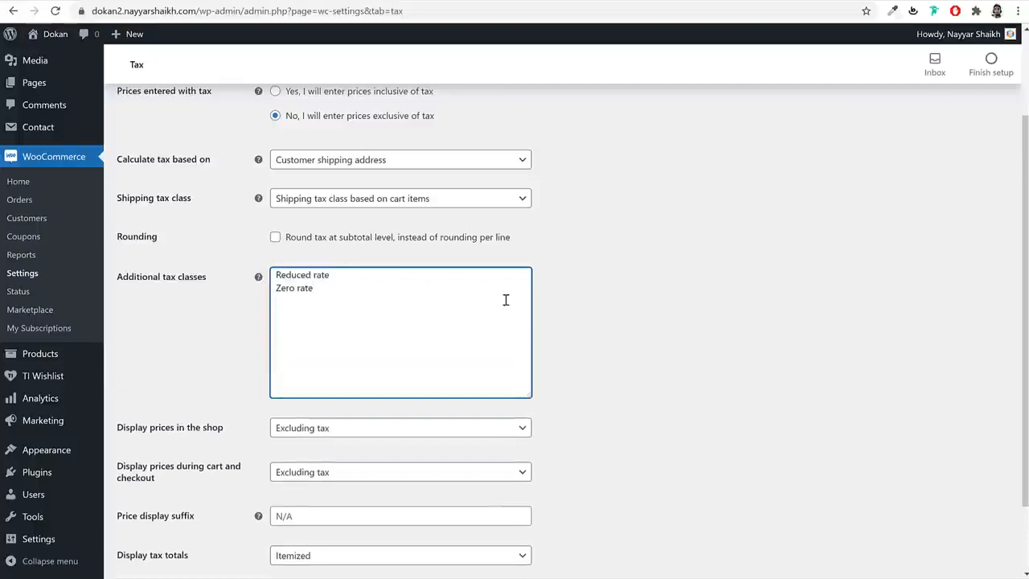
pyautogui.press('Return')
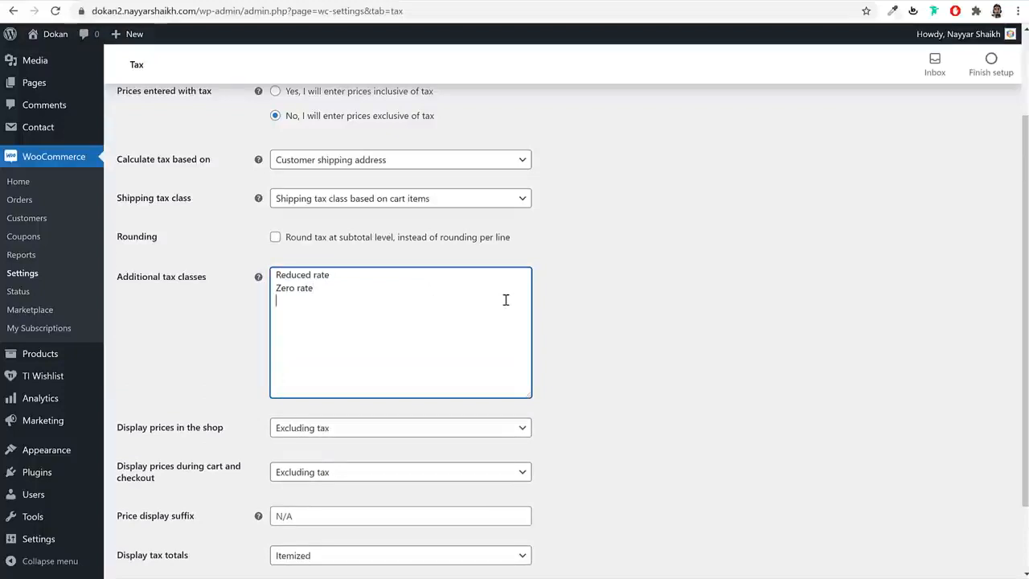
pyautogui.write('GST 10')
pyautogui.press('Return')
pyautogui.write('GST 12')
pyautogui.moveTo(305, 315); pyautogui.dragTo(274, 296)
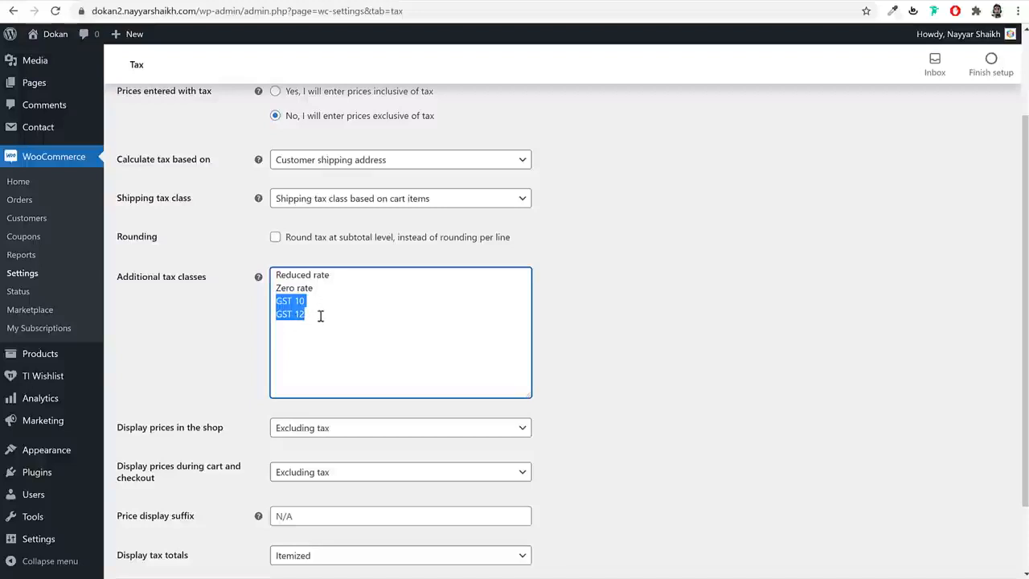
pyautogui.scroll(-2, 322, 314)
pyautogui.click(161, 510)
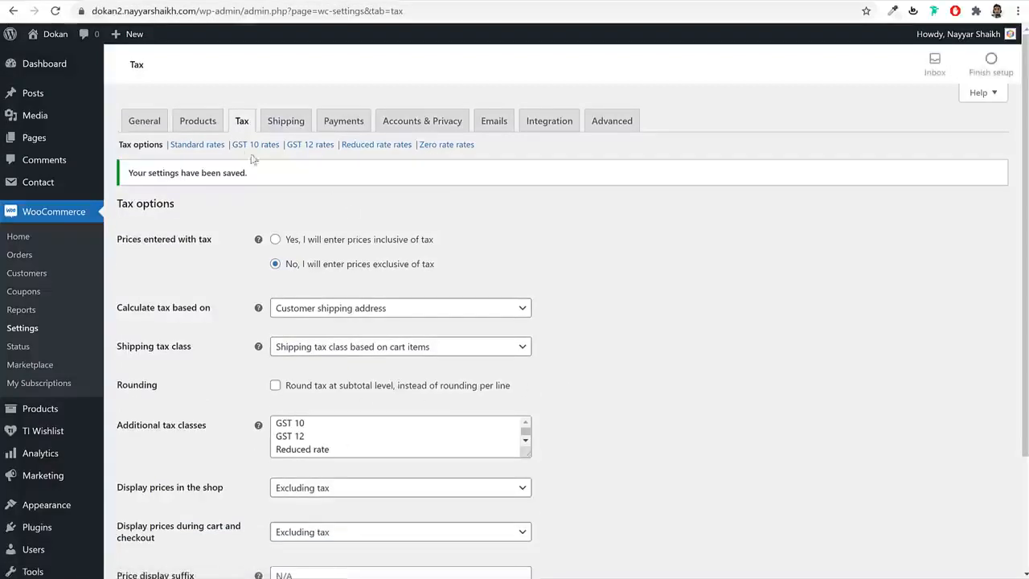
# - Go to the GST 10 rates section
pyautogui.moveTo(233, 144); pyautogui.dragTo(266, 145)
pyautogui.moveTo(169, 144); pyautogui.dragTo(331, 148)
pyautogui.click(308, 180)
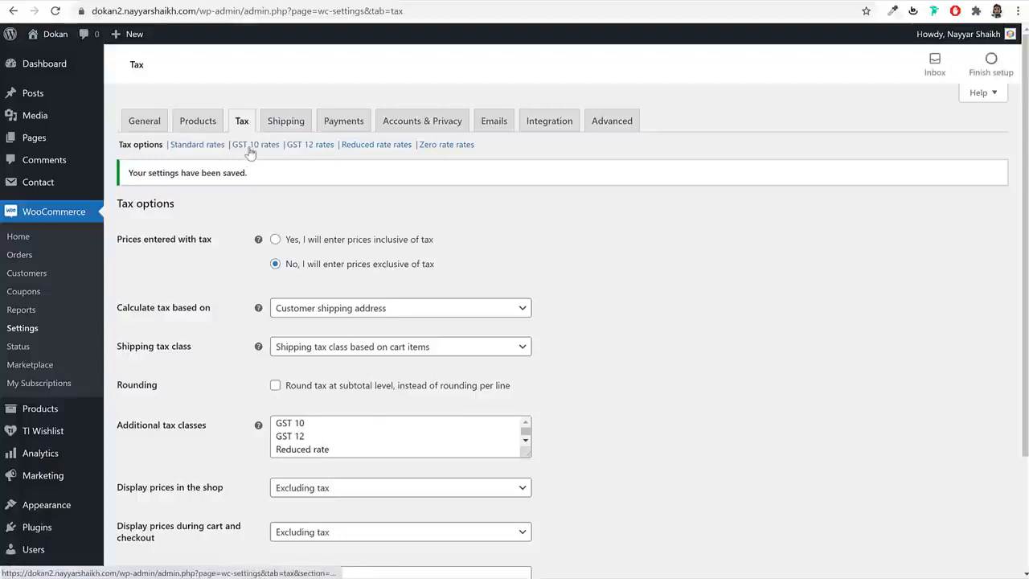
pyautogui.click(246, 146)
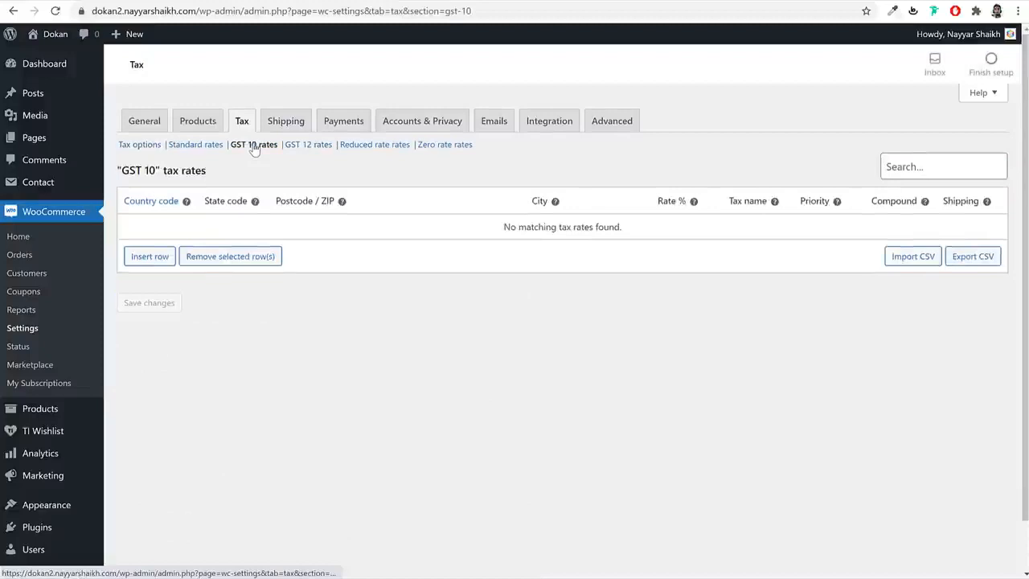
# - Save a GST 10 rate for country IN at 10%, not applied to shipping
pyautogui.click(156, 257)
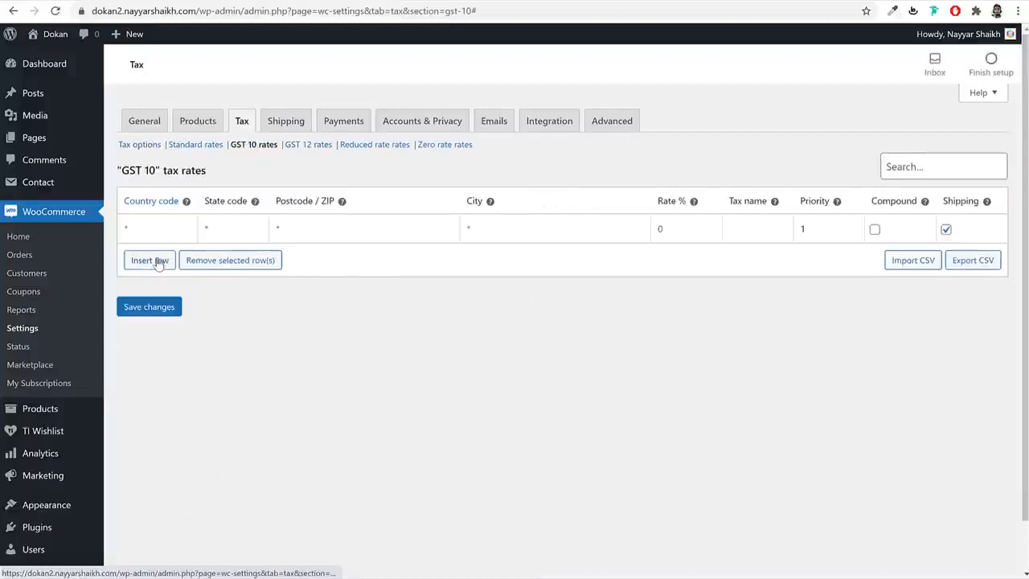
pyautogui.click(220, 231)
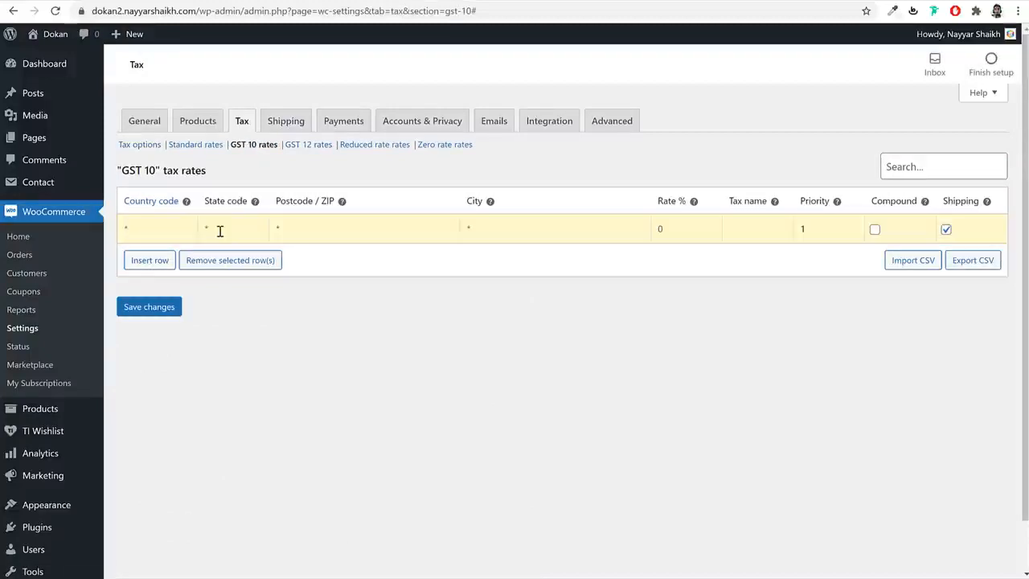
pyautogui.write('IN')
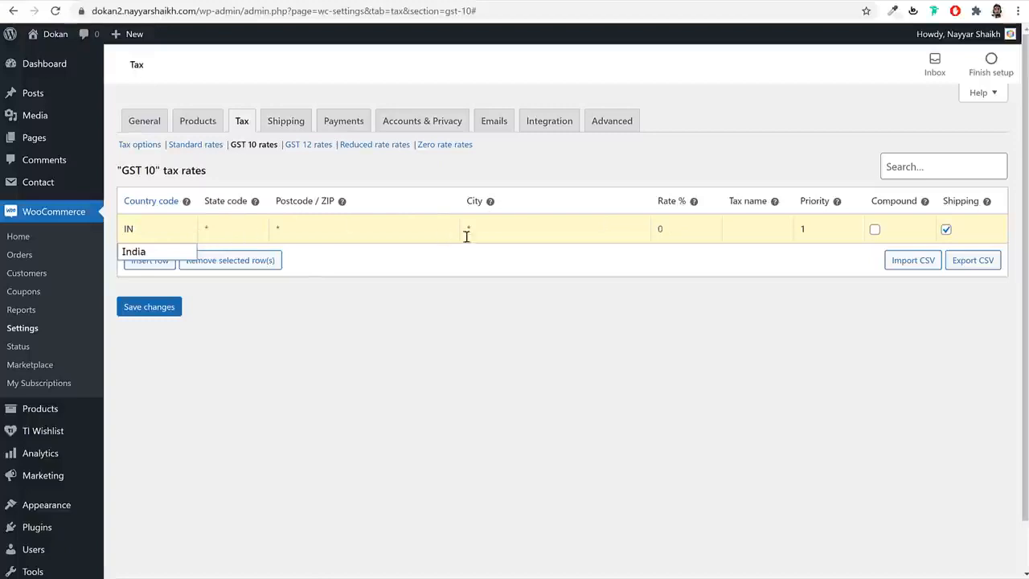
pyautogui.click(697, 233)
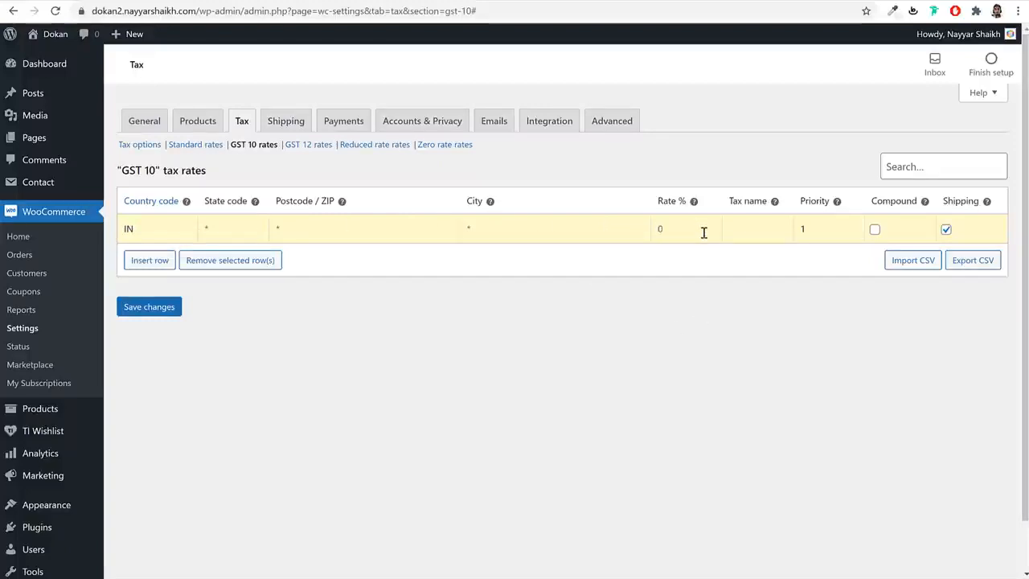
pyautogui.write('10')
pyautogui.click(756, 232)
pyautogui.write('GST 10')
pyautogui.click(946, 229)
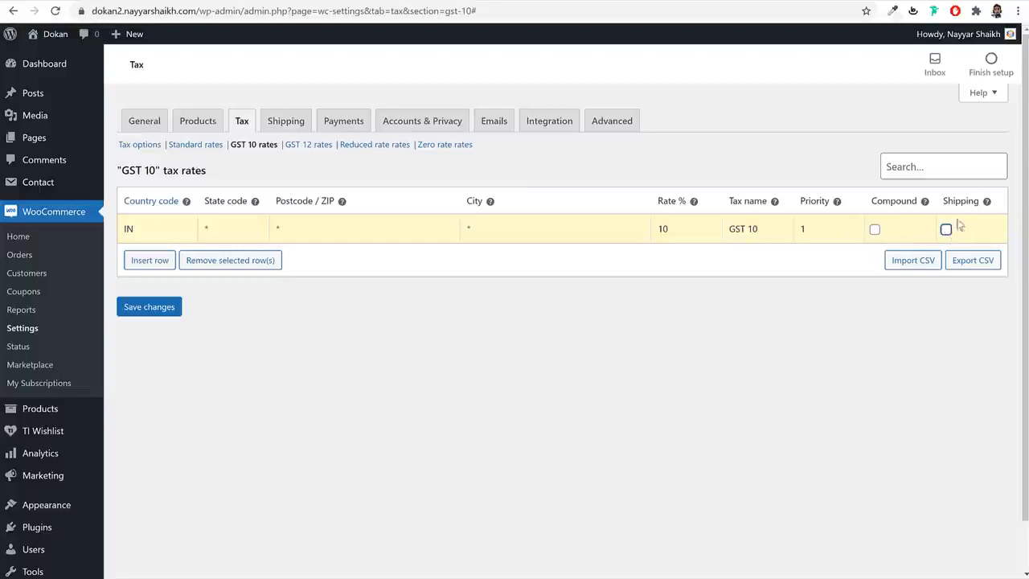
pyautogui.click(152, 307)
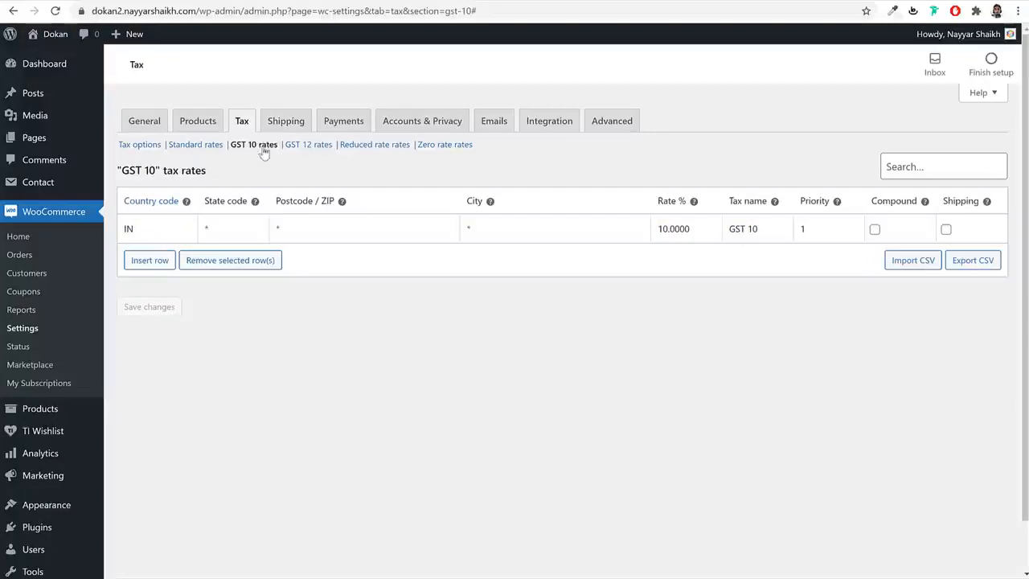
# - In GST 12 rates, save an IN rate of 12% named GST 12, shipping unticked
pyautogui.click(315, 149)
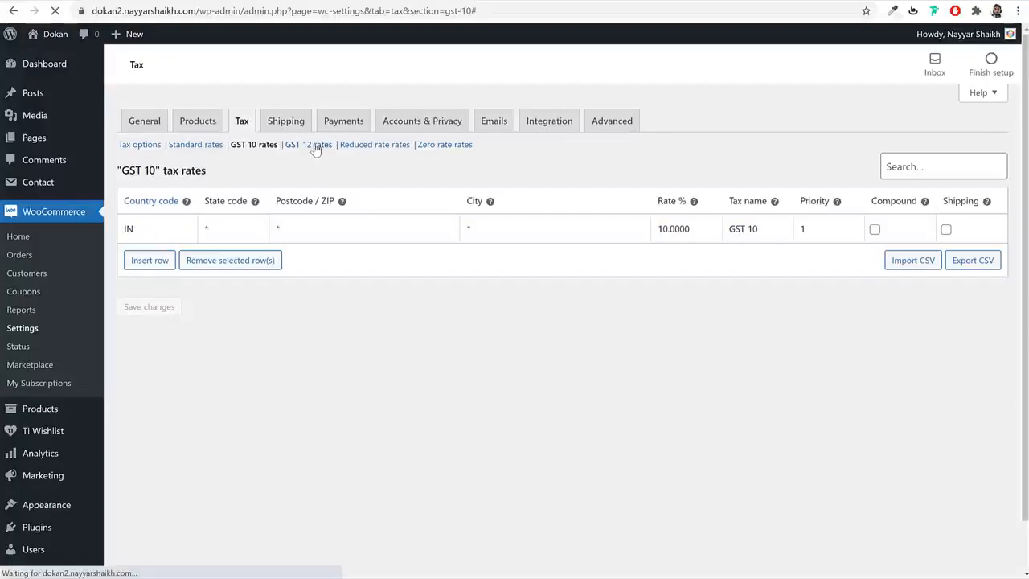
pyautogui.click(151, 259)
pyautogui.click(160, 230)
pyautogui.write('IN')
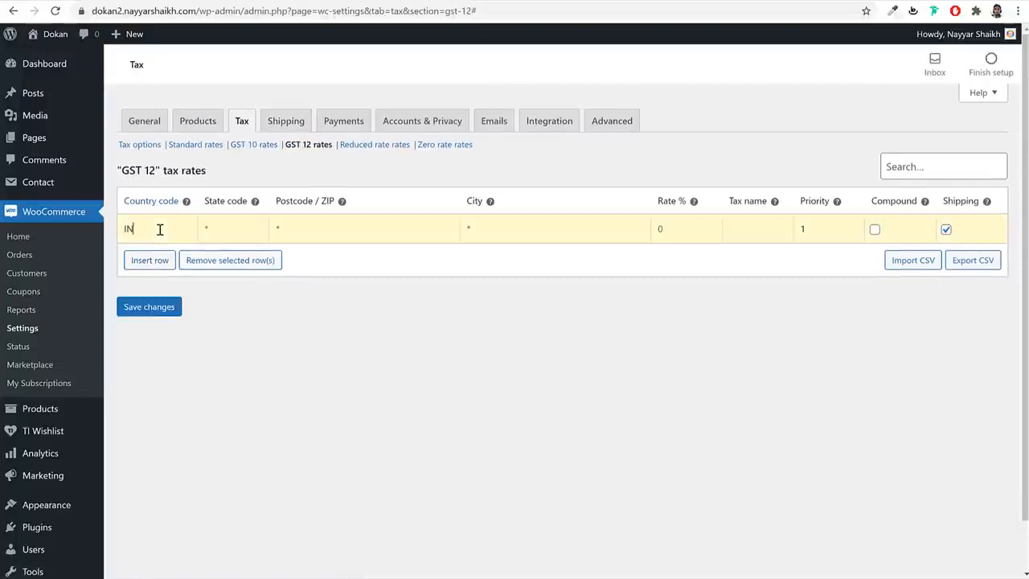
pyautogui.click(668, 229)
pyautogui.write('12')
pyautogui.press('Tab')
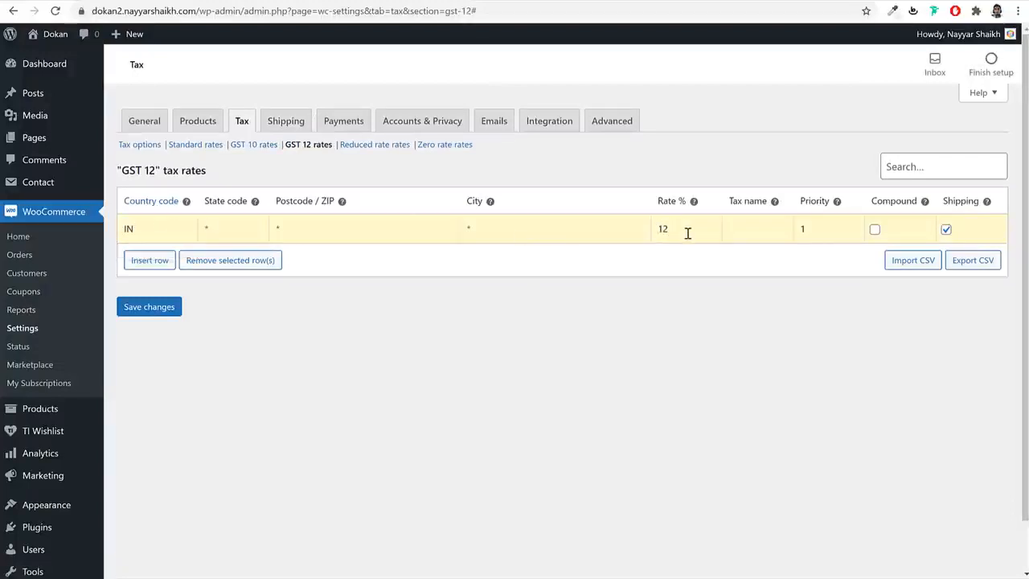
pyautogui.write('GST 12')
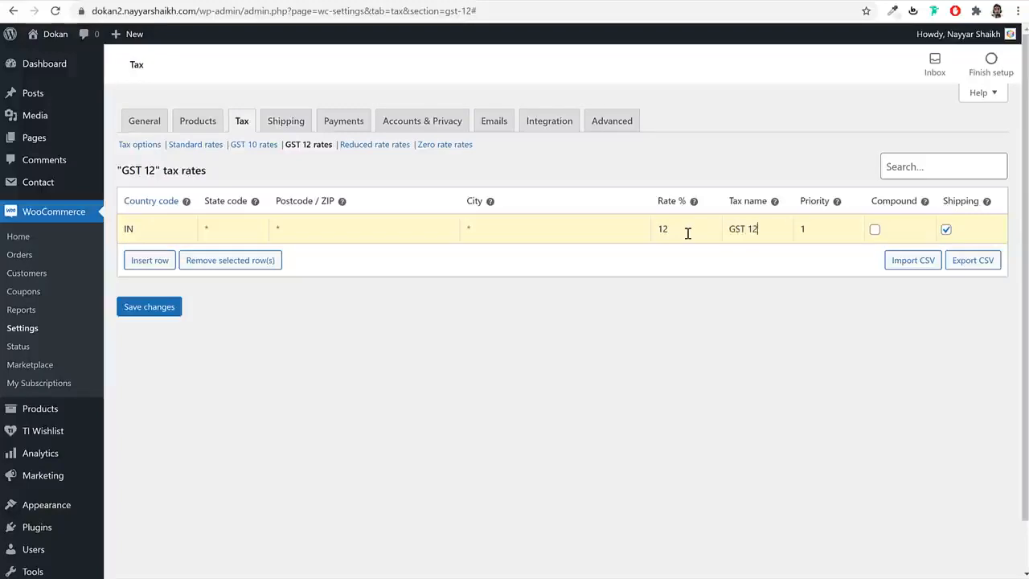
pyautogui.click(947, 233)
pyautogui.click(157, 315)
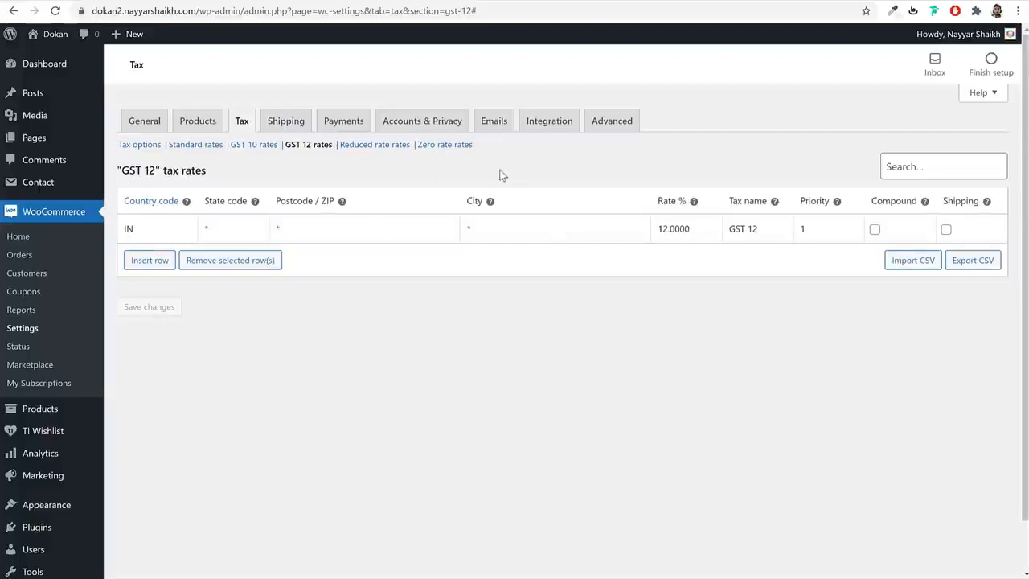
# - Switch to the Shipping tab to view the empty Shipping zones list
pyautogui.click(288, 122)
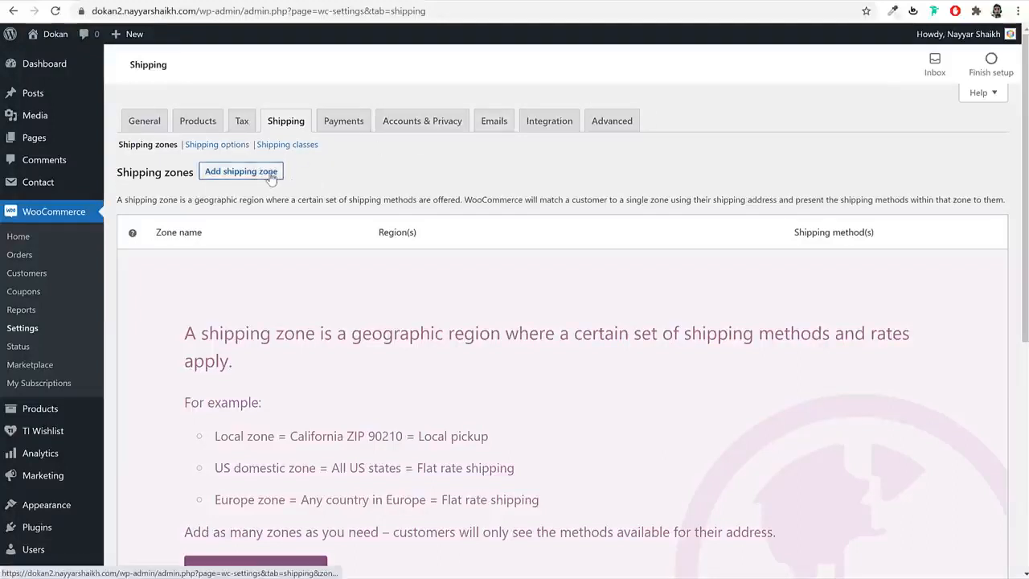
# - Add a shipping zone named Maharashtra with region Maharashtra, India, and save it
pyautogui.click(239, 176)
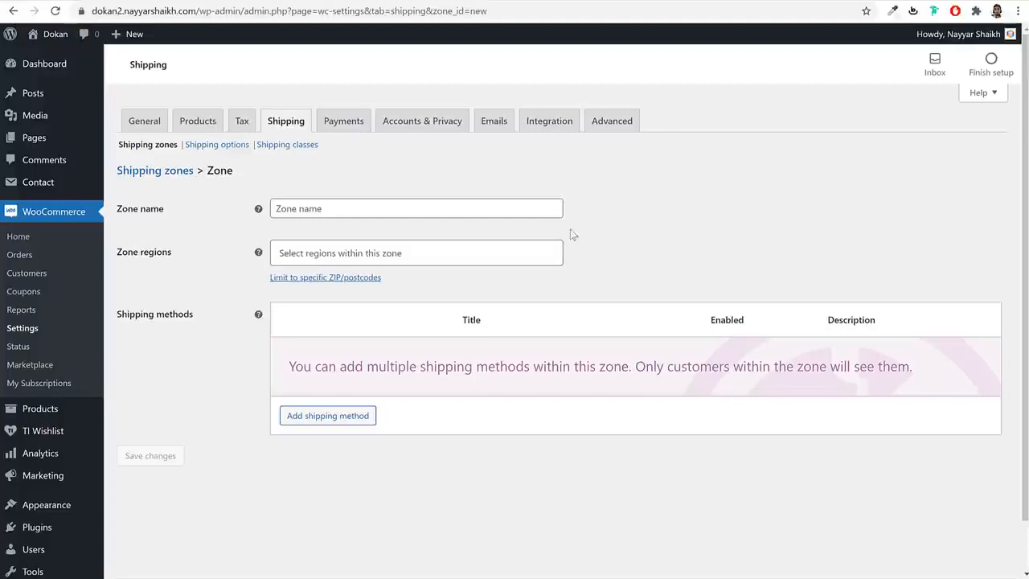
pyautogui.click(359, 209)
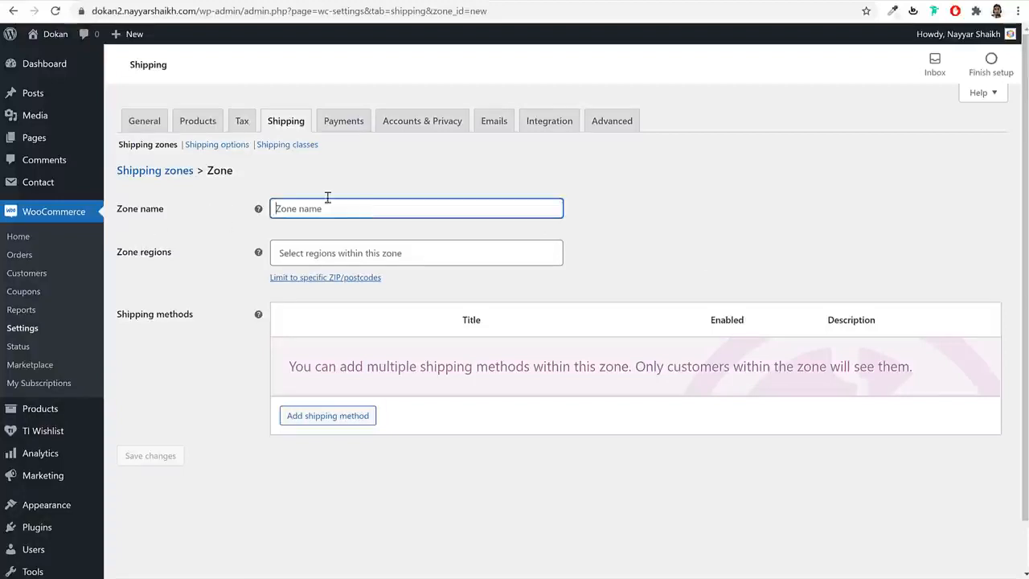
pyautogui.write('Maharashtra')
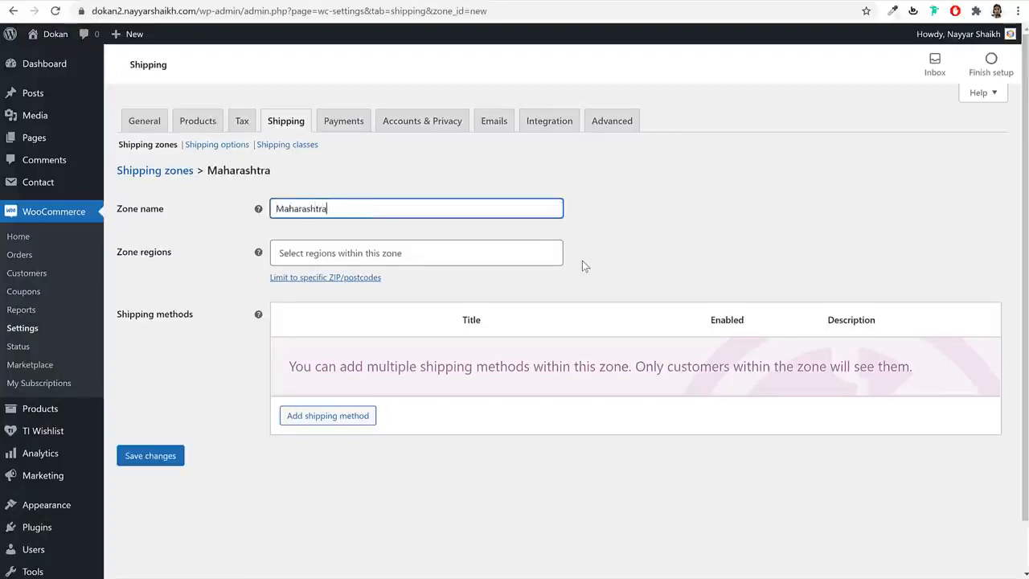
pyautogui.press('Tab')
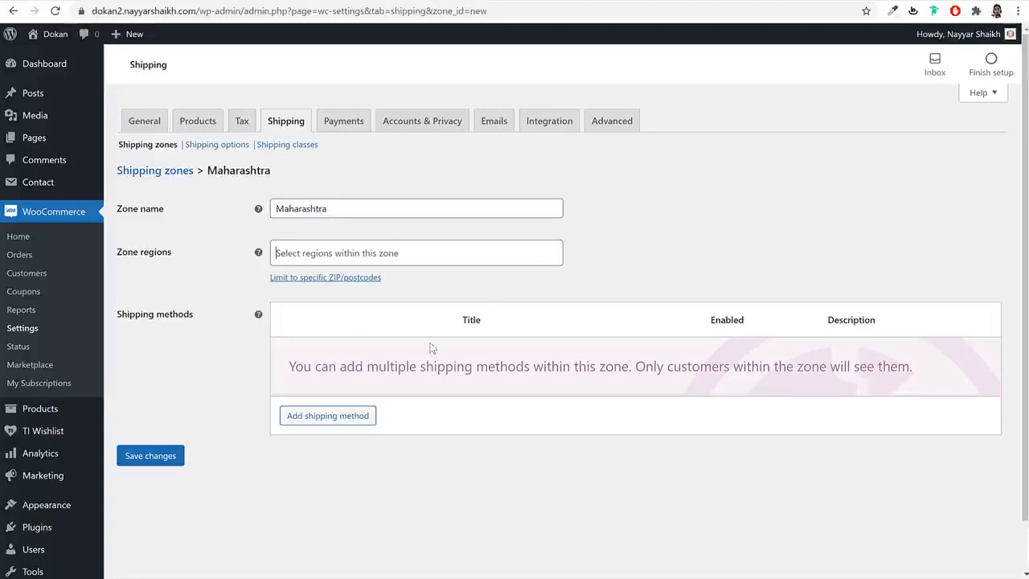
pyautogui.write('maha')
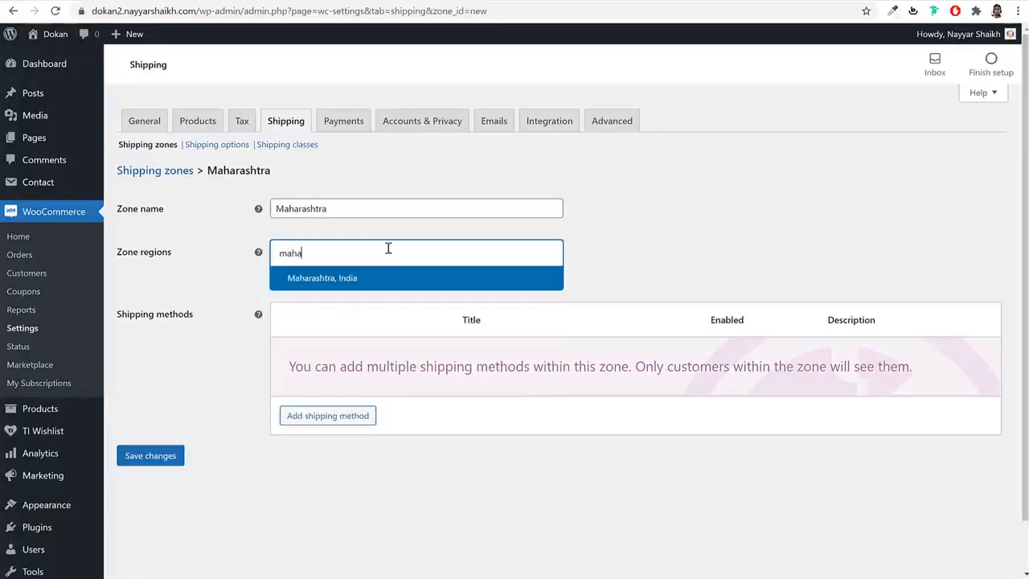
pyautogui.click(366, 279)
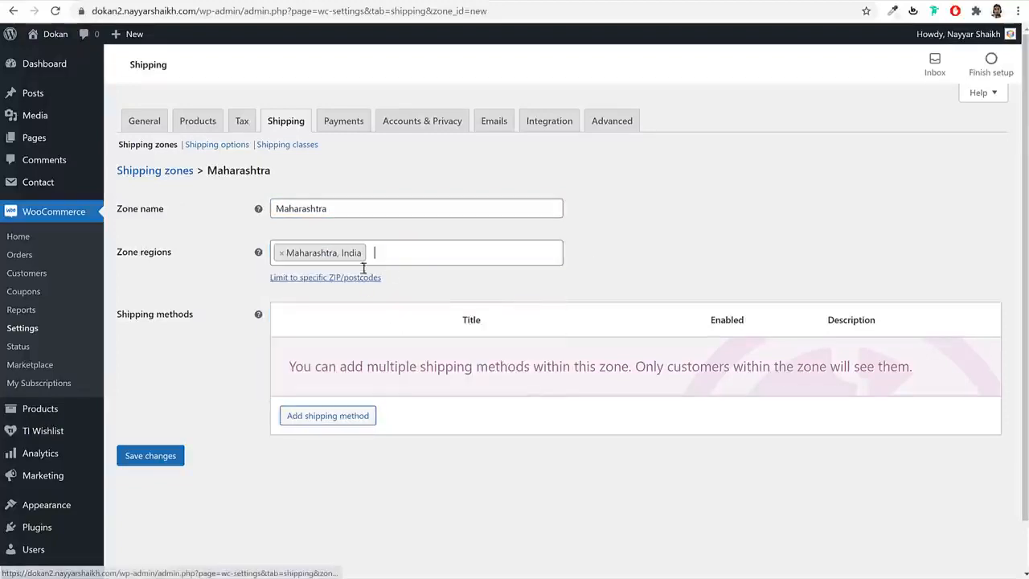
pyautogui.click(157, 458)
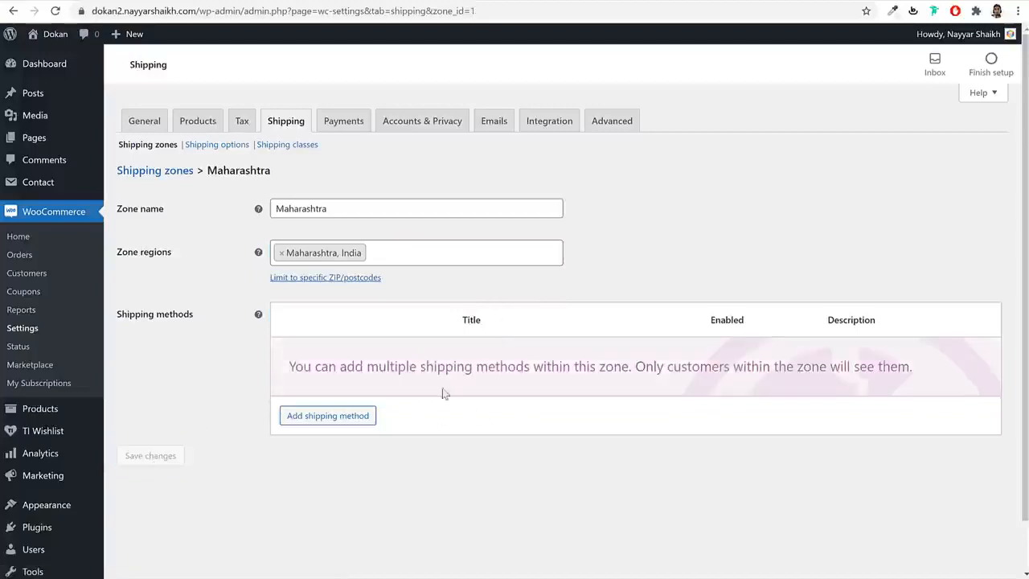
# - Add a Flat rate method to the Maharashtra zone with cost 1 and save
pyautogui.click(335, 419)
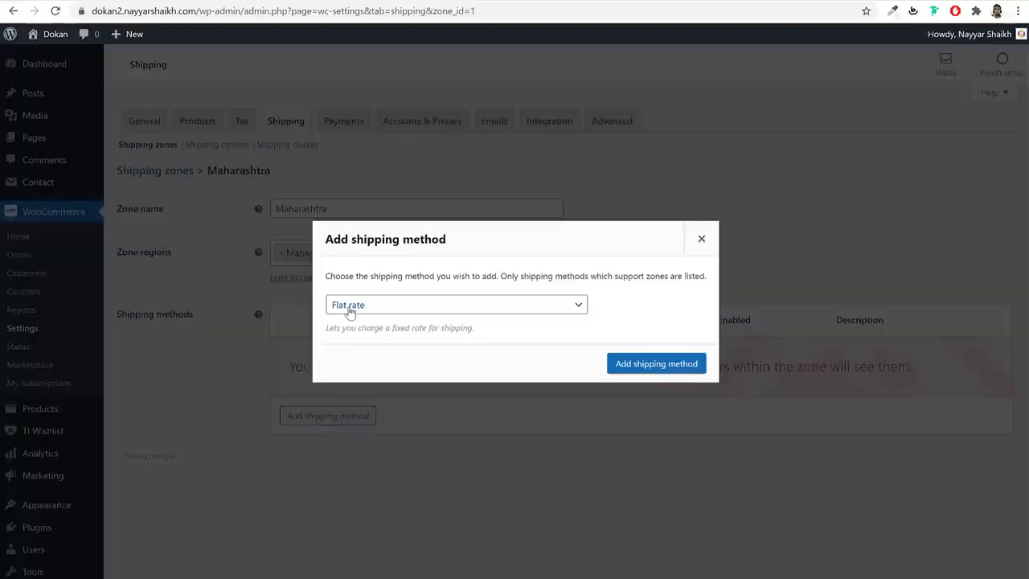
pyautogui.click(672, 365)
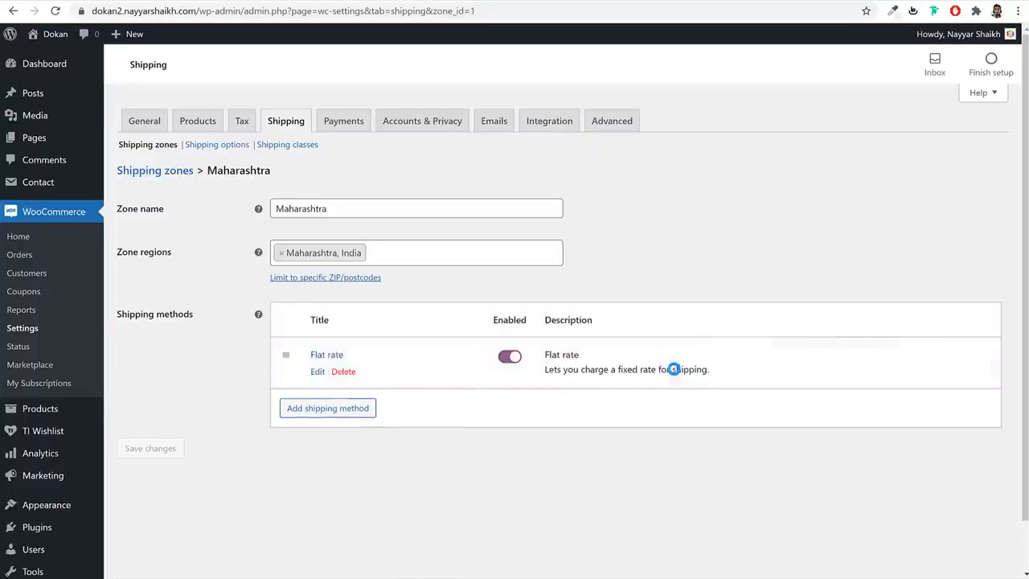
pyautogui.click(318, 372)
pyautogui.moveTo(446, 338); pyautogui.dragTo(347, 345)
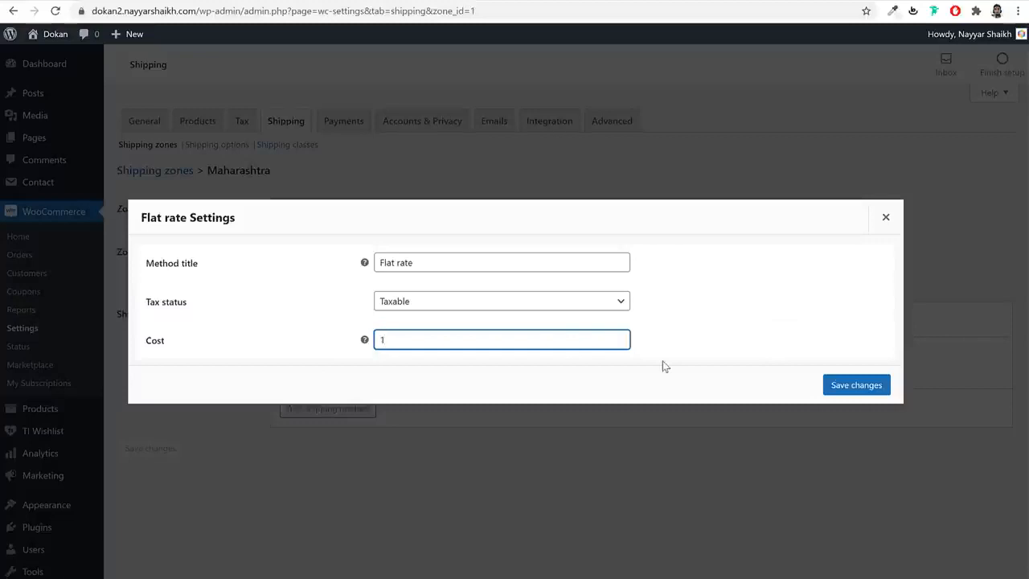
pyautogui.write('1')
pyautogui.click(854, 388)
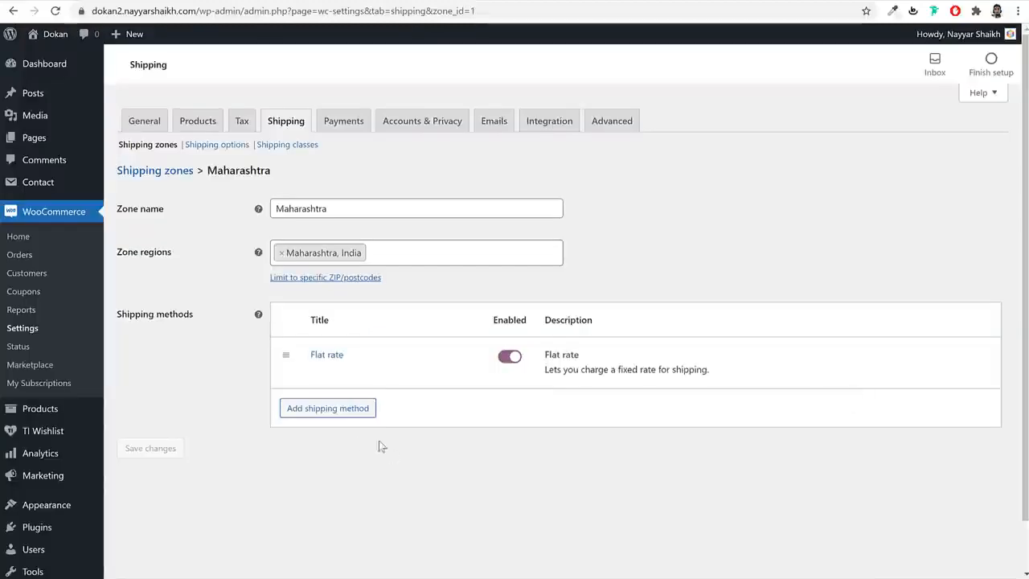
# - Change the flat rate cost to 1.00 * [qty] and save it
pyautogui.click(318, 374)
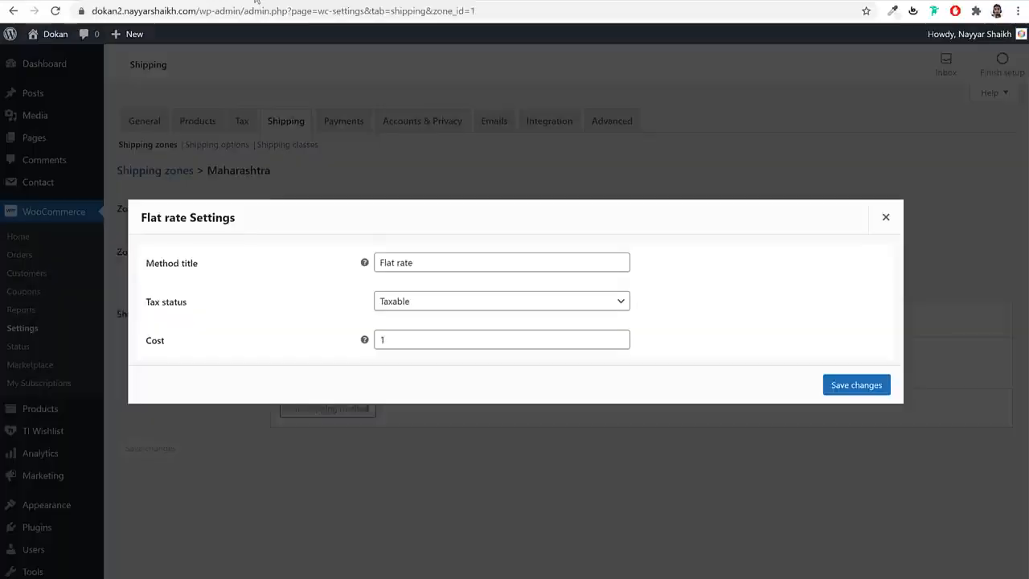
pyautogui.click(440, 340)
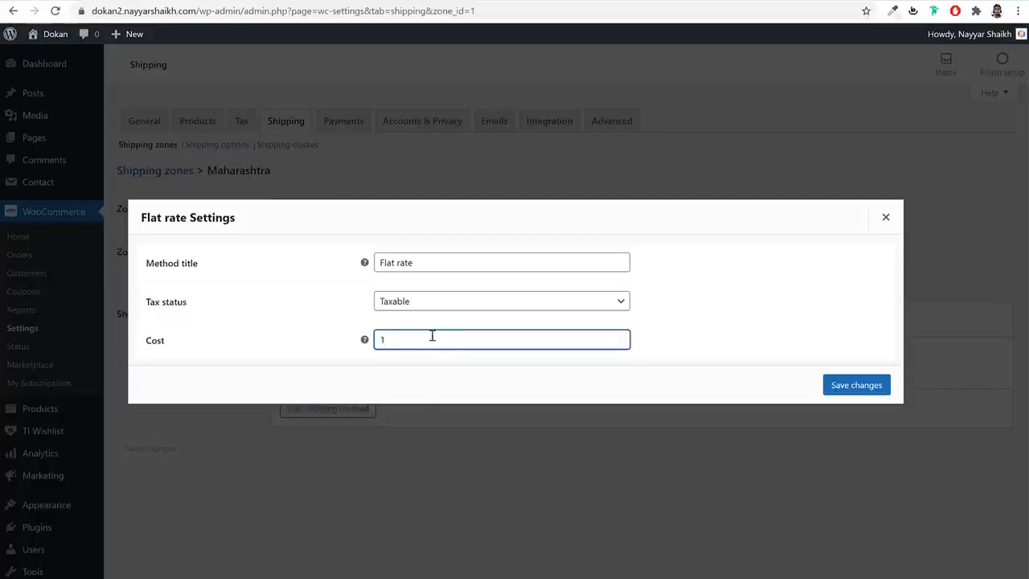
pyautogui.write('.00')
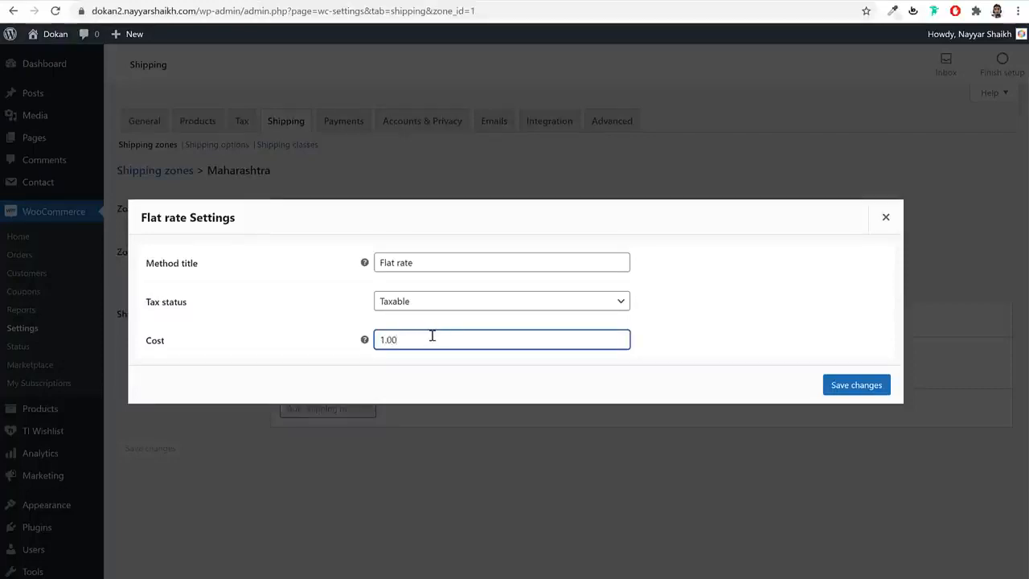
pyautogui.write(' *')
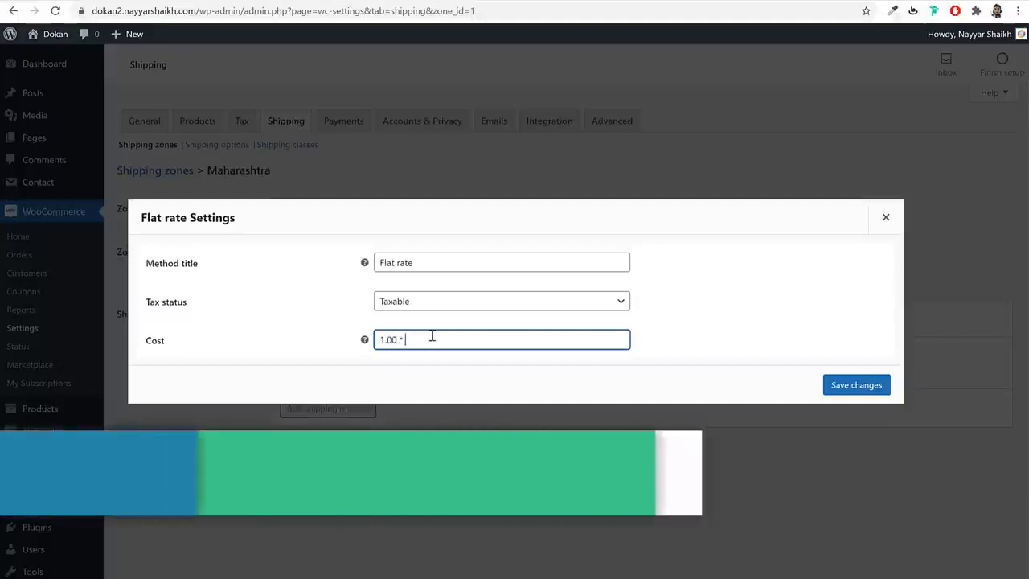
pyautogui.write(' [')
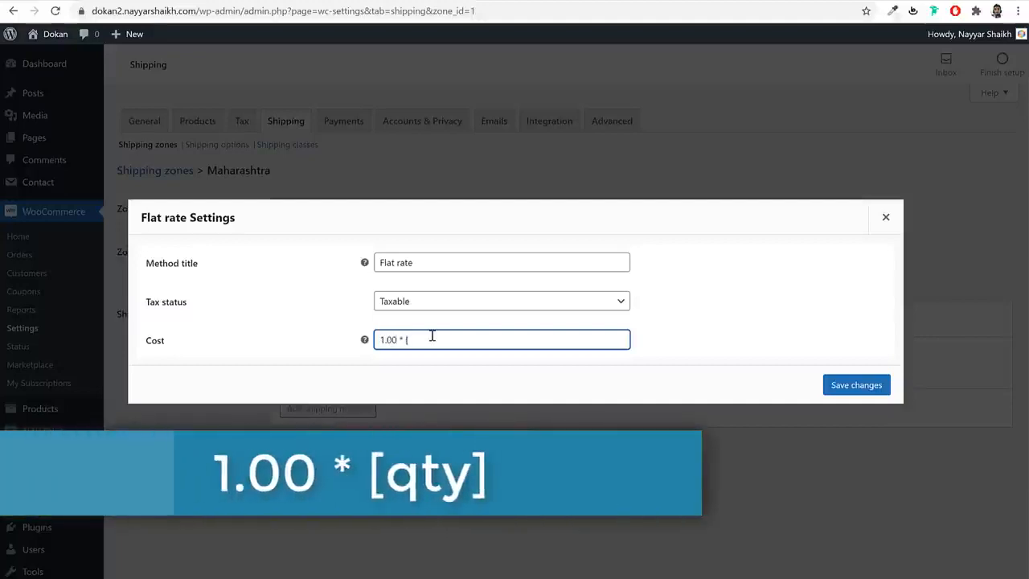
pyautogui.write('qty]')
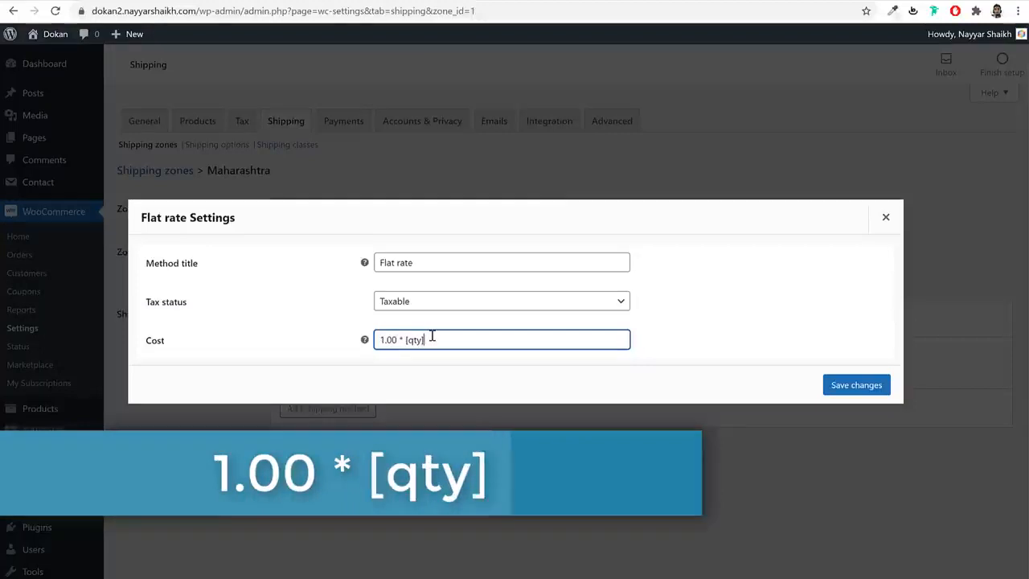
pyautogui.moveTo(365, 340)
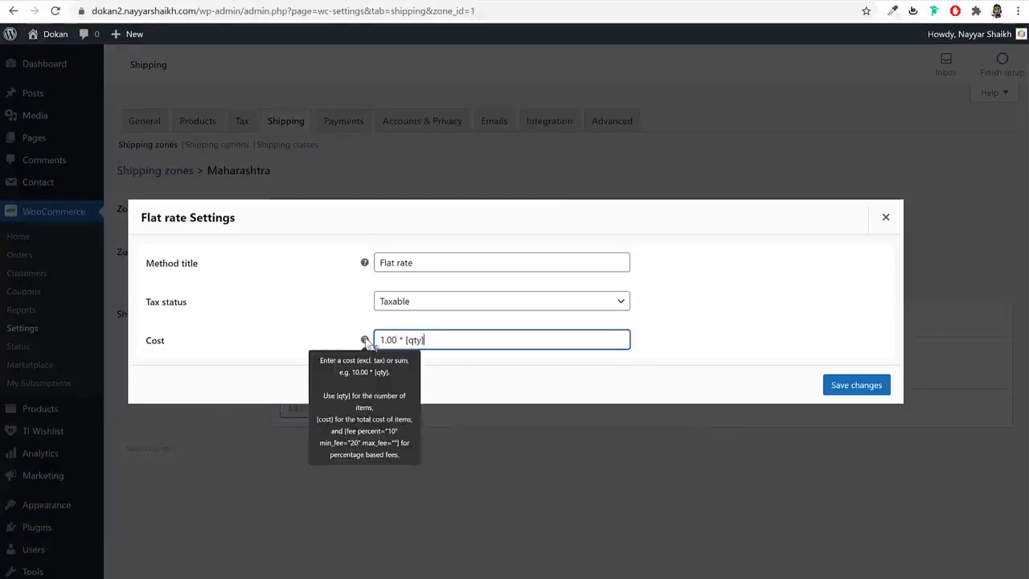
pyautogui.moveTo(471, 340); pyautogui.dragTo(368, 342)
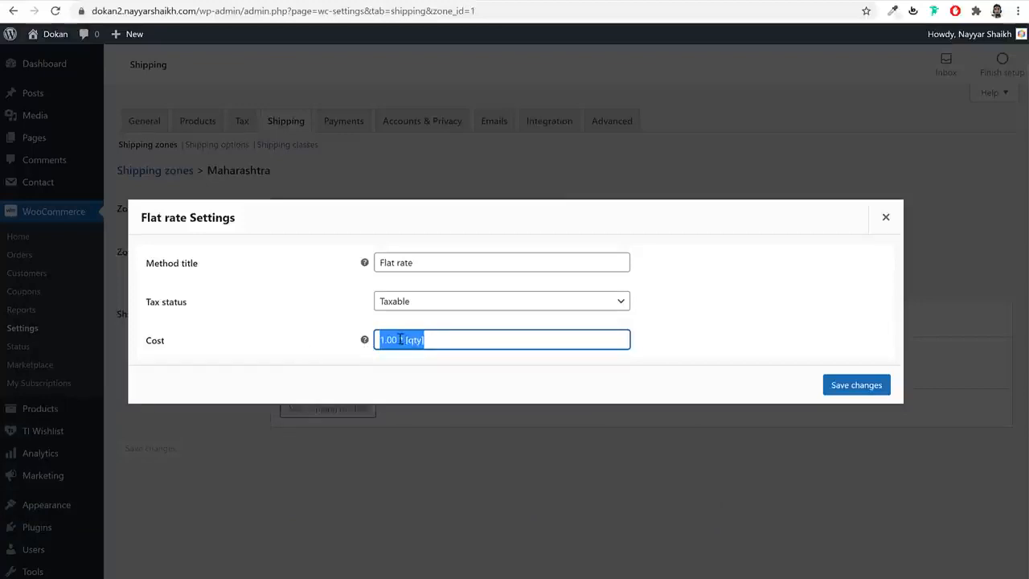
pyautogui.click(399, 340)
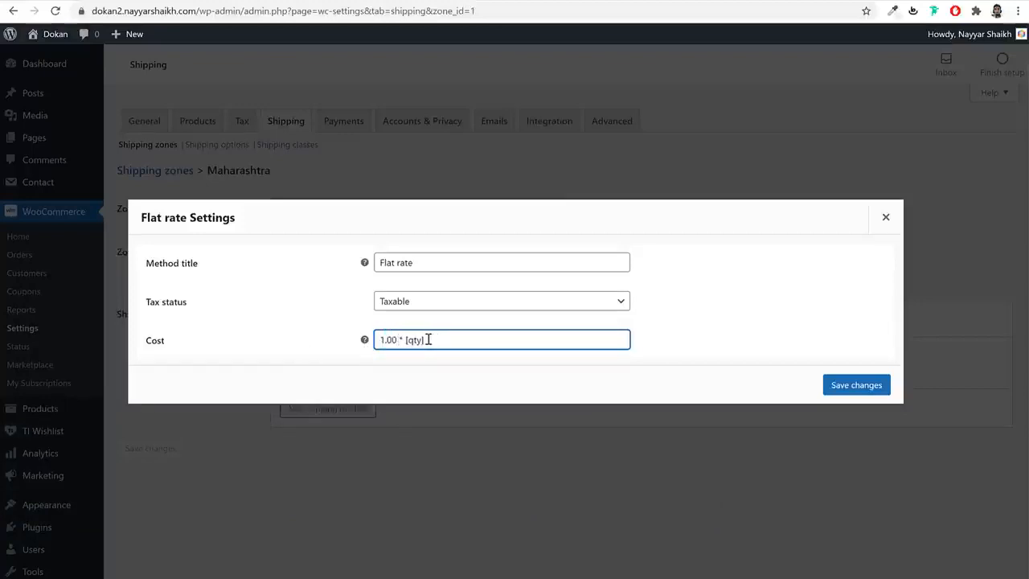
pyautogui.moveTo(395, 340); pyautogui.dragTo(375, 340)
pyautogui.moveTo(439, 340); pyautogui.dragTo(405, 341)
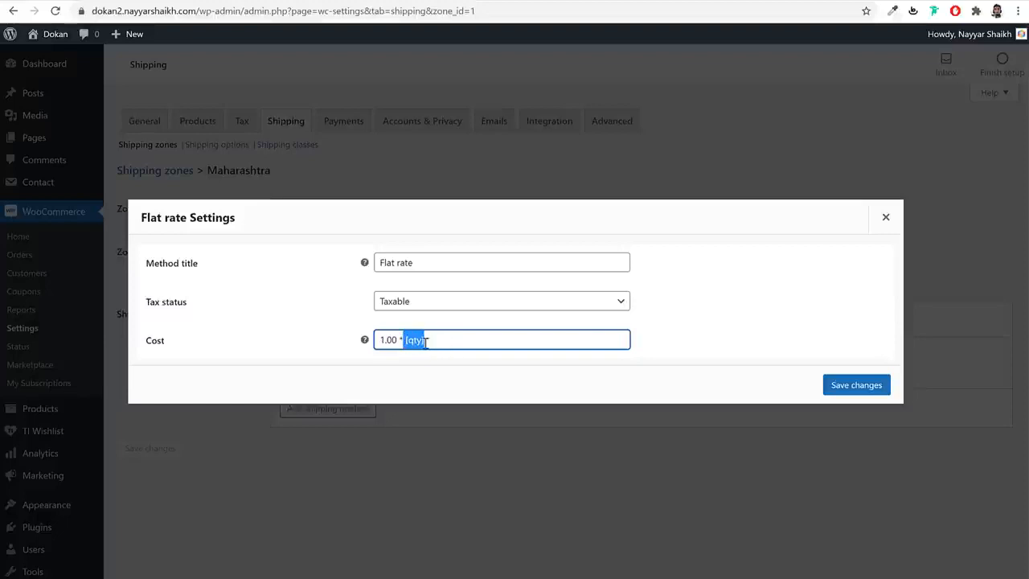
pyautogui.moveTo(452, 340); pyautogui.dragTo(365, 344)
pyautogui.click(387, 345)
pyautogui.moveTo(455, 339); pyautogui.dragTo(404, 340)
pyautogui.click(847, 384)
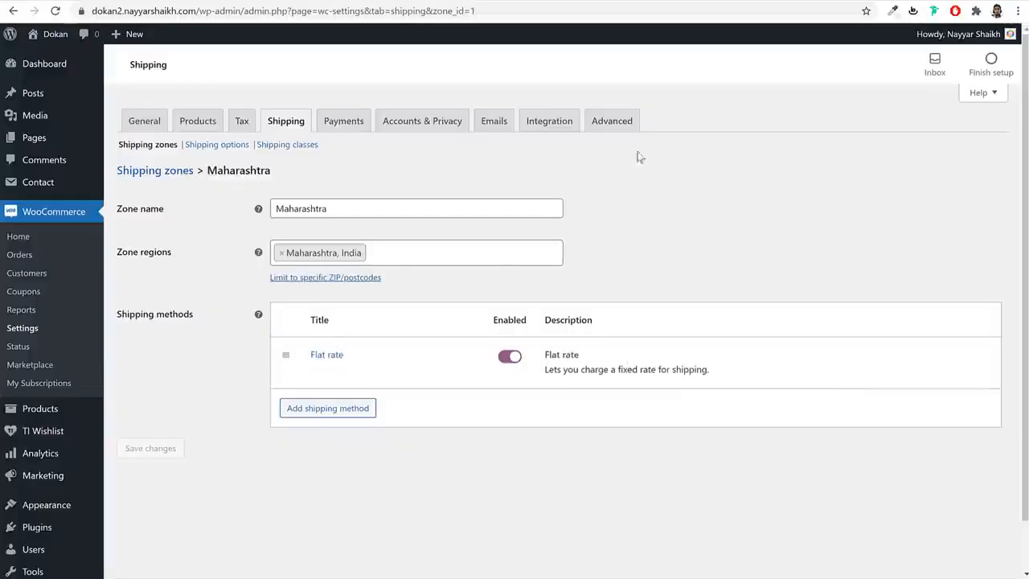
pyautogui.click(99, 1)
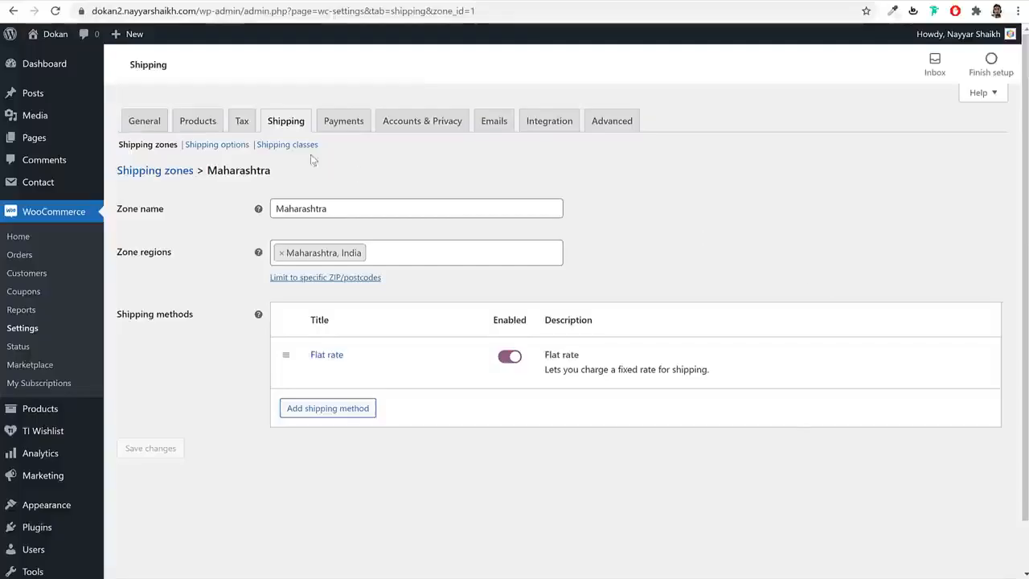
# - On the Shipping classes page, add classes named T-Shirt and Refrigerators
pyautogui.click(282, 149)
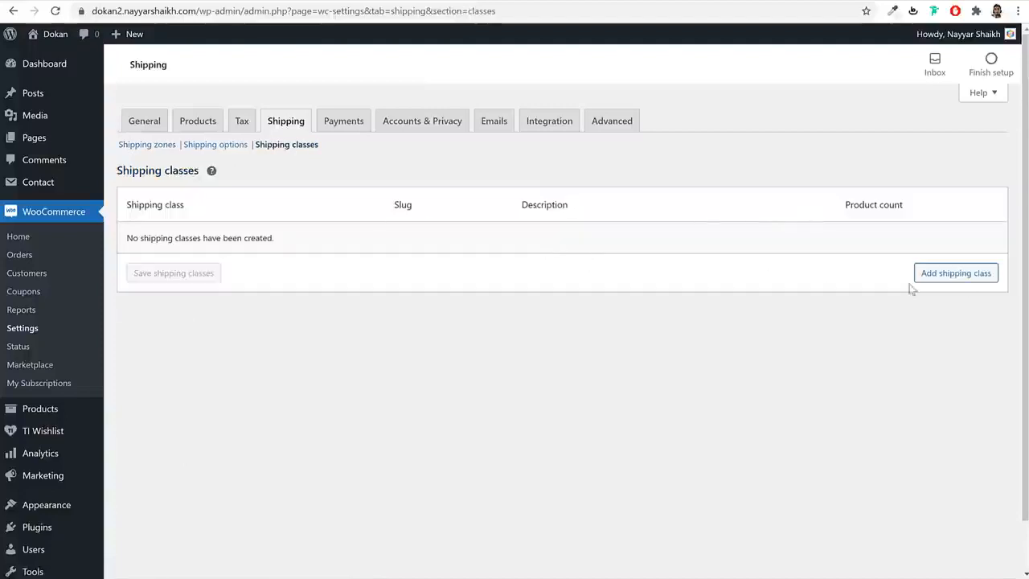
pyautogui.click(945, 276)
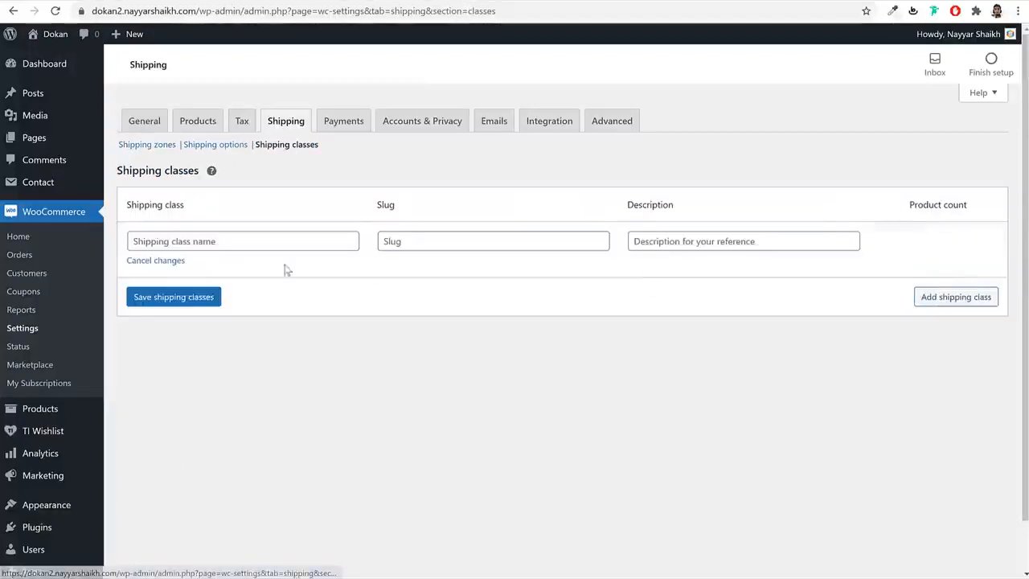
pyautogui.click(237, 243)
pyautogui.write('T-Shirt')
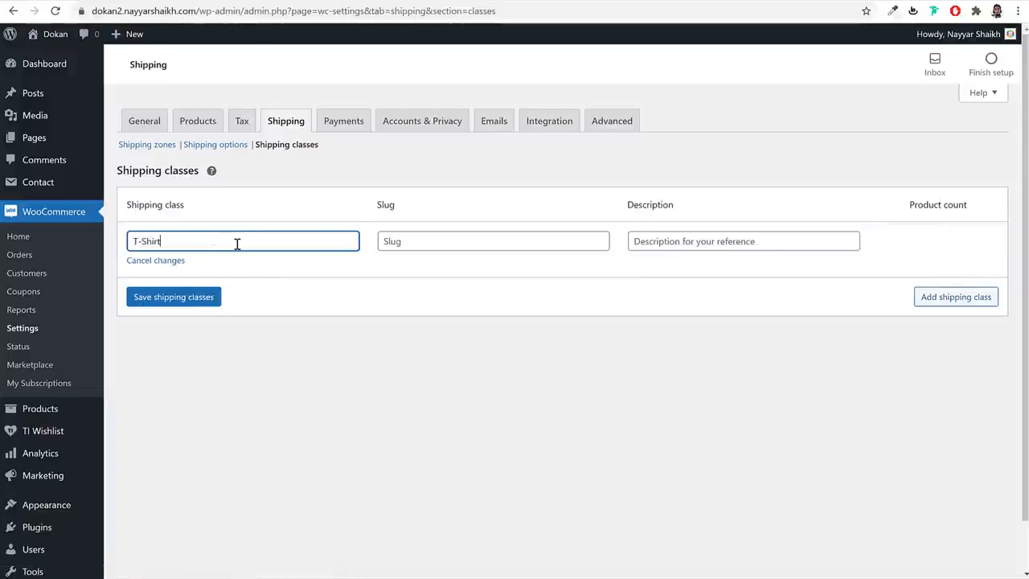
pyautogui.click(945, 297)
pyautogui.click(249, 301)
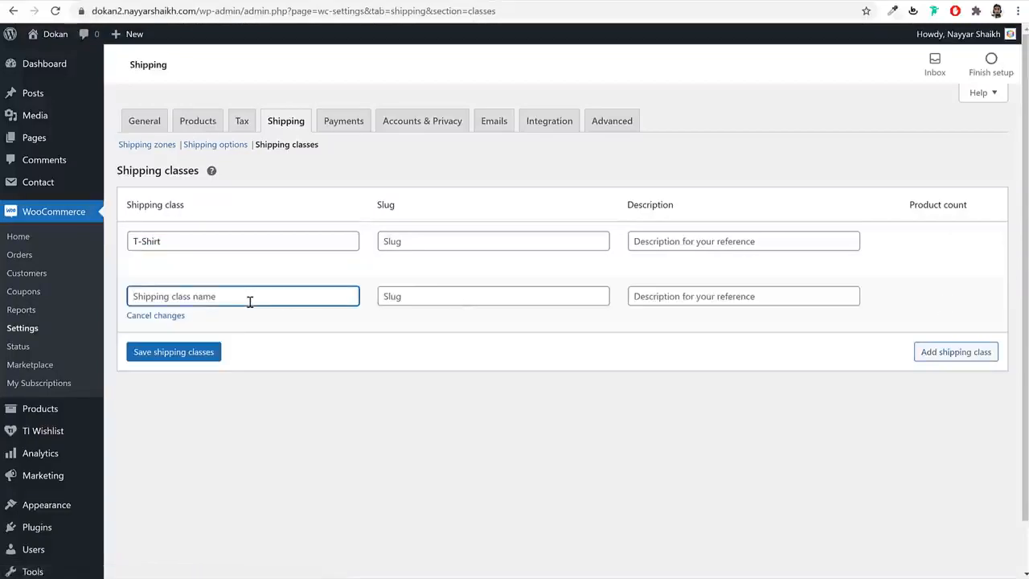
pyautogui.write('Refrigerators')
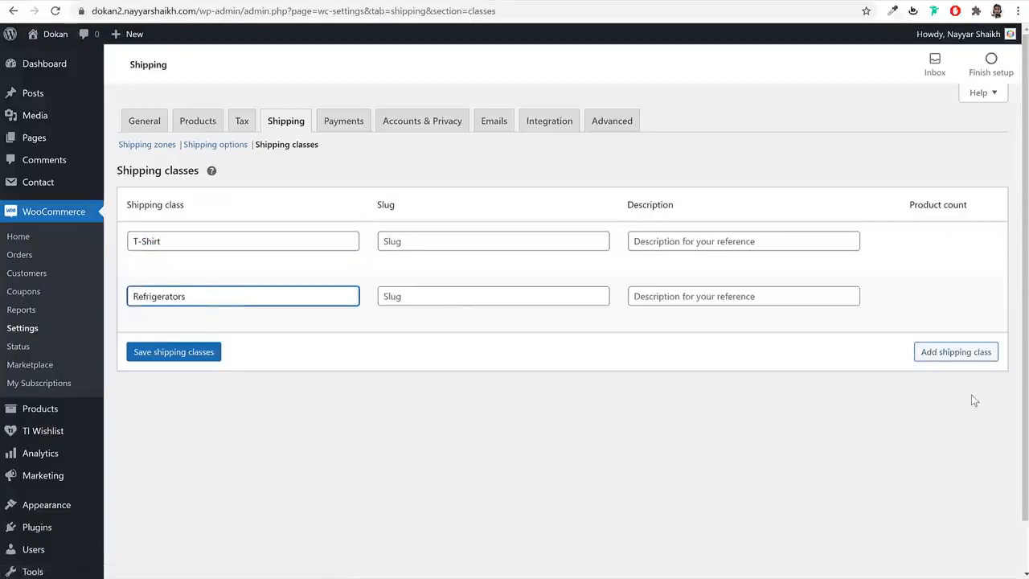
# - Add a third class named TVs, fixing its capitalisation, and save all shipping classes
pyautogui.click(974, 357)
pyautogui.click(299, 352)
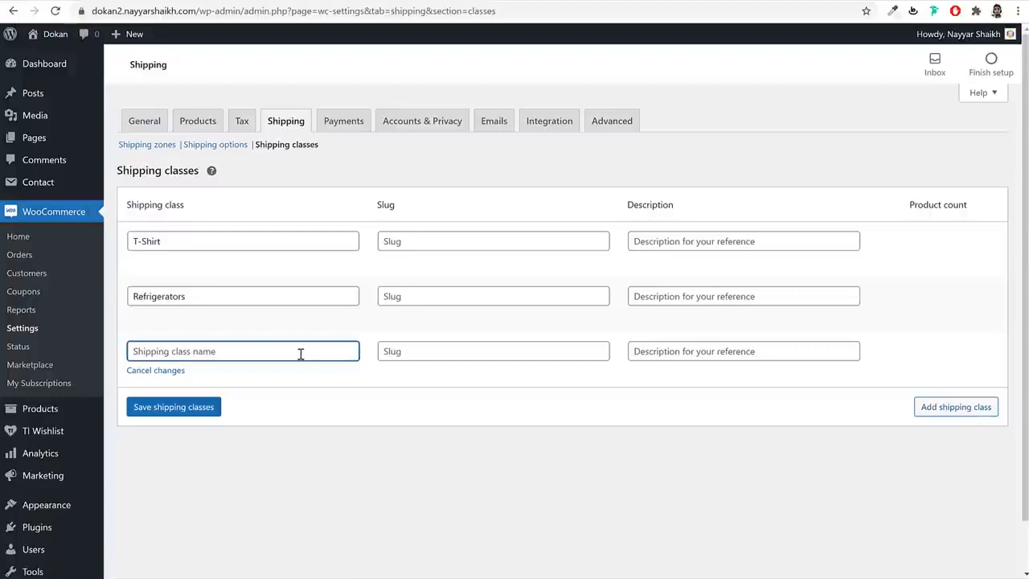
pyautogui.write('Tvs')
pyautogui.doubleClick(137, 356)
pyautogui.moveTo(148, 355); pyautogui.dragTo(140, 357)
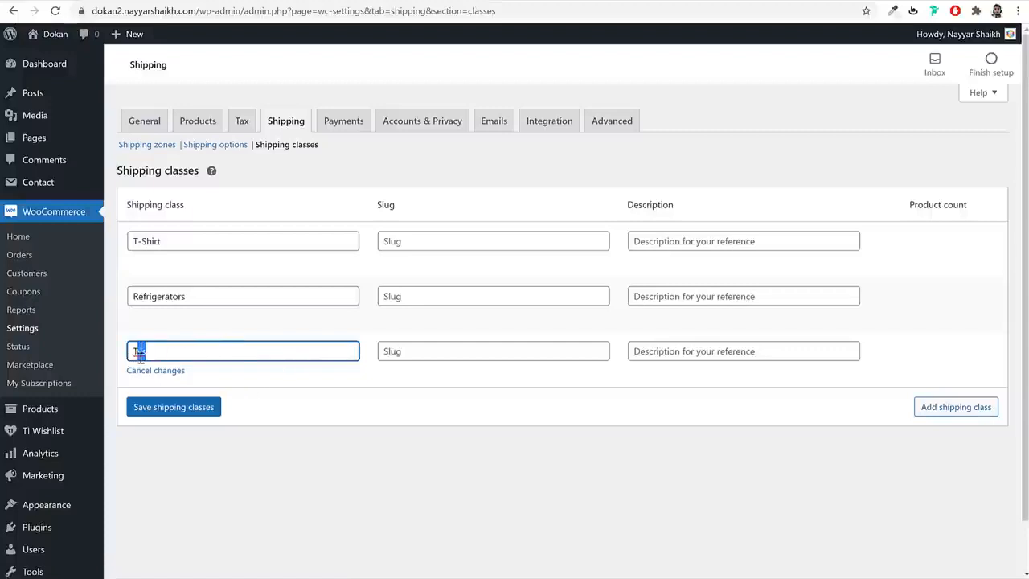
pyautogui.write('Vs')
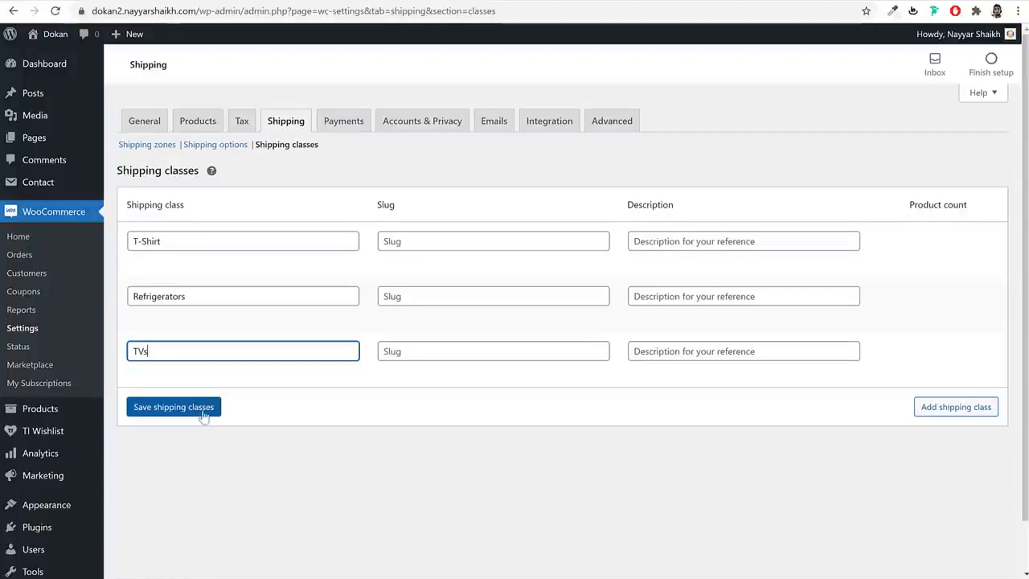
pyautogui.click(202, 413)
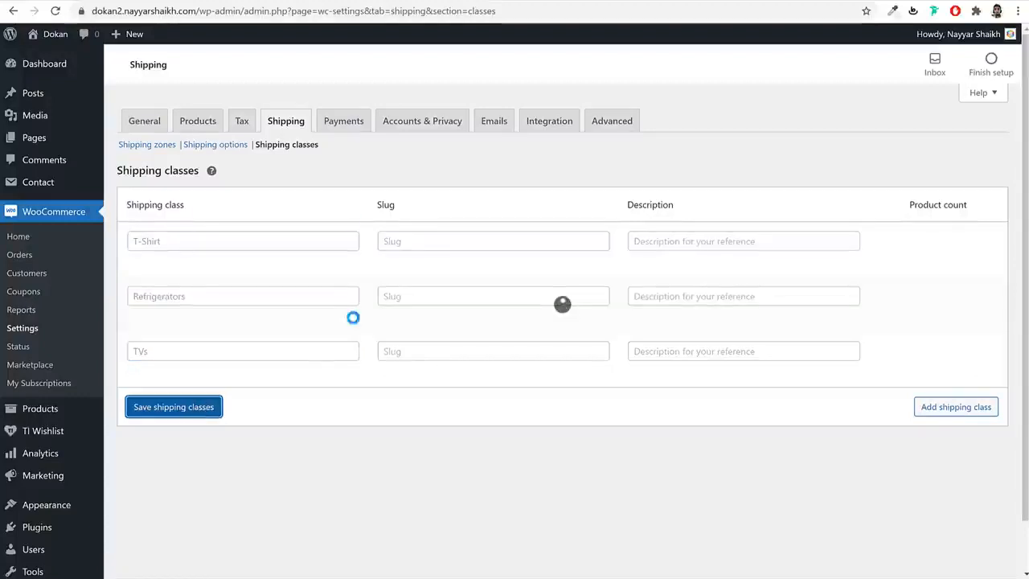
pyautogui.click(158, 150)
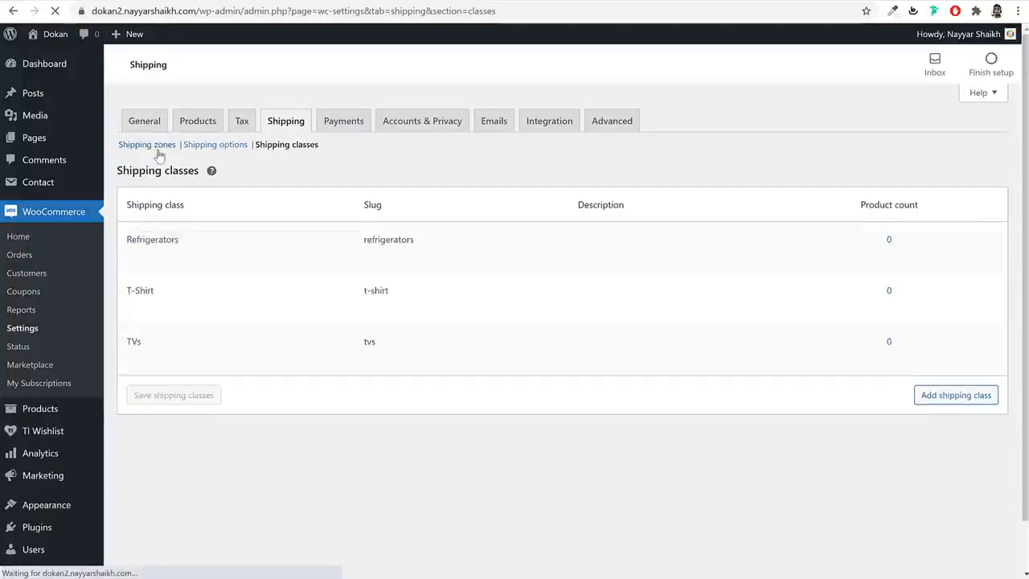
# - In the Maharashtra flat rate, clear the base cost and set no-class cost to 1.00 * [qty]
pyautogui.click(167, 287)
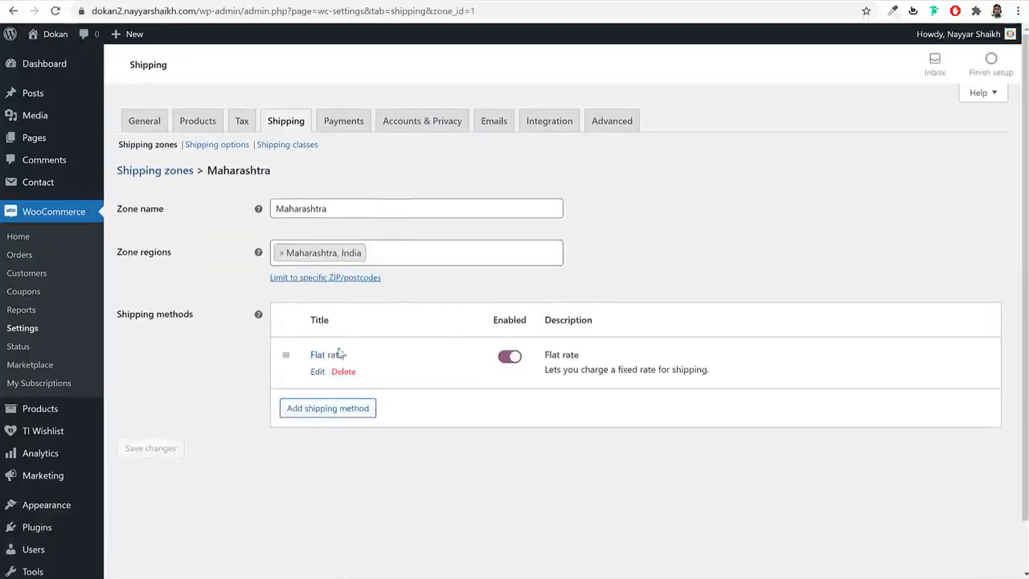
pyautogui.click(317, 372)
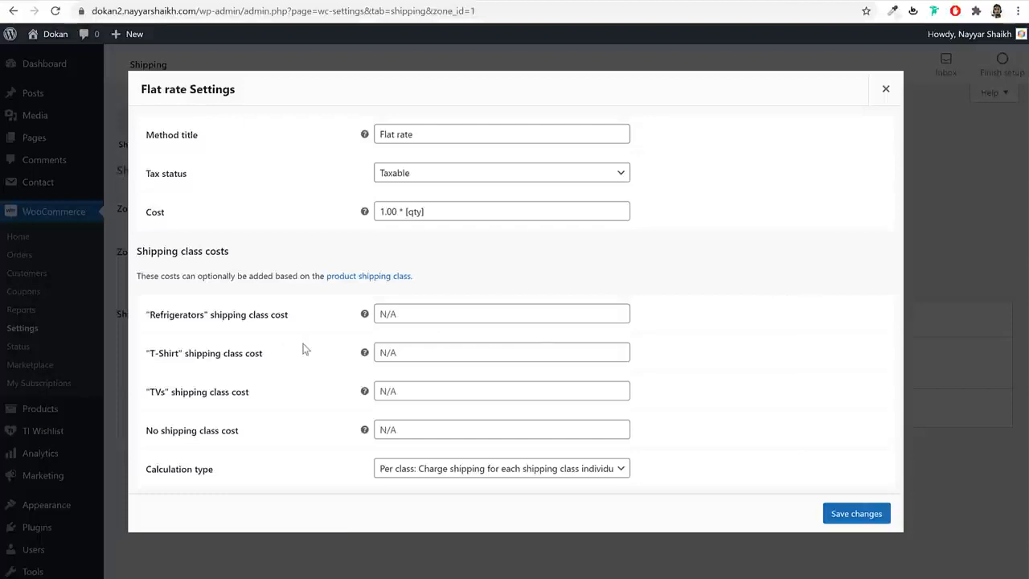
pyautogui.moveTo(146, 314); pyautogui.dragTo(274, 331)
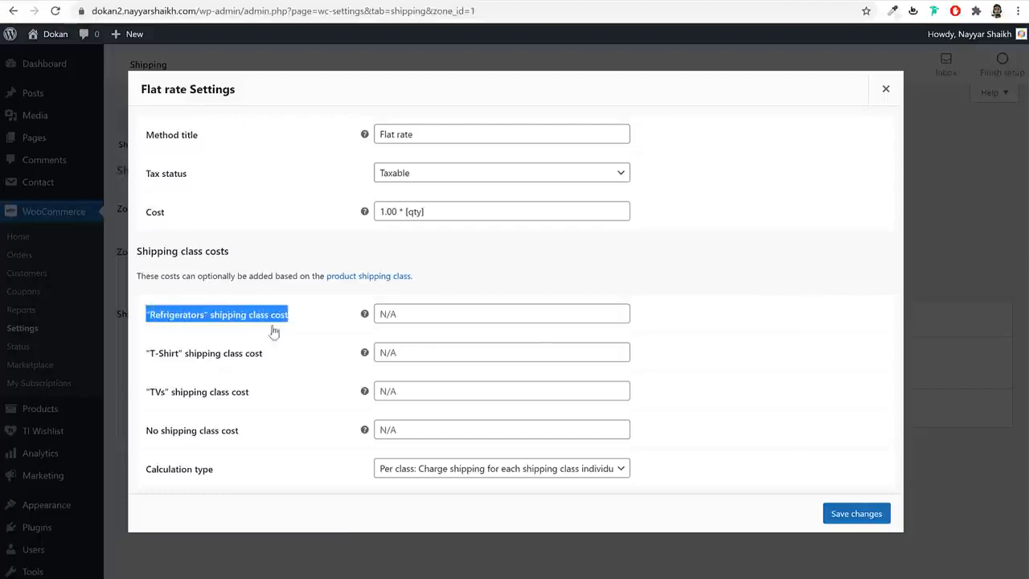
pyautogui.moveTo(147, 354); pyautogui.dragTo(257, 356)
pyautogui.click(256, 356)
pyautogui.click(709, 289)
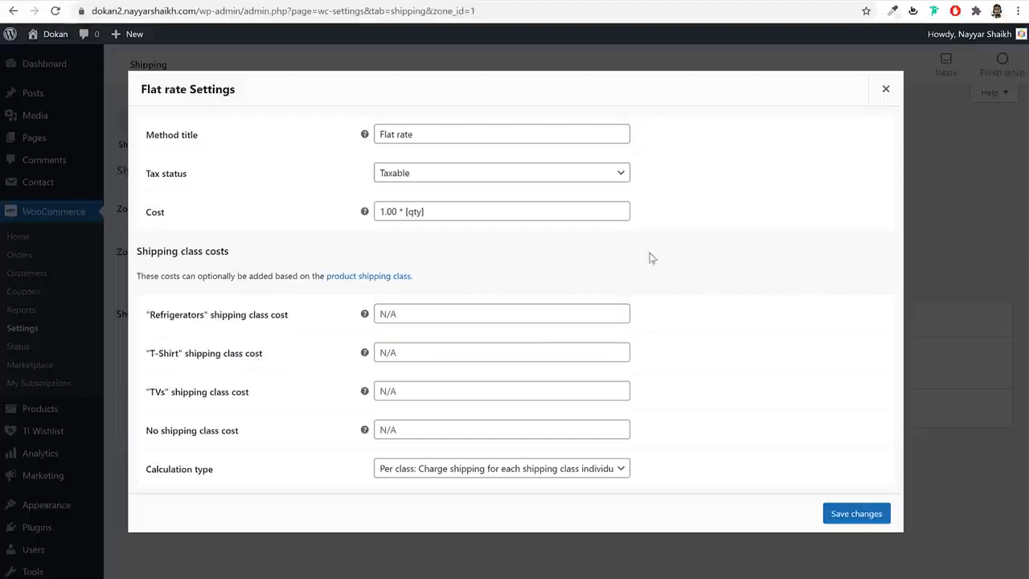
pyautogui.moveTo(451, 207); pyautogui.dragTo(359, 213)
pyautogui.hotkey('ctrl', 'c')
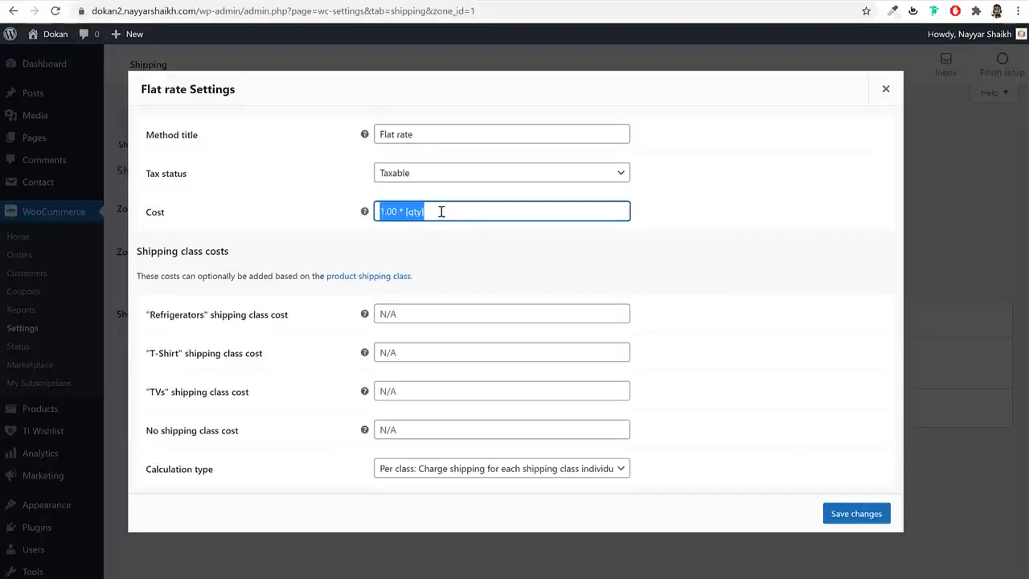
pyautogui.press('BackSpace')
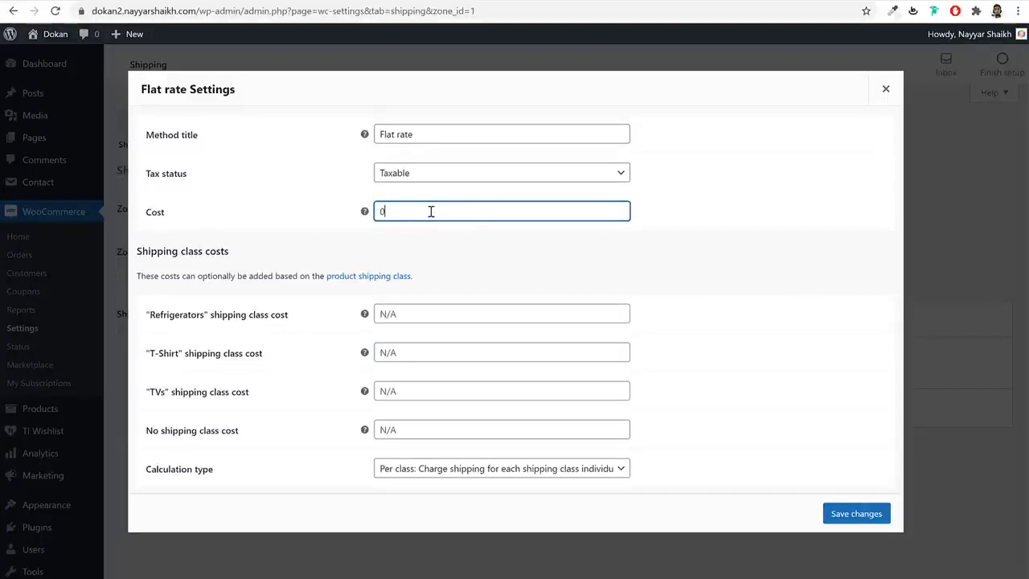
pyautogui.click(459, 264)
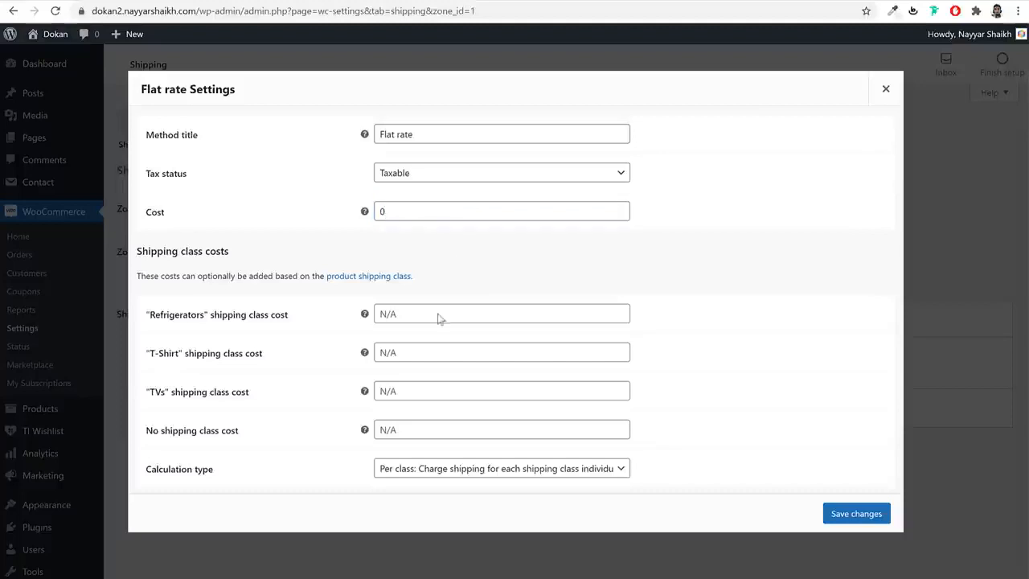
pyautogui.click(409, 427)
pyautogui.hotkey('ctrl', 'v')
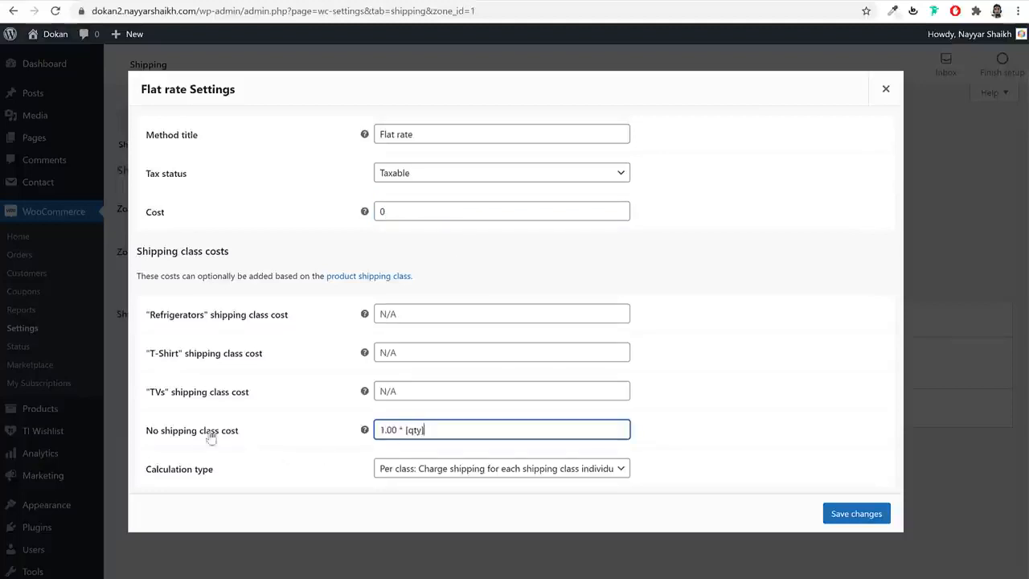
pyautogui.moveTo(161, 436); pyautogui.dragTo(263, 437)
pyautogui.tripleClick(473, 435)
pyautogui.hotkey('ctrl', 'c')
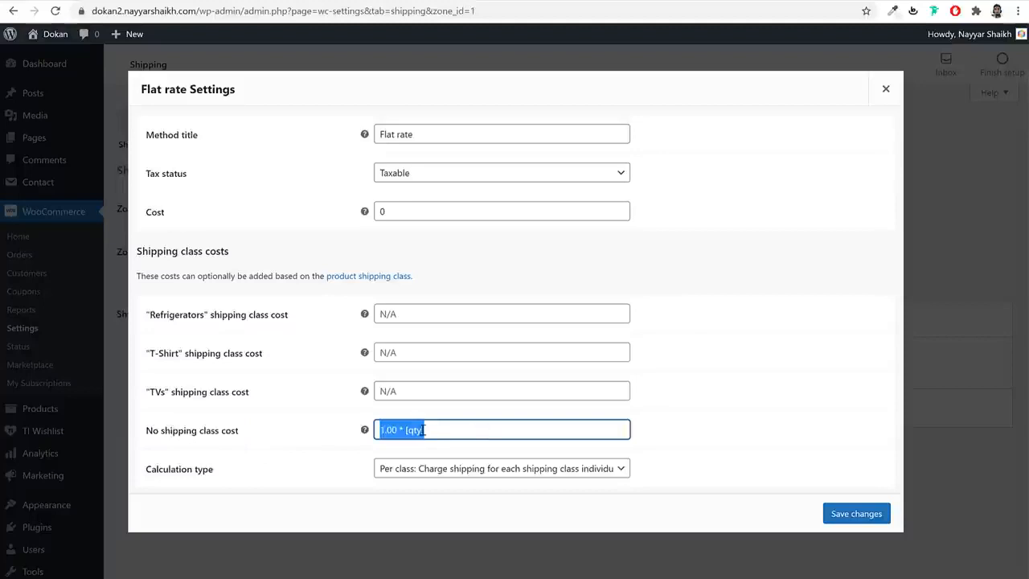
pyautogui.click(455, 429)
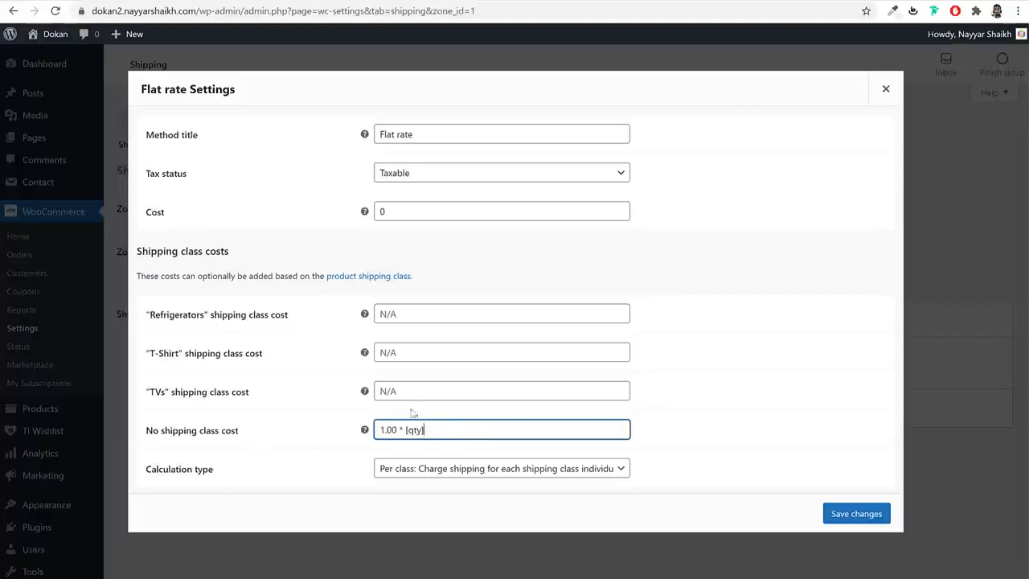
# - Set class costs Refrigerators 10.00 * [qty], T-Shirt 2.00 * [qty], TVs 5.00 * [qty], and save
pyautogui.click(419, 314)
pyautogui.hotkey('ctrl', 'v')
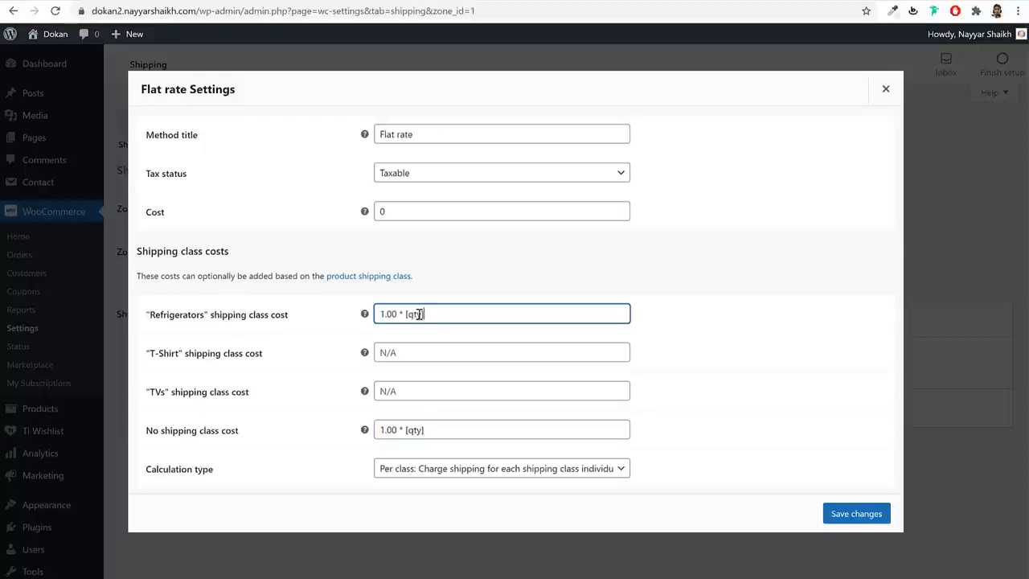
pyautogui.click(382, 314)
pyautogui.write('0')
pyautogui.moveTo(453, 315); pyautogui.dragTo(332, 320)
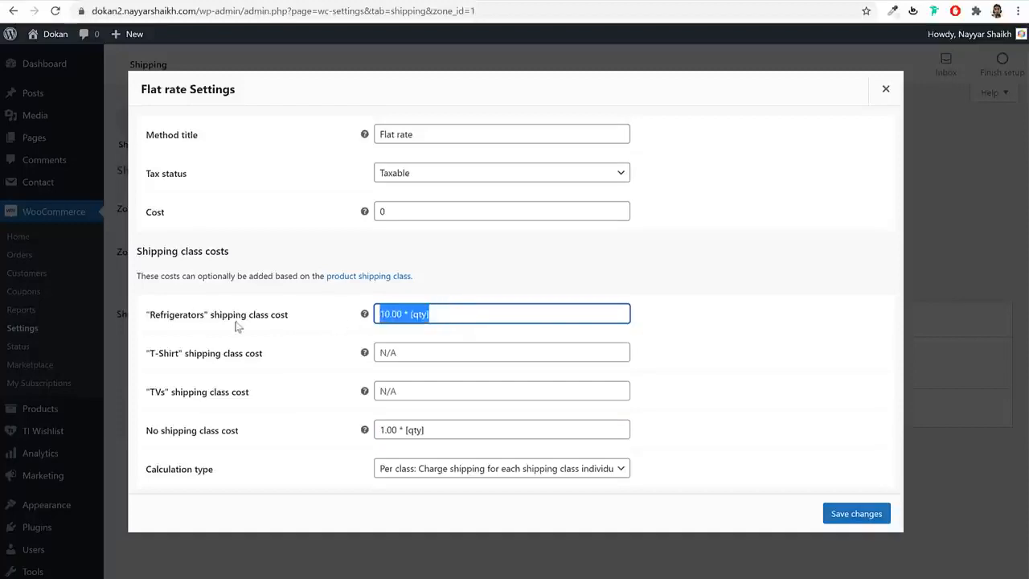
pyautogui.click(434, 354)
pyautogui.hotkey('ctrl', 'v')
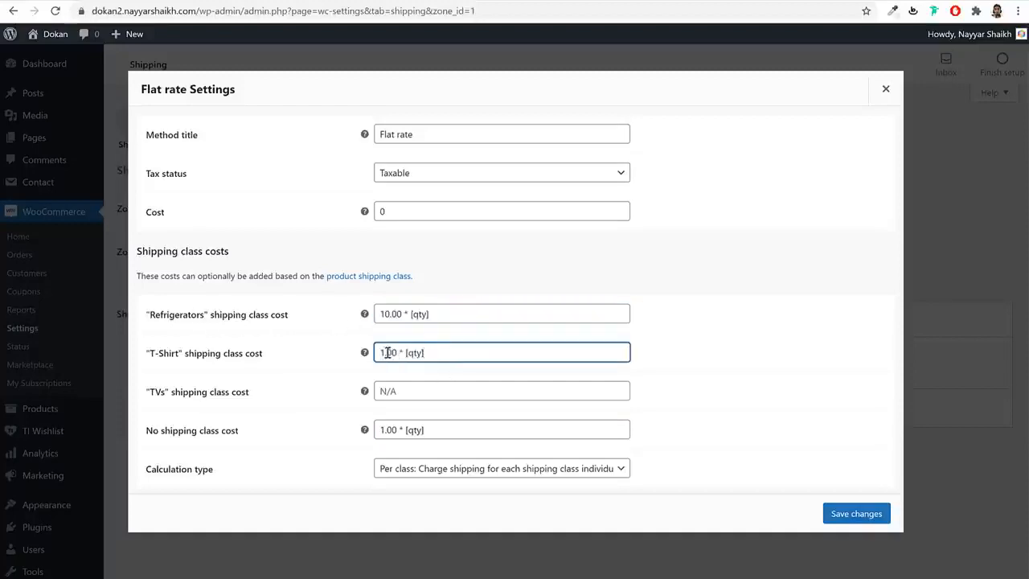
pyautogui.moveTo(383, 352); pyautogui.dragTo(378, 352)
pyautogui.write('2')
pyautogui.click(408, 391)
pyautogui.hotkey('ctrl', 'v')
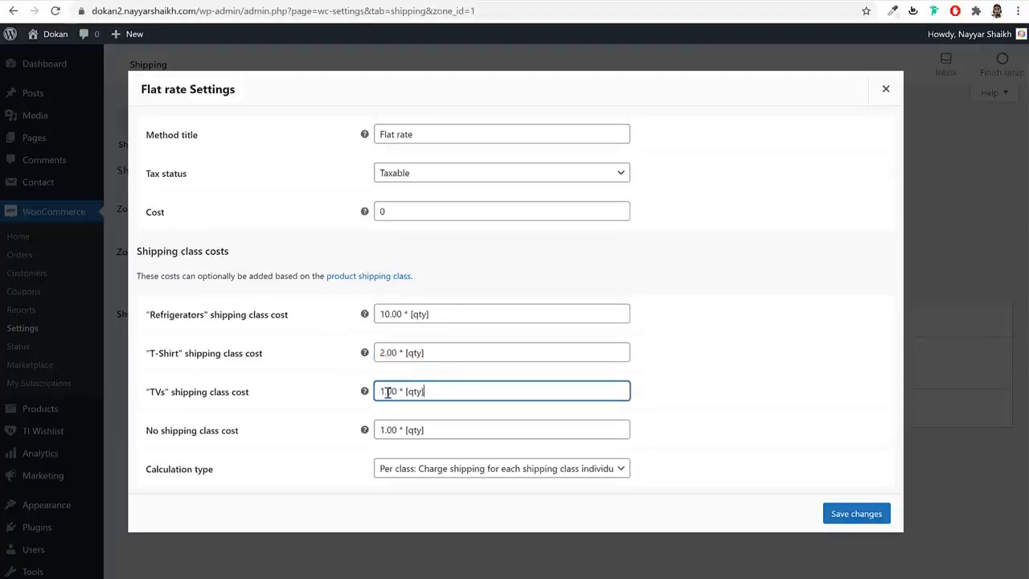
pyautogui.moveTo(383, 391); pyautogui.dragTo(377, 392)
pyautogui.click(854, 514)
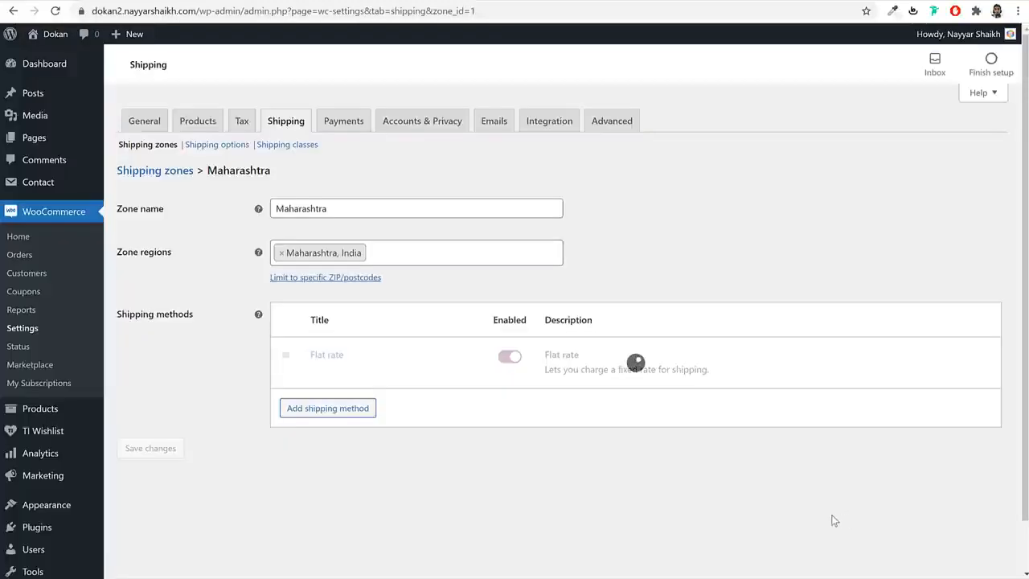
# - Start a new shipping zone named 'Rest of India'
pyautogui.click(152, 173)
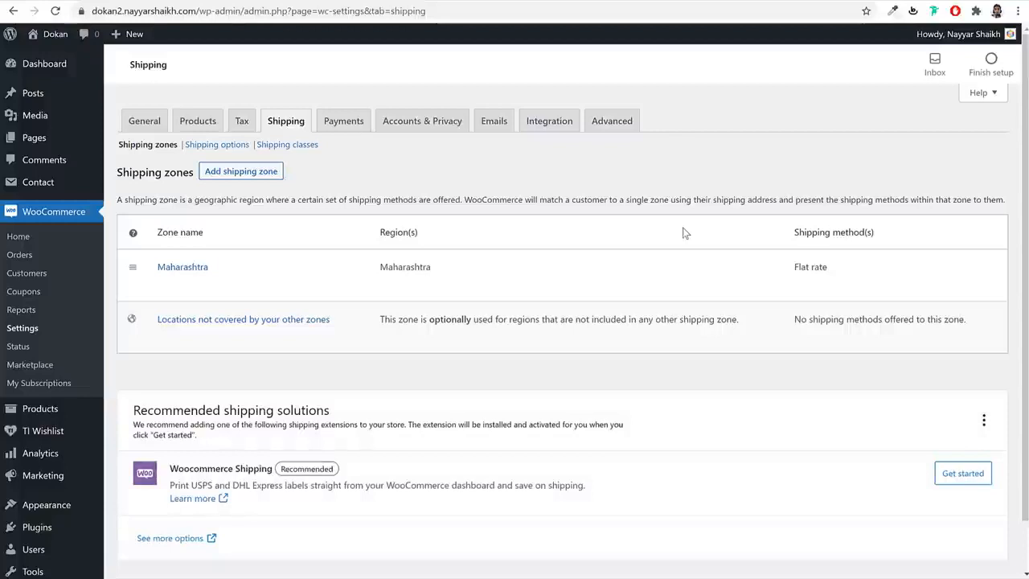
pyautogui.click(272, 173)
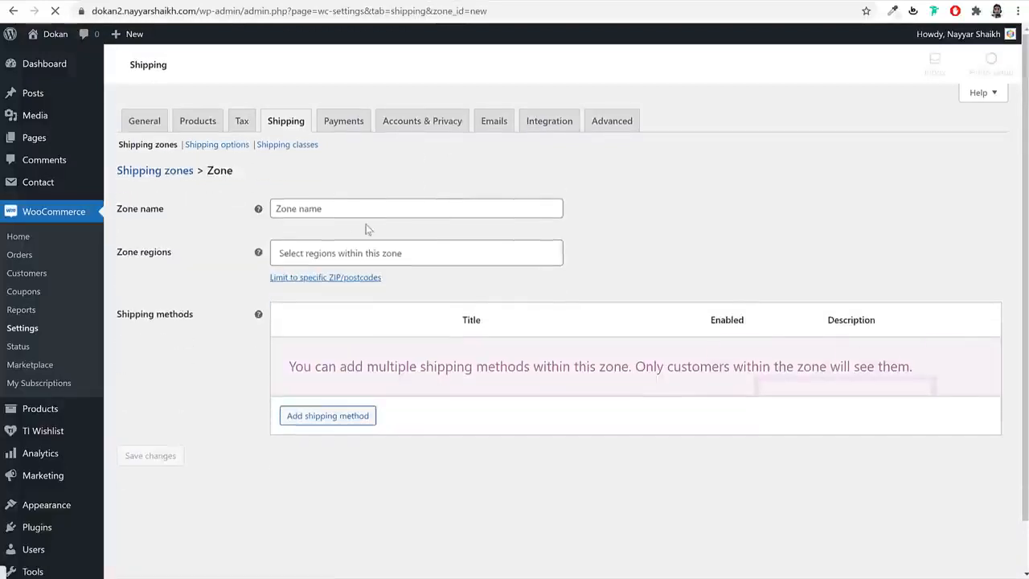
pyautogui.click(347, 209)
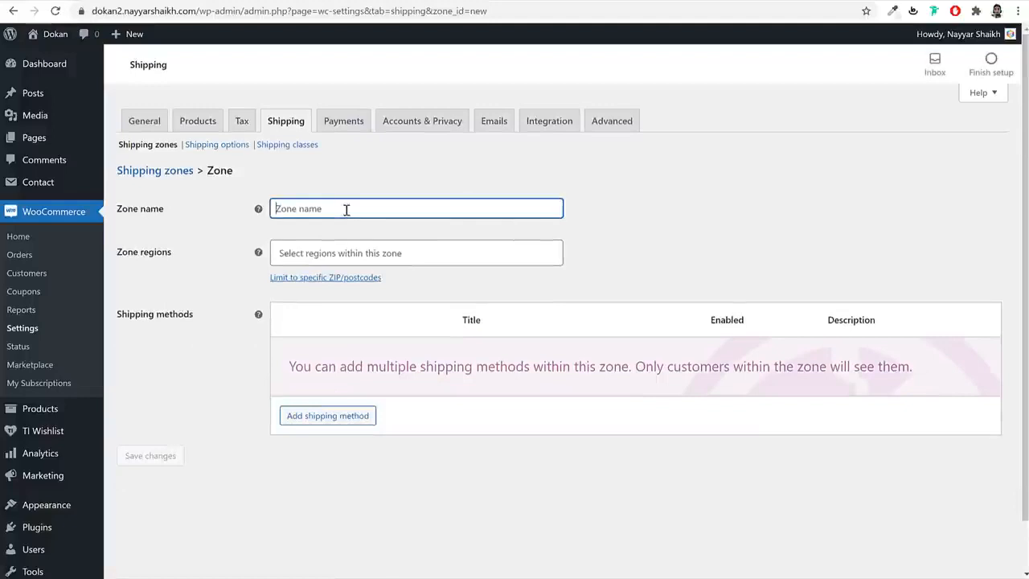
pyautogui.write('Rest of')
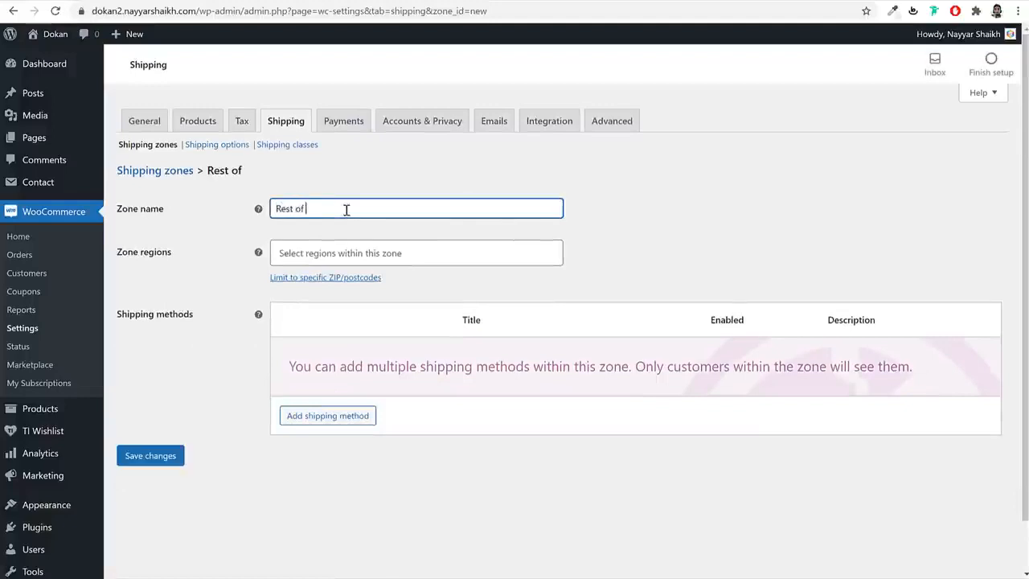
pyautogui.write(' India')
# - Add the other Indian states, from Andhra Pradesh onward, as zone regions and save the zone
pyautogui.click(386, 251)
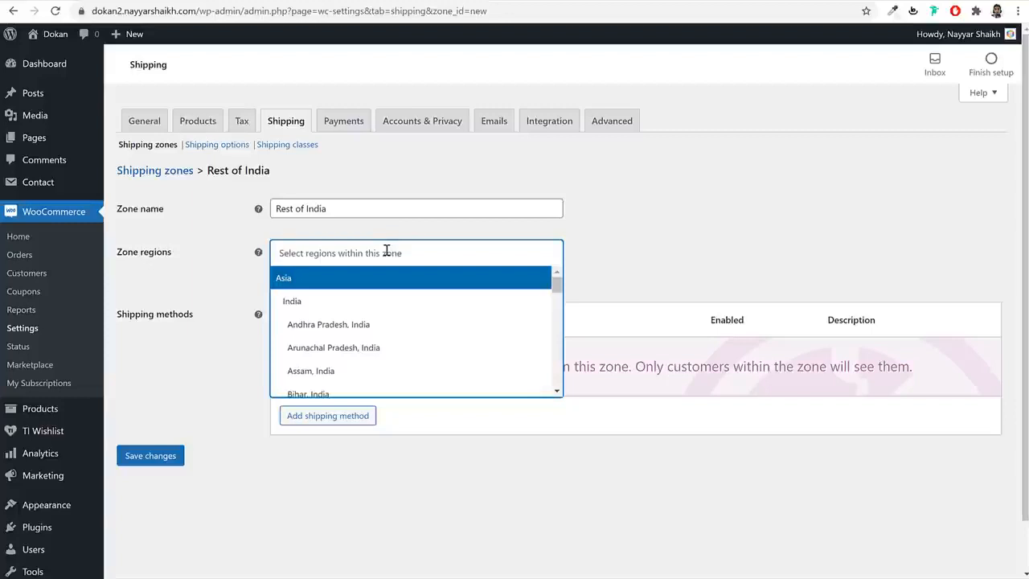
pyautogui.click(385, 325)
pyautogui.click(380, 348)
pyautogui.scroll(-1, 352, 393)
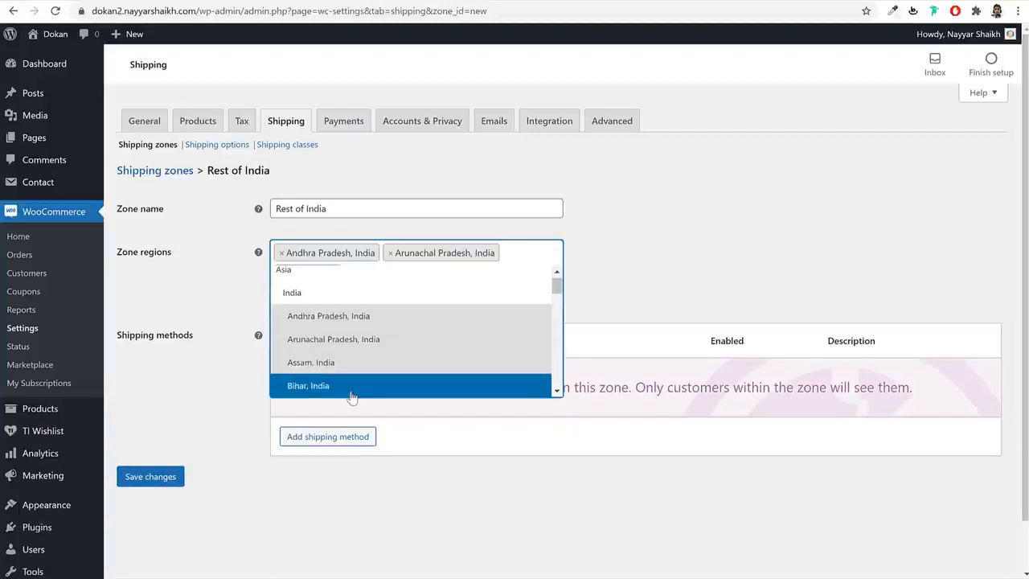
pyautogui.scroll(1, 391, 384)
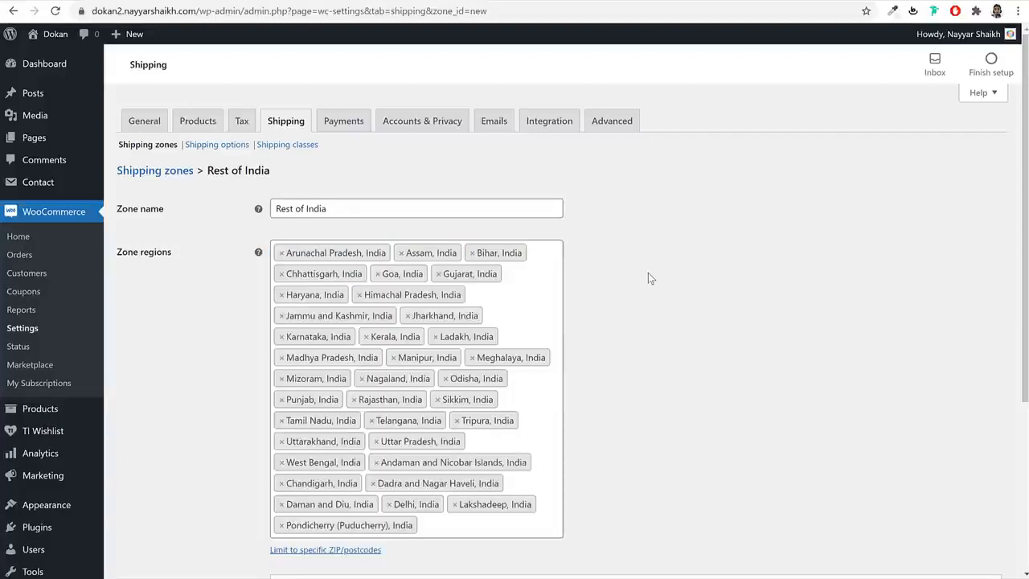
pyautogui.scroll(-3, 648, 272)
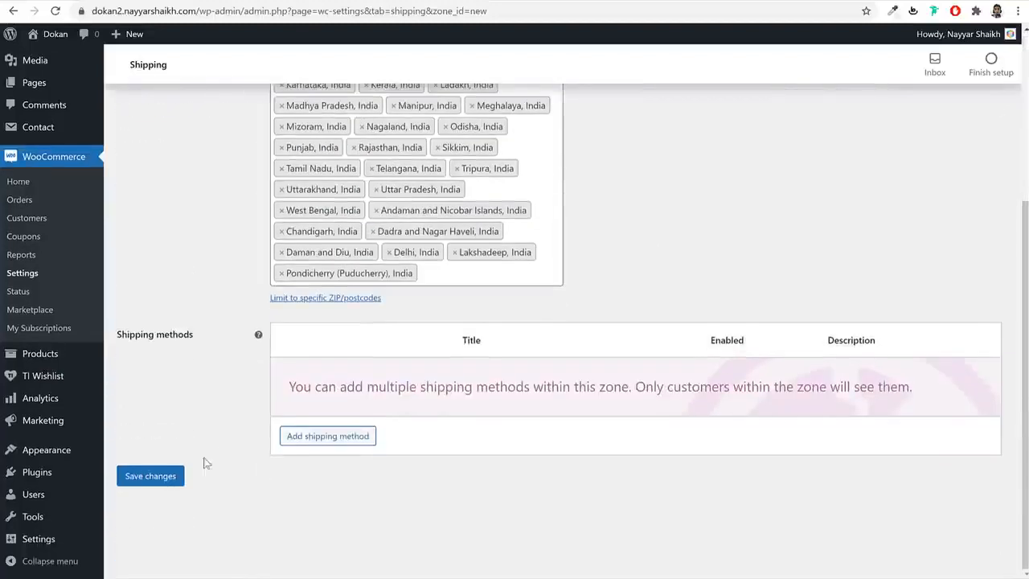
pyautogui.click(161, 476)
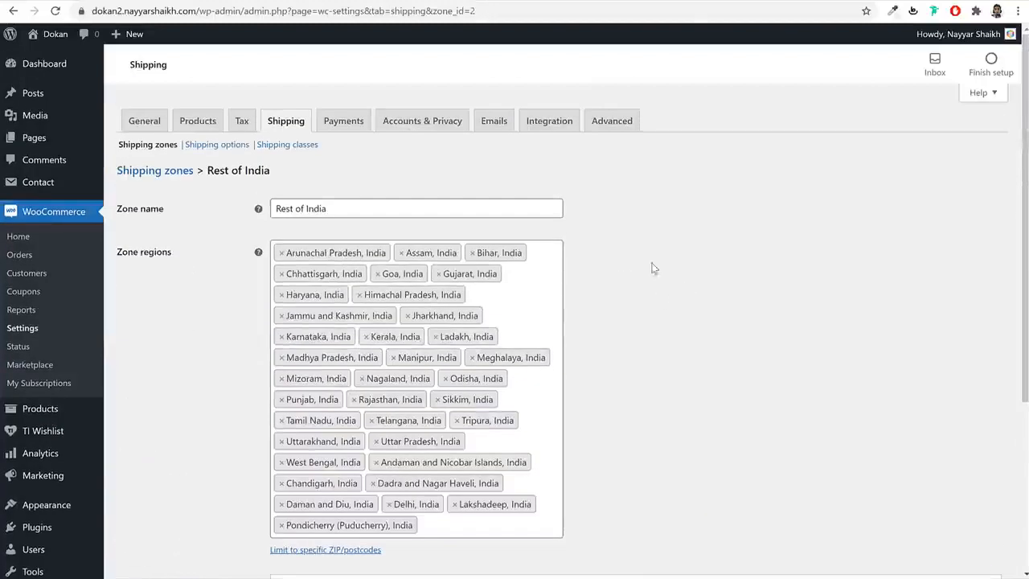
pyautogui.click(166, 179)
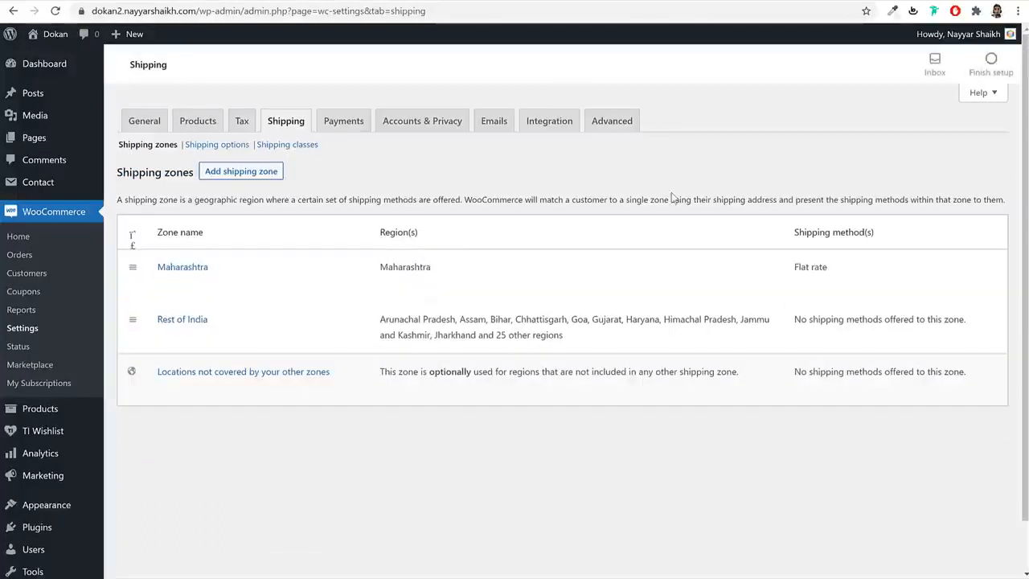
# - Add a Flat rate shipping method to the Rest of India zone and open its settings
pyautogui.click(164, 337)
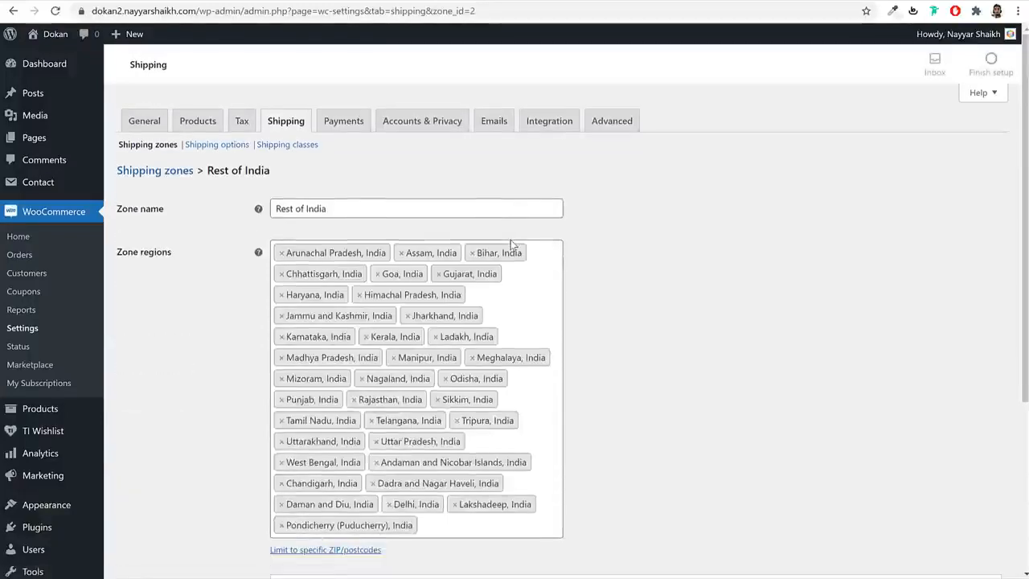
pyautogui.scroll(-3, 652, 312)
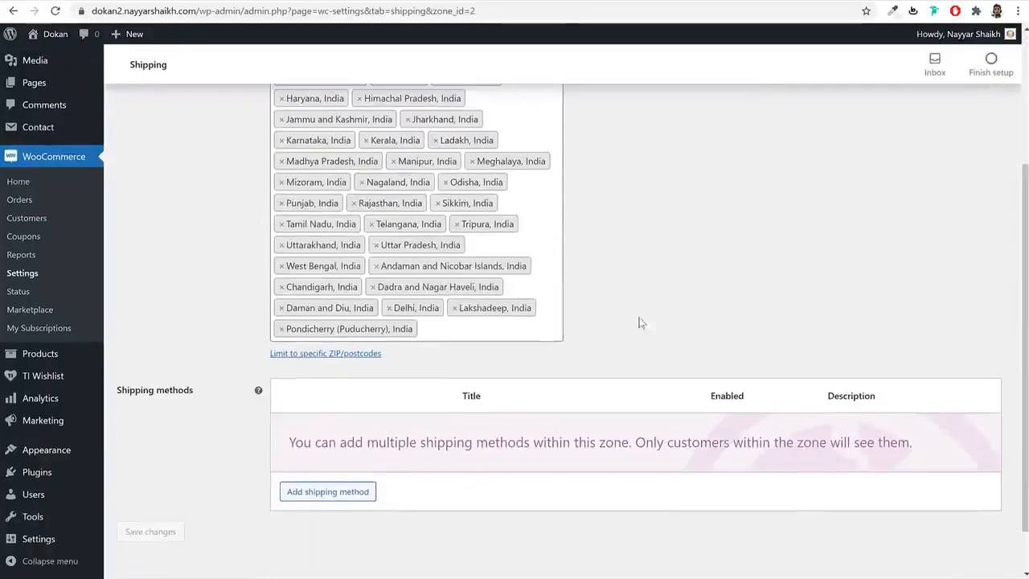
pyautogui.scroll(3, 599, 282)
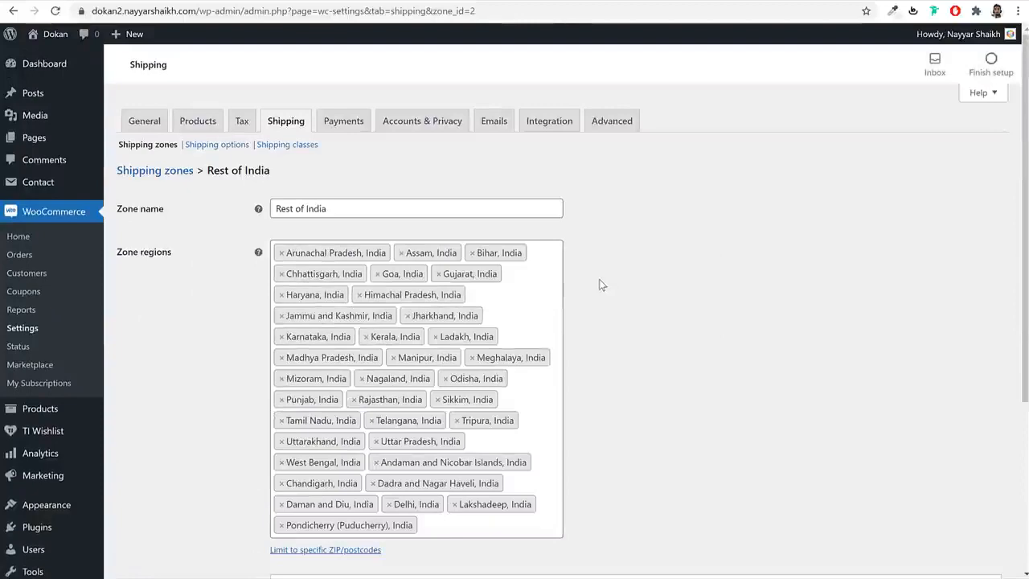
pyautogui.scroll(-3, 625, 288)
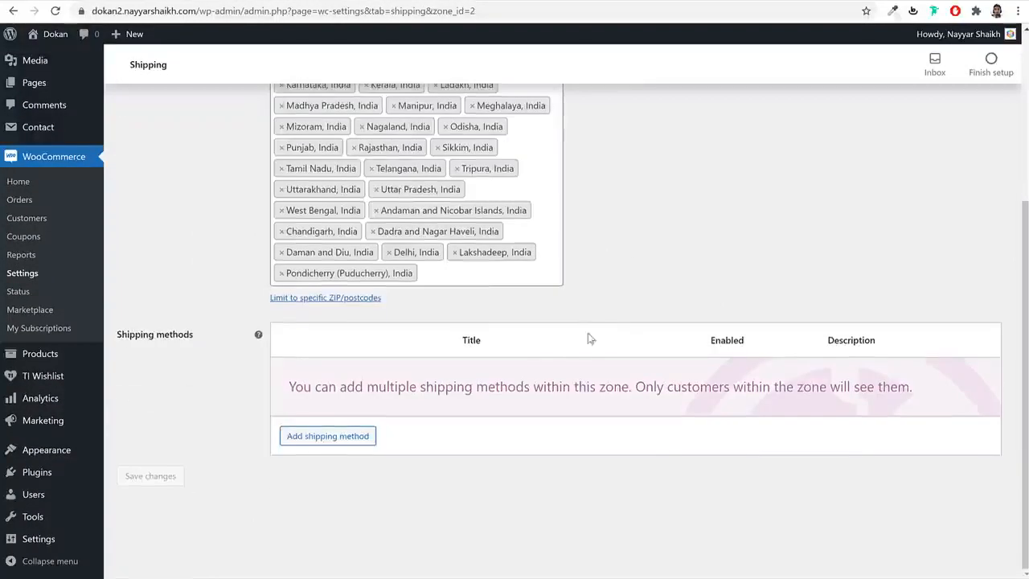
pyautogui.click(340, 439)
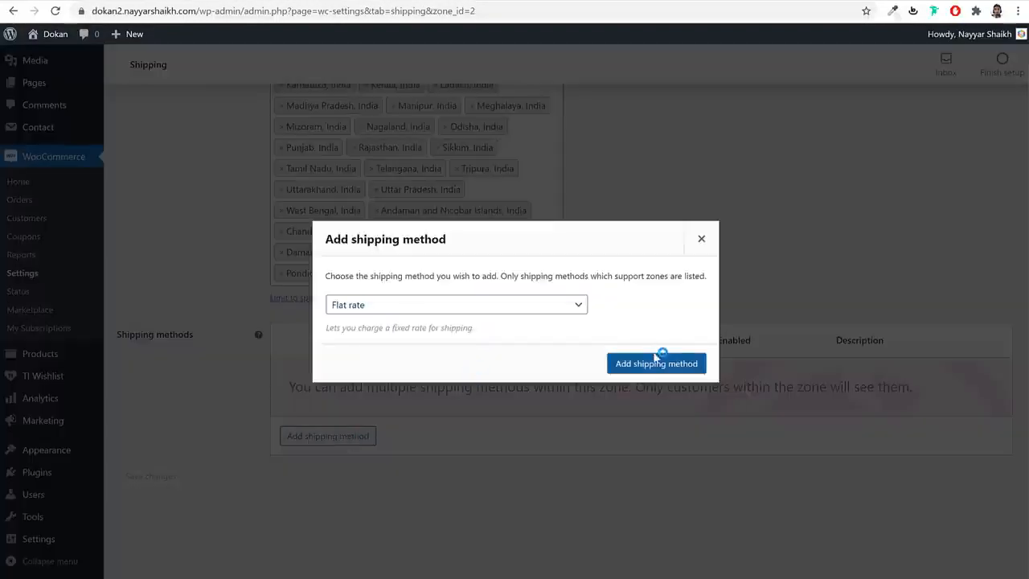
pyautogui.click(653, 360)
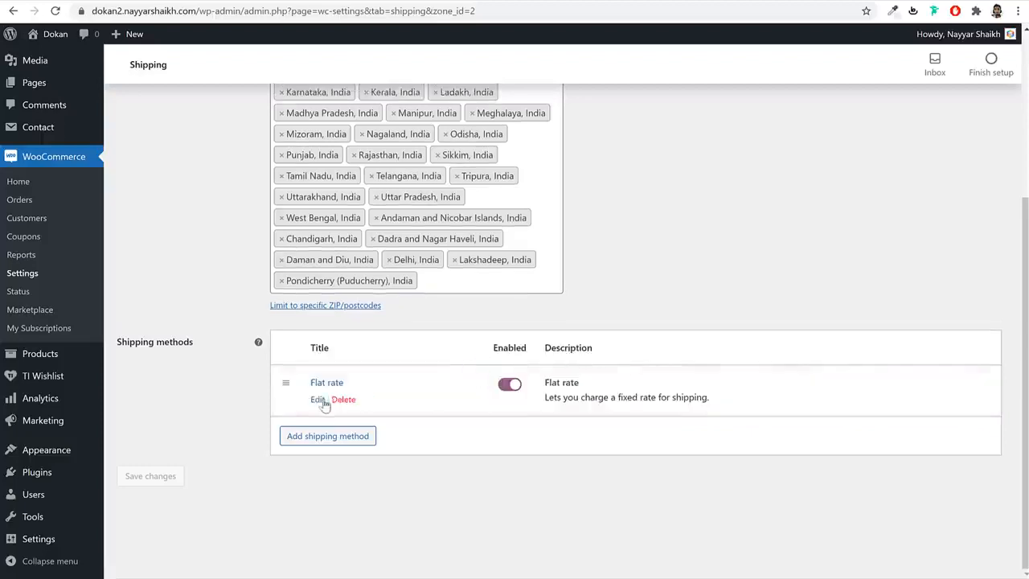
pyautogui.click(325, 402)
# - Paste the 1.00 * [qty] formula into each shipping class cost field
pyautogui.click(425, 314)
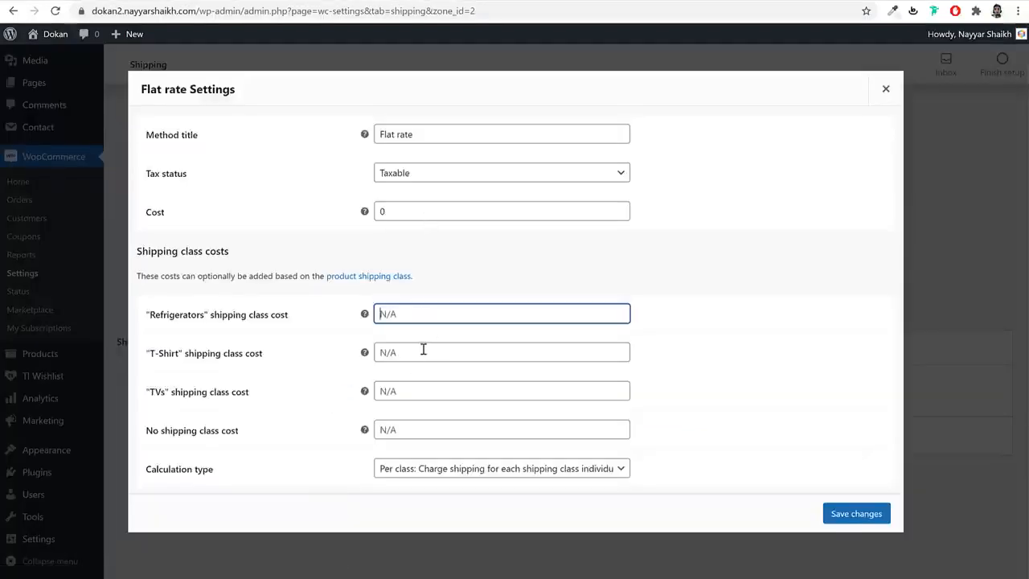
pyautogui.hotkey('ctrl', 'v')
pyautogui.click(423, 353)
pyautogui.hotkey('ctrl', 'v')
pyautogui.click(416, 392)
pyautogui.write('1.00 * [qty]')
pyautogui.click(416, 430)
pyautogui.write('1.00 * [qty]')
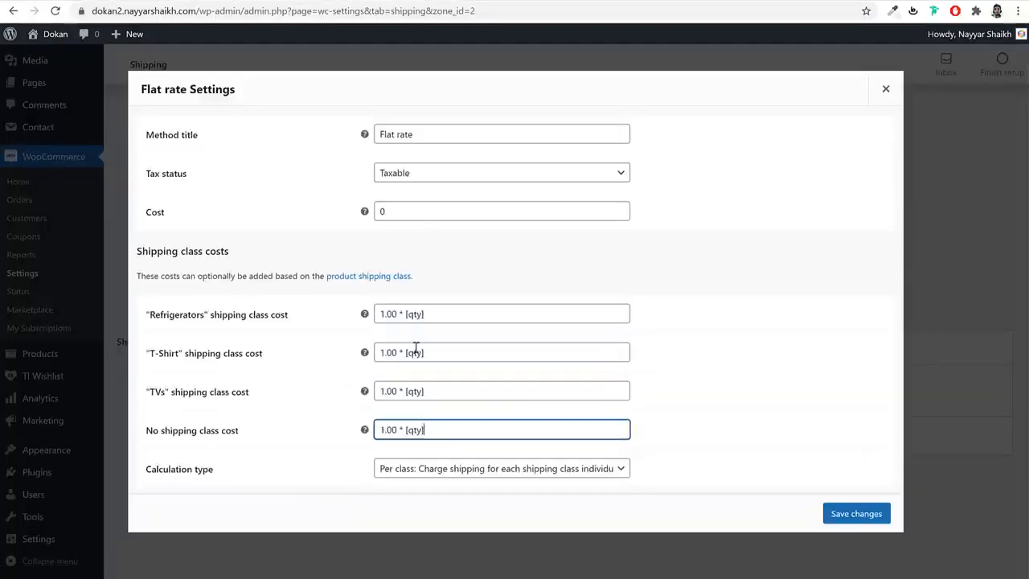
# - Change the costs to Refrigerators 12.00, T-Shirt 2.00 and TVs 7.00 per [qty], then save
pyautogui.moveTo(378, 314); pyautogui.dragTo(385, 313)
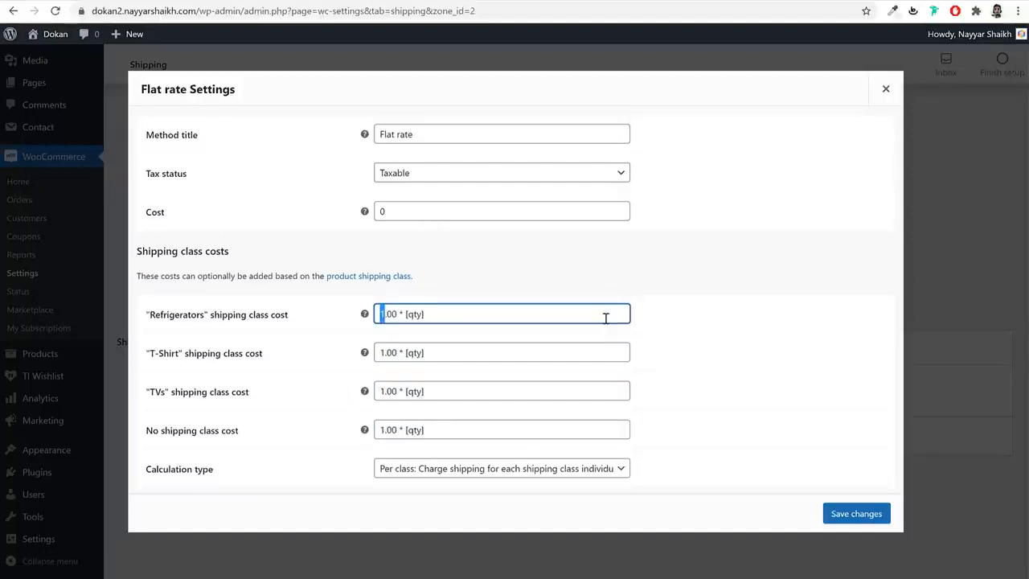
pyautogui.write('12')
pyautogui.moveTo(385, 353); pyautogui.dragTo(379, 353)
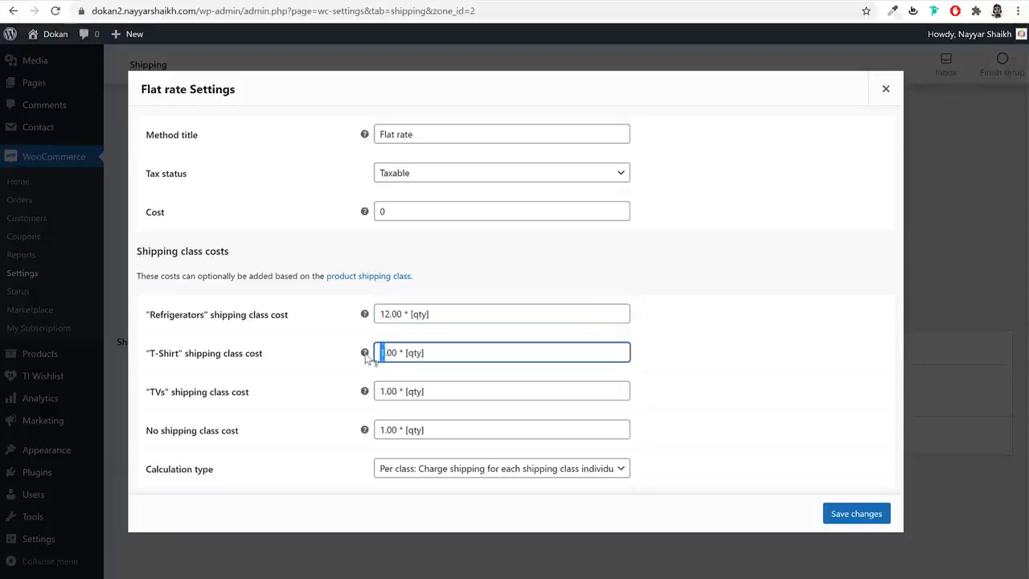
pyautogui.write('2')
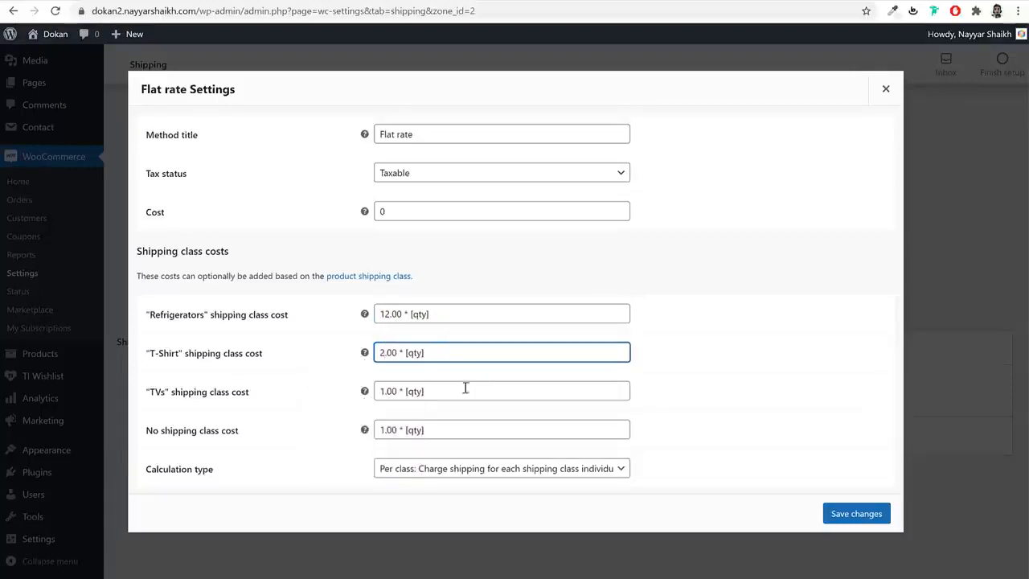
pyautogui.moveTo(385, 391); pyautogui.dragTo(377, 391)
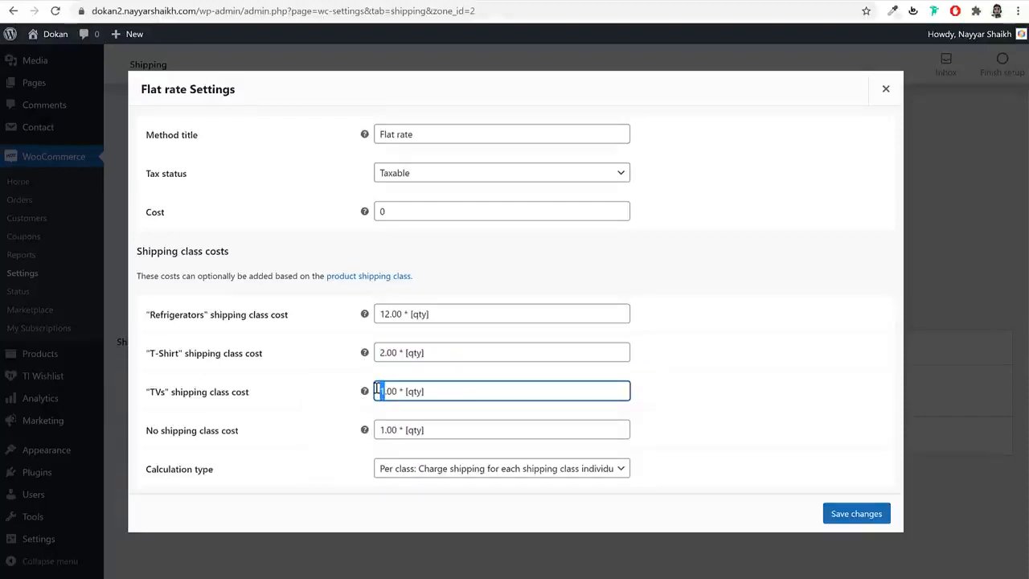
pyautogui.write('7')
pyautogui.moveTo(378, 435); pyautogui.dragTo(385, 431)
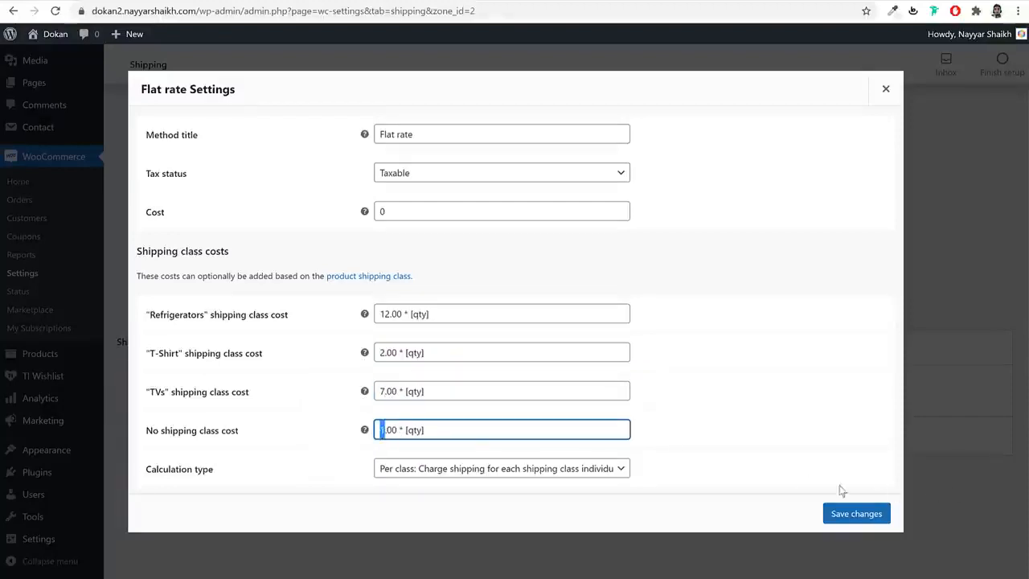
pyautogui.click(856, 514)
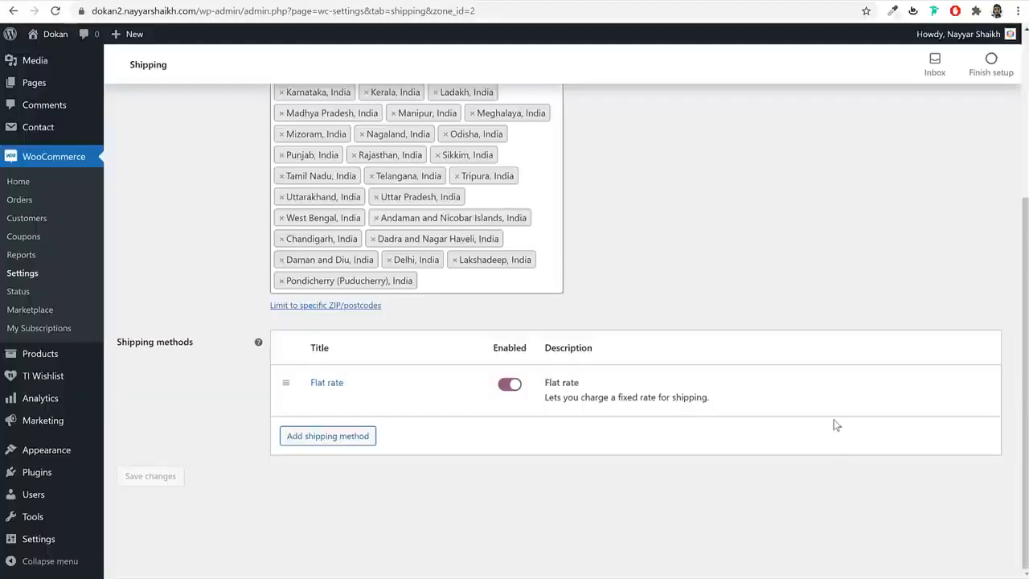
# - Open WooCommerce Orders in a new tab and view its empty orders list
pyautogui.scroll(3, 692, 306)
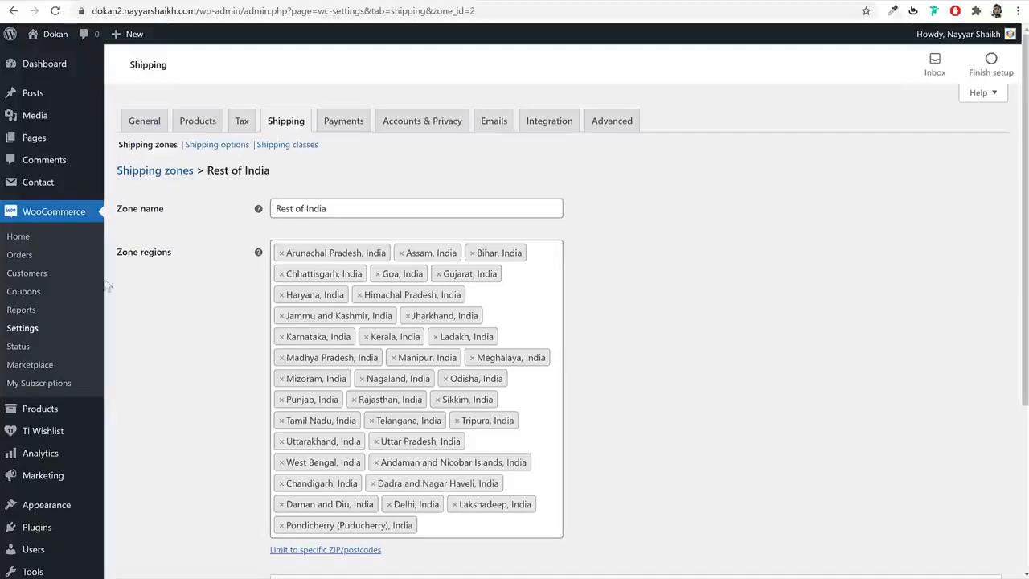
pyautogui.rightClick(26, 257)
pyautogui.click(54, 264)
pyautogui.click(555, 0)
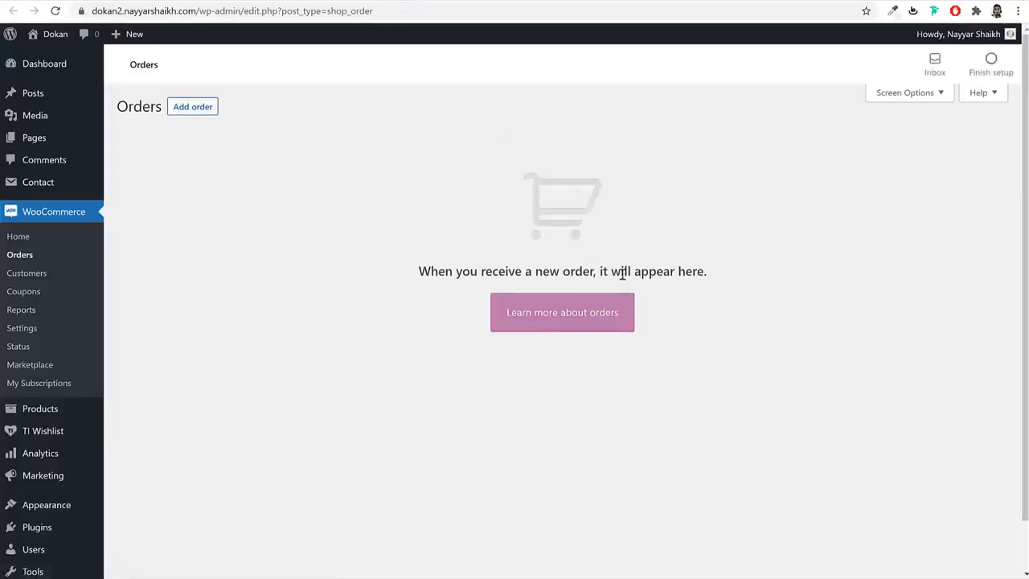
pyautogui.moveTo(416, 273); pyautogui.dragTo(721, 278)
pyautogui.click(721, 278)
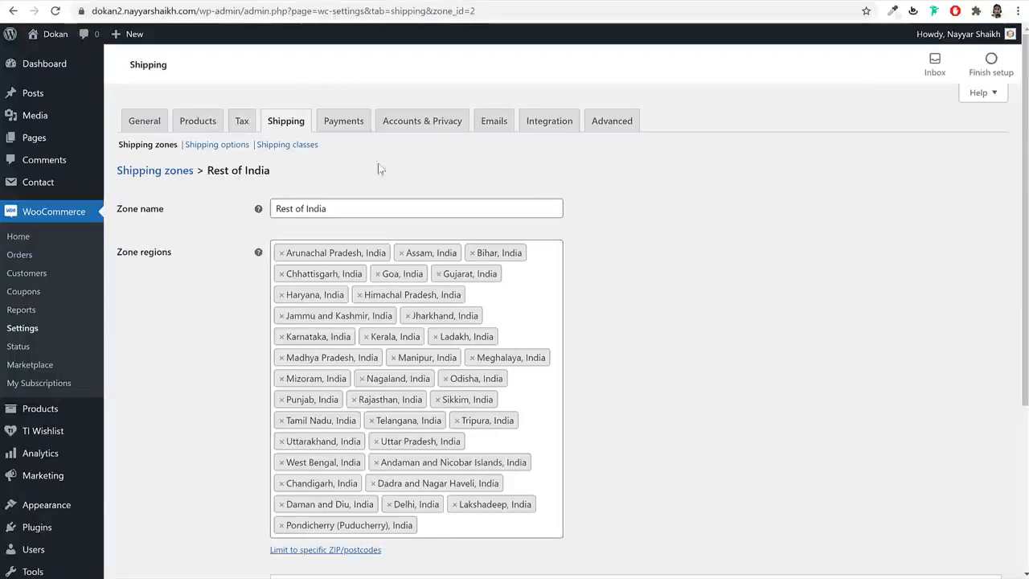
# - Open the Plugins page in a new tab and go to Add New Plugins
pyautogui.click(341, 126)
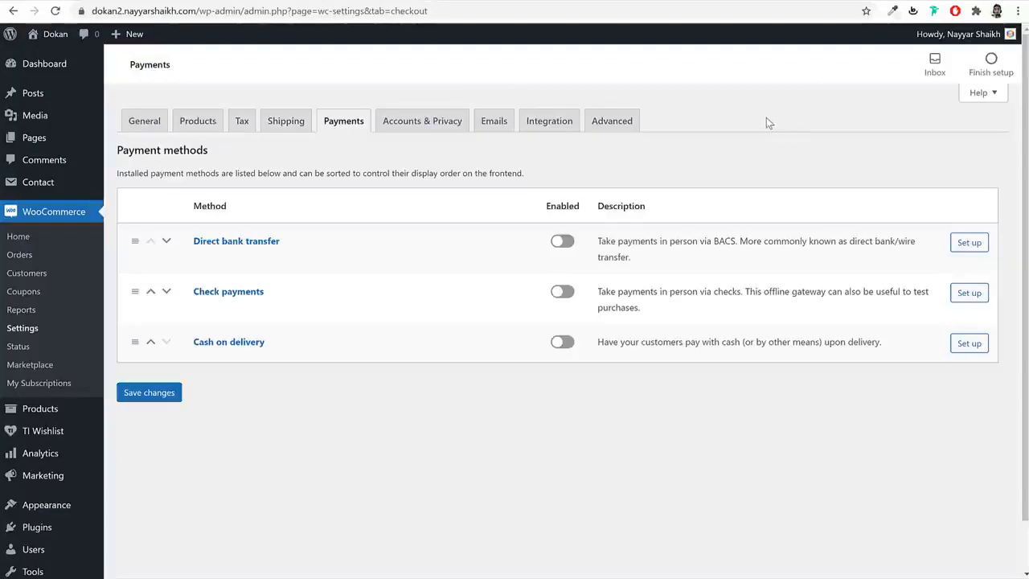
pyautogui.scroll(-1, 766, 183)
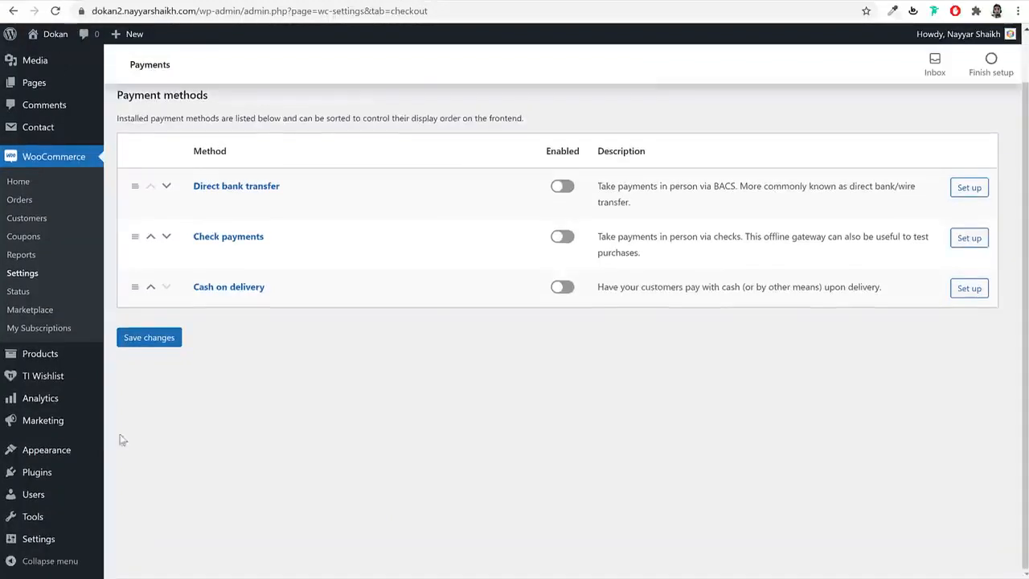
pyautogui.rightClick(40, 477)
pyautogui.click(70, 488)
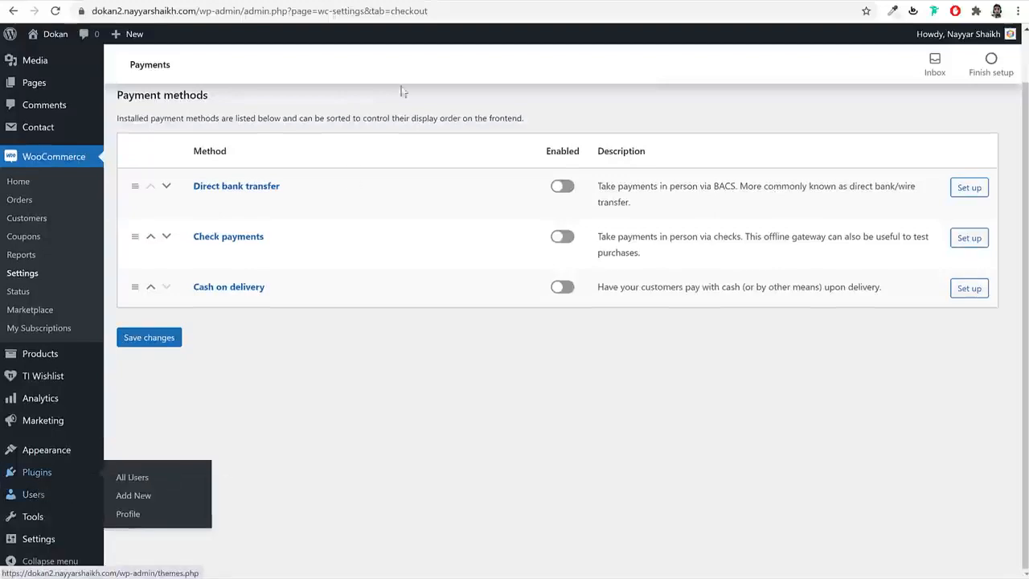
pyautogui.click(488, 1)
pyautogui.click(211, 71)
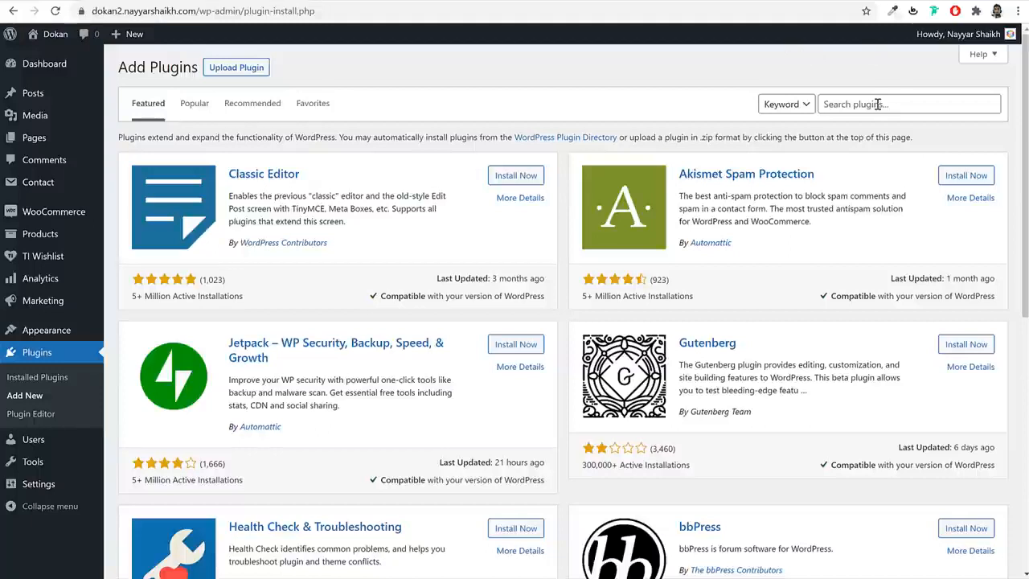
# - Install WooCommerce PayPal Payments from a 'paypal' search, then search for 'stripe'
pyautogui.click(880, 104)
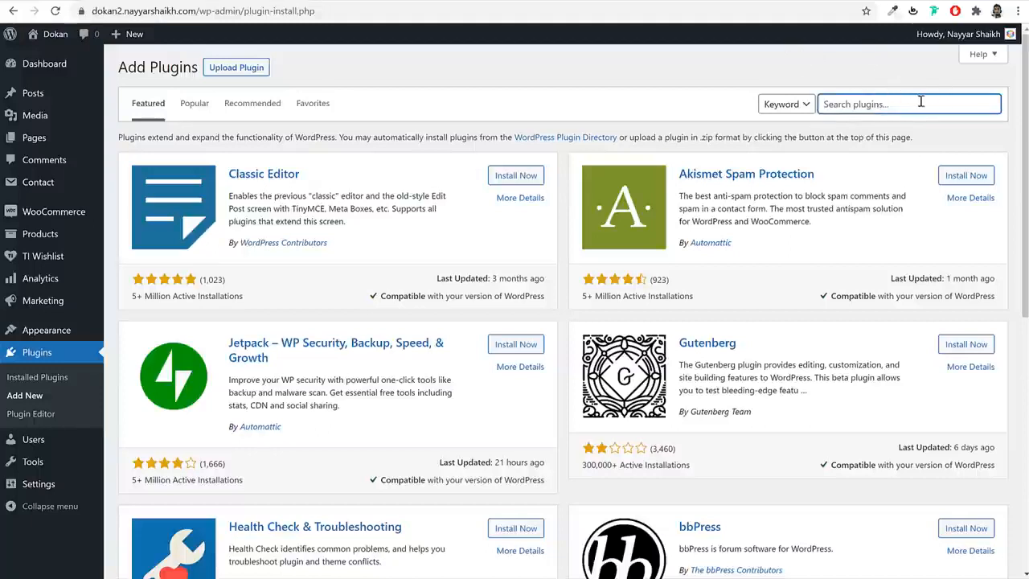
pyautogui.write('paypal')
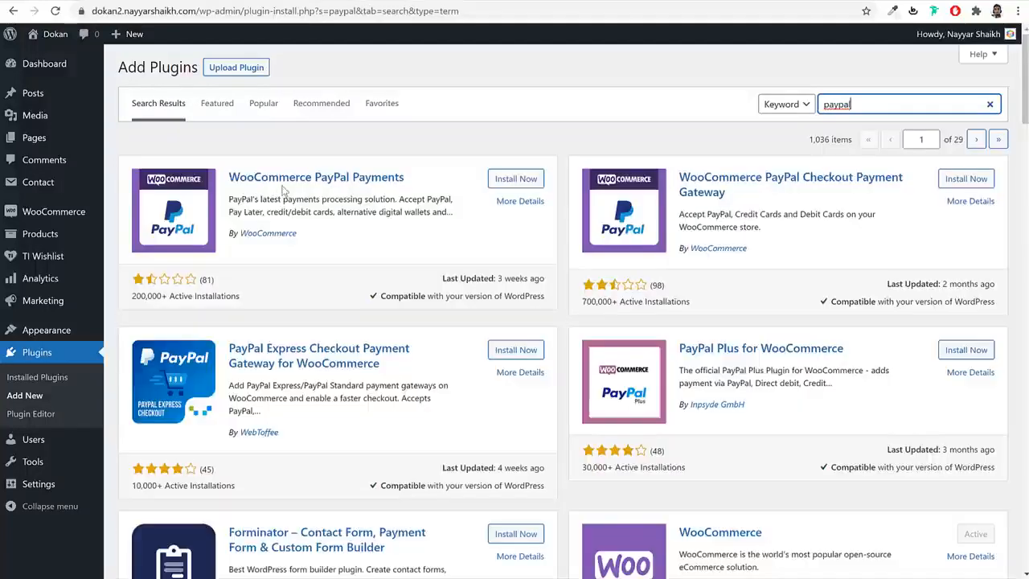
pyautogui.click(521, 180)
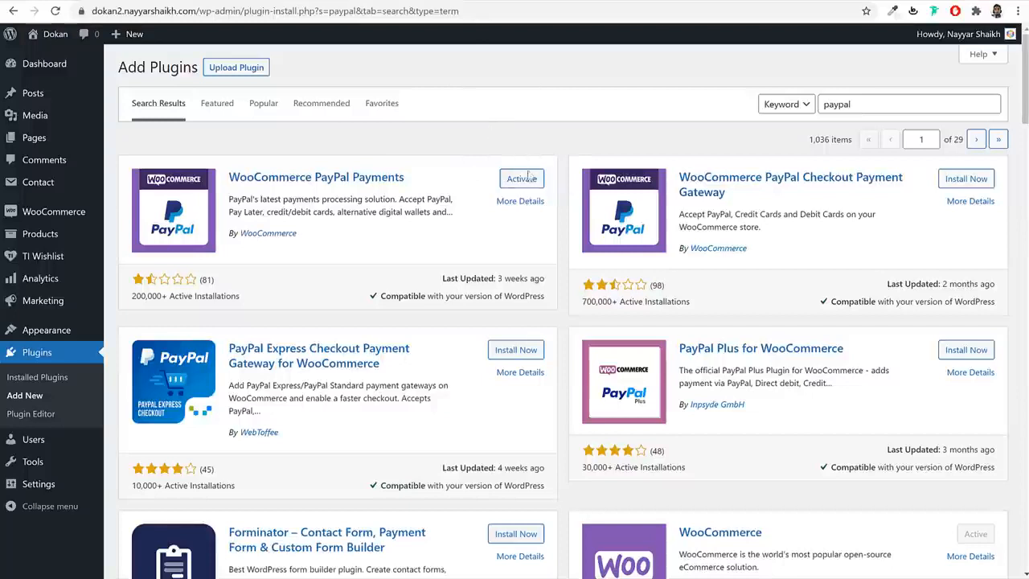
pyautogui.doubleClick(868, 108)
pyautogui.write('stripe')
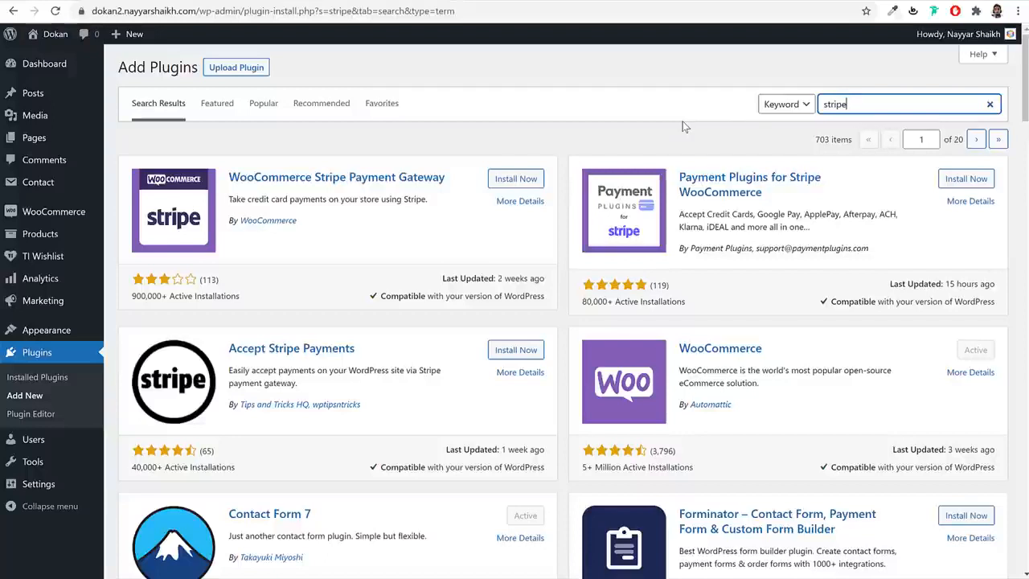
# - Install the WooCommerce Stripe Payment Gateway plugin by WooCommerce from the 'stripe' results
pyautogui.click(514, 180)
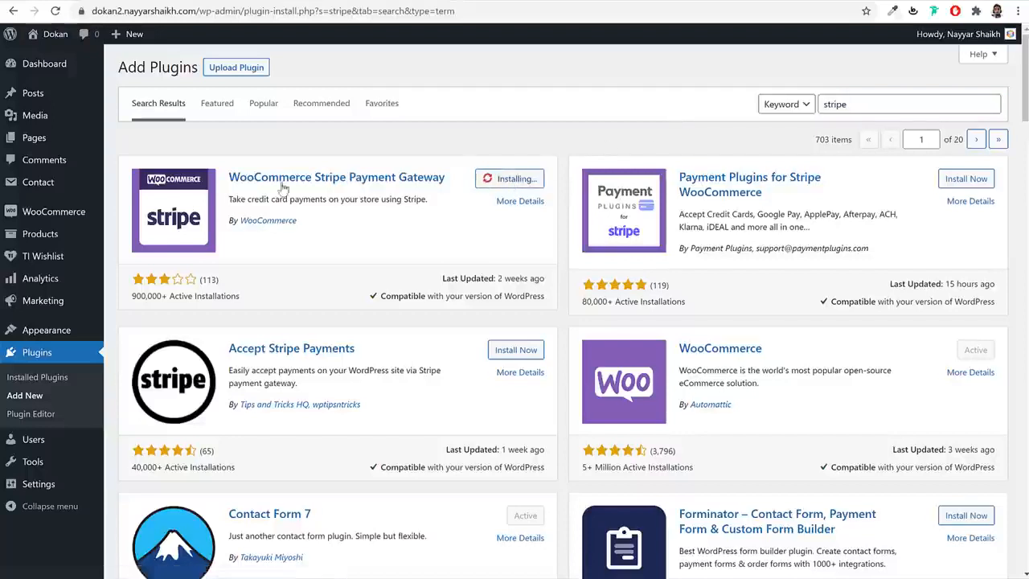
pyautogui.moveTo(228, 180); pyautogui.dragTo(453, 175)
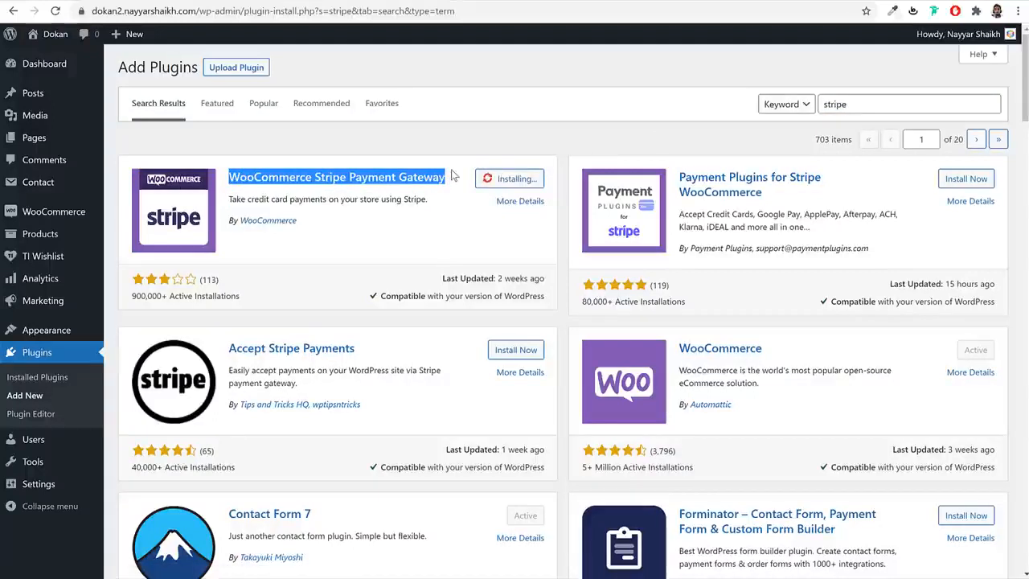
pyautogui.click(435, 201)
pyautogui.moveTo(230, 172); pyautogui.dragTo(439, 177)
pyautogui.moveTo(297, 220); pyautogui.dragTo(231, 222)
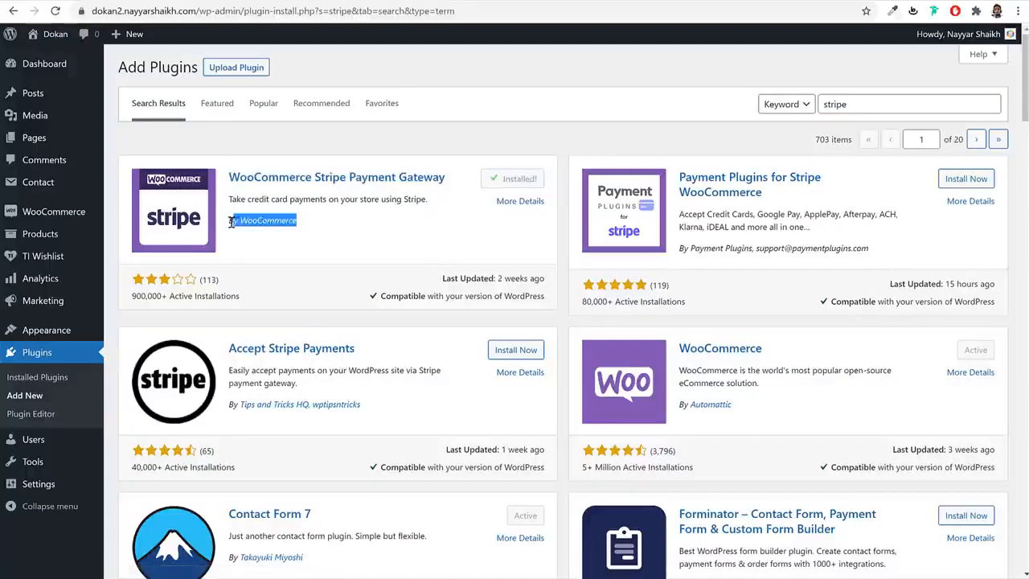
pyautogui.click(422, 240)
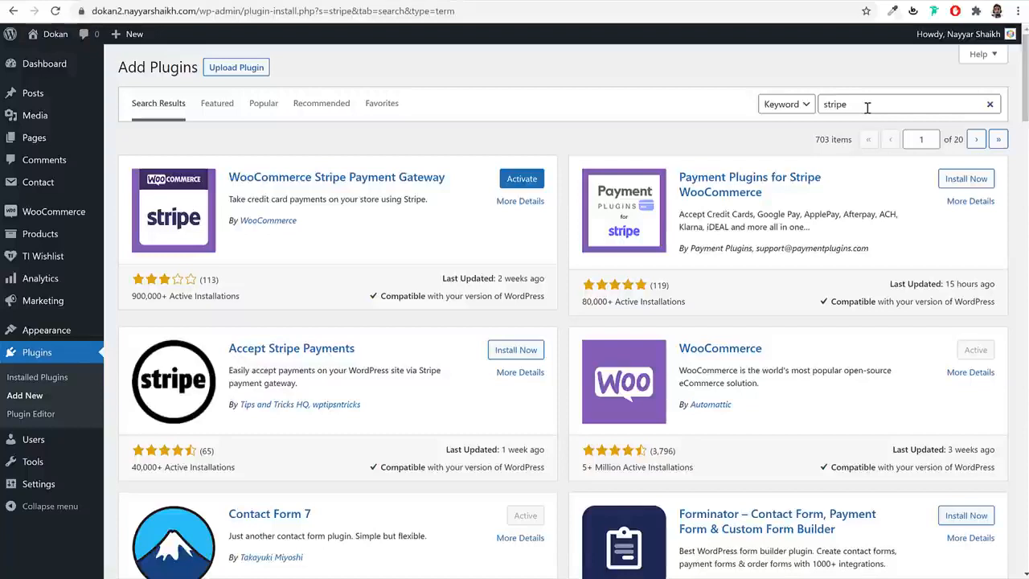
pyautogui.moveTo(473, 190); pyautogui.dragTo(313, 171)
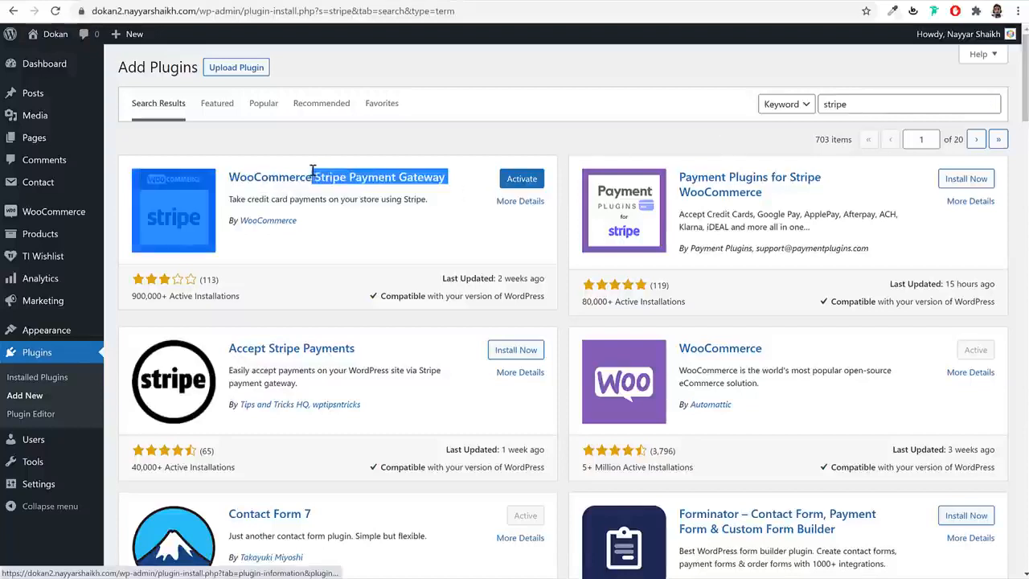
pyautogui.click(434, 143)
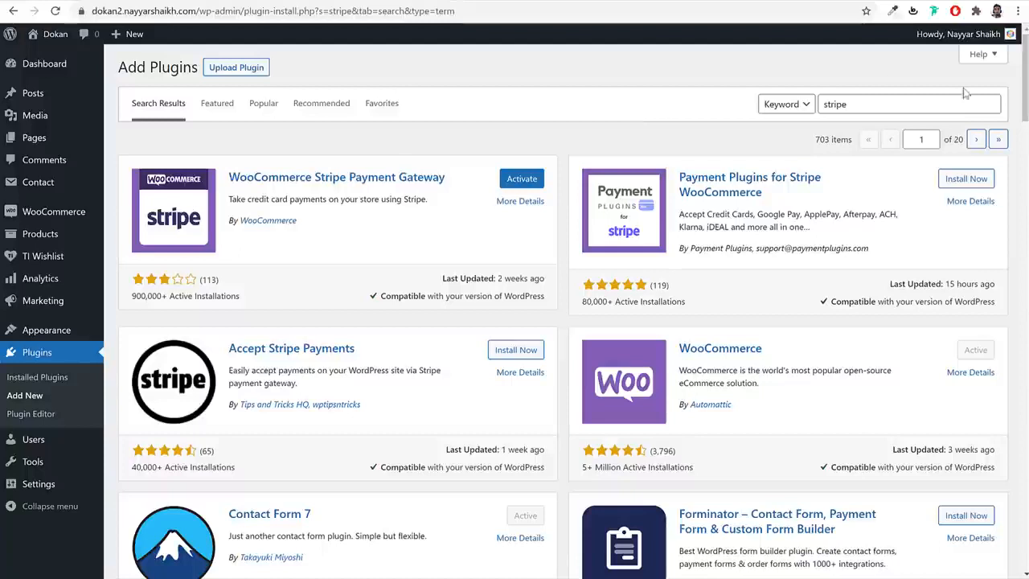
pyautogui.moveTo(917, 104); pyautogui.dragTo(819, 105)
# - Search 'razorpay' and install Razorpay for WooCommerce by Team Razorpay
pyautogui.write('r')
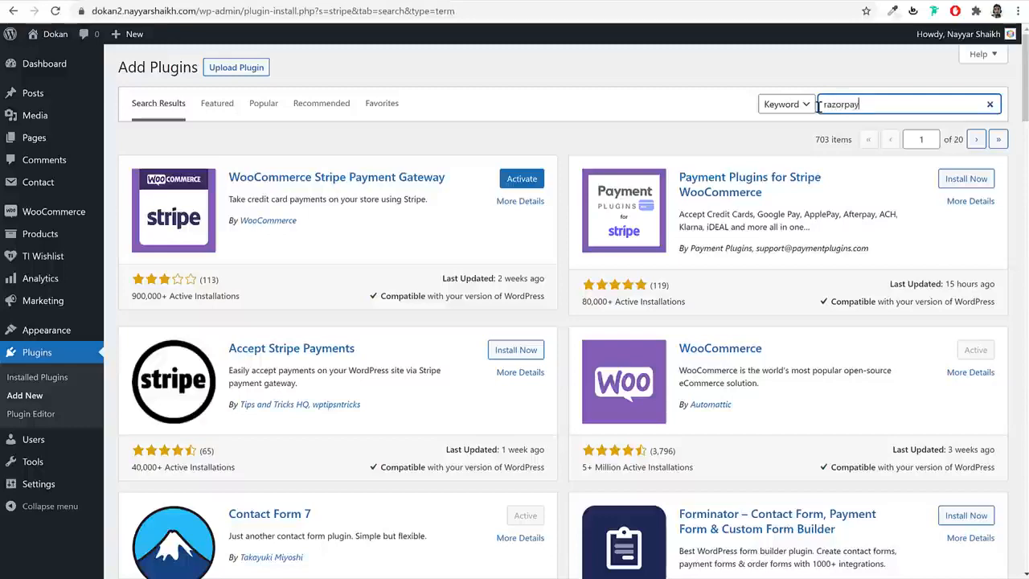
pyautogui.write('azorpay')
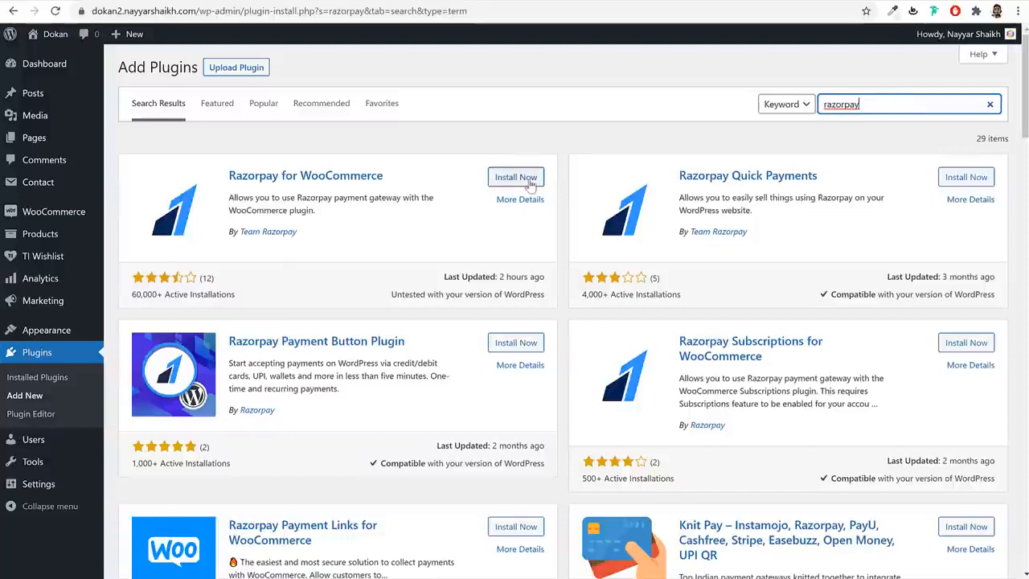
pyautogui.moveTo(398, 172); pyautogui.dragTo(223, 168)
pyautogui.click(513, 178)
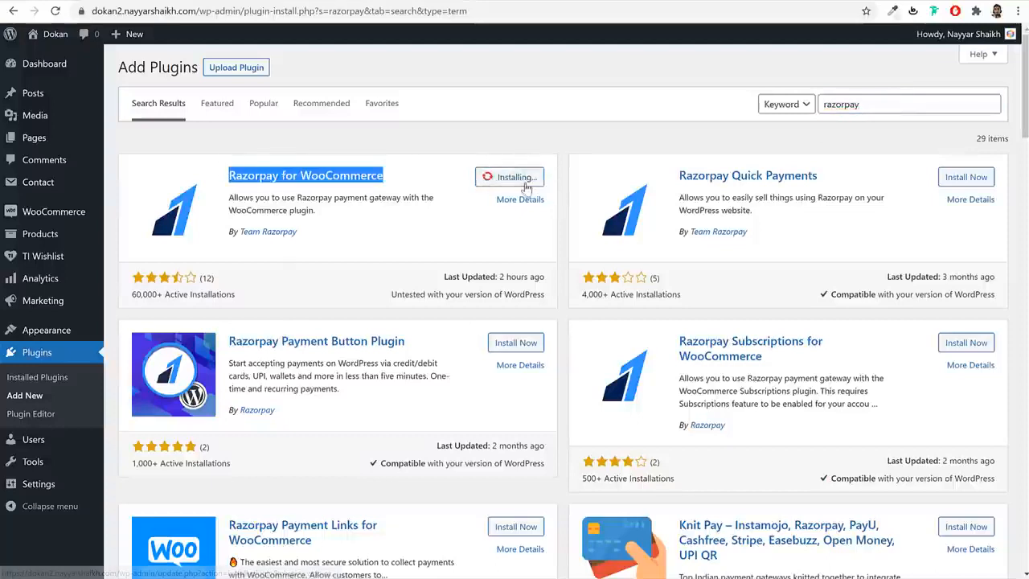
pyautogui.moveTo(309, 235); pyautogui.dragTo(230, 234)
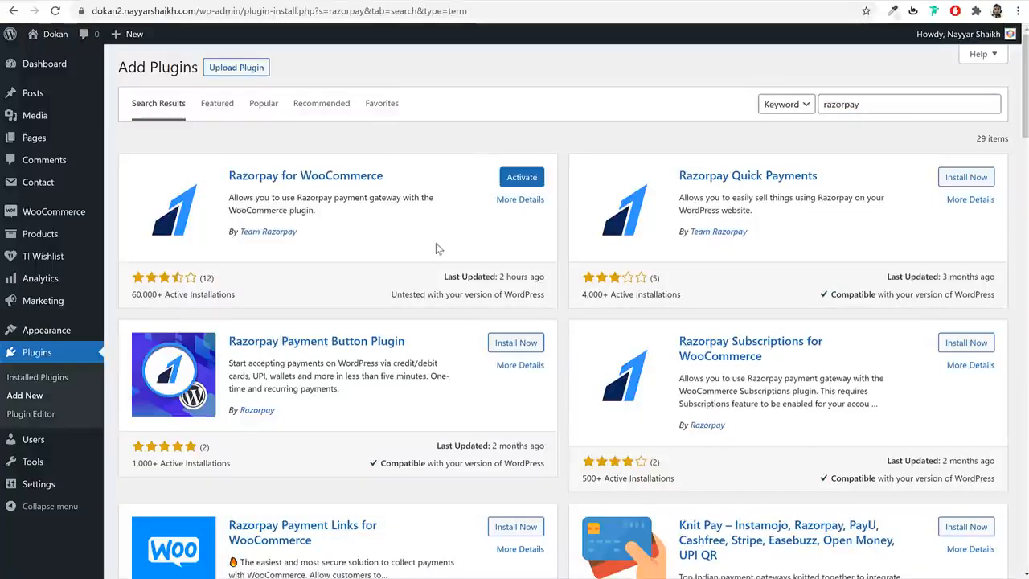
# - Open Installed Plugins and tick Razorpay for WooCommerce for activation
pyautogui.click(25, 376)
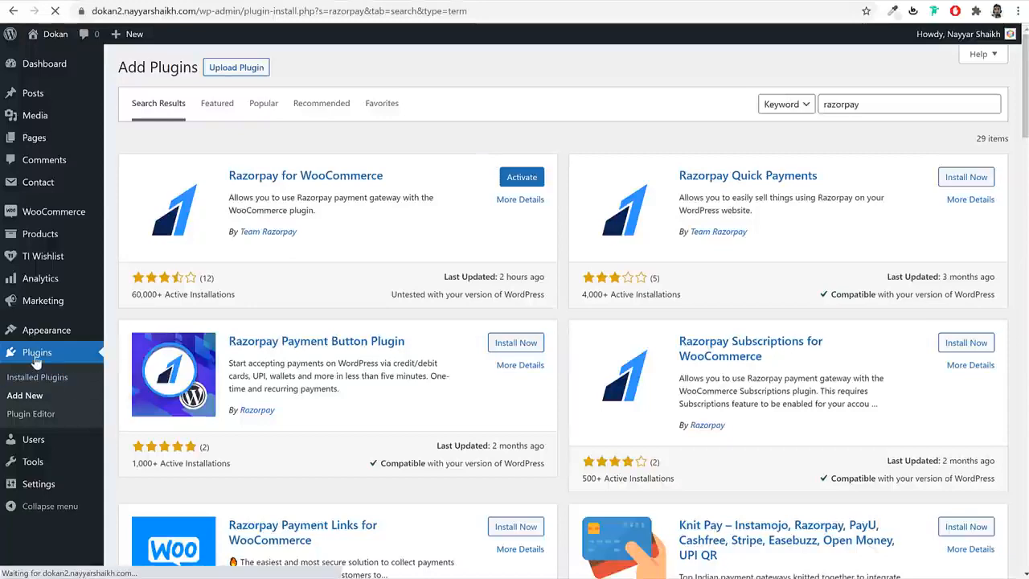
pyautogui.click(41, 376)
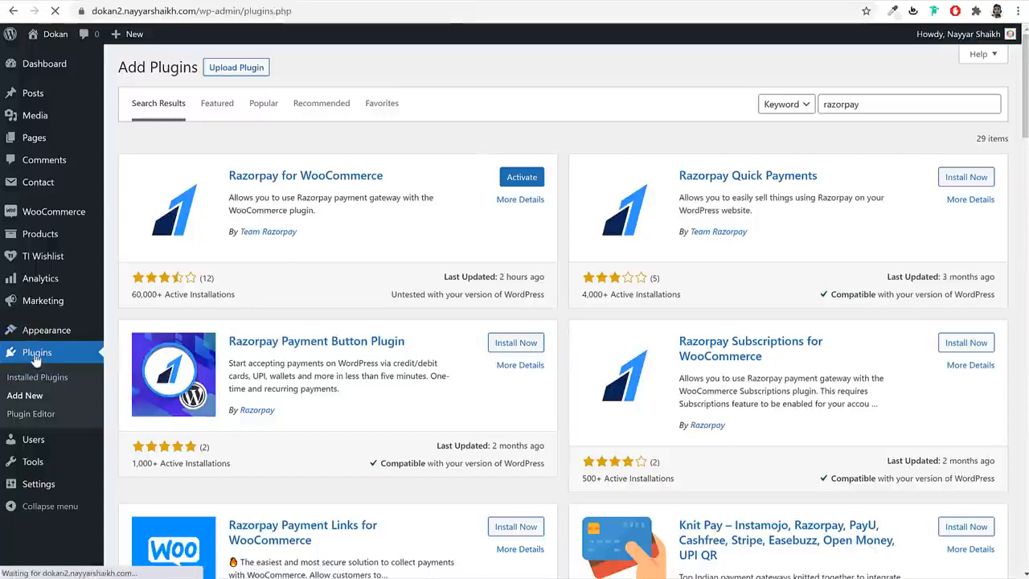
pyautogui.click(133, 214)
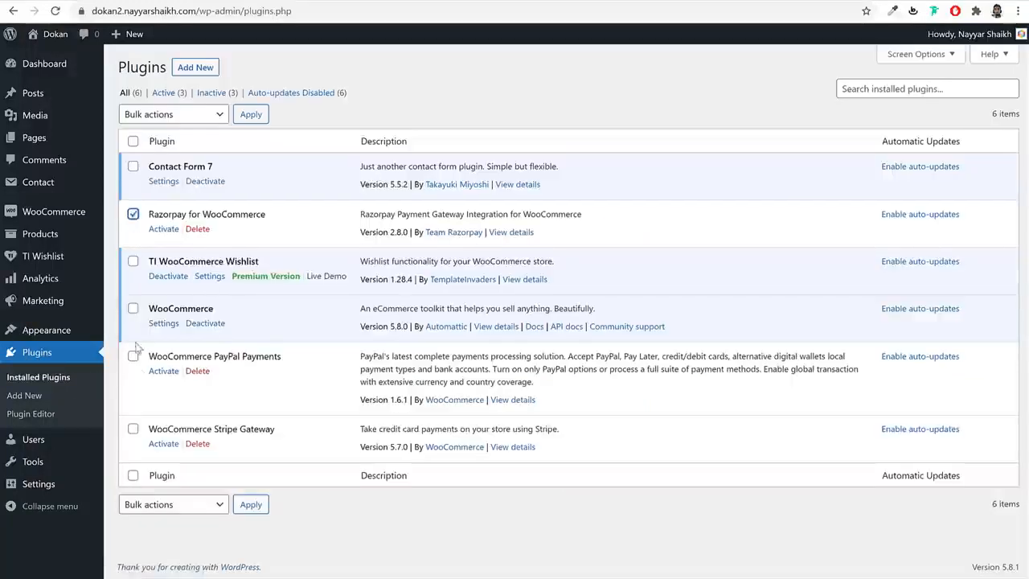
# - Bulk-activate the Razorpay, WooCommerce PayPal Payments and Stripe Gateway plugins
pyautogui.click(133, 356)
pyautogui.click(134, 428)
pyautogui.click(159, 507)
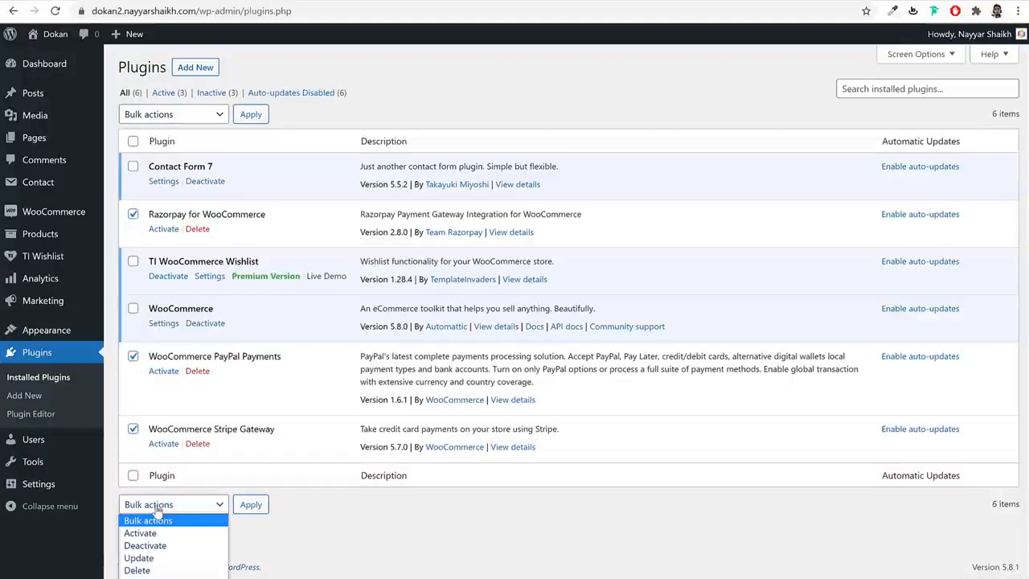
pyautogui.click(161, 533)
pyautogui.click(262, 506)
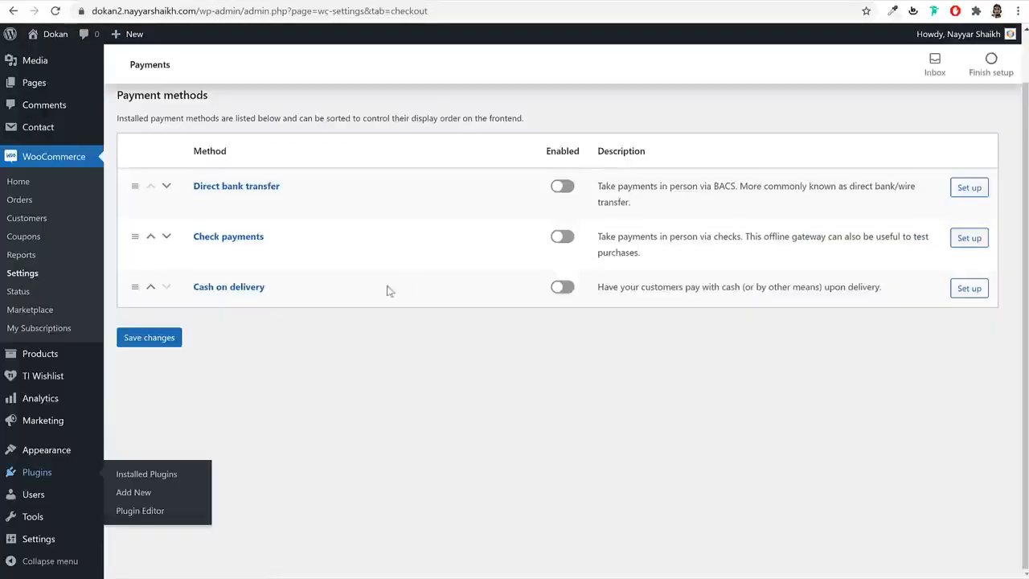
# - Enable Cash on delivery and Stripe credit card payments in WooCommerce Payments and save
pyautogui.click(55, 11)
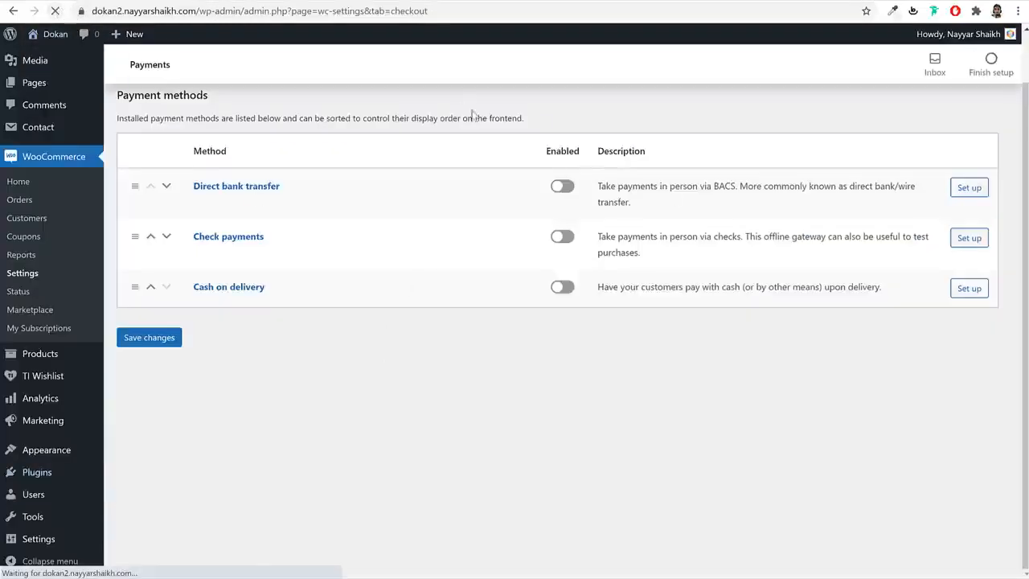
pyautogui.scroll(-5, 553, 356)
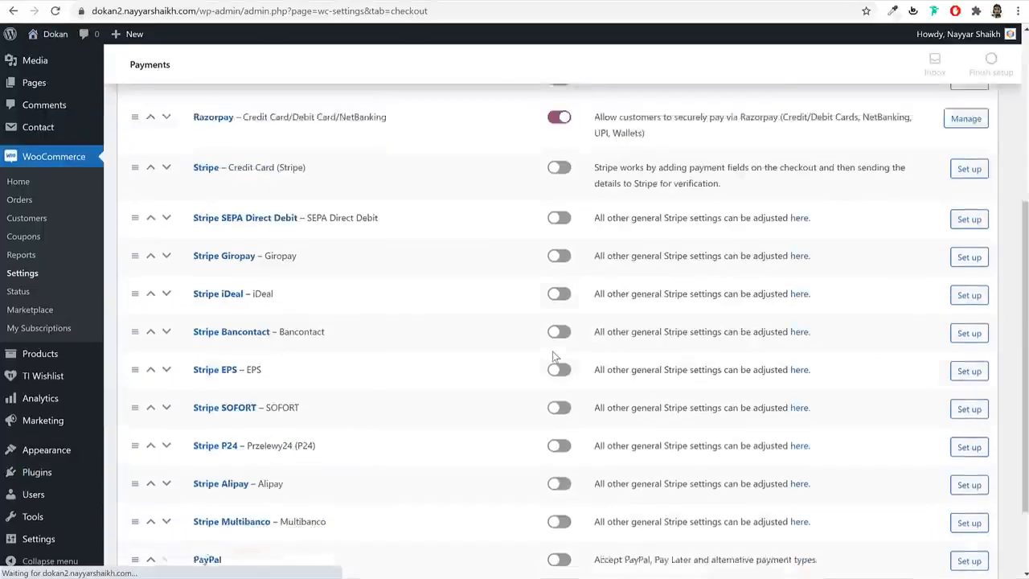
pyautogui.scroll(5, 554, 356)
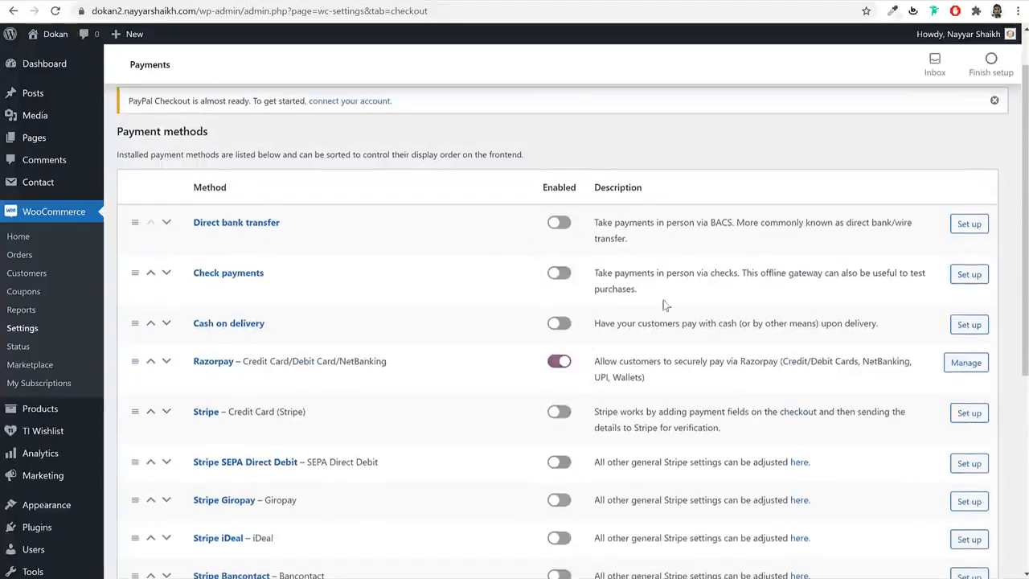
pyautogui.scroll(-1, 659, 341)
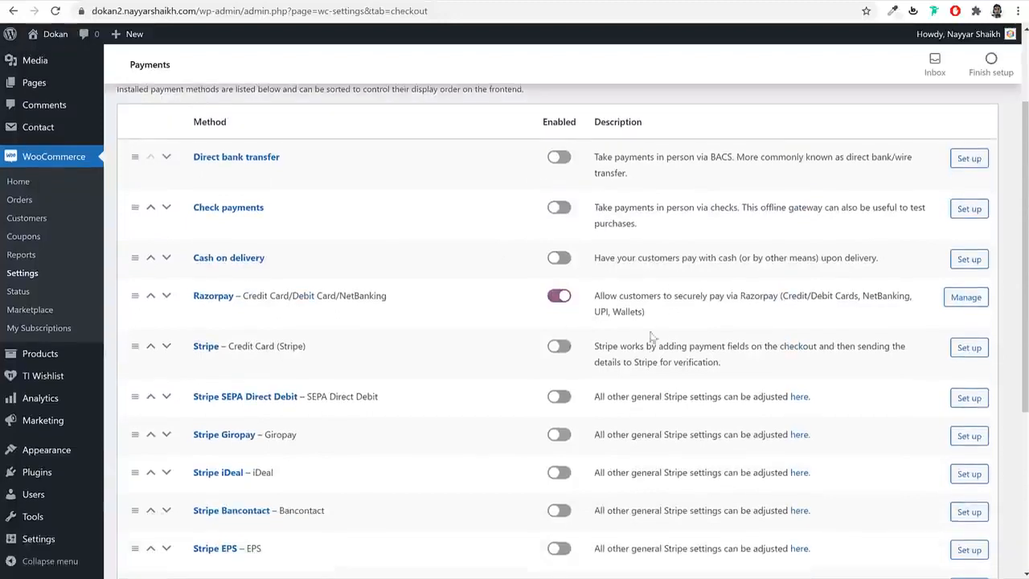
pyautogui.click(559, 259)
pyautogui.scroll(-1, 559, 317)
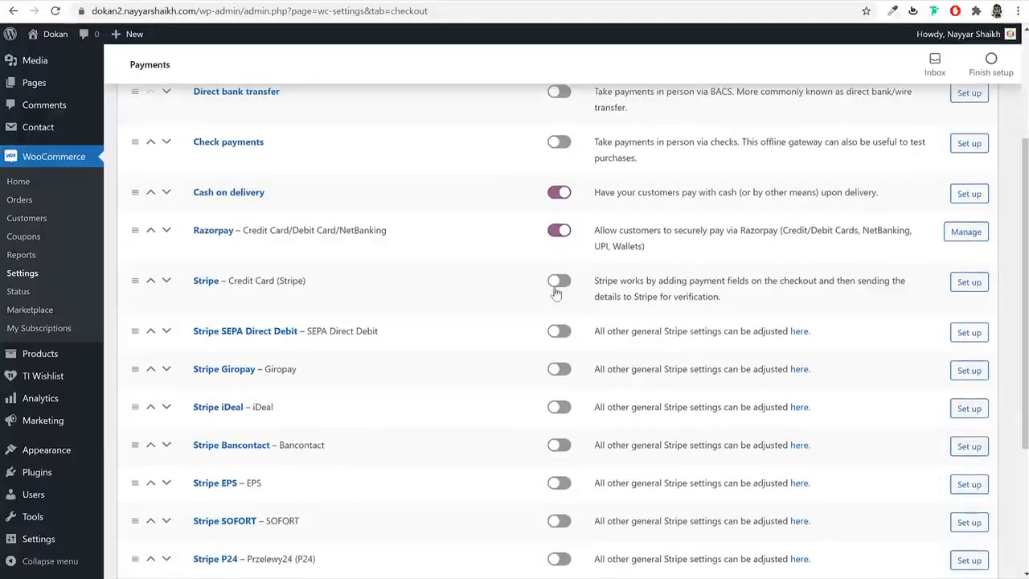
pyautogui.click(557, 283)
pyautogui.scroll(-3, 557, 288)
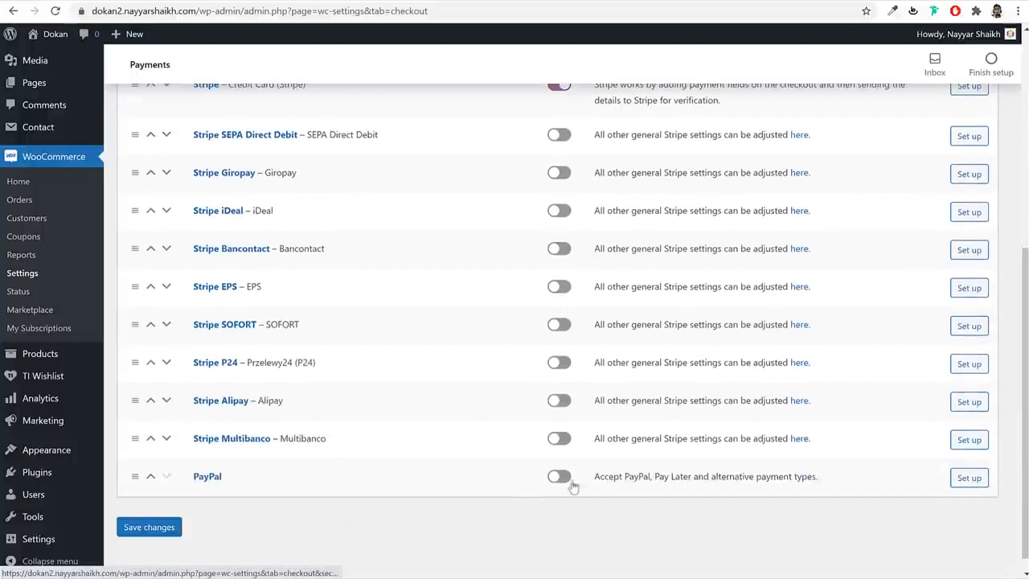
pyautogui.click(560, 479)
pyautogui.click(165, 528)
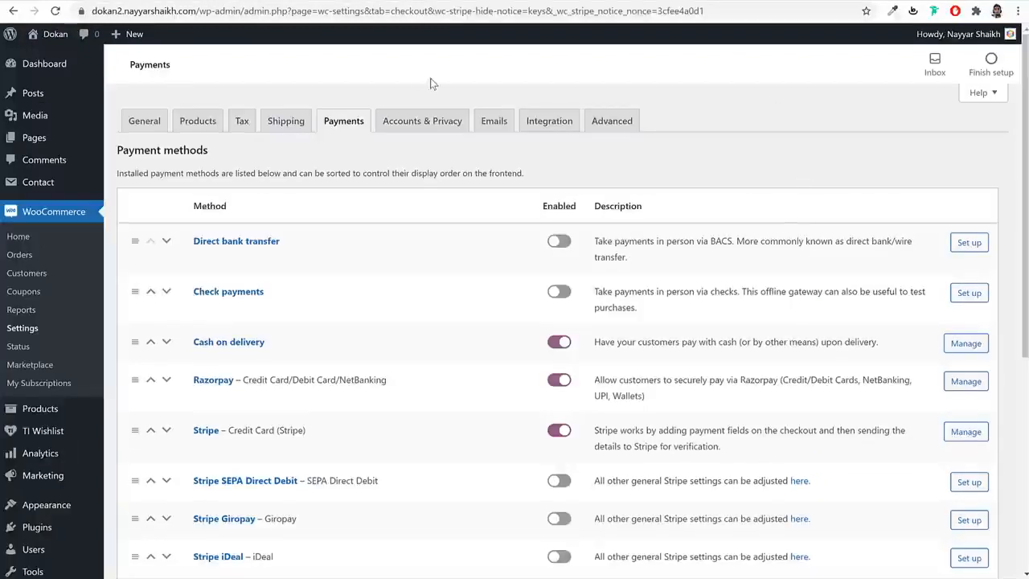
pyautogui.scroll(-5, 737, 207)
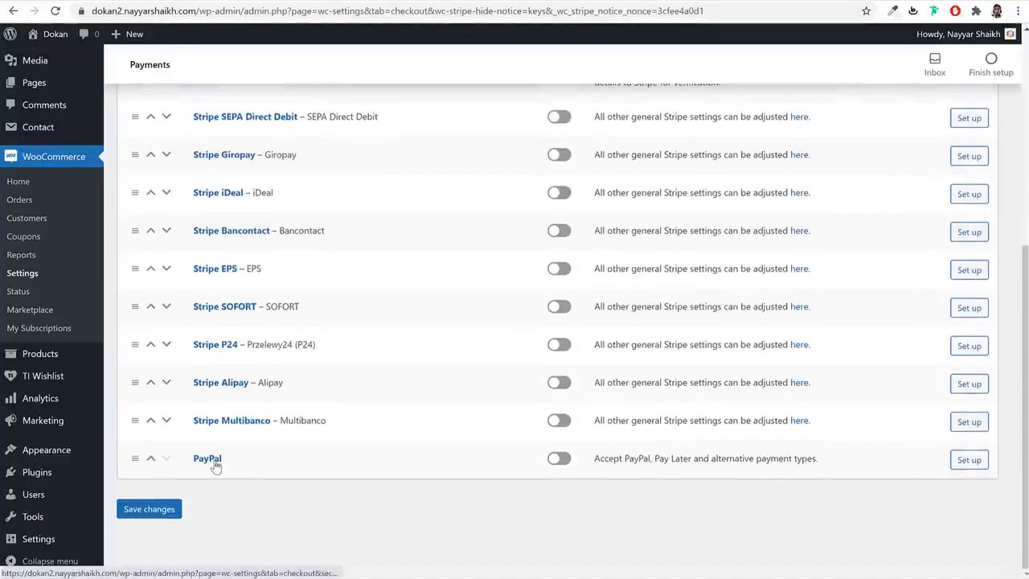
# - Try connecting PayPal, dismiss the business-account popup, and return to Installed Plugins
pyautogui.click(214, 461)
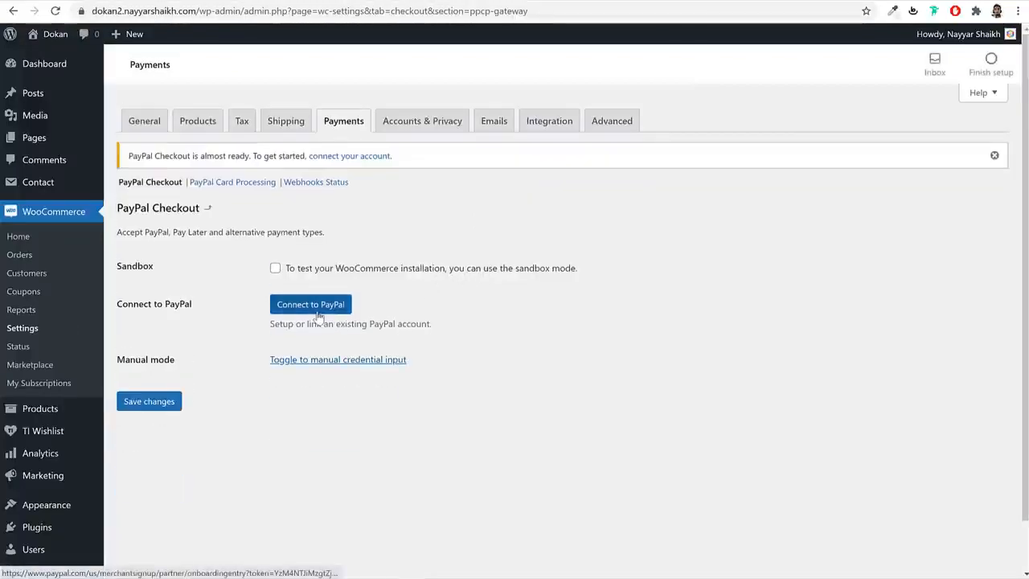
pyautogui.click(317, 316)
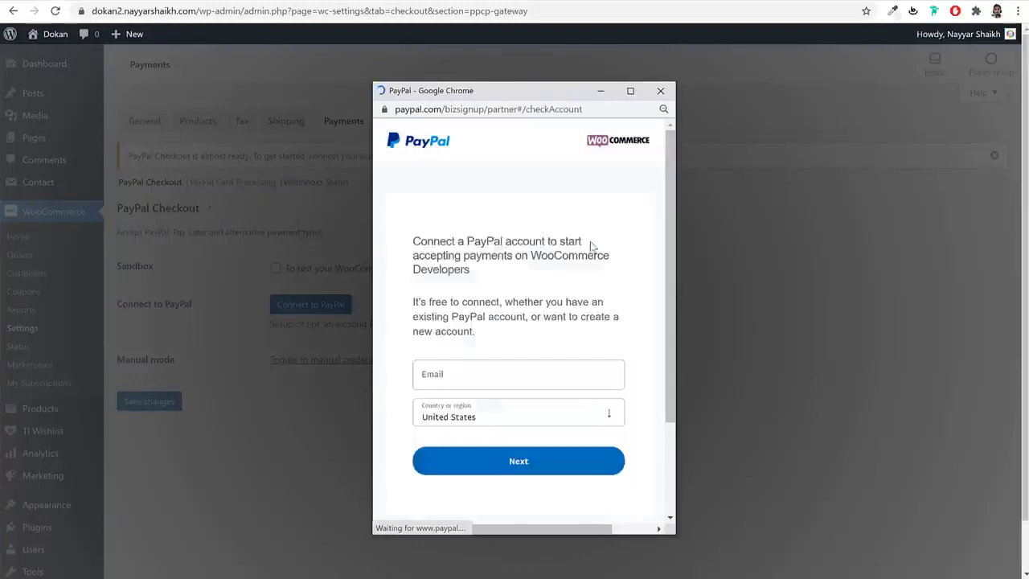
pyautogui.click(661, 91)
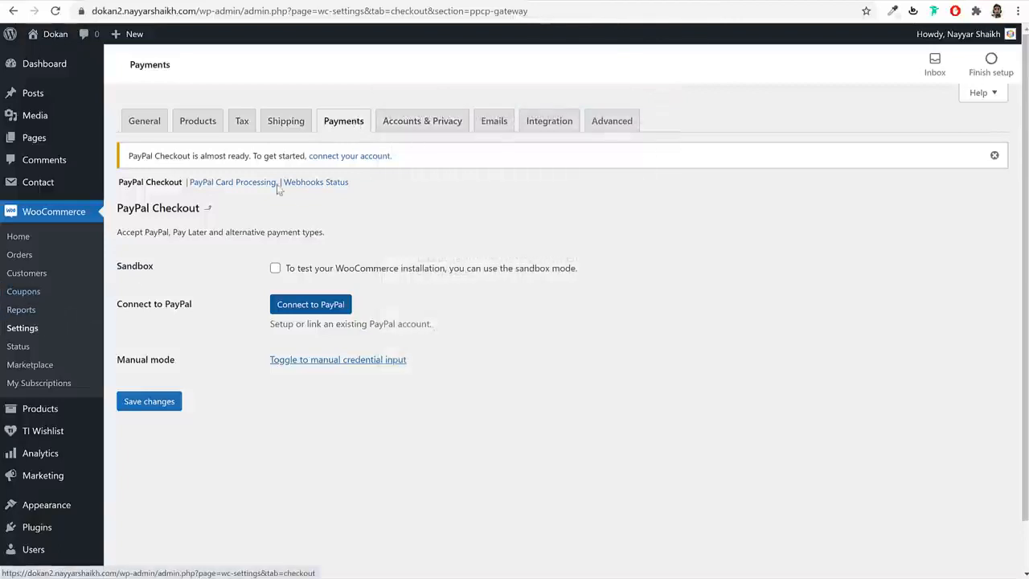
pyautogui.click(48, 528)
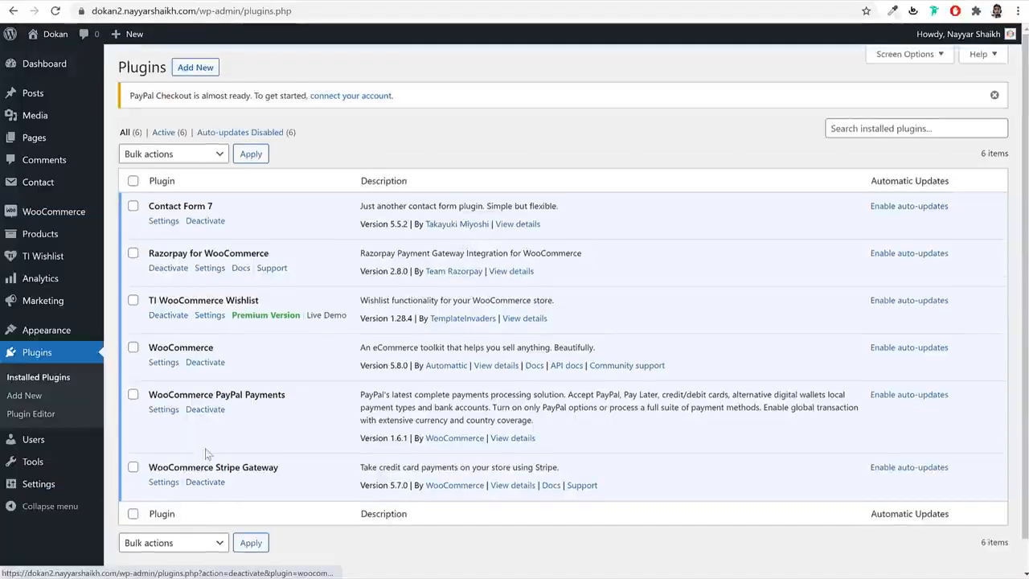
# - Deactivate and delete the WooCommerce PayPal Payments plugin
pyautogui.click(207, 411)
pyautogui.scroll(-1, 222, 414)
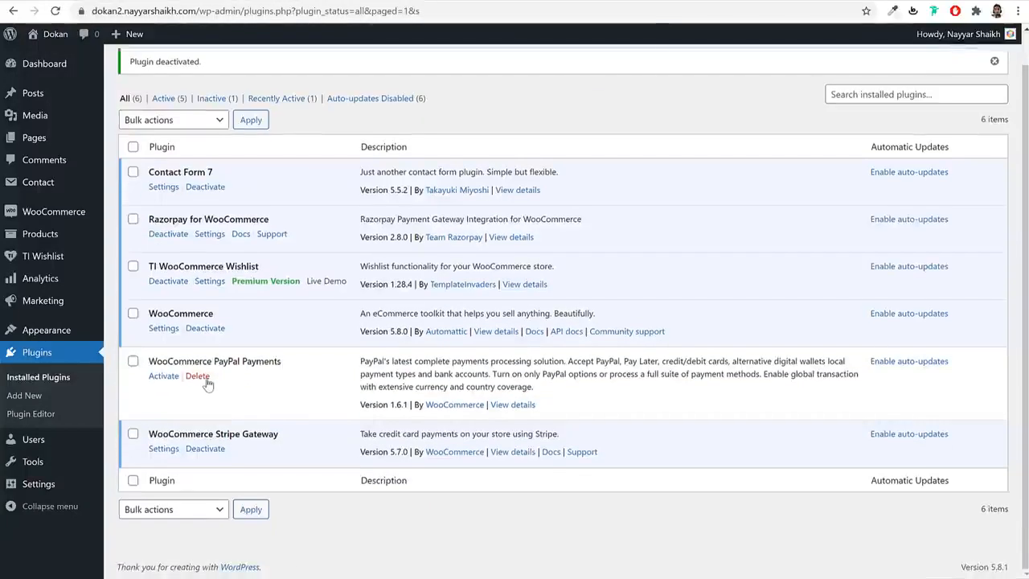
pyautogui.click(199, 376)
pyautogui.click(579, 101)
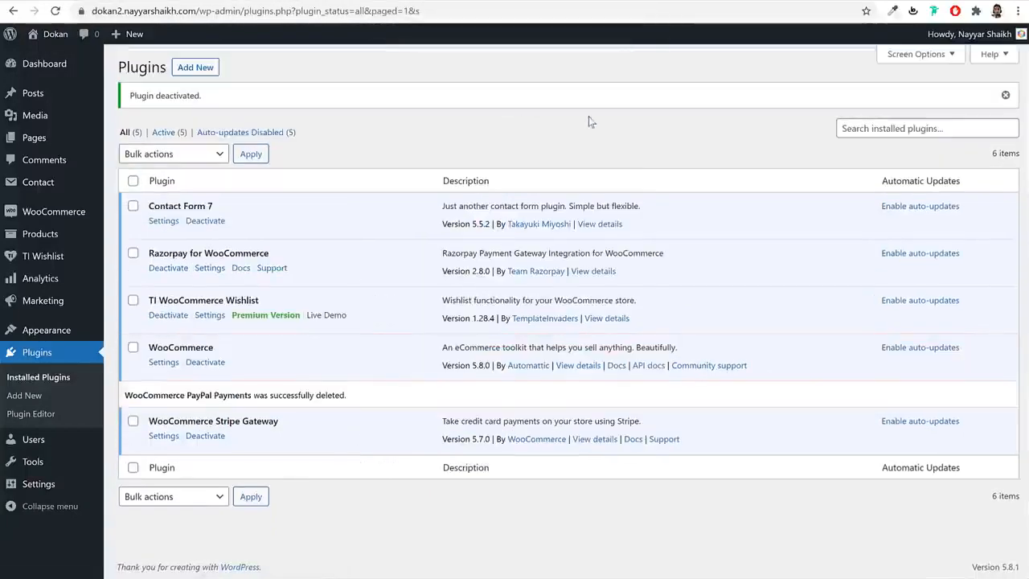
# - Search 'paypal', then install and activate WooCommerce PayPal Checkout Payment Gateway
pyautogui.click(198, 69)
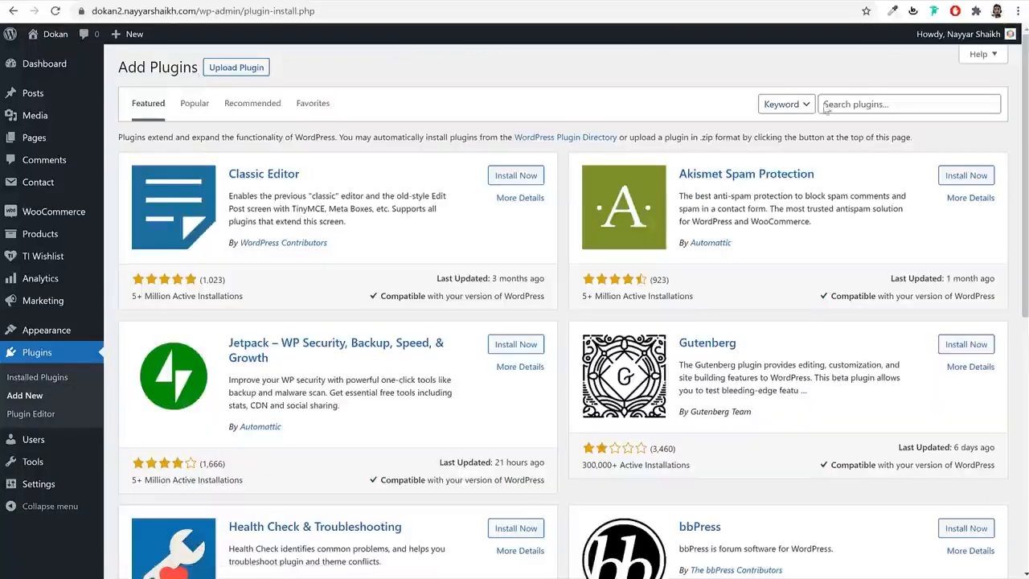
pyautogui.click(836, 104)
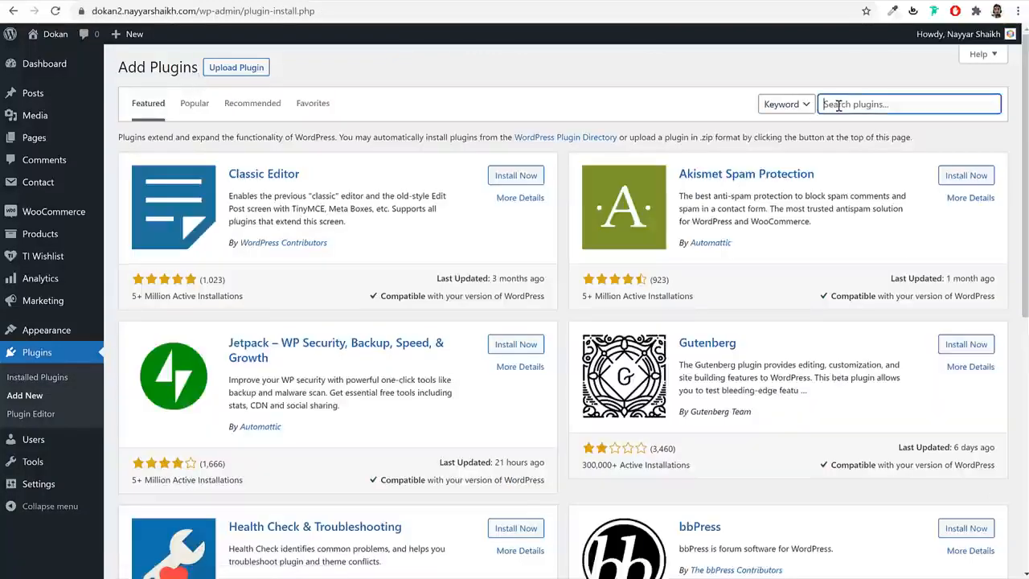
pyautogui.write('paypal')
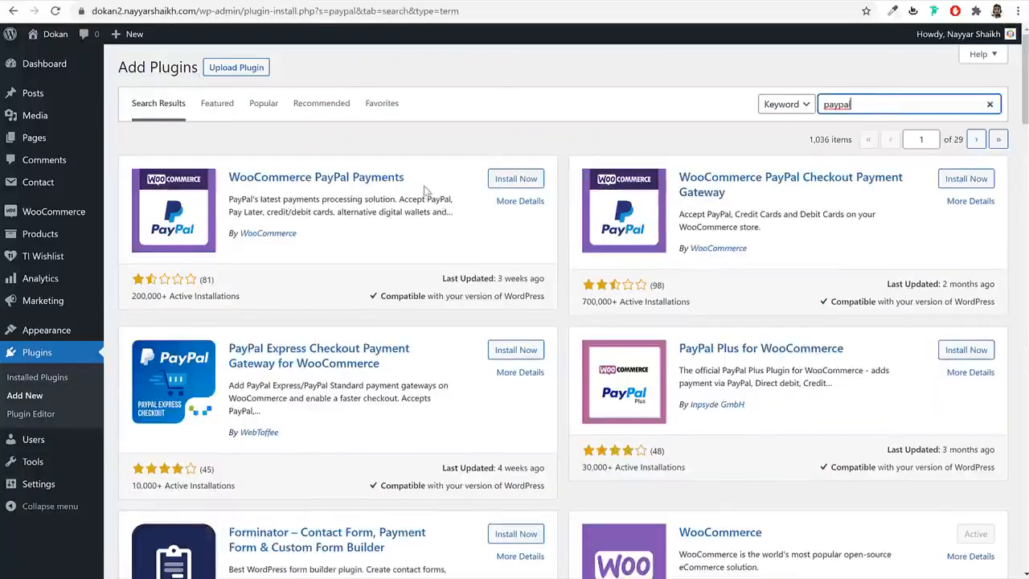
pyautogui.moveTo(677, 172); pyautogui.dragTo(796, 199)
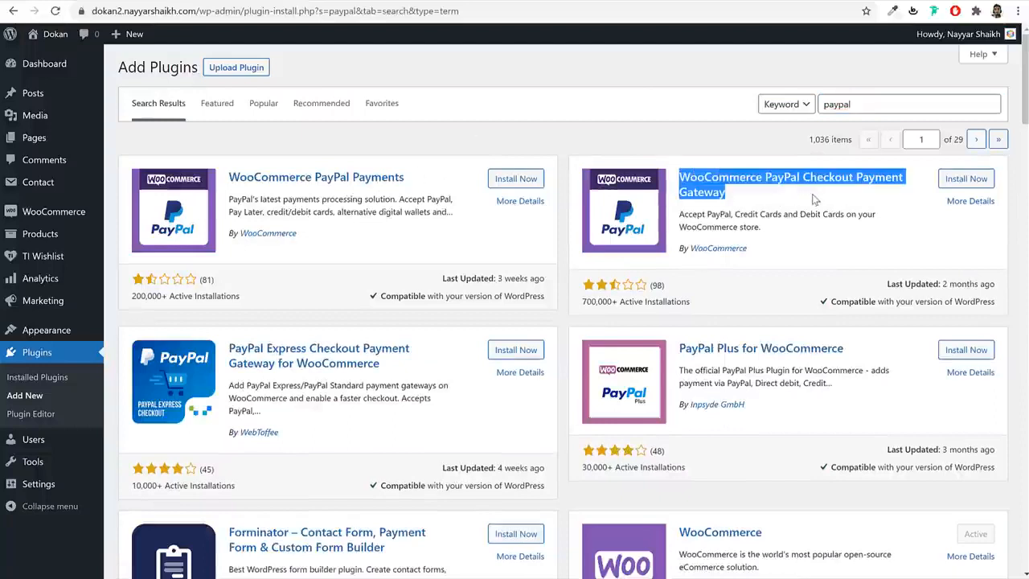
pyautogui.click(967, 179)
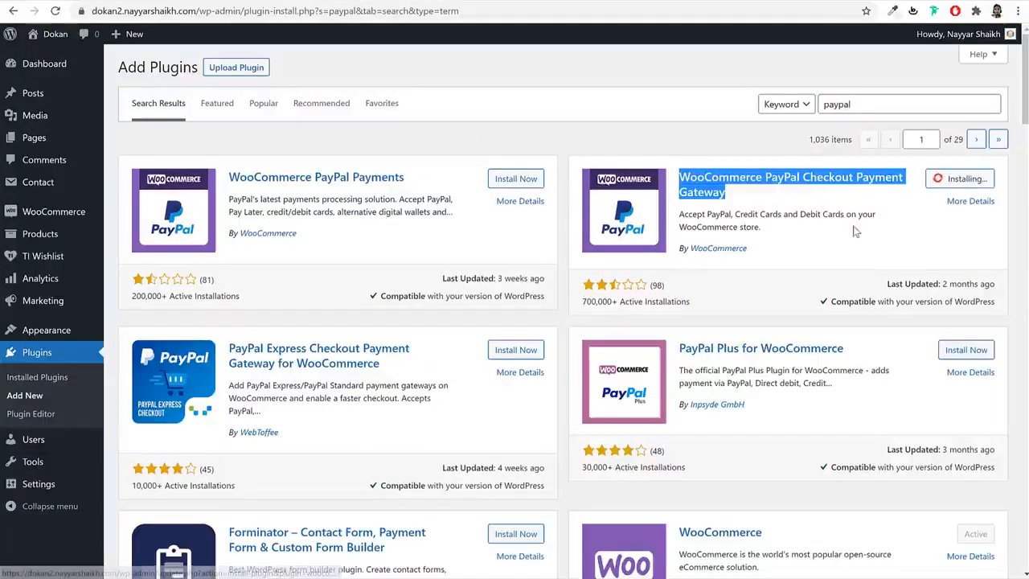
pyautogui.click(965, 182)
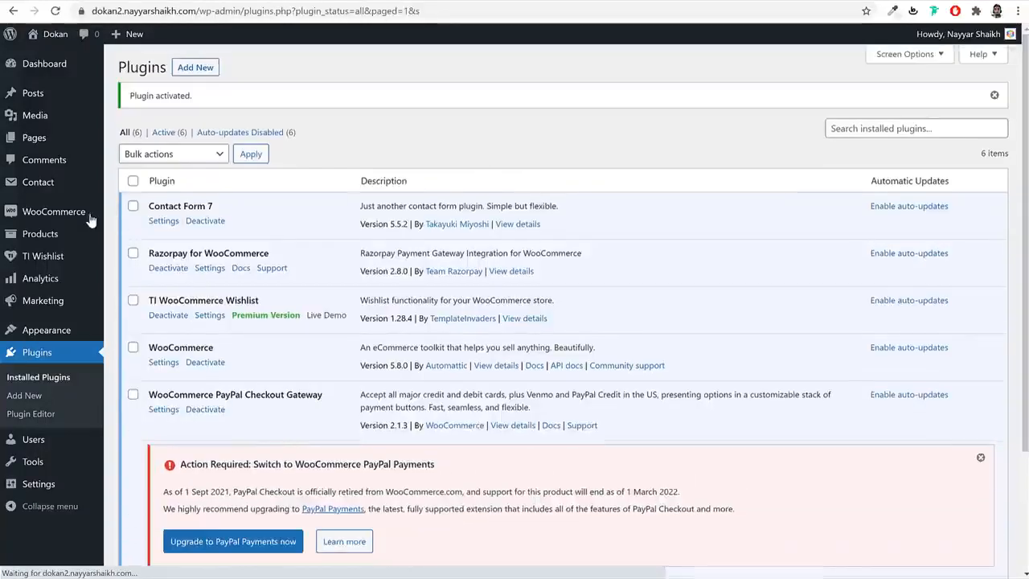
# - Open the PayPal Checkout payment settings showing the Live API Username field
pyautogui.moveTo(85, 212)
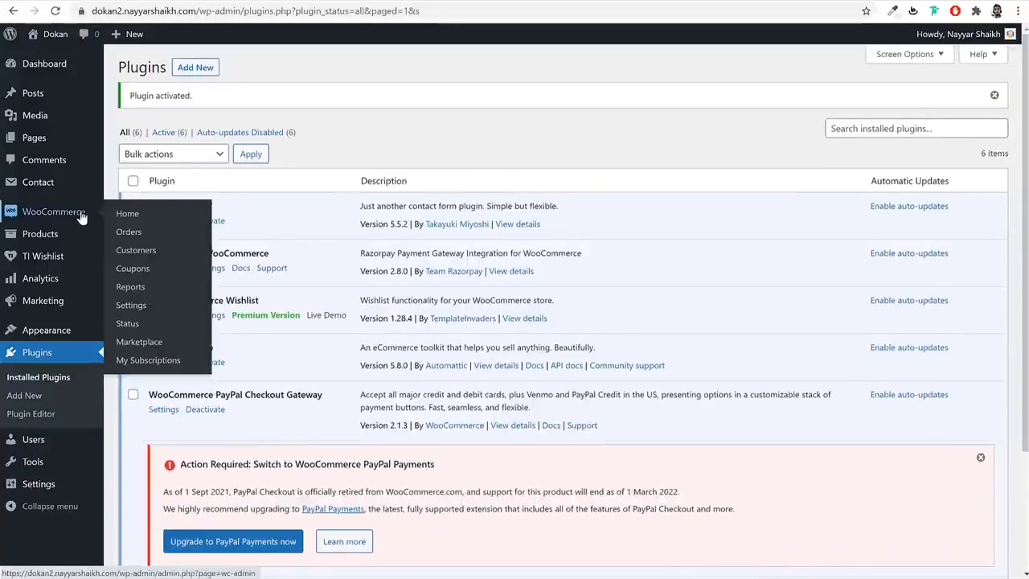
pyautogui.click(130, 306)
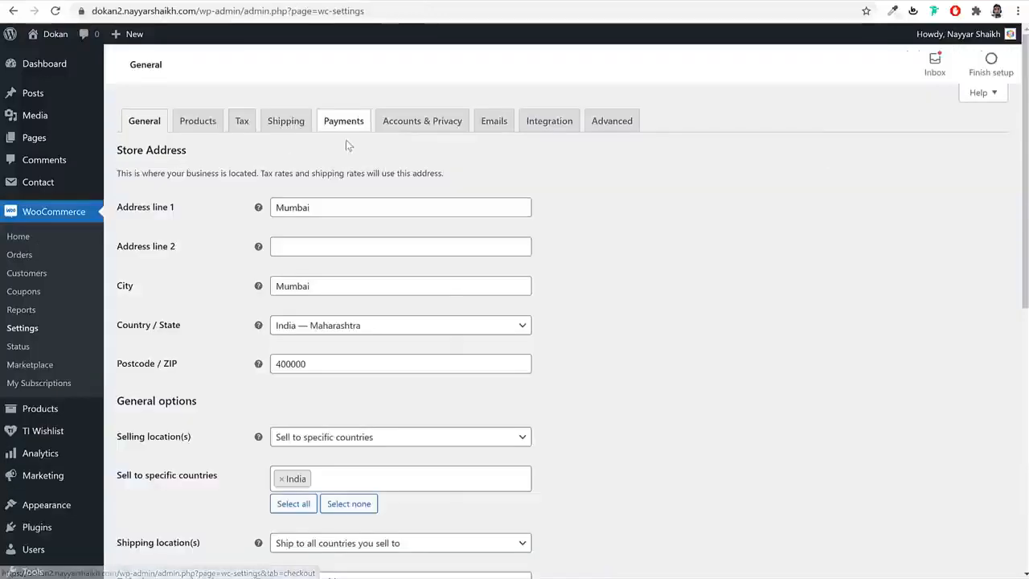
pyautogui.click(348, 122)
pyautogui.scroll(-5, 503, 214)
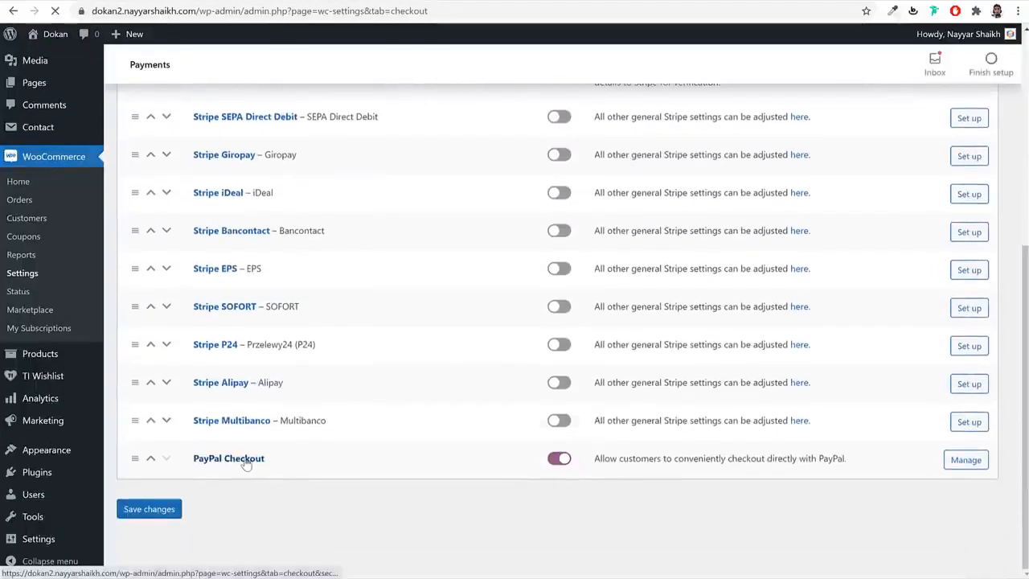
pyautogui.click(244, 460)
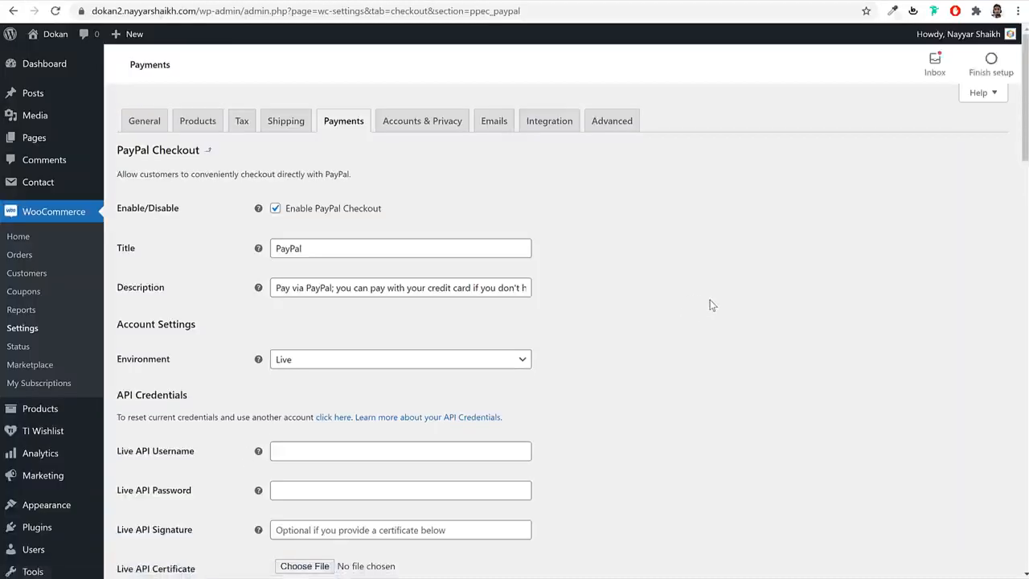
pyautogui.scroll(-3, 697, 370)
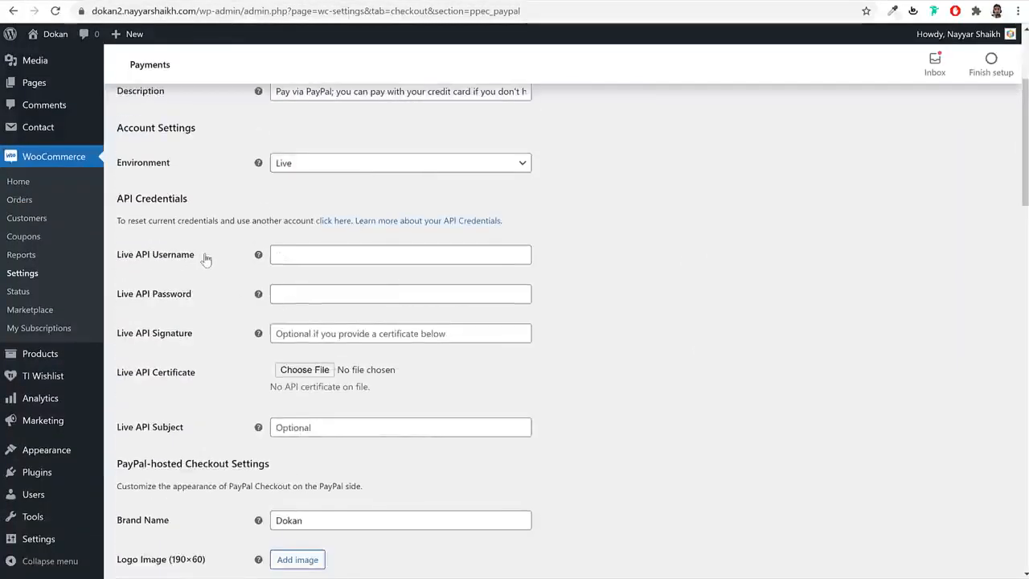
pyautogui.moveTo(201, 256); pyautogui.dragTo(133, 255)
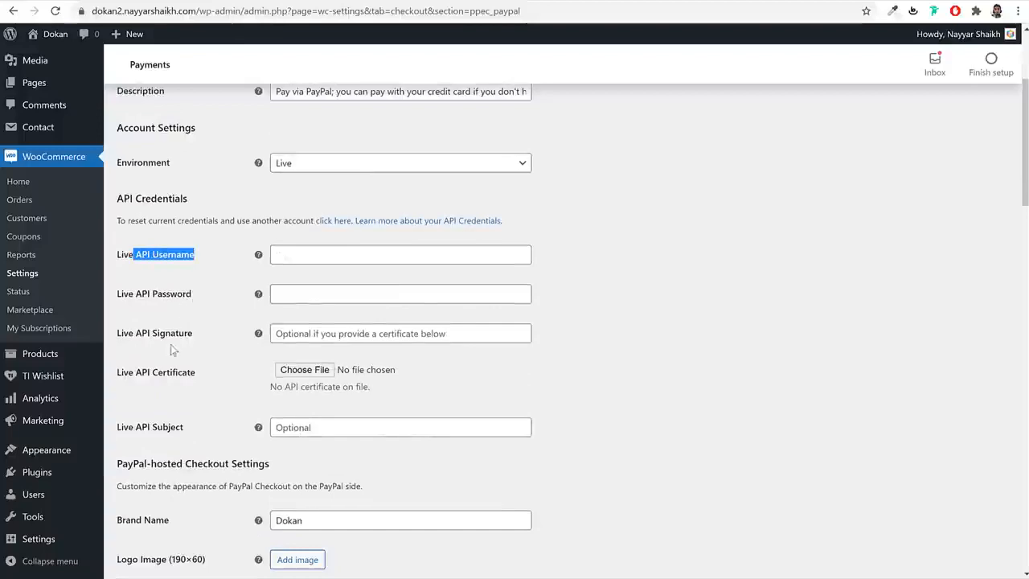
pyautogui.hotkey('ctrl', 't')
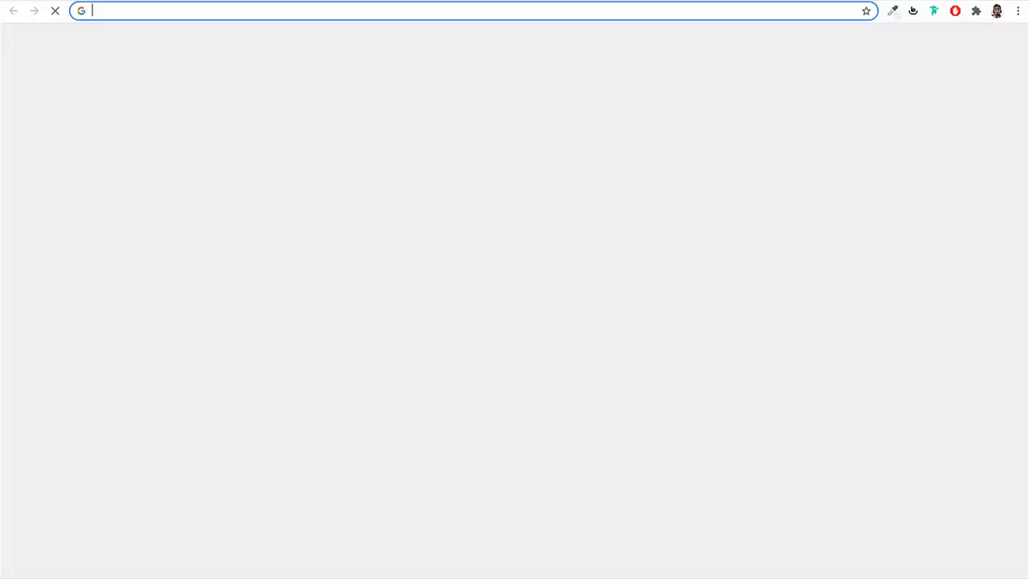
# - Sign in to PayPal and open the API access credentials page
pyautogui.write('paypal.com')
pyautogui.press('Return')
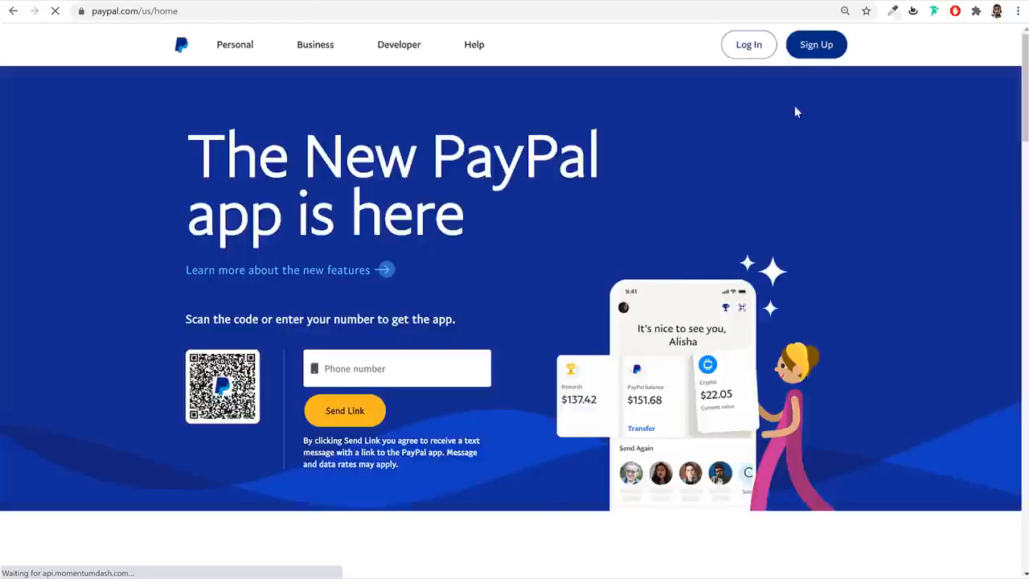
pyautogui.click(755, 50)
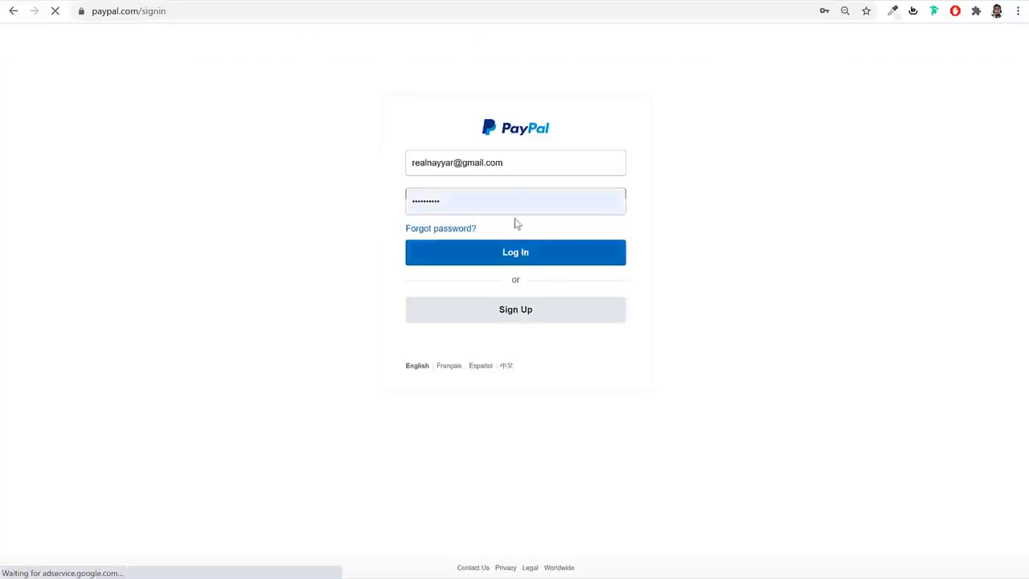
pyautogui.click(545, 259)
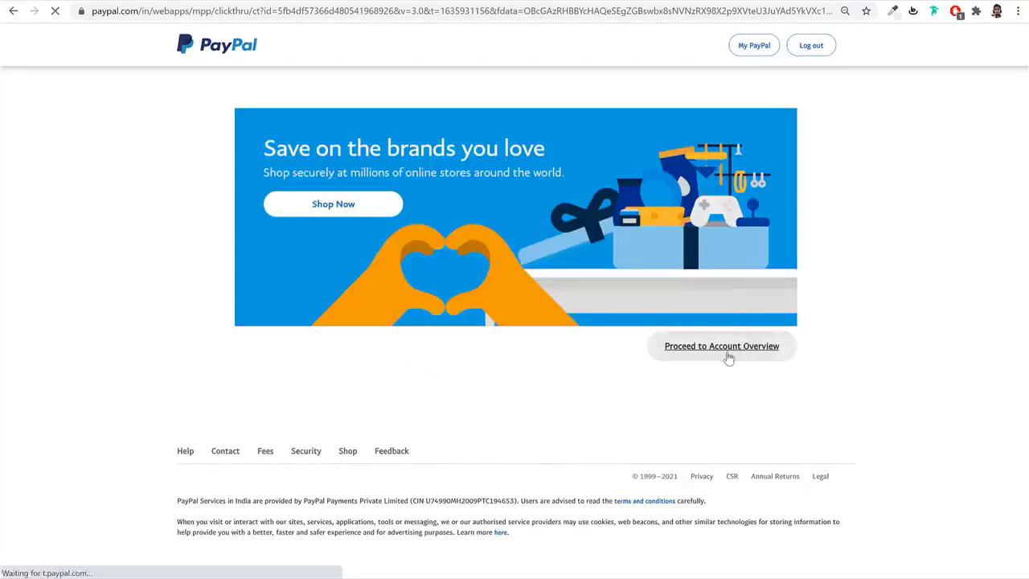
pyautogui.click(729, 358)
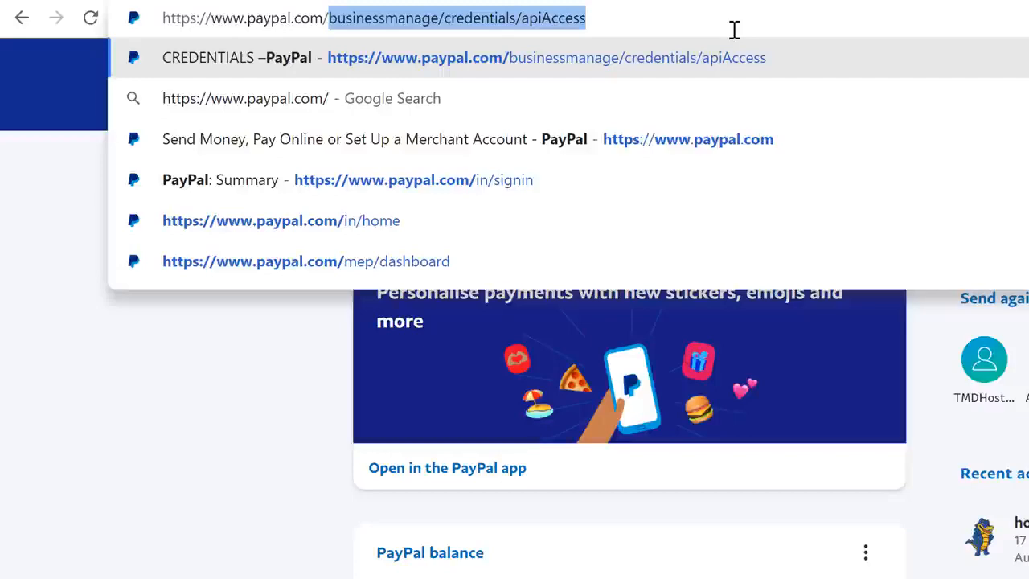
pyautogui.press('Return')
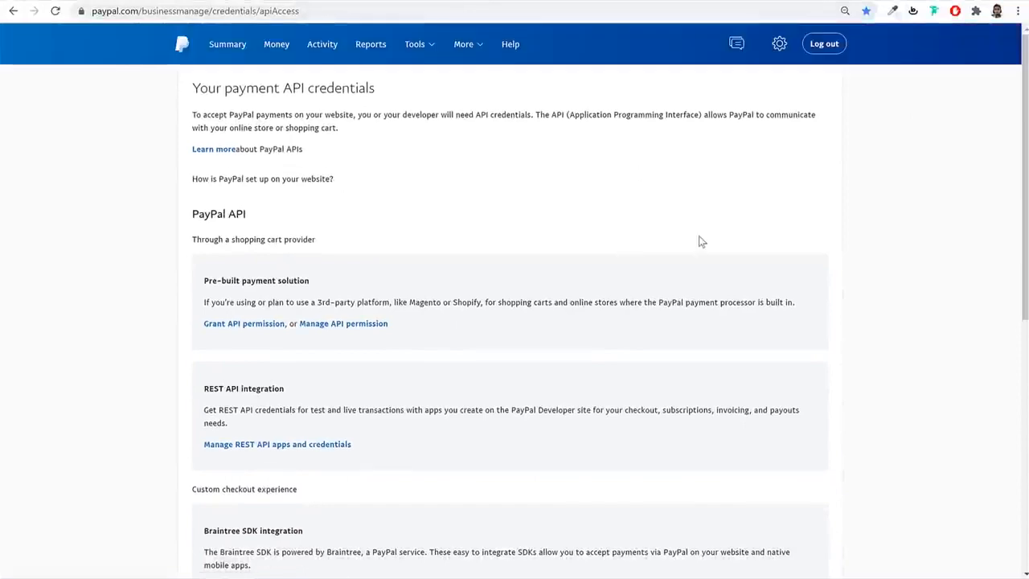
# - Reveal and copy the classic NVP/SOAP API username into WooCommerce's Live API Username
pyautogui.scroll(-6, 766, 273)
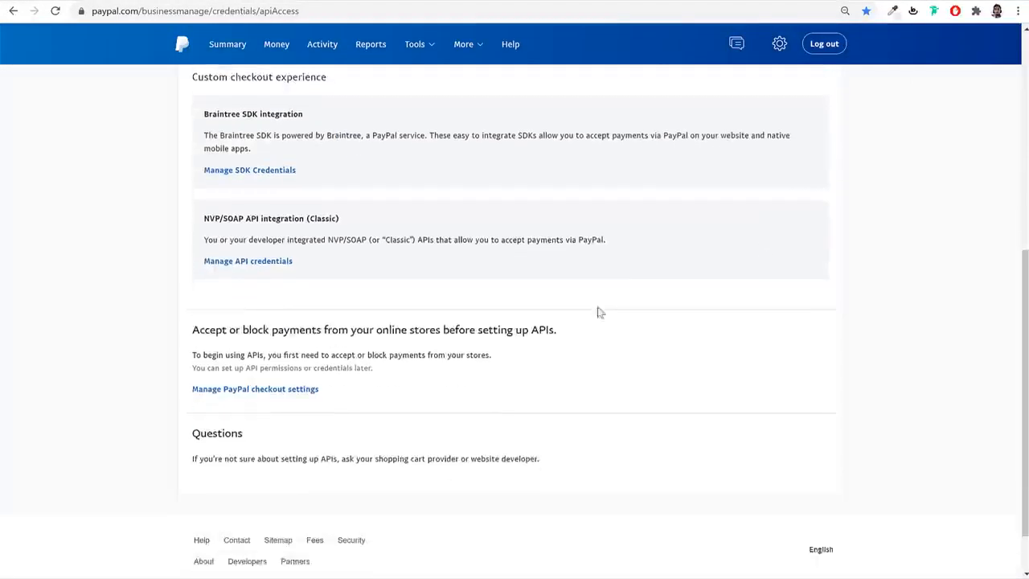
pyautogui.moveTo(179, 183); pyautogui.dragTo(379, 182)
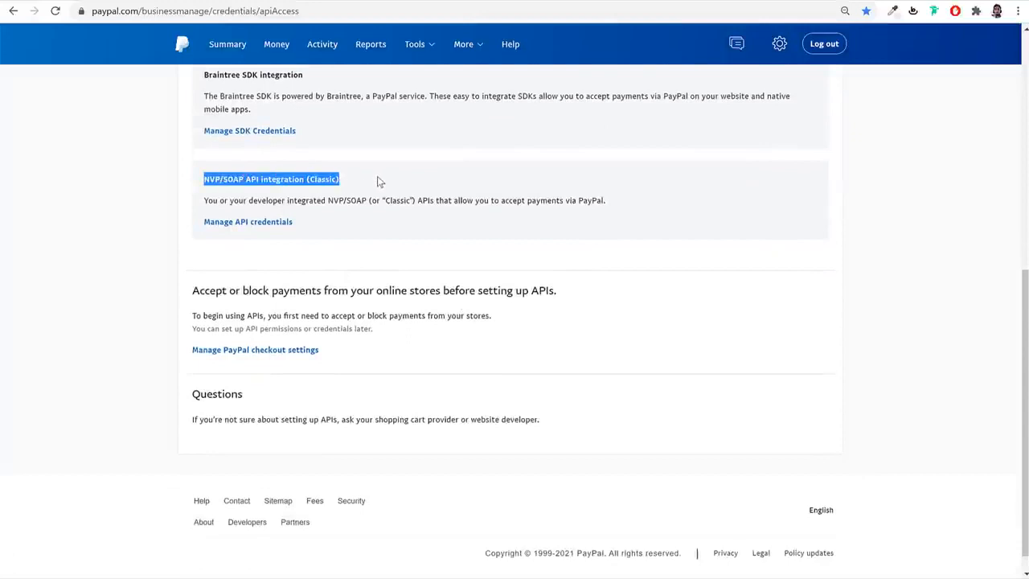
pyautogui.click(246, 226)
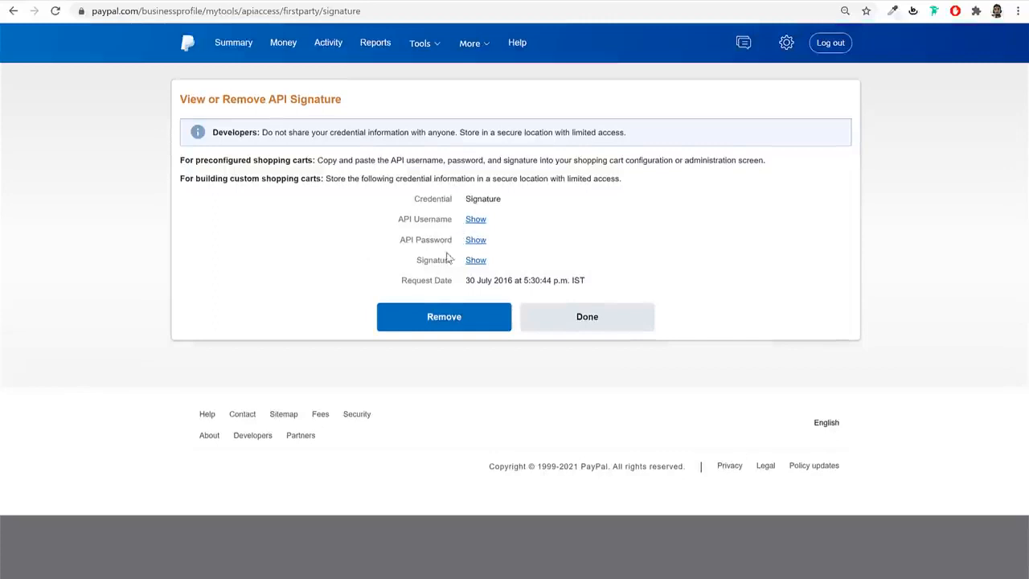
pyautogui.click(477, 220)
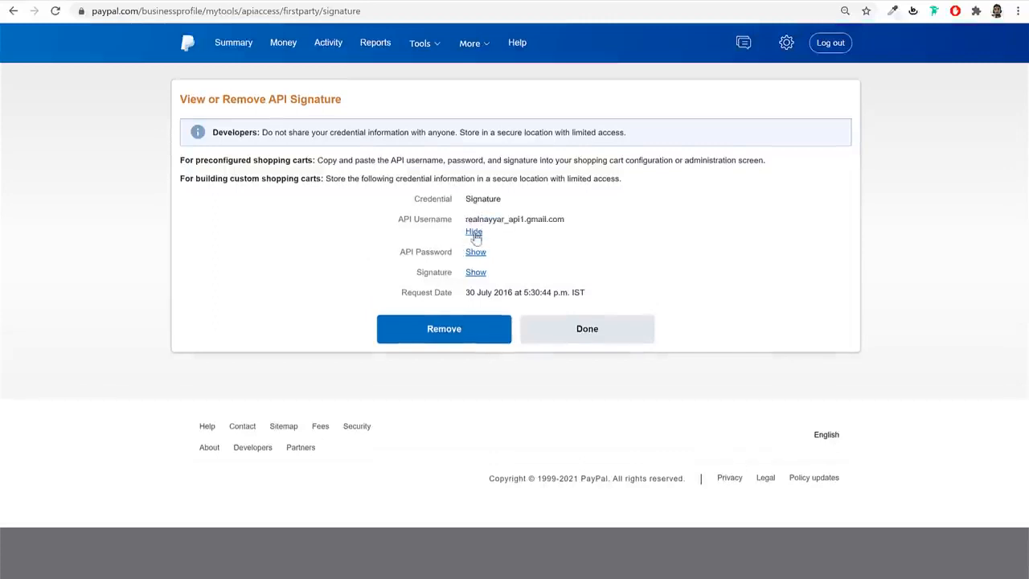
pyautogui.moveTo(465, 219); pyautogui.dragTo(576, 222)
pyautogui.hotkey('ctrl', 'c')
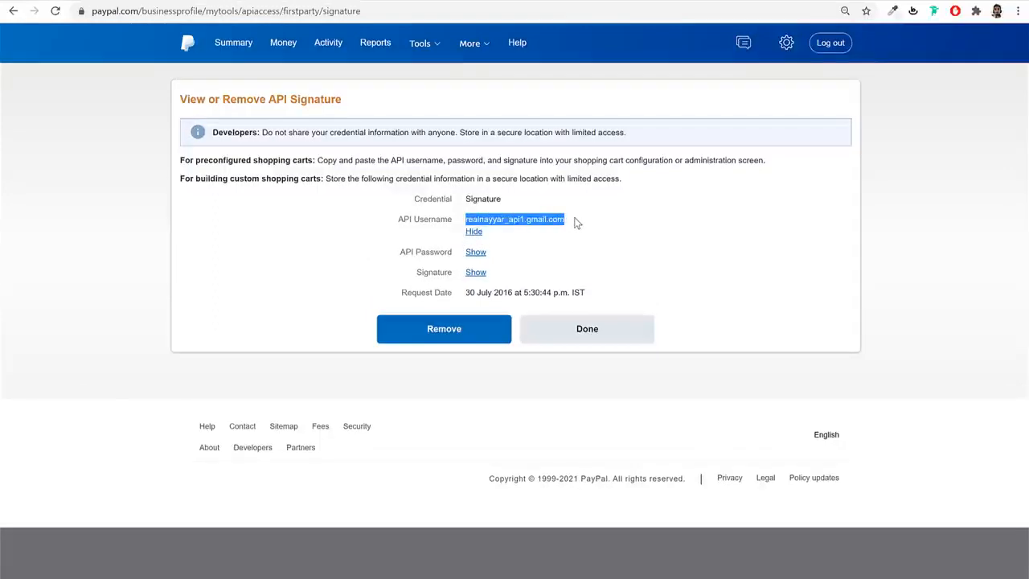
pyautogui.click(213, 1)
pyautogui.click(397, 254)
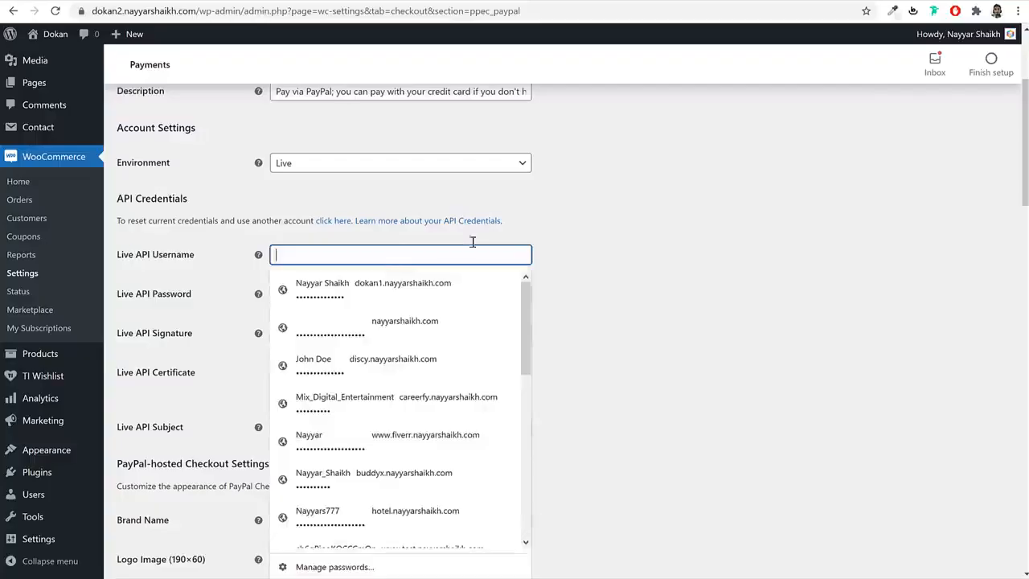
# - Paste the live API username into PayPal Checkout, checking it against the PayPal API signature page
pyautogui.hotkey('ctrl', 'v')
pyautogui.click(671, 3)
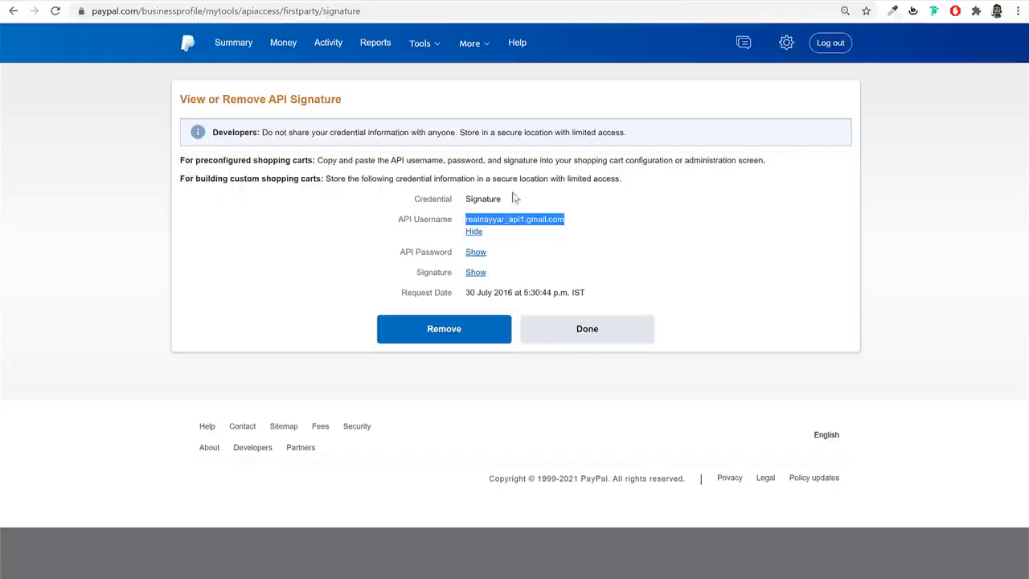
pyautogui.click(474, 233)
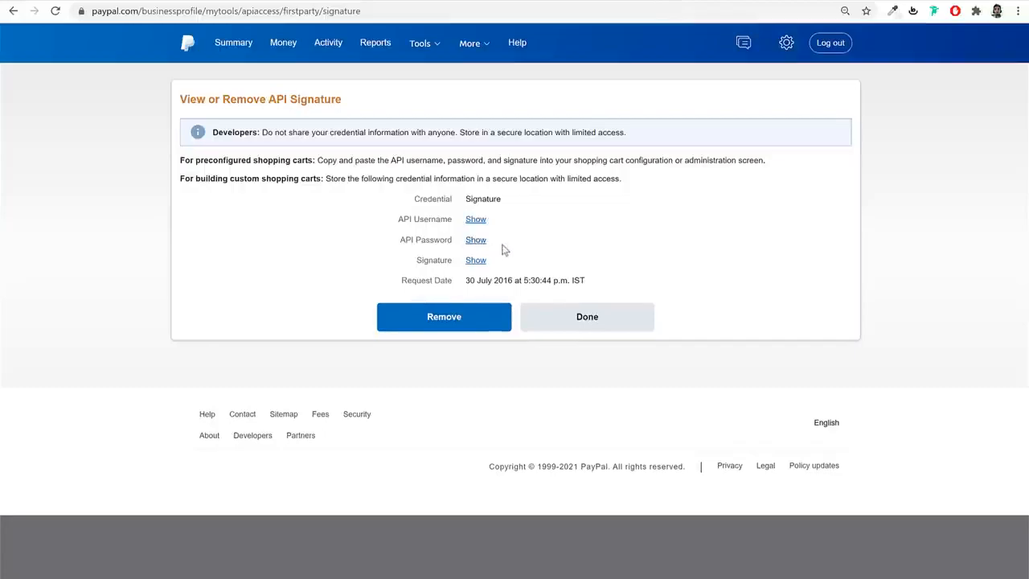
pyautogui.click(306, 1)
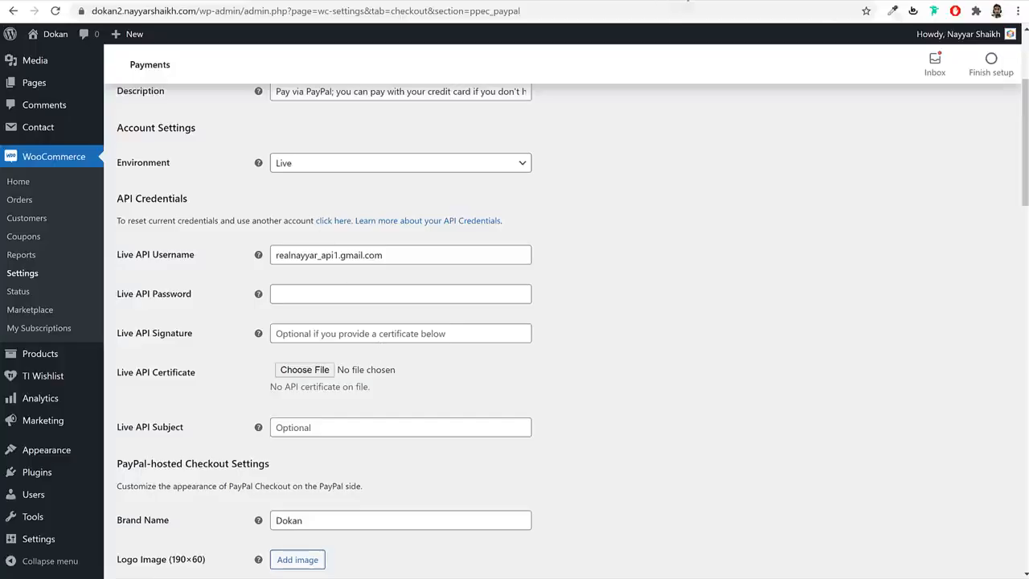
pyautogui.click(688, 1)
pyautogui.click(309, 0)
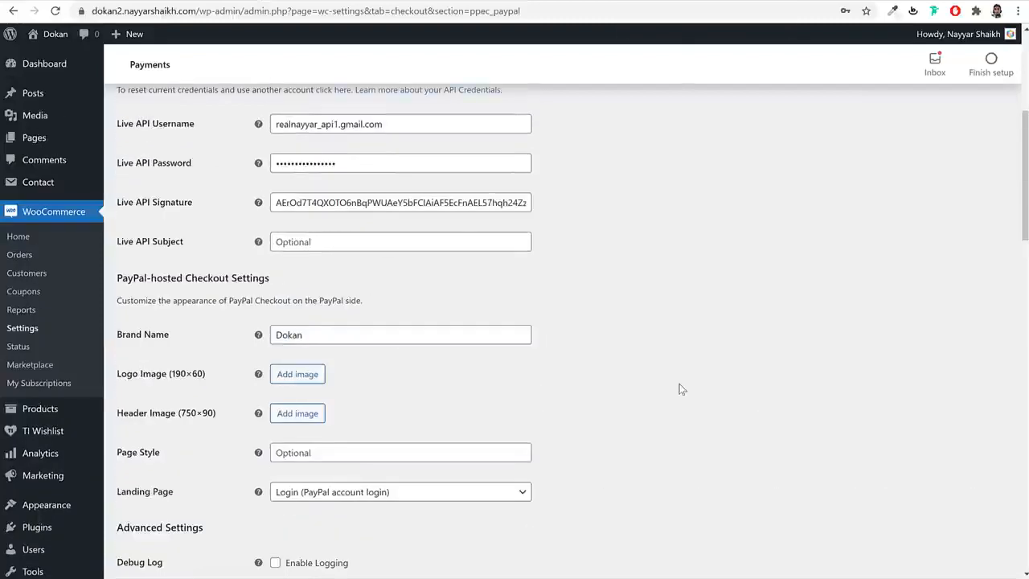
# - Save the PayPal Checkout settings and go back to the payment methods list
pyautogui.scroll(-14, 680, 389)
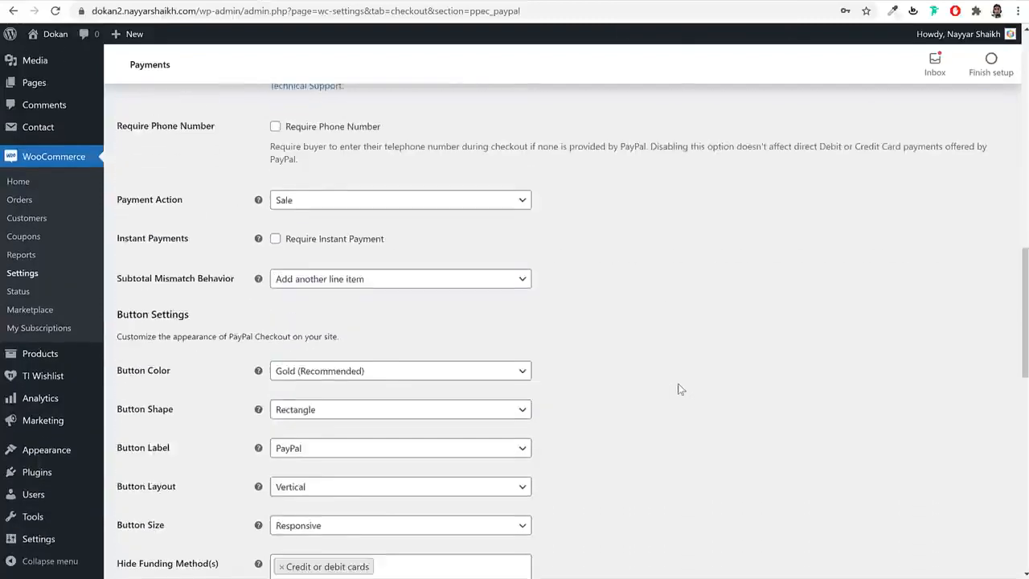
pyautogui.scroll(-4, 242, 526)
pyautogui.click(164, 509)
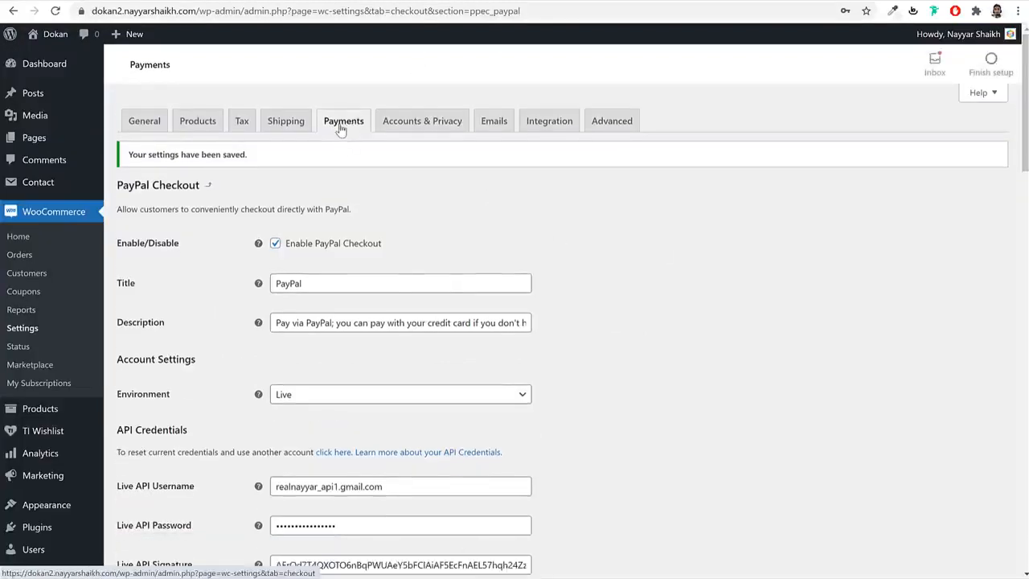
pyautogui.click(341, 130)
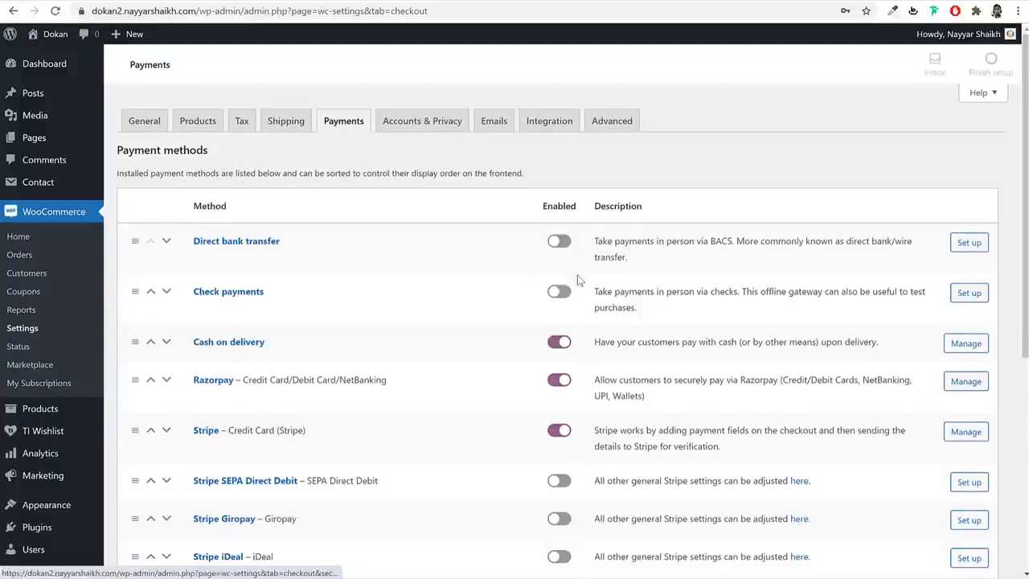
# - In the Stripe gateway settings, uncheck Enable Test Mode to reveal the live key fields
pyautogui.scroll(-3, 576, 286)
pyautogui.click(214, 301)
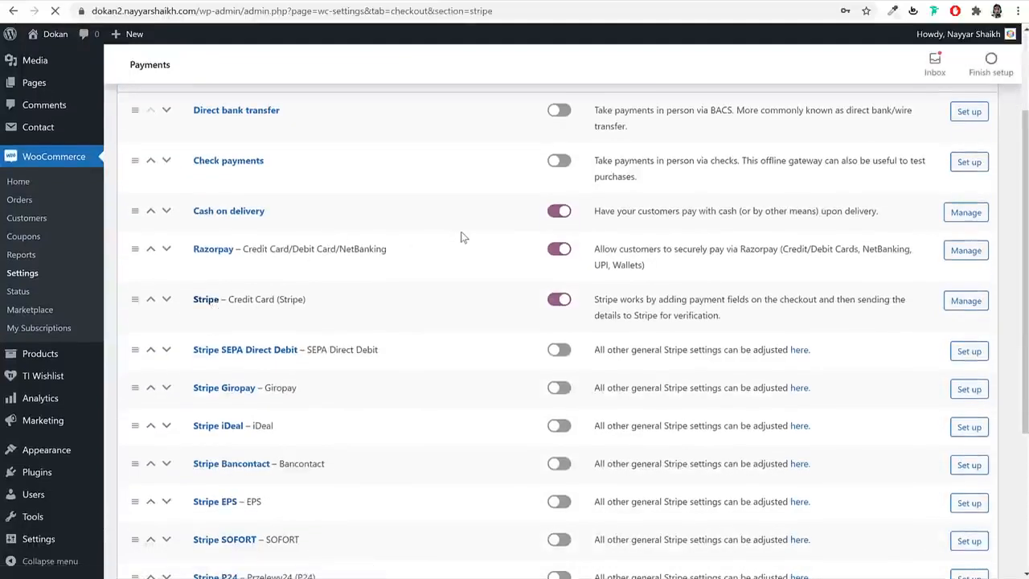
pyautogui.scroll(-4, 489, 260)
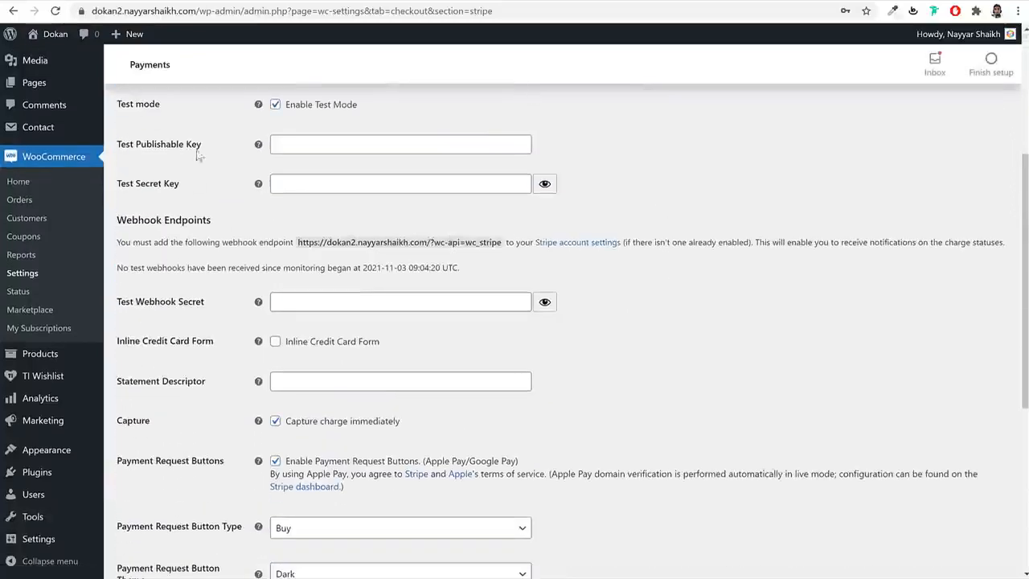
pyautogui.scroll(3, 309, 209)
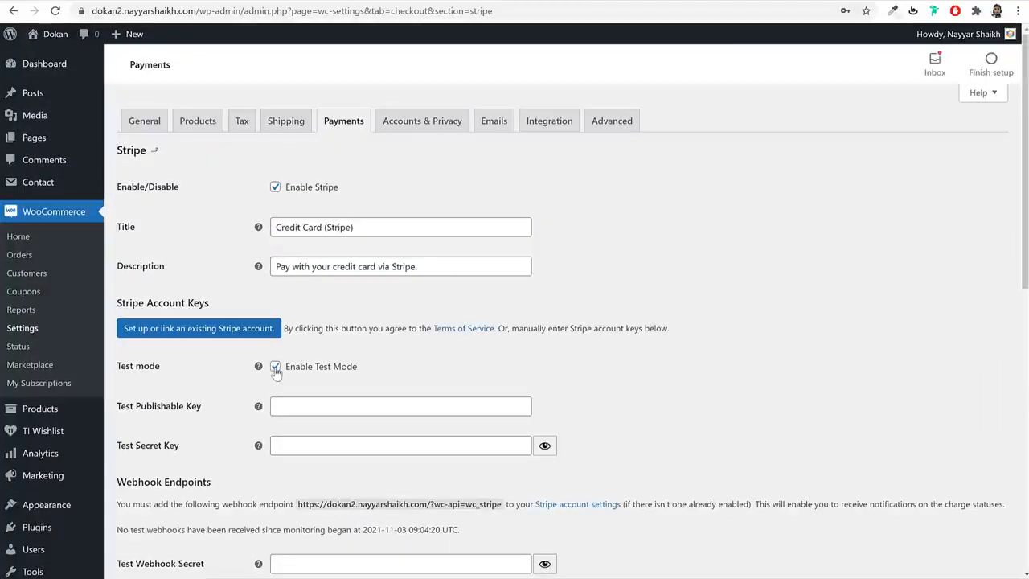
pyautogui.click(322, 367)
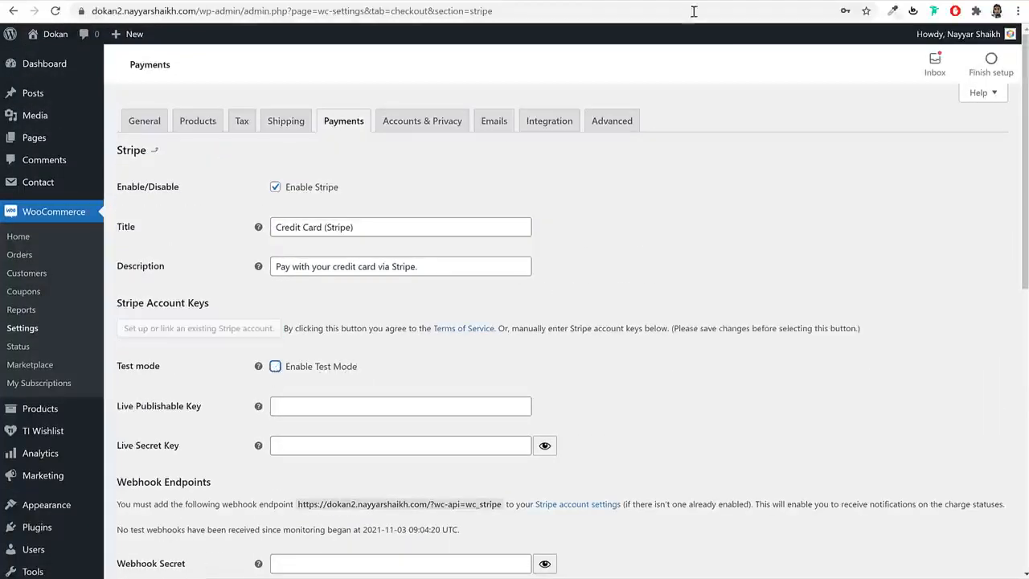
# - Load the Stripe dashboard in a new browser tab
pyautogui.hotkey('ctrl', 't')
pyautogui.write('das')
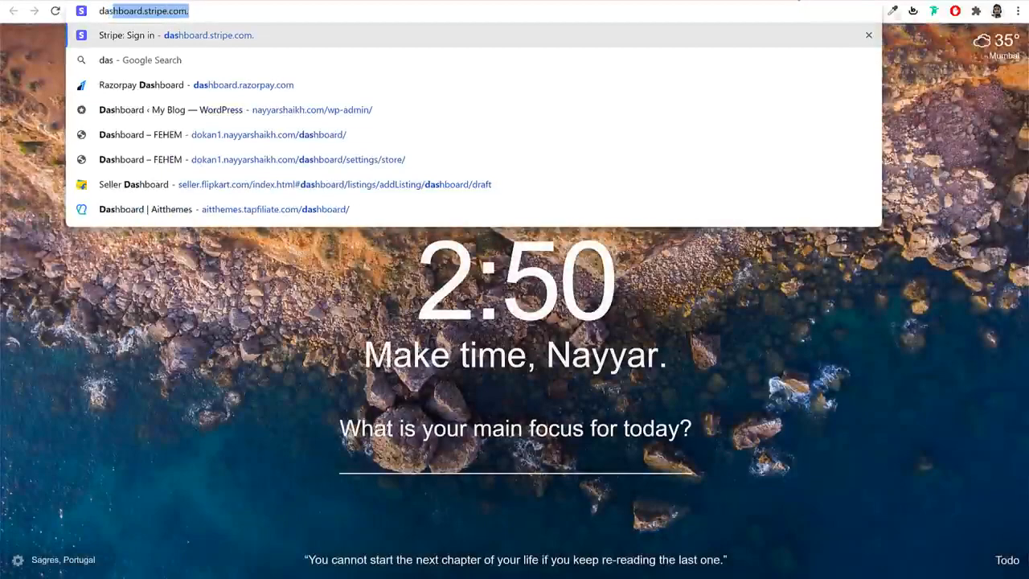
pyautogui.press('Return')
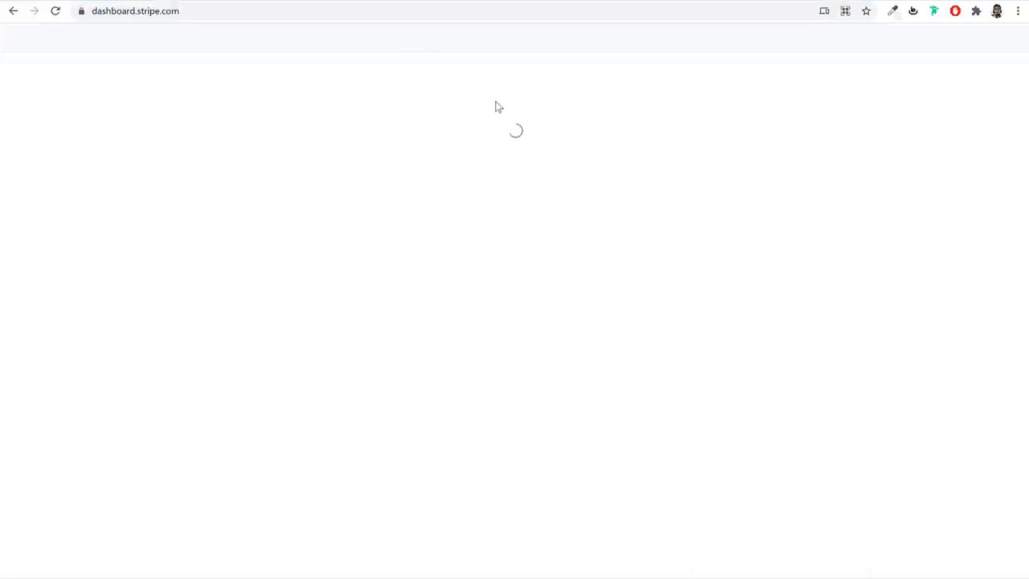
# - Copy the publishable key from Stripe's Developers > API keys page into WooCommerce's Live Publishable Key
pyautogui.click(259, 11)
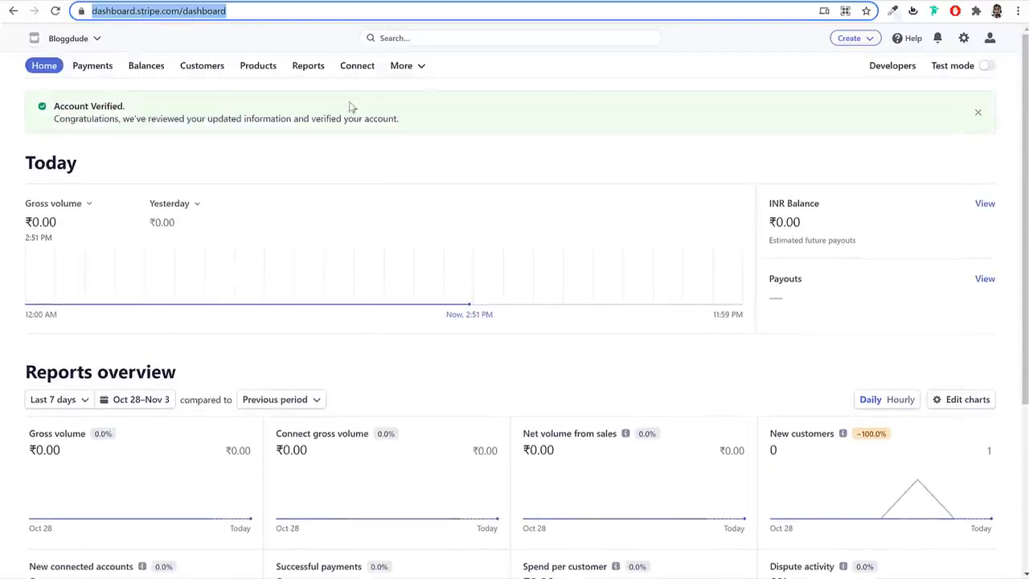
pyautogui.click(899, 71)
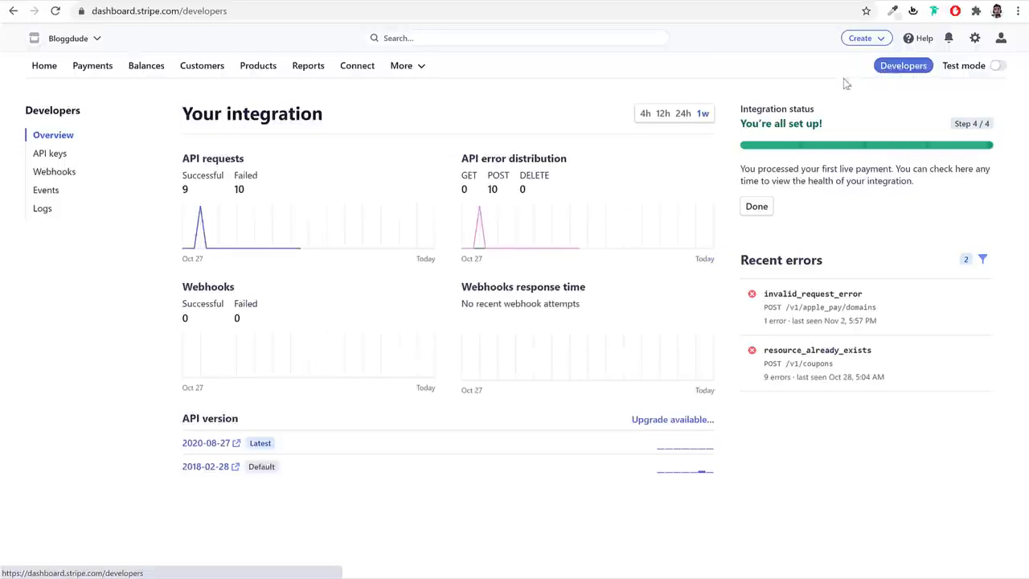
pyautogui.click(48, 156)
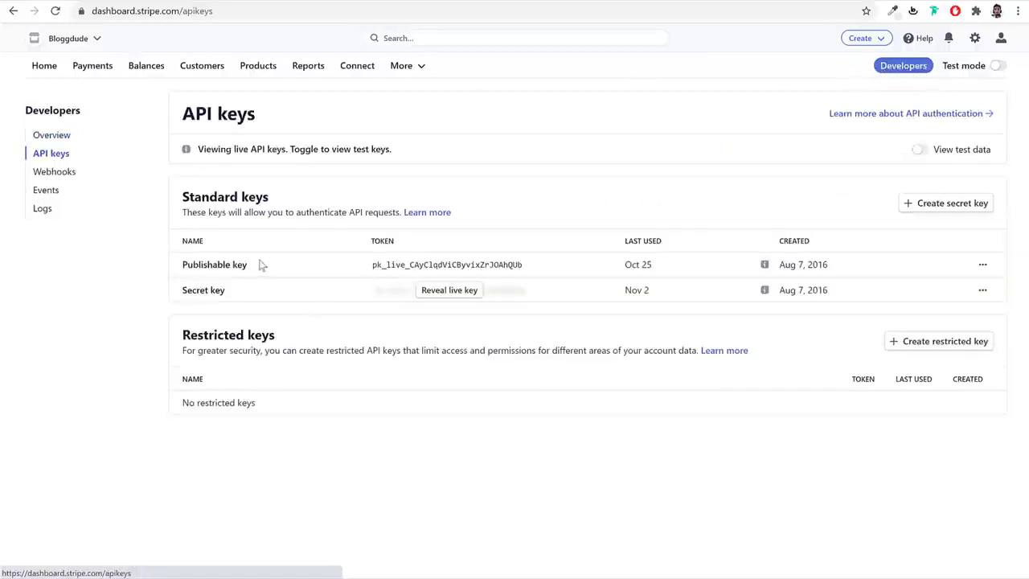
pyautogui.click(452, 268)
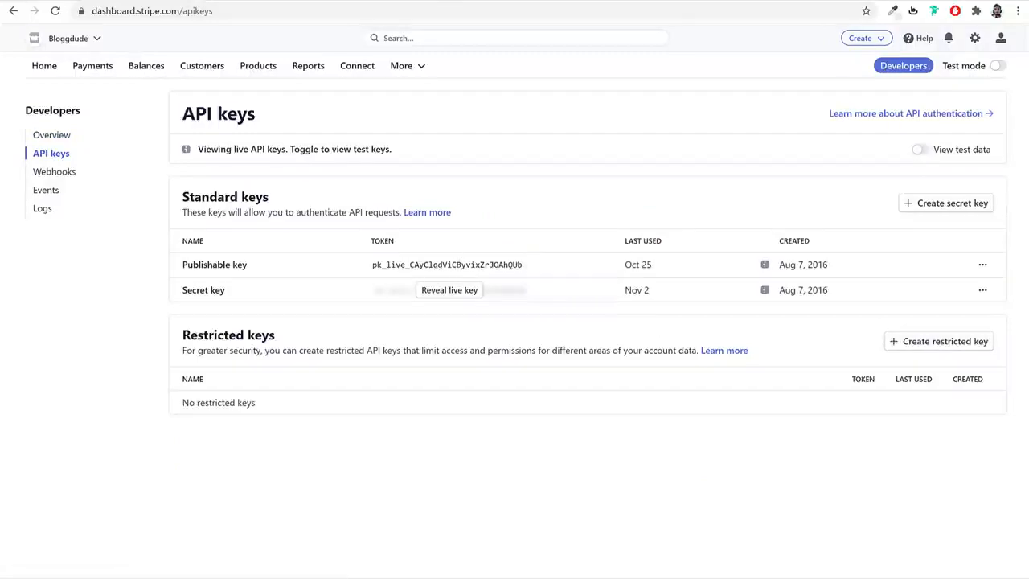
pyautogui.click(255, 1)
pyautogui.click(356, 408)
pyautogui.hotkey('ctrl', 'v')
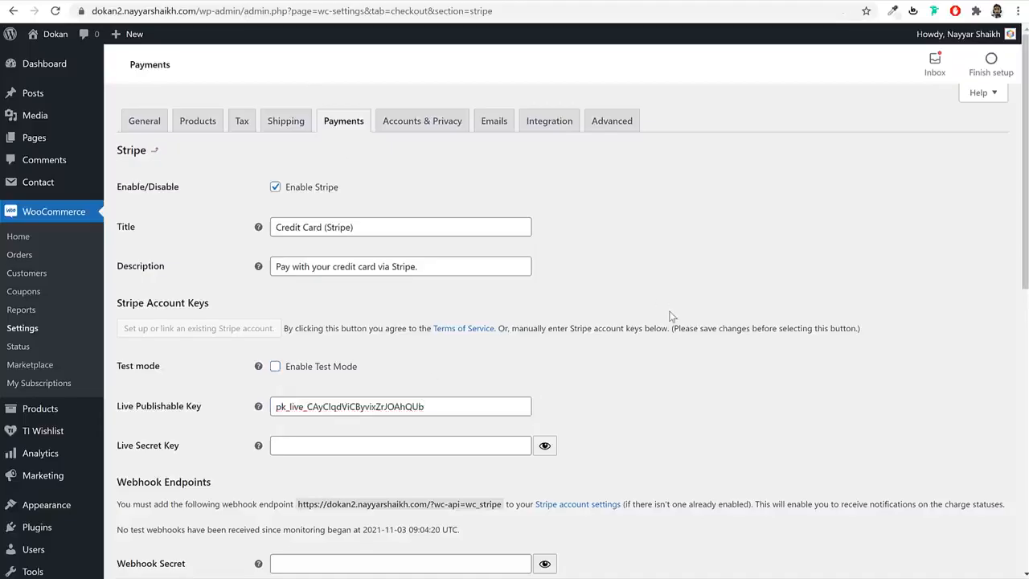
# - Paste the copied Stripe secret key into the Live Secret Key field
pyautogui.click(651, 1)
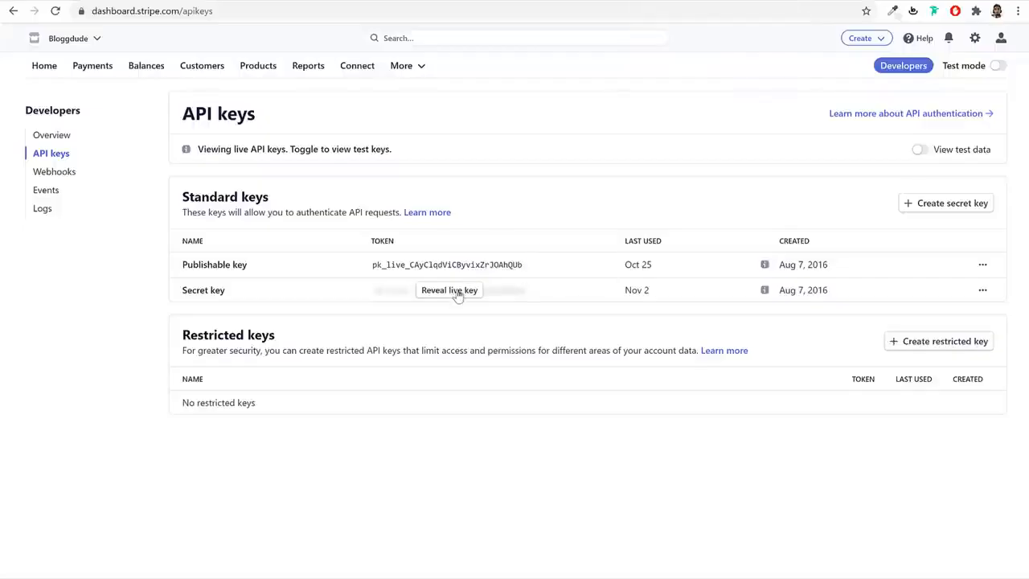
pyautogui.click(255, 1)
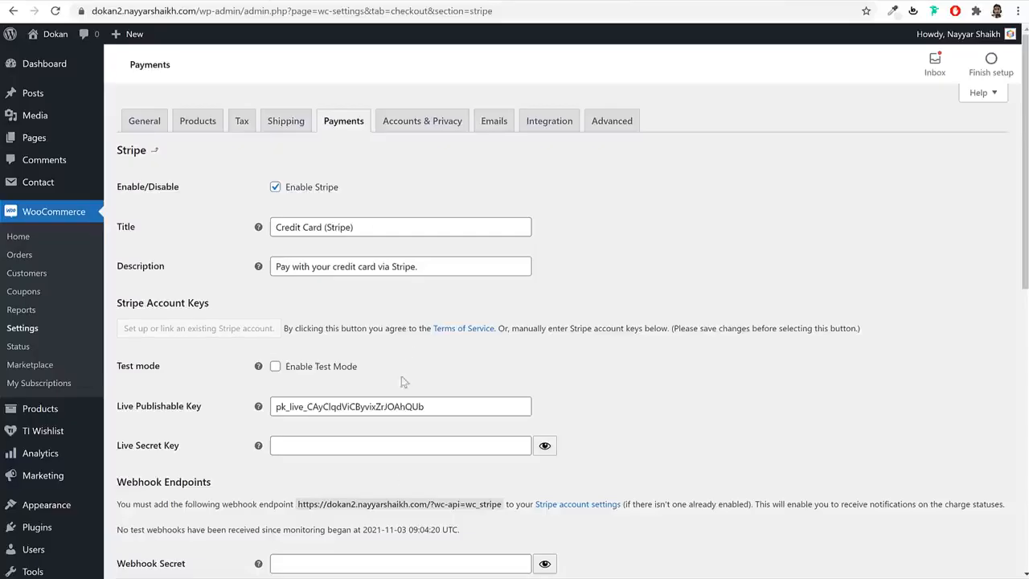
pyautogui.click(370, 436)
pyautogui.hotkey('ctrl', 'v')
# - Save the Stripe settings and go back to the payment methods list
pyautogui.scroll(-8, 672, 375)
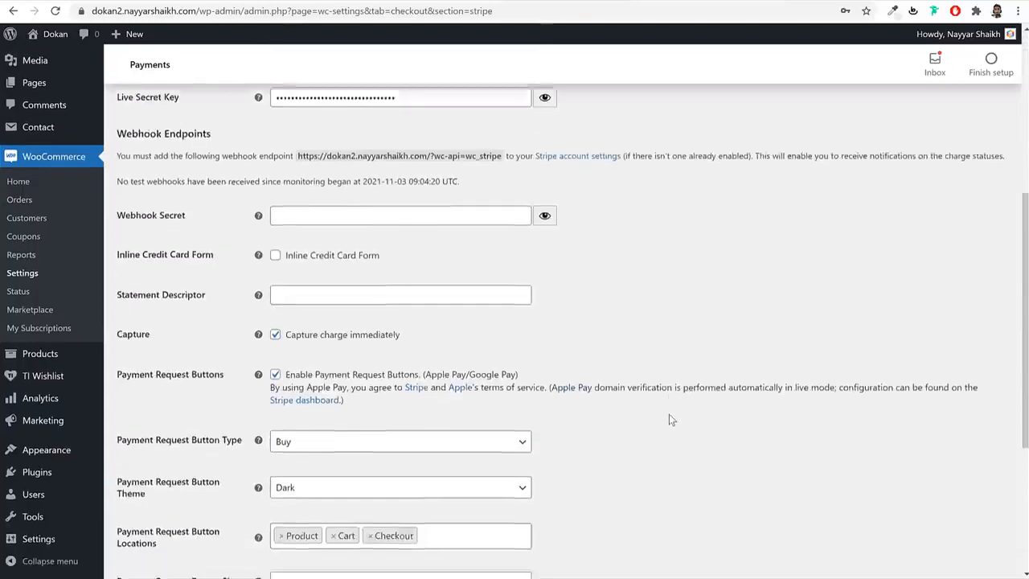
pyautogui.click(151, 511)
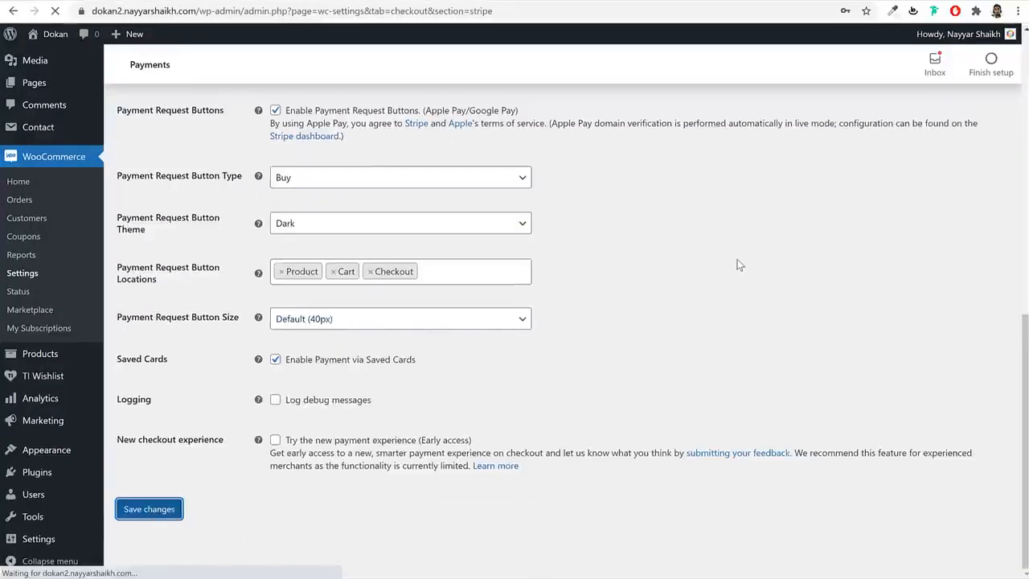
pyautogui.click(345, 122)
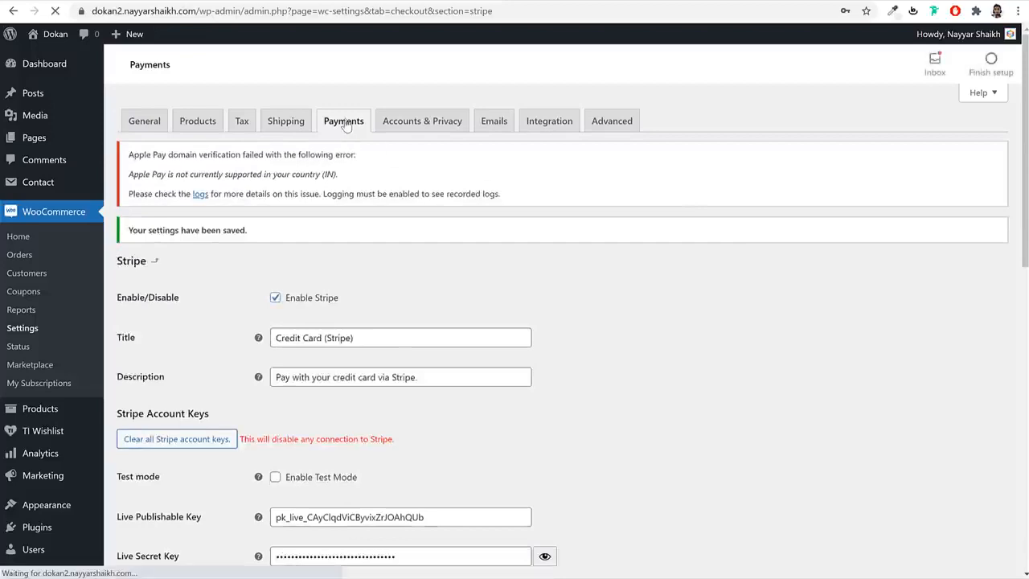
pyautogui.scroll(-3, 668, 293)
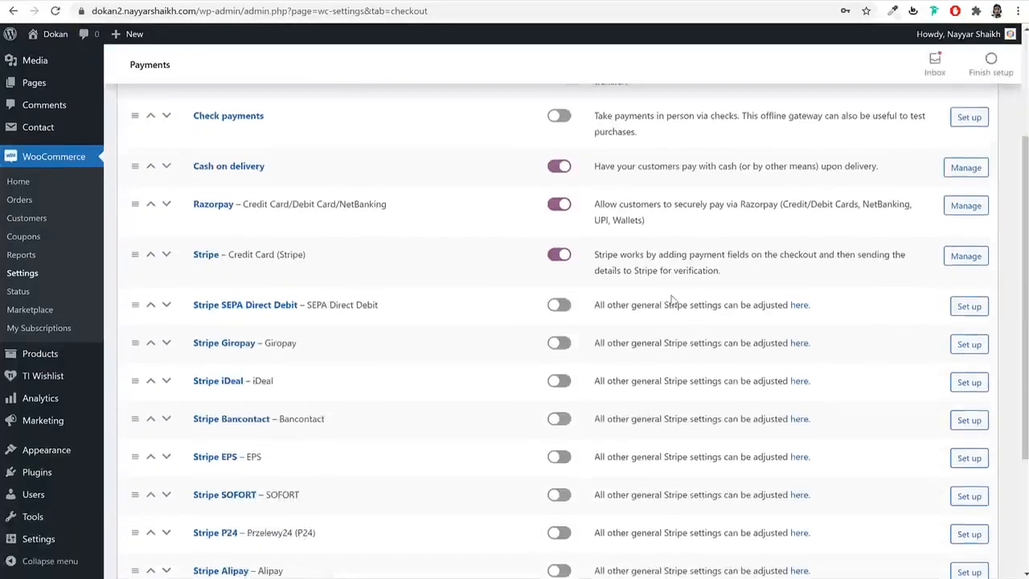
# - Open the Razorpay gateway settings and highlight its empty Key ID and Key Secret labels
pyautogui.click(222, 186)
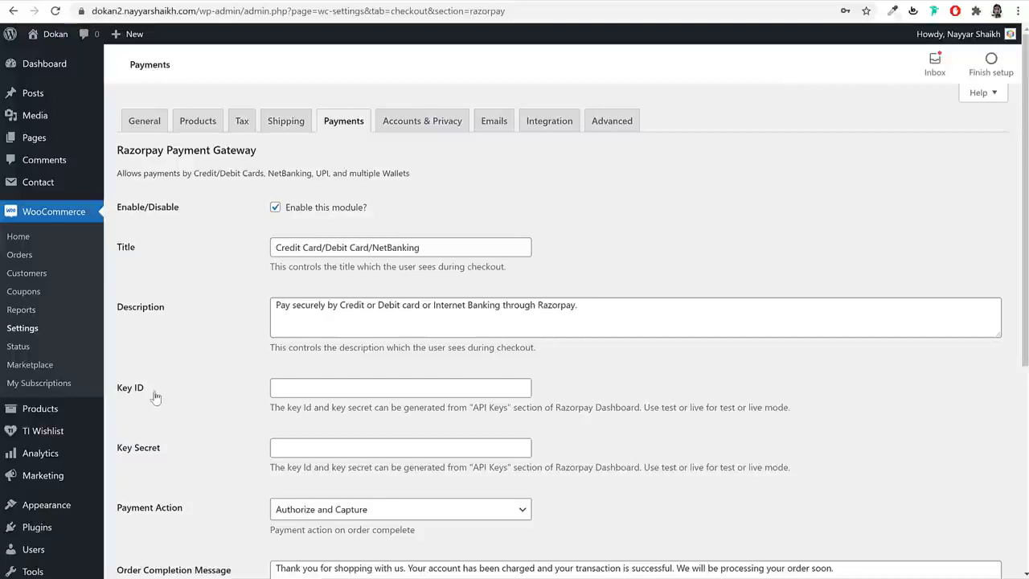
pyautogui.moveTo(149, 393); pyautogui.dragTo(118, 394)
pyautogui.moveTo(169, 450); pyautogui.dragTo(123, 452)
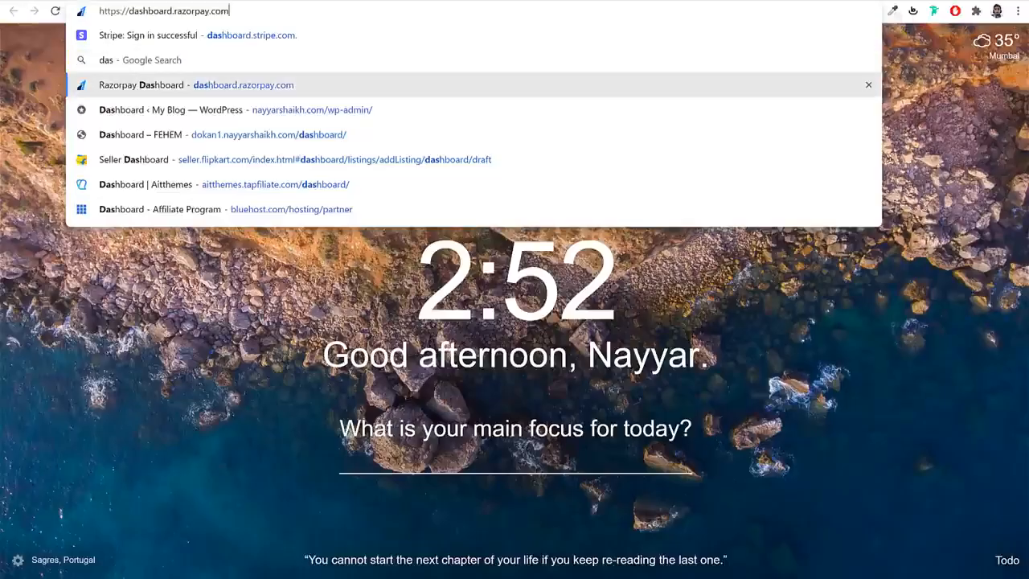
# - On the Razorpay dashboard, go to Settings > API Keys and select the live key ID
pyautogui.press('Return')
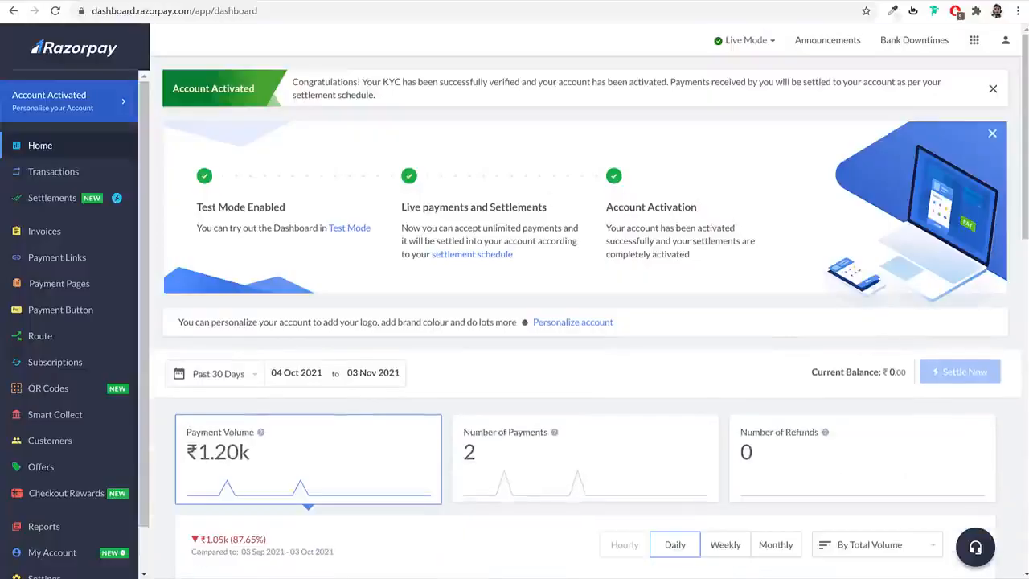
pyautogui.scroll(-1, 32, 446)
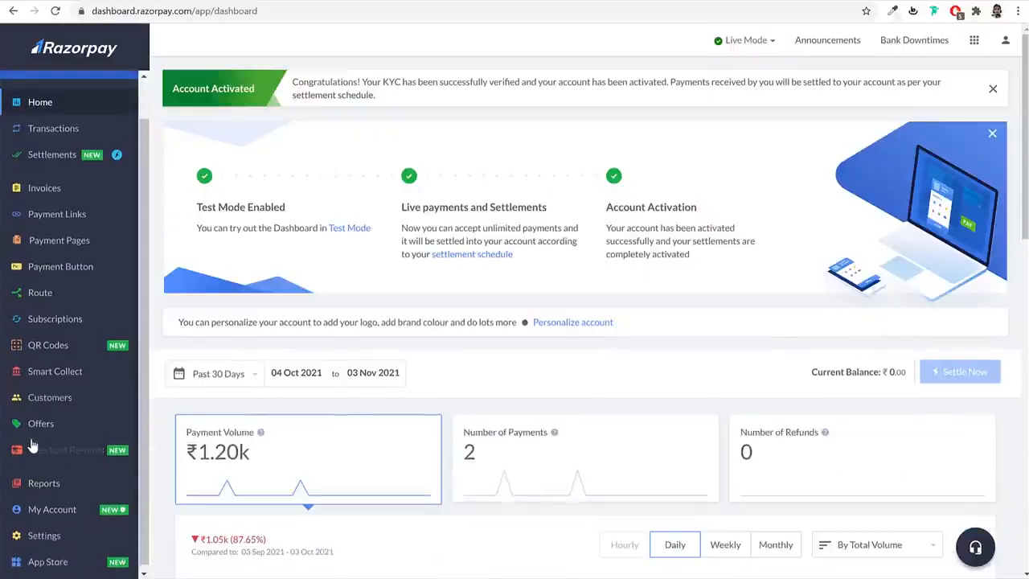
pyautogui.click(53, 532)
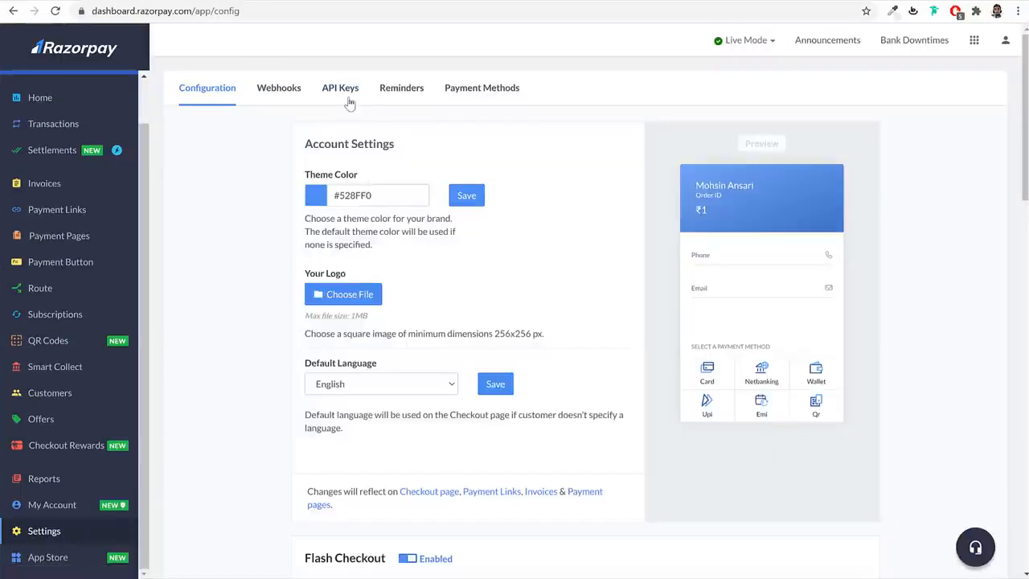
pyautogui.click(346, 89)
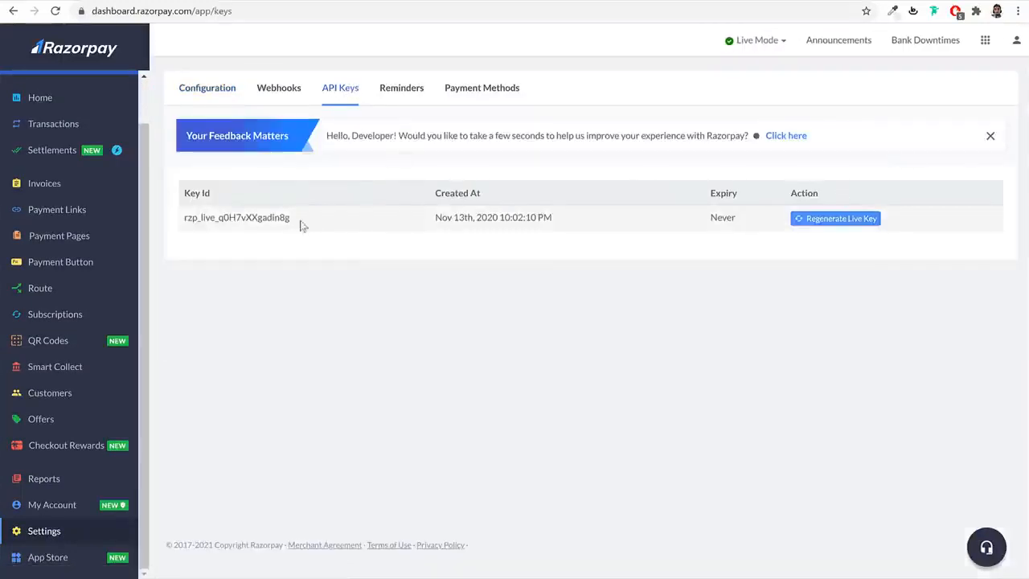
pyautogui.moveTo(296, 219); pyautogui.dragTo(177, 220)
pyautogui.moveTo(314, 222); pyautogui.dragTo(185, 217)
pyautogui.click(258, 0)
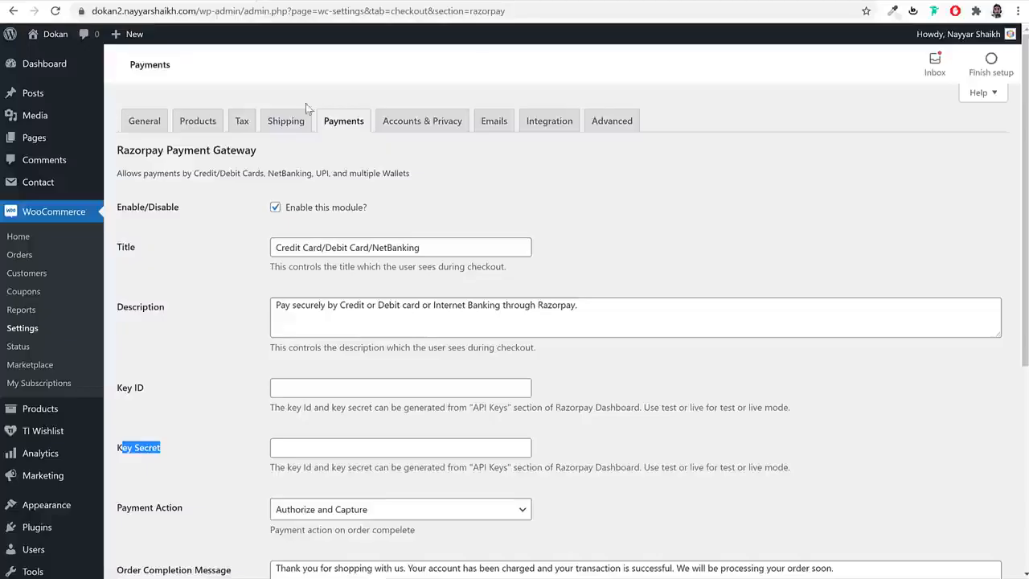
# - Paste the live Razorpay key ID into the Key ID field and target Key Secret next
pyautogui.click(348, 379)
pyautogui.hotkey('ctrl', 'v')
pyautogui.scroll(-2, 632, 366)
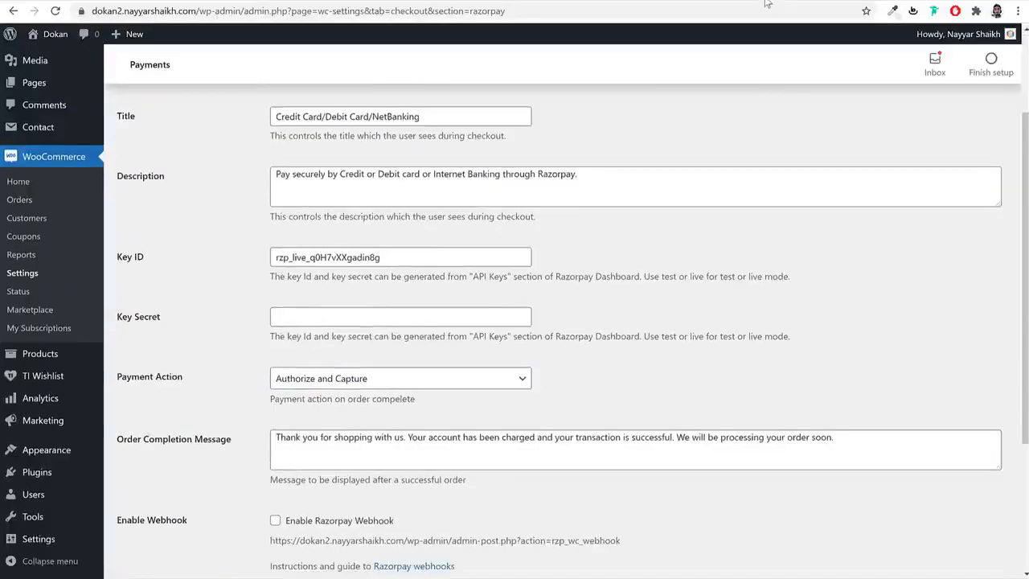
pyautogui.click(774, 0)
pyautogui.click(257, 0)
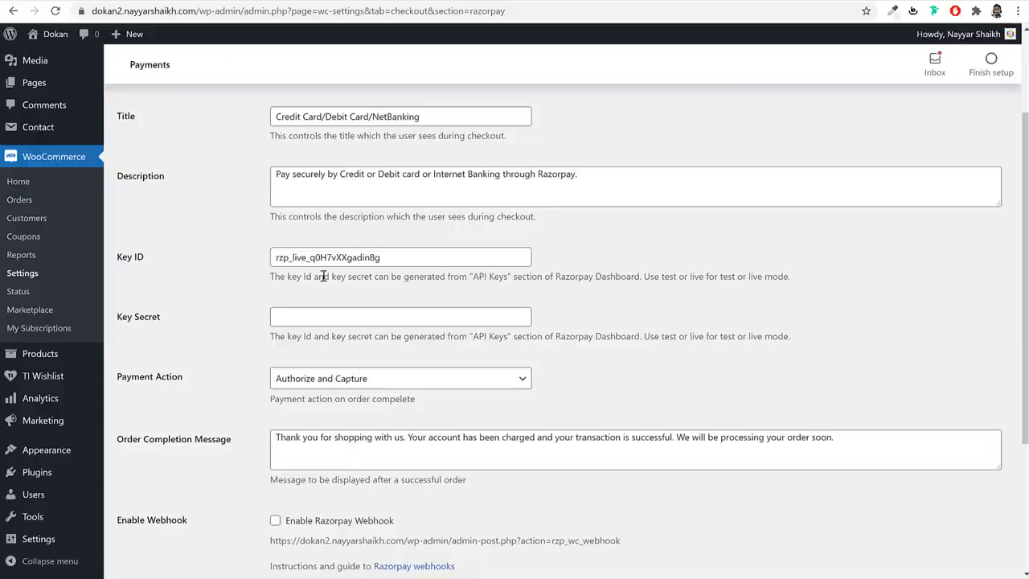
pyautogui.click(329, 312)
pyautogui.click(774, 0)
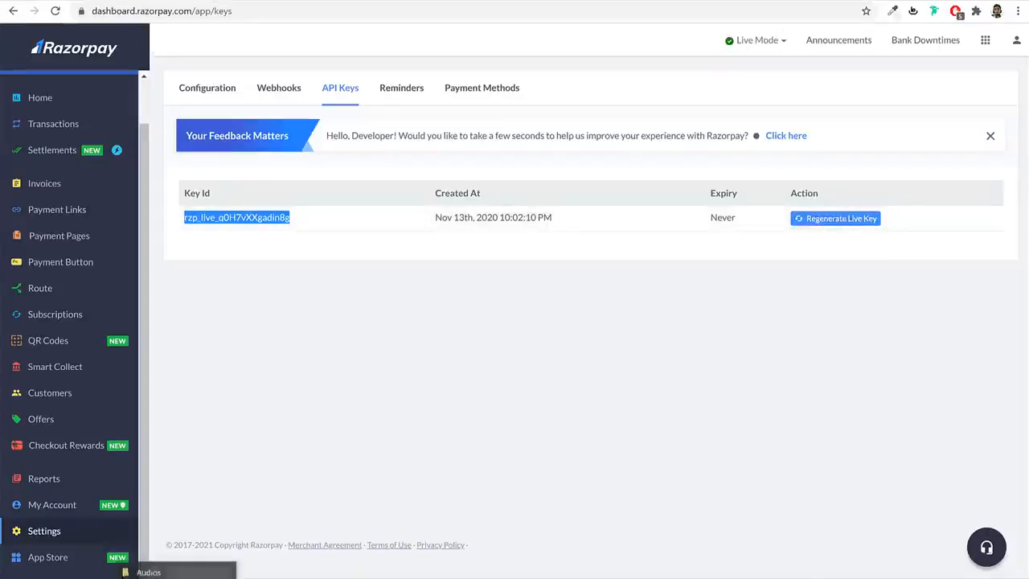
# - Open DummyKeys.xlsx from the Dokan folder and autofit column A
pyautogui.click(189, 577)
pyautogui.click(510, 270)
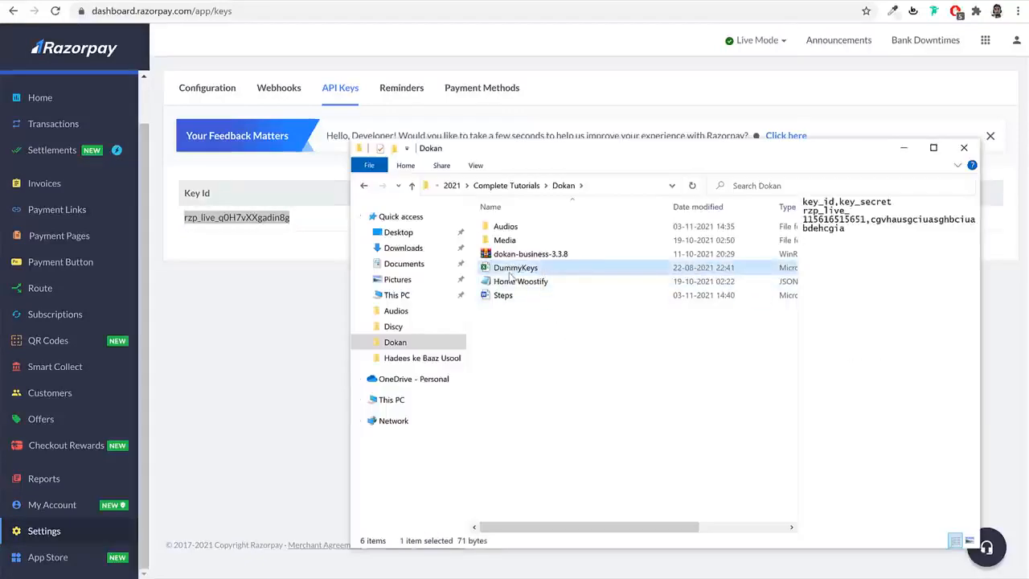
pyautogui.doubleClick(523, 271)
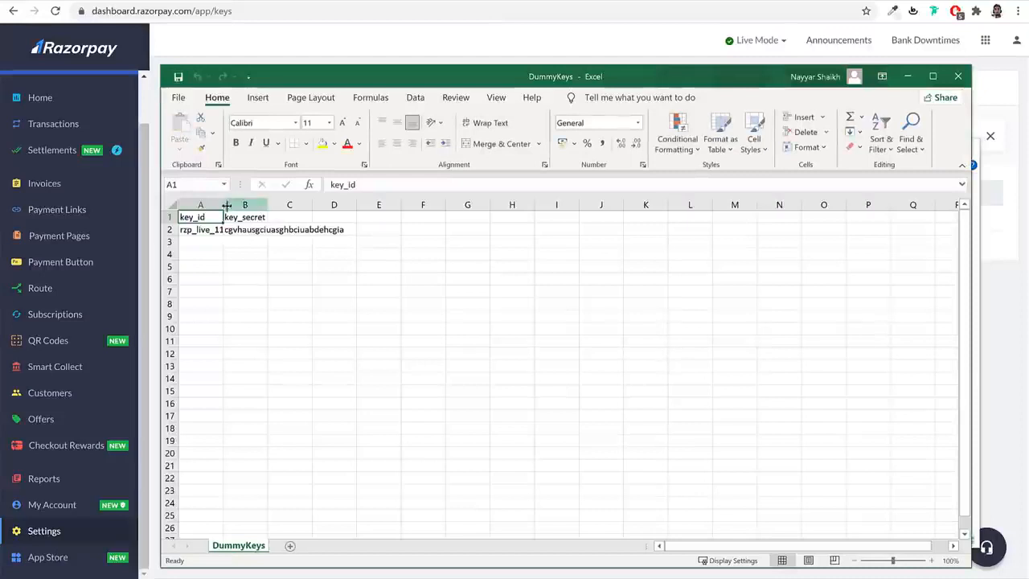
pyautogui.doubleClick(222, 204)
pyautogui.doubleClick(220, 232)
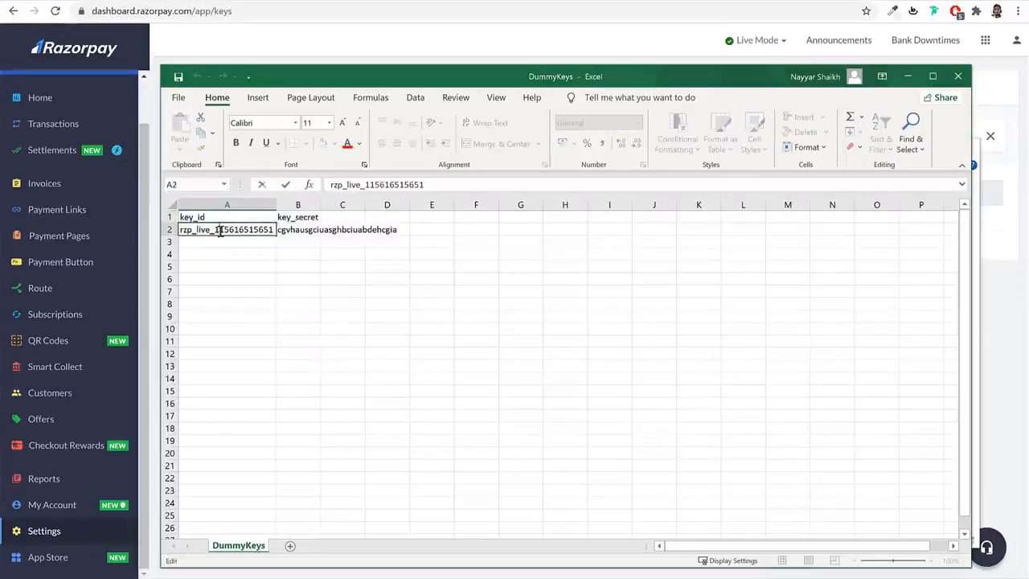
# - Copy the key secret from cell B2 into the Razorpay Key Secret field
pyautogui.doubleClick(285, 229)
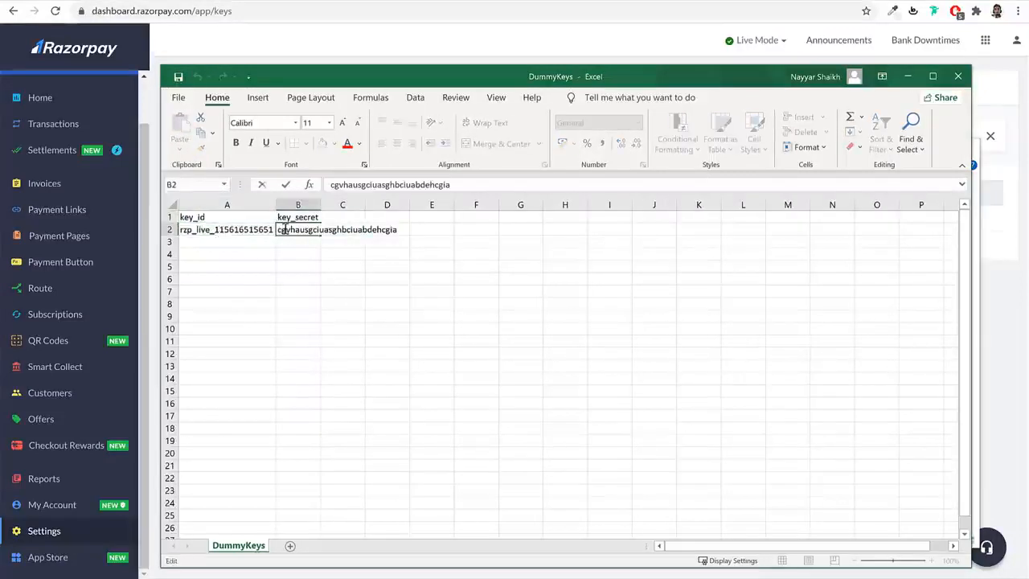
pyautogui.doubleClick(285, 229)
pyautogui.hotkey('ctrl', 'c')
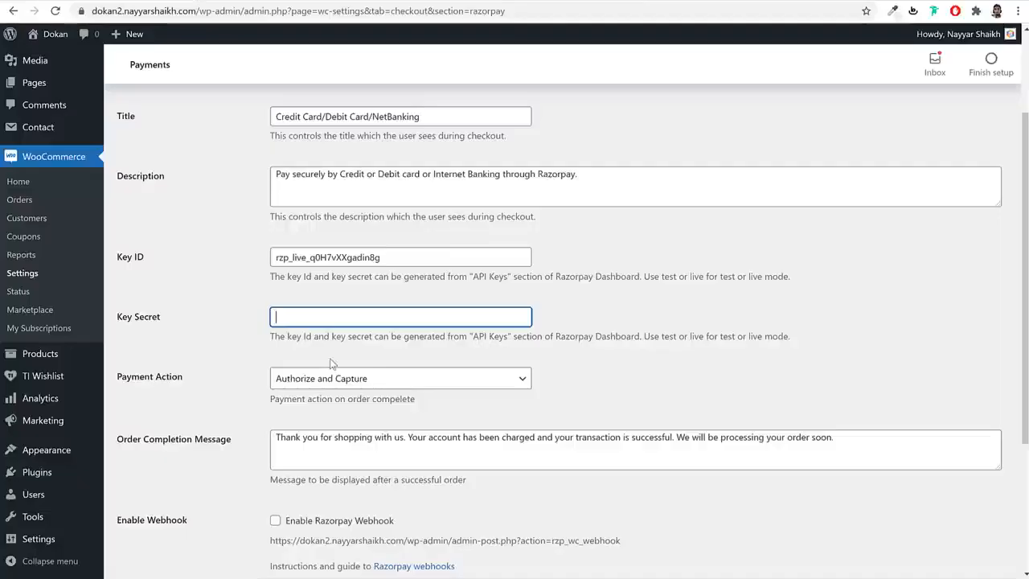
pyautogui.hotkey('ctrl', 'v')
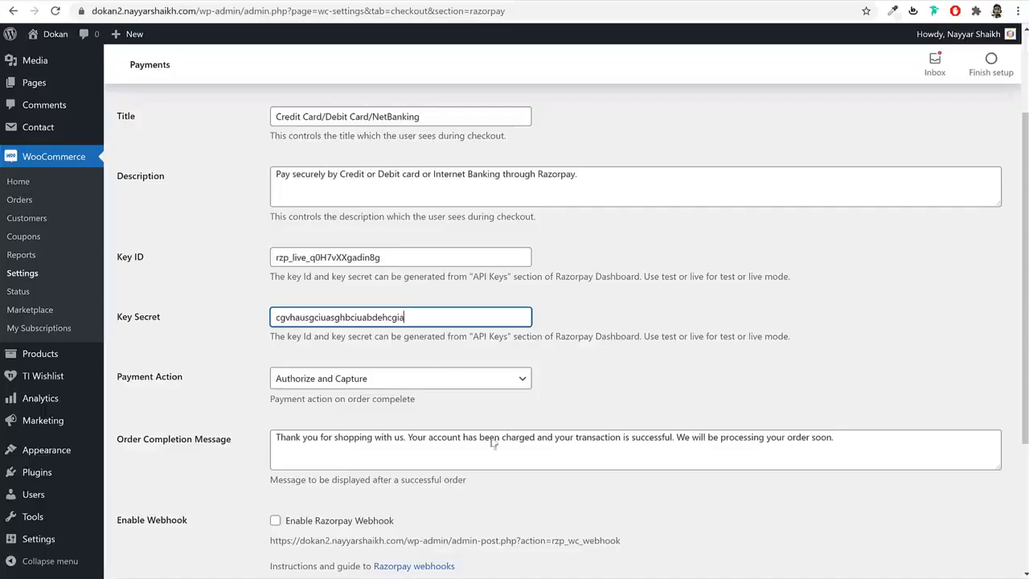
# - Save the Razorpay gateway settings with both keys filled in
pyautogui.scroll(-3, 563, 322)
pyautogui.click(148, 509)
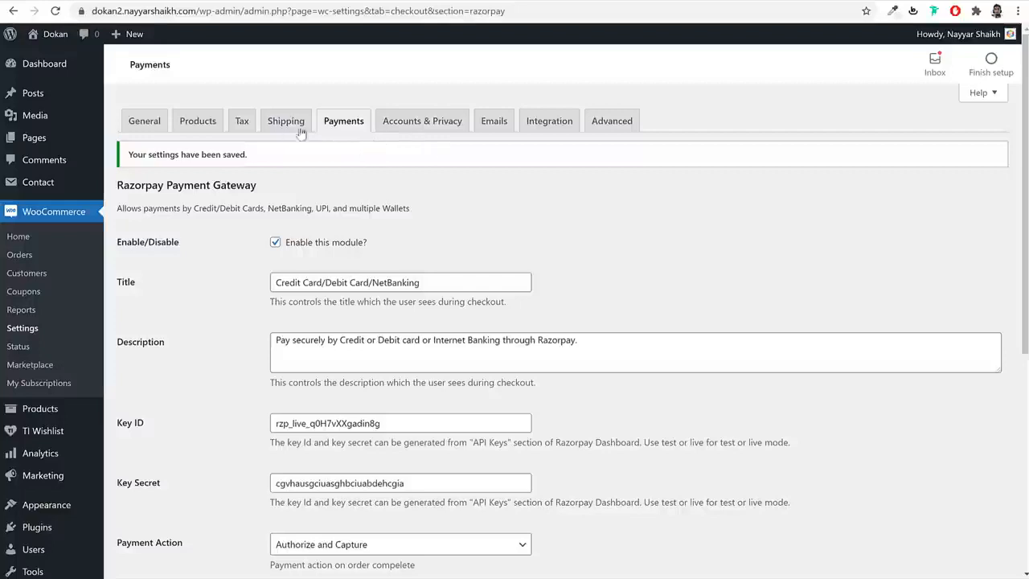
pyautogui.click(437, 131)
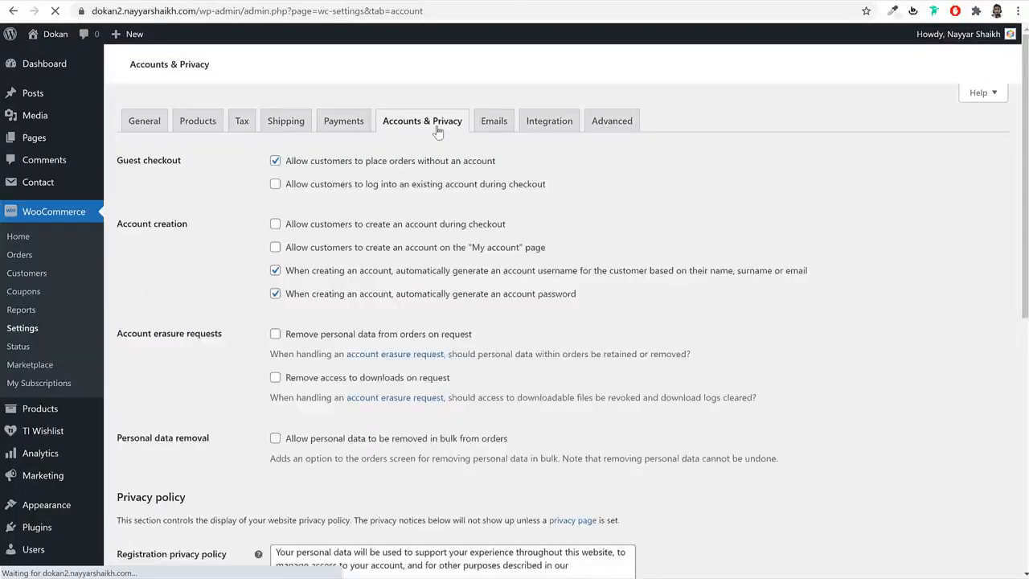
# - Allow checkout login plus account creation at checkout and on the My account page
pyautogui.click(302, 193)
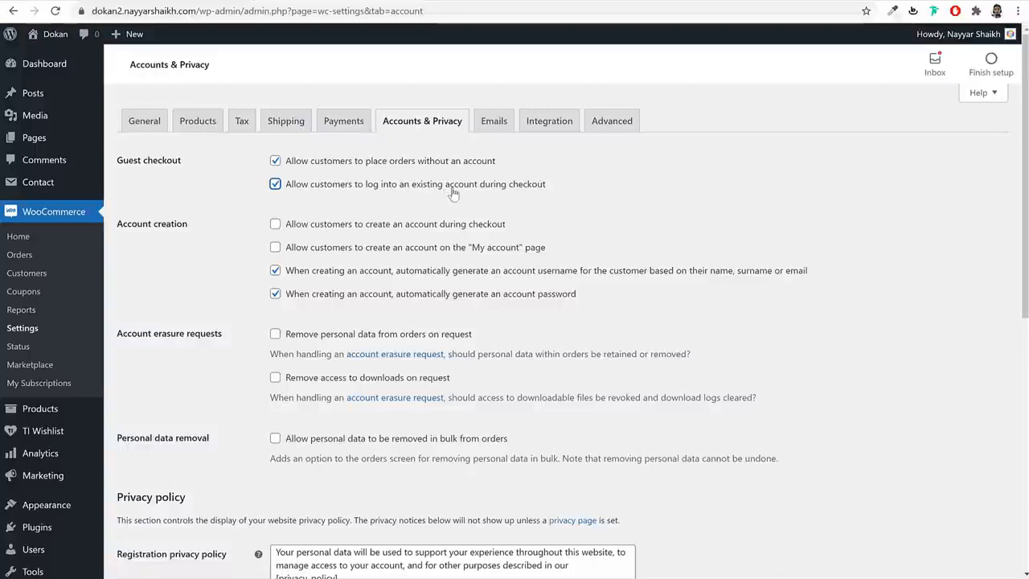
pyautogui.click(369, 229)
pyautogui.moveTo(291, 230); pyautogui.dragTo(505, 228)
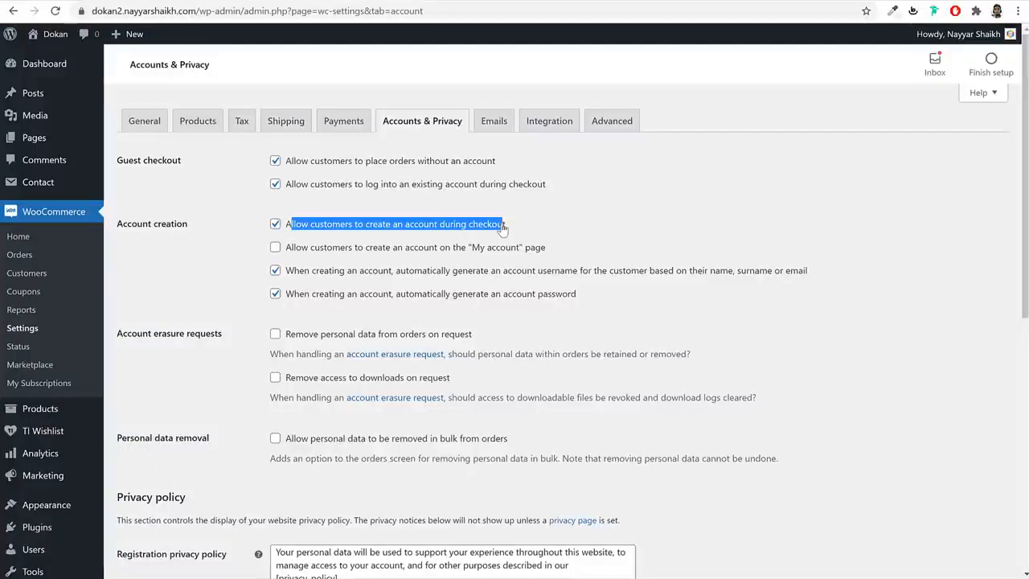
pyautogui.click(312, 250)
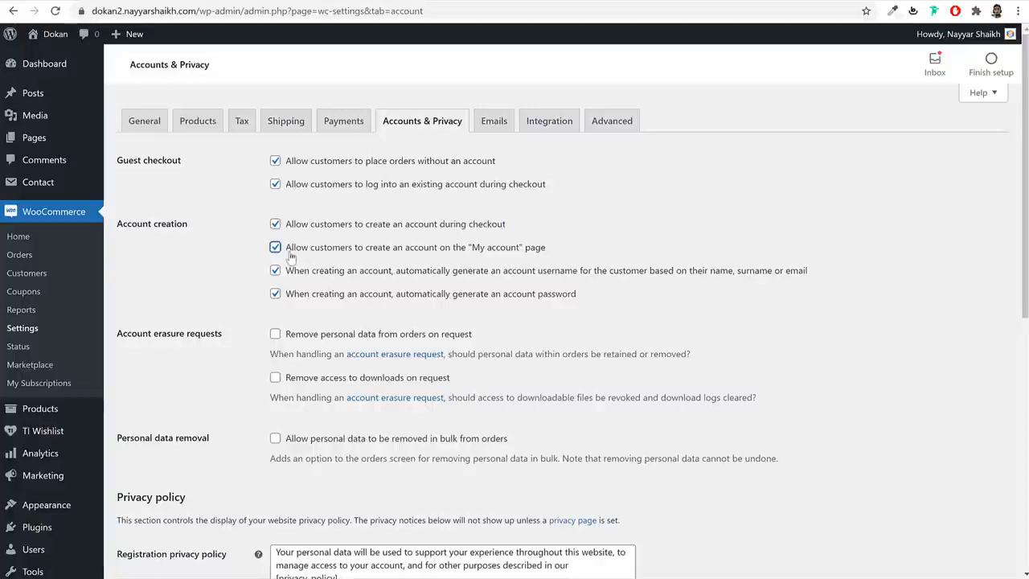
pyautogui.moveTo(292, 253); pyautogui.dragTo(553, 251)
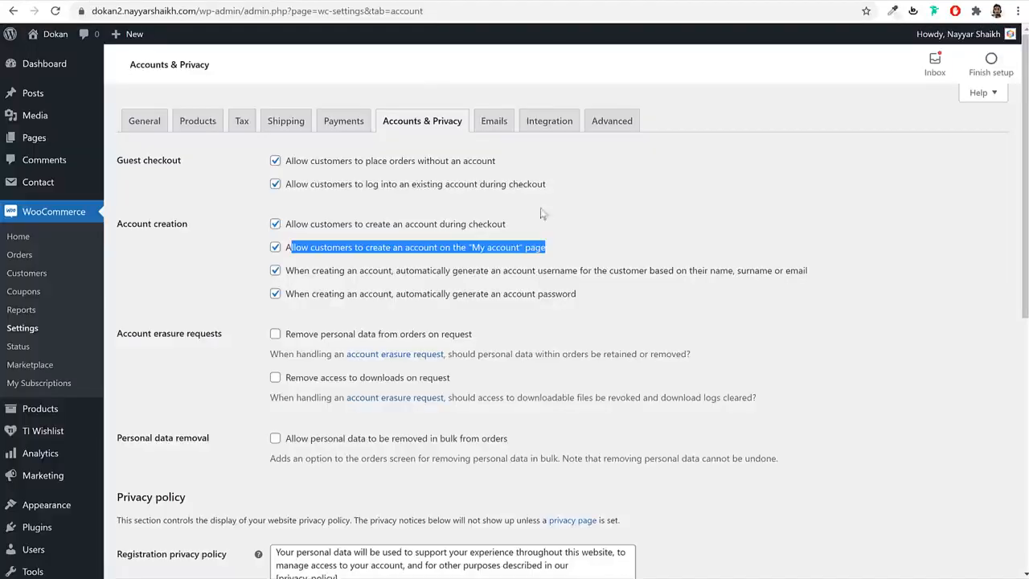
pyautogui.moveTo(291, 184); pyautogui.dragTo(392, 249)
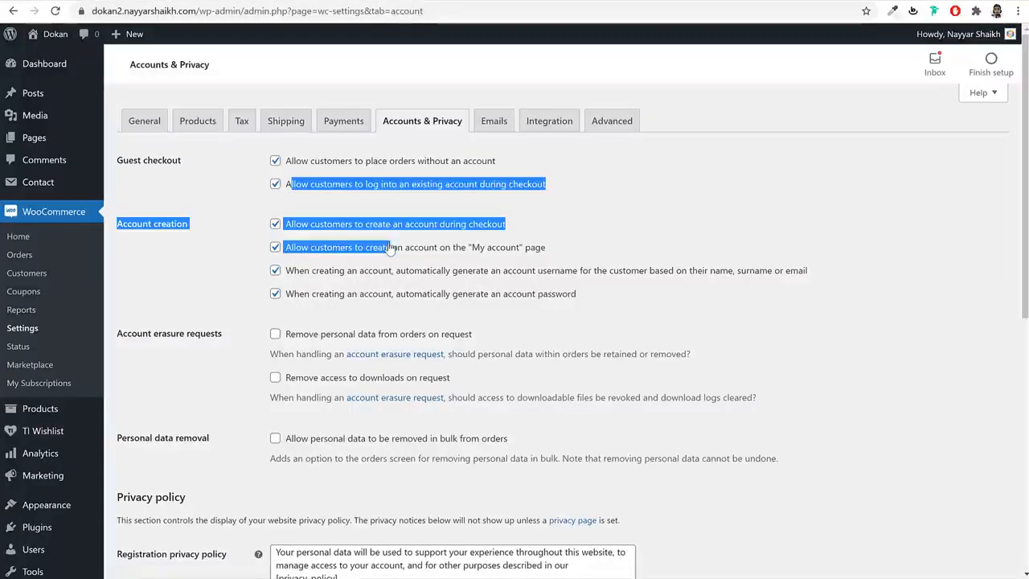
pyautogui.click(350, 323)
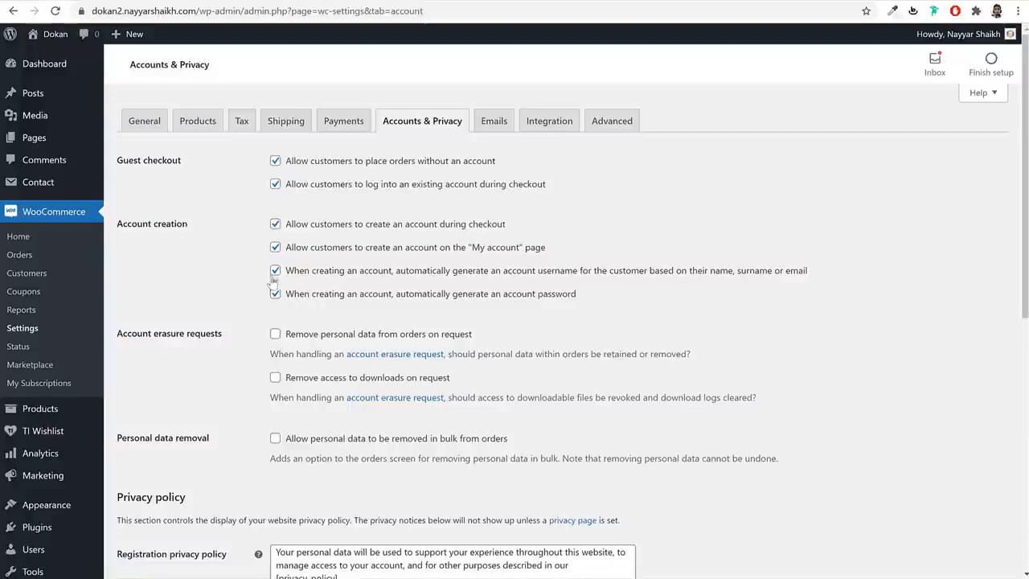
# - Turn off auto-generated usernames and passwords, then save the Accounts & Privacy settings
pyautogui.click(275, 270)
pyautogui.click(275, 294)
pyautogui.moveTo(329, 318)
pyautogui.mouseDown()
pyautogui.moveTo(326, 270)
pyautogui.moveTo(568, 298)
pyautogui.moveTo(579, 311)
pyautogui.mouseUp()
pyautogui.click(359, 296)
pyautogui.click(357, 293)
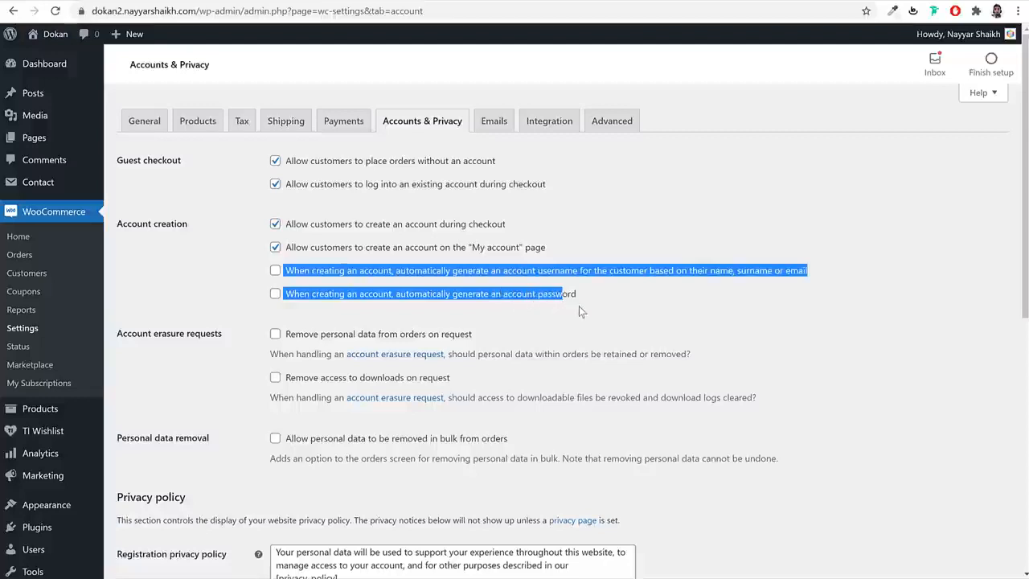
pyautogui.click(579, 311)
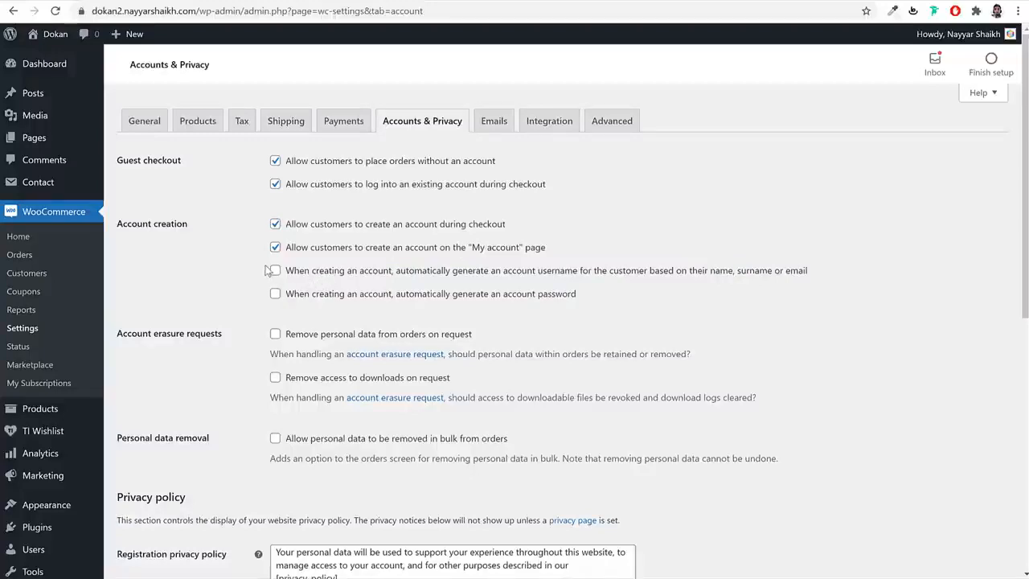
pyautogui.moveTo(268, 271); pyautogui.dragTo(319, 298)
pyautogui.click(320, 312)
pyautogui.scroll(-6, 450, 312)
pyautogui.click(147, 511)
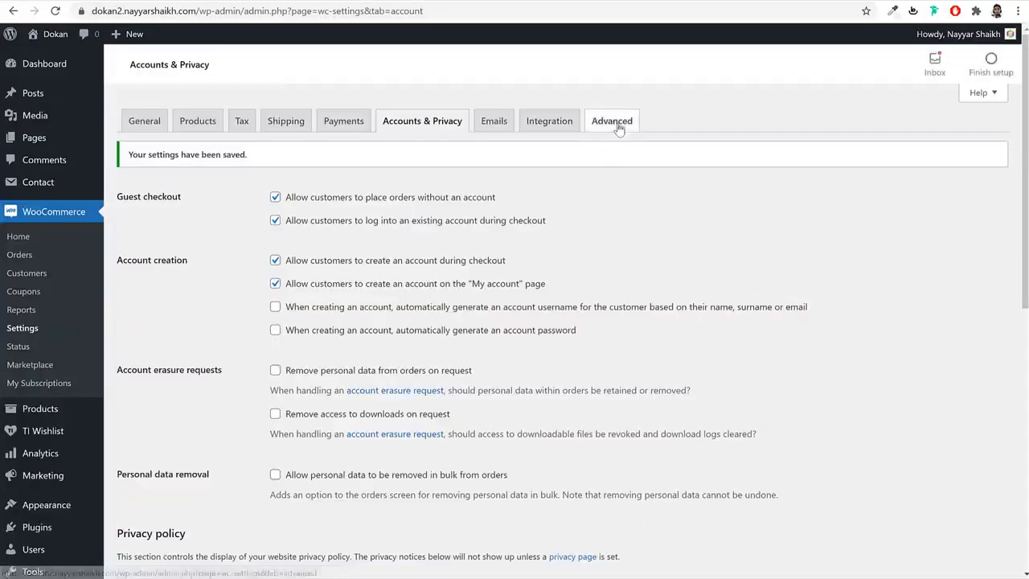
# - In Advanced page setup, assign My account (ID: 11) as the My account page and save
pyautogui.click(618, 127)
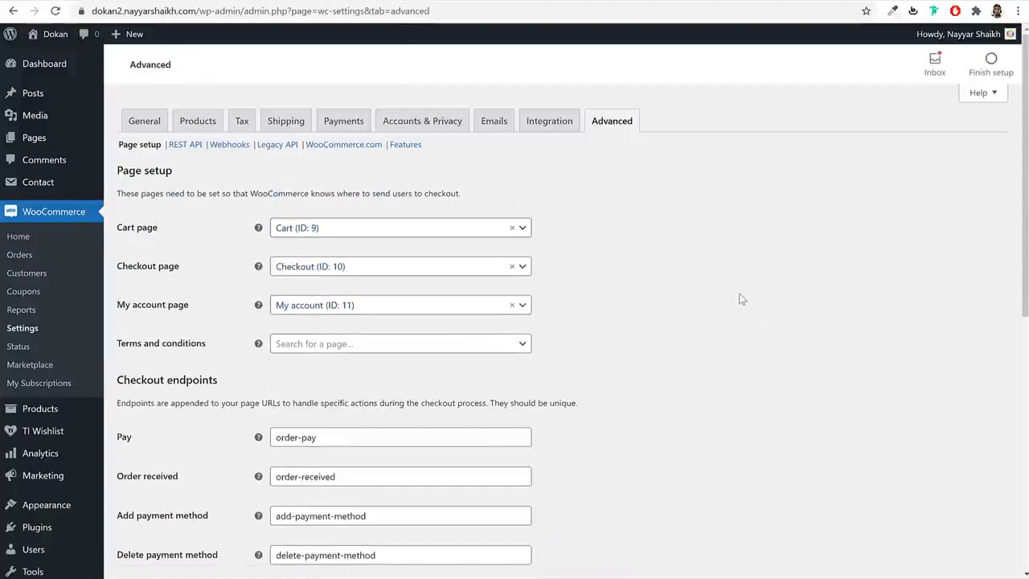
pyautogui.click(362, 308)
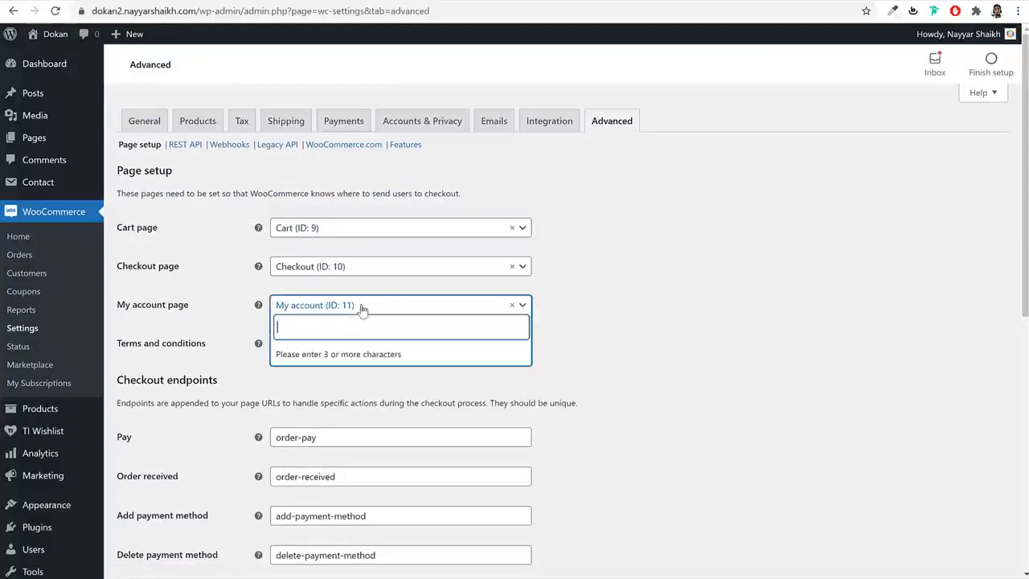
pyautogui.write('my ac')
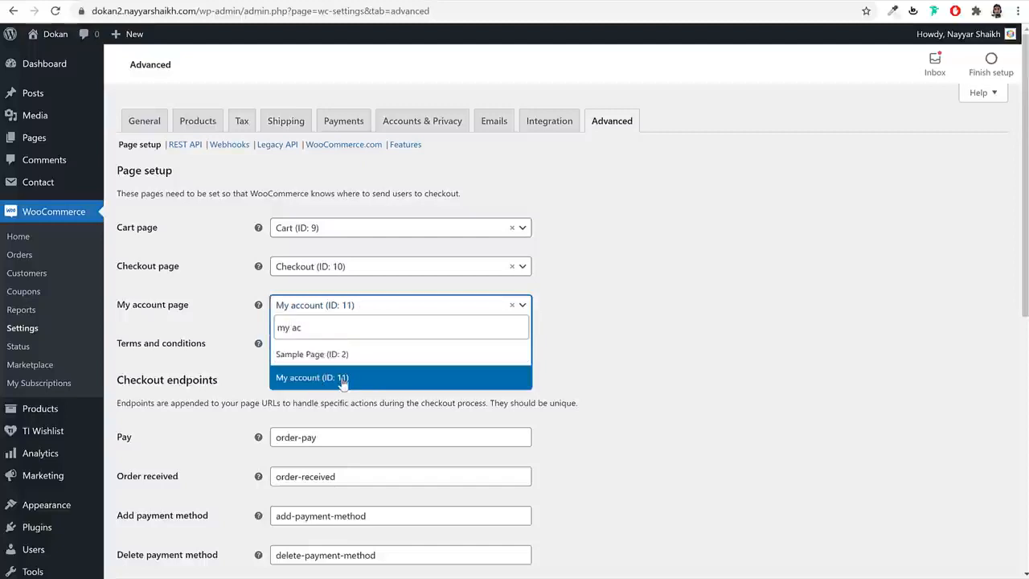
pyautogui.click(321, 378)
pyautogui.scroll(-4, 490, 424)
pyautogui.scroll(-4, 491, 424)
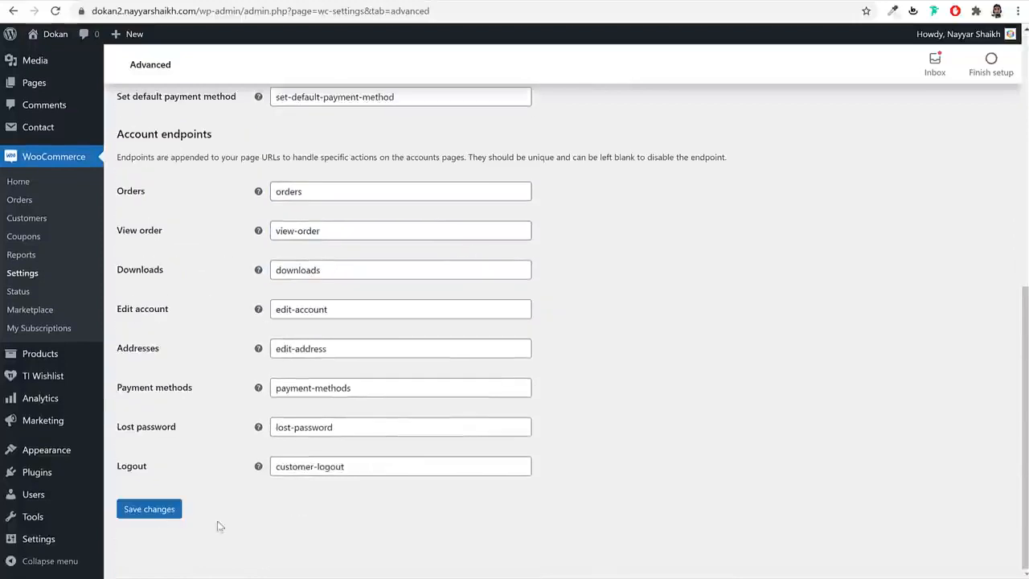
pyautogui.click(165, 514)
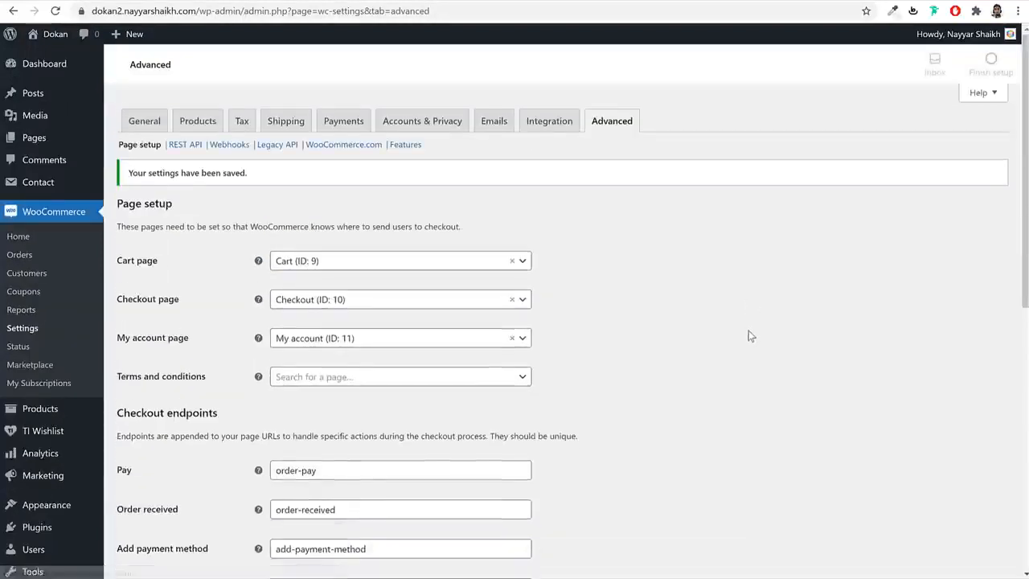
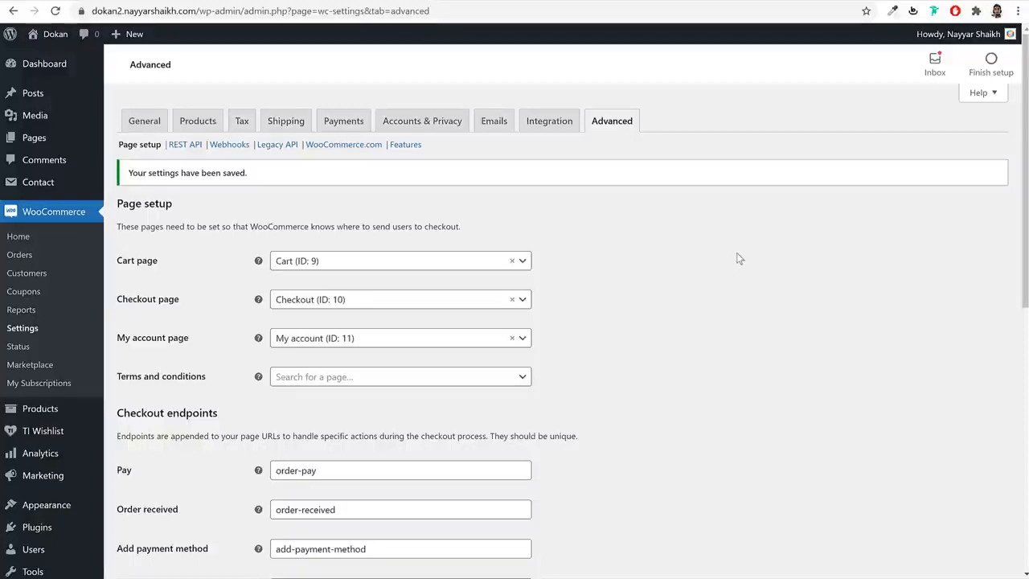
# - Bring up the Products menu in the admin sidebar to reach All Products
pyautogui.scroll(-3, 91, 405)
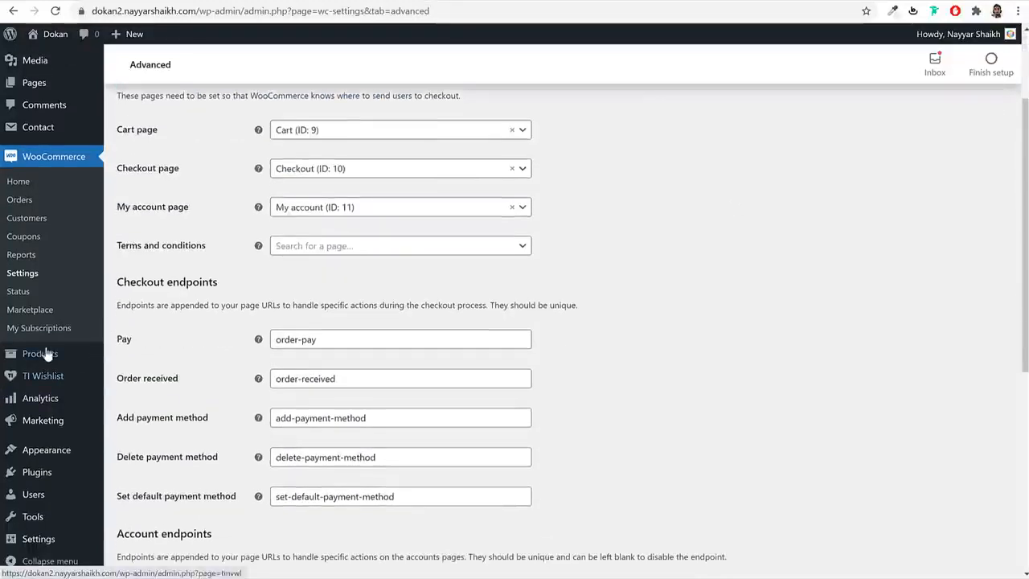
pyautogui.moveTo(41, 354)
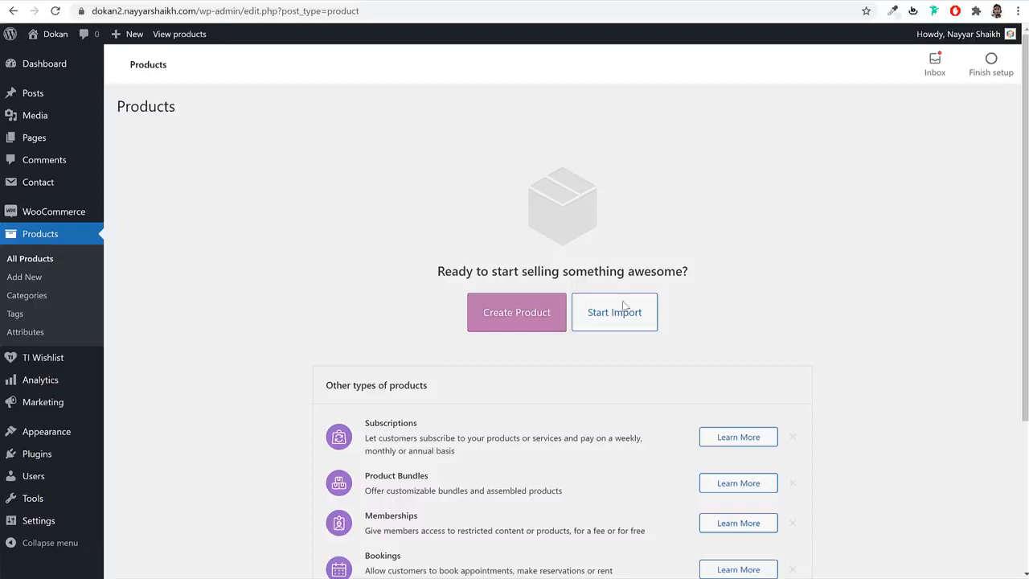
# - Create a new product named Short Sleeve T-Shirt, taking the title from the reference page
pyautogui.click(522, 320)
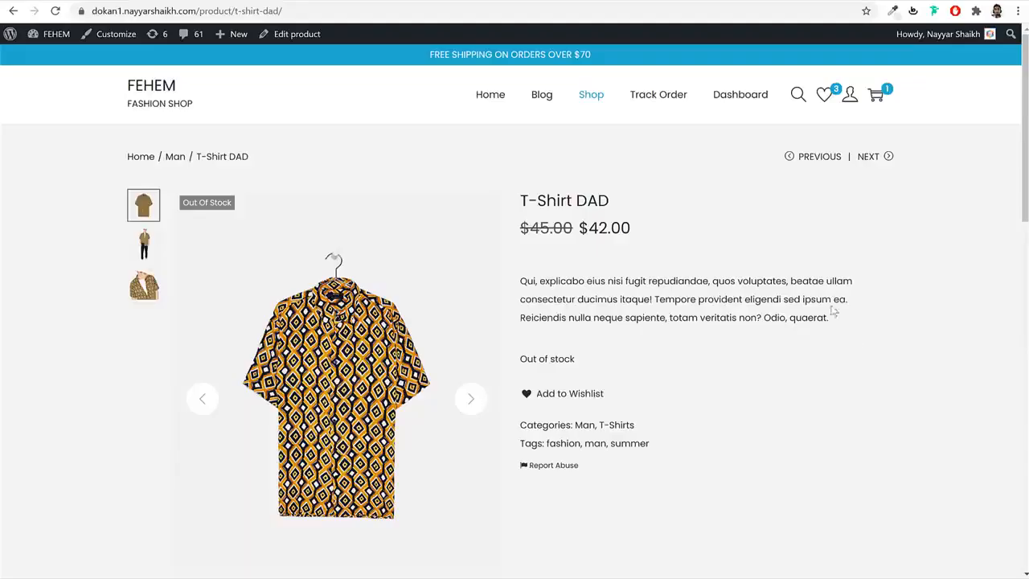
pyautogui.scroll(-12, 844, 338)
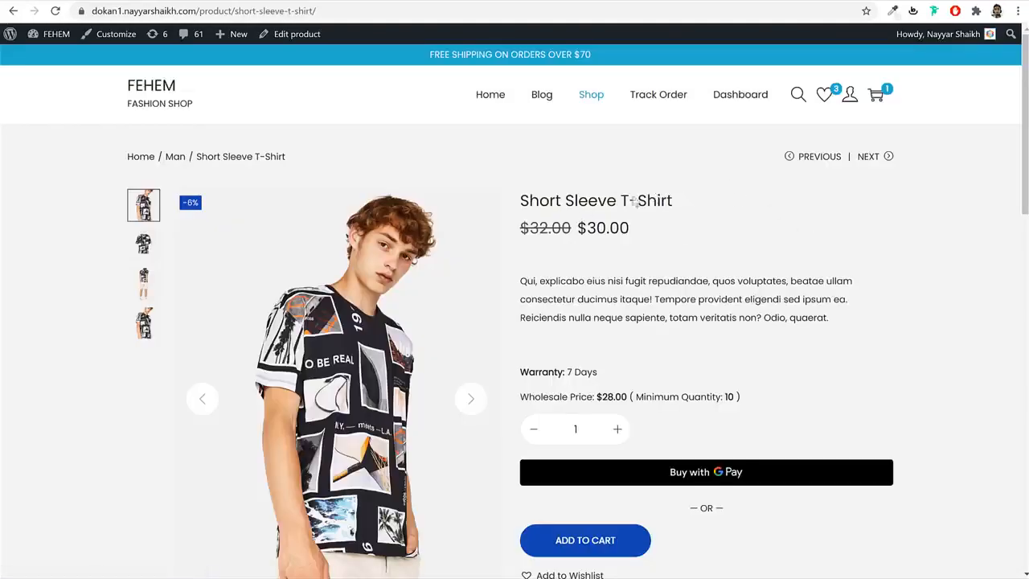
pyautogui.scroll(-5, 759, 289)
pyautogui.scroll(3, 759, 289)
pyautogui.scroll(3, 759, 284)
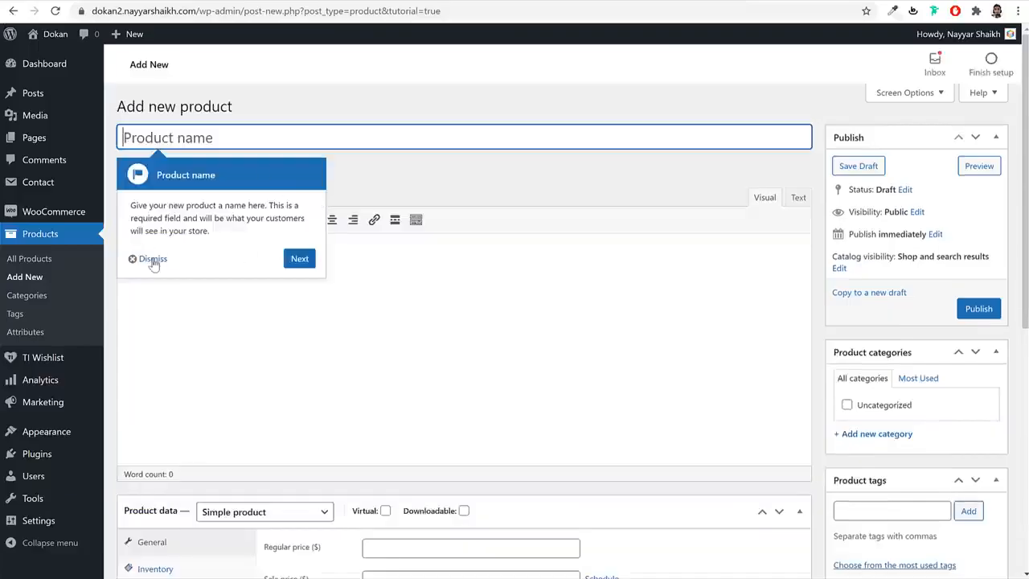
pyautogui.click(152, 259)
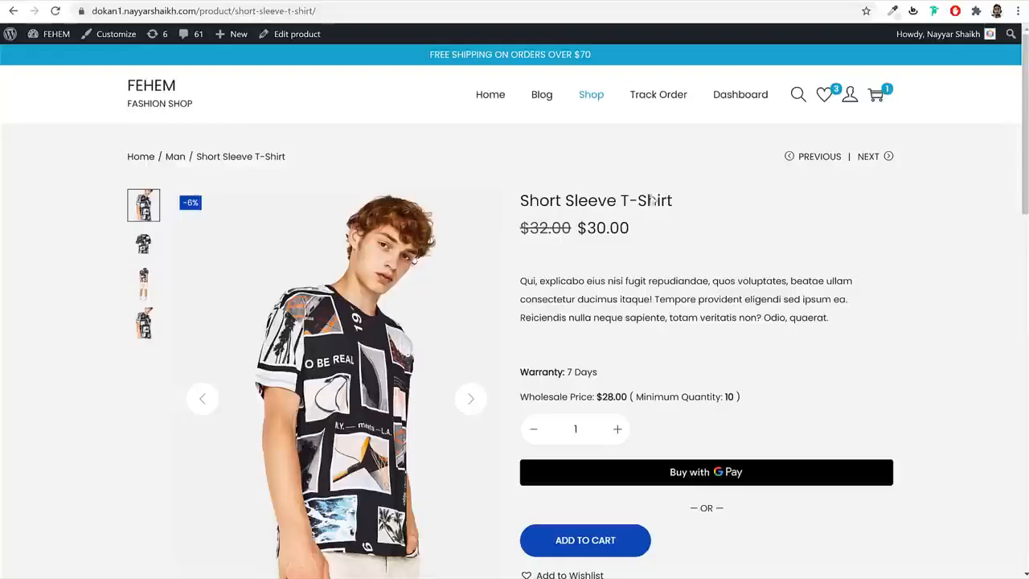
pyautogui.moveTo(673, 201); pyautogui.dragTo(532, 208)
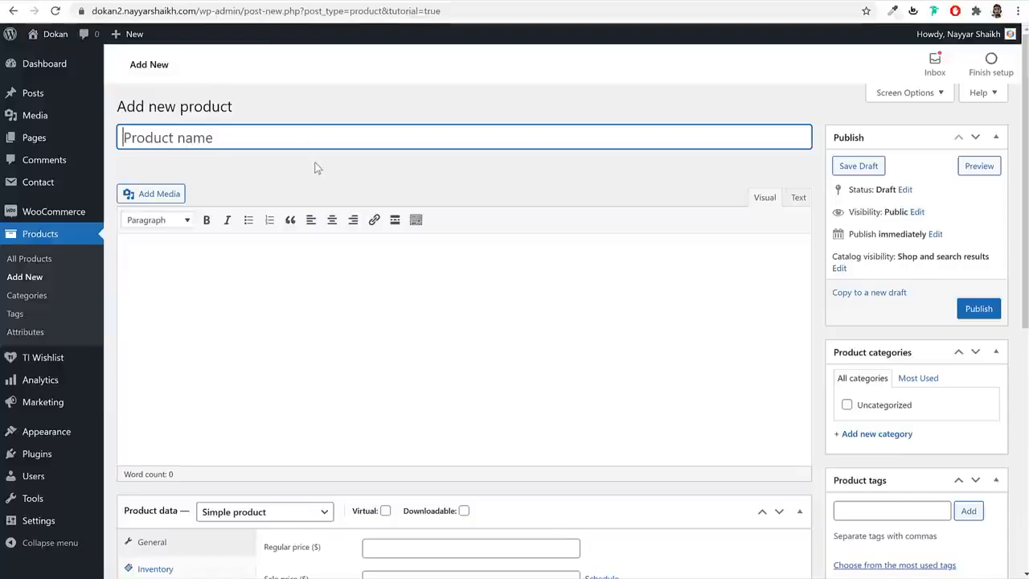
pyautogui.write('Short Sleeve T-Shirt')
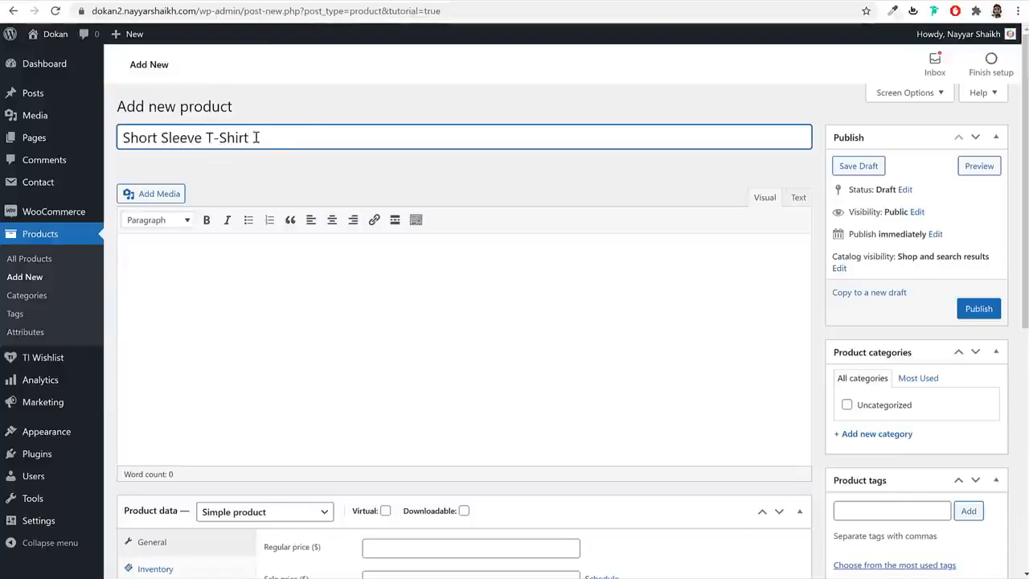
# - Fill the product description with the paragraph copied from the reference store's page
pyautogui.click(257, 267)
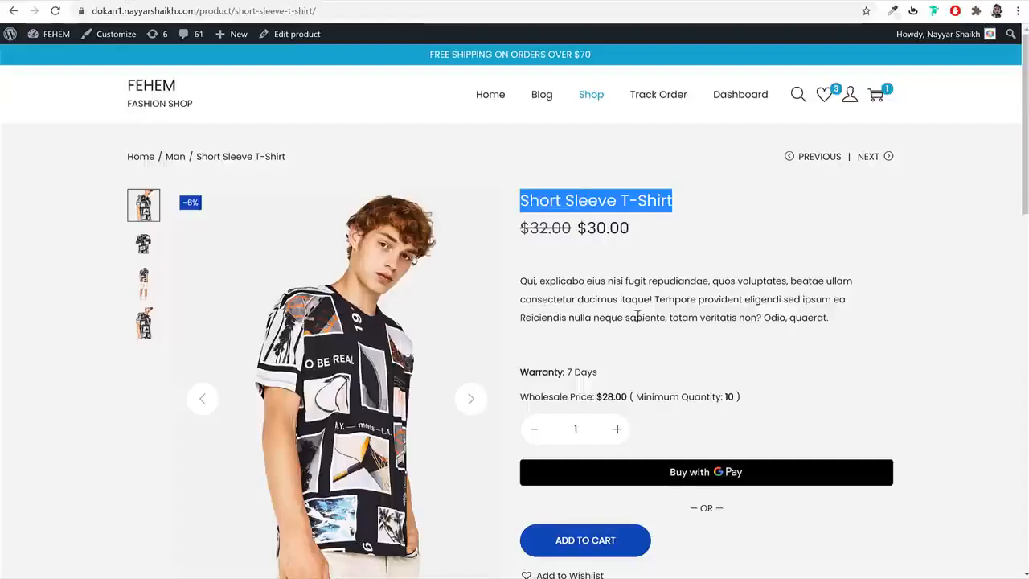
pyautogui.scroll(-6, 641, 314)
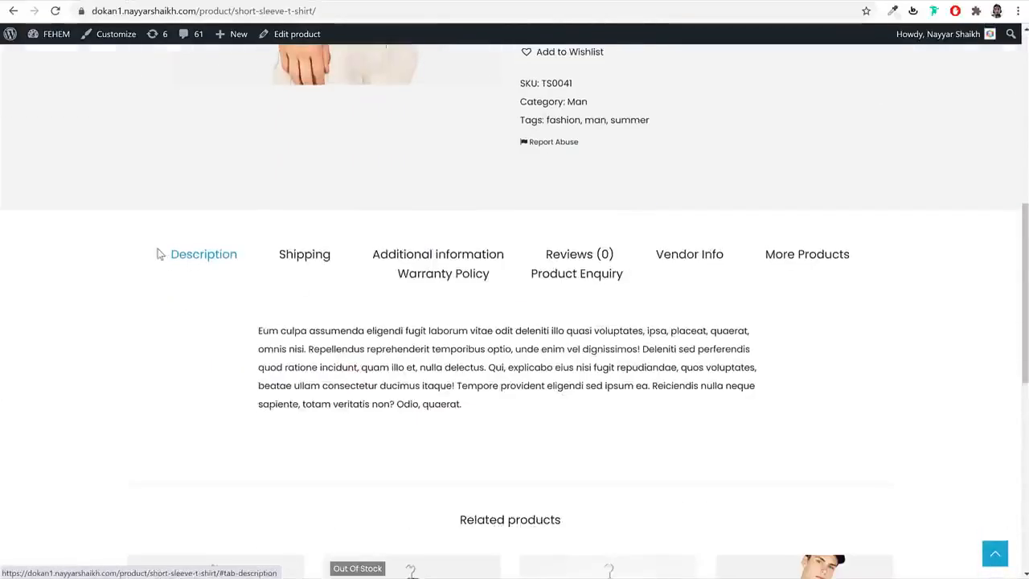
pyautogui.moveTo(156, 252); pyautogui.dragTo(248, 258)
pyautogui.moveTo(248, 325); pyautogui.dragTo(510, 409)
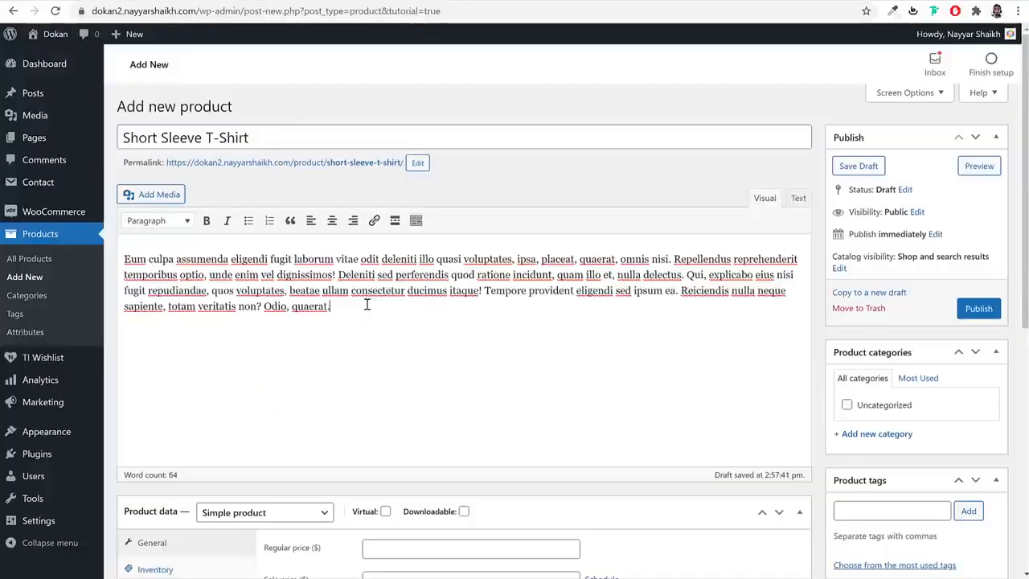
pyautogui.moveTo(328, 306); pyautogui.dragTo(123, 258)
pyautogui.scroll(-3, 551, 289)
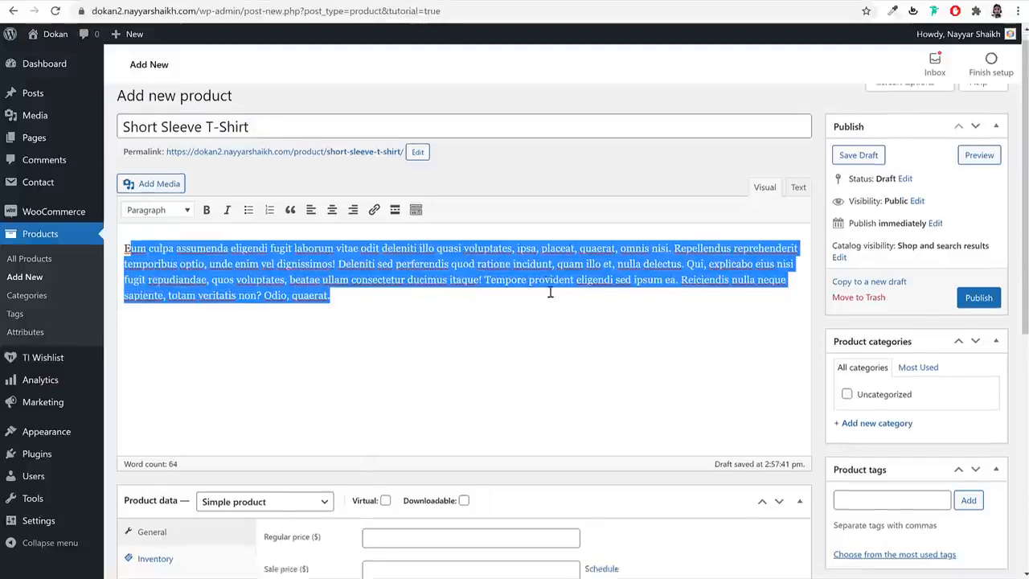
pyautogui.scroll(-1, 554, 290)
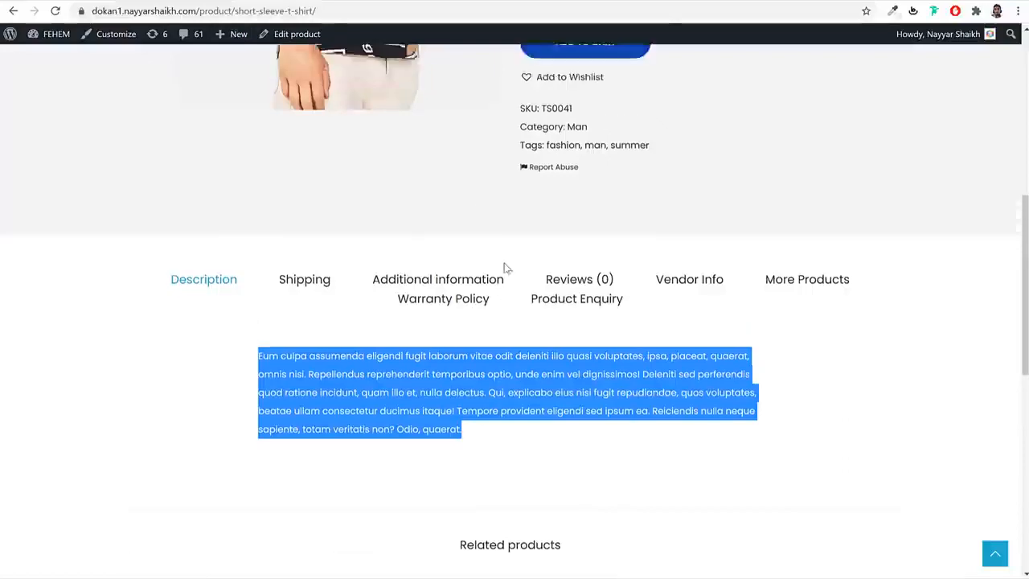
# - Set regular price 32 and sale price 30, scheduled from 2021-11-02 to 2021-11-30
pyautogui.scroll(6, 623, 265)
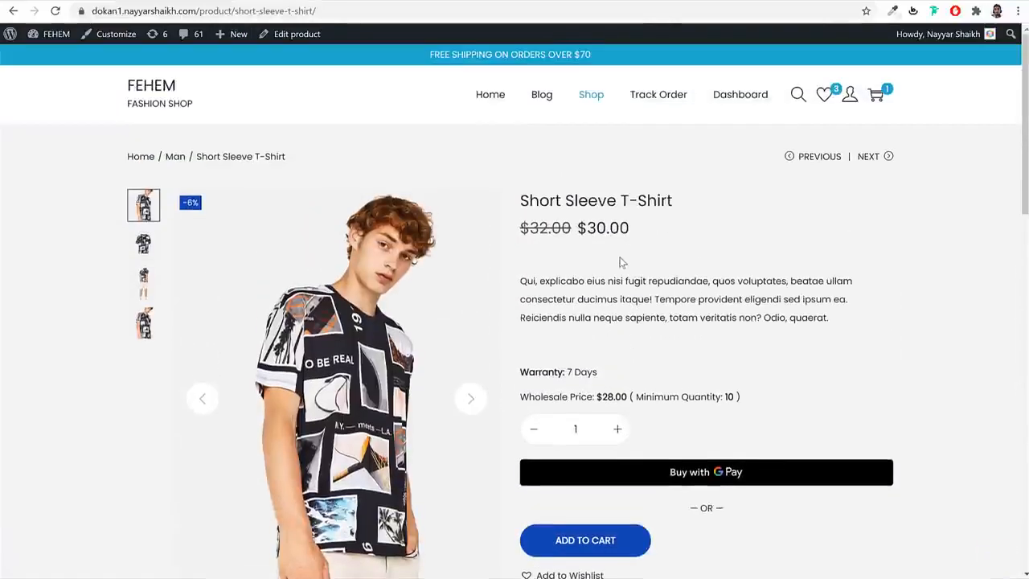
pyautogui.moveTo(570, 229); pyautogui.dragTo(521, 227)
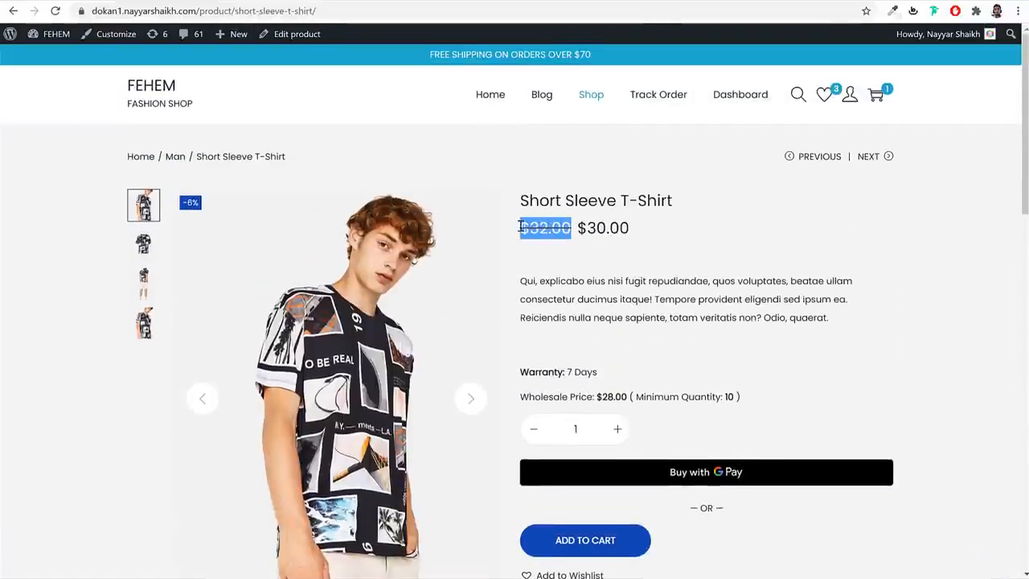
pyautogui.click(557, 236)
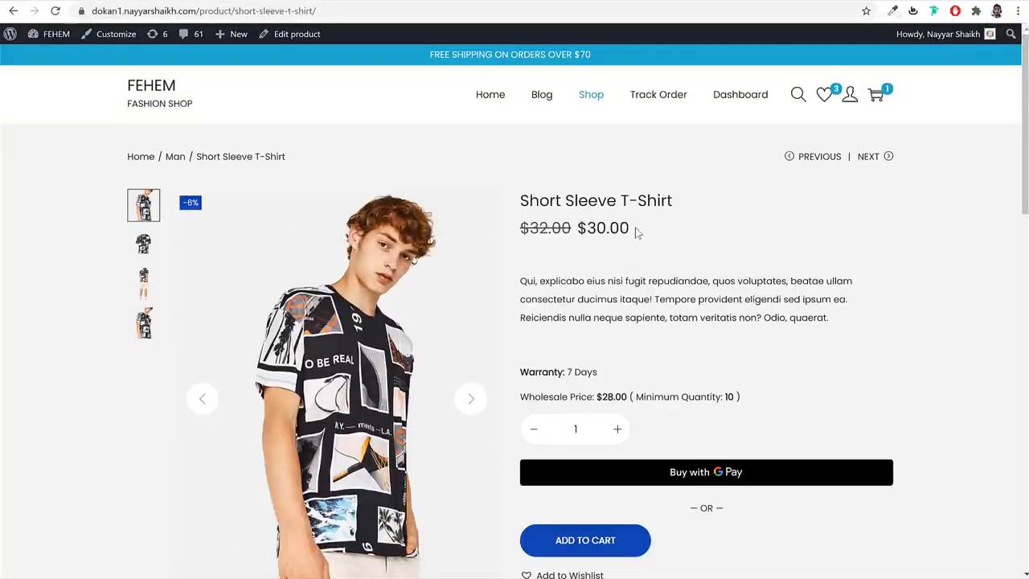
pyautogui.moveTo(636, 233); pyautogui.dragTo(578, 227)
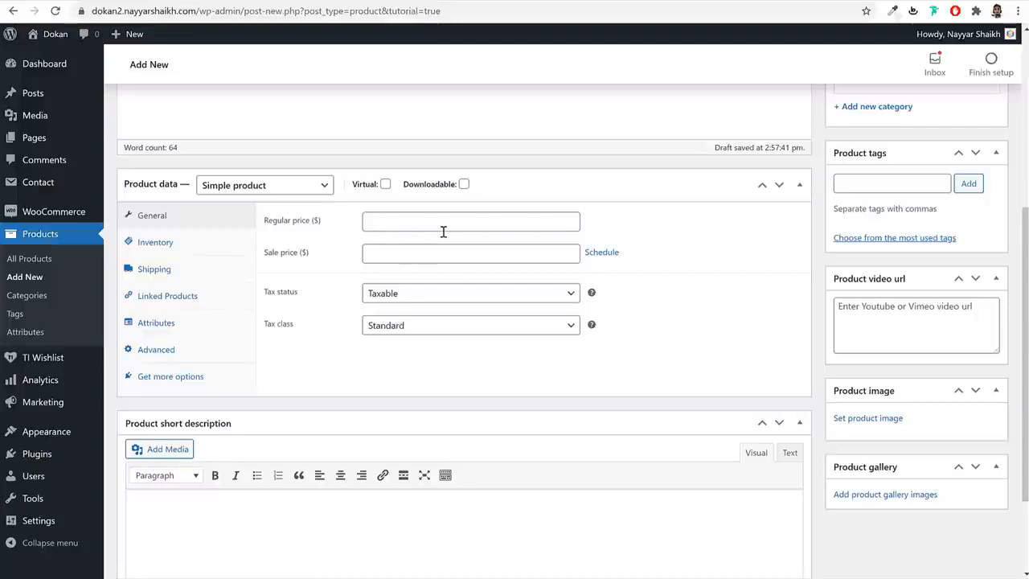
pyautogui.click(443, 231)
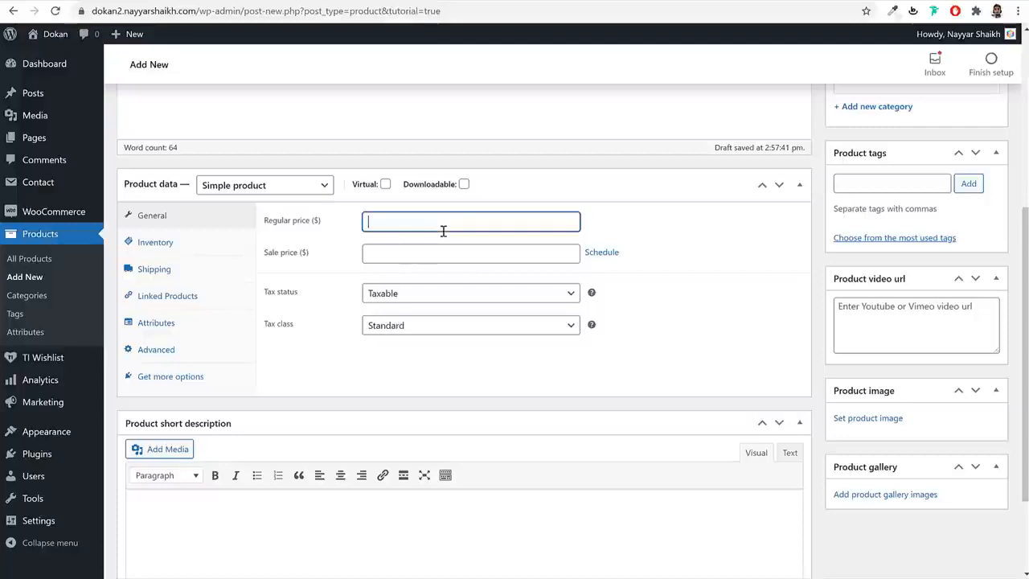
pyautogui.press('Tab')
pyautogui.write('30')
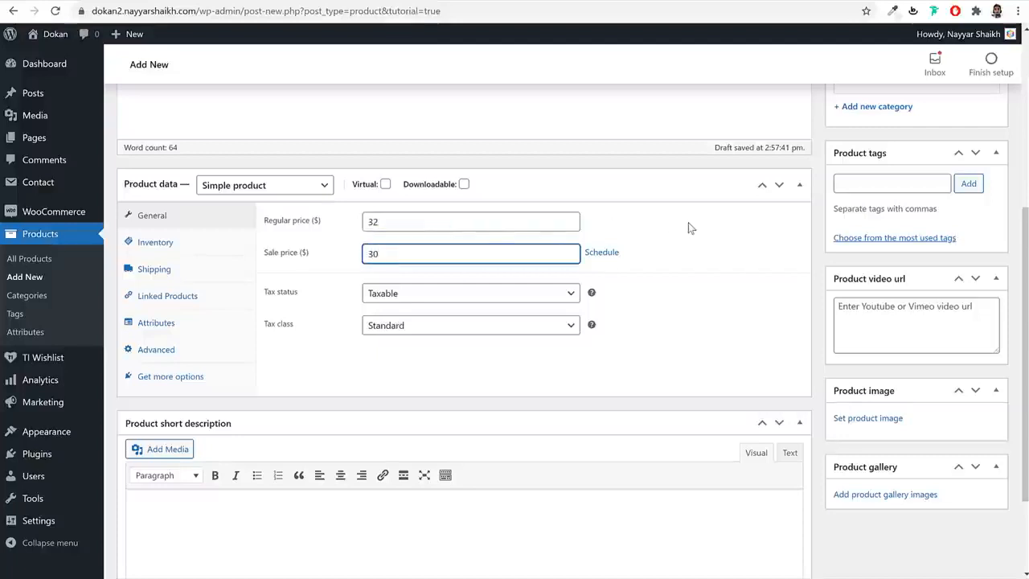
pyautogui.click(602, 254)
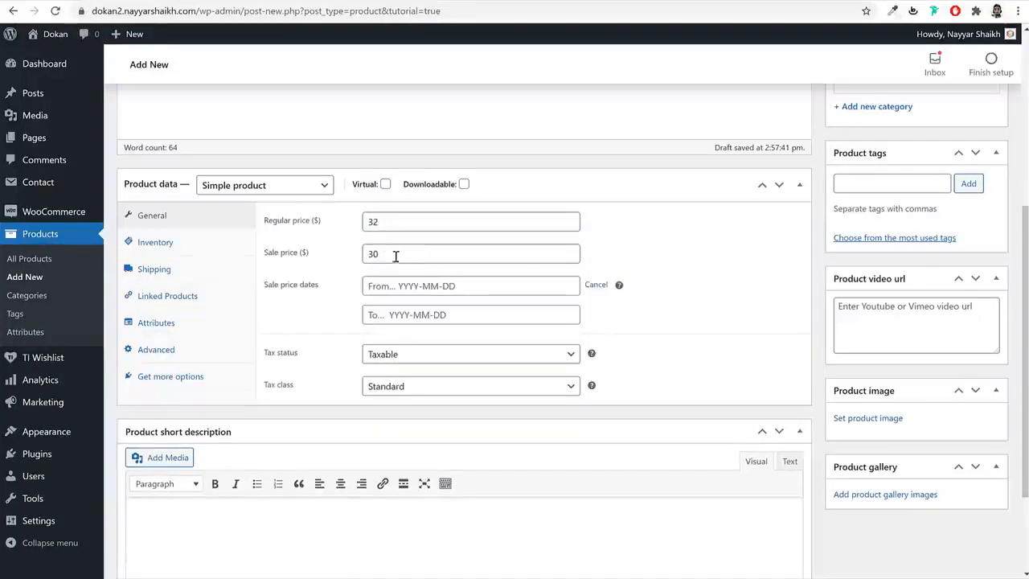
pyautogui.click(406, 286)
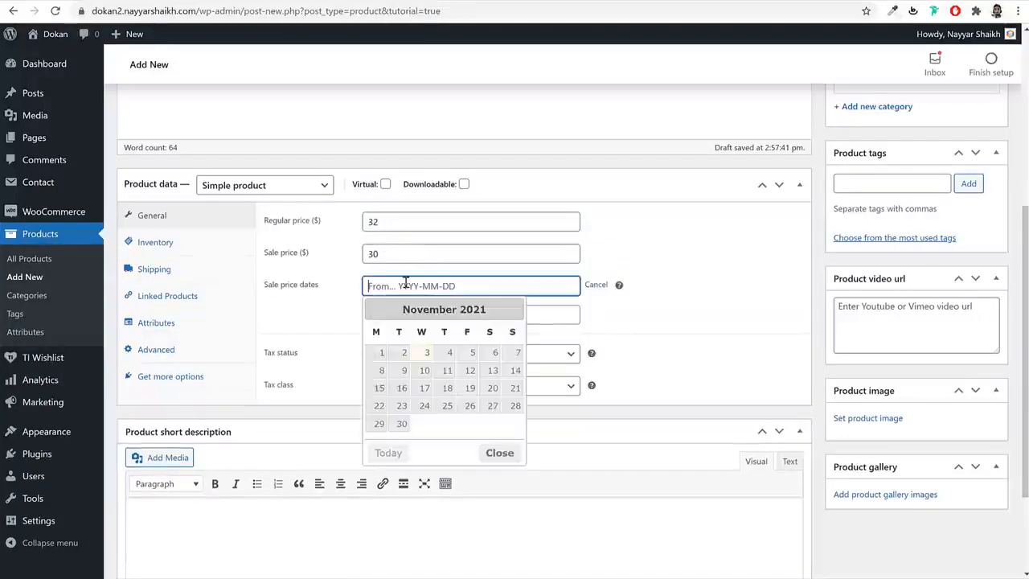
pyautogui.click(402, 351)
pyautogui.click(404, 315)
pyautogui.click(401, 461)
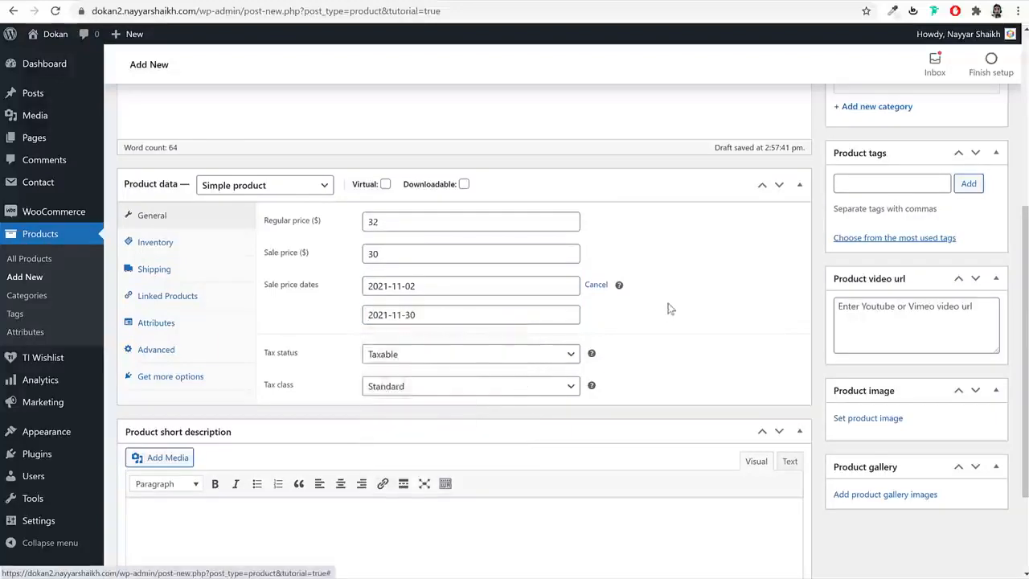
# - Keep the product taxable and give it the GST 10 tax class
pyautogui.click(426, 356)
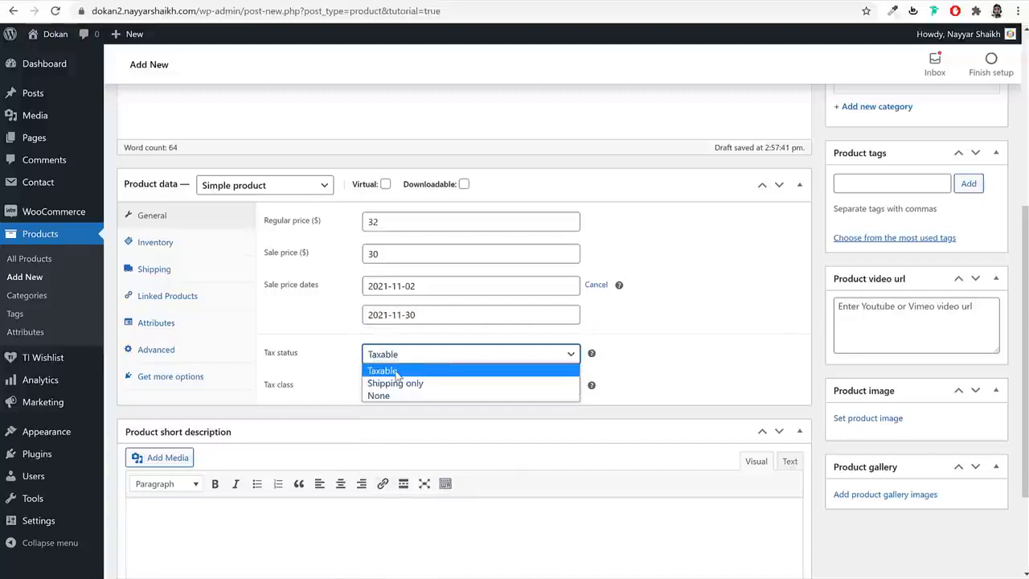
pyautogui.click(396, 372)
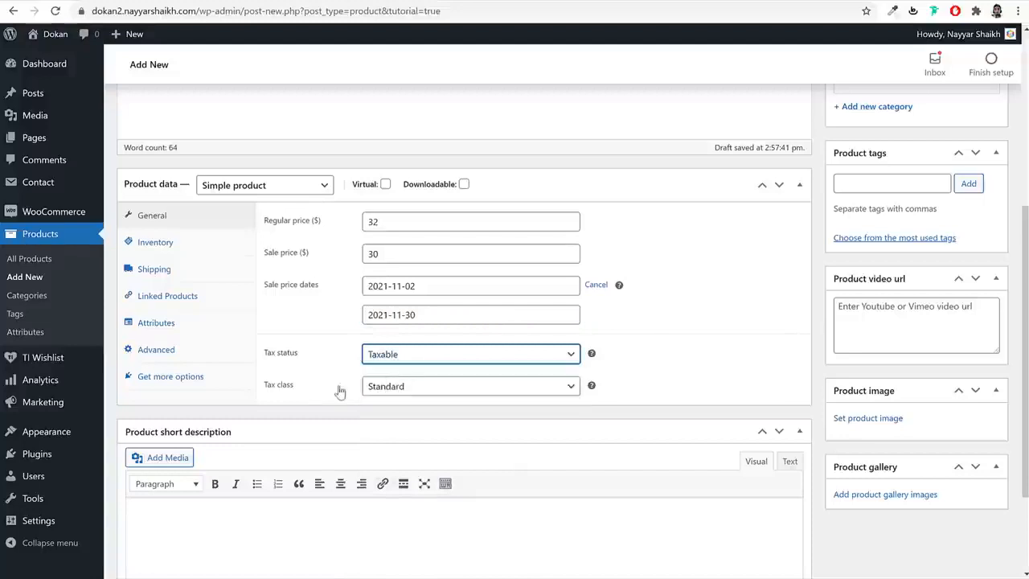
pyautogui.click(417, 388)
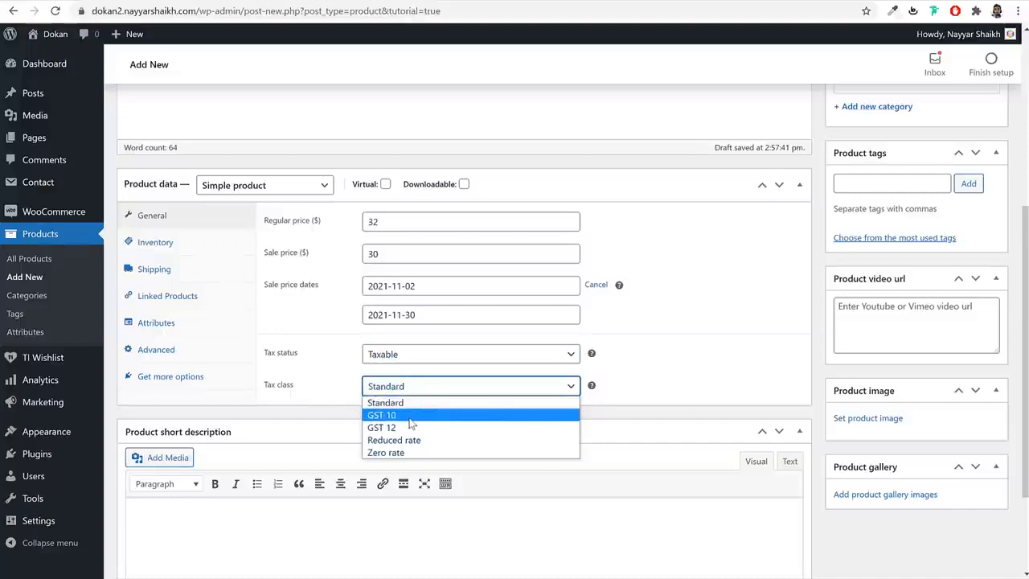
pyautogui.click(410, 418)
pyautogui.scroll(3, 524, 375)
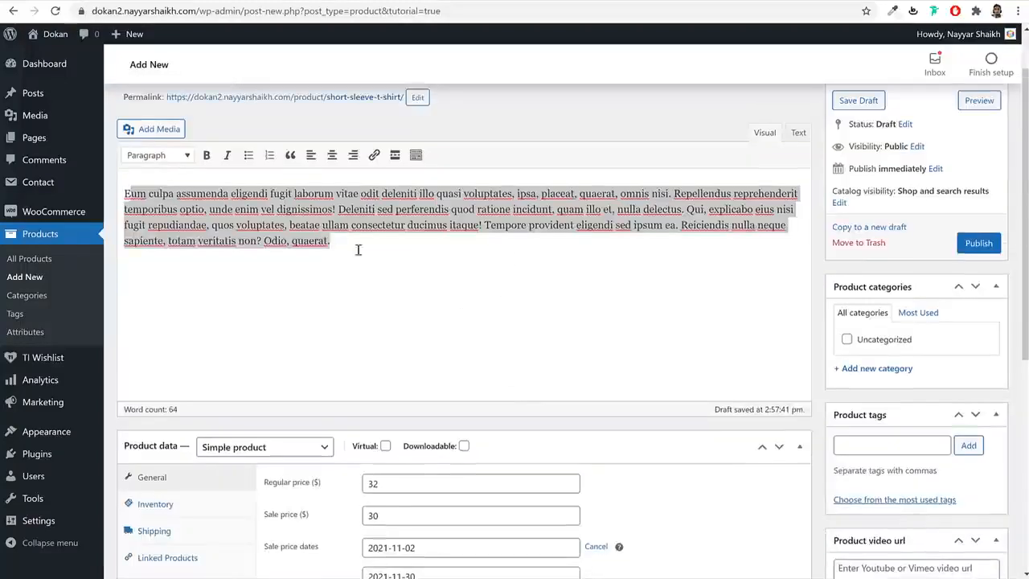
pyautogui.scroll(-3, 527, 339)
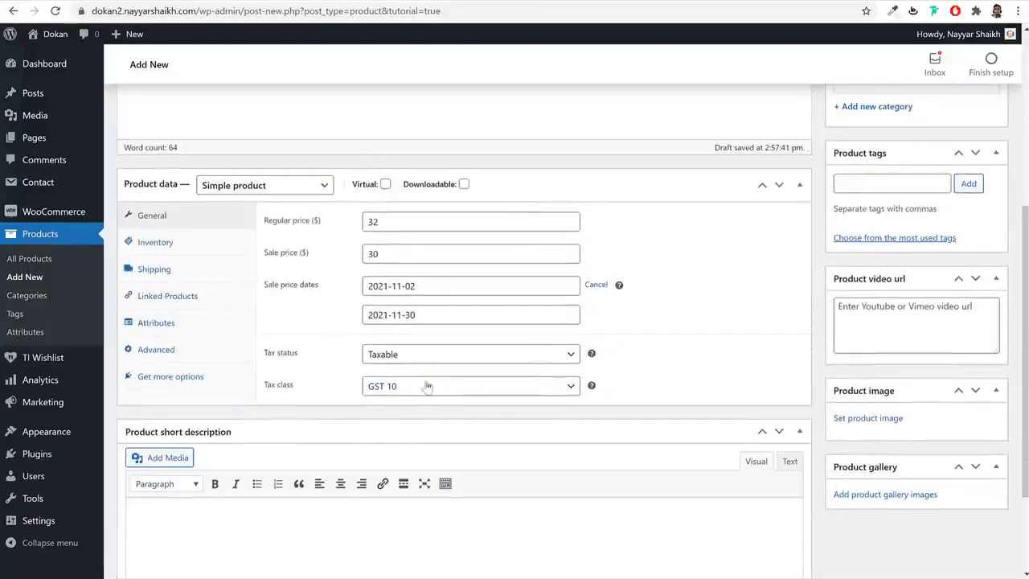
pyautogui.click(193, 248)
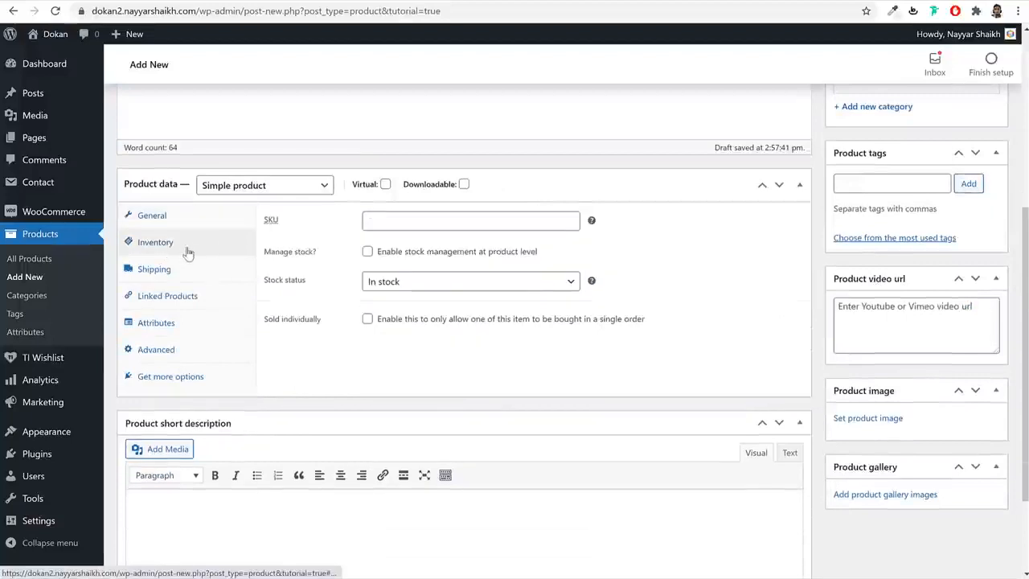
# - Enter an SKU, then weight 100 and dimensions 40 × 40 × 40 in shipping
pyautogui.click(369, 220)
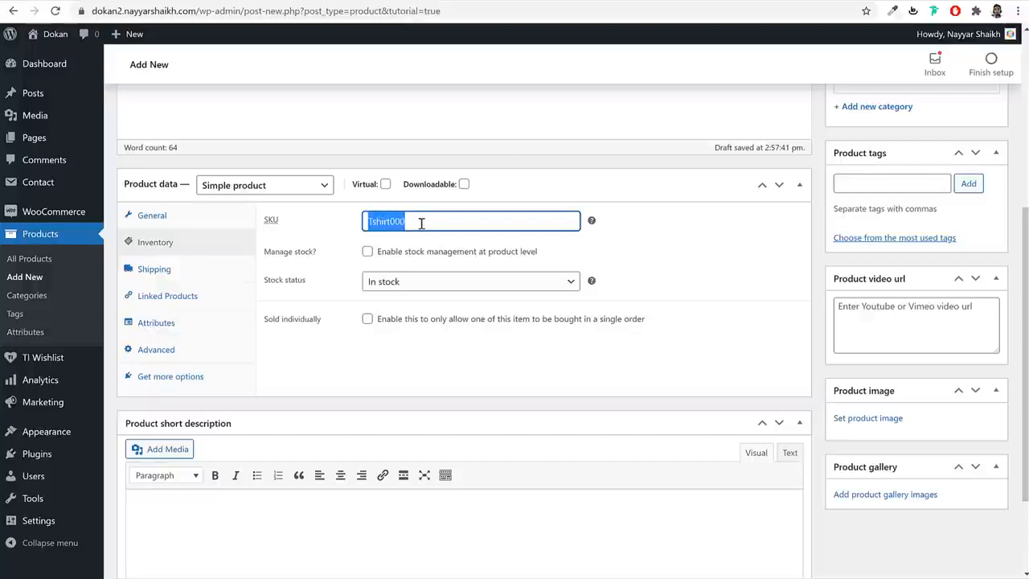
pyautogui.write('TSHIRT001')
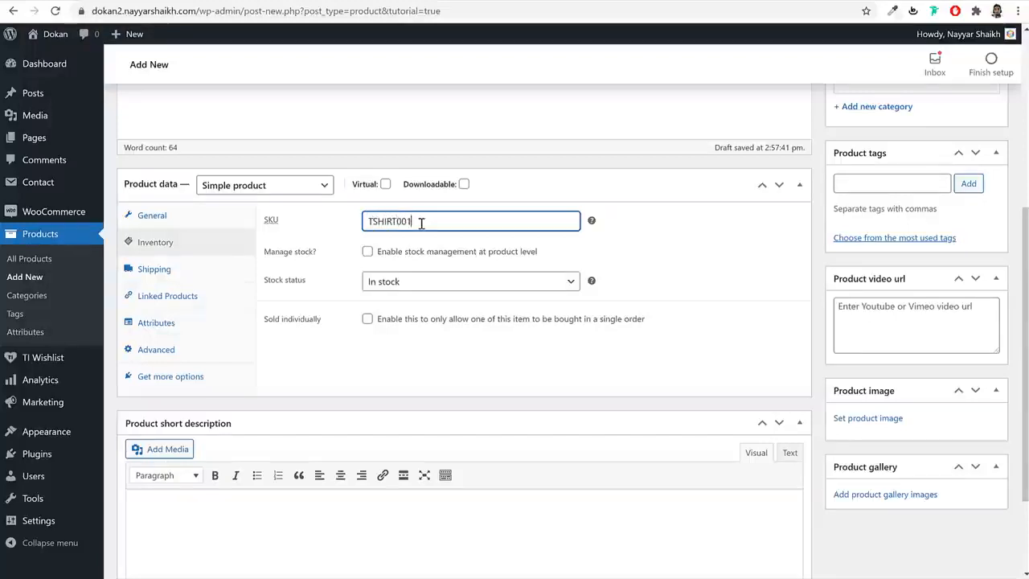
pyautogui.click(185, 269)
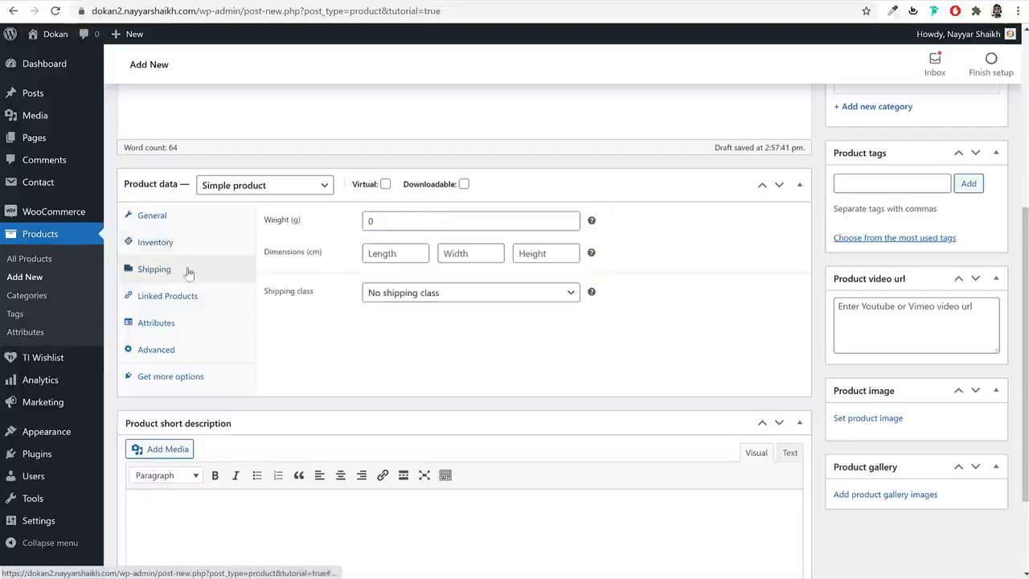
pyautogui.click(415, 227)
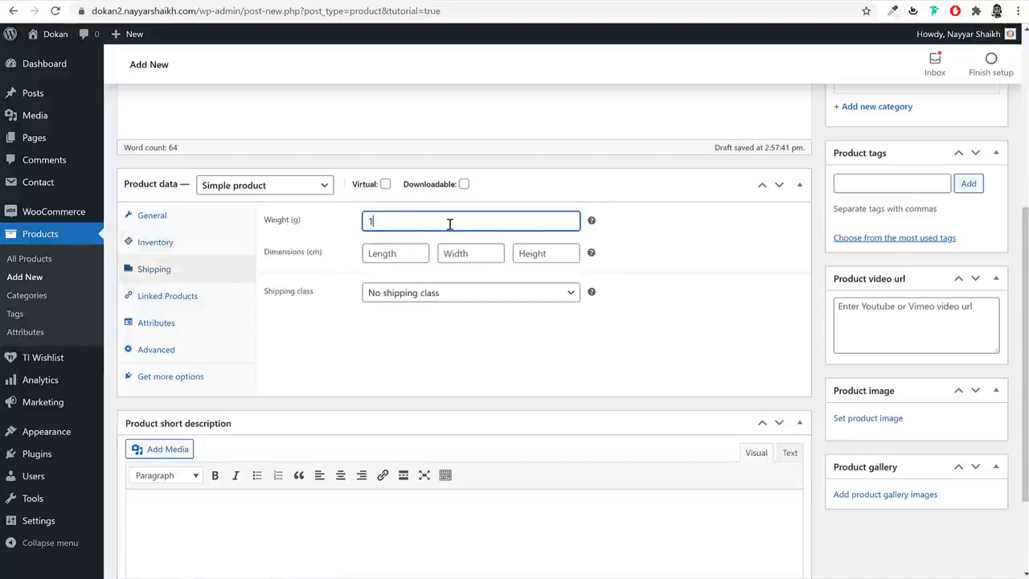
pyautogui.write('100')
pyautogui.press('Tab')
pyautogui.write('40')
pyautogui.press('Tab')
pyautogui.write('40')
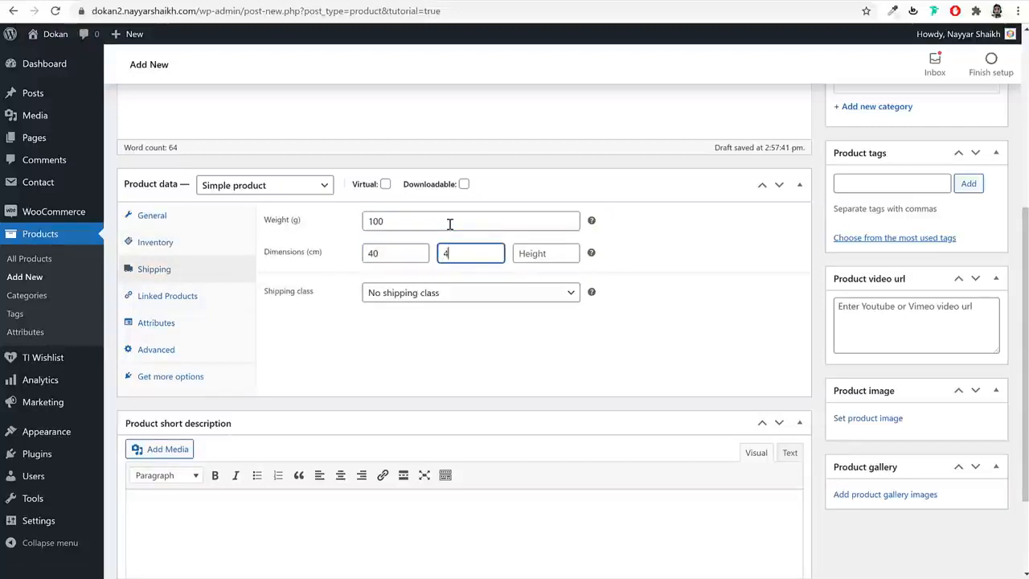
pyautogui.press('Tab')
pyautogui.write('4')
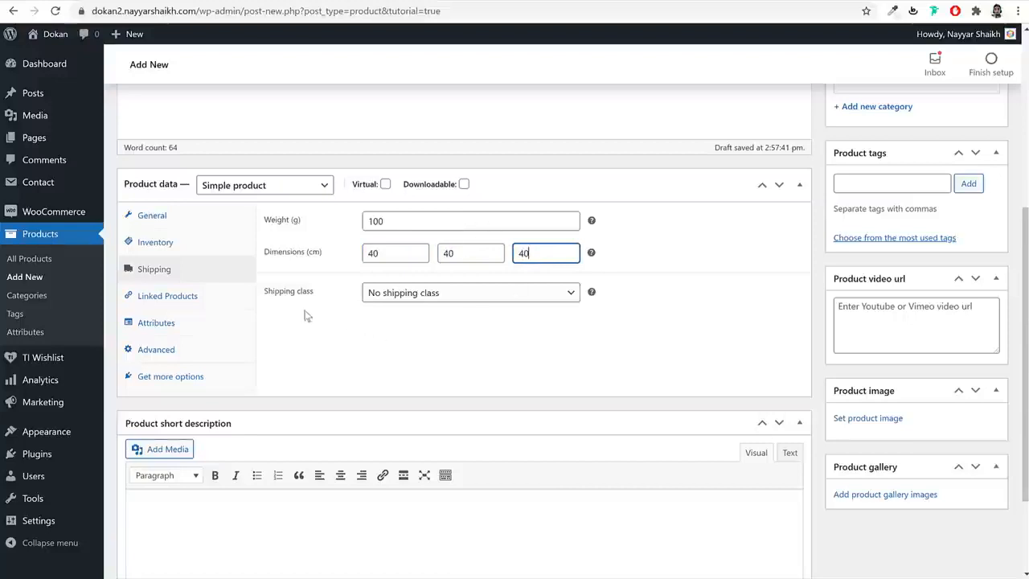
# - Assign the T-Shirt shipping class to the product
pyautogui.moveTo(316, 293); pyautogui.dragTo(267, 294)
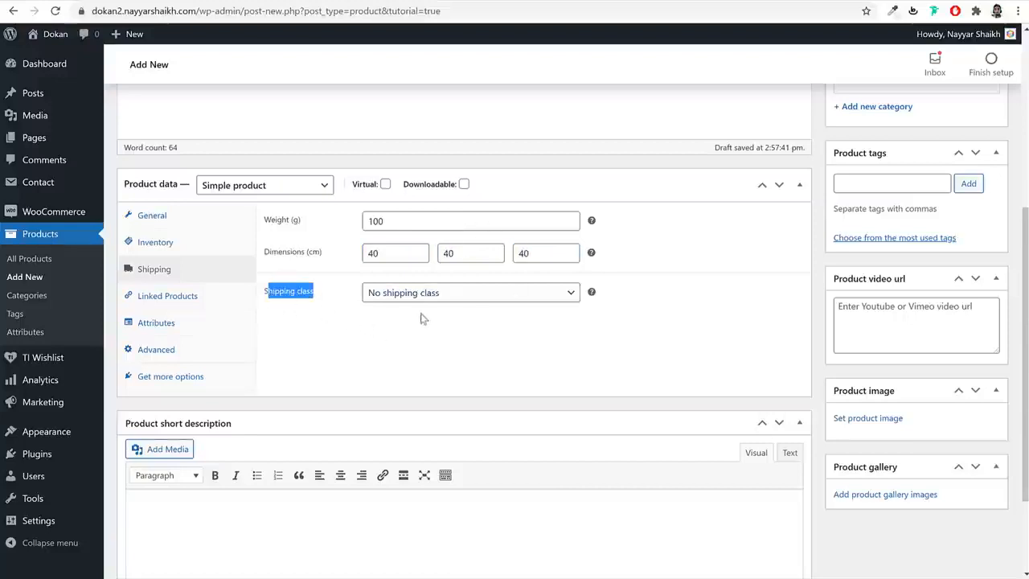
pyautogui.click(466, 294)
pyautogui.press('Down')
pyautogui.press('Down')
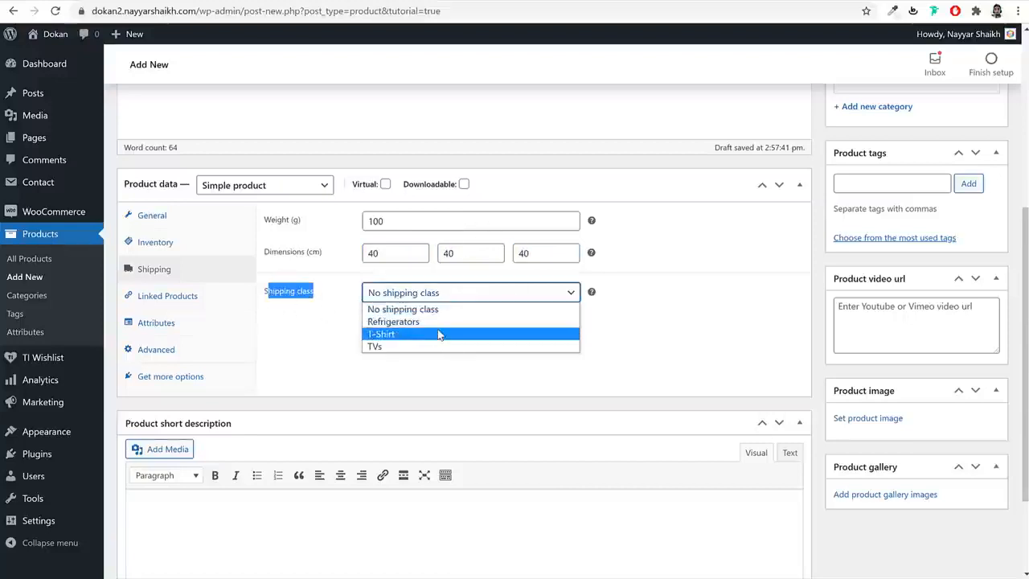
pyautogui.click(391, 335)
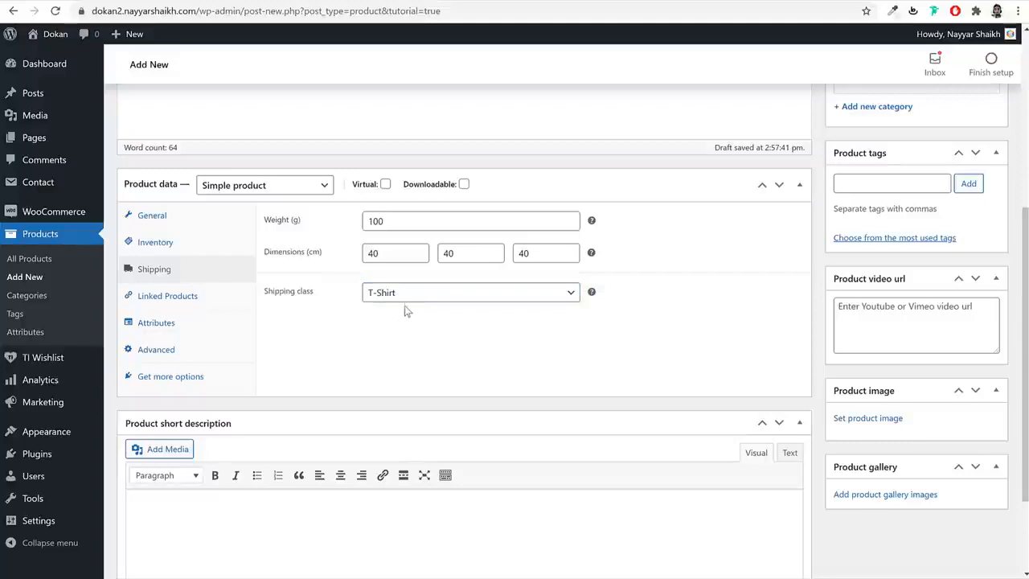
pyautogui.click(411, 295)
pyautogui.click(652, 344)
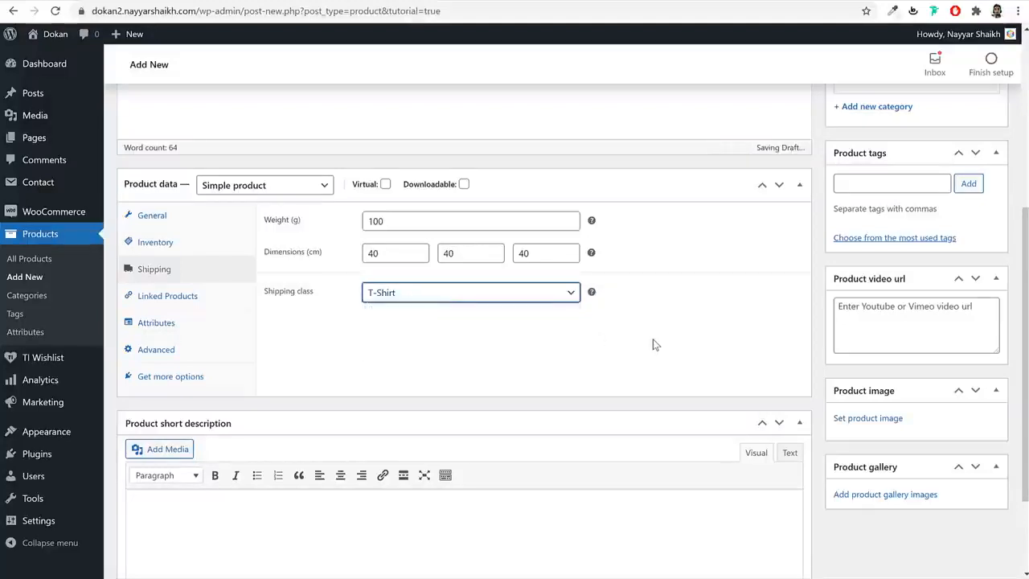
pyautogui.click(652, 341)
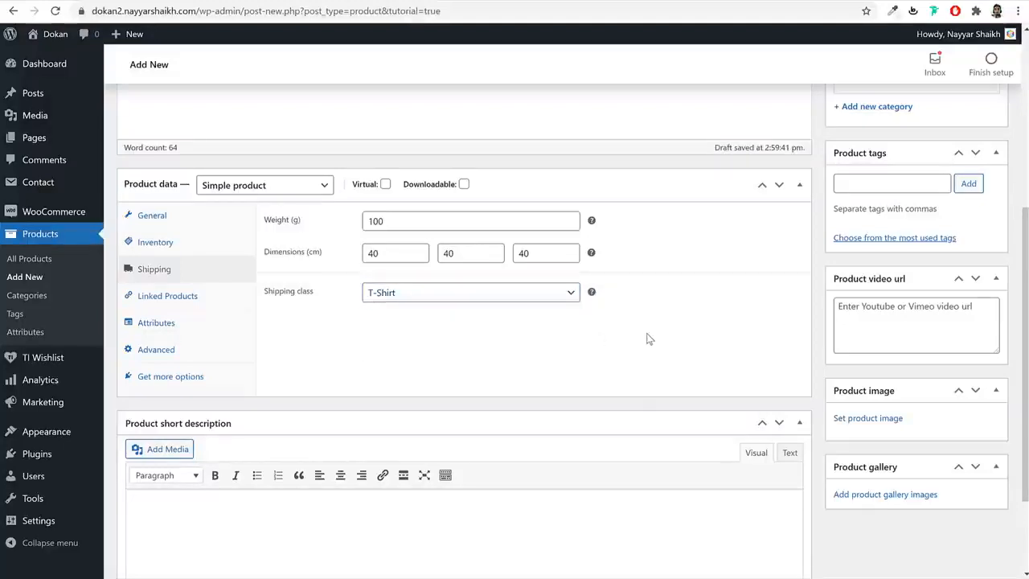
pyautogui.click(459, 297)
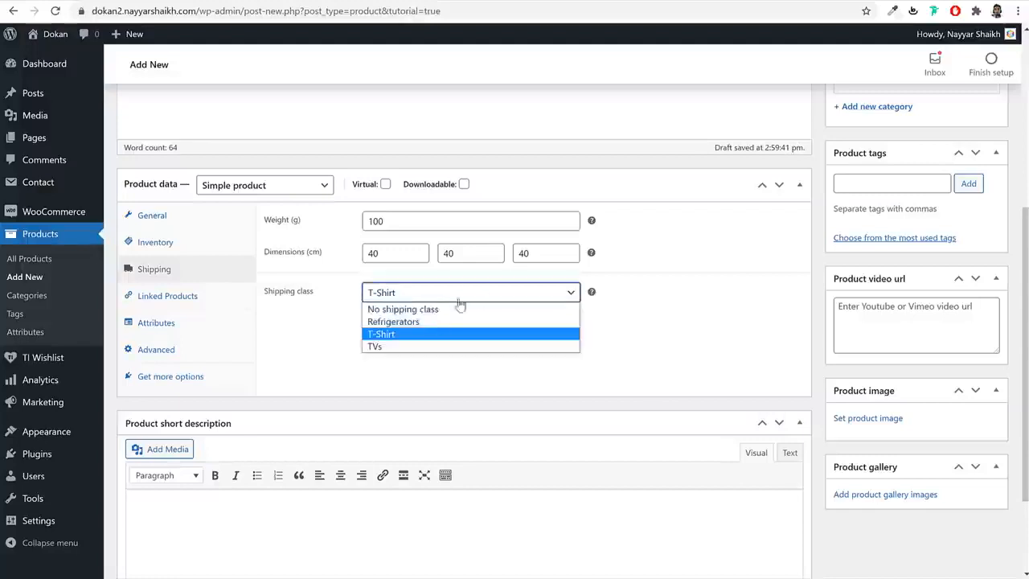
pyautogui.click(482, 335)
pyautogui.click(672, 334)
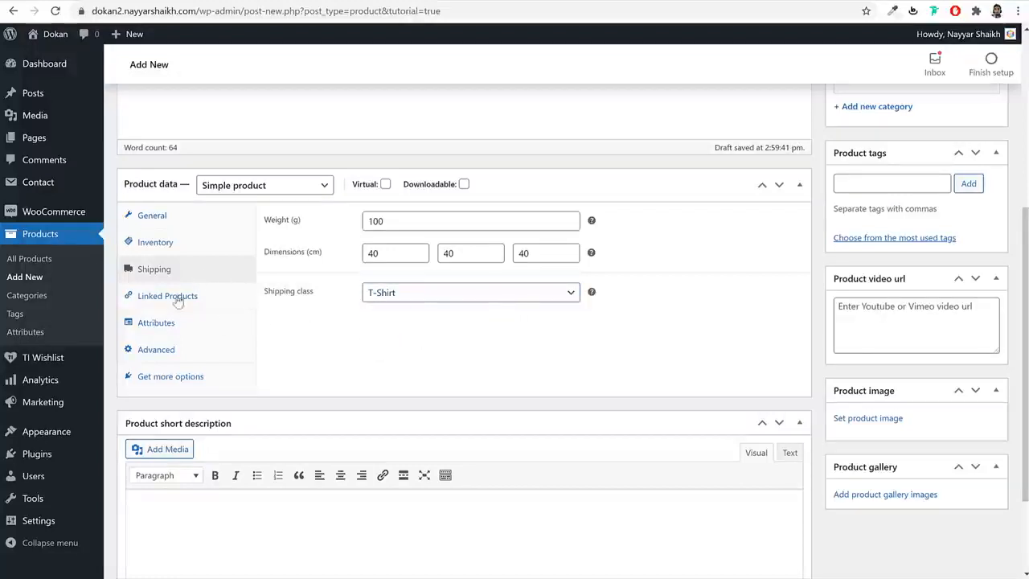
# - Copy the storefront's description paragraph into the product short description
pyautogui.scroll(-2, 663, 276)
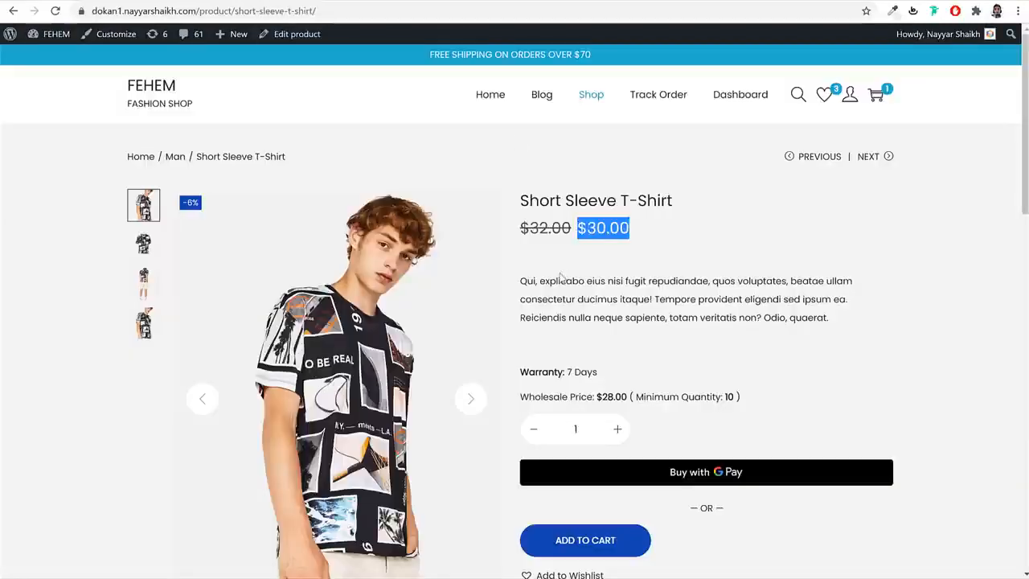
pyautogui.click(561, 276)
pyautogui.tripleClick(614, 282)
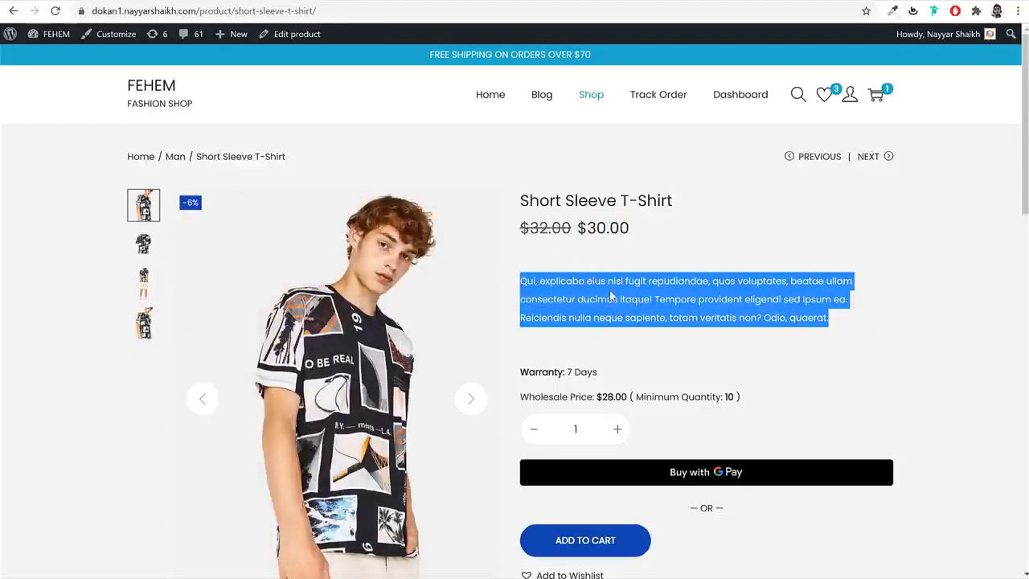
pyautogui.rightClick(609, 291)
pyautogui.click(640, 303)
pyautogui.click(204, 2)
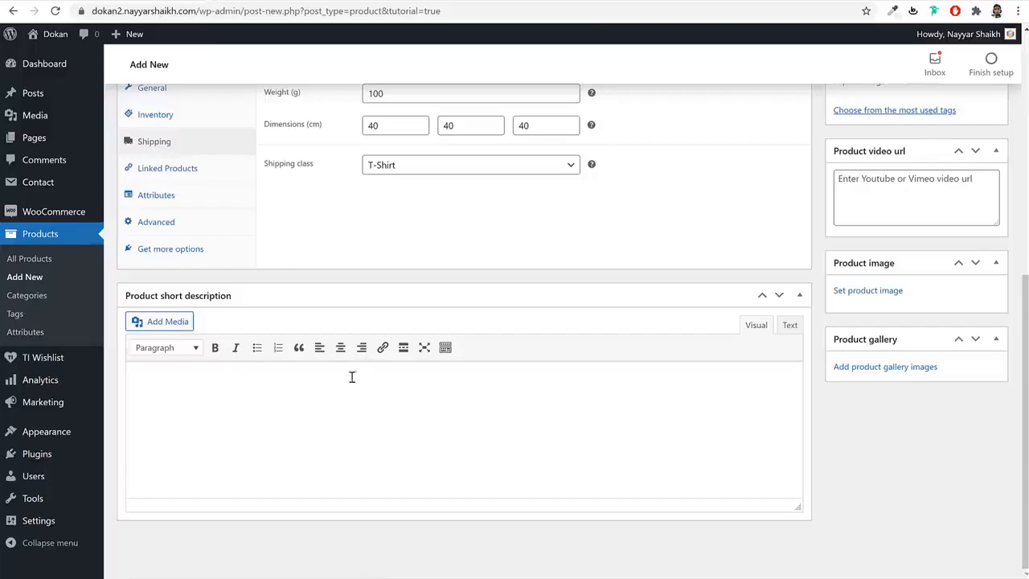
pyautogui.click(332, 386)
pyautogui.hotkey('ctrl', 'v')
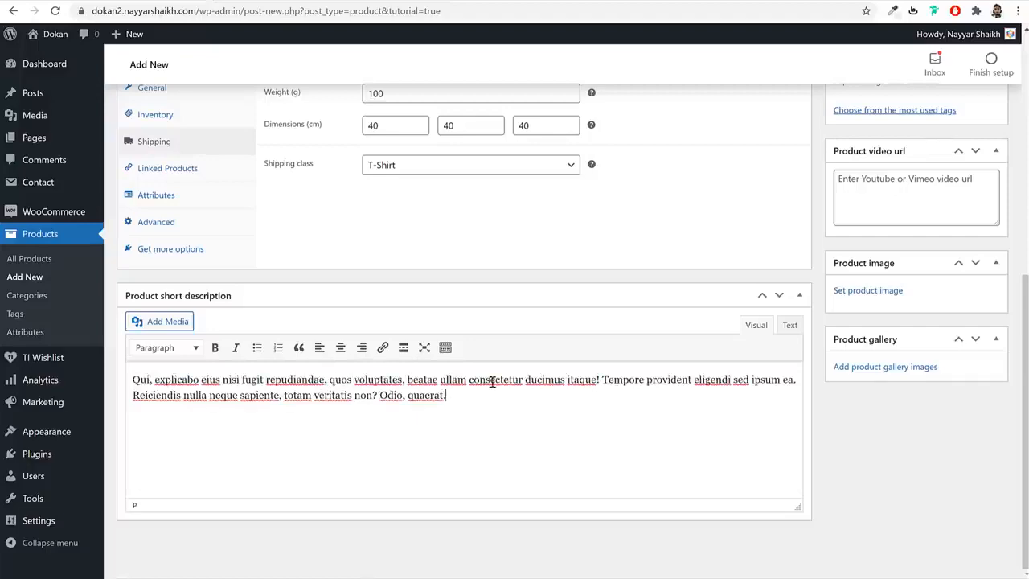
pyautogui.scroll(5, 492, 383)
pyautogui.scroll(-1, 924, 311)
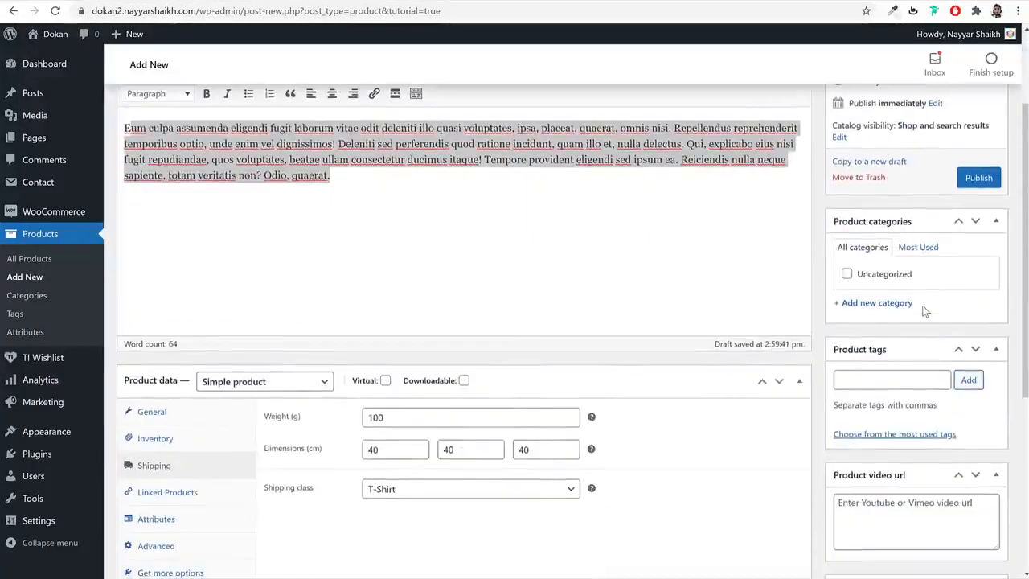
# - Check the storefront's Man category and start adding a new product category
pyautogui.click(175, 1)
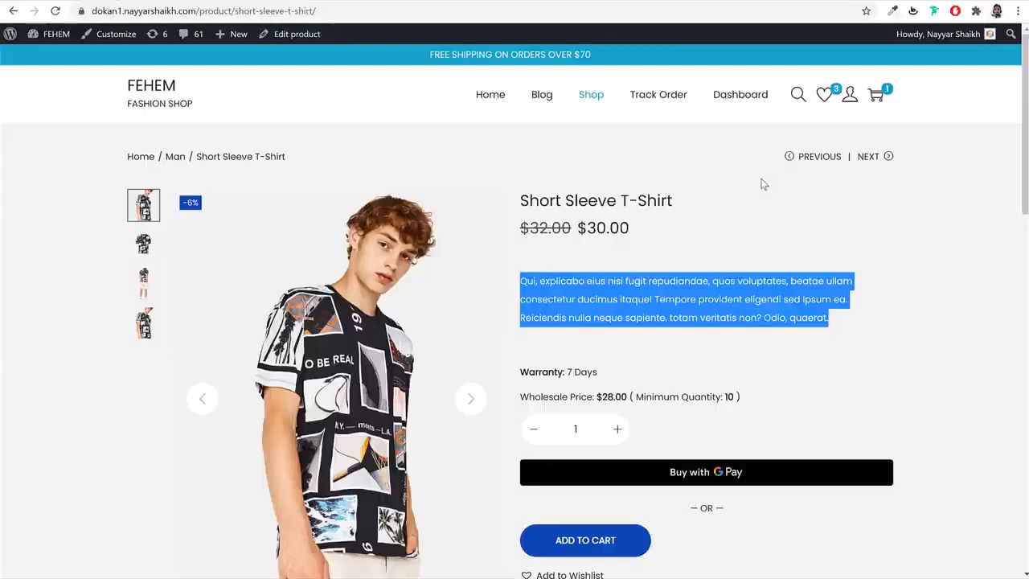
pyautogui.click(751, 256)
pyautogui.scroll(-3, 751, 255)
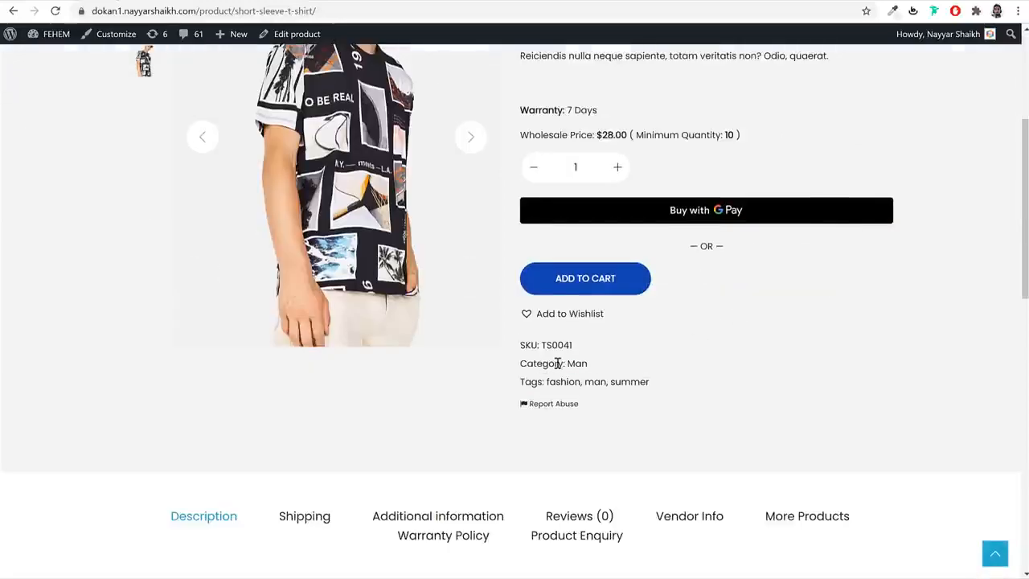
pyautogui.moveTo(593, 364); pyautogui.dragTo(568, 363)
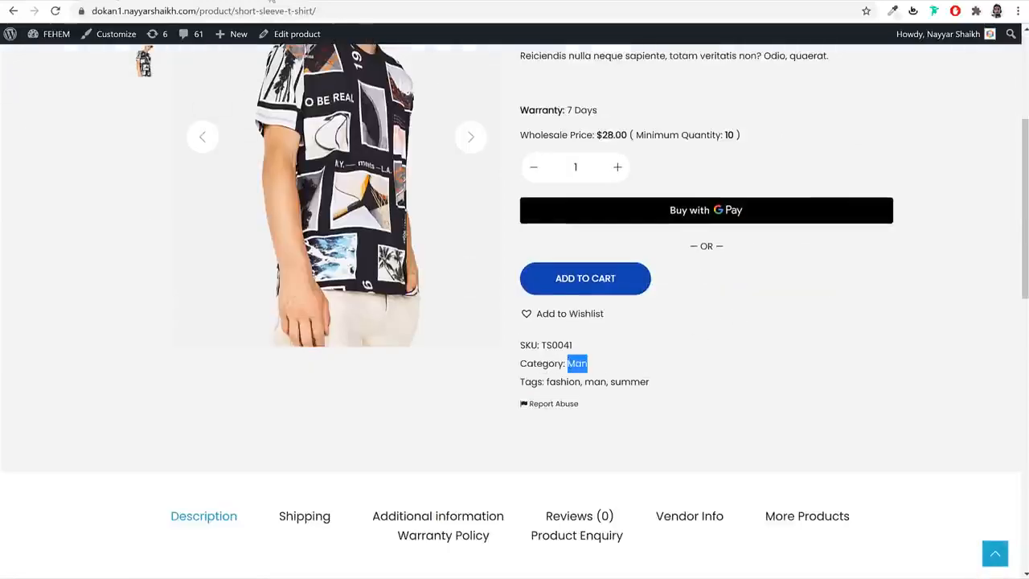
pyautogui.click(272, 2)
pyautogui.click(881, 303)
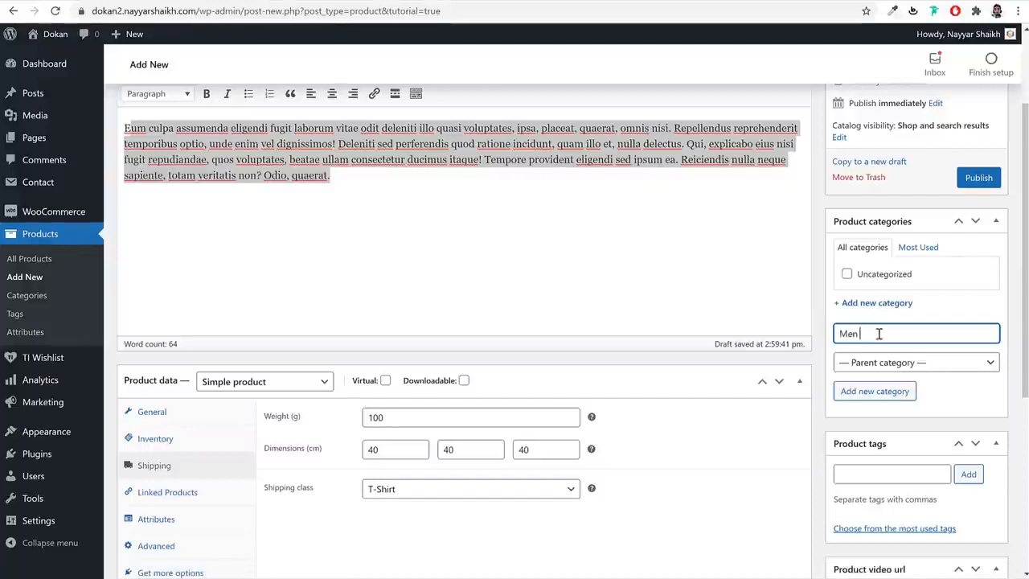
# - Create the Men Shirt category and assign it to the product
pyautogui.write('Men Shirt')
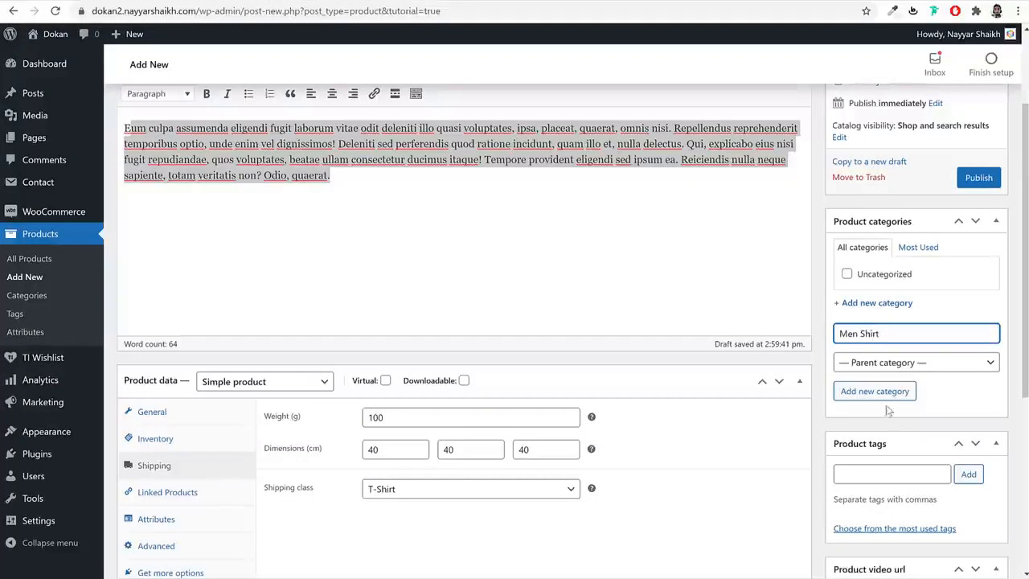
pyautogui.click(887, 394)
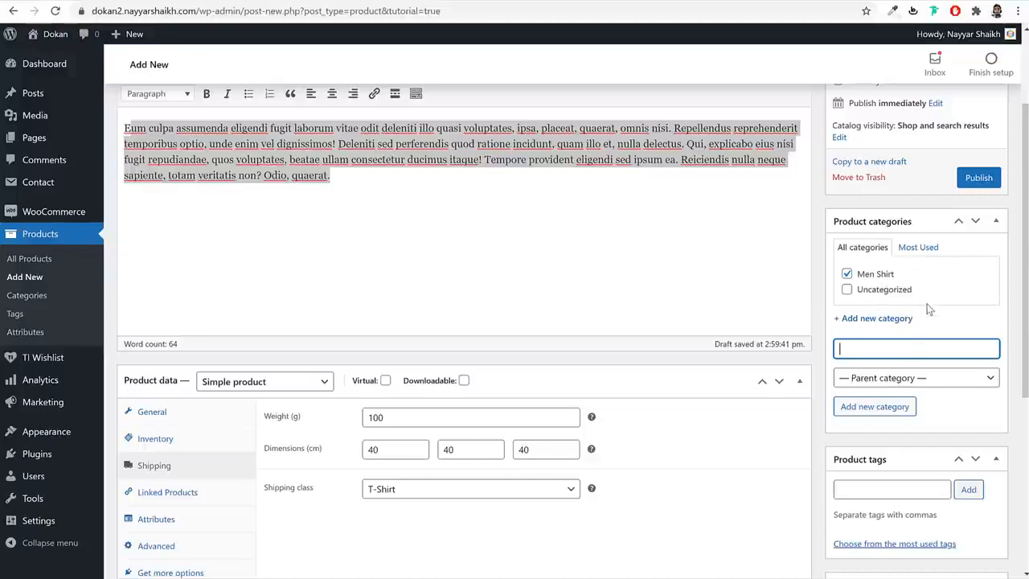
pyautogui.scroll(-4, 929, 310)
# - Tag the product with Men and Red
pyautogui.click(899, 166)
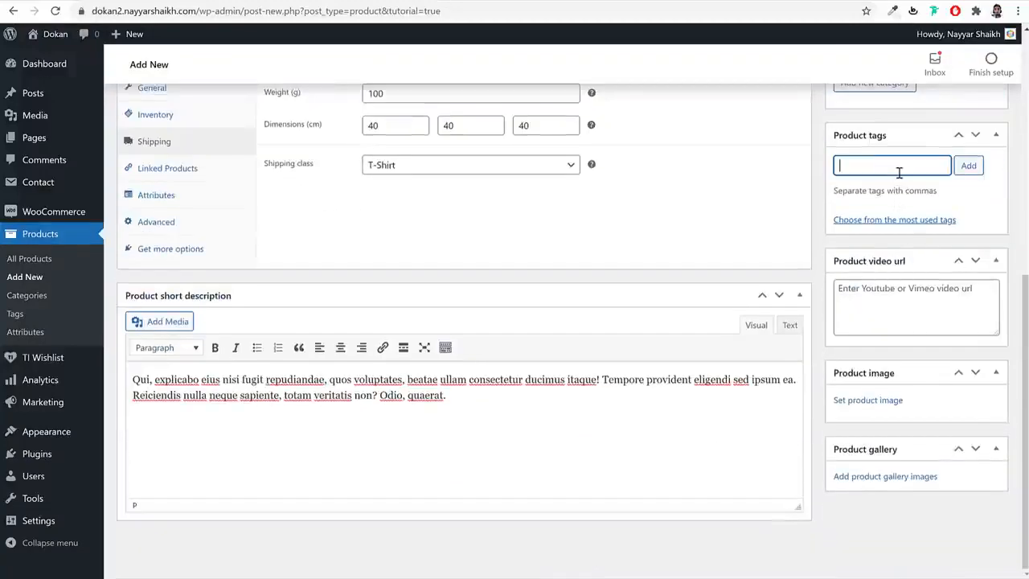
pyautogui.press('Return')
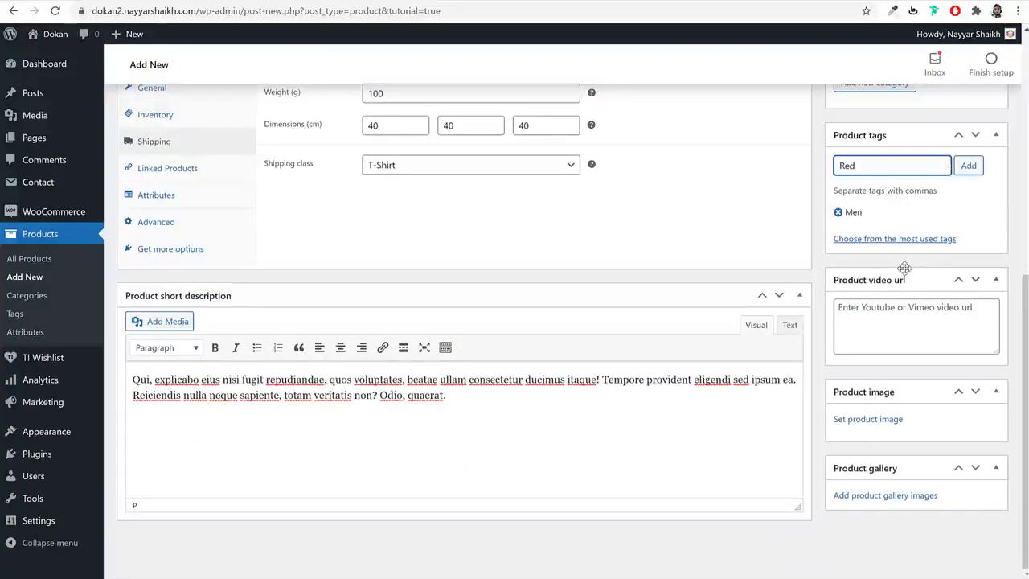
pyautogui.press('Return')
pyautogui.click(896, 331)
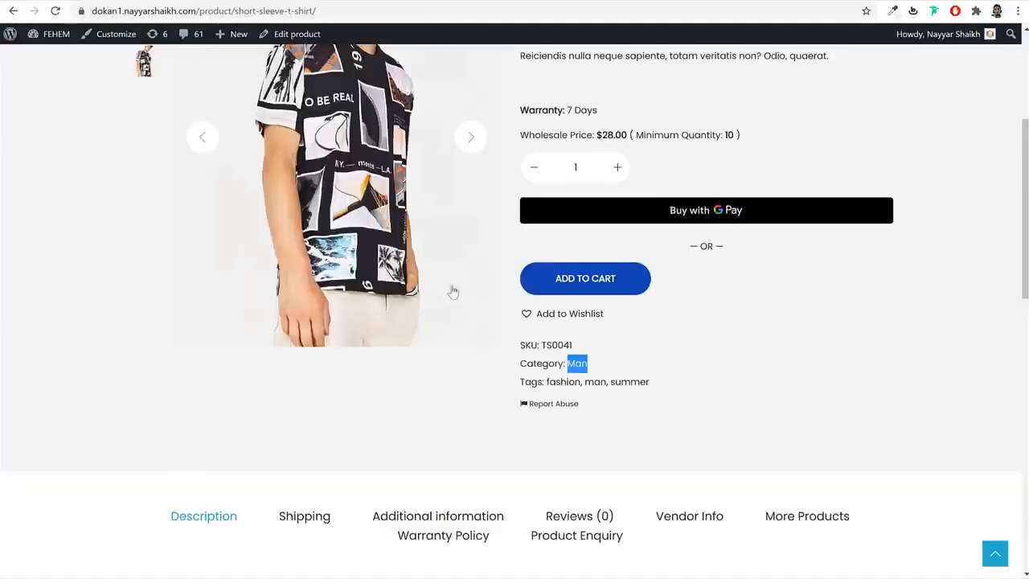
pyautogui.scroll(3, 450, 290)
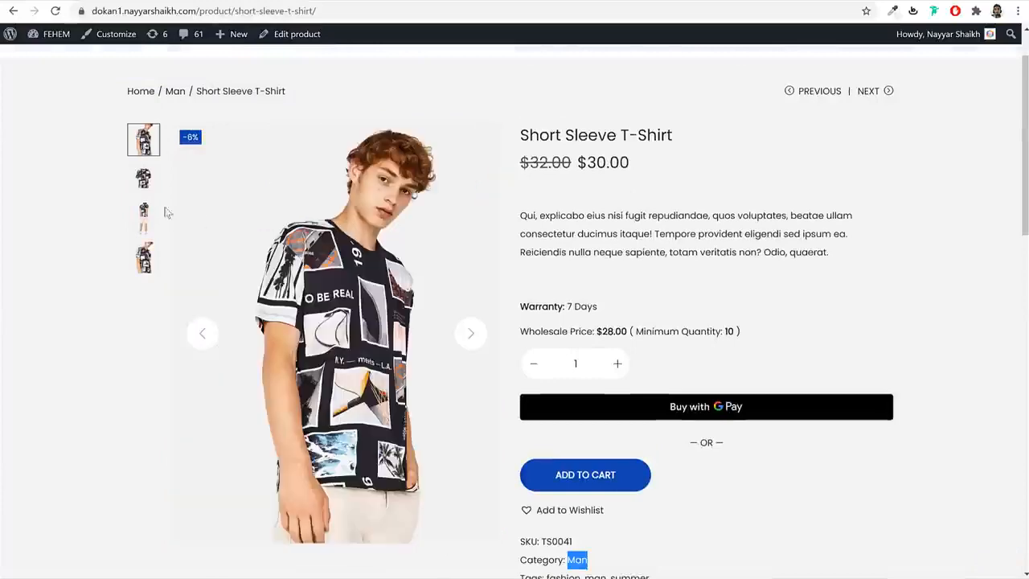
# - Flip through the storefront shirt photos and glance at the Dokan folder window
pyautogui.click(144, 215)
pyautogui.click(143, 258)
pyautogui.click(143, 139)
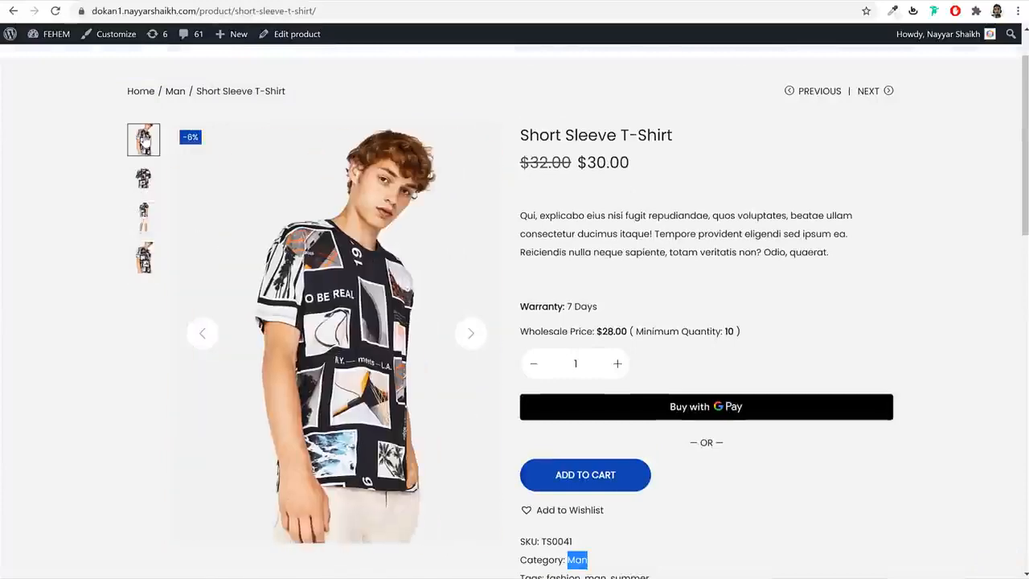
pyautogui.hotkey('alt', 'Tab')
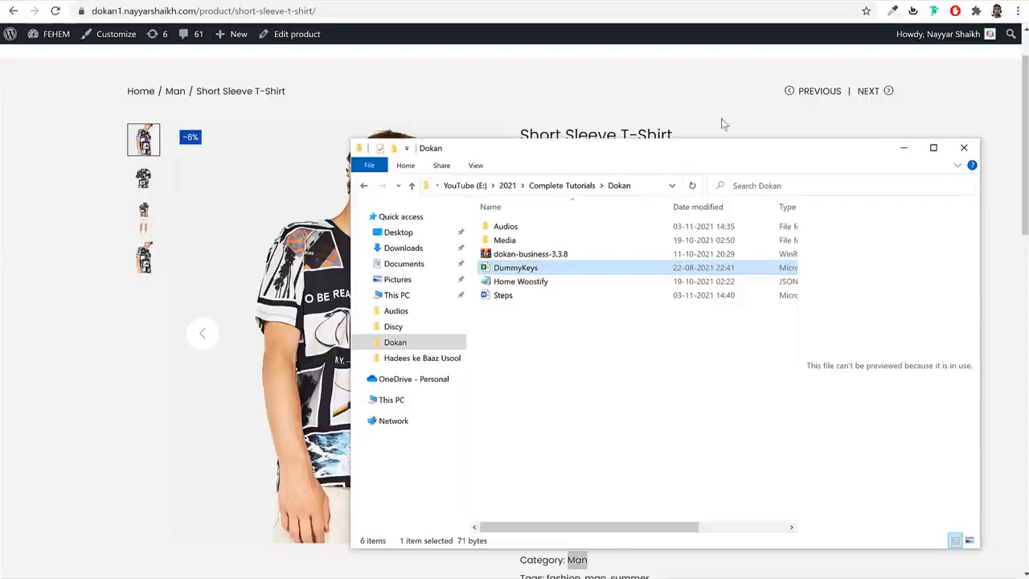
pyautogui.hotkey('alt', 'Tab')
# - Open bloggdude.com's classified ads tutorial post, find Download Free Images, and bring up the Dokan folder
pyautogui.hotkey('ctrl', 't')
pyautogui.write('bloggdude.com')
pyautogui.press('Return')
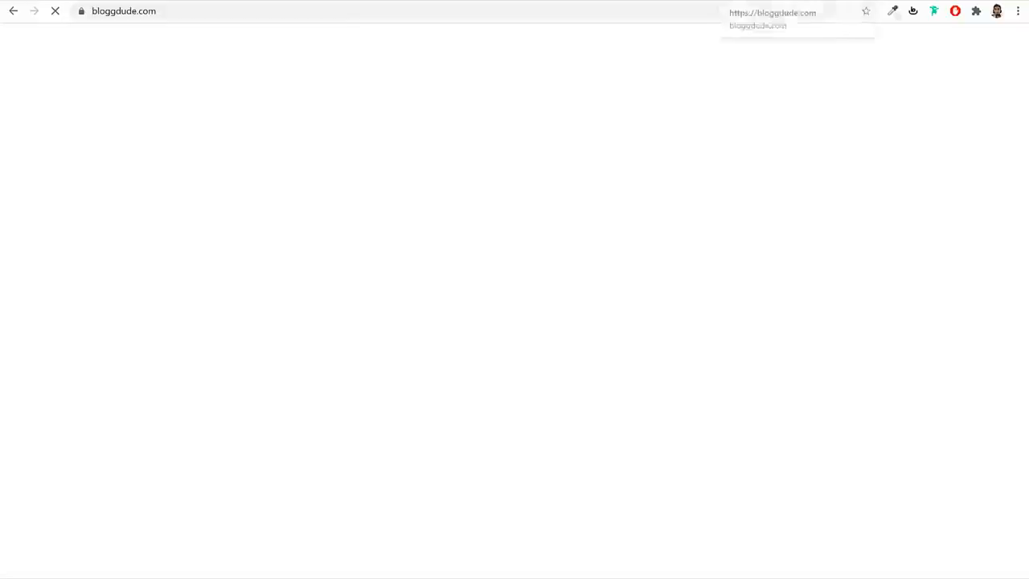
pyautogui.scroll(-3, 792, 293)
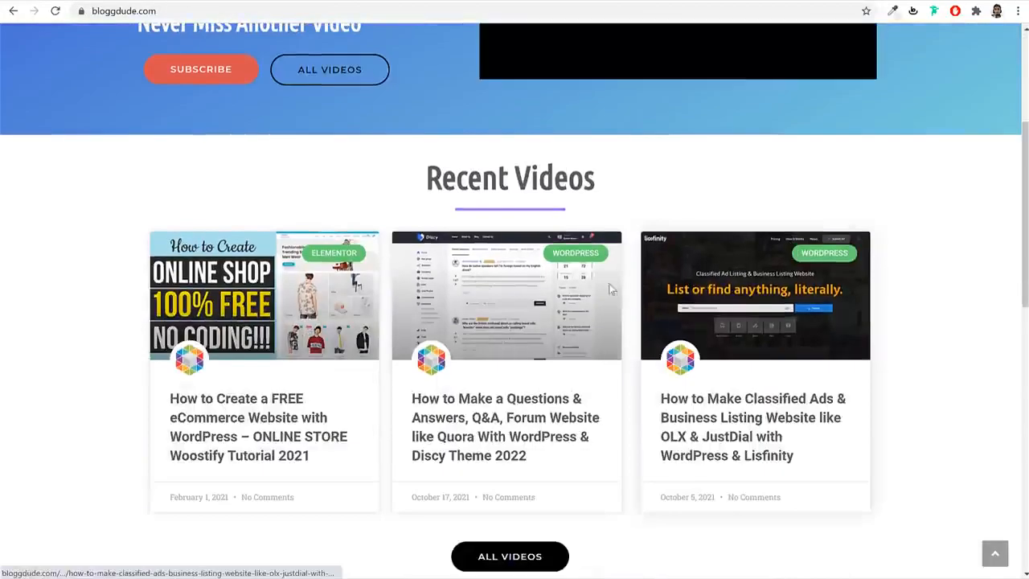
pyautogui.click(739, 447)
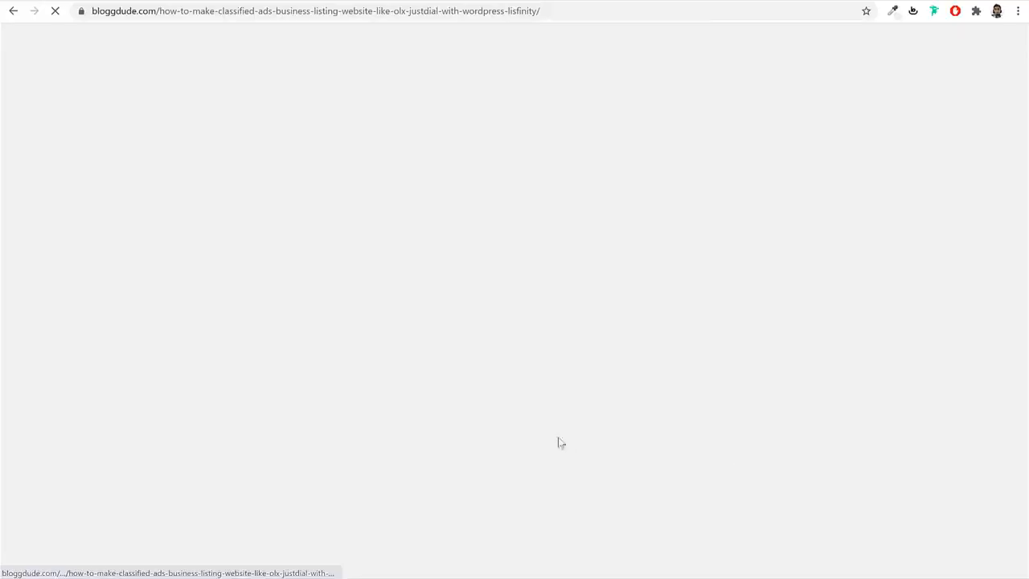
pyautogui.scroll(-2, 532, 372)
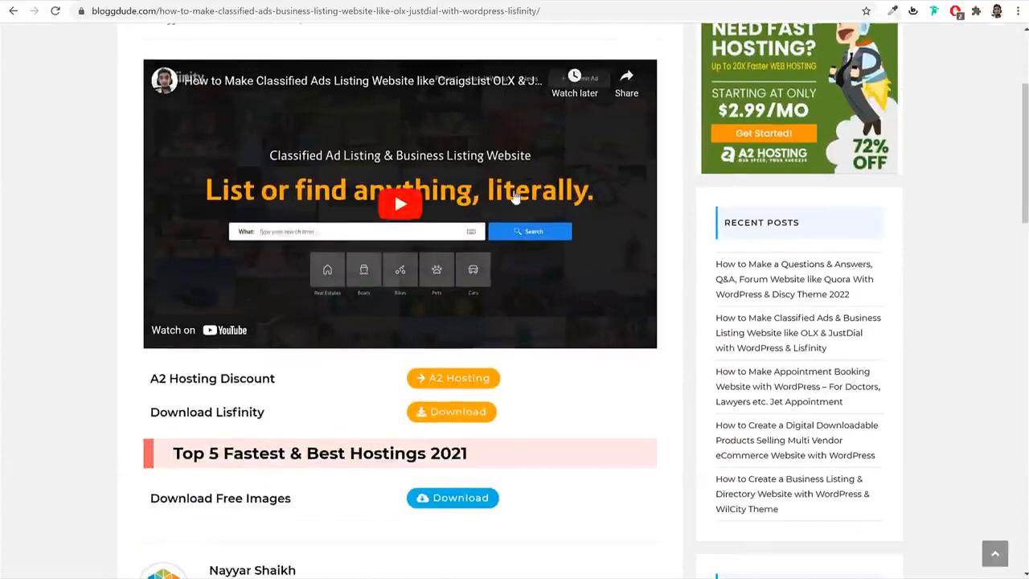
pyautogui.scroll(-2, 266, 296)
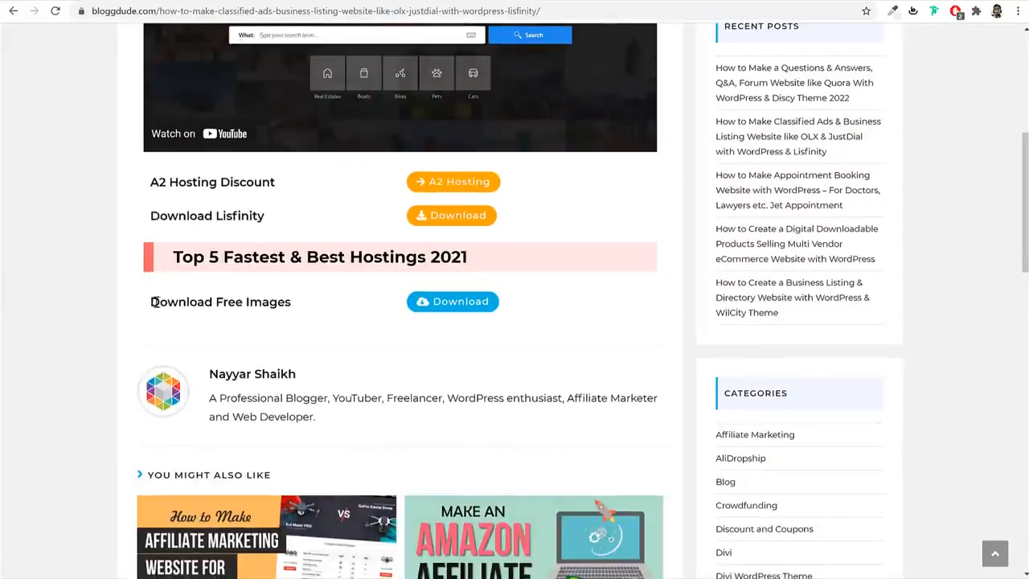
pyautogui.moveTo(155, 302); pyautogui.dragTo(290, 315)
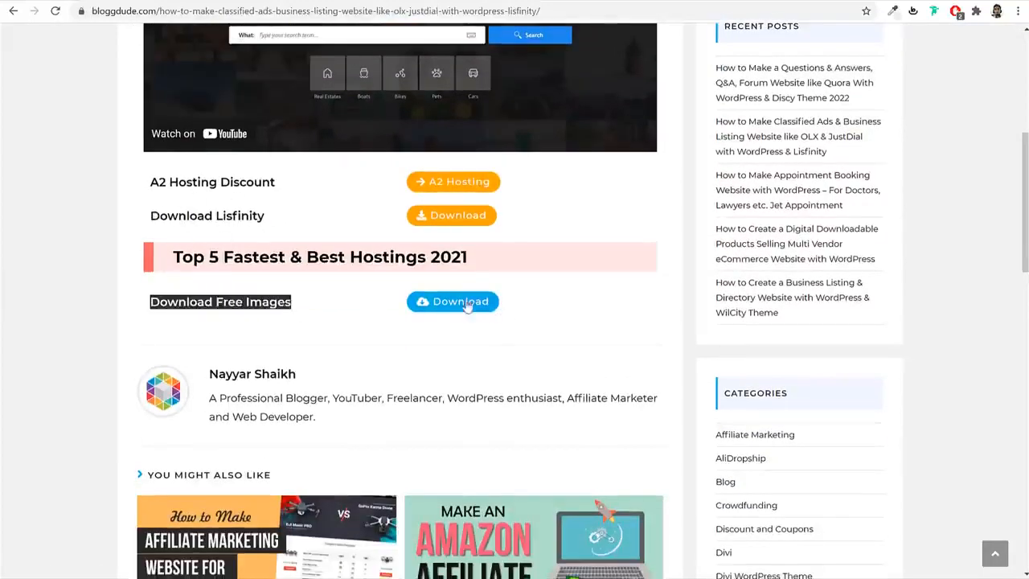
pyautogui.click(346, 578)
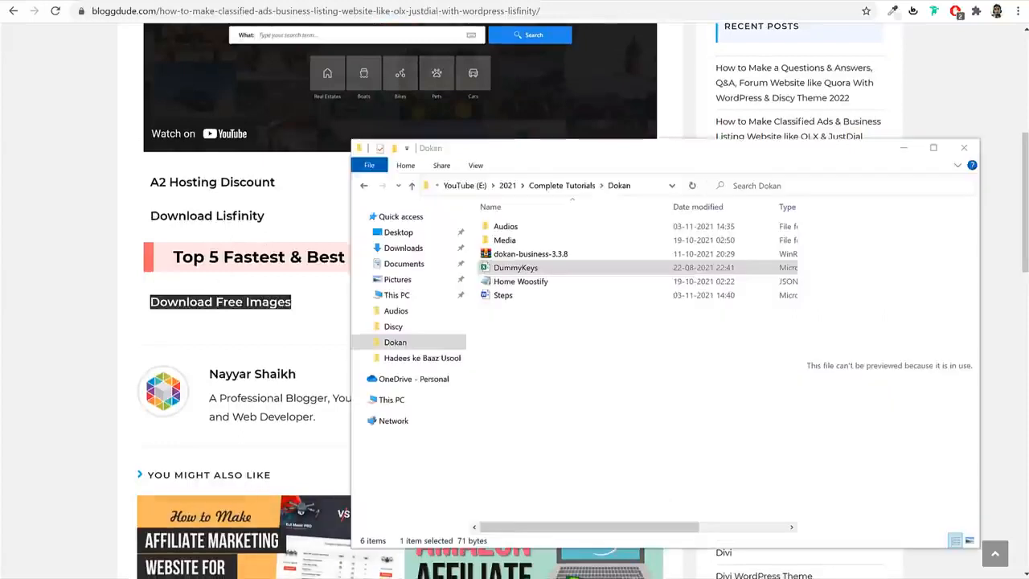
# - Browse Dokan › Media's Instagram, Media and Products folders, then return to the product editor
pyautogui.click(522, 267)
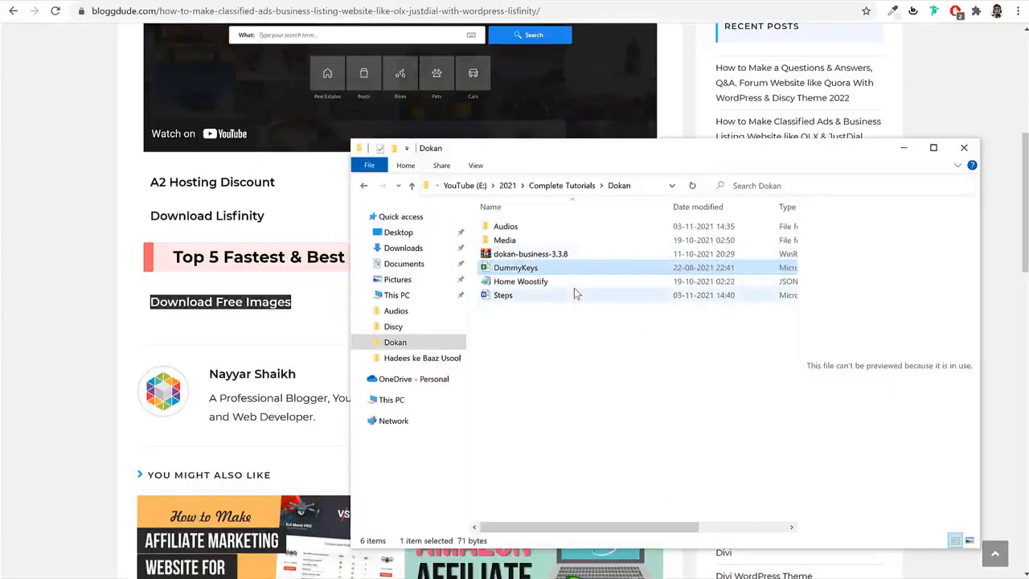
pyautogui.rightClick(523, 254)
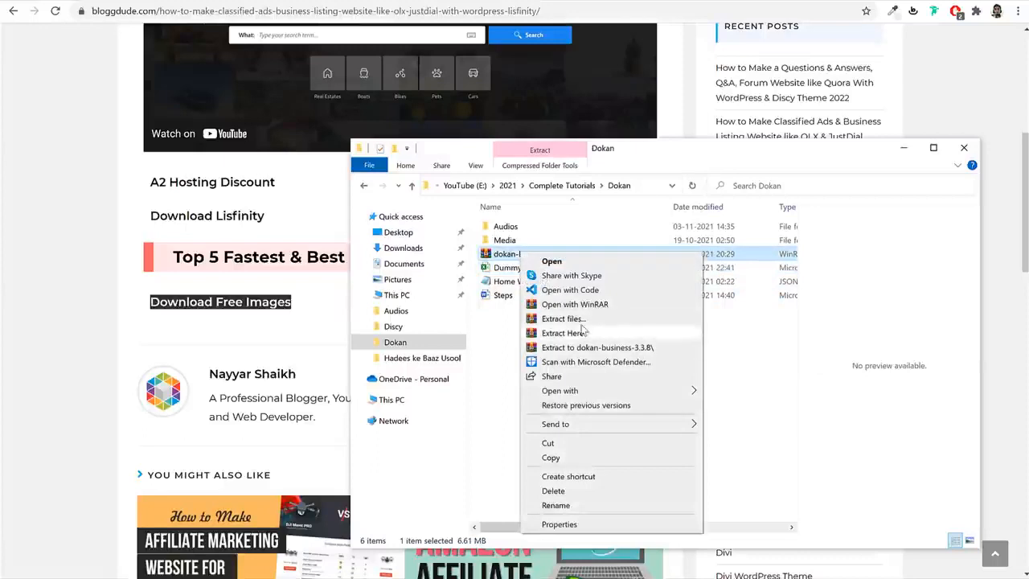
pyautogui.click(488, 336)
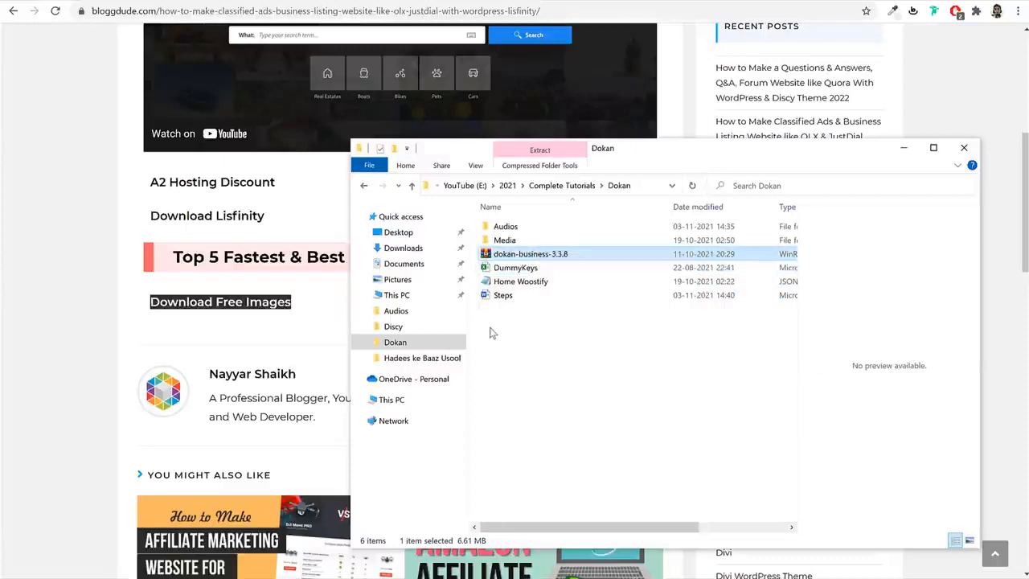
pyautogui.doubleClick(532, 240)
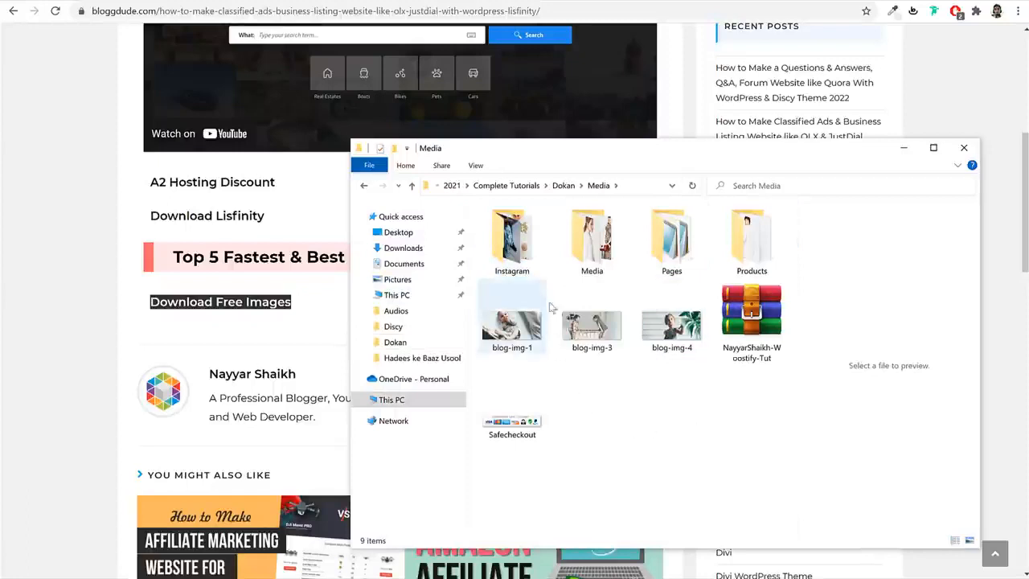
pyautogui.doubleClick(521, 248)
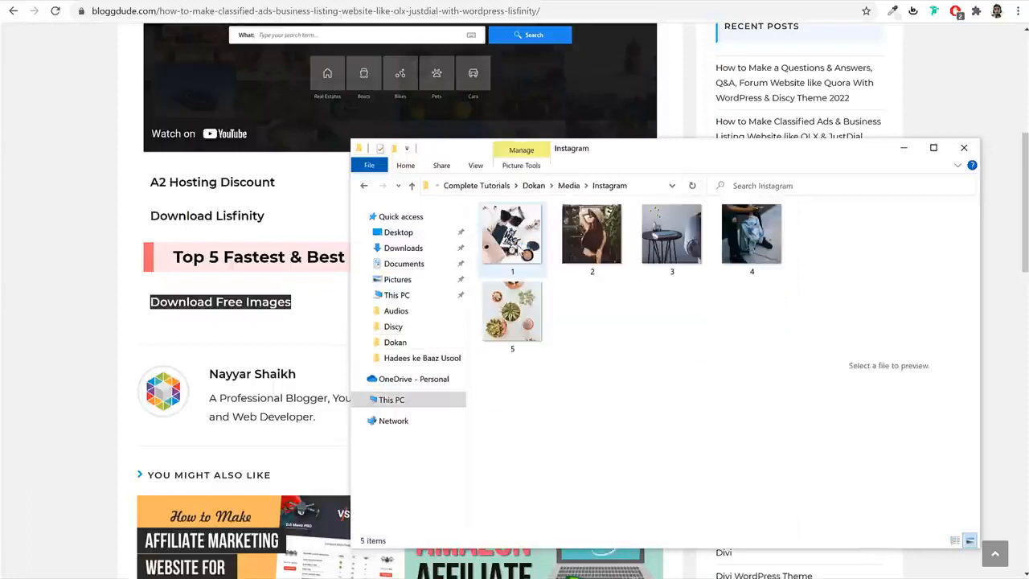
pyautogui.hotkey('alt', 'Left')
pyautogui.doubleClick(592, 238)
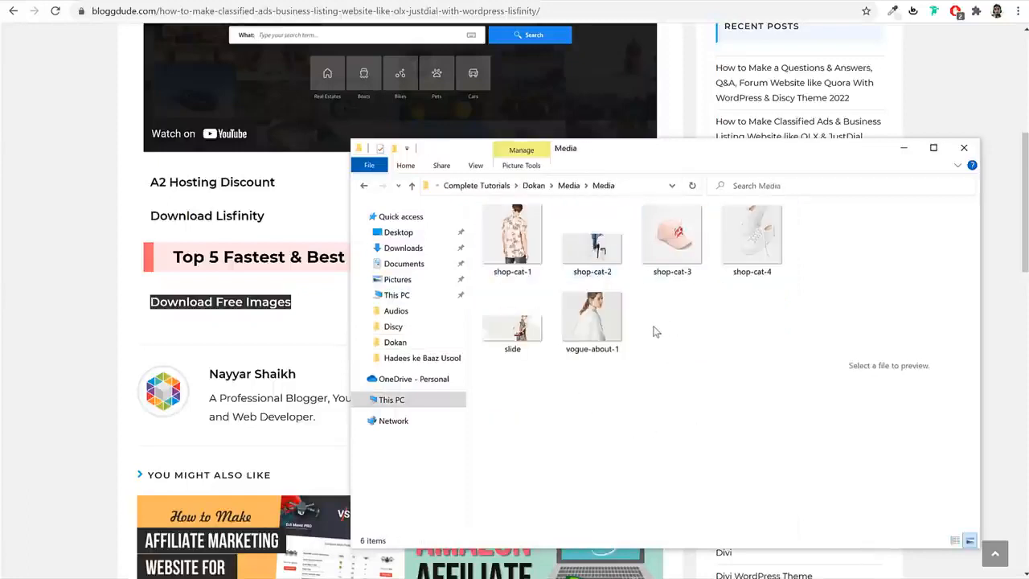
pyautogui.hotkey('alt', 'Left')
pyautogui.doubleClick(754, 245)
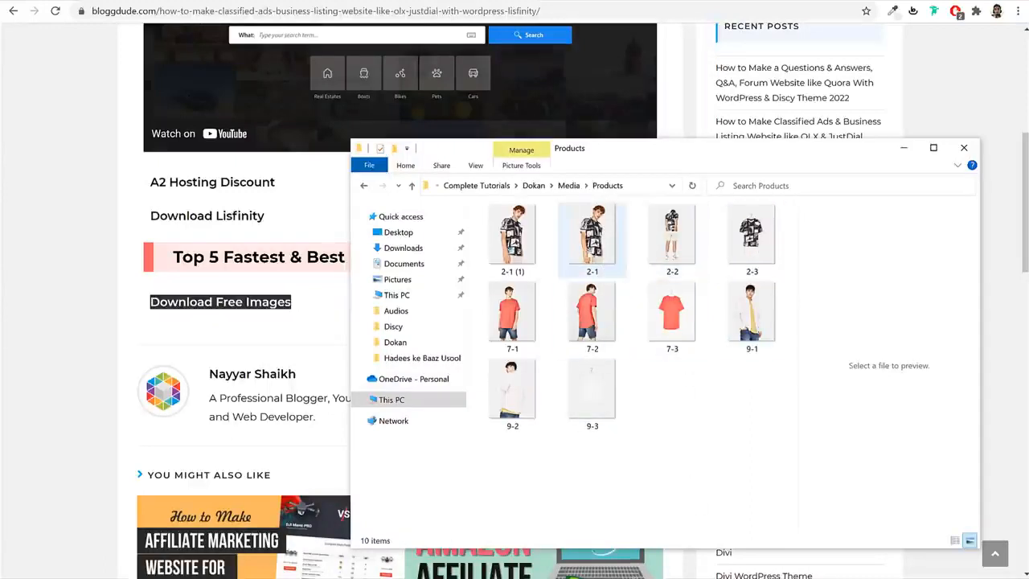
pyautogui.click(253, 1)
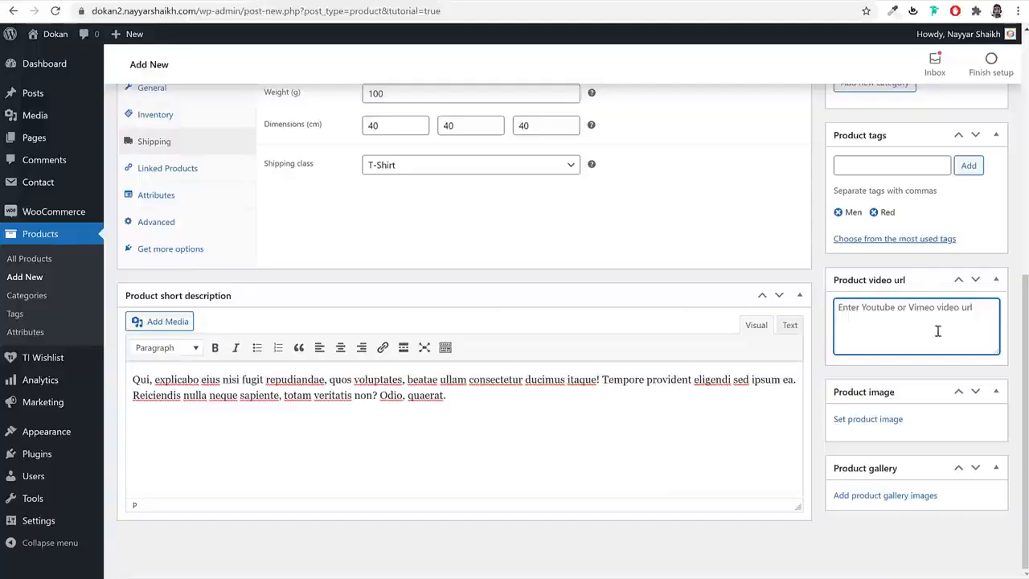
# - Upload shirt photos 2-1 (1), 2-2 and 2-3 from Media\Products
pyautogui.click(884, 421)
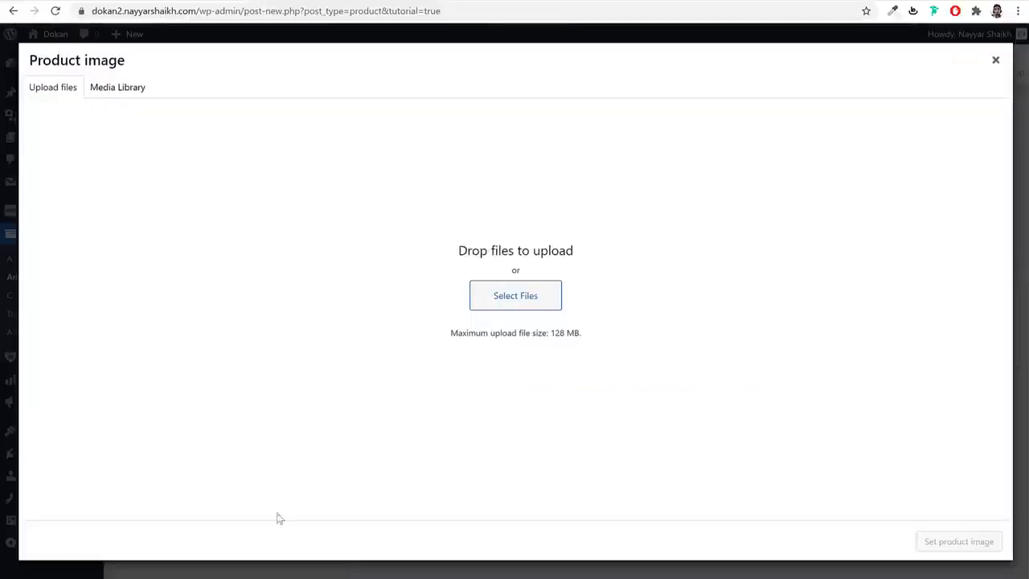
pyautogui.click(517, 296)
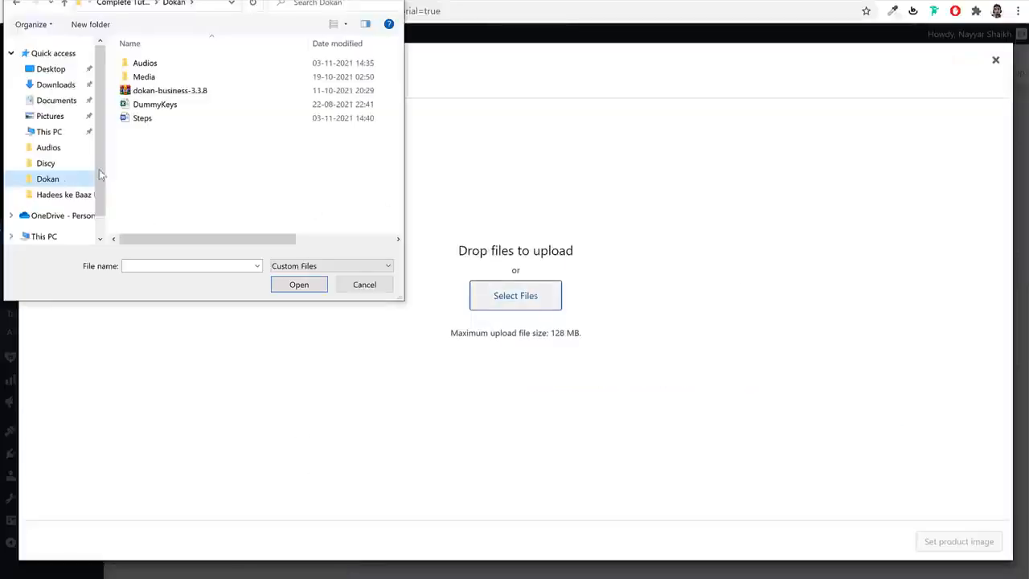
pyautogui.doubleClick(172, 77)
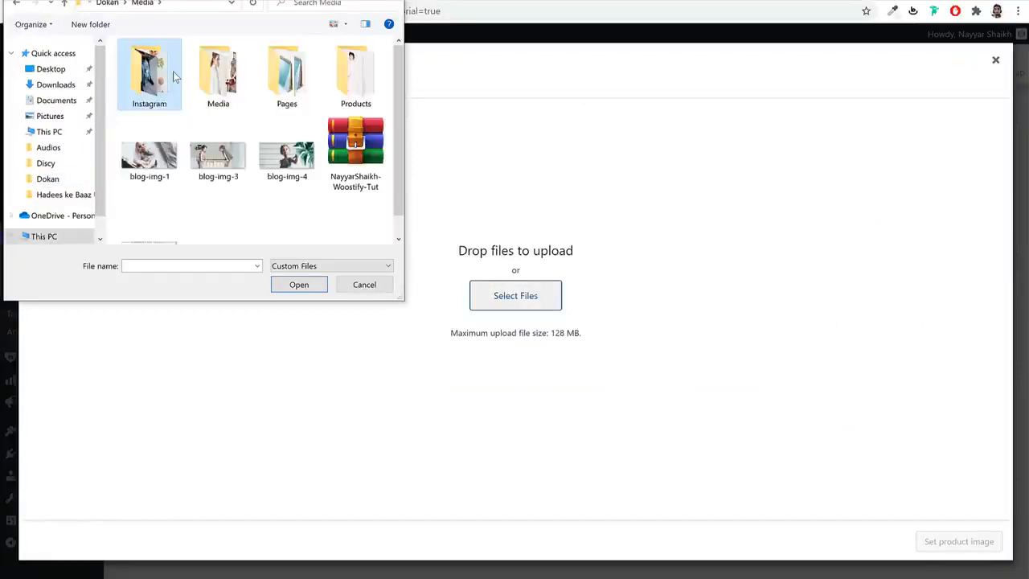
pyautogui.doubleClick(338, 77)
pyautogui.keyDown('ctrl'); pyautogui.click(152, 149); pyautogui.keyUp('ctrl')
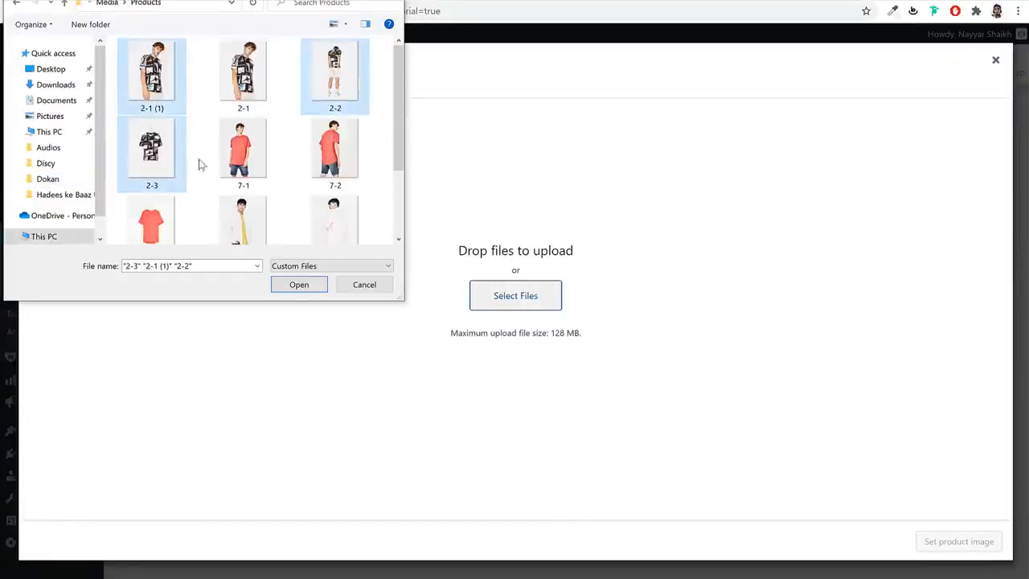
pyautogui.click(293, 285)
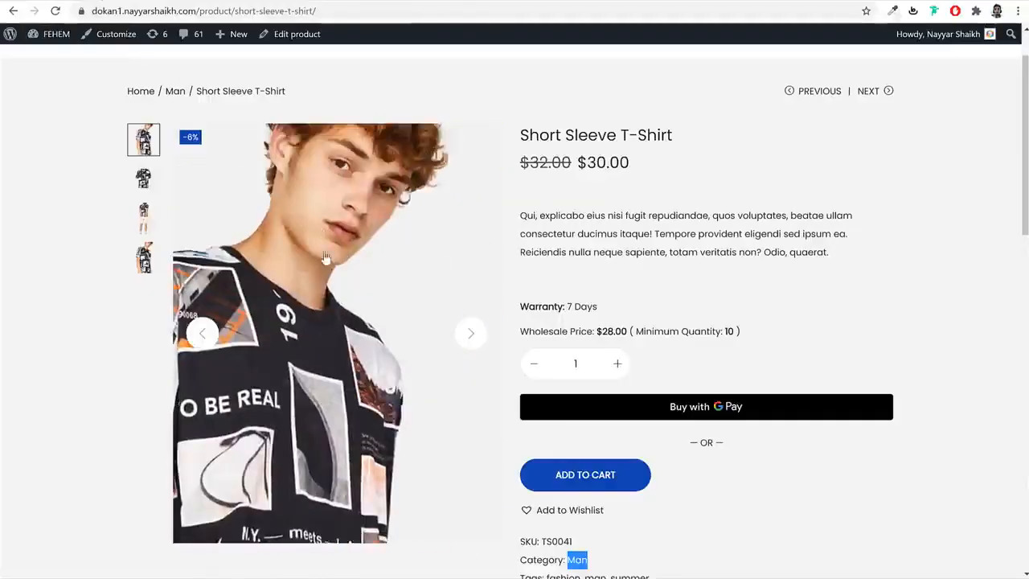
# - Compare the storefront shots and set 2-1-1.jpg as the product image
pyautogui.click(144, 181)
pyautogui.click(145, 220)
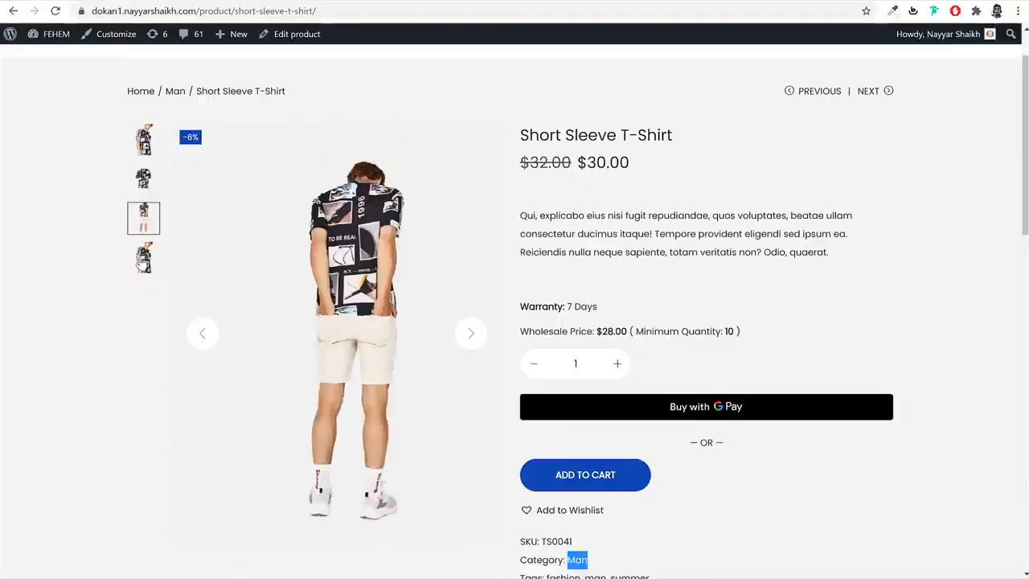
pyautogui.click(144, 256)
pyautogui.click(144, 178)
pyautogui.click(144, 139)
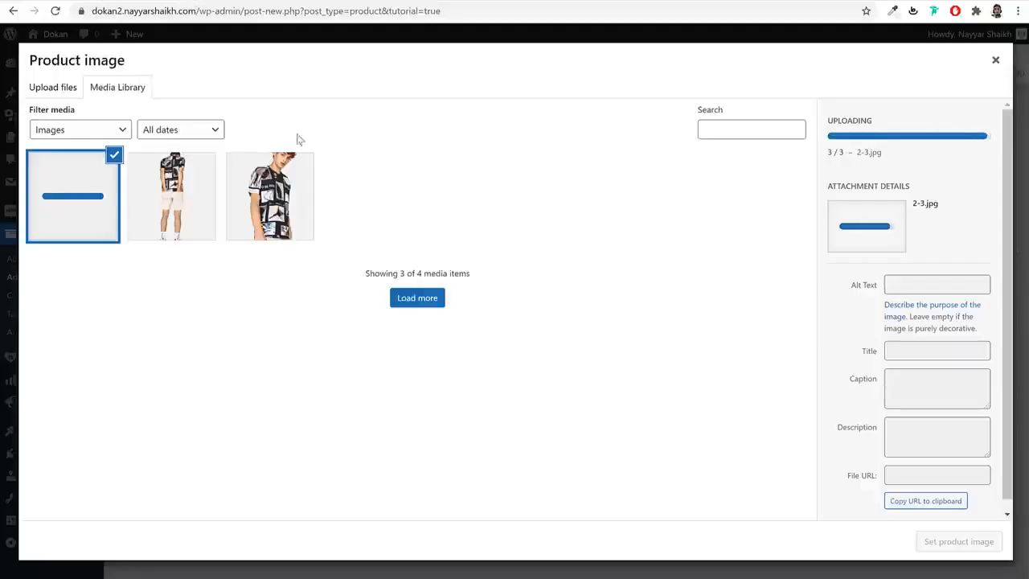
pyautogui.click(277, 193)
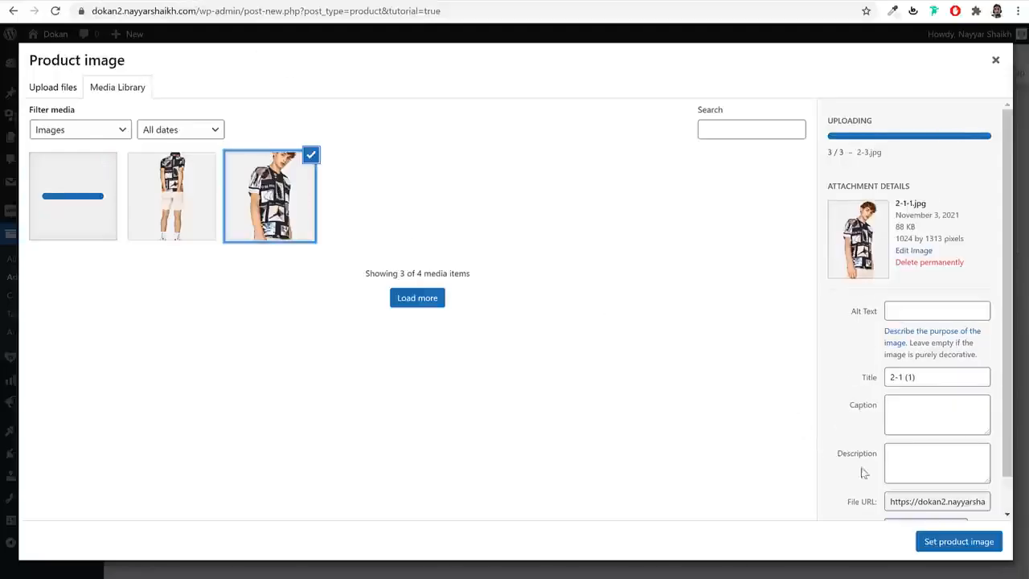
pyautogui.click(960, 541)
# - Add two of the uploaded shirt photos to the product gallery
pyautogui.scroll(-2, 1001, 388)
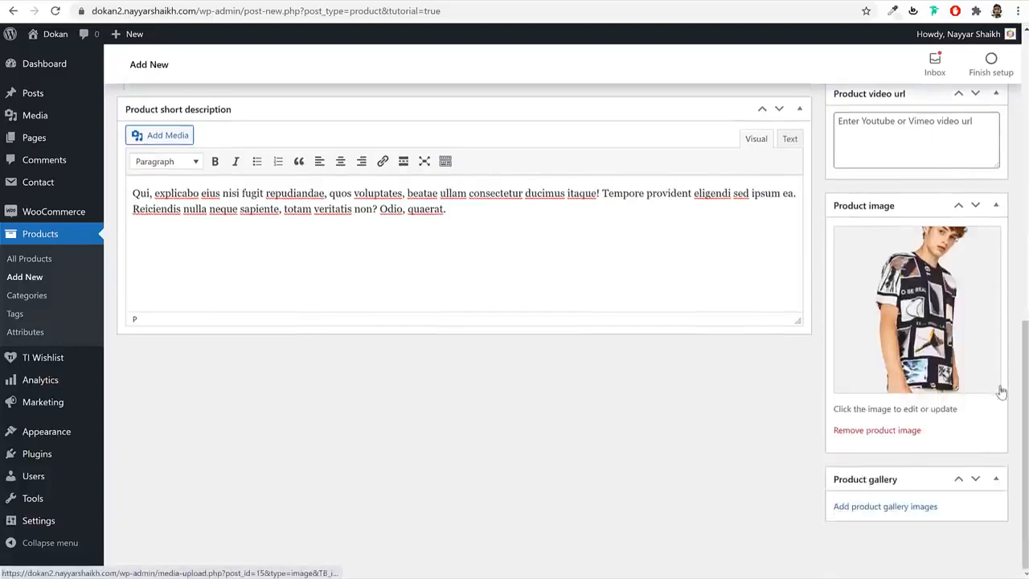
pyautogui.click(892, 507)
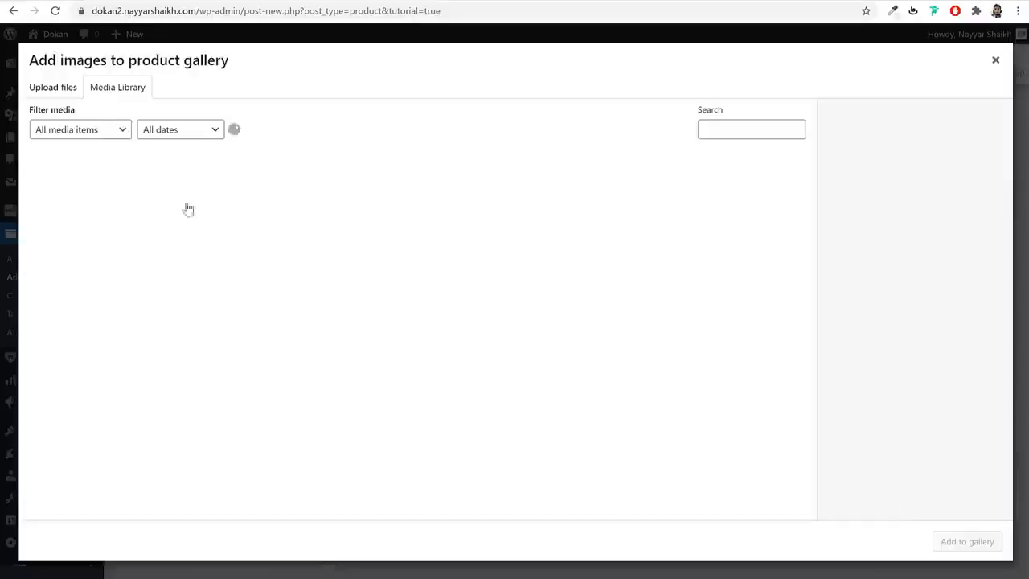
pyautogui.click(172, 195)
pyautogui.click(73, 195)
pyautogui.click(961, 540)
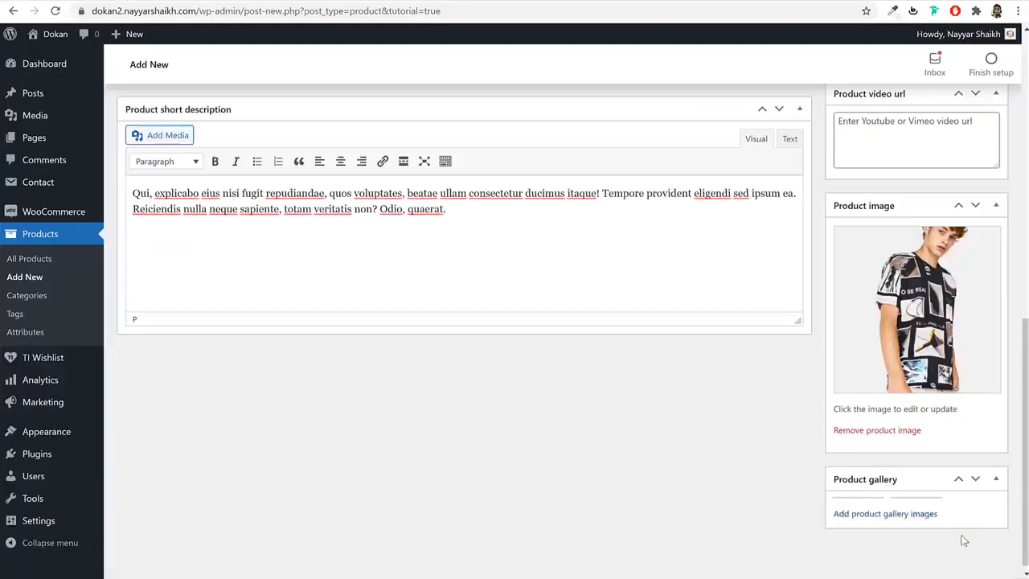
pyautogui.scroll(10, 958, 506)
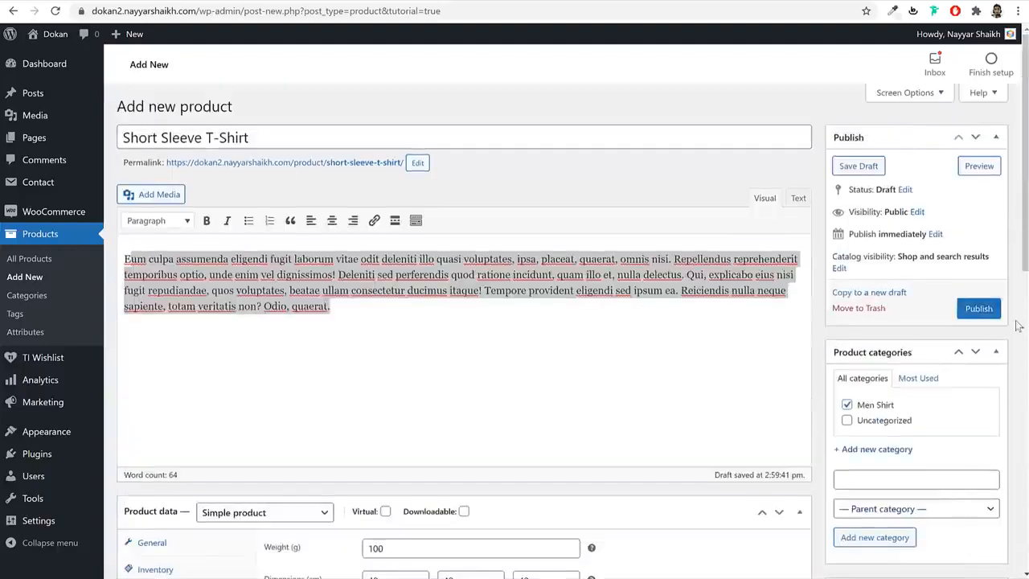
# - Publish the Short Sleeve T-Shirt and open its live product page
pyautogui.click(997, 308)
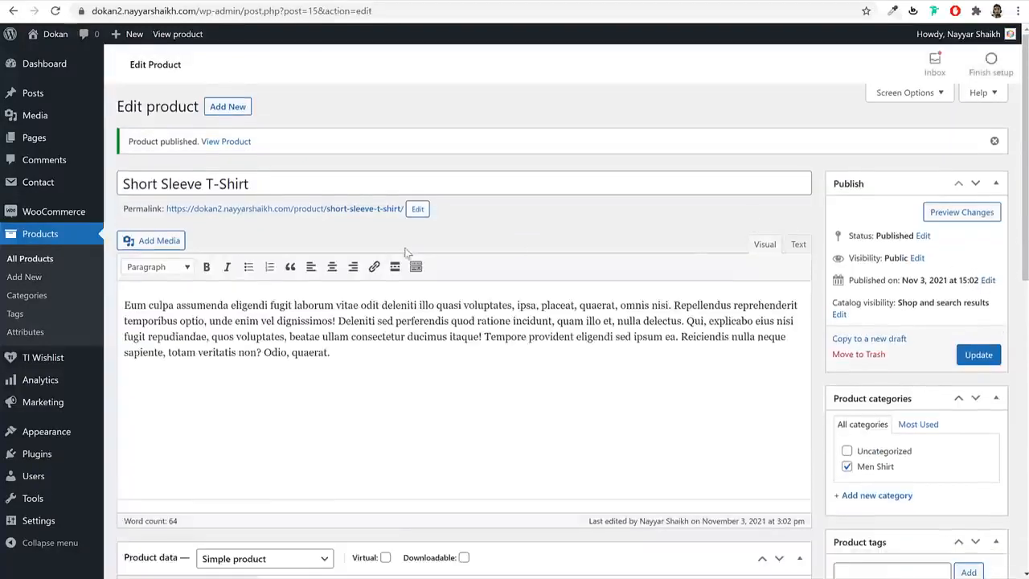
pyautogui.rightClick(334, 210)
pyautogui.click(352, 223)
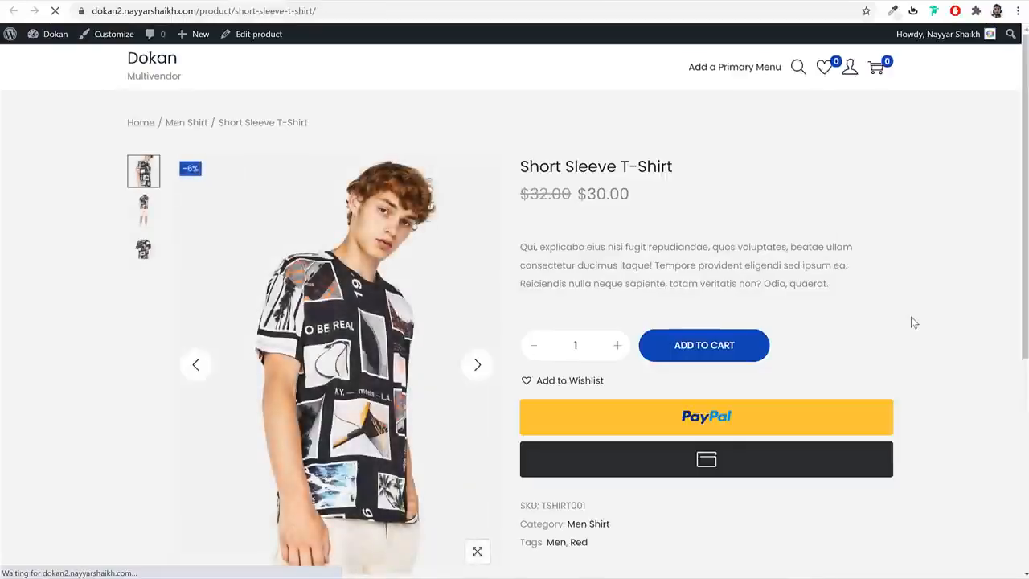
# - Review the Short Sleeve T-Shirt product page, including its weight and dimensions information
pyautogui.scroll(-2, 933, 320)
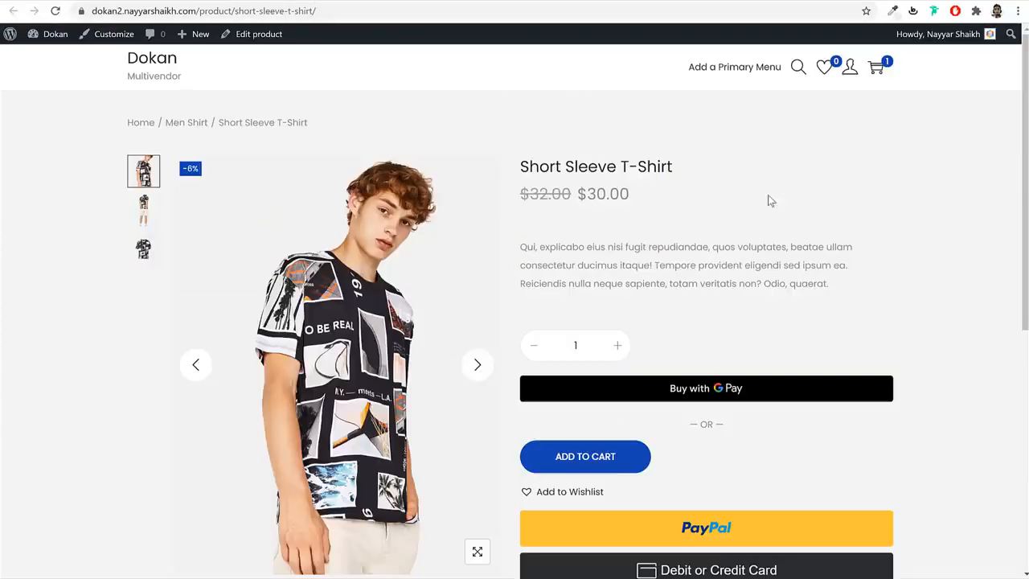
pyautogui.moveTo(529, 170); pyautogui.dragTo(656, 169)
pyautogui.click(600, 237)
pyautogui.scroll(-5, 674, 270)
pyautogui.click(510, 326)
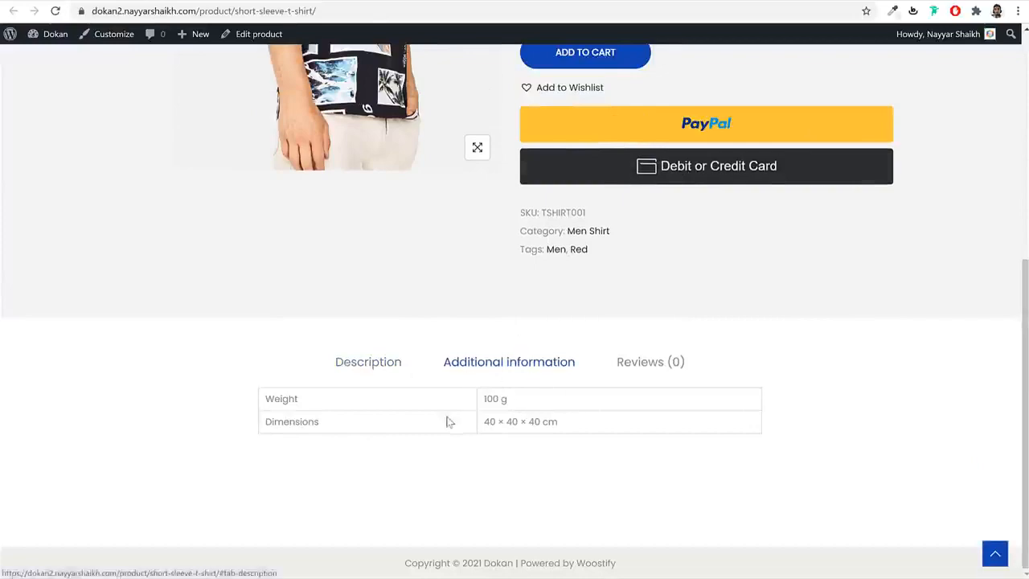
pyautogui.scroll(4, 492, 378)
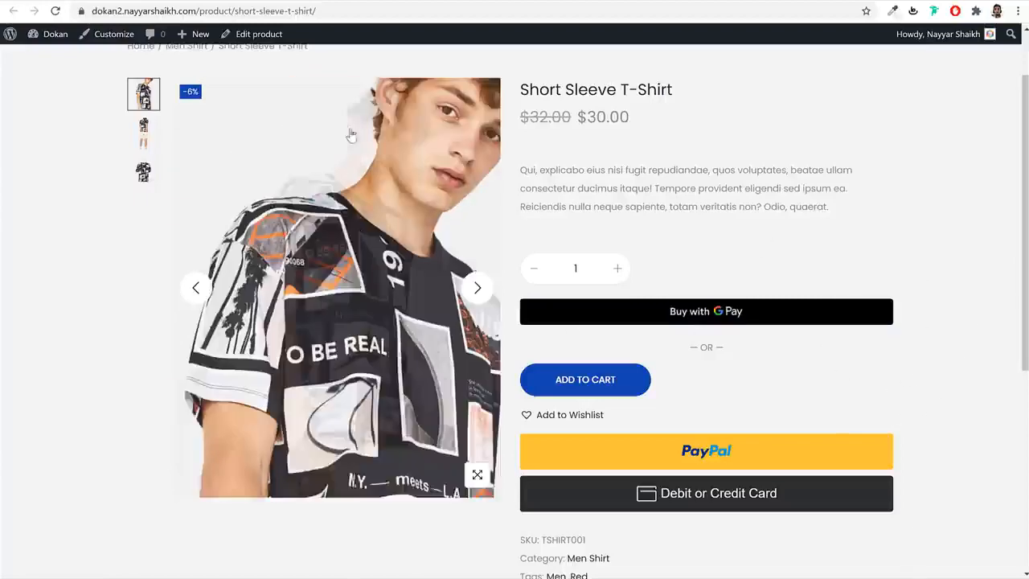
pyautogui.scroll(-2, 793, 394)
pyautogui.scroll(-1, 793, 394)
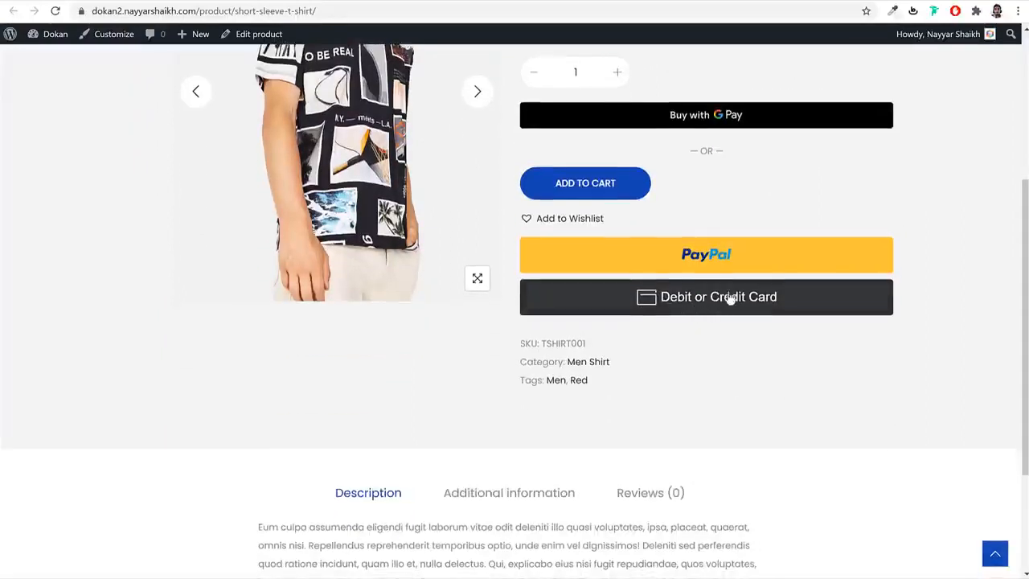
# - Check and close the card payment form, then add the T-shirt to the wishlist and view it
pyautogui.click(719, 301)
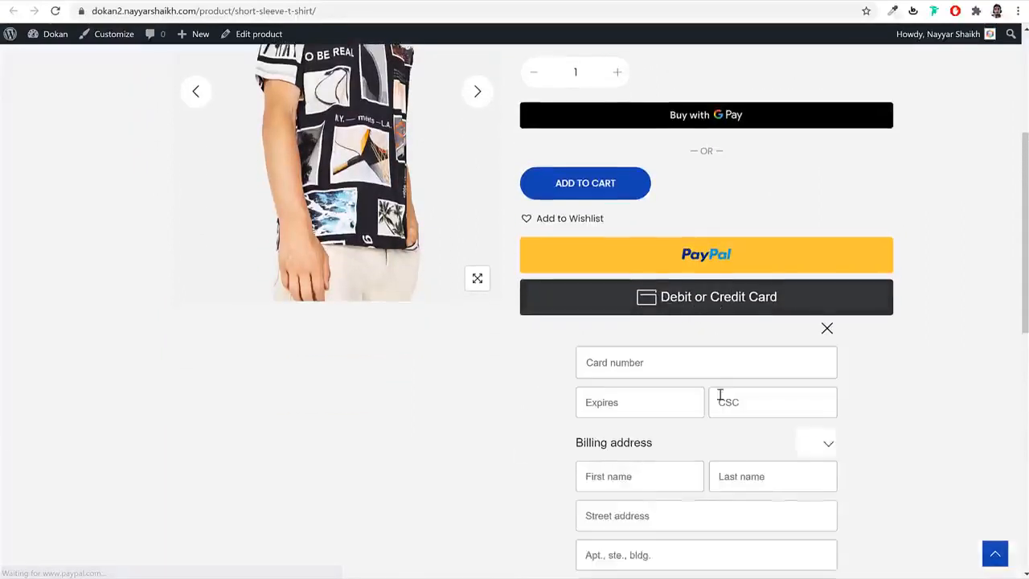
pyautogui.scroll(-6, 719, 402)
pyautogui.scroll(4, 868, 206)
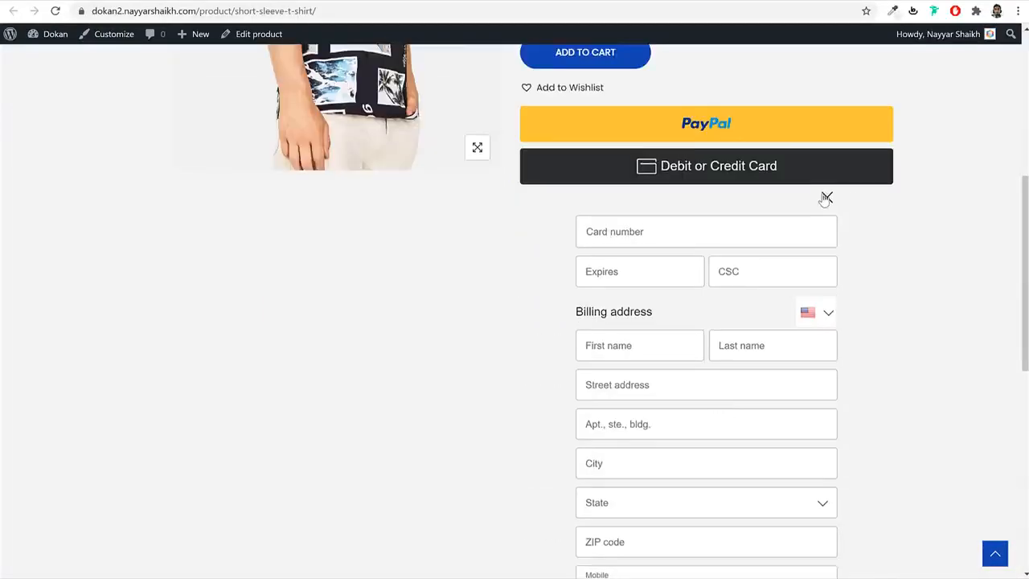
pyautogui.click(827, 198)
pyautogui.scroll(5, 861, 264)
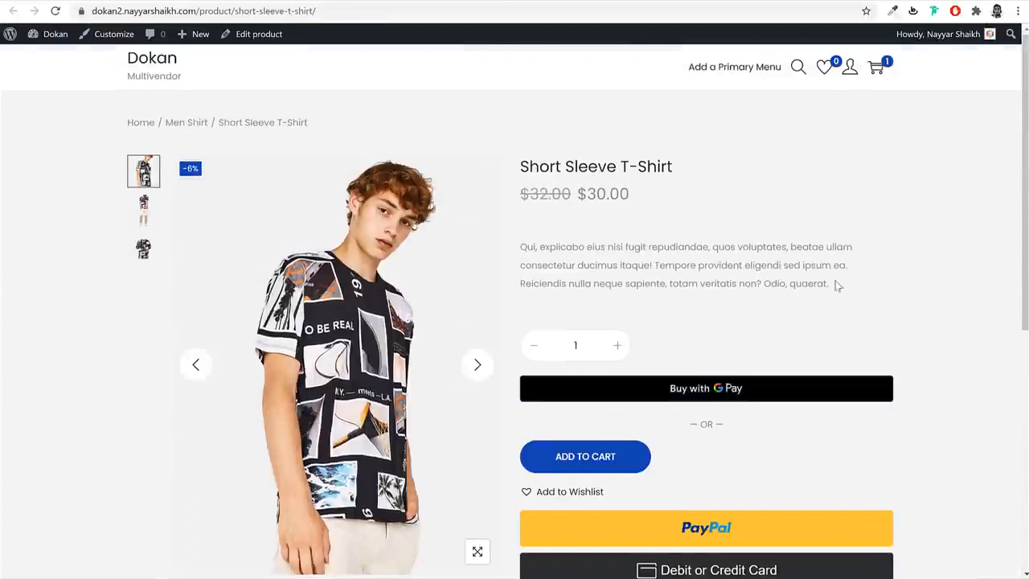
pyautogui.click(582, 492)
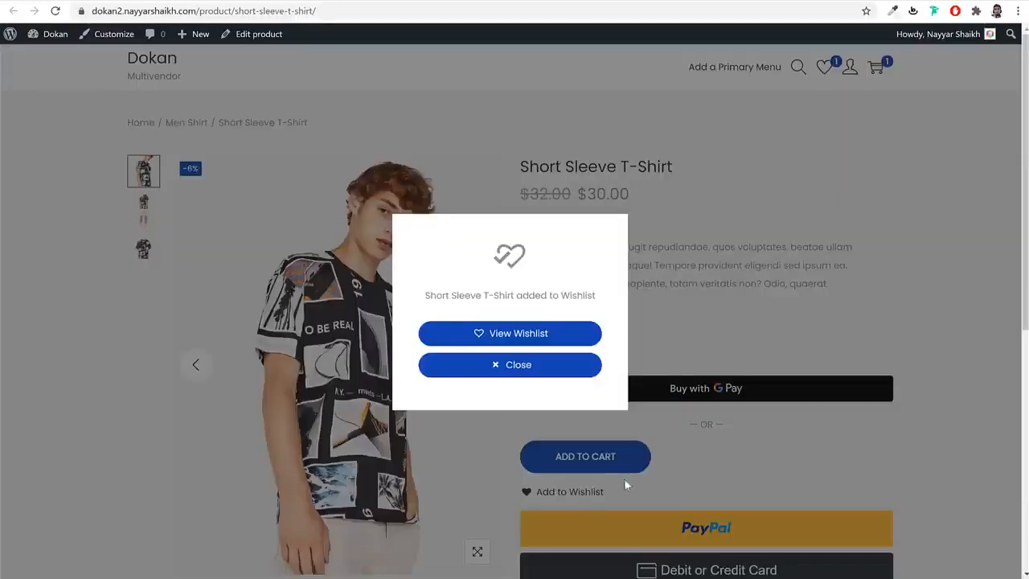
pyautogui.click(572, 366)
pyautogui.click(829, 71)
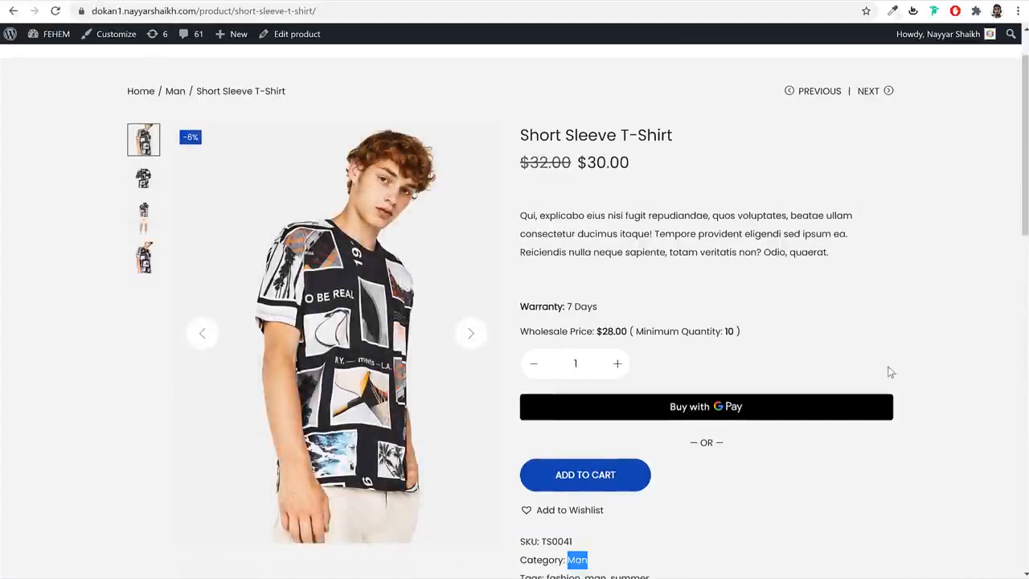
# - Open the Working Boy T-Shirt from Related products and note its Color option
pyautogui.scroll(-15, 891, 370)
pyautogui.scroll(2, 891, 370)
pyautogui.click(600, 256)
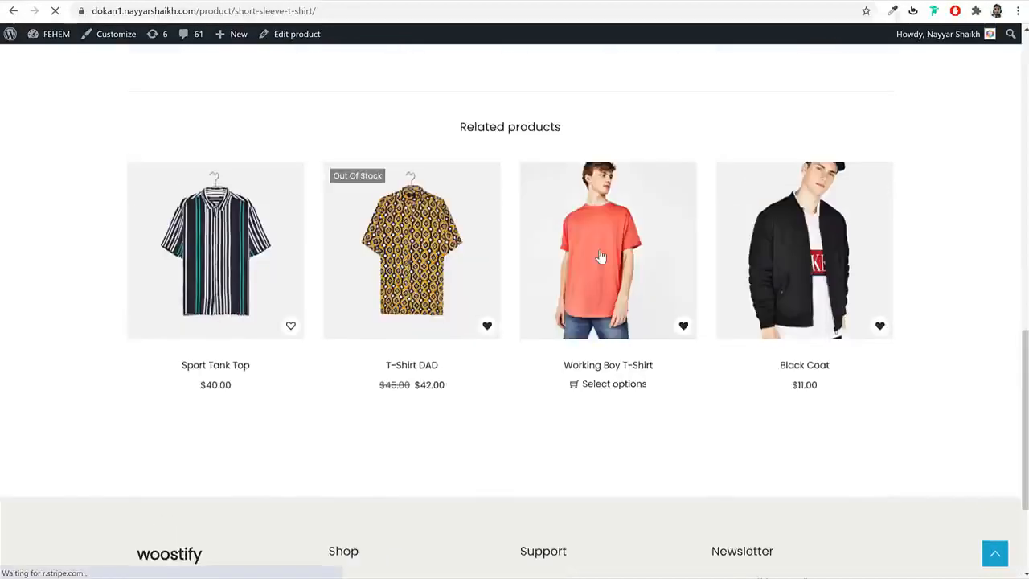
pyautogui.click(625, 369)
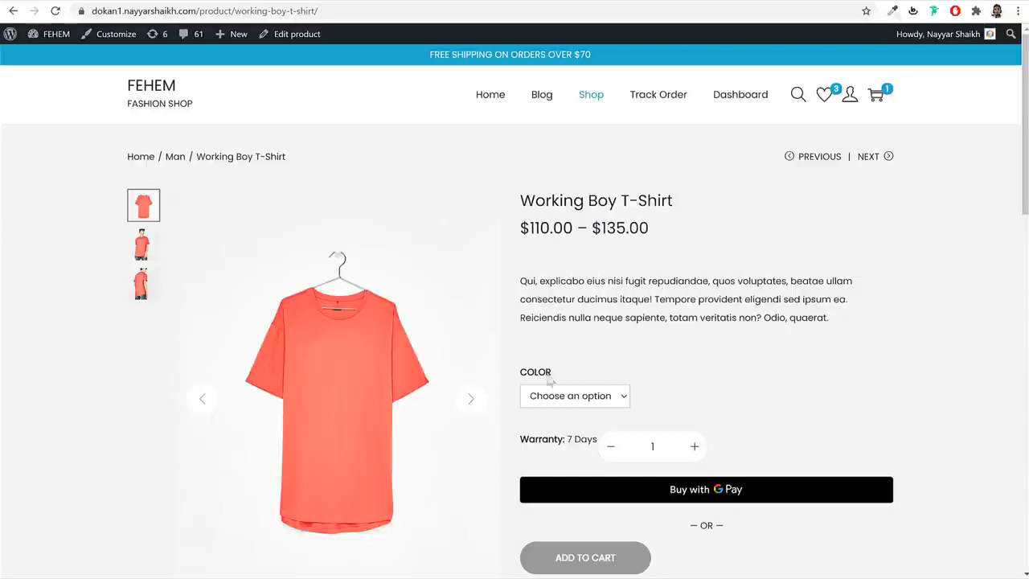
pyautogui.moveTo(553, 384); pyautogui.dragTo(521, 378)
pyautogui.click(756, 355)
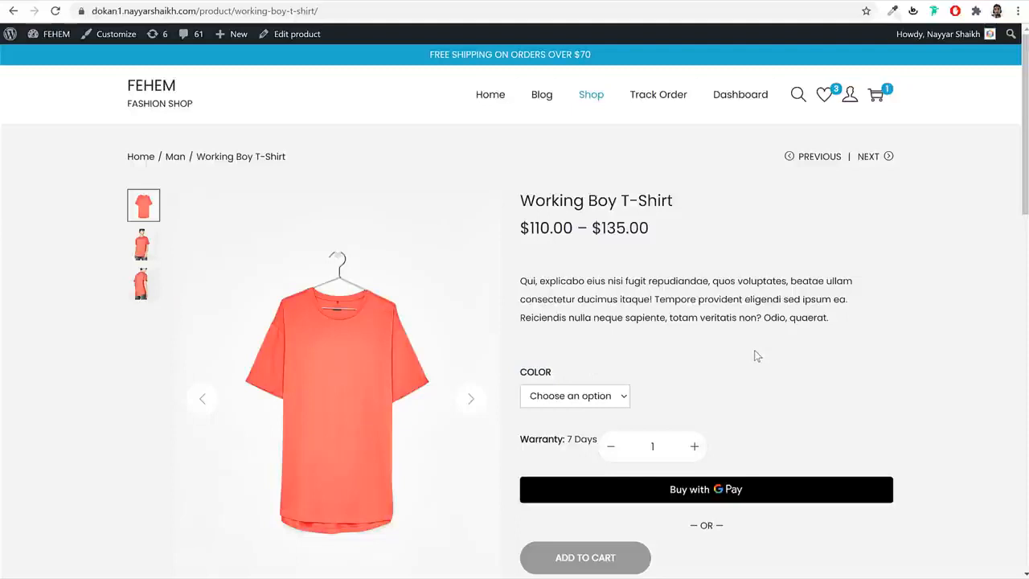
# - Compare Working Boy T-Shirt colour prices: Black at $110.00 and White at $125.00
pyautogui.click(604, 395)
pyautogui.click(540, 427)
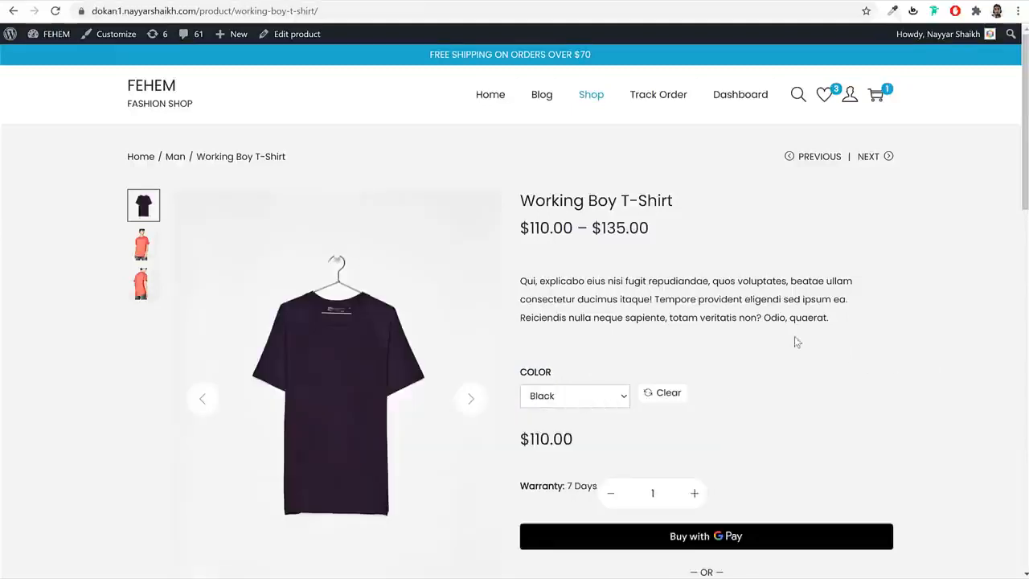
pyautogui.moveTo(574, 441); pyautogui.dragTo(522, 439)
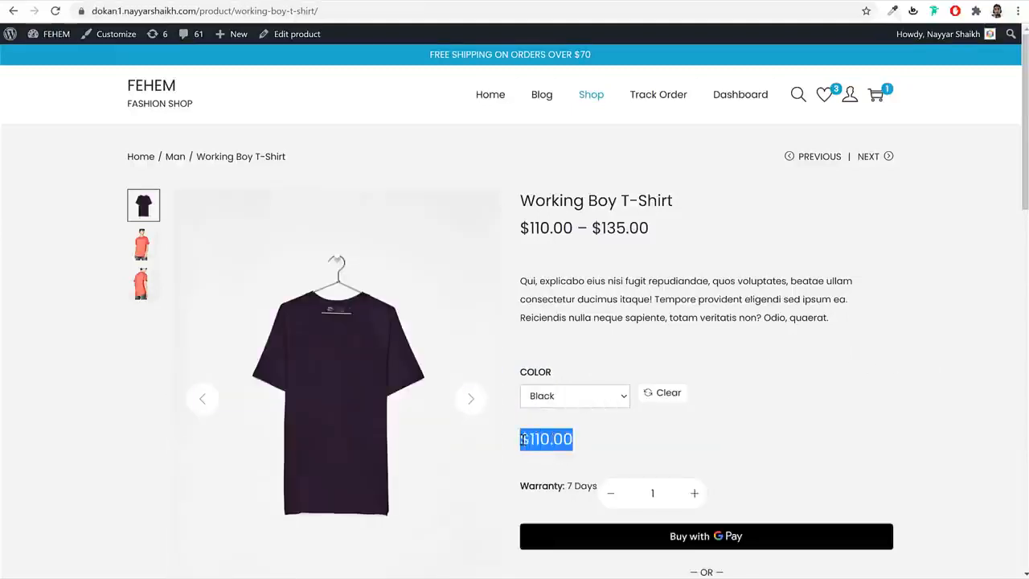
pyautogui.click(591, 406)
pyautogui.click(536, 455)
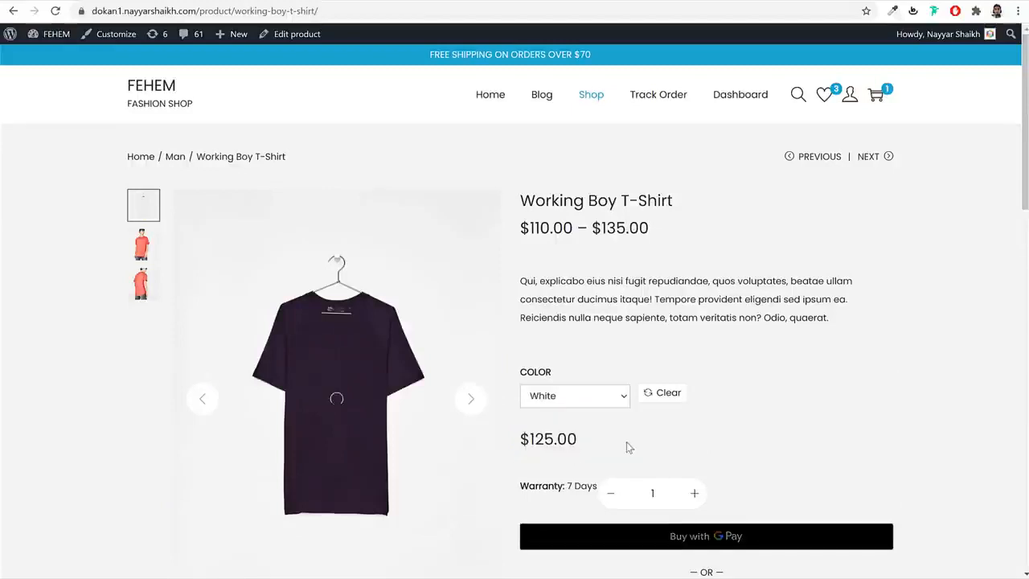
pyautogui.moveTo(596, 452); pyautogui.dragTo(524, 440)
pyautogui.click(874, 423)
pyautogui.scroll(-3, 804, 398)
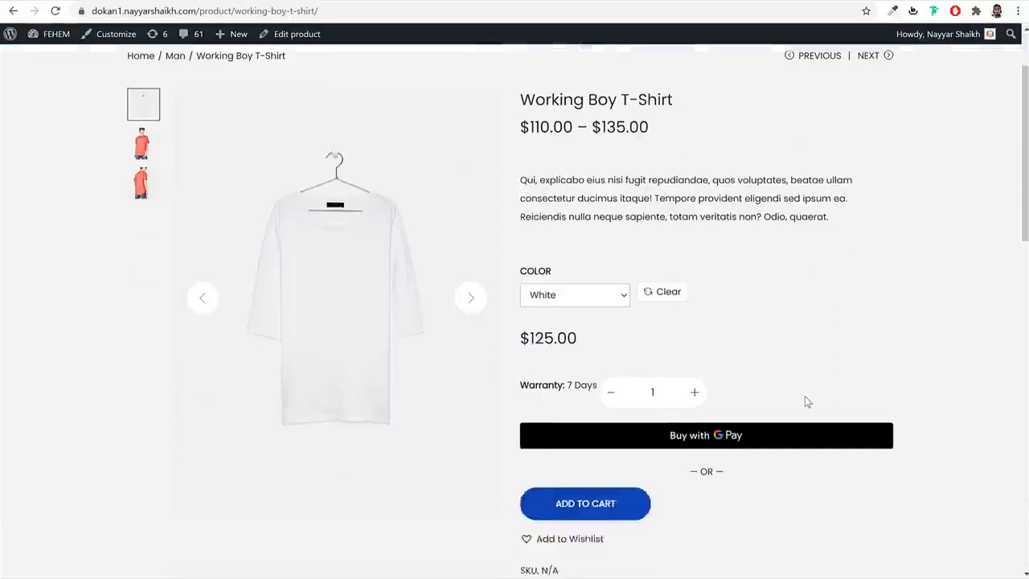
pyautogui.scroll(3, 777, 422)
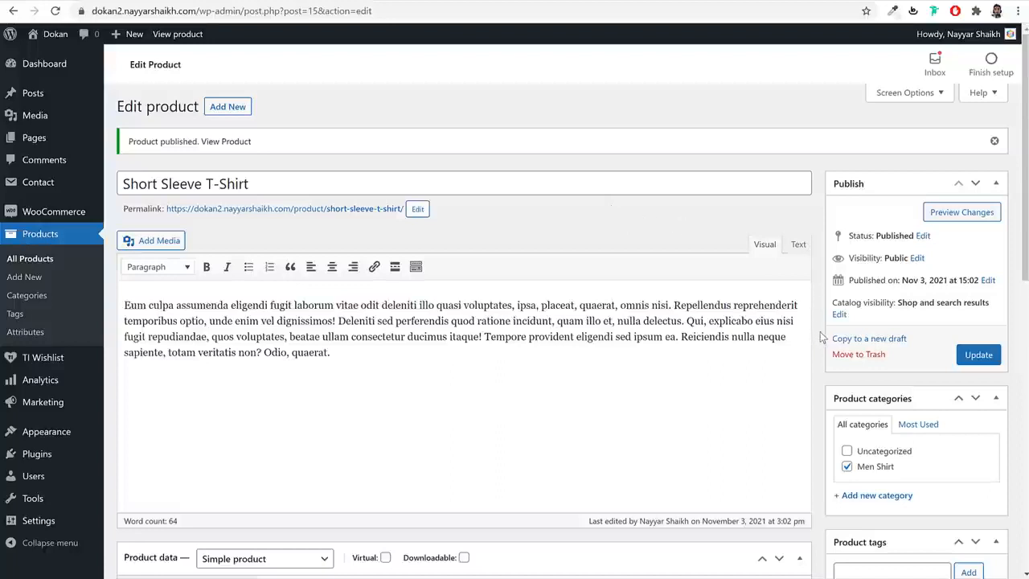
# - Change the Short Sleeve T-Shirt's product type from Simple to Variable product and update it
pyautogui.moveTo(168, 183); pyautogui.dragTo(832, 252)
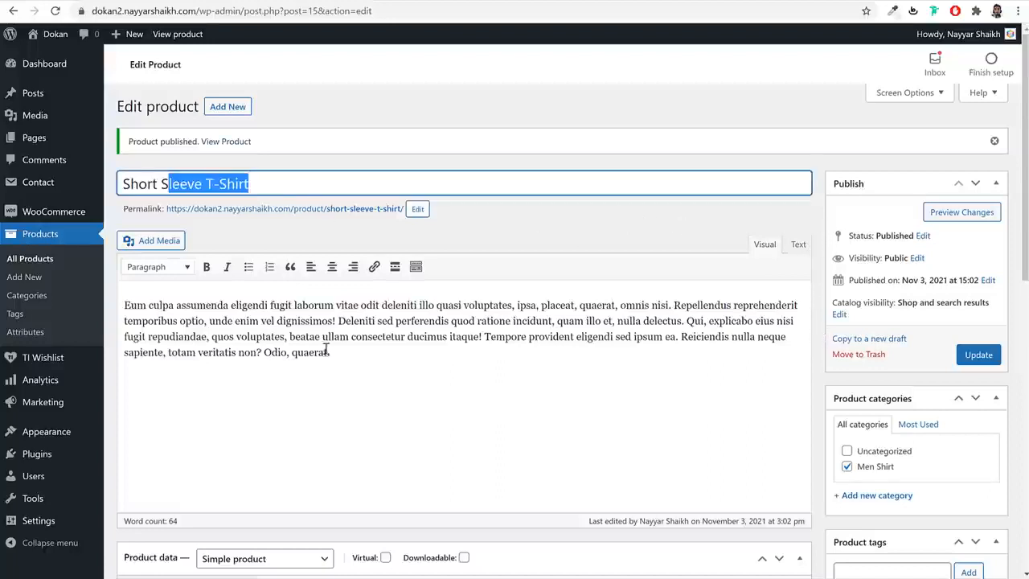
pyautogui.scroll(-4, 326, 350)
pyautogui.scroll(-4, 717, 357)
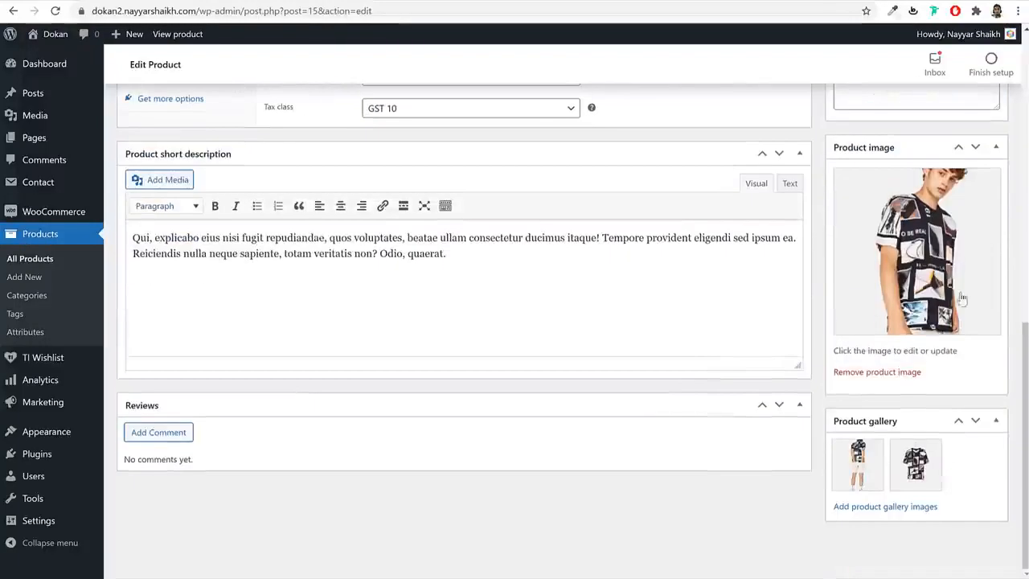
pyautogui.scroll(4, 696, 347)
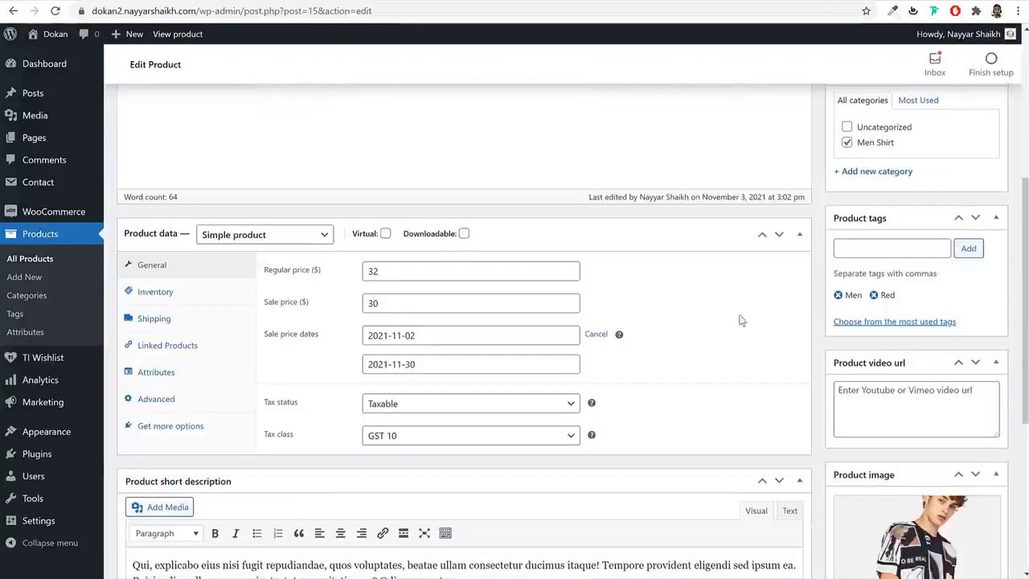
pyautogui.click(247, 235)
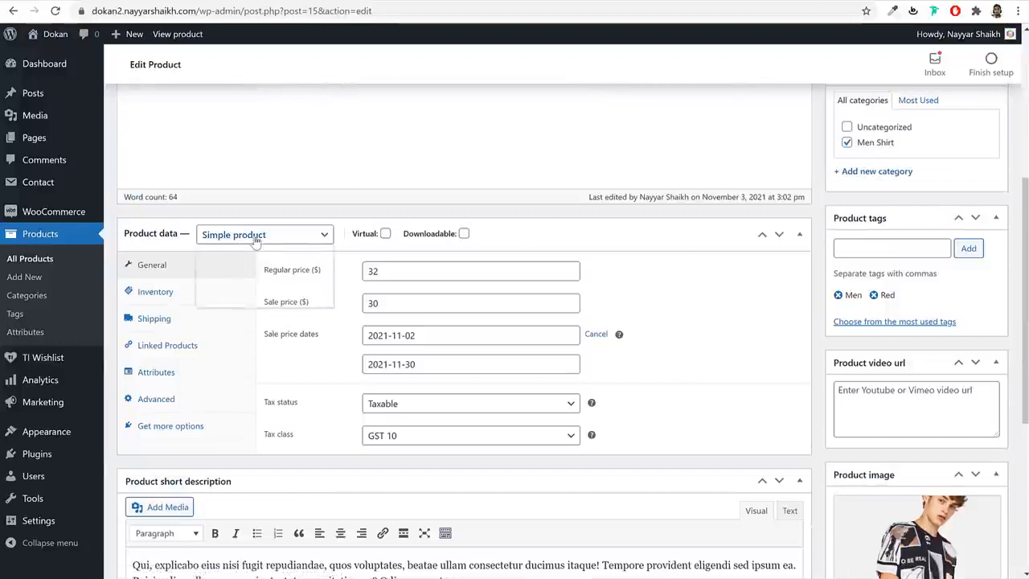
pyautogui.click(246, 302)
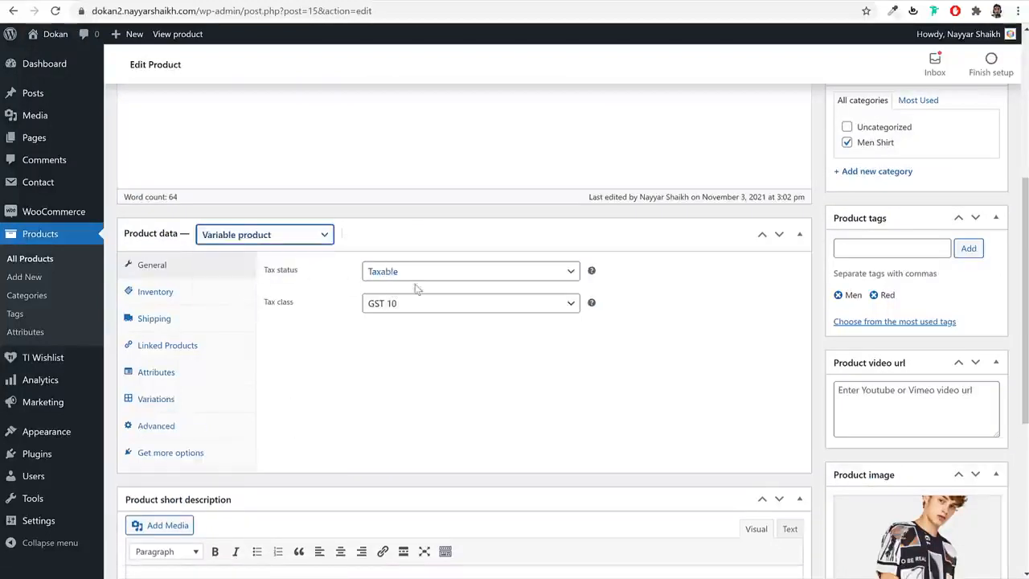
pyautogui.click(181, 297)
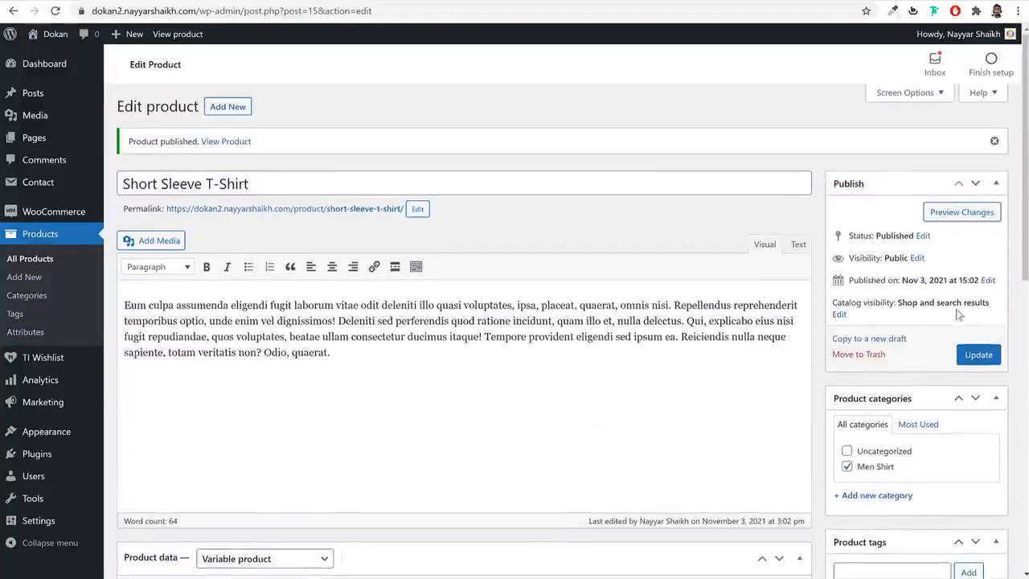
pyautogui.click(978, 355)
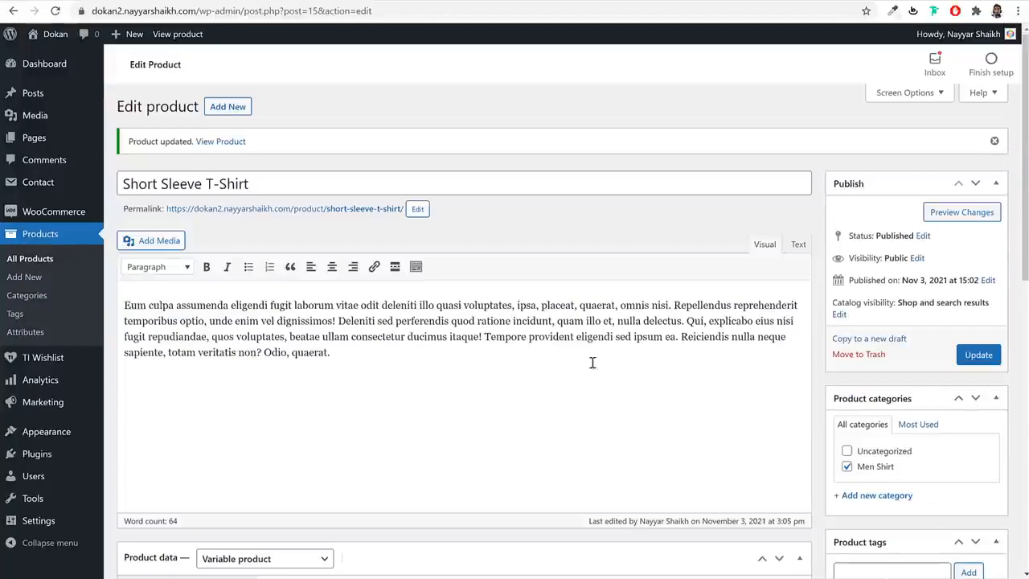
pyautogui.scroll(-5, 642, 351)
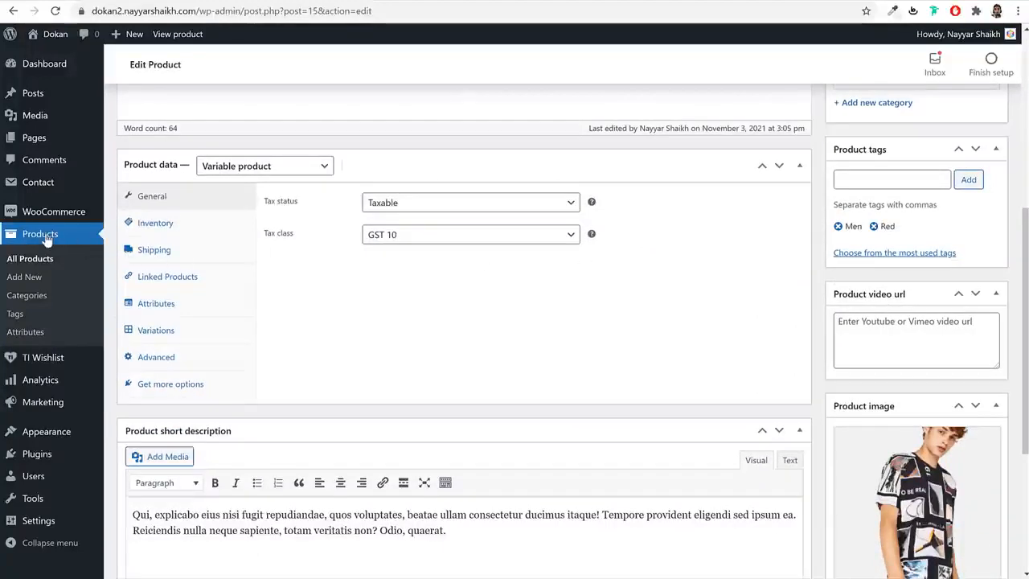
pyautogui.rightClick(26, 334)
pyautogui.click(33, 343)
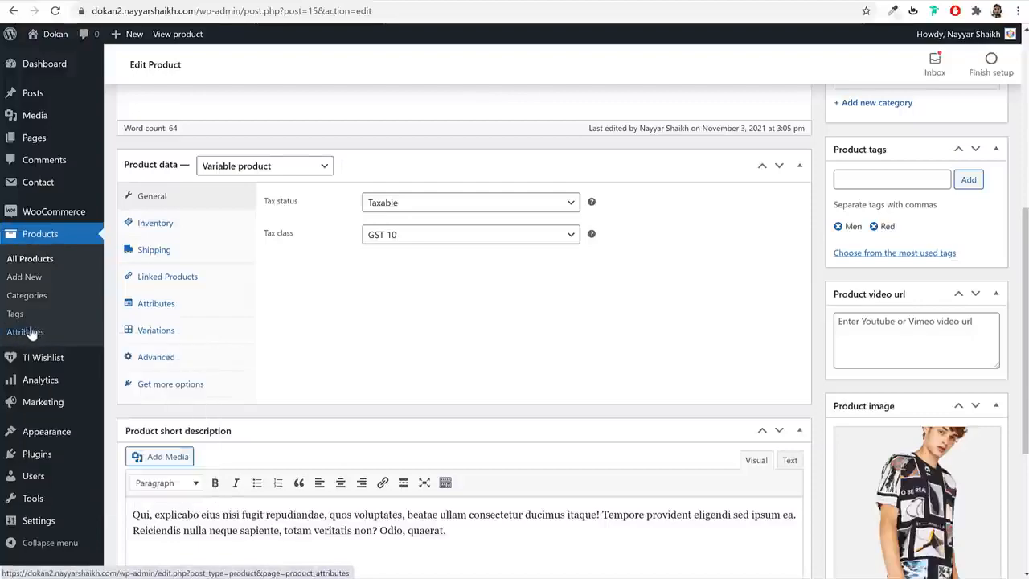
# - On Products > Attributes, add the global attributes Color and Size
pyautogui.click(30, 333)
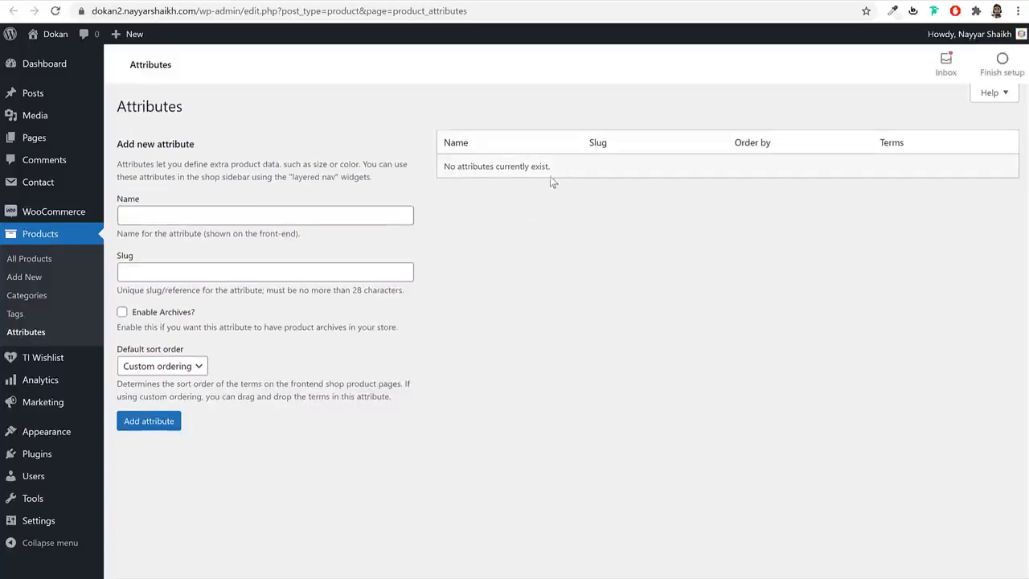
pyautogui.click(216, 217)
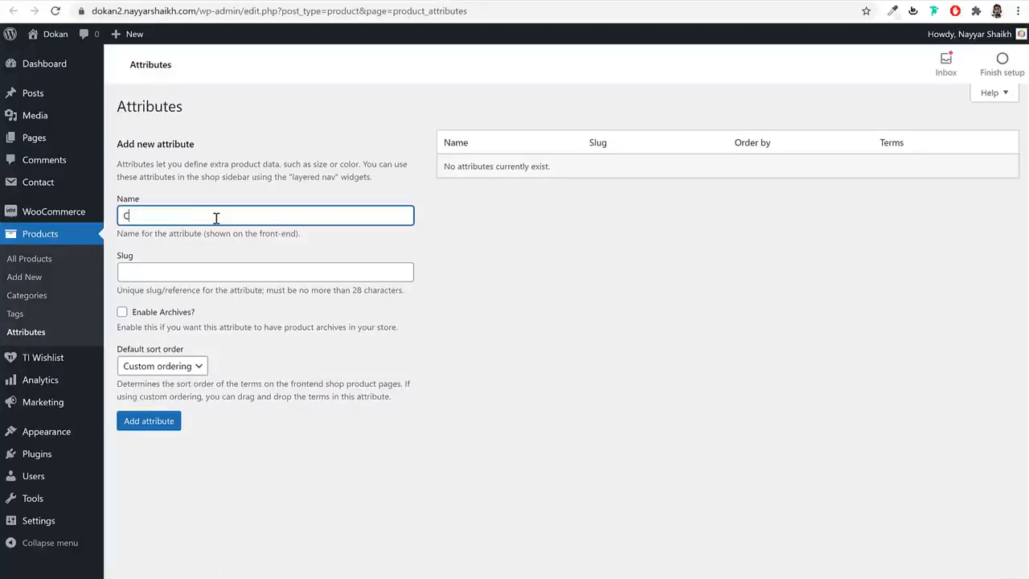
pyautogui.click(576, 352)
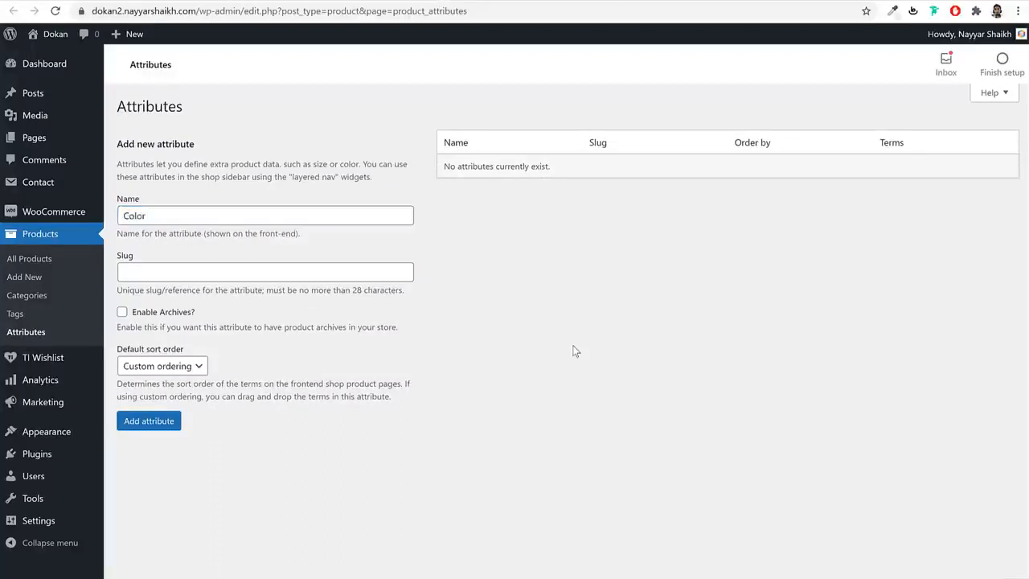
pyautogui.click(153, 424)
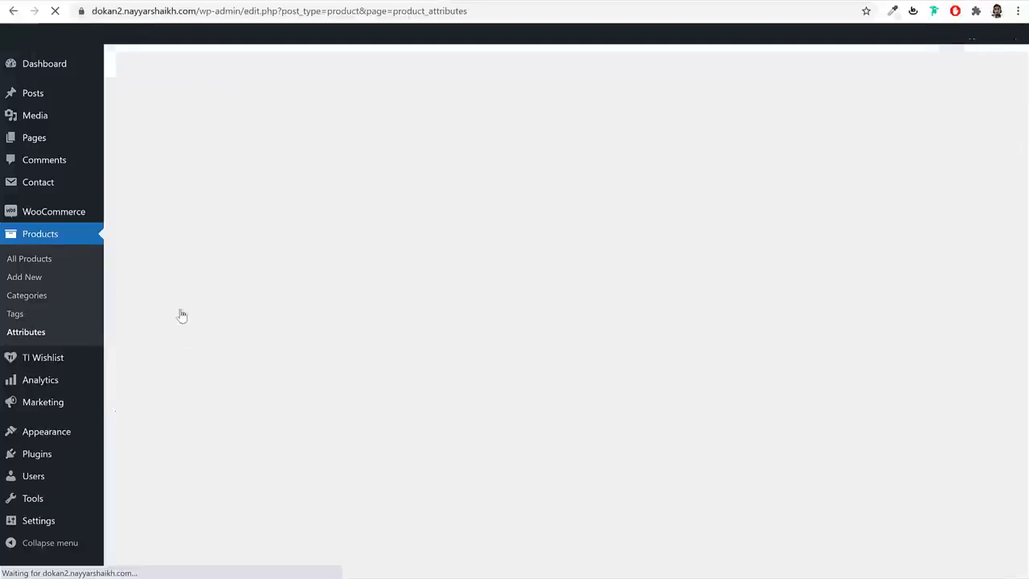
pyautogui.click(194, 217)
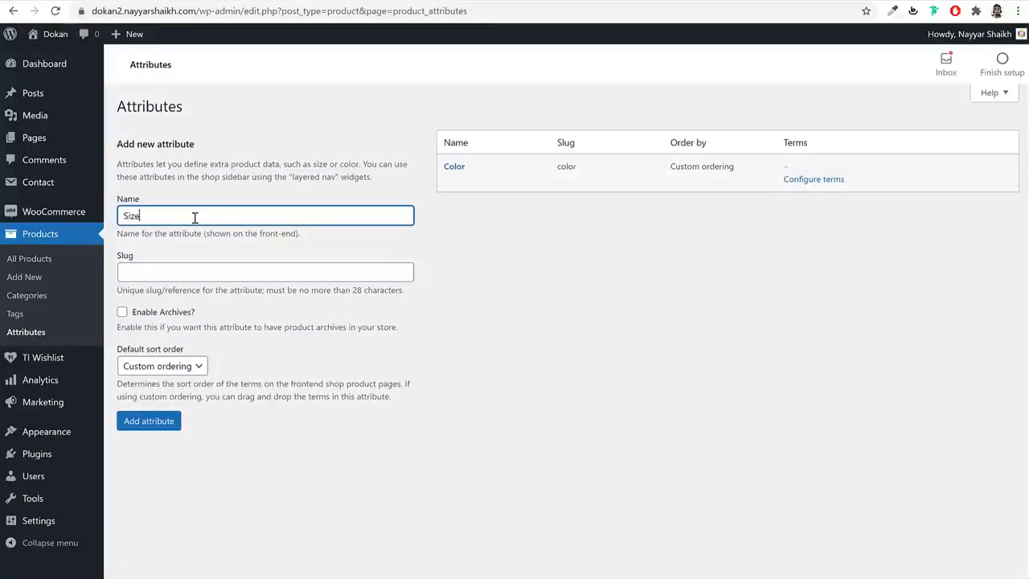
pyautogui.click(169, 421)
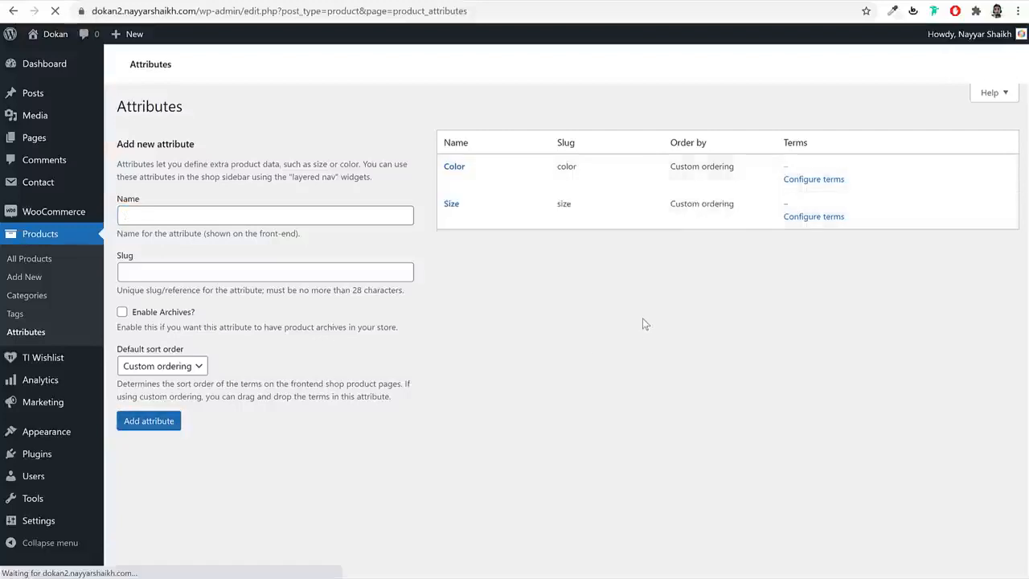
pyautogui.click(375, 210)
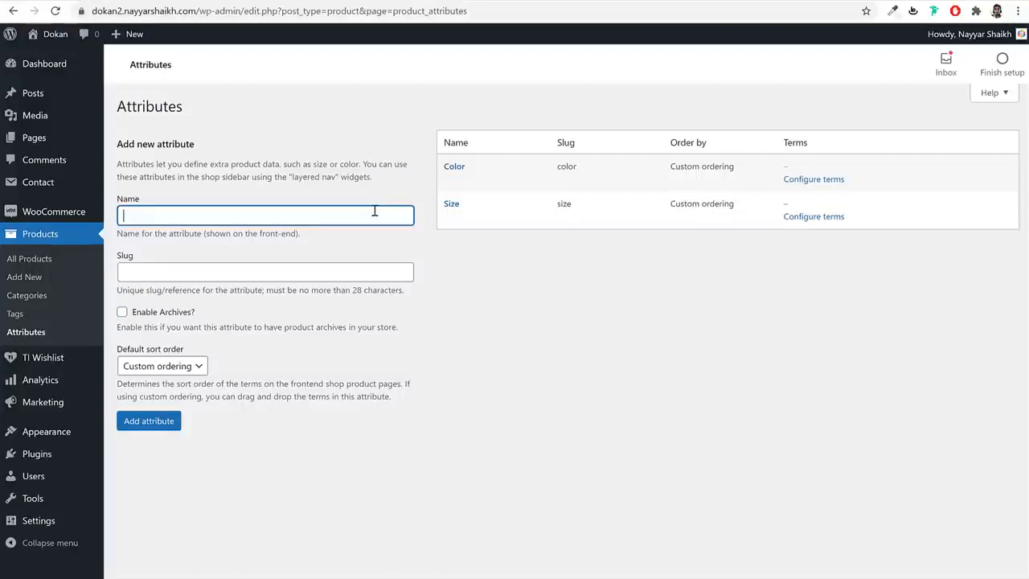
pyautogui.click(681, 267)
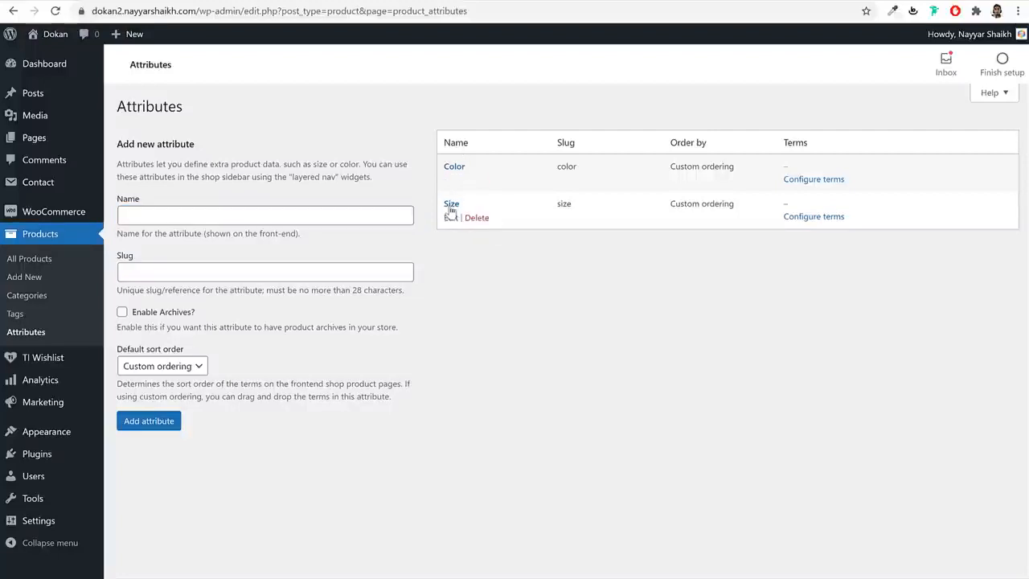
# - Add Small and Medium as terms of the Size attribute
pyautogui.click(815, 217)
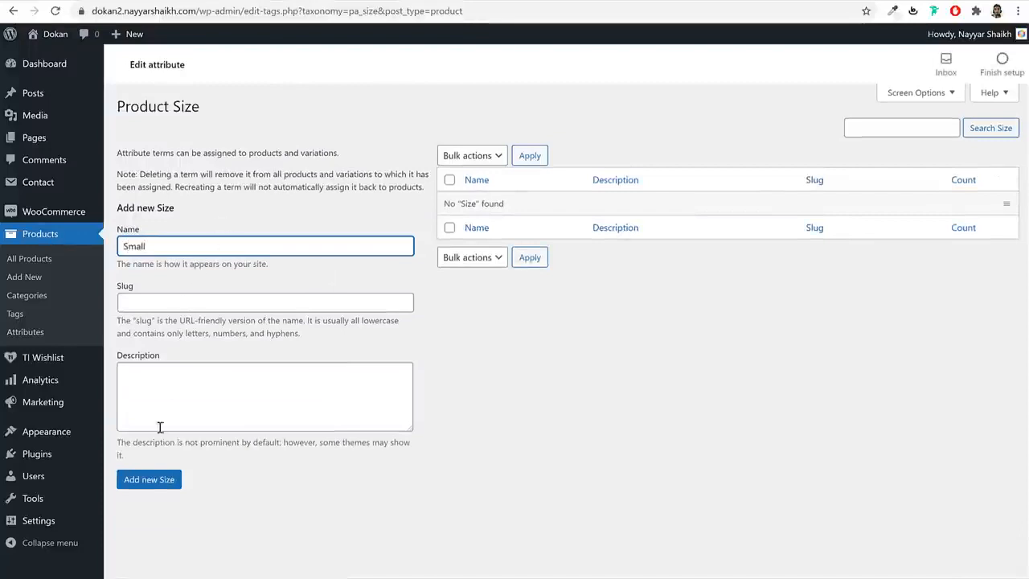
pyautogui.write('Small')
pyautogui.click(149, 479)
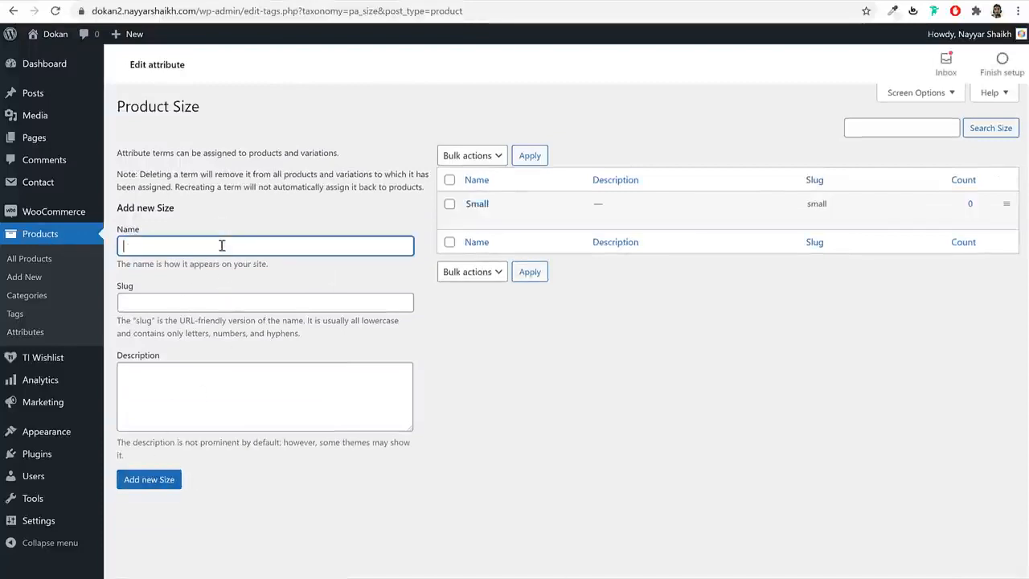
pyautogui.write('Medium')
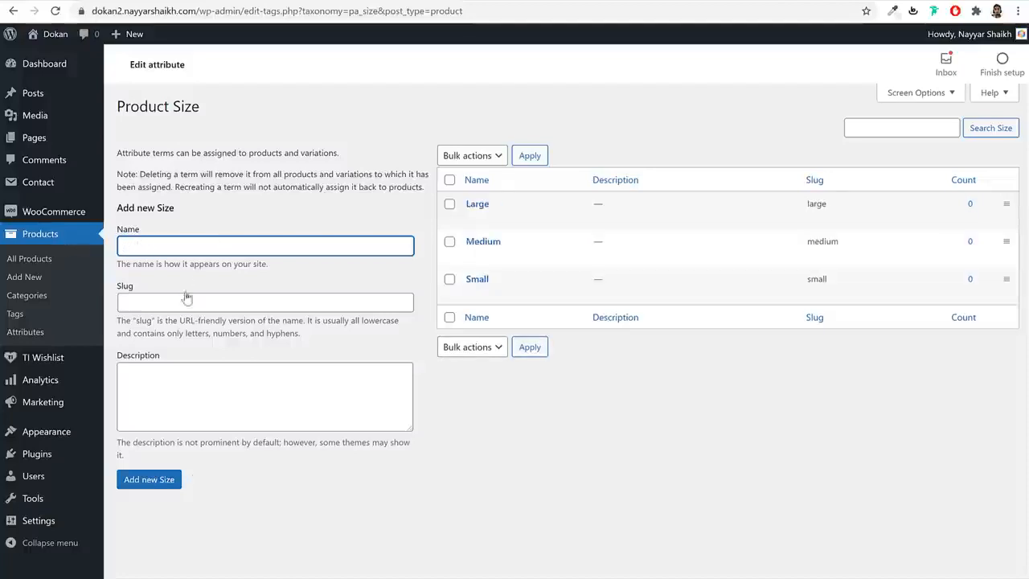
pyautogui.click(35, 333)
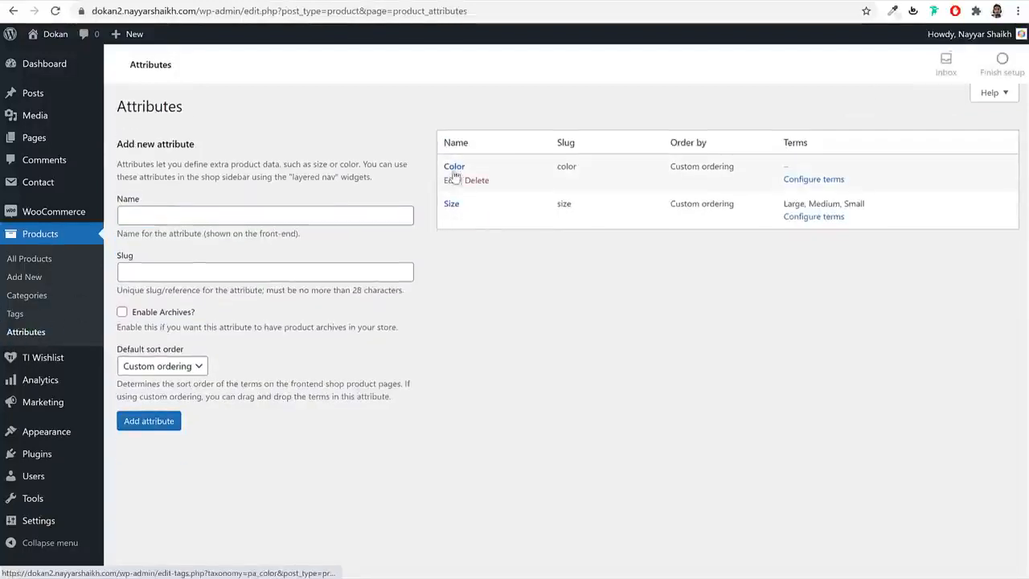
# - Add Black and Red as Color terms, then return to the T-shirt's product editor
pyautogui.click(811, 180)
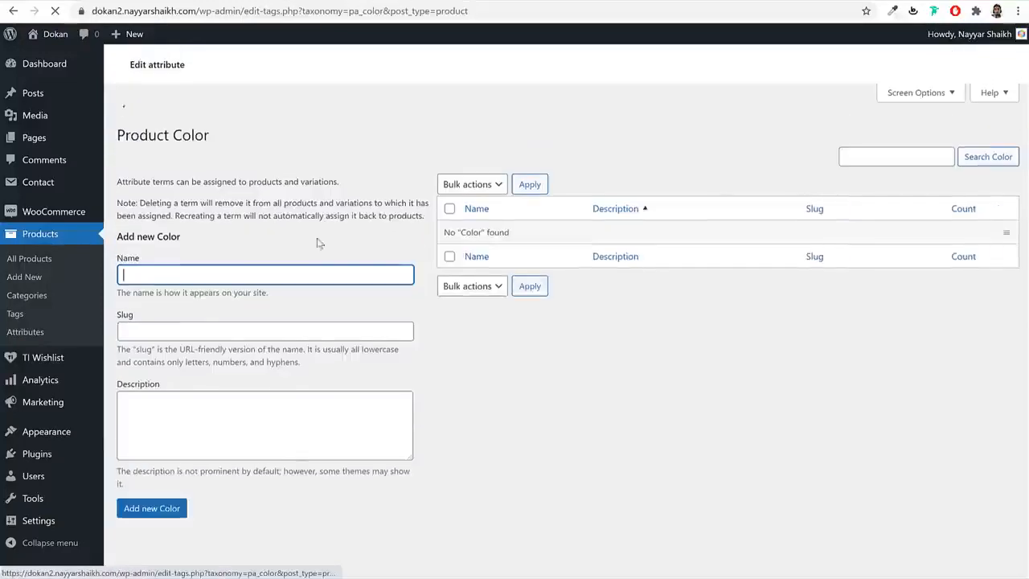
pyautogui.write('Black')
pyautogui.press('Return')
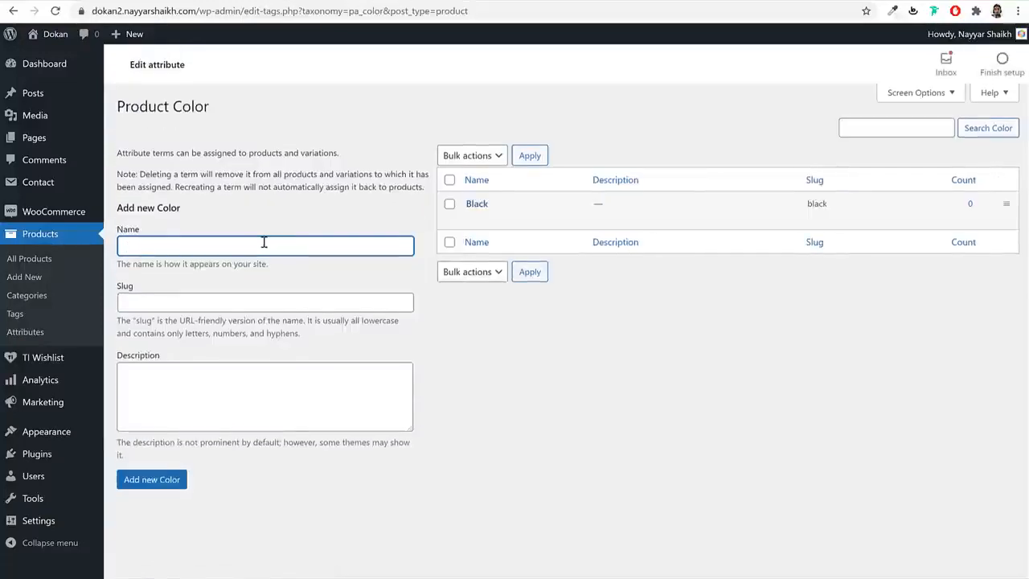
pyautogui.write('Red')
pyautogui.press('Return')
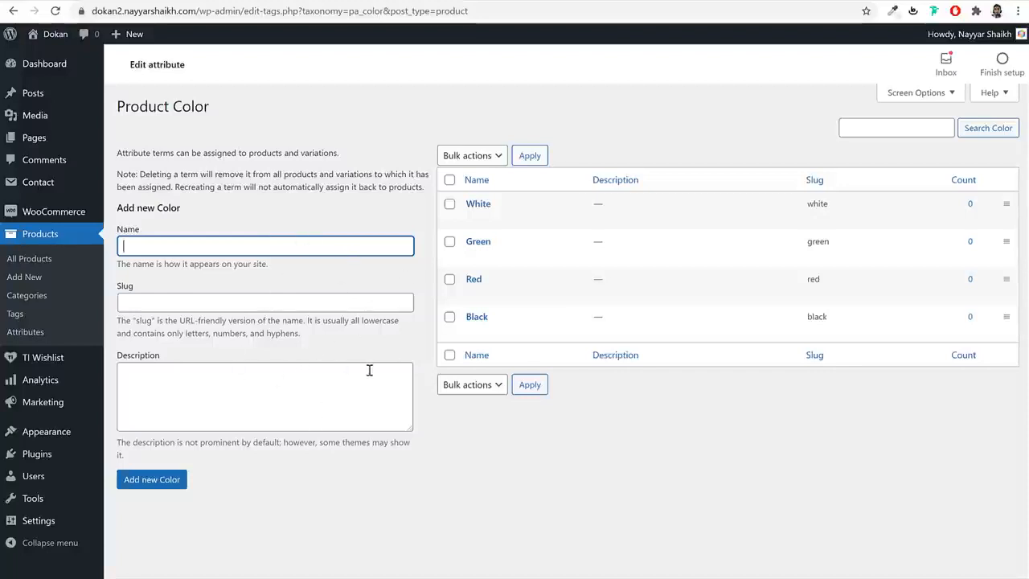
pyautogui.click(258, 1)
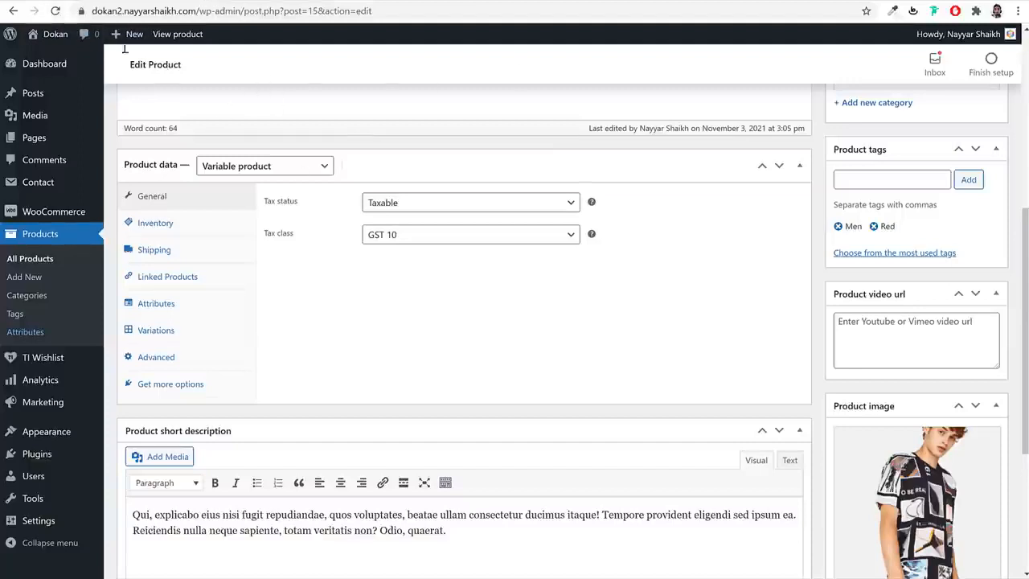
# - Give the T-shirt a Color attribute with Black and Red, used for variations, and save attributes
pyautogui.click(55, 10)
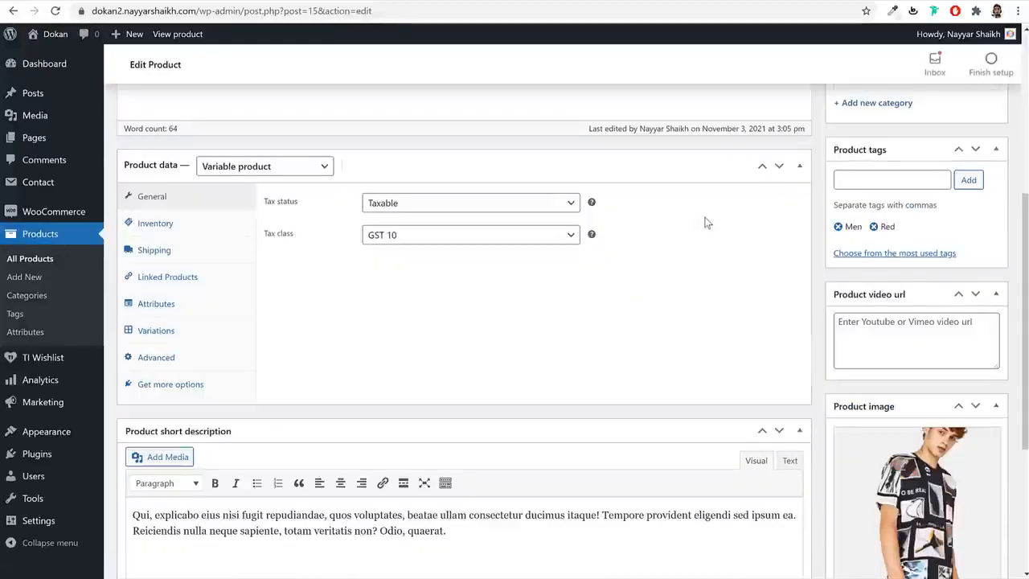
pyautogui.click(155, 303)
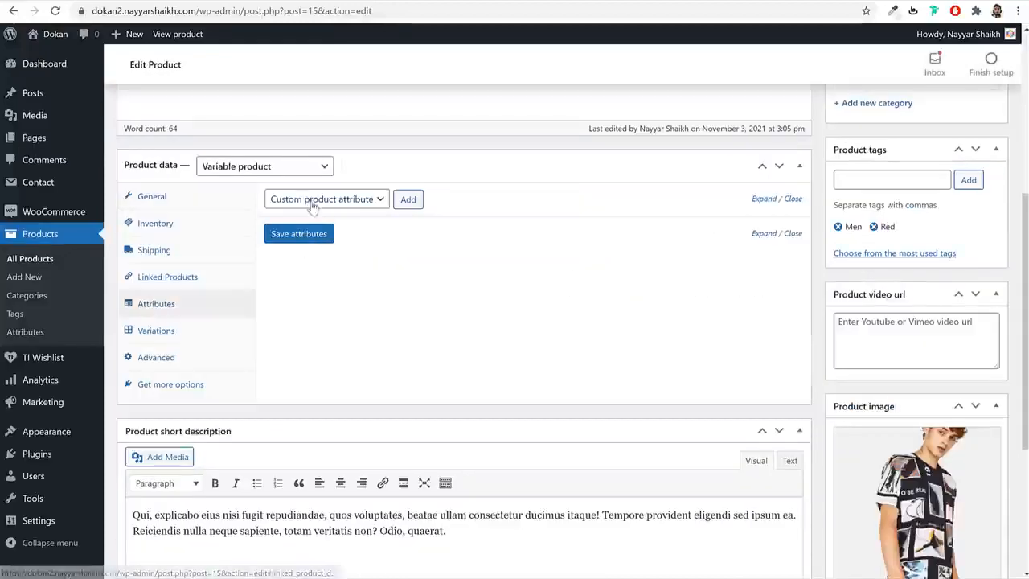
pyautogui.click(338, 201)
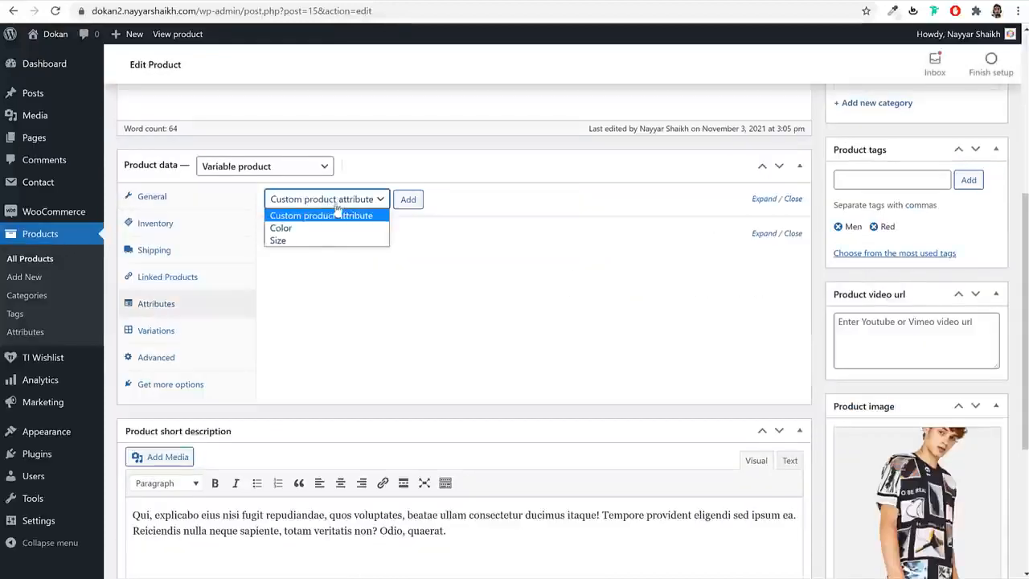
pyautogui.click(298, 231)
pyautogui.click(408, 199)
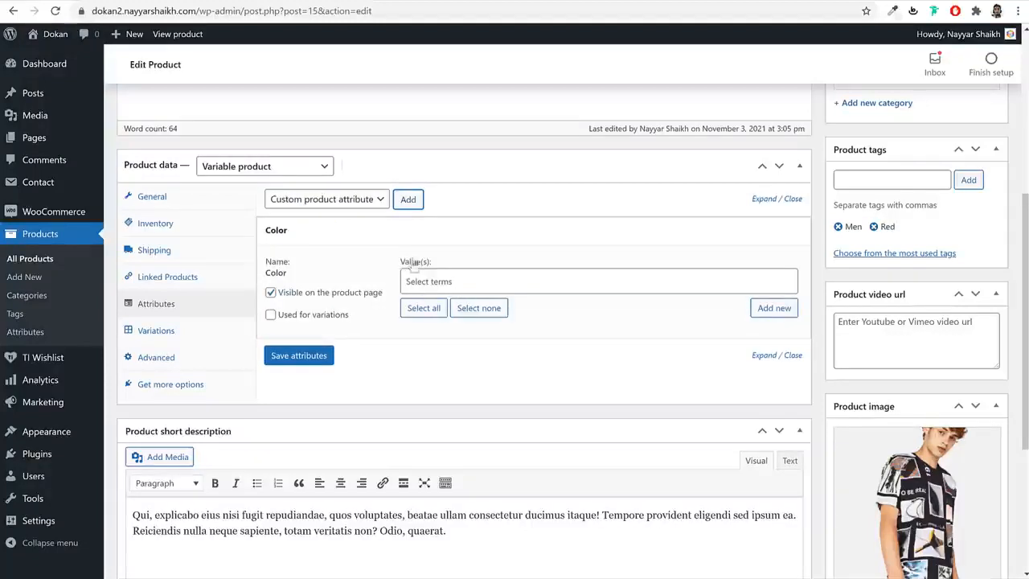
pyautogui.click(427, 284)
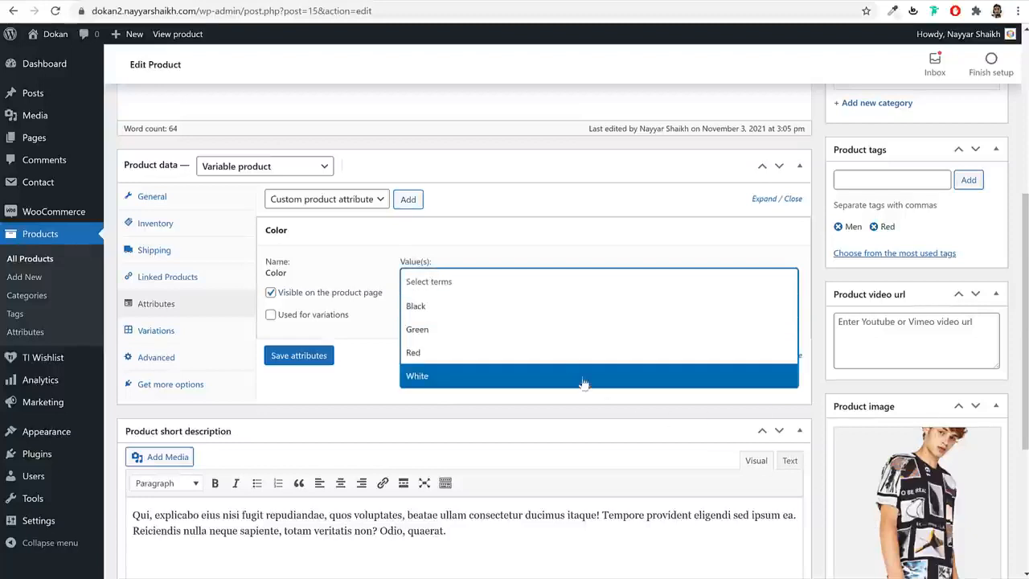
pyautogui.click(451, 310)
pyautogui.click(493, 288)
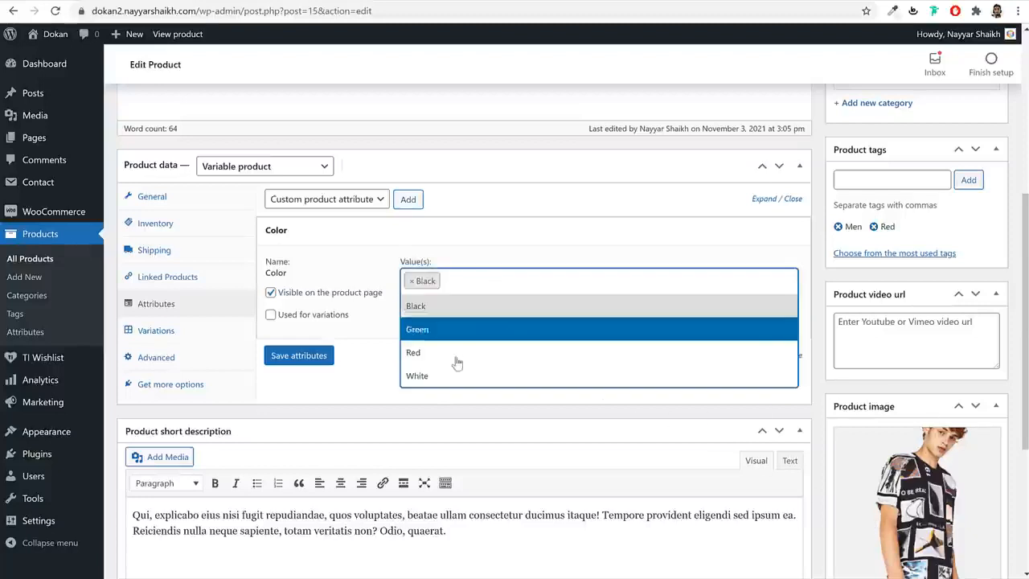
pyautogui.click(450, 354)
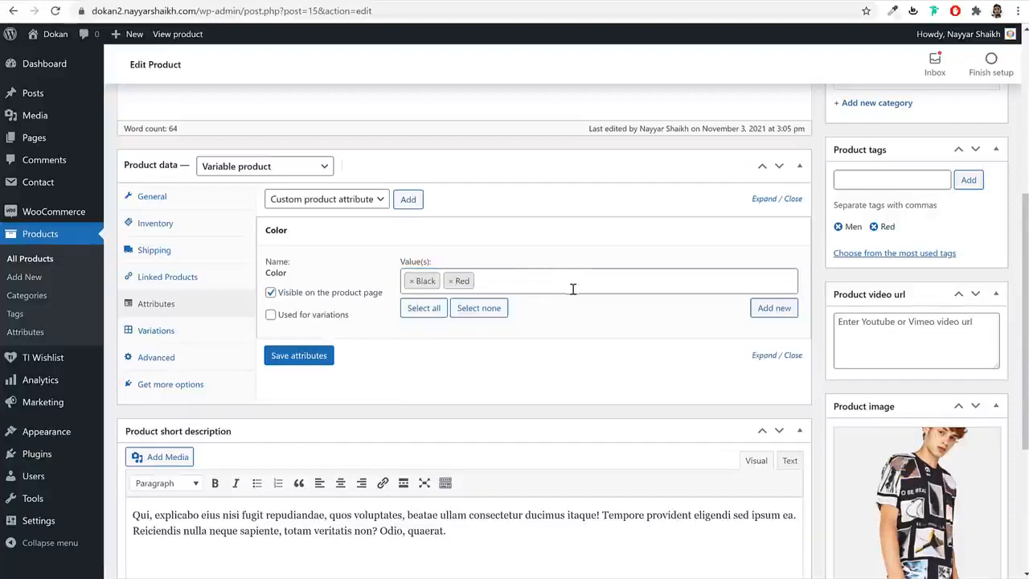
pyautogui.click(308, 320)
pyautogui.moveTo(351, 320); pyautogui.dragTo(284, 321)
pyautogui.click(309, 360)
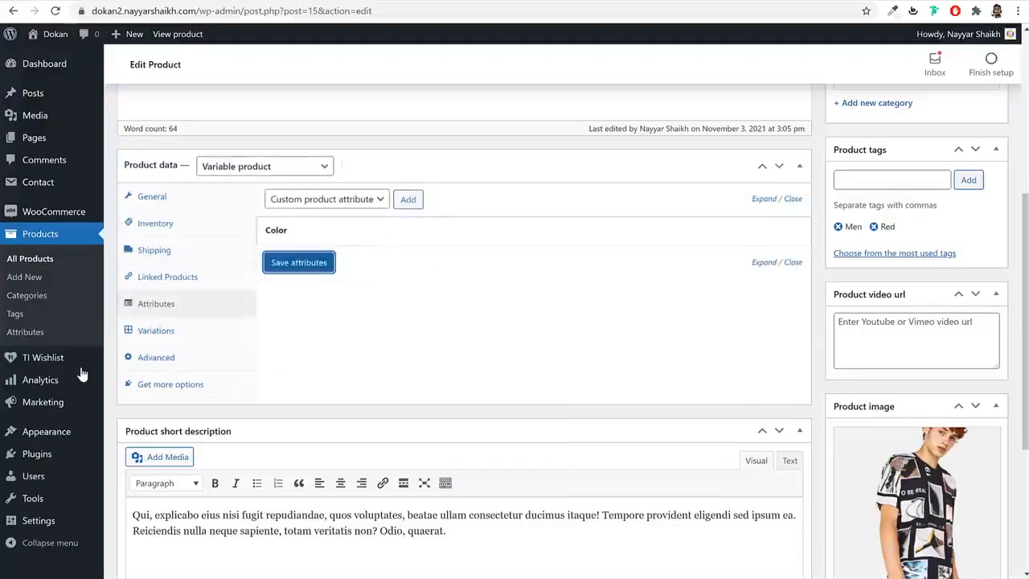
# - Create variations from all attributes, producing the two colour variations
pyautogui.click(164, 333)
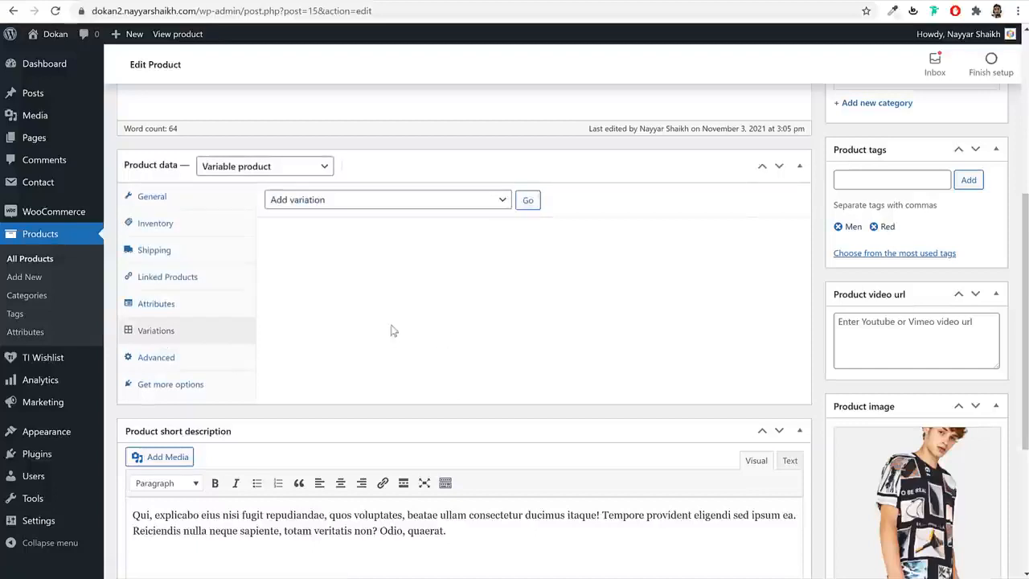
pyautogui.click(359, 204)
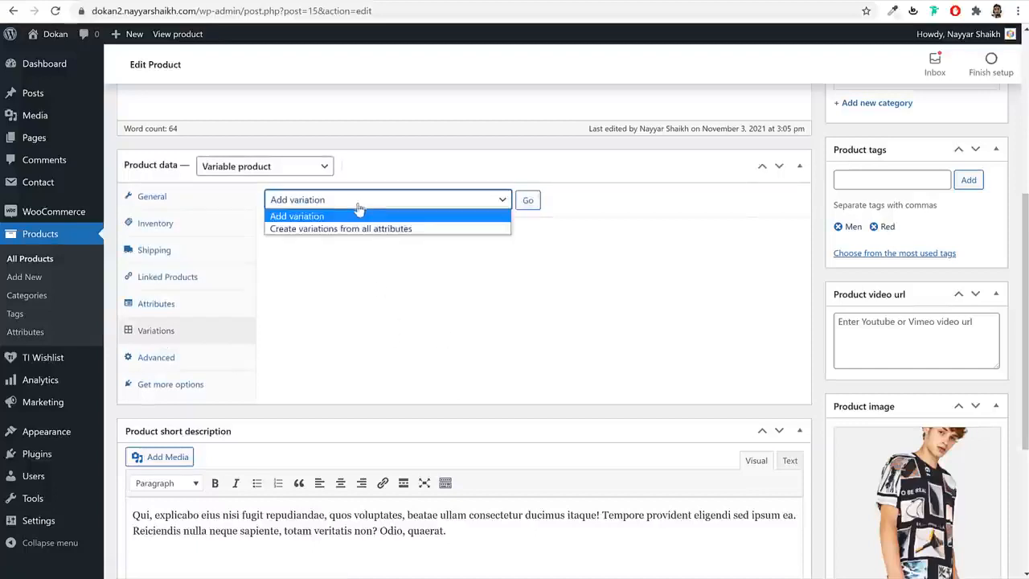
pyautogui.click(319, 230)
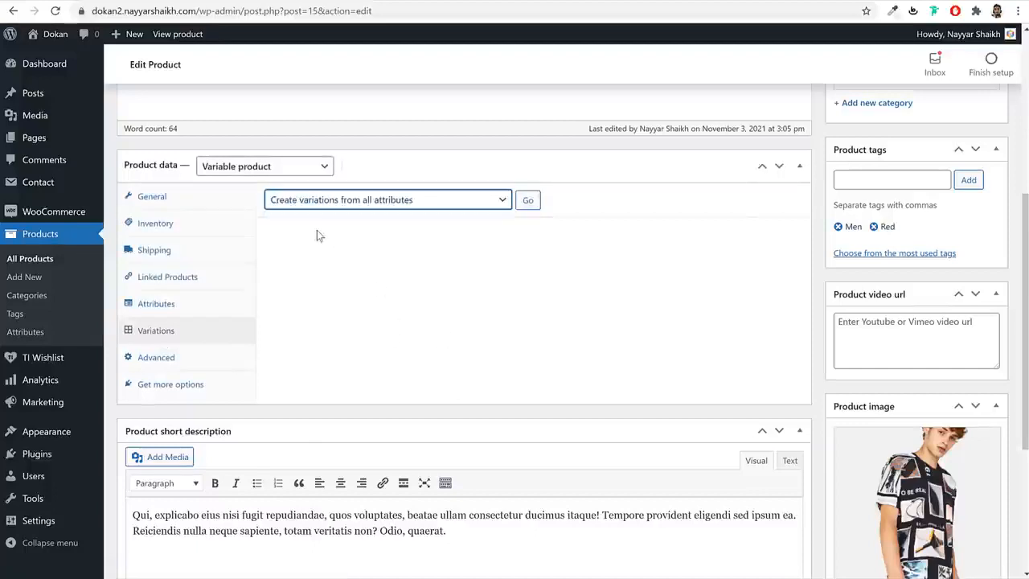
pyautogui.click(528, 200)
pyautogui.click(578, 110)
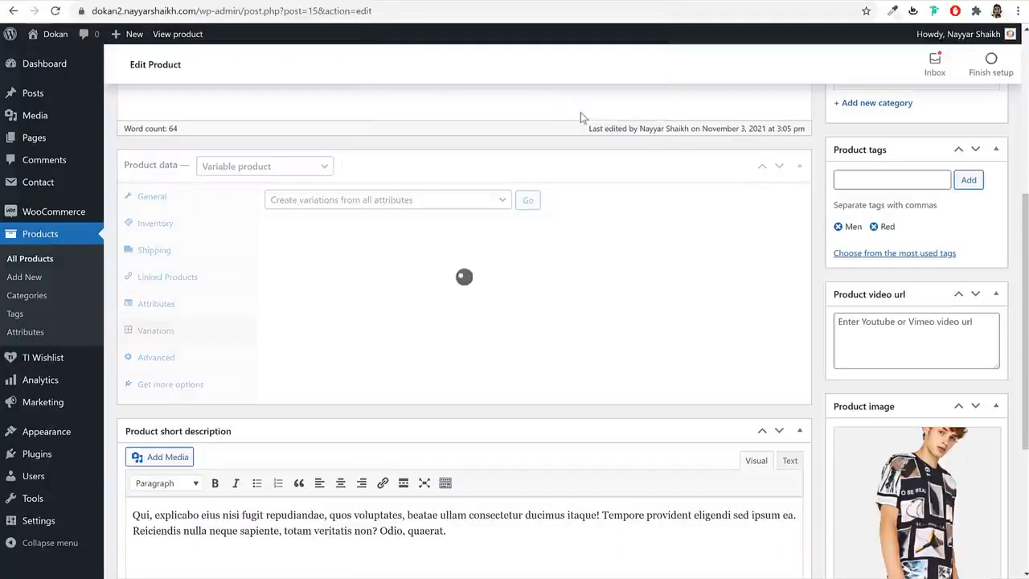
pyautogui.click(631, 83)
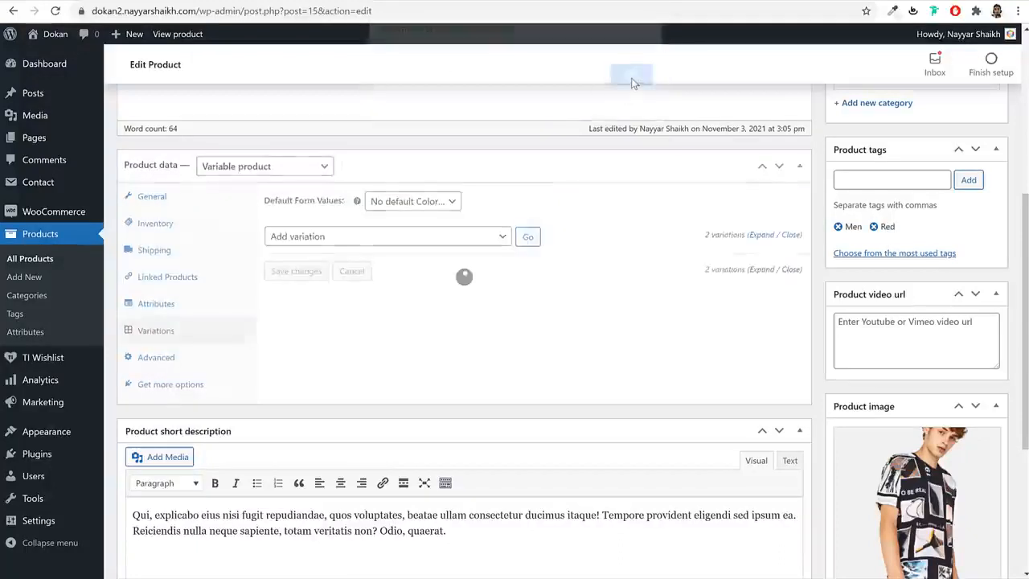
# - Upload the red T-shirt photo 7-1.jpg to the media library through the Black variation's image picker
pyautogui.scroll(-3, 477, 315)
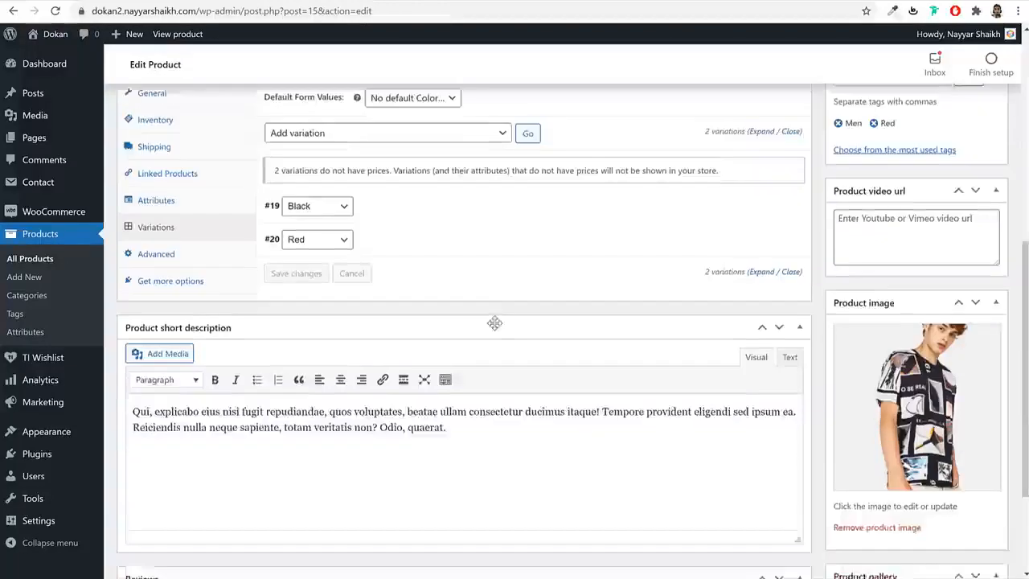
pyautogui.click(424, 112)
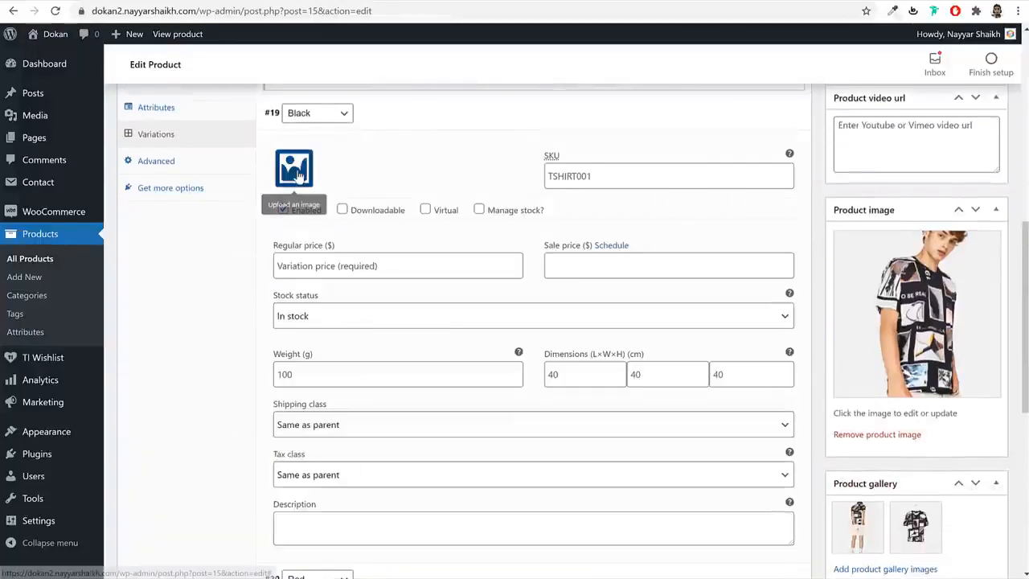
pyautogui.click(297, 177)
pyautogui.click(69, 94)
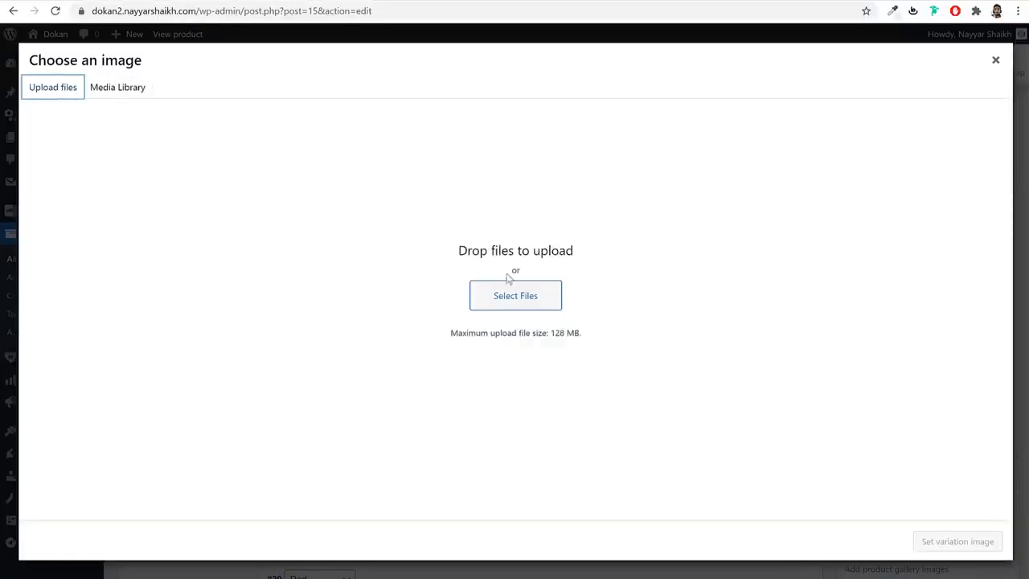
pyautogui.click(516, 296)
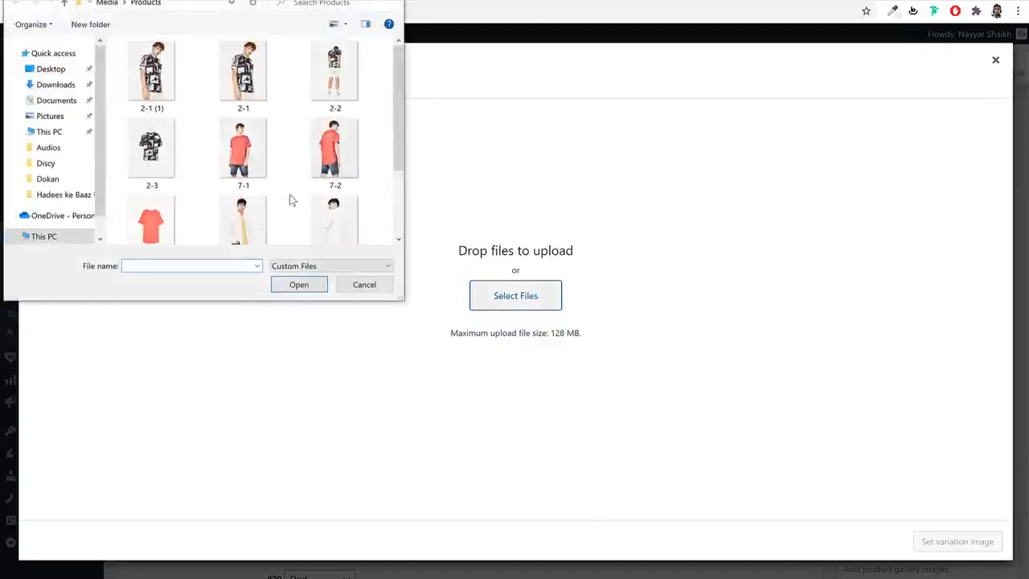
pyautogui.scroll(-3, 289, 199)
pyautogui.scroll(3, 290, 198)
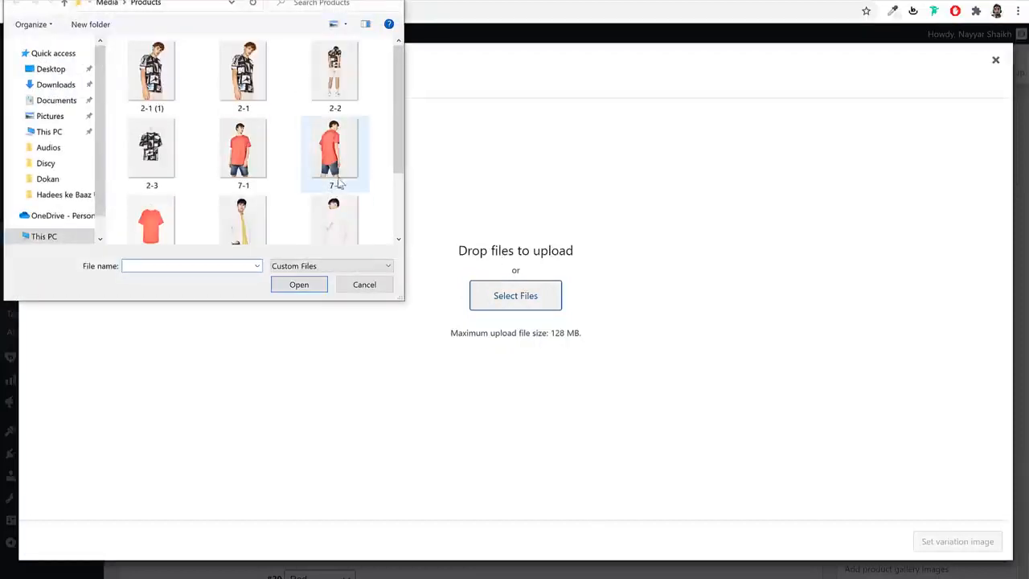
pyautogui.click(265, 142)
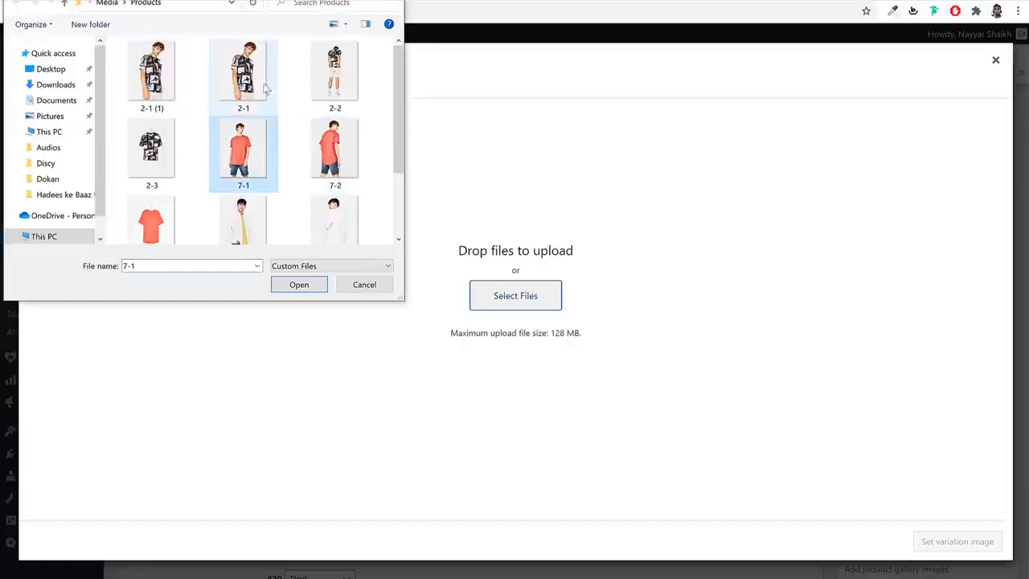
pyautogui.click(299, 285)
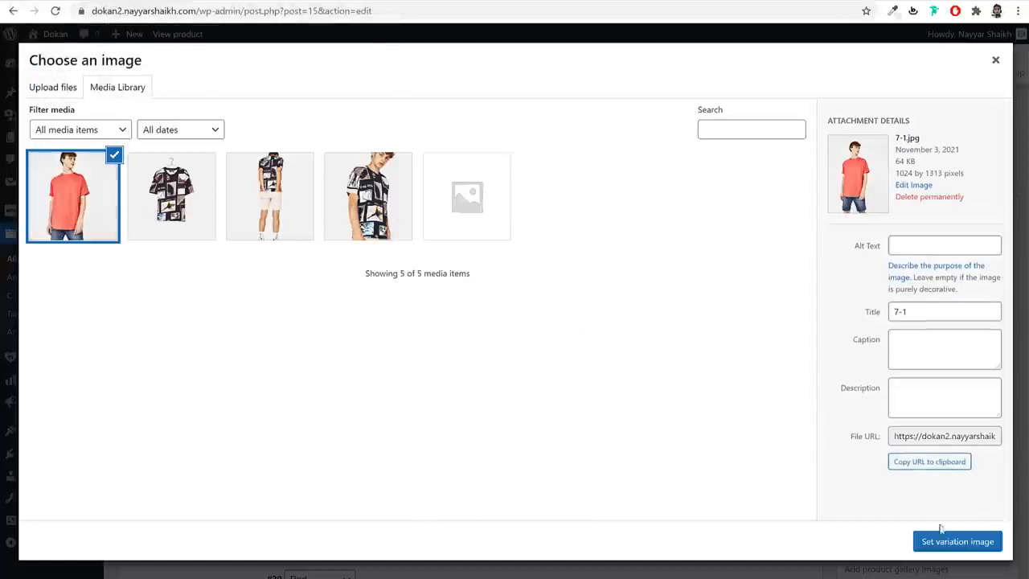
pyautogui.click(946, 539)
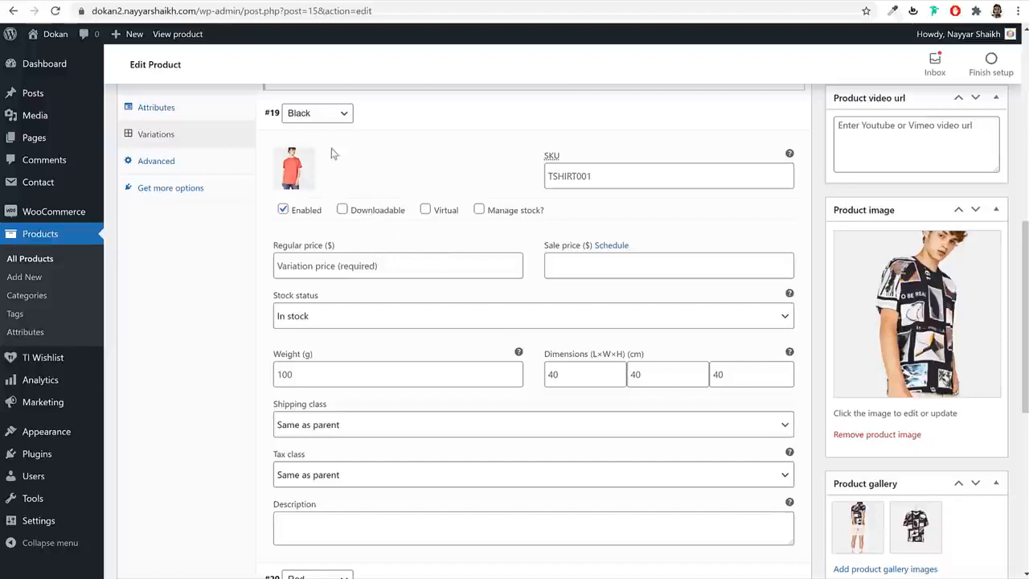
# - Give the Black variation the patterned photo 2-1-1.jpg and a regular price of 35
pyautogui.click(293, 169)
pyautogui.click(361, 201)
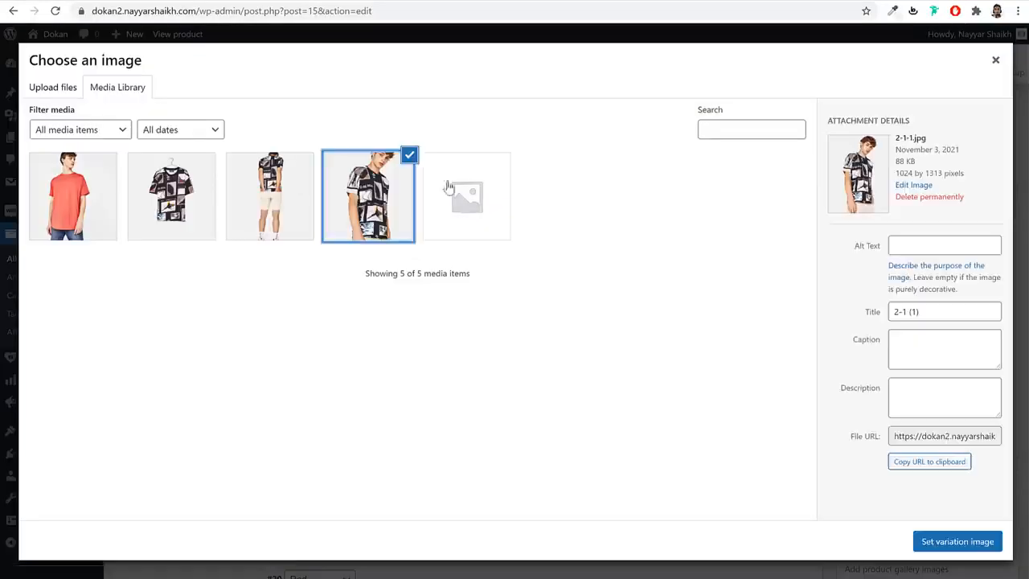
pyautogui.click(981, 538)
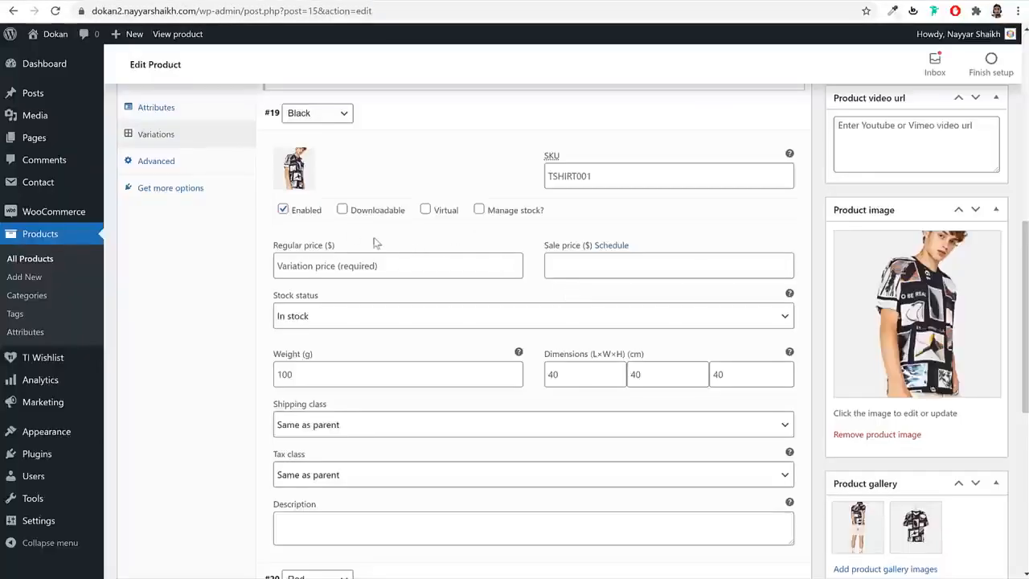
pyautogui.click(319, 256)
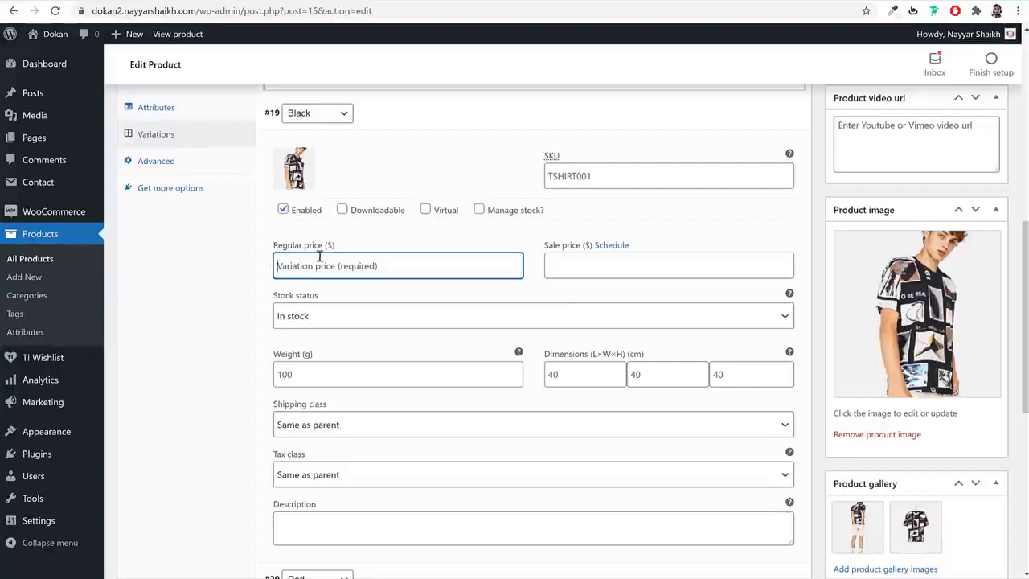
pyautogui.write('35')
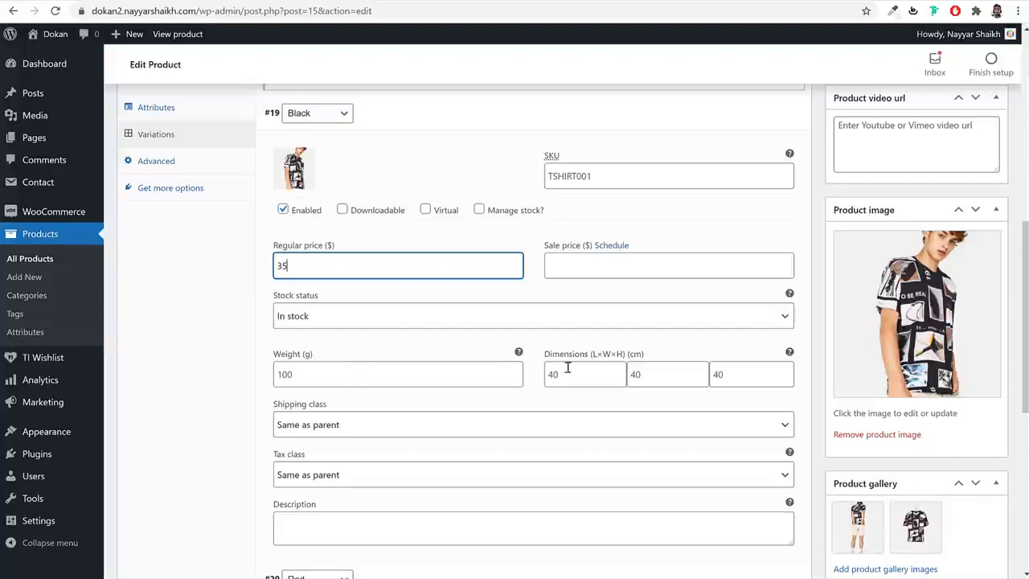
pyautogui.scroll(1, 490, 406)
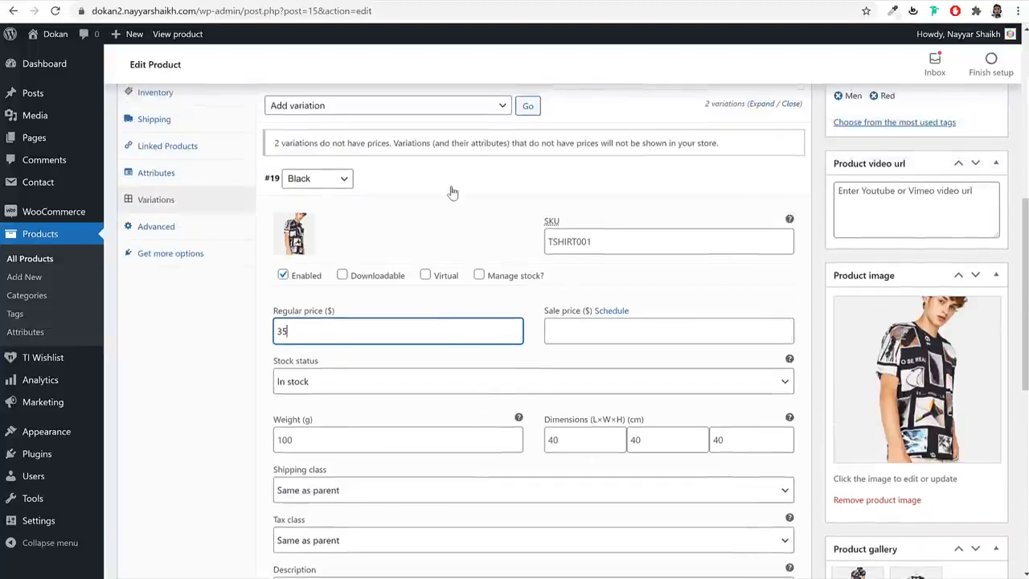
pyautogui.click(453, 186)
# - Give the Red variation the 7-1.jpg image and a regular price of 40
pyautogui.click(423, 219)
pyautogui.click(303, 274)
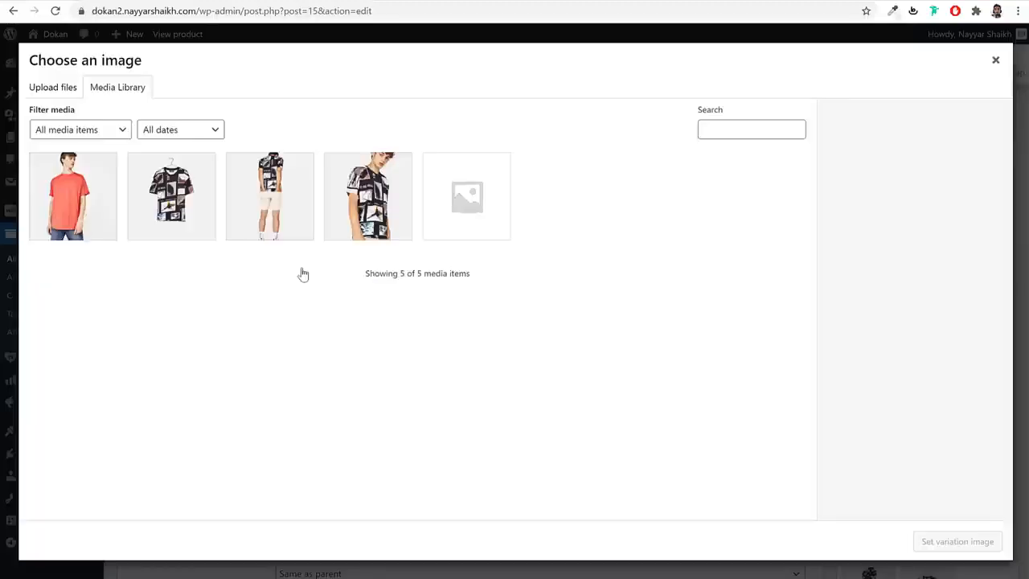
pyautogui.click(56, 201)
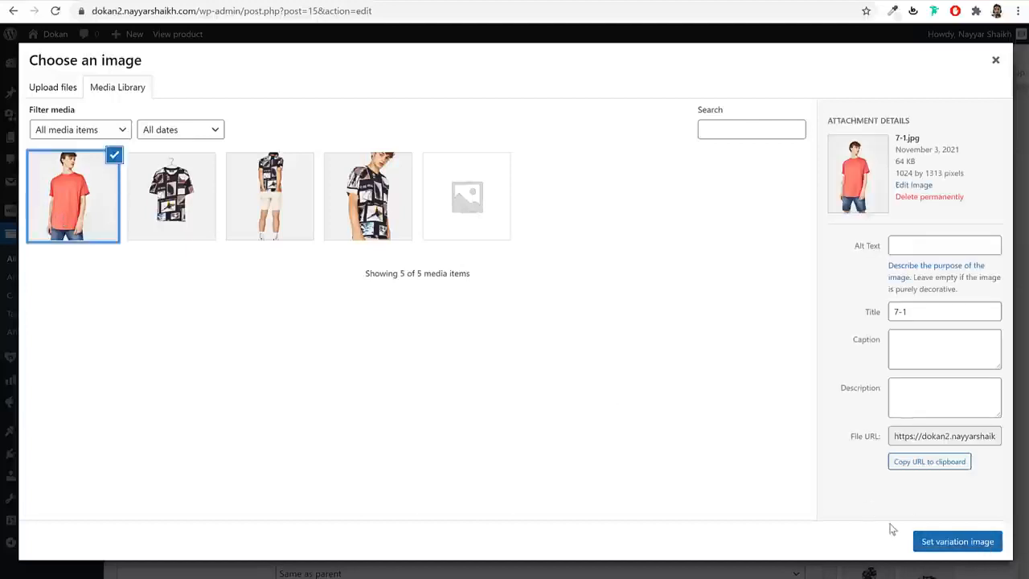
pyautogui.click(945, 550)
pyautogui.click(342, 366)
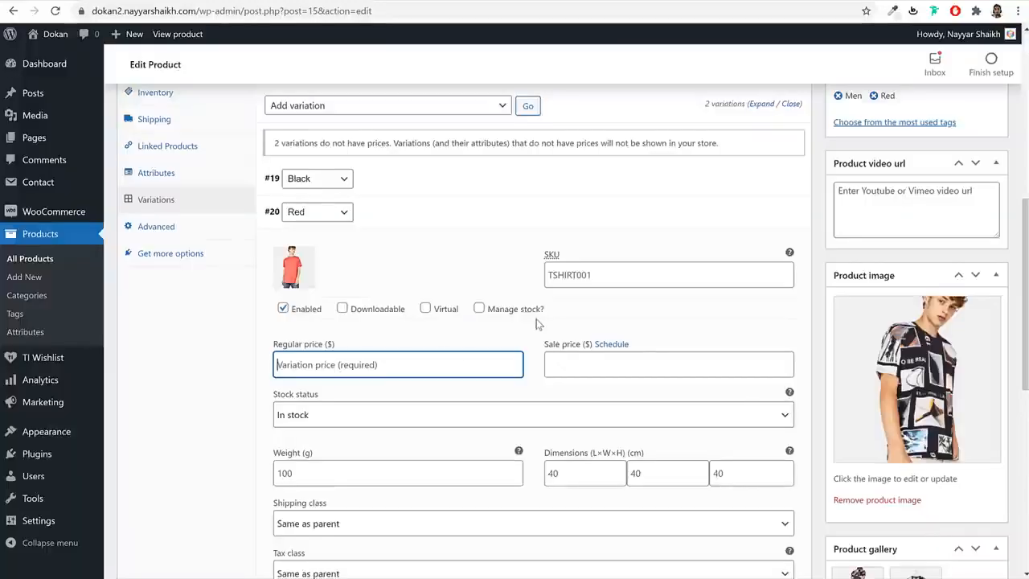
pyautogui.write('40')
pyautogui.click(461, 221)
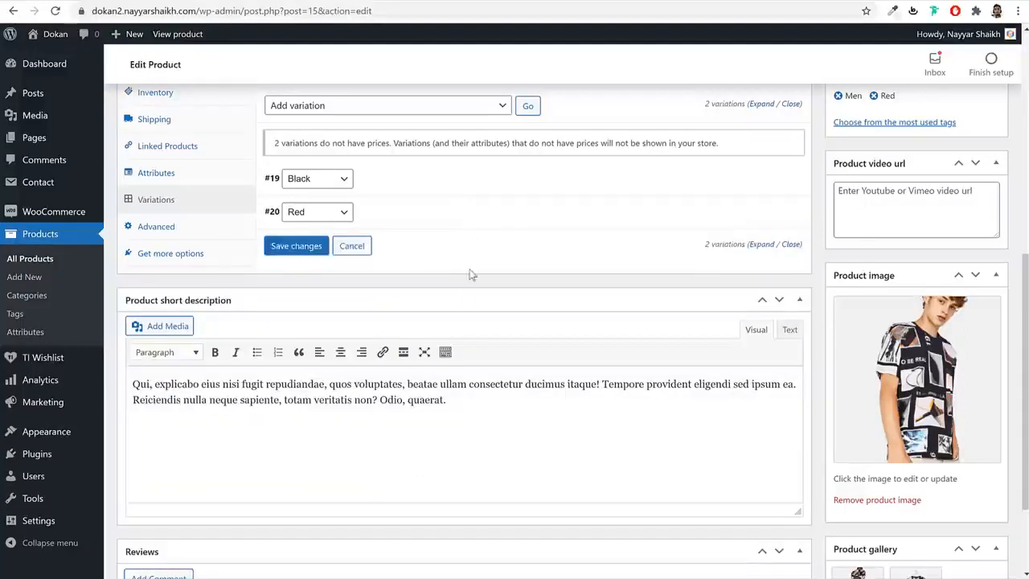
# - Save the variation changes and update the T-shirt product
pyautogui.click(282, 251)
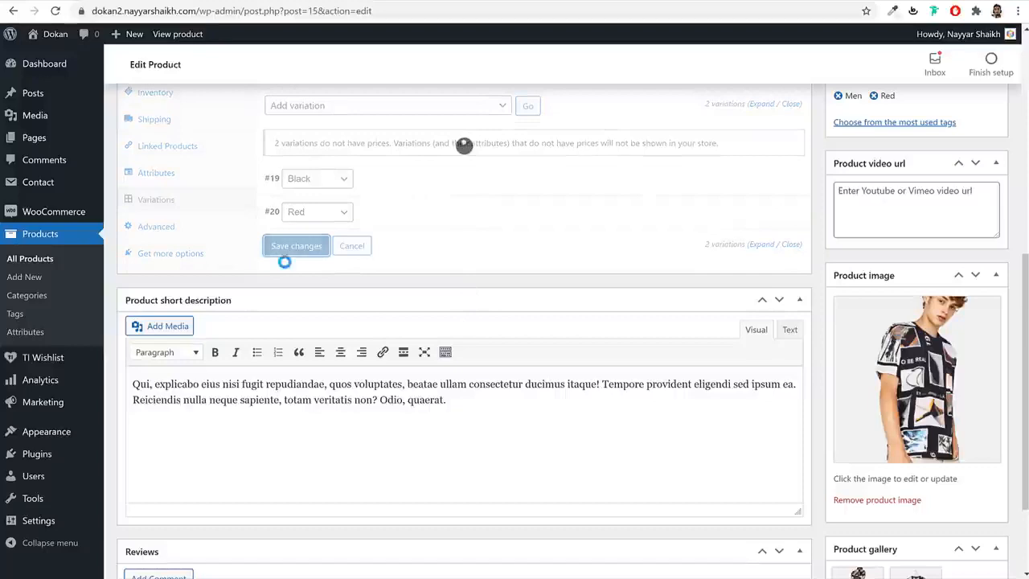
pyautogui.scroll(4, 529, 383)
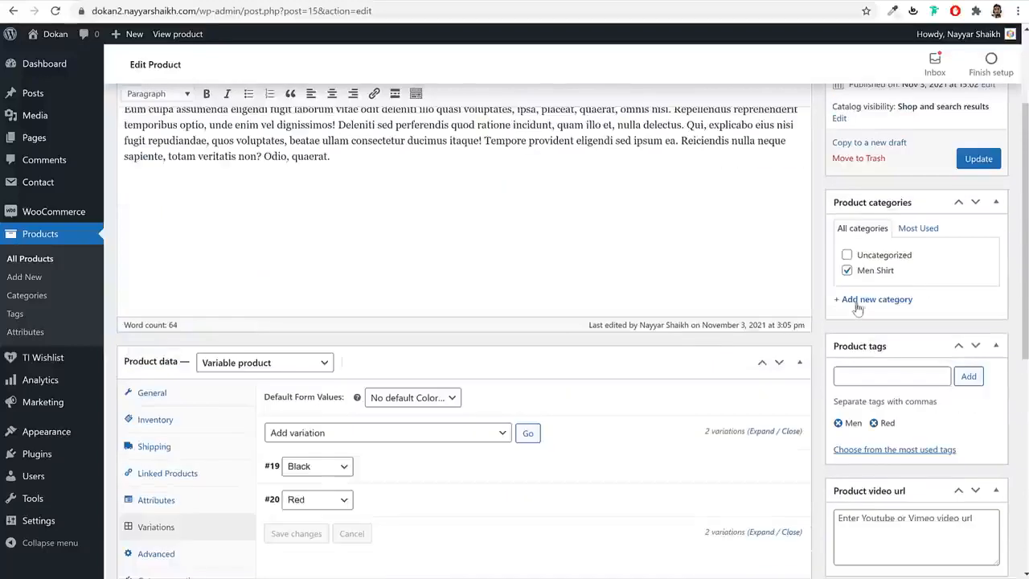
pyautogui.click(979, 159)
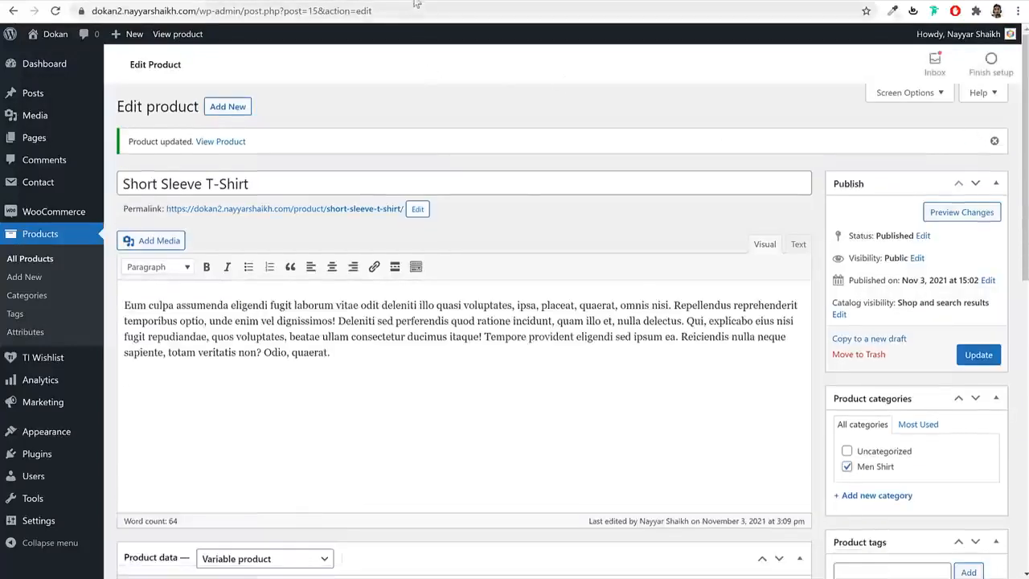
pyautogui.click(418, 2)
# - Reload the T-shirt's store page and confirm Red shows $40.00 and Black shows $35.00
pyautogui.click(56, 12)
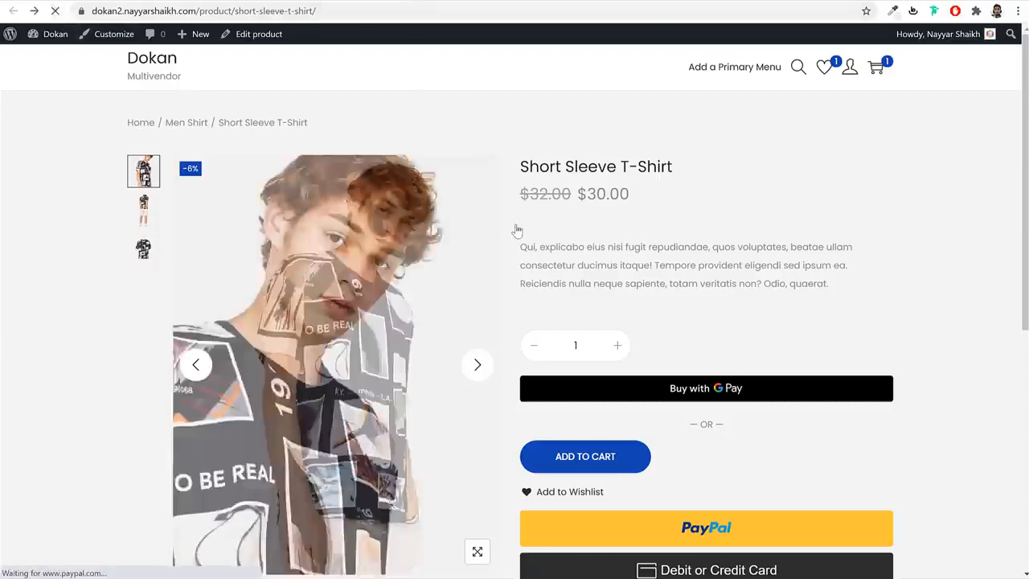
pyautogui.scroll(-2, 682, 386)
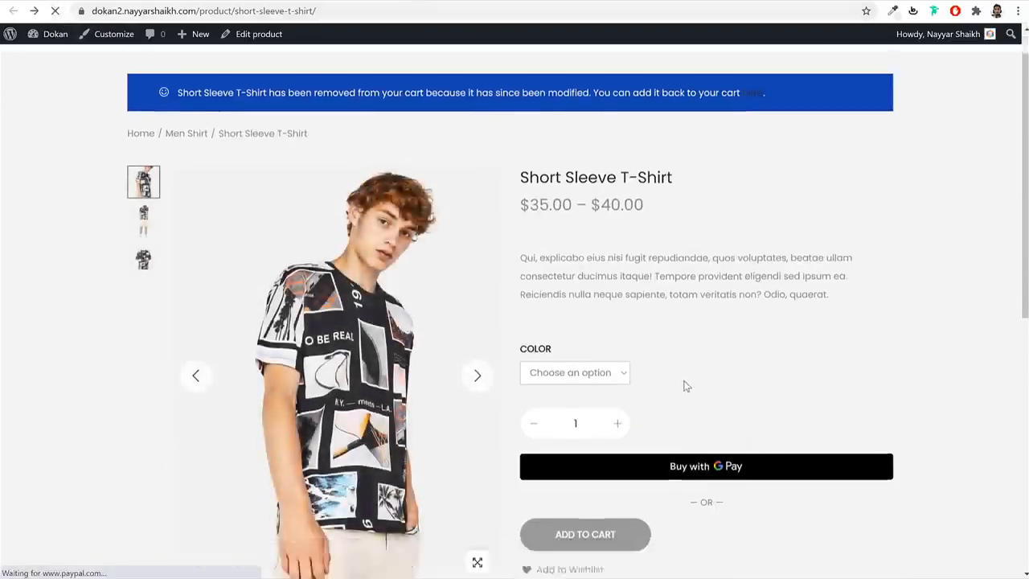
pyautogui.click(581, 283)
pyautogui.click(564, 330)
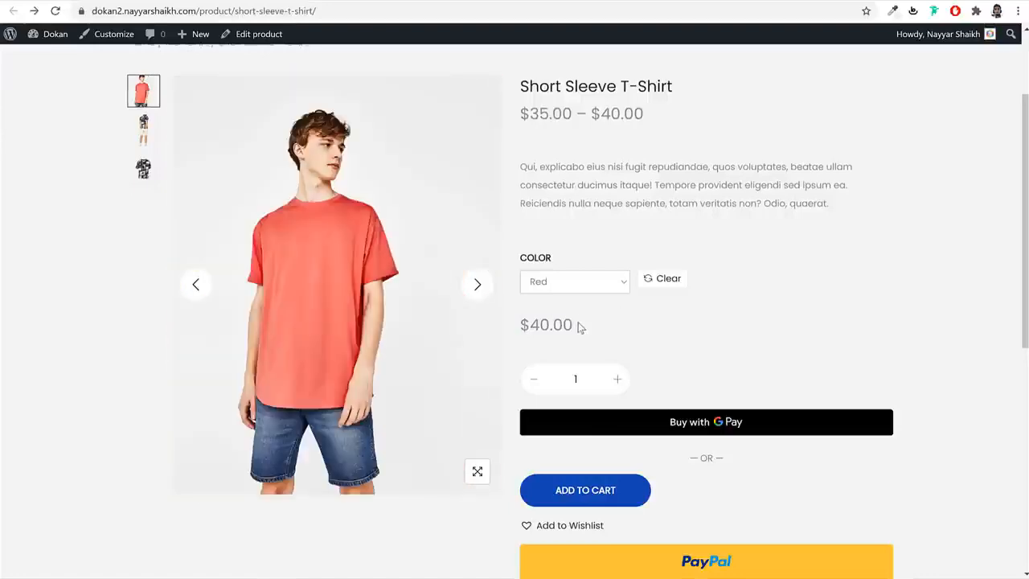
pyautogui.moveTo(578, 325); pyautogui.dragTo(518, 328)
pyautogui.click(596, 286)
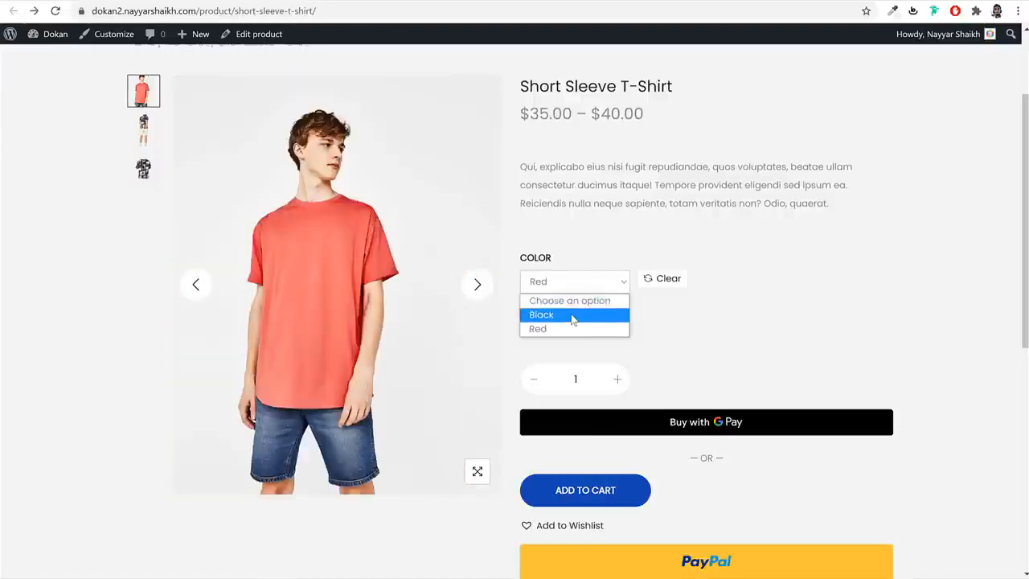
pyautogui.click(574, 314)
pyautogui.moveTo(584, 333); pyautogui.dragTo(513, 329)
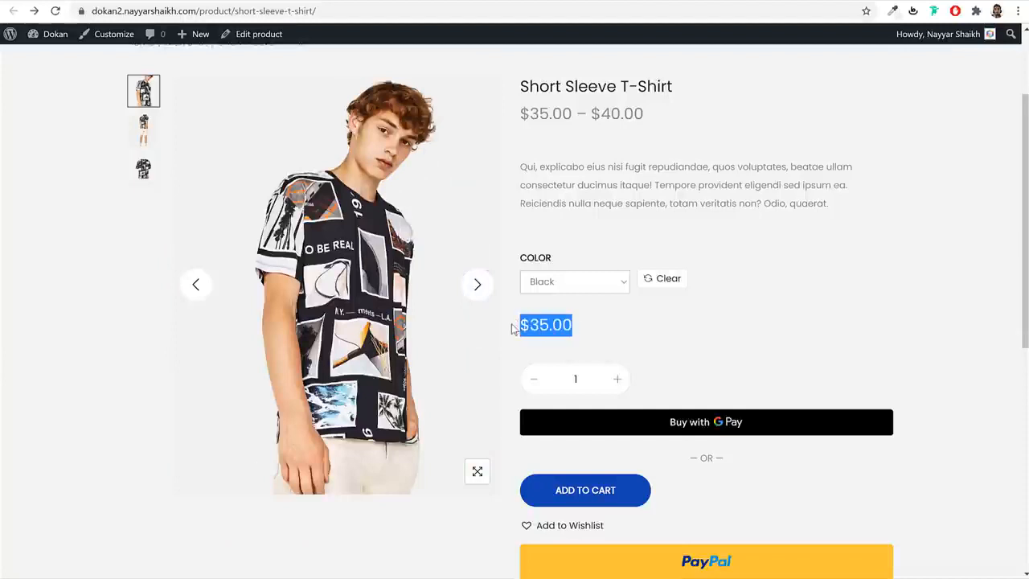
# - Start entering the bloggdude.com/do address in a new browser tab
pyautogui.click(683, 338)
pyautogui.scroll(2, 719, 344)
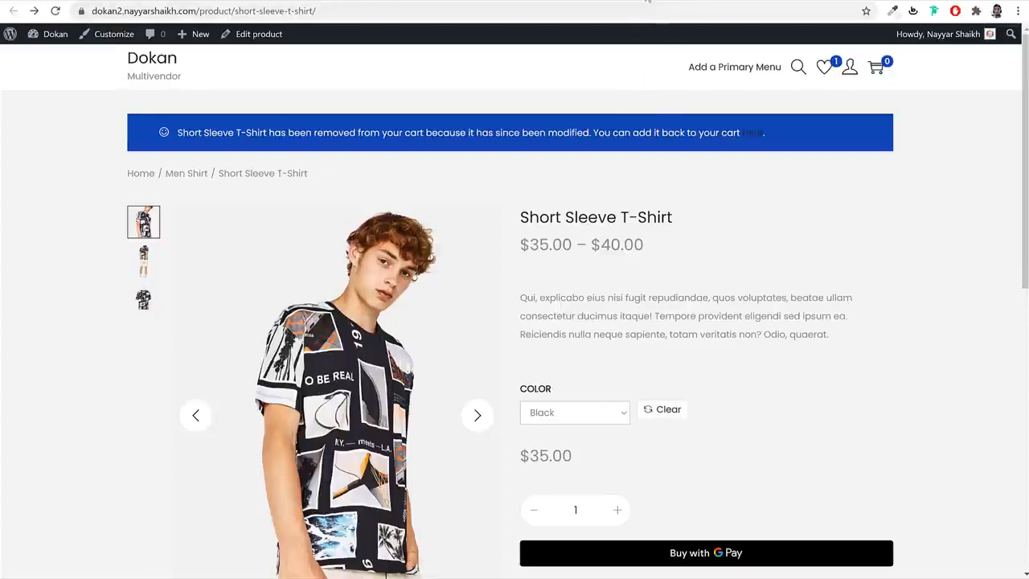
pyautogui.click(647, 1)
pyautogui.write('bloggdude.com/do')
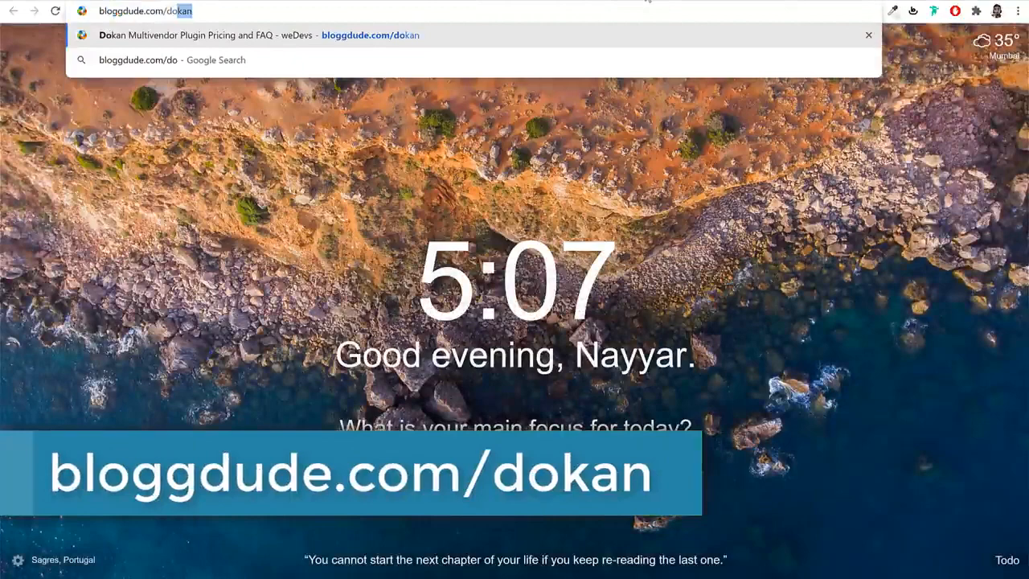
# - Load bloggdude.com/dokan and review the plan cards, noting Always Free and Professional at $249
pyautogui.press('Return')
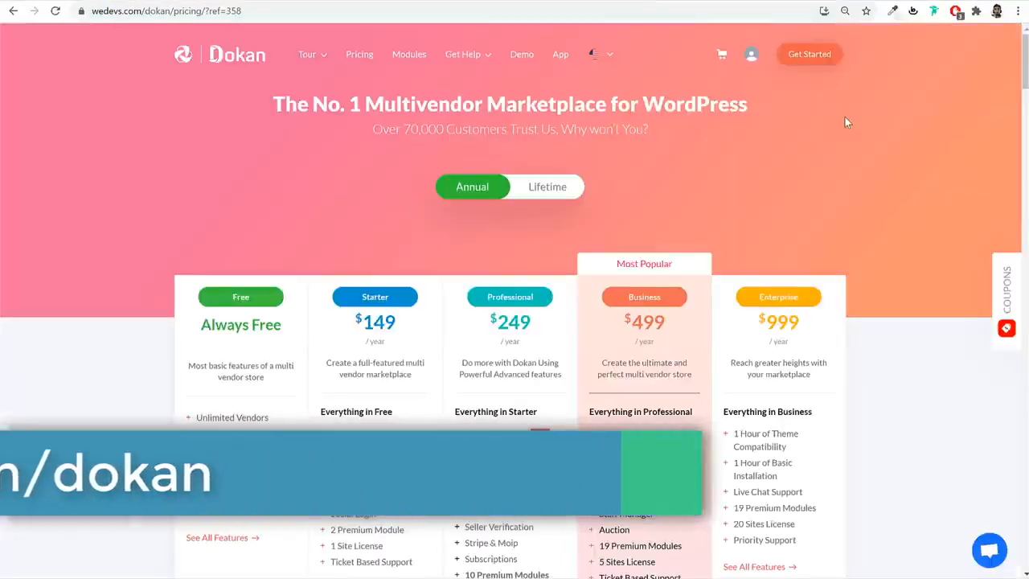
pyautogui.scroll(-1, 900, 178)
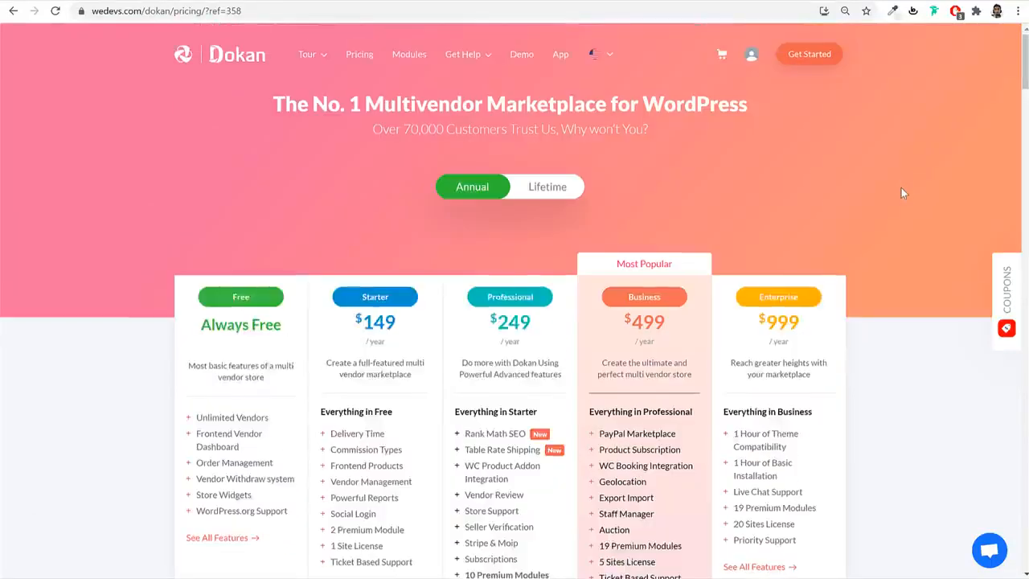
pyautogui.scroll(-2, 905, 192)
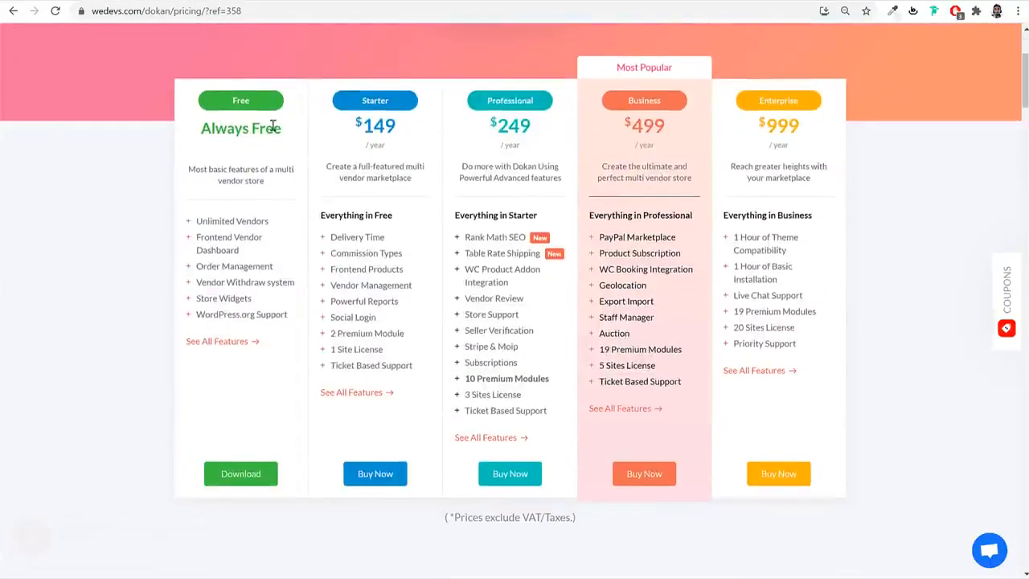
pyautogui.moveTo(279, 127); pyautogui.dragTo(190, 127)
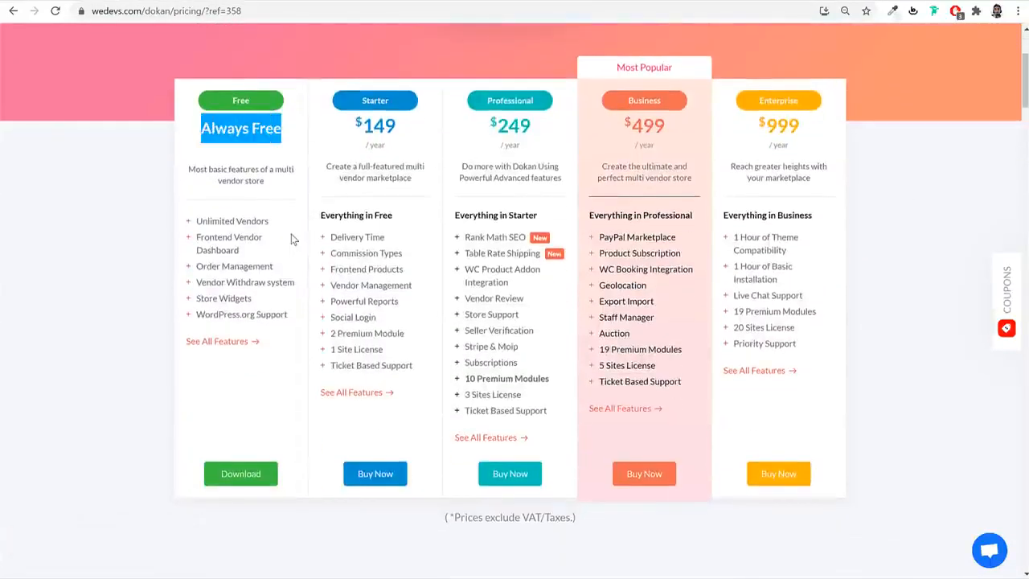
pyautogui.moveTo(490, 125); pyautogui.dragTo(557, 132)
pyautogui.click(558, 133)
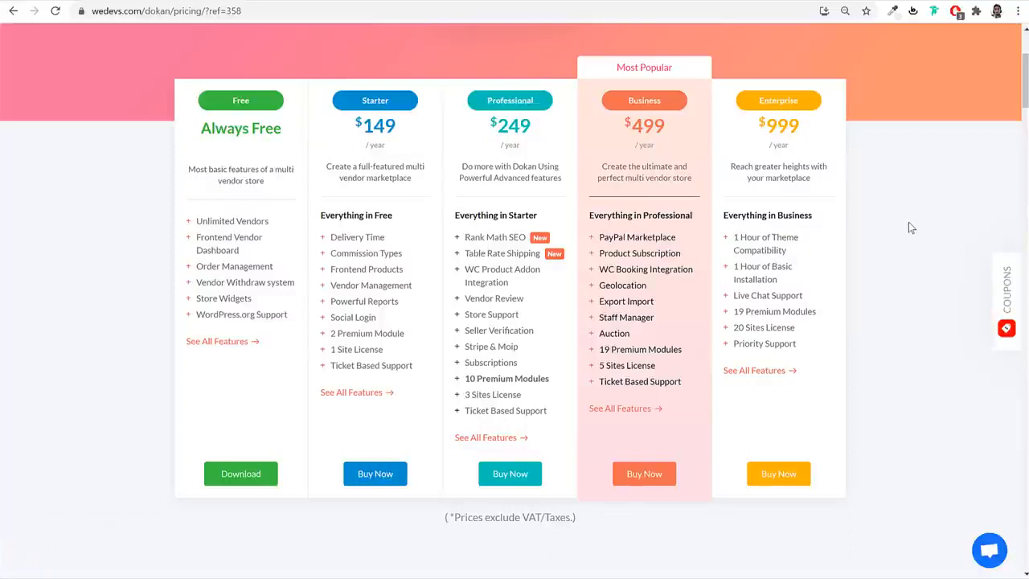
# - Highlight the Always Free heading and features, then the Starter plan's $149 price and feature list
pyautogui.moveTo(204, 131); pyautogui.dragTo(281, 129)
pyautogui.click(280, 128)
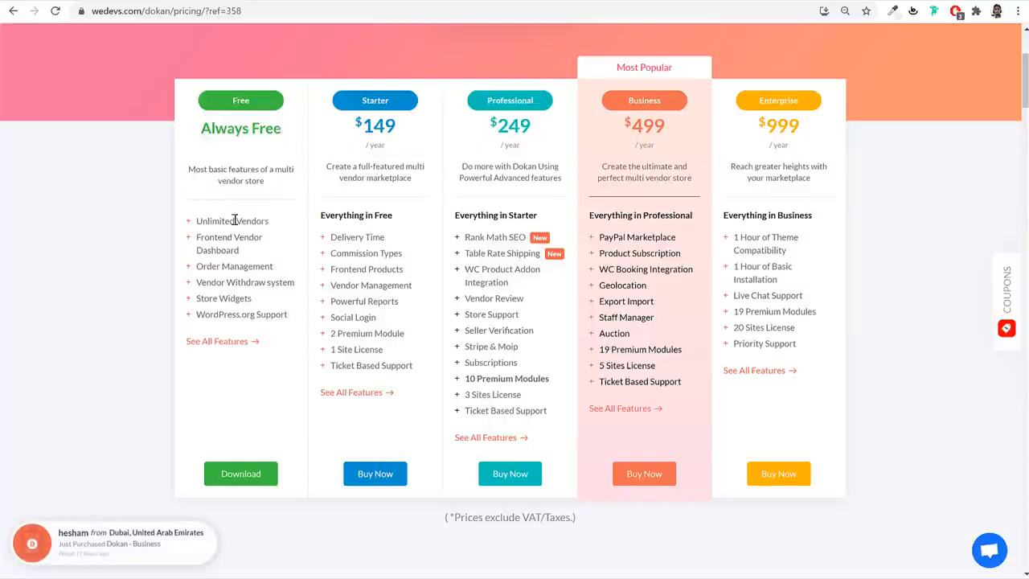
pyautogui.moveTo(199, 224); pyautogui.dragTo(295, 320)
pyautogui.click(294, 320)
pyautogui.moveTo(394, 131); pyautogui.dragTo(357, 125)
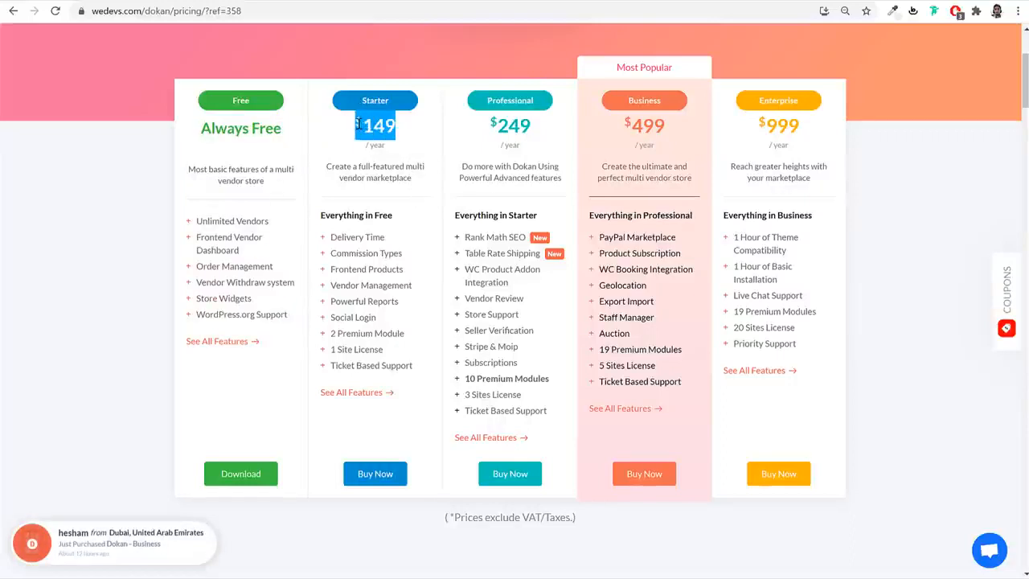
pyautogui.click(359, 125)
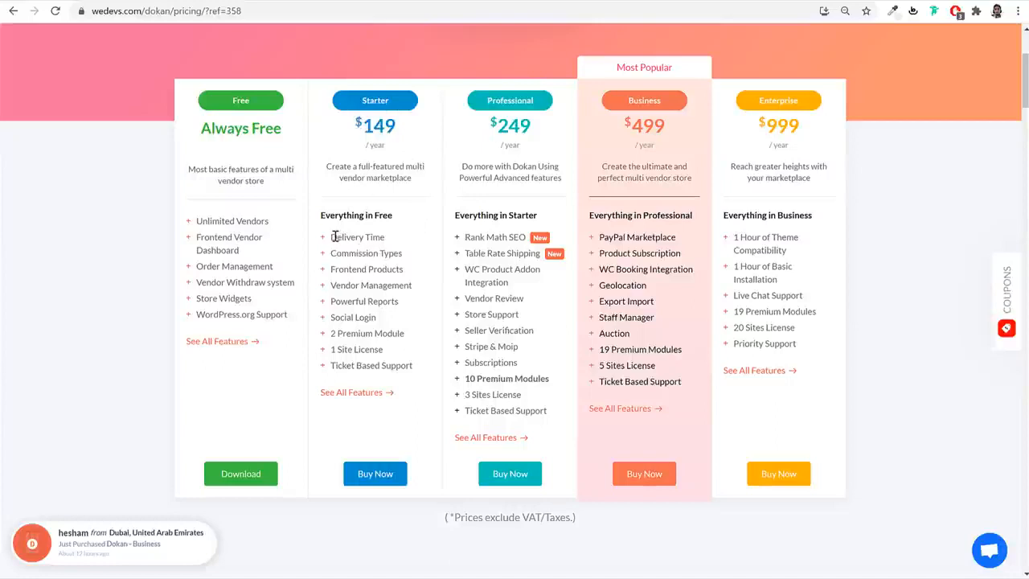
pyautogui.moveTo(336, 235)
pyautogui.mouseDown()
pyautogui.moveTo(410, 367)
pyautogui.moveTo(331, 240)
pyautogui.mouseUp()
pyautogui.click(408, 361)
pyautogui.click(331, 239)
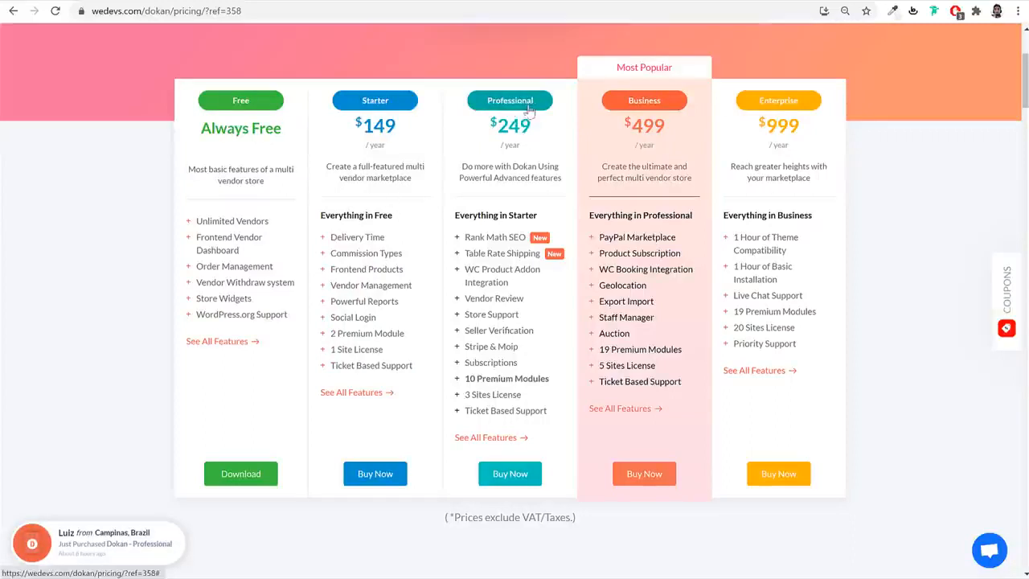
# - Highlight the Professional plan's features, then show the 6.61 MB dokan-business-3.3.8 zip in the Dokan folder
pyautogui.moveTo(465, 237); pyautogui.dragTo(517, 313)
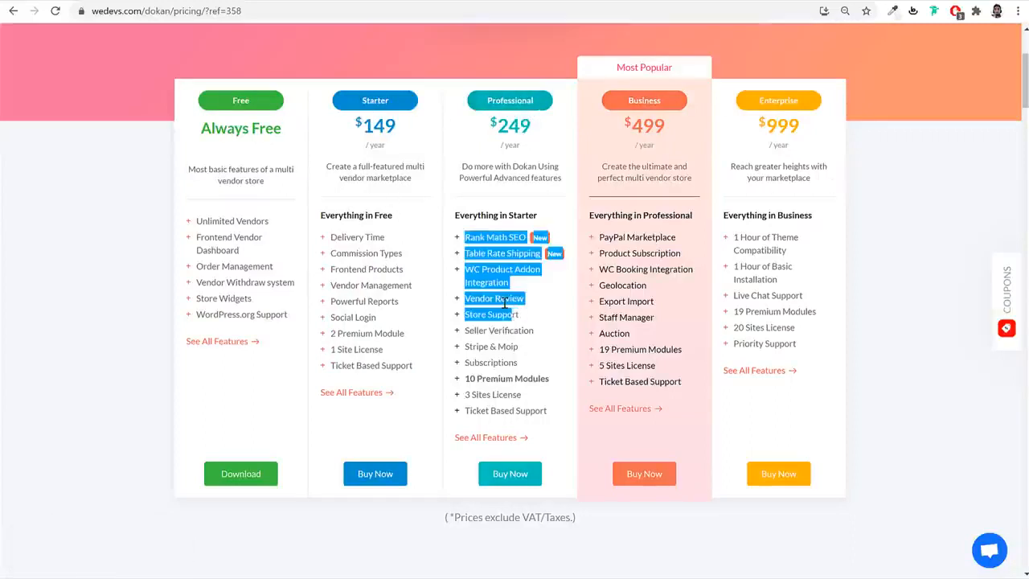
pyautogui.click(804, 324)
pyautogui.moveTo(467, 241); pyautogui.dragTo(555, 408)
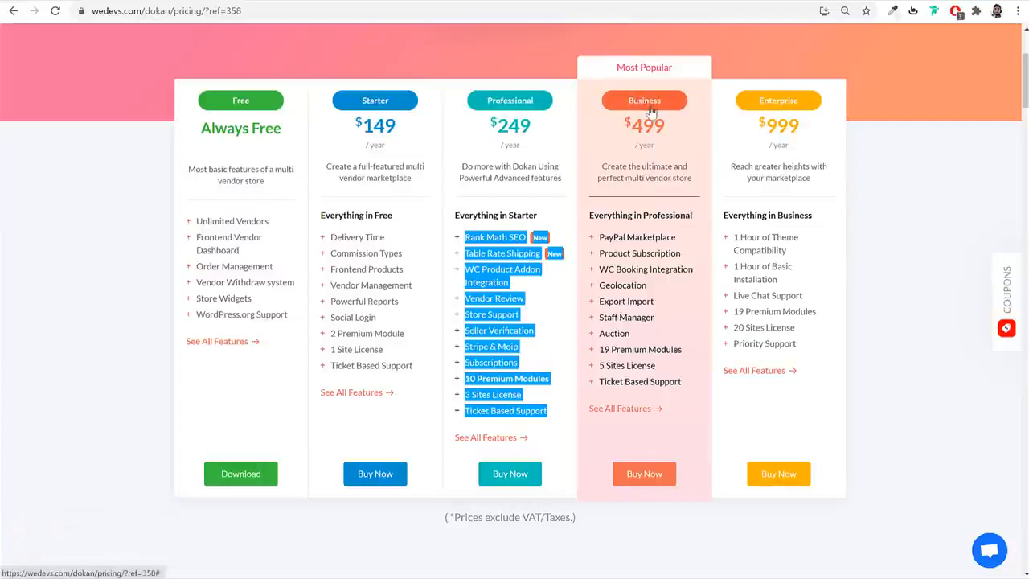
pyautogui.click(890, 212)
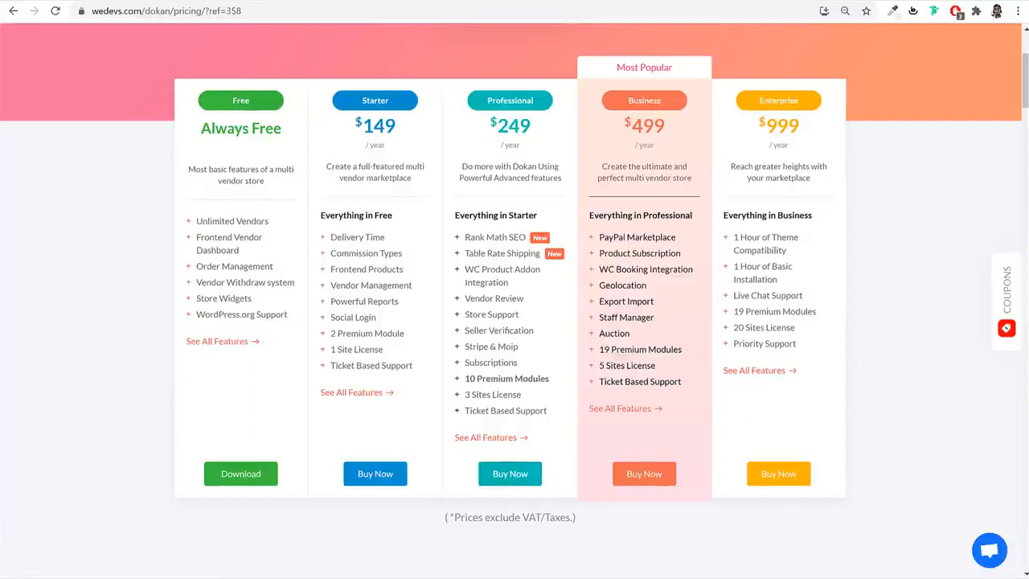
pyautogui.hotkey('alt', 'Tab')
pyautogui.click(547, 256)
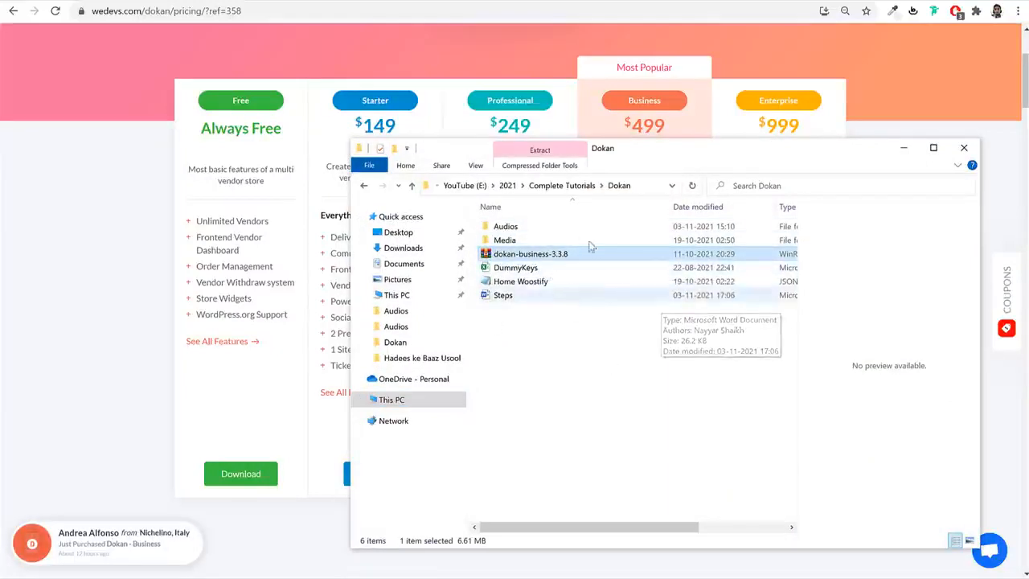
# - Load dokan-business-3.3.8.zip into the Add Plugins upload form
pyautogui.click(903, 148)
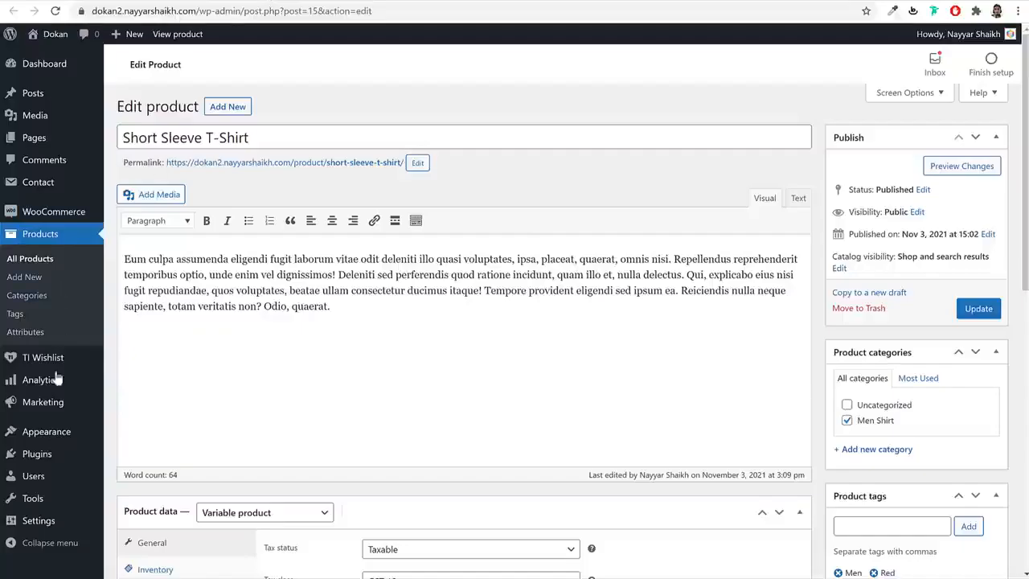
pyautogui.click(48, 460)
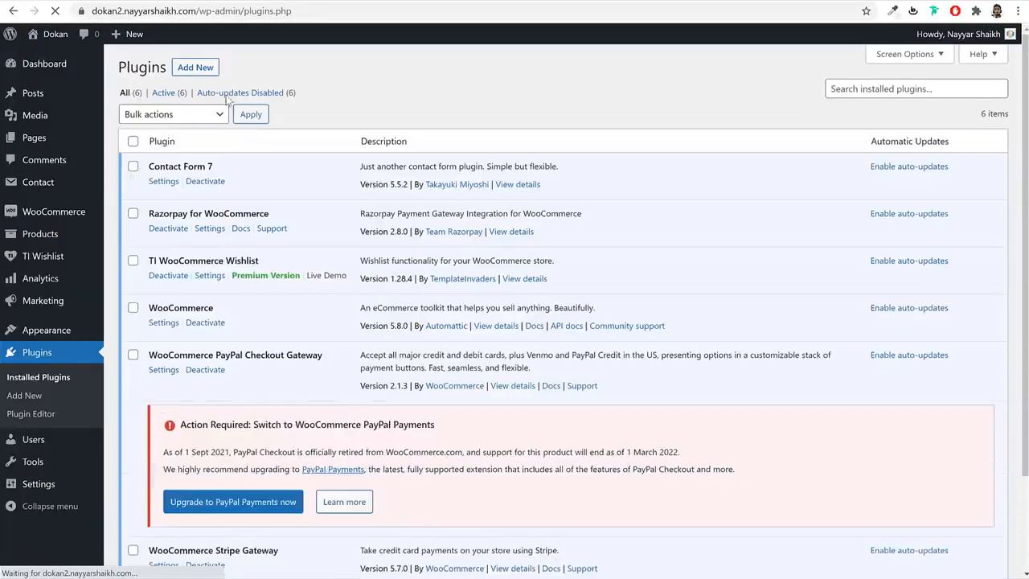
pyautogui.click(25, 395)
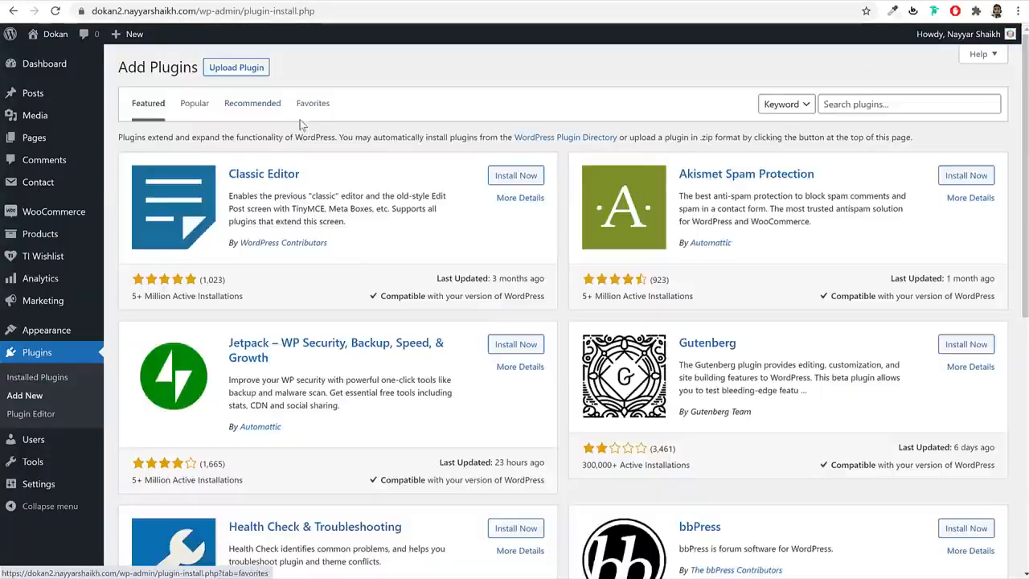
pyautogui.click(244, 69)
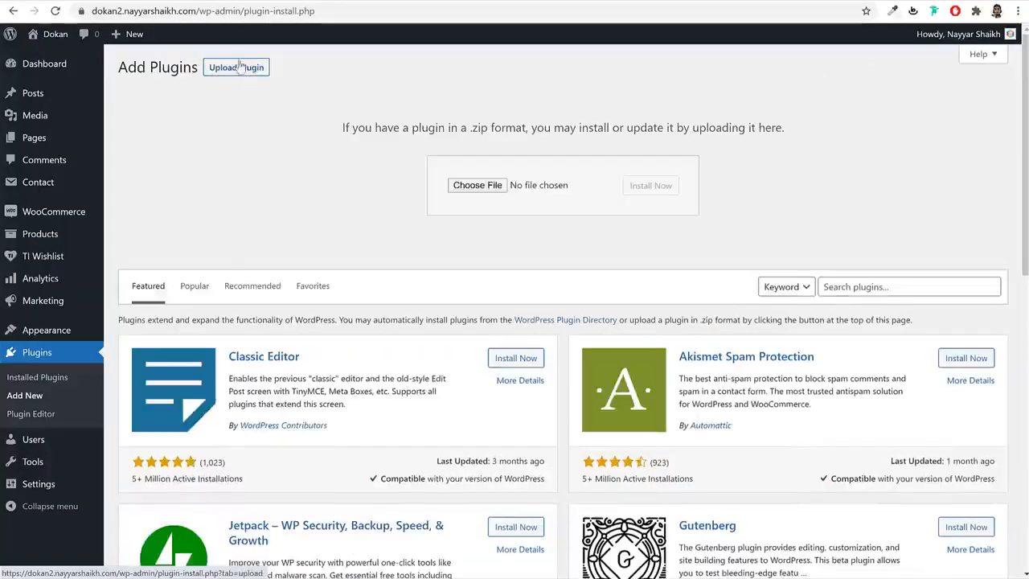
pyautogui.click(475, 186)
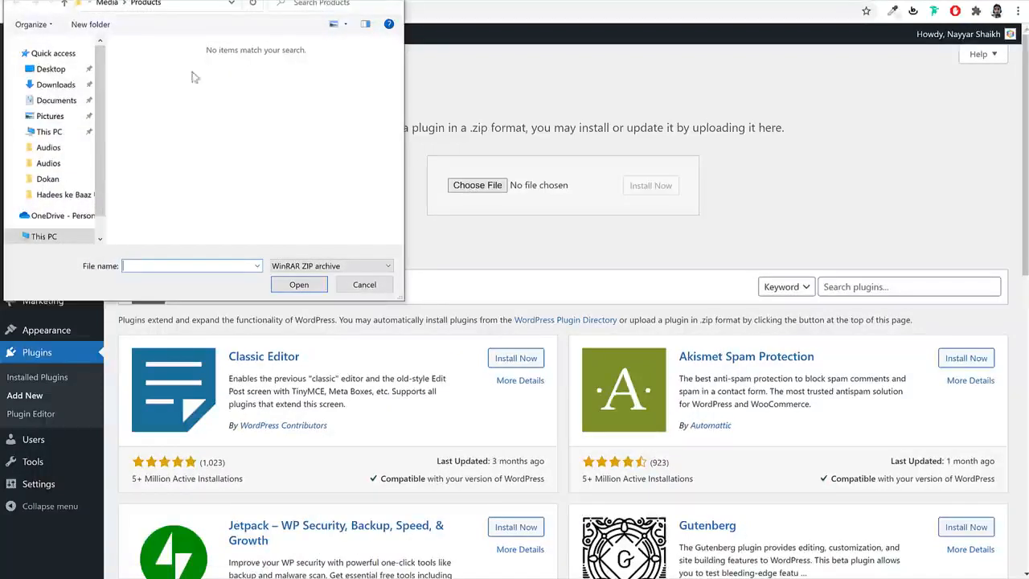
pyautogui.click(112, 4)
pyautogui.click(119, 4)
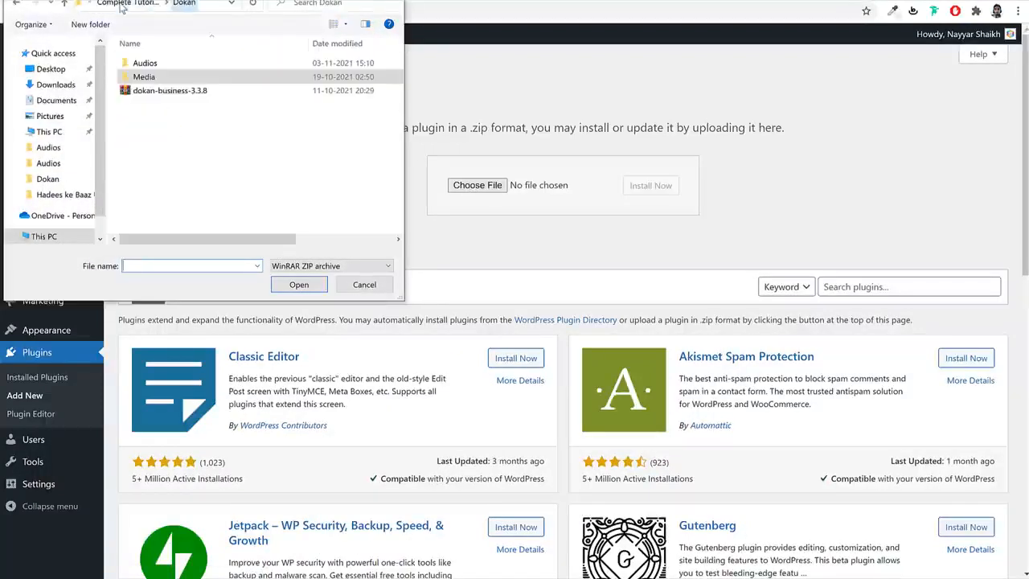
pyautogui.click(173, 93)
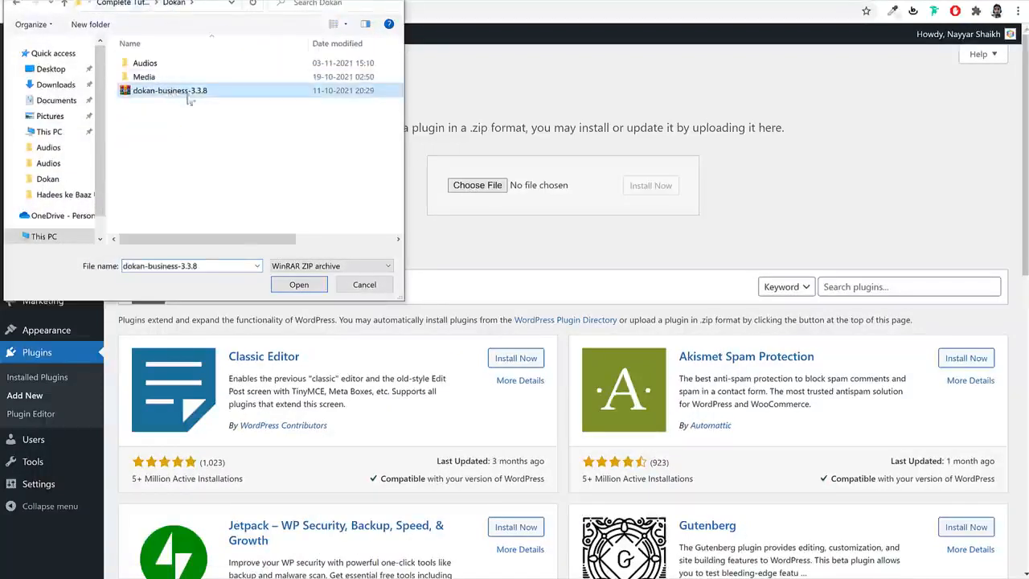
pyautogui.click(299, 284)
# - Install and activate Dokan Pro, then install the required core Dokan plugin
pyautogui.click(641, 192)
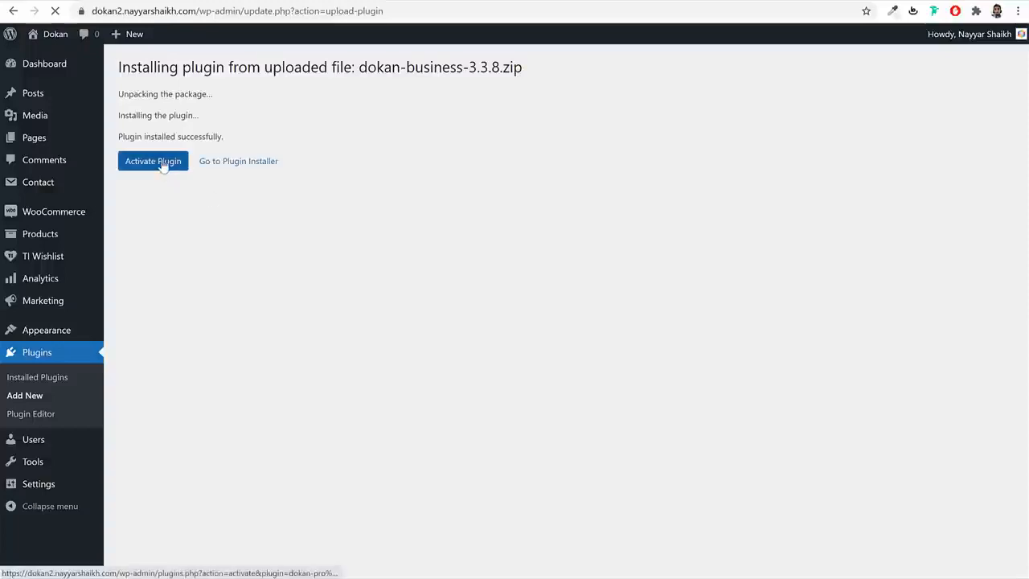
pyautogui.click(163, 164)
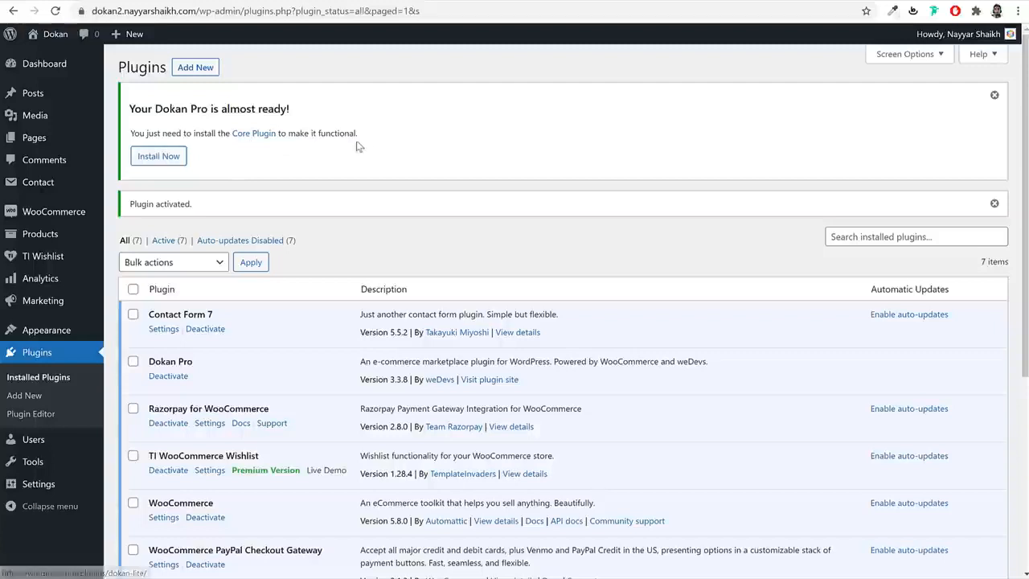
pyautogui.click(159, 157)
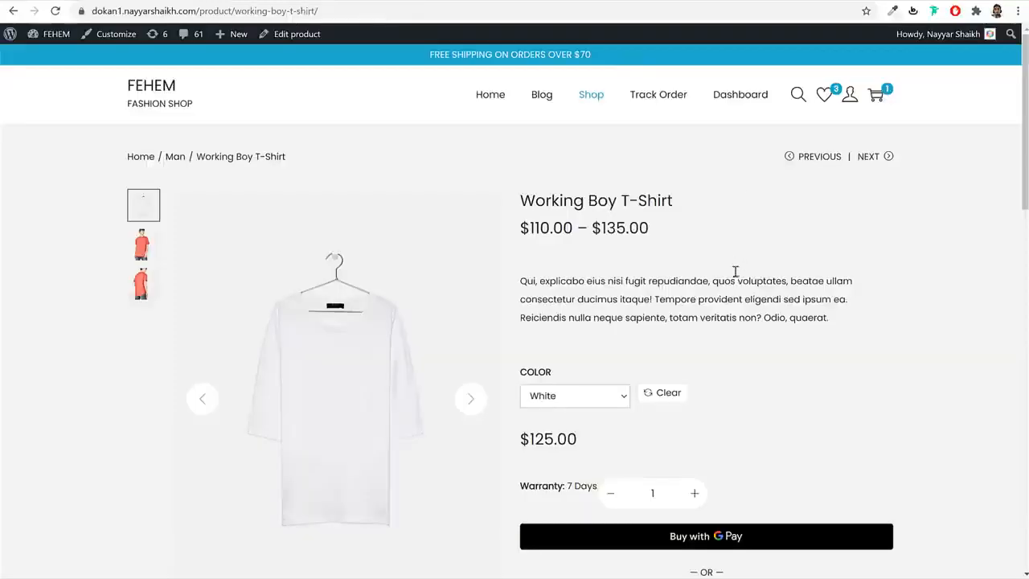
pyautogui.scroll(-6, 735, 274)
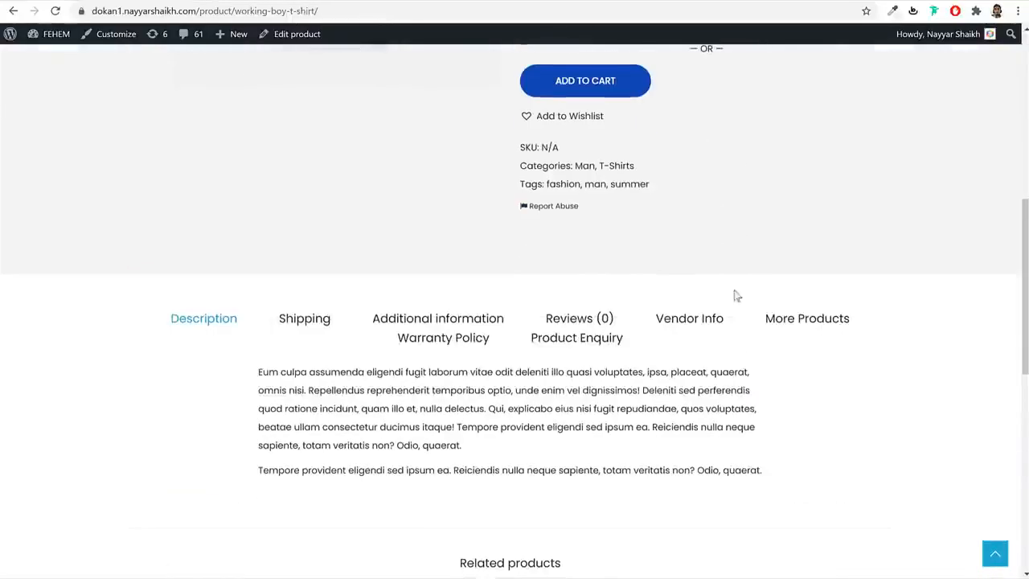
pyautogui.click(689, 318)
pyautogui.click(313, 393)
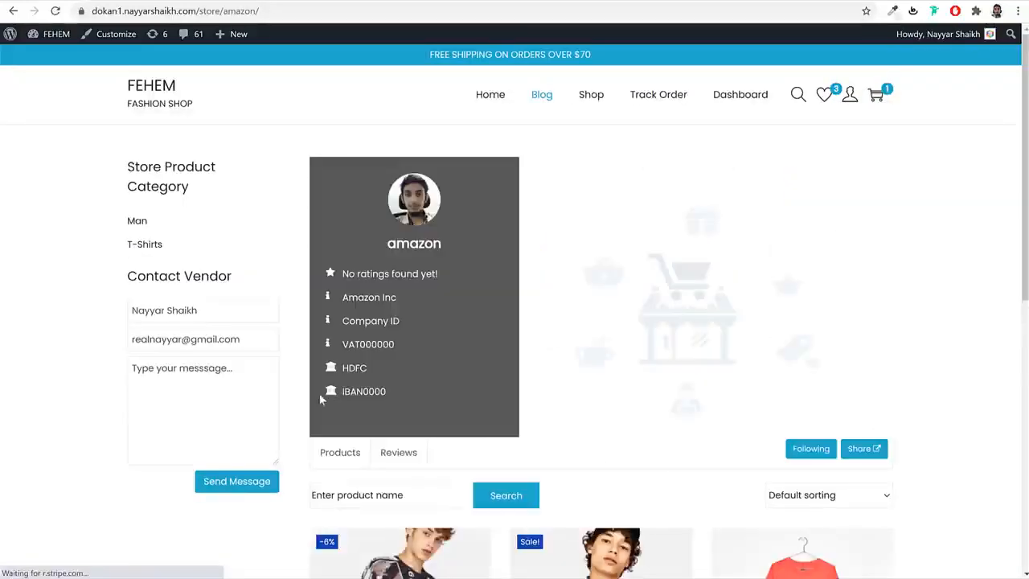
pyautogui.click(252, 12)
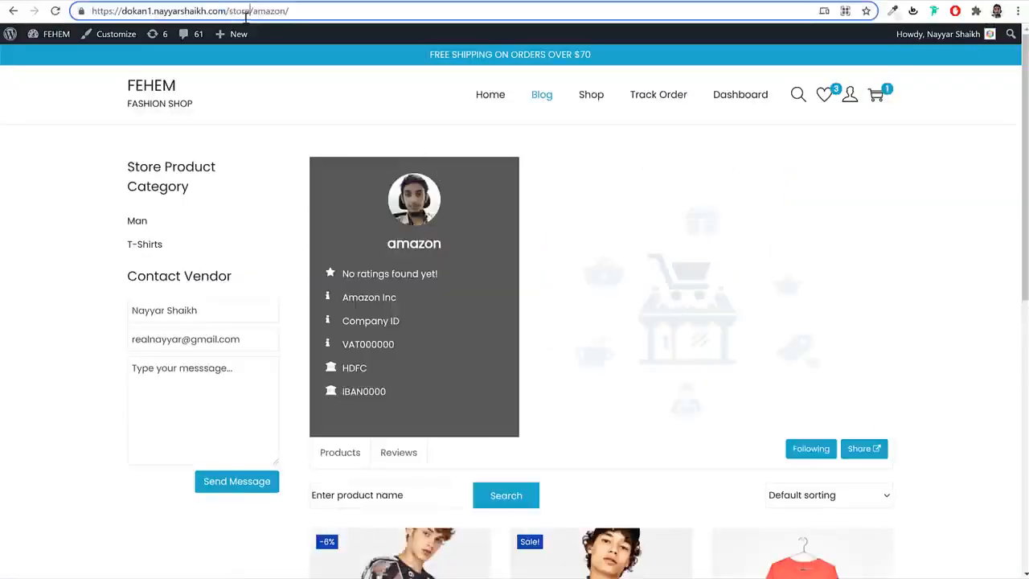
pyautogui.moveTo(228, 12); pyautogui.dragTo(89, 16)
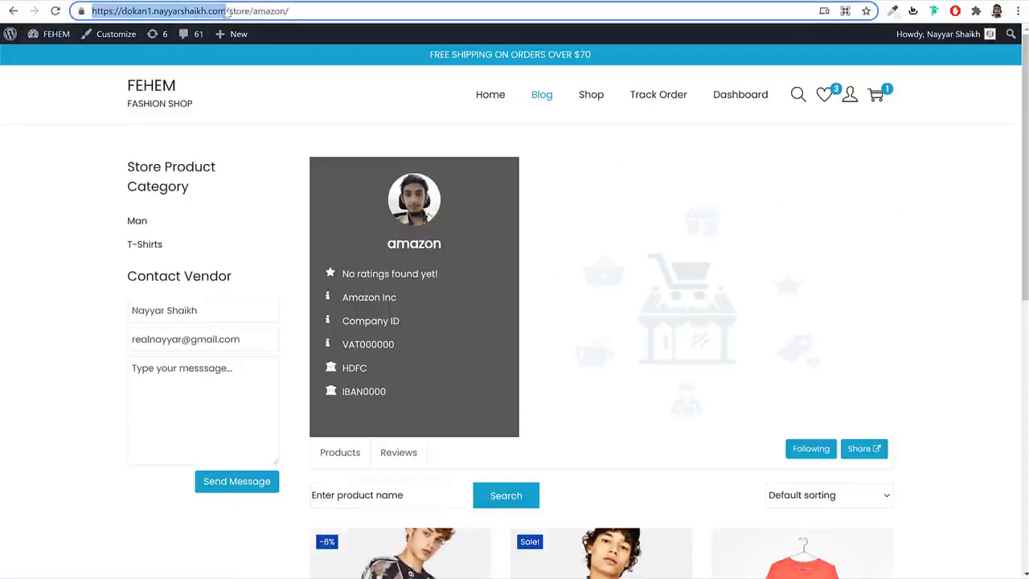
pyautogui.moveTo(250, 11); pyautogui.dragTo(228, 11)
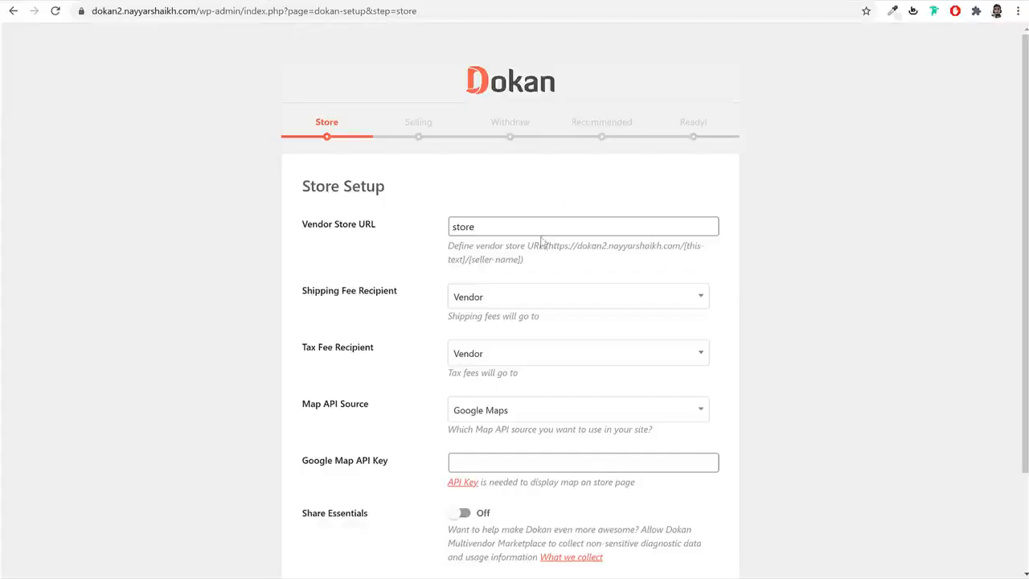
# - Review the Vendor Store URL 'store' and its help text, leaving it unchanged
pyautogui.doubleClick(532, 232)
pyautogui.click(553, 251)
pyautogui.moveTo(546, 247); pyautogui.dragTo(682, 243)
pyautogui.click(680, 242)
pyautogui.doubleClick(480, 229)
pyautogui.moveTo(466, 263); pyautogui.dragTo(524, 262)
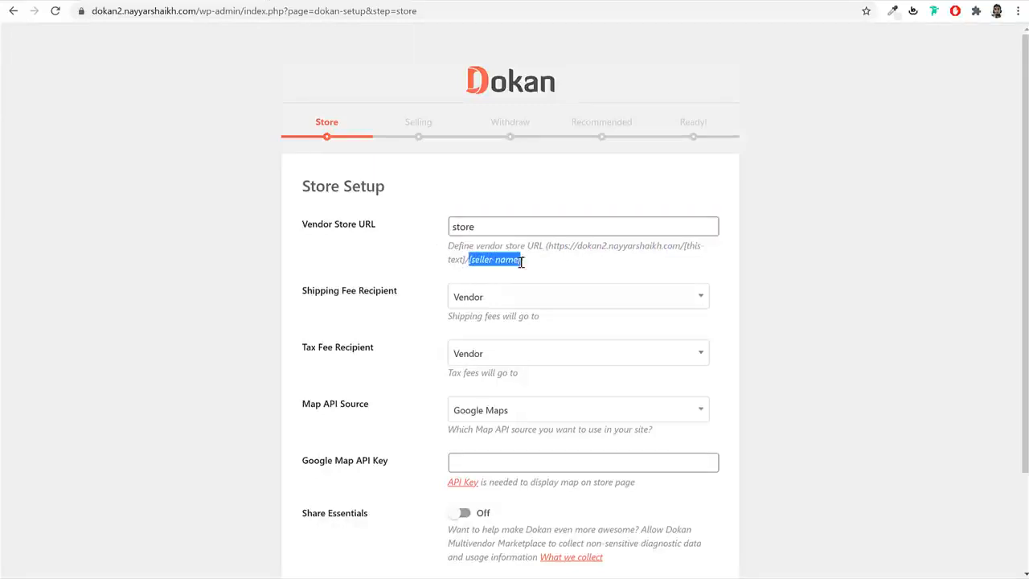
pyautogui.click(520, 262)
pyautogui.click(470, 229)
pyautogui.click(401, 232)
pyautogui.doubleClick(529, 229)
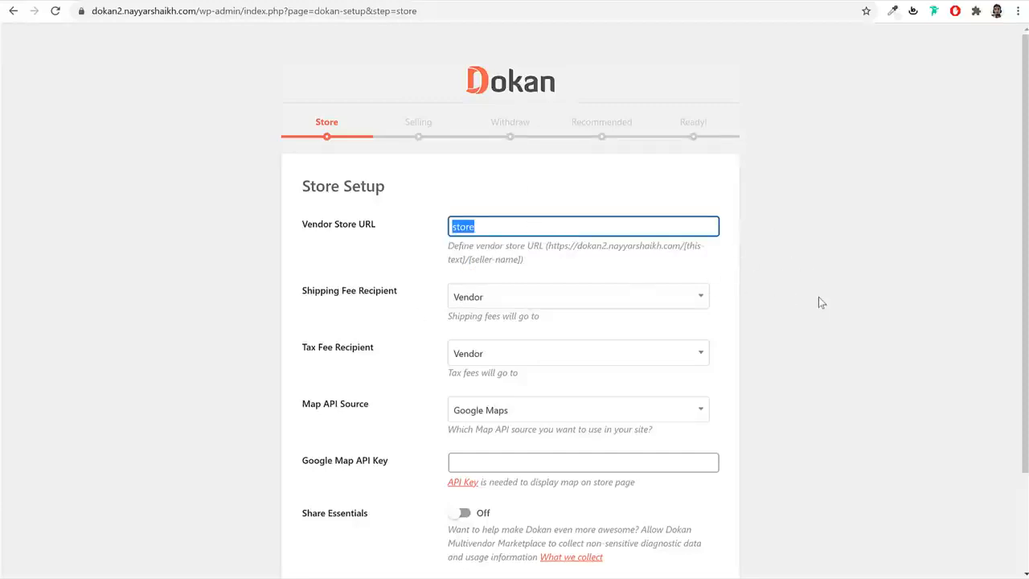
# - Set both Shipping Fee and Tax Fee Recipient to Vendor and continue to Selling Setup
pyautogui.click(536, 302)
pyautogui.click(516, 344)
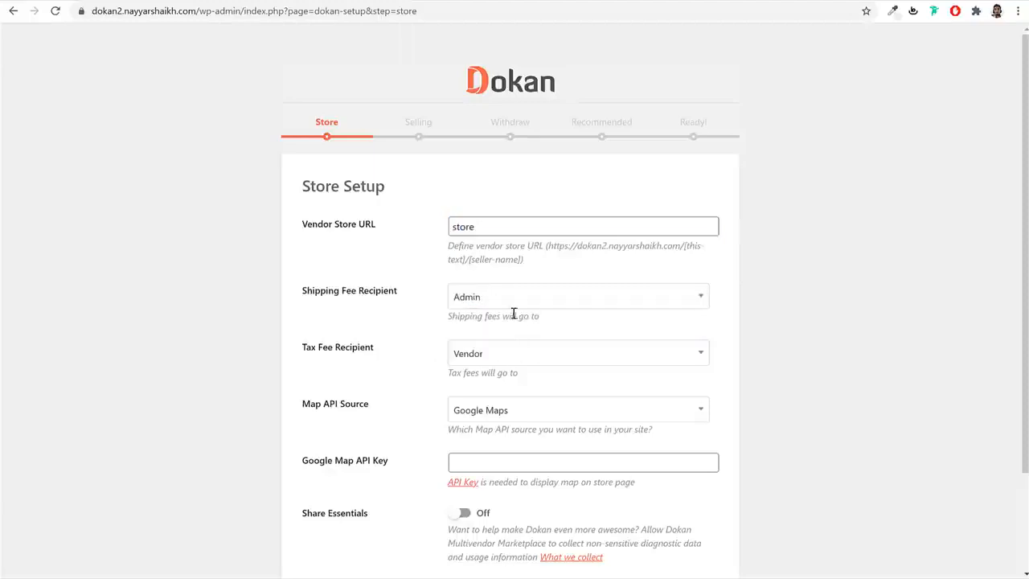
pyautogui.click(517, 298)
pyautogui.click(505, 320)
pyautogui.scroll(-2, 777, 326)
pyautogui.click(492, 241)
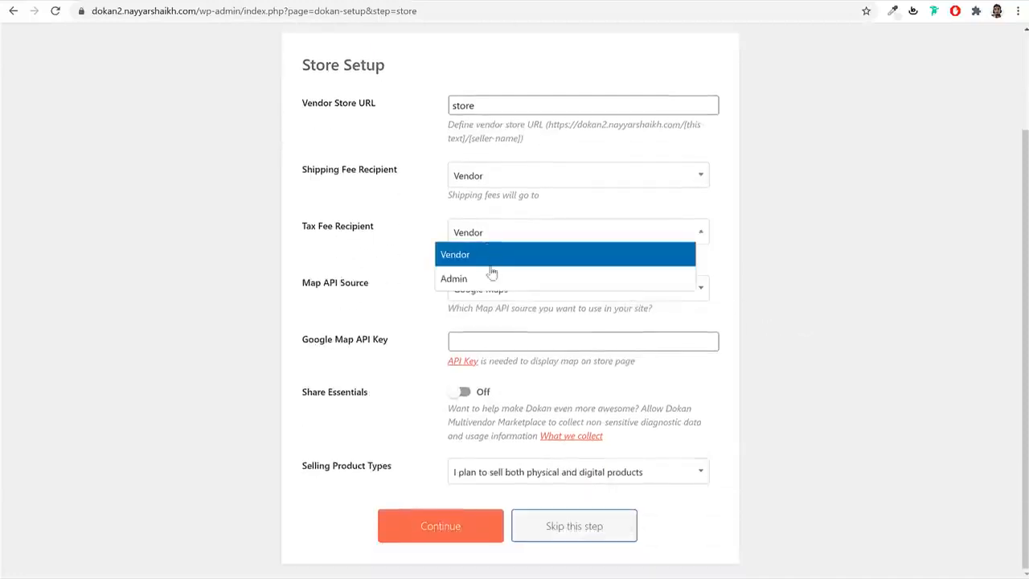
pyautogui.click(489, 256)
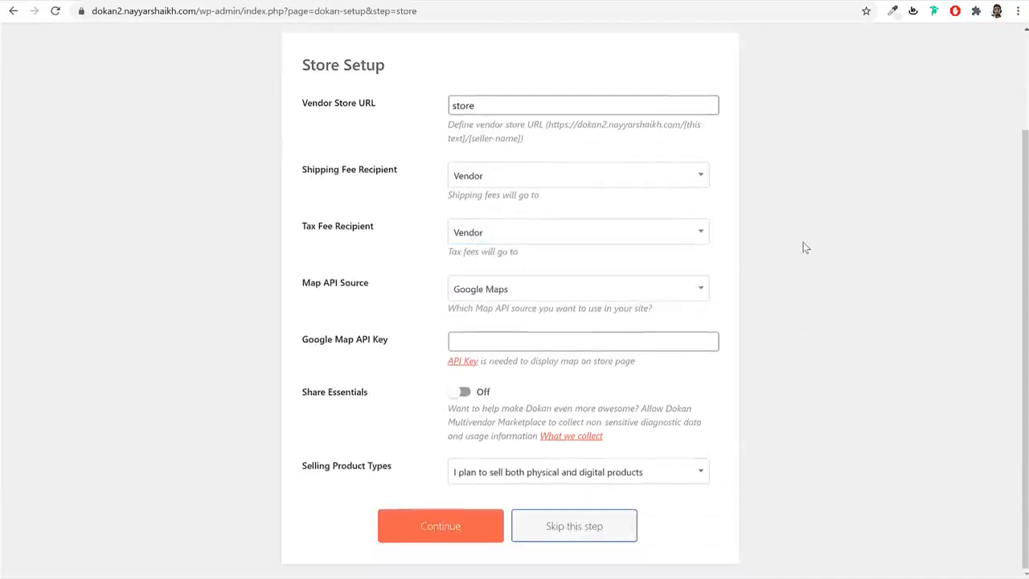
pyautogui.click(452, 529)
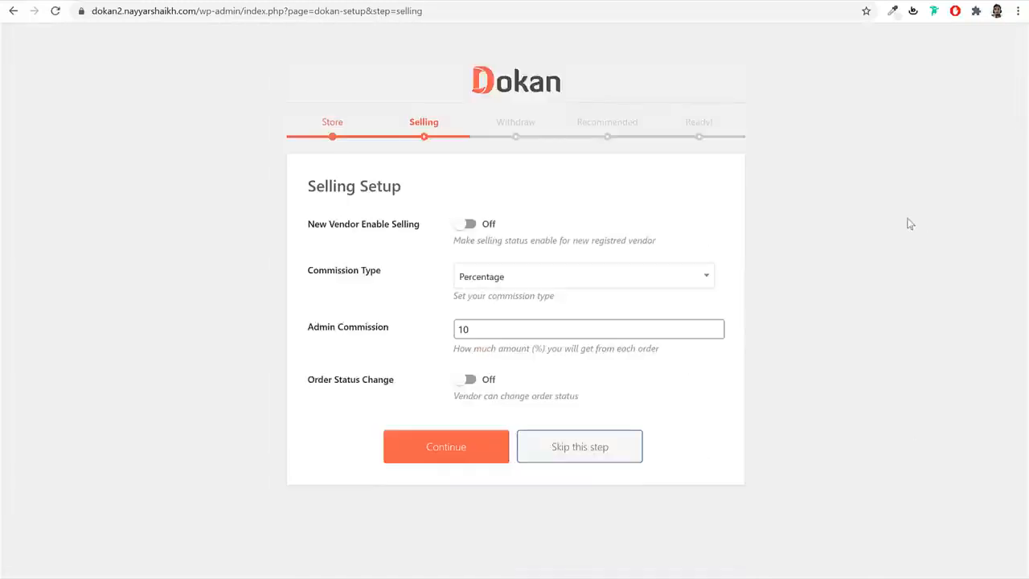
# - Turn on New Vendor Enable Selling and keep the commission type as Percentage
pyautogui.click(472, 225)
pyautogui.click(514, 286)
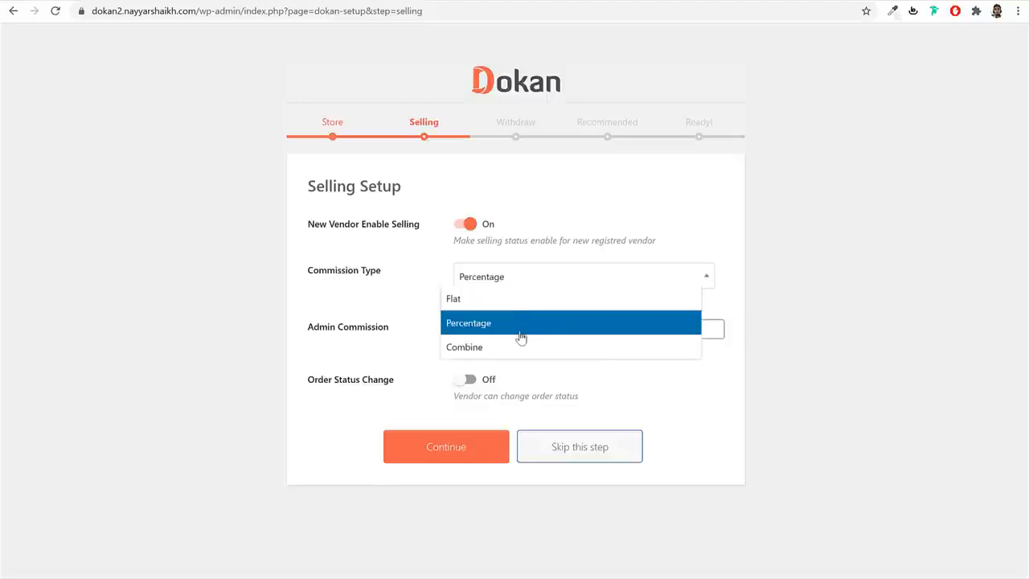
pyautogui.click(501, 301)
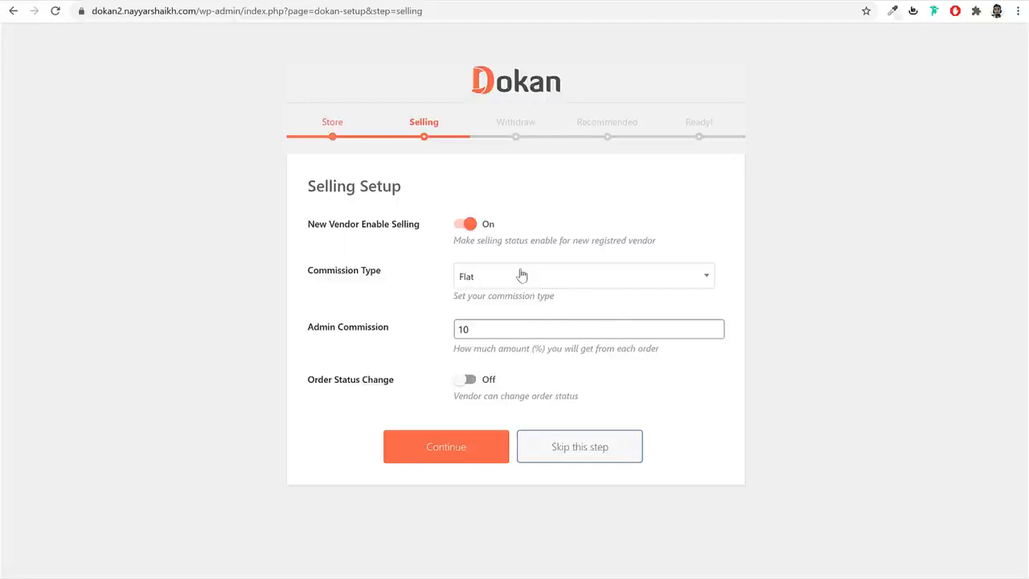
pyautogui.click(521, 275)
pyautogui.click(524, 323)
# - Set Admin Commission to 12%, allow vendors to change order status, and continue
pyautogui.click(507, 327)
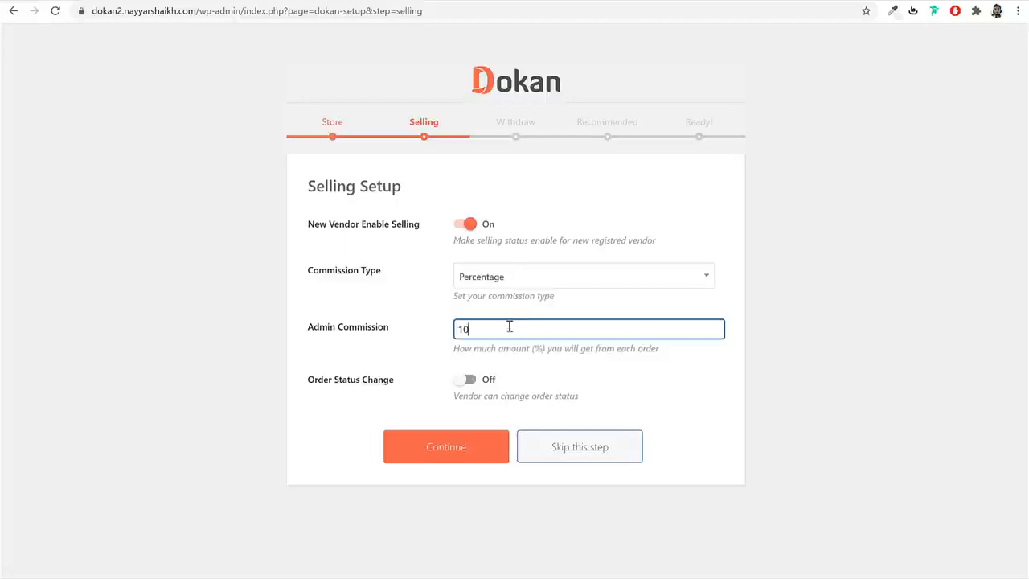
pyautogui.doubleClick(508, 329)
pyautogui.write('12')
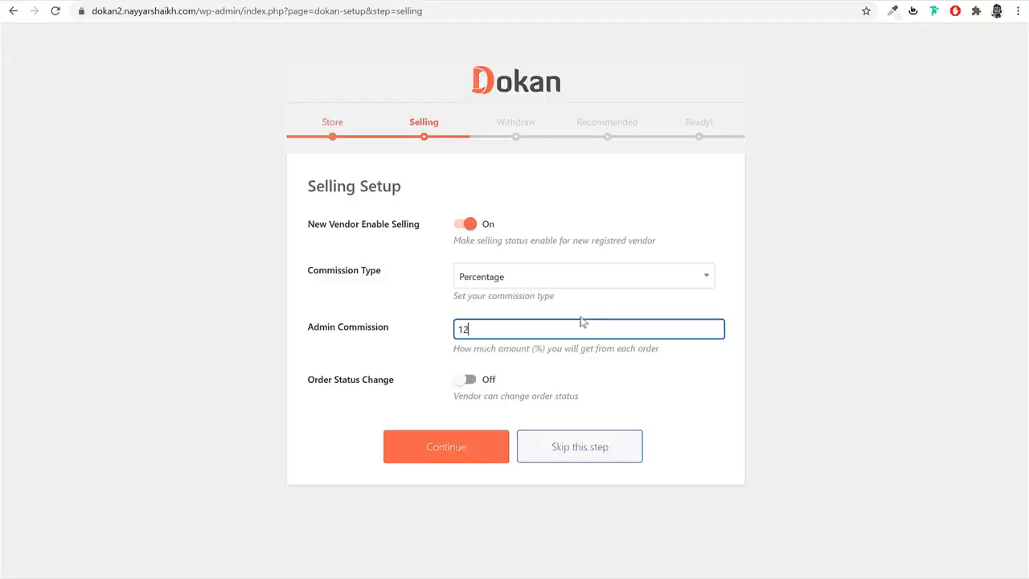
pyautogui.moveTo(544, 351); pyautogui.dragTo(530, 351)
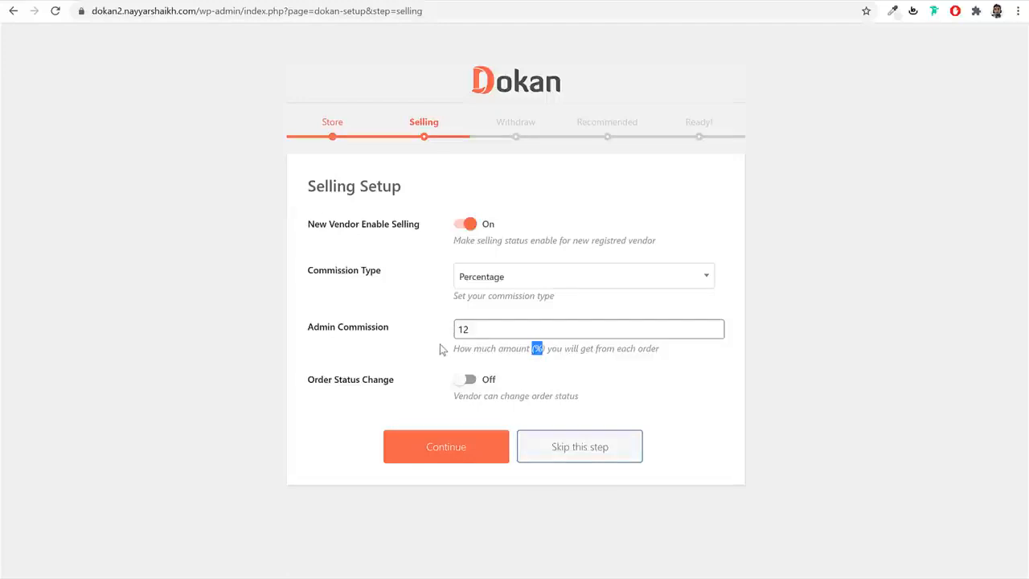
pyautogui.moveTo(581, 399); pyautogui.dragTo(444, 410)
pyautogui.click(467, 378)
pyautogui.click(447, 455)
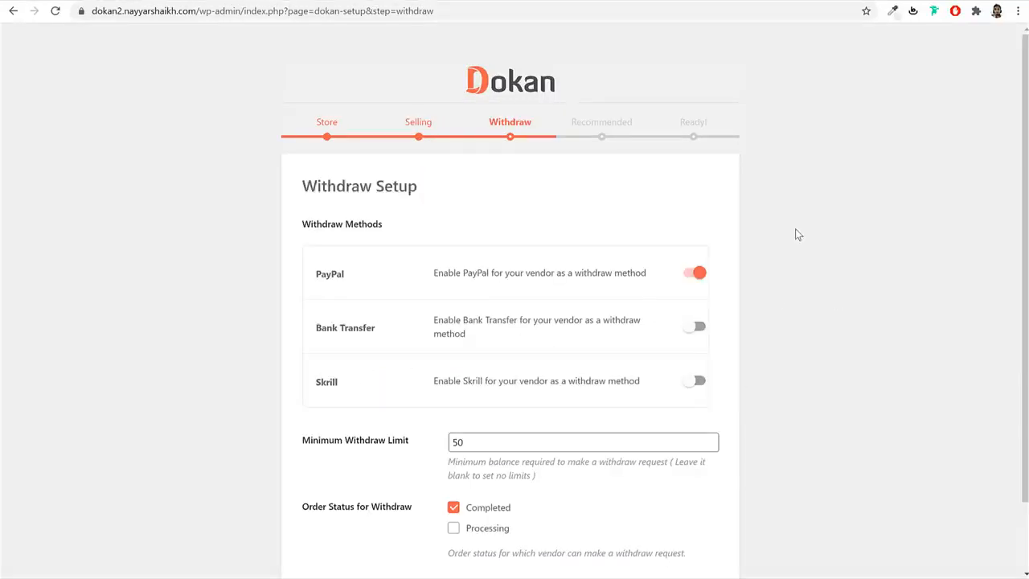
# - Enable Bank Transfer and Skrill withdraw methods alongside PayPal
pyautogui.moveTo(455, 191); pyautogui.dragTo(306, 187)
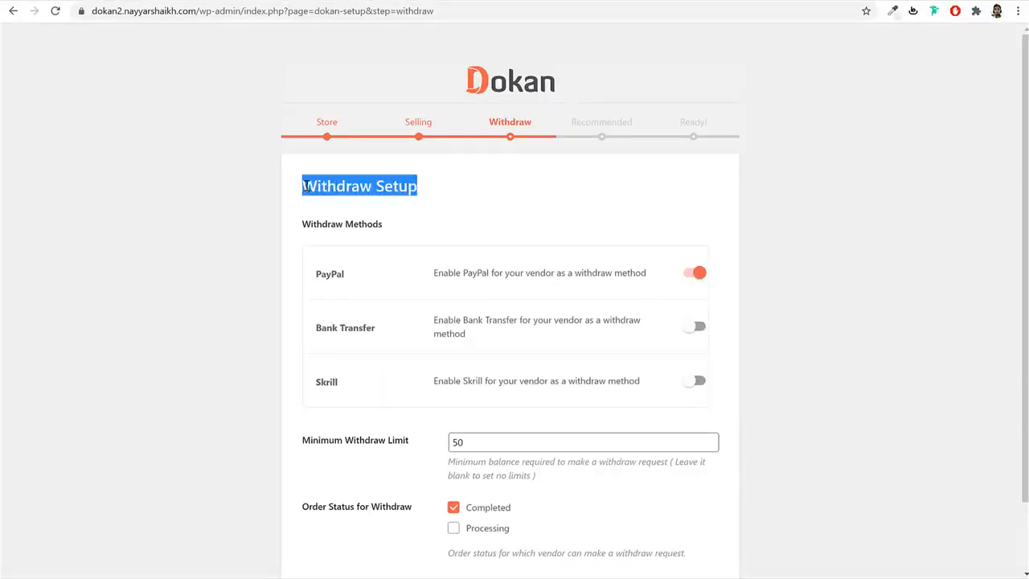
pyautogui.click(808, 203)
pyautogui.scroll(-2, 815, 223)
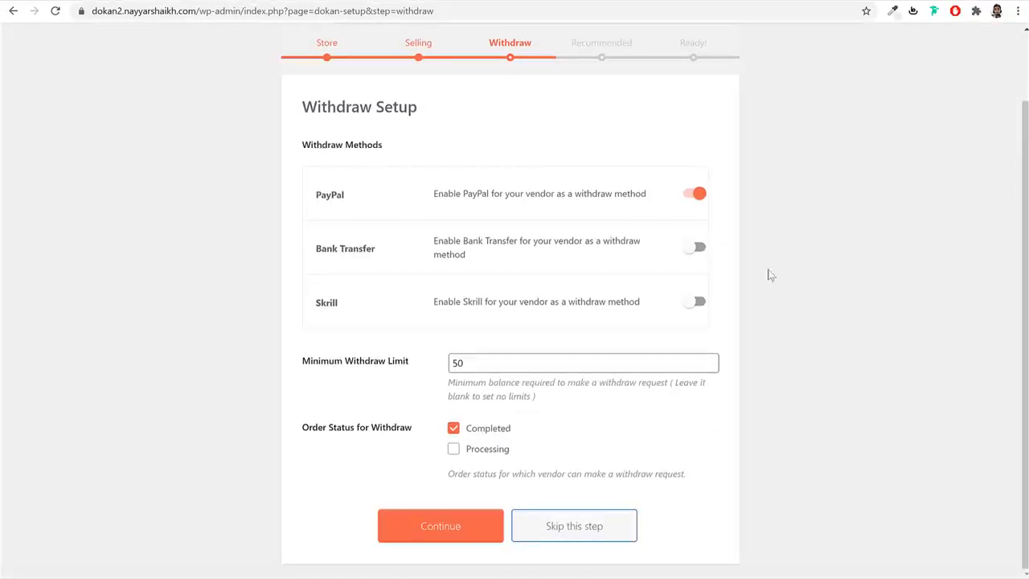
pyautogui.doubleClick(316, 198)
pyautogui.click(690, 250)
pyautogui.click(699, 302)
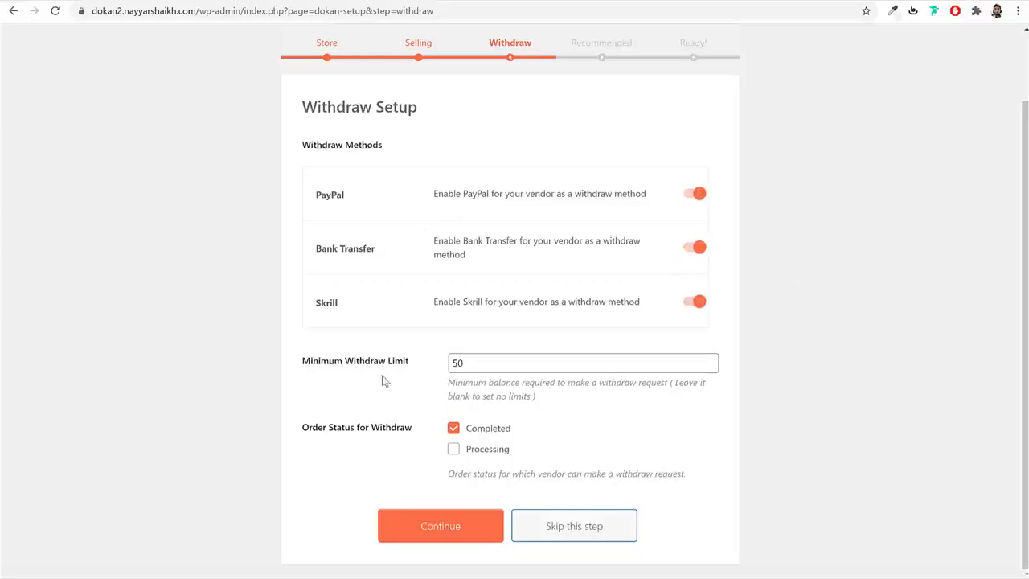
# - Keep the 50 minimum withdraw limit with only Completed orders allowed, and continue
pyautogui.doubleClick(523, 361)
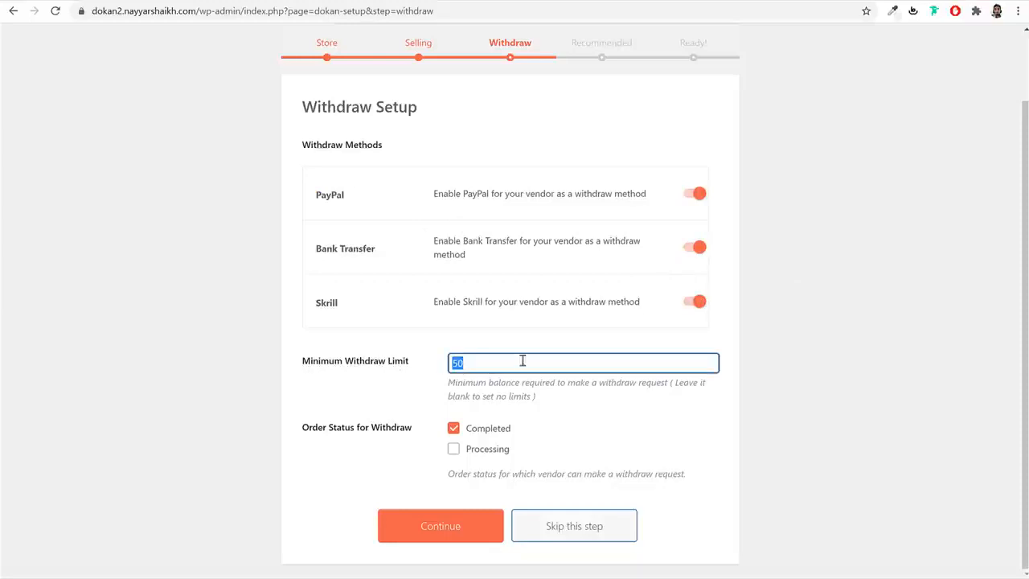
pyautogui.click(879, 371)
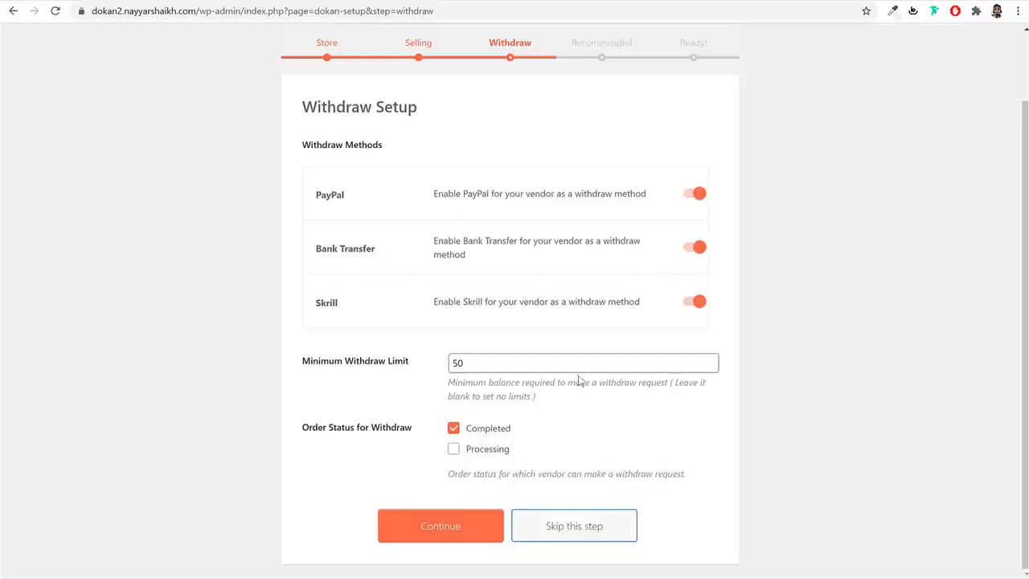
pyautogui.moveTo(467, 362); pyautogui.dragTo(420, 368)
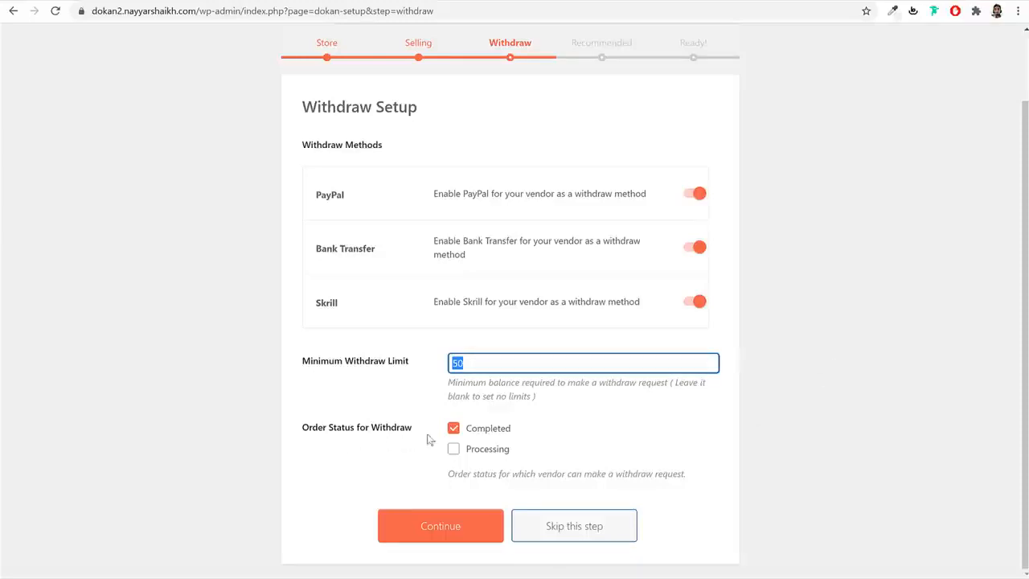
pyautogui.click(485, 448)
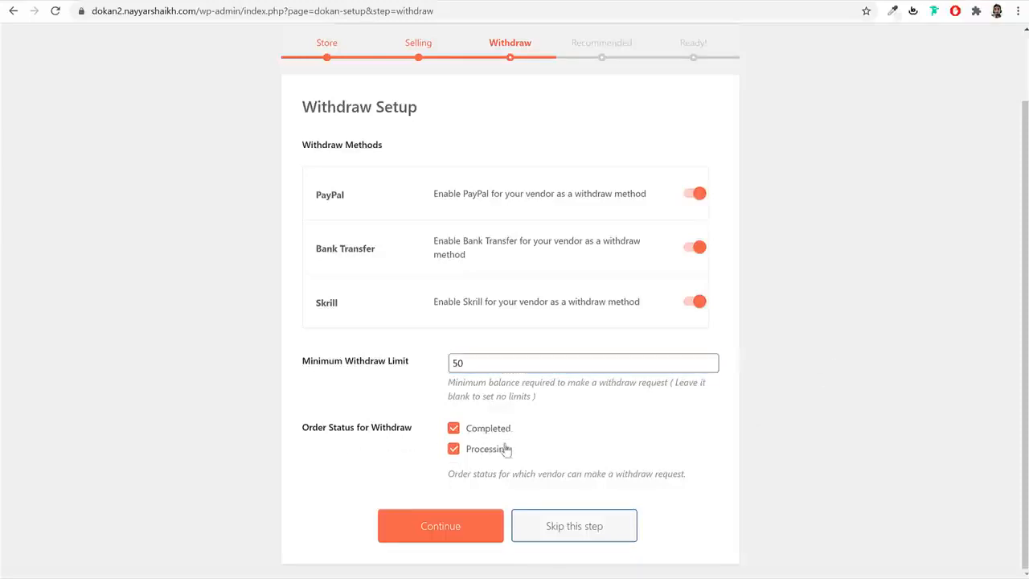
pyautogui.click(498, 453)
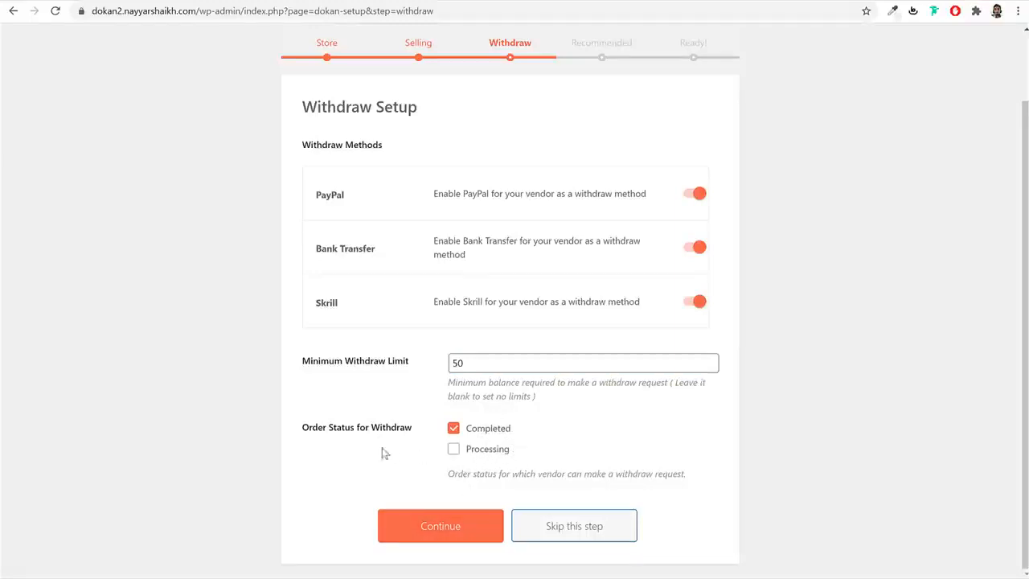
pyautogui.moveTo(309, 435); pyautogui.dragTo(415, 438)
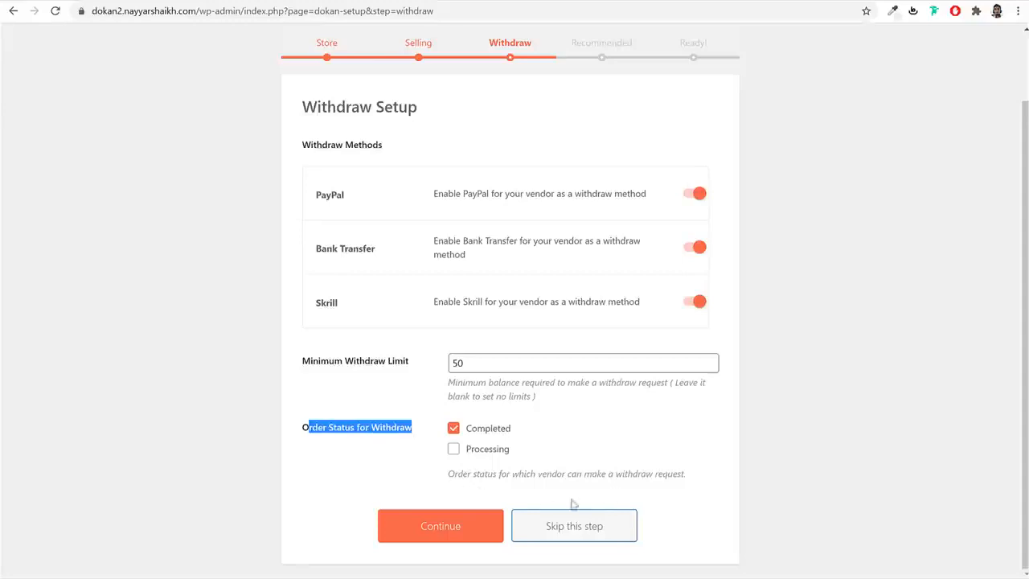
pyautogui.click(468, 536)
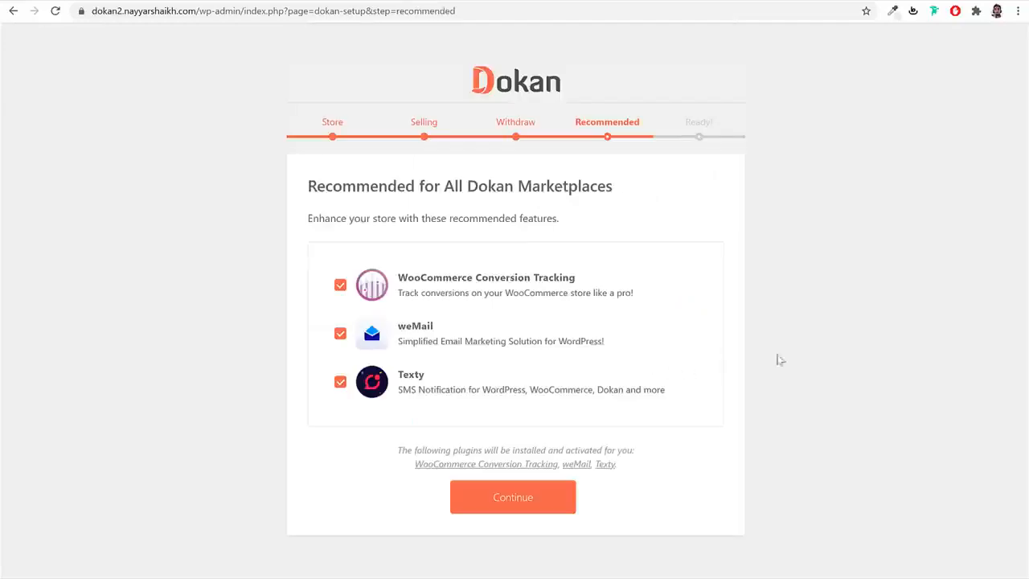
# - Skip WooCommerce Conversion Tracking, weMail and Texty, finish the wizard, and return to the Dashboard
pyautogui.click(340, 284)
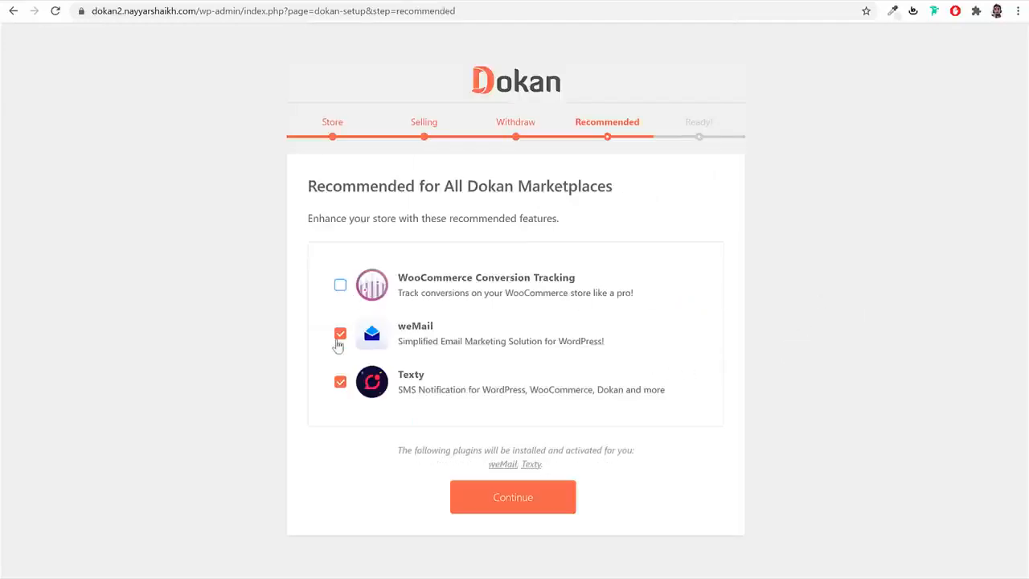
pyautogui.click(340, 332)
pyautogui.click(340, 381)
pyautogui.click(459, 462)
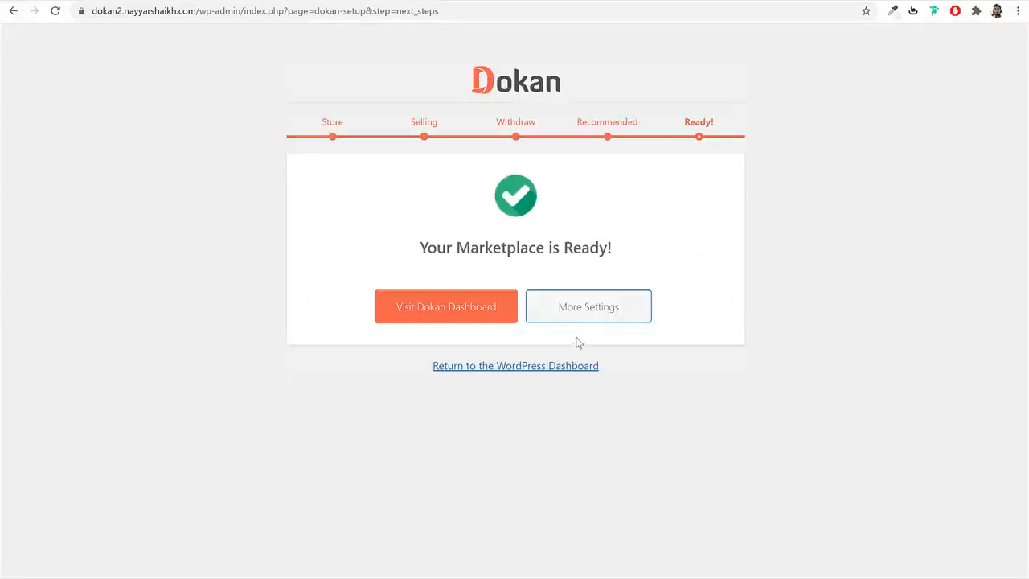
pyautogui.click(526, 366)
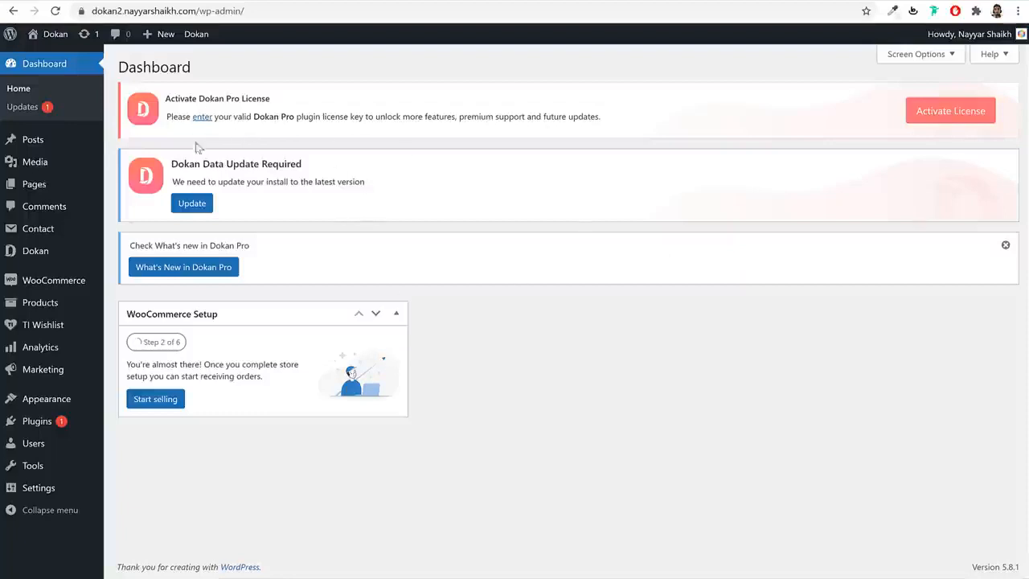
pyautogui.moveTo(43, 259)
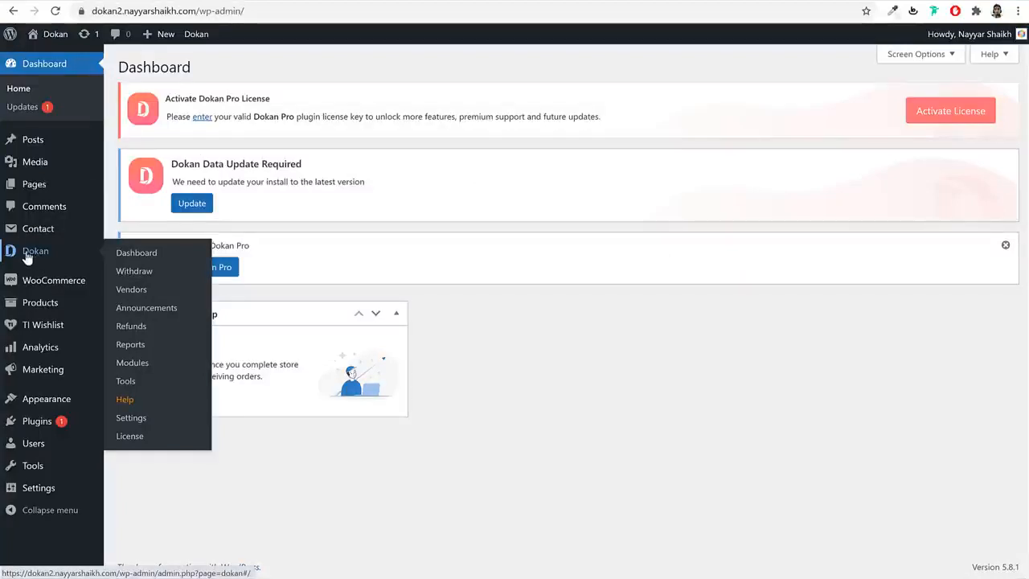
# - On Dokan Modules, enable Color Scheme Customizer, Delivery Time, Elementor and Follow Store
pyautogui.click(133, 364)
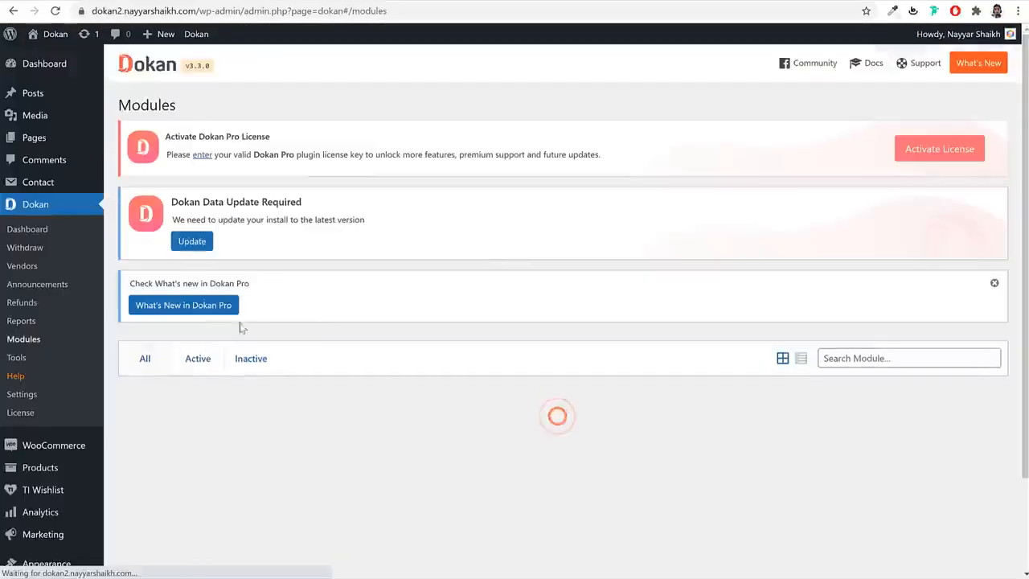
pyautogui.scroll(-10, 686, 309)
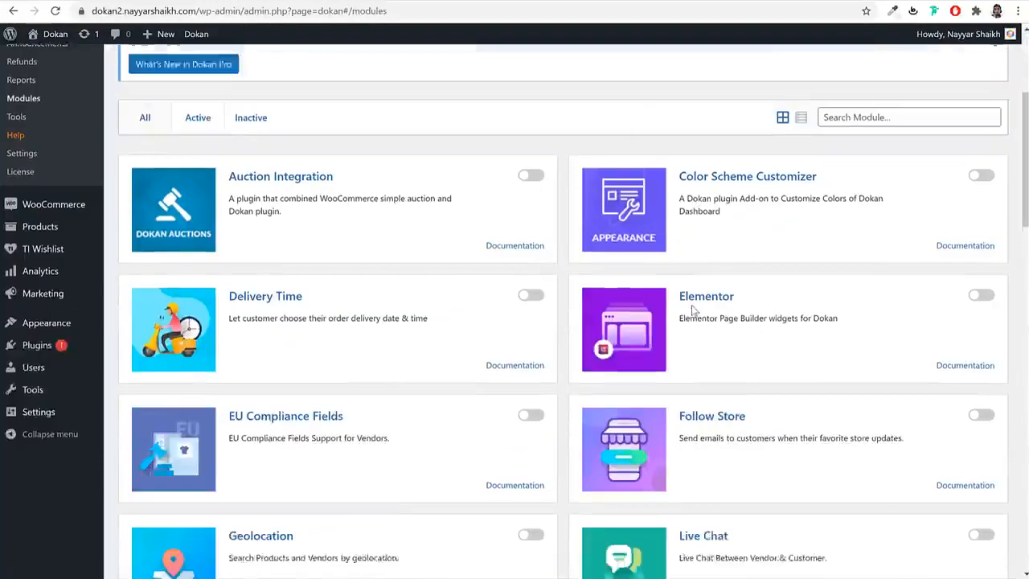
pyautogui.scroll(10, 686, 336)
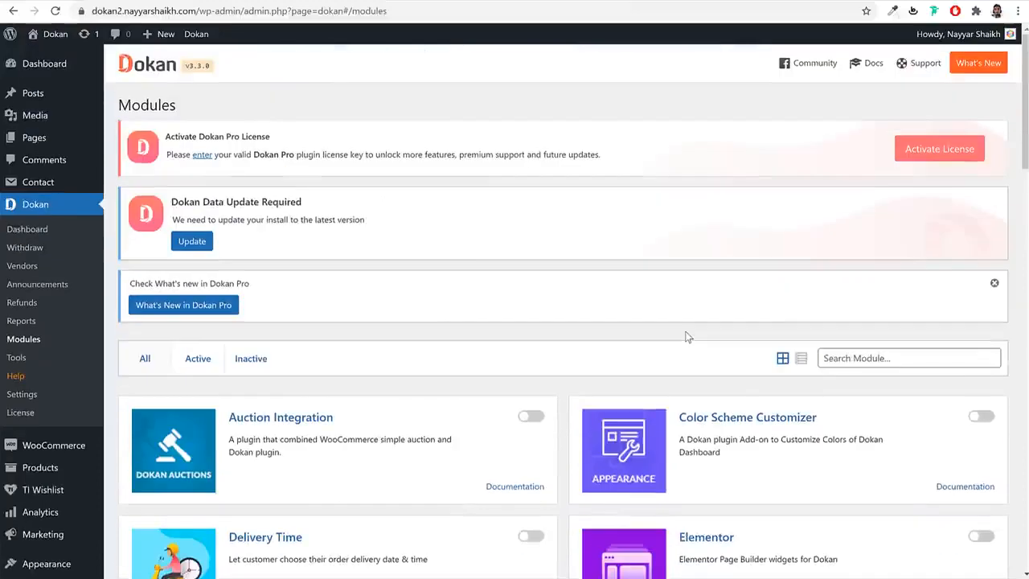
pyautogui.scroll(-3, 686, 336)
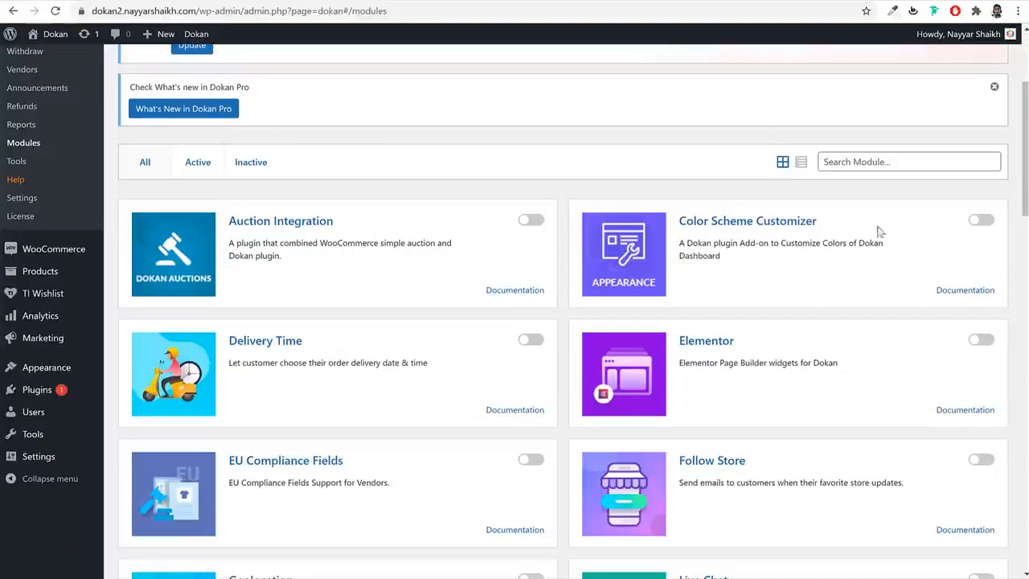
pyautogui.click(984, 221)
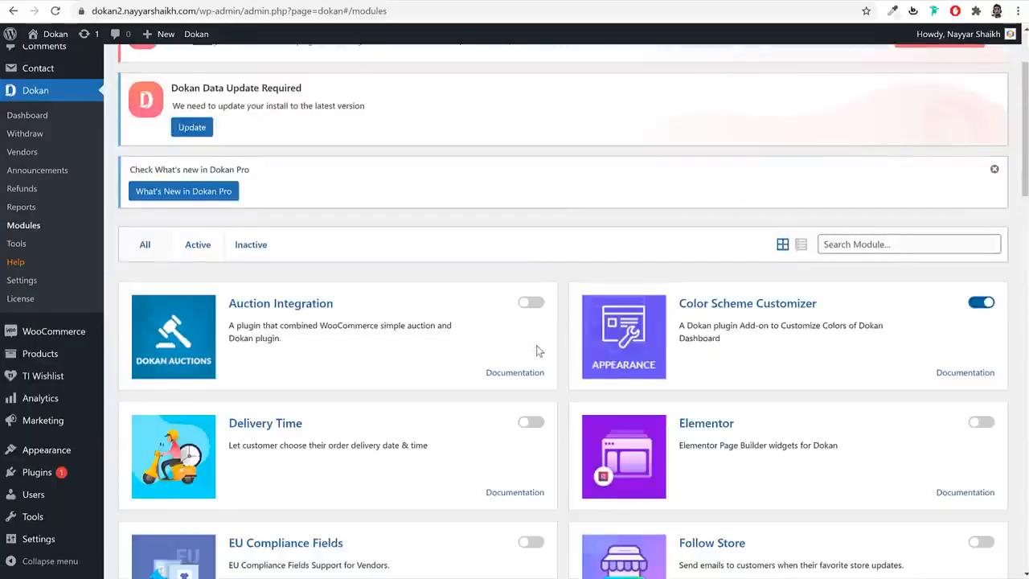
pyautogui.scroll(-2, 536, 345)
pyautogui.click(527, 292)
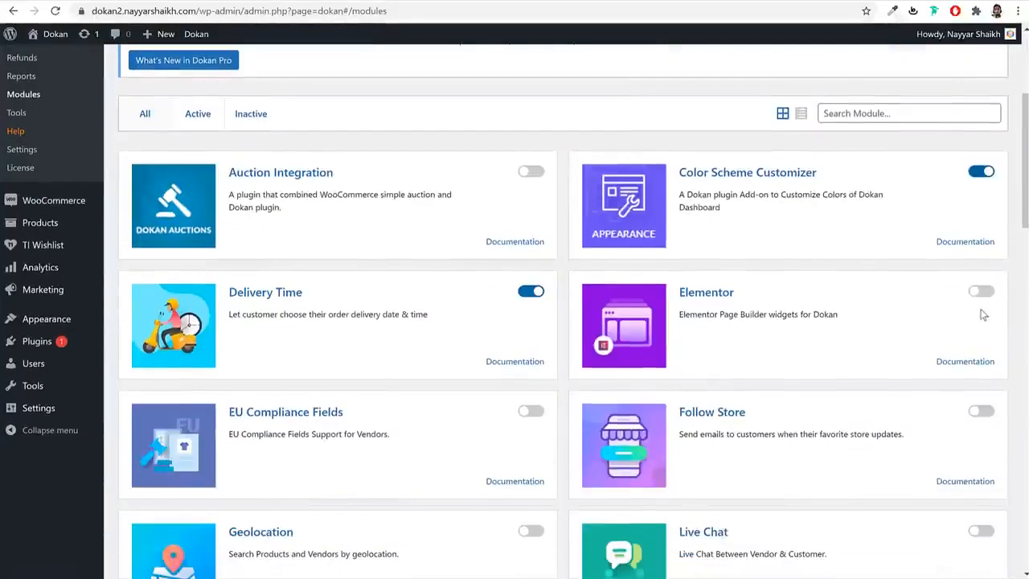
pyautogui.click(982, 294)
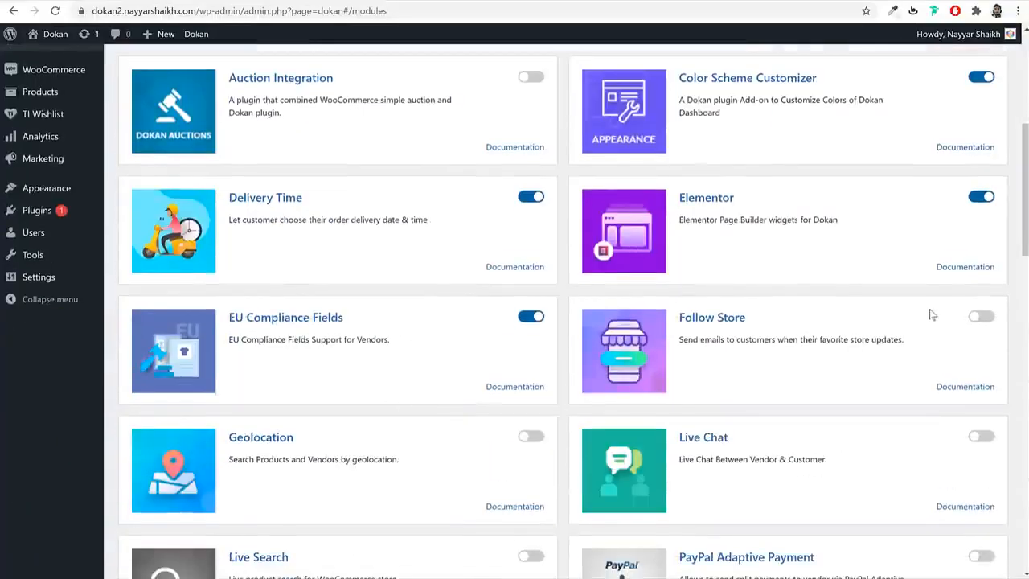
pyautogui.click(981, 319)
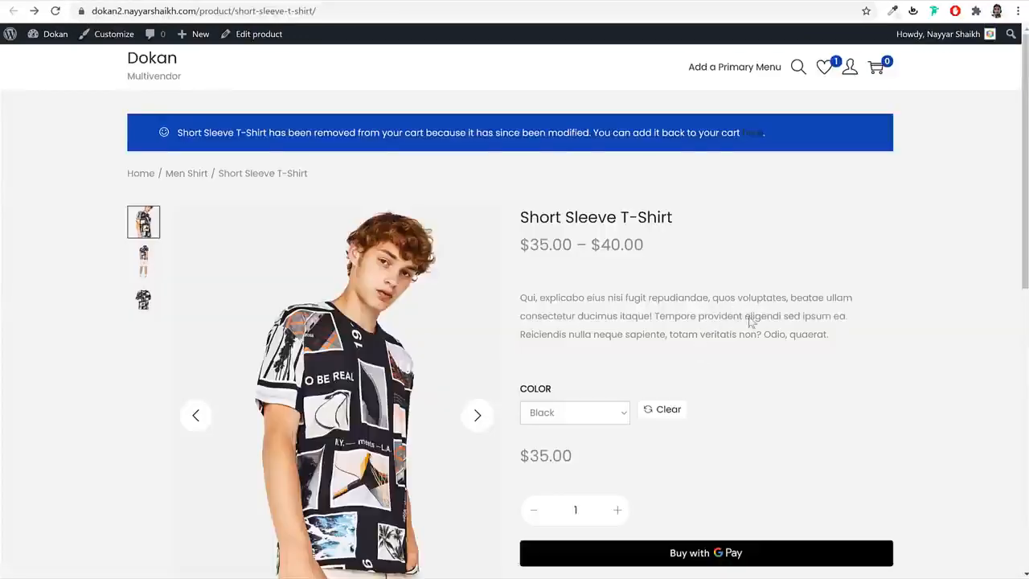
# - Unfollow and then re-follow the amazon store so its button reads Following
pyautogui.scroll(-6, 747, 322)
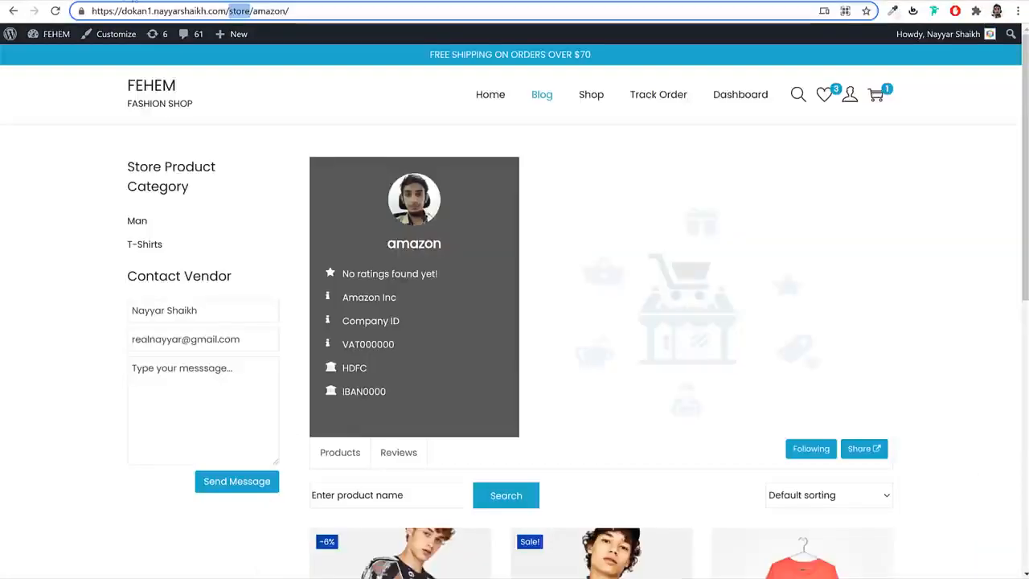
pyautogui.scroll(-2, 728, 283)
pyautogui.scroll(2, 483, 261)
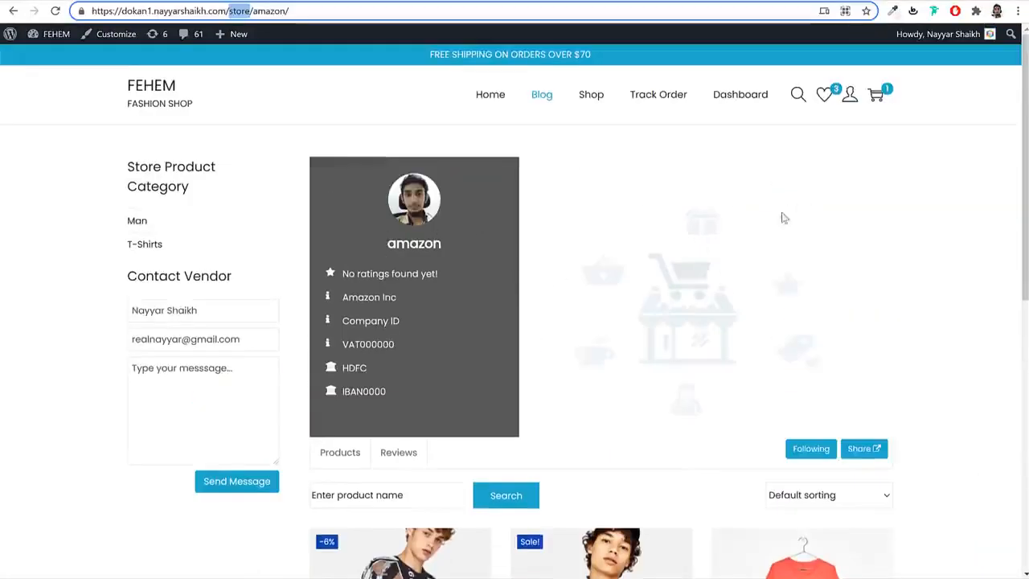
pyautogui.scroll(-3, 780, 218)
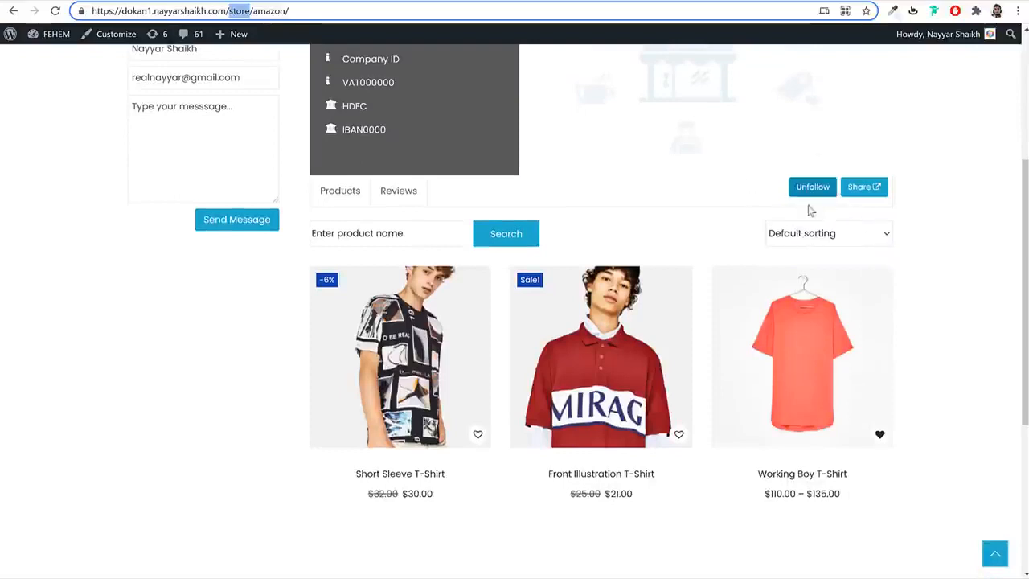
pyautogui.click(810, 191)
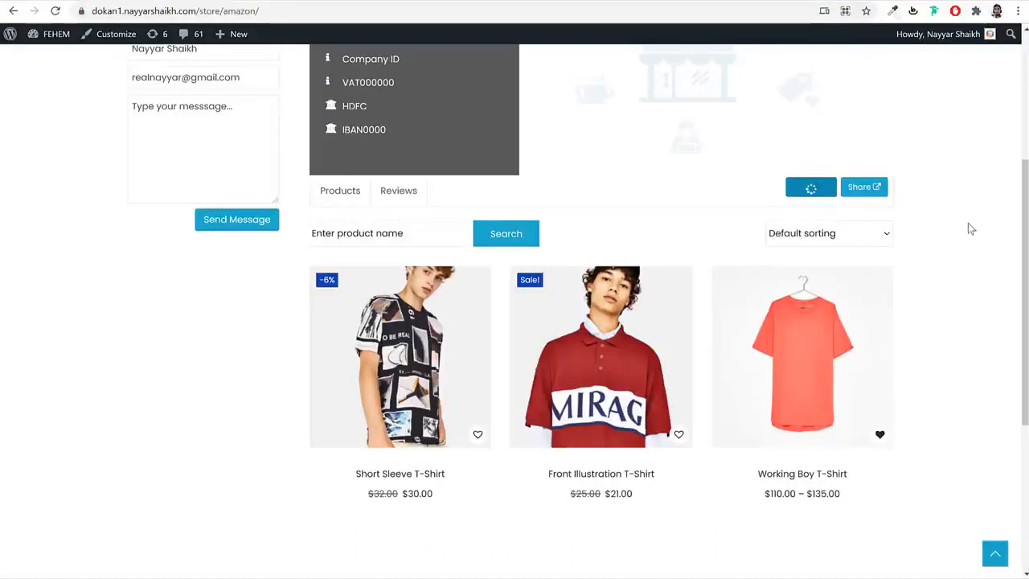
pyautogui.click(807, 191)
pyautogui.scroll(2, 747, 253)
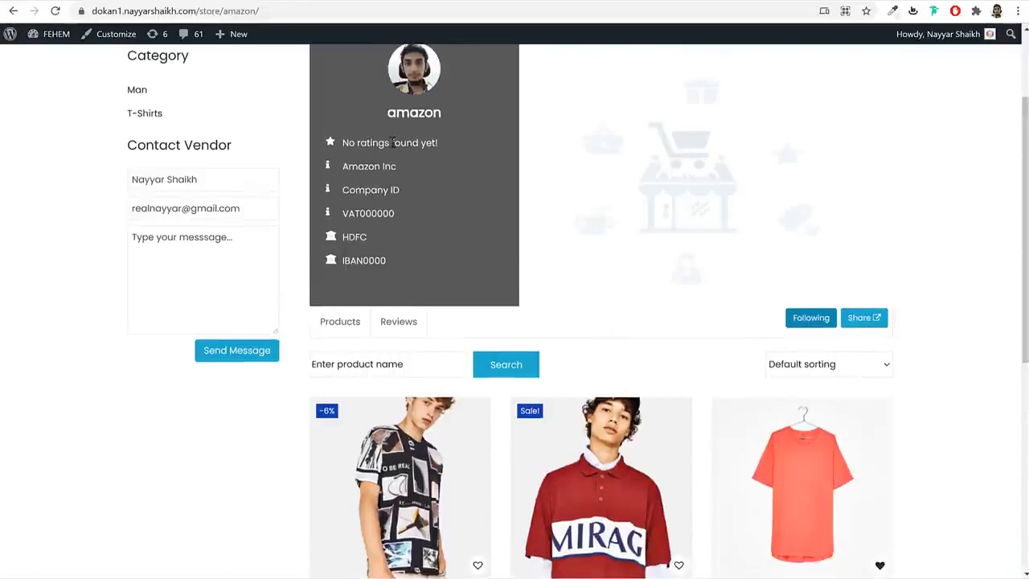
pyautogui.scroll(2, 533, 231)
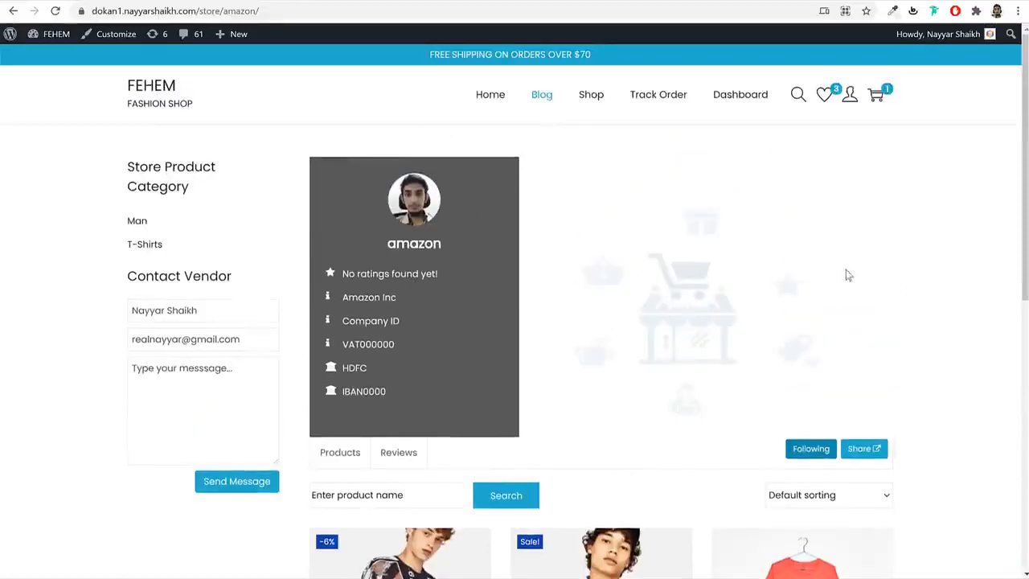
pyautogui.scroll(-4, 852, 286)
pyautogui.scroll(4, 908, 290)
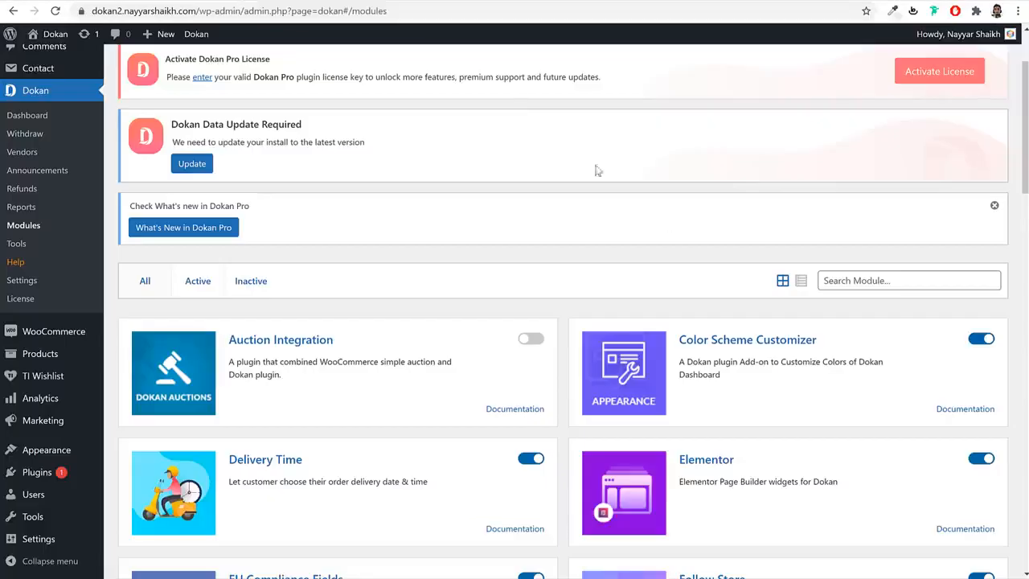
# - Enable the Live Chat, Live Search, Product Addon and Product Enquiry modules
pyautogui.scroll(-4, 836, 329)
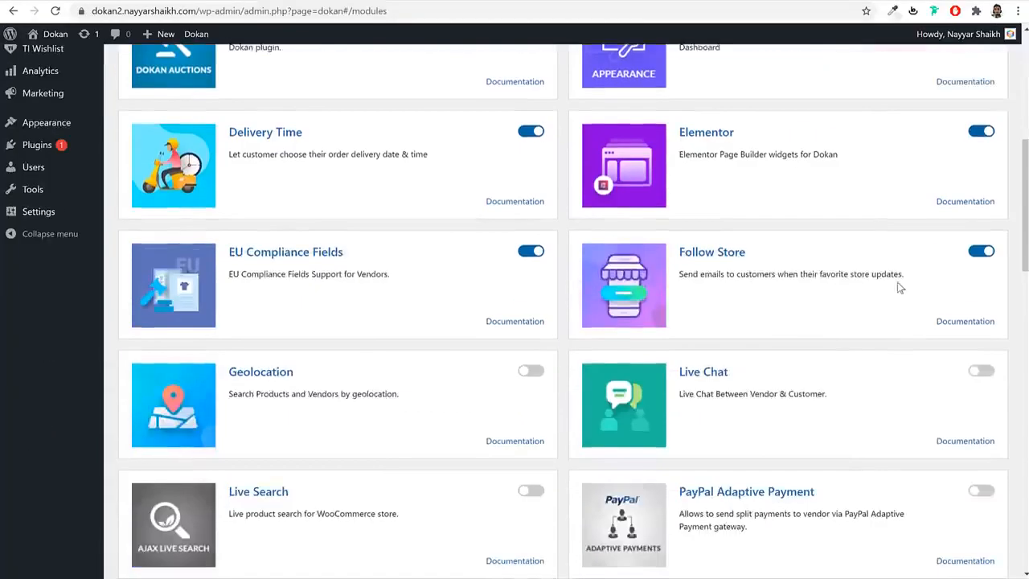
pyautogui.scroll(-1, 840, 328)
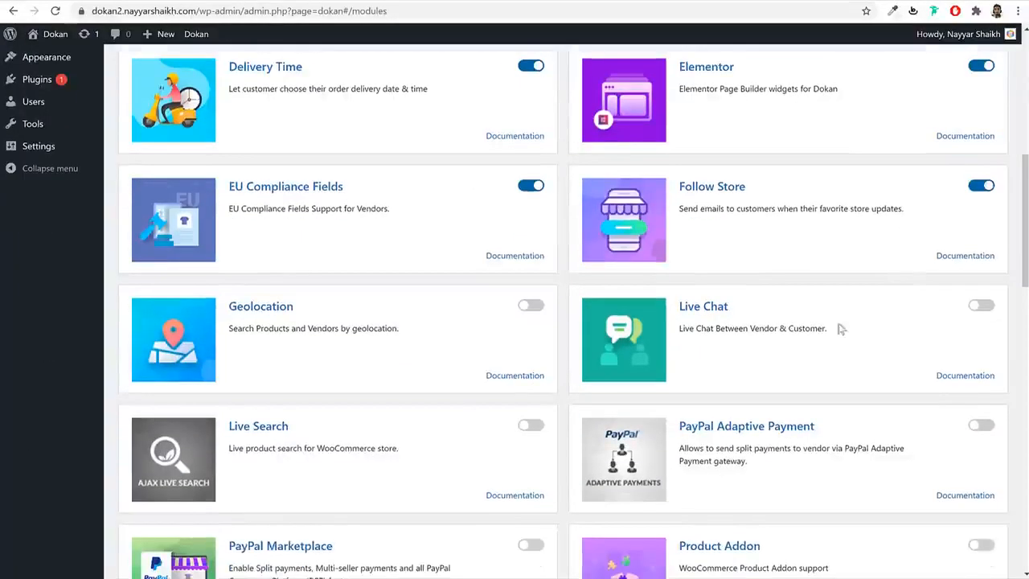
pyautogui.click(989, 314)
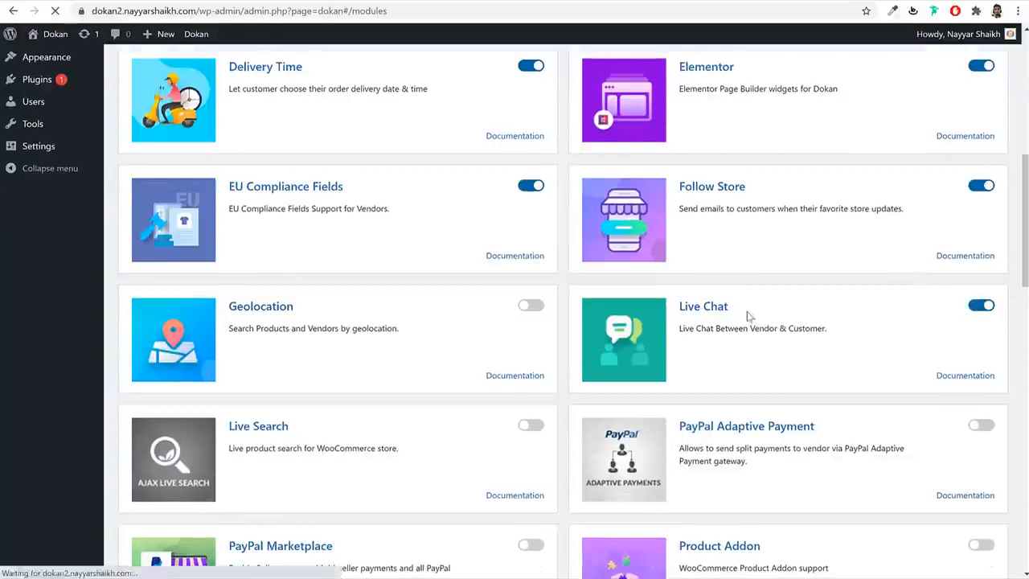
pyautogui.scroll(-7, 802, 360)
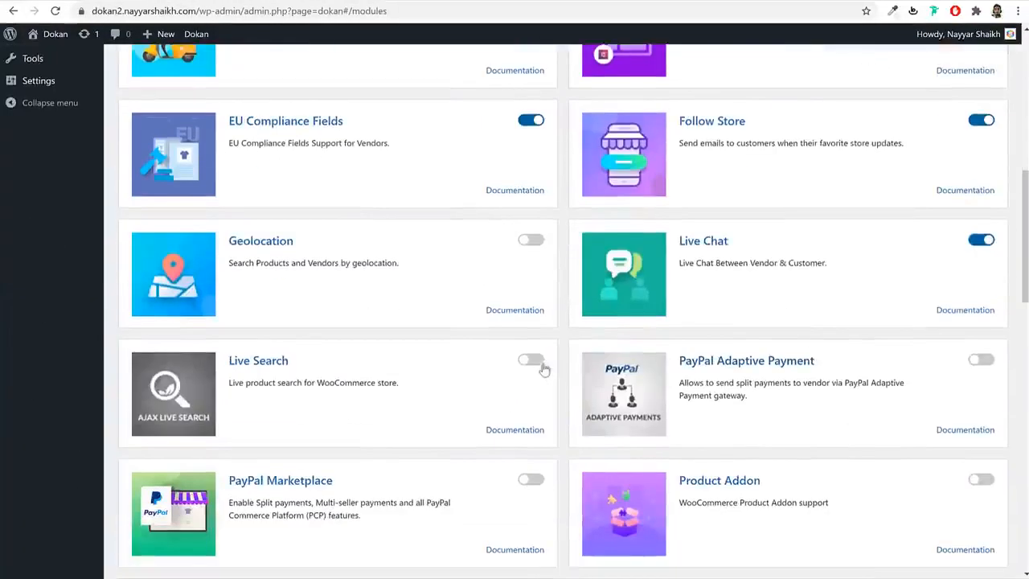
pyautogui.click(533, 362)
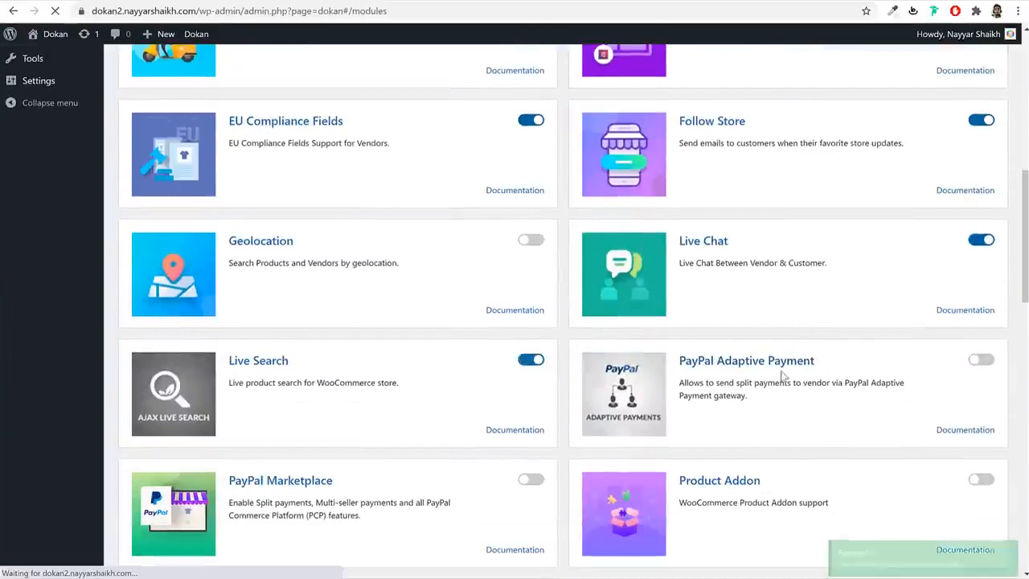
pyautogui.scroll(-8, 808, 358)
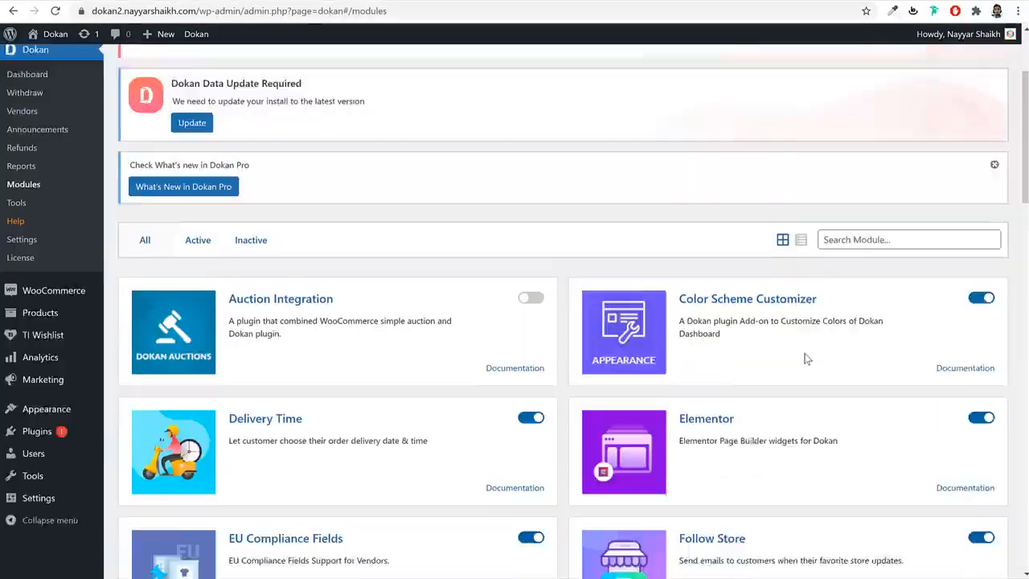
pyautogui.scroll(-1, 815, 354)
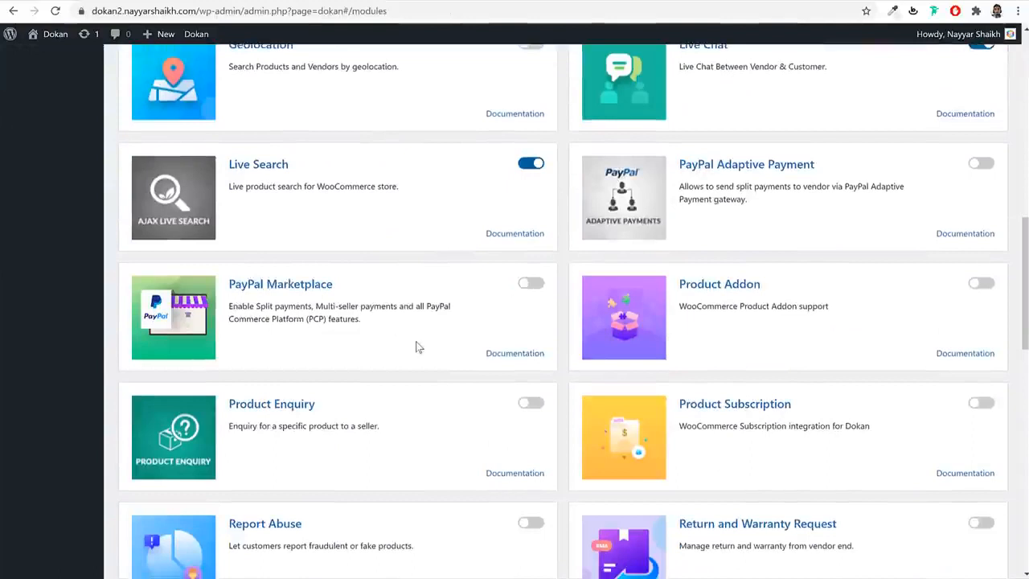
pyautogui.moveTo(395, 331); pyautogui.dragTo(231, 304)
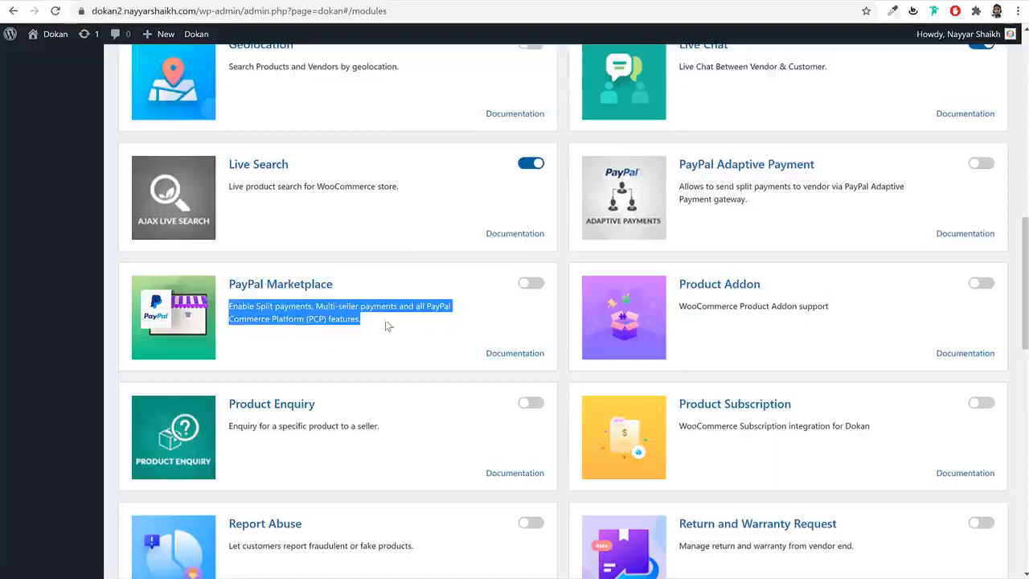
pyautogui.click(982, 284)
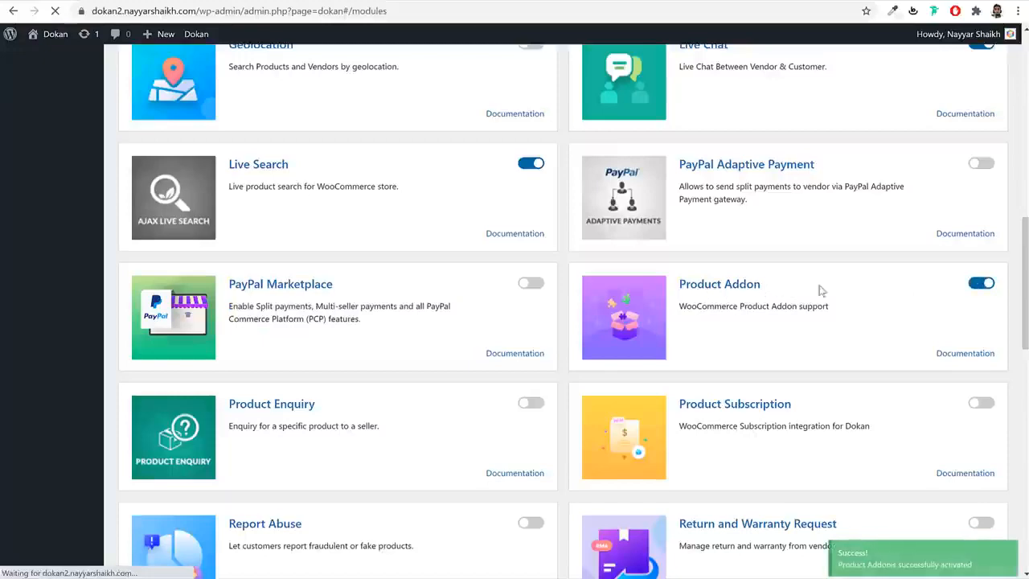
pyautogui.scroll(-10, 951, 379)
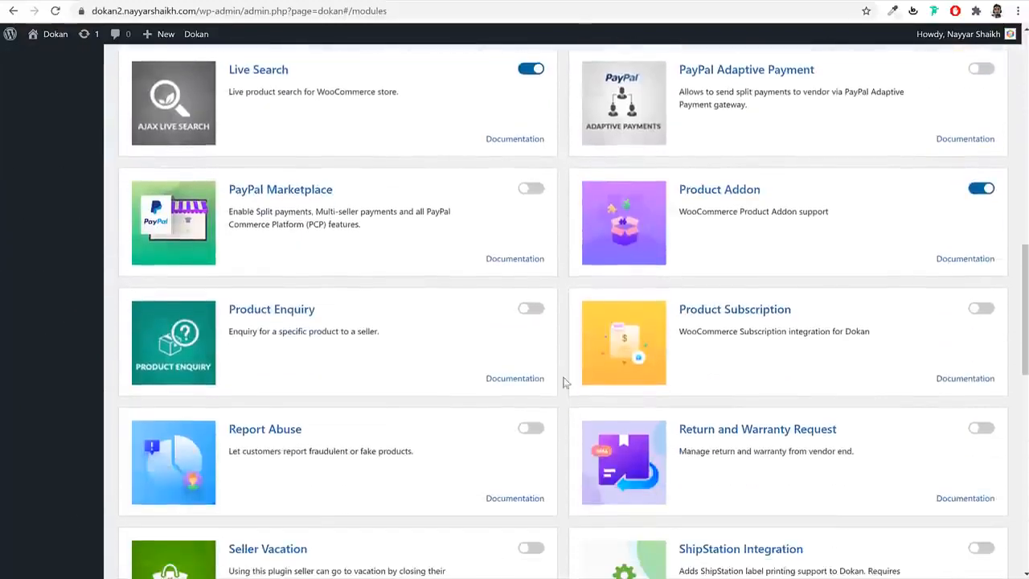
pyautogui.click(530, 309)
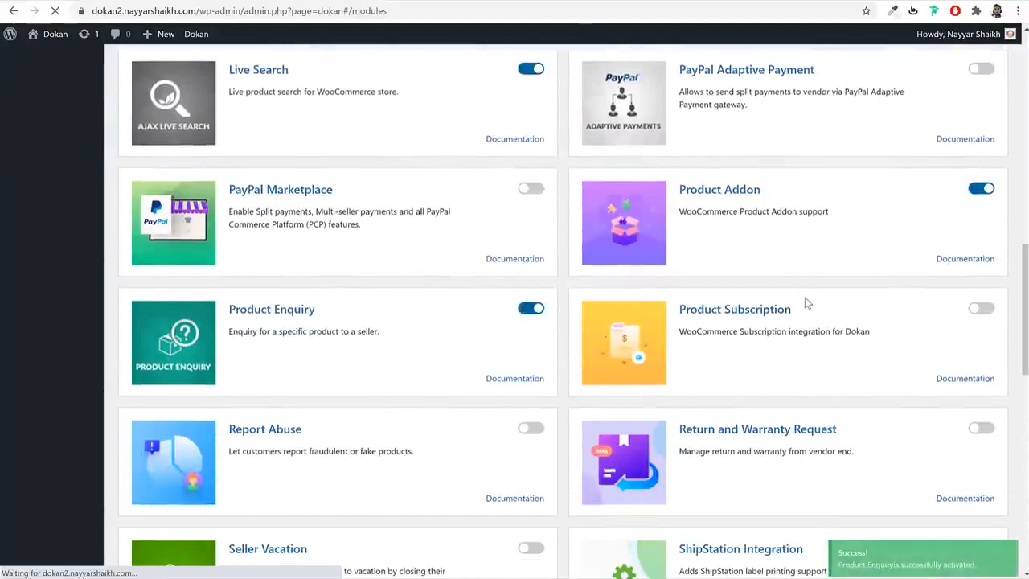
# - Turn on the Report Abuse module and switch to the dokan1 storefront page
pyautogui.scroll(-11, 903, 399)
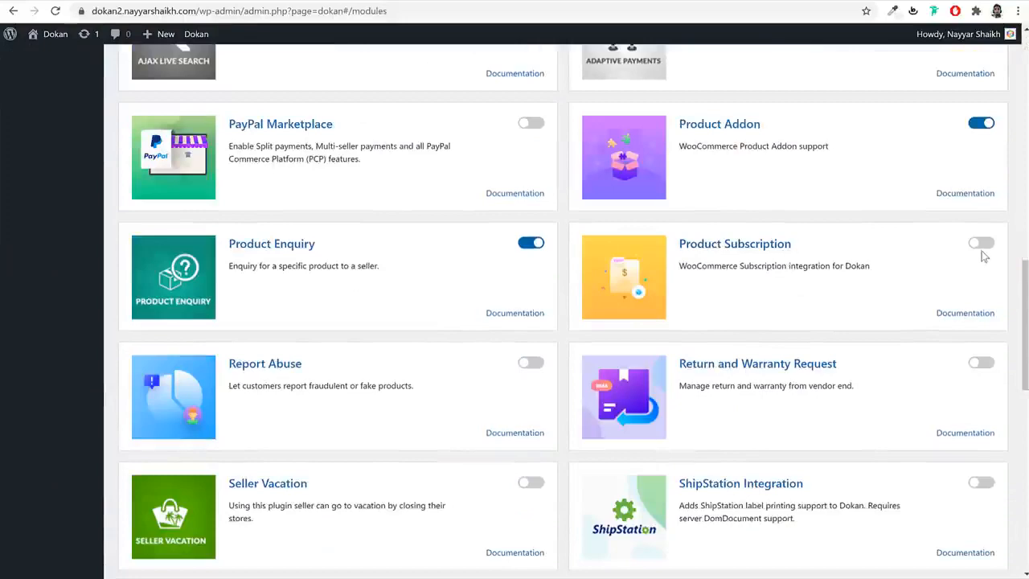
pyautogui.scroll(-3, 511, 250)
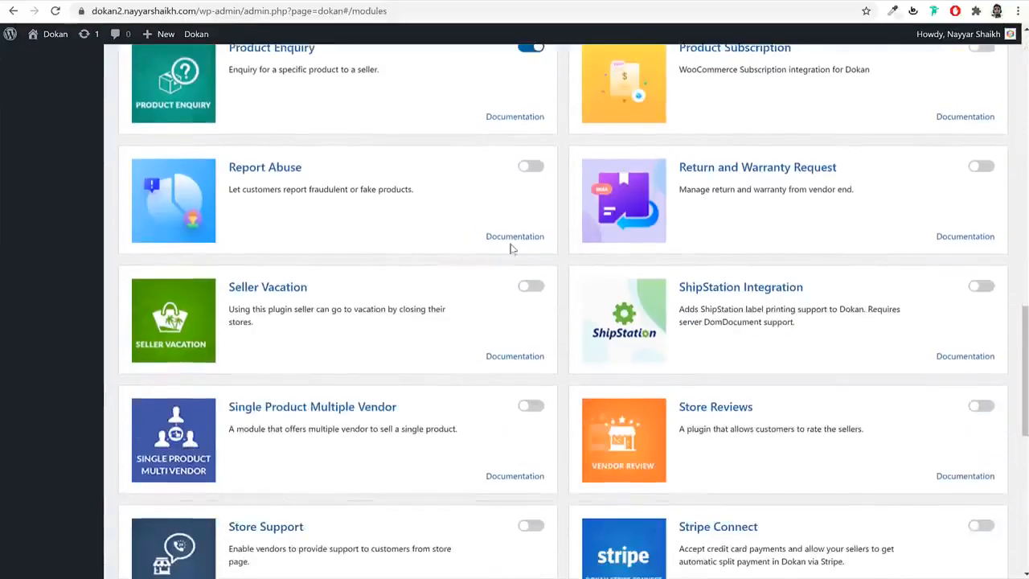
pyautogui.click(535, 169)
pyautogui.click(125, 1)
pyautogui.scroll(-3, 525, 274)
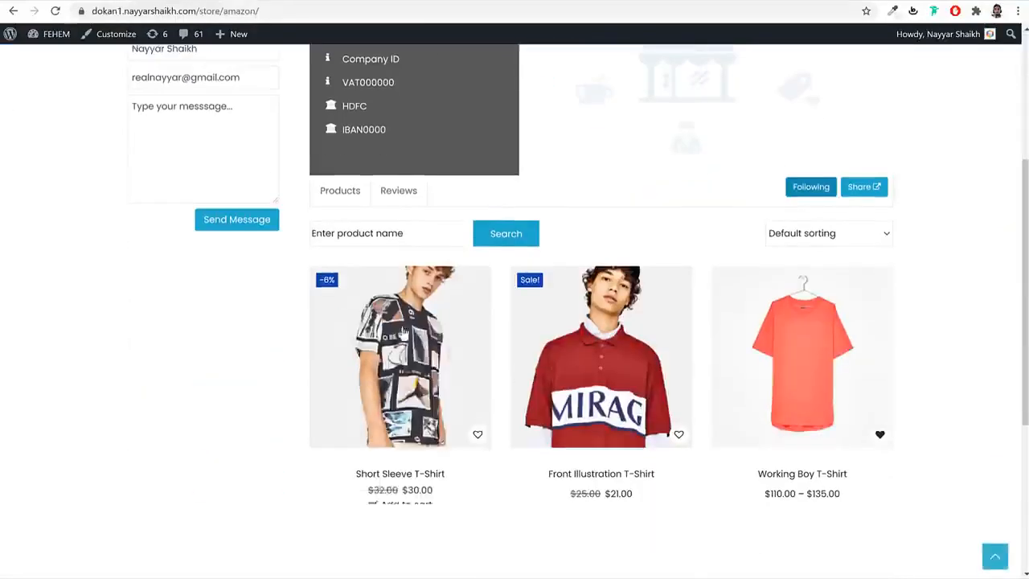
# - Open and close the Report Abuse form on Short Sleeve T-Shirt, then return to Dokan Modules
pyautogui.click(400, 331)
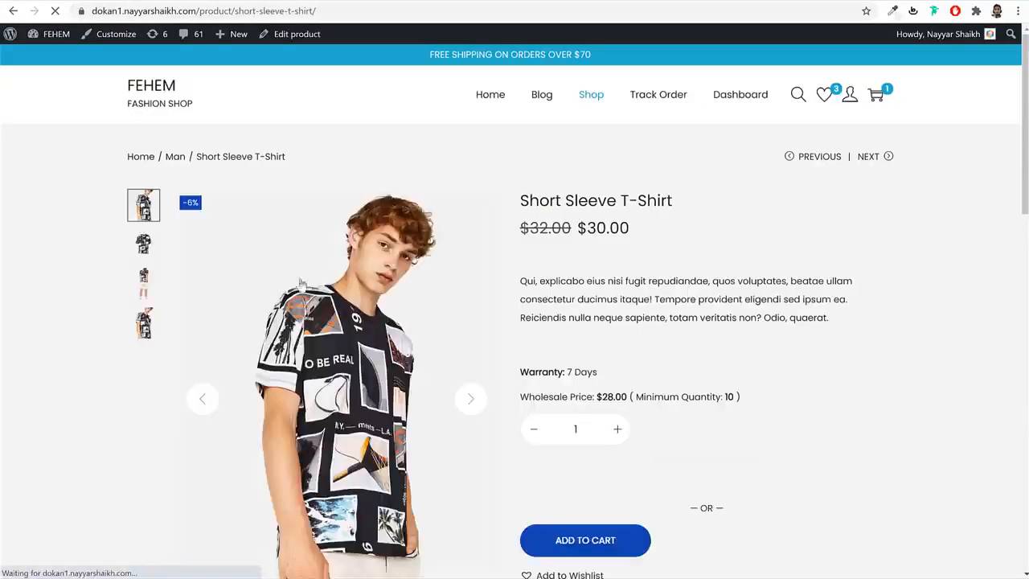
pyautogui.scroll(-2, 654, 321)
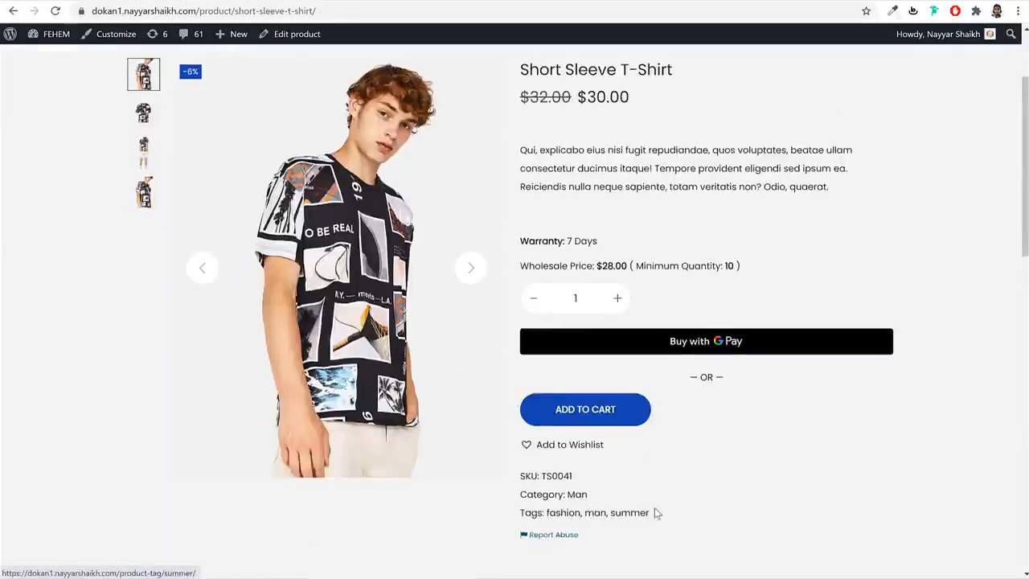
pyautogui.scroll(-1, 655, 512)
pyautogui.click(557, 471)
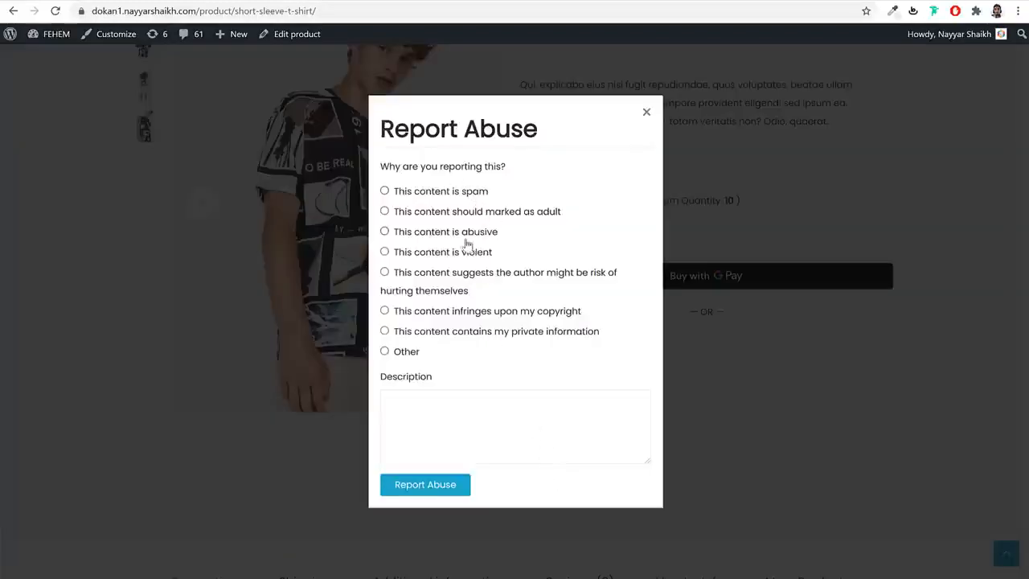
pyautogui.click(647, 113)
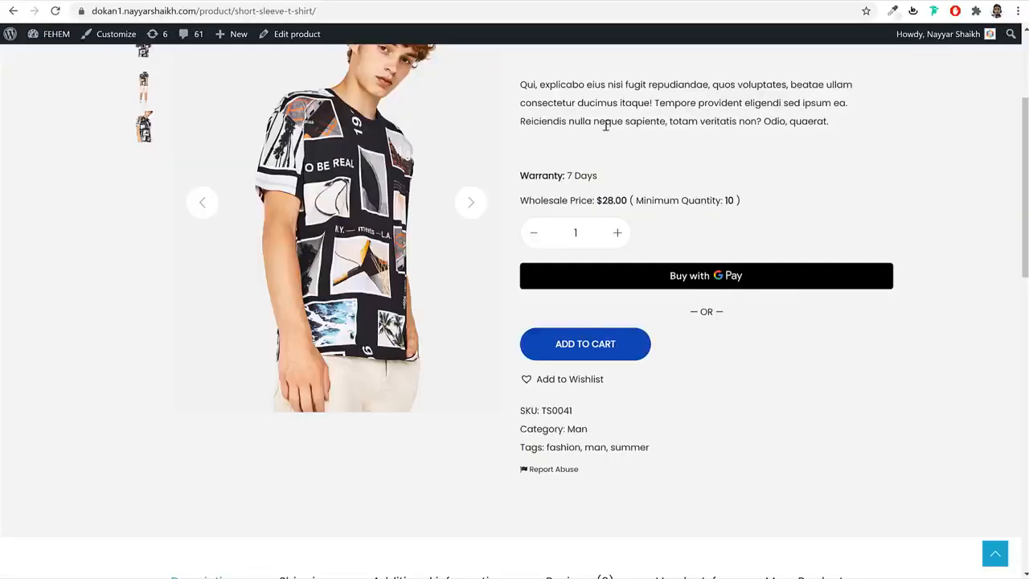
pyautogui.scroll(3, 595, 185)
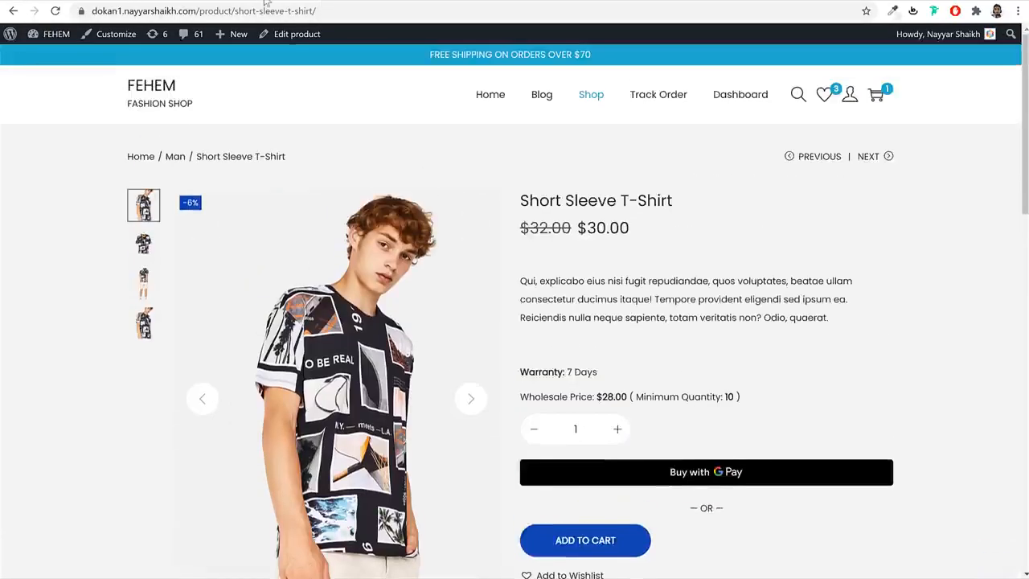
pyautogui.click(270, 0)
pyautogui.scroll(-15, 778, 263)
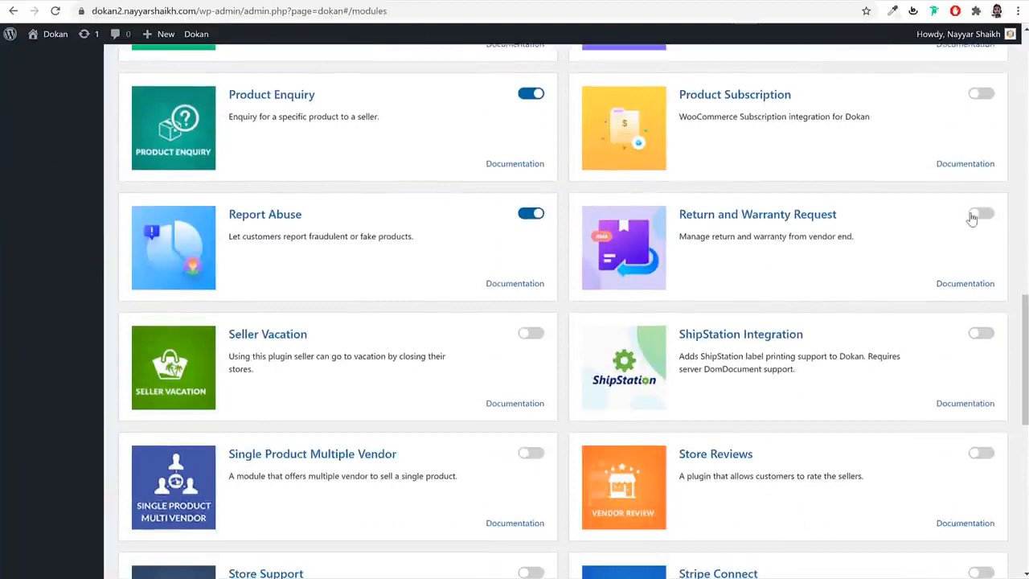
# - Activate the Return and Warranty Request, Seller Vacation and Store Reviews modules
pyautogui.click(979, 215)
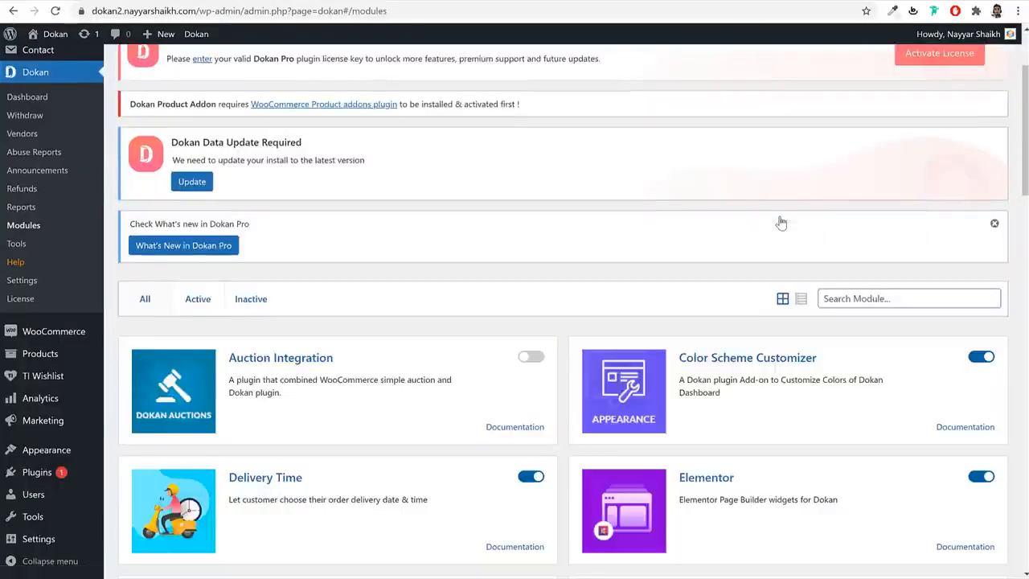
pyautogui.scroll(-12, 750, 266)
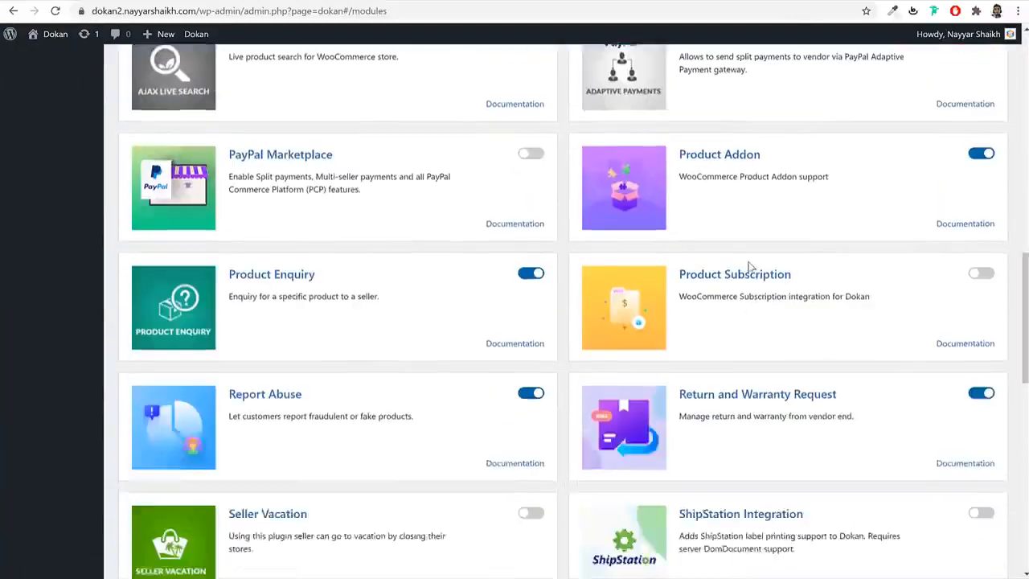
pyautogui.scroll(-1, 750, 266)
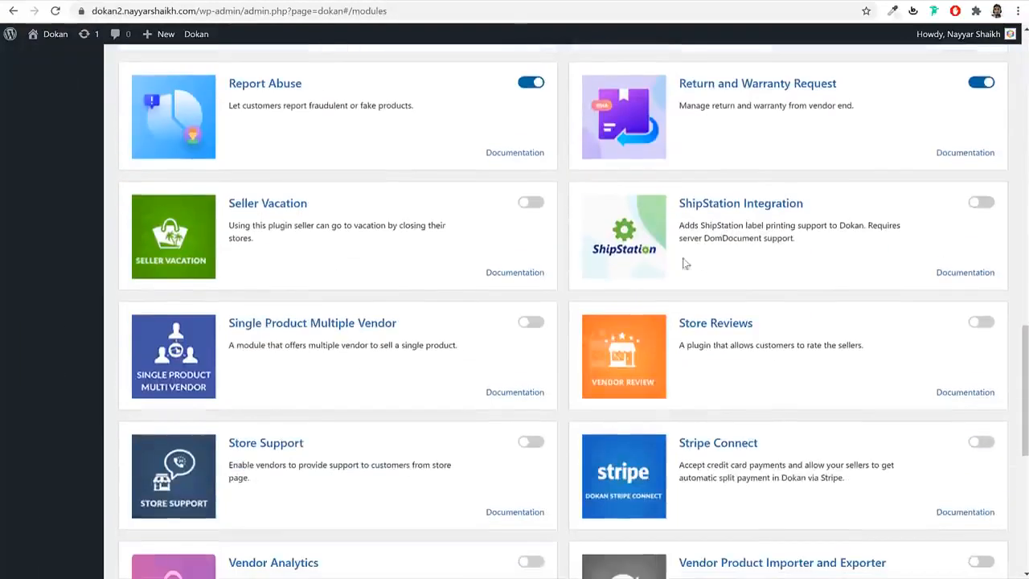
pyautogui.click(531, 203)
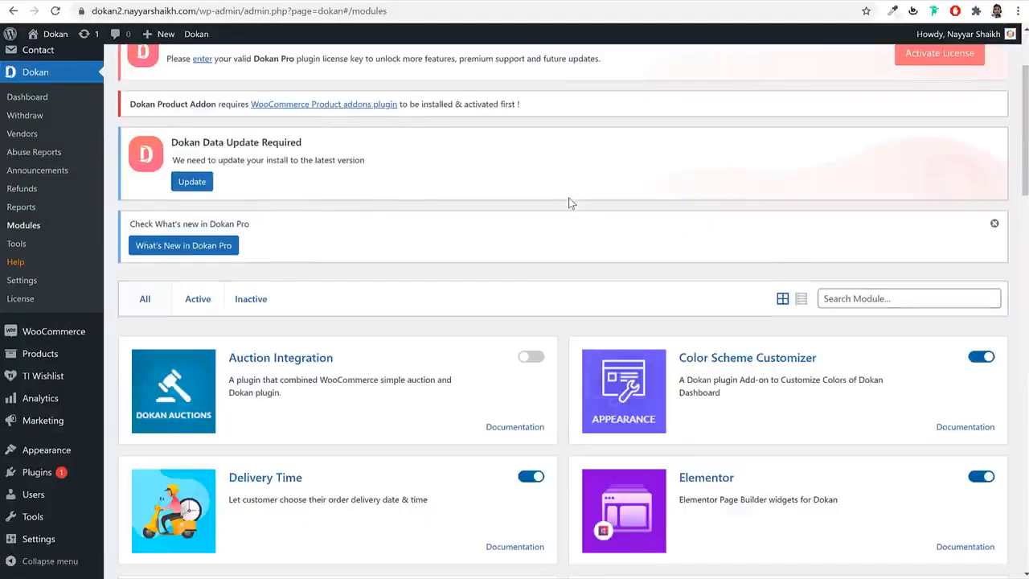
pyautogui.scroll(-13, 555, 331)
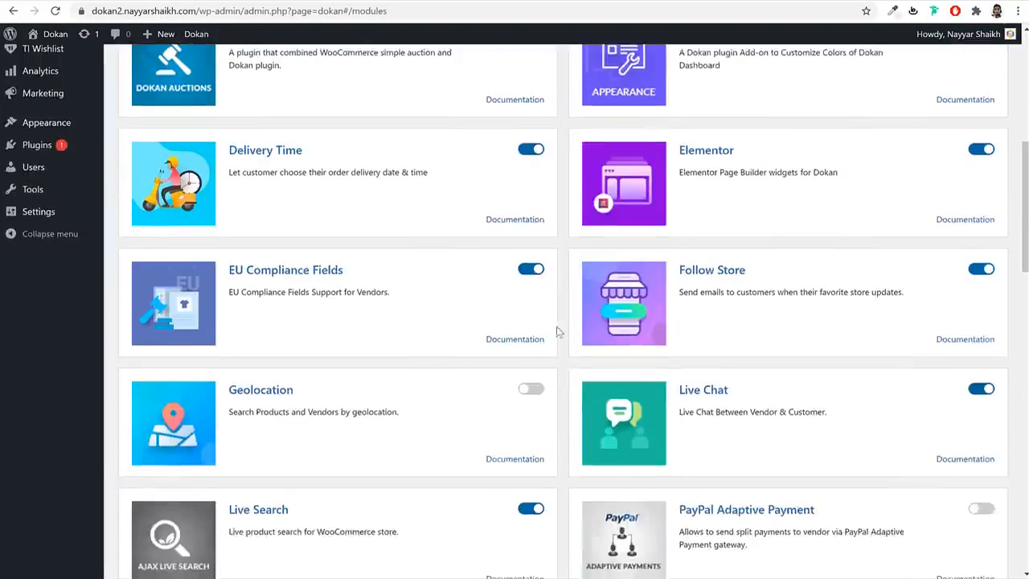
pyautogui.scroll(-2, 576, 341)
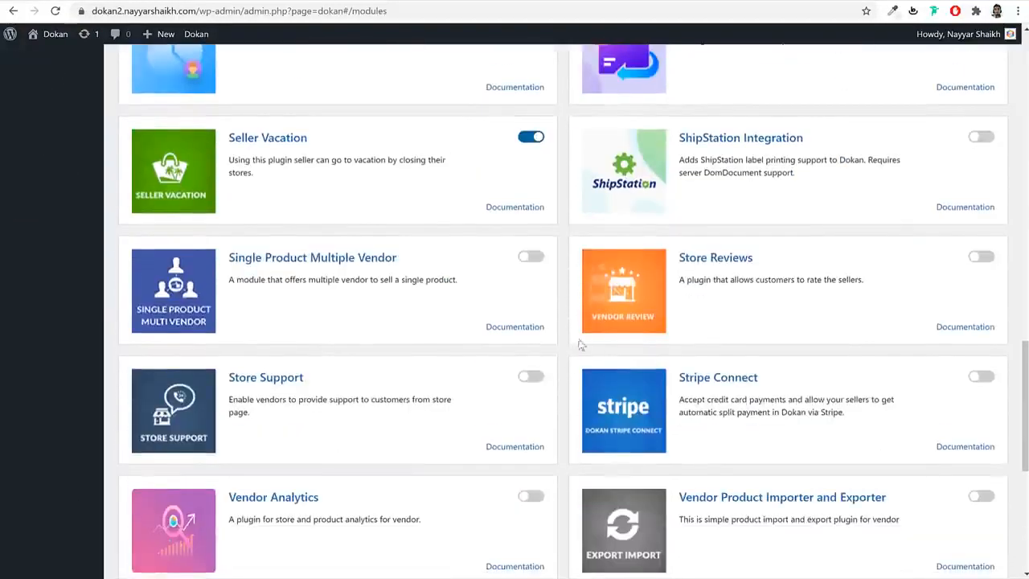
pyautogui.click(981, 257)
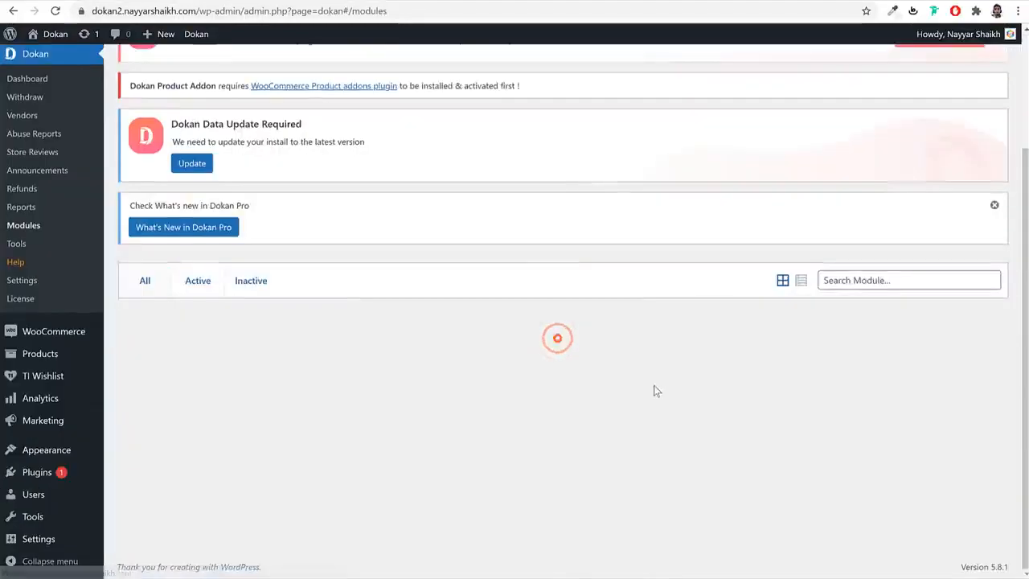
# - Further down the module list, activate Single Product Multiple Vendor and Store Support
pyautogui.scroll(-5, 655, 391)
pyautogui.scroll(-10, 656, 392)
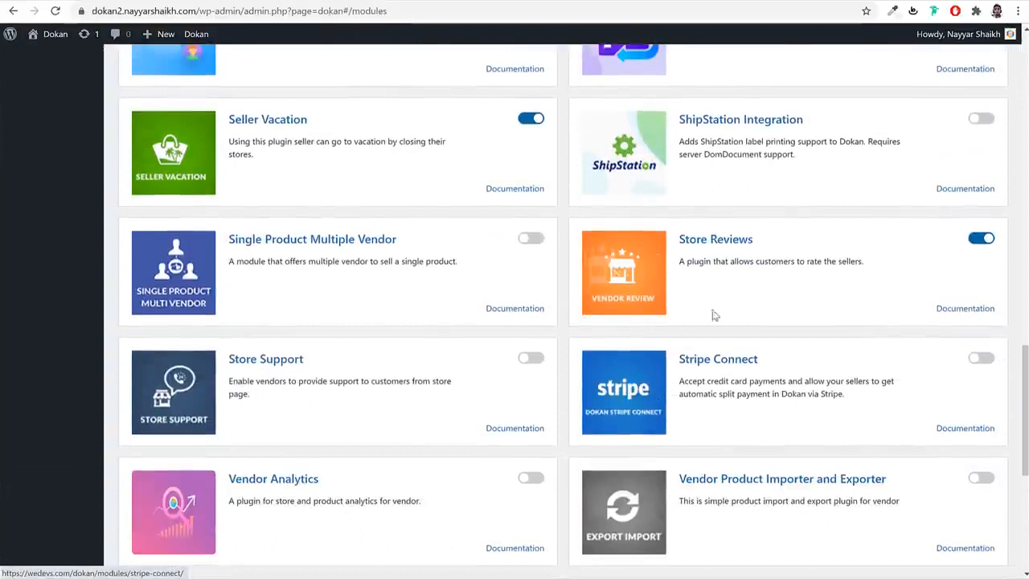
pyautogui.scroll(-1, 344, 213)
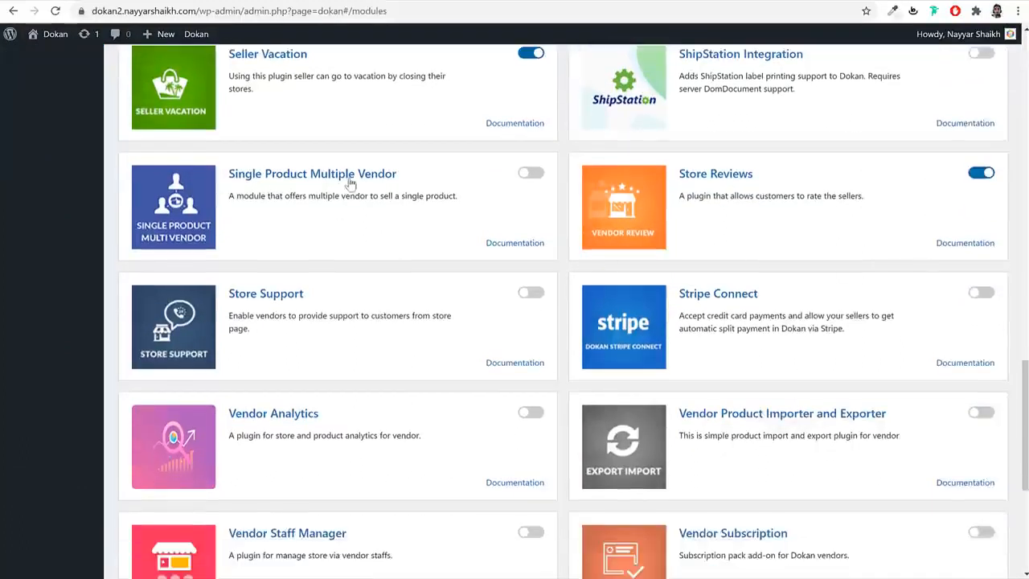
pyautogui.click(531, 176)
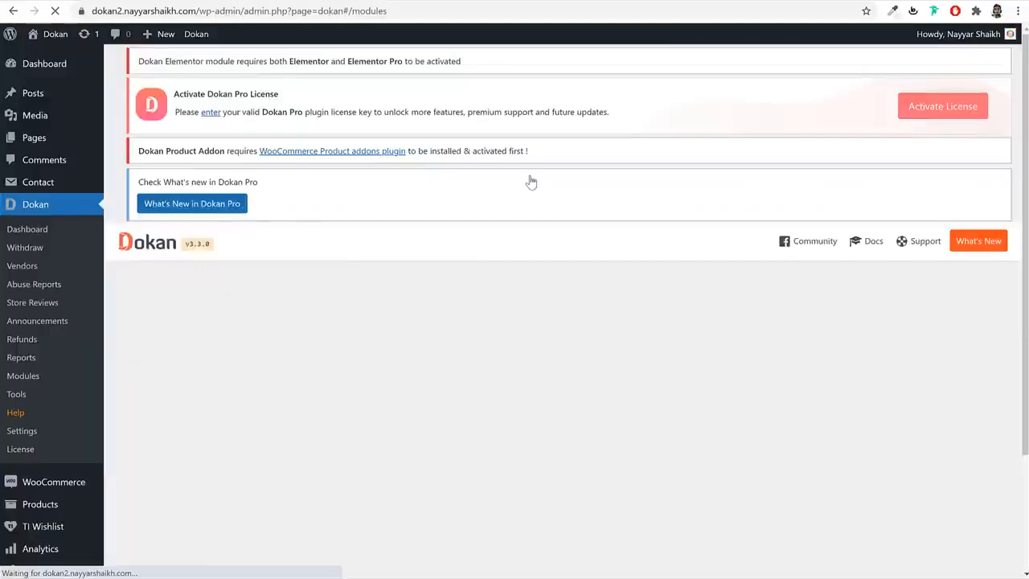
pyautogui.scroll(-4, 566, 330)
pyautogui.scroll(-12, 564, 332)
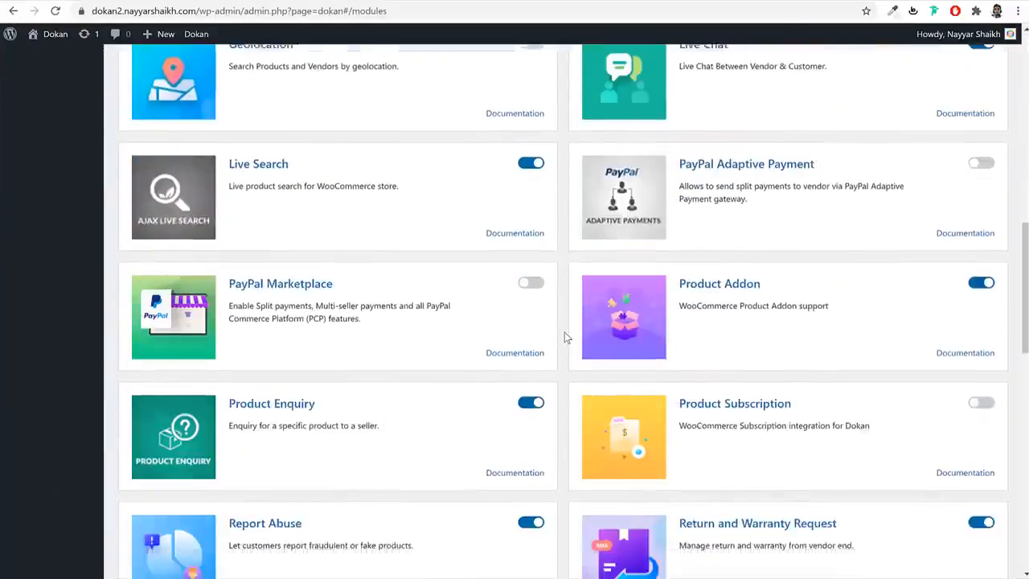
pyautogui.scroll(-1, 562, 332)
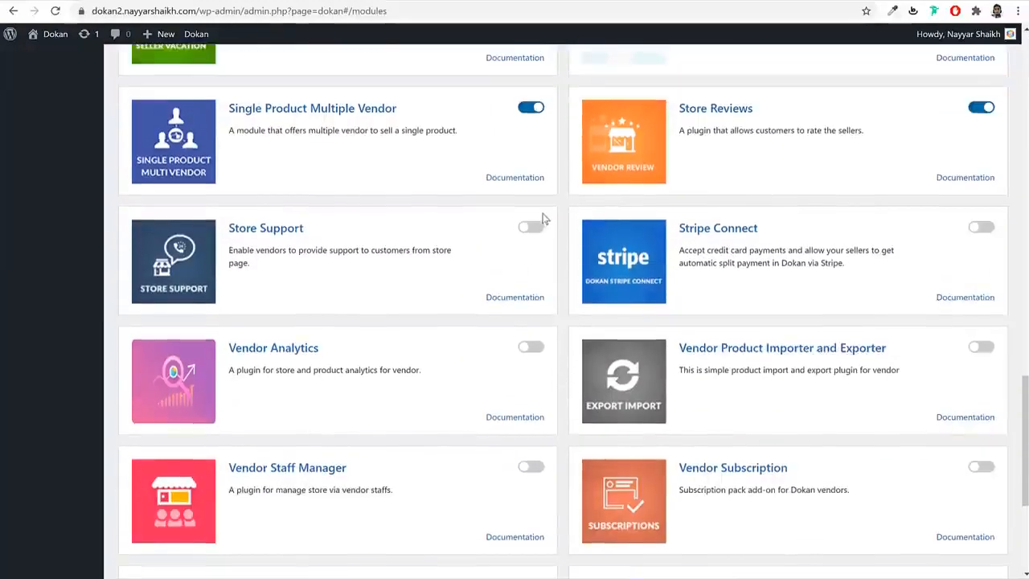
pyautogui.click(537, 229)
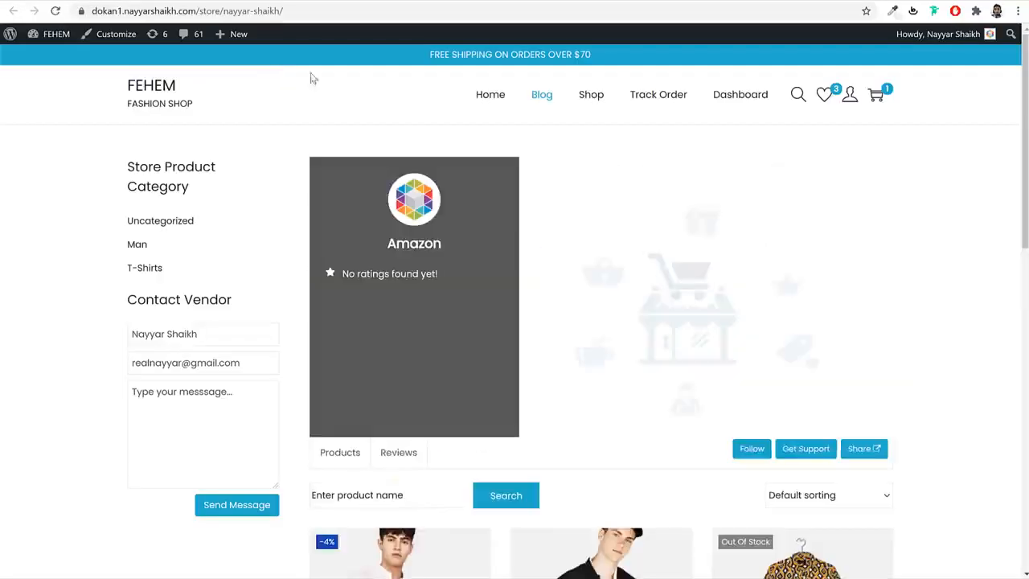
# - On the amazon store page, view the Get Support topic form, then close it
pyautogui.scroll(-2, 575, 213)
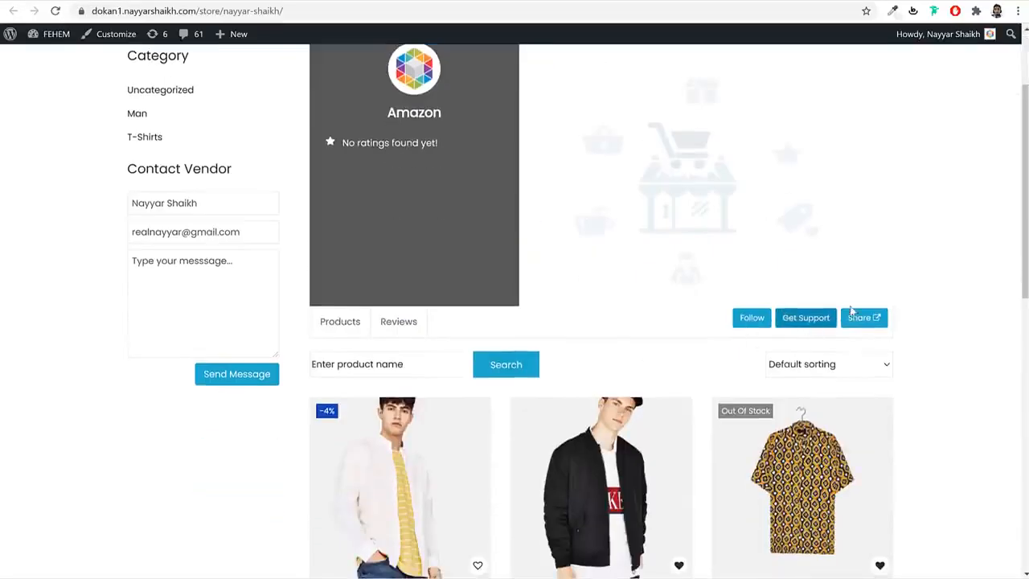
pyautogui.click(810, 322)
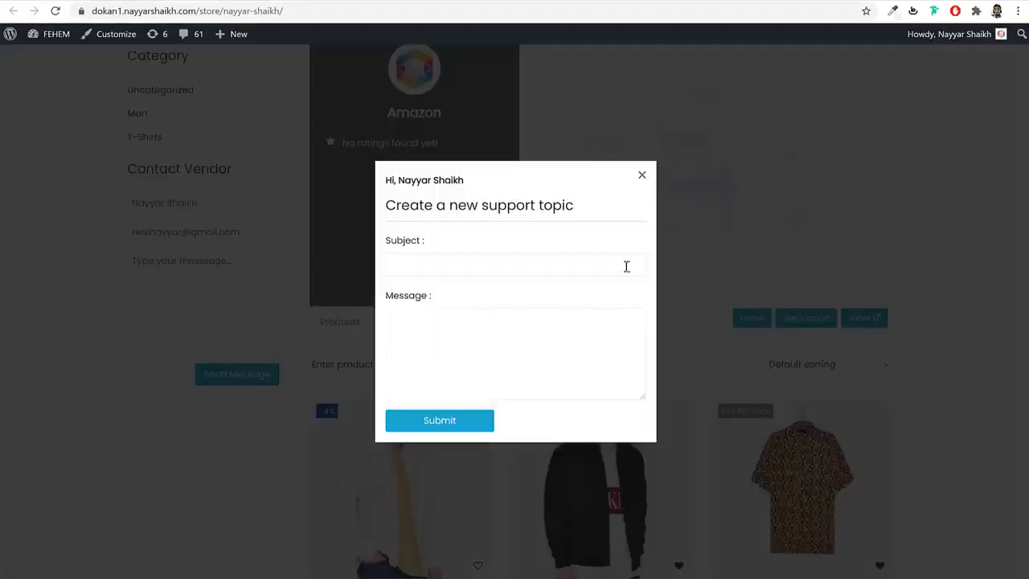
pyautogui.click(643, 177)
pyautogui.scroll(2, 381, 278)
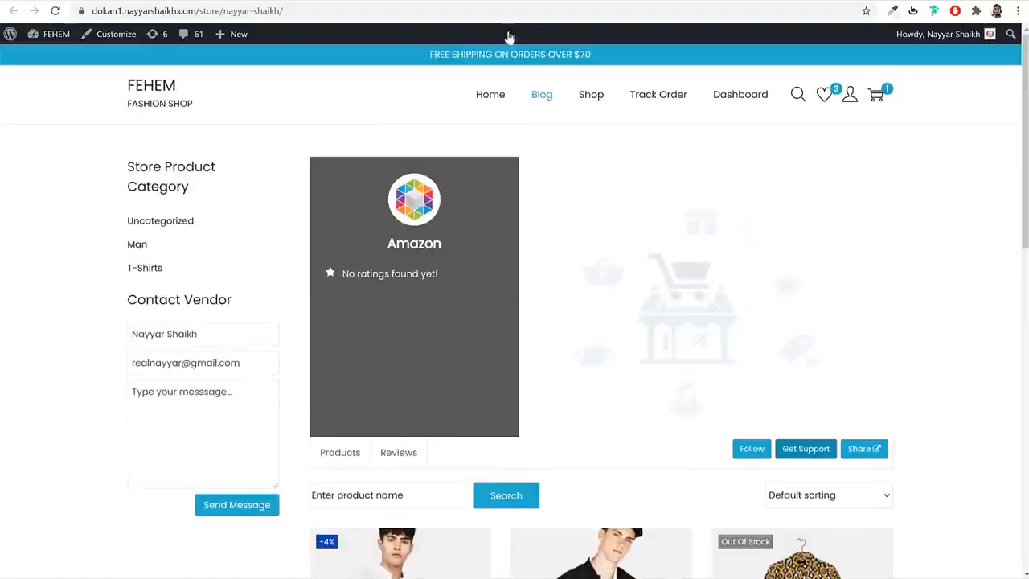
# - Back on the Dokan Modules page, activate Vendor Analytics and Vendor Staff Manager
pyautogui.click(337, 1)
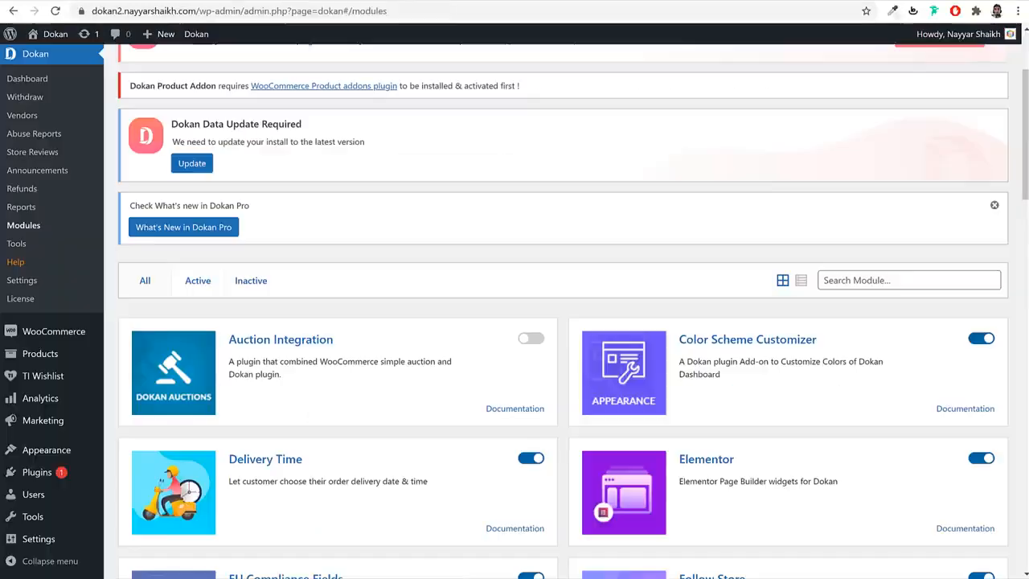
pyautogui.scroll(-15, 678, 269)
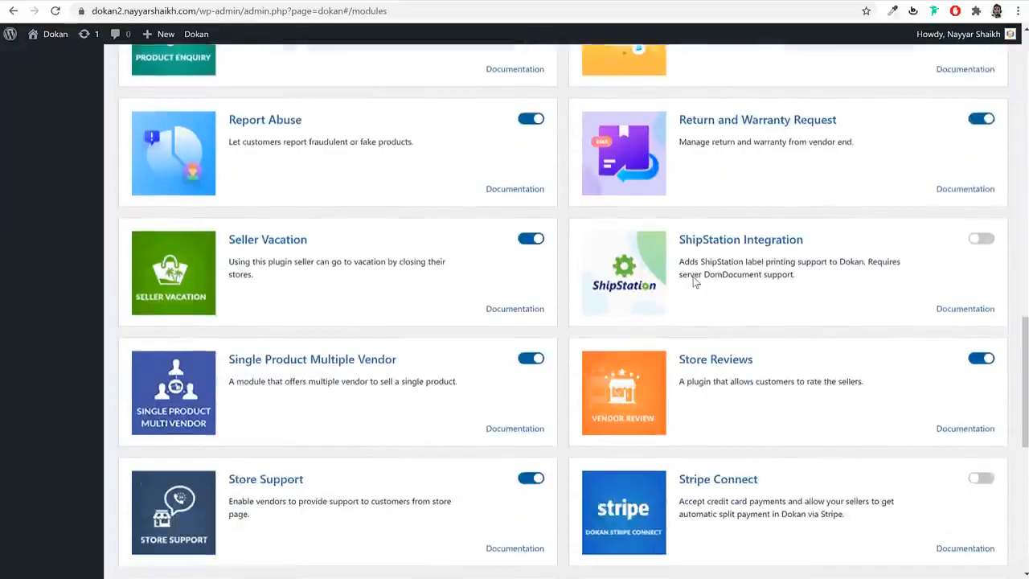
pyautogui.scroll(-2, 693, 277)
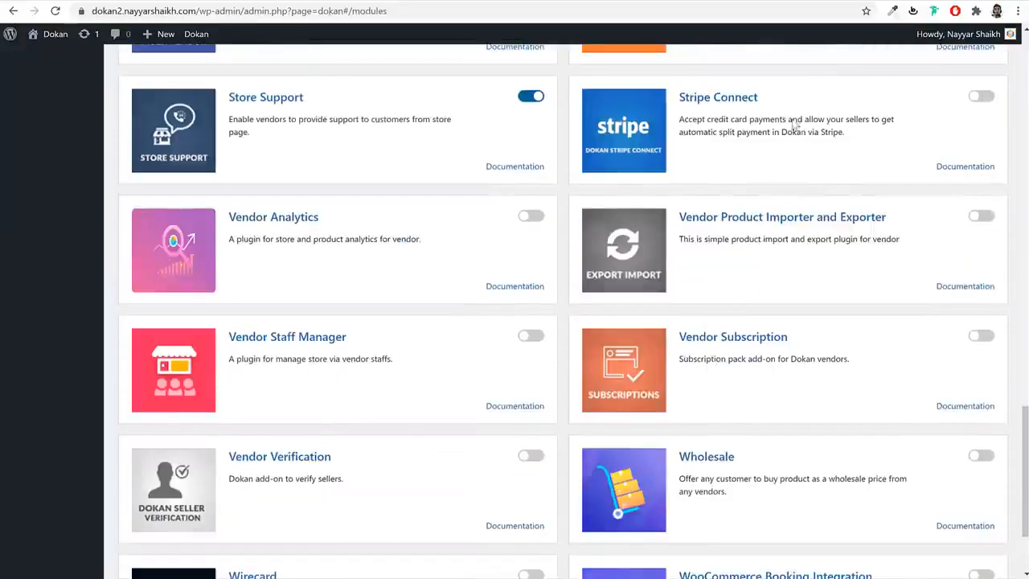
pyautogui.click(532, 217)
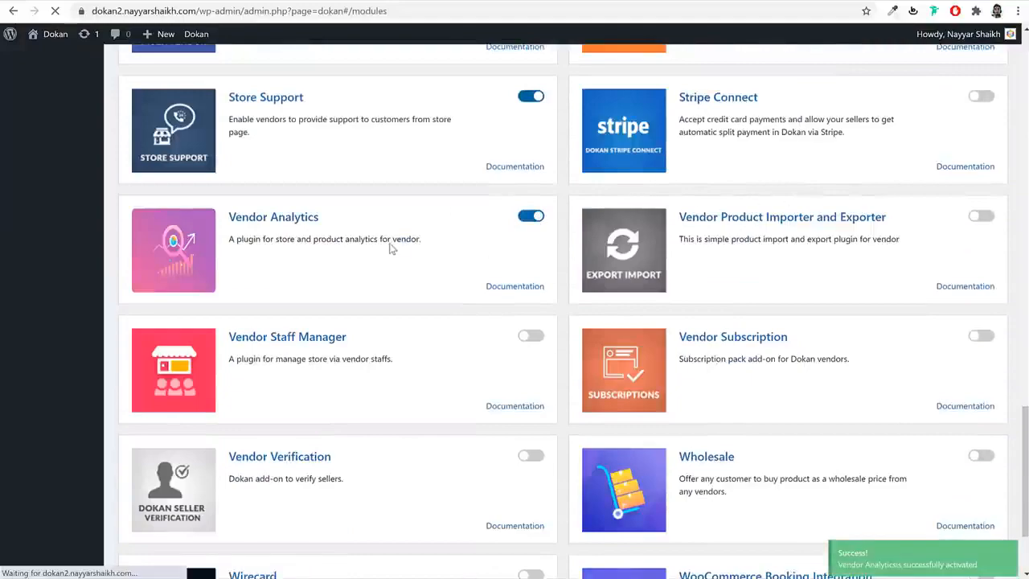
pyautogui.scroll(-15, 462, 301)
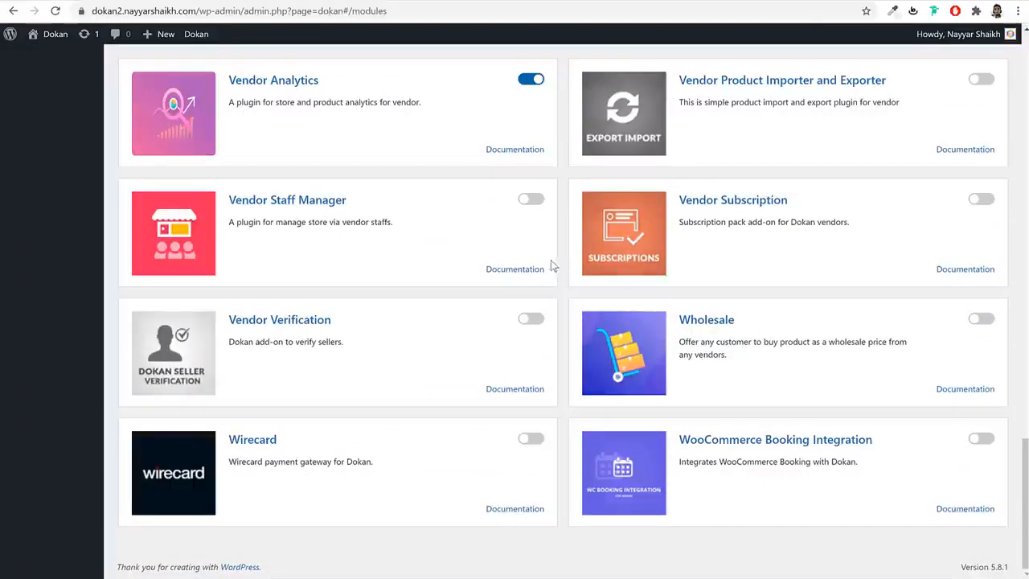
pyautogui.click(531, 200)
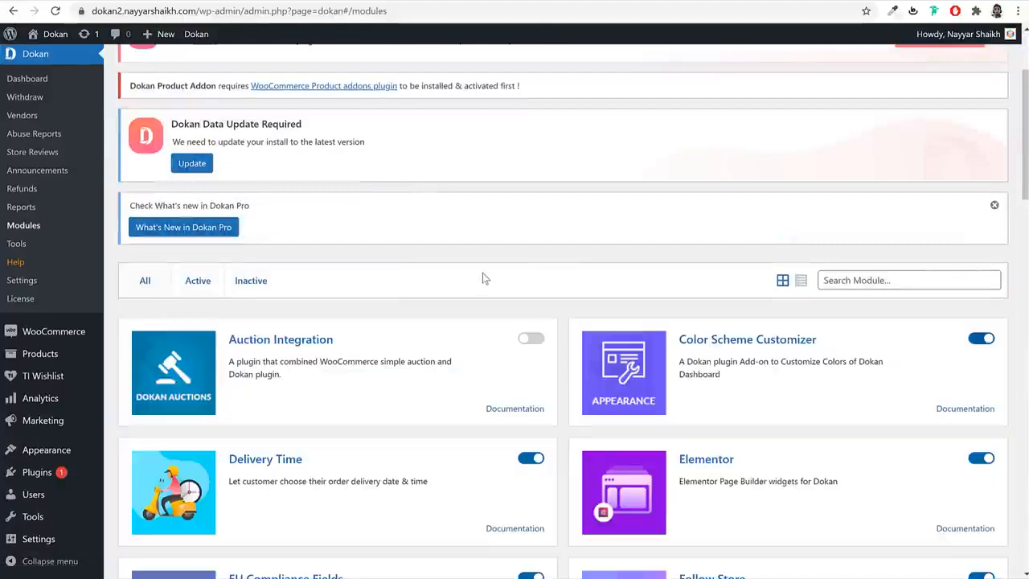
pyautogui.scroll(-1, 486, 280)
pyautogui.scroll(-20, 486, 280)
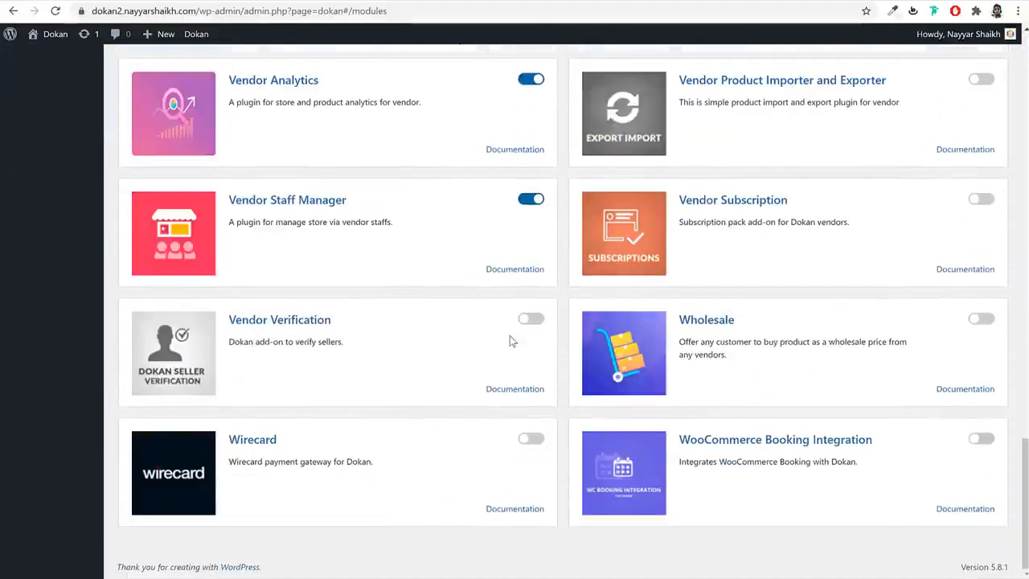
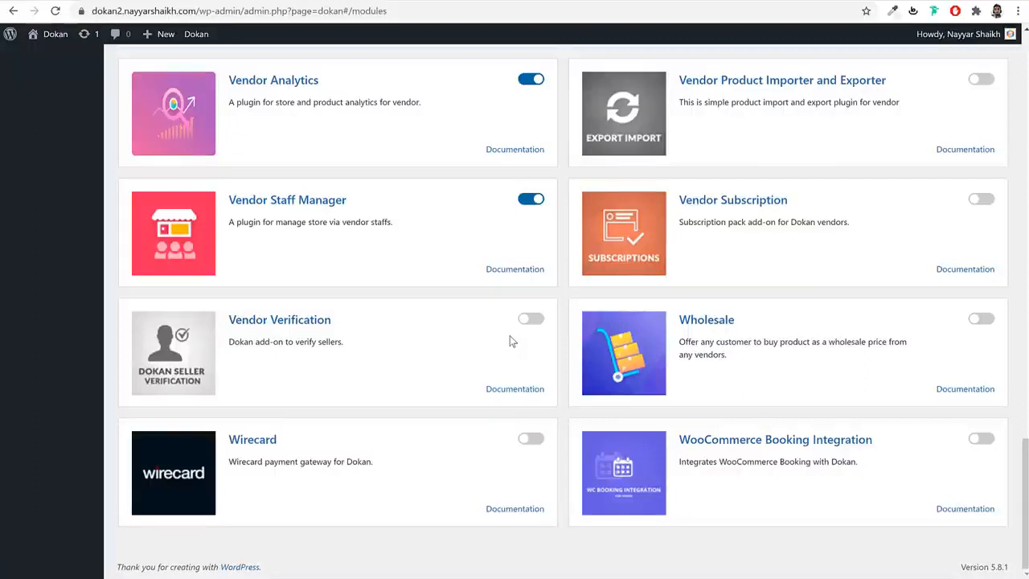
# - Enable the Wholesale module and check the product's $30.00 price, minimum quantity 10 and $28.00 wholesale price
pyautogui.click(981, 320)
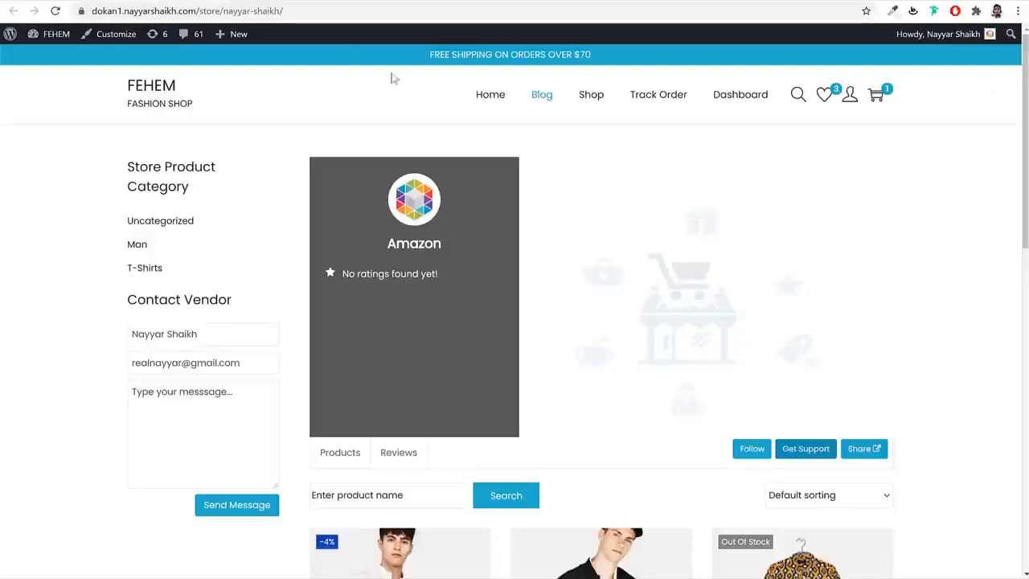
pyautogui.scroll(-3, 553, 320)
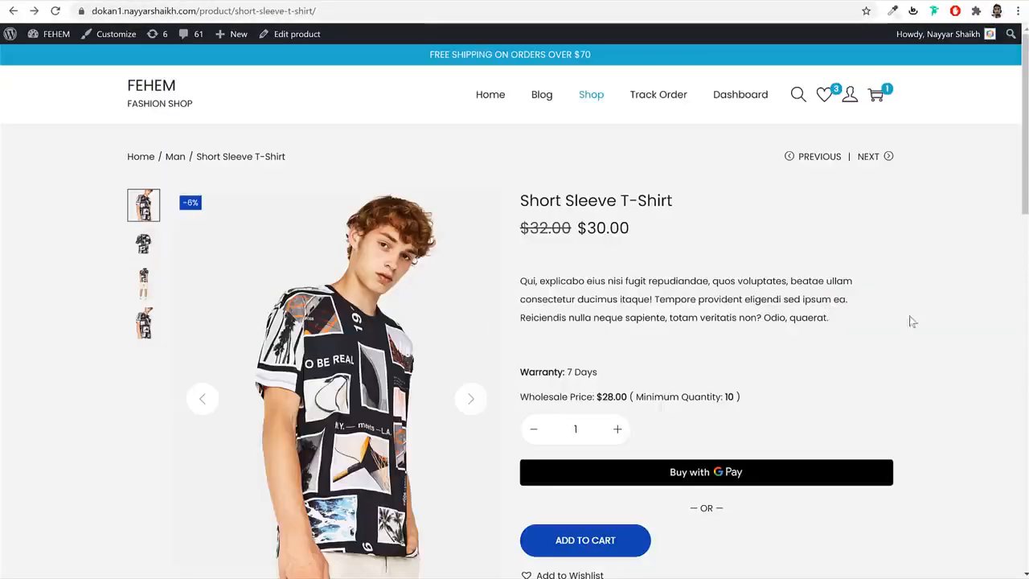
pyautogui.moveTo(638, 229); pyautogui.dragTo(580, 230)
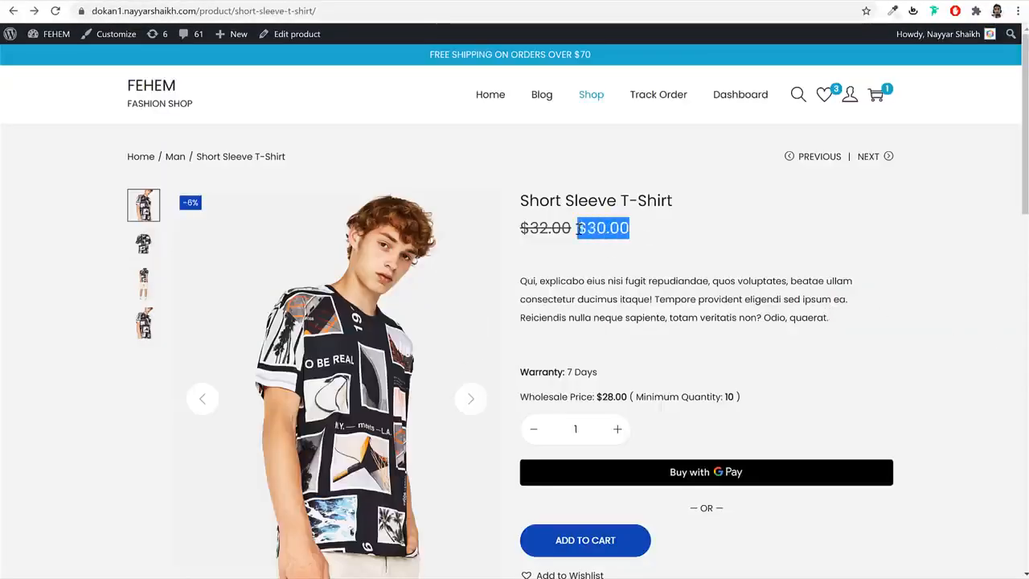
pyautogui.click(578, 229)
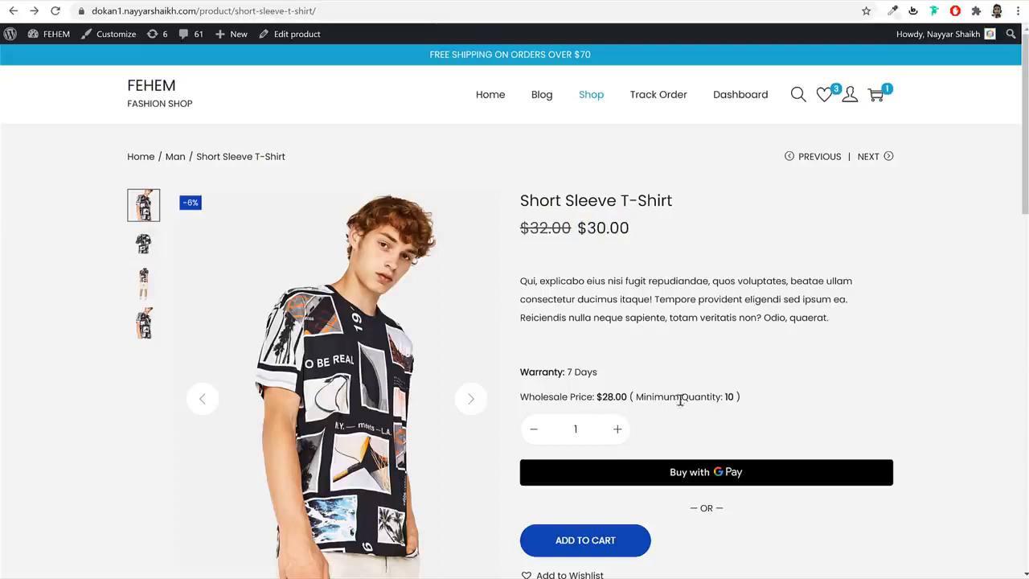
pyautogui.moveTo(709, 396)
pyautogui.mouseDown()
pyautogui.moveTo(745, 396)
pyautogui.moveTo(724, 397)
pyautogui.mouseUp()
pyautogui.click(605, 399)
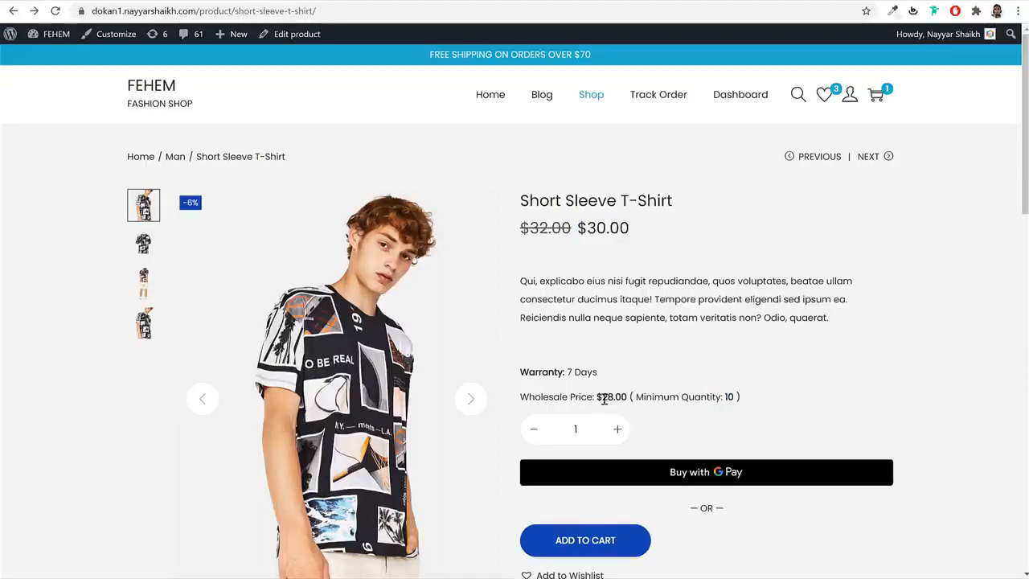
pyautogui.moveTo(625, 397); pyautogui.dragTo(597, 397)
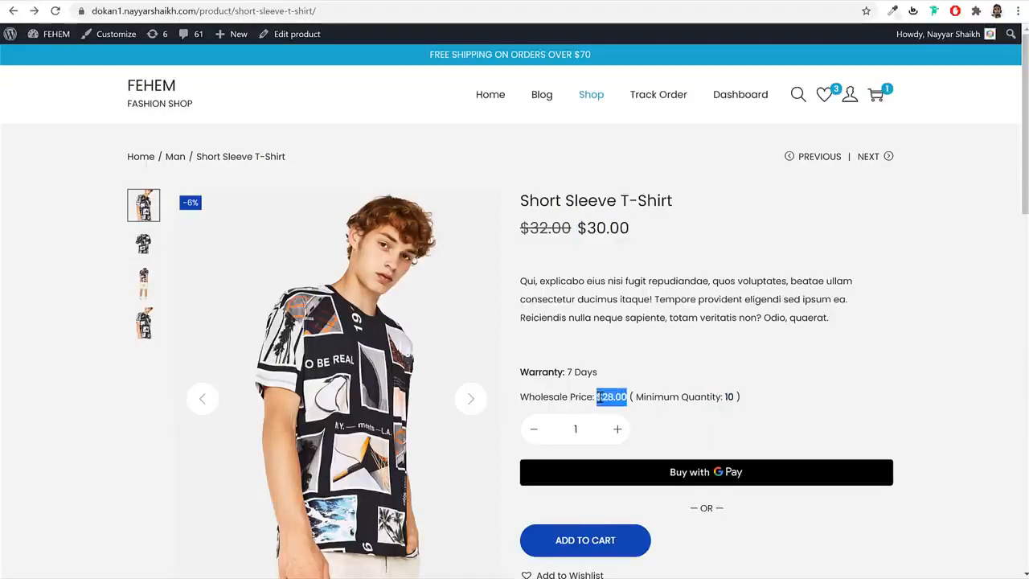
pyautogui.click(696, 372)
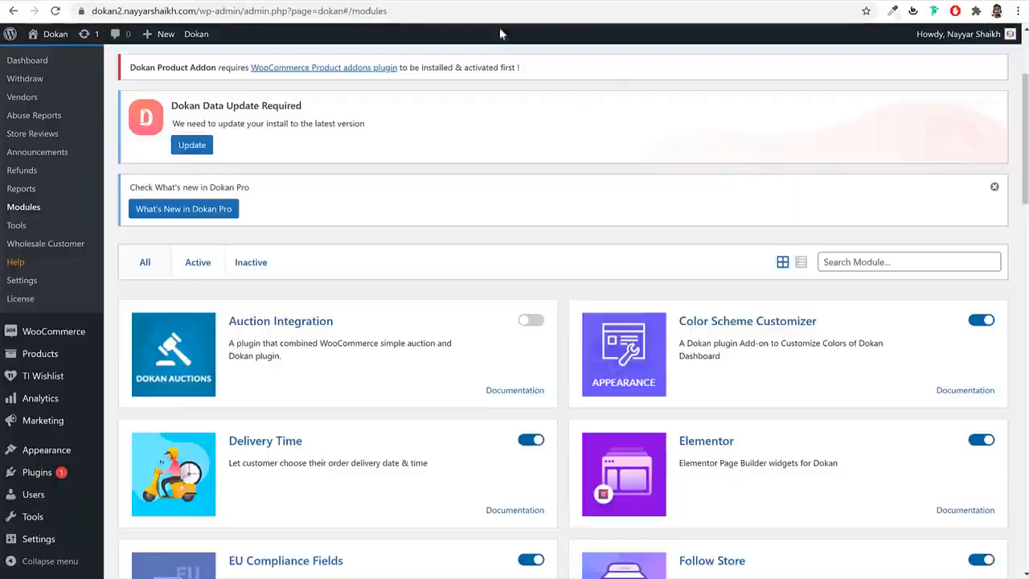
pyautogui.scroll(-15, 763, 386)
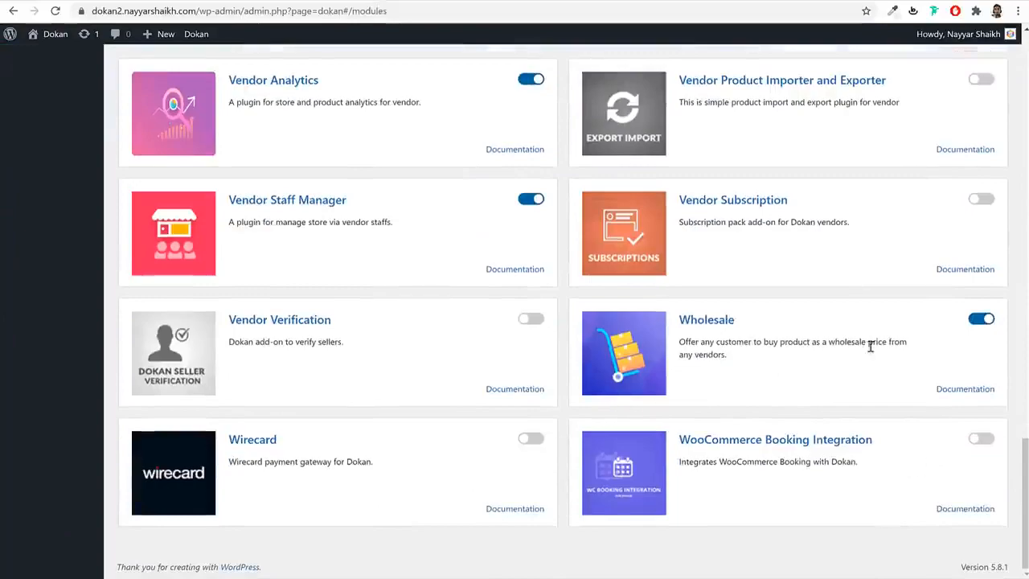
pyautogui.scroll(15, 896, 354)
pyautogui.scroll(5, 895, 361)
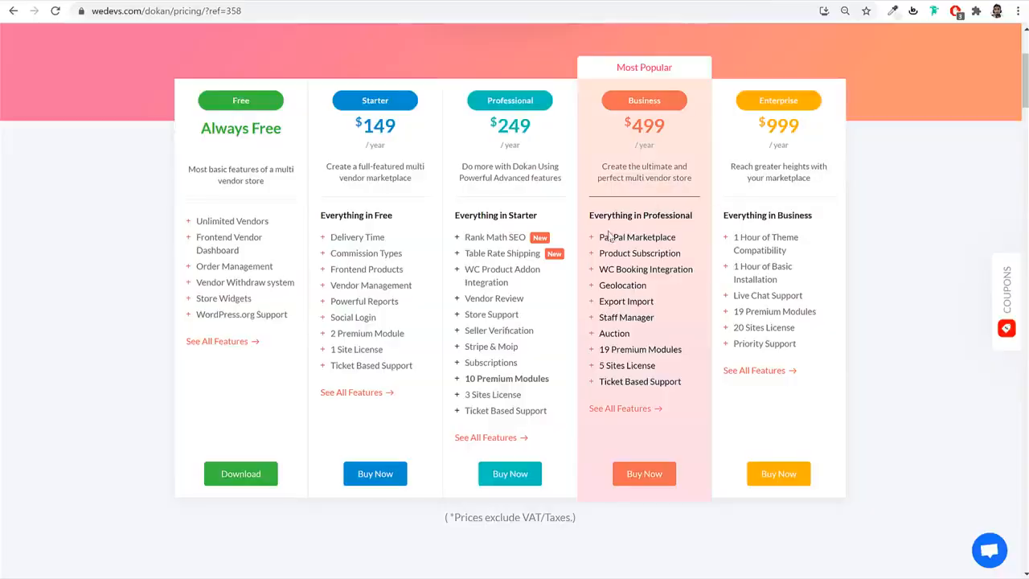
# - Review the modules listed in the Business plan's feature list on the Dokan pricing page
pyautogui.moveTo(600, 233); pyautogui.dragTo(649, 349)
pyautogui.click(651, 349)
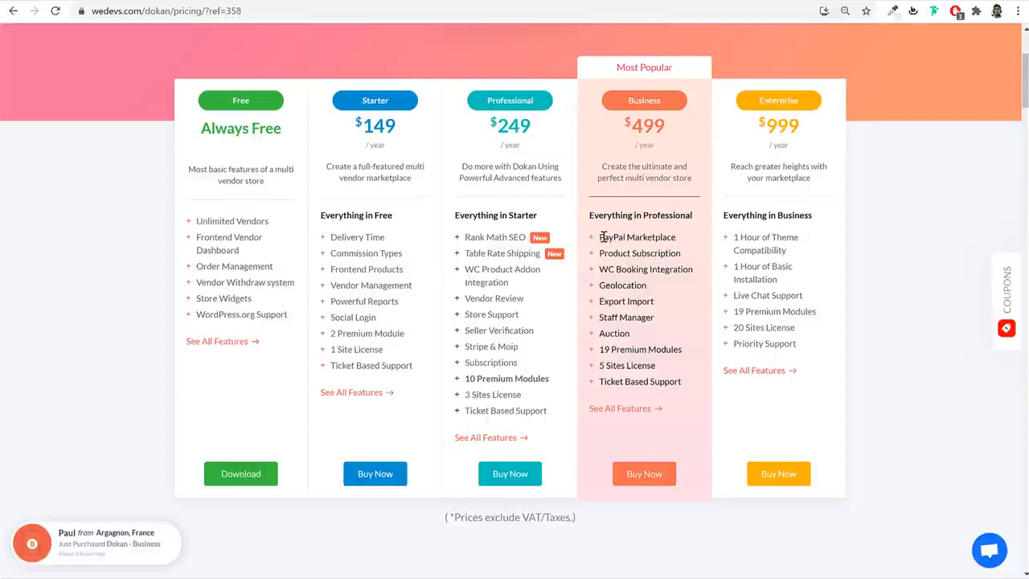
pyautogui.moveTo(599, 236); pyautogui.dragTo(635, 368)
pyautogui.click(636, 368)
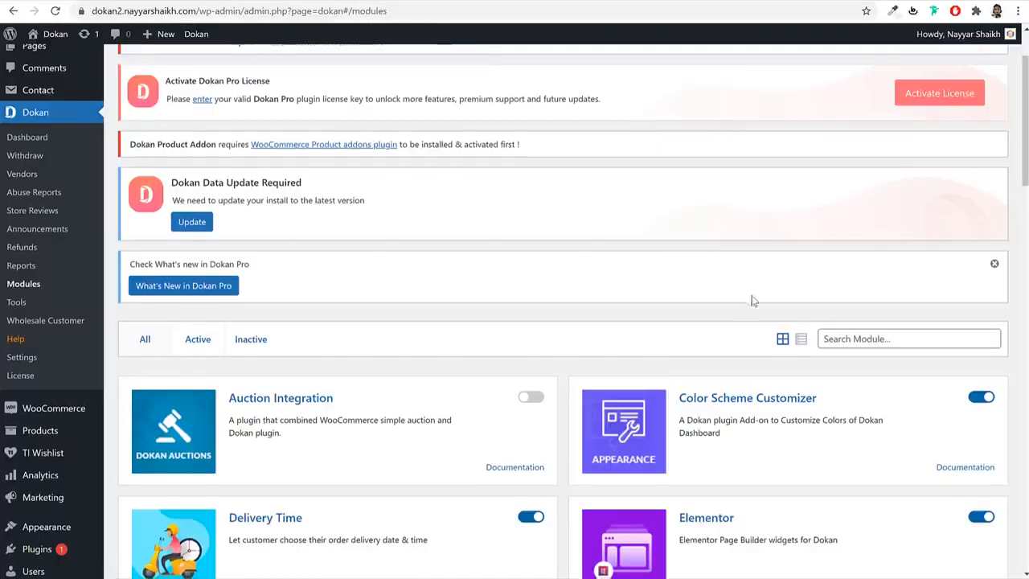
# - Scroll through the Dokan Modules list to review modules like Delivery Time, Live Chat and Live Search
pyautogui.scroll(-2, 733, 206)
pyautogui.scroll(2, 718, 322)
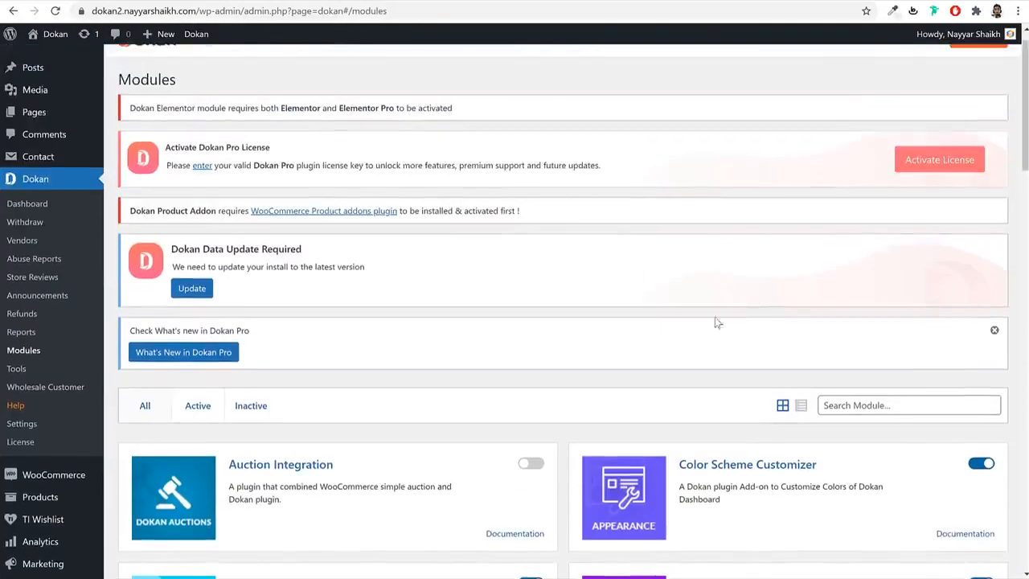
pyautogui.scroll(-10, 718, 321)
pyautogui.scroll(5, 655, 401)
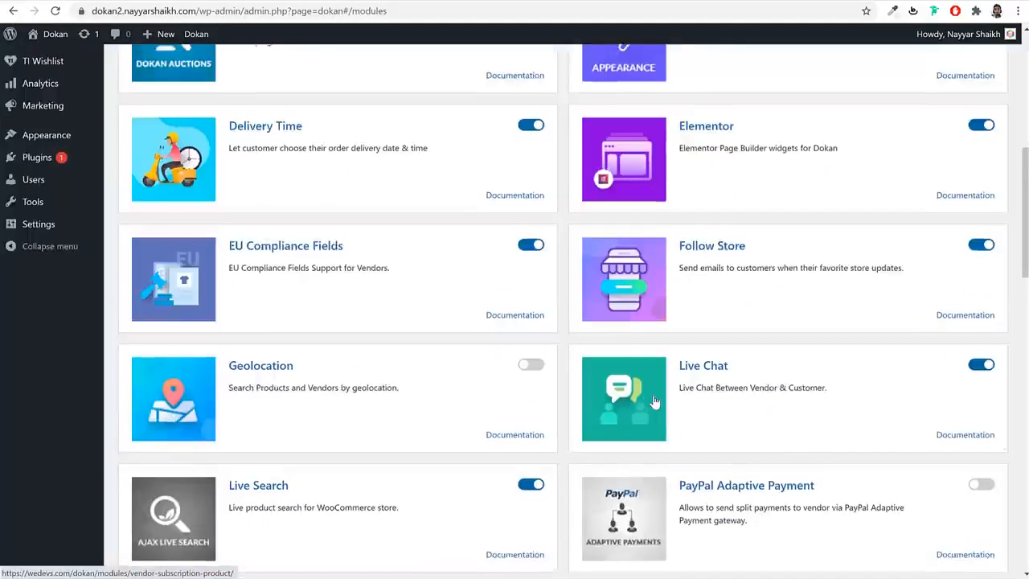
pyautogui.scroll(5, 655, 401)
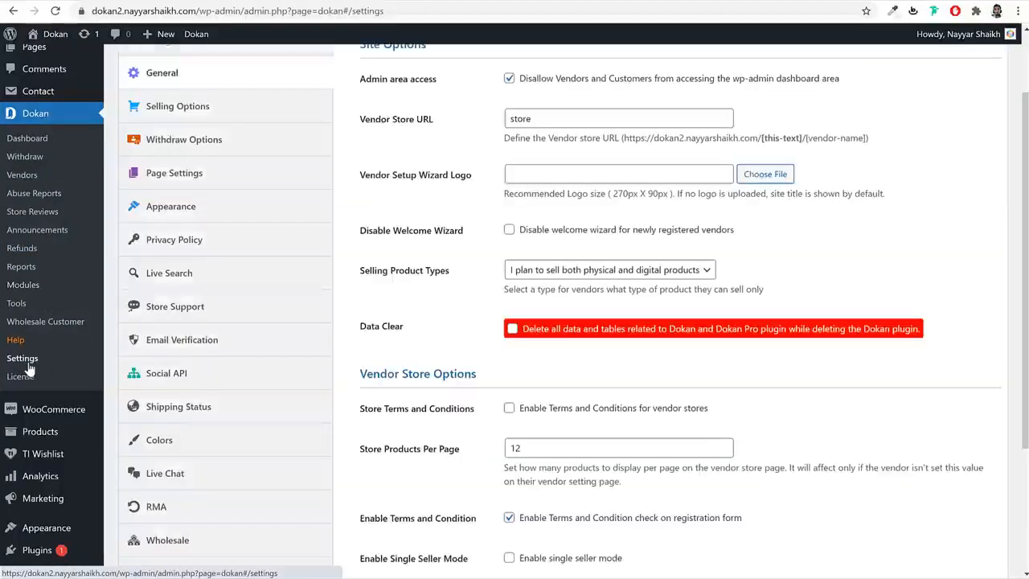
# - Review the admin area access restriction and the Vendor Store URL value in General settings
pyautogui.scroll(2, 457, 323)
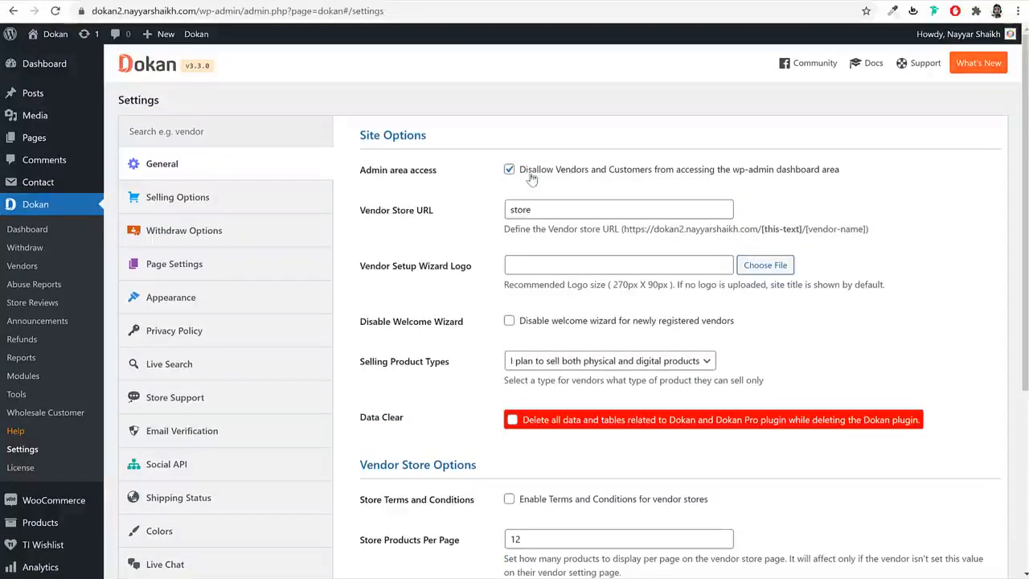
pyautogui.moveTo(591, 176); pyautogui.dragTo(814, 184)
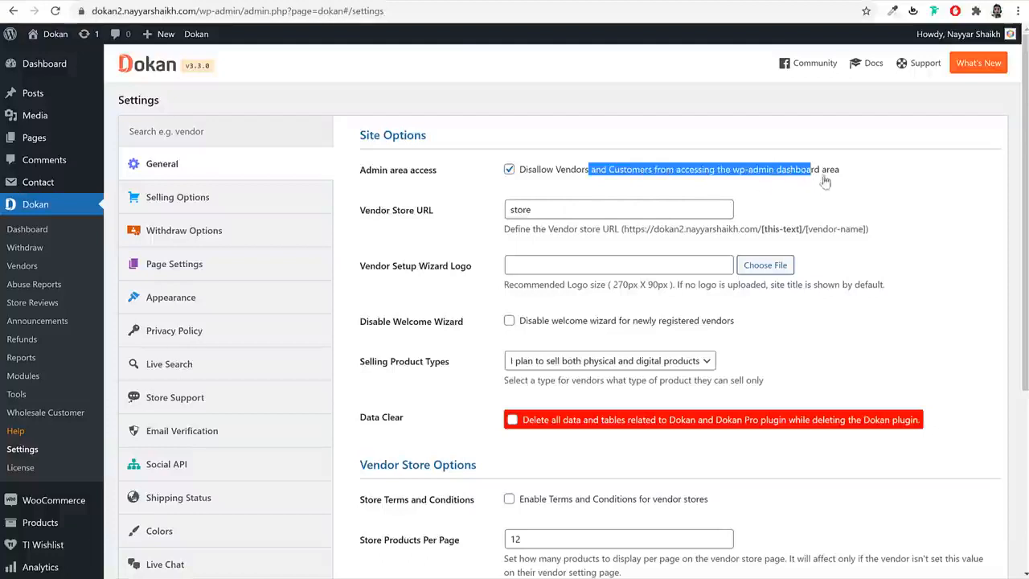
pyautogui.click(828, 183)
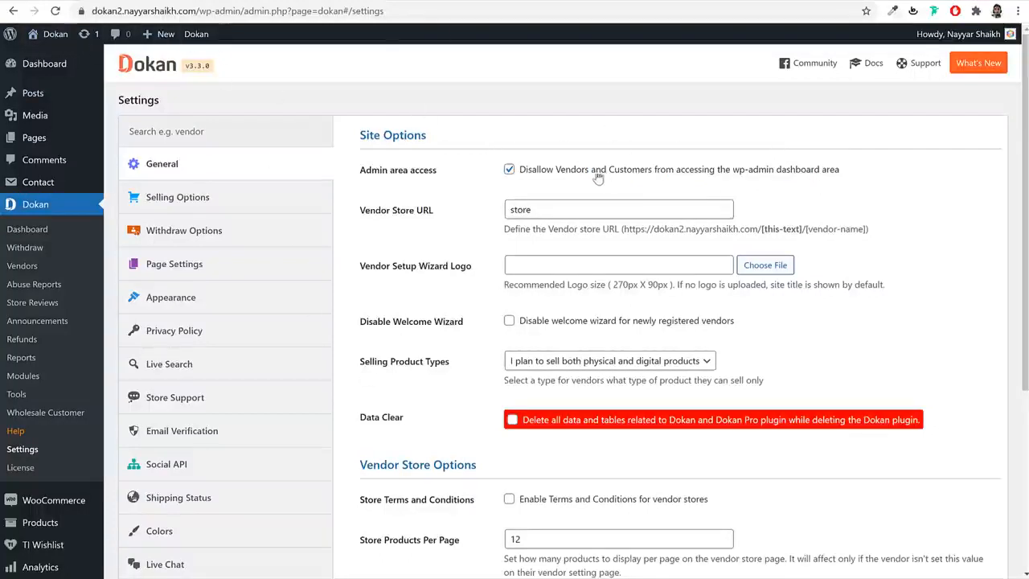
pyautogui.moveTo(582, 173); pyautogui.dragTo(694, 178)
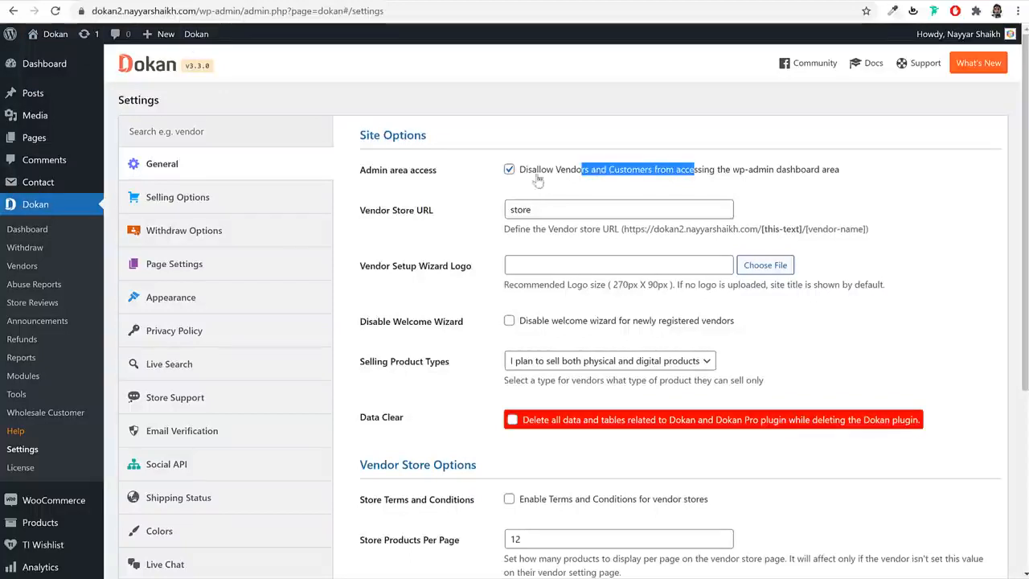
pyautogui.click(504, 182)
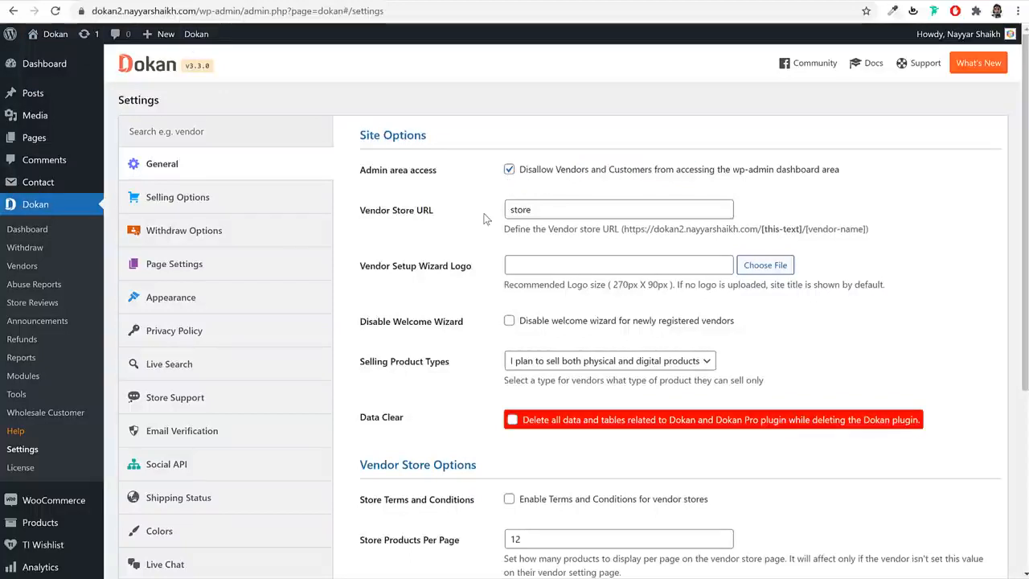
pyautogui.moveTo(361, 214); pyautogui.dragTo(446, 217)
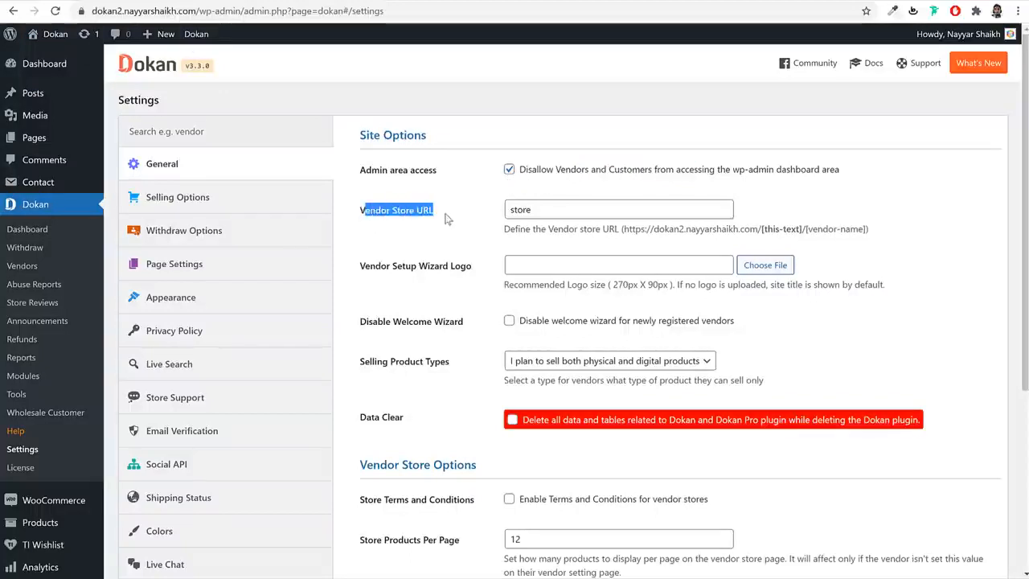
pyautogui.doubleClick(543, 209)
pyautogui.scroll(-5, 501, 282)
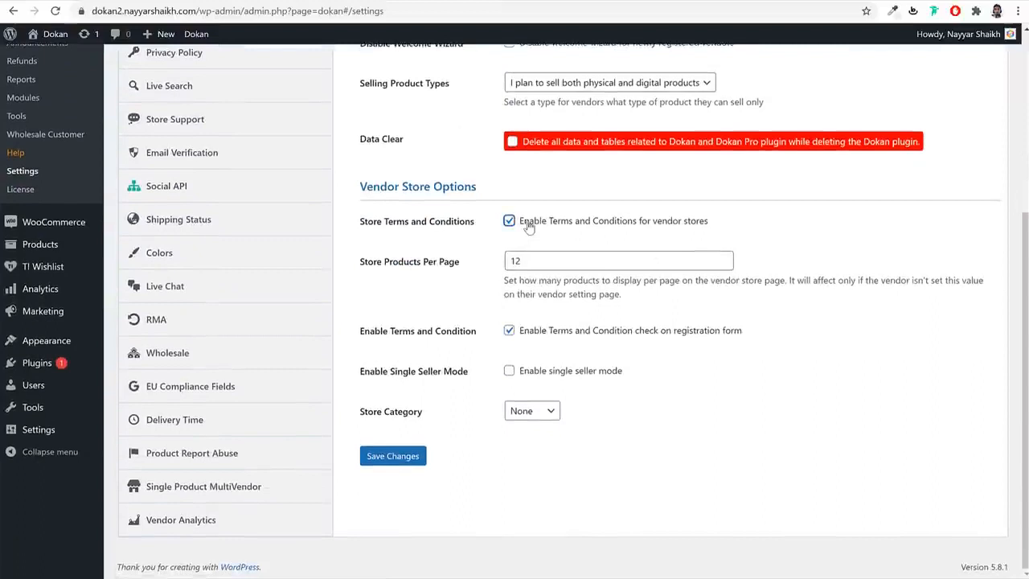
# - Turn off terms and conditions for vendor stores, keep 12 products per page, and save
pyautogui.click(648, 228)
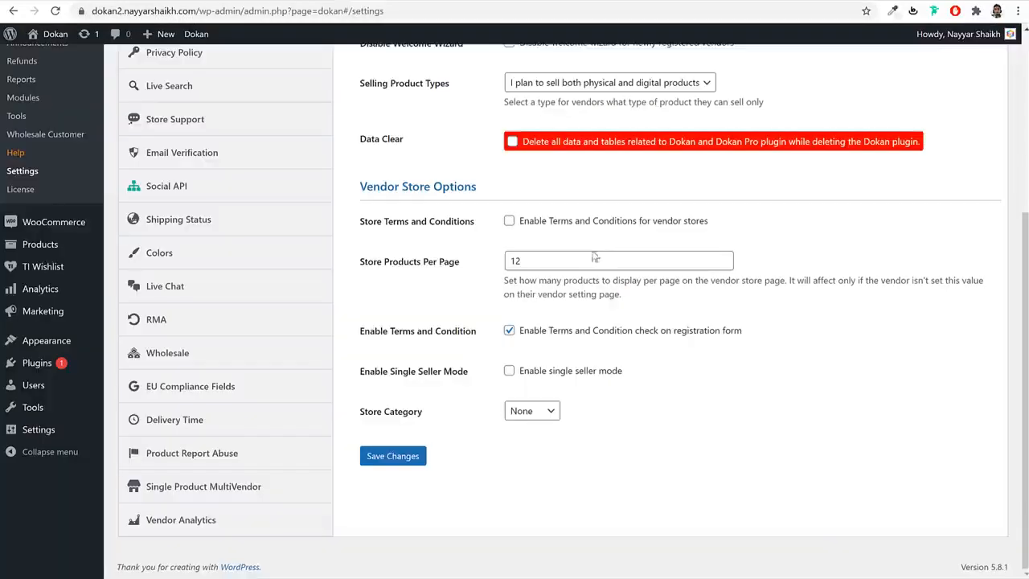
pyautogui.click(467, 268)
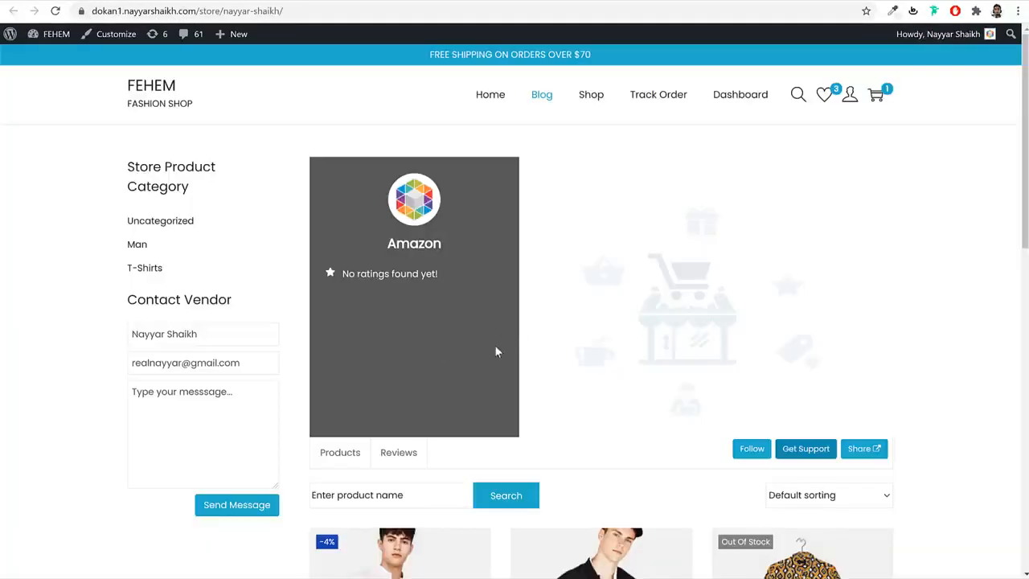
pyautogui.scroll(-8, 497, 358)
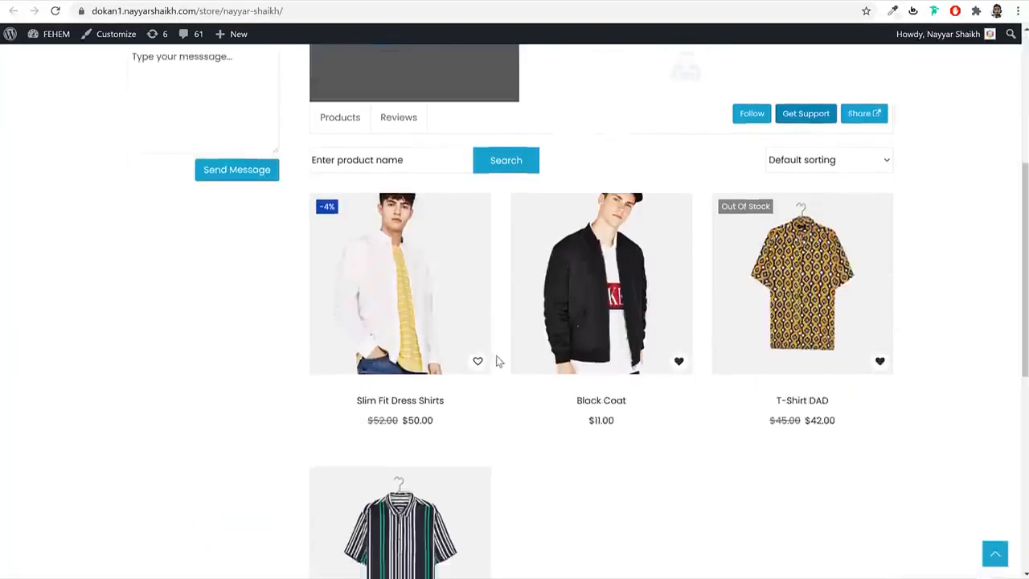
pyautogui.scroll(8, 591, 290)
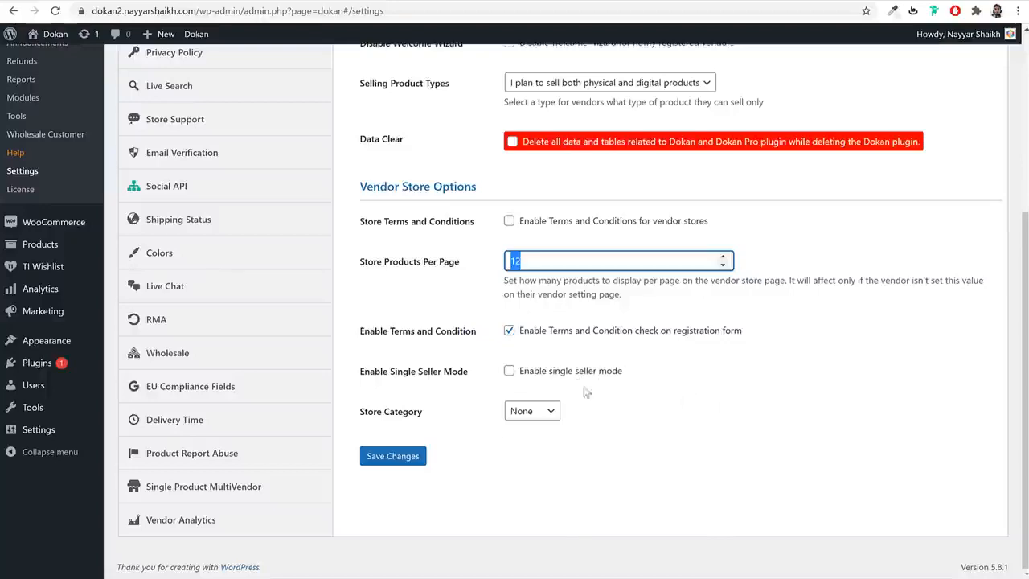
pyautogui.click(416, 463)
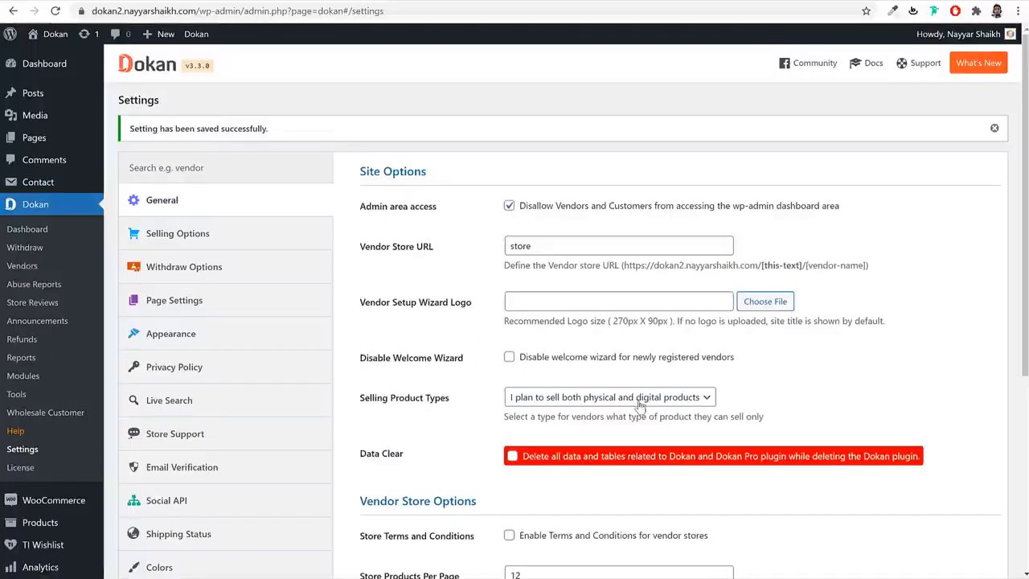
# - In Selling Options, review the Commission Type, the Admin Commission of 12 and Tax Fee Recipient
pyautogui.click(246, 248)
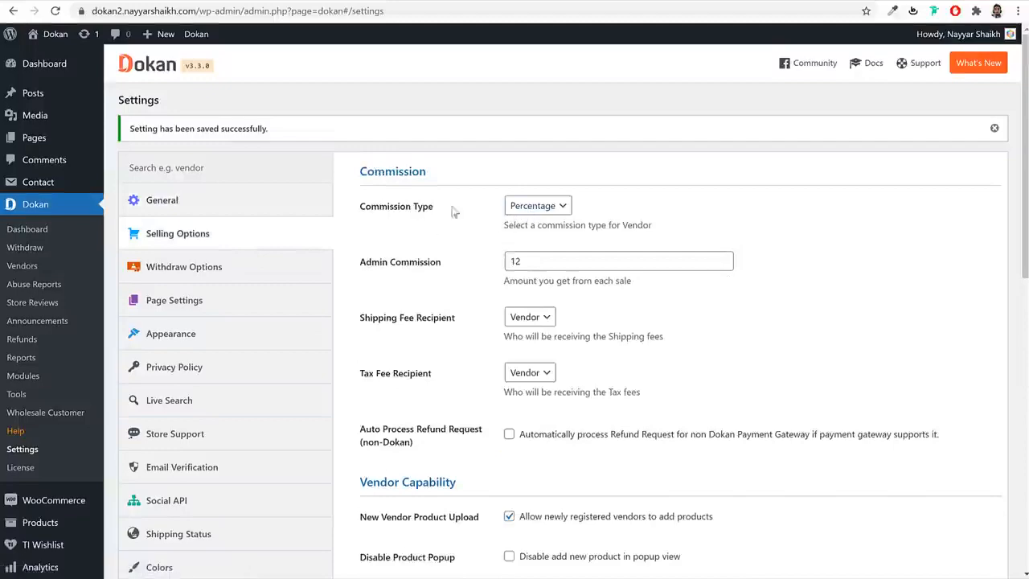
pyautogui.moveTo(435, 202); pyautogui.dragTo(386, 213)
pyautogui.moveTo(544, 260); pyautogui.dragTo(456, 263)
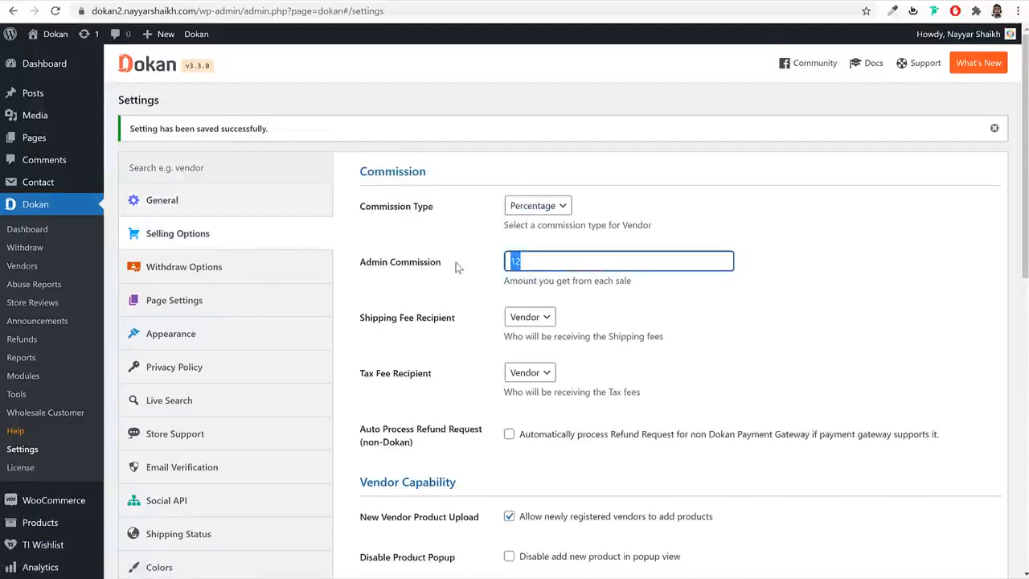
pyautogui.scroll(-2, 706, 307)
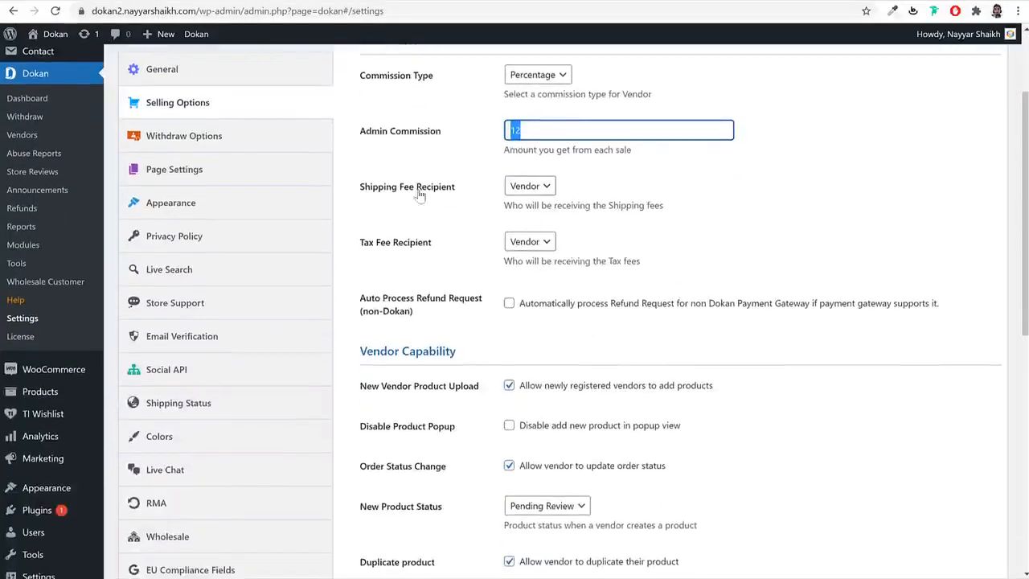
pyautogui.moveTo(455, 188); pyautogui.dragTo(363, 190)
pyautogui.moveTo(431, 242); pyautogui.dragTo(359, 243)
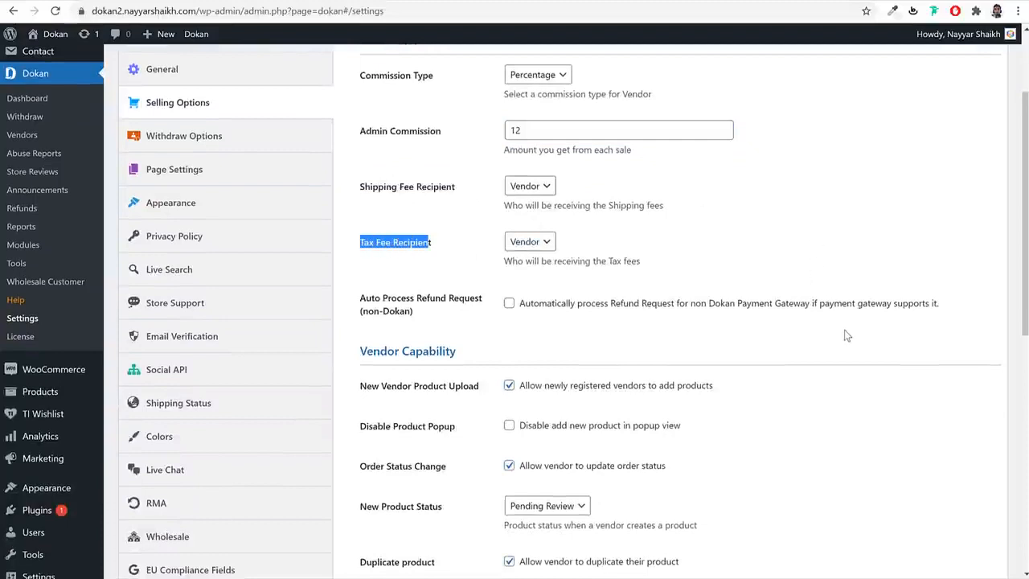
pyautogui.scroll(-3, 845, 333)
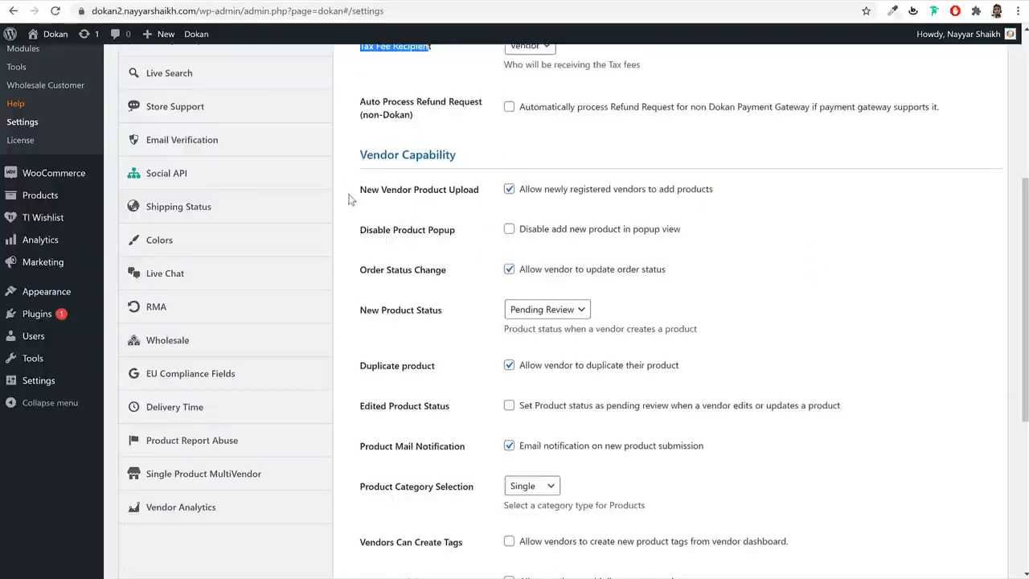
# - Under Vendor Capability, tick Disable Product Popup
pyautogui.moveTo(349, 195); pyautogui.dragTo(439, 196)
pyautogui.click(439, 196)
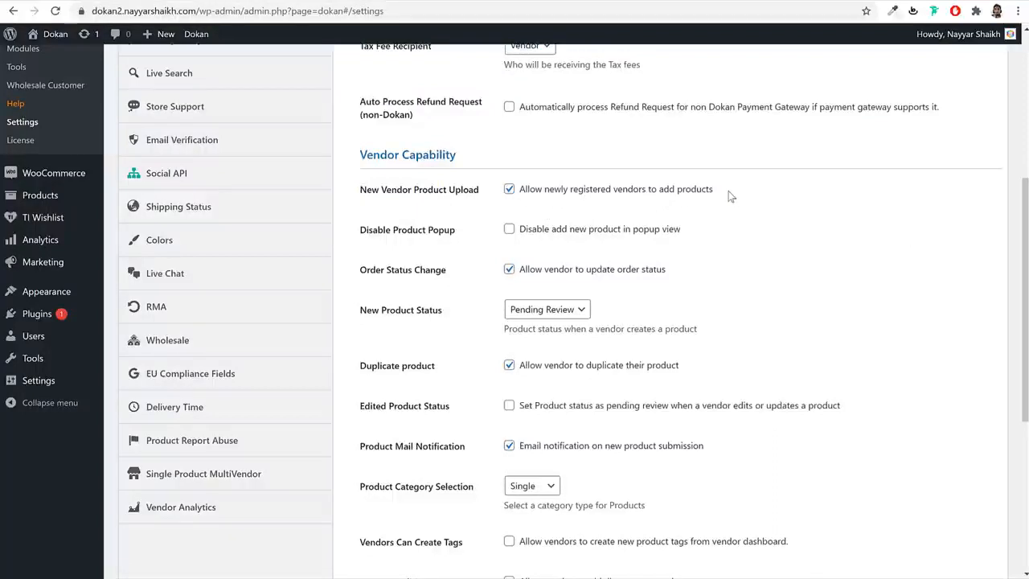
pyautogui.moveTo(534, 197); pyautogui.dragTo(712, 205)
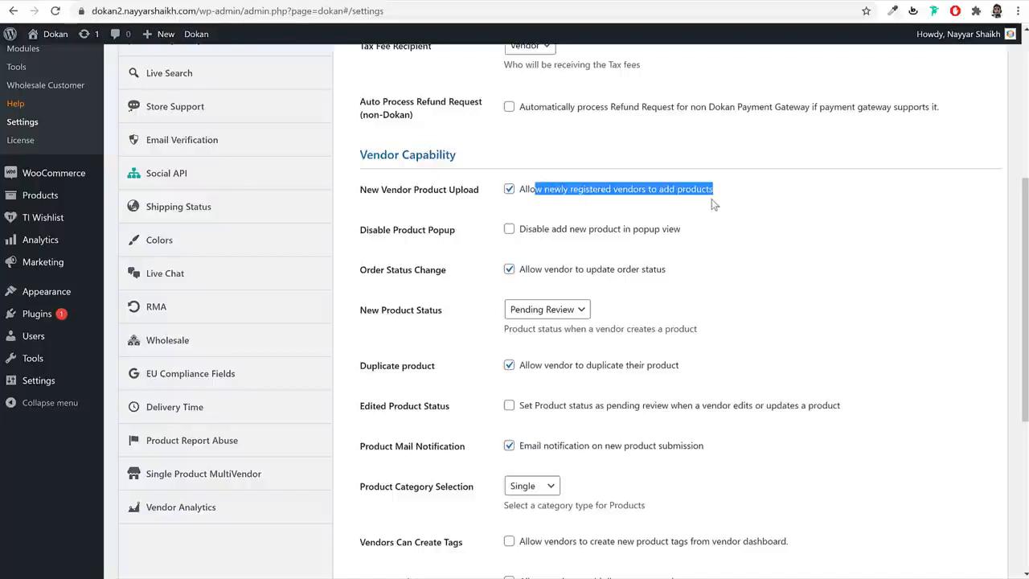
pyautogui.click(763, 205)
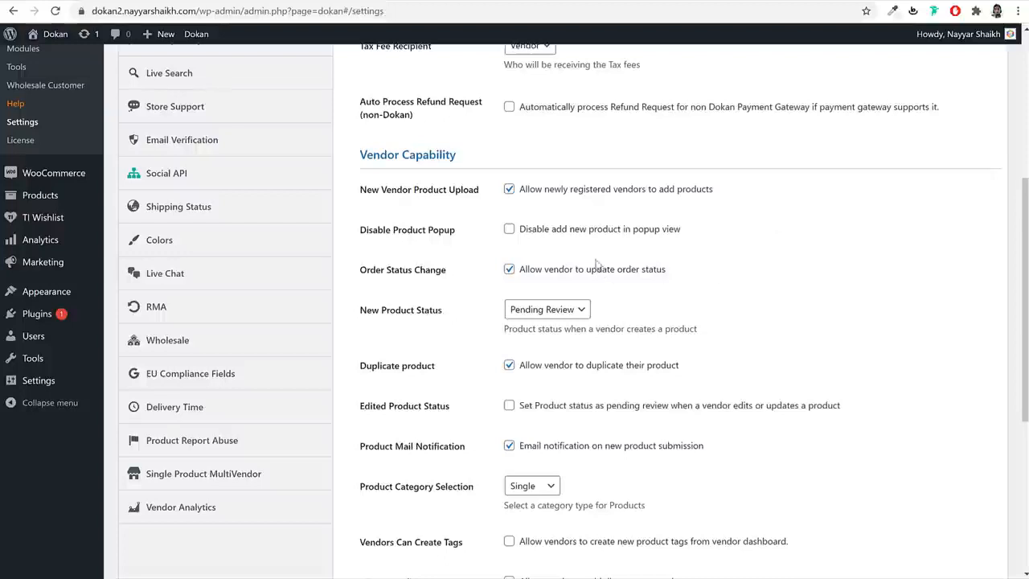
pyautogui.click(509, 230)
# - Keep New Product Status set to Pending Review
pyautogui.scroll(-1, 754, 243)
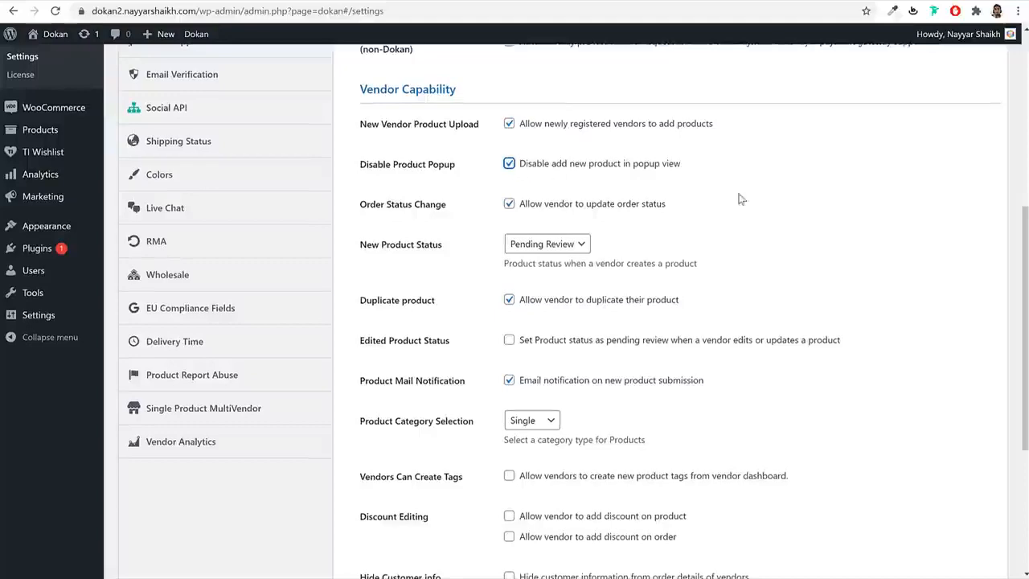
pyautogui.scroll(-2, 742, 199)
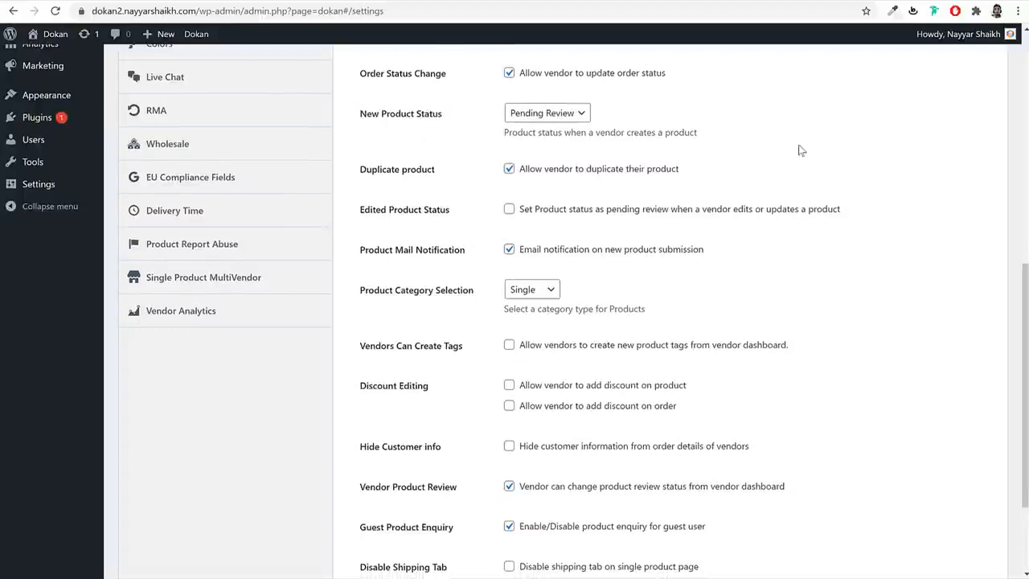
pyautogui.scroll(3, 798, 157)
pyautogui.click(555, 314)
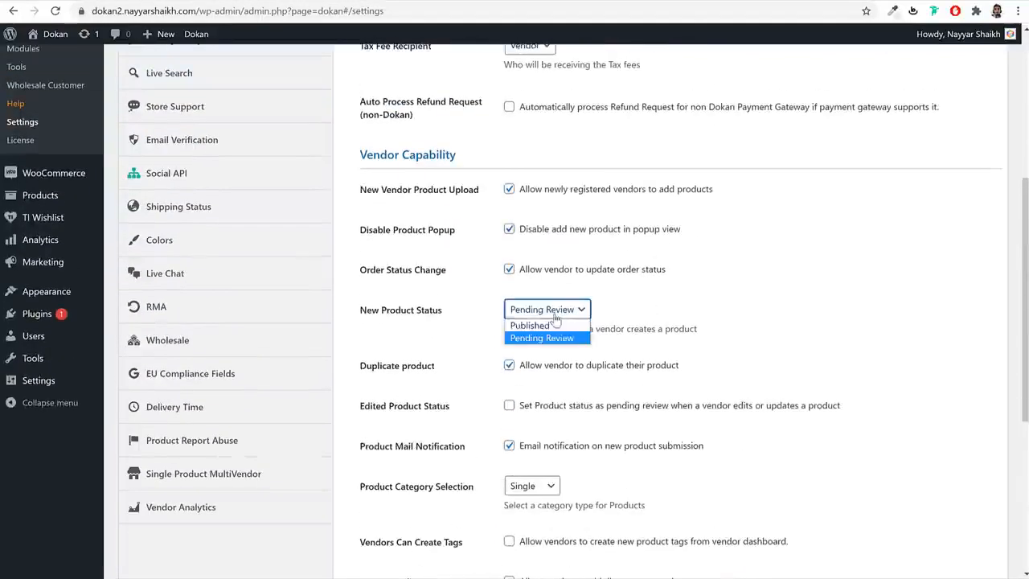
pyautogui.click(554, 338)
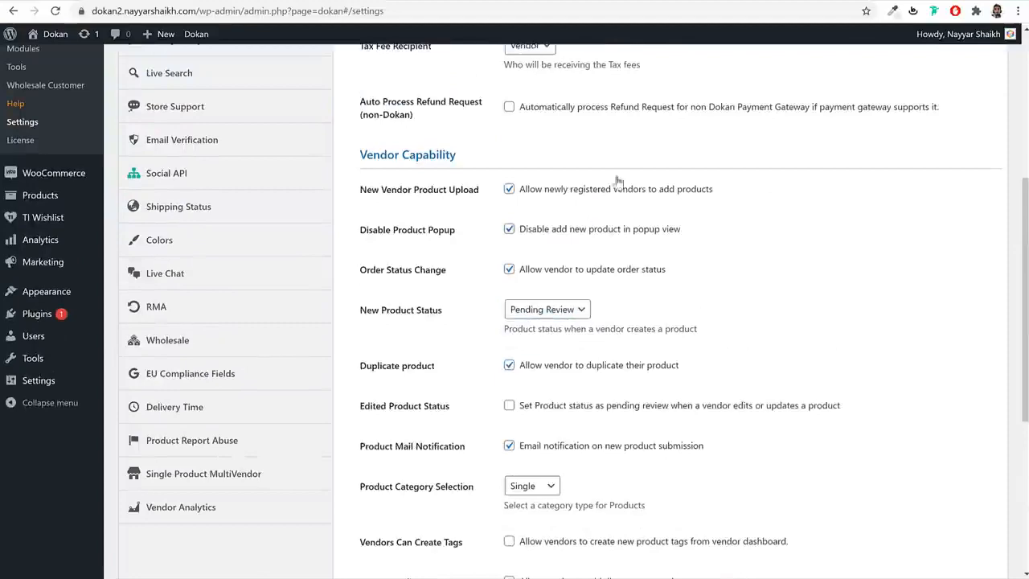
# - Compare the settings against the Short Sleeve T-Shirt product page
pyautogui.click(510, 1)
pyautogui.scroll(8, 785, 251)
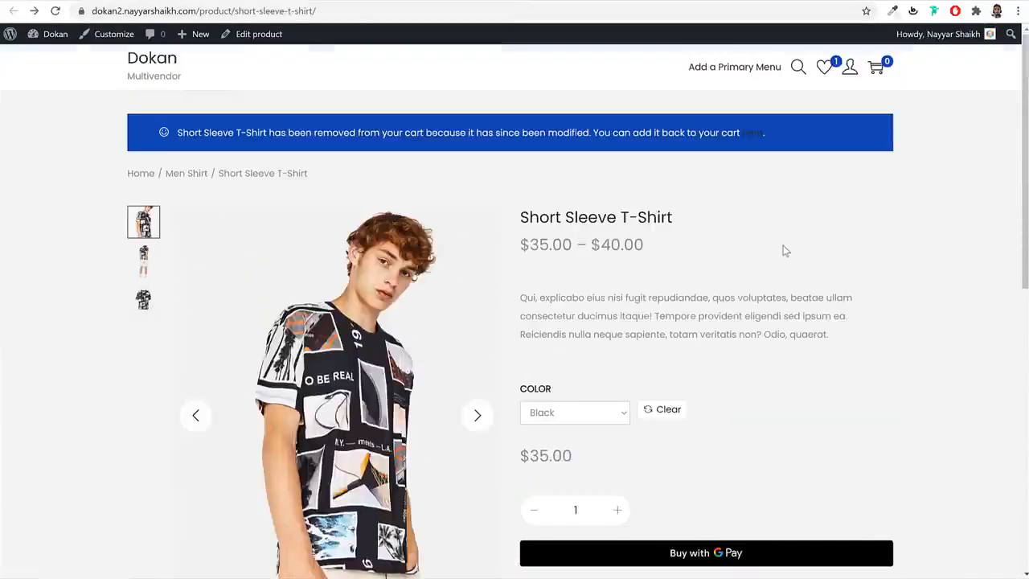
pyautogui.click(376, 2)
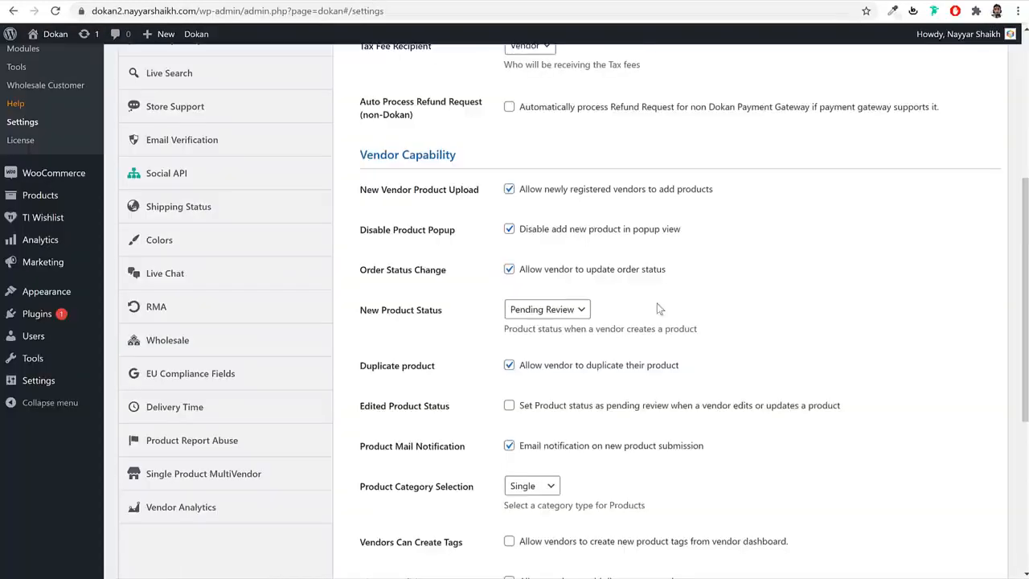
pyautogui.click(509, 1)
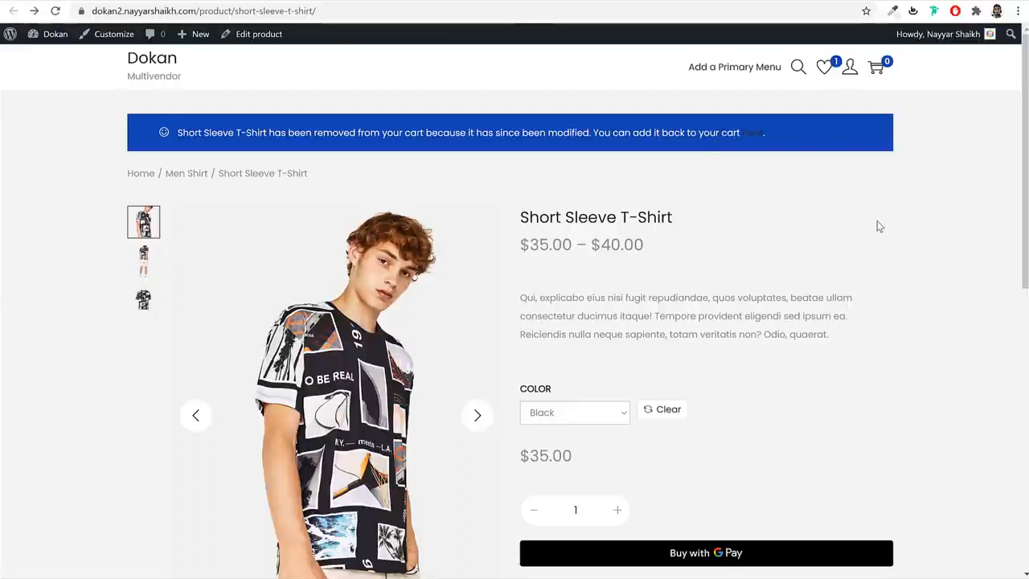
pyautogui.click(363, 2)
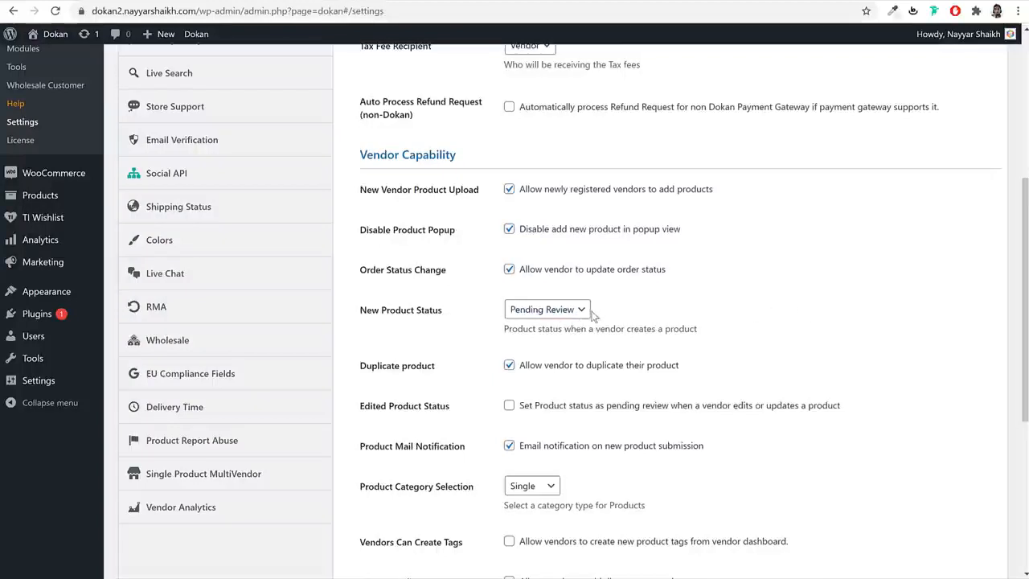
# - Try Published for New Product Status, revert to Pending Review, and tick Edited Product Status
pyautogui.click(547, 310)
pyautogui.click(530, 324)
pyautogui.click(555, 312)
pyautogui.click(550, 341)
pyautogui.scroll(-1, 792, 332)
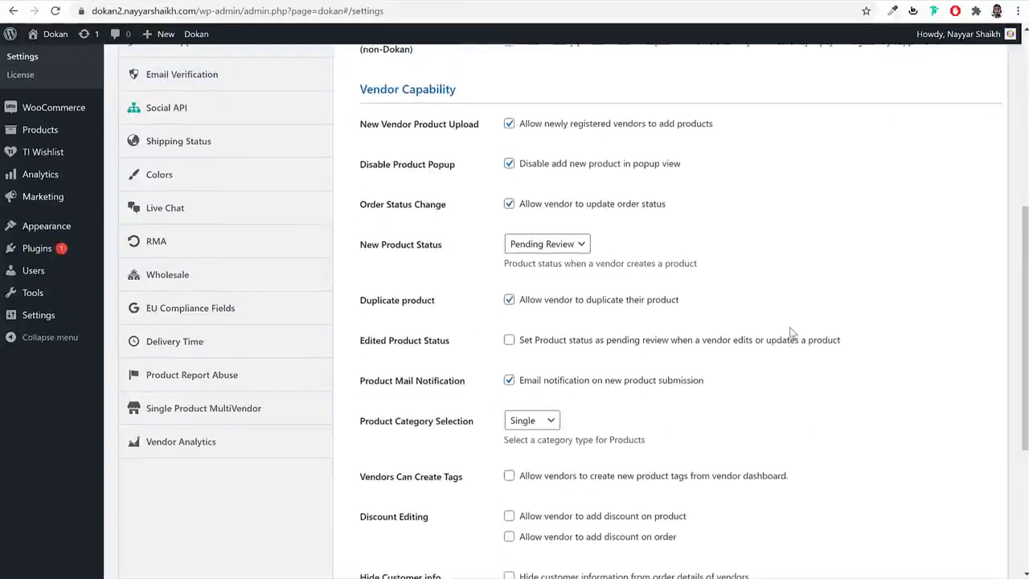
pyautogui.scroll(-1, 792, 333)
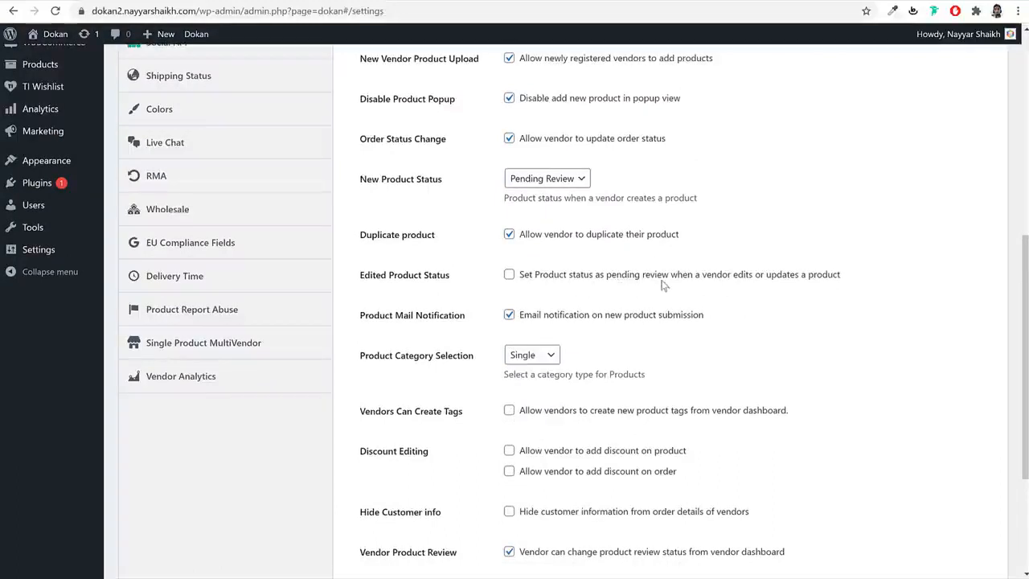
pyautogui.click(780, 193)
# - Look over the Short Sleeve T-Shirt product page again
pyautogui.click(531, 1)
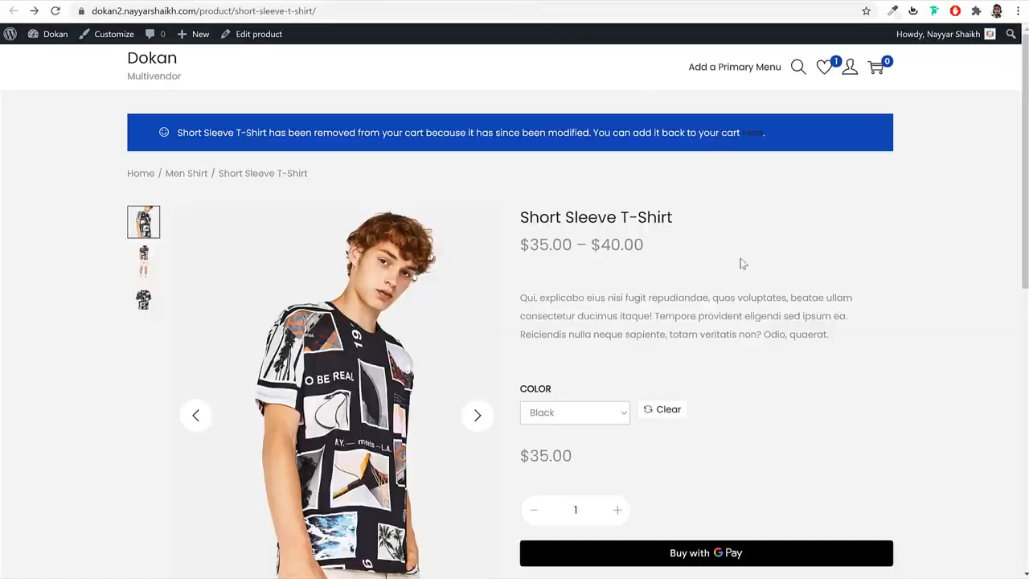
pyautogui.scroll(-5, 771, 350)
pyautogui.scroll(5, 772, 361)
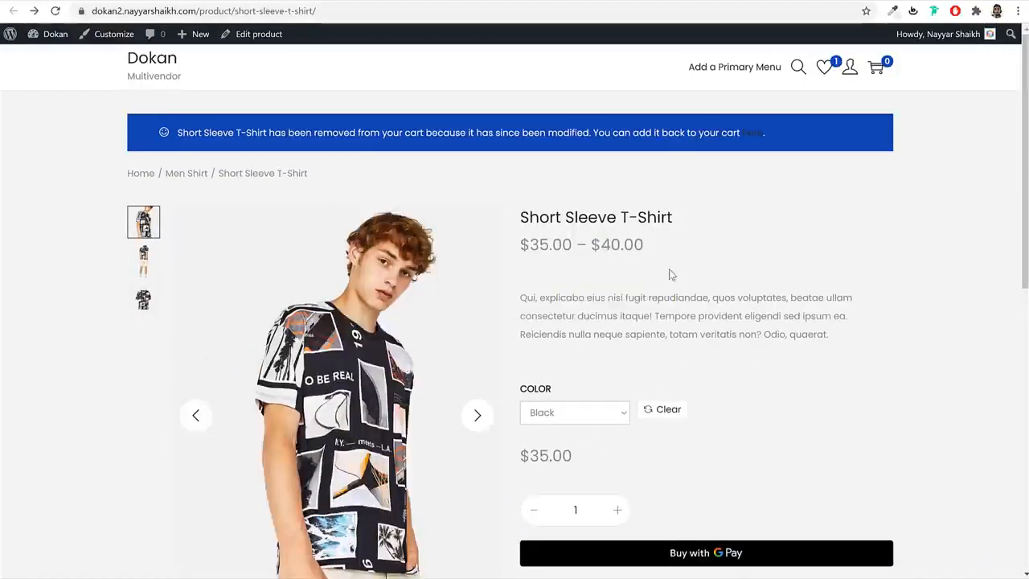
pyautogui.scroll(-5, 806, 408)
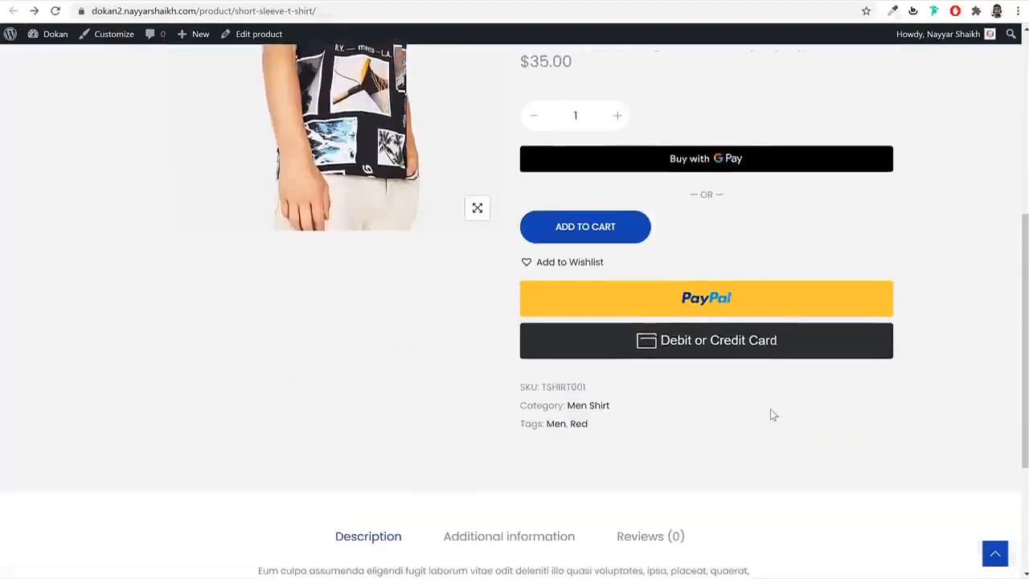
pyautogui.scroll(3, 772, 414)
pyautogui.scroll(-3, 772, 418)
pyautogui.scroll(-3, 506, 483)
pyautogui.scroll(7, 562, 431)
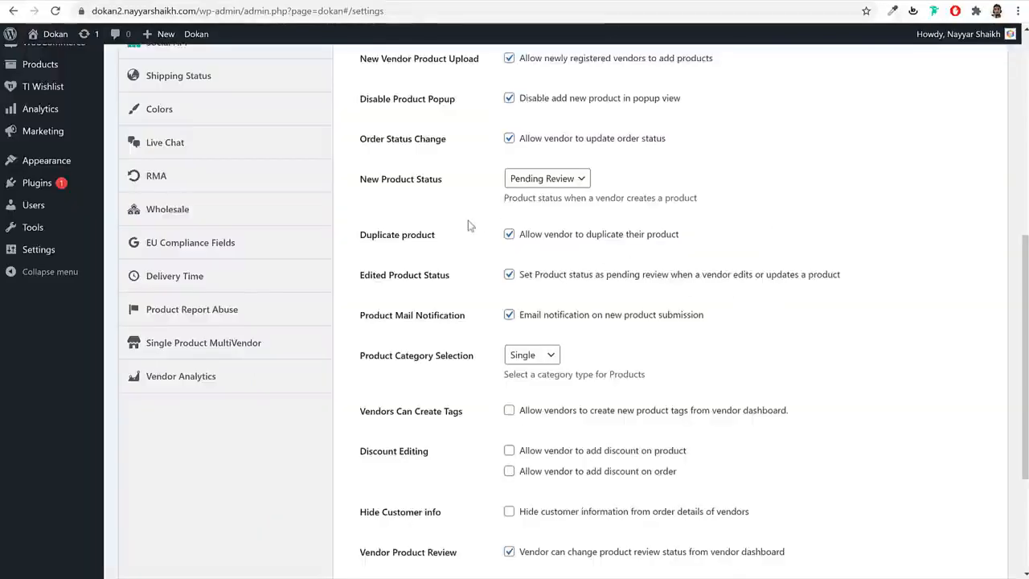
# - Untick Edited Product Status so edited products no longer return to pending review
pyautogui.scroll(-3, 582, 268)
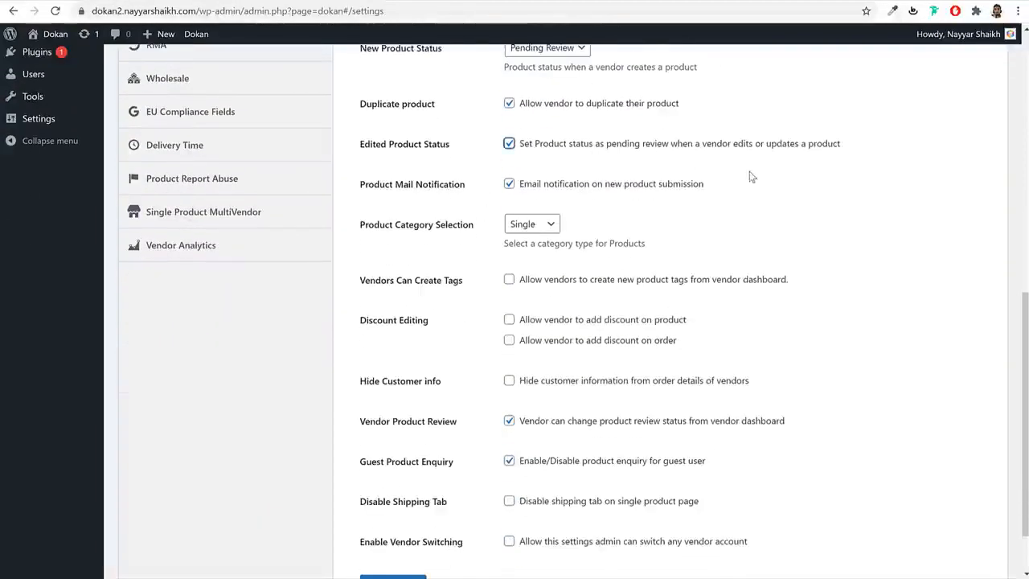
pyautogui.click(528, 150)
pyautogui.moveTo(541, 185); pyautogui.dragTo(704, 188)
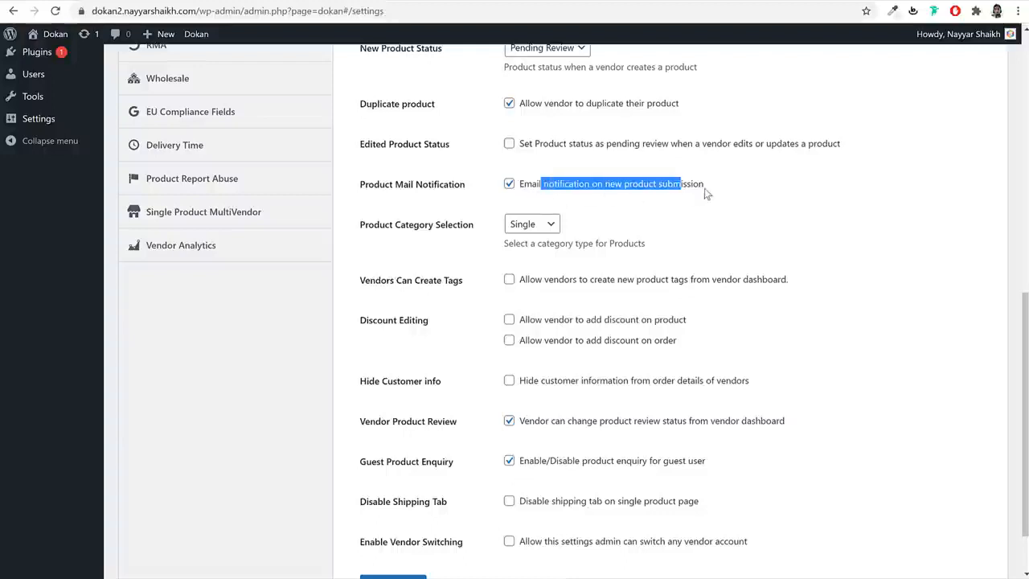
pyautogui.click(937, 212)
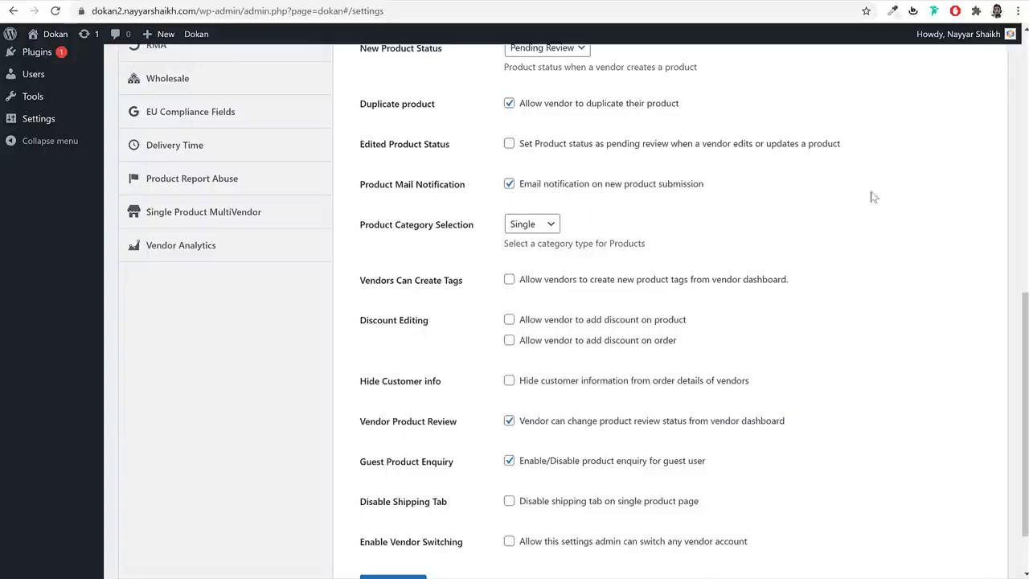
# - Let vendors create tags and add product discounts, then save the Selling Options
pyautogui.click(548, 281)
pyautogui.scroll(-1, 615, 299)
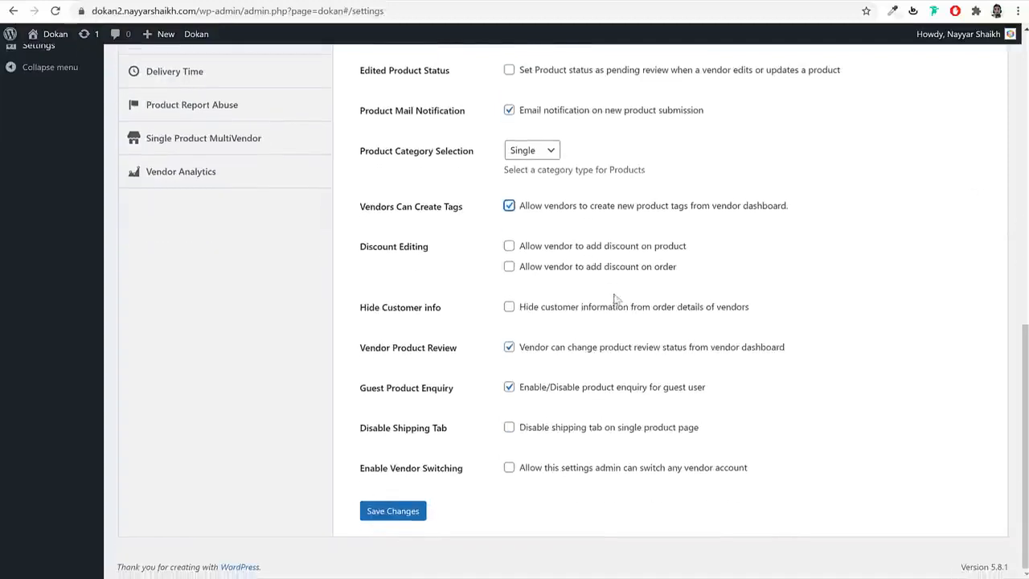
pyautogui.click(577, 249)
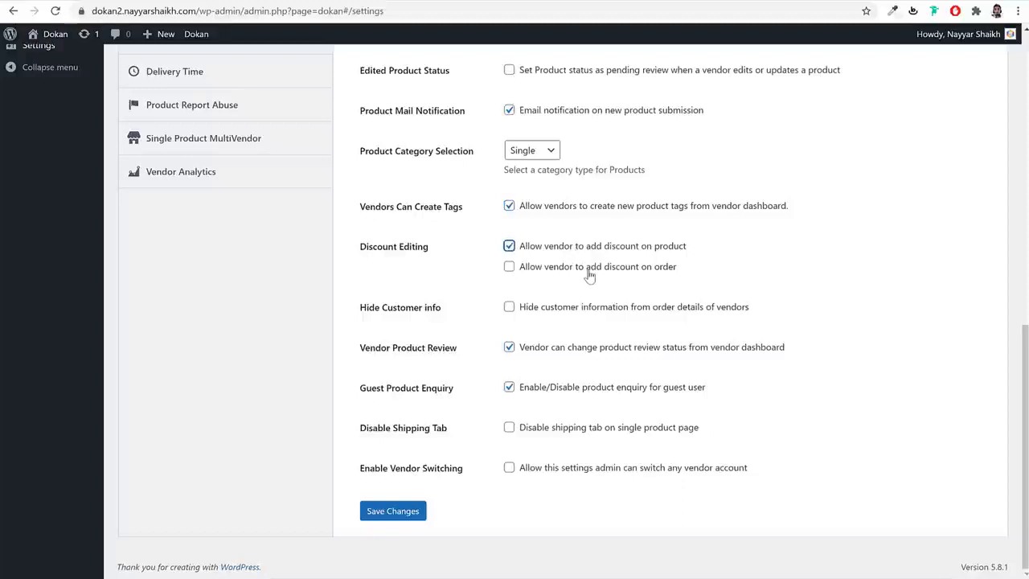
pyautogui.click(588, 271)
pyautogui.moveTo(394, 319); pyautogui.dragTo(365, 317)
pyautogui.click(404, 319)
pyautogui.click(395, 515)
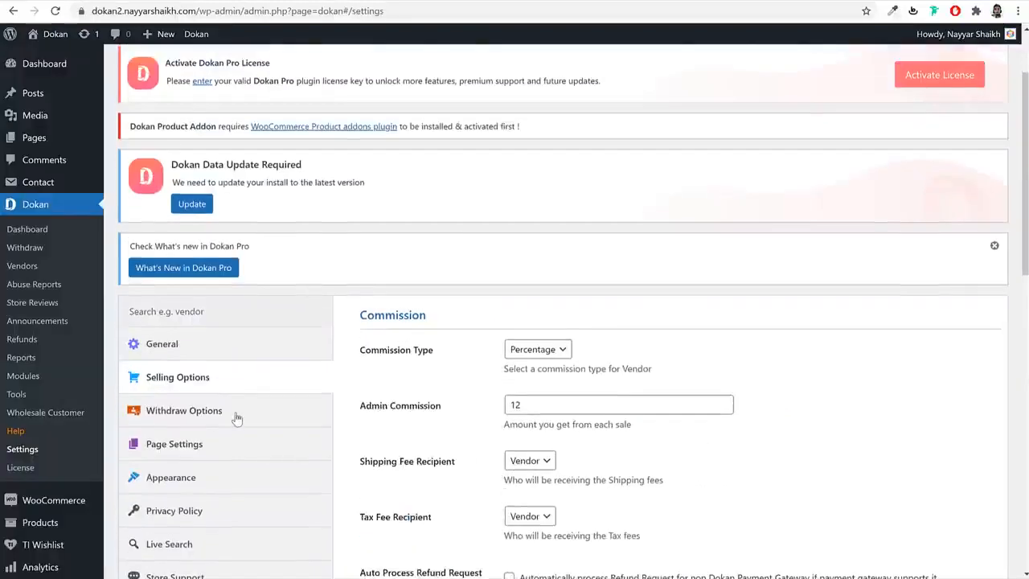
# - Check the Minimum Withdraw Limit and Withdraw Threshold values, then move to Page Settings
pyautogui.click(237, 414)
pyautogui.scroll(-3, 658, 273)
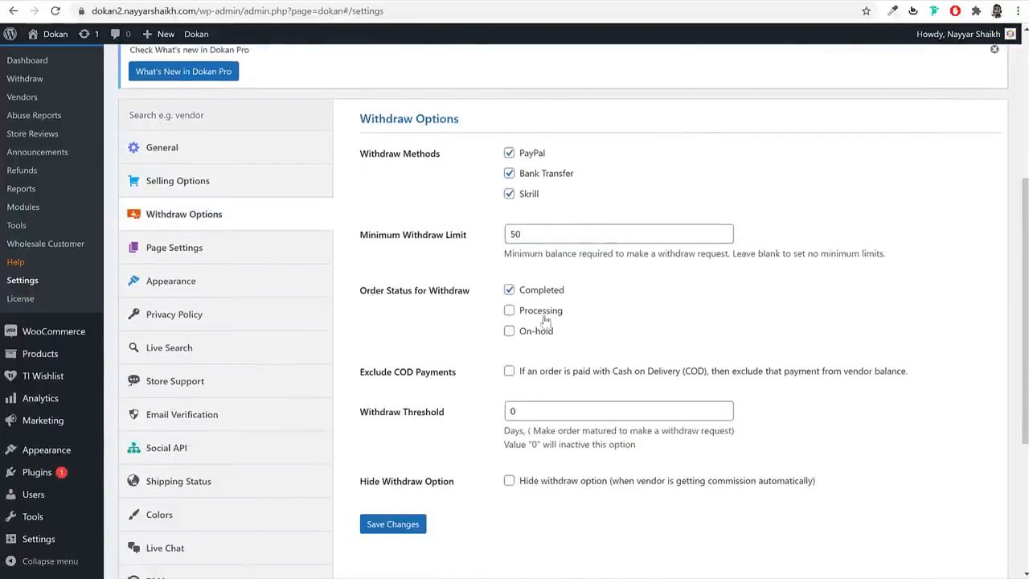
pyautogui.moveTo(543, 239); pyautogui.dragTo(476, 246)
pyautogui.doubleClick(580, 412)
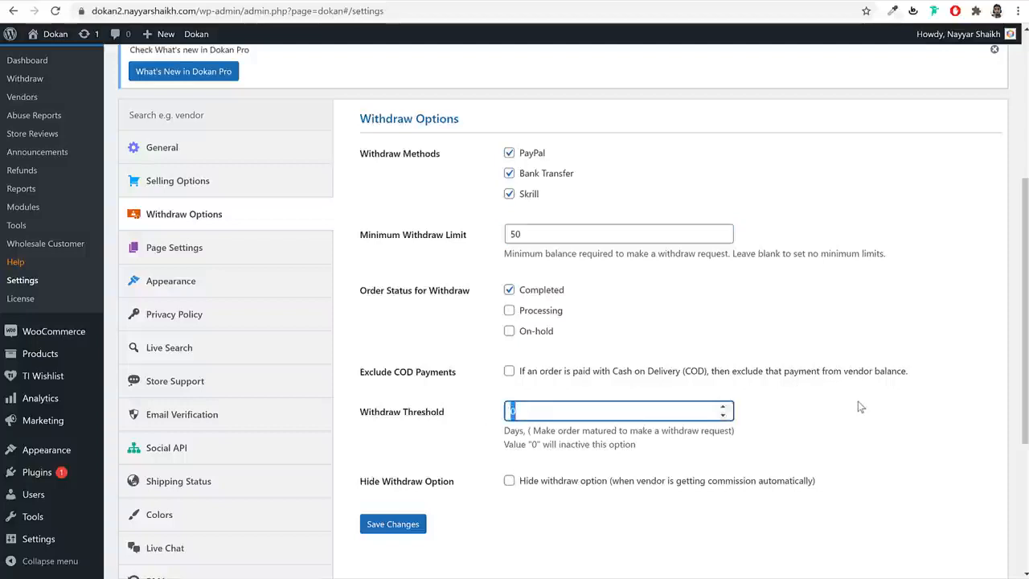
pyautogui.doubleClick(574, 238)
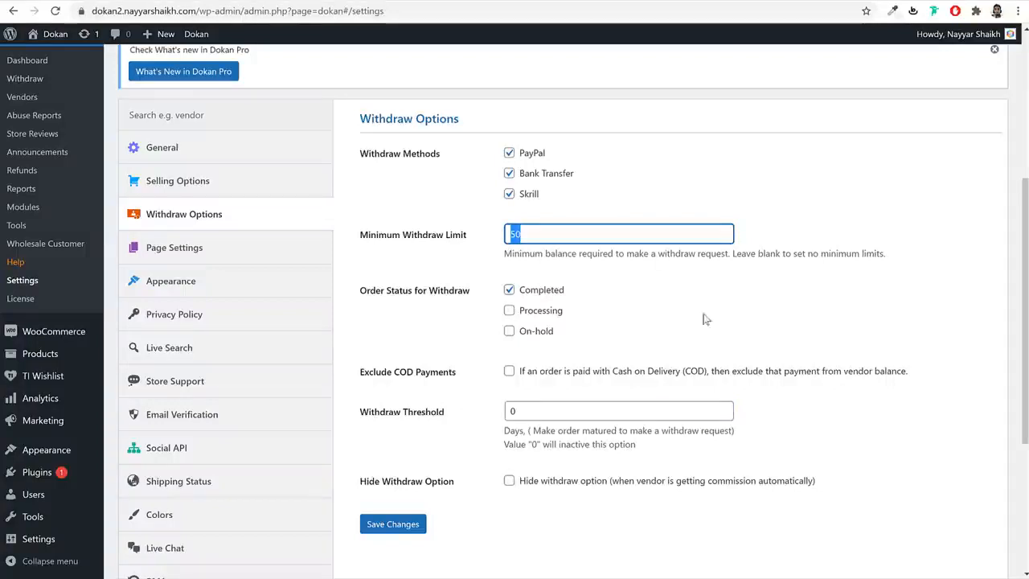
pyautogui.doubleClick(543, 410)
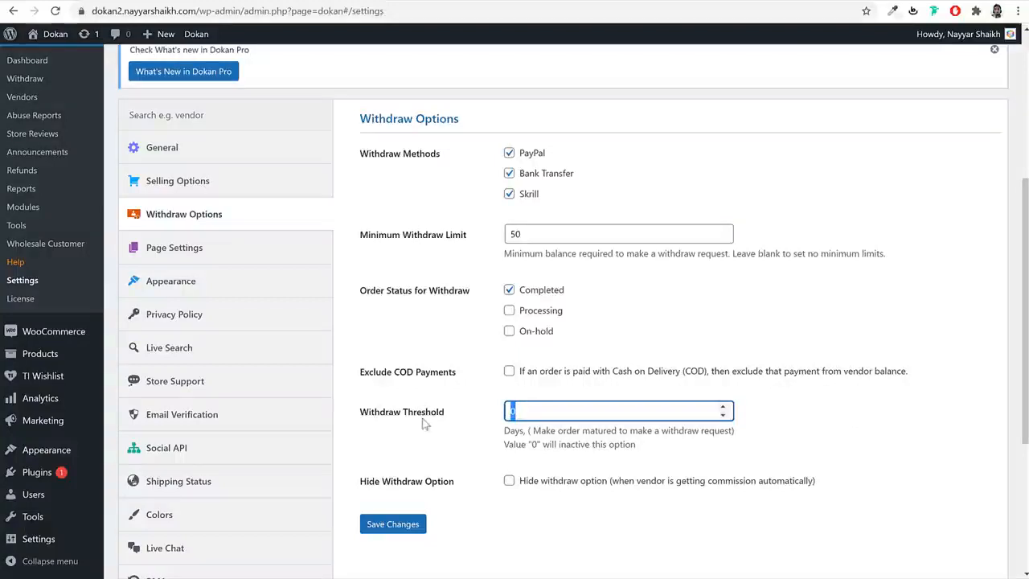
pyautogui.click(180, 255)
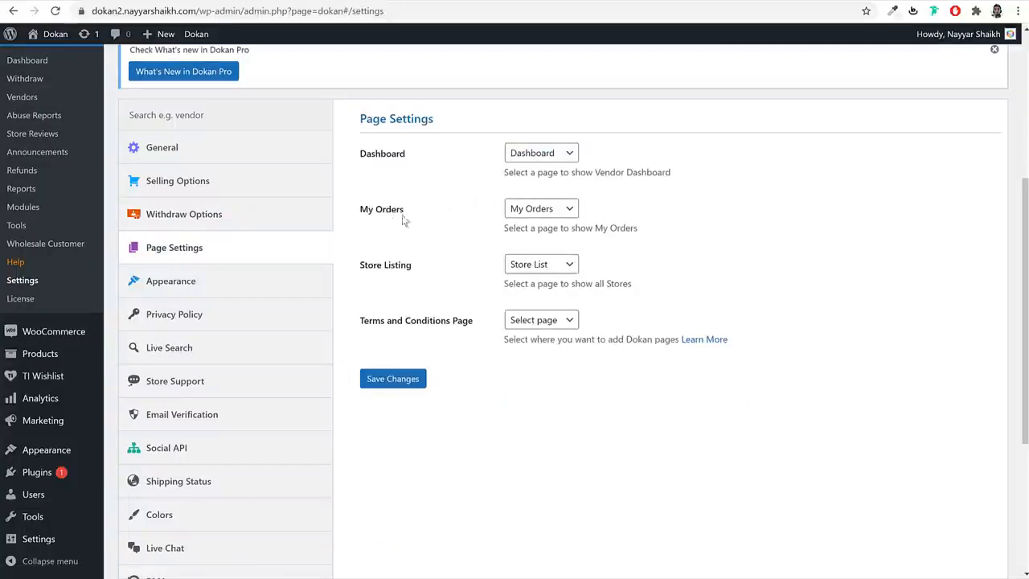
# - Keep My Orders as the orders page and look over the Appearance settings
pyautogui.click(567, 214)
pyautogui.click(443, 301)
pyautogui.click(266, 294)
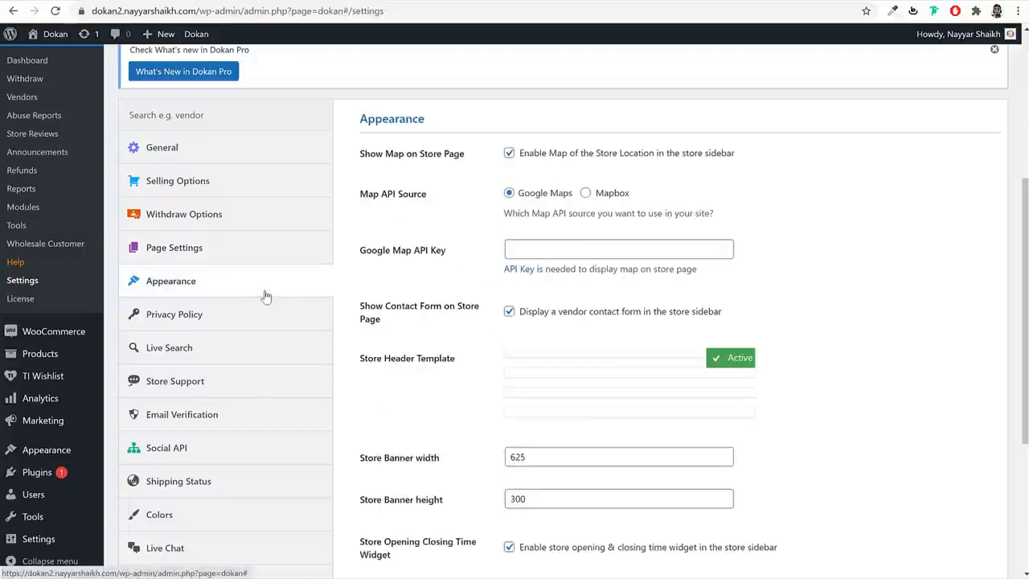
pyautogui.scroll(-8, 829, 294)
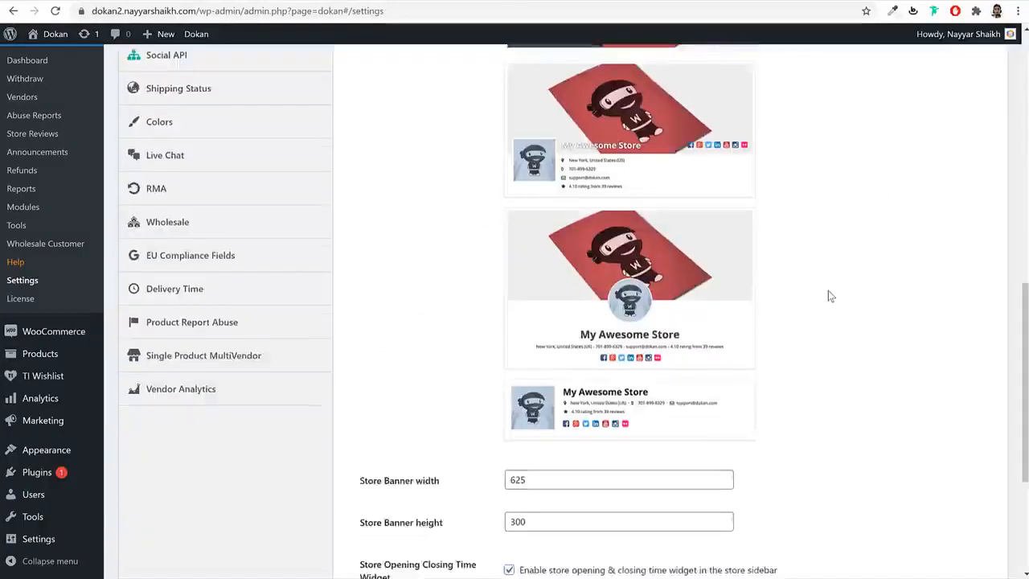
pyautogui.scroll(10, 829, 295)
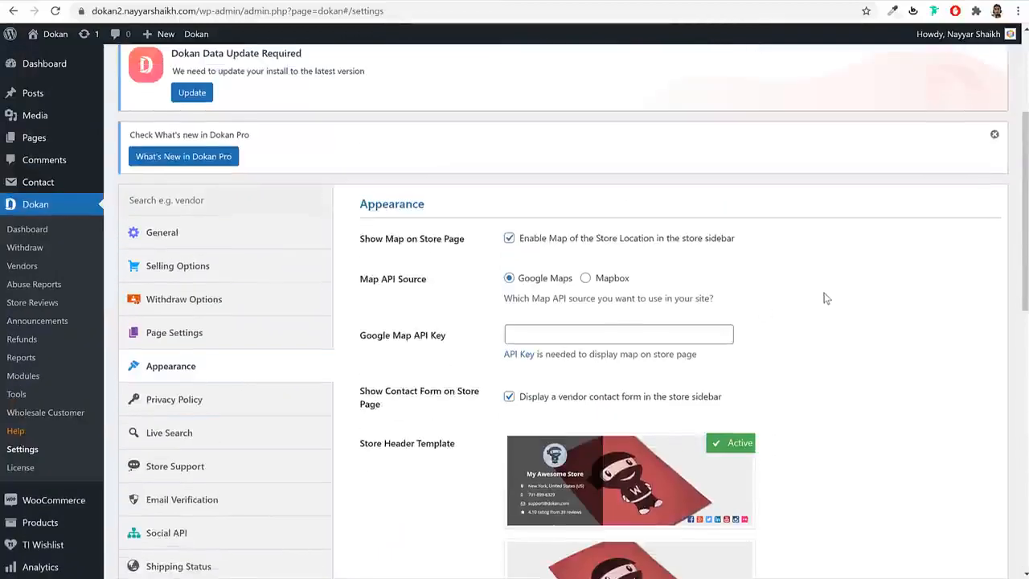
# - In Privacy Policy settings, check the privacy page choices against the Pages list in a new tab
pyautogui.click(278, 411)
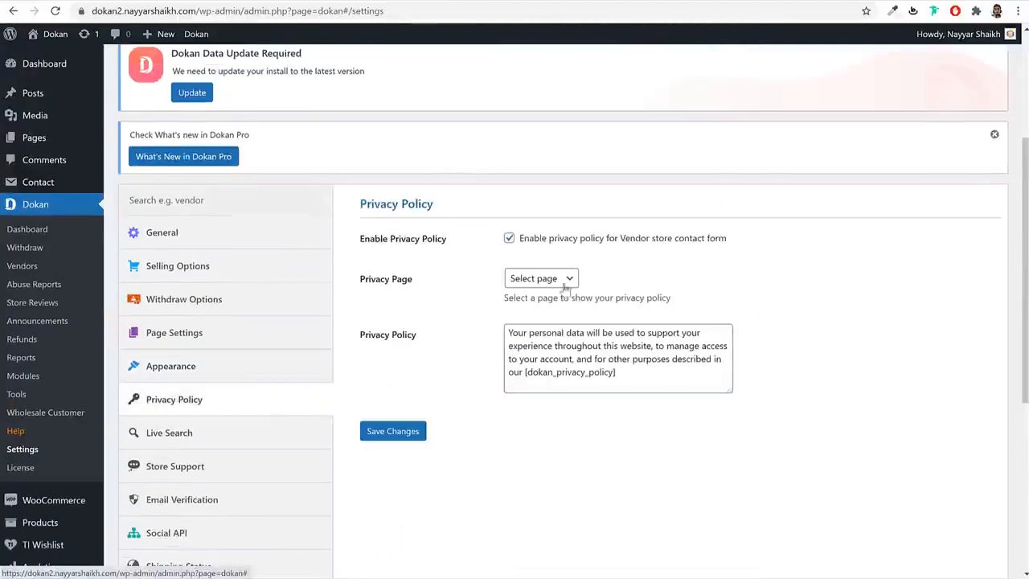
pyautogui.moveTo(623, 378); pyautogui.dragTo(493, 340)
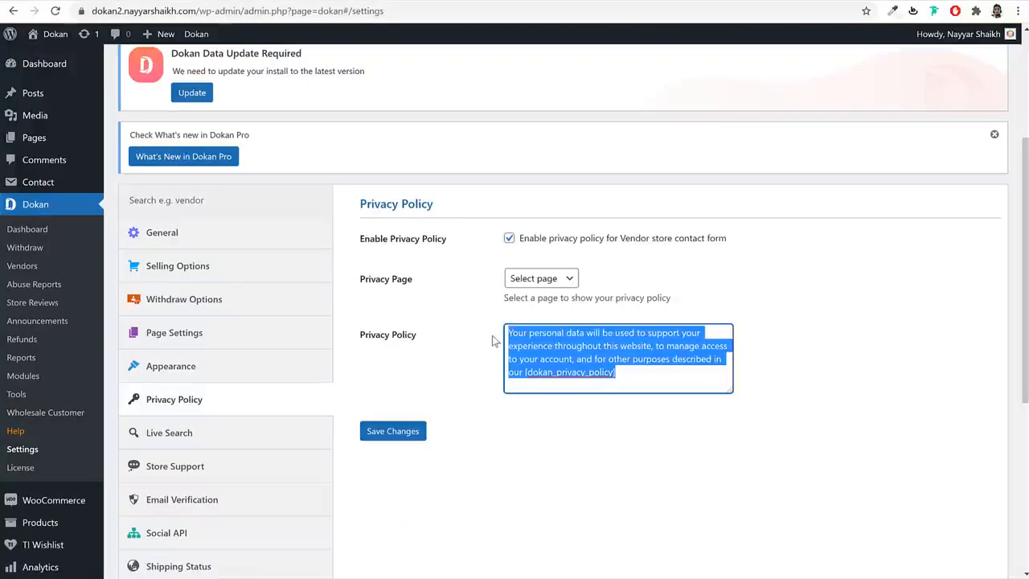
pyautogui.click(573, 340)
pyautogui.click(566, 282)
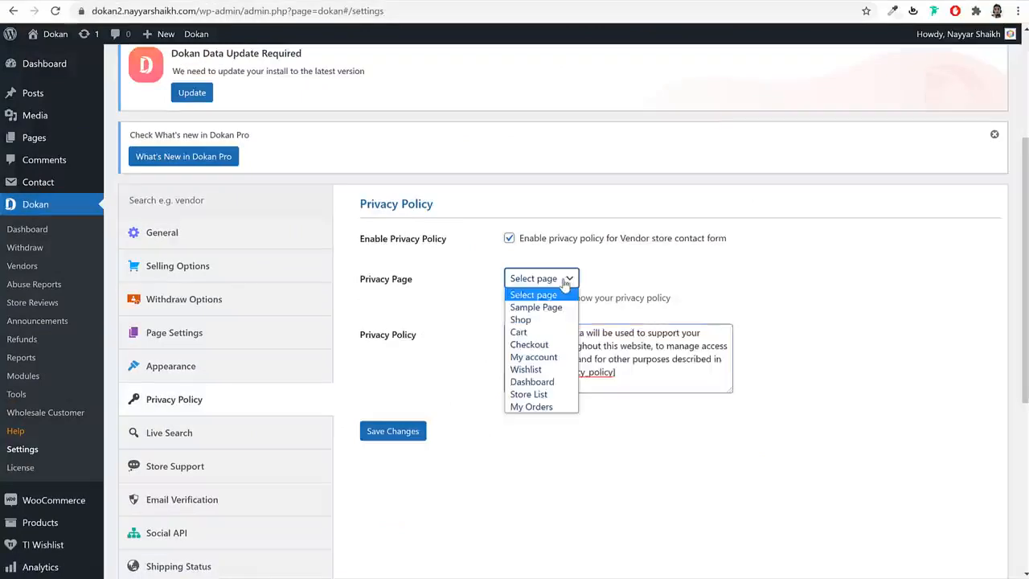
pyautogui.rightClick(76, 148)
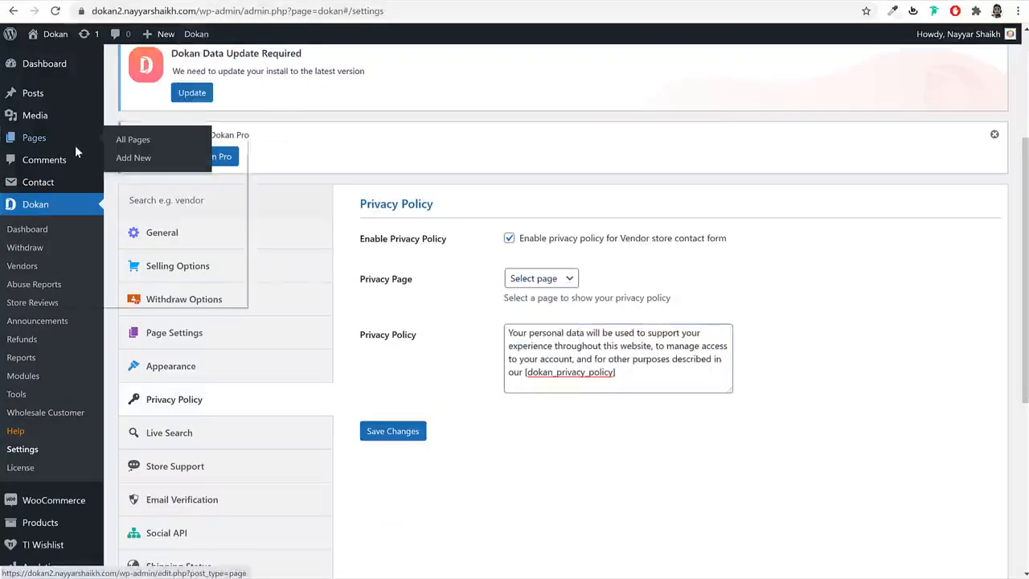
pyautogui.click(109, 158)
pyautogui.click(486, 4)
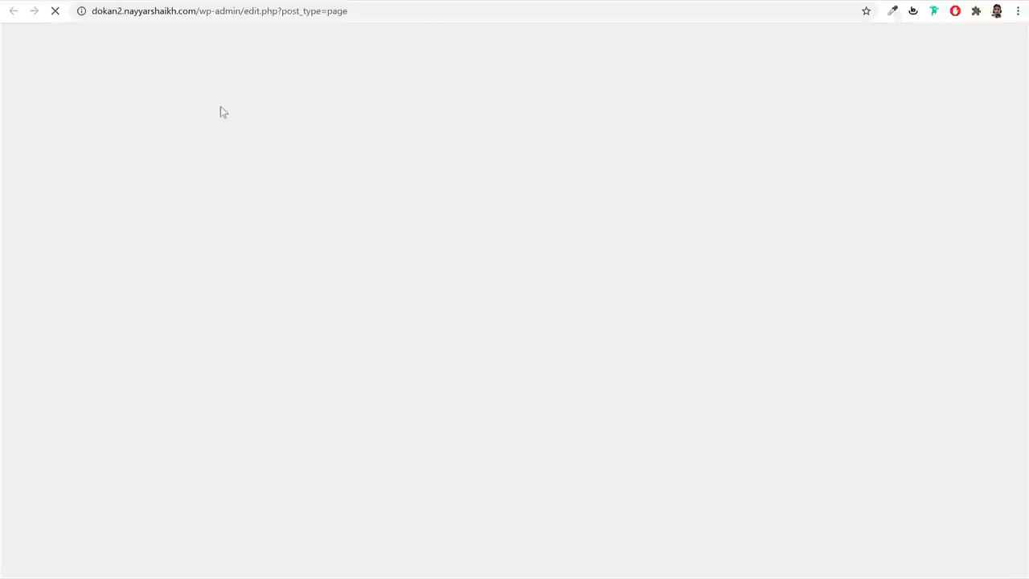
pyautogui.scroll(-3, 364, 357)
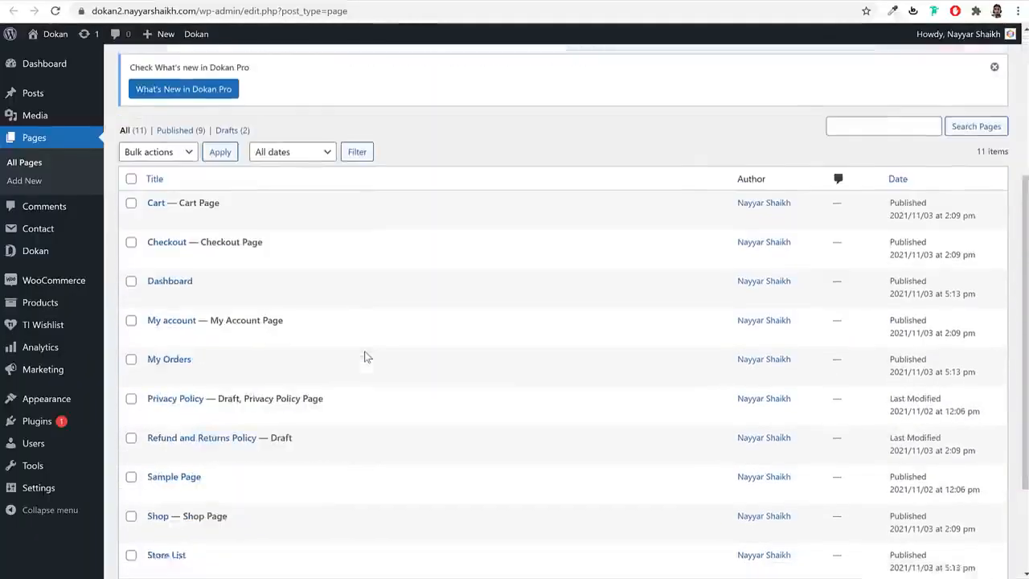
pyautogui.click(328, 3)
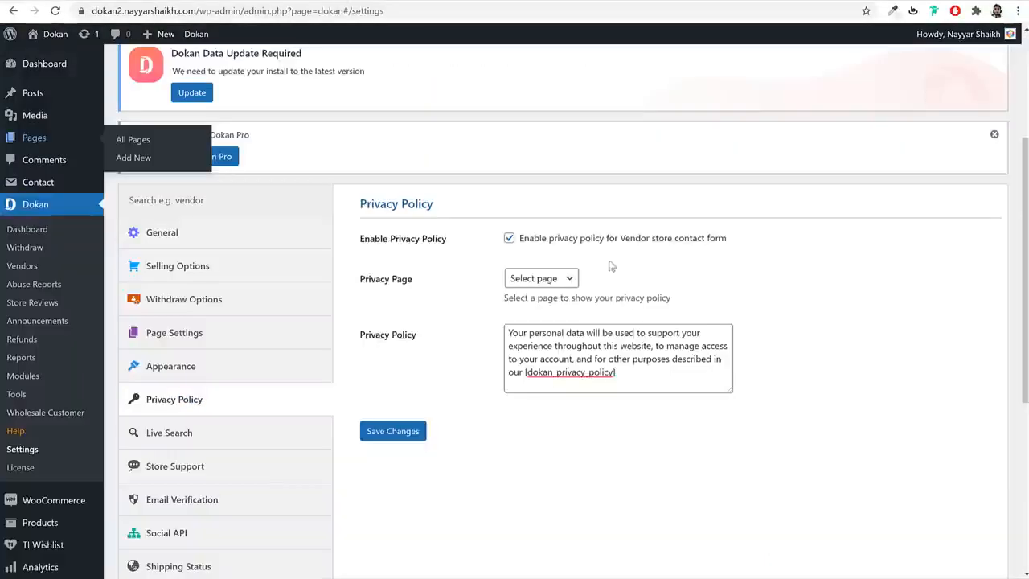
# - Leave the privacy page unselected and save the Privacy Policy settings
pyautogui.click(559, 279)
pyautogui.click(647, 283)
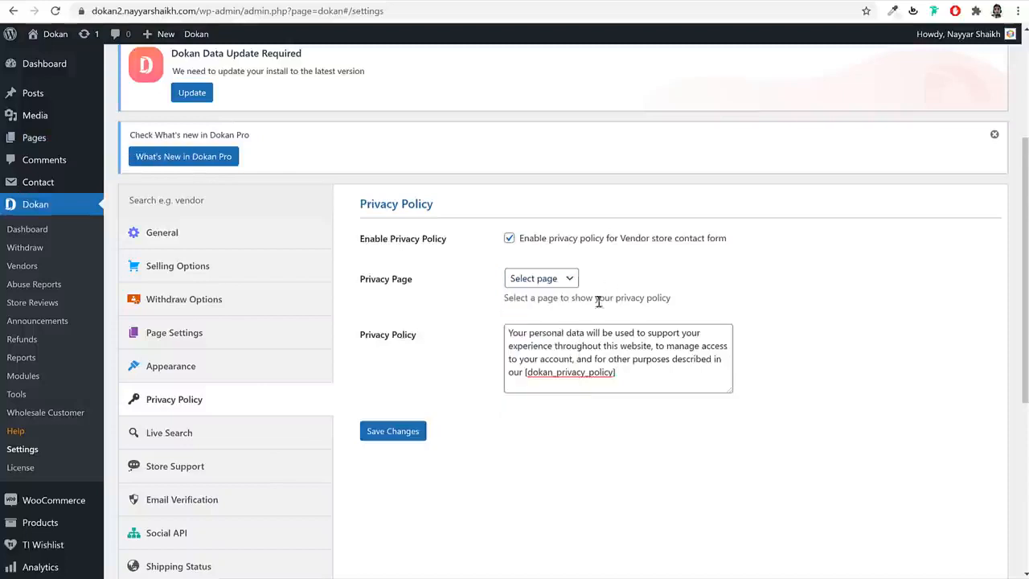
pyautogui.click(396, 433)
pyautogui.click(557, 275)
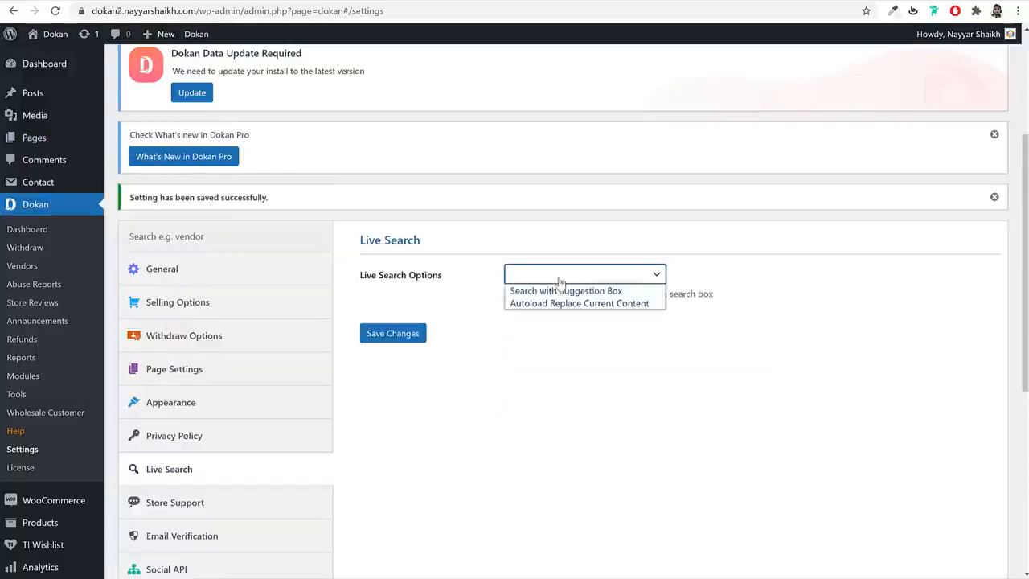
# - Set Live Search to Search with Suggestion Box and save
pyautogui.click(565, 291)
pyautogui.click(615, 276)
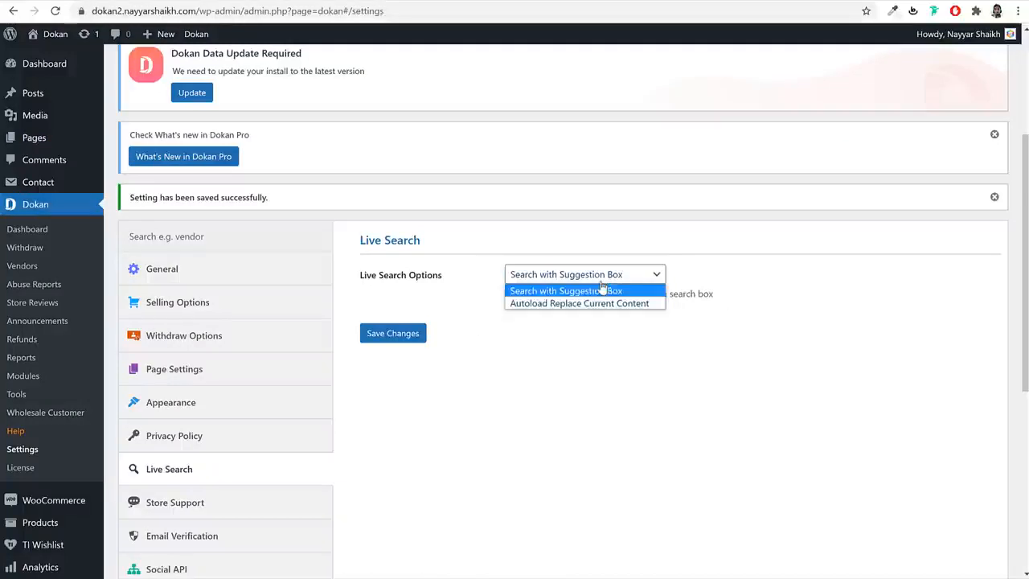
pyautogui.click(546, 328)
pyautogui.click(410, 335)
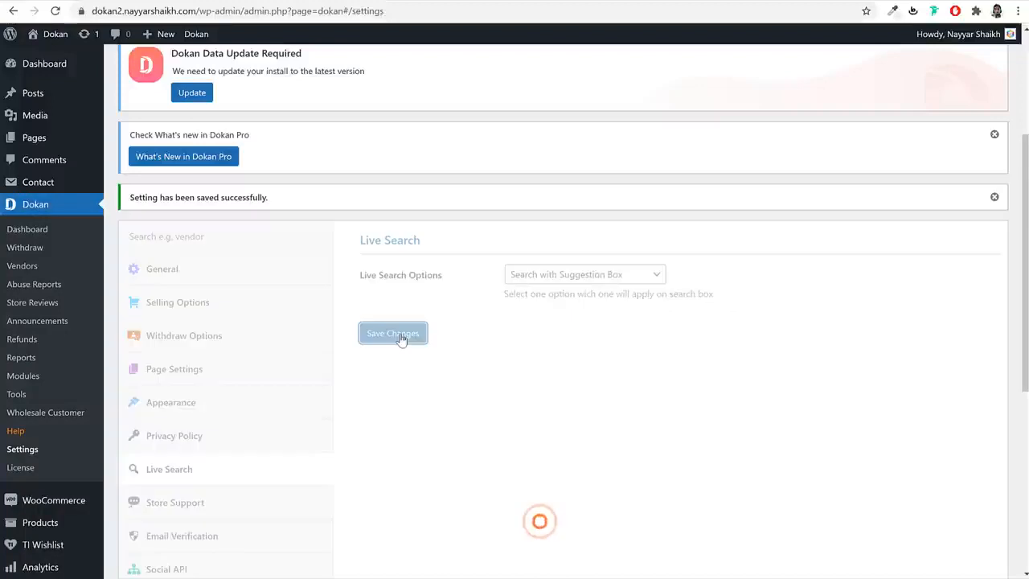
# - Enable Display on Order Details in Store Support settings and save
pyautogui.click(266, 513)
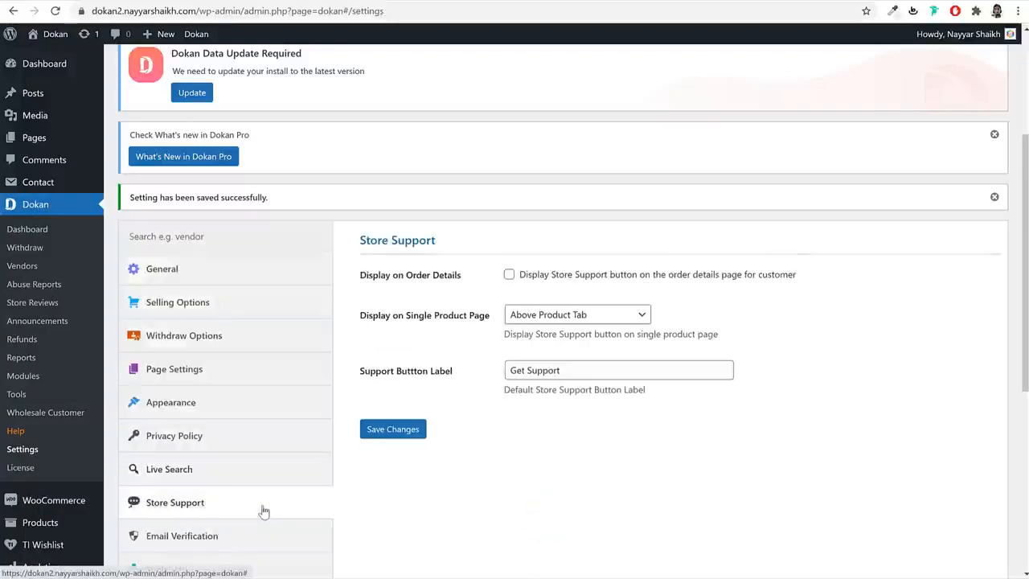
pyautogui.click(545, 277)
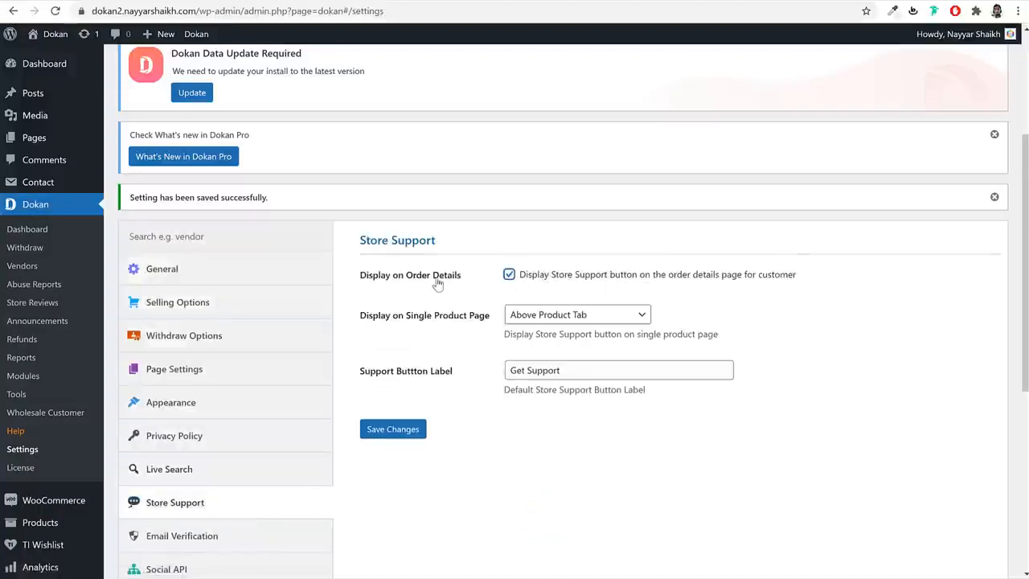
pyautogui.moveTo(459, 279); pyautogui.dragTo(372, 278)
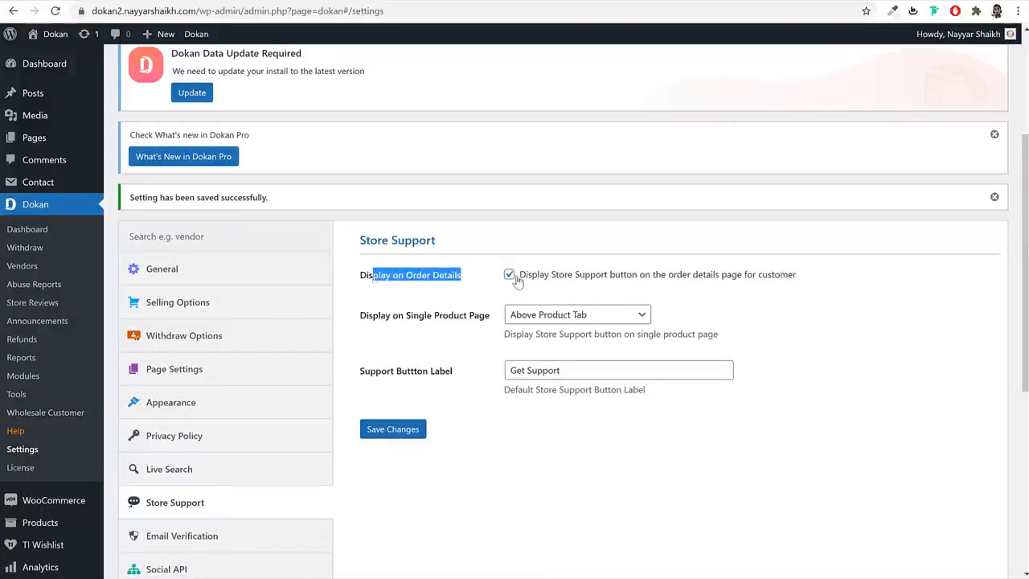
pyautogui.moveTo(393, 319); pyautogui.dragTo(490, 317)
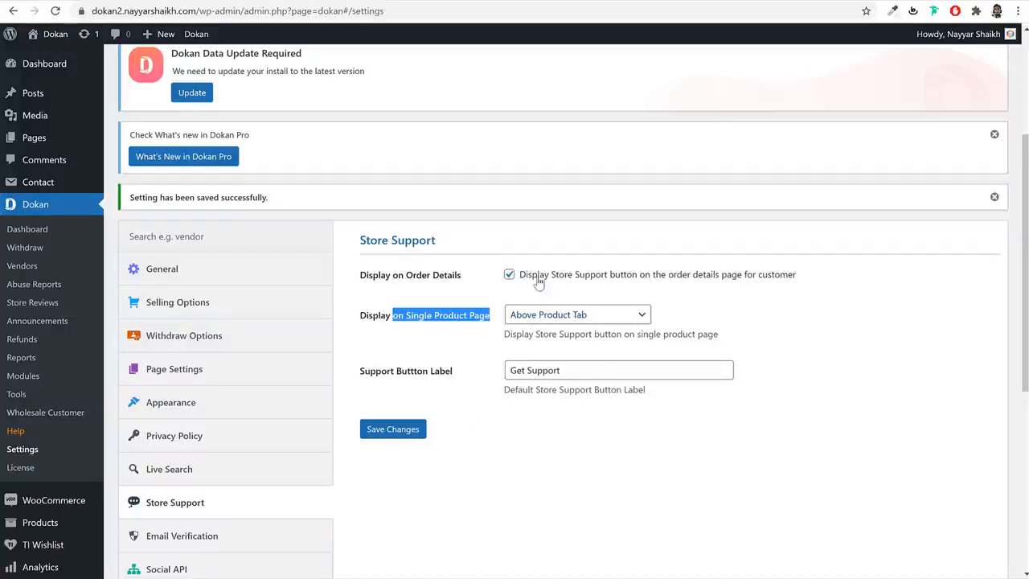
pyautogui.click(393, 429)
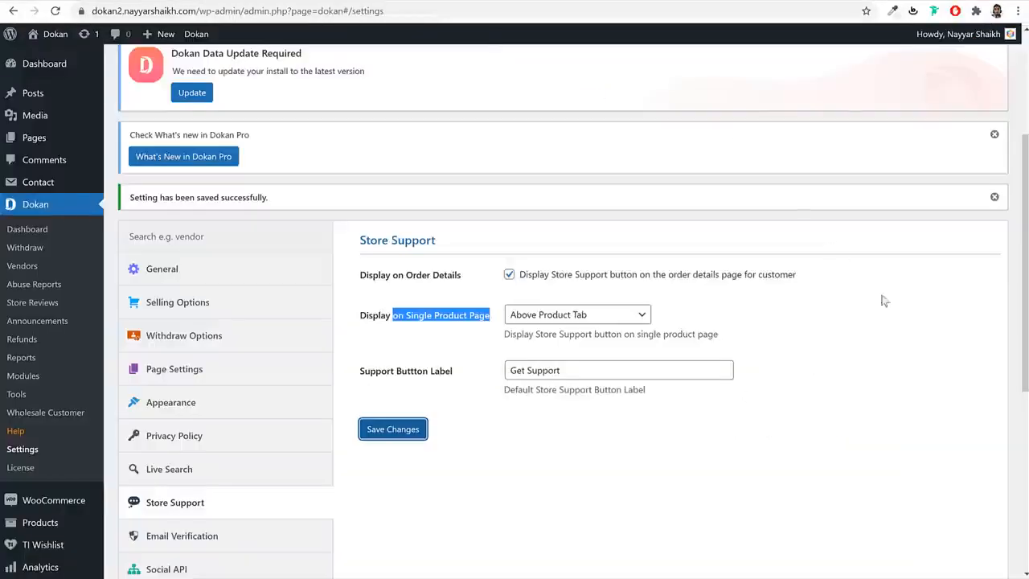
# - Leave email verification unchecked and save the Email Verification settings
pyautogui.scroll(-3, 863, 351)
pyautogui.click(242, 342)
pyautogui.scroll(3, 483, 366)
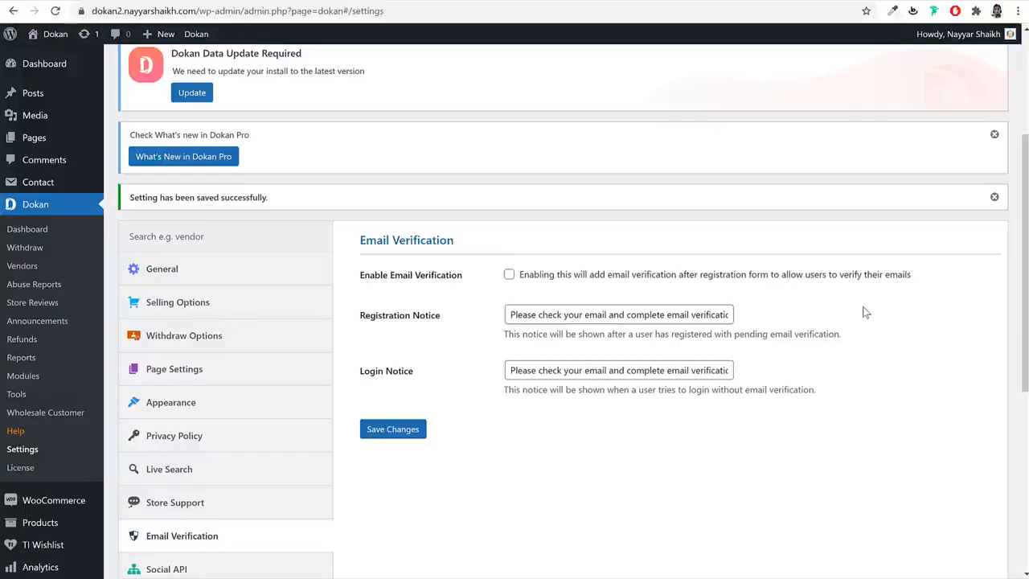
pyautogui.click(509, 275)
pyautogui.click(509, 275)
pyautogui.click(424, 430)
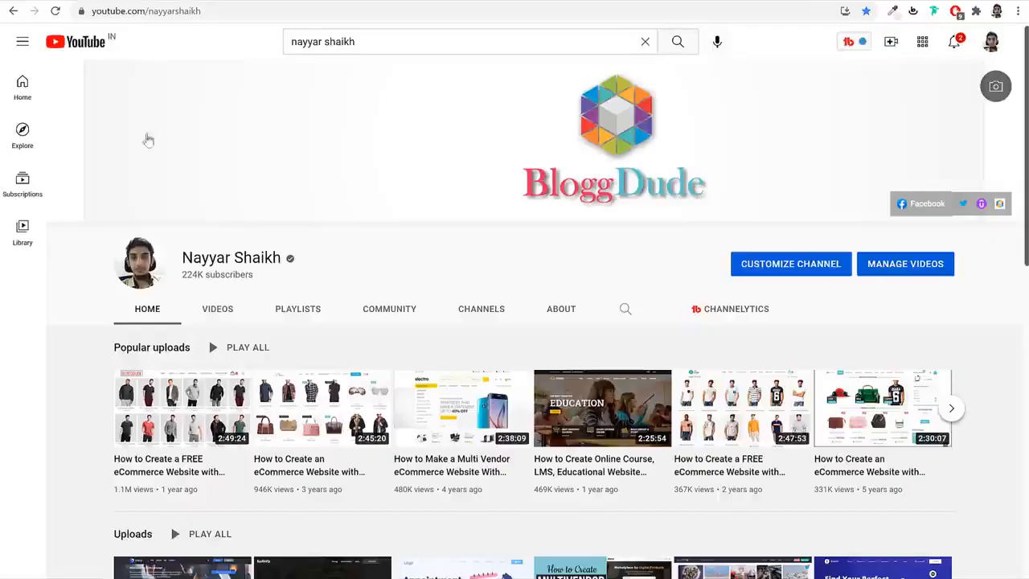
# - Add 'smtp' to the YouTube search to find the channel's SMTP setup videos
pyautogui.click(390, 41)
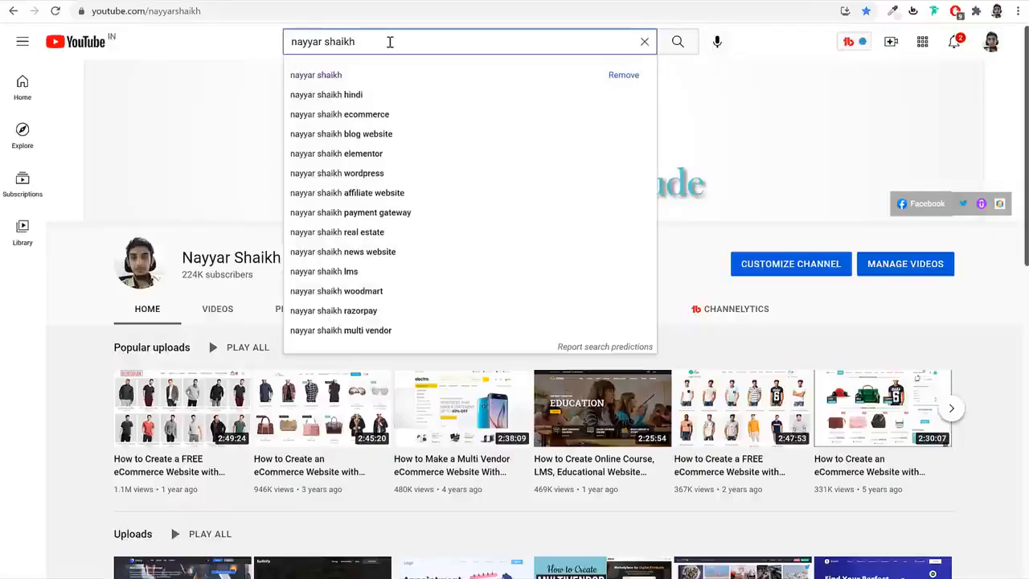
pyautogui.write('st')
pyautogui.press('BackSpace')
pyautogui.press('BackSpace')
pyautogui.write('st')
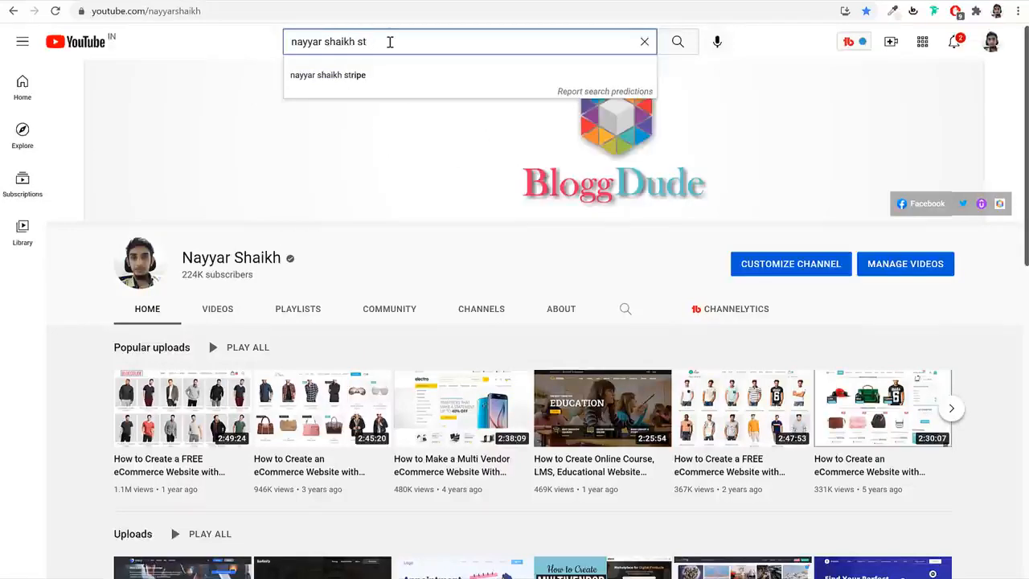
pyautogui.press('BackSpace')
pyautogui.write('mtp')
pyautogui.press('Return')
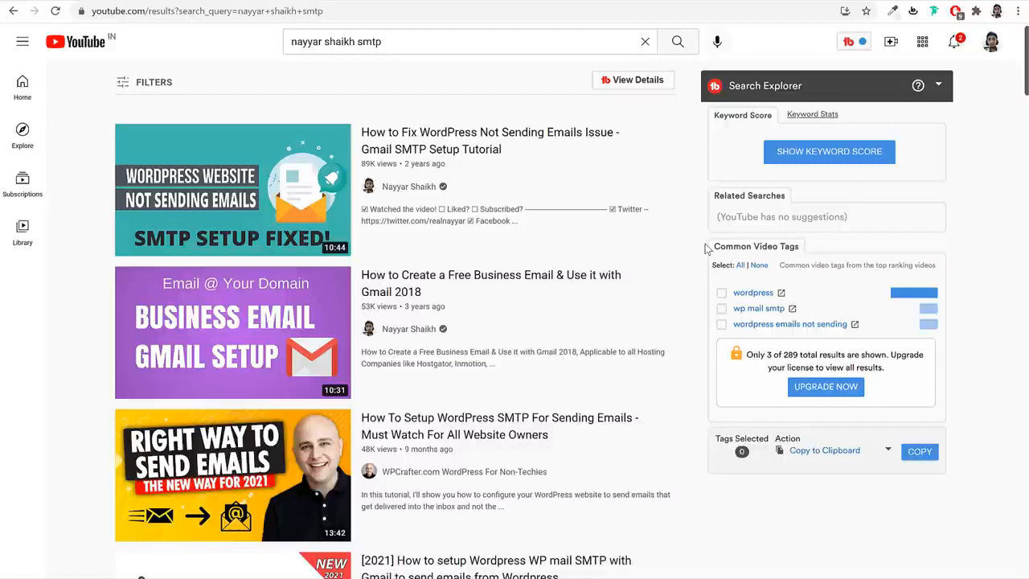
# - Return to the Dokan Email Verification settings tab
pyautogui.moveTo(279, 303)
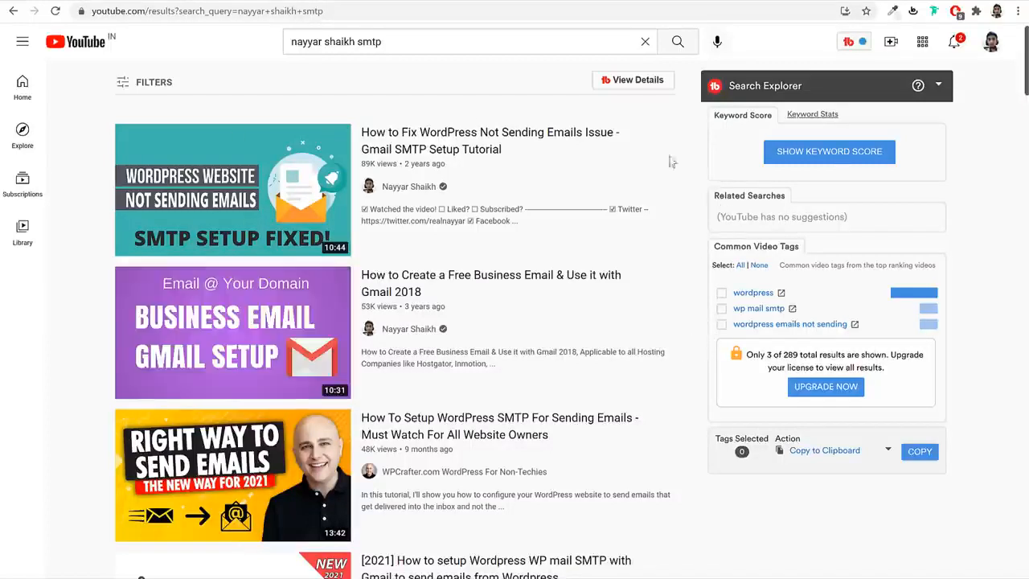
pyautogui.moveTo(670, 164)
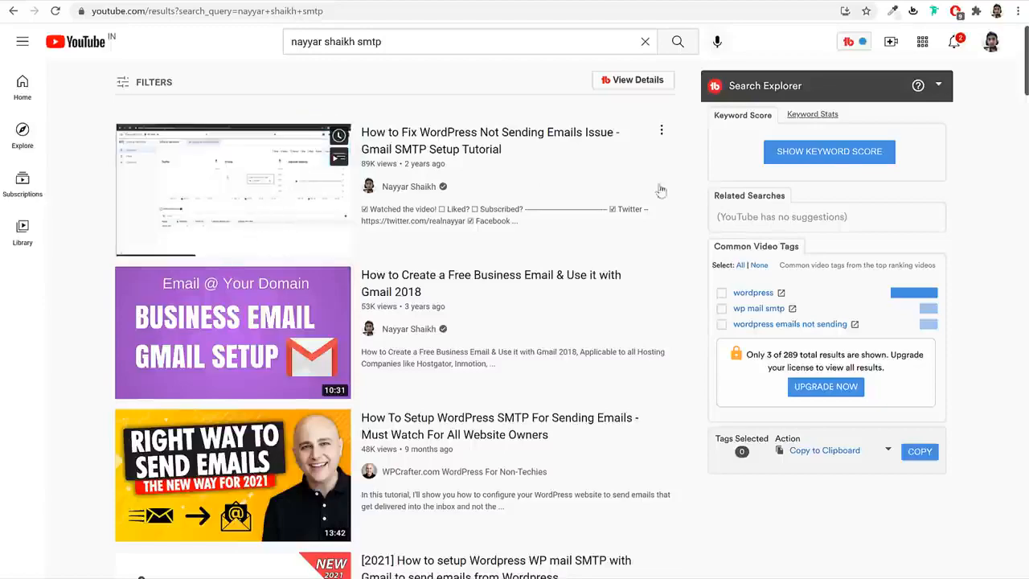
pyautogui.click(211, 1)
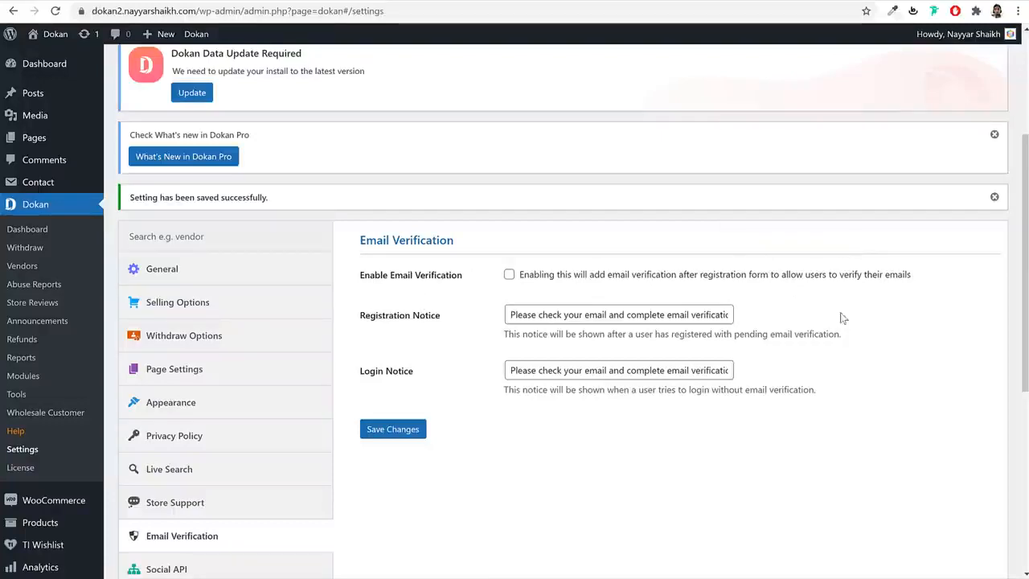
# - Bring up Dokan's Shipping Status settings with the DHL, DPD, Fedex, UPS and USPS carriers
pyautogui.scroll(-3, 839, 363)
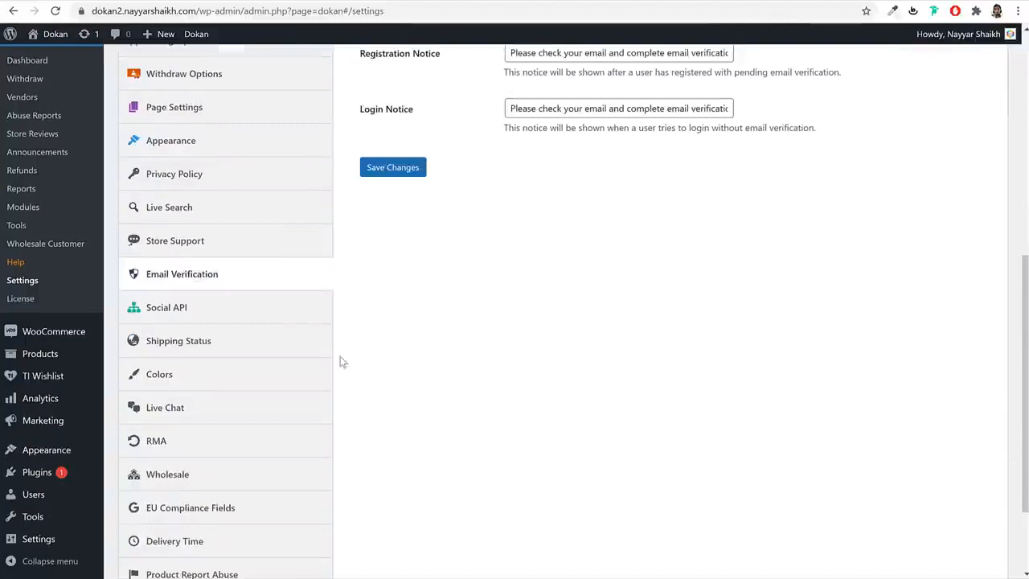
pyautogui.scroll(-2, 239, 311)
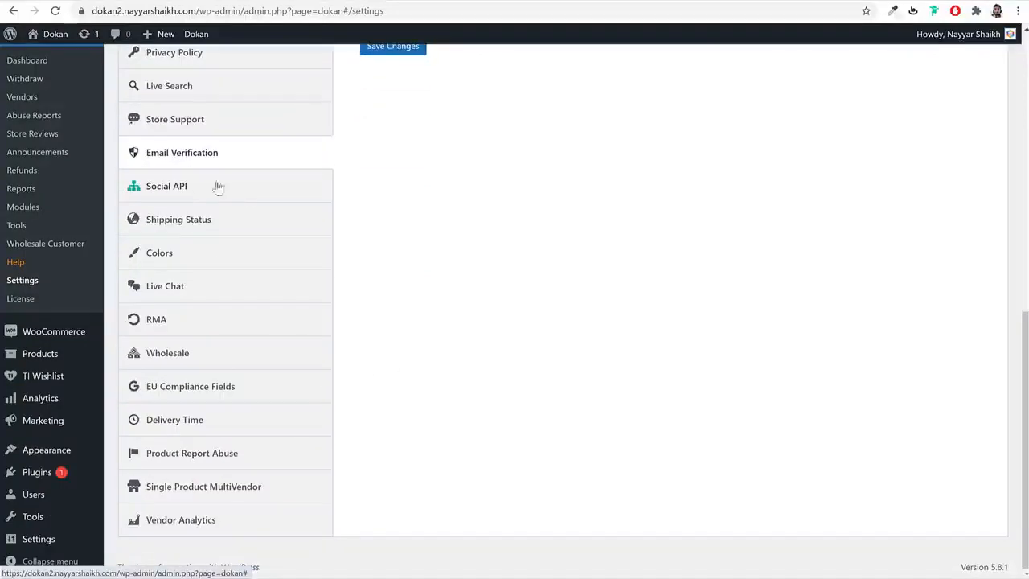
pyautogui.click(231, 225)
# - Allow vendors to use shipment tracking and save the Shipping Status settings
pyautogui.scroll(3, 241, 265)
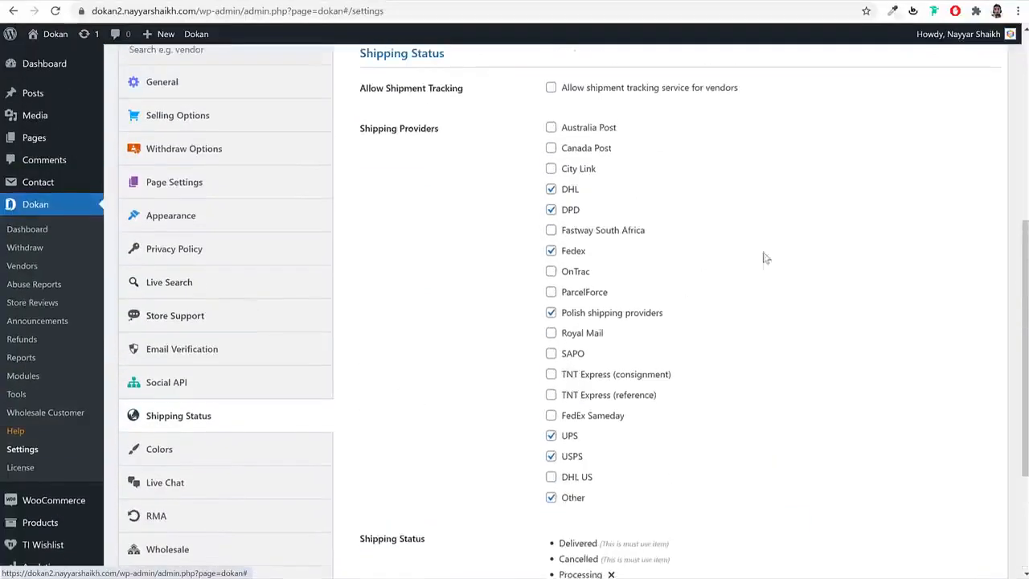
pyautogui.click(667, 90)
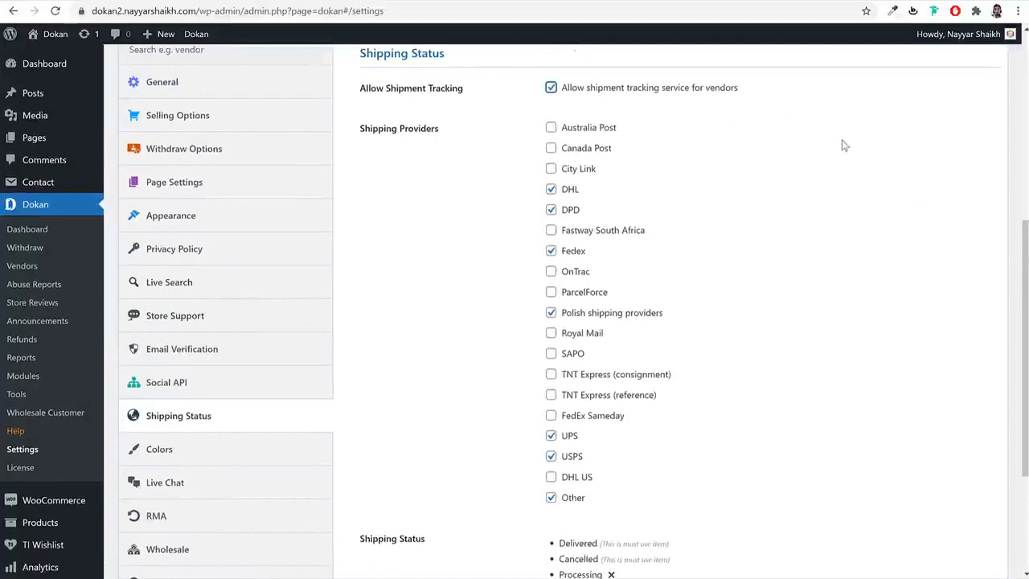
pyautogui.scroll(-3, 723, 370)
pyautogui.click(394, 514)
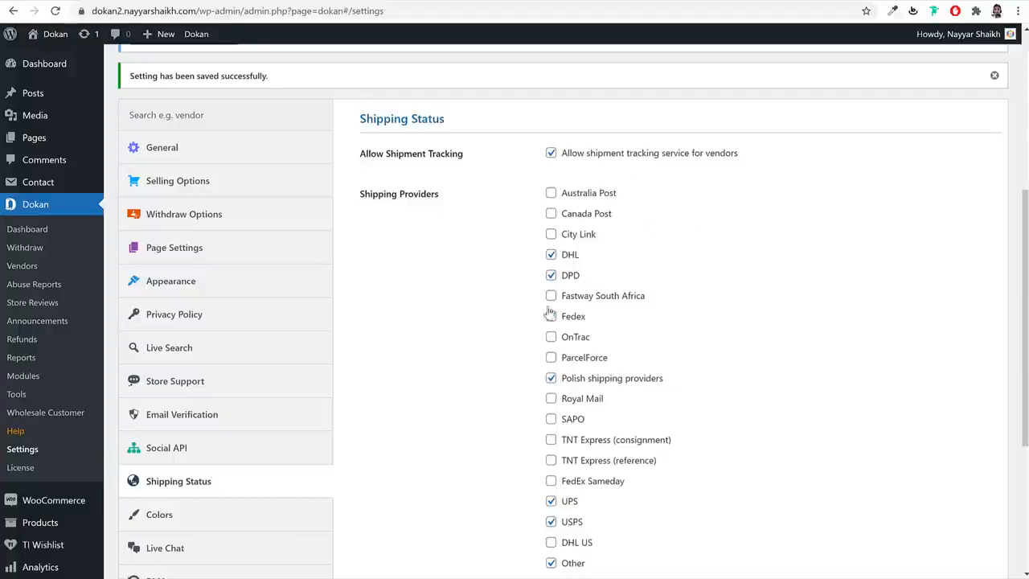
# - Look over the saved Shipping Status settings page
pyautogui.scroll(-3, 602, 376)
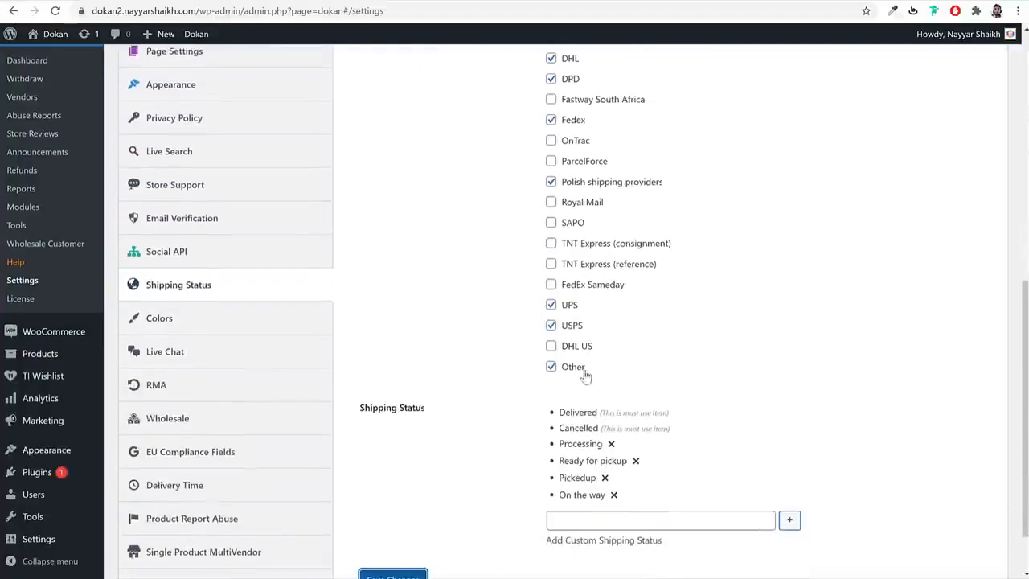
pyautogui.scroll(4, 606, 345)
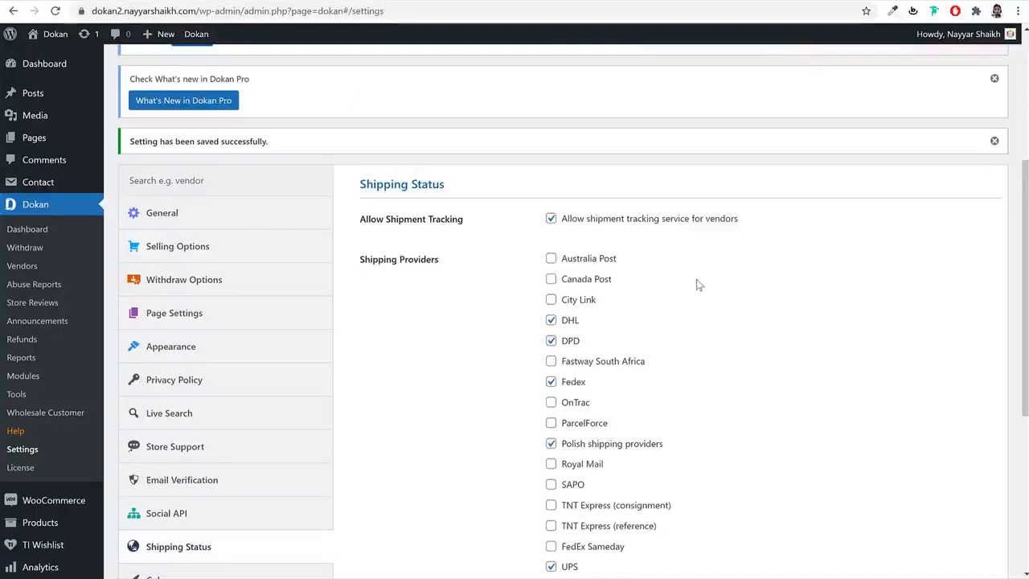
pyautogui.scroll(-4, 737, 358)
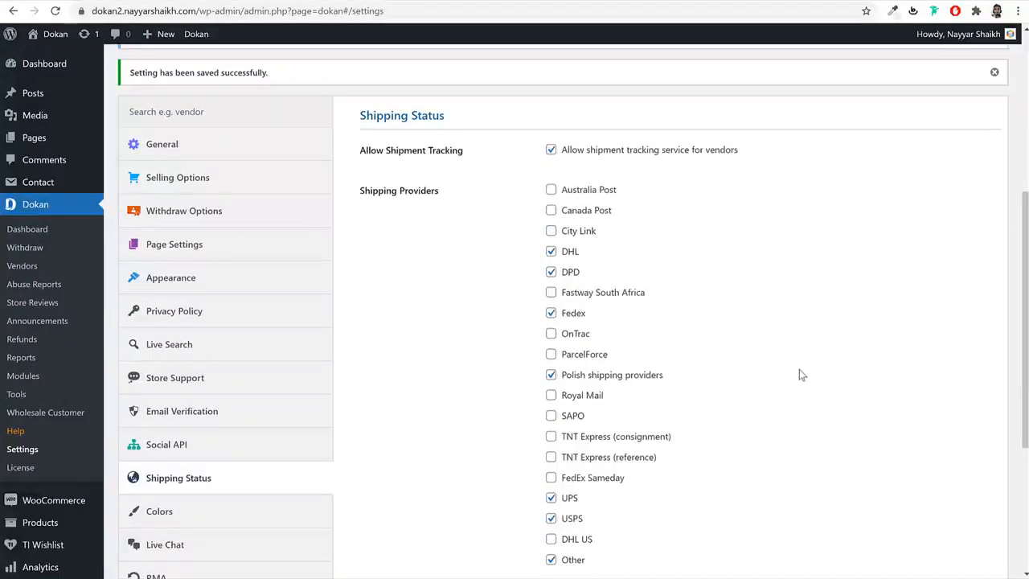
pyautogui.scroll(-3, 800, 373)
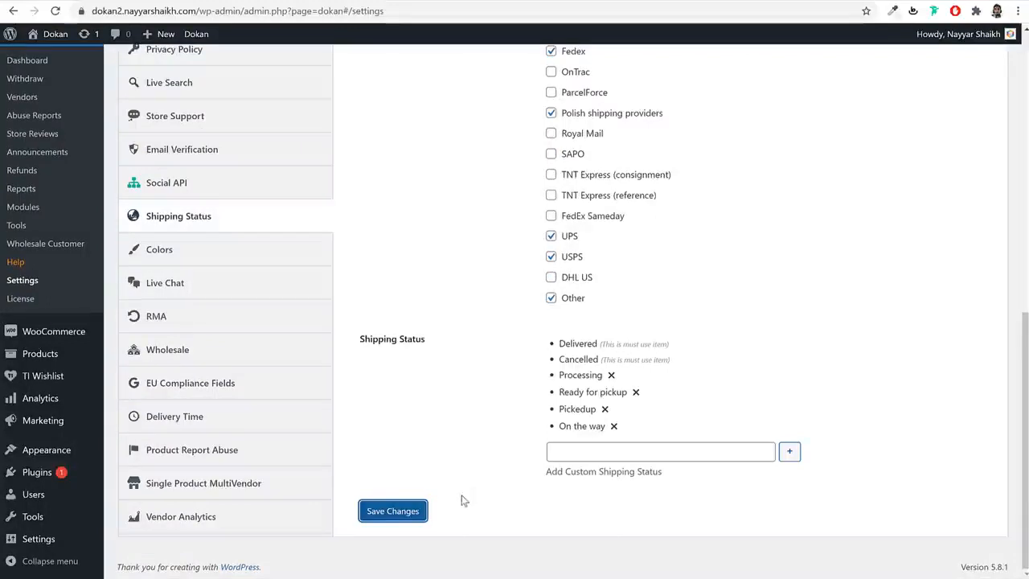
pyautogui.click(490, 489)
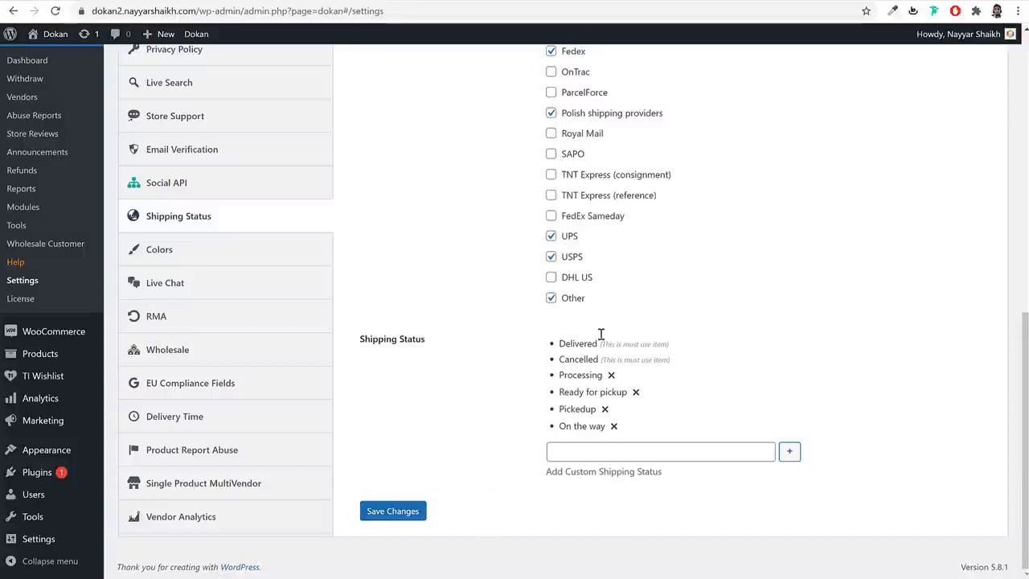
pyautogui.scroll(2, 744, 326)
pyautogui.scroll(-2, 613, 362)
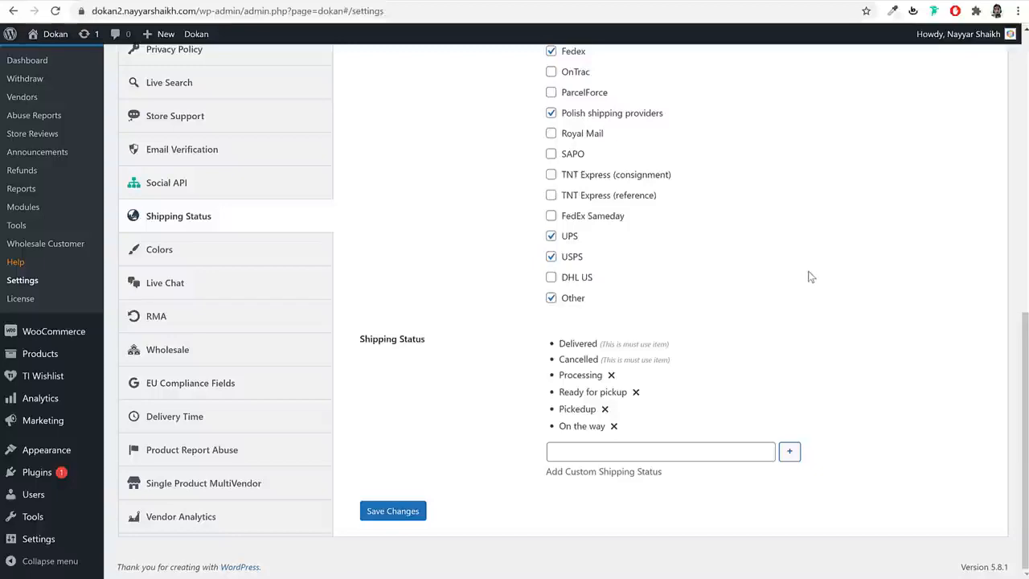
# - Go to Dokan's Colors settings, then on to the Live Chat settings
pyautogui.click(248, 252)
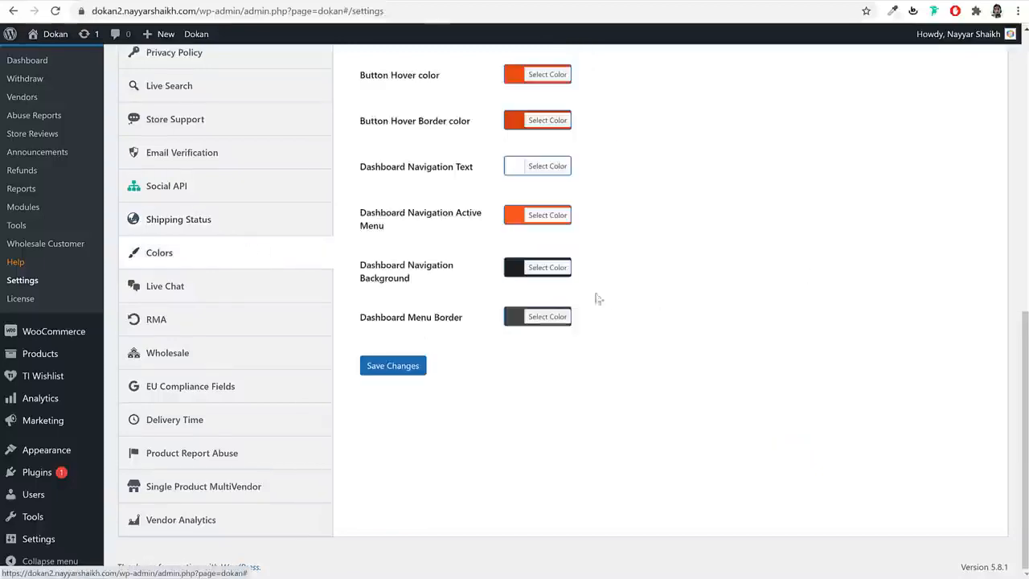
pyautogui.scroll(3, 643, 321)
pyautogui.scroll(-3, 657, 339)
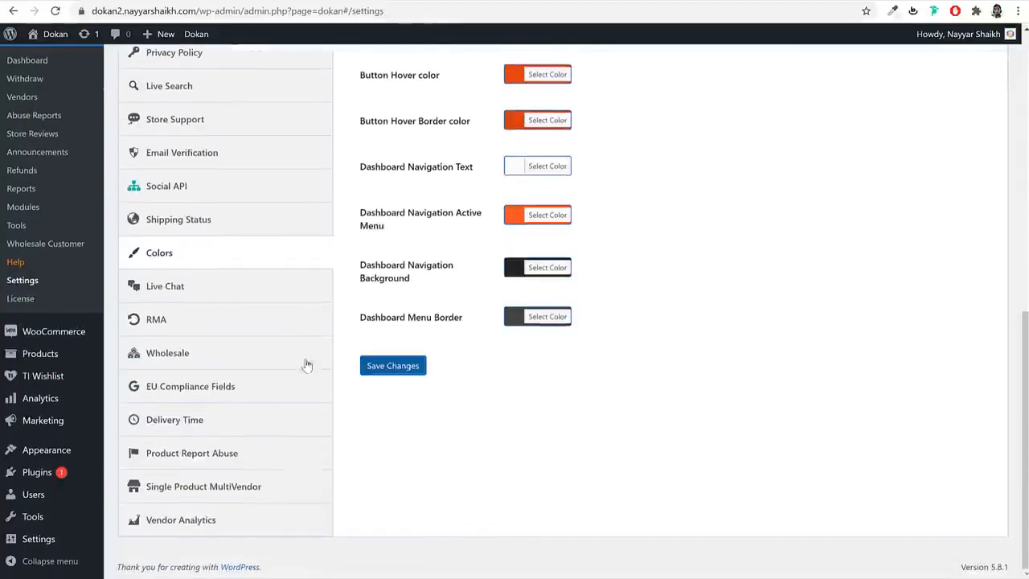
pyautogui.click(225, 287)
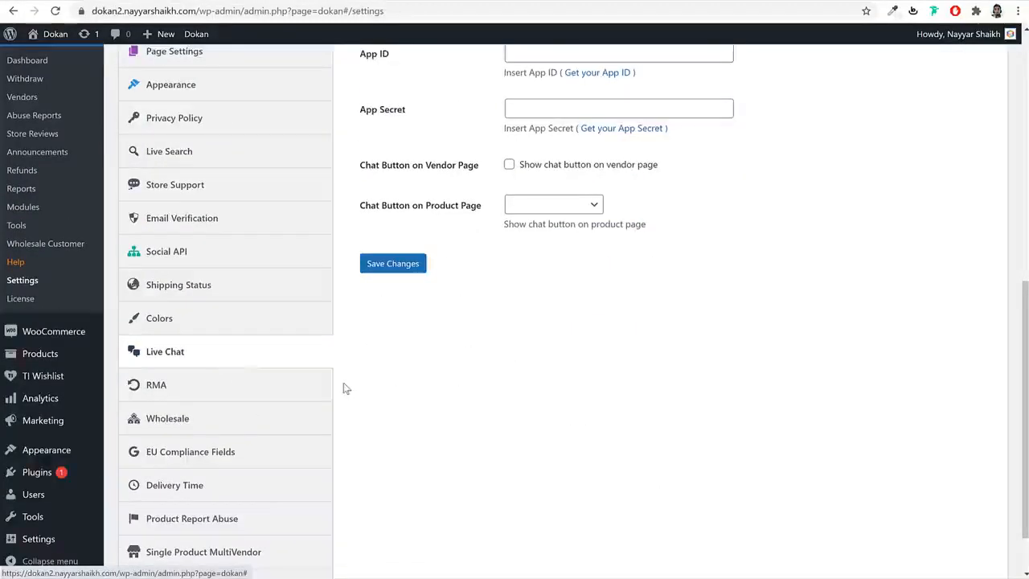
# - Use Facebook Messenger for Live Chat, with chat buttons on vendor pages and Above Product Tab, and save
pyautogui.scroll(3, 515, 322)
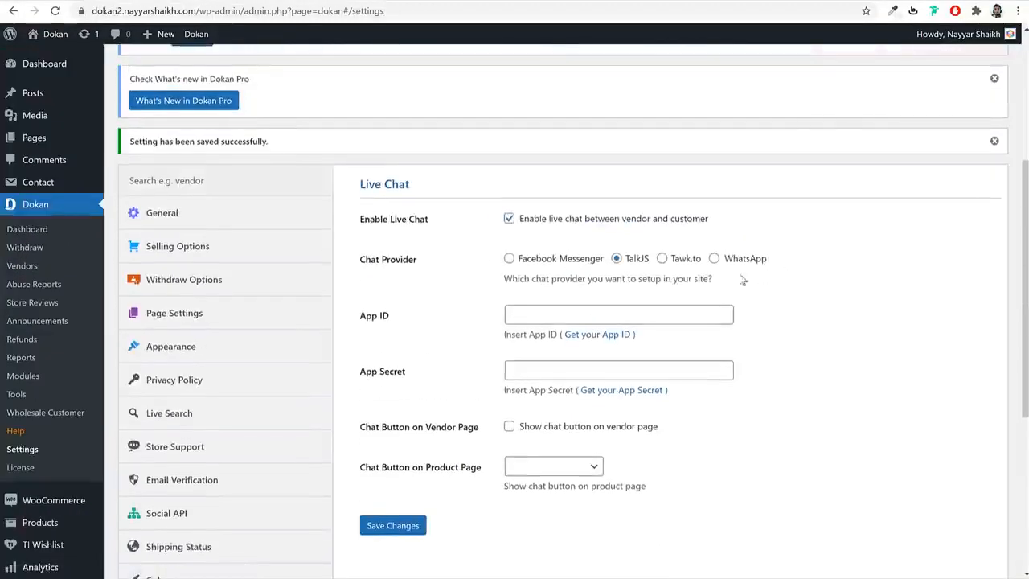
pyautogui.click(531, 265)
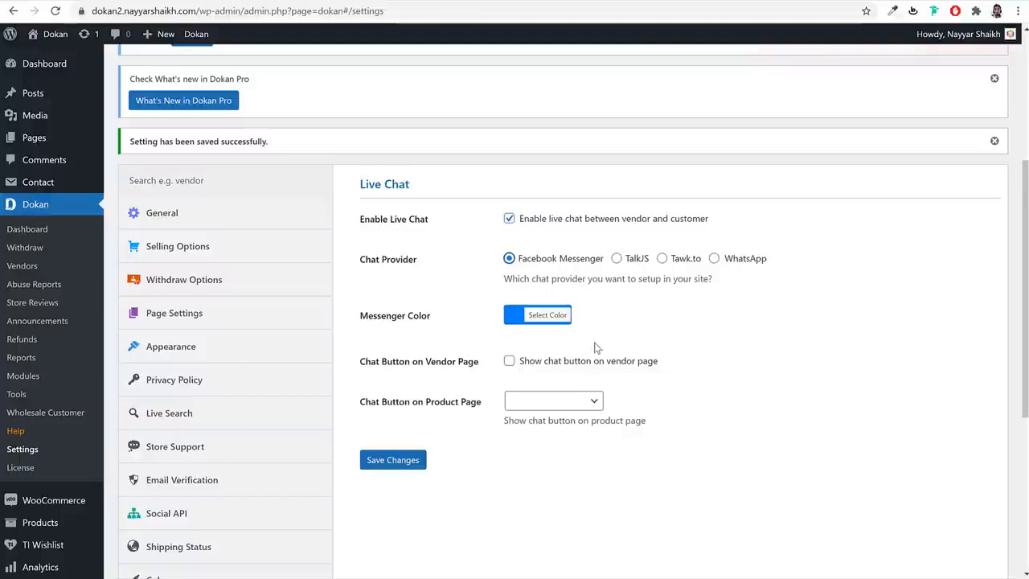
pyautogui.click(541, 367)
pyautogui.moveTo(394, 364); pyautogui.dragTo(480, 363)
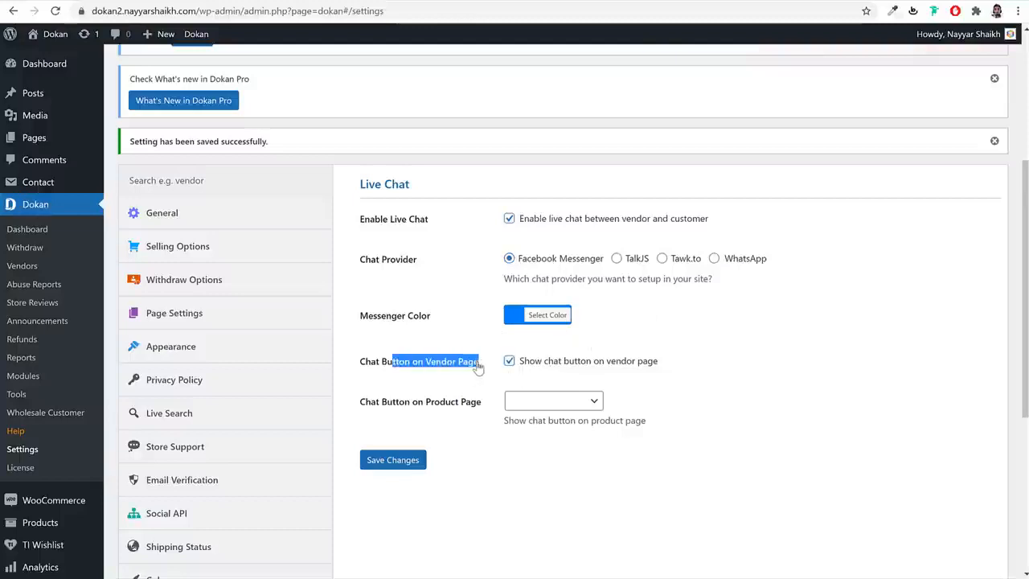
pyautogui.click(529, 404)
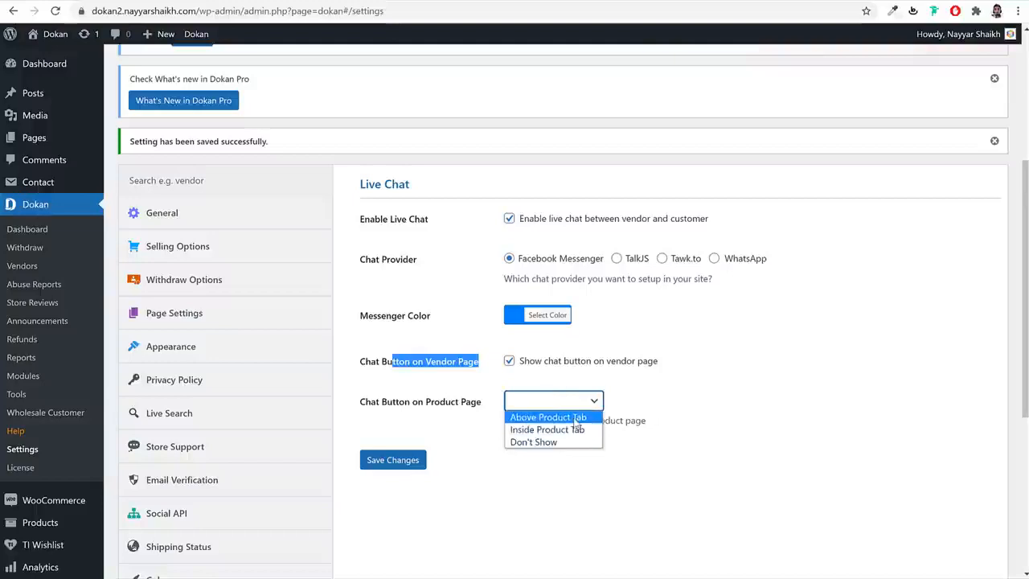
pyautogui.click(575, 418)
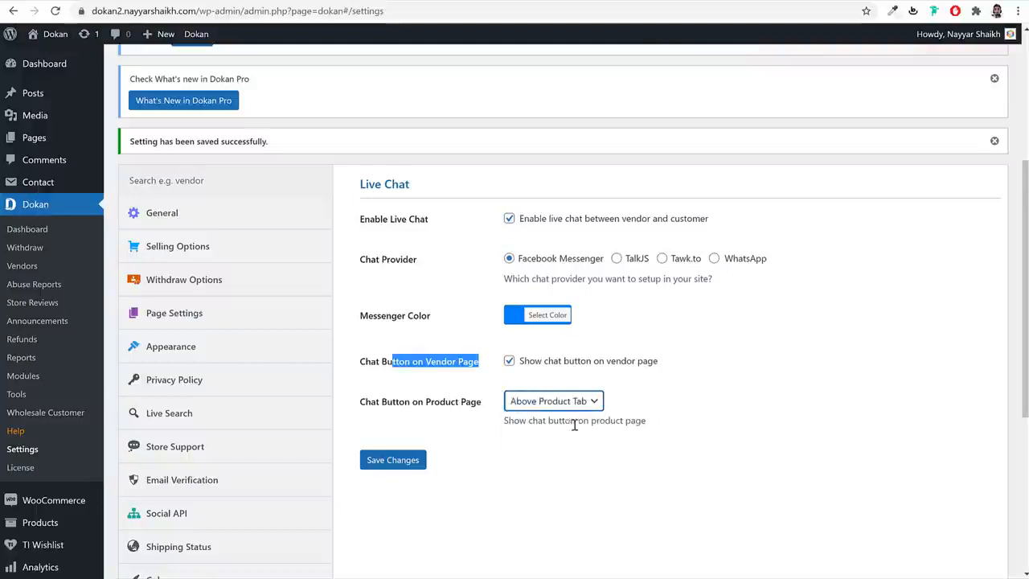
pyautogui.click(632, 456)
pyautogui.click(414, 463)
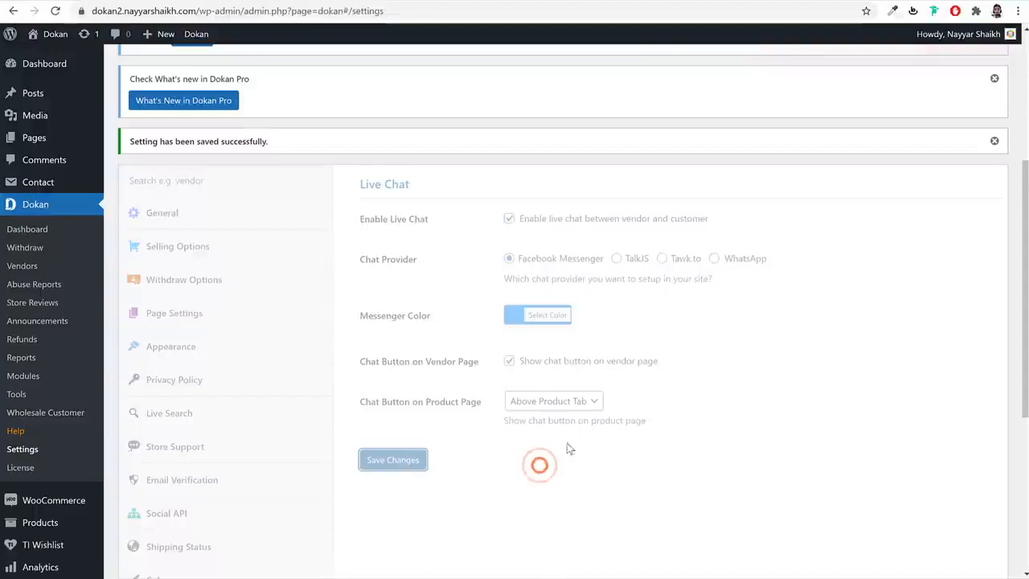
pyautogui.scroll(-5, 868, 333)
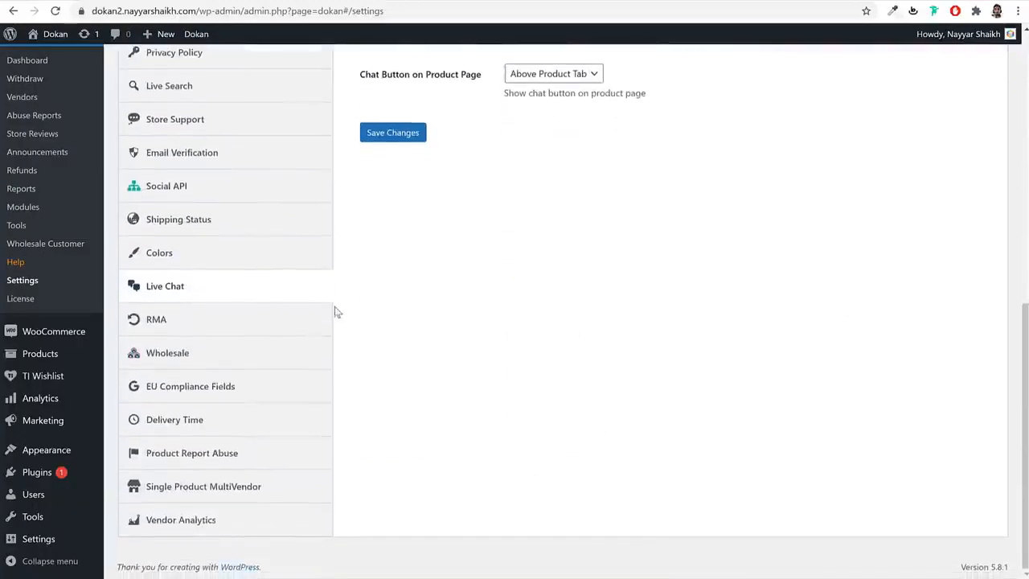
# - Set RMA Order Status to Completed and Enable Refund and Coupon Requests to Yes
pyautogui.click(258, 328)
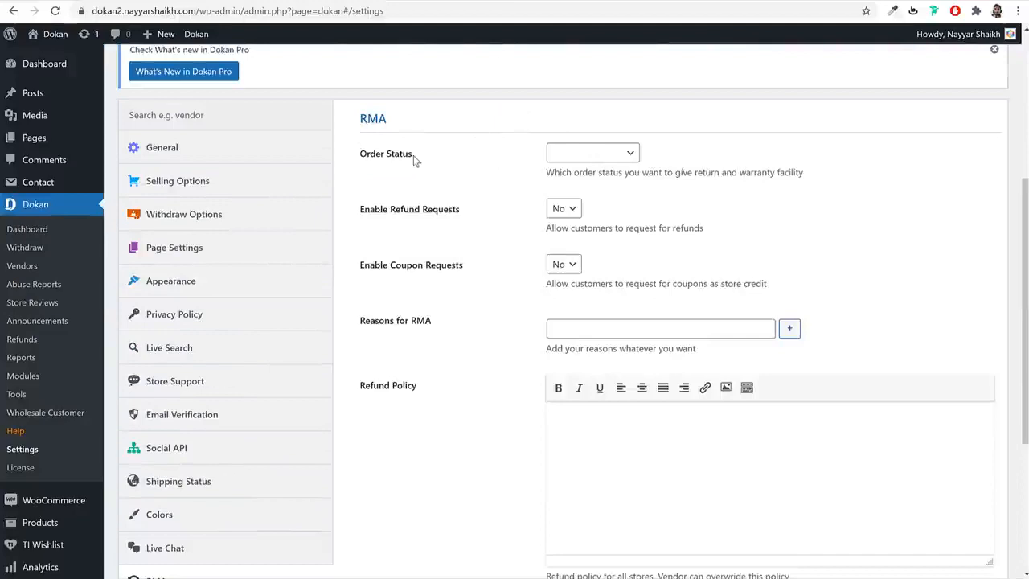
pyautogui.moveTo(418, 161); pyautogui.dragTo(359, 159)
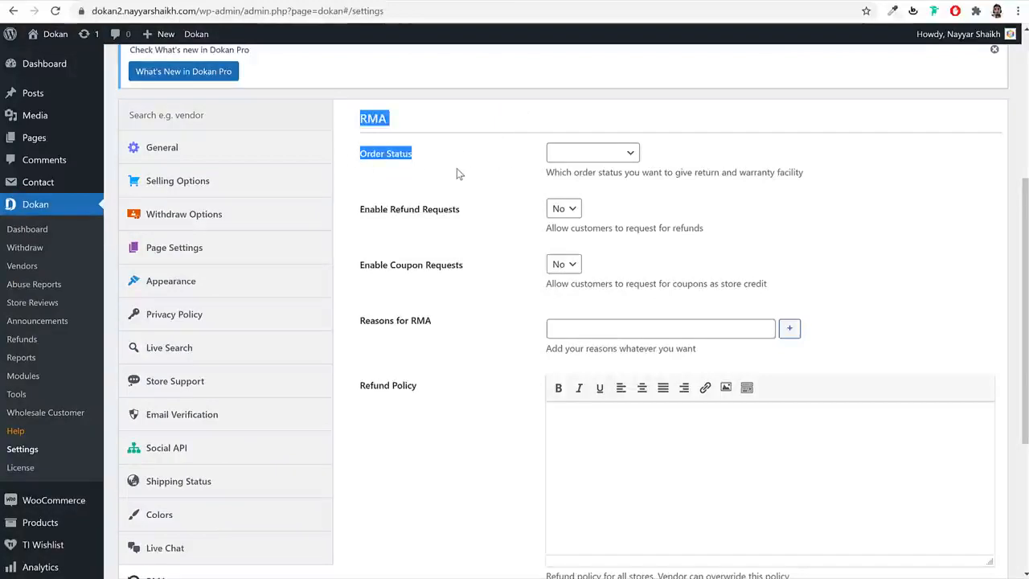
pyautogui.click(579, 170)
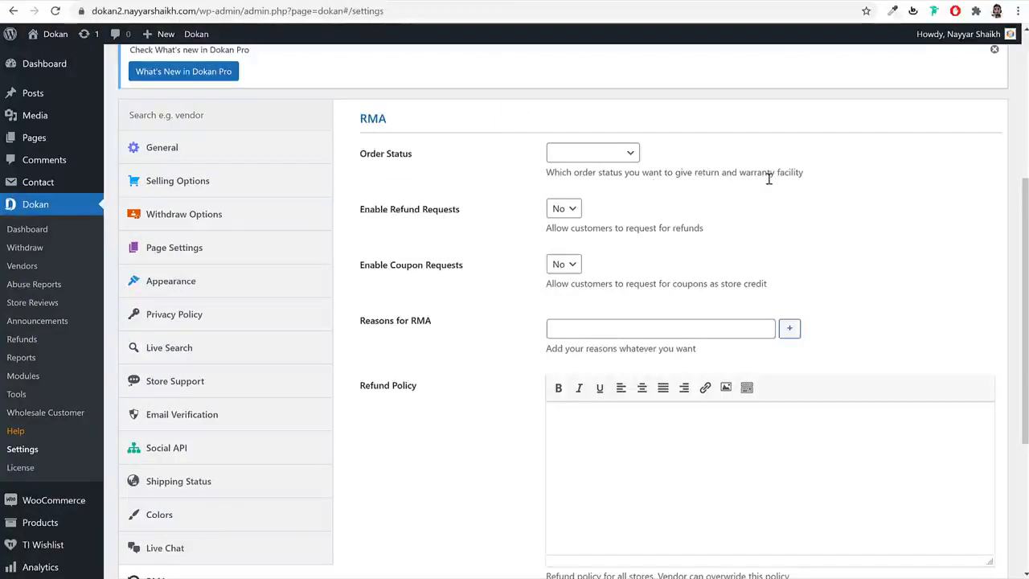
pyautogui.click(593, 157)
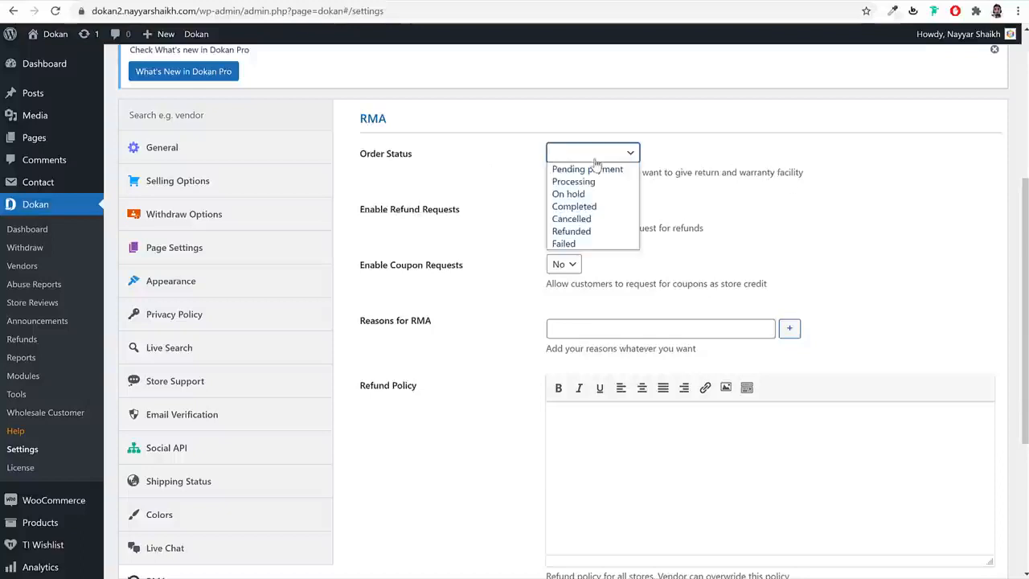
pyautogui.click(606, 207)
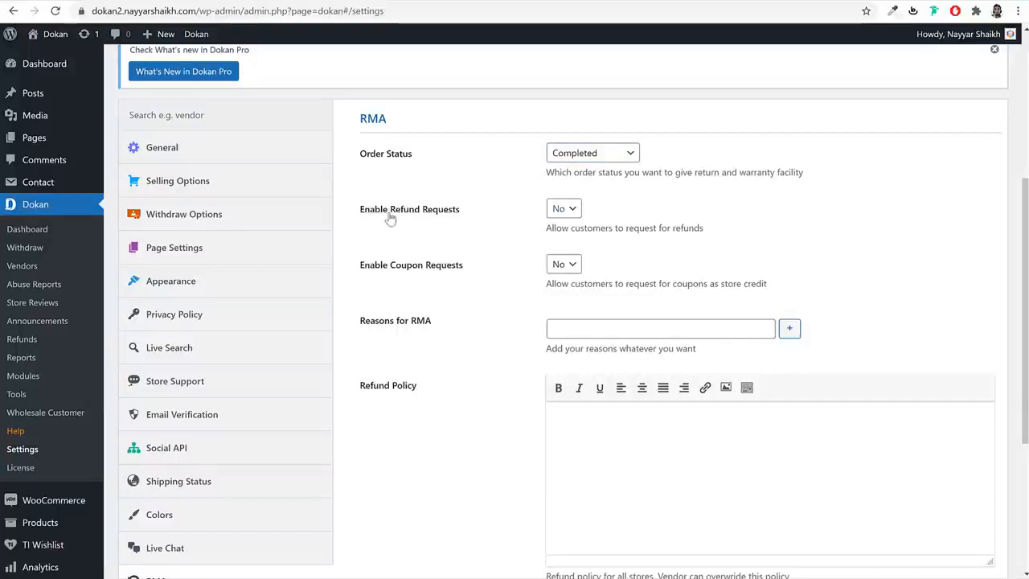
pyautogui.click(573, 211)
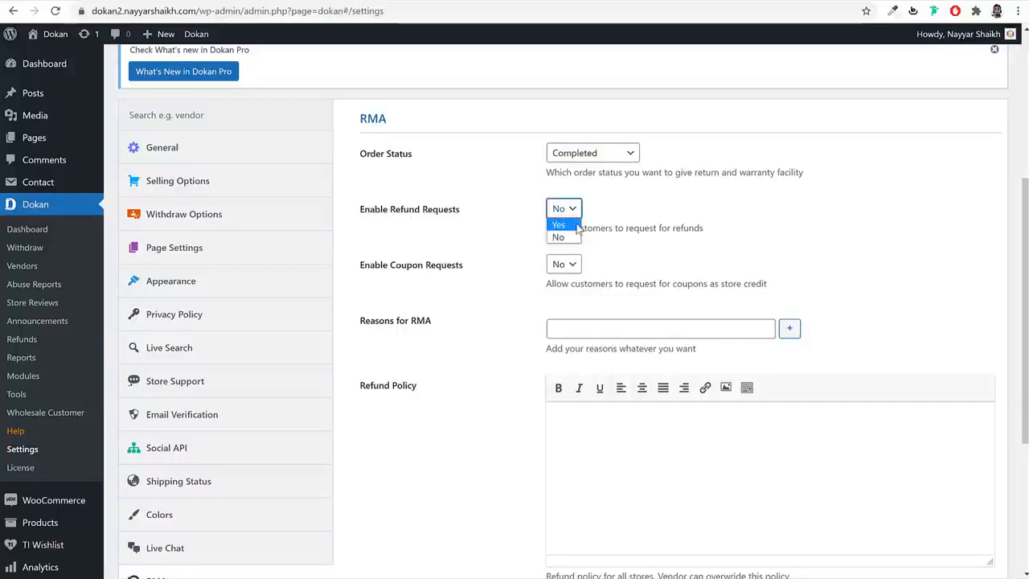
pyautogui.click(573, 225)
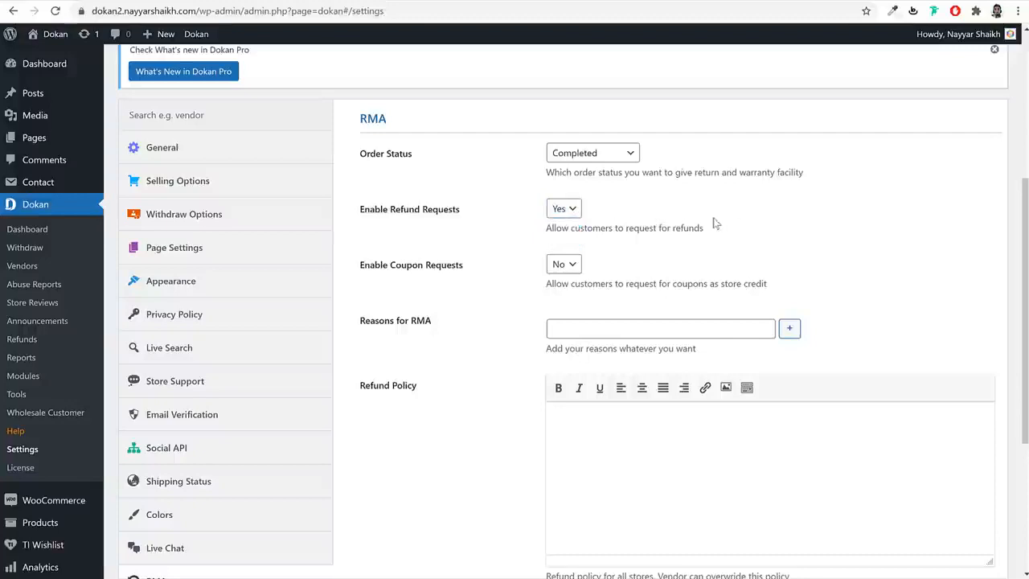
pyautogui.click(571, 265)
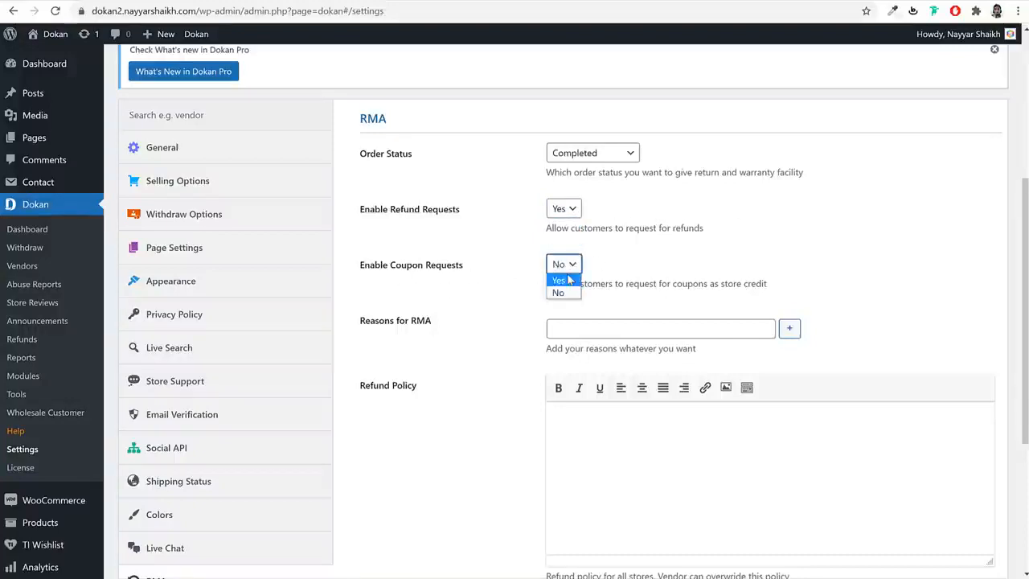
pyautogui.click(569, 279)
pyautogui.click(762, 251)
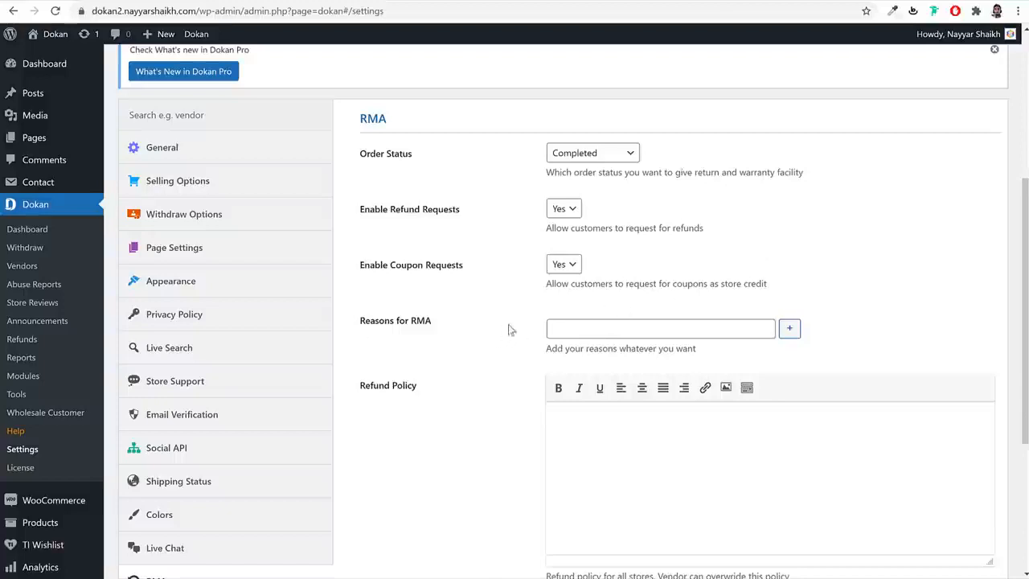
pyautogui.scroll(-2, 569, 297)
# - Add RMA reasons 'Product was defected', 'Product Missing' and 'Product not Same as shown on the site'
pyautogui.click(632, 195)
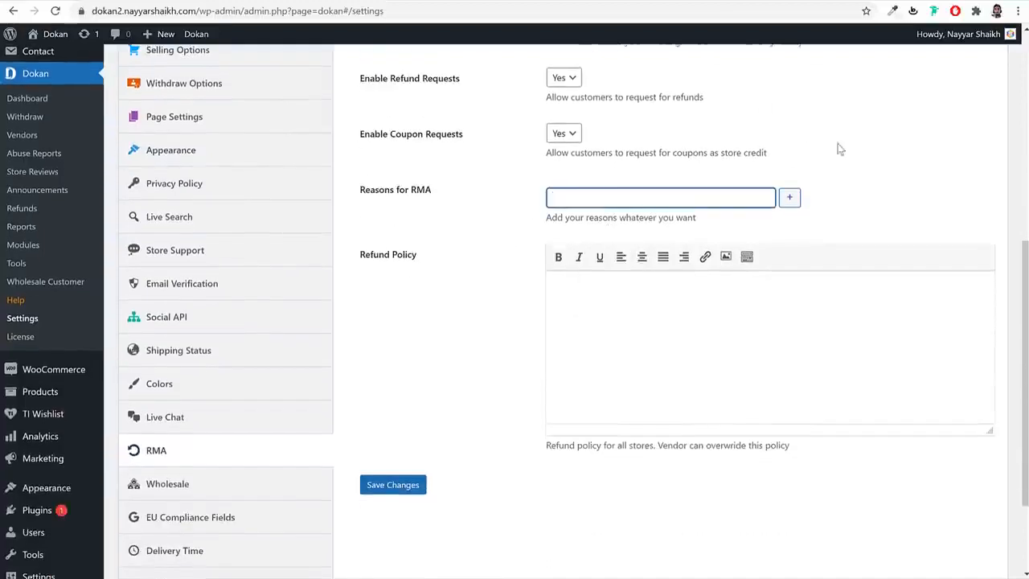
pyautogui.scroll(2, 841, 152)
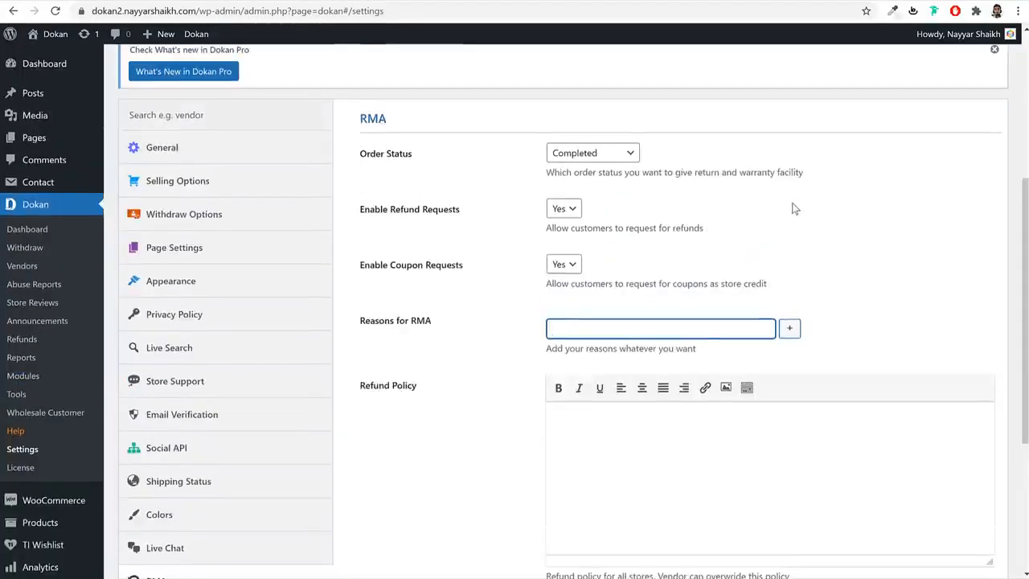
pyautogui.scroll(-2, 515, 223)
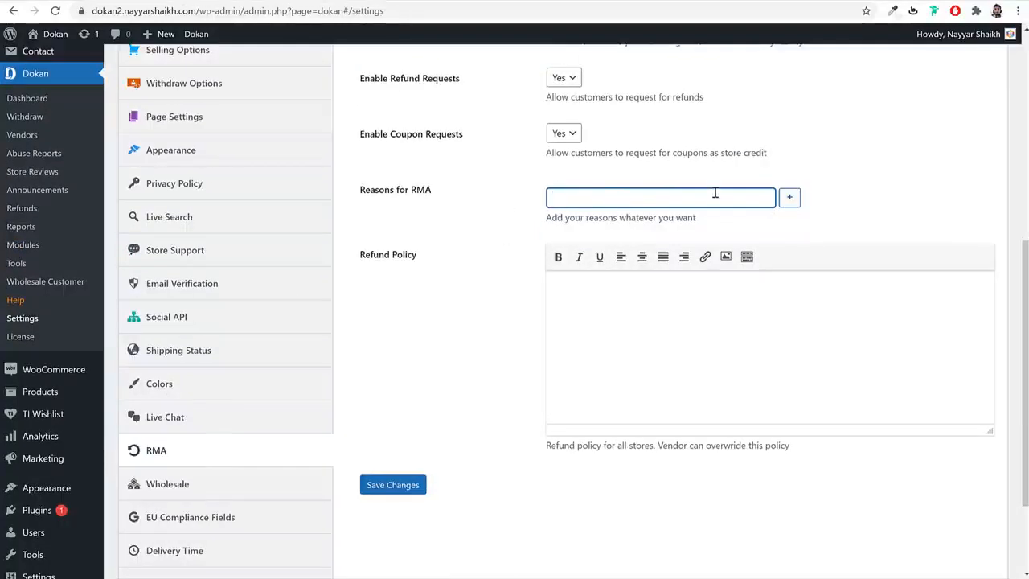
pyautogui.press('BackSpace')
pyautogui.press('BackSpace')
pyautogui.write('was defected')
pyautogui.click(790, 199)
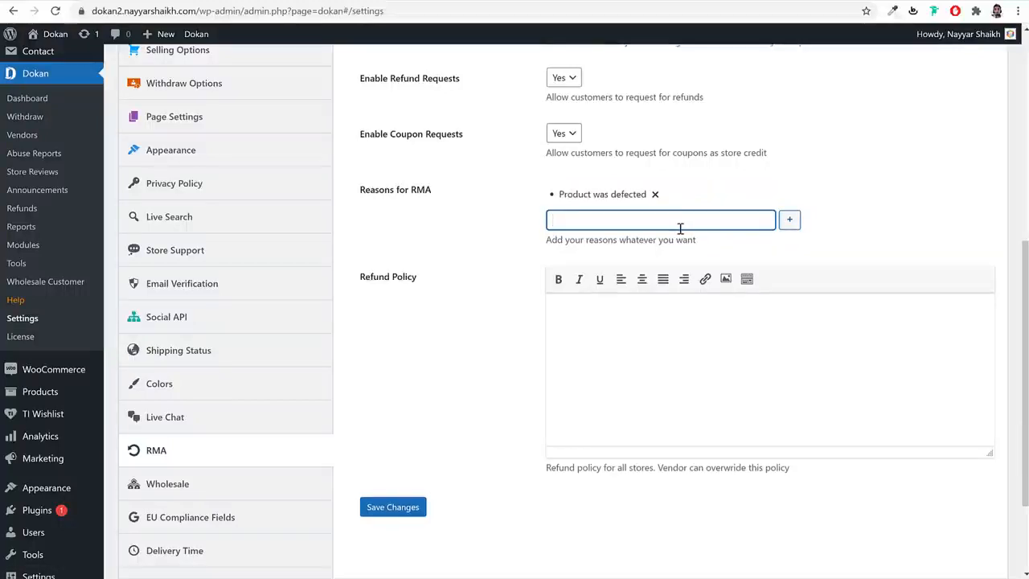
pyautogui.write('Product M')
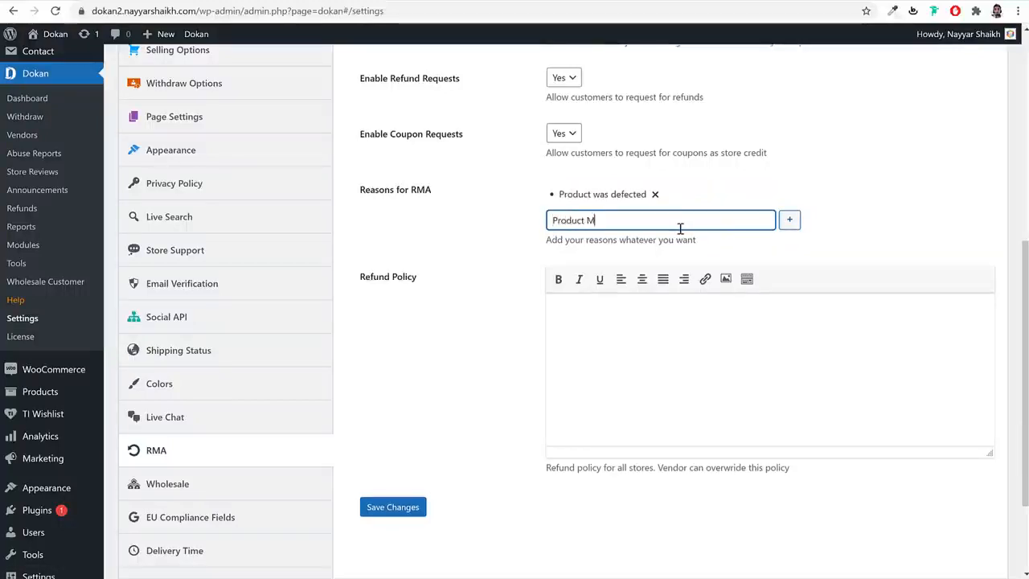
pyautogui.write('issing')
pyautogui.press('Return')
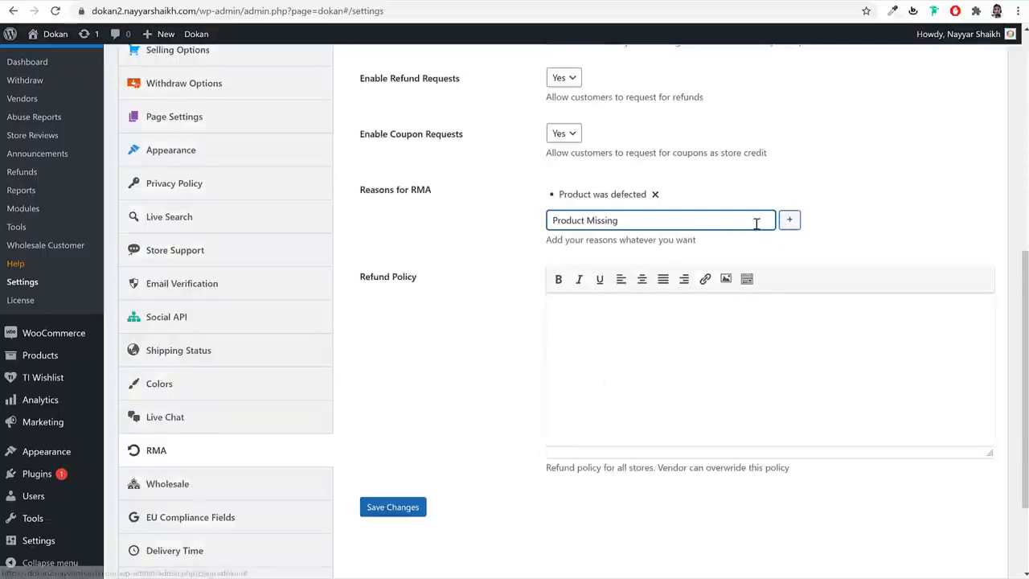
pyautogui.click(788, 221)
pyautogui.click(728, 243)
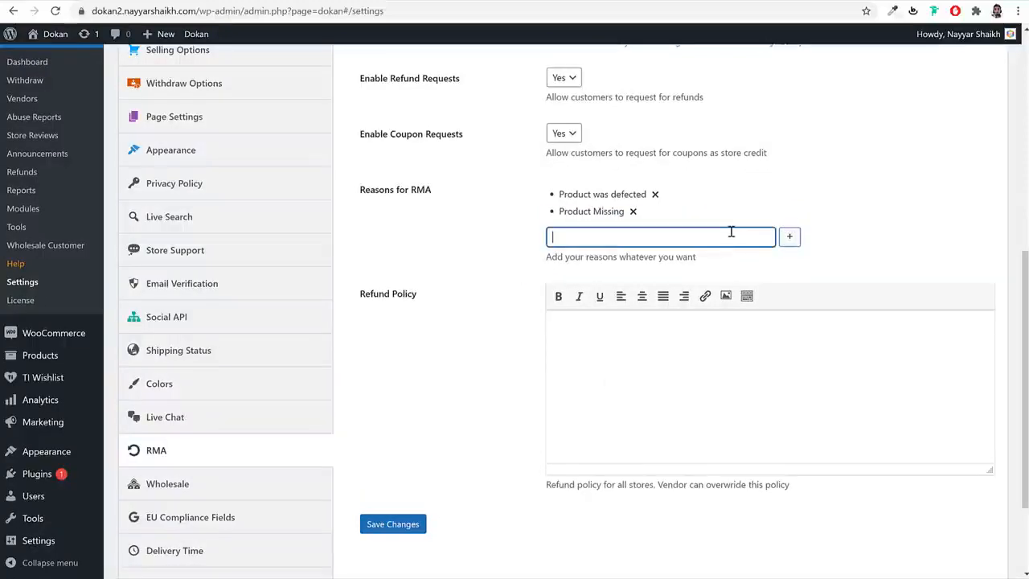
pyautogui.write('Product not Same as show')
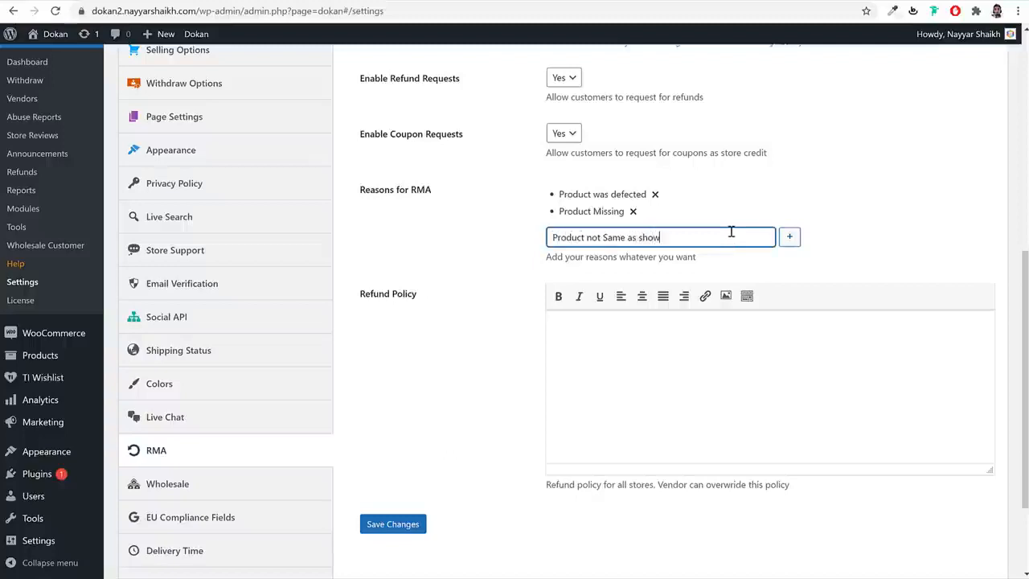
pyautogui.write('n on the site')
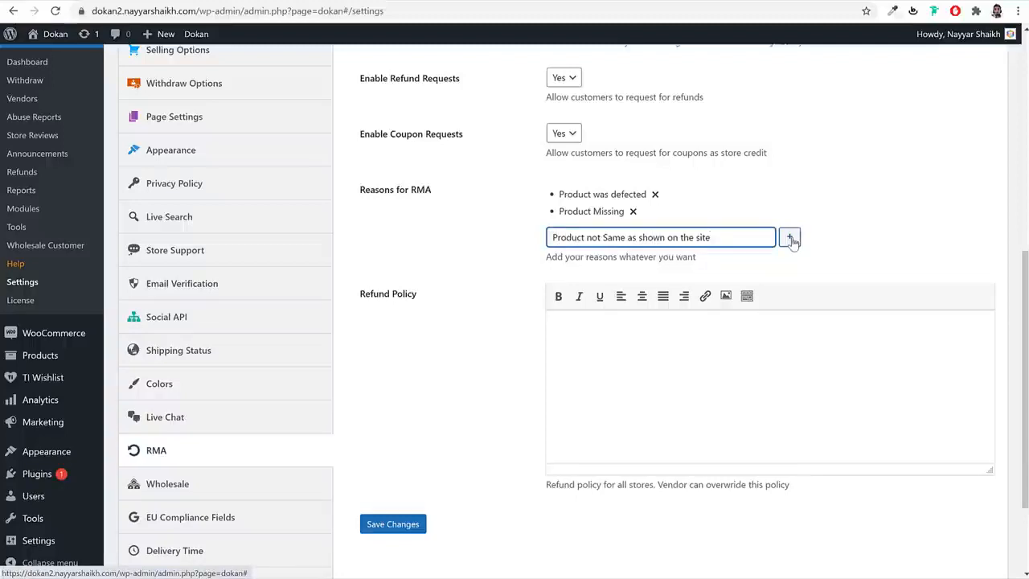
pyautogui.click(790, 239)
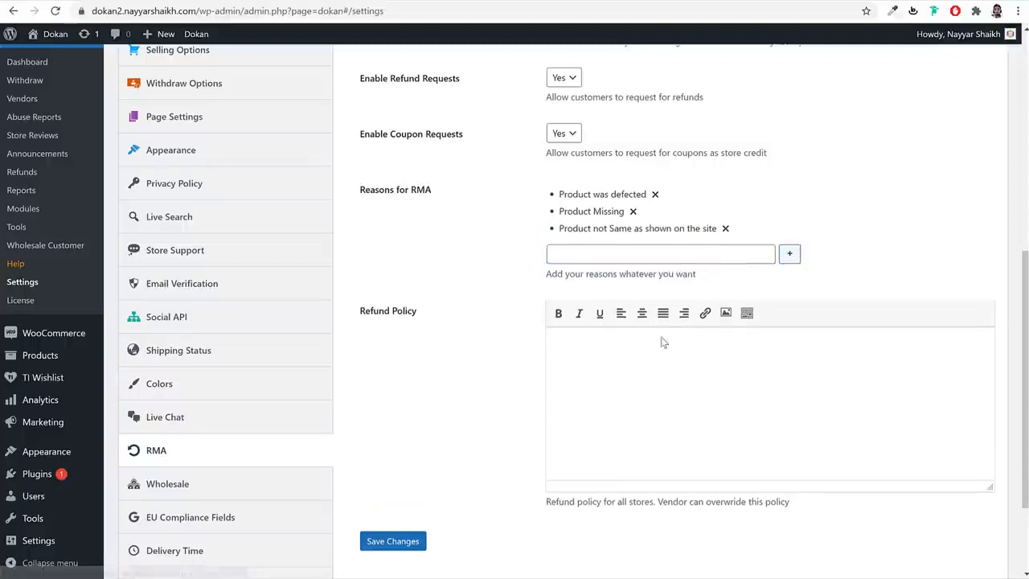
# - Write the refund policy 'For refunds contact the Seller' and save the RMA settings
pyautogui.click(583, 346)
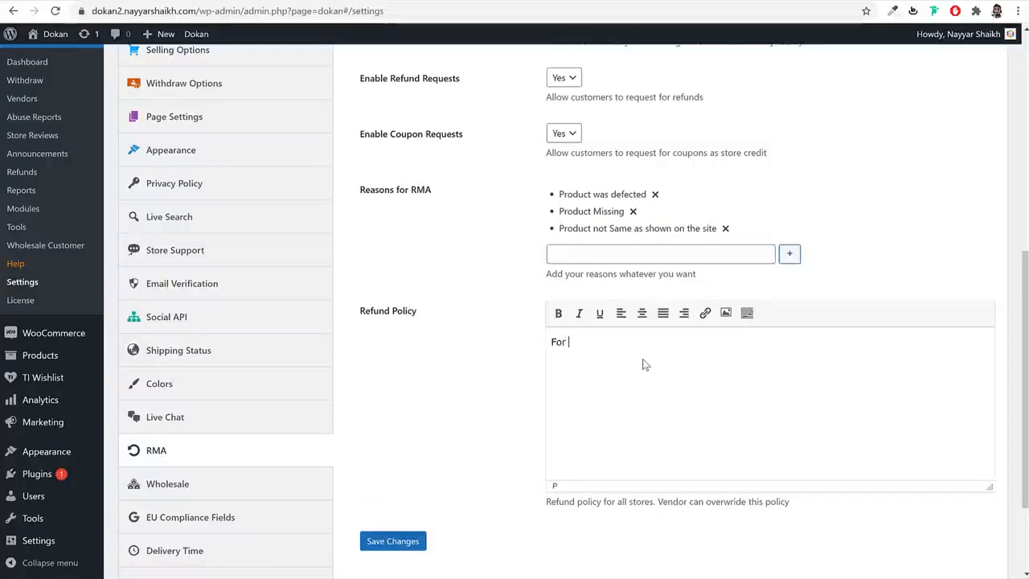
pyautogui.write('For refunds contact the Seller')
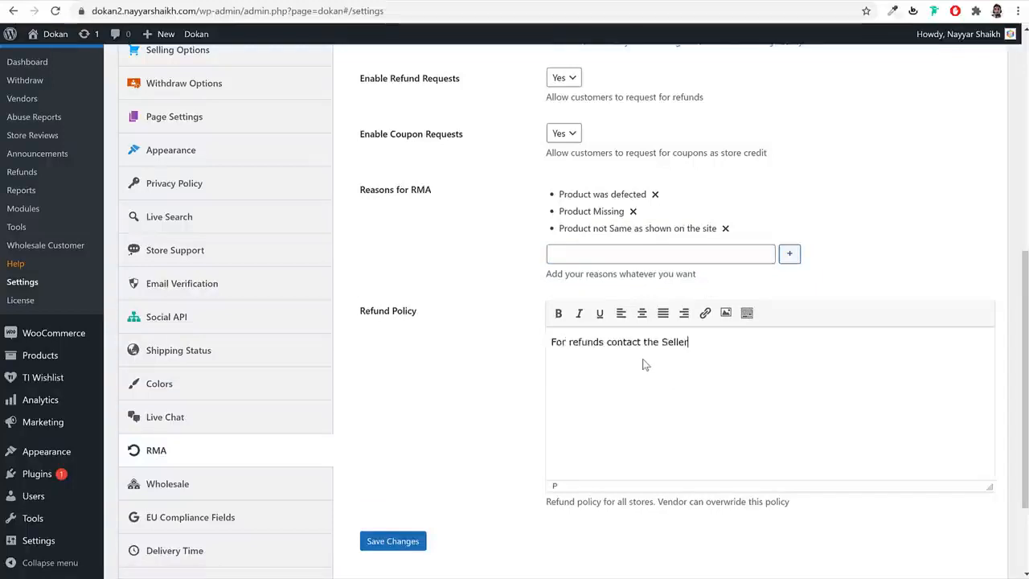
pyautogui.click(393, 541)
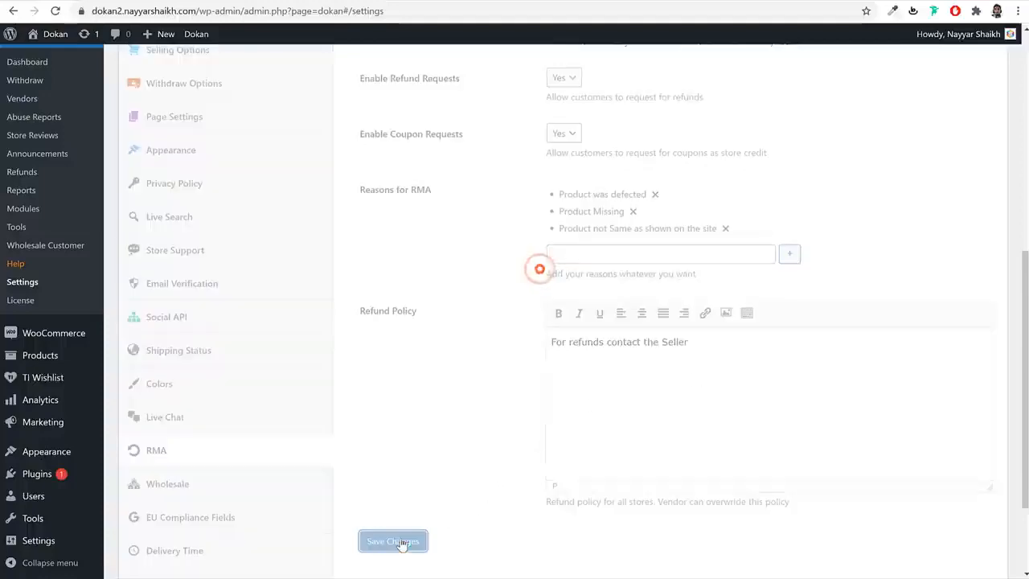
pyautogui.scroll(2, 683, 201)
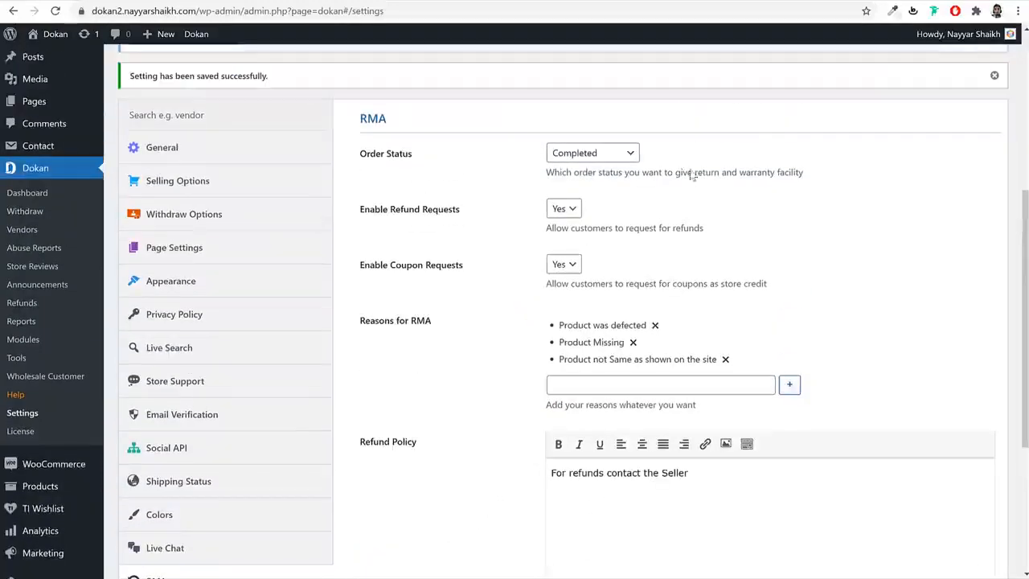
pyautogui.scroll(-4, 765, 300)
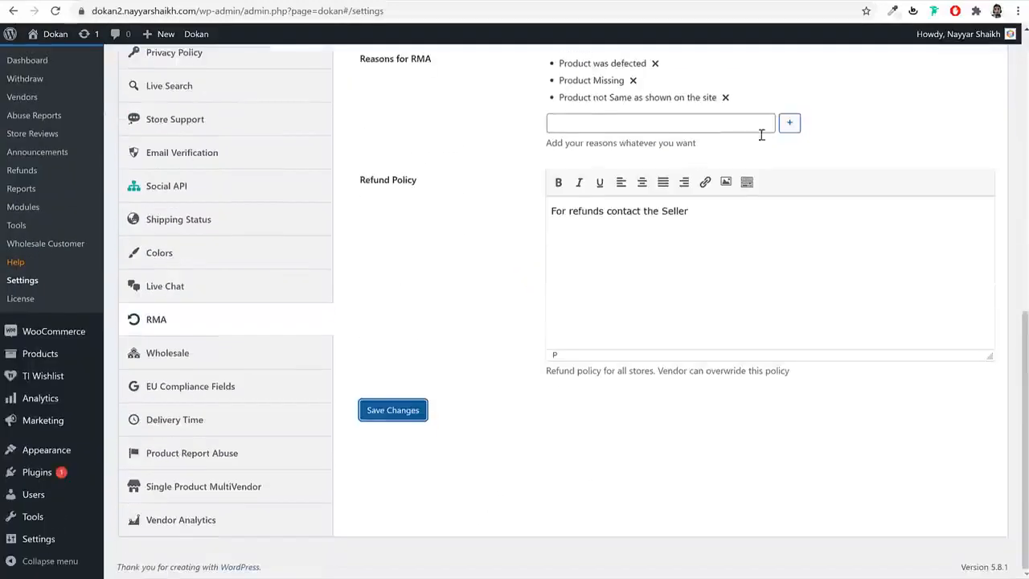
# - Set Dokan Wholesale to display wholesale prices to all users and save
pyautogui.click(219, 357)
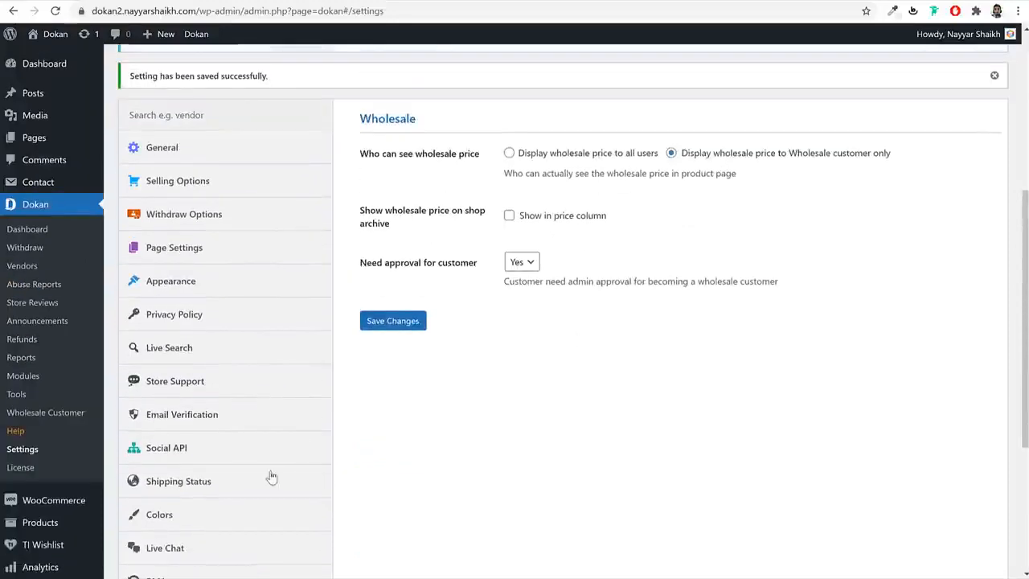
pyautogui.scroll(-2, 259, 468)
pyautogui.scroll(3, 260, 468)
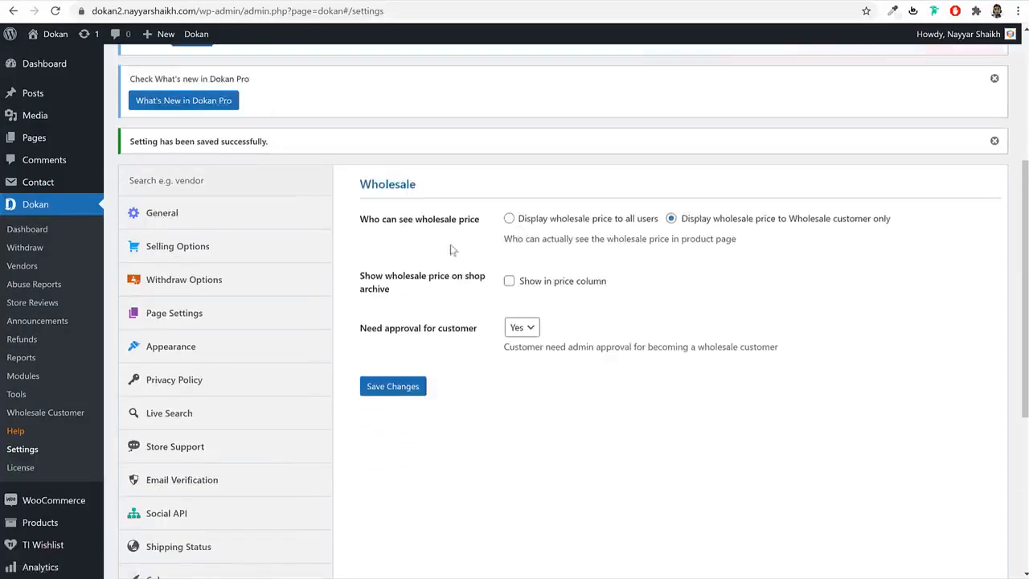
pyautogui.moveTo(401, 223); pyautogui.dragTo(474, 222)
pyautogui.click(554, 217)
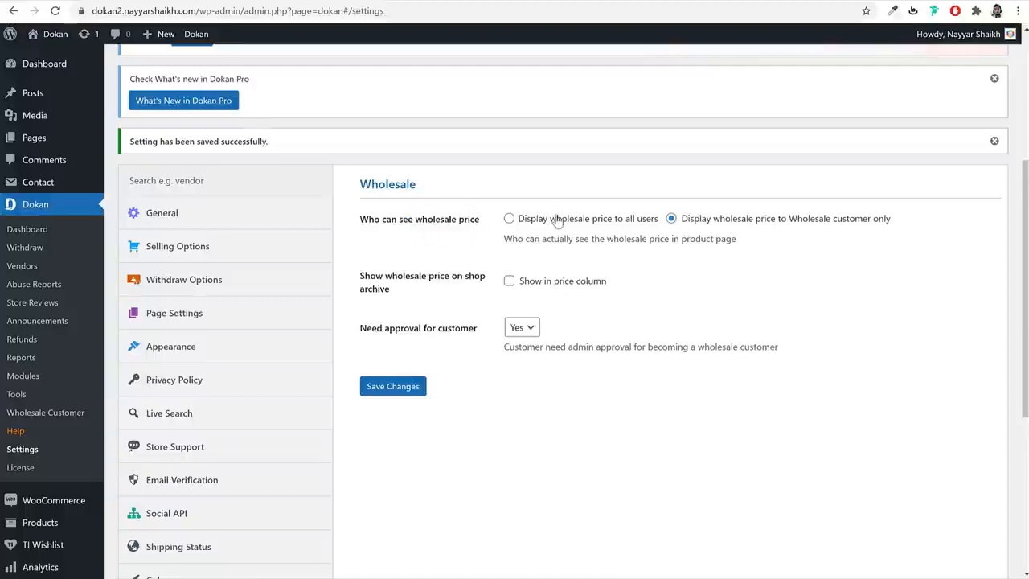
pyautogui.moveTo(721, 222); pyautogui.dragTo(886, 220)
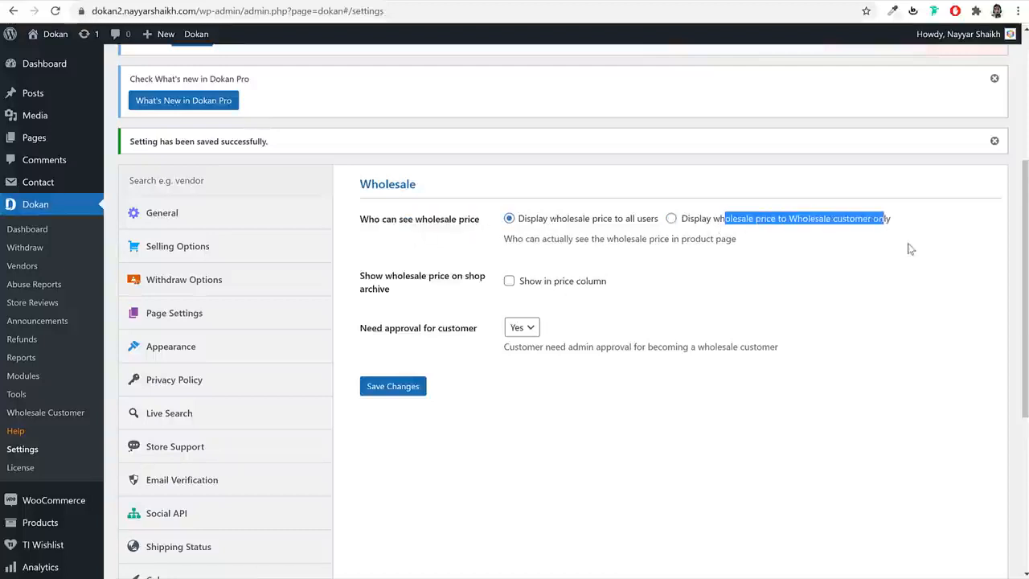
pyautogui.click(576, 222)
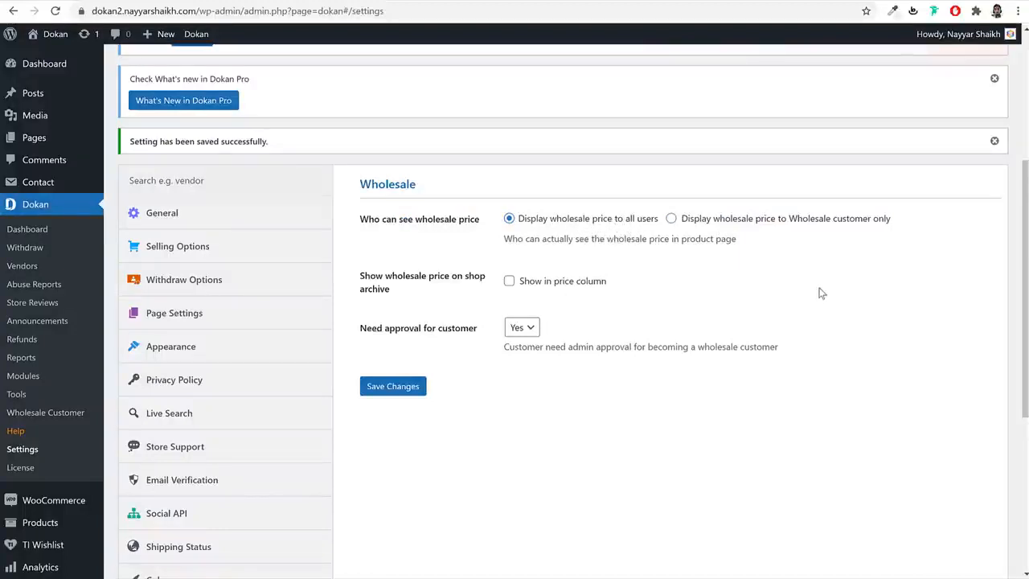
pyautogui.click(410, 391)
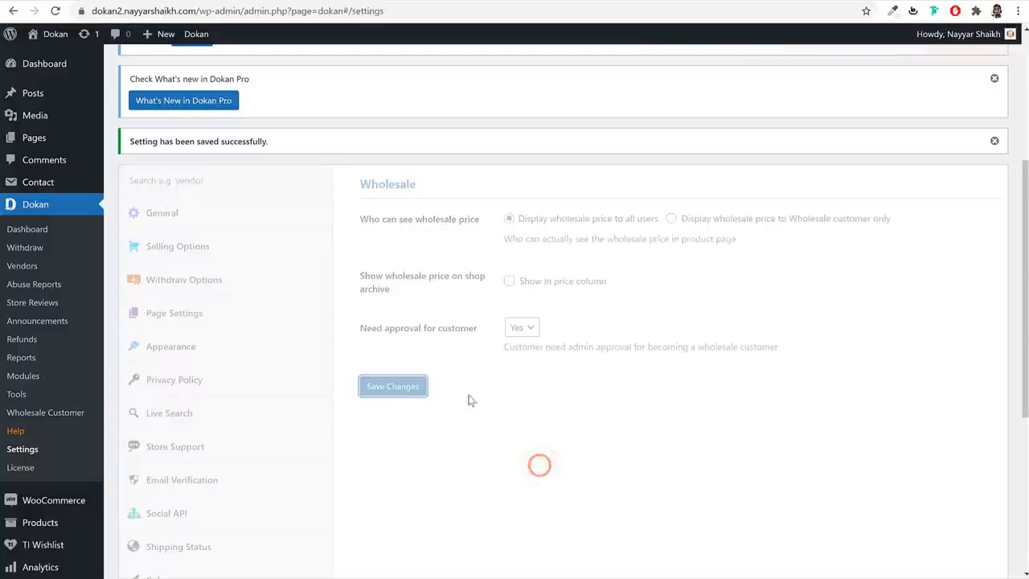
pyautogui.scroll(-5, 509, 427)
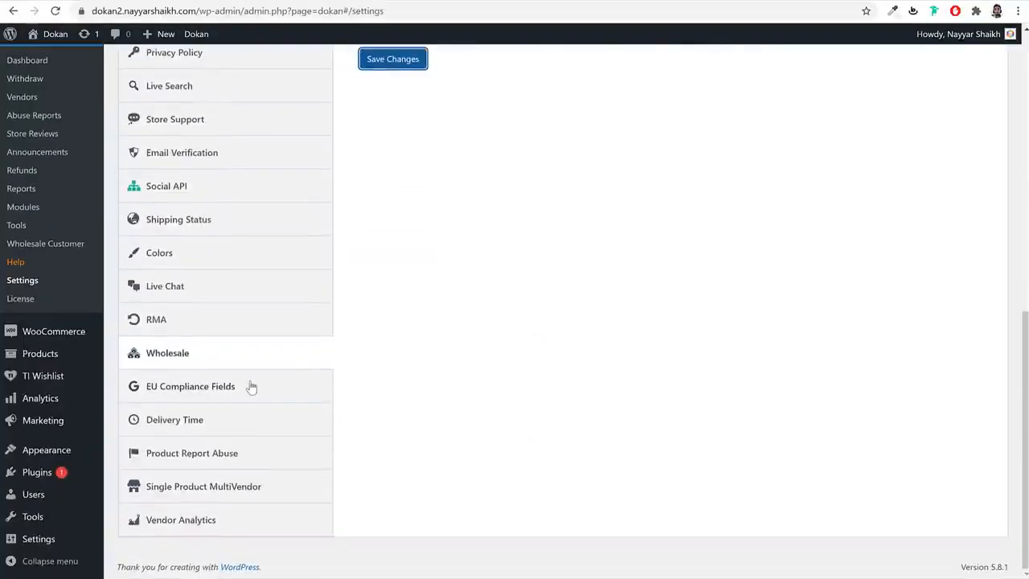
pyautogui.click(256, 388)
# - Check the wholesale price line on the storefront product page
pyautogui.scroll(4, 610, 438)
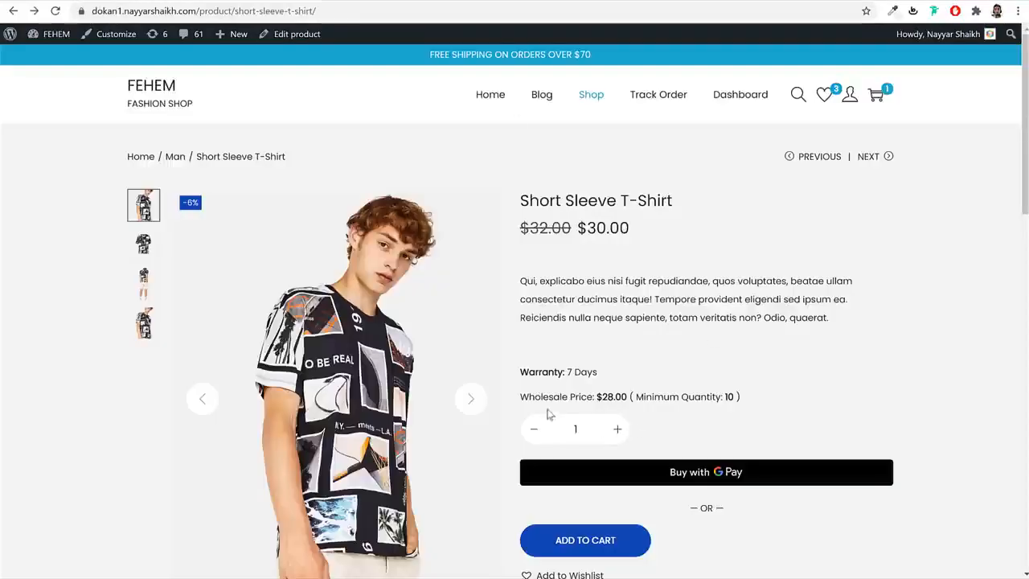
pyautogui.moveTo(528, 396); pyautogui.dragTo(709, 394)
pyautogui.click(709, 394)
pyautogui.scroll(-8, 831, 345)
pyautogui.scroll(8, 829, 381)
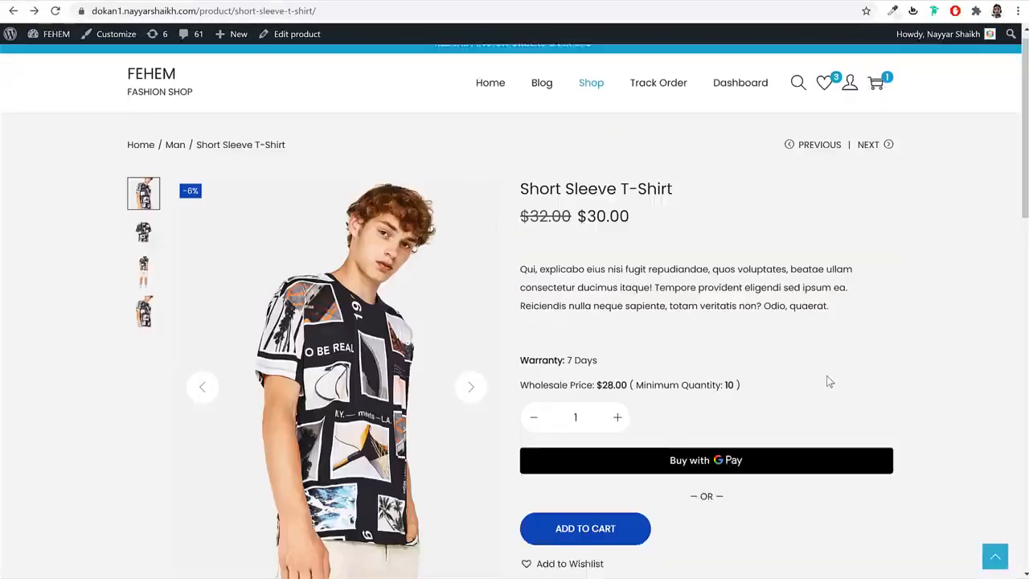
# - Go from the cart to checkout and review the Company ID/EUID and VAT/TAX billing fields
pyautogui.click(876, 95)
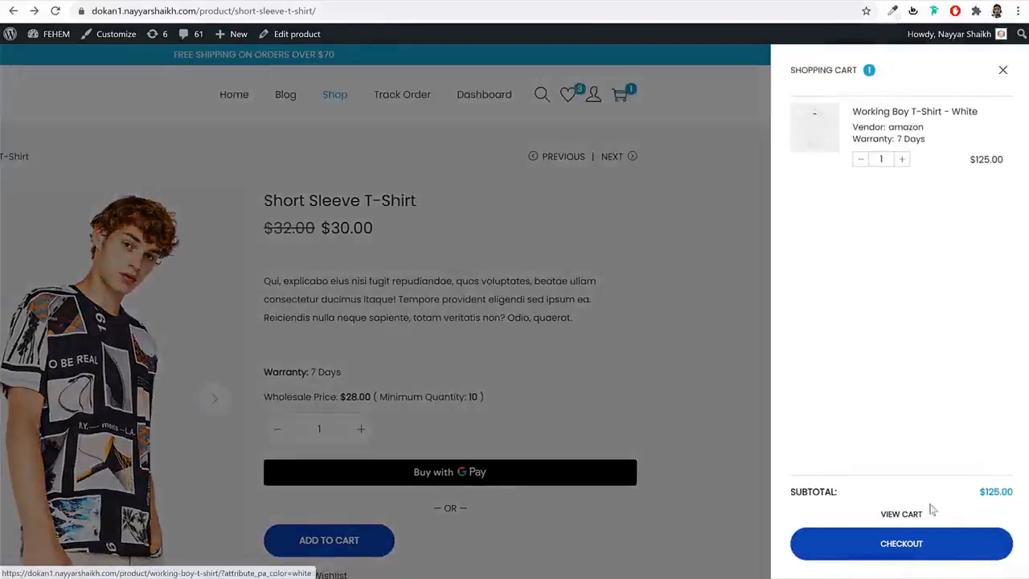
pyautogui.click(919, 545)
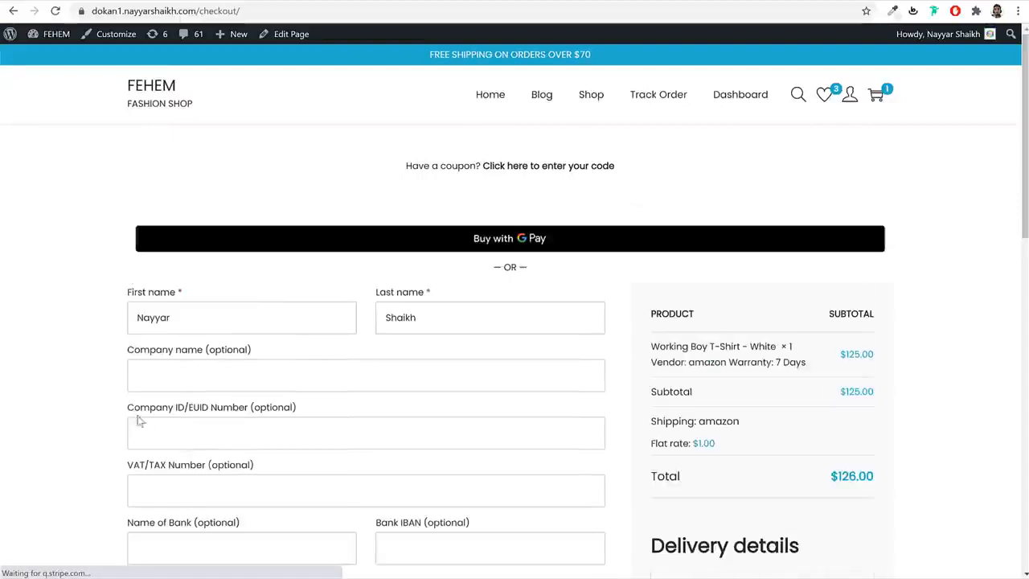
pyautogui.moveTo(168, 408); pyautogui.dragTo(271, 414)
pyautogui.scroll(-2, 270, 413)
pyautogui.moveTo(135, 334); pyautogui.dragTo(241, 336)
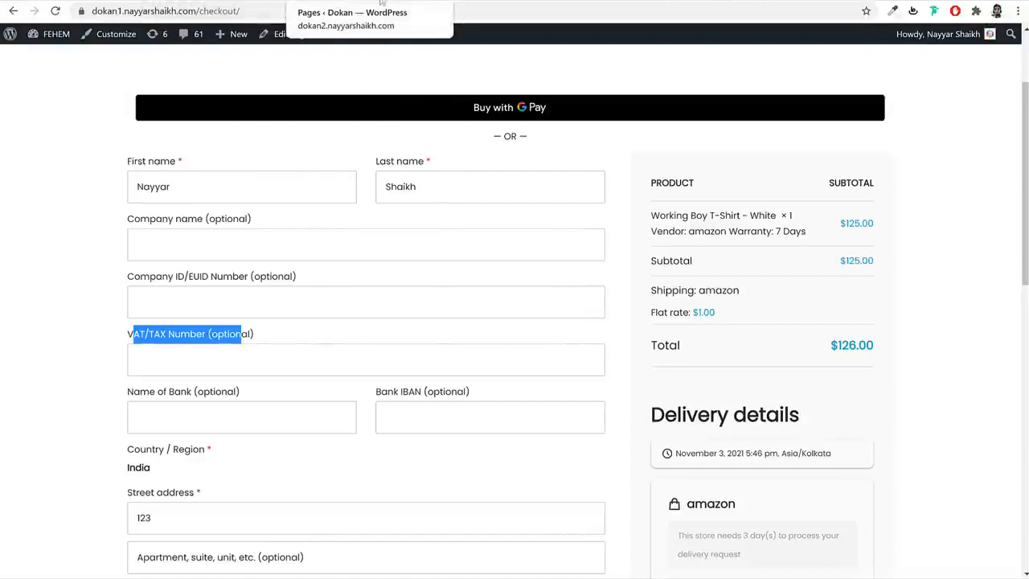
pyautogui.click(255, 335)
pyautogui.moveTo(230, 334); pyautogui.dragTo(114, 337)
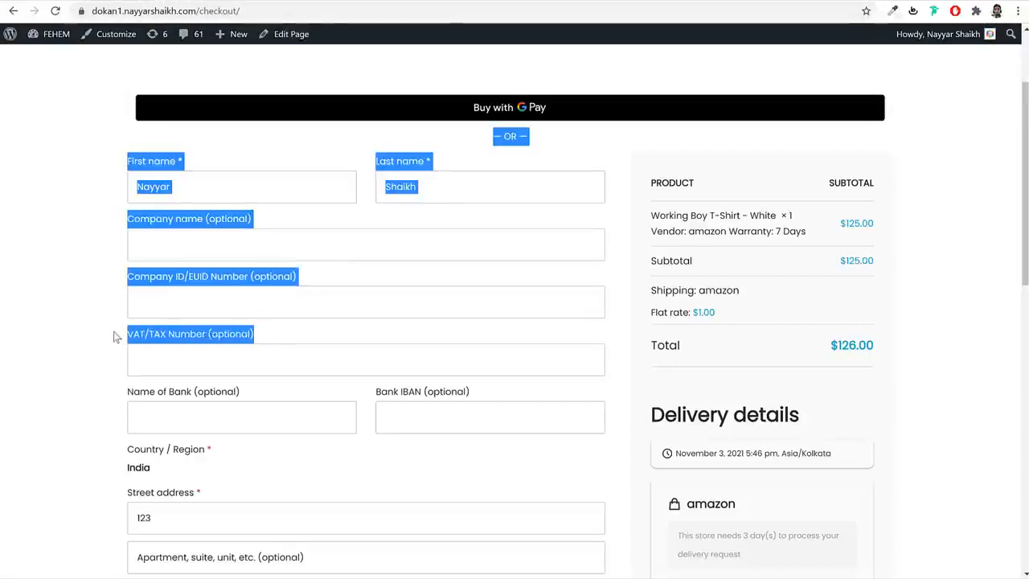
pyautogui.click(149, 336)
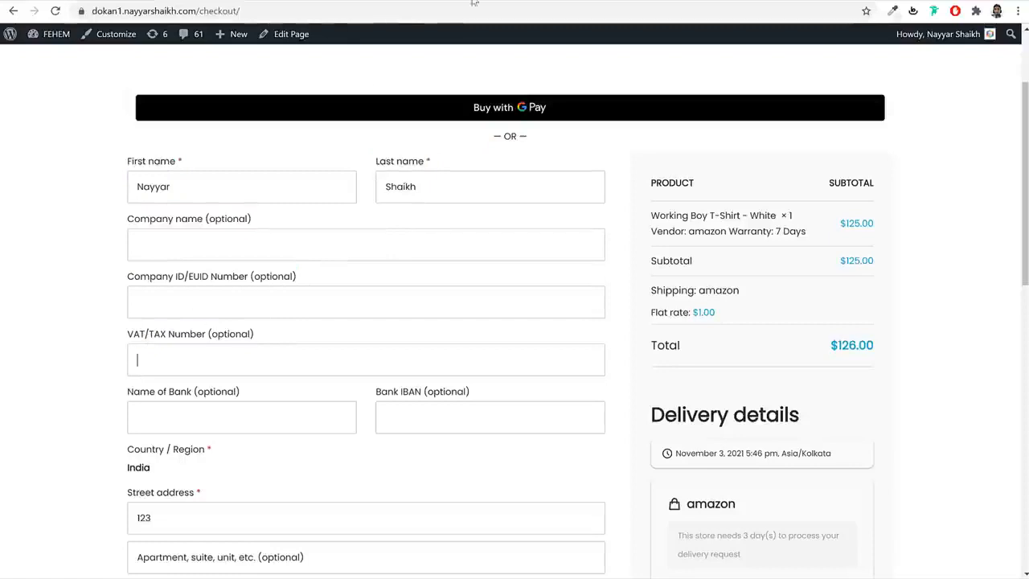
pyautogui.click(223, 2)
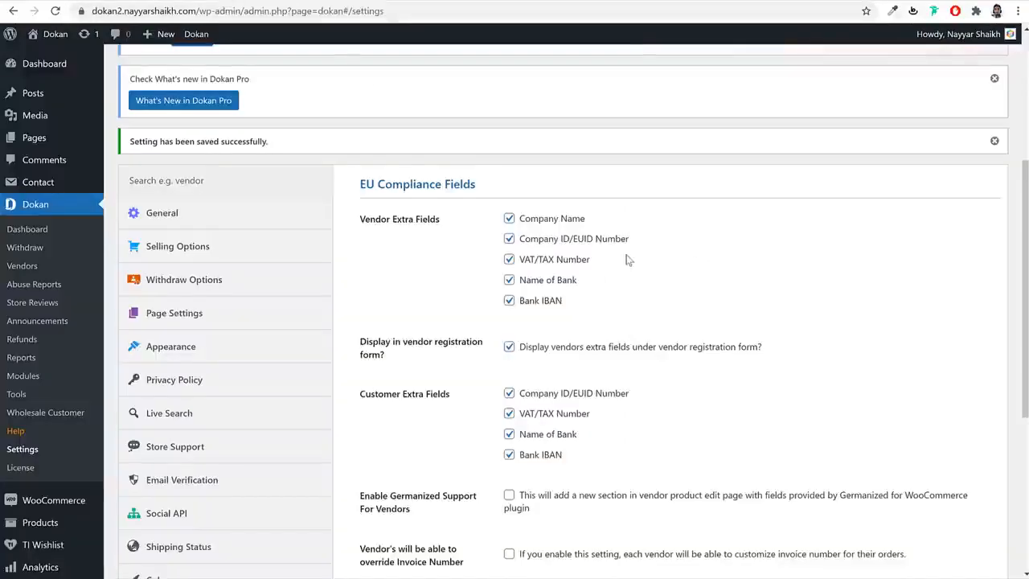
# - Keep Company ID/EUID, Name of Bank and Bank IBAN ticked among the vendor extra fields
pyautogui.click(542, 279)
pyautogui.click(547, 304)
pyautogui.click(550, 240)
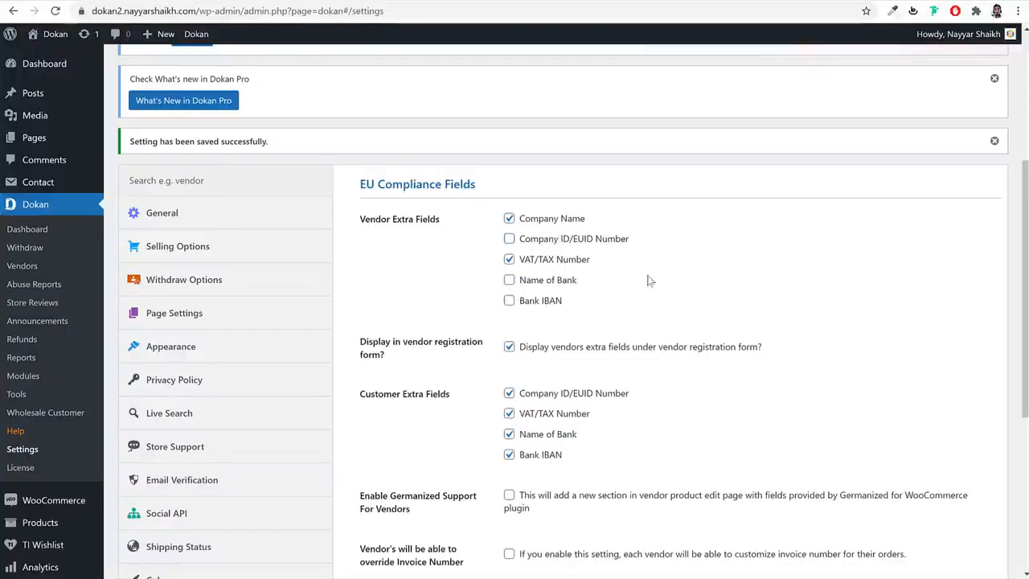
pyautogui.scroll(-1, 868, 317)
pyautogui.scroll(-2, 869, 317)
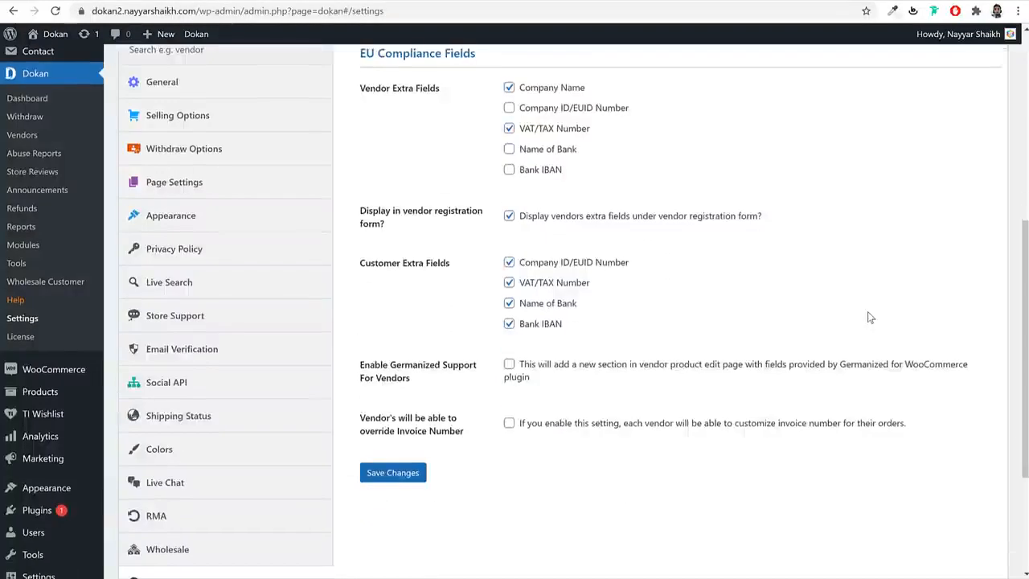
pyautogui.click(549, 111)
pyautogui.click(549, 151)
pyautogui.click(541, 171)
# - Untick Name of Bank and Bank IBAN for customers and save the EU Compliance Fields
pyautogui.click(550, 305)
pyautogui.click(551, 325)
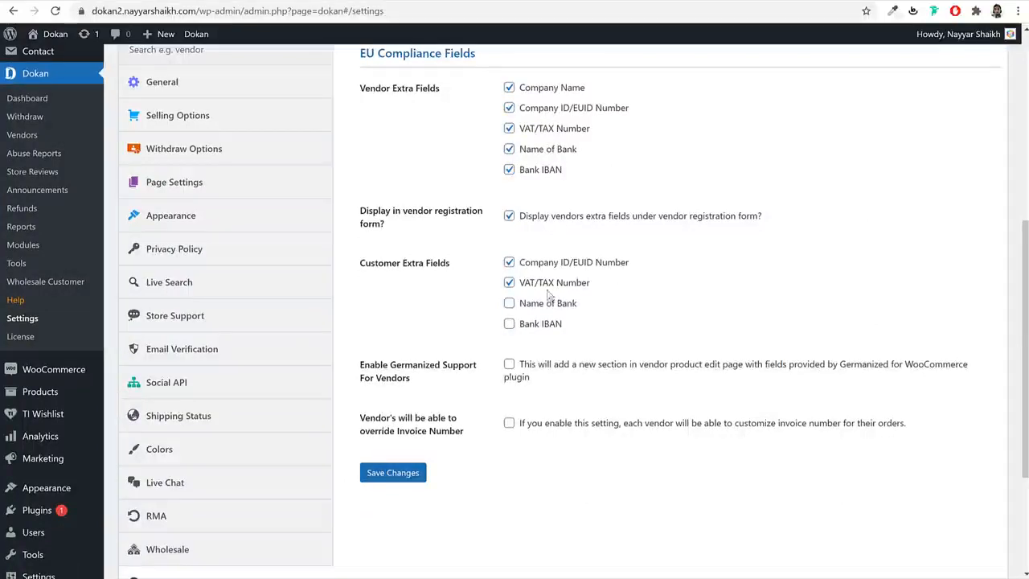
pyautogui.click(392, 473)
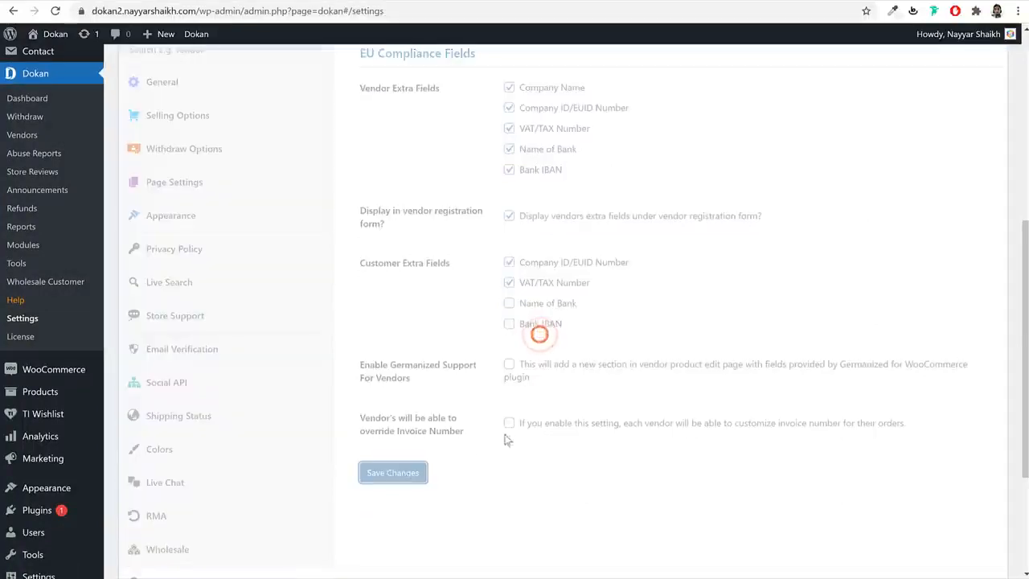
pyautogui.scroll(-3, 566, 425)
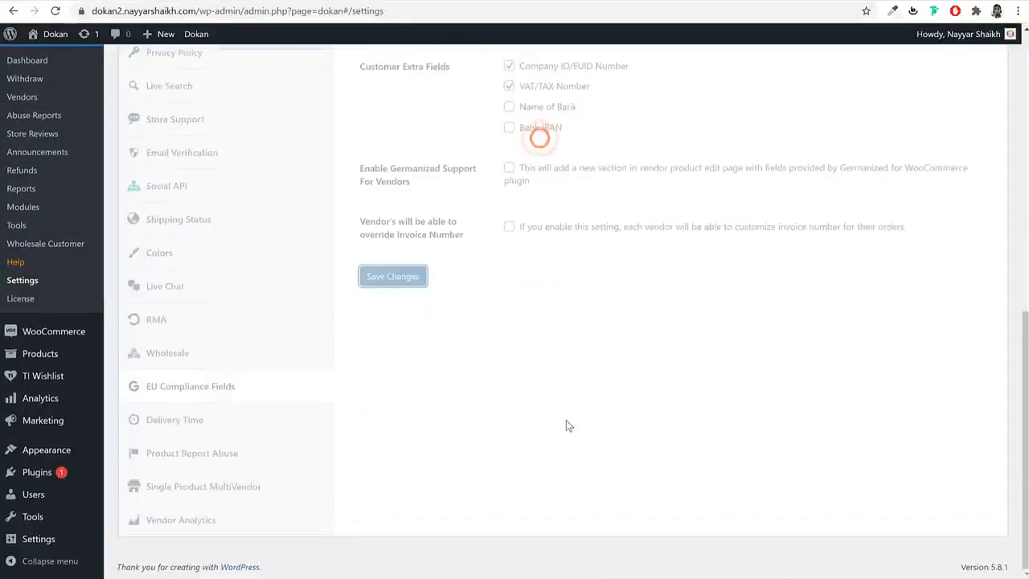
pyautogui.click(259, 423)
pyautogui.scroll(3, 888, 220)
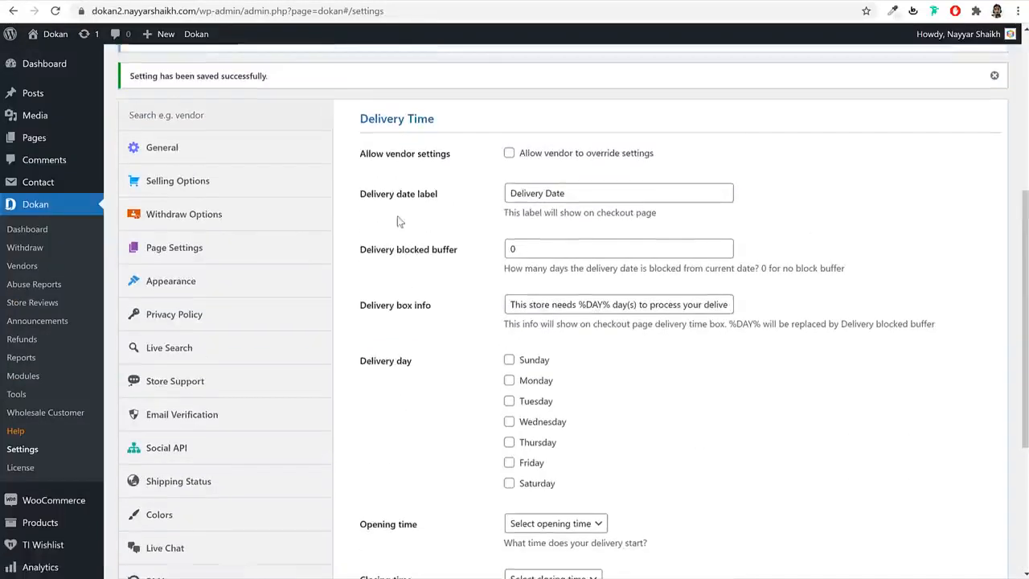
# - Change the delivery blocked buffer from 0 to 1 day
pyautogui.doubleClick(560, 253)
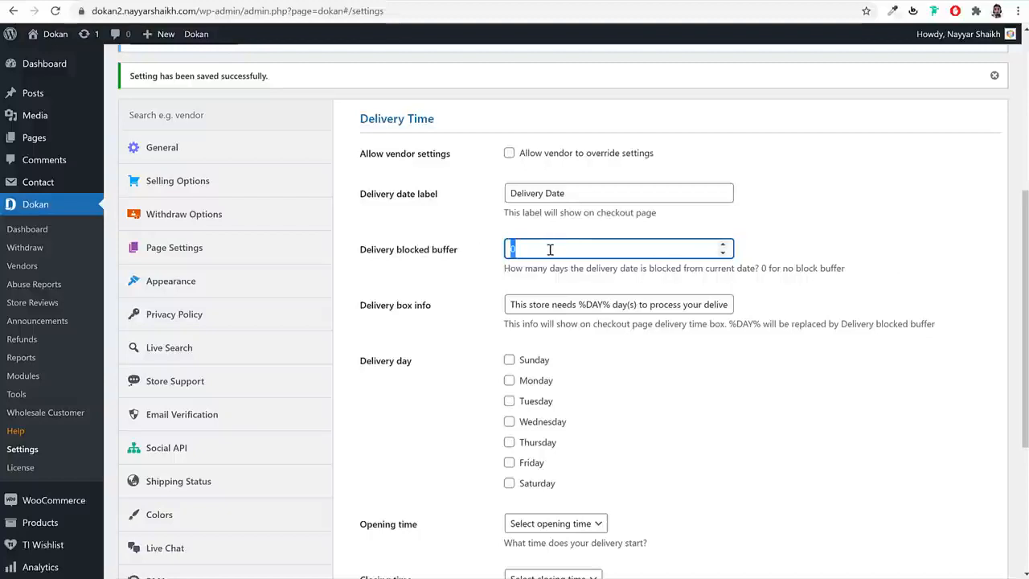
pyautogui.click(884, 235)
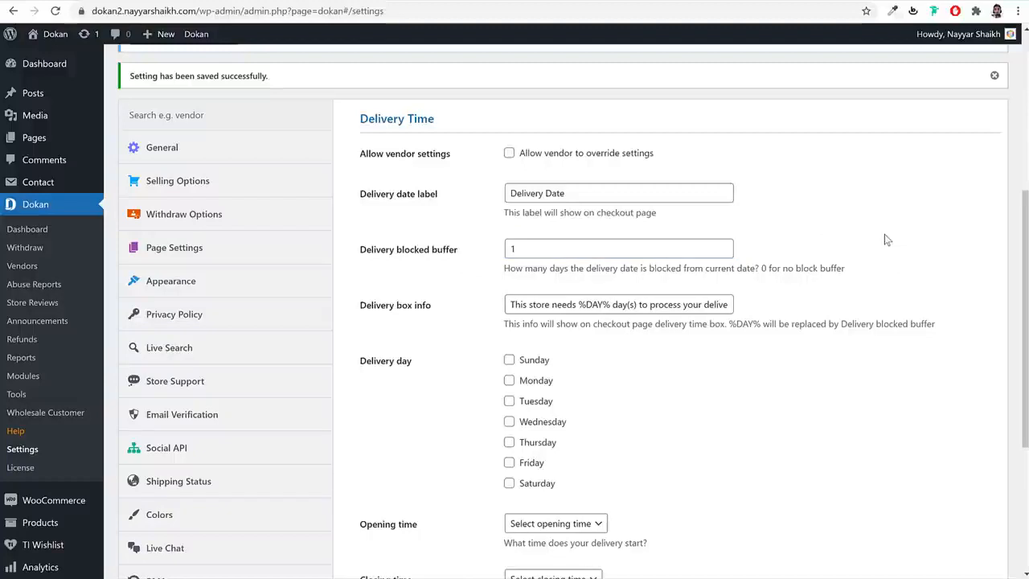
pyautogui.moveTo(634, 248); pyautogui.dragTo(493, 254)
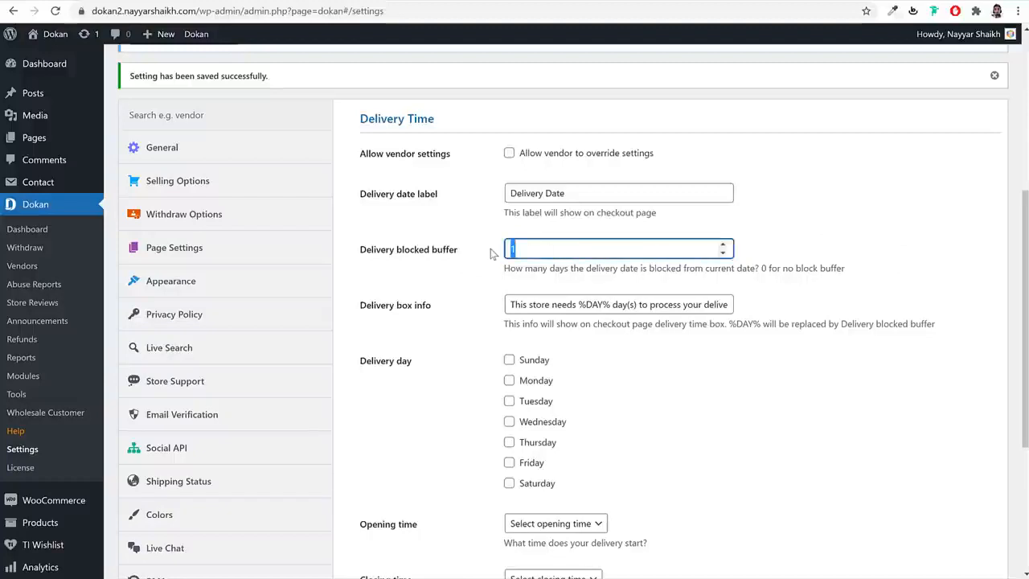
pyautogui.click(816, 242)
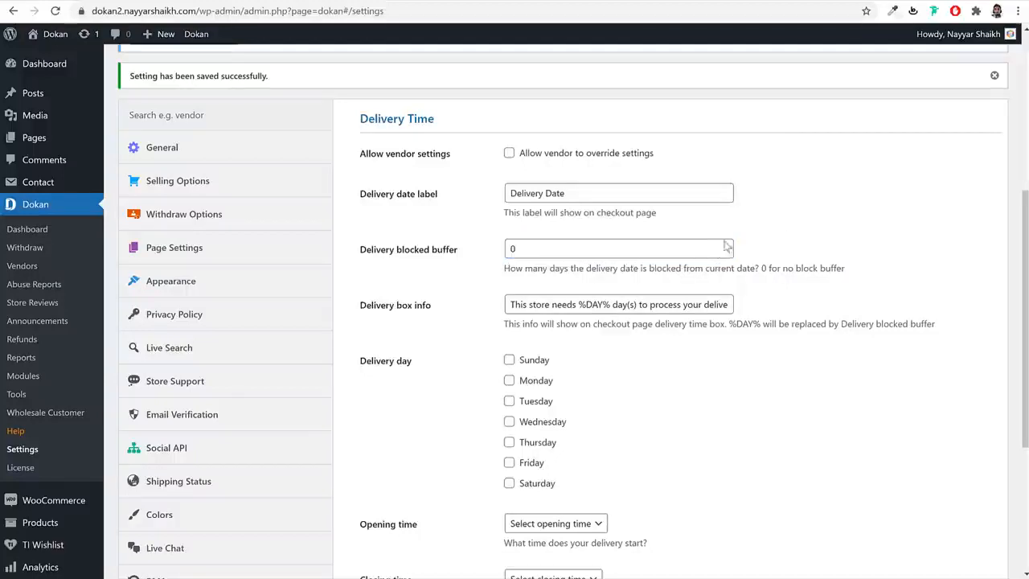
pyautogui.moveTo(601, 248); pyautogui.dragTo(470, 246)
pyautogui.write('1')
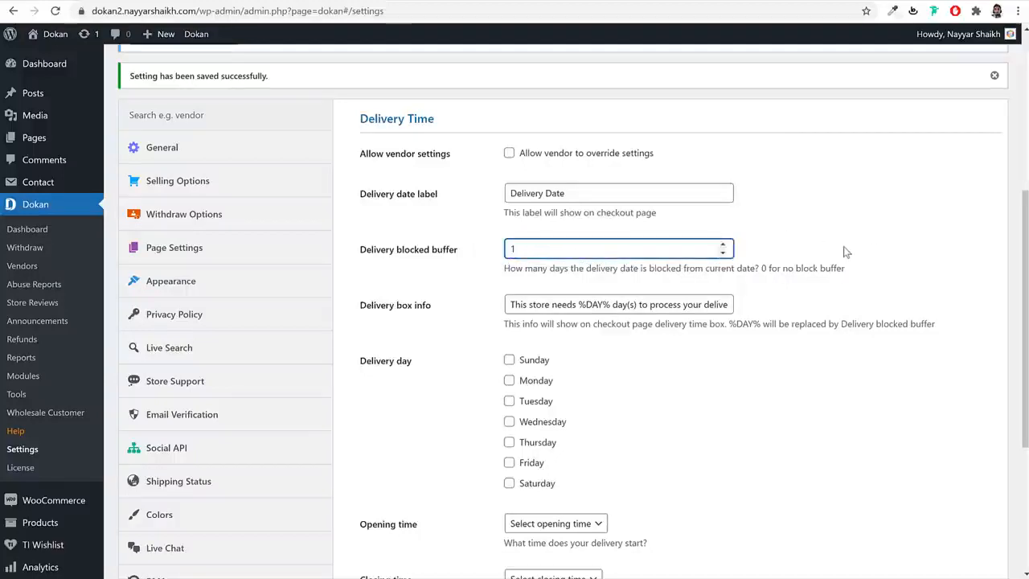
# - Enable delivery on Monday through Saturday
pyautogui.scroll(-2, 844, 252)
pyautogui.click(532, 250)
pyautogui.click(534, 272)
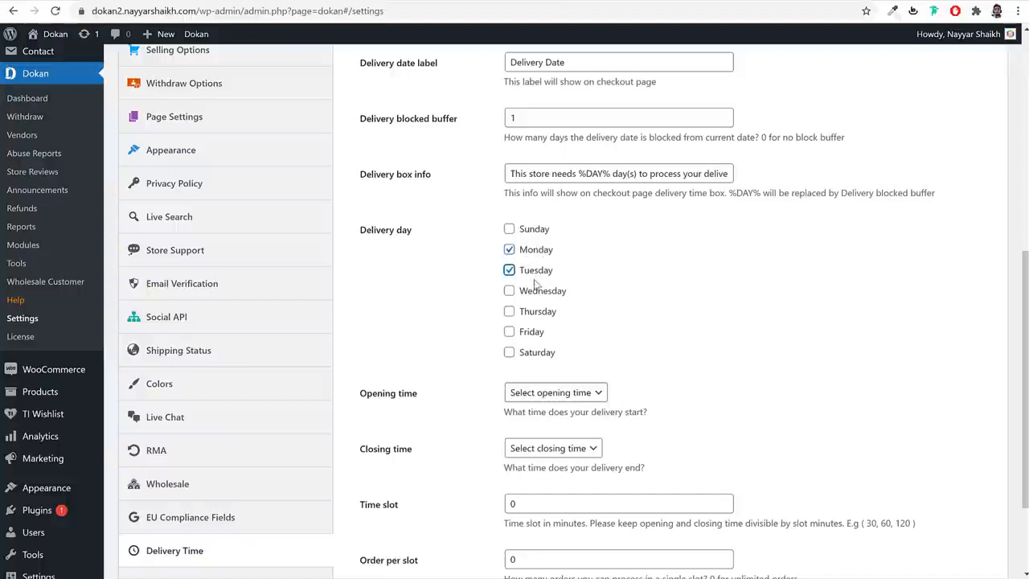
pyautogui.click(536, 291)
pyautogui.click(535, 312)
pyautogui.click(531, 333)
pyautogui.click(533, 353)
# - Set opening time to 08:00 AM and closing time to 08:00 PM
pyautogui.scroll(-2, 738, 309)
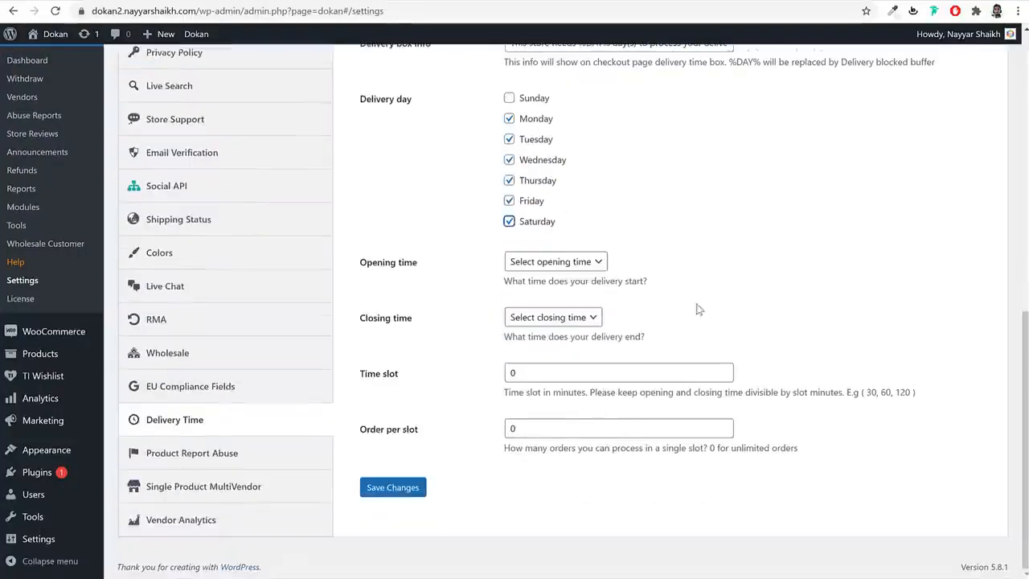
pyautogui.click(573, 262)
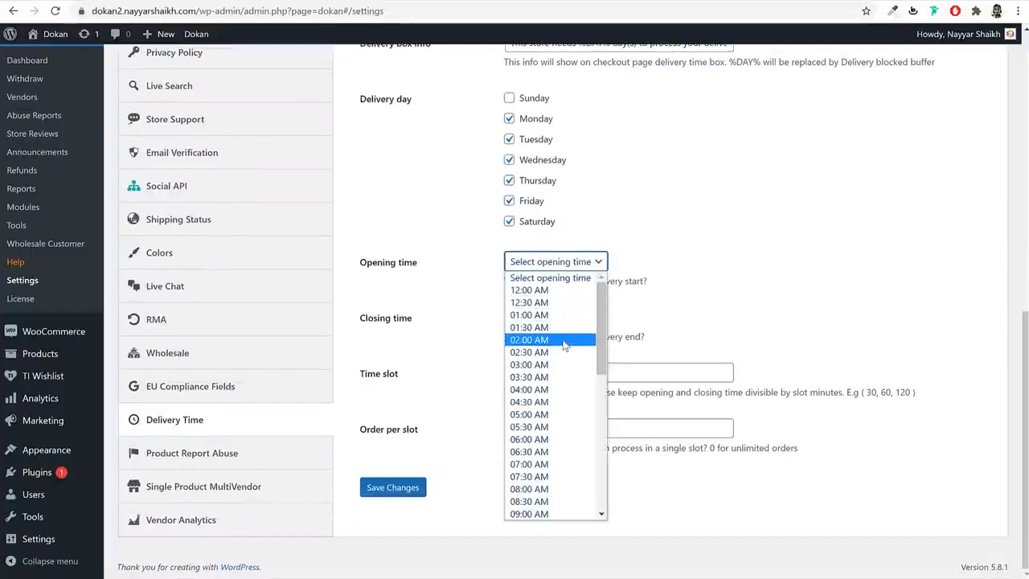
pyautogui.click(543, 273)
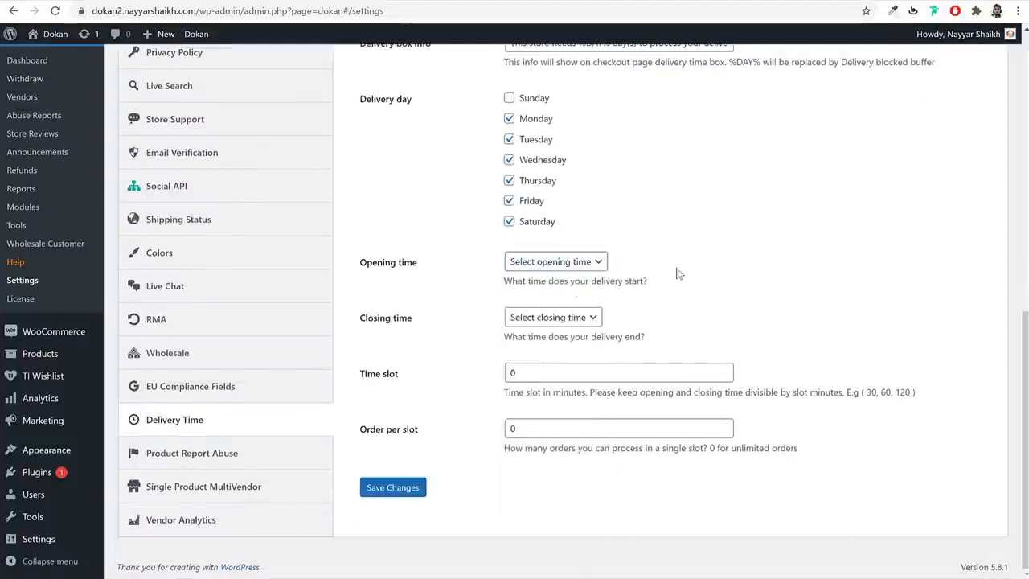
pyautogui.click(581, 266)
pyautogui.scroll(-5, 581, 325)
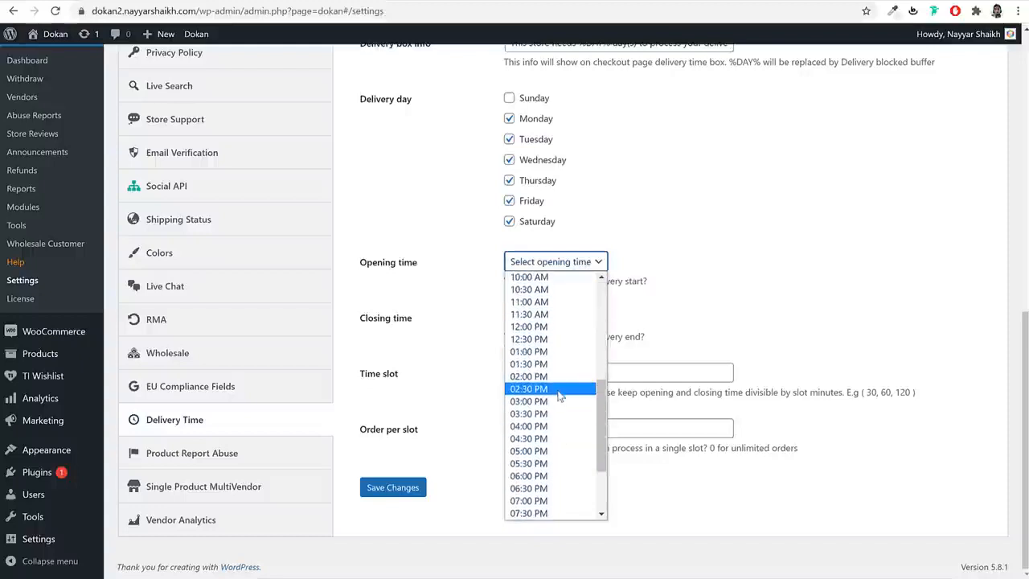
pyautogui.scroll(-3, 561, 396)
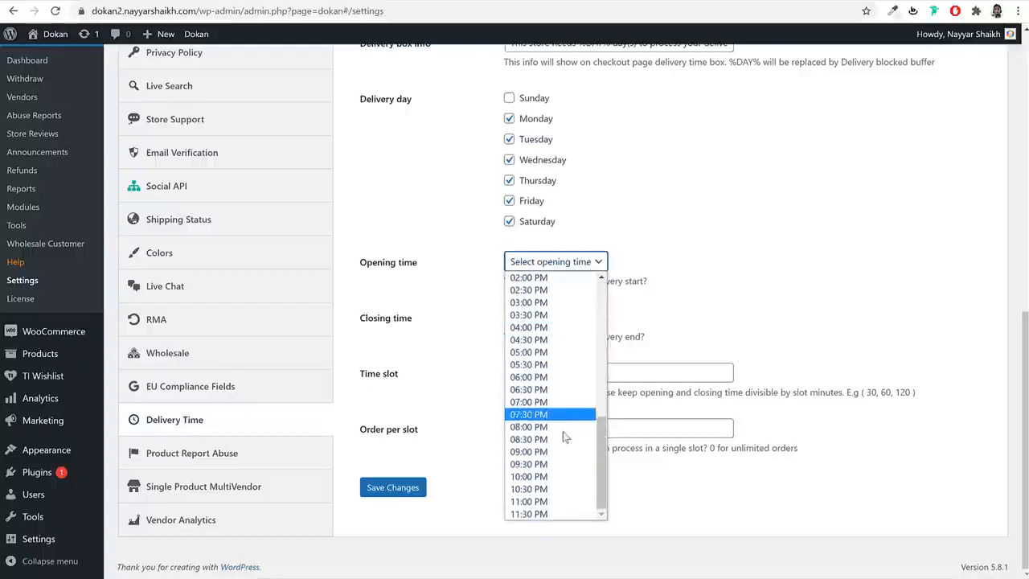
pyautogui.scroll(8, 563, 422)
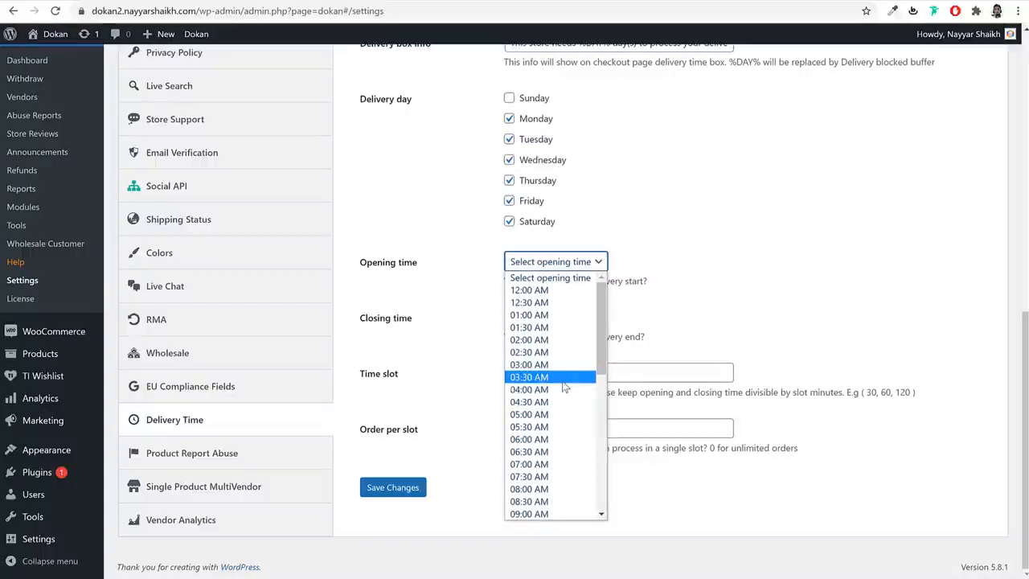
pyautogui.click(557, 489)
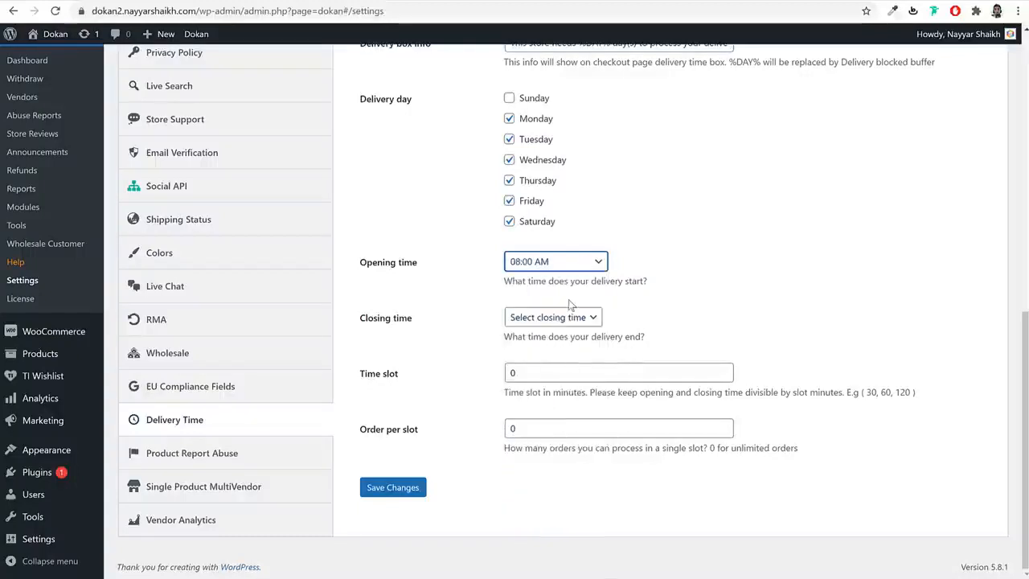
pyautogui.click(571, 317)
pyautogui.scroll(-2, 558, 470)
pyautogui.scroll(-2, 560, 471)
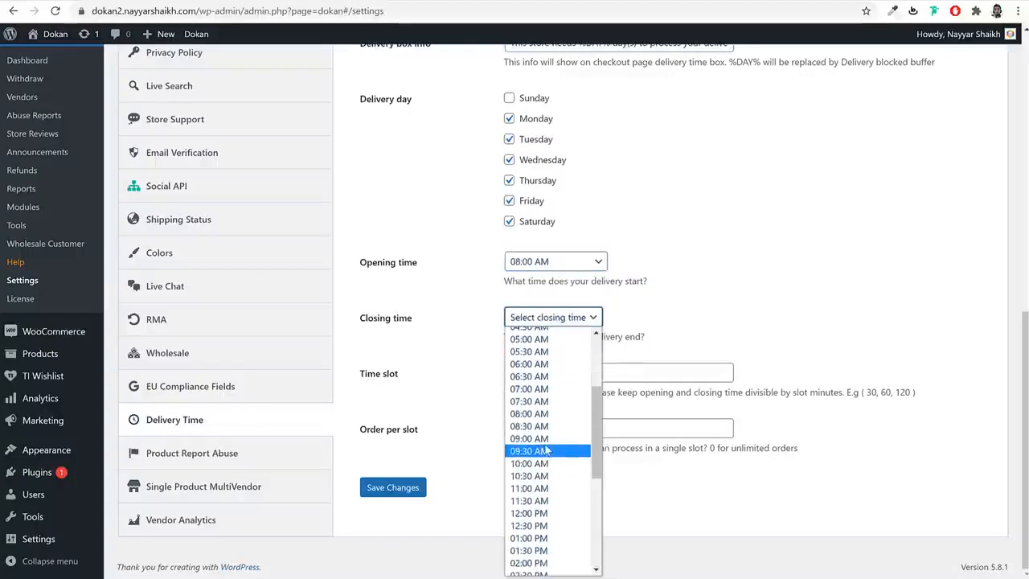
pyautogui.scroll(-3, 550, 508)
pyautogui.click(535, 508)
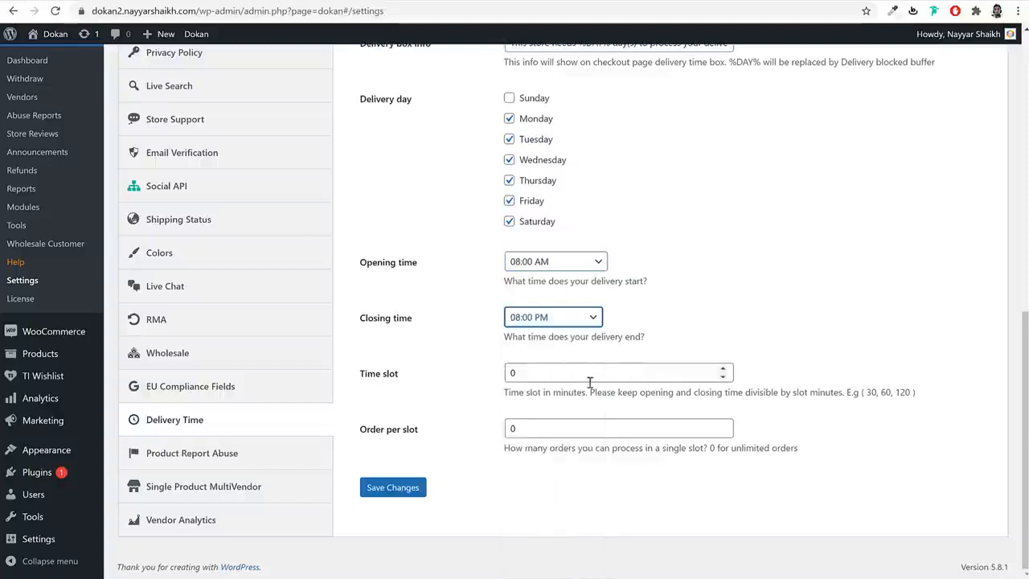
# - Use 60-minute time slots with 10 orders per slot and save the Delivery Time settings
pyautogui.doubleClick(510, 373)
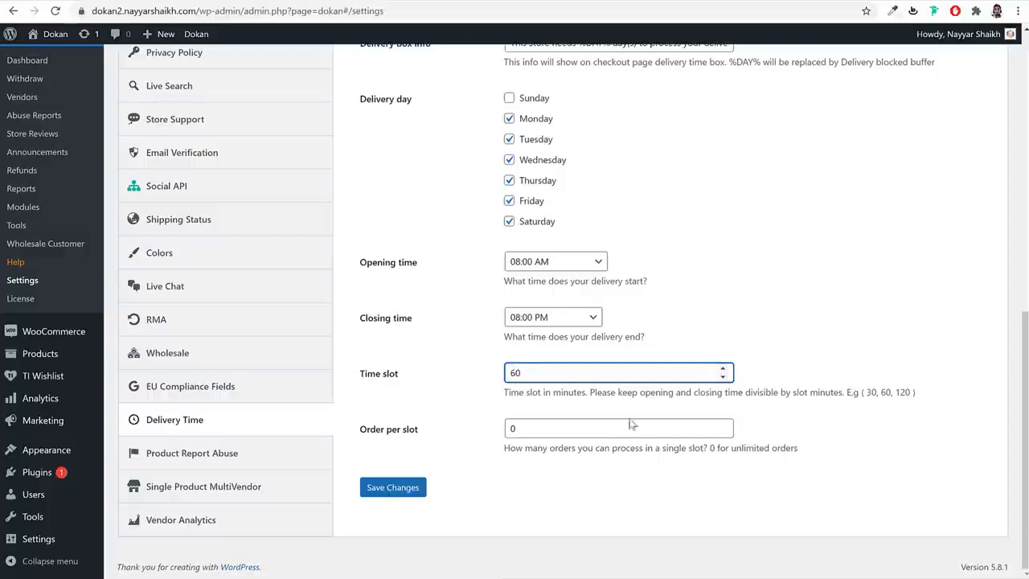
pyautogui.moveTo(536, 426); pyautogui.dragTo(500, 433)
pyautogui.write('10')
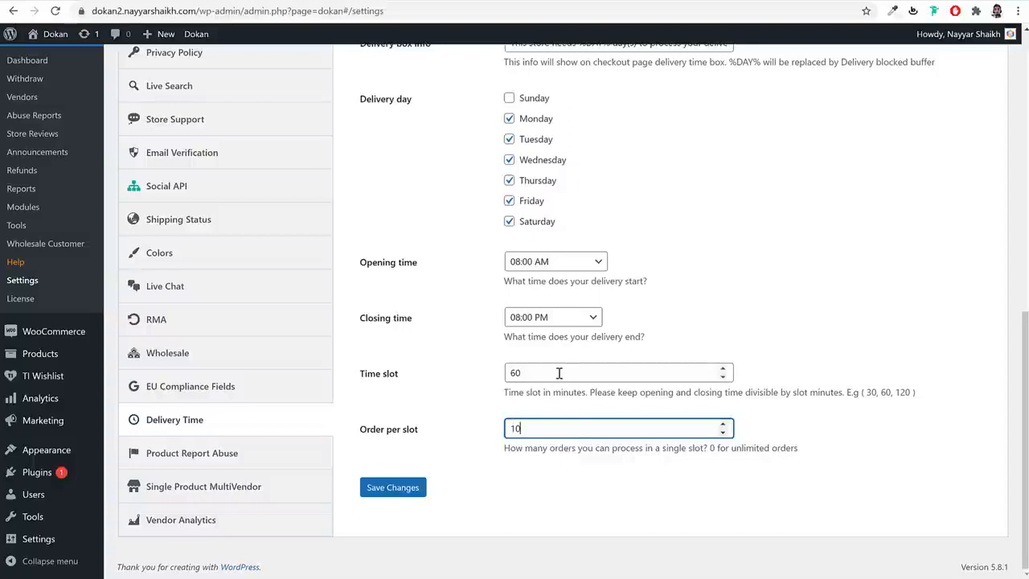
pyautogui.moveTo(558, 373); pyautogui.dragTo(508, 374)
pyautogui.click(763, 342)
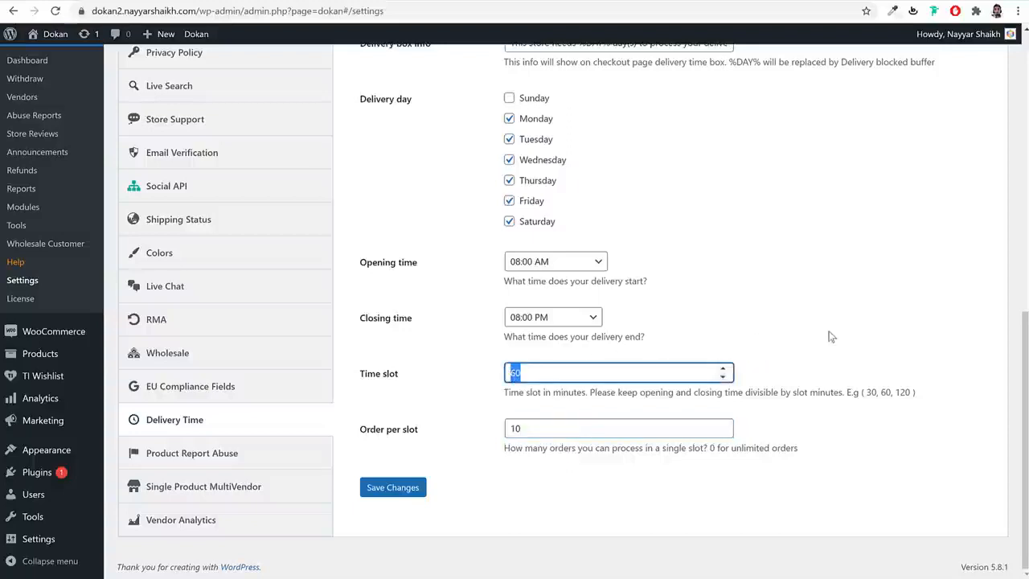
pyautogui.click(394, 491)
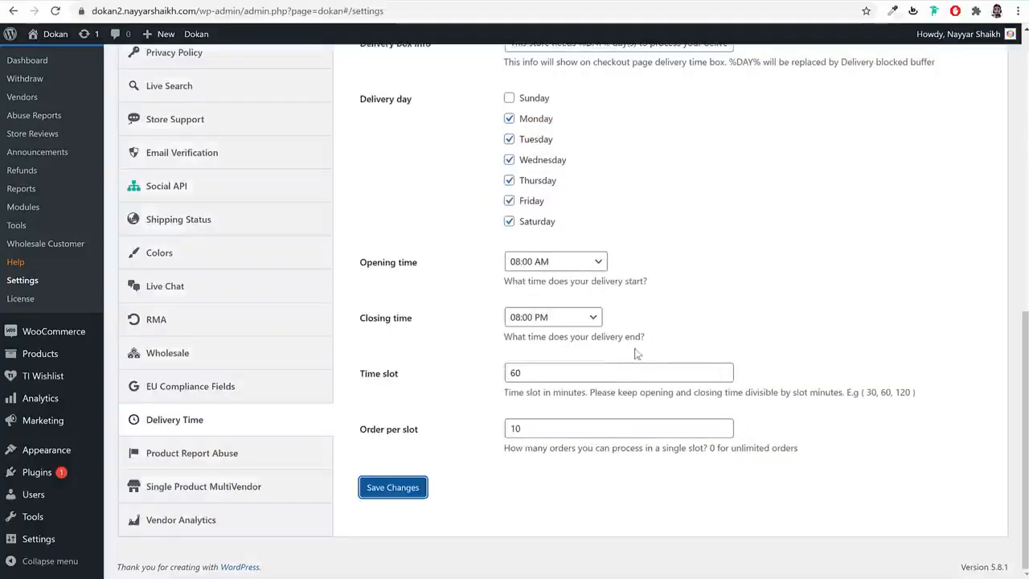
pyautogui.scroll(2, 649, 361)
pyautogui.scroll(-3, 653, 364)
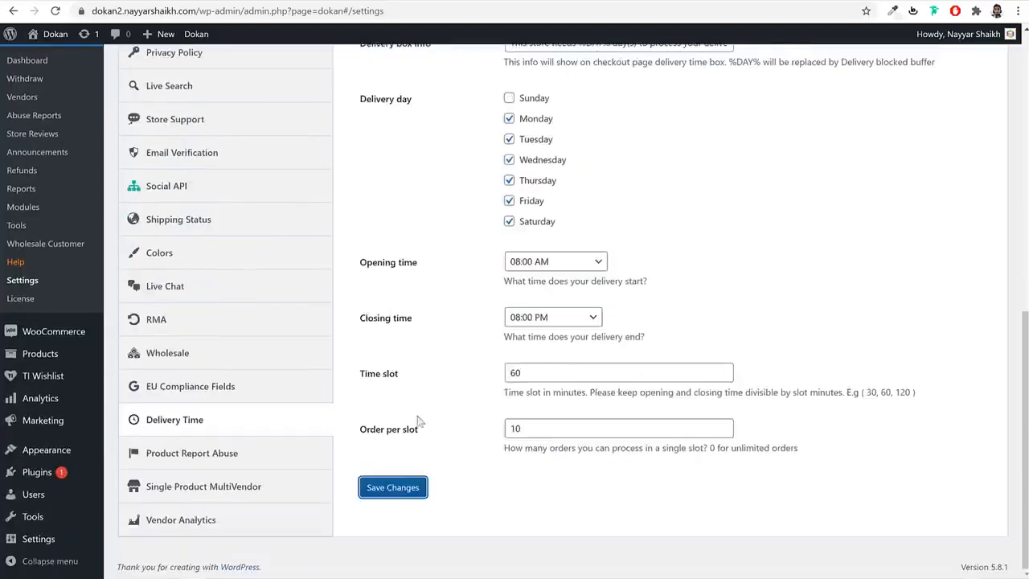
pyautogui.click(254, 453)
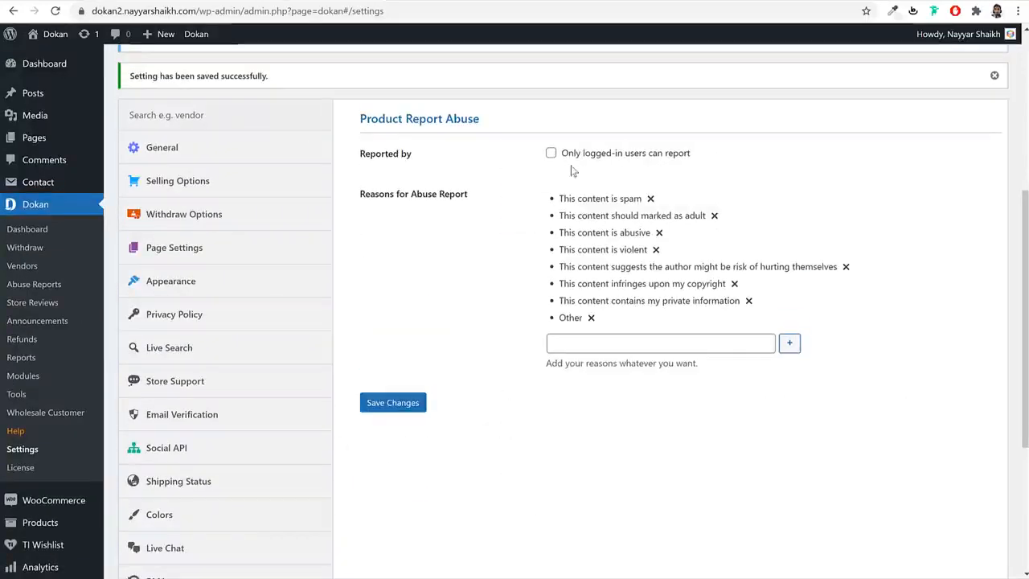
# - Allow only logged-in users to report product abuse and save the report abuse settings
pyautogui.click(552, 153)
pyautogui.click(397, 405)
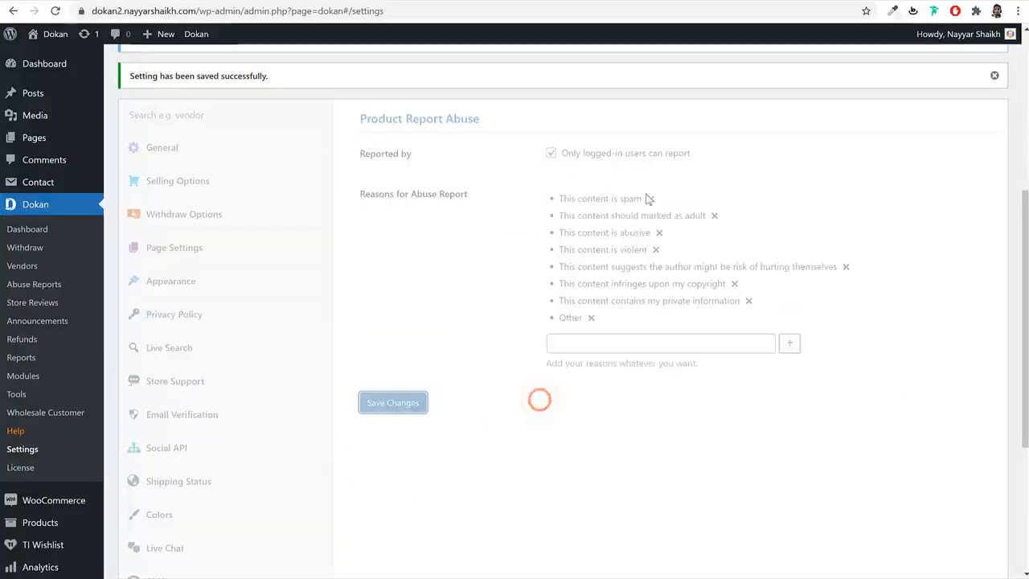
pyautogui.moveTo(561, 198); pyautogui.dragTo(635, 198)
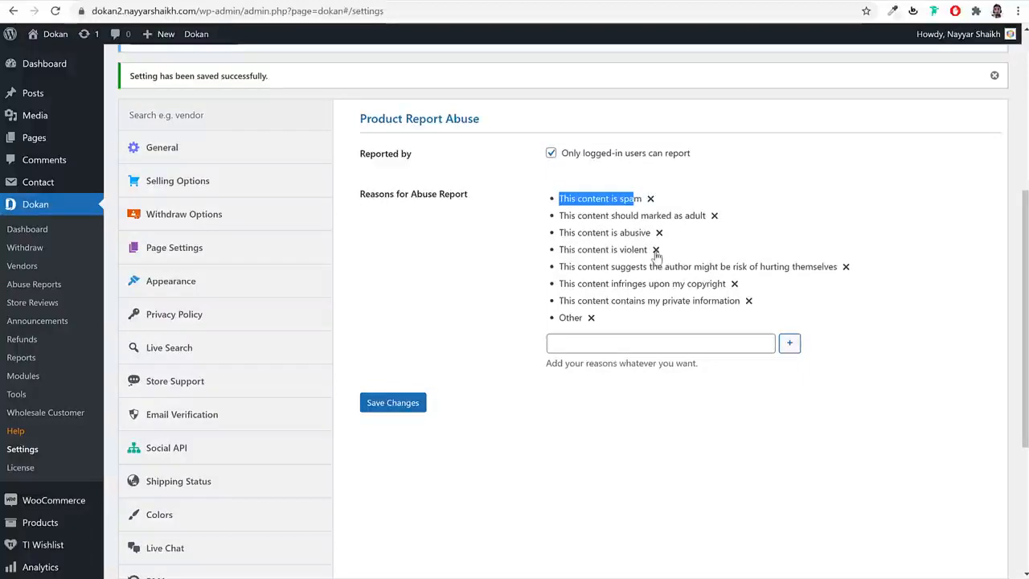
pyautogui.click(645, 348)
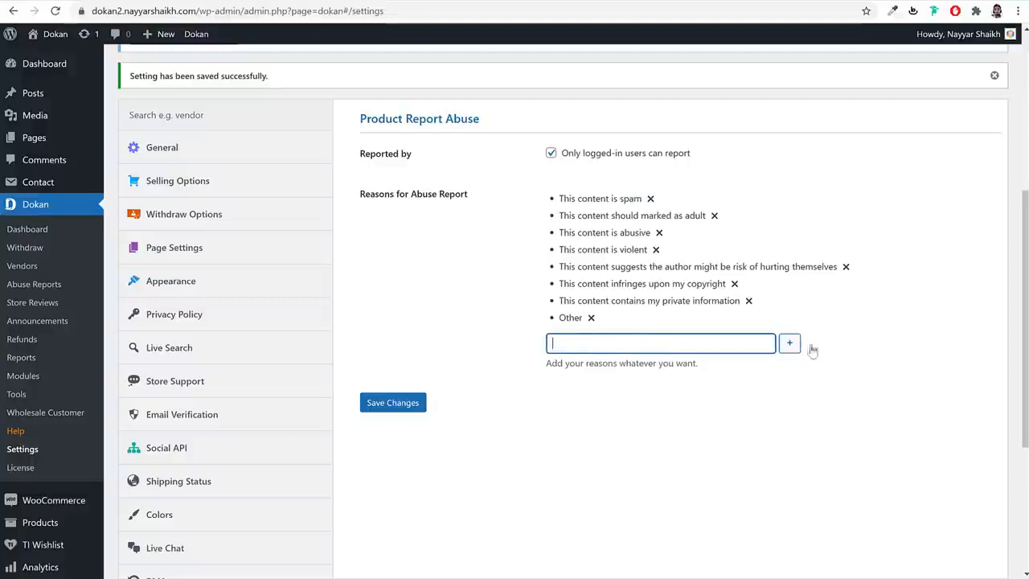
# - Move through Single Product MultiVendor to the Vendor Analytics settings with Google Analytics login
pyautogui.scroll(-3, 812, 371)
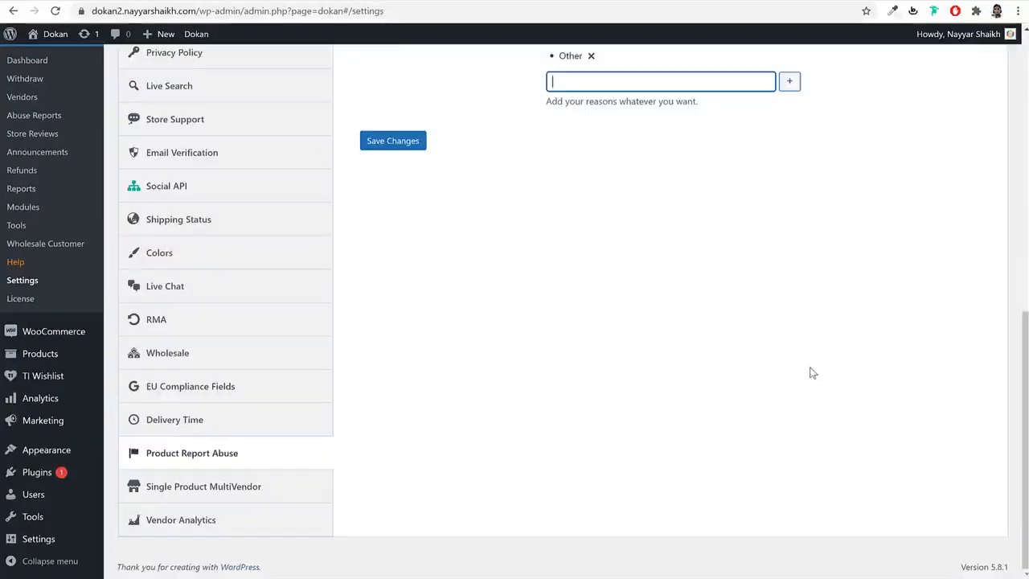
pyautogui.click(237, 491)
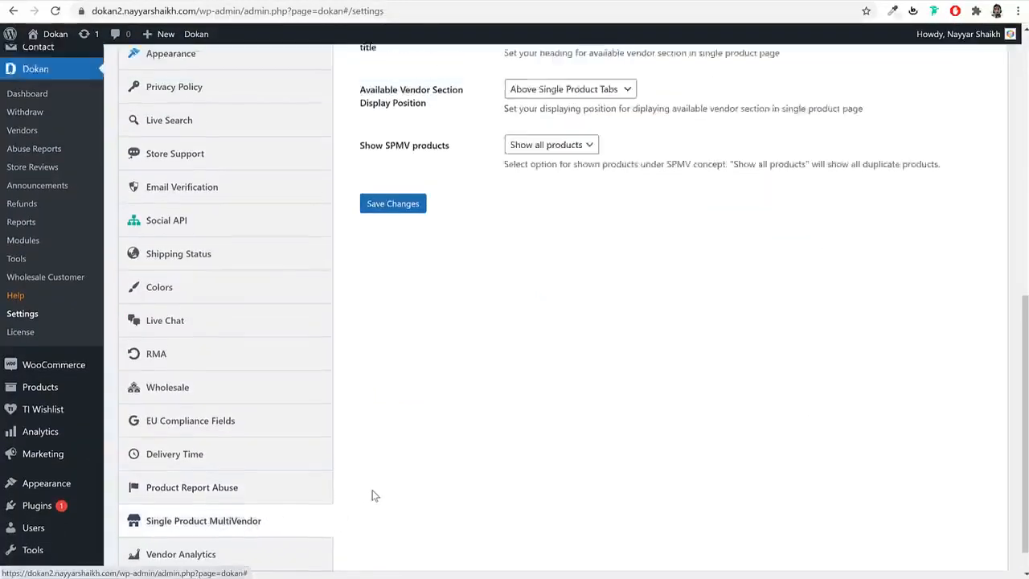
pyautogui.scroll(-5, 372, 494)
pyautogui.click(230, 528)
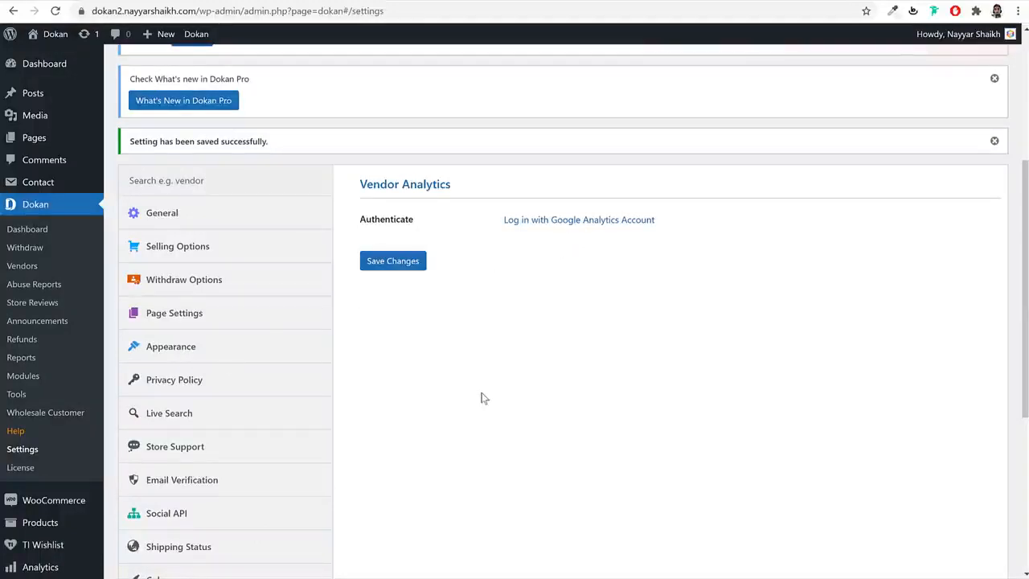
pyautogui.scroll(-2, 480, 395)
pyautogui.scroll(3, 480, 399)
pyautogui.scroll(2, 485, 400)
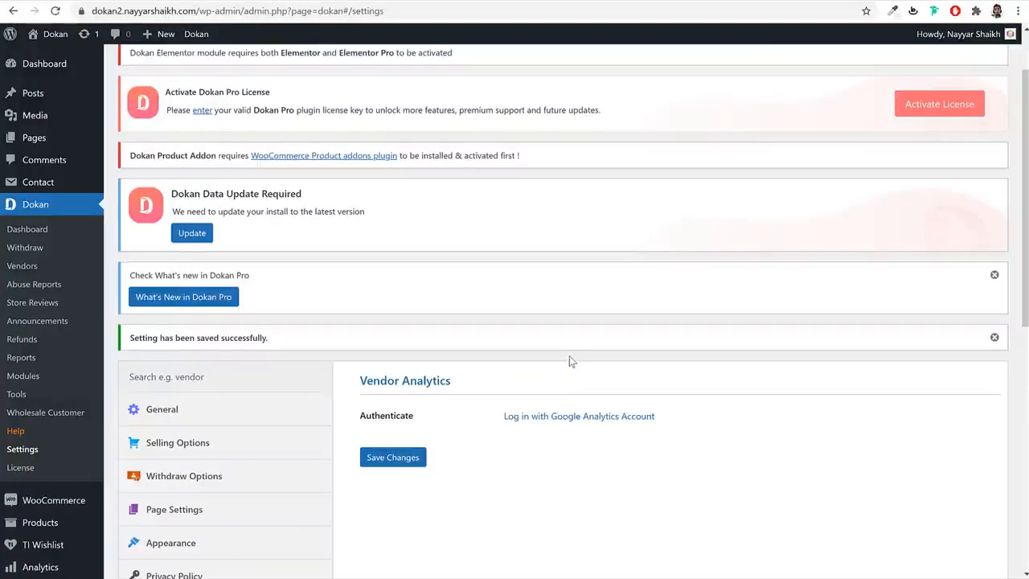
pyautogui.scroll(-2, 570, 356)
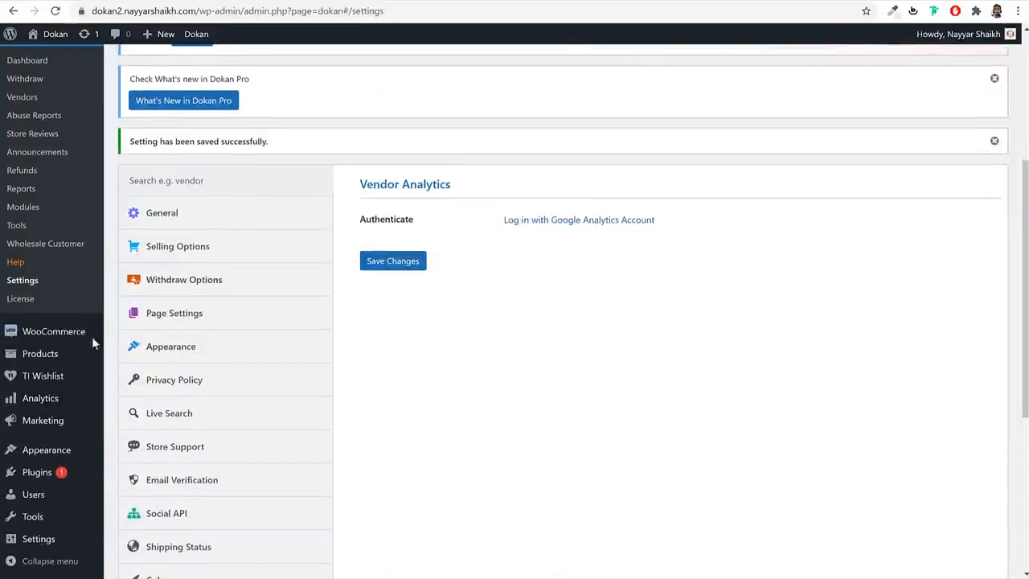
pyautogui.moveTo(40, 336)
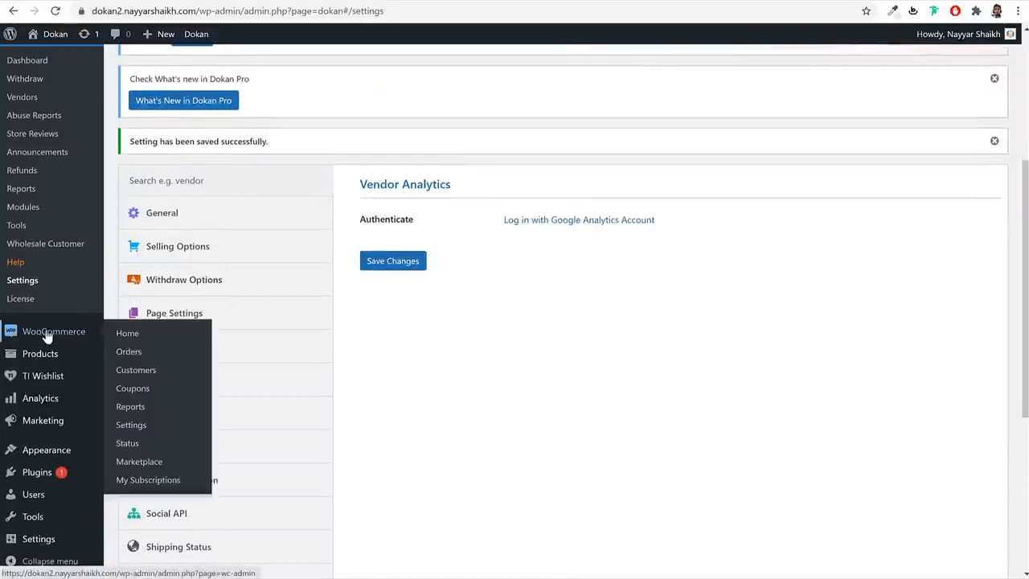
# - Open the Dokan Shipping method in WooCommerce's Maharashtra shipping zone
pyautogui.click(140, 425)
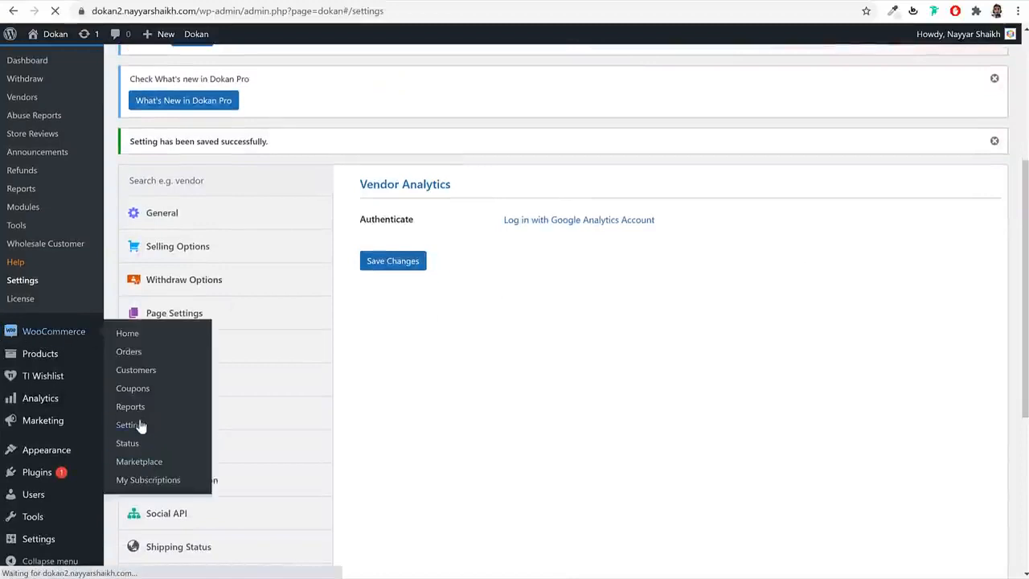
pyautogui.click(287, 123)
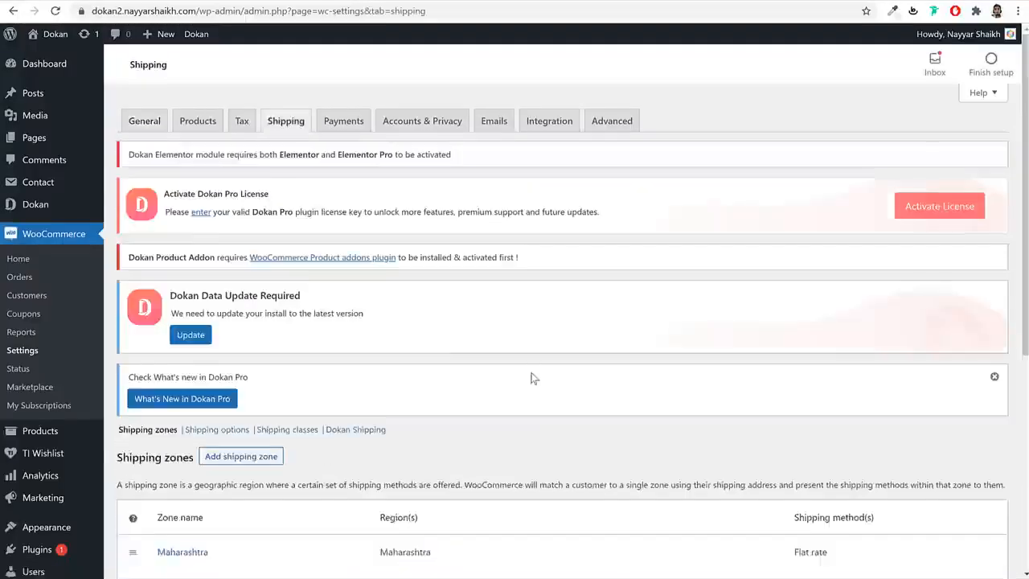
pyautogui.scroll(-4, 533, 378)
pyautogui.click(166, 309)
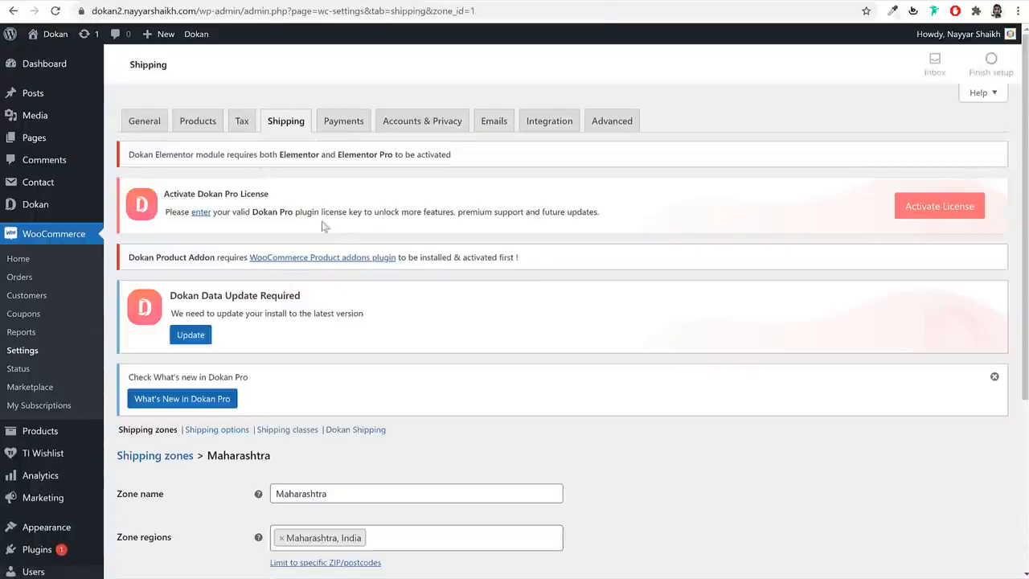
pyautogui.scroll(-3, 490, 346)
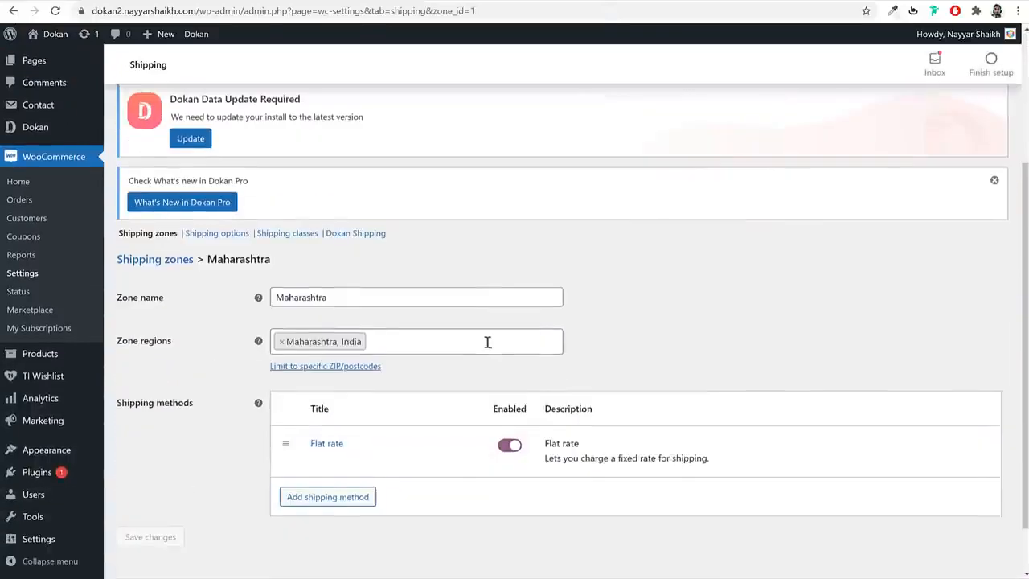
pyautogui.click(377, 236)
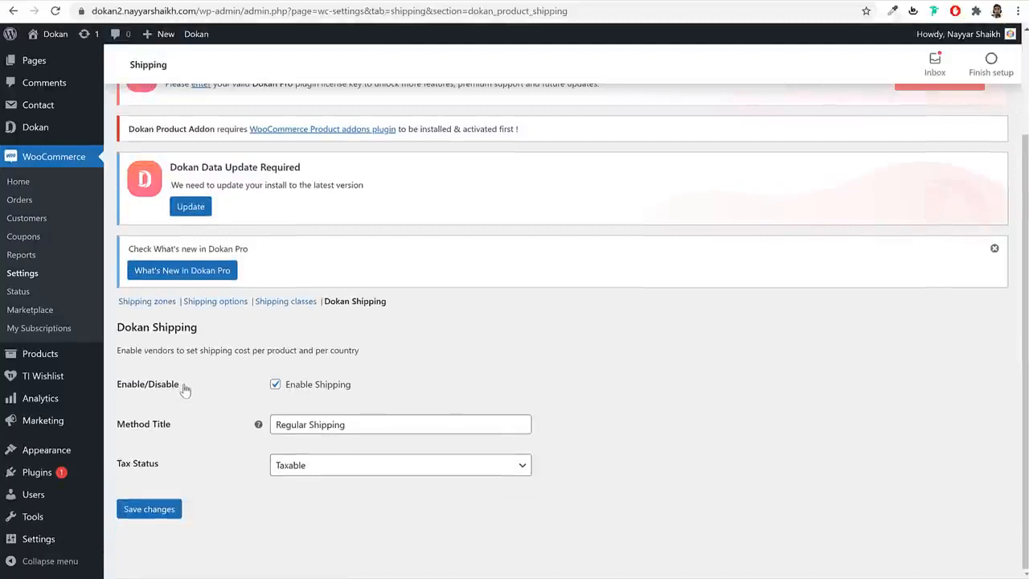
# - Save Dokan Shipping enabled as Taxable 'Regular Shipping', then copy the site domain
pyautogui.moveTo(205, 331); pyautogui.dragTo(118, 330)
pyautogui.click(471, 363)
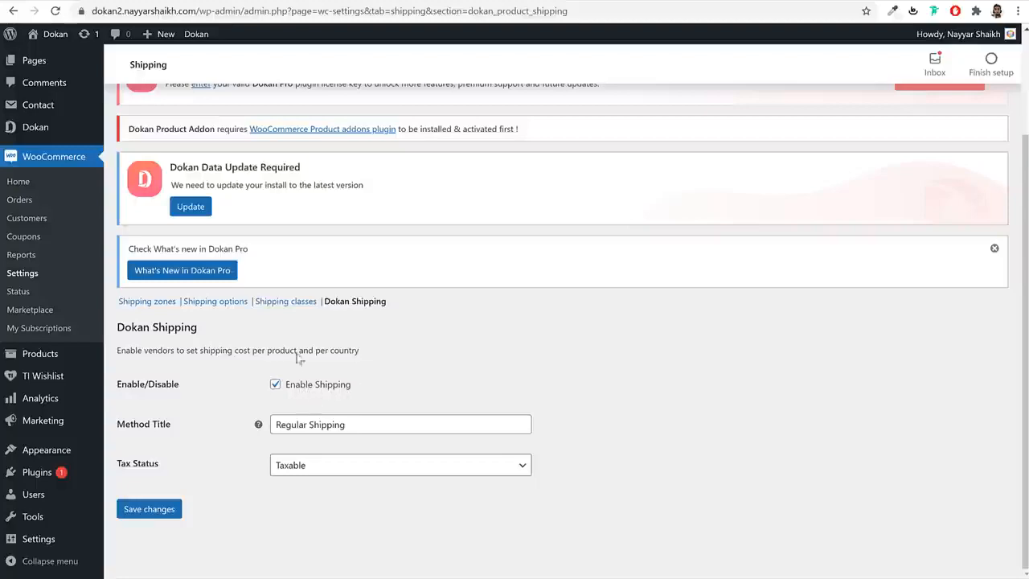
pyautogui.click(152, 521)
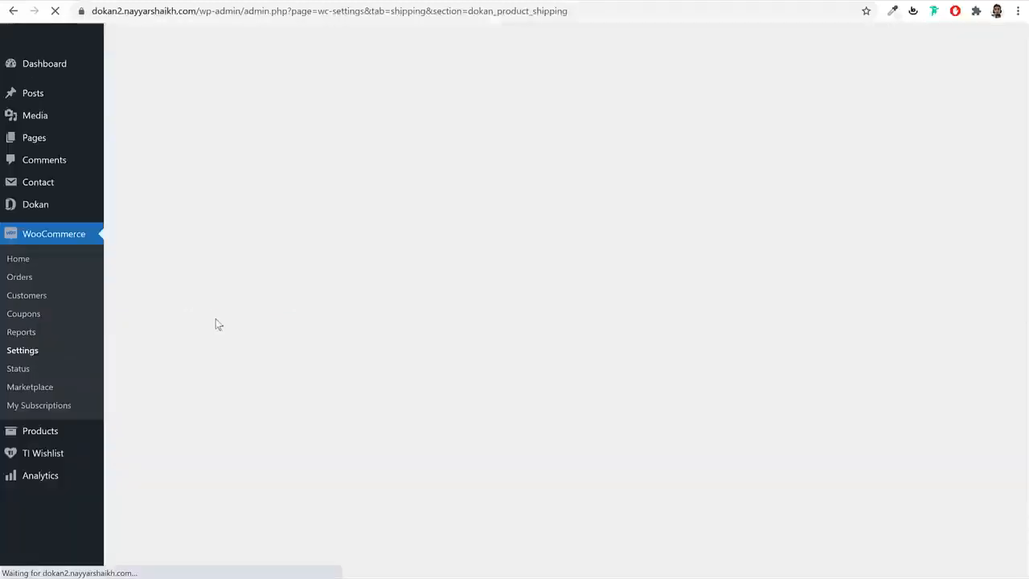
pyautogui.scroll(-2, 274, 402)
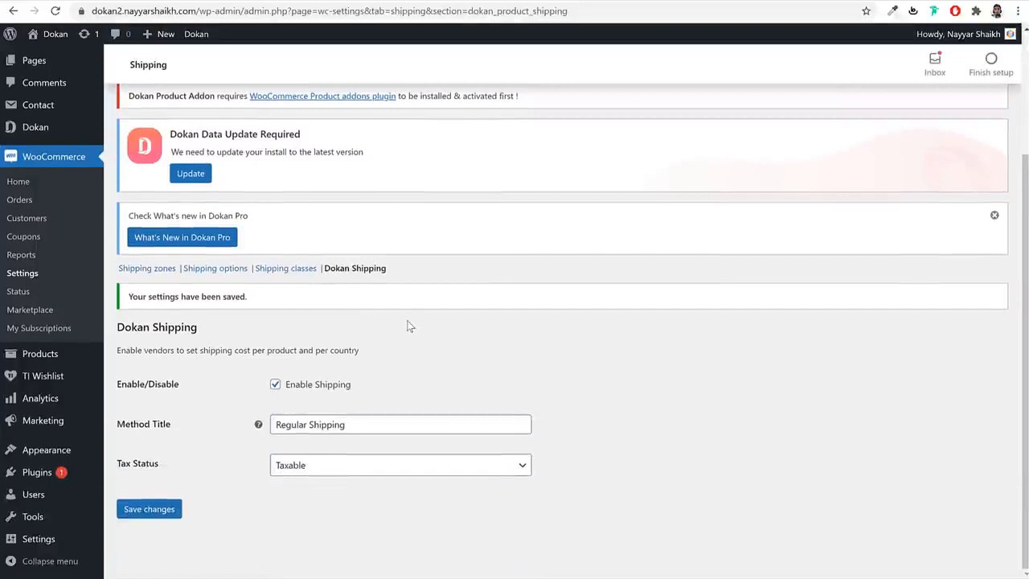
pyautogui.scroll(2, 666, 297)
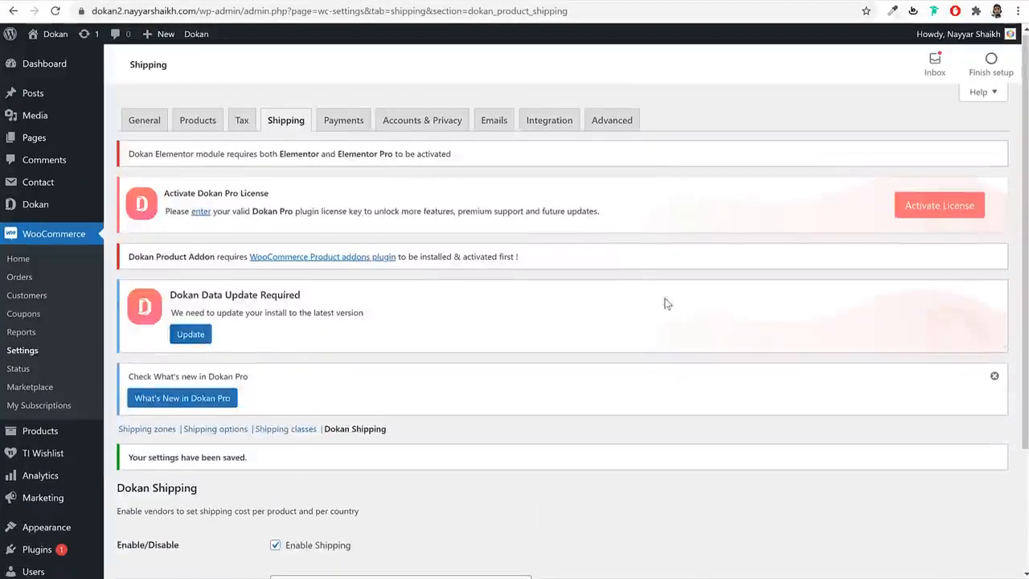
pyautogui.moveTo(197, 11); pyautogui.dragTo(90, 12)
pyautogui.hotkey('ctrl', 'c')
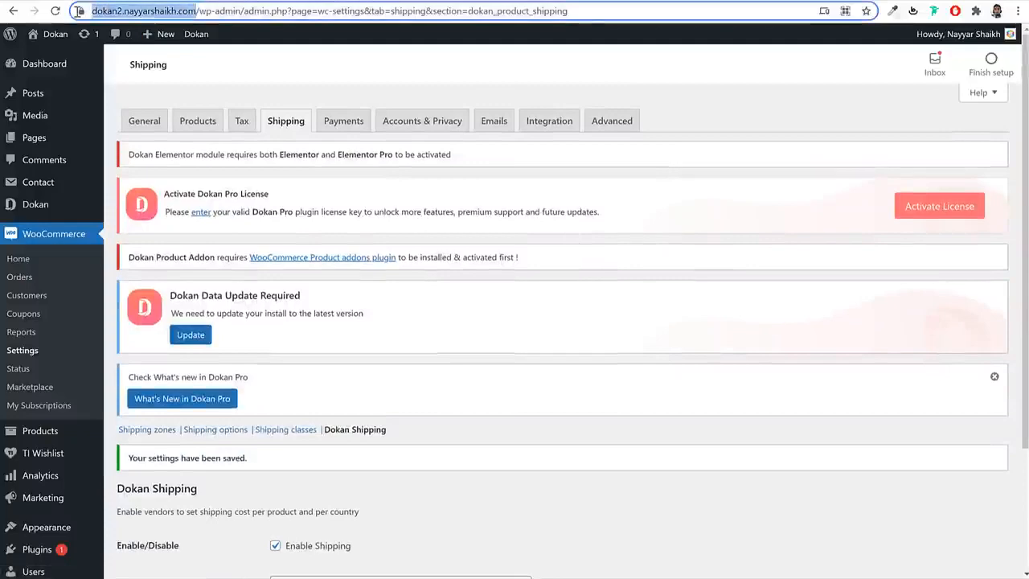
pyautogui.click(1018, 11)
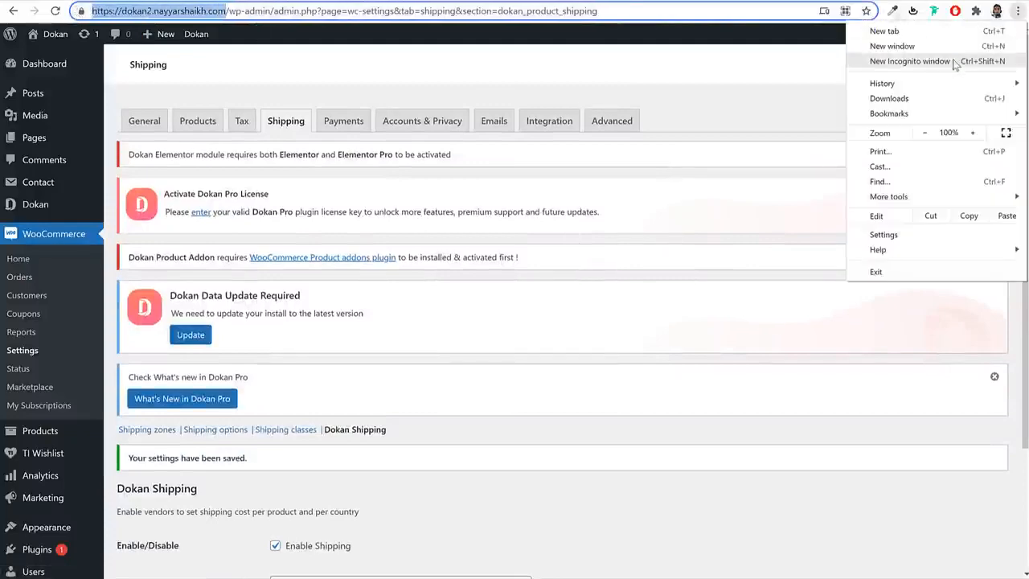
# - Load the copied Dokan site domain in a new Chrome incognito window
pyautogui.click(925, 61)
pyautogui.hotkey('ctrl', 'v')
pyautogui.press('Return')
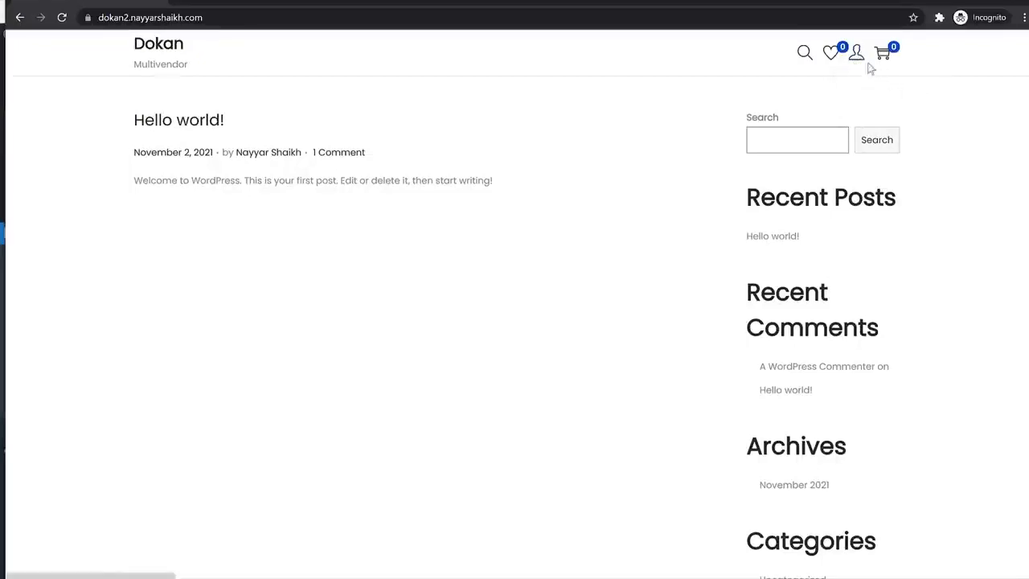
# - Go to the storefront's Login/Register page and choose to register as a vendor
pyautogui.moveTo(867, 68)
pyautogui.click(866, 89)
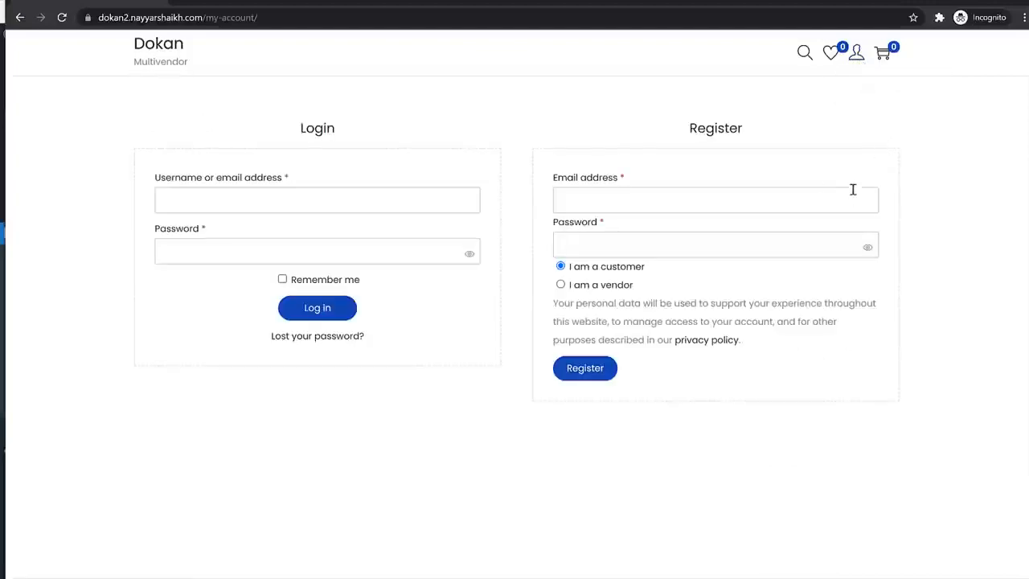
pyautogui.moveTo(685, 121); pyautogui.dragTo(763, 127)
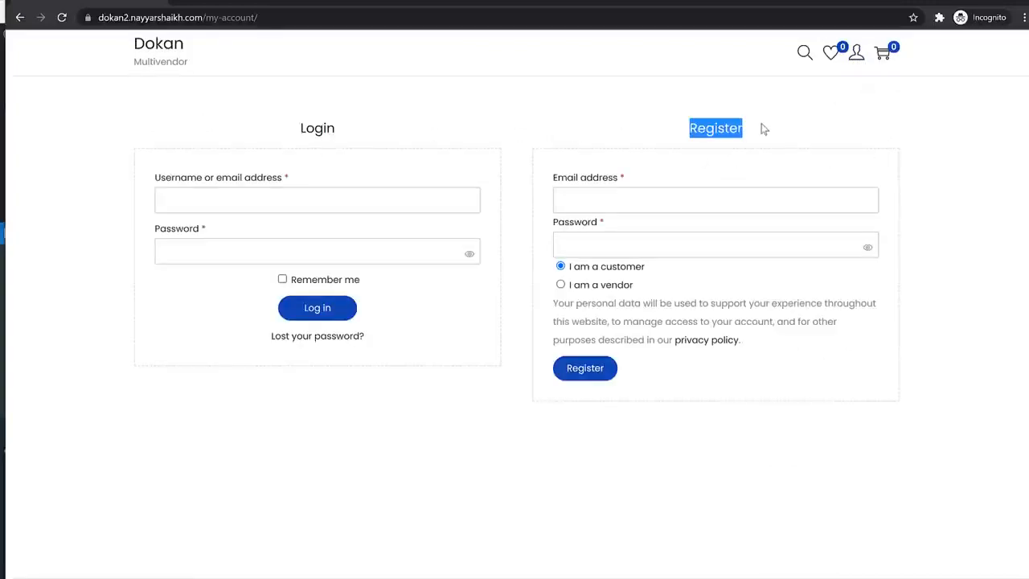
pyautogui.click(744, 153)
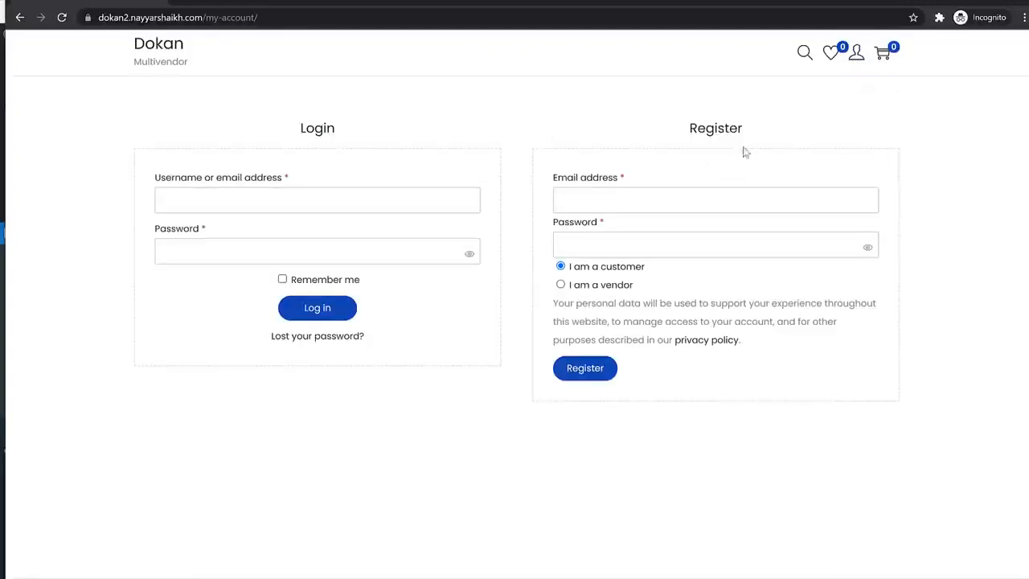
pyautogui.click(587, 287)
pyautogui.scroll(-4, 710, 402)
pyautogui.scroll(4, 710, 402)
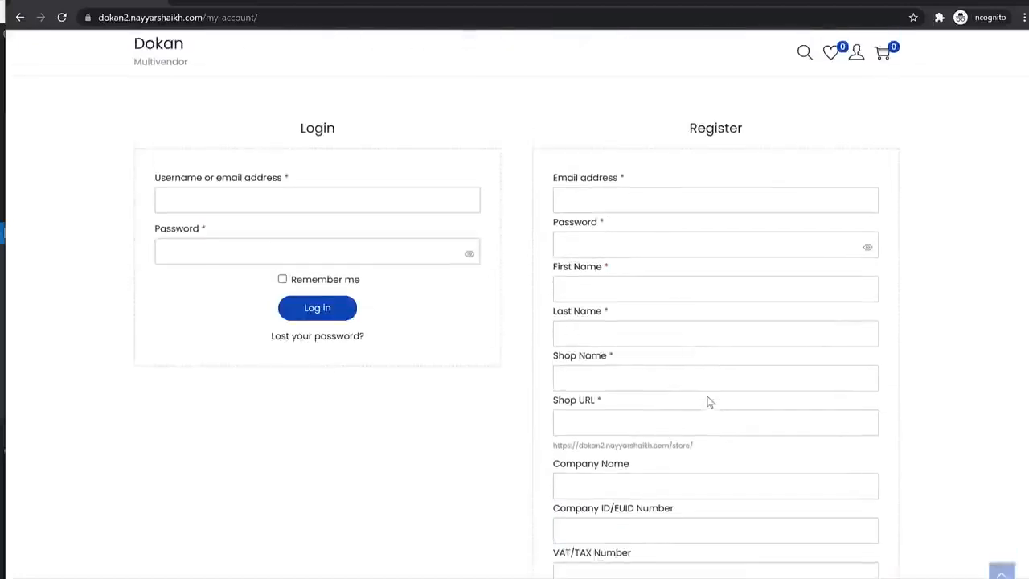
pyautogui.scroll(-3, 677, 268)
# - Enter the vendor's e-mail address in the registration form
pyautogui.click(598, 217)
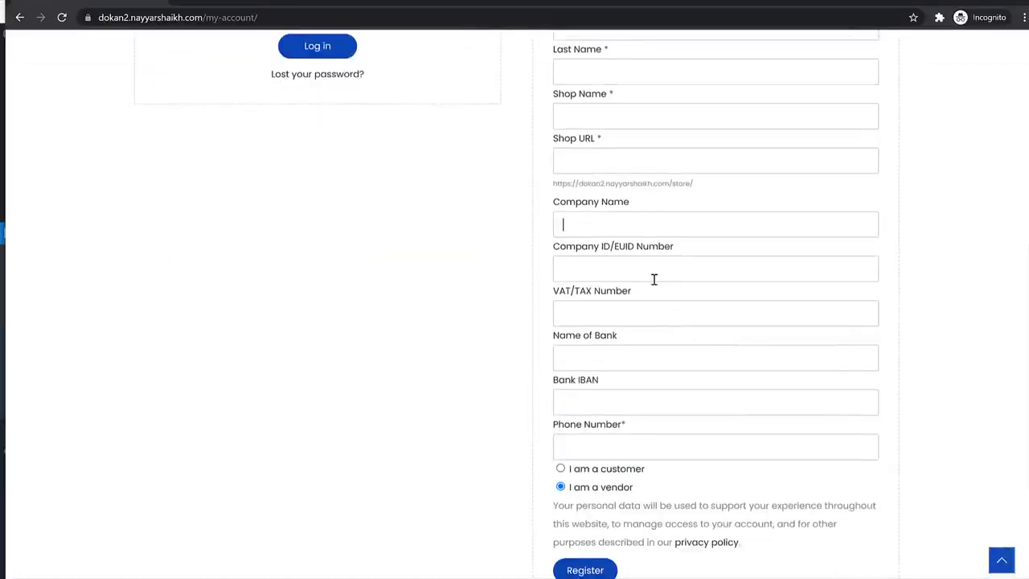
pyautogui.tripleClick(593, 297)
pyautogui.scroll(3, 627, 438)
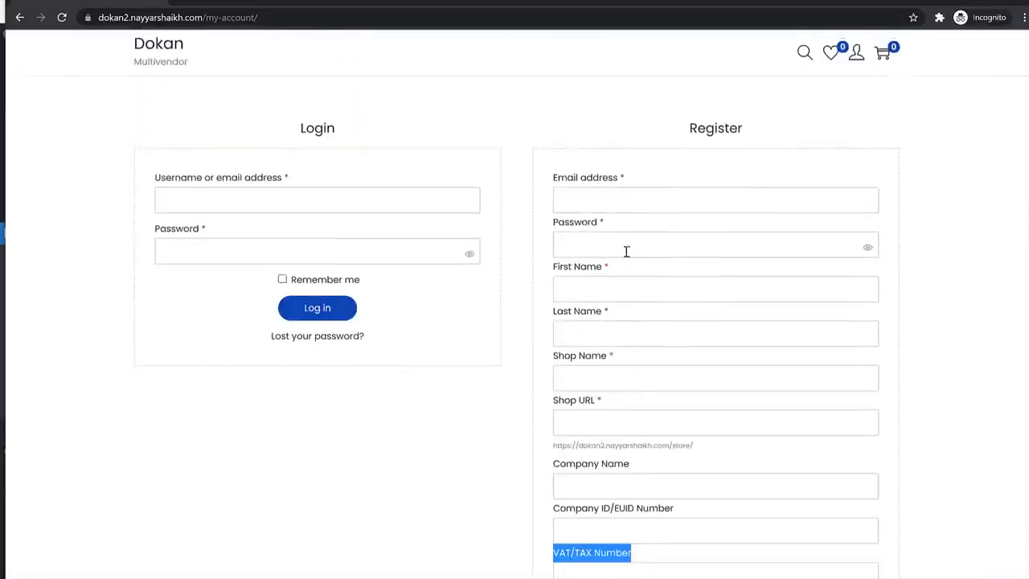
pyautogui.click(626, 252)
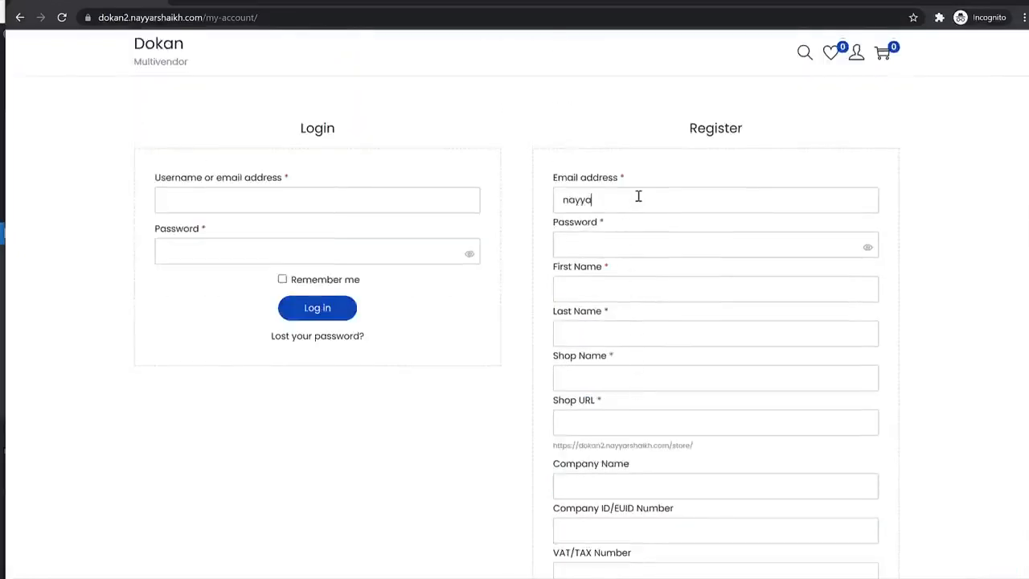
pyautogui.click(638, 196)
pyautogui.press('Tab')
# - Fill in the password, vendor's name, company Amazon Inc., phone, VAT number and bank name
pyautogui.write('••••••••••')
pyautogui.press('Tab')
pyautogui.write('John')
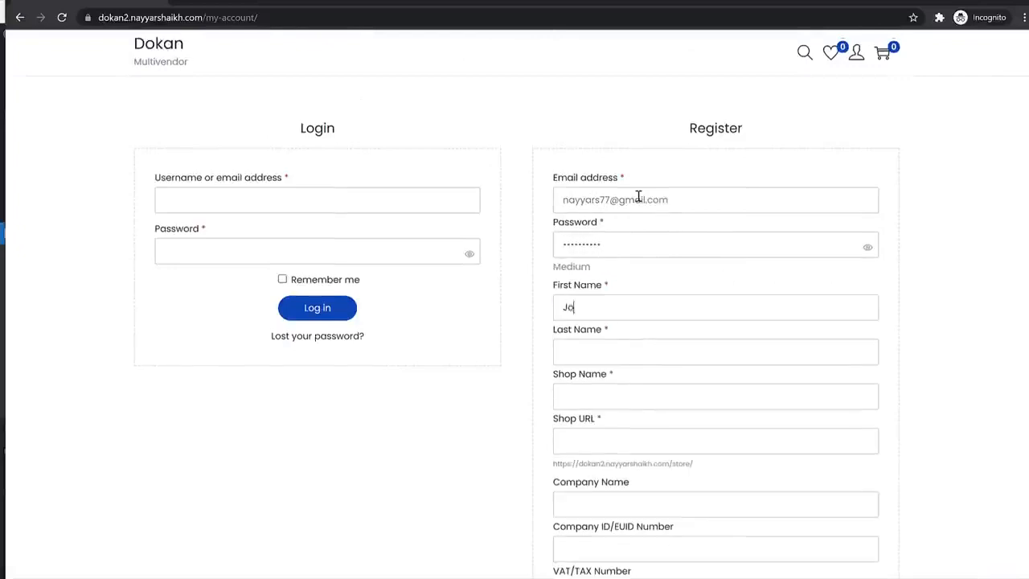
pyautogui.press('Tab')
pyautogui.write('zon Inc.')
pyautogui.press('Tab')
pyautogui.press('Tab')
pyautogui.write('GST000000')
pyautogui.press('Tab')
pyautogui.write('Bank Name')
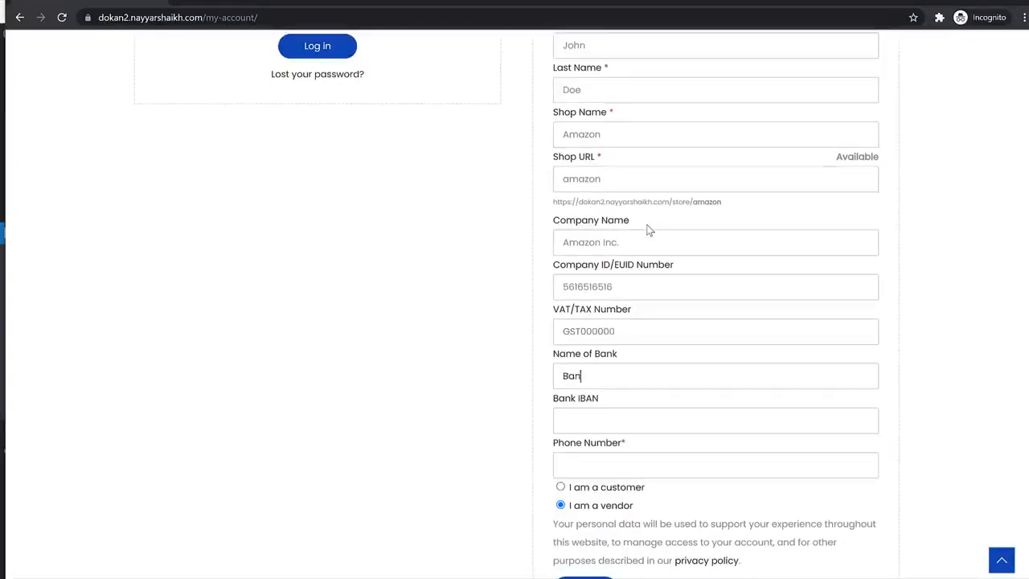
pyautogui.press('Tab')
# - Confirm shop name Amazon with available shop URL amazon and submit the registration
pyautogui.scroll(5, 725, 262)
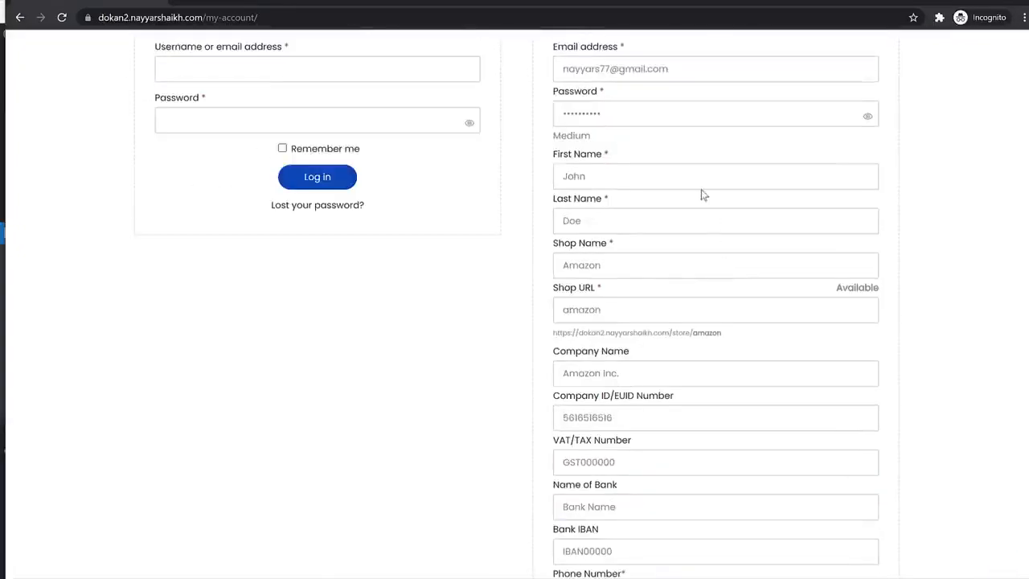
pyautogui.scroll(-2, 620, 192)
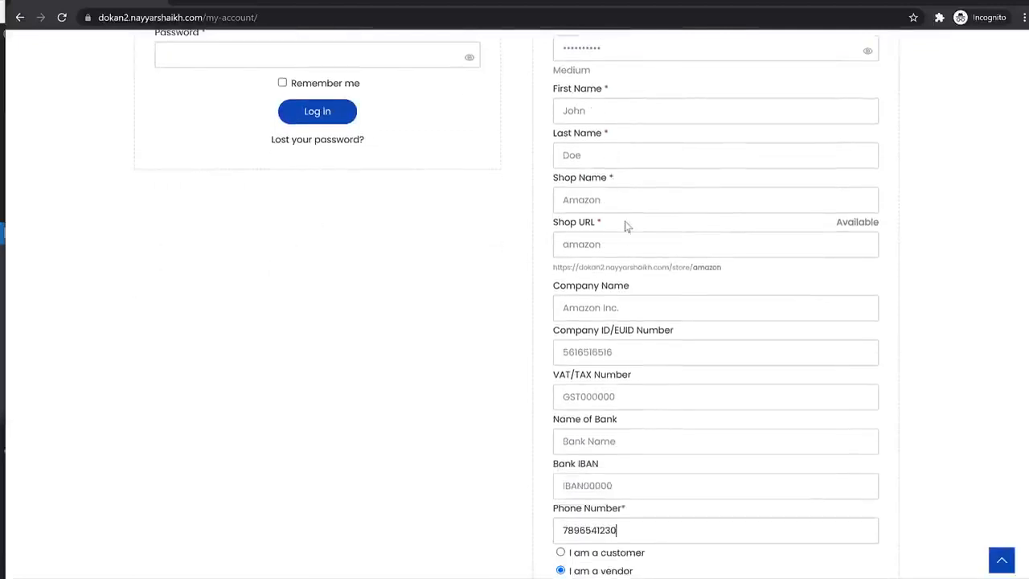
pyautogui.scroll(-1, 619, 193)
pyautogui.click(610, 132)
pyautogui.doubleClick(610, 131)
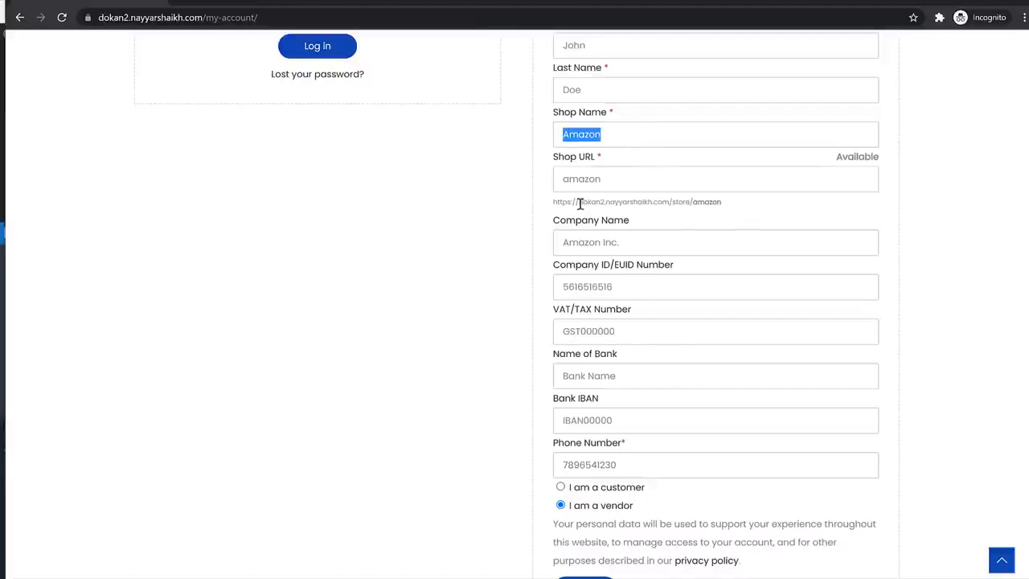
pyautogui.press('Tab')
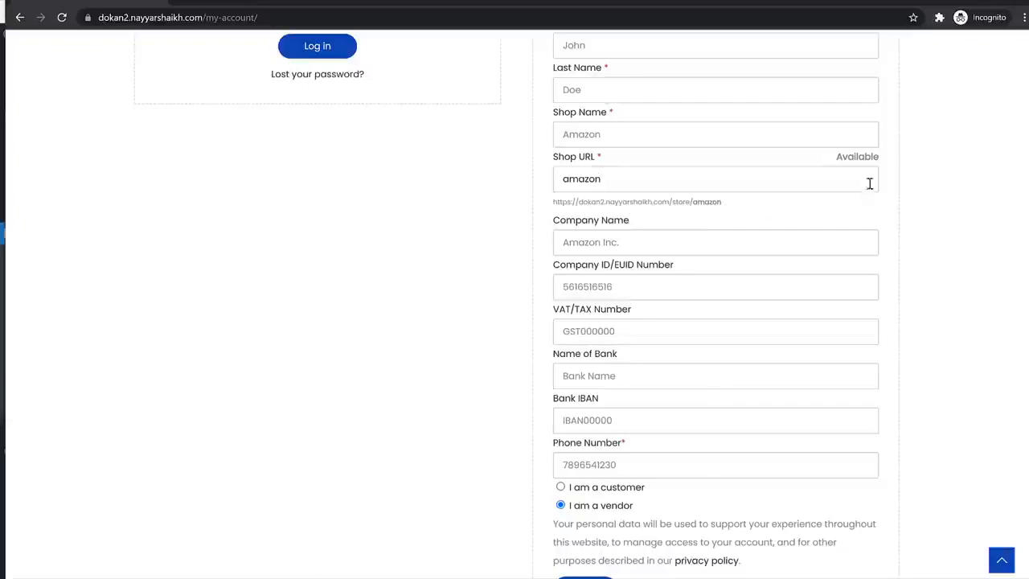
pyautogui.click(837, 160)
pyautogui.scroll(-1, 963, 266)
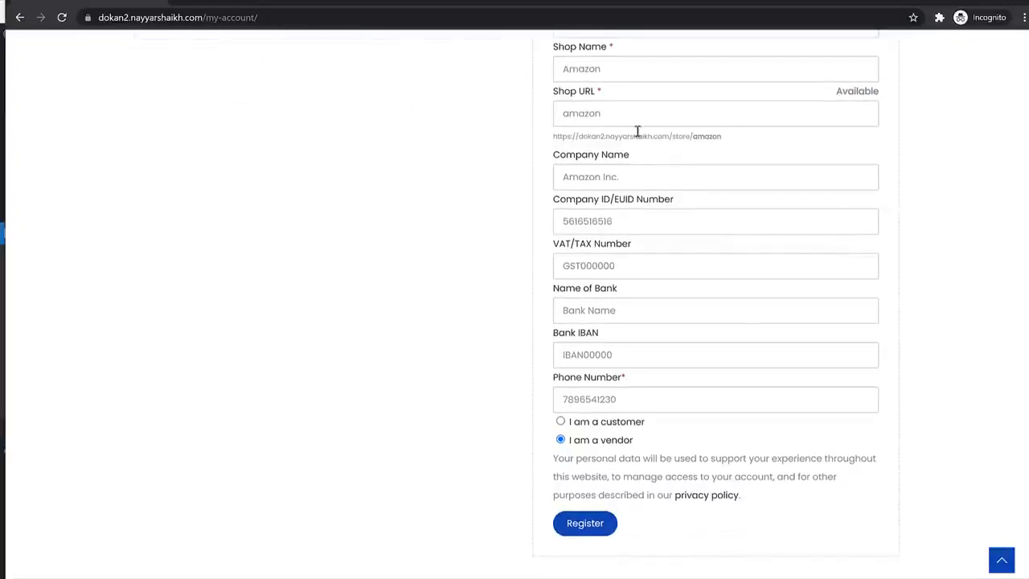
pyautogui.click(595, 526)
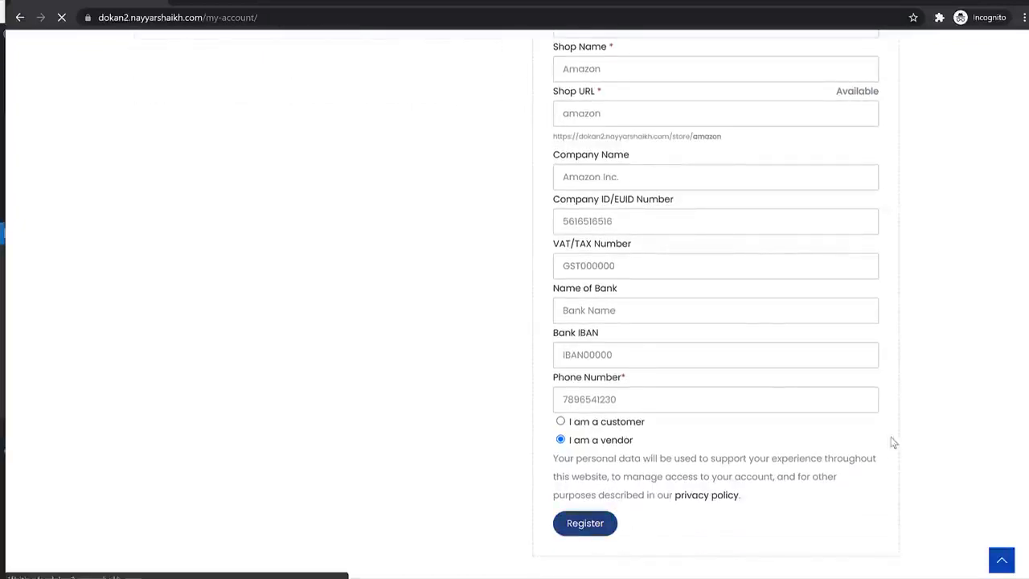
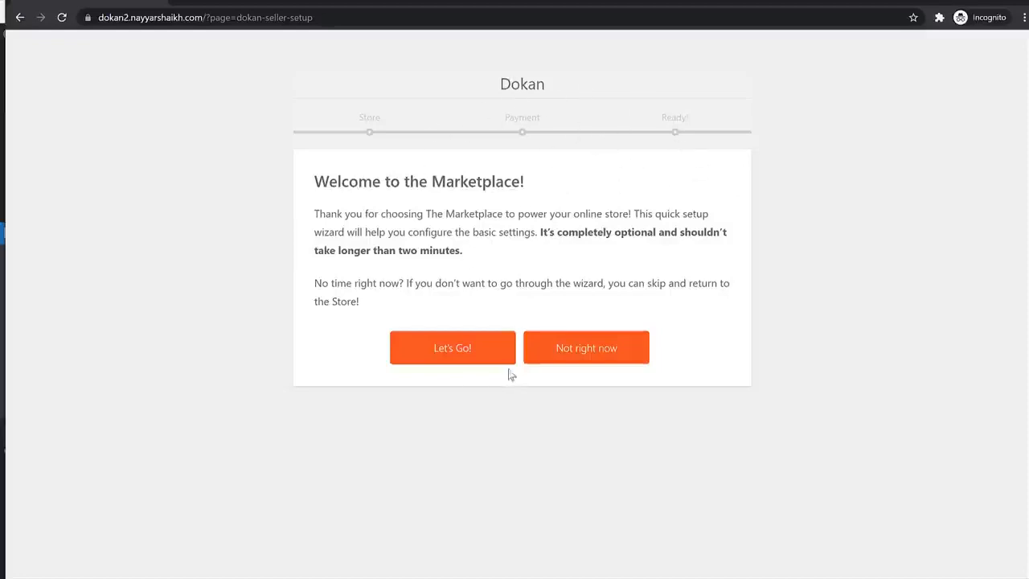
# - Start the seller setup wizard and set Store Products Per Page to 12
pyautogui.click(454, 353)
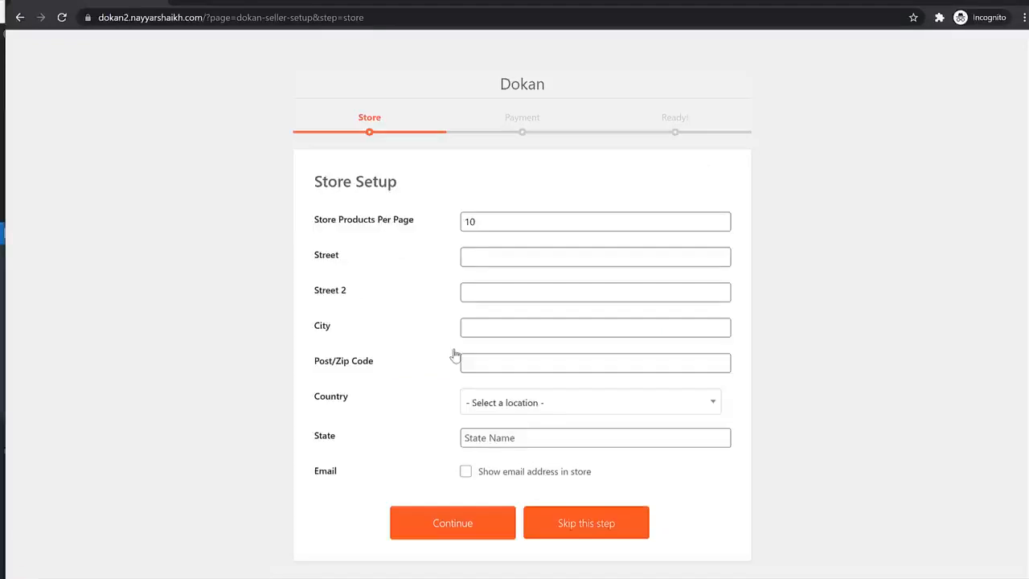
pyautogui.doubleClick(526, 217)
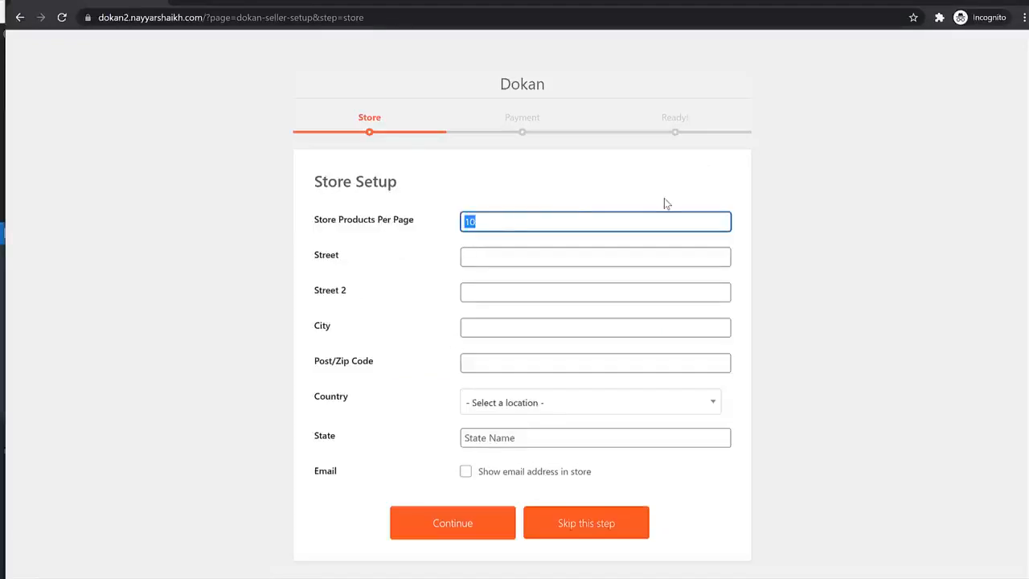
pyautogui.write('12')
# - Enter the store address: 123, ABC Bldg, city Mumbao, postcode 400001
pyautogui.press('Tab')
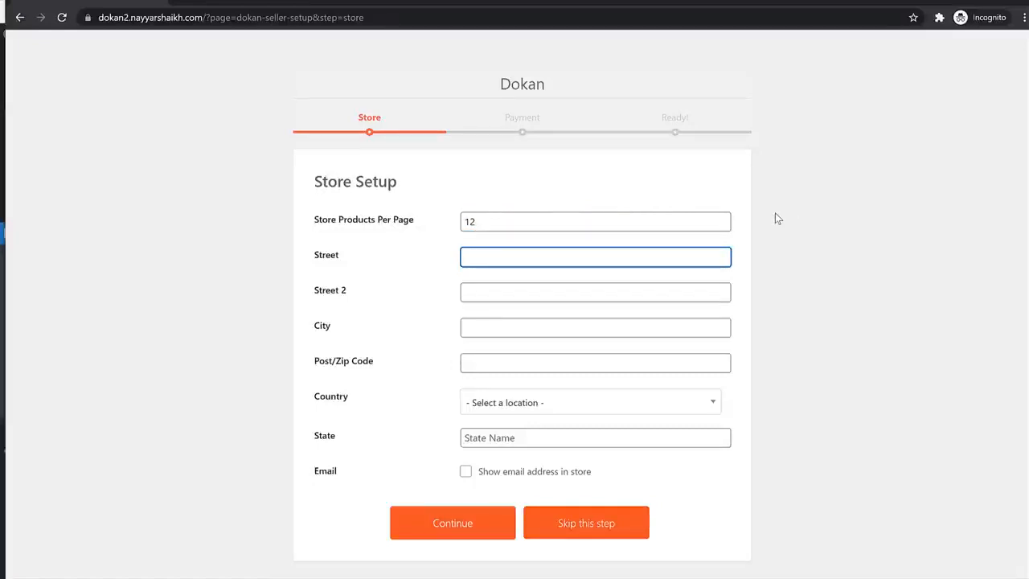
pyautogui.write('123')
pyautogui.press('Tab')
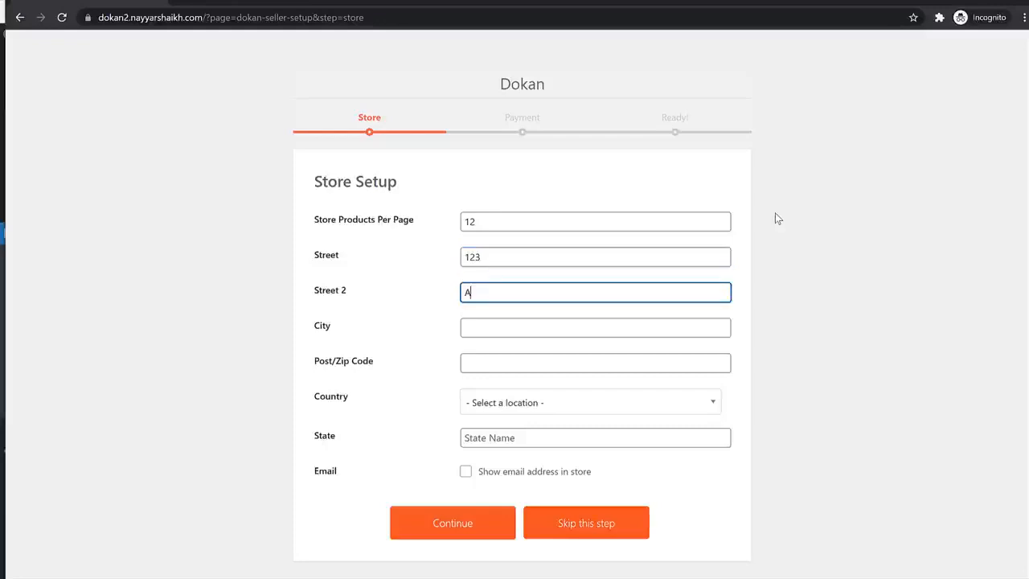
pyautogui.write('ABC Bldg')
pyautogui.press('Tab')
pyautogui.write('Mumba')
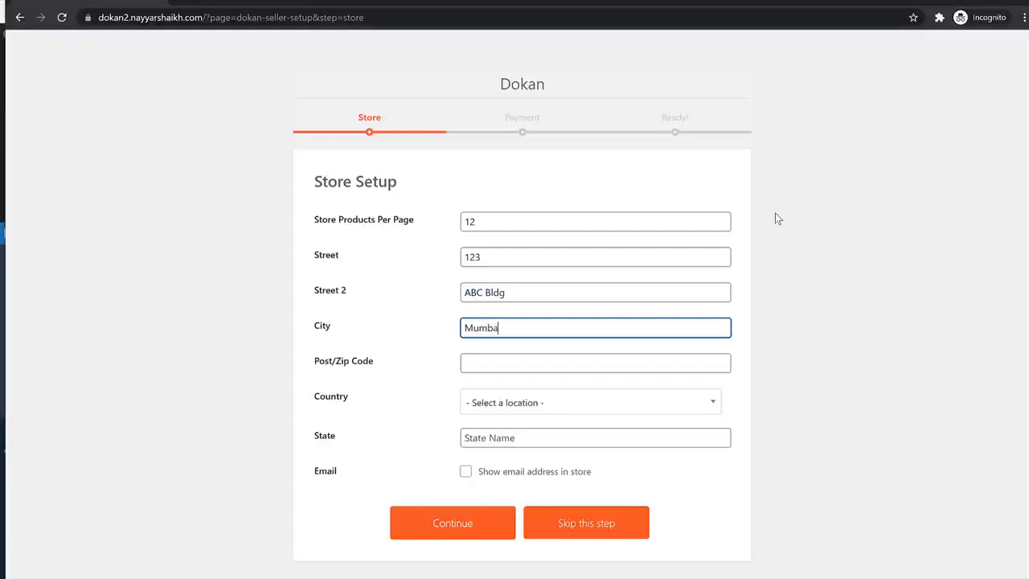
pyautogui.write('o')
pyautogui.press('Tab')
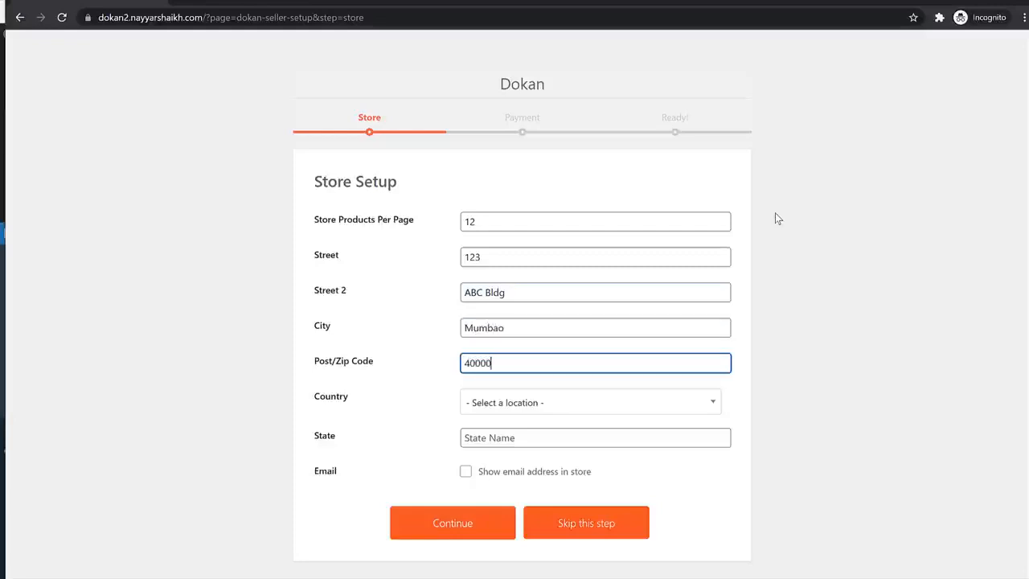
pyautogui.write('400001')
# - Choose India as country and Maharashtra as state, then continue to the next step
pyautogui.press('Tab')
pyautogui.write('ind')
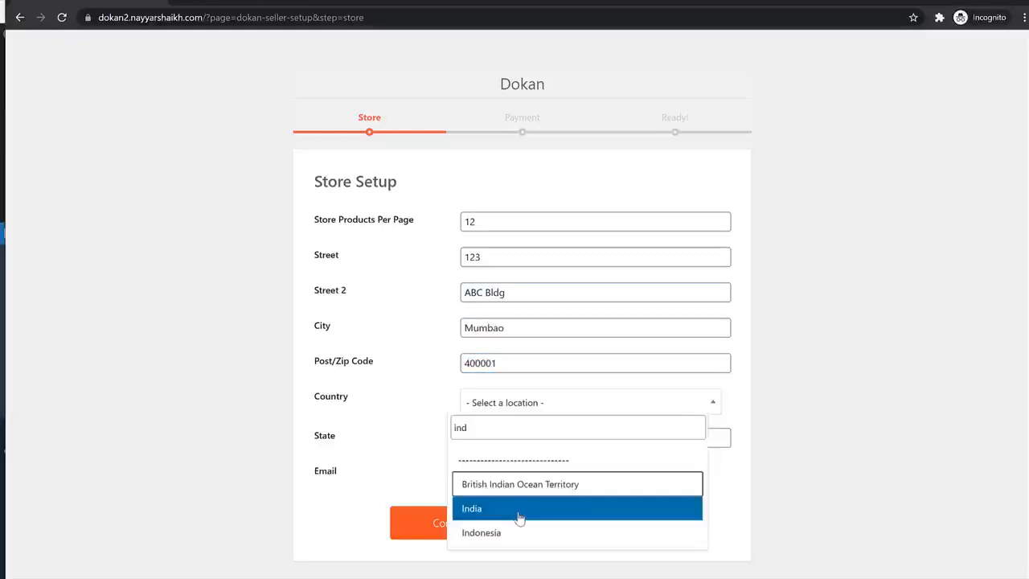
pyautogui.click(523, 513)
pyautogui.click(529, 444)
pyautogui.write('maha')
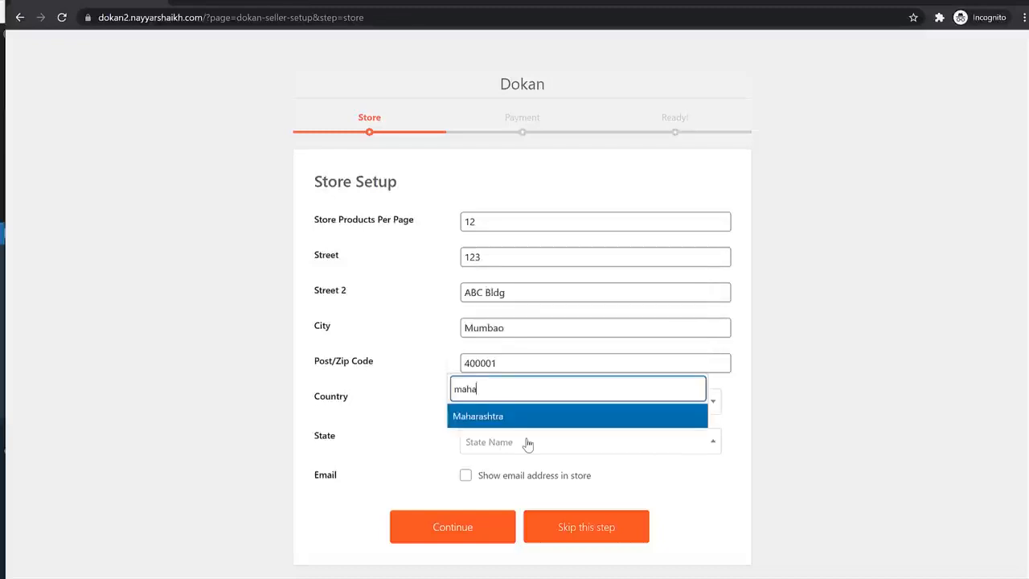
pyautogui.press('Return')
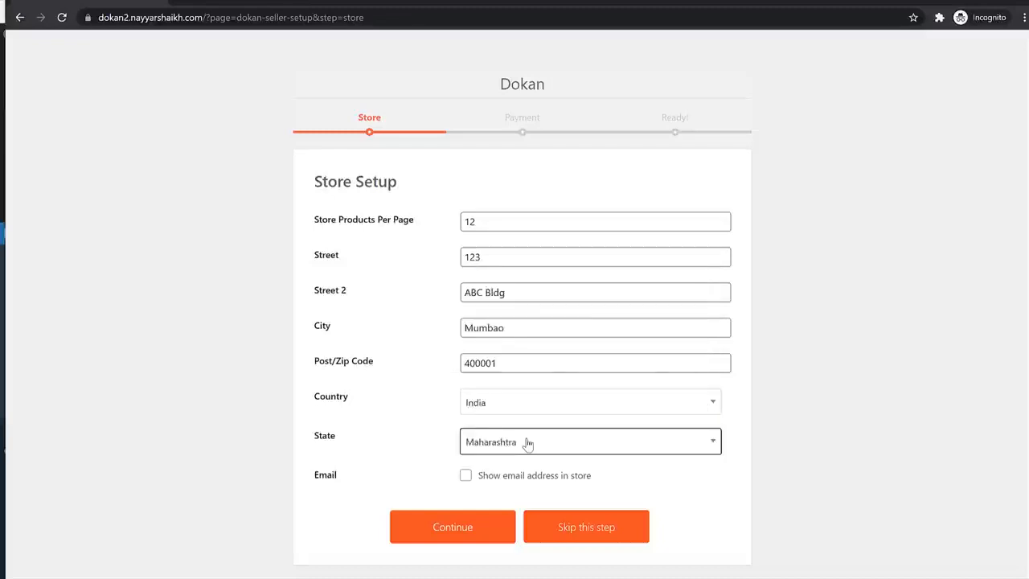
pyautogui.click(458, 527)
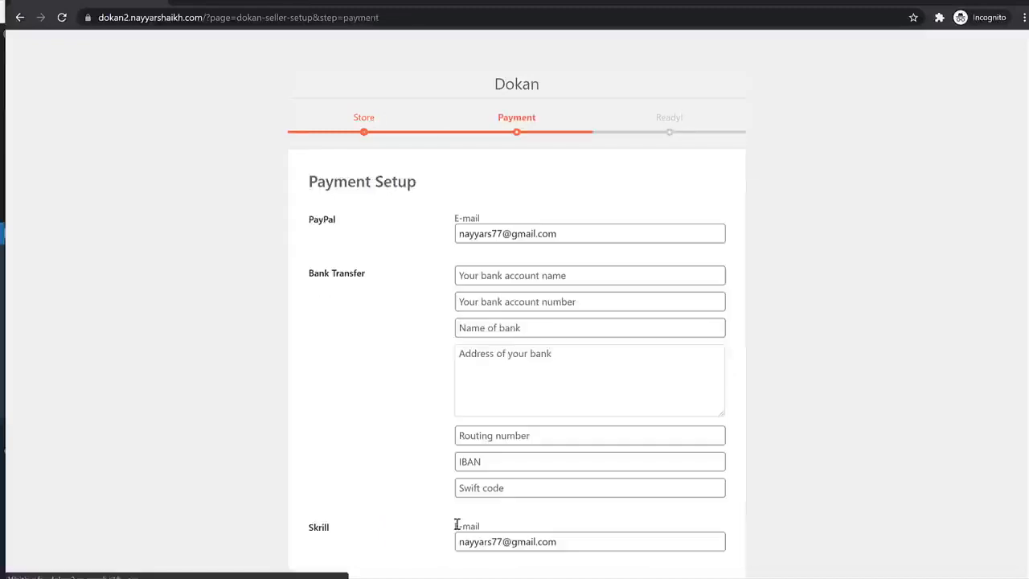
# - Review the prefilled PayPal e-mail and move down to the Bank Transfer section
pyautogui.moveTo(428, 180); pyautogui.dragTo(310, 180)
pyautogui.click(387, 181)
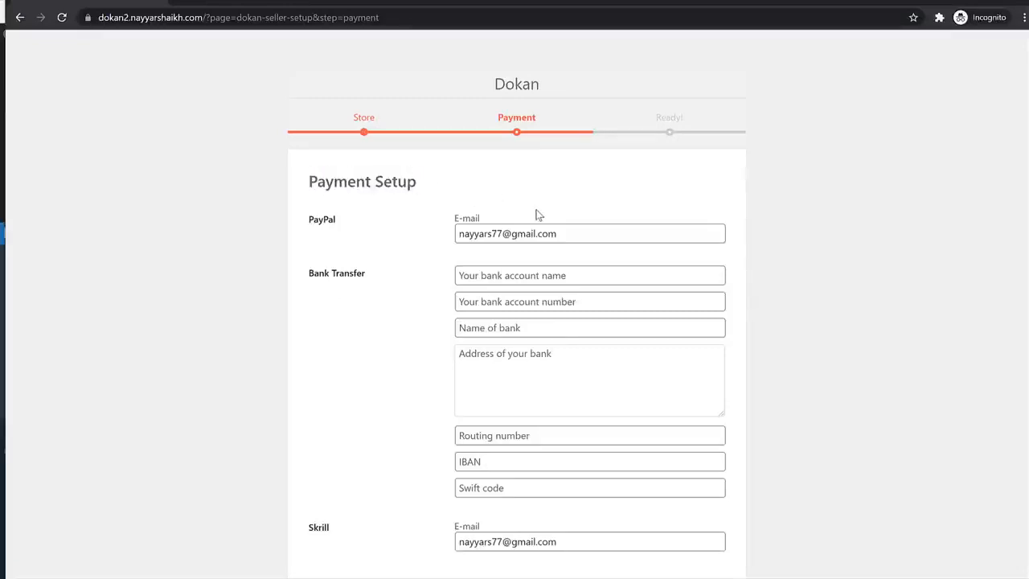
pyautogui.tripleClick(592, 233)
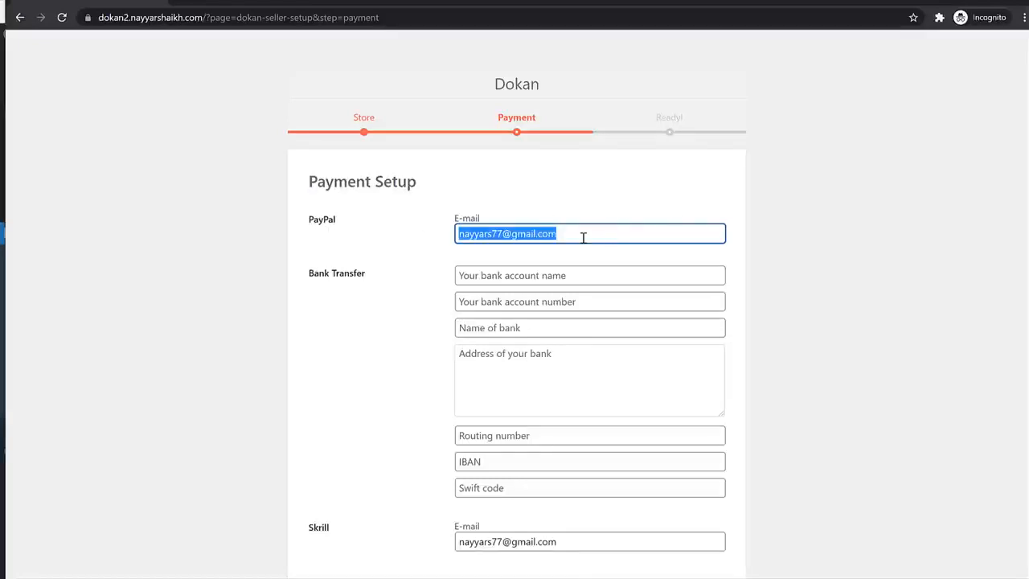
pyautogui.scroll(-1, 820, 292)
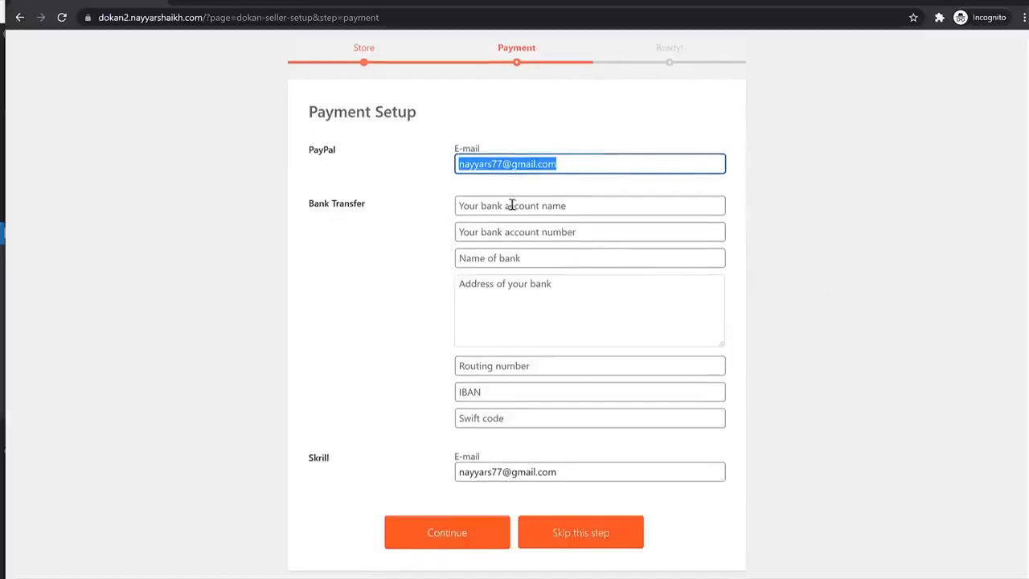
pyautogui.moveTo(370, 208); pyautogui.dragTo(312, 212)
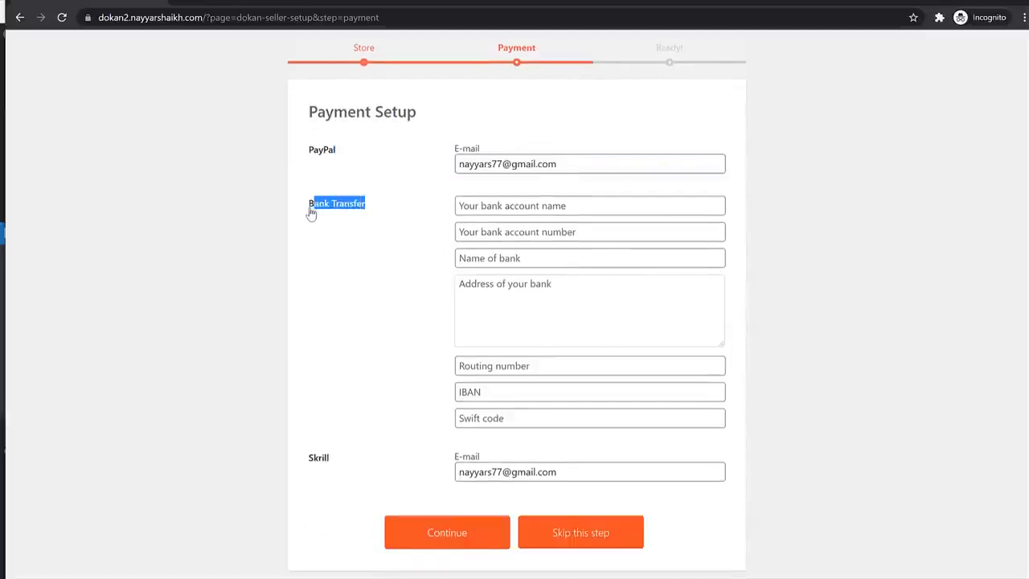
pyautogui.click(511, 218)
# - Enter the account holder name, account number, bank name ICICI and bank address Mumb
pyautogui.click(511, 210)
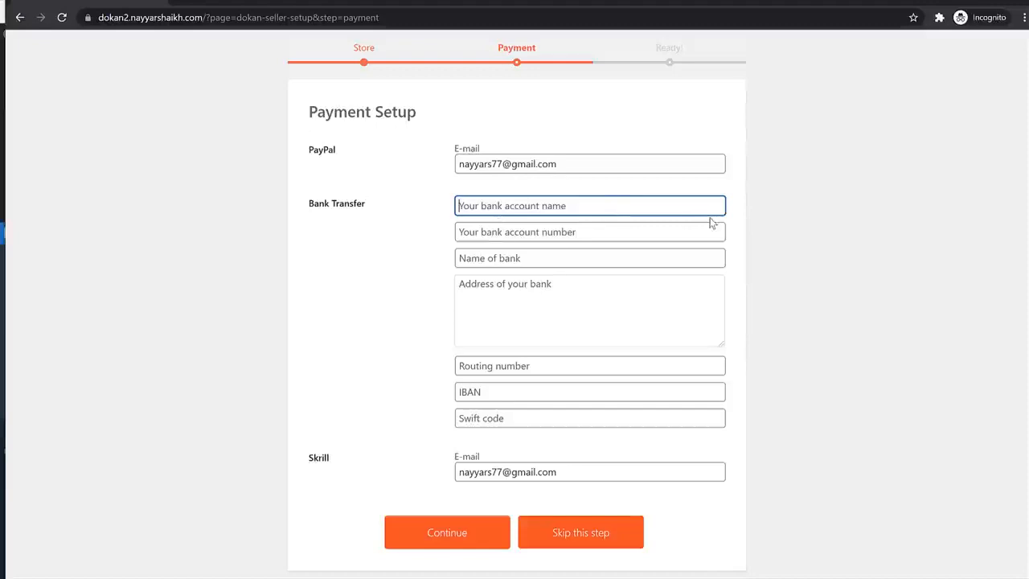
pyautogui.write('John D')
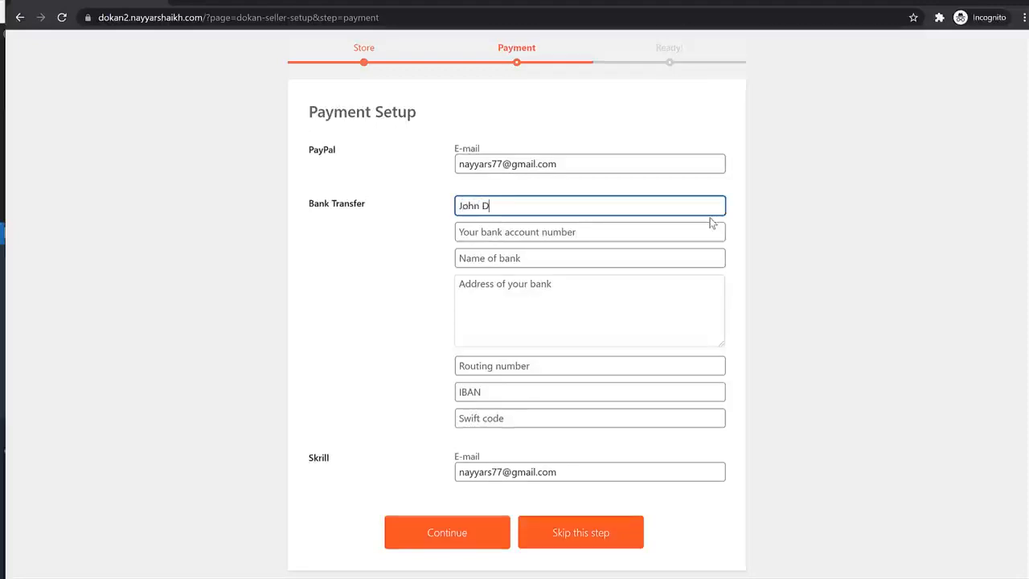
pyautogui.write('oe')
pyautogui.press('Tab')
pyautogui.write('165165156165')
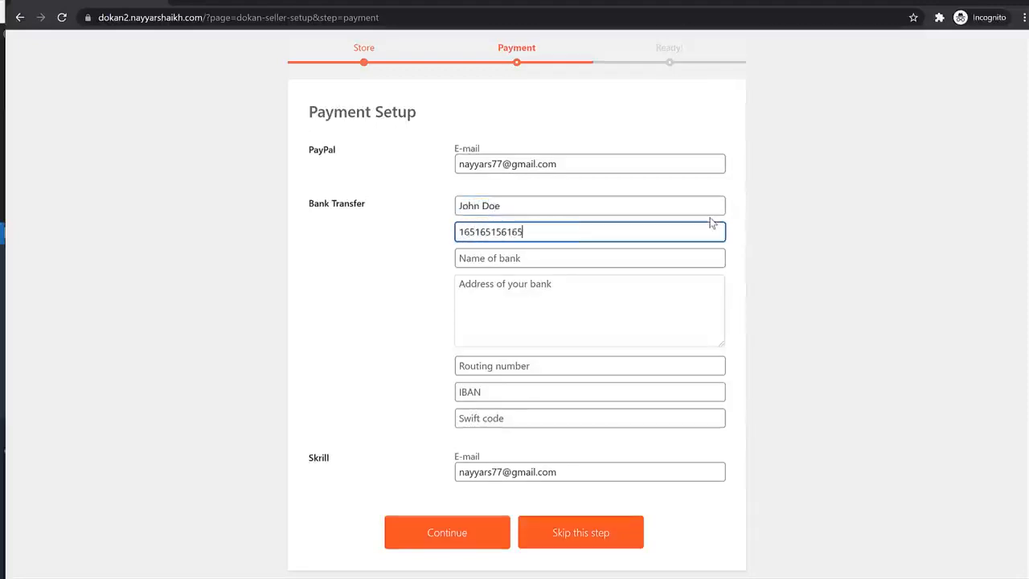
pyautogui.press('Tab')
pyautogui.write('IC')
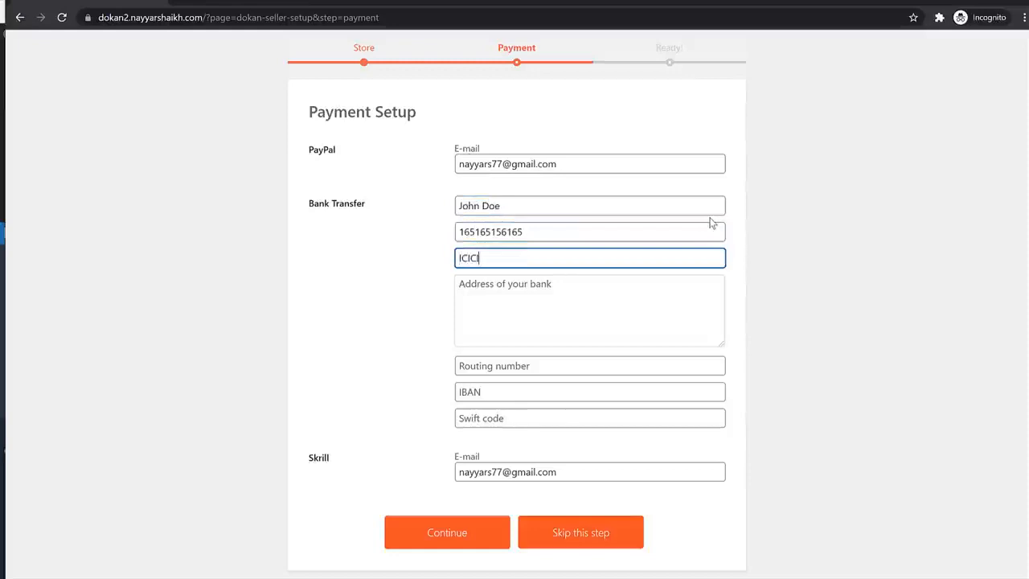
pyautogui.write('ICI')
pyautogui.press('Tab')
pyautogui.write('Mumb')
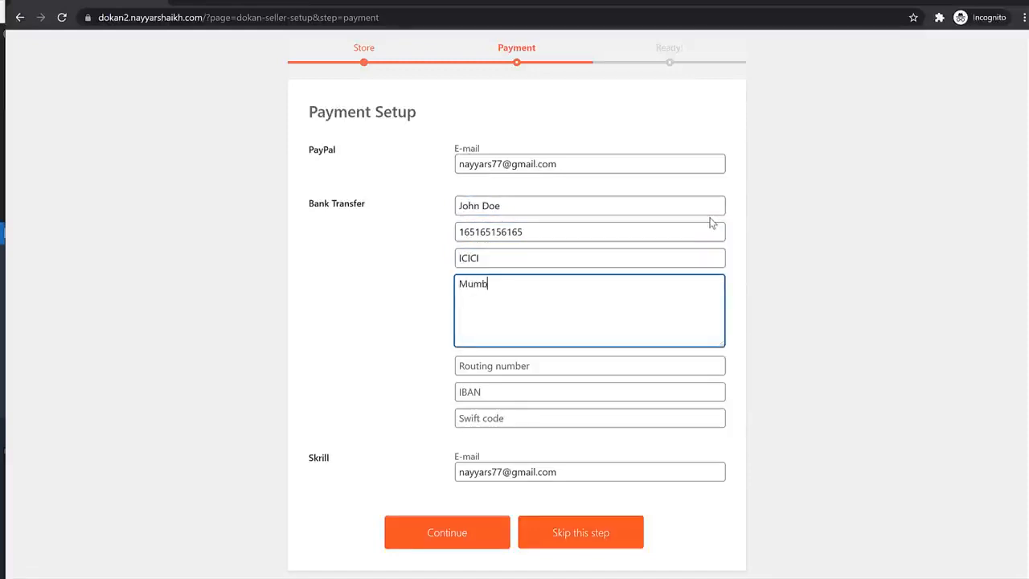
# - Add the routing number and Swift code IFSc00000, then submit the payment setup
pyautogui.press('Tab')
pyautogui.write('5161651651')
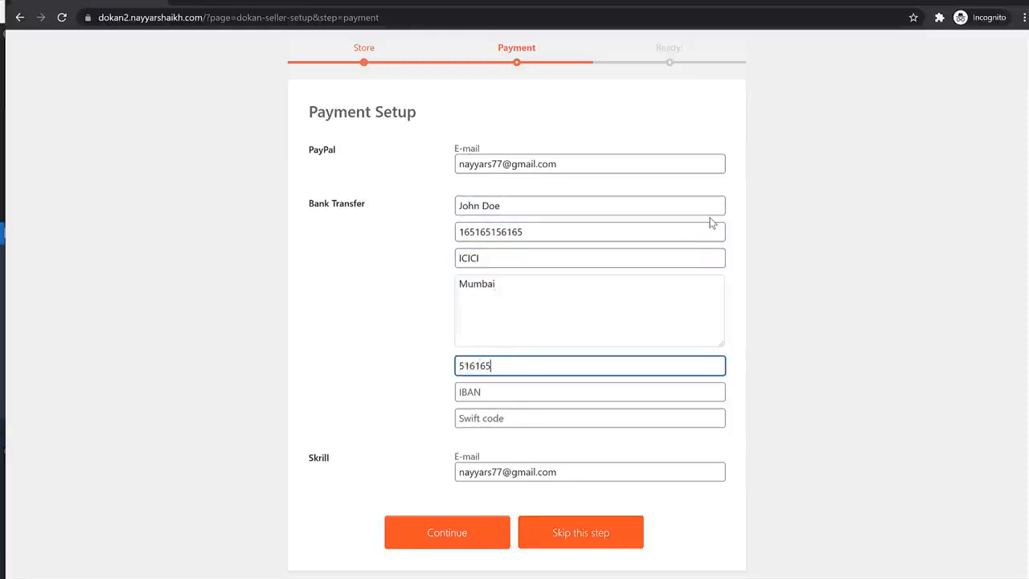
pyautogui.press('Tab')
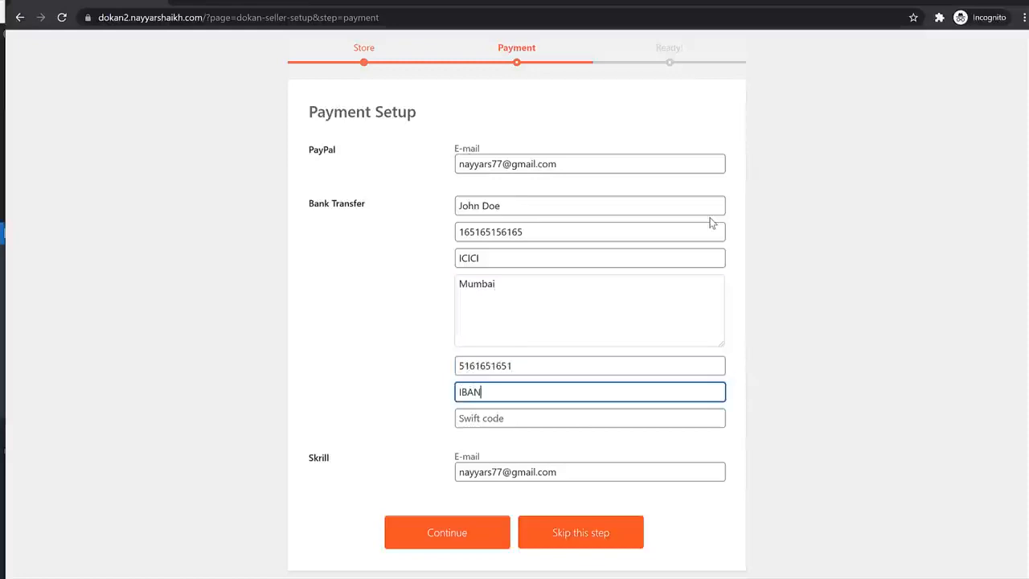
pyautogui.press('Tab')
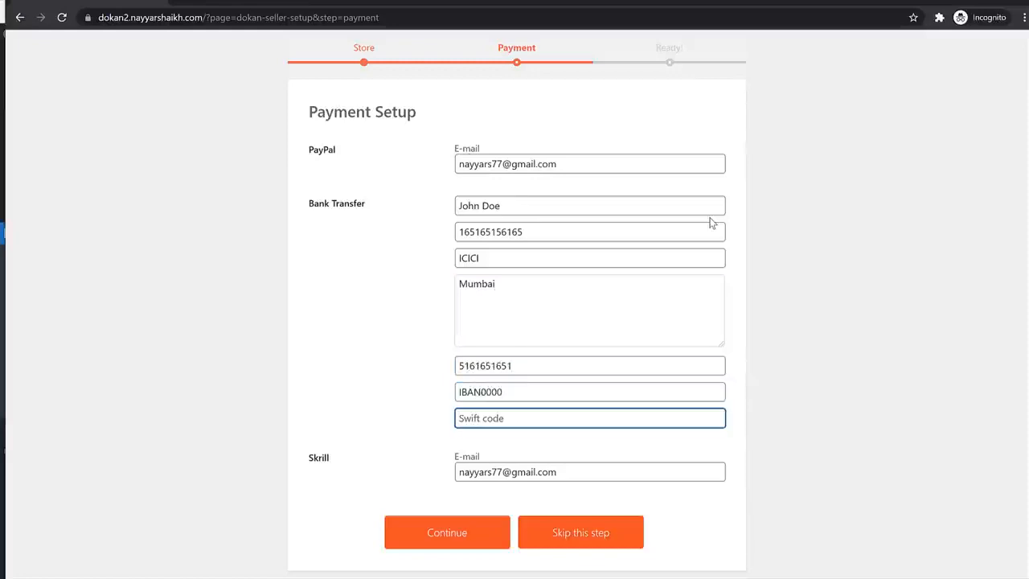
pyautogui.write('IFSc00000')
pyautogui.press('Tab')
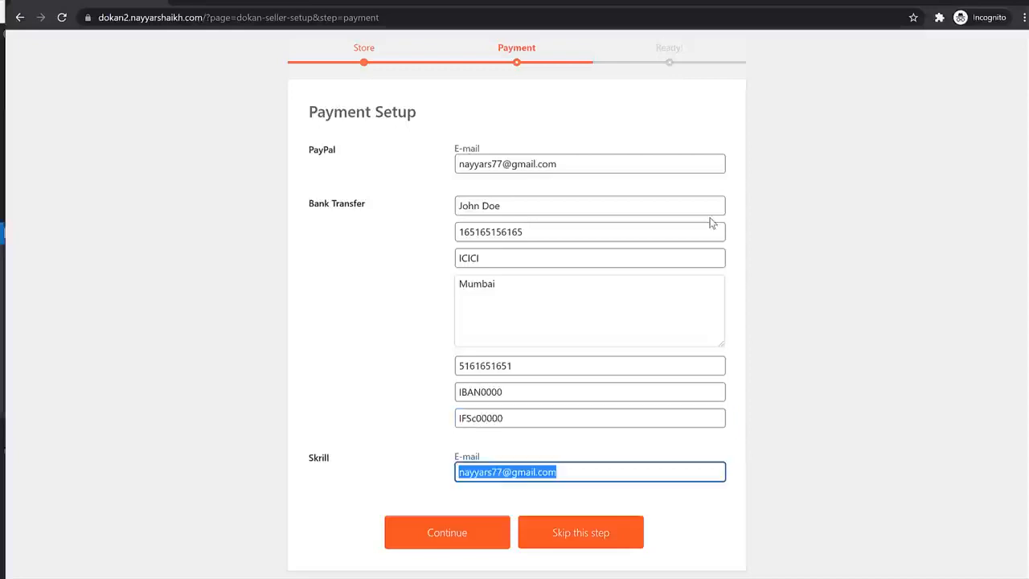
pyautogui.click(459, 532)
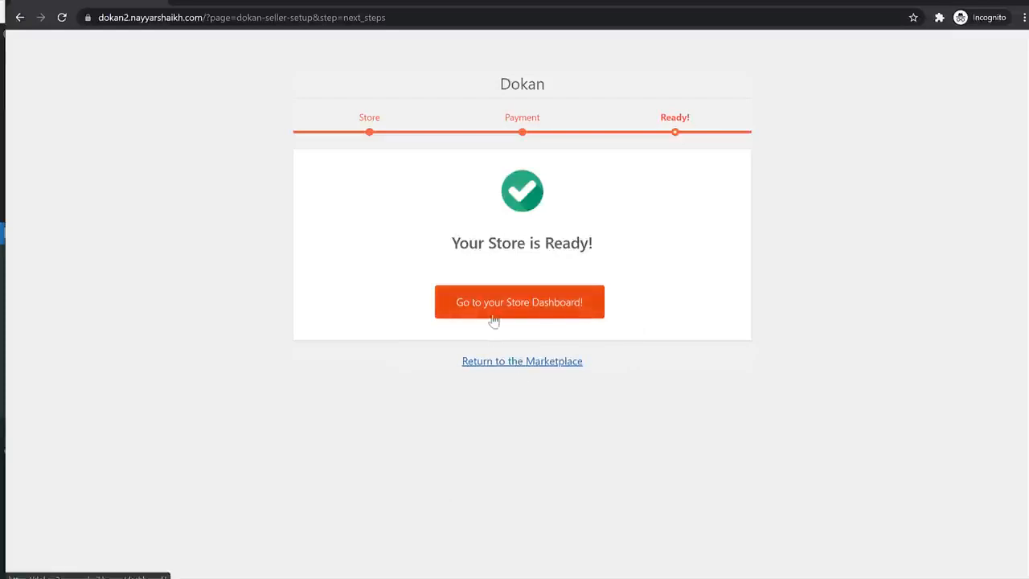
# - Open the store dashboard, note the 45% profile completion, and go to Store settings
pyautogui.click(528, 309)
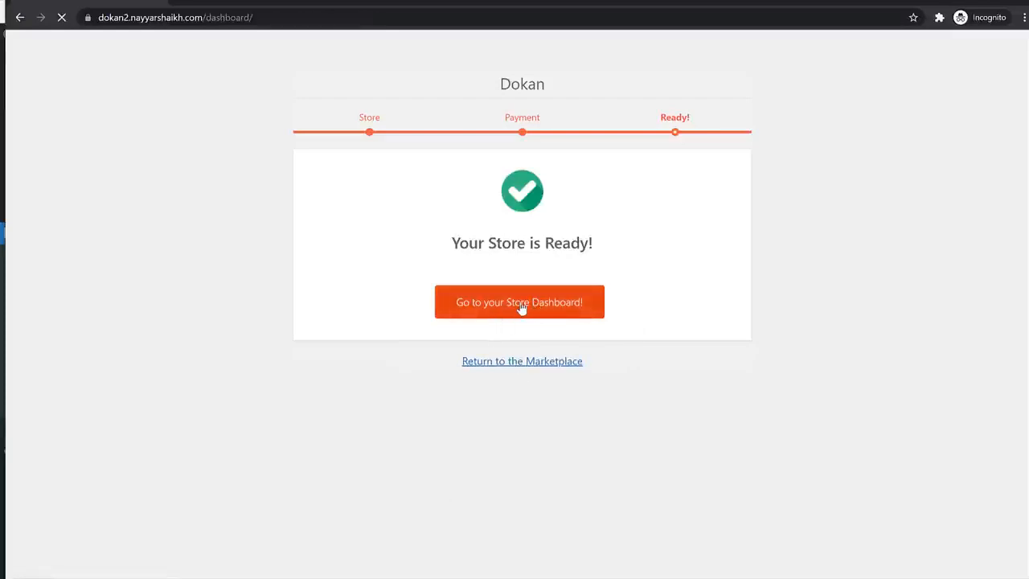
pyautogui.scroll(-4, 562, 330)
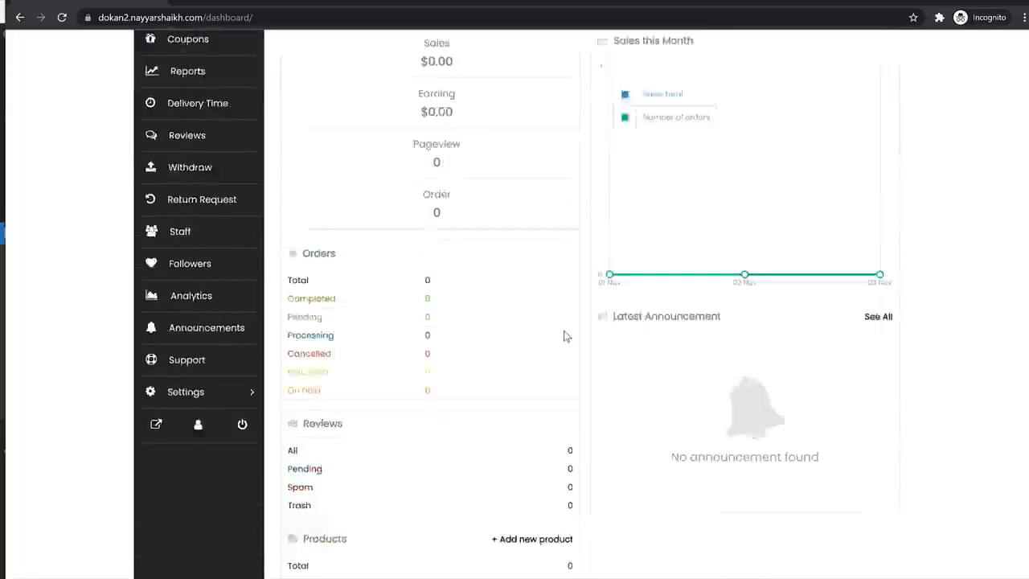
pyautogui.scroll(4, 558, 334)
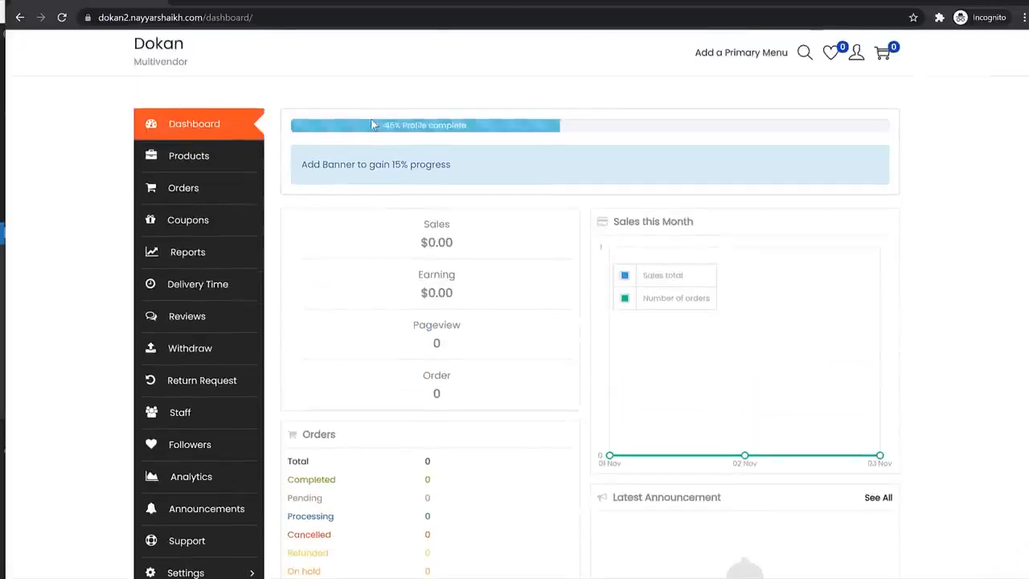
pyautogui.moveTo(375, 125); pyautogui.dragTo(479, 130)
pyautogui.click(479, 130)
pyautogui.scroll(-3, 676, 255)
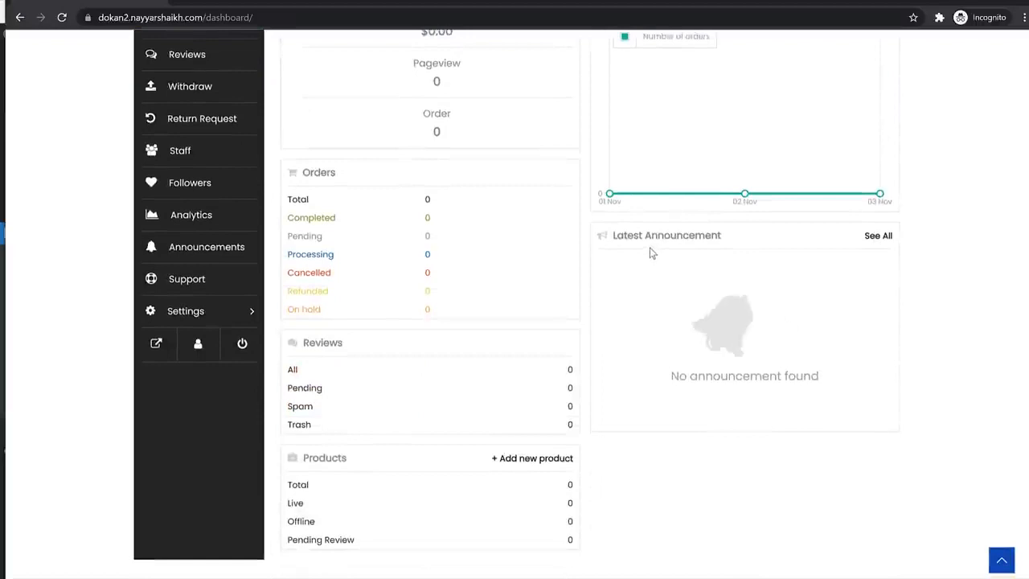
pyautogui.click(205, 315)
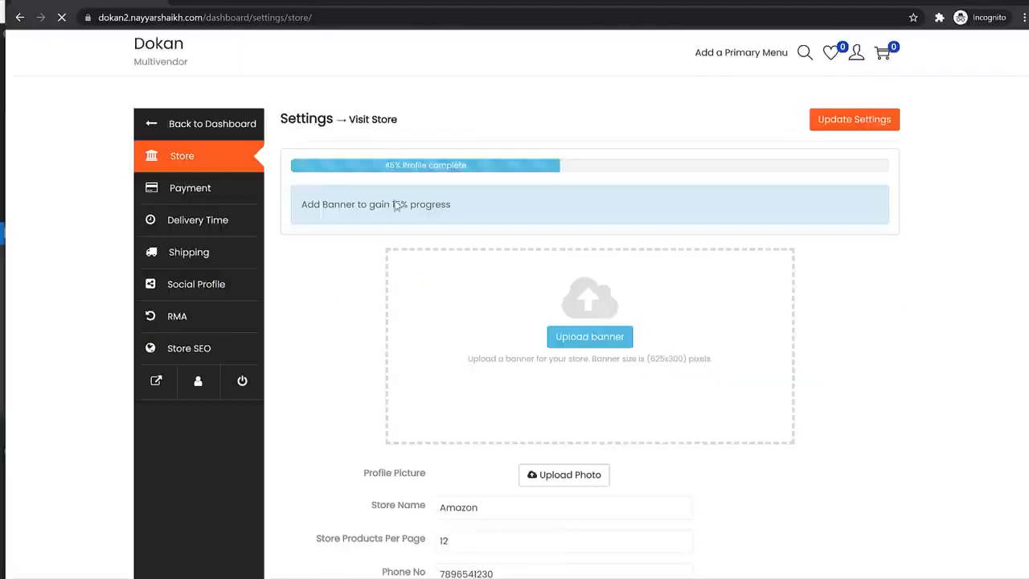
# - Upload blog-img-4 from the Media folder and crop it as the store banner
pyautogui.click(613, 341)
pyautogui.click(517, 313)
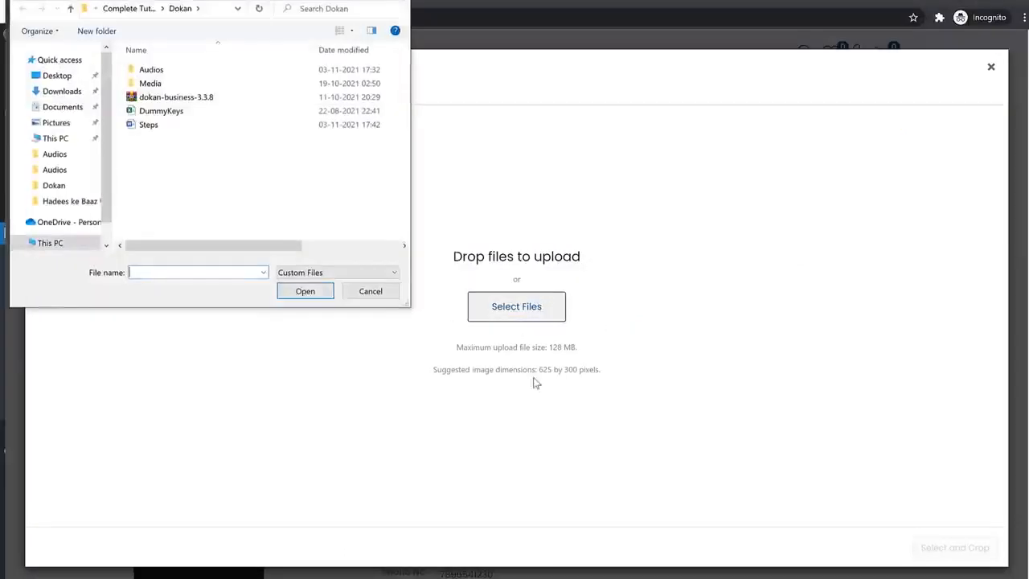
pyautogui.doubleClick(188, 83)
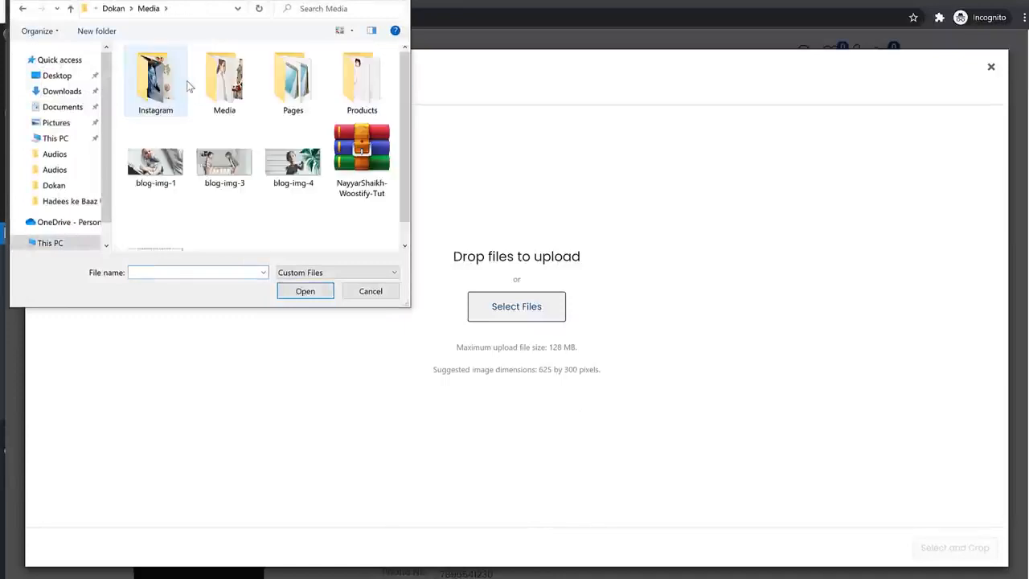
pyautogui.click(156, 165)
pyautogui.click(293, 165)
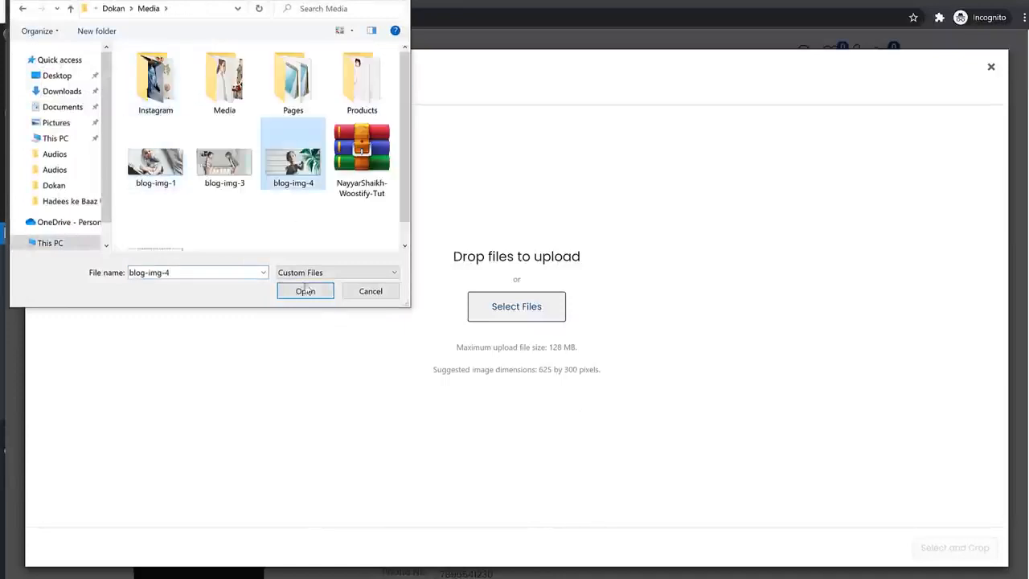
pyautogui.click(304, 291)
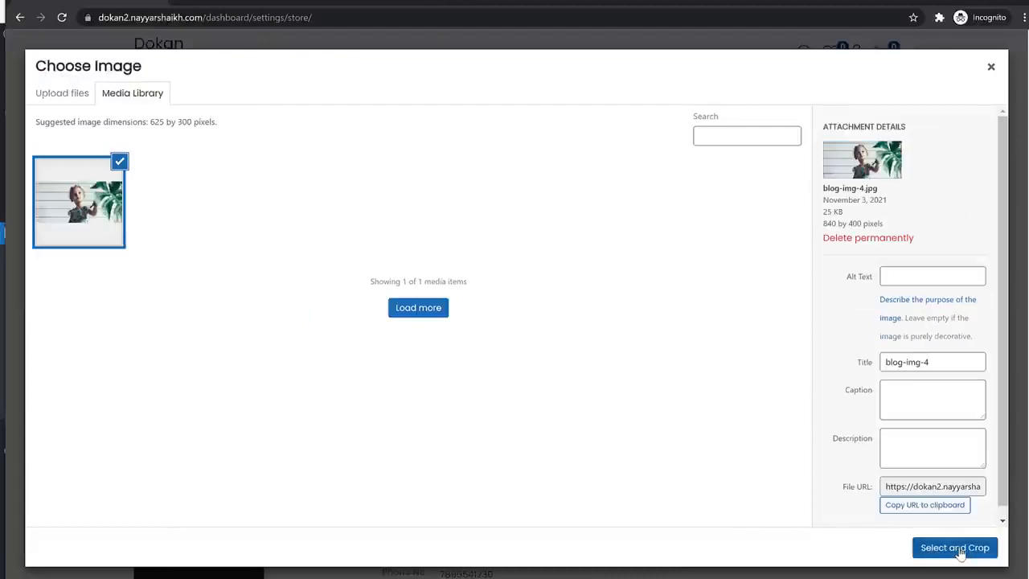
pyautogui.click(959, 549)
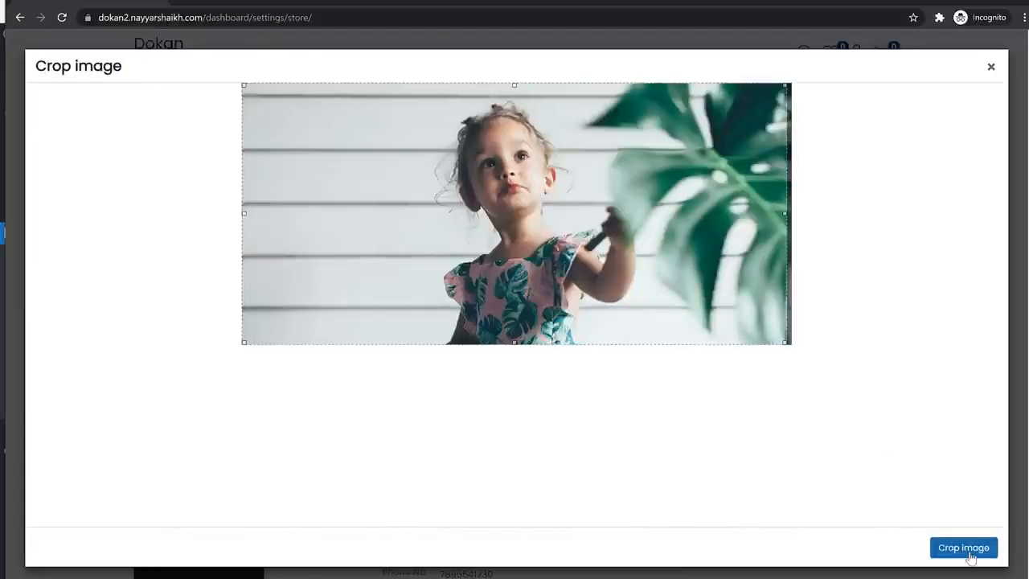
pyautogui.click(968, 549)
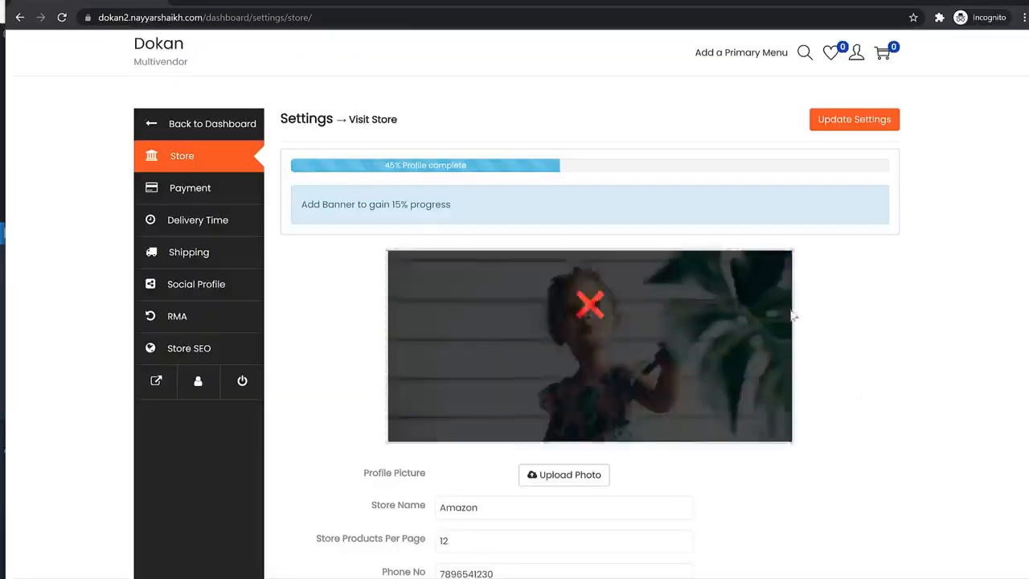
pyautogui.scroll(-3, 878, 417)
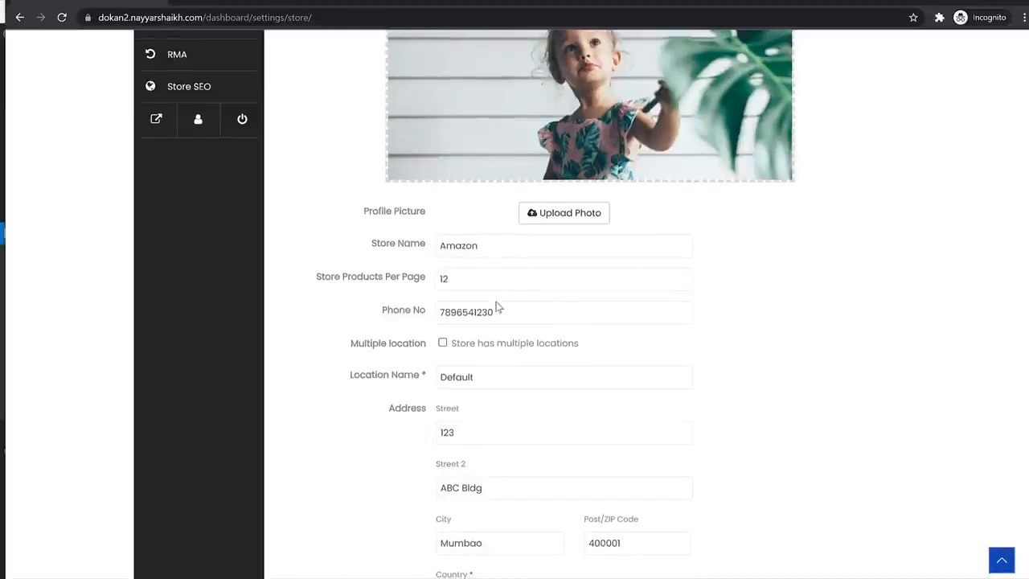
# - Tick Show email address in the store settings
pyautogui.scroll(-2, 495, 304)
pyautogui.scroll(-2, 723, 273)
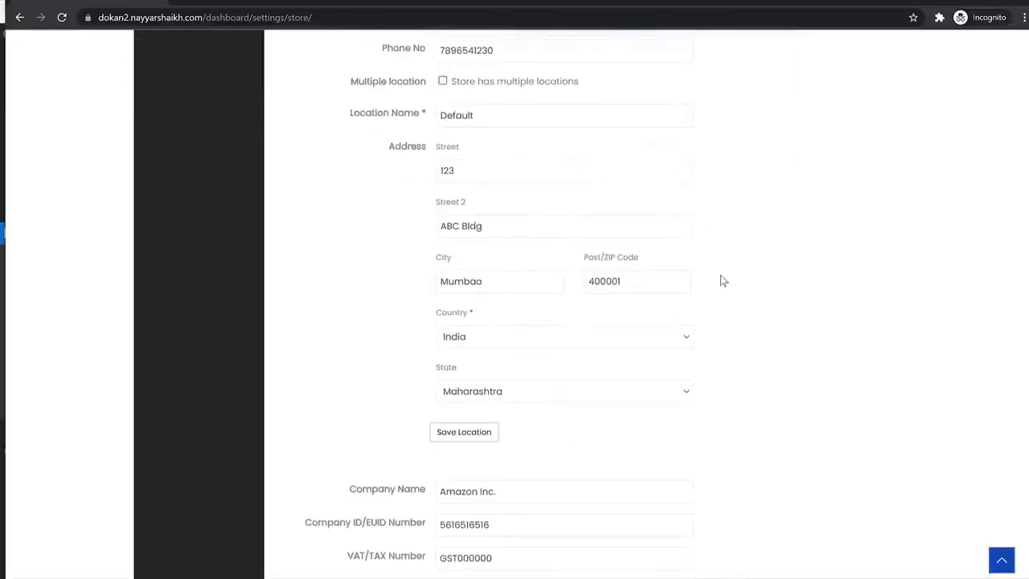
pyautogui.scroll(-7, 584, 277)
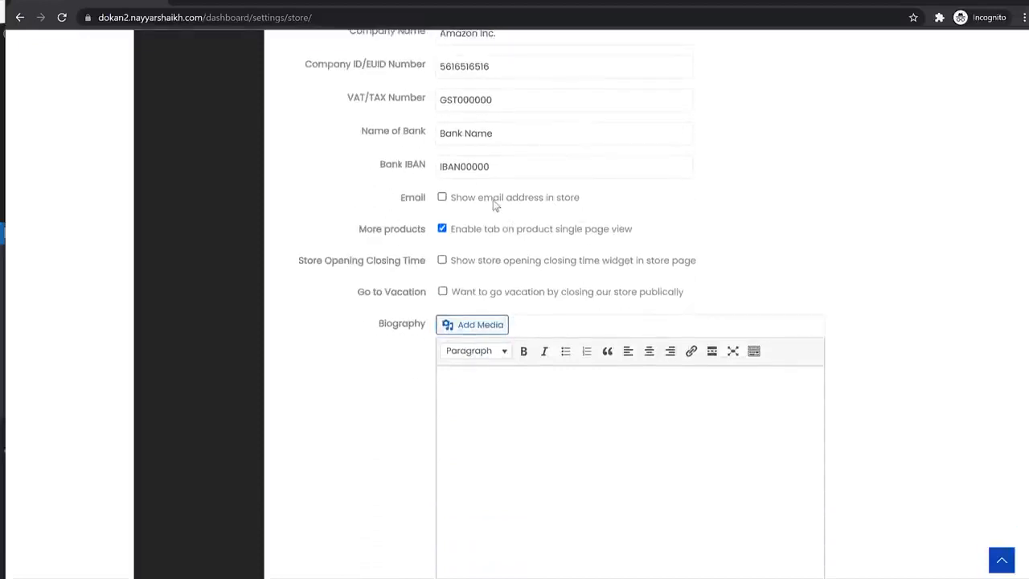
pyautogui.click(505, 203)
pyautogui.scroll(-2, 806, 291)
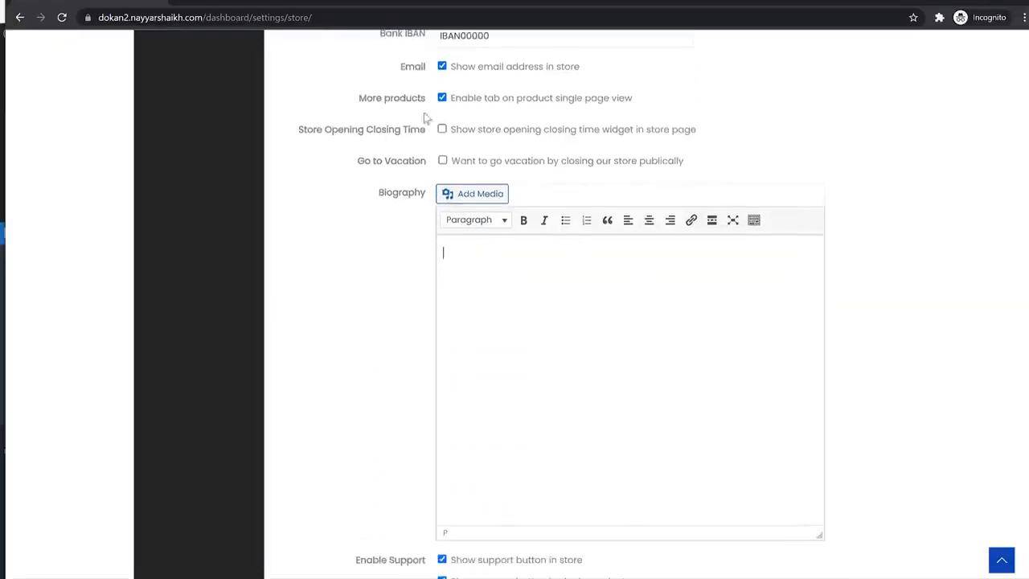
# - Copy lorem ipsum paragraphs from lipsum.com and paste them into the Biography
pyautogui.hotkey('ctrl', 't')
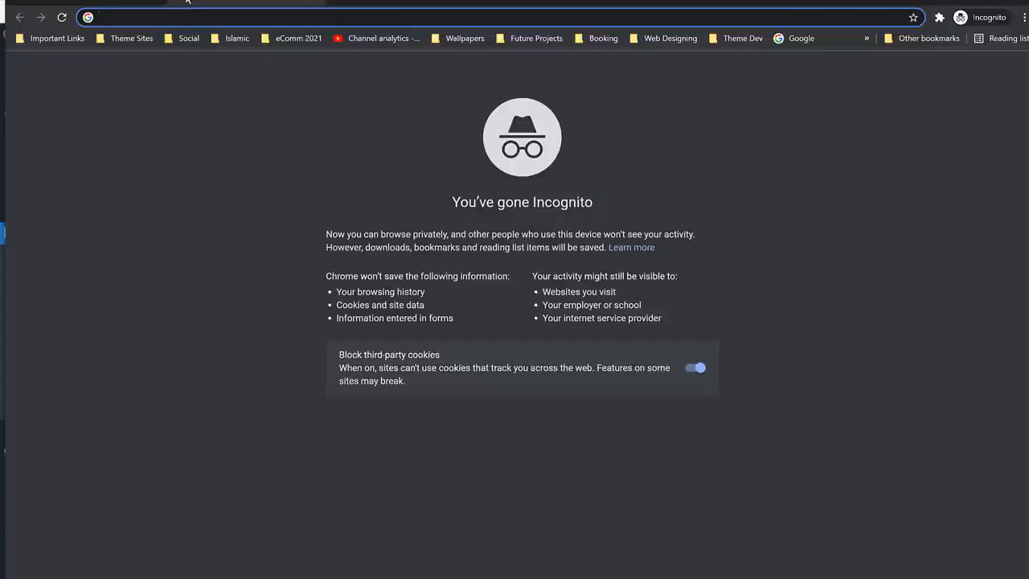
pyautogui.write('lips')
pyautogui.press('Return')
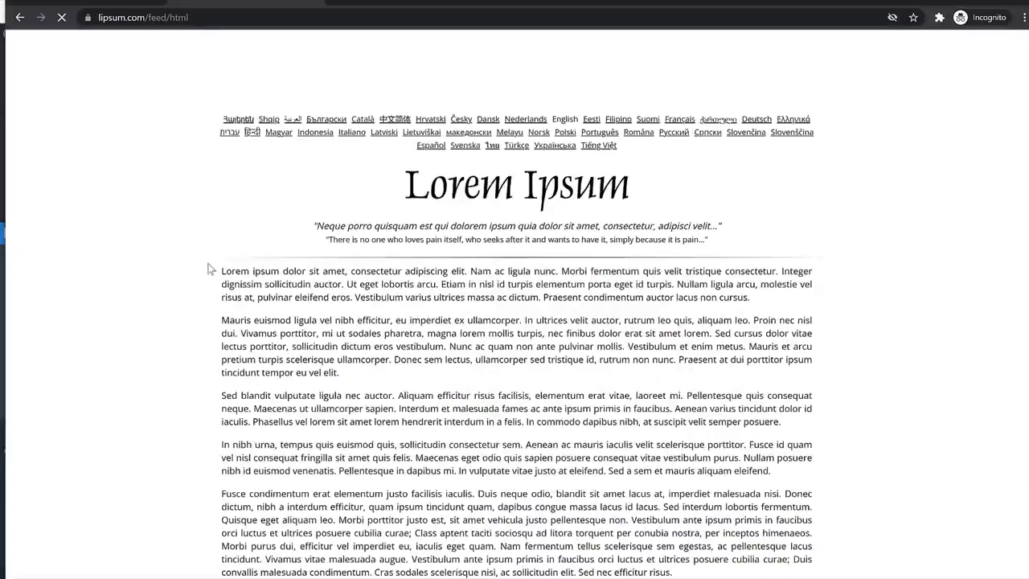
pyautogui.moveTo(211, 270); pyautogui.dragTo(831, 427)
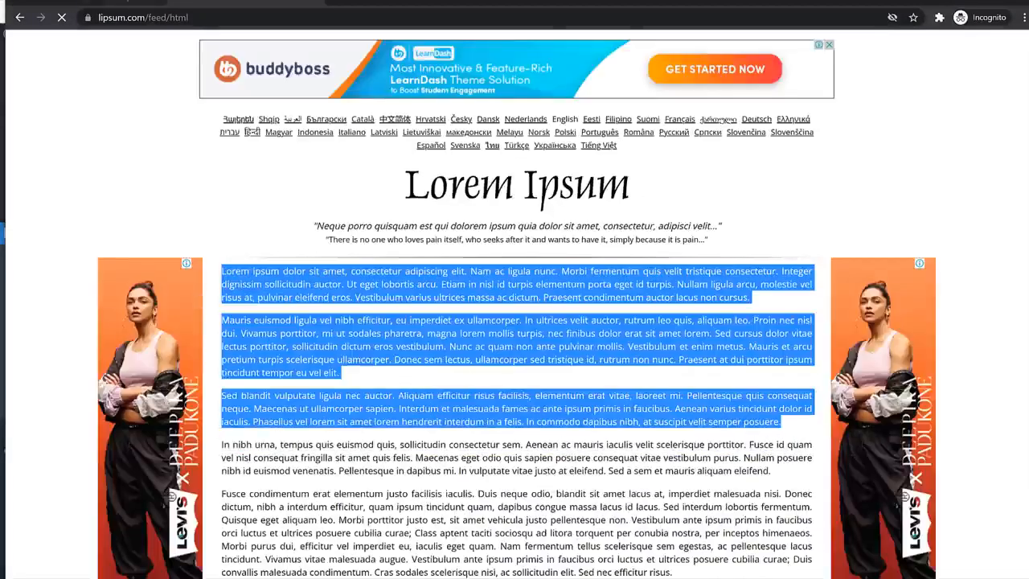
pyautogui.click(104, 2)
pyautogui.click(469, 239)
pyautogui.hotkey('ctrl', 'v')
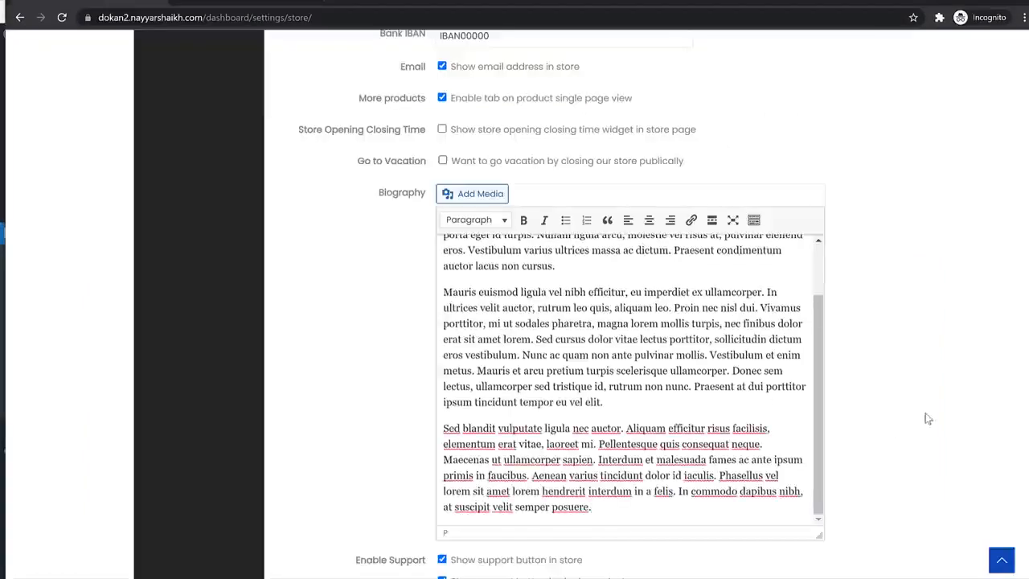
# - Enable Live Chat and open the Facebook page id help in a new tab
pyautogui.scroll(-3, 916, 410)
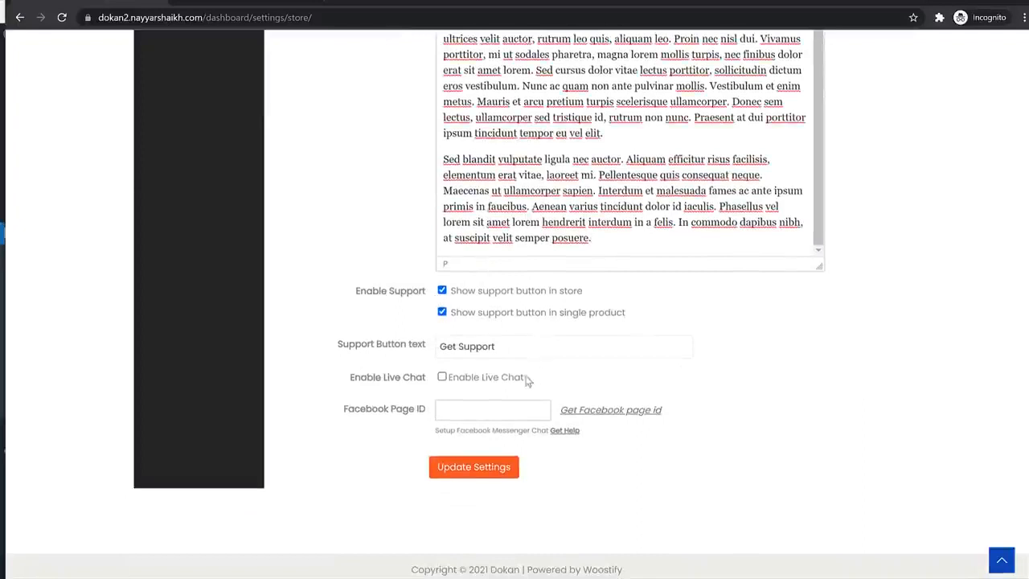
pyautogui.click(489, 380)
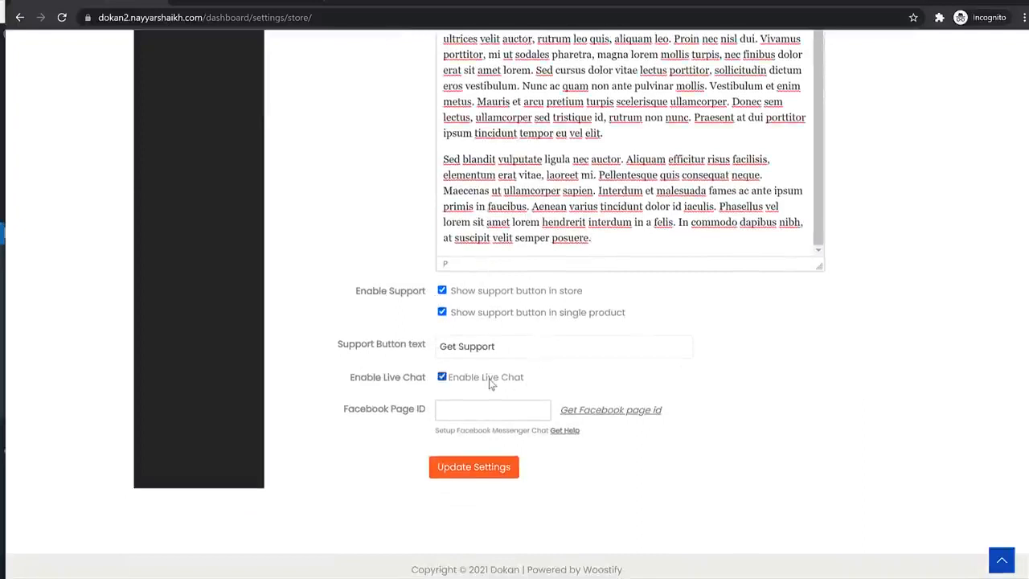
pyautogui.rightClick(605, 418)
pyautogui.click(607, 421)
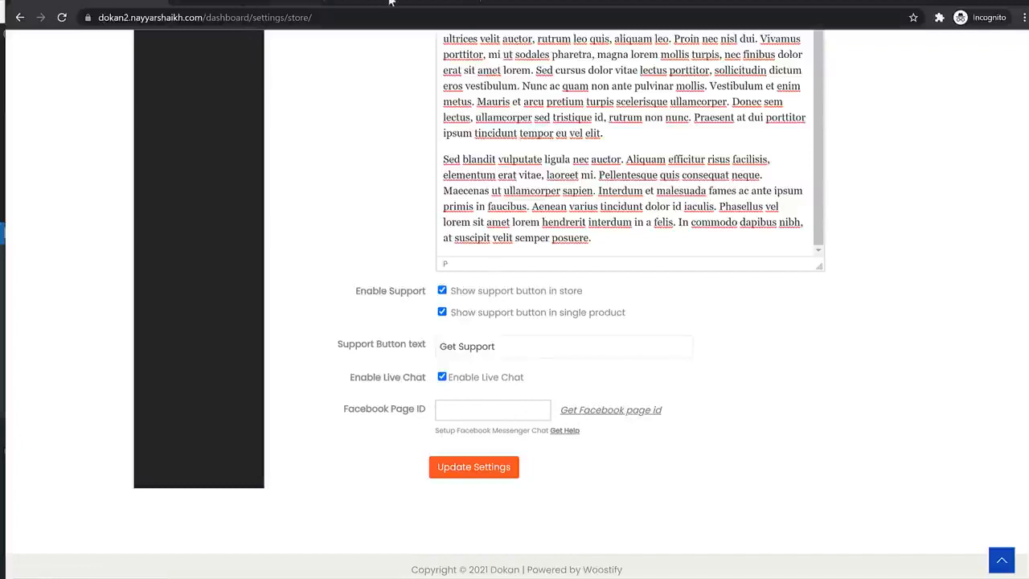
# - Go to the existing Facebook business page and open its About section
pyautogui.click(274, 2)
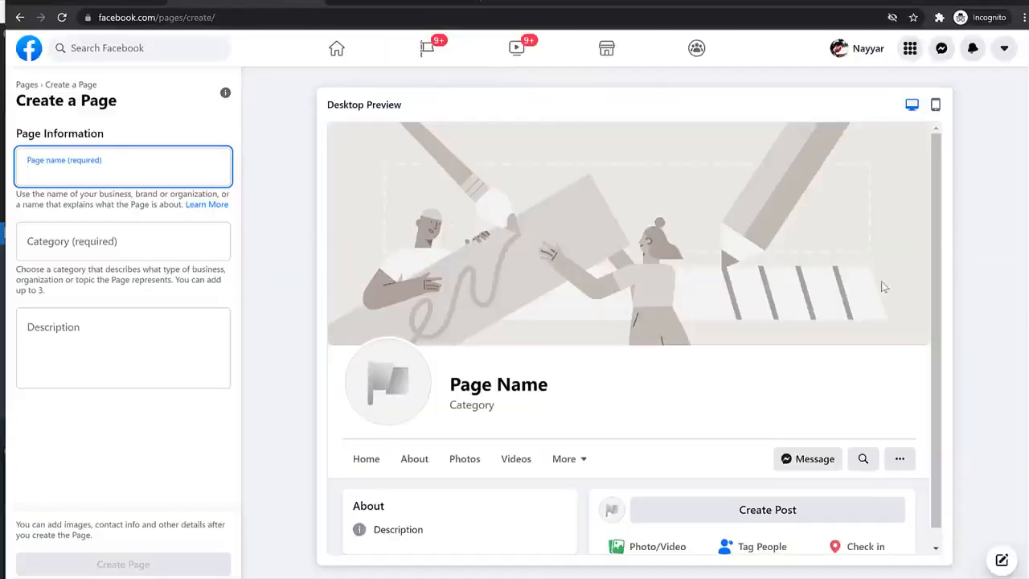
pyautogui.scroll(-1, 891, 330)
pyautogui.scroll(1, 891, 330)
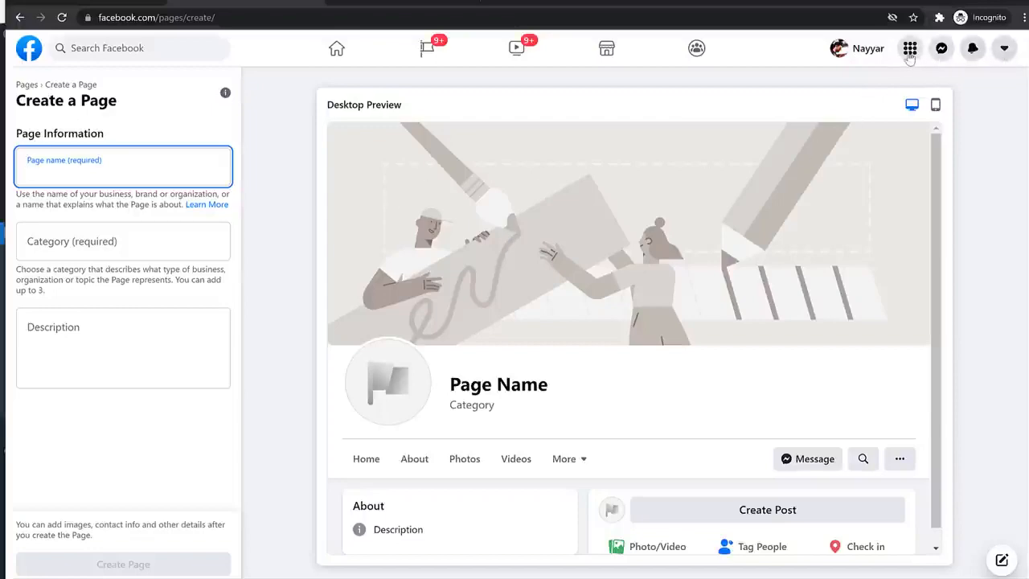
pyautogui.click(869, 57)
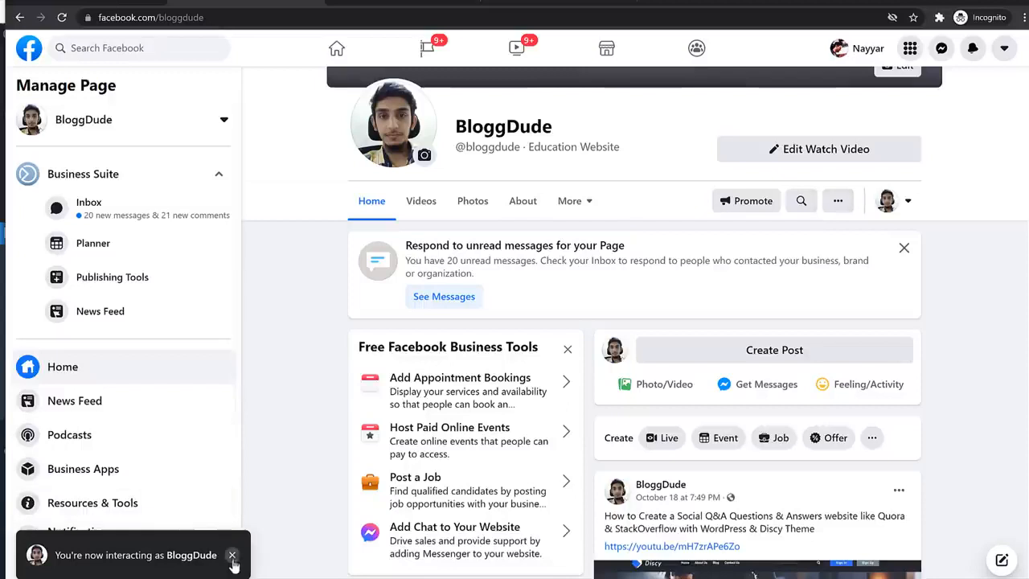
pyautogui.click(231, 555)
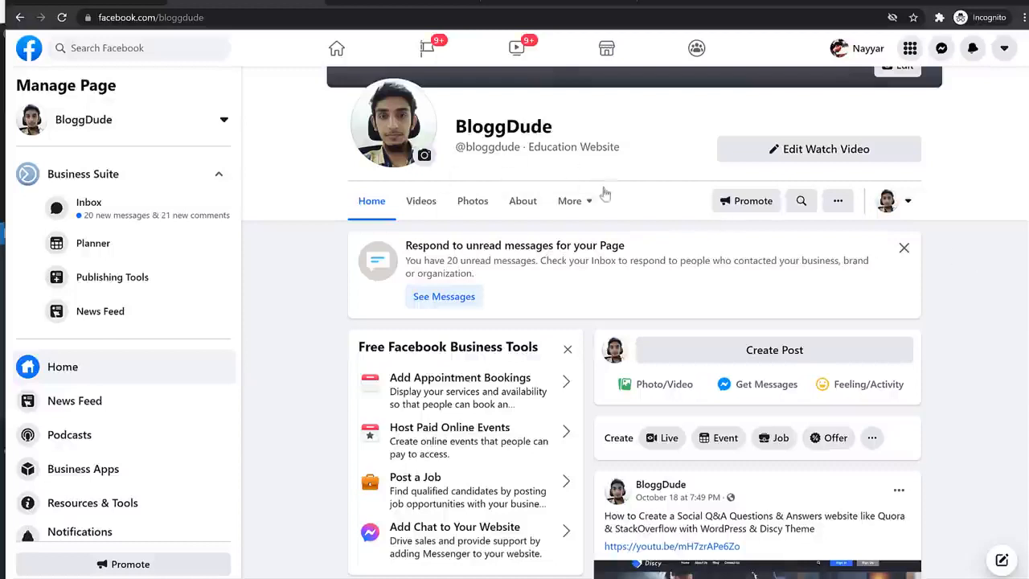
pyautogui.click(526, 208)
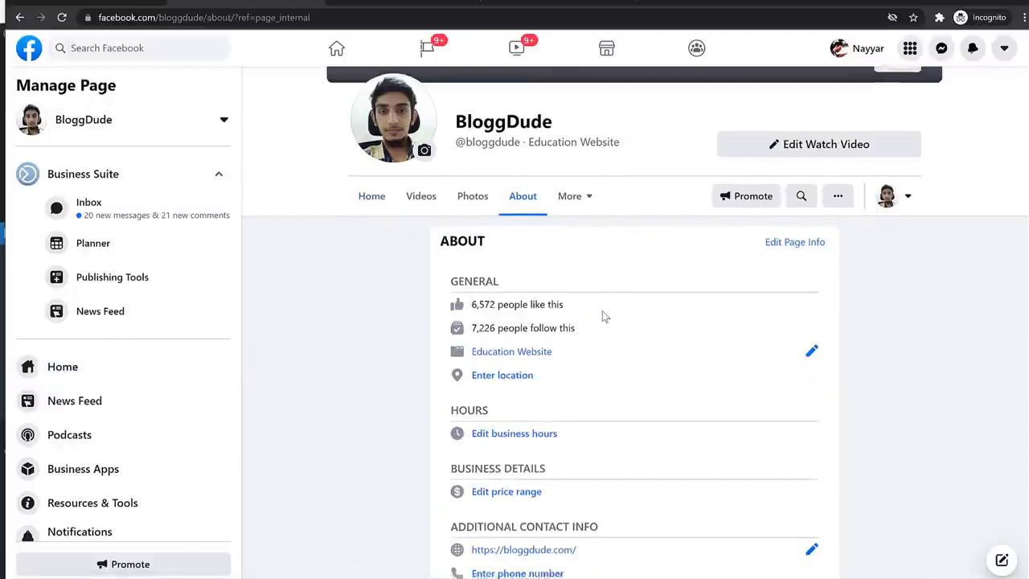
# - Copy the Page ID and paste it into the store's Facebook Page ID field
pyautogui.scroll(-4, 604, 314)
pyautogui.doubleClick(517, 521)
pyautogui.hotkey('ctrl', 'c')
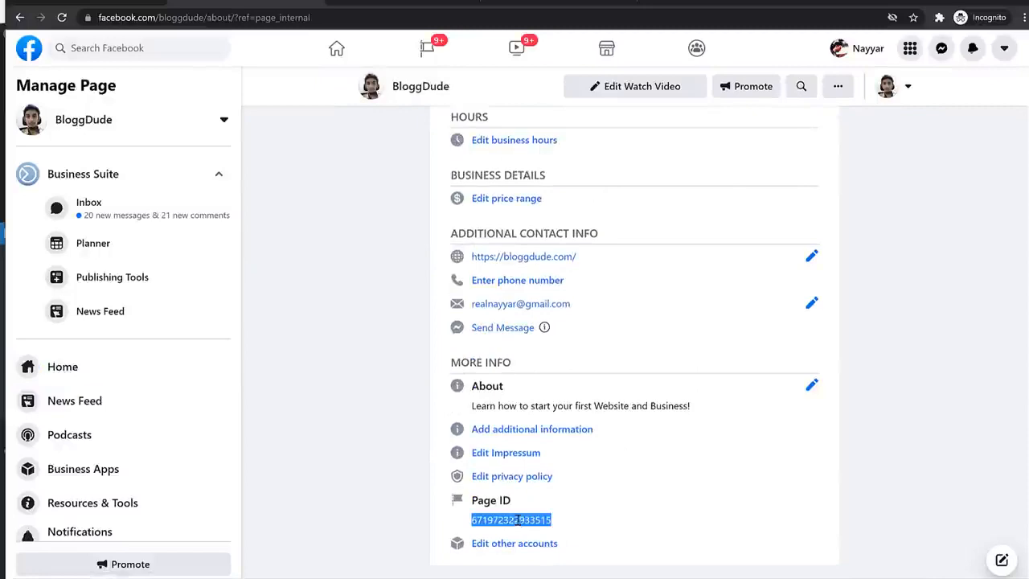
pyautogui.click(111, 2)
pyautogui.click(498, 413)
pyautogui.hotkey('ctrl', 'v')
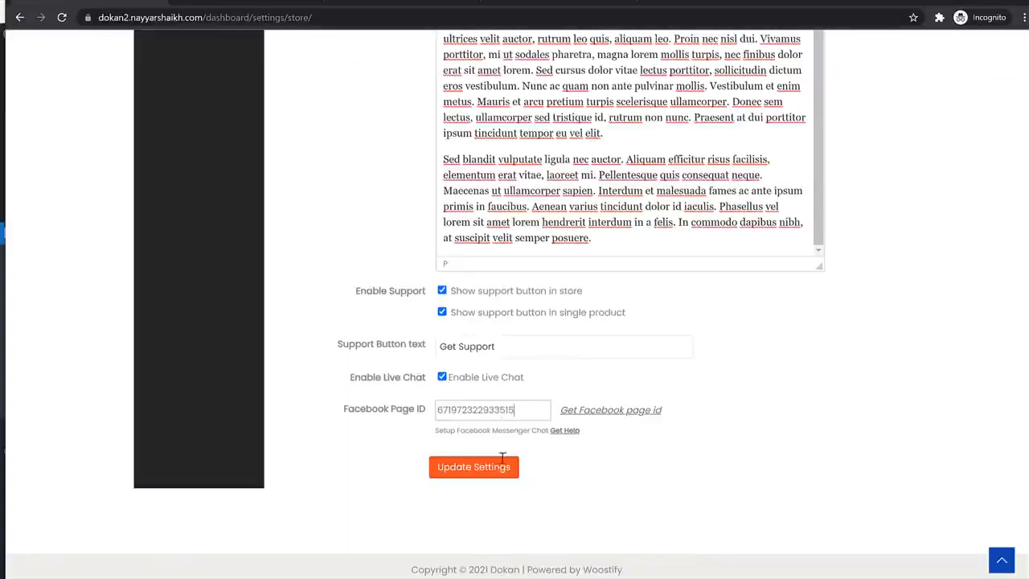
# - Update the store settings, reload to confirm the banner persists, and return to the dashboard
pyautogui.click(487, 479)
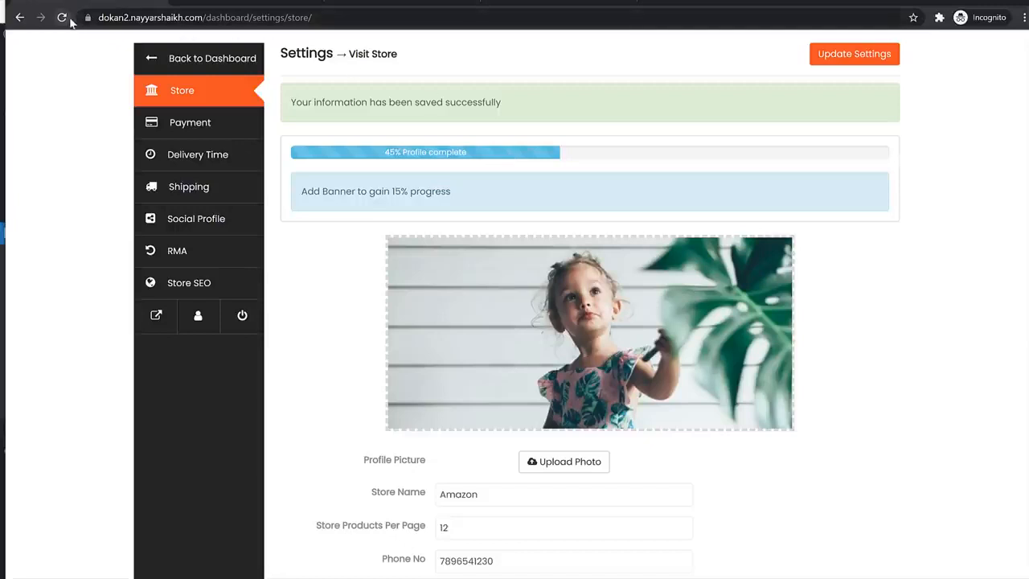
pyautogui.click(68, 19)
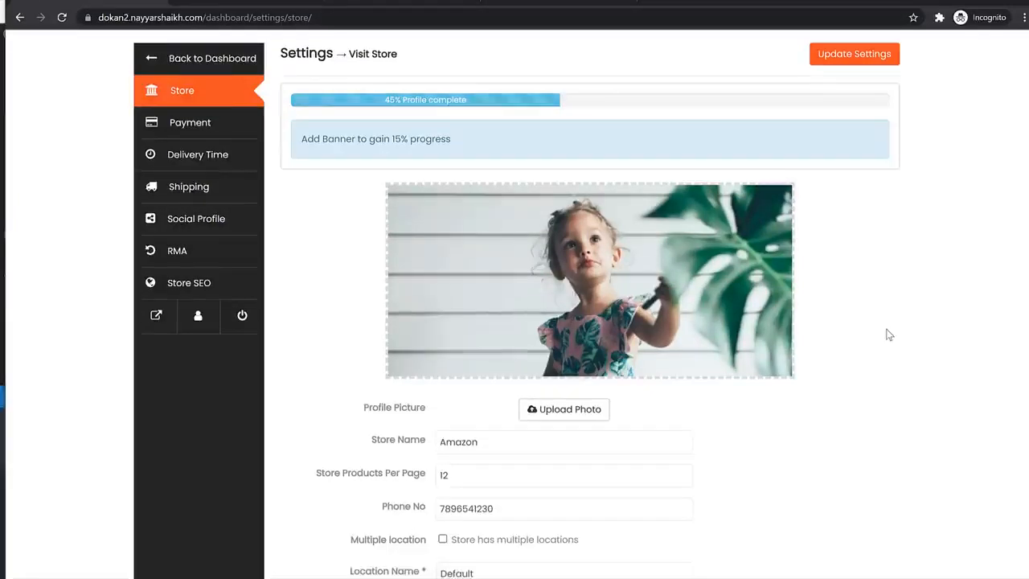
pyautogui.scroll(-15, 886, 333)
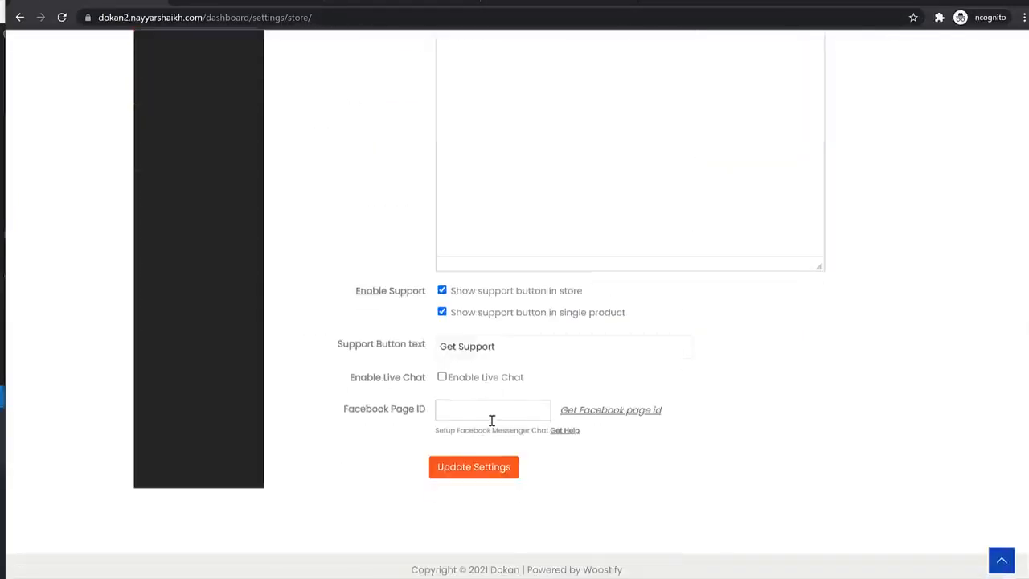
pyautogui.scroll(15, 523, 402)
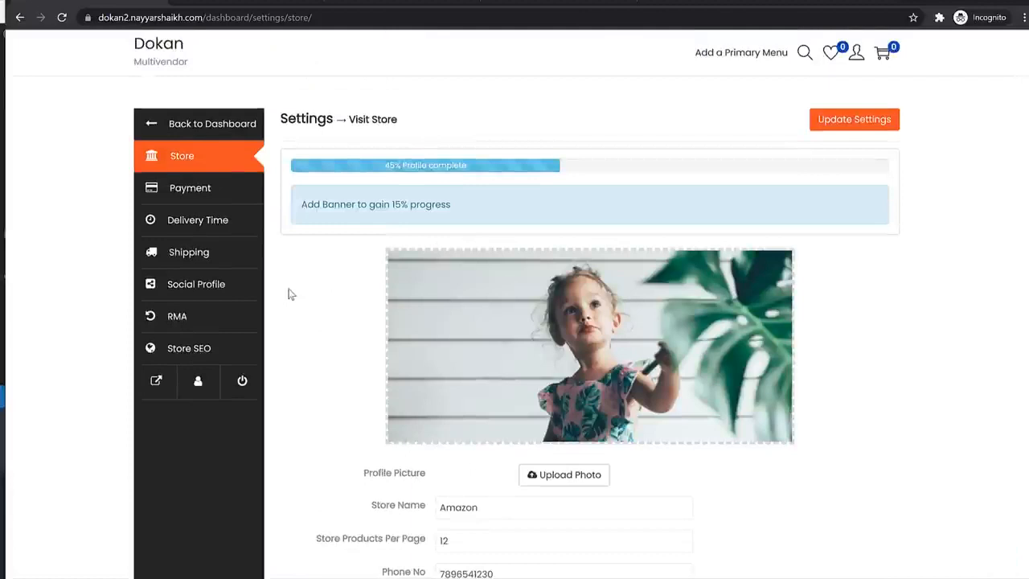
pyautogui.click(206, 117)
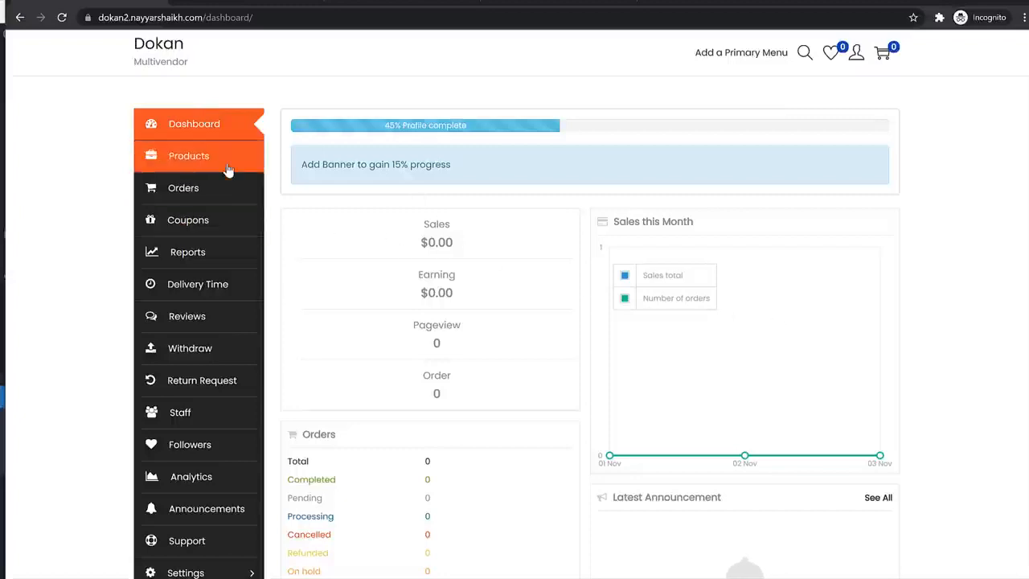
# - Go to Products and start a new product
pyautogui.click(193, 164)
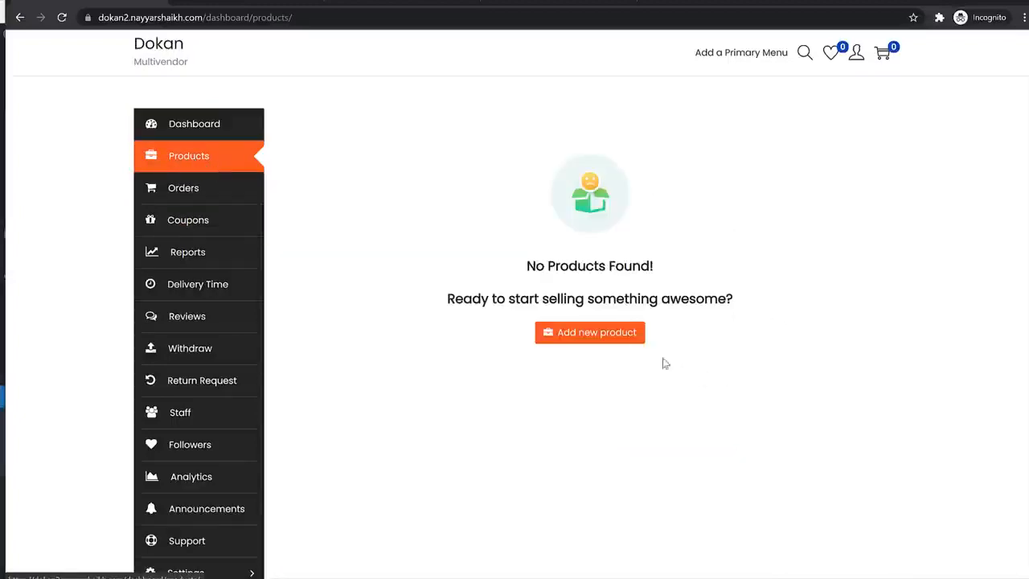
pyautogui.click(624, 338)
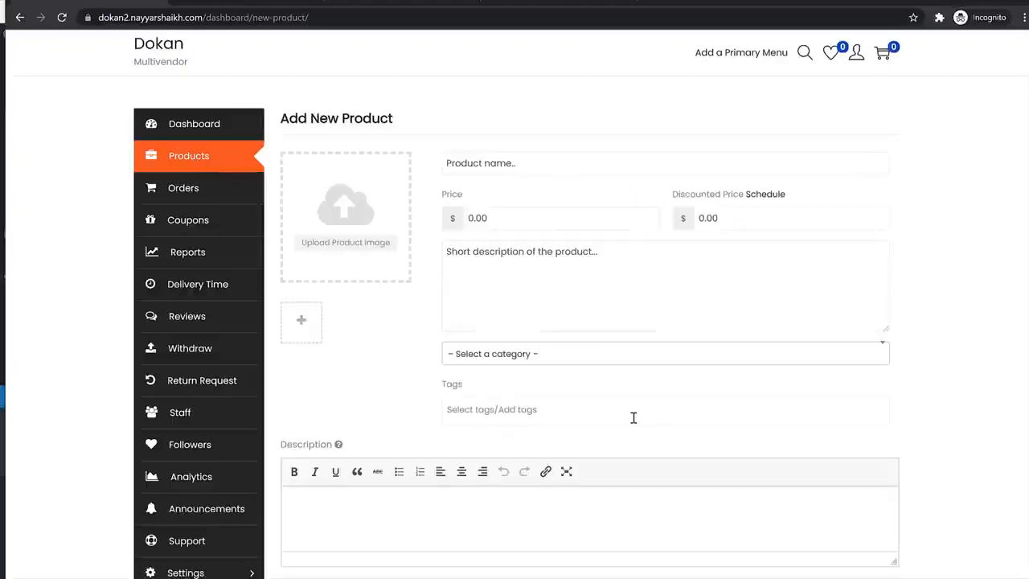
pyautogui.scroll(-2, 604, 352)
pyautogui.scroll(2, 640, 459)
# - Upload the 9-1 white jacket photo from the Products folder as the featured image
pyautogui.click(346, 241)
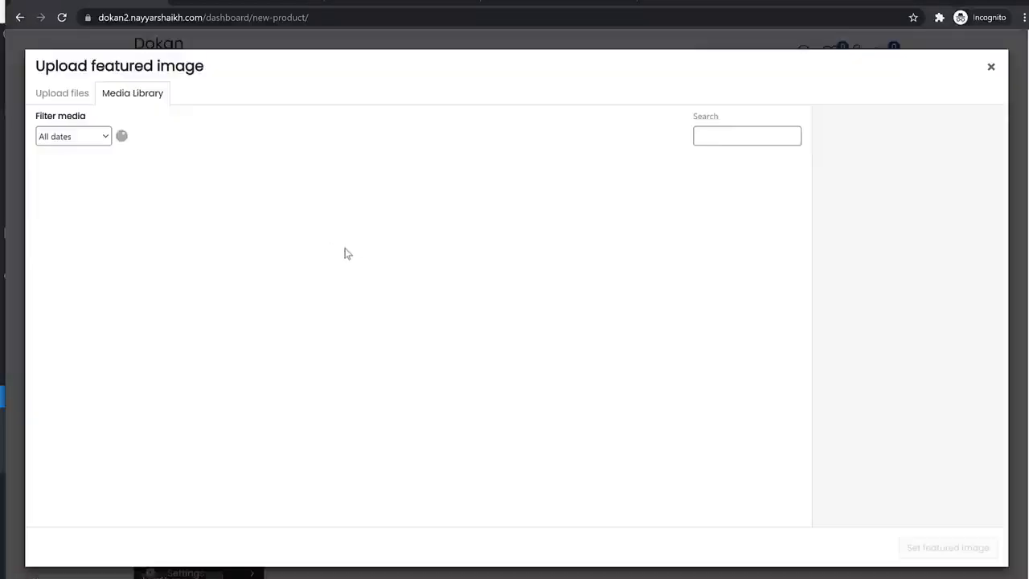
pyautogui.click(74, 96)
pyautogui.click(515, 307)
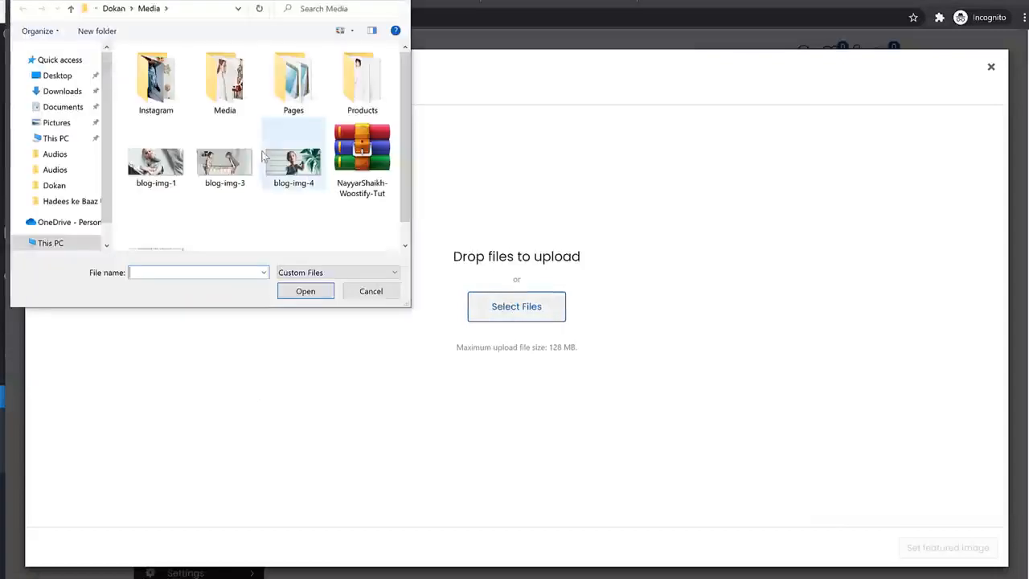
pyautogui.doubleClick(391, 77)
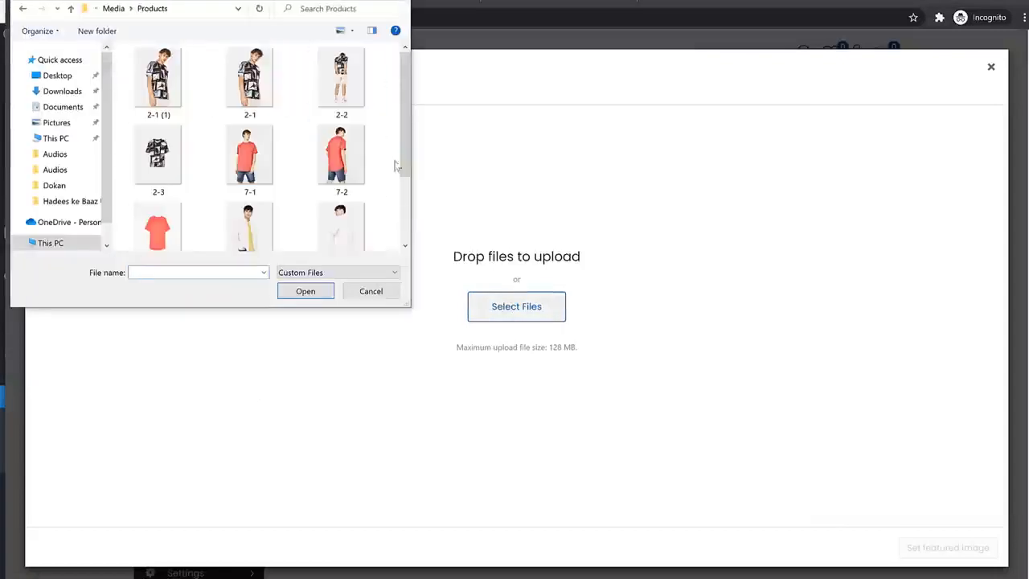
pyautogui.scroll(-3, 322, 177)
pyautogui.click(249, 132)
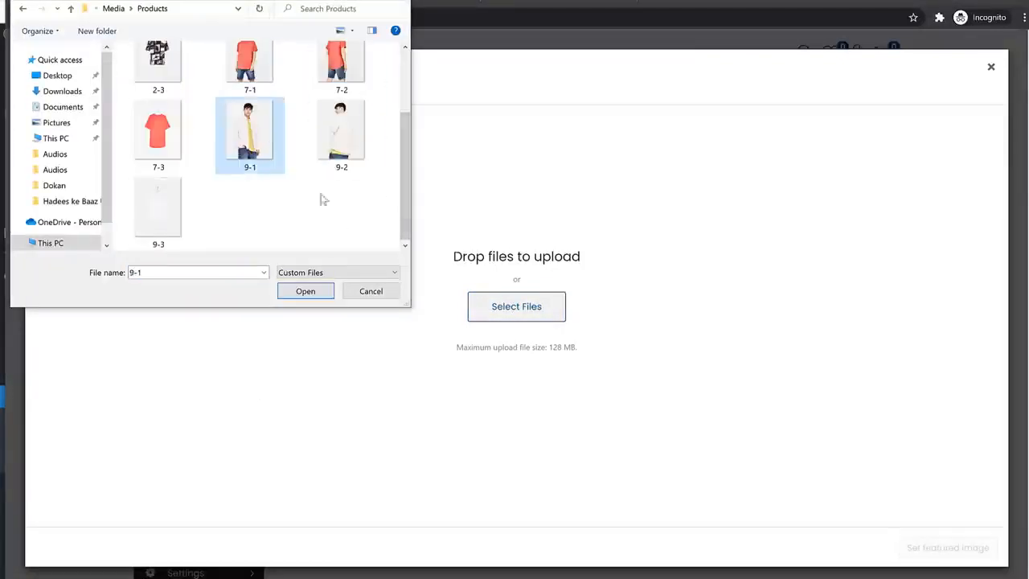
pyautogui.click(305, 291)
pyautogui.click(949, 548)
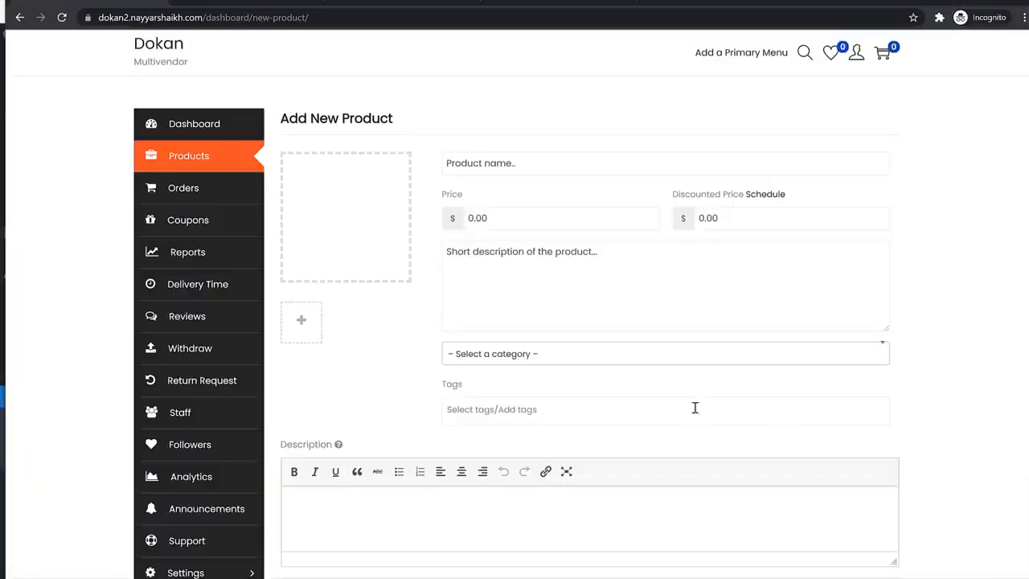
# - Upload photos 9-2 and 9-3 and add them to the product gallery
pyautogui.click(305, 322)
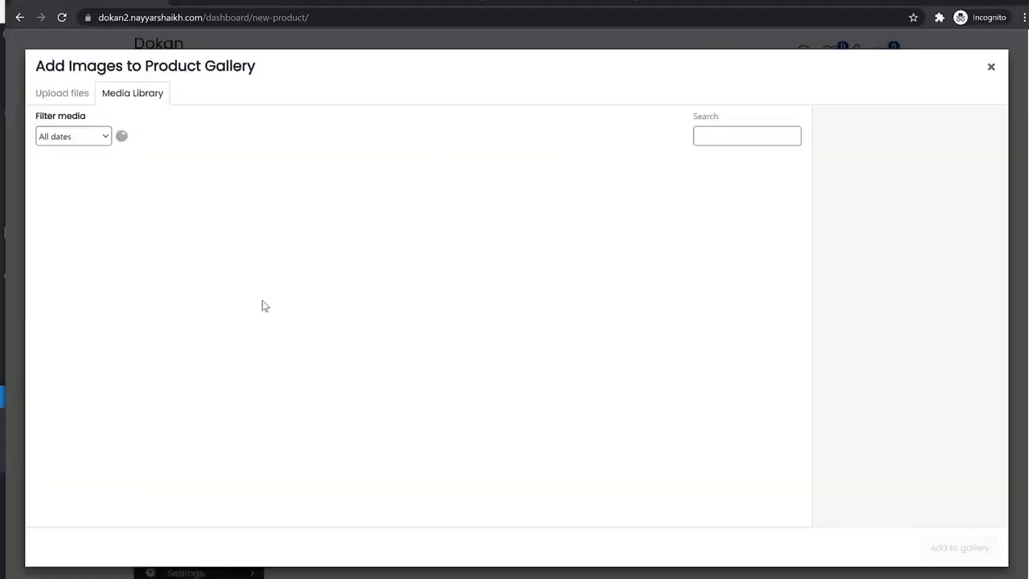
pyautogui.click(61, 93)
pyautogui.click(473, 301)
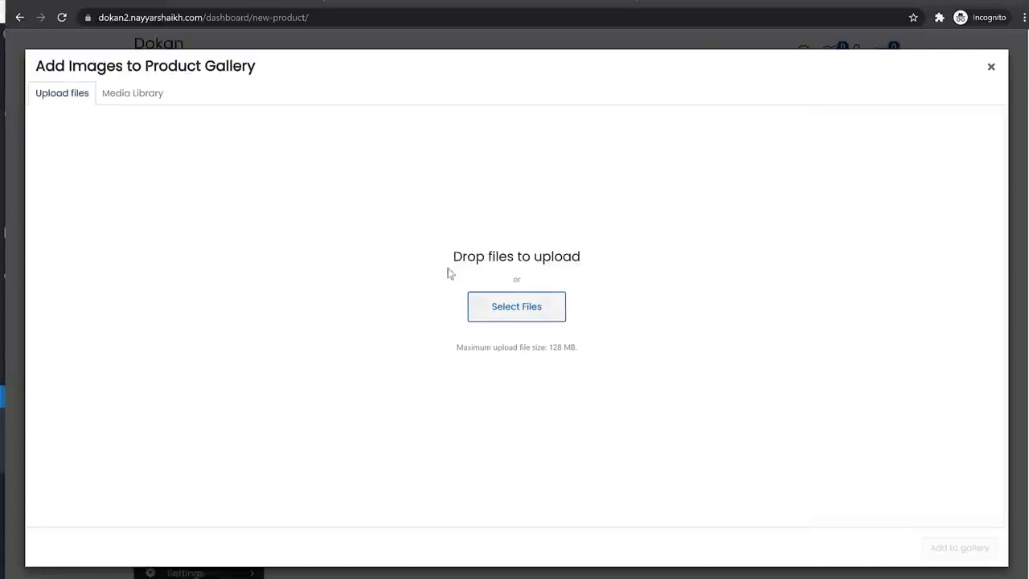
pyautogui.scroll(-2, 281, 158)
pyautogui.click(341, 133)
pyautogui.keyDown('ctrl'); pyautogui.click(158, 208); pyautogui.keyUp('ctrl')
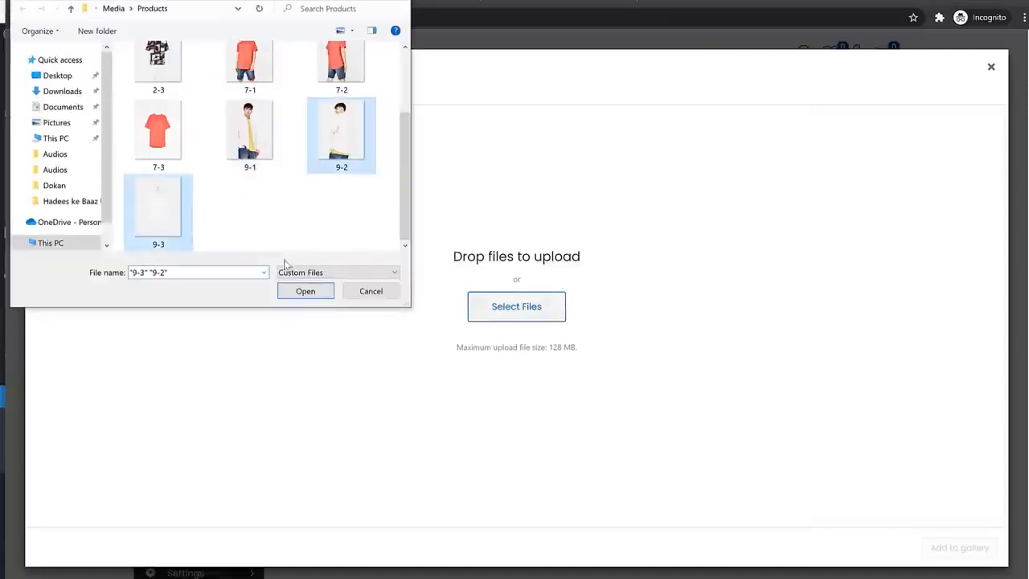
pyautogui.click(300, 292)
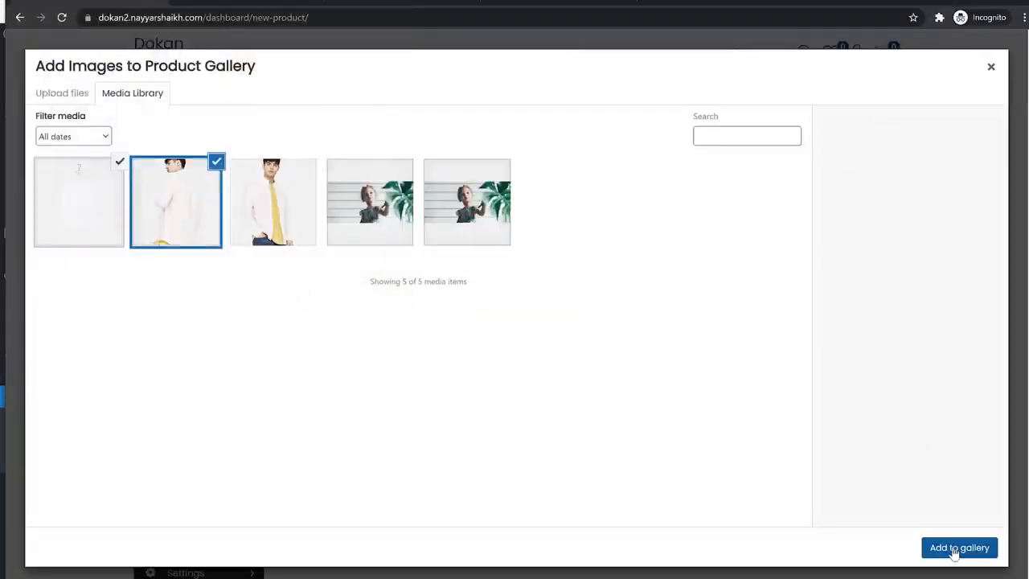
pyautogui.click(954, 550)
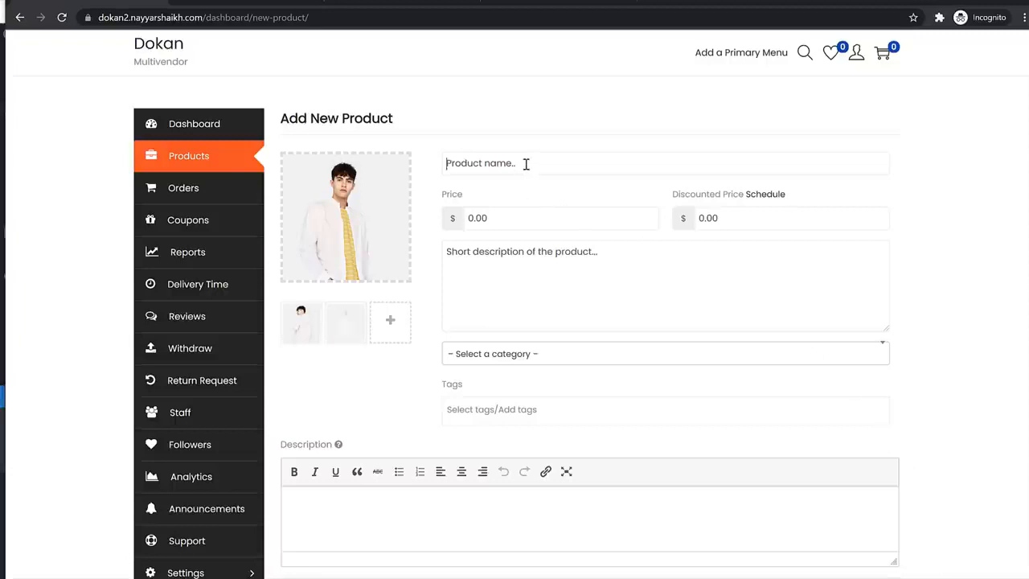
# - Name it White Jacket, price 150 with 125 sale from 2021-11-02 to 2021-11-30, category Men Shirt
pyautogui.write('White Jac')
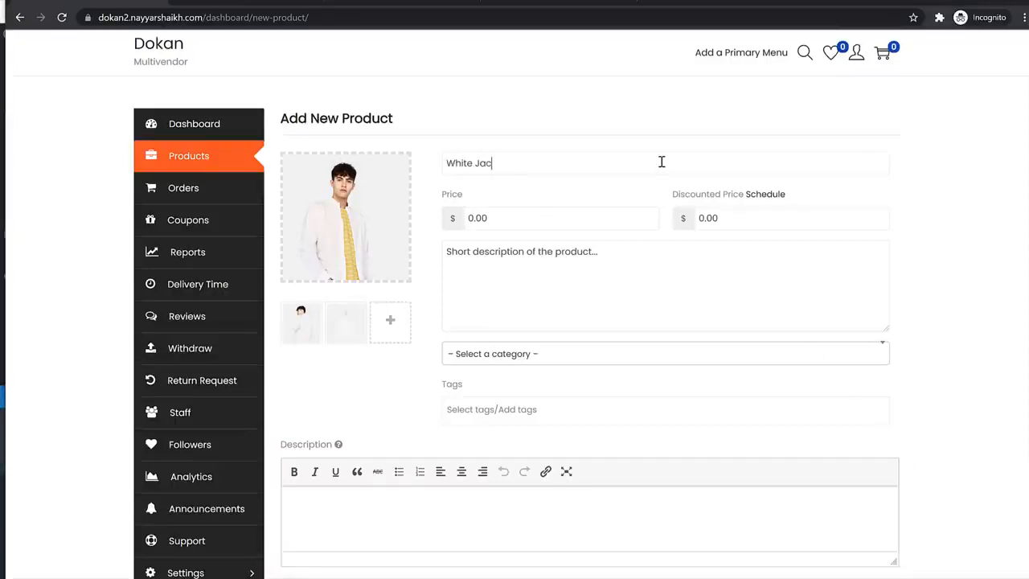
pyautogui.write('et')
pyautogui.press('Tab')
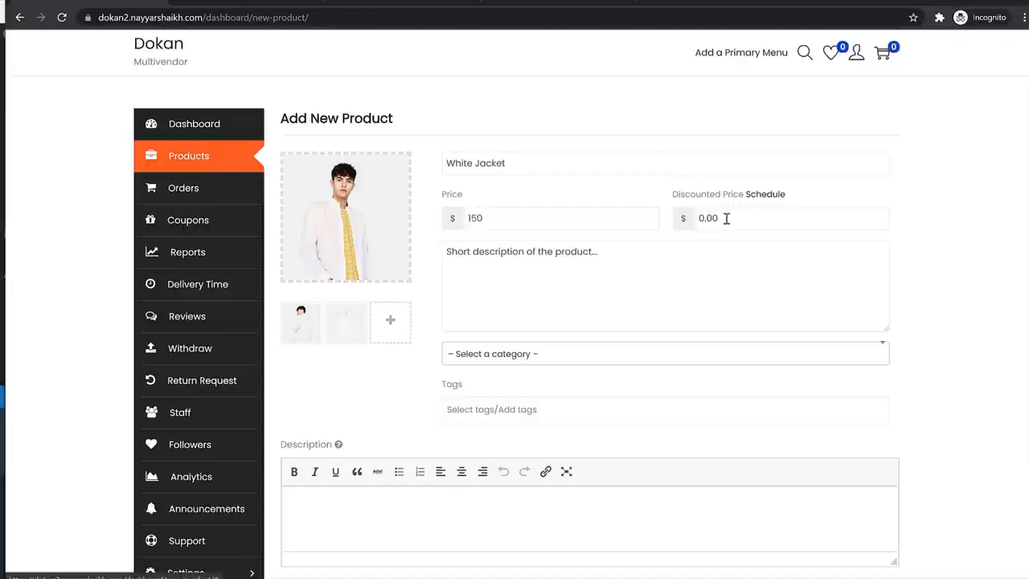
pyautogui.click(764, 194)
pyautogui.click(539, 252)
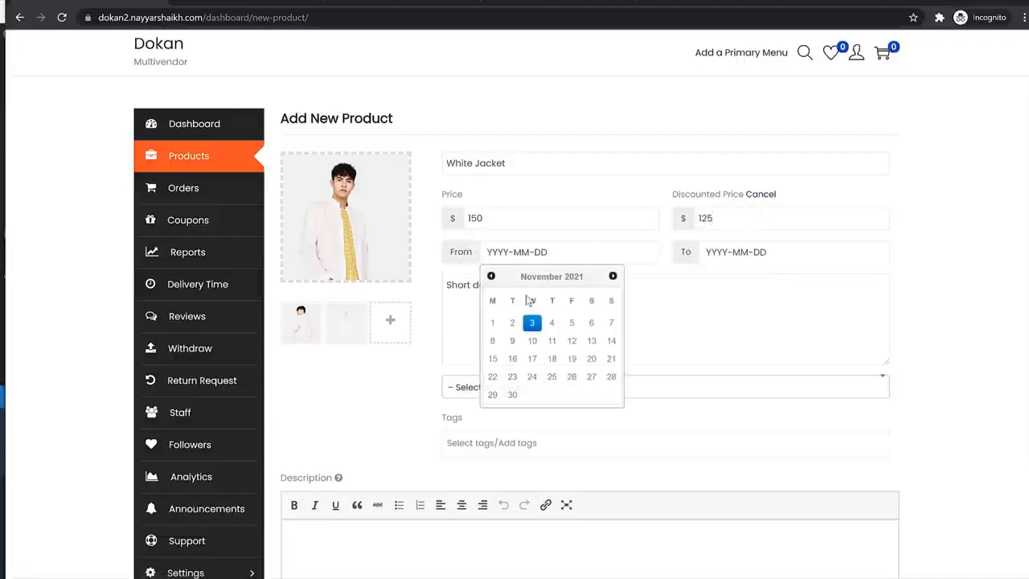
pyautogui.click(512, 323)
pyautogui.click(739, 253)
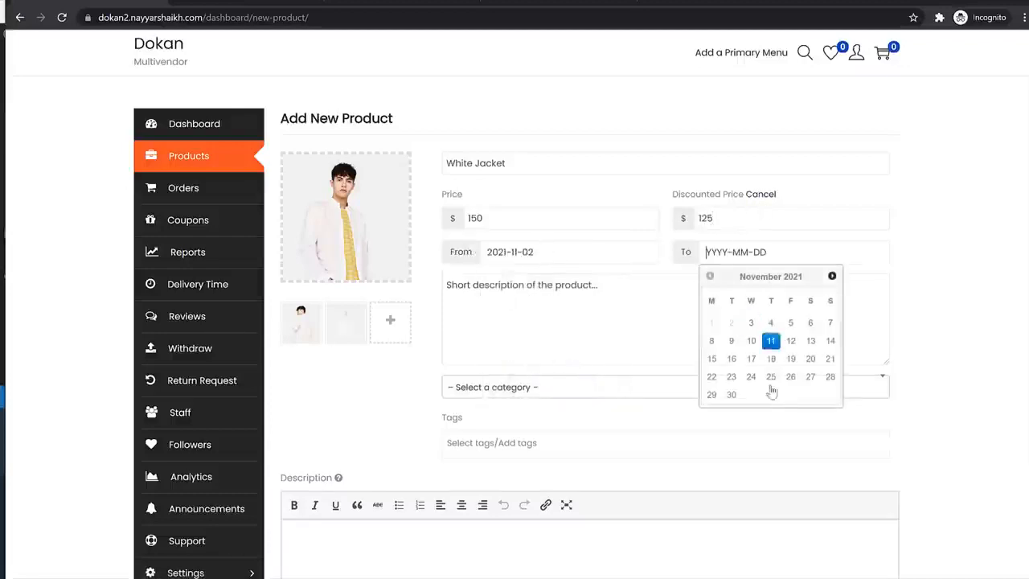
pyautogui.click(731, 395)
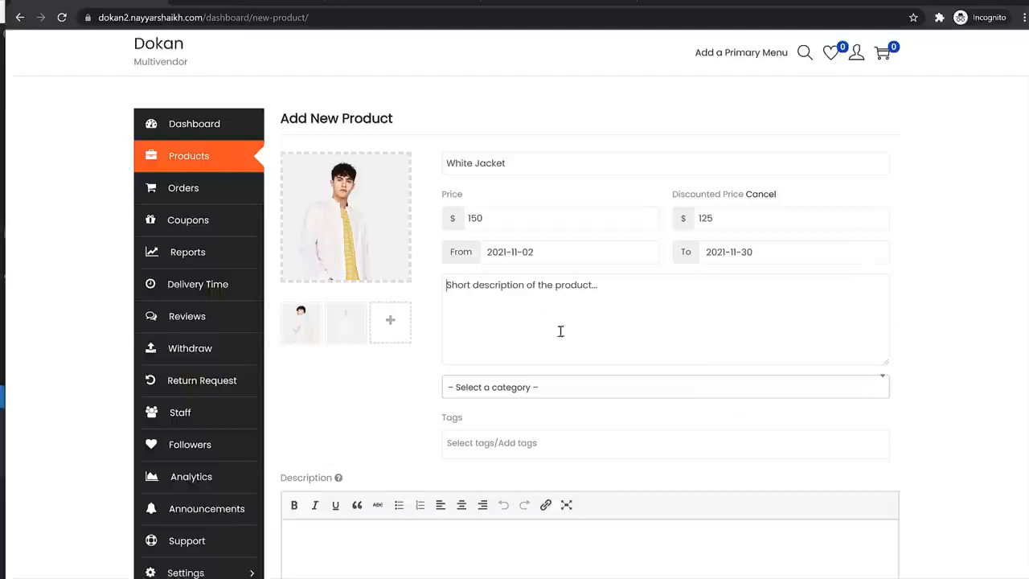
pyautogui.click(554, 388)
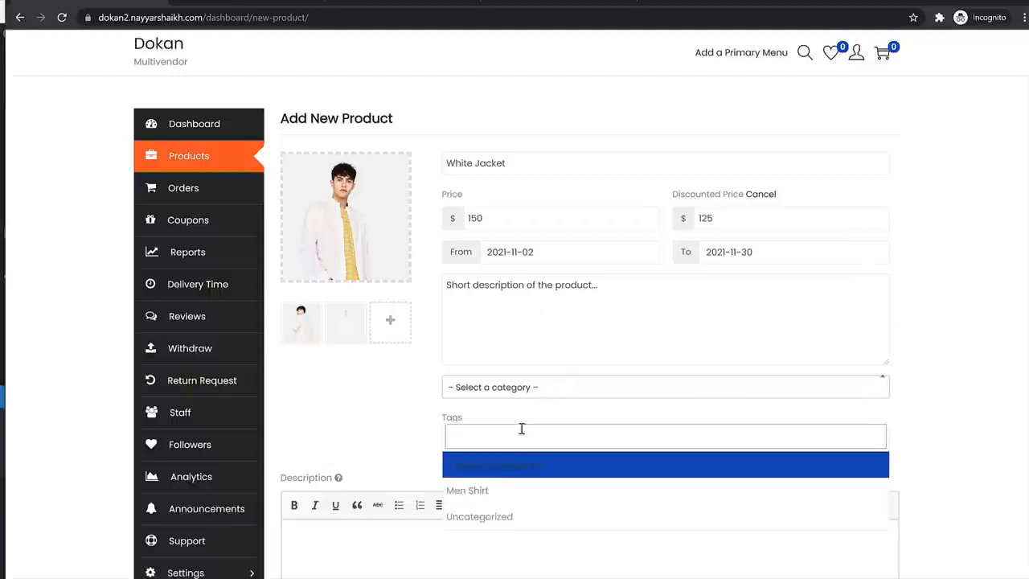
pyautogui.click(502, 491)
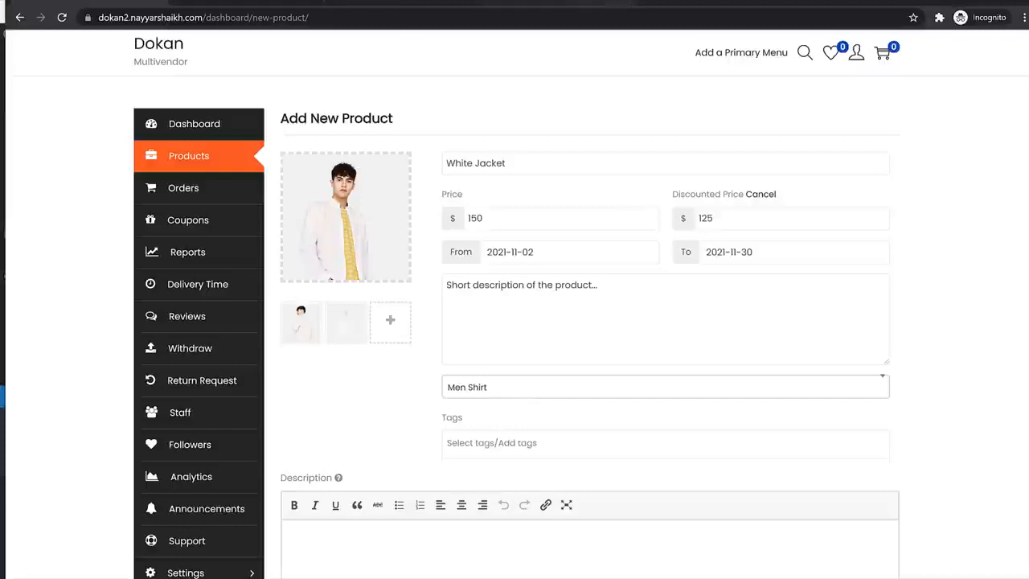
# - Take the Sport Tank Top short description from the other Dokan shop into Short description
pyautogui.click(645, 4)
pyautogui.write('dokan')
pyautogui.press('Return')
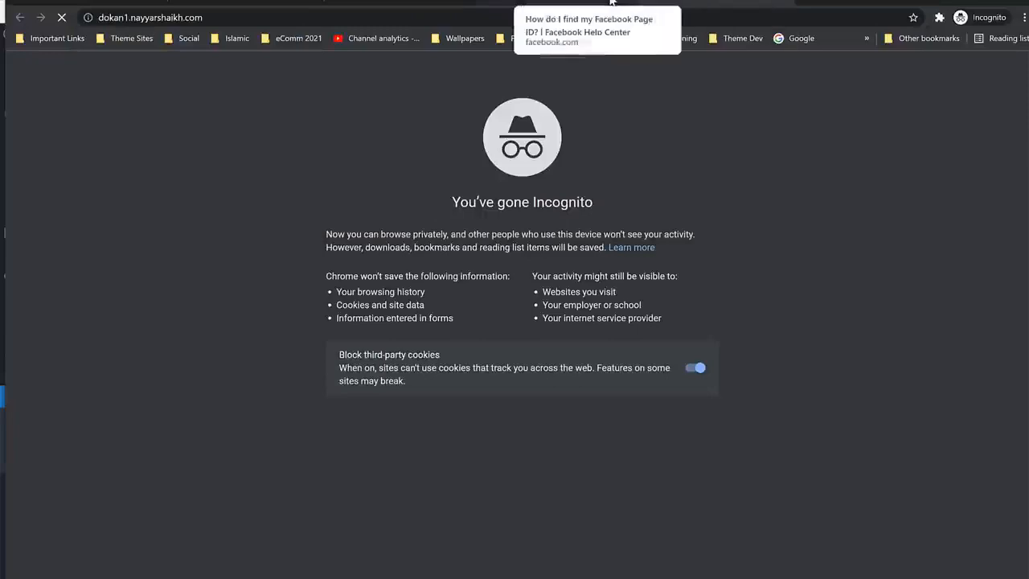
pyautogui.scroll(-10, 438, 233)
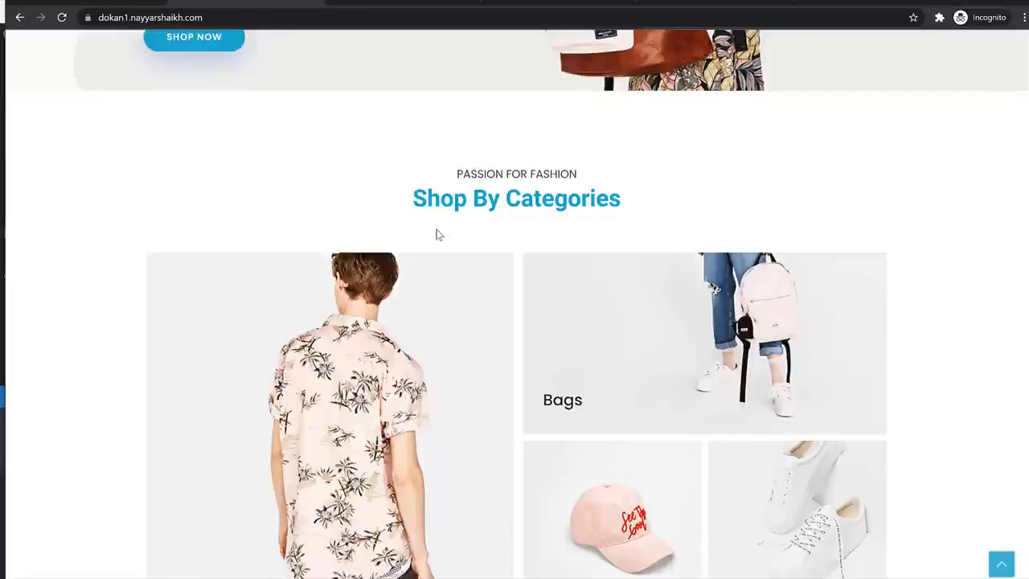
pyautogui.scroll(-1, 438, 234)
pyautogui.click(277, 286)
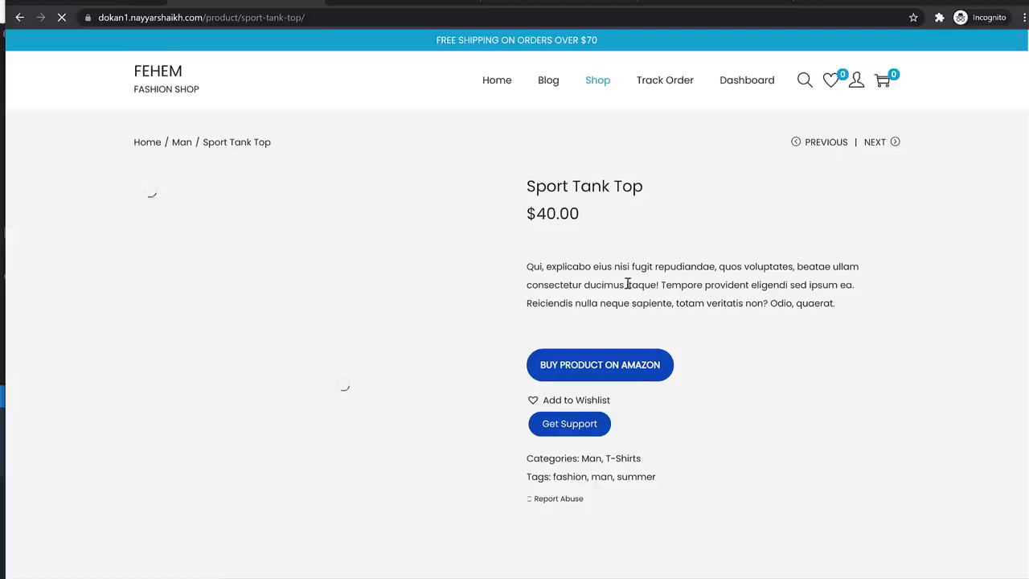
pyautogui.tripleClick(628, 284)
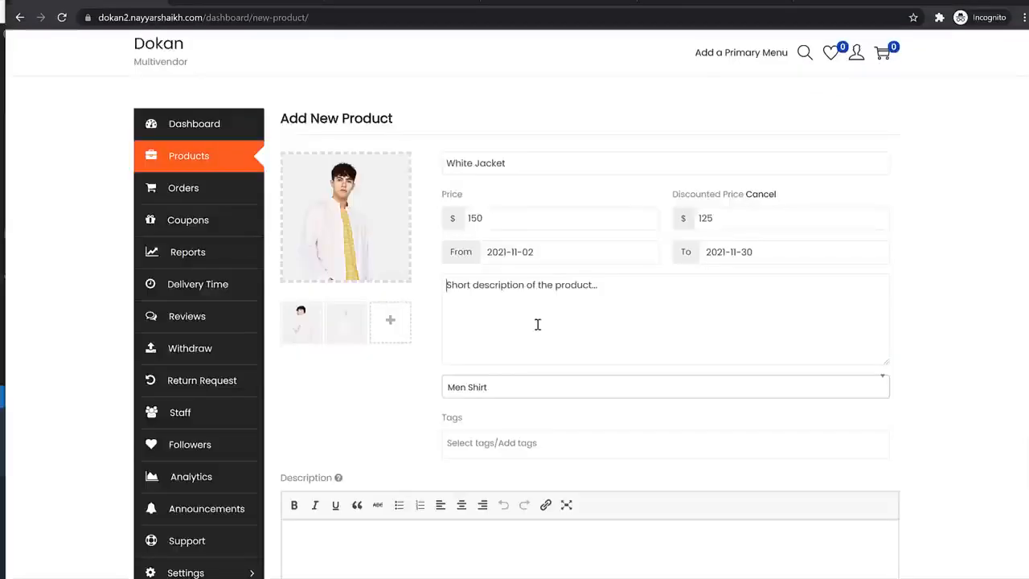
pyautogui.write('Qui, explicabo eius nisi fugit repudiandae, quos voluptates, beatae ullam consectetur ducimus itaque! Tempore provident eligendi sed ipsum ea. Reiciendis nulla neque sapiente, totam veritatis non? Odio quaerat.')
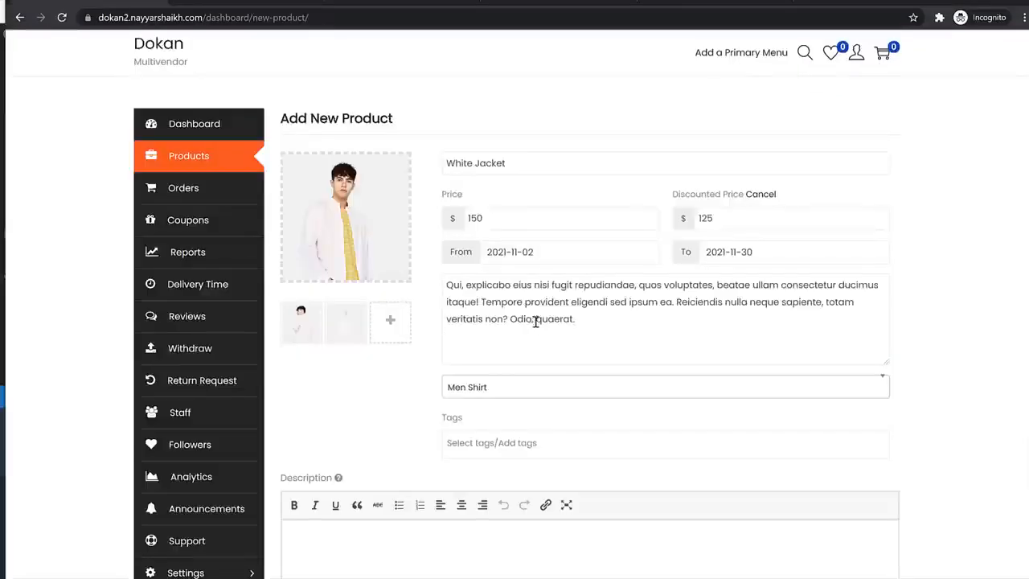
# - Tag the product Jackets and Men
pyautogui.scroll(-2, 536, 321)
pyautogui.click(515, 275)
pyautogui.write('Jo')
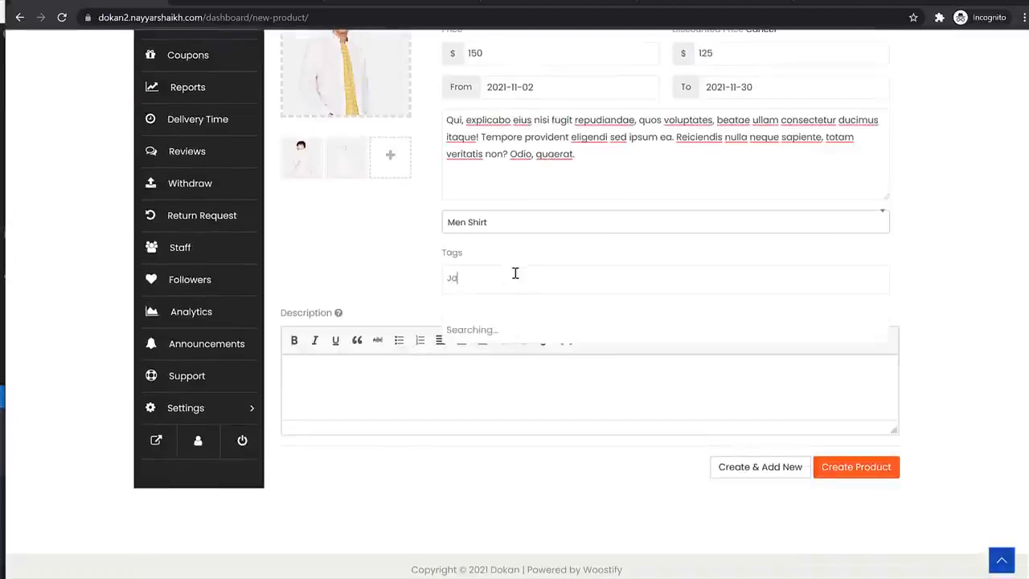
pyautogui.write('ckets')
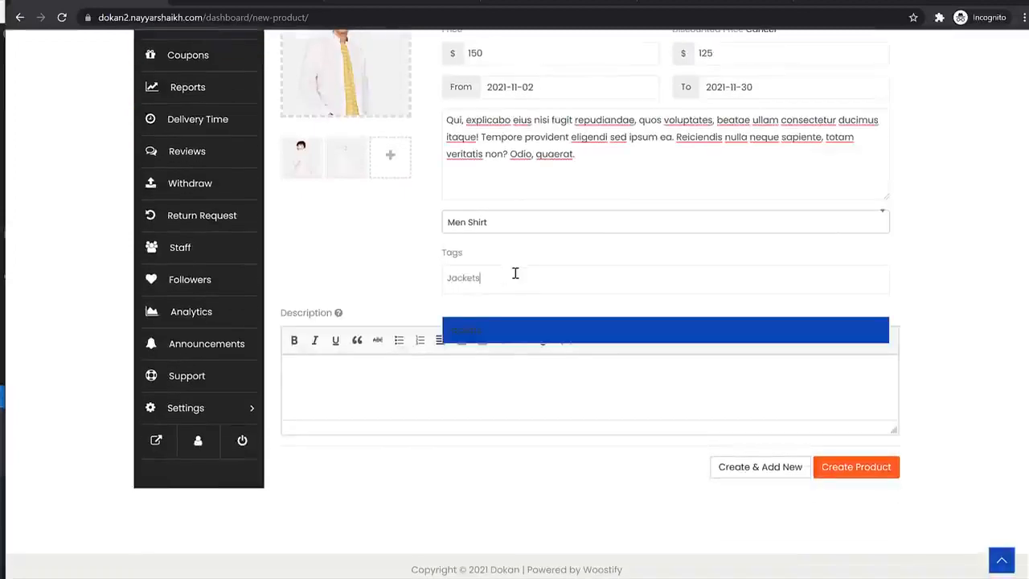
pyautogui.click(505, 337)
pyautogui.write('Me')
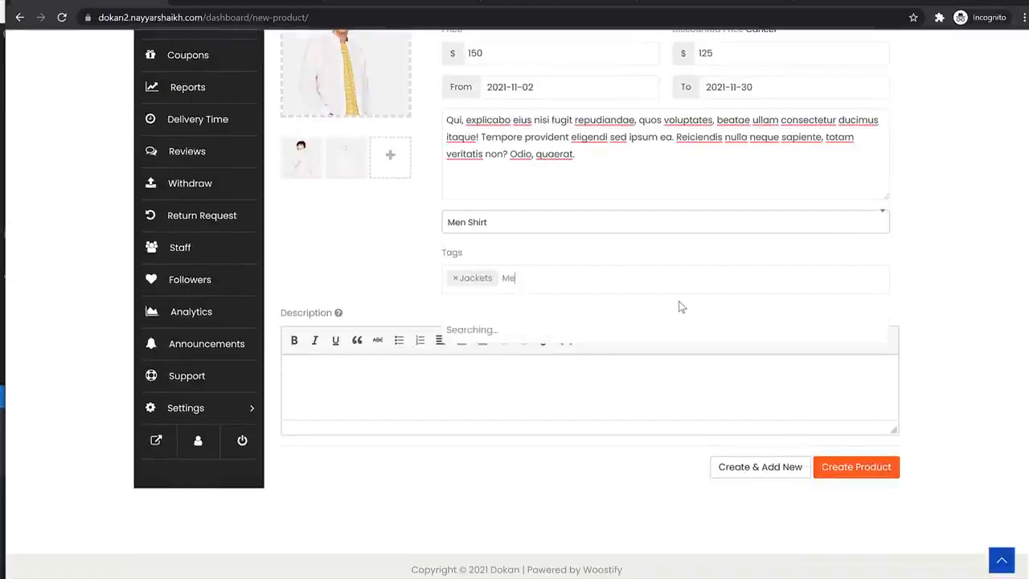
pyautogui.write('n')
pyautogui.click(547, 338)
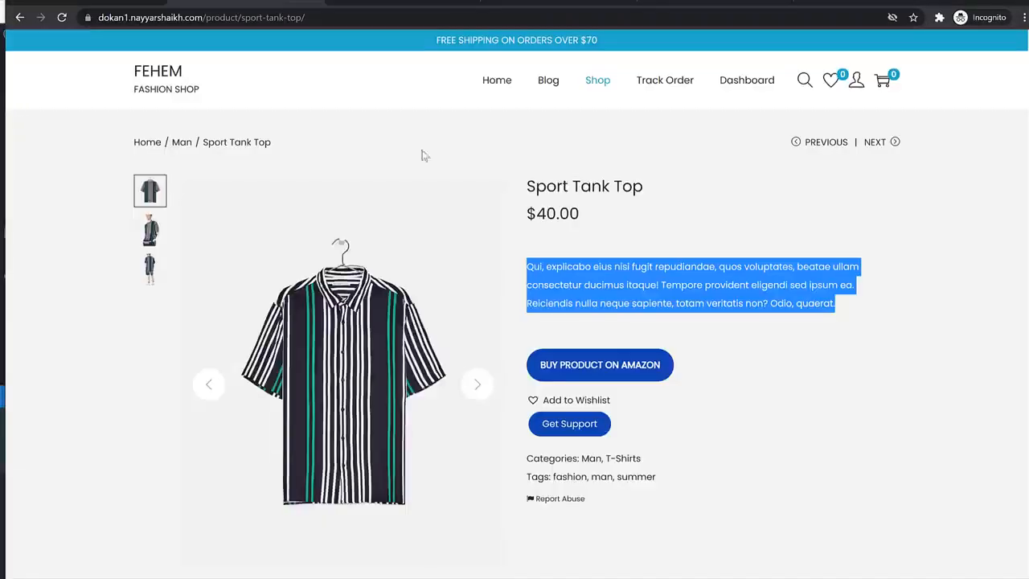
# - Paste the Sport Tank Top text as the long Description and create the product
pyautogui.scroll(-6, 466, 202)
pyautogui.tripleClick(364, 318)
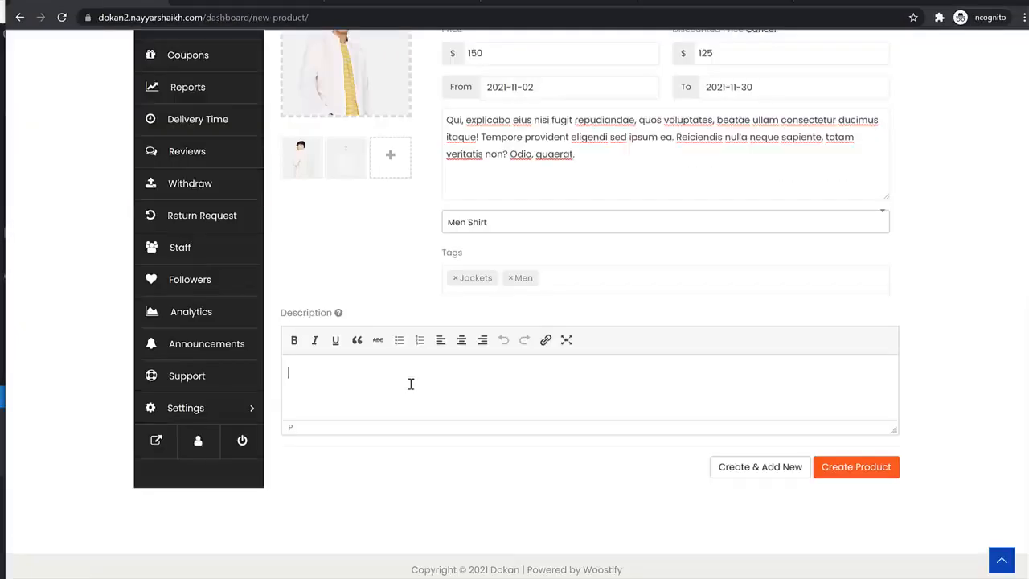
pyautogui.write('Eum culpa assumenda eligendi fugit laborum vitae odit deleniti illo quasi voluptates, ipsa, placeat, quaerat, omnis nisi. Repellendus reprehenderit temporibus optio, unde enim vel dignissimos! Deleniti sed perferendis quod ratione incidunt, quam illo et, nulla delectus. Qui, explicabo eius nisi fugit repudiandae, quos voluptates, beatae ullam consectetur ducimus itaque! Tempore provident eligendi sed ipsum ea. Reiciendis nulla neque sapiente, totam veritatis non? Odio, quaerat.')
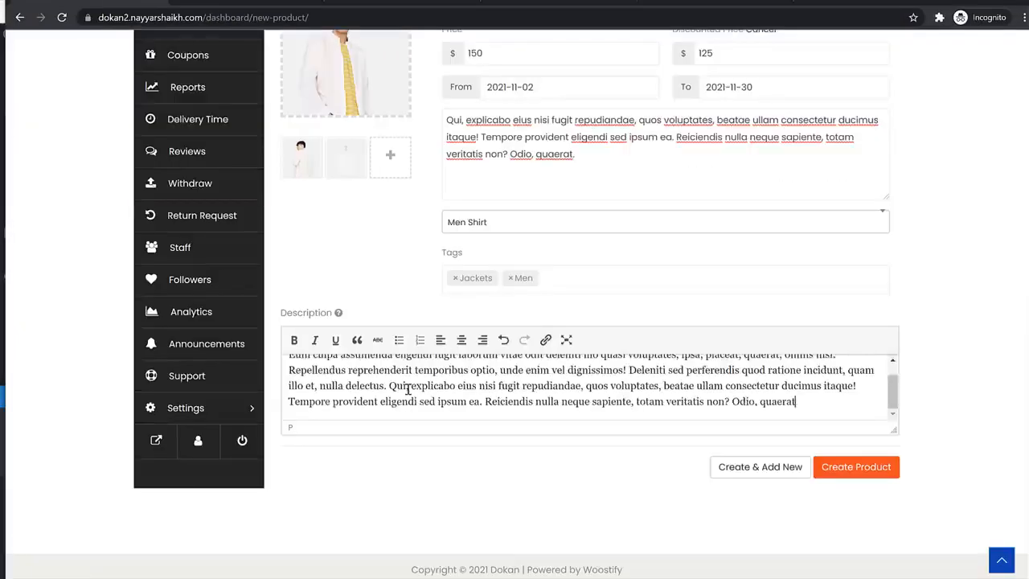
pyautogui.click(843, 470)
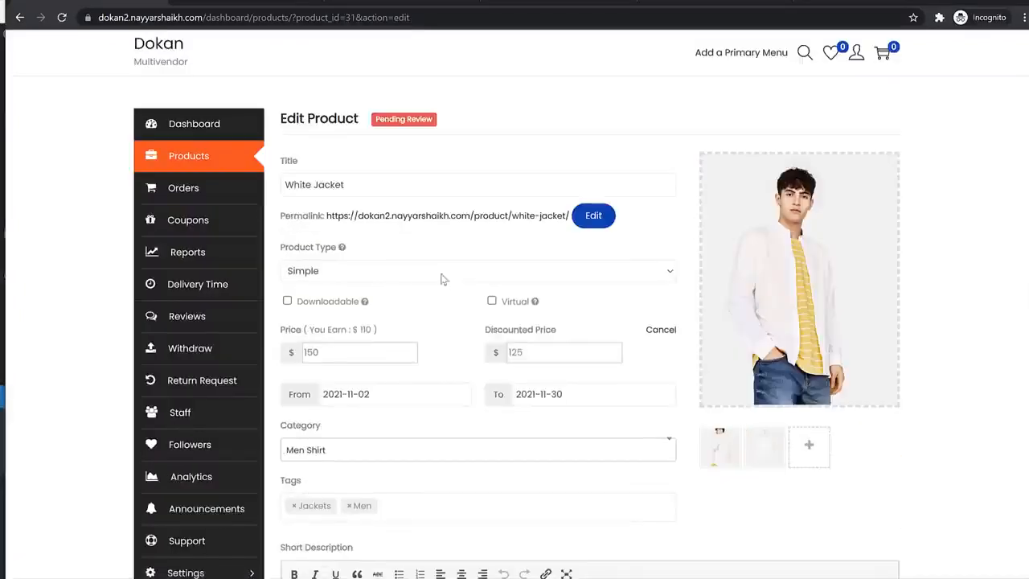
# - Change the White Jacket's product type to Variable
pyautogui.click(325, 271)
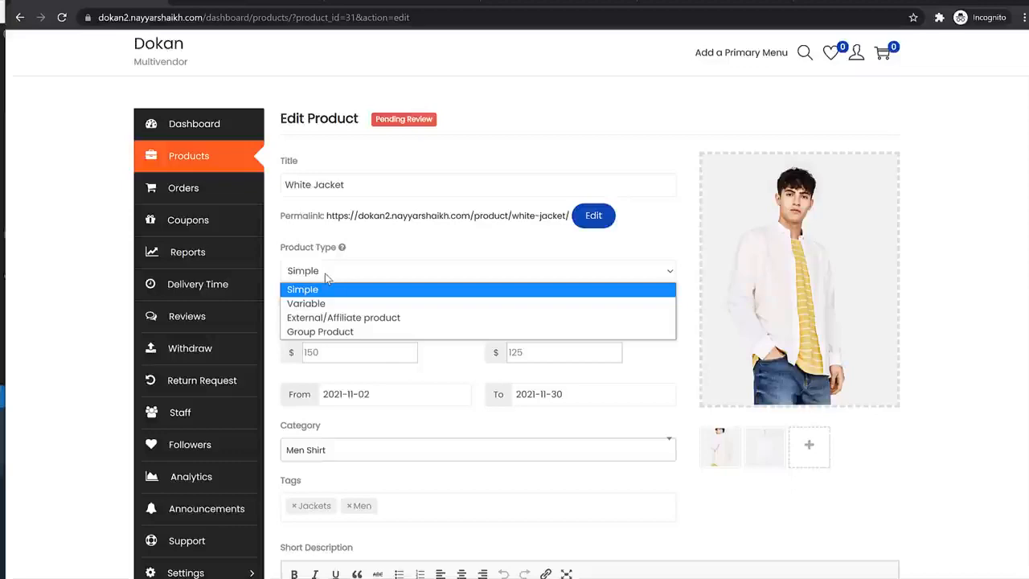
pyautogui.click(327, 304)
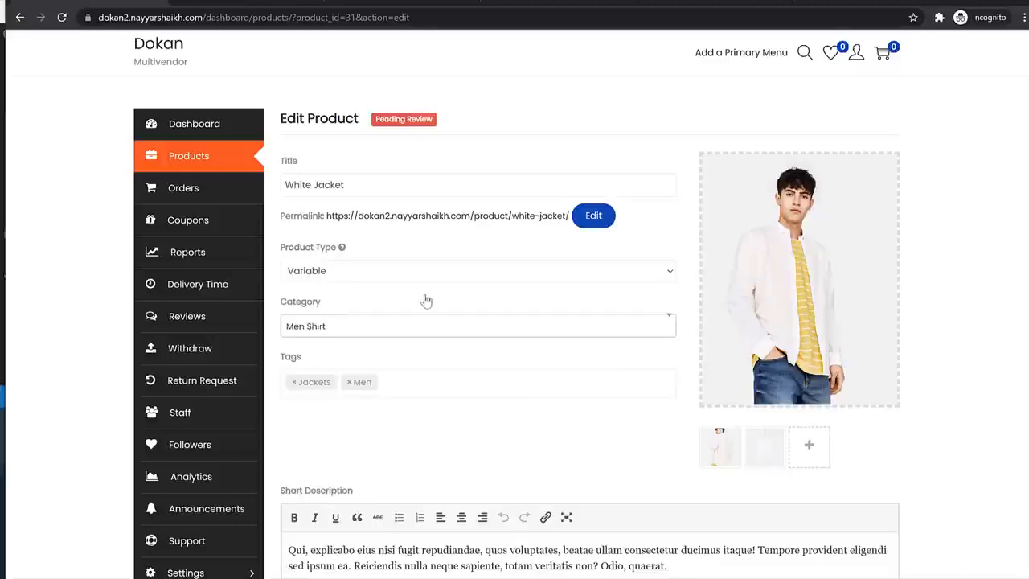
pyautogui.scroll(-6, 490, 271)
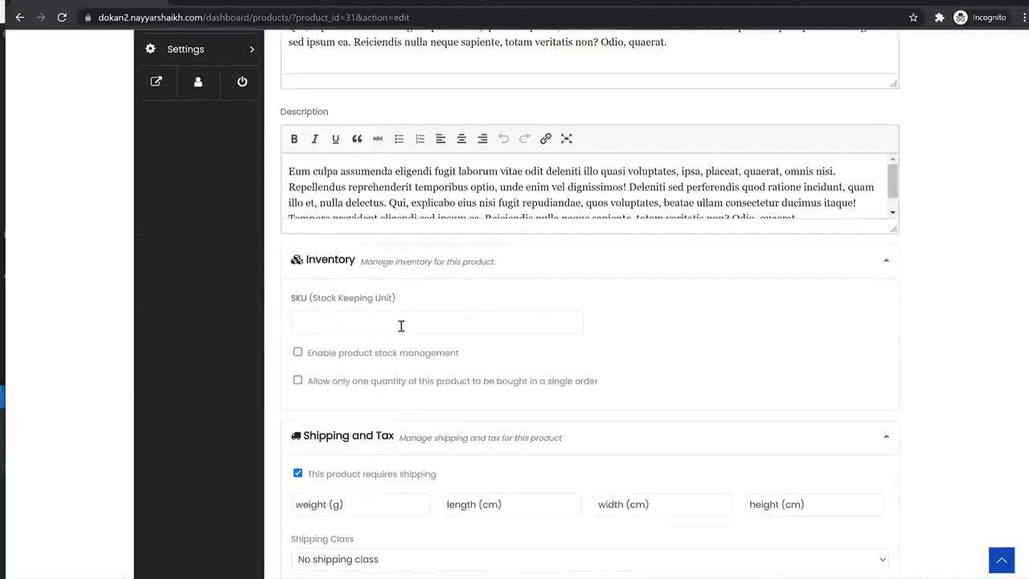
pyautogui.scroll(-2, 450, 322)
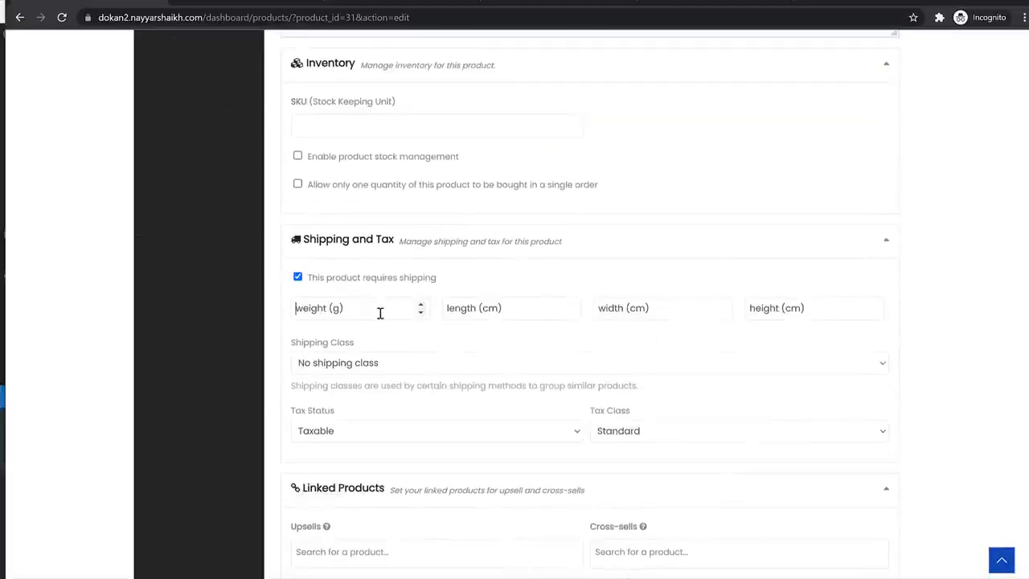
# - Enter weight 125 and dimensions 40 × 40 × 40 cm
pyautogui.click(380, 313)
pyautogui.press('BackSpace')
pyautogui.press('BackSpace')
pyautogui.press('BackSpace')
pyautogui.write('125')
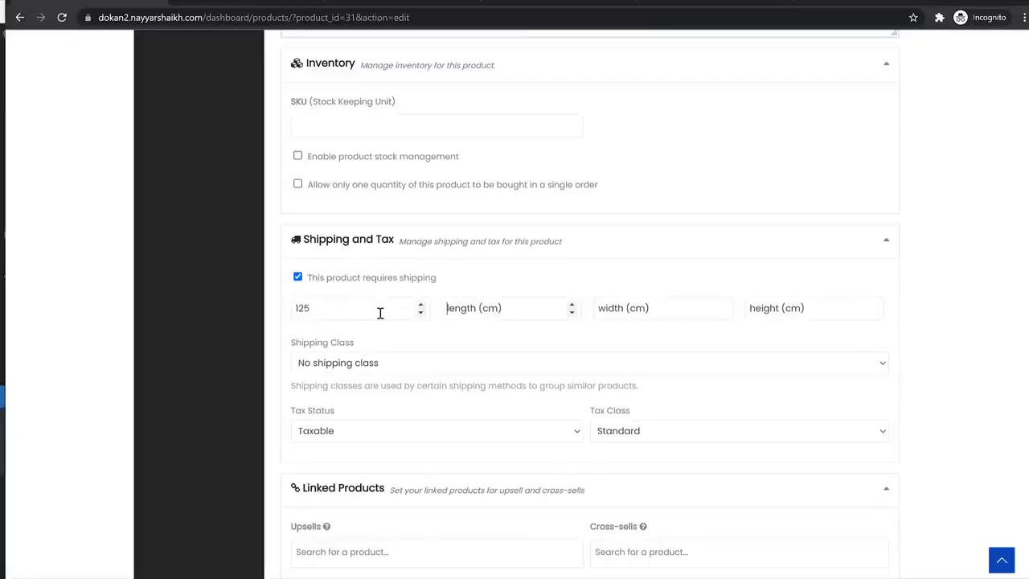
pyautogui.write('40')
pyautogui.press('Tab')
pyautogui.write('40')
pyautogui.press('Tab')
pyautogui.write('40')
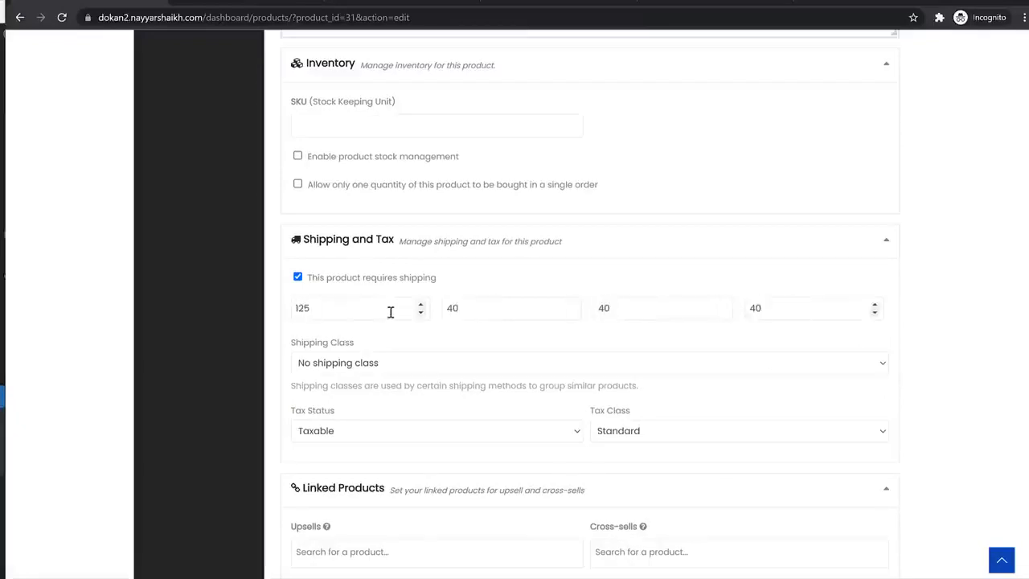
# - Assign the T-Shirt shipping class and the GST 12 tax class
pyautogui.click(390, 366)
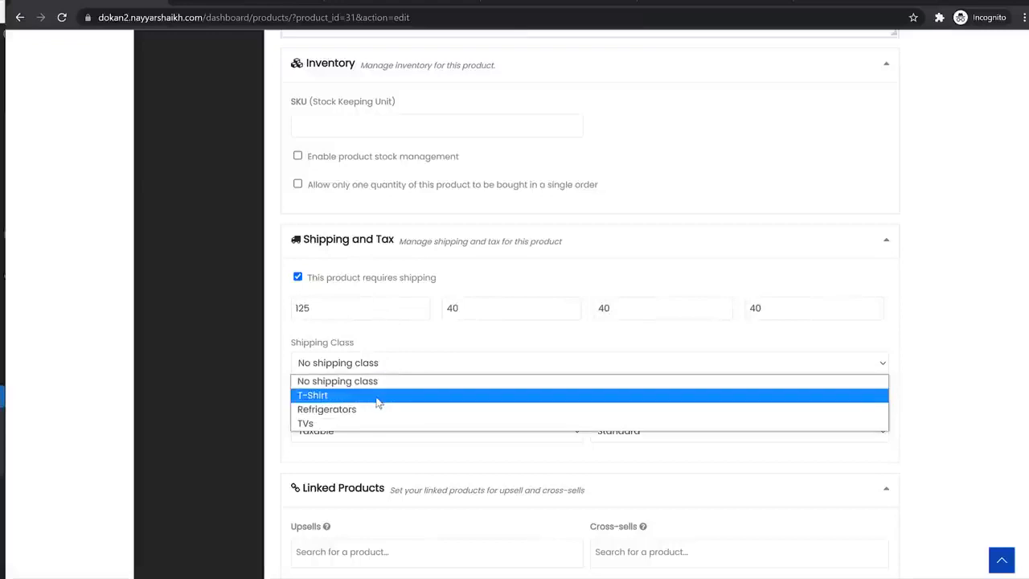
pyautogui.click(376, 396)
pyautogui.scroll(-2, 599, 265)
pyautogui.click(648, 235)
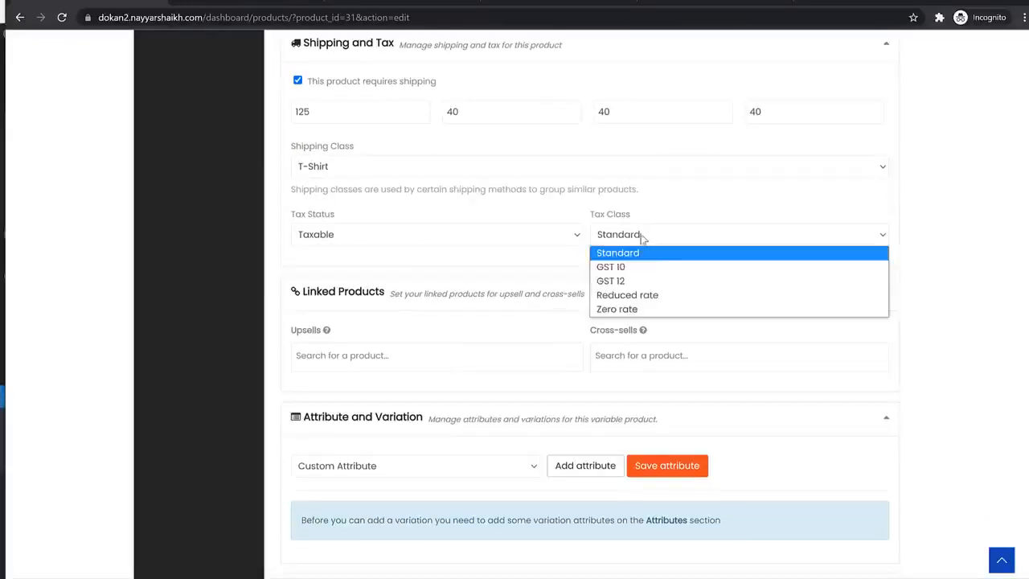
pyautogui.click(648, 283)
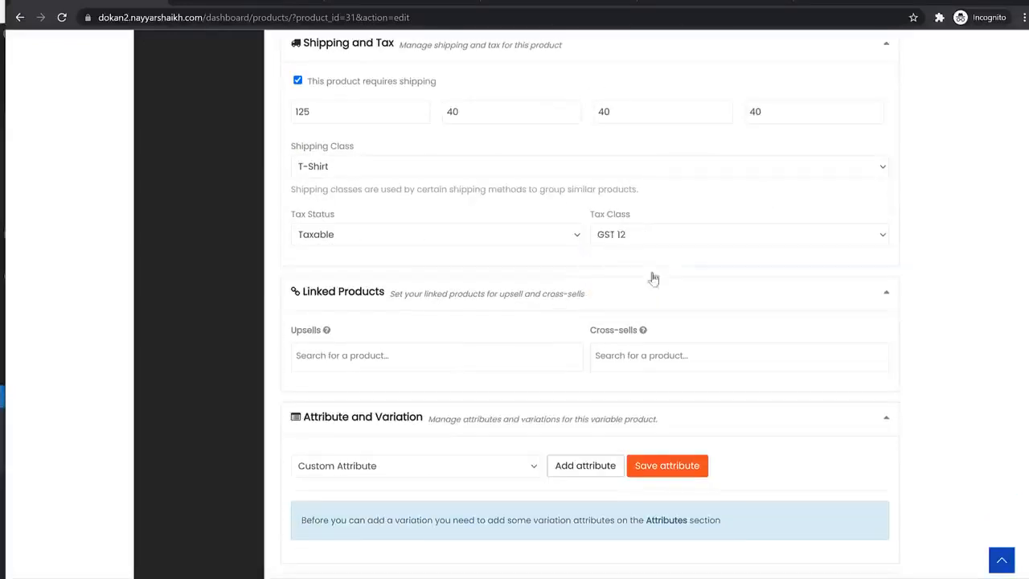
pyautogui.scroll(-1, 490, 284)
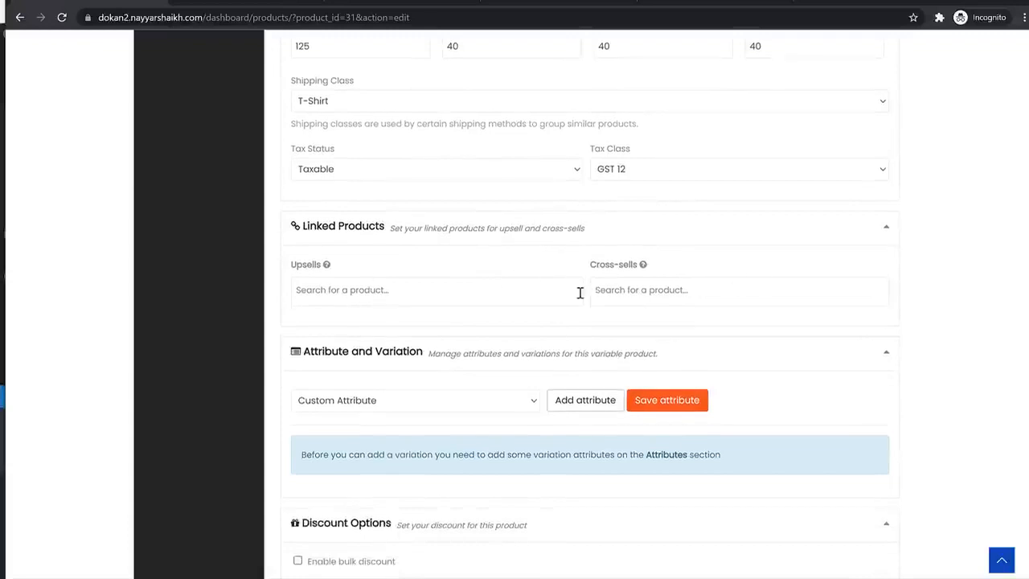
pyautogui.scroll(-2, 665, 299)
pyautogui.click(365, 214)
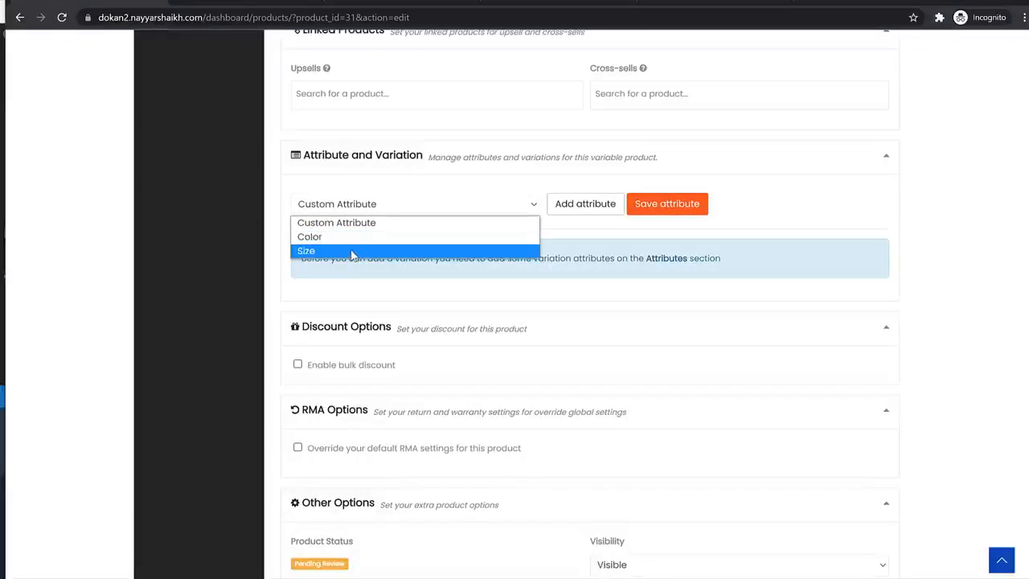
# - Add and save a Size attribute with Medium and Small values, marked for variations
pyautogui.click(351, 254)
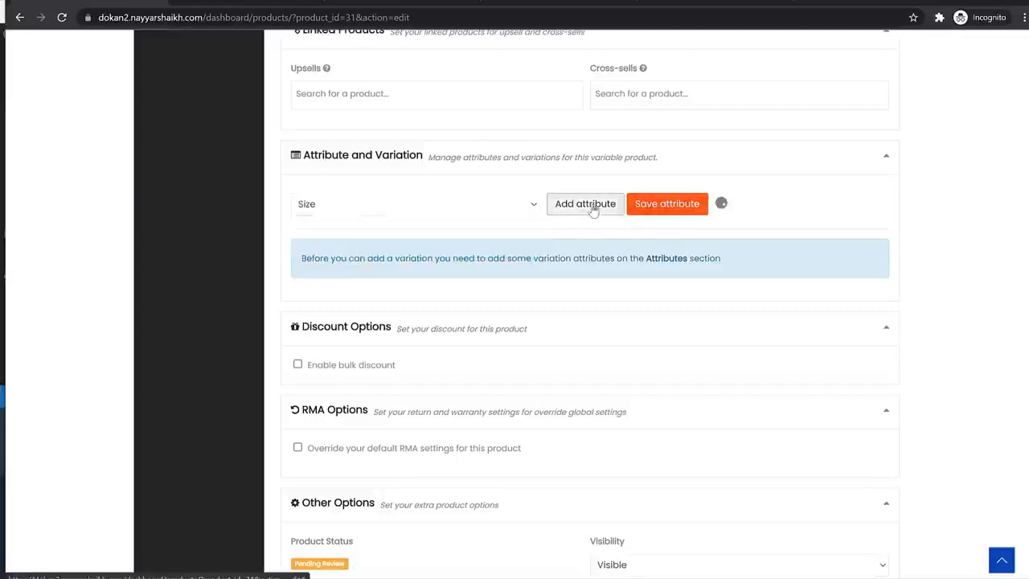
pyautogui.click(586, 203)
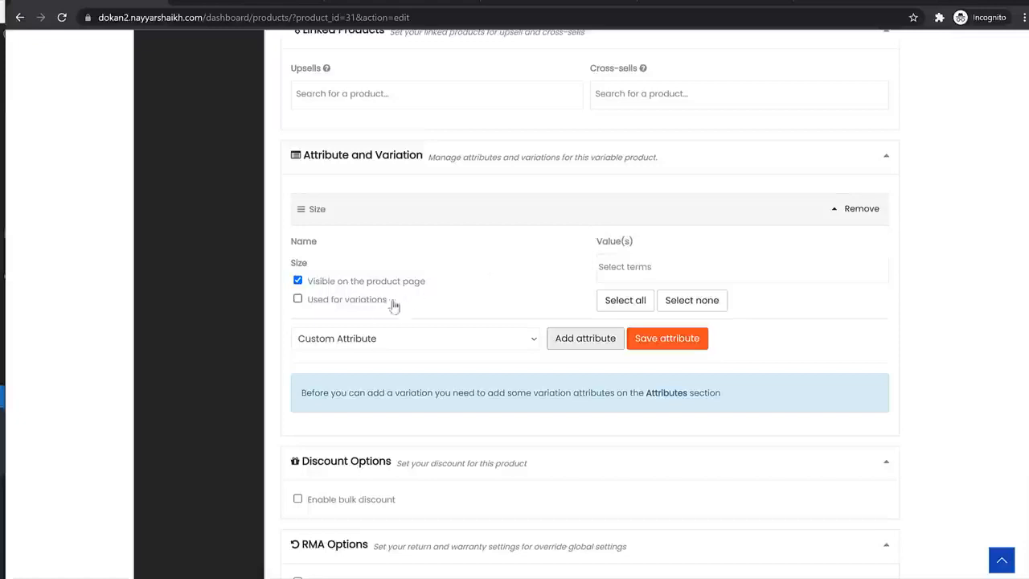
pyautogui.click(361, 301)
pyautogui.click(708, 272)
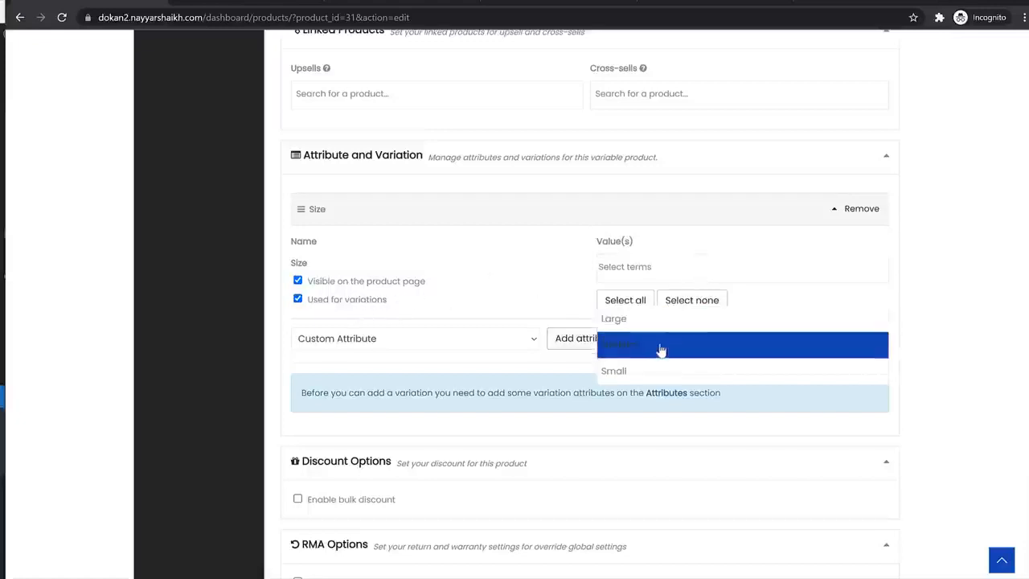
pyautogui.click(651, 354)
pyautogui.click(697, 269)
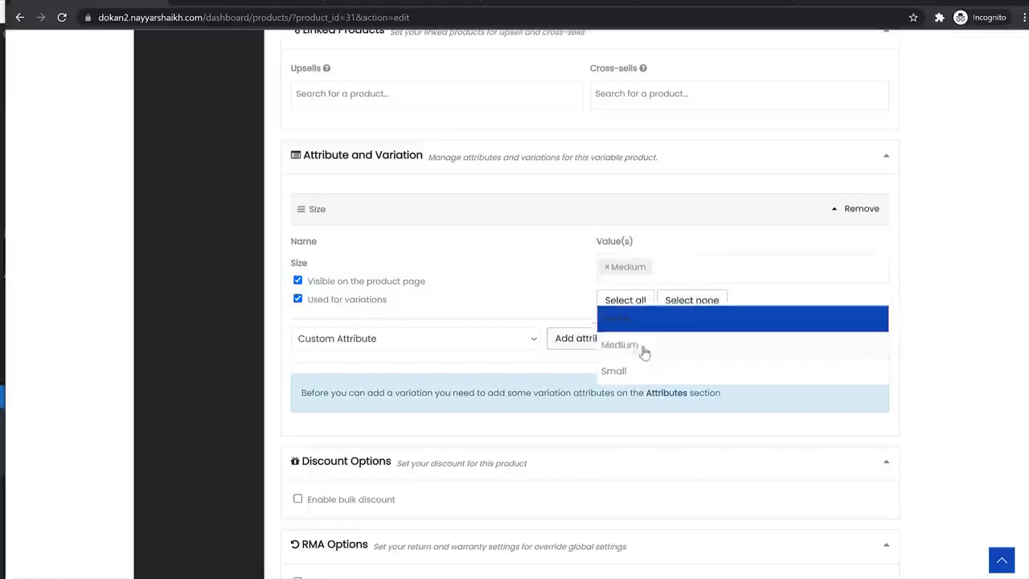
pyautogui.click(636, 371)
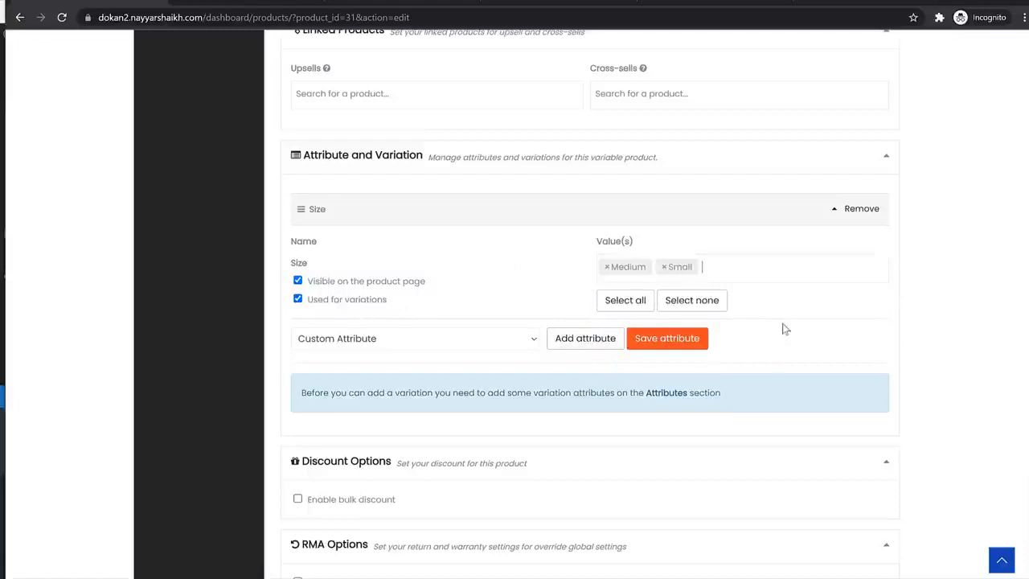
pyautogui.click(695, 344)
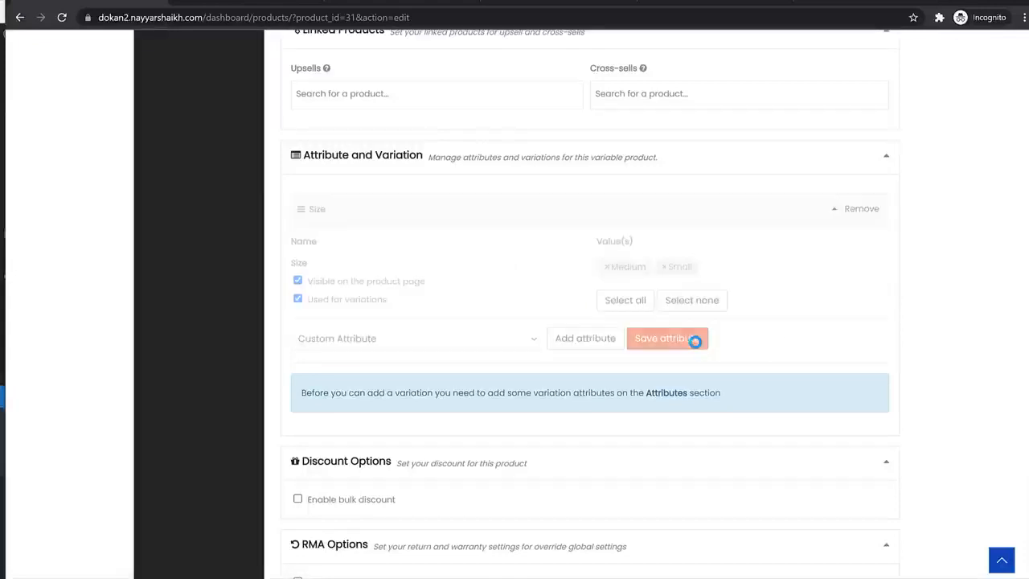
pyautogui.scroll(-1, 502, 367)
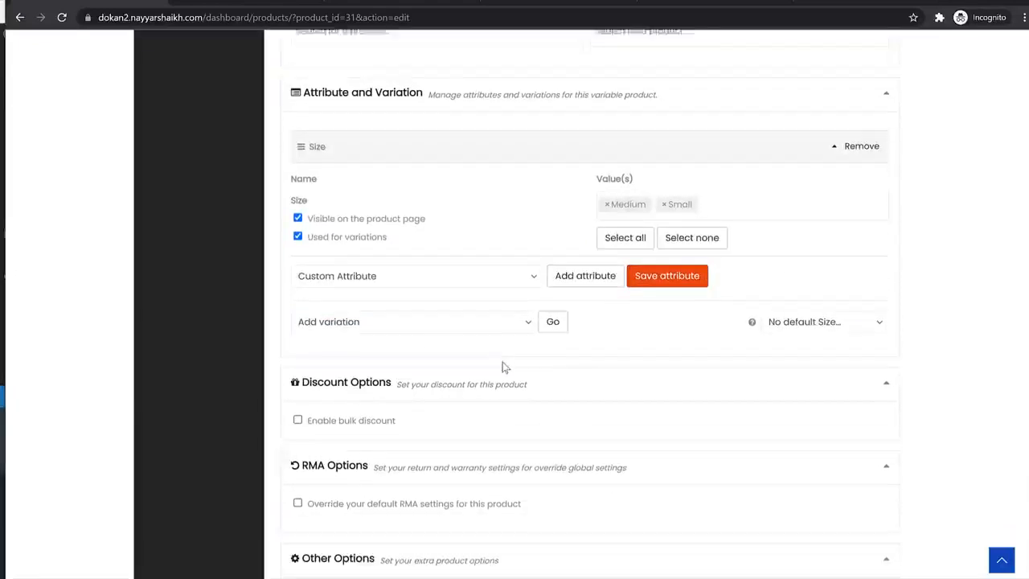
# - Create variations from all attributes, producing two Size variations
pyautogui.click(459, 326)
pyautogui.click(418, 354)
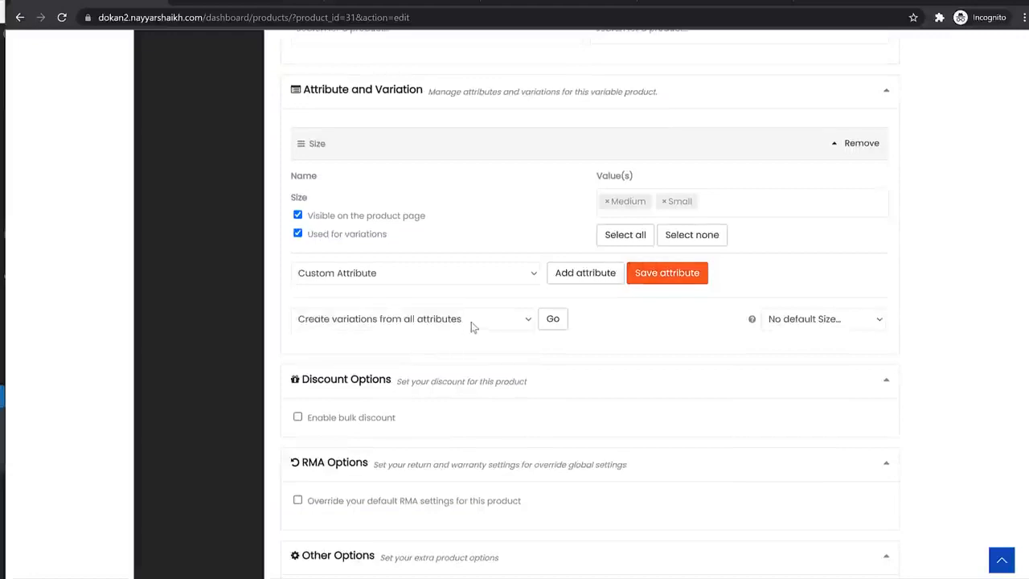
pyautogui.click(548, 325)
pyautogui.click(589, 116)
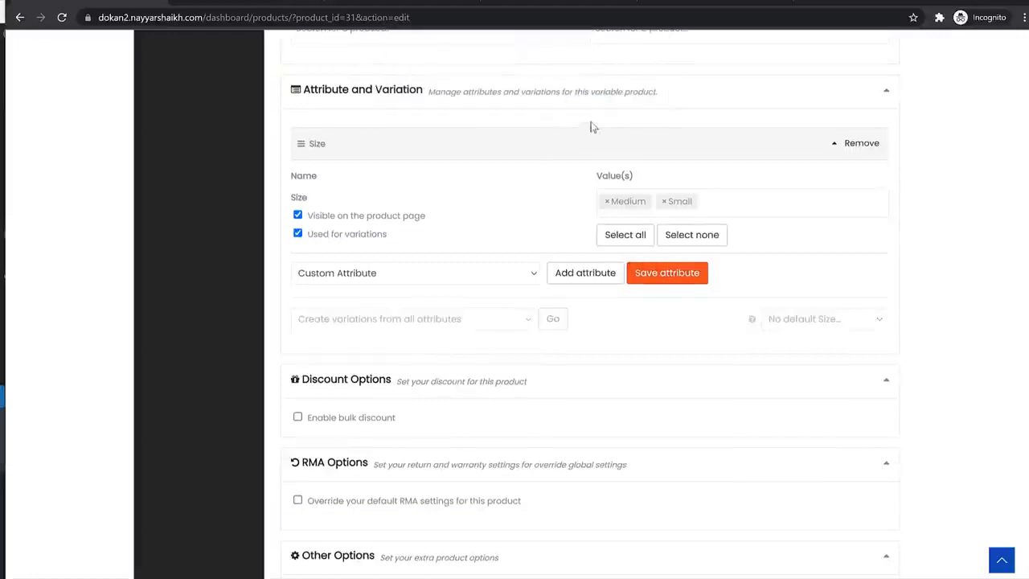
pyautogui.click(631, 88)
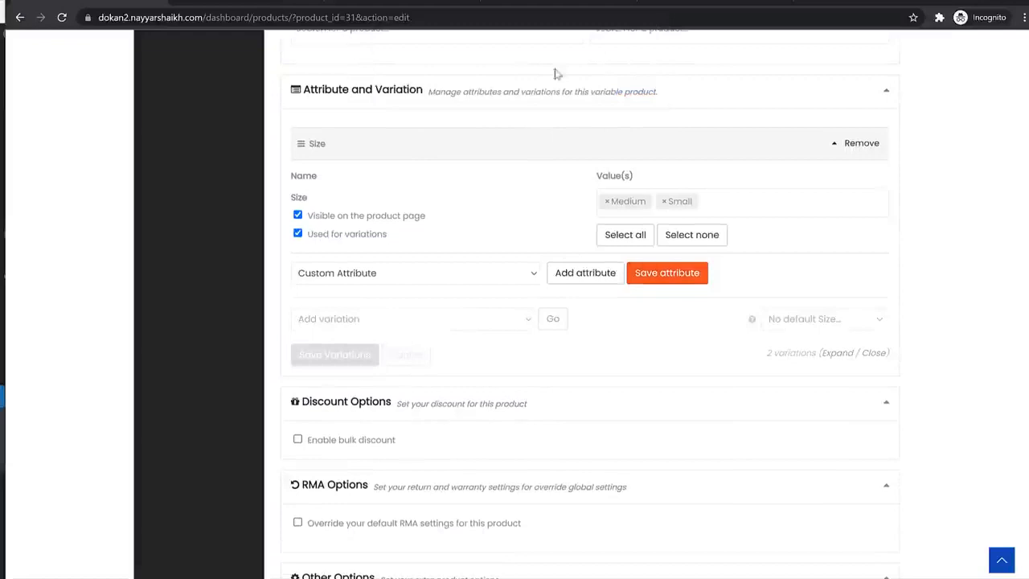
pyautogui.scroll(-1, 482, 354)
# - Fill in the Medium variation's settings, entering 15
pyautogui.click(576, 291)
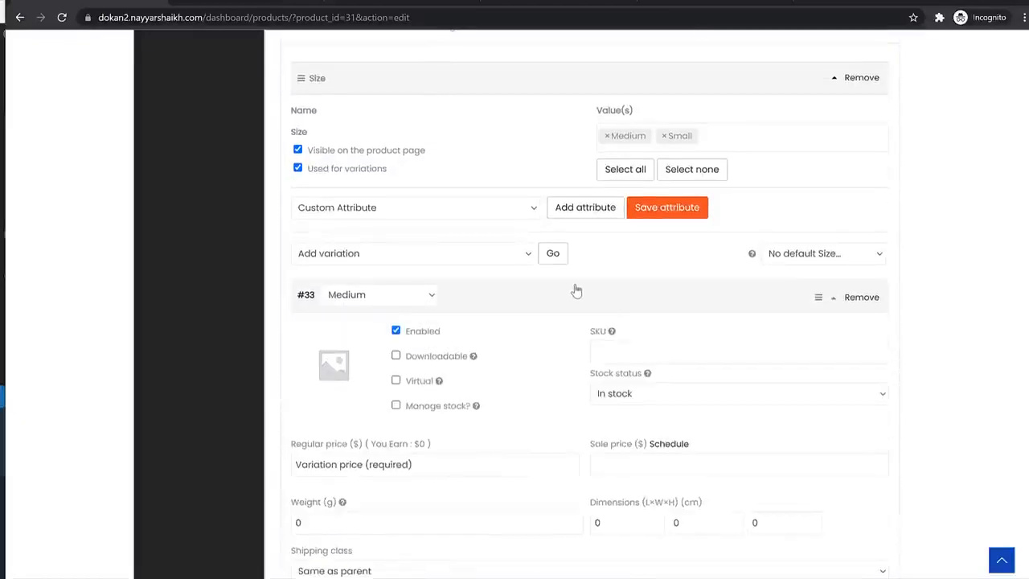
pyautogui.scroll(-1, 555, 302)
pyautogui.scroll(-1, 627, 283)
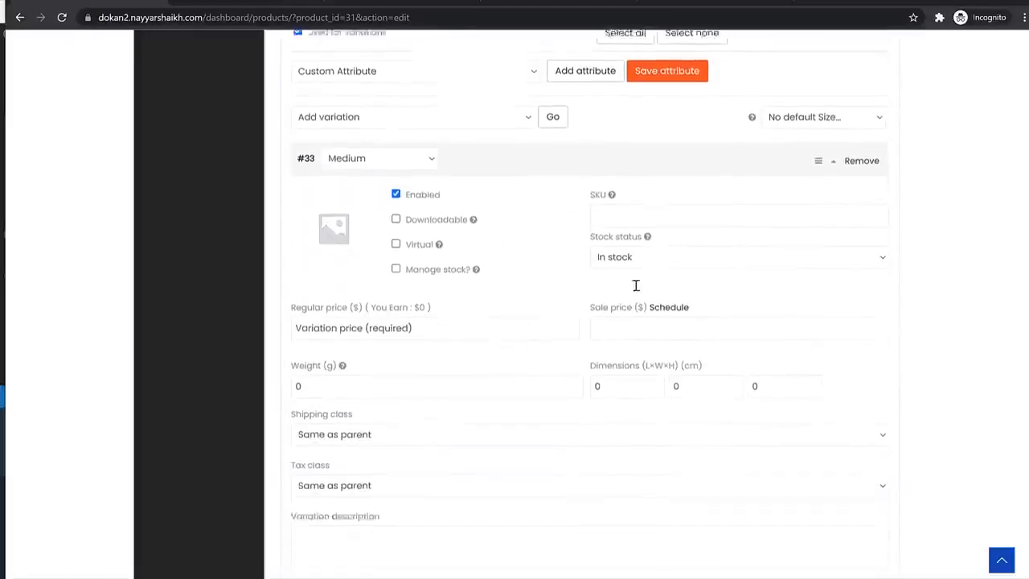
pyautogui.scroll(-1, 635, 285)
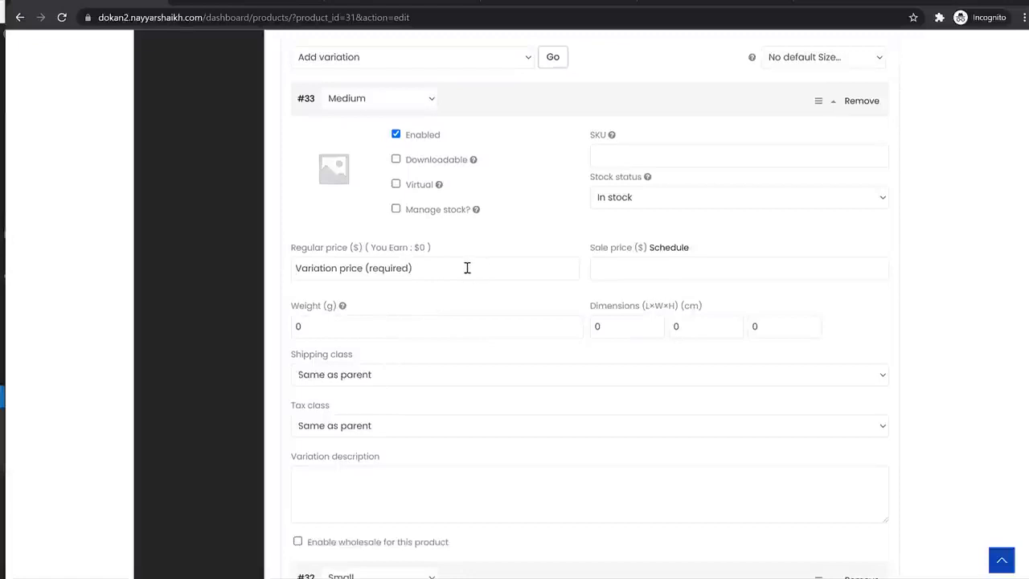
pyautogui.write('150')
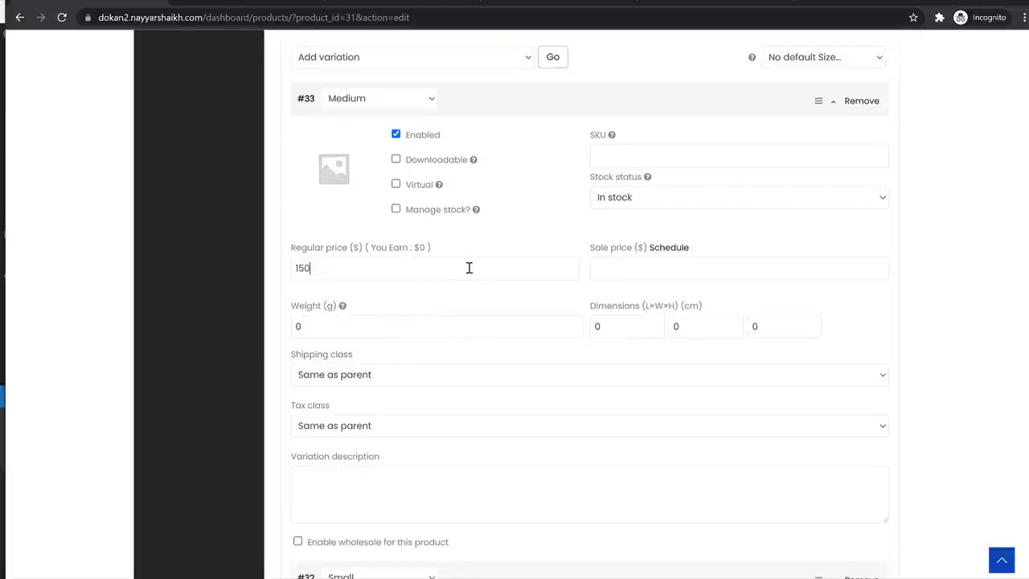
pyautogui.scroll(3, 468, 268)
pyautogui.click(574, 299)
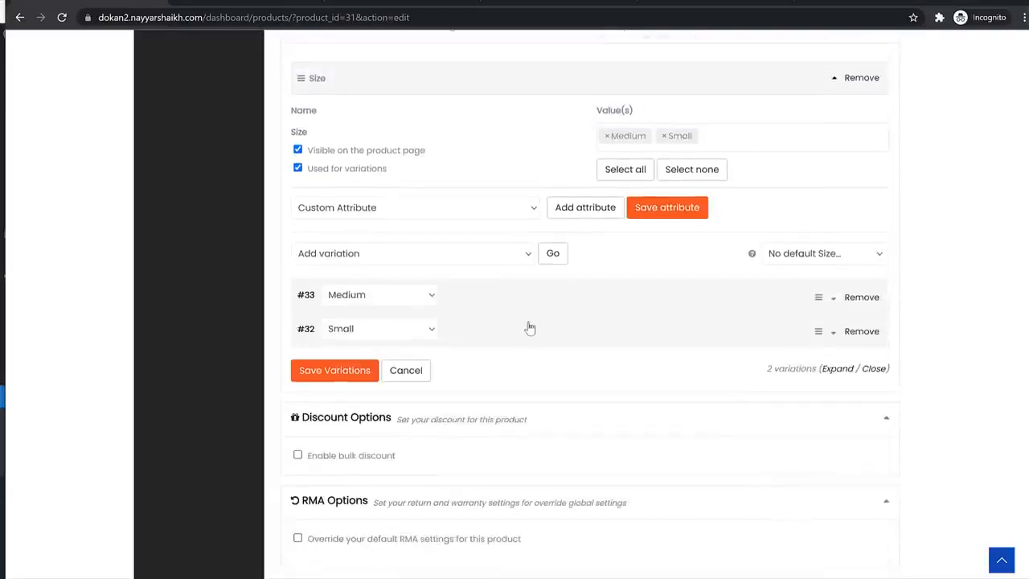
# - Enter the Small variation's regular price, keep it set to Small, and save both variations
pyautogui.click(526, 329)
pyautogui.click(355, 498)
pyautogui.write('1')
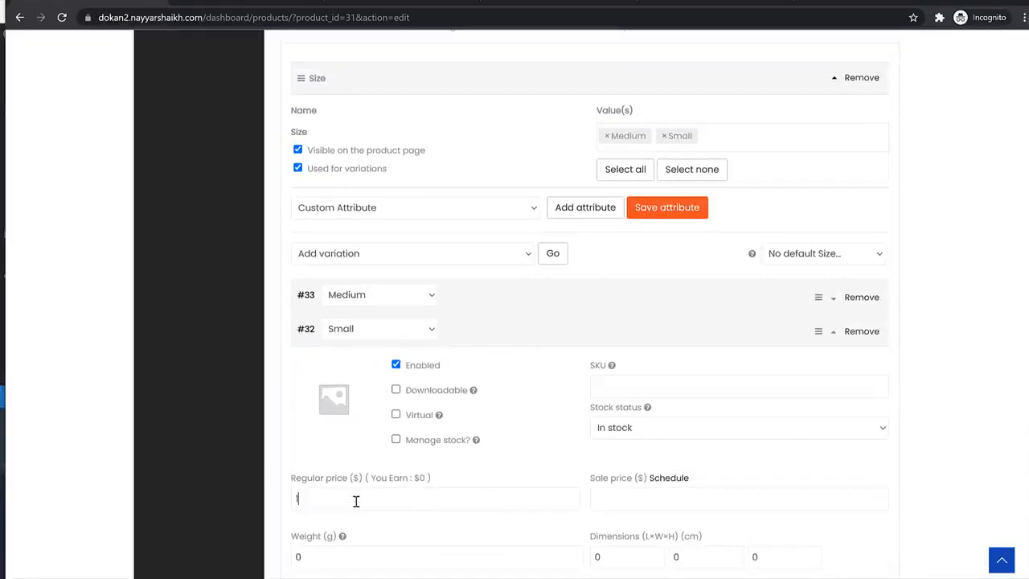
pyautogui.write('252')
pyautogui.click(606, 338)
pyautogui.click(416, 332)
pyautogui.click(397, 376)
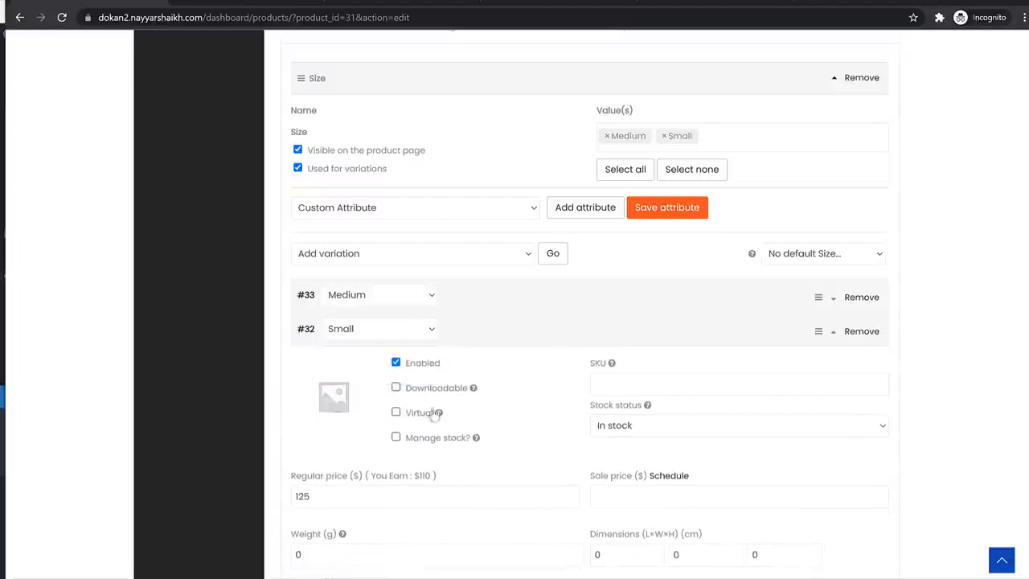
pyautogui.click(369, 376)
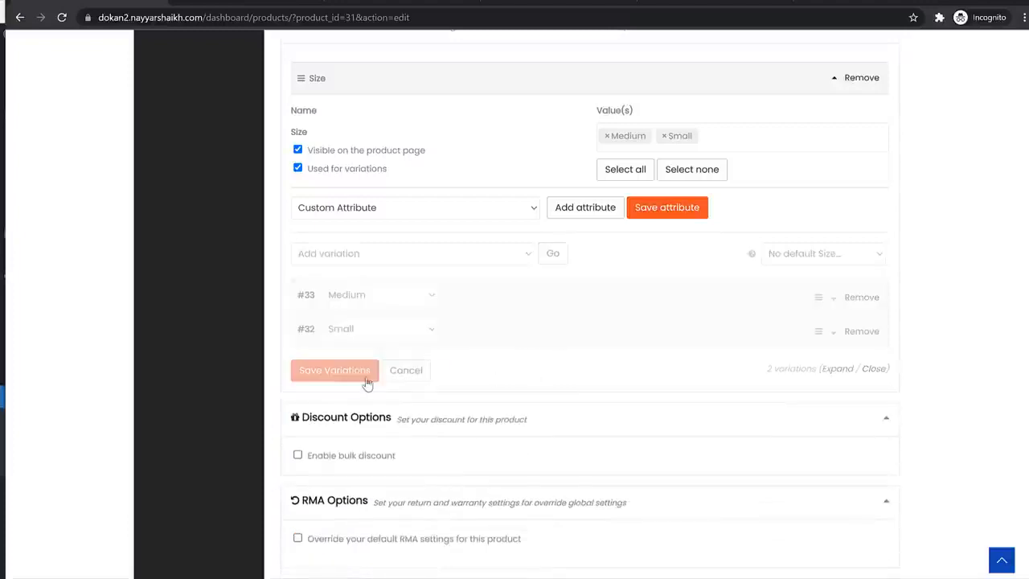
# - Review the remaining product options, noting the product is still Pending Review
pyautogui.scroll(-3, 787, 352)
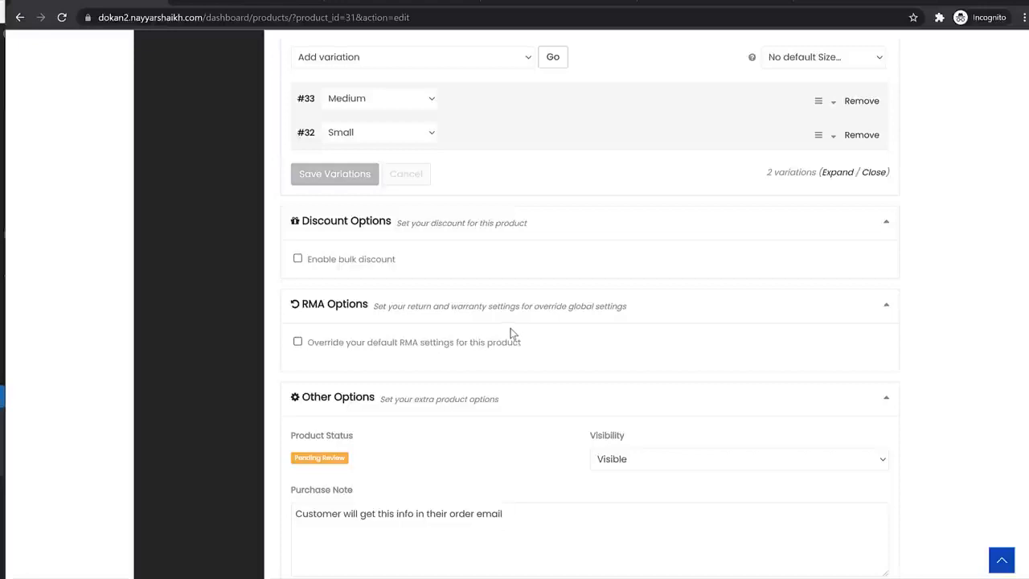
pyautogui.scroll(4, 461, 306)
pyautogui.scroll(-3, 554, 375)
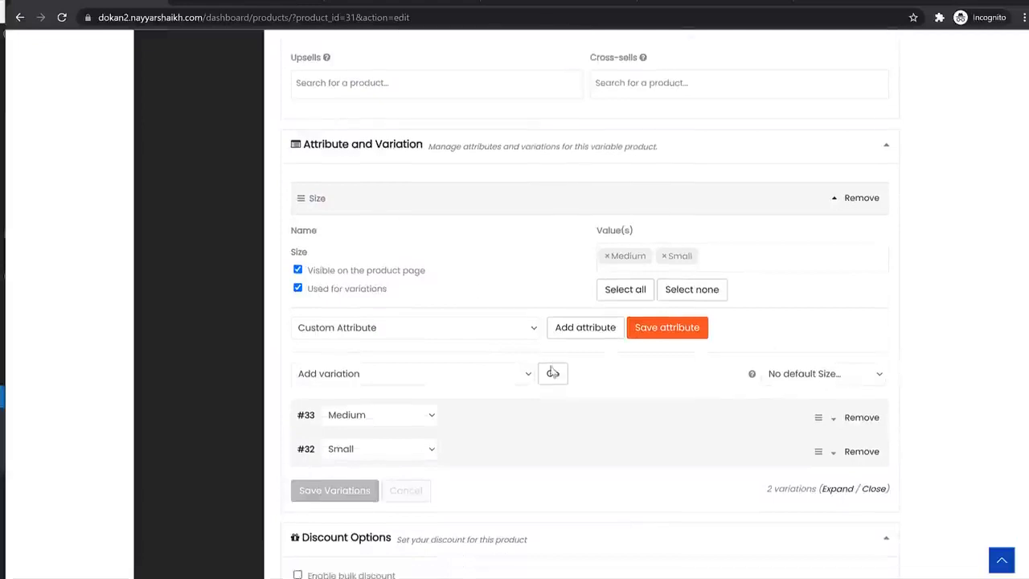
pyautogui.scroll(-3, 546, 364)
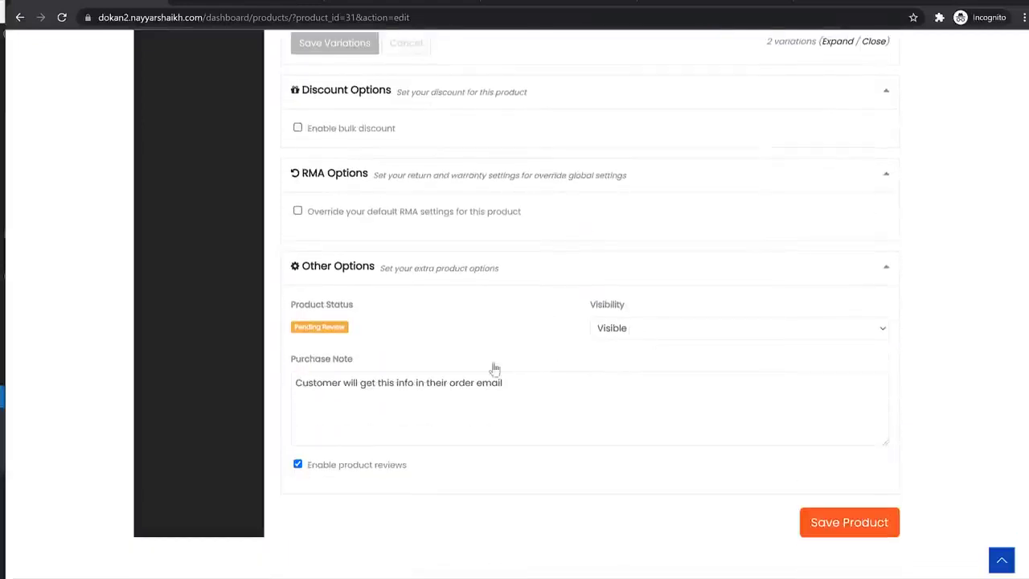
pyautogui.tripleClick(300, 328)
# - Save the White Jacket product and note its Pending Review status
pyautogui.click(856, 522)
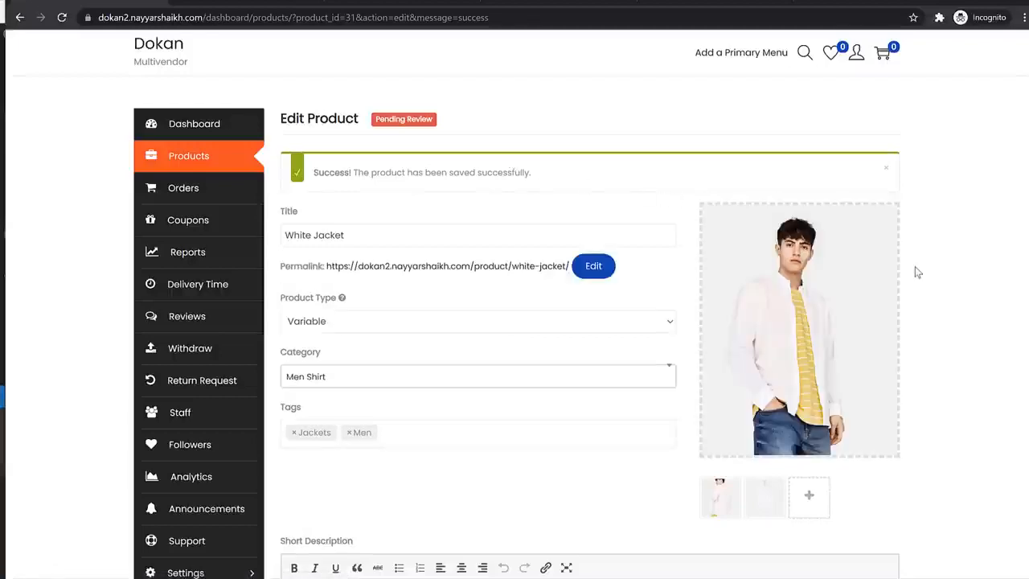
pyautogui.tripleClick(432, 117)
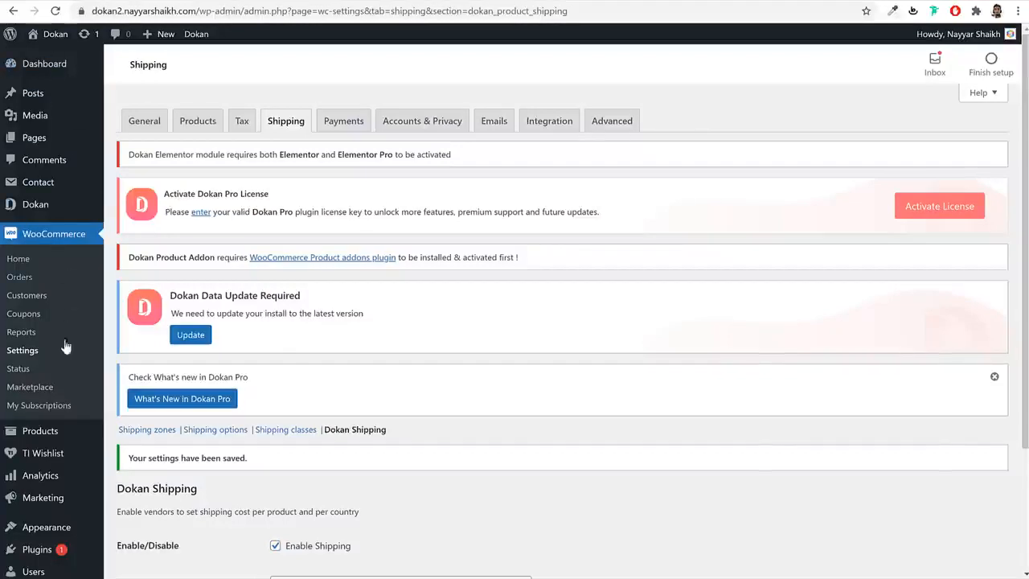
# - Open the pending White Jacket from the admin All Products list
pyautogui.moveTo(59, 431)
pyautogui.click(56, 11)
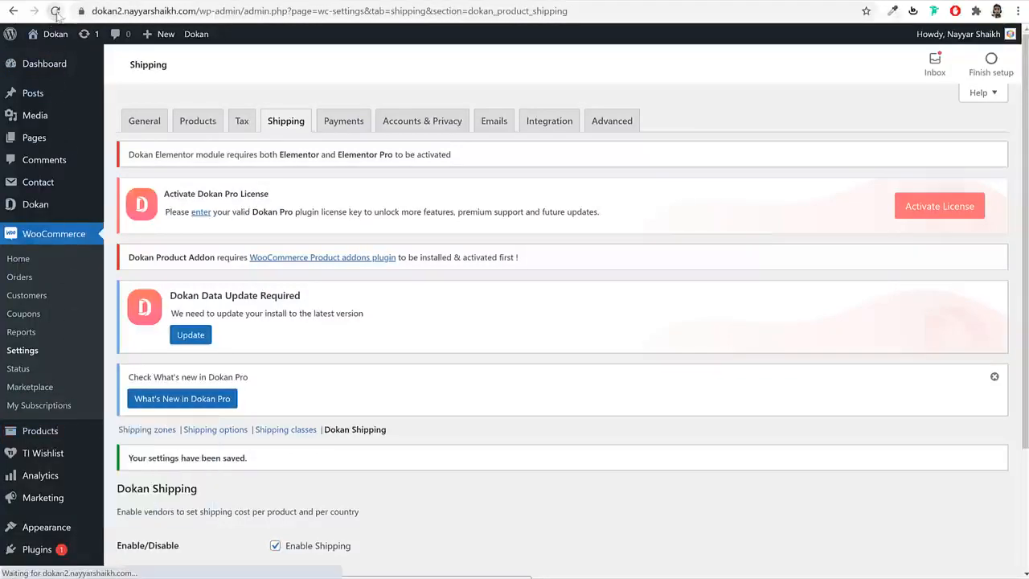
pyautogui.click(58, 433)
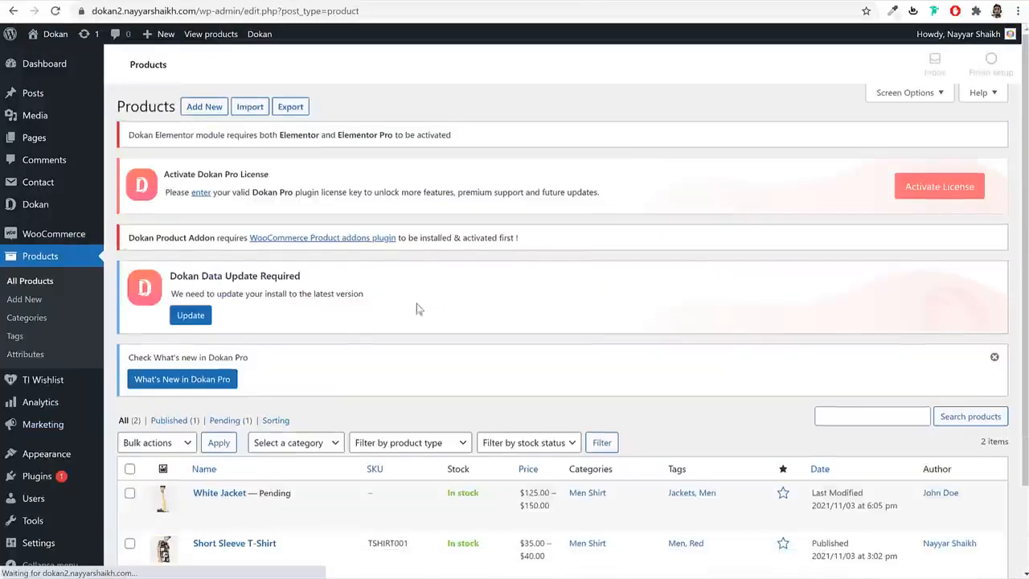
pyautogui.scroll(-1, 392, 367)
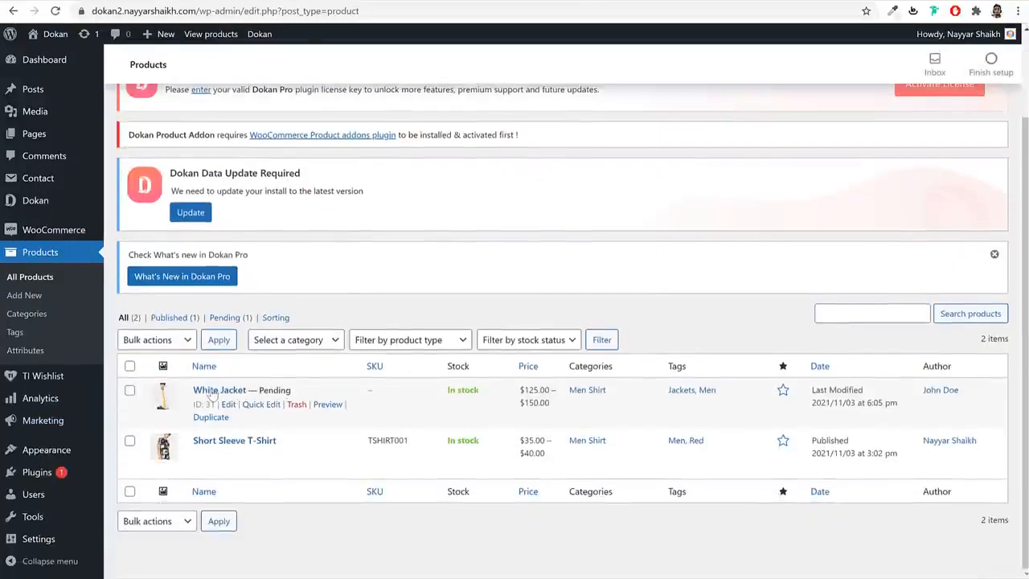
pyautogui.doubleClick(276, 389)
pyautogui.click(228, 406)
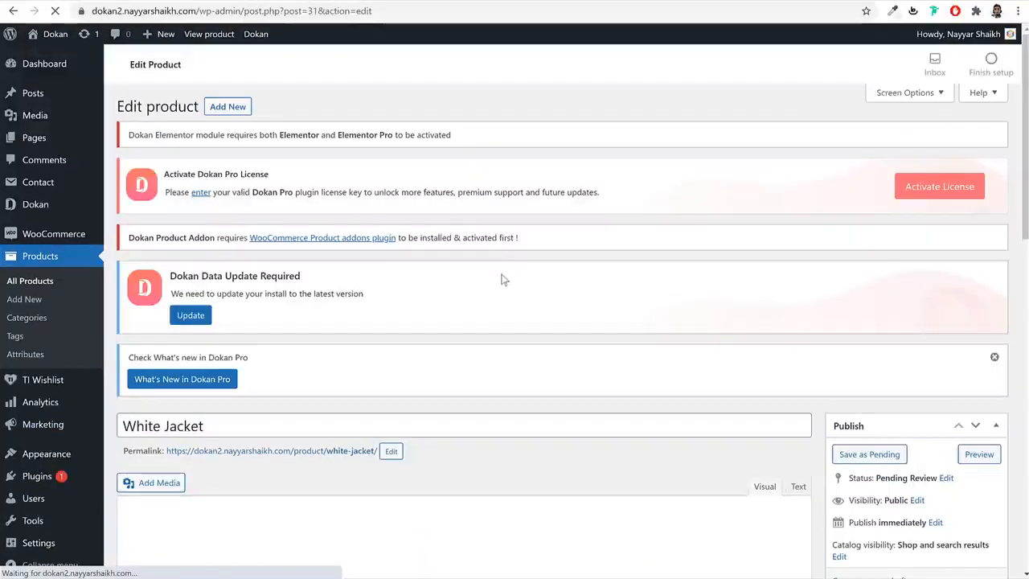
# - Publish White Jacket, then return to the vendor's browser window
pyautogui.scroll(-4, 351, 305)
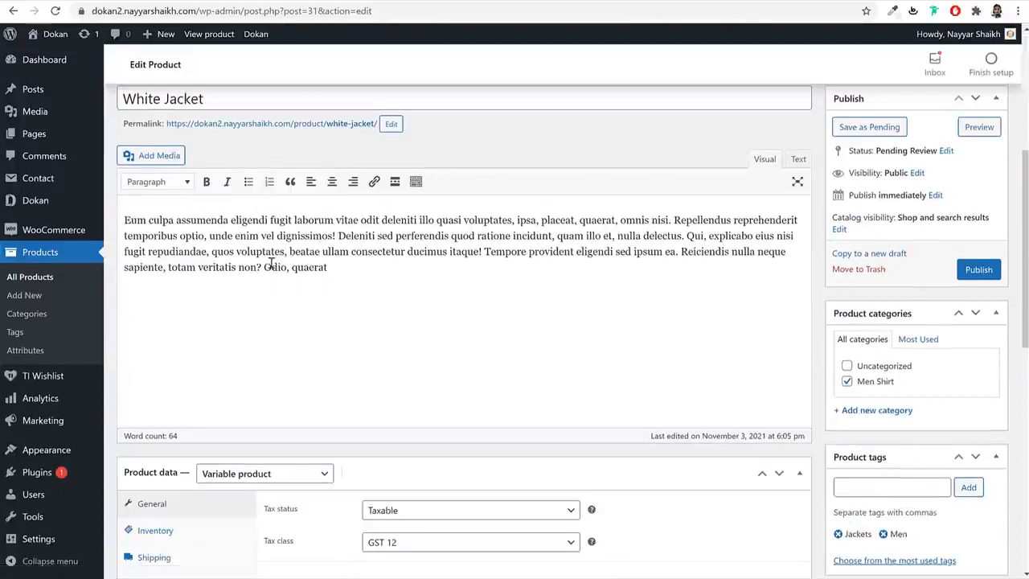
pyautogui.scroll(-3, 271, 263)
pyautogui.scroll(-3, 252, 281)
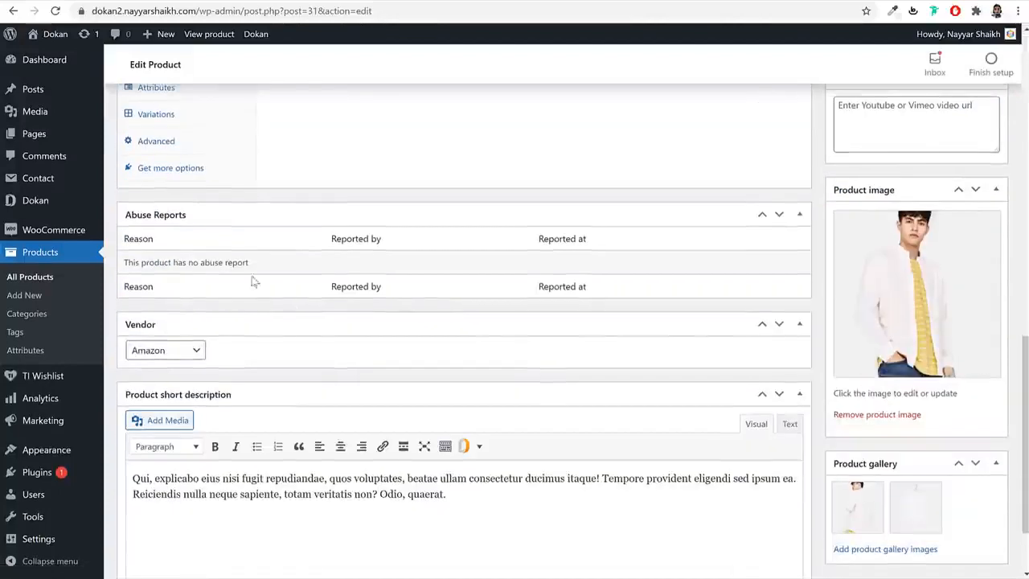
pyautogui.scroll(5, 865, 370)
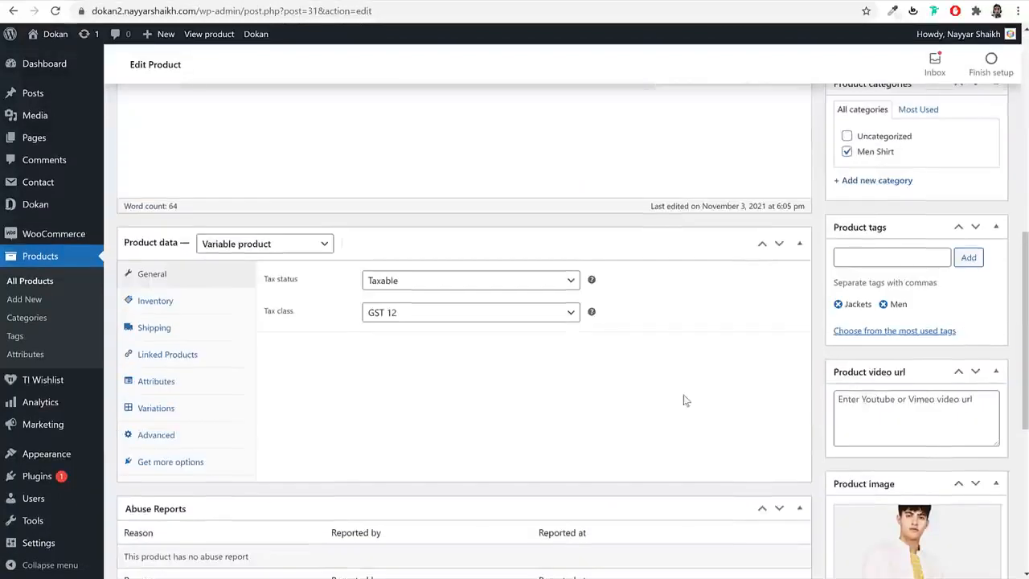
pyautogui.scroll(4, 818, 361)
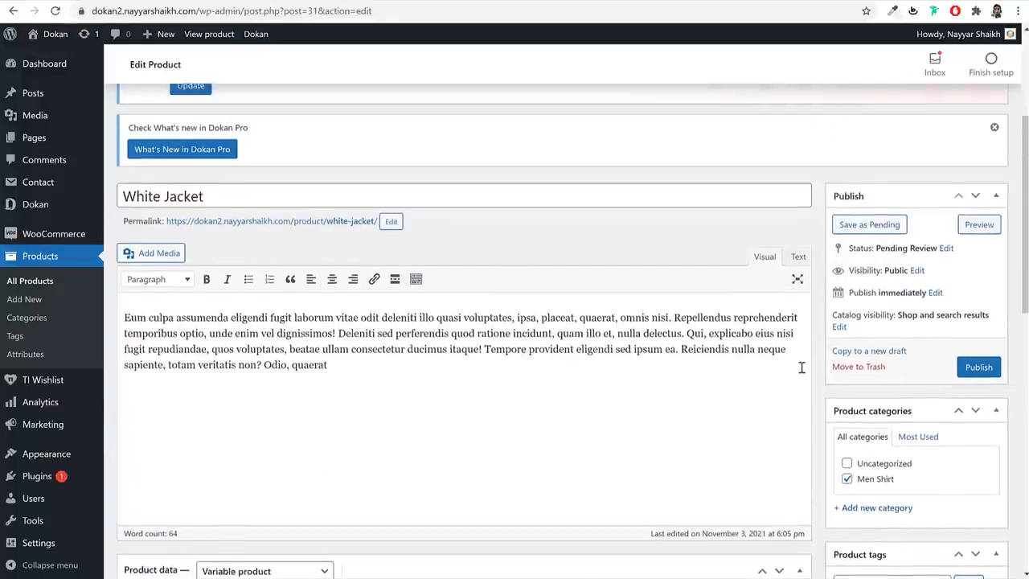
pyautogui.scroll(-3, 800, 368)
pyautogui.click(989, 171)
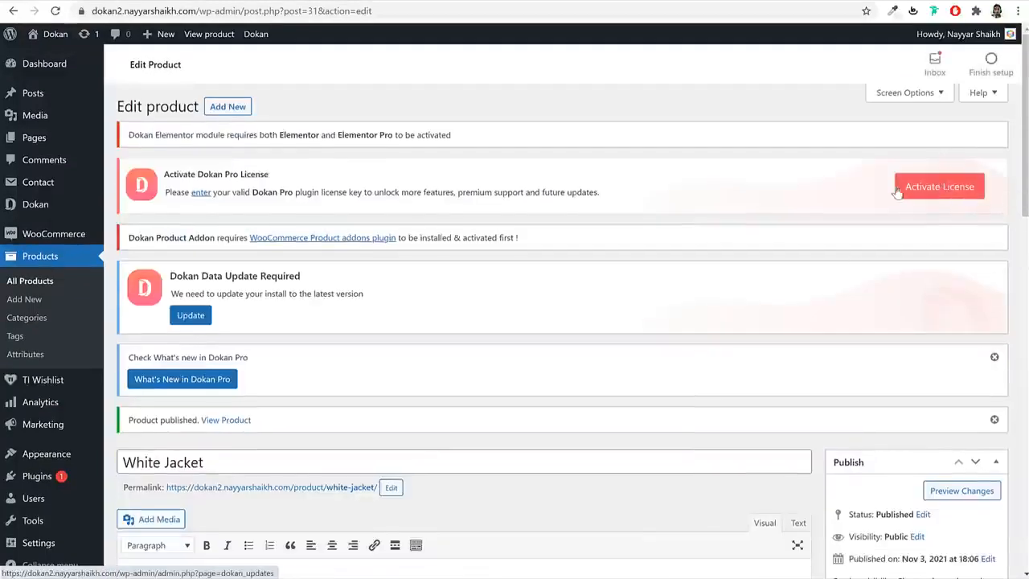
pyautogui.click(290, 569)
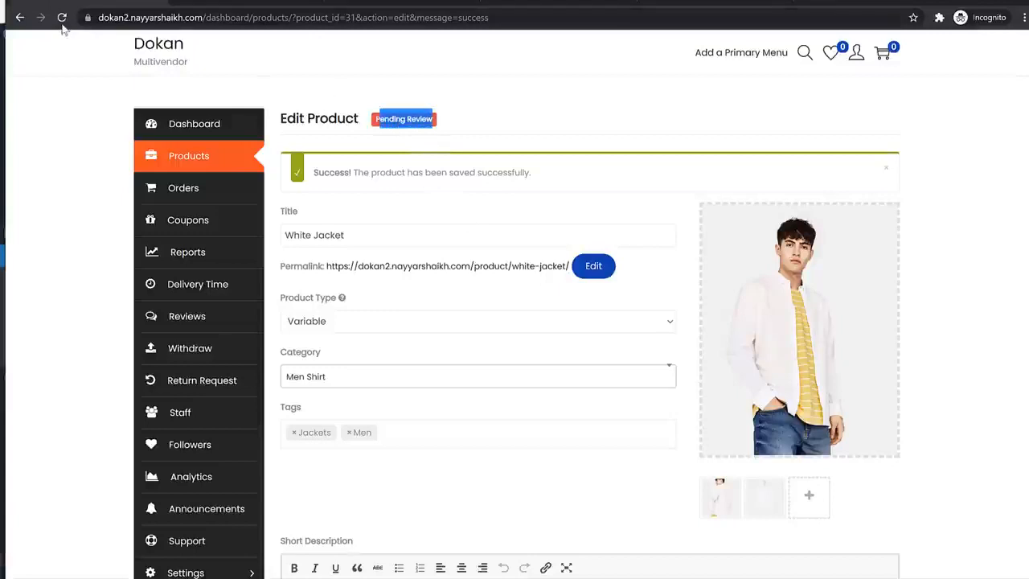
# - Reload to see White Jacket Online, view its store page at Medium ($150.00), and return
pyautogui.click(62, 19)
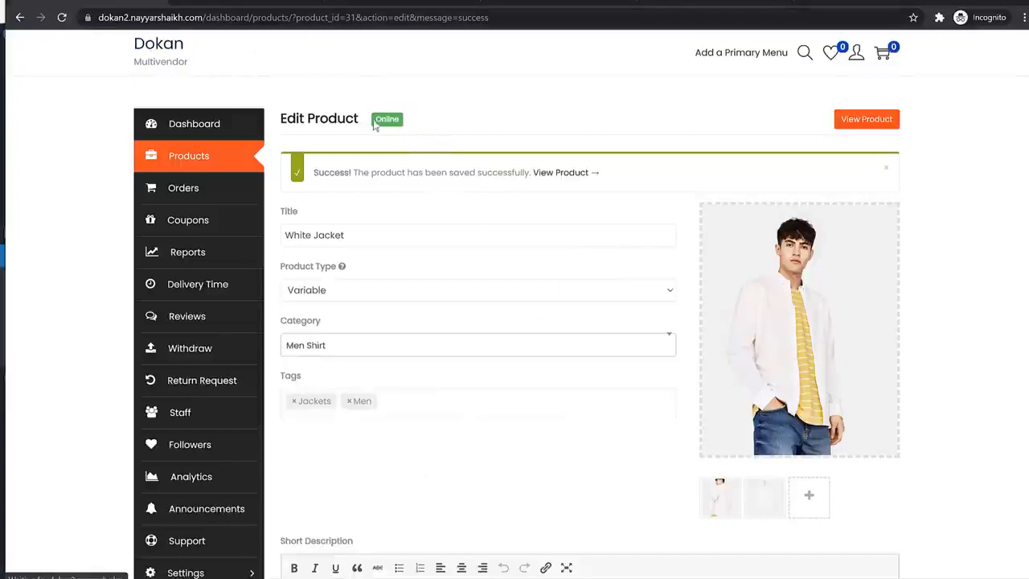
pyautogui.click(861, 119)
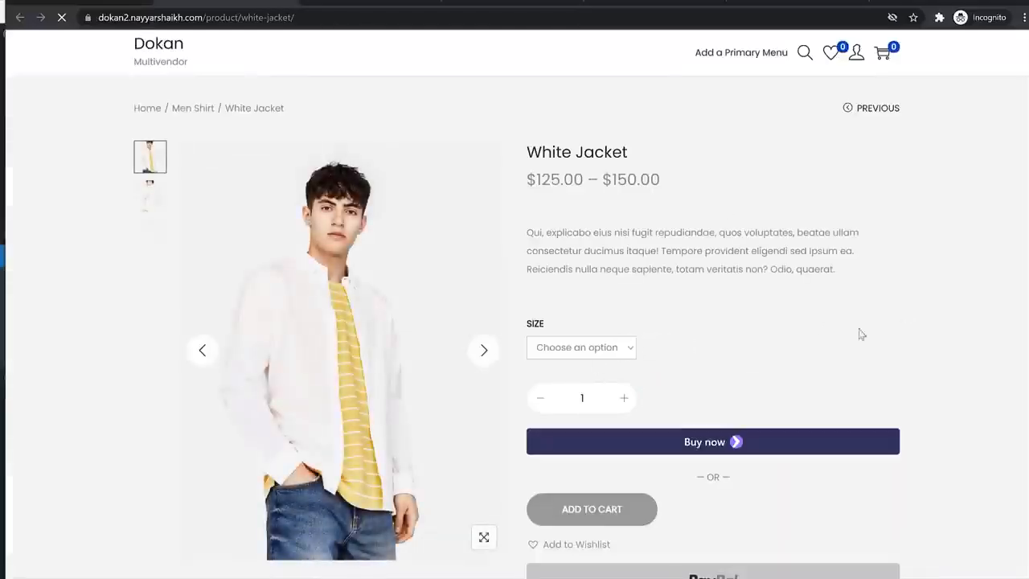
pyautogui.click(577, 349)
pyautogui.click(580, 380)
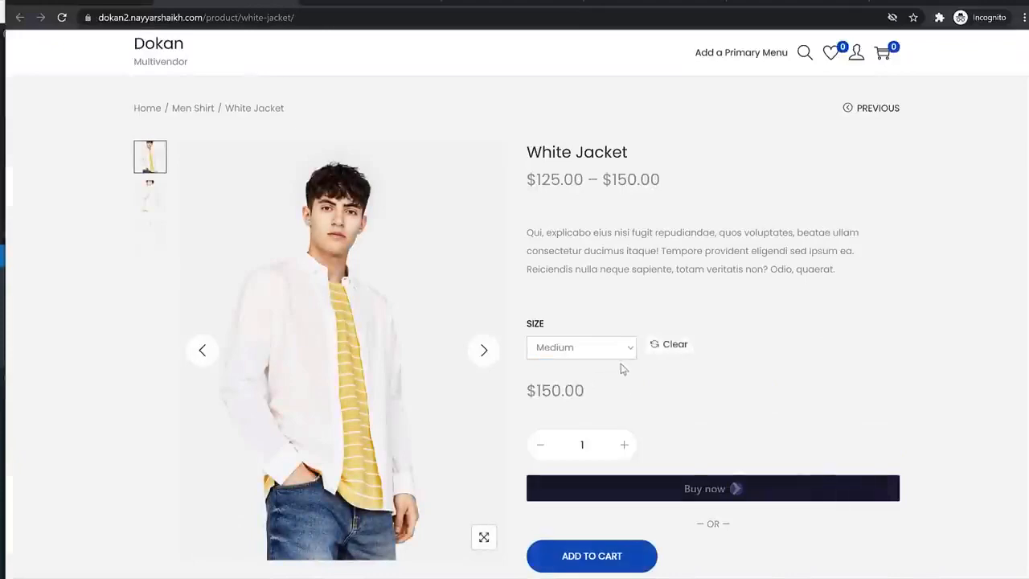
pyautogui.scroll(-8, 910, 333)
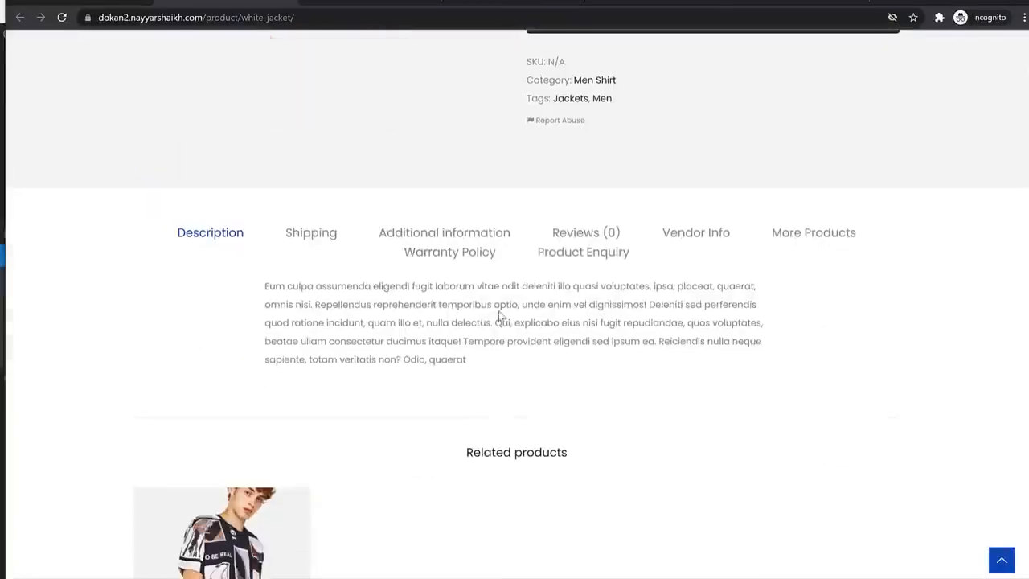
pyautogui.scroll(10, 838, 344)
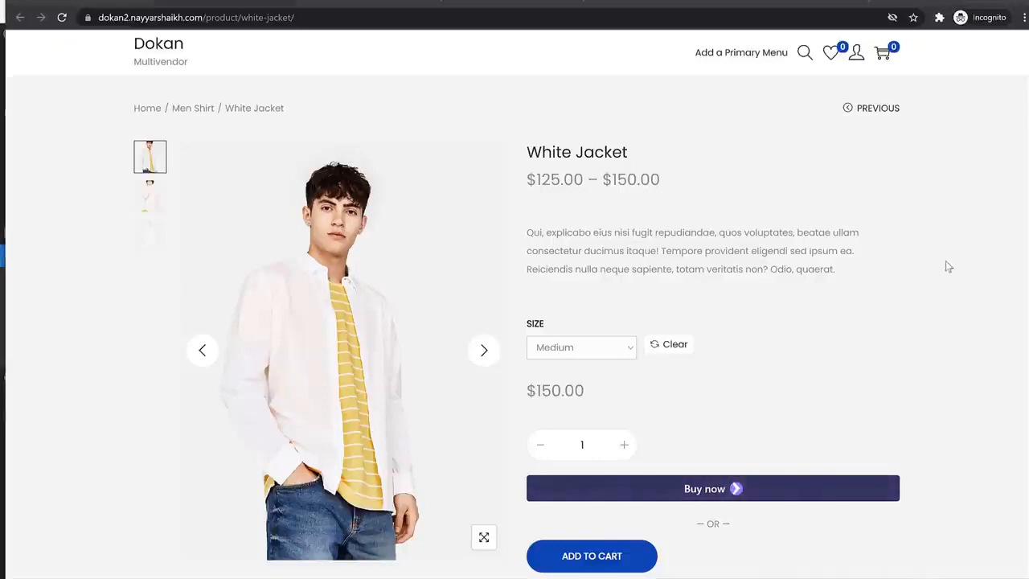
pyautogui.click(105, 4)
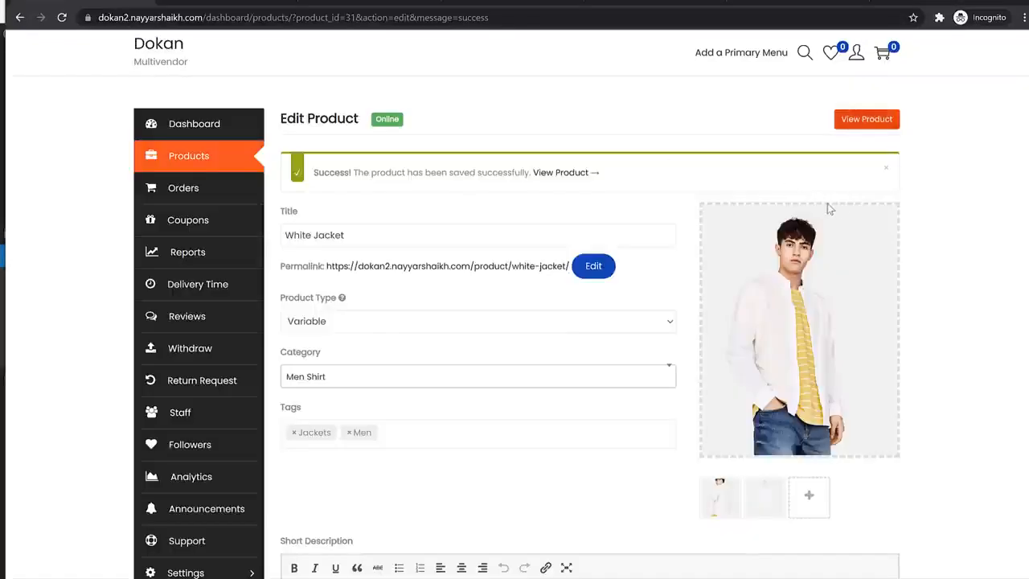
# - Open the vendor Dashboard and highlight its sales, earning and pageview figures
pyautogui.click(197, 127)
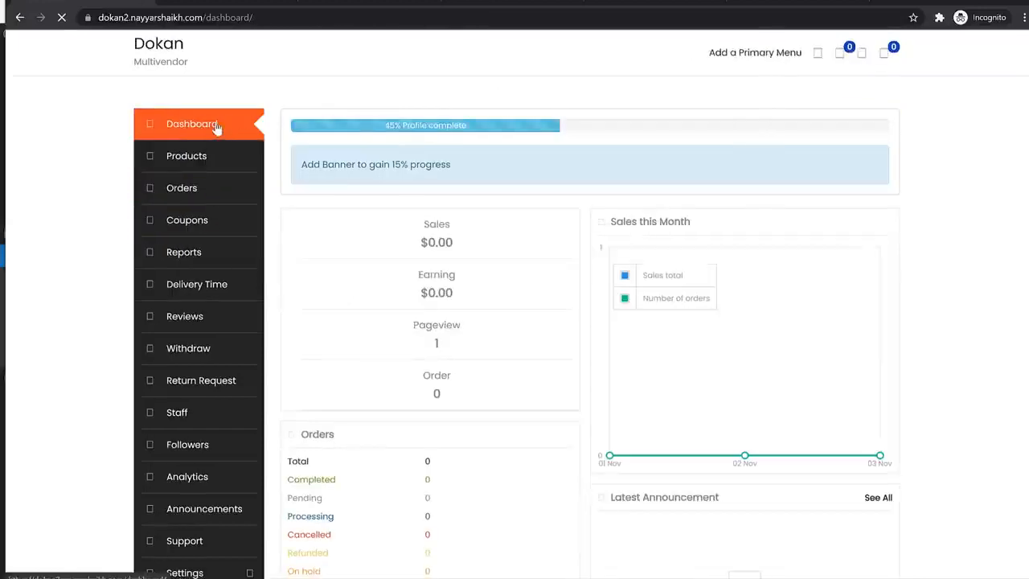
pyautogui.scroll(-3, 804, 241)
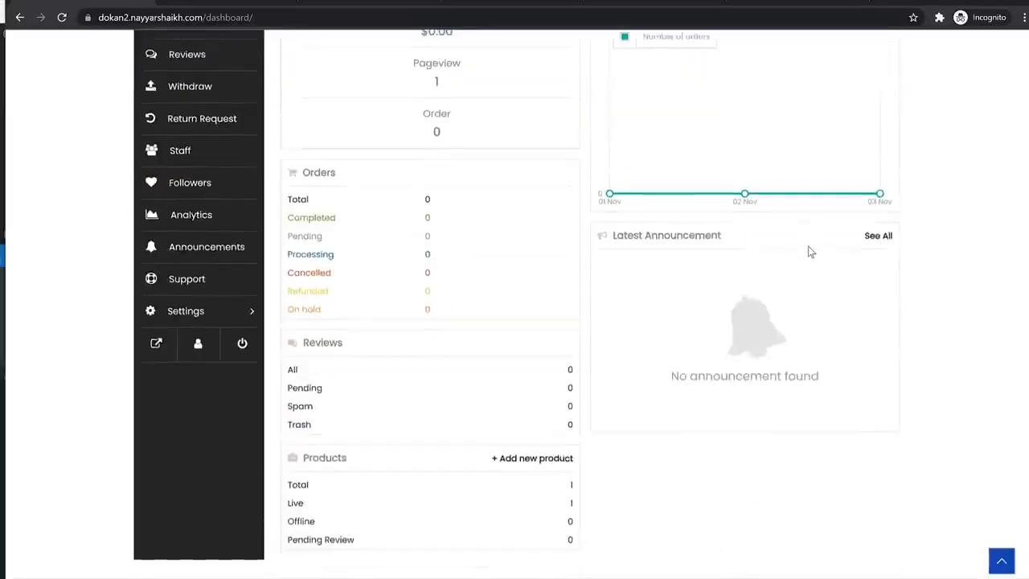
pyautogui.scroll(3, 808, 246)
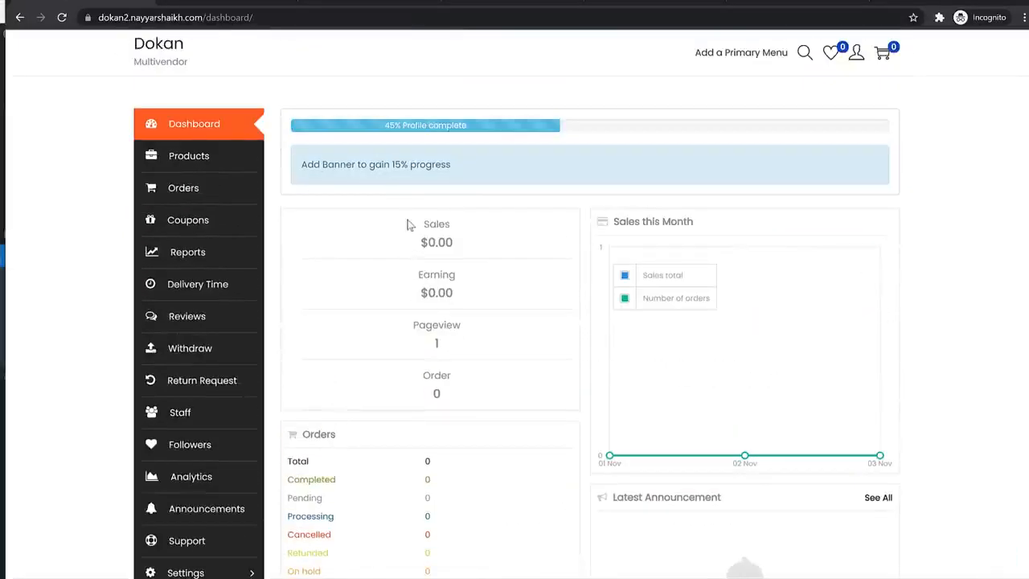
pyautogui.moveTo(436, 242); pyautogui.dragTo(446, 321)
pyautogui.click(478, 294)
# - Highlight the Latest Announcement panel's 'No announcement found' message
pyautogui.scroll(-4, 707, 241)
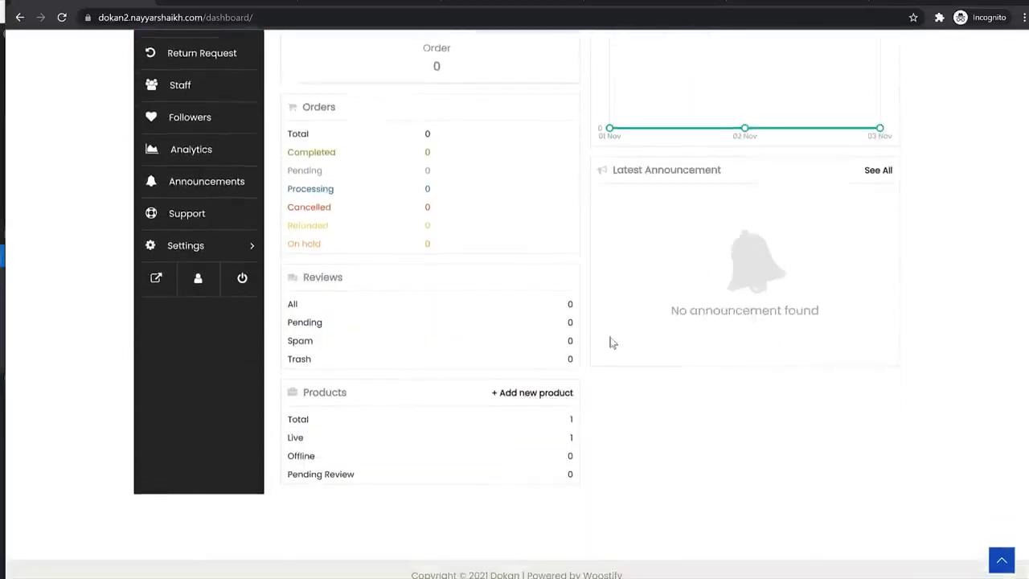
pyautogui.moveTo(718, 309); pyautogui.dragTo(672, 311)
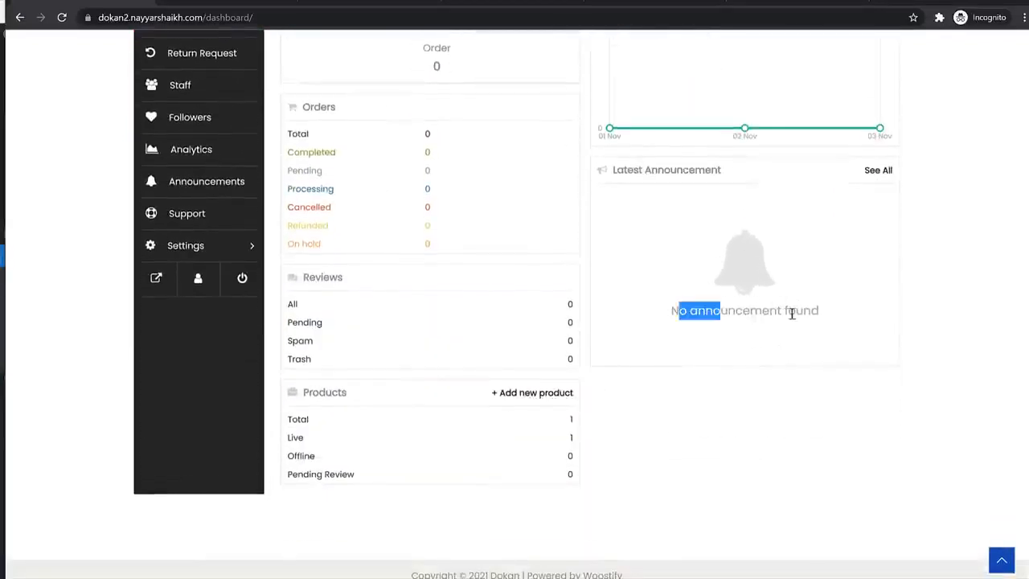
pyautogui.moveTo(792, 313); pyautogui.dragTo(654, 310)
pyautogui.click(824, 317)
pyautogui.click(770, 286)
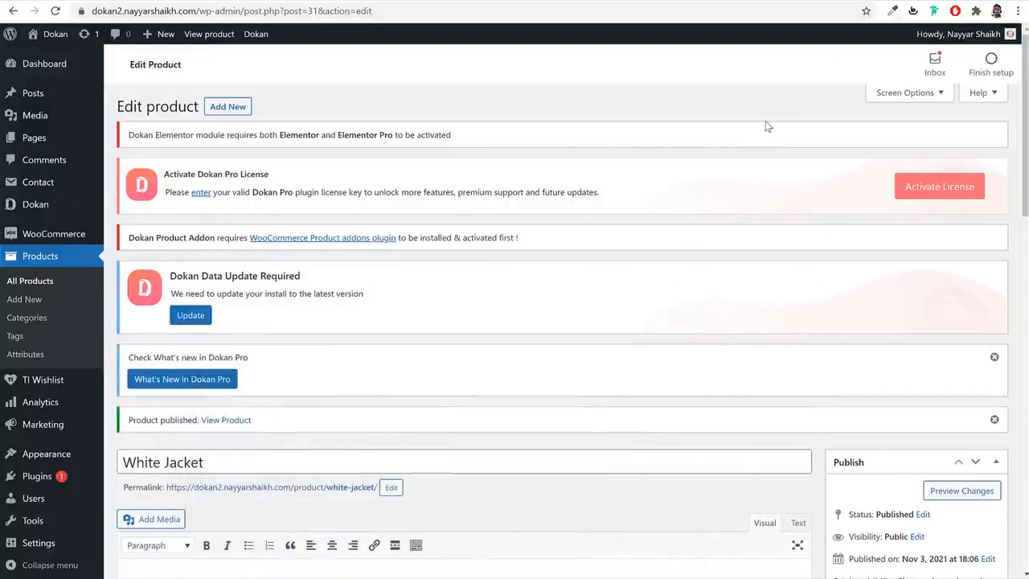
# - Go to Dokan Announcements in the admin and start a new announcement
pyautogui.moveTo(16, 205)
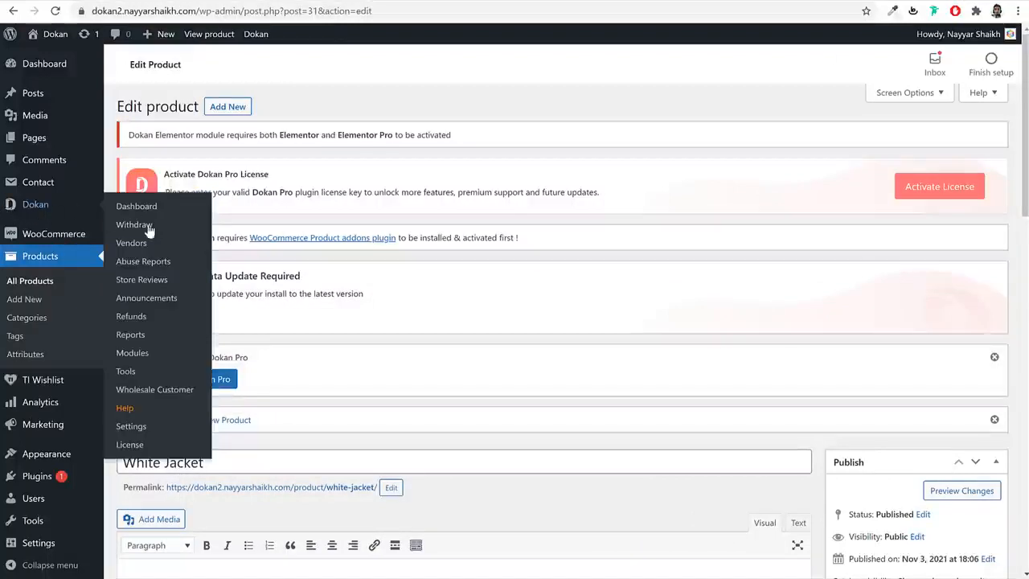
pyautogui.click(157, 303)
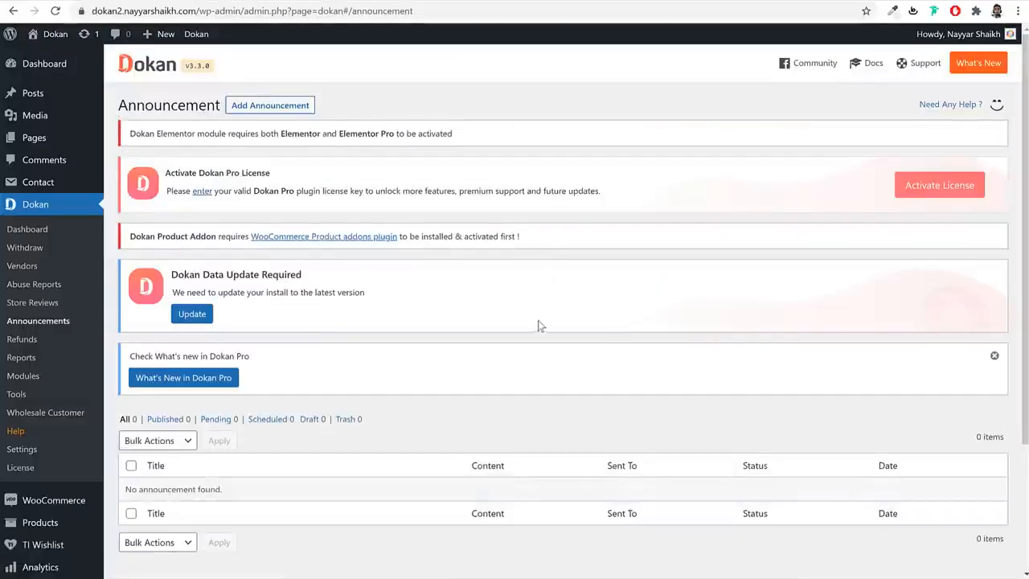
pyautogui.scroll(-3, 538, 320)
pyautogui.scroll(3, 537, 320)
pyautogui.scroll(-1, 538, 320)
pyautogui.scroll(-2, 537, 320)
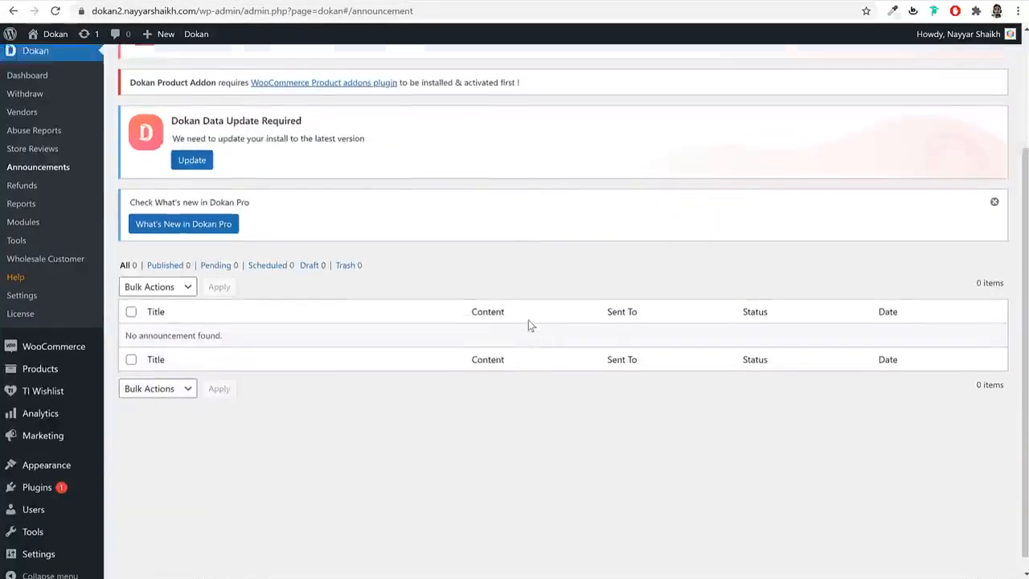
pyautogui.scroll(3, 528, 322)
pyautogui.click(278, 105)
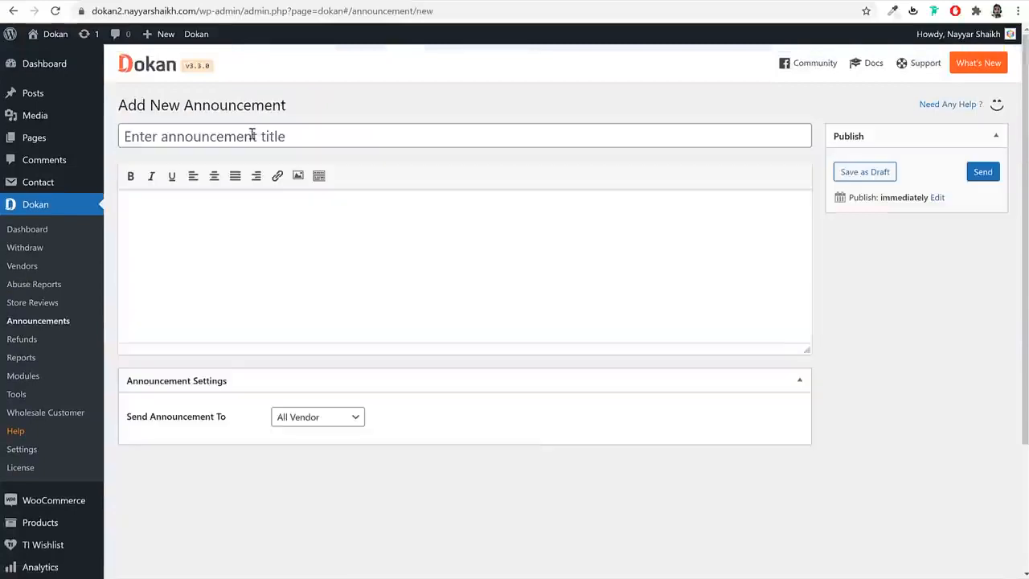
# - Send 'Demo Announcement' with body 'This is a Demo Announcement' to All Vendors
pyautogui.click(252, 135)
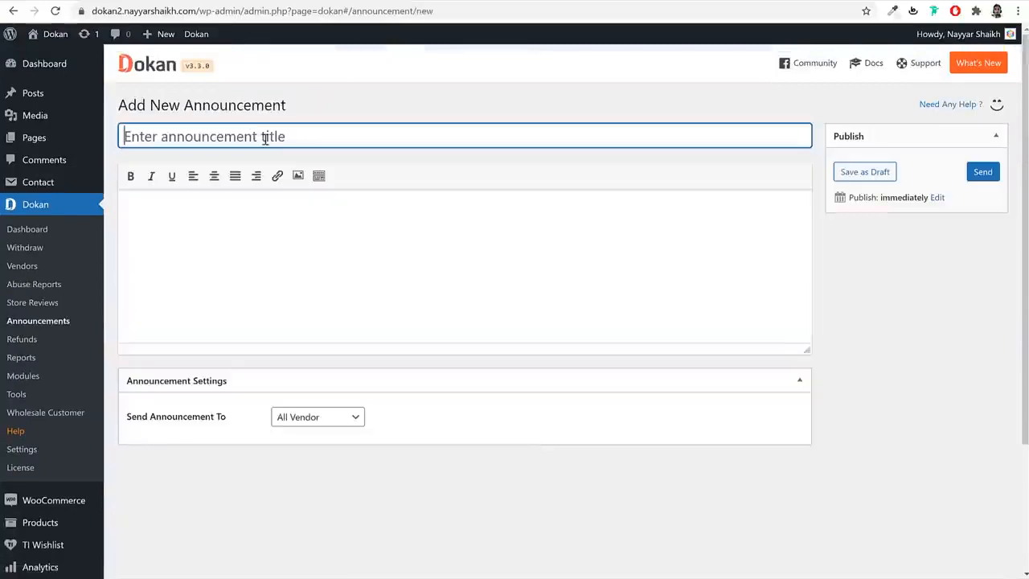
pyautogui.write('Demo ')
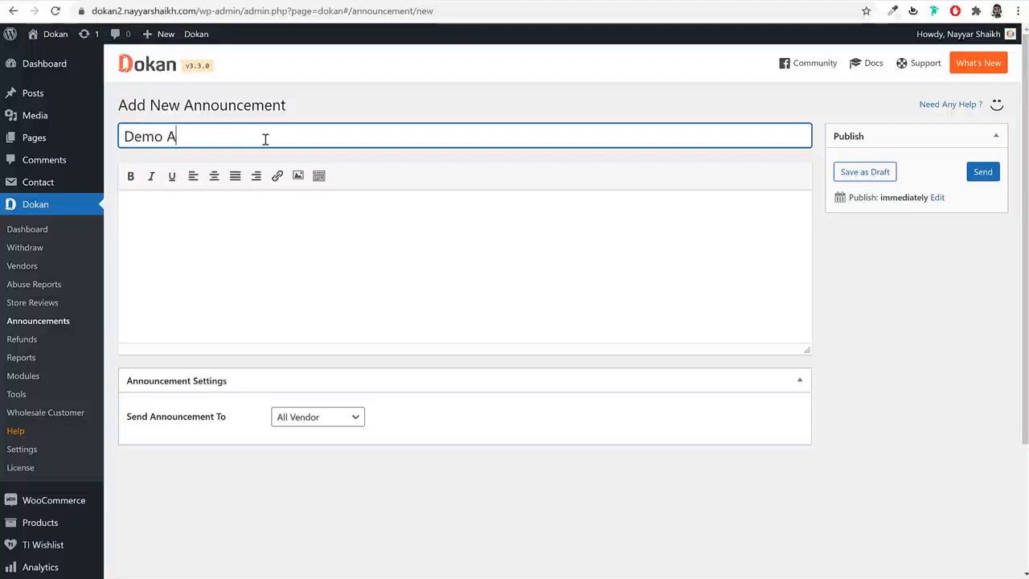
pyautogui.write('Announcement')
pyautogui.press('Tab')
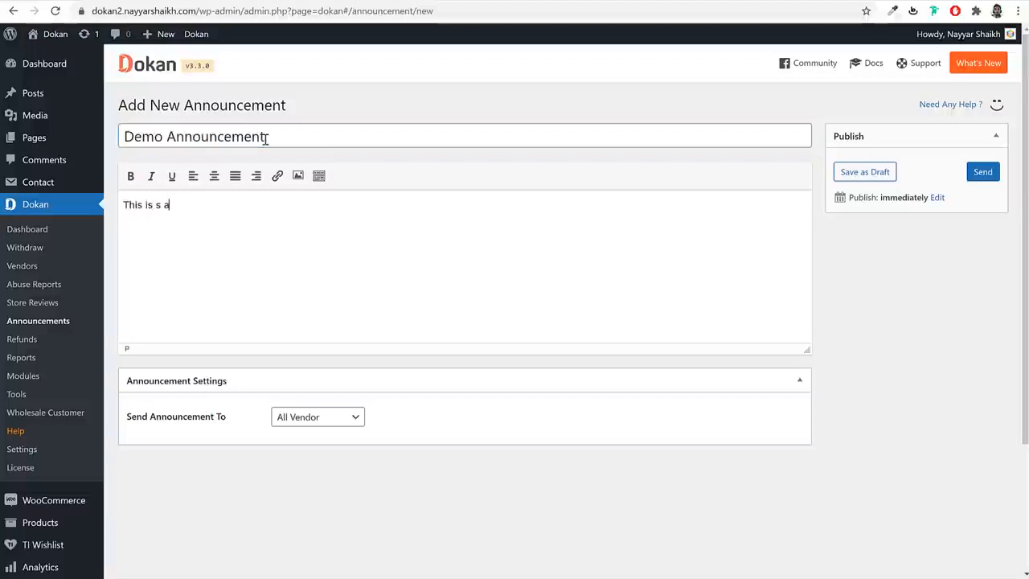
pyautogui.write('This is a')
pyautogui.write('Demo Announcement')
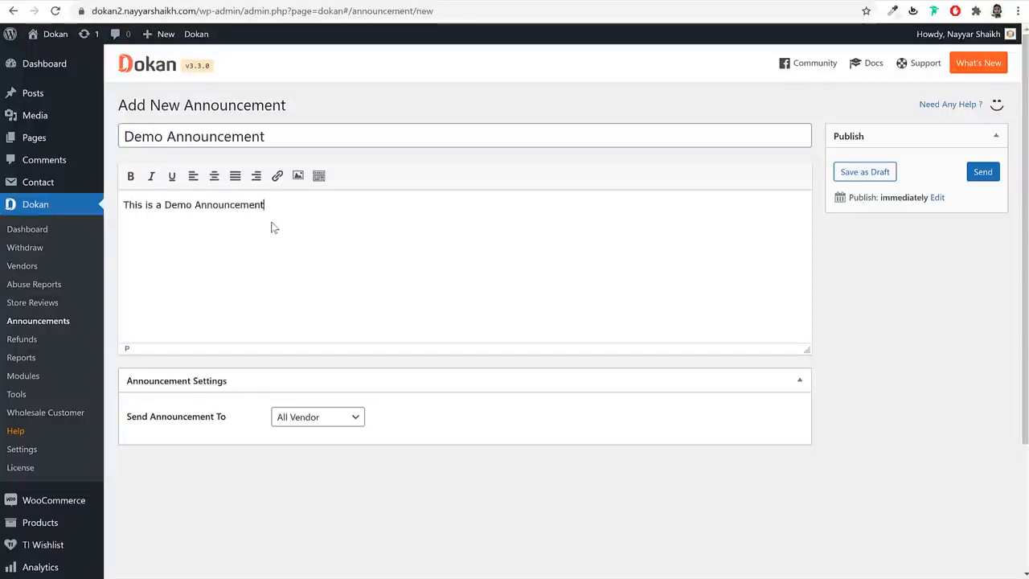
pyautogui.click(296, 418)
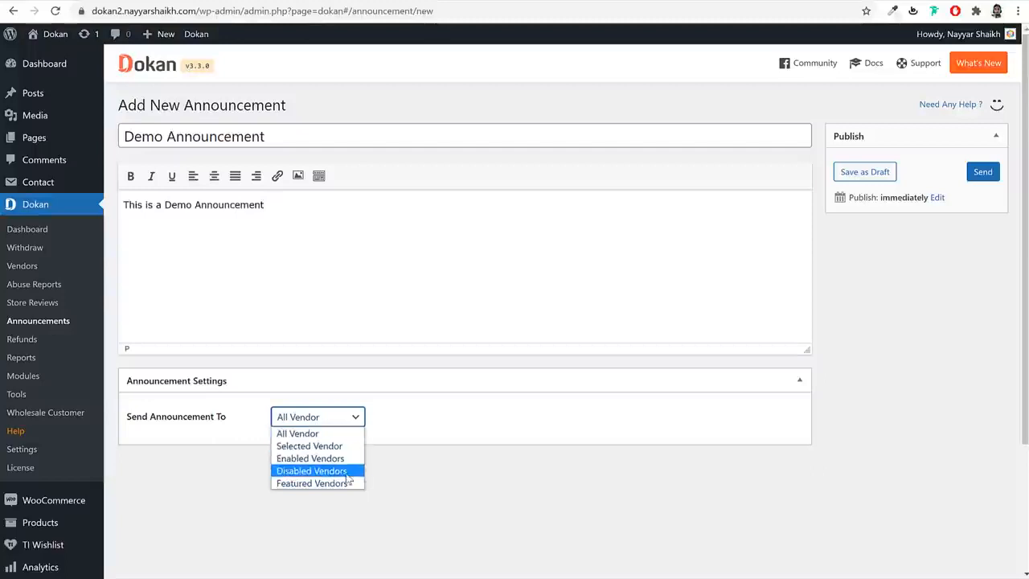
pyautogui.click(477, 482)
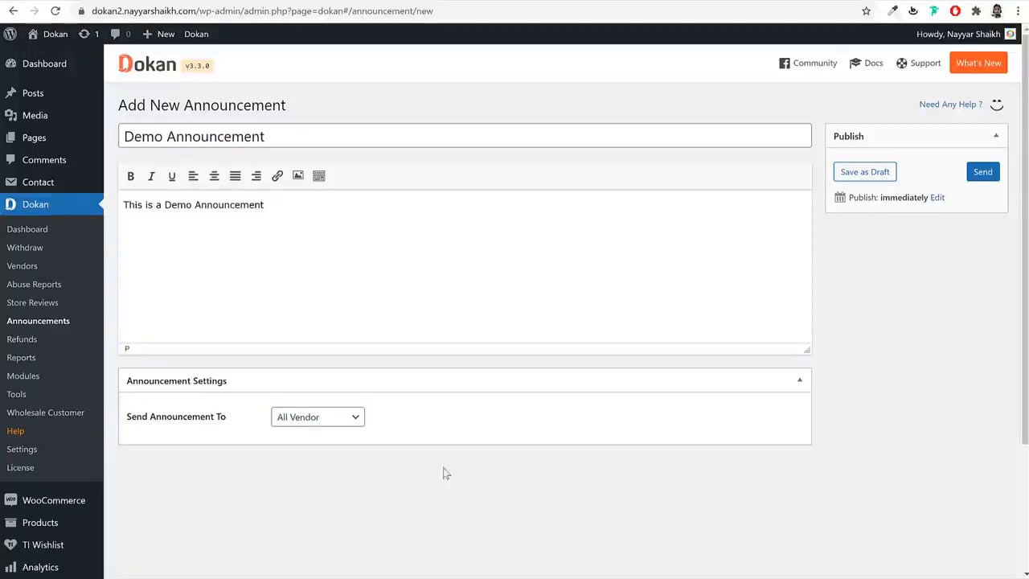
pyautogui.click(992, 180)
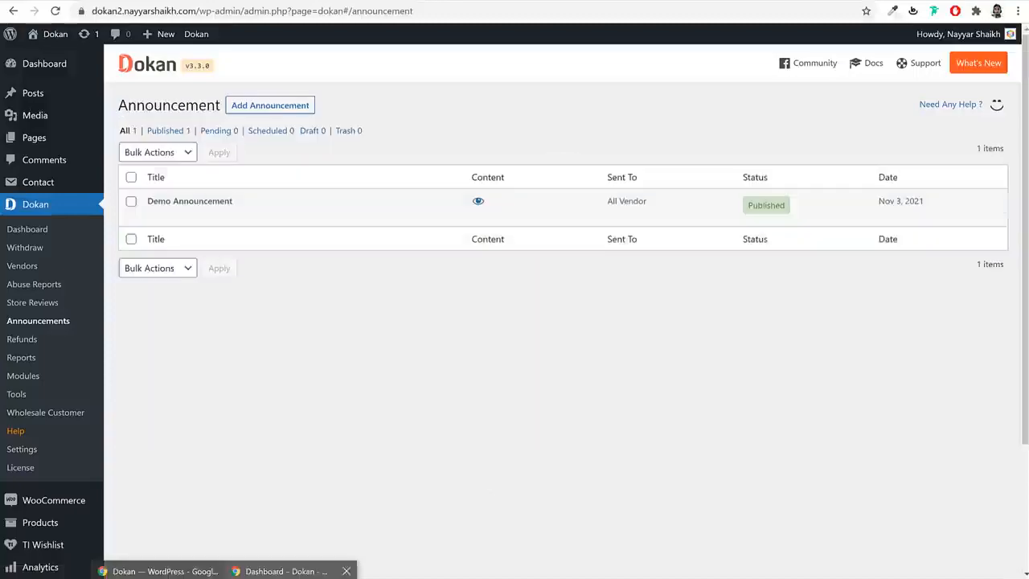
pyautogui.click(293, 568)
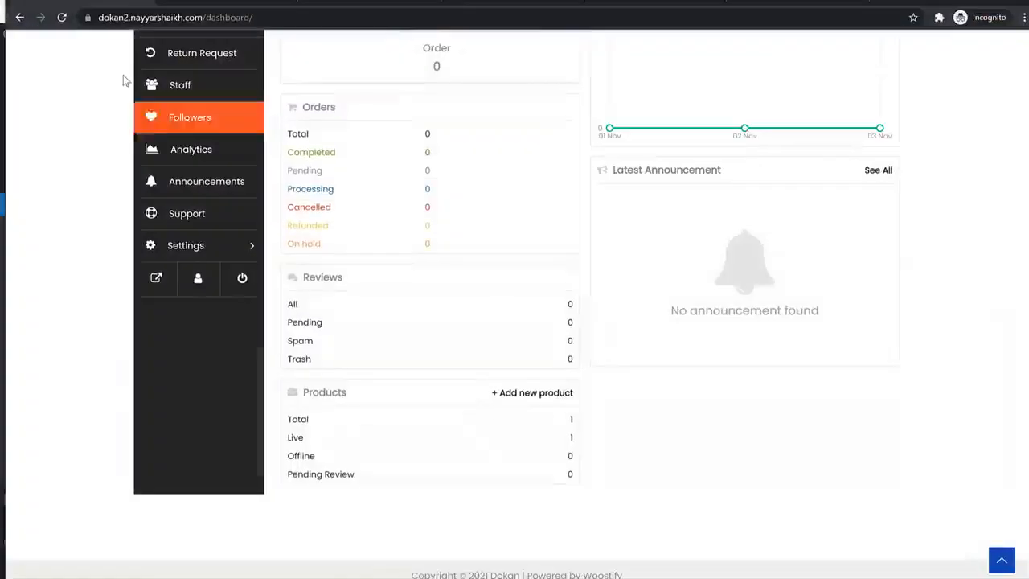
# - Reload the vendor dashboard to see the Demo Announcement, then visit Products, Orders and Coupons
pyautogui.click(61, 17)
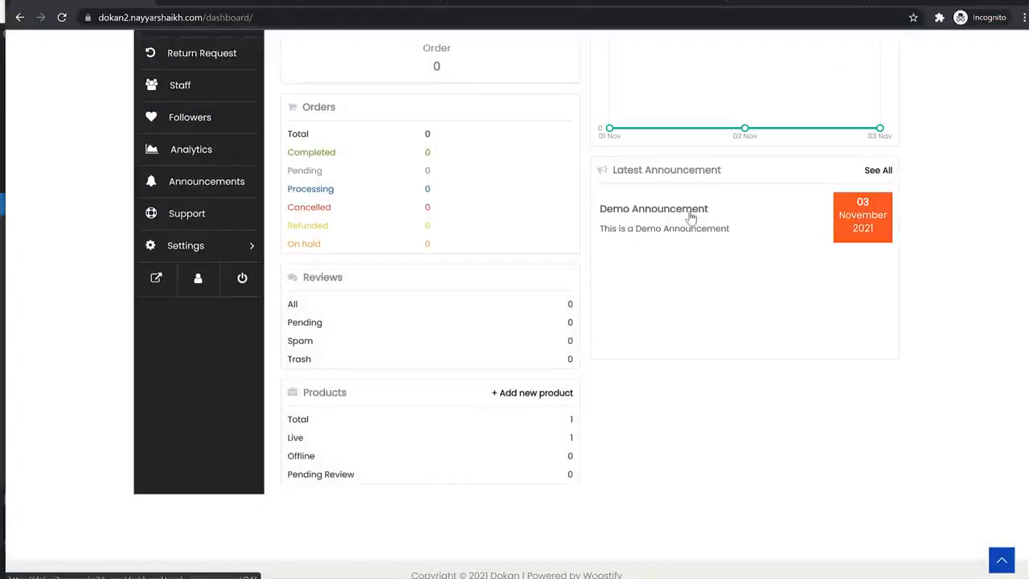
pyautogui.scroll(3, 764, 262)
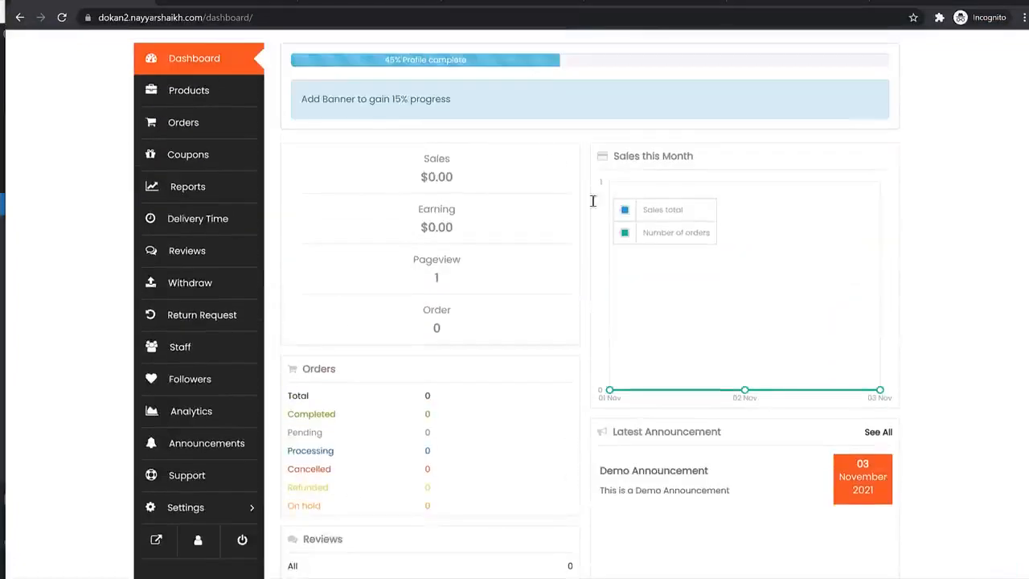
pyautogui.scroll(-1, 514, 314)
pyautogui.scroll(3, 517, 321)
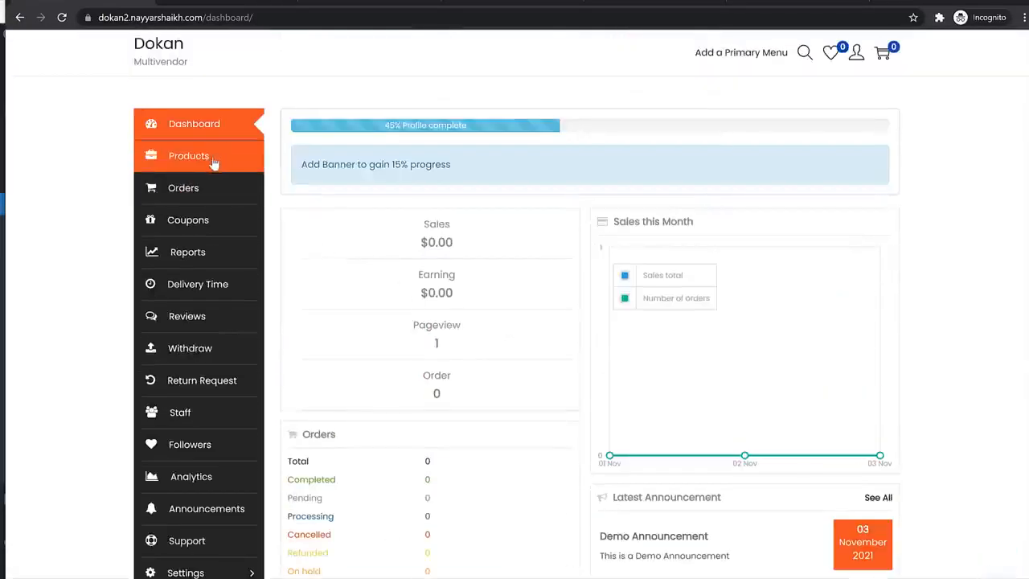
pyautogui.click(203, 157)
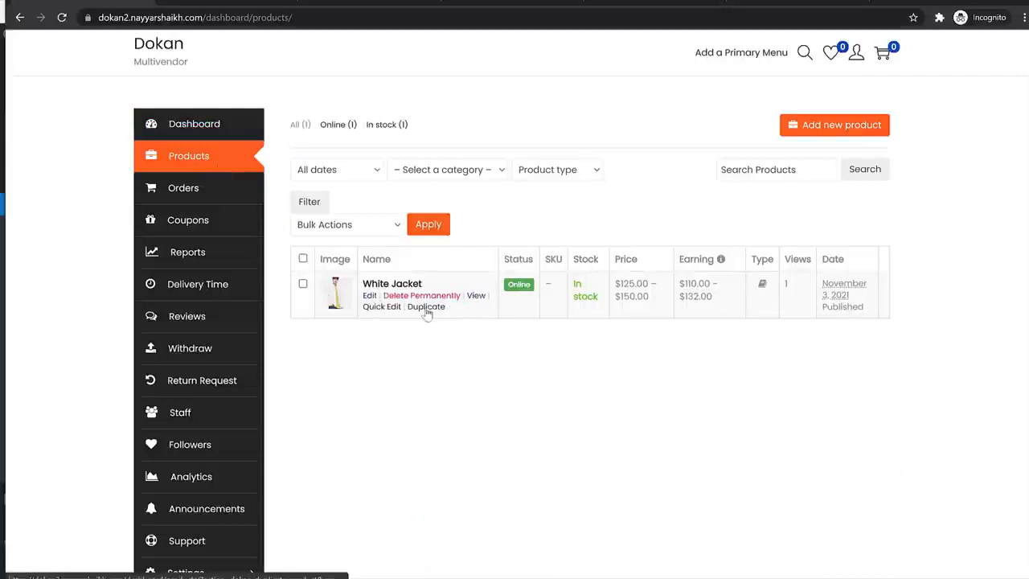
pyautogui.click(184, 189)
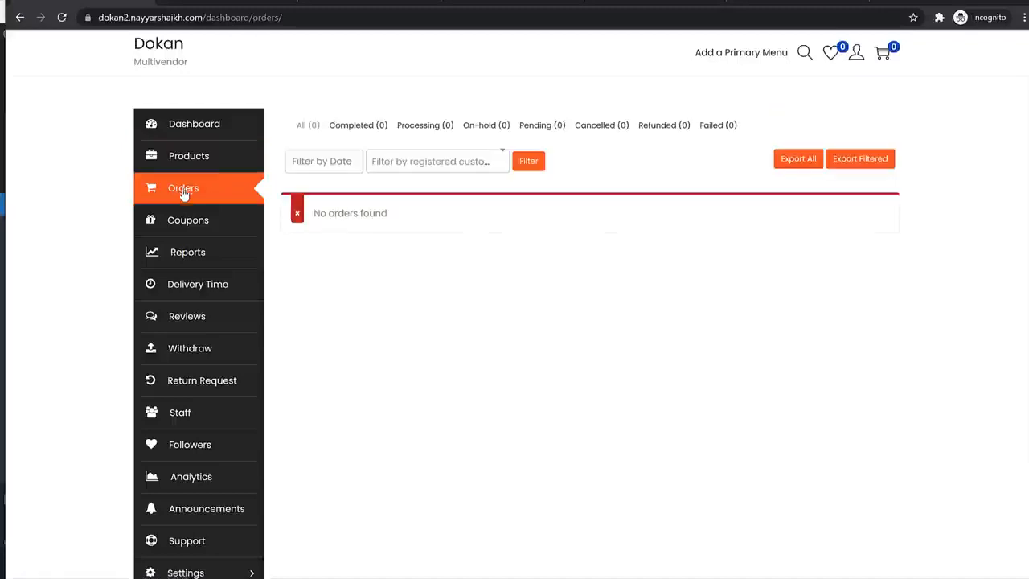
pyautogui.click(227, 222)
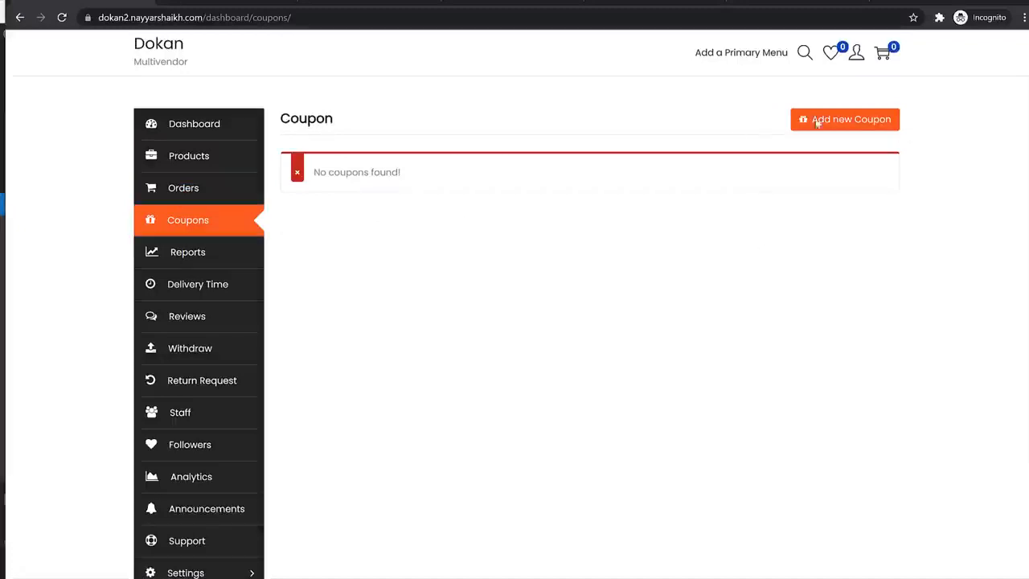
# - Start a 10off coupon described '10% Discount', percentage type, amount 10
pyautogui.click(872, 122)
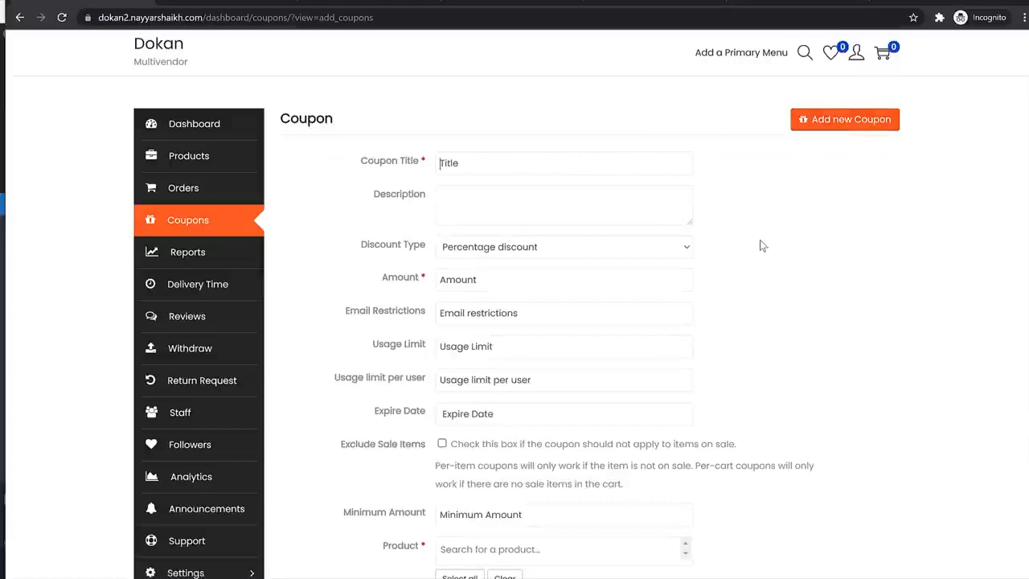
pyautogui.write('10off')
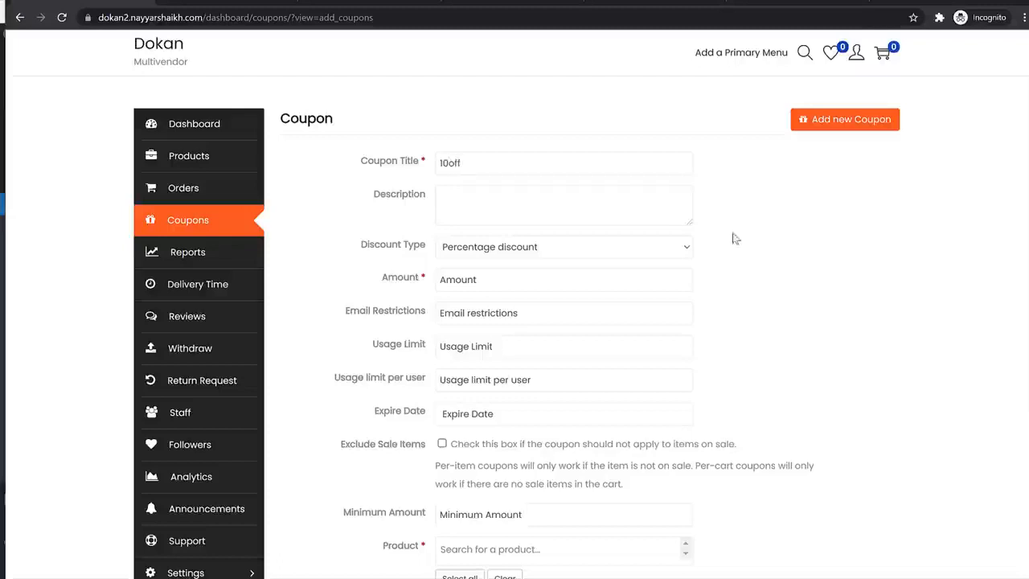
pyautogui.click(644, 216)
pyautogui.write('10% Discount')
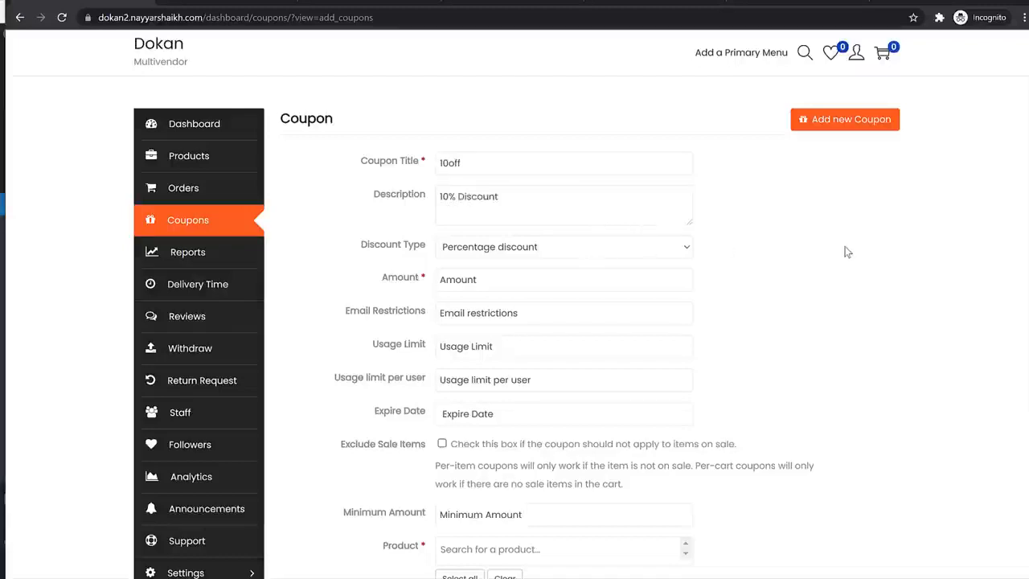
pyautogui.click(506, 250)
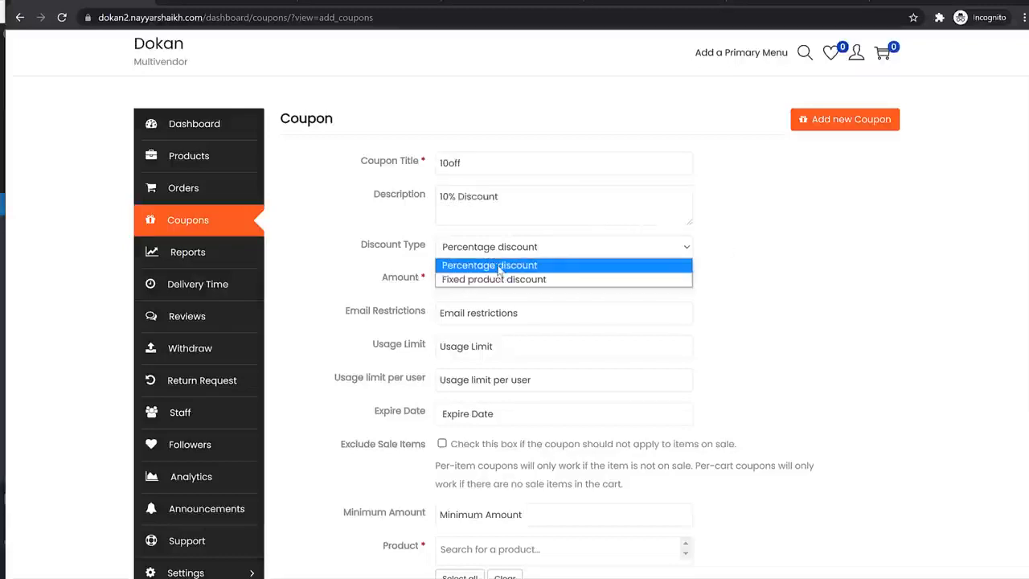
pyautogui.click(512, 266)
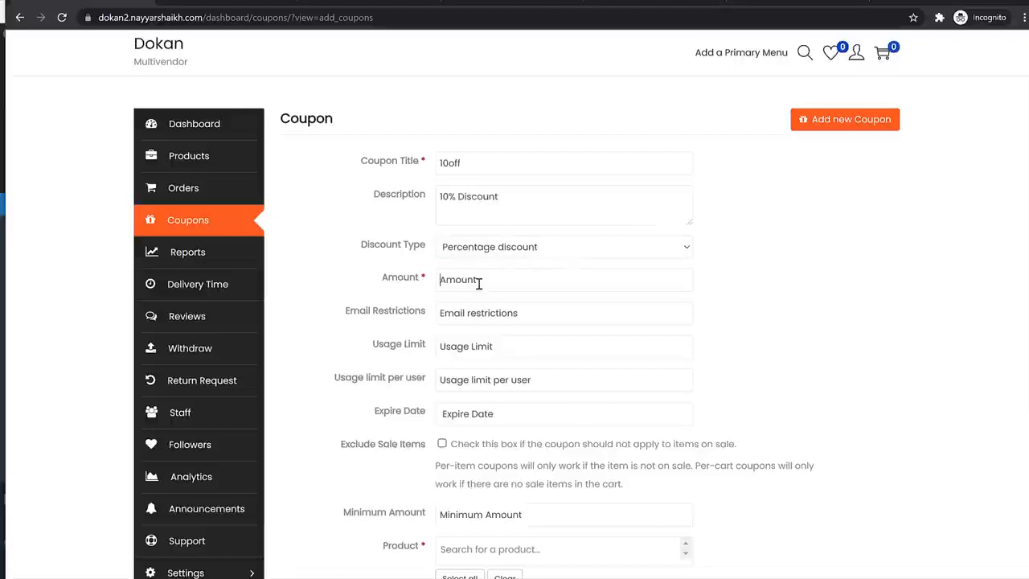
pyautogui.write('10')
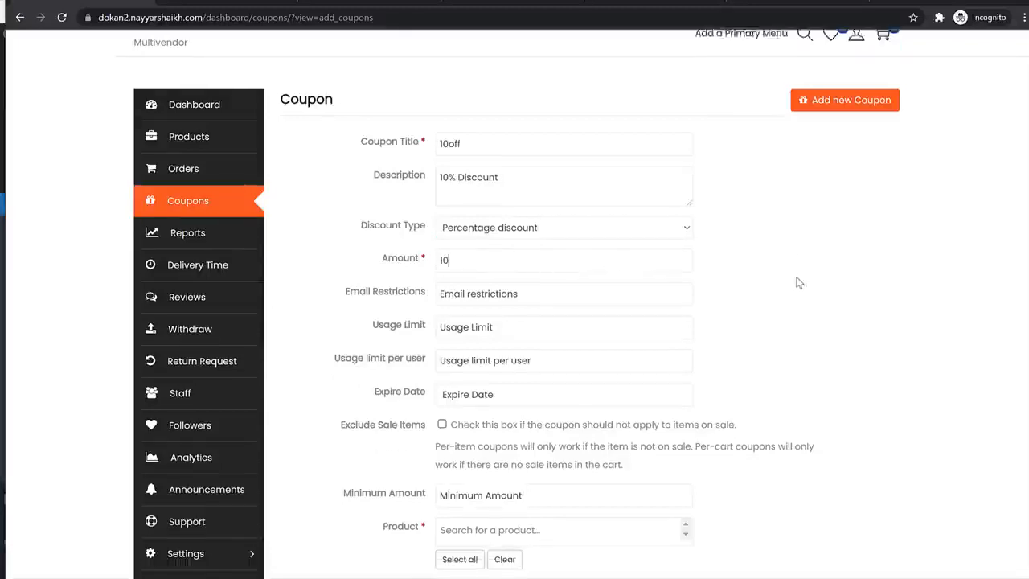
# - Limit the coupon to one use per user, leave expiry blank, and apply it to all products
pyautogui.scroll(-3, 508, 157)
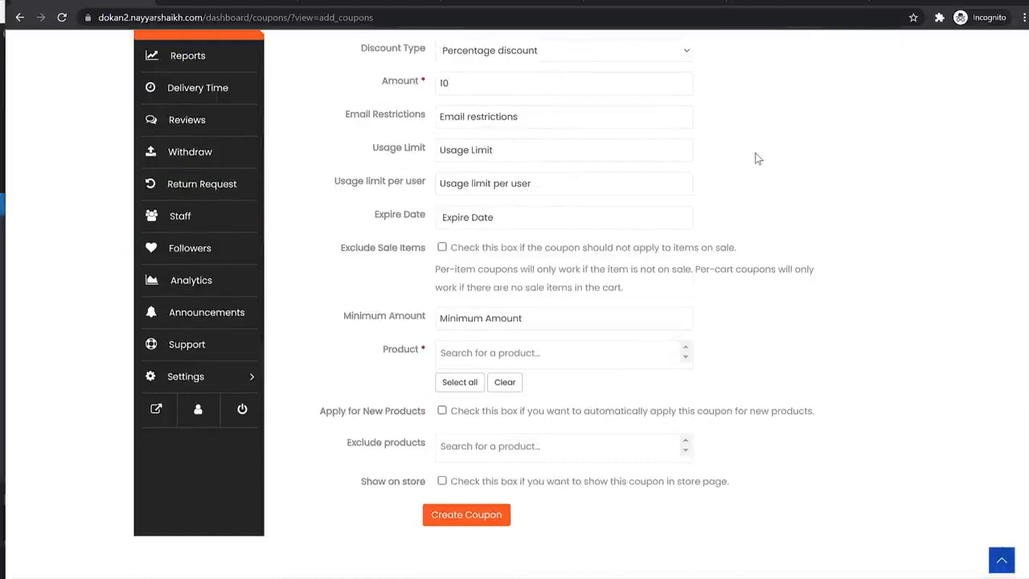
pyautogui.scroll(1, 776, 219)
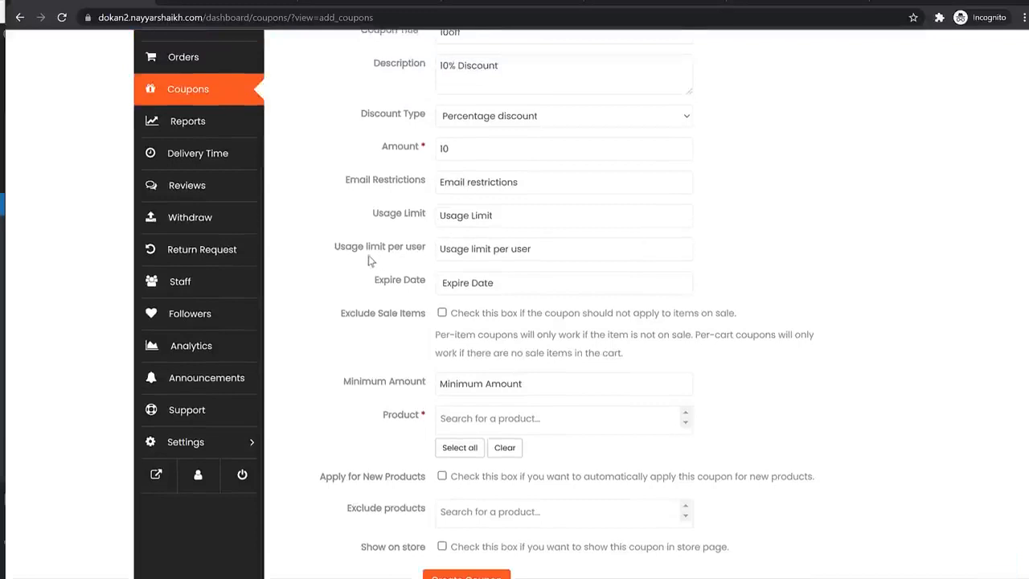
pyautogui.moveTo(343, 251); pyautogui.dragTo(426, 254)
pyautogui.click(495, 249)
pyautogui.write('1')
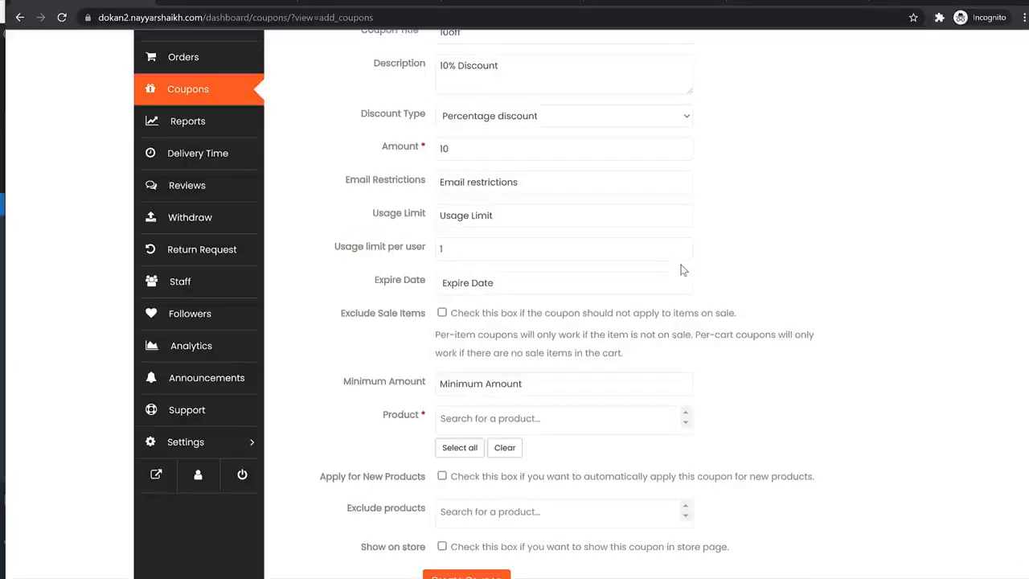
pyautogui.click(588, 274)
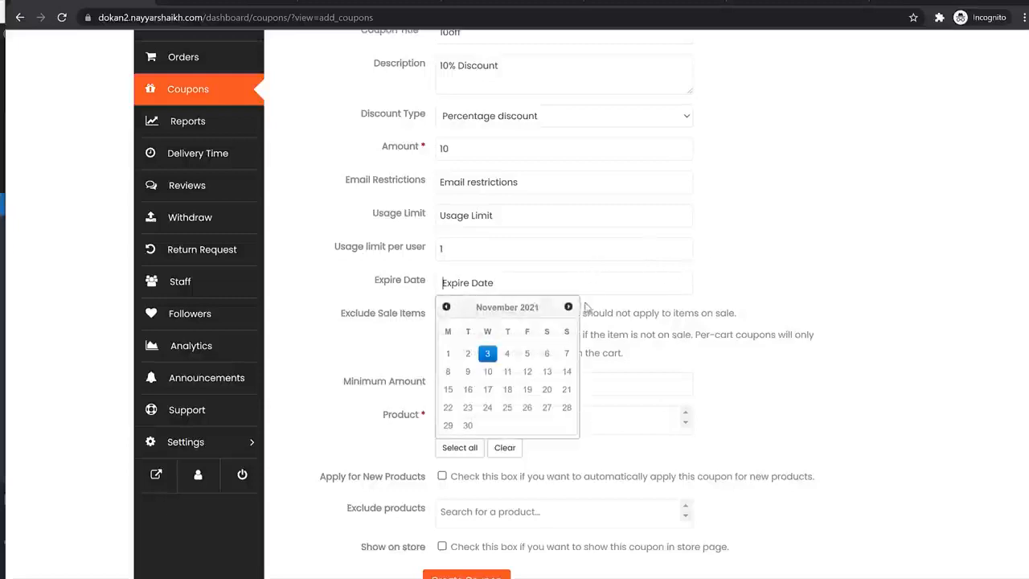
pyautogui.click(846, 306)
pyautogui.scroll(-2, 846, 306)
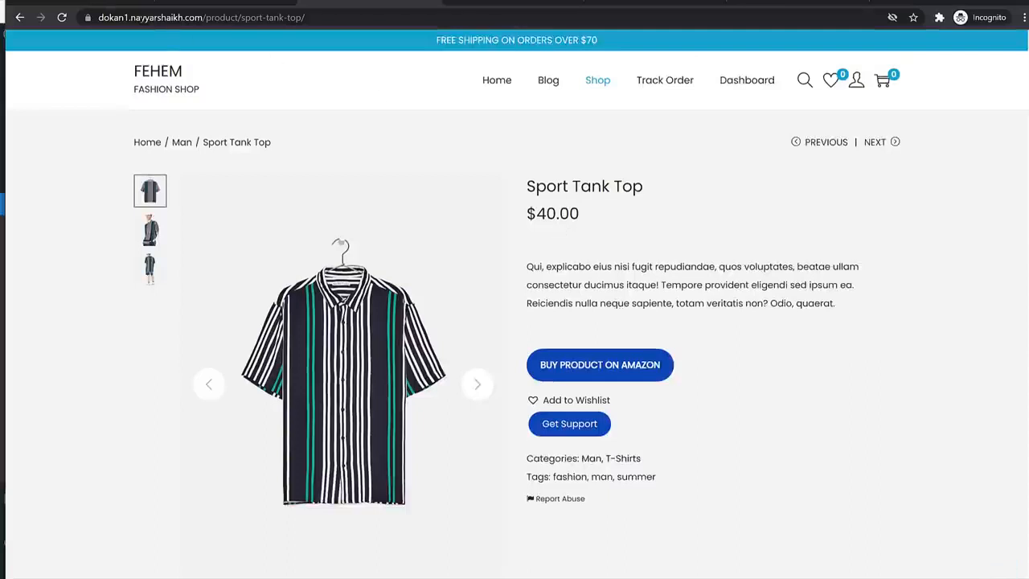
pyautogui.click(102, 3)
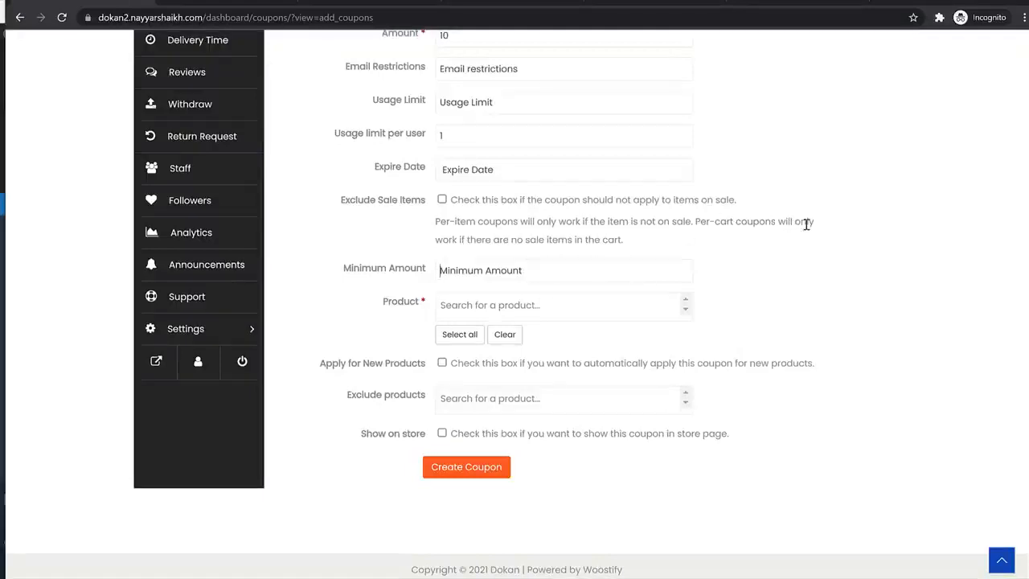
pyautogui.click(515, 310)
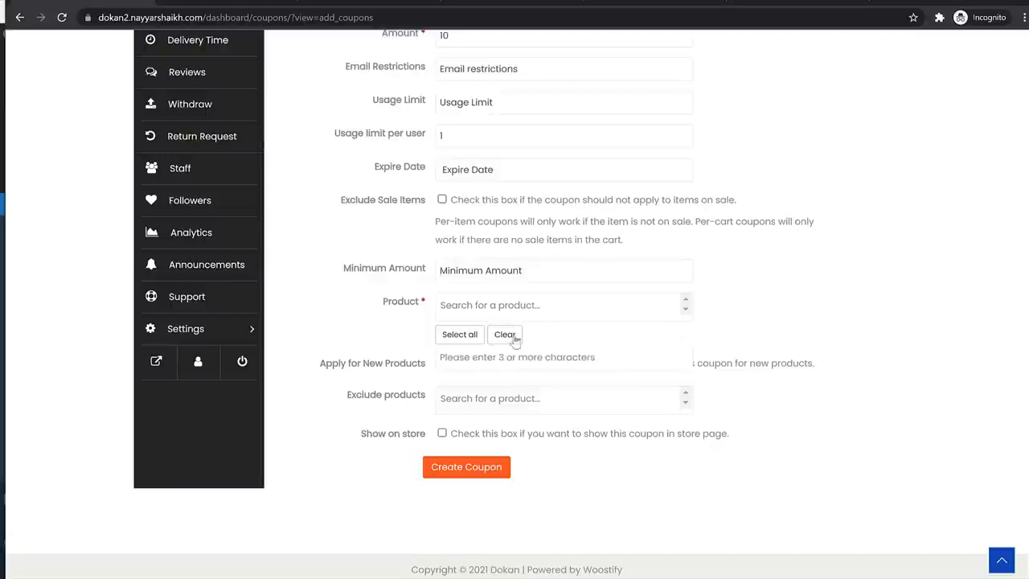
pyautogui.click(460, 334)
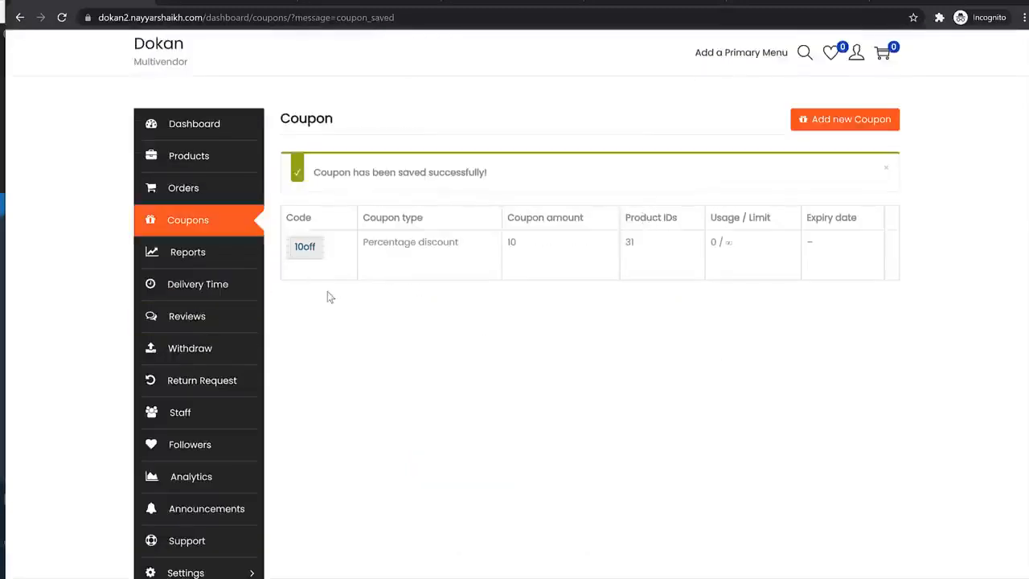
# - Browse the vendor's Sales by day, Top selling and Overview sales reports
pyautogui.click(184, 261)
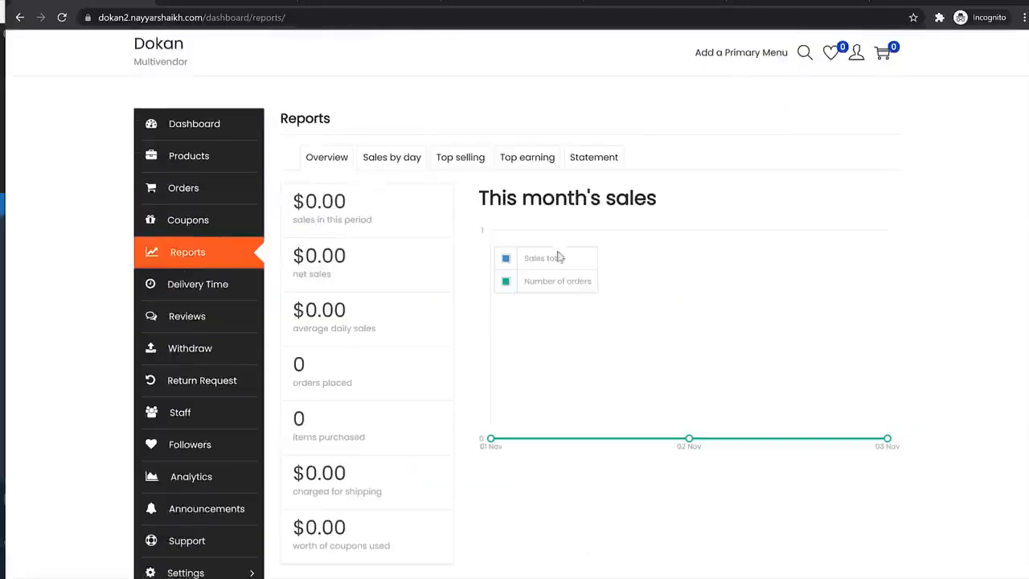
pyautogui.scroll(-2, 555, 321)
pyautogui.scroll(2, 551, 336)
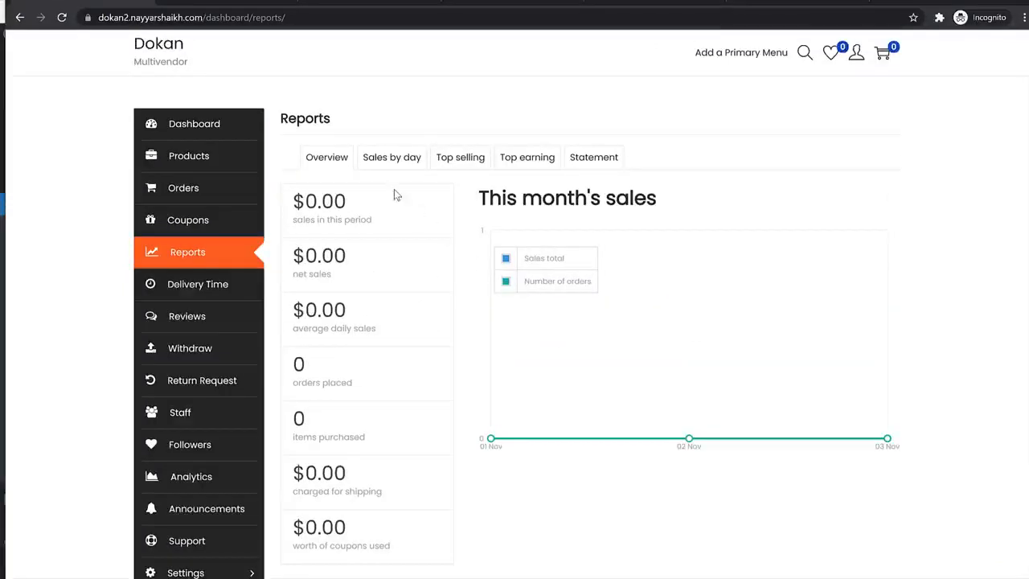
pyautogui.click(400, 163)
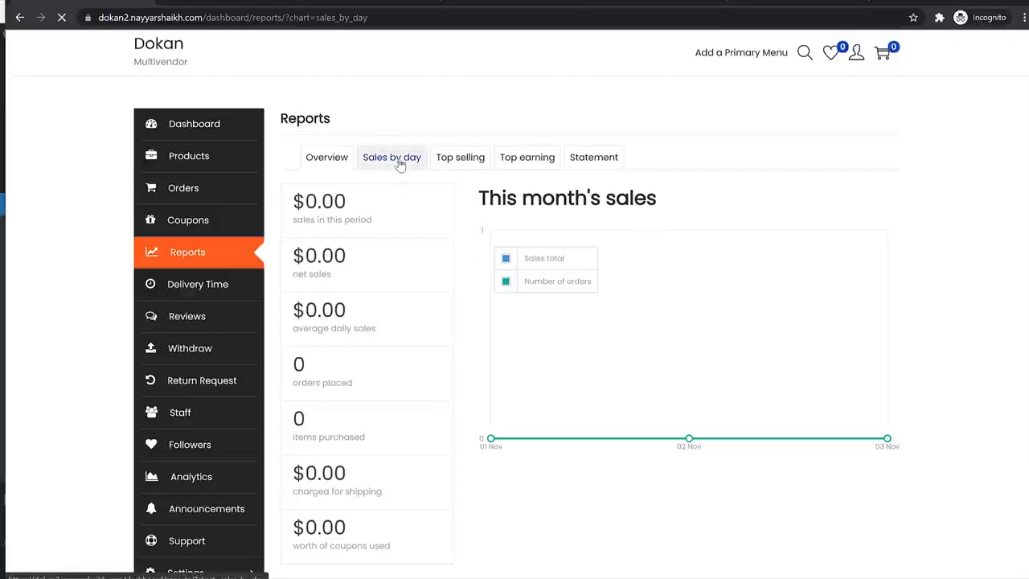
pyautogui.click(460, 161)
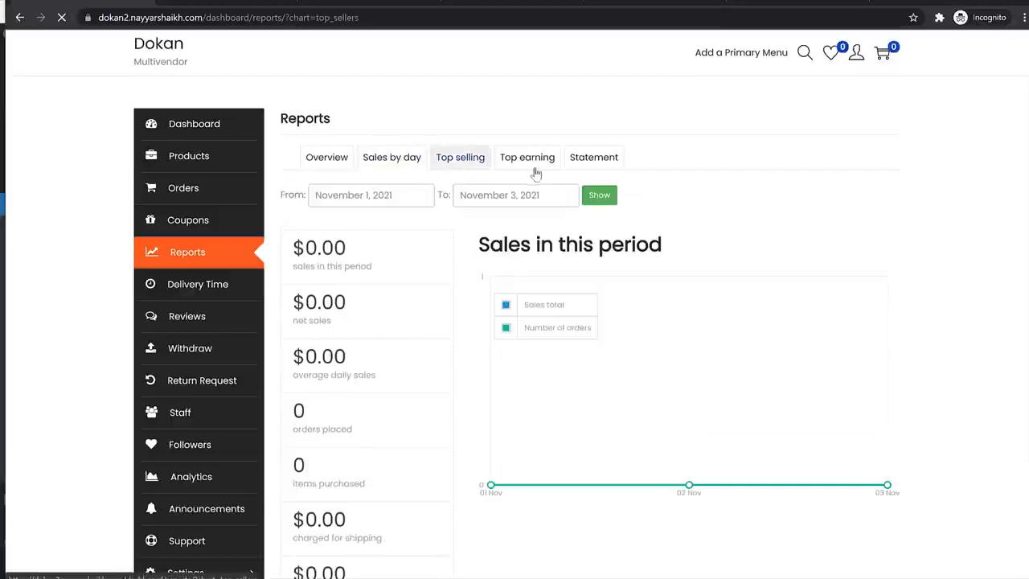
pyautogui.click(307, 161)
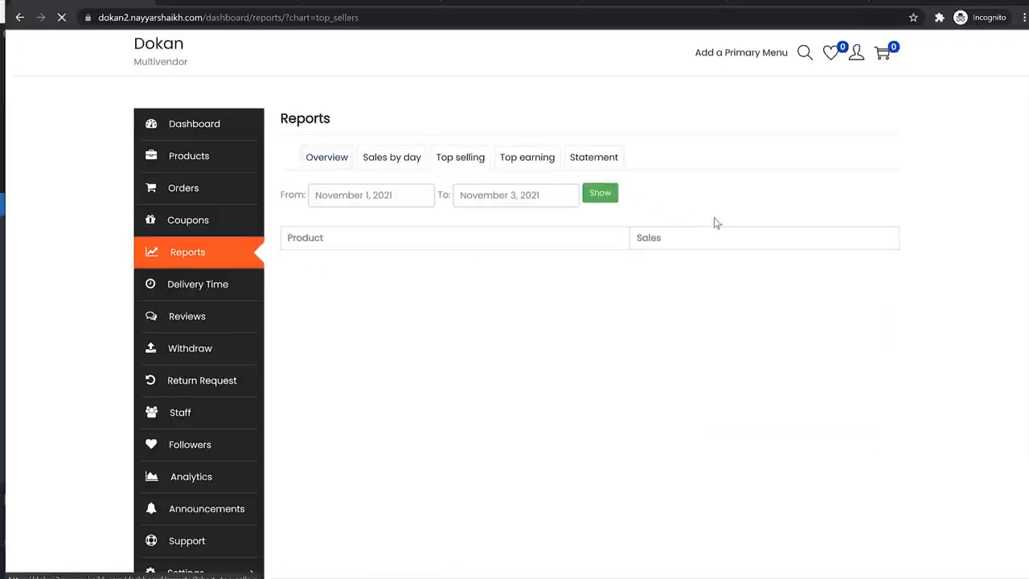
# - View the Delivery Time calendar and the store's Reviews, then move to the Staff list
pyautogui.click(209, 288)
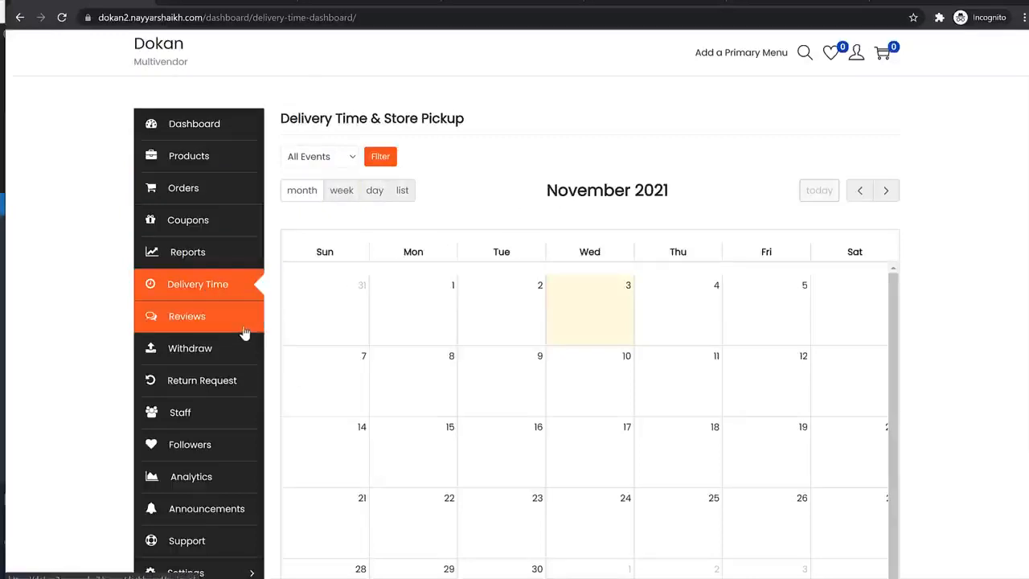
pyautogui.click(214, 318)
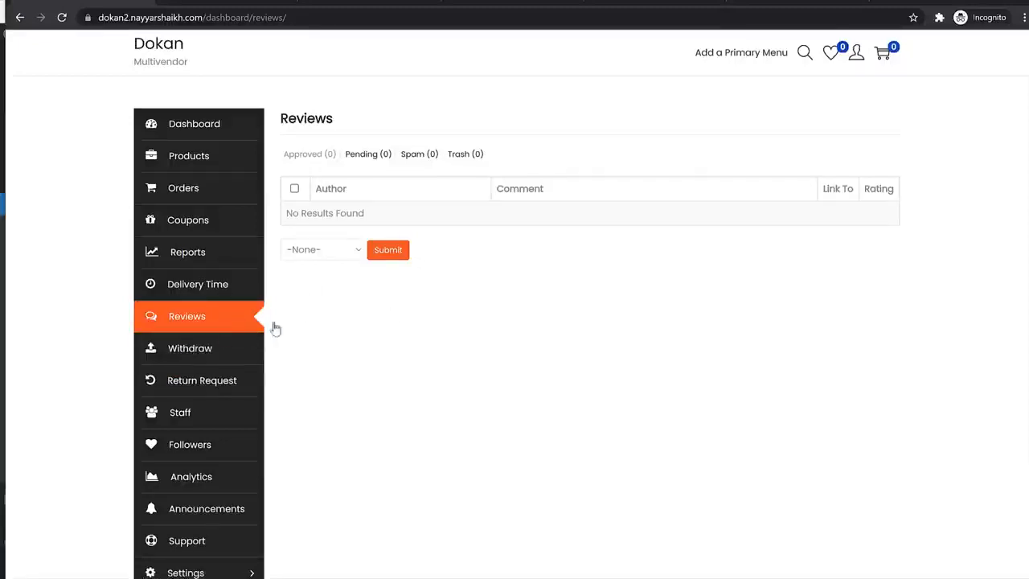
pyautogui.scroll(-1, 251, 352)
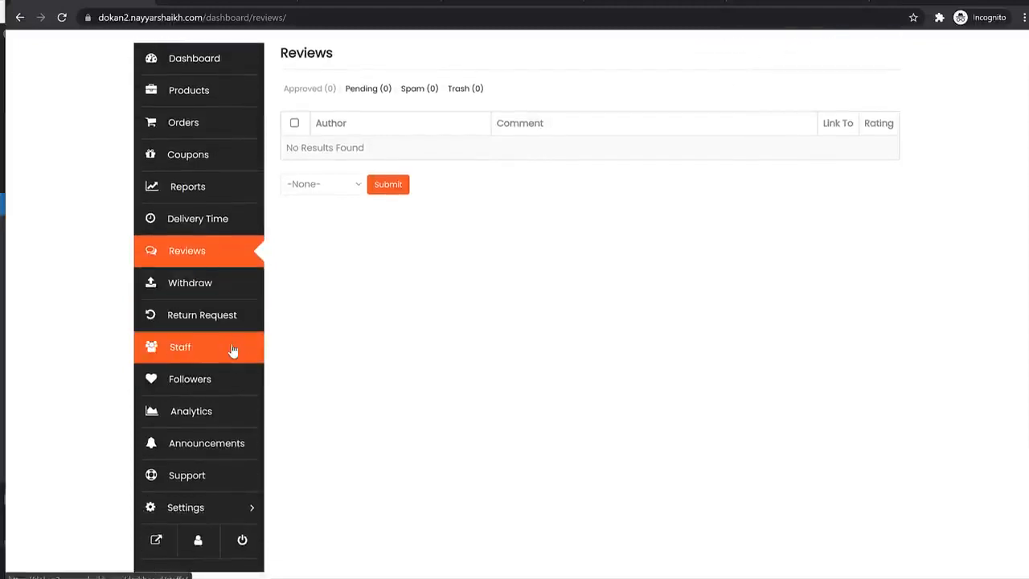
pyautogui.click(233, 352)
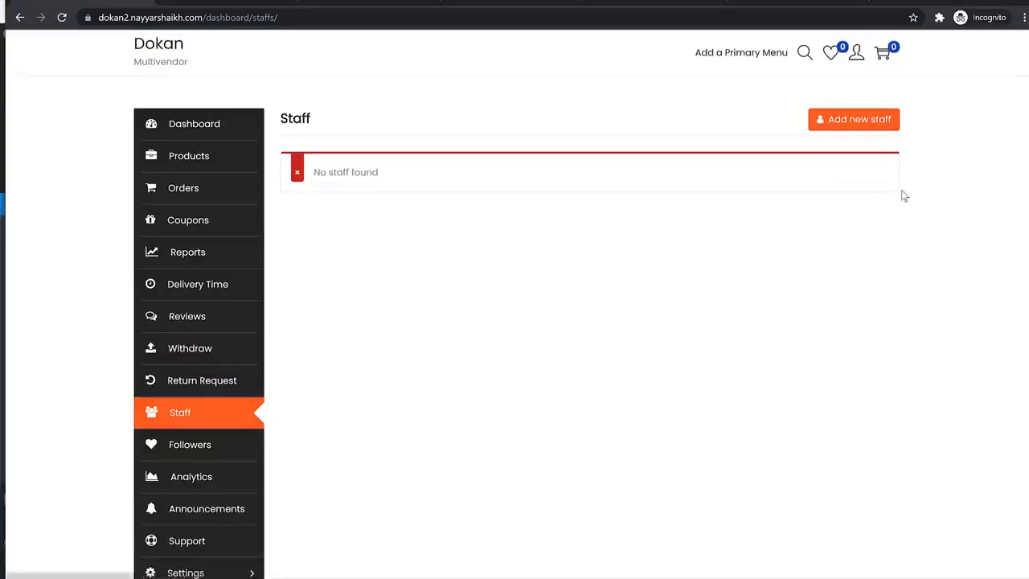
# - Create a staff member named Staff Name with their email address and phone number
pyautogui.click(874, 121)
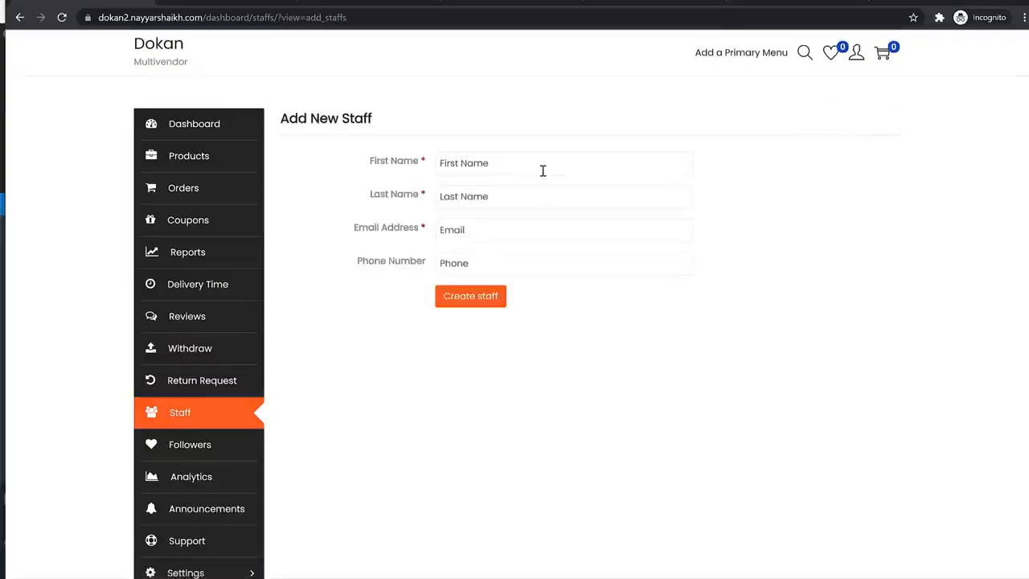
pyautogui.write('St')
pyautogui.write('Name')
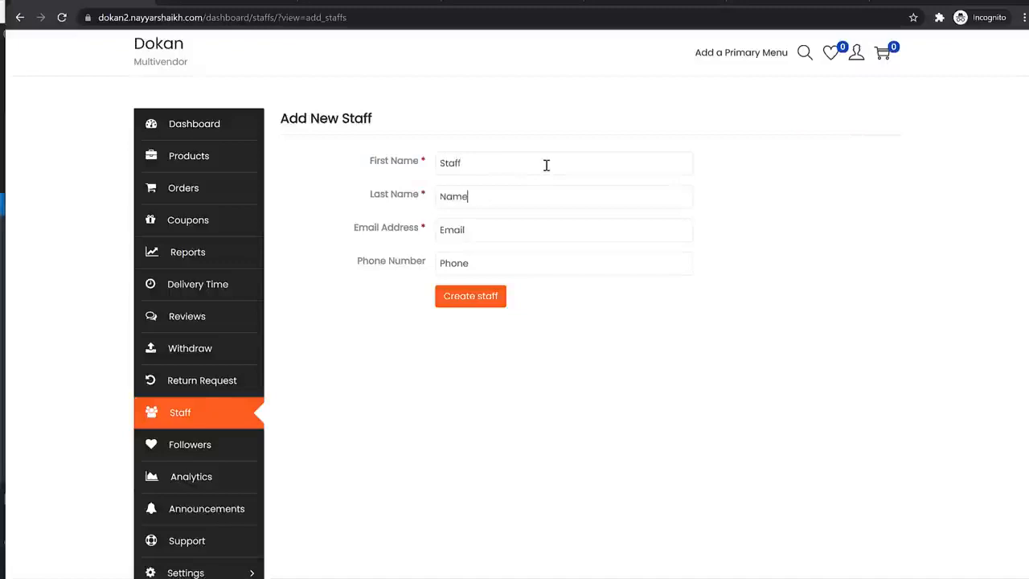
pyautogui.press('Tab')
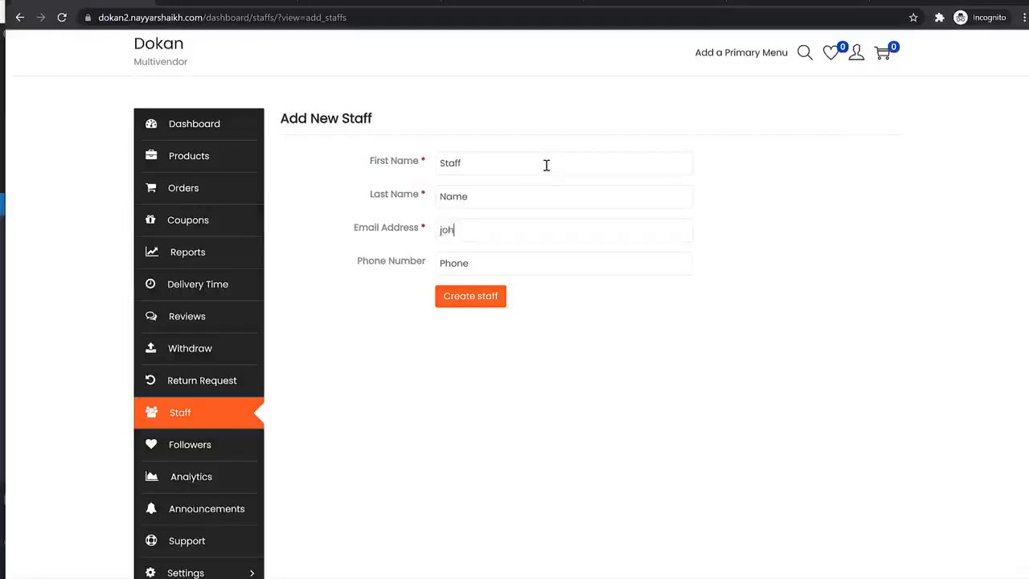
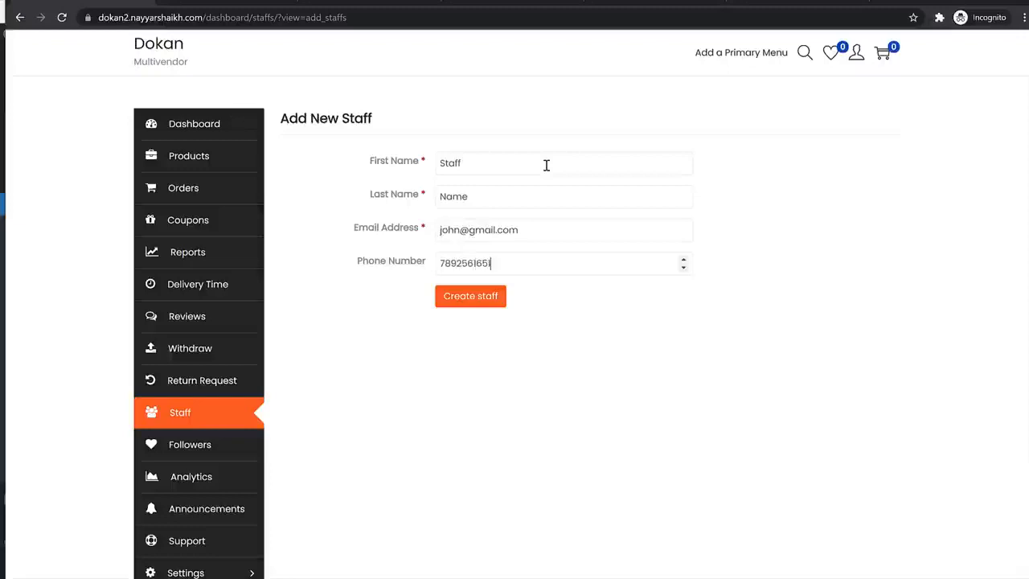
pyautogui.click(488, 297)
# - Give the staff member a password, update their details, and reach Manage Permissions
pyautogui.moveTo(482, 189)
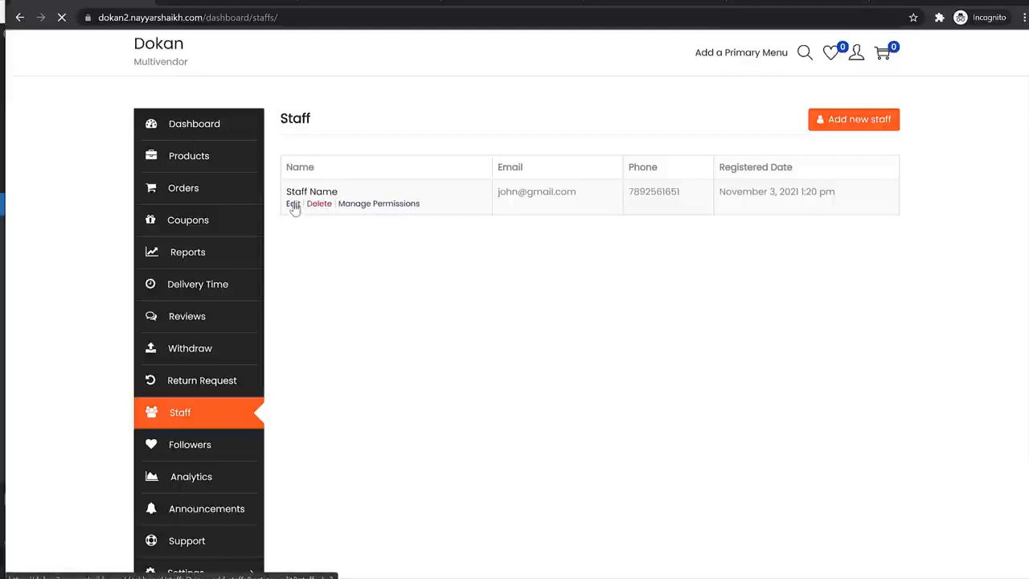
pyautogui.click(476, 299)
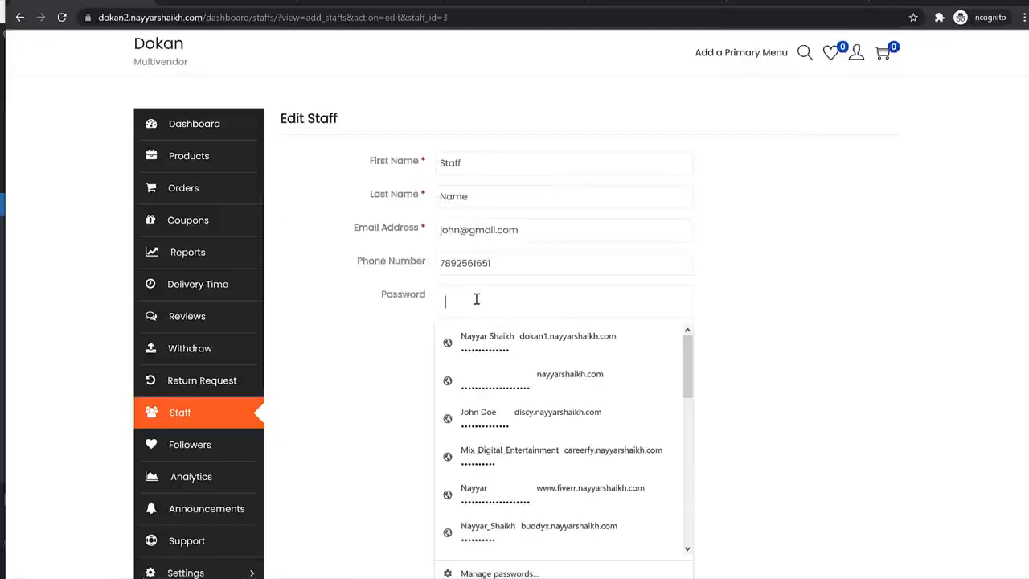
pyautogui.write('1234')
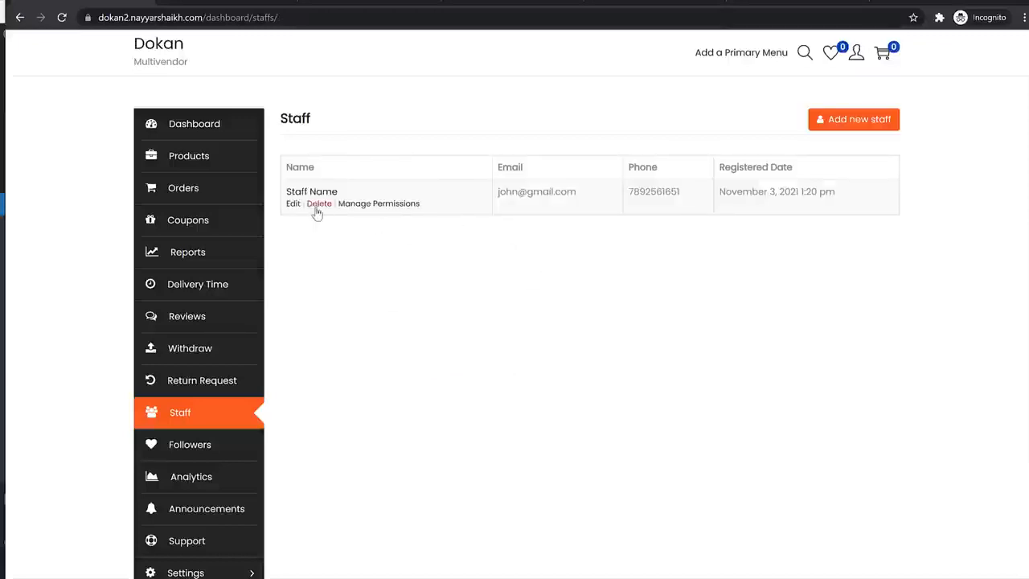
pyautogui.click(293, 206)
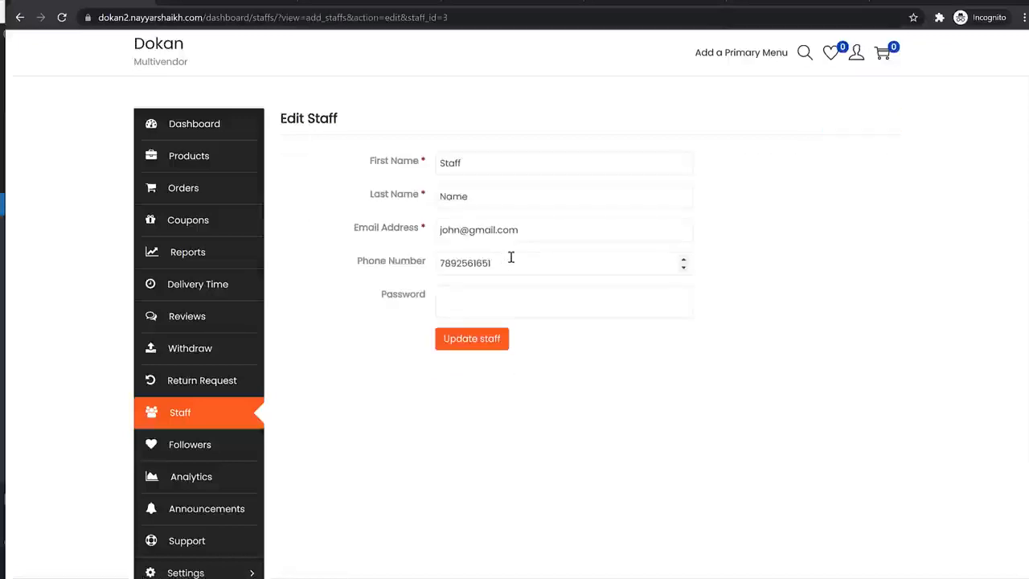
pyautogui.click(530, 230)
pyautogui.click(777, 263)
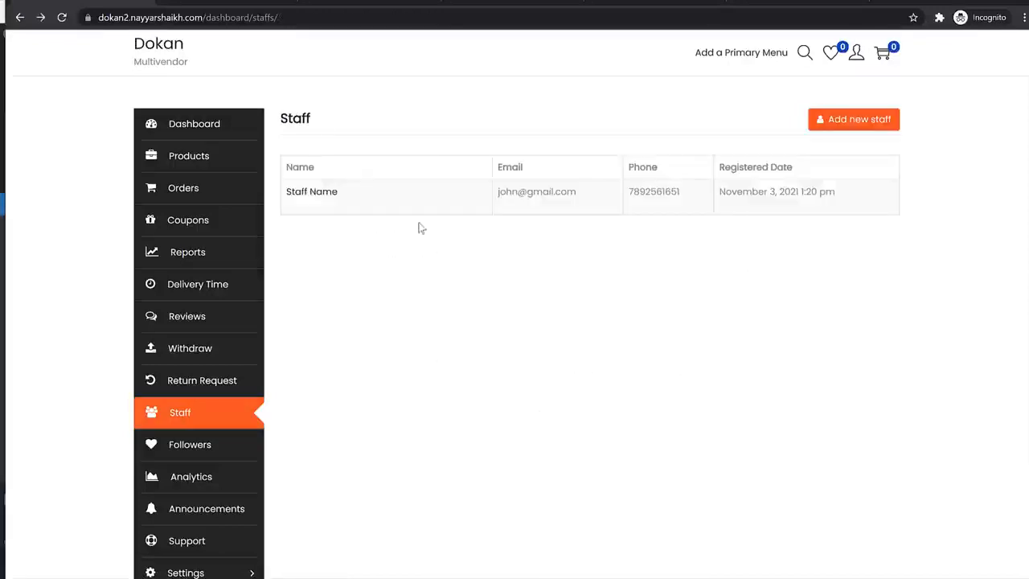
pyautogui.moveTo(374, 211)
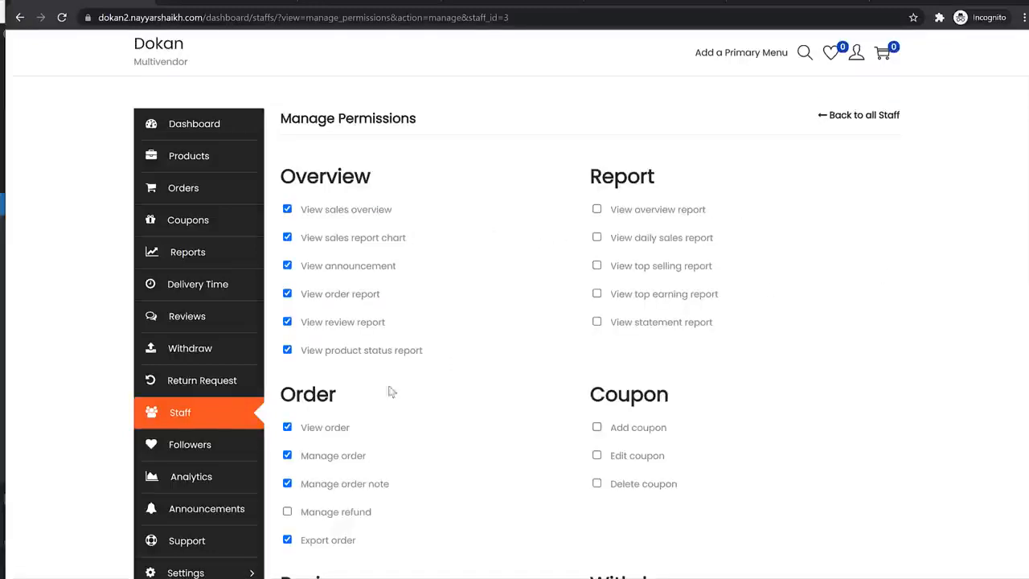
# - Uncheck the staff member's four Overview report permissions and the Manage reviews permission
pyautogui.scroll(-2, 347, 394)
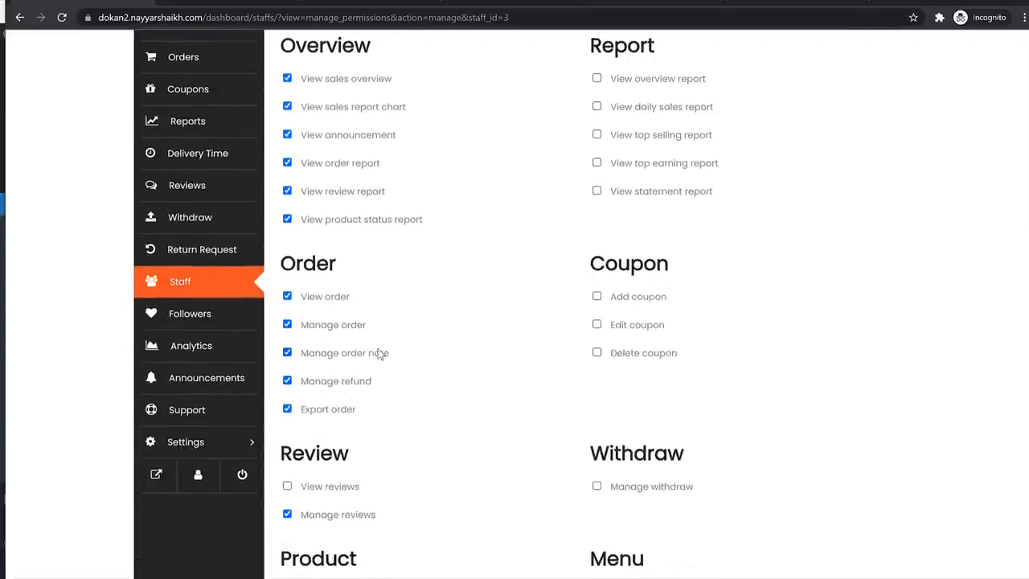
pyautogui.scroll(-1, 372, 421)
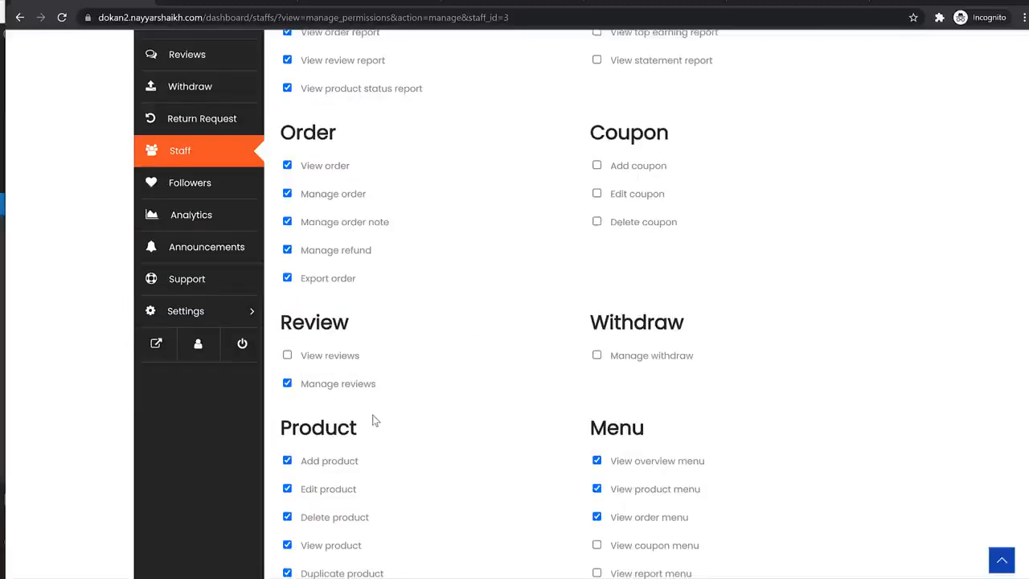
pyautogui.scroll(3, 373, 420)
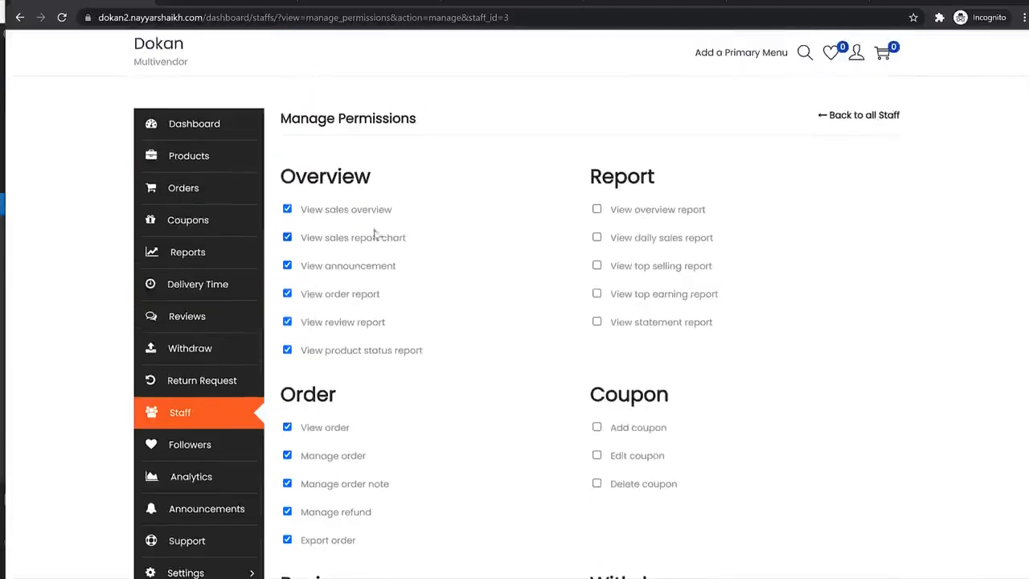
pyautogui.click(358, 297)
pyautogui.click(355, 326)
pyautogui.click(354, 351)
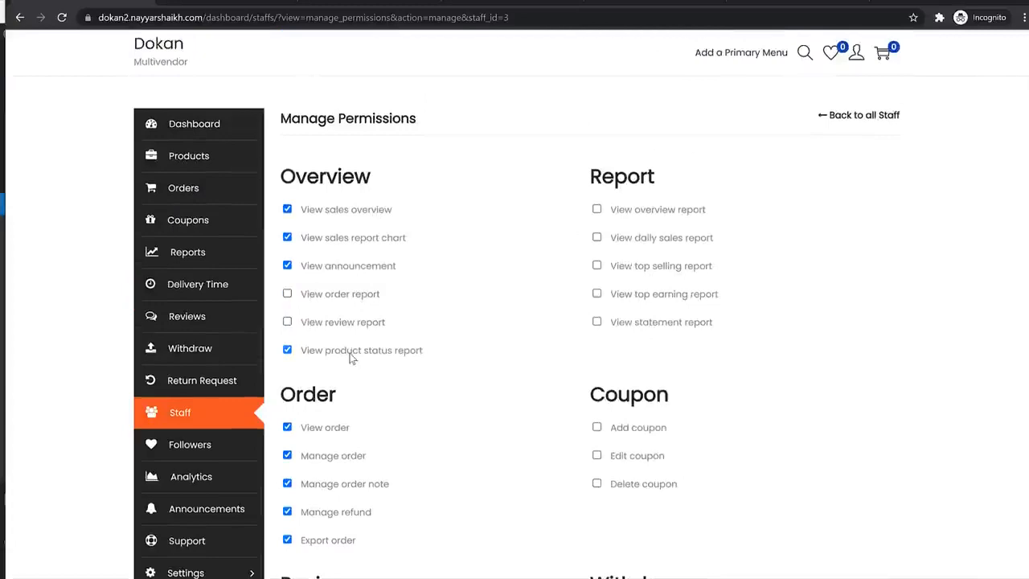
pyautogui.click(354, 266)
pyautogui.scroll(-3, 413, 314)
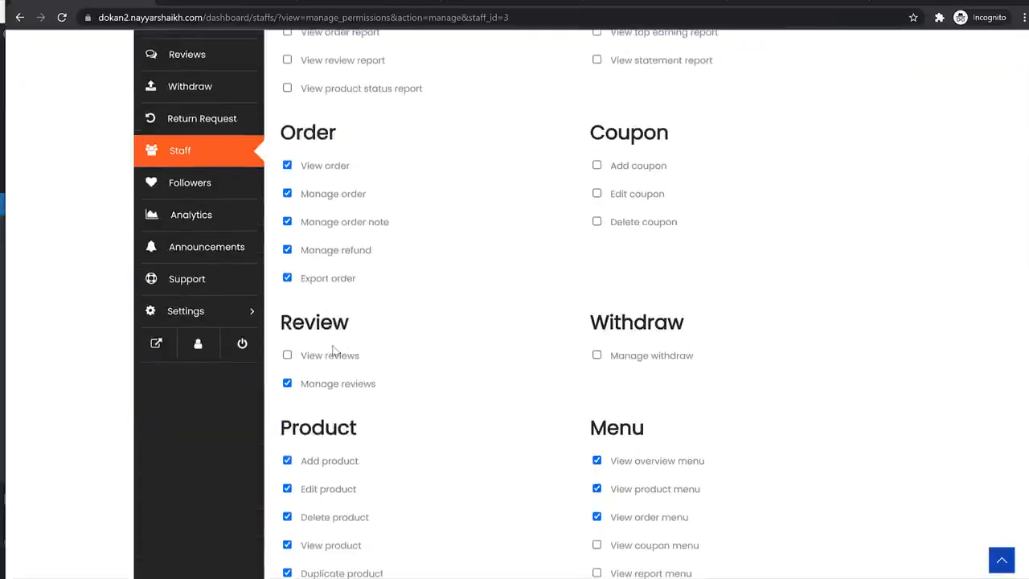
pyautogui.click(326, 392)
# - Clear all product permissions: add, edit, delete, duplicate, view, import and export
pyautogui.scroll(-2, 393, 389)
pyautogui.click(338, 331)
pyautogui.click(335, 359)
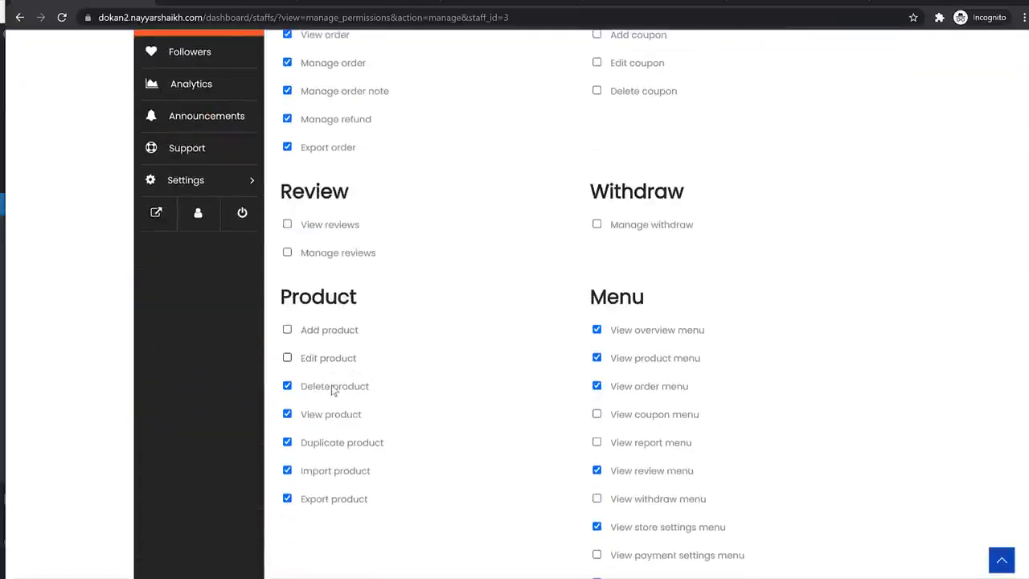
pyautogui.click(333, 389)
pyautogui.click(330, 444)
pyautogui.click(332, 416)
pyautogui.click(328, 473)
pyautogui.click(327, 503)
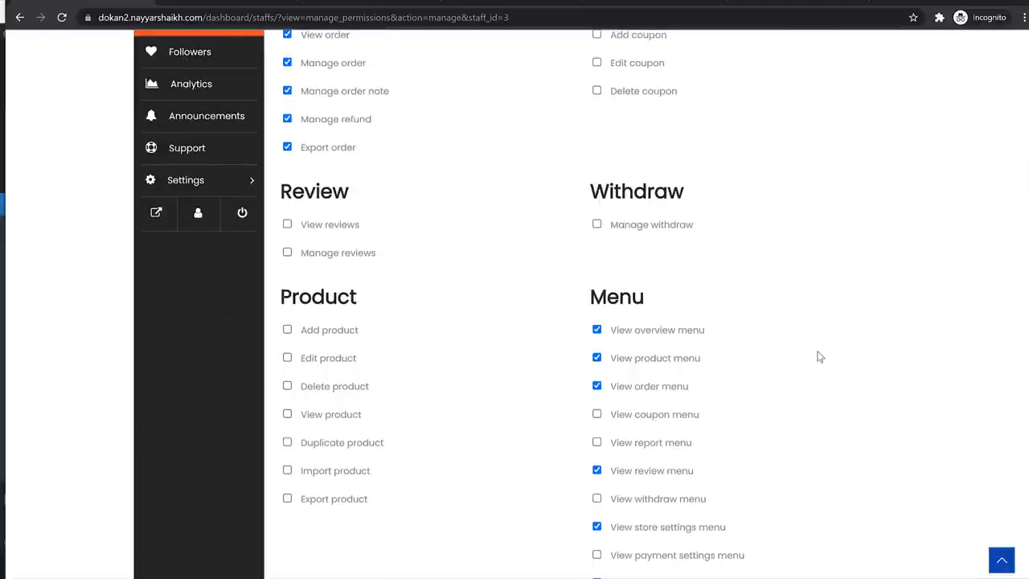
# - Save the staff member's updated permissions and confirm the success notice
pyautogui.scroll(-3, 818, 357)
pyautogui.scroll(8, 795, 378)
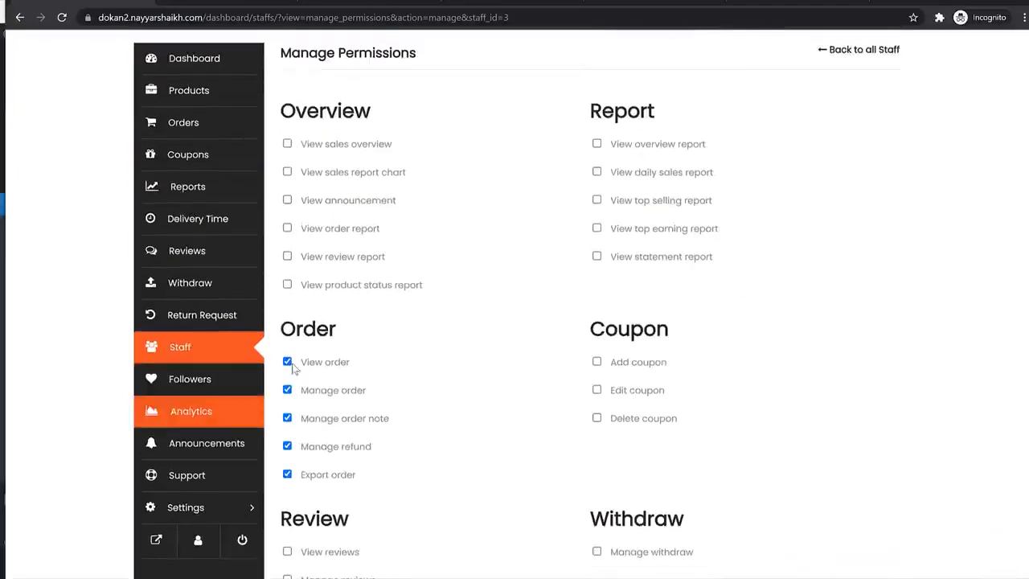
pyautogui.scroll(-9, 632, 466)
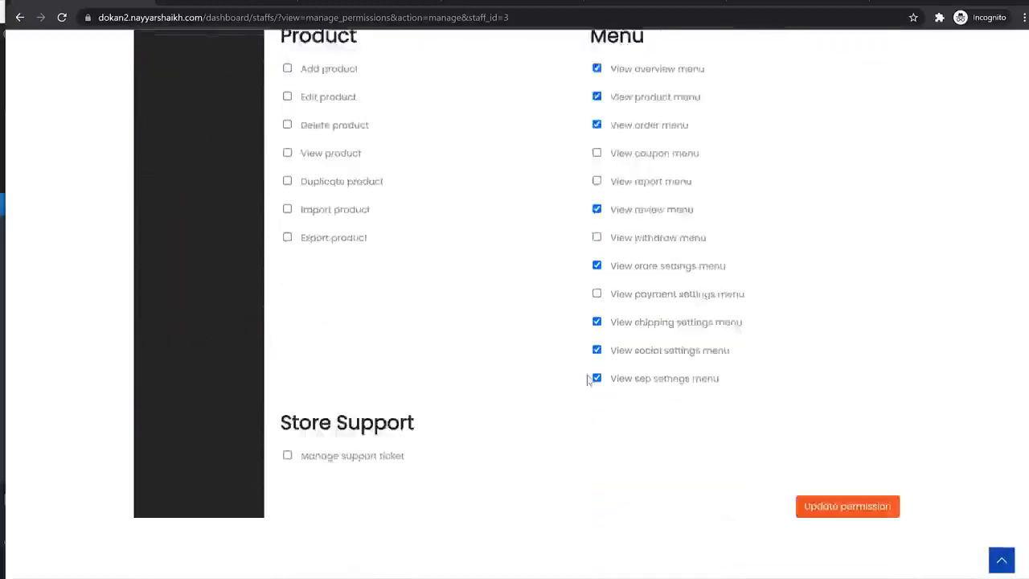
pyautogui.click(849, 482)
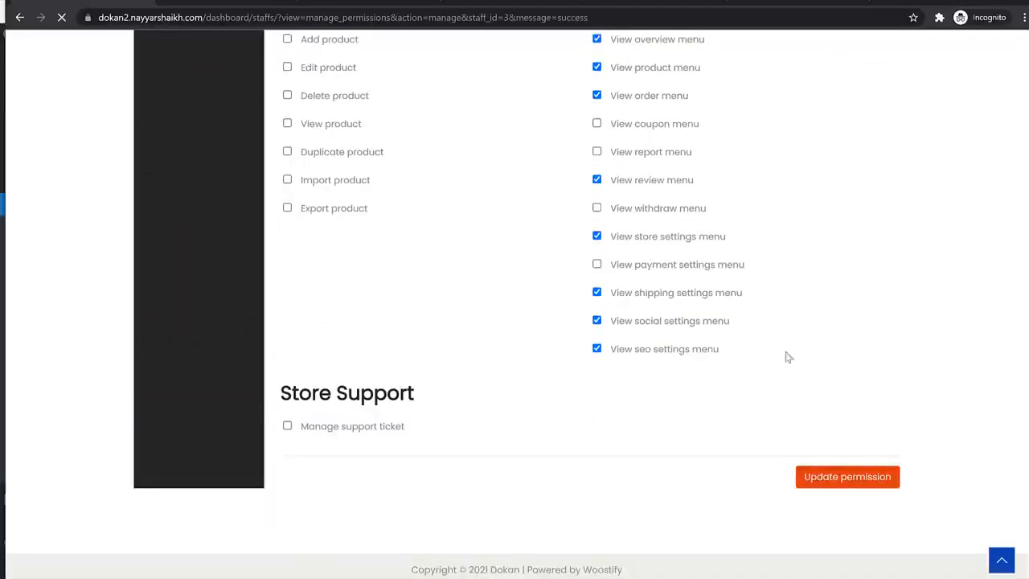
pyautogui.scroll(-8, 656, 427)
pyautogui.scroll(8, 643, 354)
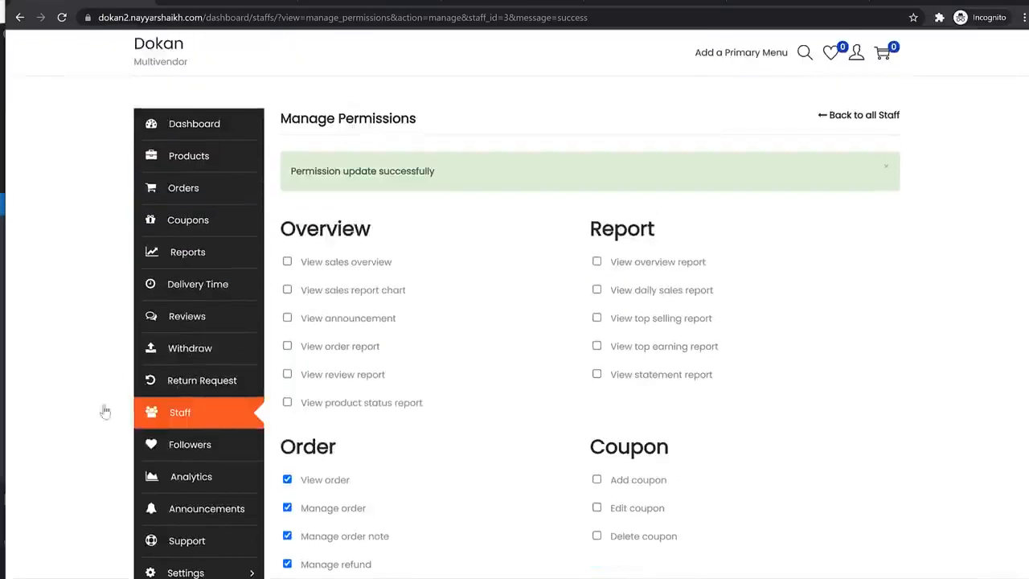
# - Check the empty Store Followers list, preview the public storefront, then go to Analytics
pyautogui.click(167, 445)
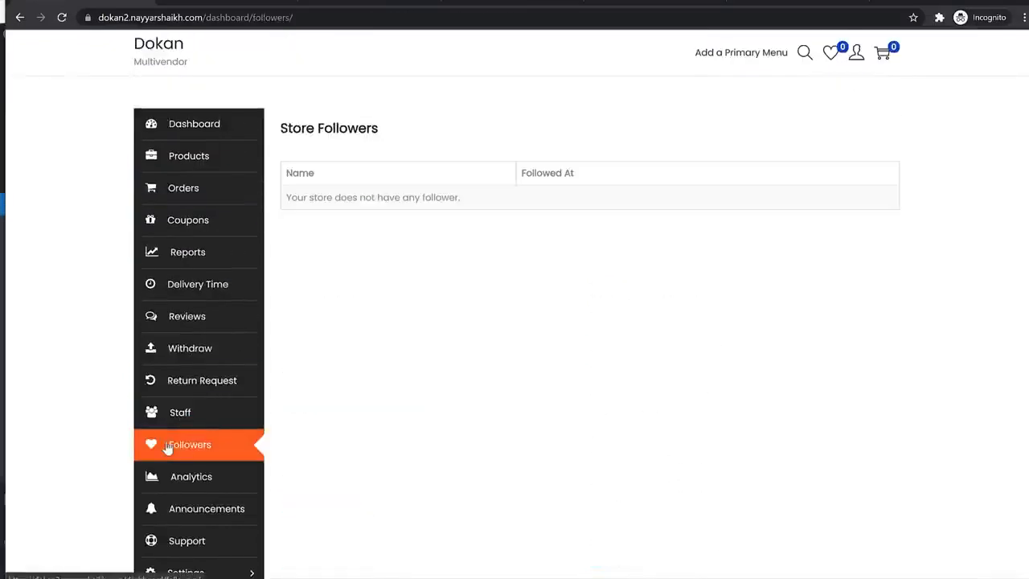
pyautogui.scroll(-3, 406, 233)
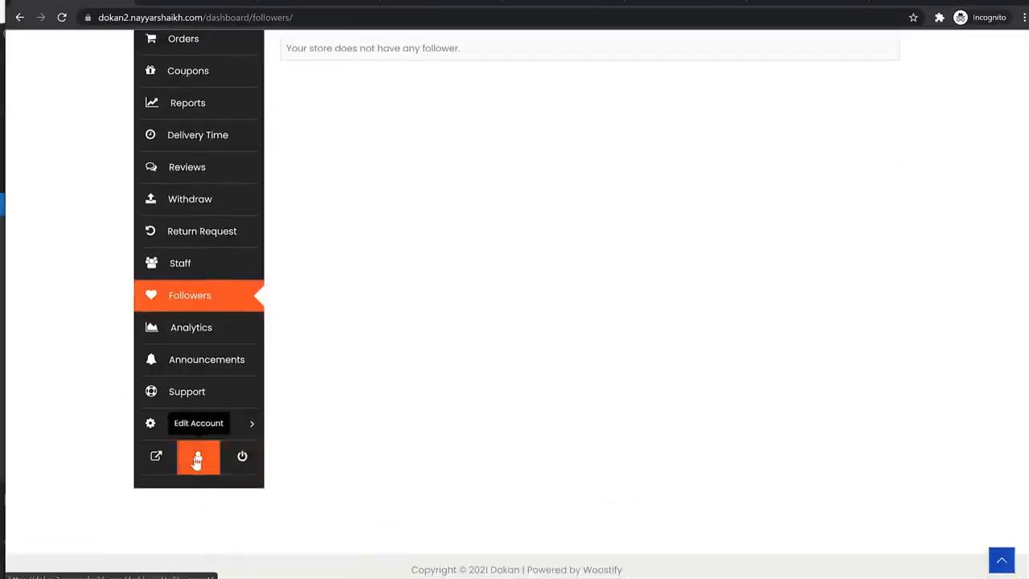
pyautogui.click(211, 4)
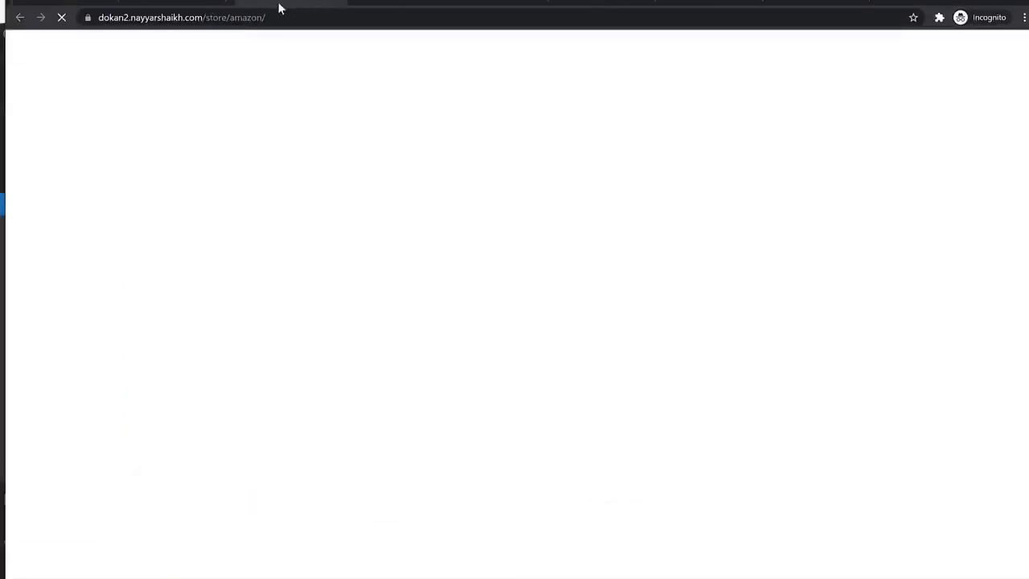
pyautogui.scroll(-3, 751, 268)
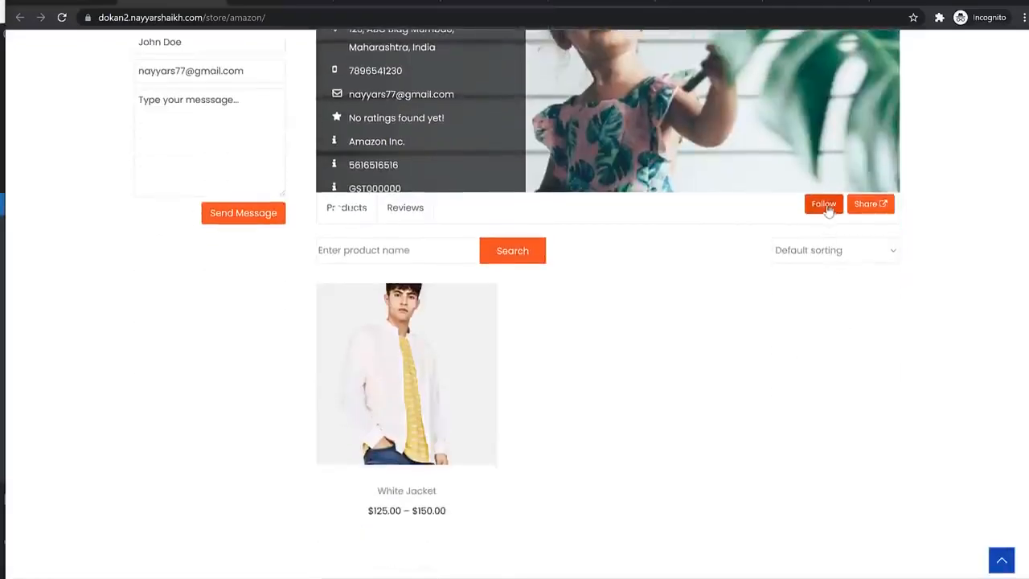
pyautogui.click(98, 3)
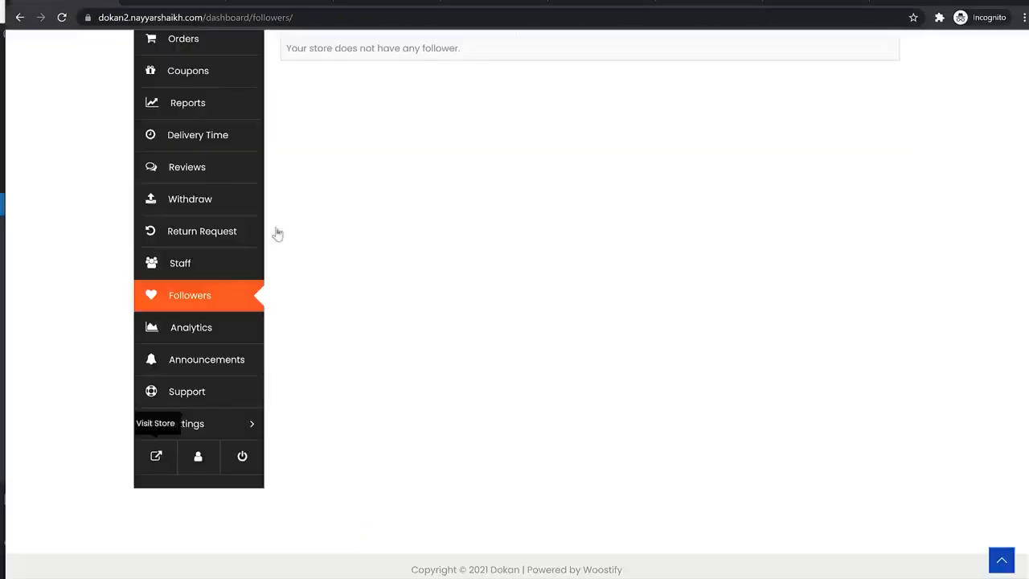
pyautogui.scroll(3, 389, 279)
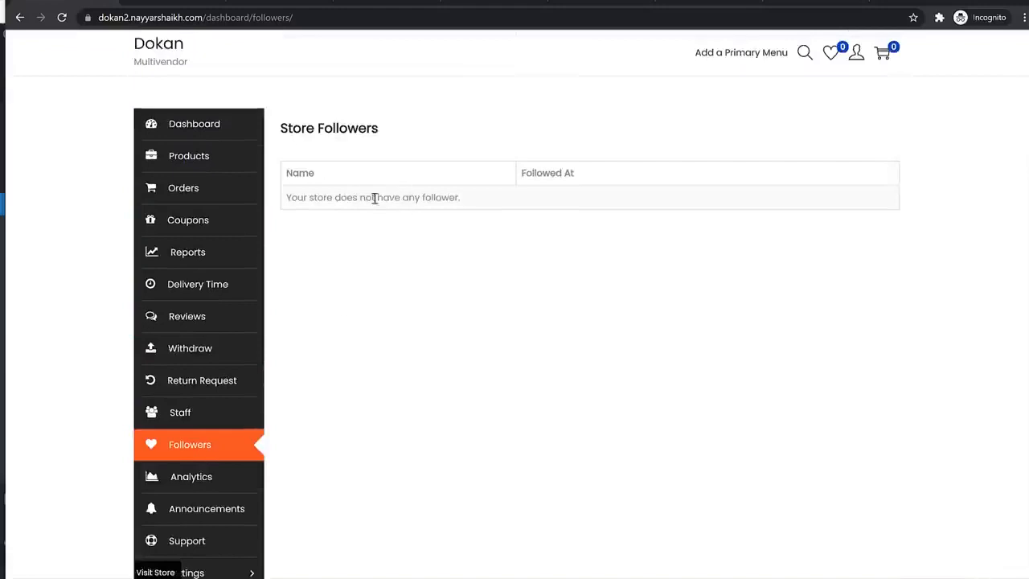
pyautogui.scroll(-2, 464, 271)
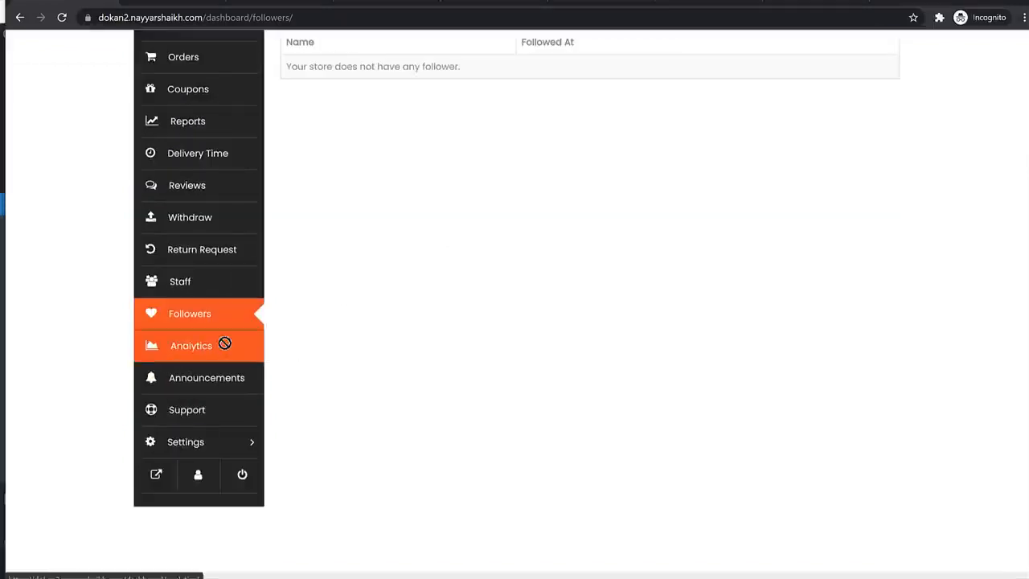
pyautogui.click(225, 345)
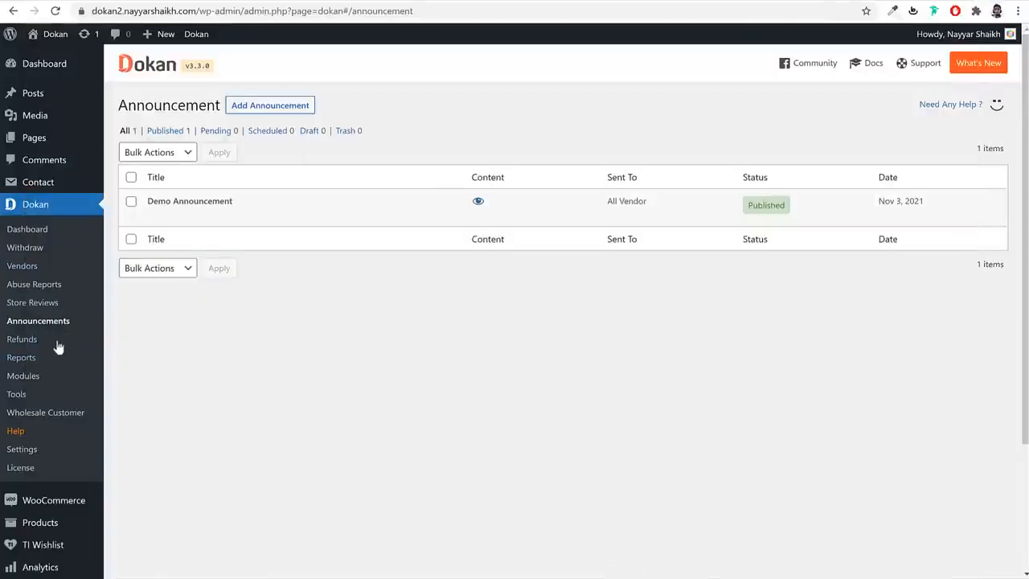
# - Review the Vendor Analytics section of the Dokan admin settings
pyautogui.click(35, 451)
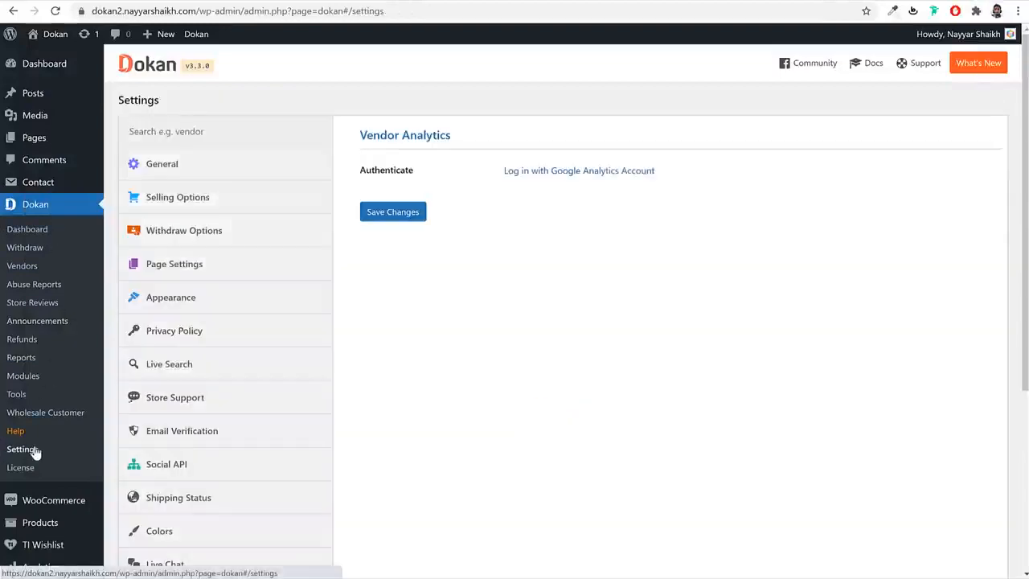
pyautogui.scroll(-1, 185, 465)
pyautogui.scroll(-3, 184, 466)
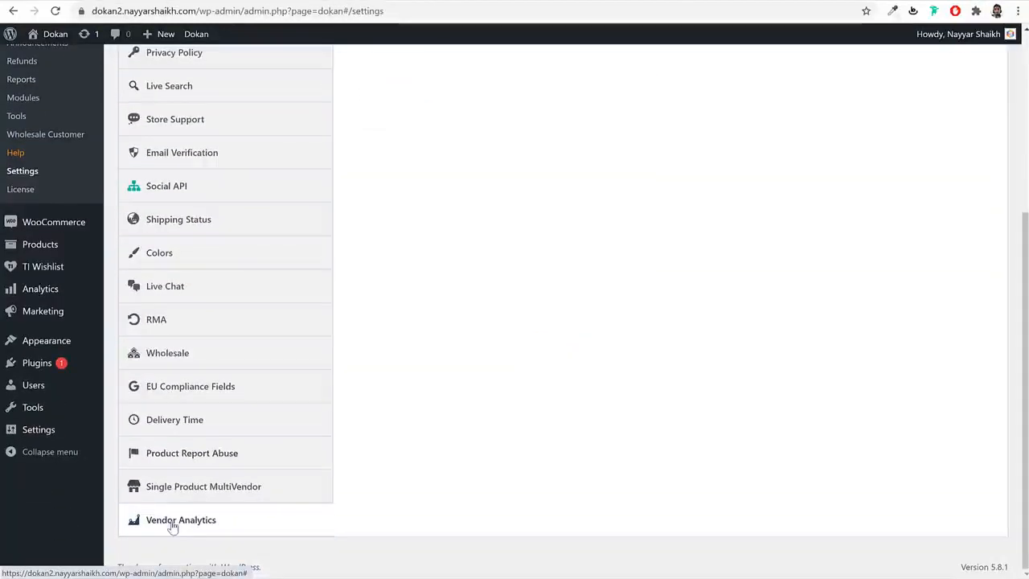
pyautogui.click(305, 527)
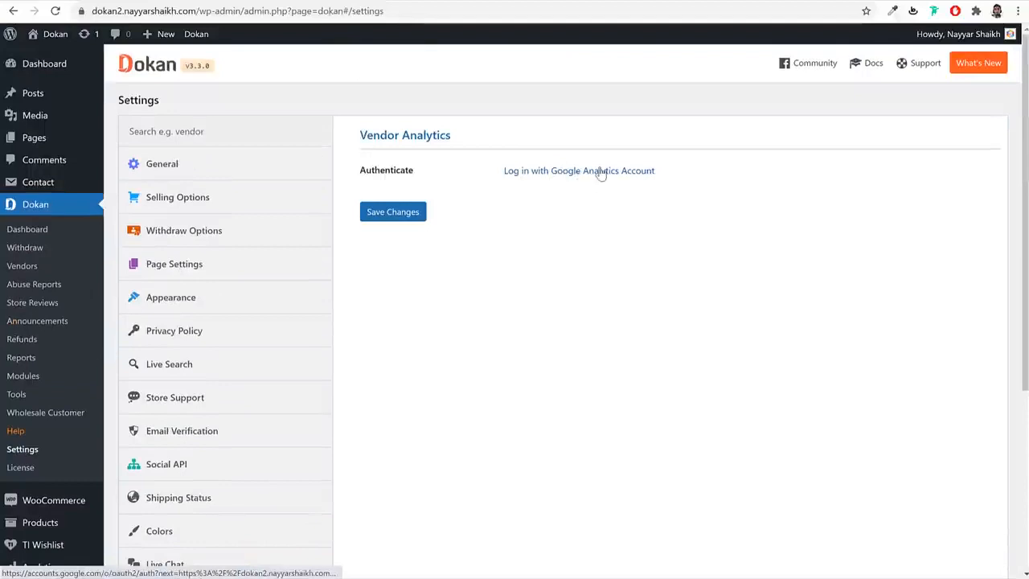
# - Return to the vendor dashboard, check the empty Support tickets, and reach Store settings
pyautogui.moveTo(227, 578)
pyautogui.click(291, 577)
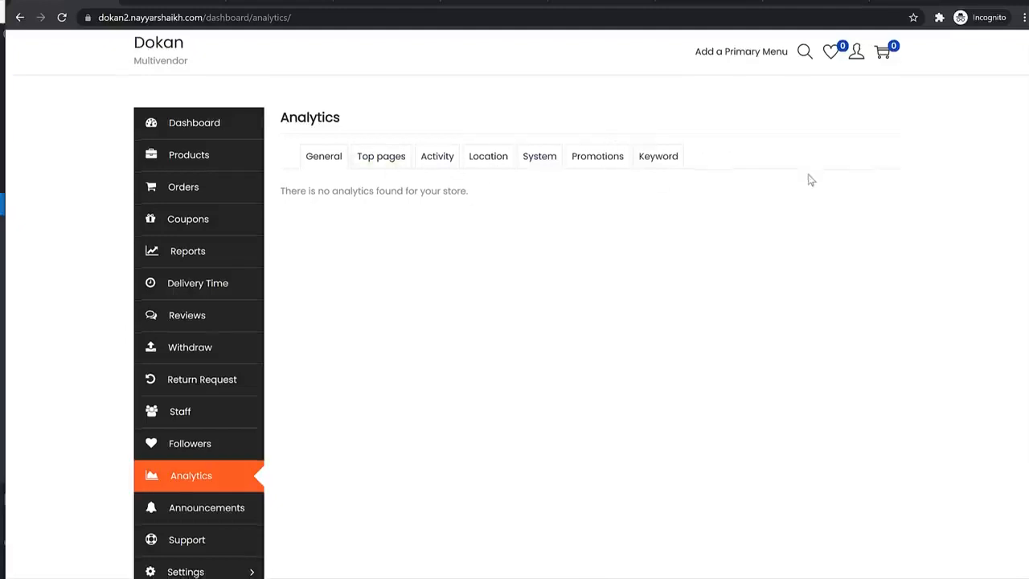
pyautogui.scroll(-2, 506, 327)
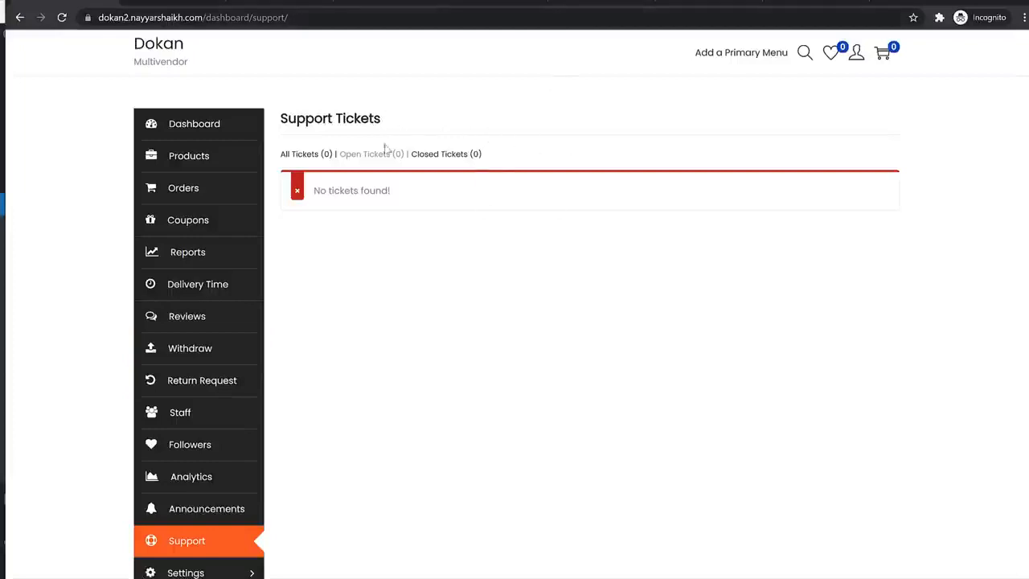
pyautogui.scroll(-3, 539, 268)
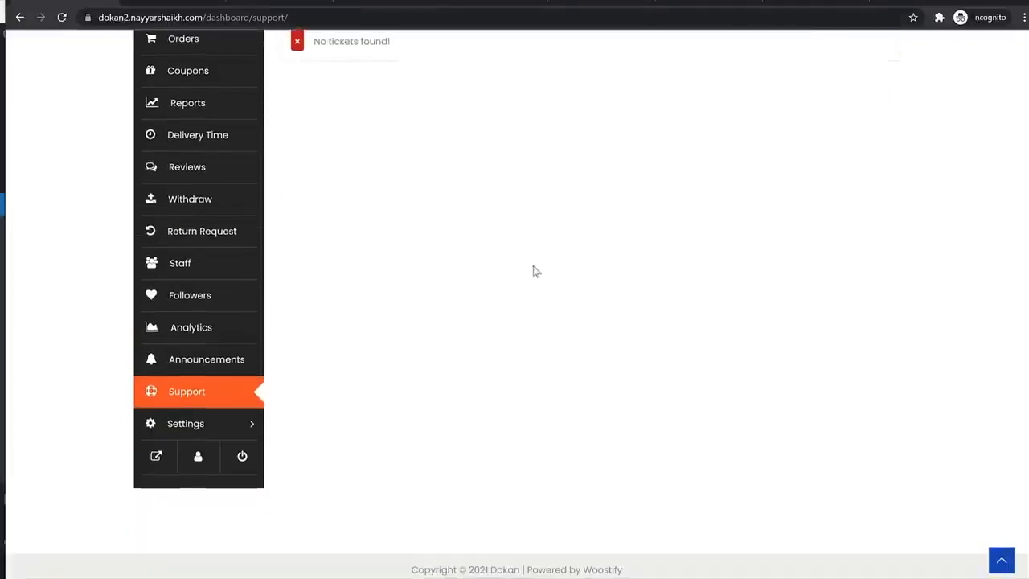
pyautogui.click(250, 426)
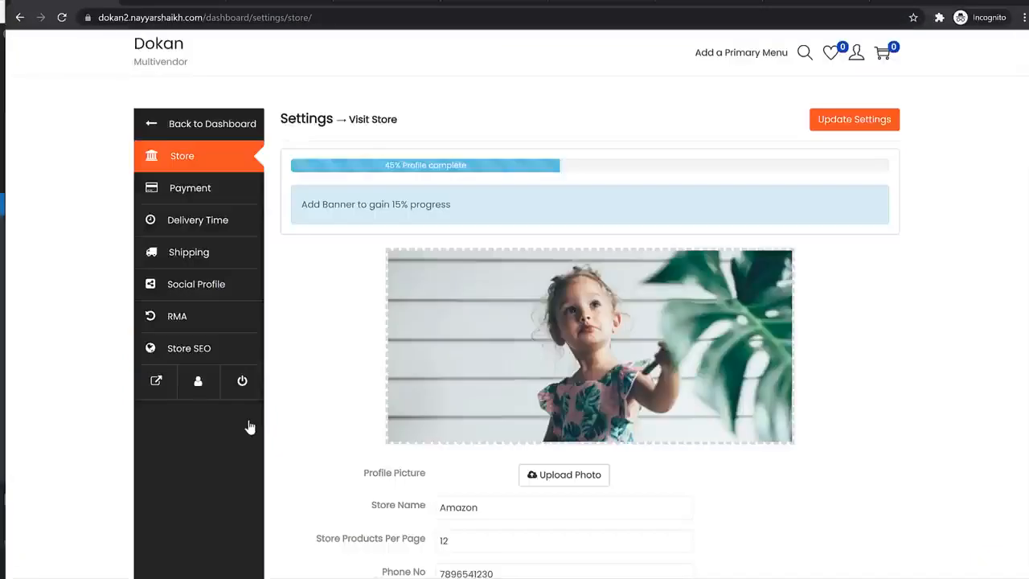
# - Pass through Payment settings to Delivery Time, enable Home Delivery, and save the settings
pyautogui.scroll(-10, 522, 338)
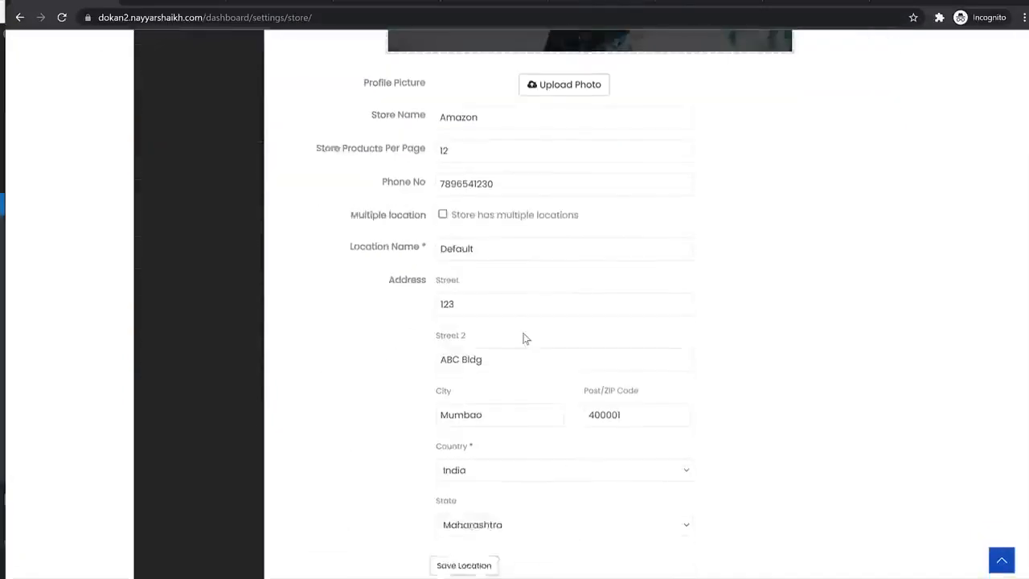
pyautogui.scroll(10, 913, 232)
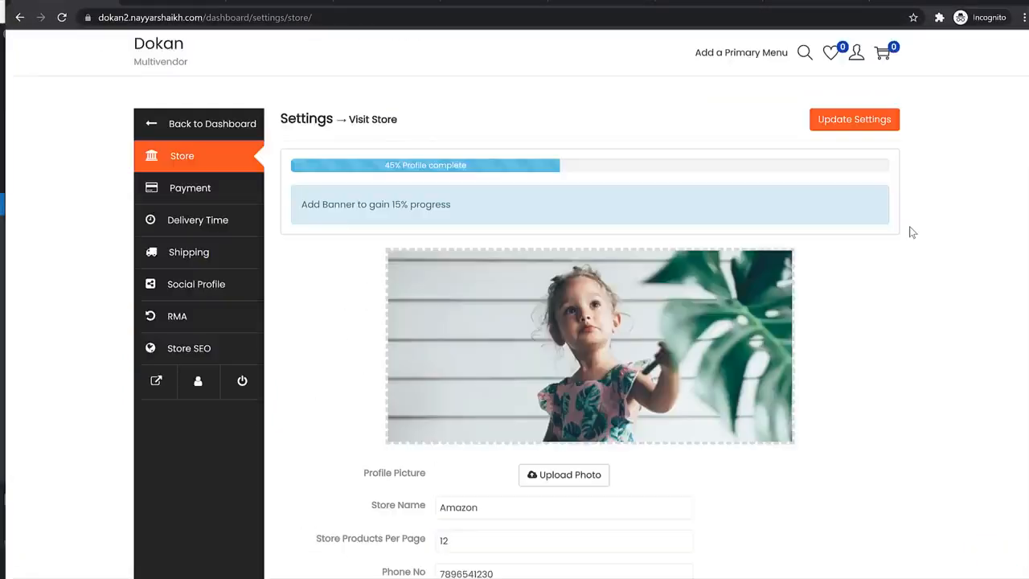
pyautogui.click(228, 203)
pyautogui.scroll(-3, 625, 418)
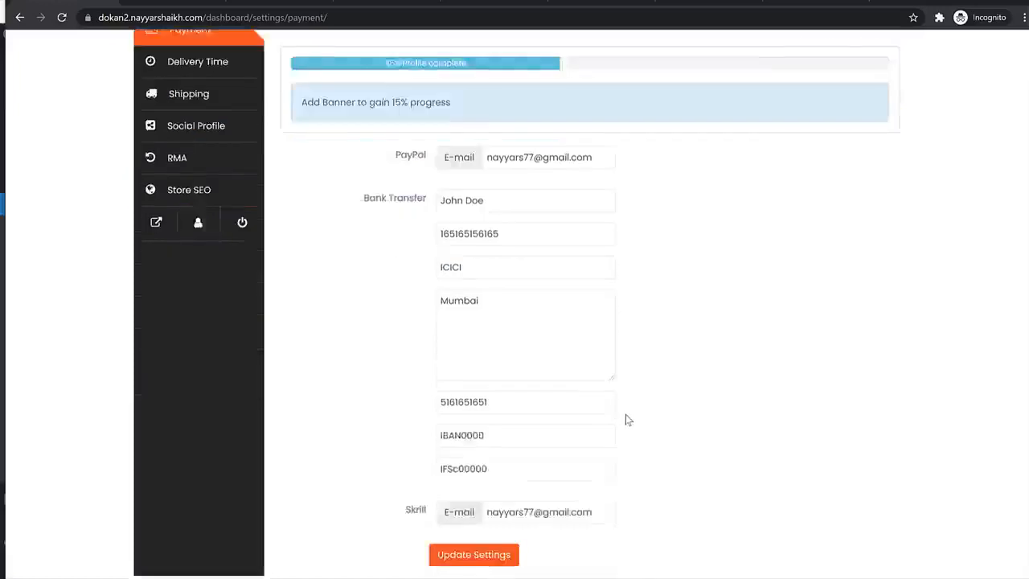
pyautogui.scroll(3, 535, 313)
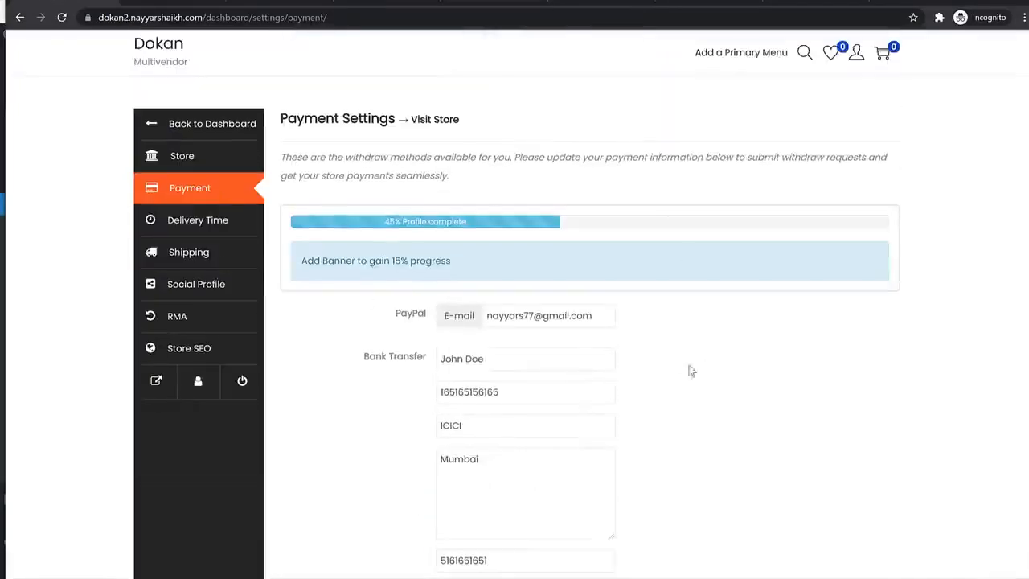
pyautogui.click(193, 223)
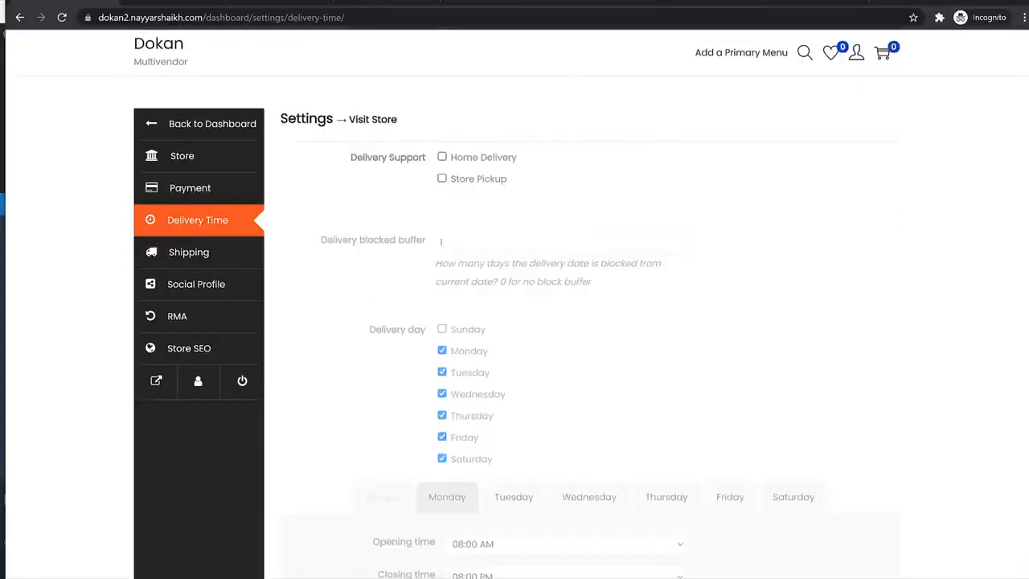
pyautogui.scroll(-3, 702, 310)
pyautogui.scroll(2, 484, 166)
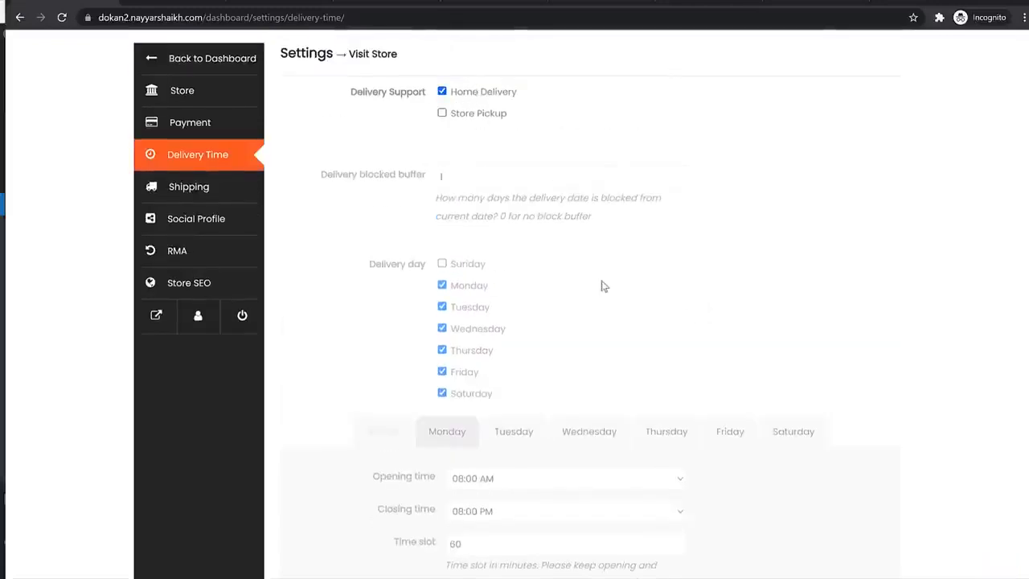
pyautogui.scroll(-3, 603, 286)
pyautogui.click(478, 492)
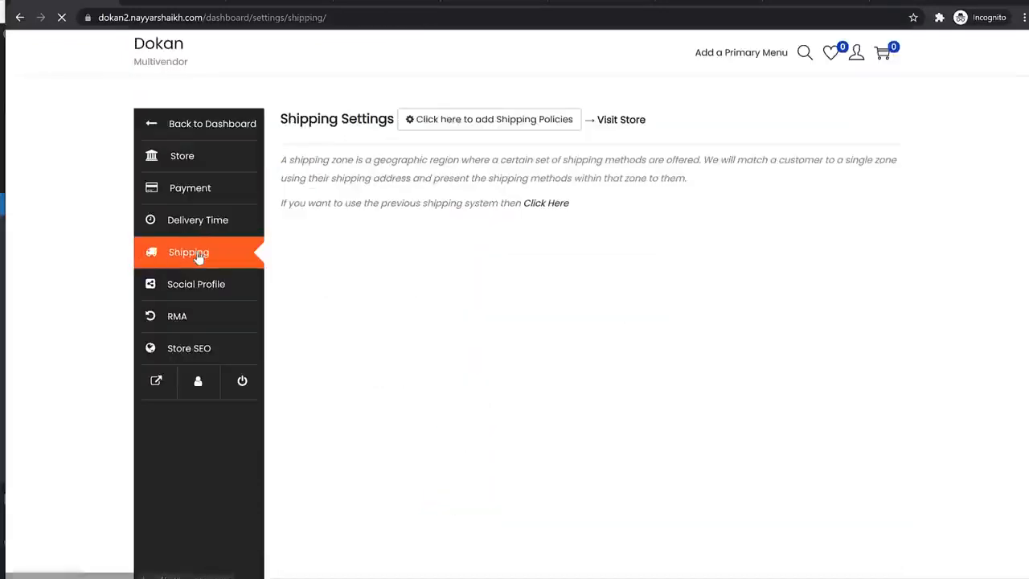
# - Switch from the admin window back to the vendor's shipping settings
pyautogui.click(964, 1)
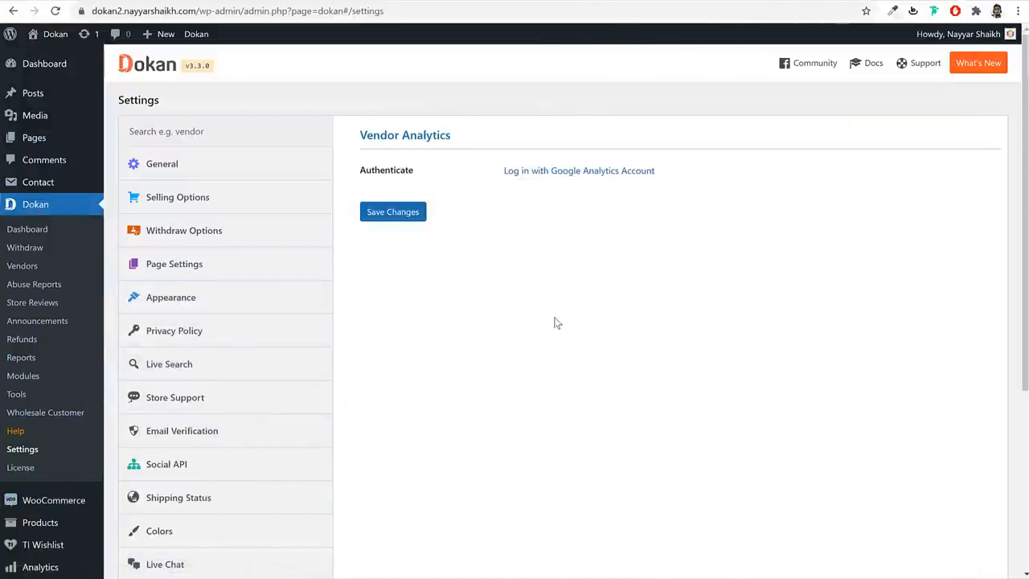
pyautogui.moveTo(80, 502)
pyautogui.moveTo(226, 578)
pyautogui.click(293, 574)
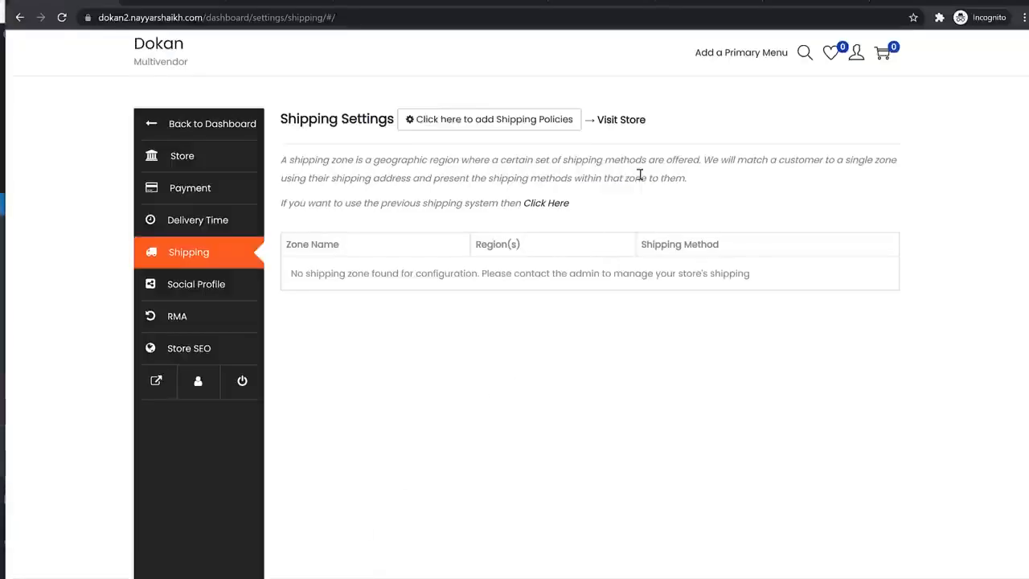
# - Use regular store-wide shipping, enable shipping functionality, and set Default Shipping Price to 1
pyautogui.click(542, 210)
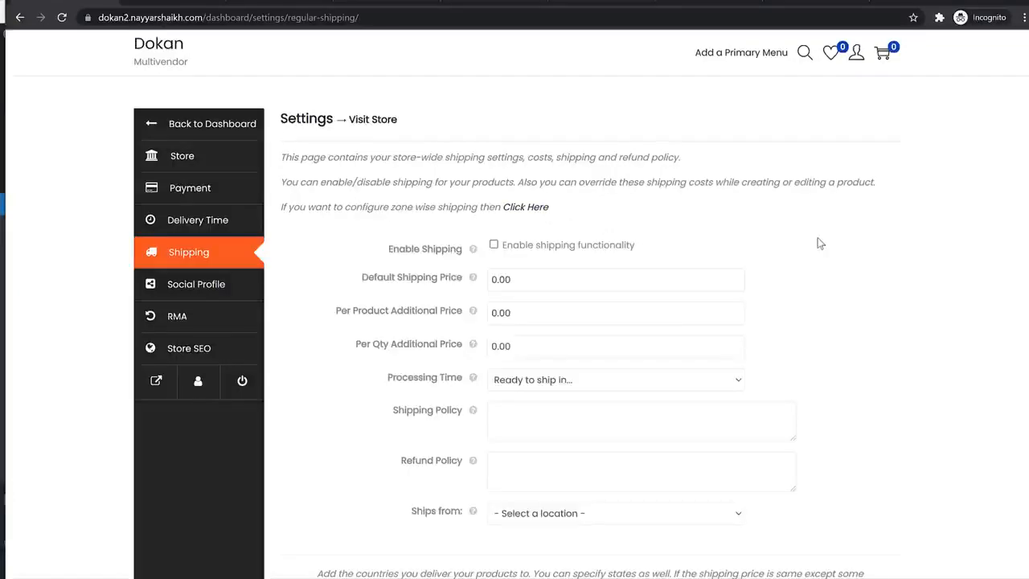
pyautogui.click(521, 247)
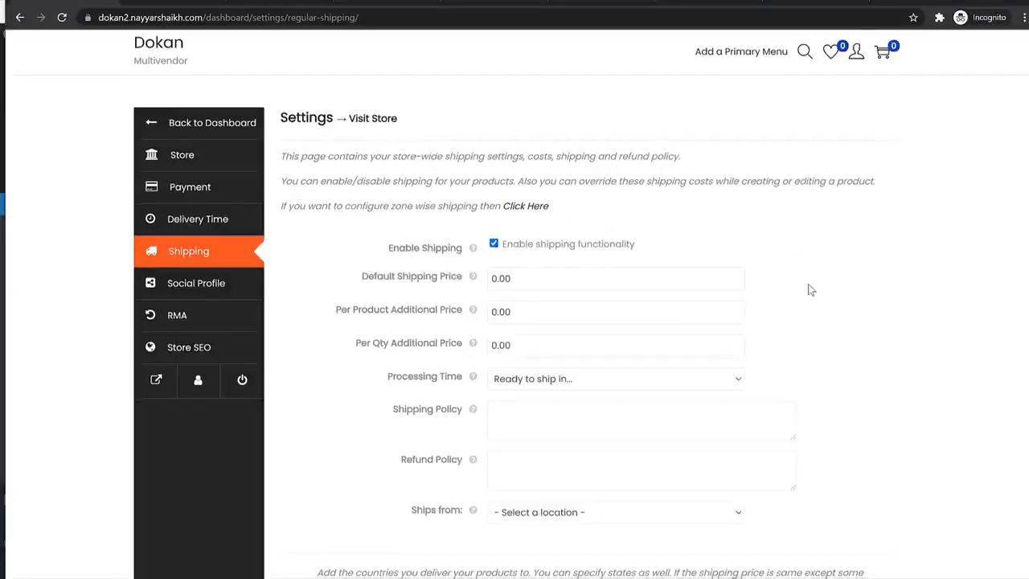
pyautogui.scroll(-2, 809, 290)
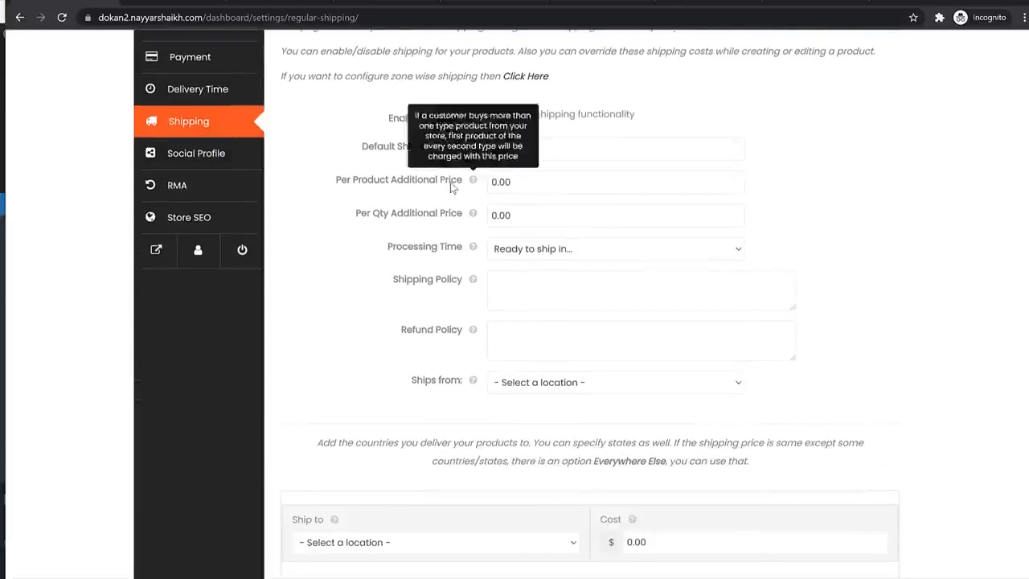
pyautogui.click(538, 141)
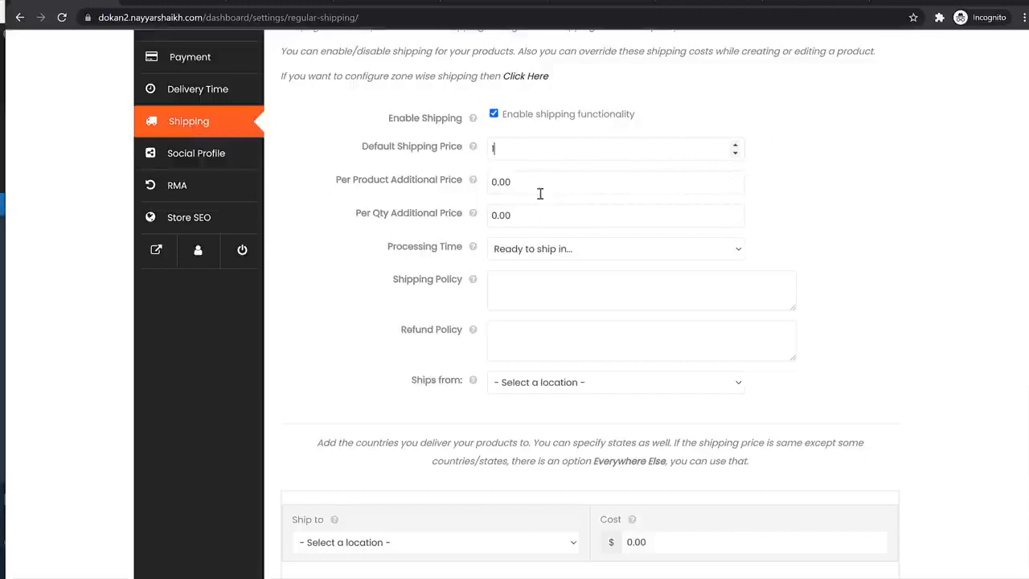
pyautogui.click(492, 183)
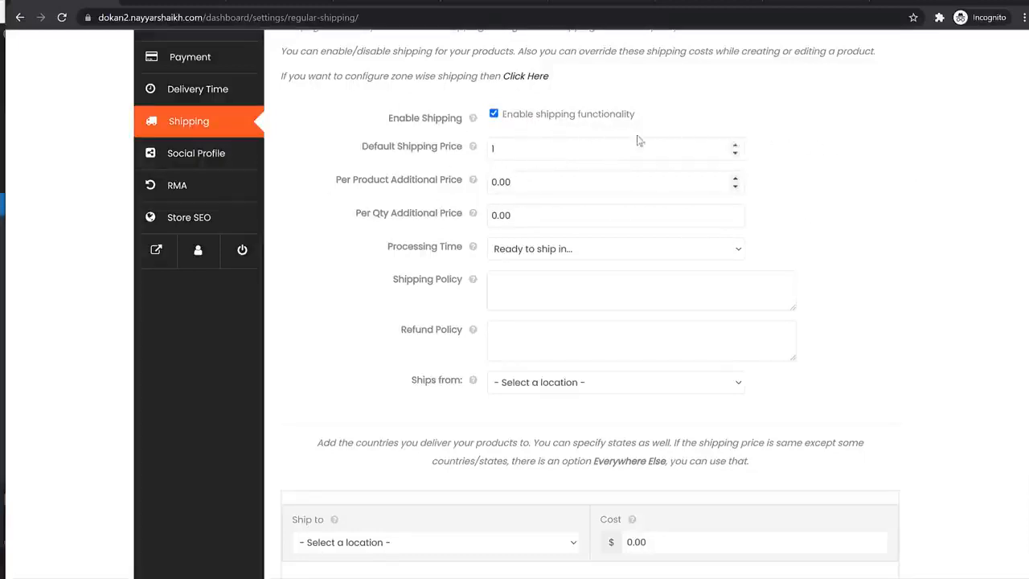
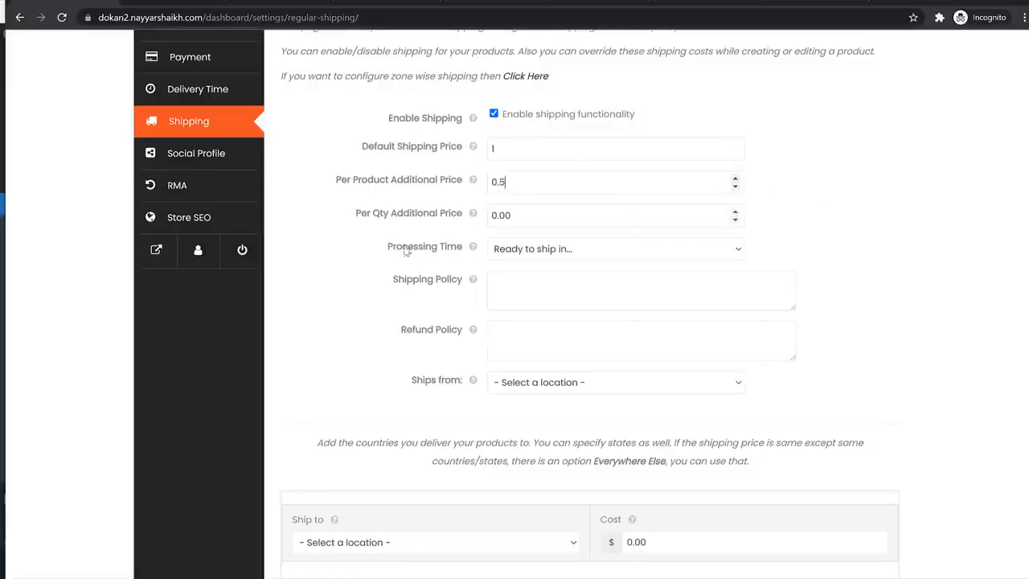
# - Set Per Qty Additional Price to 0.5 and Processing Time to 1-2 business days
pyautogui.click(500, 216)
pyautogui.hotkey('ctrl', 'a')
pyautogui.write('0.5')
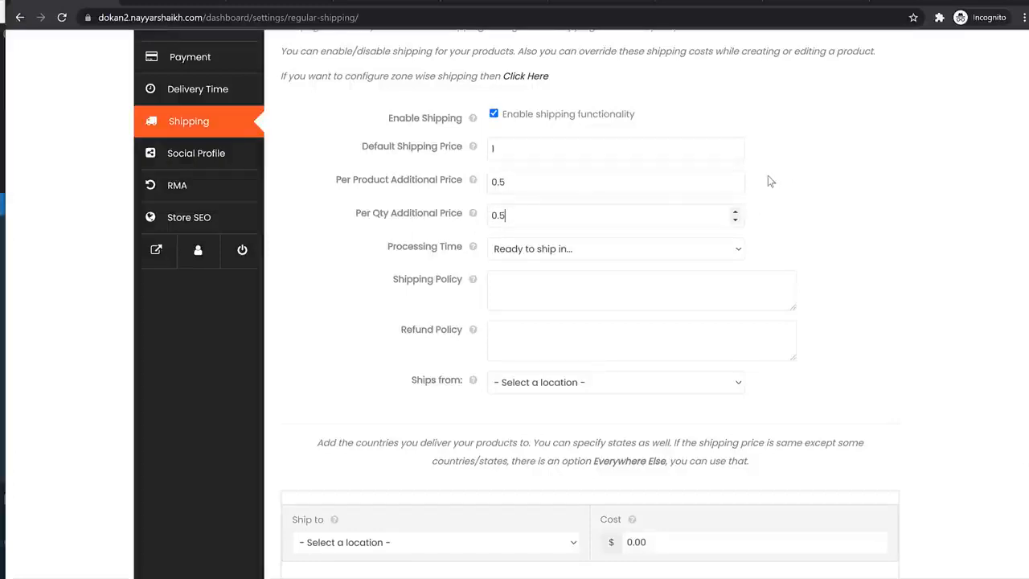
pyautogui.click(554, 248)
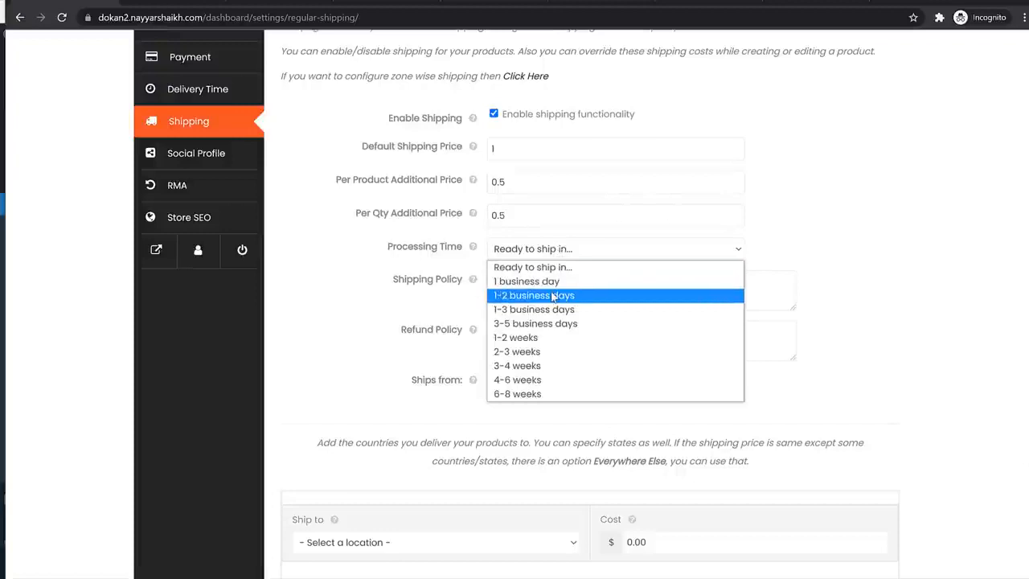
pyautogui.click(553, 296)
pyautogui.click(612, 293)
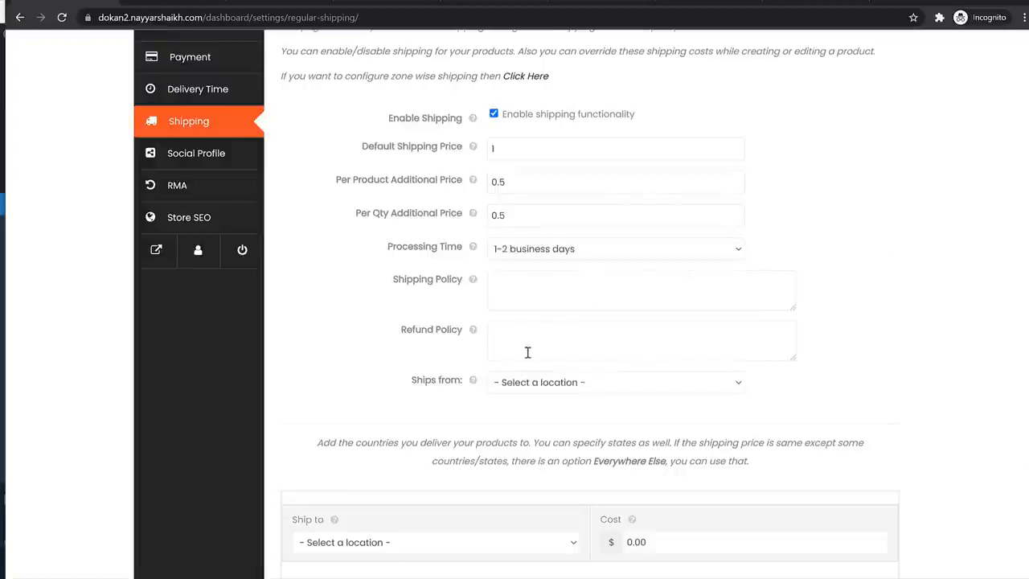
pyautogui.scroll(-3, 527, 352)
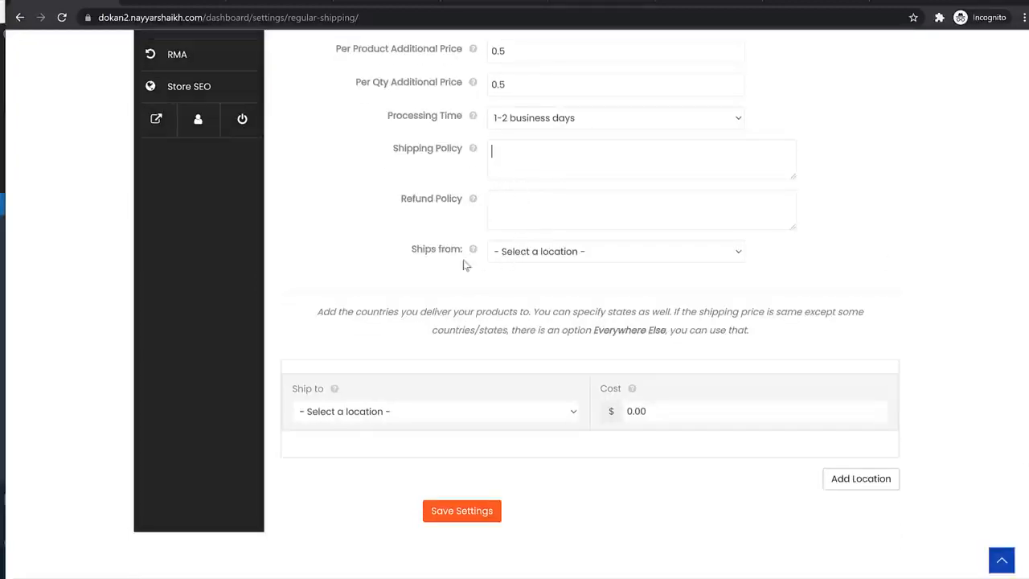
# - Choose India as both the ship-from and ship-to country
pyautogui.click(562, 255)
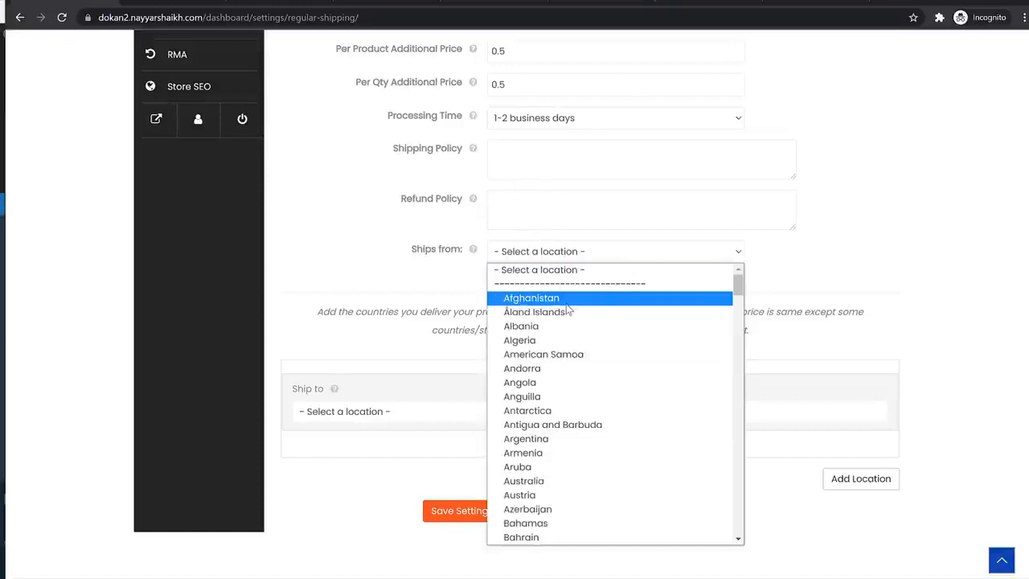
pyautogui.write('in')
pyautogui.press('Return')
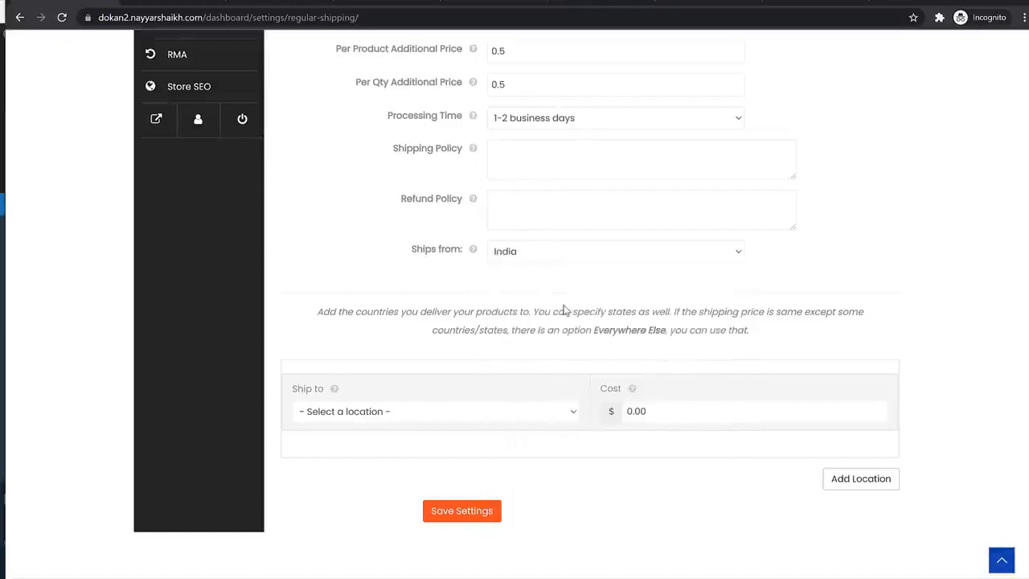
pyautogui.scroll(-1, 547, 330)
pyautogui.click(451, 370)
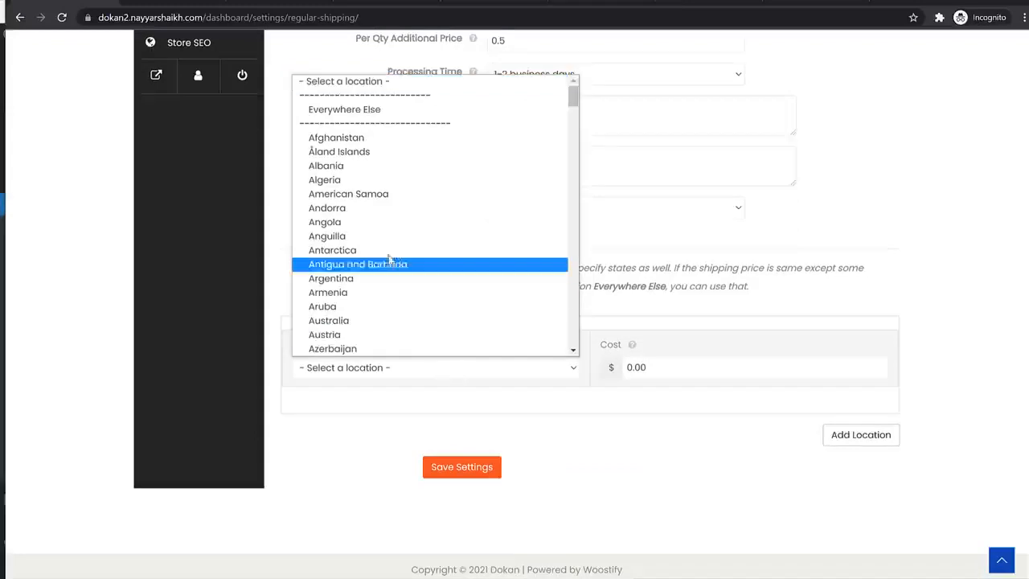
pyautogui.scroll(-6, 401, 265)
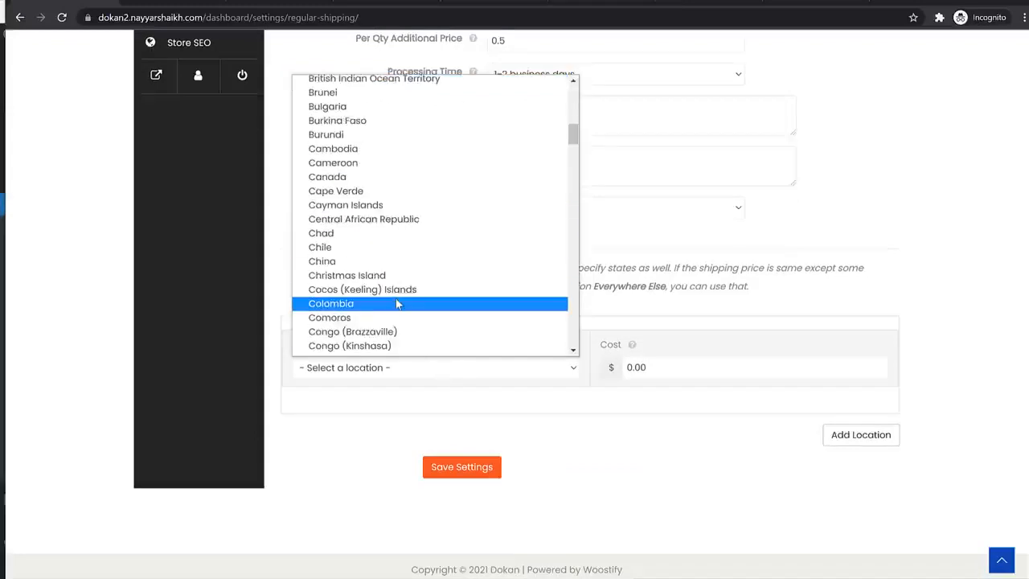
pyautogui.write('in')
pyautogui.press('Return')
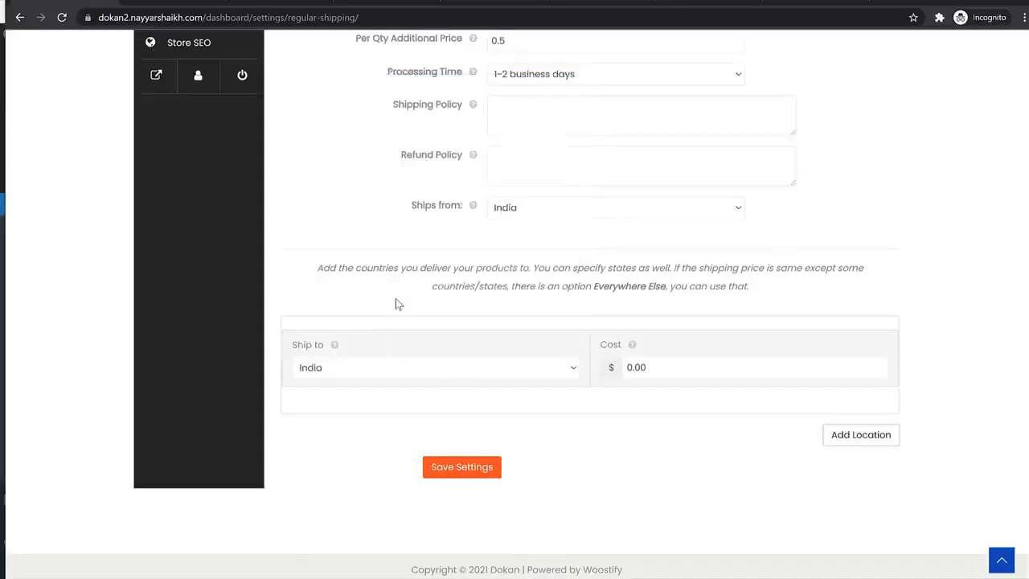
# - Add India state rates, Maharashtra at 1 and Everywhere Else at 2, and save the settings
pyautogui.click(711, 367)
pyautogui.click(394, 442)
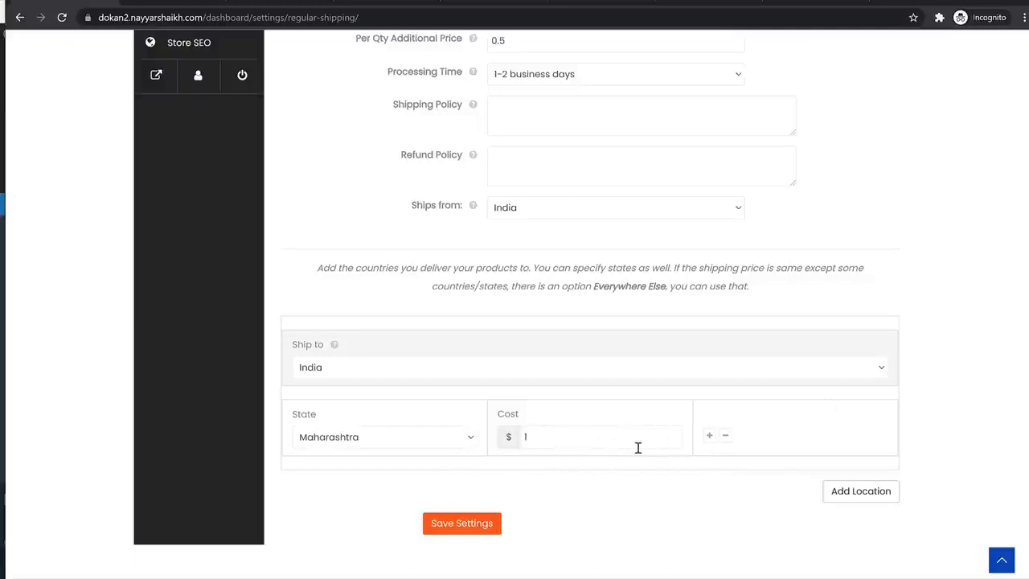
pyautogui.click(709, 435)
pyautogui.click(432, 491)
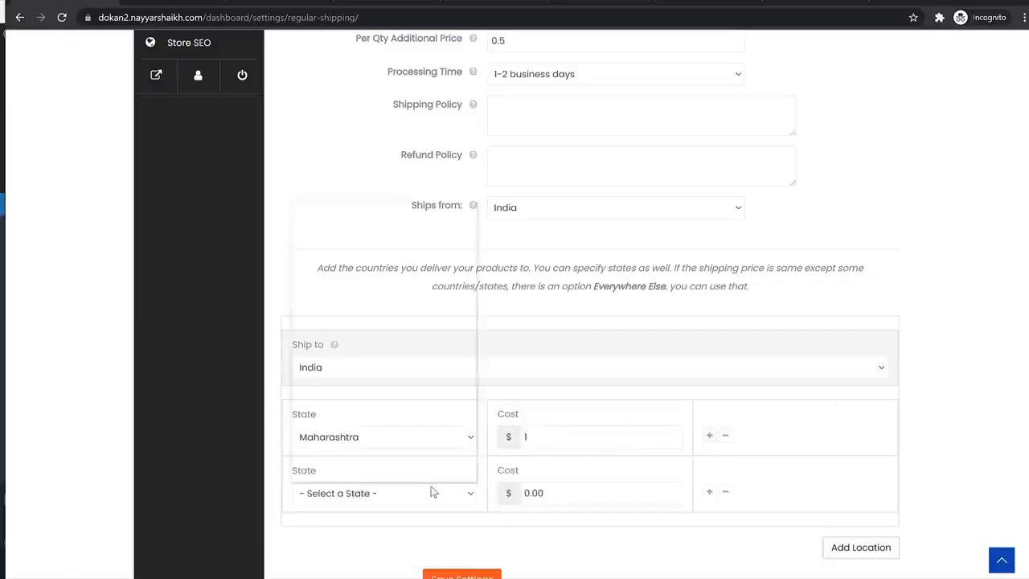
pyautogui.click(420, 235)
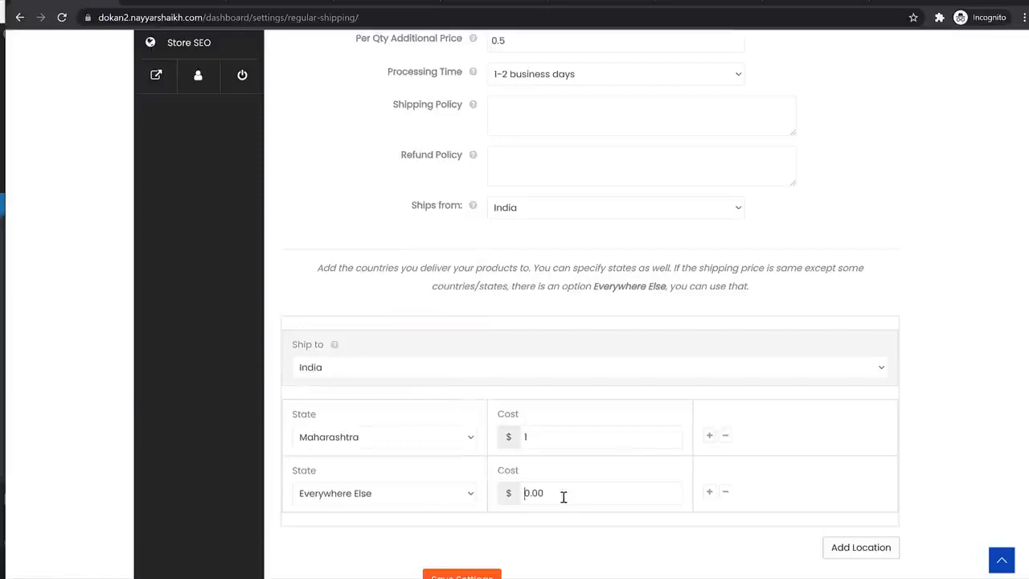
pyautogui.scroll(-2, 562, 496)
pyautogui.click(482, 469)
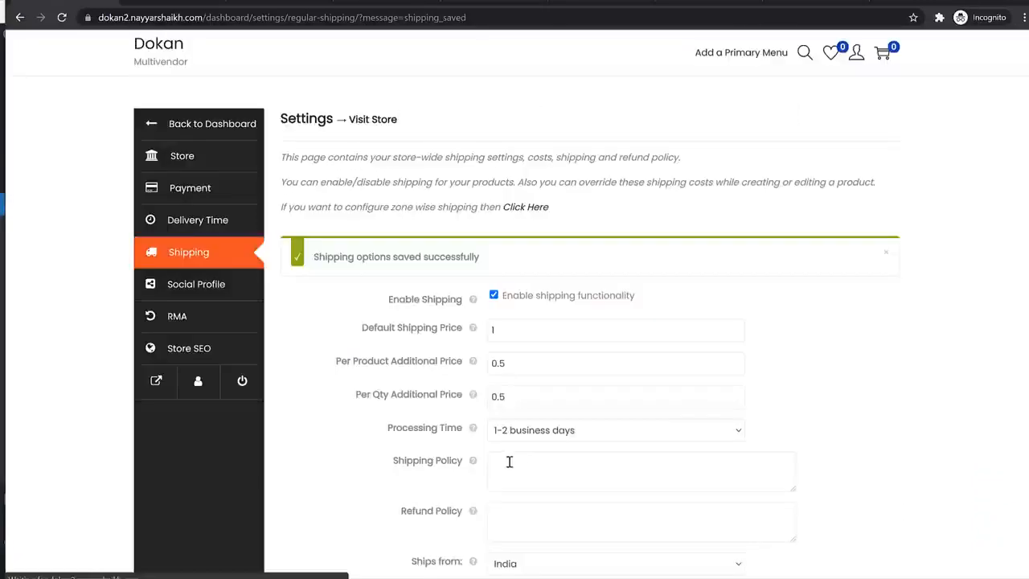
pyautogui.scroll(-2, 649, 414)
pyautogui.scroll(2, 647, 411)
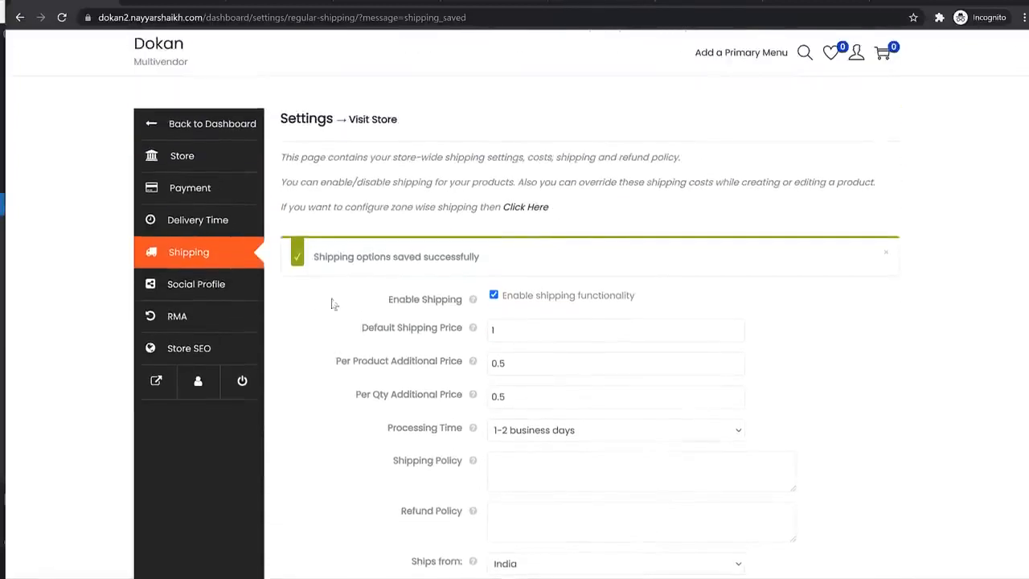
# - In Social Profile, copy the site address into the Facebook, Twitter, Pinterest and LinkedIn links
pyautogui.click(234, 285)
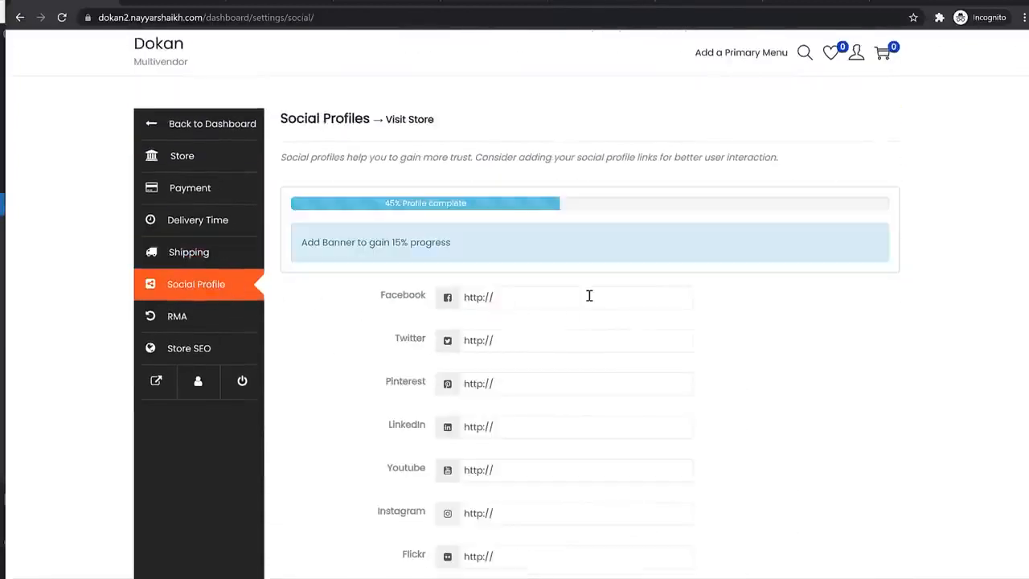
pyautogui.moveTo(206, 18); pyautogui.dragTo(92, 18)
pyautogui.hotkey('ctrl', 'c')
pyautogui.click(574, 297)
pyautogui.hotkey('ctrl', 'v')
pyautogui.click(533, 342)
pyautogui.hotkey('ctrl', 'v')
pyautogui.click(507, 383)
pyautogui.hotkey('ctrl', 'v')
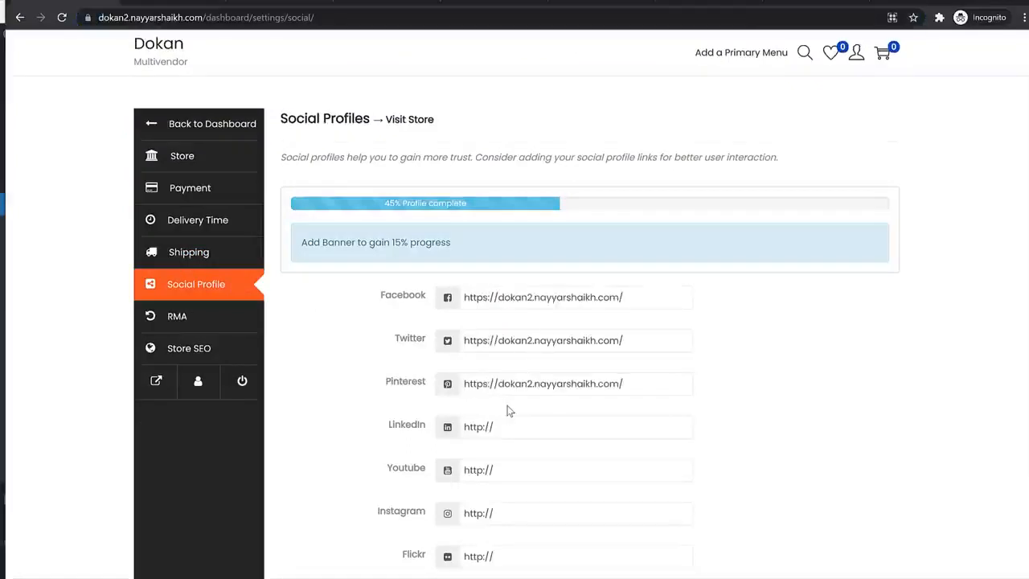
pyautogui.click(506, 430)
pyautogui.hotkey('ctrl', 'v')
# - Paste the same address into the Youtube, Flickr and remaining links, then go to RMA settings
pyautogui.click(511, 469)
pyautogui.hotkey('ctrl', 'v')
pyautogui.scroll(-2, 511, 478)
pyautogui.click(500, 423)
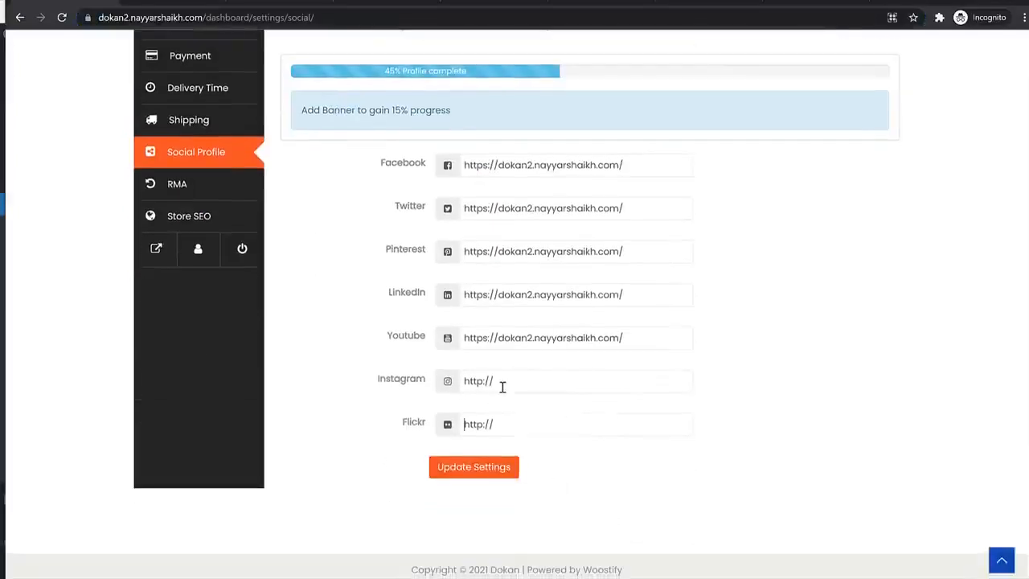
pyautogui.hotkey('ctrl', 'v')
pyautogui.click(501, 382)
pyautogui.hotkey('ctrl', 'v')
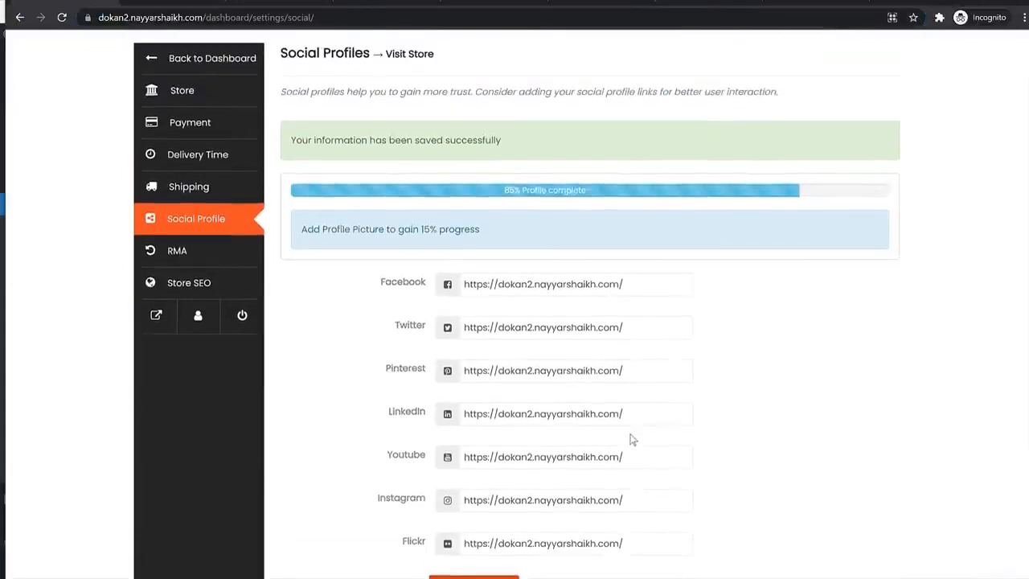
pyautogui.click(229, 254)
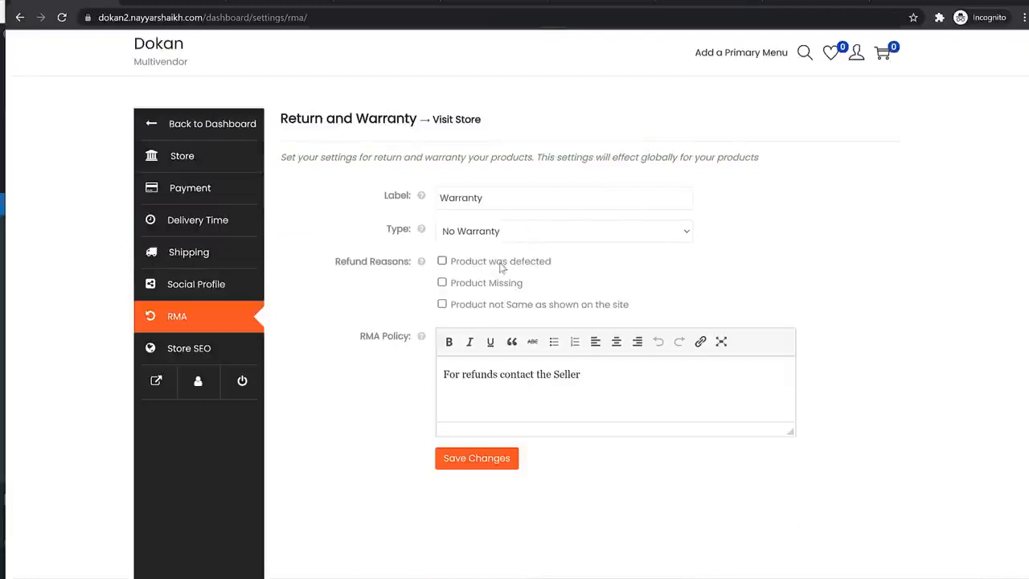
# - Enable the Product was defected, Product Missing and Product not Same as shown refund reasons, and save
pyautogui.click(467, 266)
pyautogui.click(471, 287)
pyautogui.click(469, 306)
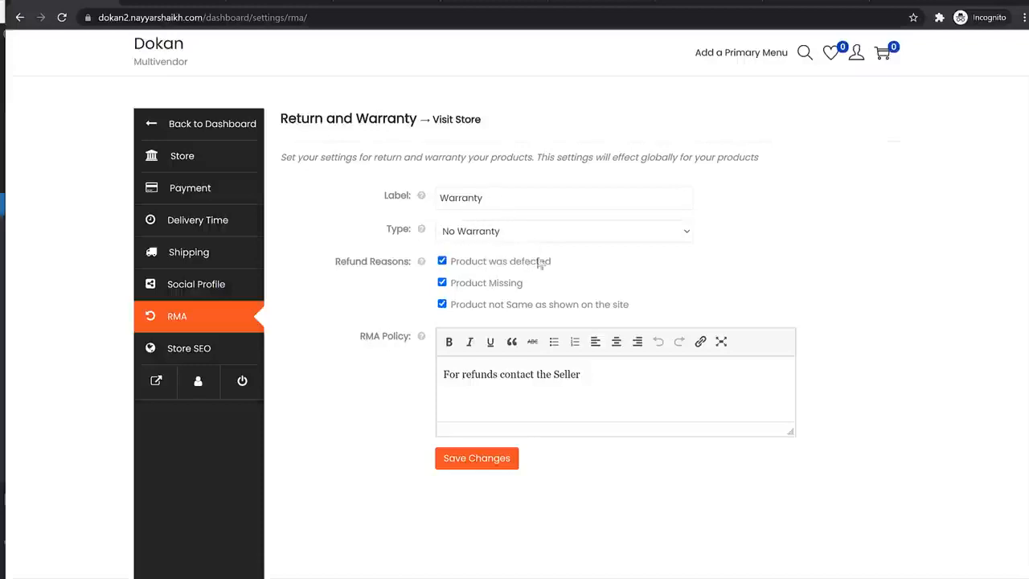
pyautogui.click(485, 459)
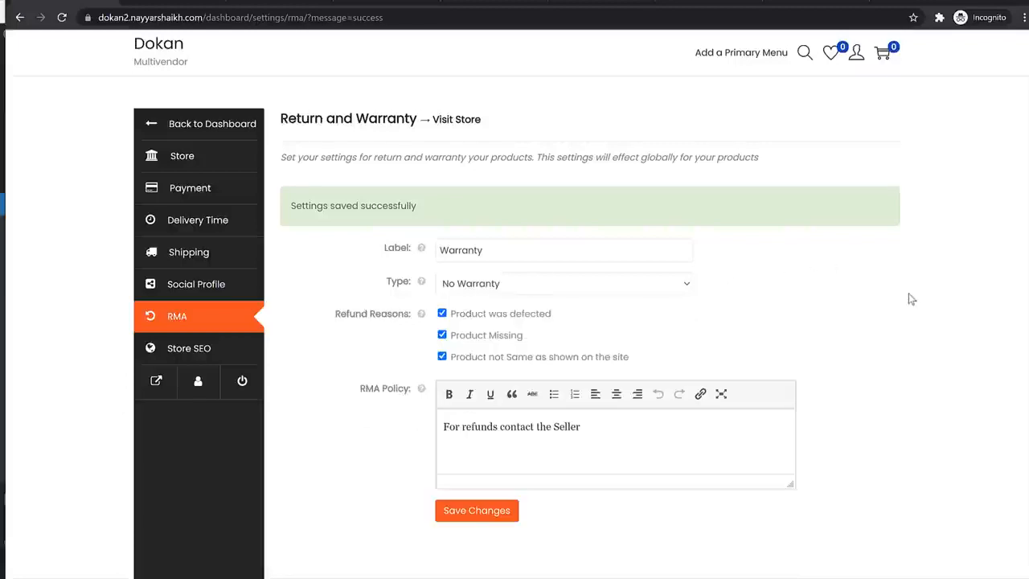
# - Look over the Store SEO settings, then go back to the vendor dashboard
pyautogui.click(232, 360)
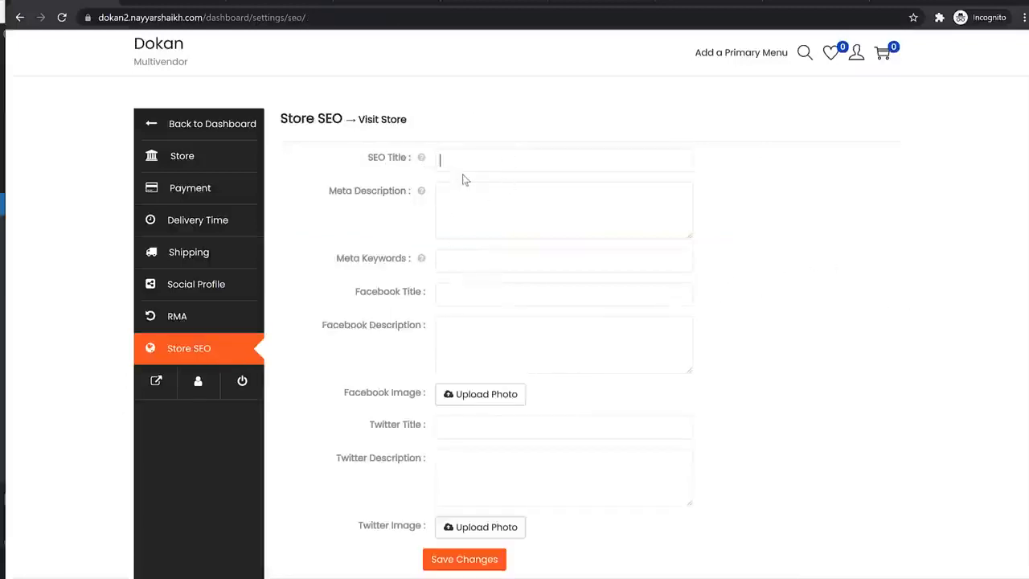
pyautogui.scroll(-3, 471, 345)
pyautogui.scroll(3, 600, 226)
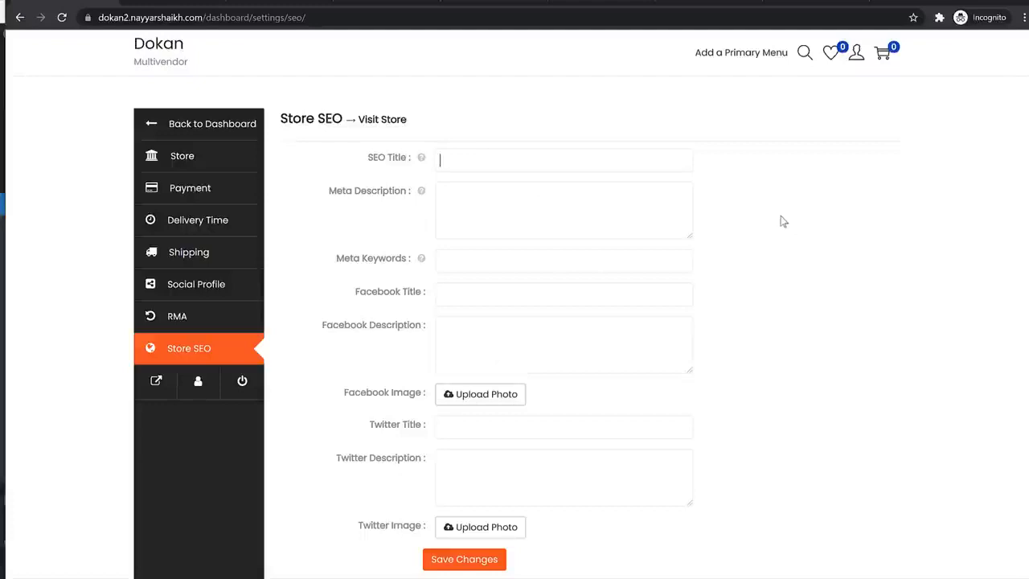
pyautogui.click(196, 136)
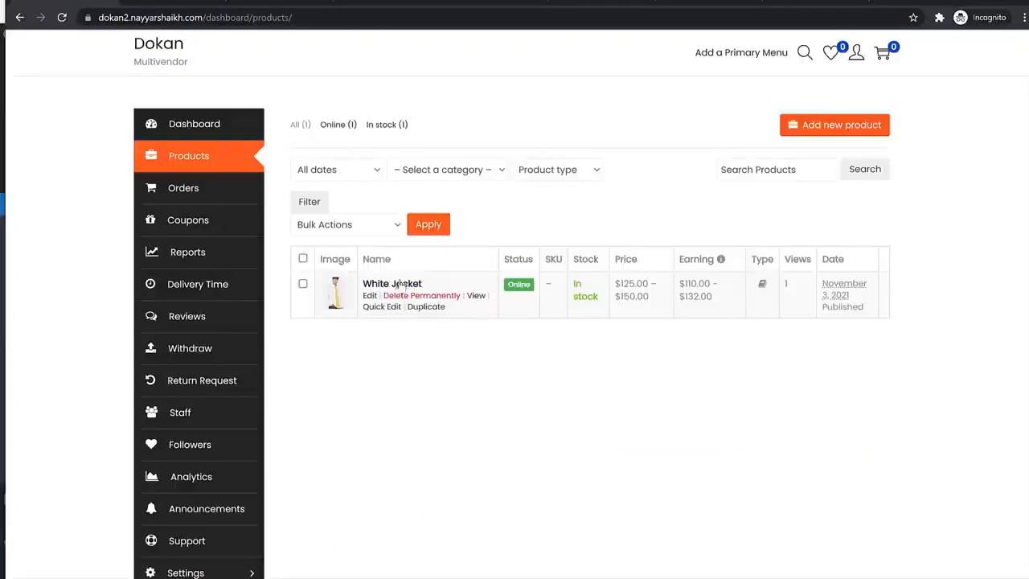
# - Copy the White Jacket's view link and load its product page in the address bar
pyautogui.rightClick(477, 294)
pyautogui.click(535, 375)
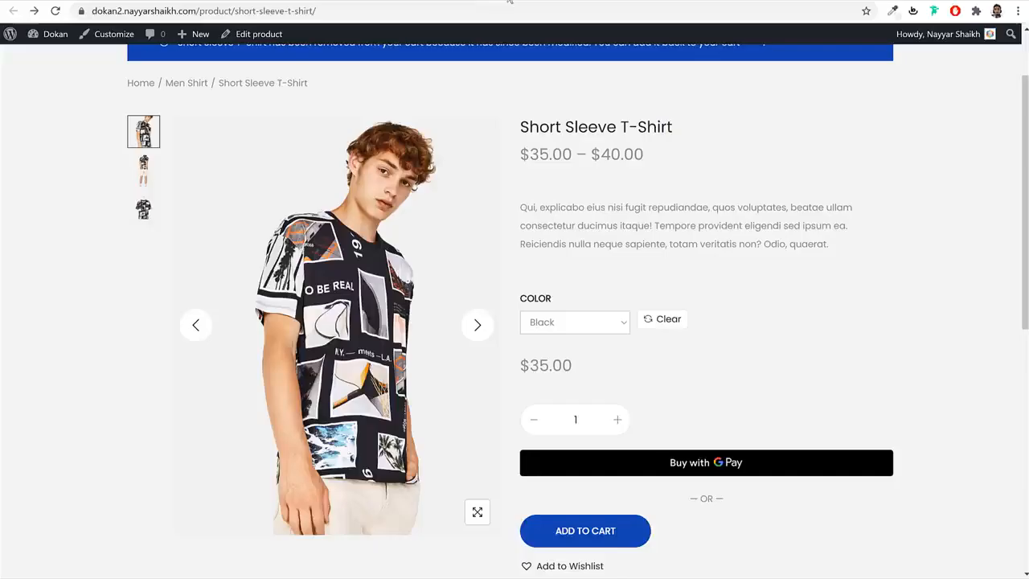
pyautogui.click(492, 11)
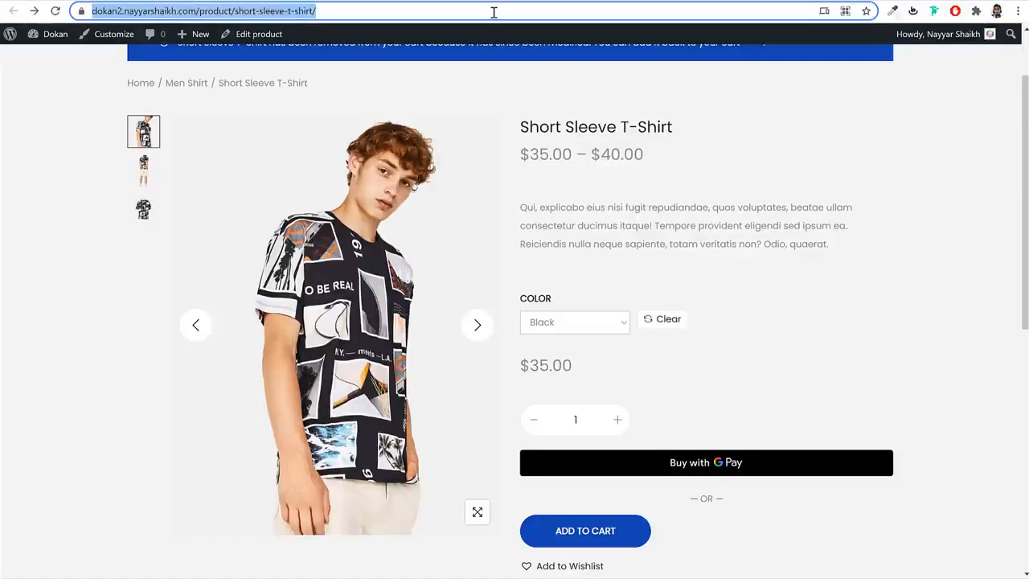
pyautogui.hotkey('ctrl', 'v')
pyautogui.press('Return')
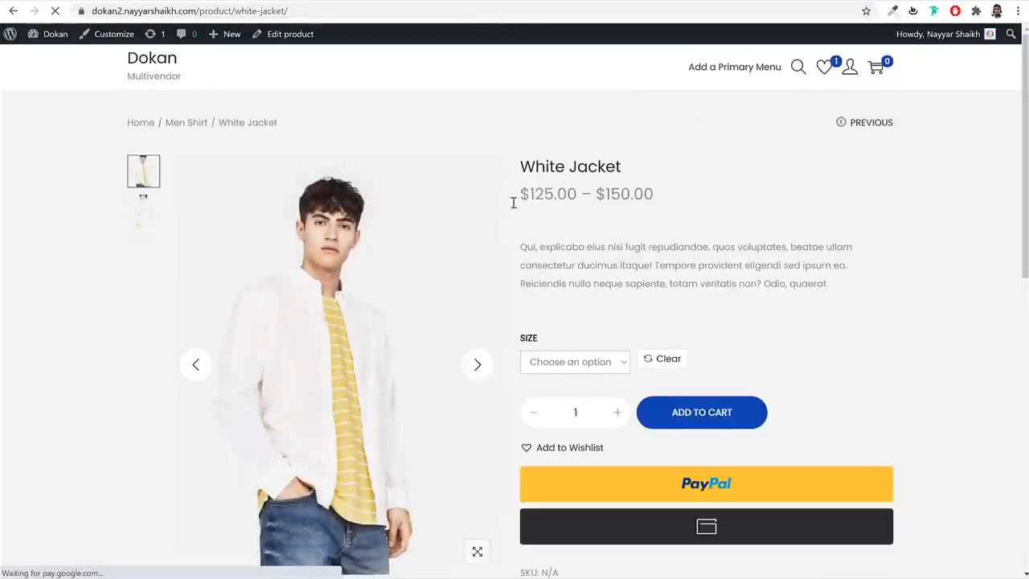
# - Choose size Small for the White Jacket, add it, and open the cart page
pyautogui.scroll(-1, 885, 252)
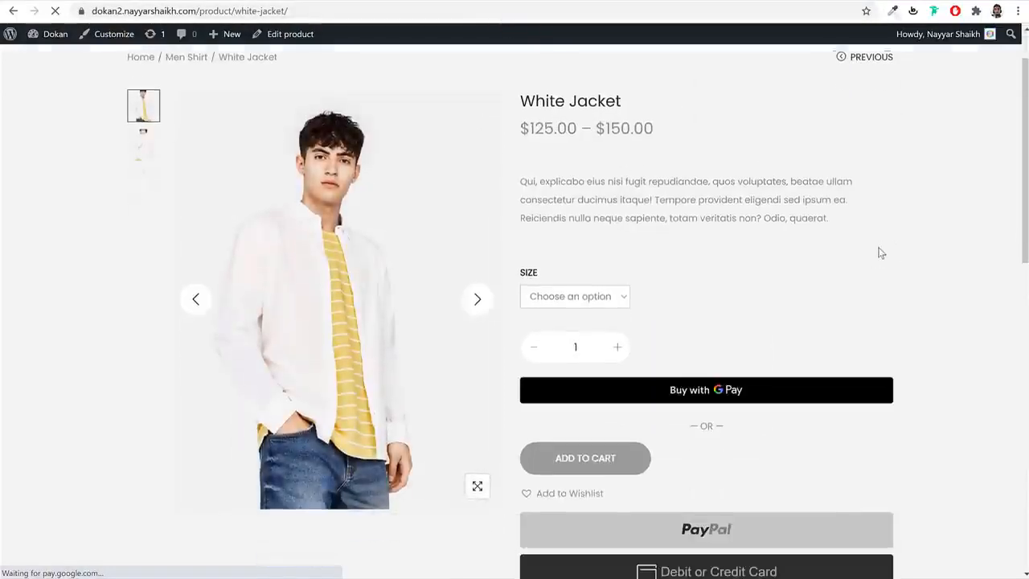
pyautogui.click(574, 297)
pyautogui.click(563, 344)
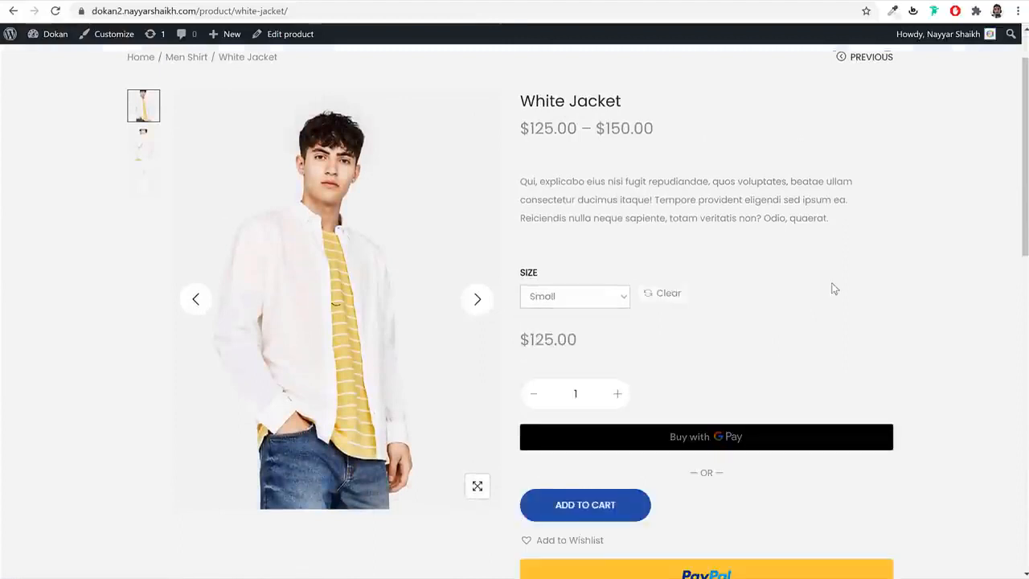
pyautogui.scroll(-1, 569, 250)
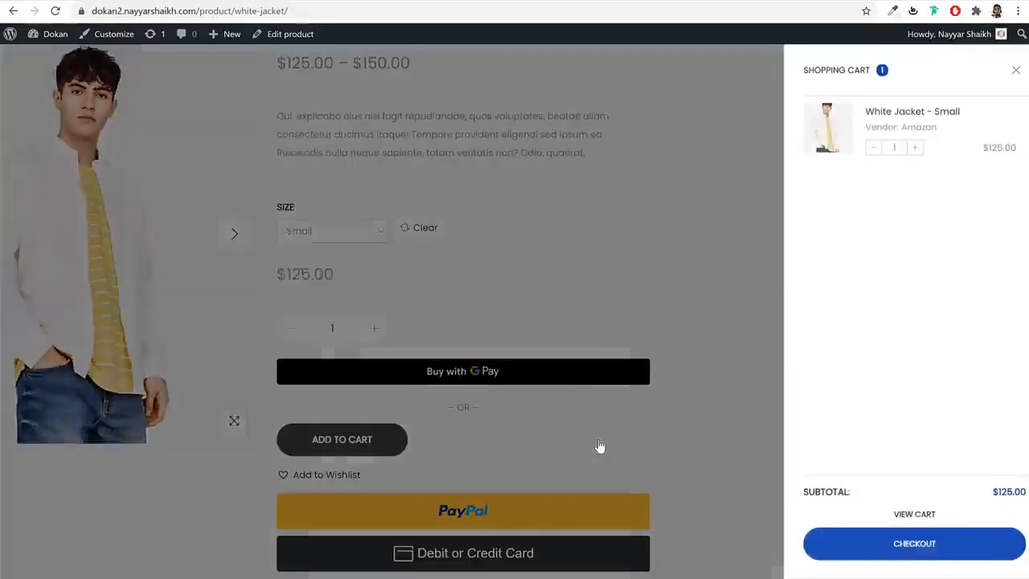
pyautogui.click(902, 513)
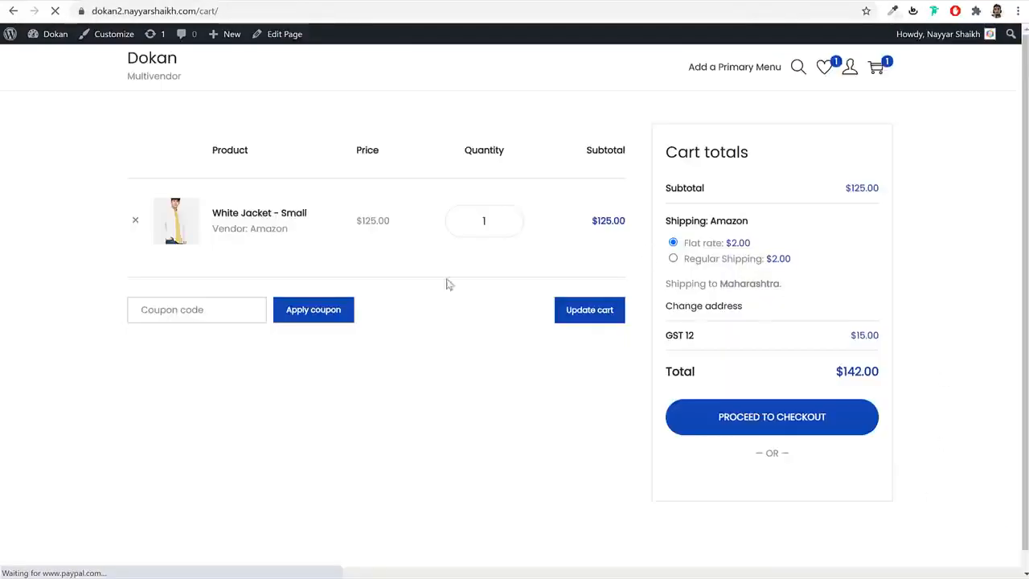
# - Apply the 10off coupon to the cart, taking $12.50 off
pyautogui.click(184, 317)
pyautogui.write('10off')
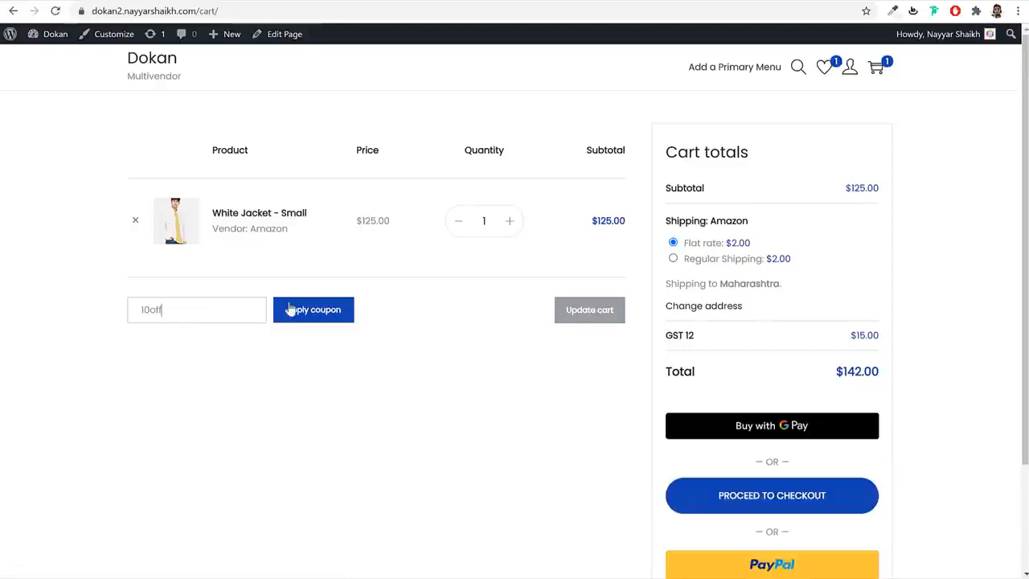
pyautogui.click(291, 309)
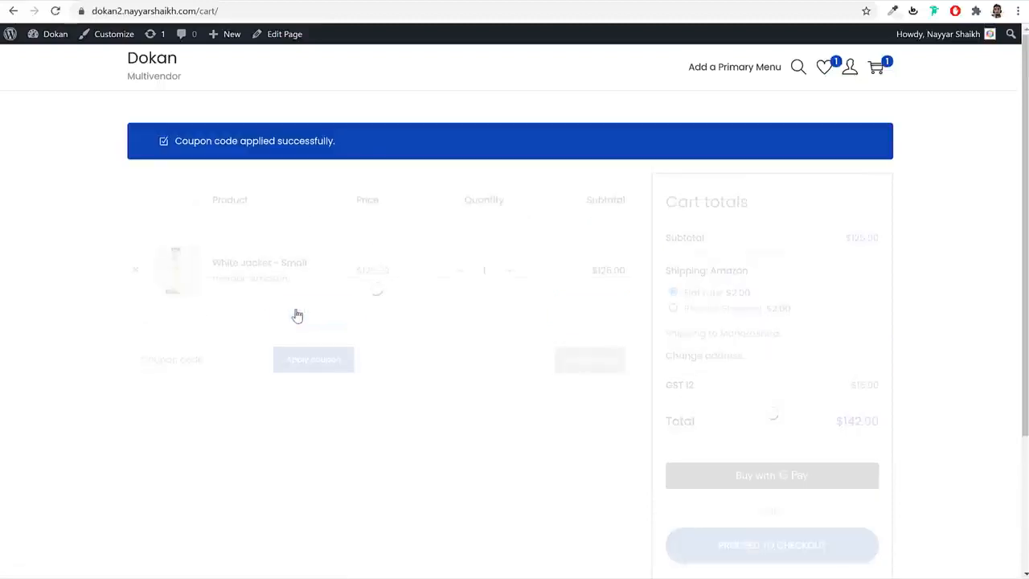
pyautogui.moveTo(734, 234); pyautogui.dragTo(667, 234)
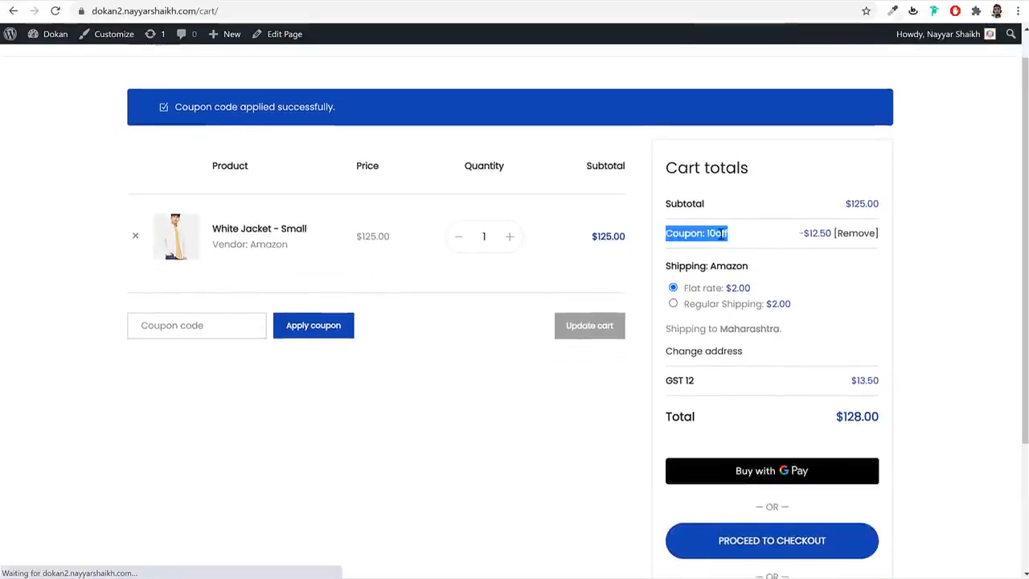
pyautogui.click(721, 234)
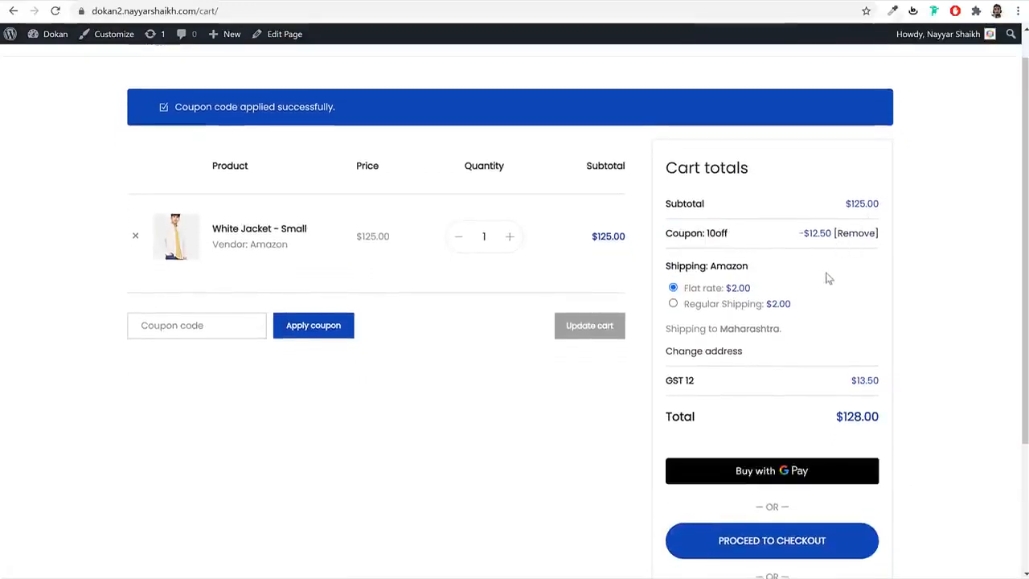
# - Try Regular Shipping, keep Flat rate, check the $13.50 GST, and proceed to checkout
pyautogui.click(701, 305)
pyautogui.click(695, 290)
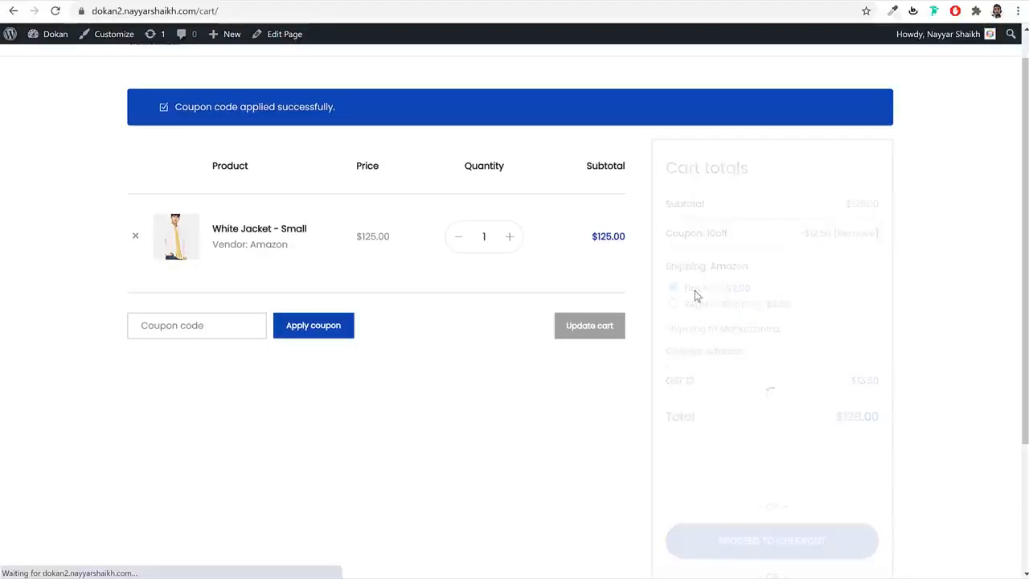
pyautogui.moveTo(841, 383); pyautogui.dragTo(892, 383)
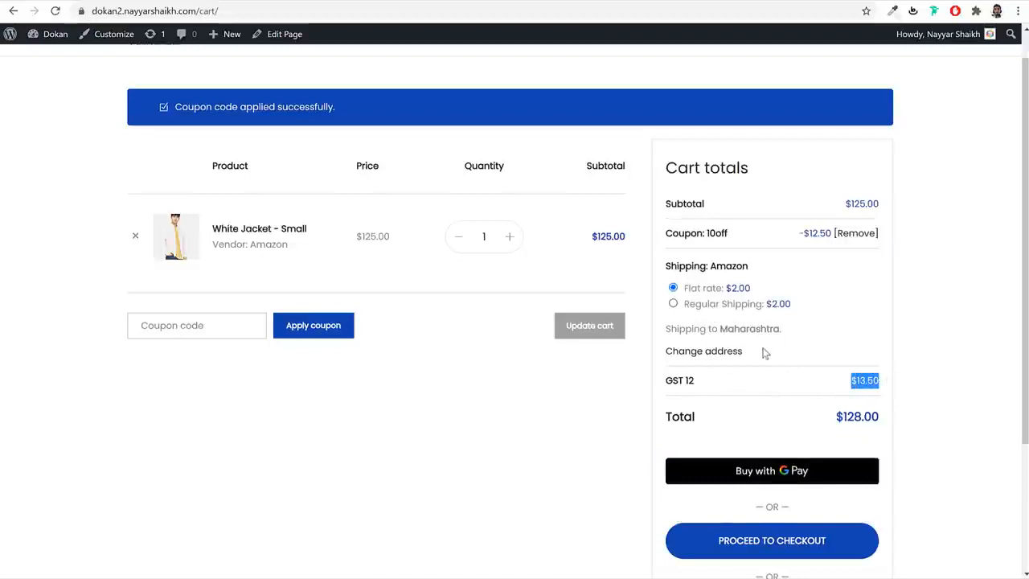
pyautogui.scroll(-2, 766, 353)
pyautogui.click(780, 409)
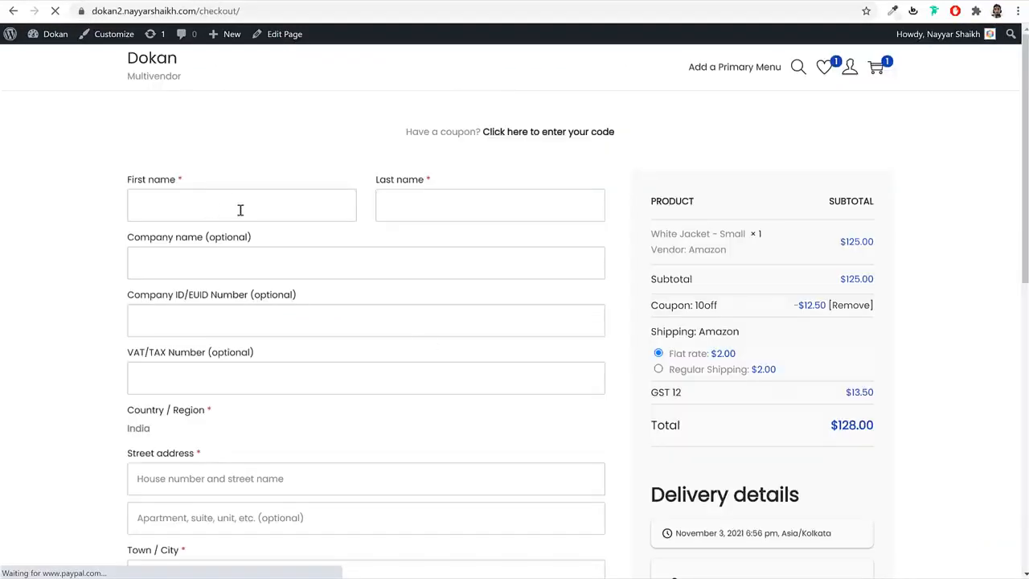
# - Fill in the customer's billing name, street address and town on the checkout form
pyautogui.click(239, 209)
pyautogui.write('nayyar')
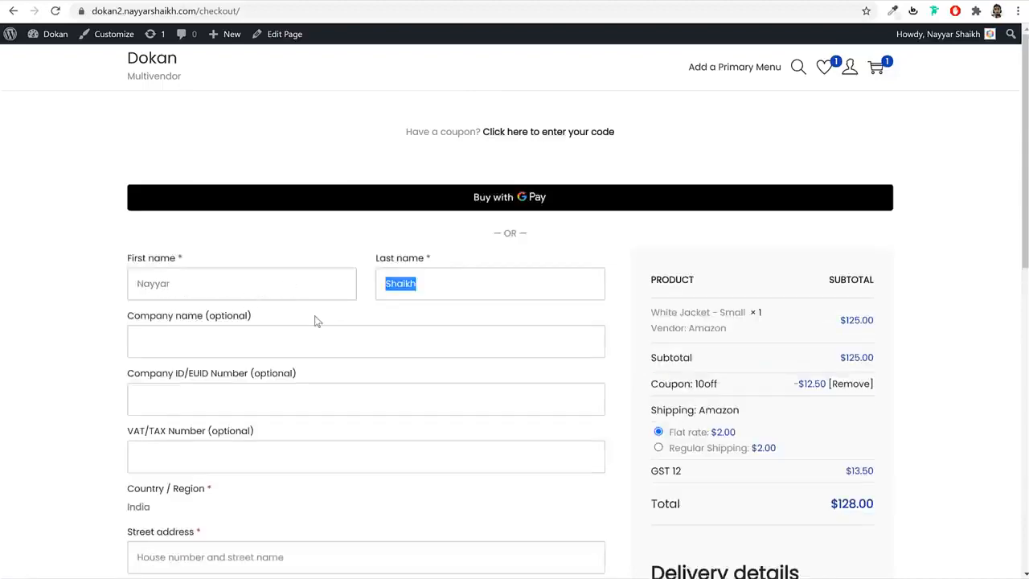
pyautogui.scroll(-3, 317, 321)
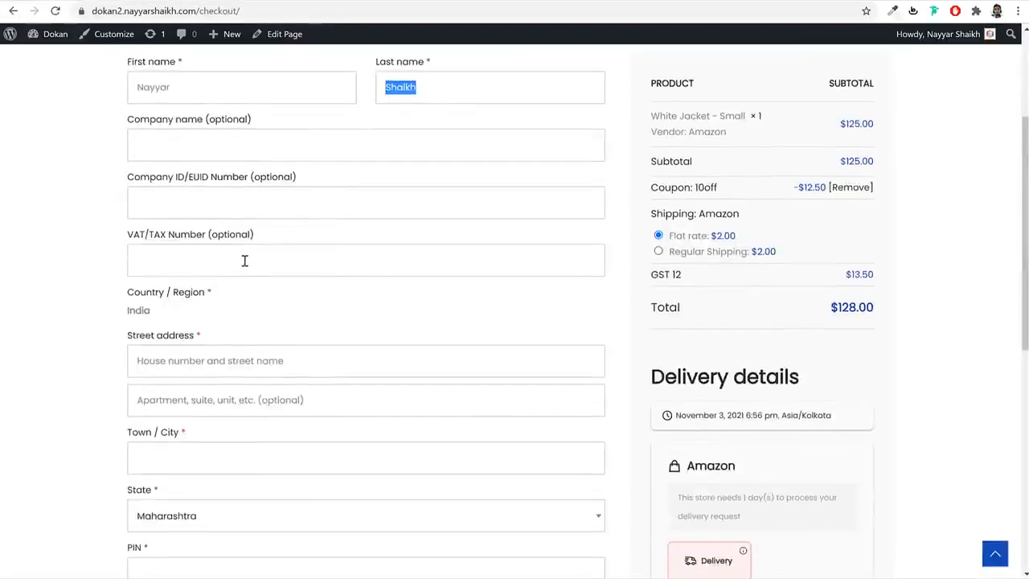
pyautogui.scroll(-2, 249, 245)
pyautogui.click(233, 221)
pyautogui.write('123')
pyautogui.press('Tab')
pyautogui.press('Tab')
pyautogui.write('Mumbai')
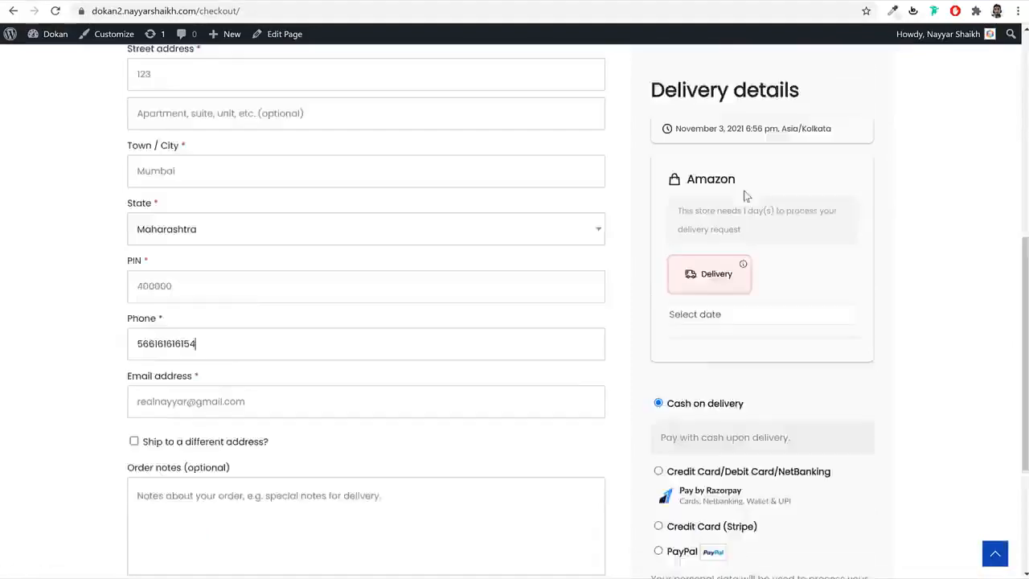
pyautogui.scroll(4, 586, 370)
pyautogui.scroll(3, 586, 371)
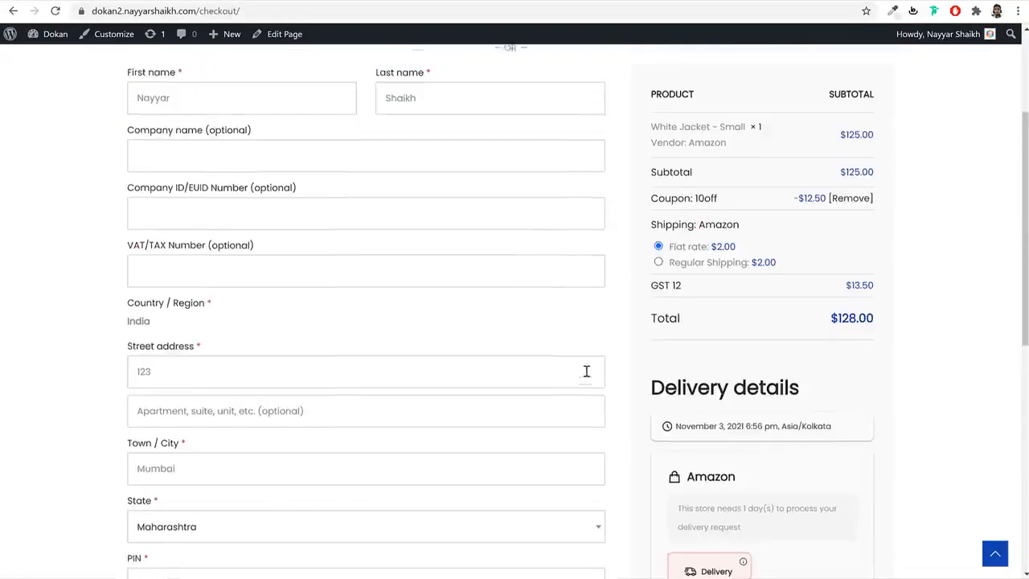
pyautogui.scroll(-6, 746, 301)
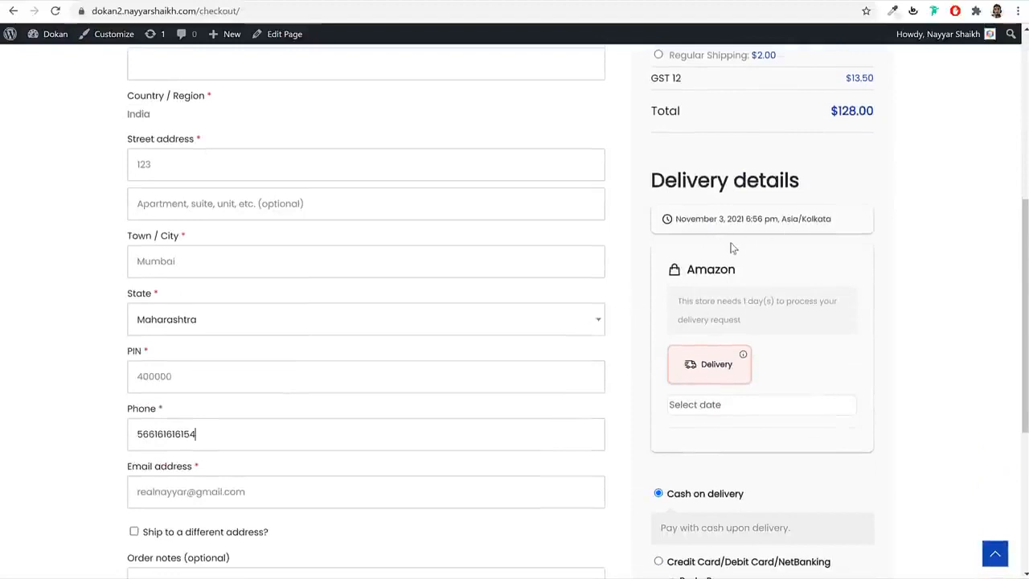
# - Review the Amazon store's processing-time notice and home delivery information tip
pyautogui.moveTo(690, 227)
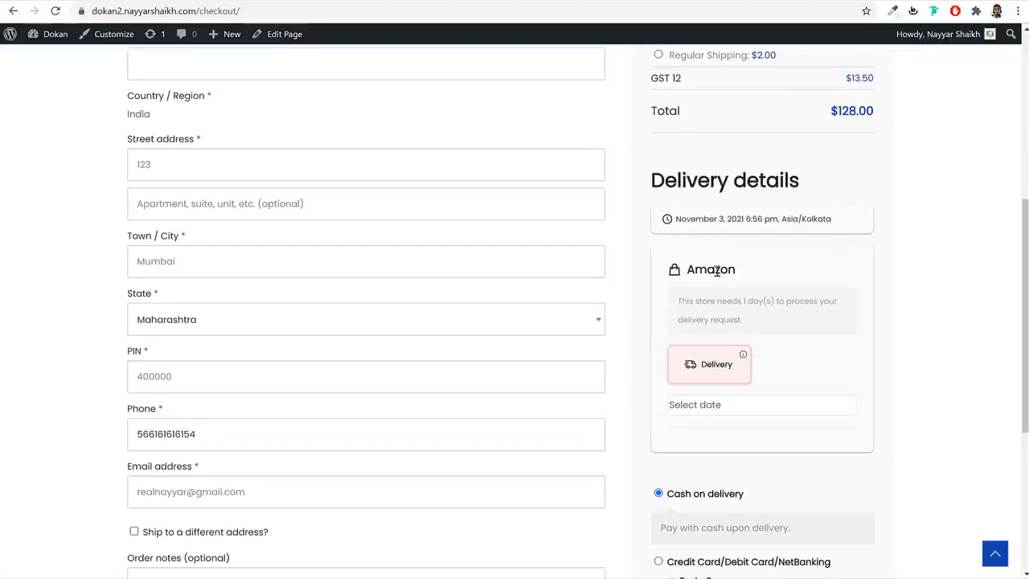
pyautogui.moveTo(736, 270); pyautogui.dragTo(689, 270)
pyautogui.scroll(-1, 770, 273)
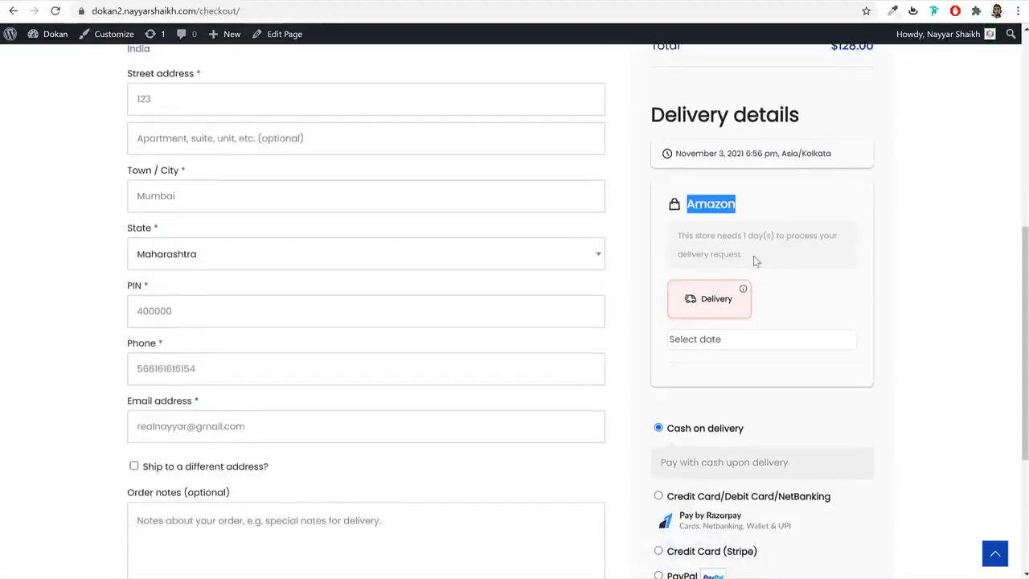
pyautogui.moveTo(680, 236); pyautogui.dragTo(814, 254)
pyautogui.click(813, 253)
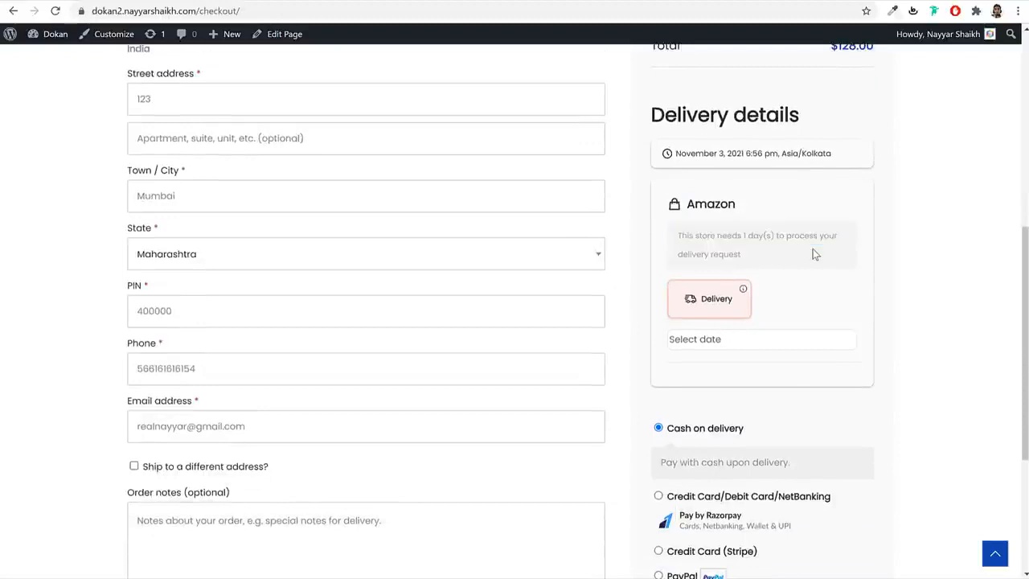
pyautogui.click(745, 292)
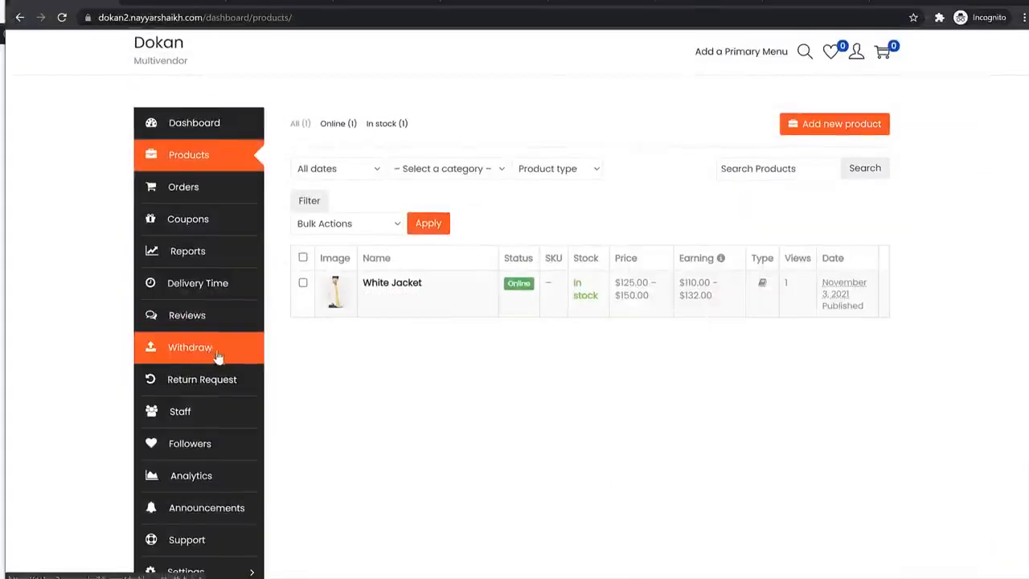
pyautogui.scroll(-2, 209, 402)
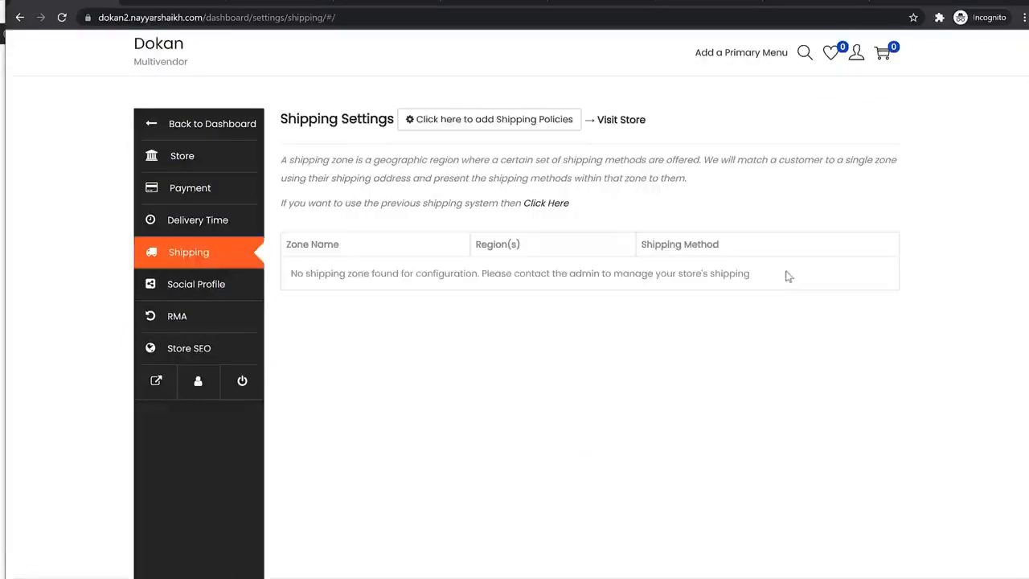
# - Check the vendor's regular shipping and Delivery Time settings, then open the checkout delivery date calendar
pyautogui.click(551, 206)
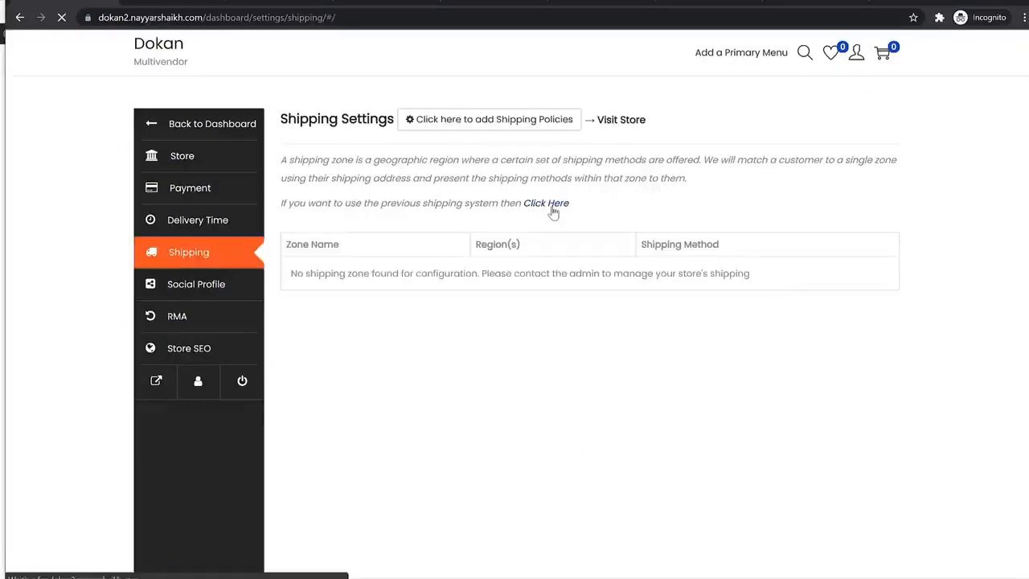
pyautogui.click(223, 233)
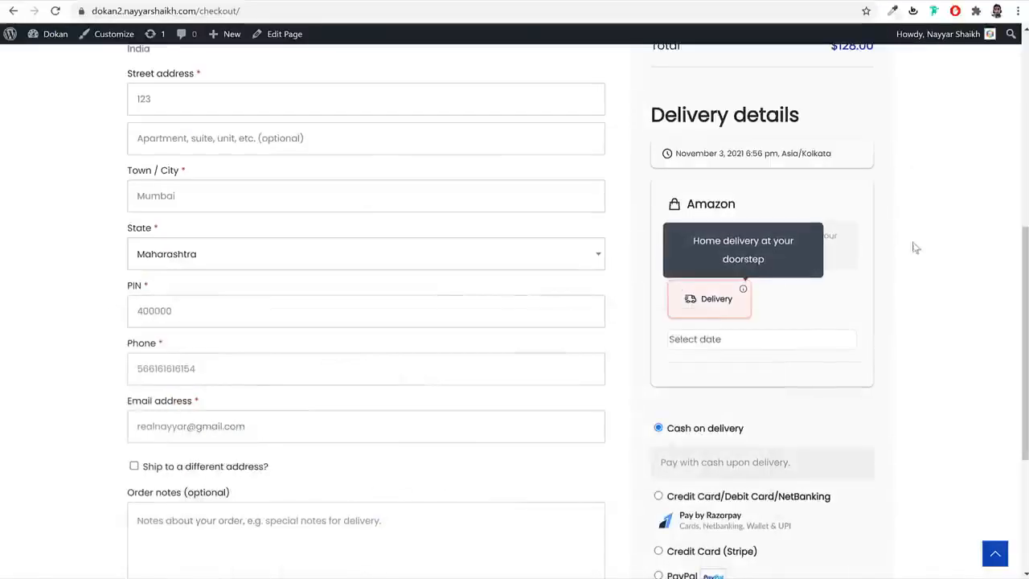
pyautogui.click(781, 339)
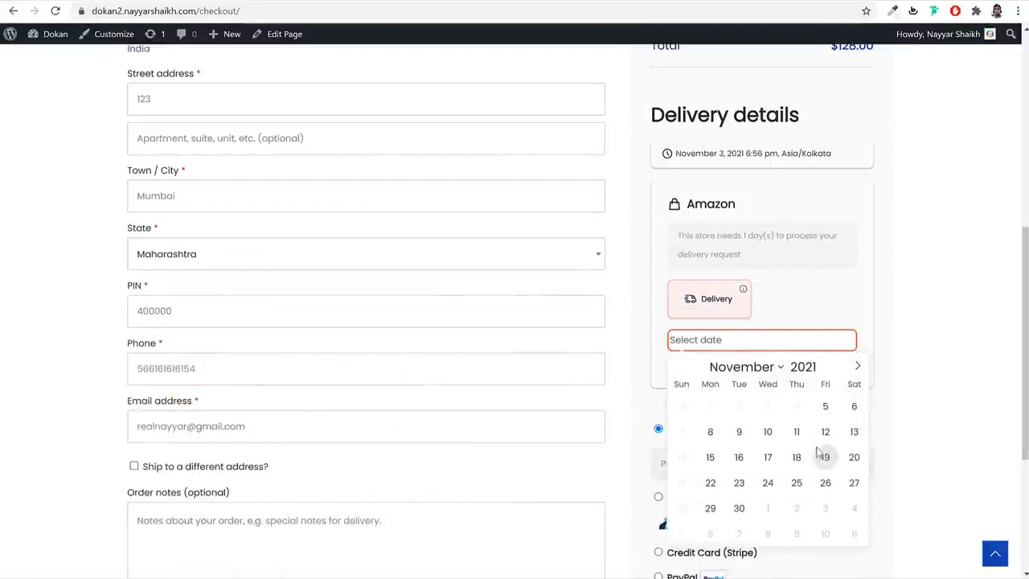
# - Close the date picker and, after trying PayPal, Stripe and Razorpay, select Cash on delivery
pyautogui.click(957, 398)
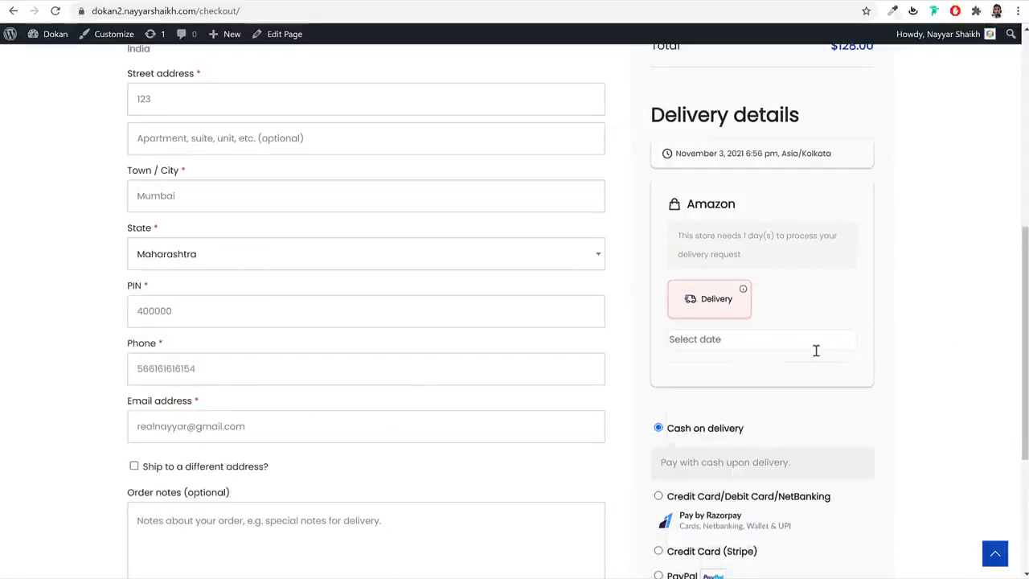
pyautogui.scroll(-3, 928, 347)
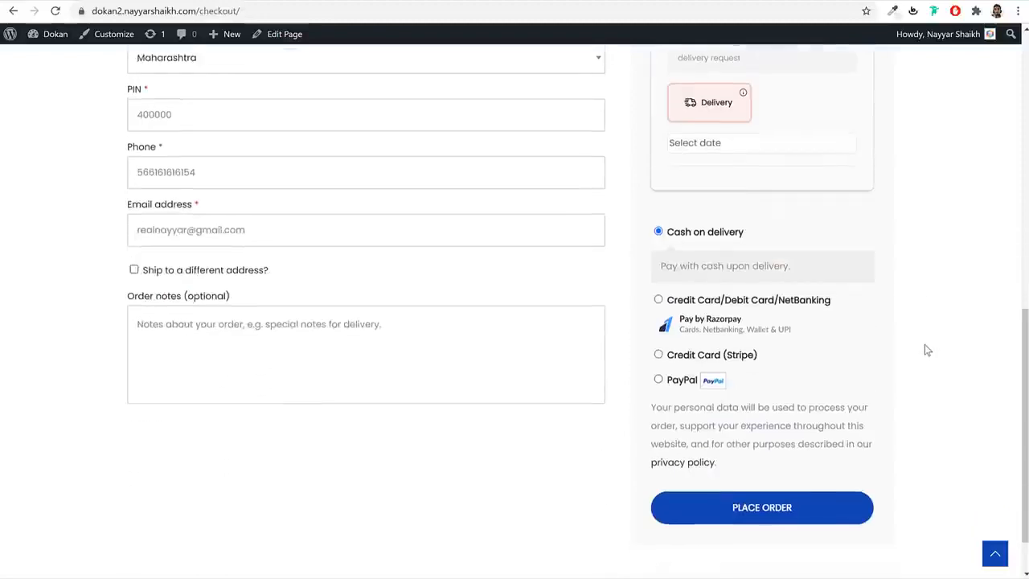
pyautogui.click(690, 382)
pyautogui.click(698, 311)
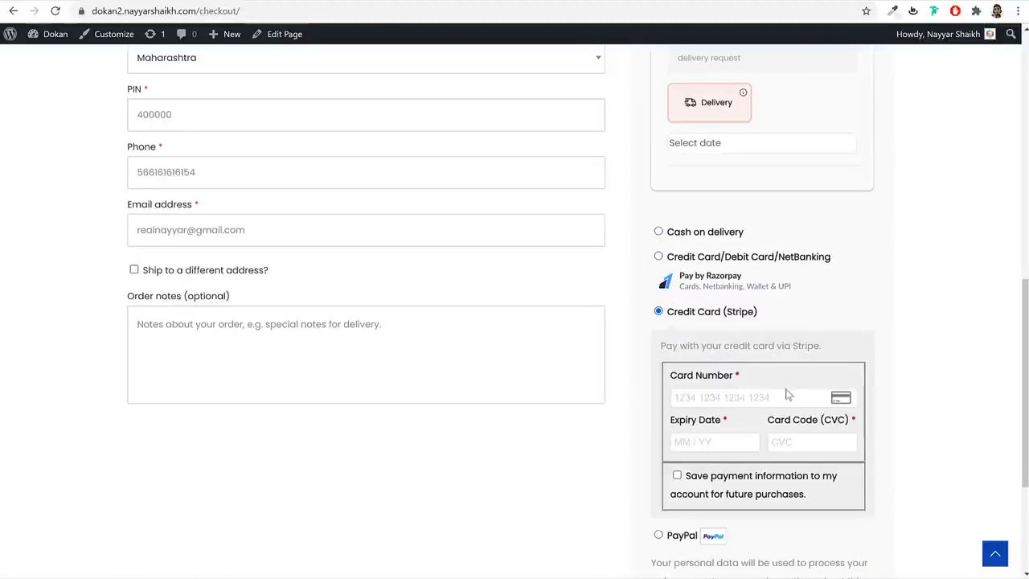
pyautogui.scroll(-2, 755, 338)
pyautogui.click(743, 265)
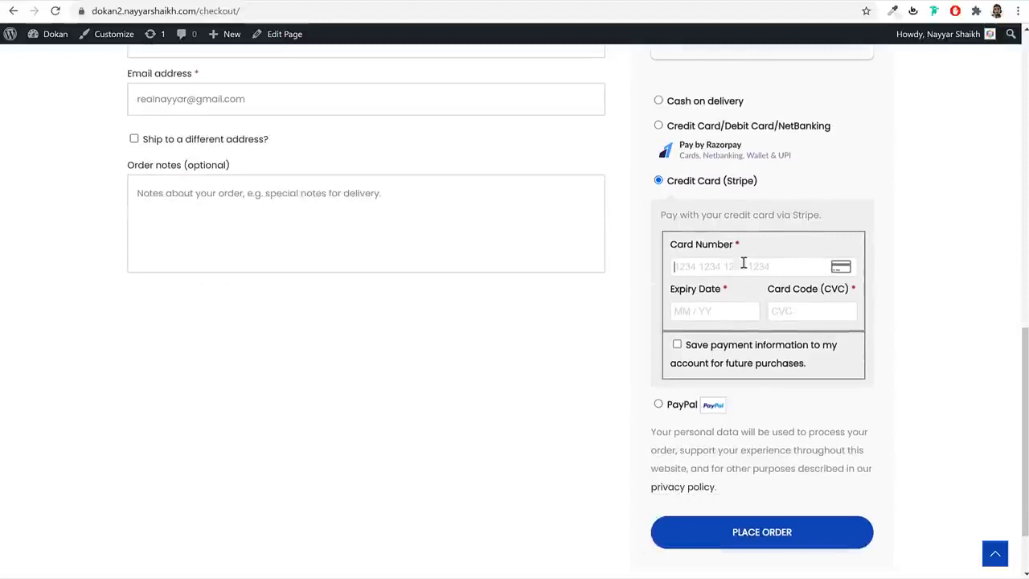
pyautogui.click(696, 128)
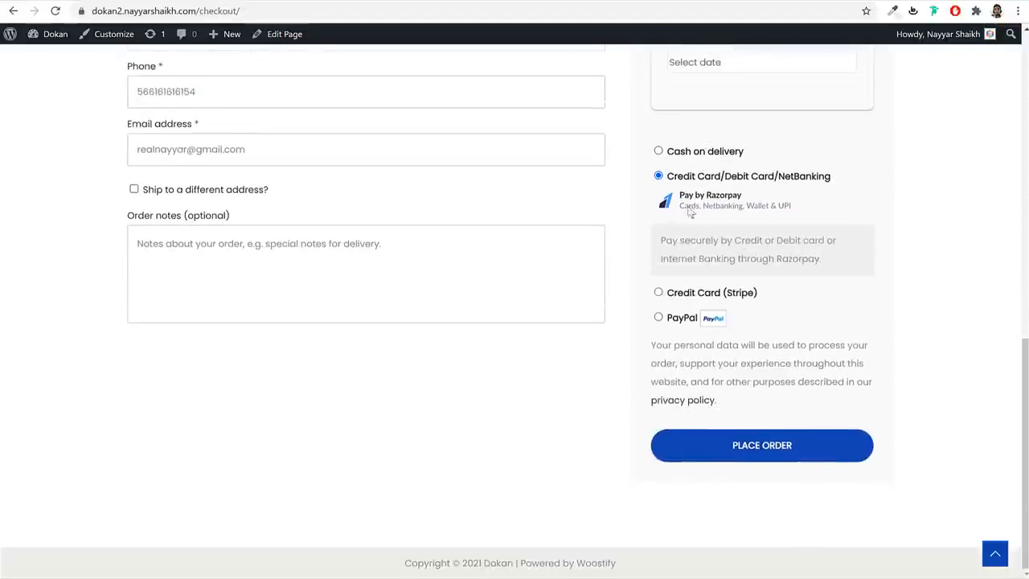
pyautogui.click(688, 153)
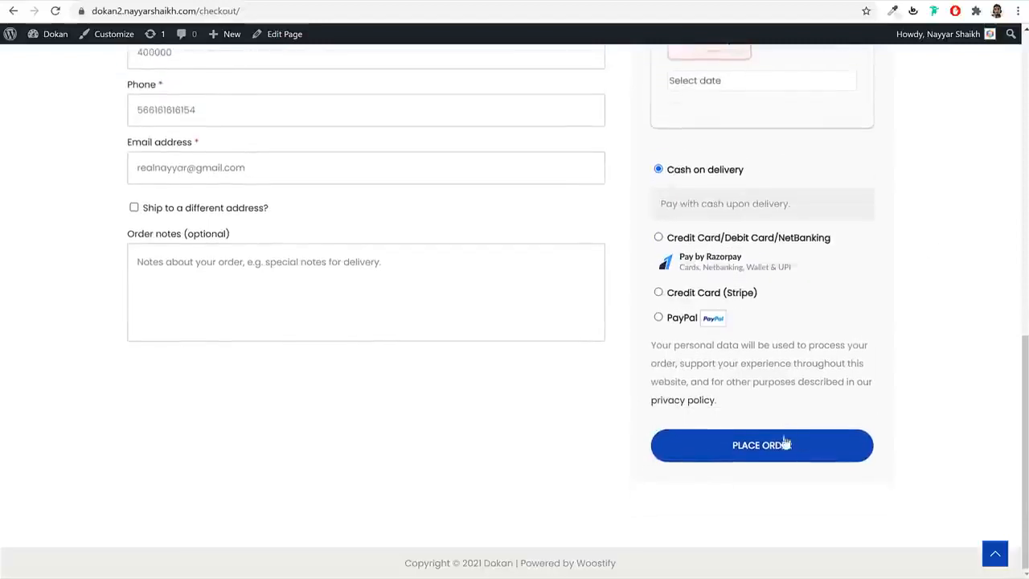
# - Place the order, getting order 36 for $128.00, and switch to the admin Pages list
pyautogui.click(781, 445)
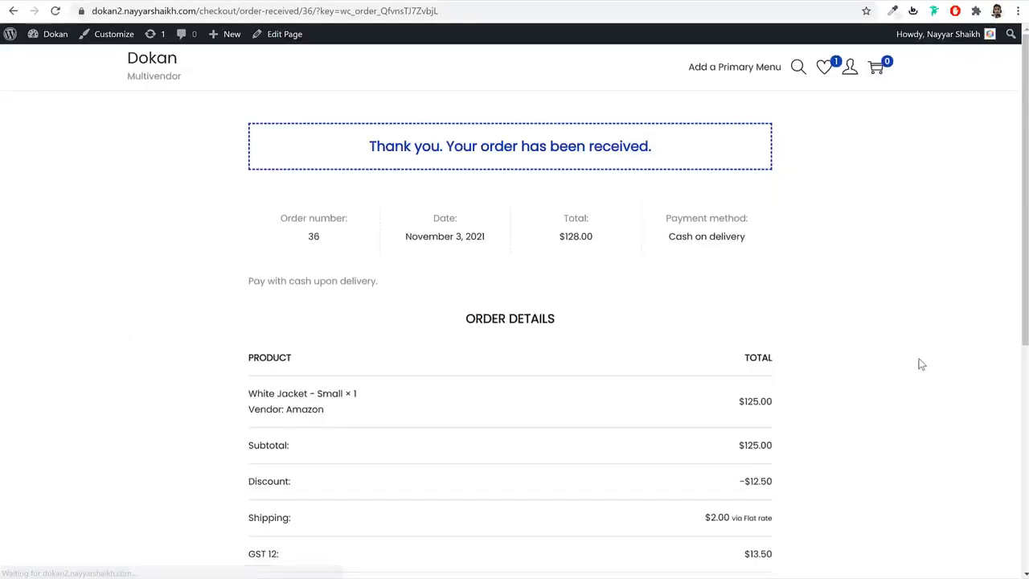
pyautogui.scroll(-5, 767, 361)
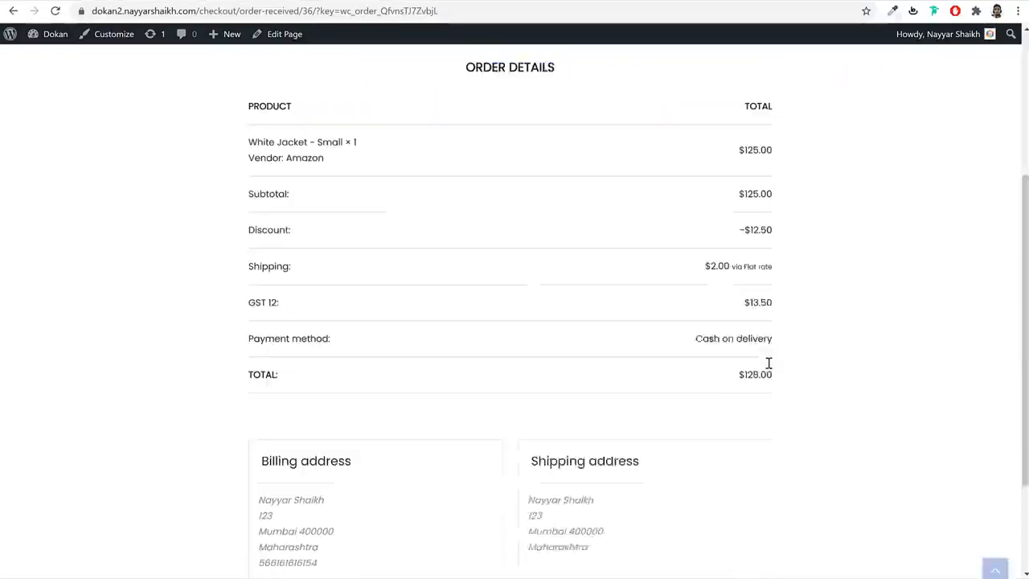
pyautogui.scroll(3, 776, 372)
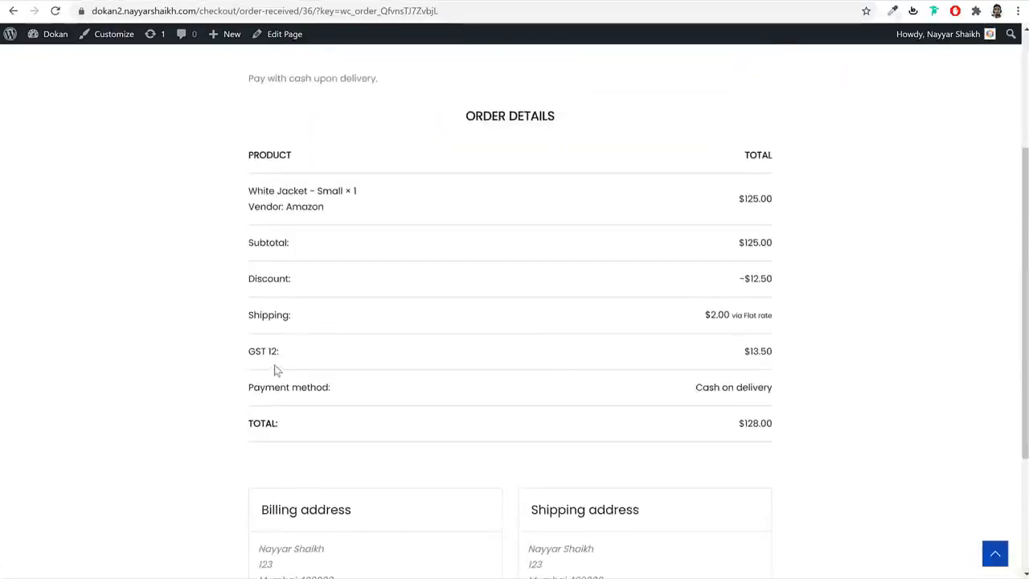
pyautogui.moveTo(765, 347); pyautogui.dragTo(648, 345)
pyautogui.scroll(3, 648, 345)
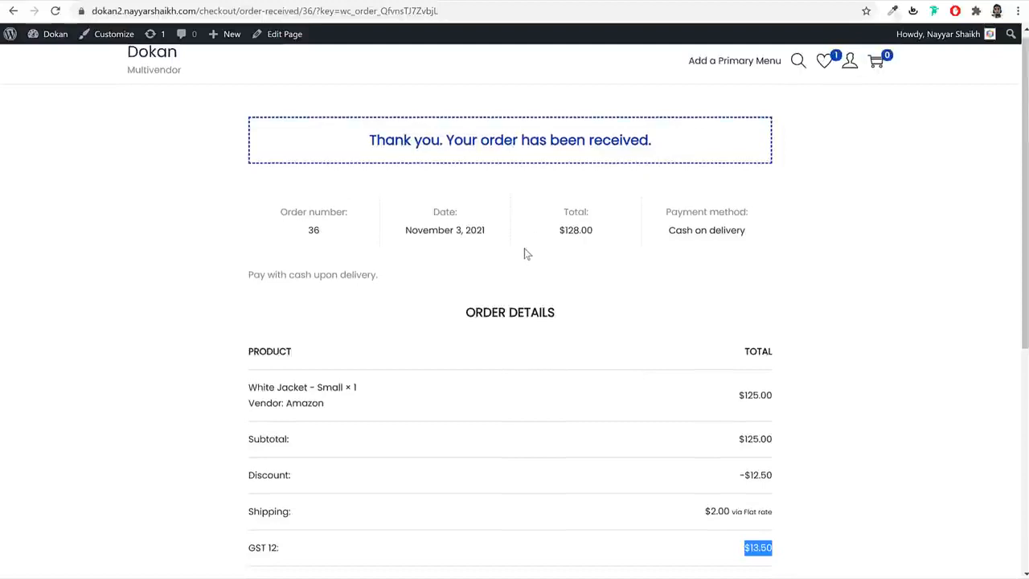
pyautogui.click(257, 0)
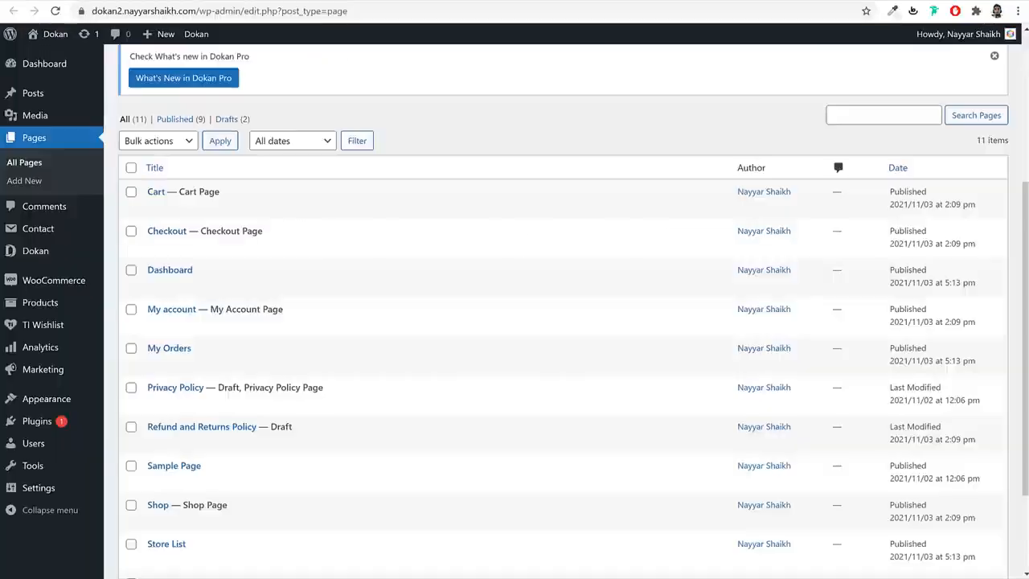
# - Search 'pdf' in Add New Plugins, then install and activate WooCommerce PDF Invoices & Packing Slips
pyautogui.scroll(1, 53, 346)
pyautogui.click(63, 426)
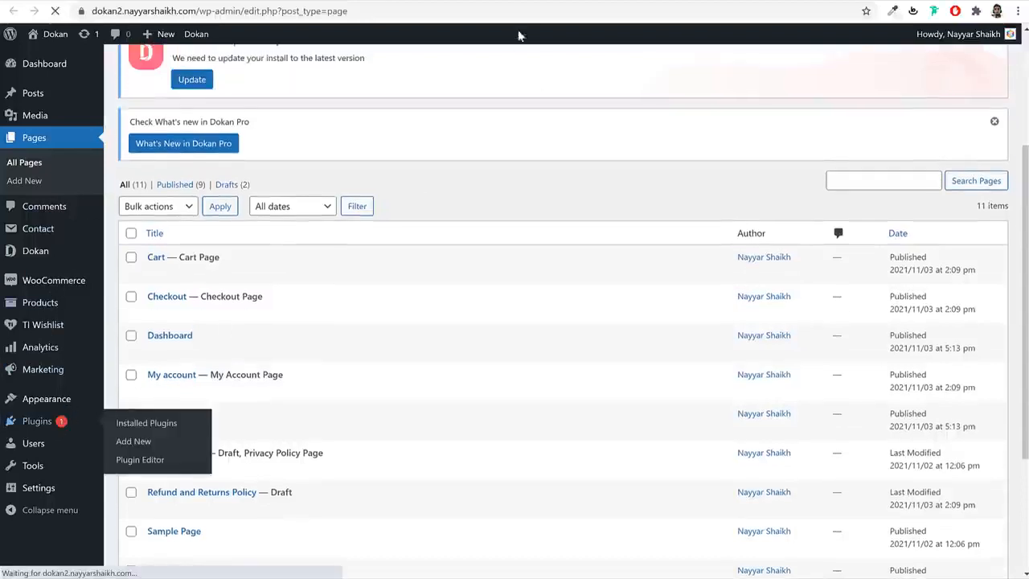
pyautogui.click(557, 1)
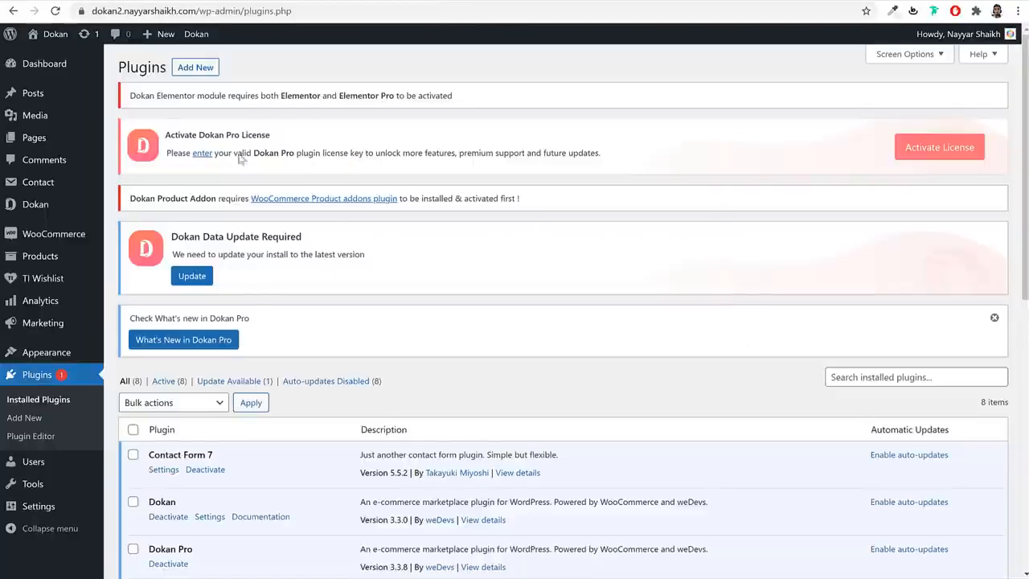
pyautogui.click(195, 67)
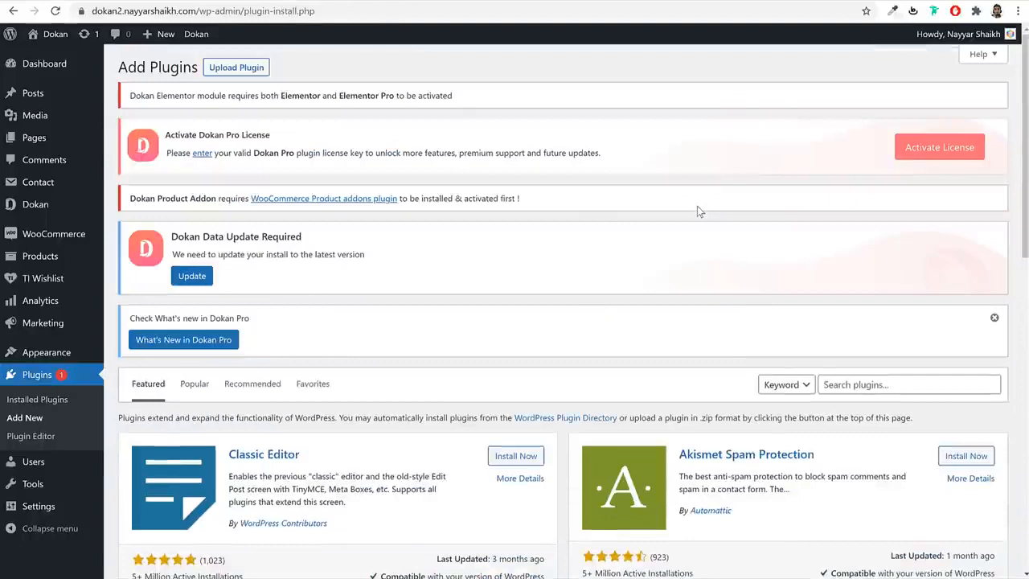
pyautogui.click(912, 391)
pyautogui.write('pdf')
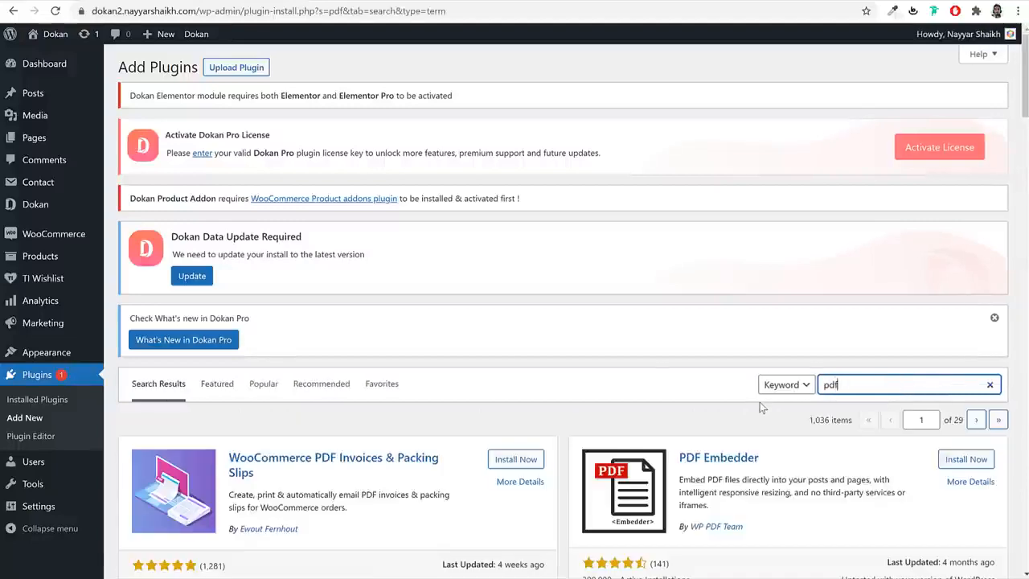
pyautogui.scroll(-2, 762, 406)
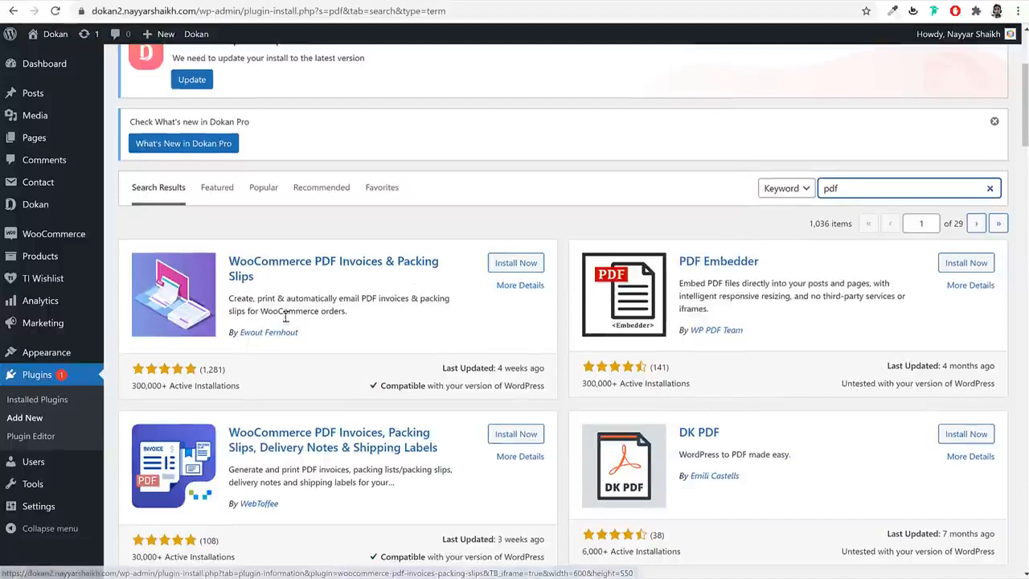
pyautogui.click(521, 263)
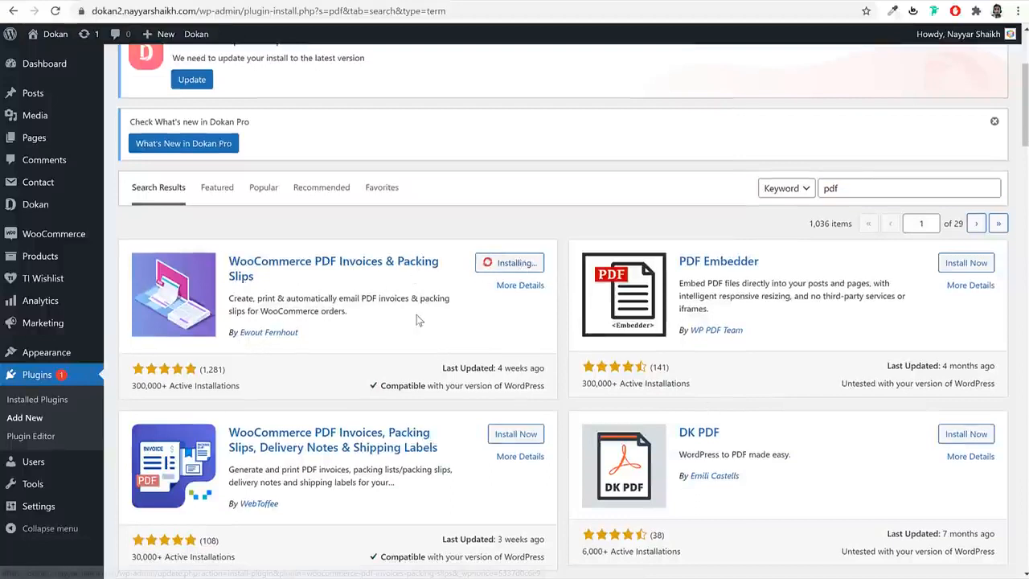
pyautogui.click(507, 265)
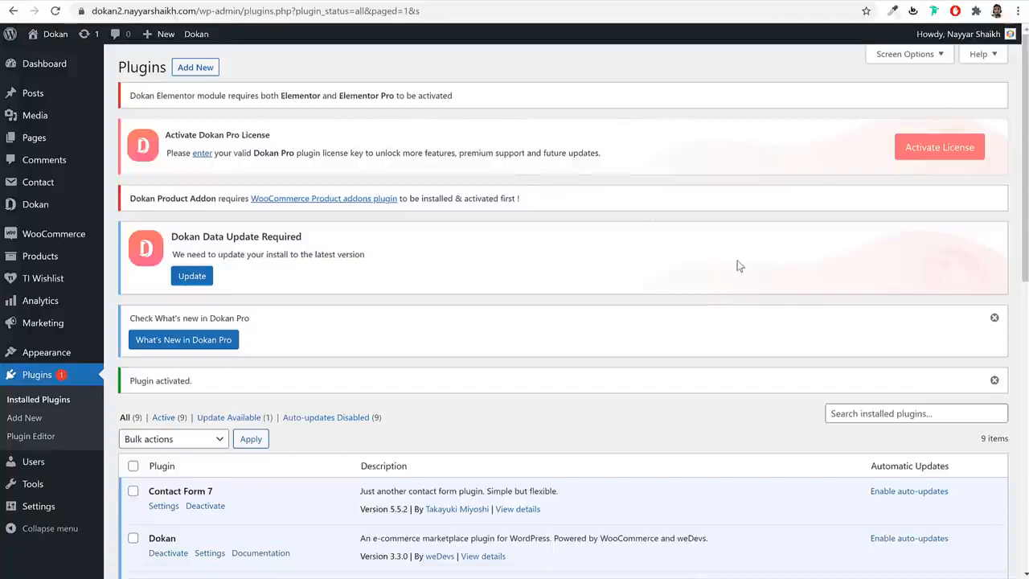
# - Check the order confirmation tab, then open WooCommerce Orders in the admin
pyautogui.click(532, 0)
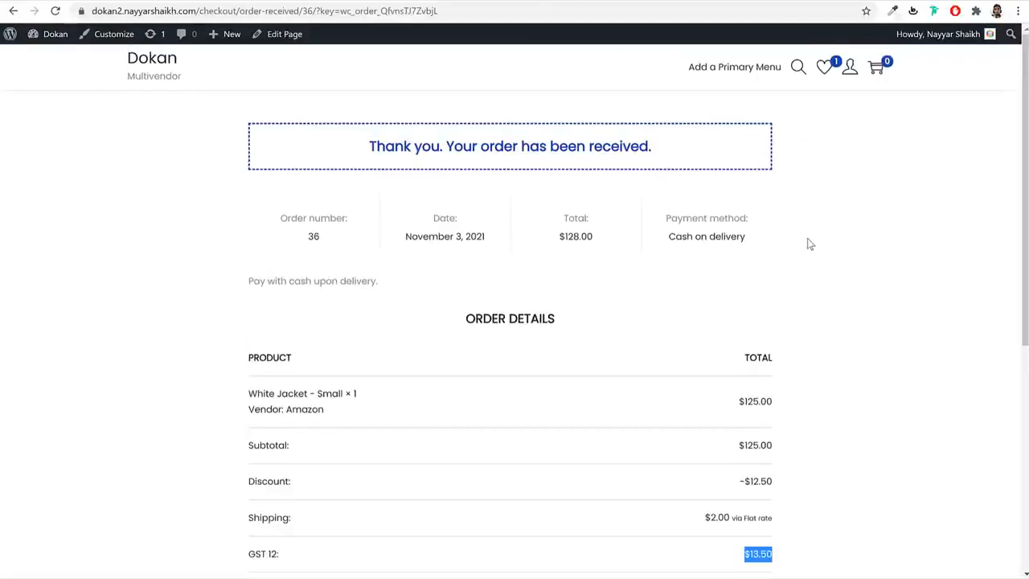
pyautogui.click(470, 0)
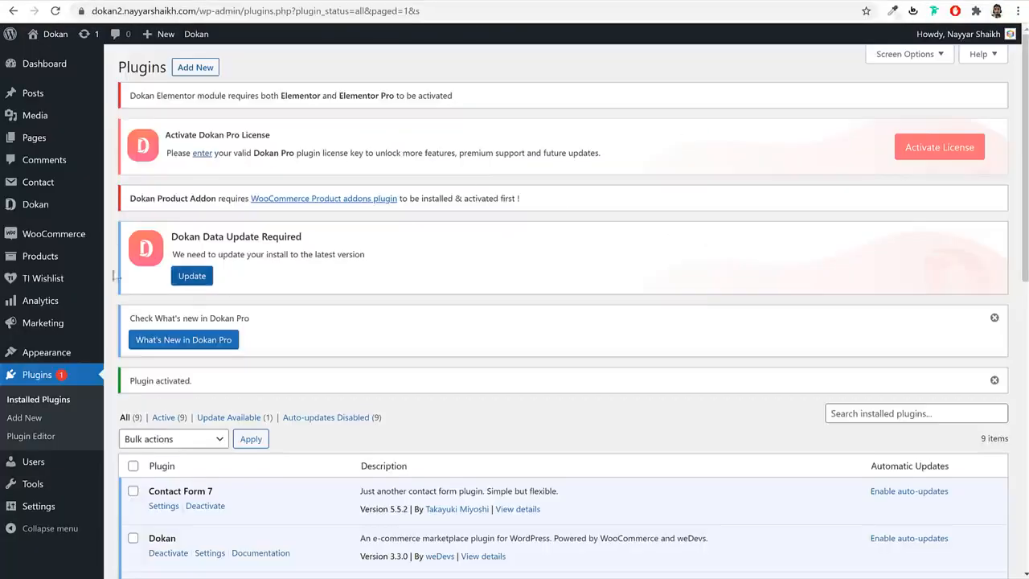
pyautogui.moveTo(74, 237)
pyautogui.click(148, 257)
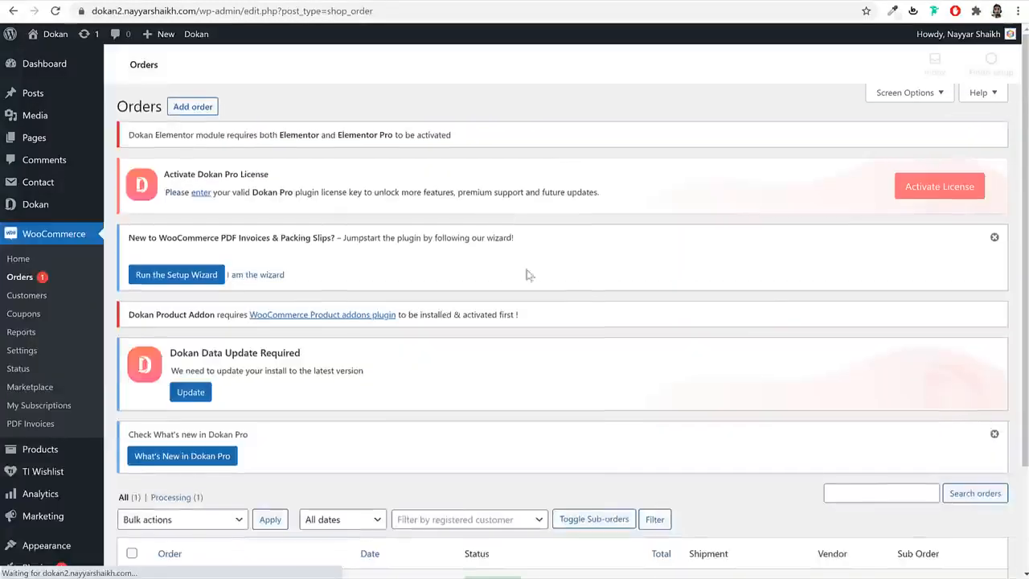
# - Note the order's vendor and scroll through its Edit Order page
pyautogui.scroll(-3, 429, 458)
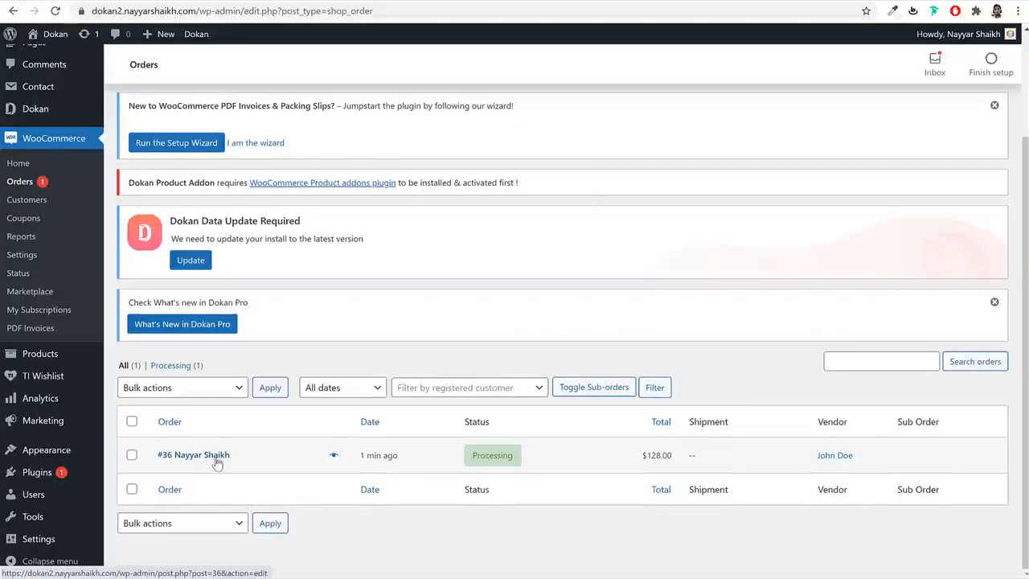
pyautogui.moveTo(867, 457); pyautogui.dragTo(812, 455)
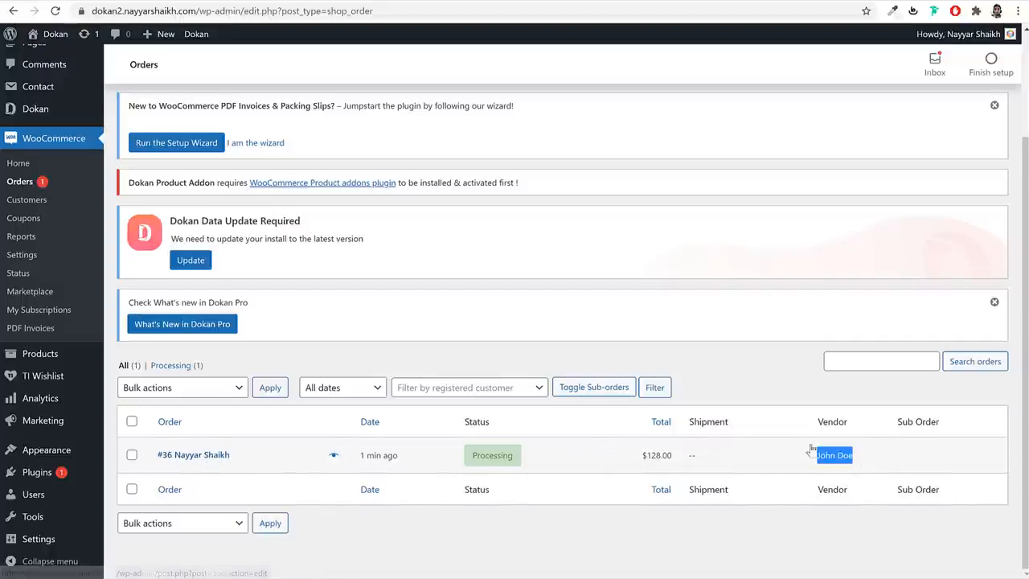
pyautogui.click(211, 460)
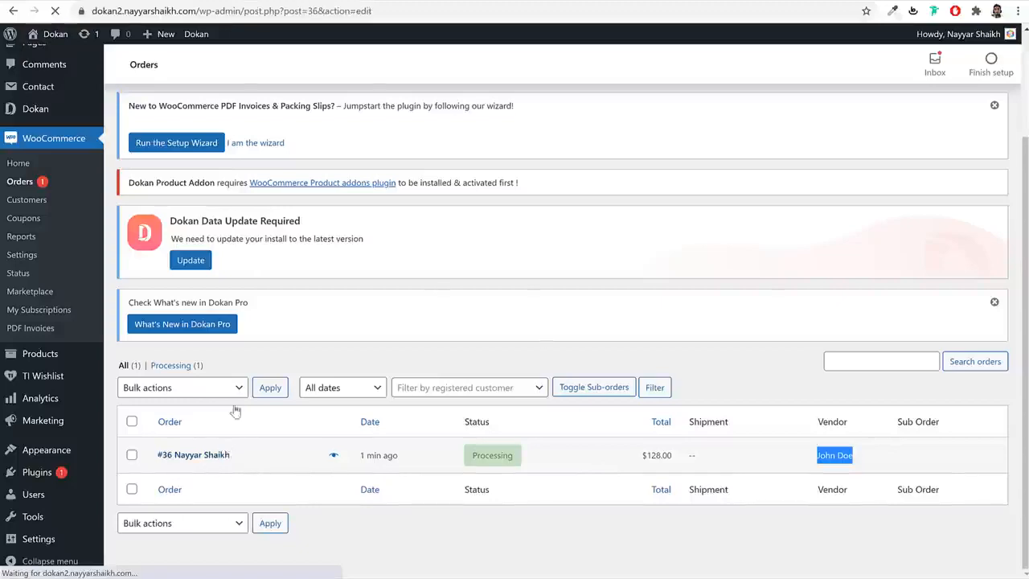
pyautogui.scroll(-10, 680, 338)
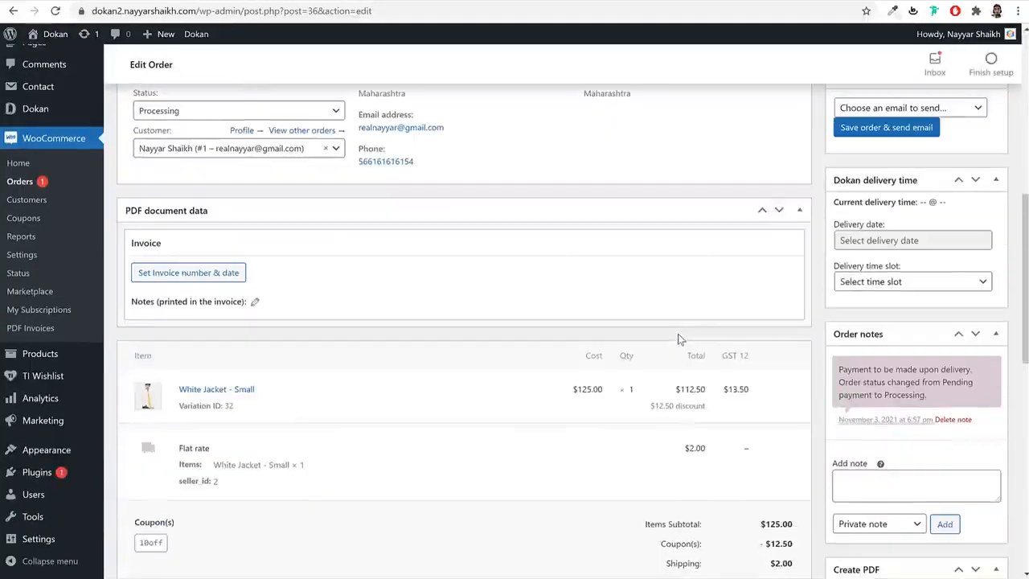
pyautogui.scroll(-3, 681, 339)
pyautogui.scroll(14, 678, 336)
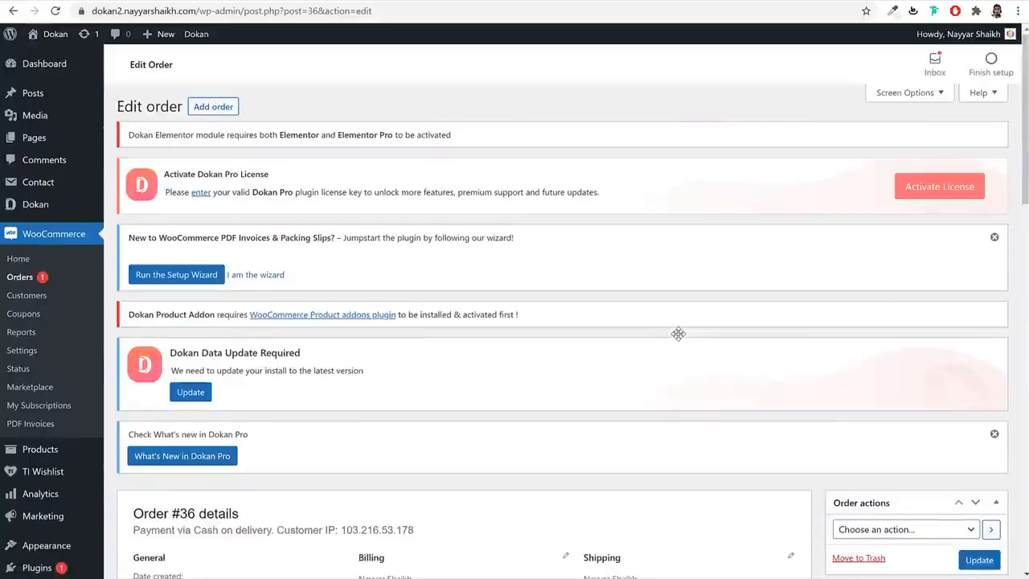
# - Go back to the orders list and switch to the vendor's incognito browser window
pyautogui.hotkey('alt', 'Left')
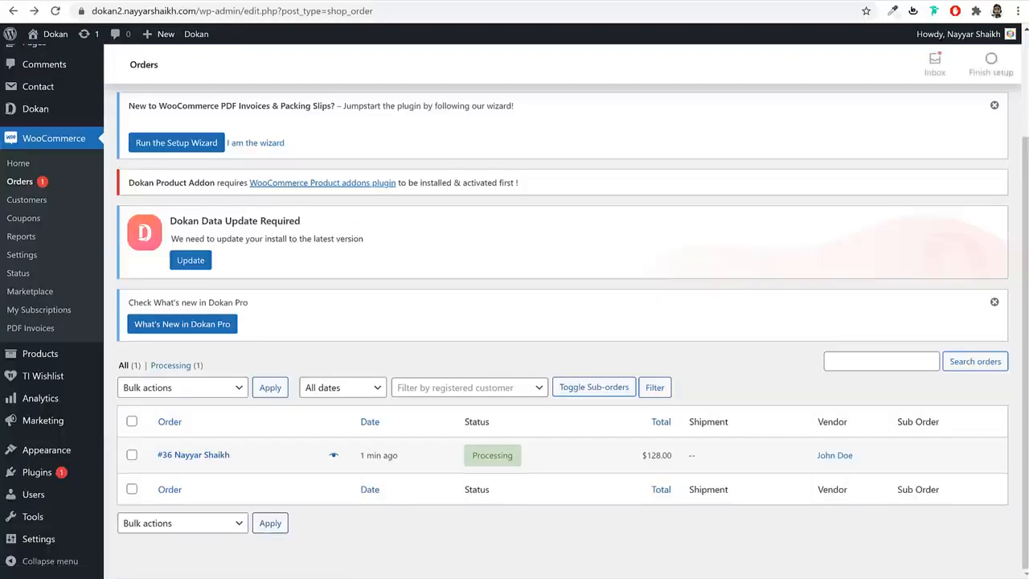
pyautogui.moveTo(227, 578)
pyautogui.click(290, 573)
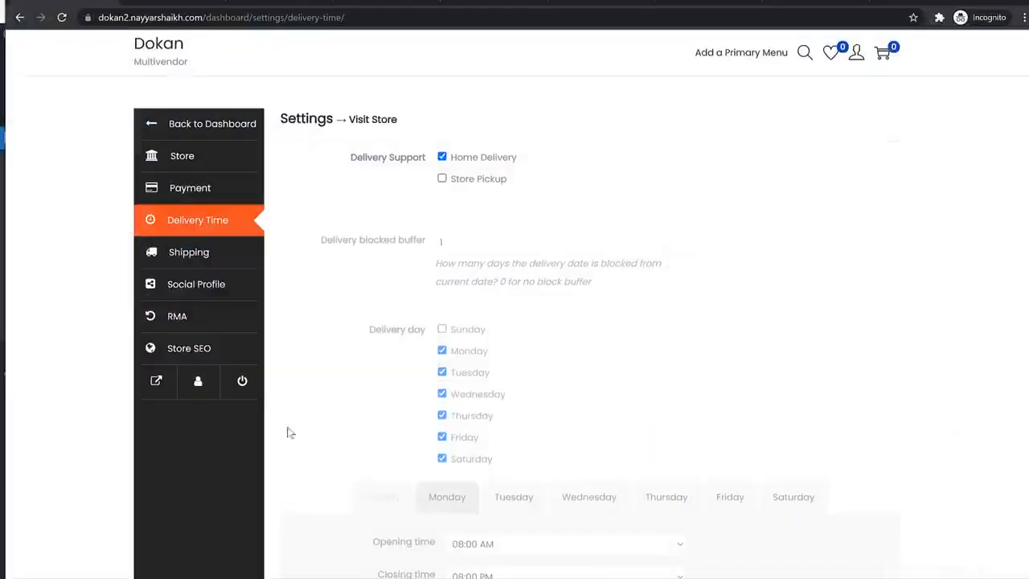
# - Open the vendor Orders list and generate order 36's PDF invoice
pyautogui.click(179, 139)
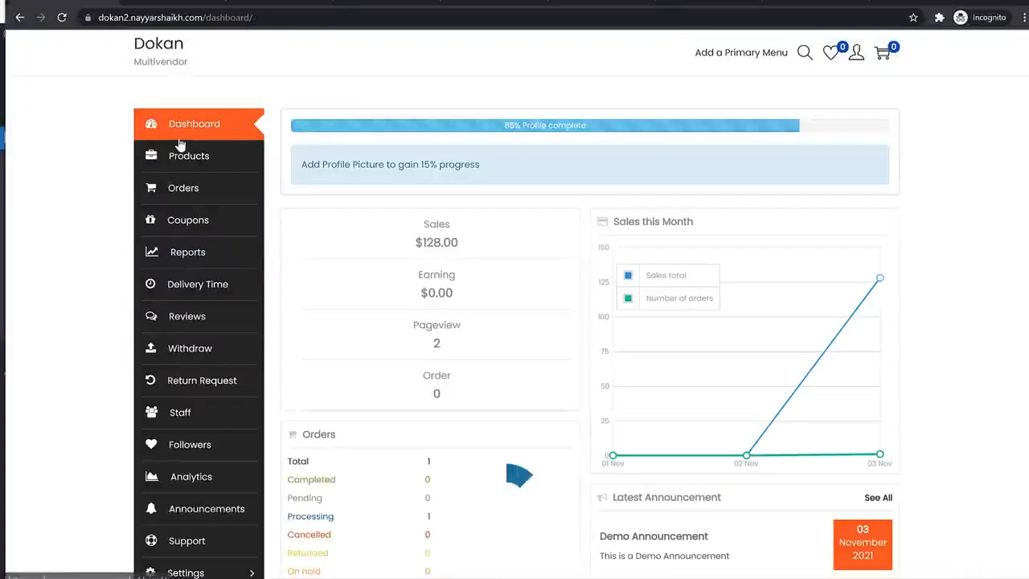
pyautogui.click(193, 199)
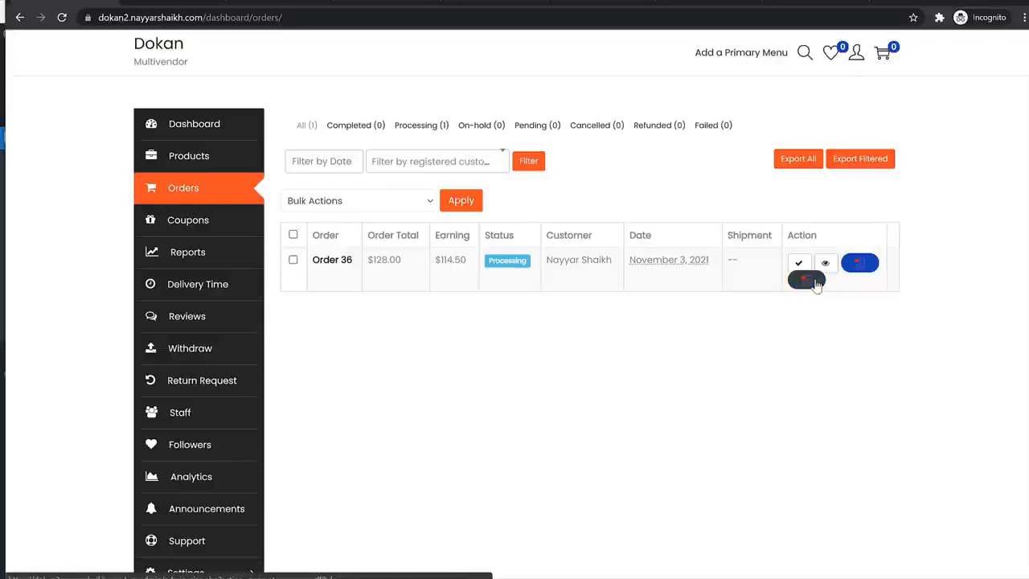
pyautogui.click(859, 265)
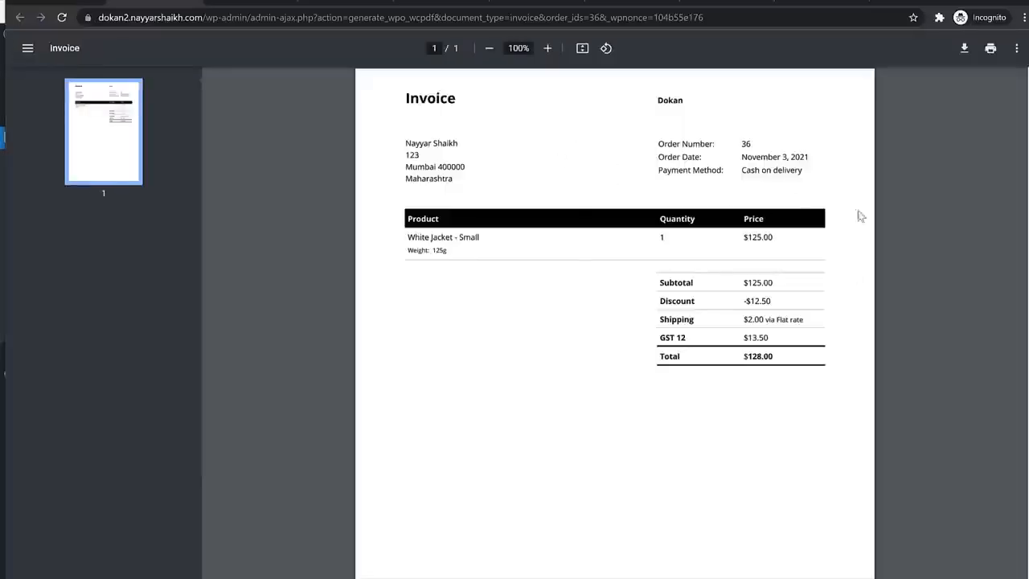
pyautogui.click(46, 3)
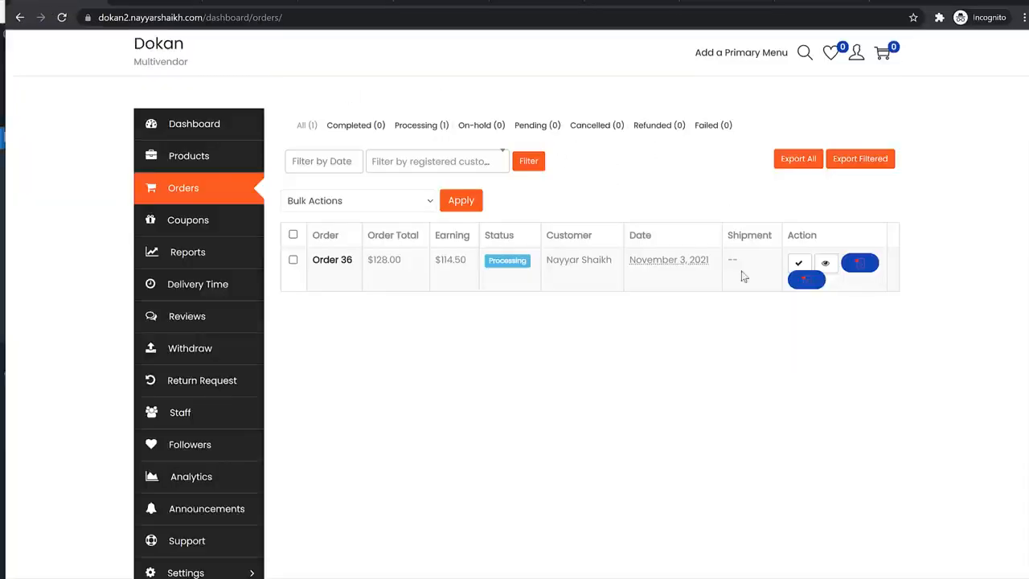
# - Generate the order's PDF packing slip and review its shipping address and item weight
pyautogui.click(808, 277)
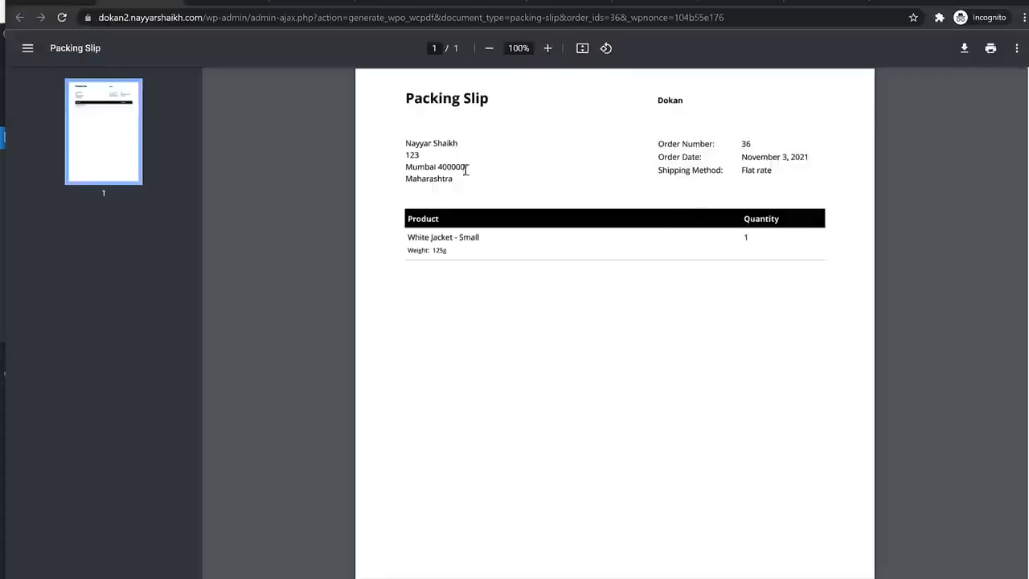
pyautogui.moveTo(400, 146); pyautogui.dragTo(464, 184)
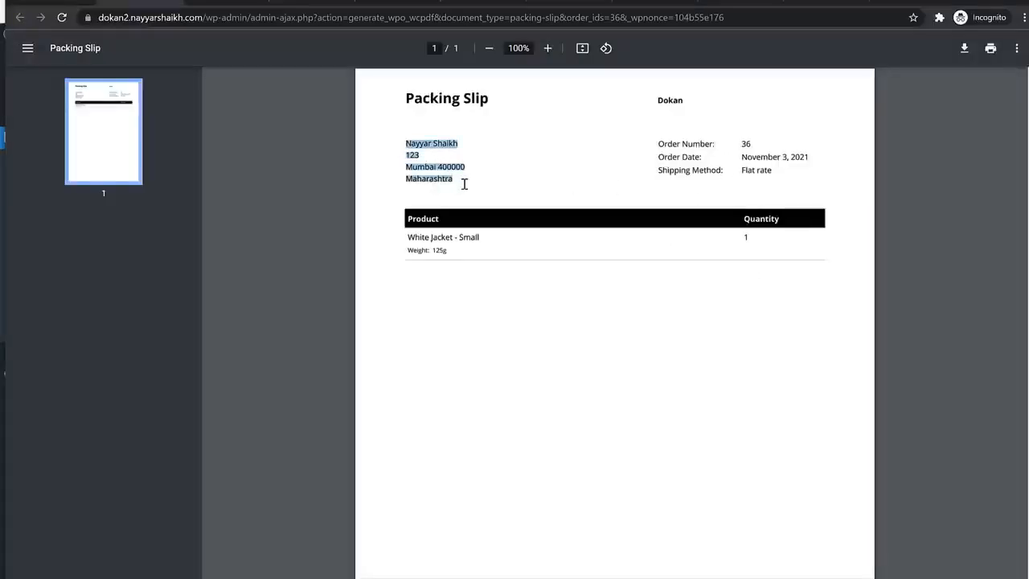
pyautogui.click(466, 185)
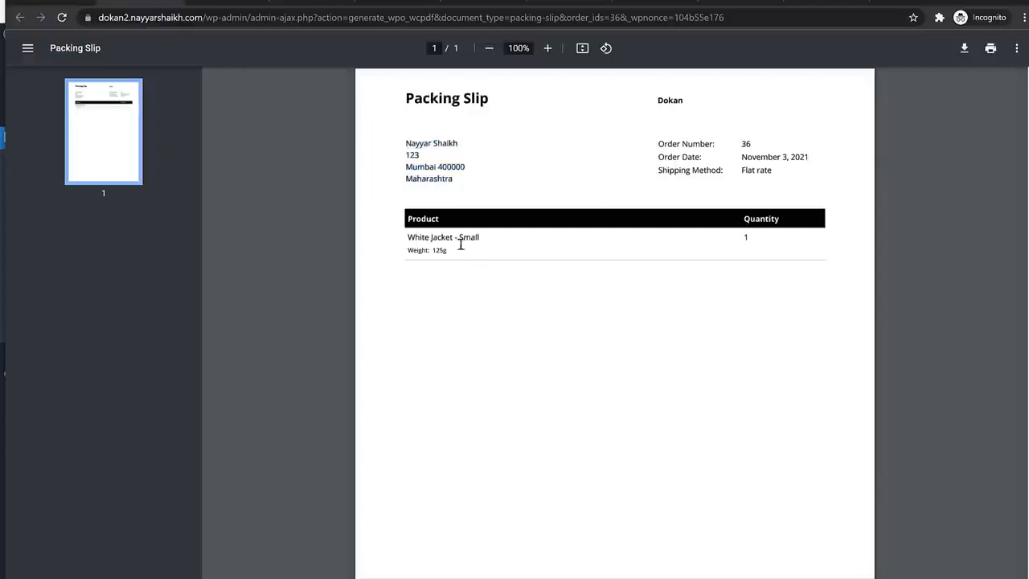
pyautogui.moveTo(403, 254); pyautogui.dragTo(455, 255)
pyautogui.click(764, 246)
pyautogui.click(78, 3)
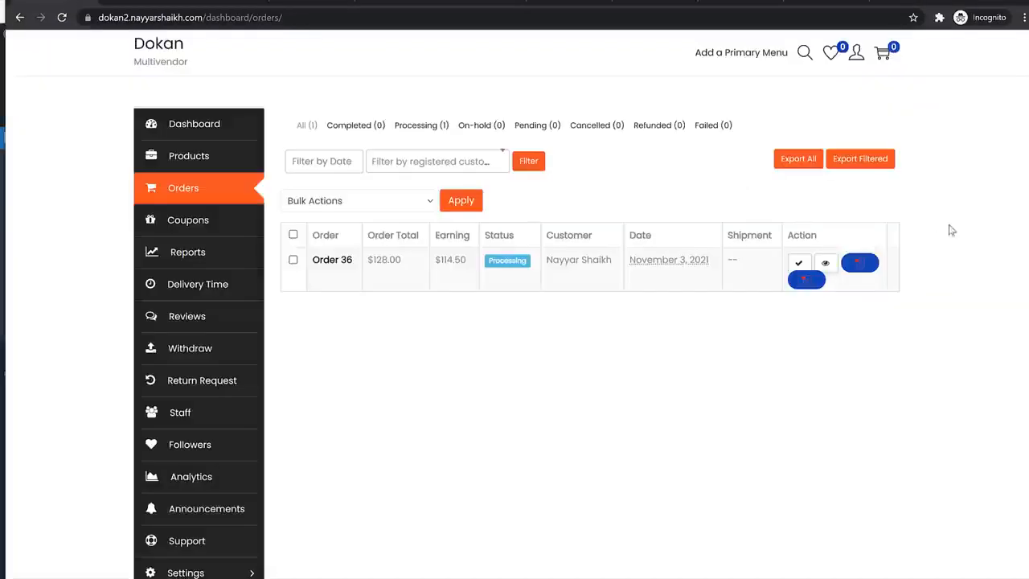
# - Glance at the packing slip and invoice PDFs and return to the vendor Orders list
pyautogui.click(153, 3)
pyautogui.click(222, 2)
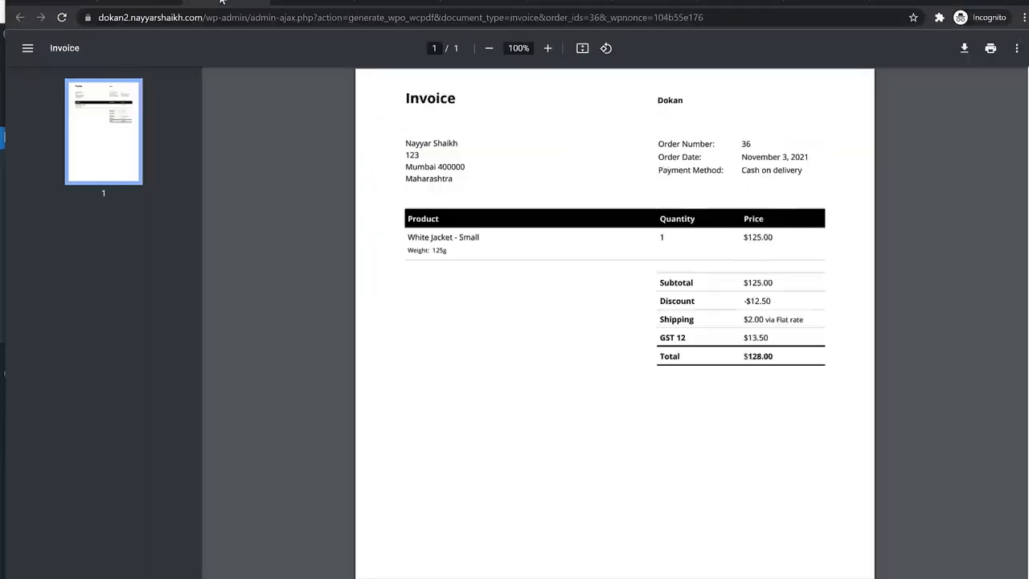
pyautogui.click(87, 3)
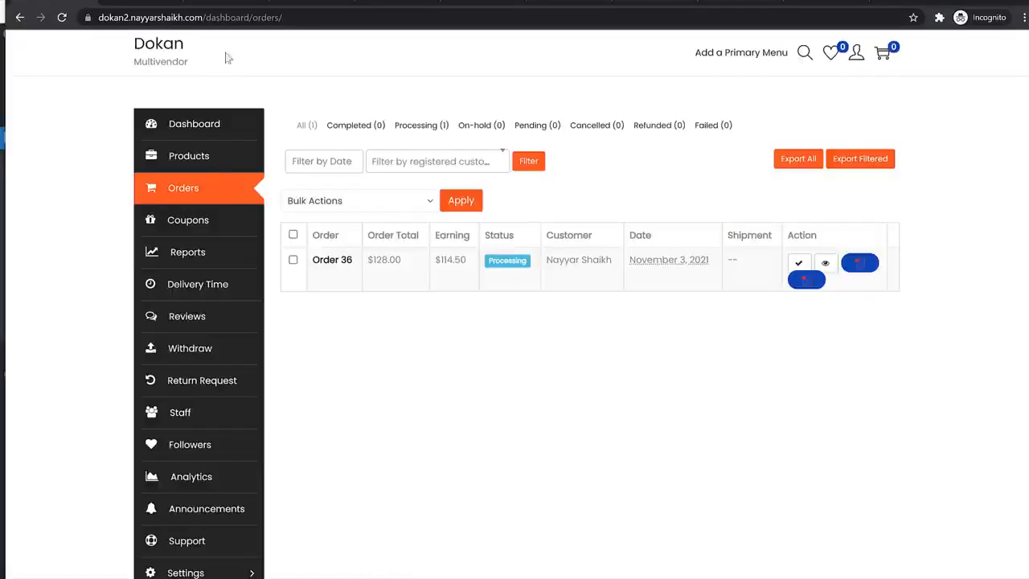
# - Open order 36's details, review the White Jacket - Small item and contact details, and start a shipment
pyautogui.click(335, 260)
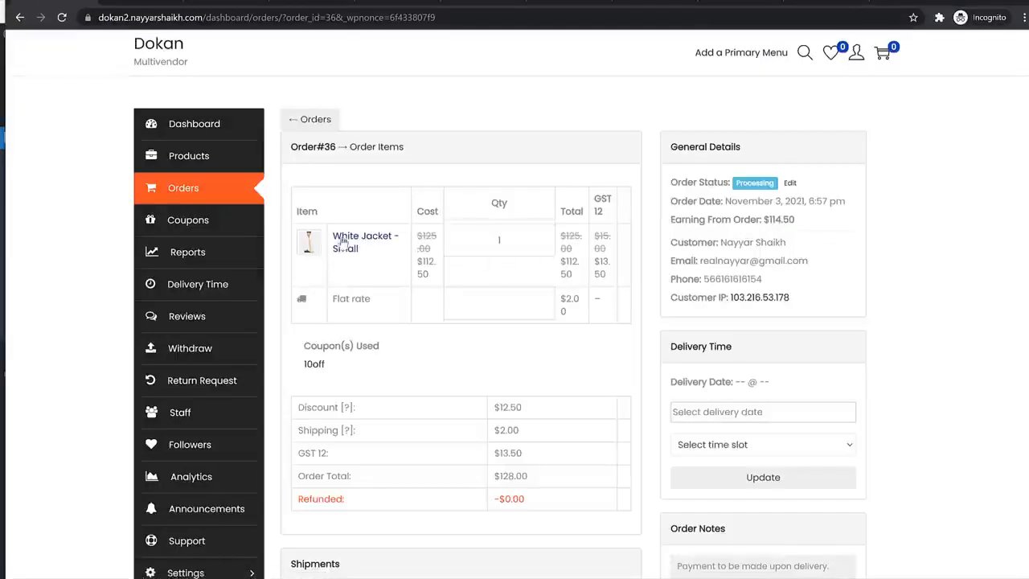
pyautogui.moveTo(363, 254); pyautogui.dragTo(334, 249)
pyautogui.scroll(-2, 579, 326)
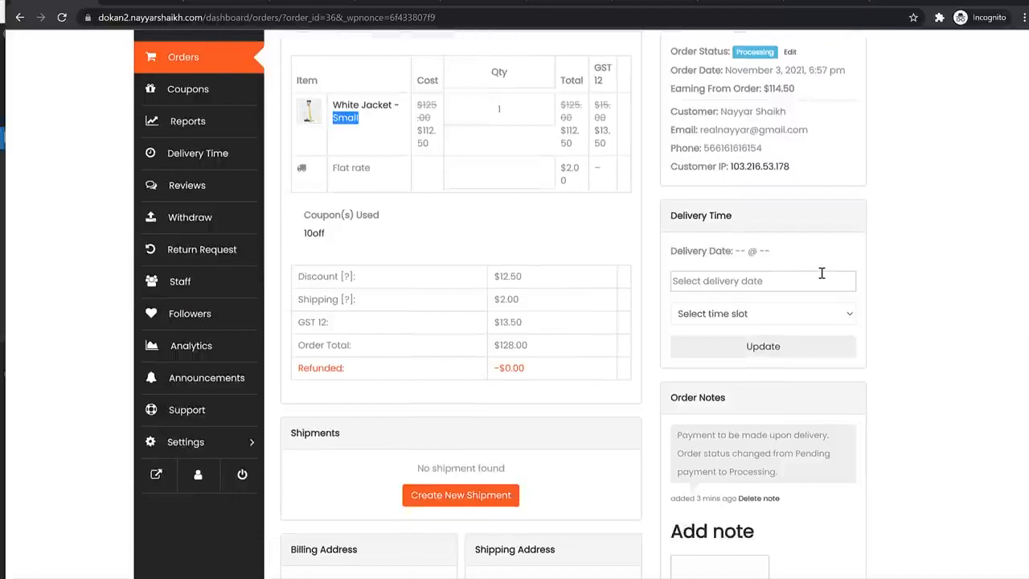
pyautogui.scroll(1, 809, 251)
pyautogui.moveTo(669, 172); pyautogui.dragTo(706, 216)
pyautogui.click(769, 216)
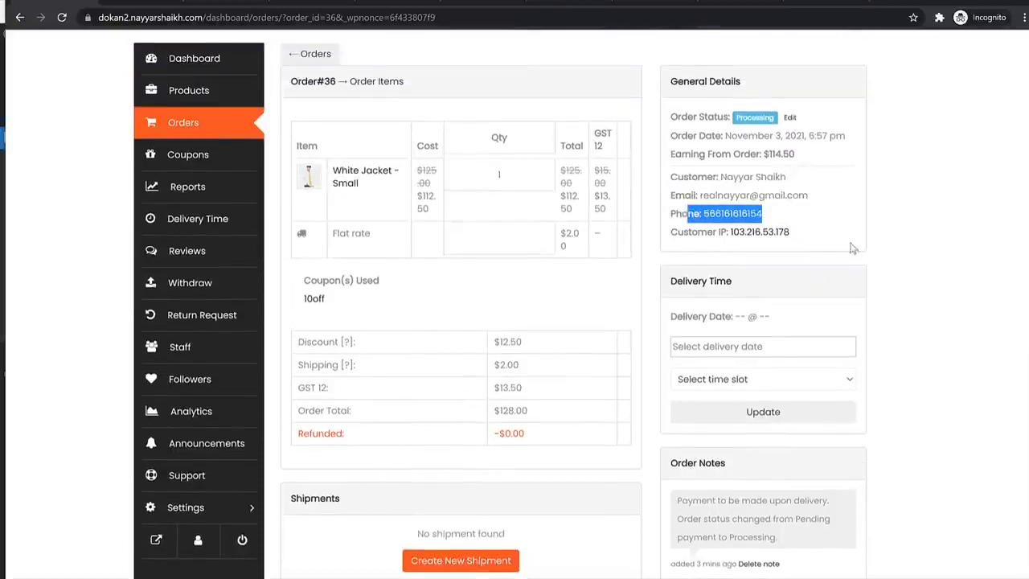
pyautogui.scroll(-3, 782, 291)
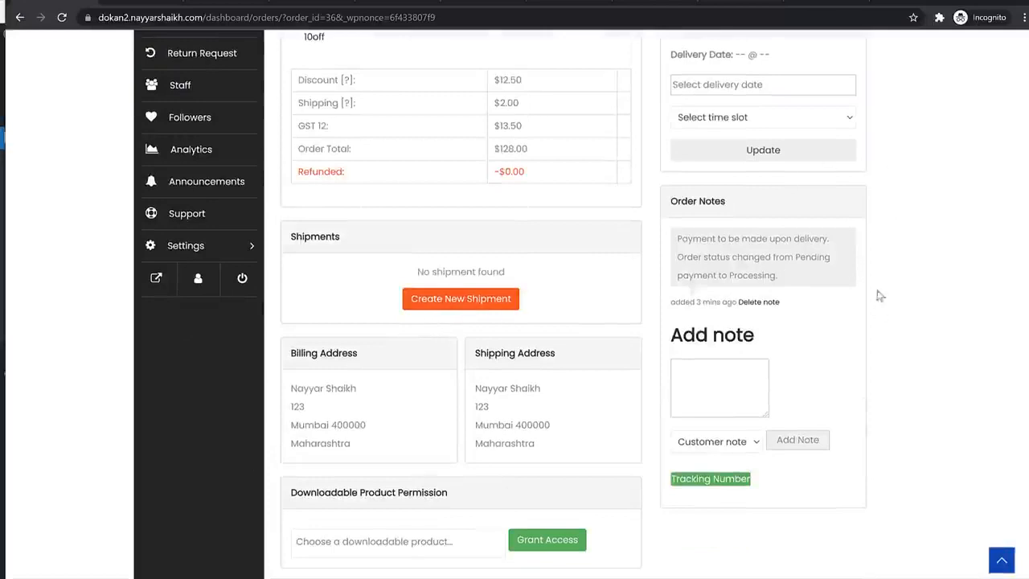
pyautogui.scroll(-2, 878, 296)
pyautogui.scroll(1, 884, 312)
pyautogui.click(471, 271)
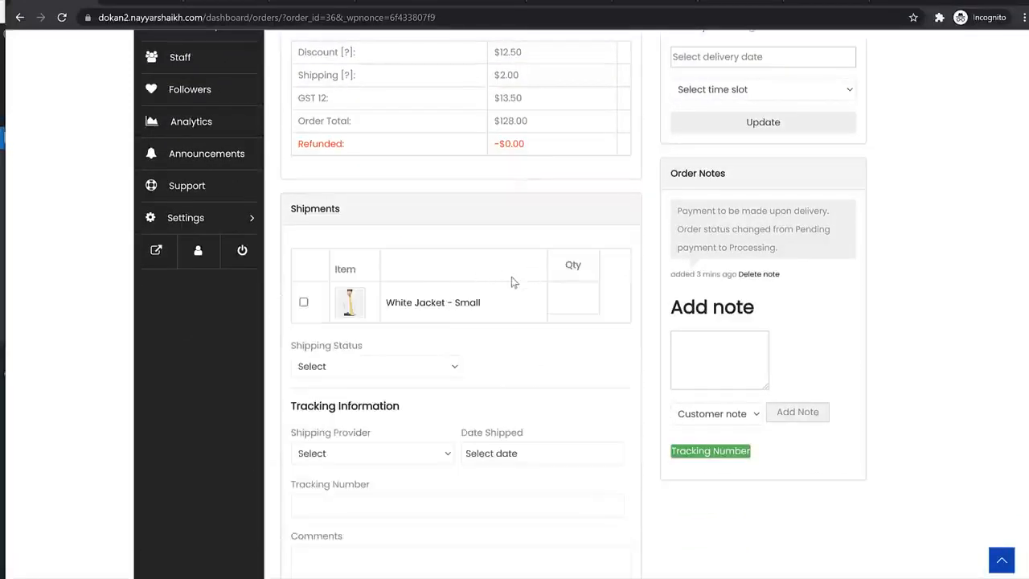
# - Add White Jacket - Small with status On the way, provider DHL, shipped November 3, 2021
pyautogui.click(304, 304)
pyautogui.scroll(-2, 521, 352)
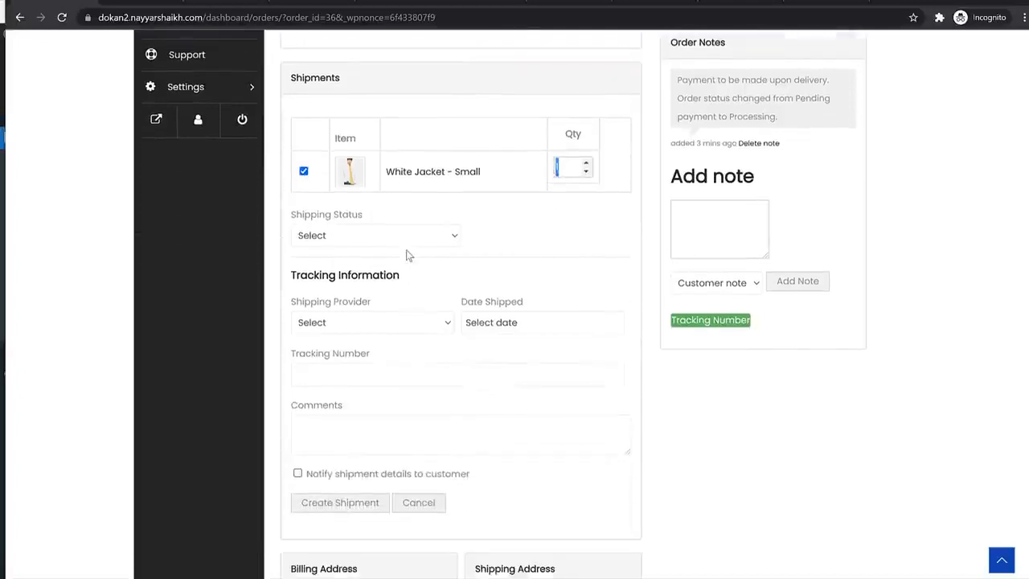
pyautogui.click(406, 240)
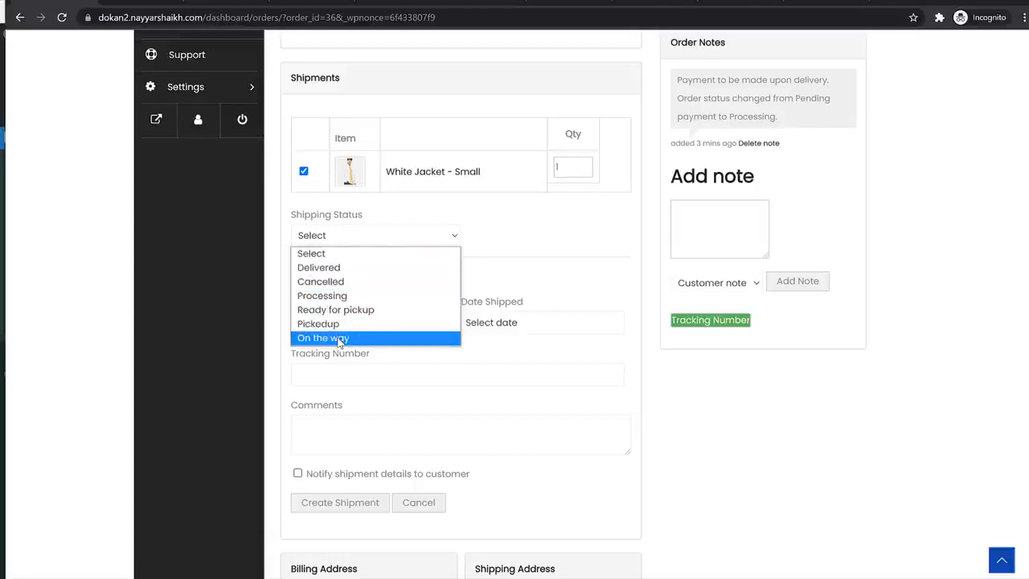
pyautogui.click(341, 340)
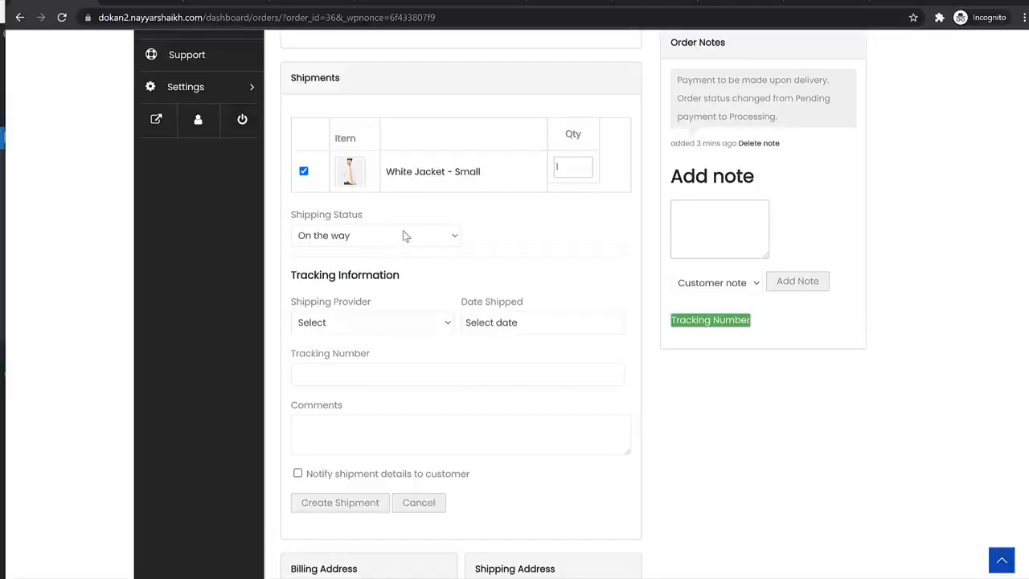
pyautogui.click(407, 320)
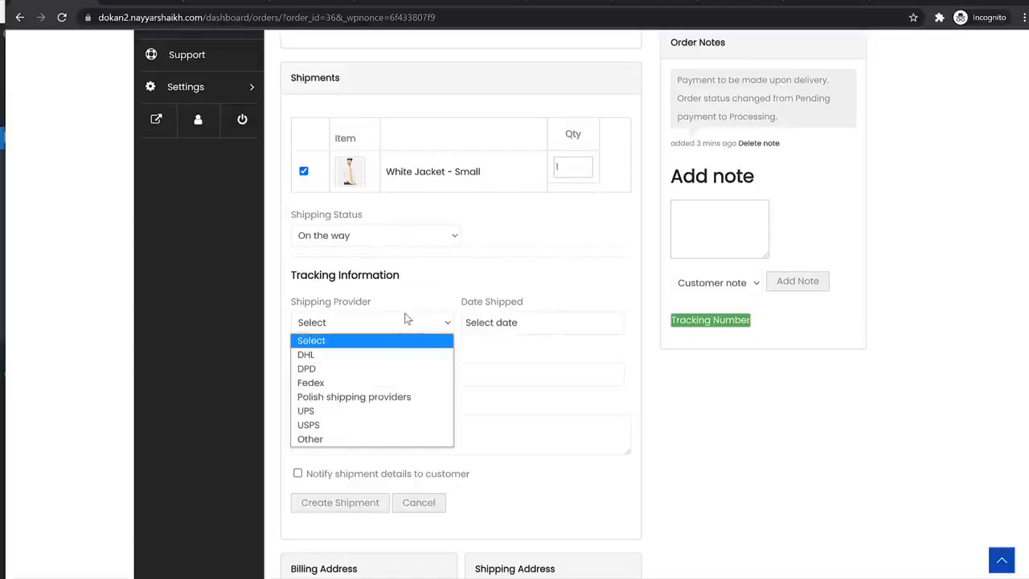
pyautogui.click(327, 360)
pyautogui.click(537, 325)
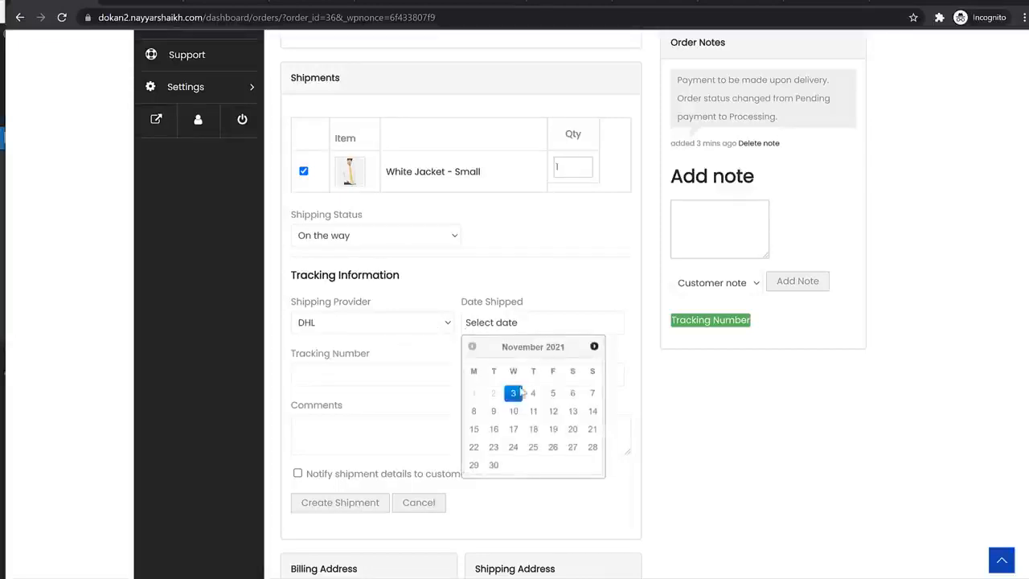
pyautogui.click(515, 392)
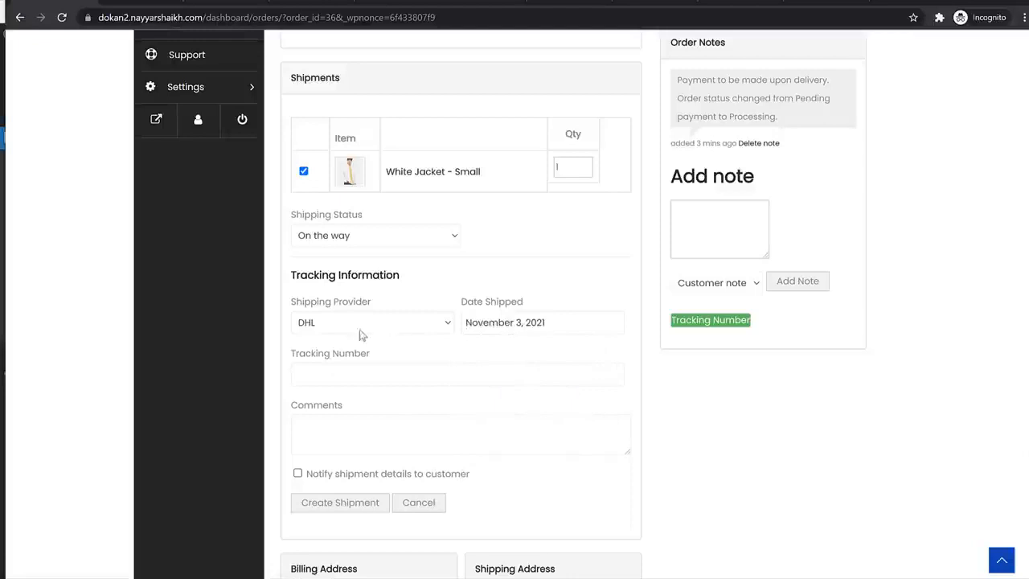
# - Enter the shipment's tracking number, tick Notify customer, and create the shipment
pyautogui.scroll(2, 455, 346)
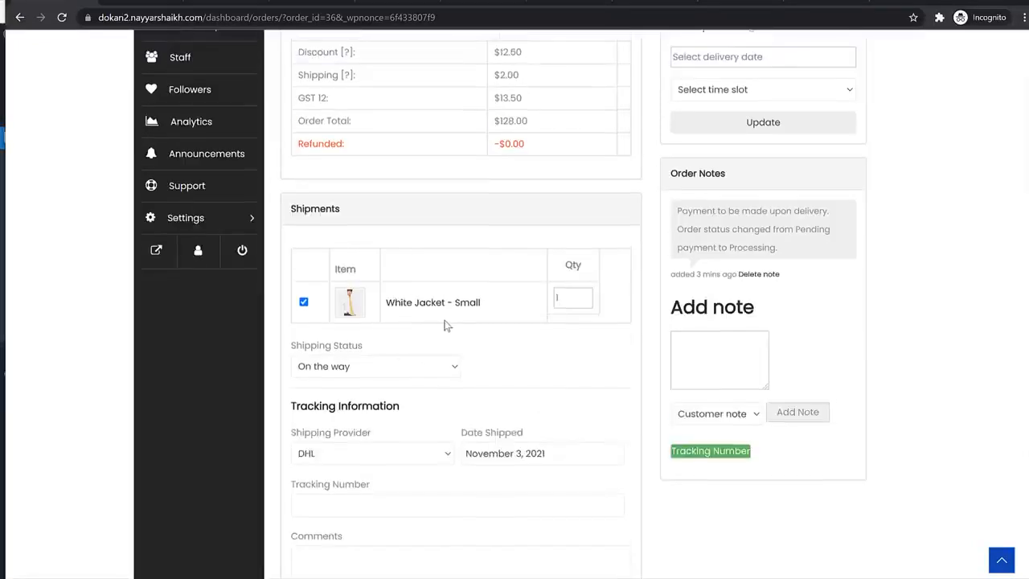
pyautogui.scroll(-3, 442, 330)
pyautogui.click(400, 310)
pyautogui.write('45161651651651')
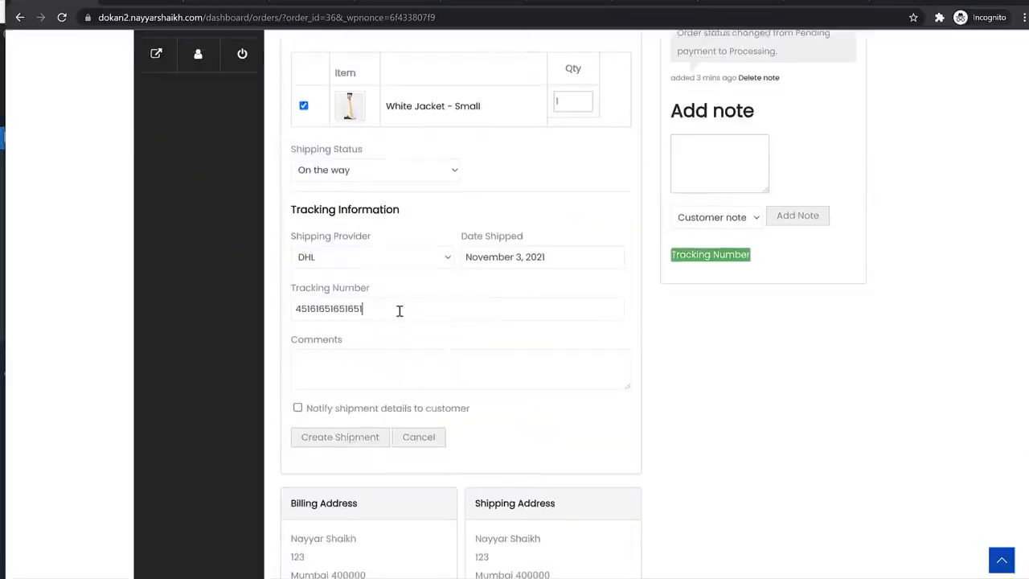
pyautogui.doubleClick(350, 318)
pyautogui.click(326, 367)
pyautogui.click(332, 412)
pyautogui.moveTo(357, 412); pyautogui.dragTo(461, 415)
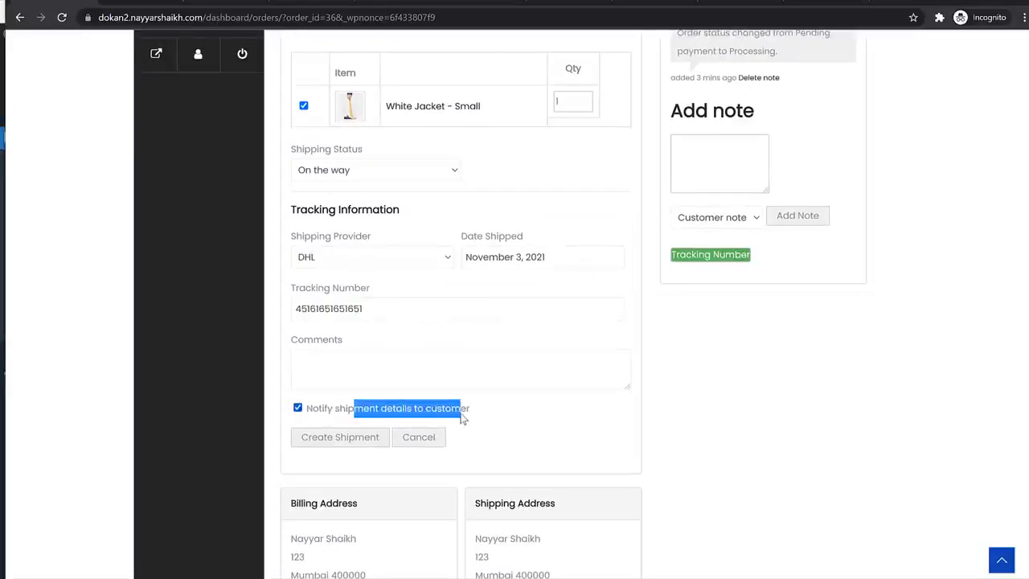
pyautogui.click(329, 440)
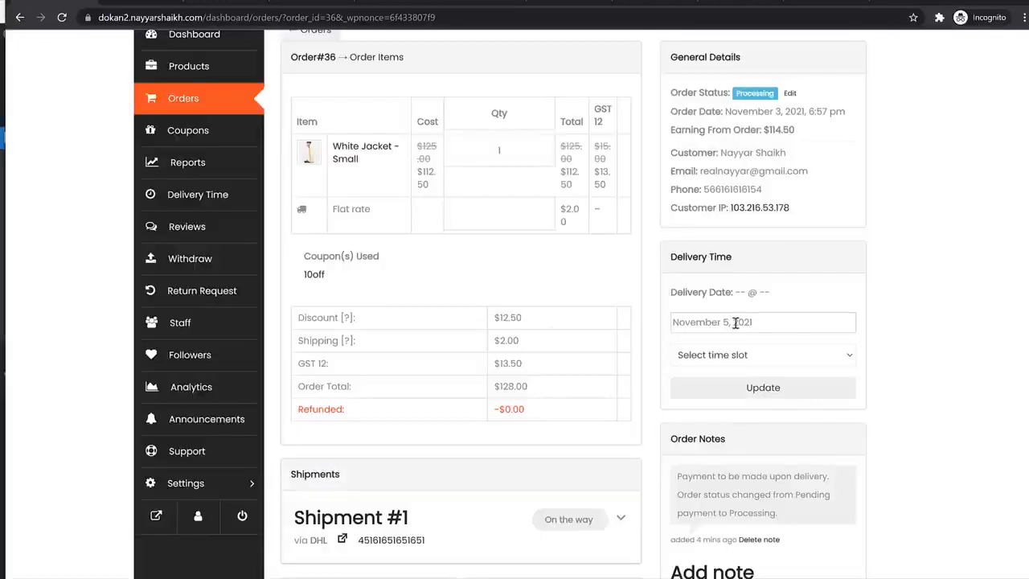
# - Set order 36's delivery to November 6, 2021, 10:00 am - 11:00 am, and save it
pyautogui.click(735, 322)
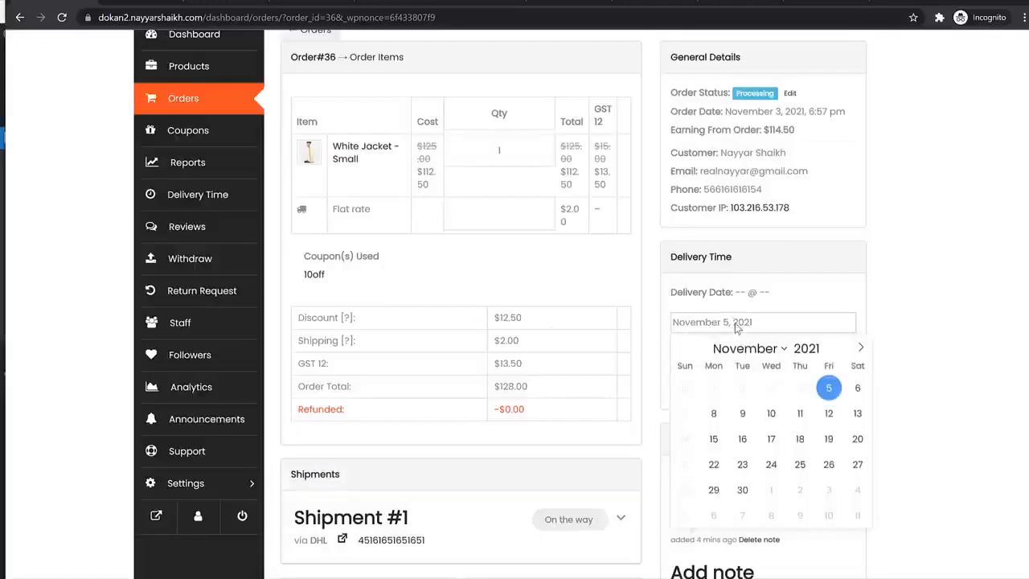
pyautogui.click(855, 391)
pyautogui.click(770, 355)
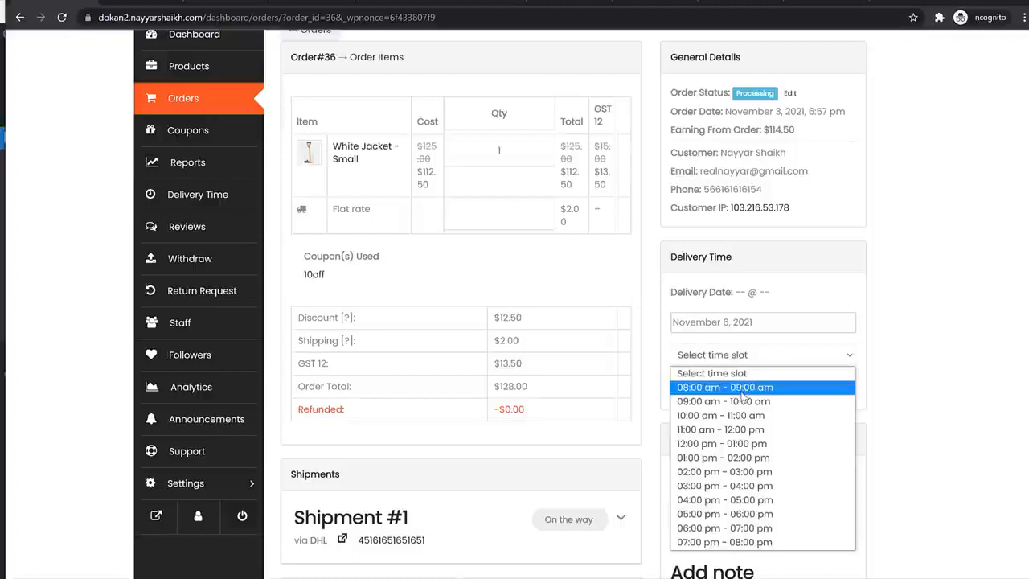
pyautogui.click(735, 414)
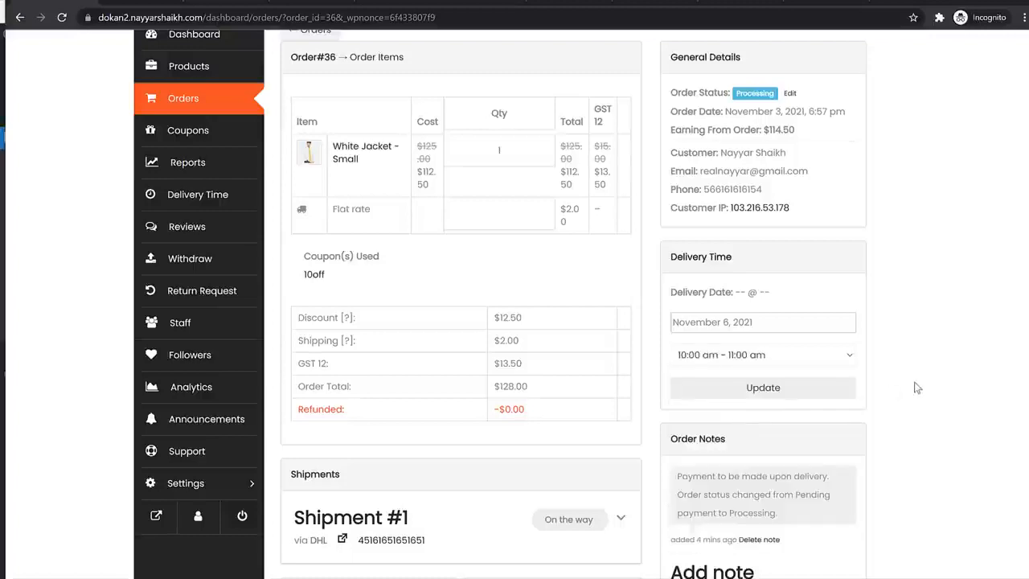
pyautogui.click(757, 390)
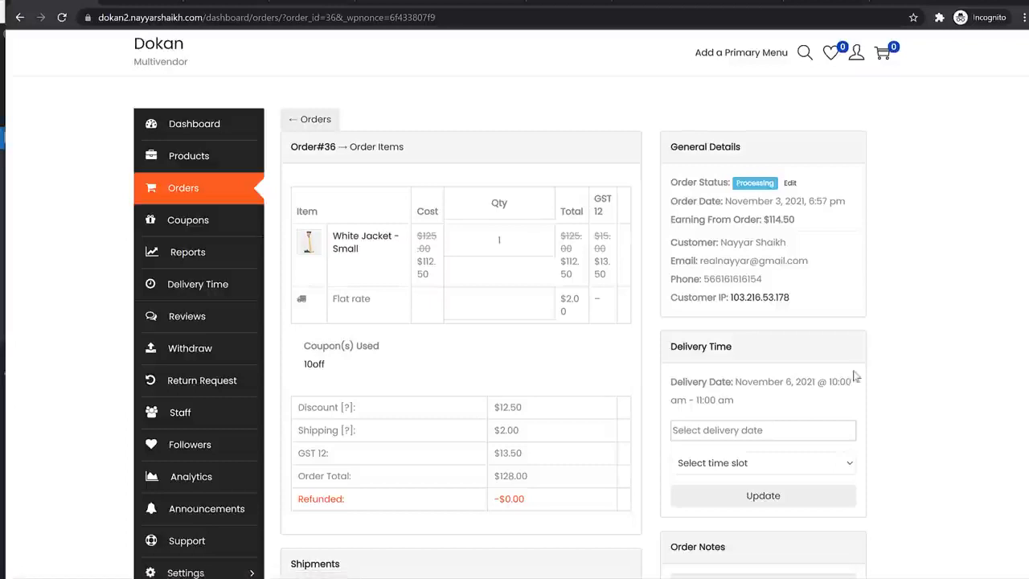
# - Check the saved delivery date and open the Delivery Time calendar
pyautogui.moveTo(735, 378); pyautogui.dragTo(773, 413)
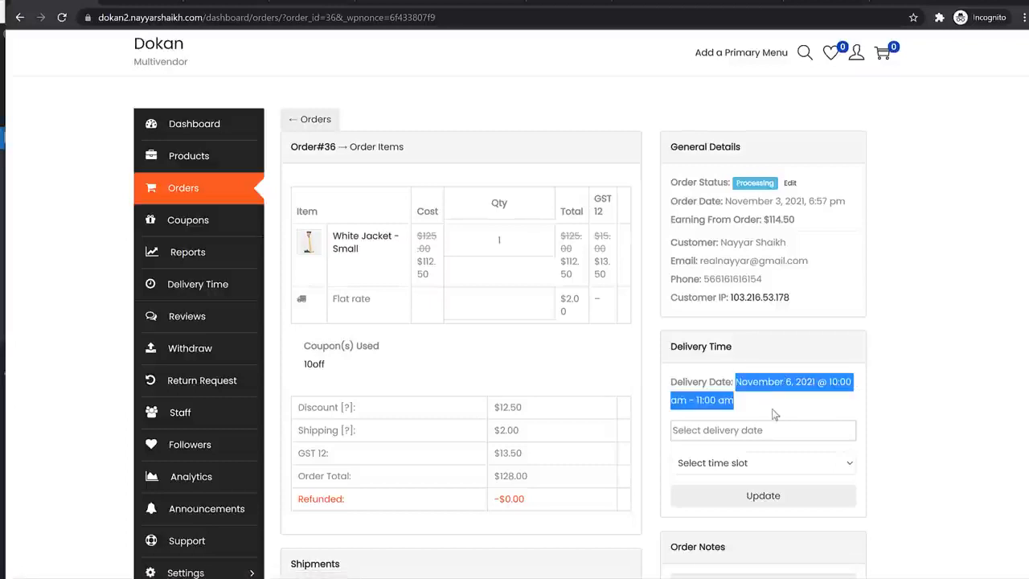
pyautogui.click(698, 364)
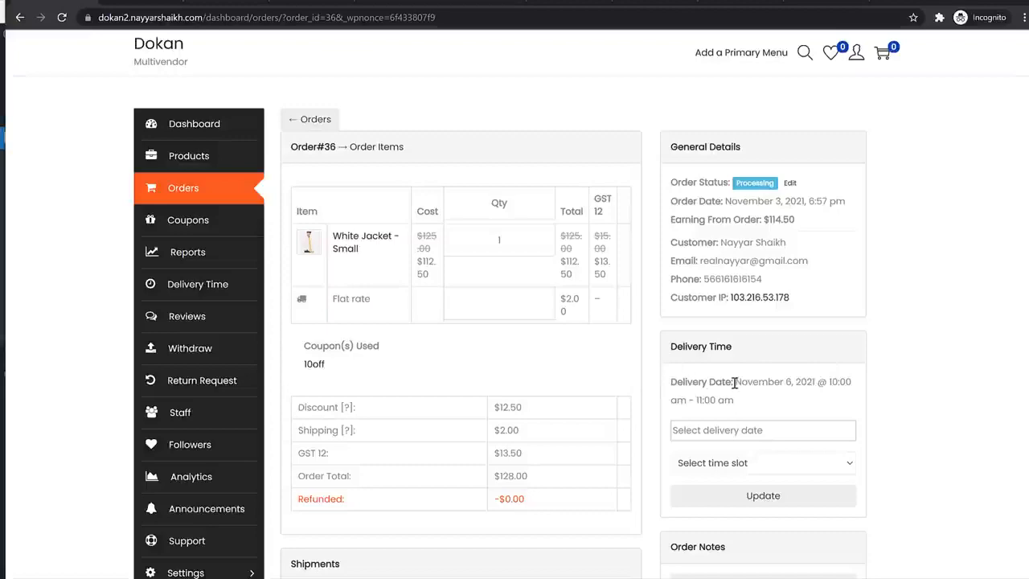
pyautogui.scroll(-3, 864, 444)
pyautogui.scroll(3, 864, 450)
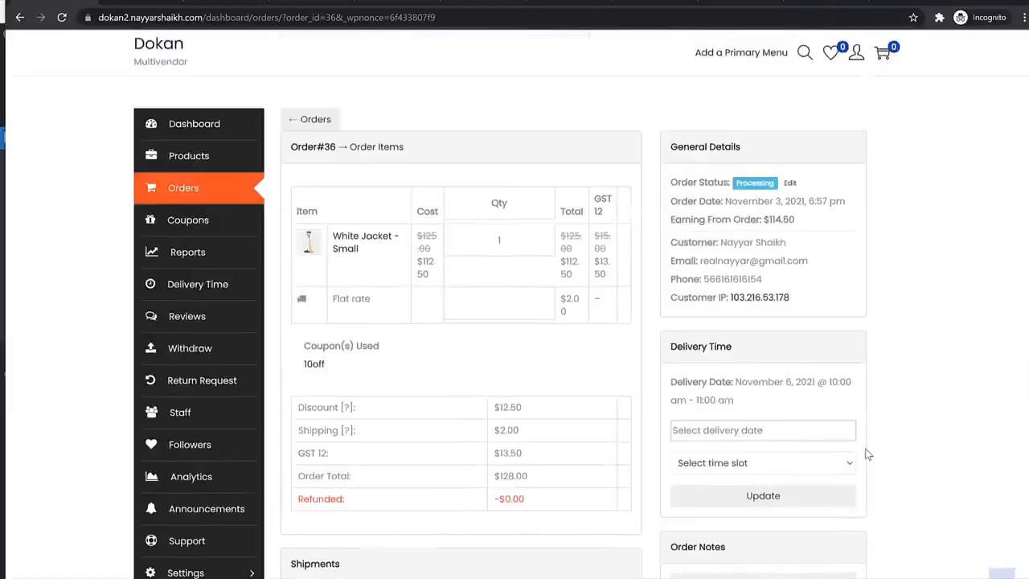
pyautogui.click(185, 287)
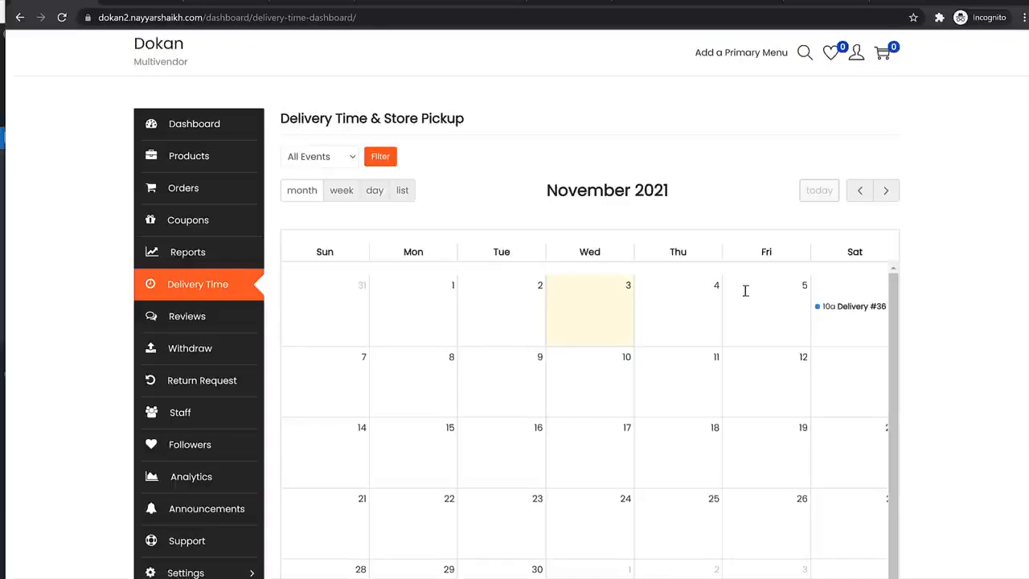
pyautogui.moveTo(861, 312)
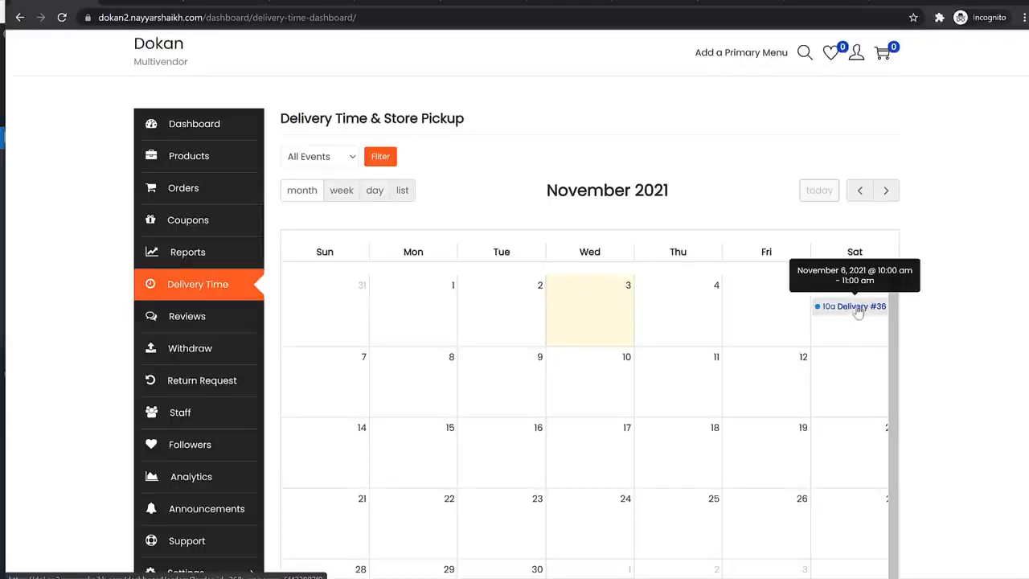
pyautogui.click(860, 315)
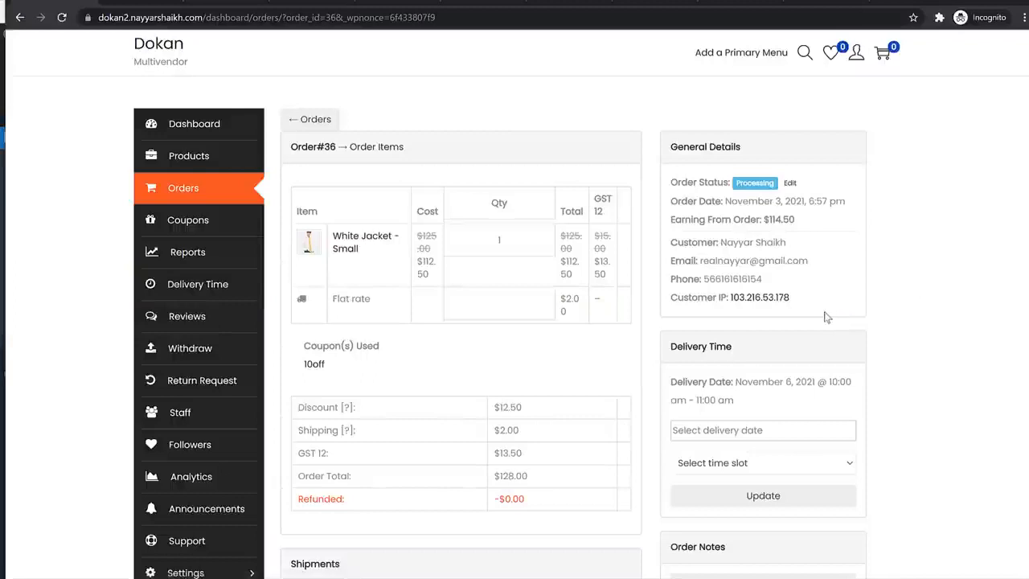
pyautogui.hotkey('alt', 'Left')
pyautogui.scroll(-3, 925, 372)
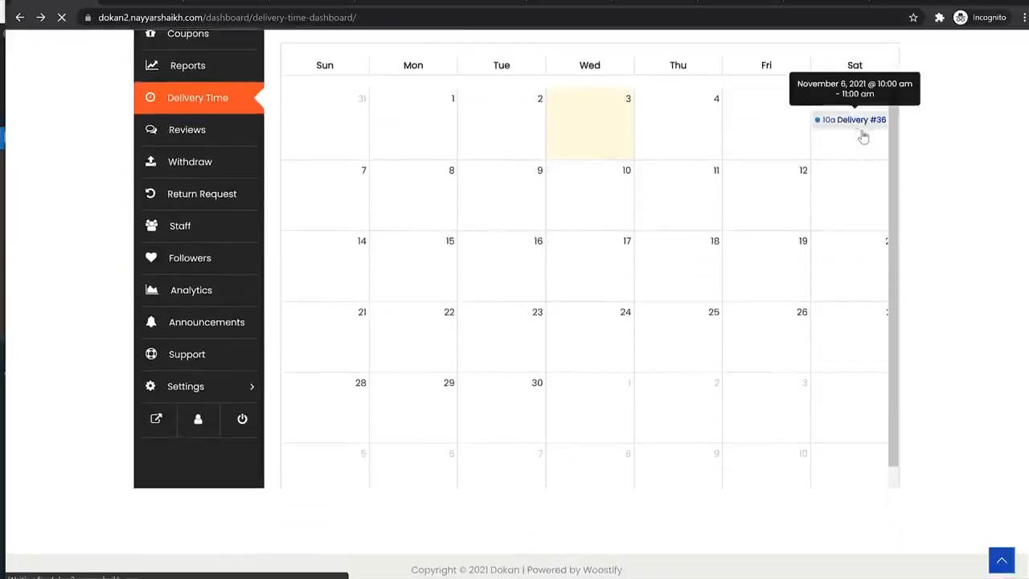
pyautogui.click(862, 125)
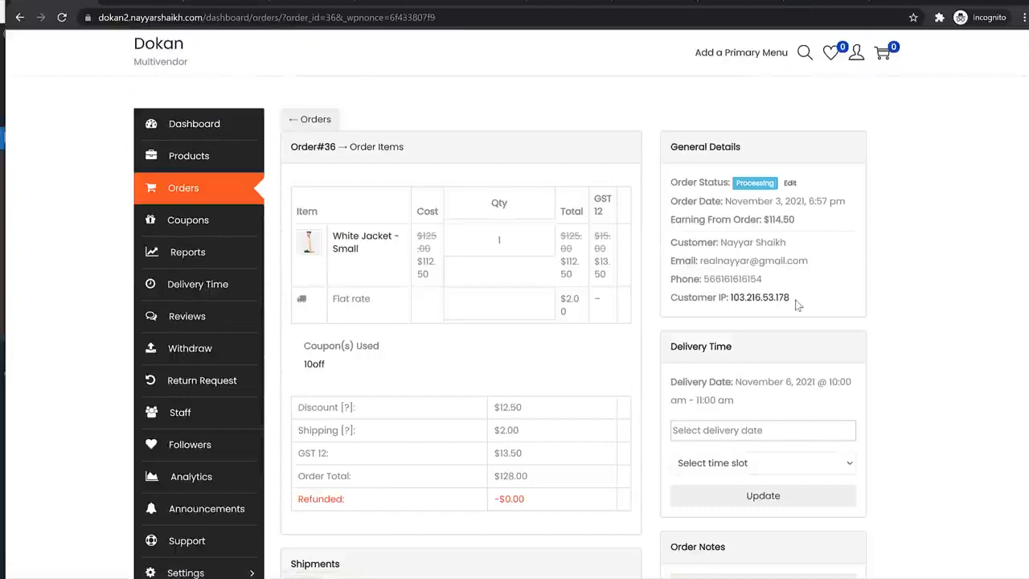
# - Mark Shipment #1 as Delivered, notify the customer, and update the shipment
pyautogui.scroll(-6, 632, 413)
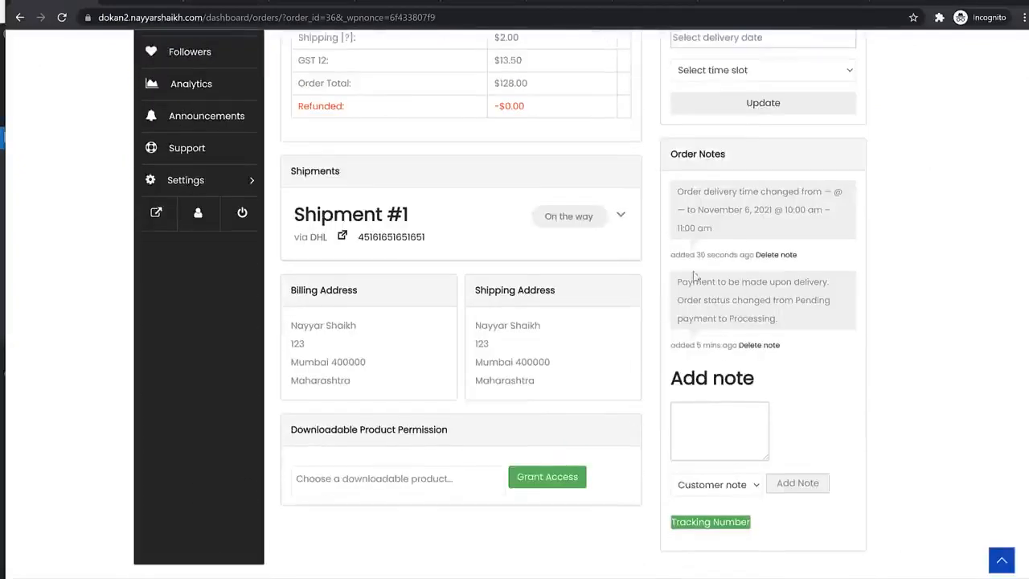
pyautogui.click(617, 223)
pyautogui.click(402, 372)
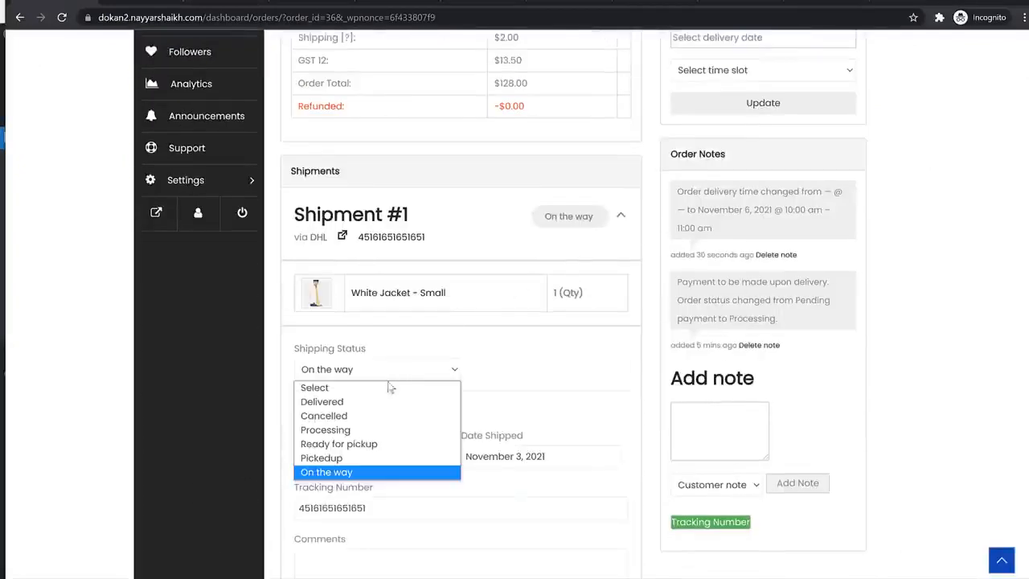
pyautogui.click(372, 401)
pyautogui.scroll(-3, 501, 393)
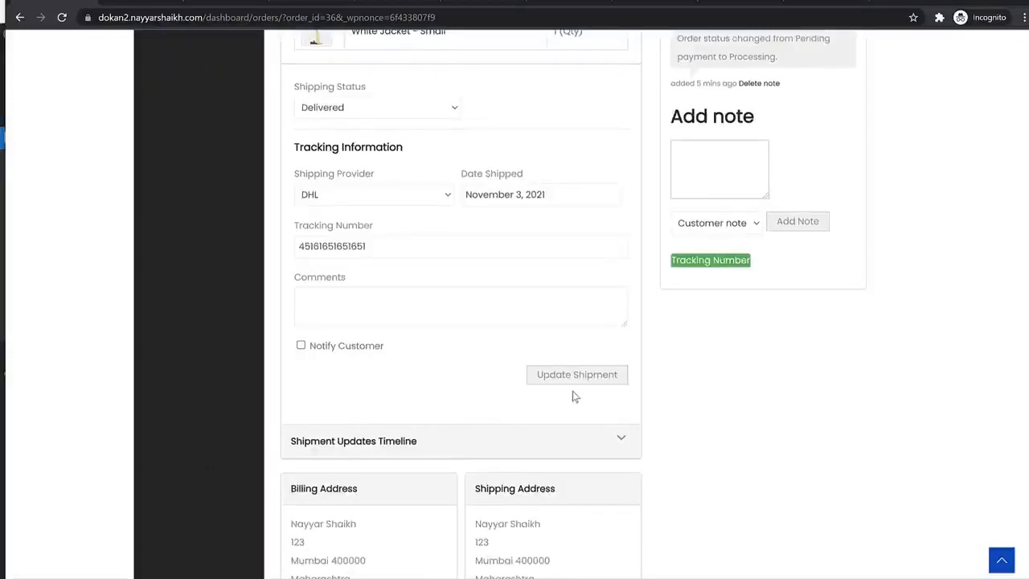
pyautogui.click(325, 346)
pyautogui.click(595, 374)
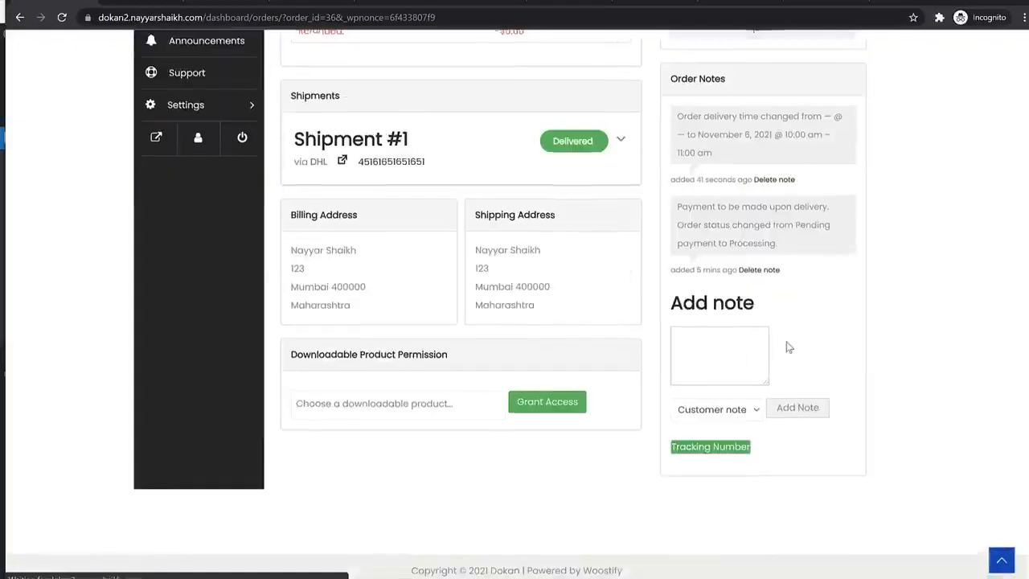
# - Change order 36's status to Completed, then switch to the other browser window
pyautogui.scroll(3, 788, 346)
pyautogui.scroll(3, 800, 273)
pyautogui.click(788, 184)
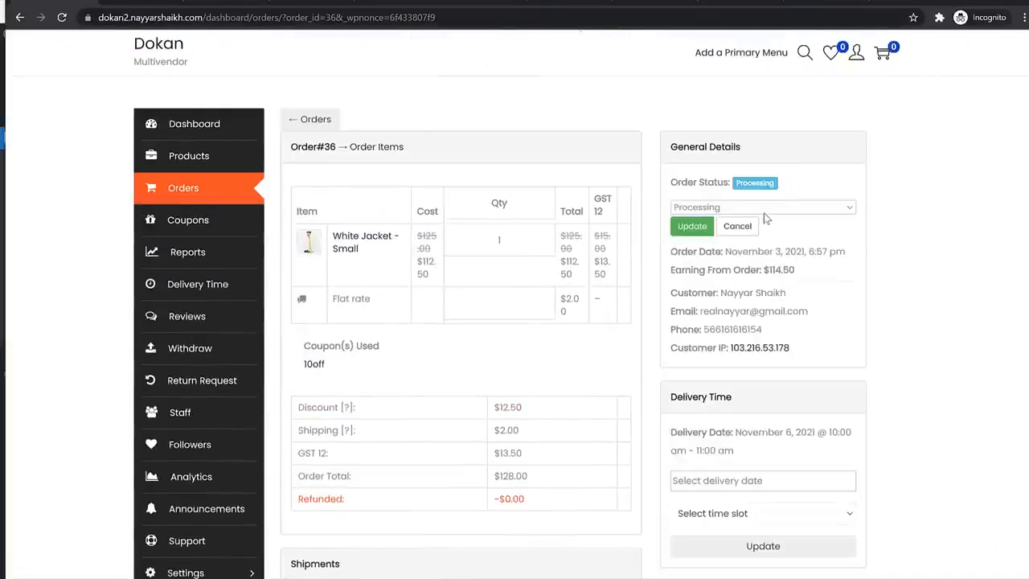
pyautogui.click(766, 208)
pyautogui.click(708, 259)
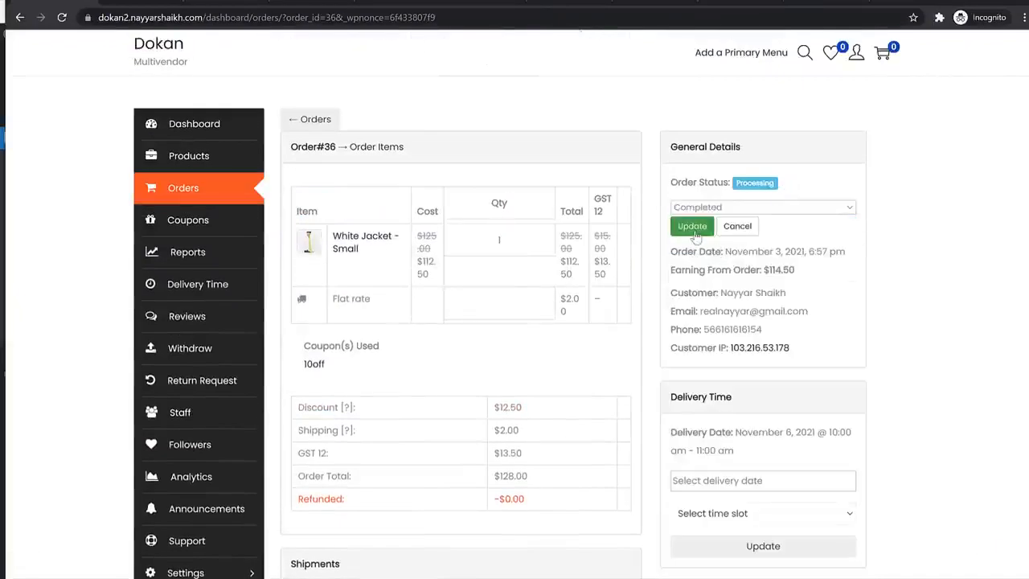
pyautogui.click(693, 229)
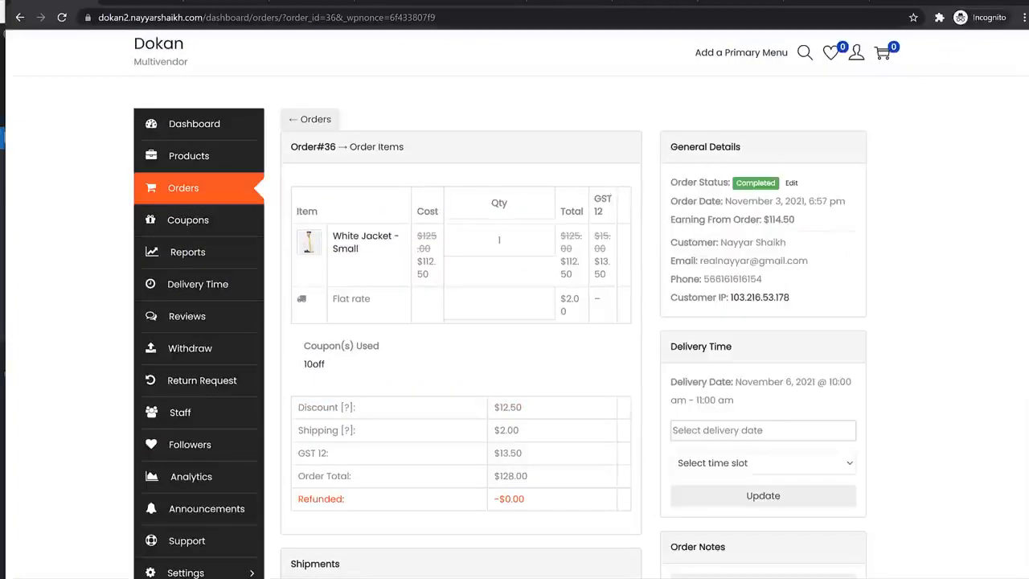
pyautogui.hotkey('alt', 'Tab')
pyautogui.hotkey('alt', 'Tab')
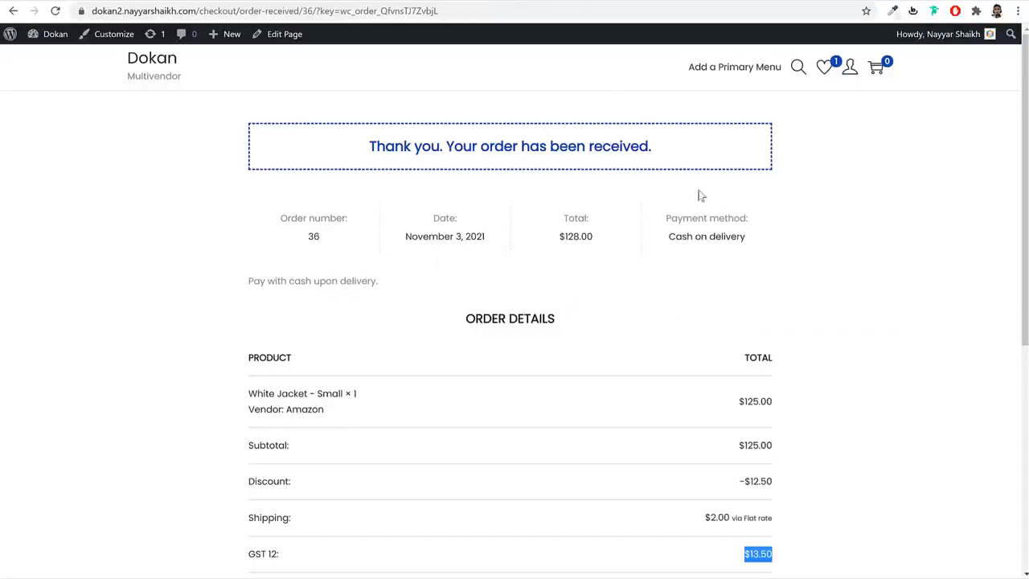
pyautogui.click(844, 69)
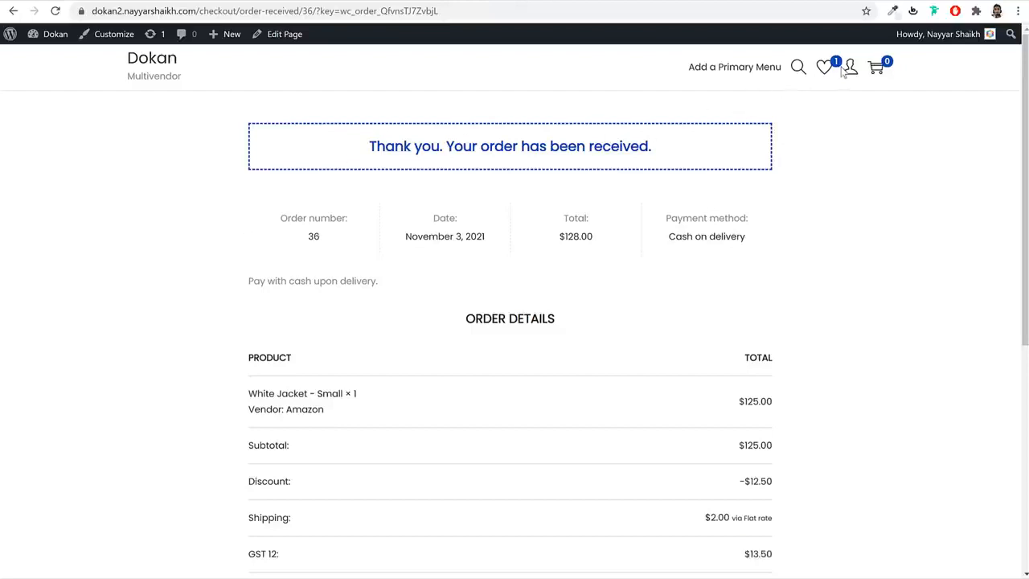
pyautogui.click(861, 100)
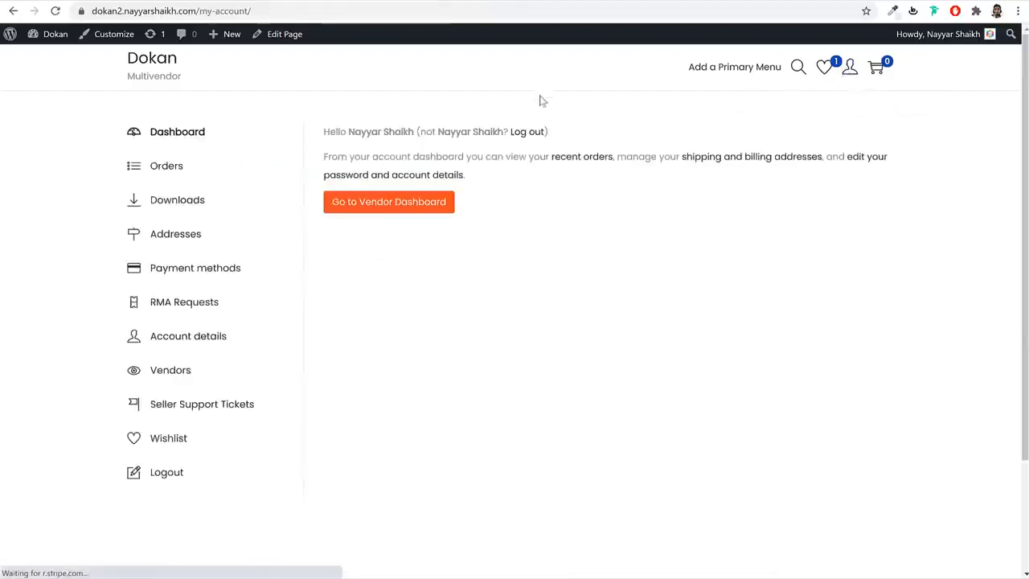
pyautogui.click(166, 170)
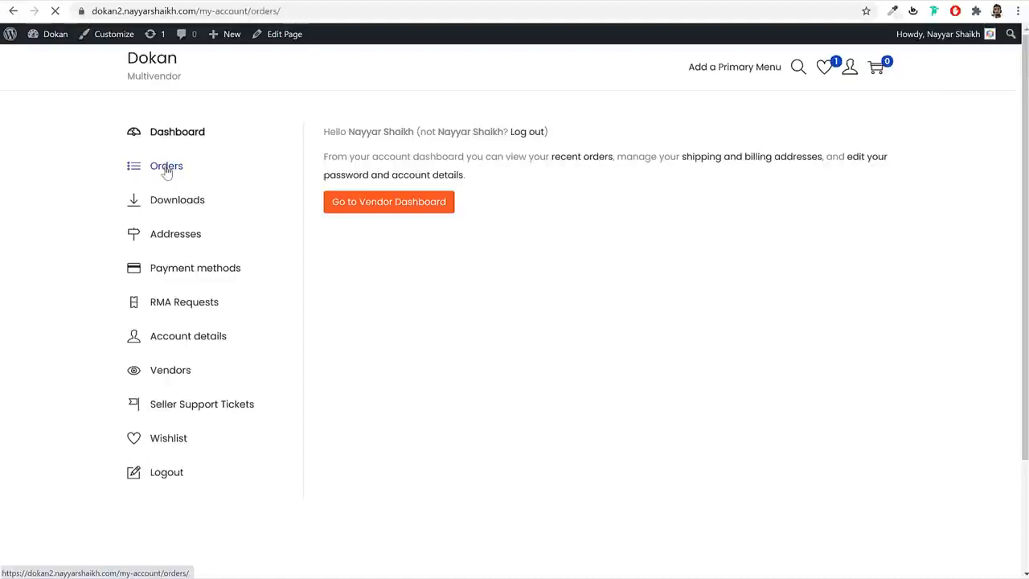
pyautogui.moveTo(566, 208); pyautogui.dragTo(609, 208)
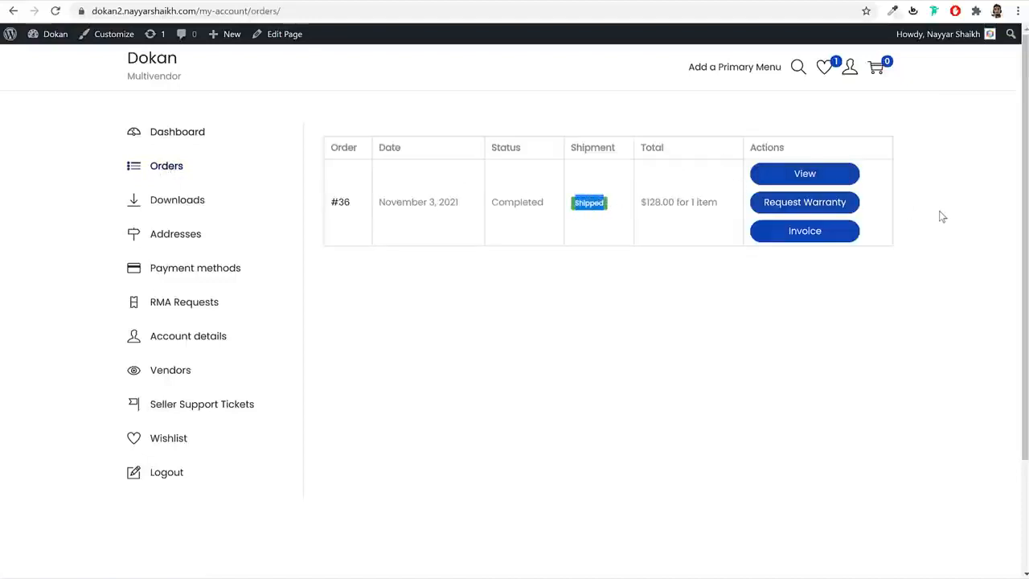
pyautogui.click(840, 306)
pyautogui.click(812, 236)
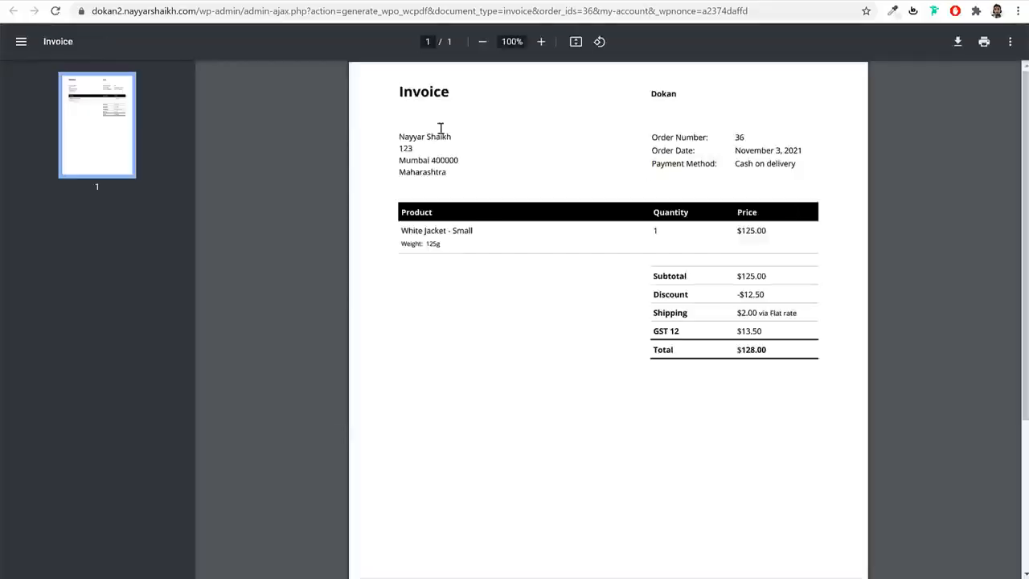
pyautogui.scroll(-1, 739, 289)
pyautogui.scroll(1, 760, 308)
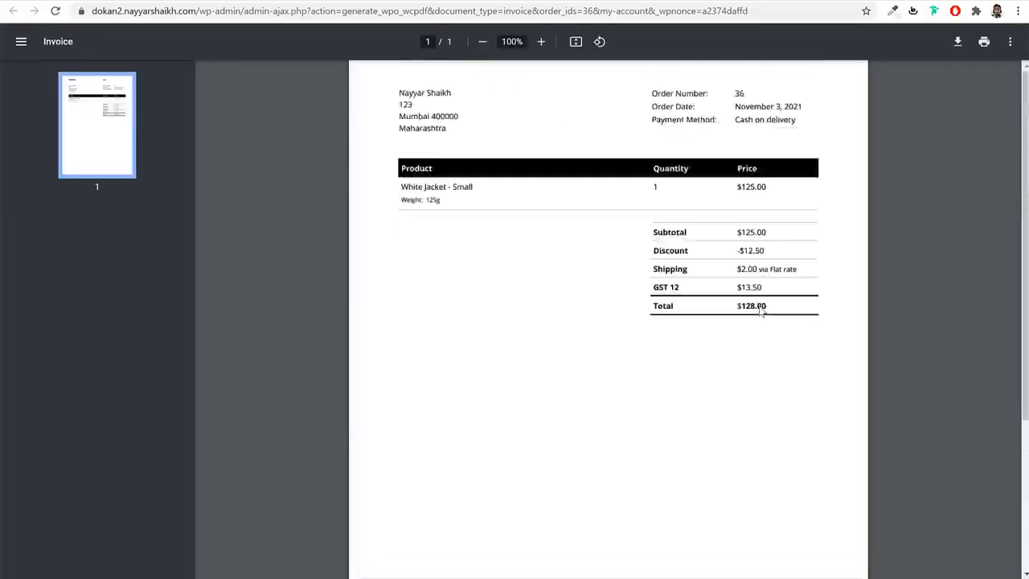
pyautogui.click(513, 2)
pyautogui.click(839, 175)
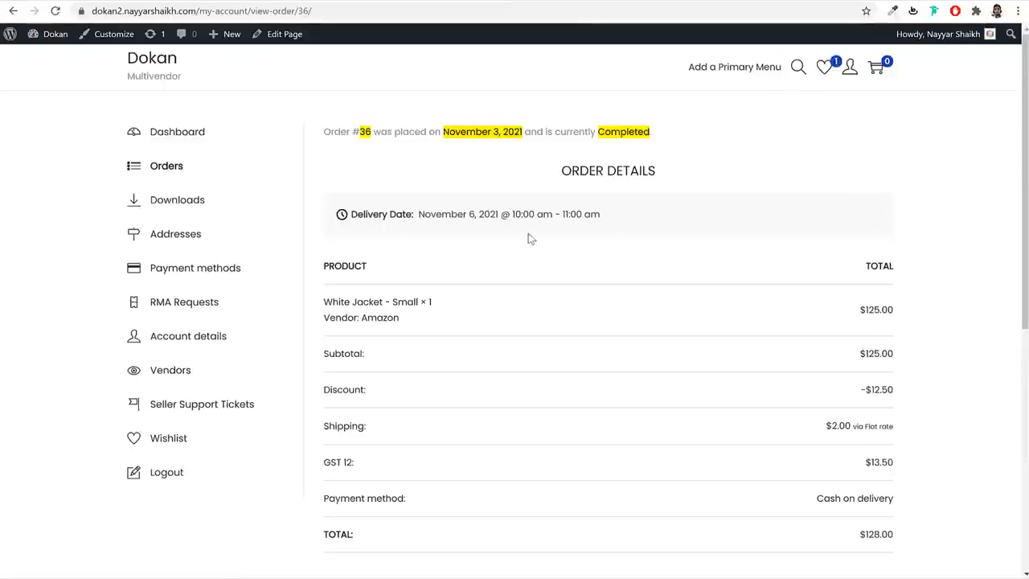
pyautogui.moveTo(360, 214); pyautogui.dragTo(537, 216)
pyautogui.click(622, 255)
pyautogui.scroll(-5, 624, 257)
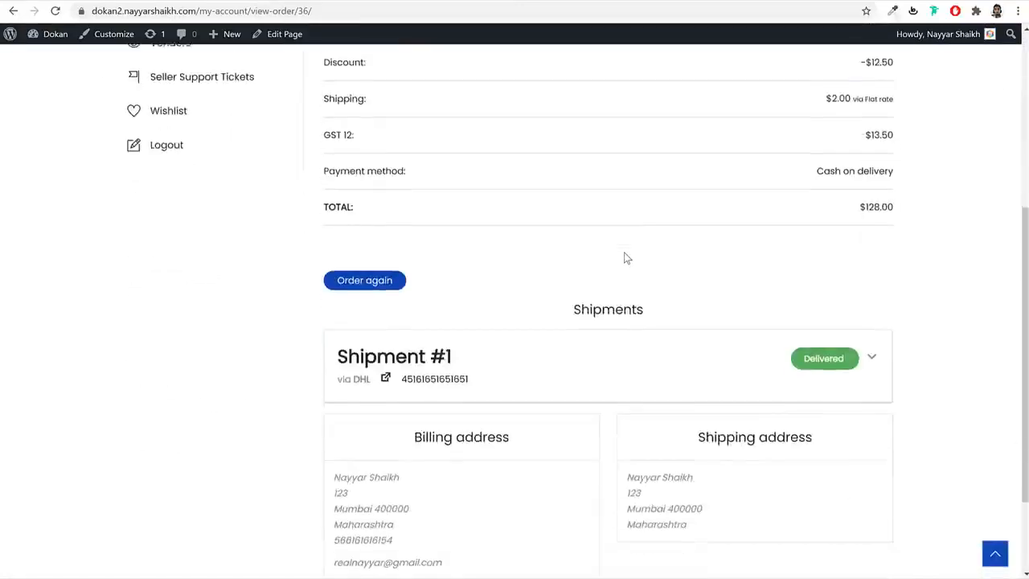
pyautogui.click(870, 236)
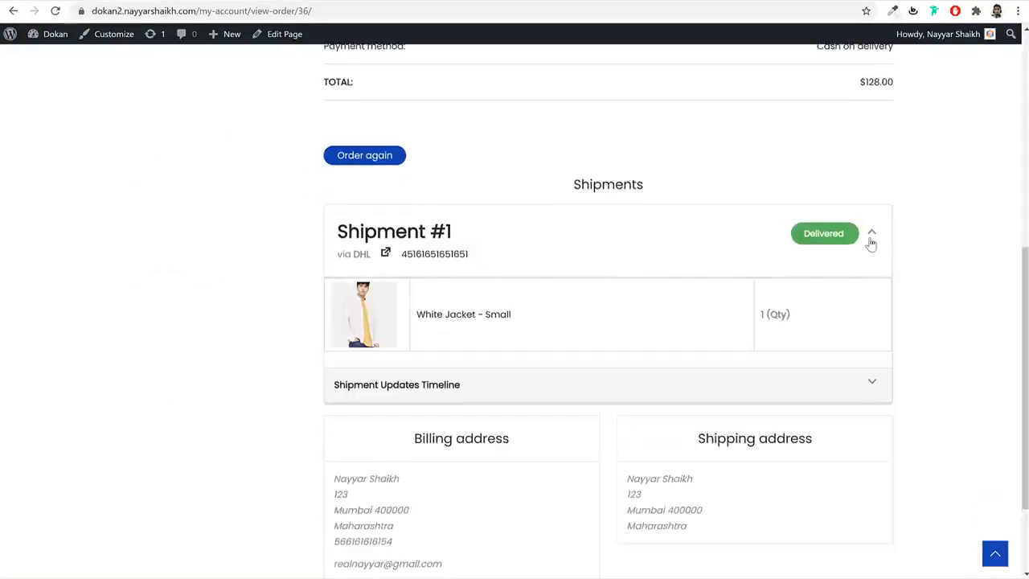
pyautogui.click(872, 383)
pyautogui.scroll(-3, 922, 383)
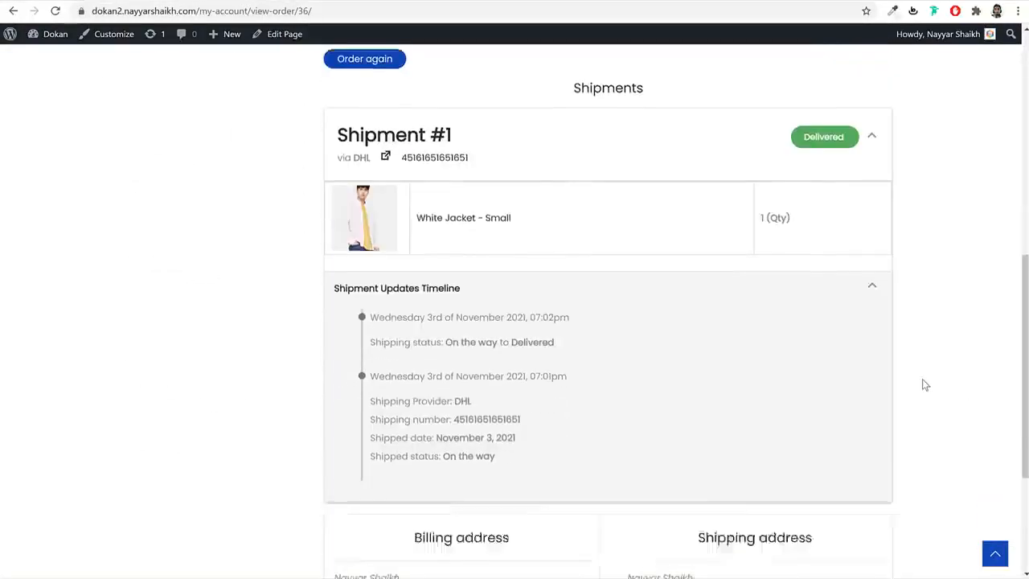
pyautogui.moveTo(373, 222); pyautogui.dragTo(579, 225)
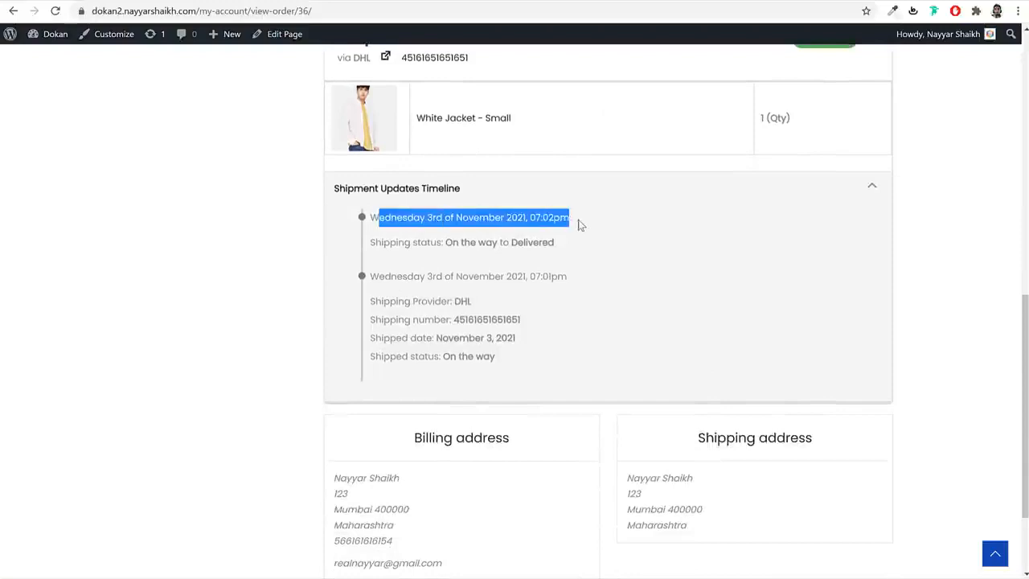
pyautogui.click(579, 225)
pyautogui.moveTo(408, 254); pyautogui.dragTo(528, 242)
pyautogui.click(529, 242)
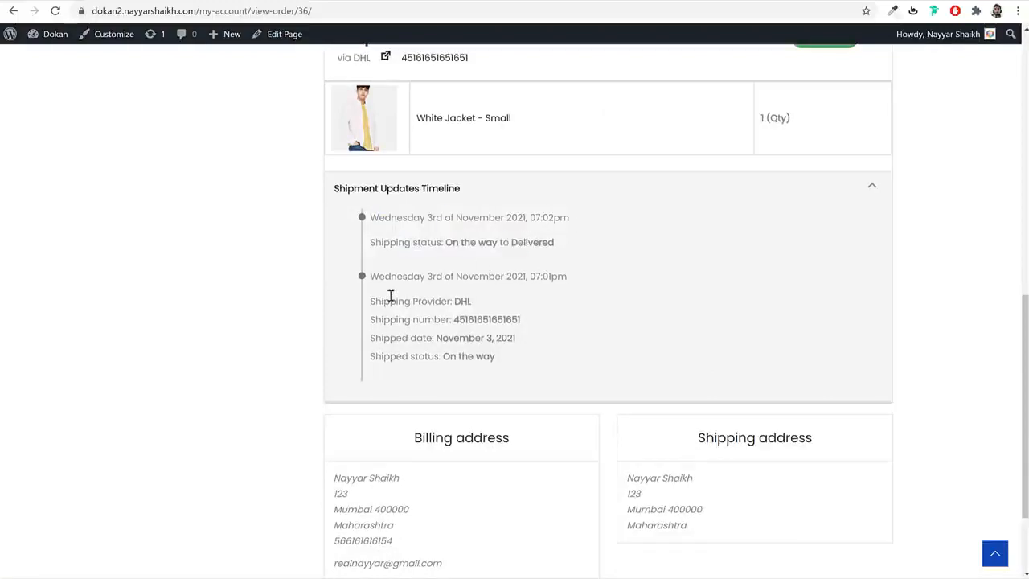
pyautogui.moveTo(378, 276); pyautogui.dragTo(464, 356)
pyautogui.click(465, 356)
pyautogui.scroll(10, 544, 360)
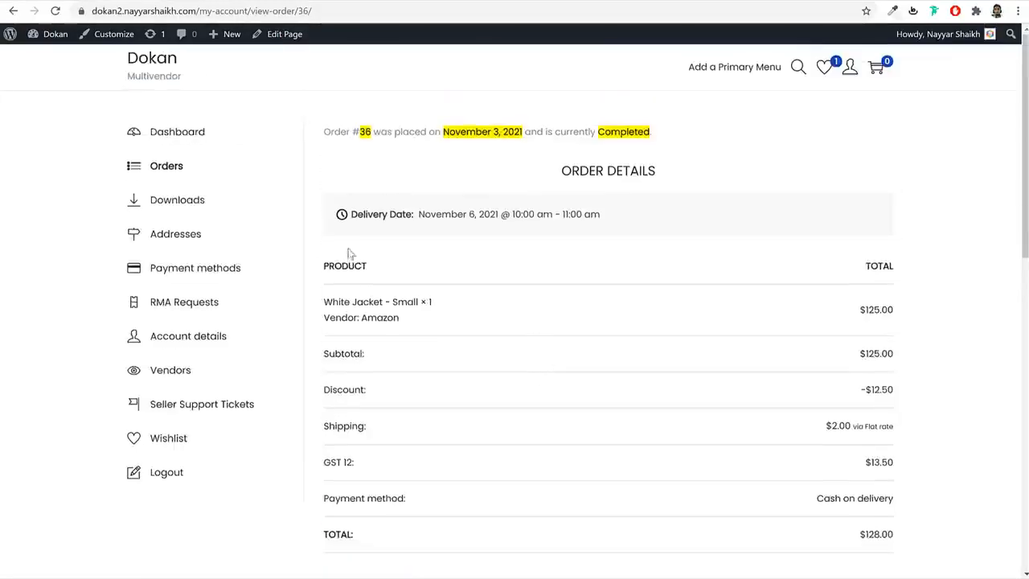
pyautogui.click(184, 167)
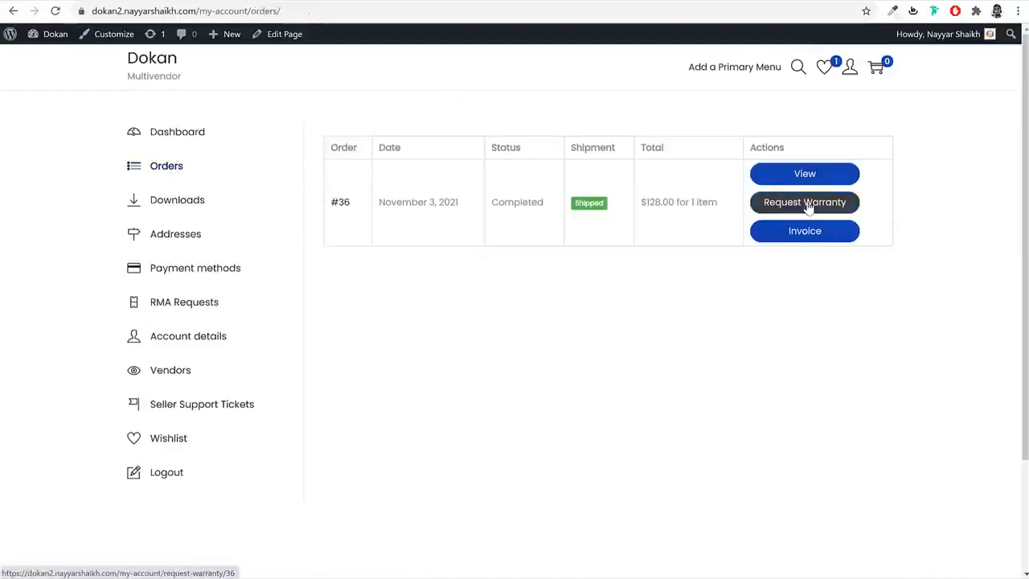
# - Request a warranty for order #36, note White Jacket has none, and open the vendor's products
pyautogui.click(809, 206)
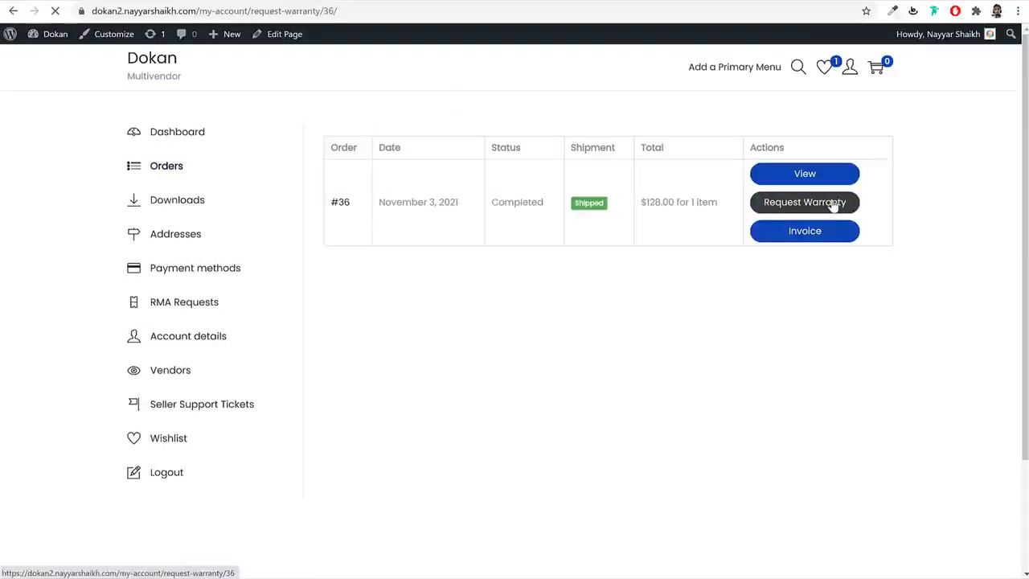
pyautogui.moveTo(826, 214); pyautogui.dragTo(693, 214)
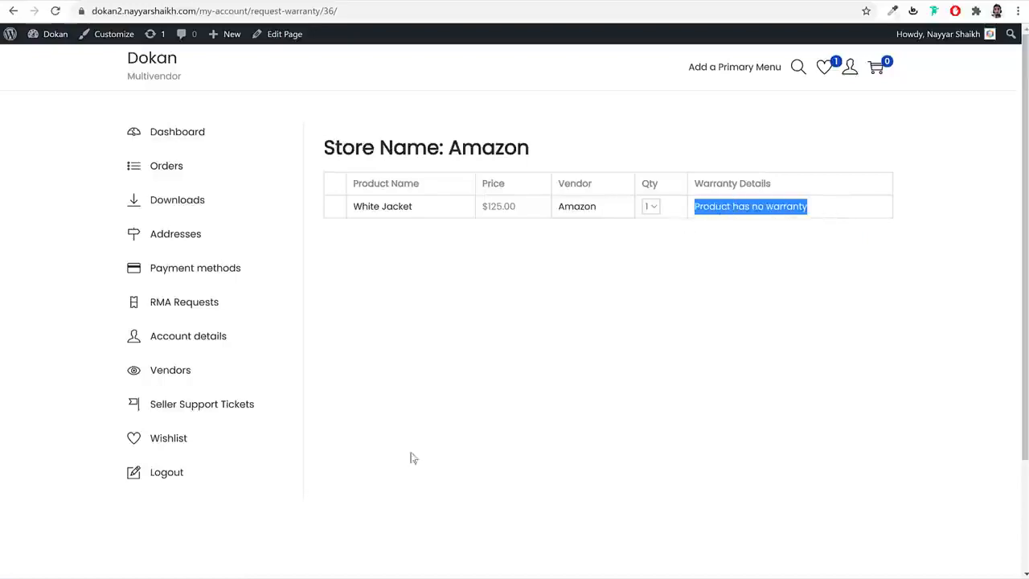
pyautogui.click(329, 567)
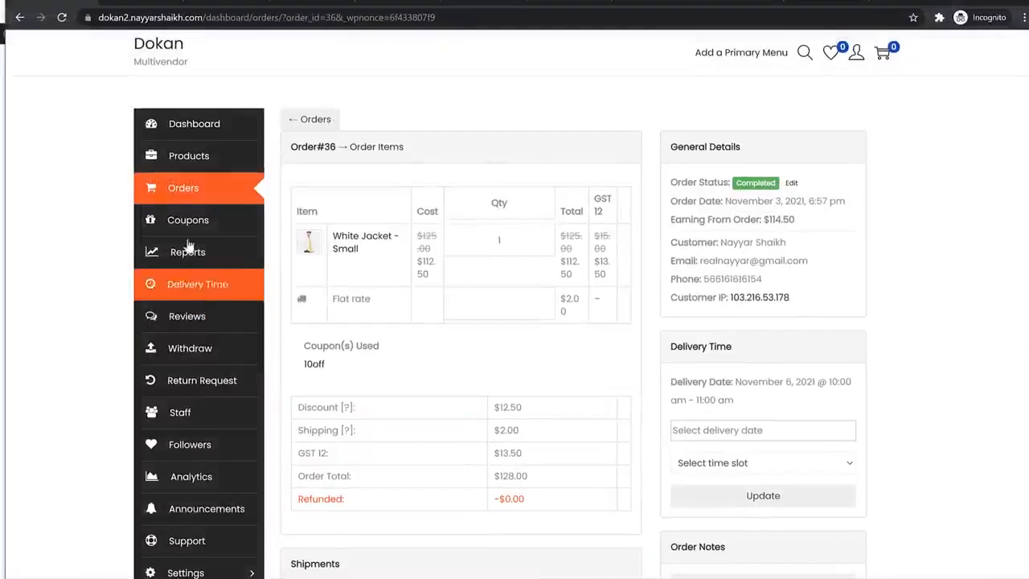
pyautogui.click(207, 169)
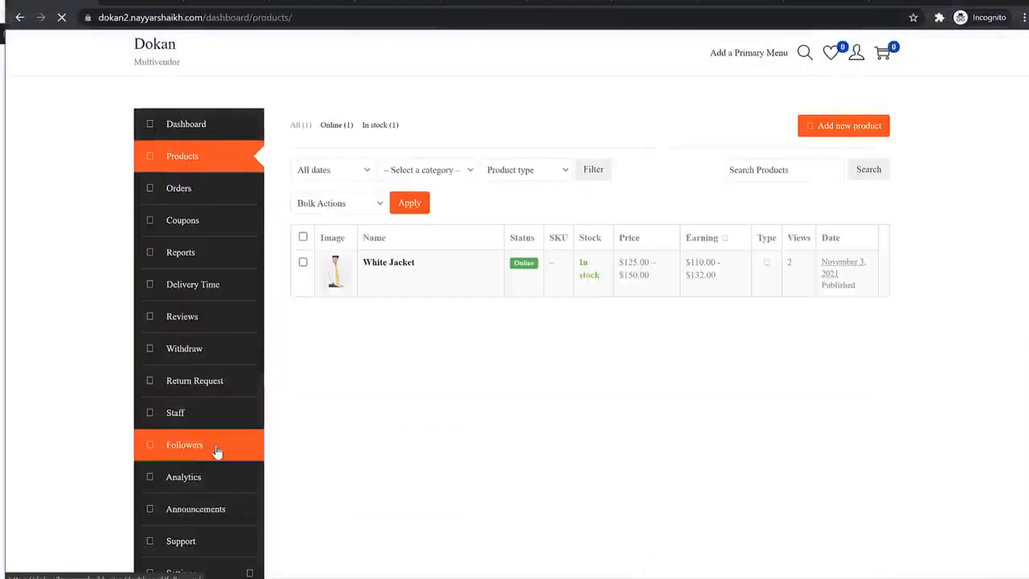
pyautogui.scroll(-3, 218, 452)
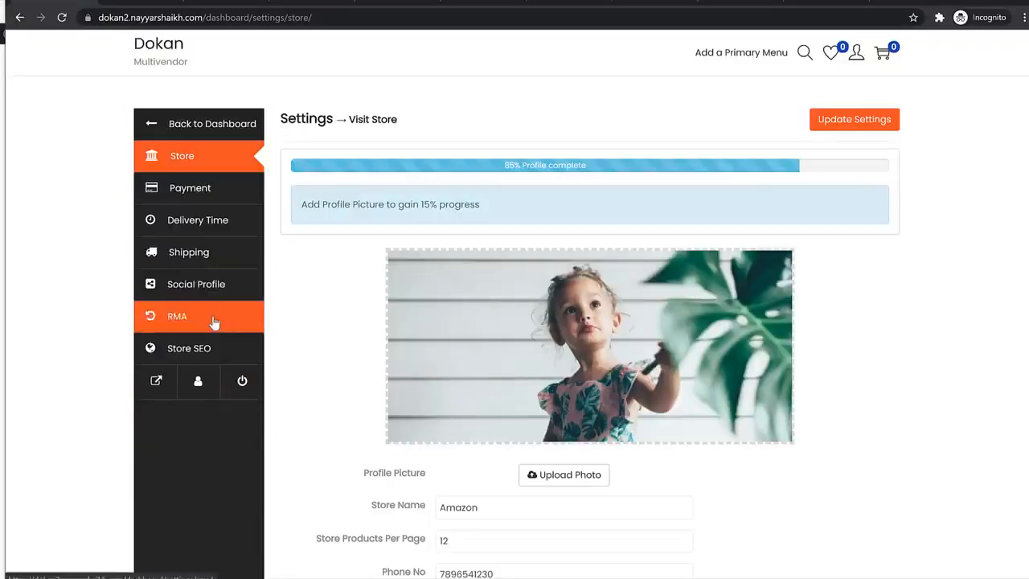
pyautogui.click(160, 126)
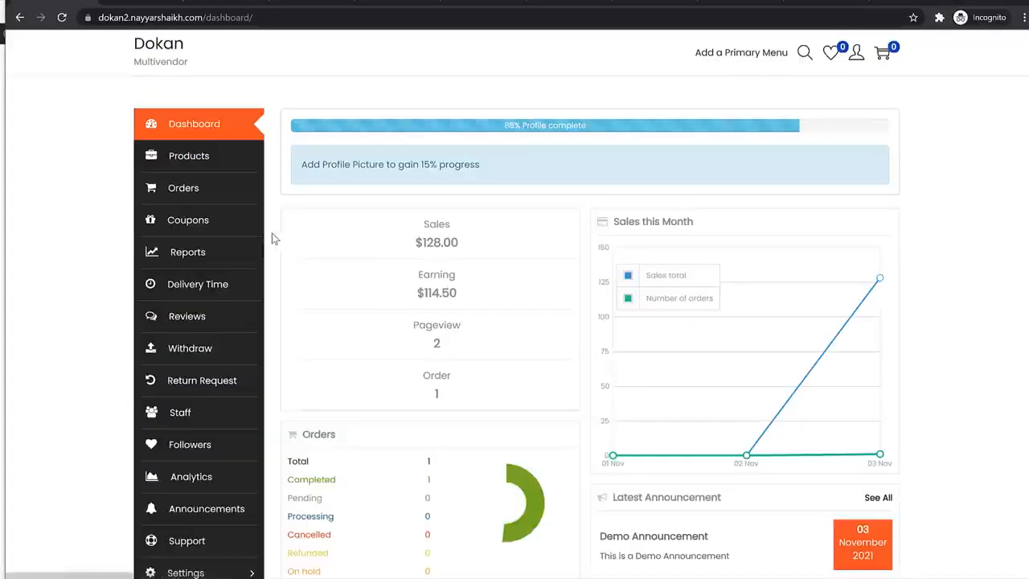
pyautogui.click(206, 160)
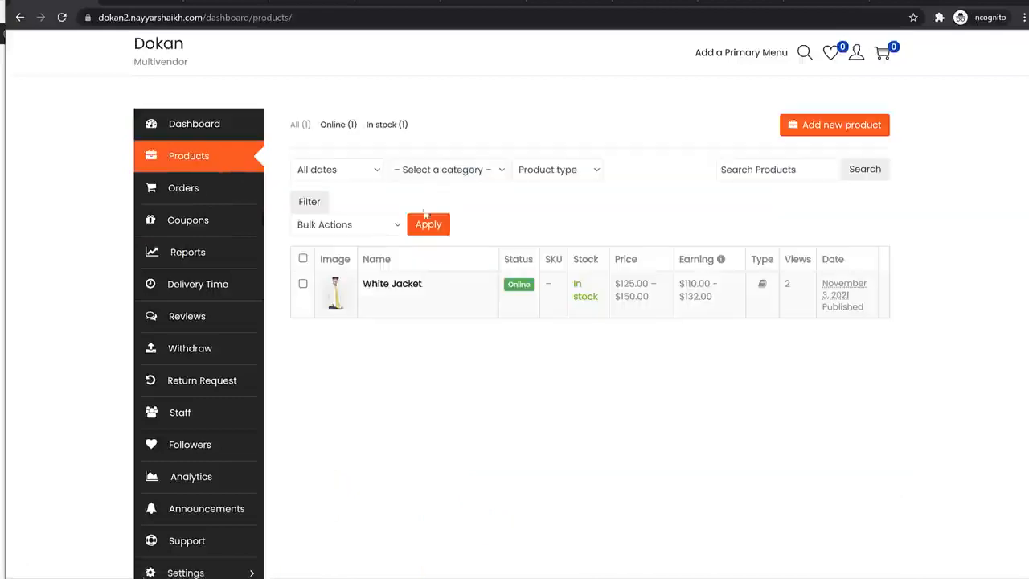
# - Tick Override RMA settings on the White Jacket product and save it
pyautogui.click(371, 298)
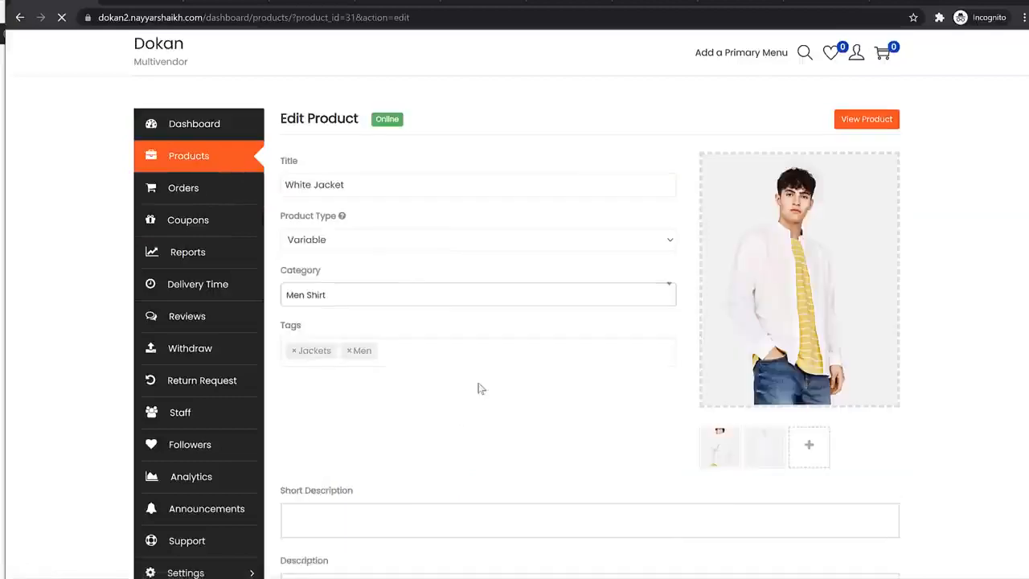
pyautogui.scroll(-10, 478, 386)
pyautogui.scroll(-8, 476, 388)
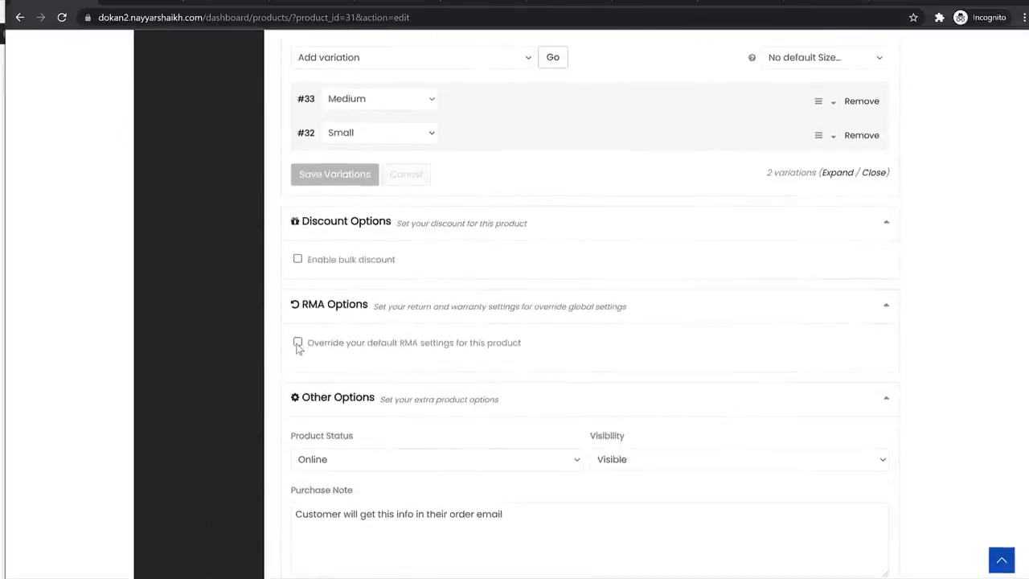
pyautogui.click(297, 342)
pyautogui.scroll(-3, 483, 365)
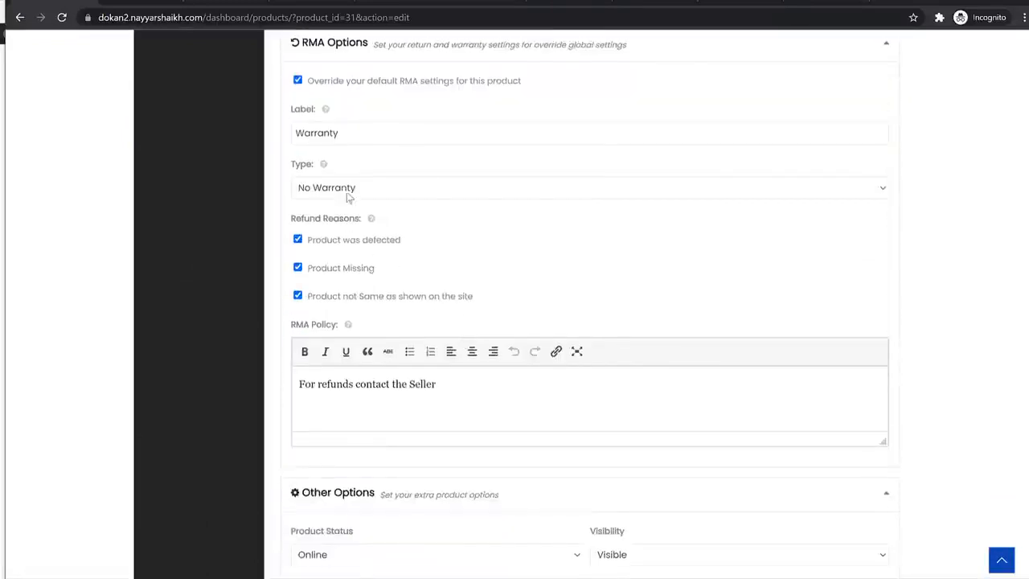
pyautogui.scroll(-3, 554, 333)
pyautogui.click(812, 467)
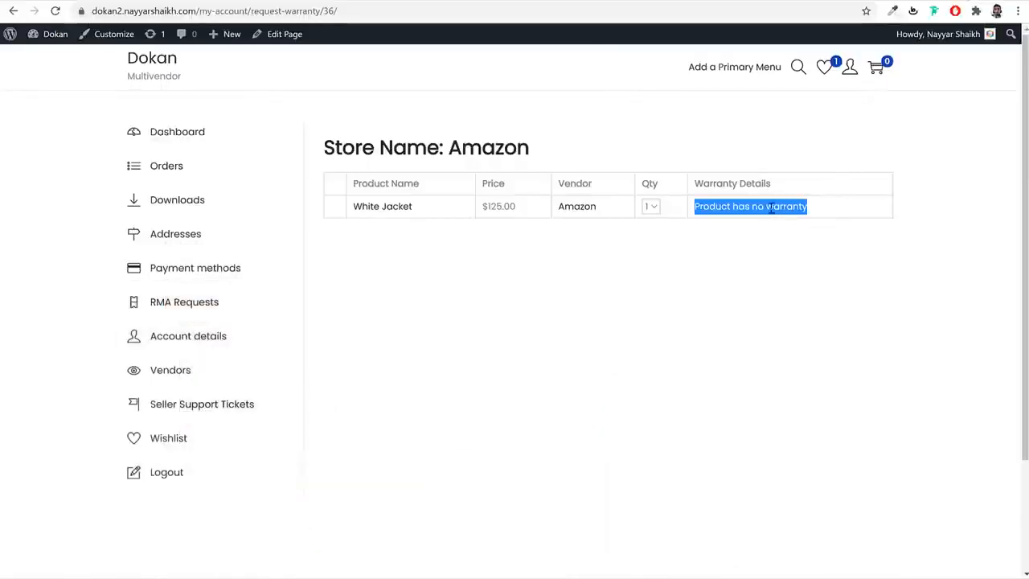
pyautogui.click(756, 245)
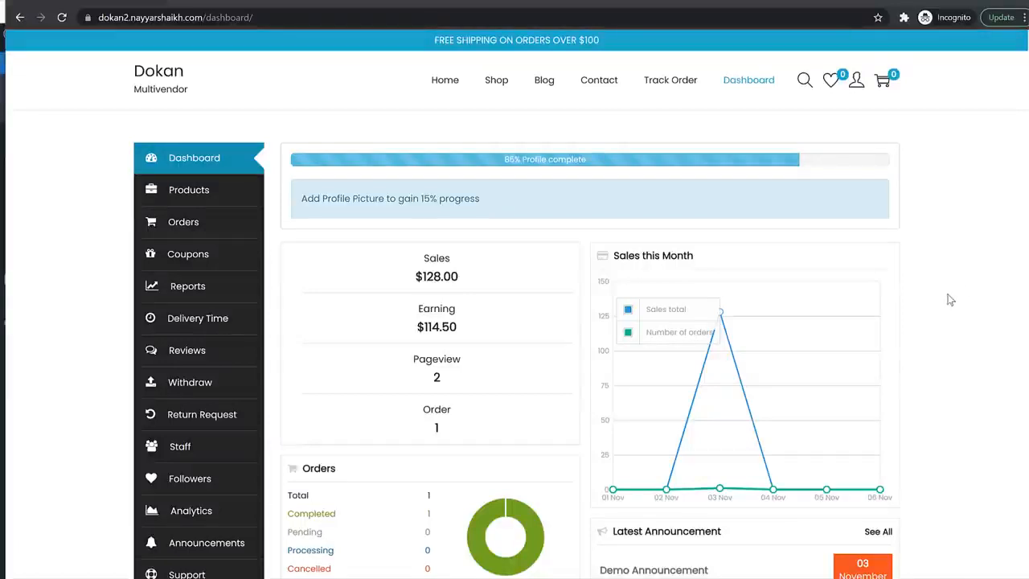
# - In the store's Return and Warranty settings, set the warranty type to Warranty Included
pyautogui.scroll(-2, 938, 325)
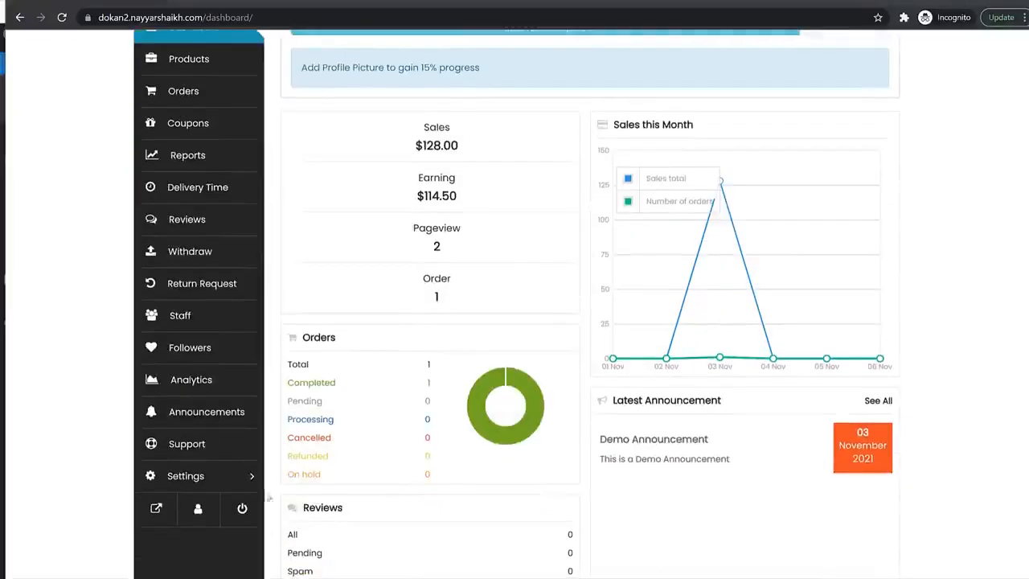
pyautogui.click(225, 478)
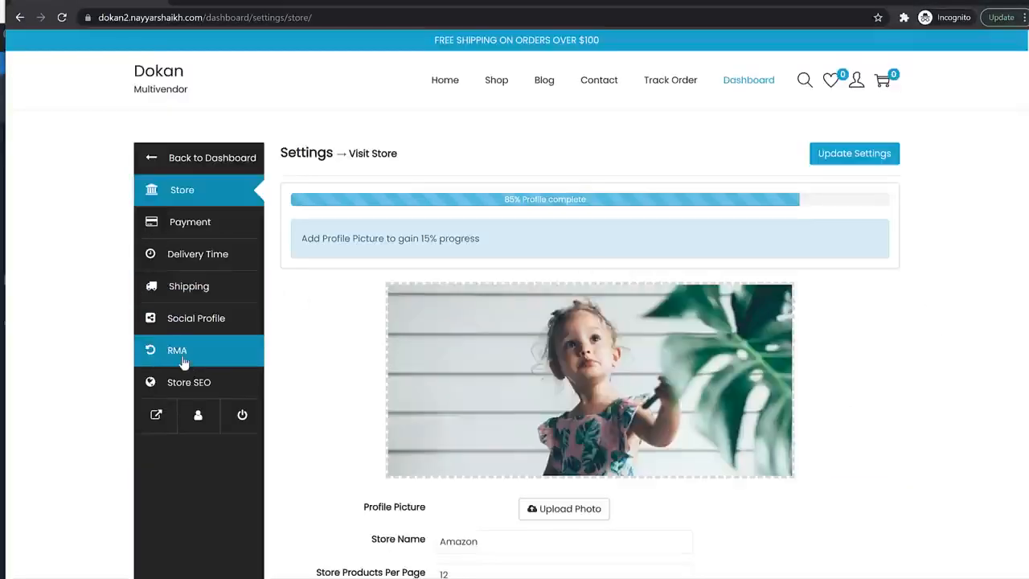
pyautogui.click(183, 362)
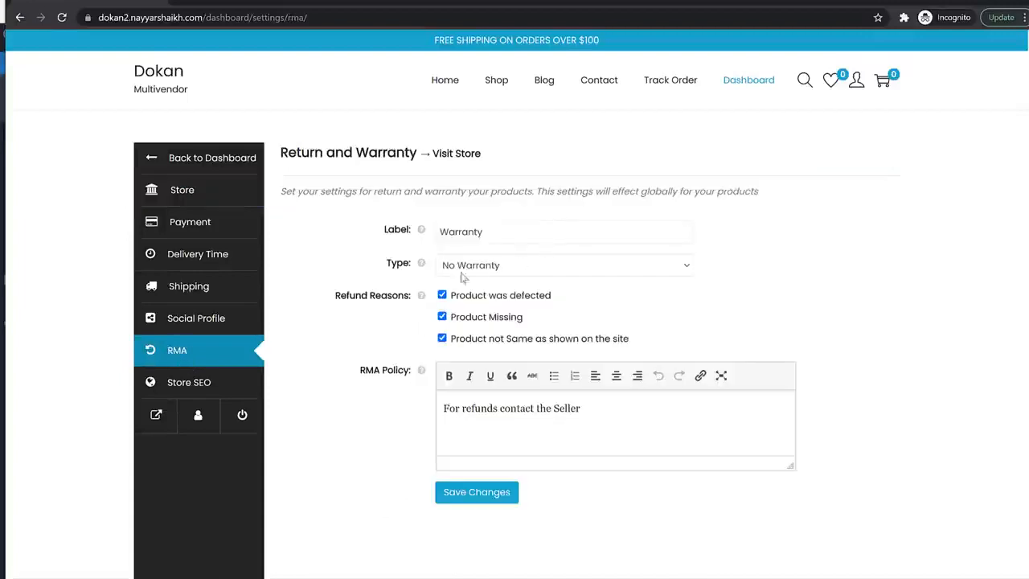
pyautogui.moveTo(387, 271); pyautogui.dragTo(490, 277)
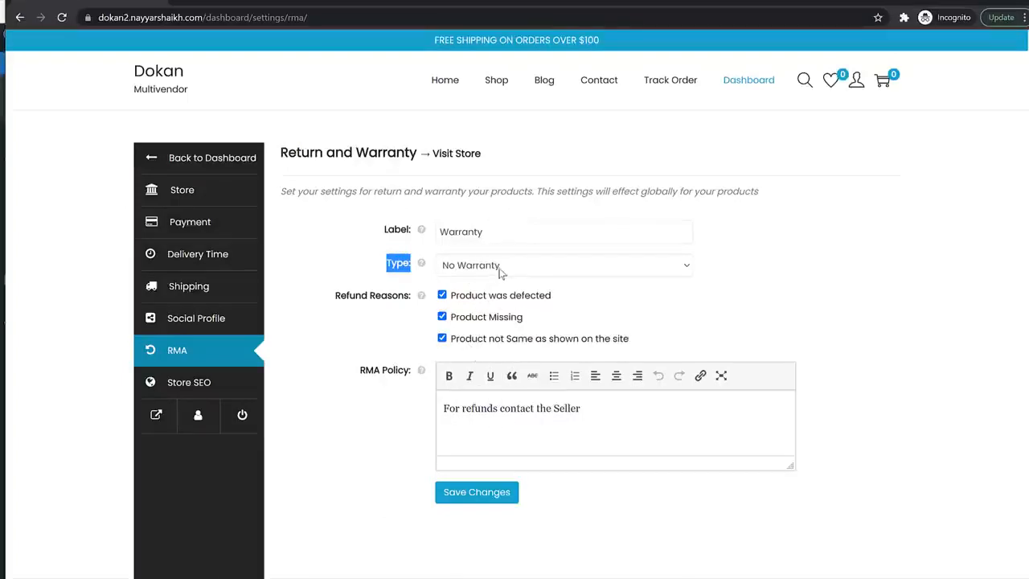
pyautogui.click(529, 271)
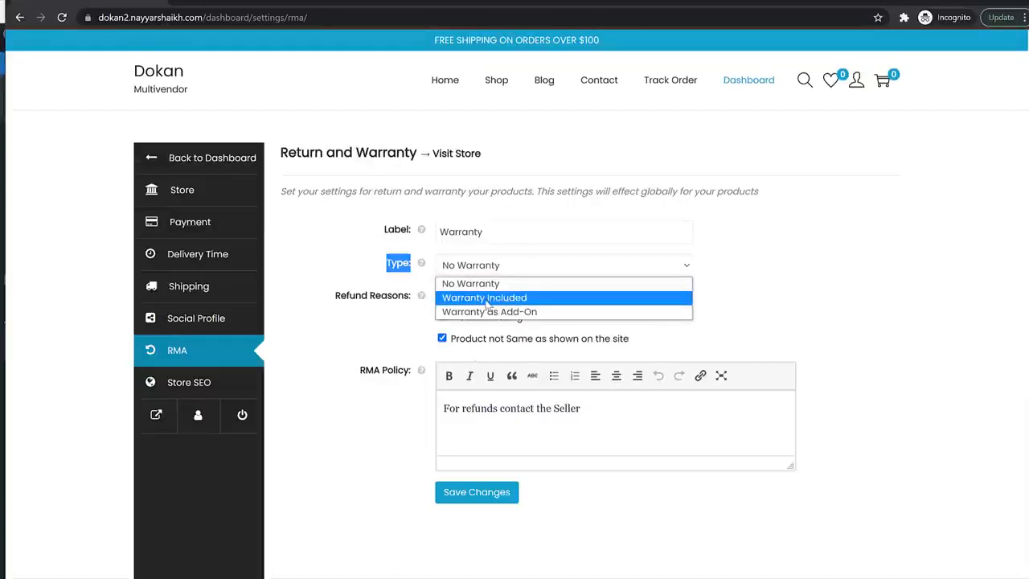
pyautogui.click(487, 303)
# - Set a limited 3-month warranty length, save the settings, and return to the dashboard
pyautogui.click(490, 333)
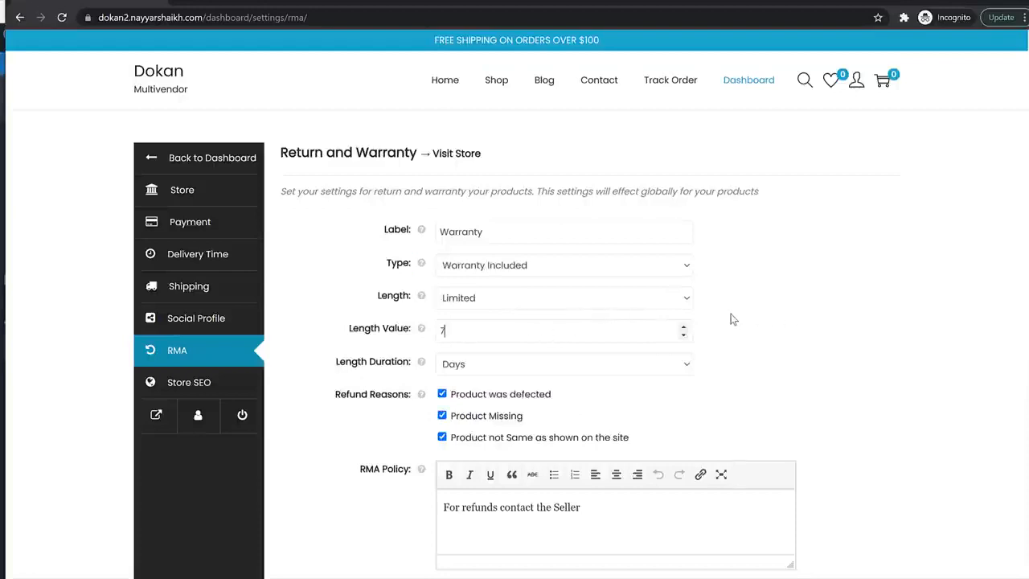
pyautogui.hotkey('ctrl', 'a')
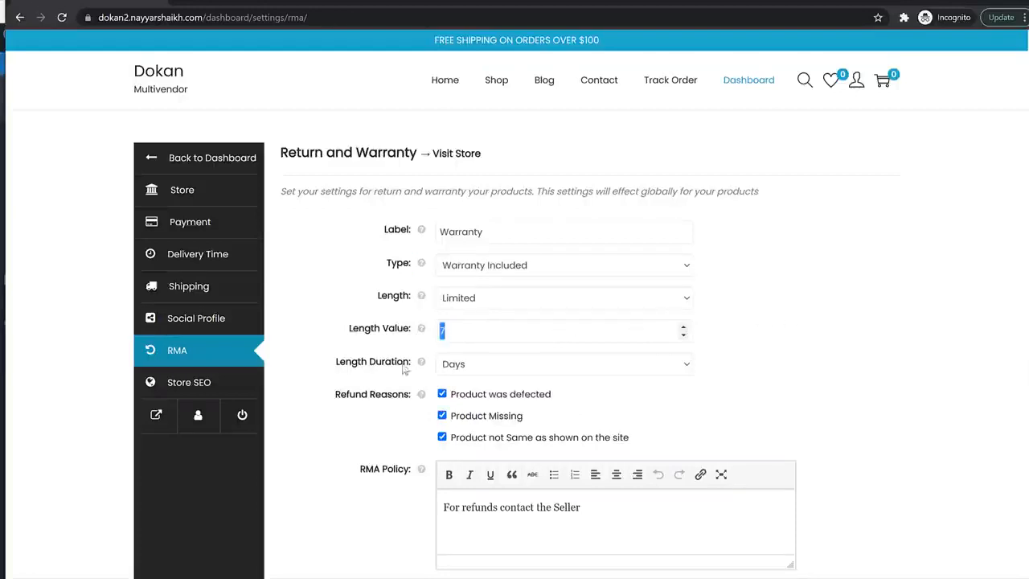
pyautogui.click(472, 368)
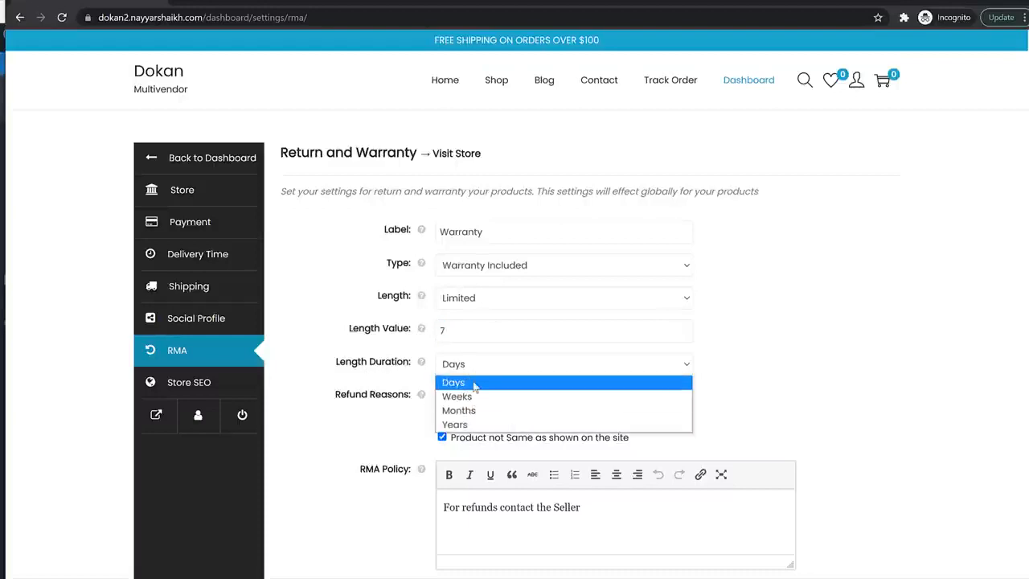
pyautogui.click(475, 384)
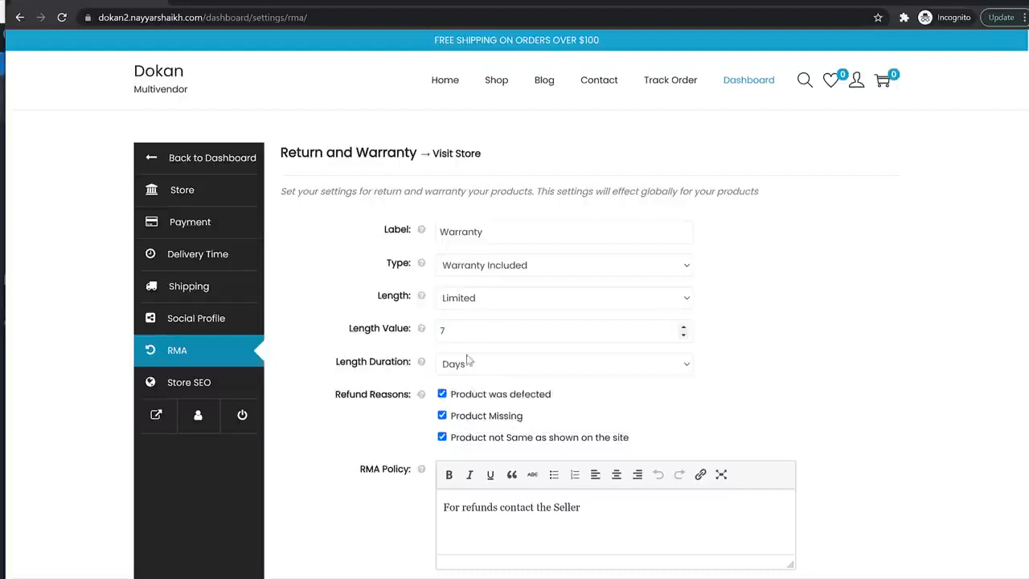
pyautogui.click(469, 363)
pyautogui.click(481, 412)
pyautogui.moveTo(454, 330); pyautogui.dragTo(434, 331)
pyautogui.scroll(-1, 502, 402)
pyautogui.click(491, 529)
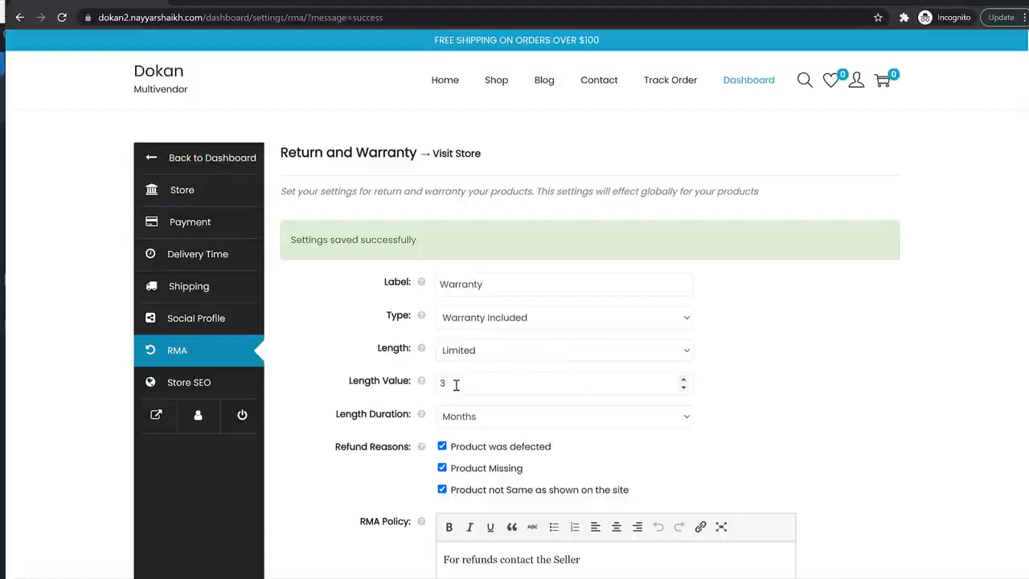
pyautogui.click(188, 158)
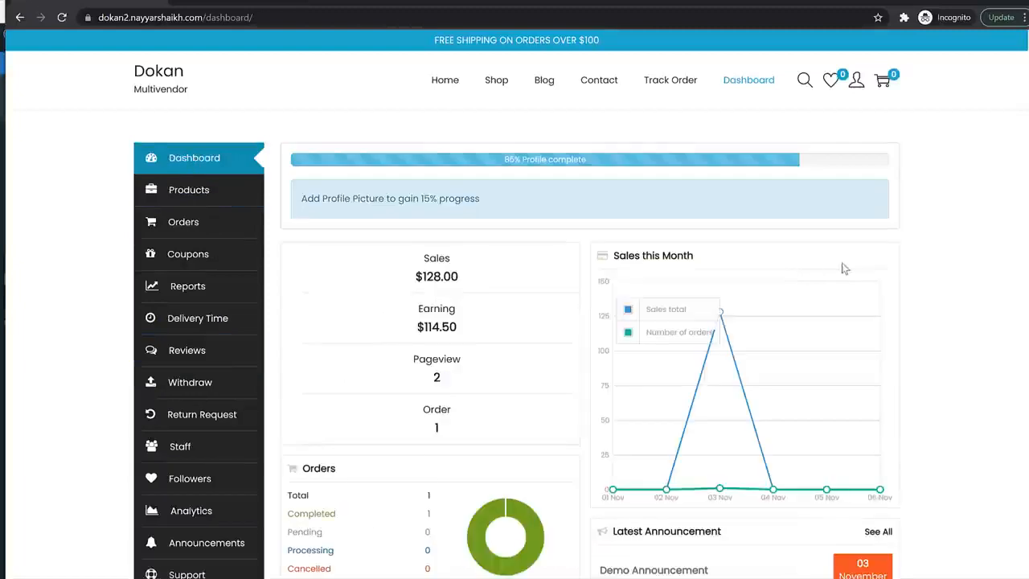
# - Open the White Jacket product for editing and scroll to its RMA options
pyautogui.click(211, 201)
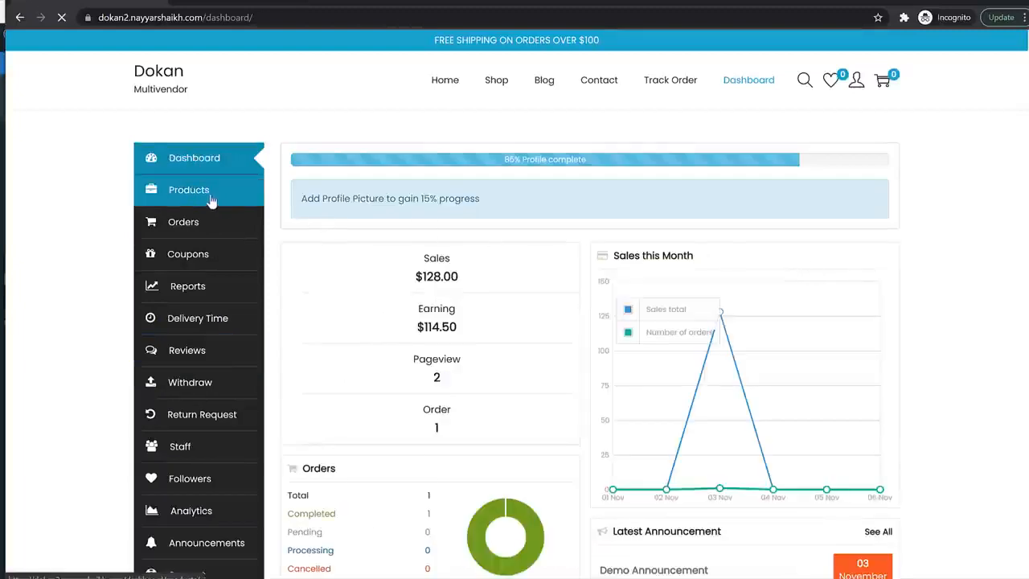
pyautogui.moveTo(397, 341)
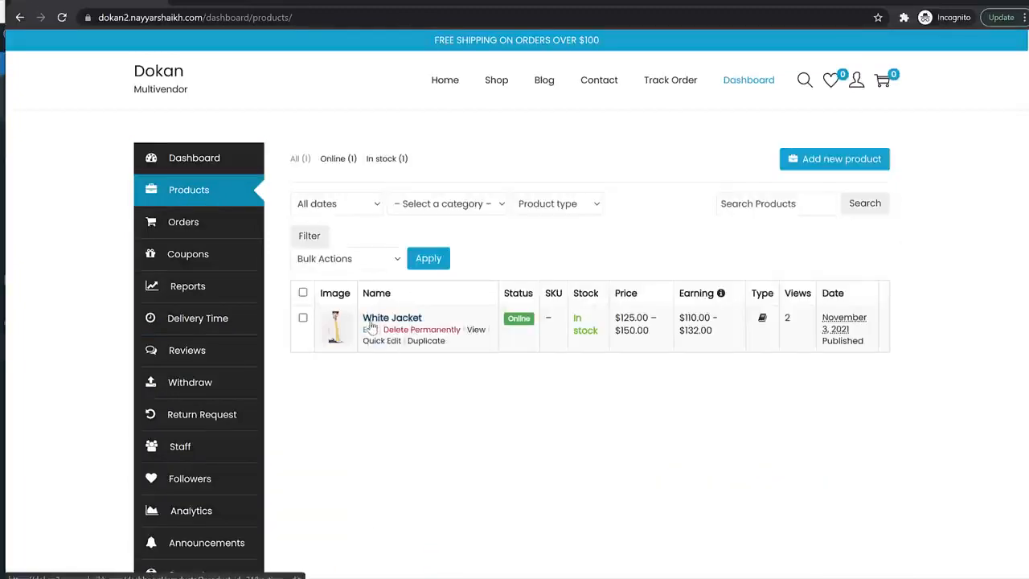
pyautogui.click(369, 331)
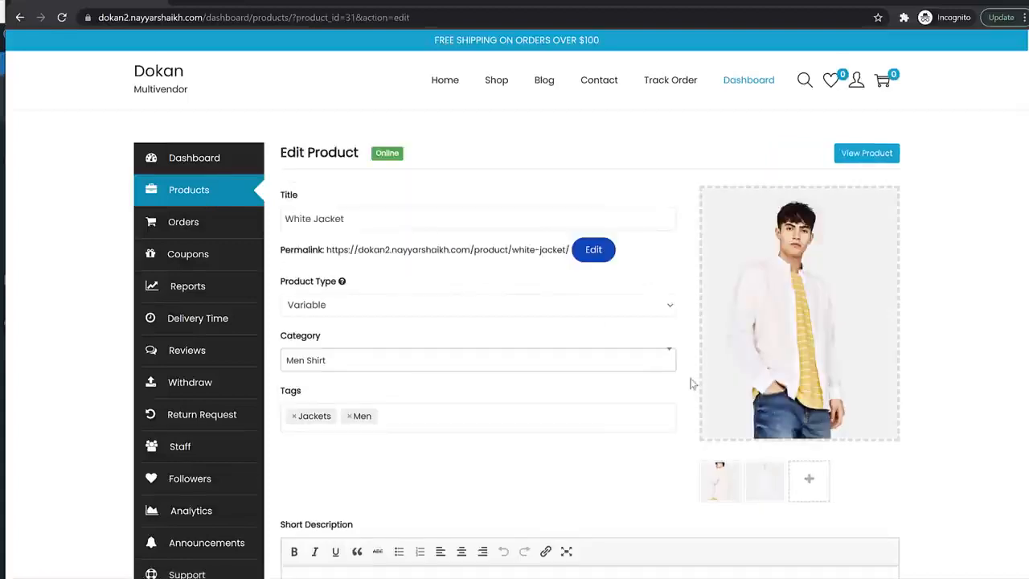
pyautogui.scroll(-12, 691, 384)
pyautogui.scroll(2, 692, 382)
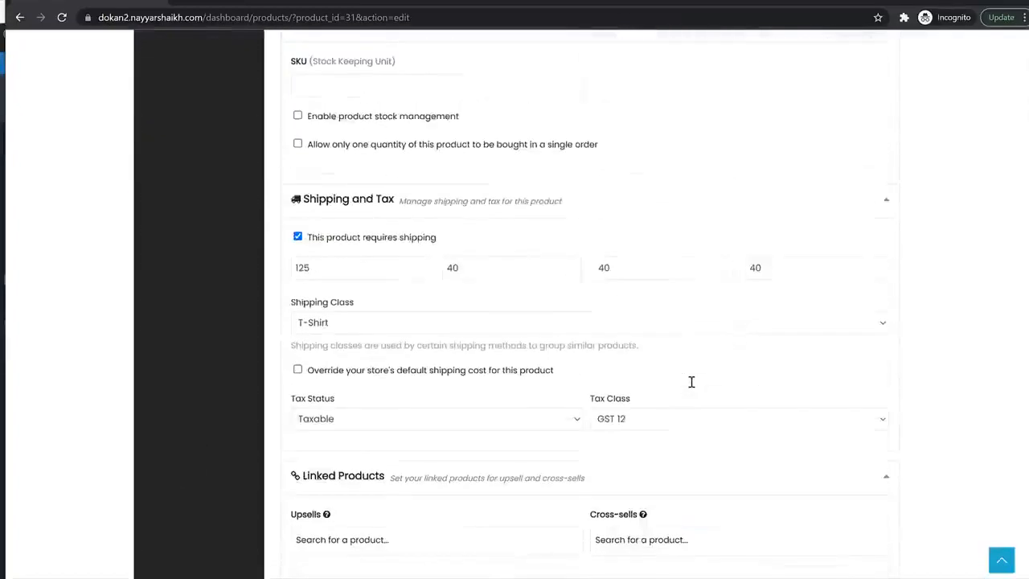
pyautogui.scroll(-1, 692, 382)
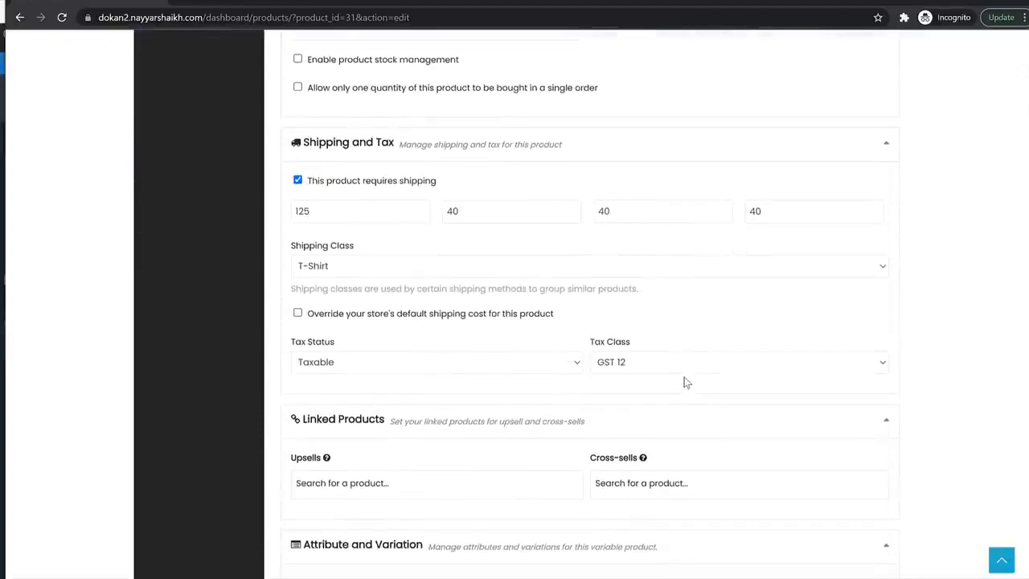
pyautogui.scroll(-12, 685, 382)
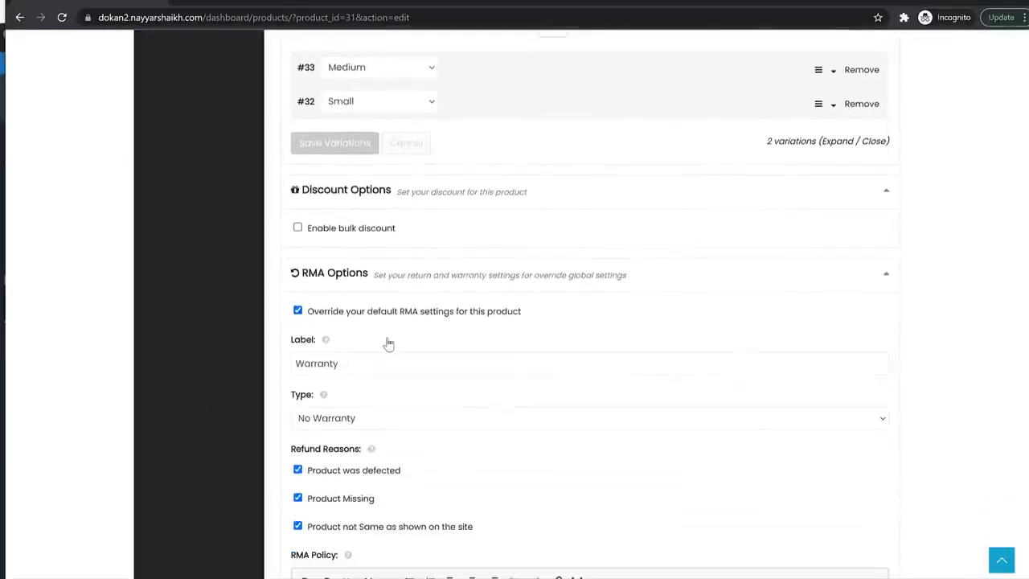
pyautogui.scroll(-2, 388, 344)
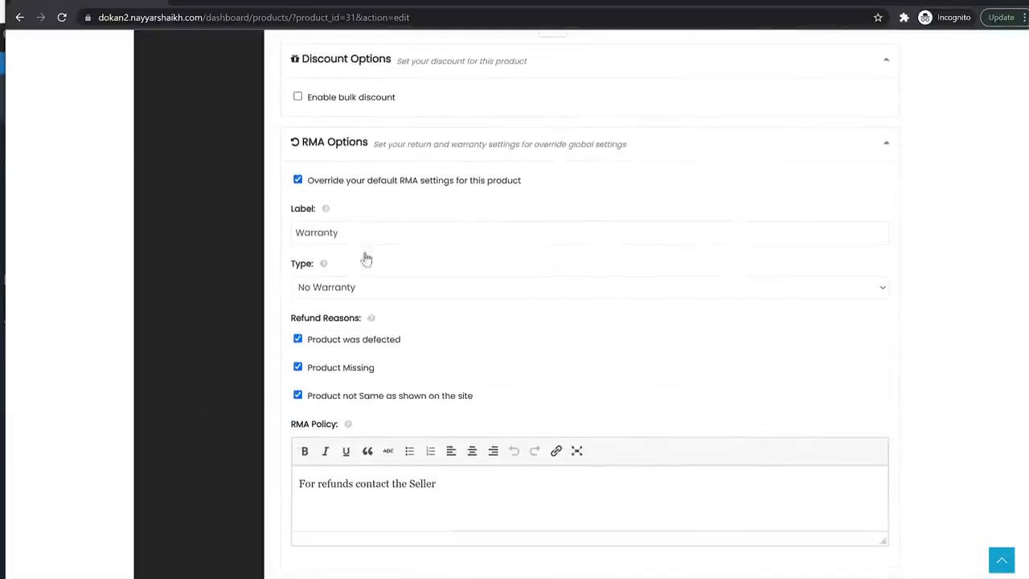
# - Set White Jacket's warranty to Warranty Included, 30 Days, and save the product
pyautogui.click(384, 292)
pyautogui.click(379, 321)
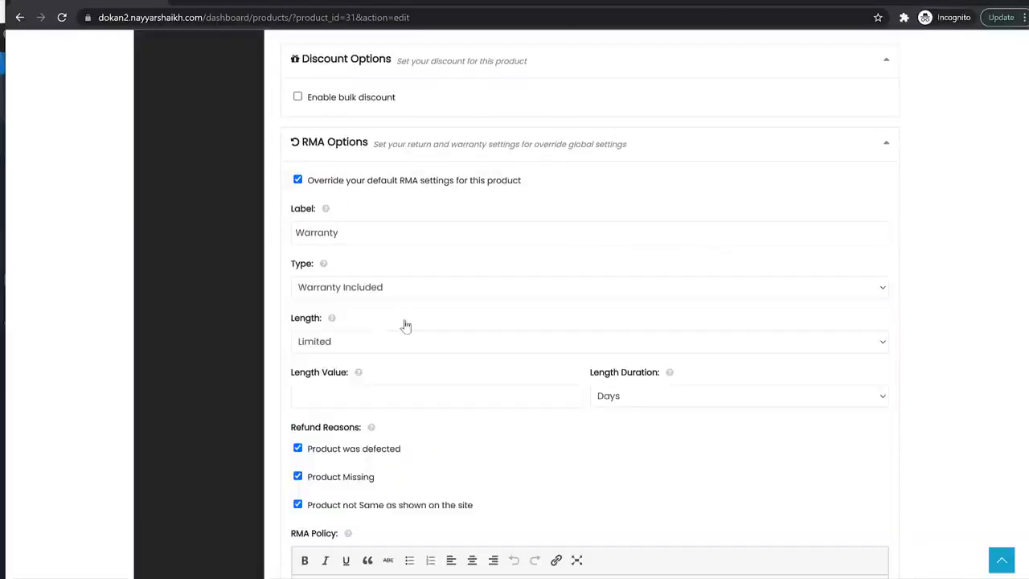
pyautogui.click(372, 399)
pyautogui.scroll(-8, 716, 442)
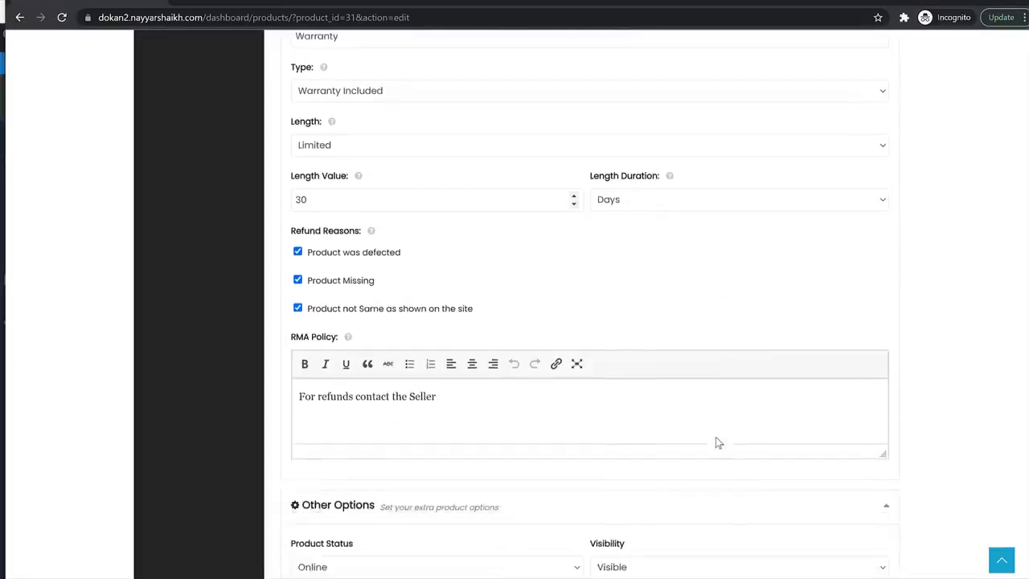
pyautogui.click(878, 309)
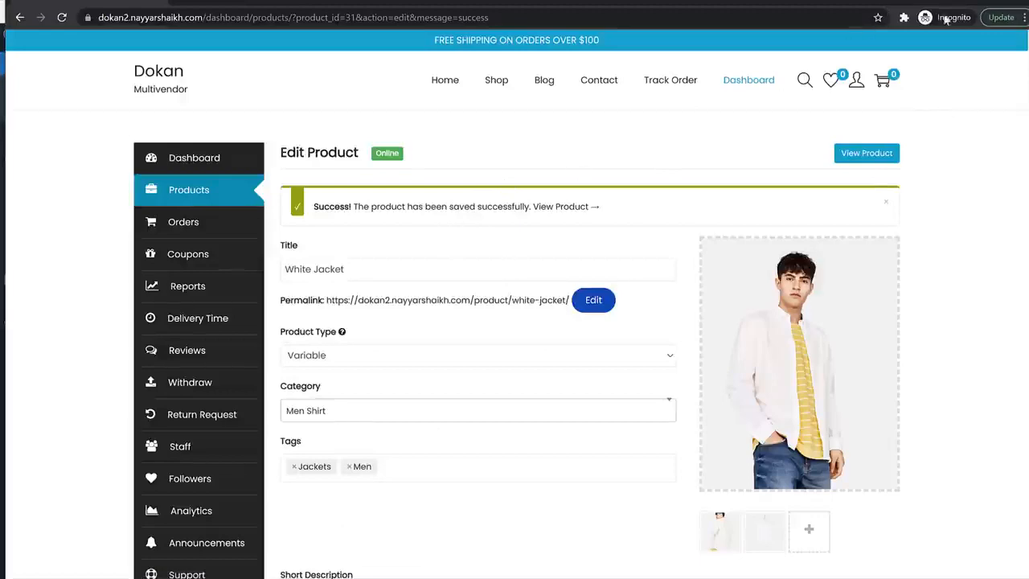
pyautogui.click(964, 3)
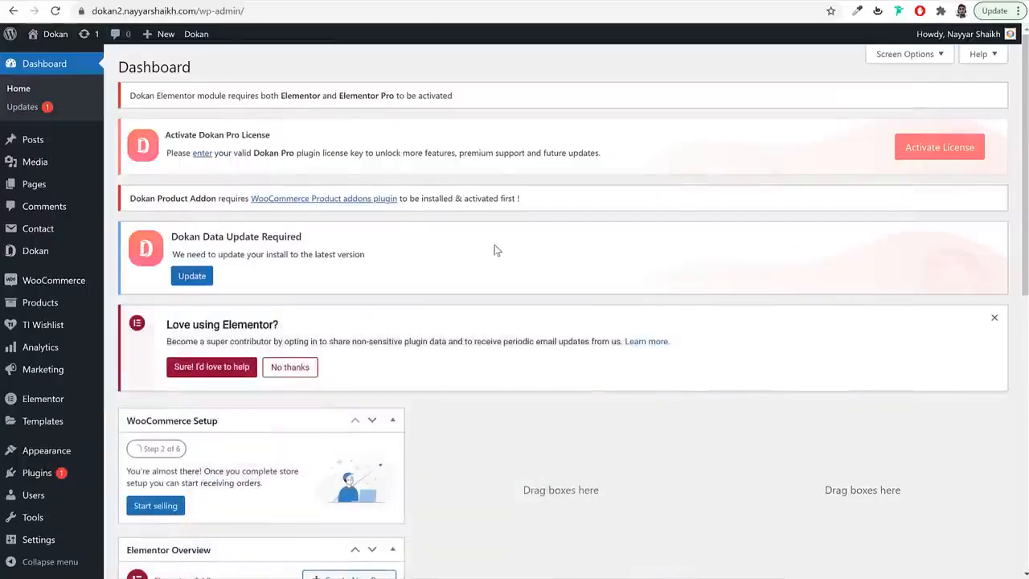
# - Switch on Vendor Verification under Dokan > Modules and reload the vendor's White Jacket page
pyautogui.scroll(-2, 498, 251)
pyautogui.moveTo(59, 261)
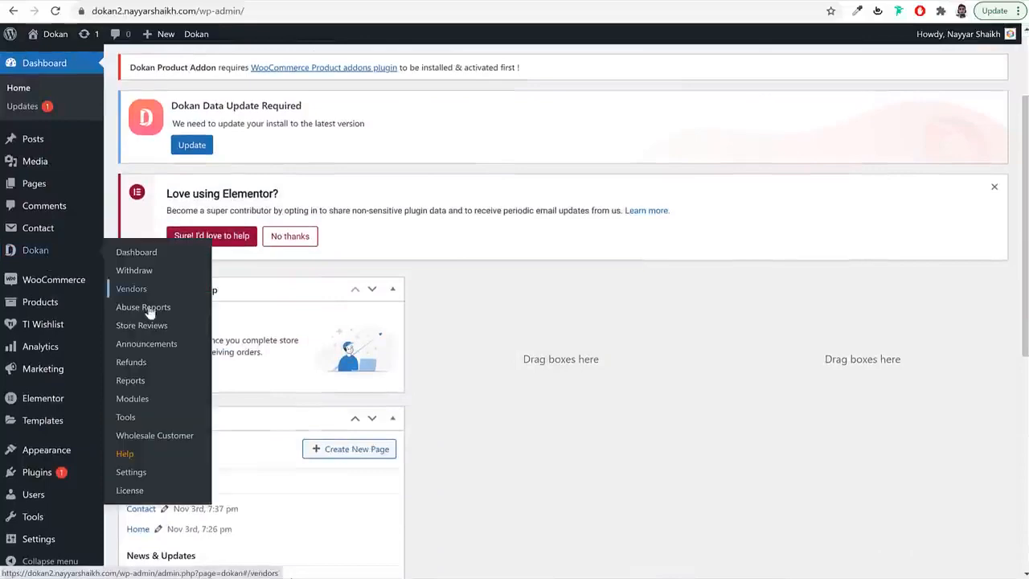
pyautogui.click(139, 406)
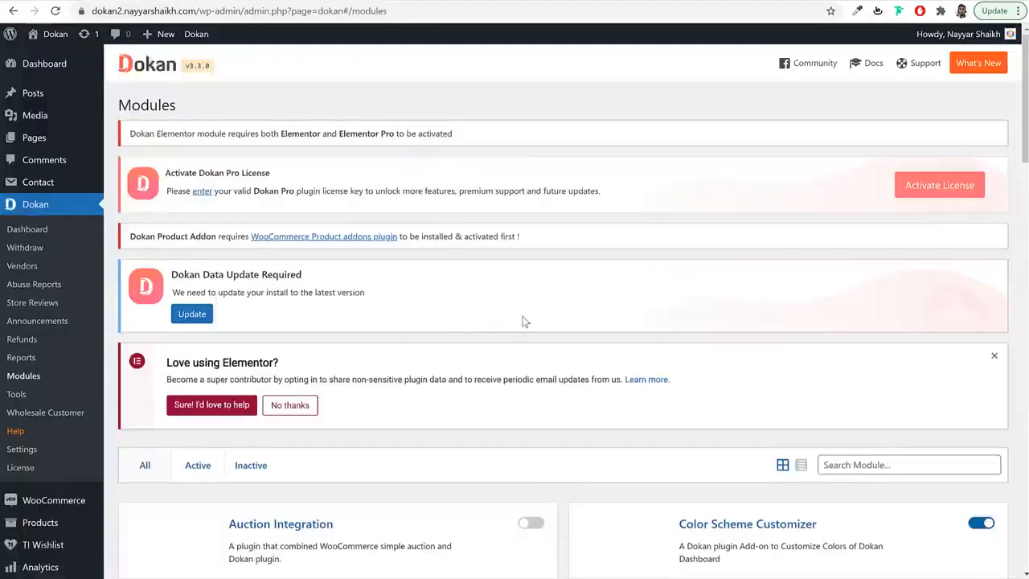
pyautogui.scroll(-15, 524, 322)
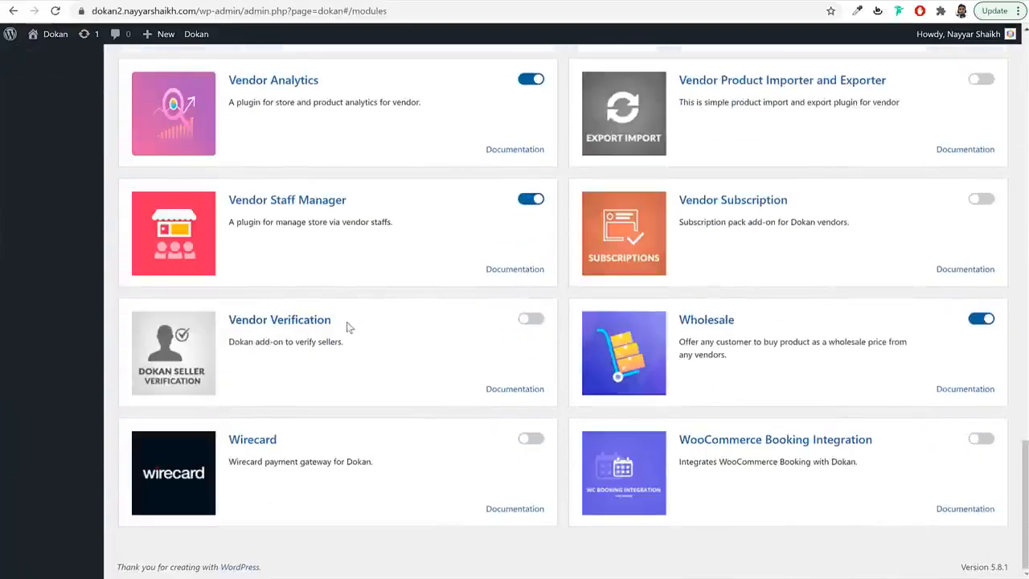
pyautogui.click(531, 320)
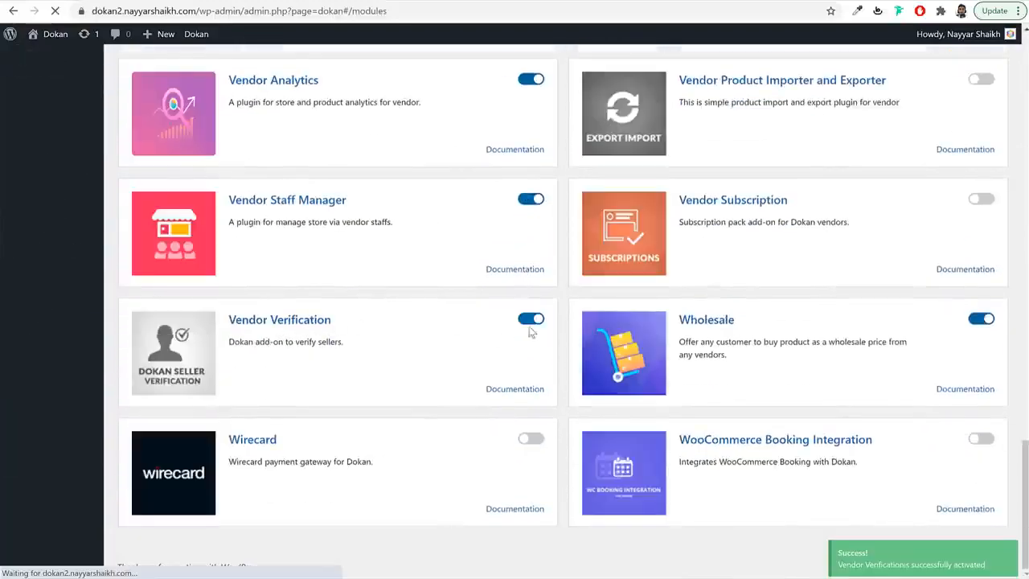
pyautogui.scroll(-3, 374, 417)
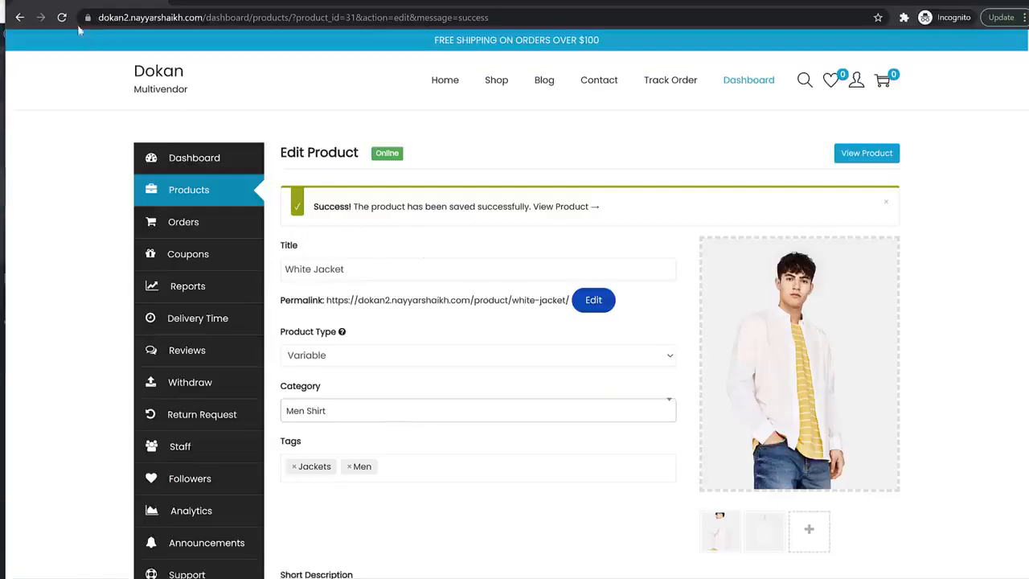
pyautogui.click(62, 17)
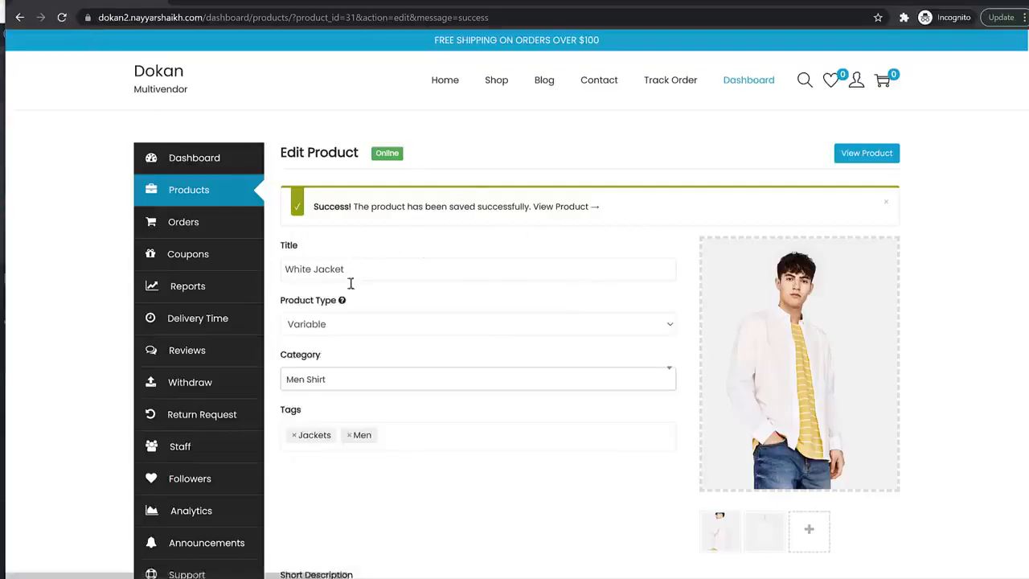
# - Open the vendor's Verification settings and start an ID verification
pyautogui.scroll(-3, 349, 284)
pyautogui.click(223, 412)
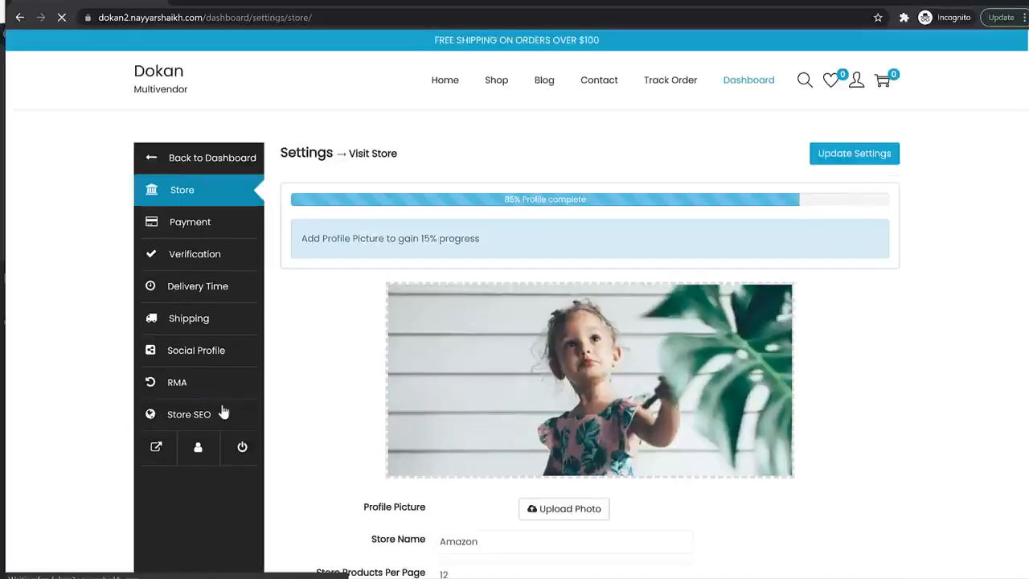
pyautogui.click(193, 266)
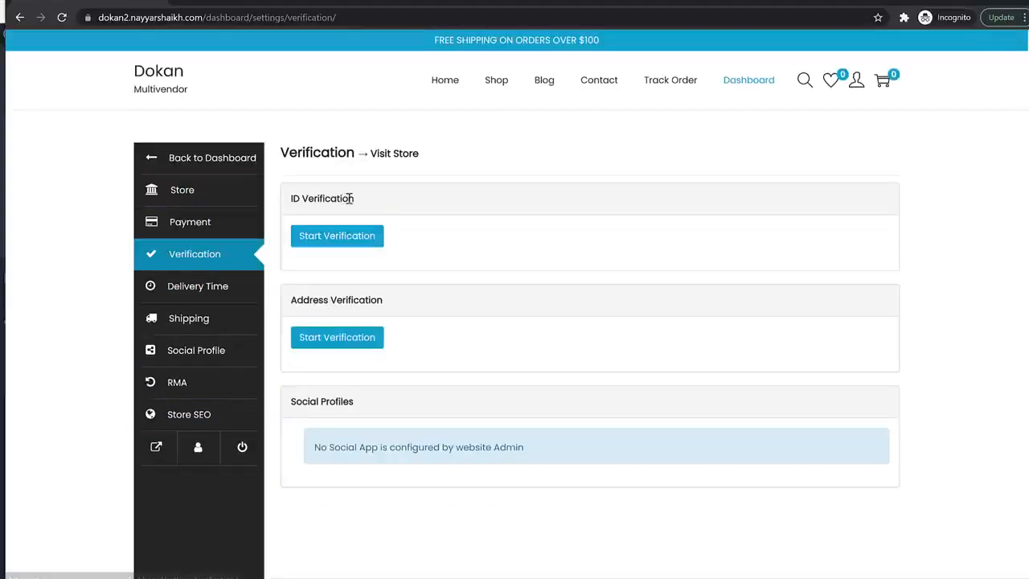
pyautogui.click(336, 243)
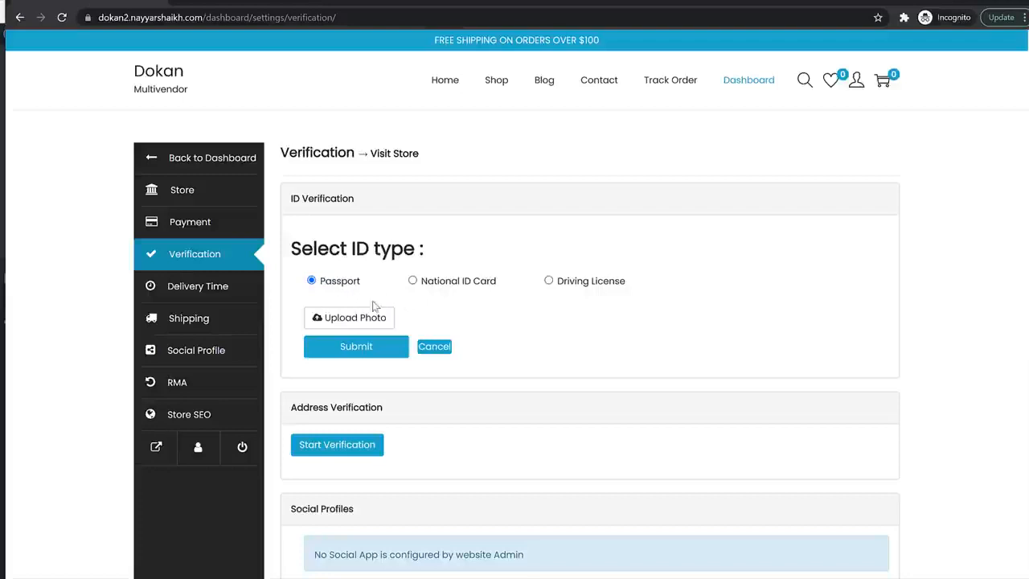
# - Try the ID type options and open then close the address verification form
pyautogui.moveTo(368, 281); pyautogui.dragTo(321, 286)
pyautogui.click(449, 283)
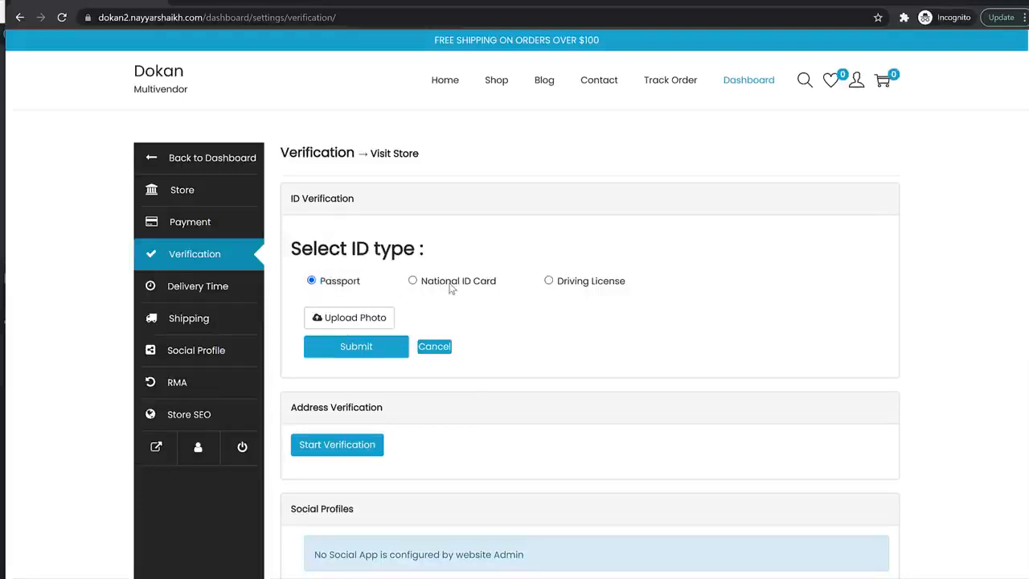
pyautogui.click(575, 290)
pyautogui.moveTo(291, 249); pyautogui.dragTo(381, 251)
pyautogui.press('Right')
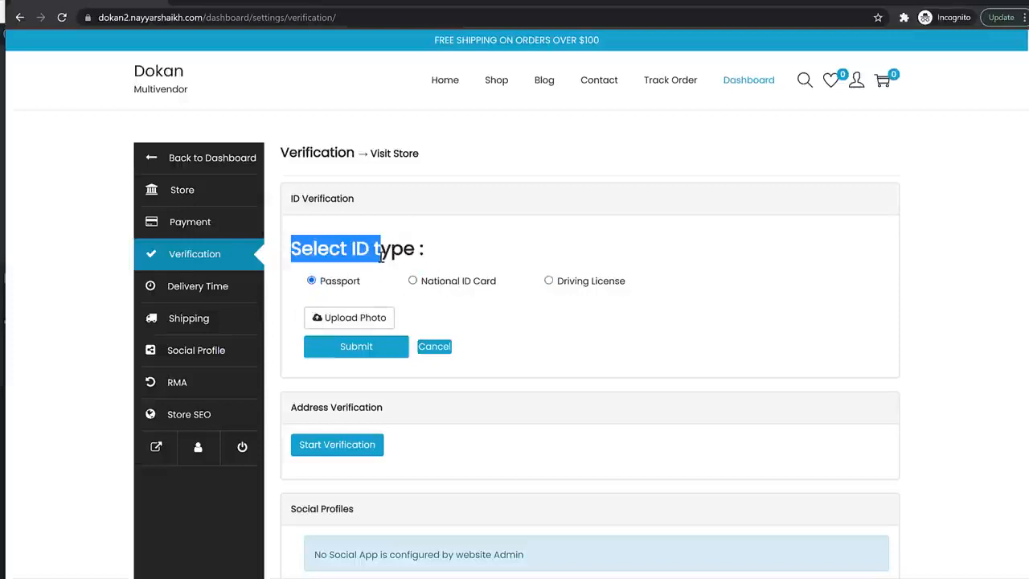
pyautogui.scroll(-2, 506, 301)
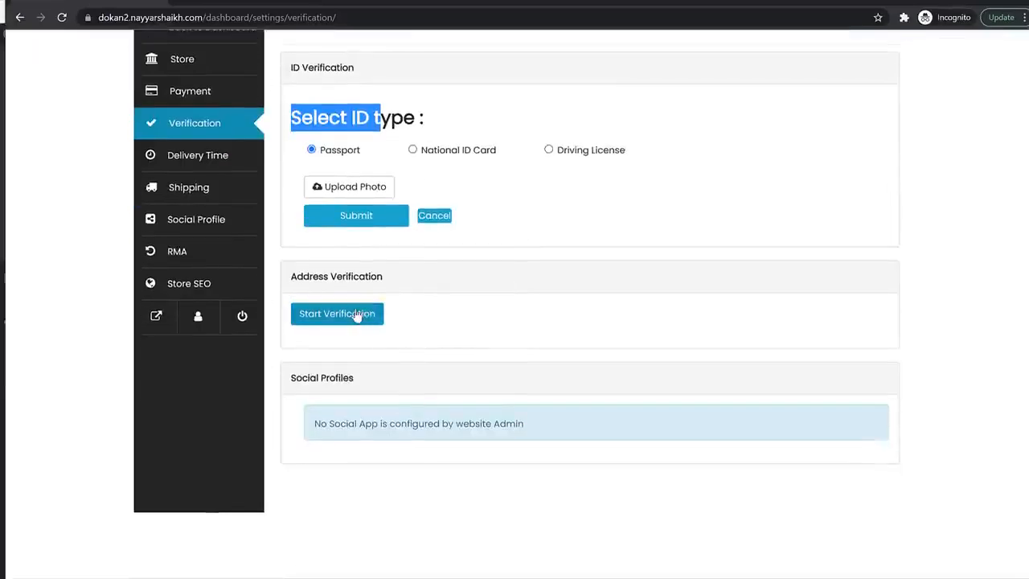
pyautogui.click(357, 315)
pyautogui.scroll(-2, 685, 315)
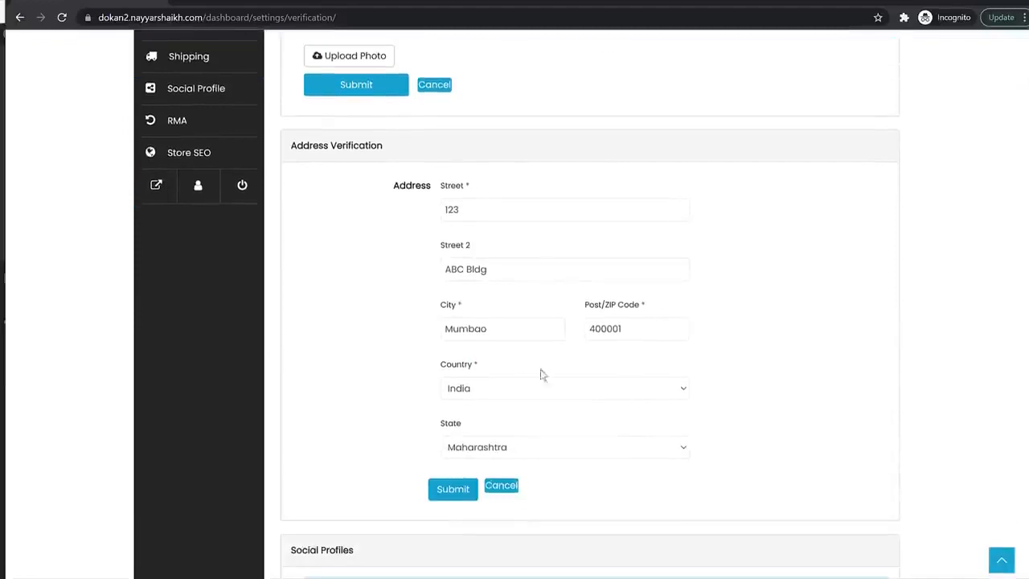
pyautogui.click(502, 487)
pyautogui.scroll(4, 502, 483)
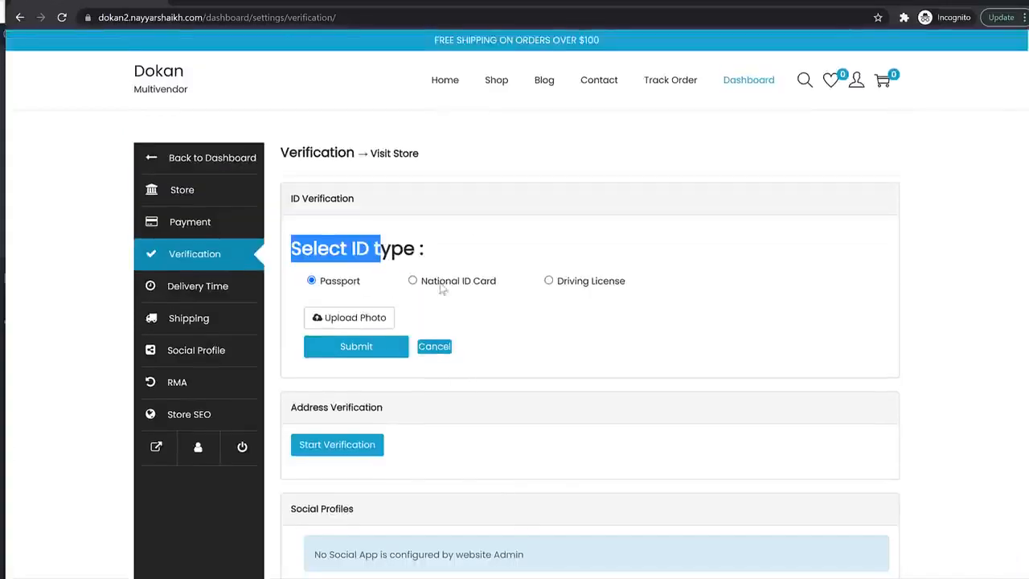
pyautogui.click(413, 282)
# - Attach the yellow-tie photo from the Media Library as a Passport ID and submit it
pyautogui.click(368, 325)
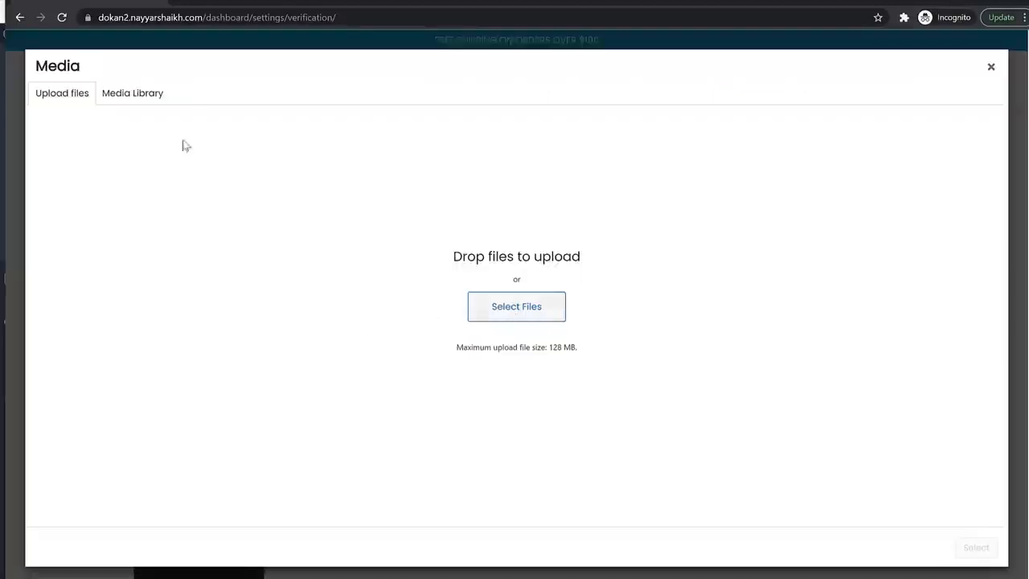
pyautogui.click(138, 93)
pyautogui.click(195, 231)
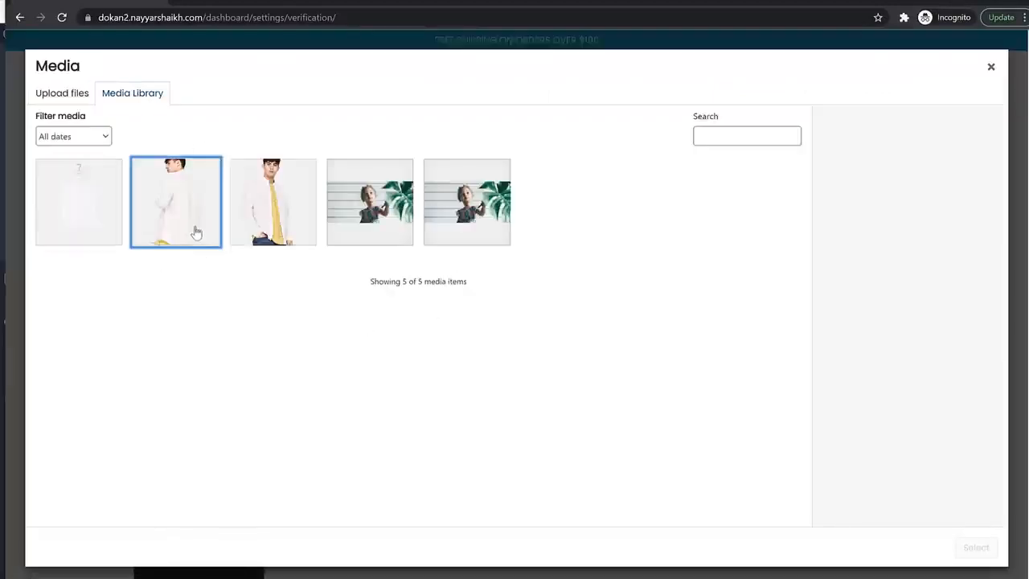
pyautogui.click(255, 224)
pyautogui.click(985, 550)
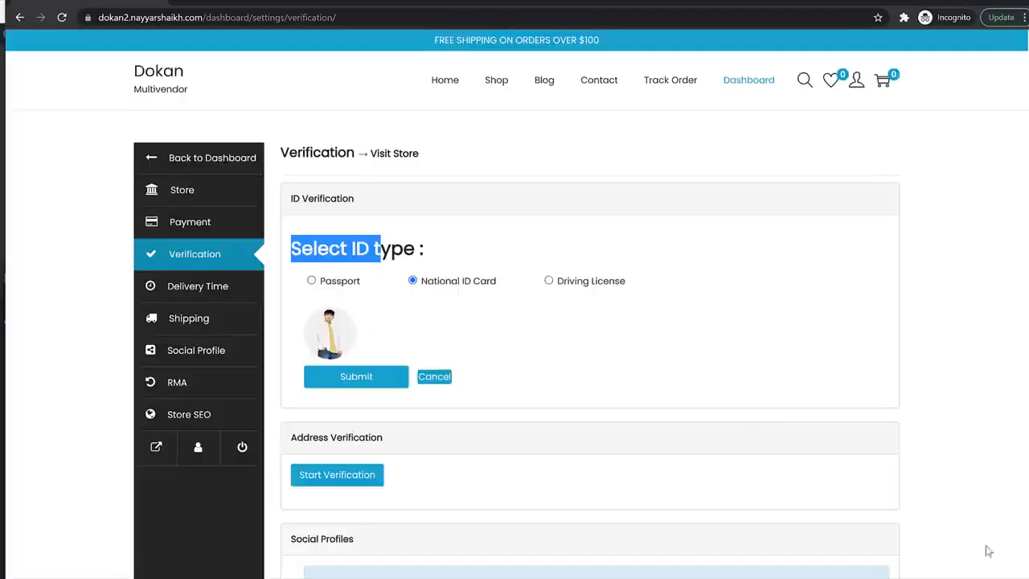
pyautogui.click(360, 284)
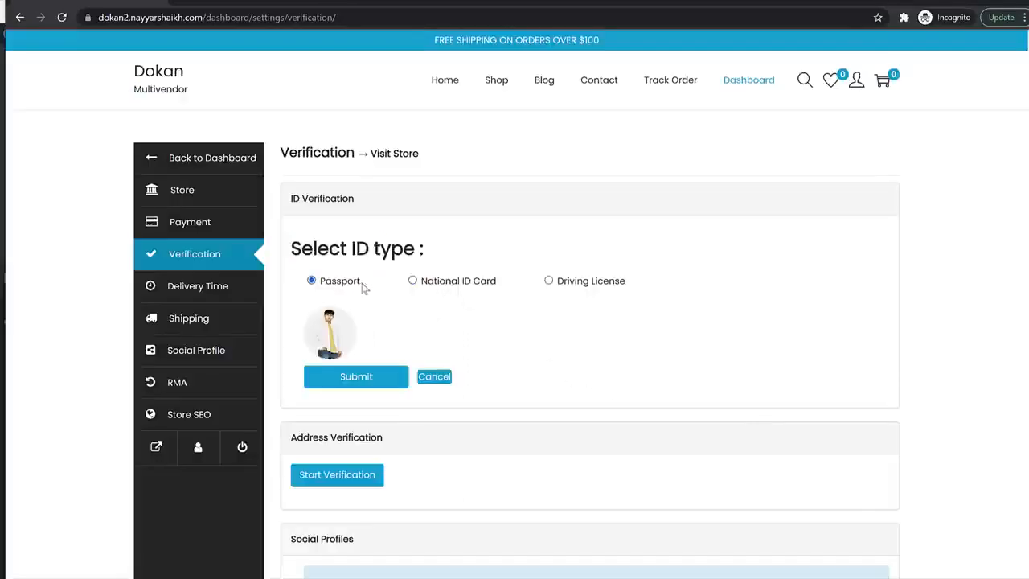
pyautogui.click(379, 378)
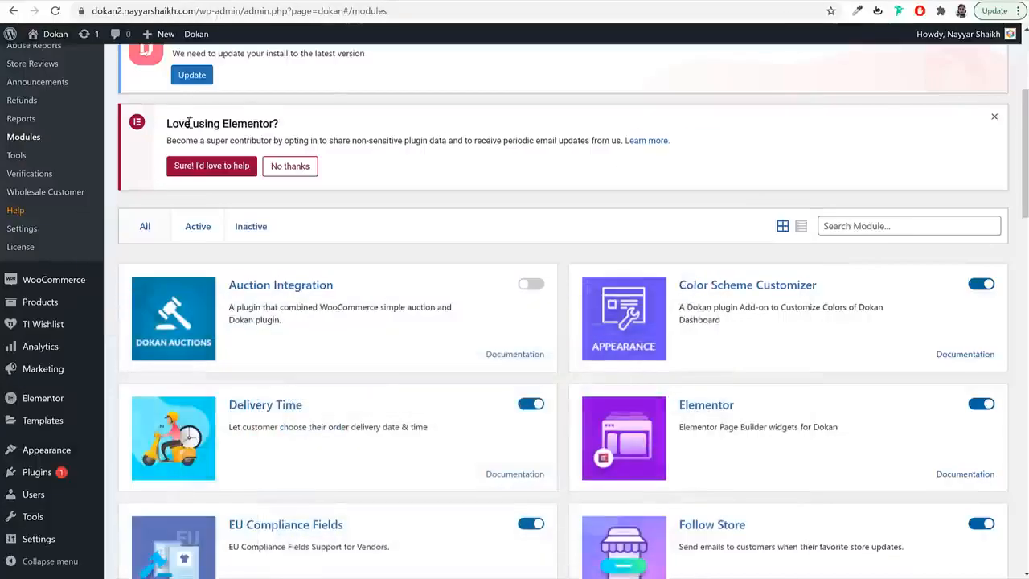
pyautogui.scroll(3, 277, 233)
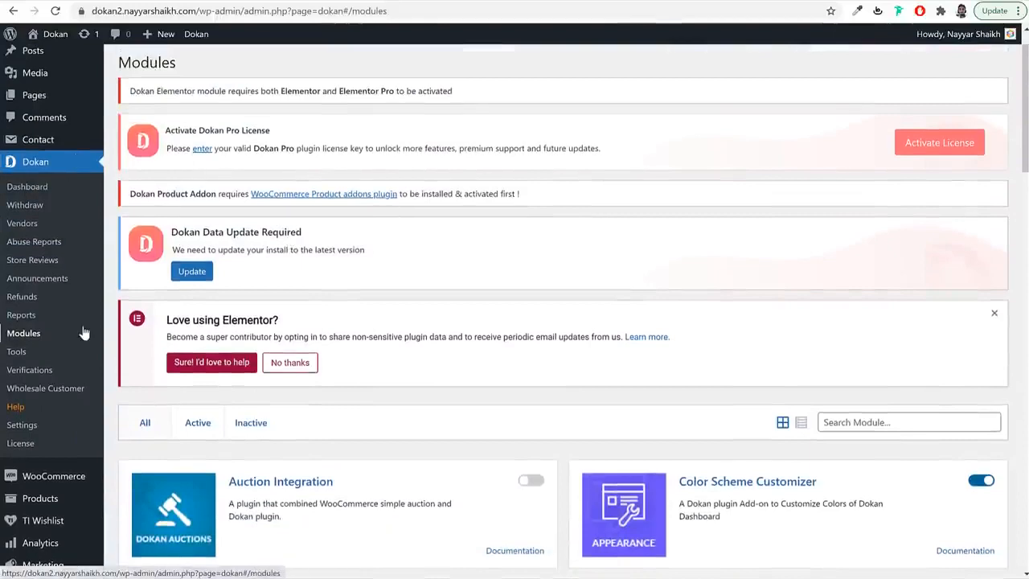
# - Open Dokan Verifications and inspect the vendor's submitted passport photo at full size
pyautogui.click(28, 372)
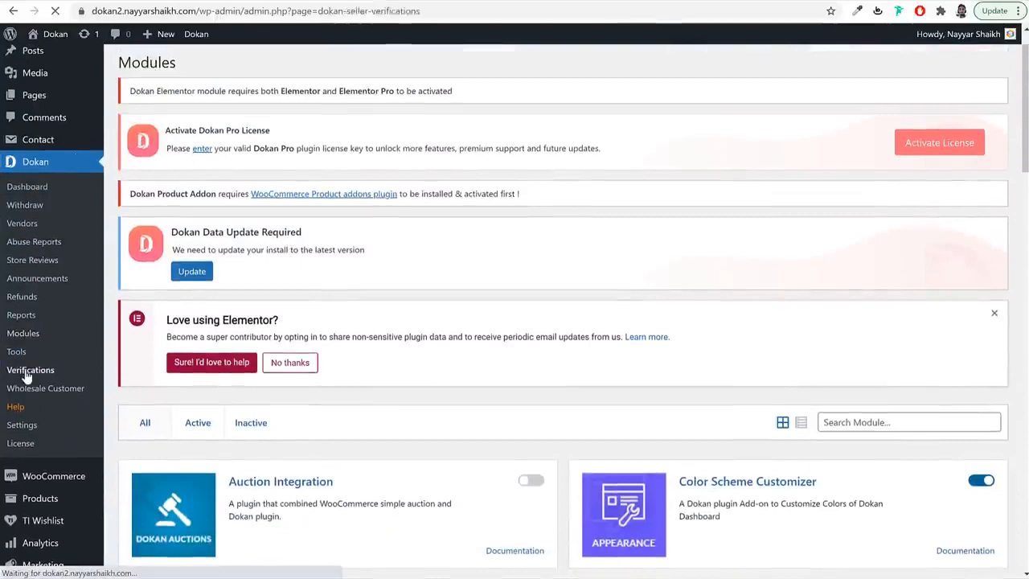
pyautogui.scroll(-3, 290, 423)
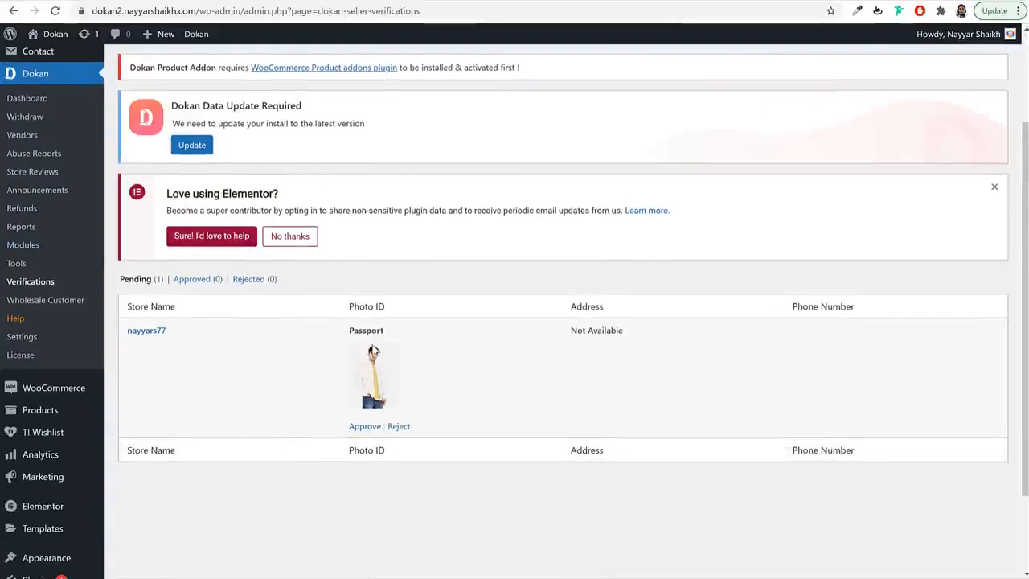
pyautogui.click(374, 378)
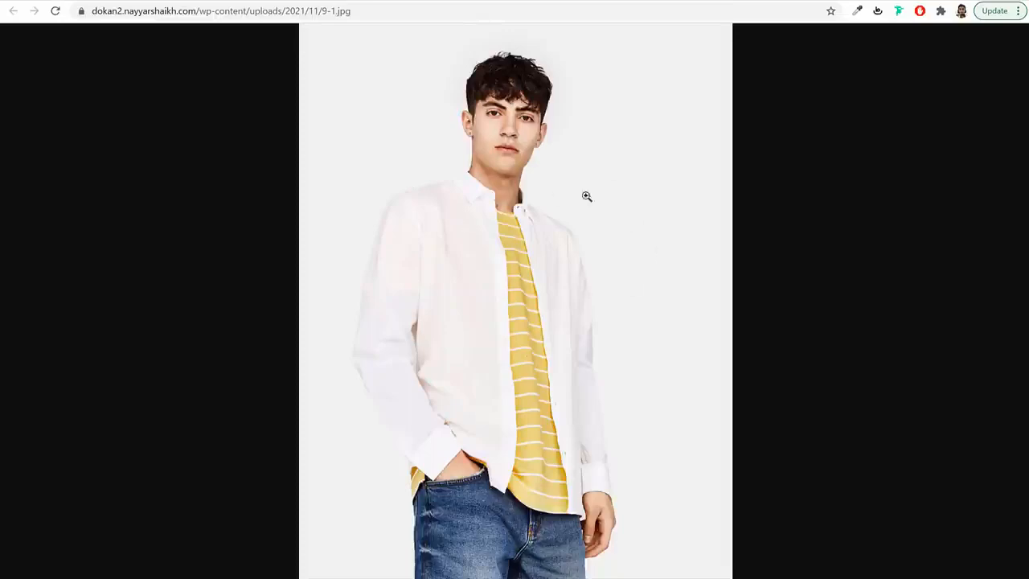
pyautogui.click(552, 193)
pyautogui.click(550, 193)
pyautogui.click(550, 193)
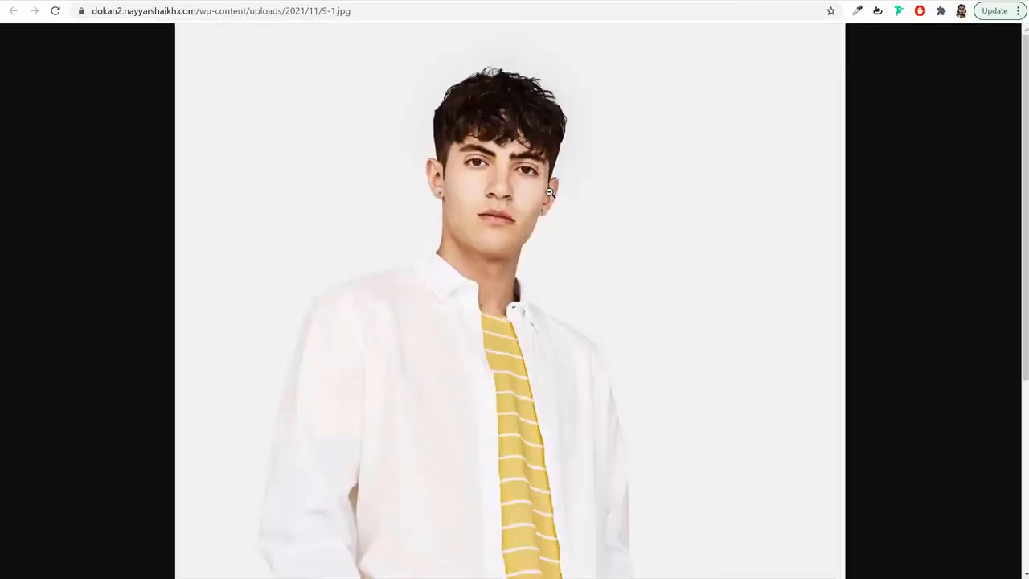
pyautogui.click(550, 193)
# - Approve the vendor's pending passport ID verification request
pyautogui.hotkey('alt', 'Left')
pyautogui.moveTo(389, 432)
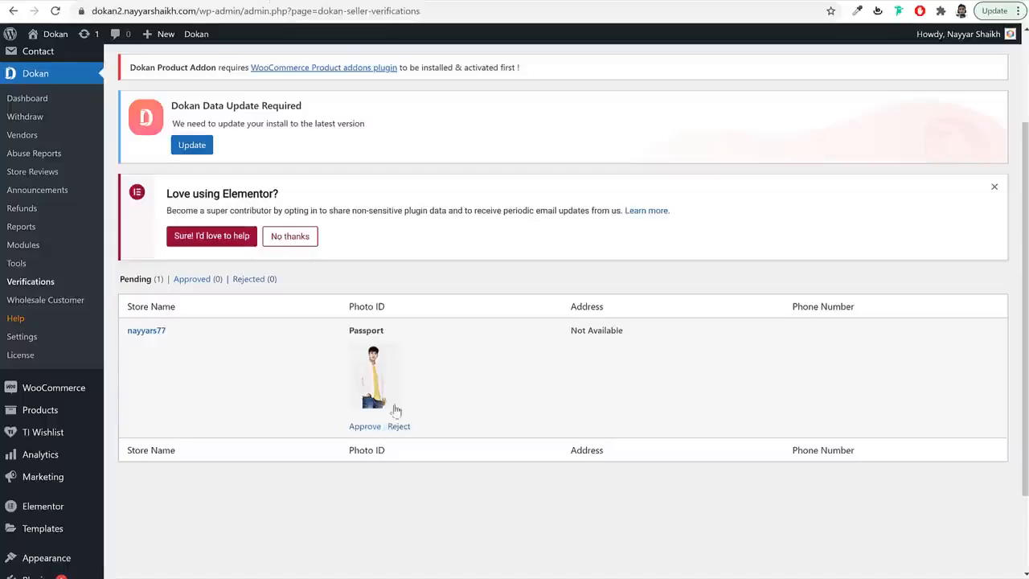
pyautogui.click(365, 429)
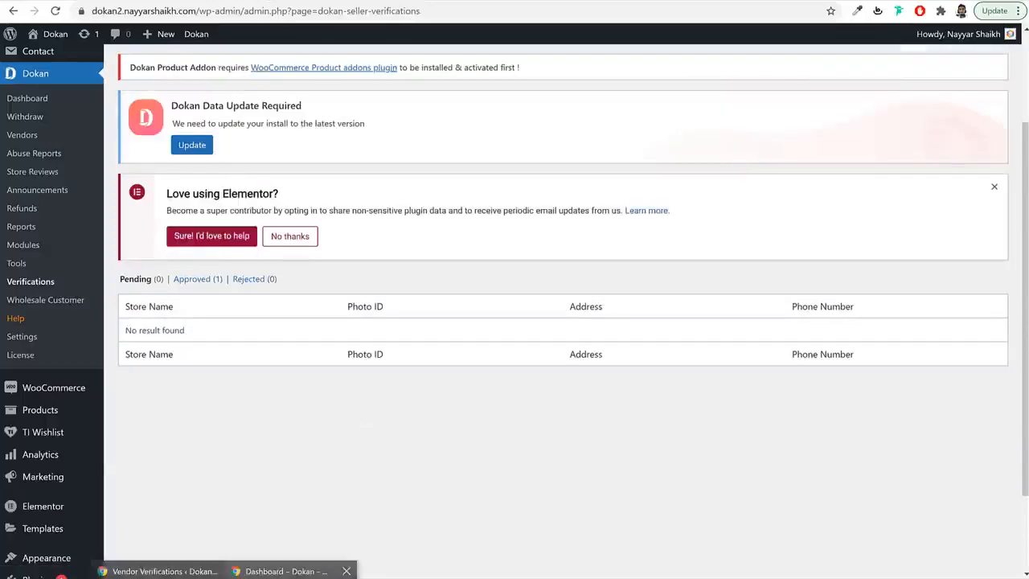
# - Reload the vendor's Verification page to confirm it reports the request approved
pyautogui.click(282, 570)
pyautogui.click(61, 17)
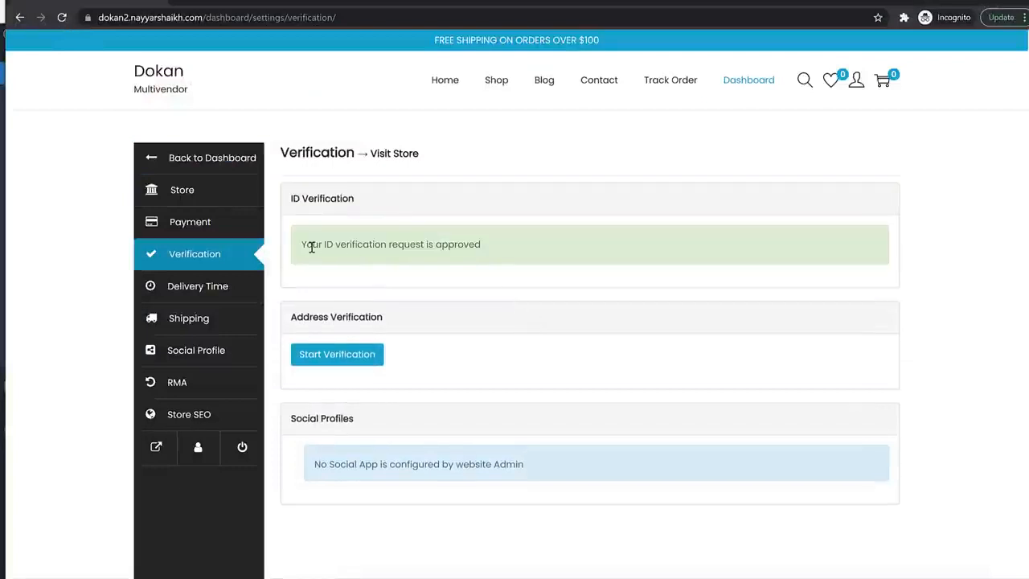
pyautogui.moveTo(304, 246); pyautogui.dragTo(487, 266)
pyautogui.click(485, 262)
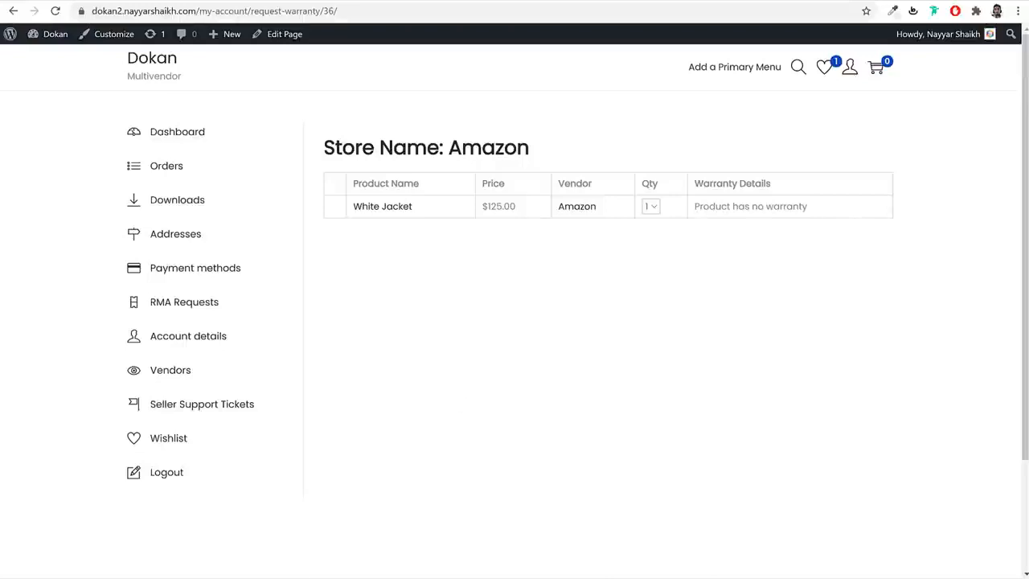
# - Open the vendor's Withdraw page and check the $114.50 current balance
pyautogui.click(266, 571)
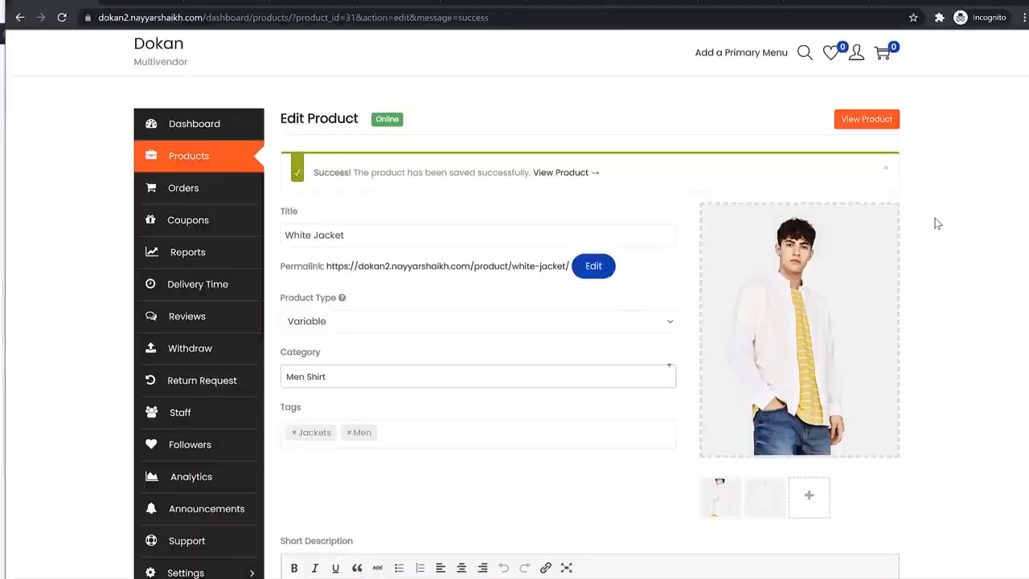
pyautogui.click(211, 361)
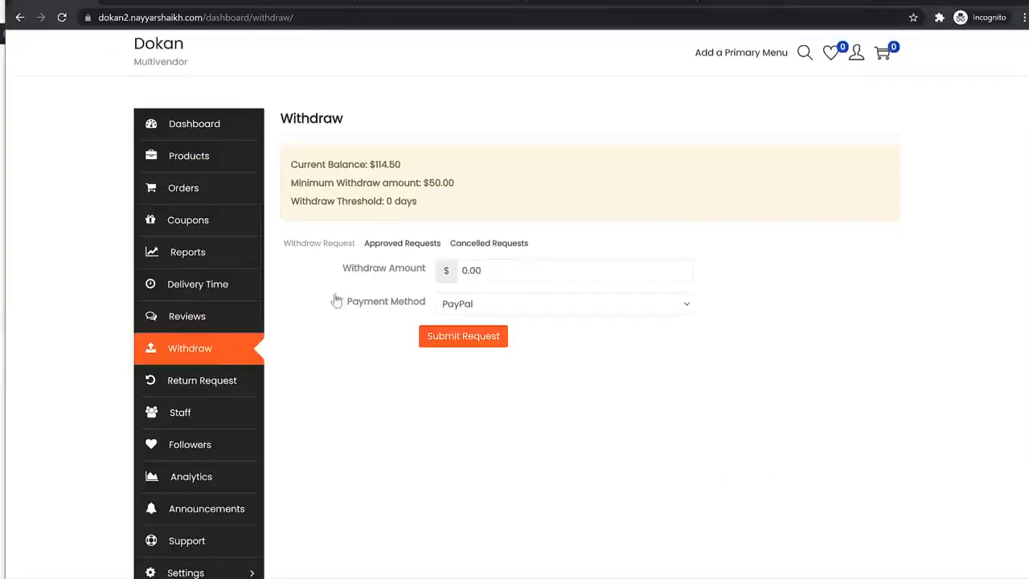
pyautogui.click(458, 187)
pyautogui.moveTo(401, 165); pyautogui.dragTo(374, 166)
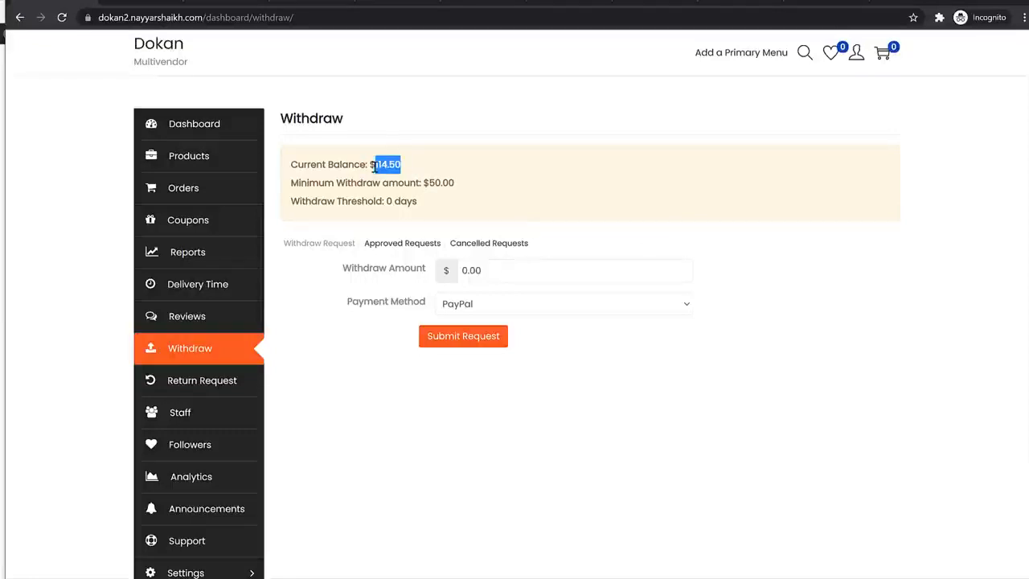
# - Request a 114.50 withdrawal with Bank Transfer as the payment method
pyautogui.click(510, 270)
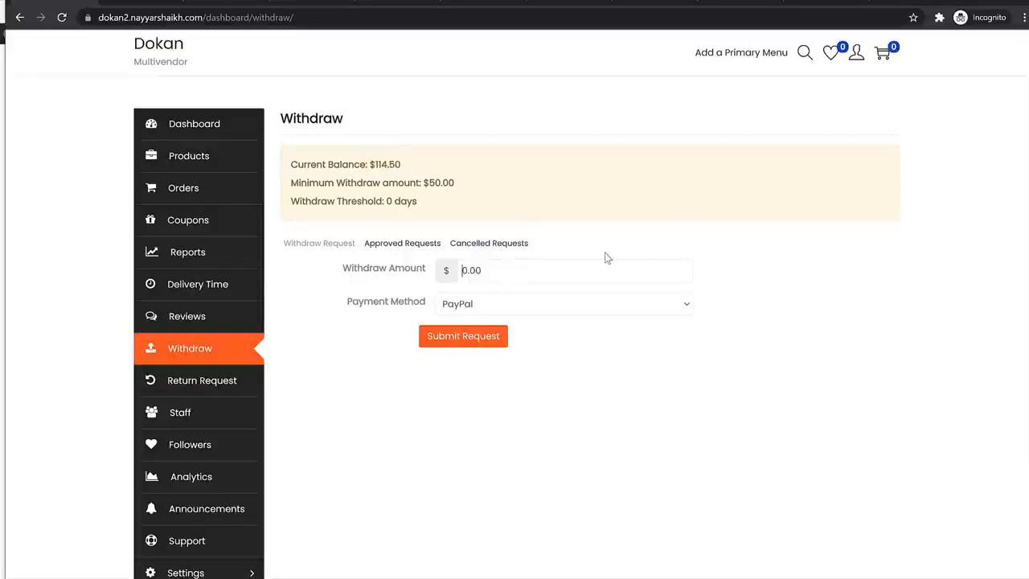
pyautogui.write('114.50')
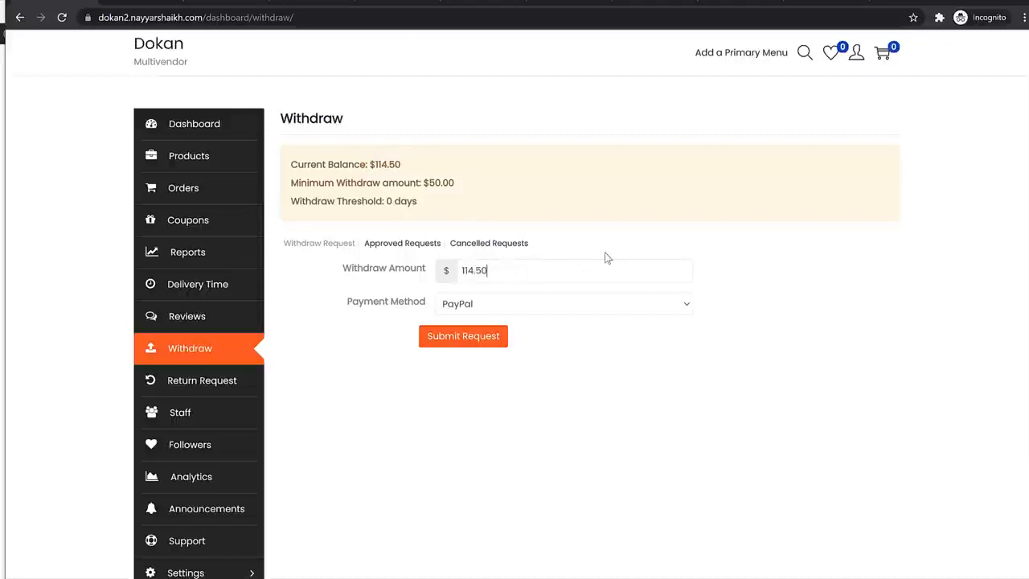
pyautogui.click(543, 304)
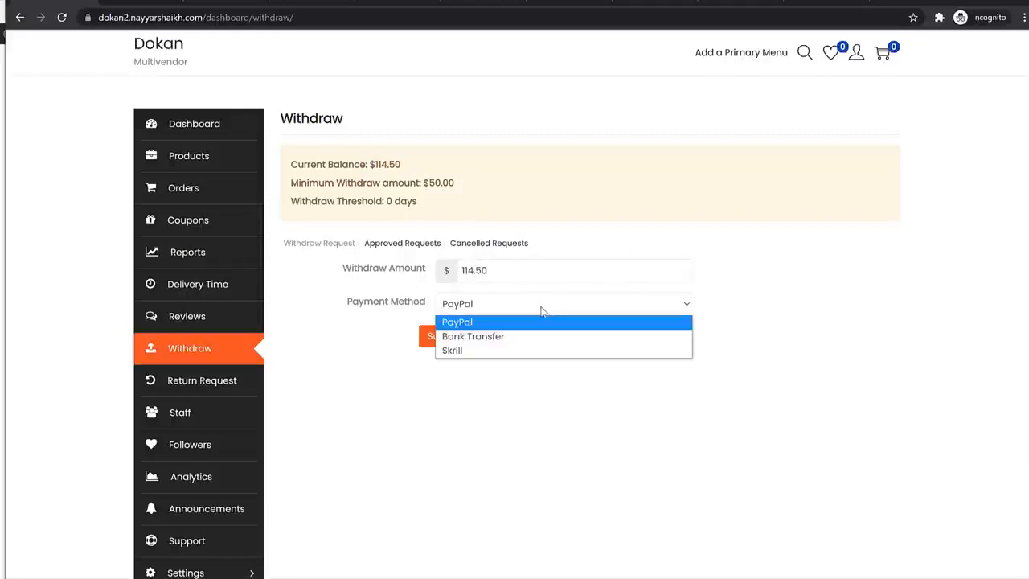
pyautogui.click(498, 341)
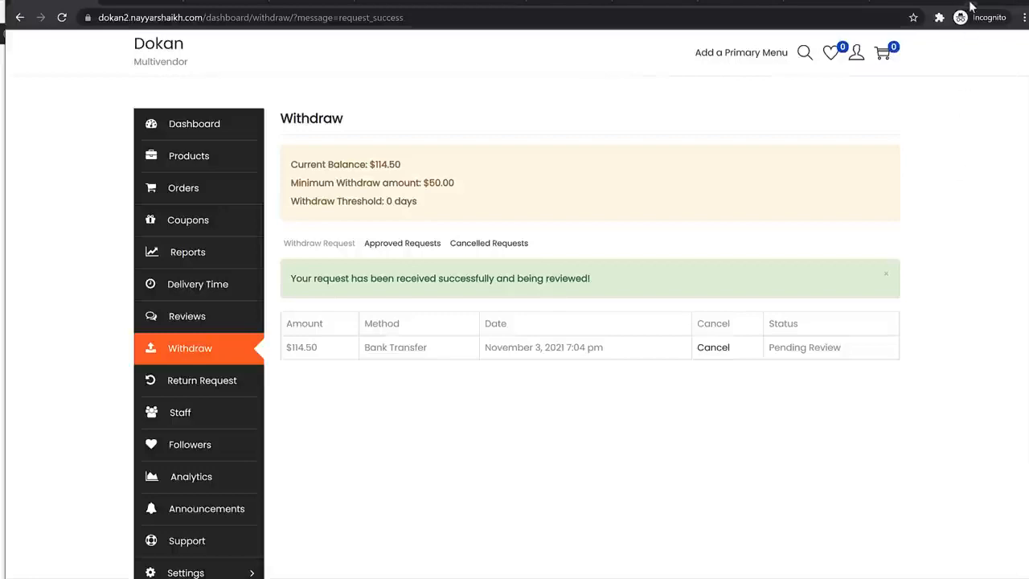
# - Review the $128.00 sales and $114.50 earning figures in the admin
pyautogui.click(972, 3)
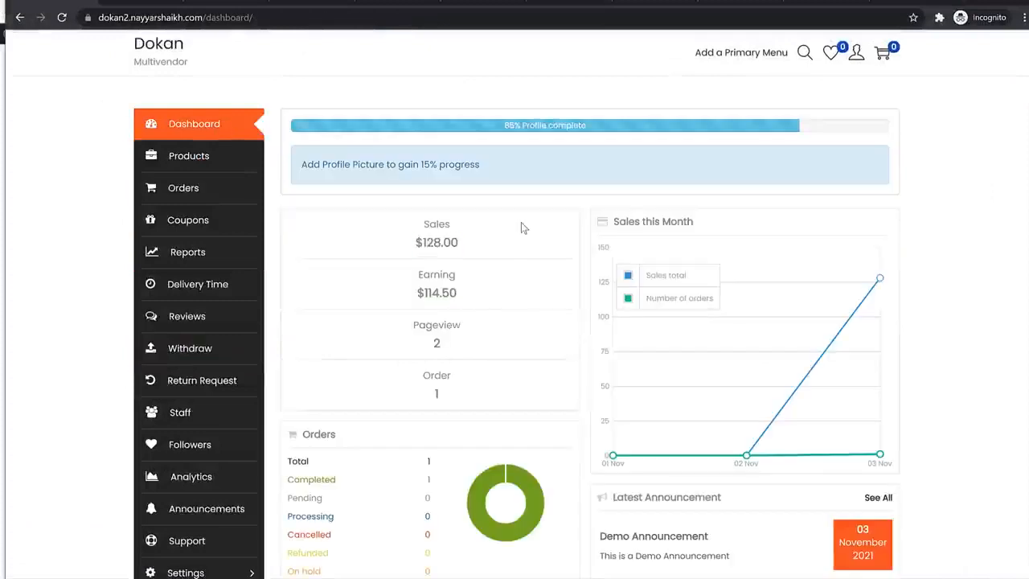
pyautogui.moveTo(457, 245); pyautogui.dragTo(381, 246)
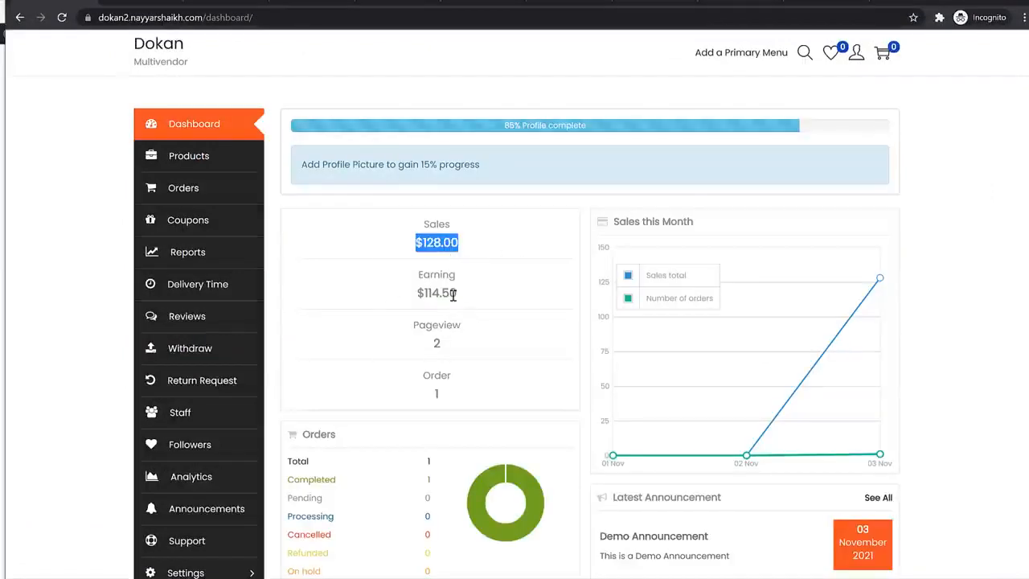
pyautogui.moveTo(459, 296); pyautogui.dragTo(402, 297)
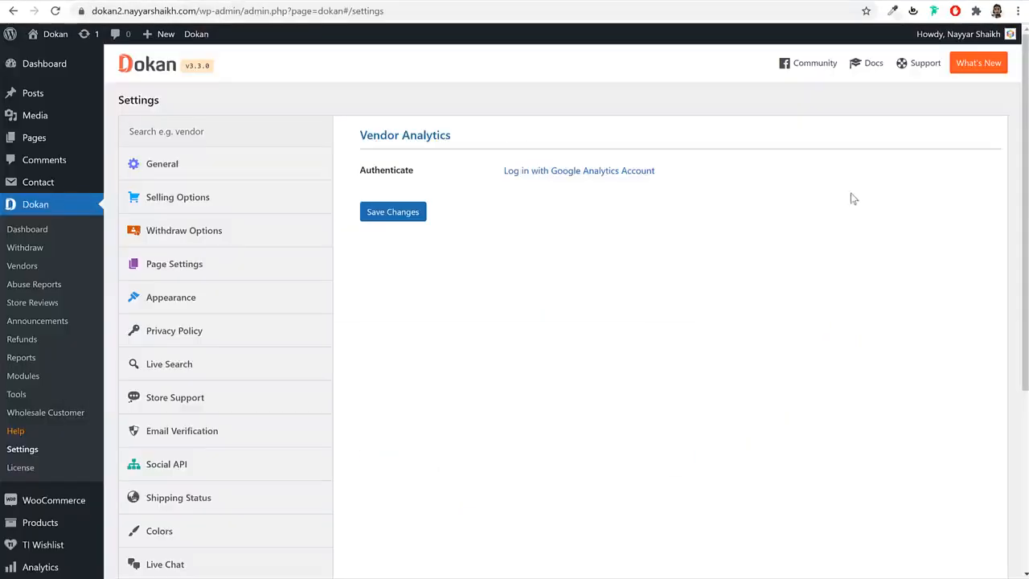
# - Review the $114.50 Bank Transfer withdrawal request and the vendor's bank details
pyautogui.click(29, 250)
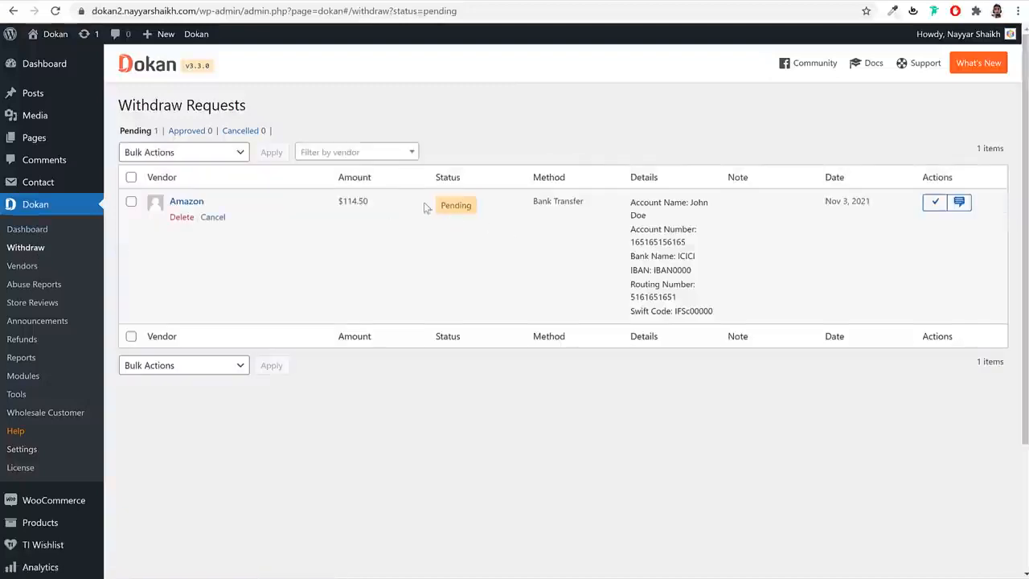
pyautogui.tripleClick(575, 201)
pyautogui.moveTo(629, 203); pyautogui.dragTo(708, 306)
pyautogui.click(708, 306)
pyautogui.moveTo(388, 209); pyautogui.dragTo(326, 208)
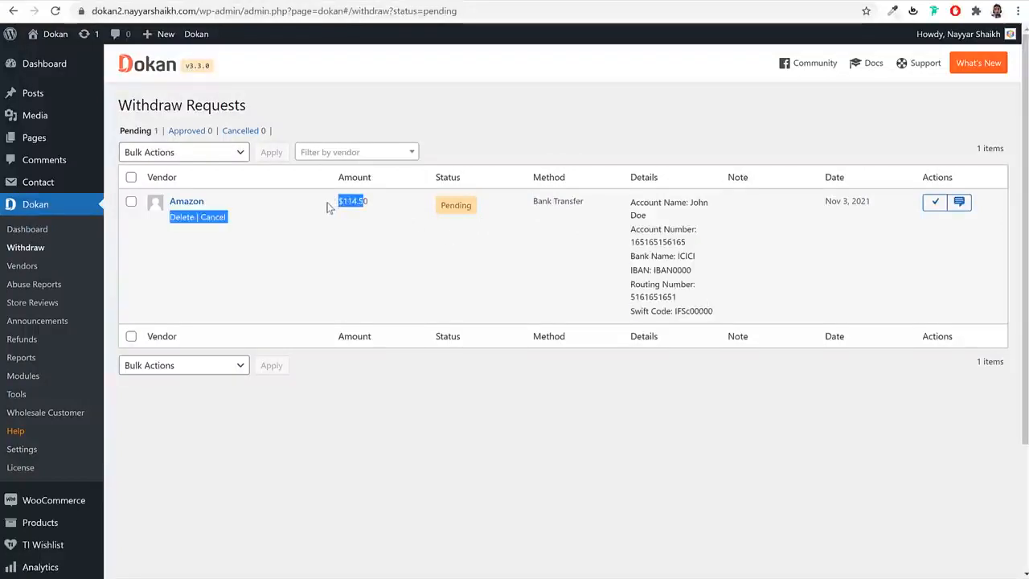
pyautogui.click(327, 202)
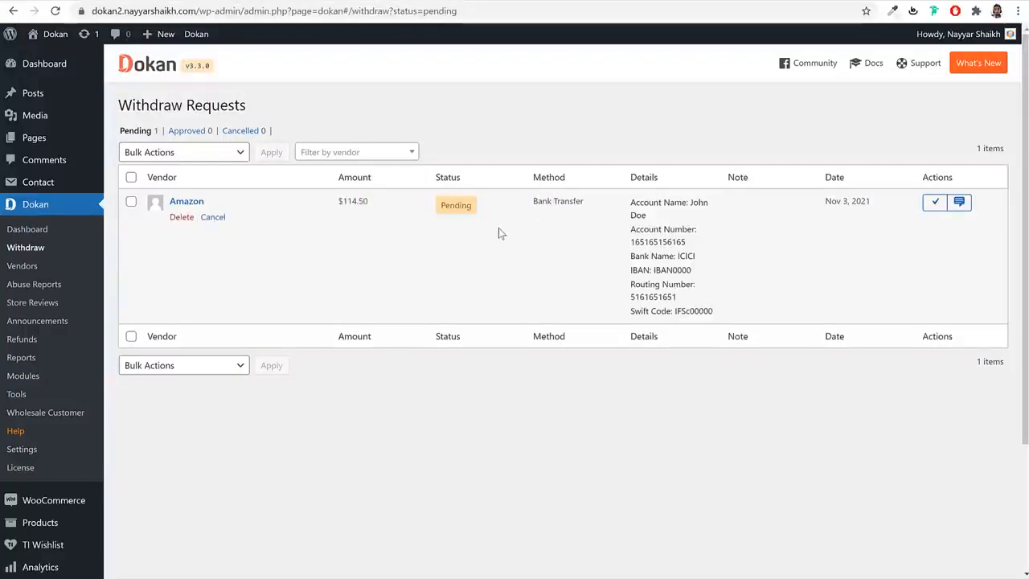
pyautogui.moveTo(629, 227); pyautogui.dragTo(687, 308)
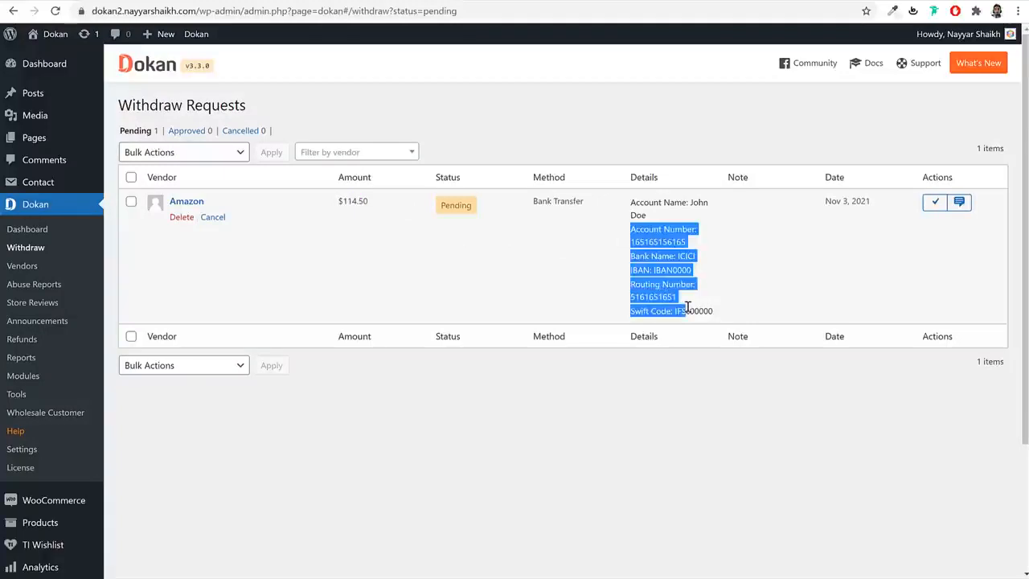
pyautogui.click(687, 308)
pyautogui.moveTo(369, 201); pyautogui.dragTo(344, 214)
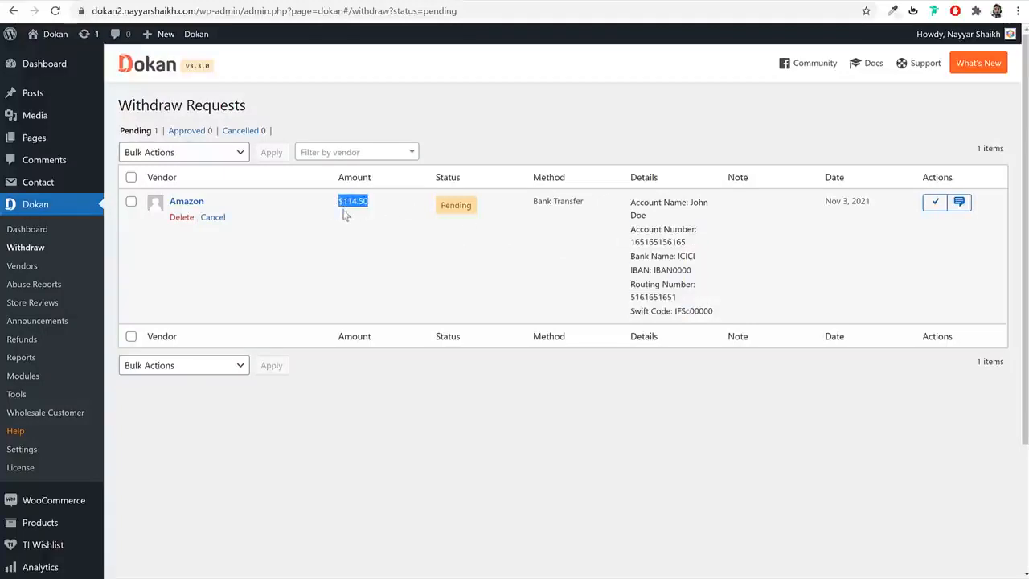
# - Add the note 'Money Sent' to the withdrawal request and approve it
pyautogui.click(959, 203)
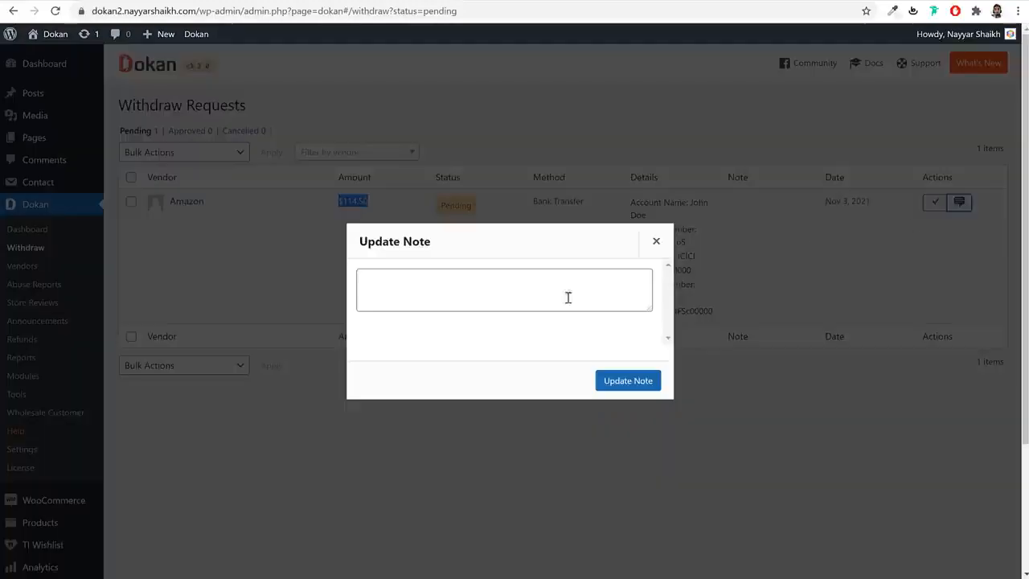
pyautogui.click(495, 293)
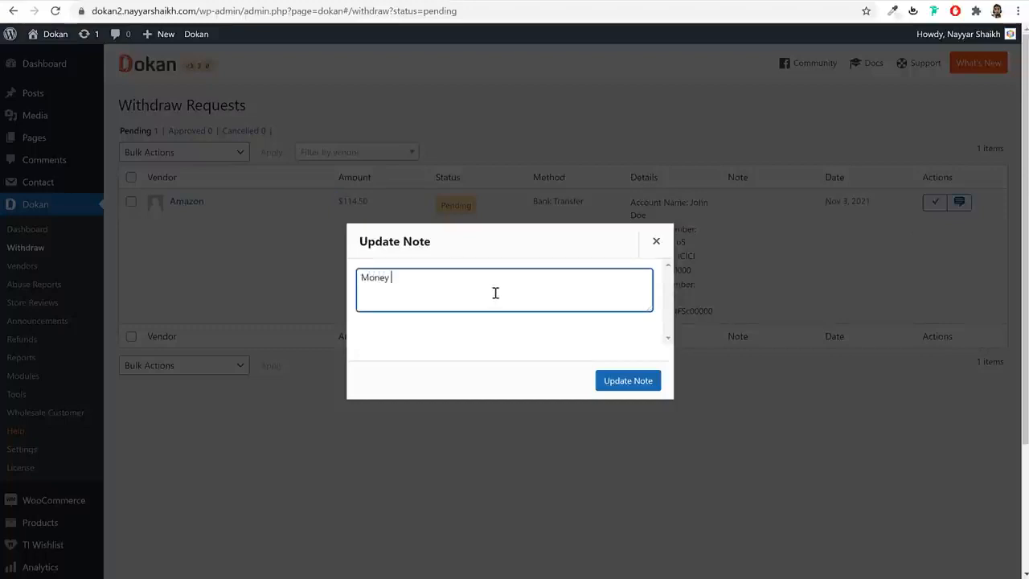
pyautogui.click(644, 383)
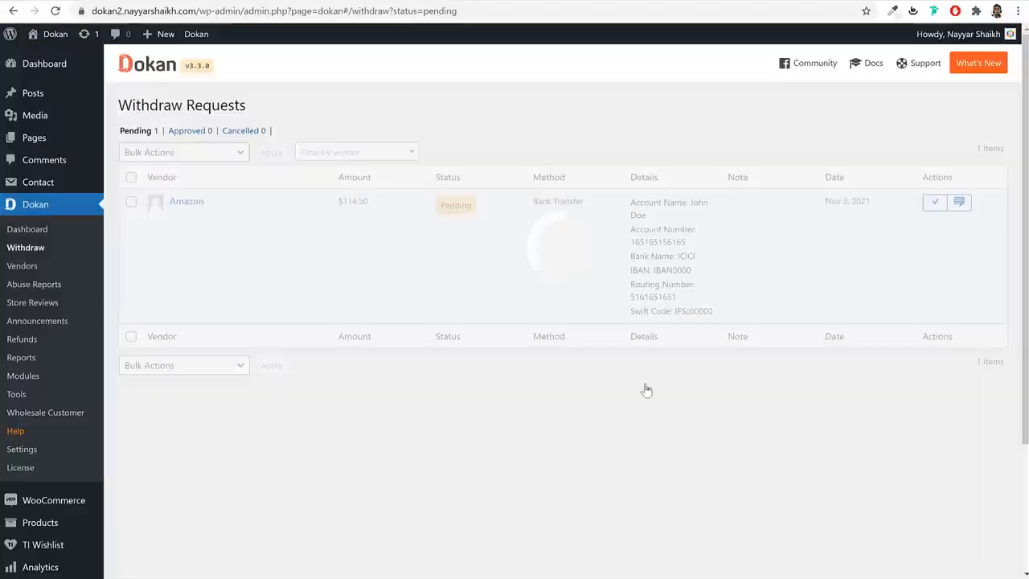
pyautogui.click(935, 203)
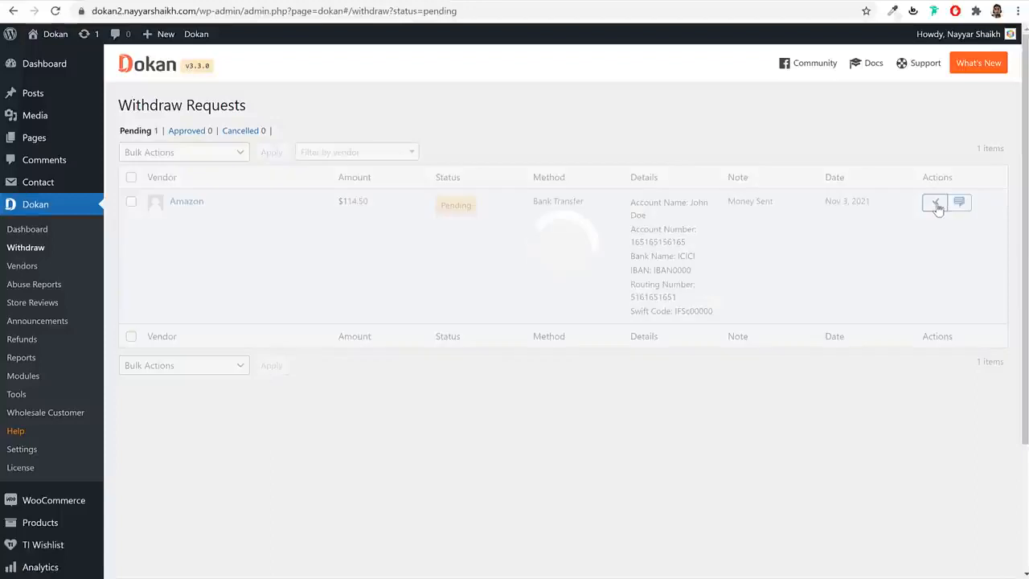
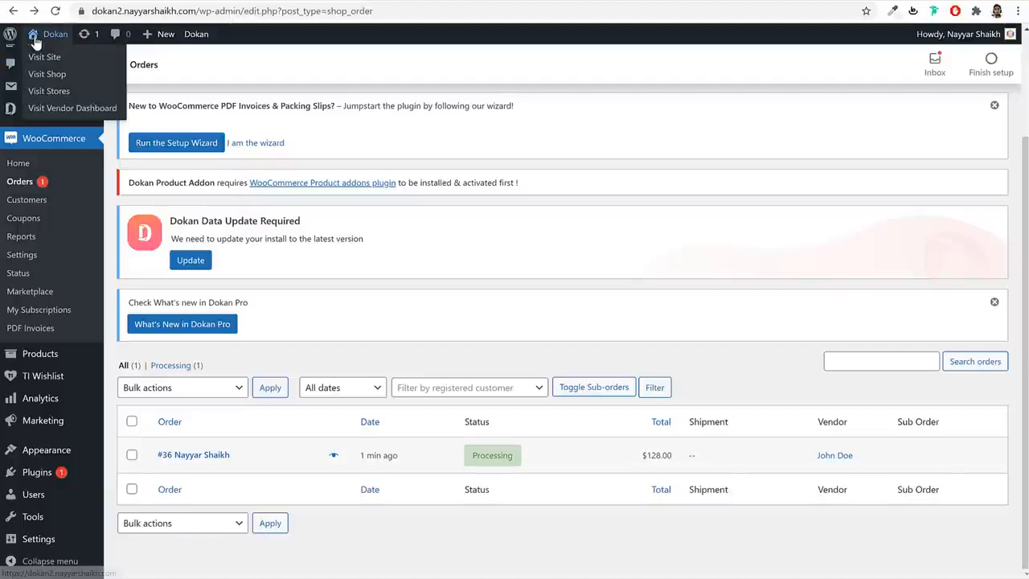
# - Look over the public storefront and the FEHEM store's homepage
pyautogui.click(34, 42)
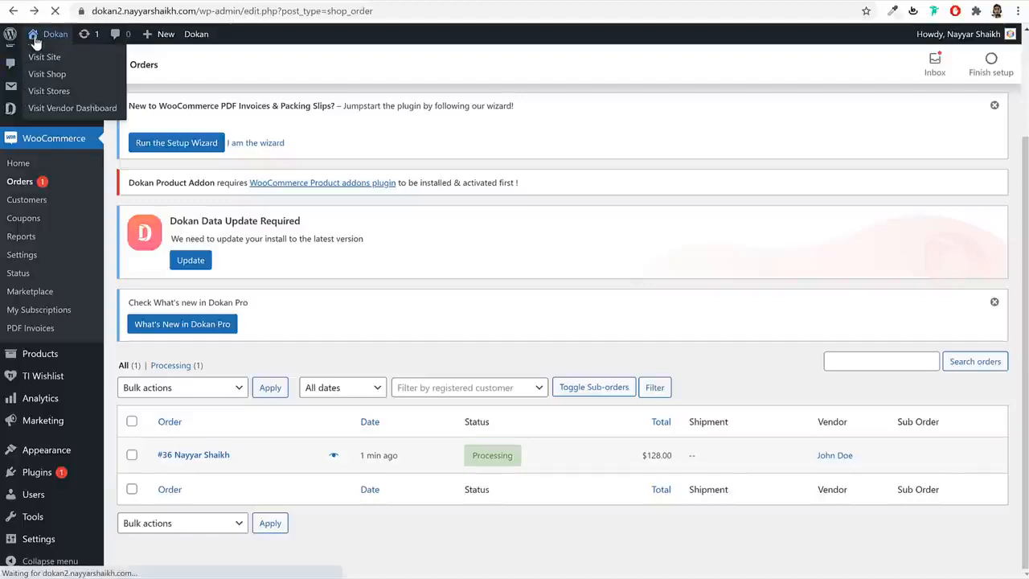
pyautogui.scroll(-2, 732, 188)
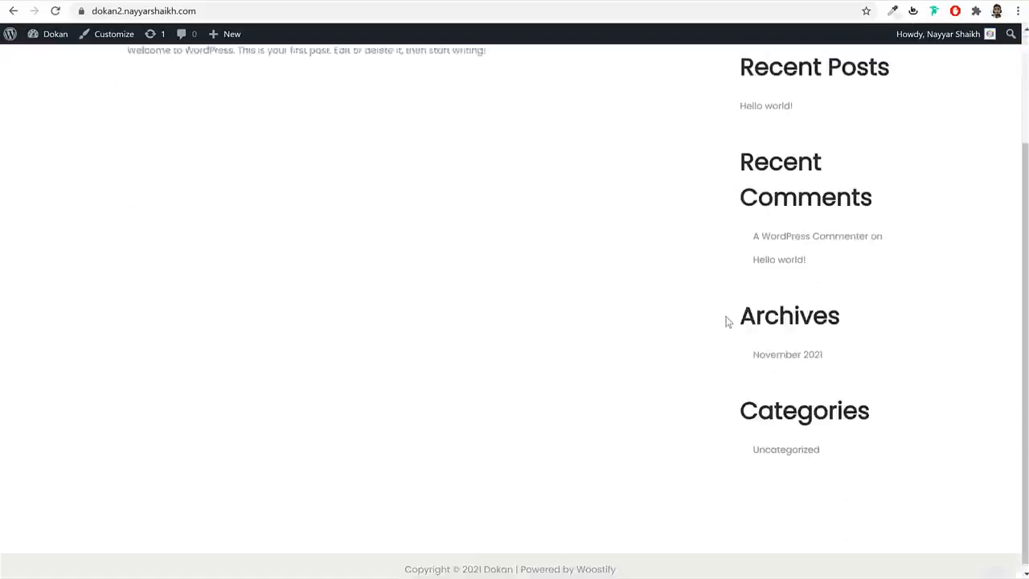
pyautogui.scroll(2, 726, 319)
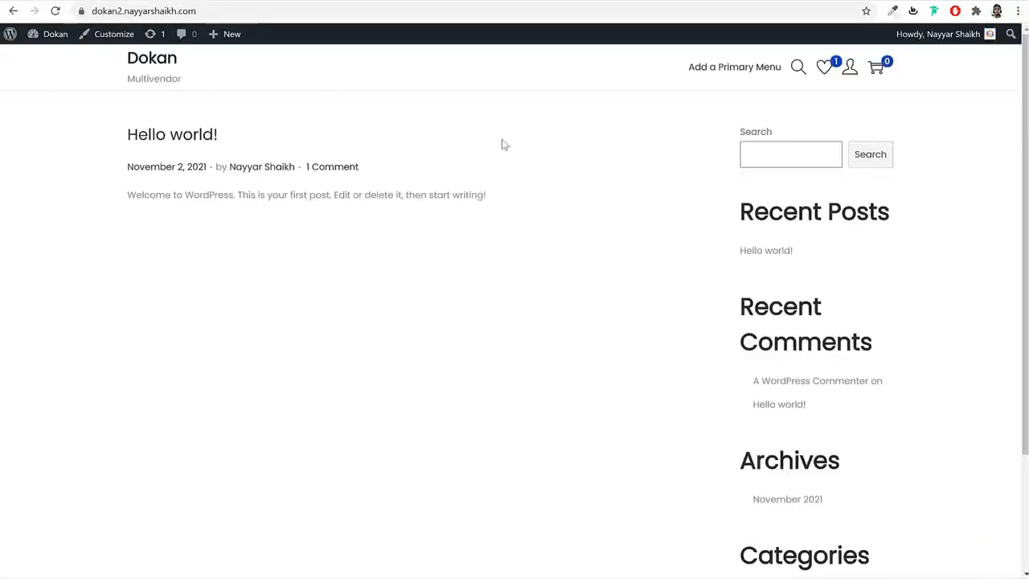
pyautogui.scroll(-2, 632, 250)
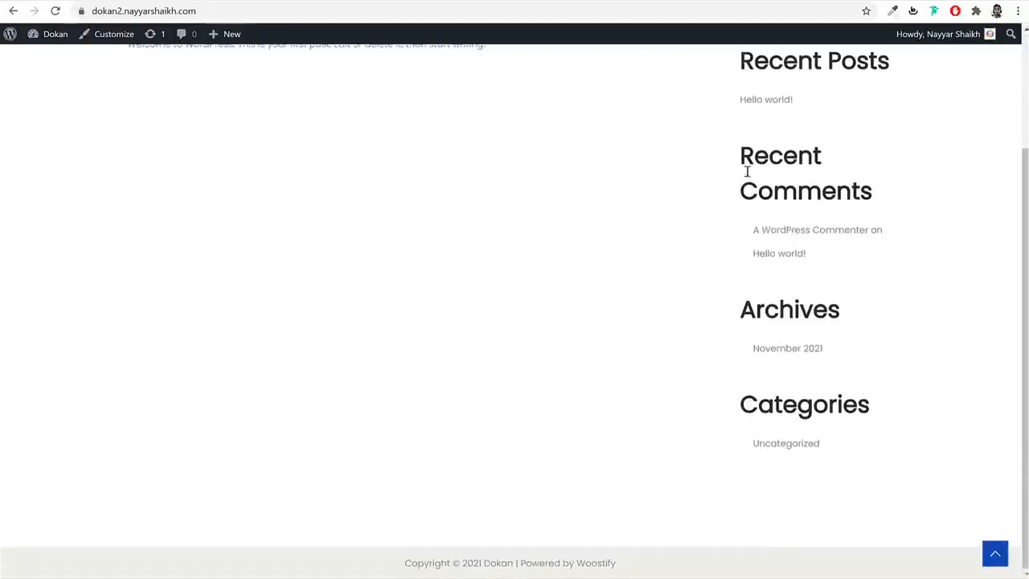
pyautogui.click(108, 1)
pyautogui.scroll(2, 121, 77)
pyautogui.click(140, 87)
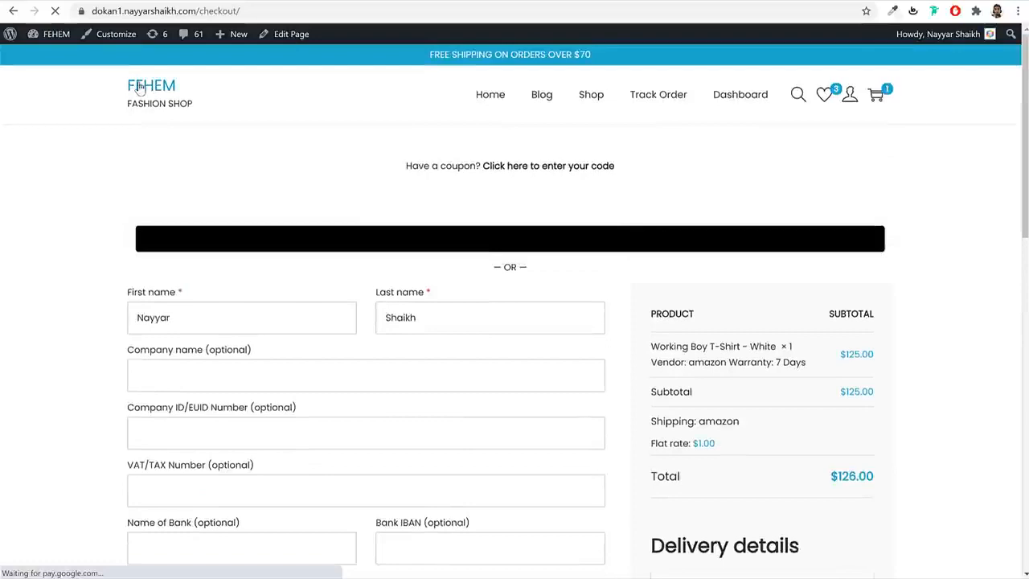
pyautogui.scroll(-15, 767, 261)
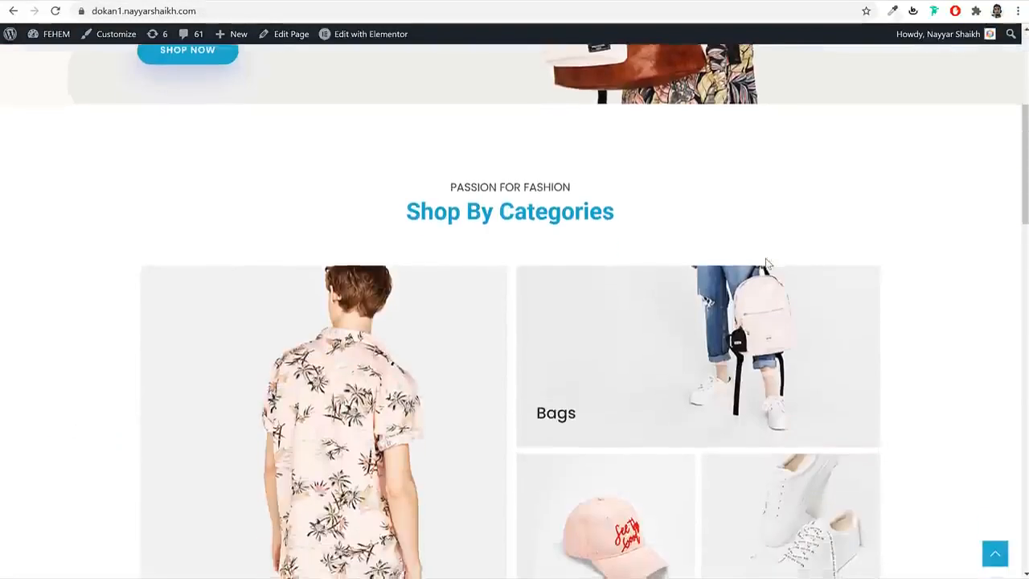
pyautogui.scroll(15, 765, 261)
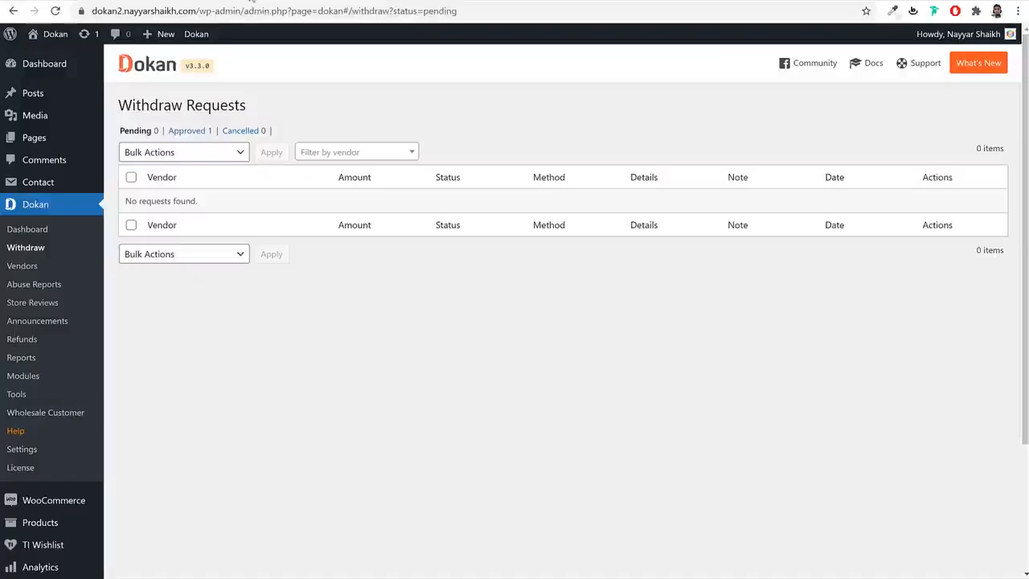
# - Create a new page titled 'Home' and publish it
pyautogui.click(37, 142)
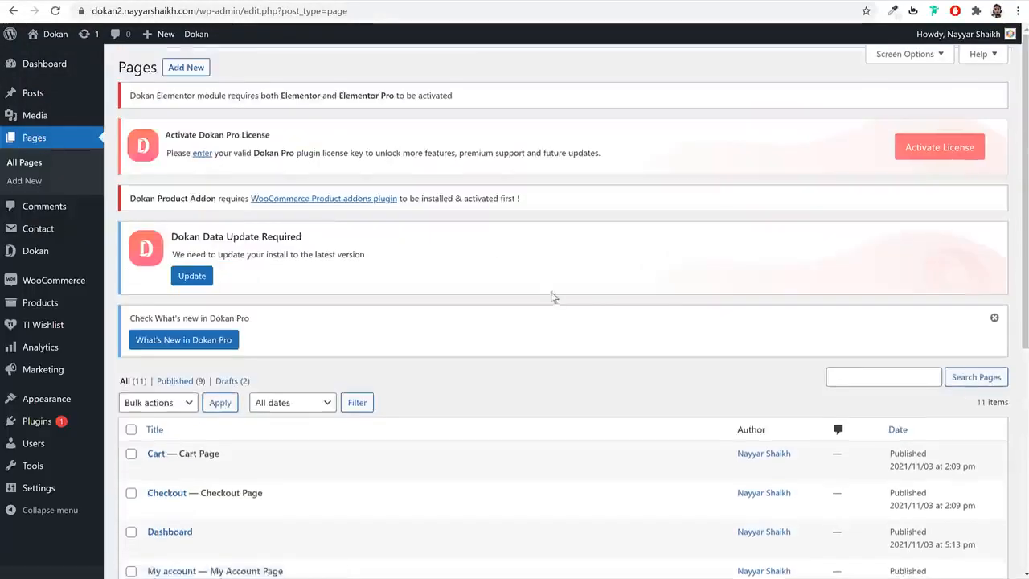
pyautogui.scroll(-3, 552, 297)
pyautogui.scroll(4, 552, 299)
pyautogui.click(195, 72)
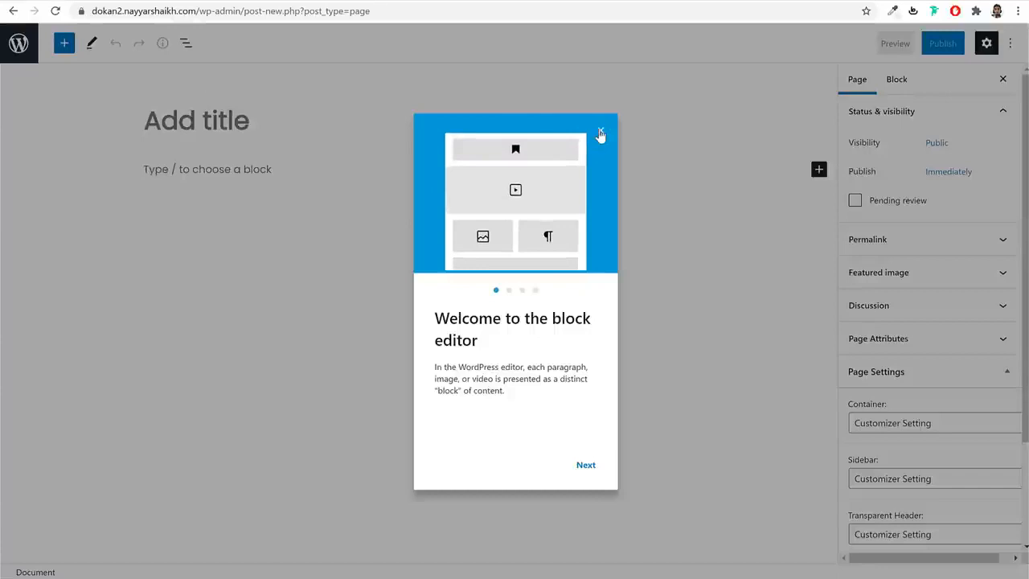
pyautogui.click(600, 131)
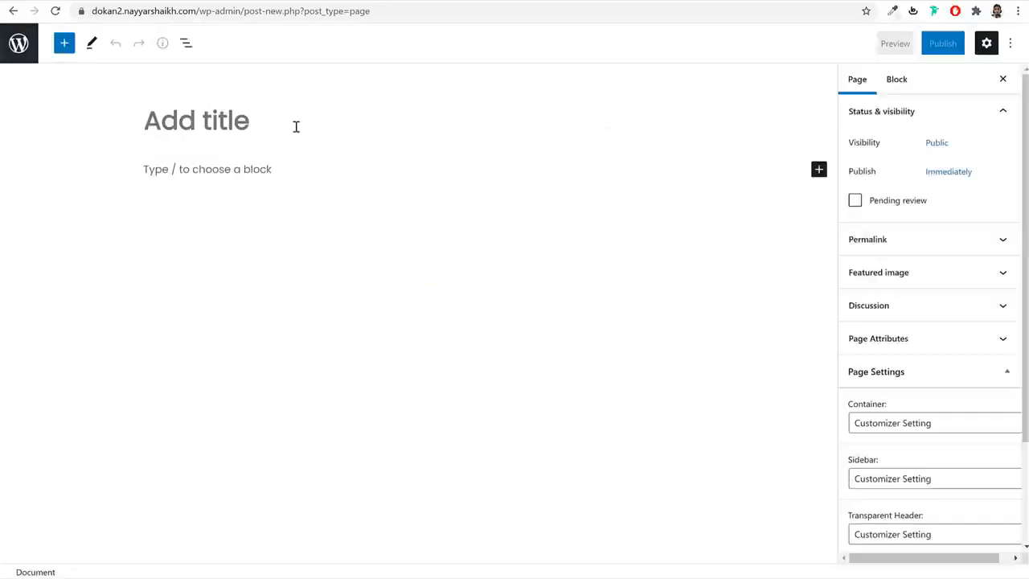
pyautogui.write('Home')
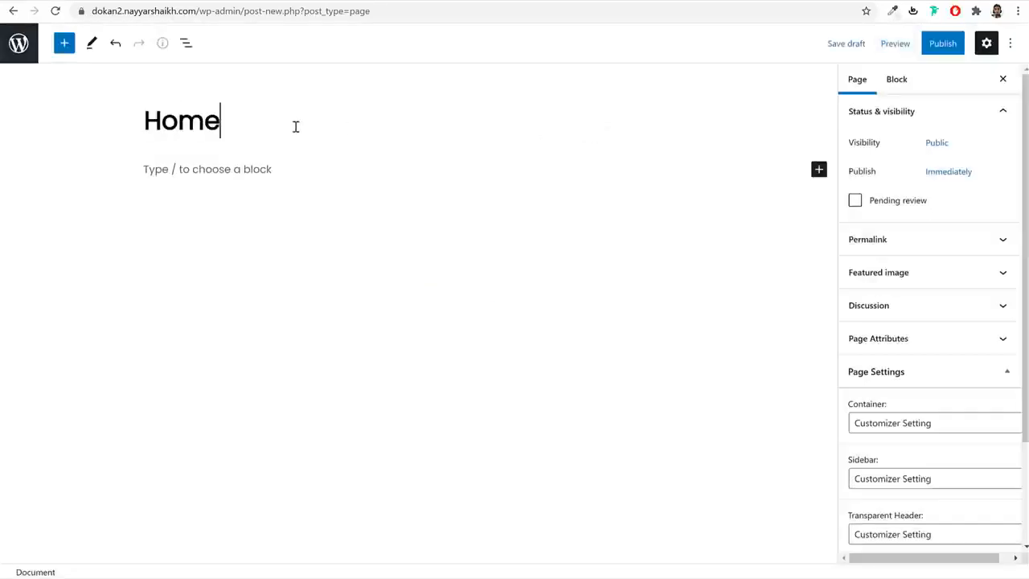
pyautogui.click(943, 44)
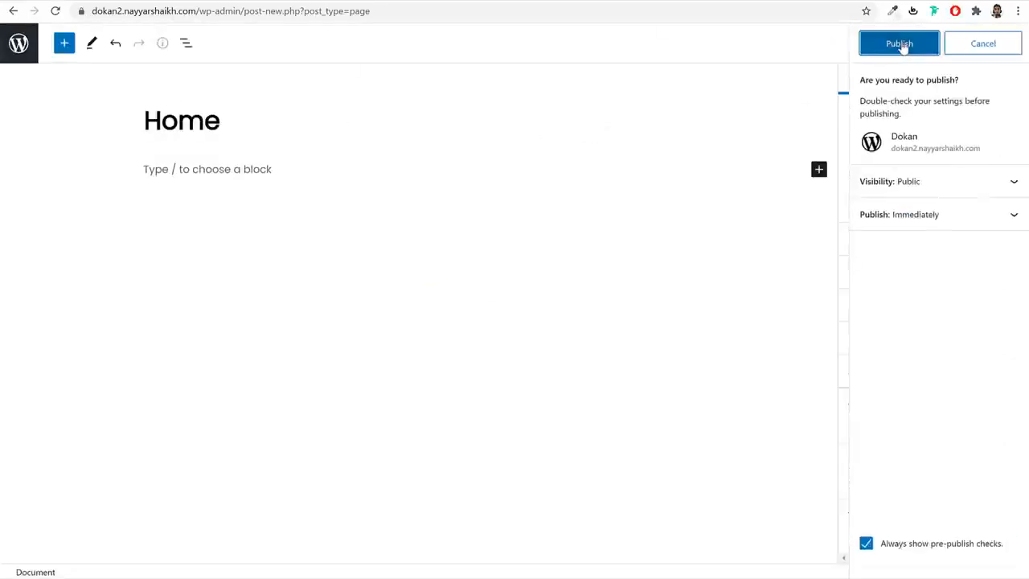
pyautogui.click(903, 45)
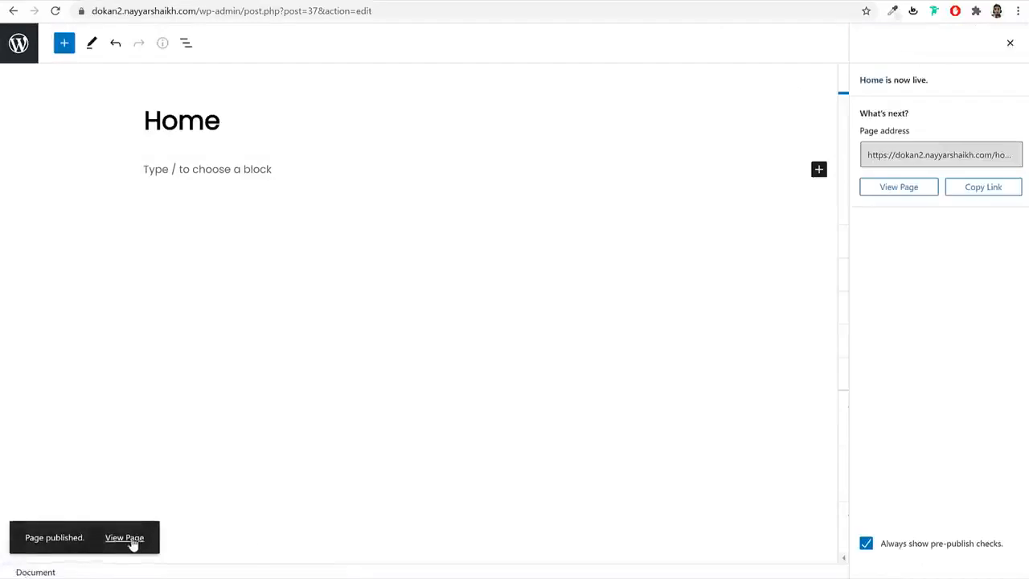
# - Open the published Home page in a new tab to check its /home/ address
pyautogui.rightClick(132, 538)
pyautogui.click(213, 378)
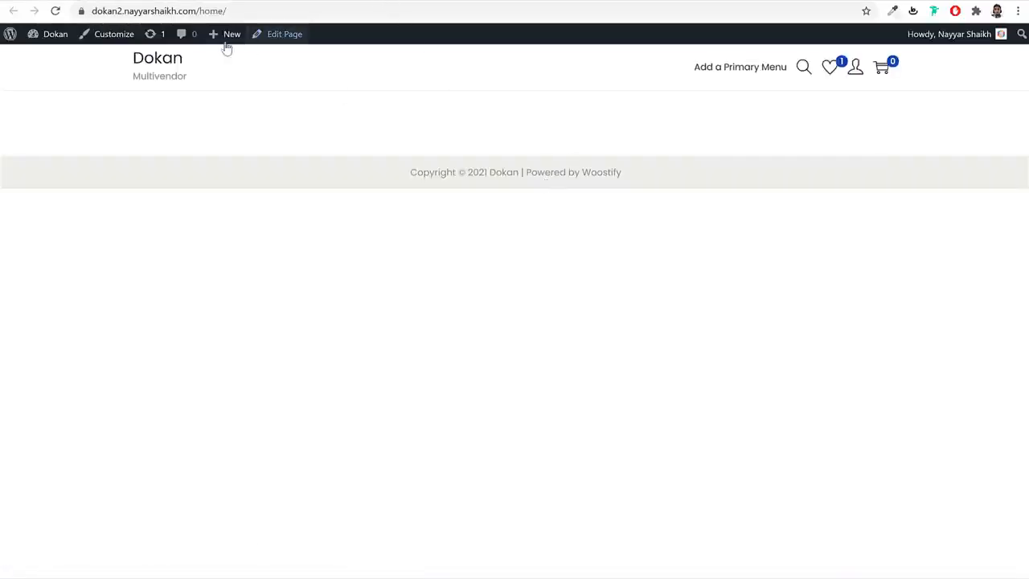
pyautogui.click(187, 12)
pyautogui.click(187, 12)
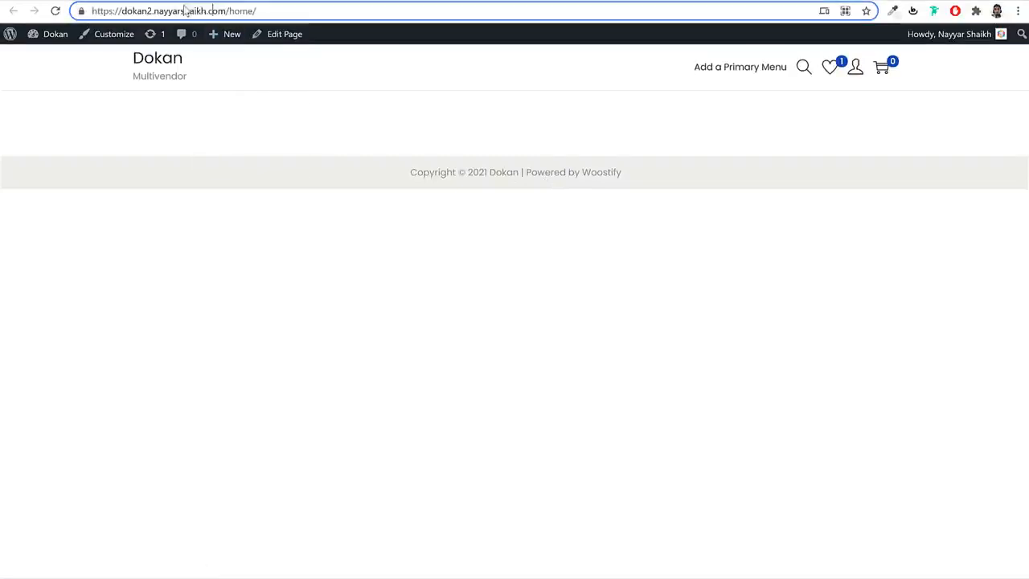
pyautogui.moveTo(229, 11); pyautogui.dragTo(28, 15)
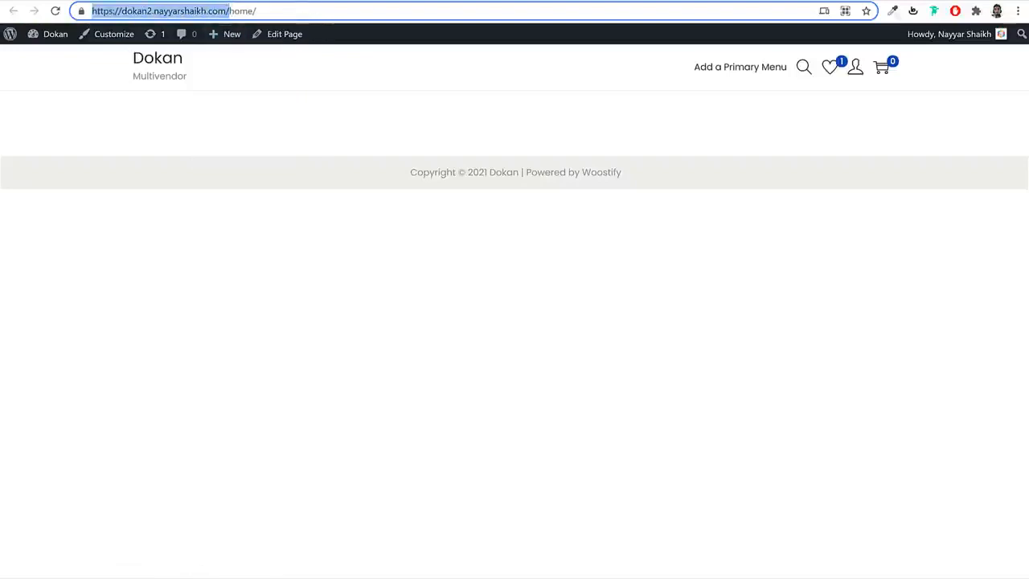
pyautogui.click(298, 0)
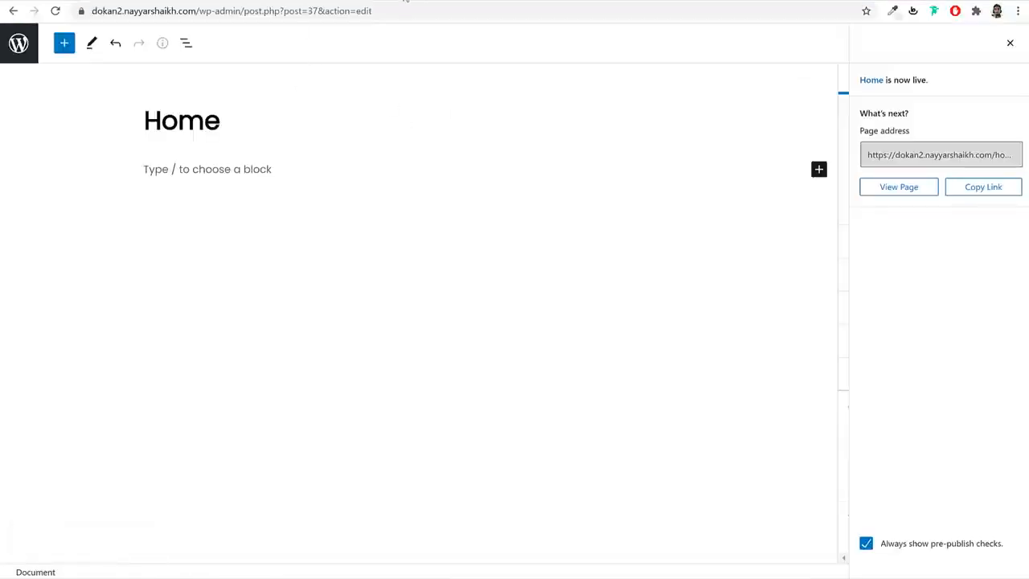
pyautogui.click(406, 1)
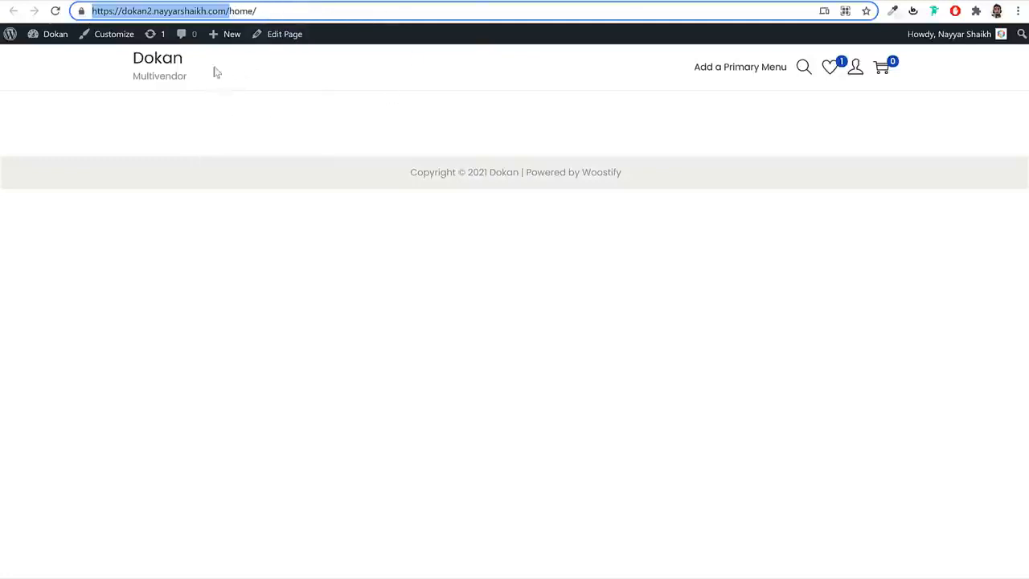
# - Compare it with the site's current front page, then close the tab
pyautogui.click(161, 64)
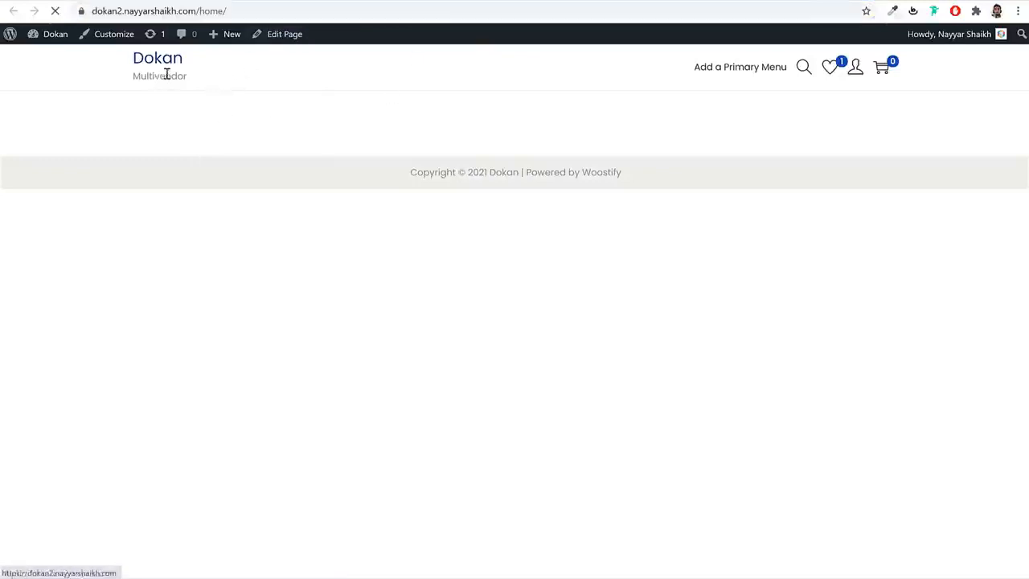
pyautogui.scroll(-3, 820, 358)
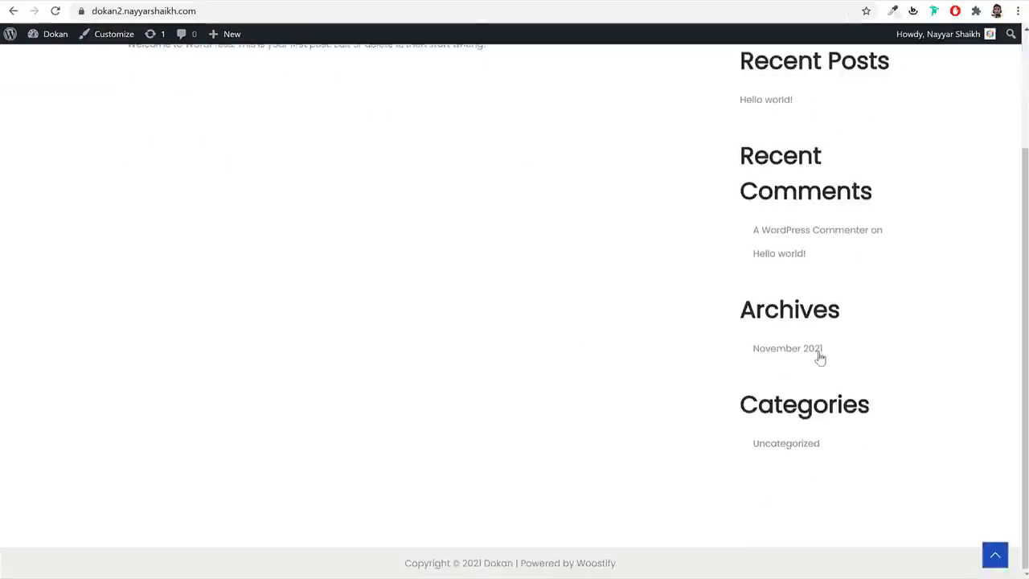
pyautogui.scroll(3, 820, 358)
pyautogui.hotkey('alt', 'Left')
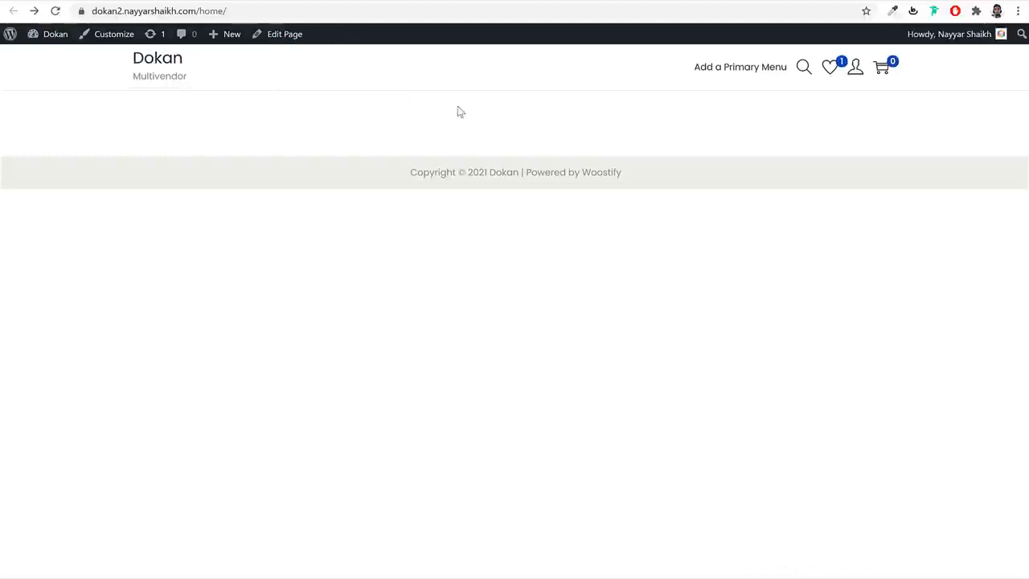
pyautogui.hotkey('ctrl', 'w')
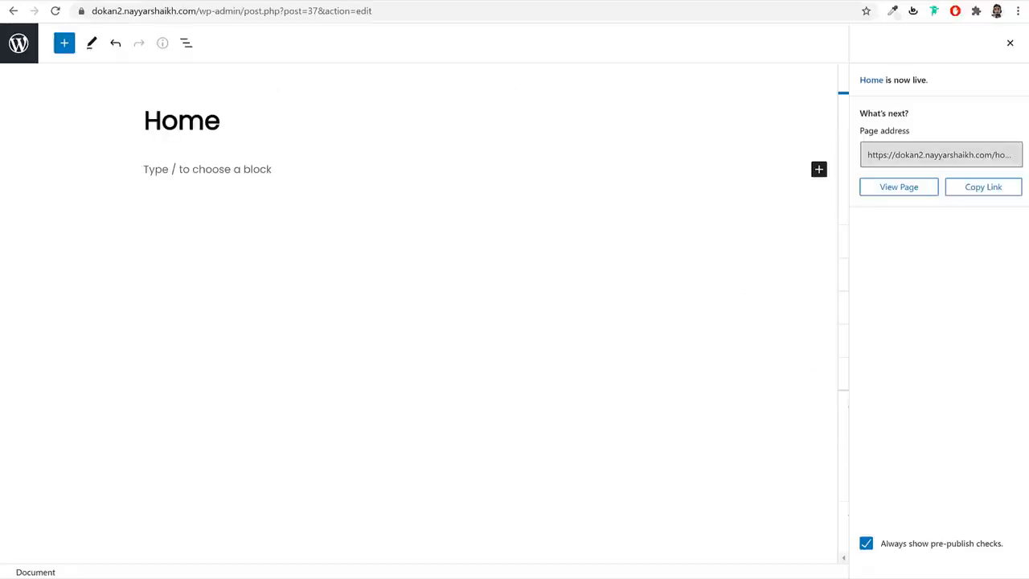
# - Set Reading settings to a static homepage using the Home page and save
pyautogui.click(20, 44)
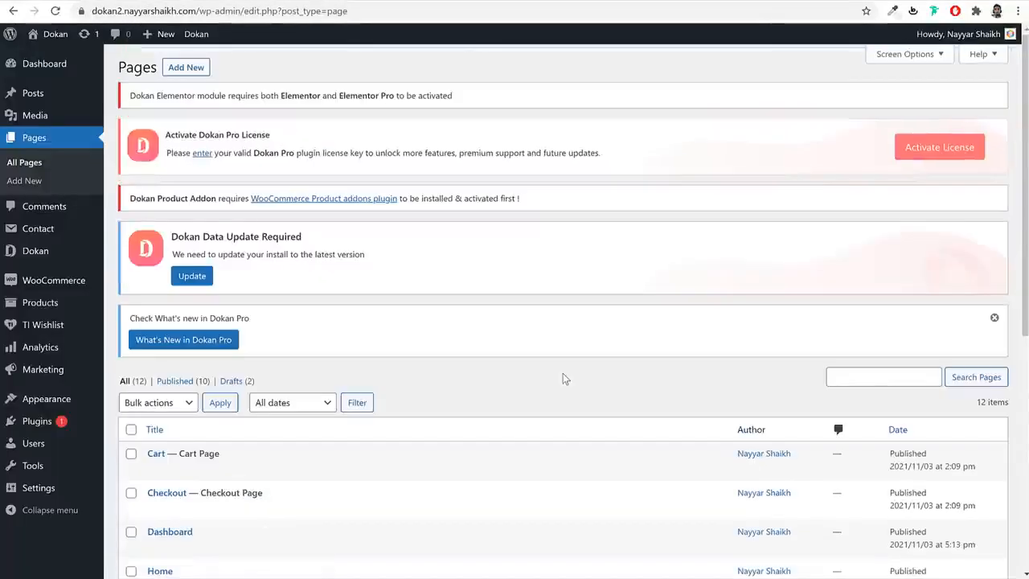
pyautogui.scroll(-4, 563, 373)
pyautogui.moveTo(48, 488)
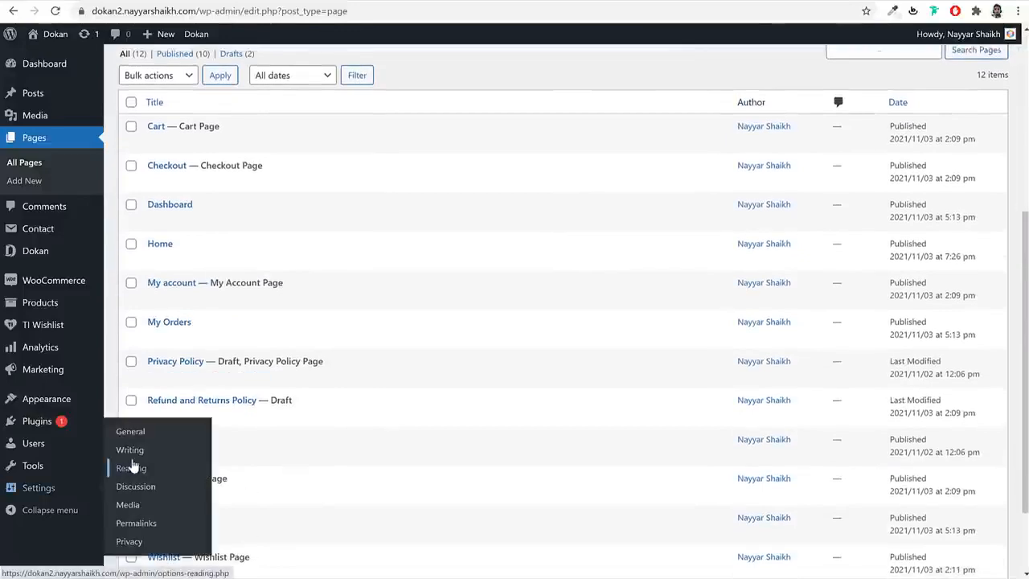
pyautogui.click(131, 465)
pyautogui.scroll(-3, 402, 288)
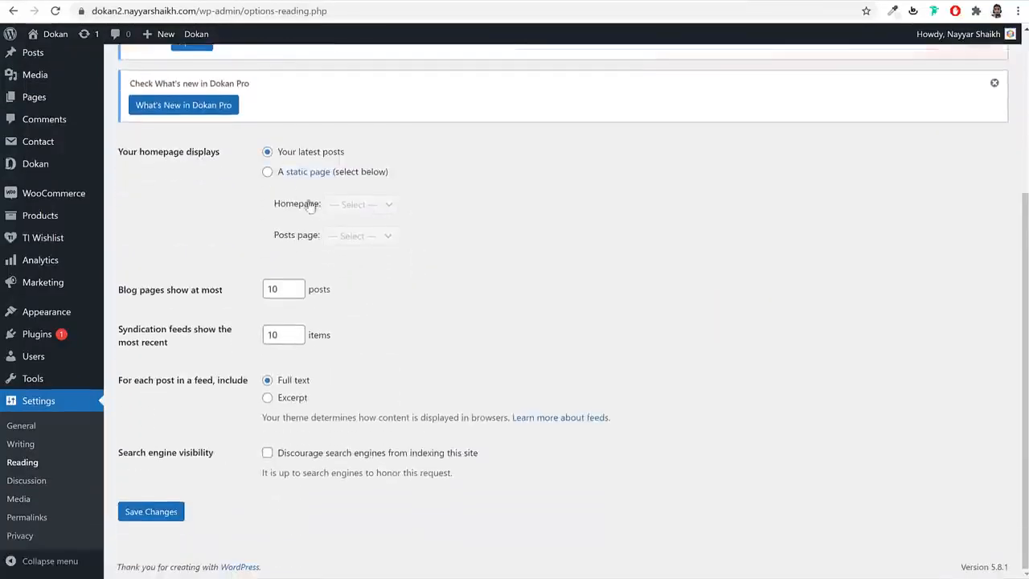
pyautogui.click(267, 174)
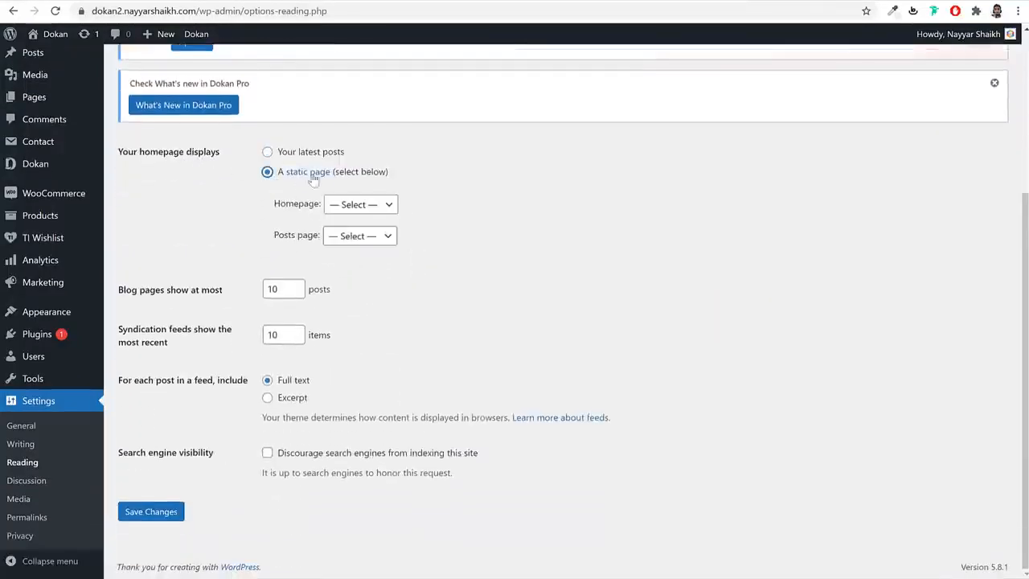
pyautogui.click(387, 206)
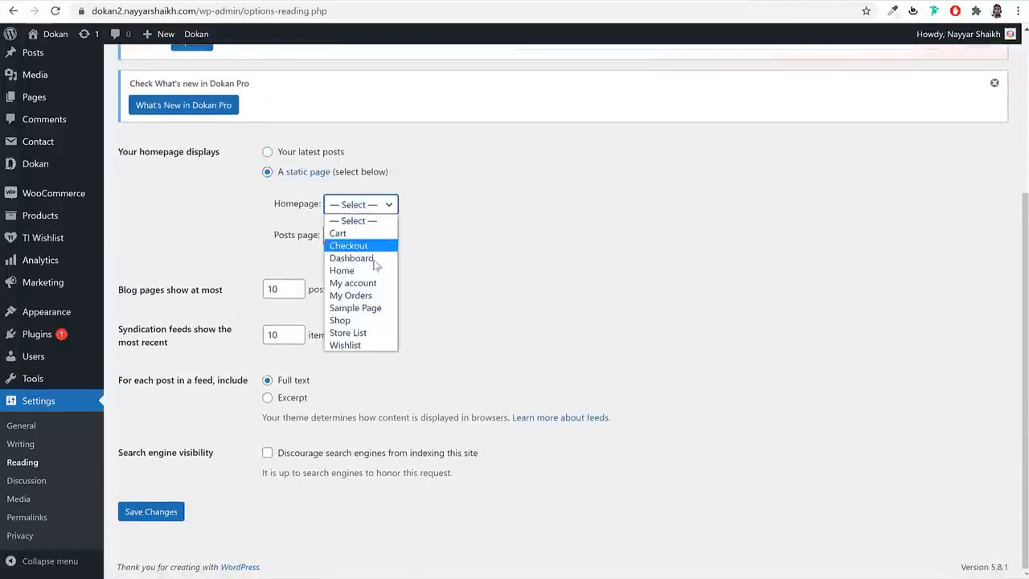
pyautogui.click(364, 271)
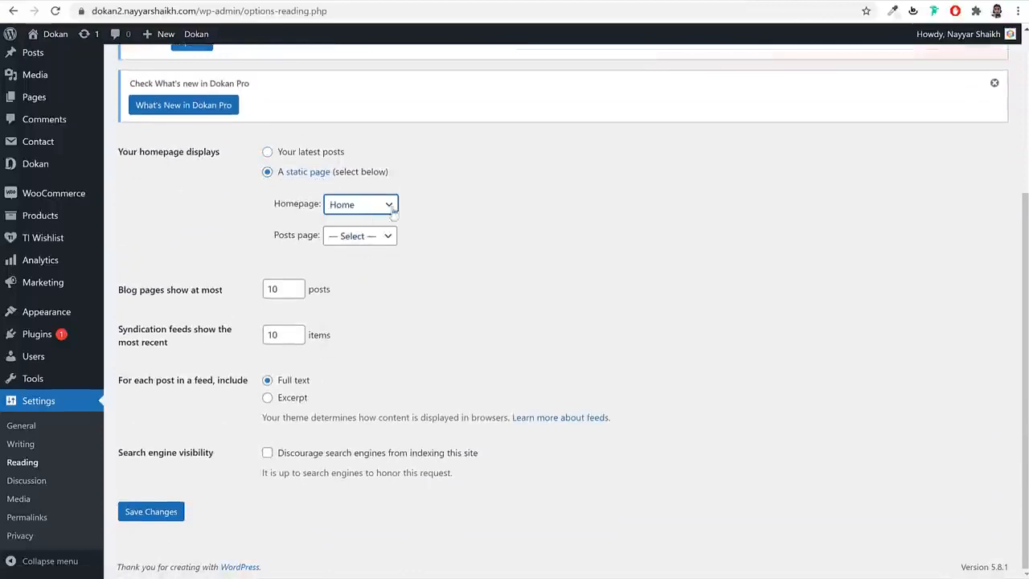
pyautogui.click(181, 508)
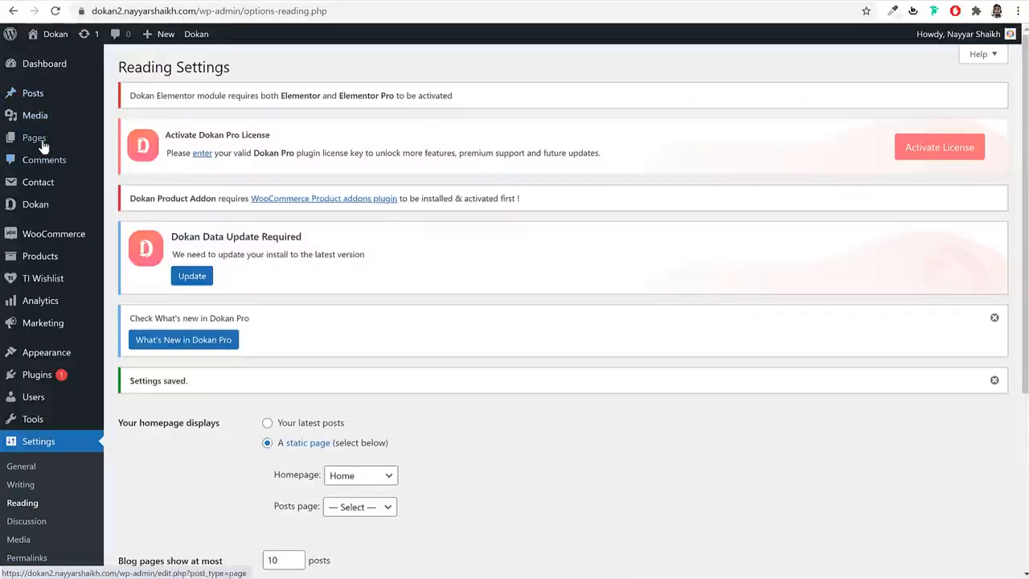
# - Confirm Home is labelled Front Page in All Pages and open it for editing
pyautogui.moveTo(38, 138)
pyautogui.click(204, 142)
pyautogui.scroll(-5, 459, 232)
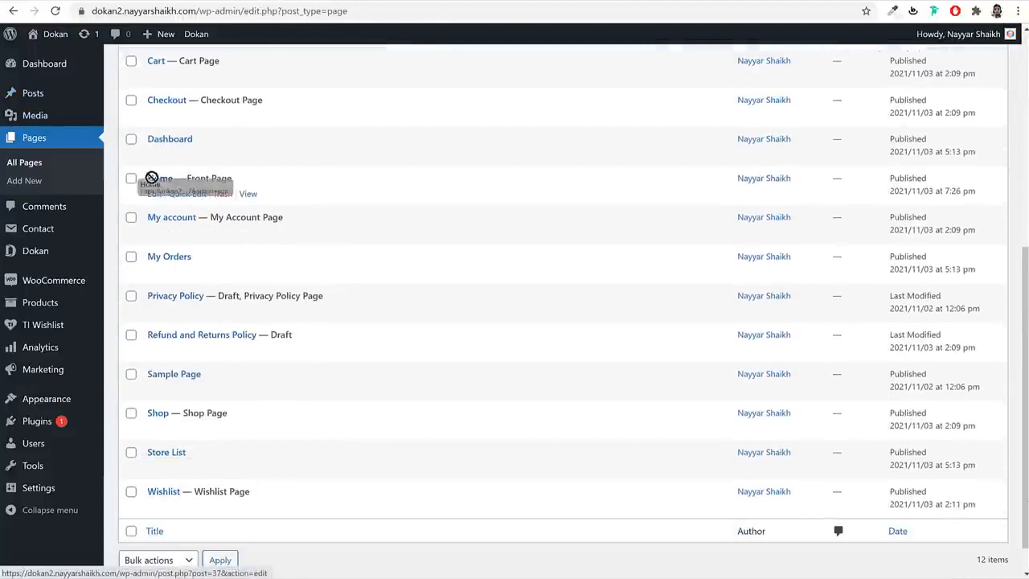
pyautogui.moveTo(238, 181); pyautogui.dragTo(182, 180)
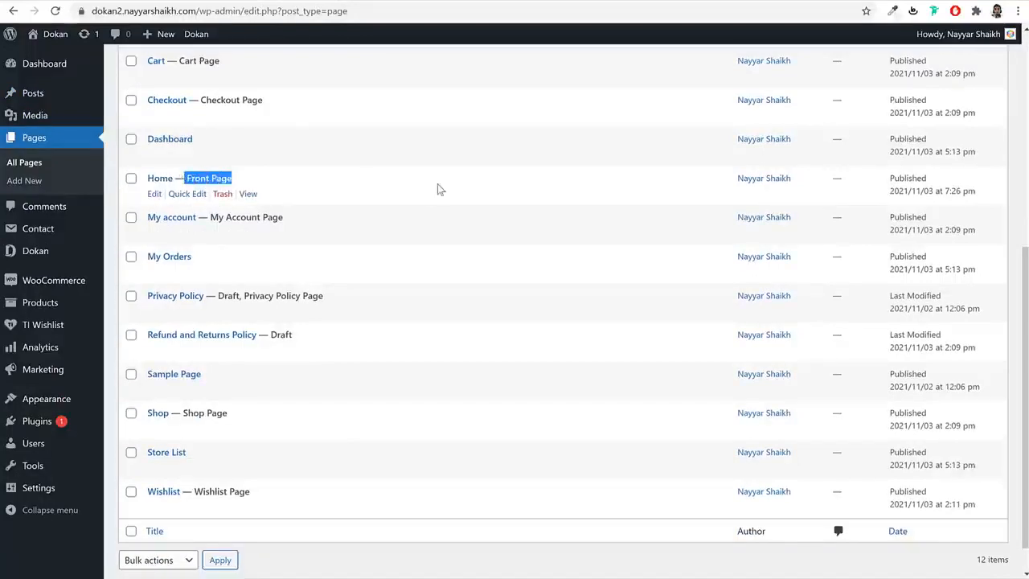
pyautogui.click(160, 196)
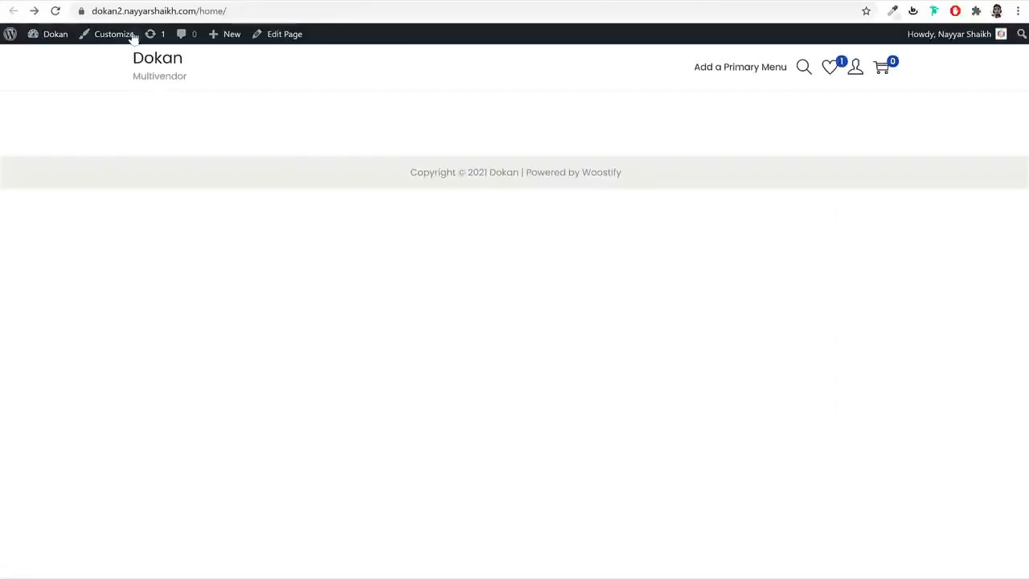
# - Search Add New plugins for Elementor, then install and activate Elementor Website Builder
pyautogui.moveTo(53, 39)
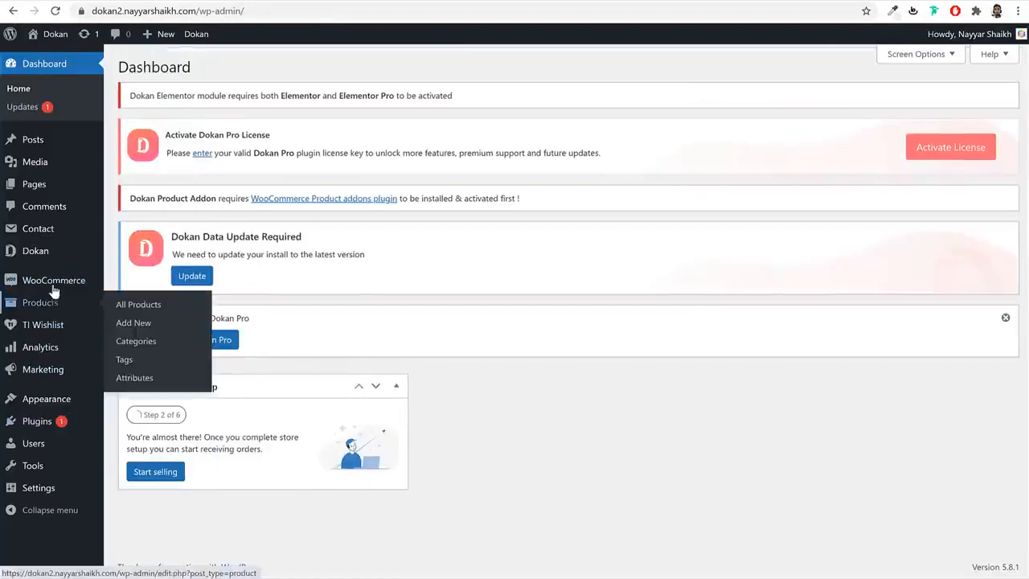
pyautogui.click(44, 421)
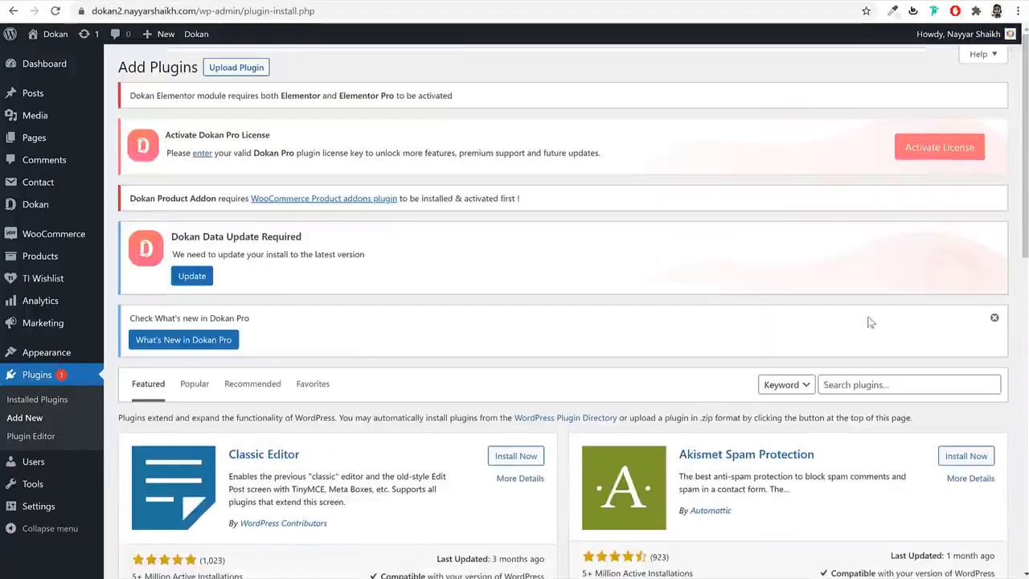
pyautogui.click(880, 385)
pyautogui.write('elementor')
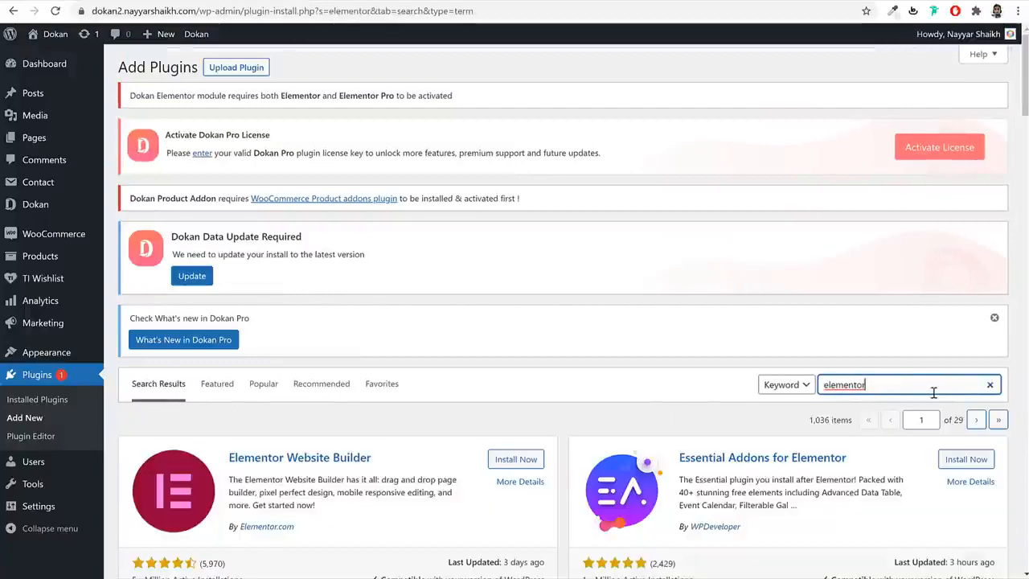
pyautogui.scroll(-3, 930, 391)
pyautogui.click(519, 201)
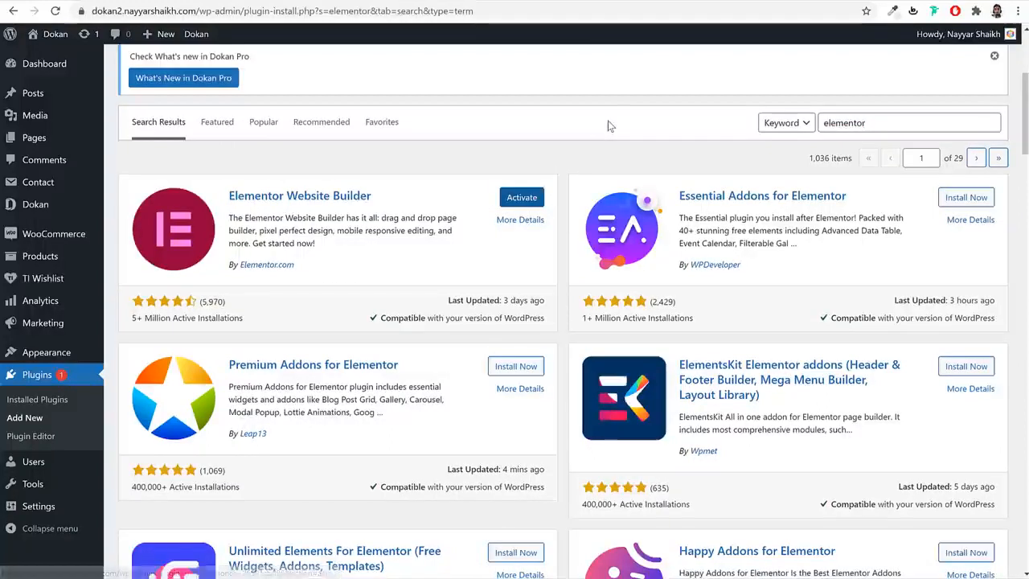
pyautogui.click(522, 200)
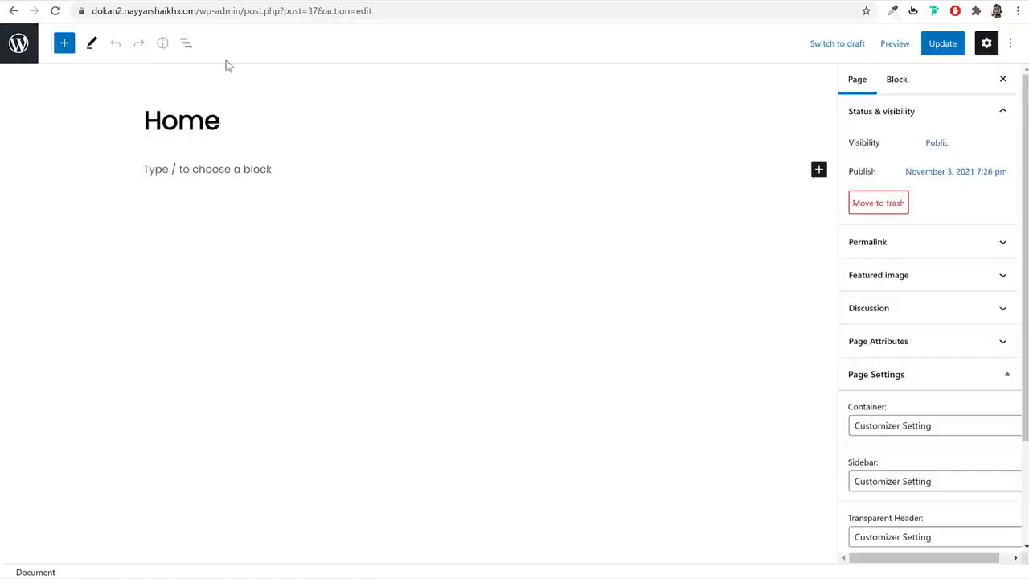
# - Reload the editor and open the Home page in Elementor
pyautogui.click(54, 11)
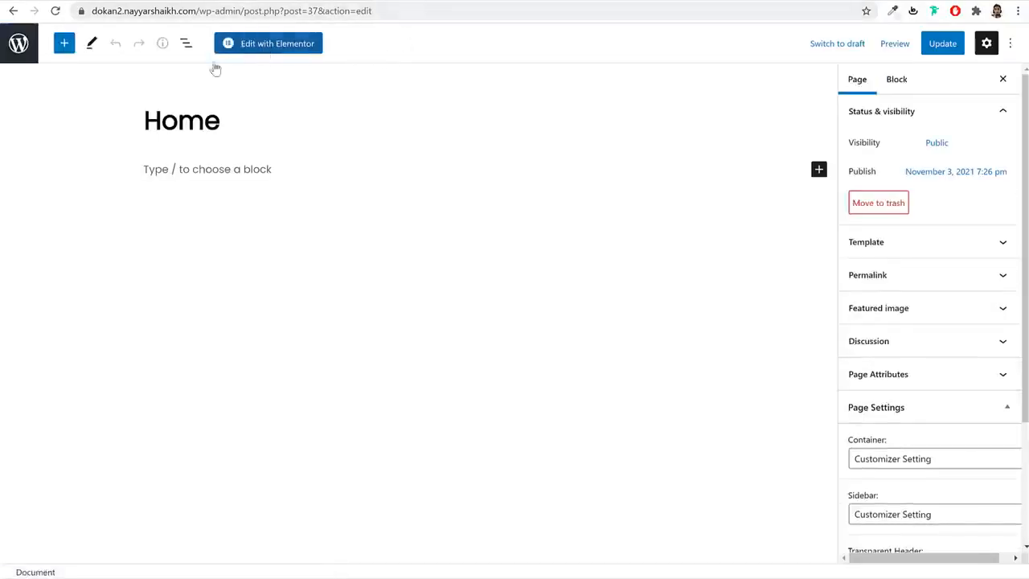
pyautogui.click(256, 47)
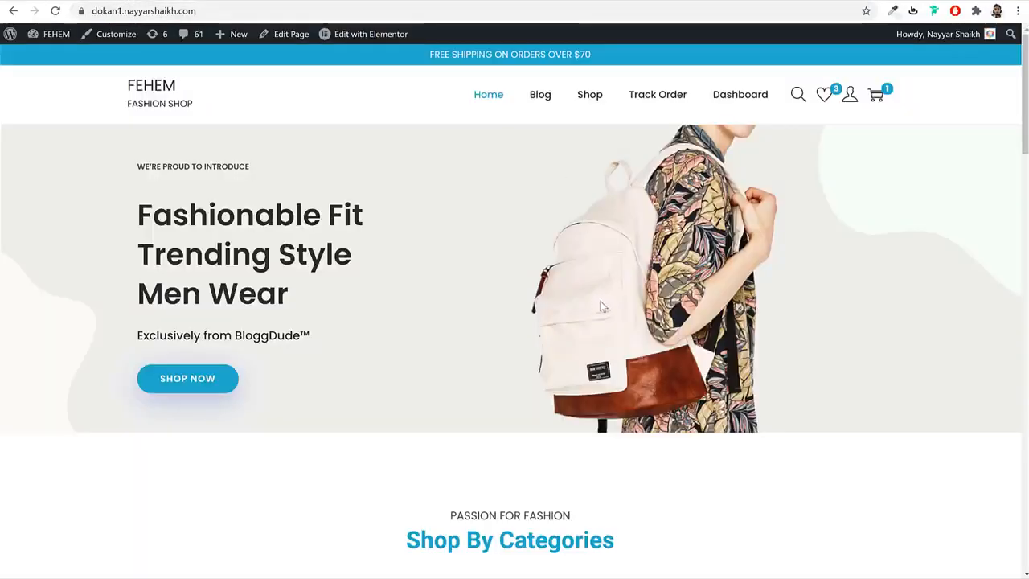
pyautogui.scroll(-15, 602, 306)
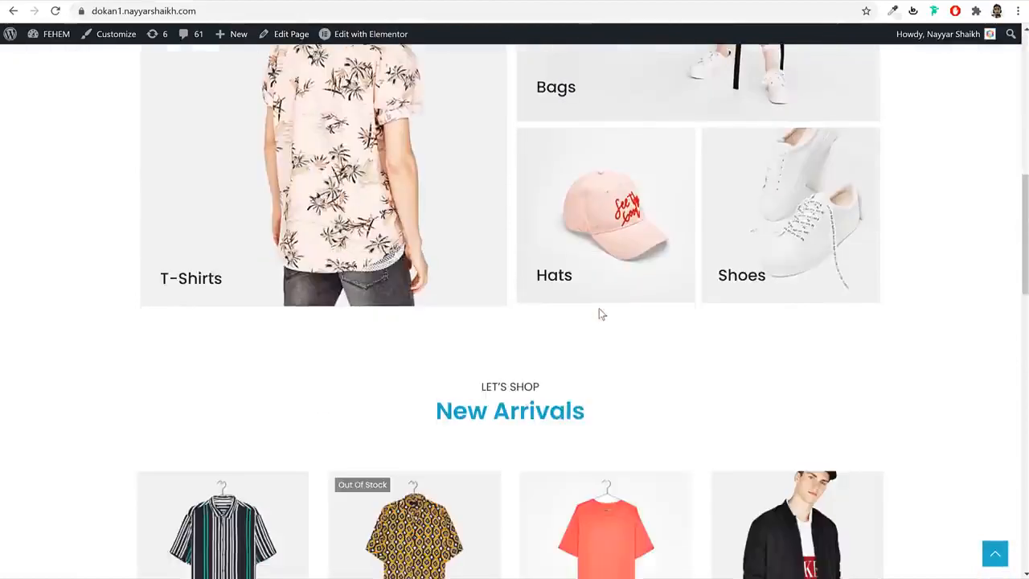
pyautogui.scroll(-5, 602, 317)
pyautogui.scroll(20, 599, 311)
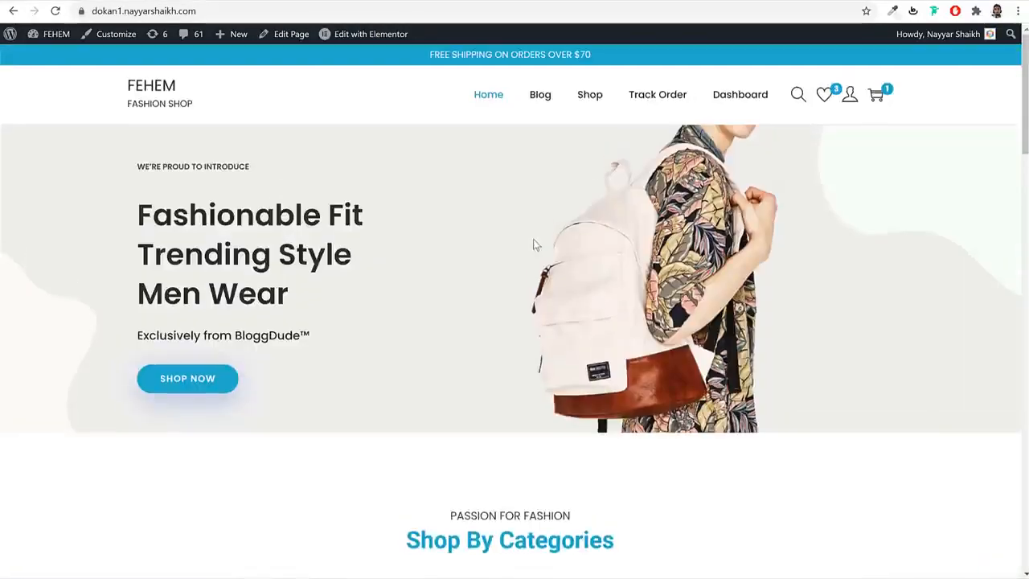
pyautogui.scroll(-15, 679, 400)
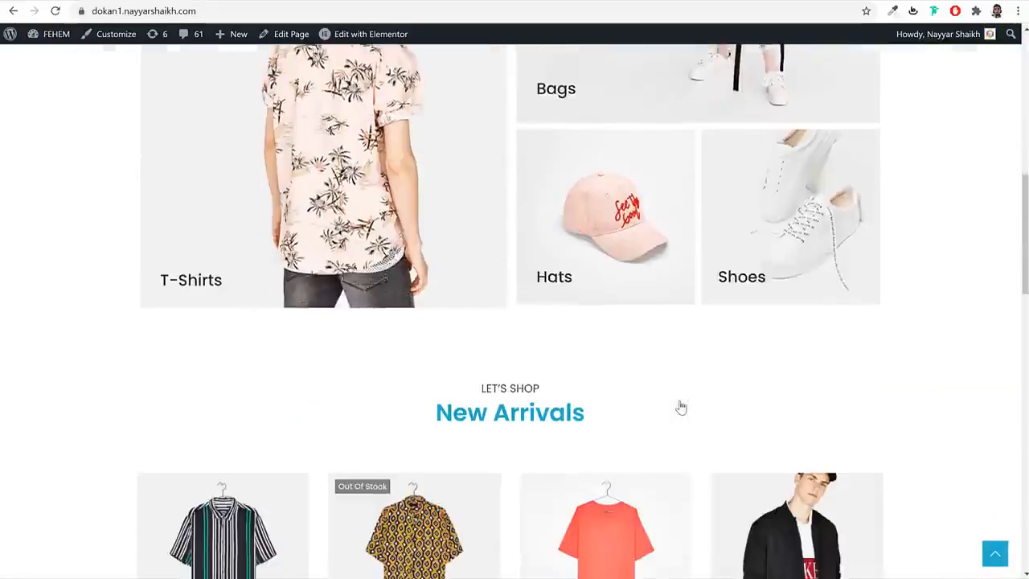
pyautogui.scroll(-4, 681, 406)
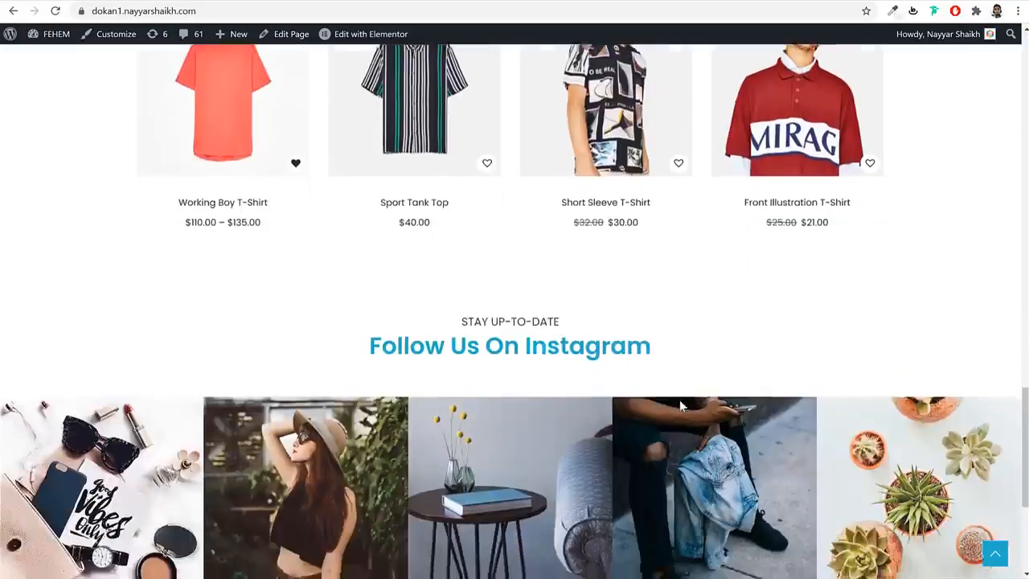
pyautogui.scroll(20, 681, 406)
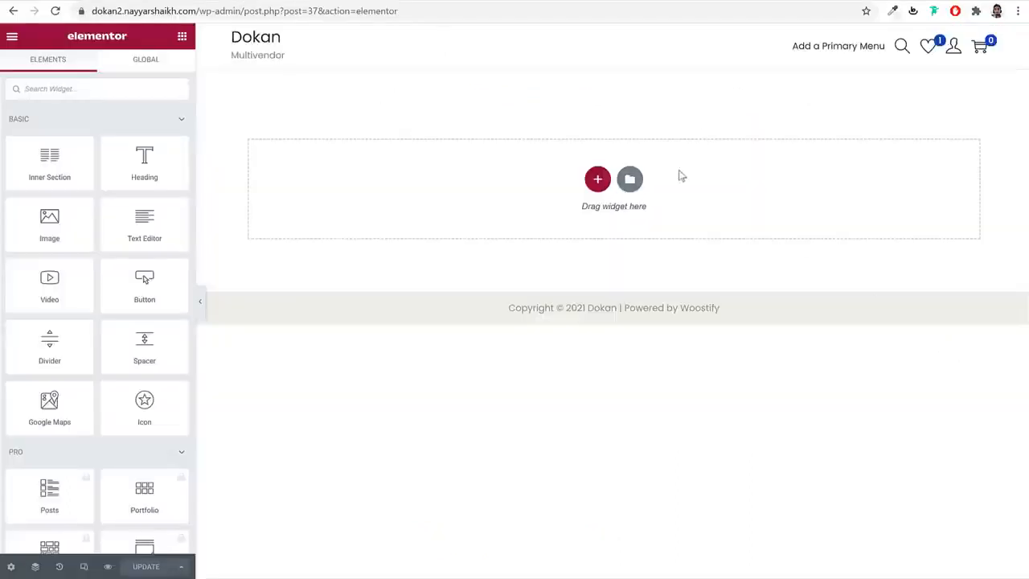
# - Open the template library's My Templates tab, which has no saved templates
pyautogui.click(631, 180)
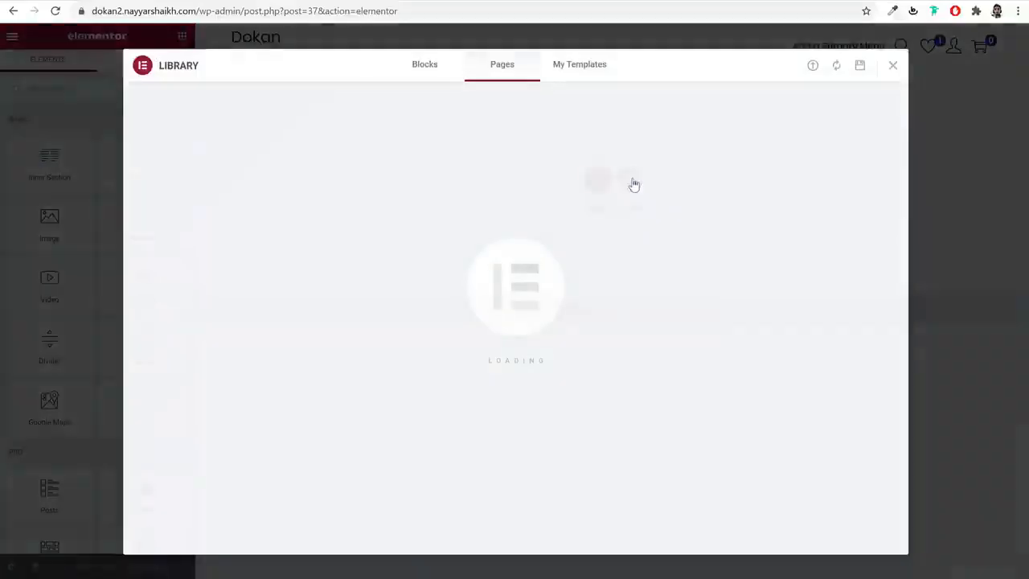
pyautogui.click(578, 71)
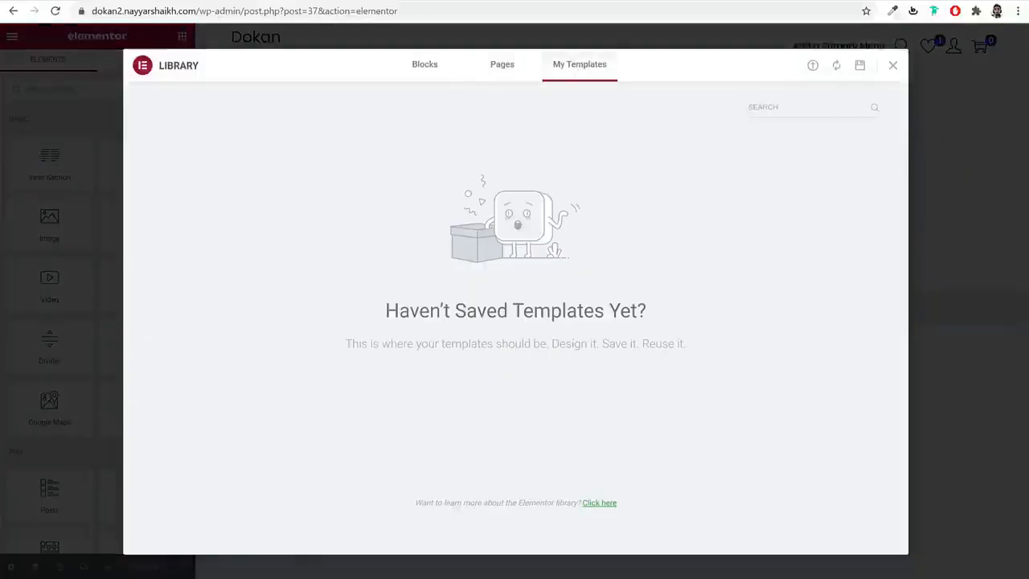
pyautogui.hotkey('alt', 'Tab')
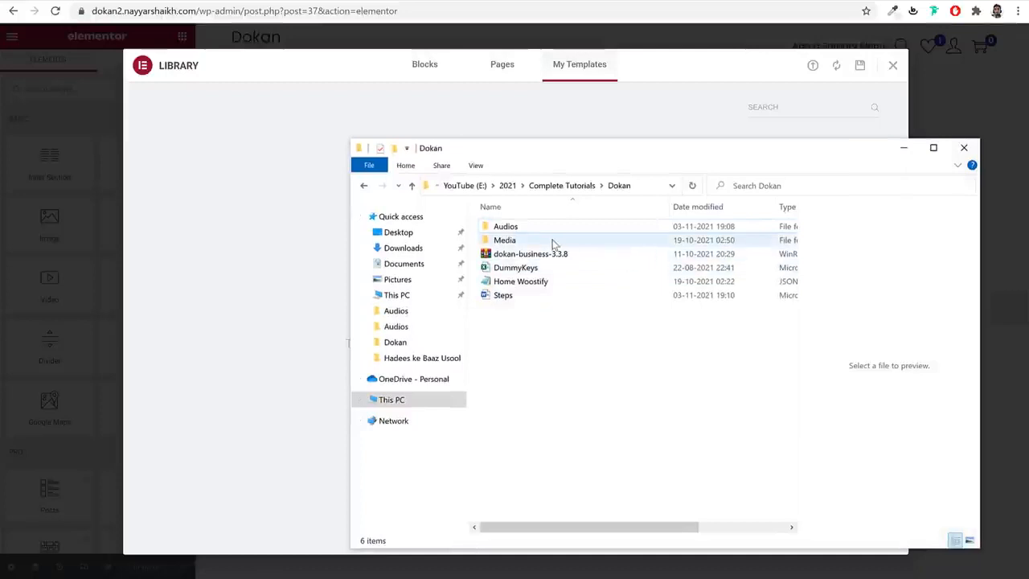
# - Locate the Home Woostify file in Dokan > Media > Pages, then minimise File Explorer
pyautogui.doubleClick(554, 242)
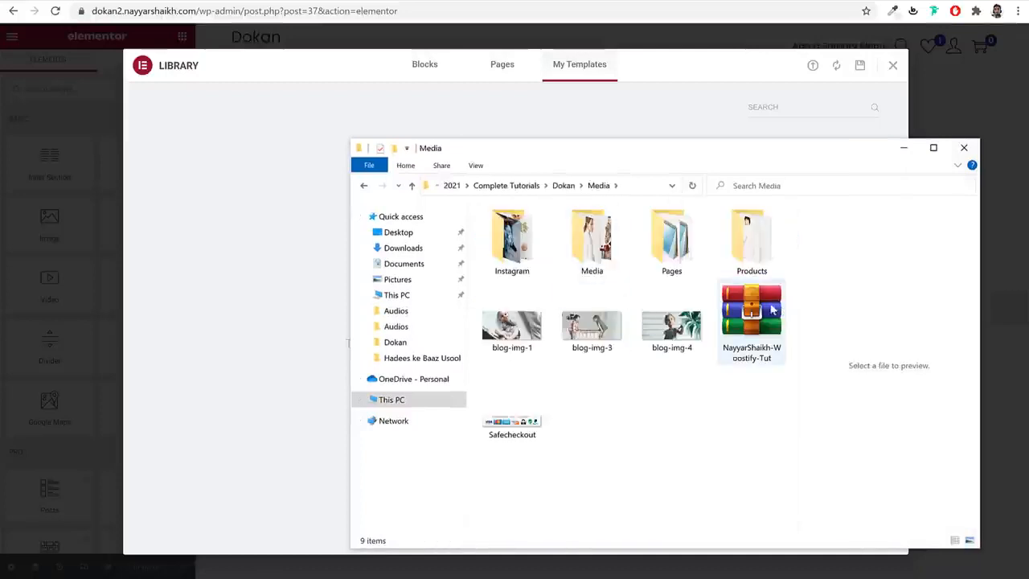
pyautogui.click(682, 247)
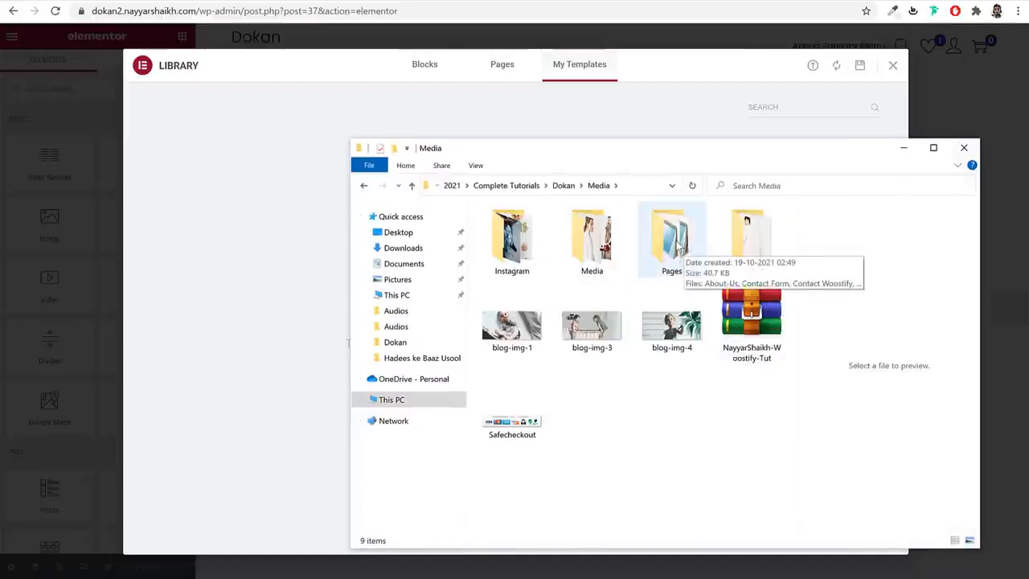
pyautogui.doubleClick(680, 247)
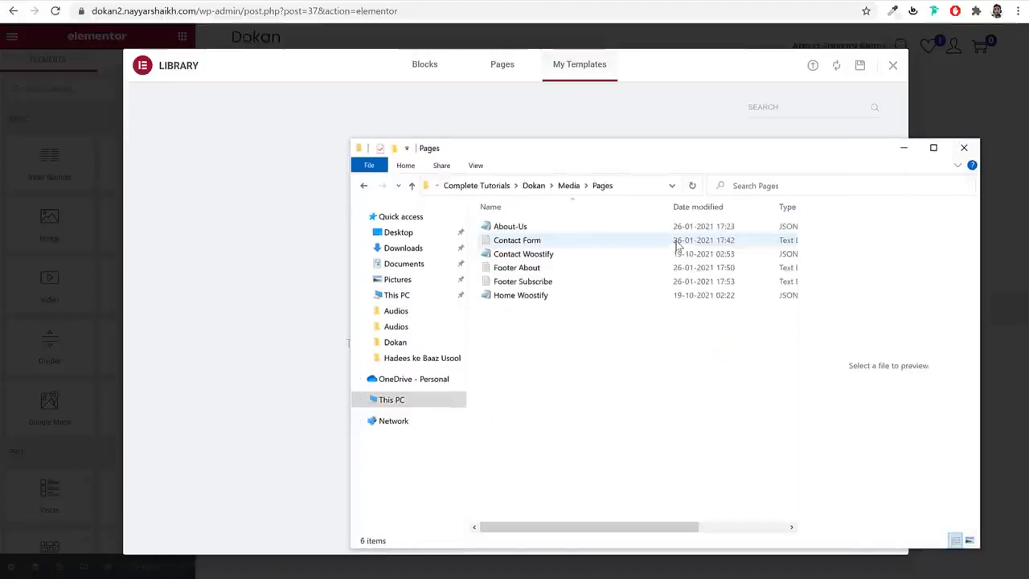
pyautogui.click(534, 299)
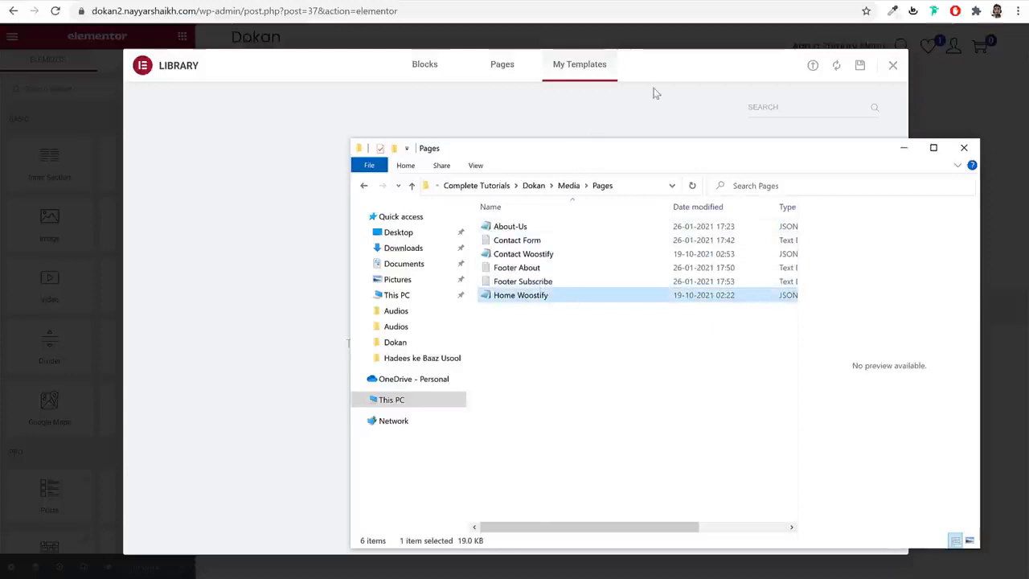
pyautogui.click(695, 113)
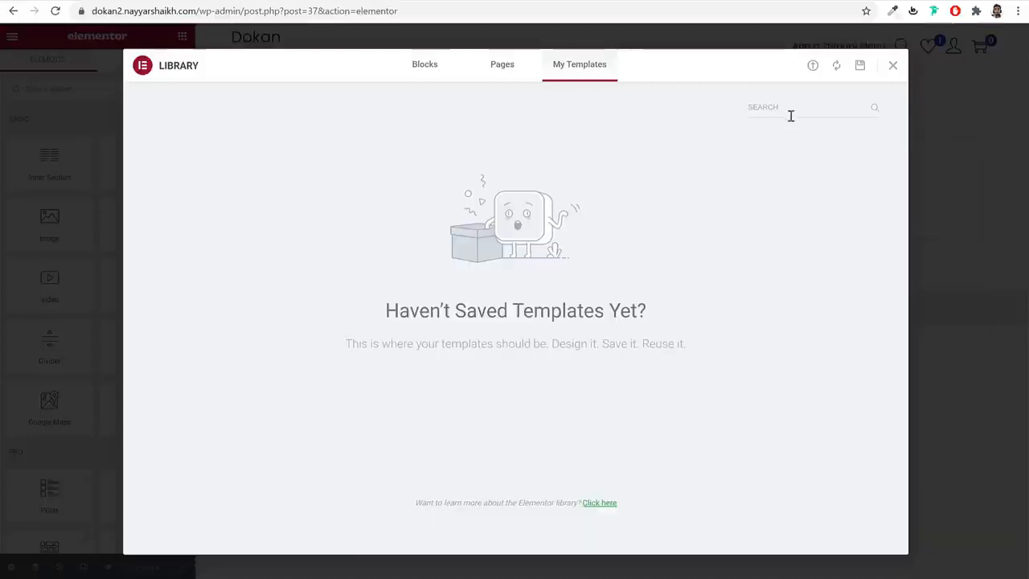
# - Import the Home Woostify template file from Media > Pages into the library
pyautogui.click(812, 67)
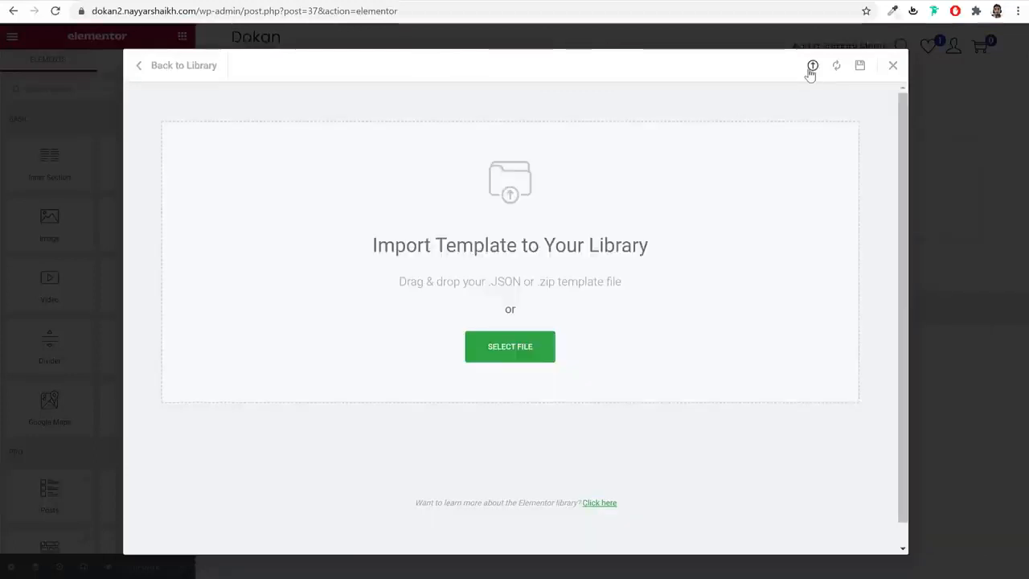
pyautogui.click(540, 356)
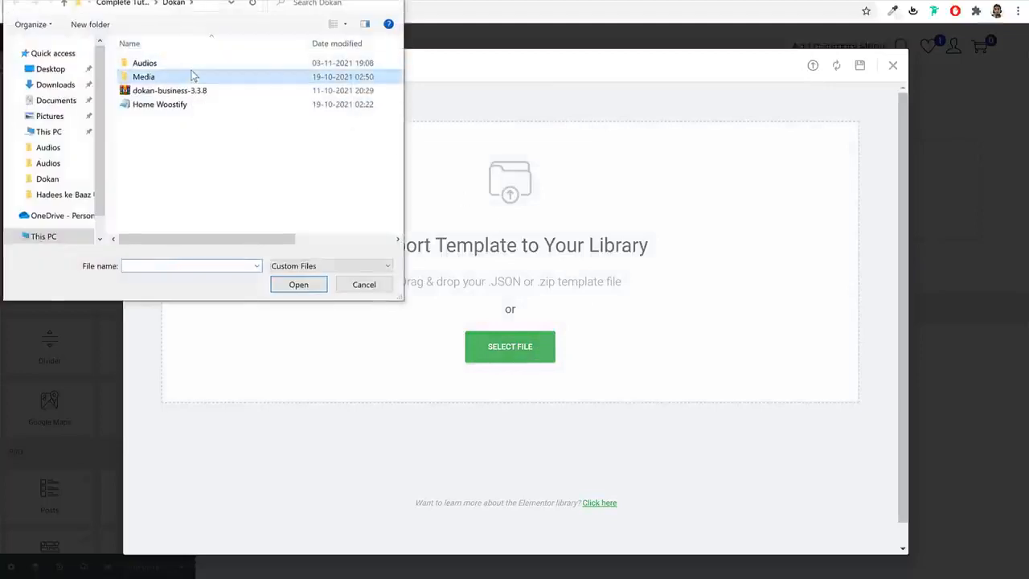
pyautogui.doubleClick(193, 76)
pyautogui.doubleClick(285, 82)
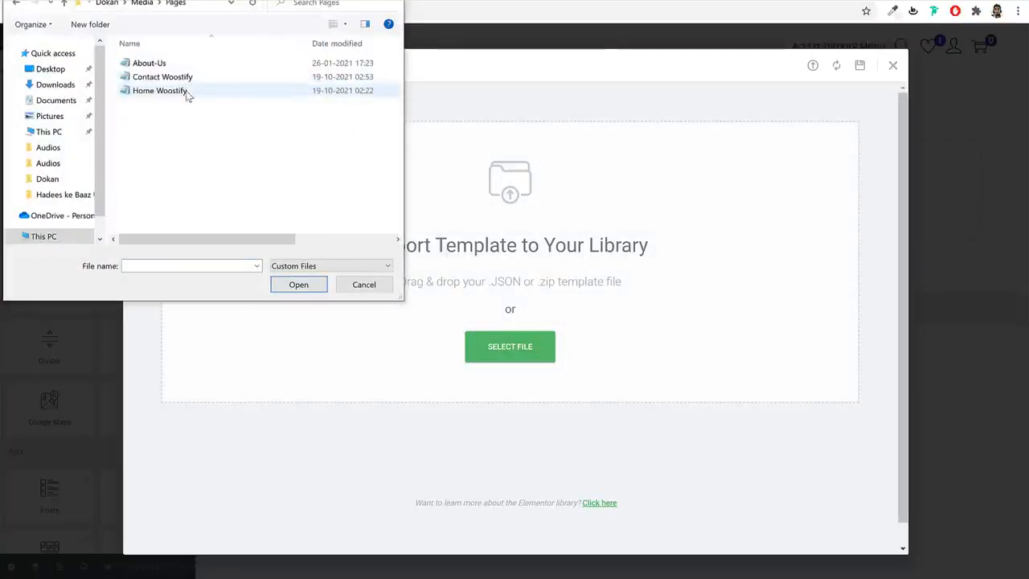
pyautogui.click(283, 91)
pyautogui.click(298, 285)
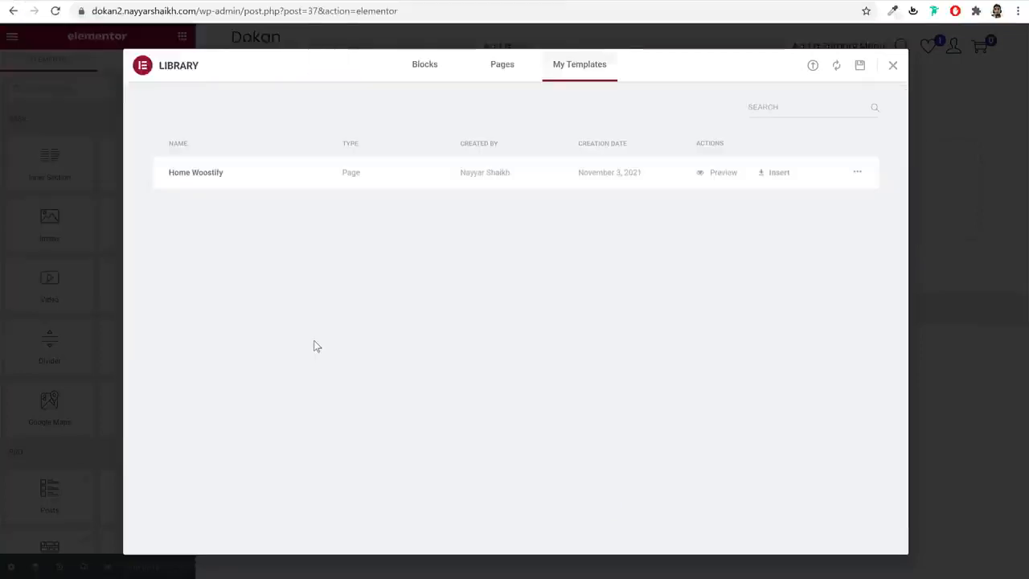
# - Insert the Home Woostify template into the page and look through its sections
pyautogui.click(764, 183)
pyautogui.scroll(-6, 892, 271)
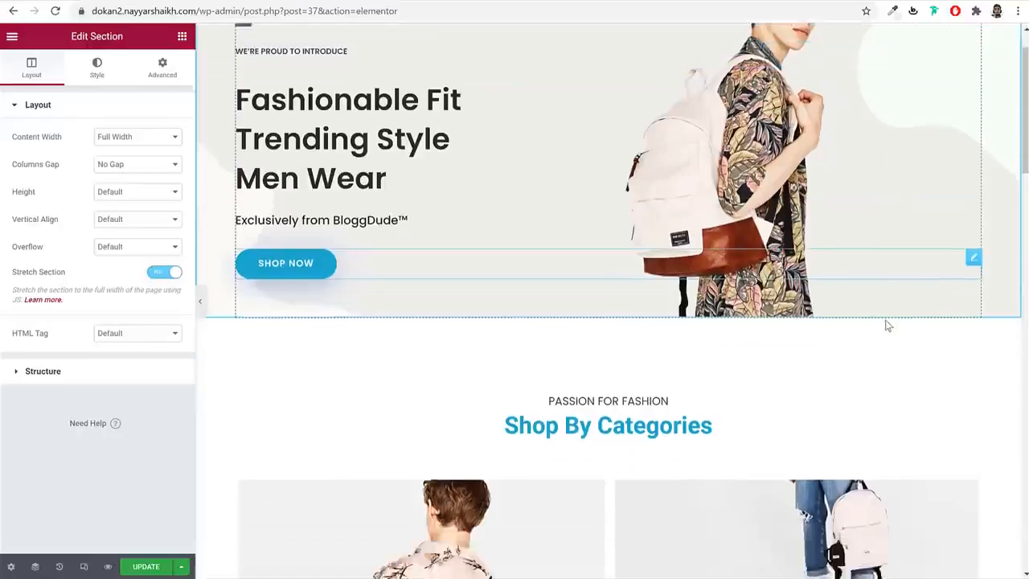
pyautogui.scroll(-14, 886, 325)
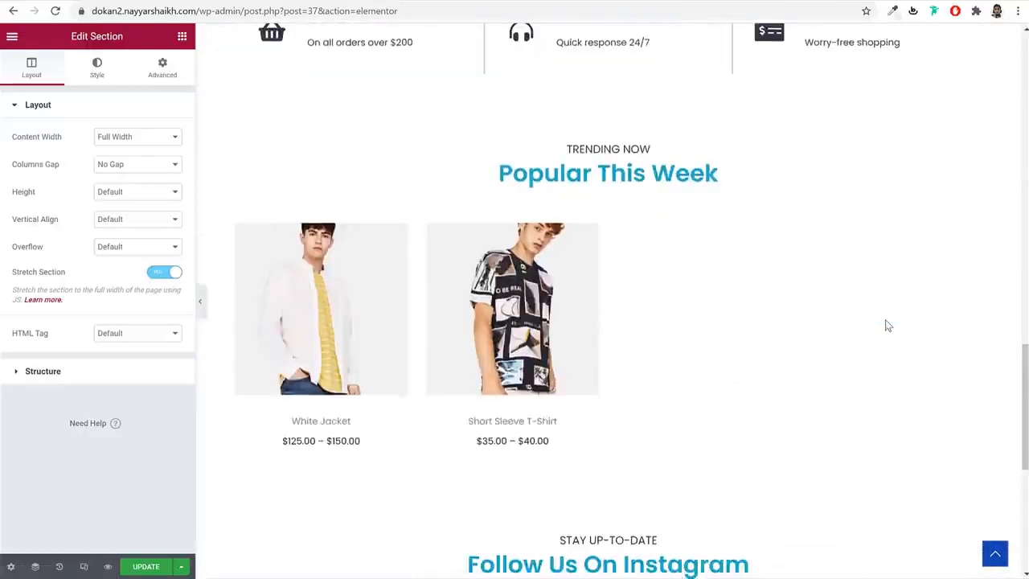
pyautogui.scroll(20, 884, 324)
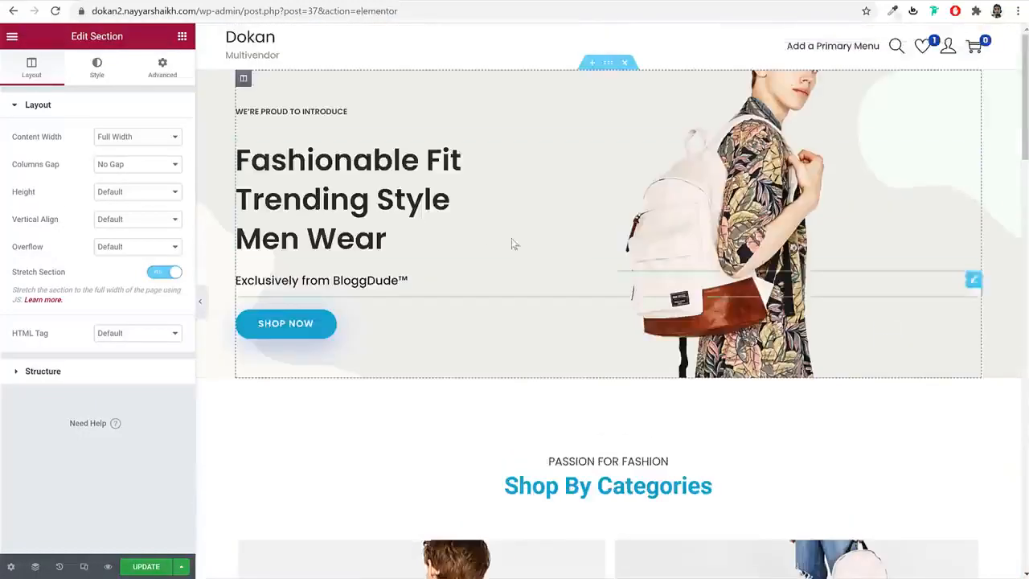
pyautogui.click(608, 64)
pyautogui.scroll(-12, 545, 402)
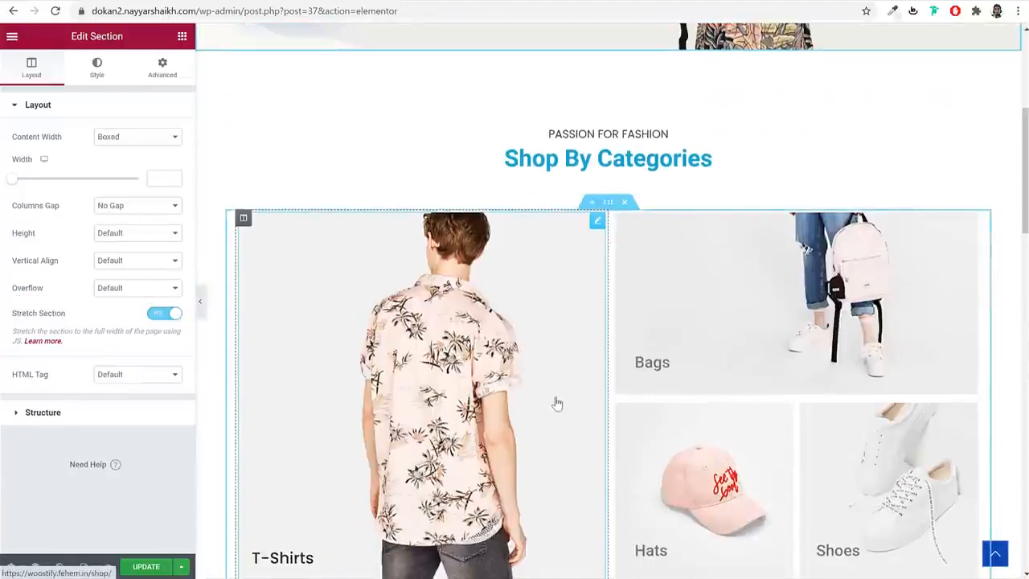
pyautogui.scroll(-4, 558, 402)
pyautogui.scroll(16, 563, 386)
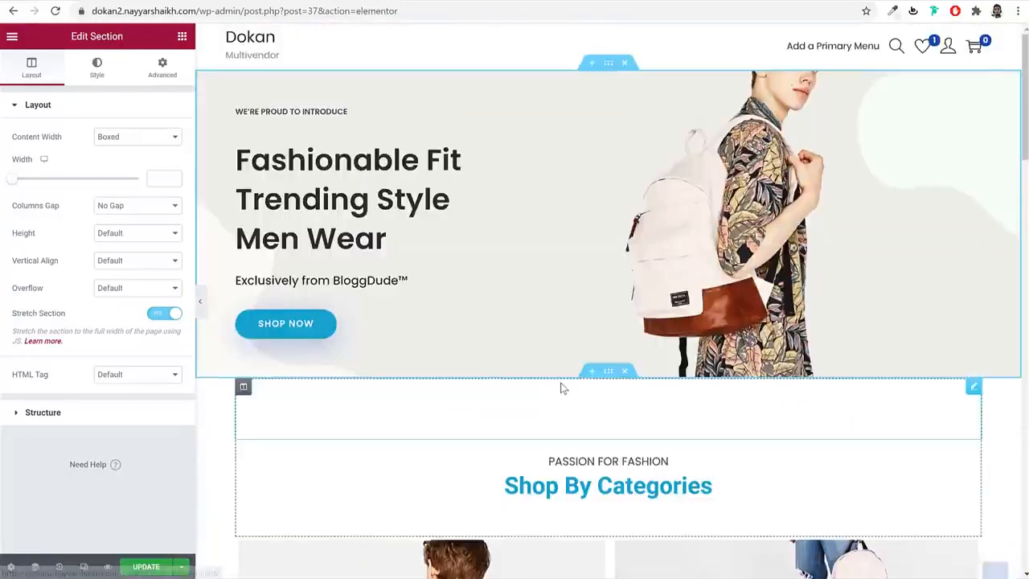
# - Change the hero intro line from 'proud' to 'happy' to introduce
pyautogui.click(305, 114)
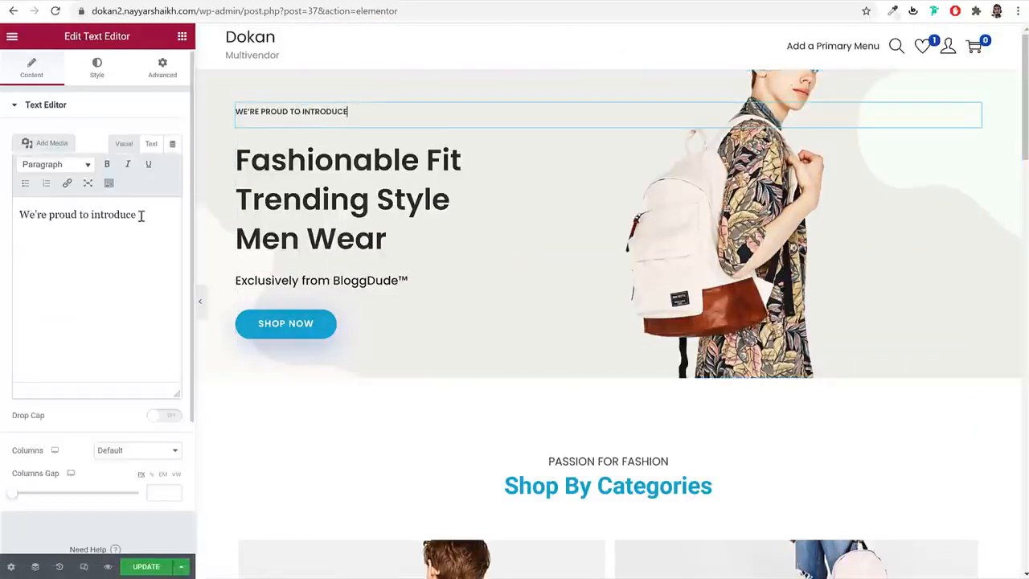
pyautogui.click(91, 214)
pyautogui.doubleClick(70, 214)
pyautogui.write('happy')
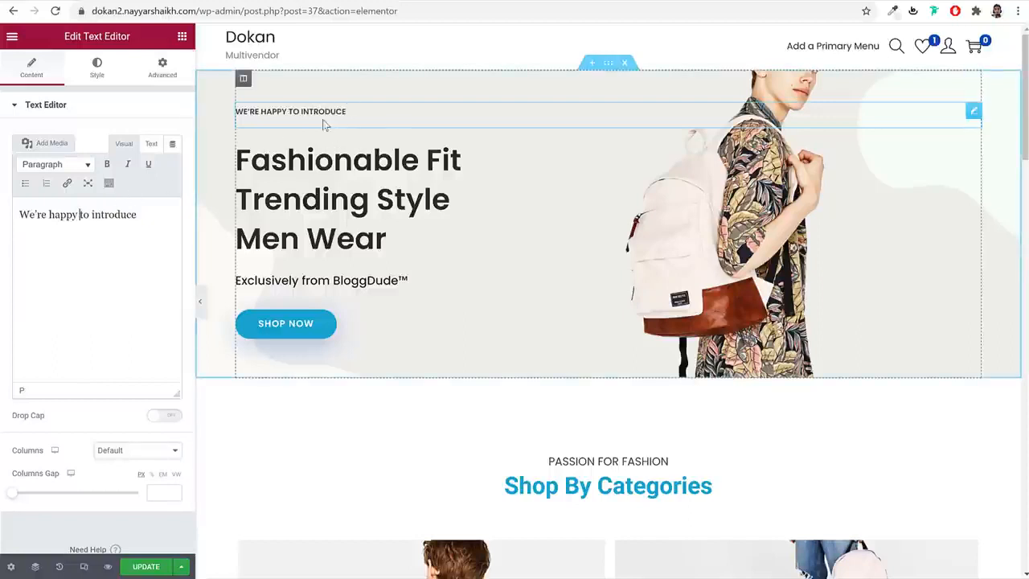
pyautogui.moveTo(157, 215); pyautogui.dragTo(30, 216)
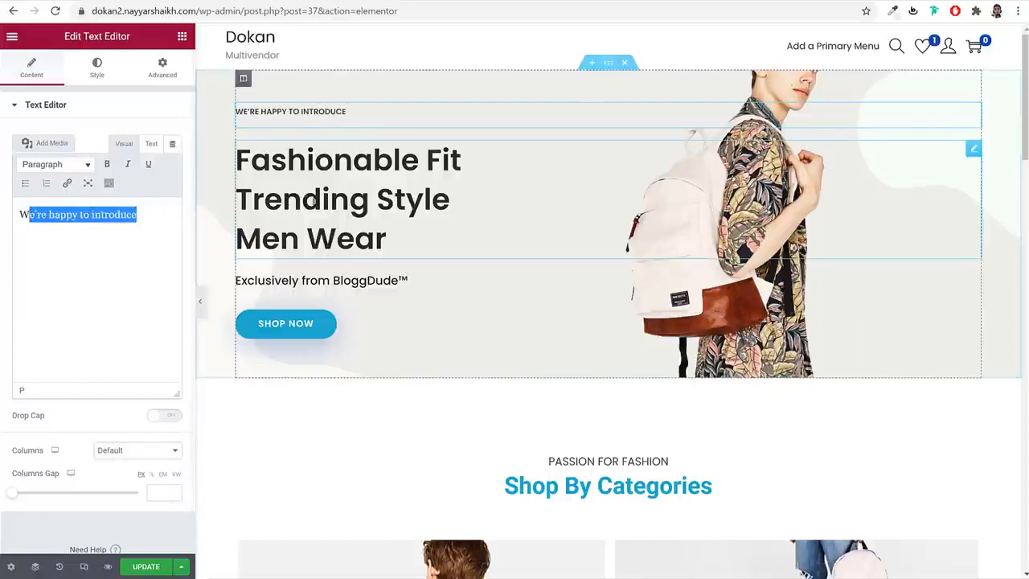
# - Change the heading's last line from 'Men Wear' to 'Women Wear'
pyautogui.click(340, 191)
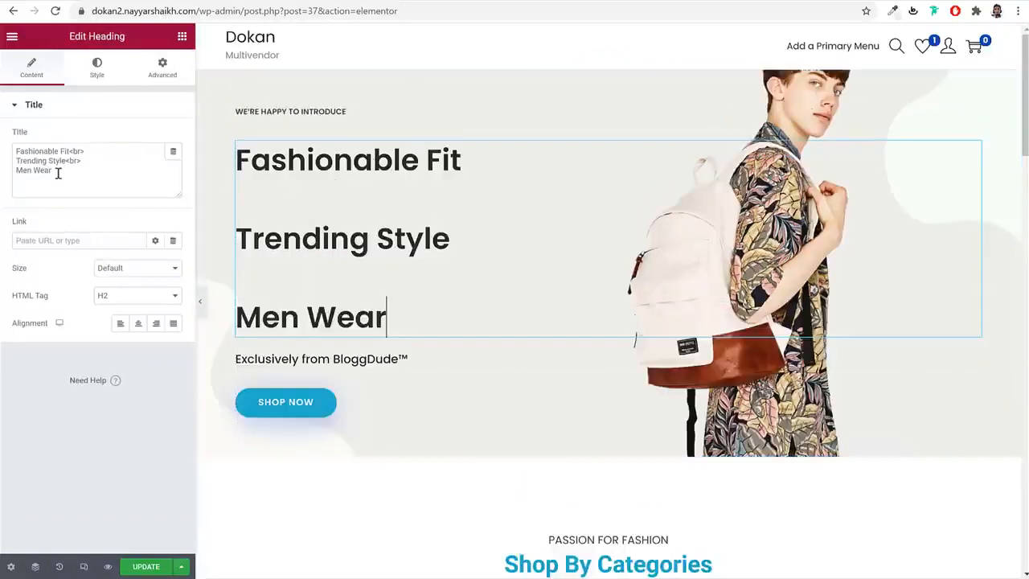
pyautogui.moveTo(32, 171); pyautogui.dragTo(14, 173)
pyautogui.write('Women')
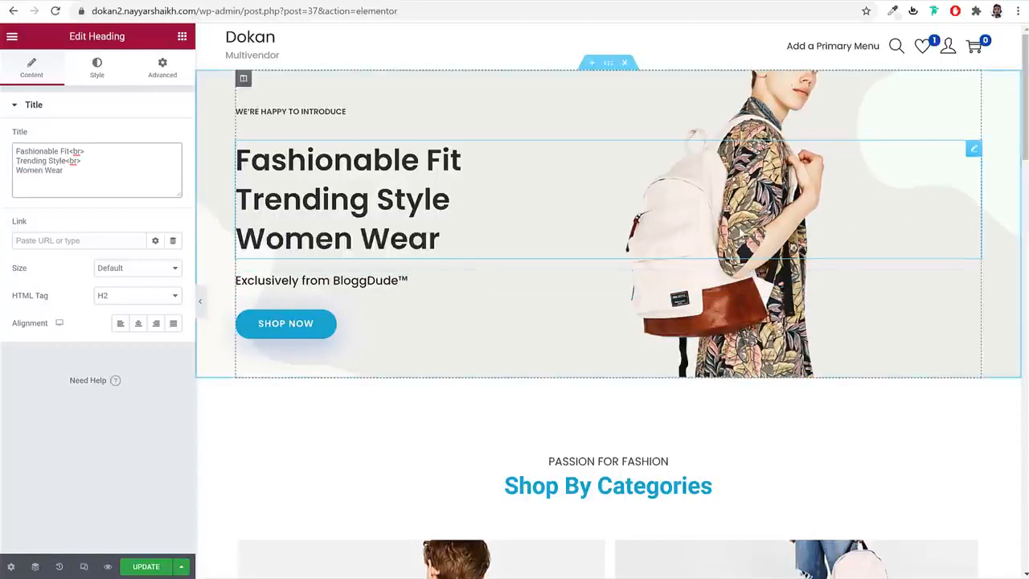
pyautogui.scroll(-6, 823, 259)
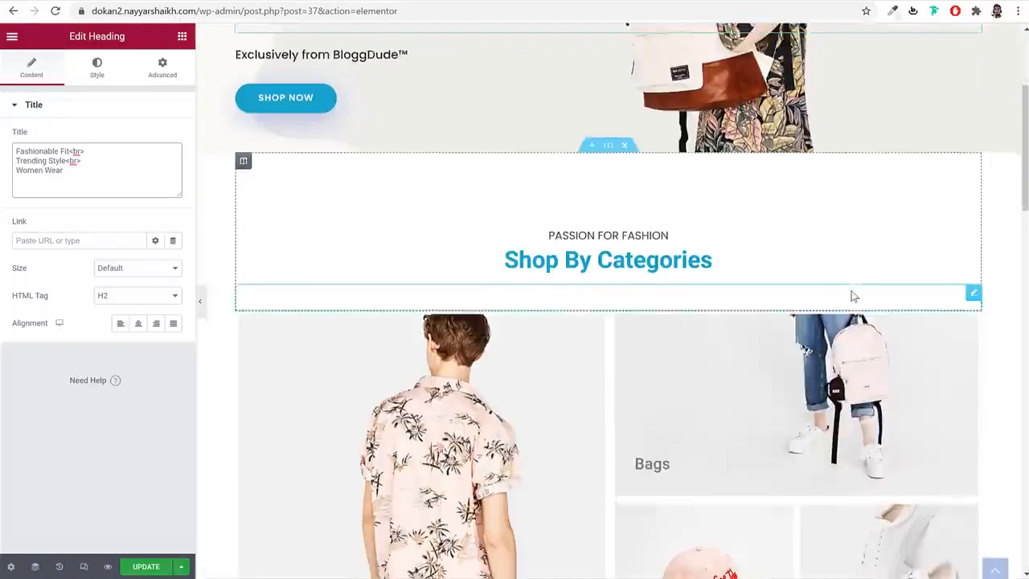
pyautogui.scroll(-6, 462, 291)
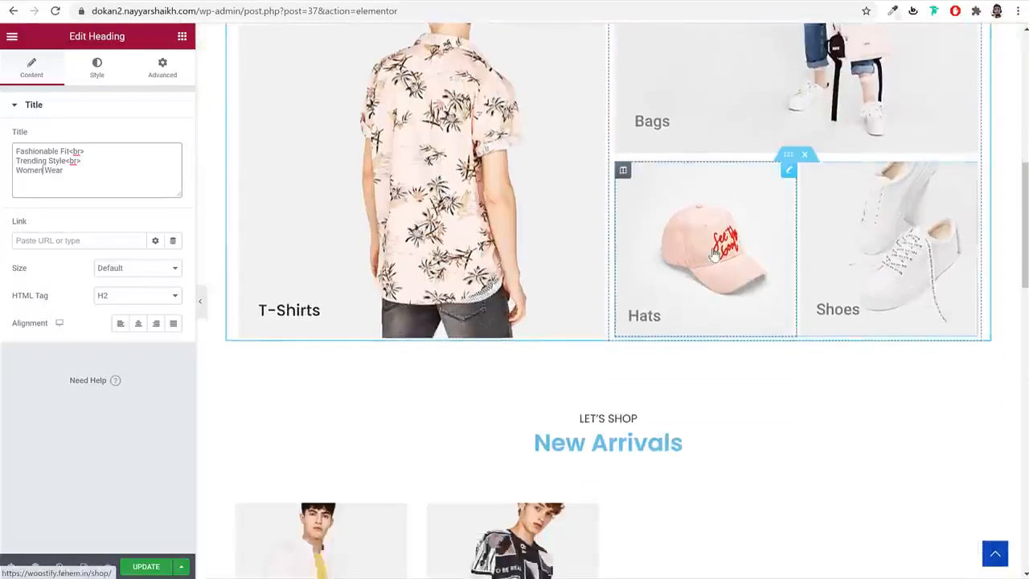
pyautogui.scroll(3, 819, 233)
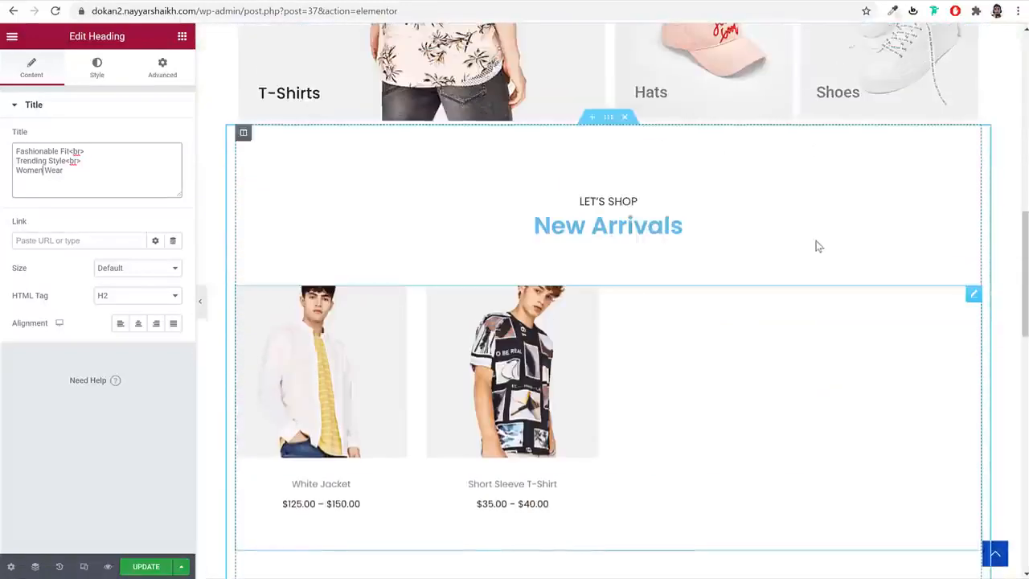
pyautogui.scroll(4, 821, 239)
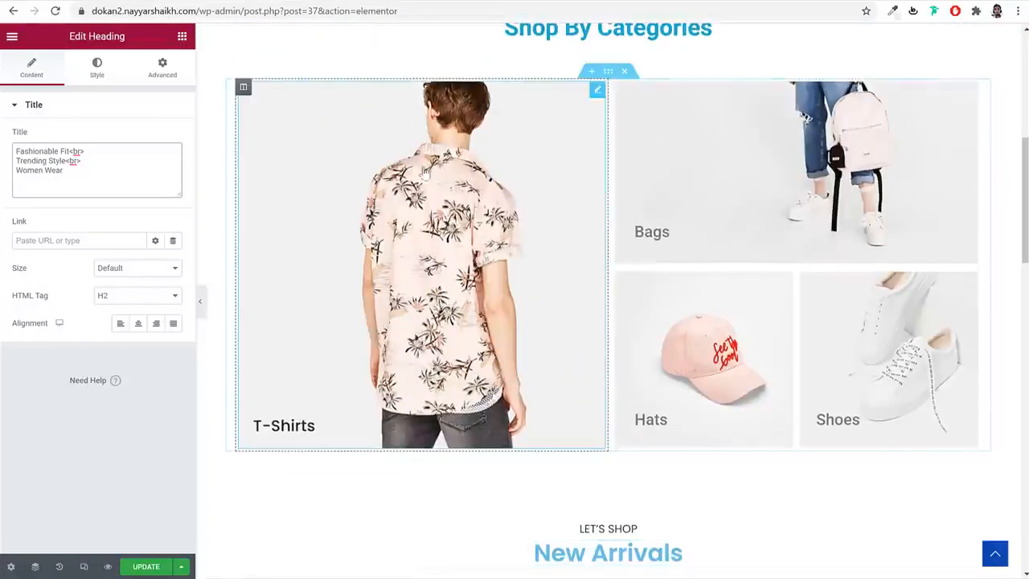
# - Change the T-Shirts category tile's caption to 'Shirts'
pyautogui.click(455, 170)
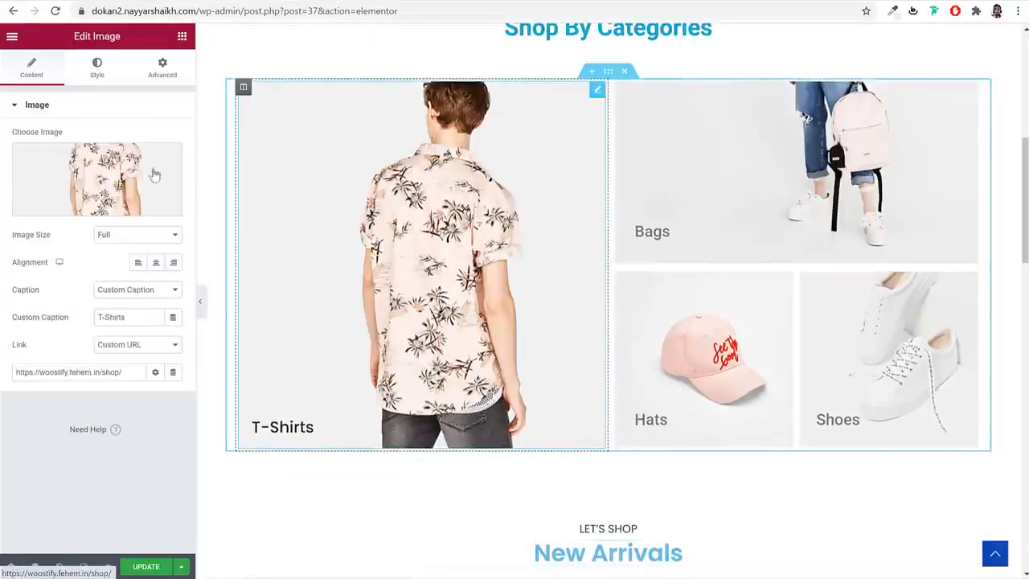
pyautogui.moveTo(103, 179)
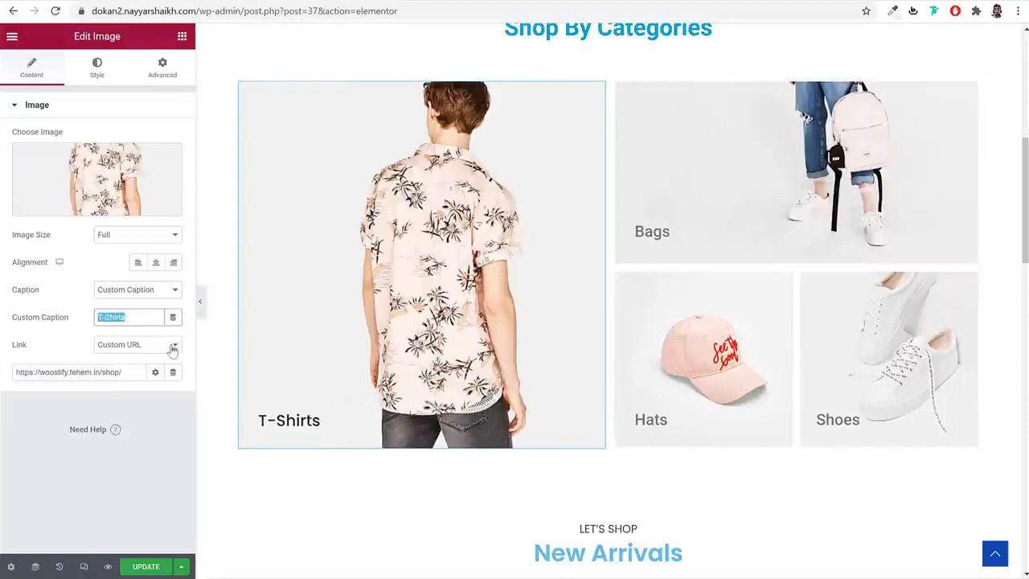
pyautogui.write('Shie')
pyautogui.press('BackSpace')
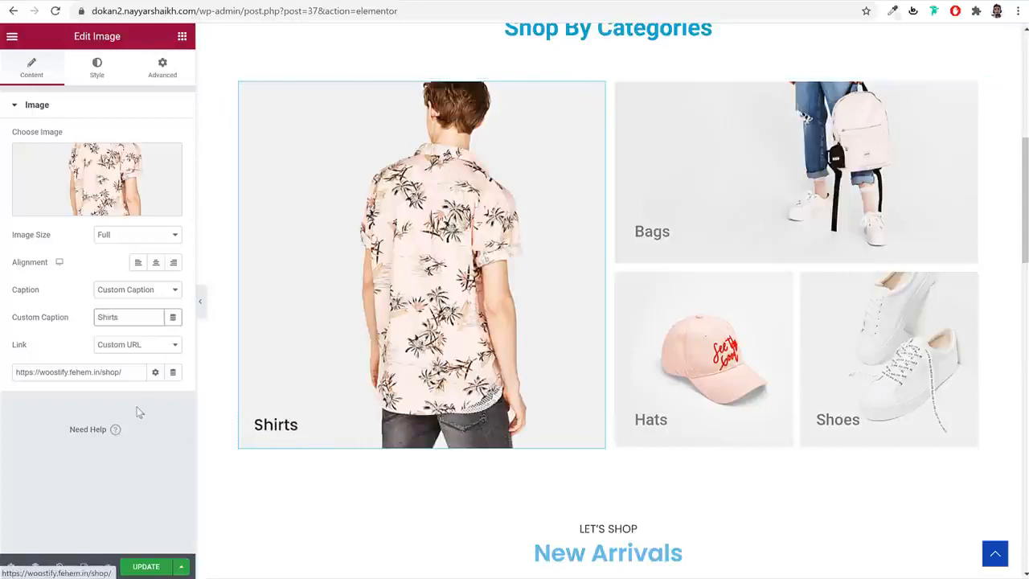
# - Replace the tile's link with this site's own Shop page
pyautogui.click(119, 371)
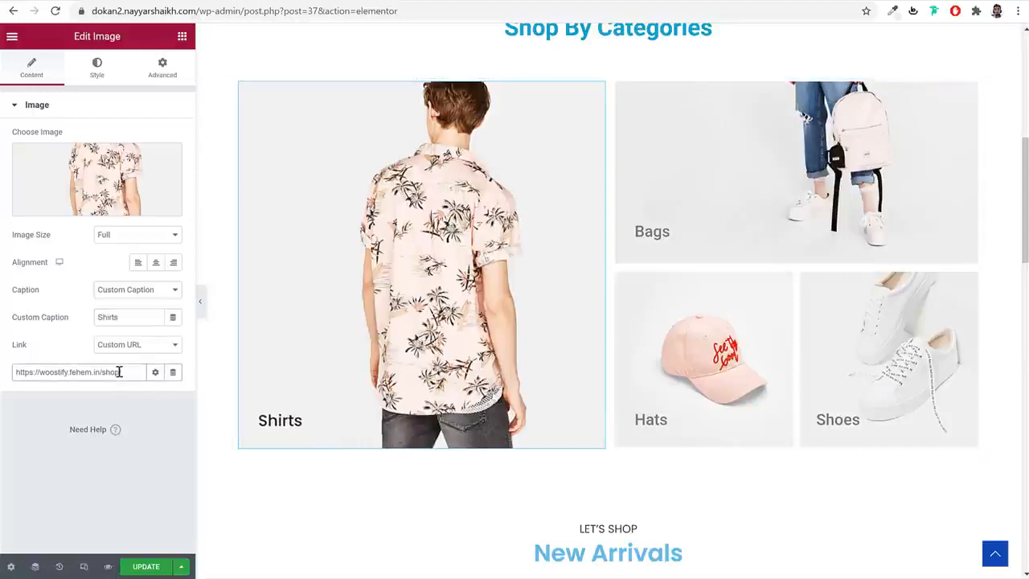
pyautogui.hotkey('ctrl', 'a')
pyautogui.write('sh')
pyautogui.click(71, 400)
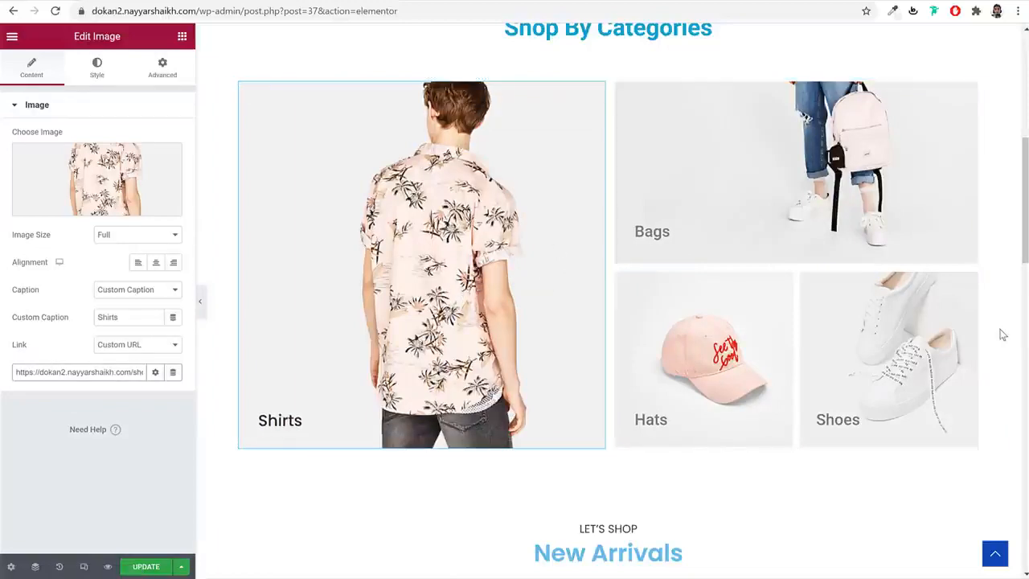
pyautogui.scroll(-5, 475, 285)
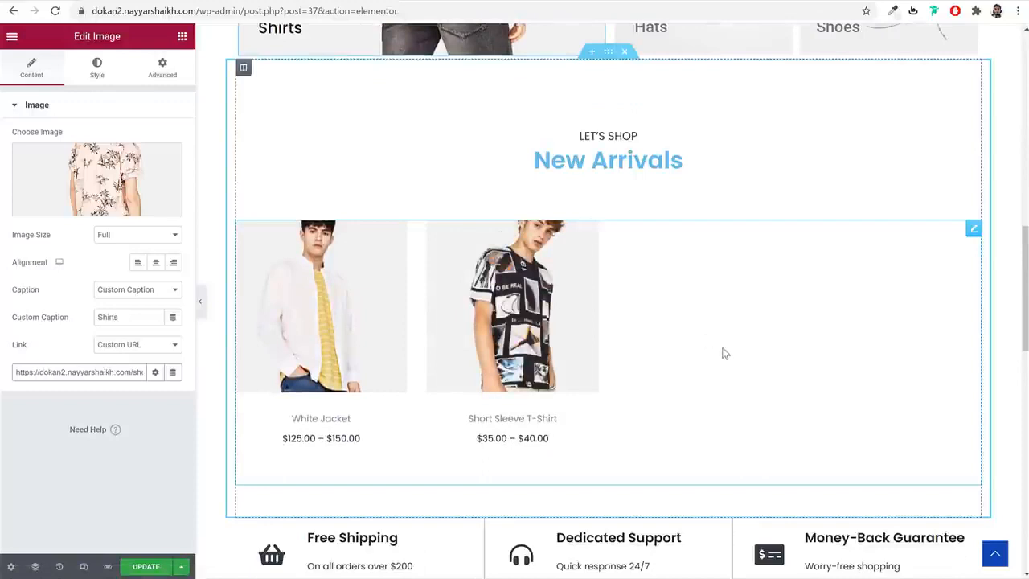
pyautogui.scroll(-4, 722, 354)
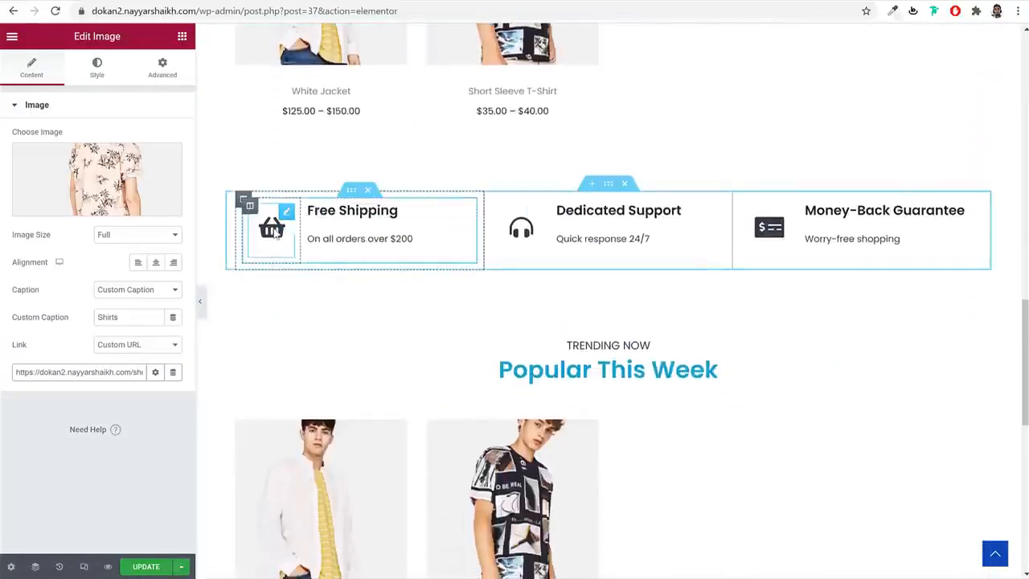
# - Inspect the Free Shipping icon, heading and 'On all orders over $200' text
pyautogui.click(275, 231)
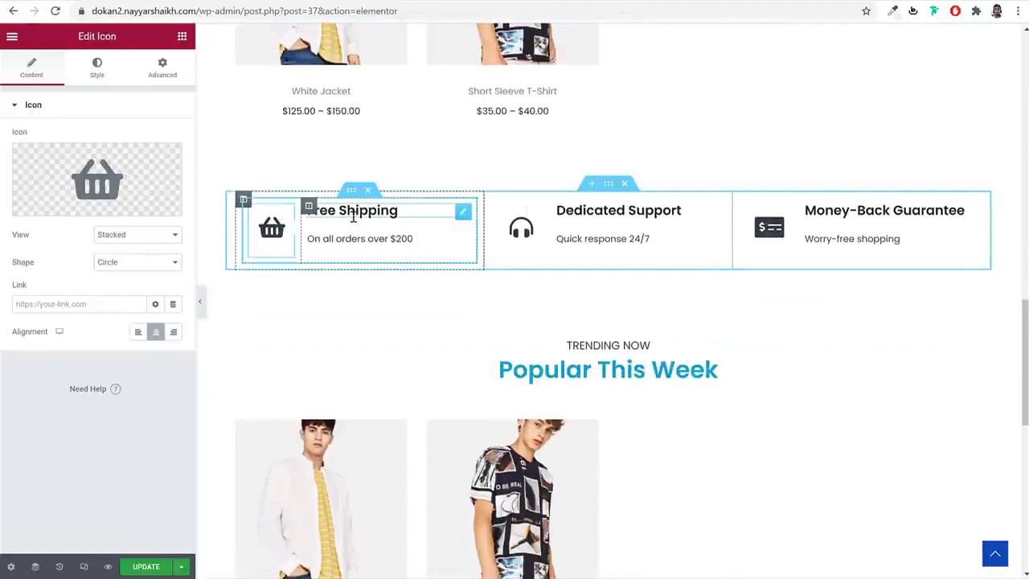
pyautogui.click(361, 241)
pyautogui.click(361, 241)
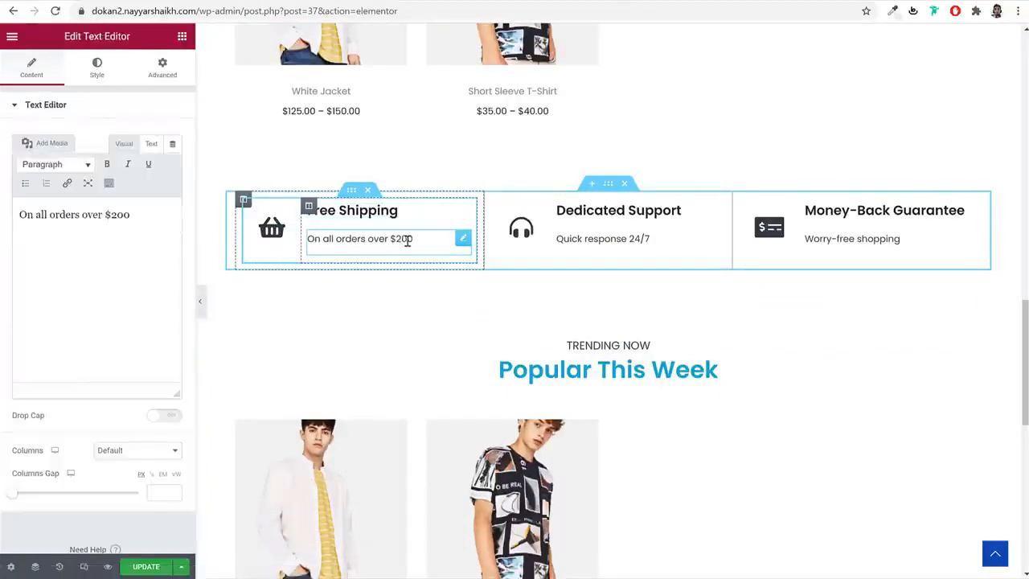
pyautogui.scroll(-7, 911, 375)
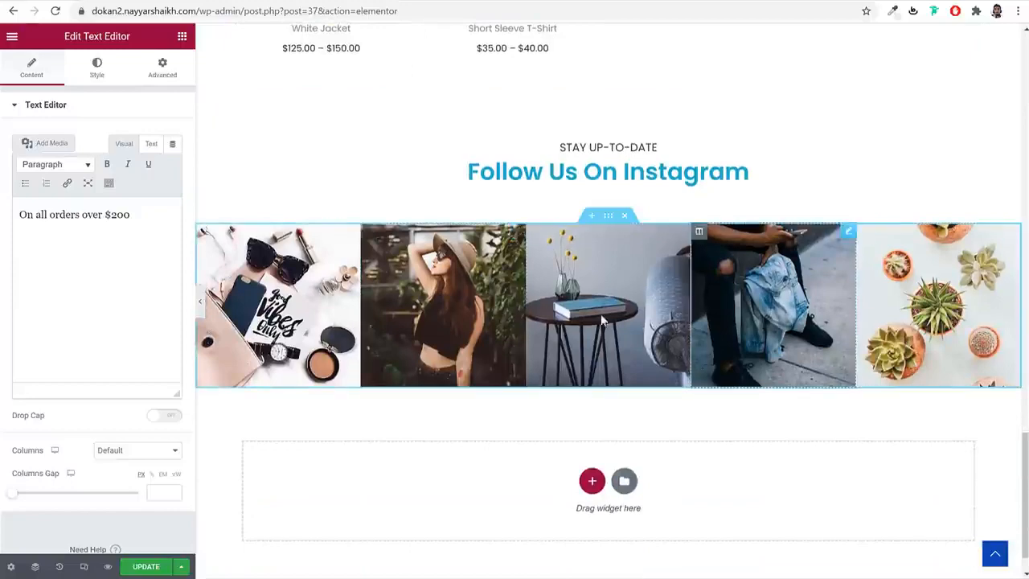
# - Open the second Instagram image's media library, close it unchanged, and review the page
pyautogui.click(477, 306)
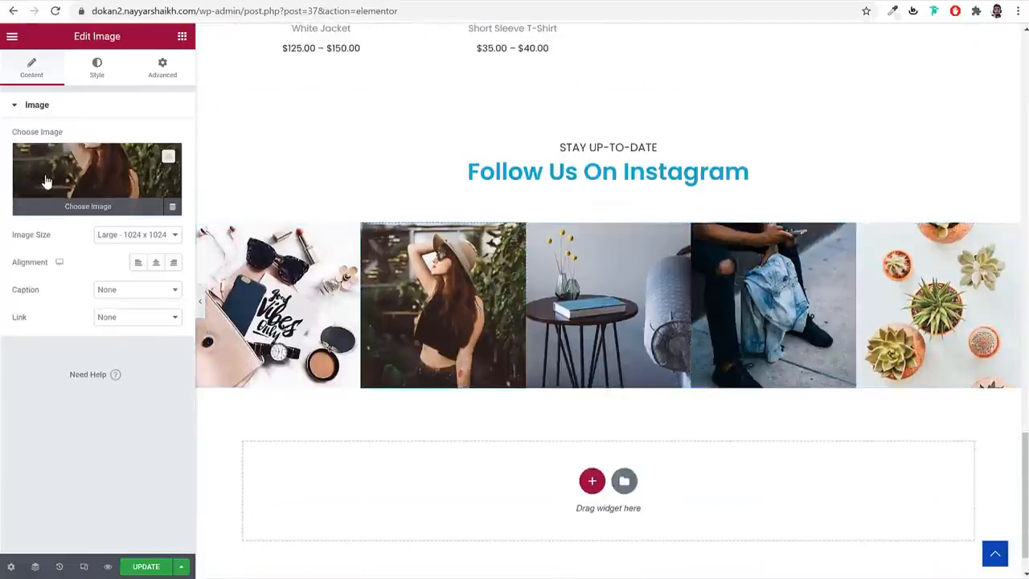
pyautogui.click(92, 182)
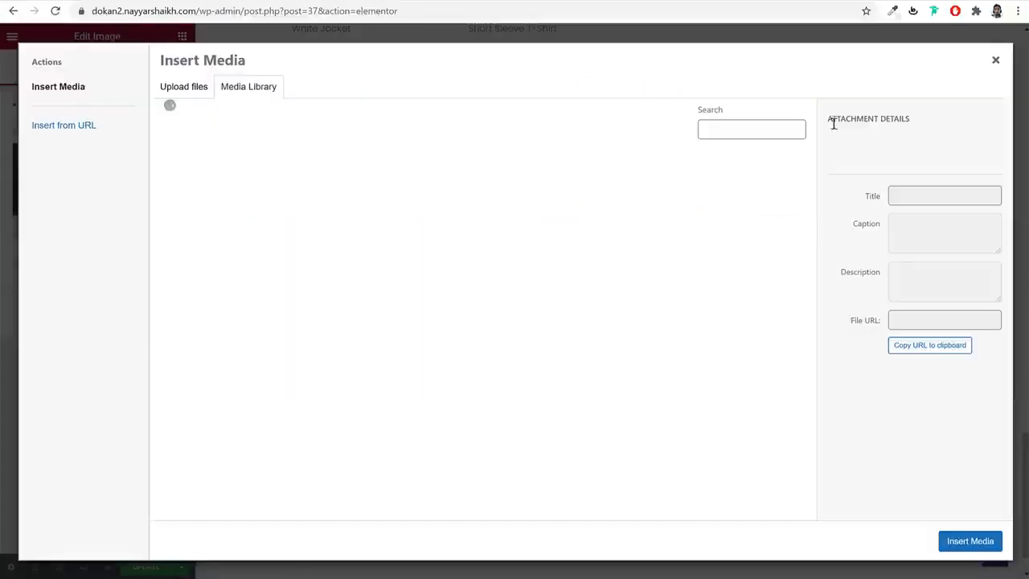
pyautogui.click(995, 60)
pyautogui.scroll(1, 855, 332)
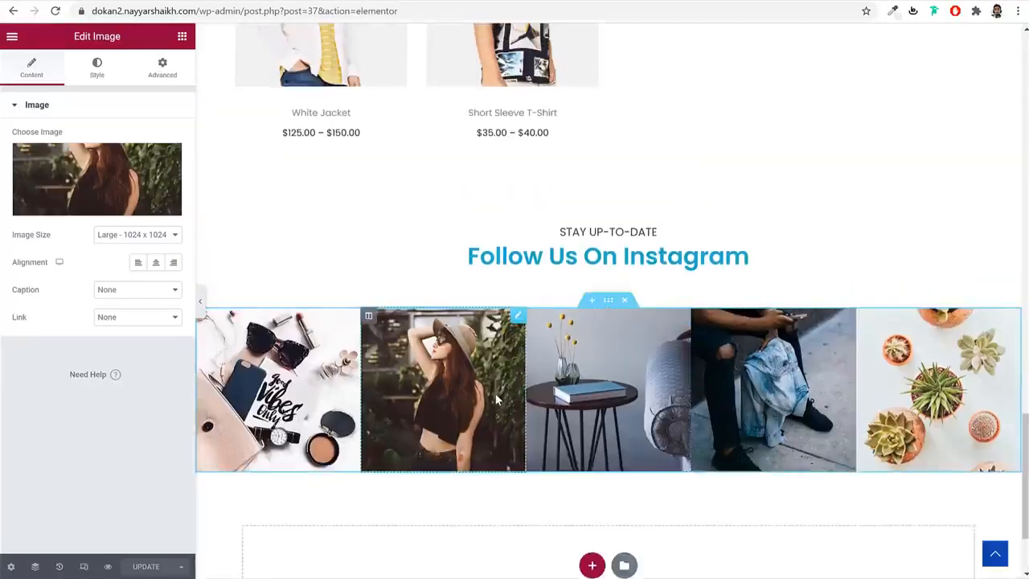
pyautogui.scroll(15, 497, 396)
pyautogui.scroll(7, 497, 400)
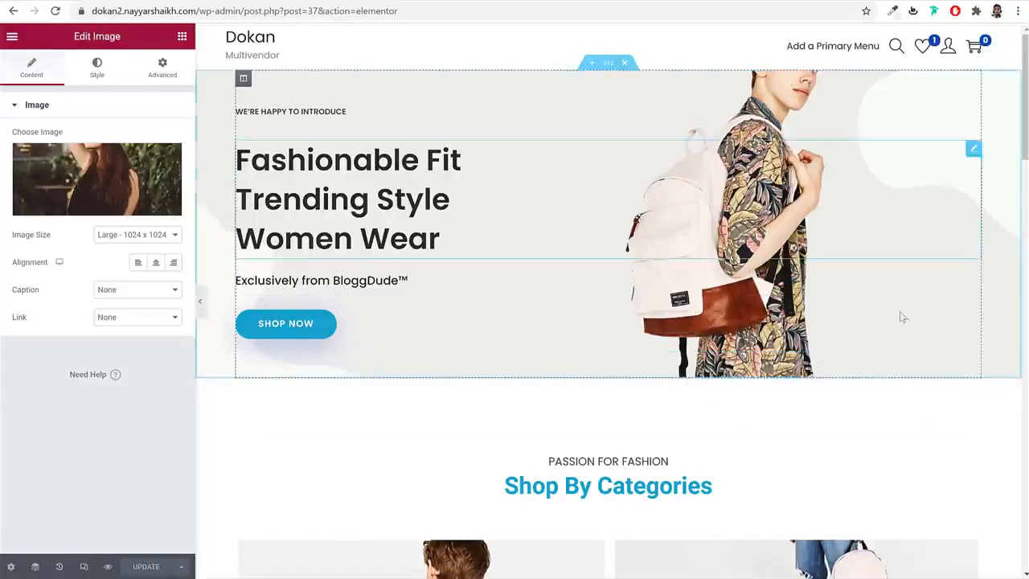
pyautogui.scroll(-20, 902, 318)
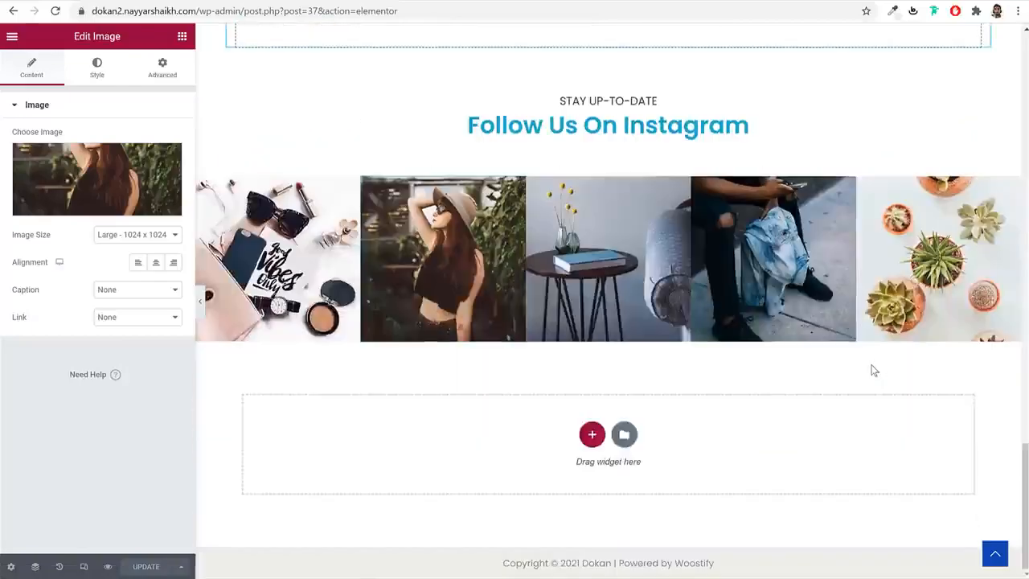
pyautogui.scroll(20, 875, 370)
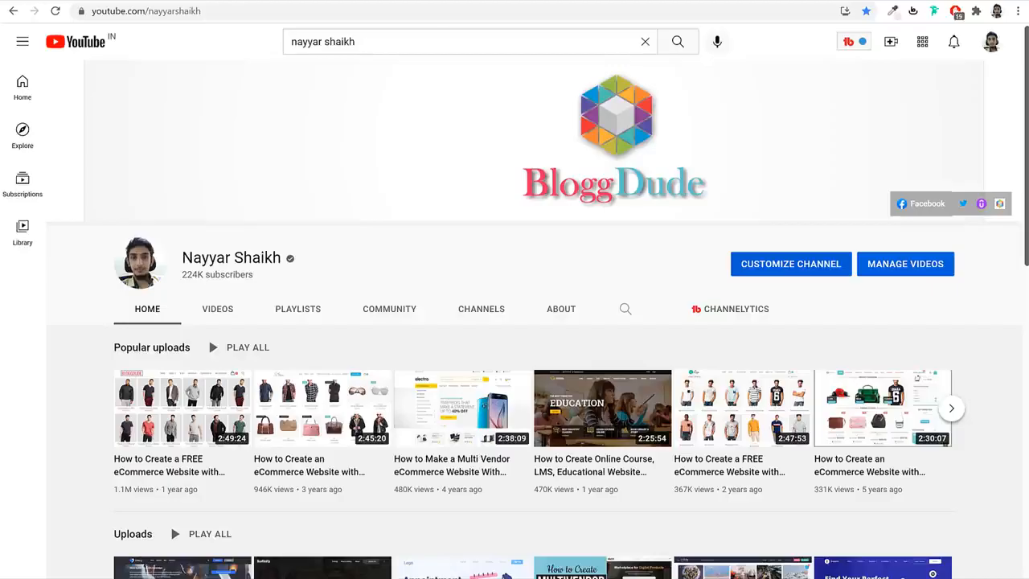
# - Search YouTube for 'ecommerce' and open the Woostify Tutorial 2021 video muted
pyautogui.click(445, 44)
pyautogui.write('e')
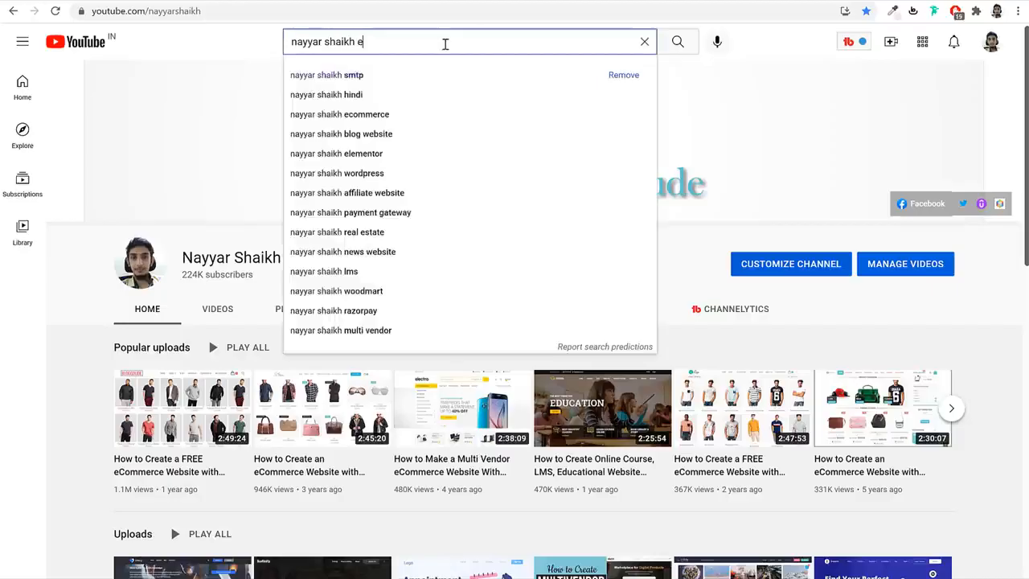
pyautogui.write('commerce')
pyautogui.press('Return')
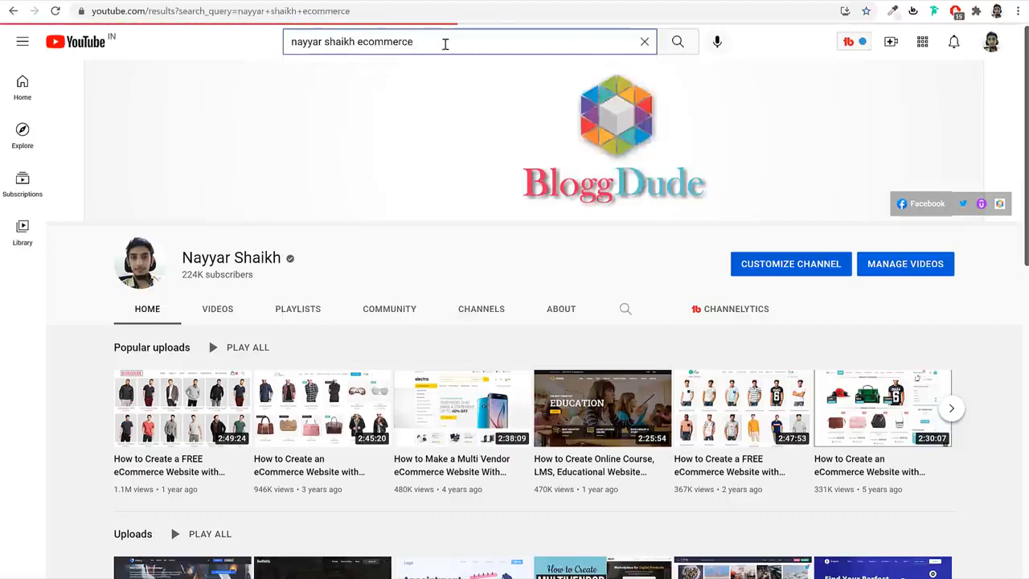
pyautogui.moveTo(158, 325)
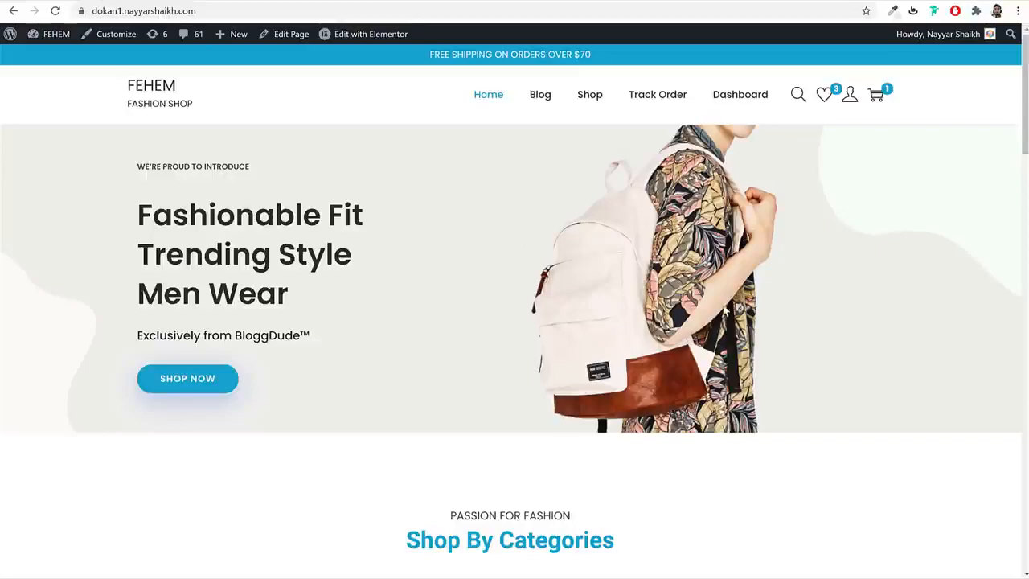
pyautogui.scroll(-20, 716, 335)
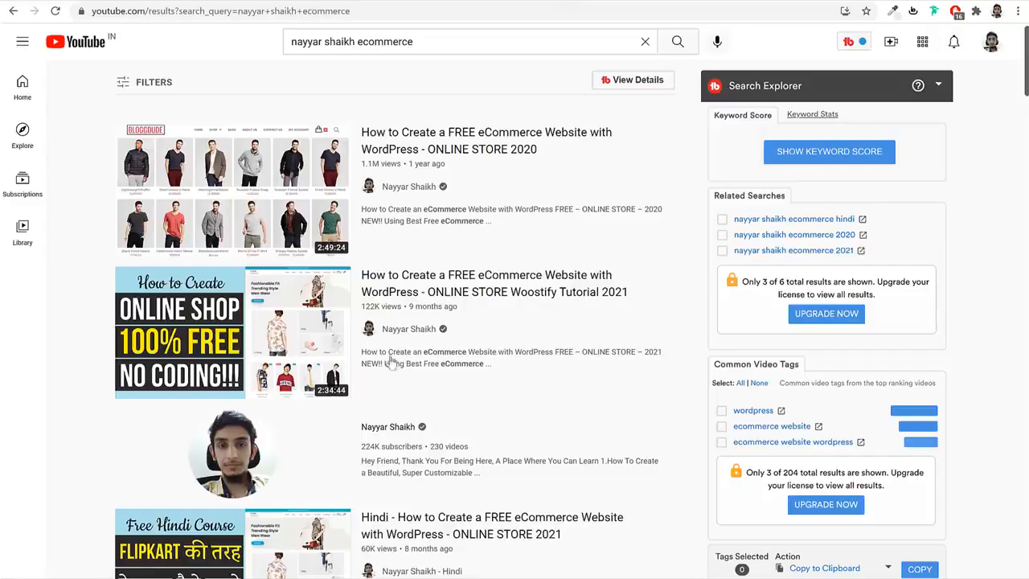
pyautogui.click(404, 304)
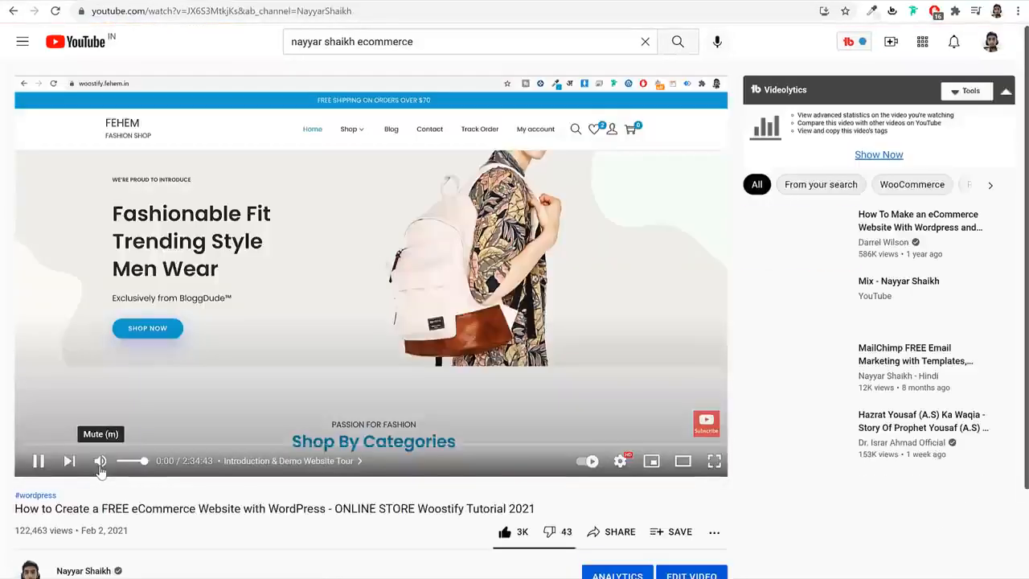
pyautogui.click(100, 467)
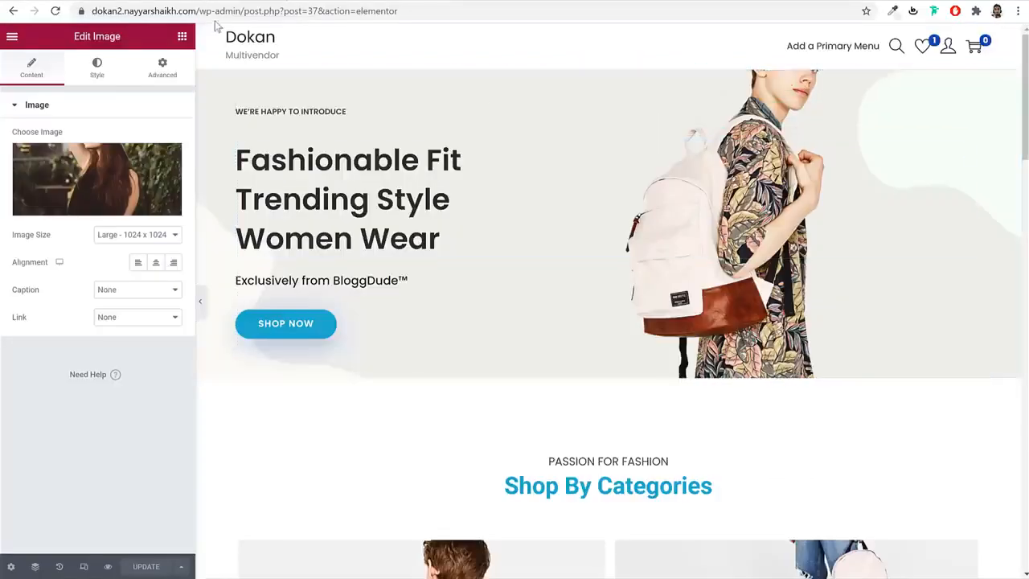
# - Trim the editor's address down to go to the WordPress admin dashboard
pyautogui.moveTo(246, 10); pyautogui.dragTo(897, 90)
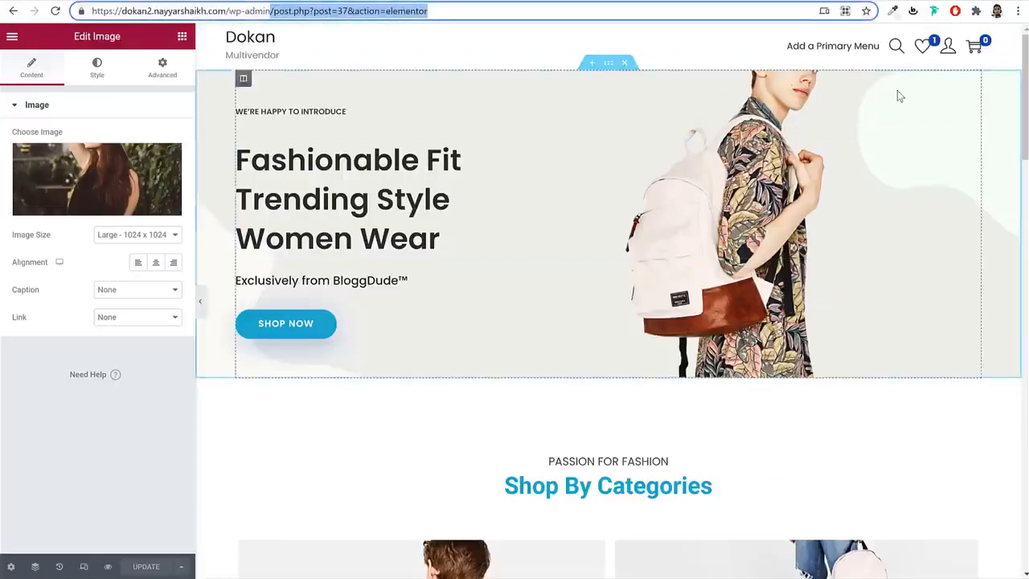
pyautogui.press('BackSpace')
pyautogui.press('Return')
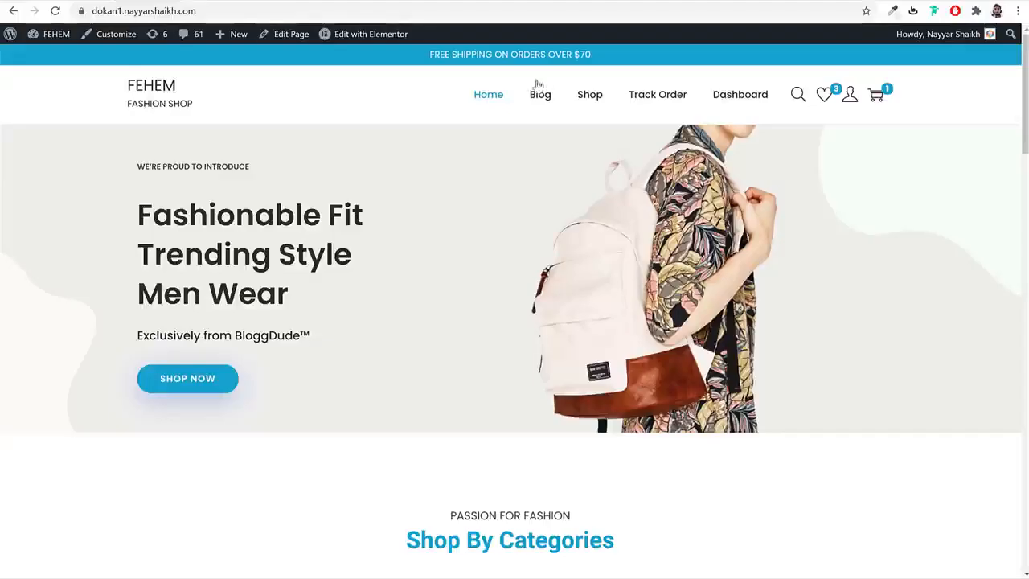
# - Open the 'When feeling tired of human relationships' post on the other store's blog
pyautogui.click(550, 97)
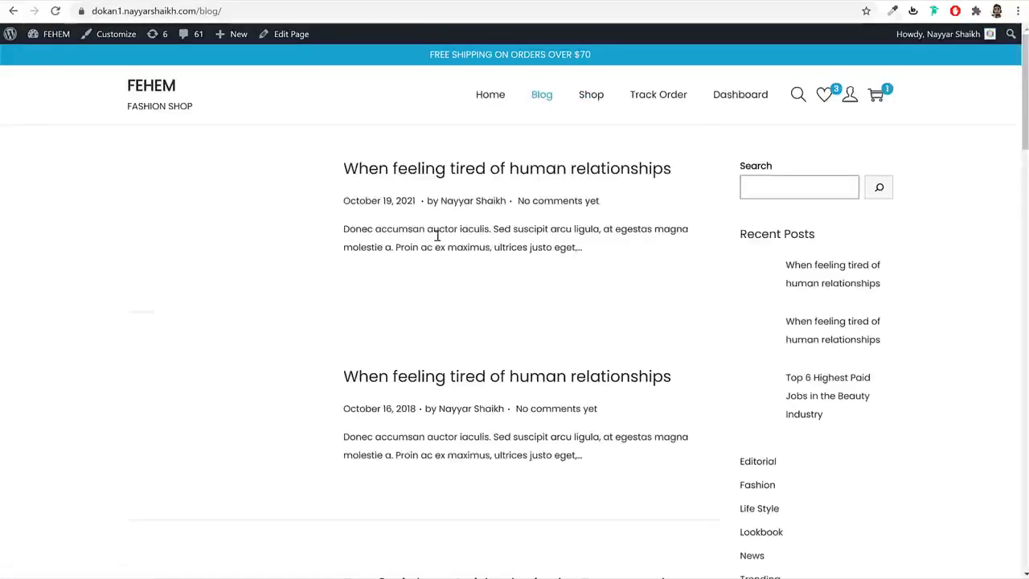
pyautogui.click(541, 166)
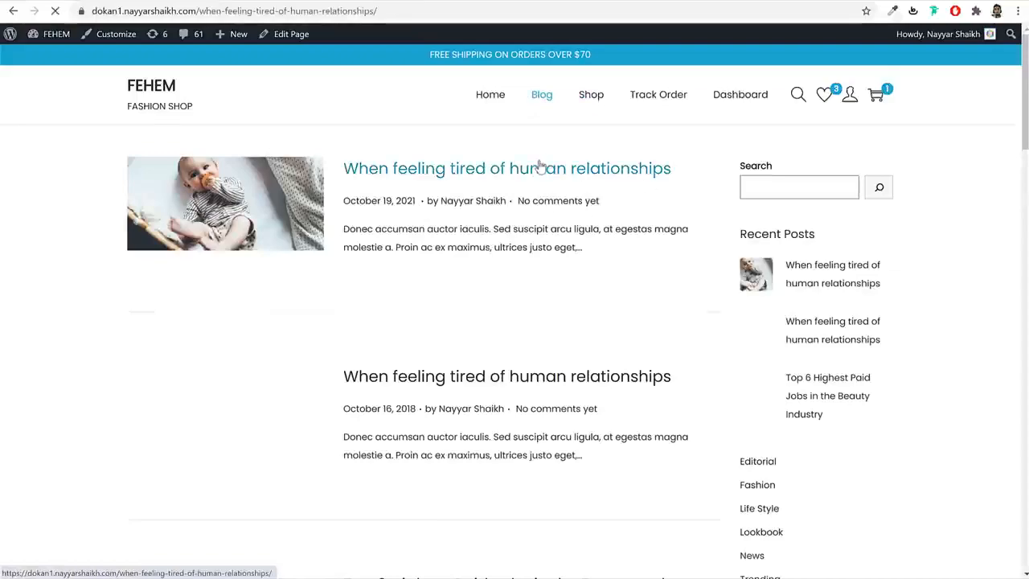
pyautogui.scroll(-6, 605, 384)
pyautogui.scroll(-5, 605, 383)
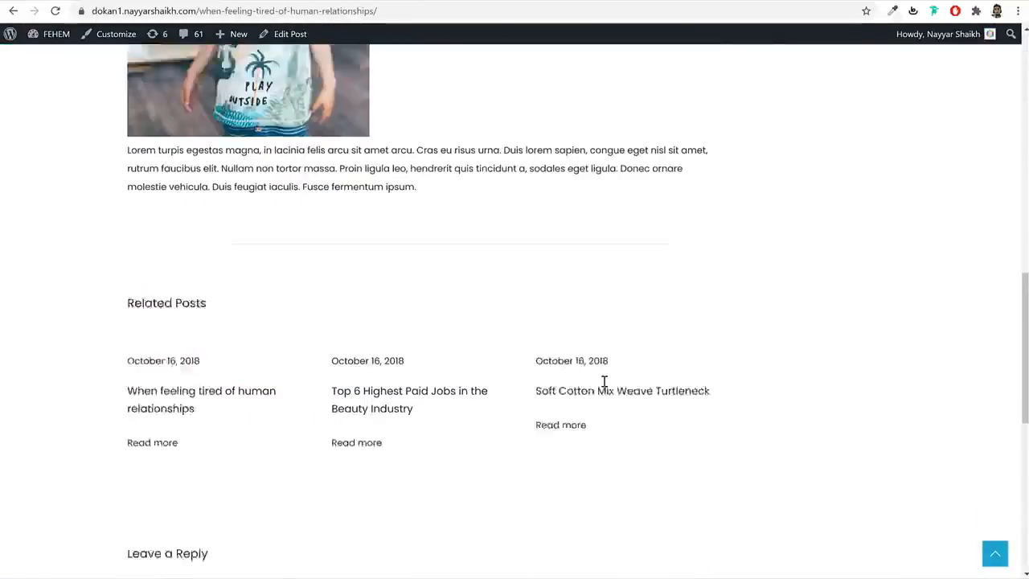
pyautogui.scroll(11, 605, 383)
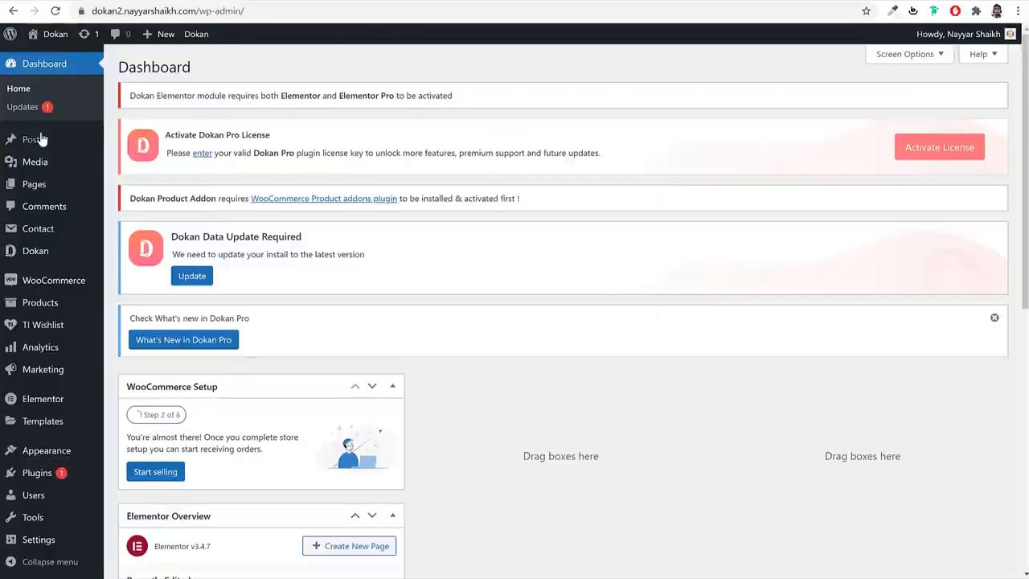
# - Move the default Hello world! post to the trash
pyautogui.click(42, 146)
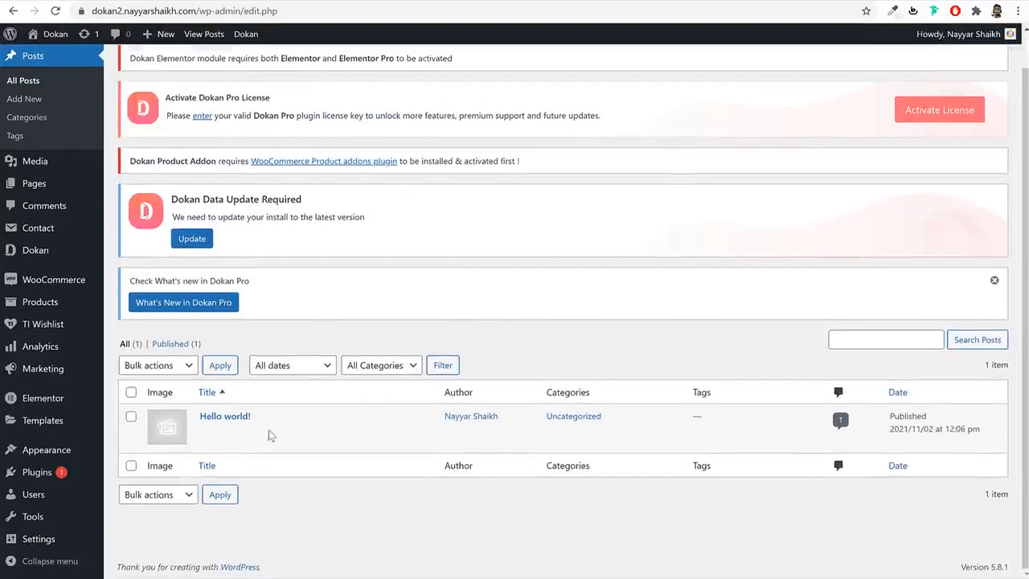
pyautogui.moveTo(257, 428)
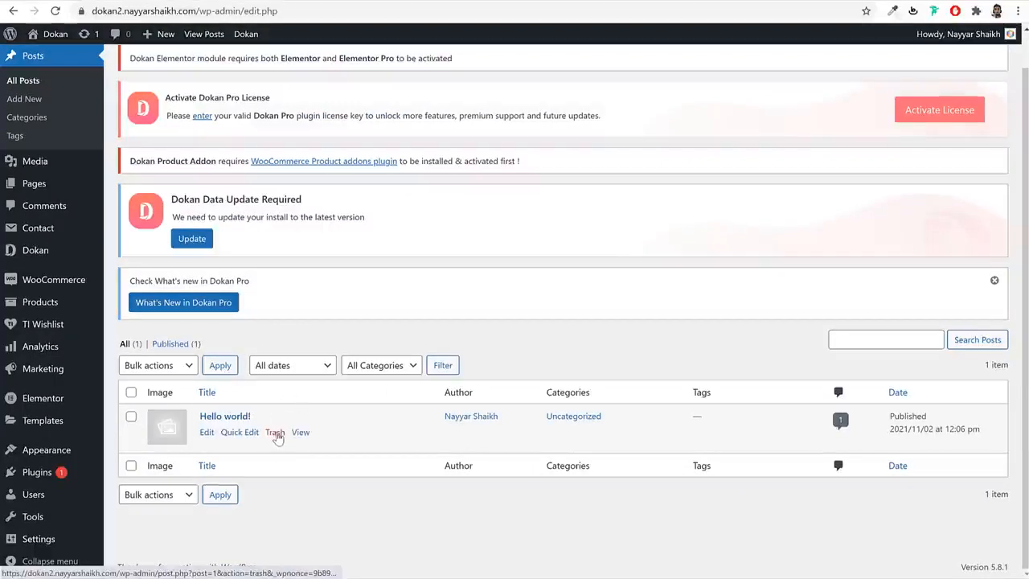
pyautogui.click(275, 434)
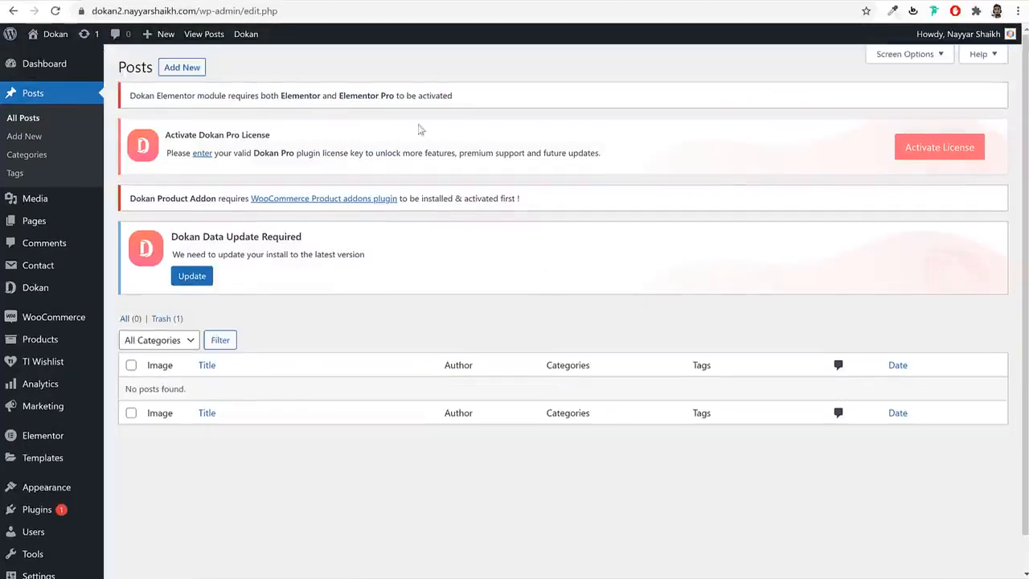
# - Start a new post and select the original post's title to copy
pyautogui.click(184, 69)
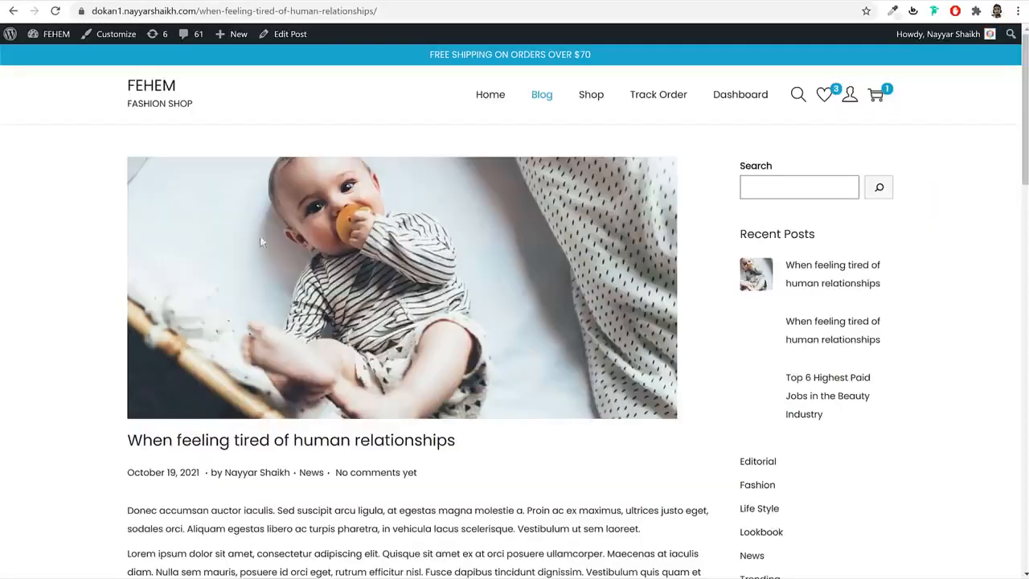
pyautogui.scroll(-3, 259, 235)
pyautogui.moveTo(456, 243); pyautogui.dragTo(128, 238)
pyautogui.hotkey('ctrl', 'c')
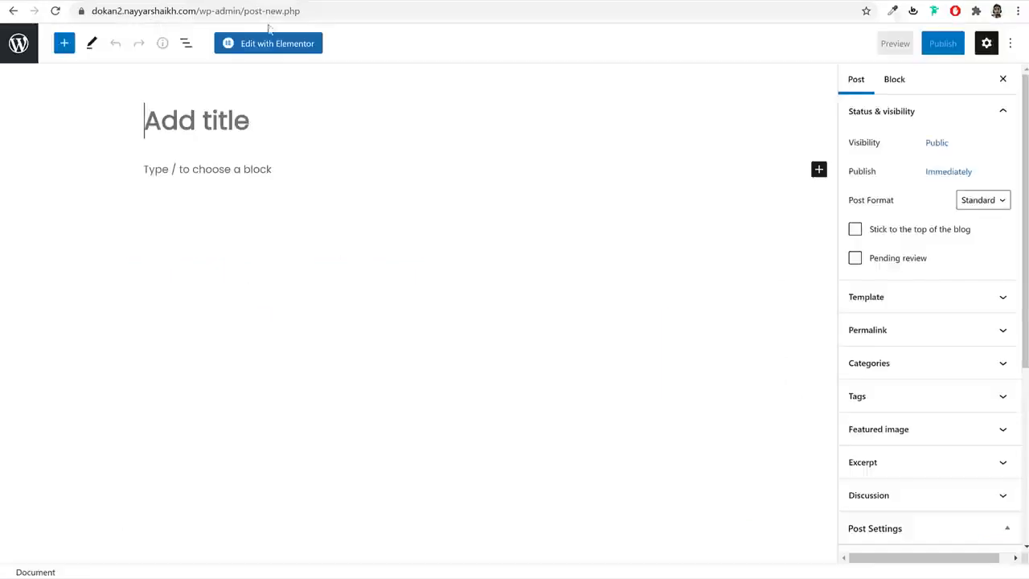
# - Paste 'When feeling tired of human relationships' as the new post's title
pyautogui.click(272, 121)
pyautogui.hotkey('ctrl', 'v')
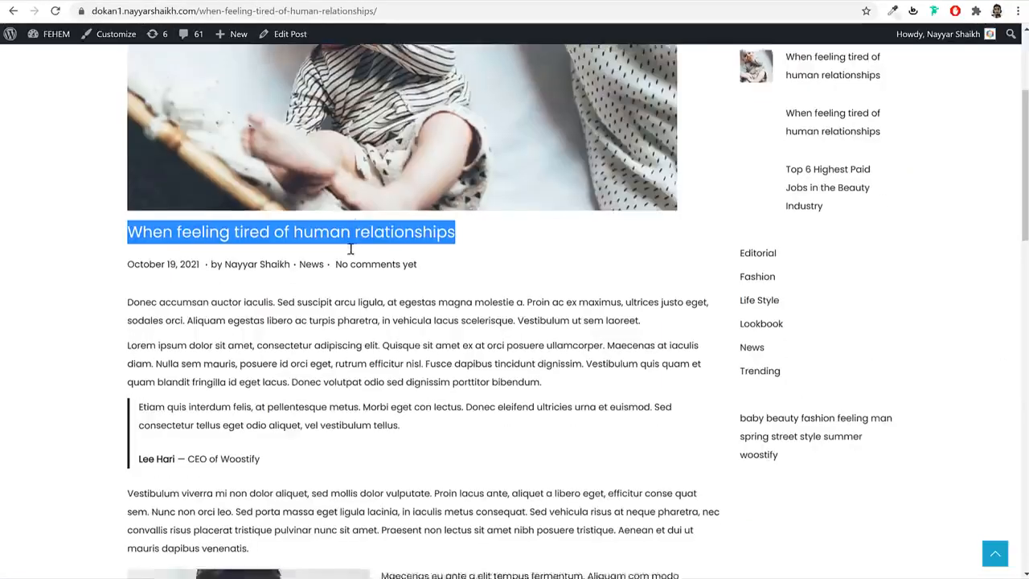
pyautogui.scroll(-6, 348, 245)
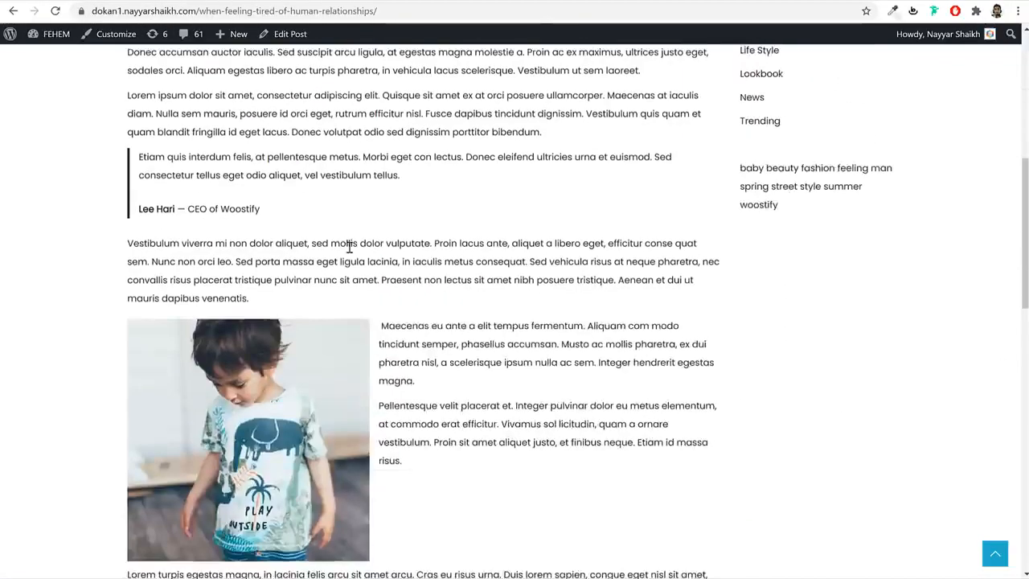
pyautogui.scroll(4, 348, 245)
# - Select the Donec and Lorem paragraphs on the original post to copy
pyautogui.moveTo(129, 184); pyautogui.dragTo(442, 266)
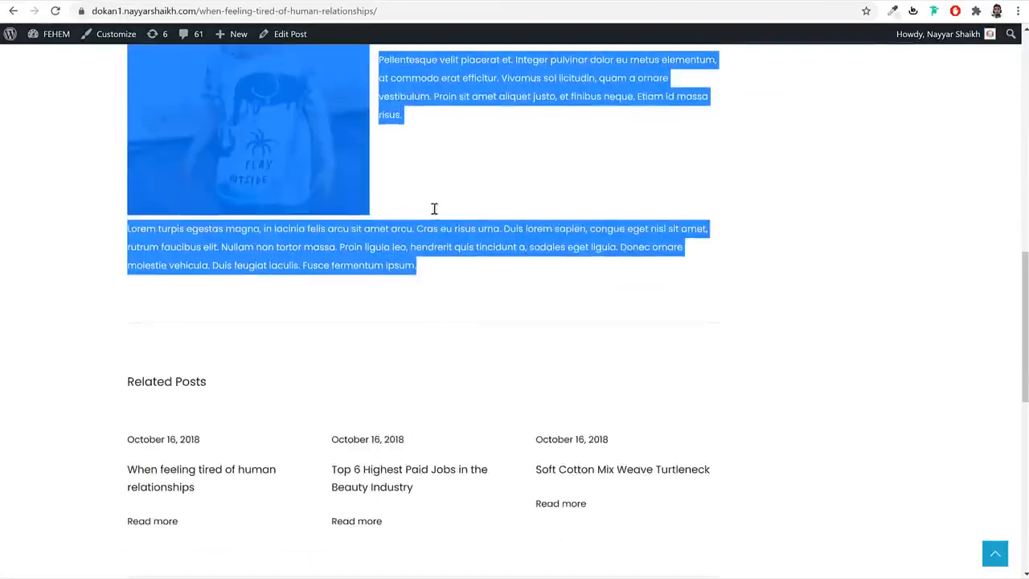
pyautogui.scroll(3, 459, 274)
pyautogui.scroll(3, 470, 253)
pyautogui.doubleClick(402, 272)
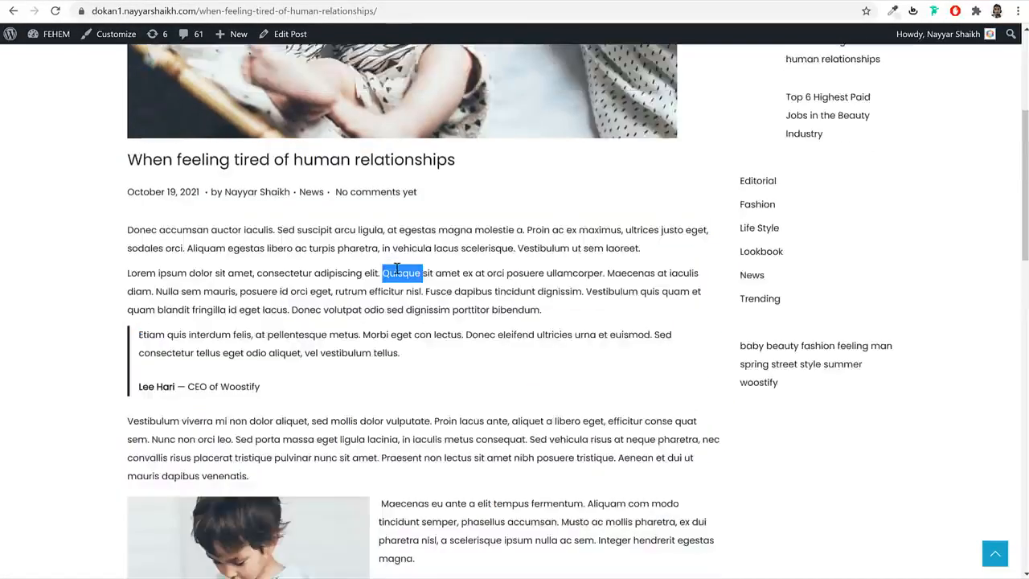
pyautogui.click(244, 248)
pyautogui.moveTo(124, 233); pyautogui.dragTo(634, 311)
pyautogui.hotkey('ctrl', 'c')
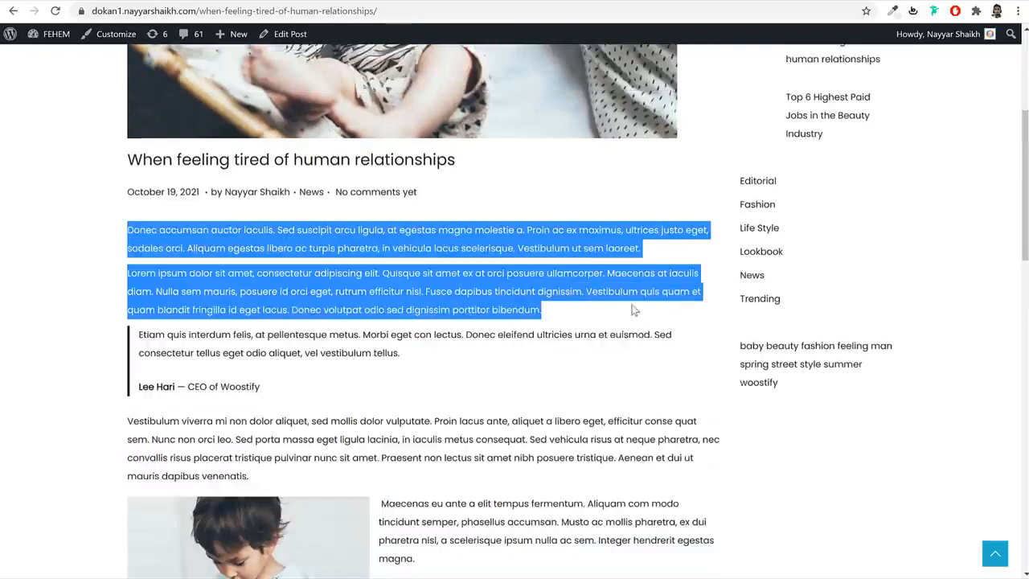
pyautogui.click(247, 1)
# - Paste the two paragraphs into the post body, clearing the stray typed characters
pyautogui.click(241, 173)
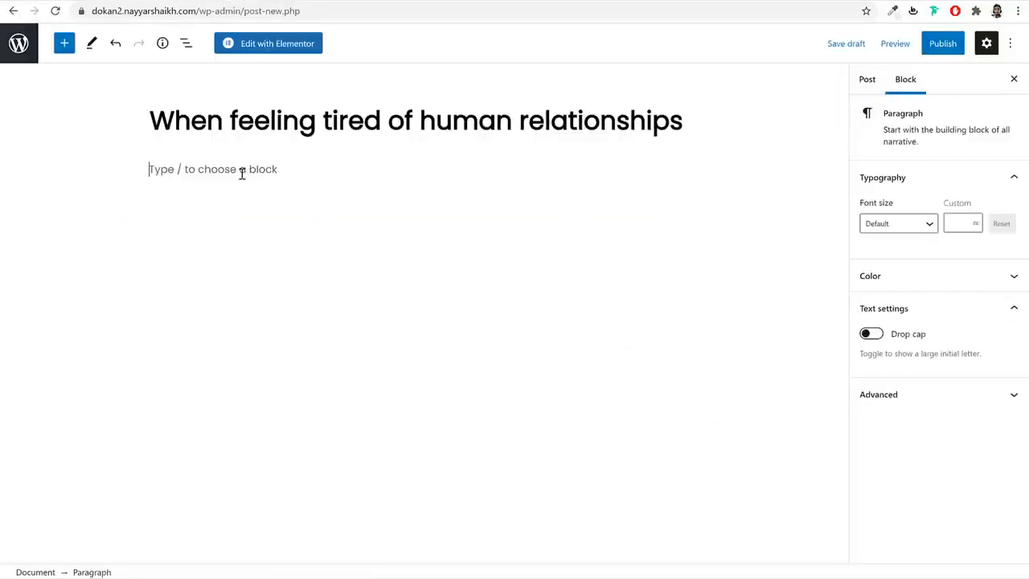
pyautogui.write("[';pa,s")
pyautogui.press('BackSpace')
pyautogui.press('BackSpace')
pyautogui.press('BackSpace')
pyautogui.press('BackSpace')
pyautogui.press('BackSpace')
pyautogui.press('BackSpace')
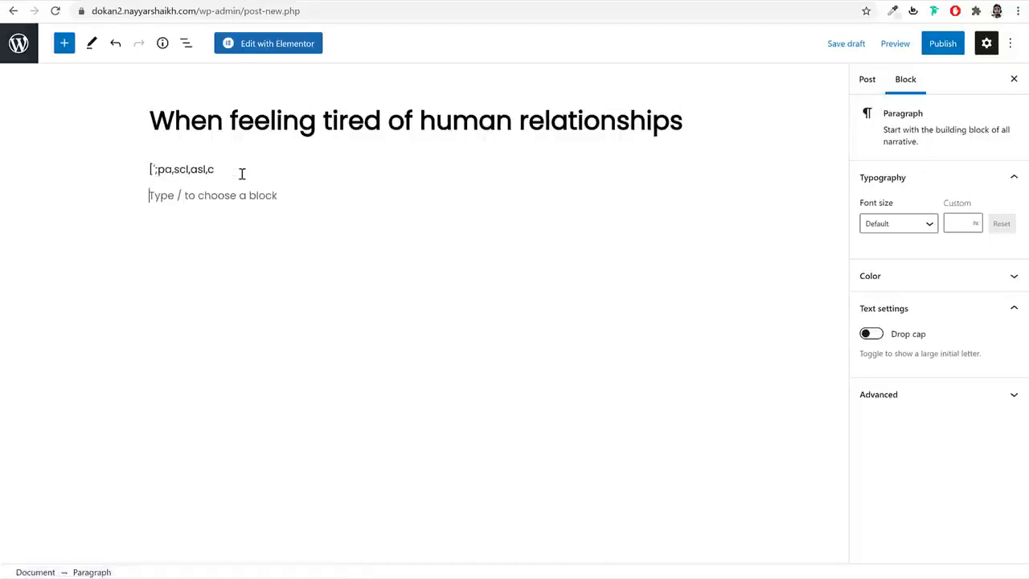
pyautogui.hotkey('ctrl', 'a')
pyautogui.press('BackSpace')
pyautogui.hotkey('ctrl', 'v')
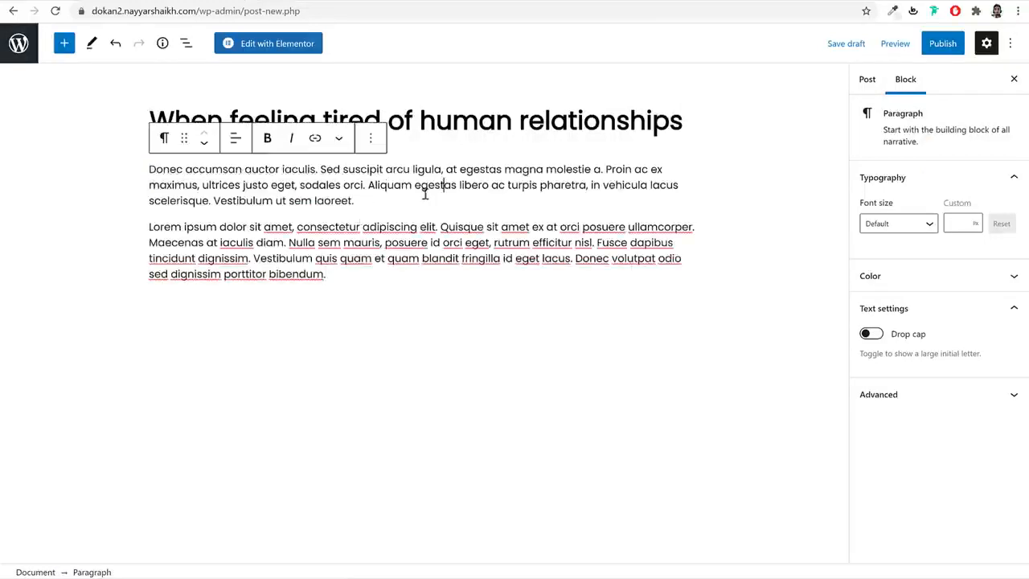
# - Copy the first Donec paragraph and paste it again as a third paragraph
pyautogui.moveTo(280, 196); pyautogui.dragTo(155, 171)
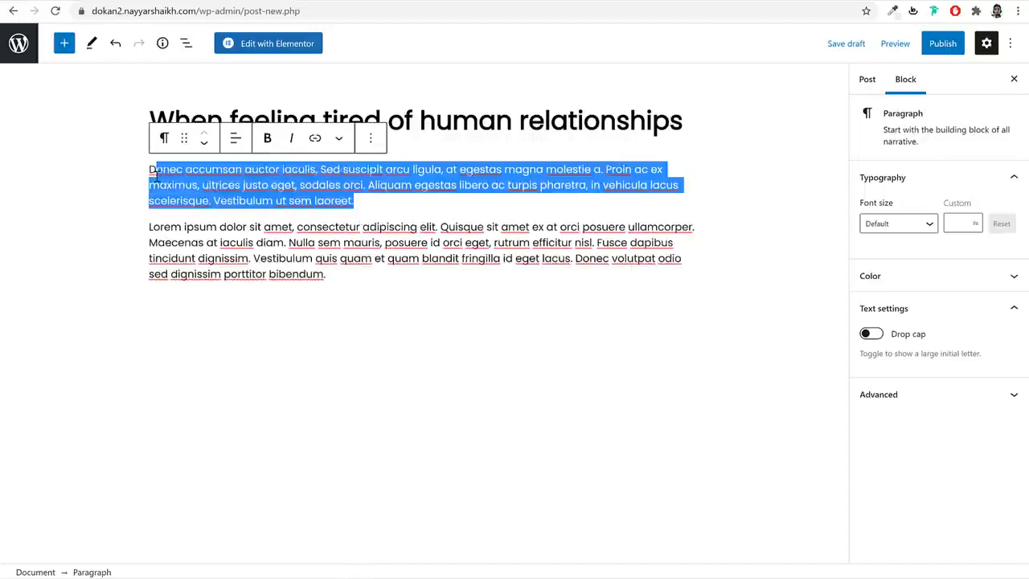
pyautogui.hotkey('ctrl', 'c')
pyautogui.click(344, 274)
pyautogui.press('Return')
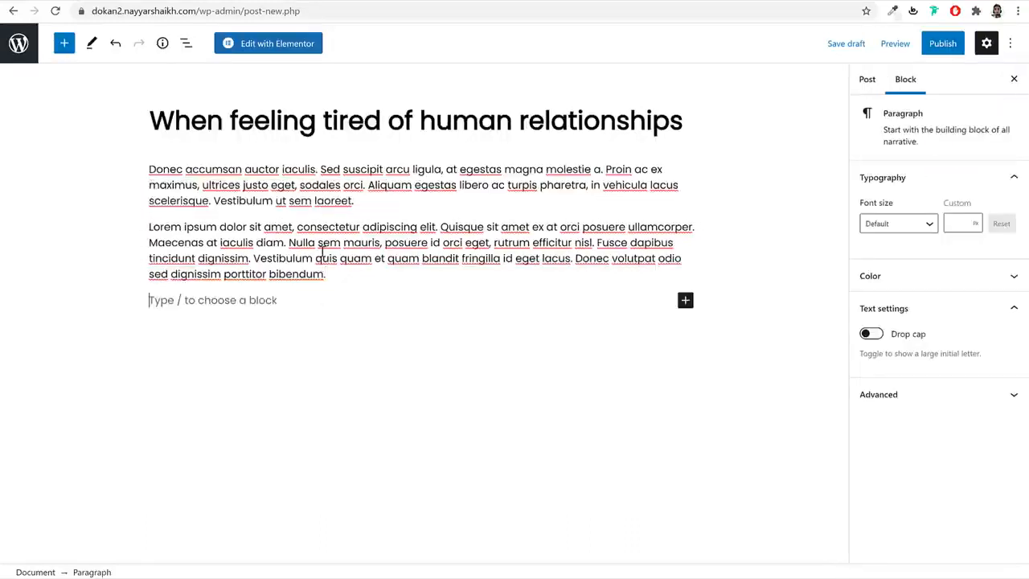
pyautogui.hotkey('ctrl', 'v')
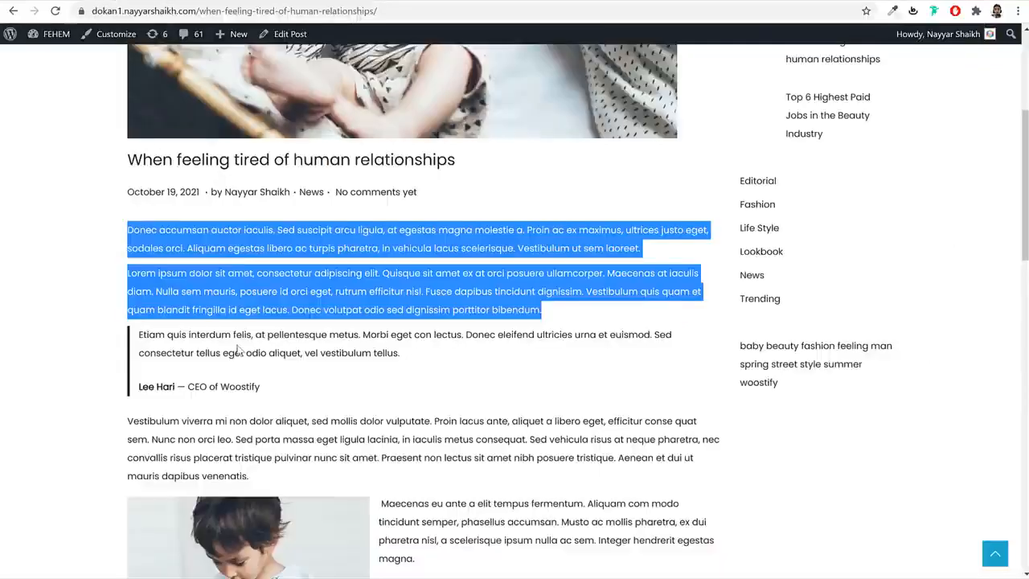
pyautogui.click(156, 333)
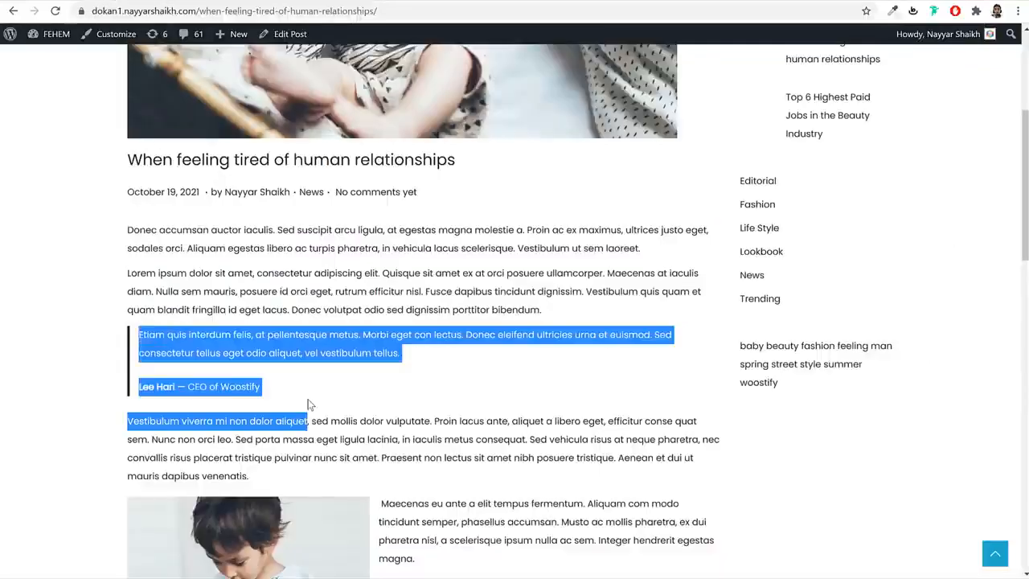
pyautogui.click(297, 344)
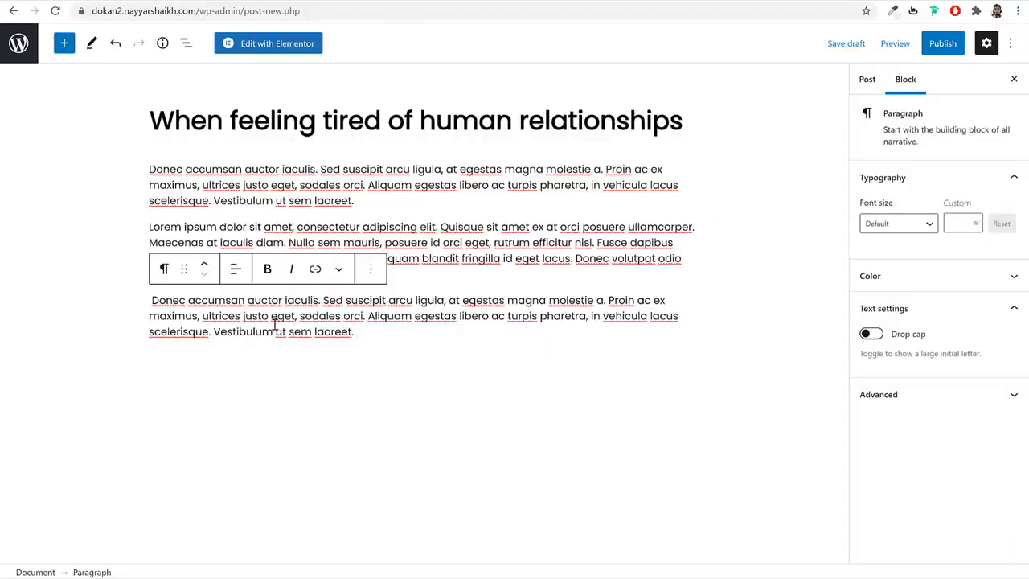
# - Convert the repeated Donec paragraph into a quote with the author citation, starting with a capital L
pyautogui.click(163, 270)
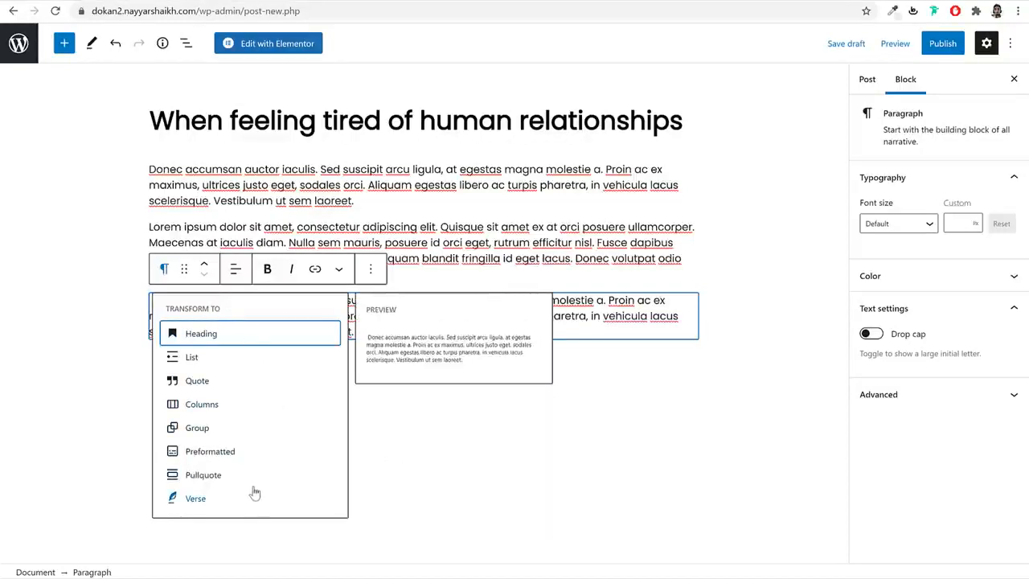
pyautogui.click(199, 383)
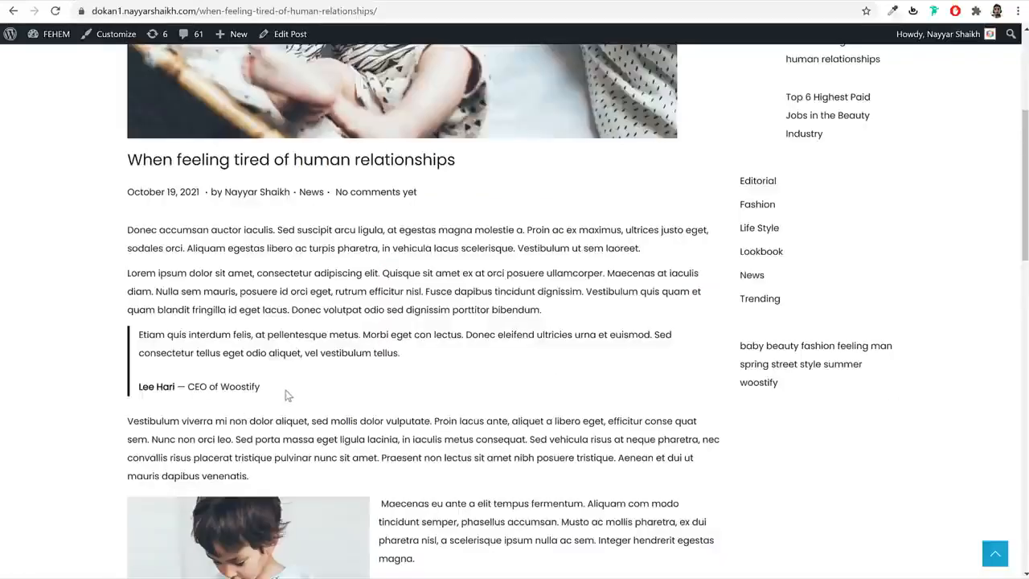
pyautogui.moveTo(286, 393); pyautogui.dragTo(146, 391)
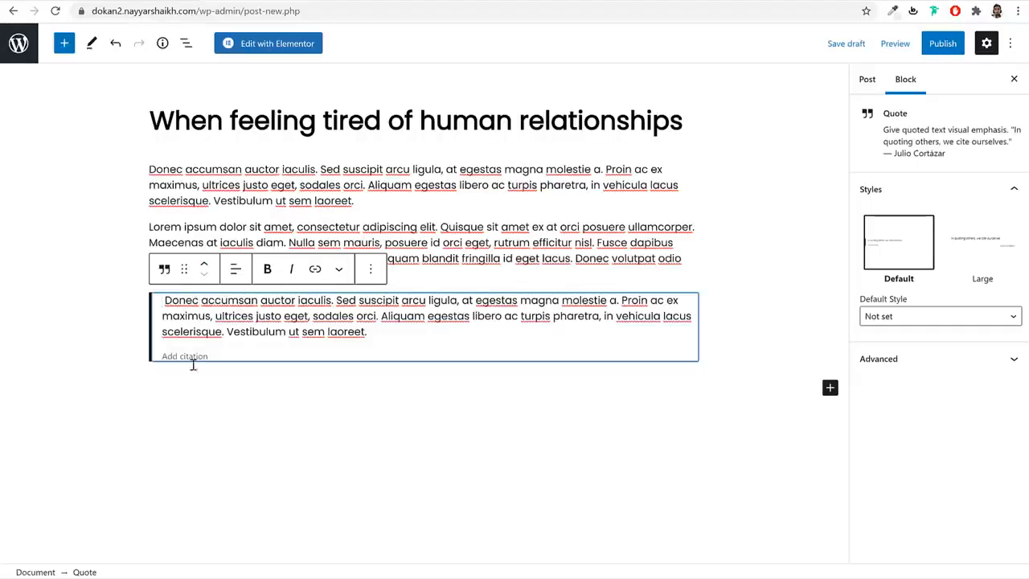
pyautogui.click(195, 357)
pyautogui.hotkey('ctrl', 'v')
pyautogui.click(163, 353)
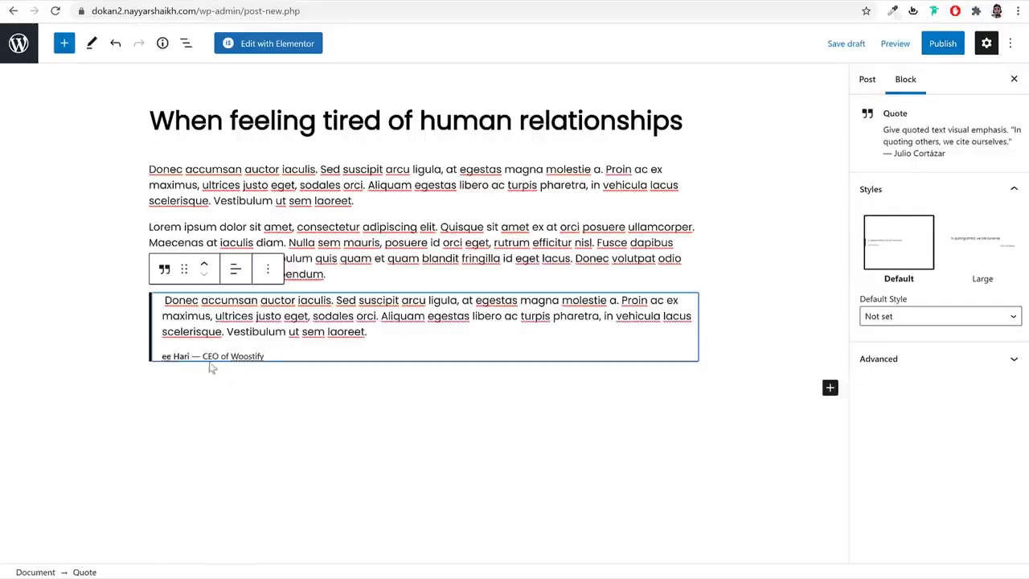
pyautogui.click(164, 357)
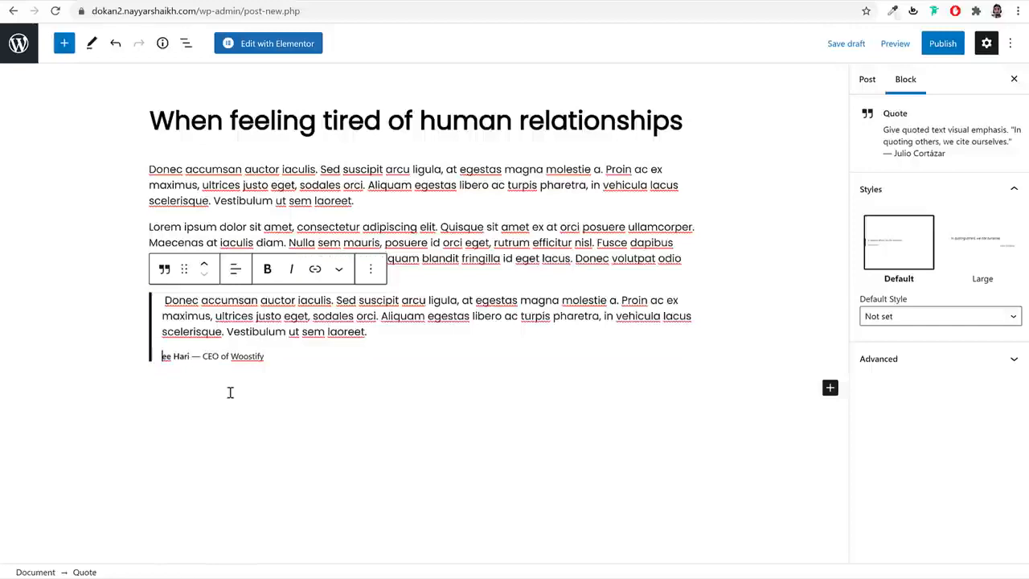
pyautogui.write('L')
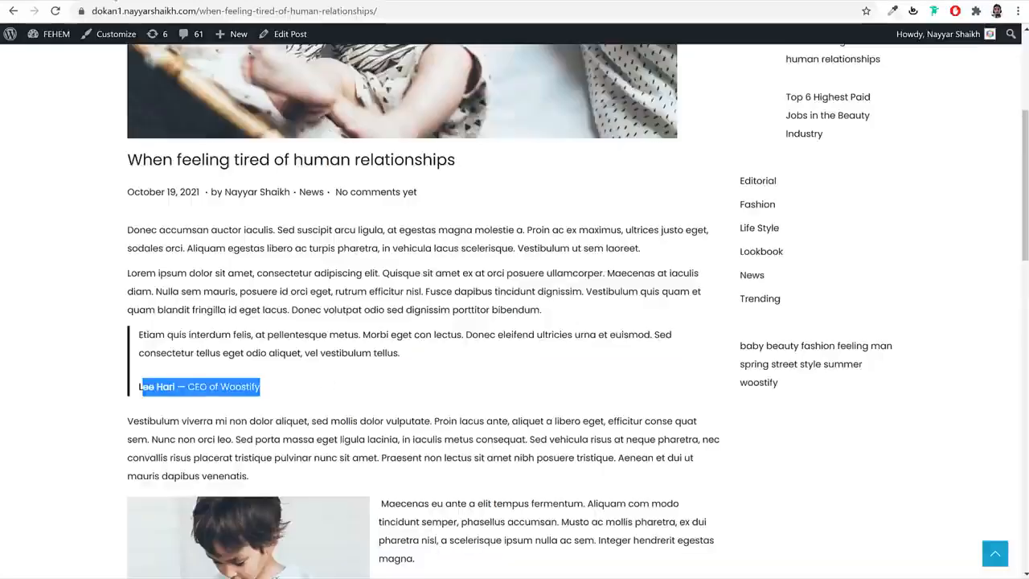
pyautogui.scroll(-3, 283, 280)
# - Copy the Vestibulum viverra paragraph and add a new paragraph below the quote
pyautogui.click(283, 280)
pyautogui.tripleClick(283, 280)
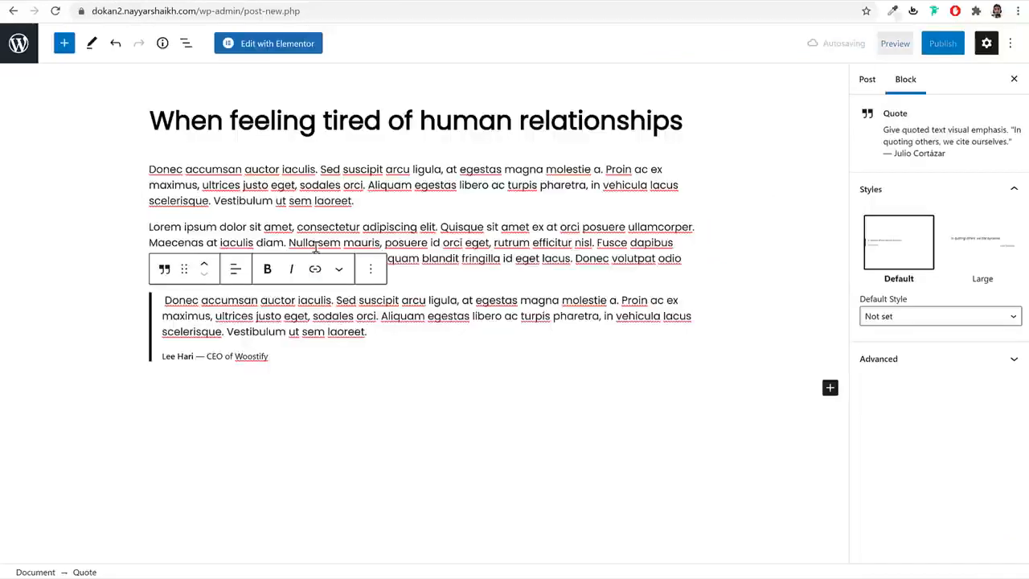
pyautogui.press('Return')
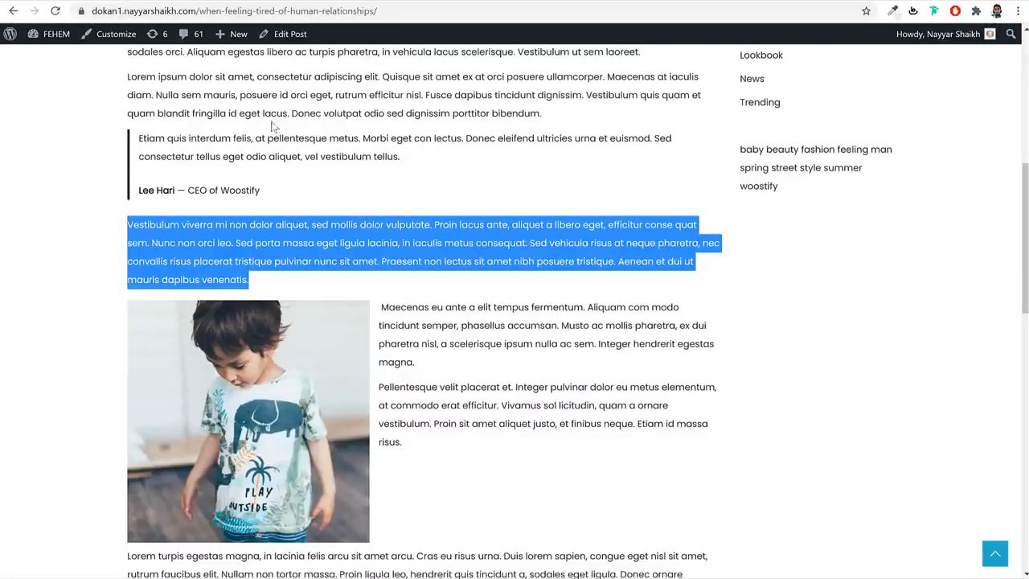
pyautogui.scroll(-3, 426, 304)
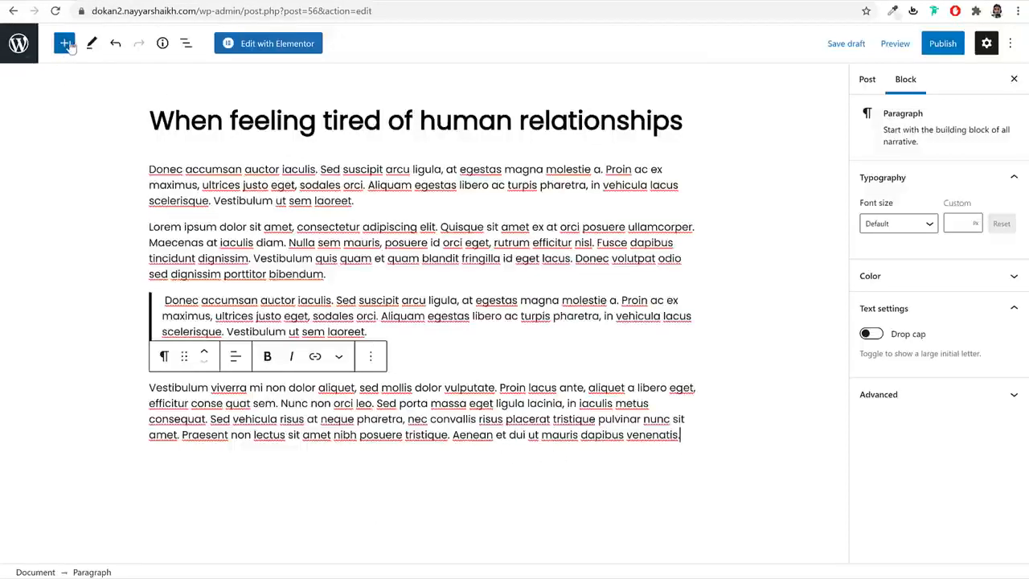
# - Insert a Columns block with a 50 / 50 split below the text
pyautogui.click(67, 45)
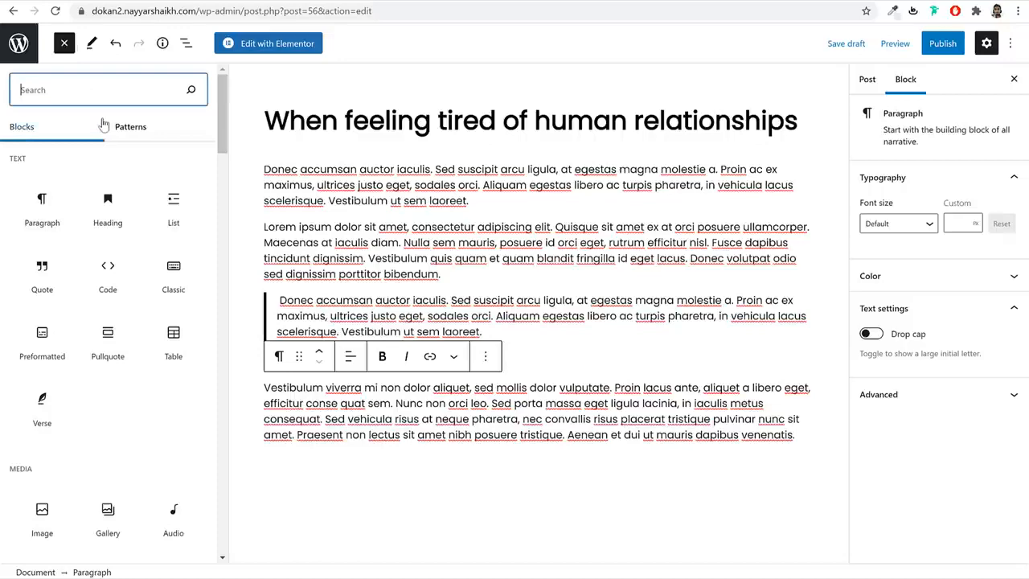
pyautogui.write('col')
pyautogui.click(66, 178)
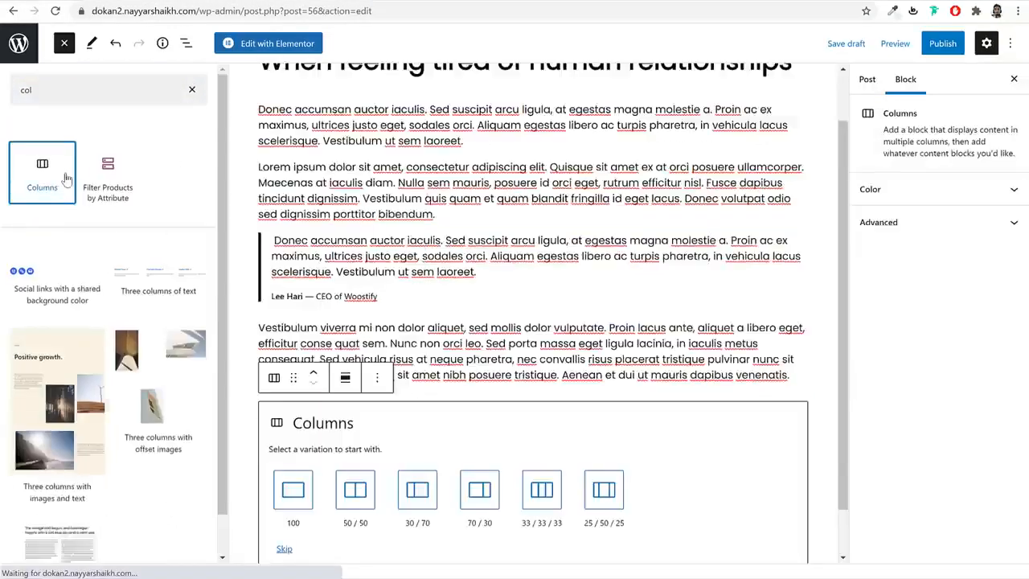
pyautogui.scroll(-1, 349, 457)
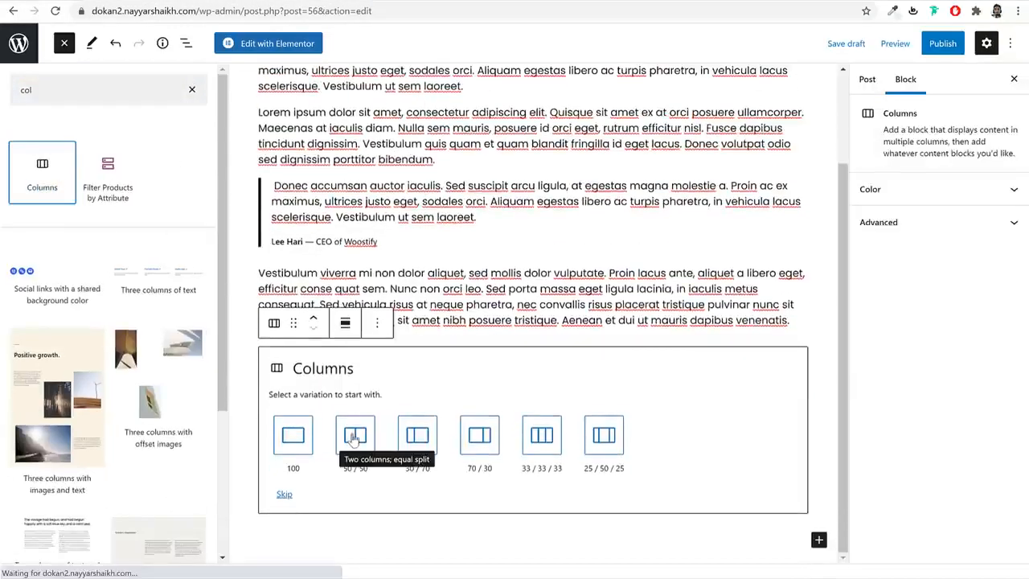
pyautogui.click(354, 443)
pyautogui.click(246, 434)
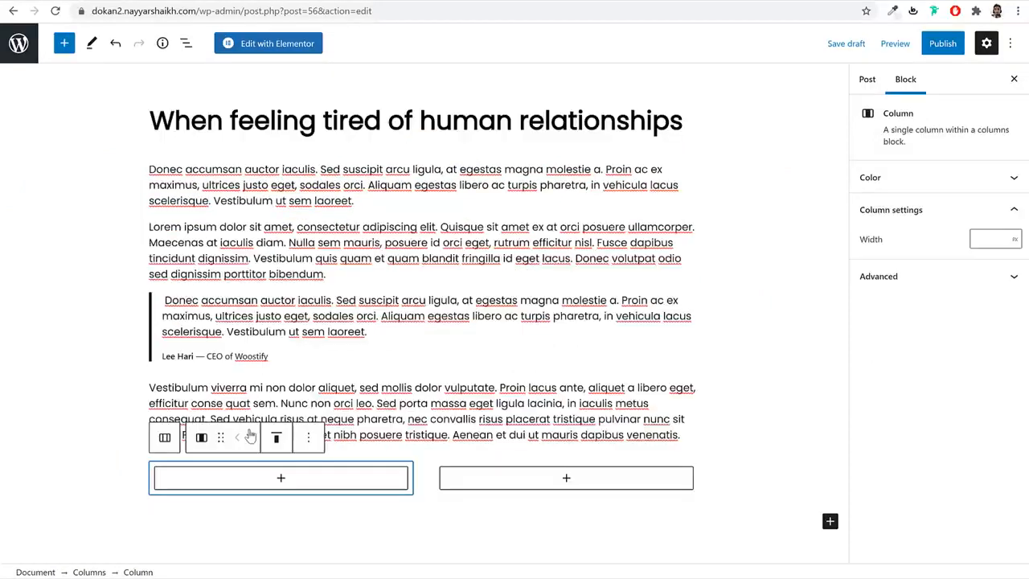
# - Add an Image block in the left column showing the woman-in-a-hat photo from the Media Library
pyautogui.click(283, 480)
pyautogui.write('ima')
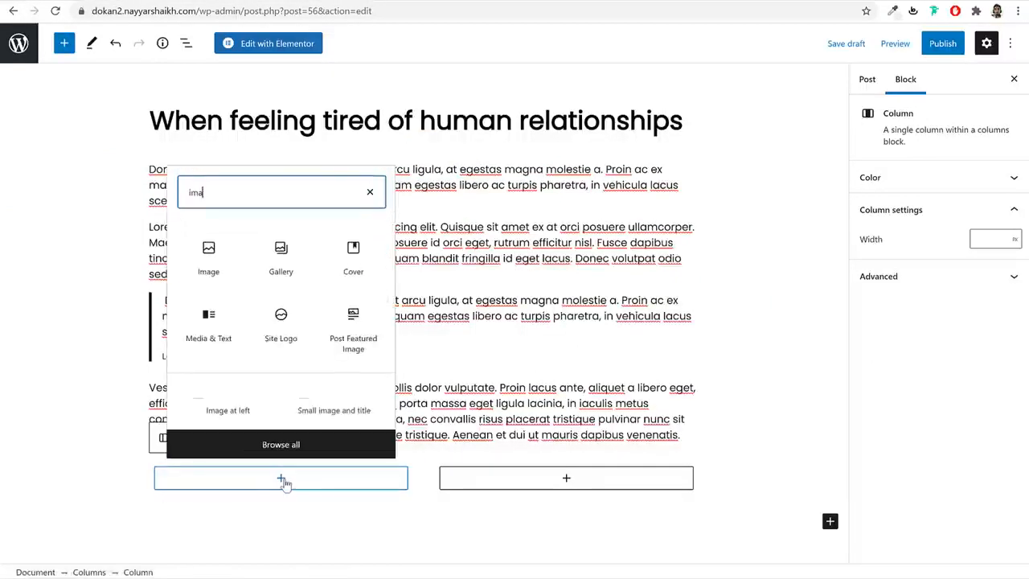
pyautogui.click(211, 272)
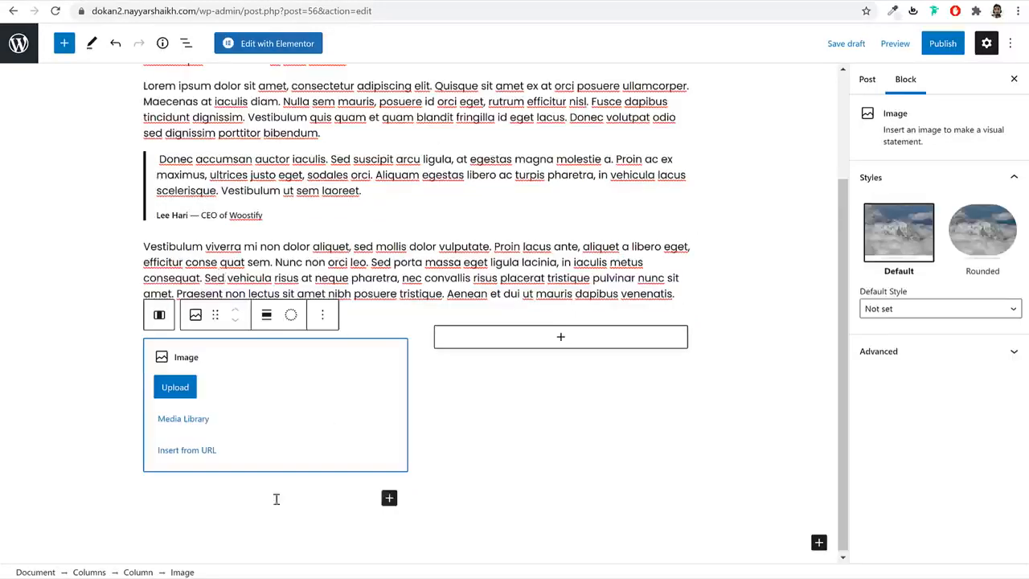
pyautogui.click(170, 420)
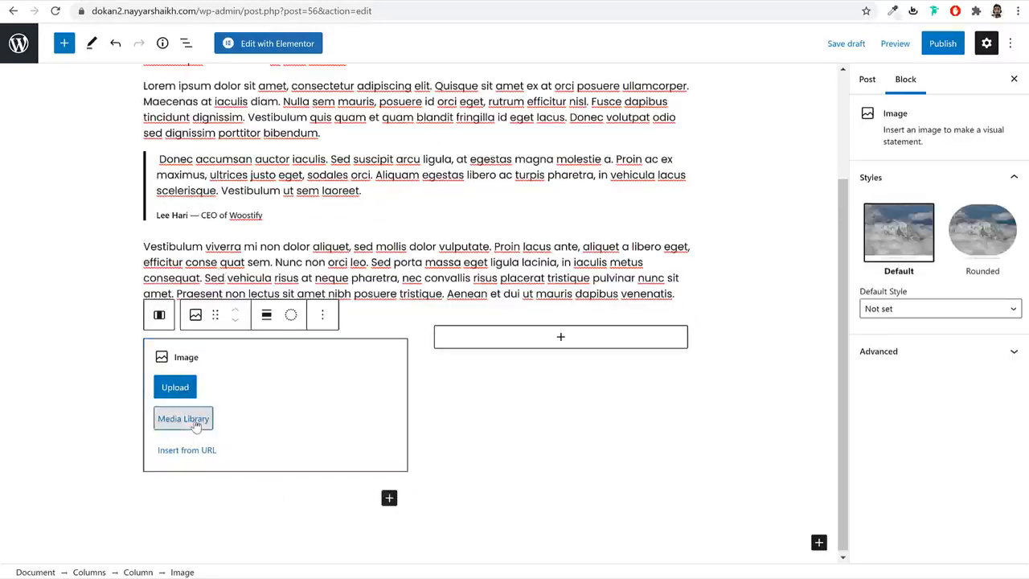
pyautogui.click(354, 222)
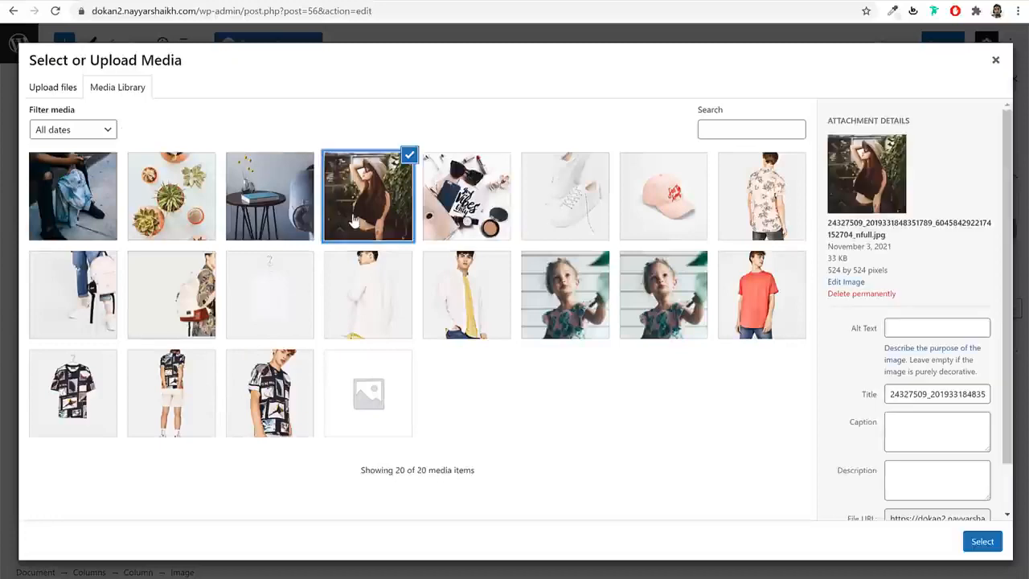
pyautogui.click(985, 542)
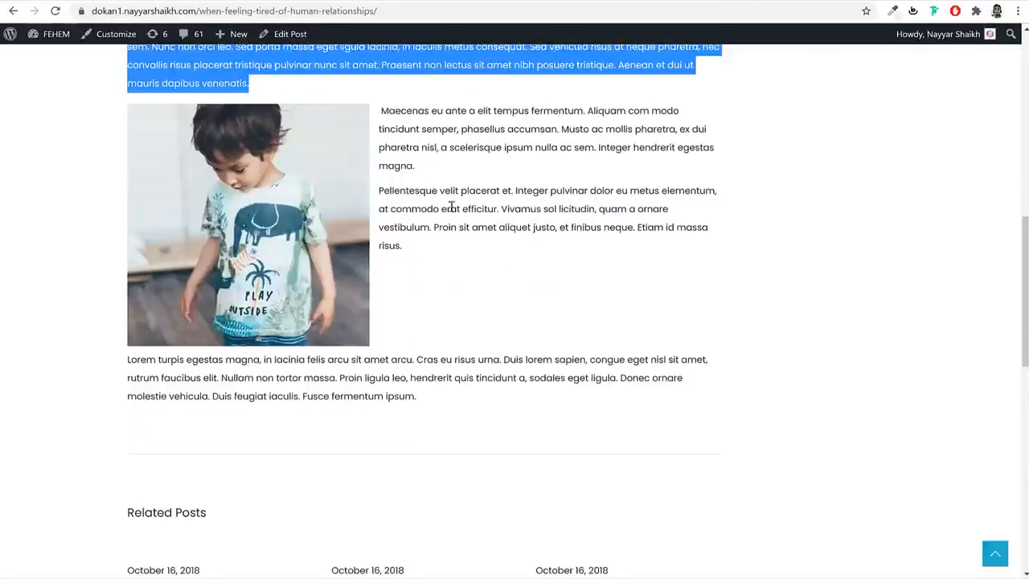
pyautogui.moveTo(381, 109); pyautogui.dragTo(446, 247)
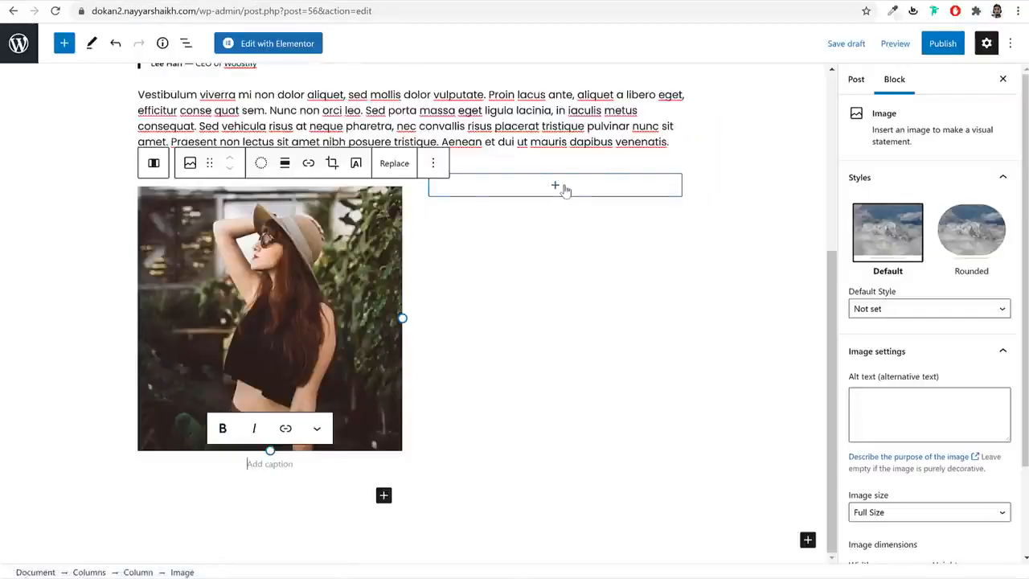
# - Paste the Maecenas and Pellentesque paragraphs into a new paragraph block in the right column
pyautogui.click(565, 190)
pyautogui.click(542, 232)
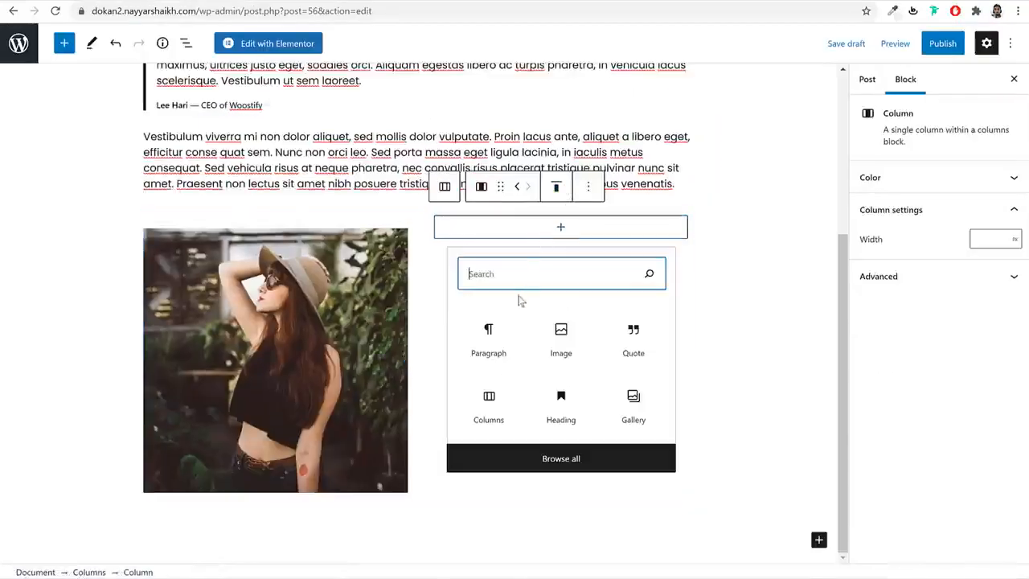
pyautogui.click(504, 340)
pyautogui.hotkey('ctrl', 'v')
pyautogui.scroll(-2, 689, 408)
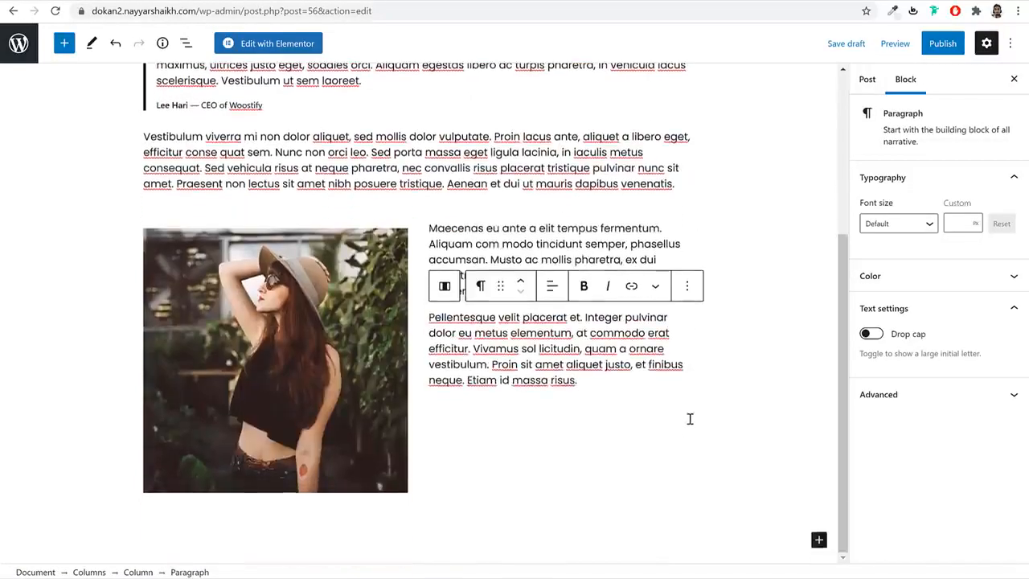
pyautogui.scroll(3, 459, 246)
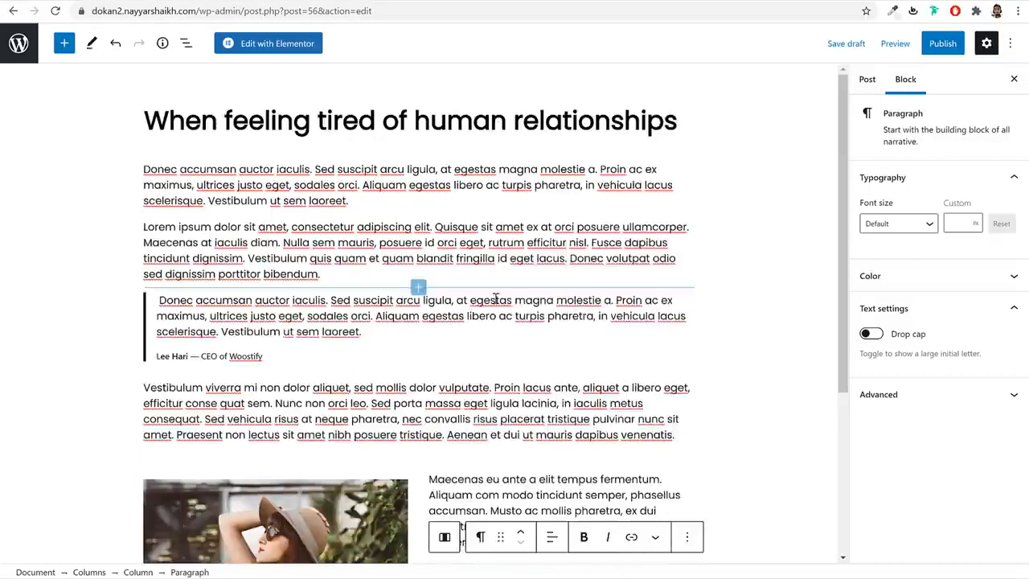
pyautogui.scroll(-3, 555, 316)
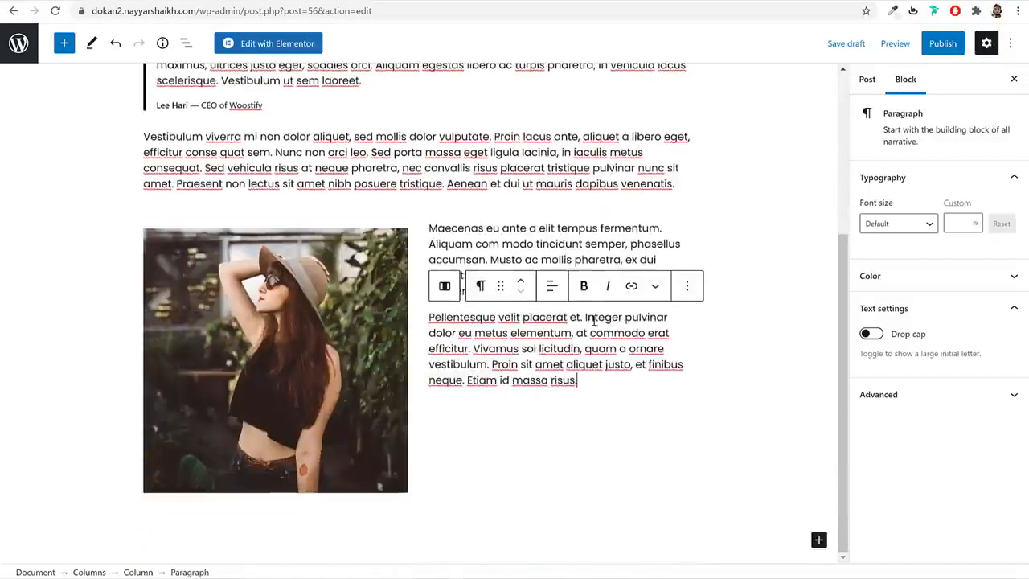
# - Enable a drop cap on the Pellentesque paragraph
pyautogui.click(872, 335)
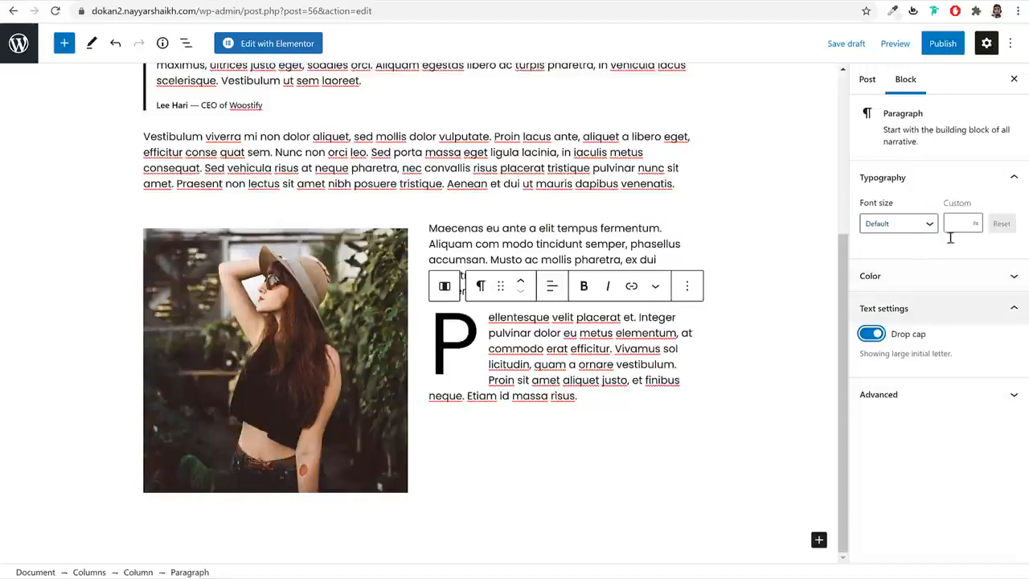
pyautogui.click(868, 80)
pyautogui.scroll(3, 761, 303)
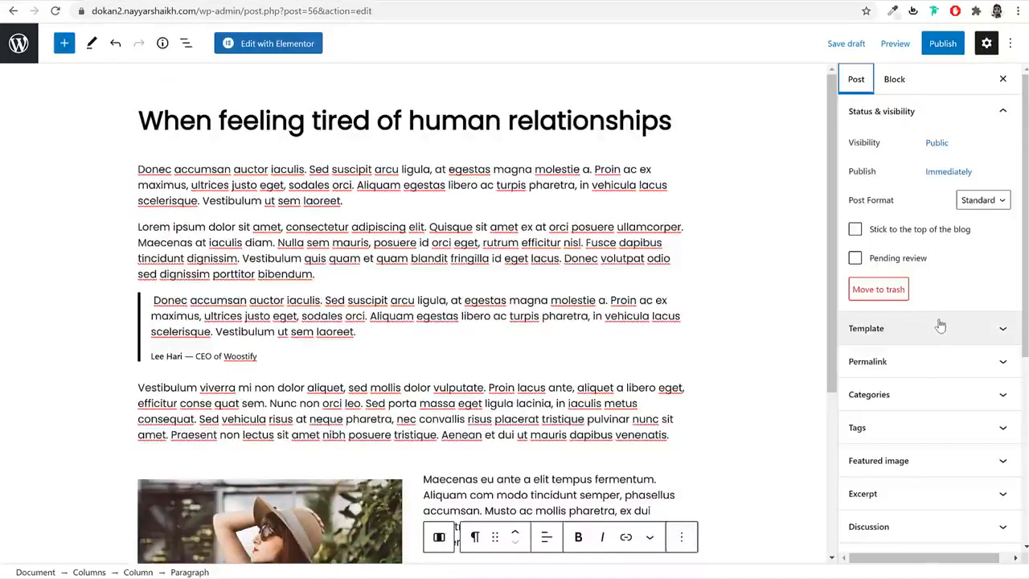
# - Create a new 'News' category and assign the post to it
pyautogui.click(914, 401)
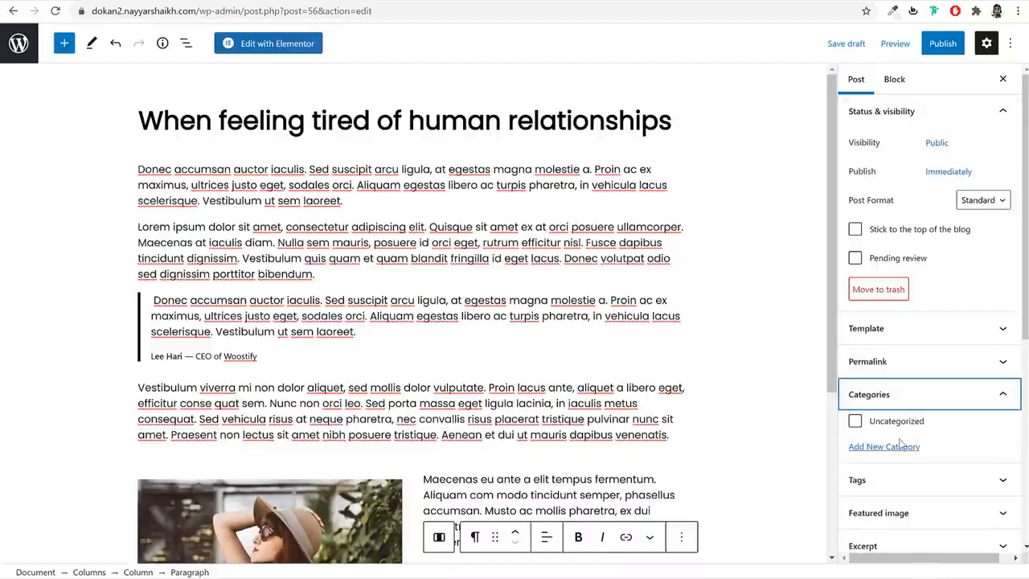
pyautogui.click(893, 446)
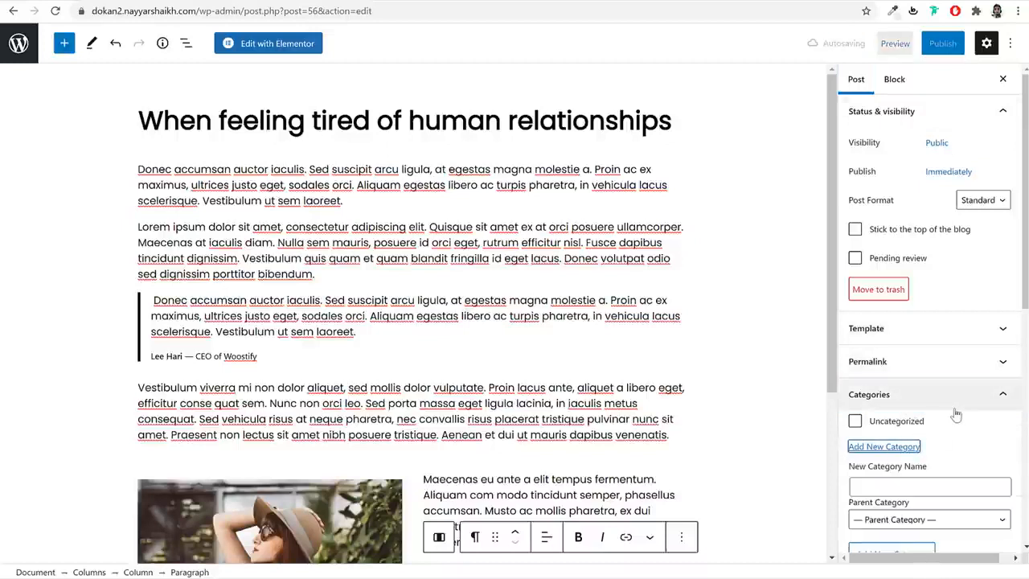
pyautogui.scroll(-2, 941, 418)
pyautogui.click(926, 352)
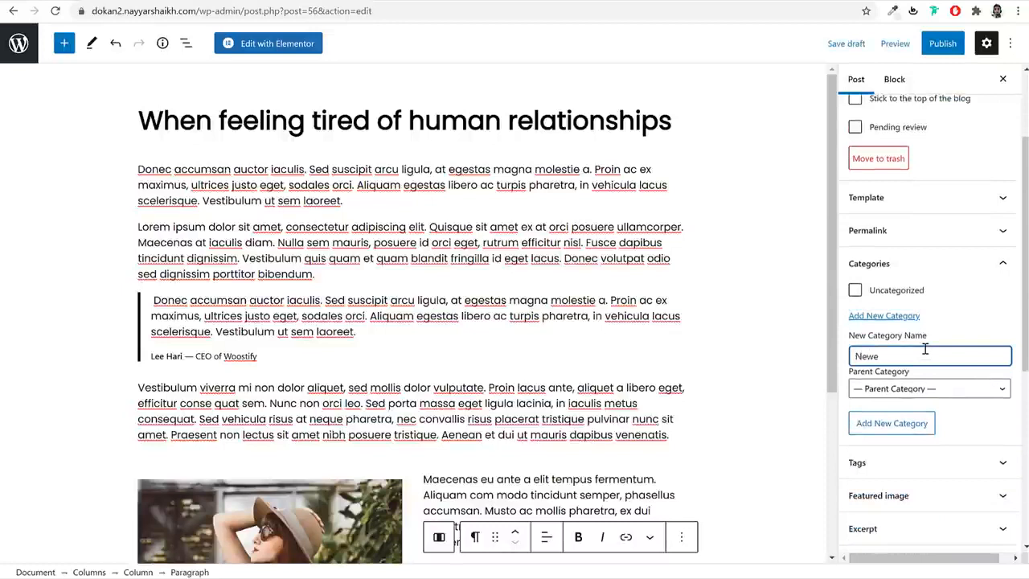
pyautogui.click(894, 423)
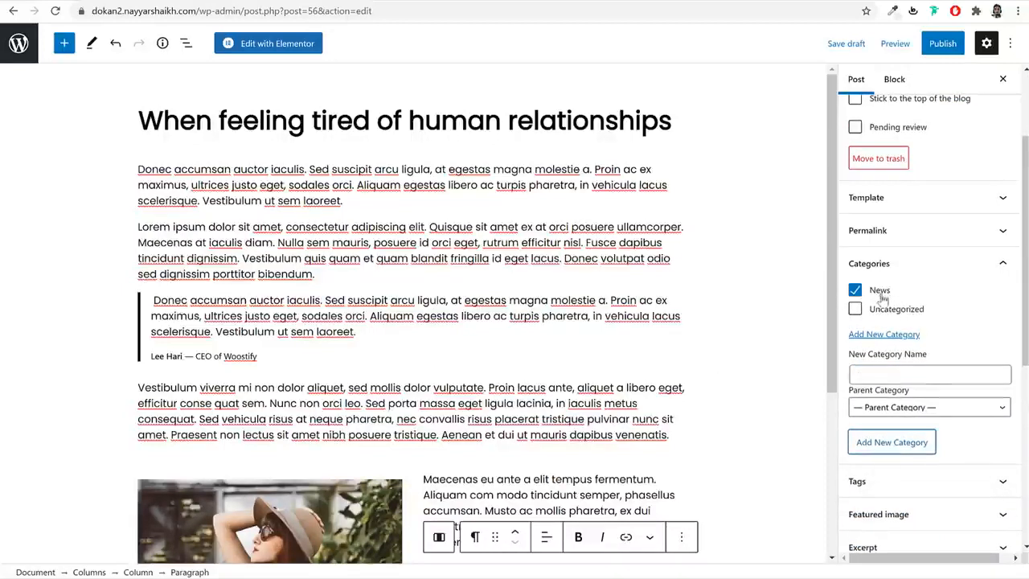
# - Set a photo of the little girl as the post's featured image
pyautogui.scroll(-3, 928, 378)
pyautogui.click(919, 322)
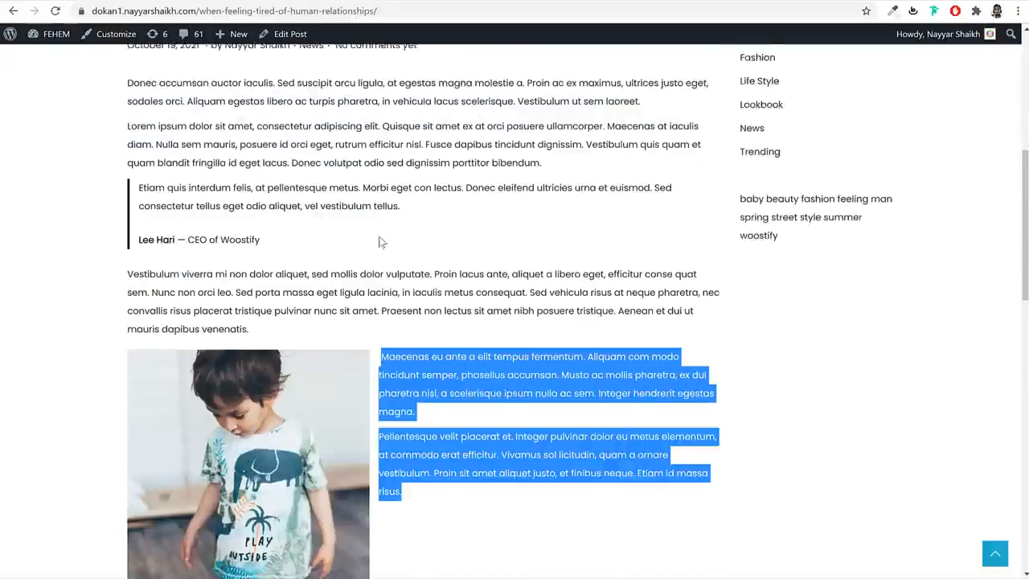
pyautogui.scroll(8, 379, 238)
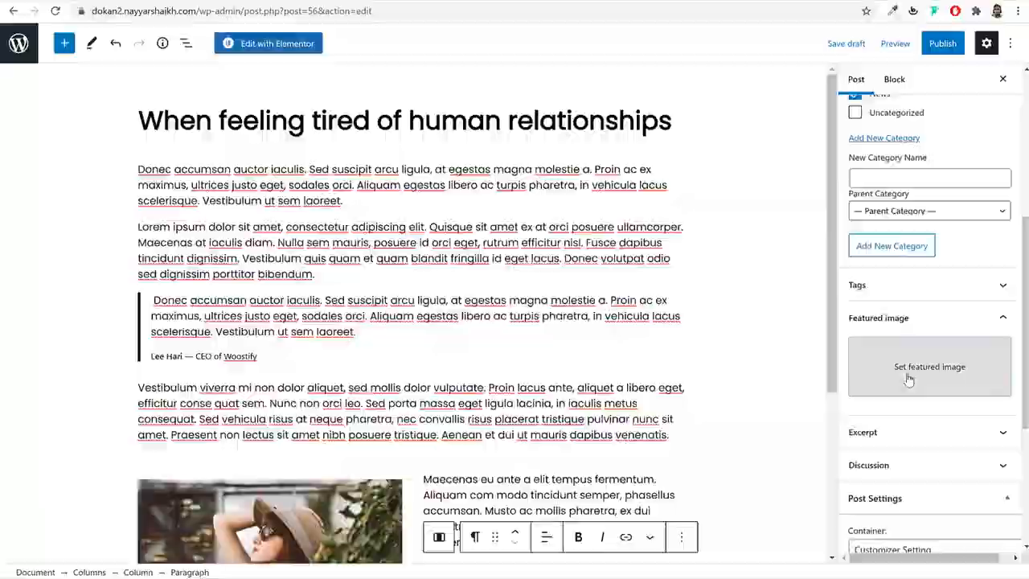
pyautogui.click(907, 375)
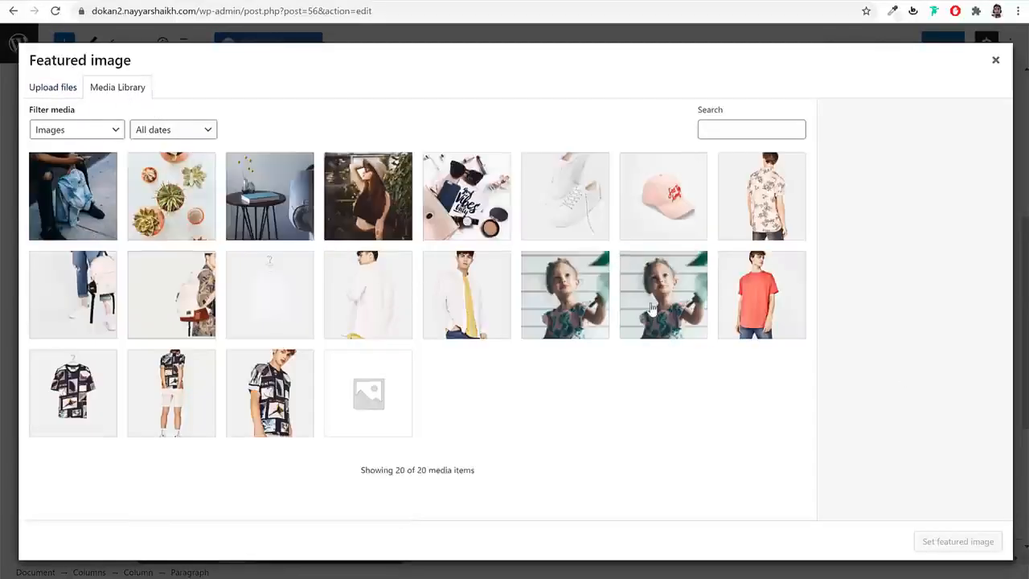
pyautogui.click(652, 307)
pyautogui.click(567, 304)
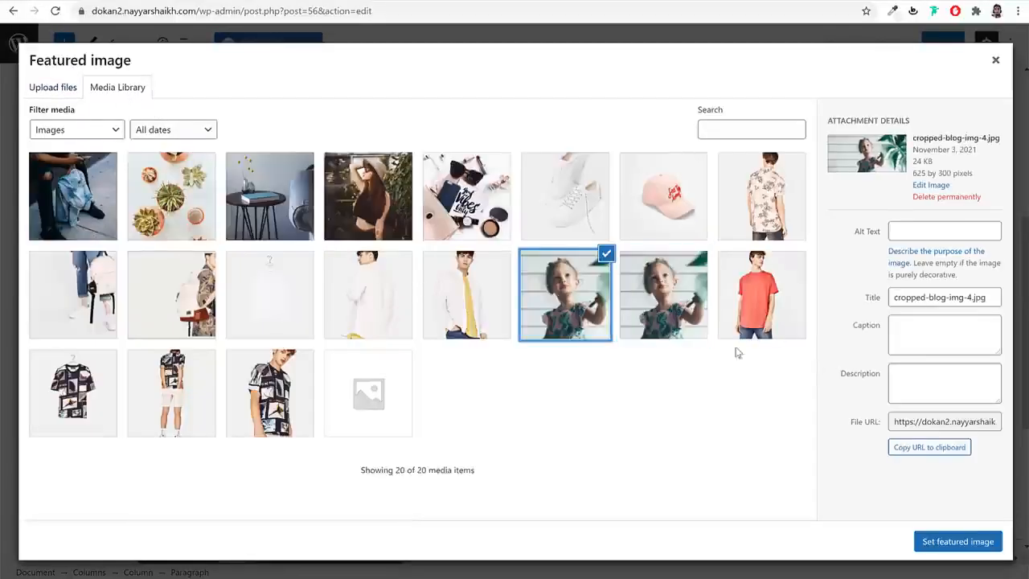
pyautogui.click(659, 306)
pyautogui.click(955, 542)
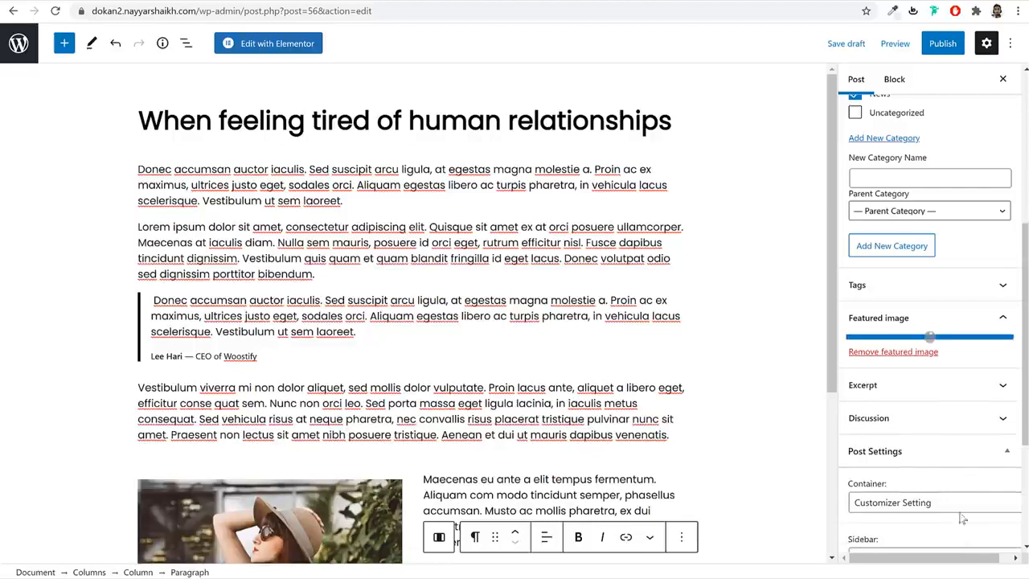
# - Publish the post, confirming in the pre-publish panel
pyautogui.click(942, 43)
pyautogui.click(900, 45)
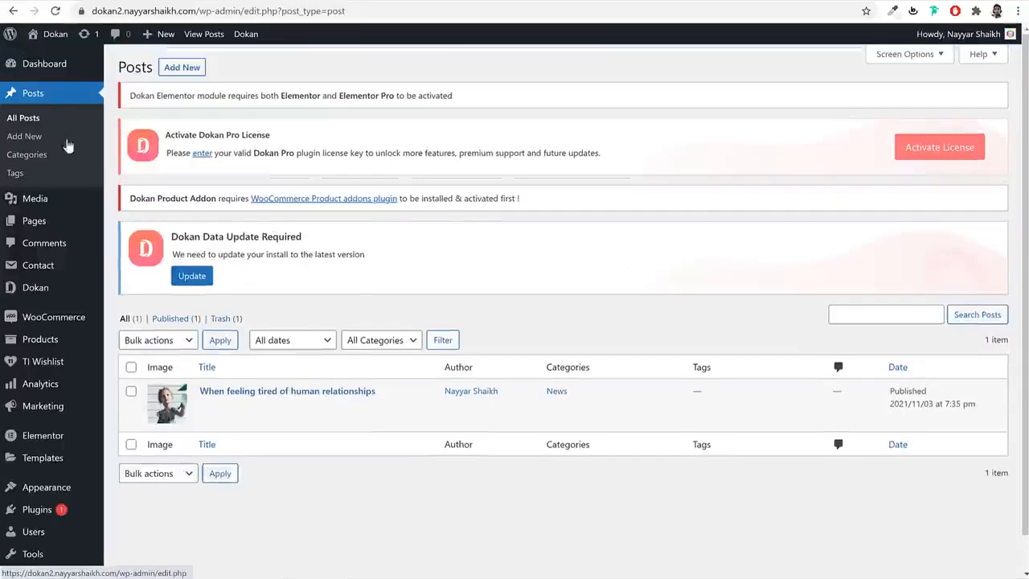
pyautogui.moveTo(48, 224)
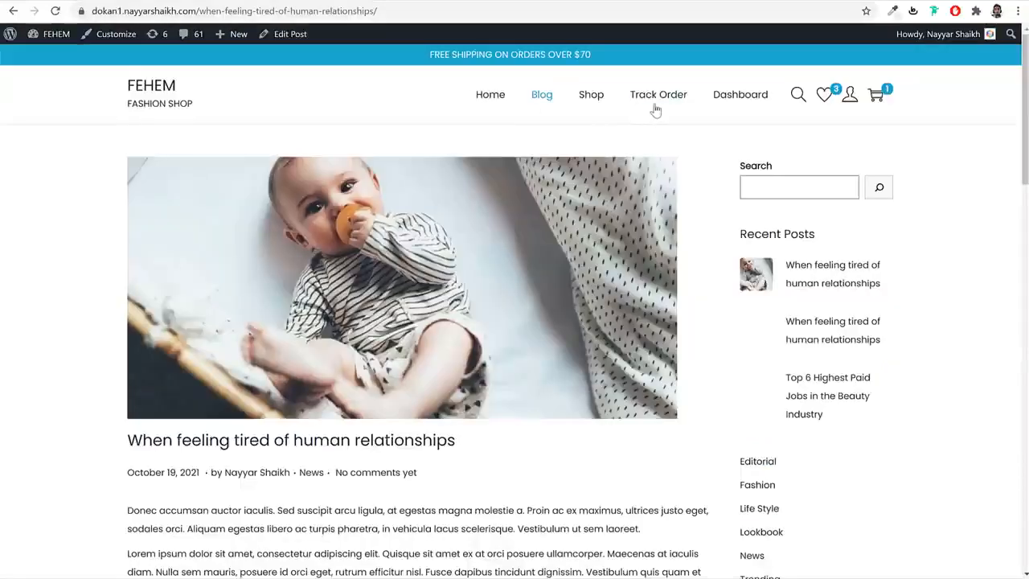
# - Create a new page titled 'Track Order' and open a blank browser tab
pyautogui.click(650, 100)
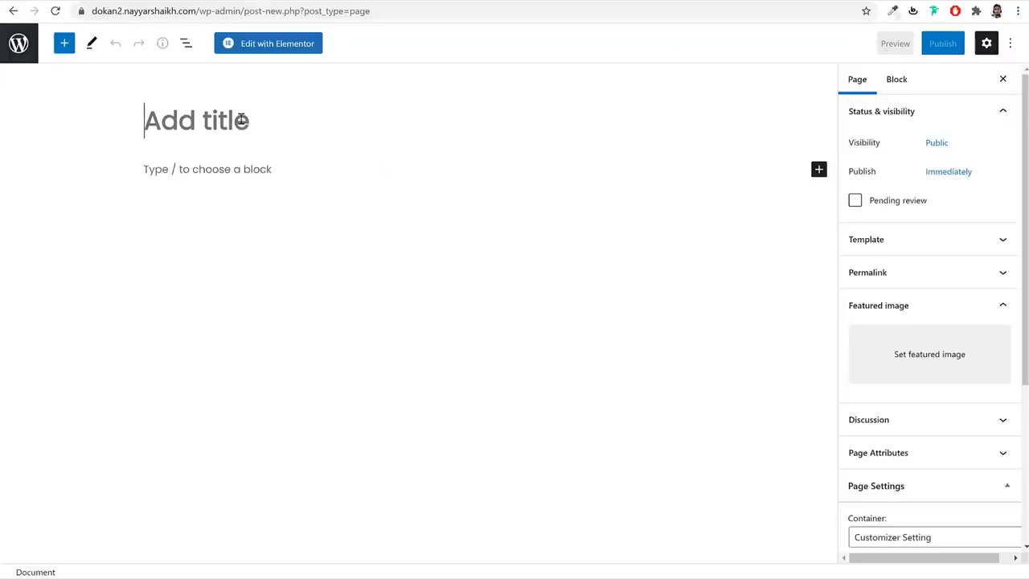
pyautogui.write('T')
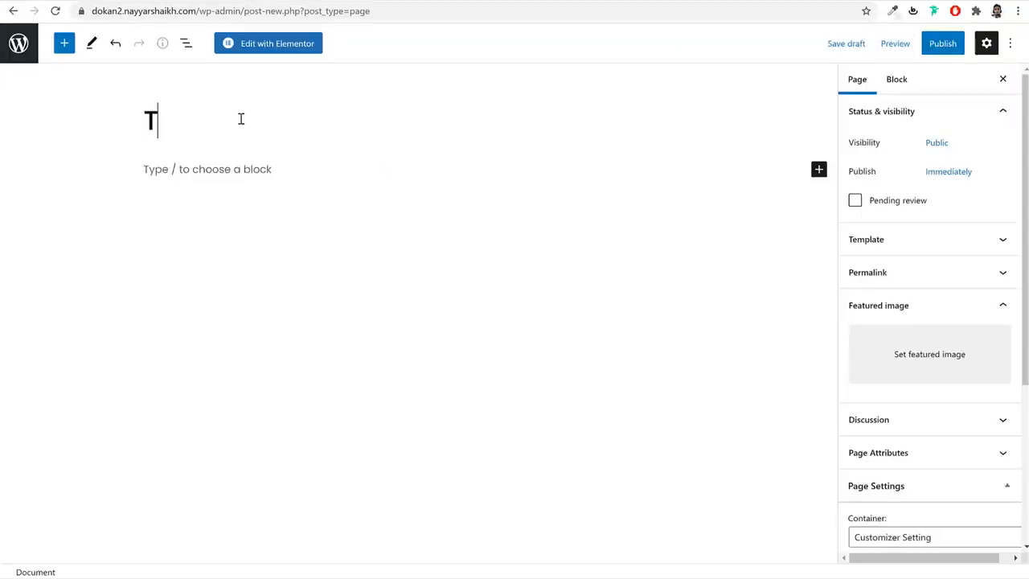
pyautogui.write('rack Or')
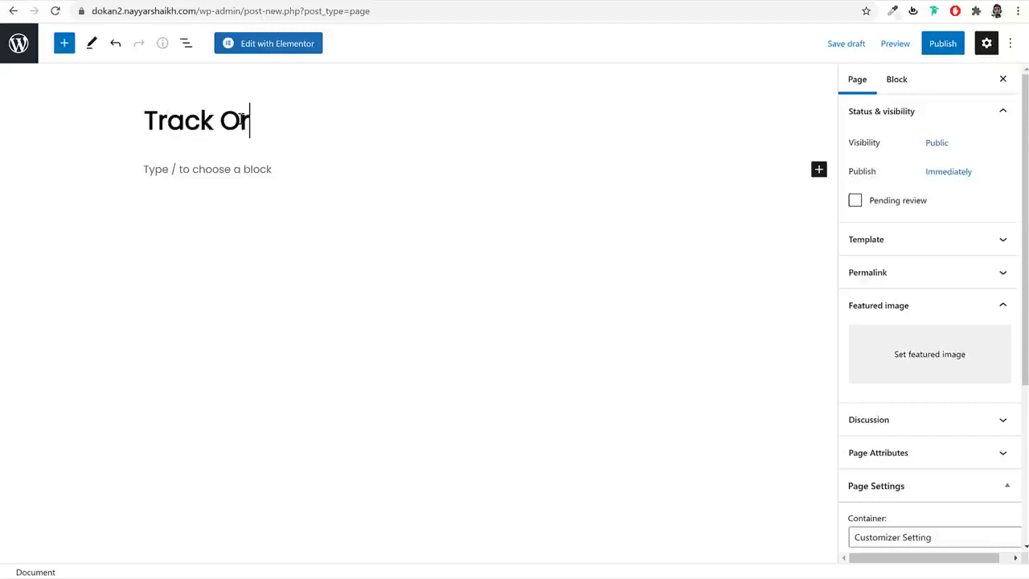
pyautogui.write('der')
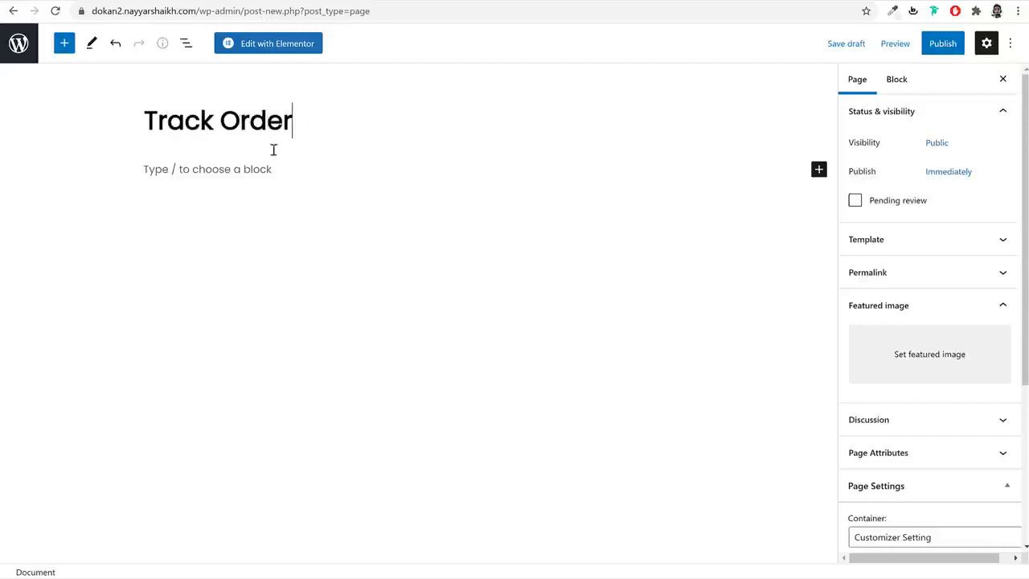
pyautogui.hotkey('ctrl', 't')
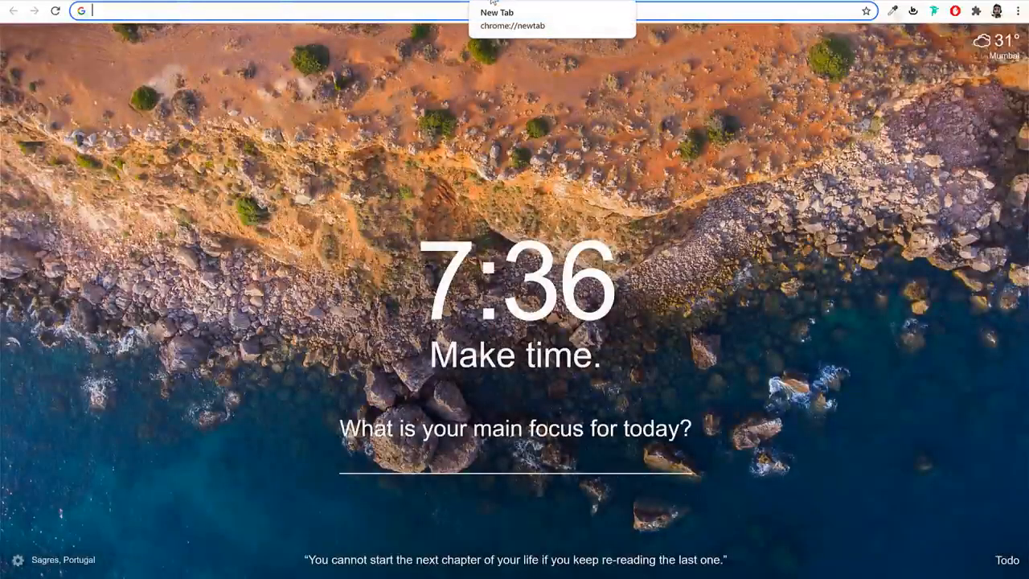
# - Search 'woocommerce shortcodes' and copy [woocommerce_order_tracking] from the WooCommerce Docs Page Shortcodes list
pyautogui.write('woocommerce shortcodes')
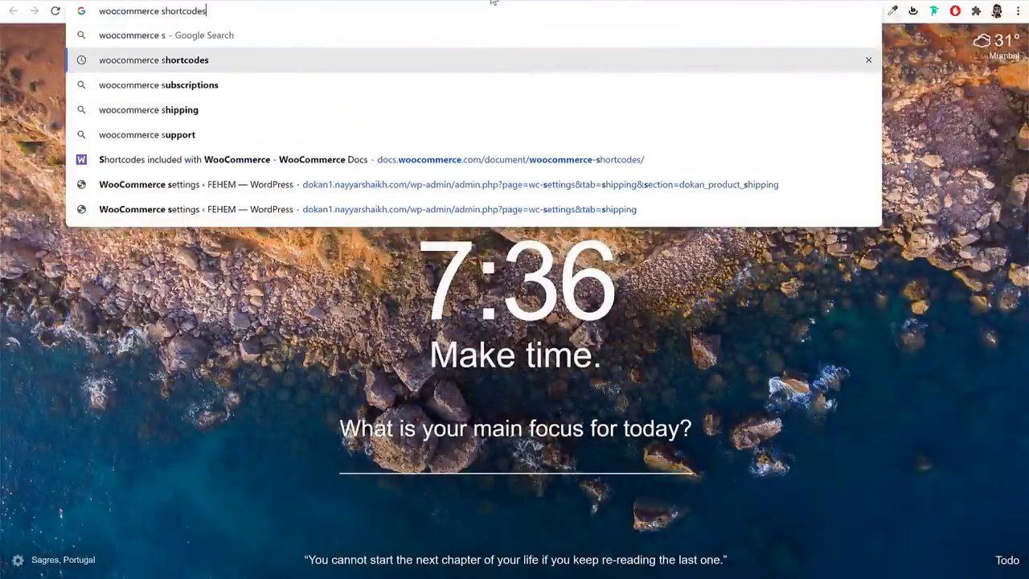
pyautogui.press('Return')
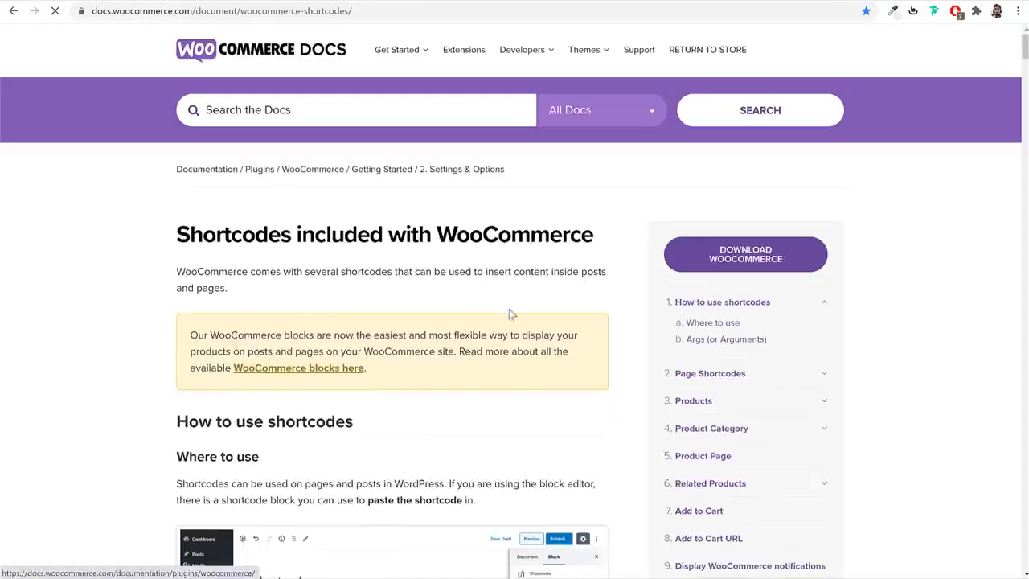
pyautogui.scroll(-5, 531, 368)
pyautogui.scroll(-5, 531, 367)
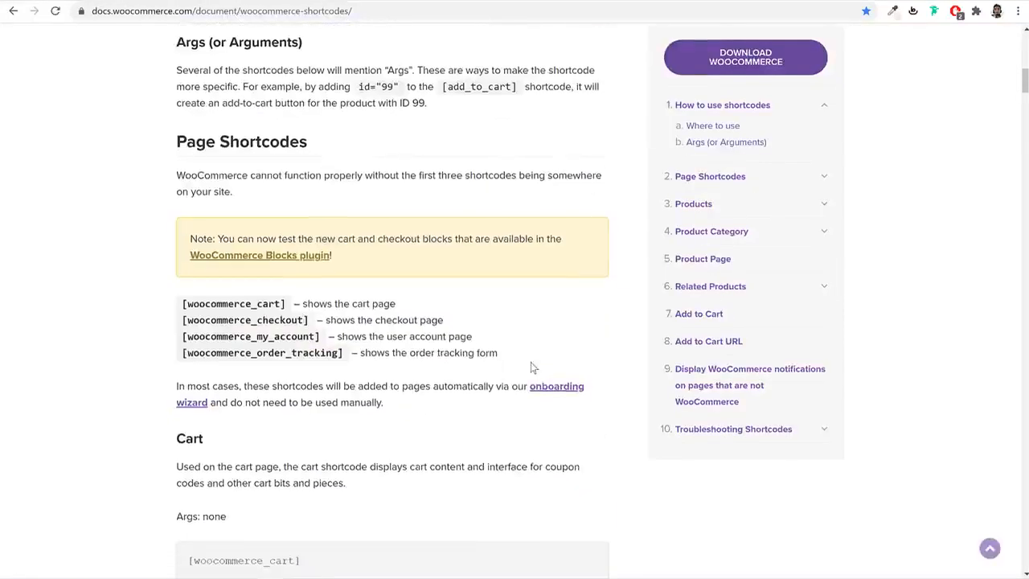
pyautogui.scroll(-1, 531, 367)
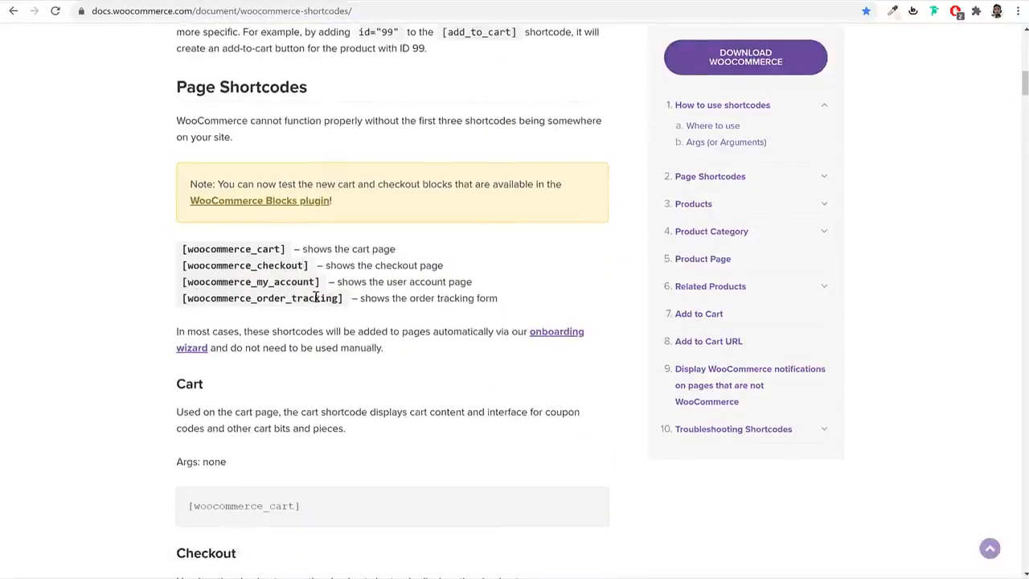
pyautogui.moveTo(344, 297); pyautogui.dragTo(186, 299)
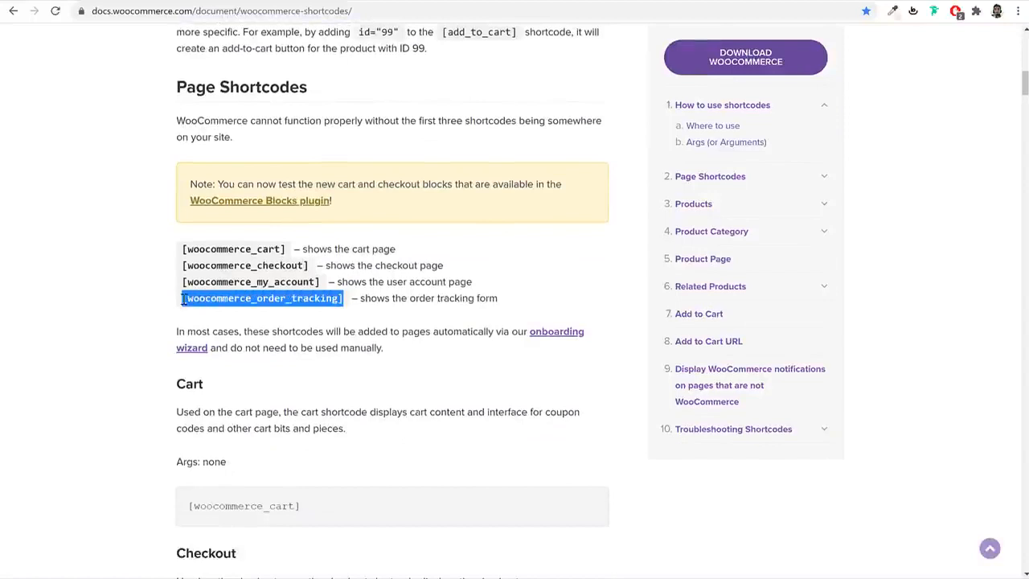
pyautogui.rightClick(208, 300)
pyautogui.click(271, 309)
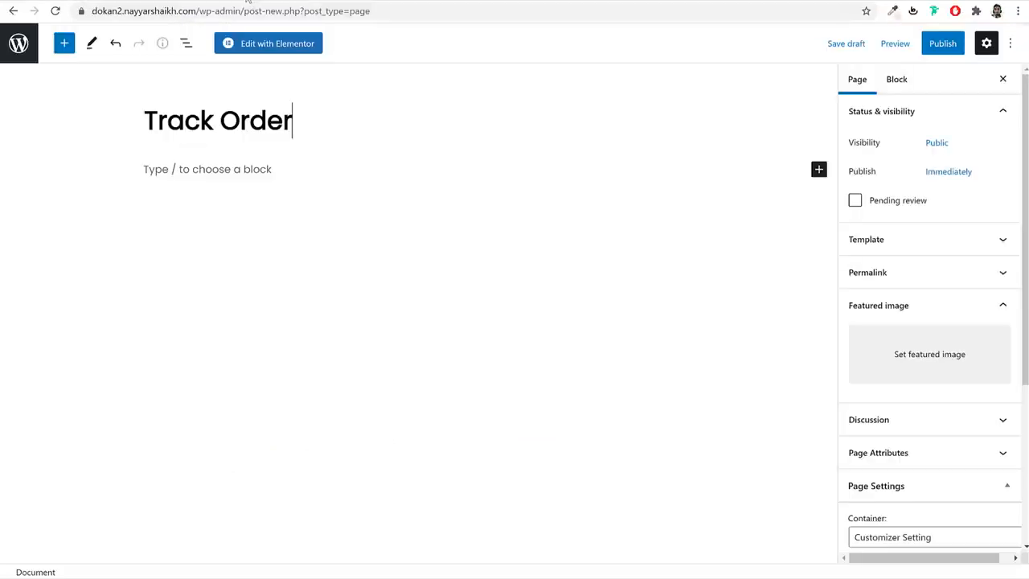
# - Add a Shortcode block to Track Order containing the pasted [woocommerce_order_tracking] shortcode
pyautogui.click(253, 178)
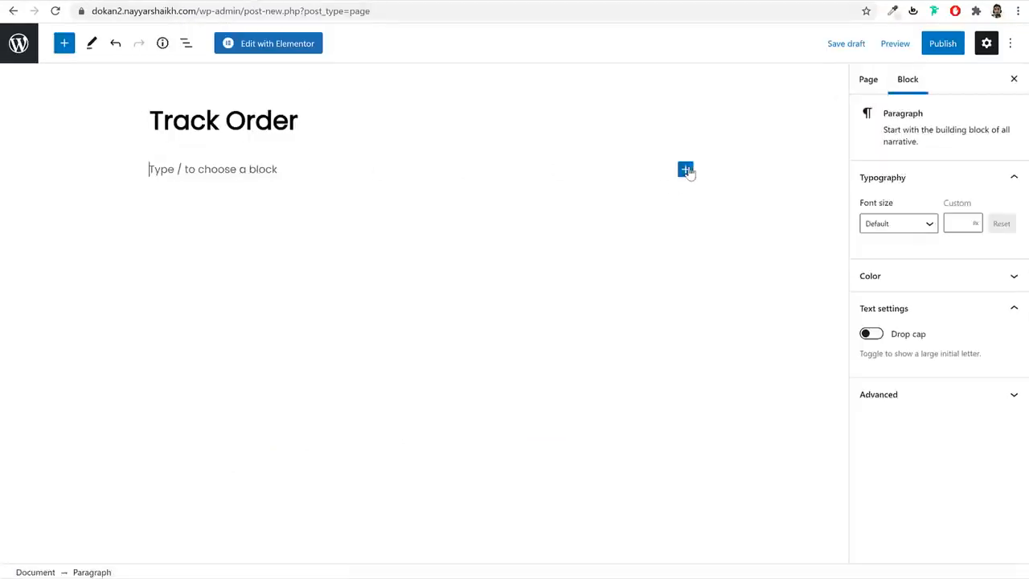
pyautogui.click(686, 170)
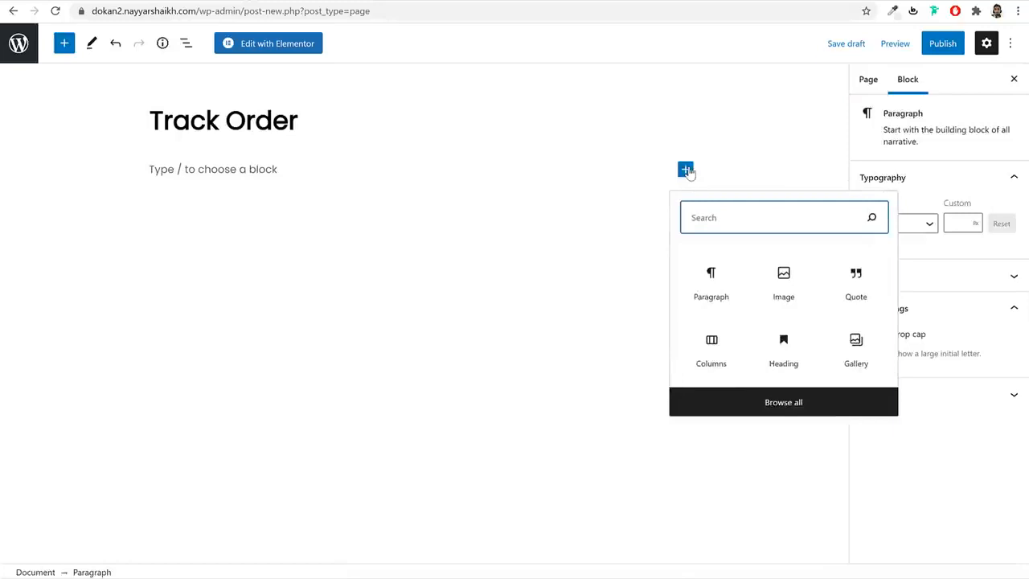
pyautogui.write('sho')
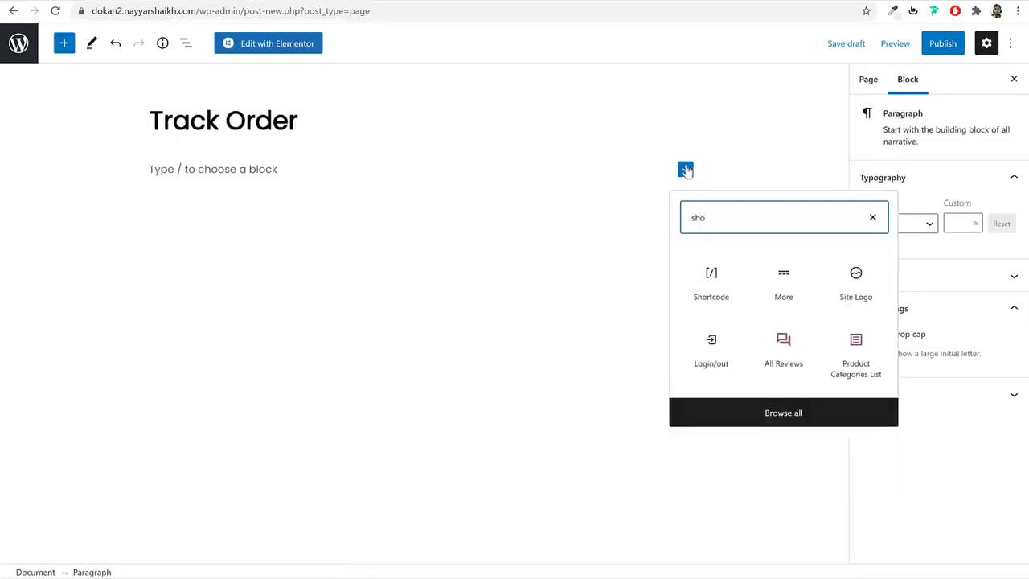
pyautogui.click(723, 297)
pyautogui.hotkey('ctrl', 'v')
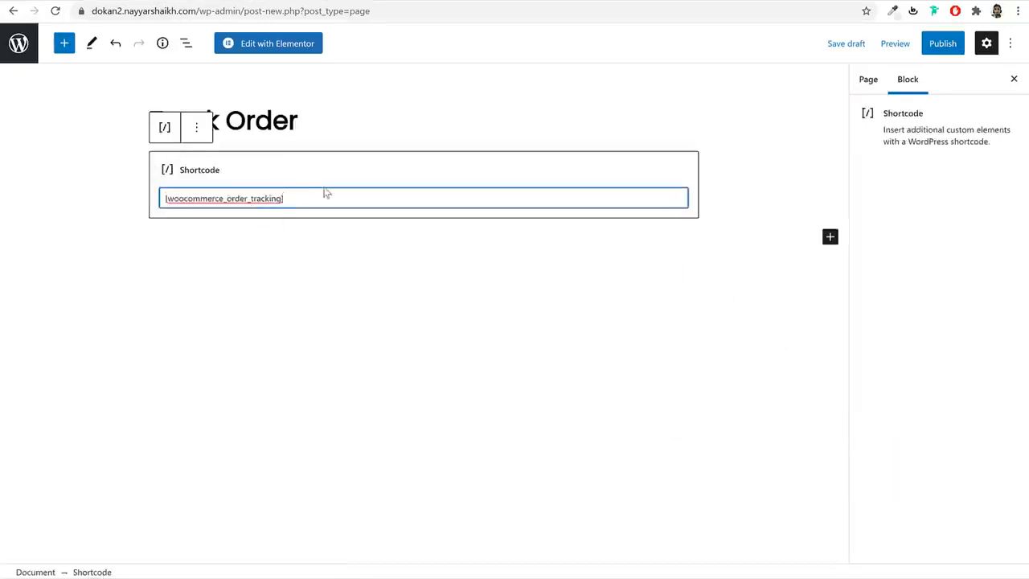
pyautogui.moveTo(326, 193); pyautogui.dragTo(167, 197)
# - Publish the Track Order page, view it live, then return to the Pages list
pyautogui.click(928, 46)
pyautogui.click(877, 50)
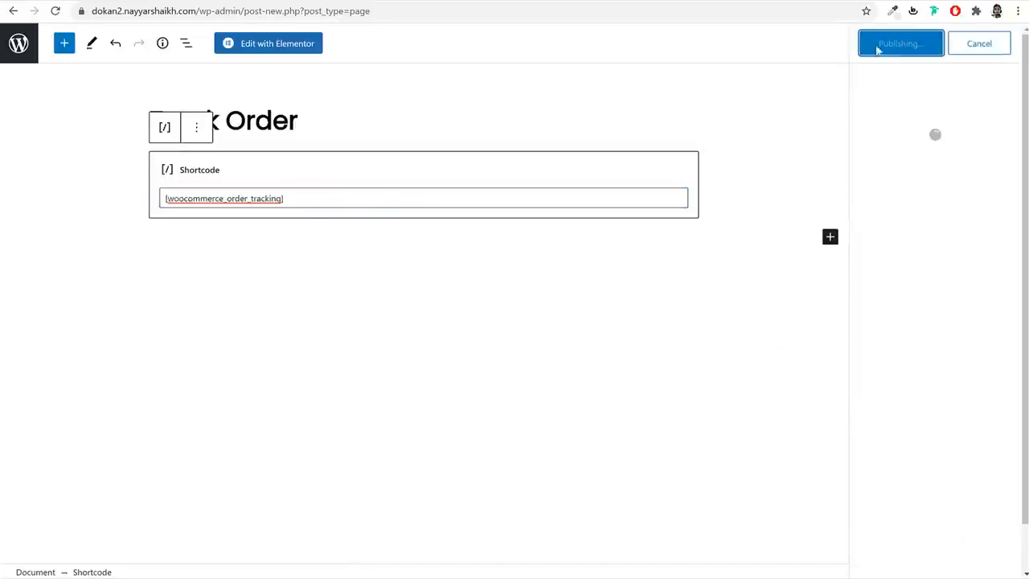
pyautogui.rightClick(129, 538)
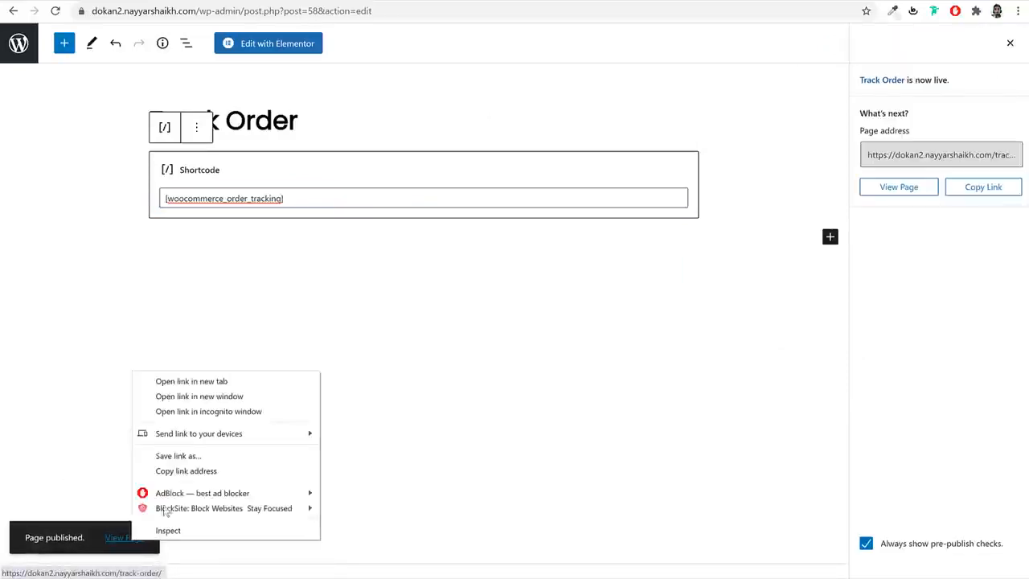
pyautogui.click(207, 387)
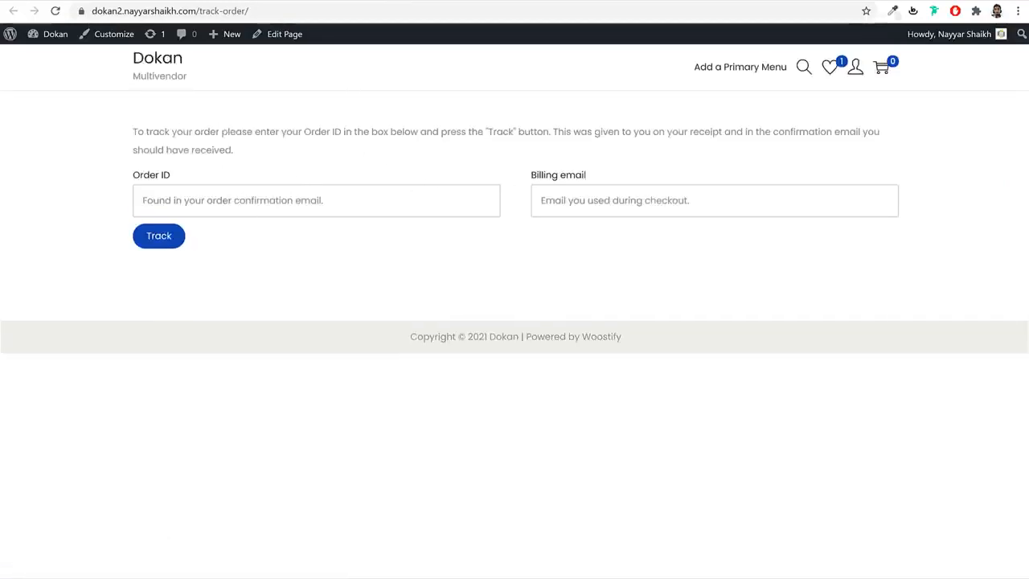
pyautogui.click(152, 1)
pyautogui.click(25, 45)
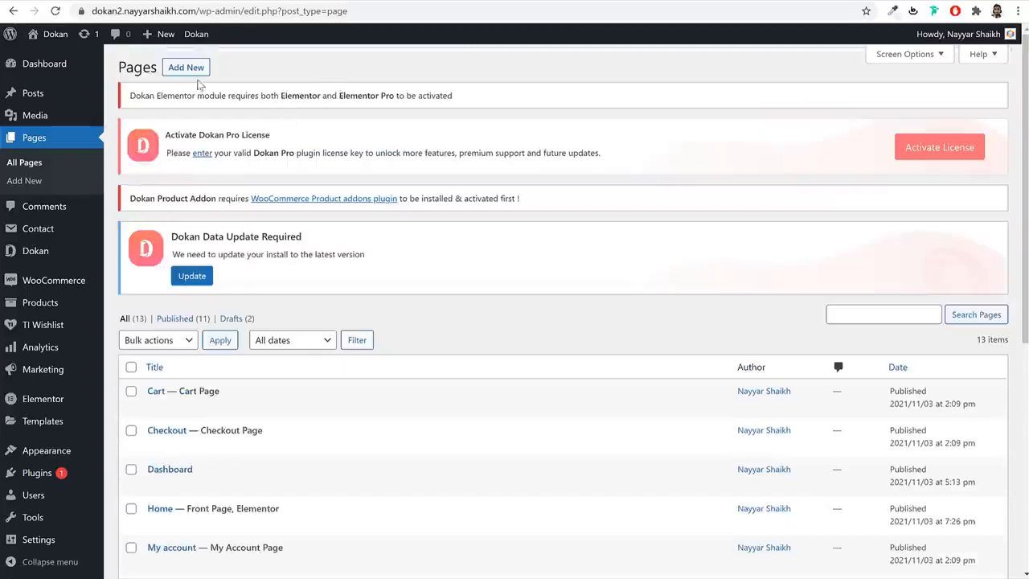
# - Create and publish a new page titled 'Blog'
pyautogui.click(193, 70)
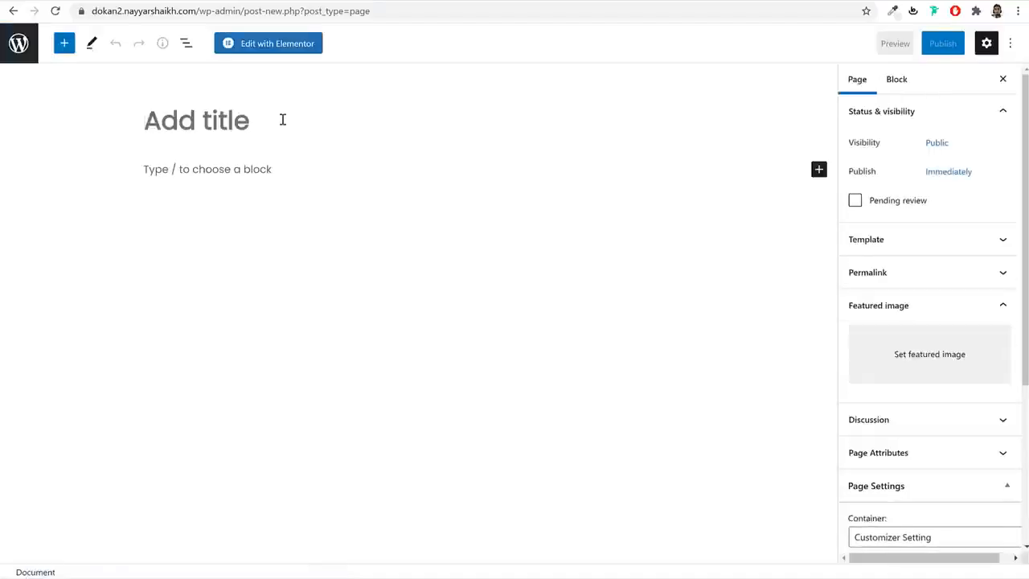
pyautogui.write('Blog')
pyautogui.click(941, 43)
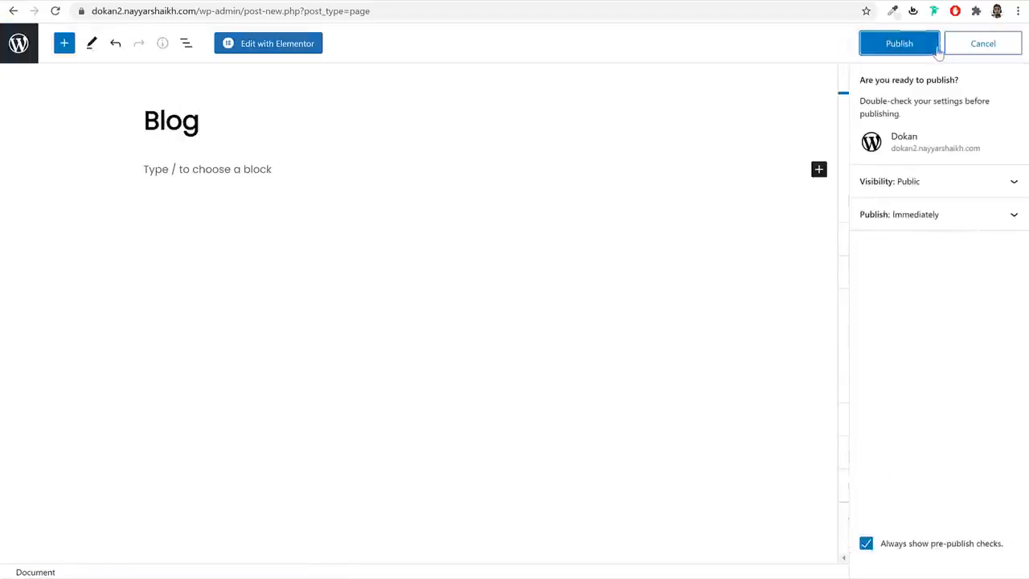
pyautogui.click(936, 47)
pyautogui.click(23, 43)
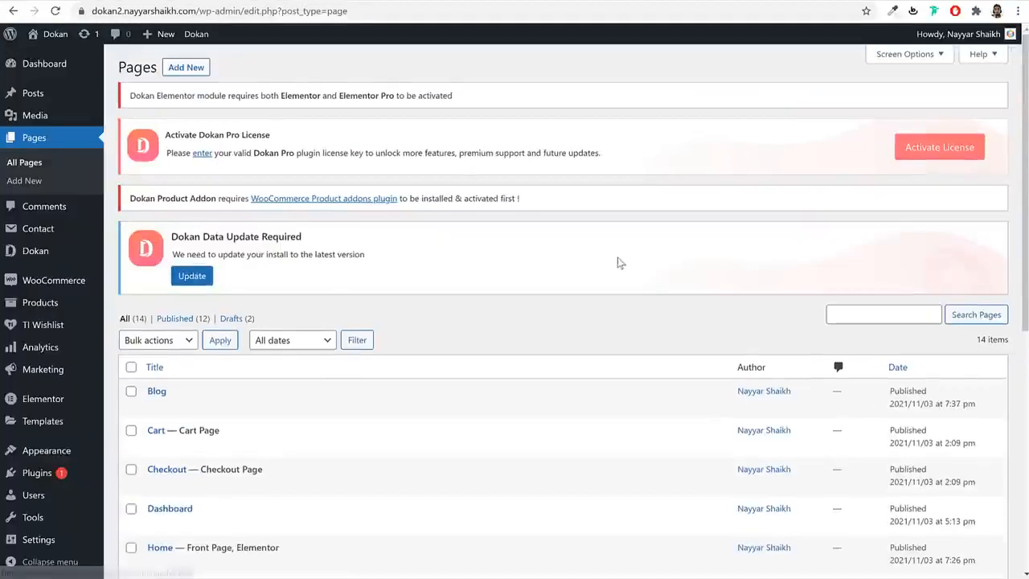
# - Set Blog as the Posts page in Reading settings and save the changes
pyautogui.scroll(-5, 619, 263)
pyautogui.moveTo(27, 549)
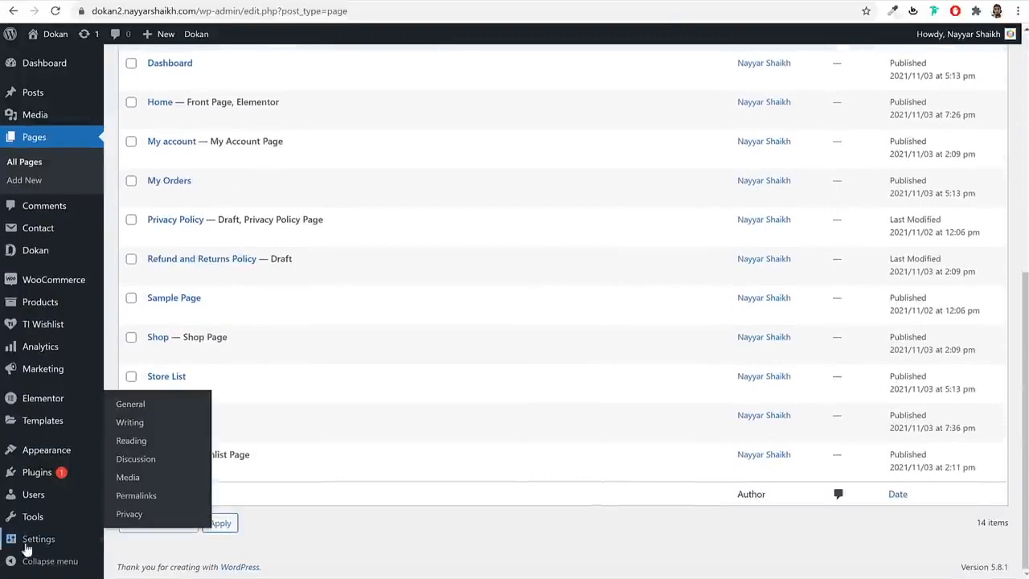
pyautogui.click(146, 444)
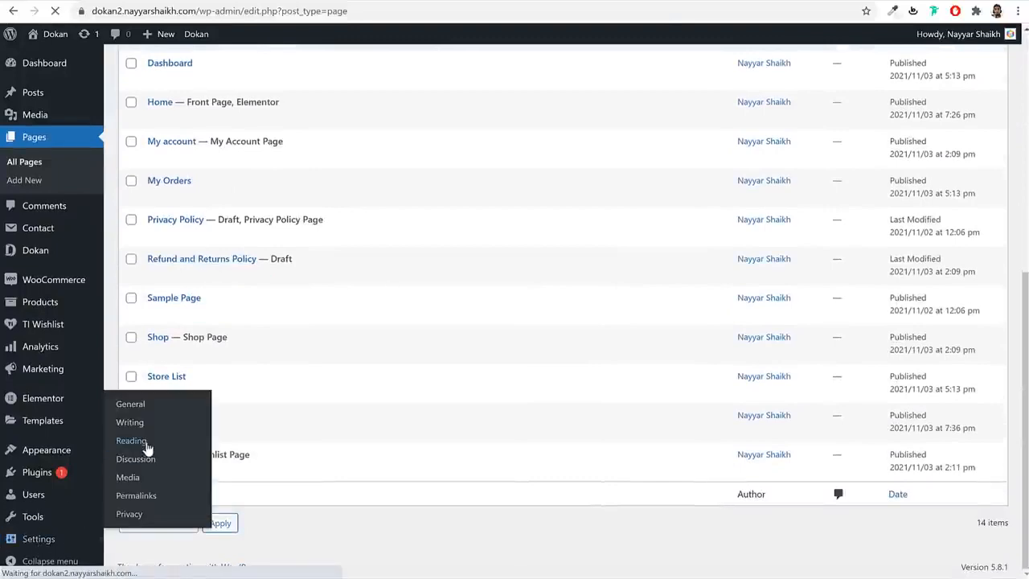
pyautogui.scroll(-2, 348, 387)
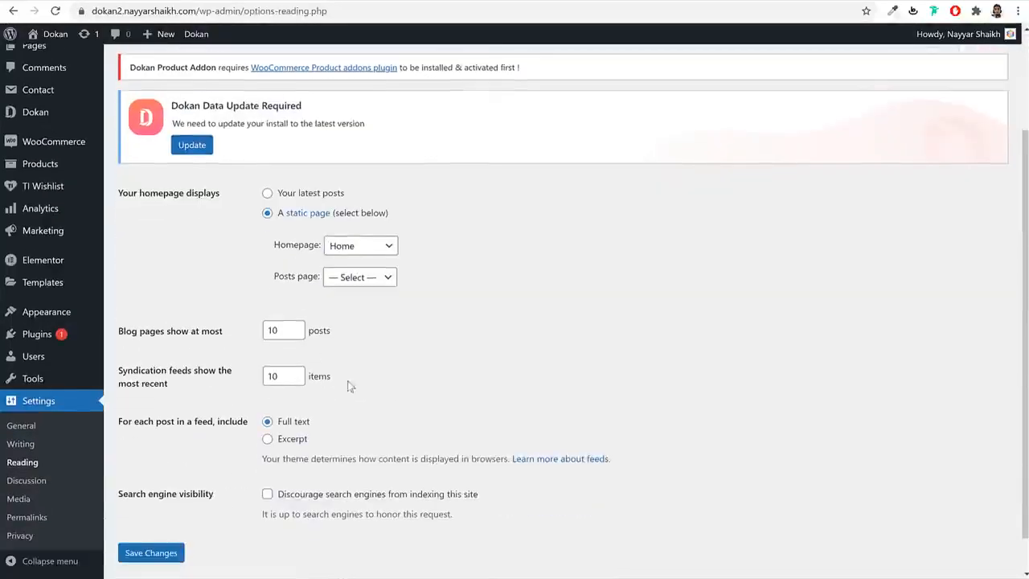
pyautogui.click(357, 281)
pyautogui.click(363, 306)
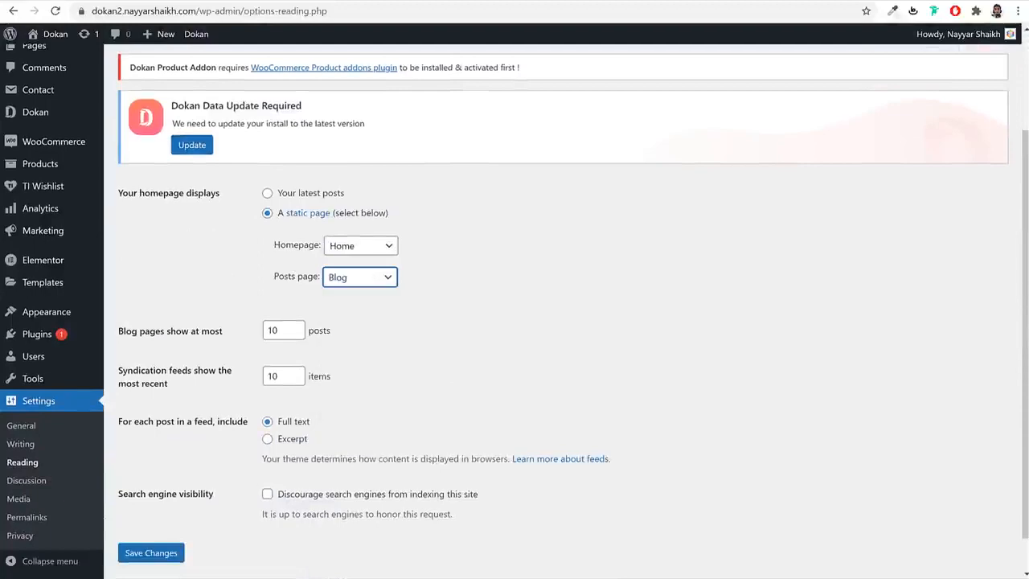
pyautogui.click(150, 561)
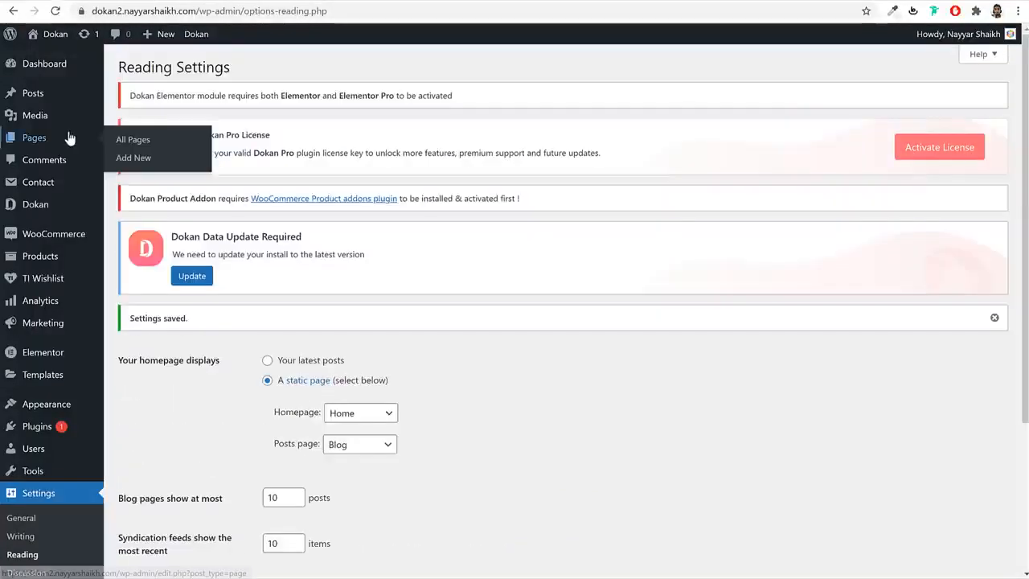
pyautogui.click(69, 139)
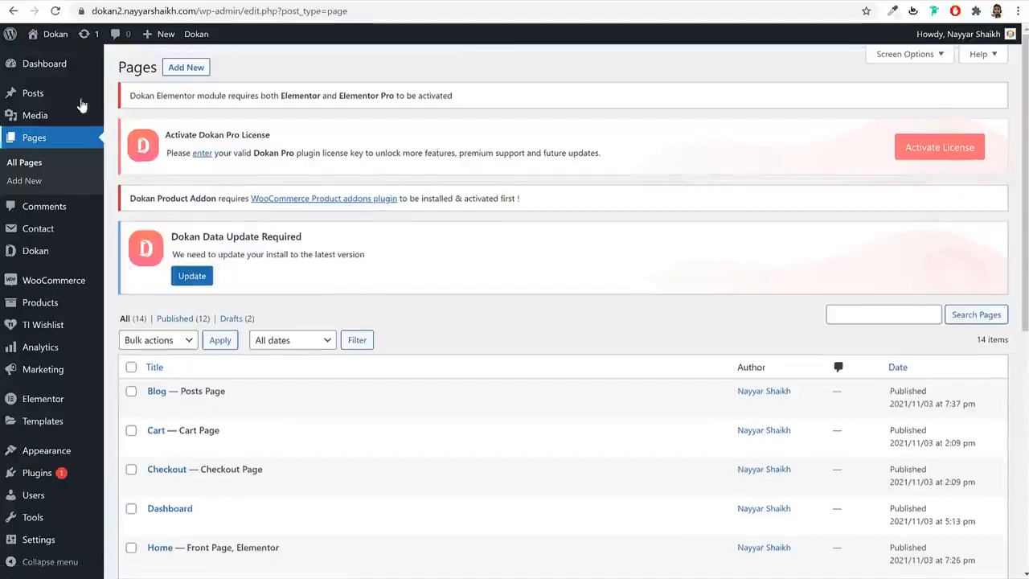
pyautogui.click(187, 71)
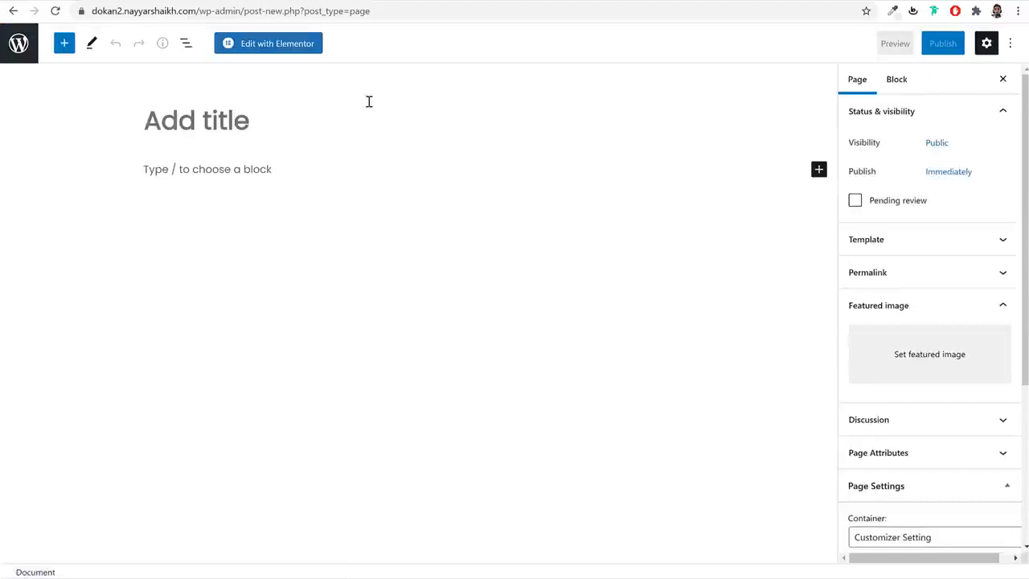
# - Title the new page 'Contact', publish it, and open it in Elementor
pyautogui.write('Contact')
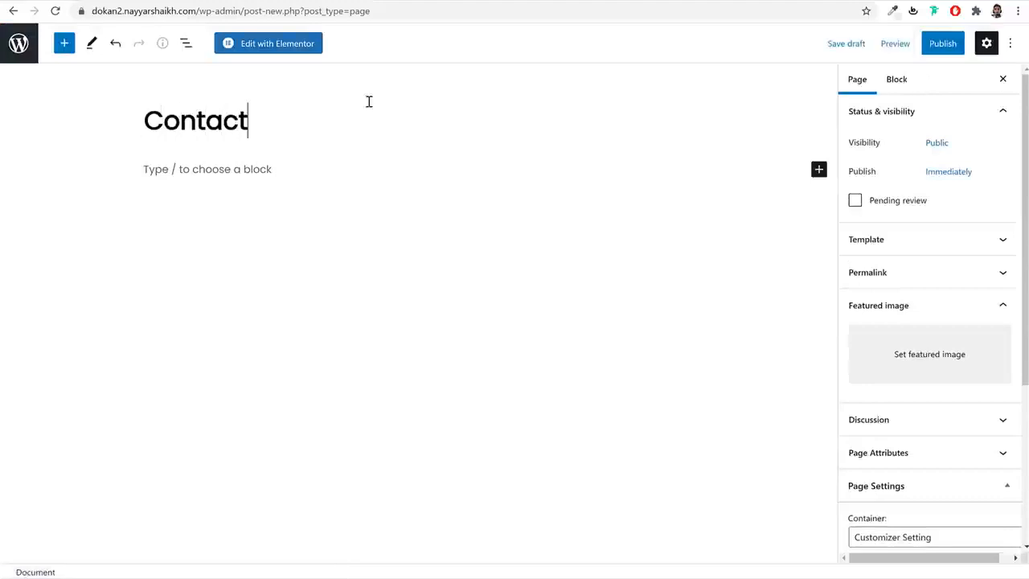
pyautogui.click(943, 44)
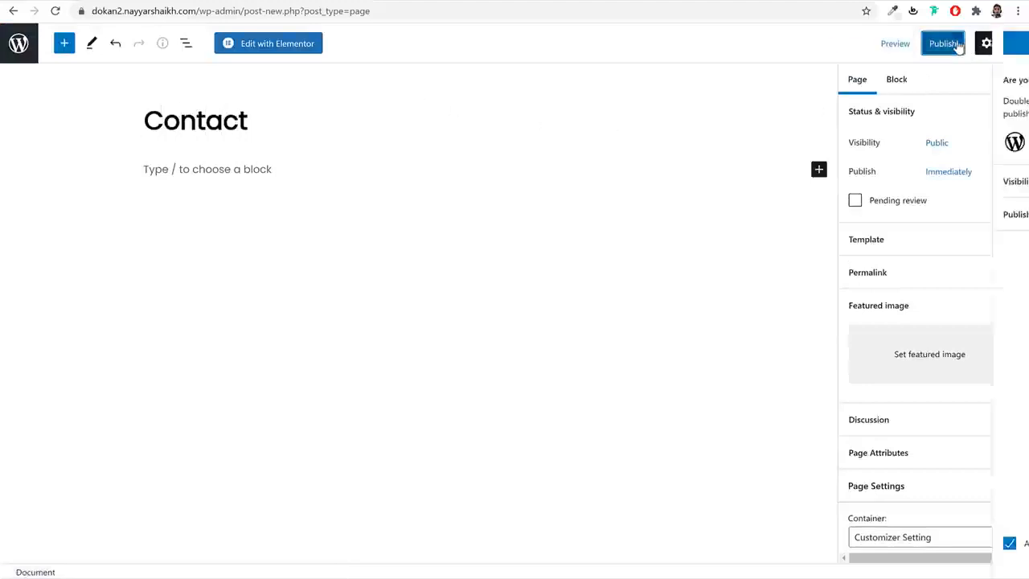
pyautogui.click(943, 43)
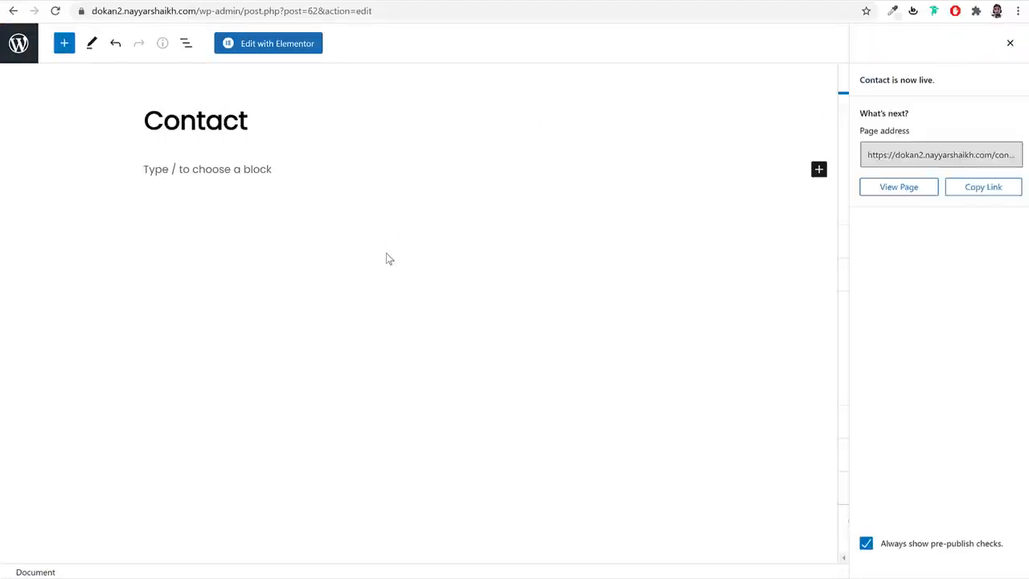
pyautogui.click(270, 47)
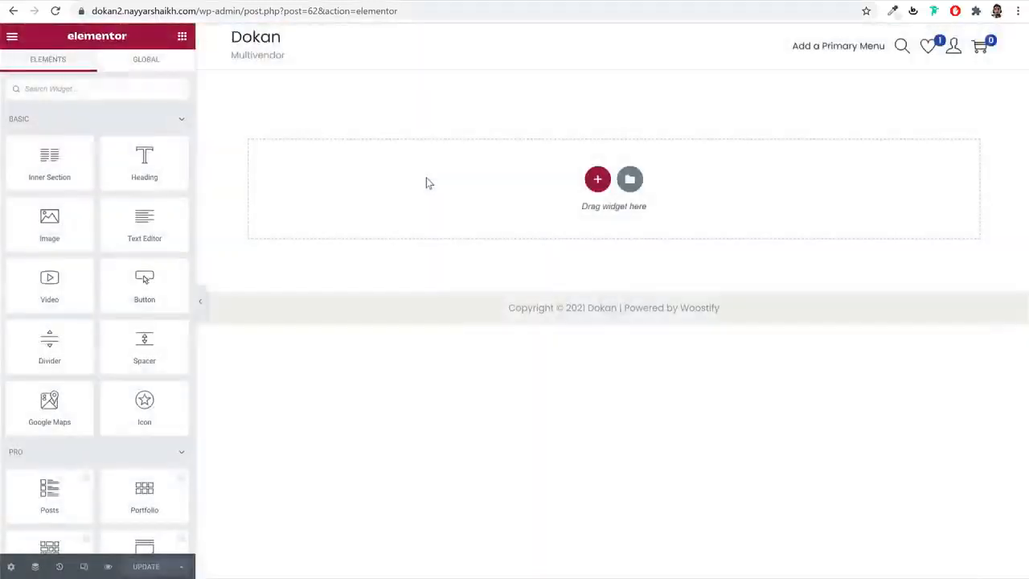
# - Import the Contact Woostify template file into the library and insert it into the page
pyautogui.click(630, 180)
pyautogui.click(592, 75)
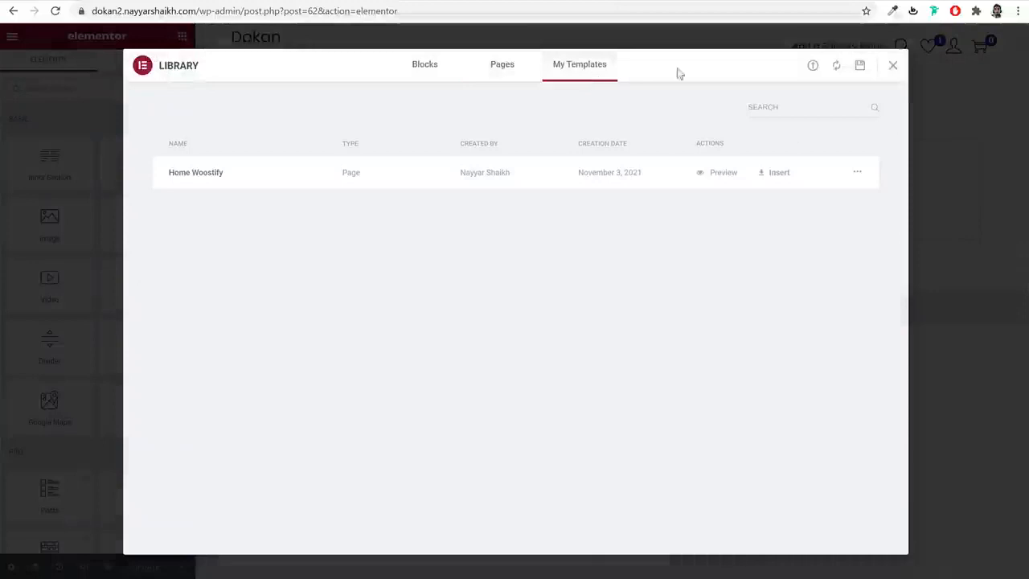
pyautogui.click(811, 69)
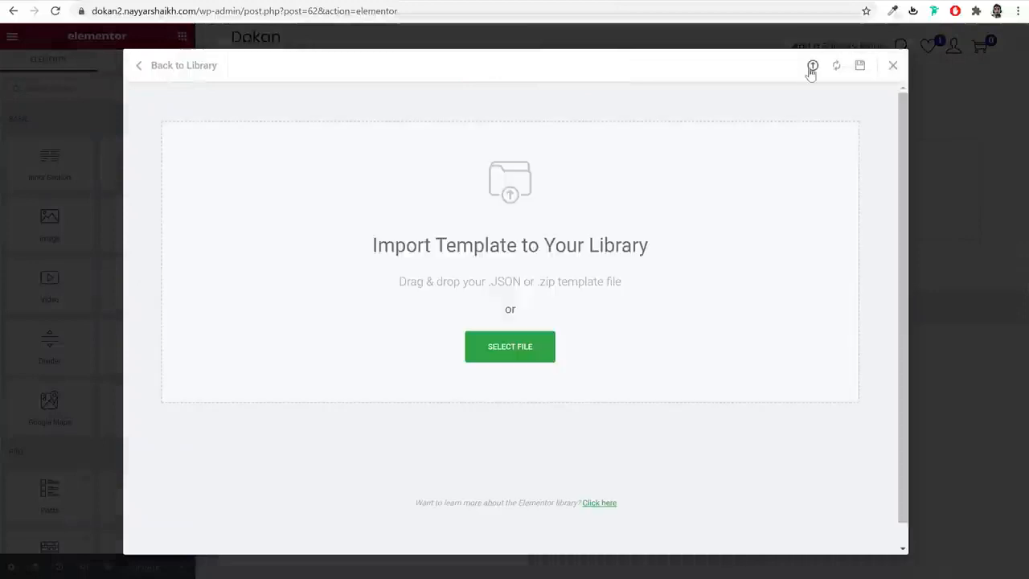
pyautogui.click(540, 341)
pyautogui.click(182, 78)
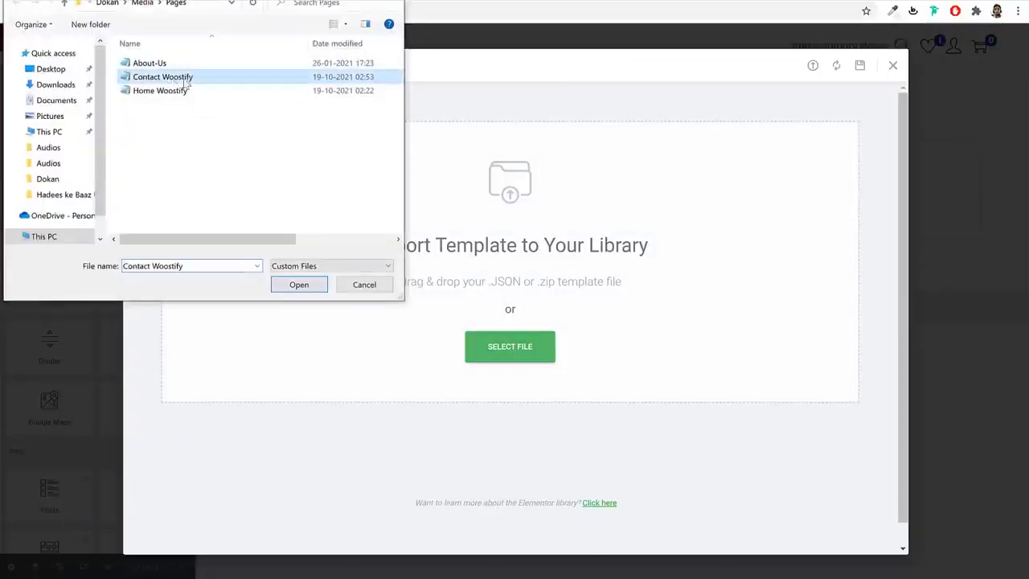
pyautogui.click(297, 288)
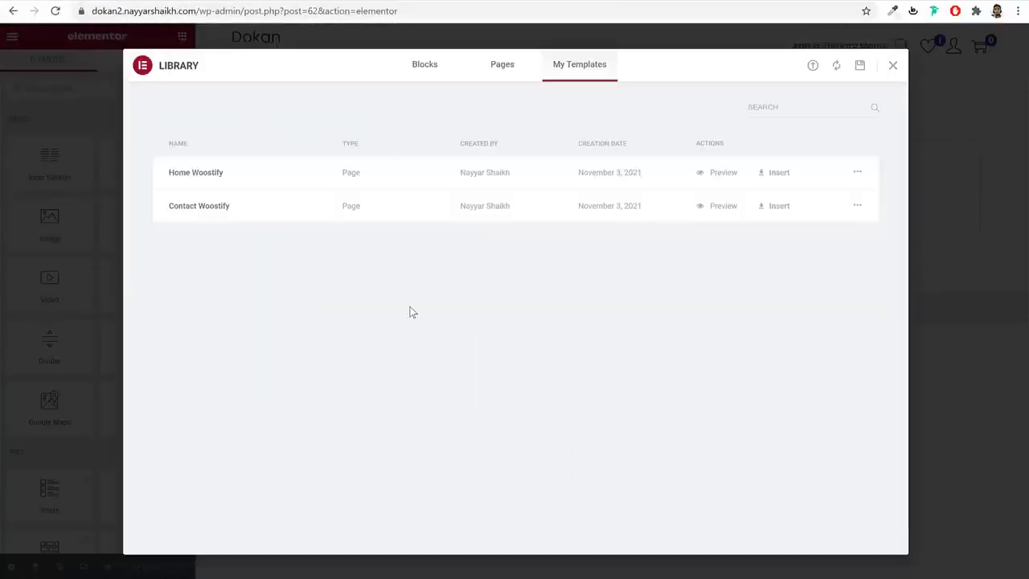
pyautogui.click(786, 213)
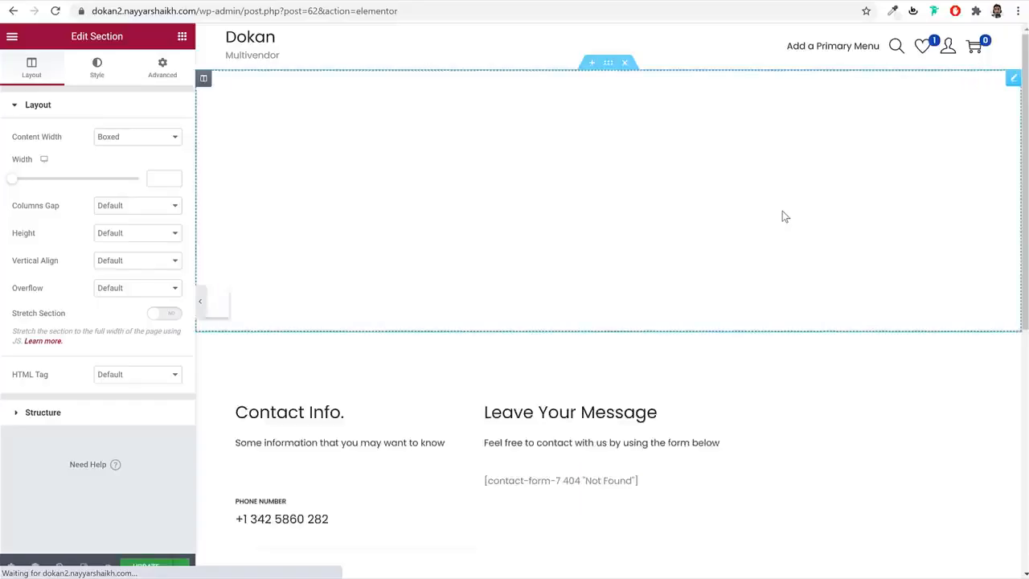
pyautogui.scroll(-3, 706, 347)
pyautogui.scroll(-1, 705, 352)
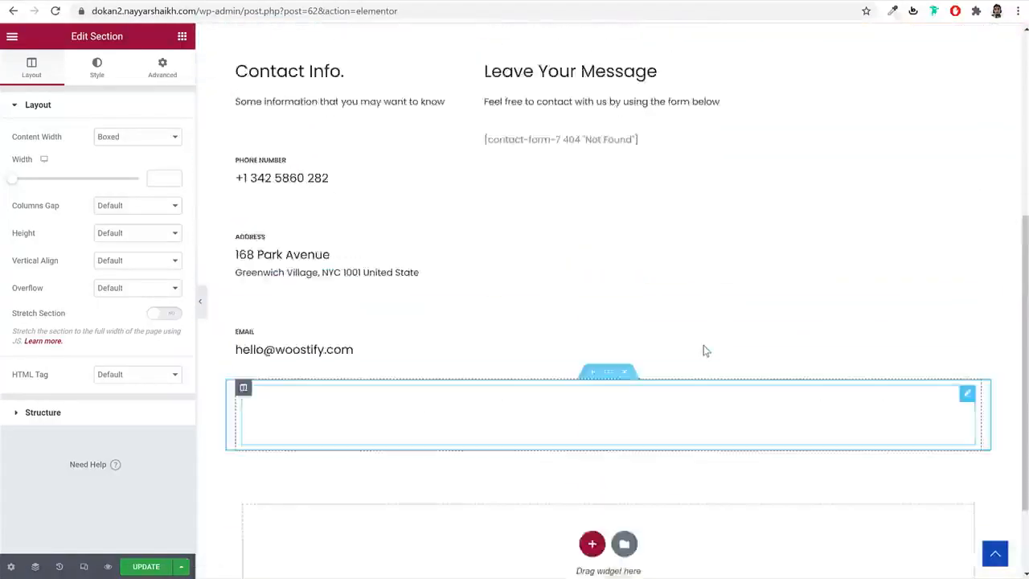
pyautogui.scroll(4, 643, 241)
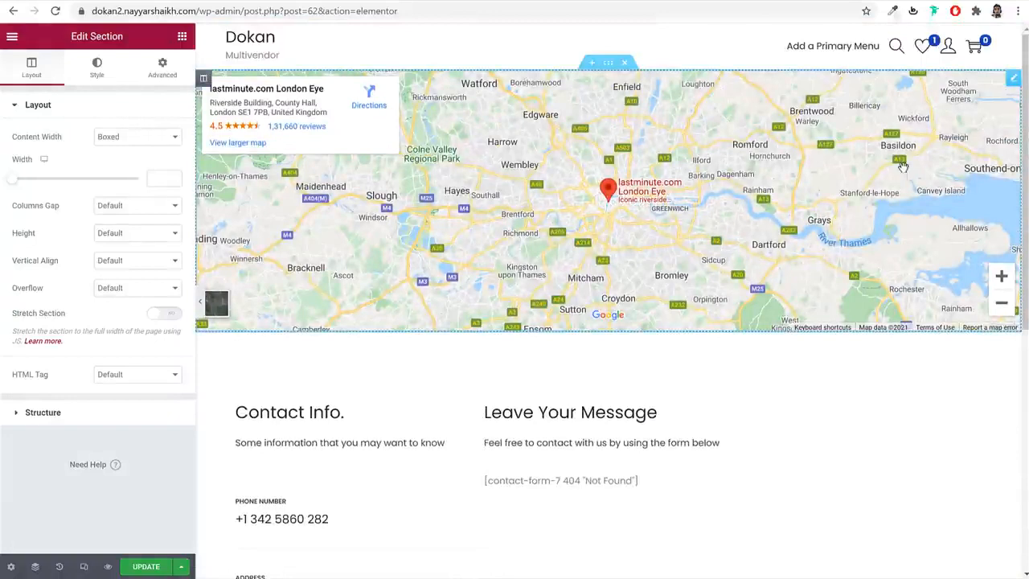
# - Set the Google Map location to 'sion mumbai' and zoom in to 15
pyautogui.click(1017, 93)
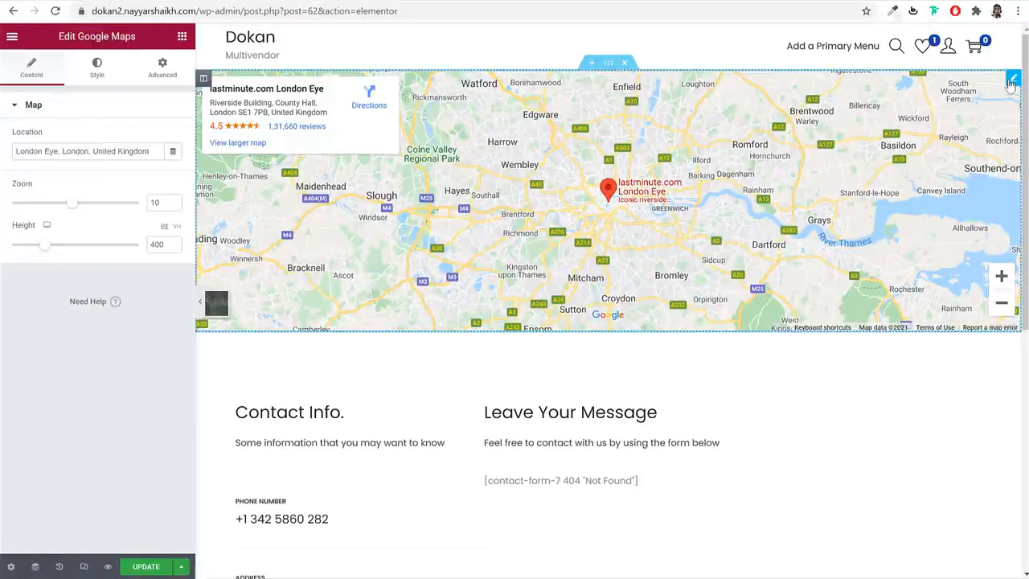
pyautogui.tripleClick(127, 151)
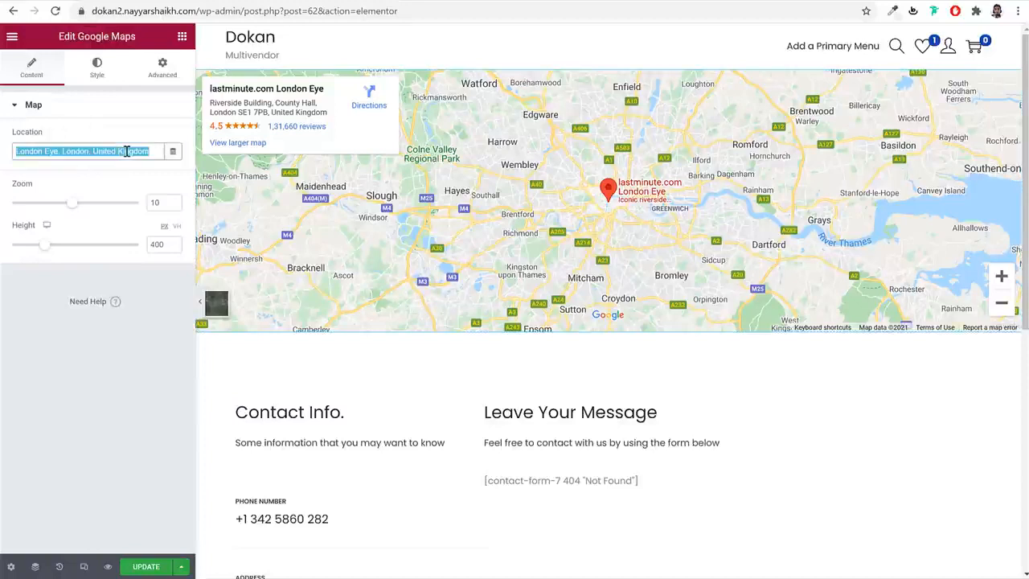
pyautogui.write('sion')
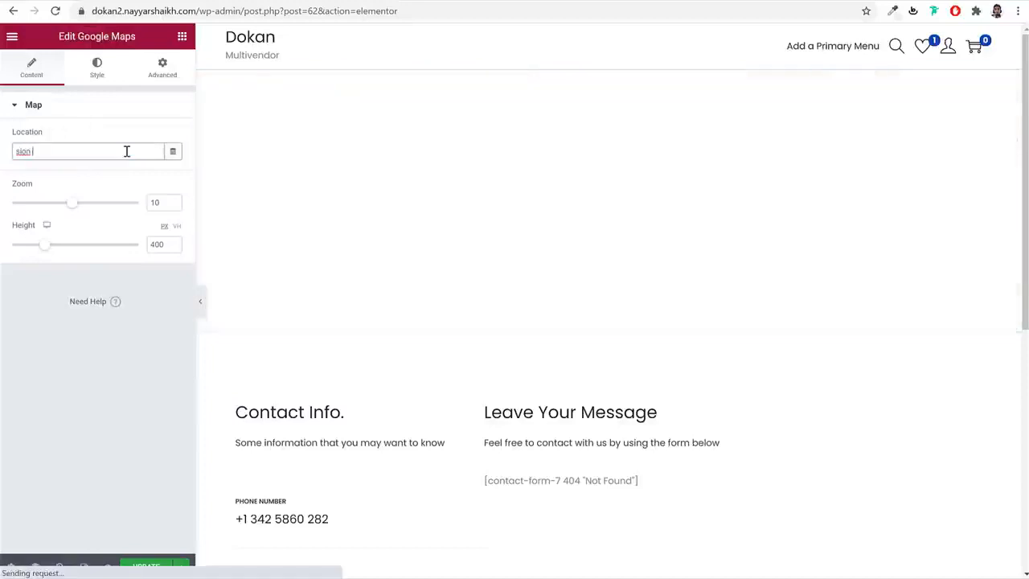
pyautogui.write(' mumbai')
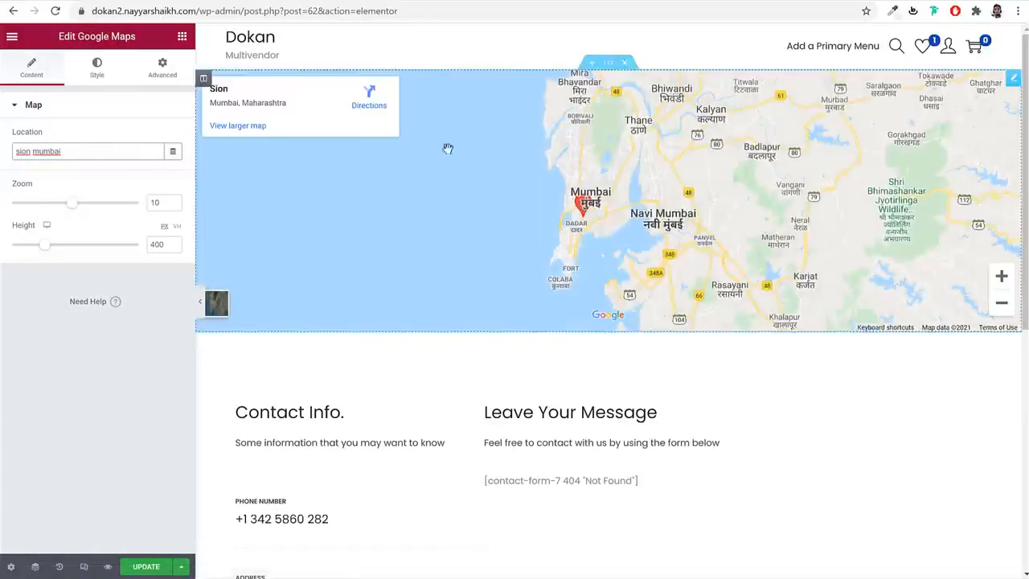
pyautogui.moveTo(73, 210); pyautogui.dragTo(105, 209)
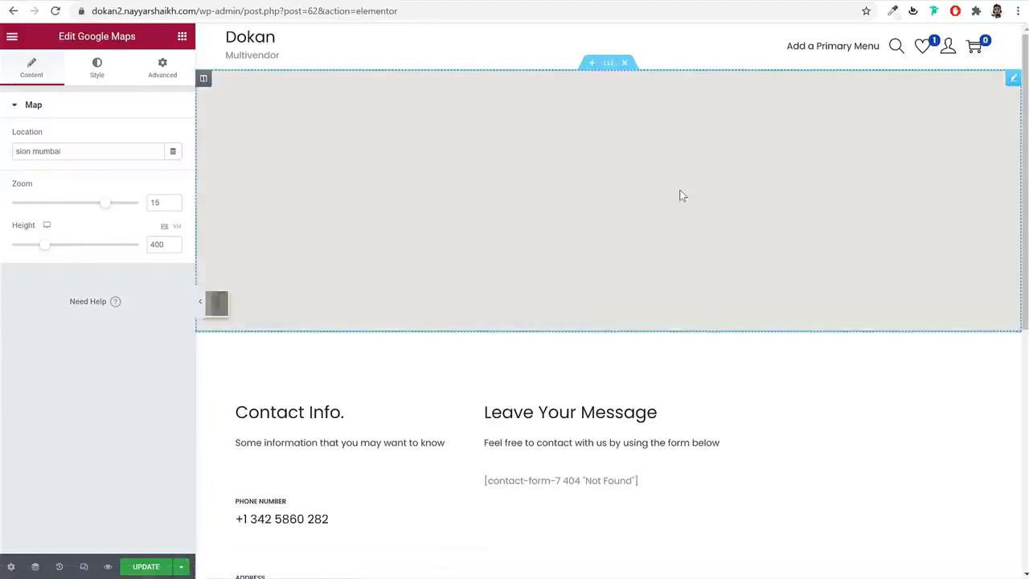
pyautogui.scroll(-3, 655, 241)
pyautogui.scroll(-1, 654, 241)
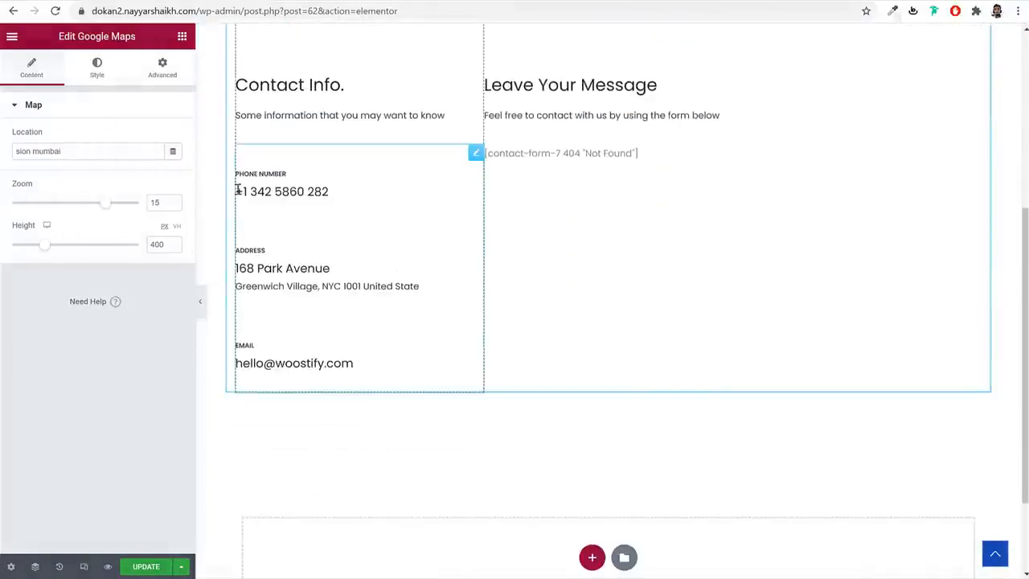
pyautogui.click(299, 193)
pyautogui.moveTo(85, 240); pyautogui.dragTo(27, 243)
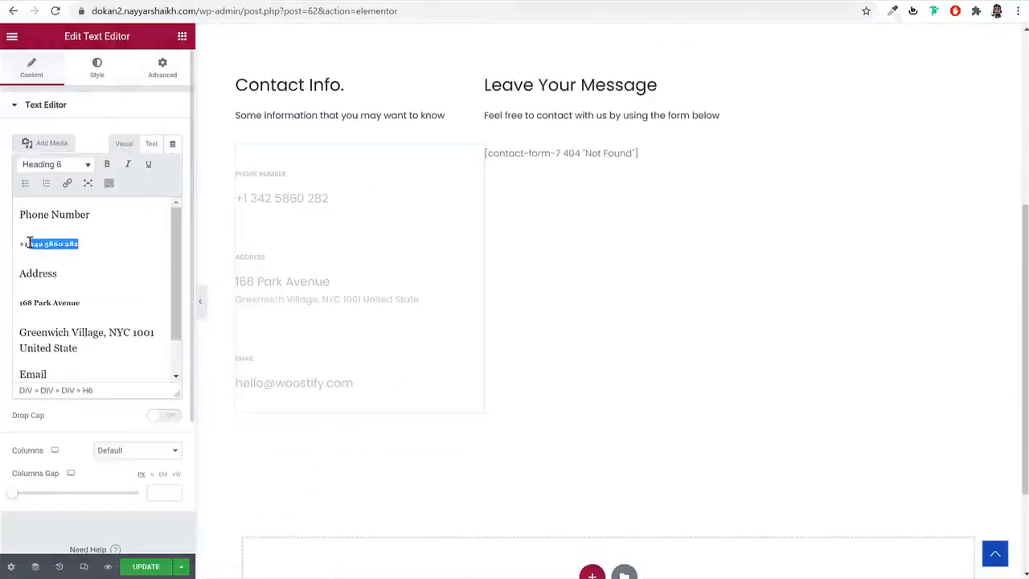
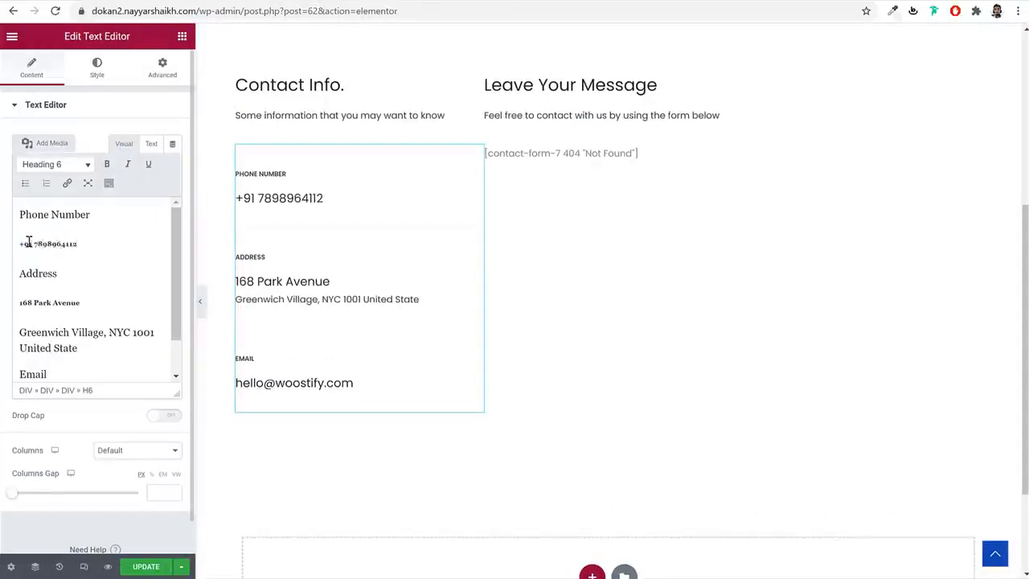
pyautogui.click(597, 154)
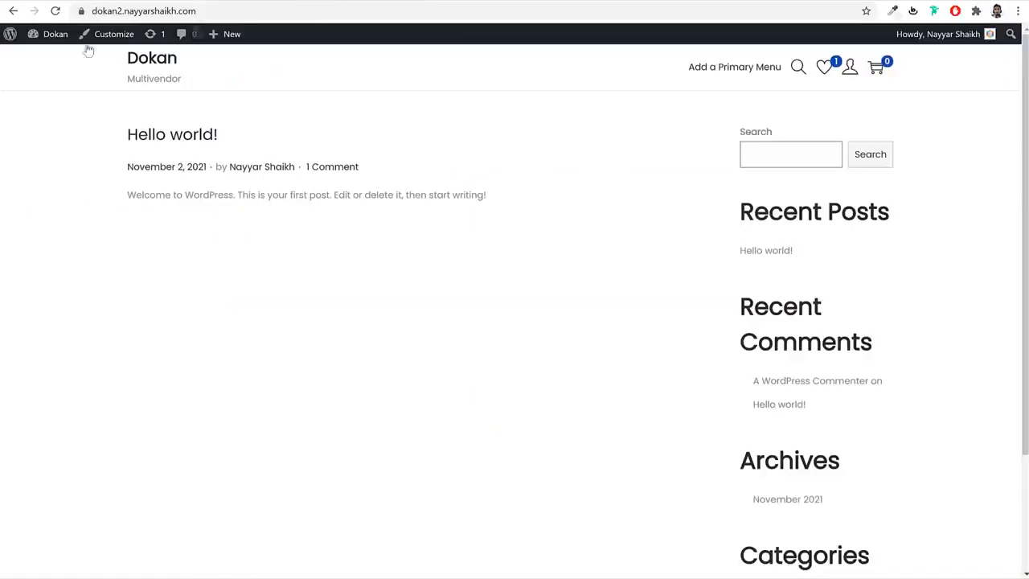
# - Copy Contact form 1's shortcode from the Contact Forms list
pyautogui.click(50, 34)
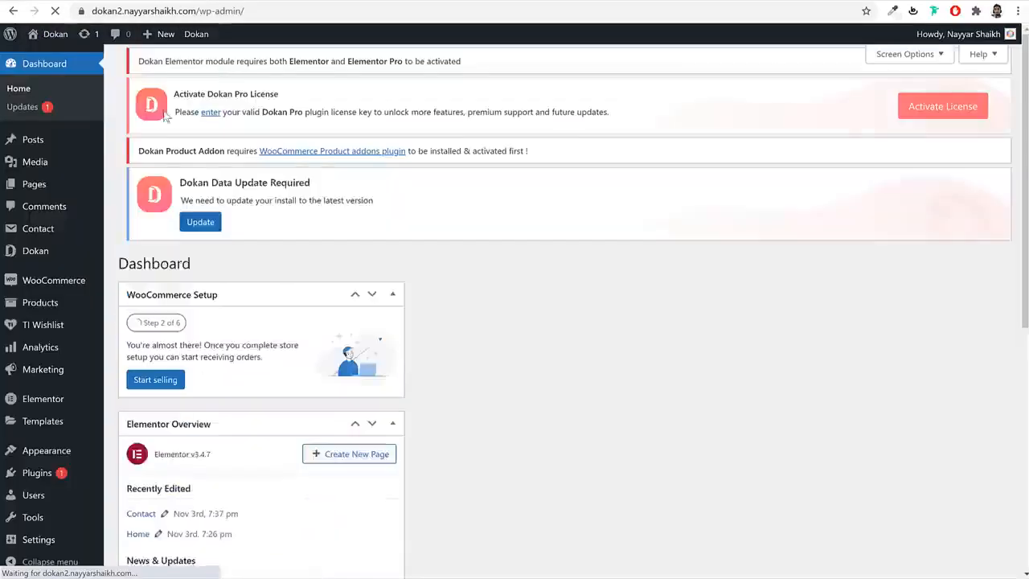
pyautogui.click(50, 233)
pyautogui.scroll(-2, 538, 456)
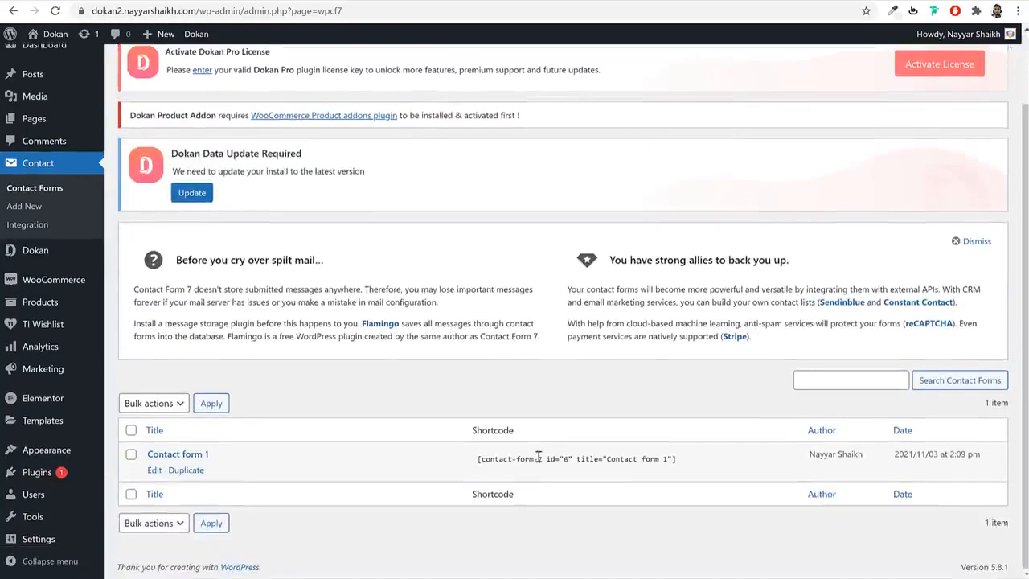
pyautogui.click(539, 456)
pyautogui.rightClick(539, 457)
pyautogui.click(553, 462)
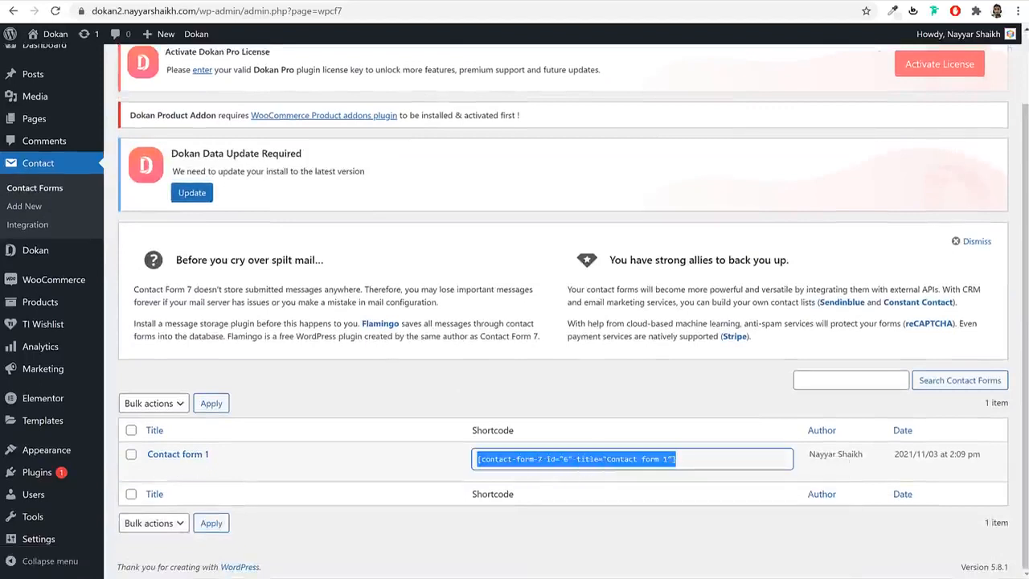
# - Replace the old shortcode with Contact form 1's shortcode, apply it, and update the page
pyautogui.hotkey('ctrl', 'Tab')
pyautogui.click(59, 201)
pyautogui.hotkey('ctrl', 'a')
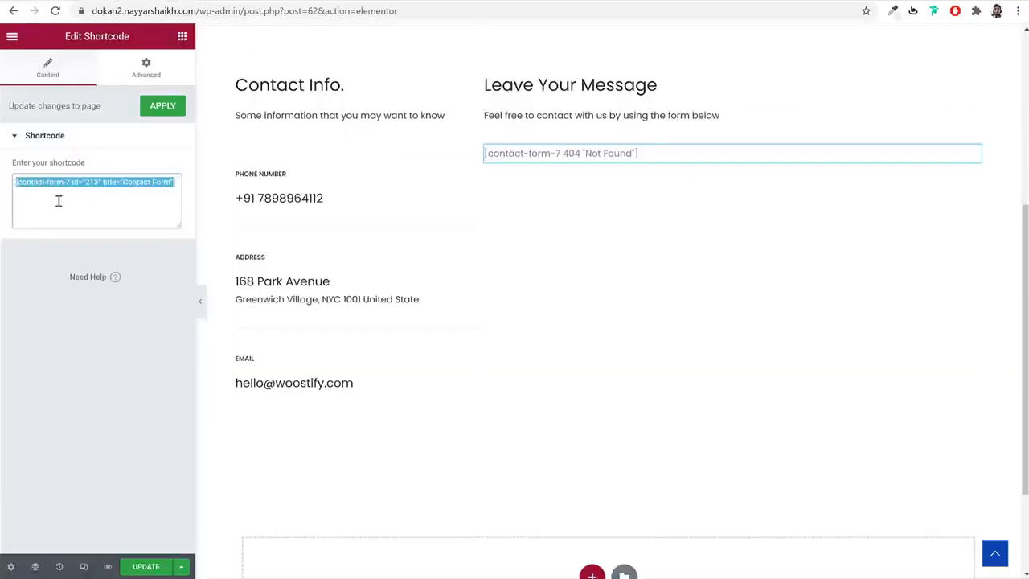
pyautogui.hotkey('ctrl', 'v')
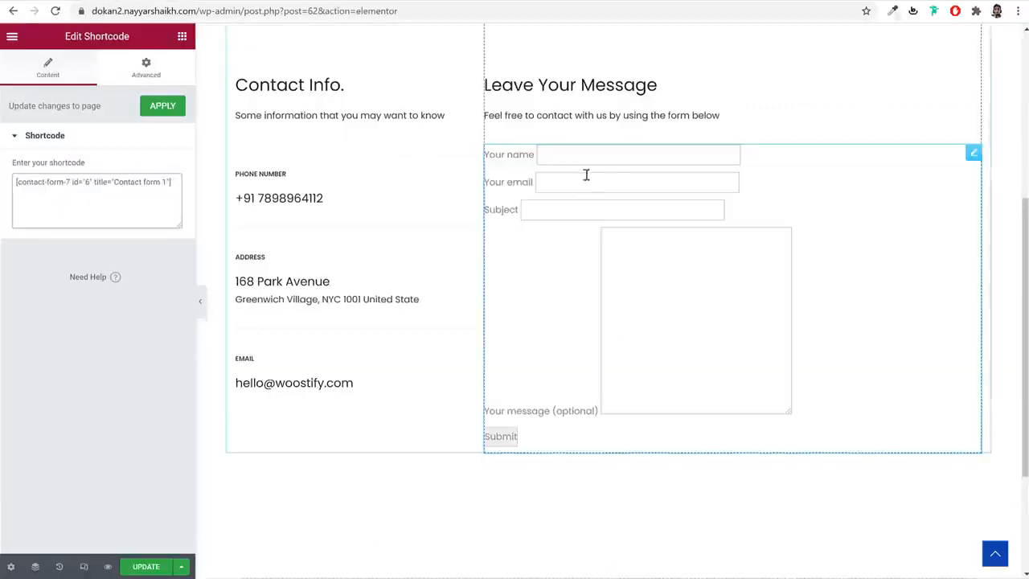
pyautogui.click(163, 106)
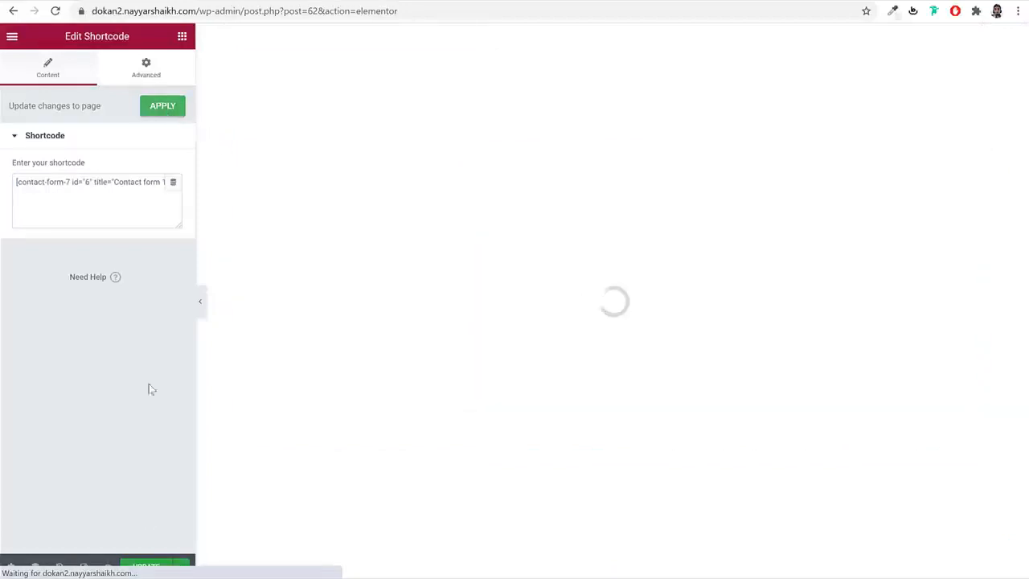
pyautogui.click(146, 567)
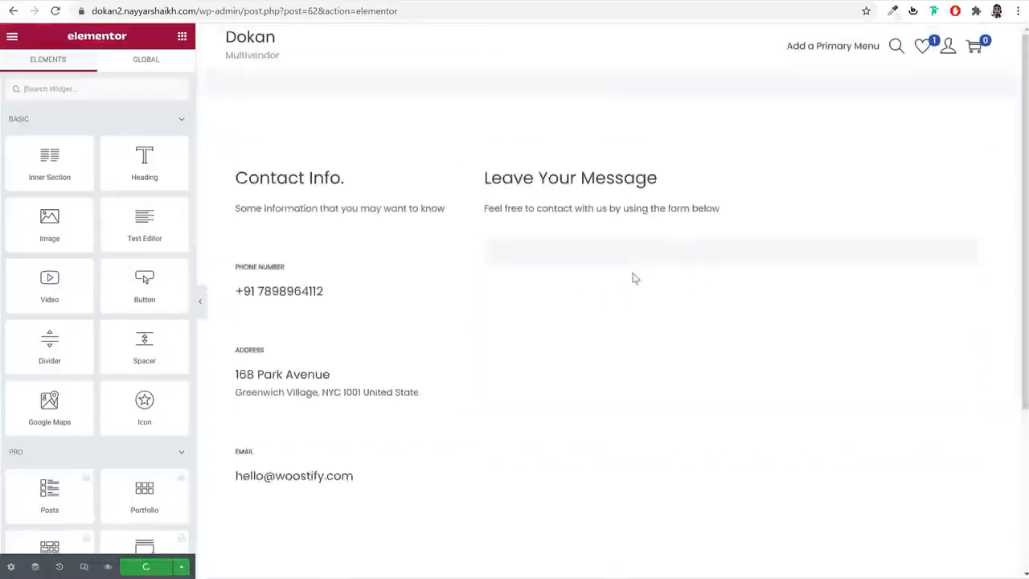
pyautogui.scroll(-2, 756, 333)
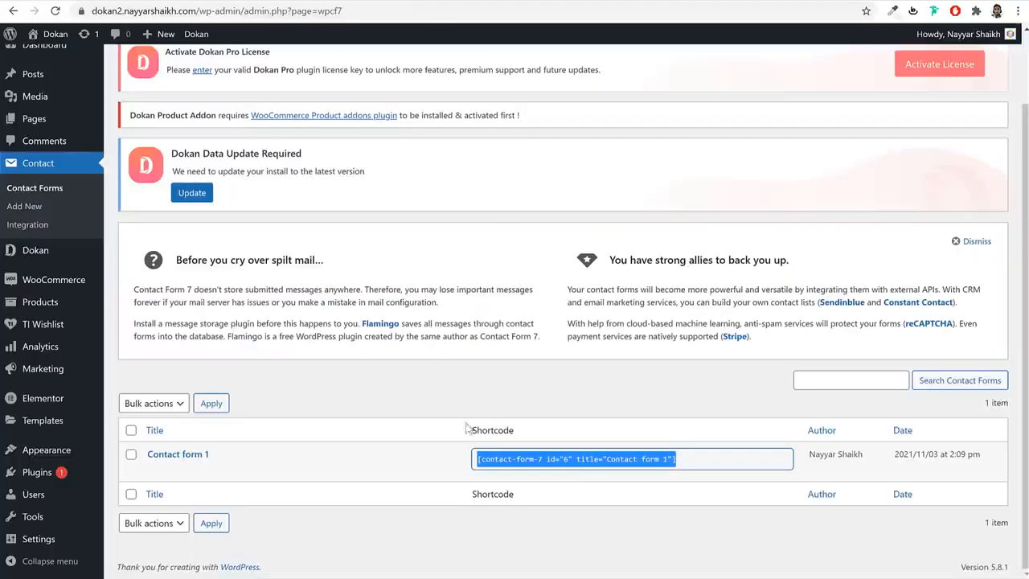
# - Edit Contact form 1 and select all markup in Media > Pages > Contact Form.txt
pyautogui.click(155, 472)
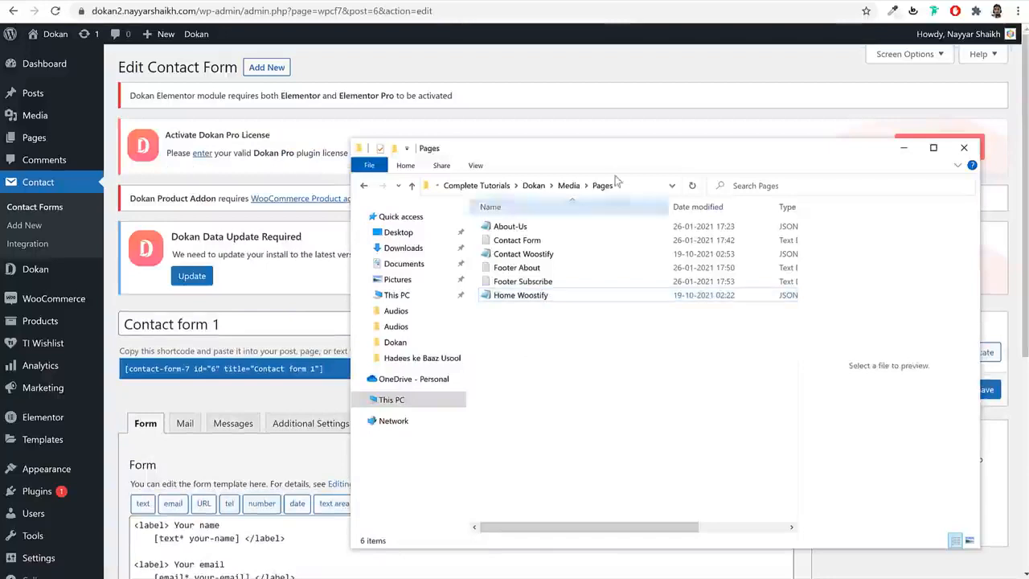
pyautogui.click(569, 185)
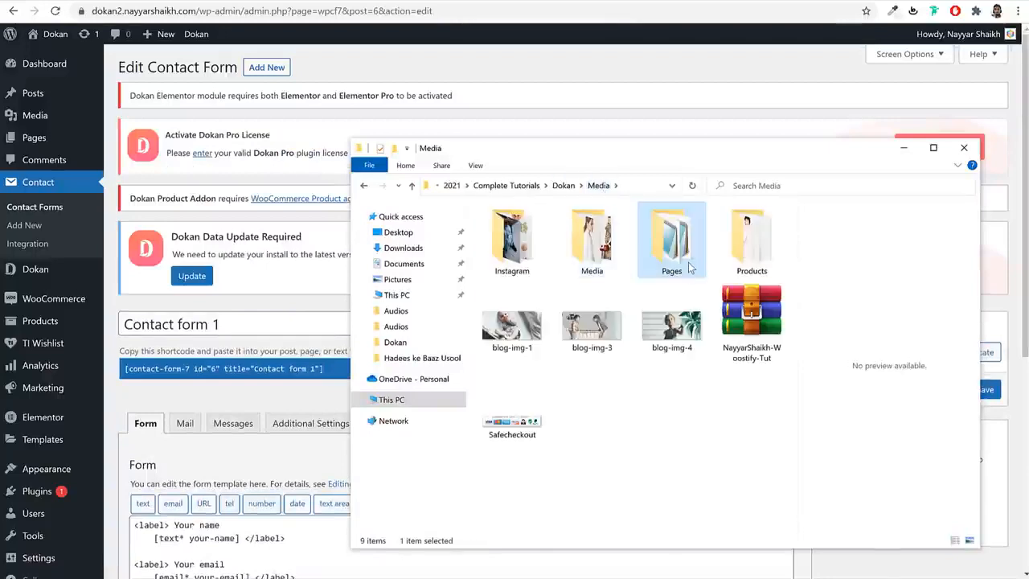
pyautogui.doubleClick(681, 273)
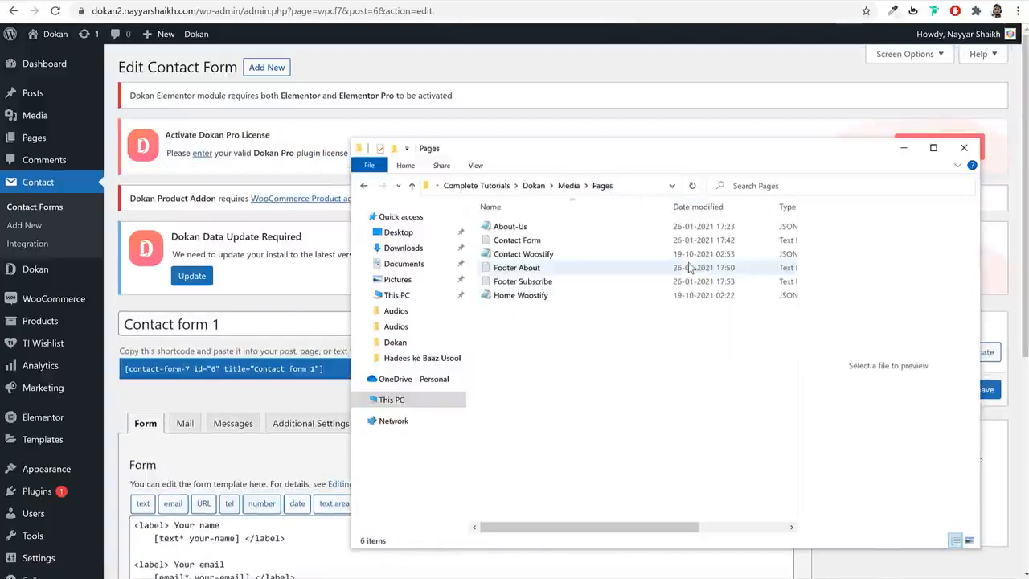
pyautogui.click(538, 240)
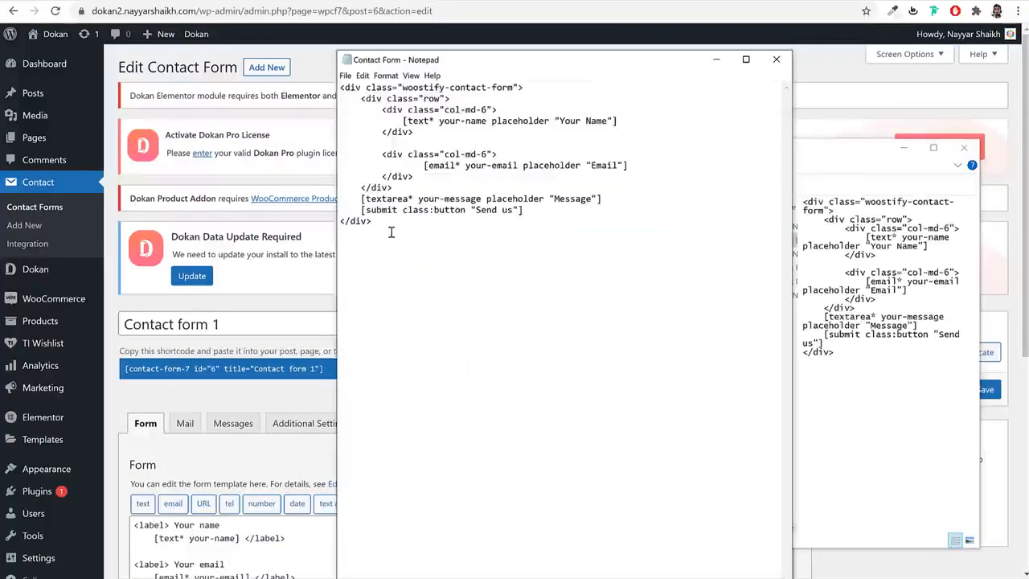
pyautogui.moveTo(391, 232); pyautogui.dragTo(325, 68)
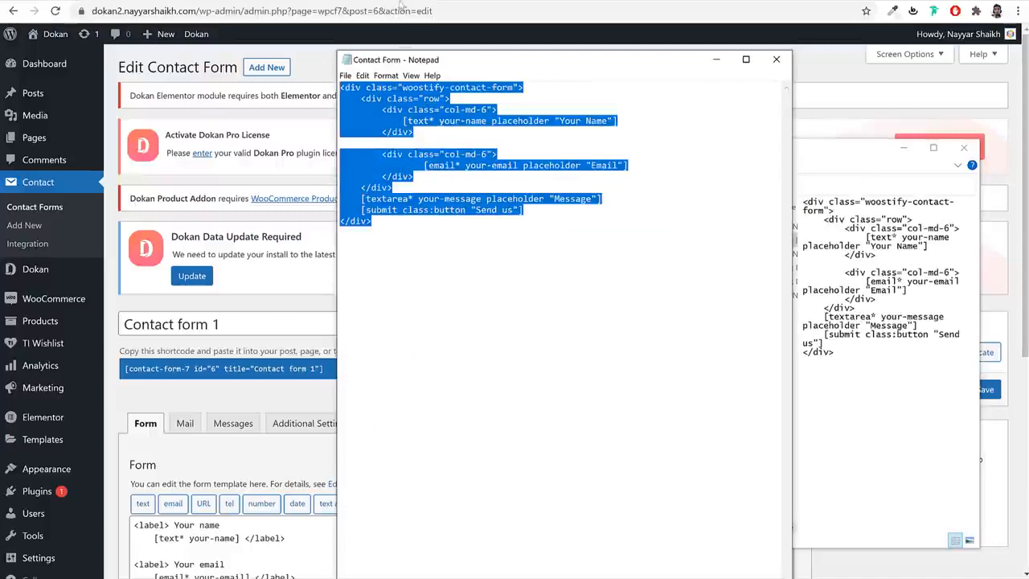
# - Paste the woostify-contact-form markup over the form template and save the form
pyautogui.click(219, 446)
pyautogui.scroll(-3, 255, 452)
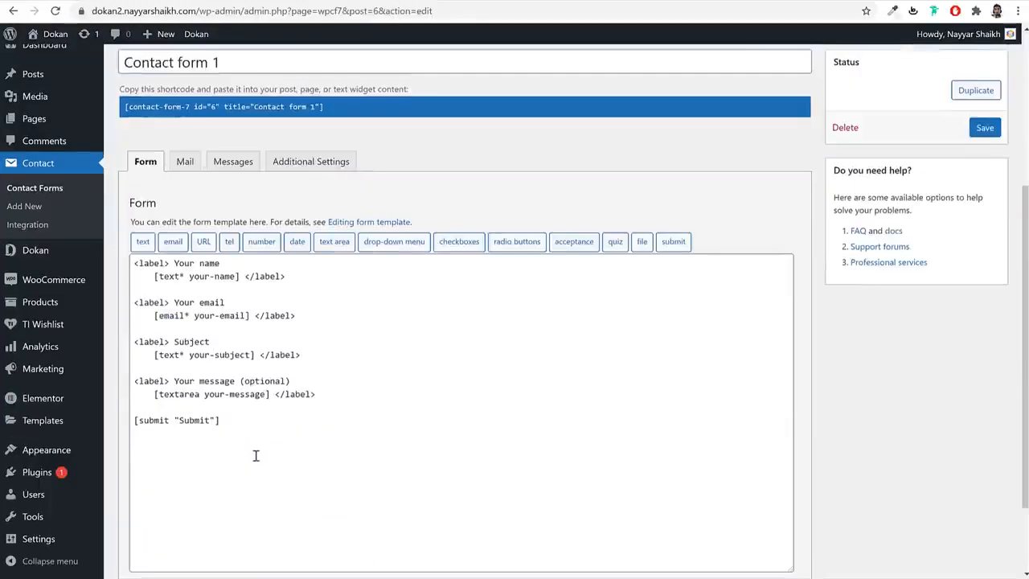
pyautogui.moveTo(255, 452); pyautogui.dragTo(120, 256)
pyautogui.hotkey('ctrl', 'v')
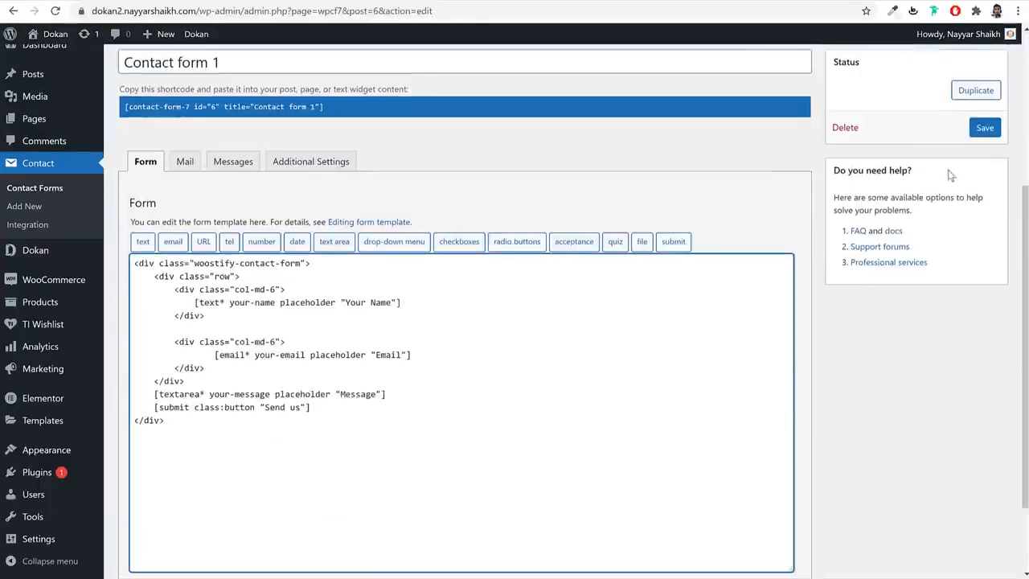
pyautogui.click(983, 135)
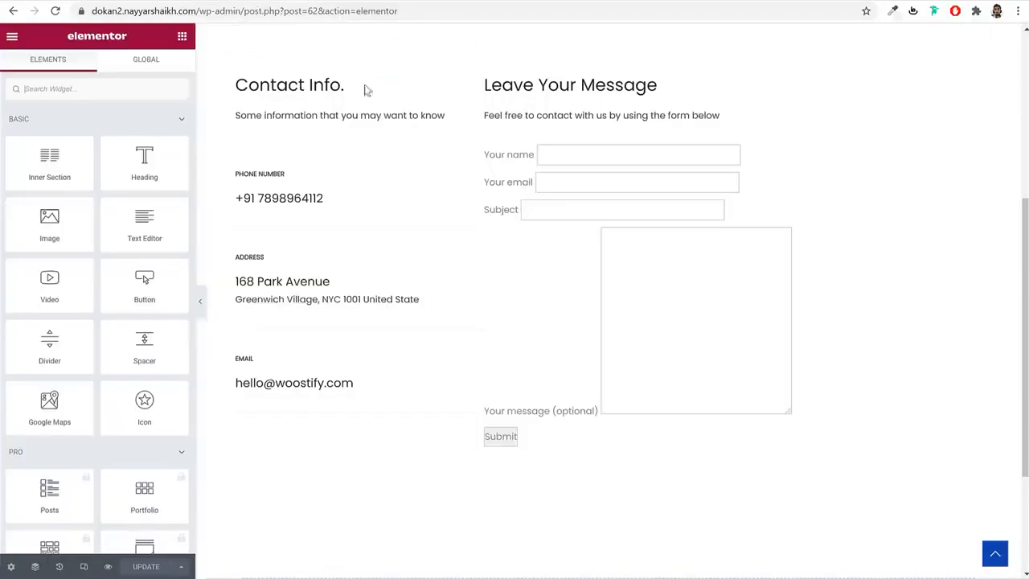
# - Reload the Contact page to view the new contact form
pyautogui.click(56, 11)
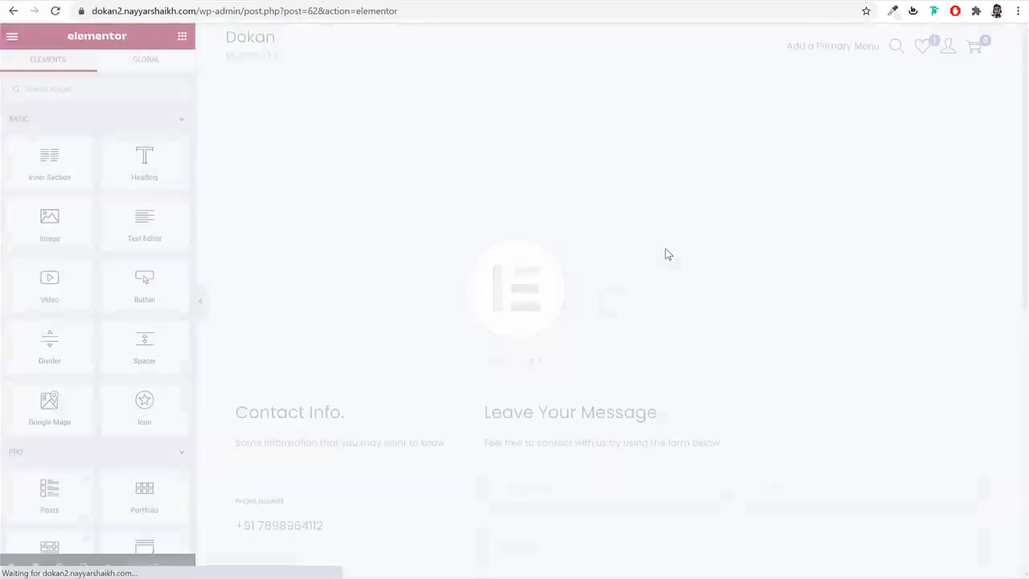
pyautogui.scroll(-3, 707, 286)
pyautogui.scroll(-3, 716, 294)
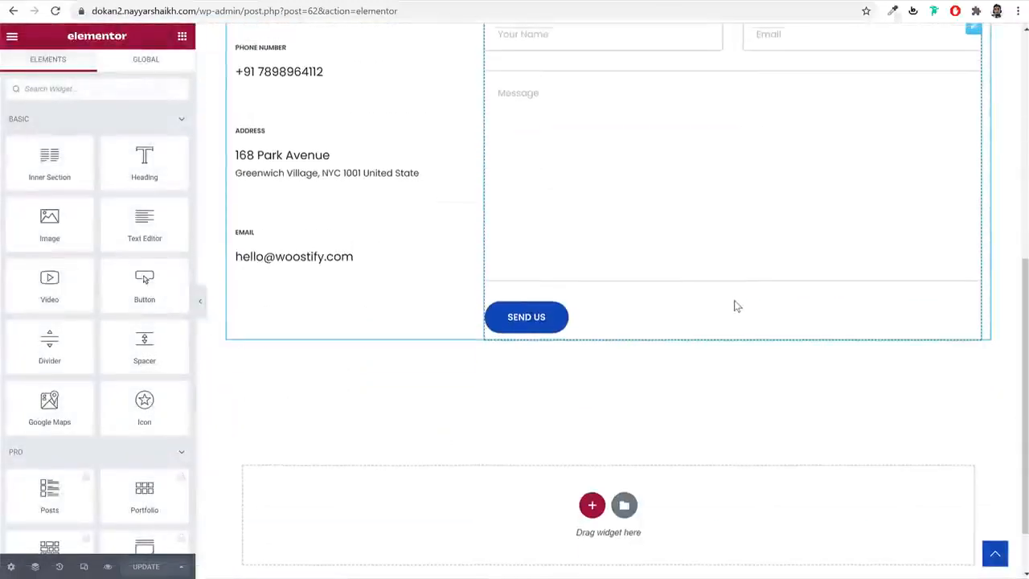
pyautogui.scroll(4, 733, 302)
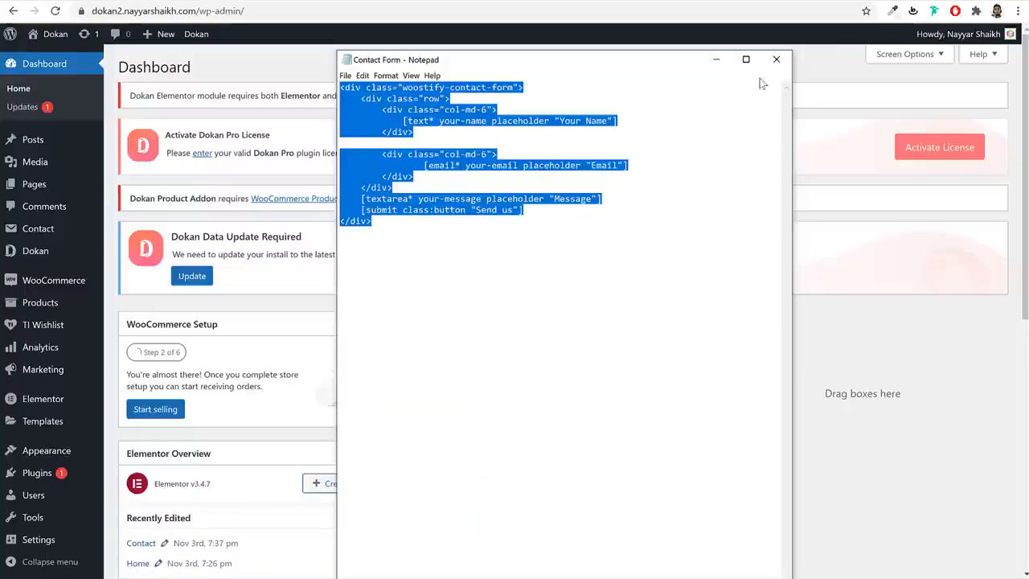
# - Close the Contact Form text file and browse the live storefront homepage
pyautogui.click(775, 59)
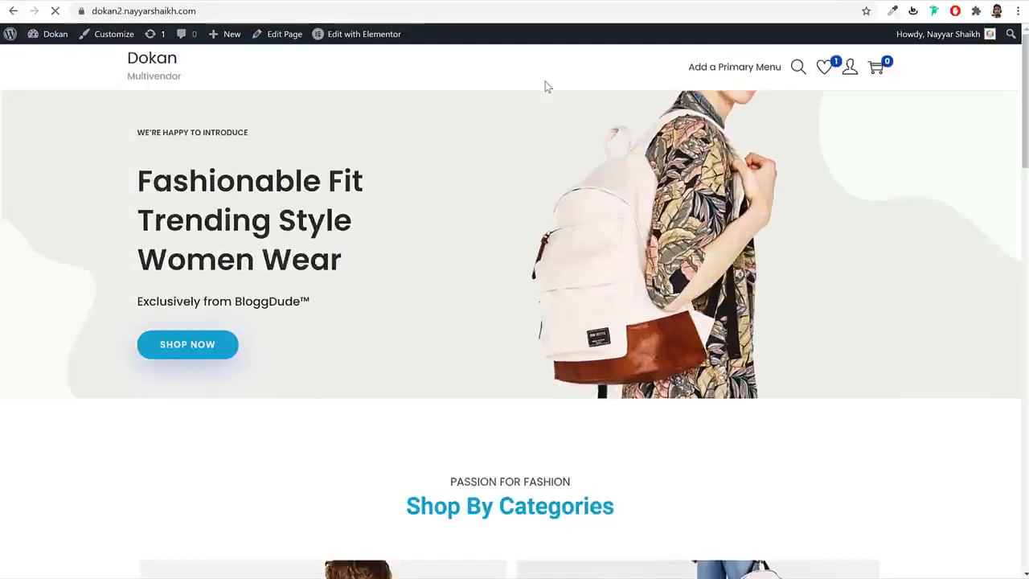
pyautogui.scroll(-2, 540, 355)
pyautogui.scroll(-15, 540, 356)
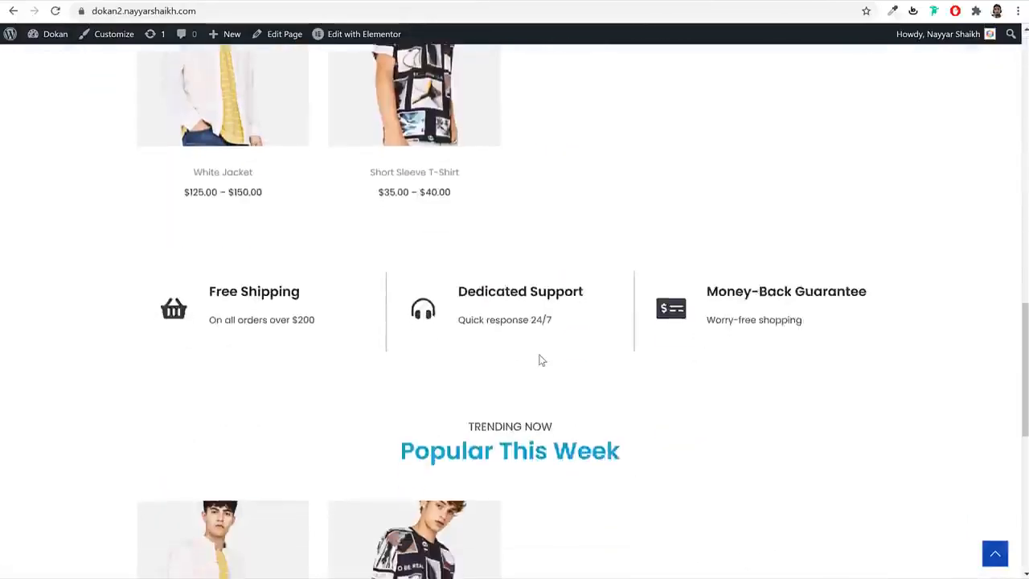
pyautogui.scroll(20, 538, 561)
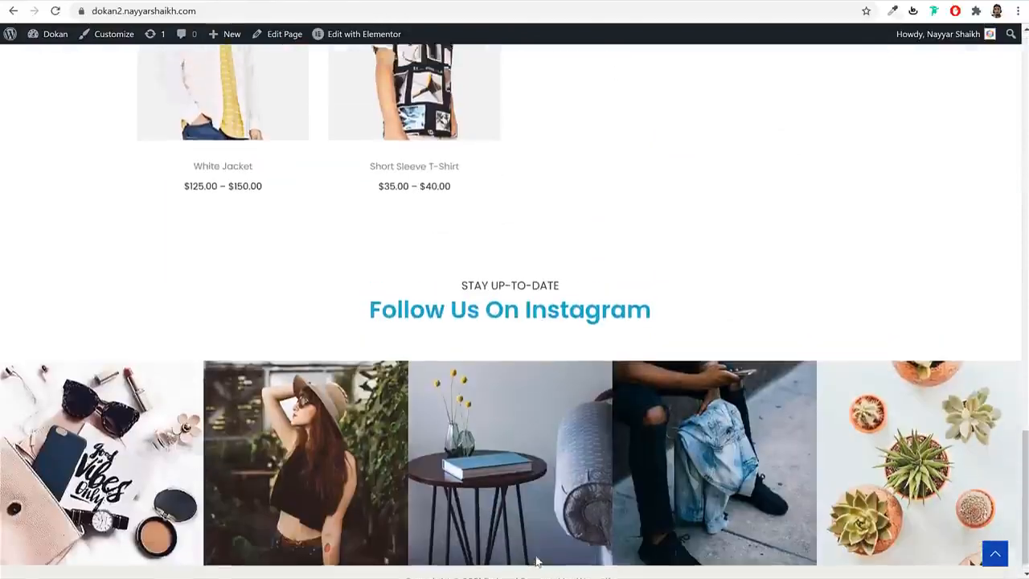
pyautogui.scroll(-1, 596, 257)
pyautogui.scroll(1, 662, 184)
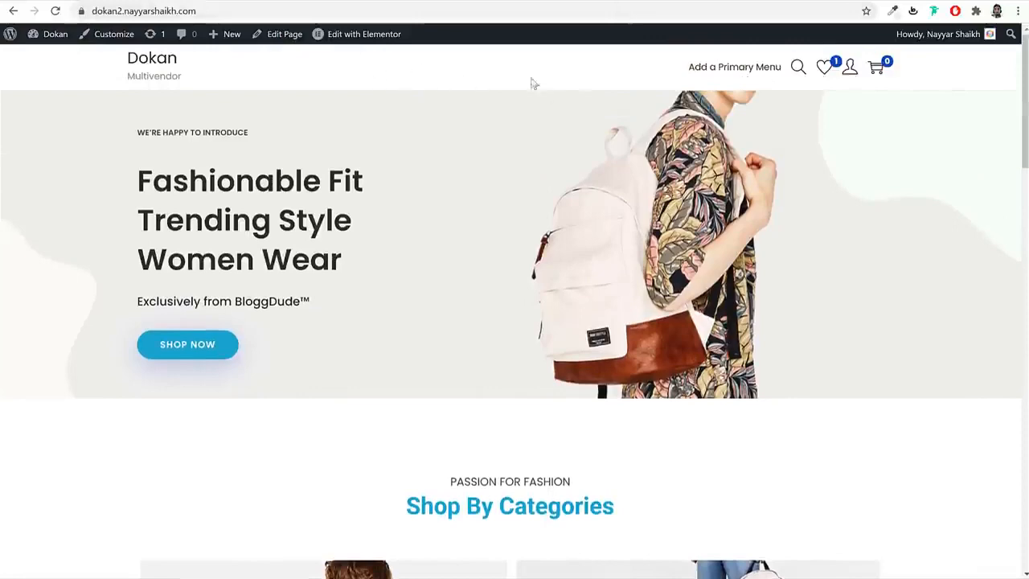
pyautogui.scroll(-20, 543, 402)
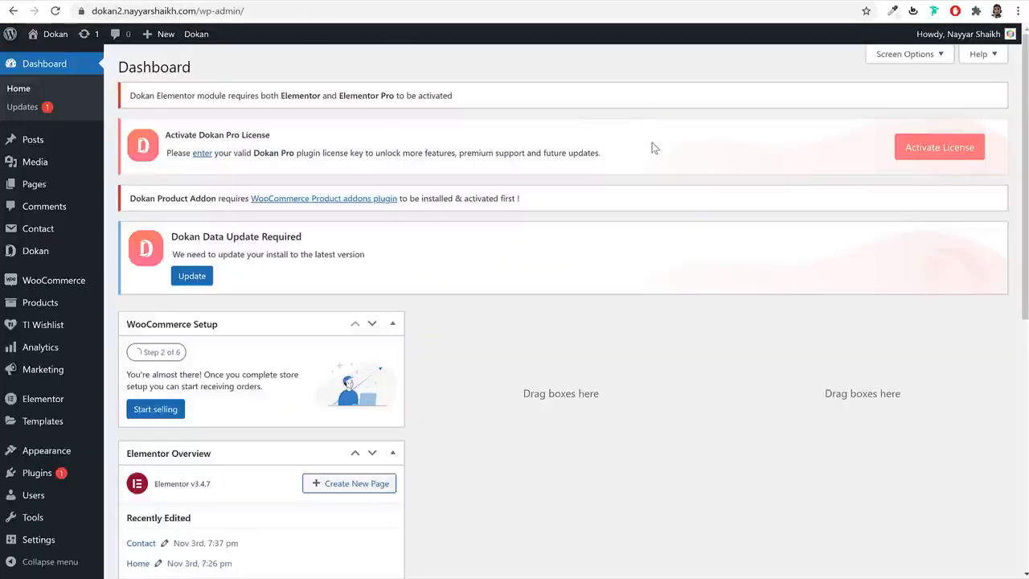
# - Create a new menu named Main Menu under Appearance > Menus
pyautogui.scroll(-3, 689, 285)
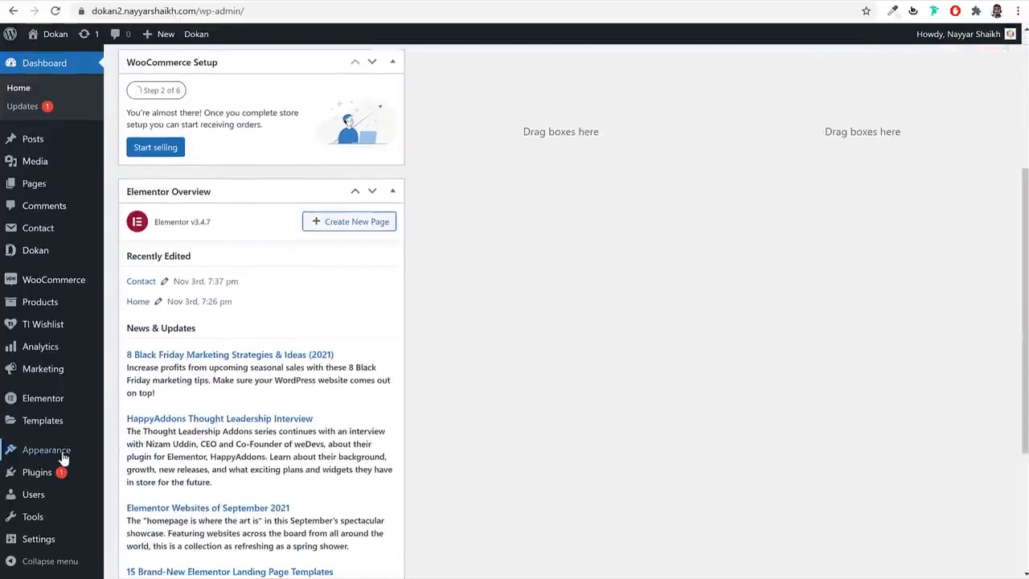
pyautogui.moveTo(68, 457)
pyautogui.click(130, 485)
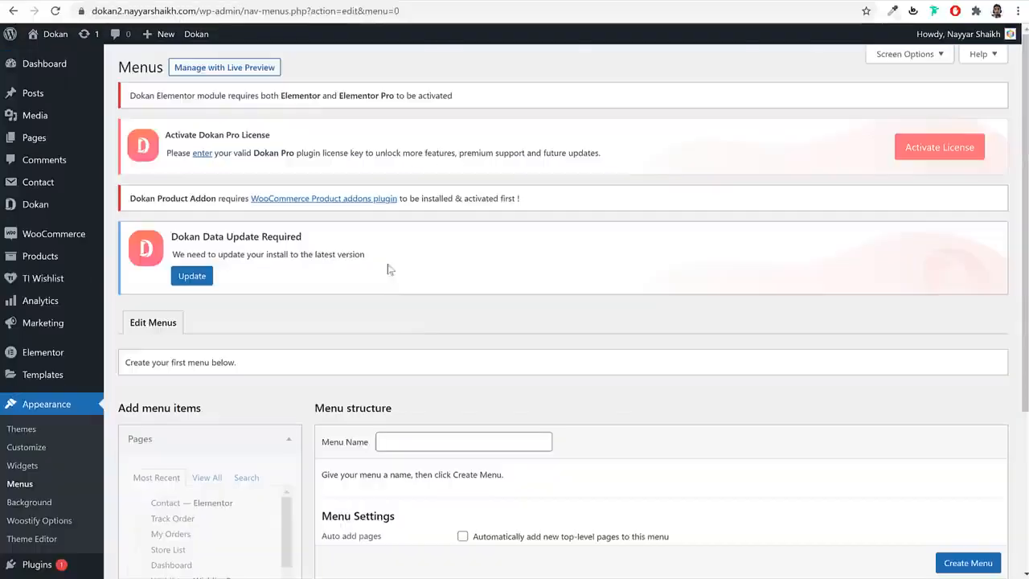
pyautogui.scroll(-3, 608, 369)
pyautogui.click(458, 209)
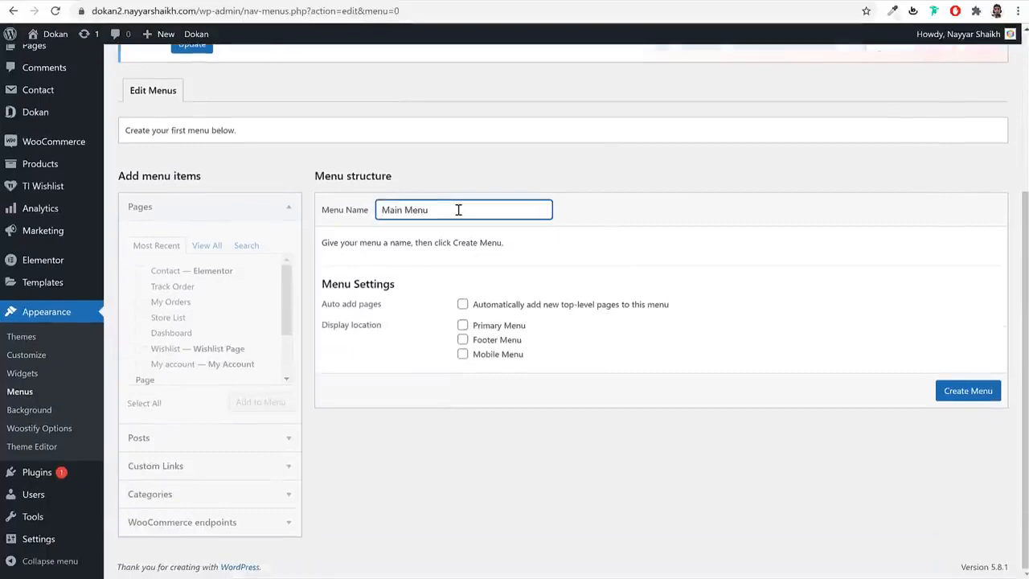
pyautogui.click(971, 391)
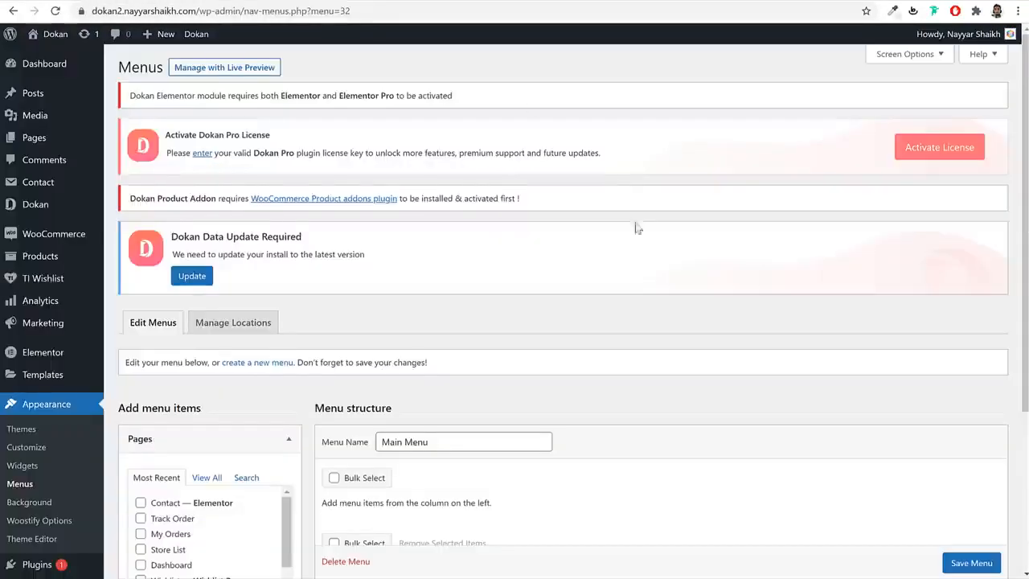
# - Add the Home, Blog, Contact, Dashboard and Track Order pages to Main Menu
pyautogui.scroll(-3, 635, 233)
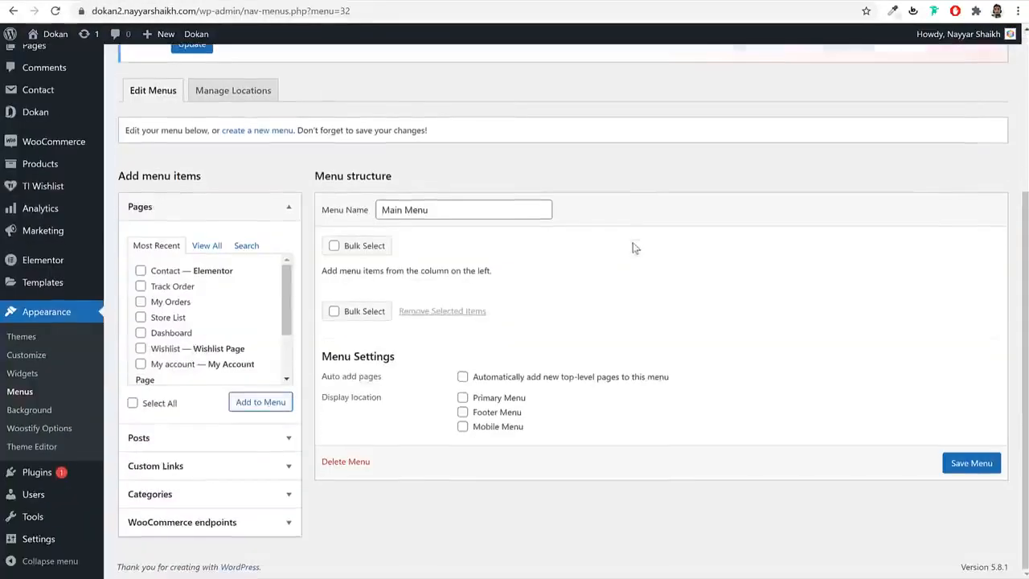
pyautogui.click(207, 246)
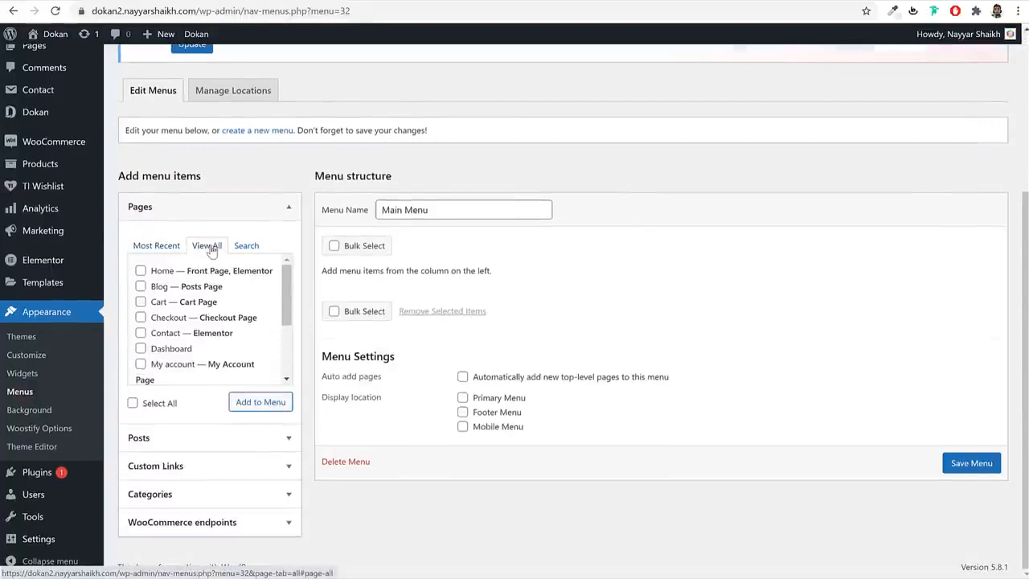
pyautogui.click(161, 271)
pyautogui.click(159, 286)
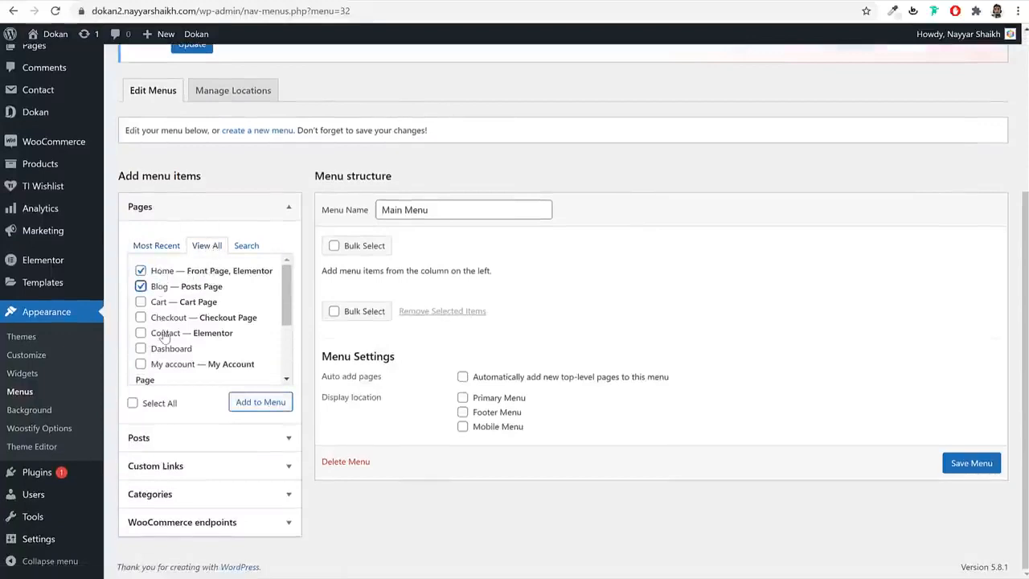
pyautogui.click(163, 334)
pyautogui.click(163, 349)
pyautogui.scroll(-2, 197, 350)
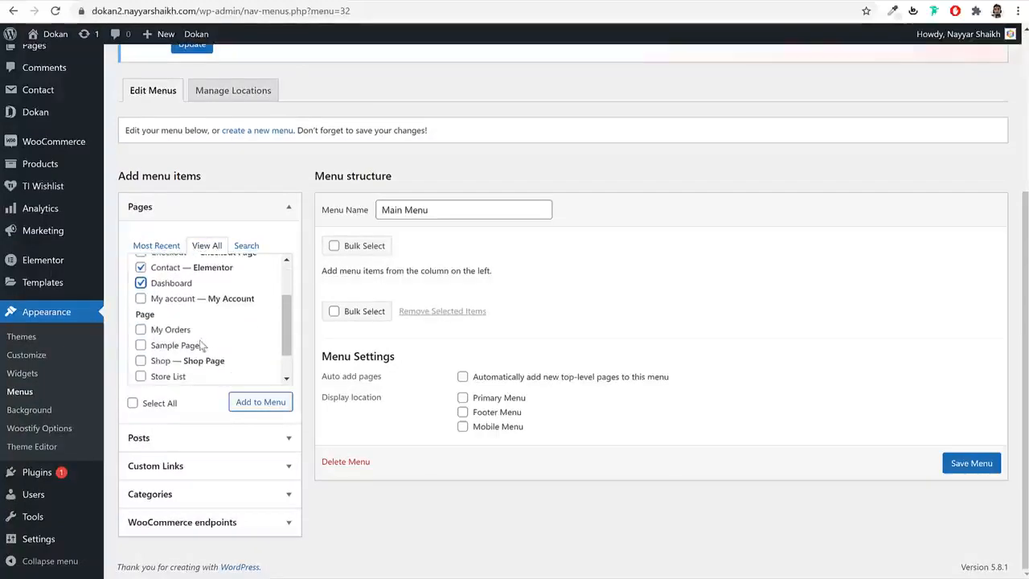
pyautogui.scroll(-1, 202, 346)
pyautogui.click(184, 352)
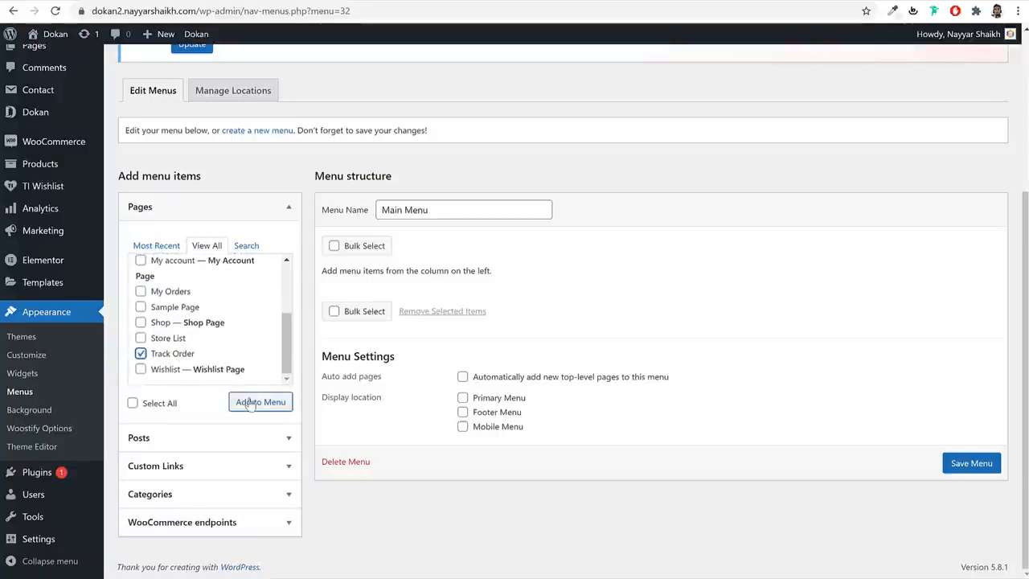
pyautogui.click(249, 402)
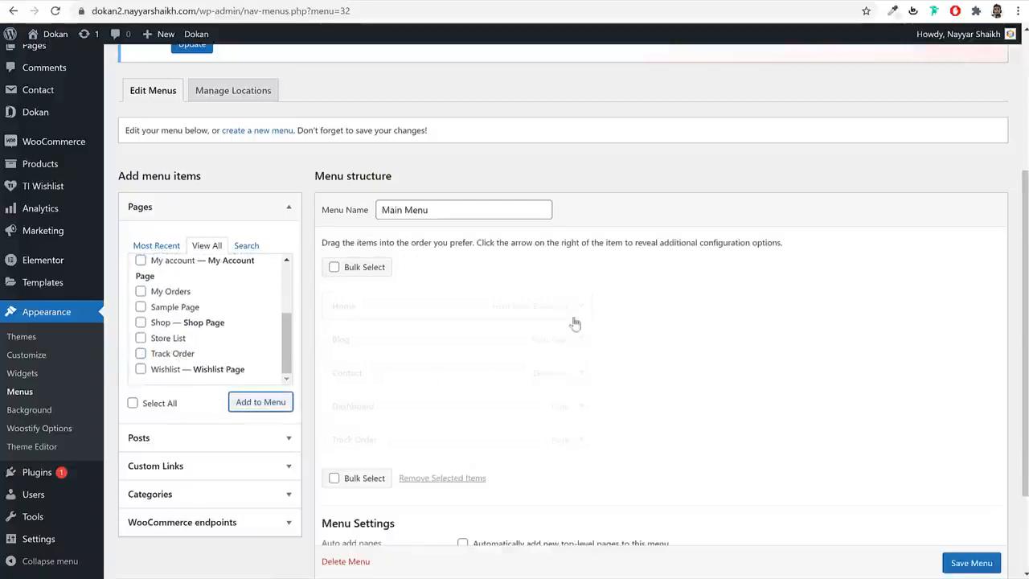
# - Add Shop, move it below Home, and move Dashboard to the end
pyautogui.scroll(-1, 555, 342)
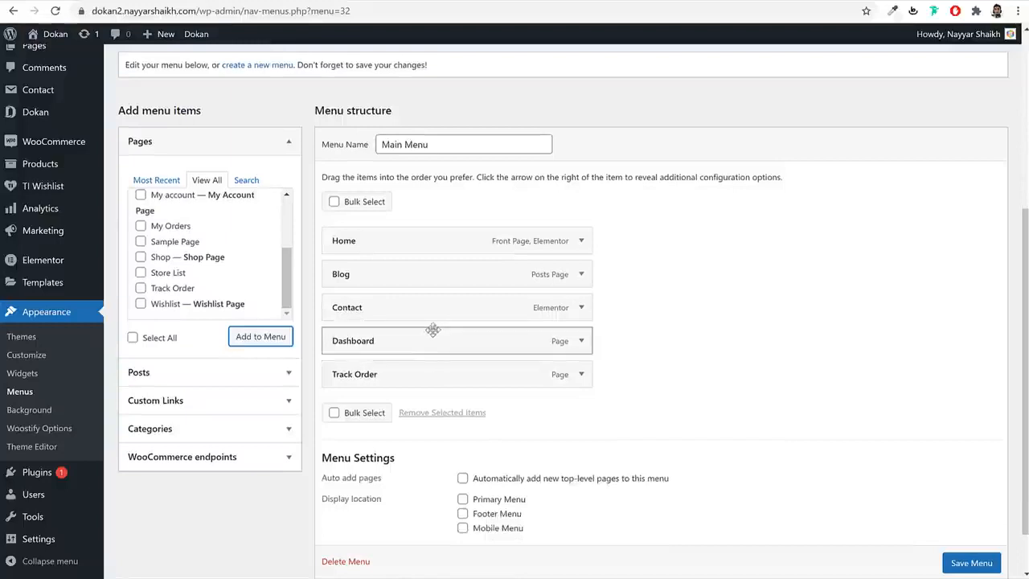
pyautogui.click(165, 258)
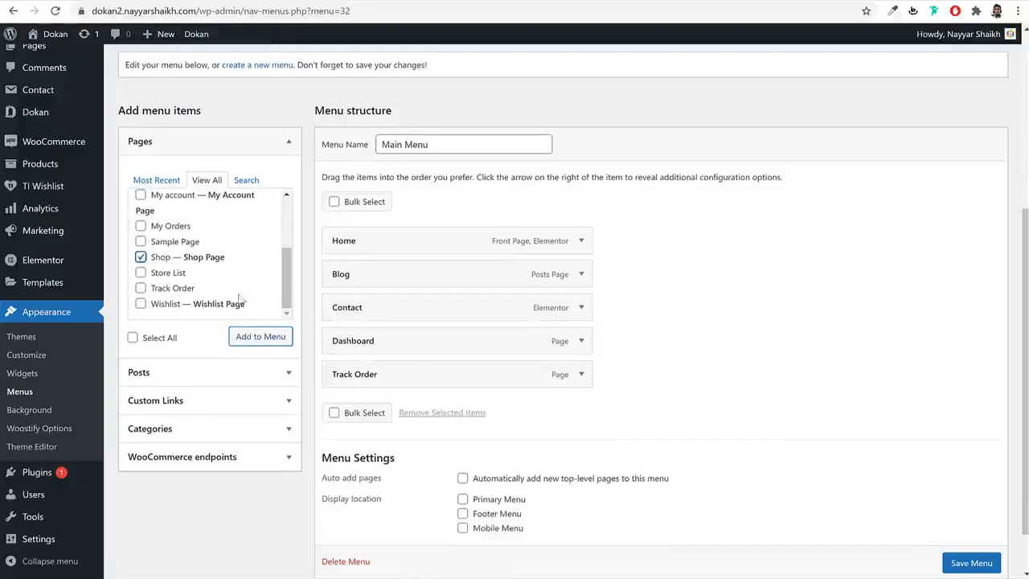
pyautogui.click(257, 336)
pyautogui.moveTo(378, 407); pyautogui.dragTo(379, 278)
pyautogui.moveTo(386, 377); pyautogui.dragTo(386, 406)
# - Assign Main Menu to the Primary Menu location and save it
pyautogui.scroll(-2, 523, 386)
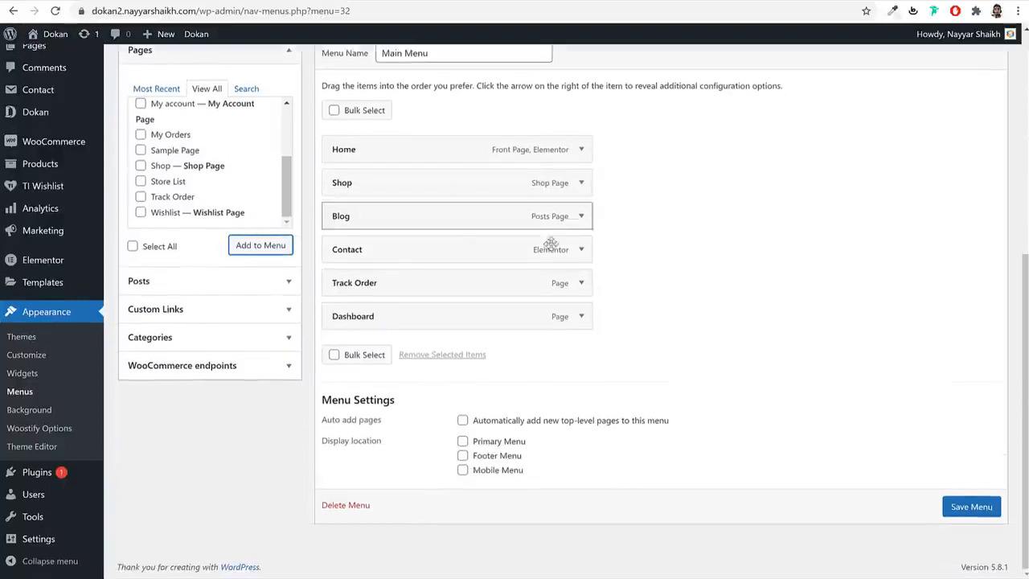
pyautogui.click(495, 441)
pyautogui.moveTo(535, 446); pyautogui.dragTo(466, 442)
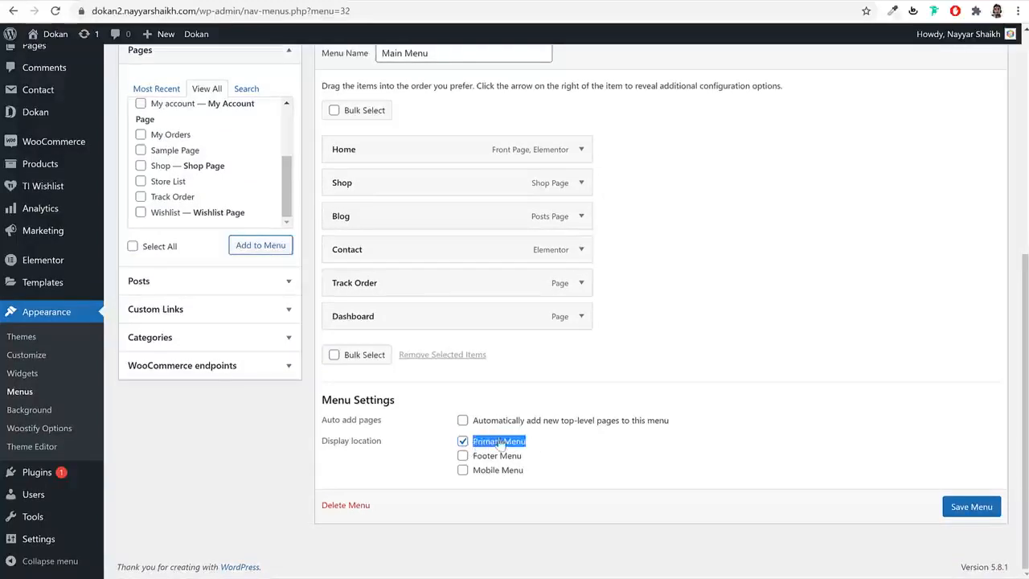
pyautogui.click(950, 509)
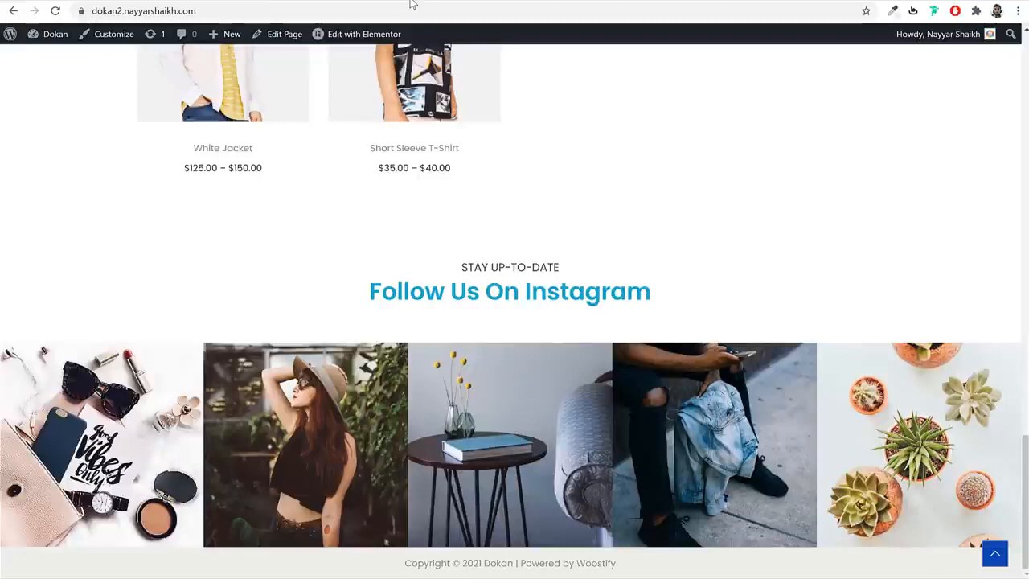
pyautogui.scroll(2, 306, 214)
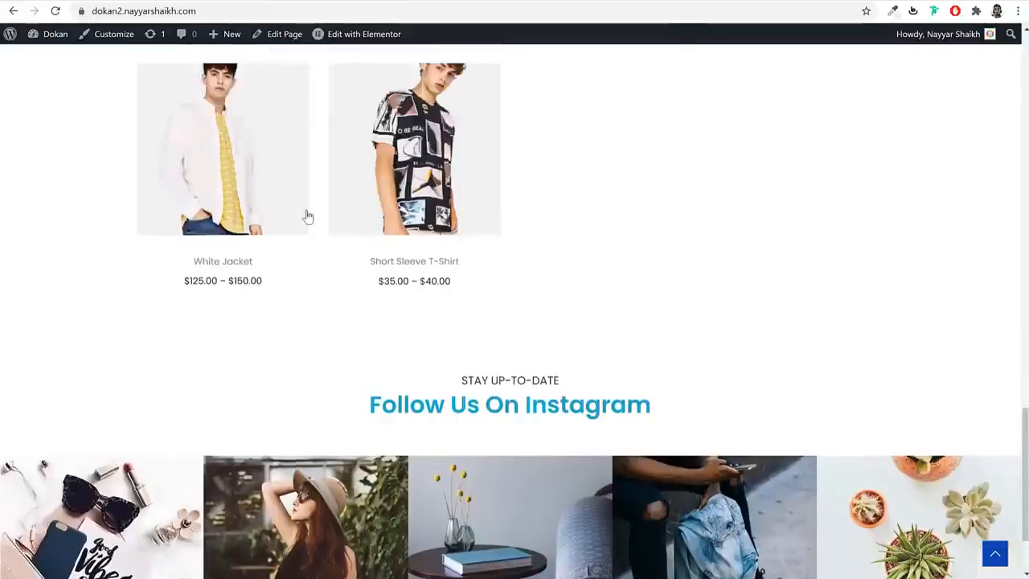
pyautogui.scroll(15, 305, 203)
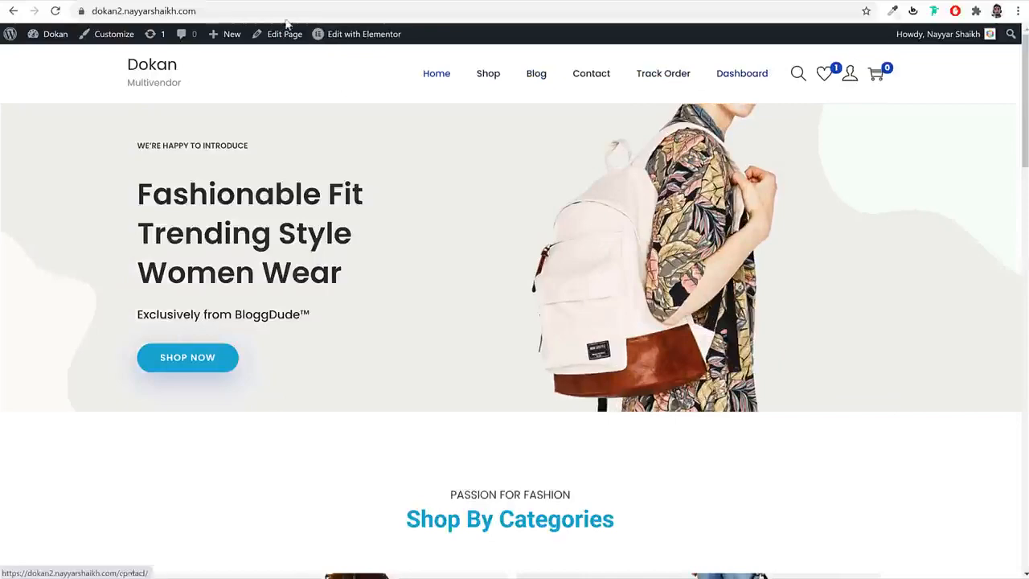
pyautogui.click(245, 1)
pyautogui.scroll(-3, 538, 175)
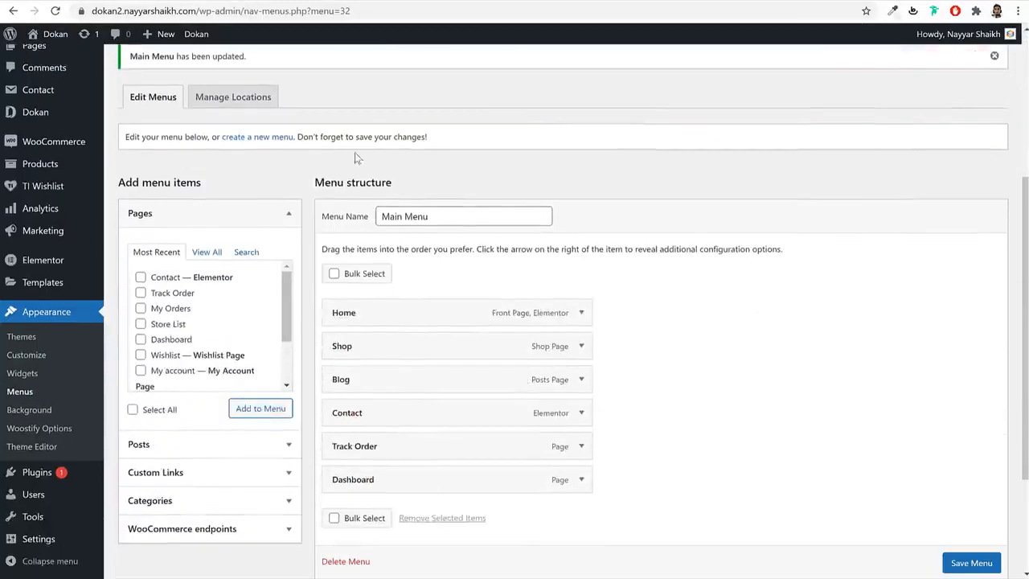
# - Review the reference store's footer Shop and Support links for comparison
pyautogui.click(386, 1)
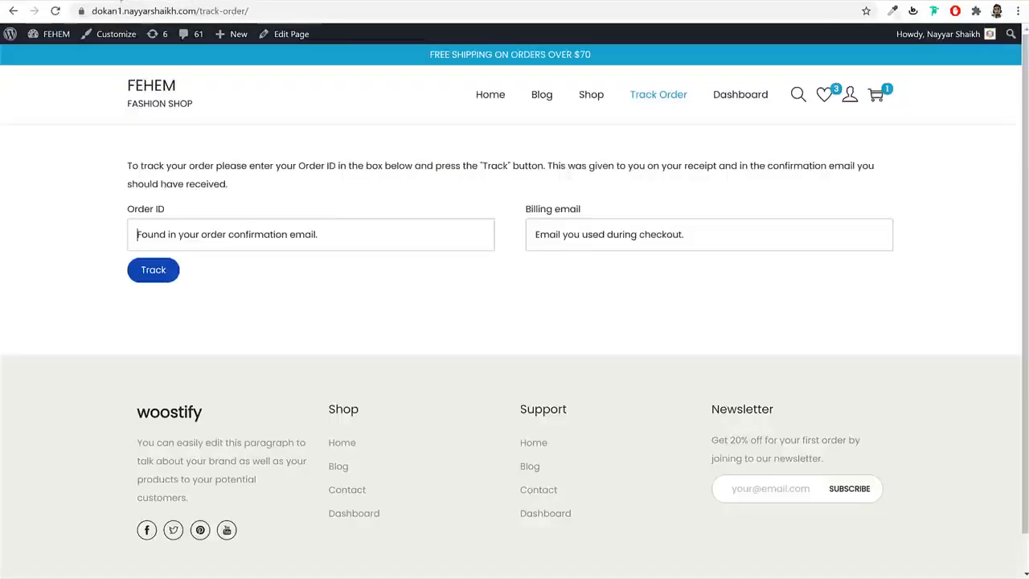
pyautogui.scroll(-1, 378, 262)
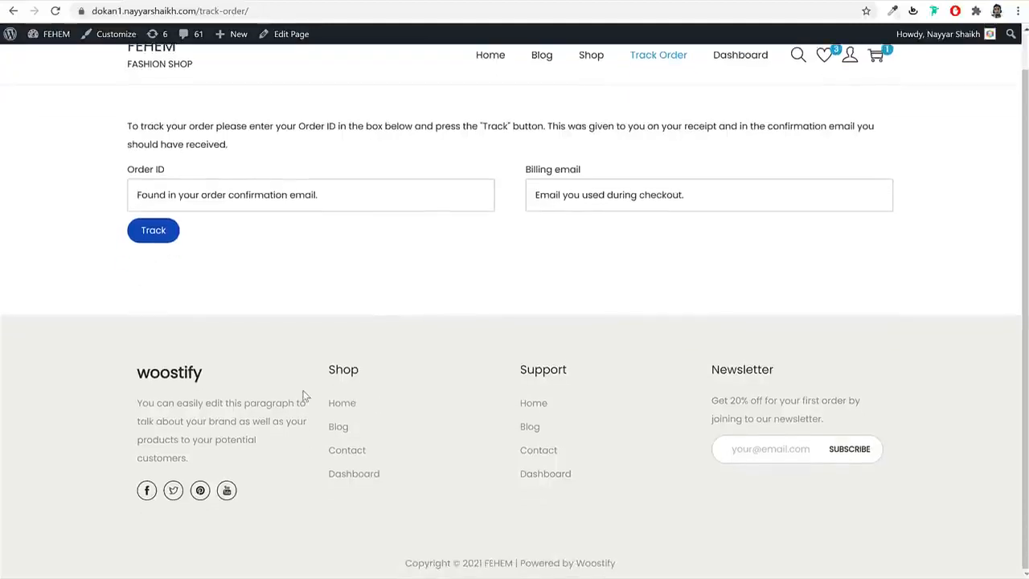
pyautogui.moveTo(329, 400); pyautogui.dragTo(404, 485)
pyautogui.click(405, 487)
pyautogui.moveTo(507, 404); pyautogui.dragTo(616, 478)
pyautogui.click(616, 478)
pyautogui.click(283, 2)
pyautogui.scroll(-3, 492, 273)
# - Start a new menu named Footer1
pyautogui.click(468, 210)
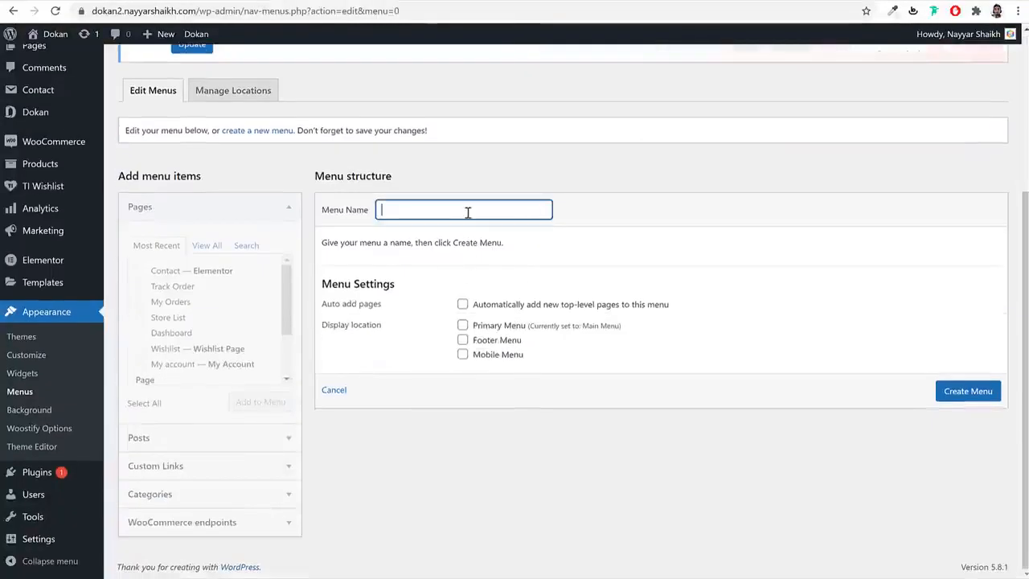
pyautogui.write('Fooeter')
pyautogui.press('BackSpace')
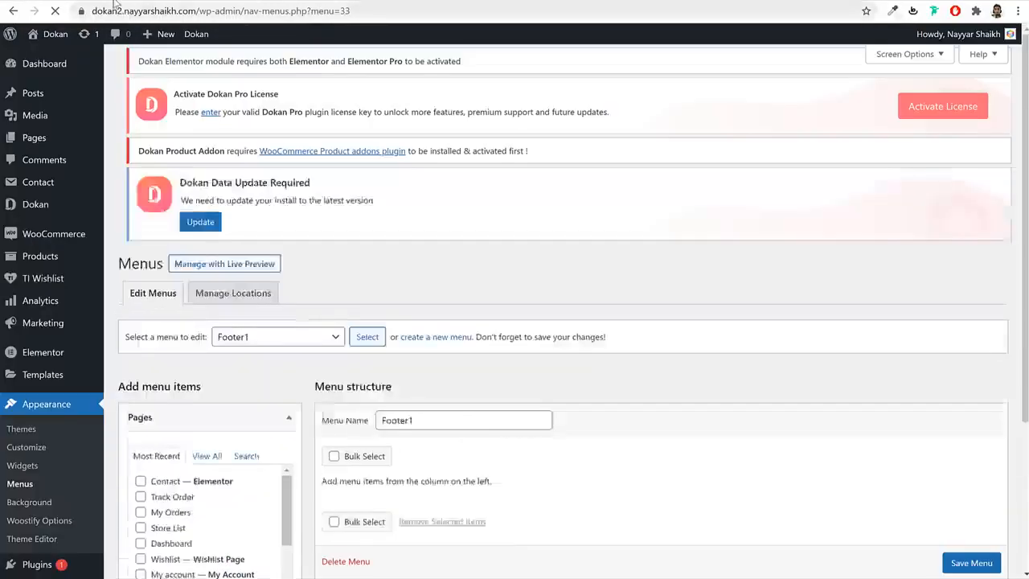
pyautogui.click(200, 3)
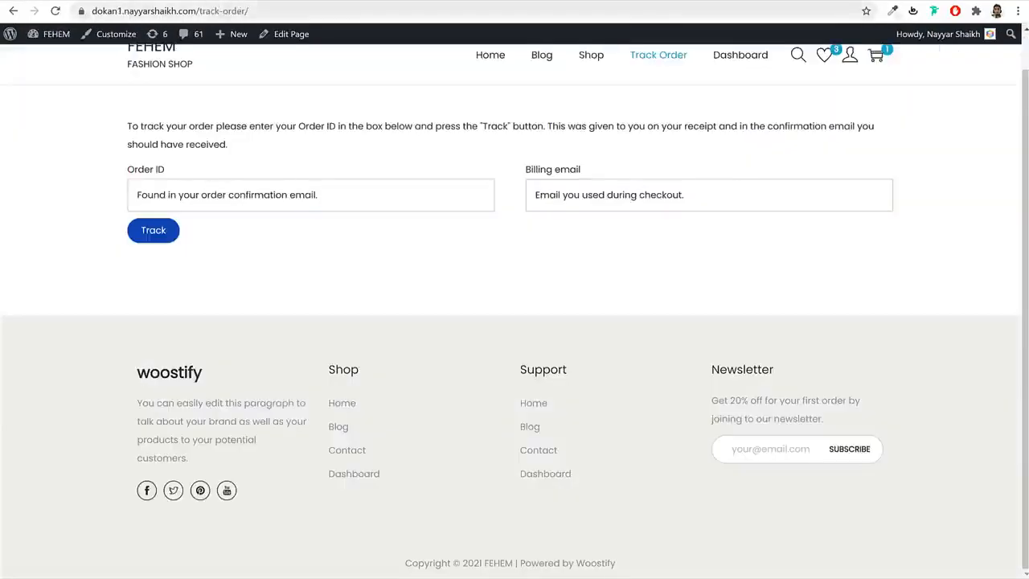
pyautogui.click(243, 3)
pyautogui.scroll(-3, 241, 473)
# - Add Home, Blog, Contact and Dashboard pages to Footer1 and save the menu
pyautogui.click(197, 291)
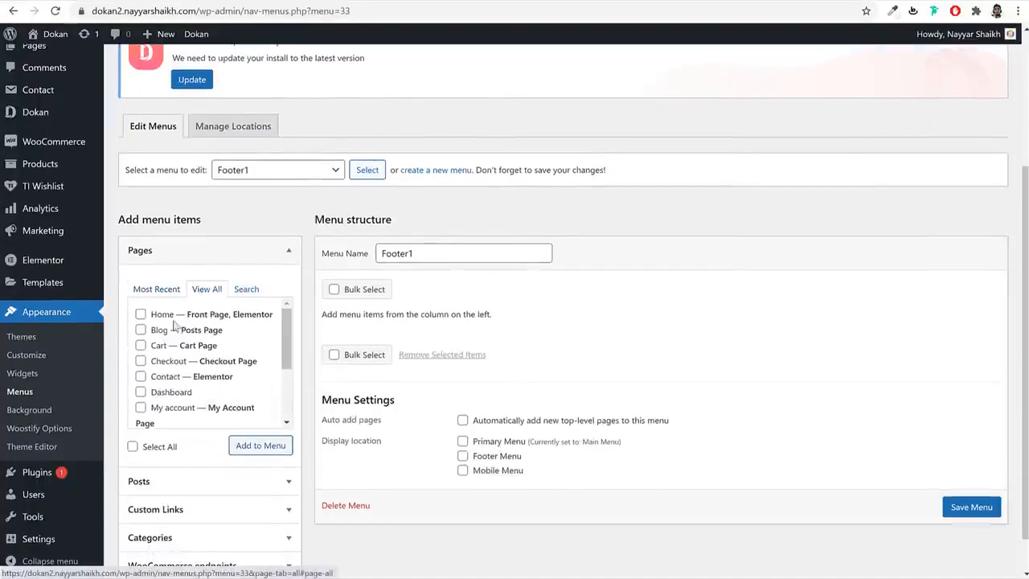
pyautogui.click(161, 314)
pyautogui.click(160, 331)
pyautogui.click(166, 378)
pyautogui.click(170, 393)
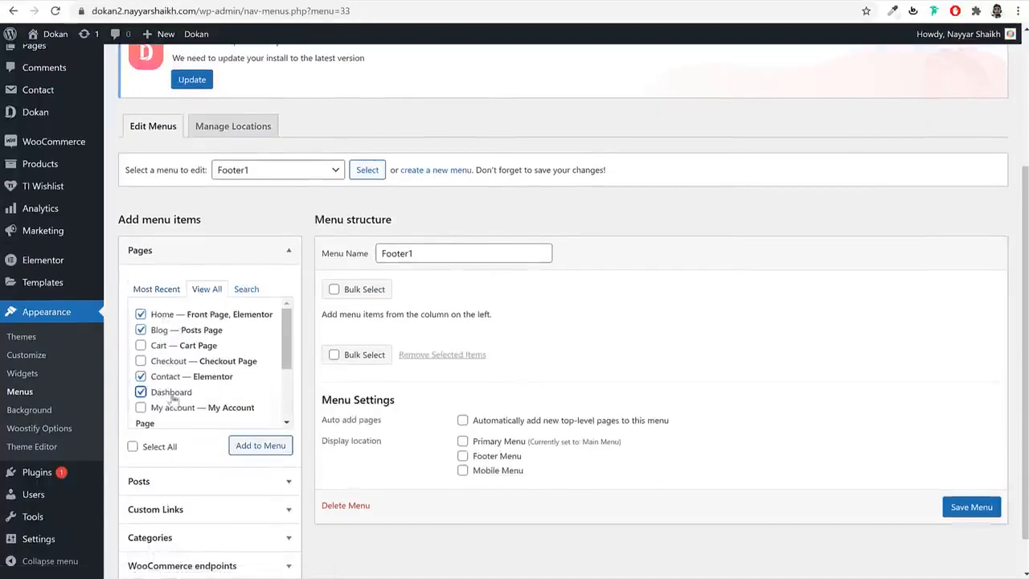
pyautogui.click(267, 447)
pyautogui.scroll(-3, 300, 399)
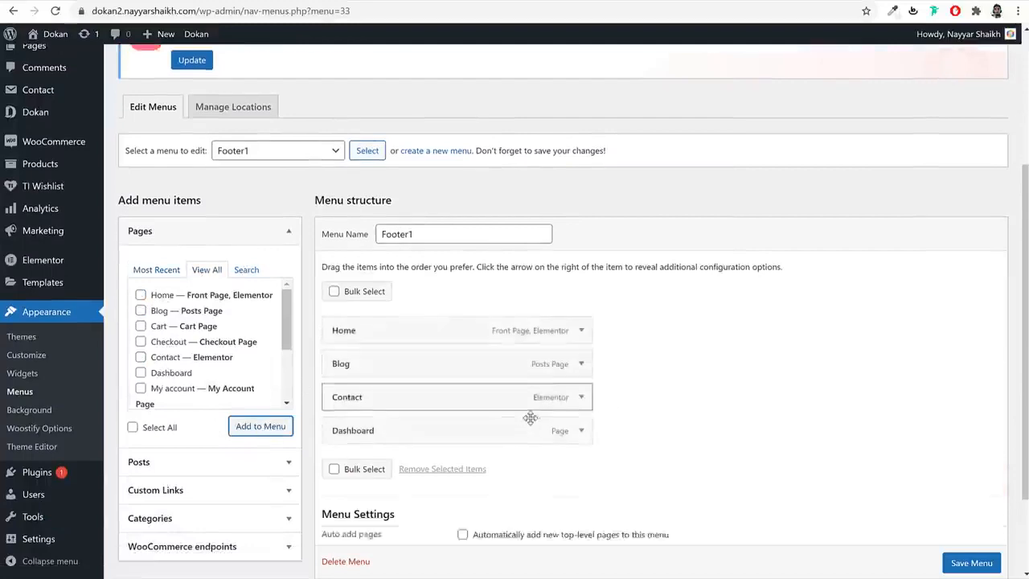
pyautogui.click(980, 509)
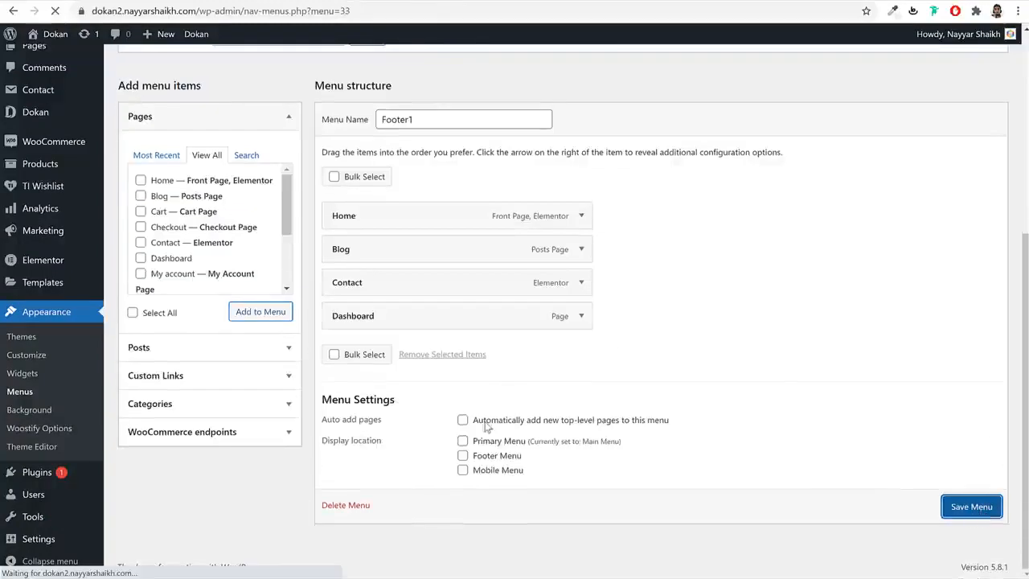
pyautogui.scroll(-2, 512, 361)
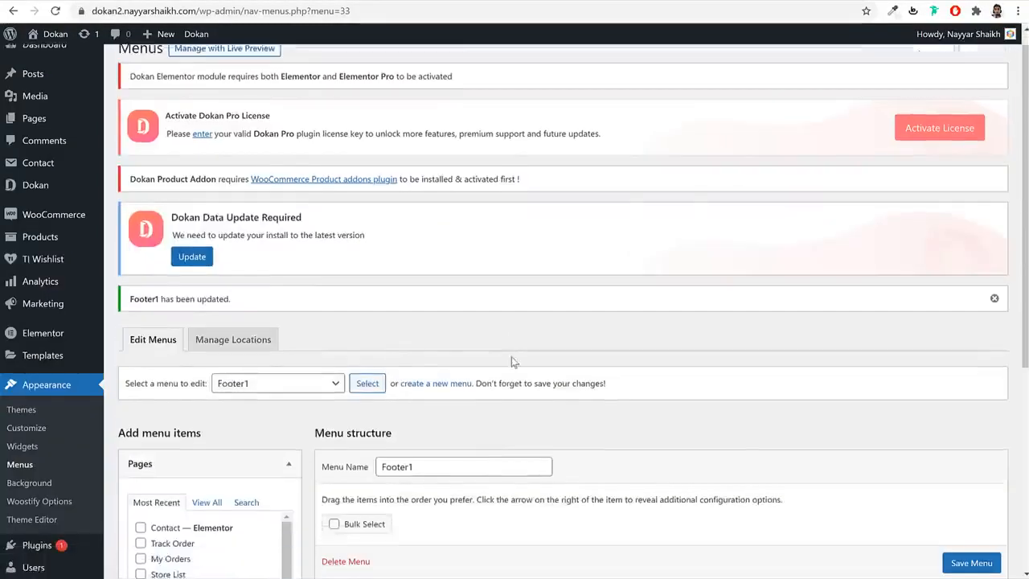
# - Start a new menu named Footer2 and list all available pages
pyautogui.click(434, 207)
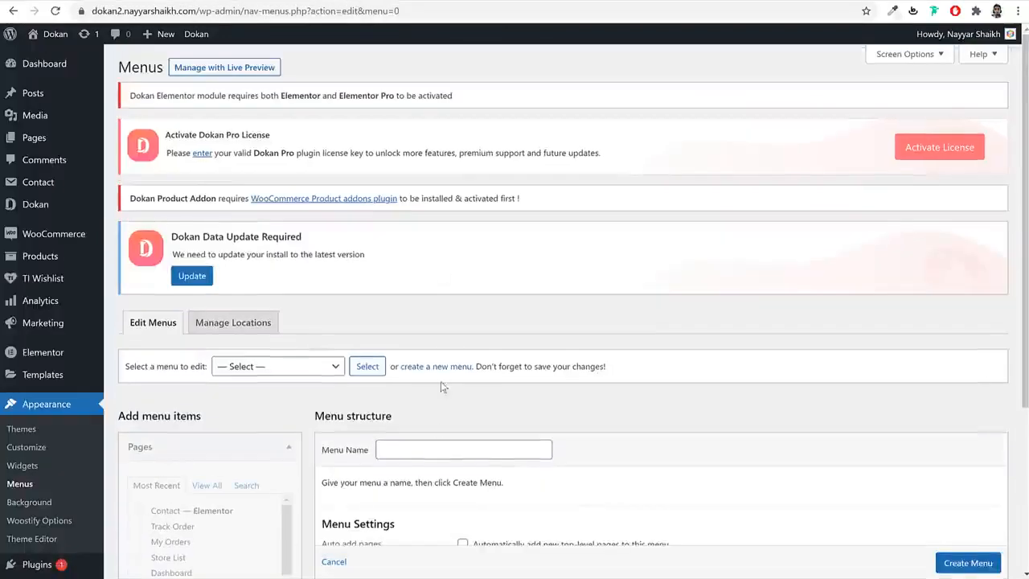
pyautogui.click(435, 449)
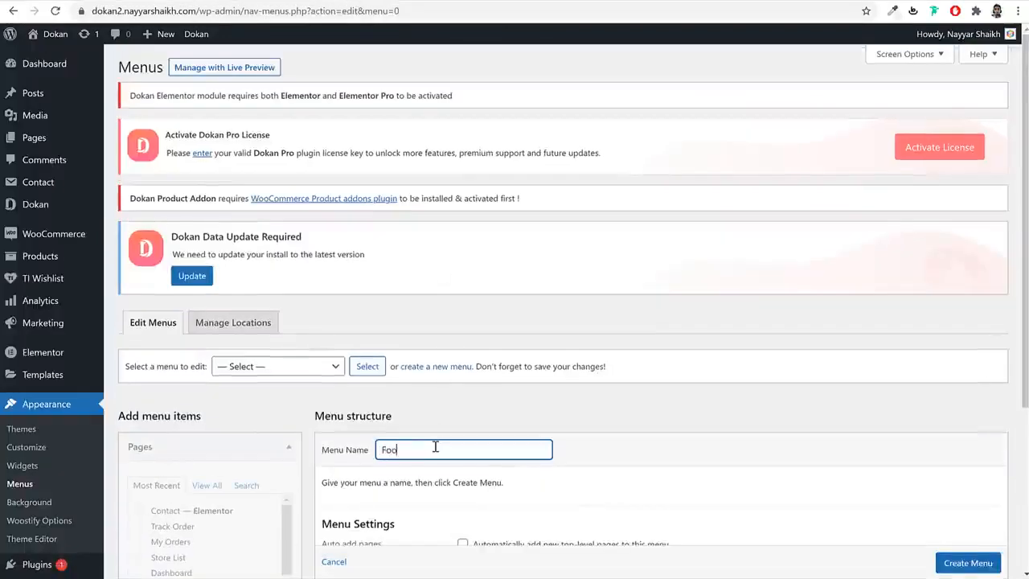
pyautogui.scroll(-1, 435, 447)
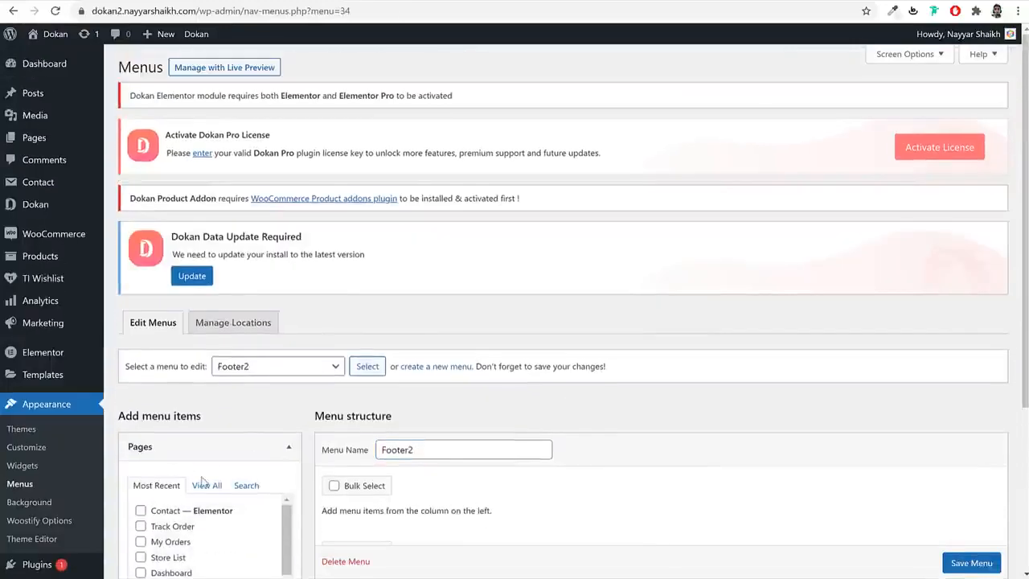
pyautogui.click(202, 481)
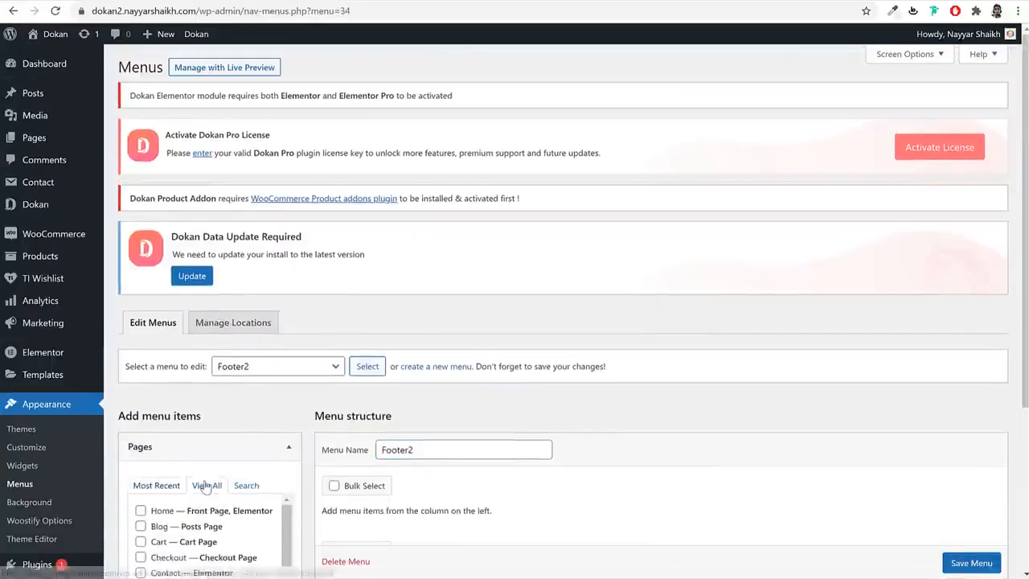
pyautogui.scroll(-3, 209, 402)
pyautogui.scroll(-1, 216, 337)
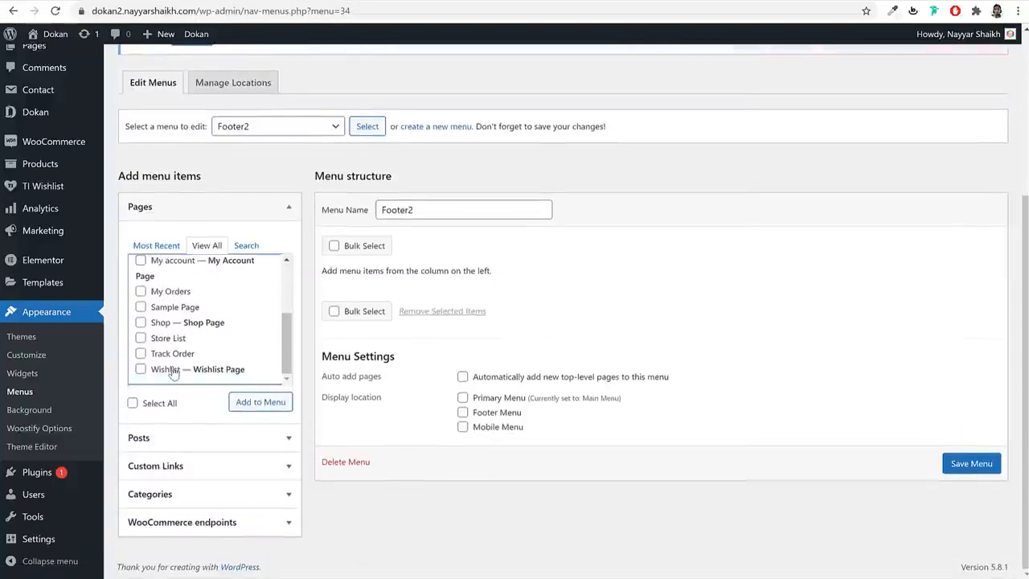
# - Add Wishlist, Track Order, Shop and My Orders to Footer2 and save it
pyautogui.click(140, 369)
pyautogui.click(171, 354)
pyautogui.click(166, 322)
pyautogui.click(157, 291)
pyautogui.click(254, 406)
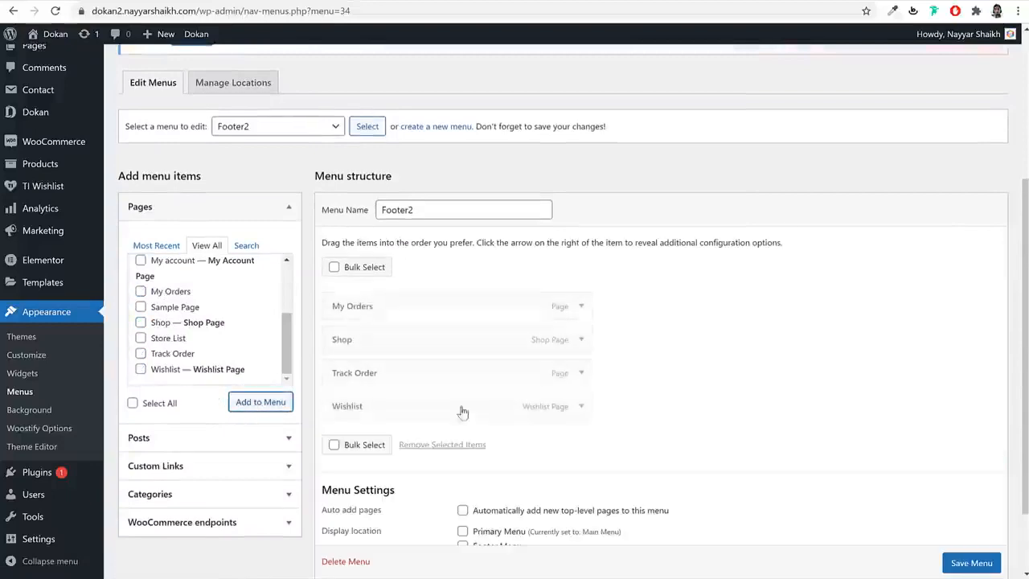
pyautogui.scroll(-2, 563, 418)
pyautogui.click(974, 508)
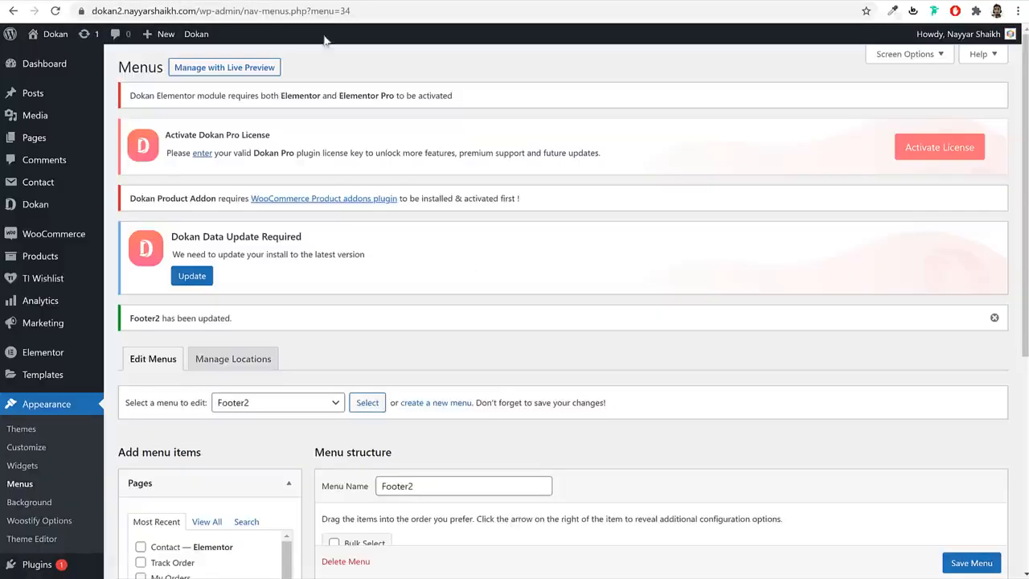
pyautogui.scroll(-3, 443, 271)
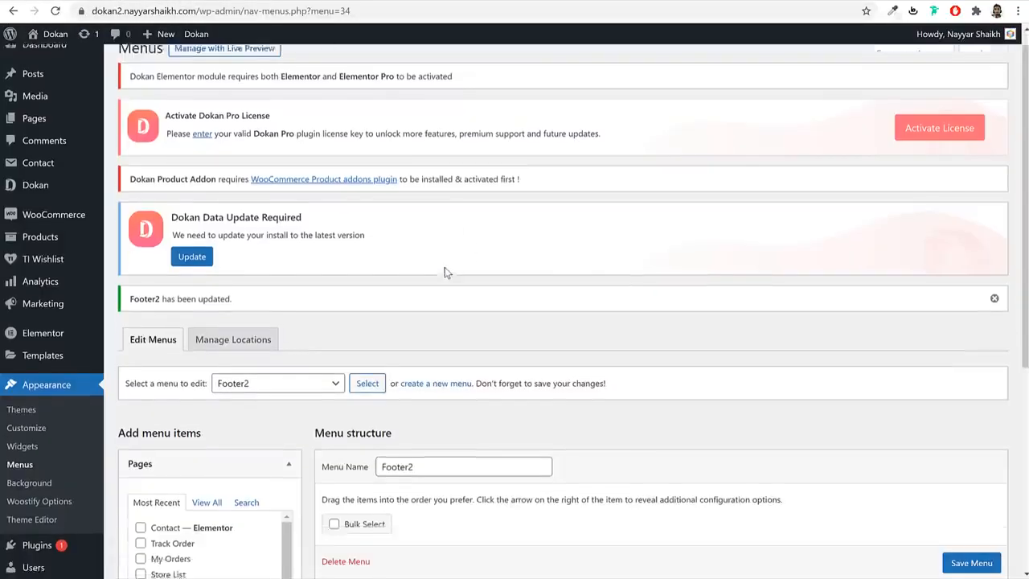
pyautogui.click(24, 377)
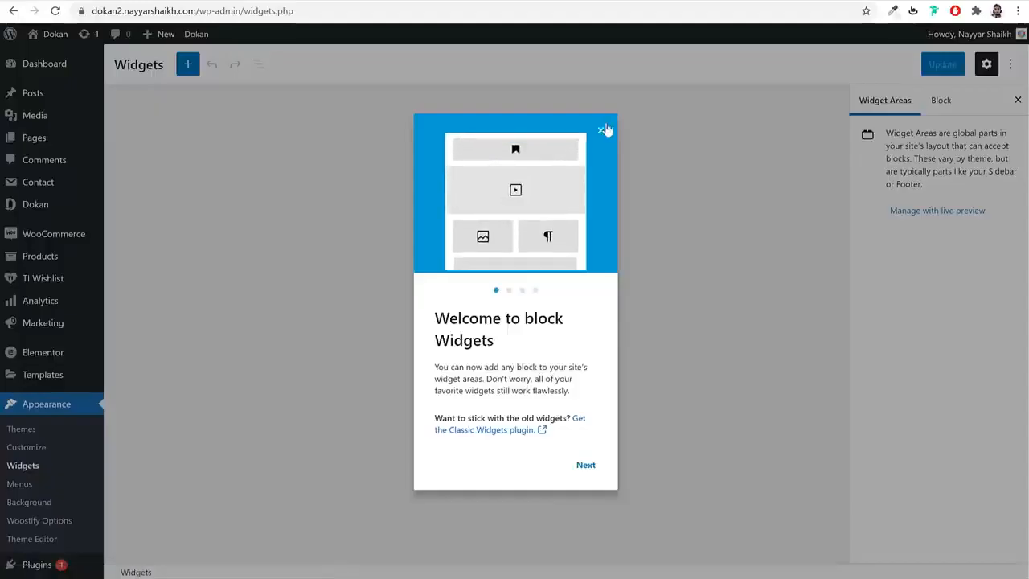
# - Dismiss the block widgets guide, collapse Dokan Store Sidebar, and expand the Footer Widget area
pyautogui.click(607, 130)
pyautogui.click(608, 126)
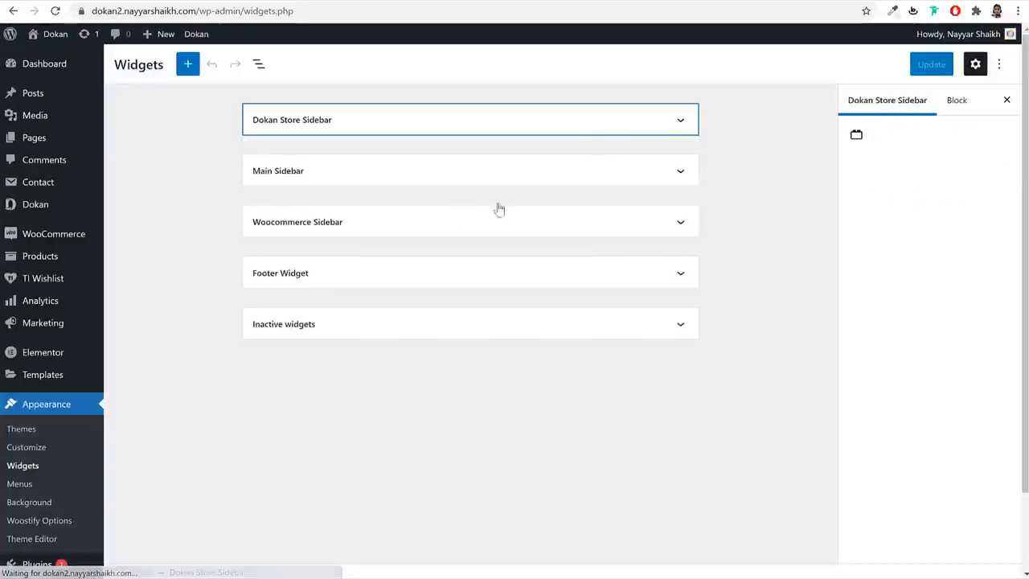
pyautogui.click(387, 280)
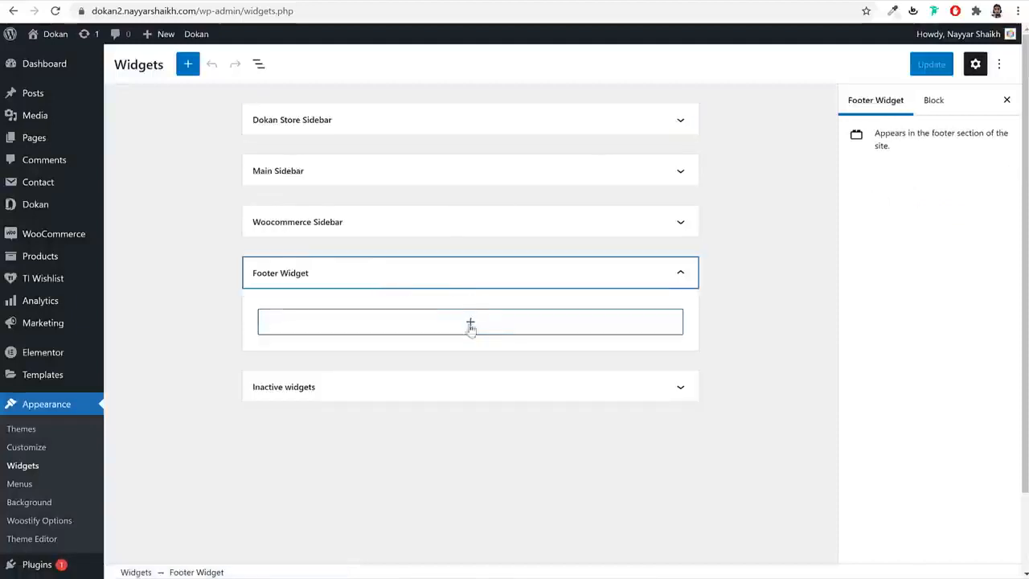
# - Inspect the live site's current footer text, then return to the widgets page
pyautogui.click(109, 1)
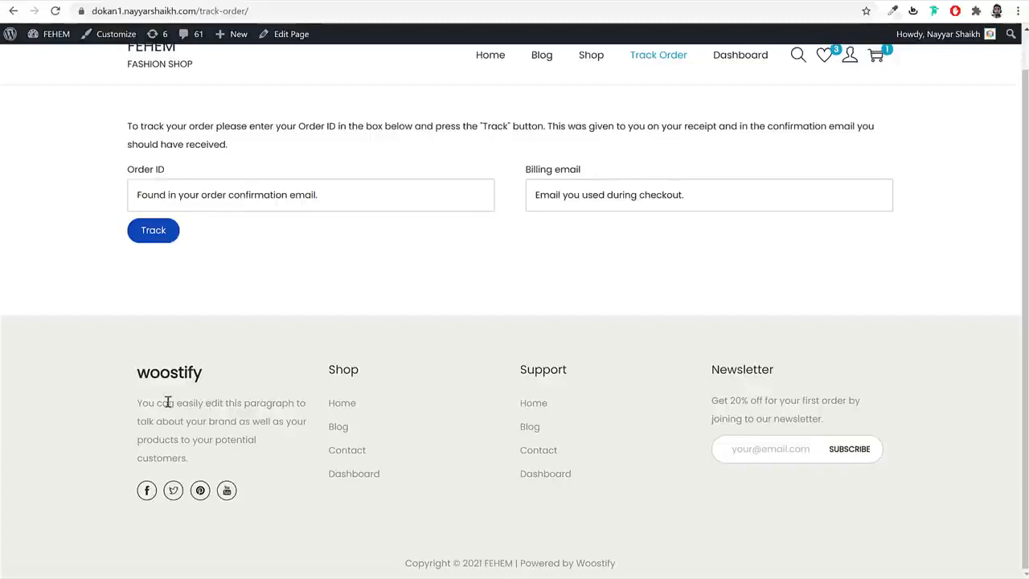
pyautogui.moveTo(124, 381); pyautogui.dragTo(232, 378)
pyautogui.click(226, 392)
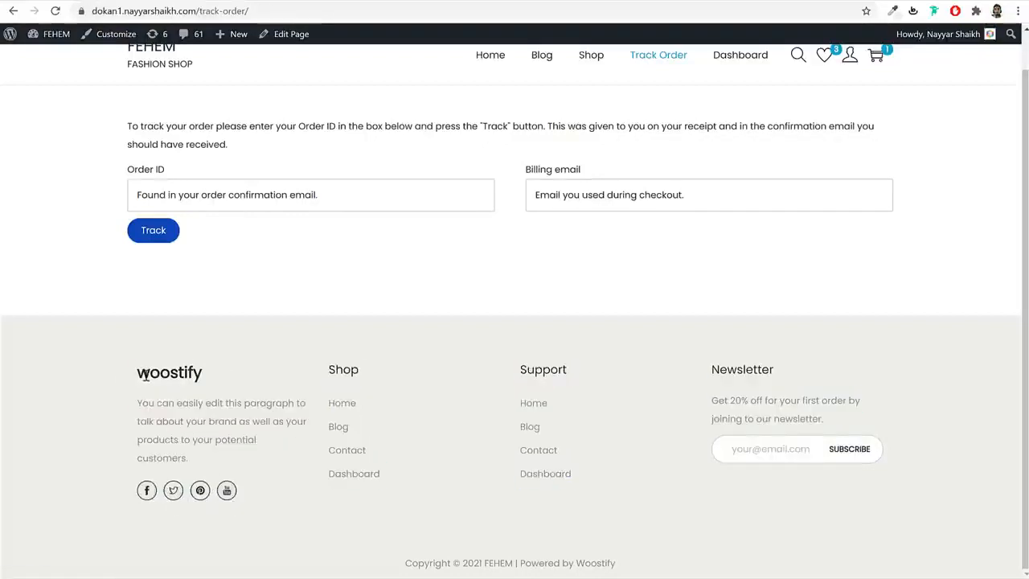
pyautogui.click(283, 1)
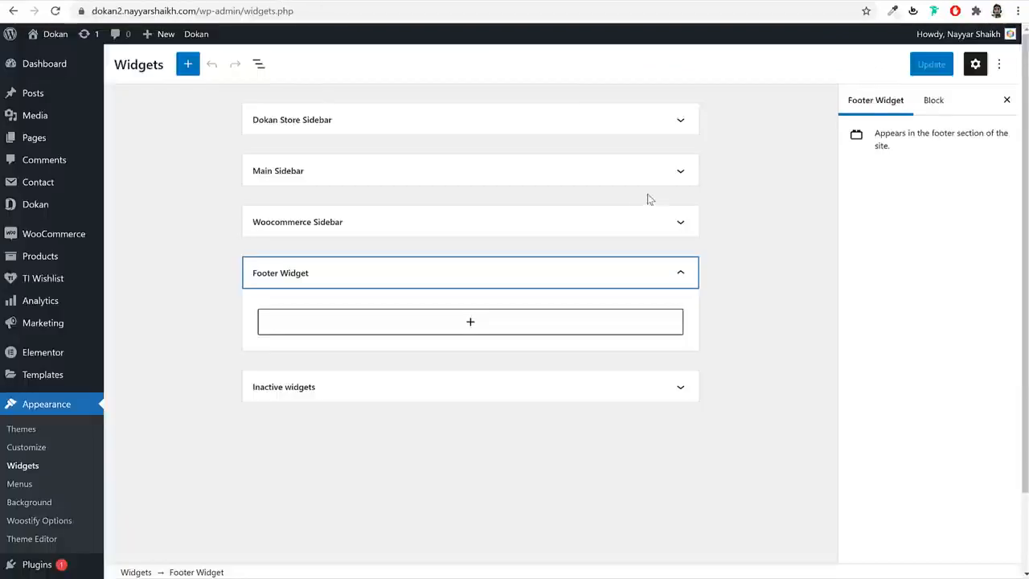
# - Add a Custom HTML block to Footer Widget and paste in the Footer About file's HTML
pyautogui.click(471, 322)
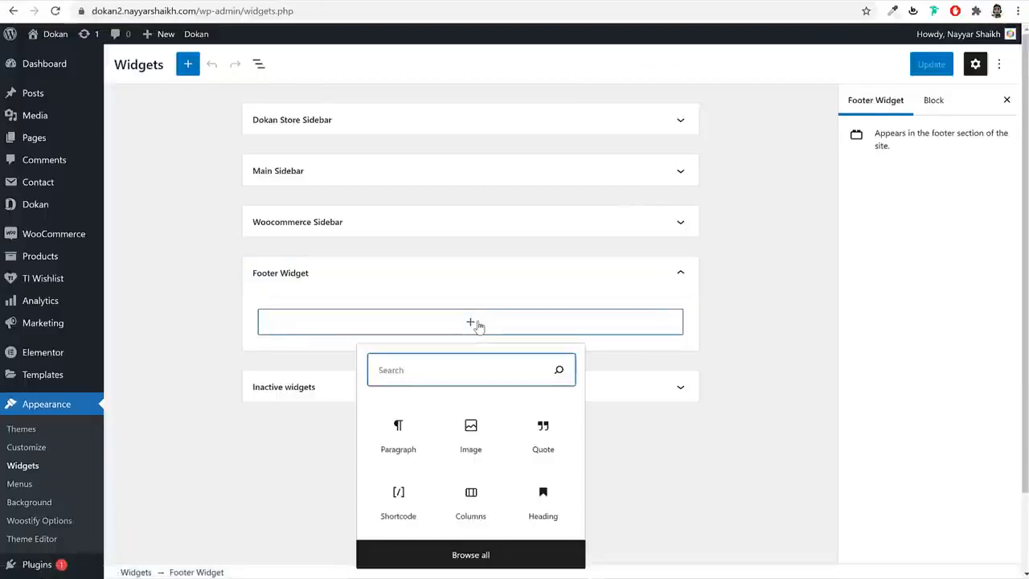
pyautogui.write('cust')
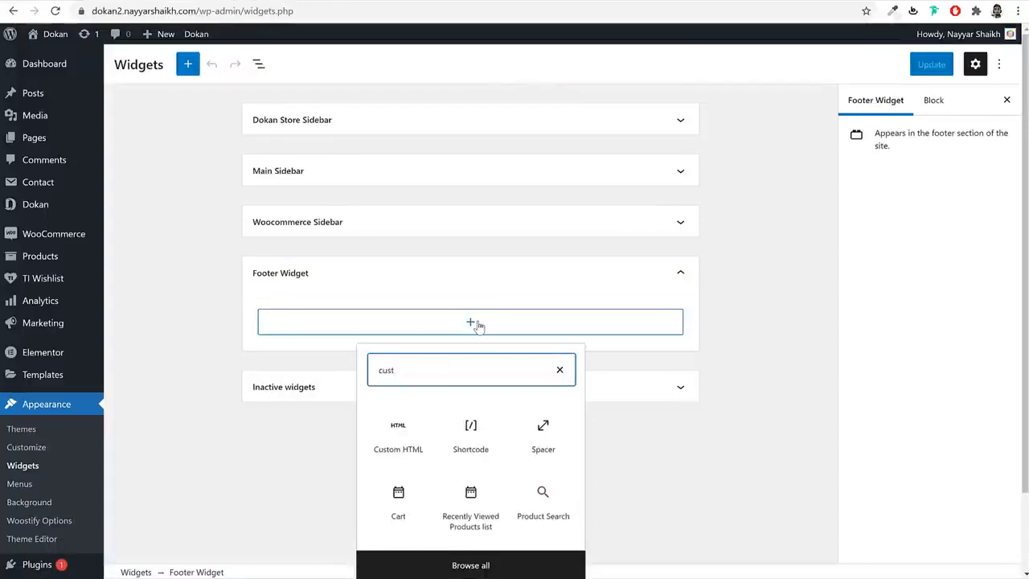
pyautogui.click(398, 438)
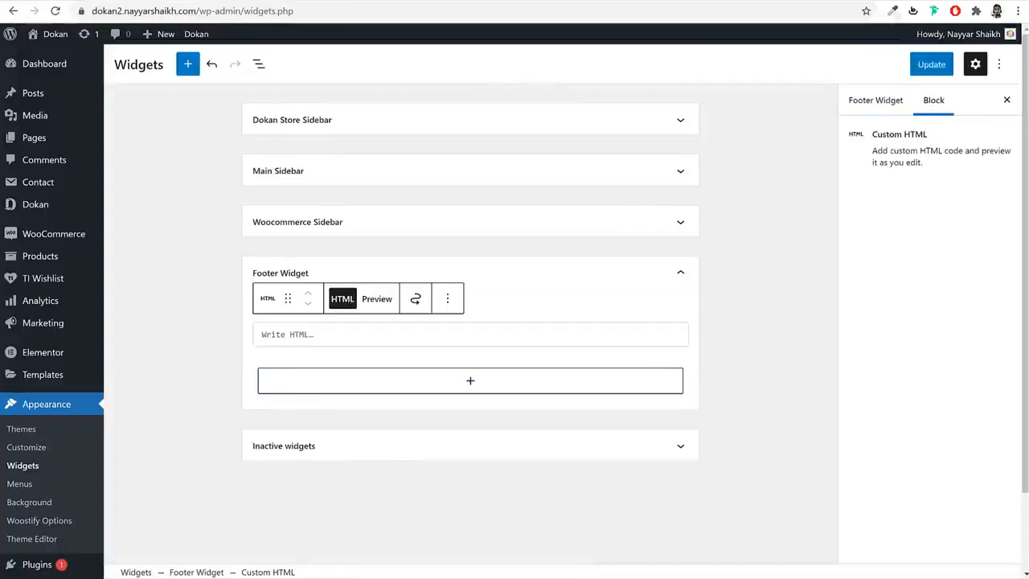
pyautogui.hotkey('alt', 'Tab')
pyautogui.click(613, 345)
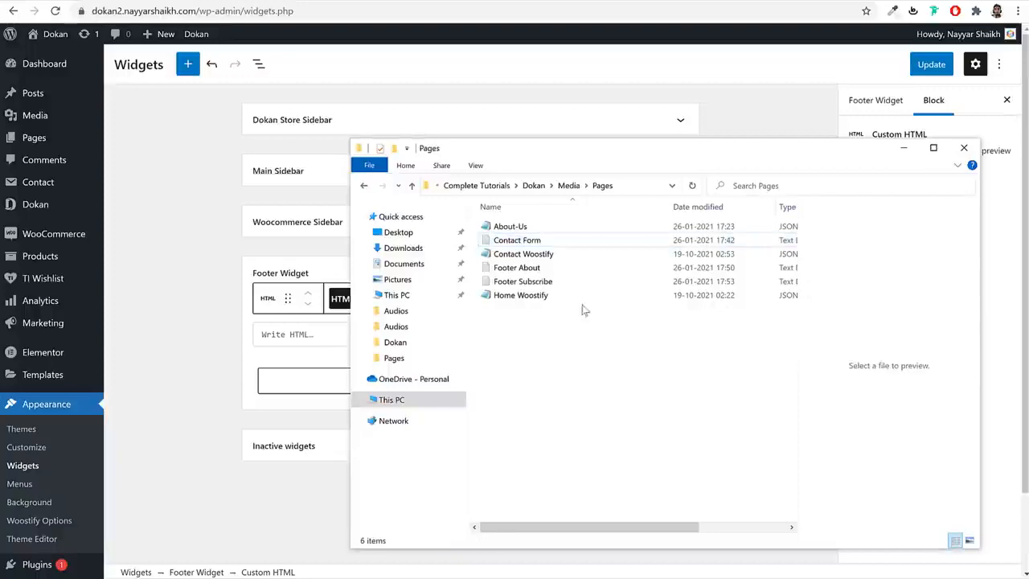
pyautogui.click(557, 272)
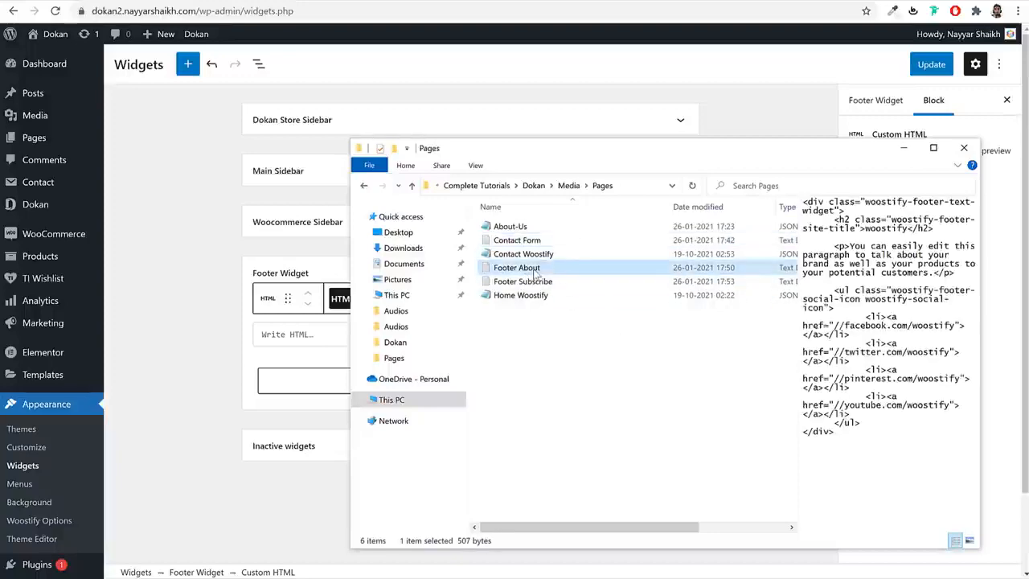
pyautogui.doubleClick(543, 270)
pyautogui.moveTo(411, 223); pyautogui.dragTo(310, 78)
pyautogui.hotkey('ctrl', 'c')
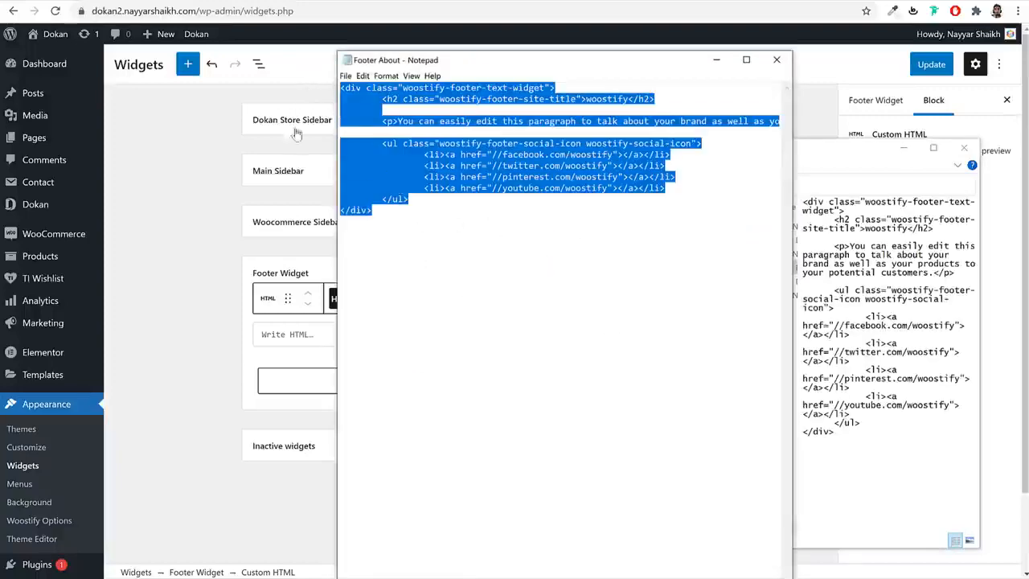
pyautogui.click(292, 338)
pyautogui.hotkey('ctrl', 'v')
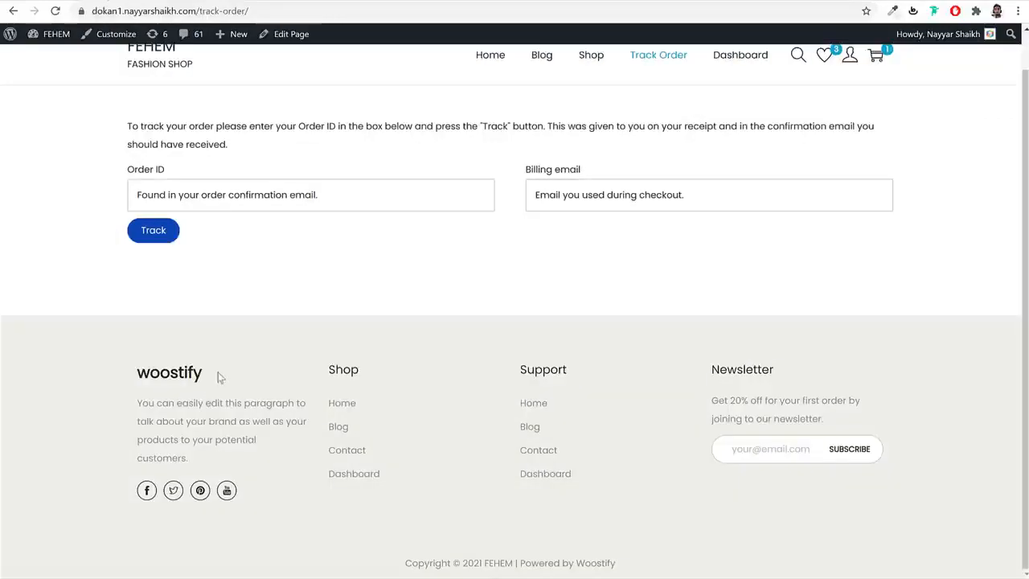
# - Replace the h2 heading text 'woostify' with 'BloggDude' in the Custom HTML block
pyautogui.moveTo(221, 377); pyautogui.dragTo(138, 364)
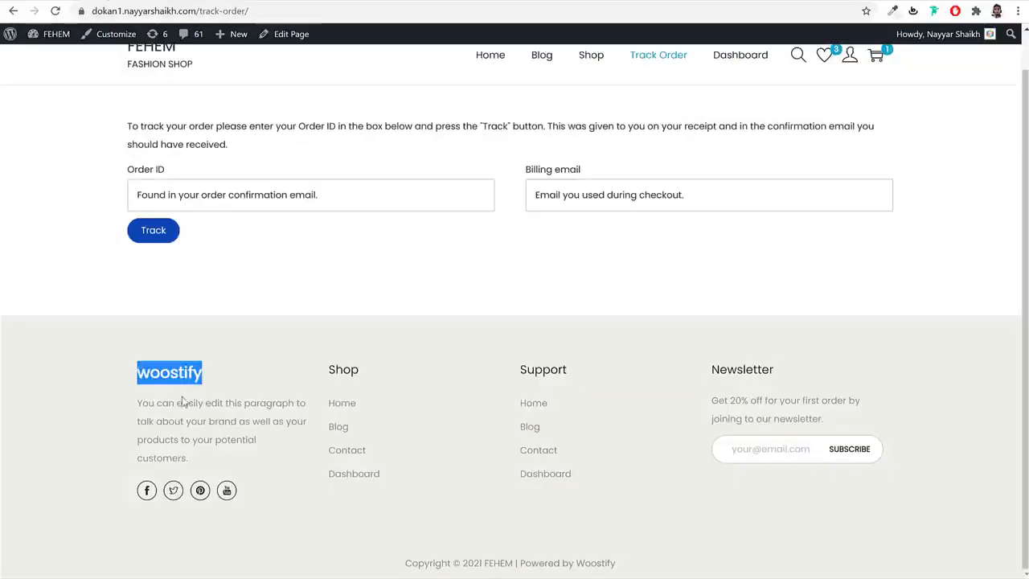
pyautogui.moveTo(202, 378); pyautogui.dragTo(154, 378)
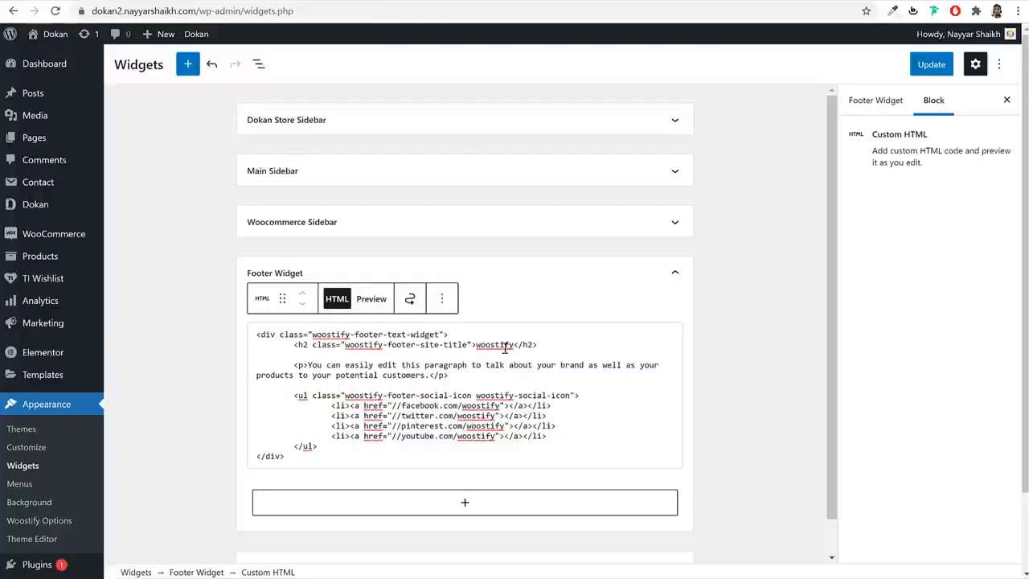
pyautogui.doubleClick(488, 344)
pyautogui.write('Blo')
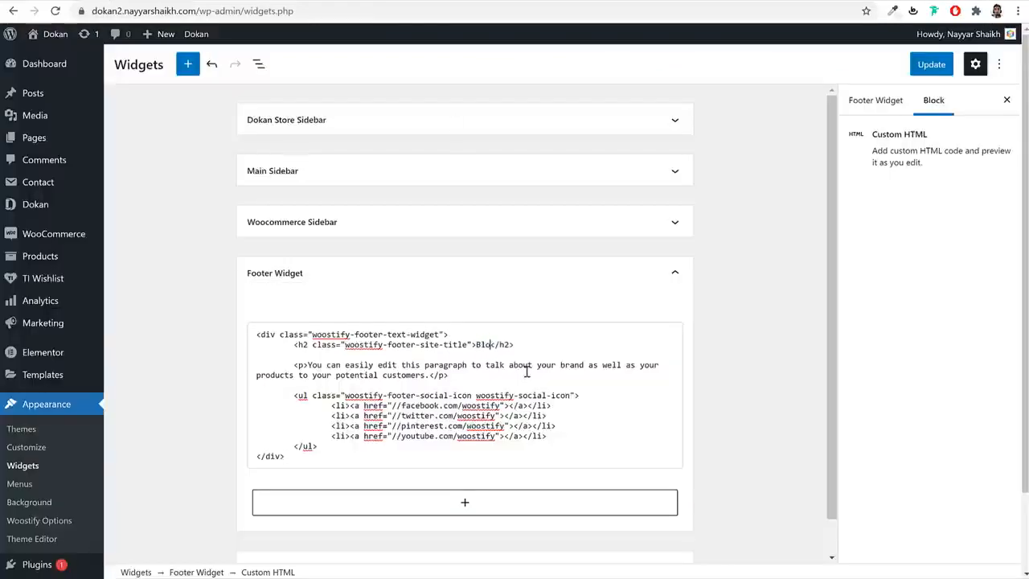
pyautogui.write('ggDude')
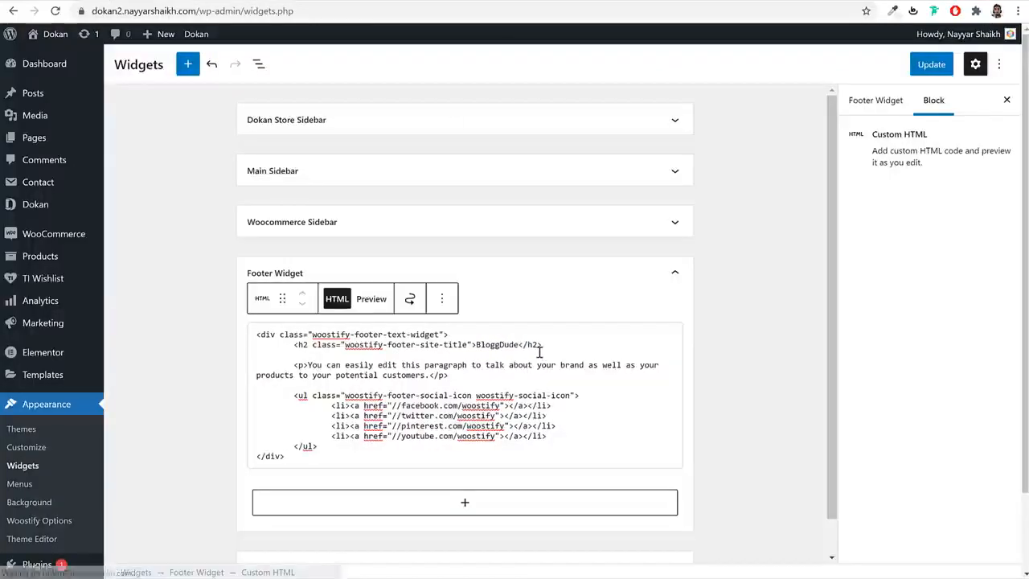
pyautogui.moveTo(308, 364); pyautogui.dragTo(430, 378)
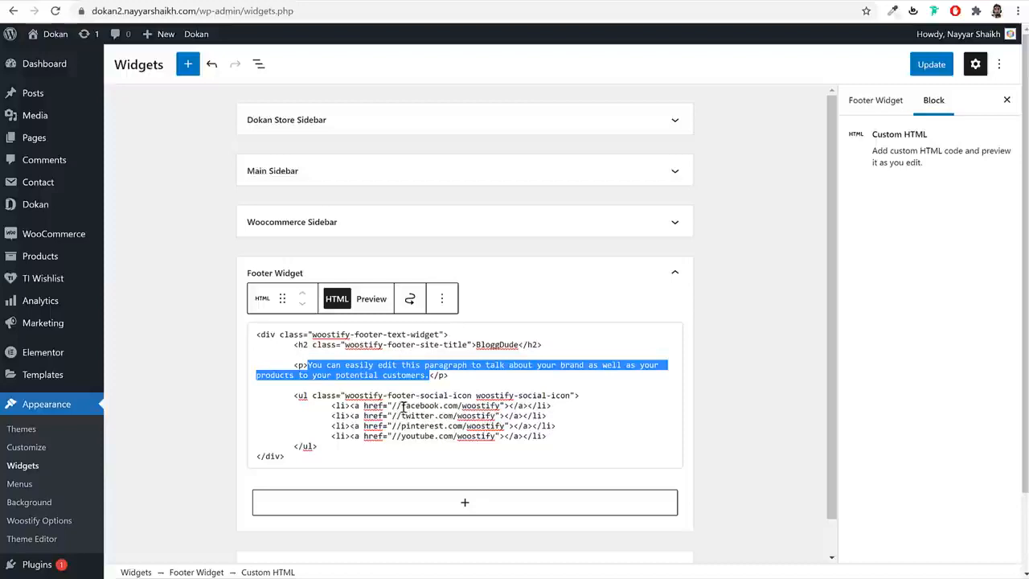
# - Change the Facebook link's account name from woostify to bloggdude in the footer HTML
pyautogui.moveTo(402, 407); pyautogui.dragTo(469, 407)
pyautogui.write('bloggdude')
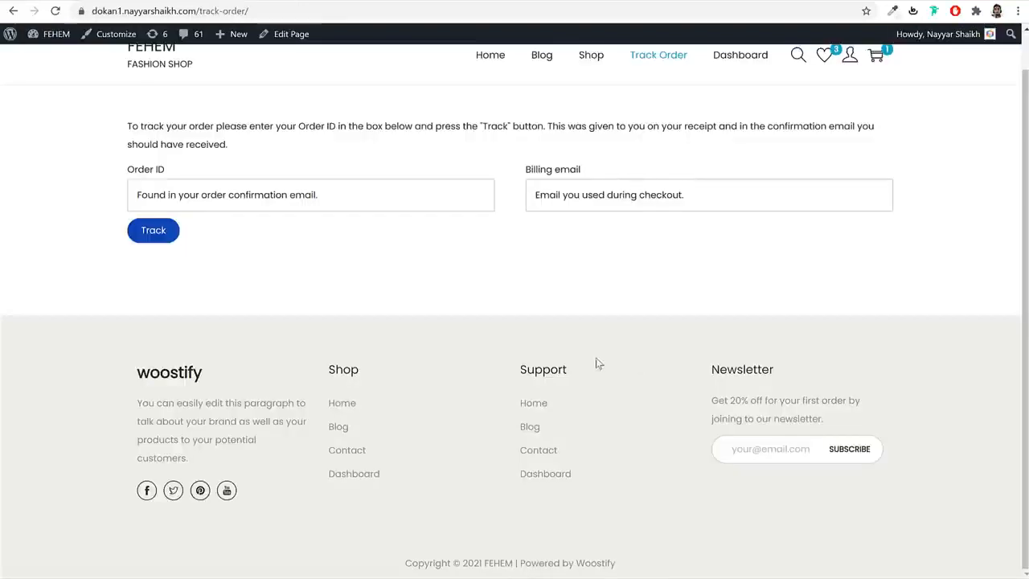
pyautogui.moveTo(389, 378); pyautogui.dragTo(321, 370)
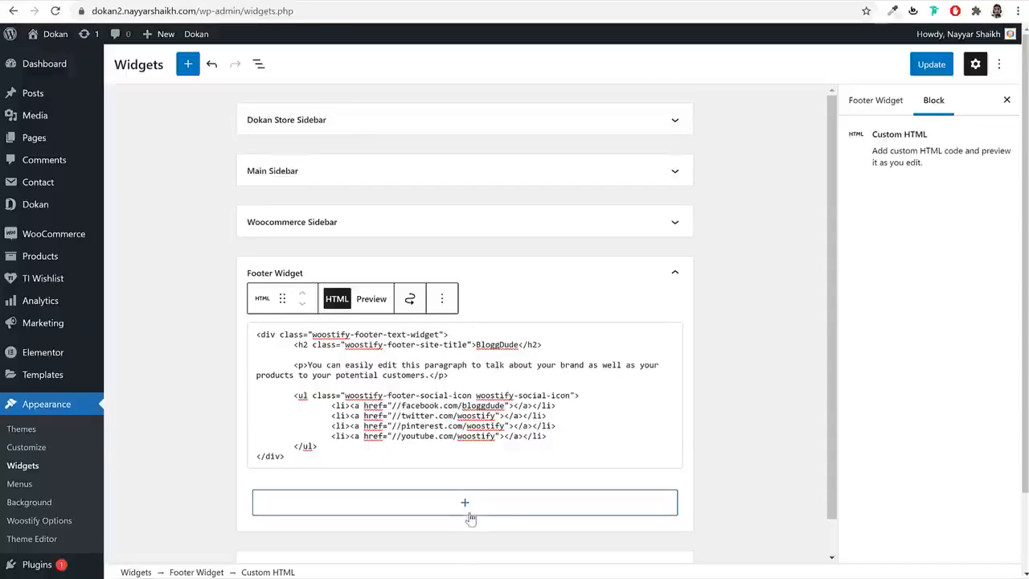
# - Add a Navigation Menu widget titled Shop that uses the Footer1 menu
pyautogui.click(471, 508)
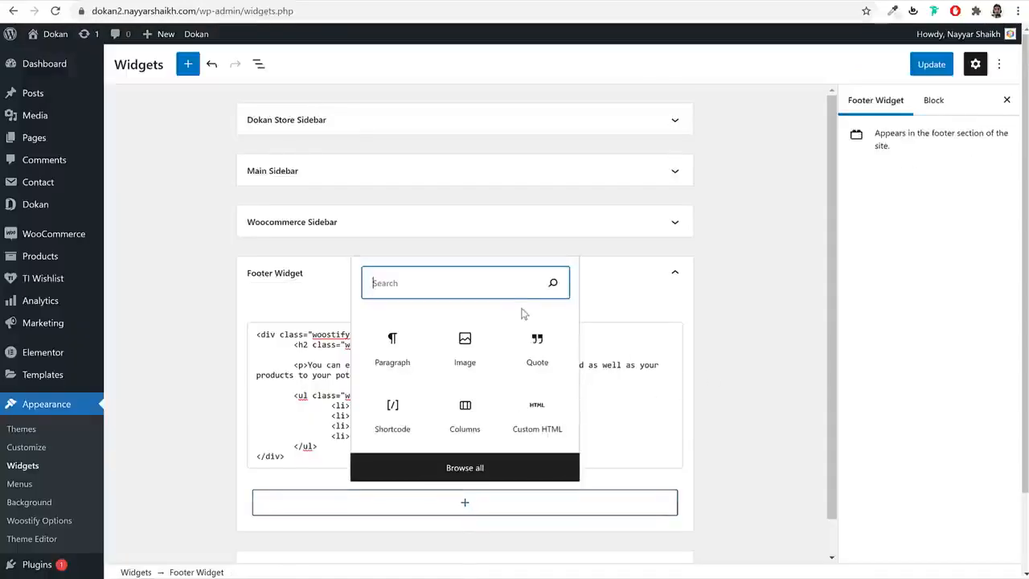
pyautogui.write('nav')
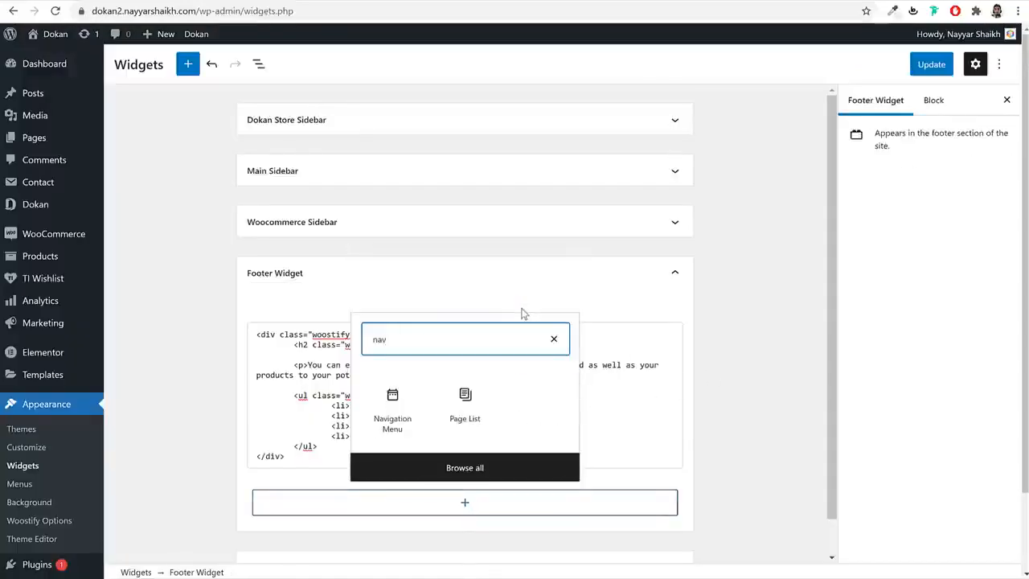
pyautogui.click(406, 408)
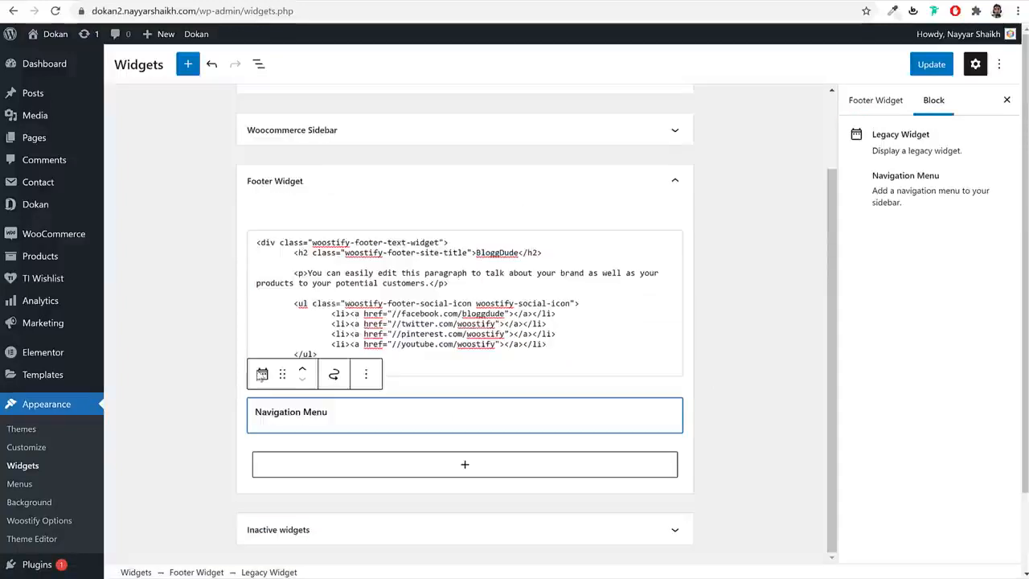
pyautogui.click(320, 363)
pyautogui.write('Shop')
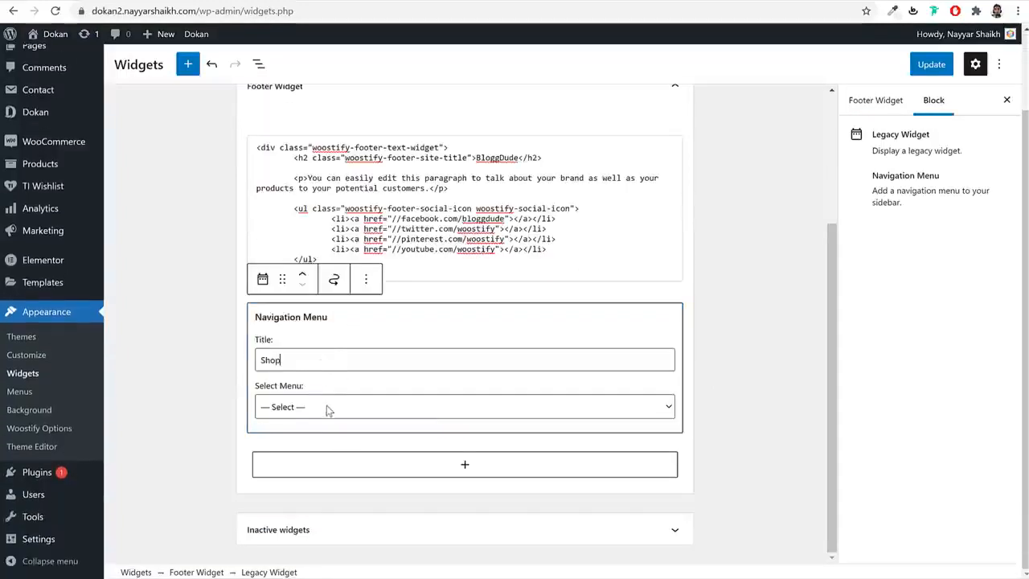
pyautogui.click(328, 407)
pyautogui.click(316, 438)
# - Add a second Navigation Menu widget titled Support that uses the Footer2 menu
pyautogui.click(438, 467)
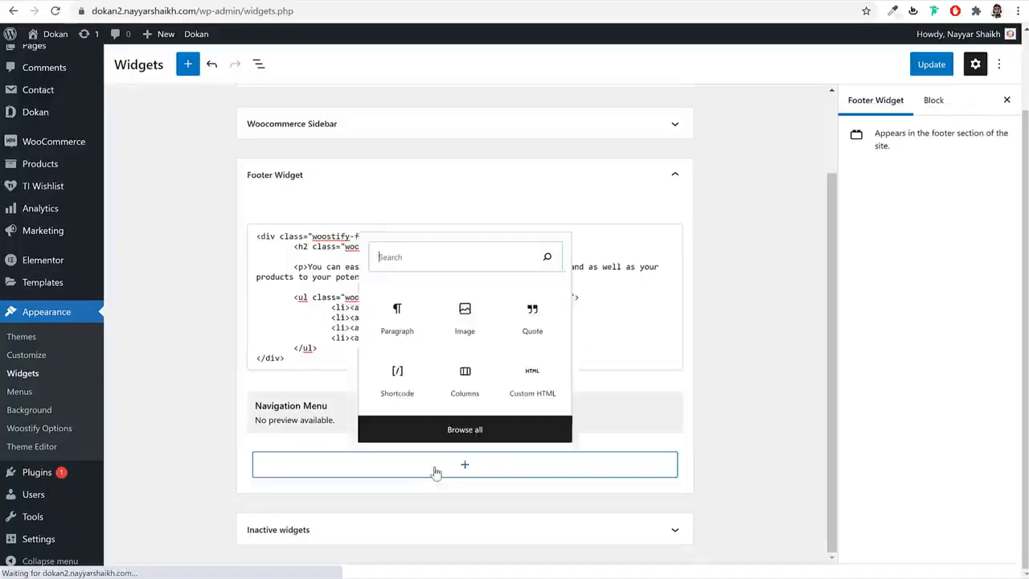
pyautogui.write('nav')
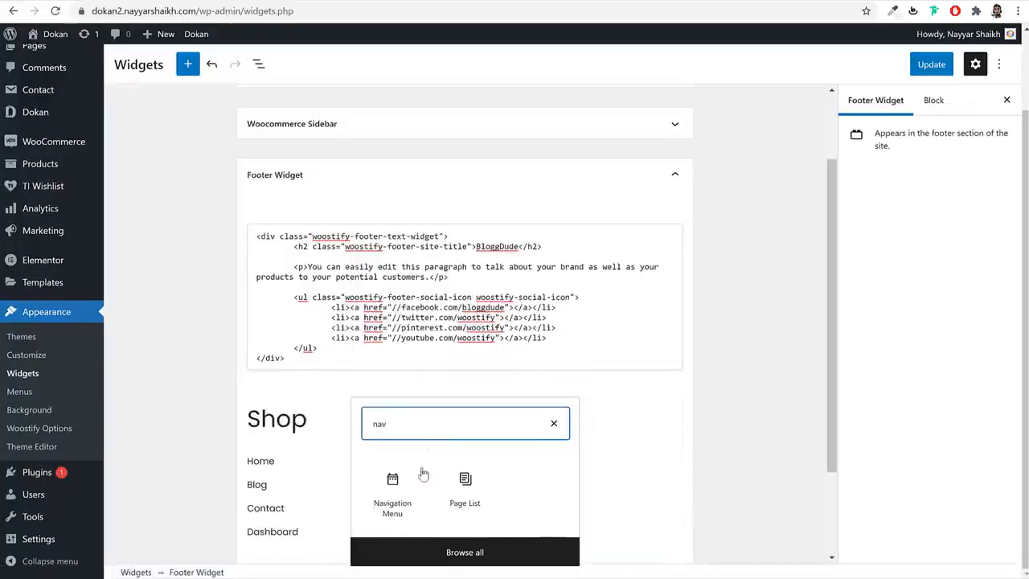
pyautogui.click(394, 486)
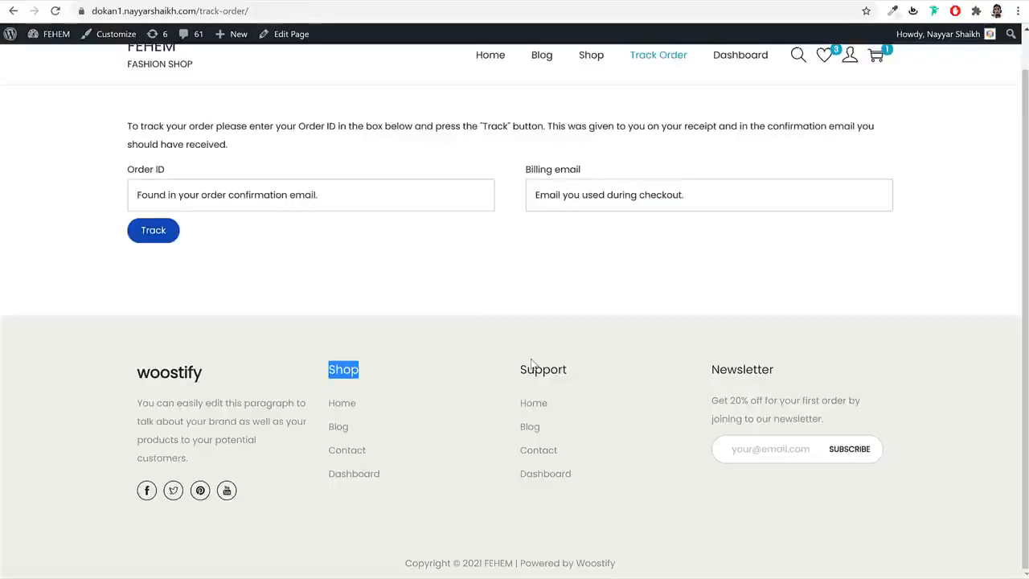
pyautogui.doubleClick(545, 370)
pyautogui.hotkey('ctrl', 'c')
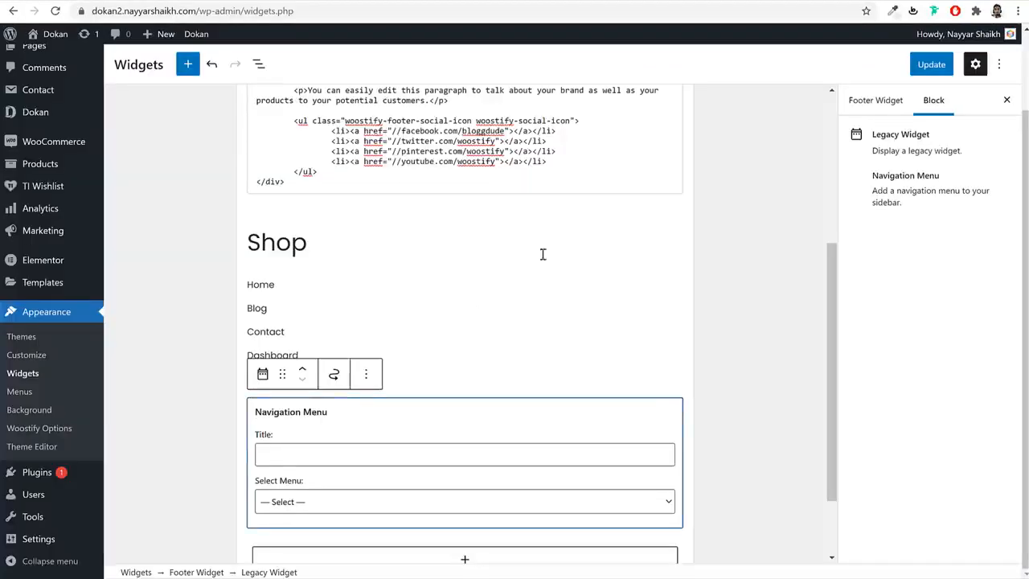
pyautogui.scroll(-2, 511, 404)
pyautogui.click(336, 356)
pyautogui.hotkey('ctrl', 'v')
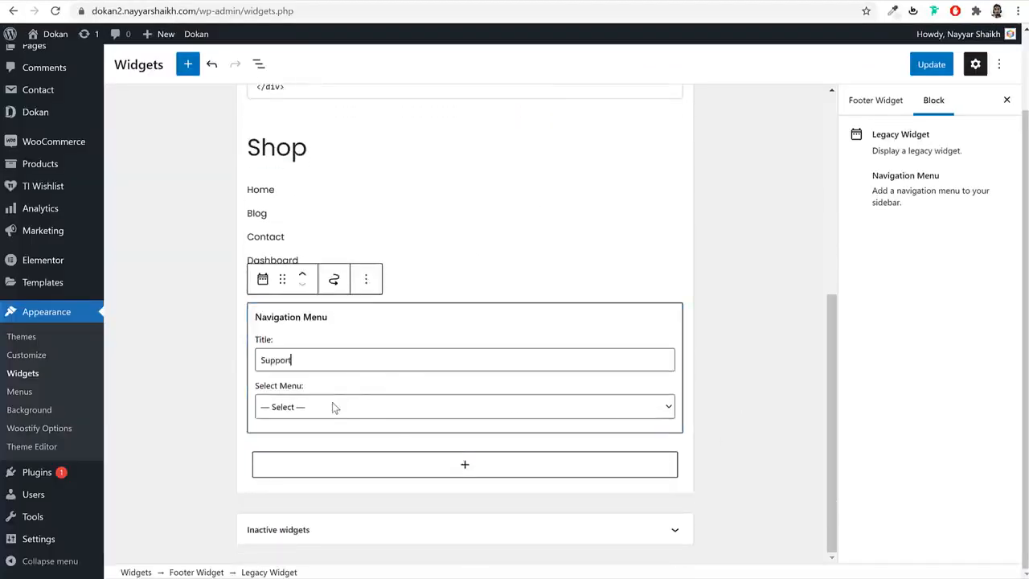
pyautogui.click(332, 406)
pyautogui.click(320, 448)
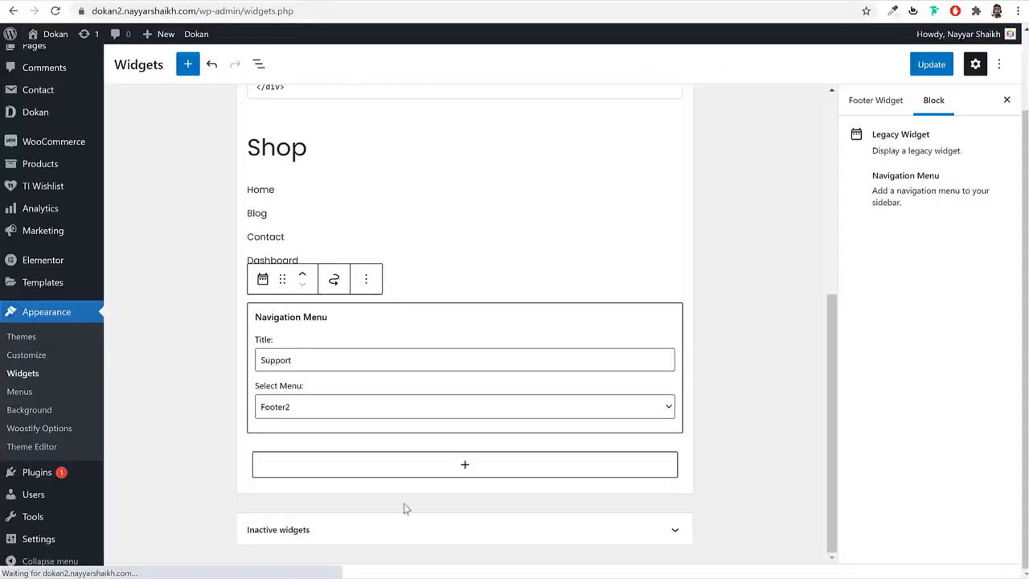
pyautogui.click(398, 480)
# - Add a third Navigation Menu widget titled Support with Footer2, and save the widgets
pyautogui.scroll(-1, 676, 399)
pyautogui.click(438, 476)
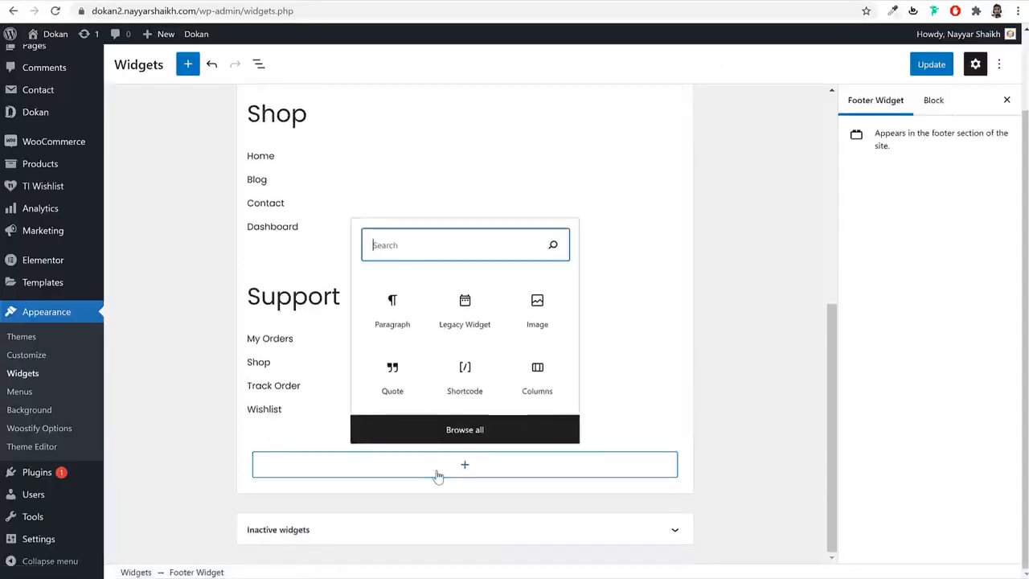
pyautogui.write('nav')
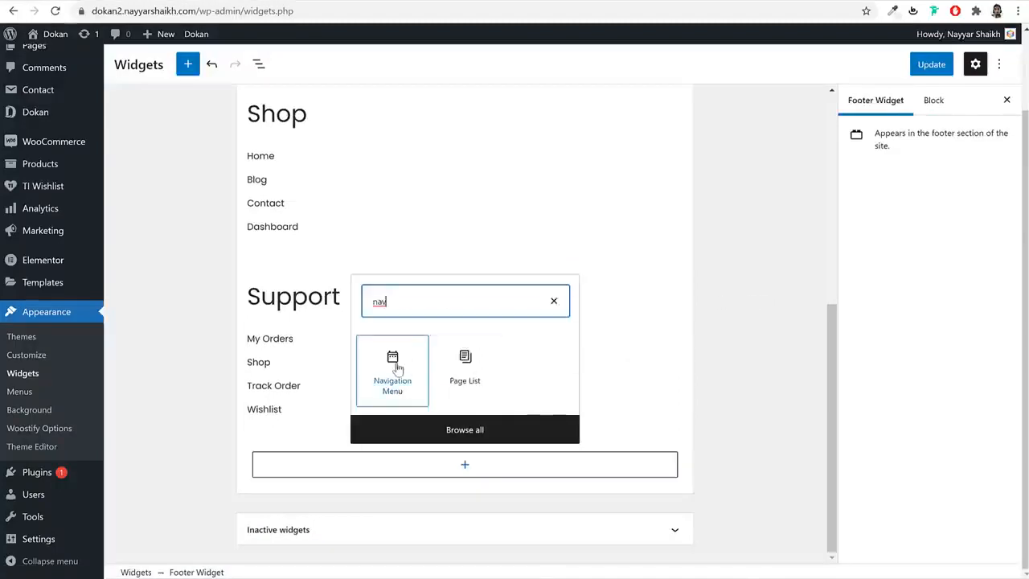
pyautogui.click(397, 368)
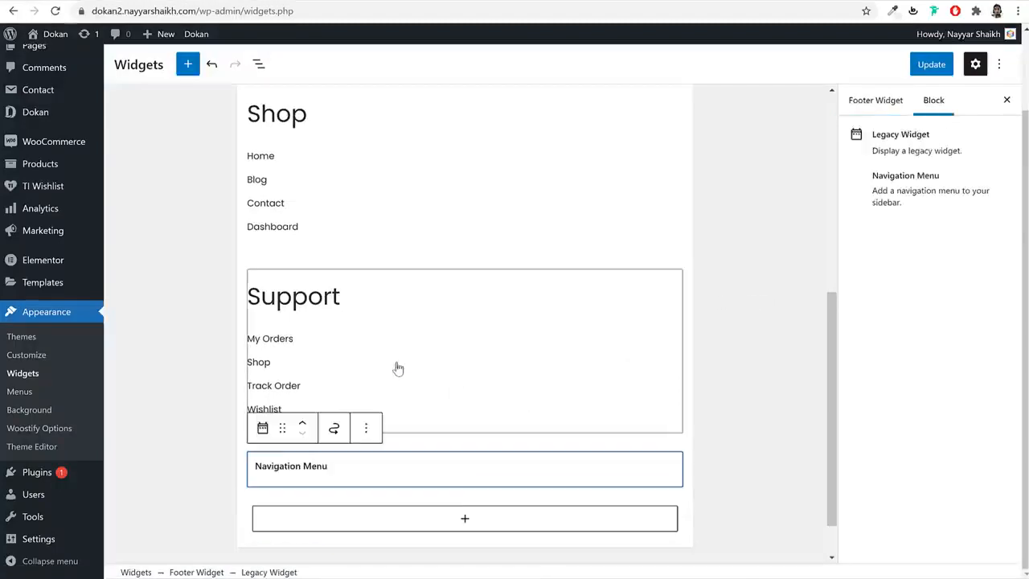
pyautogui.click(314, 505)
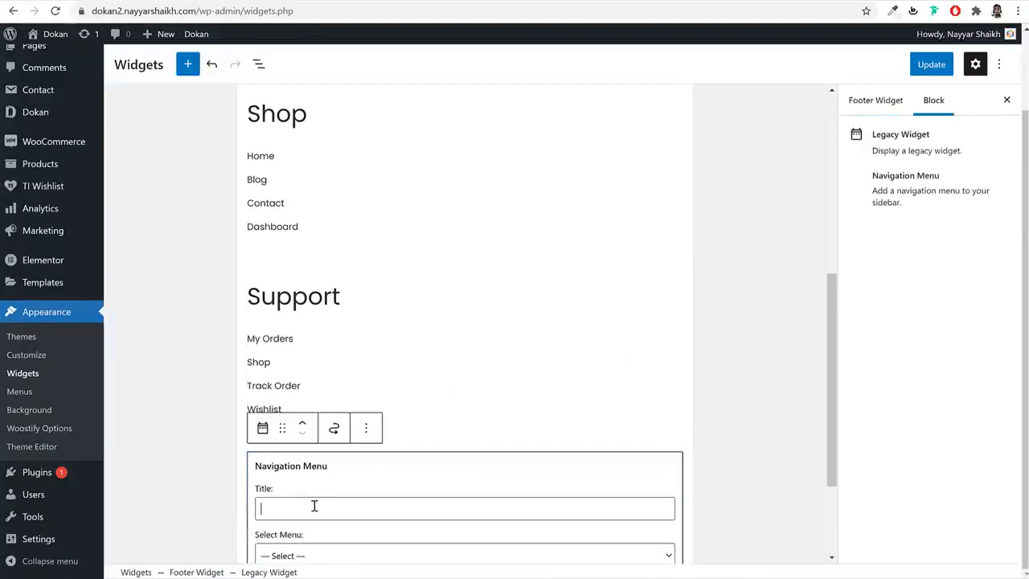
pyautogui.scroll(-2, 379, 519)
pyautogui.write('Support')
pyautogui.click(320, 410)
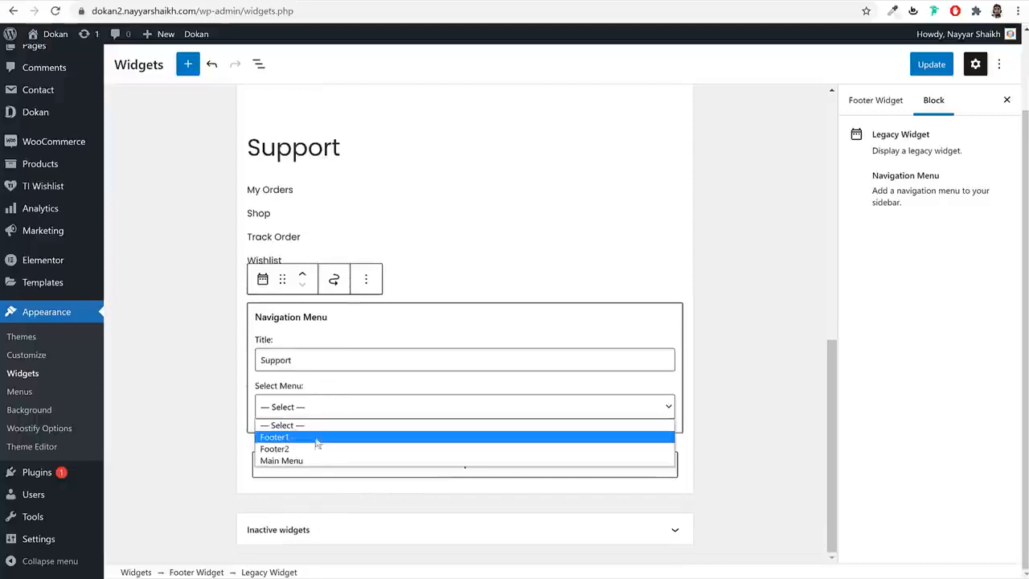
pyautogui.click(313, 448)
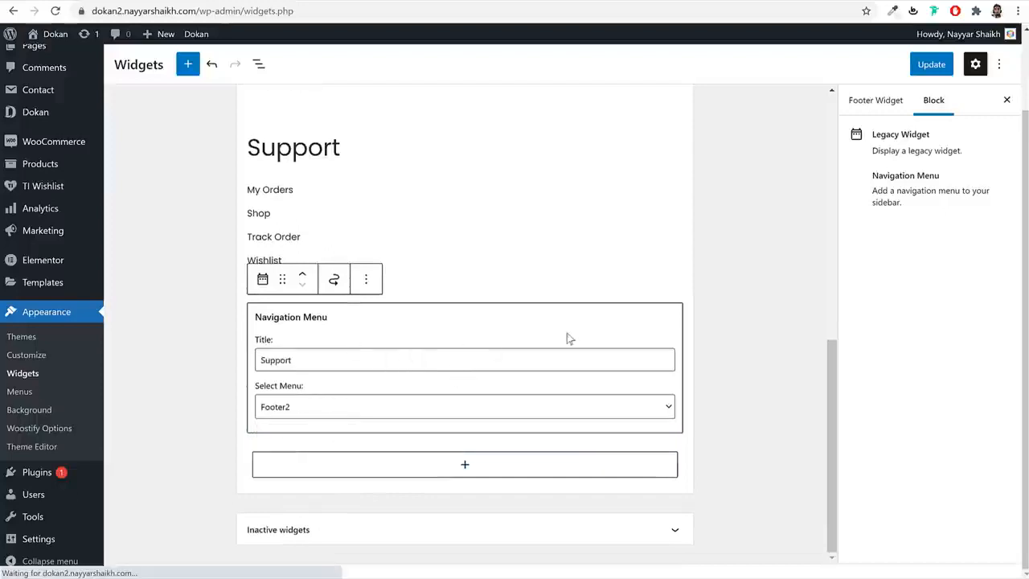
pyautogui.click(917, 70)
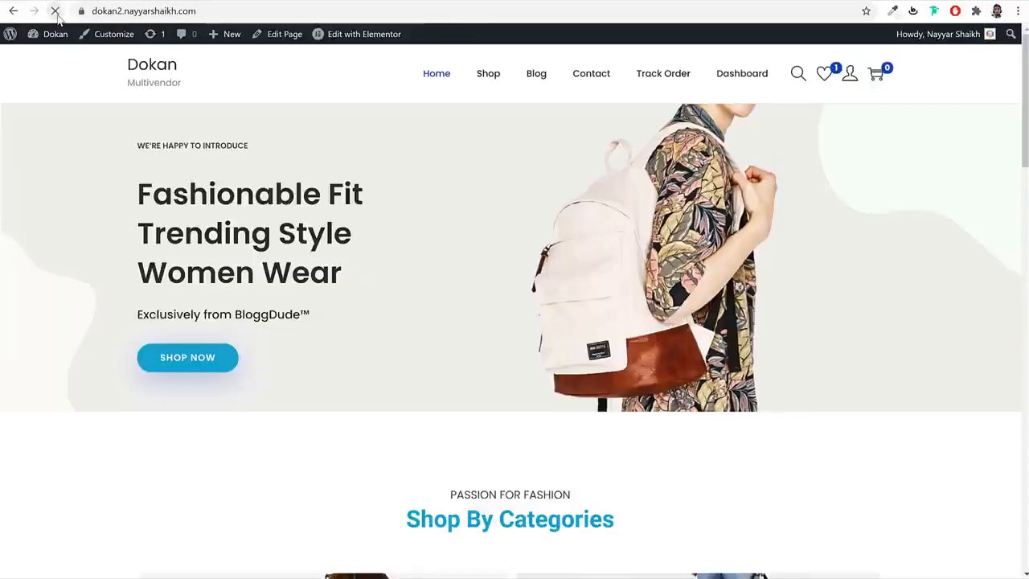
# - Set the footer layout to 4 widget columns in the Customizer and publish
pyautogui.scroll(-20, 377, 230)
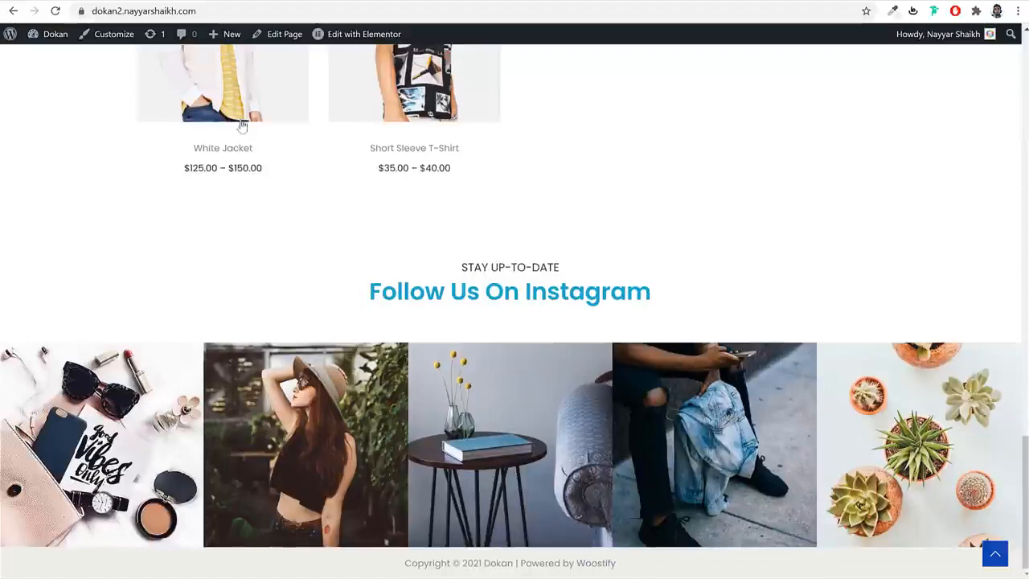
pyautogui.click(114, 36)
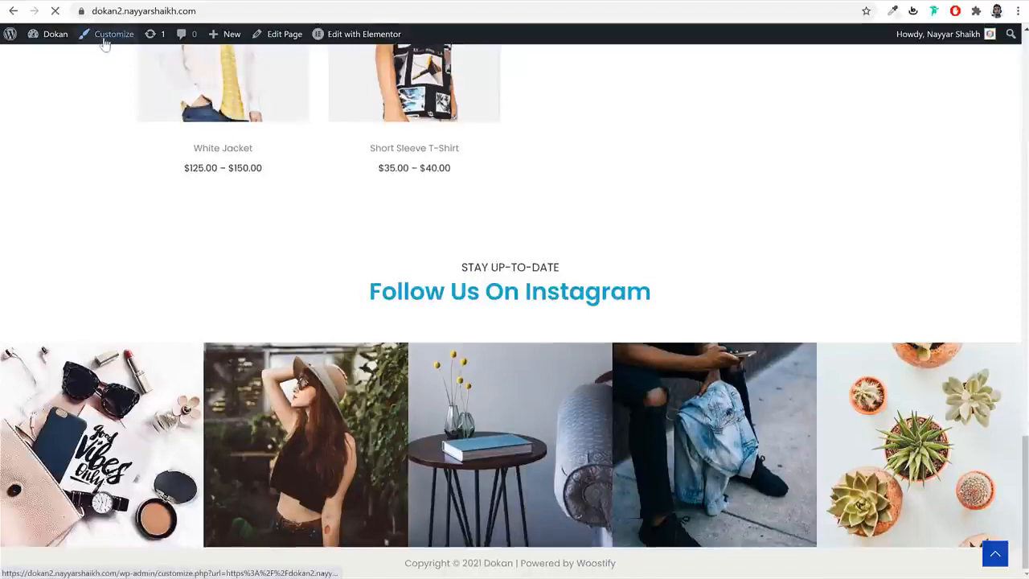
pyautogui.scroll(-10, 623, 250)
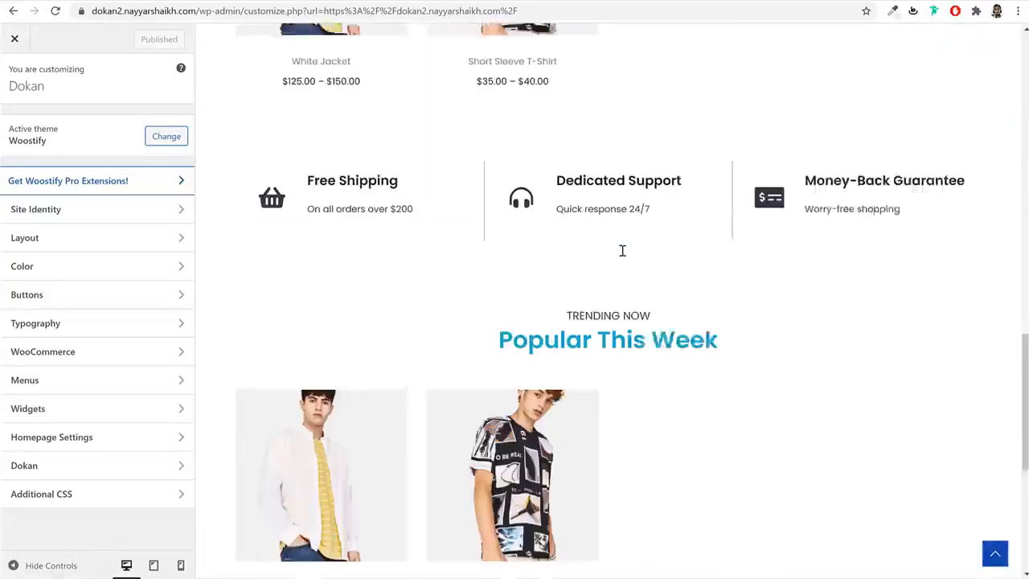
pyautogui.scroll(-5, 622, 250)
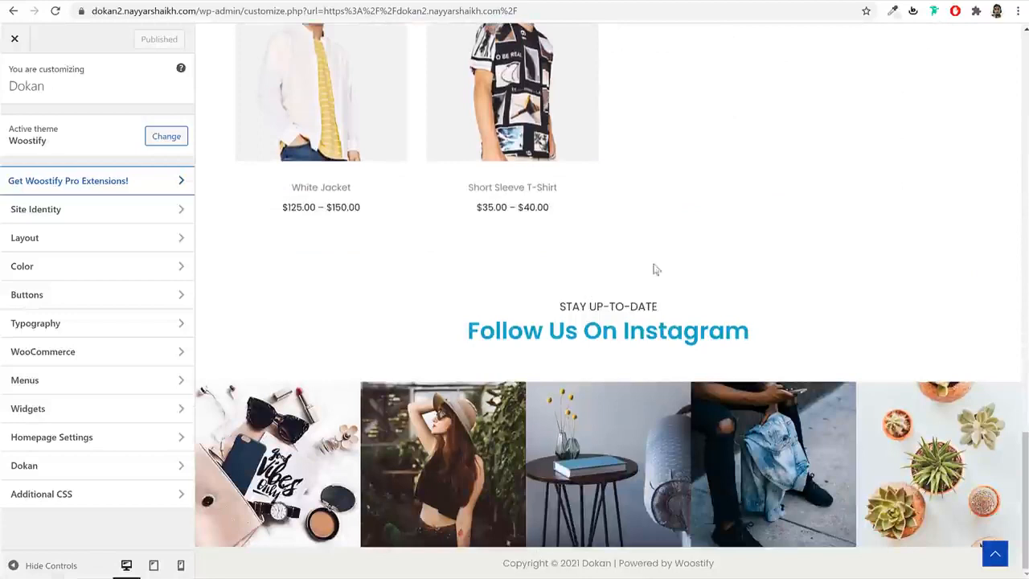
pyautogui.click(47, 241)
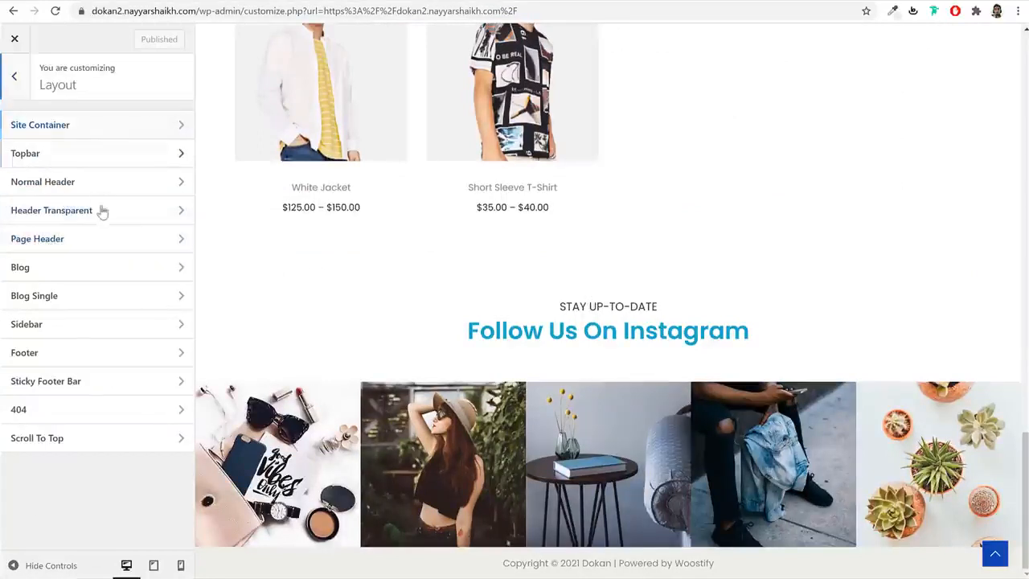
pyautogui.click(71, 354)
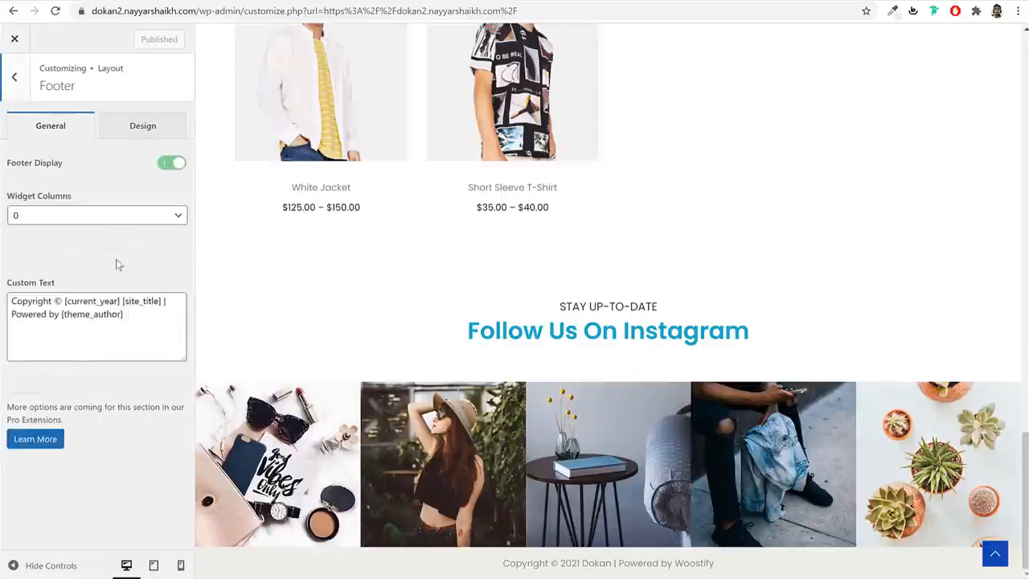
pyautogui.click(70, 216)
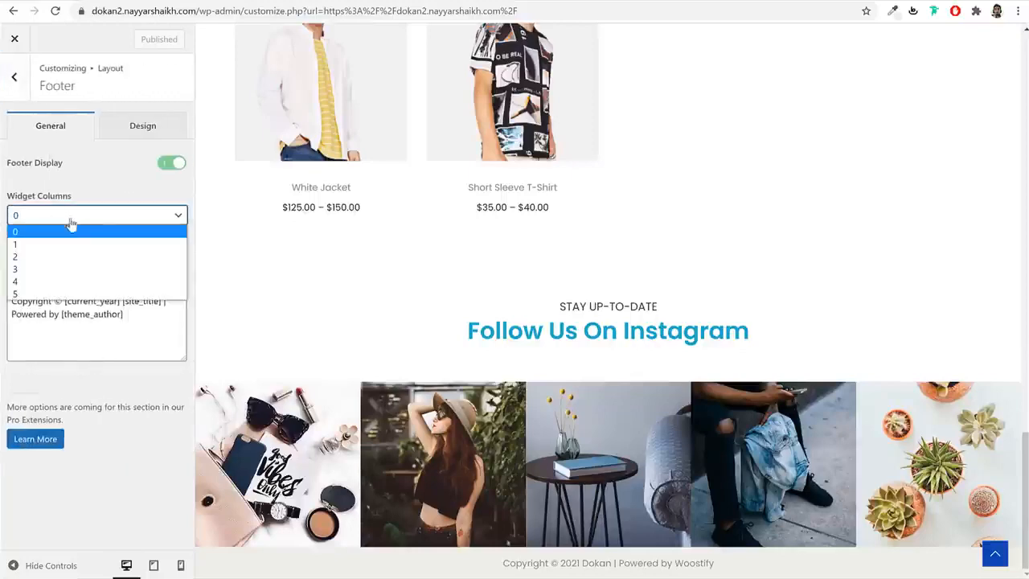
pyautogui.click(65, 282)
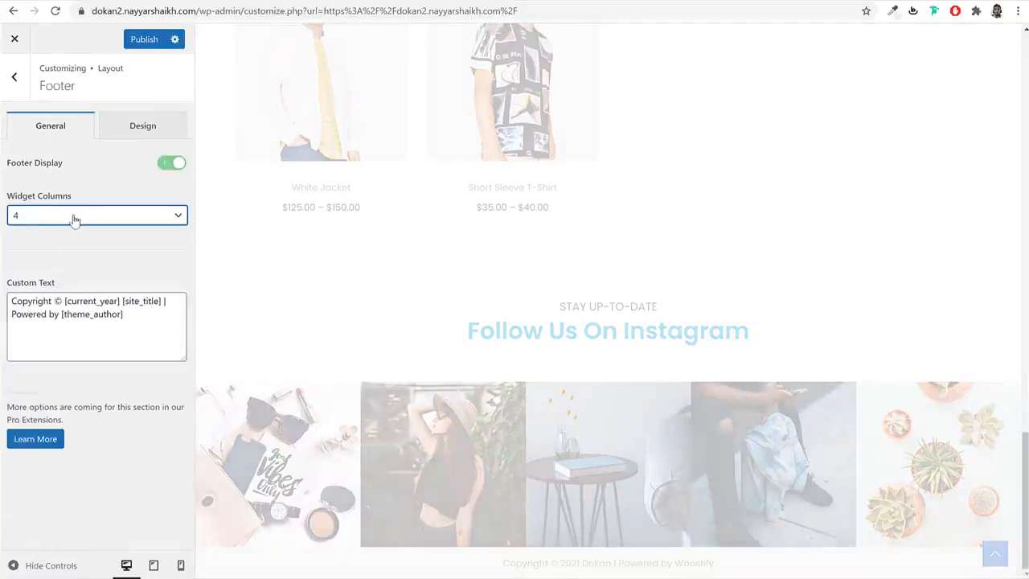
pyautogui.scroll(-3, 462, 367)
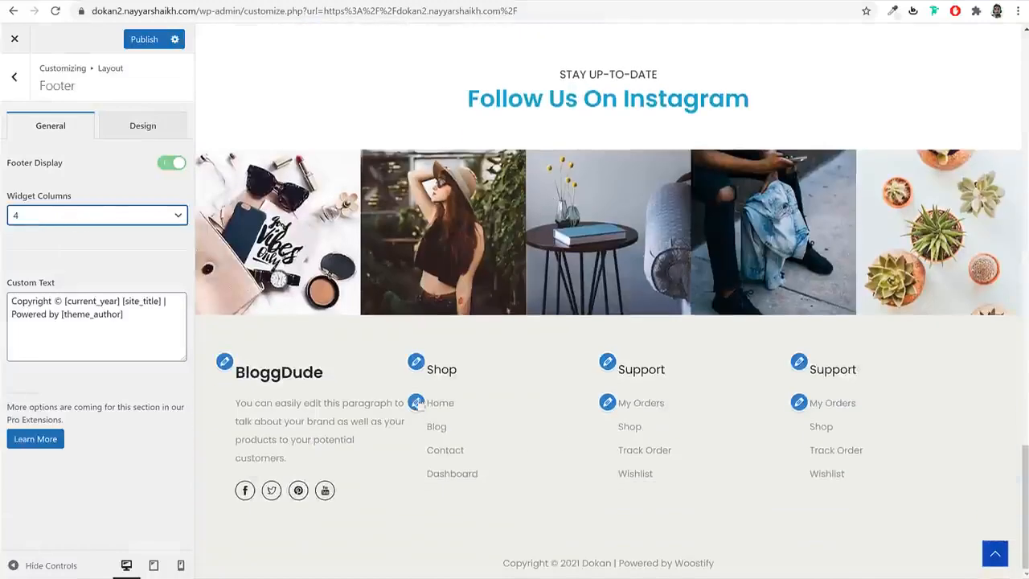
pyautogui.click(143, 41)
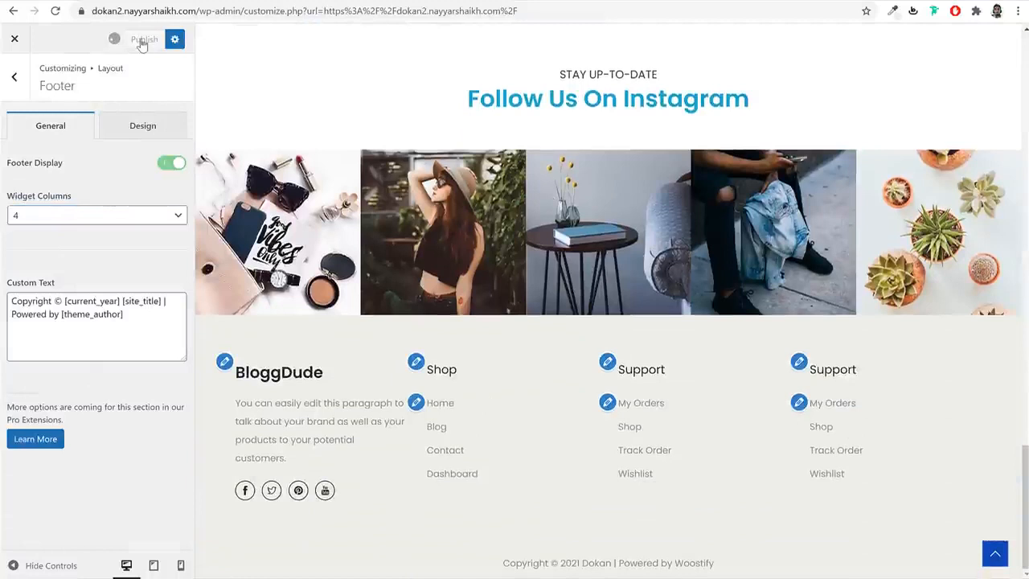
# - Make the footer text and link colours black, publish, and return to the main panel
pyautogui.click(141, 127)
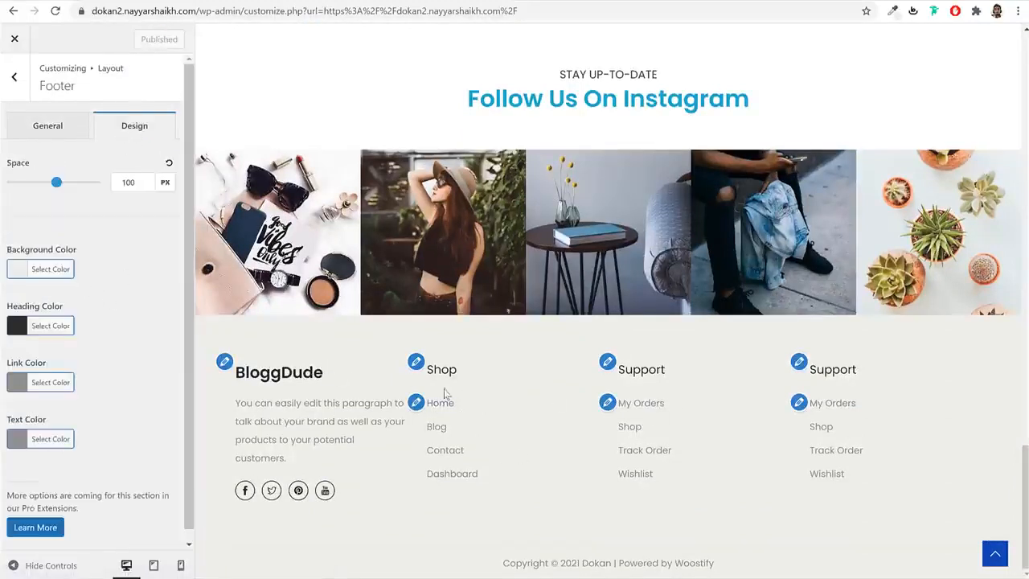
pyautogui.scroll(-1, 87, 399)
pyautogui.click(48, 428)
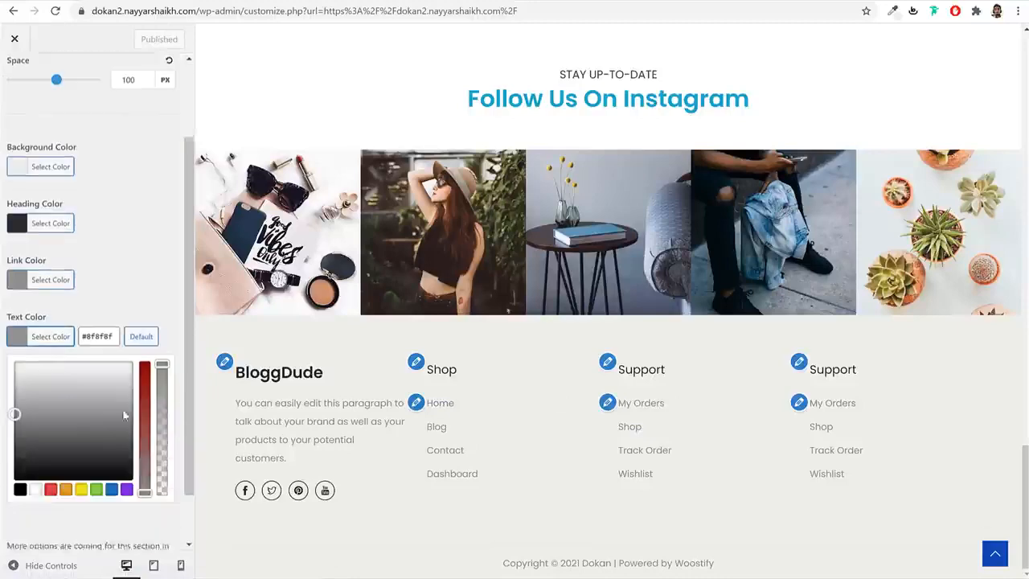
pyautogui.scroll(-1, 125, 415)
pyautogui.click(21, 449)
pyautogui.click(51, 241)
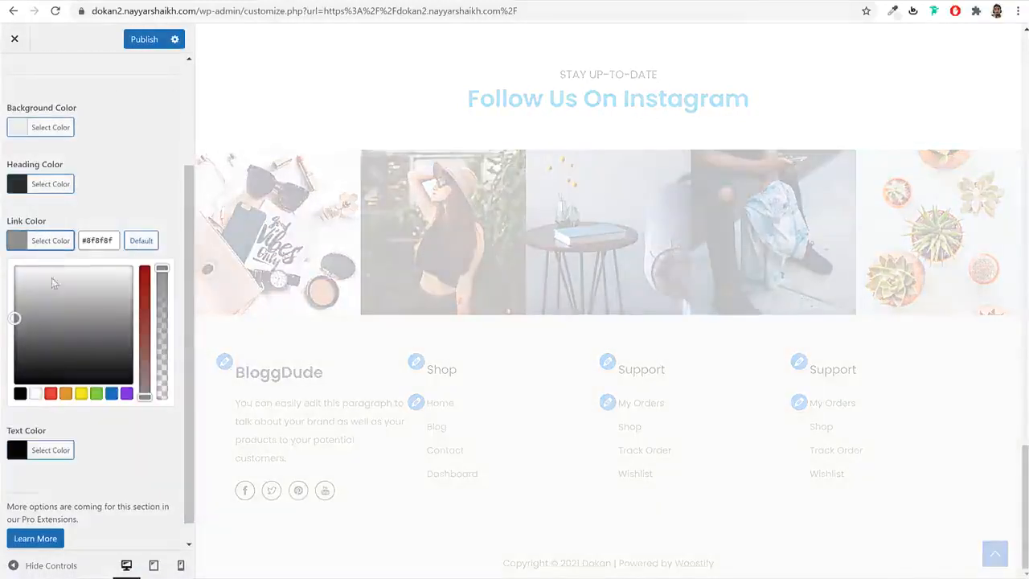
pyautogui.click(20, 395)
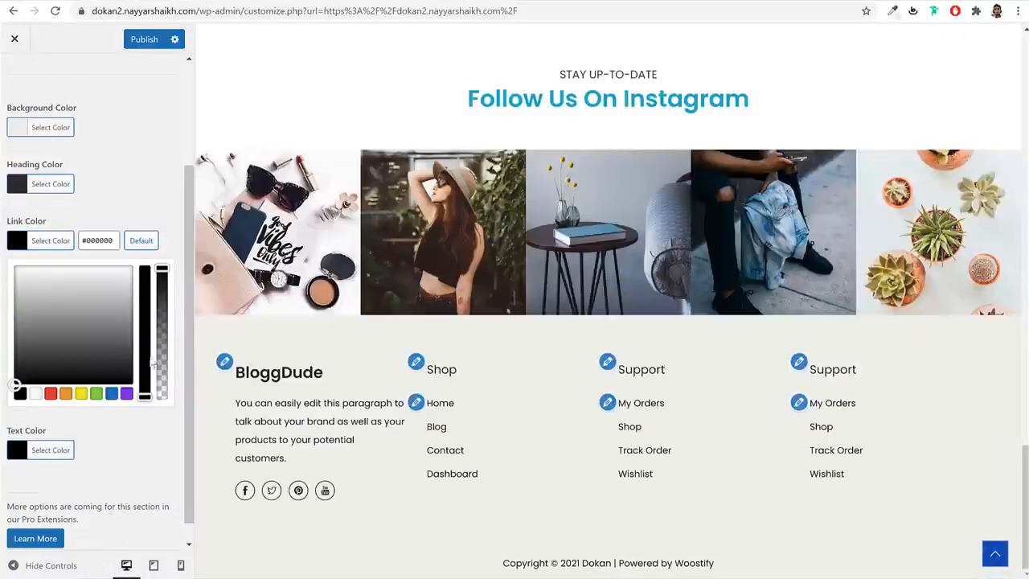
pyautogui.click(51, 393)
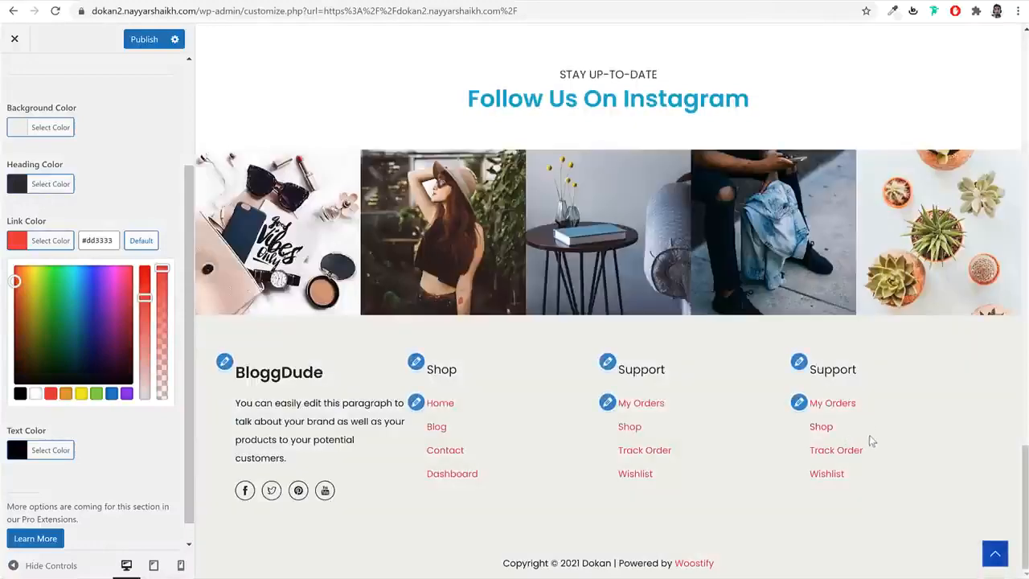
pyautogui.click(20, 393)
pyautogui.click(145, 38)
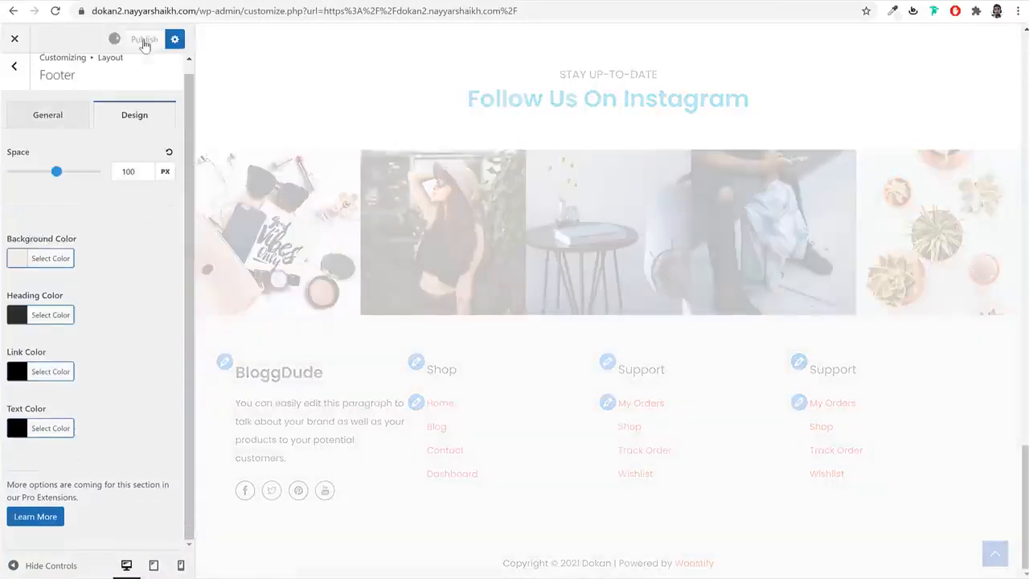
pyautogui.click(14, 66)
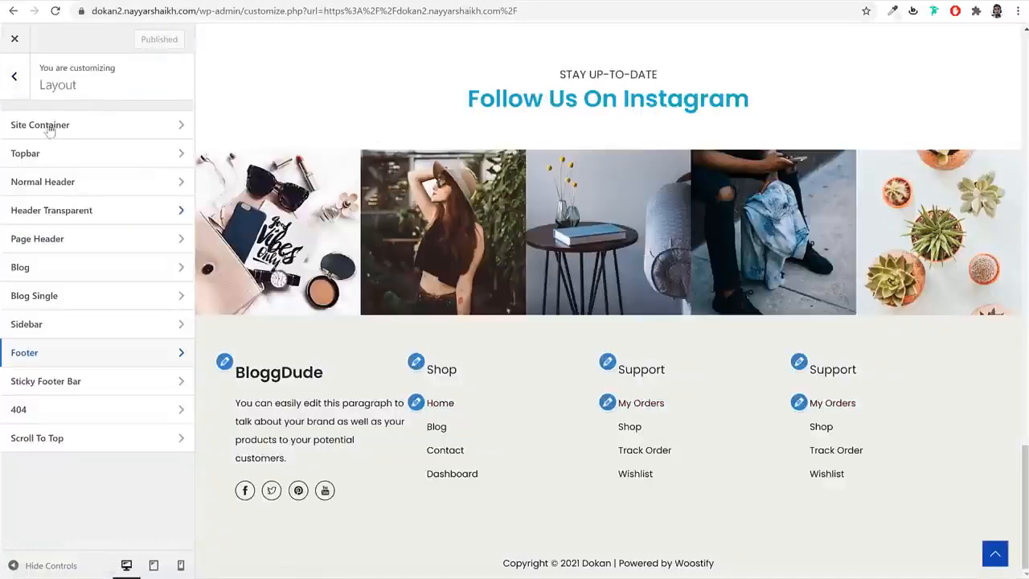
pyautogui.click(16, 76)
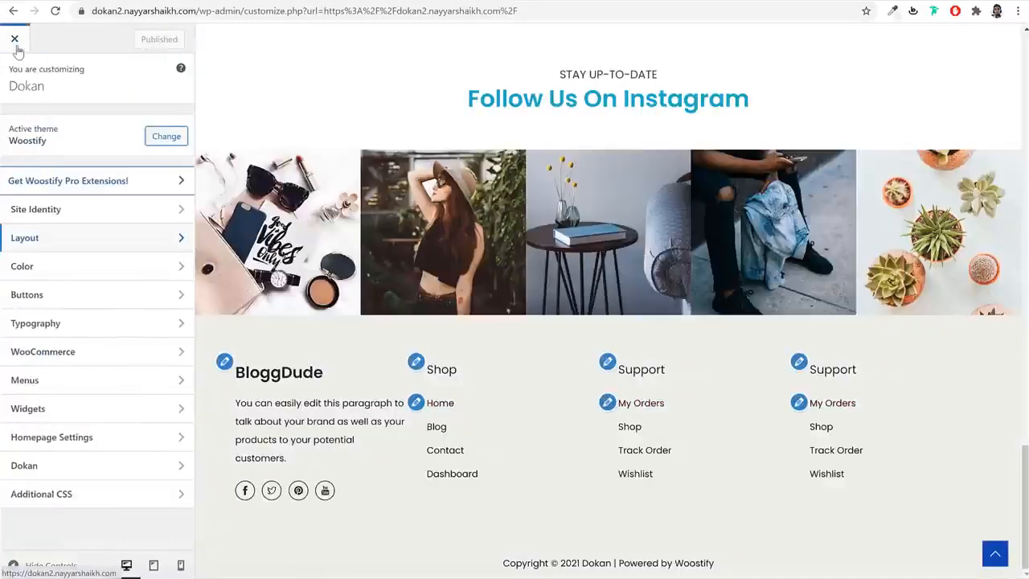
# - Exit the Customizer and view the live shop page
pyautogui.click(14, 43)
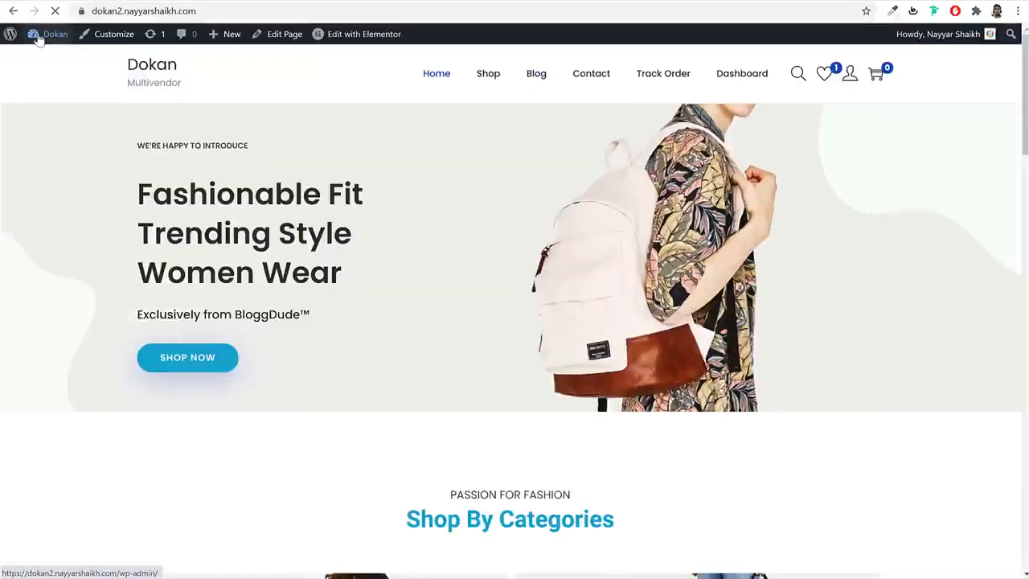
pyautogui.click(486, 76)
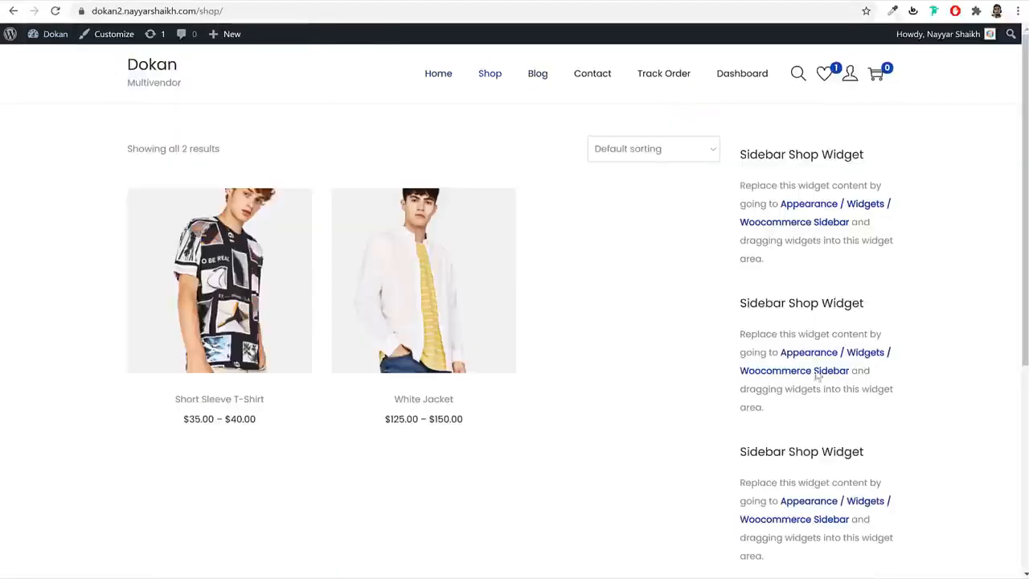
pyautogui.scroll(-3, 808, 361)
pyautogui.scroll(3, 828, 129)
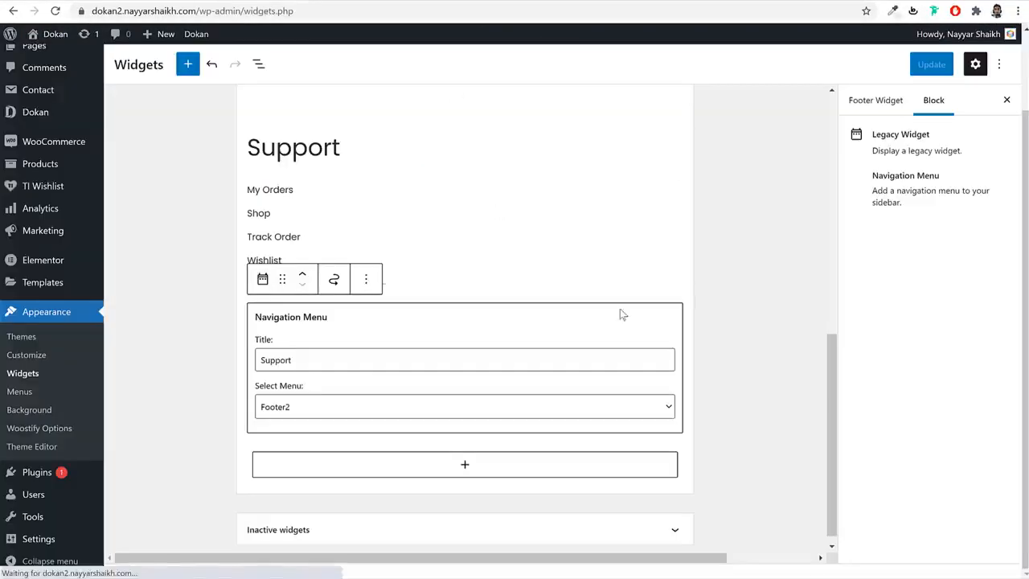
pyautogui.scroll(6, 620, 314)
# - Expand the Woocommerce Sidebar widget area and view the reference site's shop sidebar
pyautogui.click(662, 271)
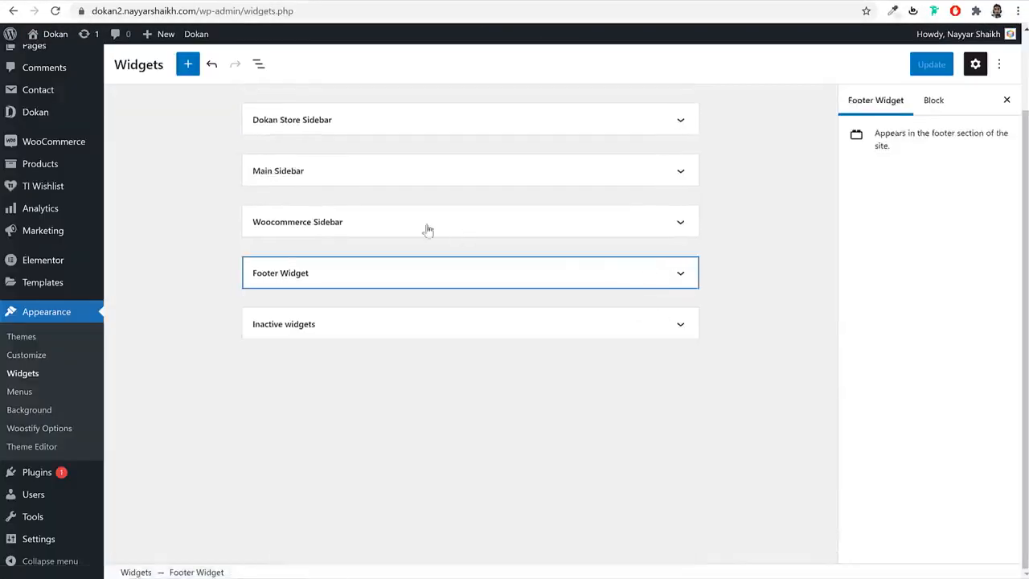
pyautogui.click(394, 226)
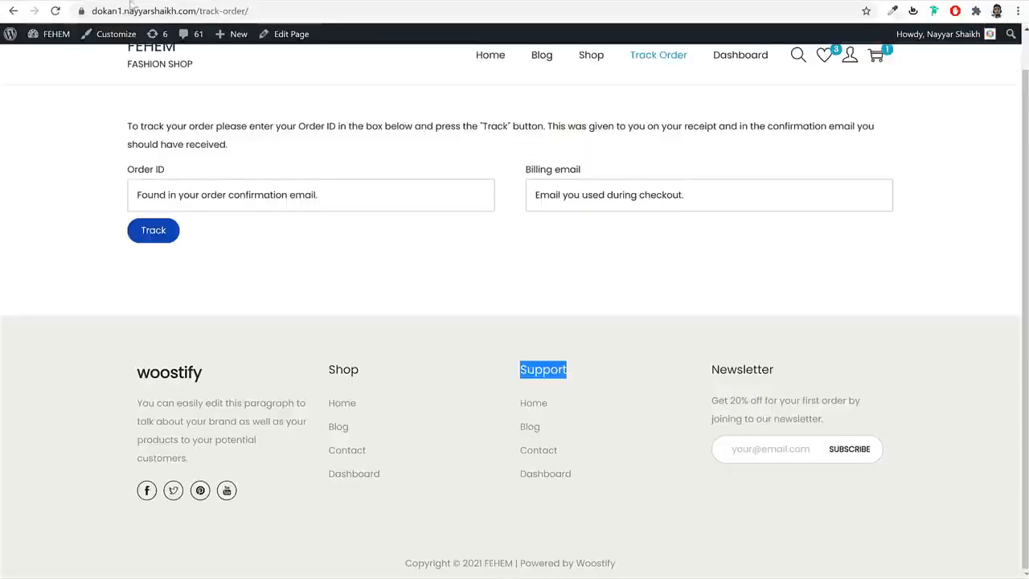
pyautogui.scroll(1, 491, 168)
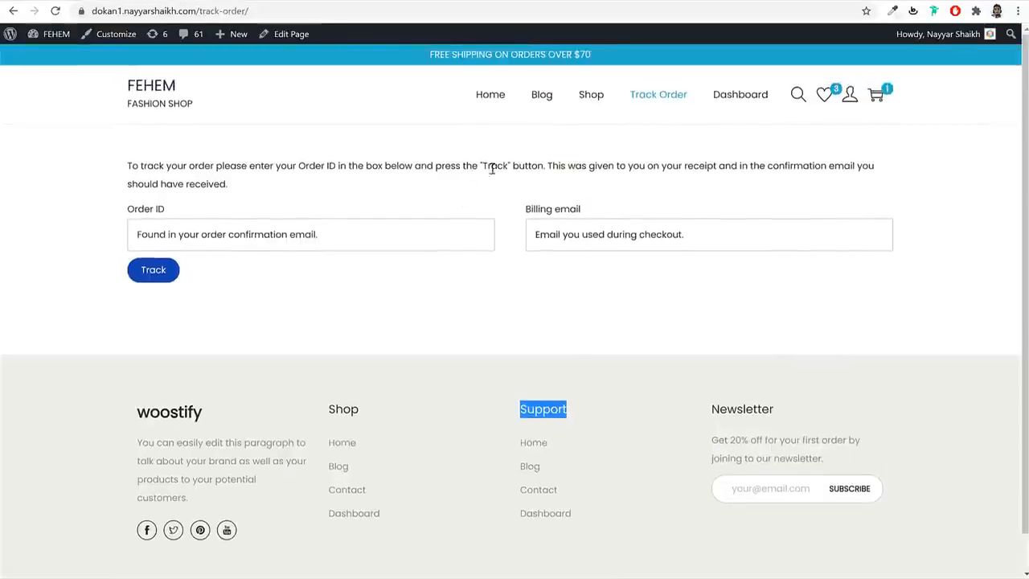
pyautogui.click(599, 108)
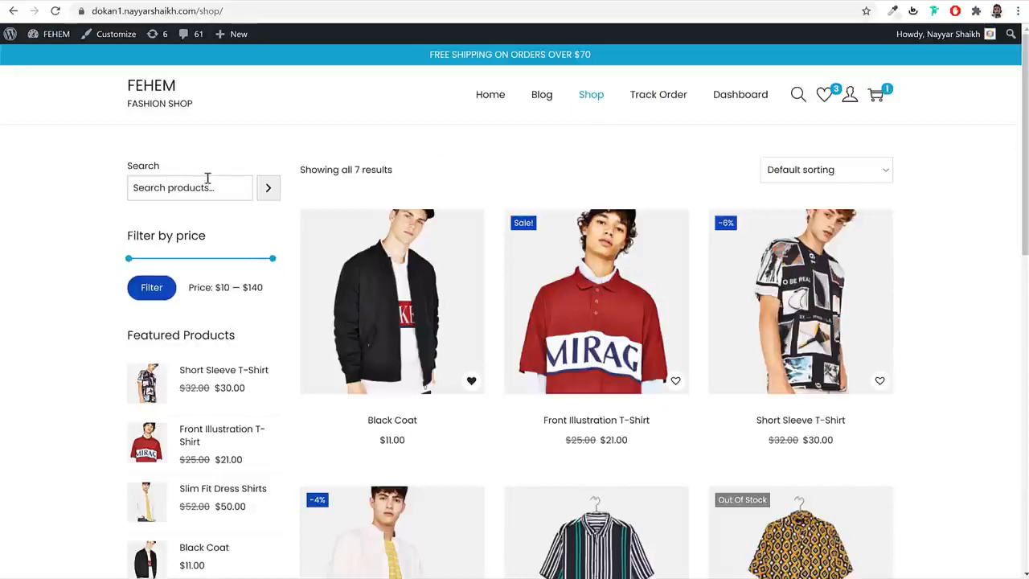
pyautogui.scroll(-3, 213, 193)
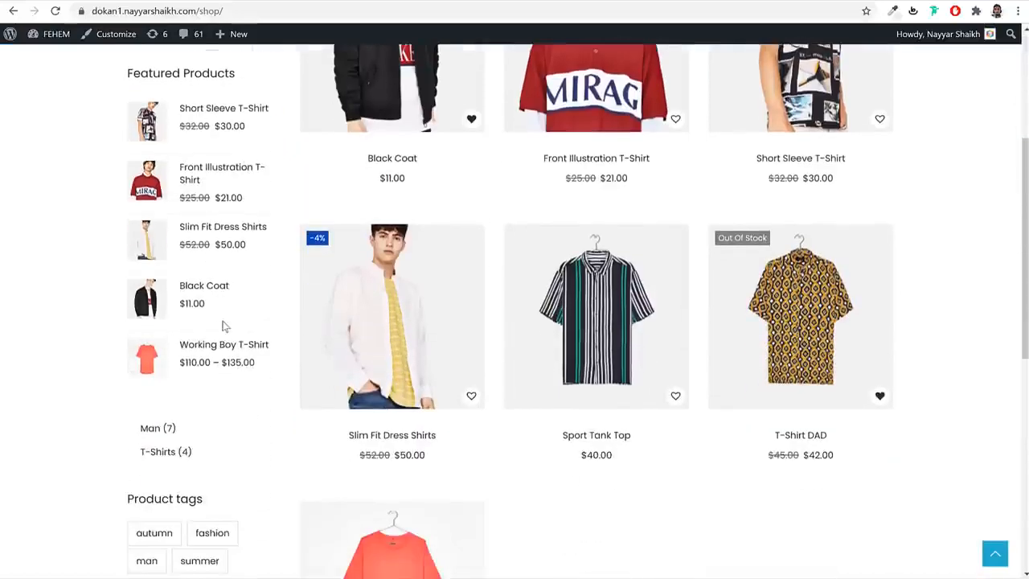
pyautogui.scroll(-2, 224, 326)
pyautogui.scroll(5, 198, 326)
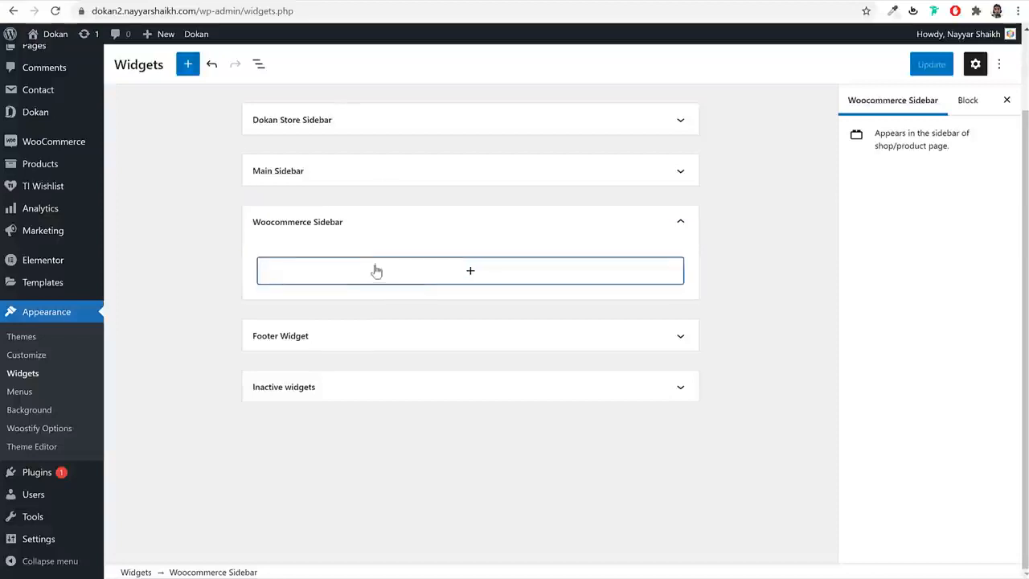
# - Add a Search block with the button inside and placeholder 'Search Products'
pyautogui.click(389, 272)
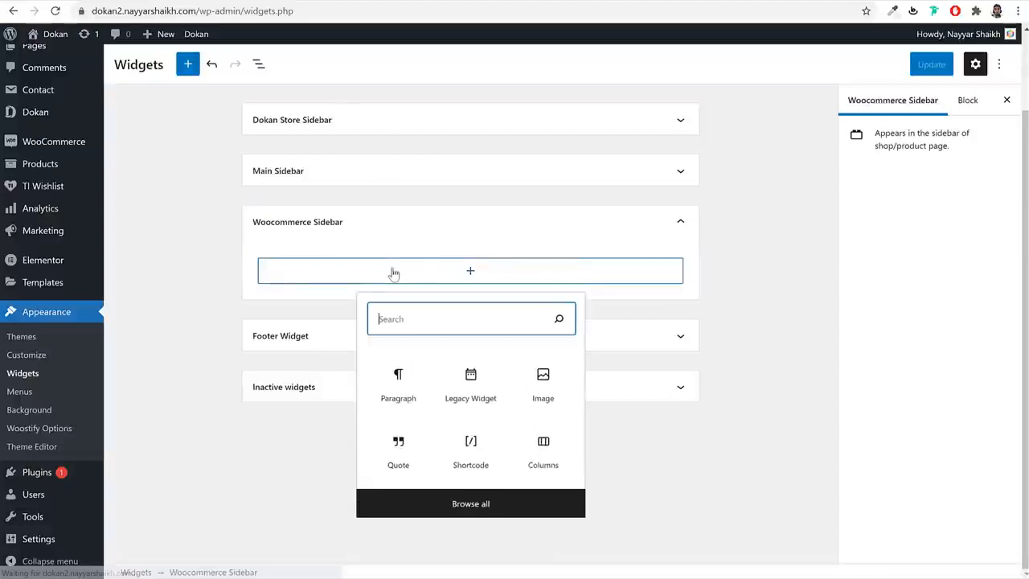
pyautogui.write('searc')
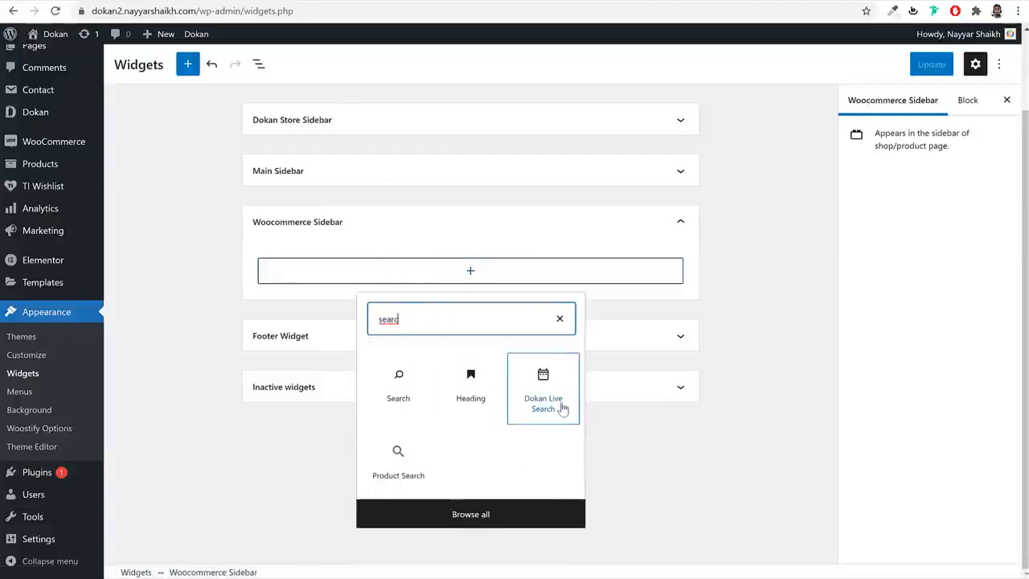
pyautogui.click(398, 386)
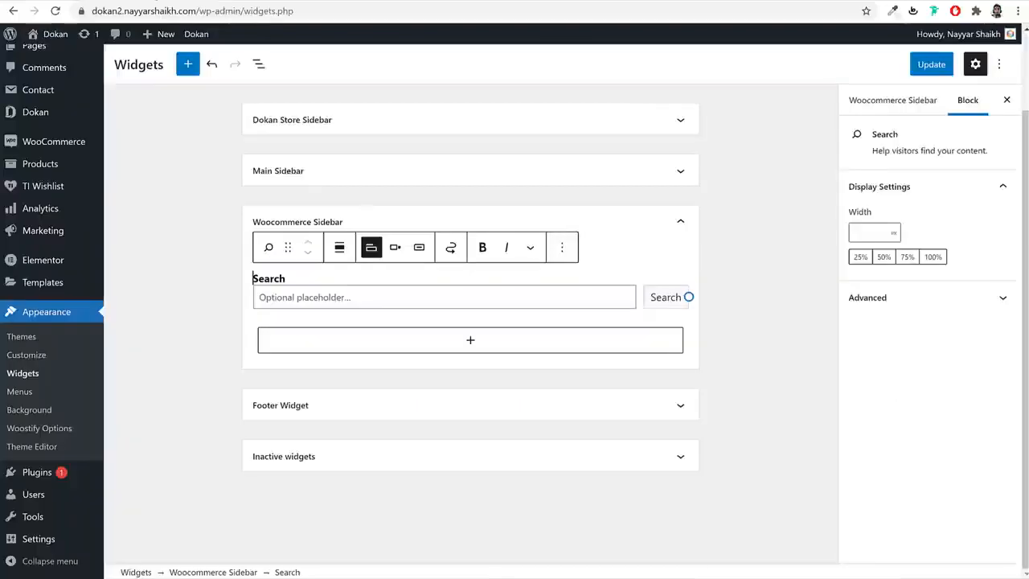
pyautogui.click(395, 247)
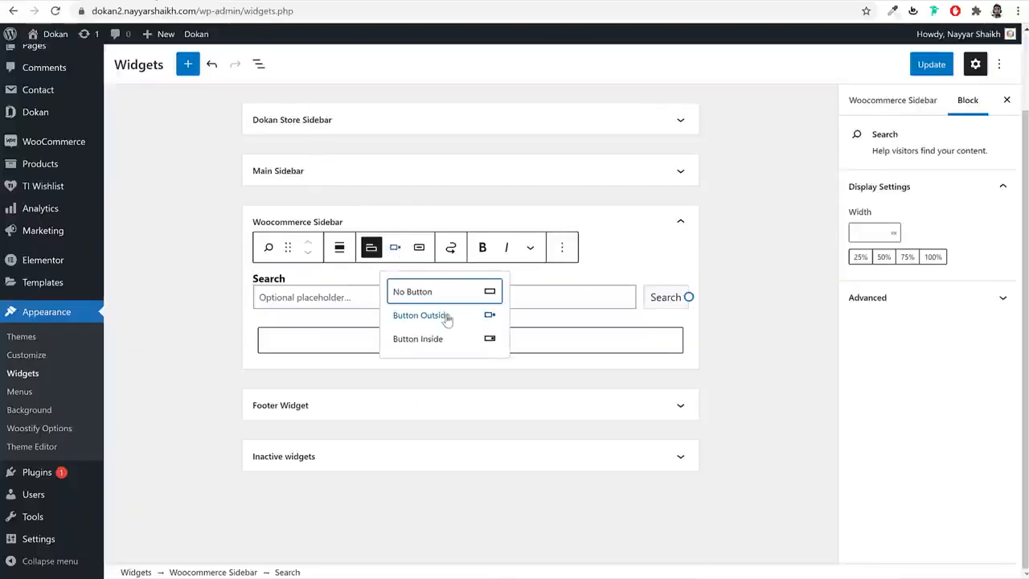
pyautogui.click(452, 339)
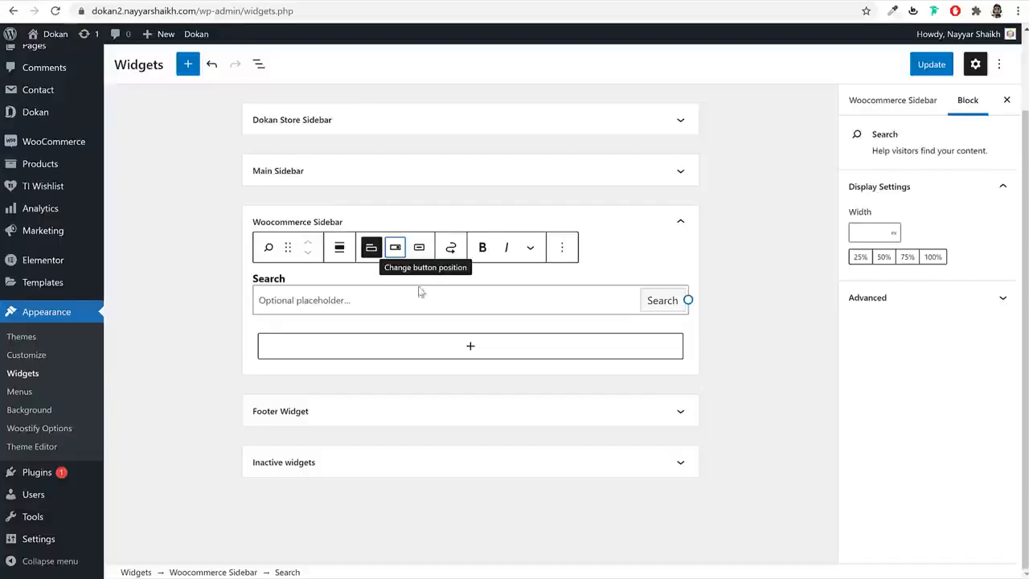
pyautogui.click(353, 305)
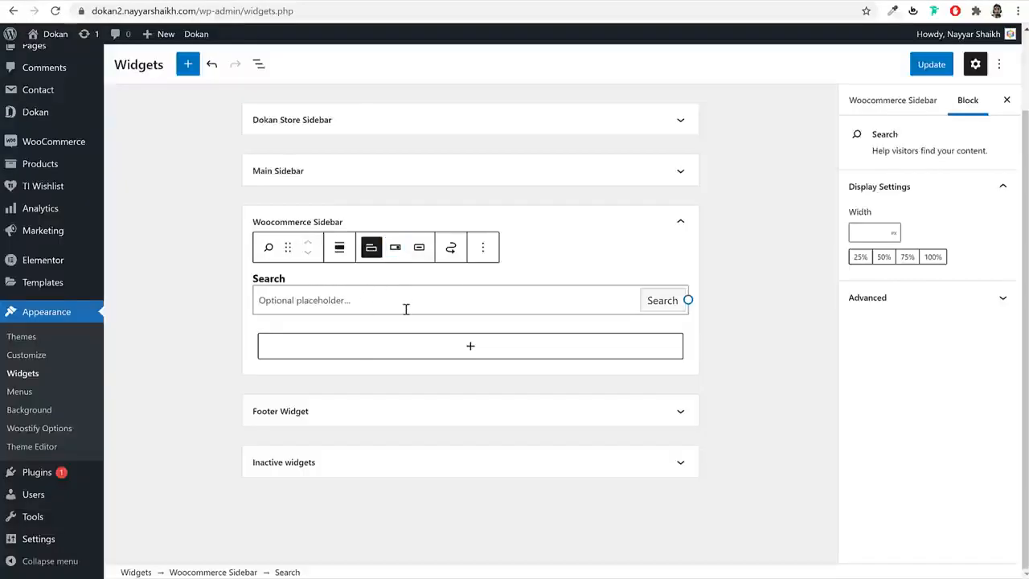
pyautogui.write('Search Product')
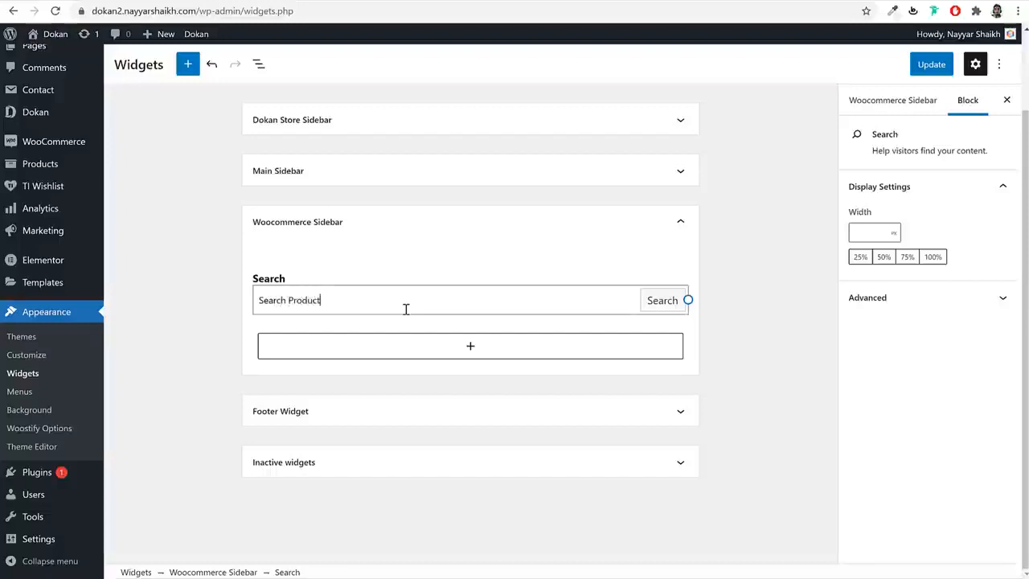
pyautogui.write('s')
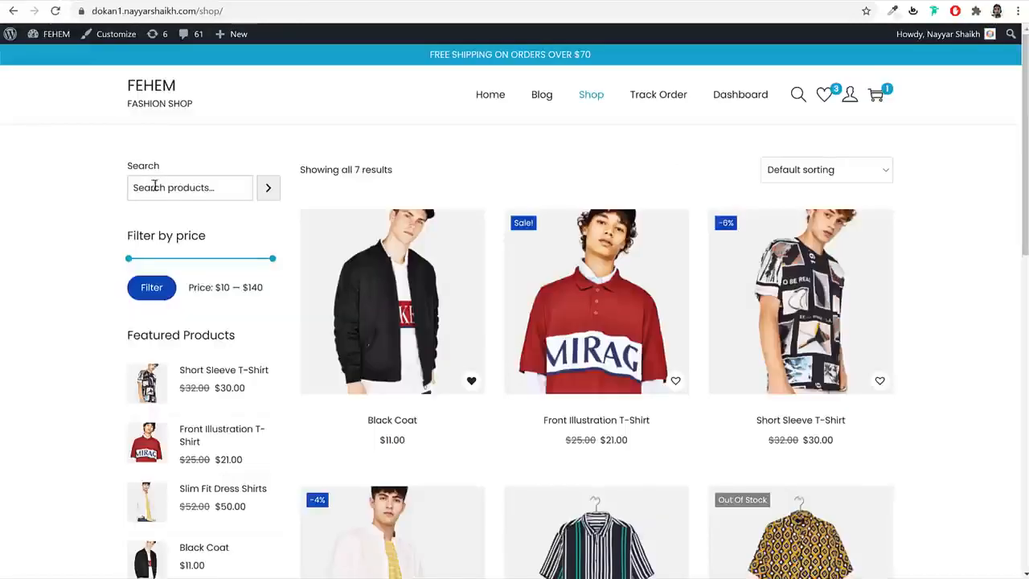
# - Select 'Filter' on the reference sidebar and begin inserting another sidebar block
pyautogui.doubleClick(152, 235)
pyautogui.hotkey('ctrl', 'l')
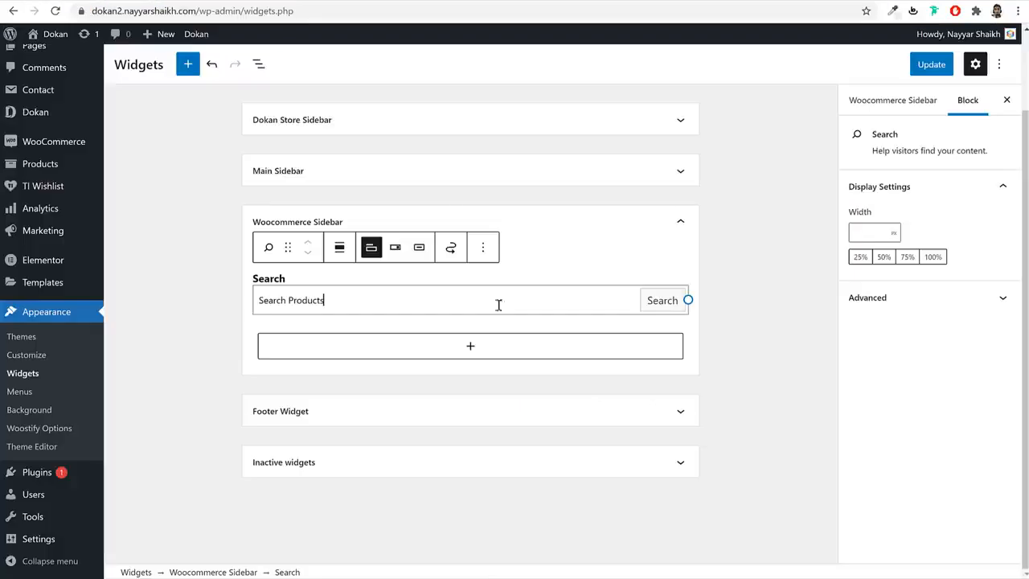
pyautogui.click(471, 348)
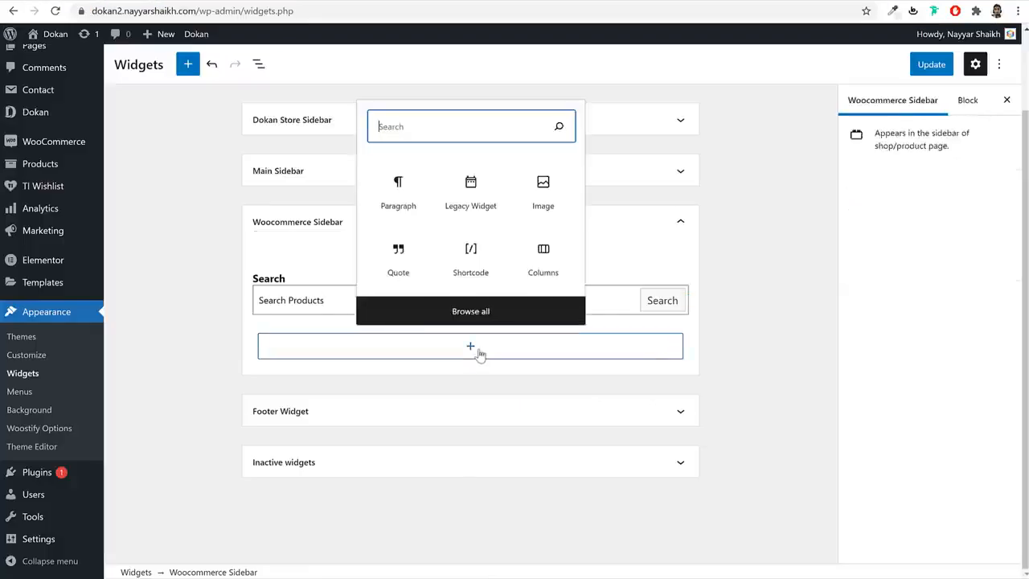
# - Add the Filter Products by Price widget to the Woocommerce Sidebar
pyautogui.write('fil')
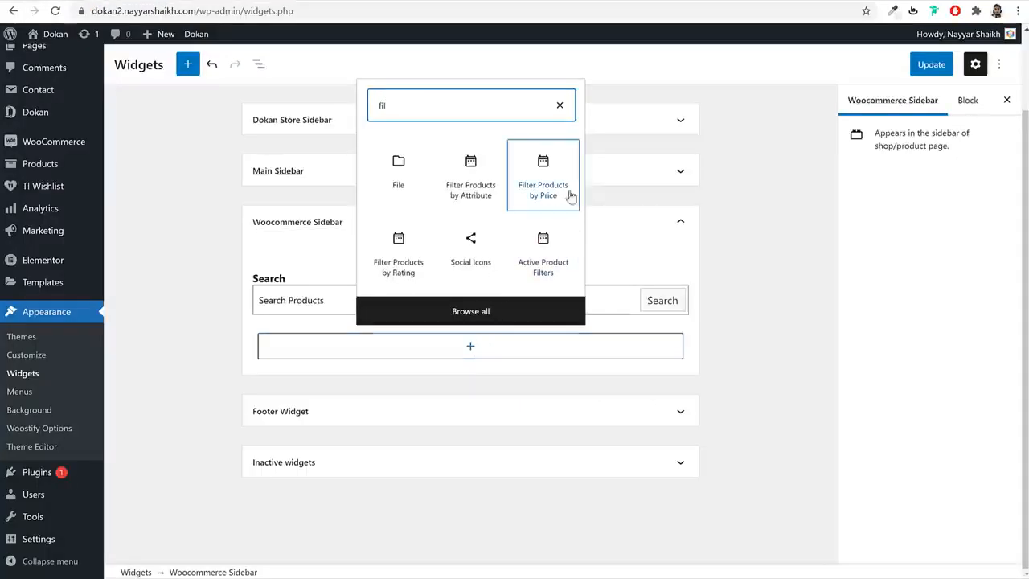
pyautogui.click(570, 196)
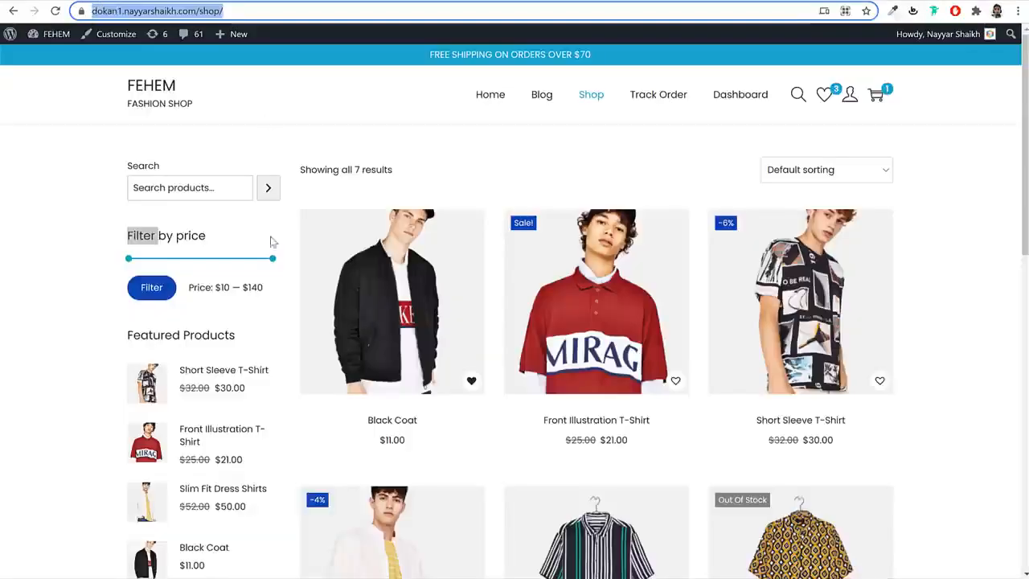
pyautogui.scroll(-3, 258, 257)
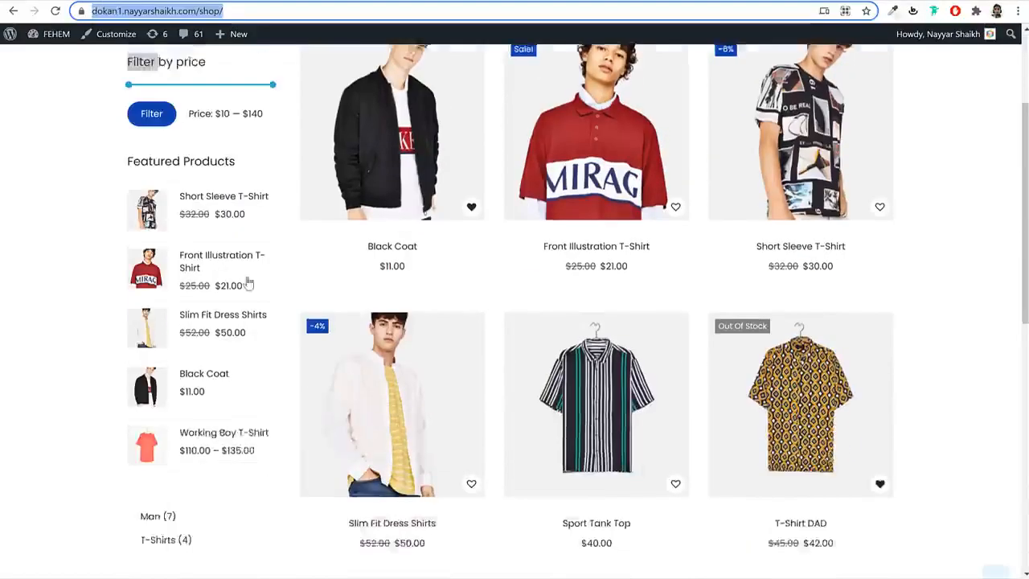
pyautogui.moveTo(235, 138); pyautogui.dragTo(127, 138)
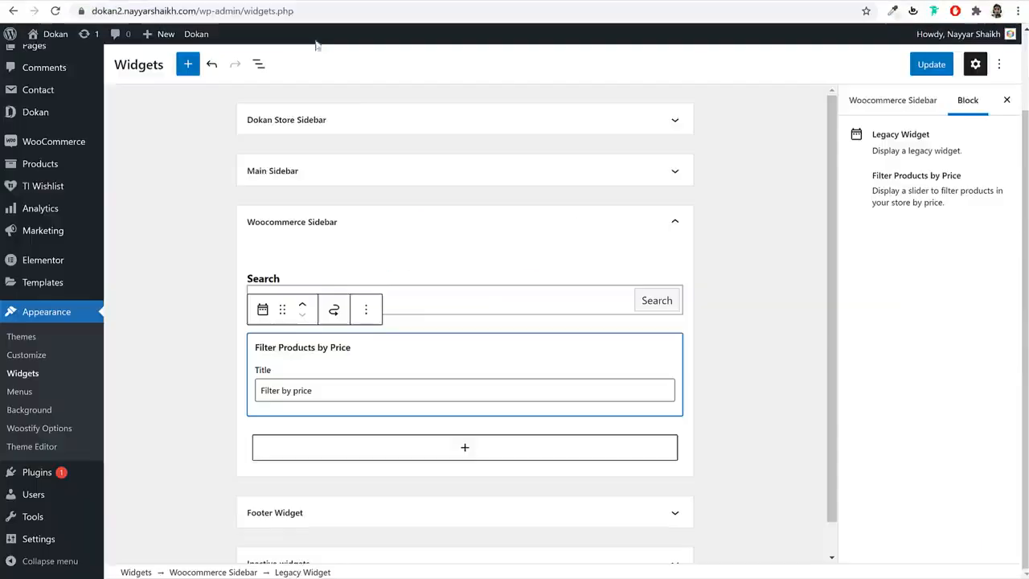
pyautogui.click(405, 447)
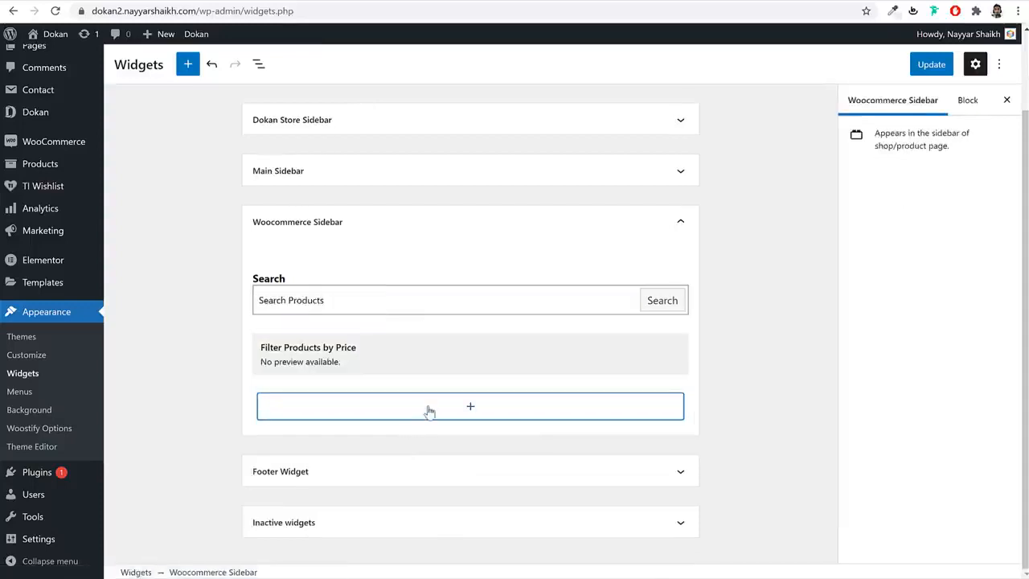
# - Add a Products list widget showing all products, titled Featured Products
pyautogui.click(428, 410)
pyautogui.write('prod')
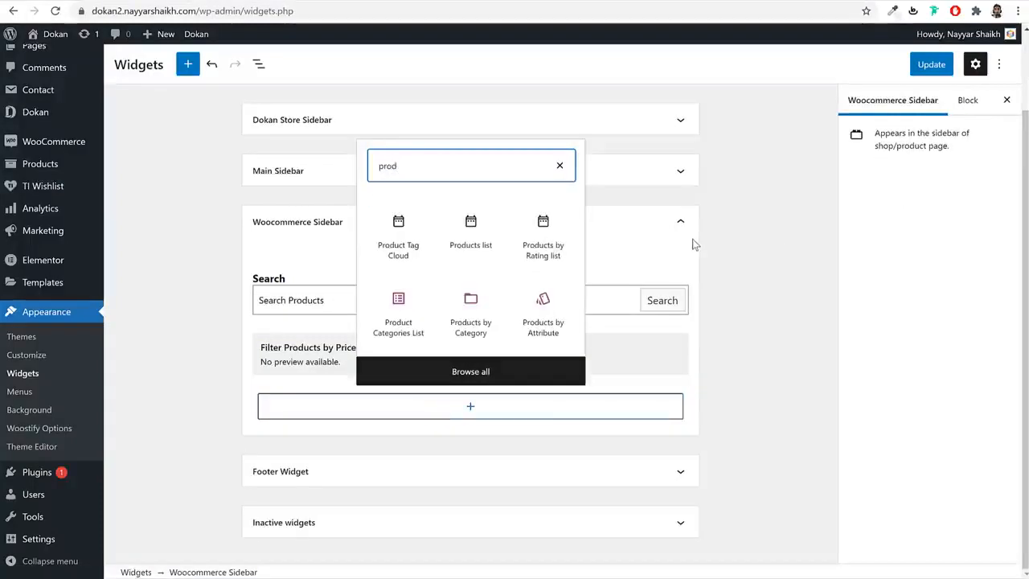
pyautogui.click(469, 249)
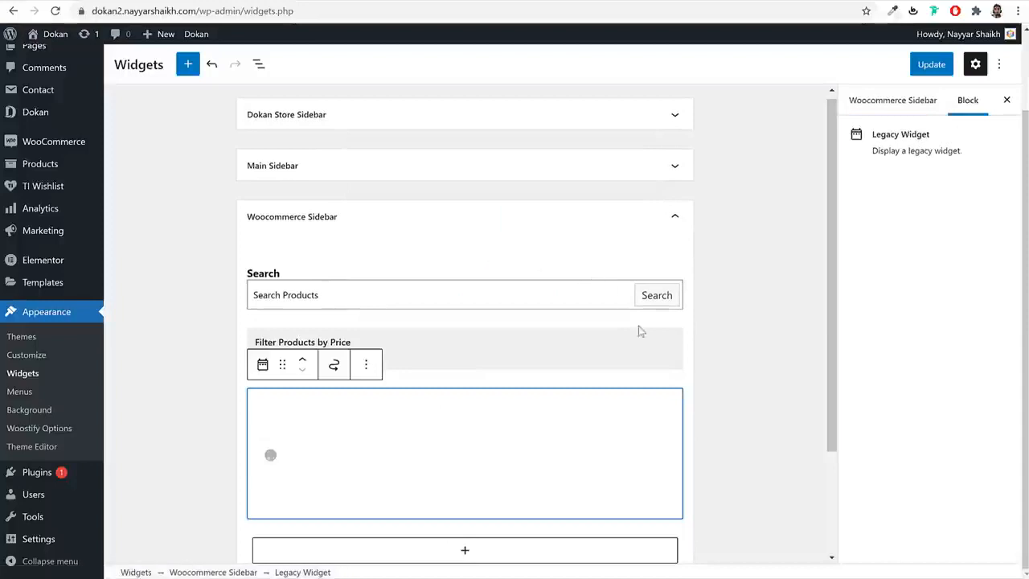
pyautogui.scroll(-1, 397, 408)
pyautogui.doubleClick(330, 408)
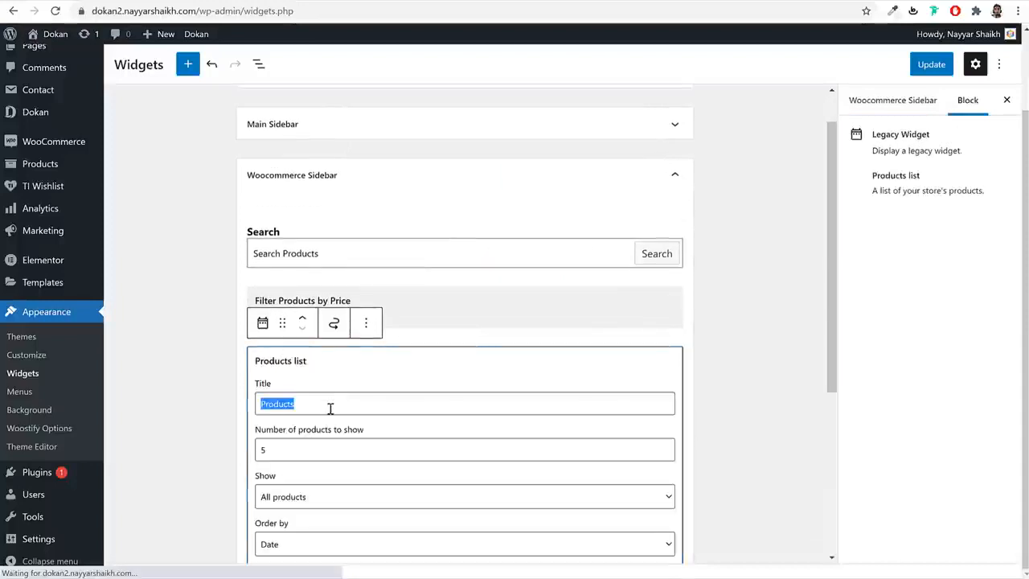
pyautogui.scroll(-3, 341, 404)
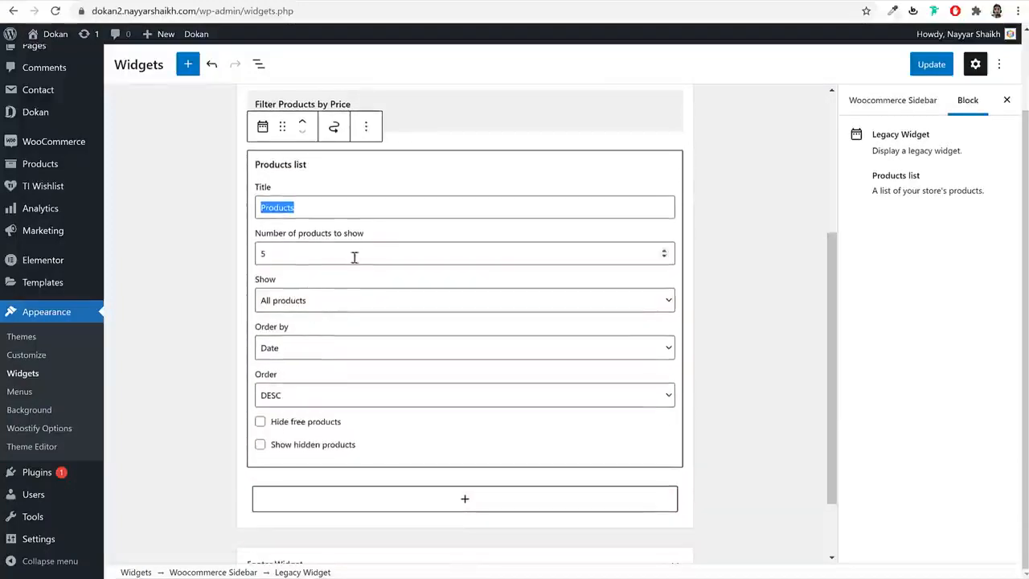
pyautogui.click(299, 303)
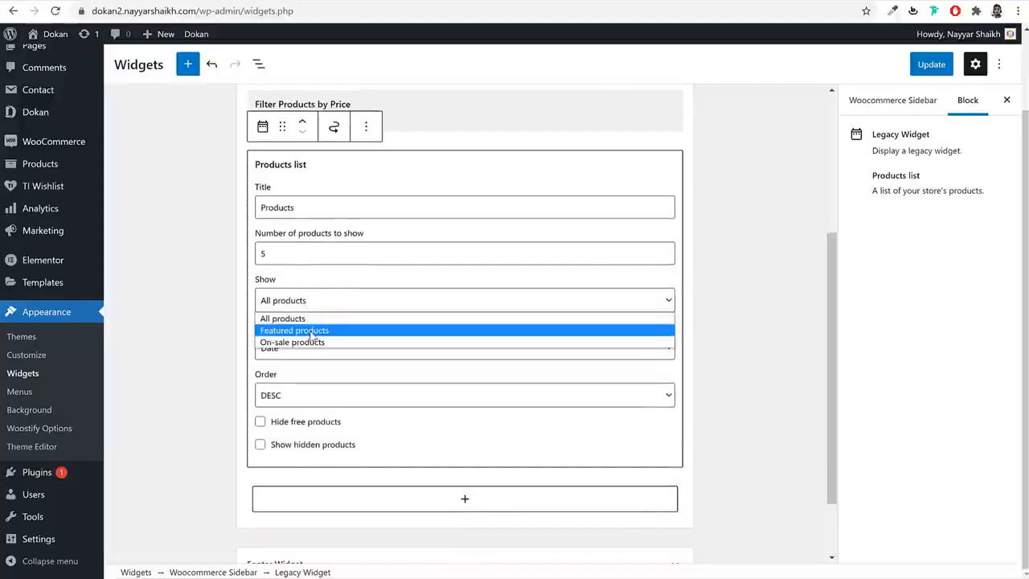
pyautogui.click(316, 379)
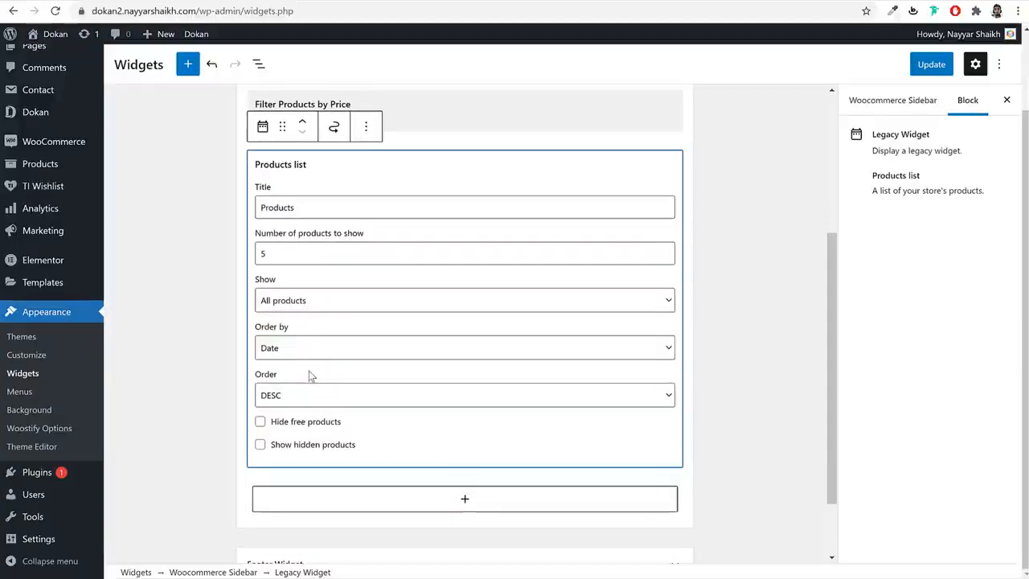
pyautogui.doubleClick(297, 209)
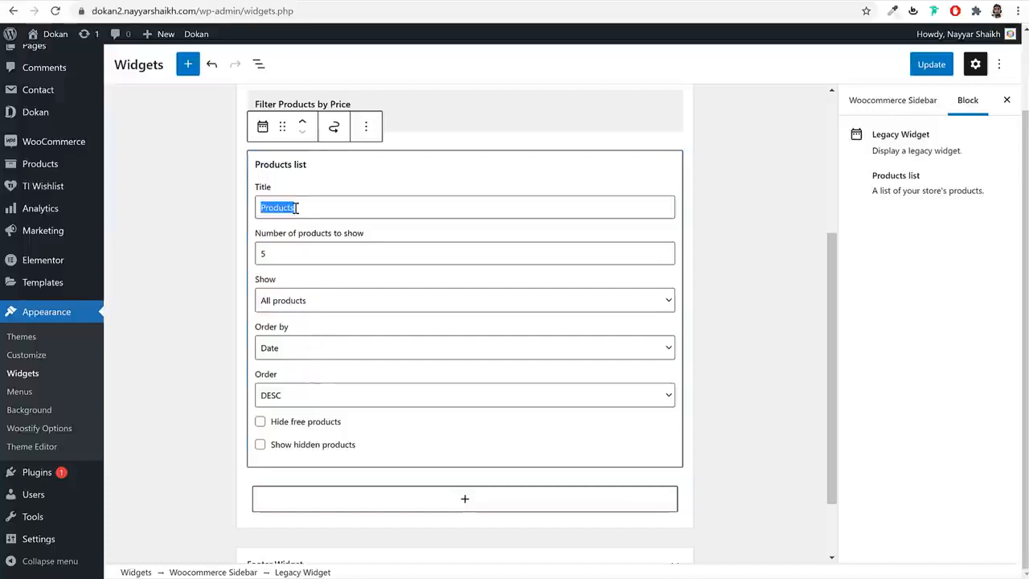
pyautogui.write('Featured Products')
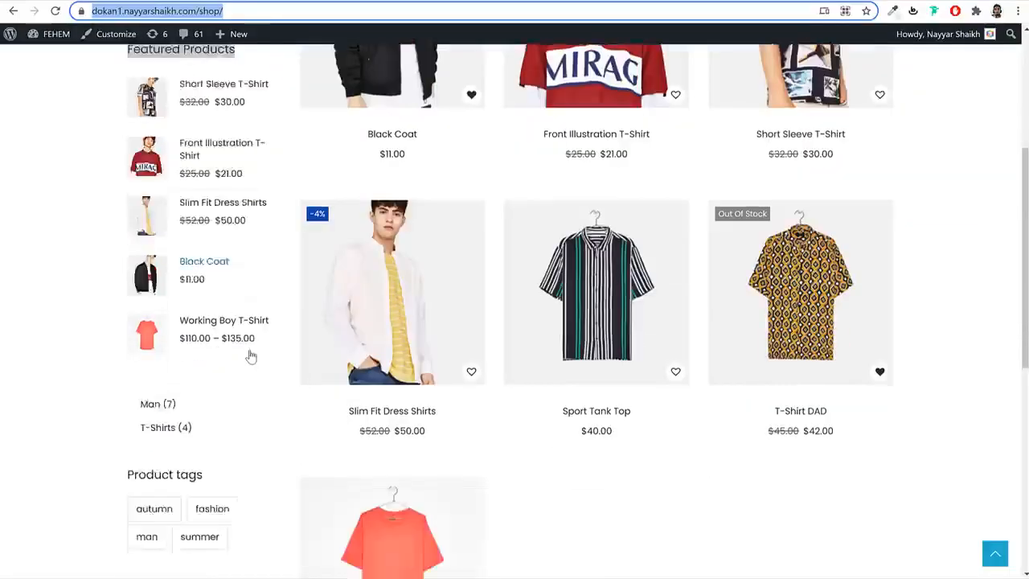
pyautogui.scroll(-2, 251, 357)
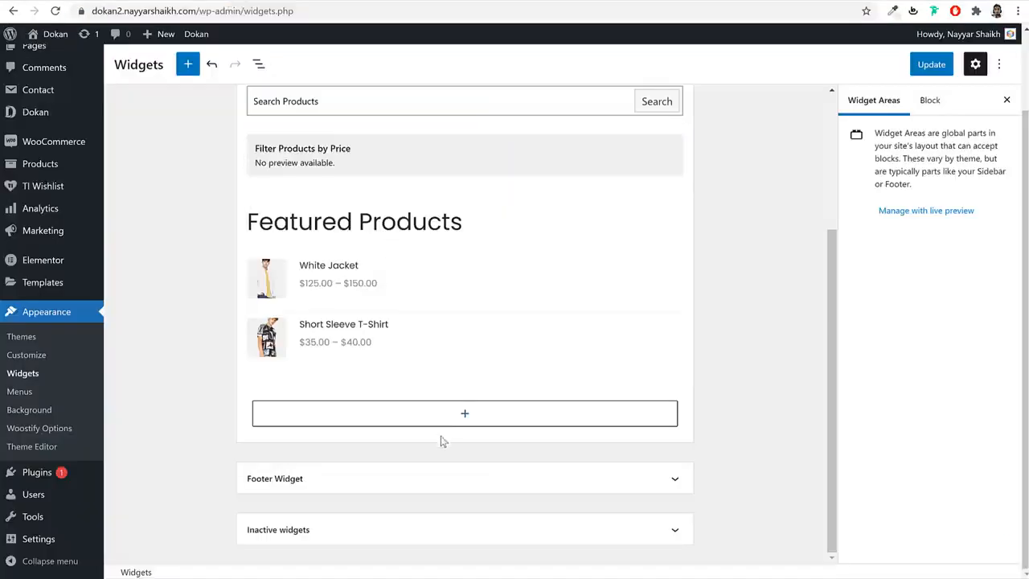
# - Insert the Dokan: Product Category widget below Featured Products
pyautogui.click(442, 426)
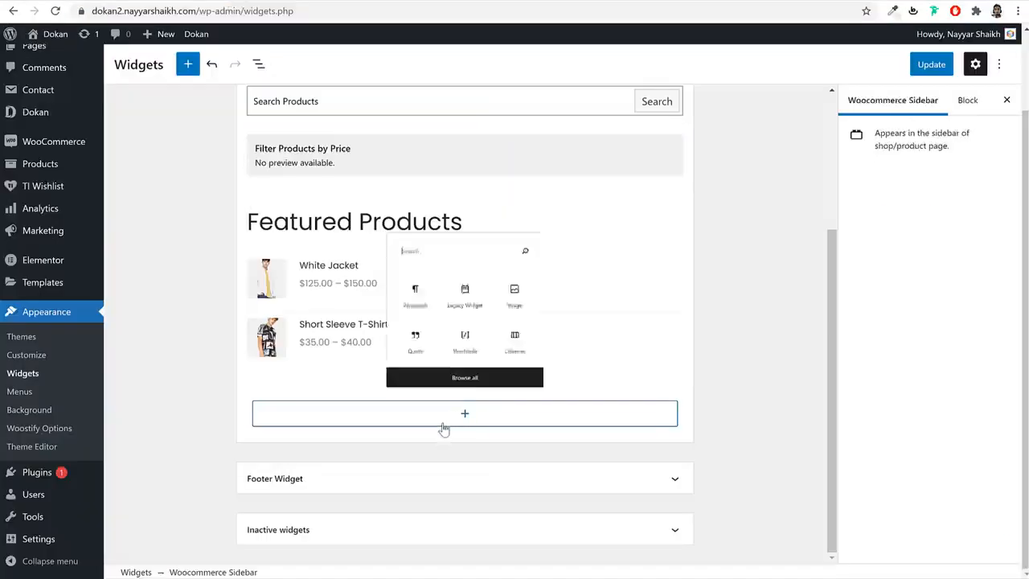
pyautogui.write('cate')
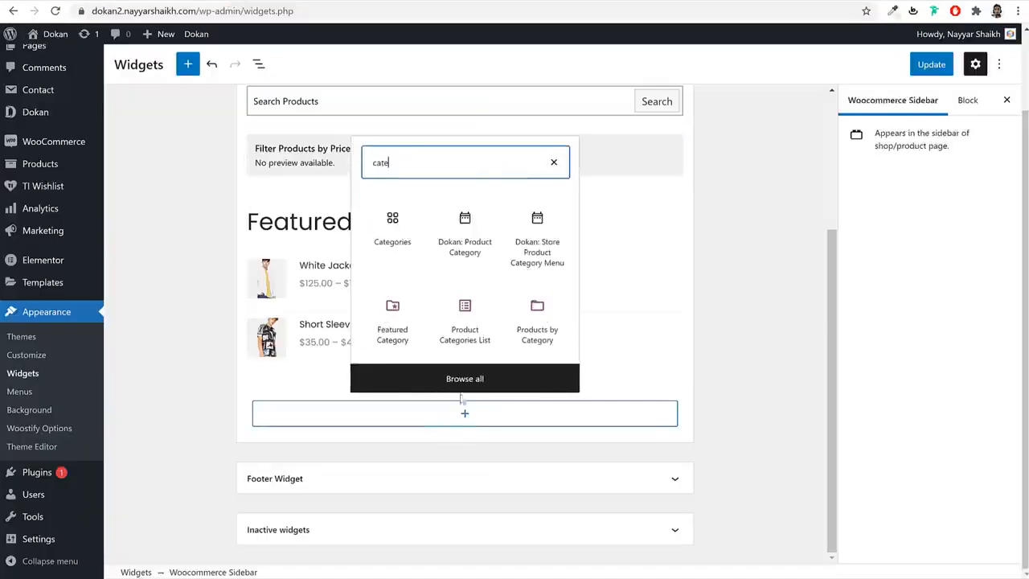
pyautogui.click(468, 260)
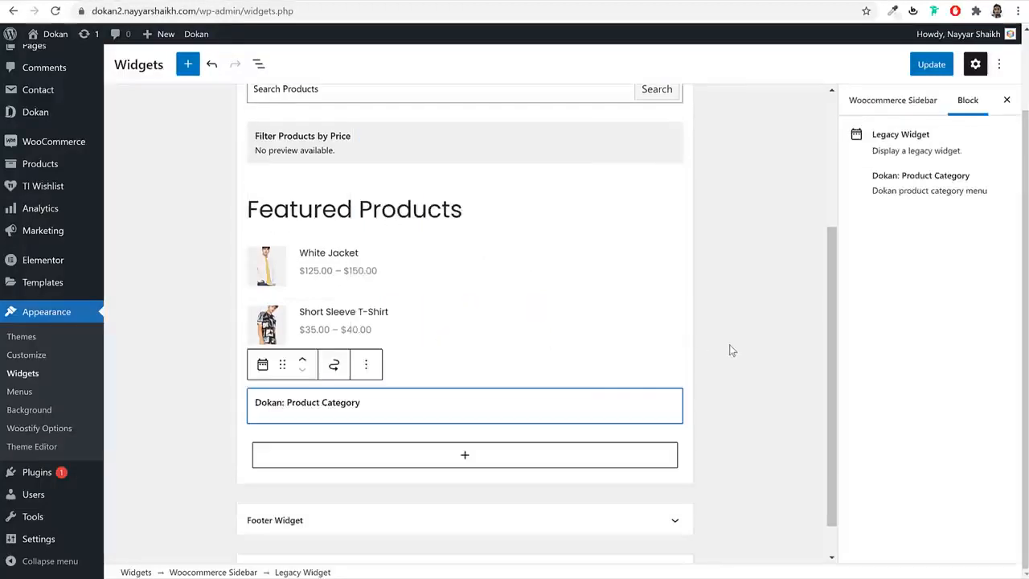
pyautogui.click(425, 502)
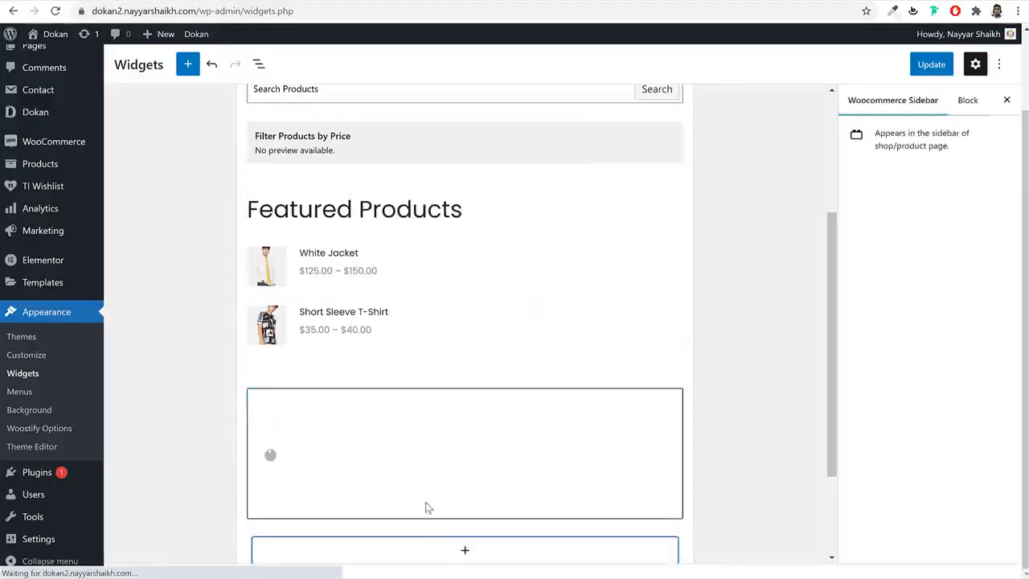
pyautogui.scroll(-2, 462, 508)
# - Insert a Product Tag Cloud widget and save the sidebar changes
pyautogui.click(464, 413)
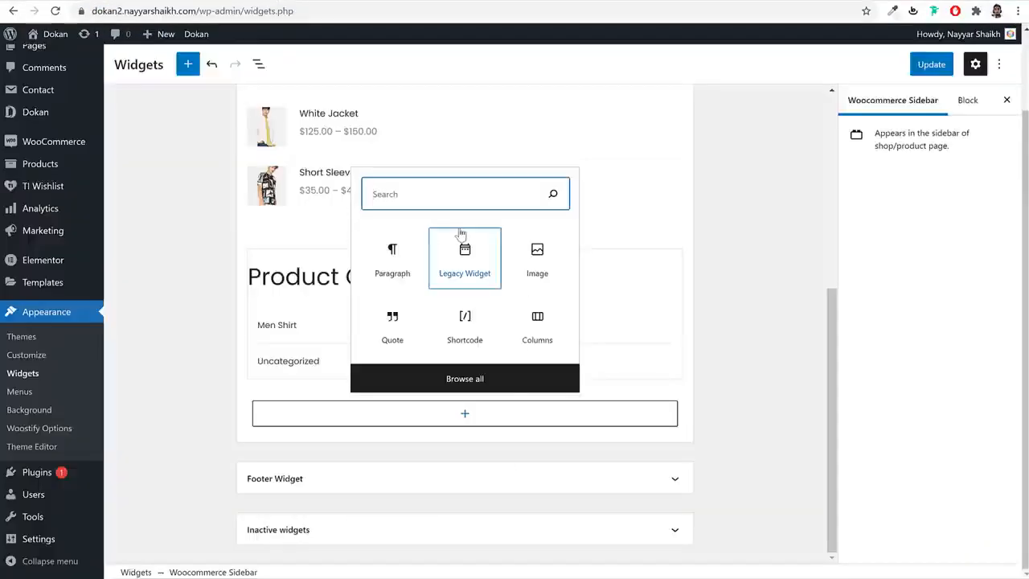
pyautogui.write('tag')
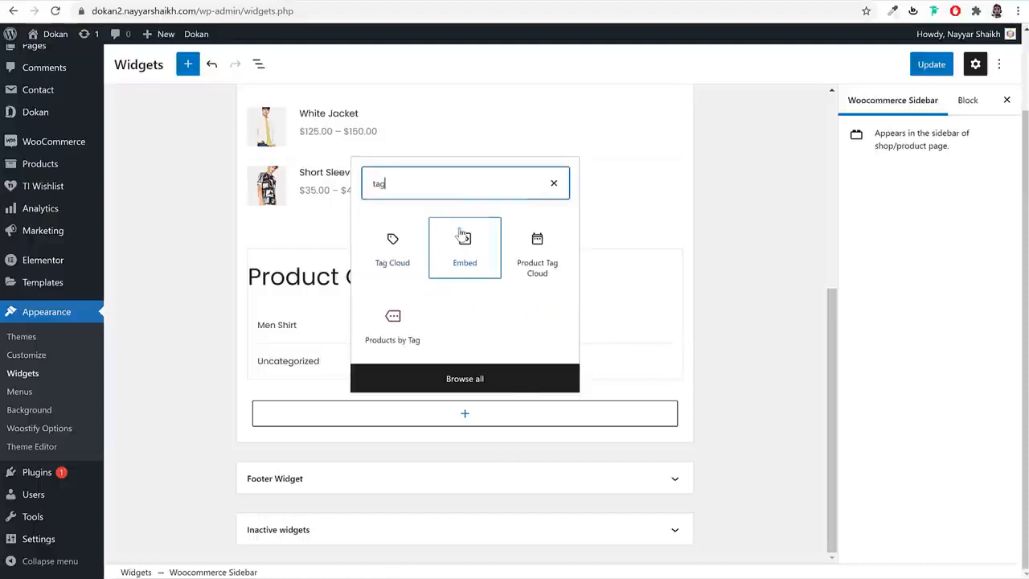
pyautogui.click(538, 250)
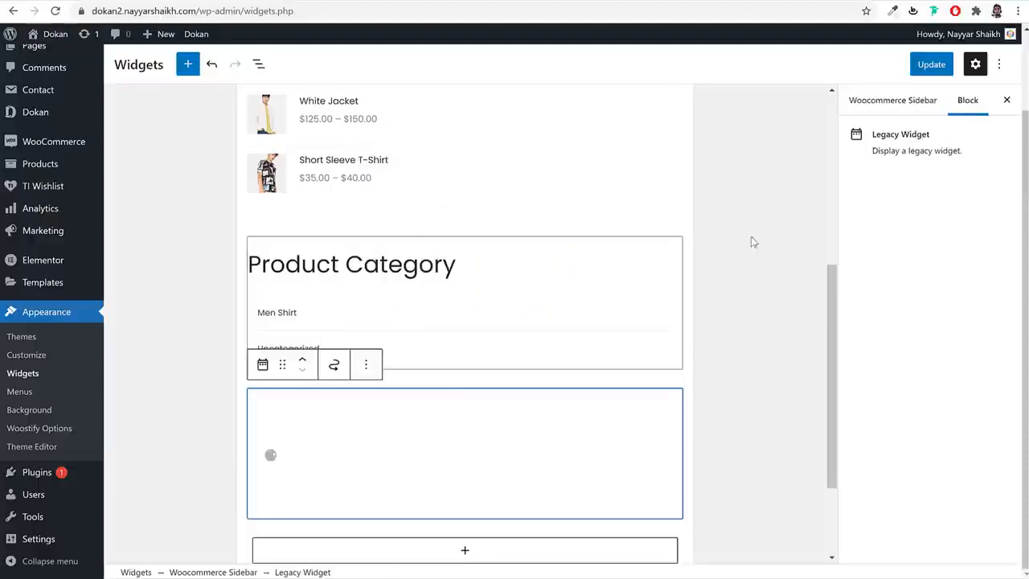
pyautogui.click(920, 67)
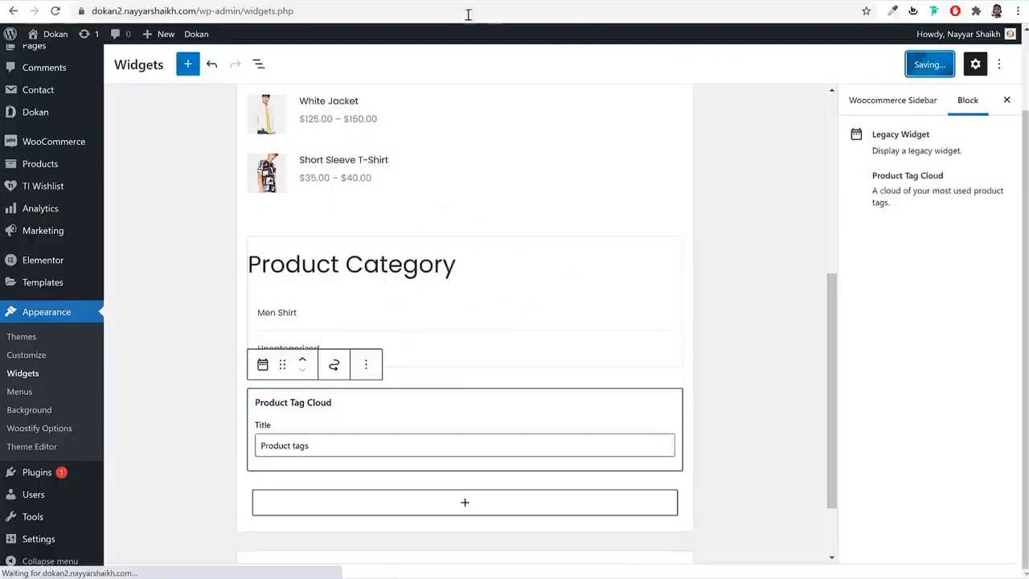
pyautogui.click(417, 0)
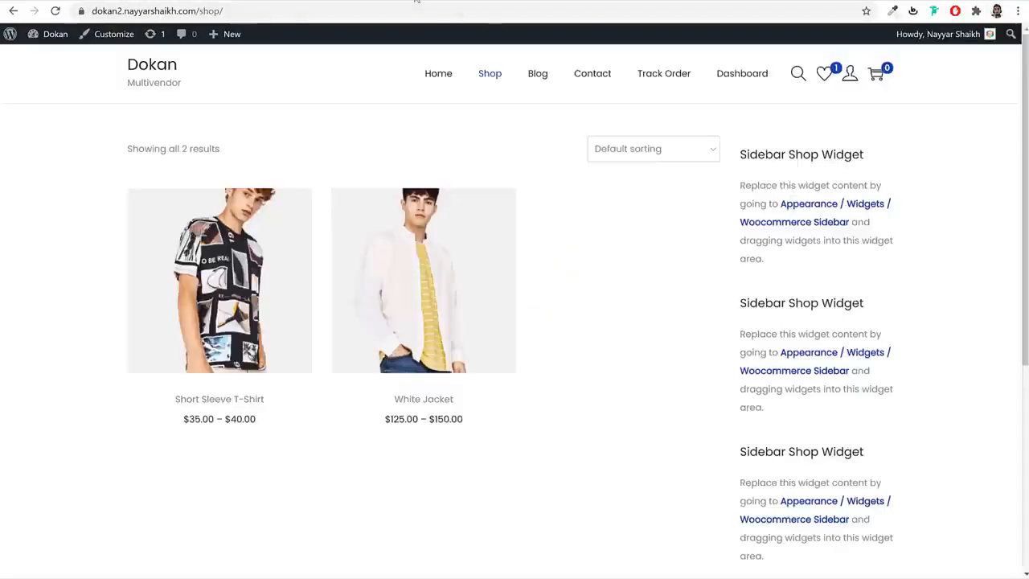
# - Reload the shop page and review the new Search, price filter, Featured Products and category widgets
pyautogui.click(54, 10)
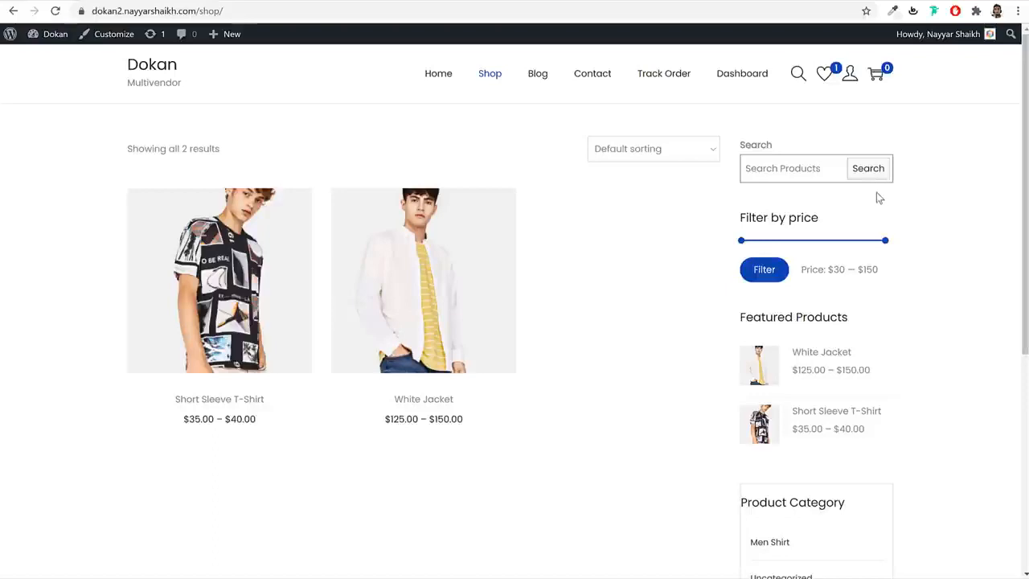
pyautogui.scroll(-5, 844, 287)
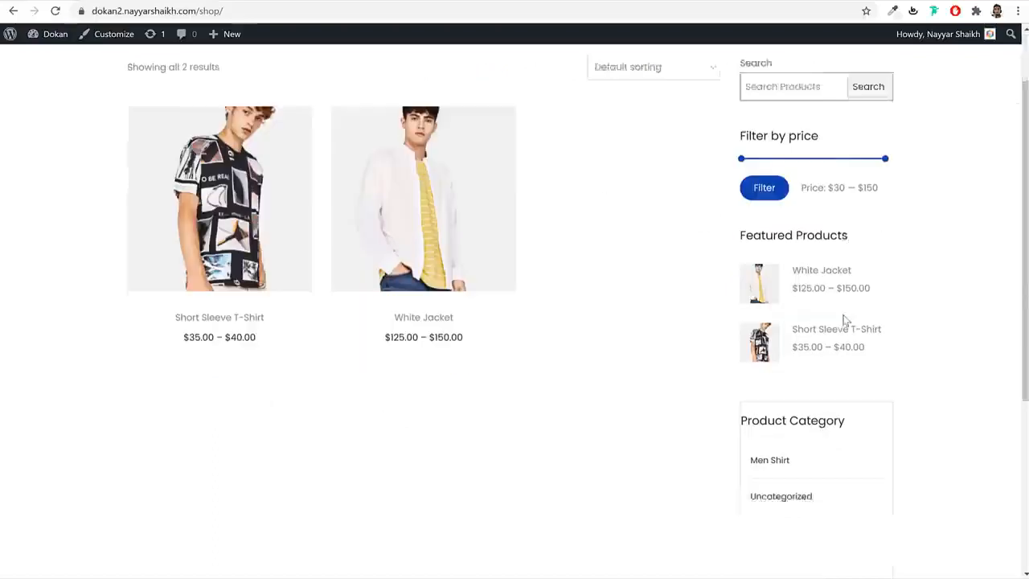
pyautogui.scroll(5, 841, 326)
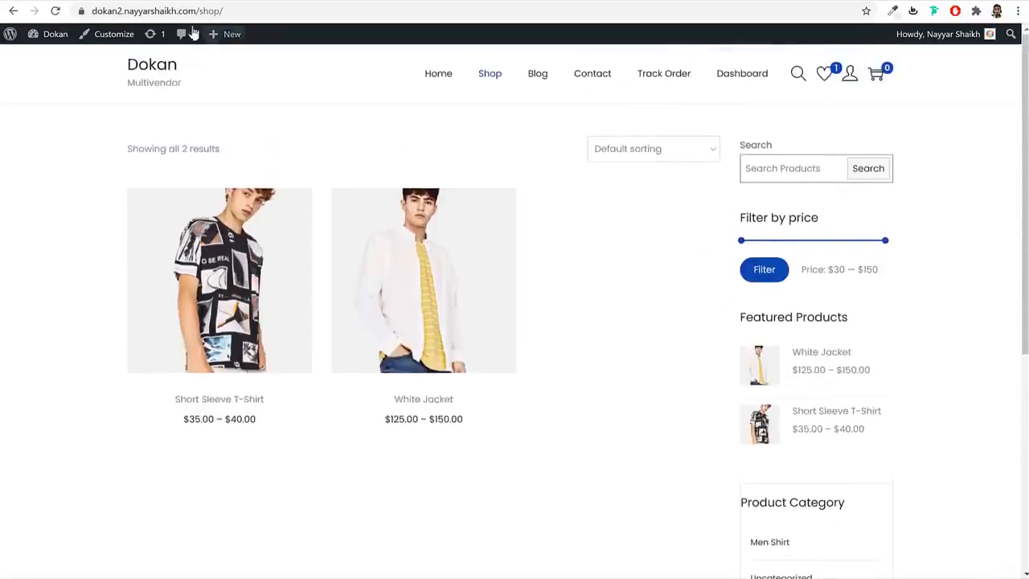
# - Open Site Identity in the Customizer and browse logos without choosing one
pyautogui.click(117, 34)
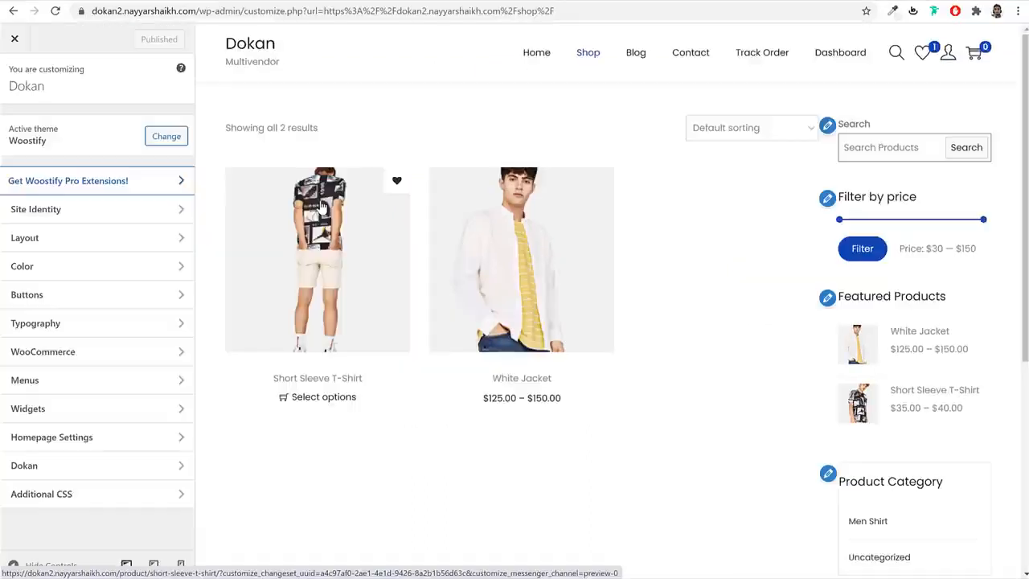
pyautogui.click(96, 211)
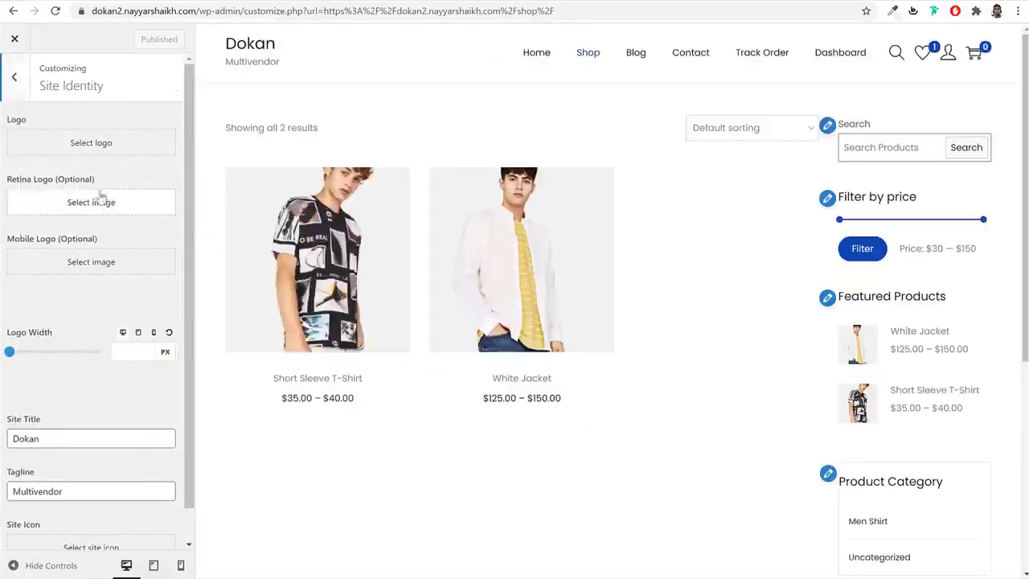
pyautogui.click(107, 147)
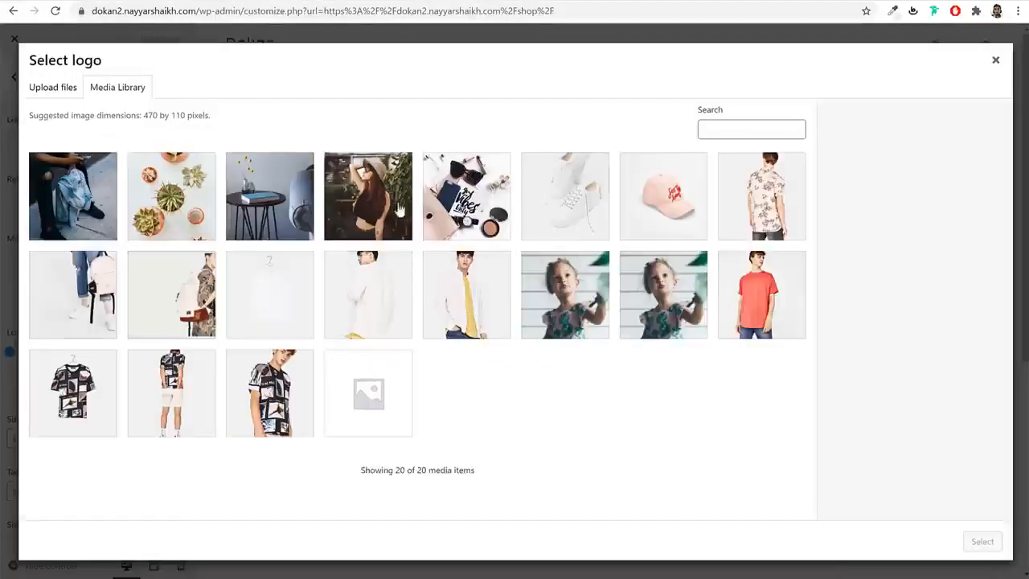
pyautogui.click(289, 275)
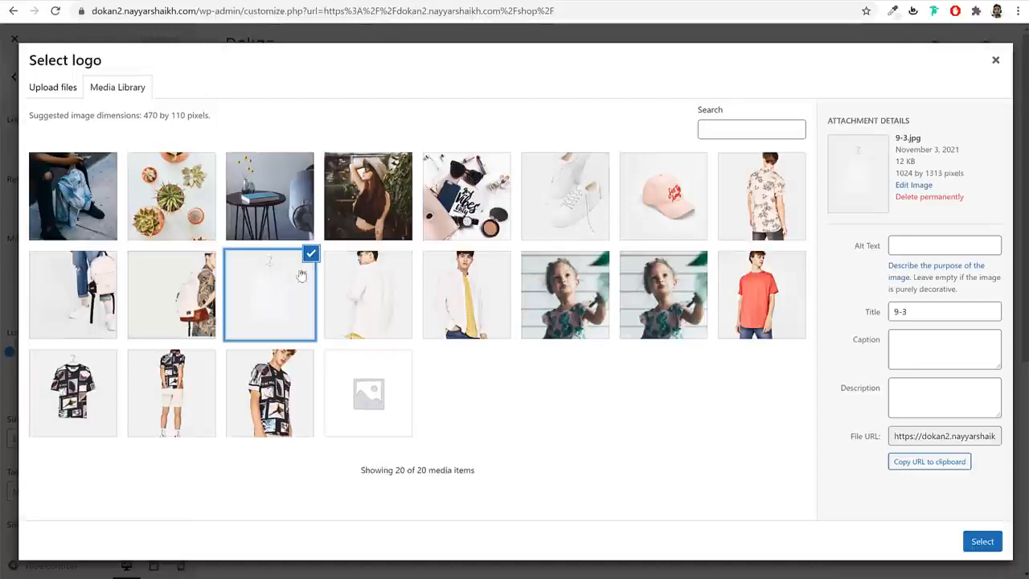
pyautogui.click(996, 60)
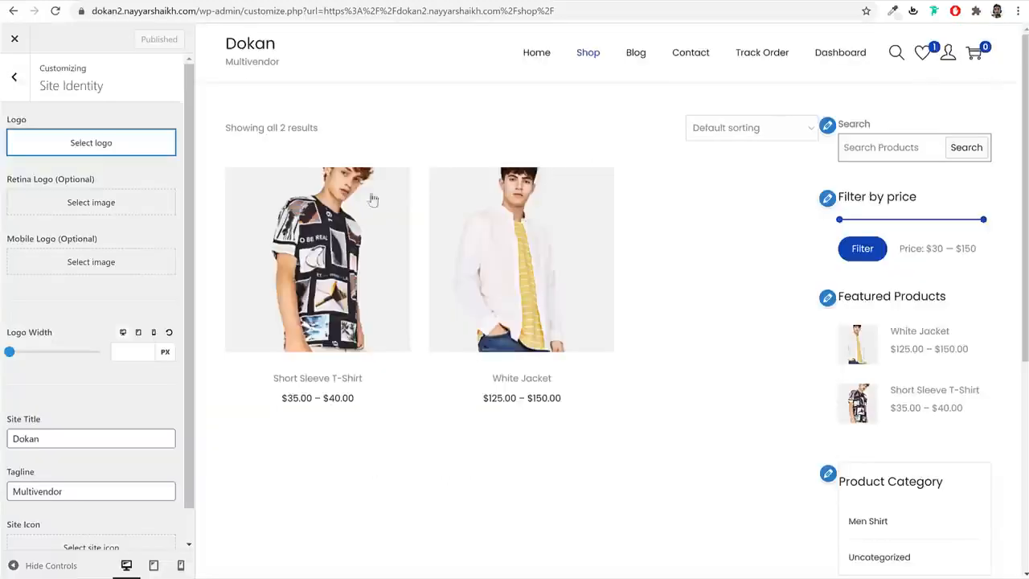
# - Review the site title Dokan and tagline Multivendor, then return to the main sections
pyautogui.scroll(-1, 113, 290)
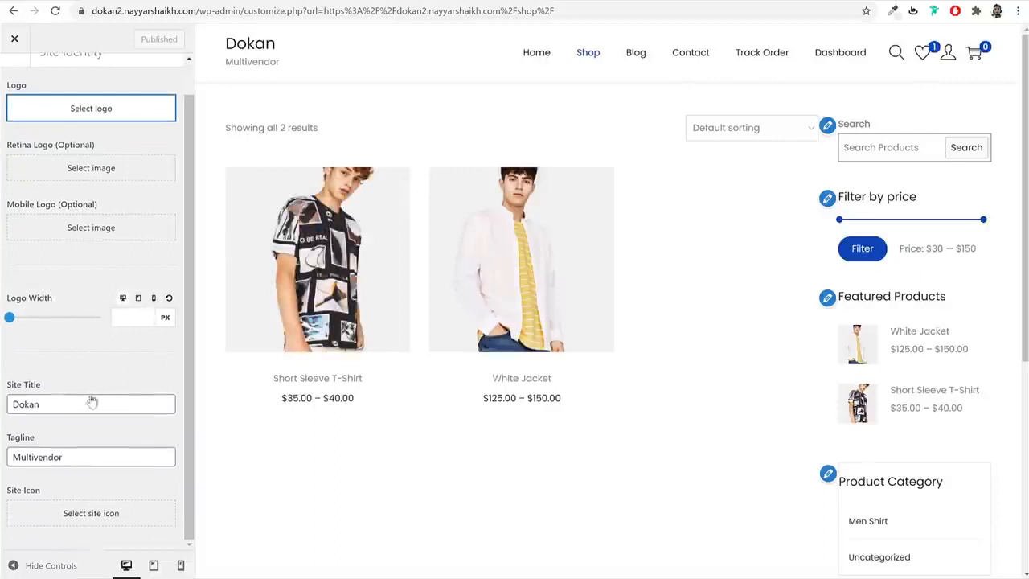
pyautogui.moveTo(72, 405); pyautogui.dragTo(3, 405)
pyautogui.doubleClick(62, 458)
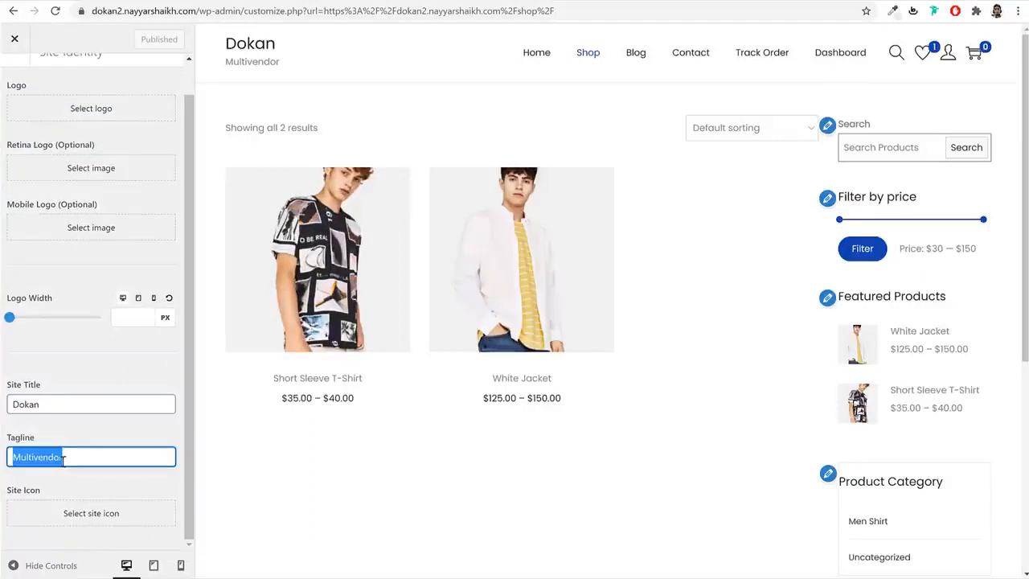
pyautogui.moveTo(44, 491); pyautogui.dragTo(5, 491)
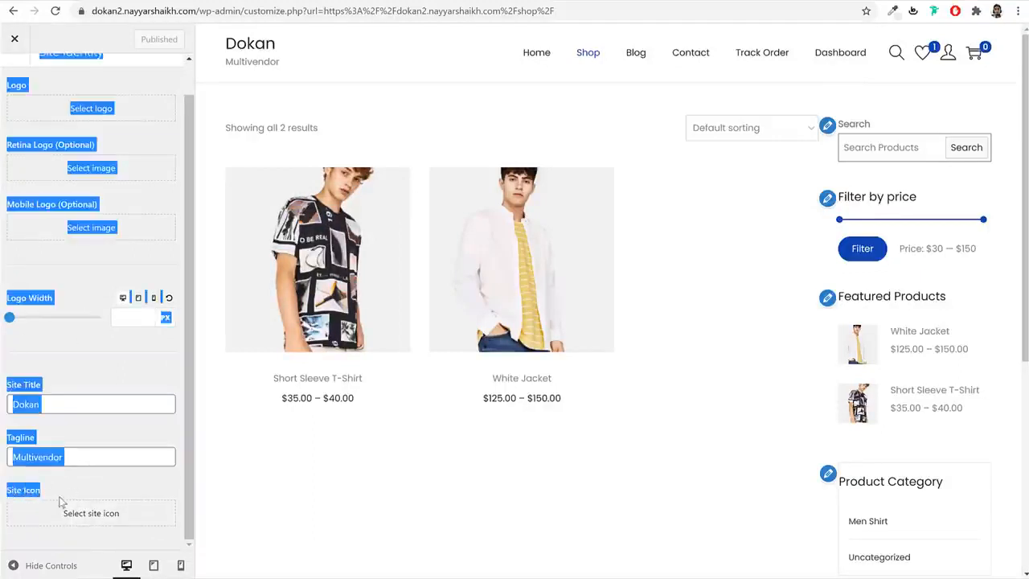
pyautogui.click(61, 498)
pyautogui.scroll(1, 104, 493)
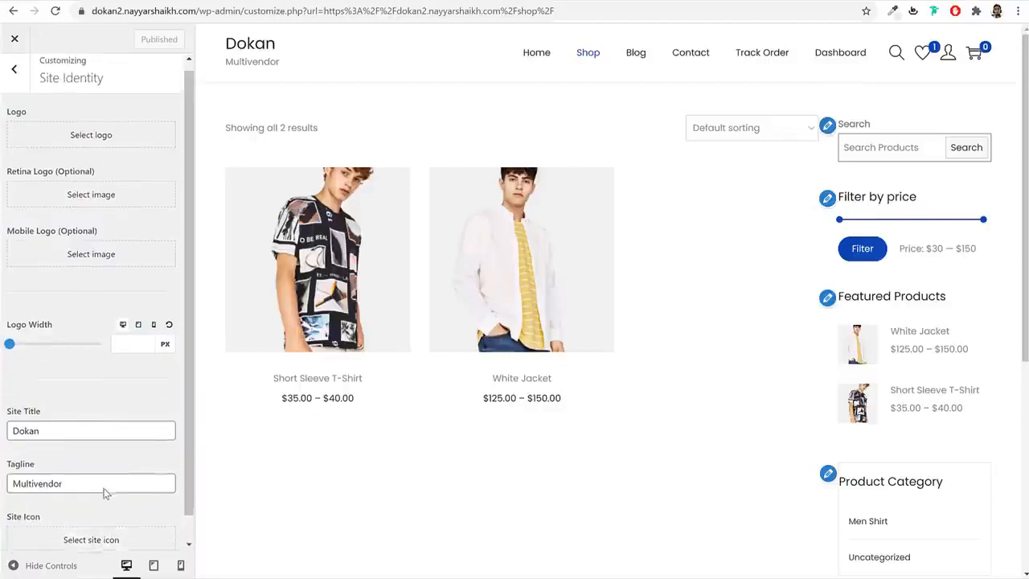
pyautogui.click(14, 70)
# - Set the topbar centre text to 'FREE SHIPPING ON ORDERS OVER $100'
pyautogui.click(81, 238)
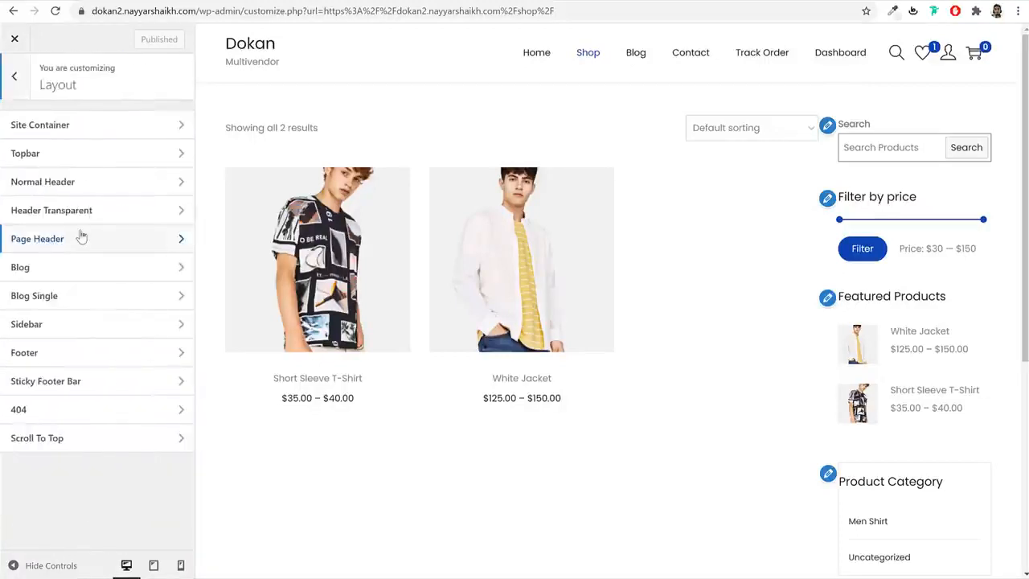
pyautogui.click(94, 135)
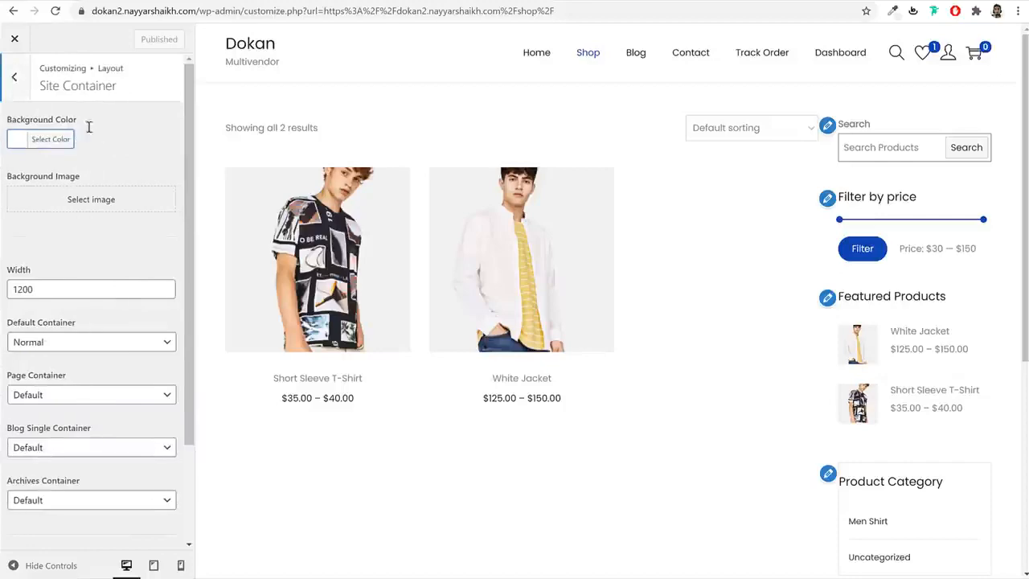
pyautogui.click(13, 77)
pyautogui.click(69, 159)
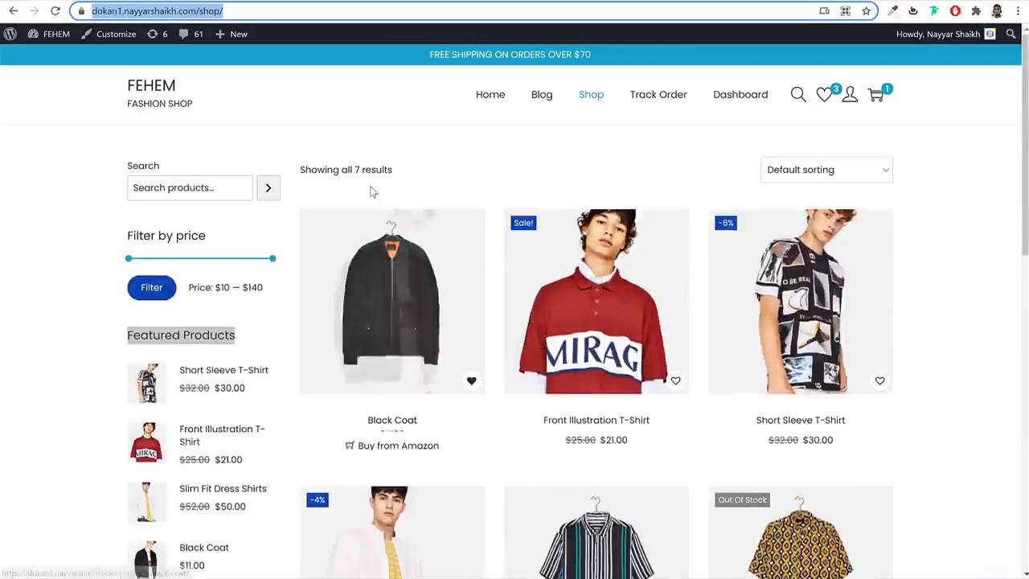
pyautogui.click(479, 53)
pyautogui.tripleClick(478, 54)
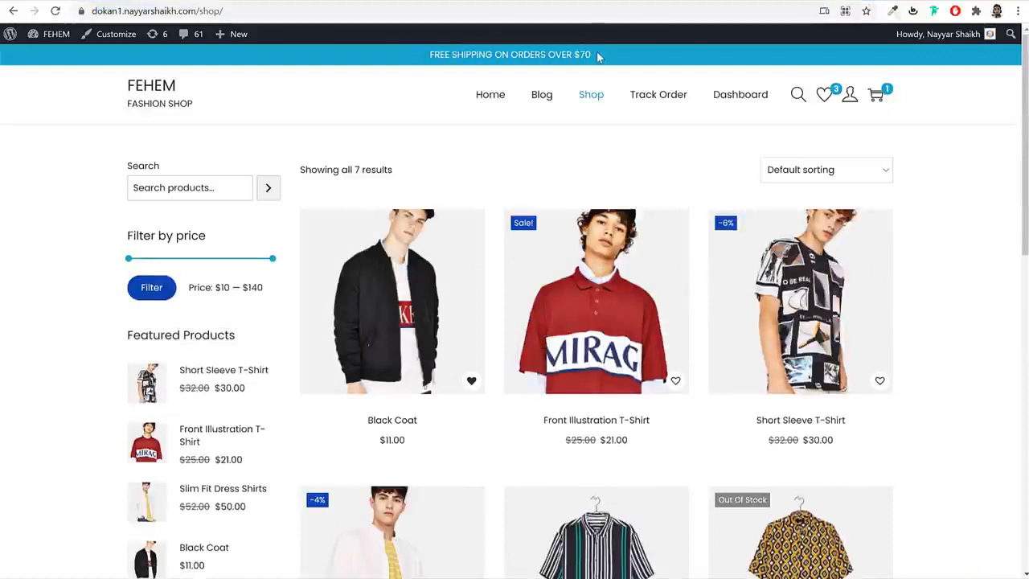
pyautogui.tripleClick(599, 56)
pyautogui.hotkey('ctrl', 'c')
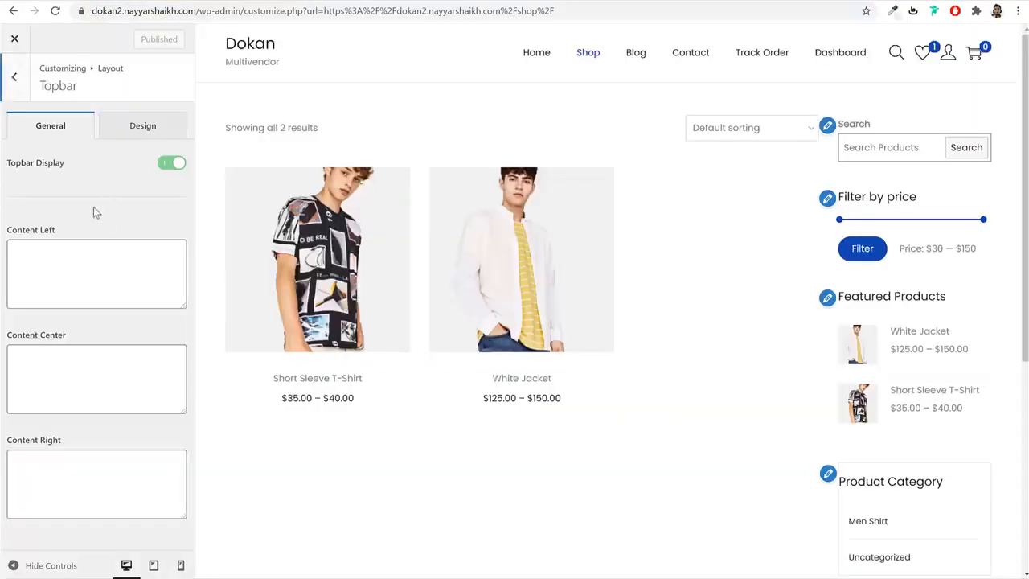
pyautogui.click(70, 361)
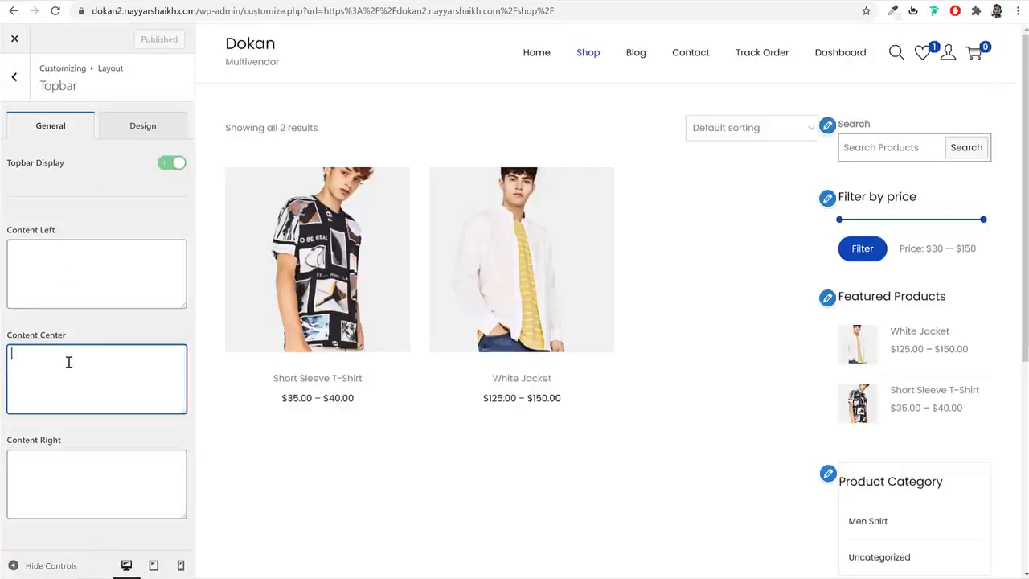
pyautogui.hotkey('ctrl', 'v')
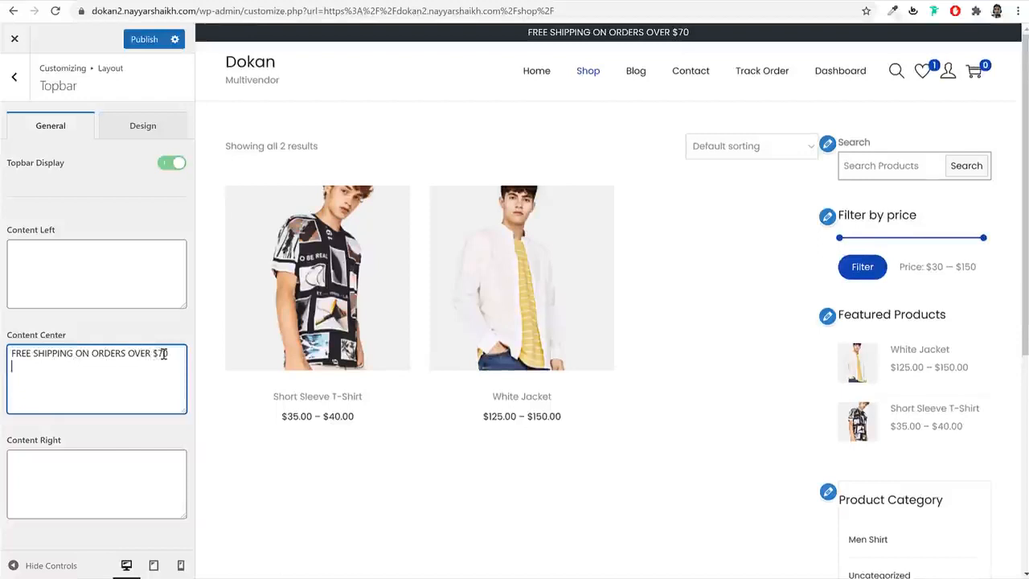
pyautogui.moveTo(168, 354); pyautogui.dragTo(164, 354)
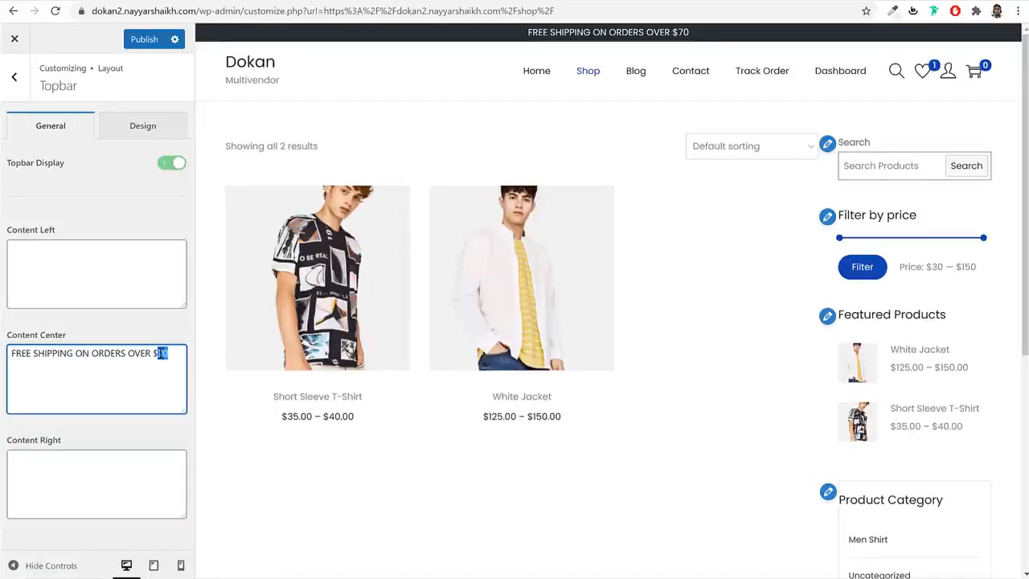
pyautogui.write('100')
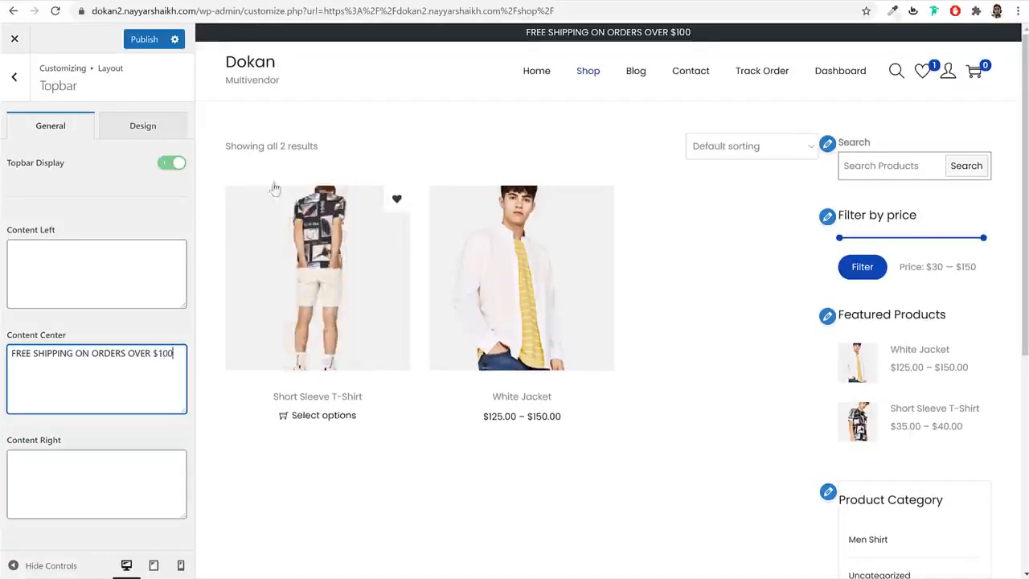
# - Give the topbar a #22adc9 background and 2 px spacing, then publish
pyautogui.click(140, 127)
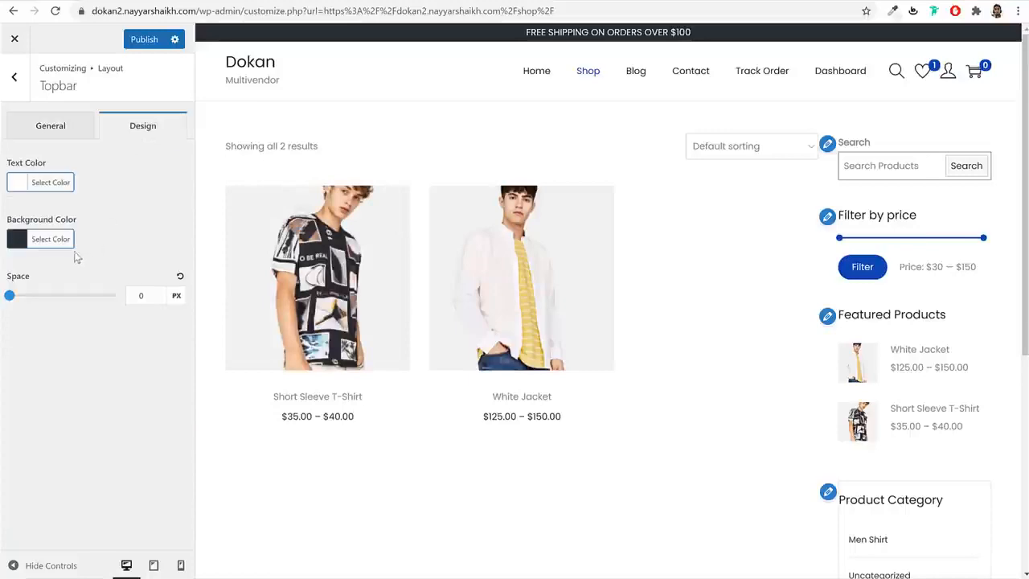
pyautogui.click(51, 239)
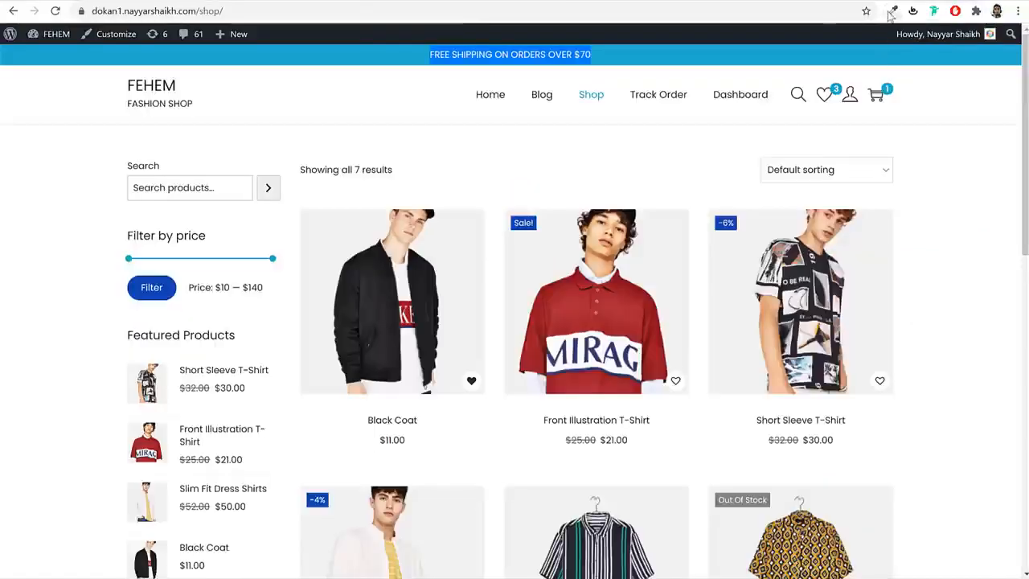
pyautogui.click(892, 12)
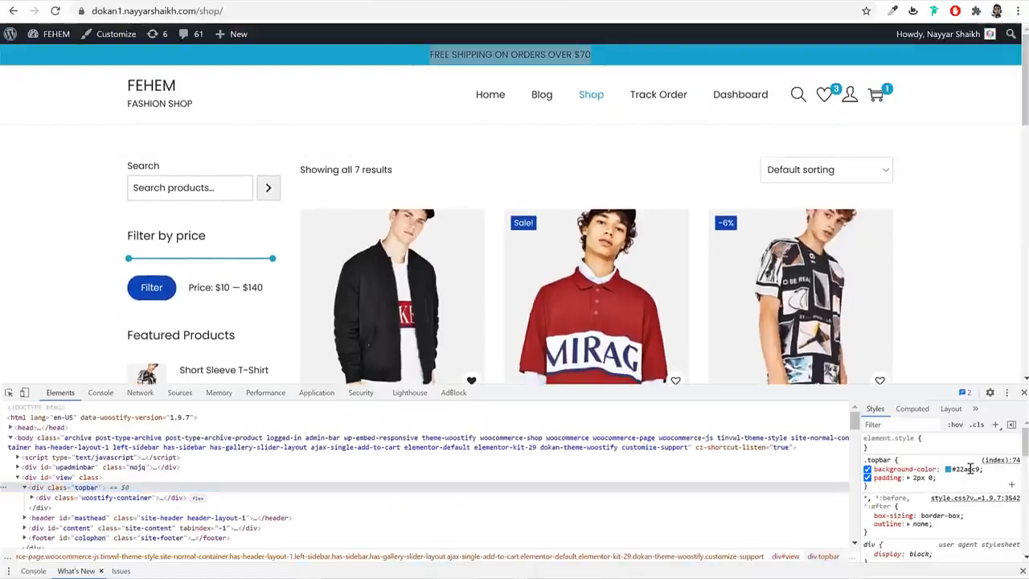
pyautogui.click(970, 469)
pyautogui.hotkey('ctrl', 'c')
pyautogui.click(1024, 393)
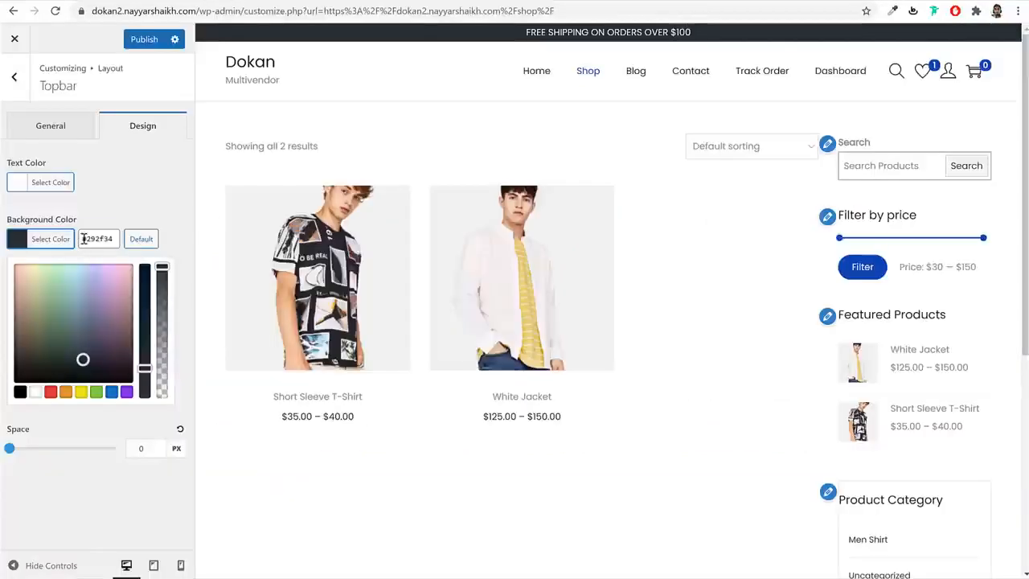
pyautogui.tripleClick(84, 239)
pyautogui.hotkey('ctrl', 'v')
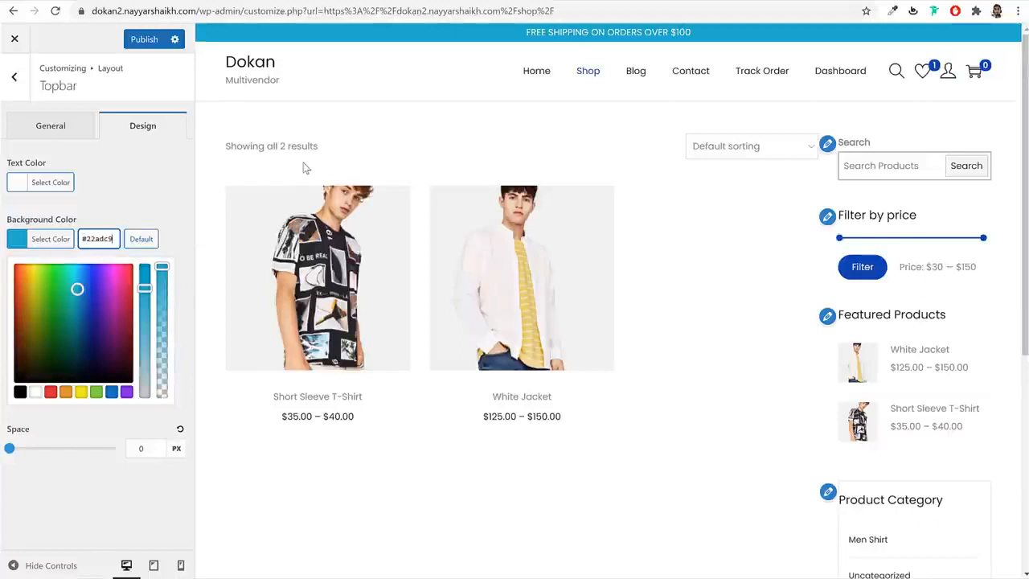
pyautogui.click(110, 186)
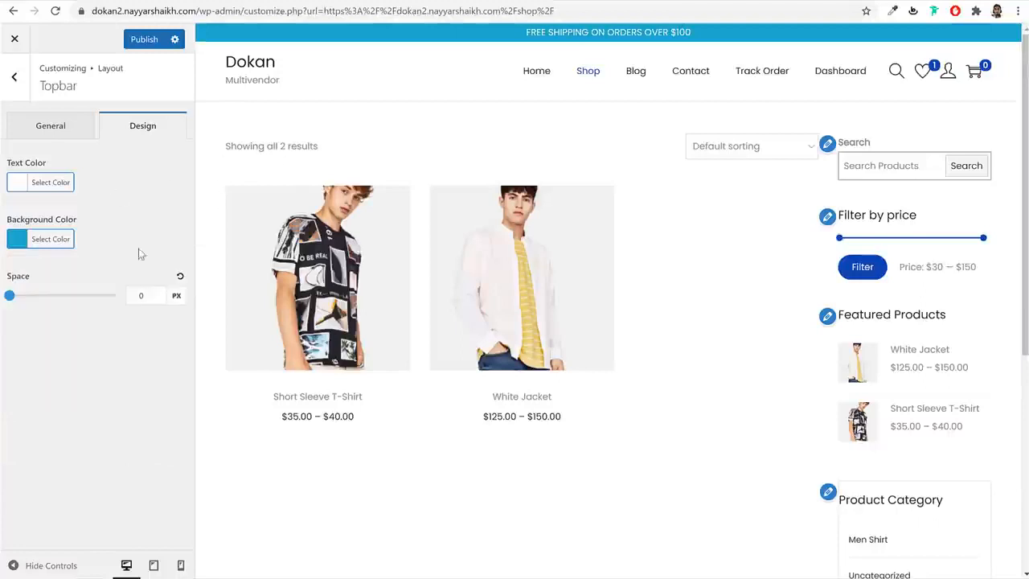
pyautogui.click(162, 294)
pyautogui.click(162, 295)
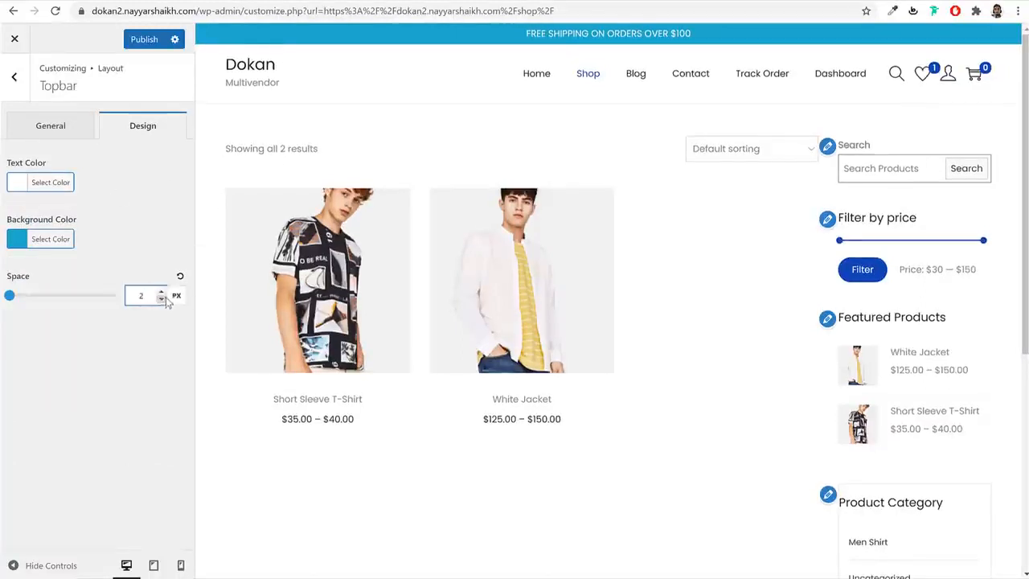
pyautogui.click(157, 39)
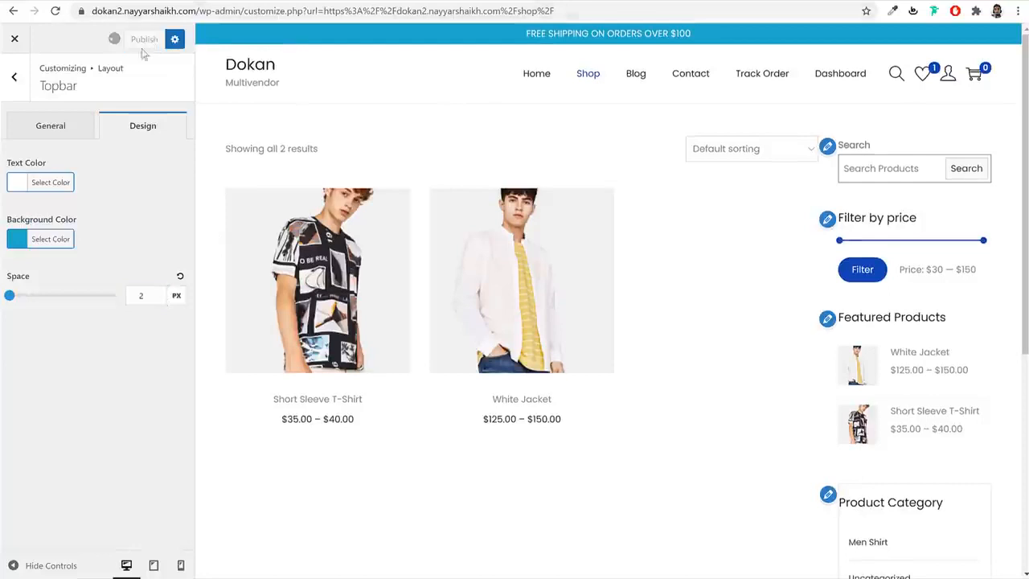
pyautogui.click(12, 89)
pyautogui.click(69, 182)
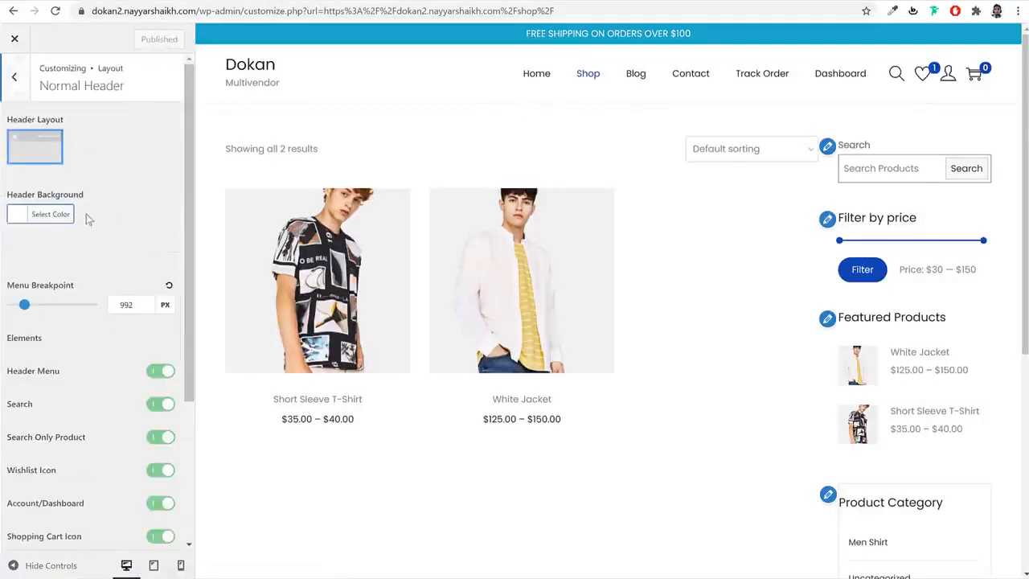
# - Try a red header background, then set it back to white
pyautogui.click(50, 214)
pyautogui.click(50, 367)
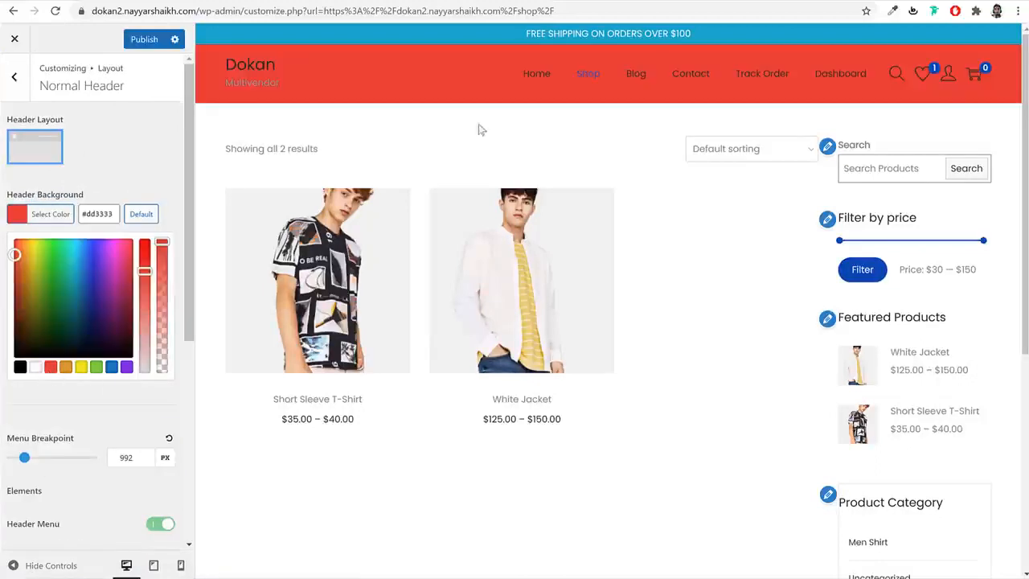
pyautogui.click(35, 367)
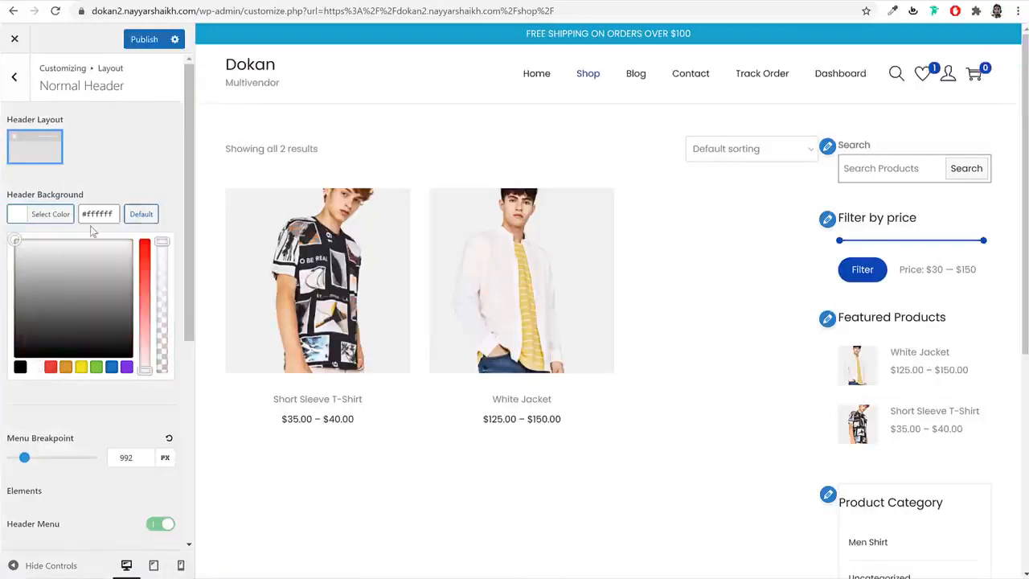
pyautogui.click(59, 225)
pyautogui.scroll(-2, 122, 291)
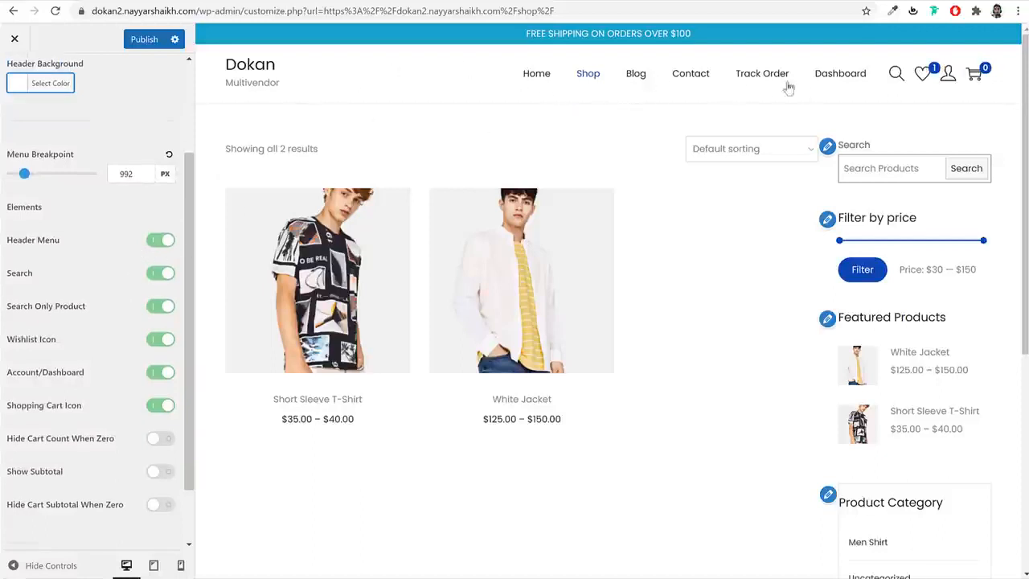
# - Preview the search overlay, then toggle the header wishlist icon off and back on
pyautogui.click(897, 77)
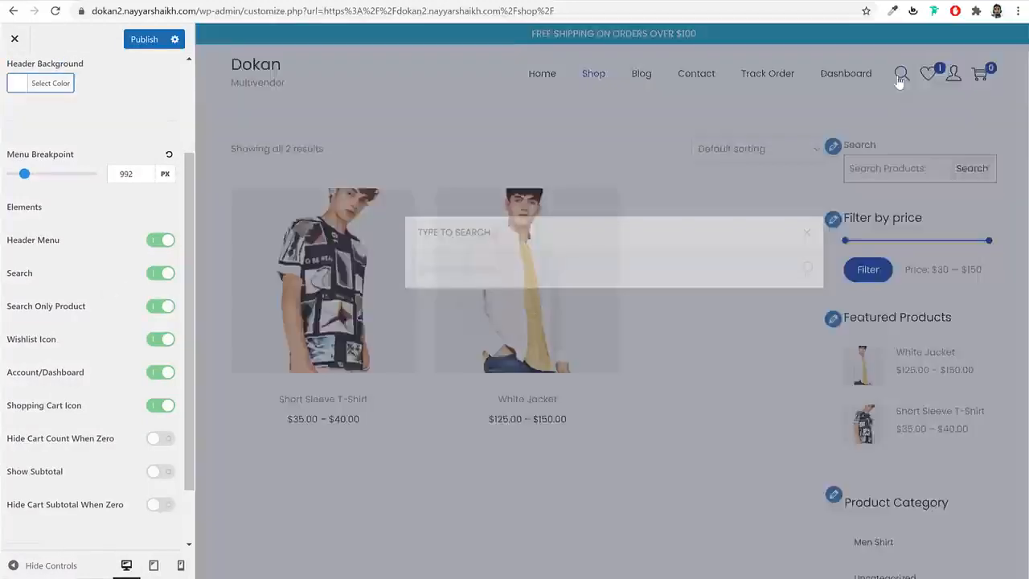
pyautogui.click(761, 109)
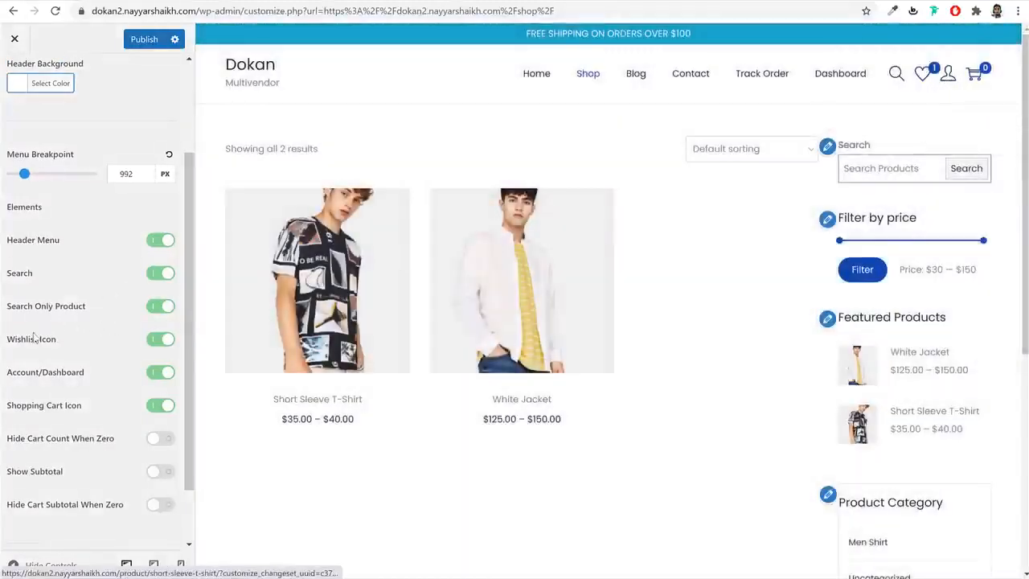
pyautogui.scroll(-2, 88, 354)
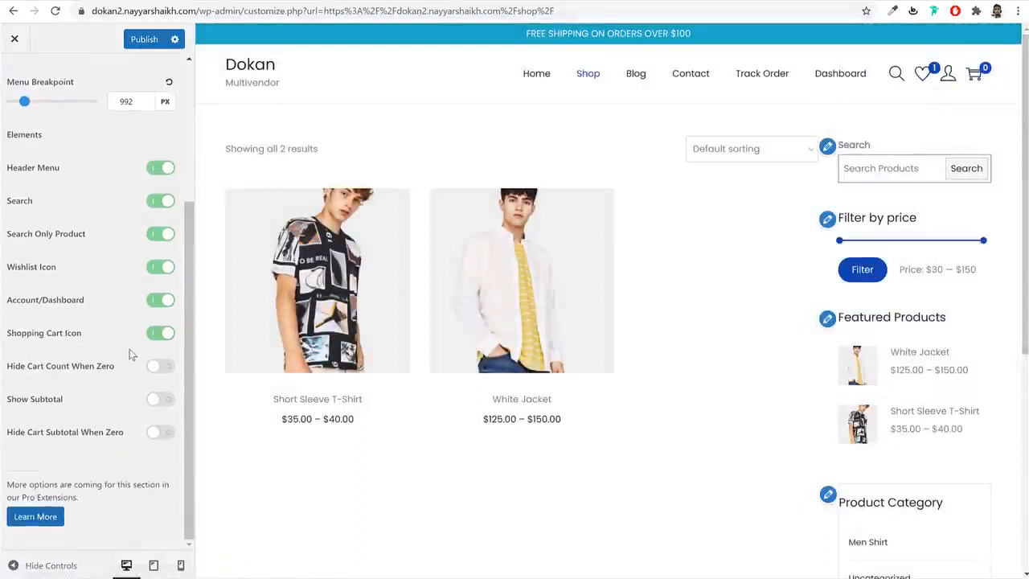
pyautogui.scroll(5, 97, 282)
pyautogui.scroll(-5, 110, 284)
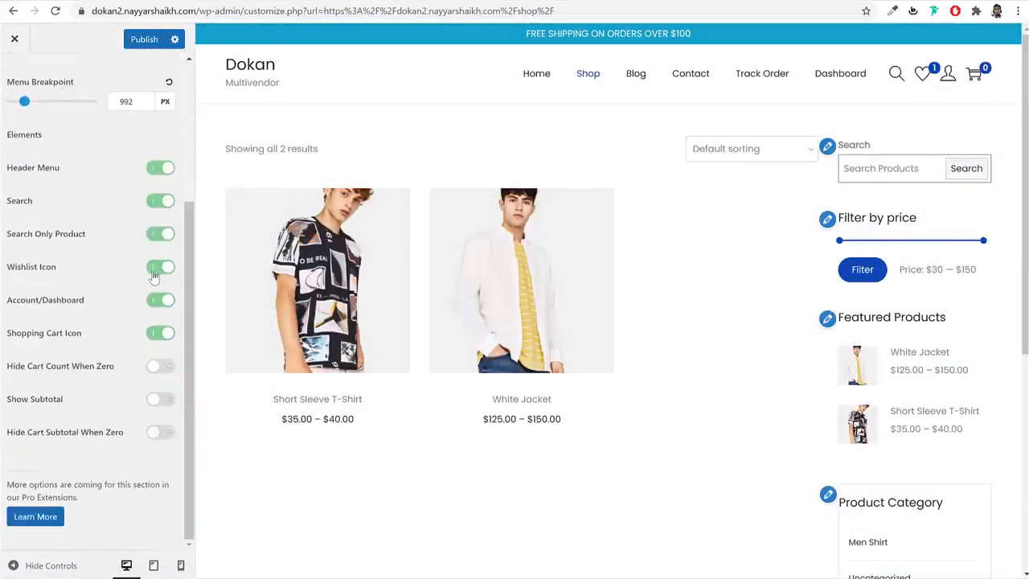
pyautogui.moveTo(42, 278); pyautogui.dragTo(12, 274)
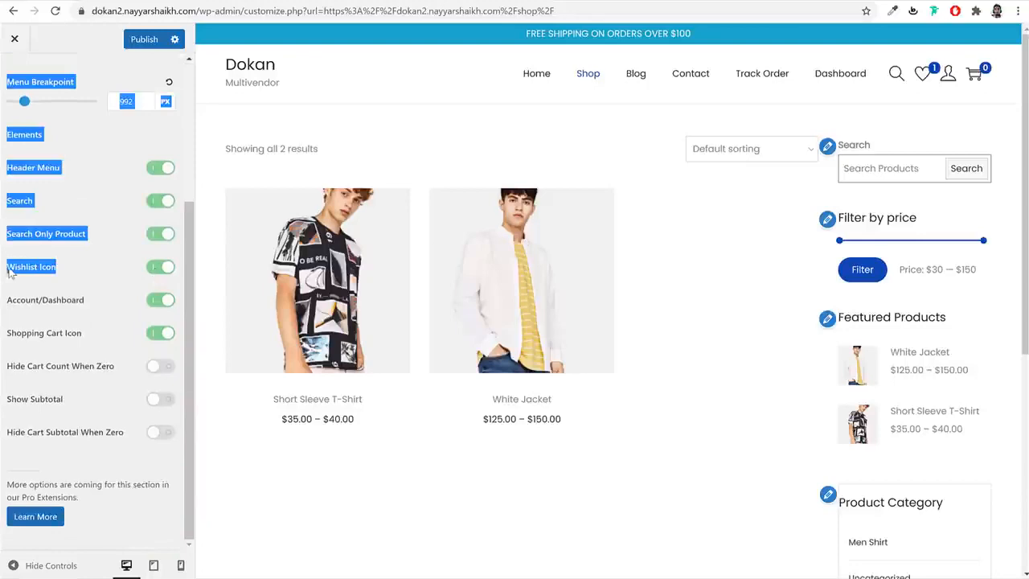
pyautogui.click(153, 270)
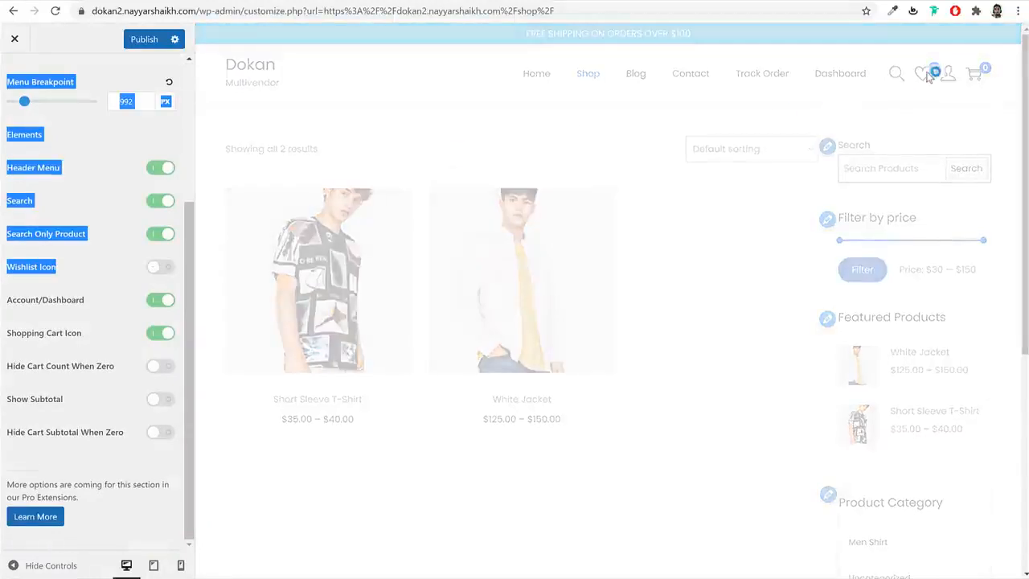
pyautogui.click(160, 267)
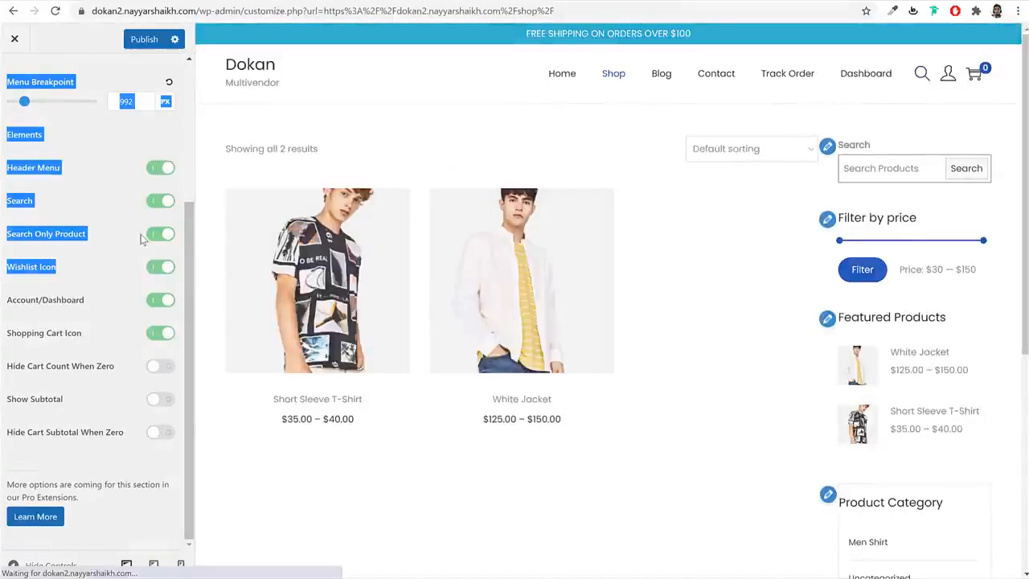
pyautogui.scroll(3, 88, 201)
# - Try the transparent header option, then switch it back off to keep a solid header
pyautogui.click(16, 79)
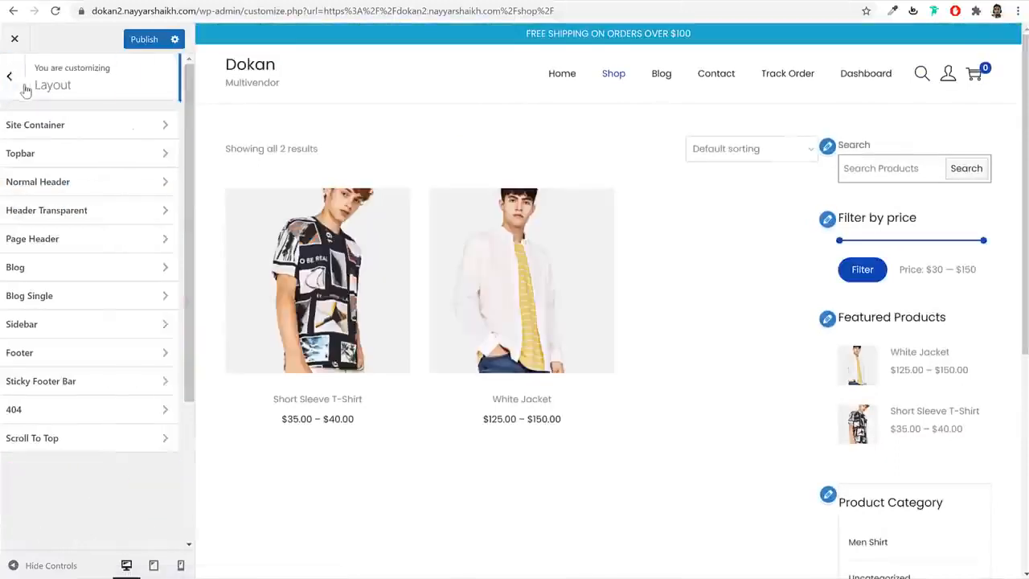
pyautogui.click(84, 211)
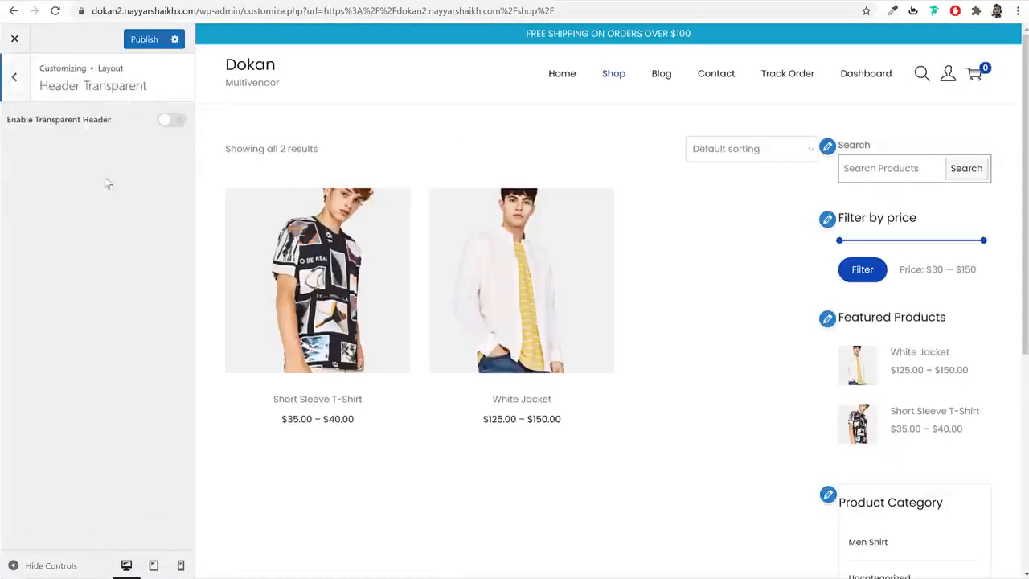
pyautogui.click(171, 120)
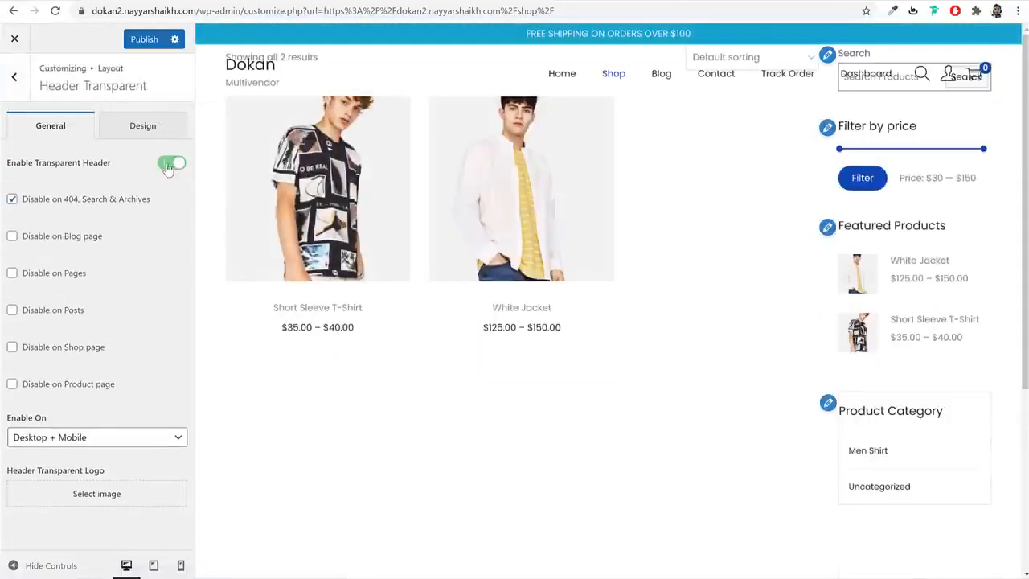
pyautogui.click(168, 166)
pyautogui.click(14, 78)
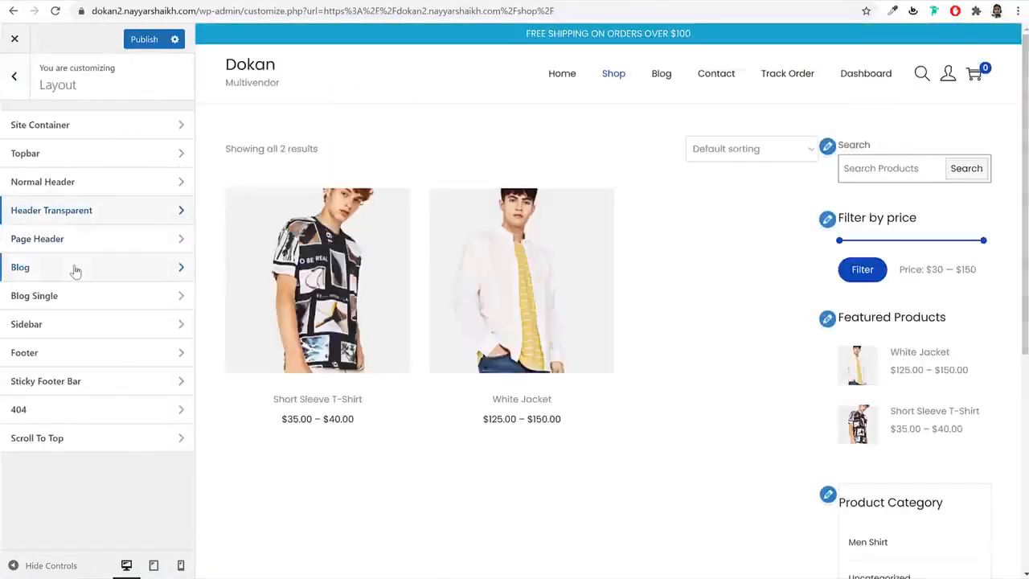
# - Choose the first Blog Layout, with small images beside posts, and publish it
pyautogui.click(75, 269)
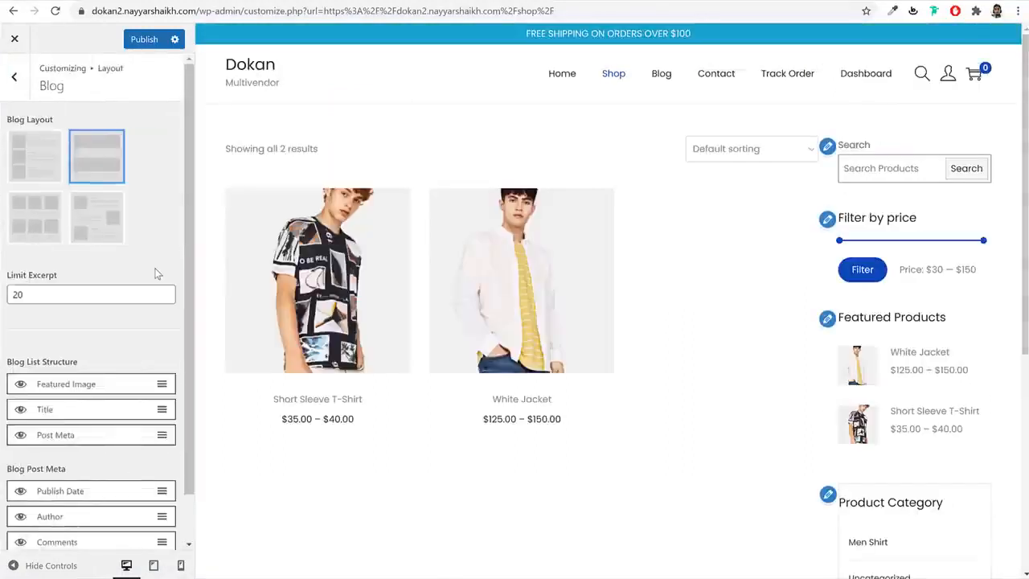
pyautogui.click(658, 79)
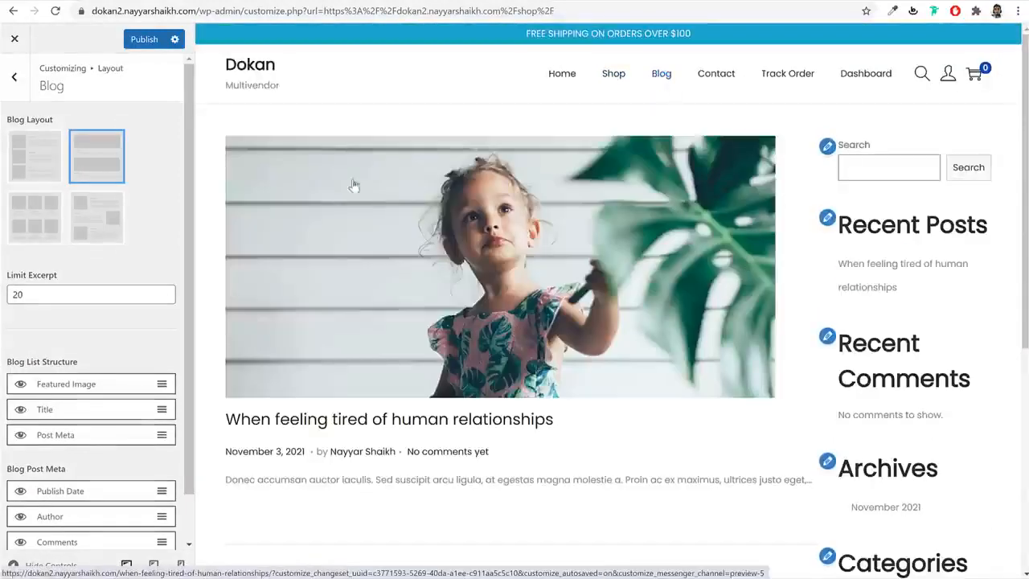
pyautogui.click(37, 157)
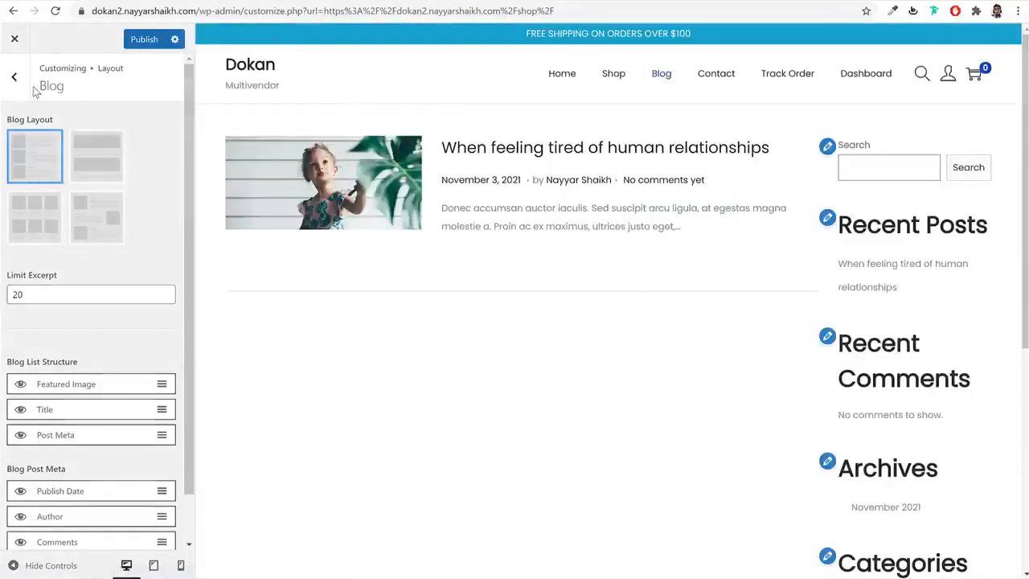
pyautogui.click(143, 39)
pyautogui.click(13, 77)
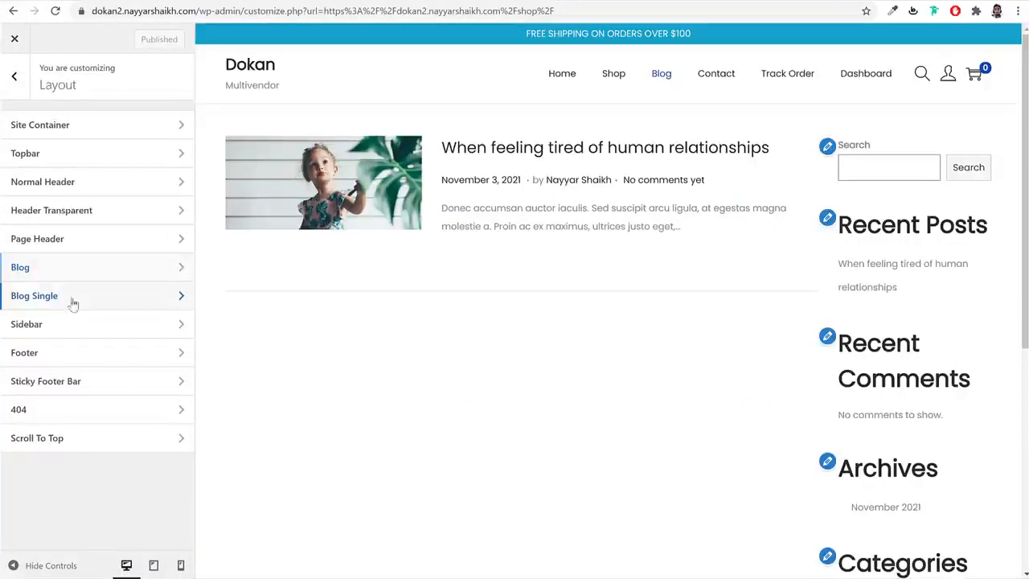
# - Look over the single blog post settings with a post loaded in the preview
pyautogui.click(72, 303)
pyautogui.click(490, 156)
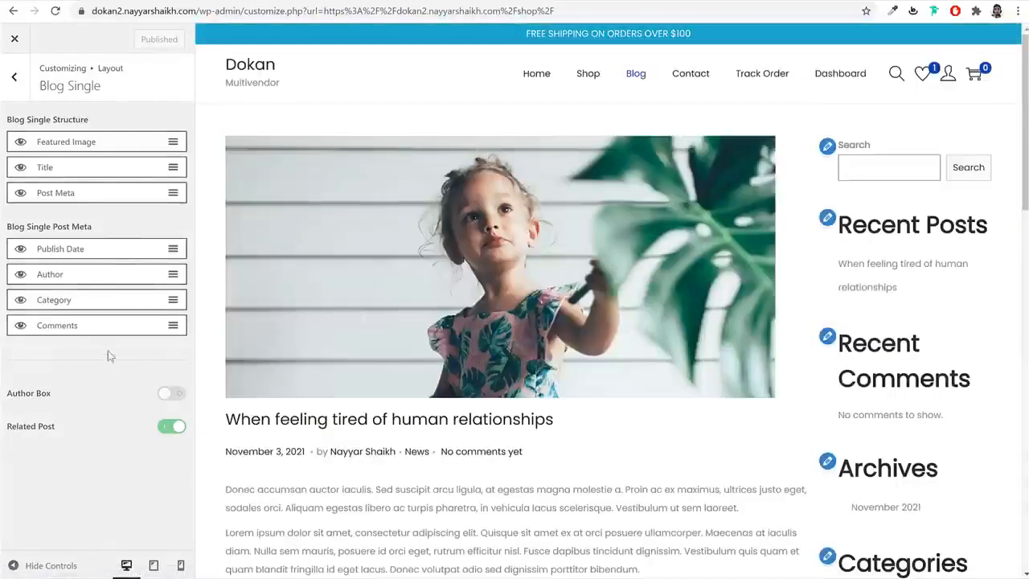
pyautogui.click(16, 82)
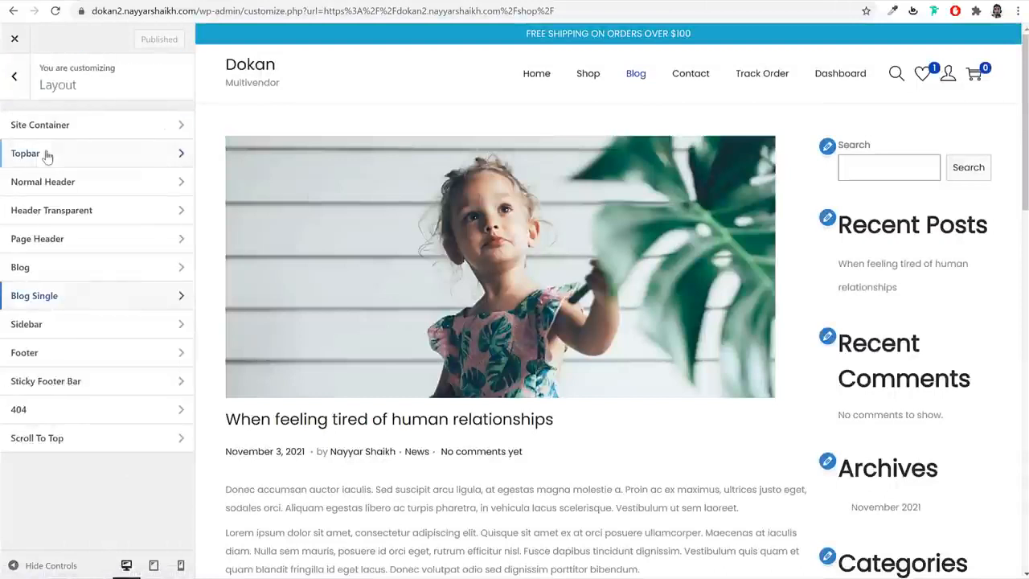
pyautogui.click(77, 328)
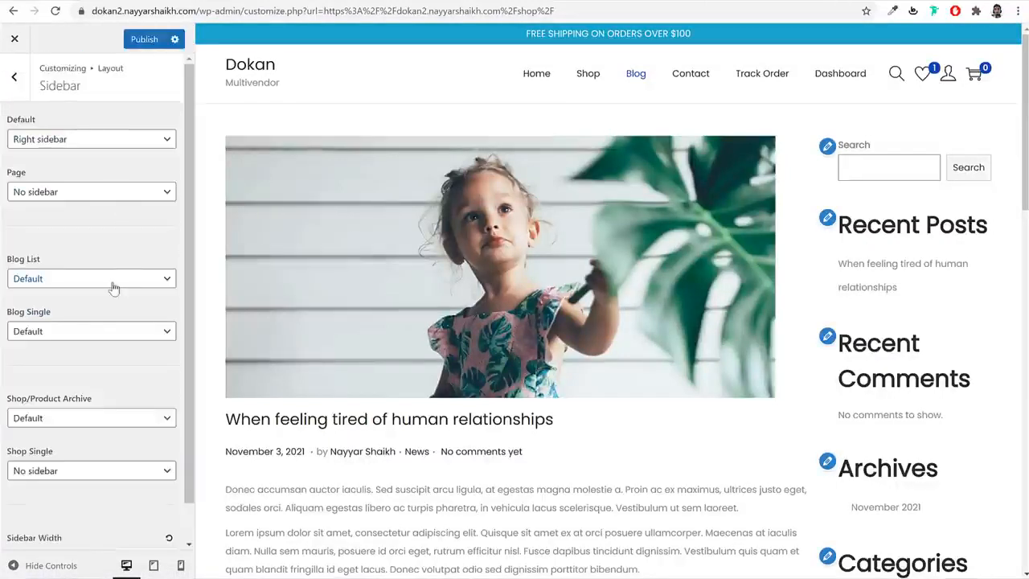
# - Set the Blog Single sidebar to Right sidebar
pyautogui.click(86, 340)
pyautogui.click(75, 361)
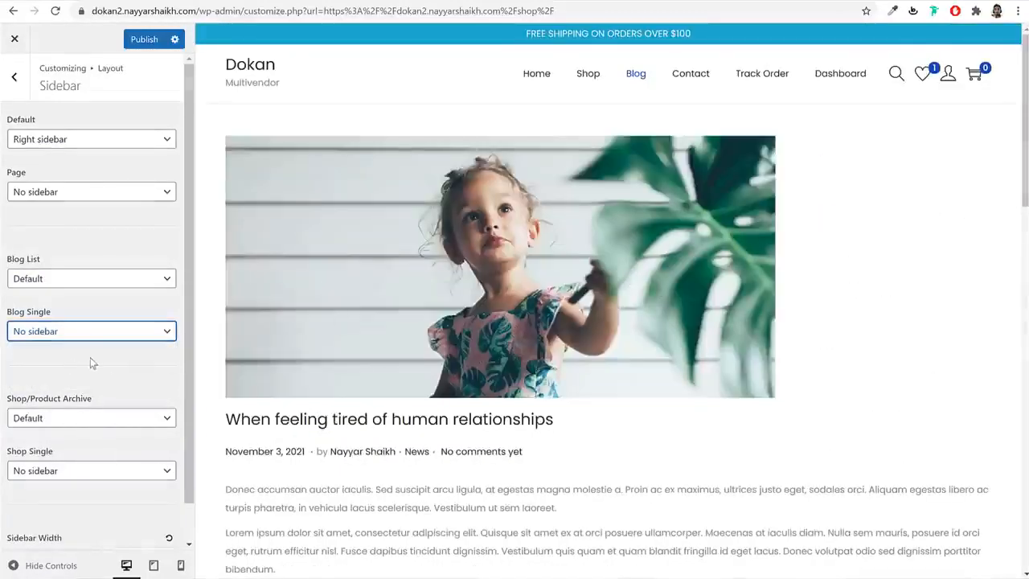
pyautogui.scroll(-5, 661, 170)
pyautogui.scroll(3, 563, 209)
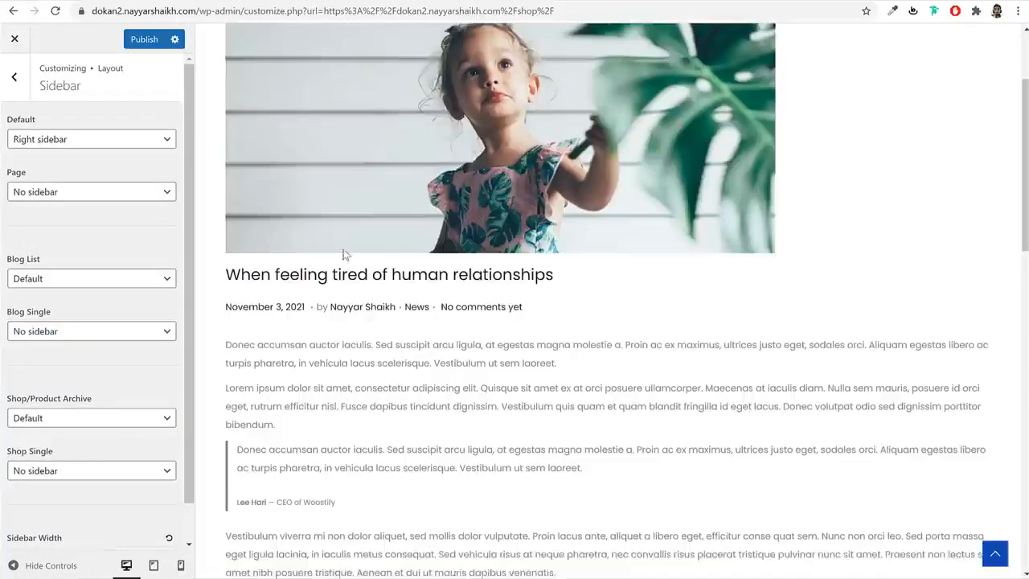
pyautogui.click(95, 331)
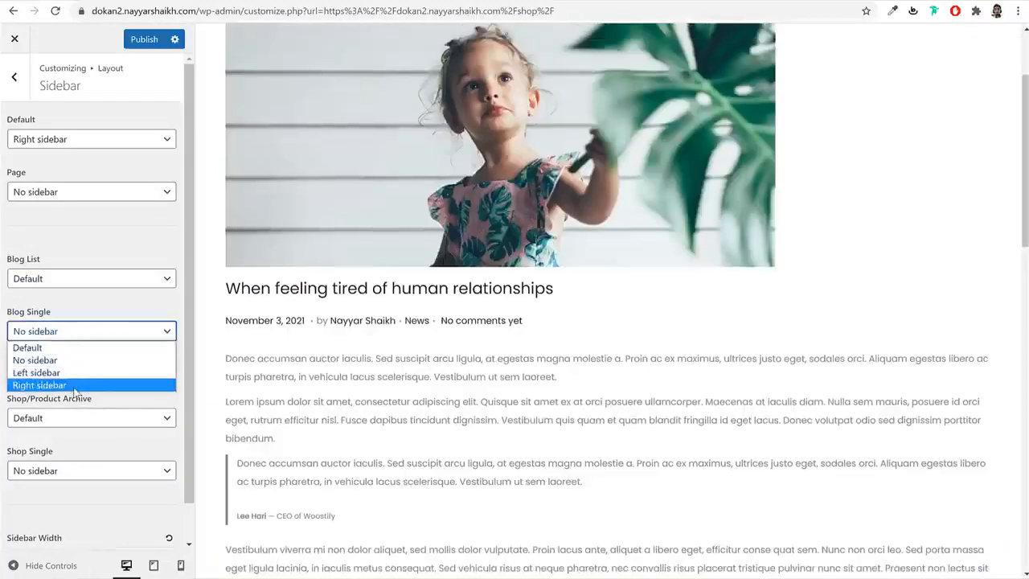
pyautogui.click(75, 386)
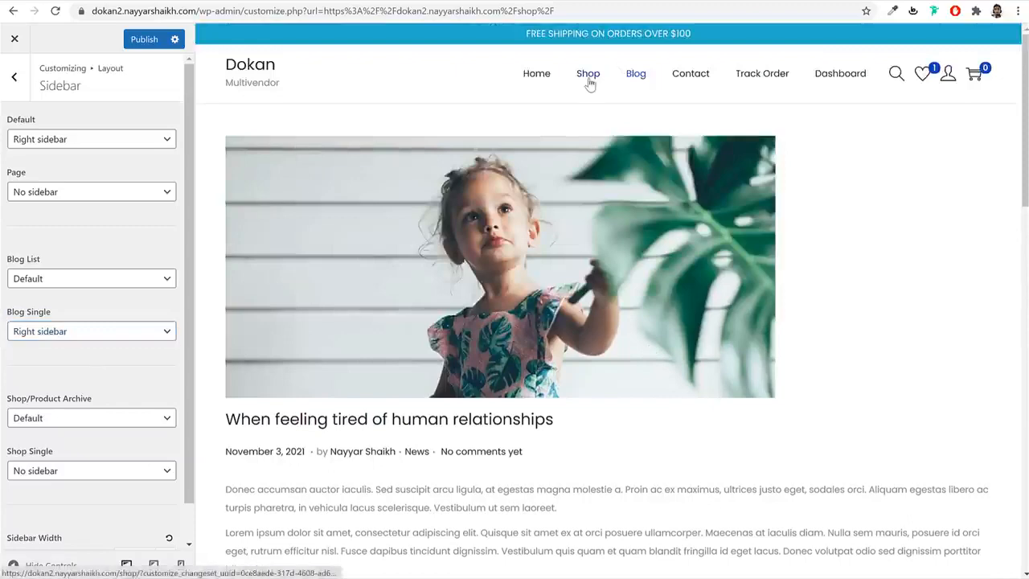
# - With the Shop page previewed, set Shop/Product Archive to Left sidebar
pyautogui.click(588, 76)
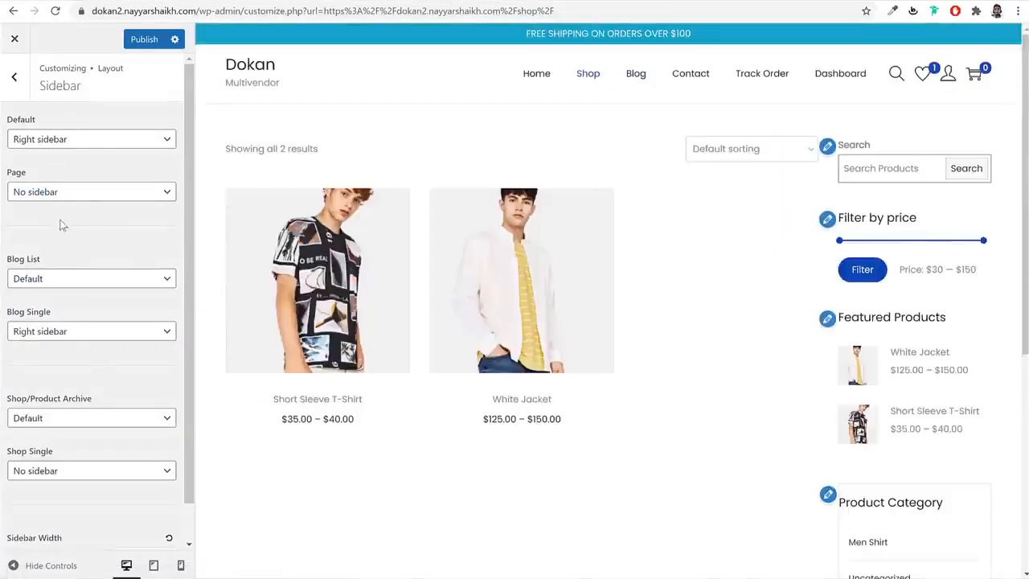
pyautogui.scroll(-2, 60, 396)
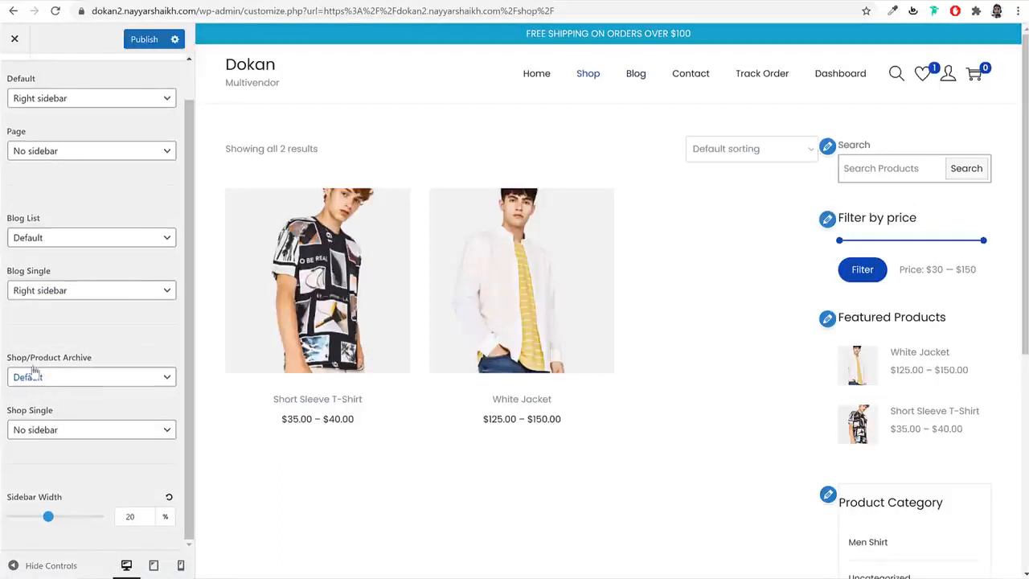
pyautogui.click(50, 389)
pyautogui.click(44, 416)
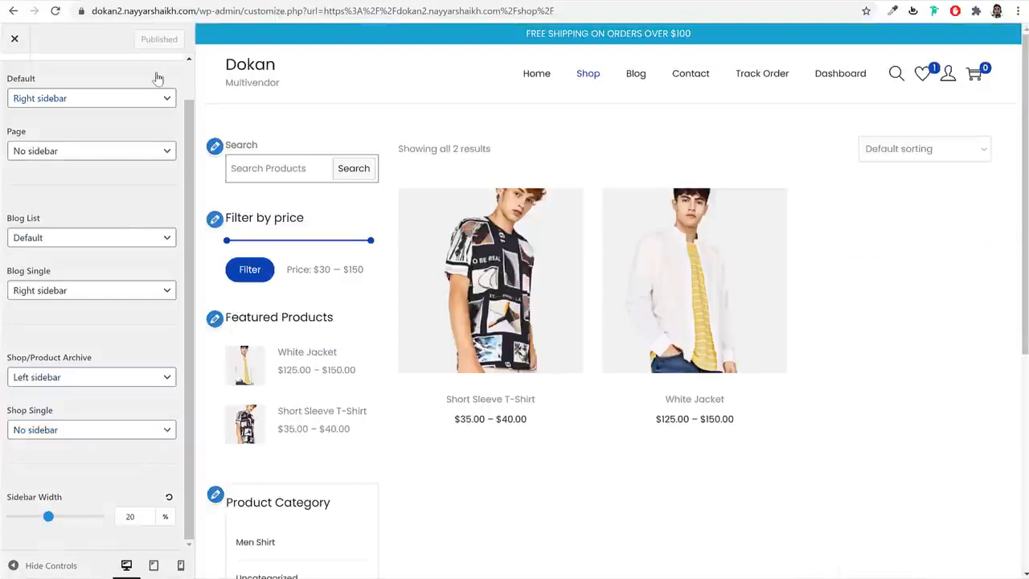
pyautogui.scroll(2, 150, 163)
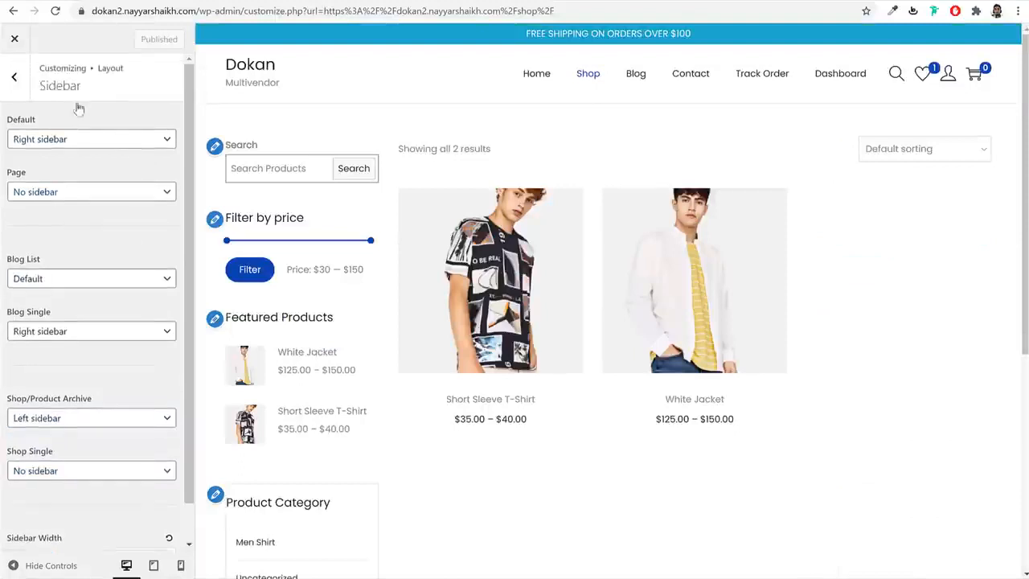
pyautogui.click(15, 78)
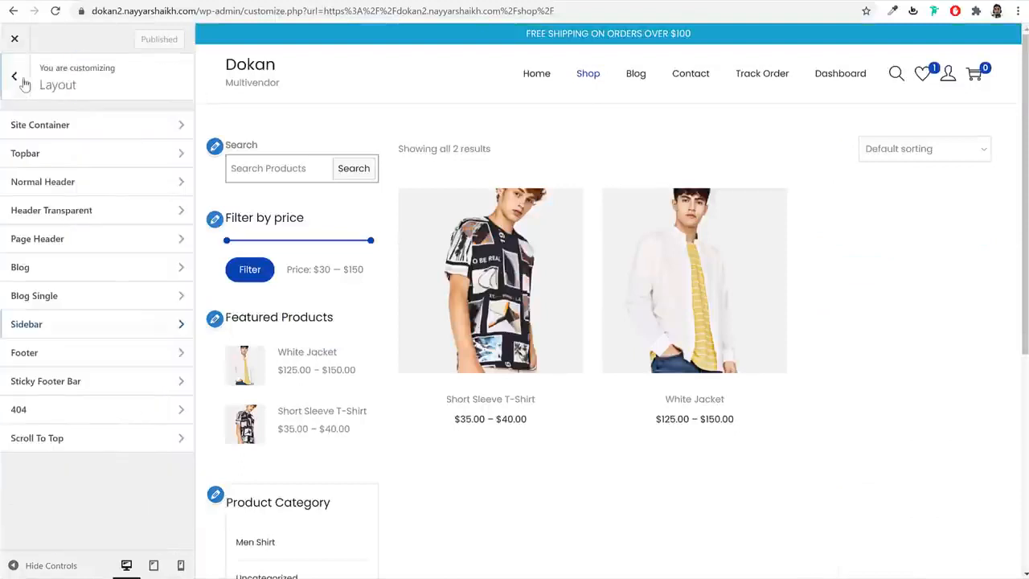
# - Replace 'Powered by [theme_author]' in the footer Custom Text with 'Made by' plus the owner's name, and publish
pyautogui.click(102, 359)
pyautogui.scroll(-5, 579, 367)
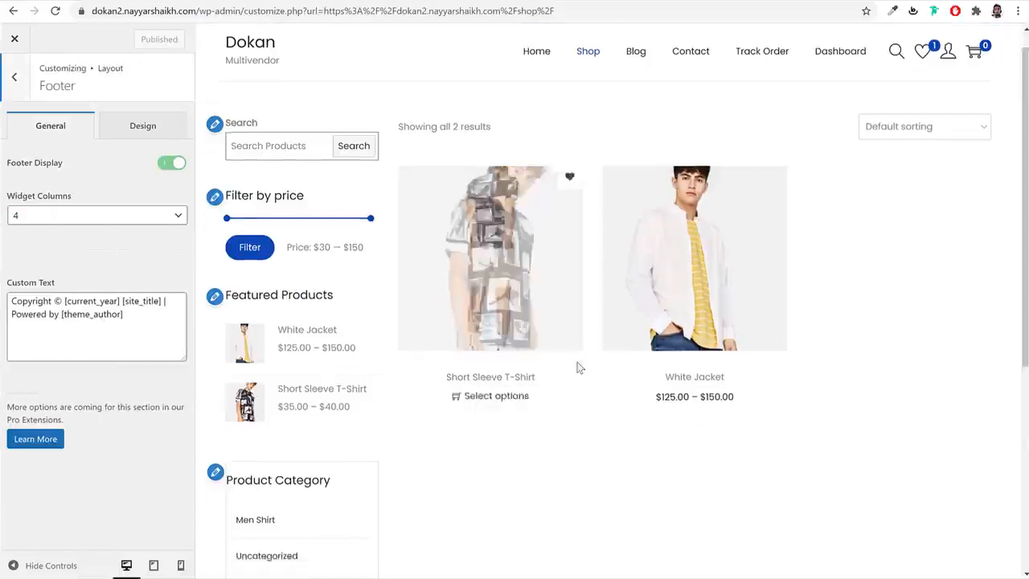
pyautogui.moveTo(506, 562); pyautogui.dragTo(706, 551)
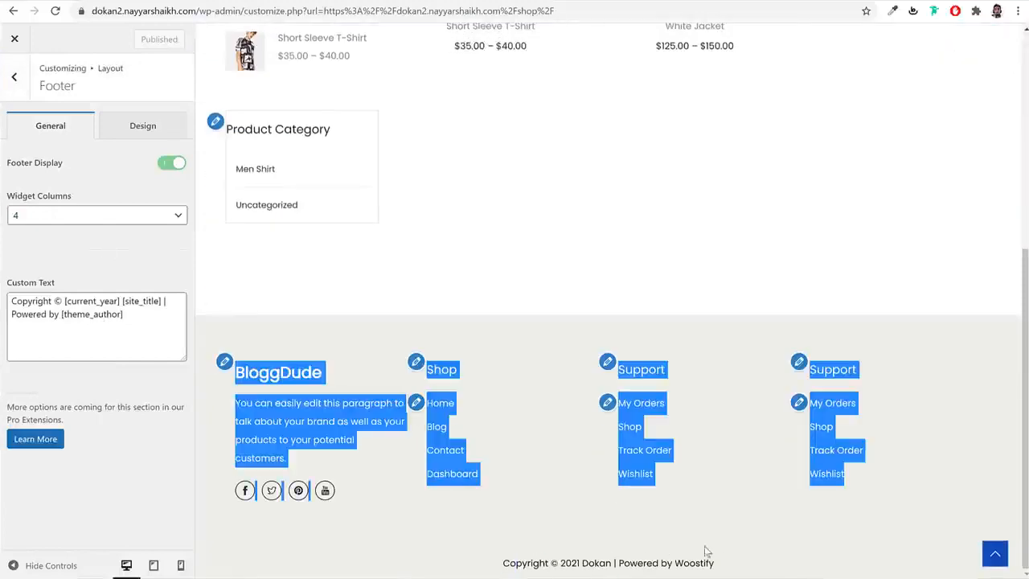
pyautogui.click(767, 555)
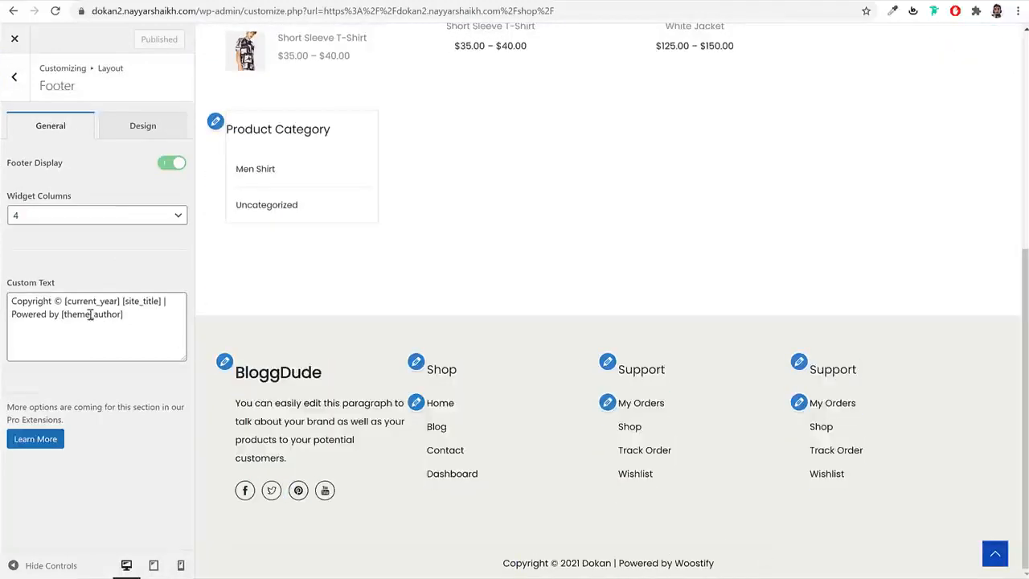
pyautogui.moveTo(129, 314); pyautogui.dragTo(59, 319)
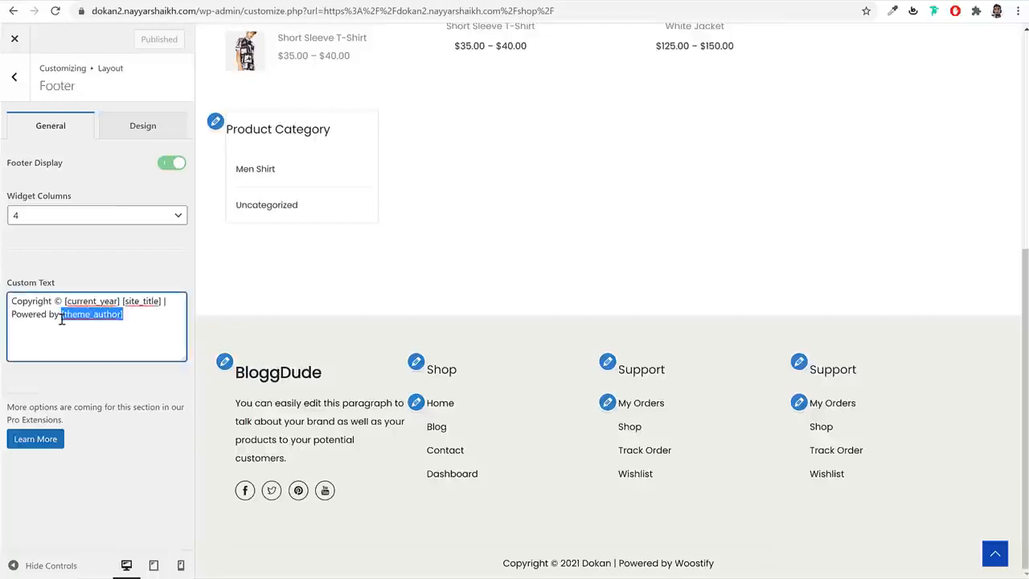
pyautogui.press('BackSpace')
pyautogui.press('BackSpace')
pyautogui.press('BackSpace')
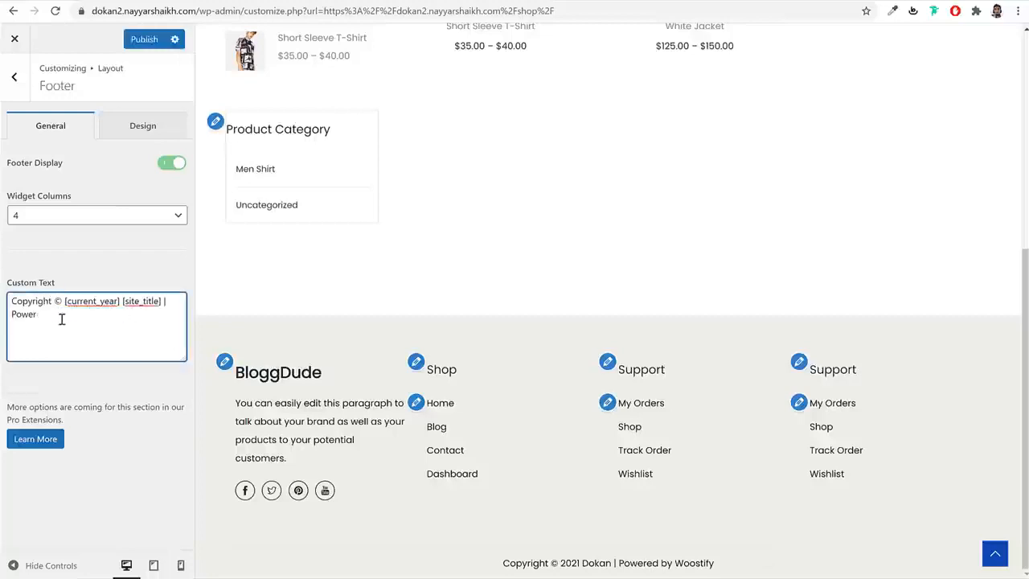
pyautogui.write('Made')
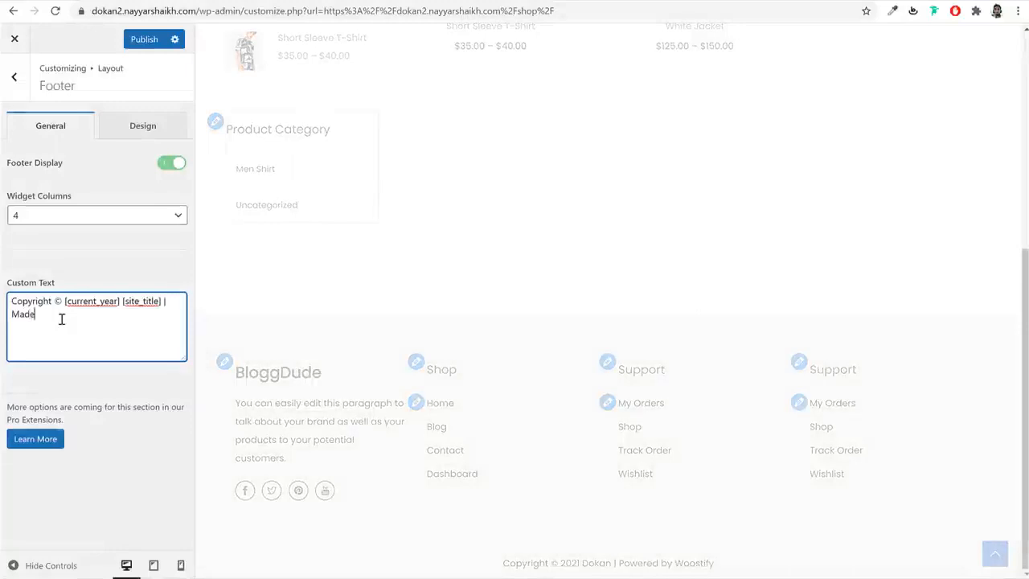
pyautogui.write(' by Nayyar Shaikh')
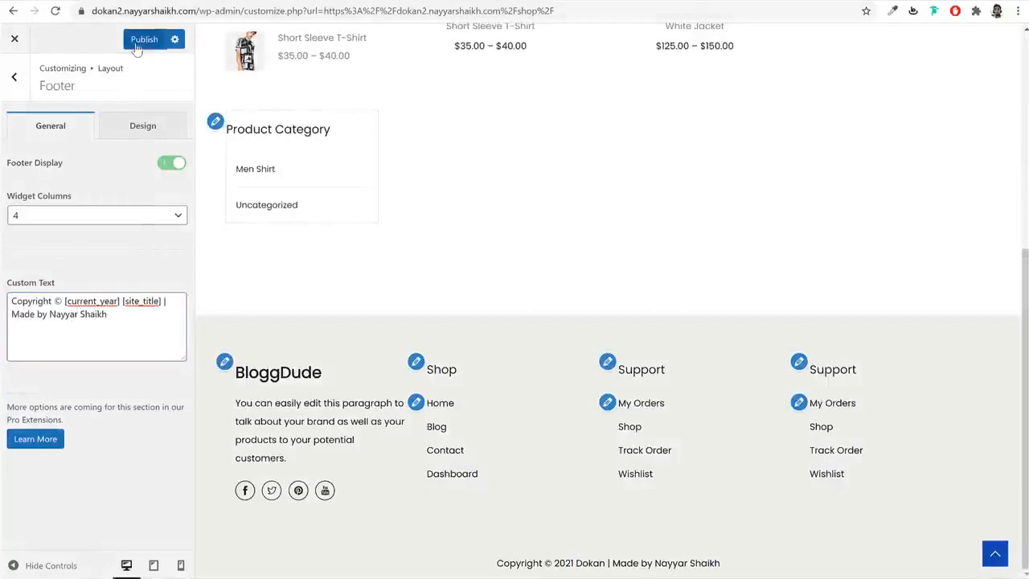
pyautogui.click(135, 41)
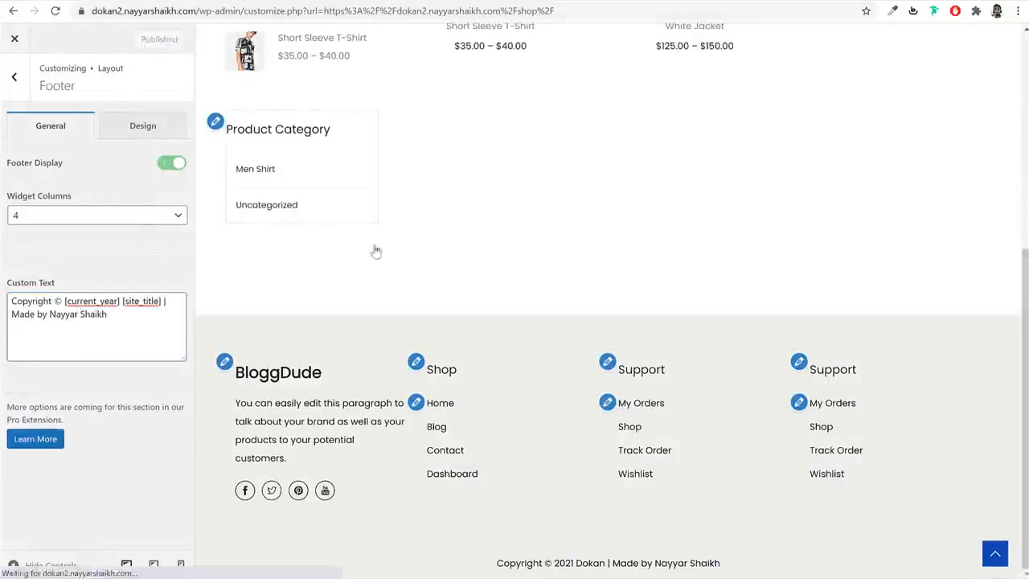
pyautogui.click(168, 134)
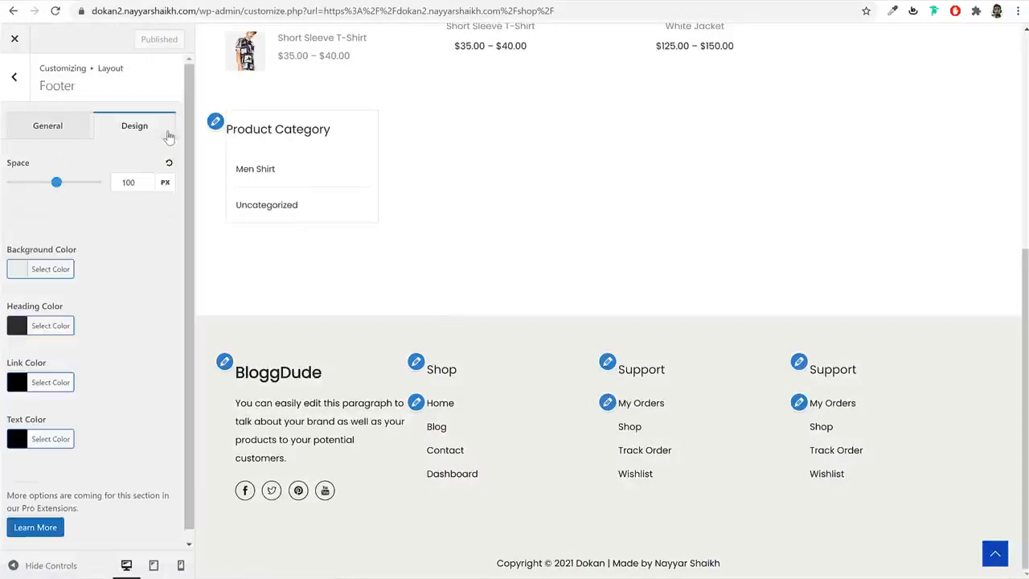
pyautogui.click(14, 76)
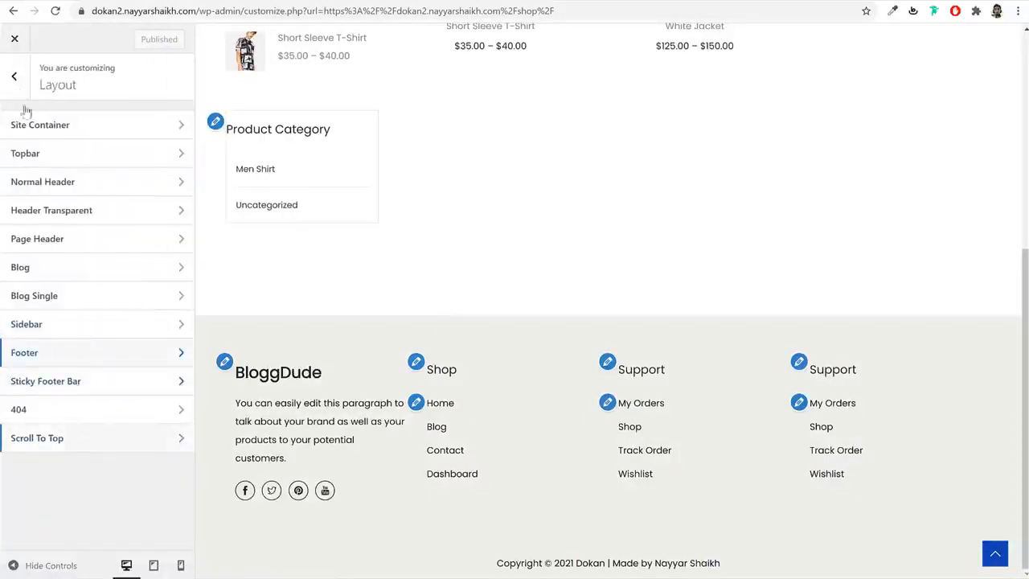
pyautogui.click(994, 555)
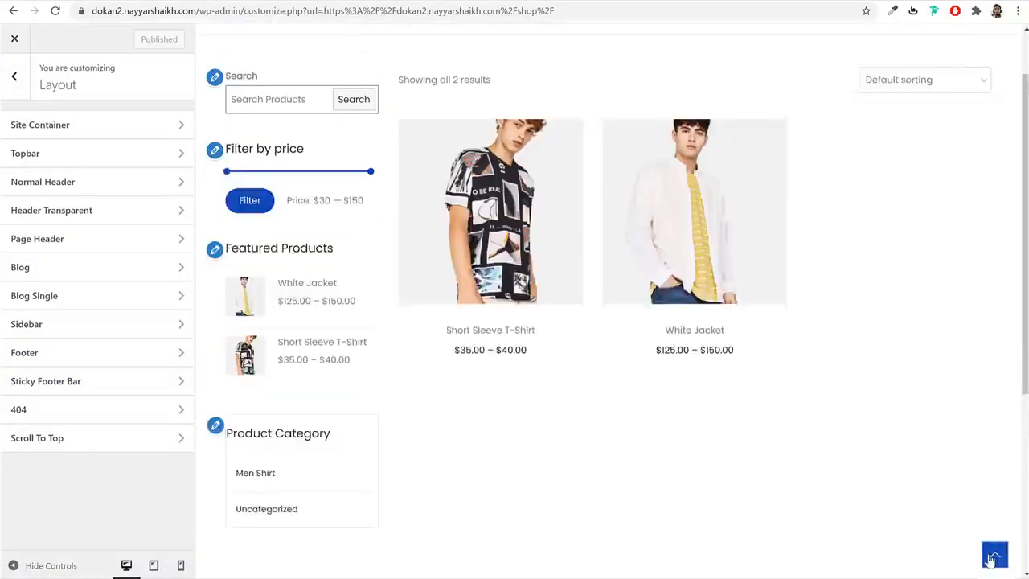
# - Set the theme colour to #22adc9 in the Color settings
pyautogui.click(14, 77)
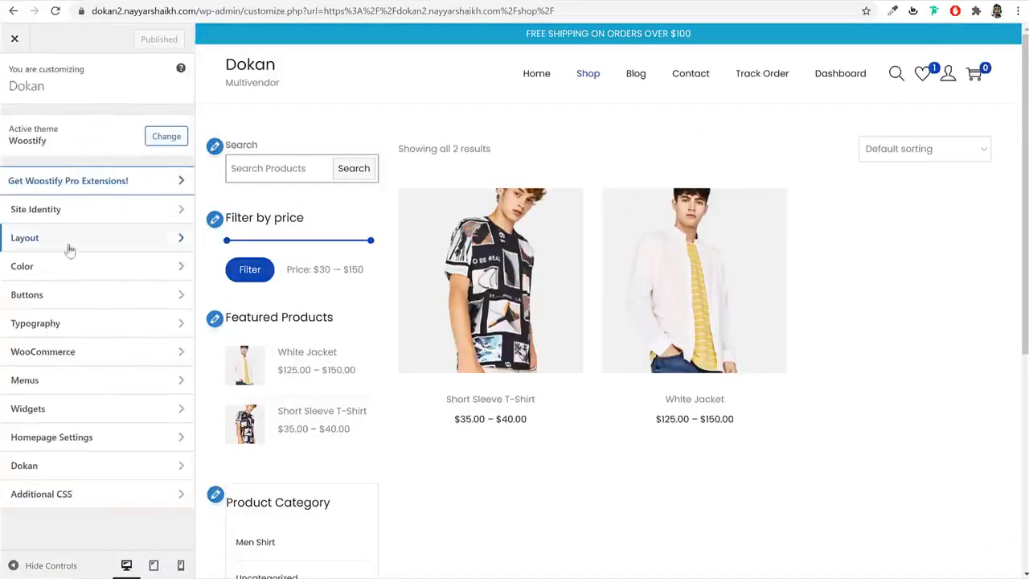
pyautogui.click(69, 271)
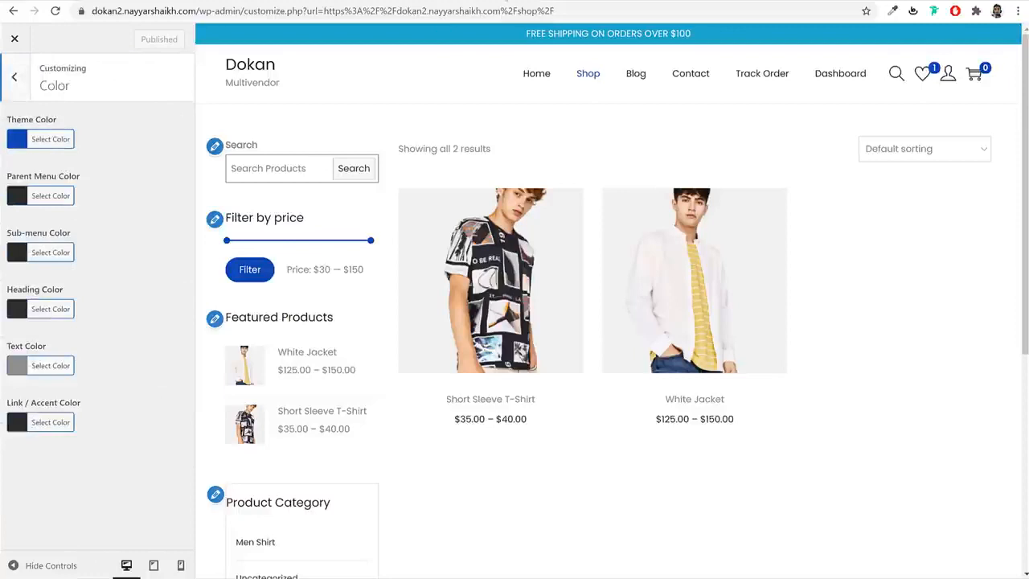
pyautogui.click(61, 138)
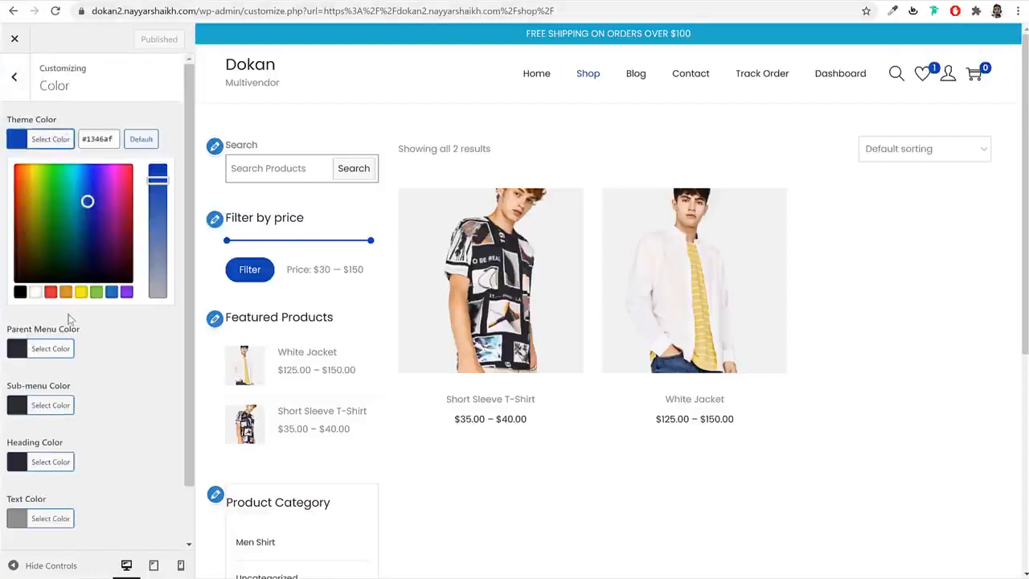
pyautogui.doubleClick(92, 140)
pyautogui.write('#22adc')
pyautogui.hotkey('ctrl', 'a')
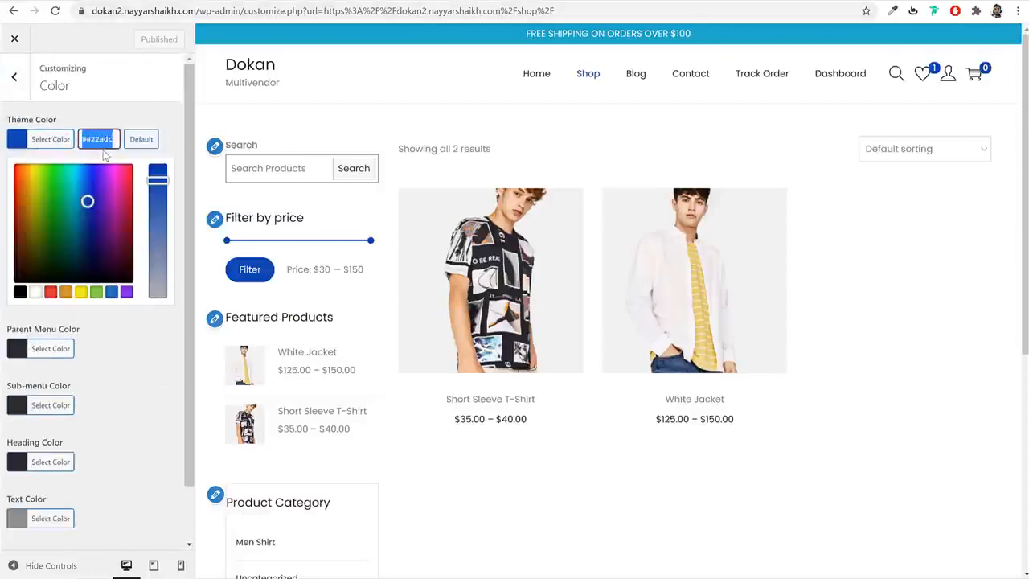
pyautogui.write('#22adc9')
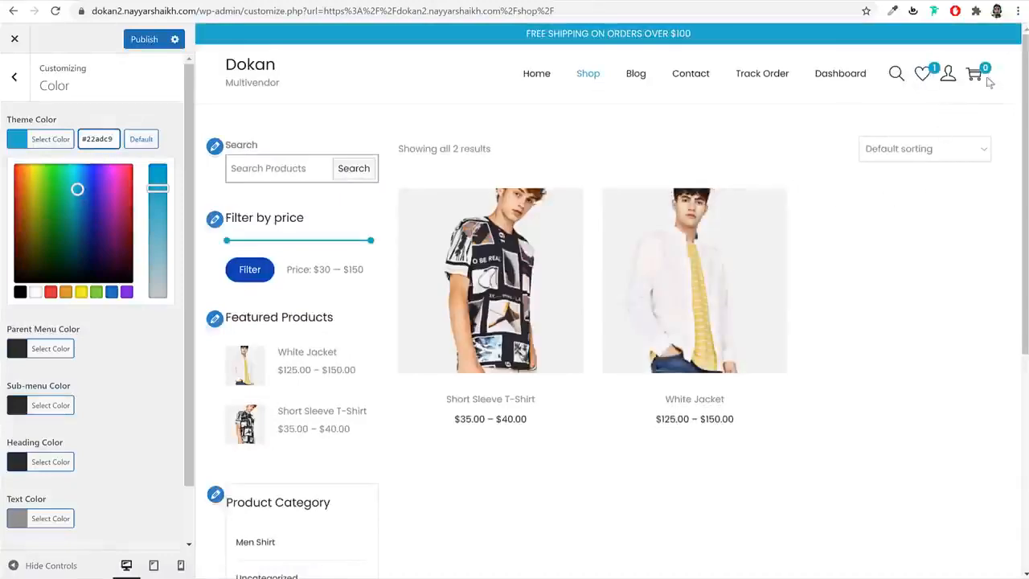
pyautogui.scroll(-5, 935, 305)
pyautogui.scroll(5, 518, 326)
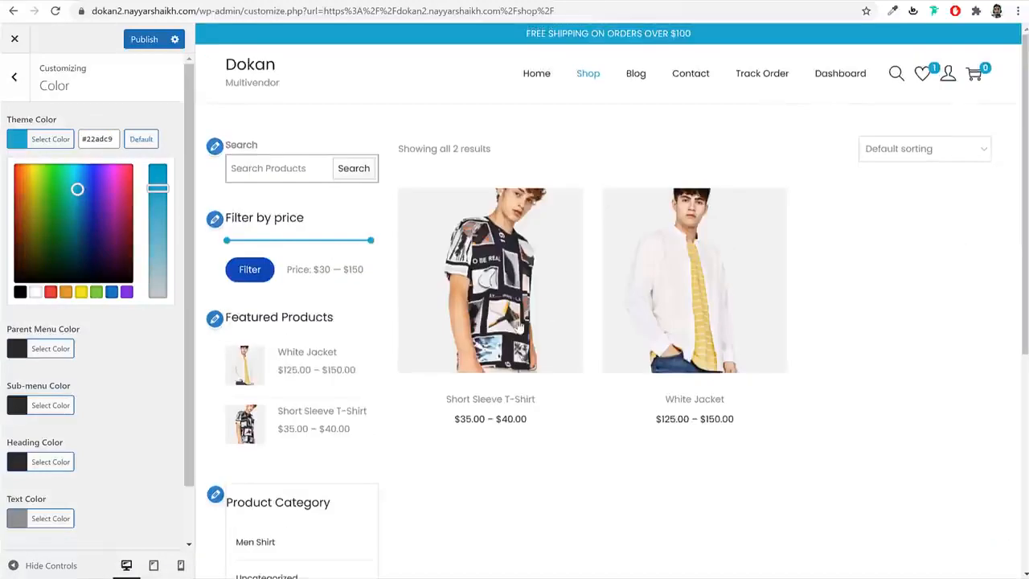
pyautogui.click(120, 398)
# - Set the text colour to #2b2b2b, check it on the Short Sleeve T-Shirt page, and publish
pyautogui.click(51, 363)
pyautogui.scroll(-1, 87, 409)
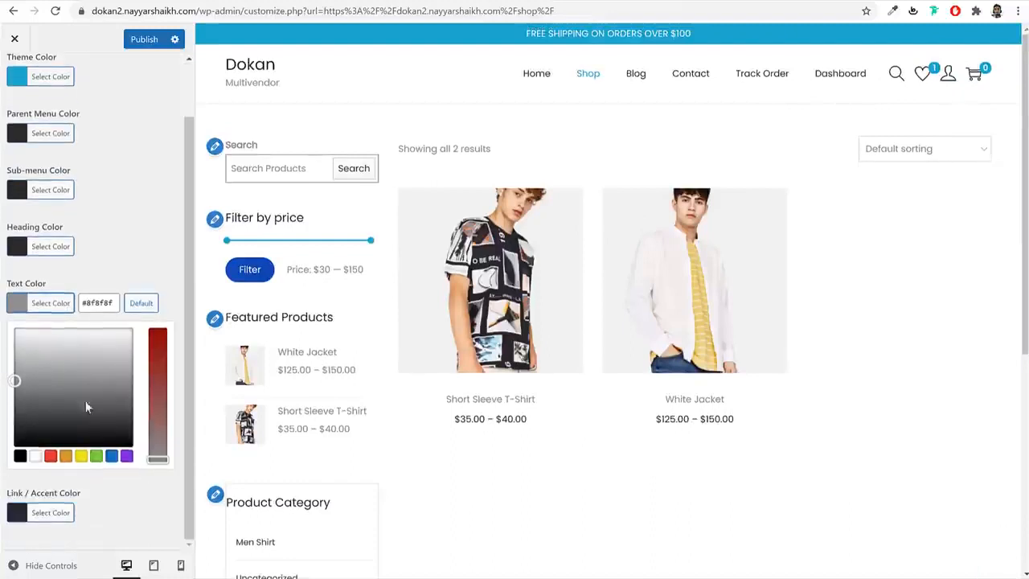
pyautogui.doubleClick(88, 302)
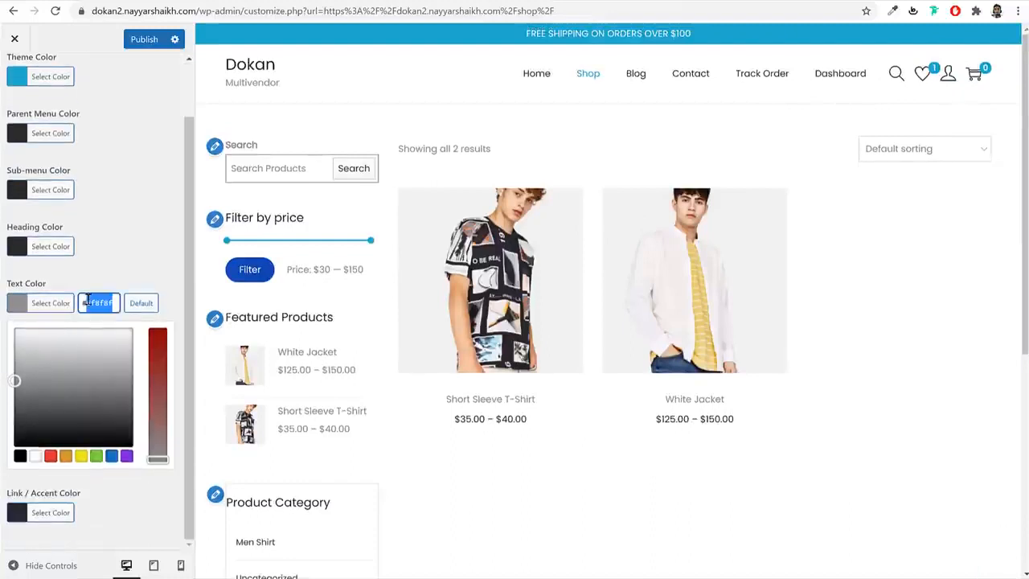
pyautogui.write('#2b2b2b')
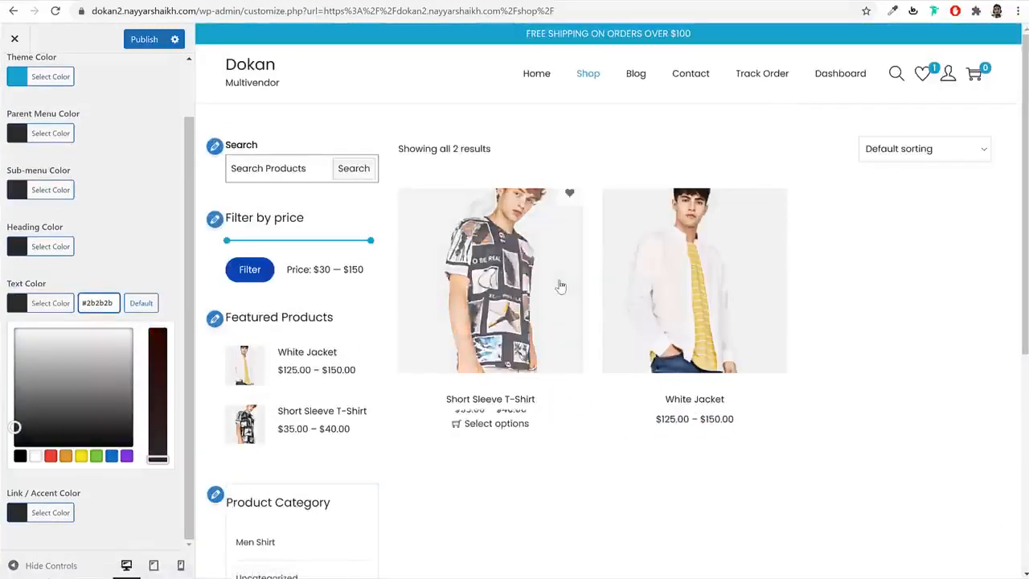
pyautogui.click(558, 286)
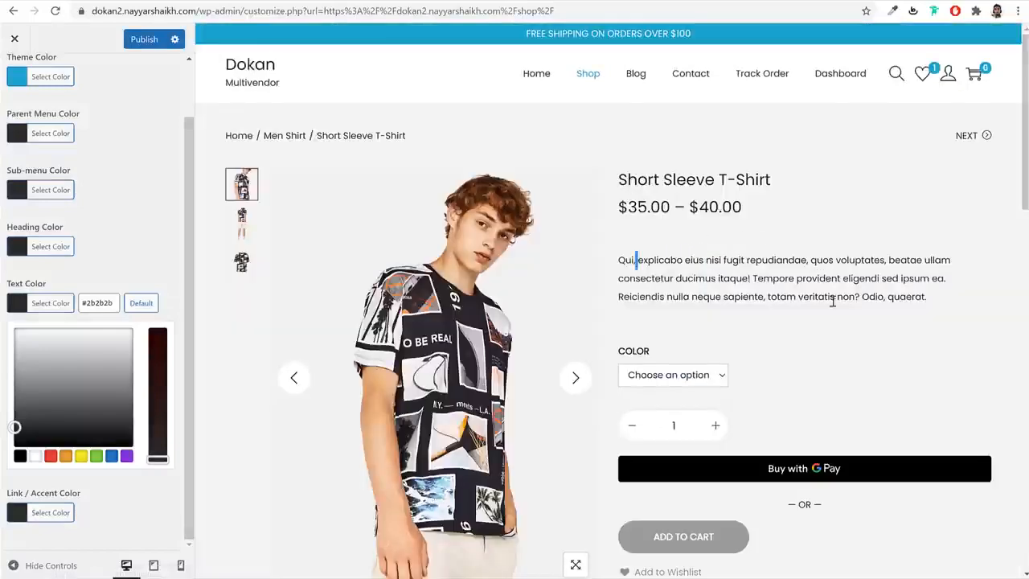
pyautogui.moveTo(833, 302); pyautogui.dragTo(857, 308)
pyautogui.click(824, 275)
pyautogui.scroll(-8, 833, 328)
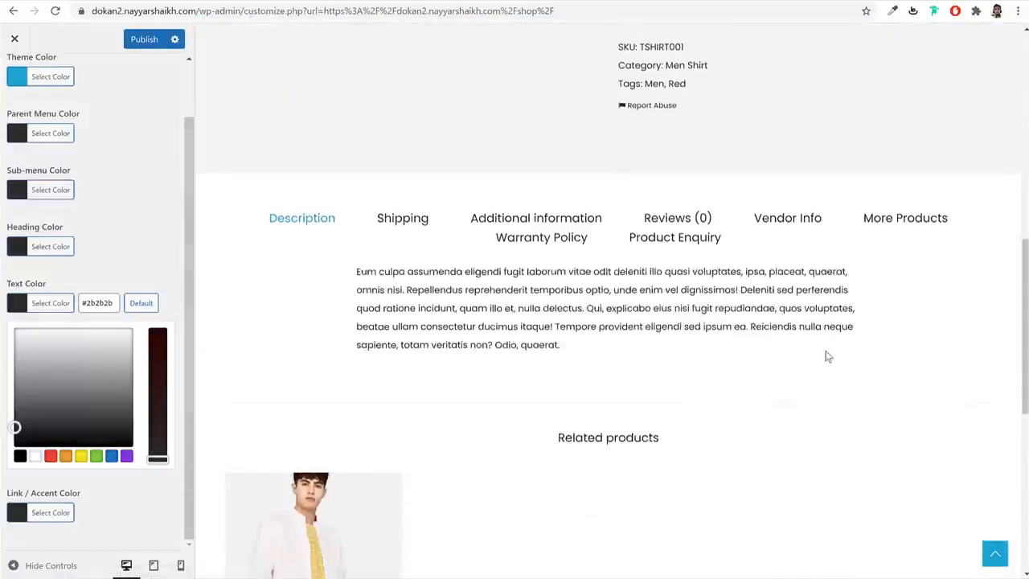
pyautogui.scroll(5, 827, 356)
pyautogui.click(144, 39)
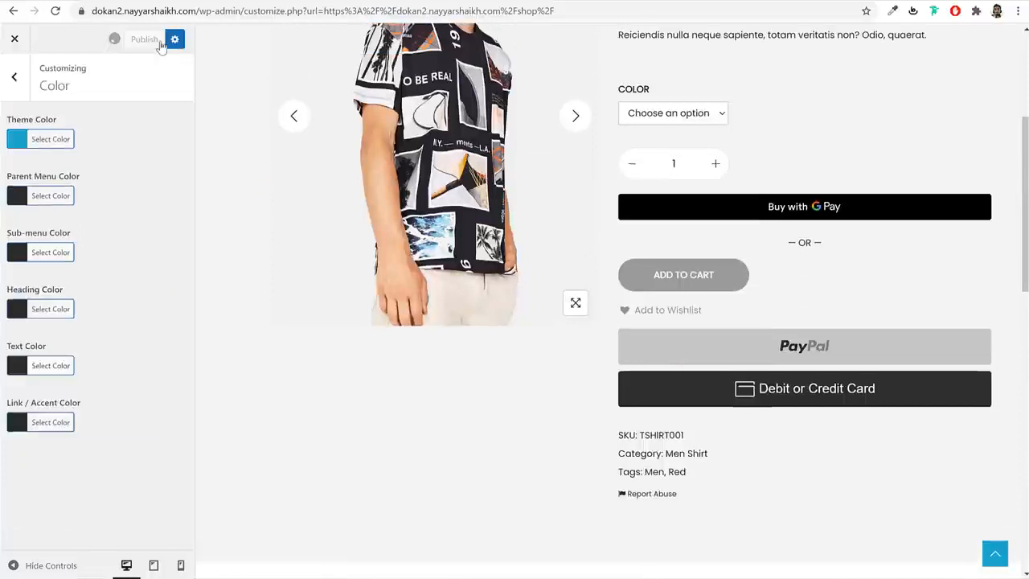
pyautogui.click(11, 45)
# - In Buttons, inspect the #1346af background colour on the Black T-Shirt's Add to Cart button
pyautogui.click(628, 98)
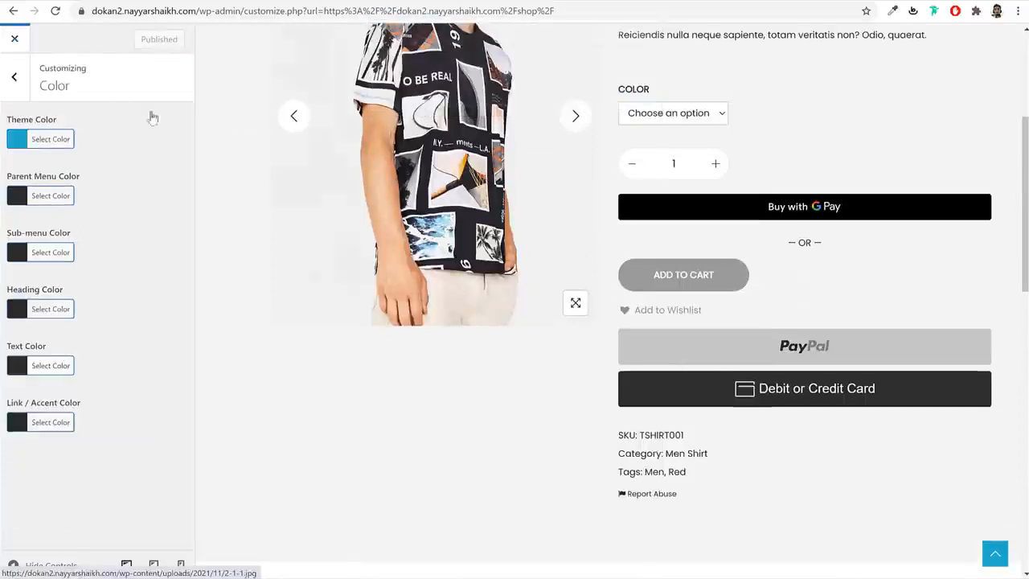
pyautogui.click(15, 79)
pyautogui.click(83, 295)
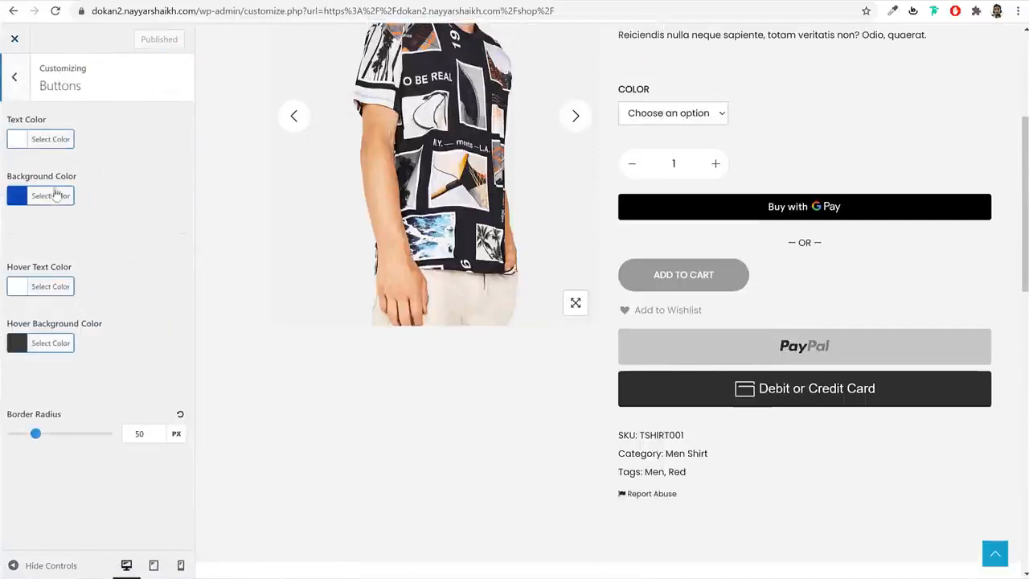
pyautogui.scroll(3, 796, 300)
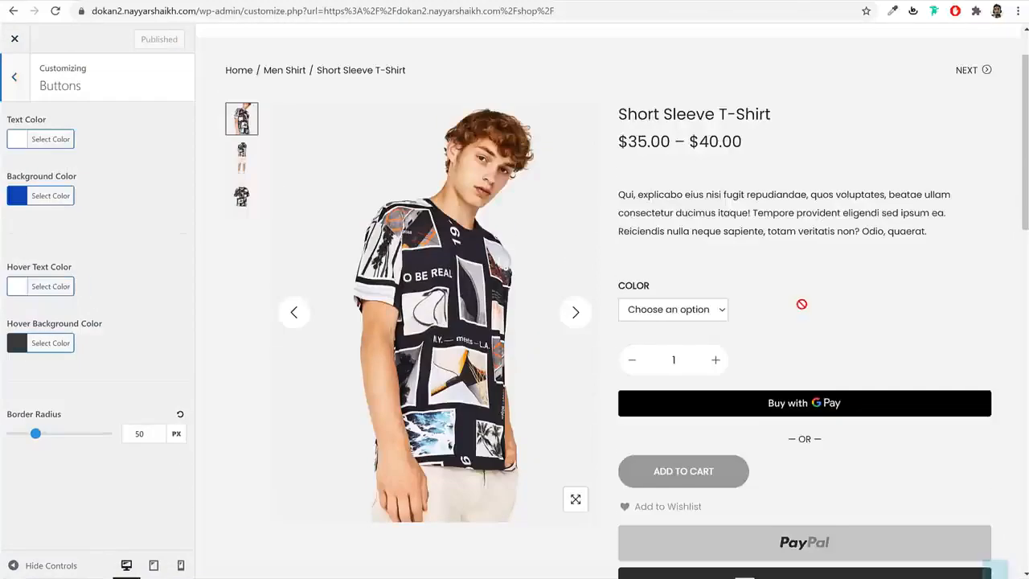
pyautogui.click(711, 361)
pyautogui.click(673, 309)
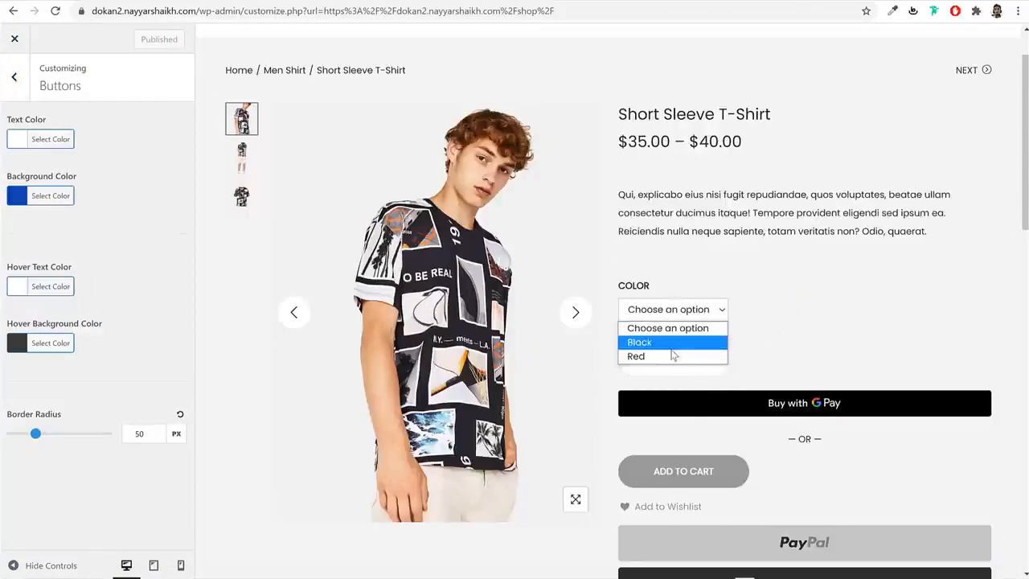
pyautogui.click(672, 348)
pyautogui.scroll(-3, 813, 319)
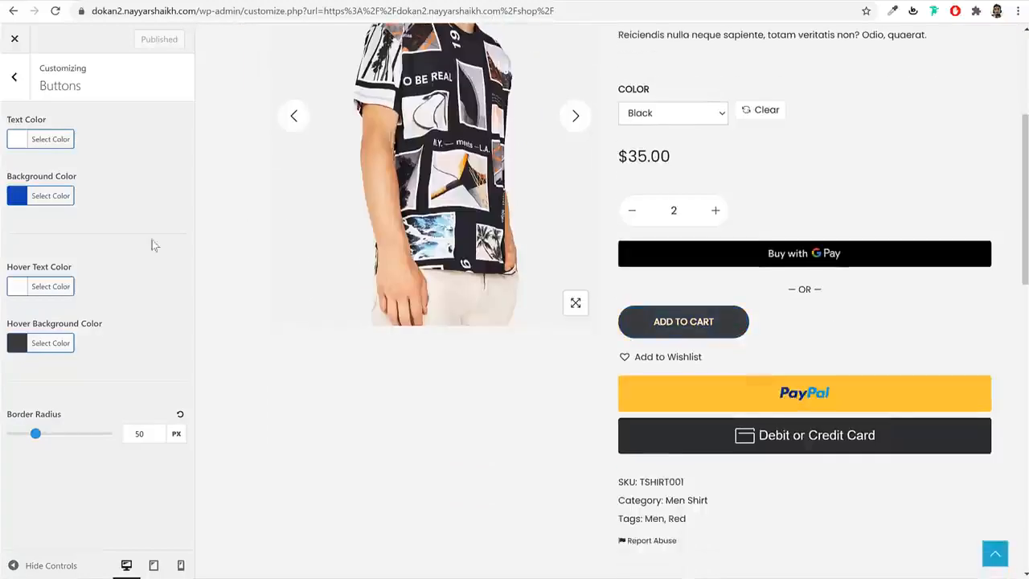
pyautogui.click(47, 198)
pyautogui.click(65, 201)
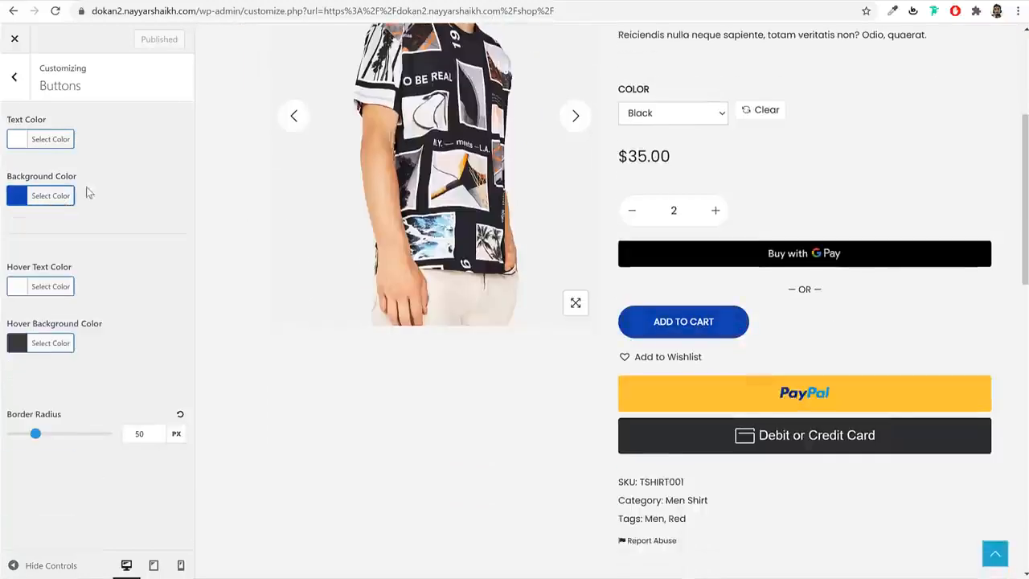
pyautogui.click(15, 77)
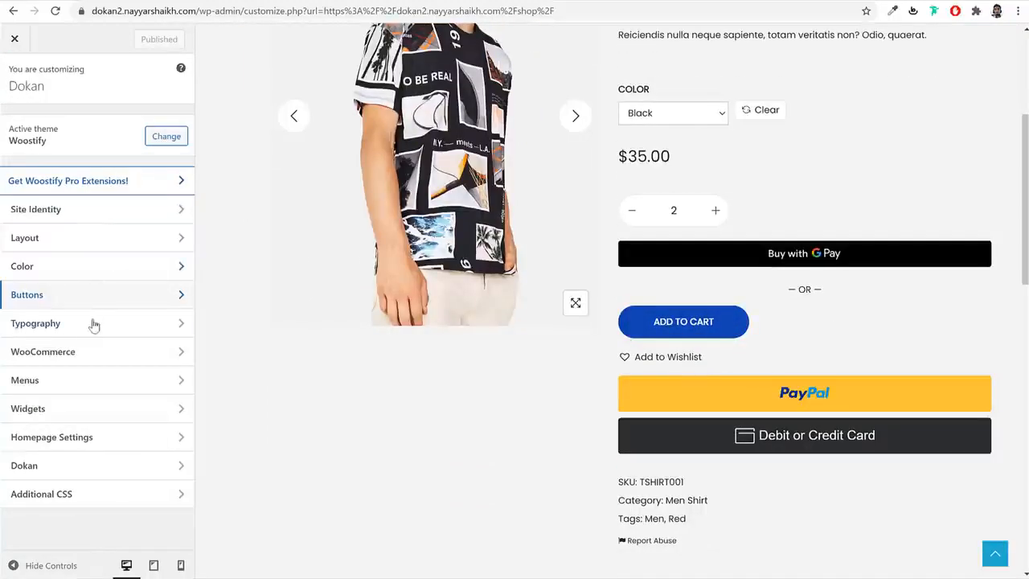
# - Load the Shop page in the preview and browse the WooCommerce Shop Archive's Shop Structure options
pyautogui.click(83, 351)
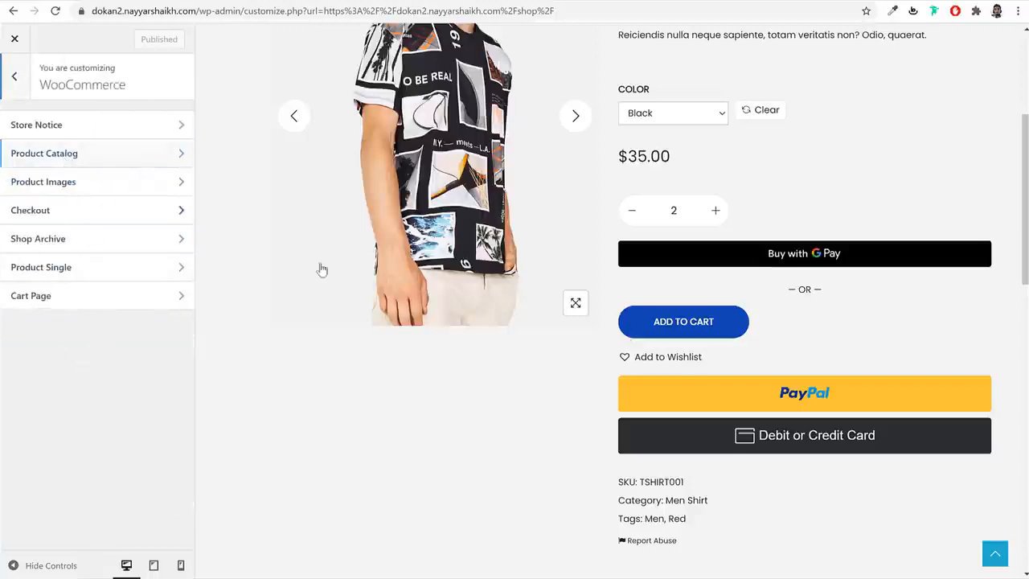
pyautogui.scroll(3, 804, 273)
pyautogui.click(594, 74)
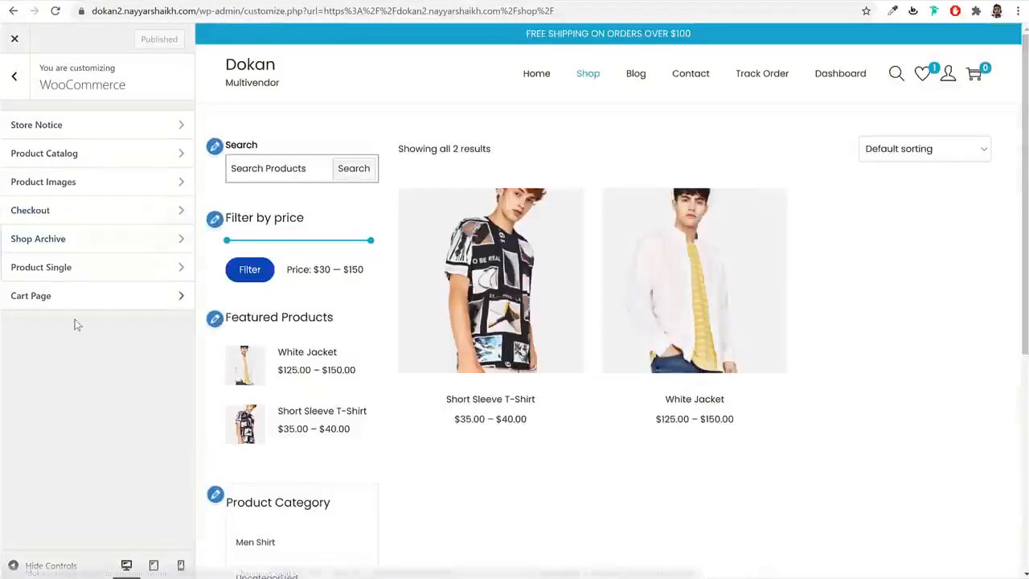
pyautogui.click(77, 253)
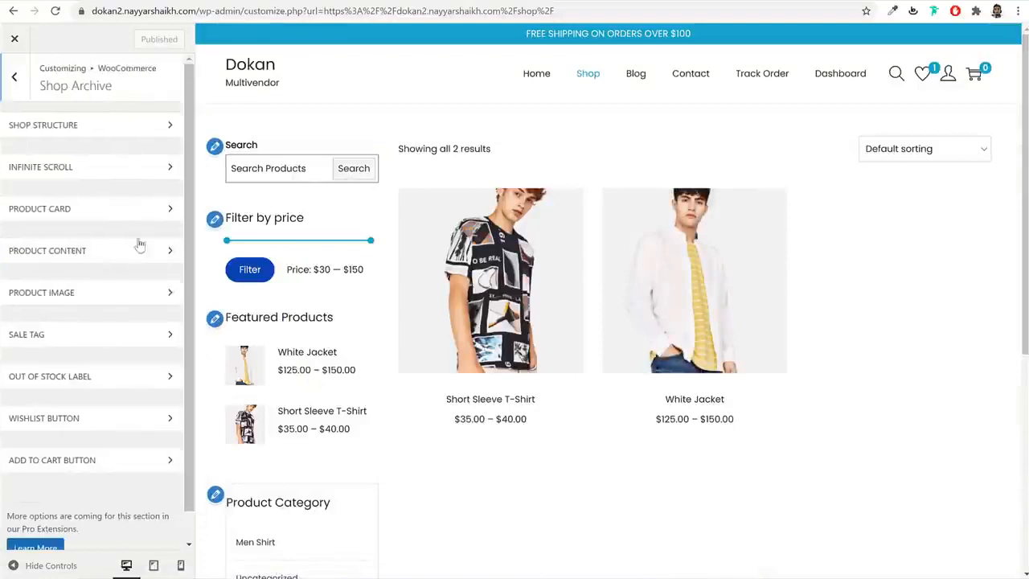
pyautogui.scroll(-3, 636, 315)
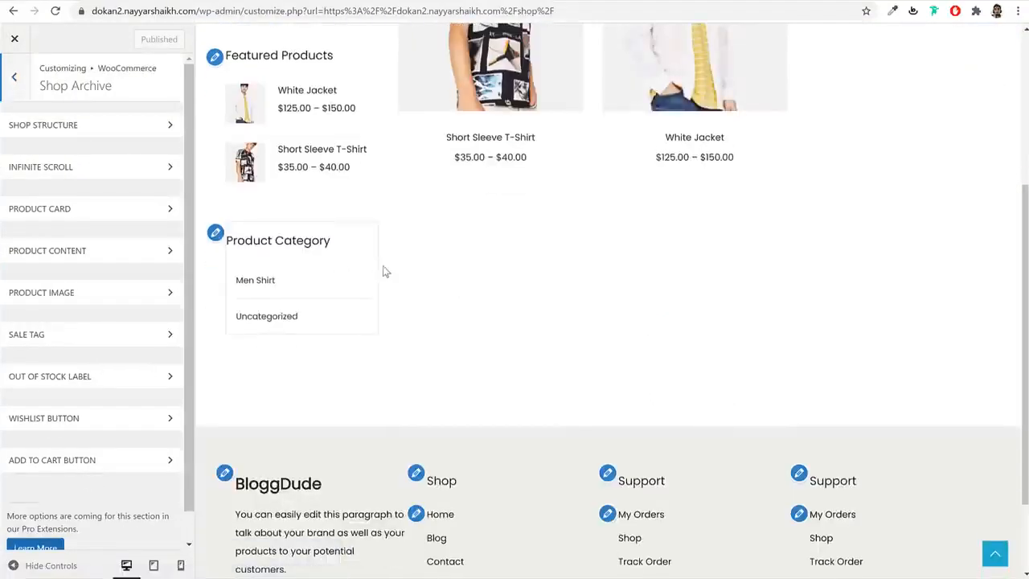
pyautogui.scroll(3, 382, 272)
pyautogui.click(79, 129)
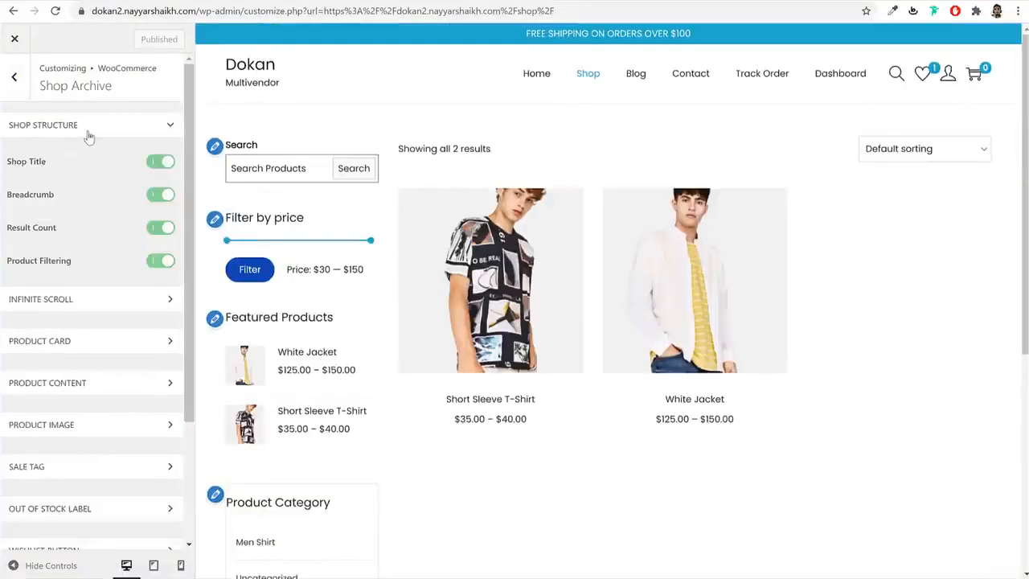
pyautogui.click(91, 127)
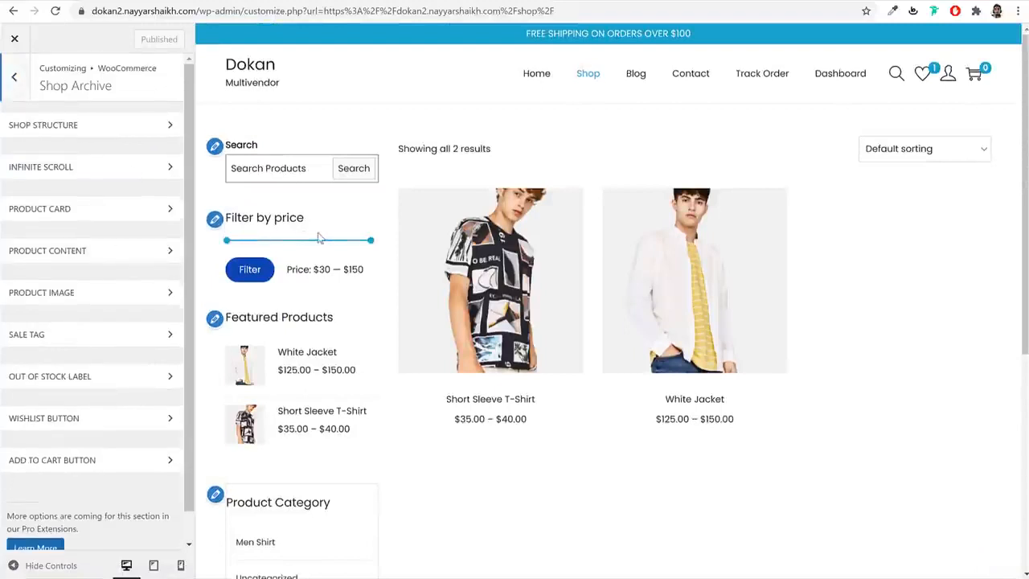
pyautogui.click(26, 81)
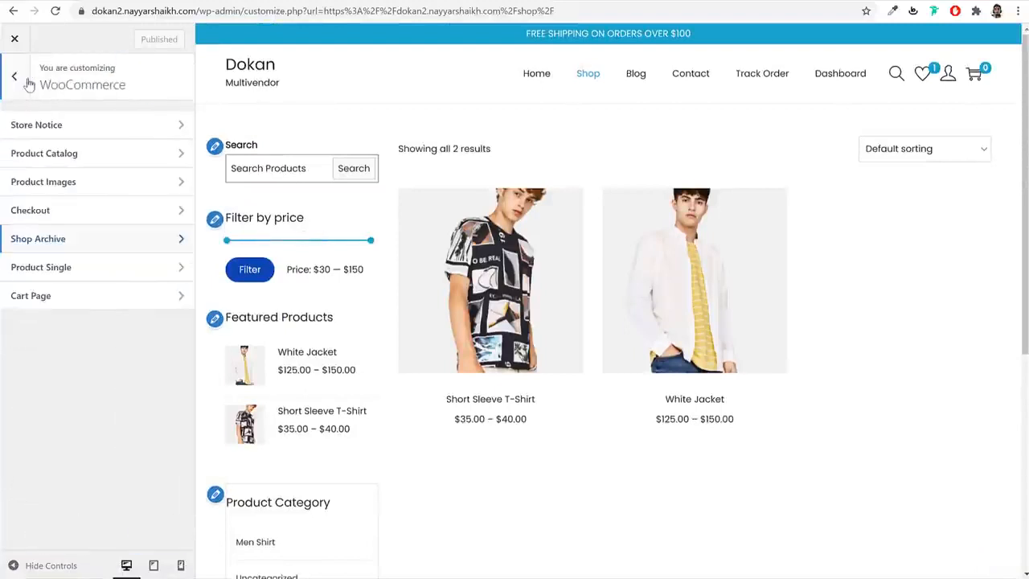
# - Set Product Catalog Products Per Row to 2 on mobile and 3 on tablet, then publish
pyautogui.click(73, 157)
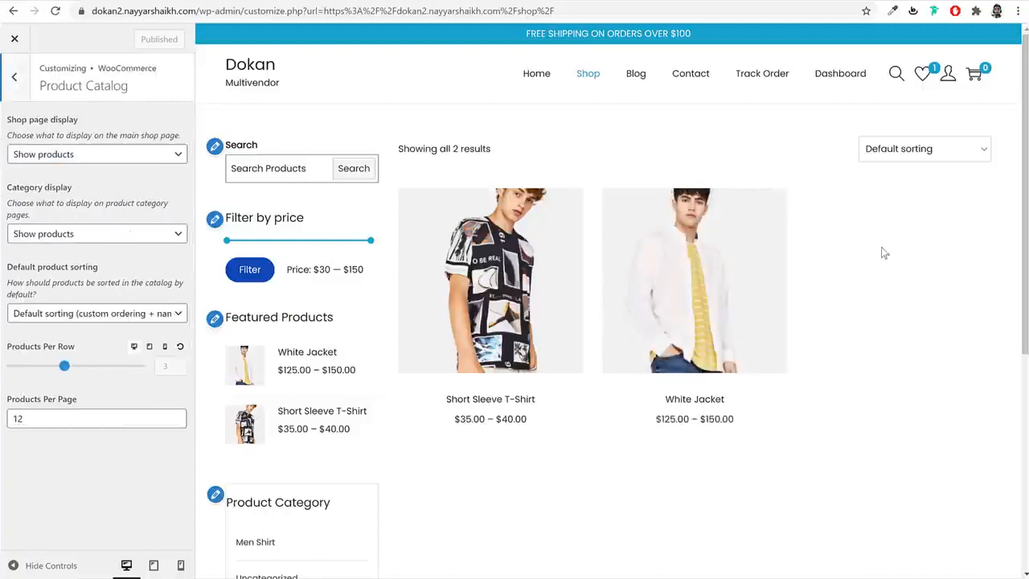
pyautogui.click(165, 346)
pyautogui.scroll(-3, 706, 338)
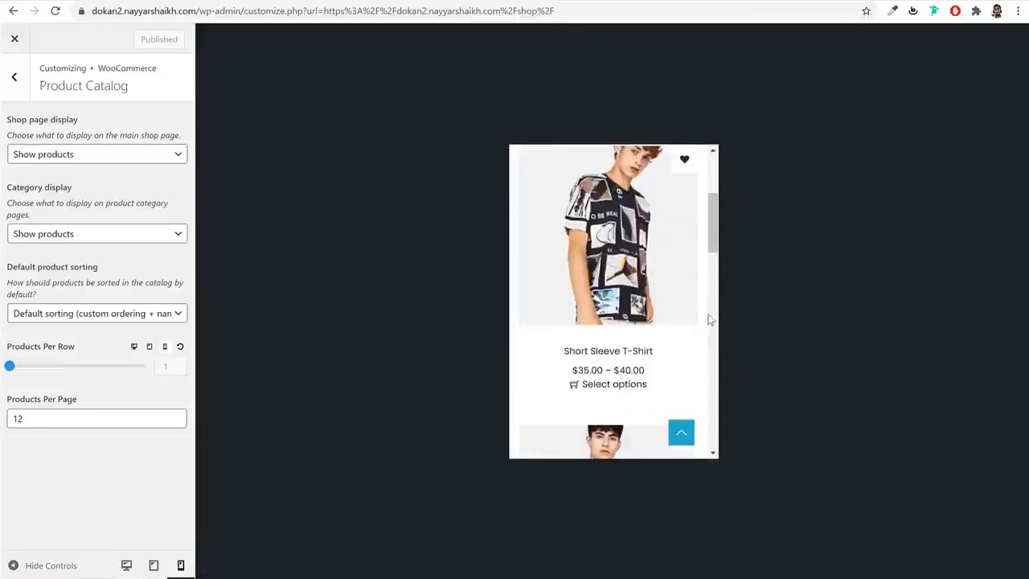
pyautogui.scroll(1, 710, 320)
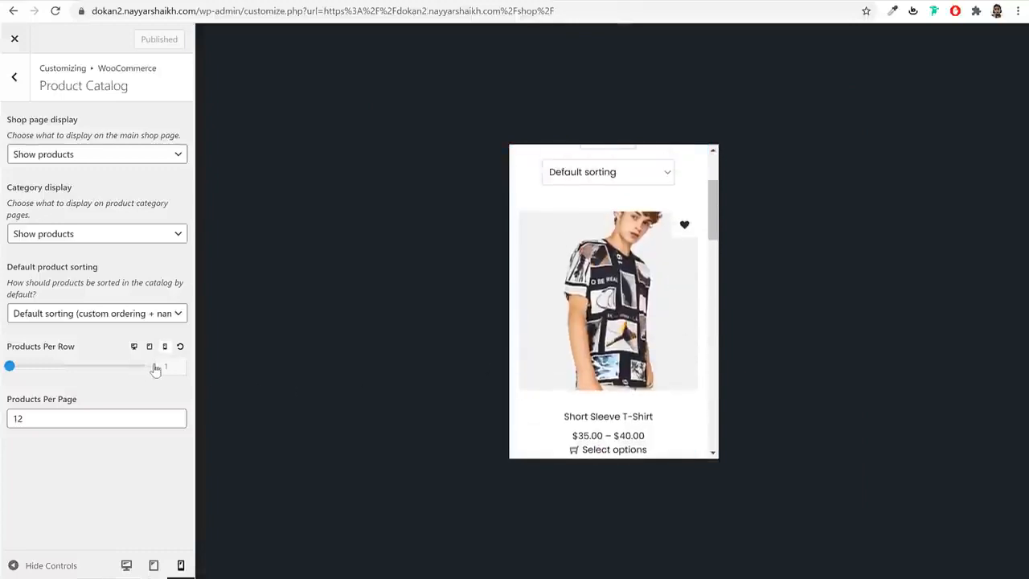
pyautogui.moveTo(10, 367); pyautogui.dragTo(87, 370)
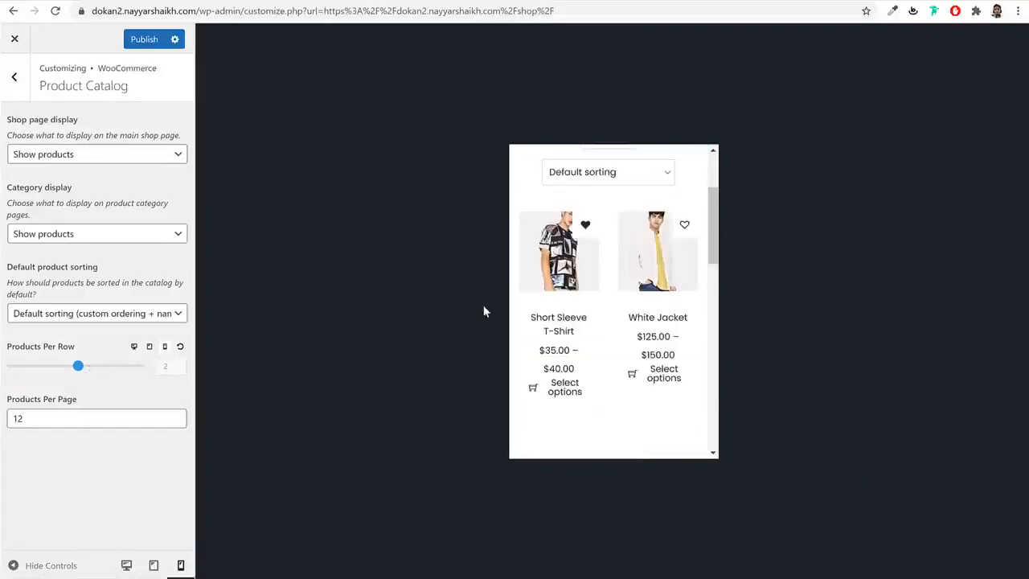
pyautogui.click(149, 348)
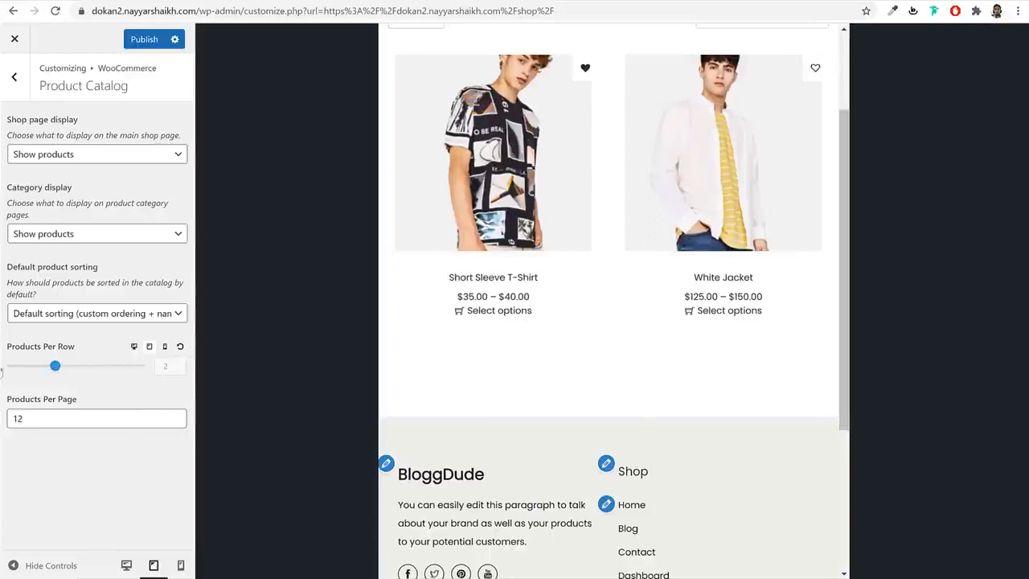
pyautogui.click(3, 366)
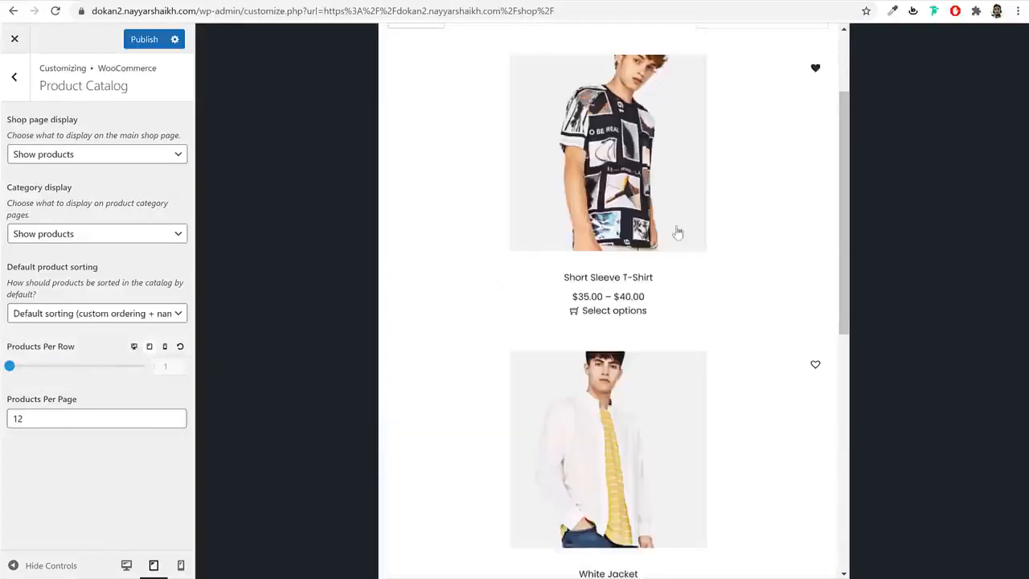
pyautogui.moveTo(9, 366); pyautogui.dragTo(83, 370)
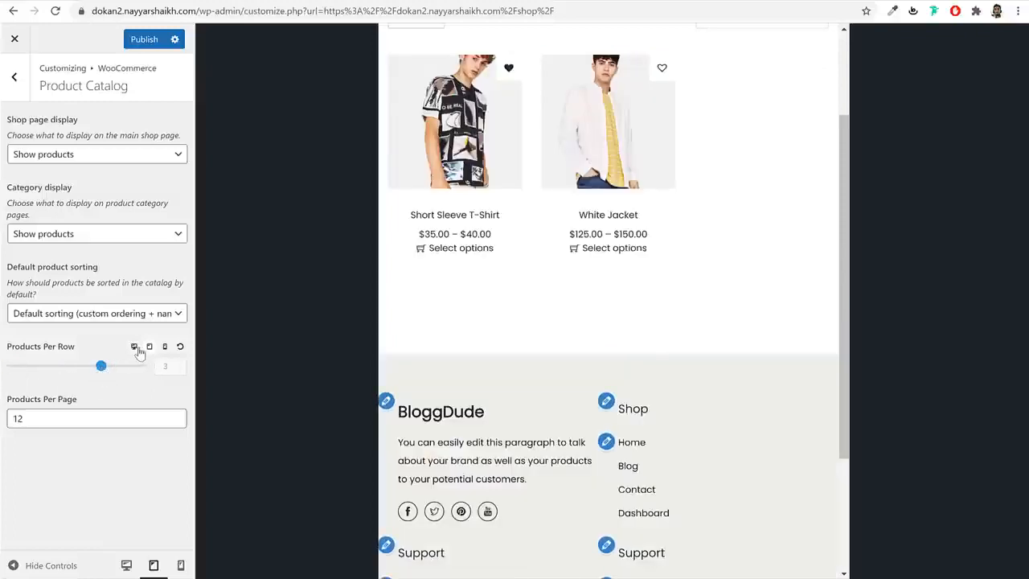
pyautogui.click(134, 347)
pyautogui.click(135, 42)
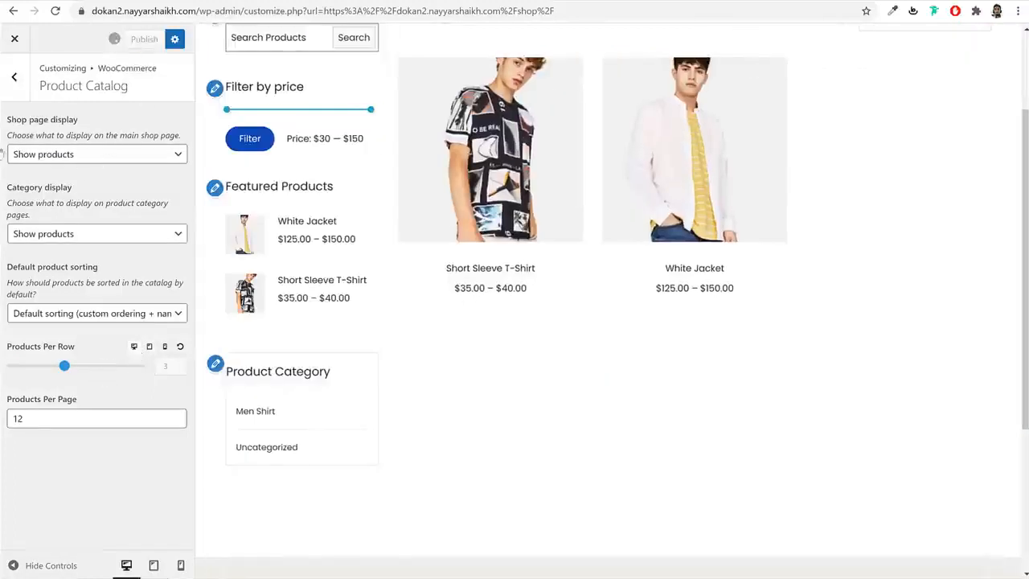
pyautogui.click(6, 86)
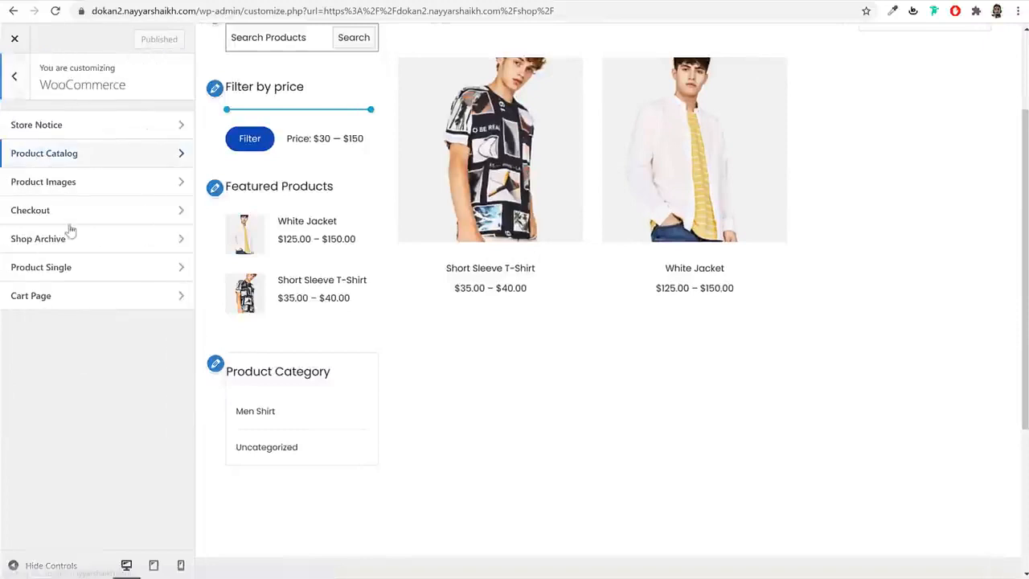
# - Exit the Customizer and open the vendor dashboard from the shop page
pyautogui.click(10, 80)
pyautogui.click(69, 386)
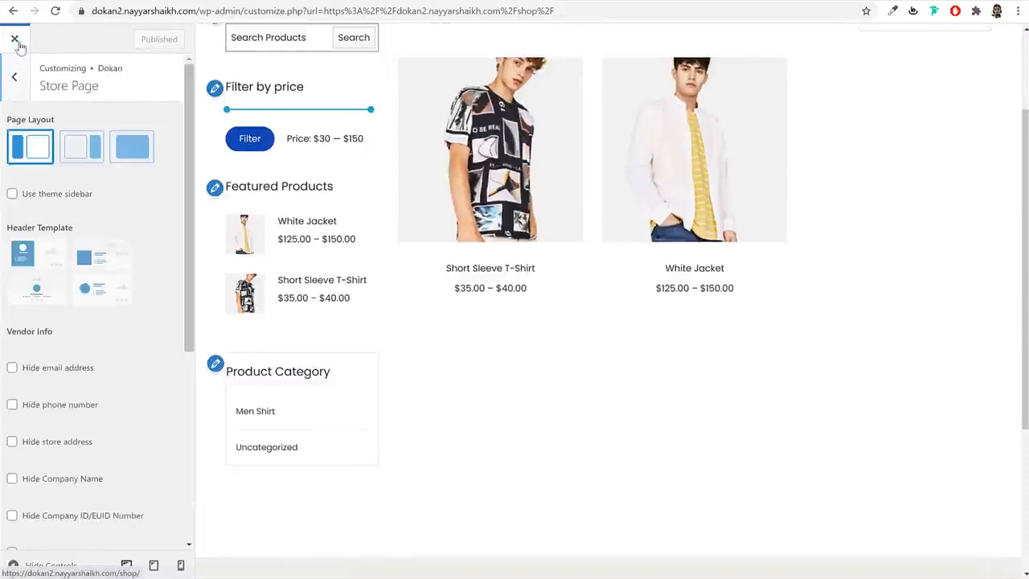
pyautogui.click(20, 46)
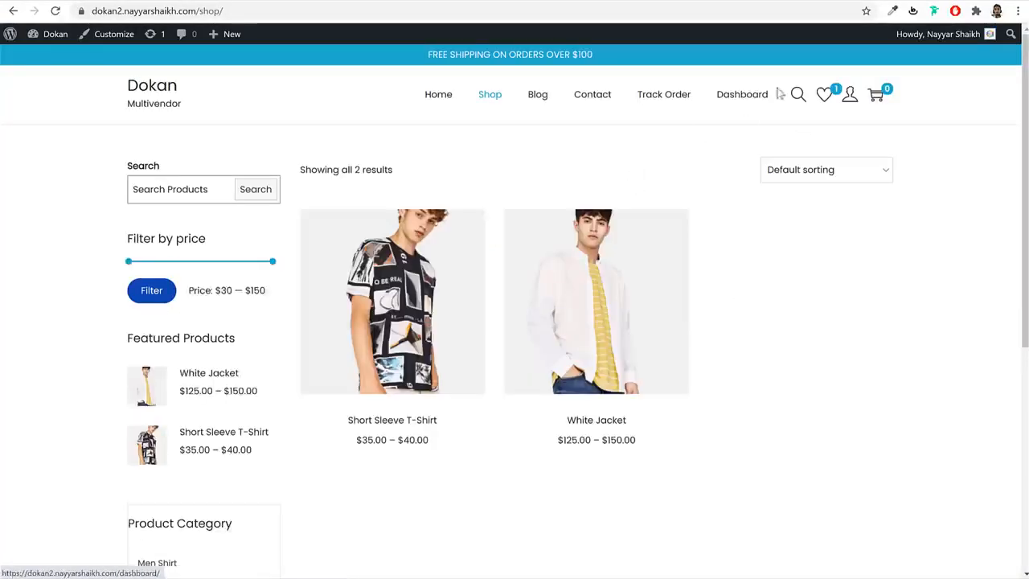
pyautogui.click(747, 99)
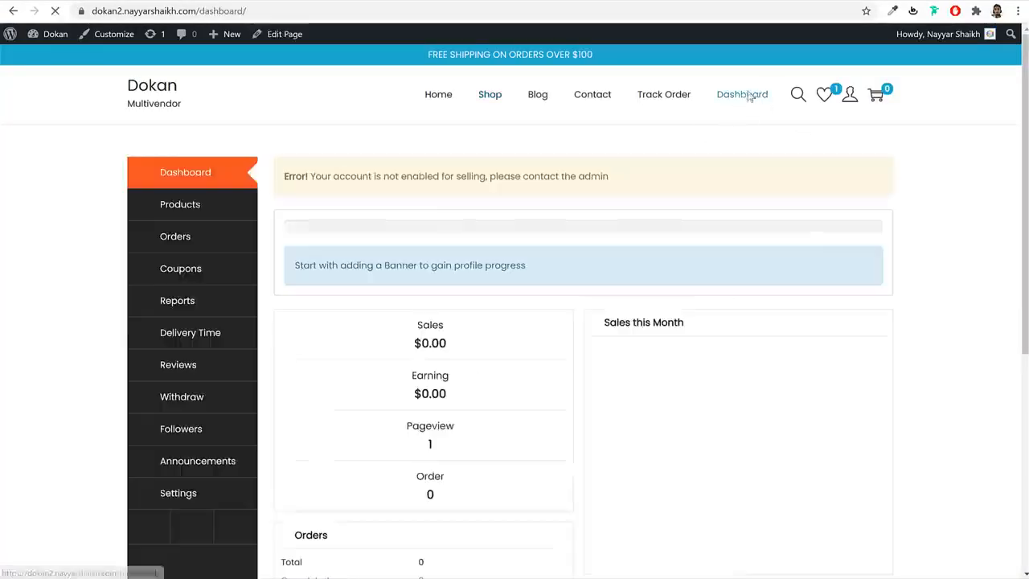
pyautogui.scroll(-2, 235, 310)
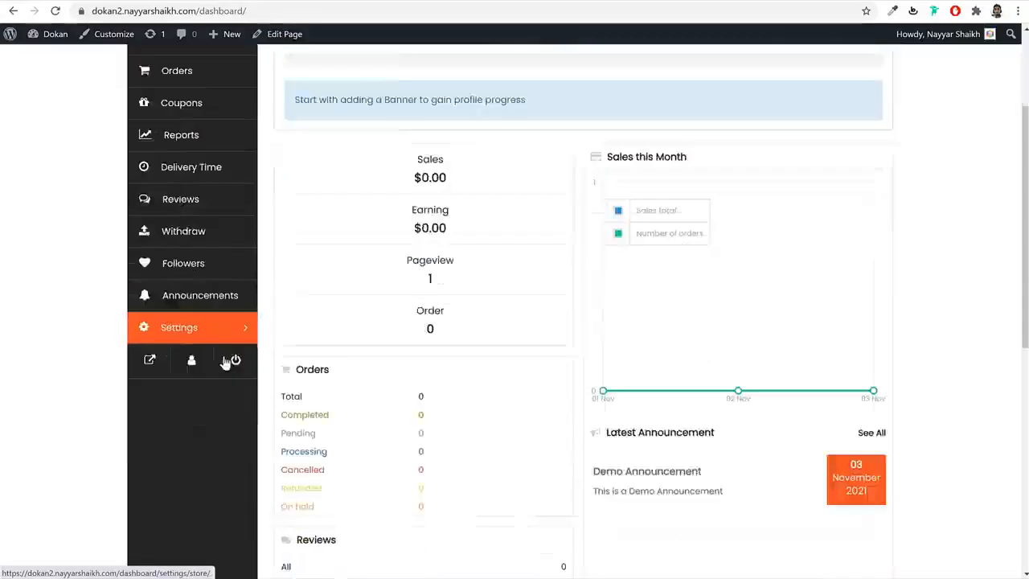
pyautogui.scroll(2, 226, 361)
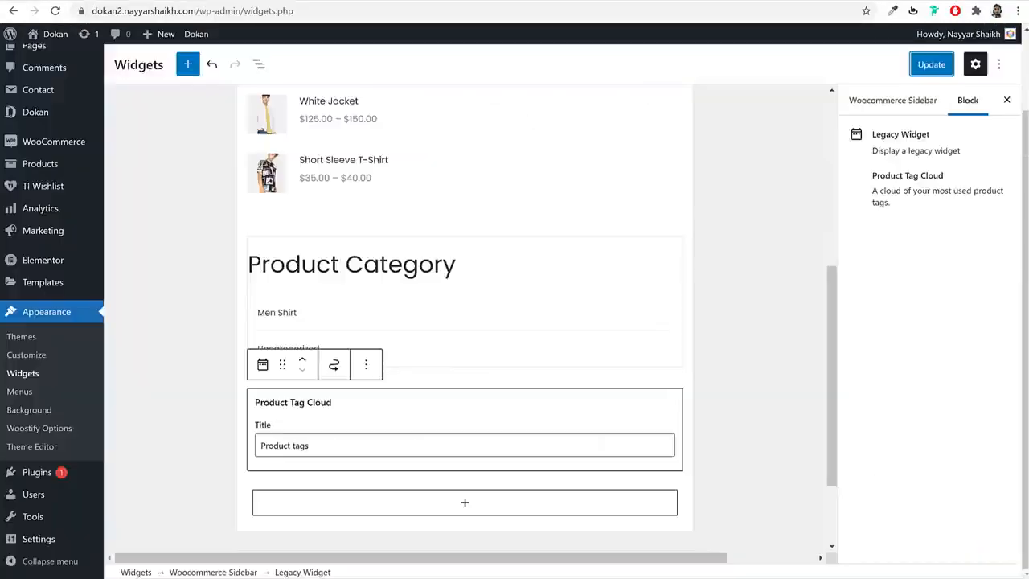
# - Go to Dokan Settings in wp-admin, confirming leaving the widgets editor
pyautogui.scroll(3, 356, 207)
pyautogui.moveTo(49, 119)
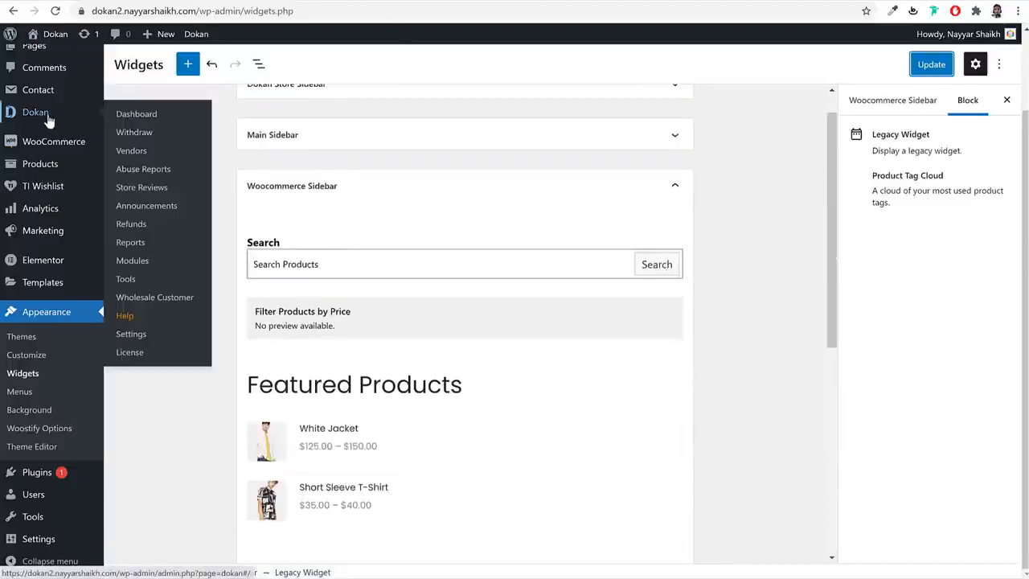
pyautogui.click(152, 335)
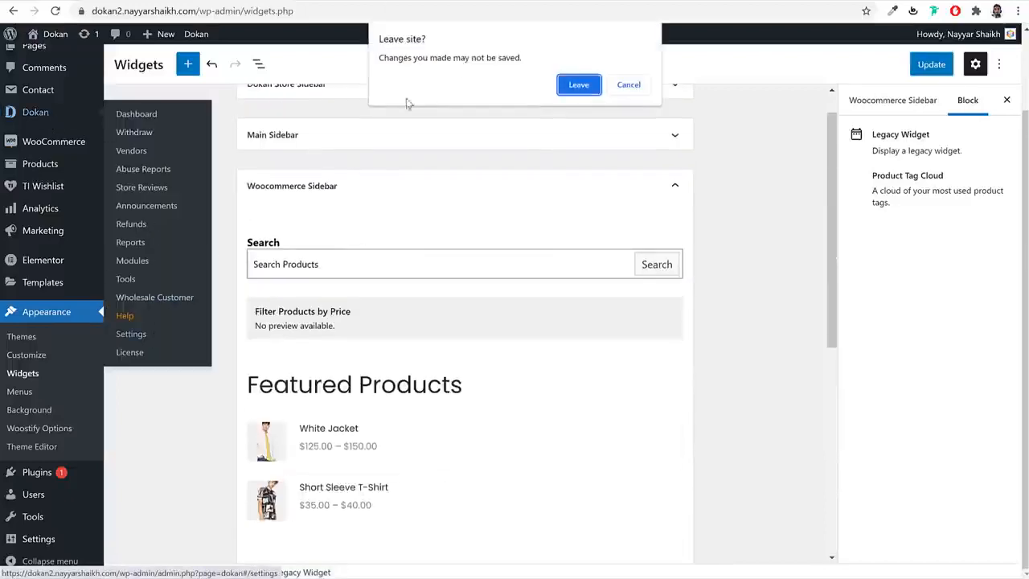
pyautogui.click(577, 85)
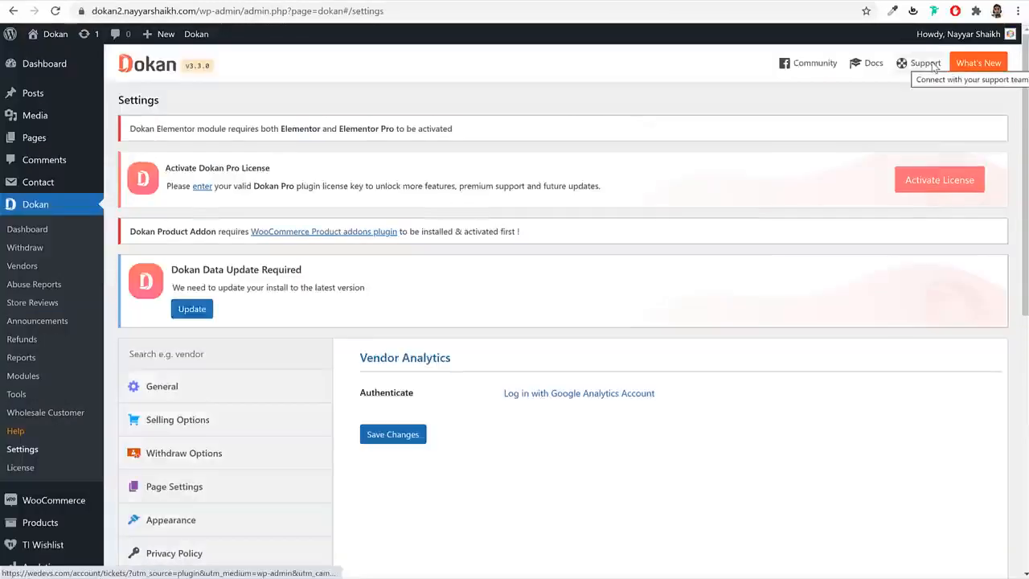
# - Go to the Colors section of Dokan's Appearance settings
pyautogui.scroll(-3, 483, 209)
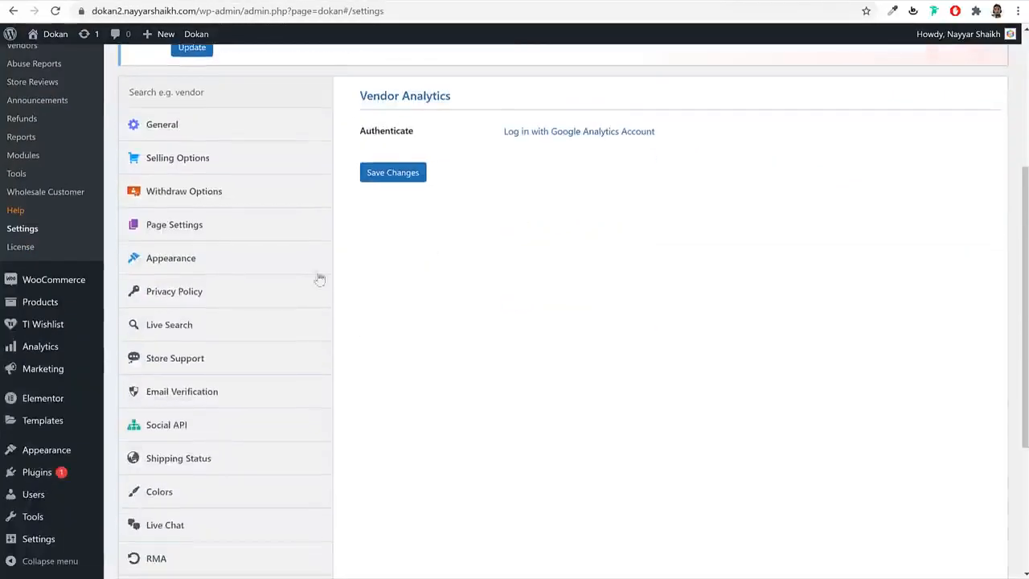
pyautogui.click(213, 256)
pyautogui.scroll(-3, 225, 254)
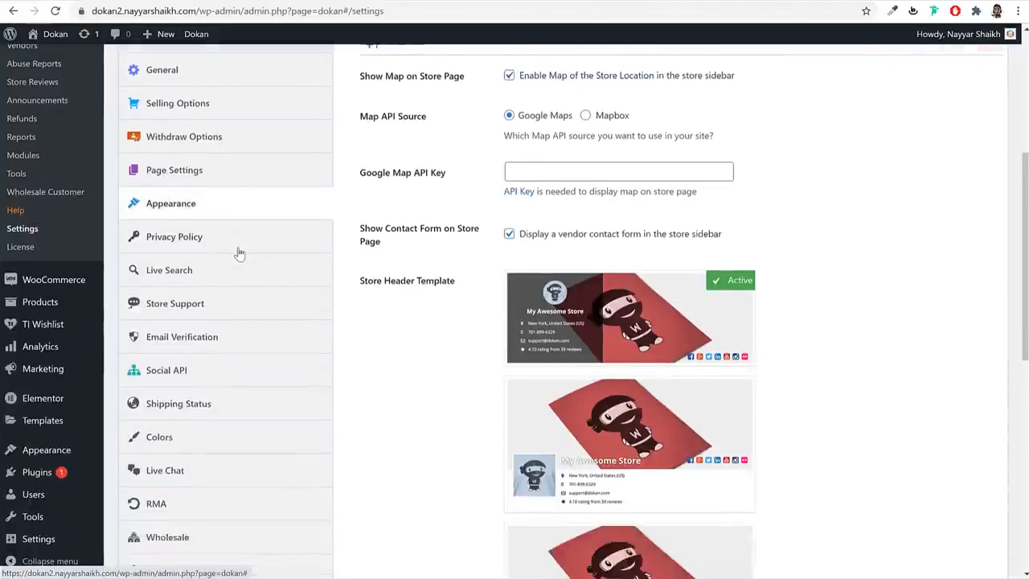
pyautogui.scroll(4, 222, 377)
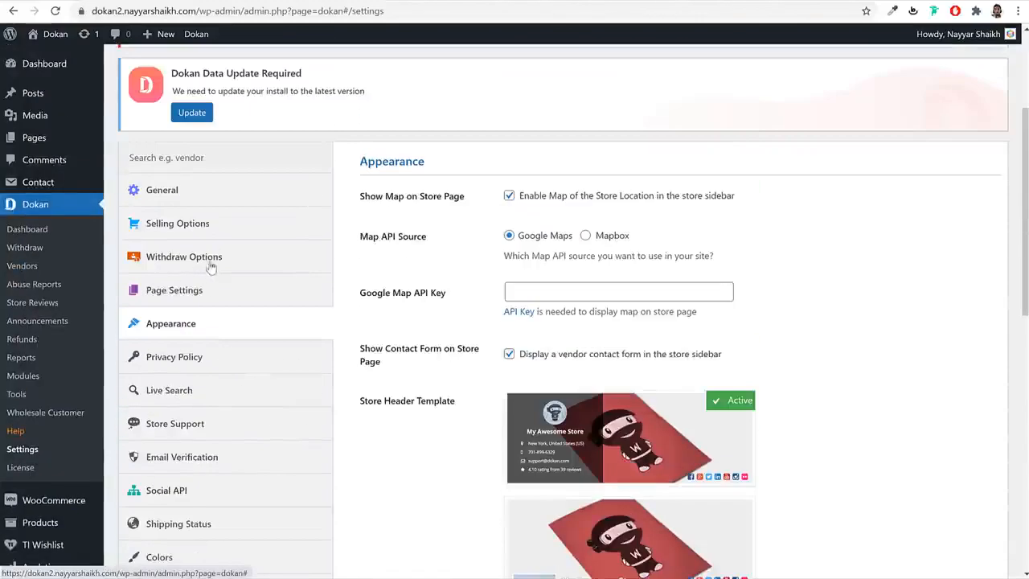
pyautogui.scroll(-4, 210, 267)
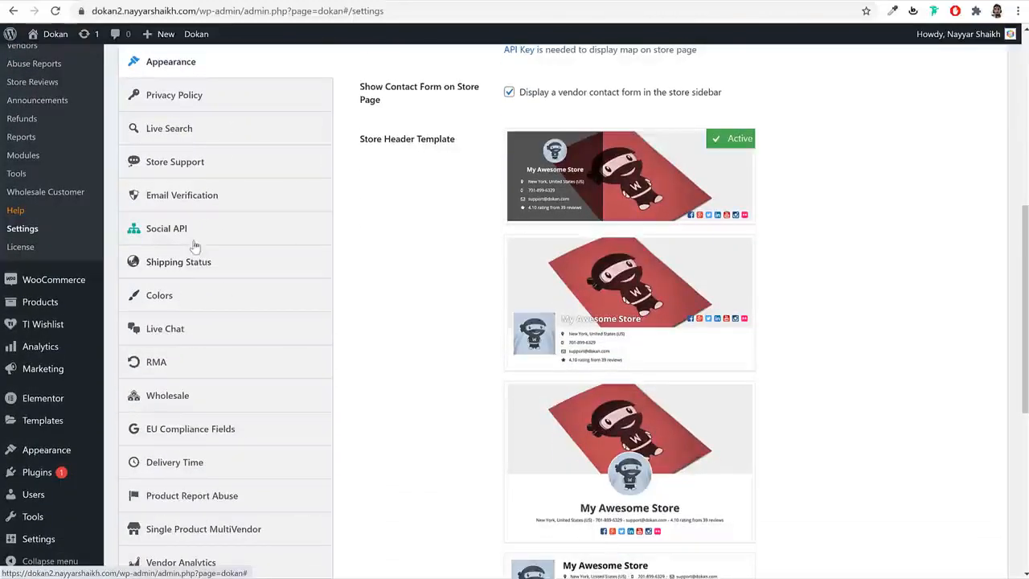
pyautogui.click(203, 296)
pyautogui.scroll(4, 683, 276)
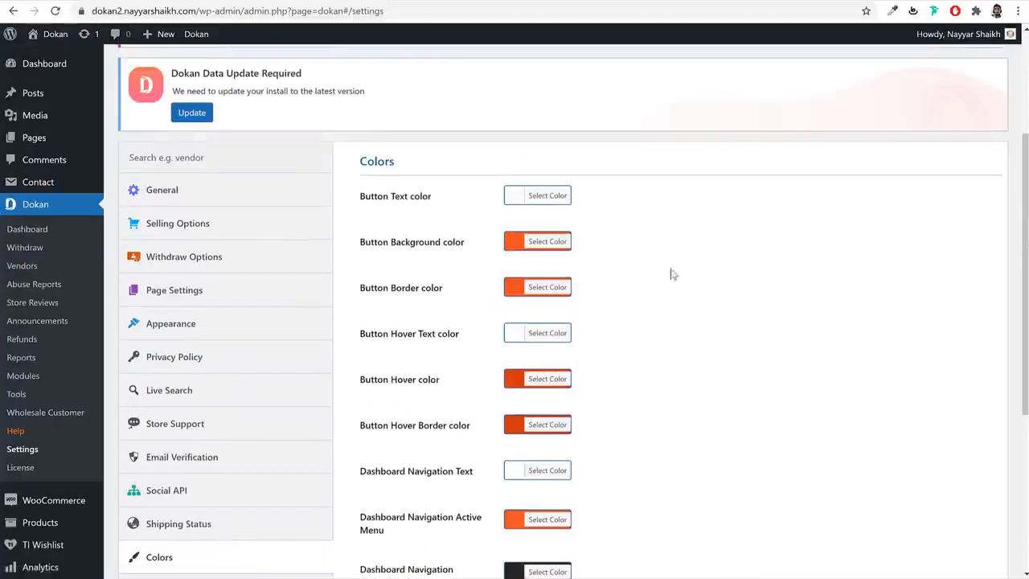
# - Change the button border colour from orange to blue (#22adc9)
pyautogui.click(528, 248)
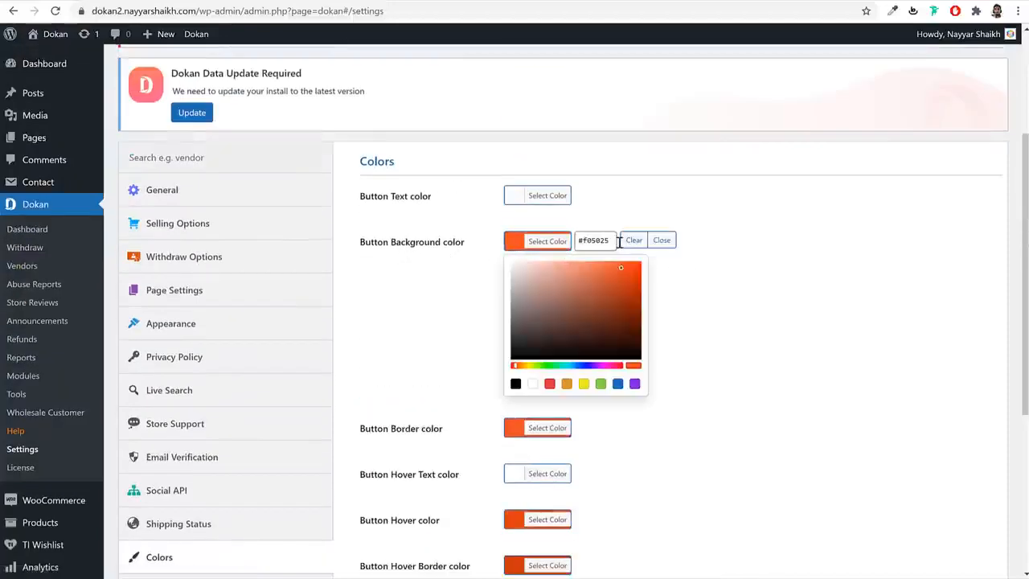
pyautogui.click(546, 246)
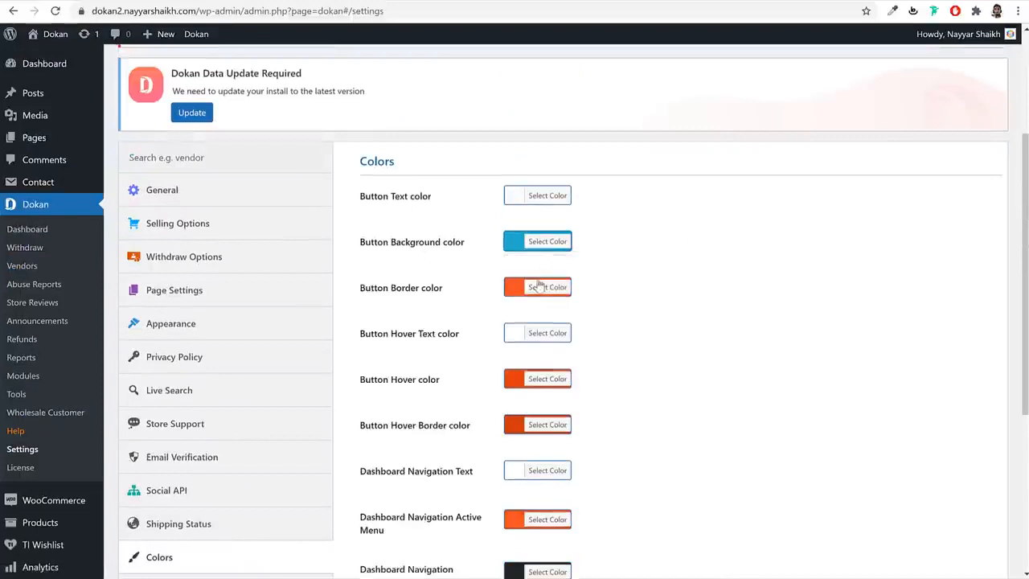
pyautogui.click(540, 288)
pyautogui.tripleClick(595, 285)
pyautogui.write('#22adc9')
pyautogui.click(551, 288)
pyautogui.scroll(-2, 712, 274)
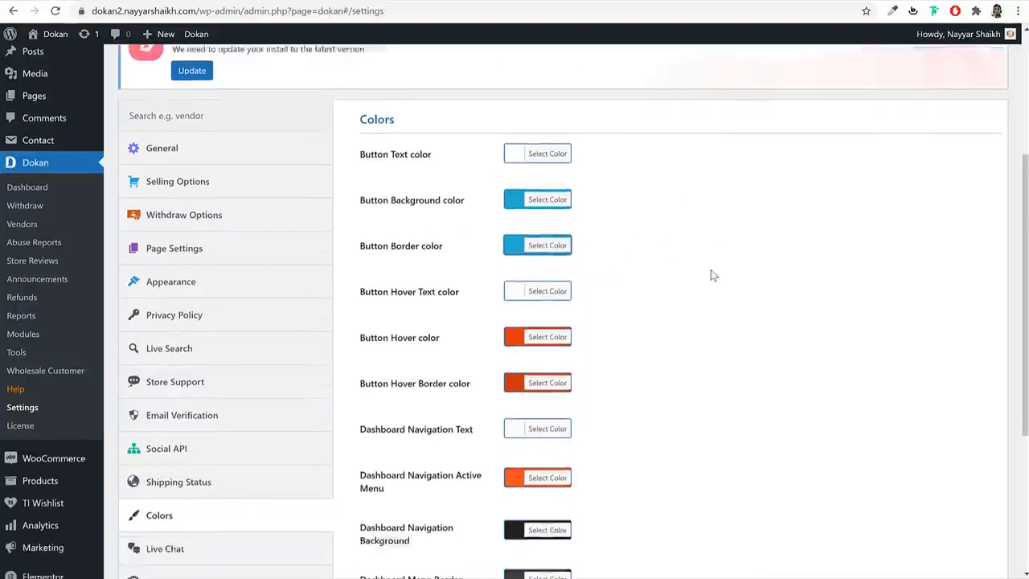
# - Set the button hover colour to blue, then pick a slightly darker shade
pyautogui.click(551, 249)
pyautogui.tripleClick(602, 248)
pyautogui.write('#22adc9')
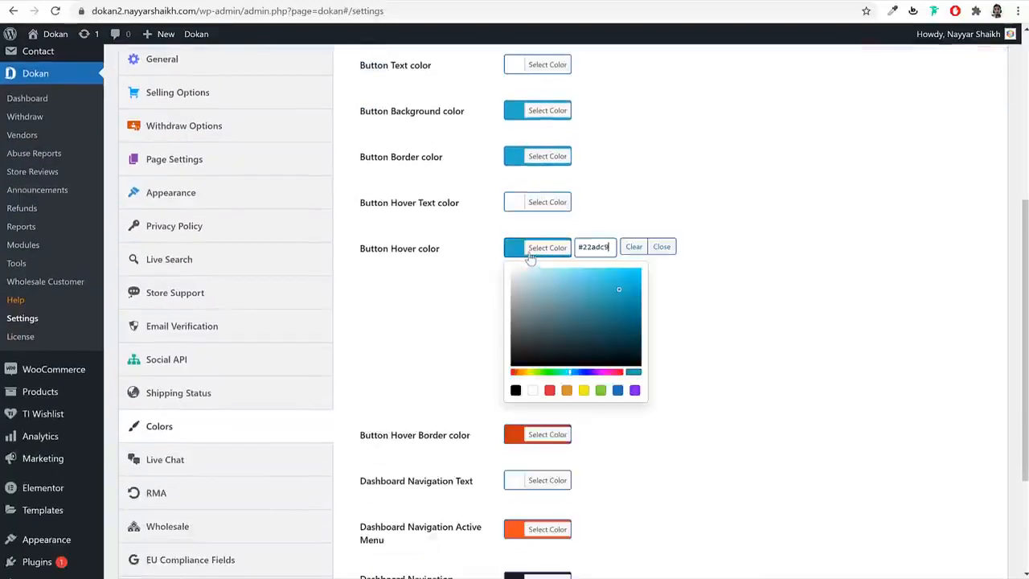
pyautogui.click(540, 248)
pyautogui.click(559, 251)
pyautogui.click(623, 299)
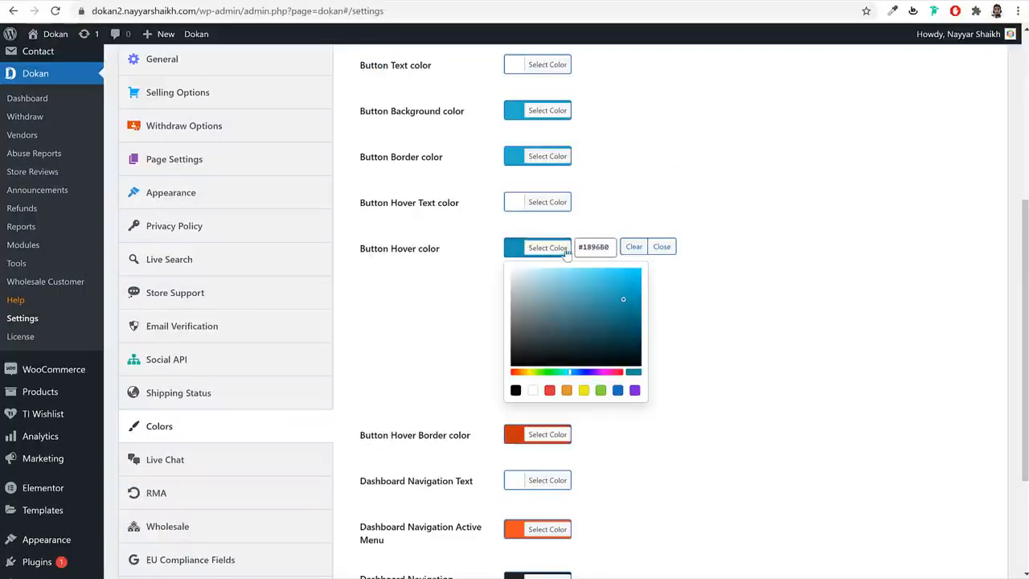
pyautogui.tripleClick(596, 247)
pyautogui.click(547, 251)
# - Set the button hover border colour to the same darker blue
pyautogui.click(562, 295)
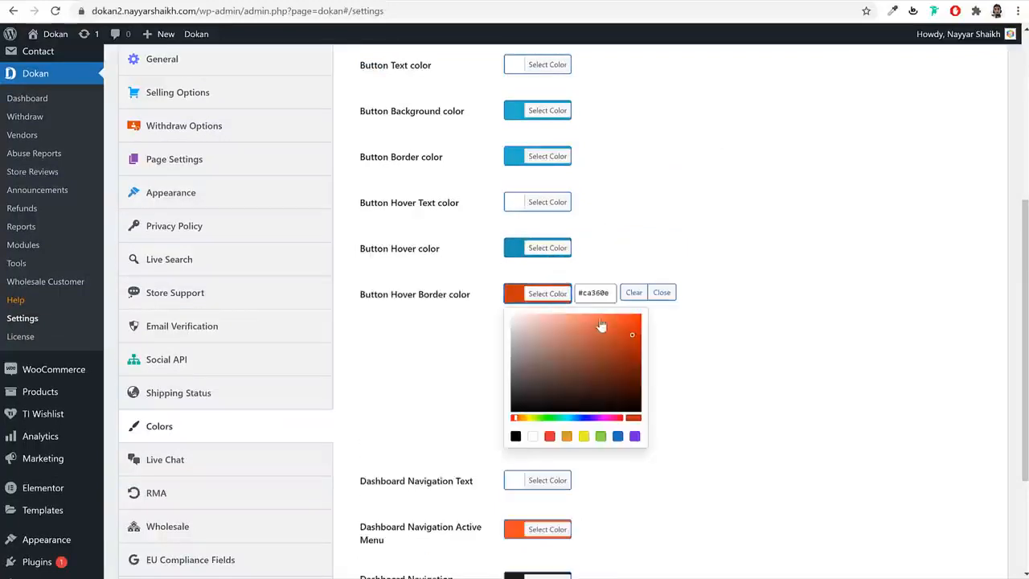
pyautogui.tripleClick(593, 290)
pyautogui.write('#1896b0')
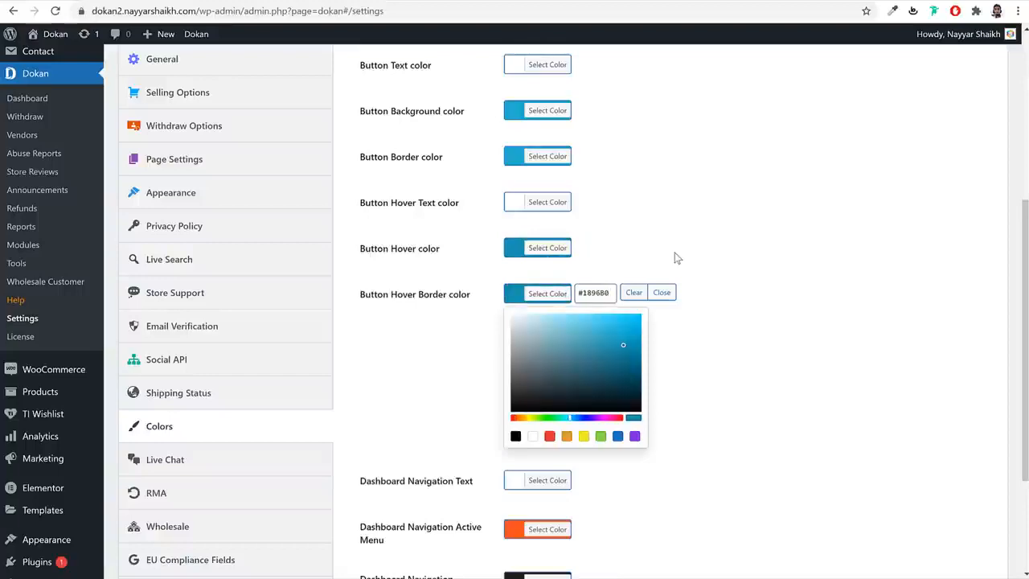
pyautogui.click(537, 294)
# - Give the dashboard active menu the darker blue and save the colour settings
pyautogui.scroll(-2, 684, 290)
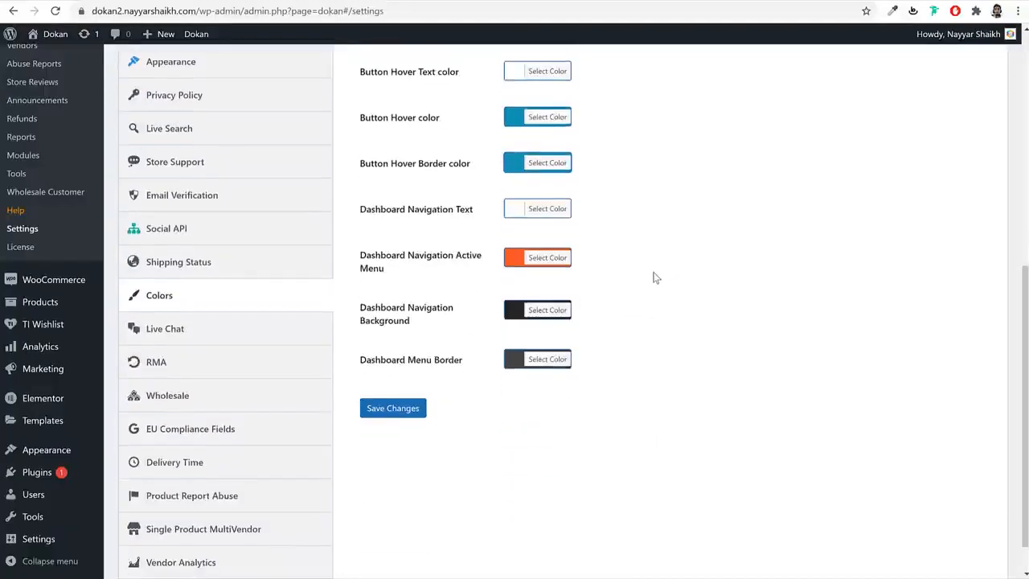
pyautogui.scroll(4, 655, 278)
pyautogui.scroll(-3, 657, 313)
pyautogui.click(545, 323)
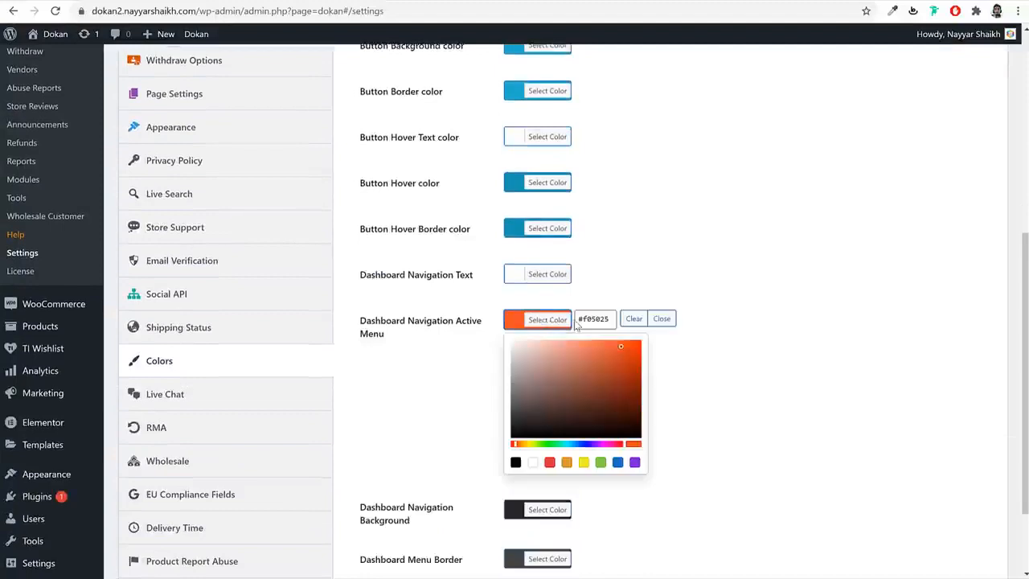
pyautogui.tripleClick(593, 319)
pyautogui.write('#189680')
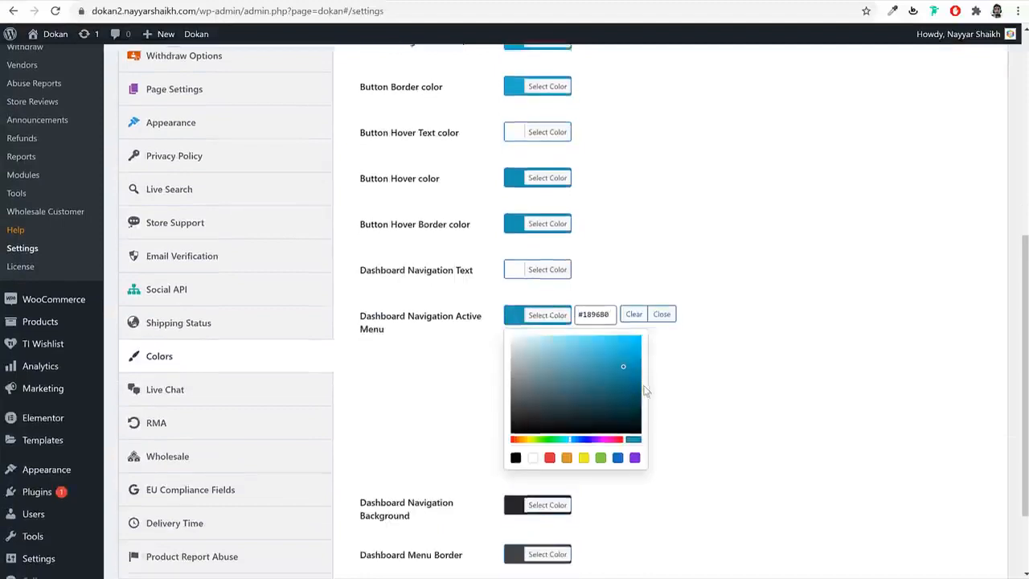
pyautogui.scroll(-3, 659, 337)
pyautogui.click(393, 499)
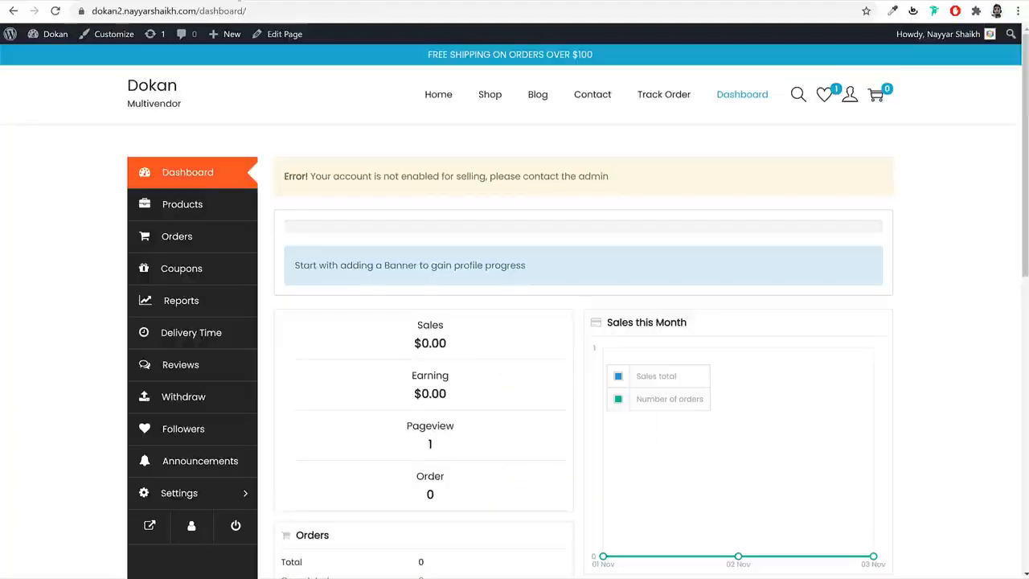
# - Reload the vendor dashboard to confirm the active menu now highlights in blue
pyautogui.click(53, 15)
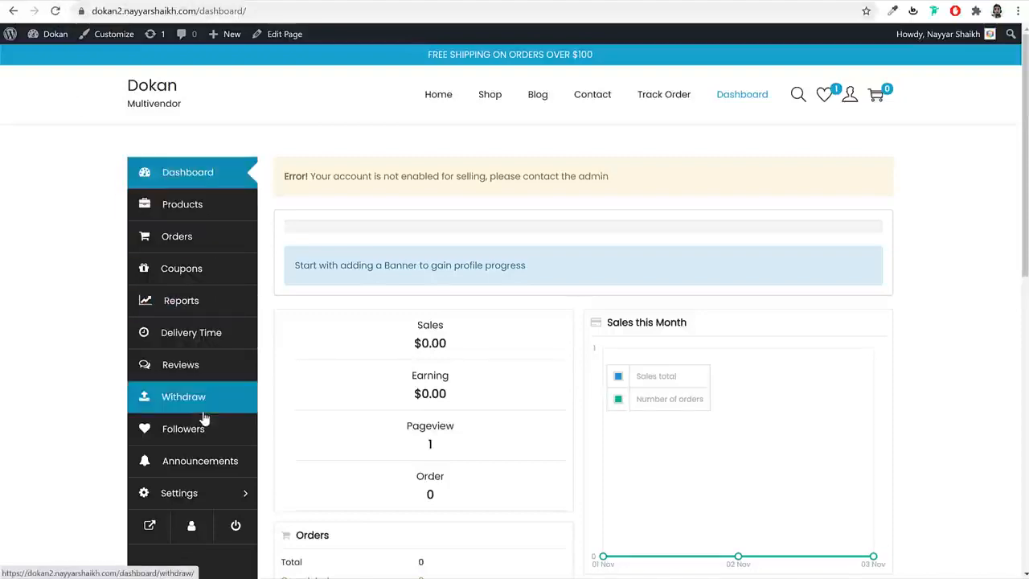
pyautogui.scroll(-4, 836, 208)
pyautogui.scroll(4, 836, 209)
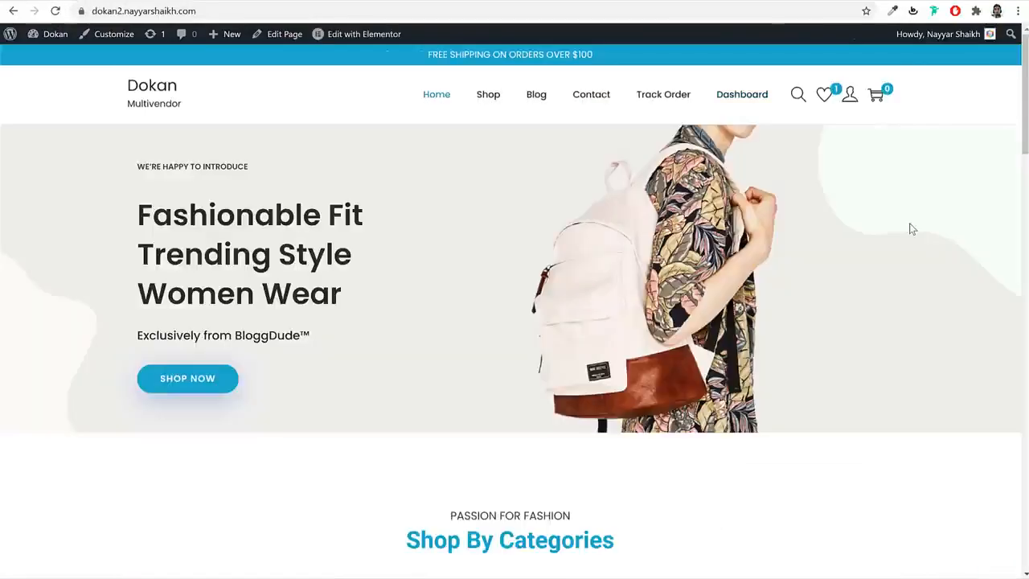